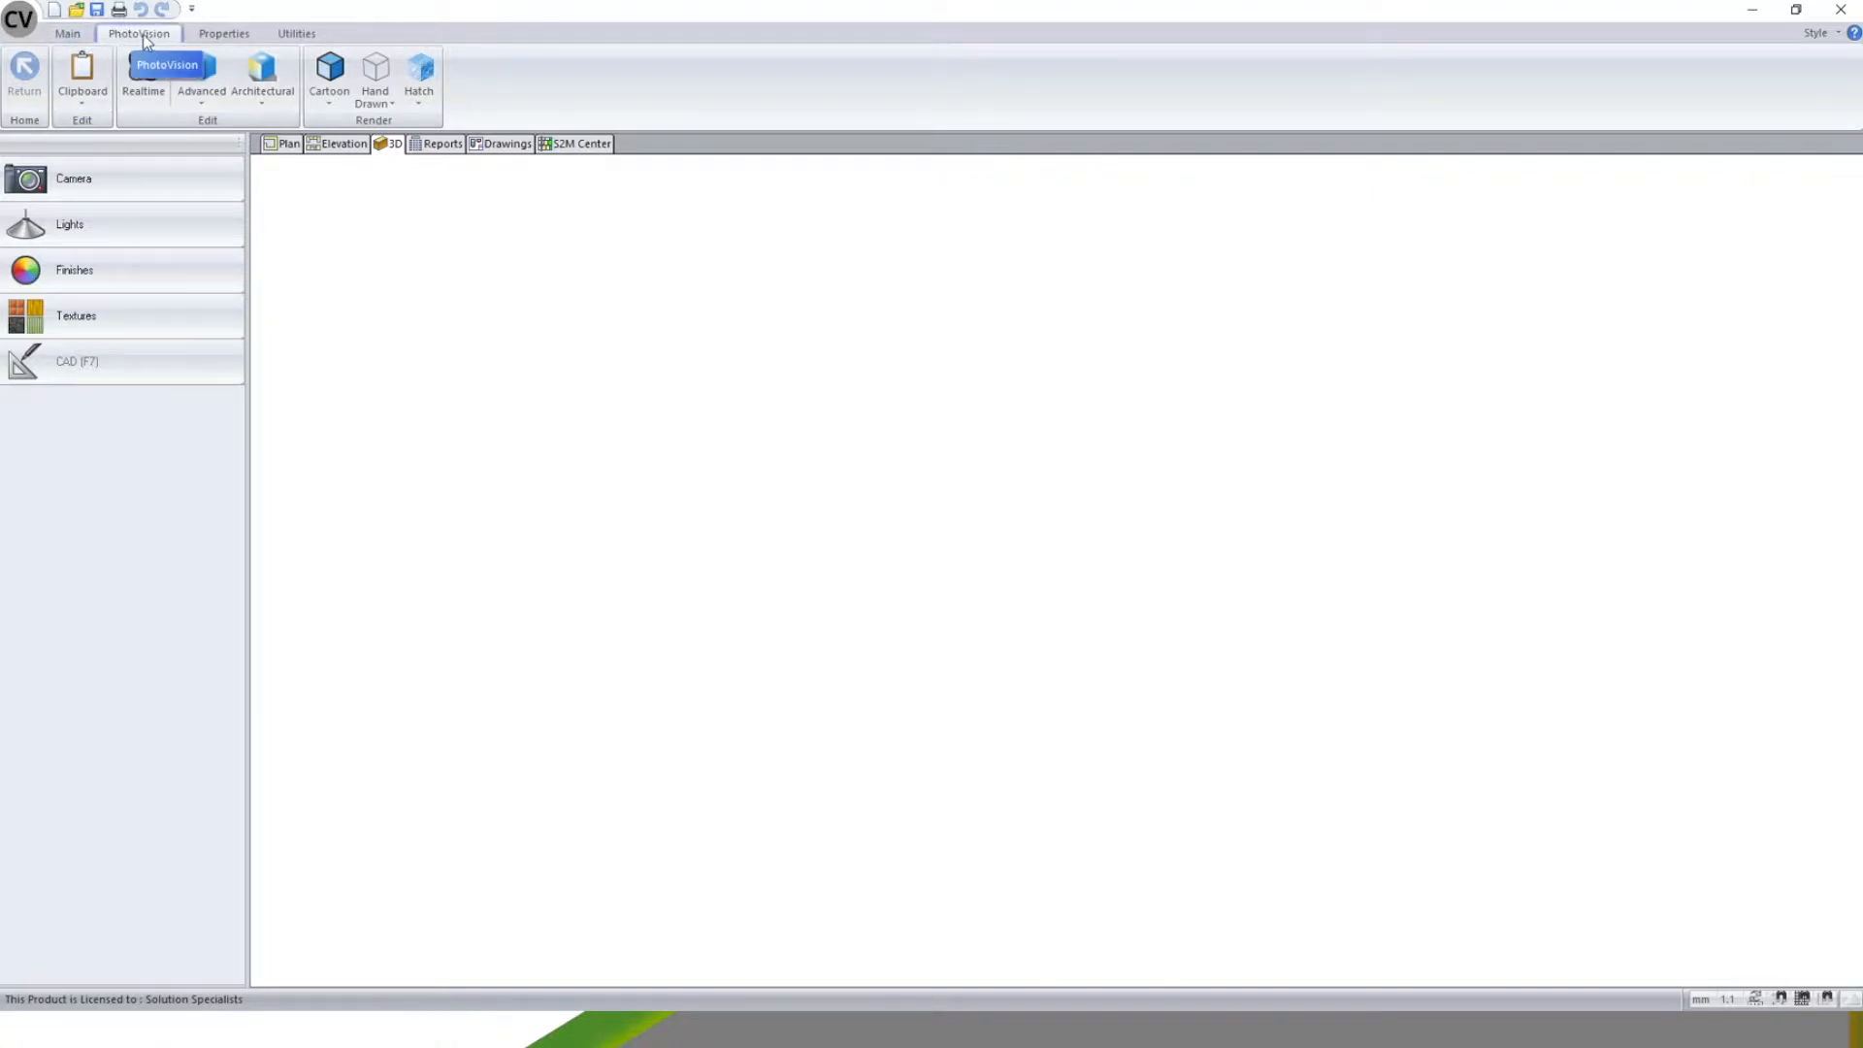
click(72, 34)
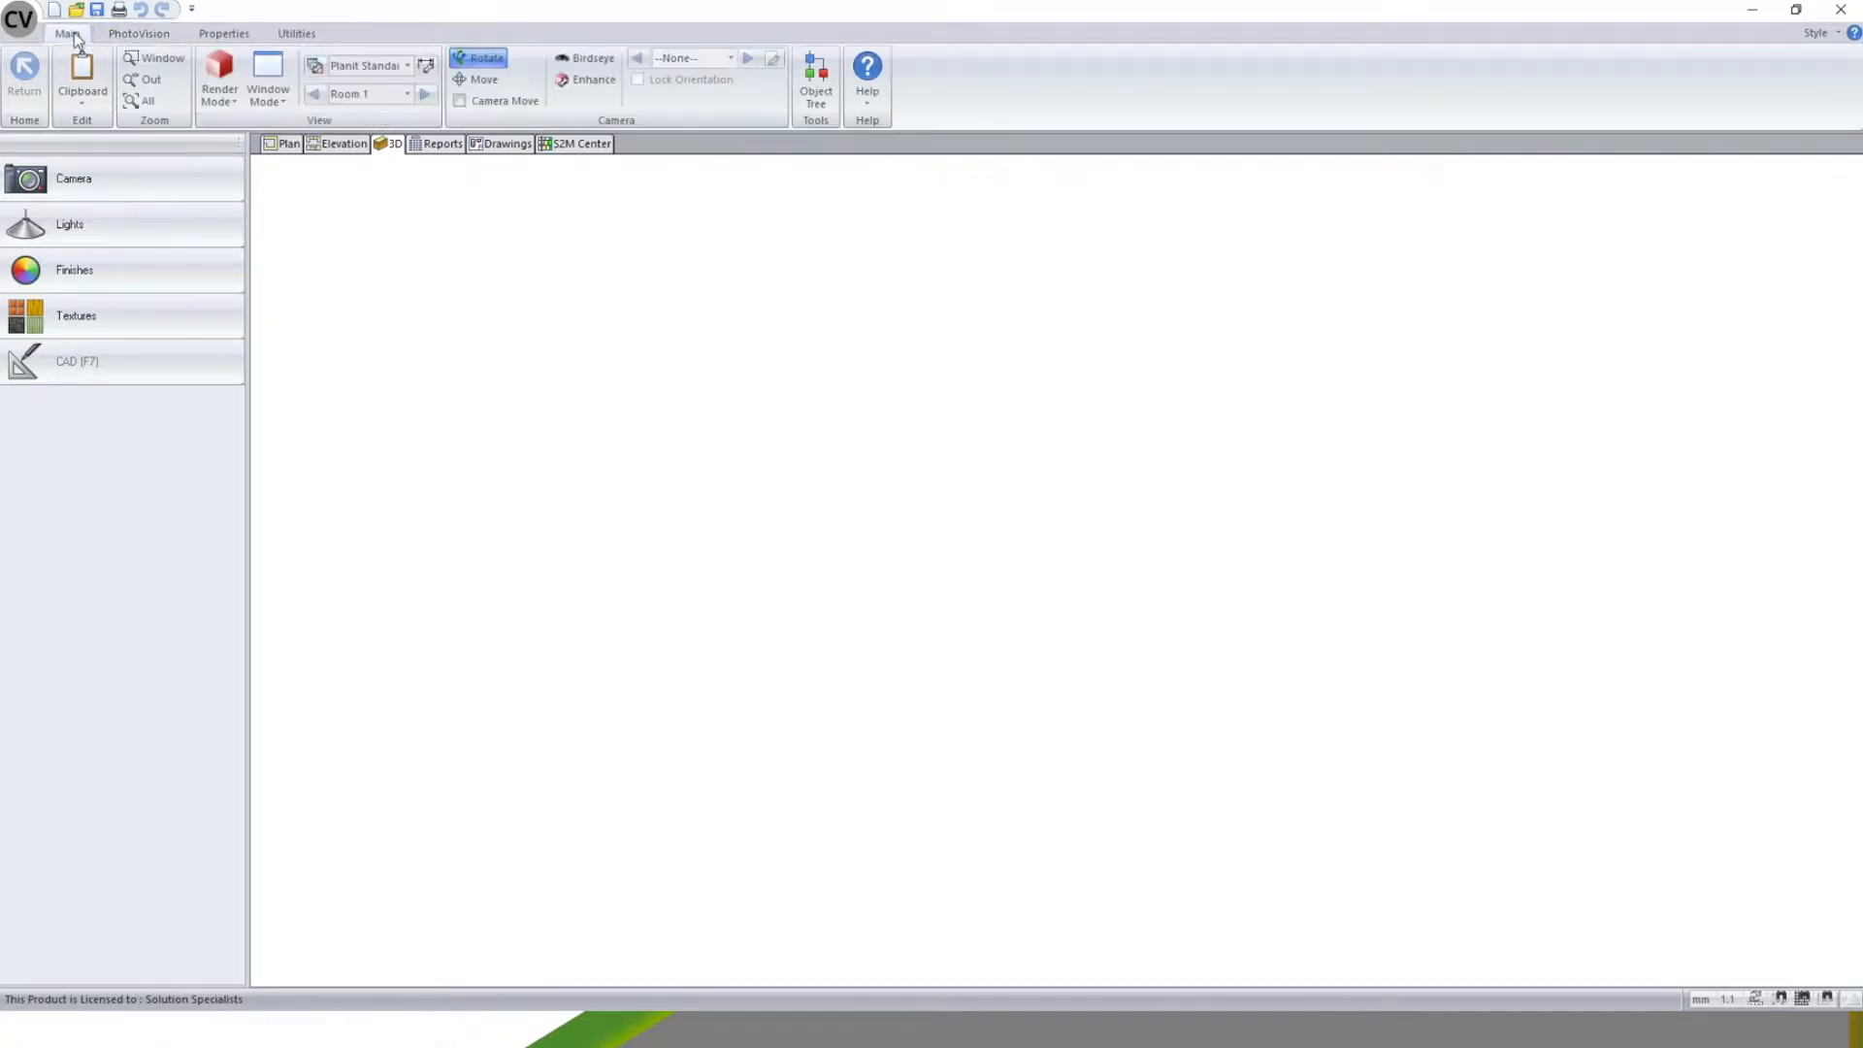
click(169, 35)
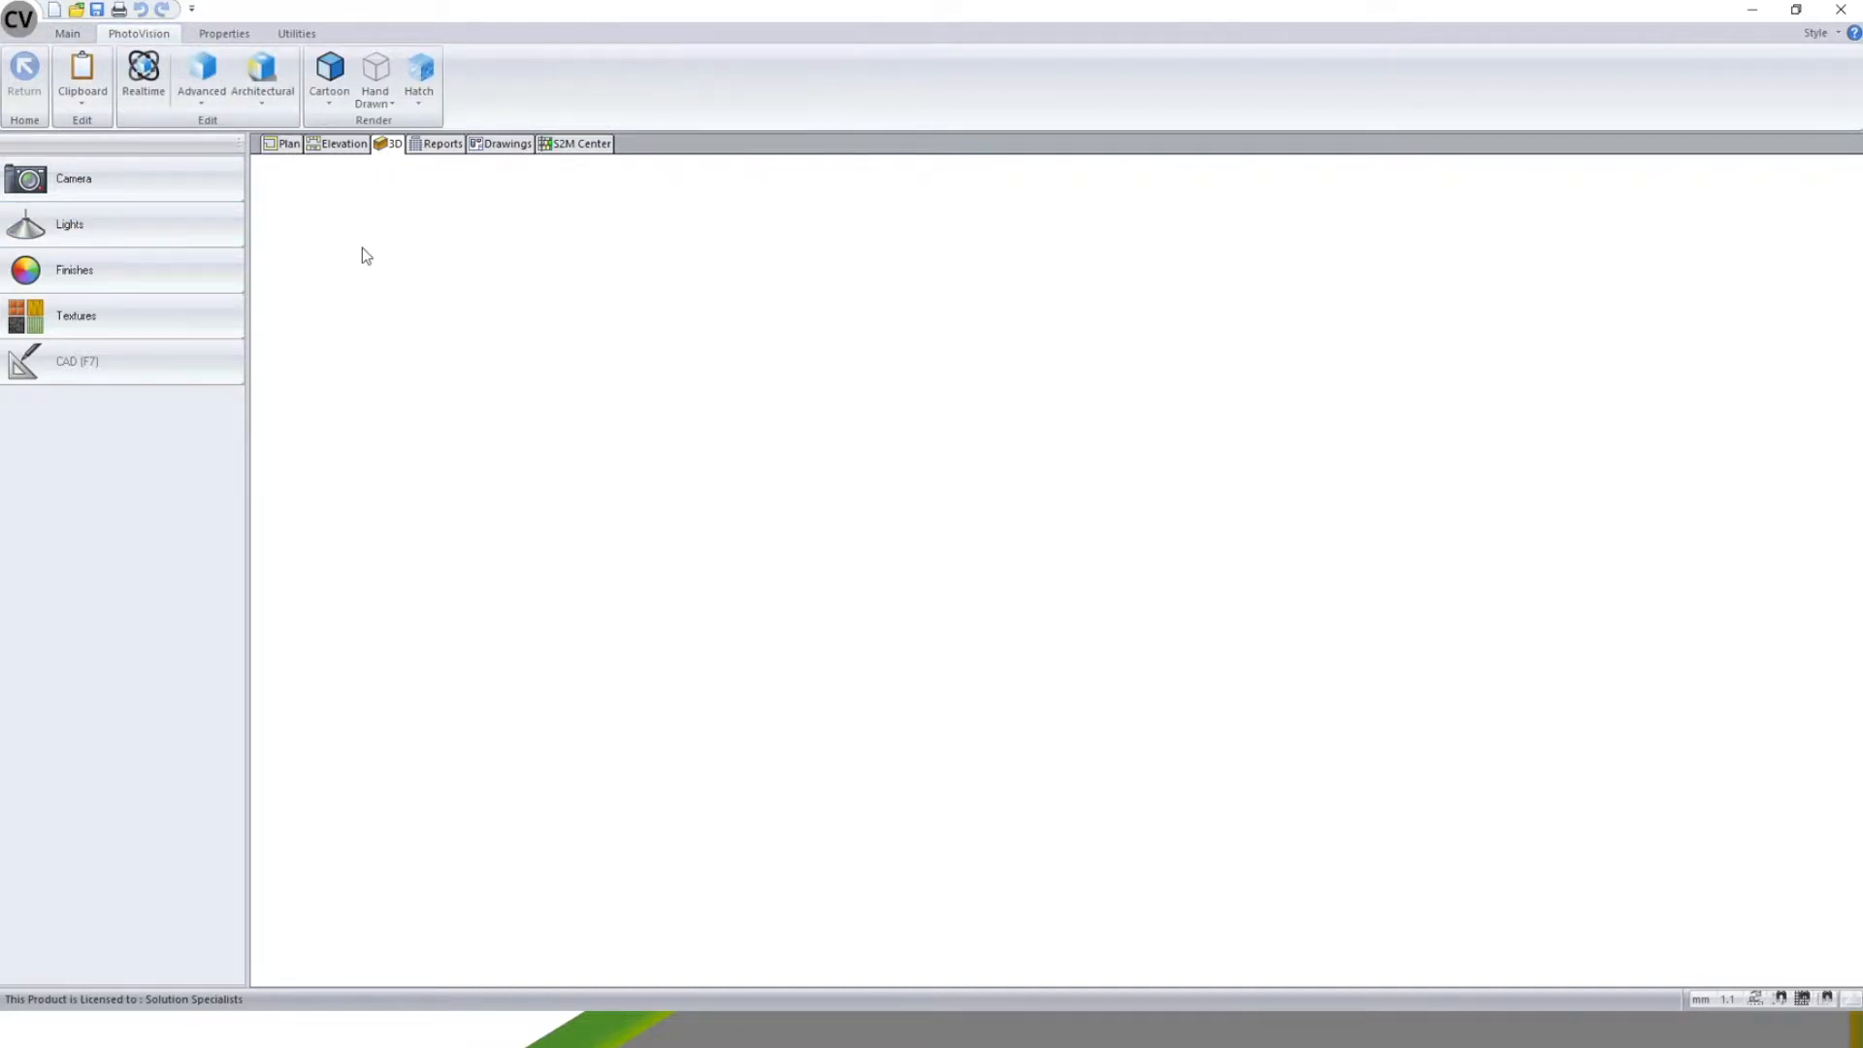
click(155, 73)
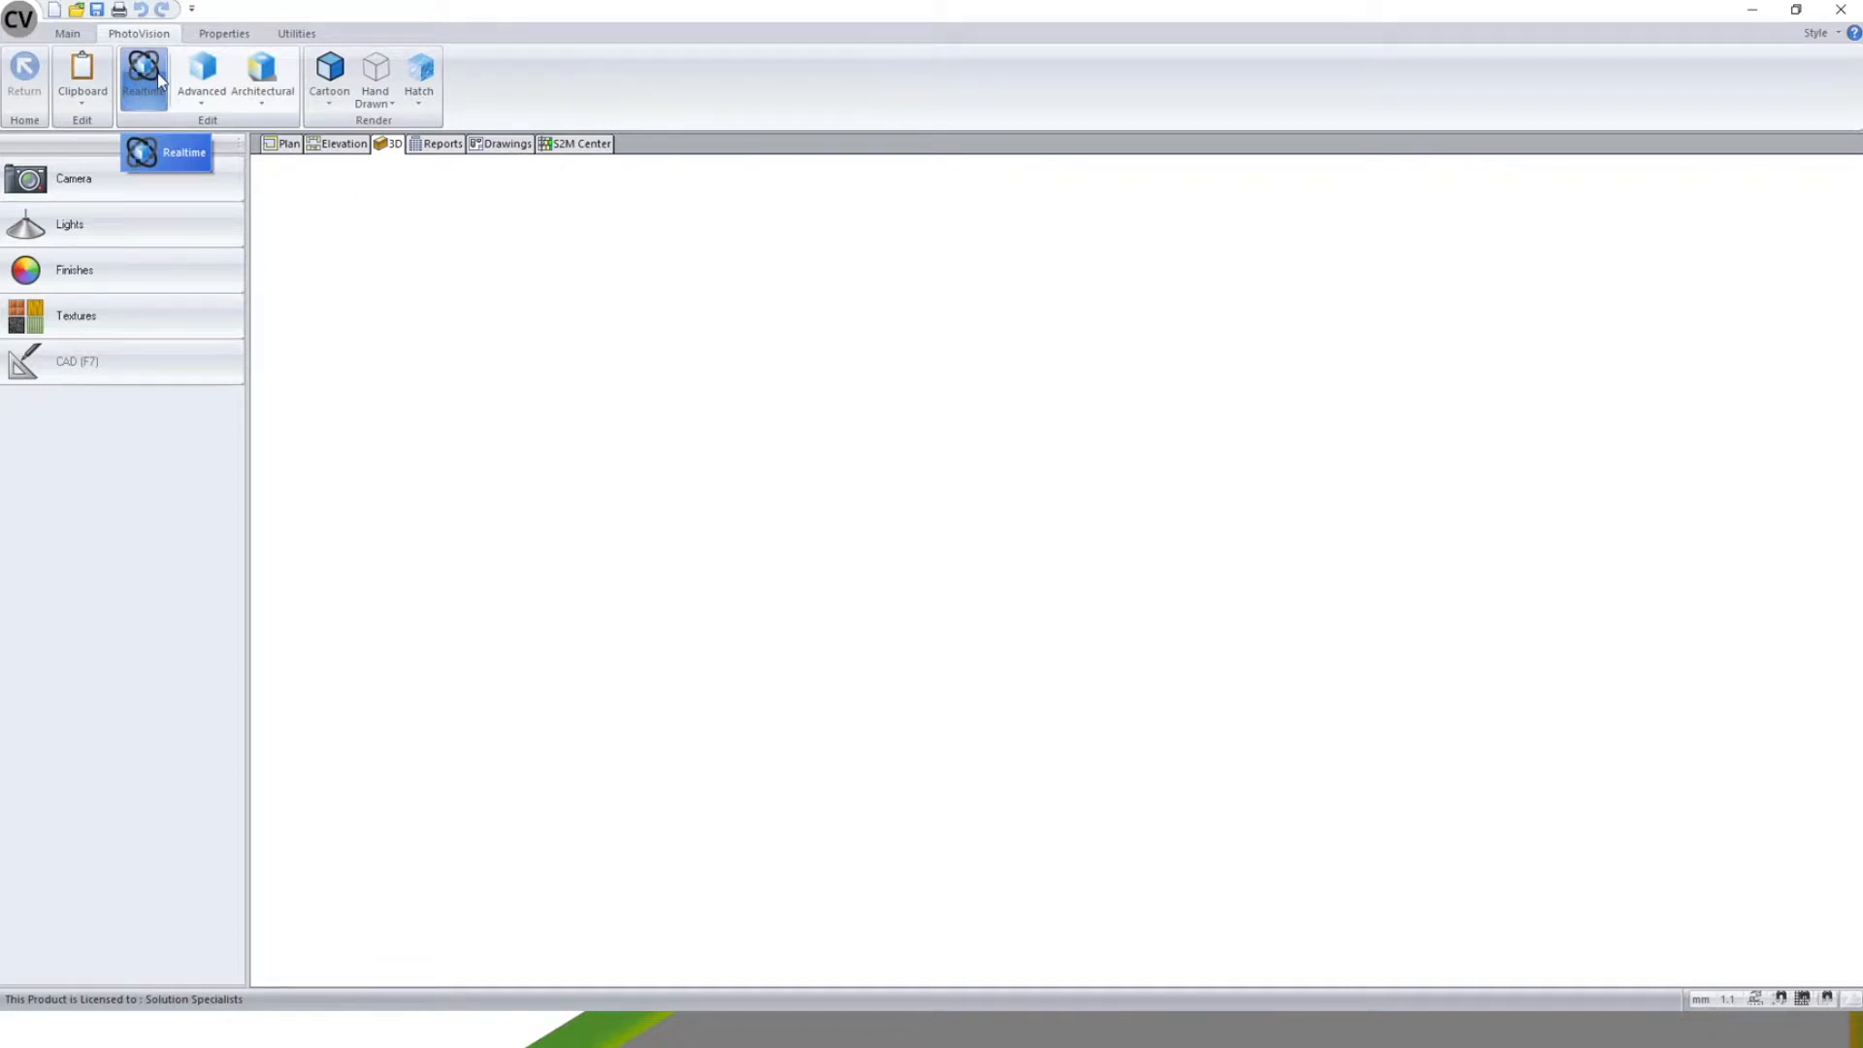
click(159, 78)
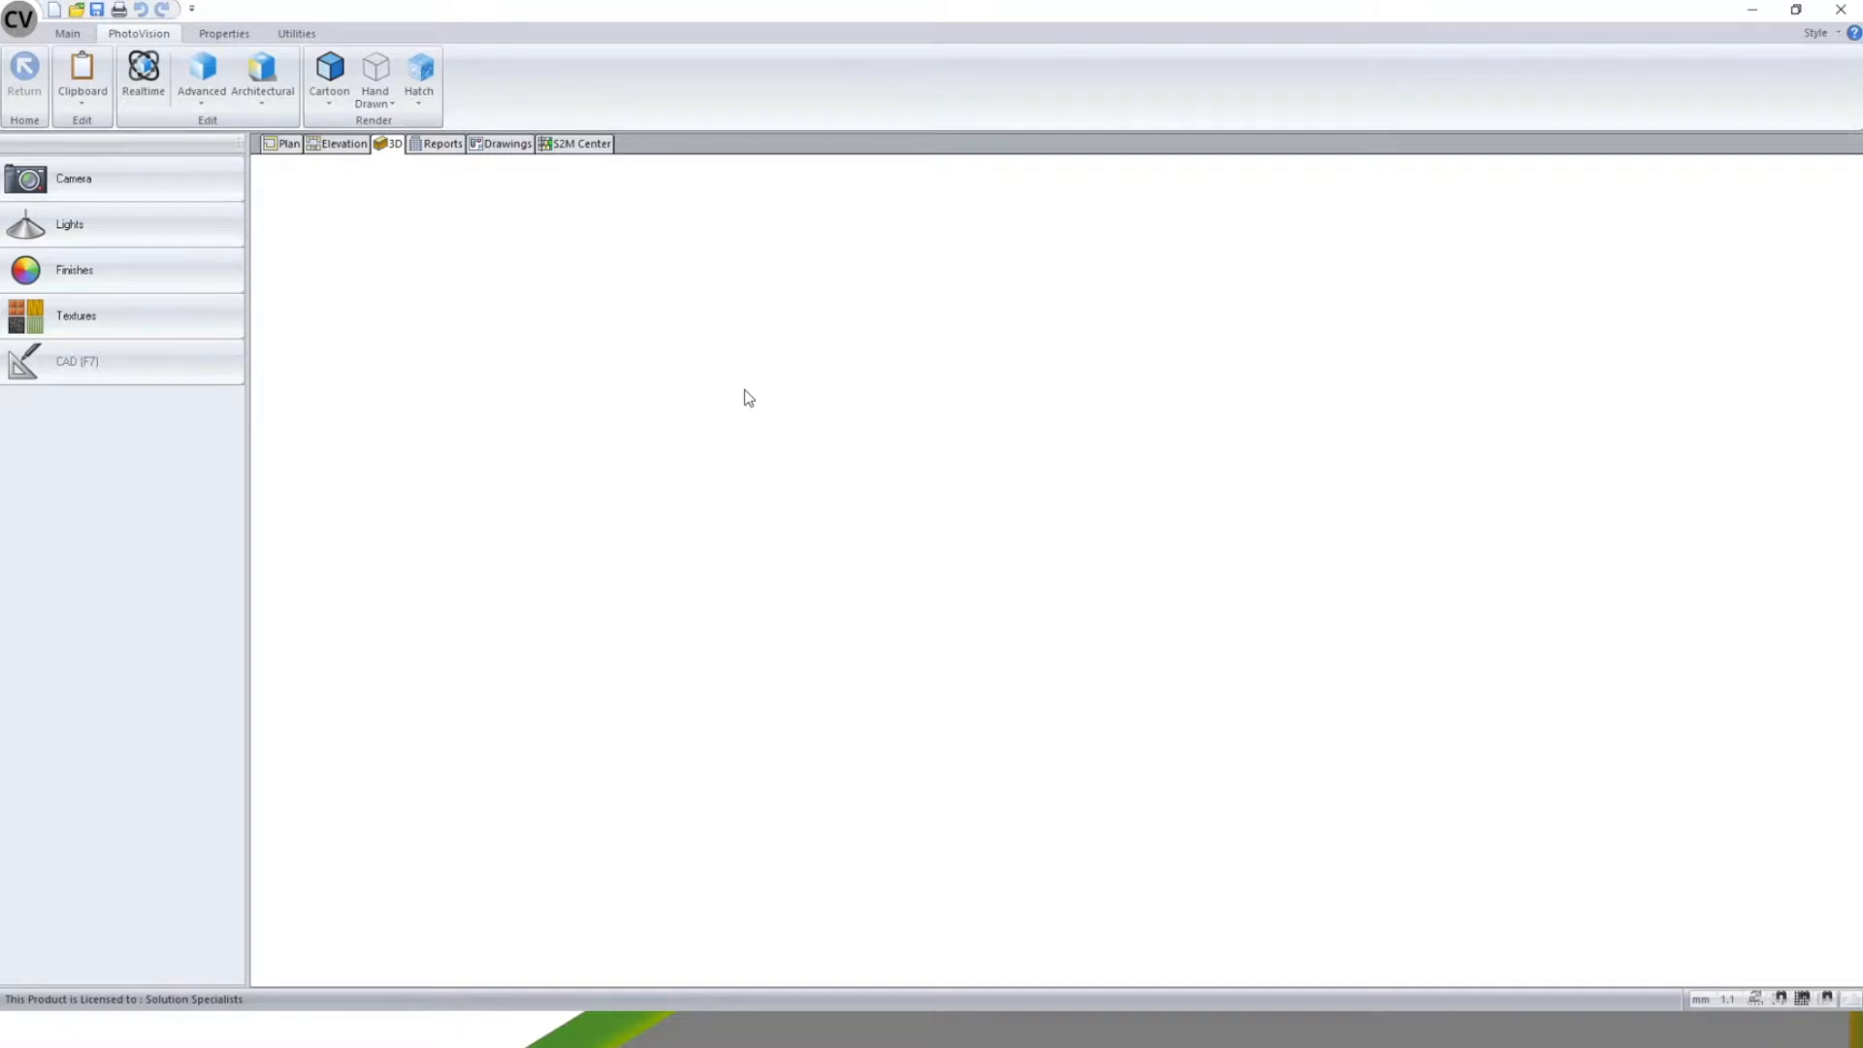
click(68, 33)
click(214, 99)
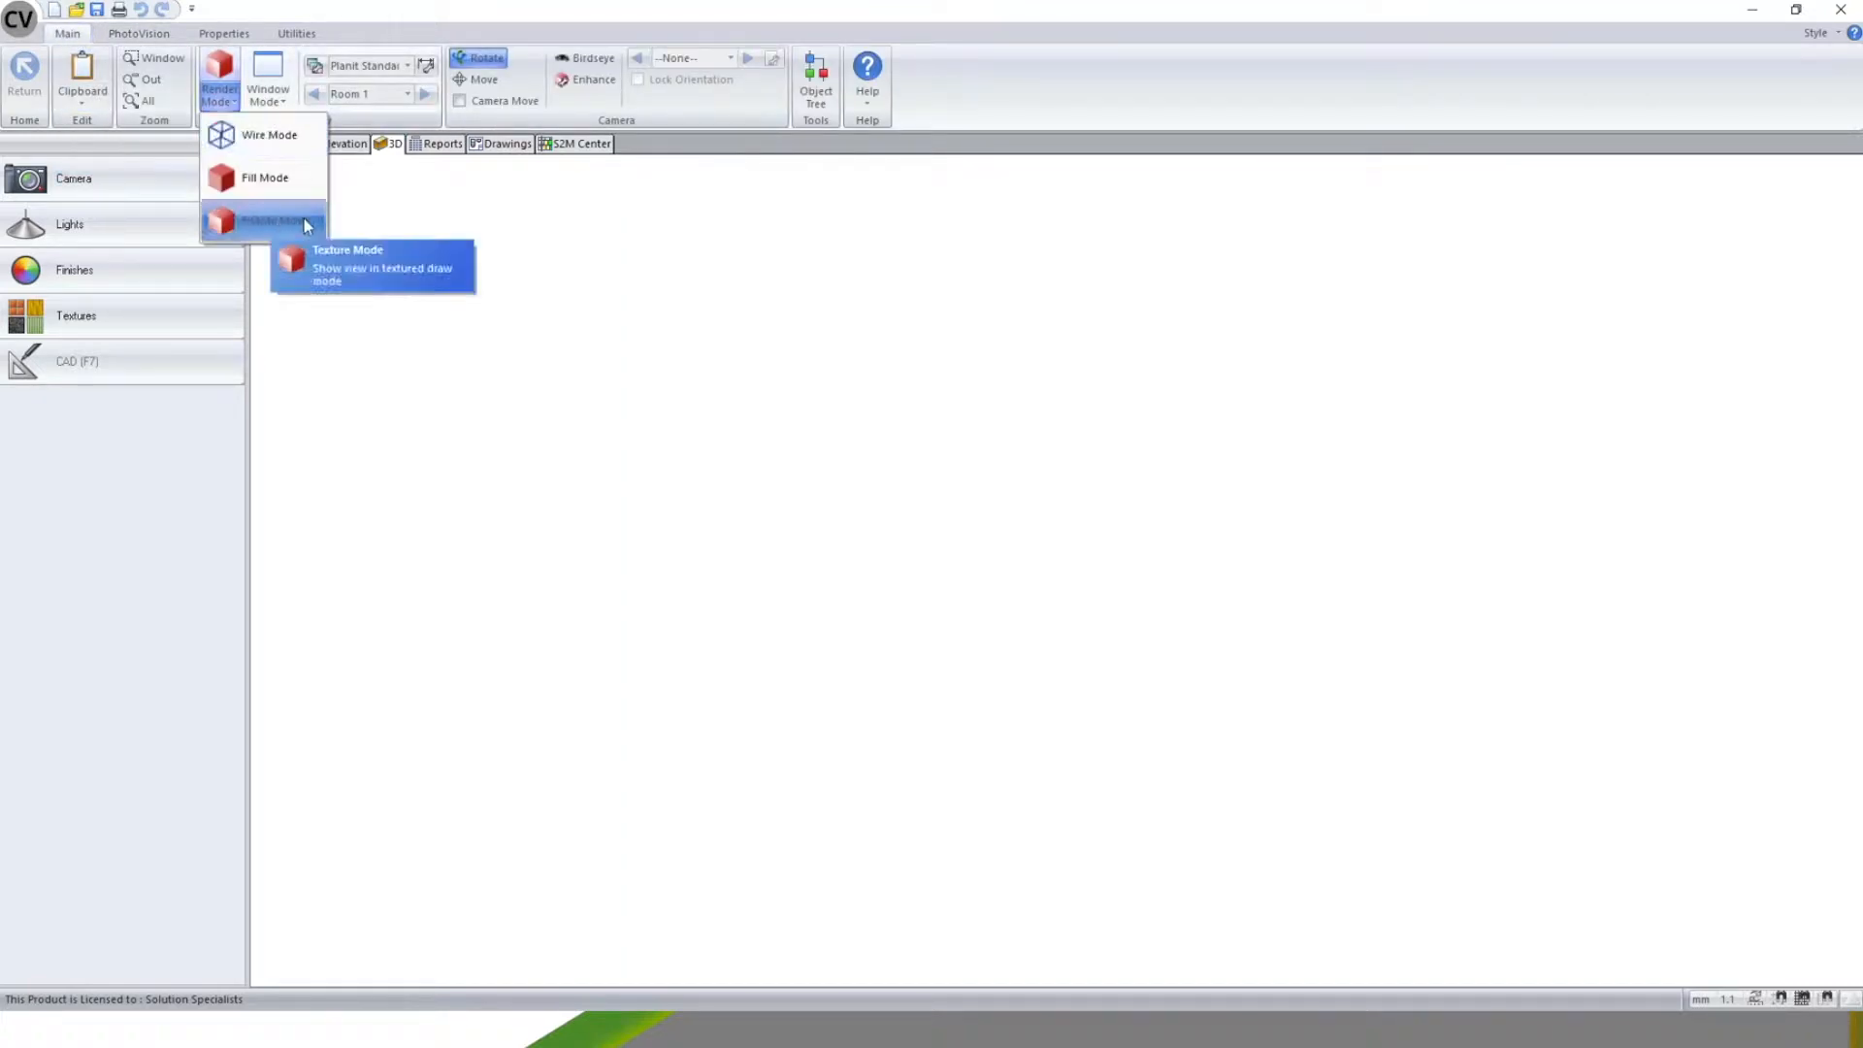
click(633, 295)
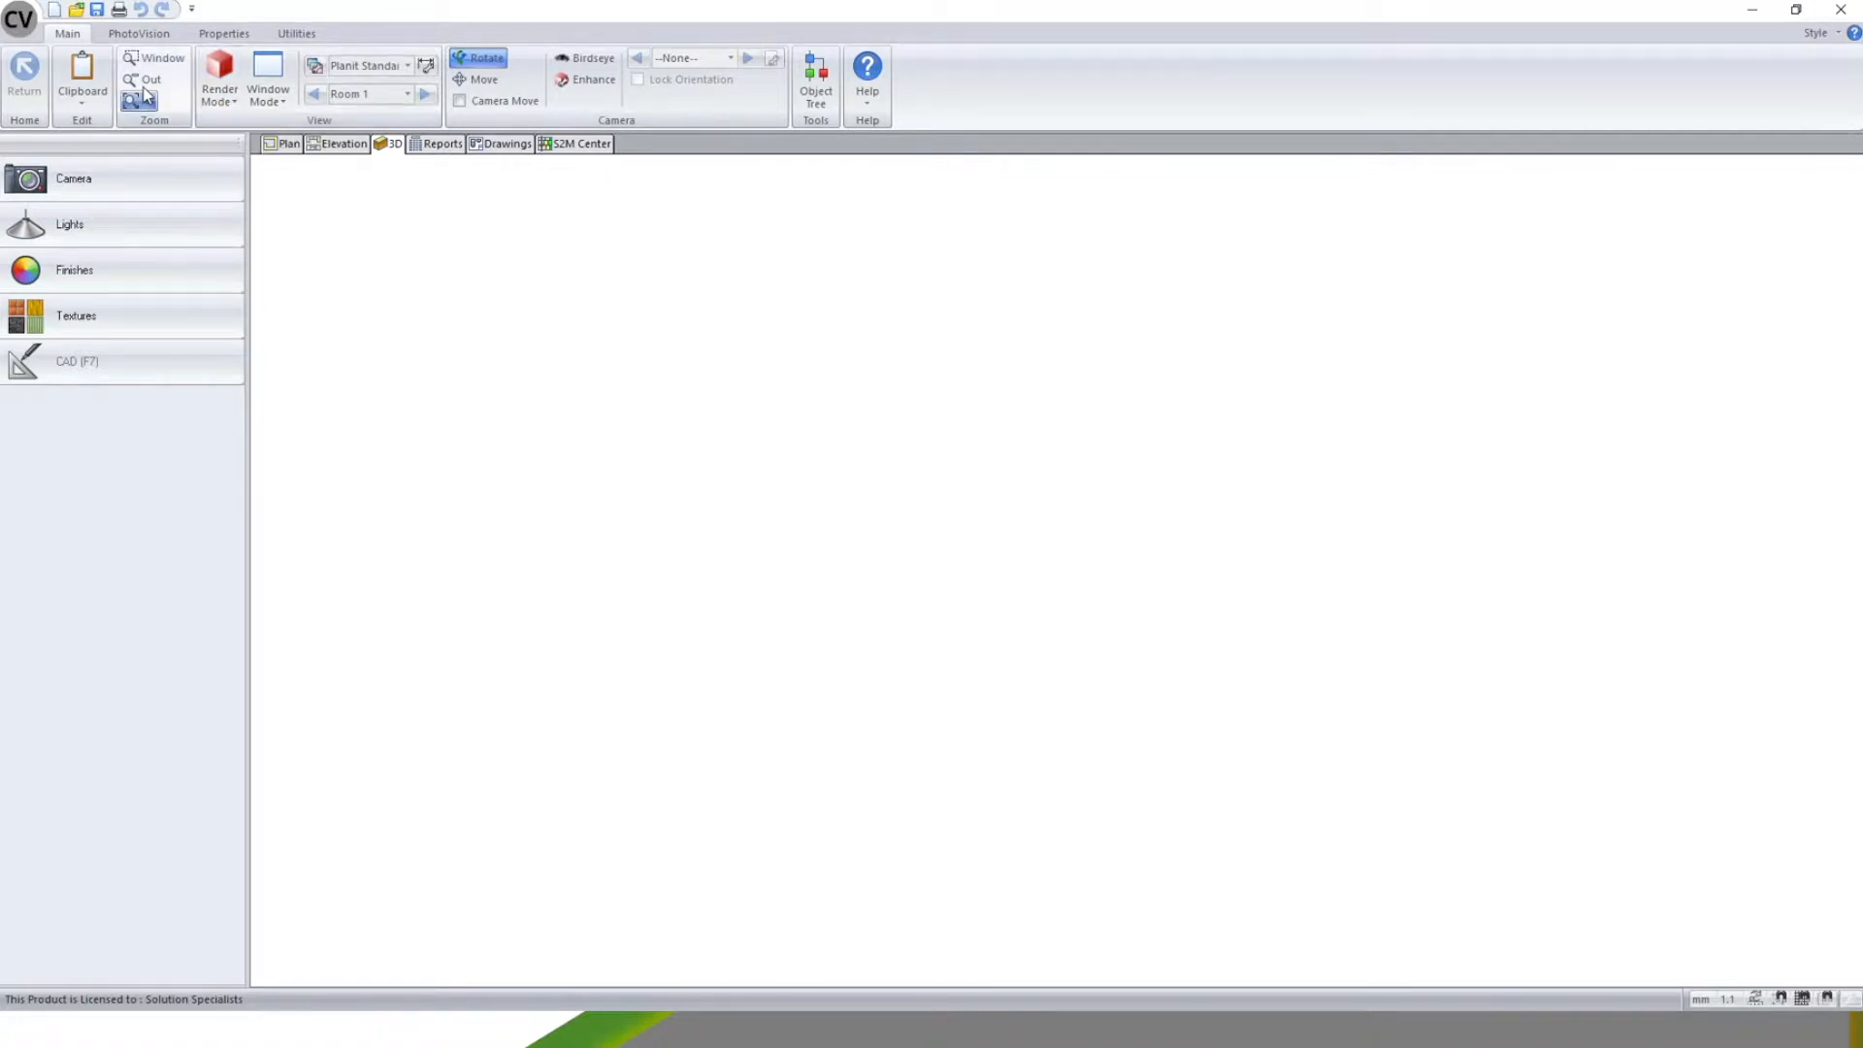
click(143, 37)
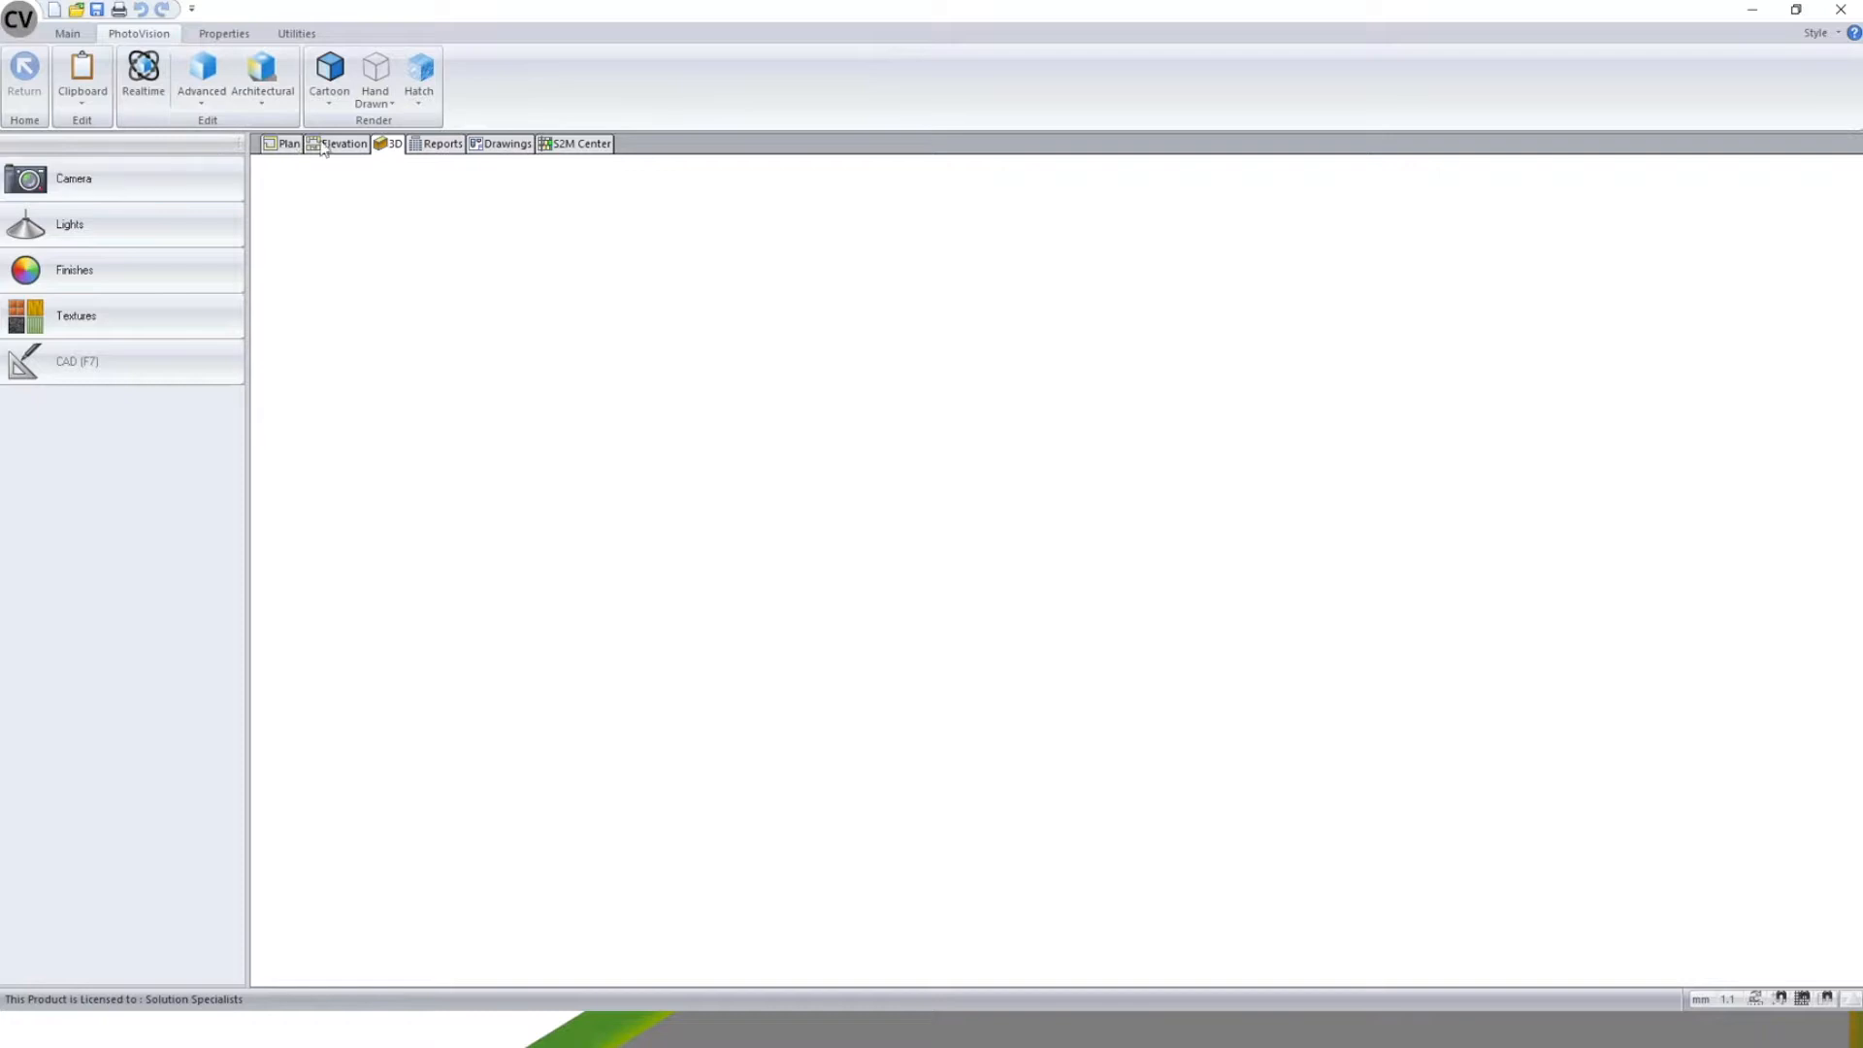
- Draw two connected walls in plan as a chained line, about 3738 mm horizontally and about 1997 mm down from its far end
click(283, 144)
click(160, 176)
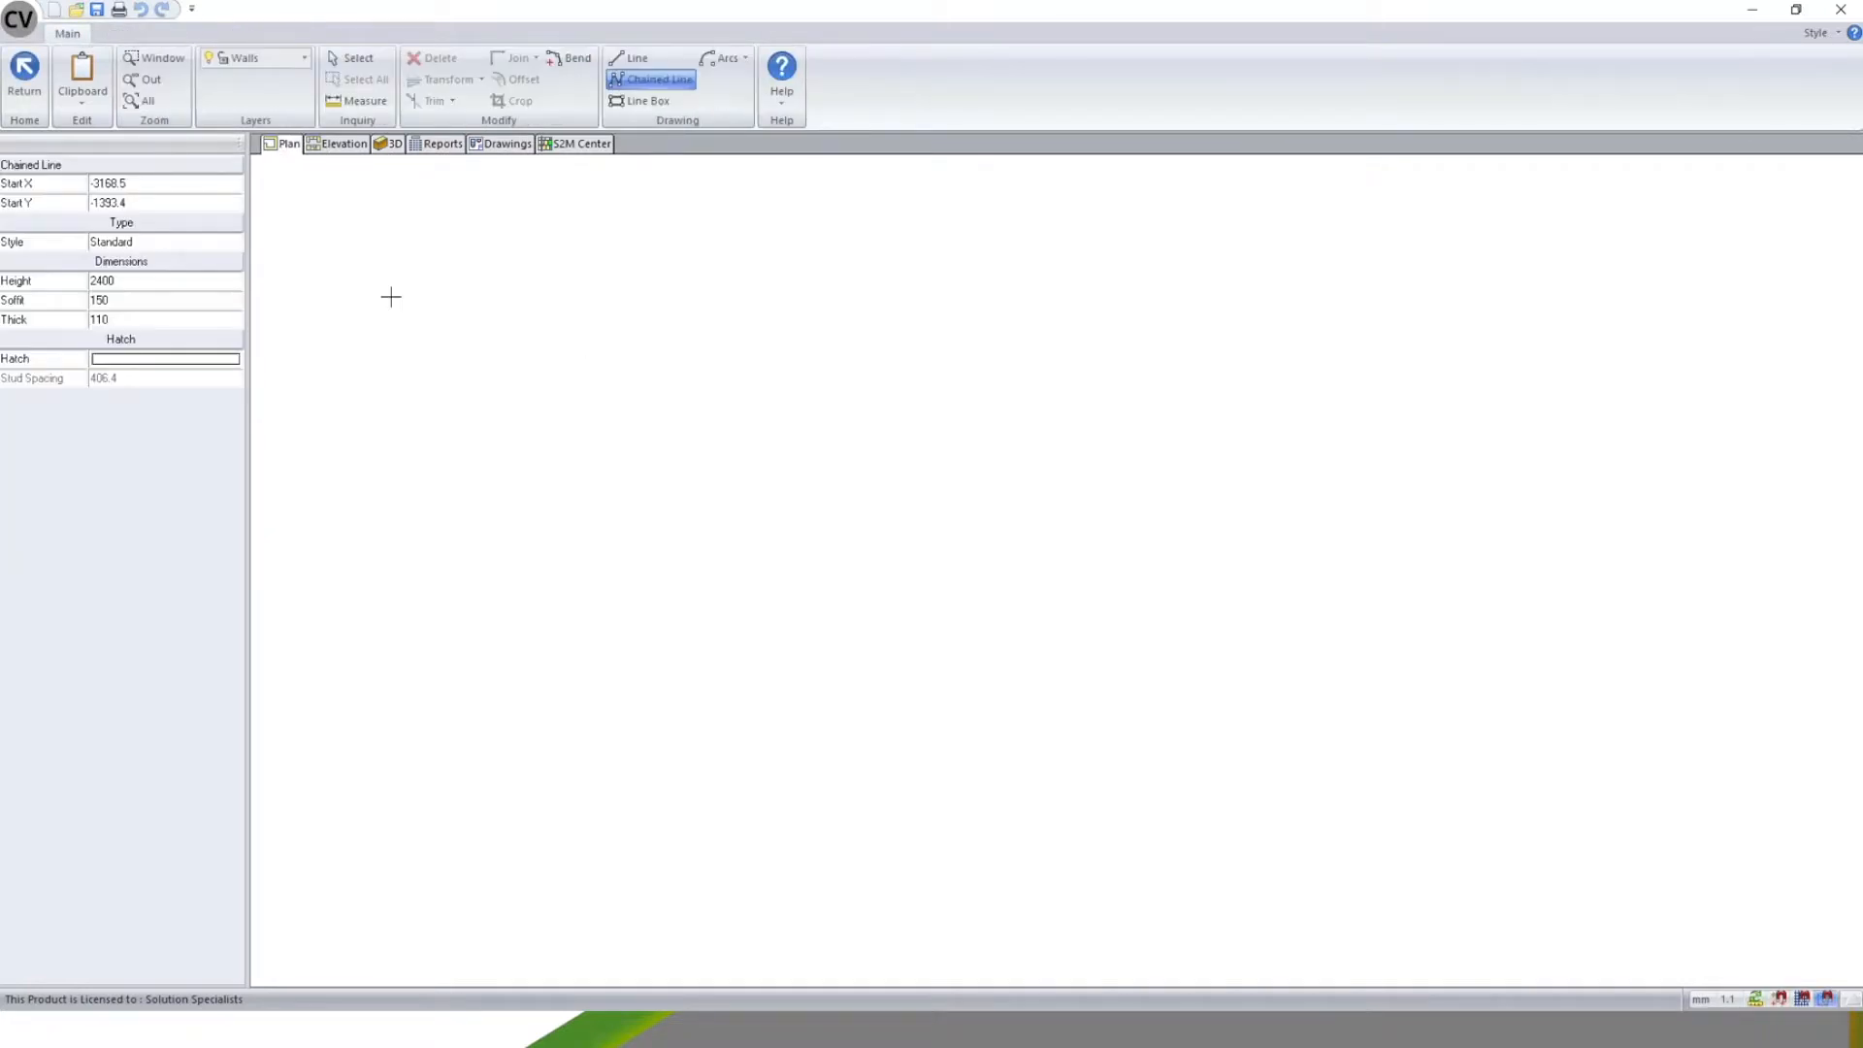
click(391, 296)
click(1087, 296)
click(1098, 667)
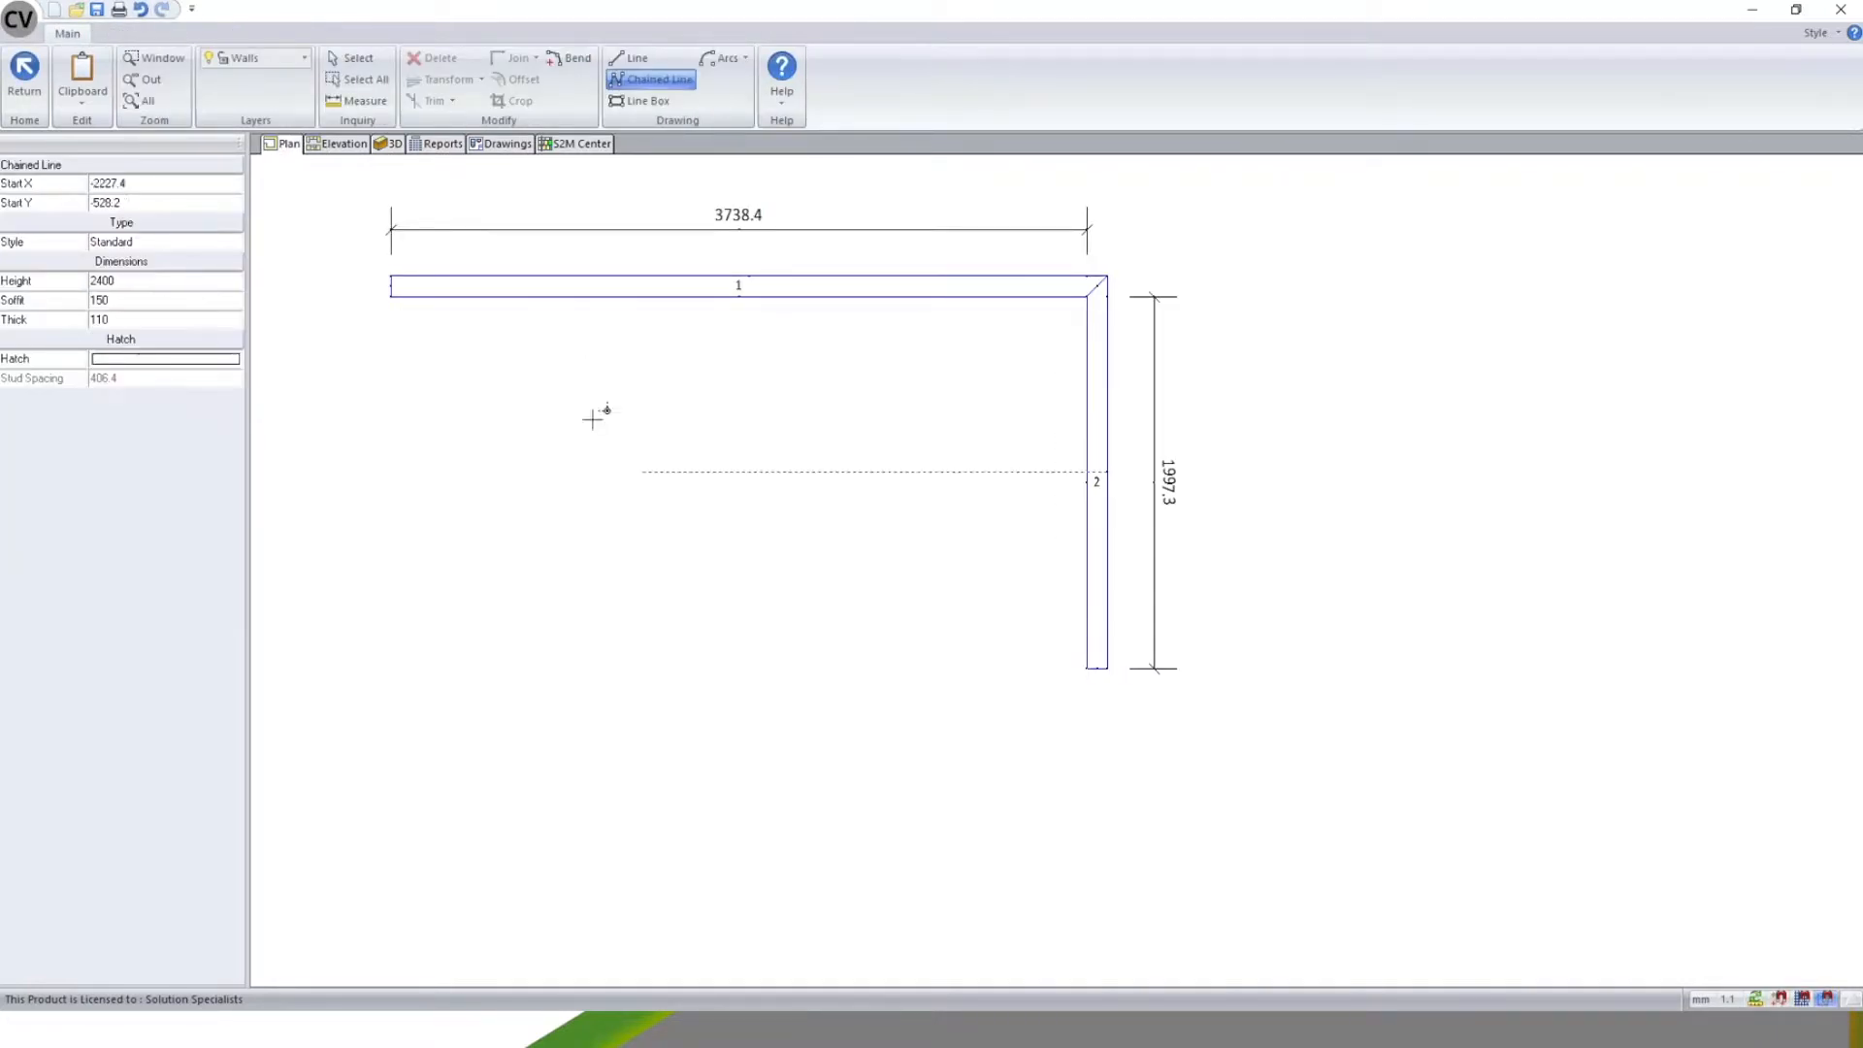
click(24, 69)
- Place a Std Base Door 1 cabinet from the Custom Cabinets12 standard base cabinets against wall 1, about 980 mm from its open end
click(89, 233)
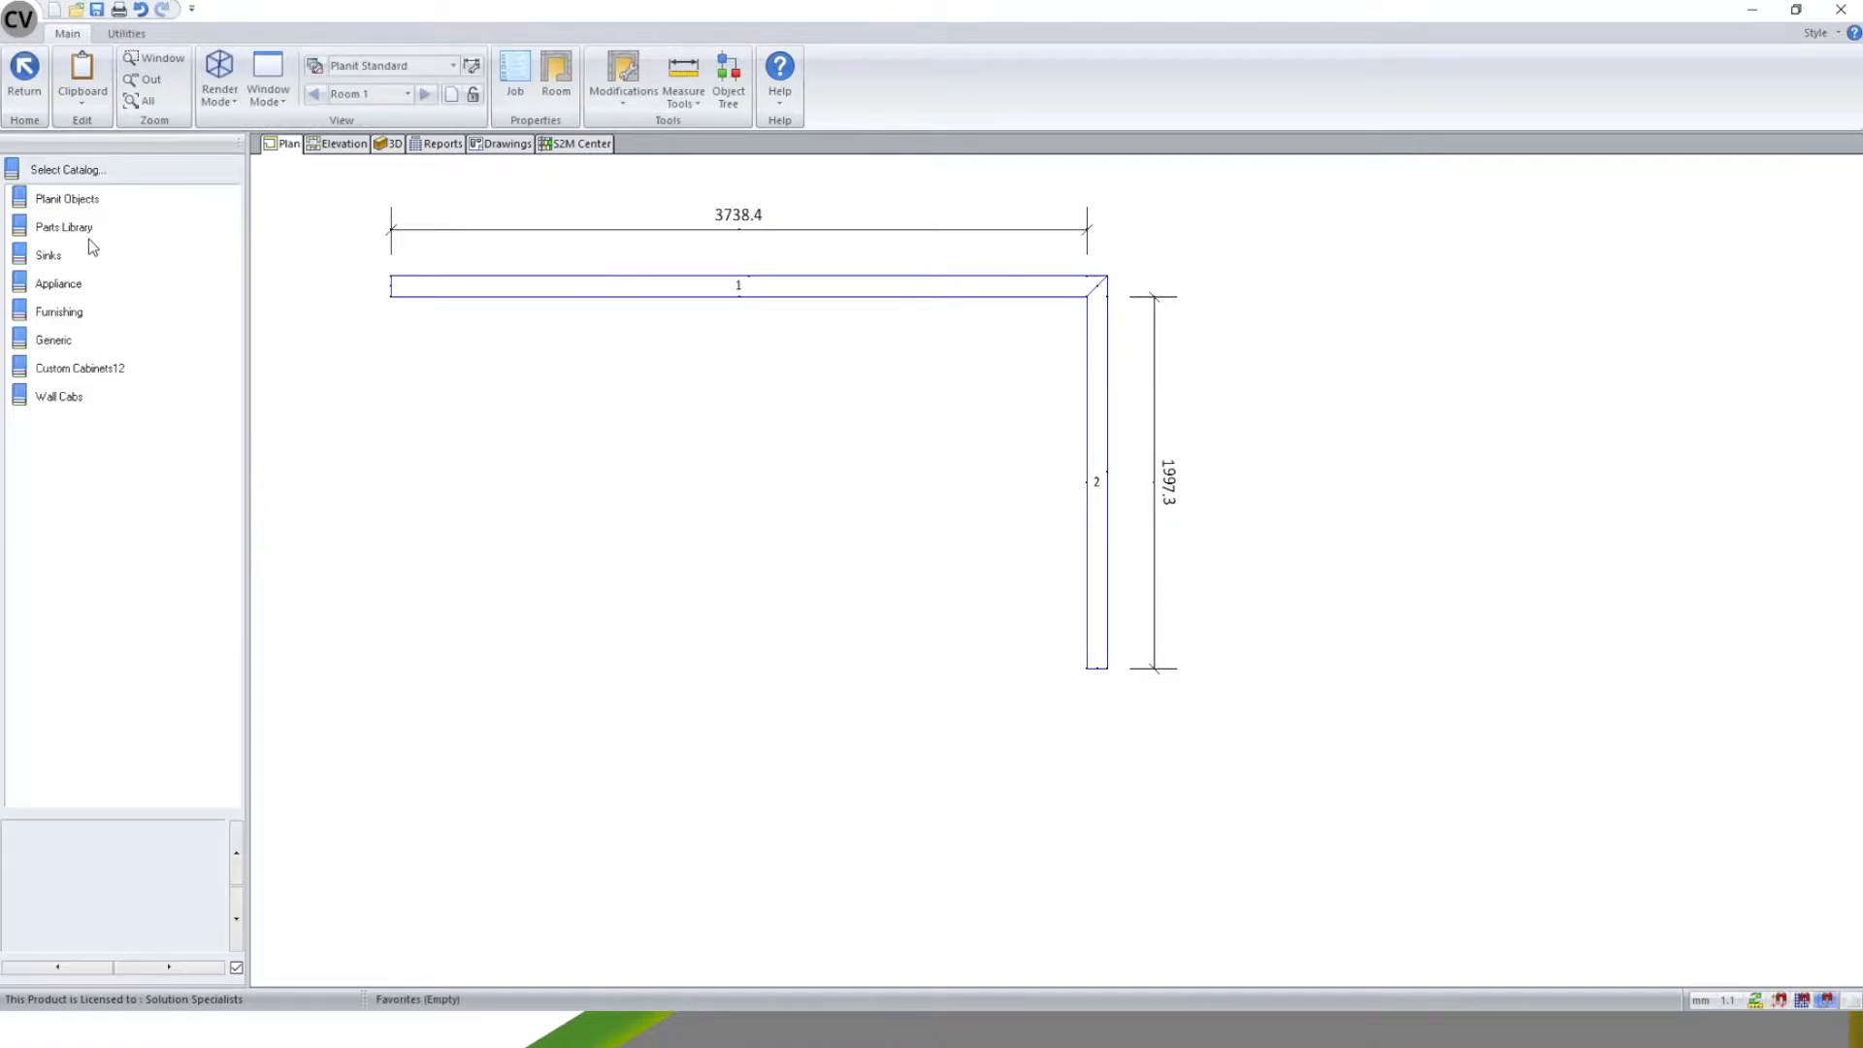
click(79, 368)
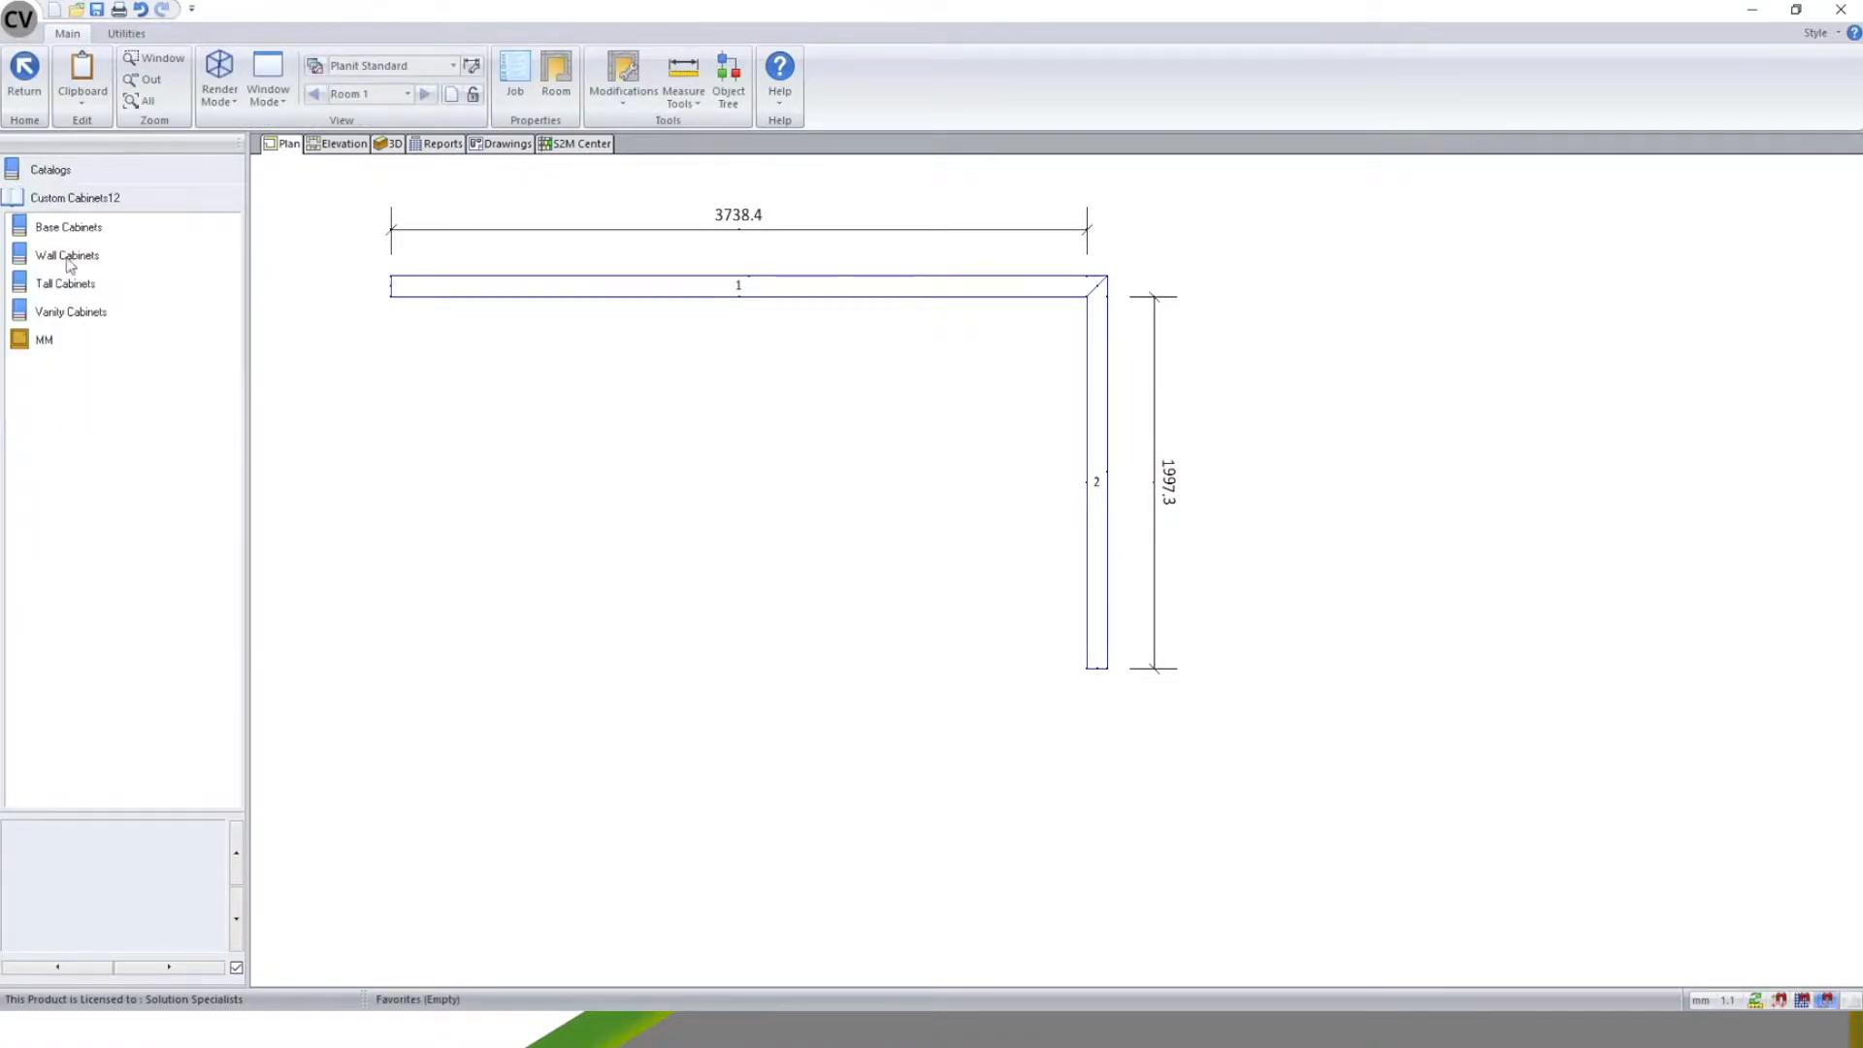
click(64, 226)
click(68, 254)
click(49, 291)
click(620, 362)
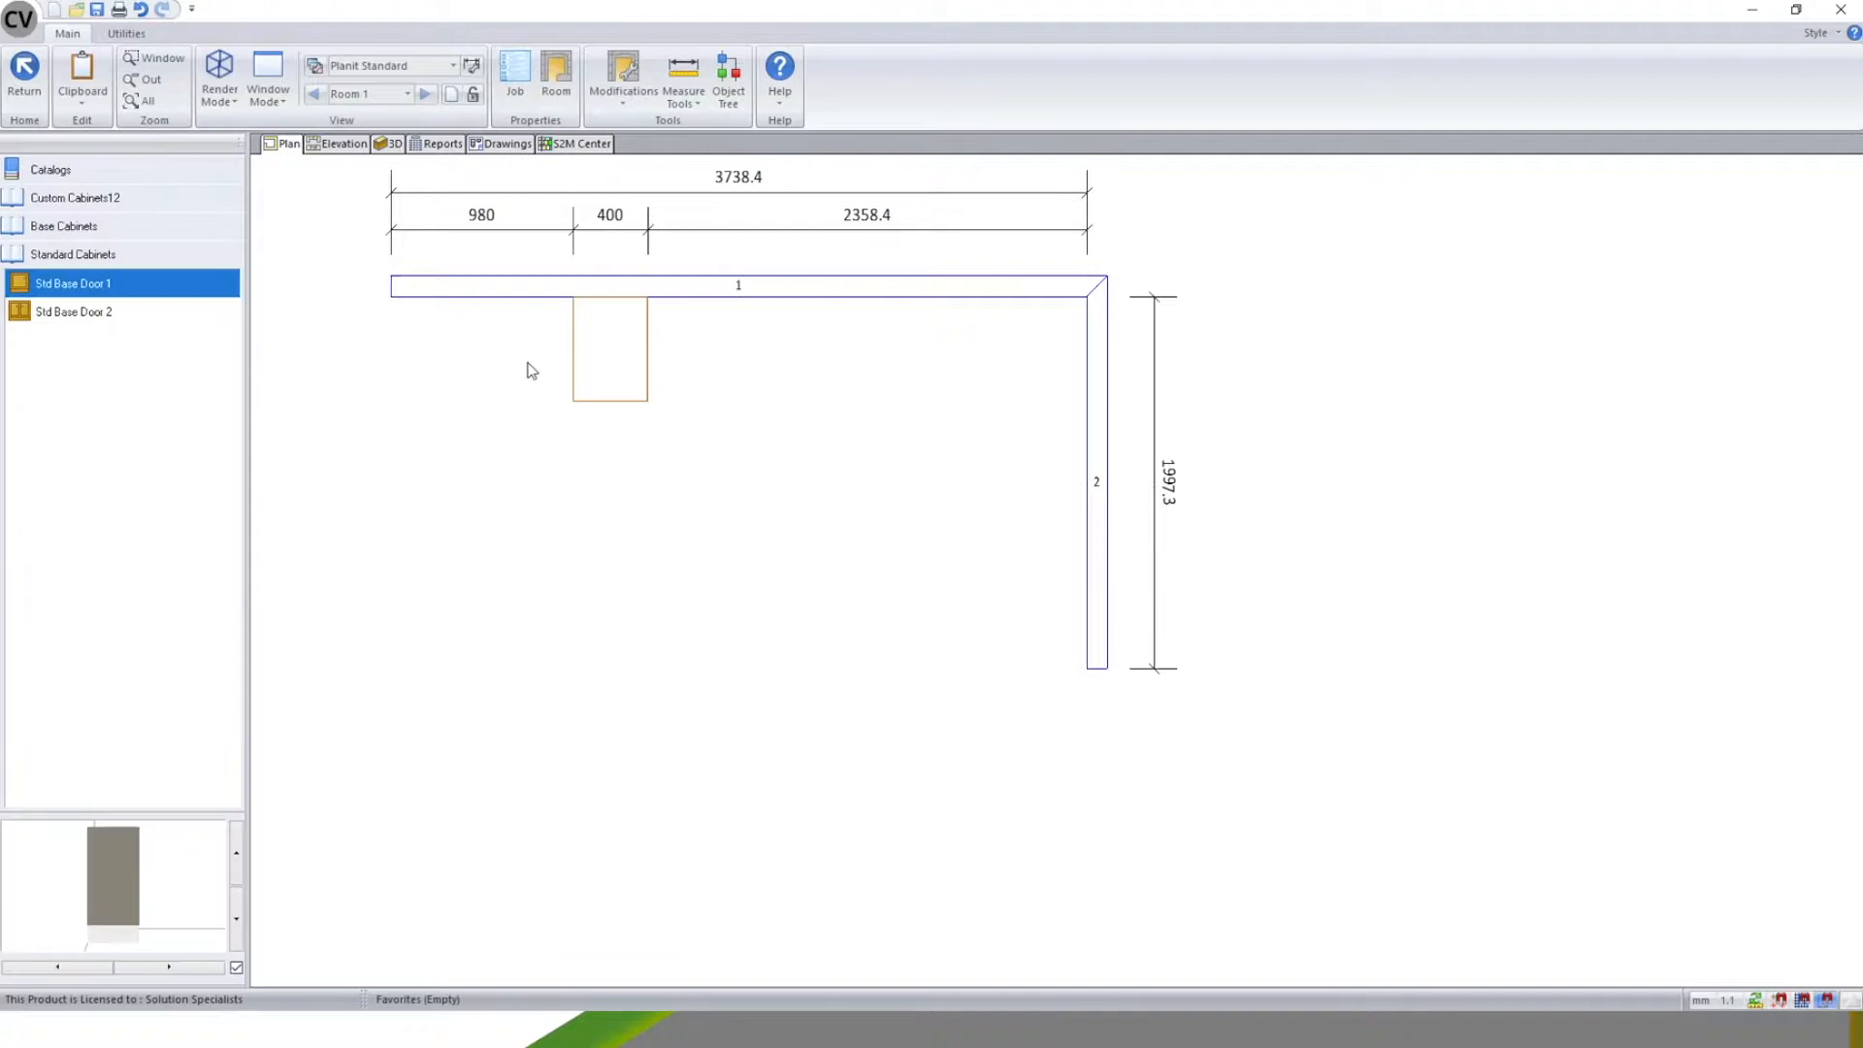
- Examine the walls and base cabinet in 3D from several angles with Realtime rendering
click(387, 144)
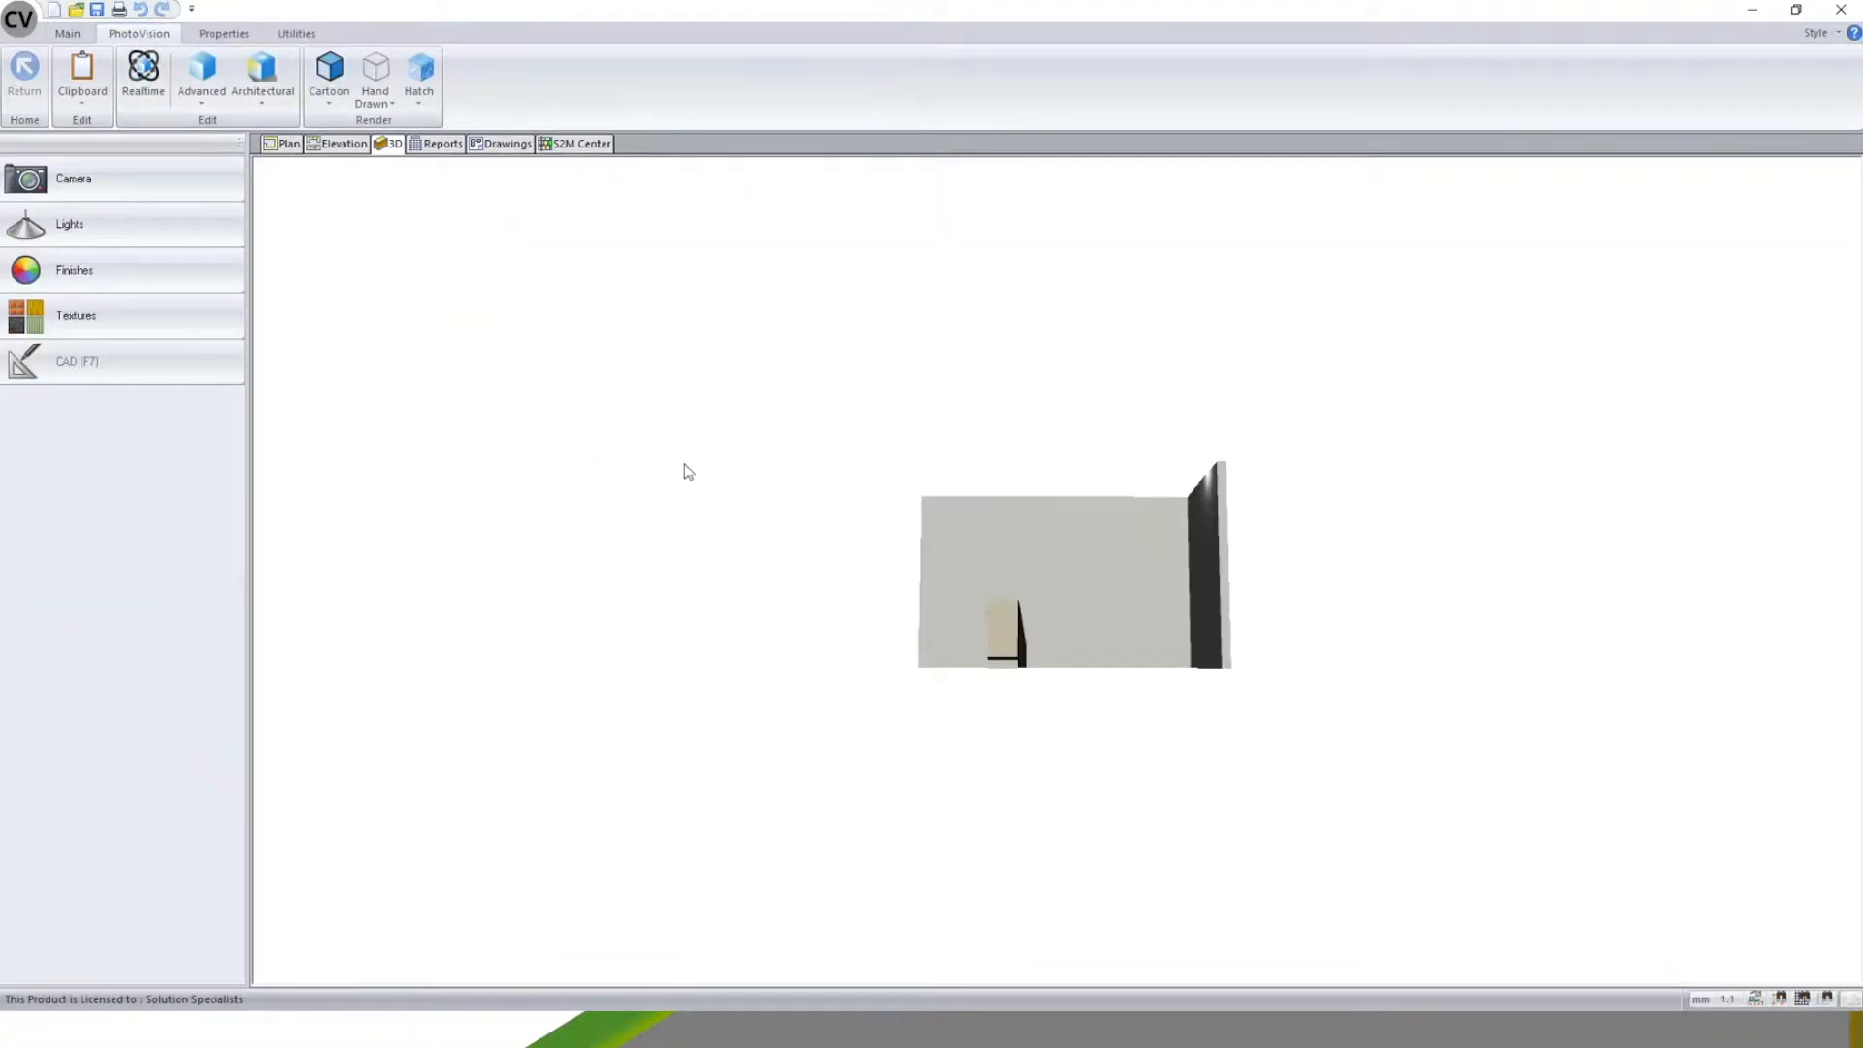
drag(1050, 926, 720, 742)
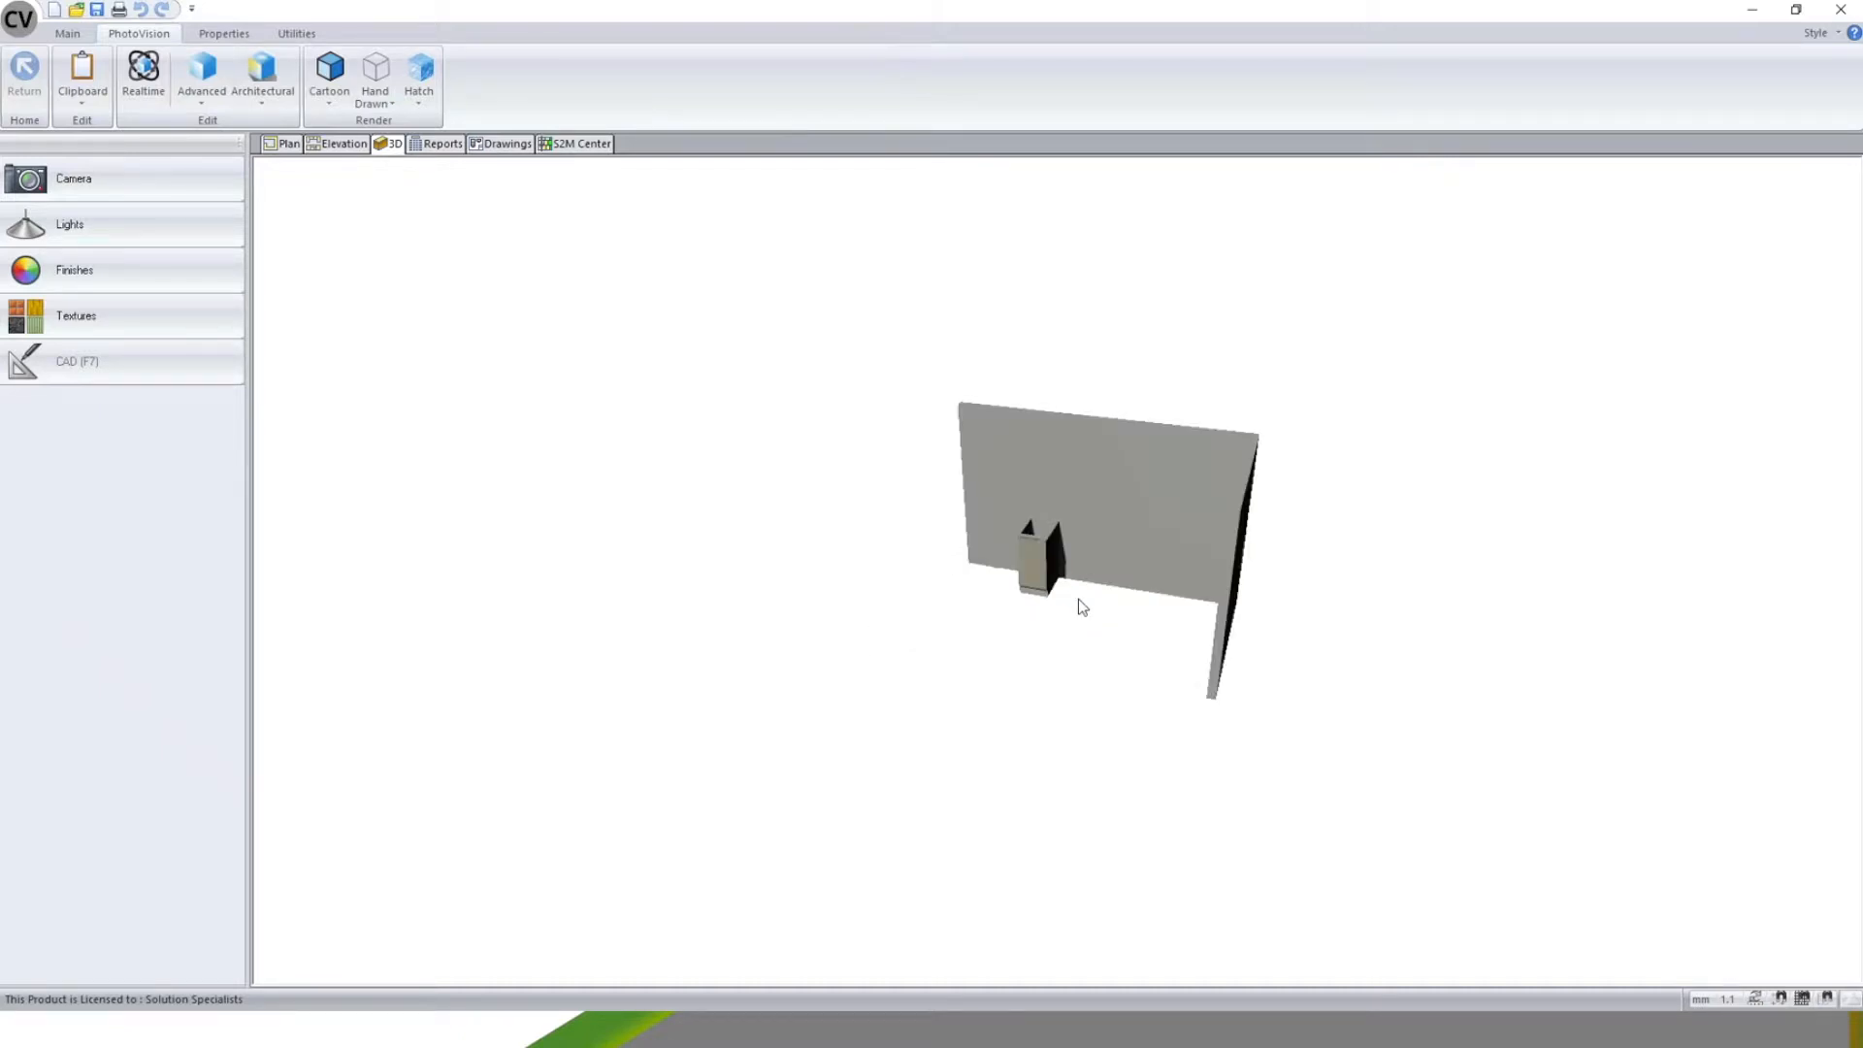
drag(870, 582, 1398, 626)
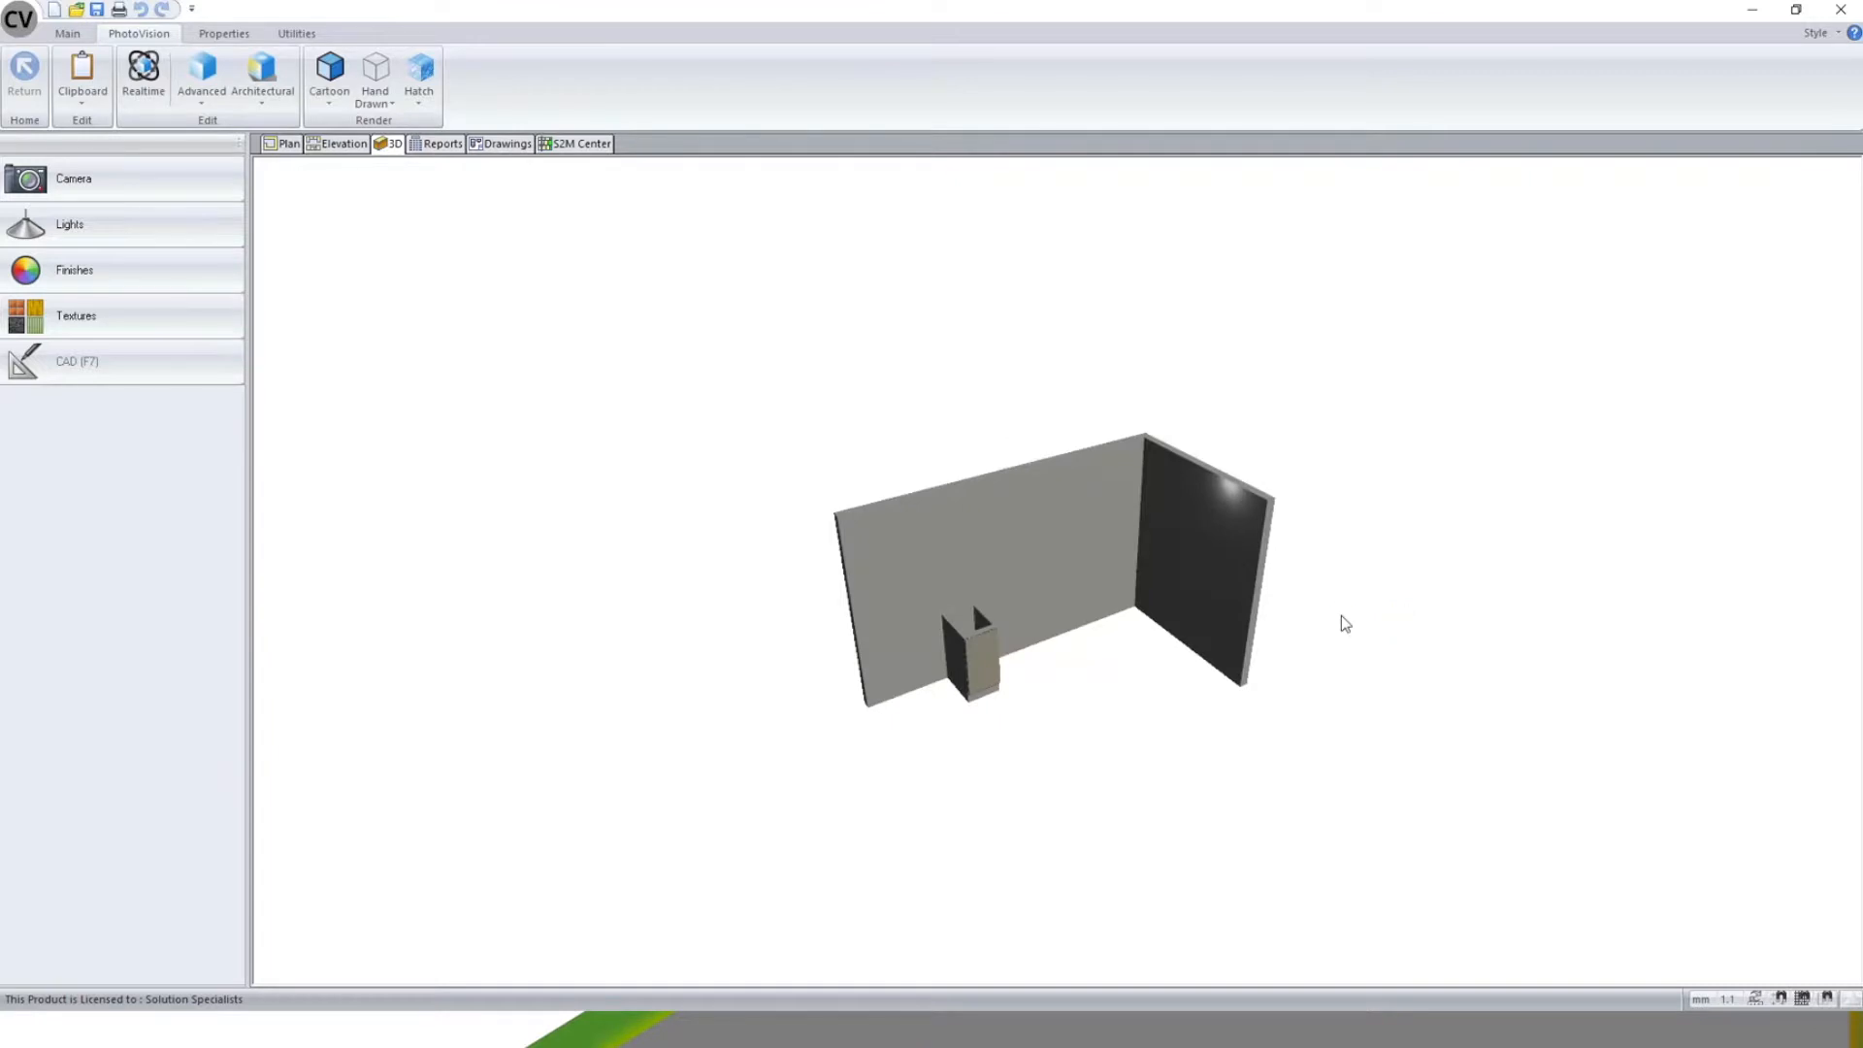
click(143, 70)
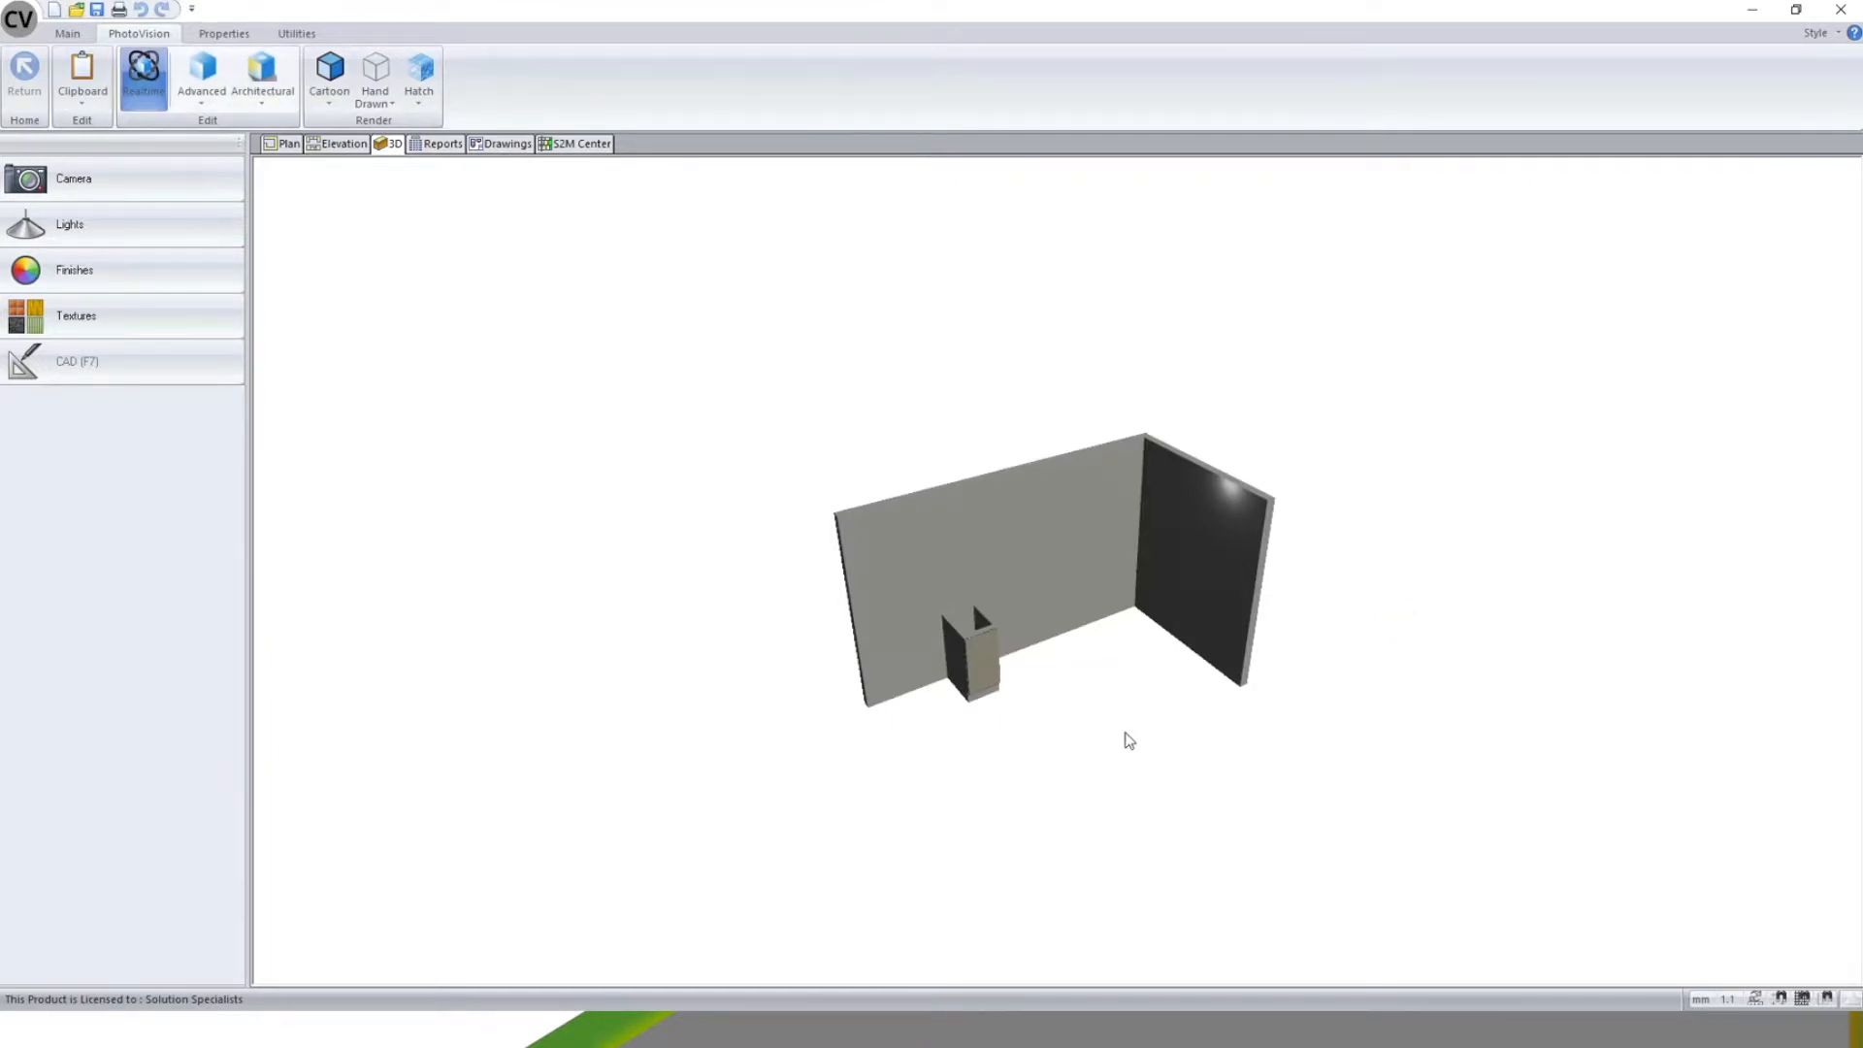
click(151, 105)
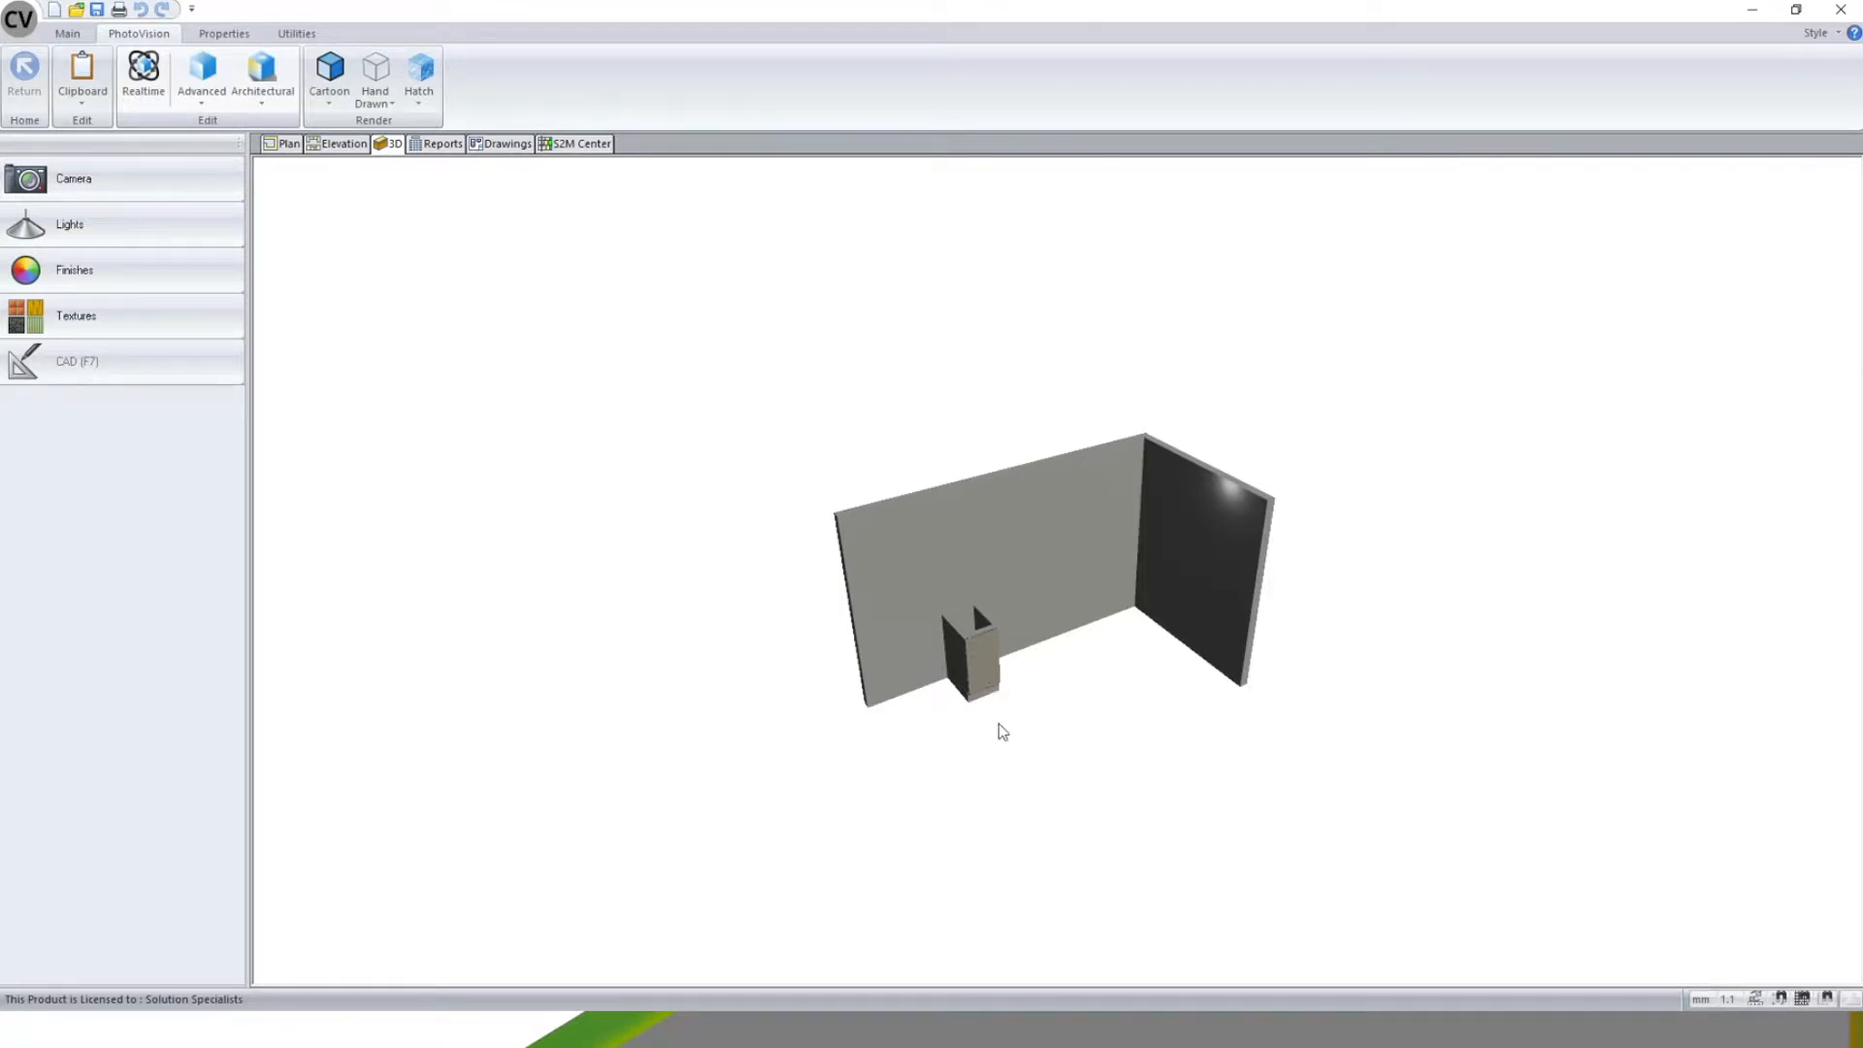
click(145, 85)
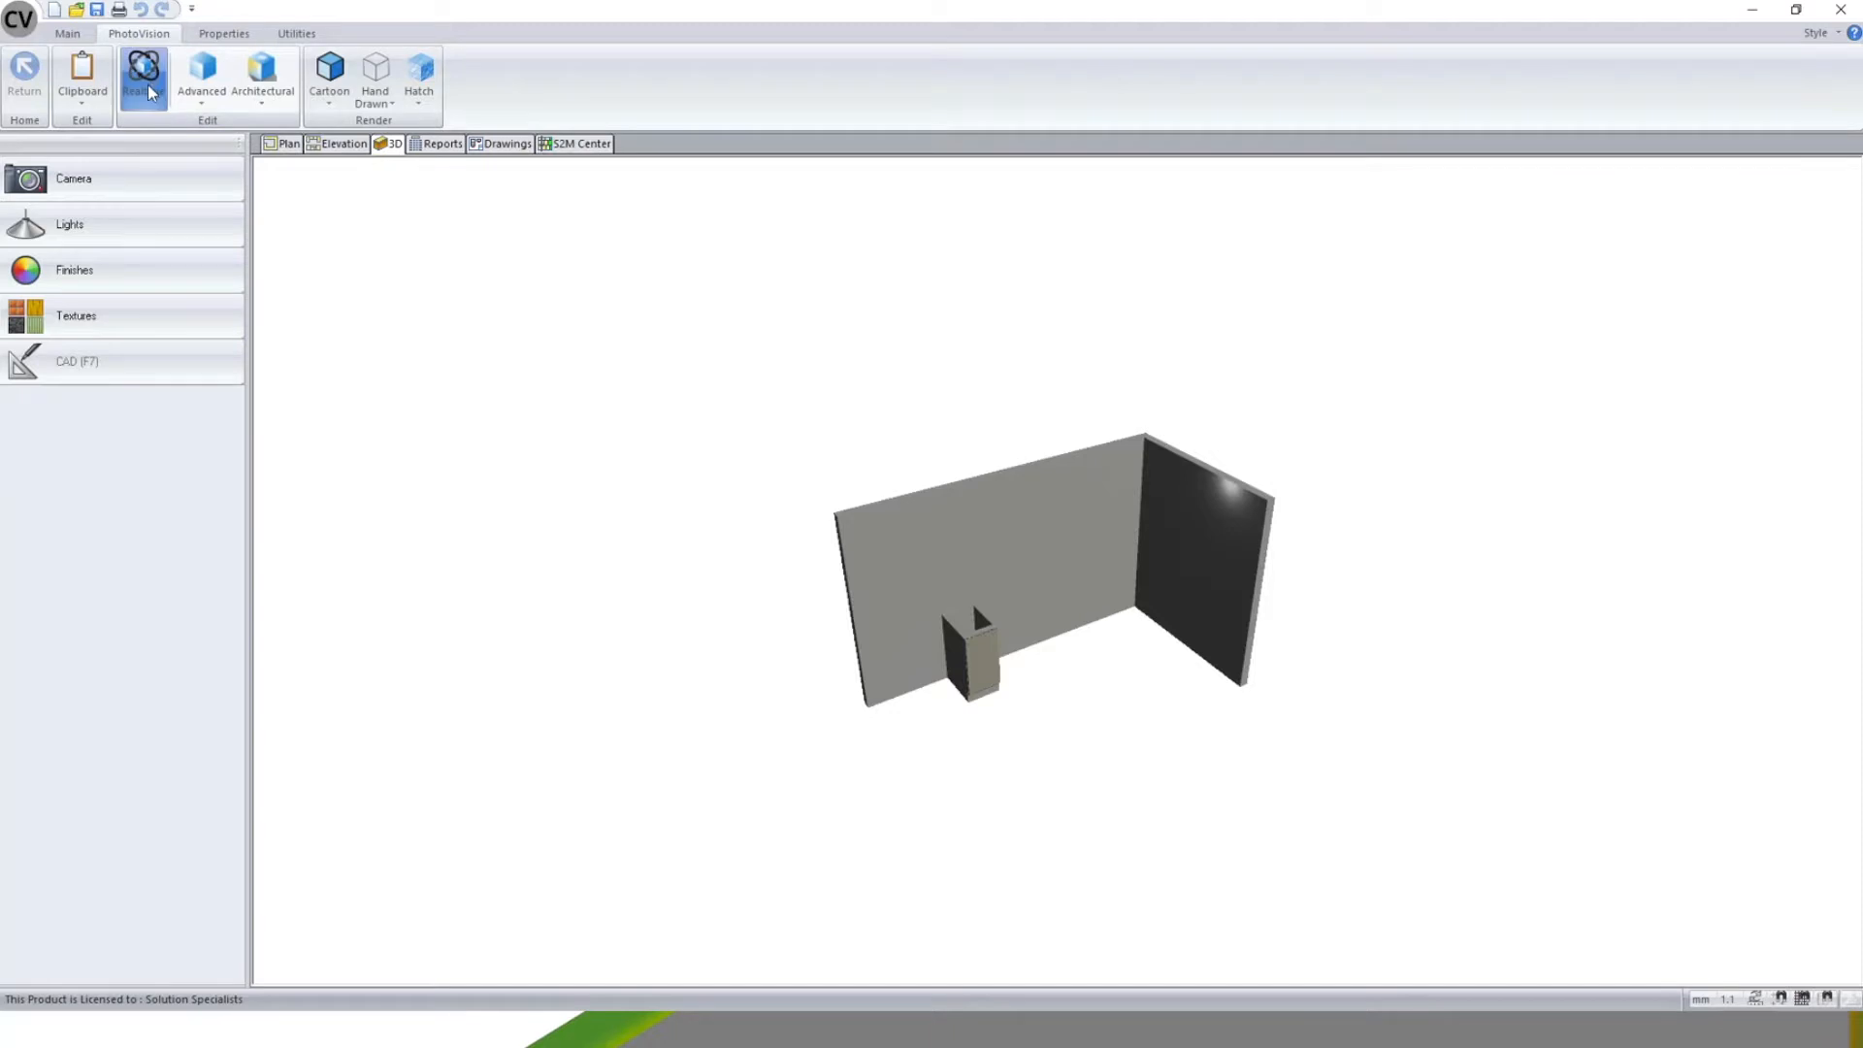
- Switch the 3D view to Wire Mode and inspect the cabinet's construction and the walls
click(65, 34)
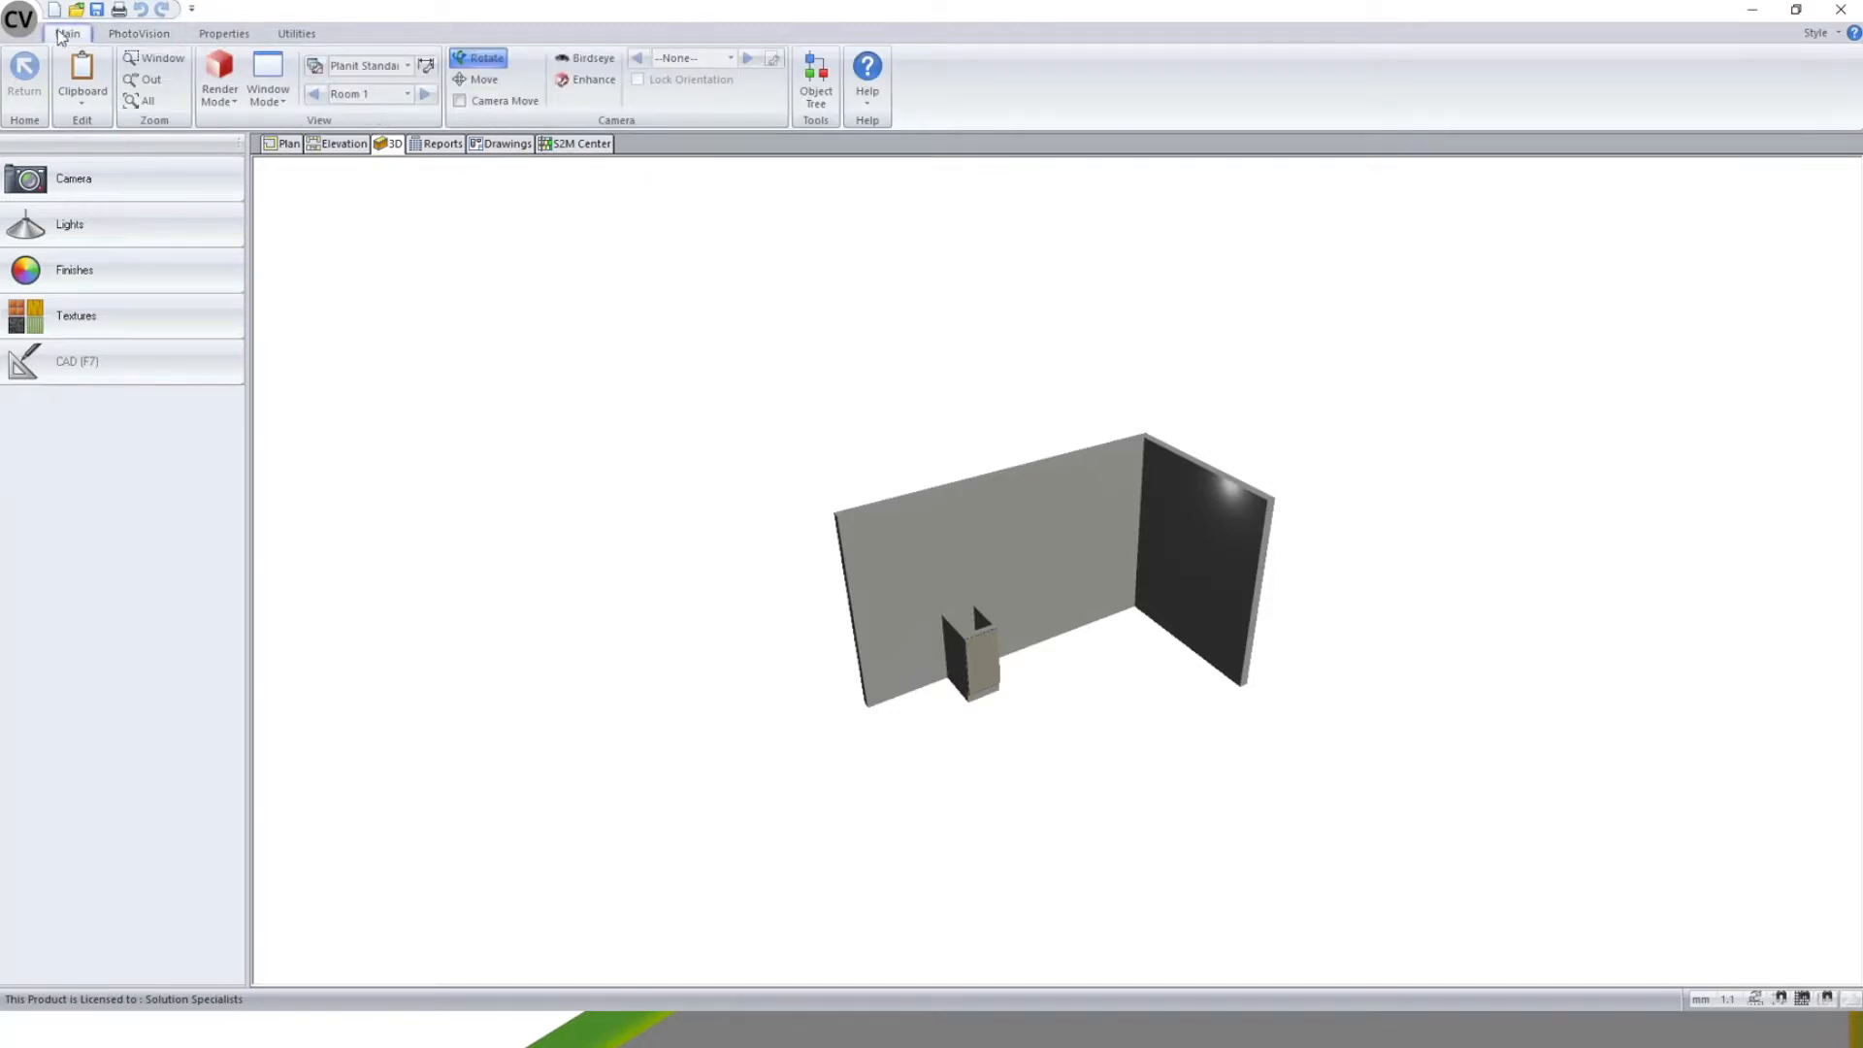
click(221, 97)
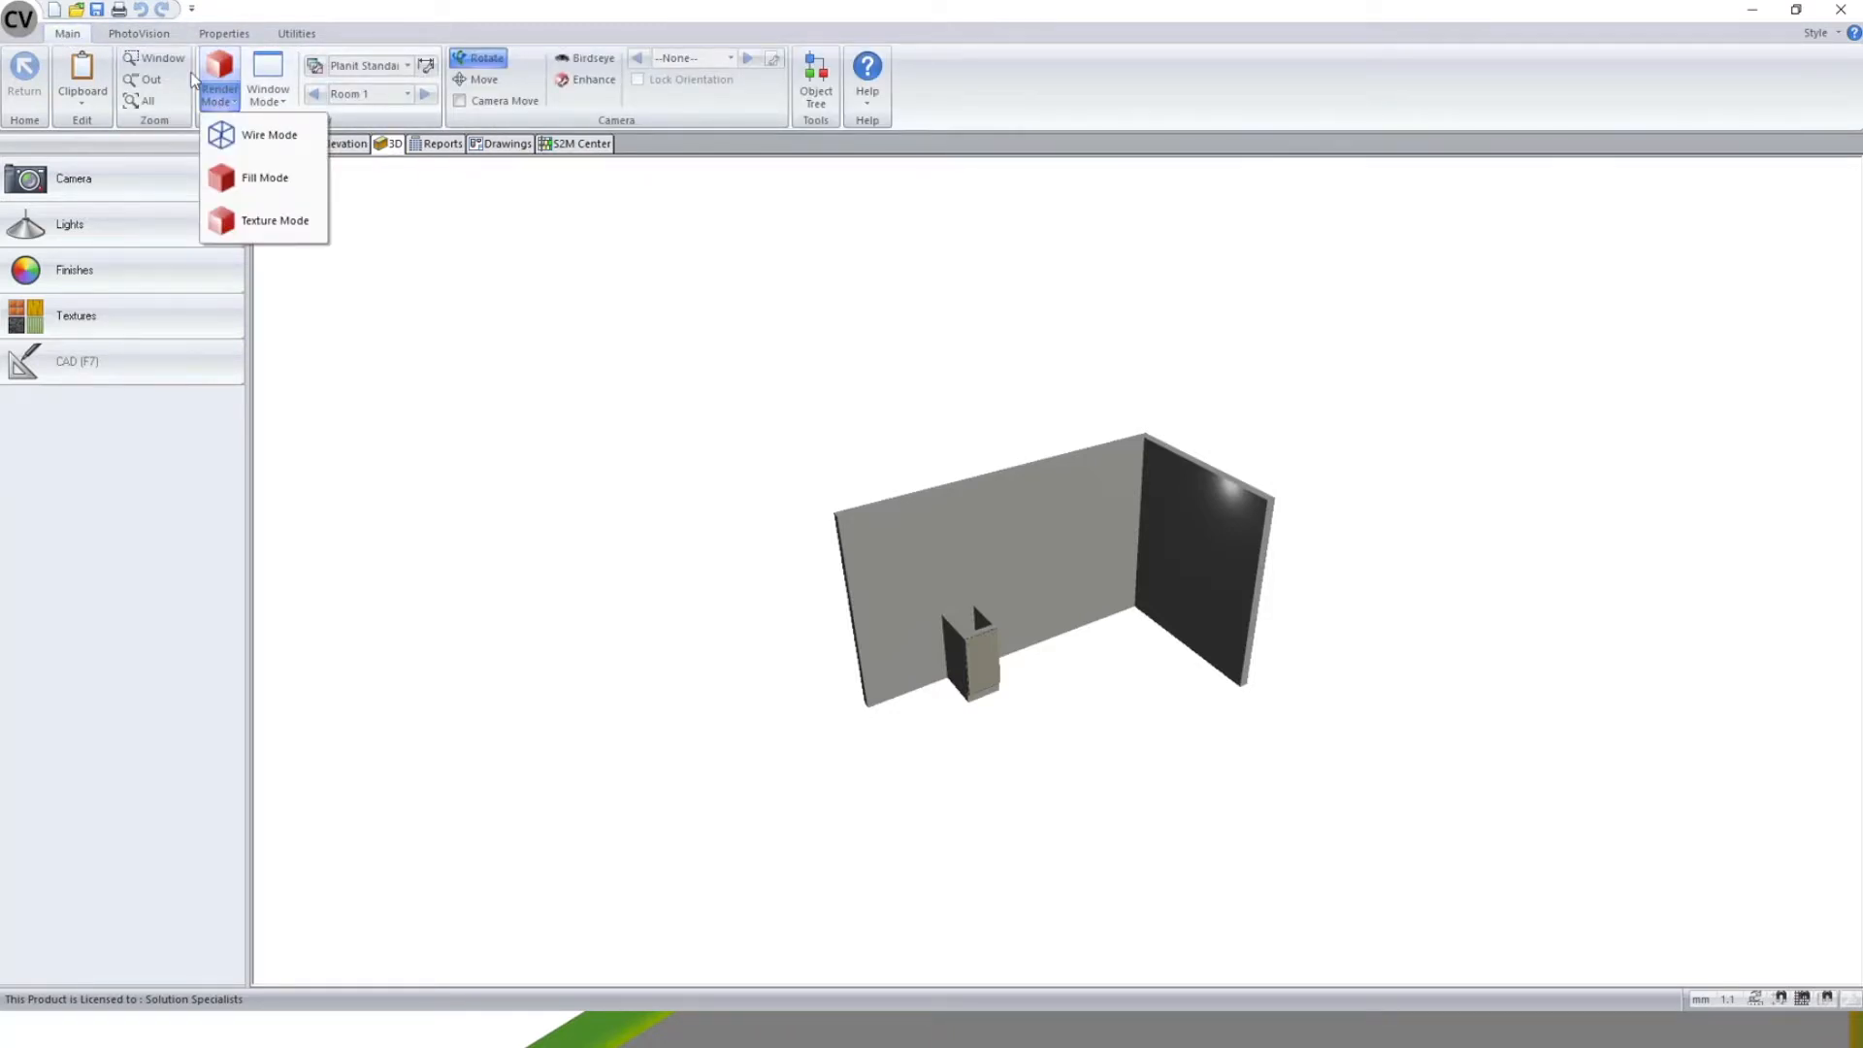
click(267, 136)
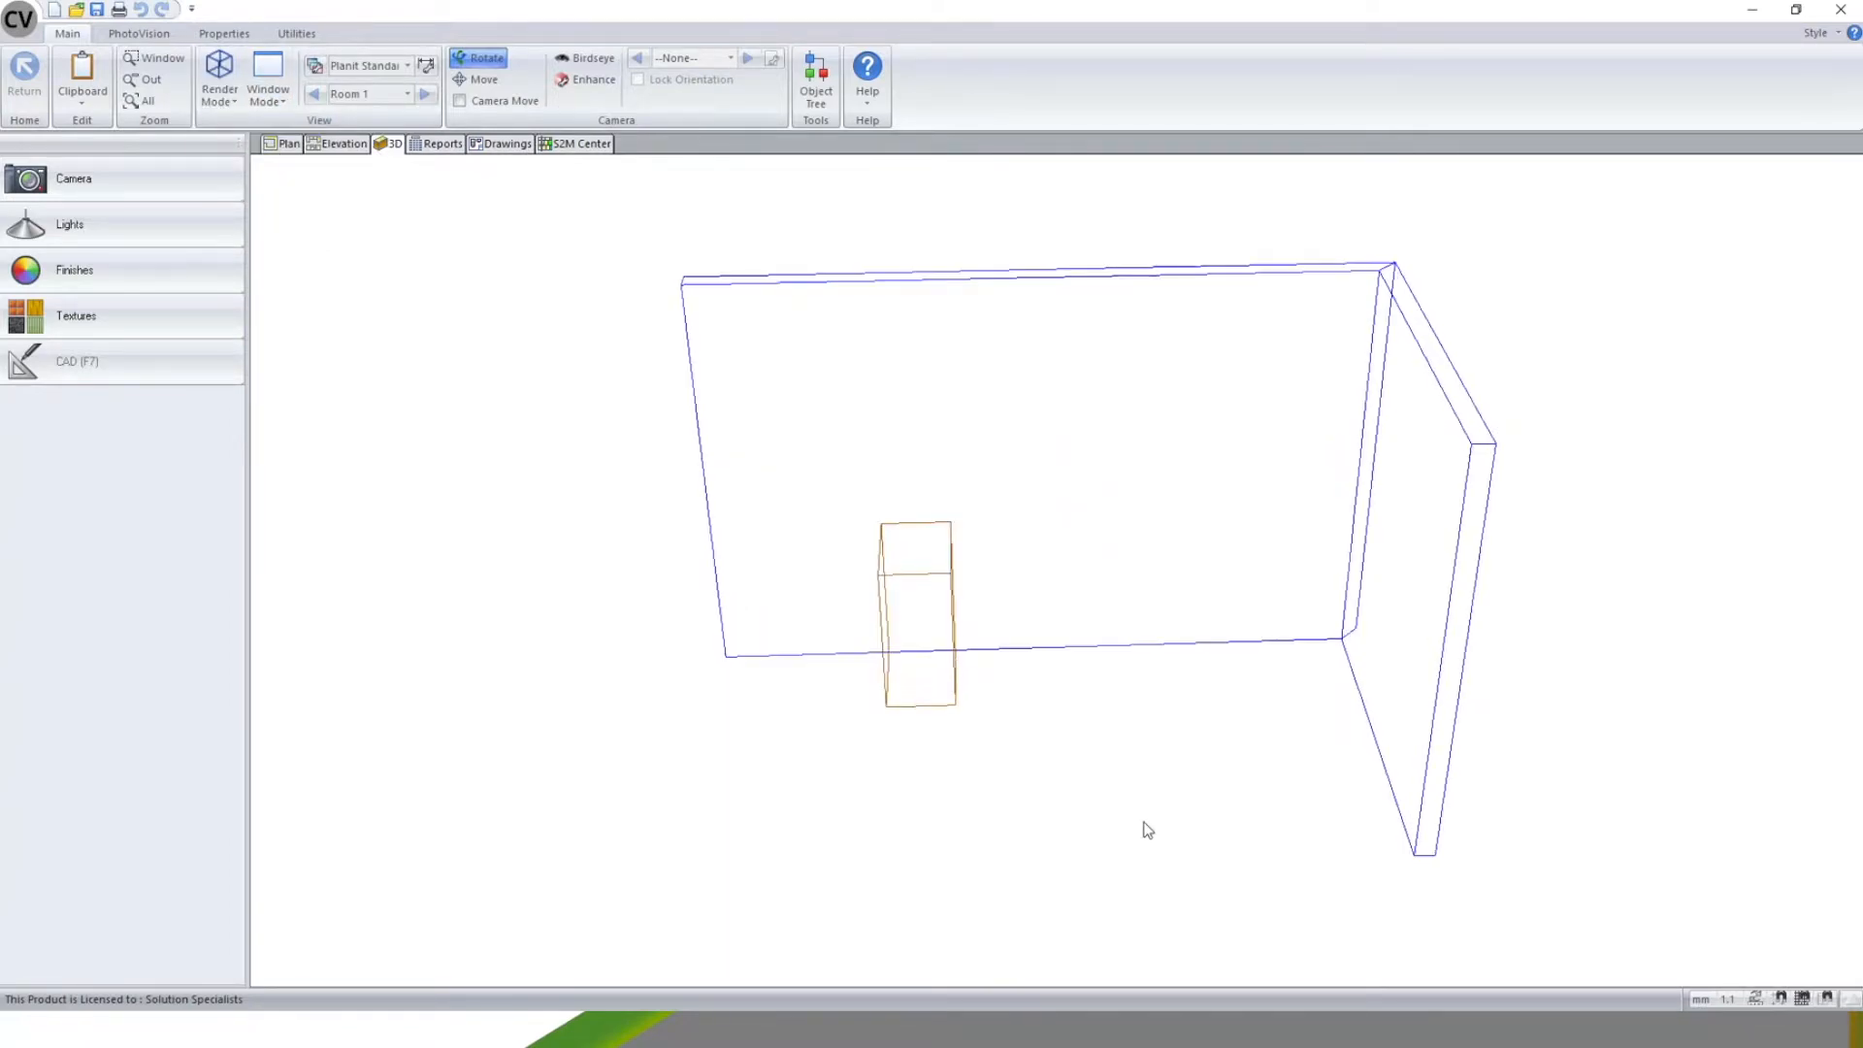
drag(1143, 823, 1230, 753)
scroll(848, 745, down, 4)
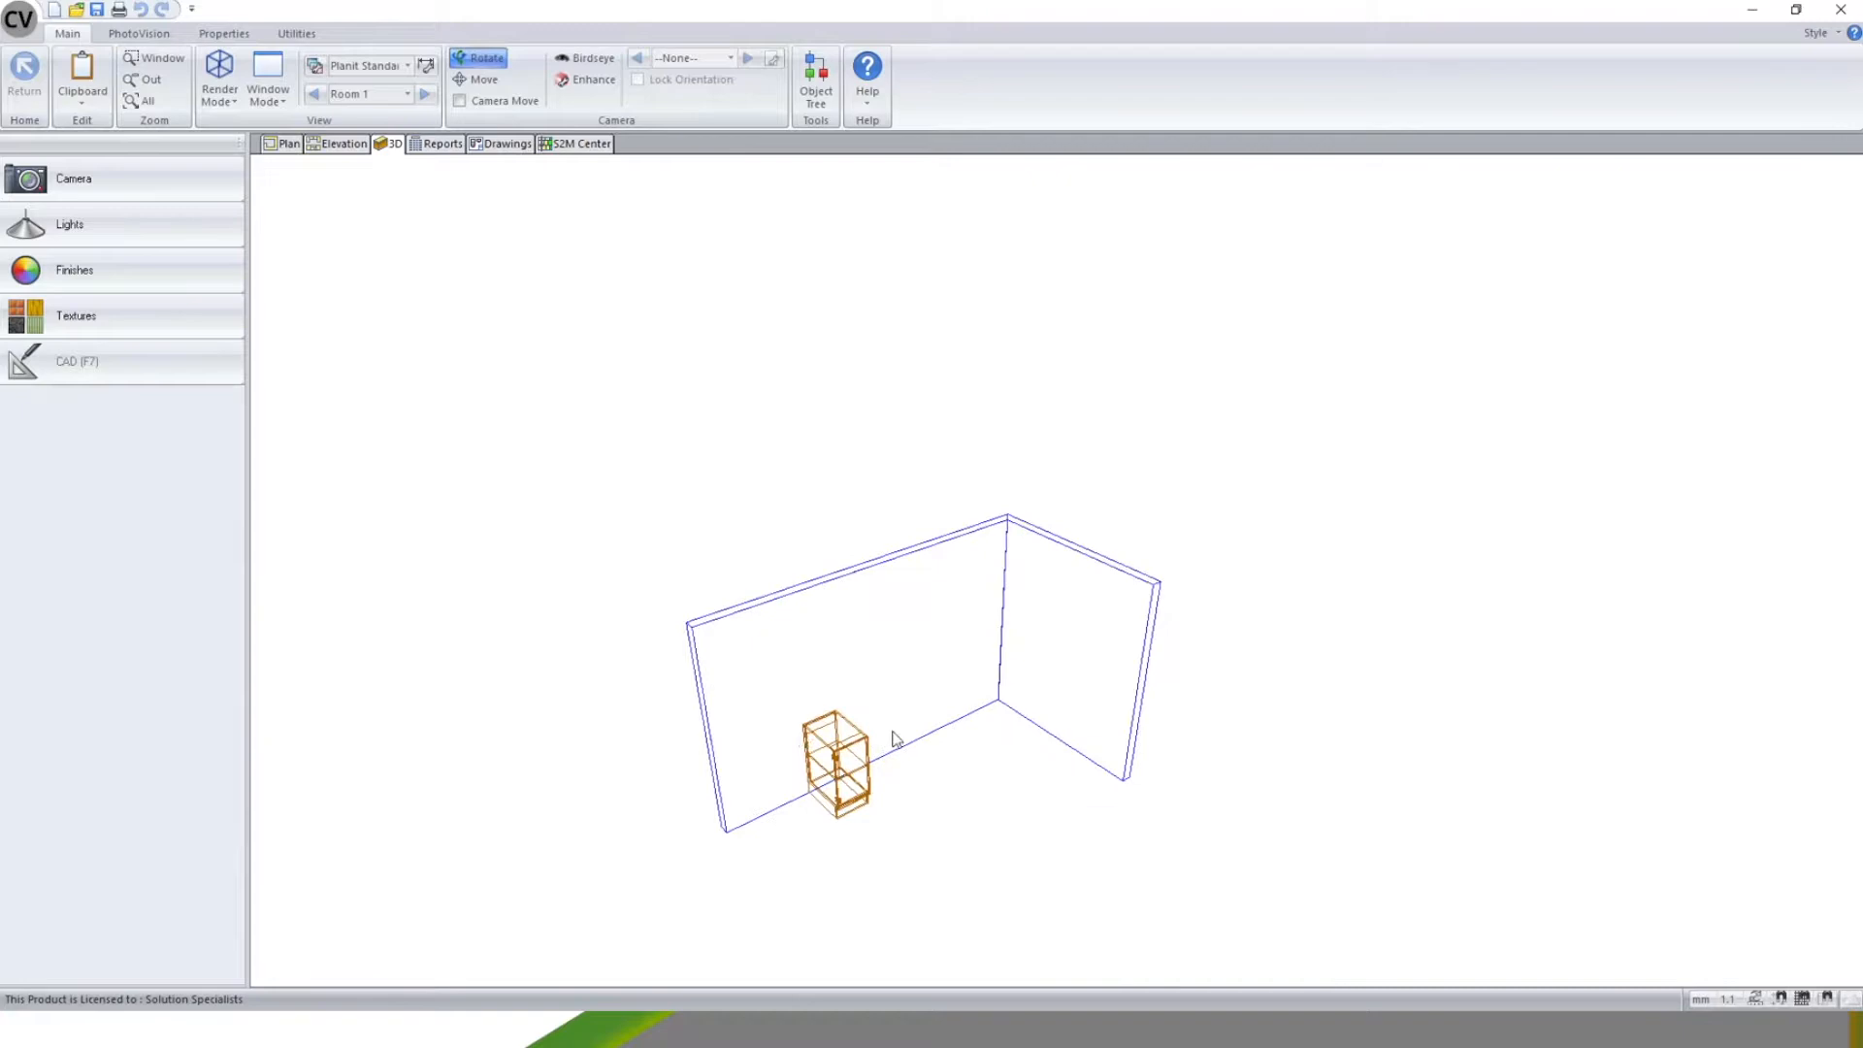
scroll(894, 739, up, 3)
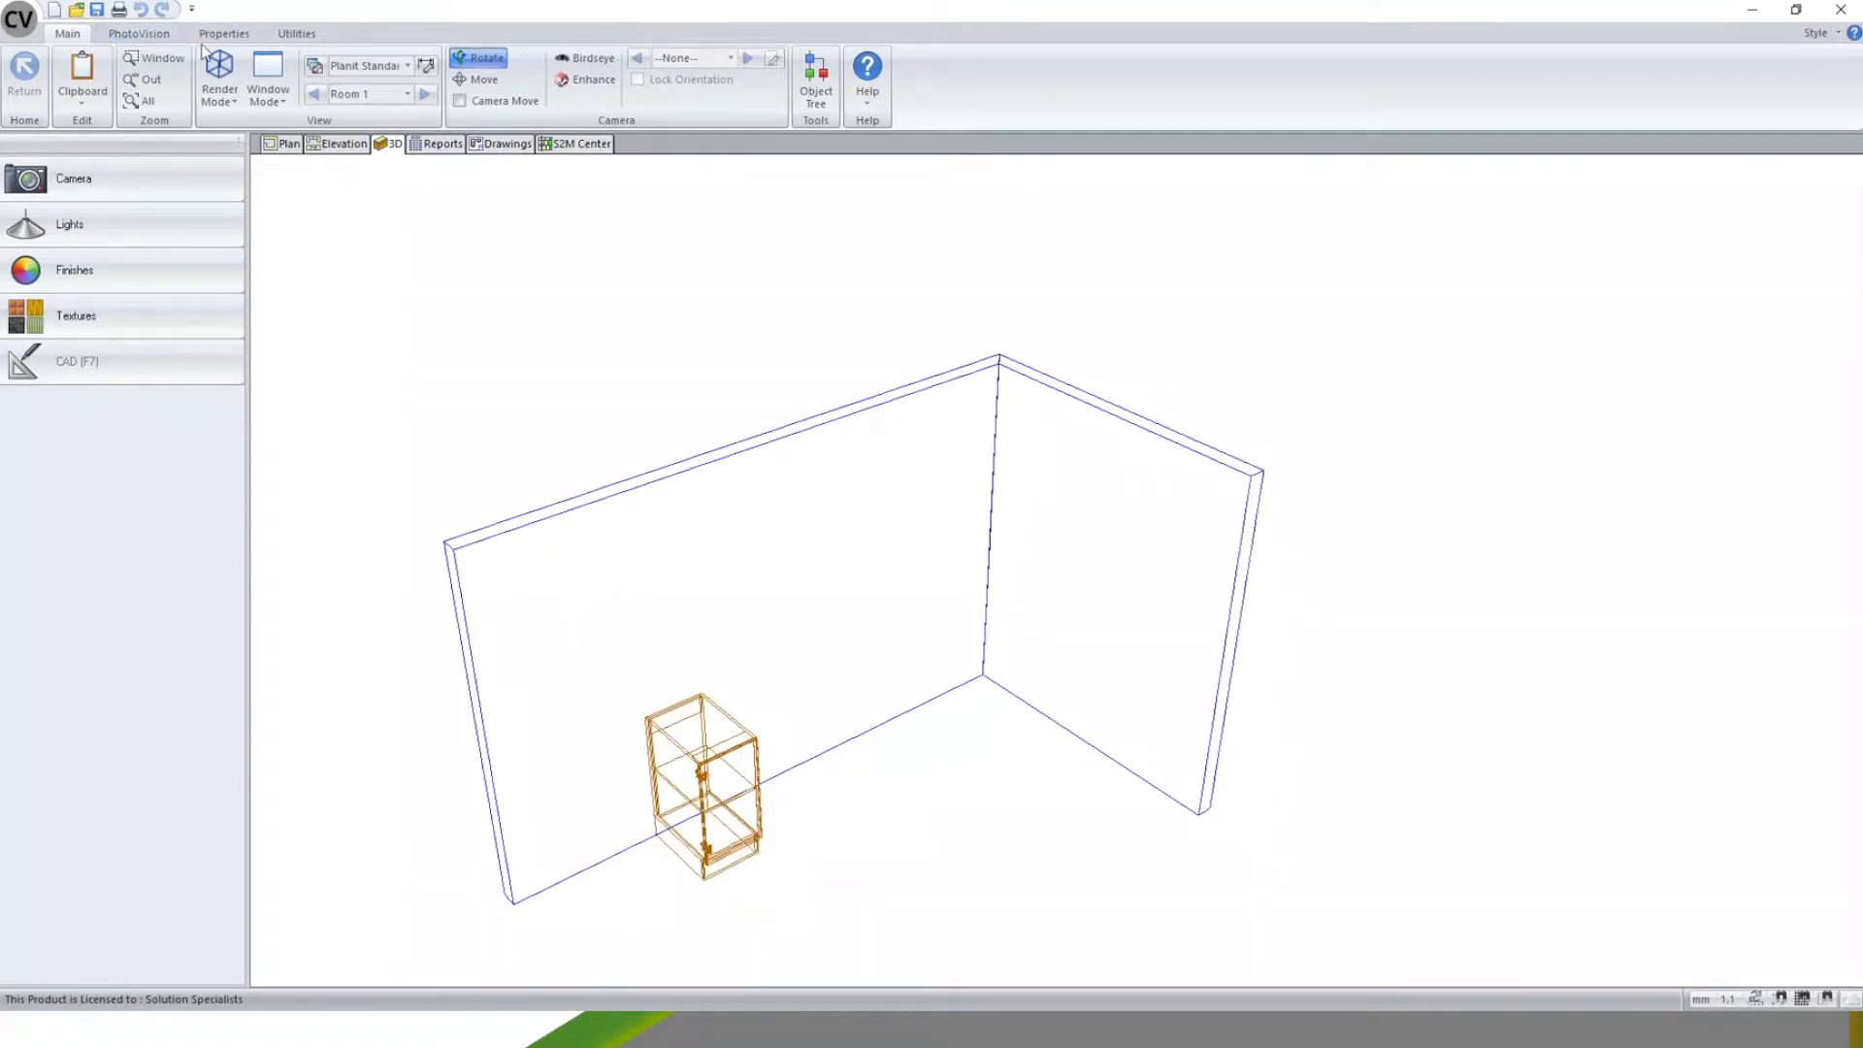
scroll(742, 412, down, 2)
scroll(993, 713, up, 4)
drag(992, 764, 937, 695)
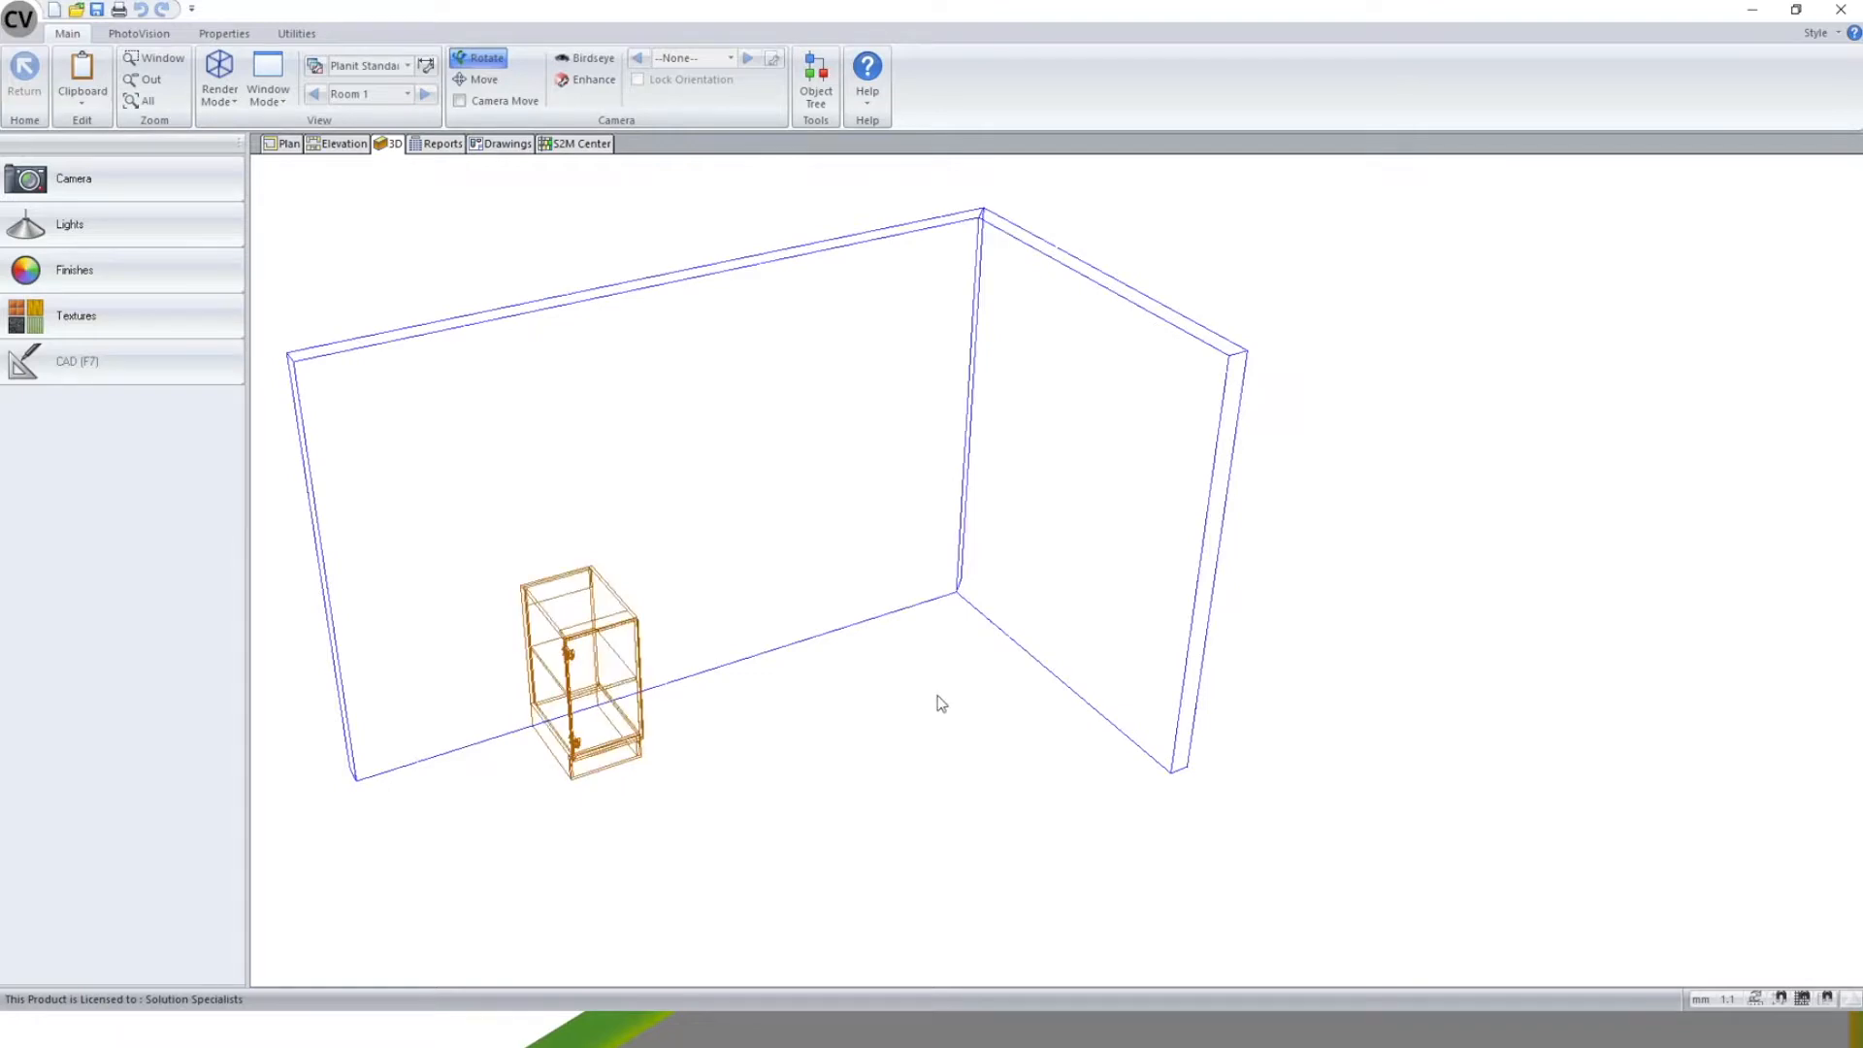
click(144, 101)
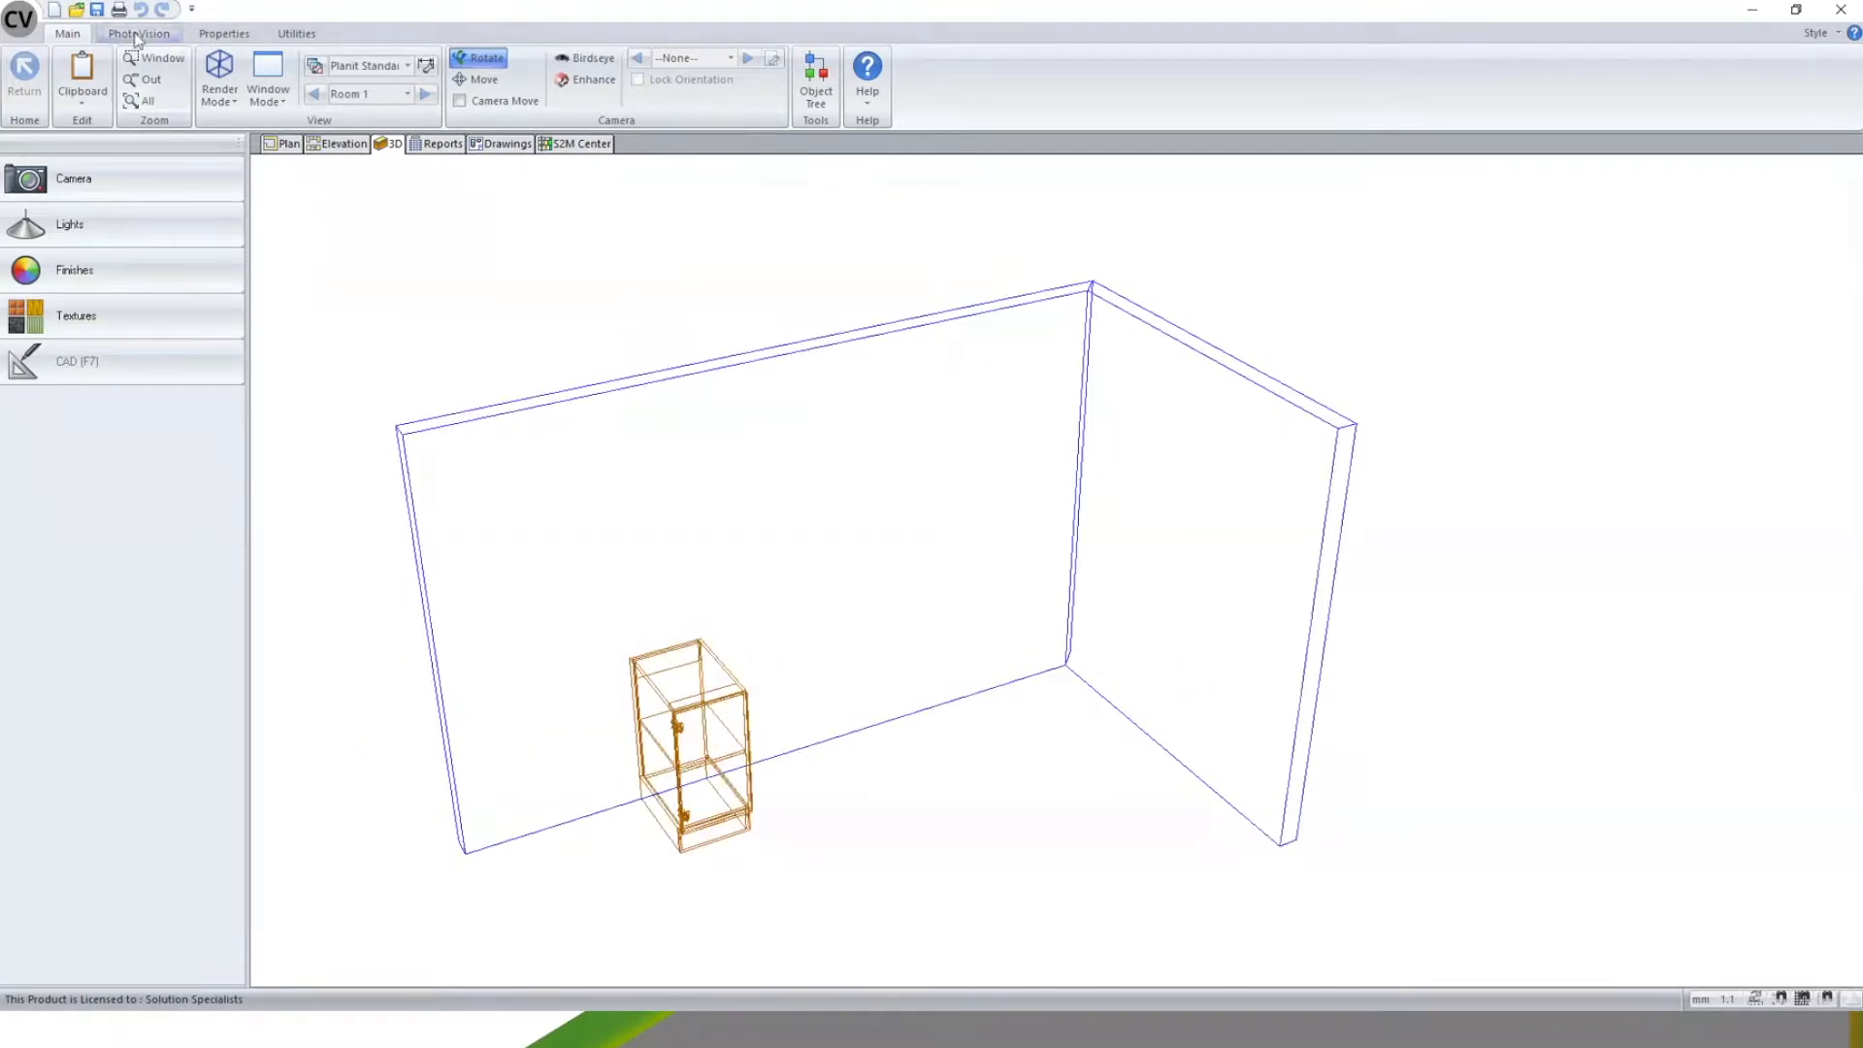
scroll(1121, 549, up, 1)
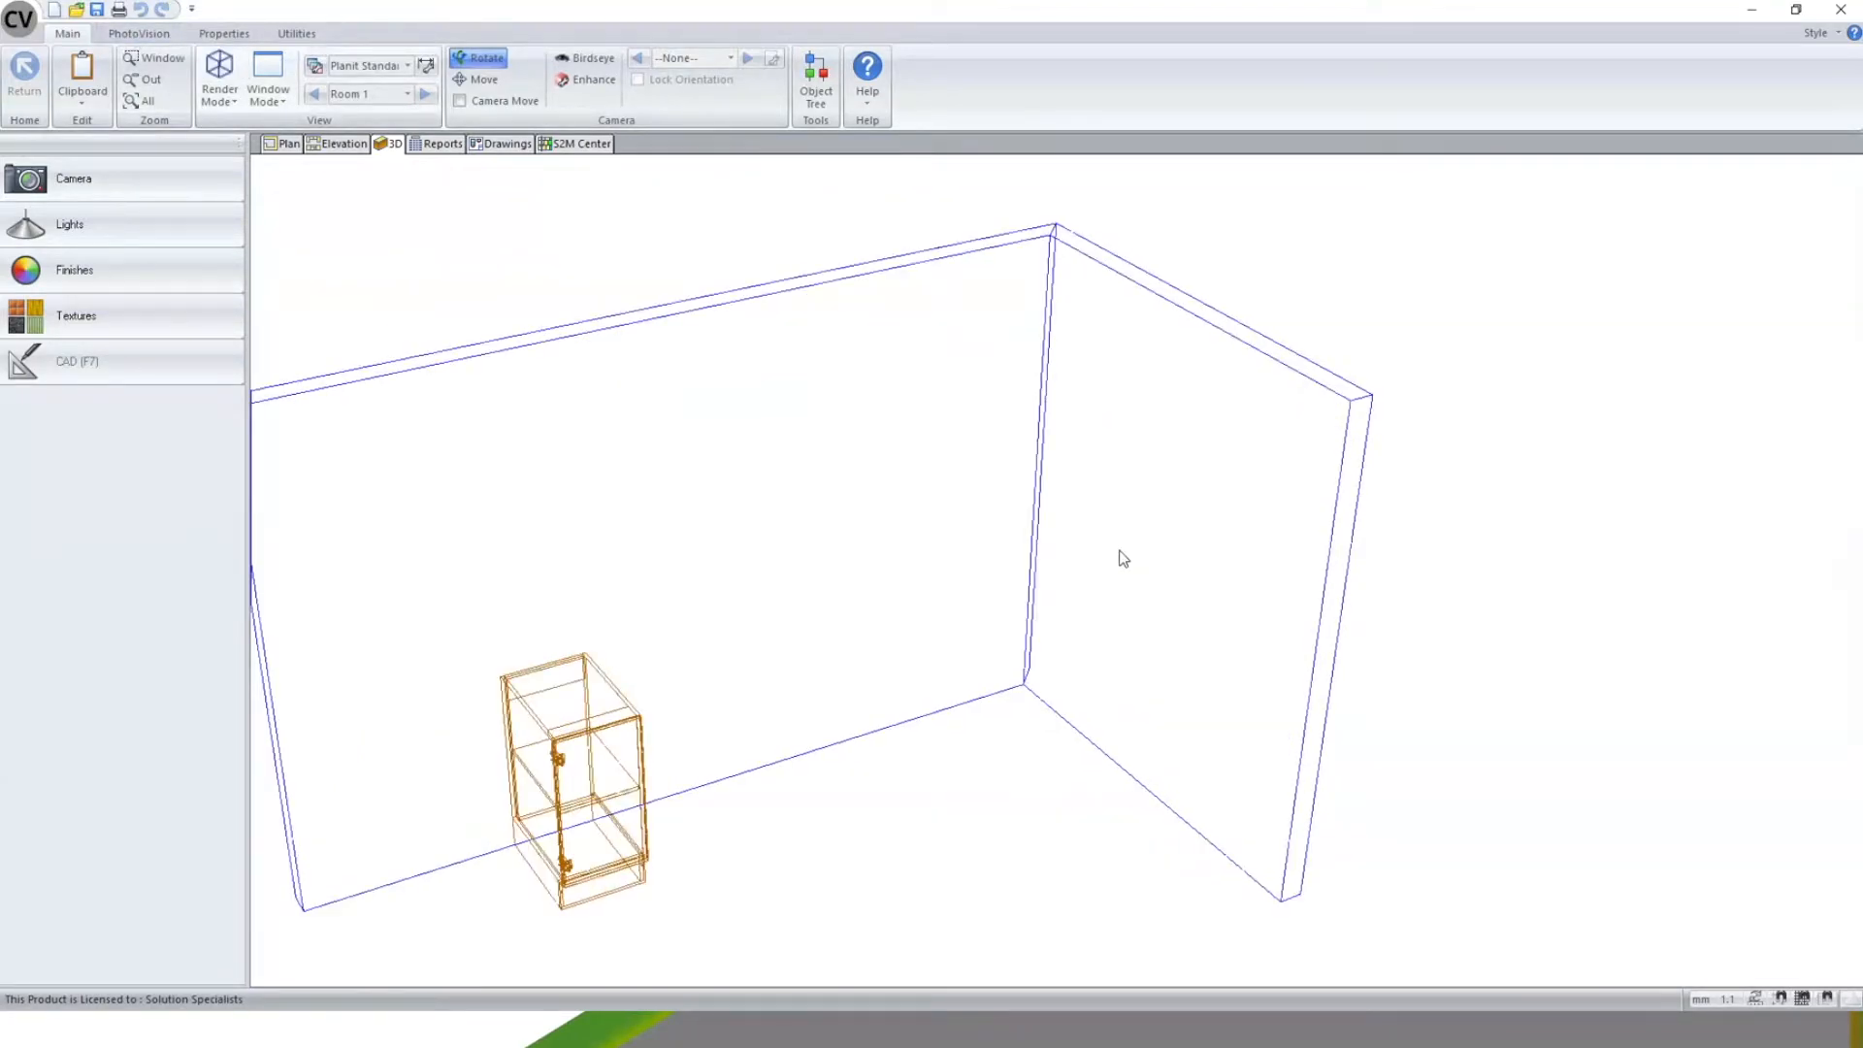
scroll(1119, 549, down, 1)
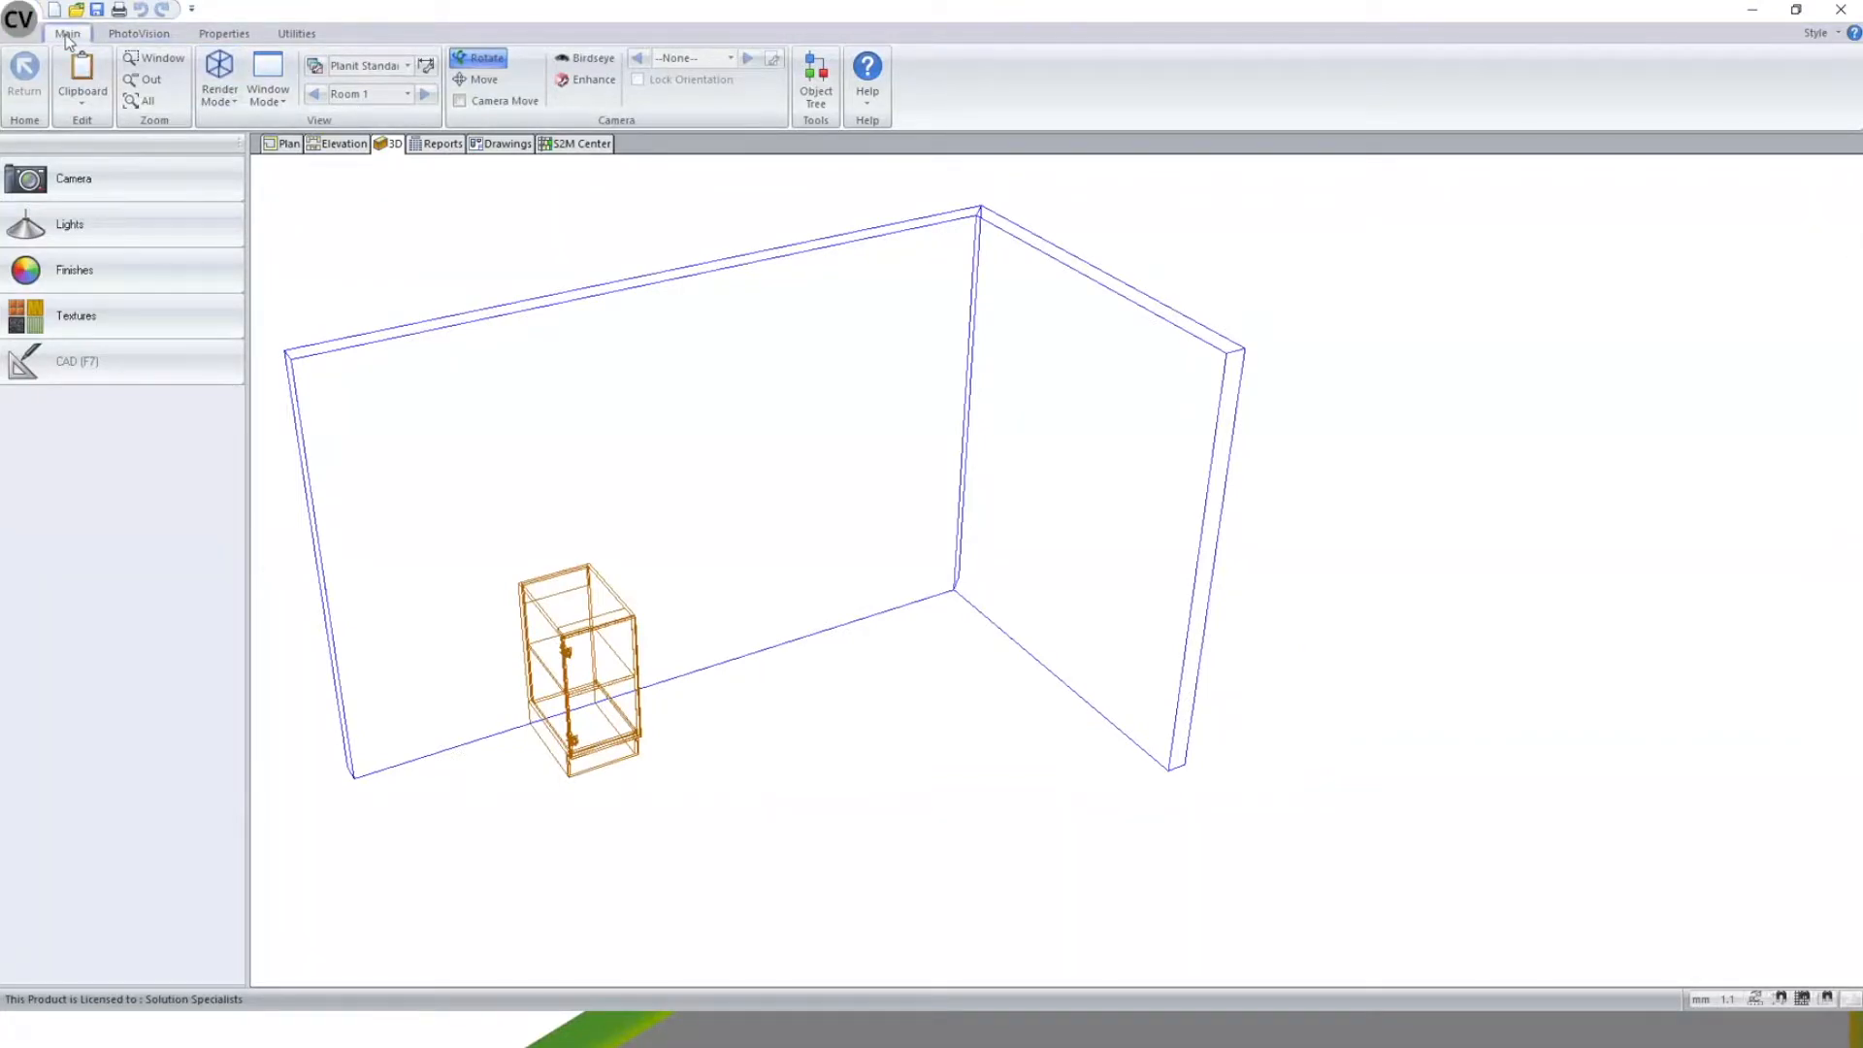
- Reapply Wire Mode to the 3D view and change it to Texture Mode to compare the two displays
click(219, 82)
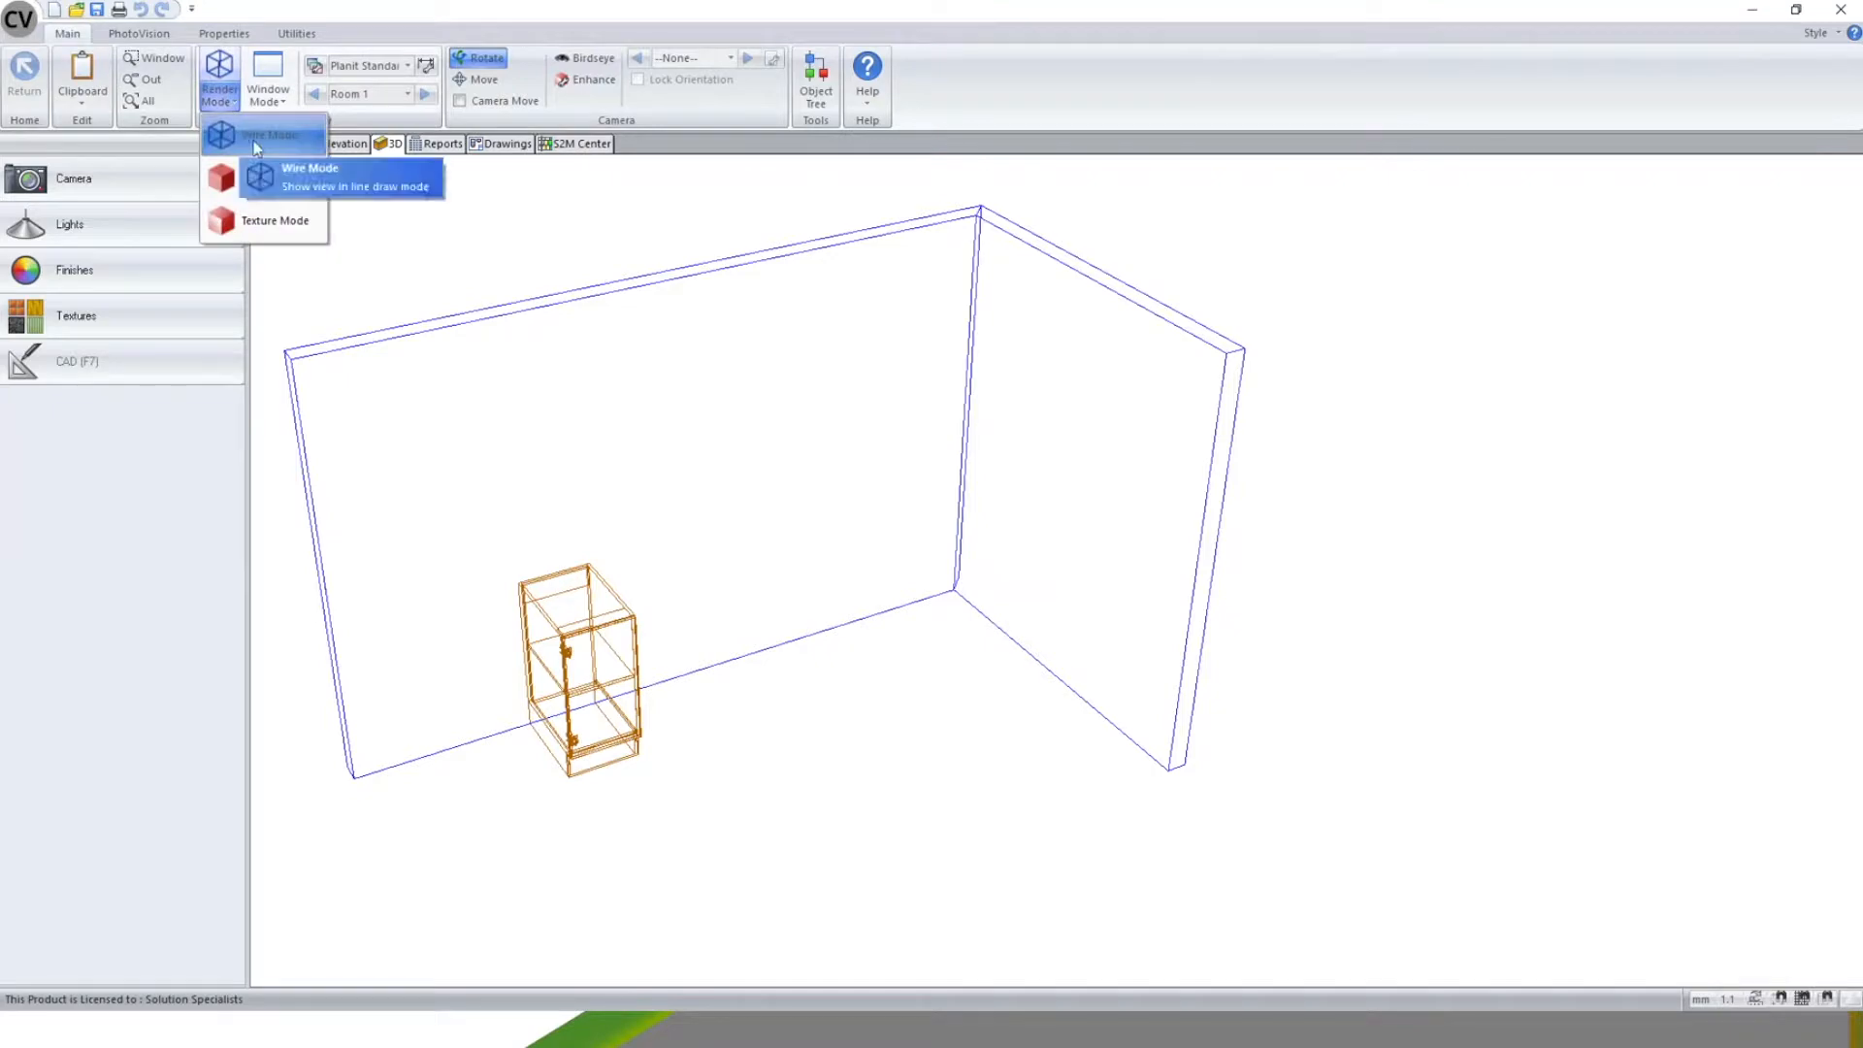
click(254, 147)
scroll(677, 662, up, 1)
middle_drag(674, 658, 787, 701)
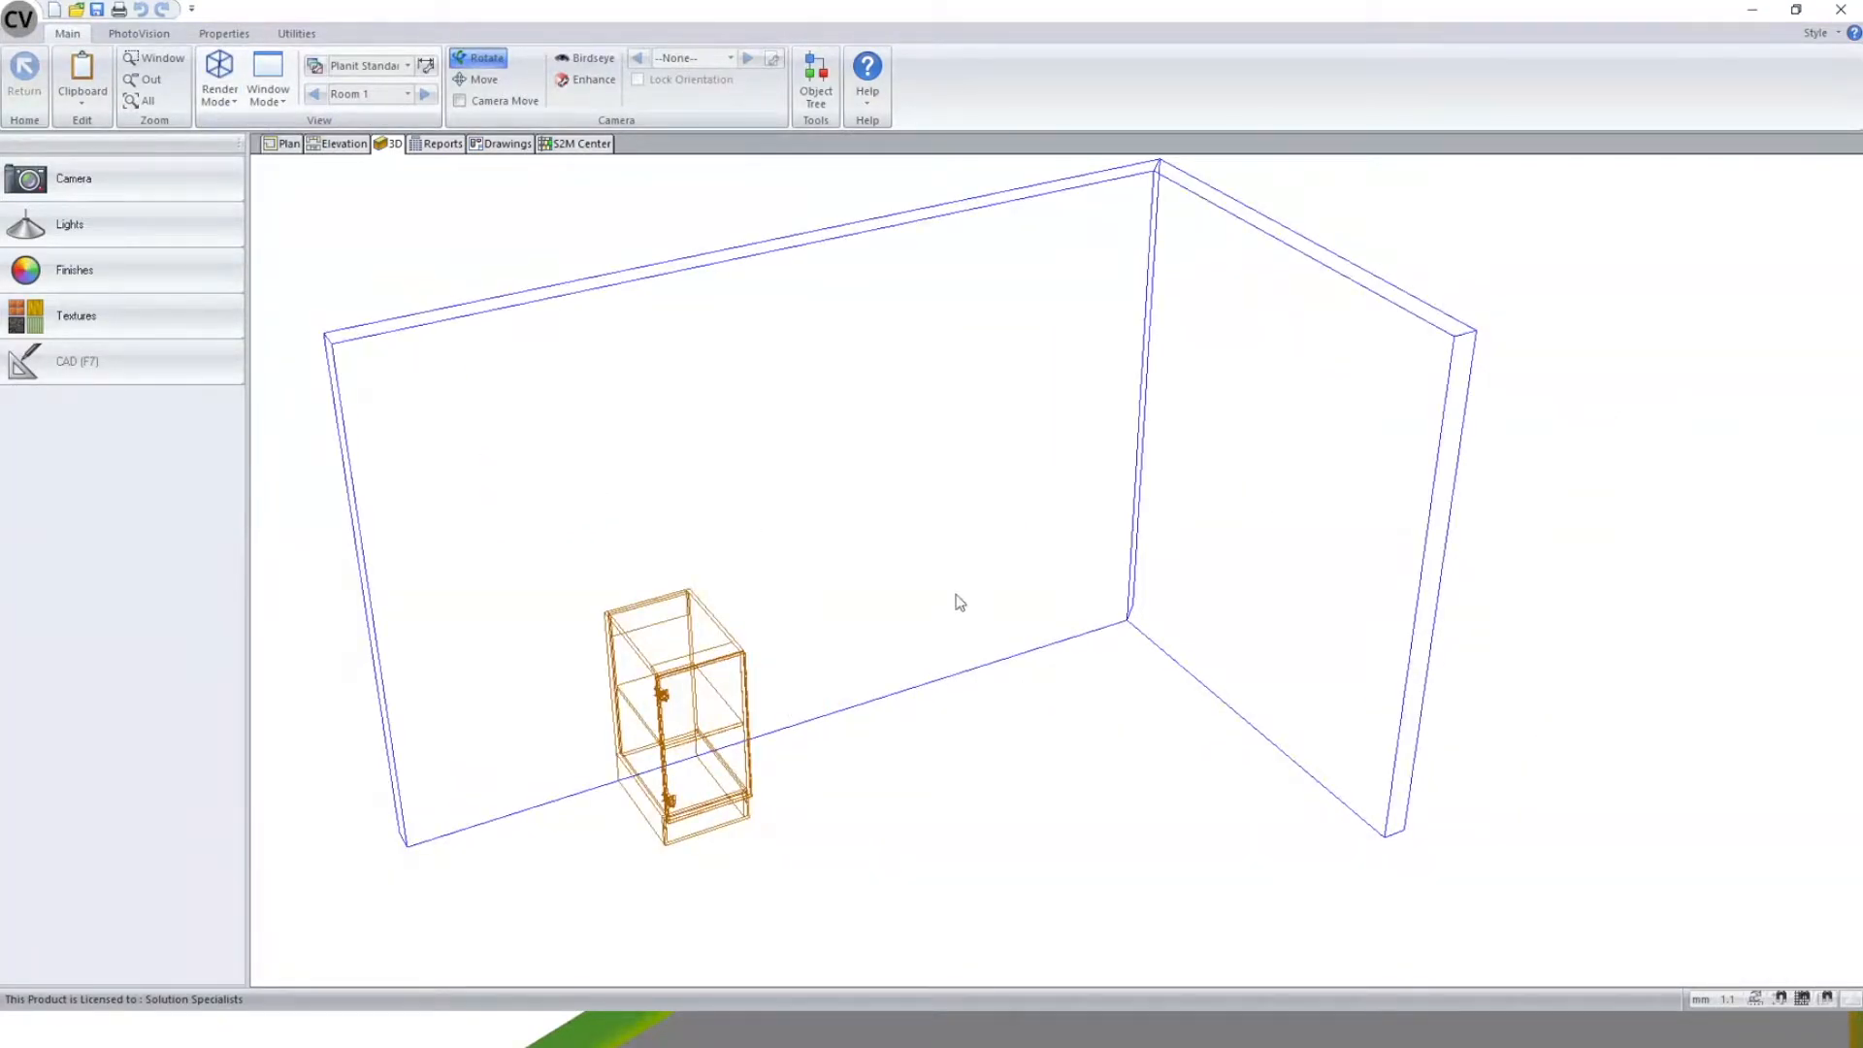
click(212, 76)
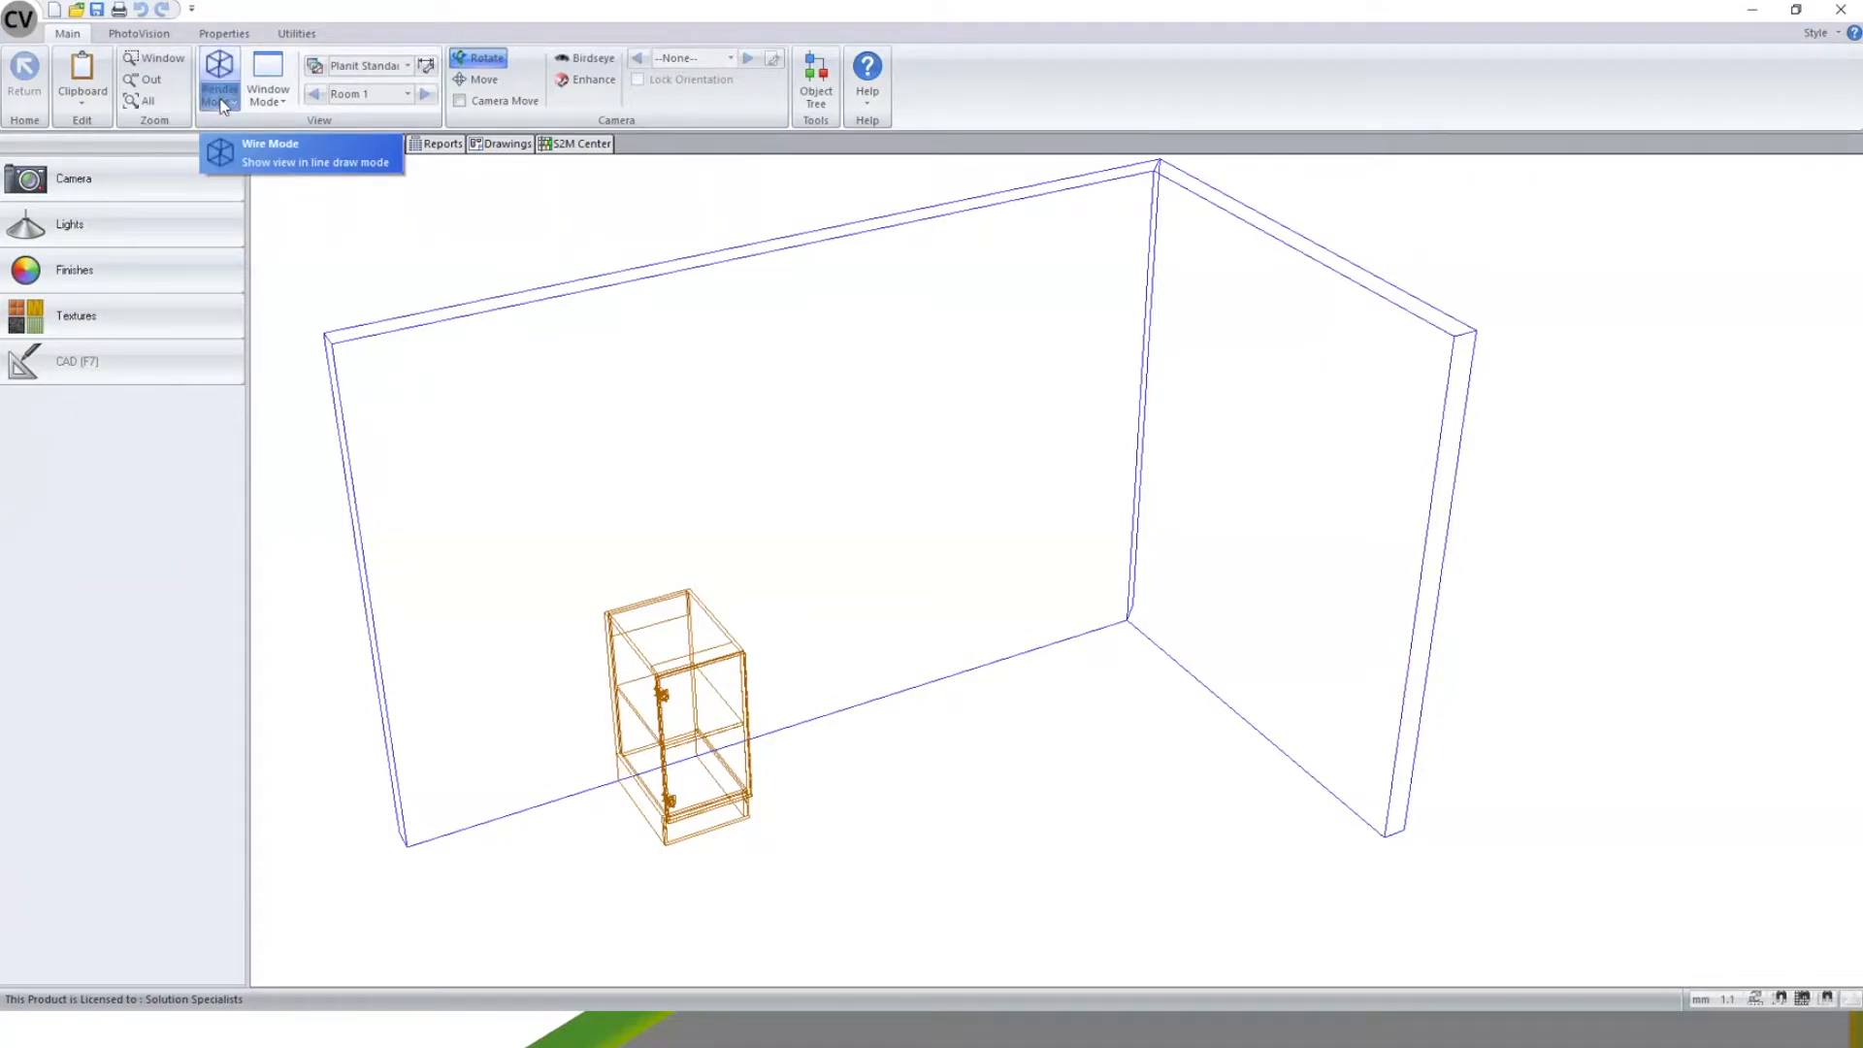
click(254, 215)
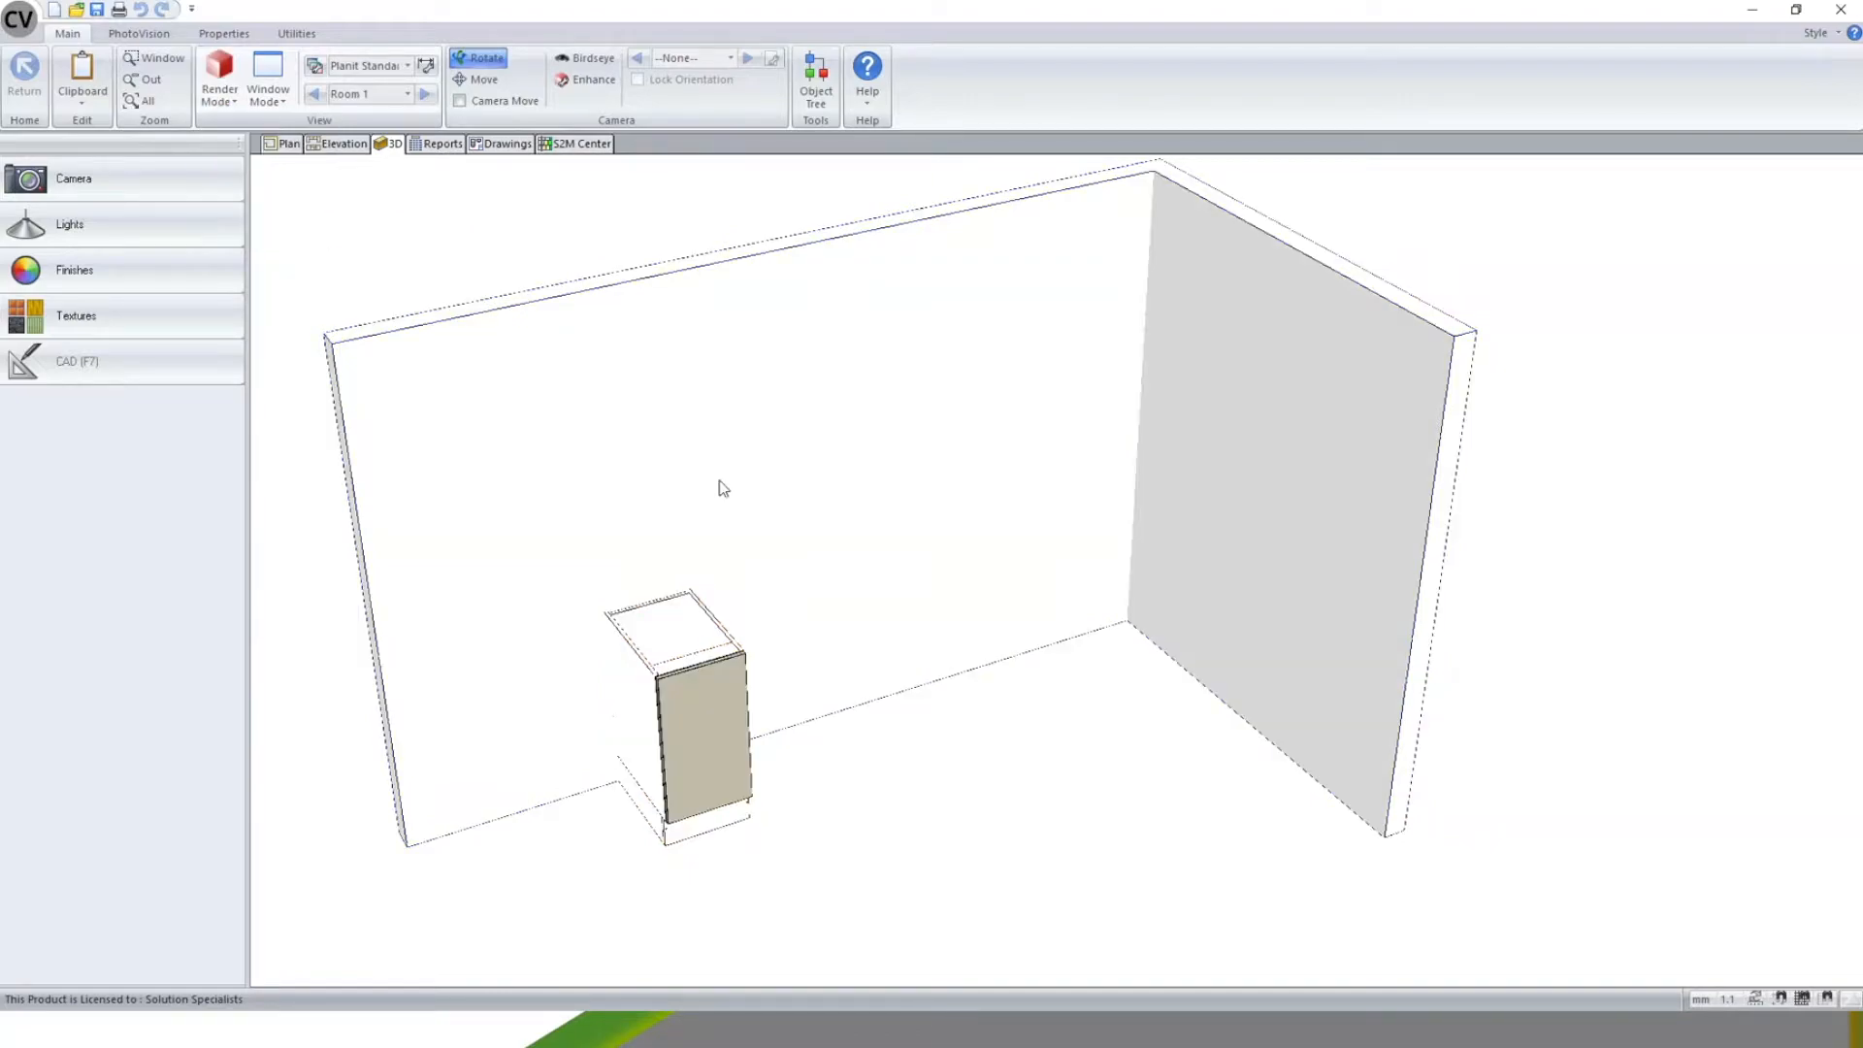
middle_drag(971, 695, 1058, 631)
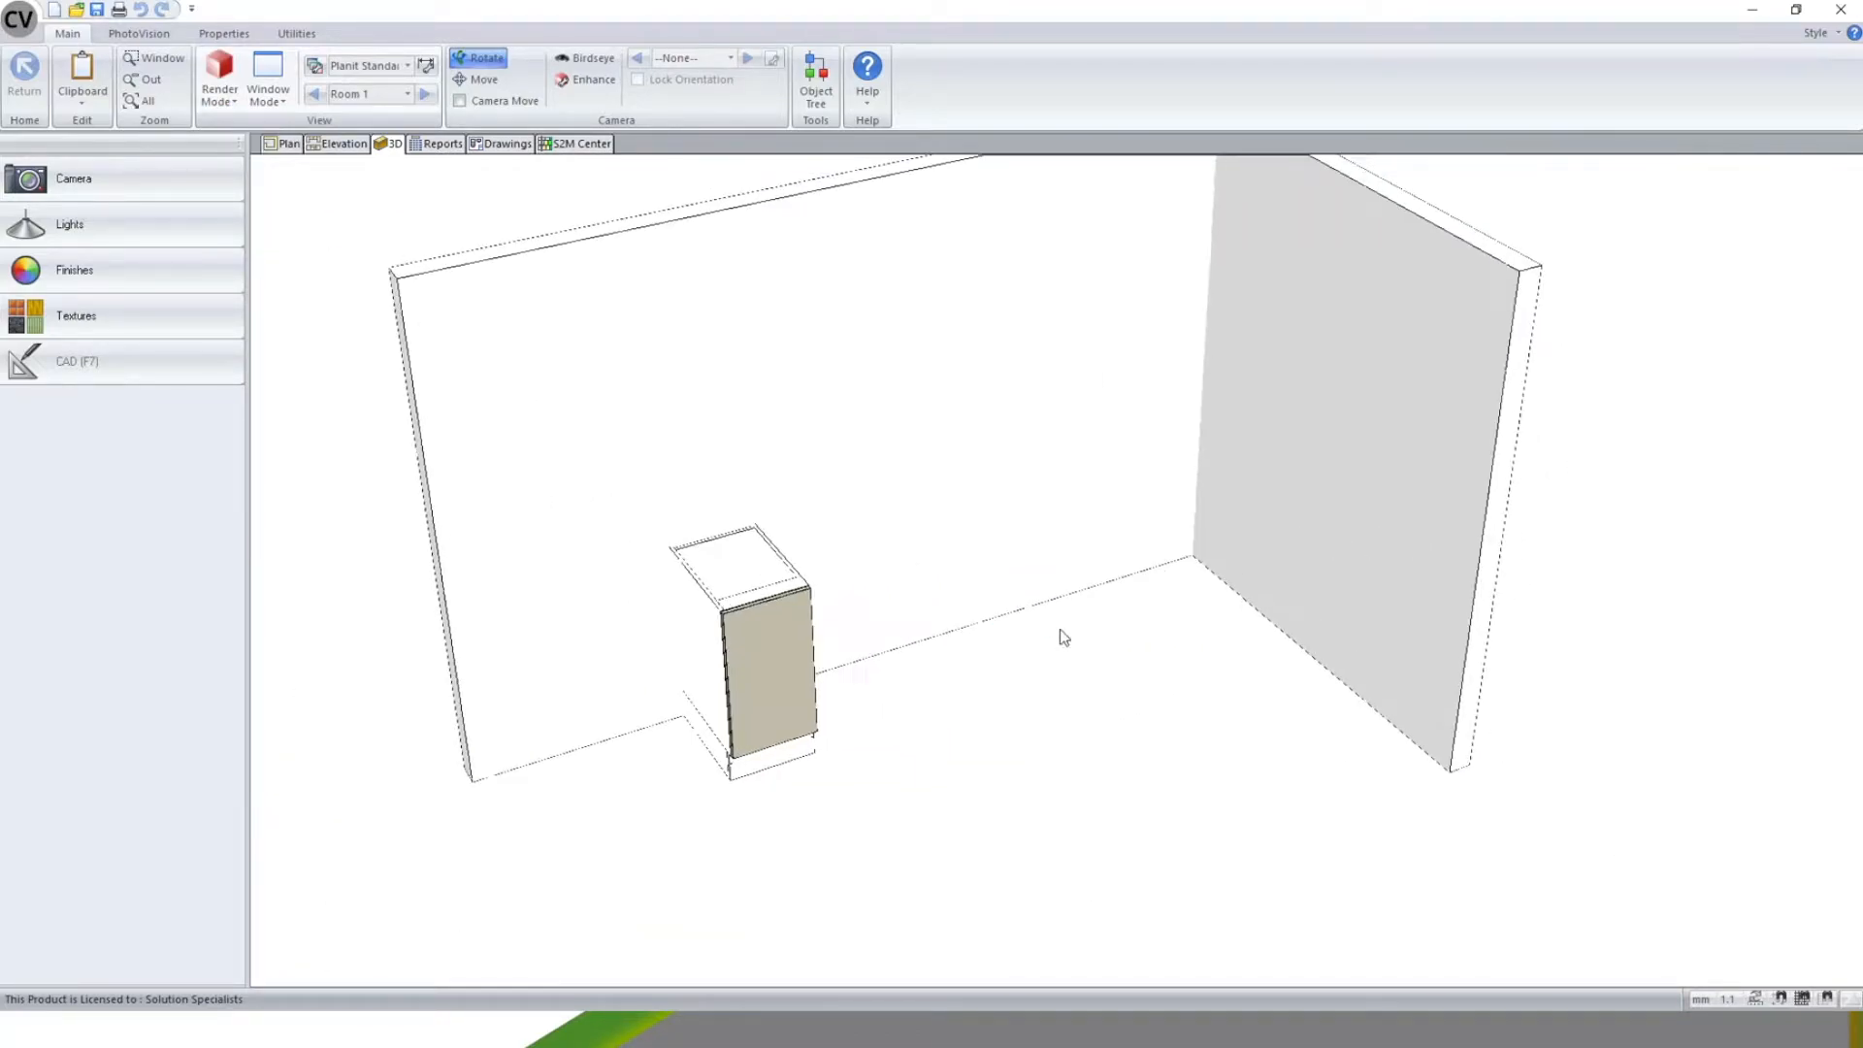
- Return the 3D view to Wire Mode and look at the cabinet and walls from the opposite side
click(221, 101)
click(229, 117)
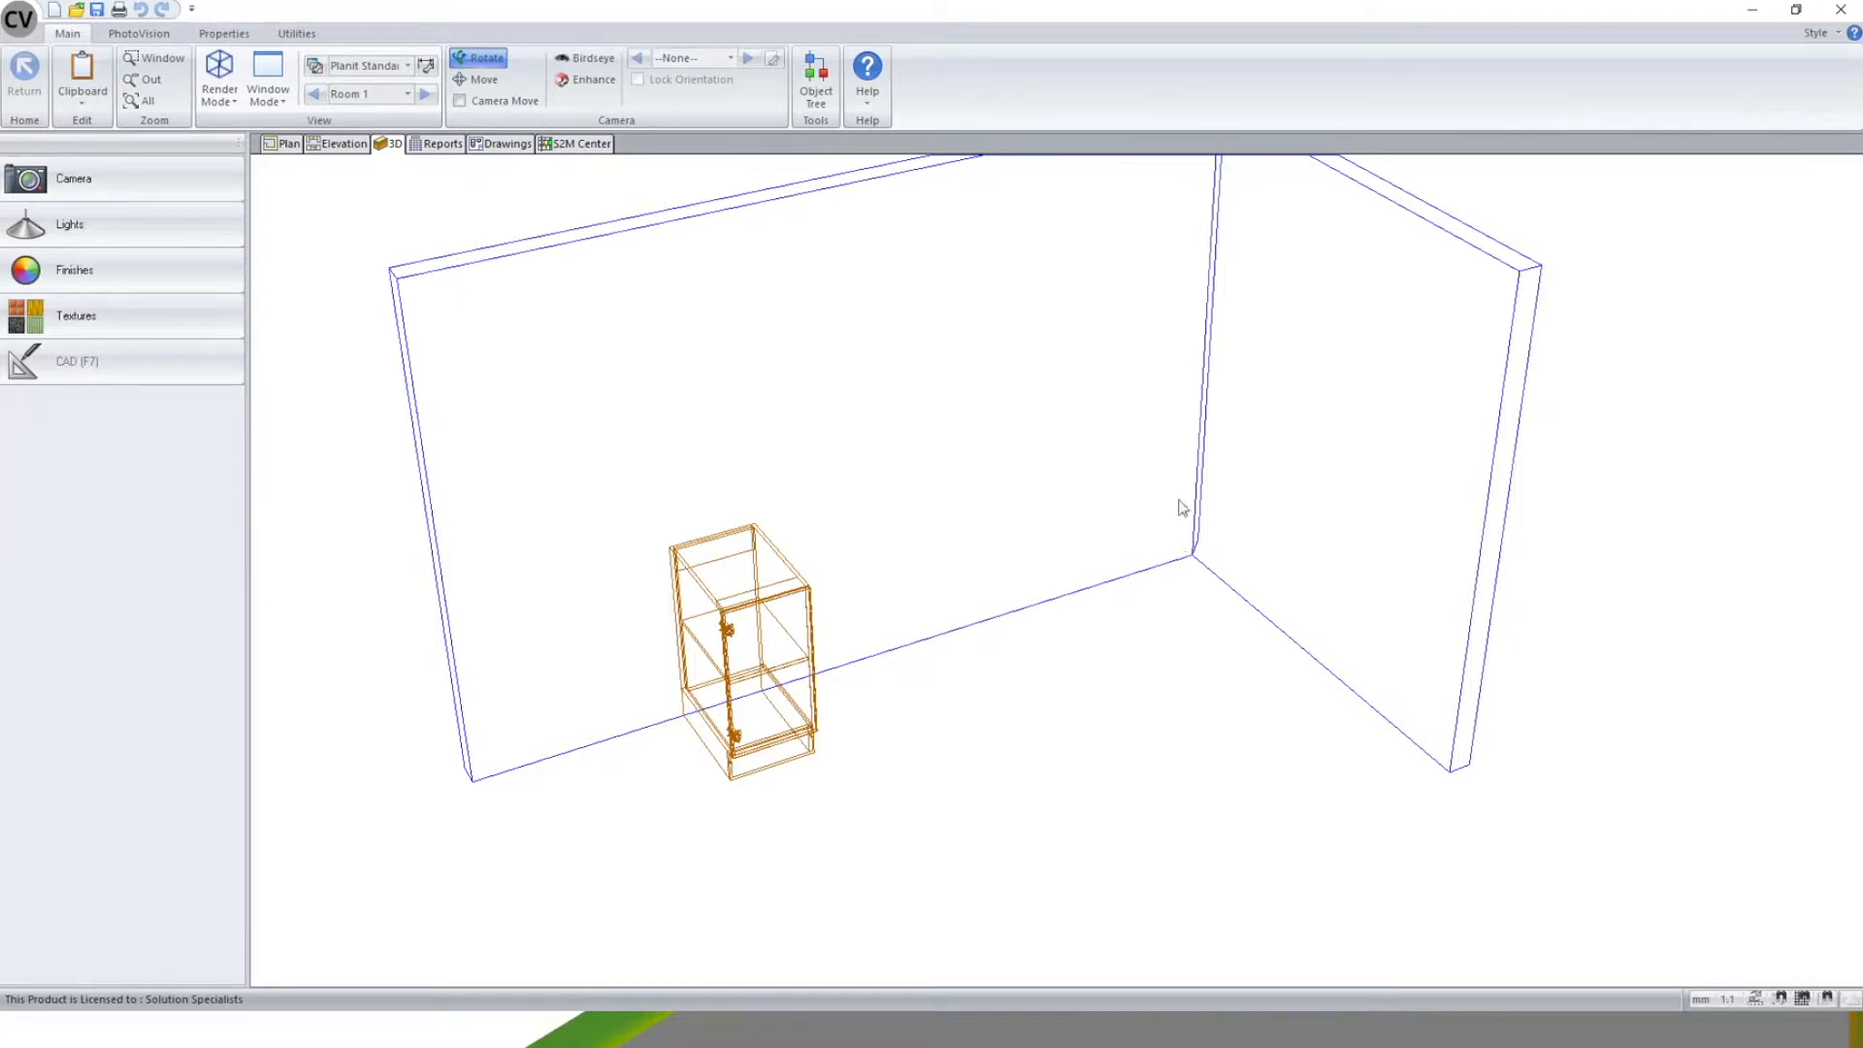
drag(1293, 624, 676, 571)
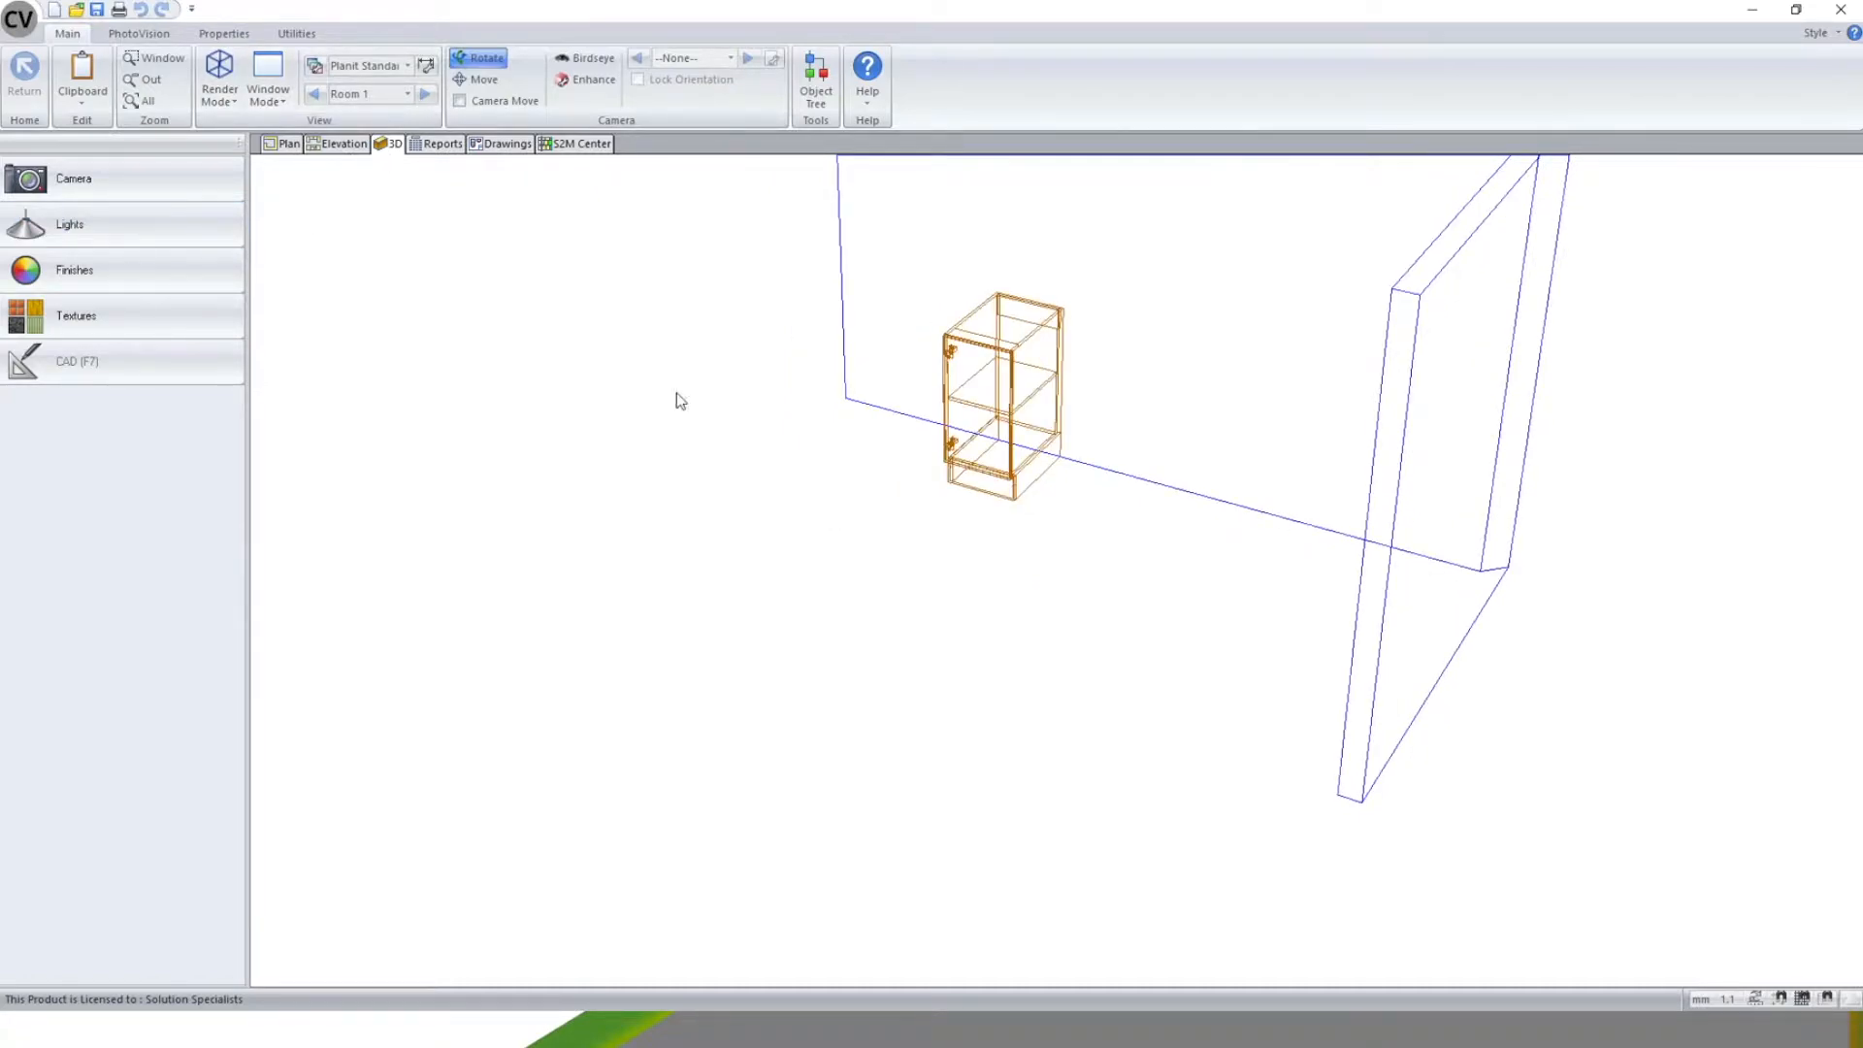
drag(677, 398, 607, 548)
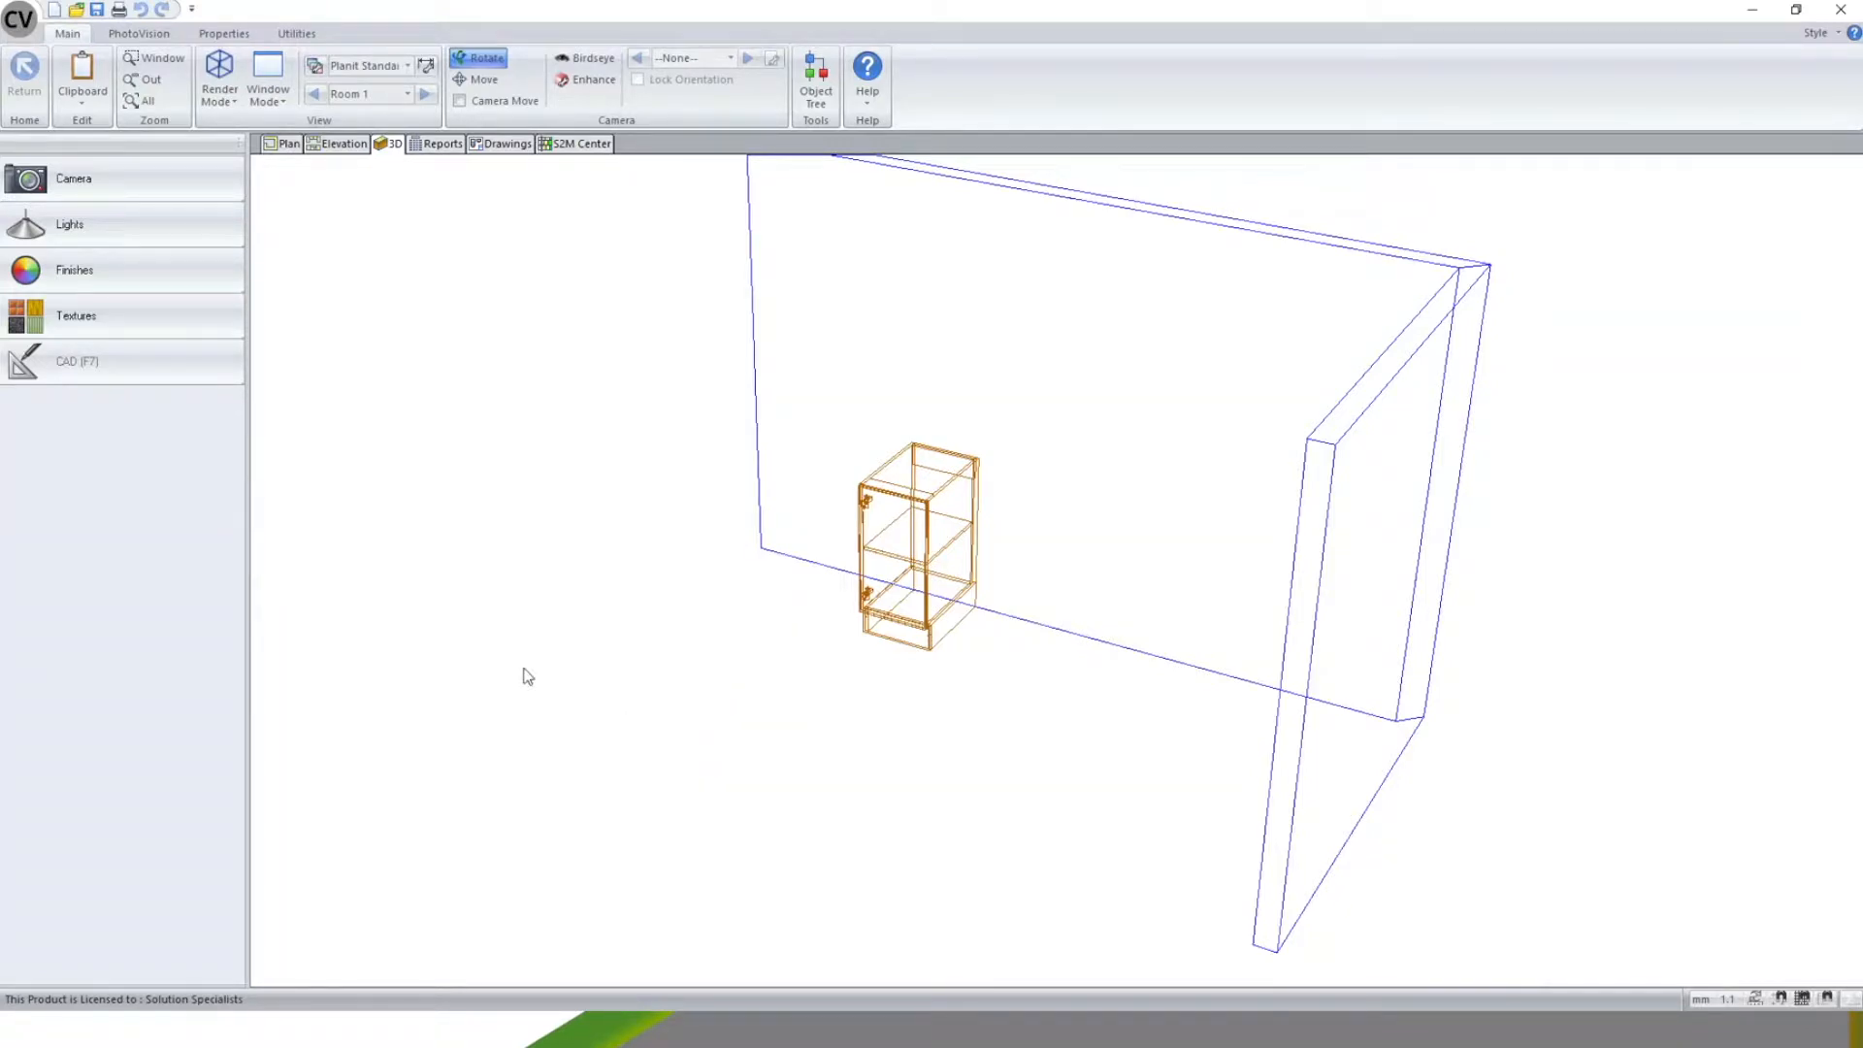
- View the wireframe room from the front and review the Advanced and Architectural PhotoVision rendering options
mouse_move(528, 669)
mouse_down()
mouse_move(1251, 718)
mouse_move(1160, 673)
mouse_up()
scroll(978, 586, down, 2)
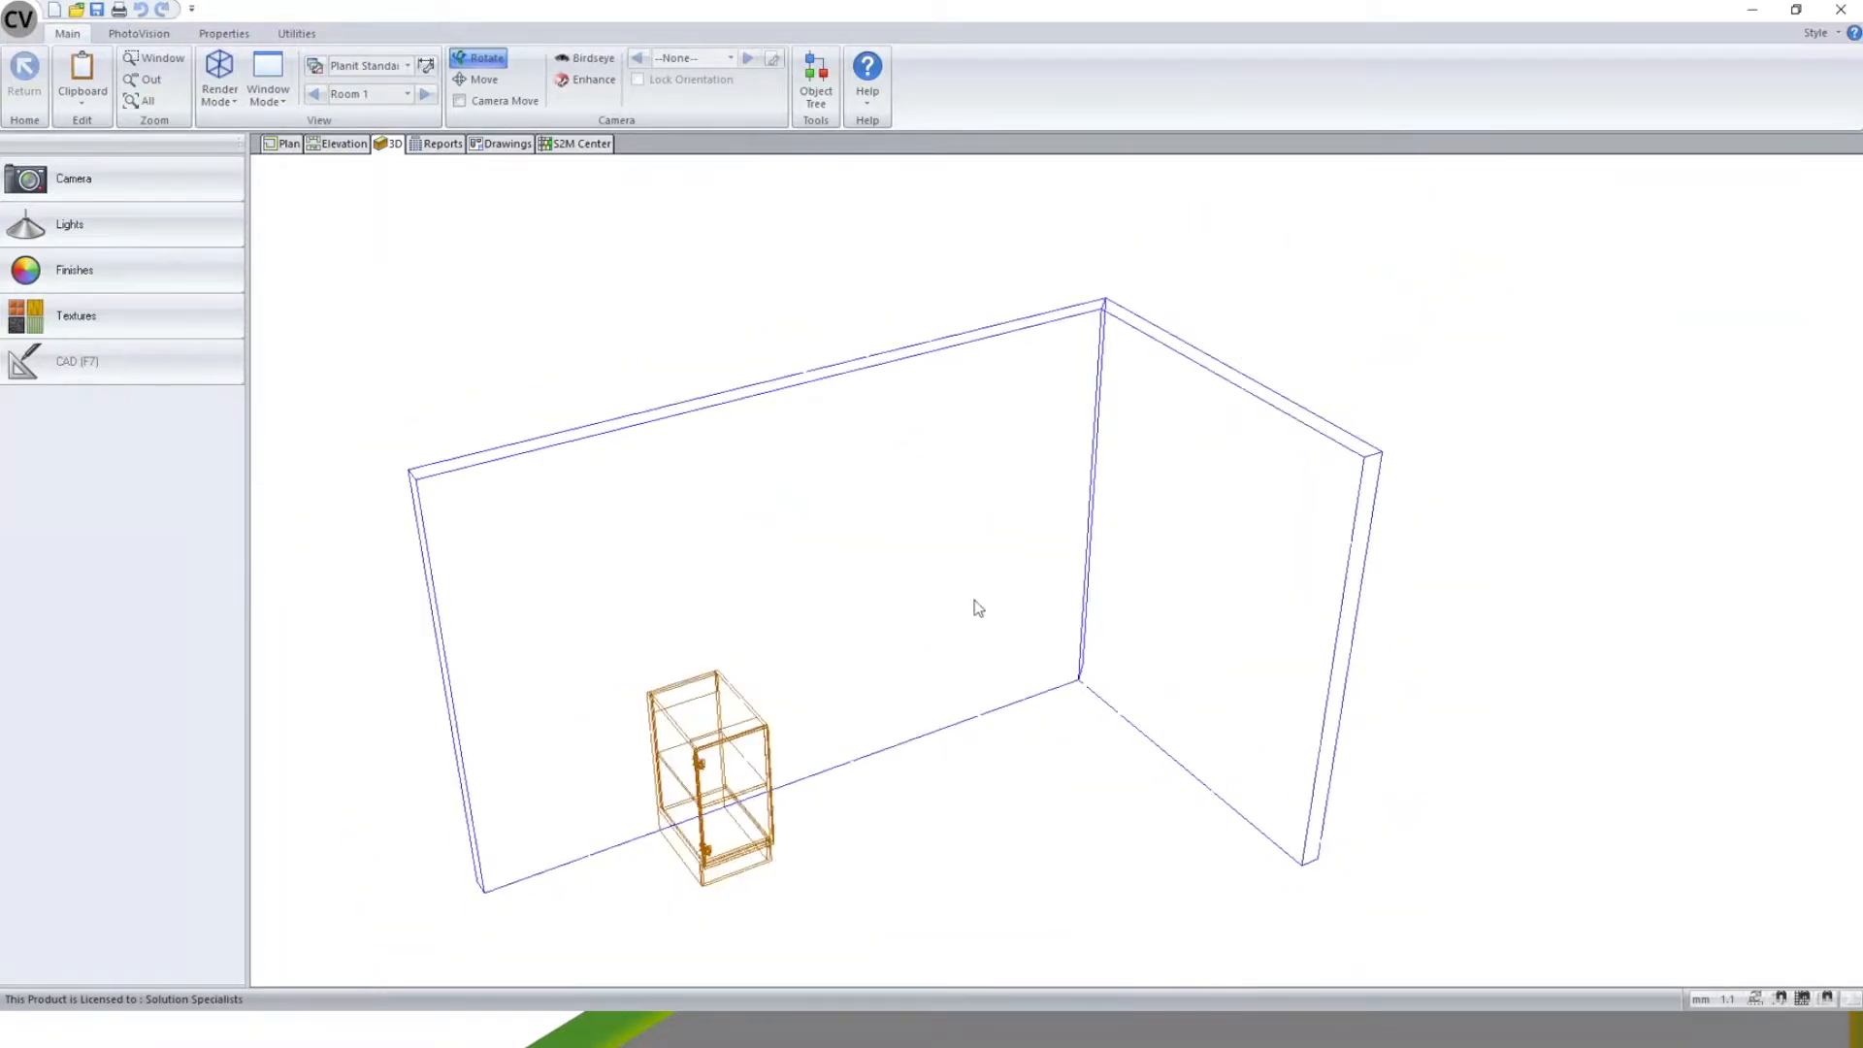
scroll(724, 404, down, 1)
click(139, 33)
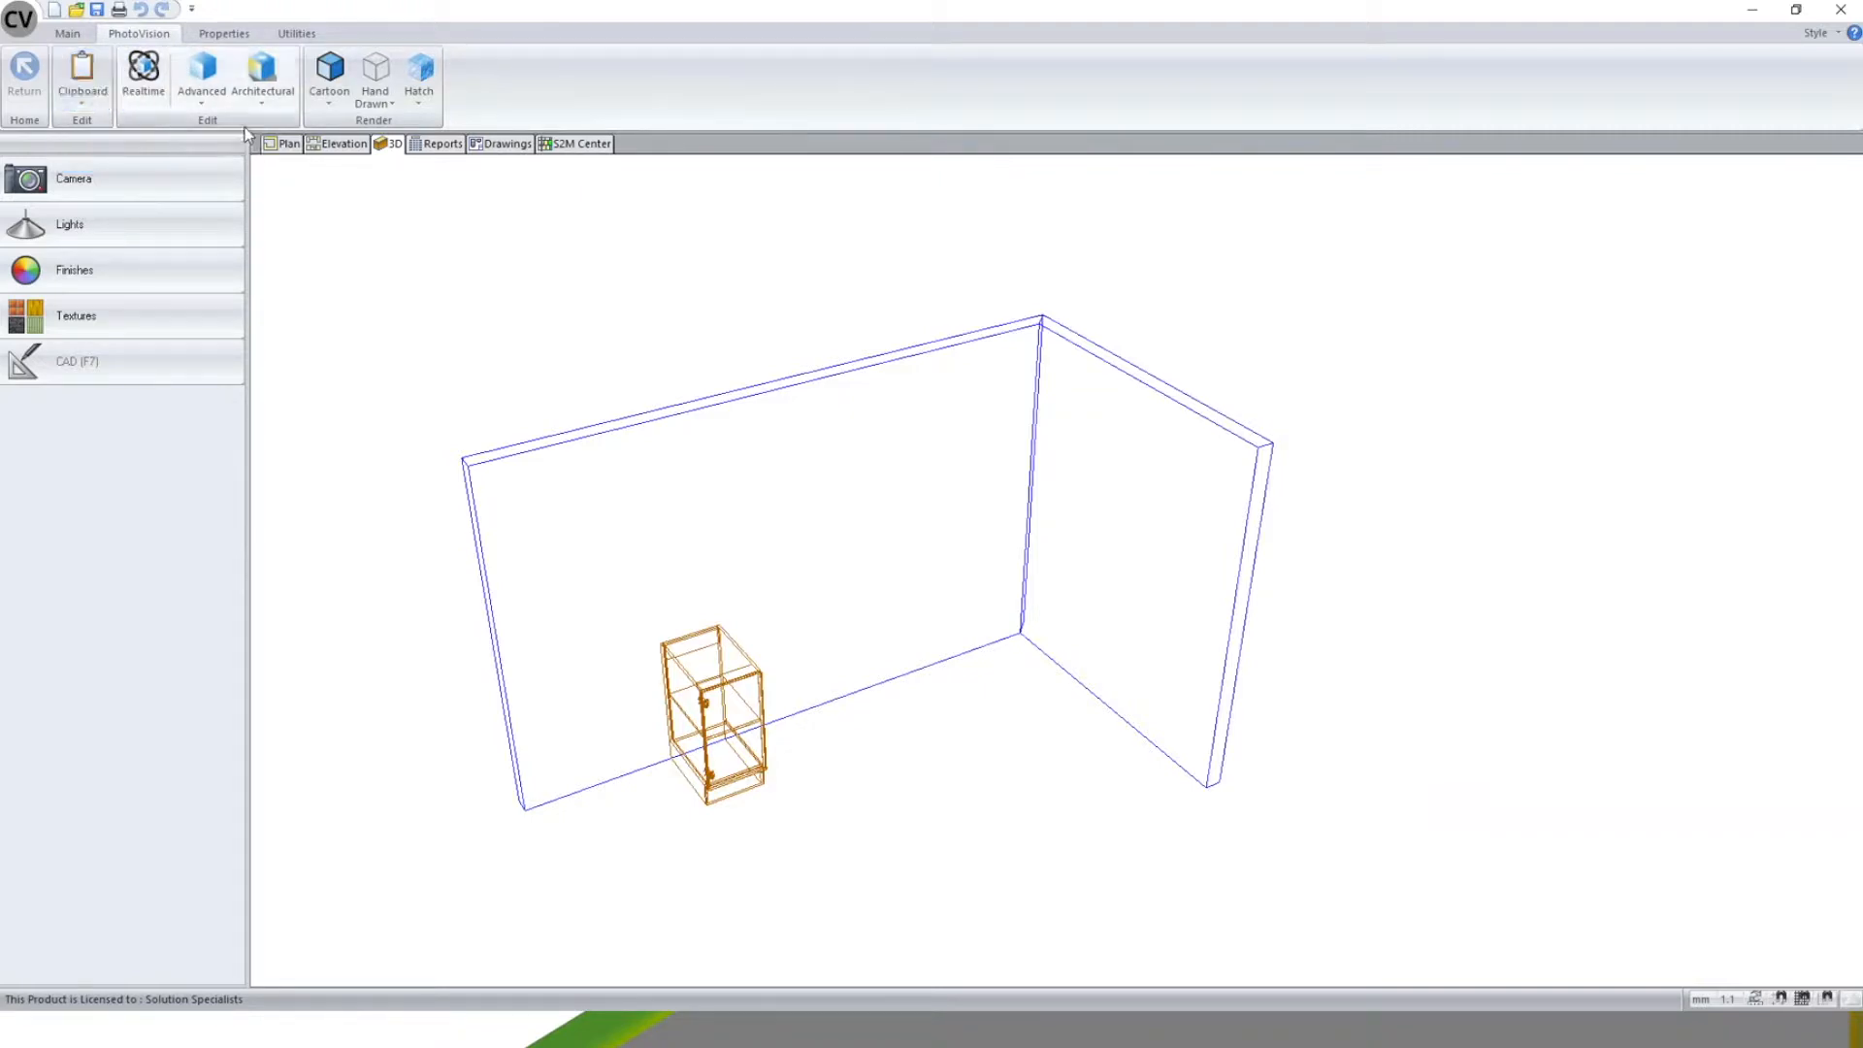
click(211, 99)
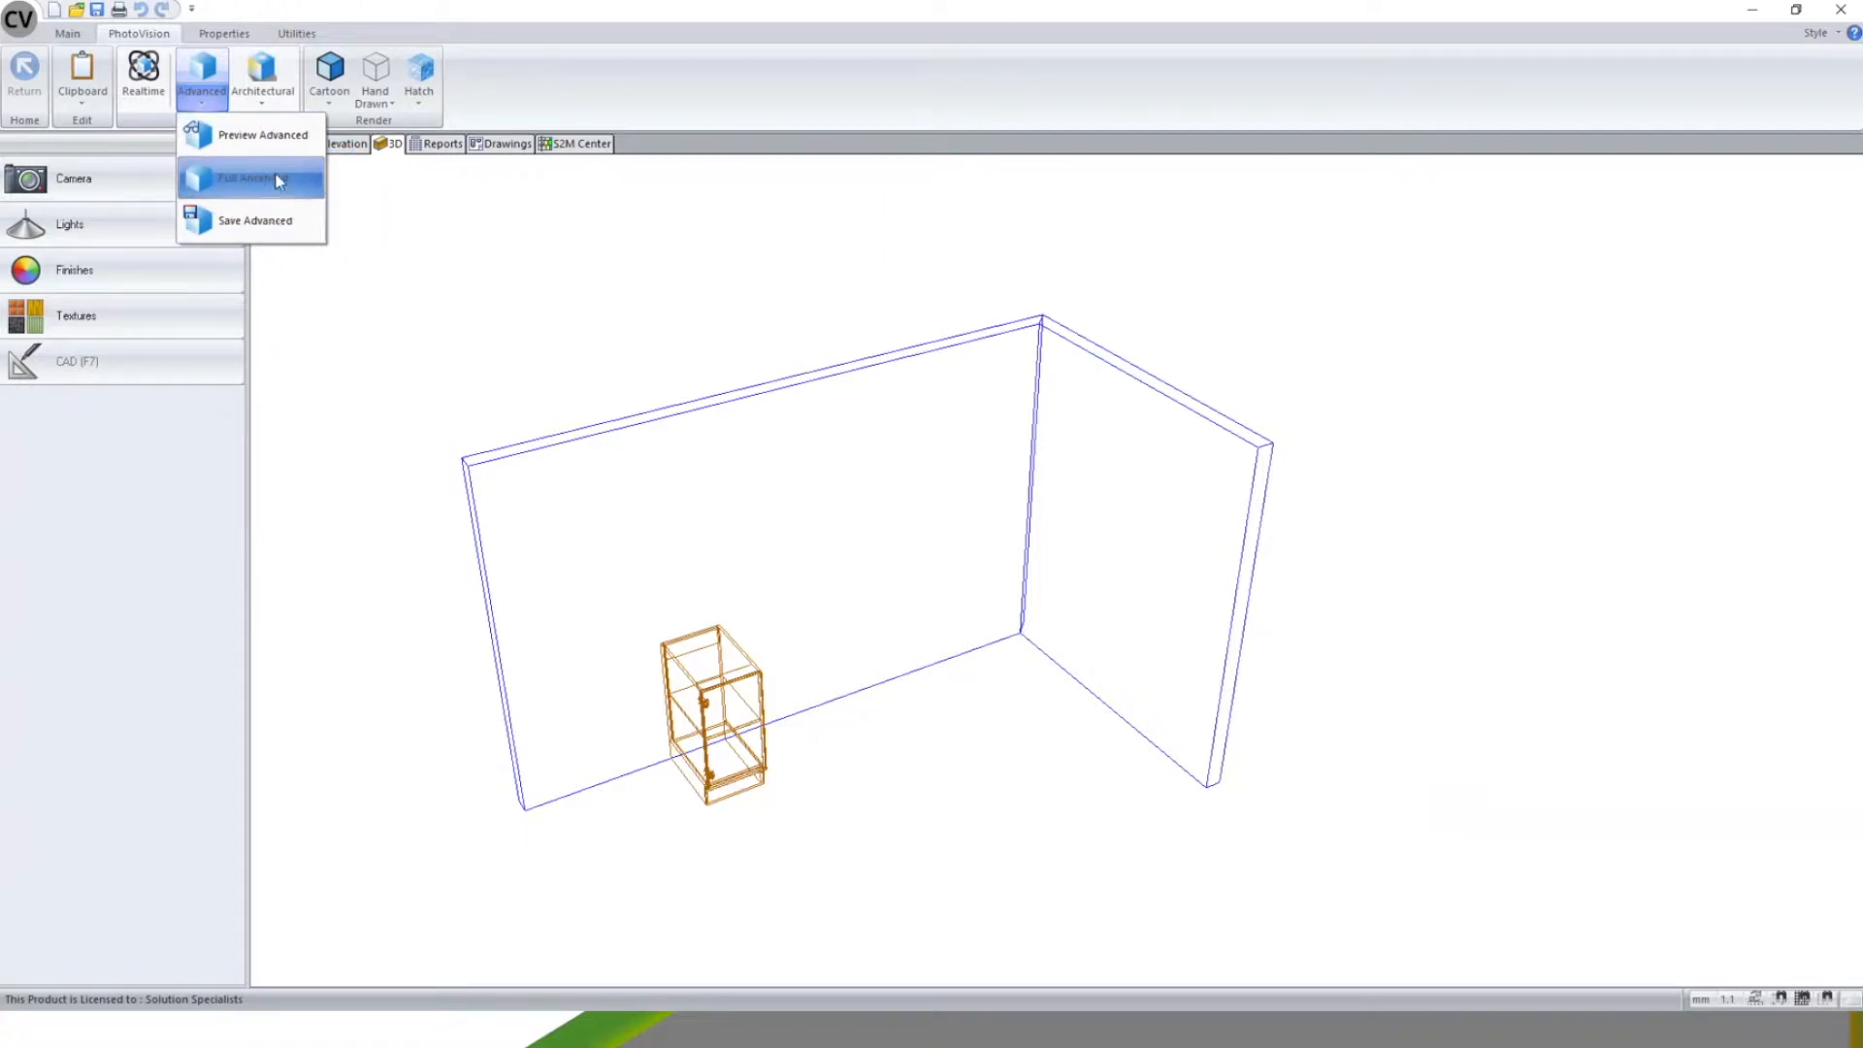
click(222, 105)
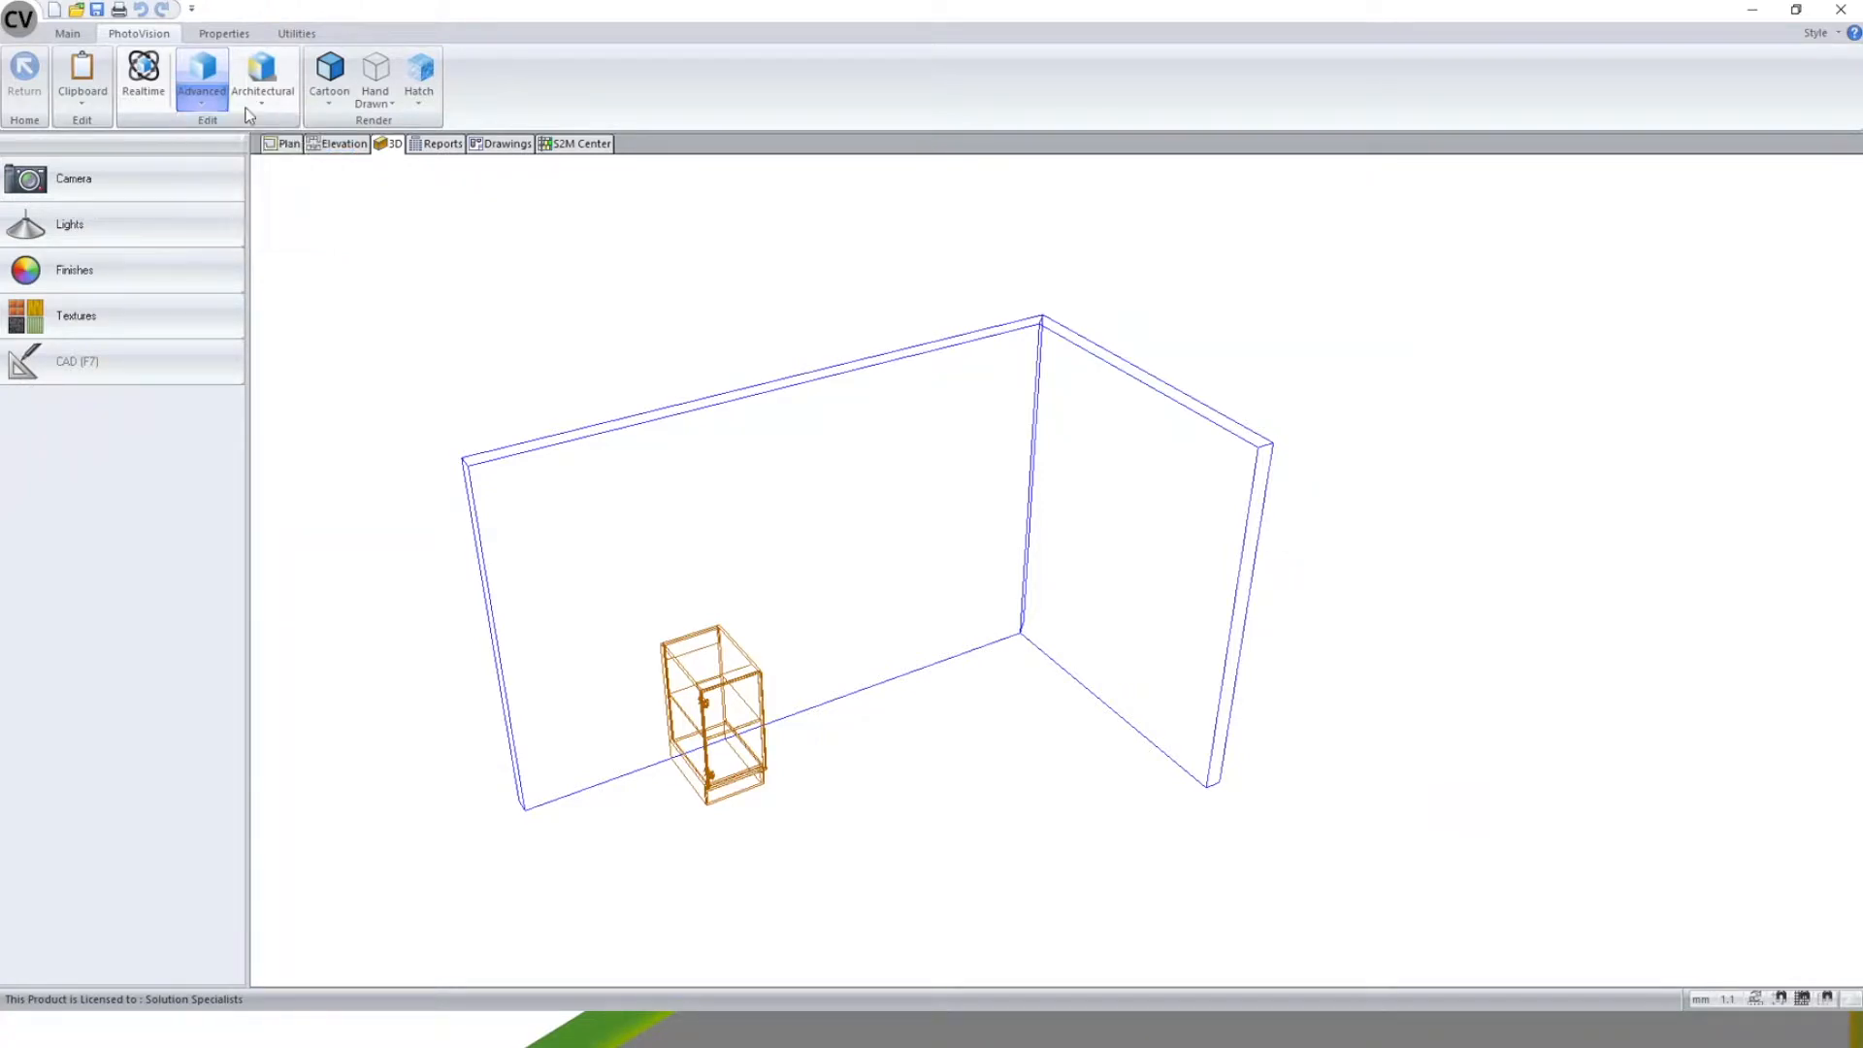
click(276, 97)
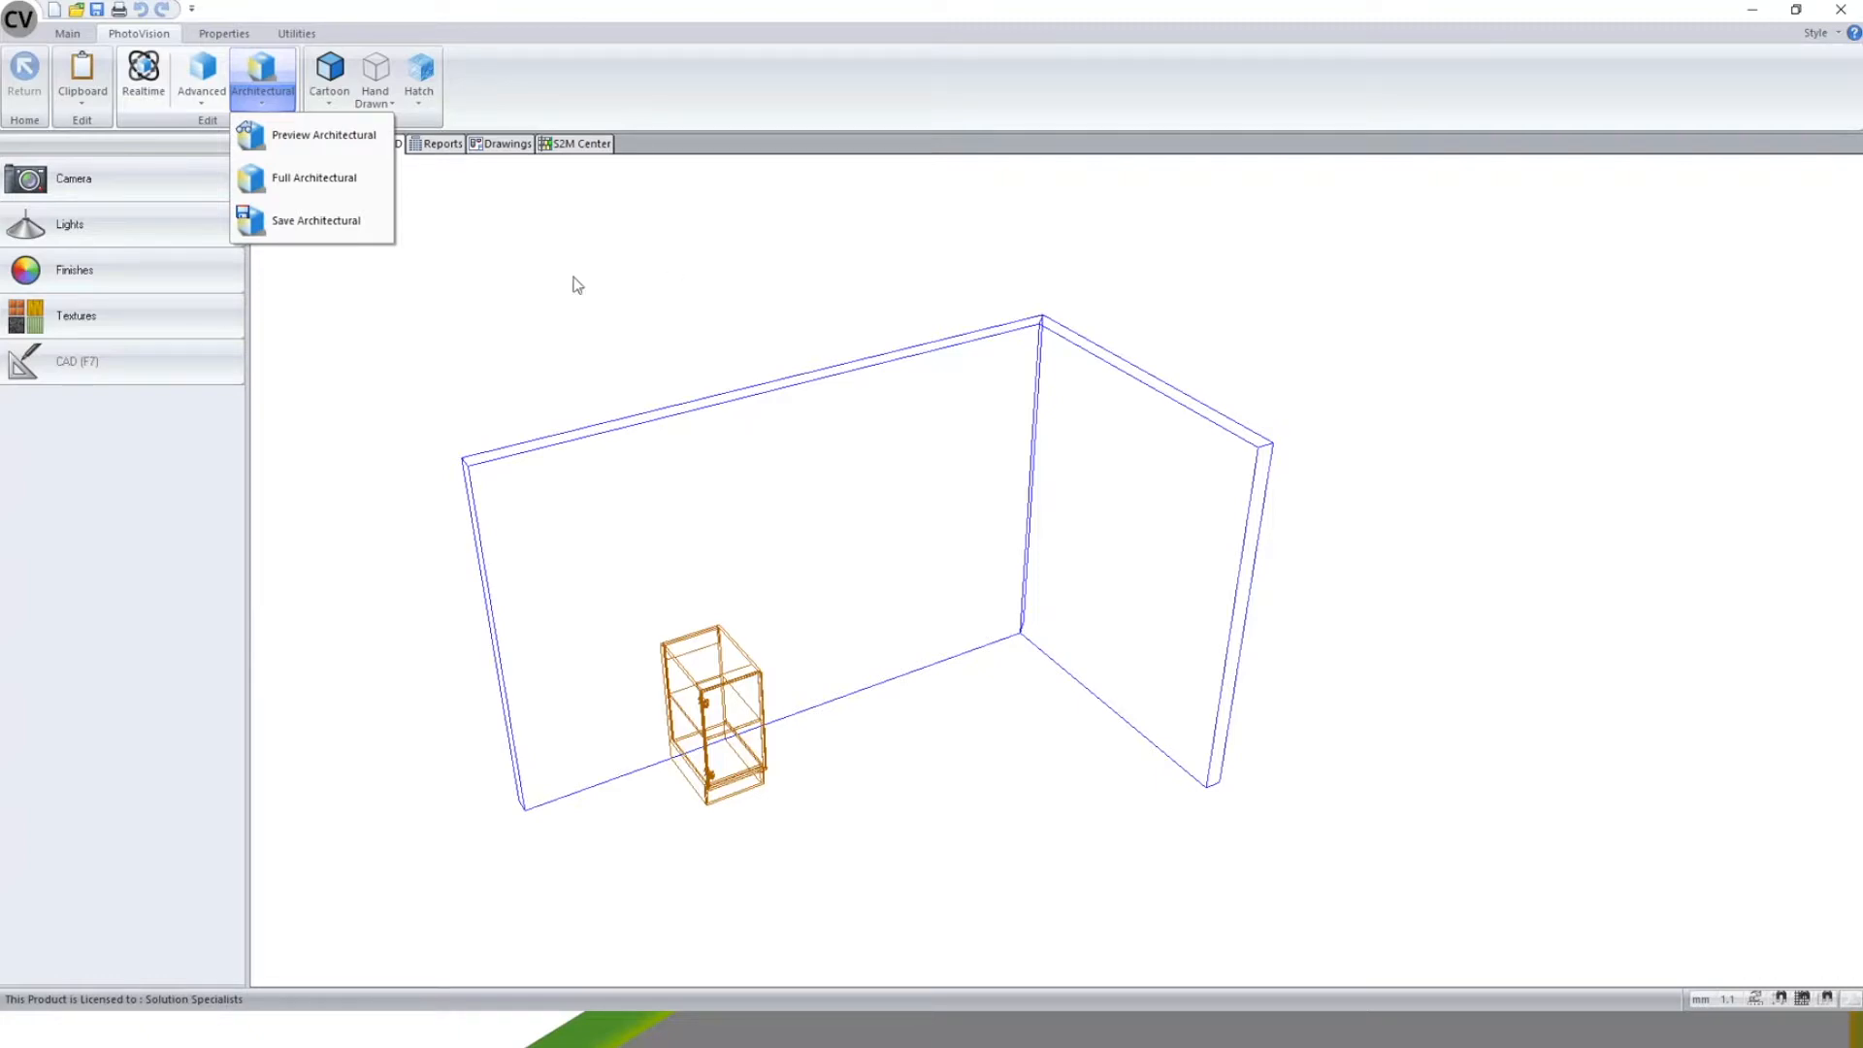
click(436, 235)
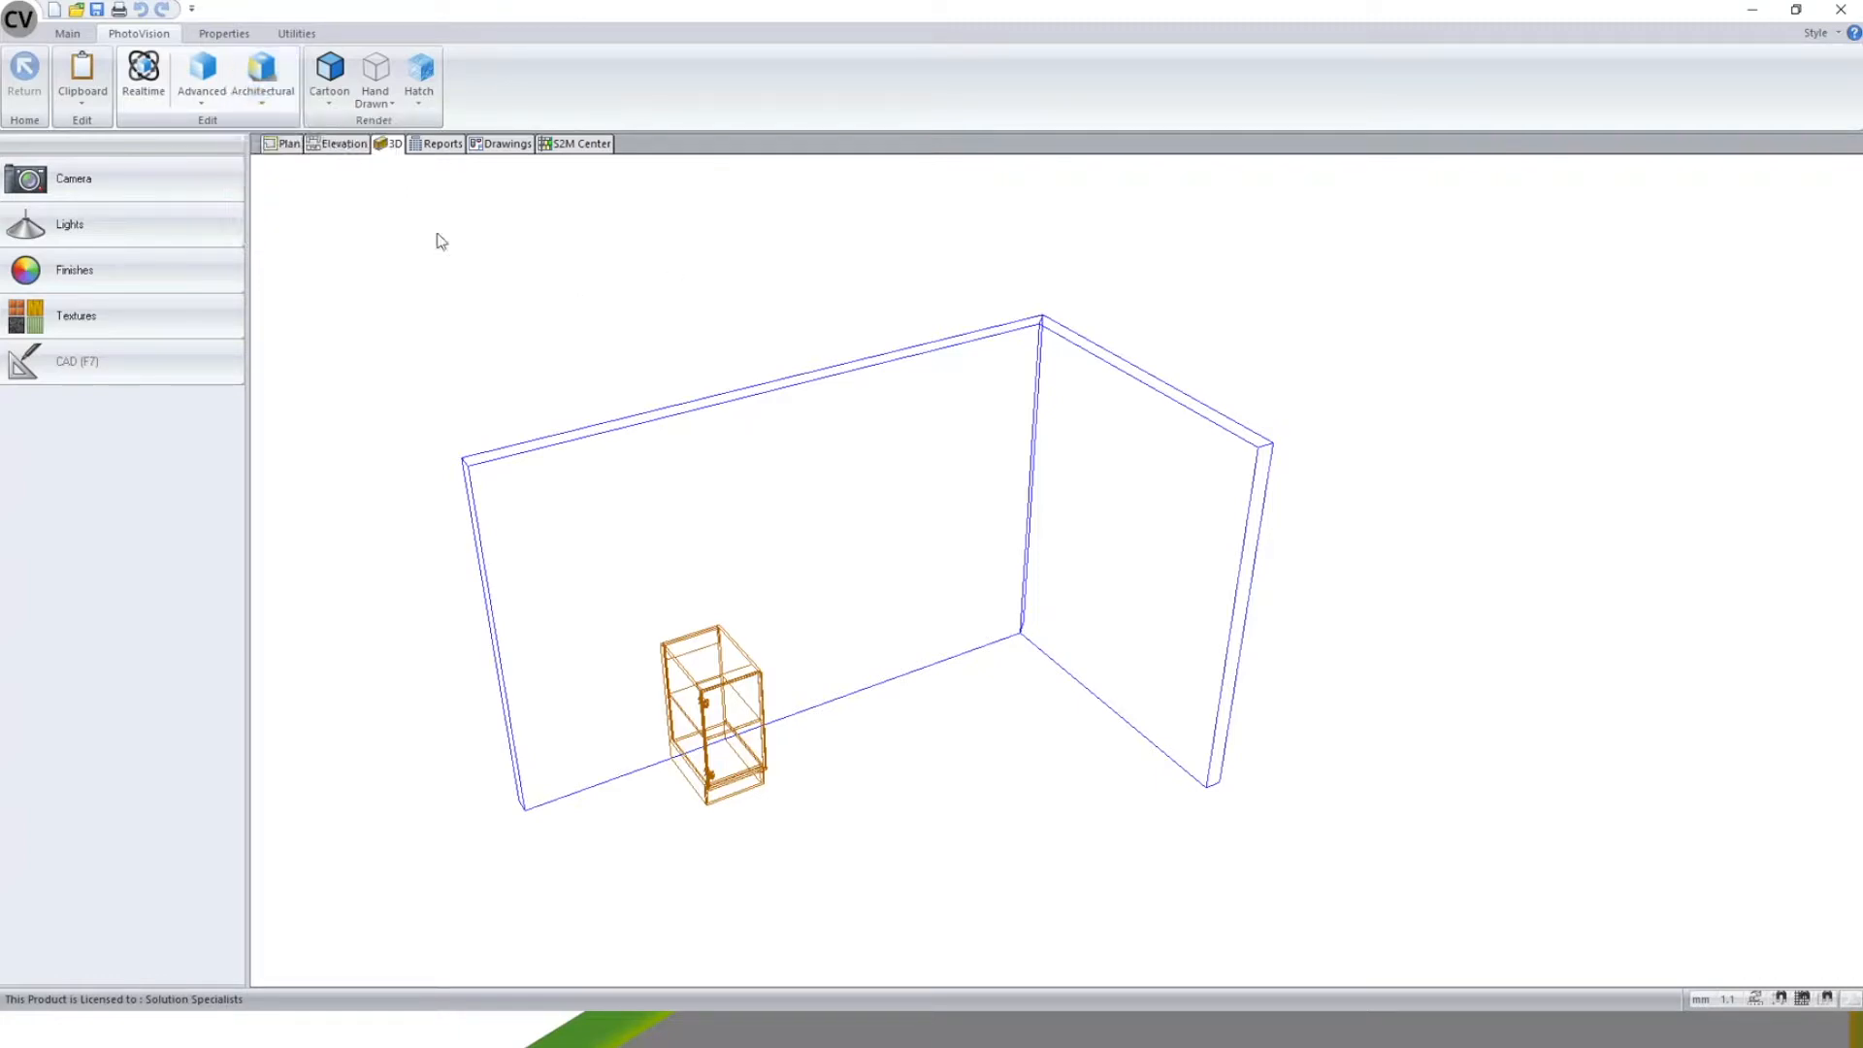
click(204, 104)
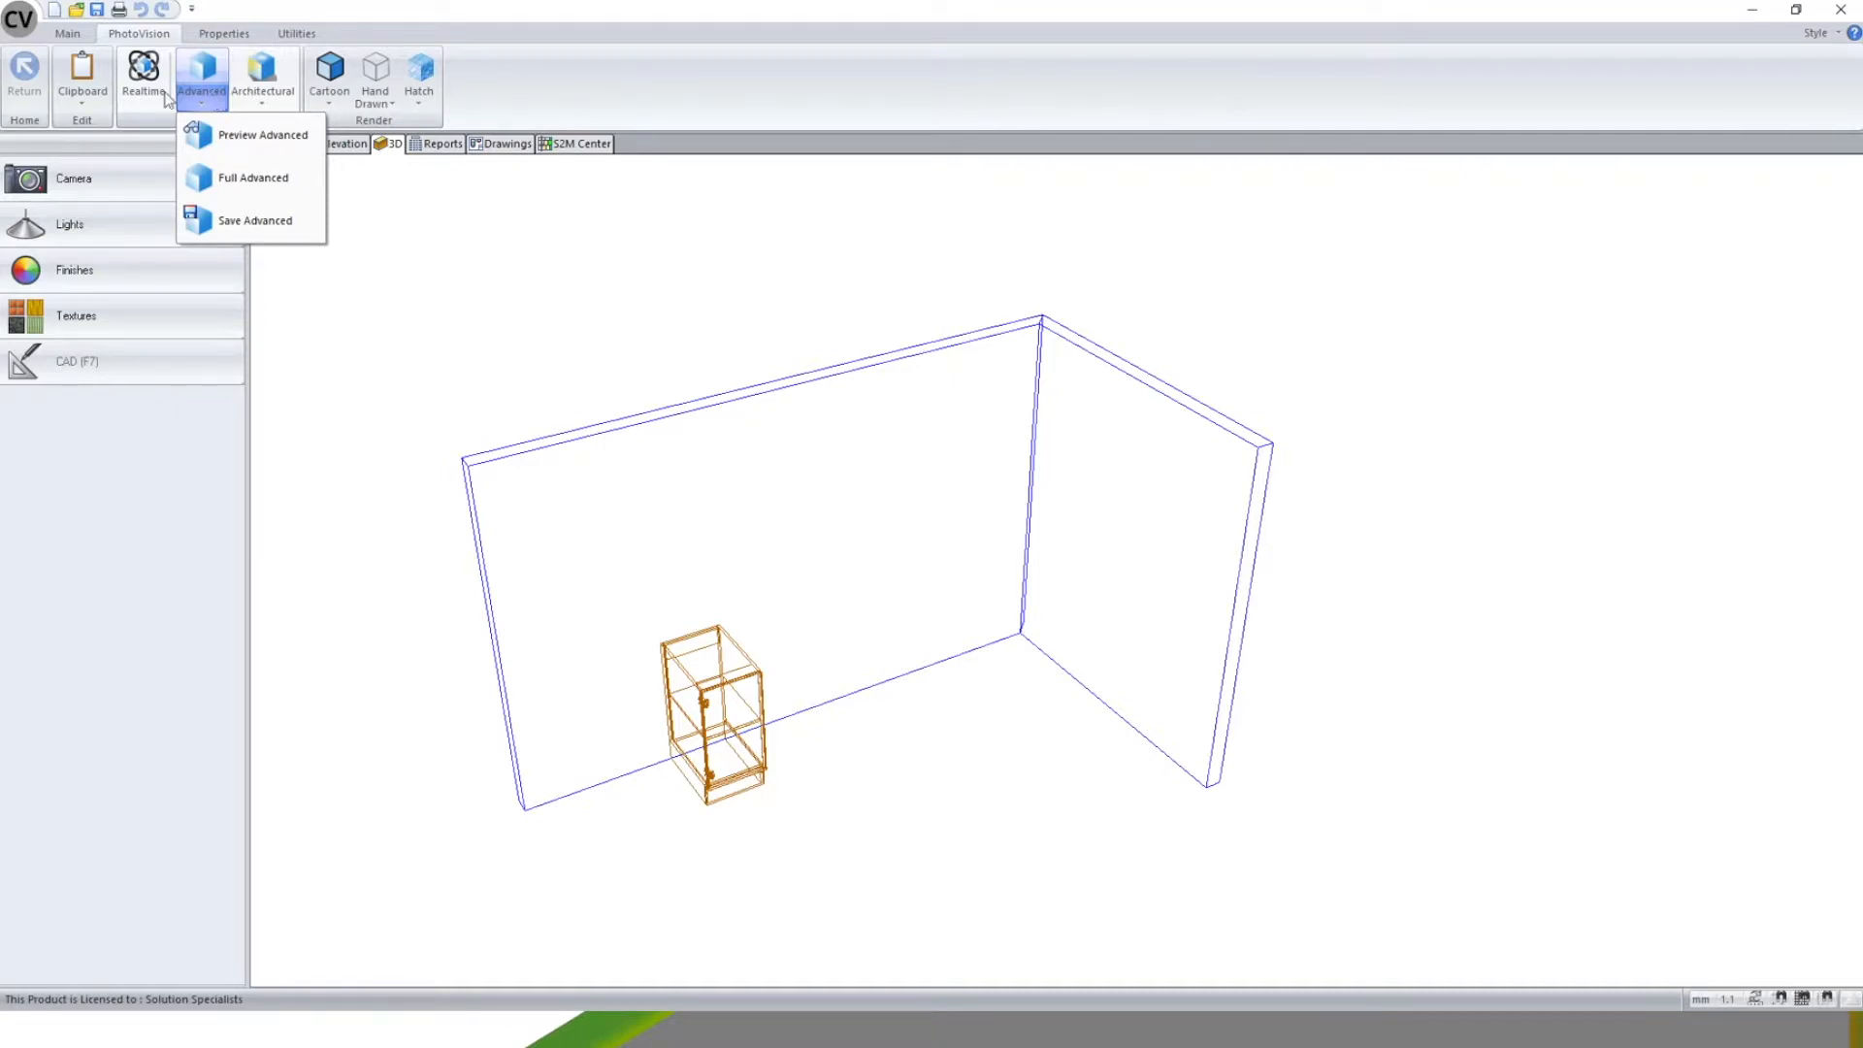
click(222, 17)
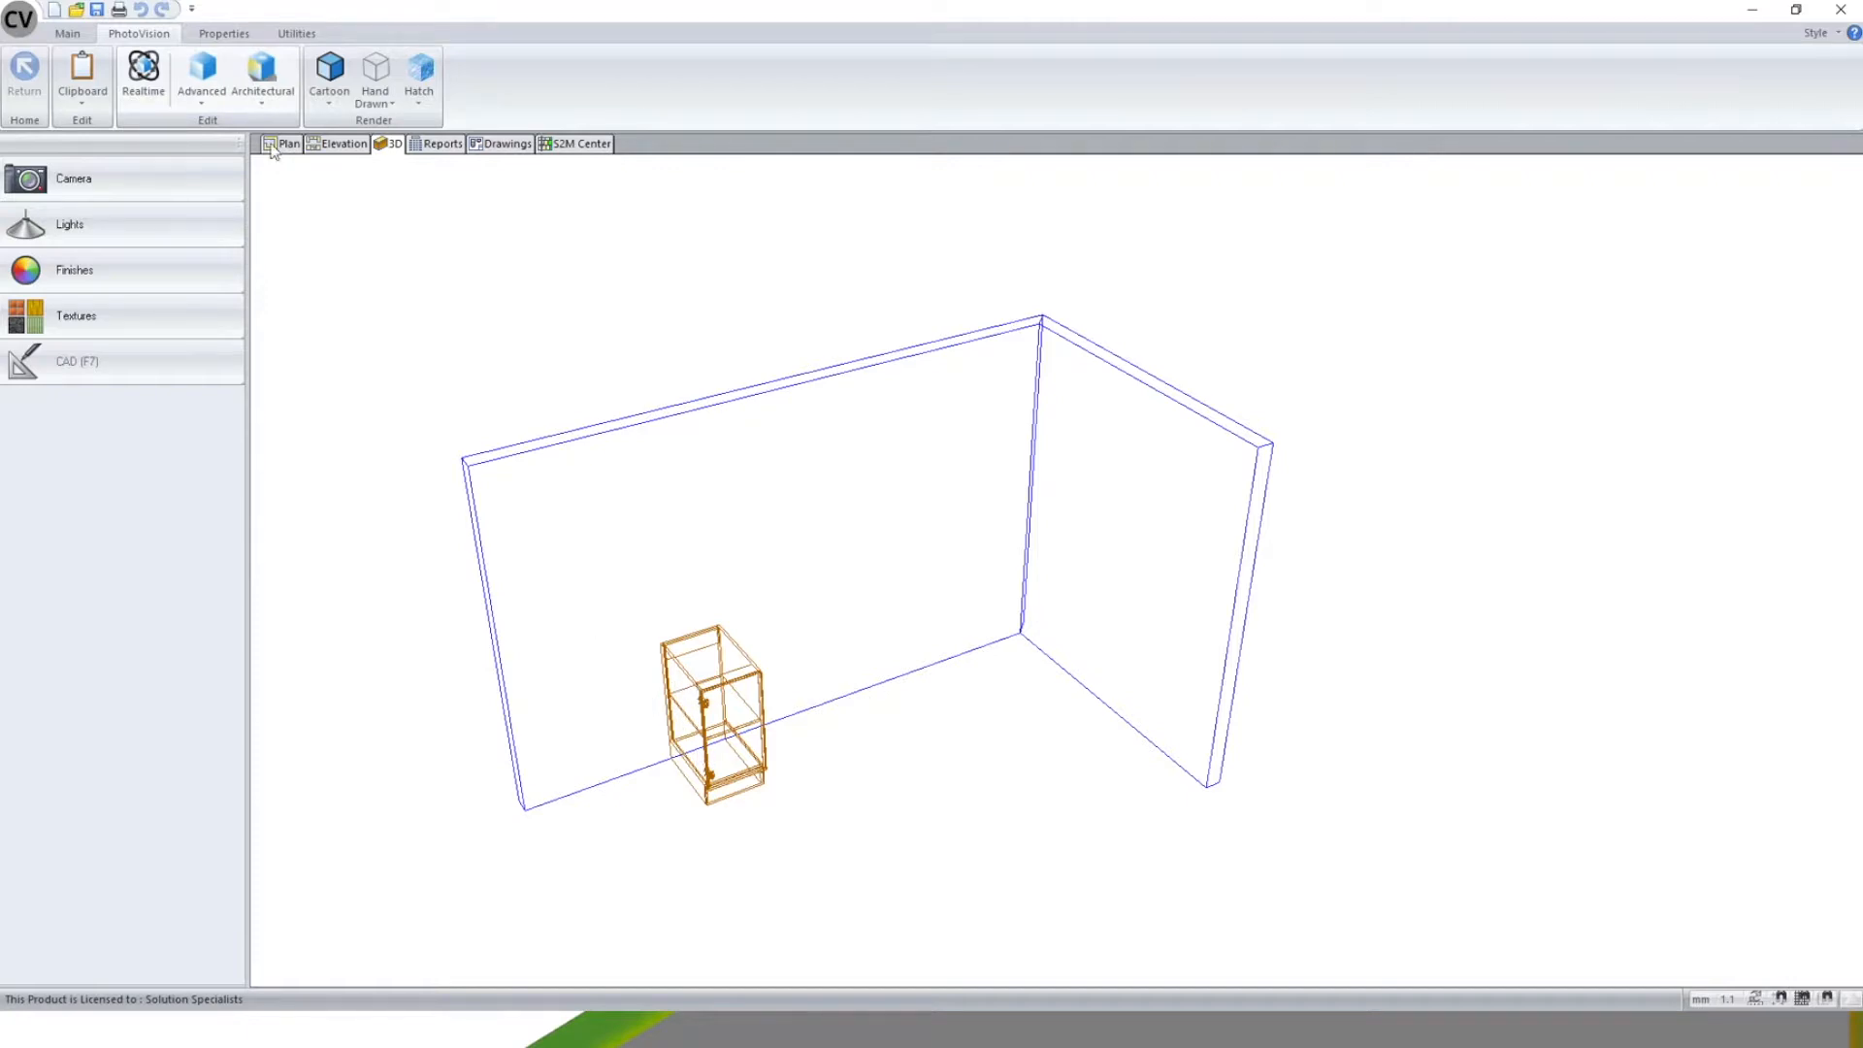
- Render the room in Realtime, produce a Preview Advanced rendering, and exit the preview
click(143, 70)
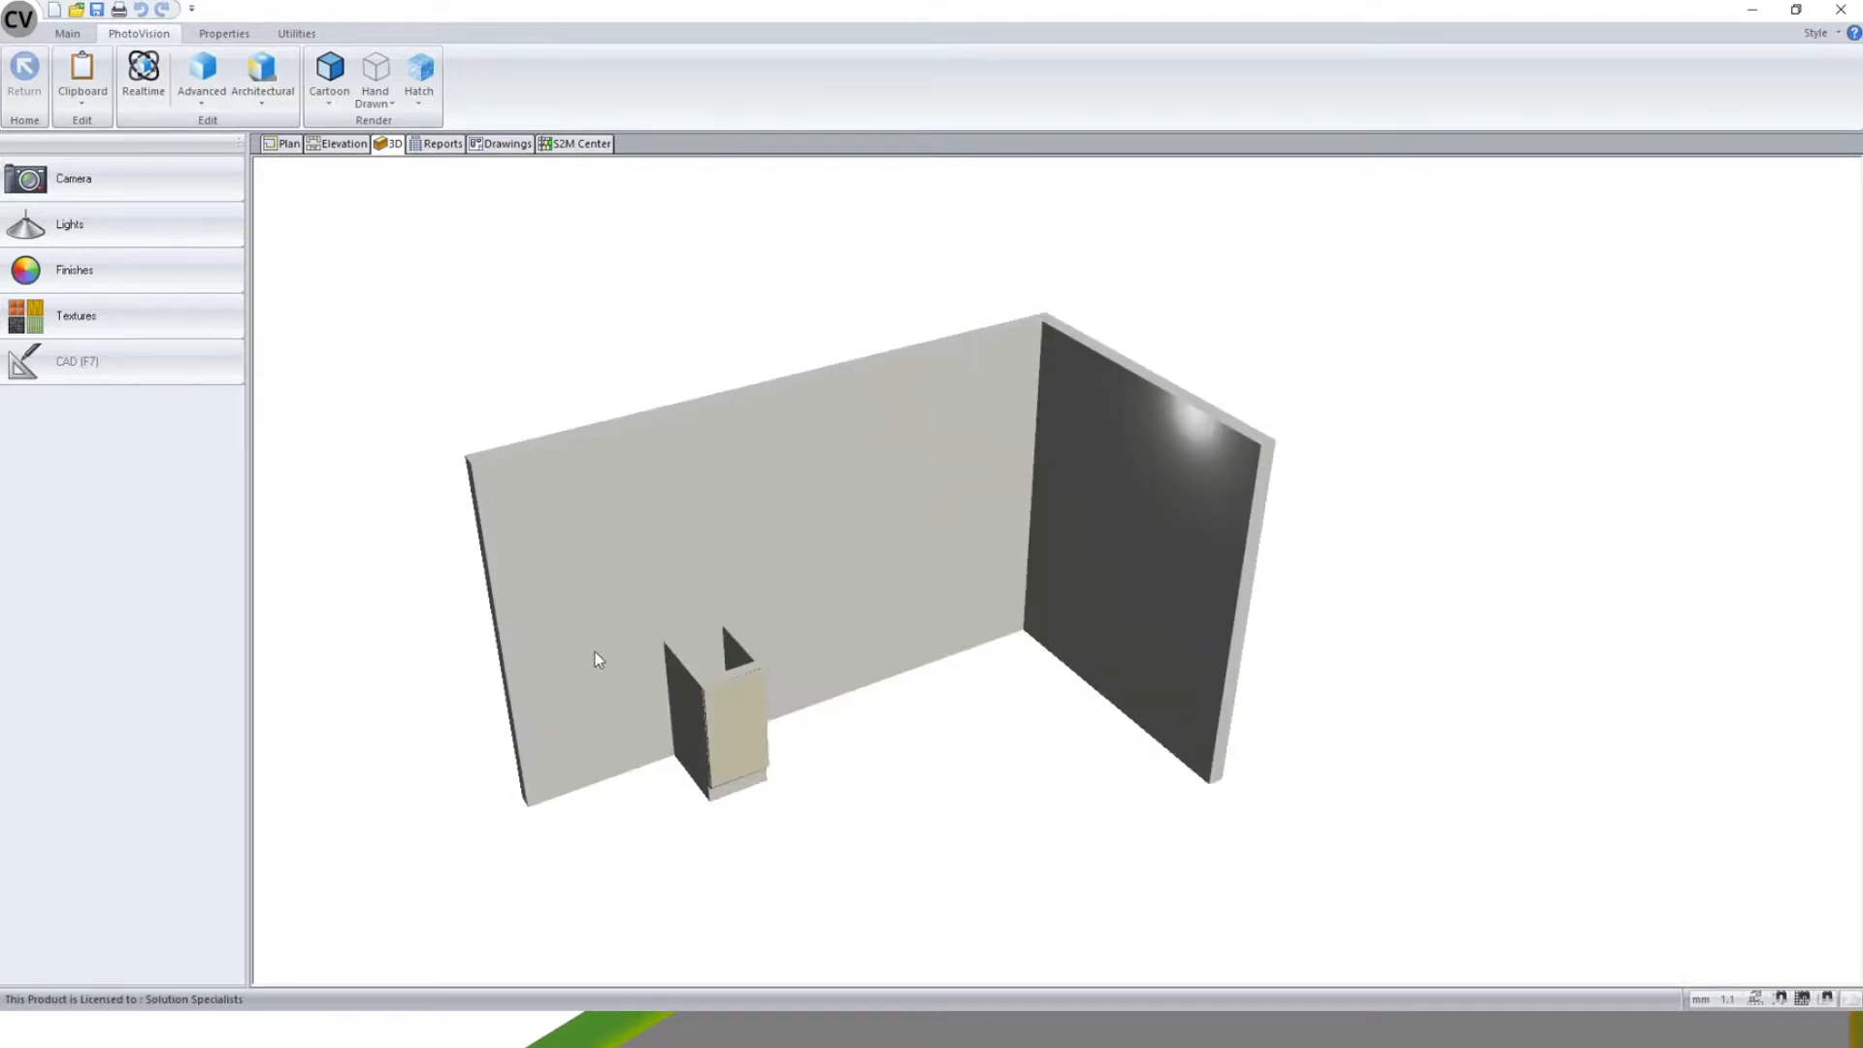
click(202, 95)
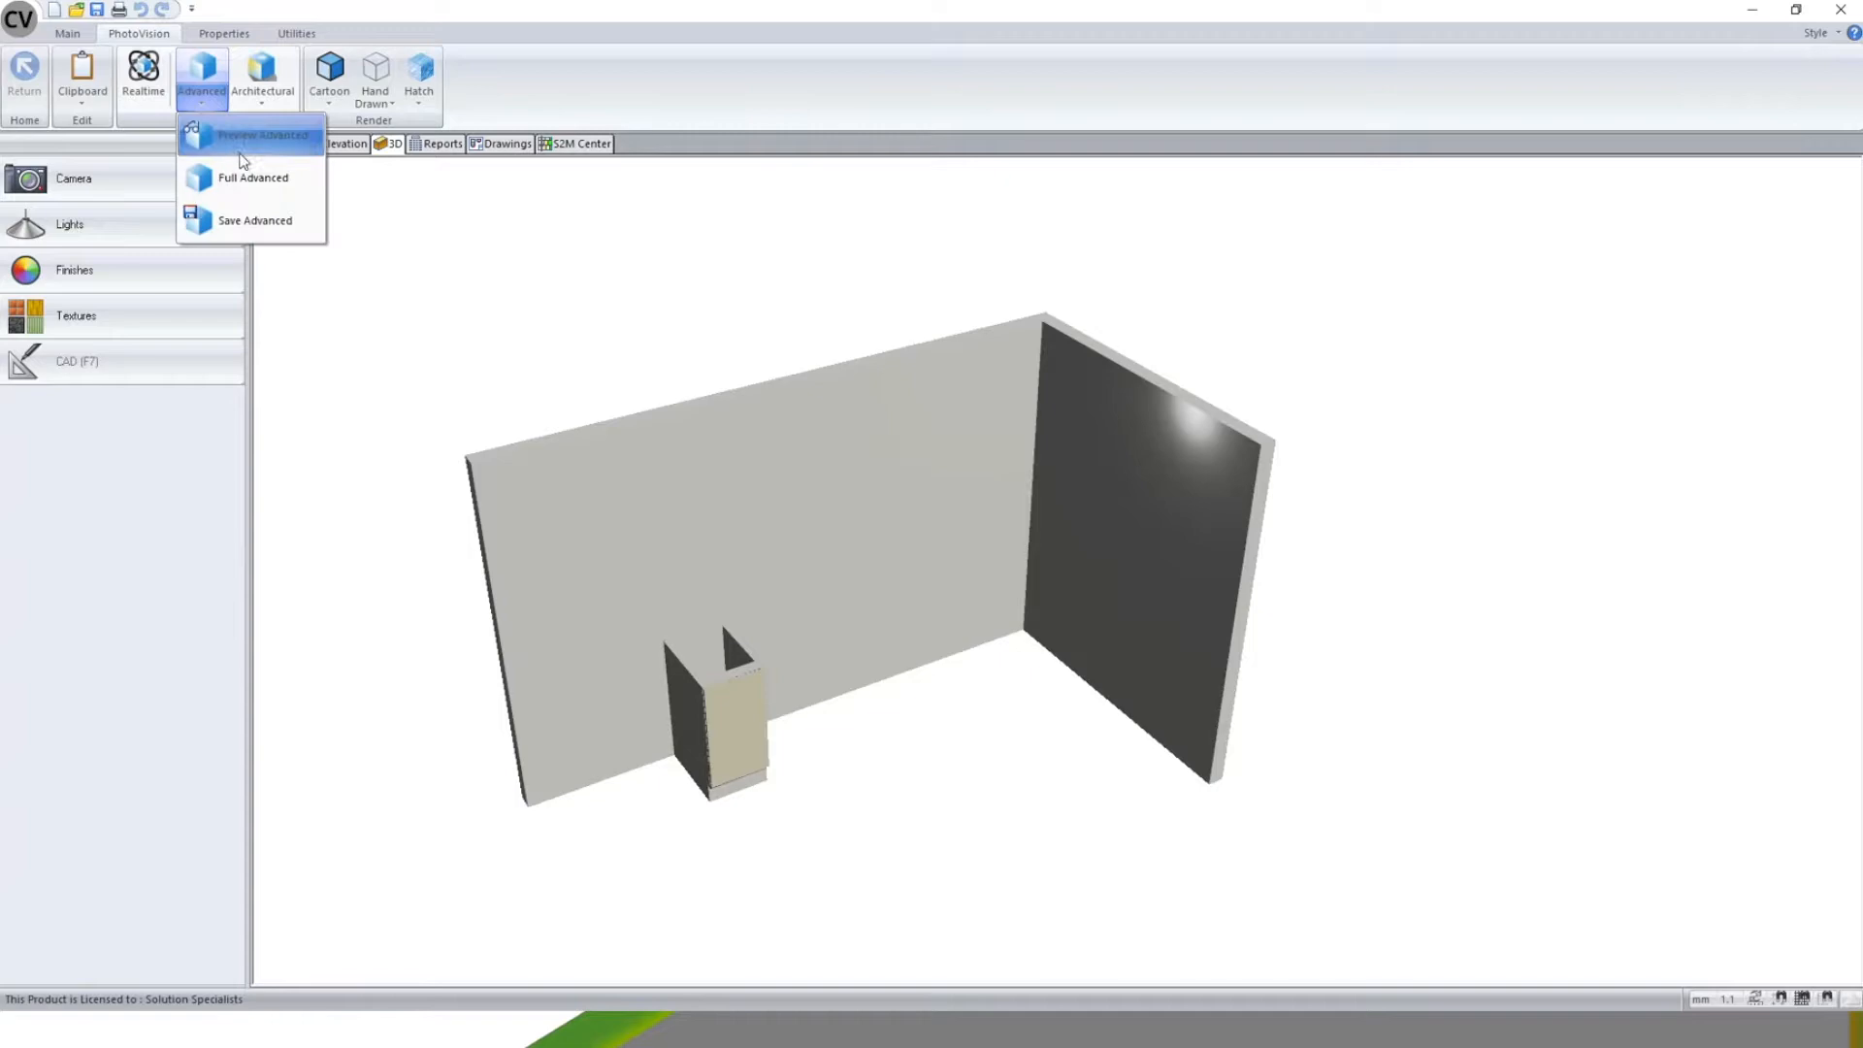
click(247, 145)
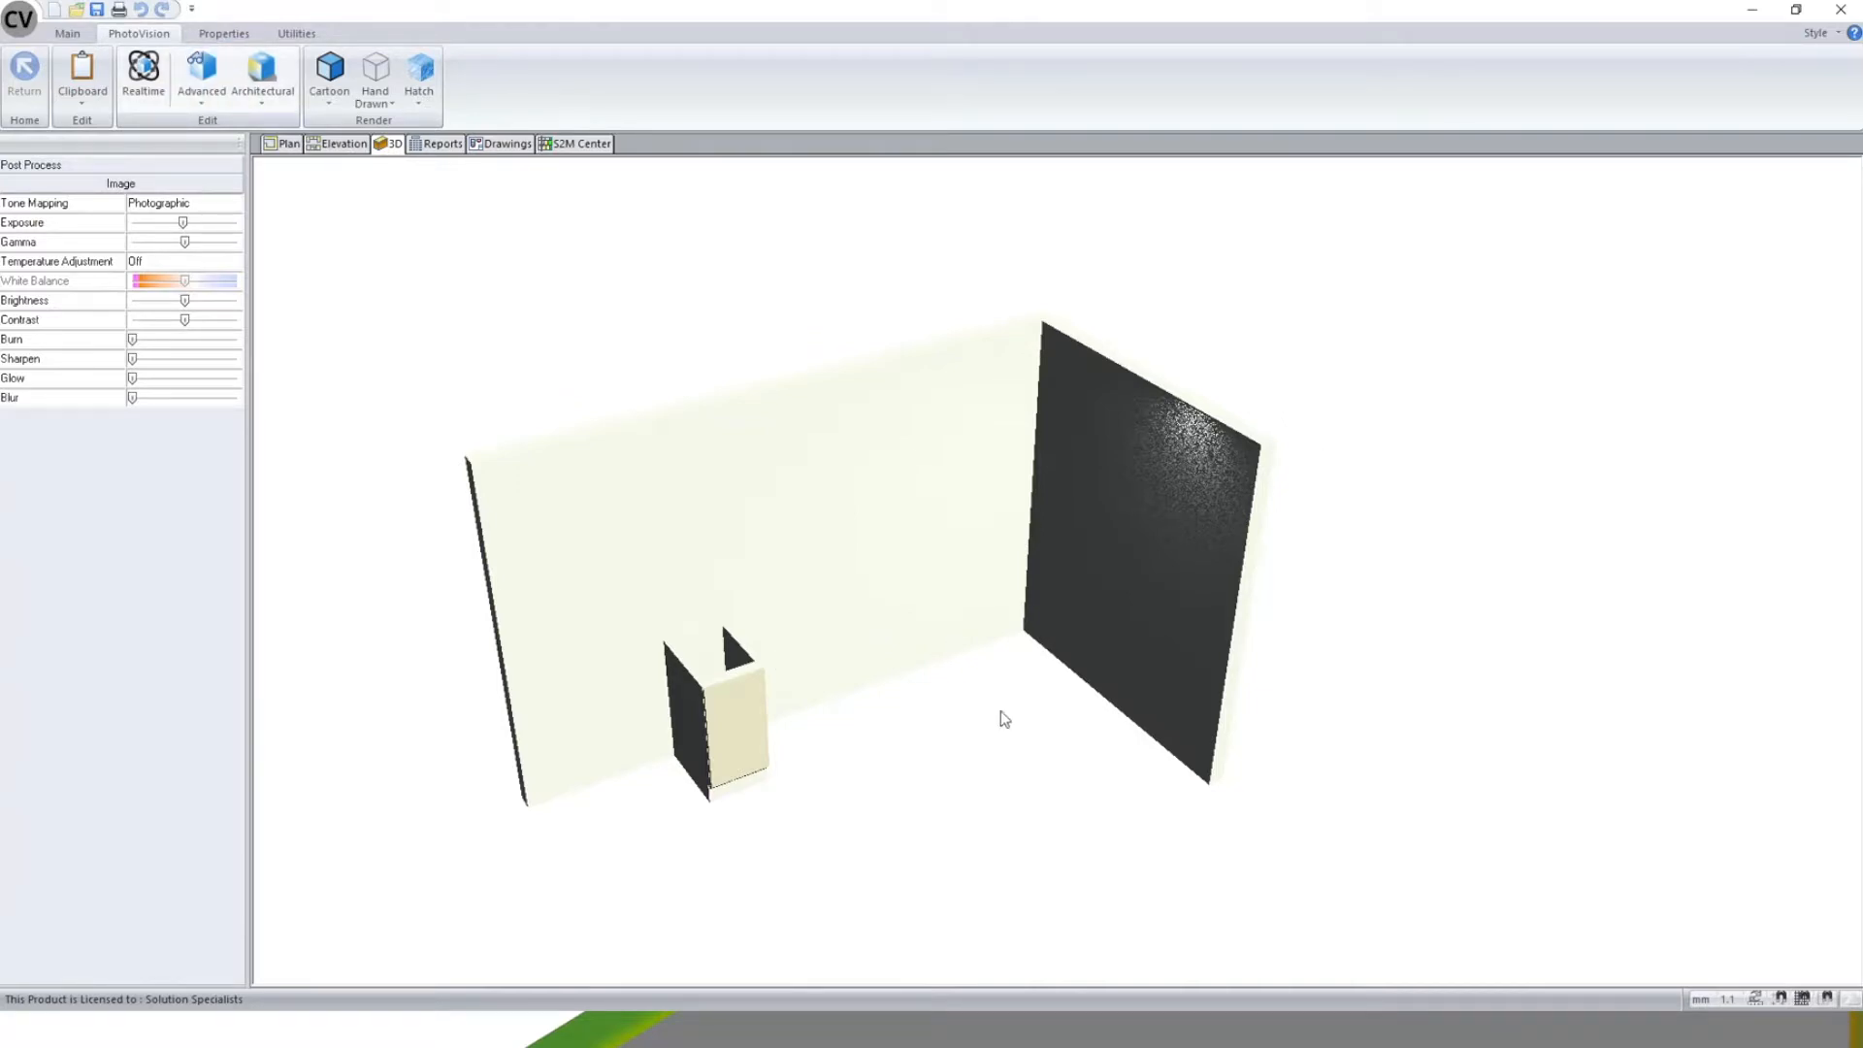
click(615, 478)
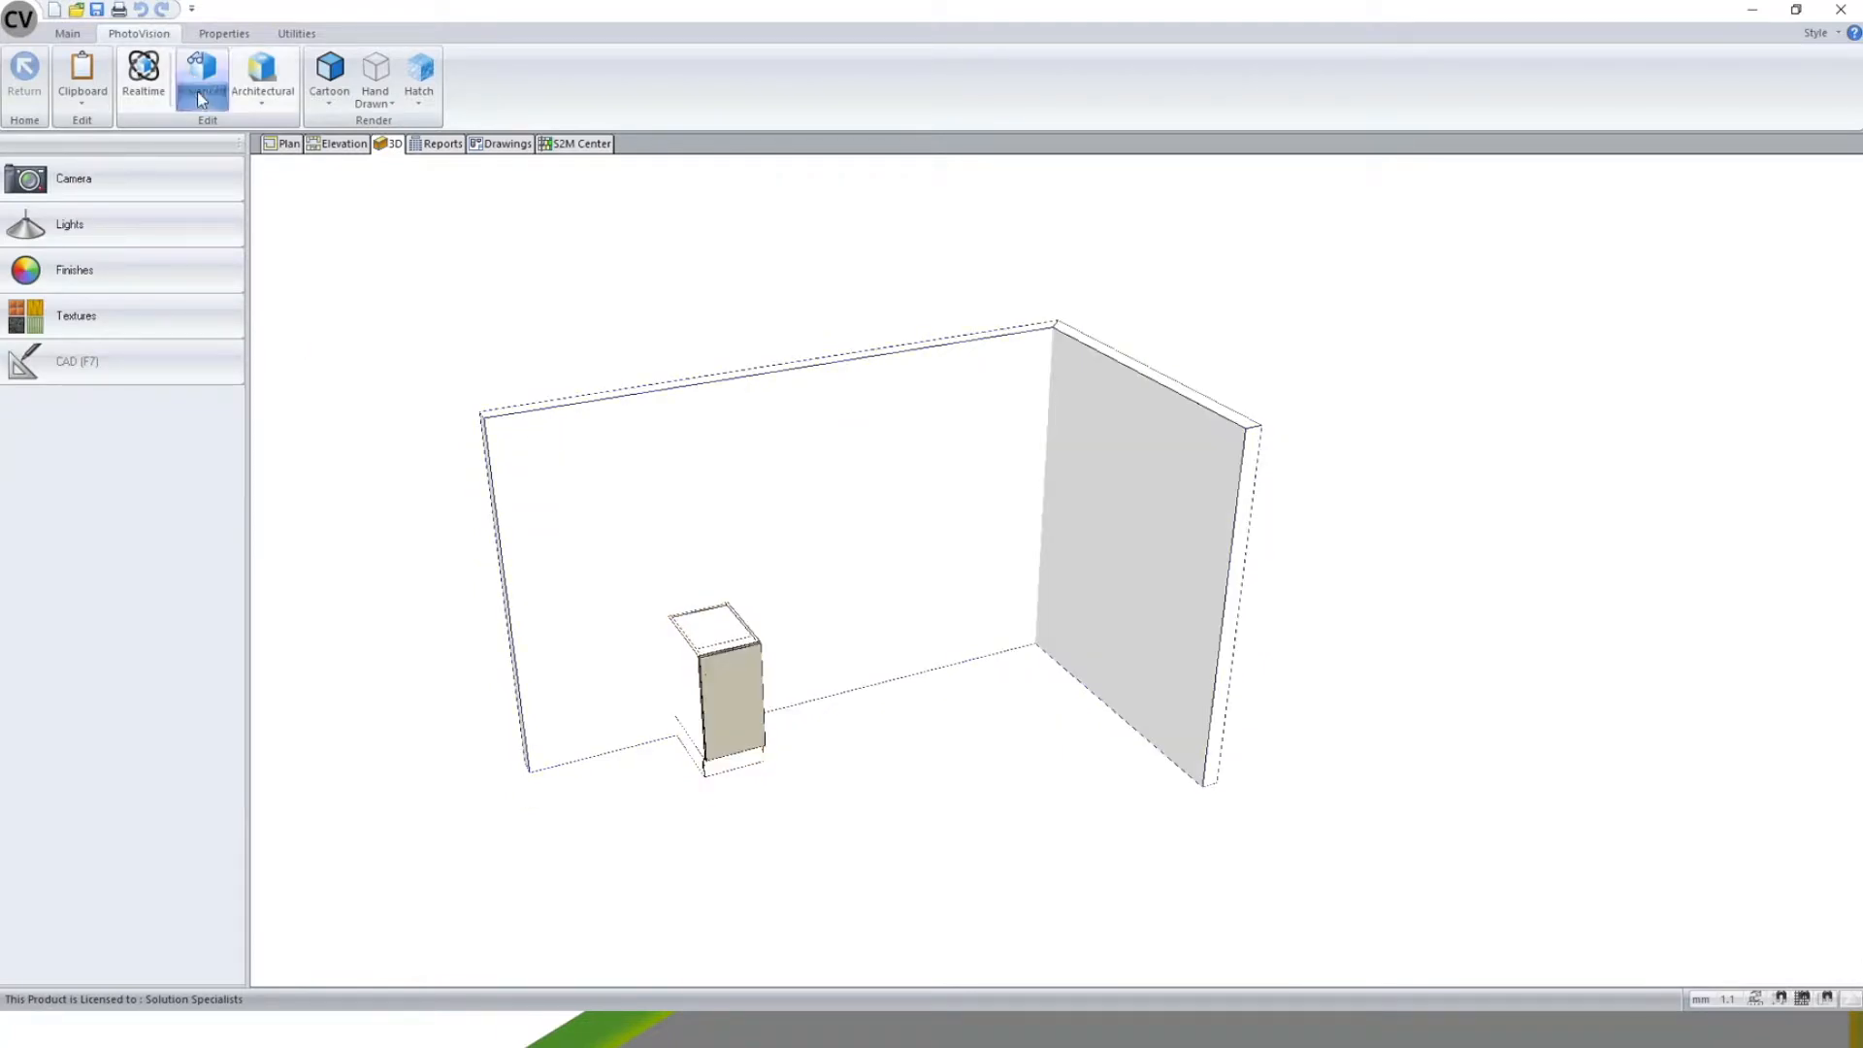
- Review the Architectural rendering options and examine the room and cabinet in the line-style display
click(264, 99)
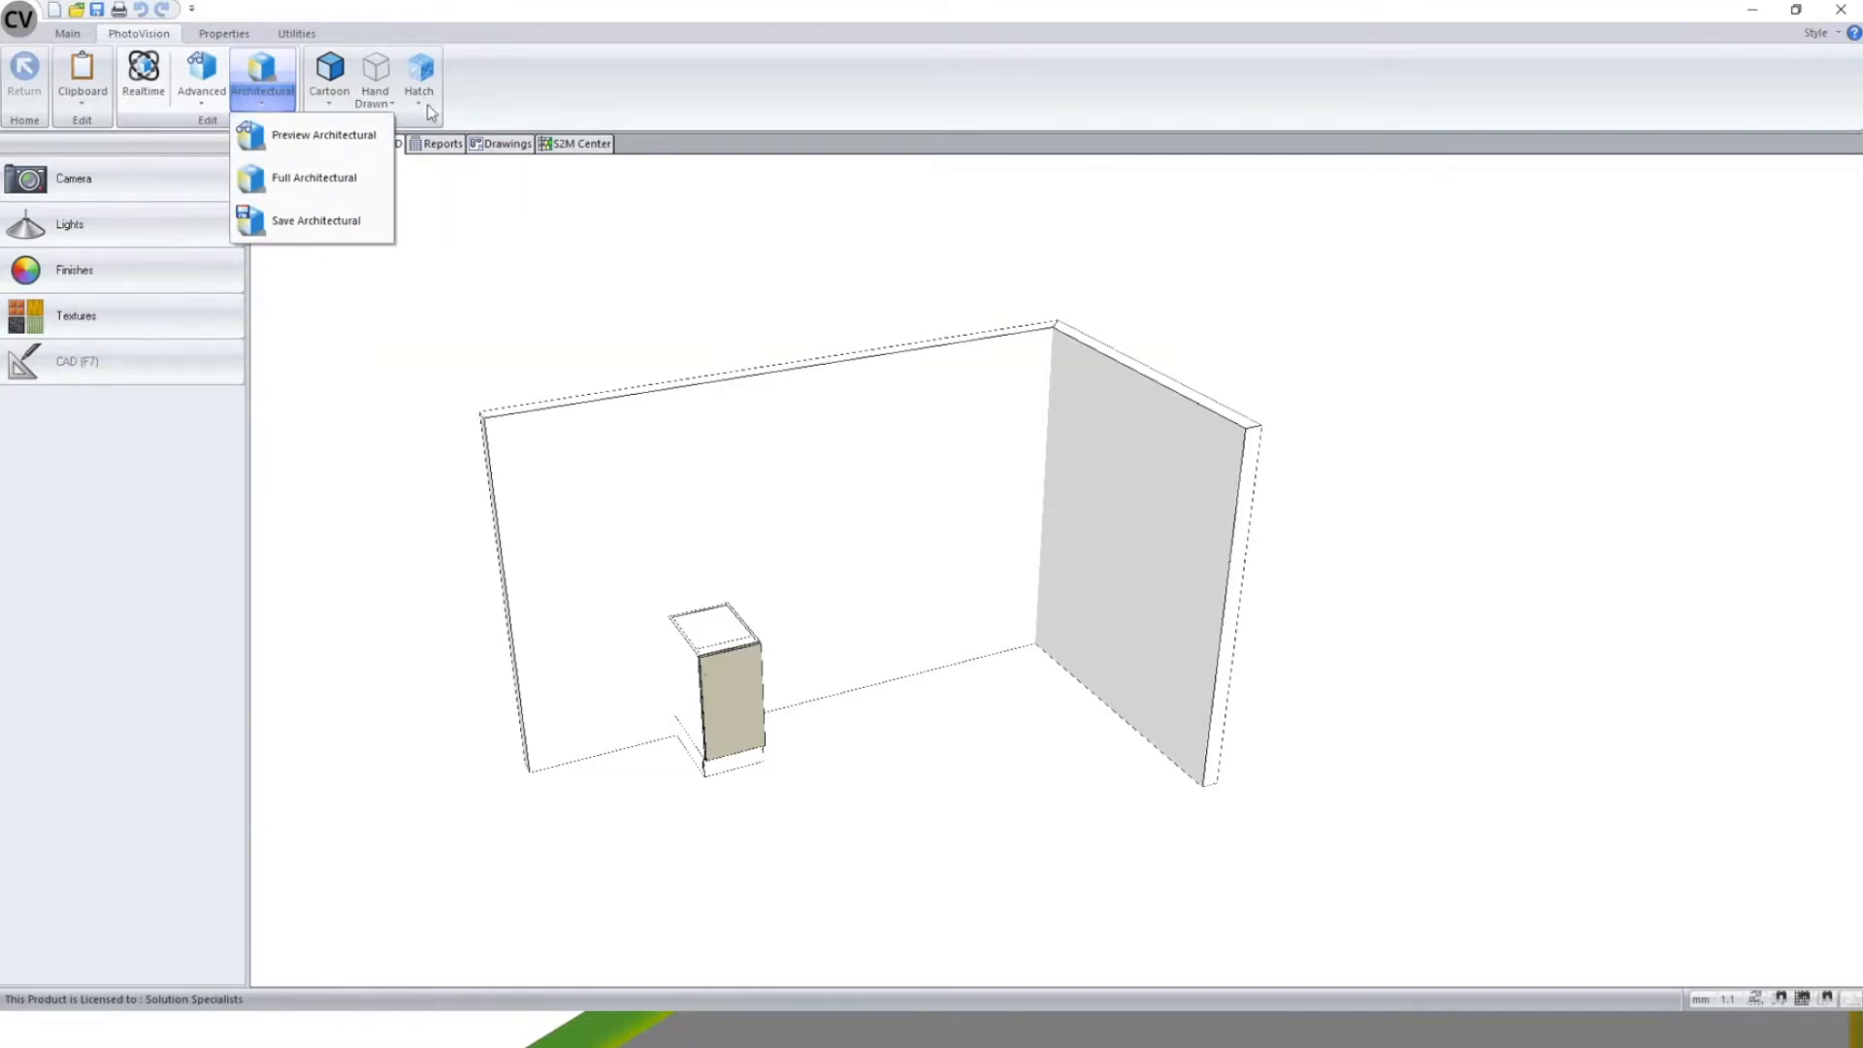
click(604, 99)
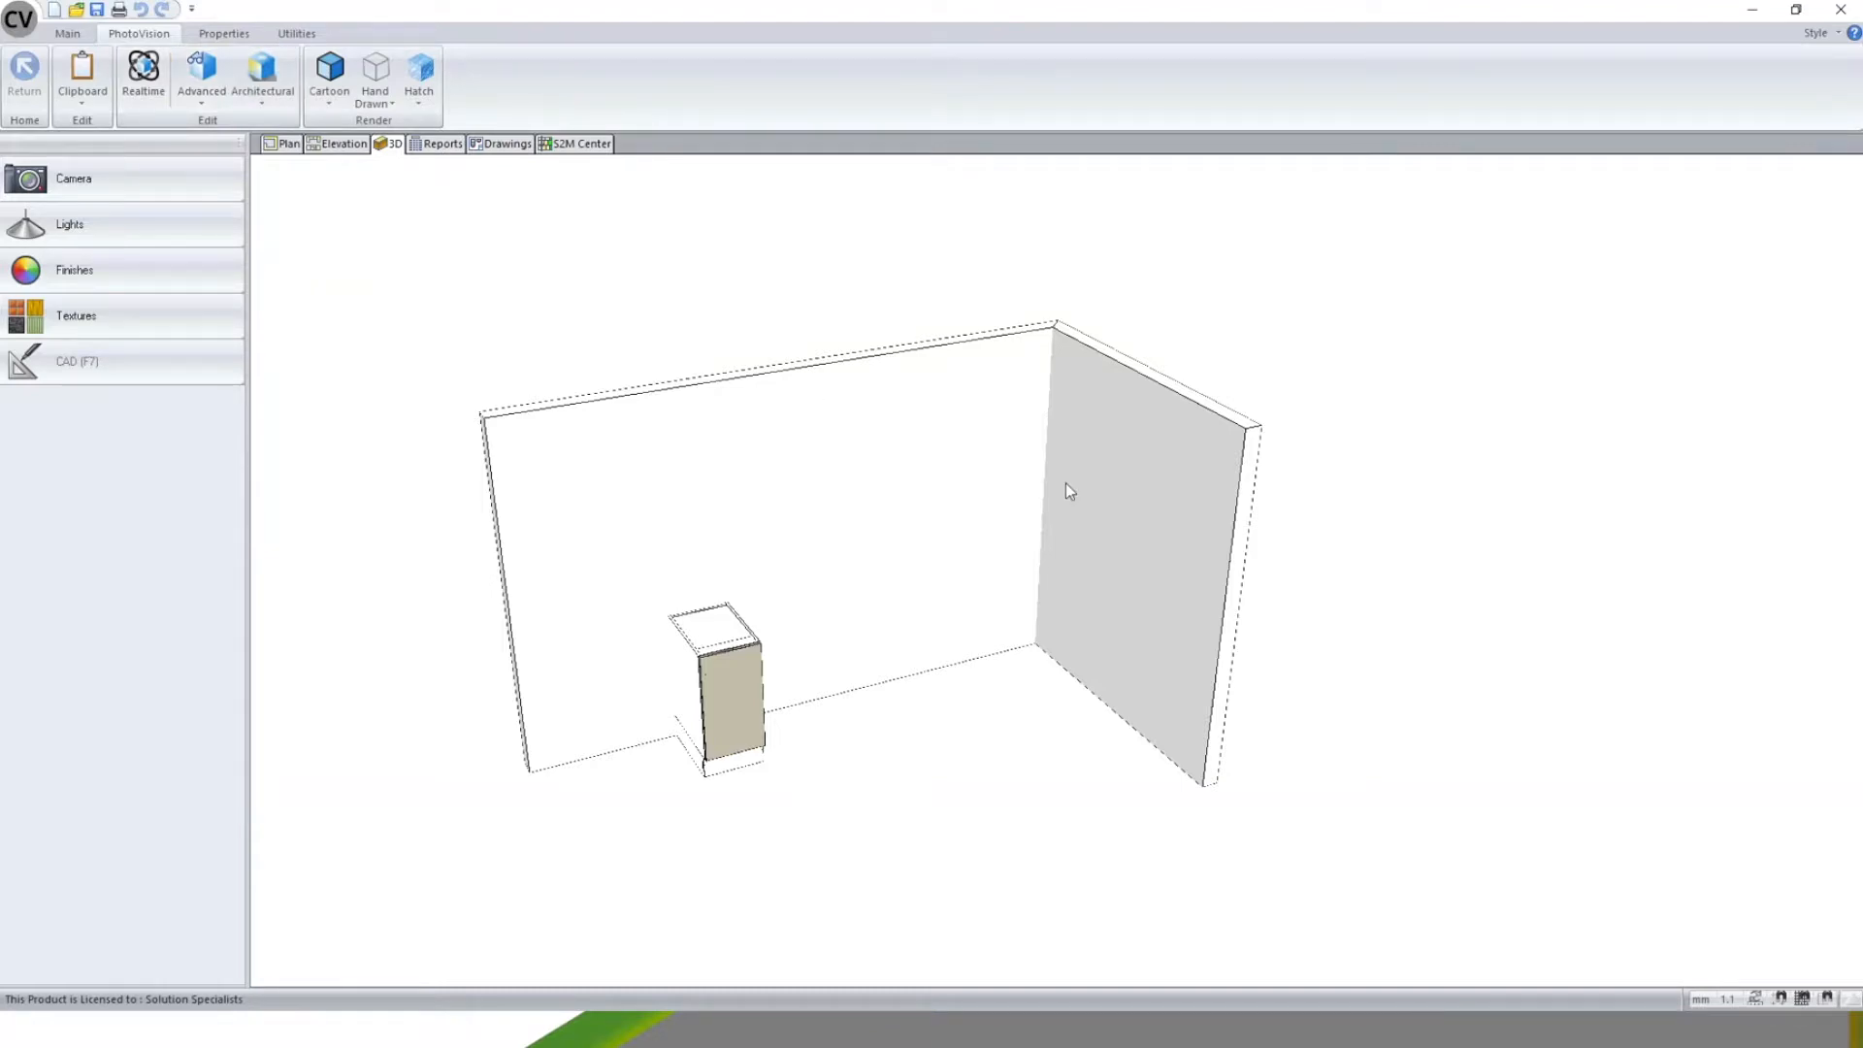
scroll(764, 795, down, 1)
scroll(757, 780, up, 2)
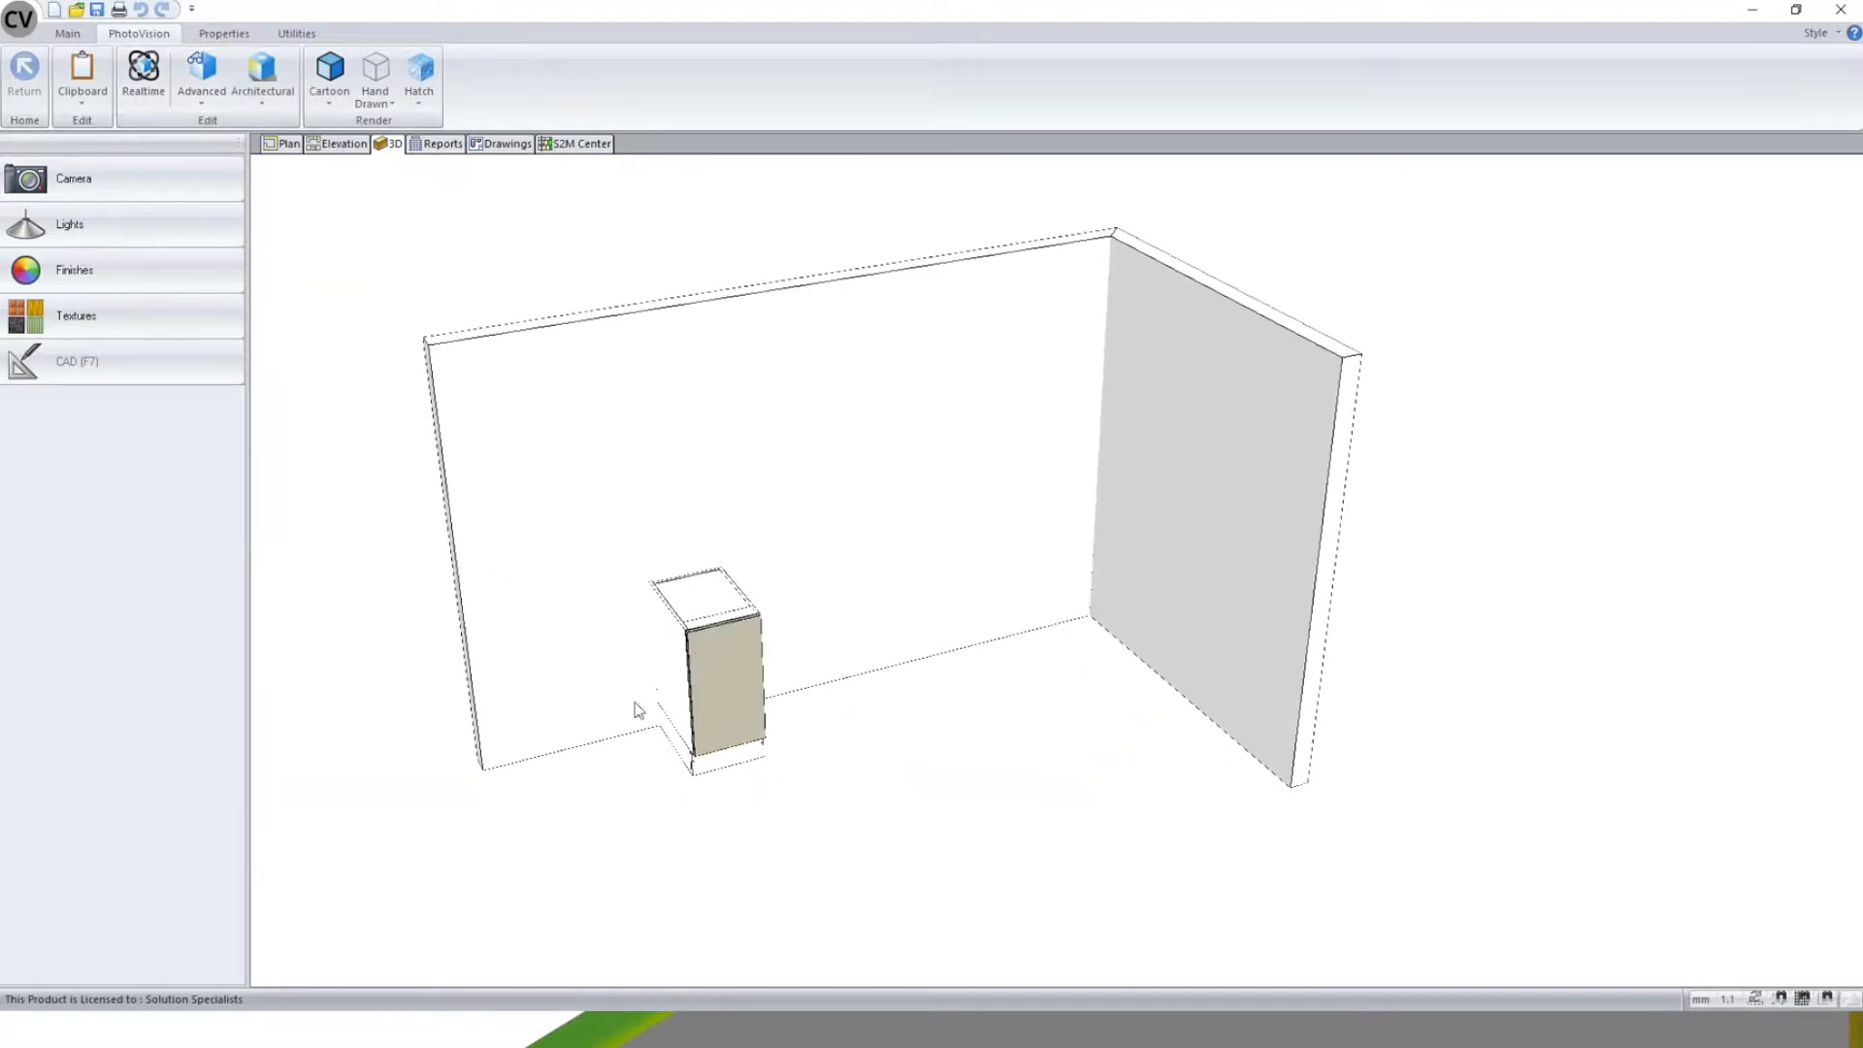
click(269, 108)
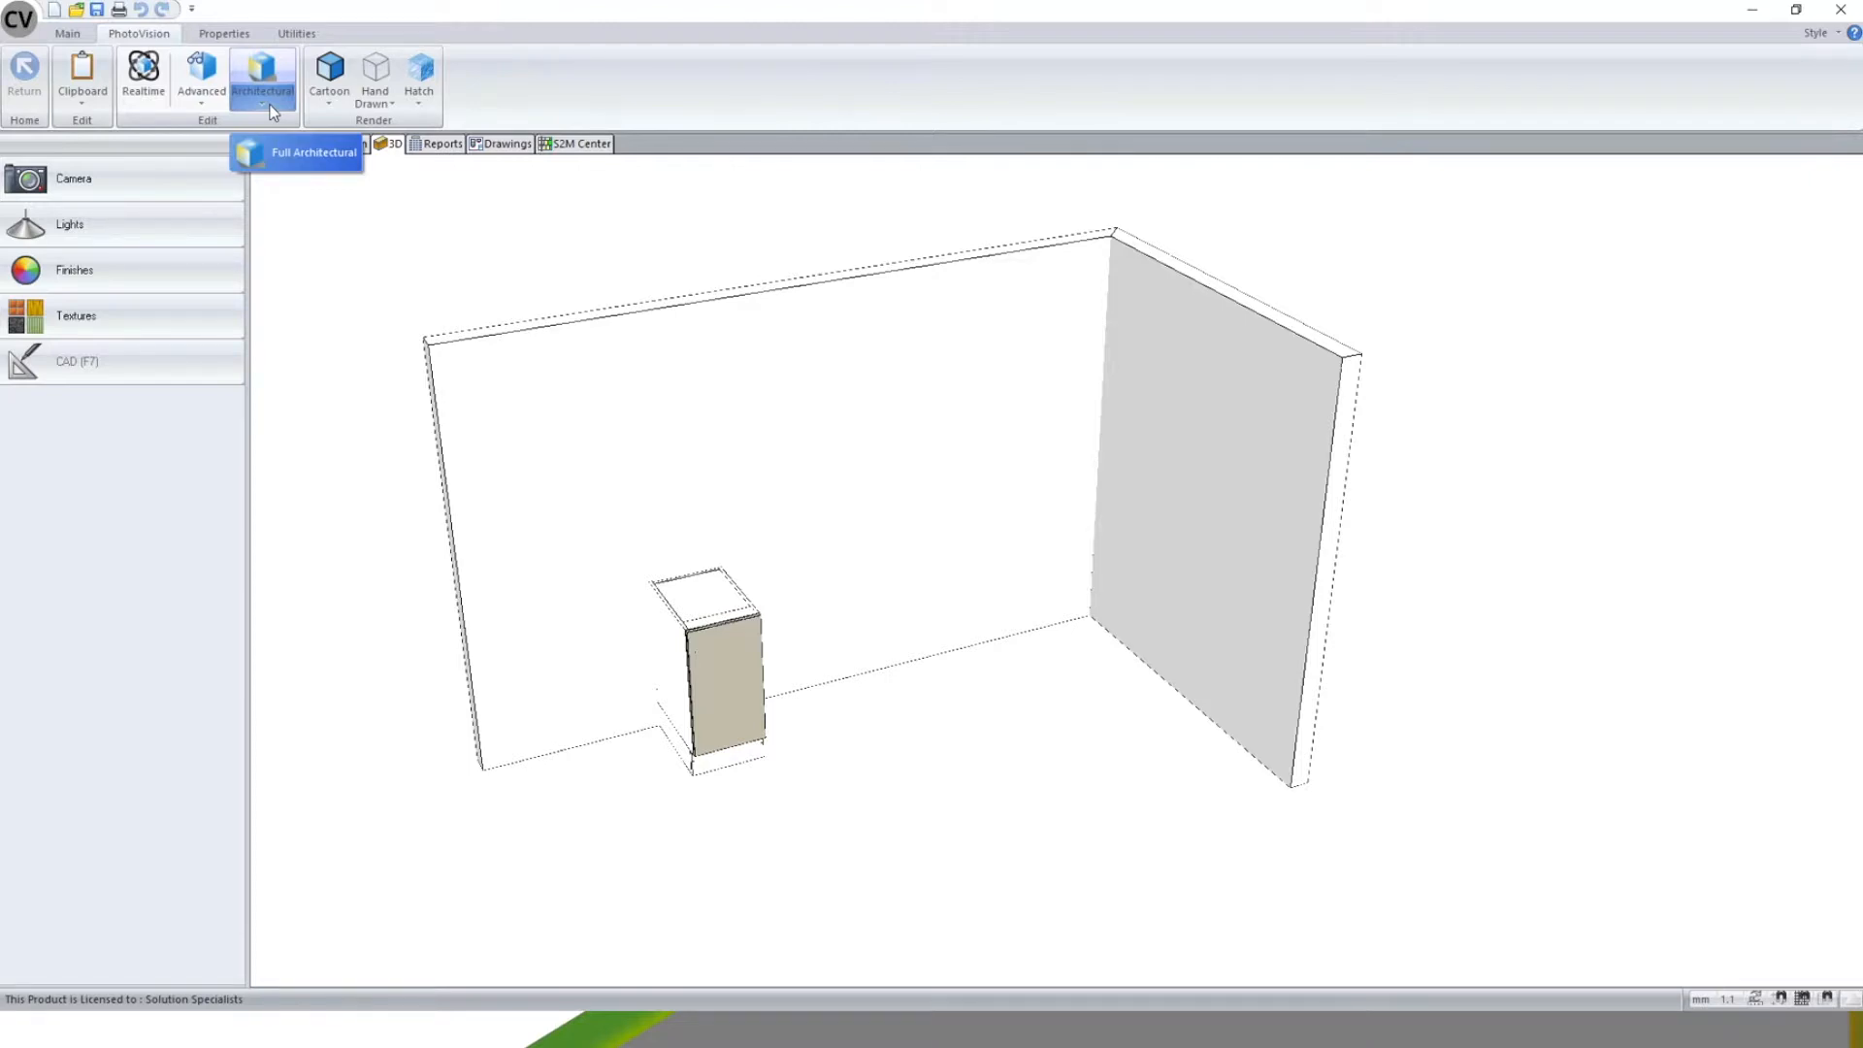
click(702, 441)
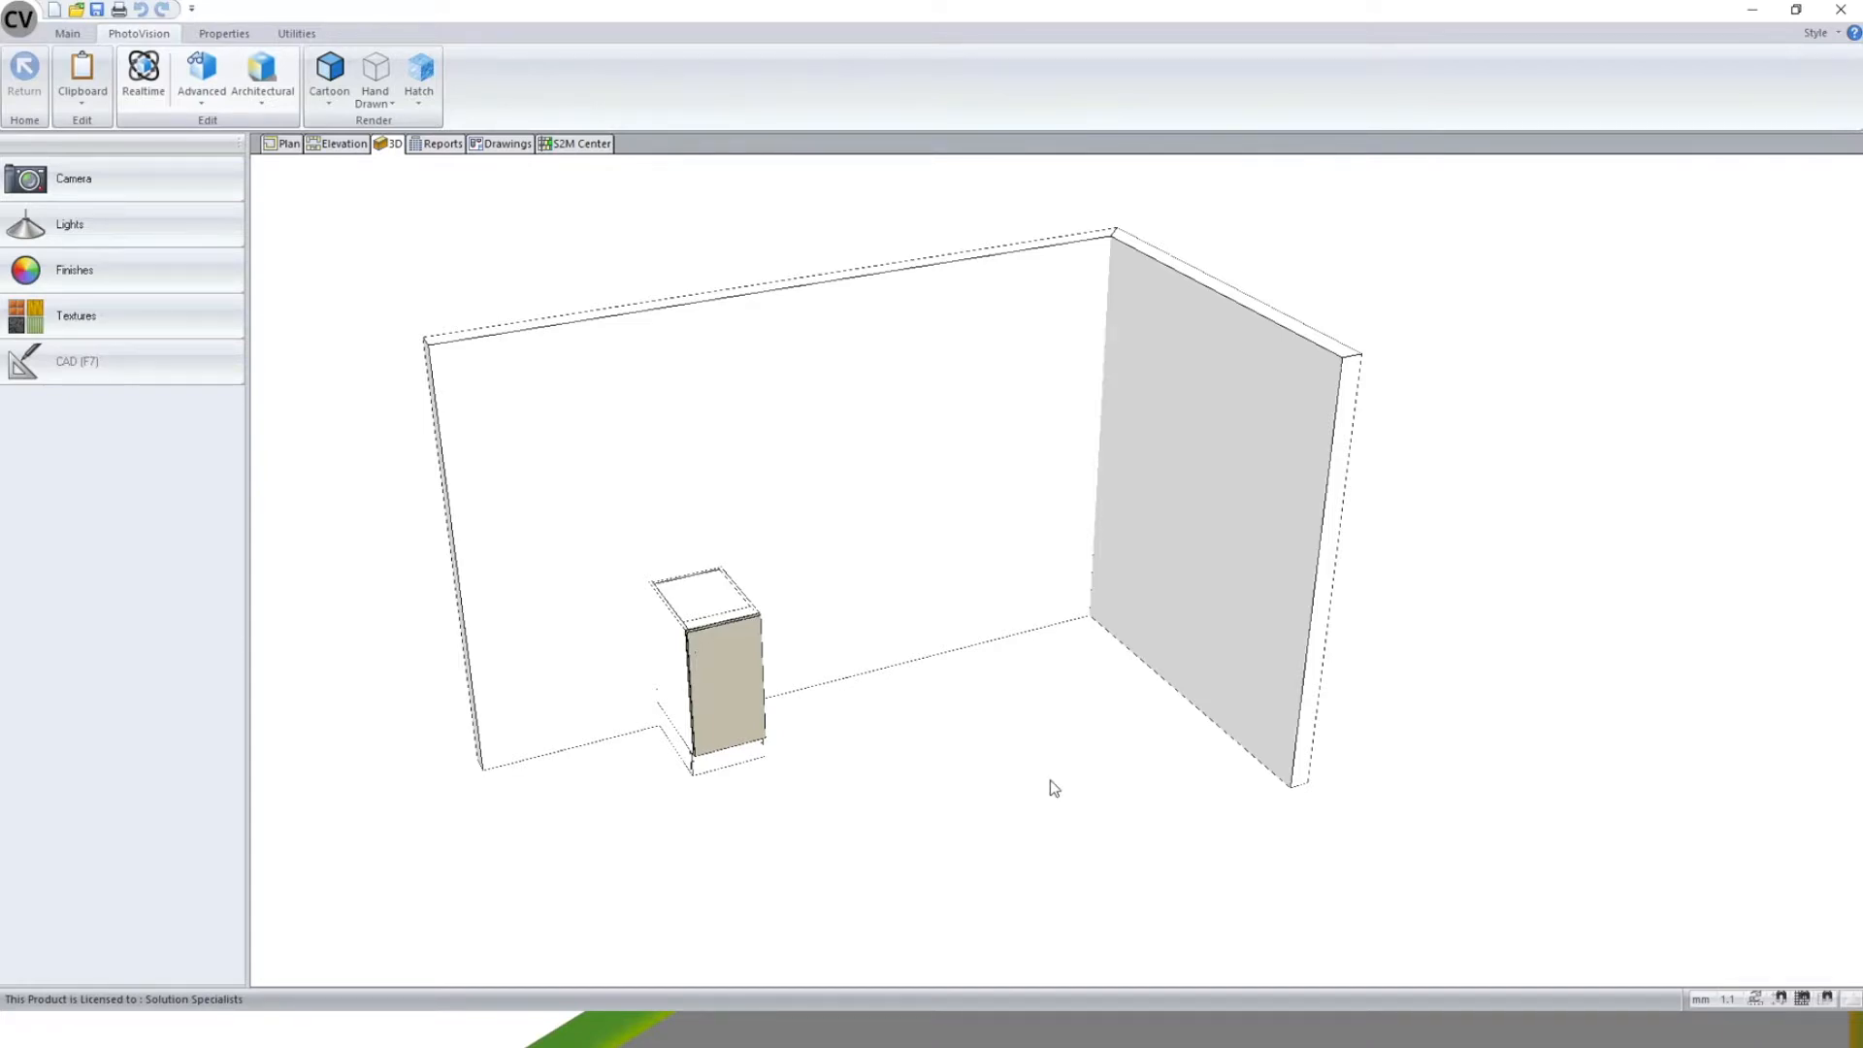
- Look through the Cartoon, Hand Drawn and Hatch rendering styles and reframe the room in the 3D view
click(335, 97)
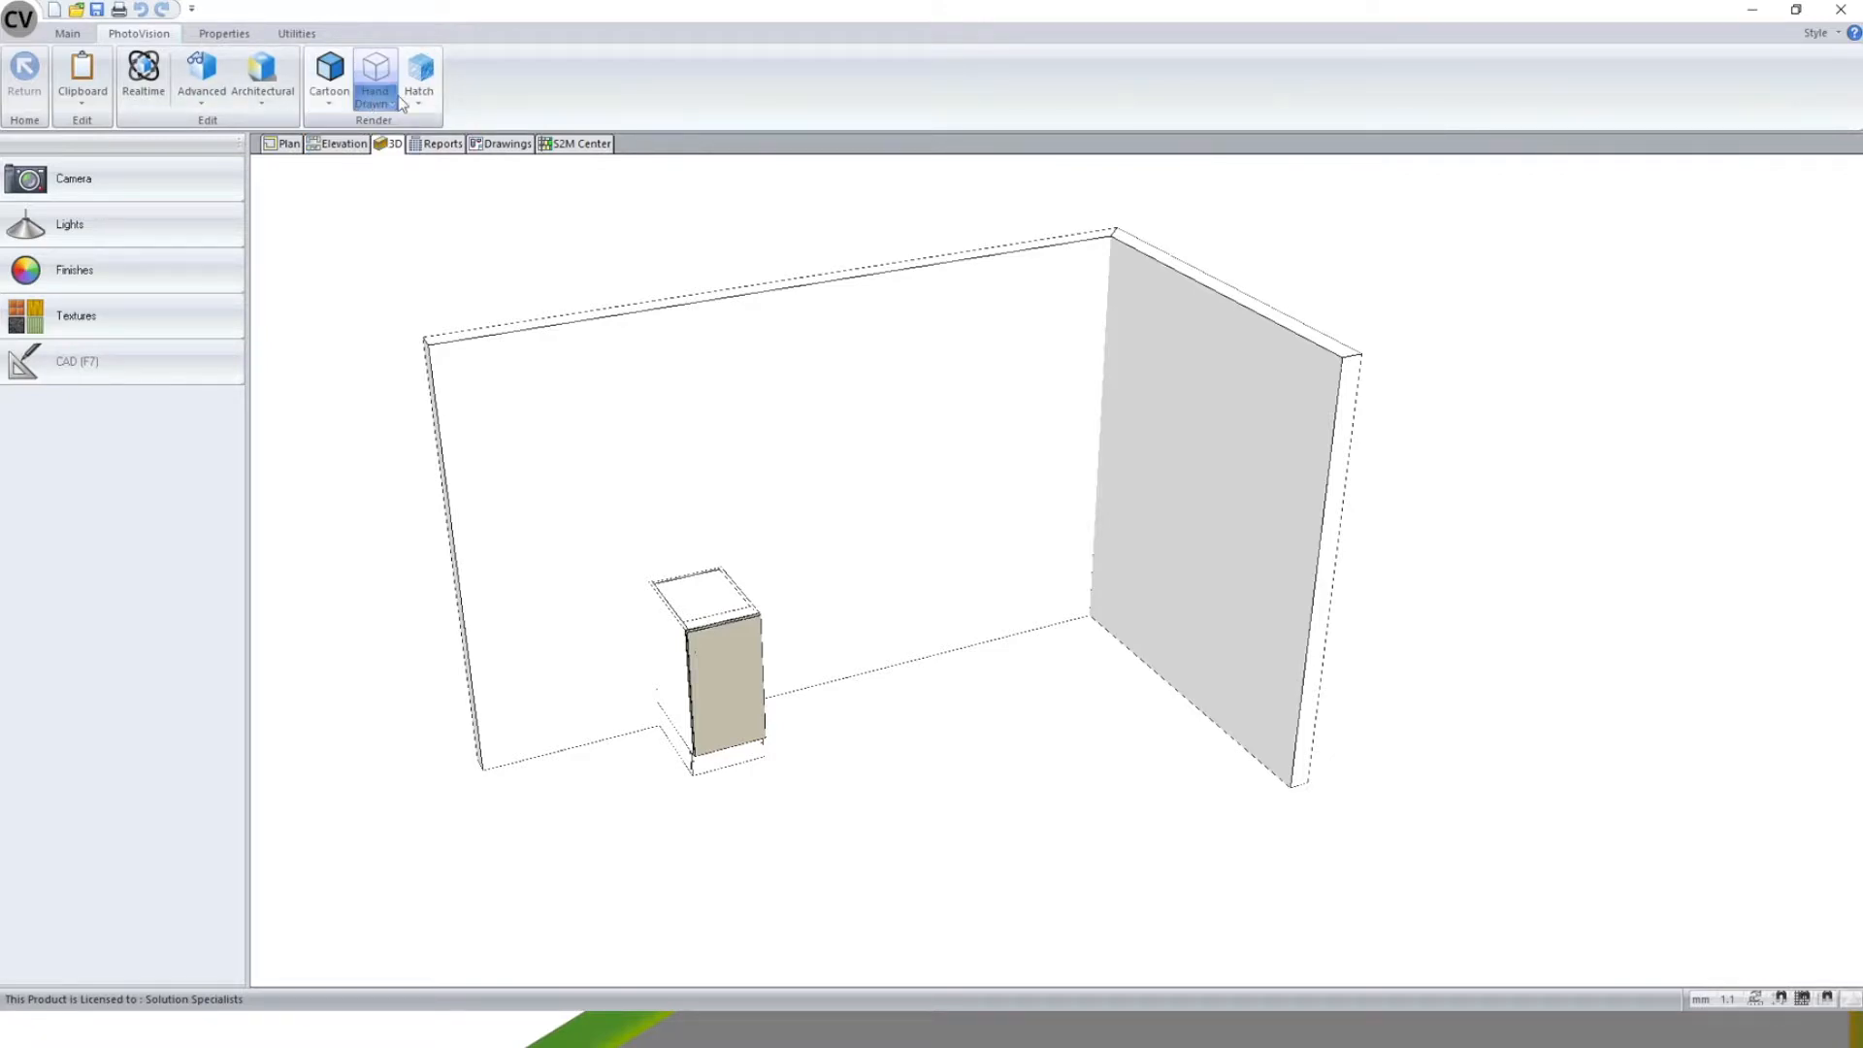
click(417, 98)
click(332, 79)
click(332, 80)
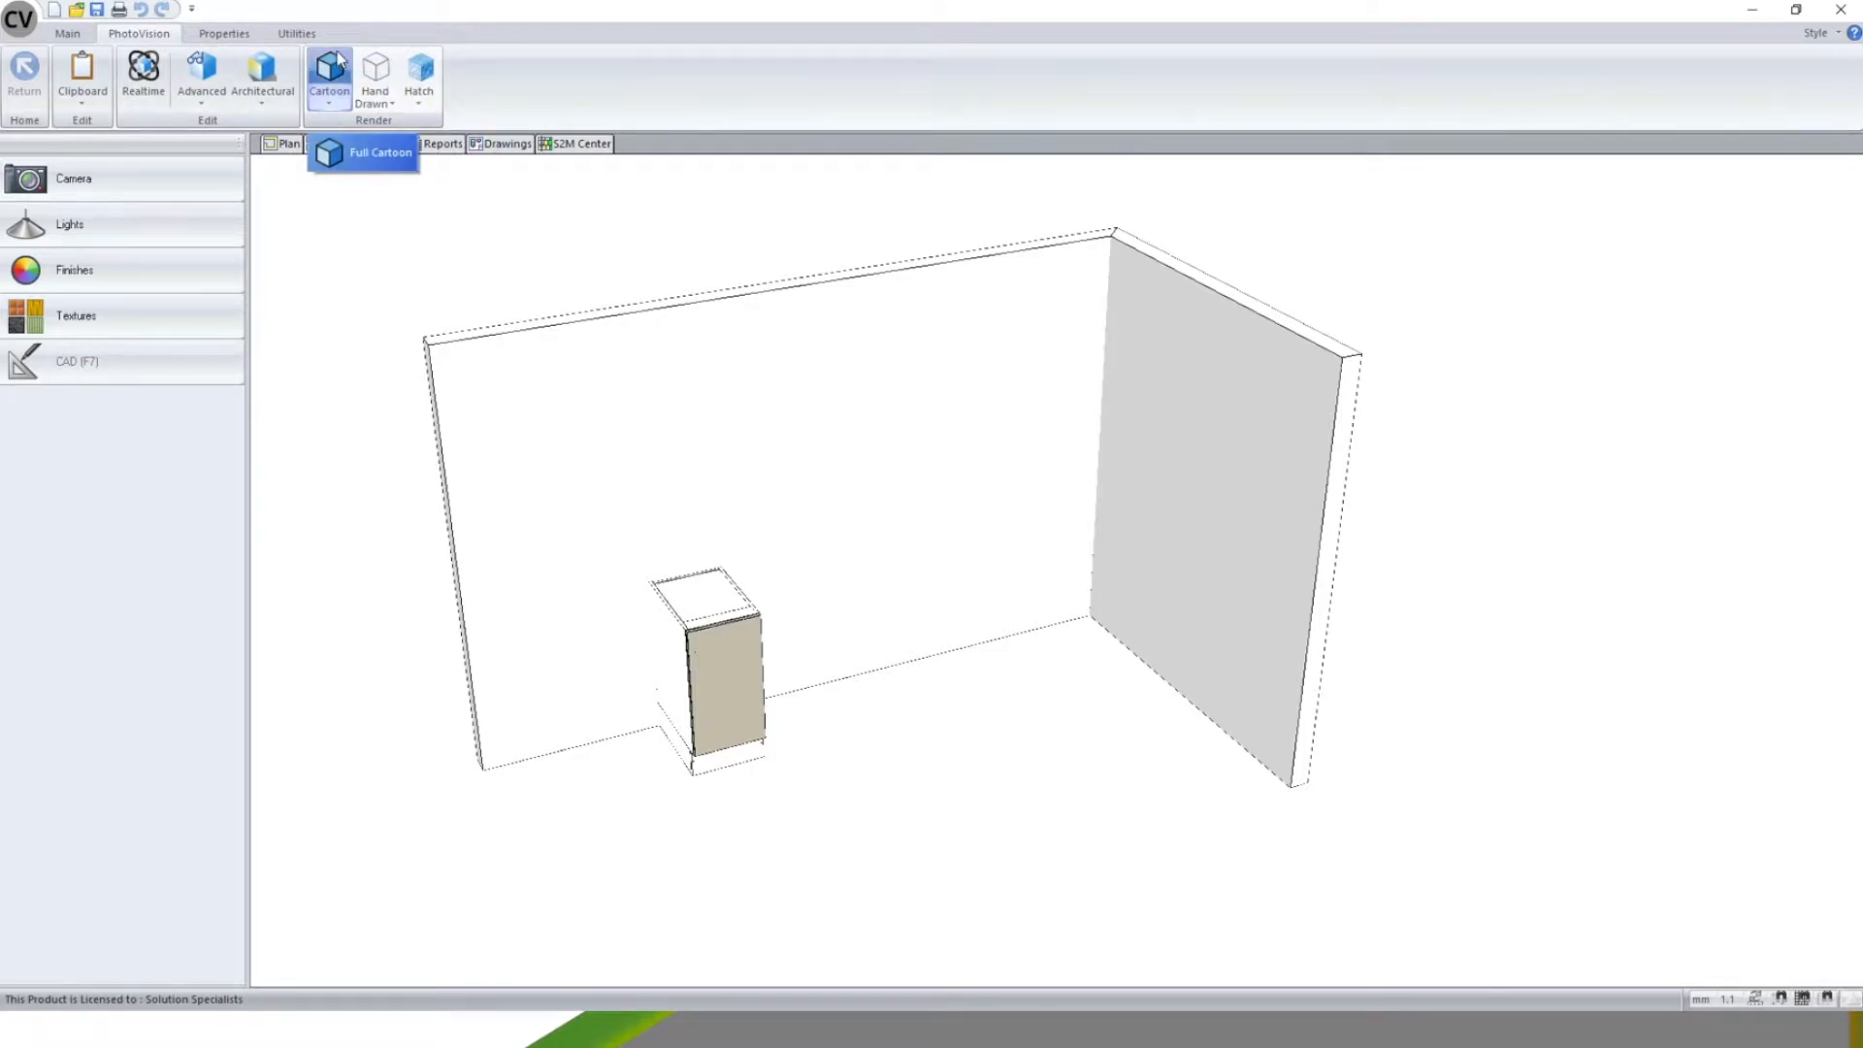
click(417, 82)
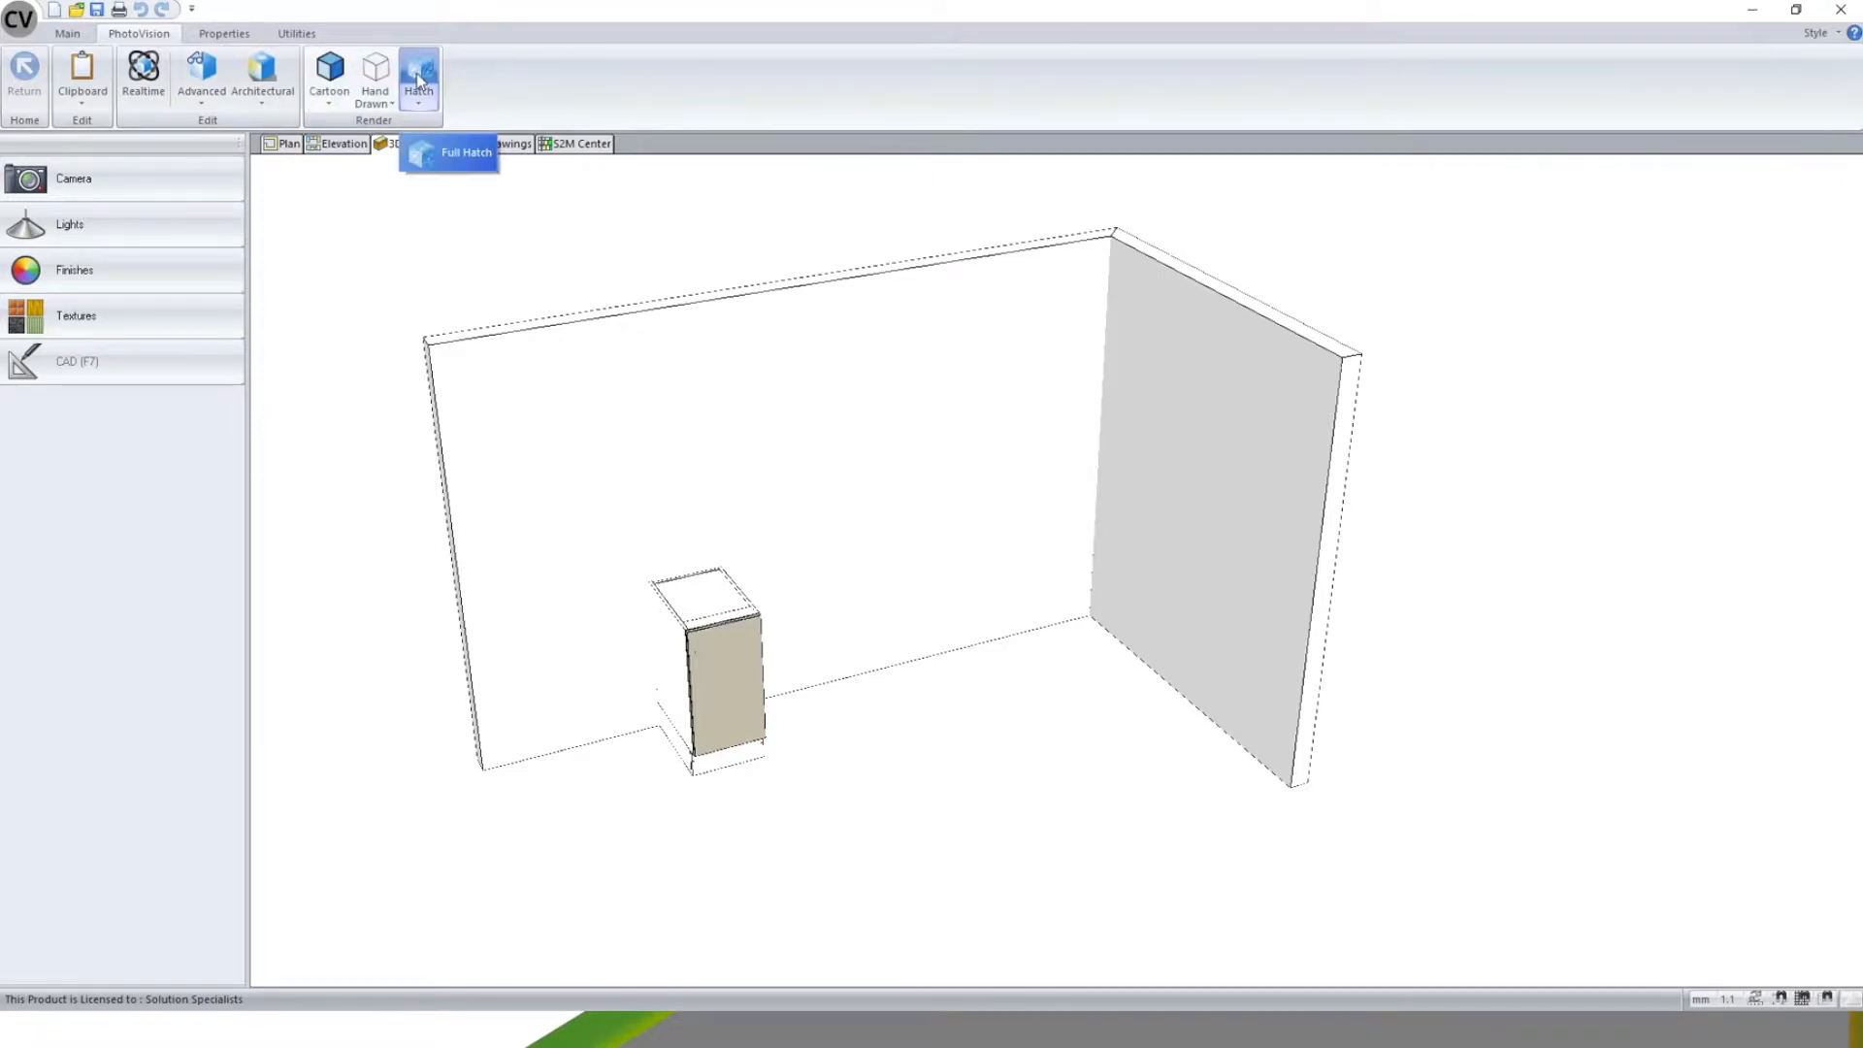
click(623, 73)
scroll(757, 374, down, 1)
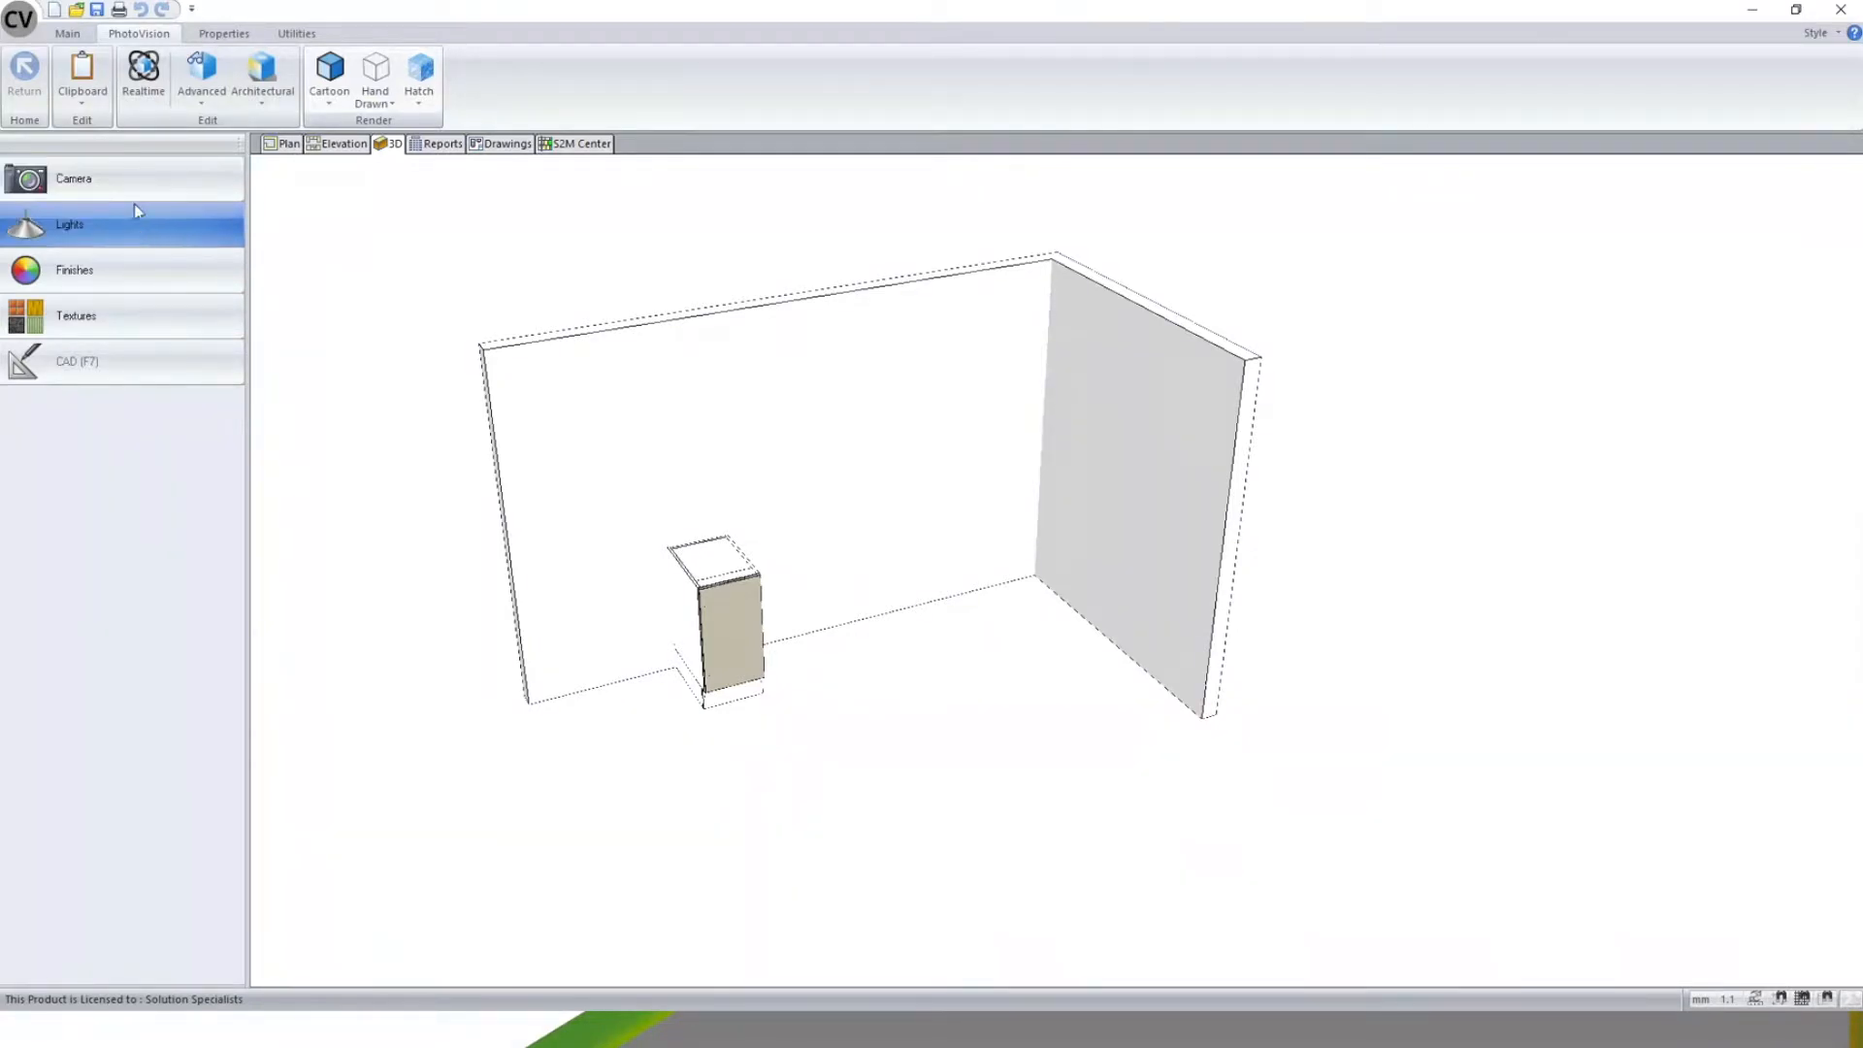
middle_drag(1090, 541, 1159, 485)
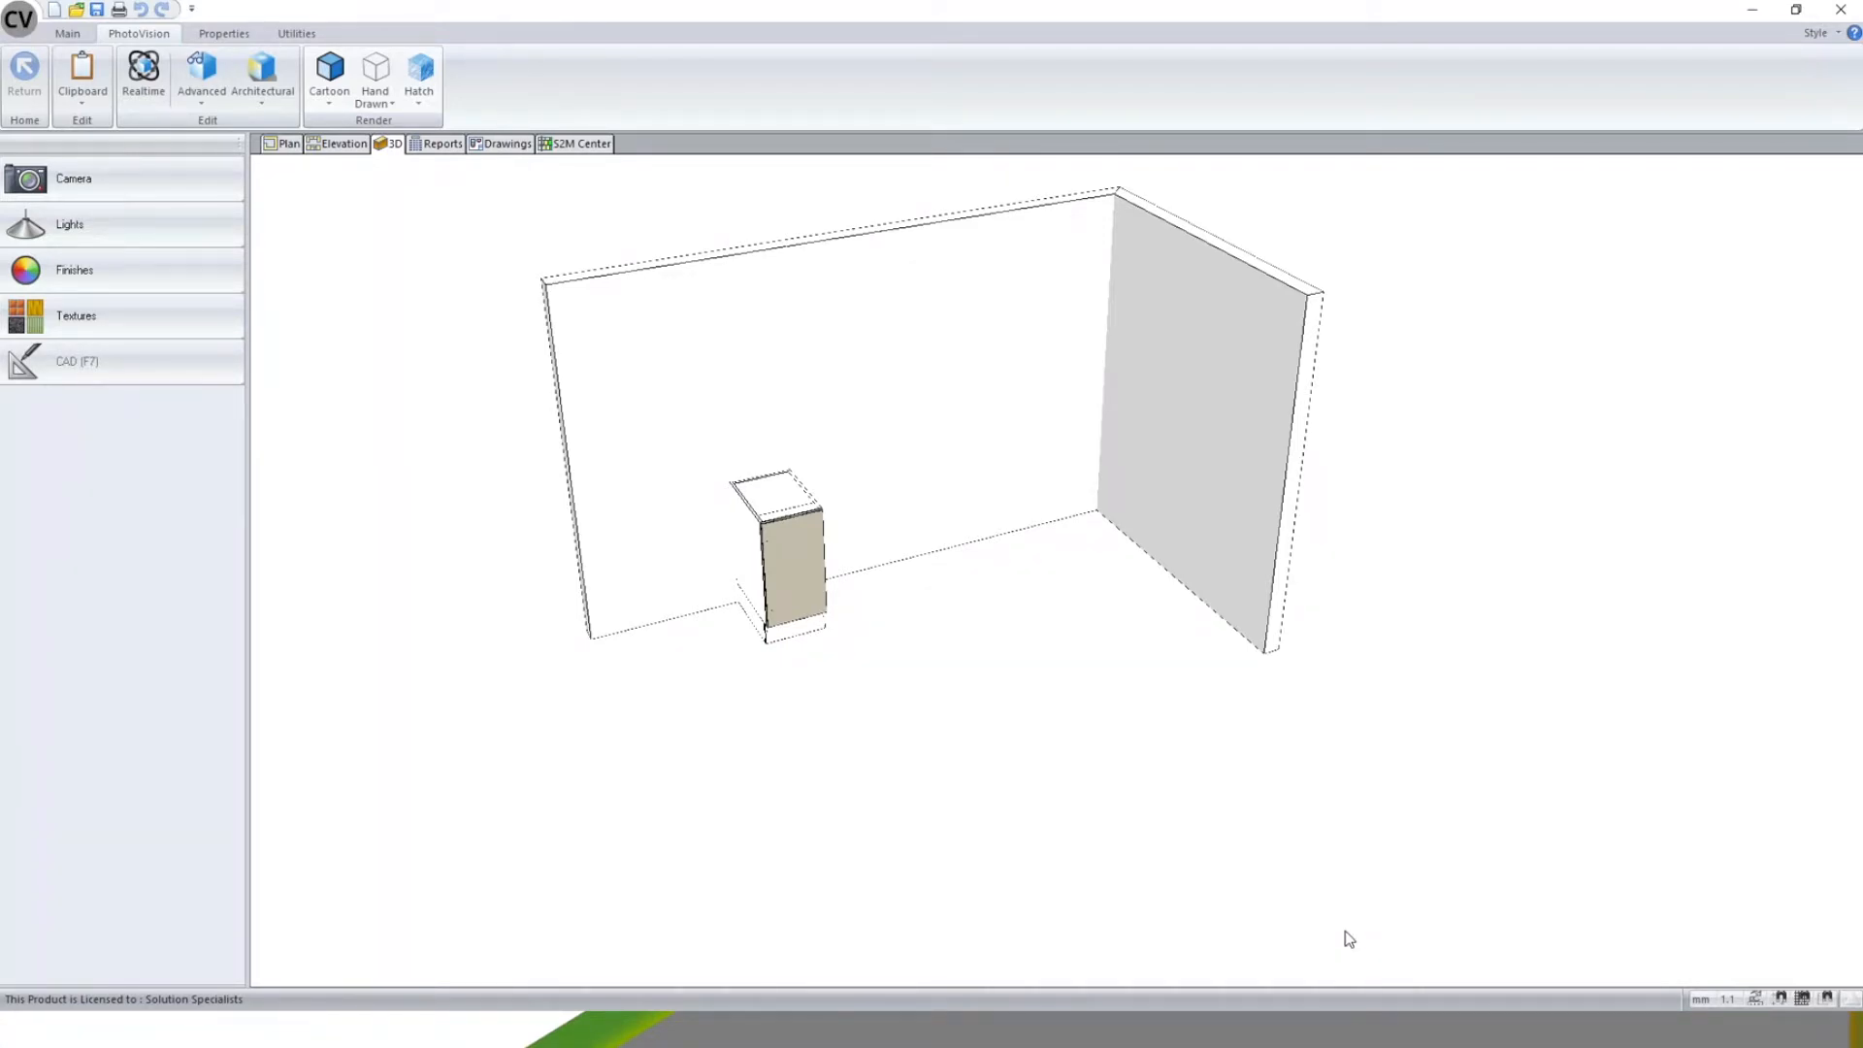
- Open the Camera Editor, enlarge its window and reposition it over the 3D view
click(177, 180)
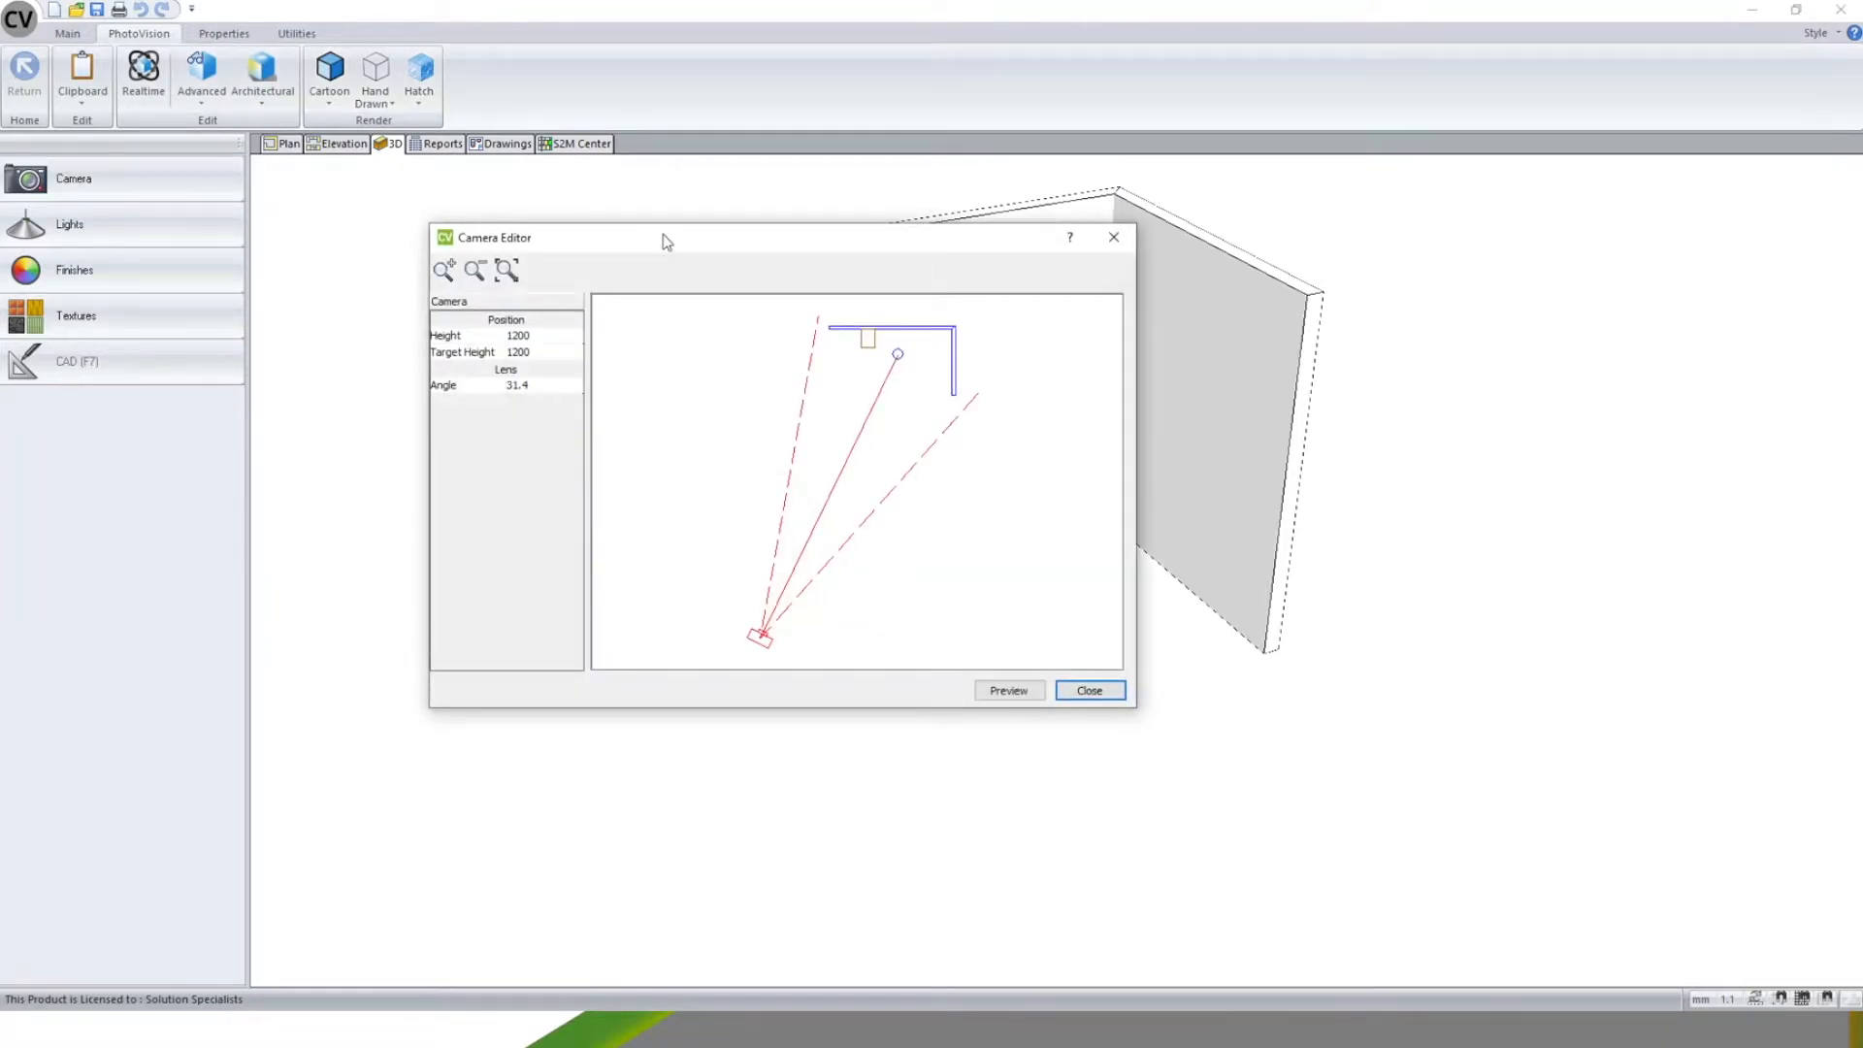
drag(1126, 711, 808, 512)
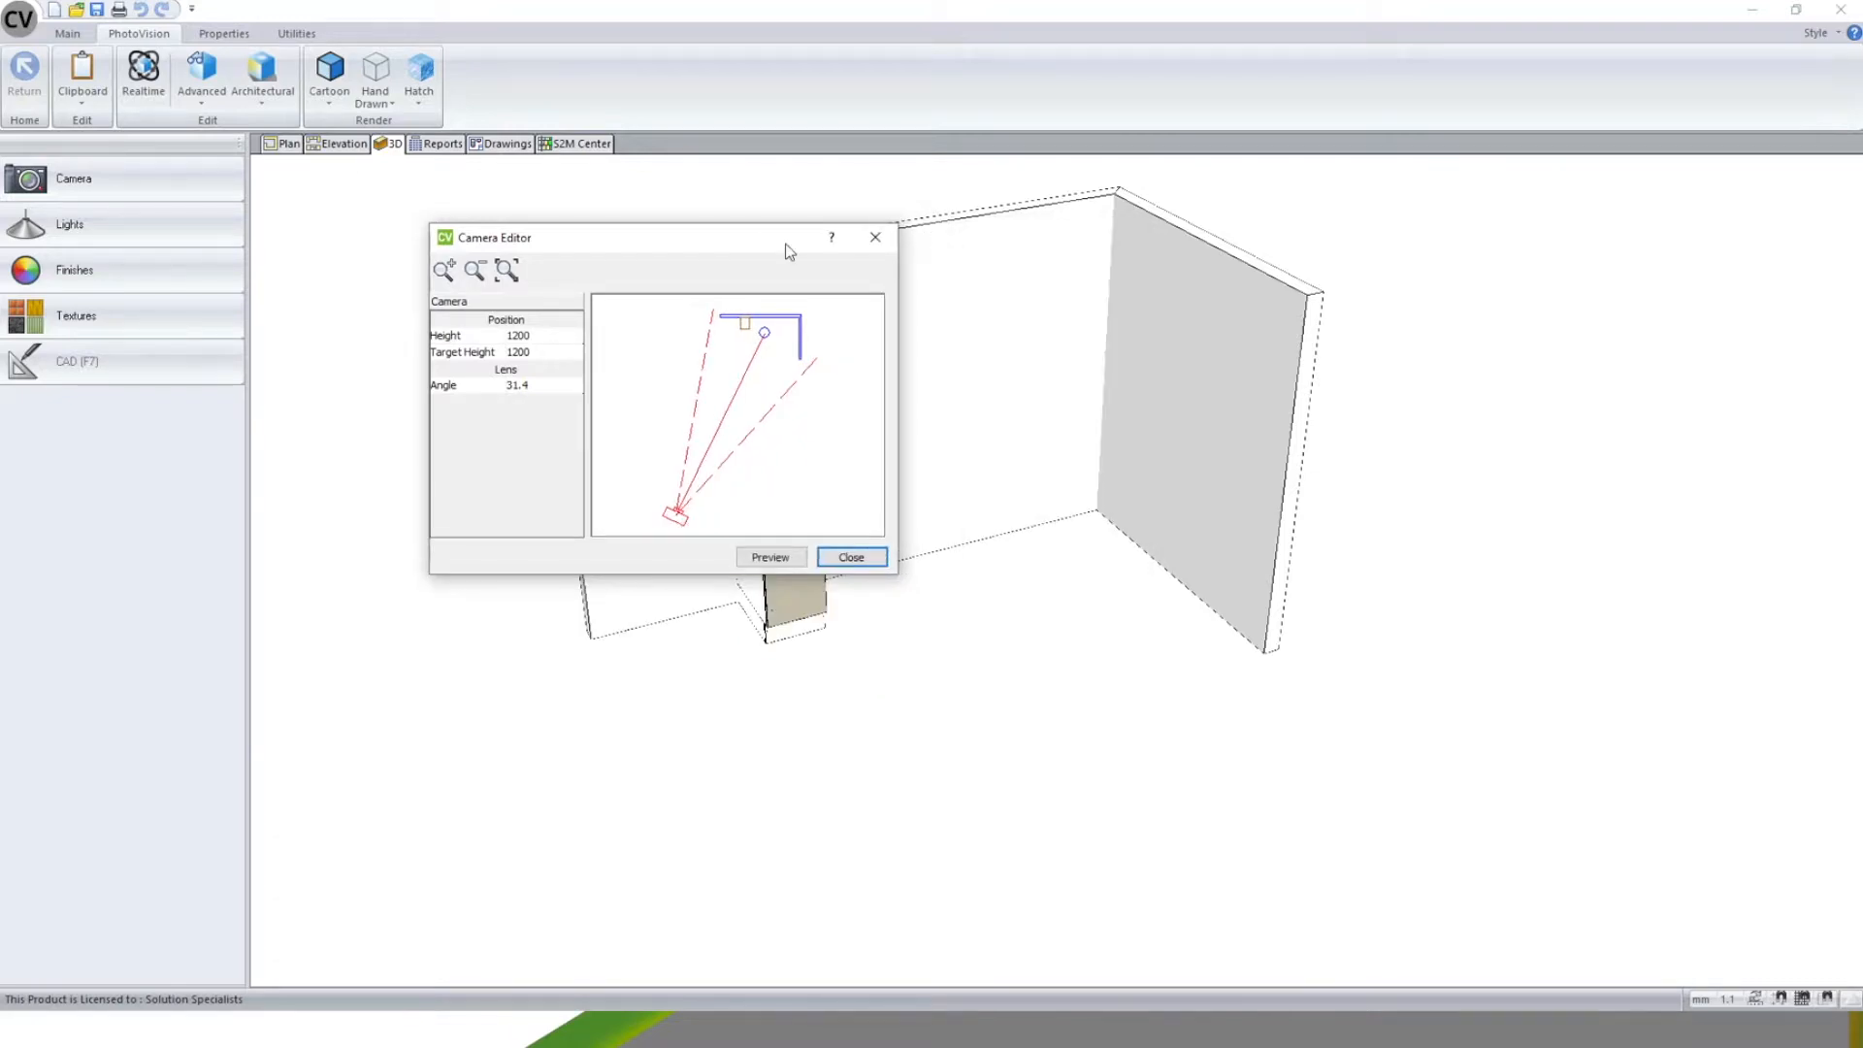
drag(780, 253, 957, 308)
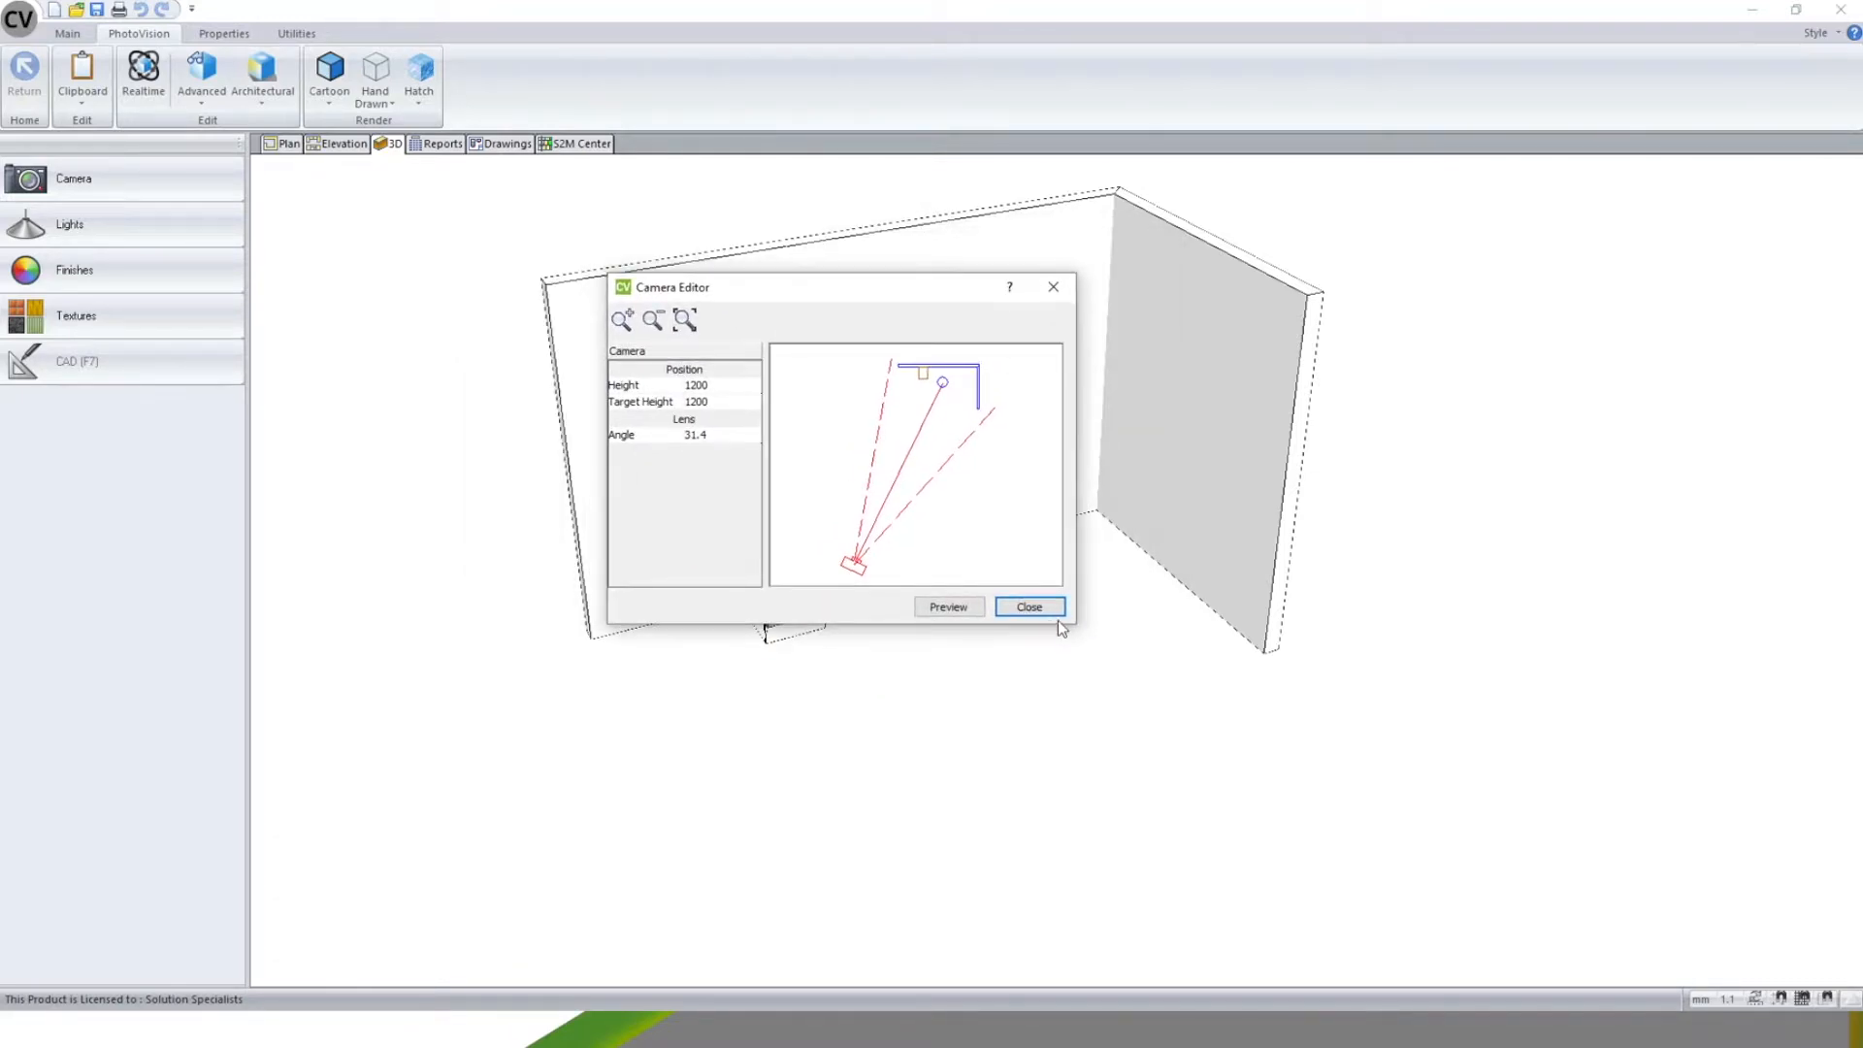
drag(1077, 626, 1719, 940)
drag(1148, 291, 861, 214)
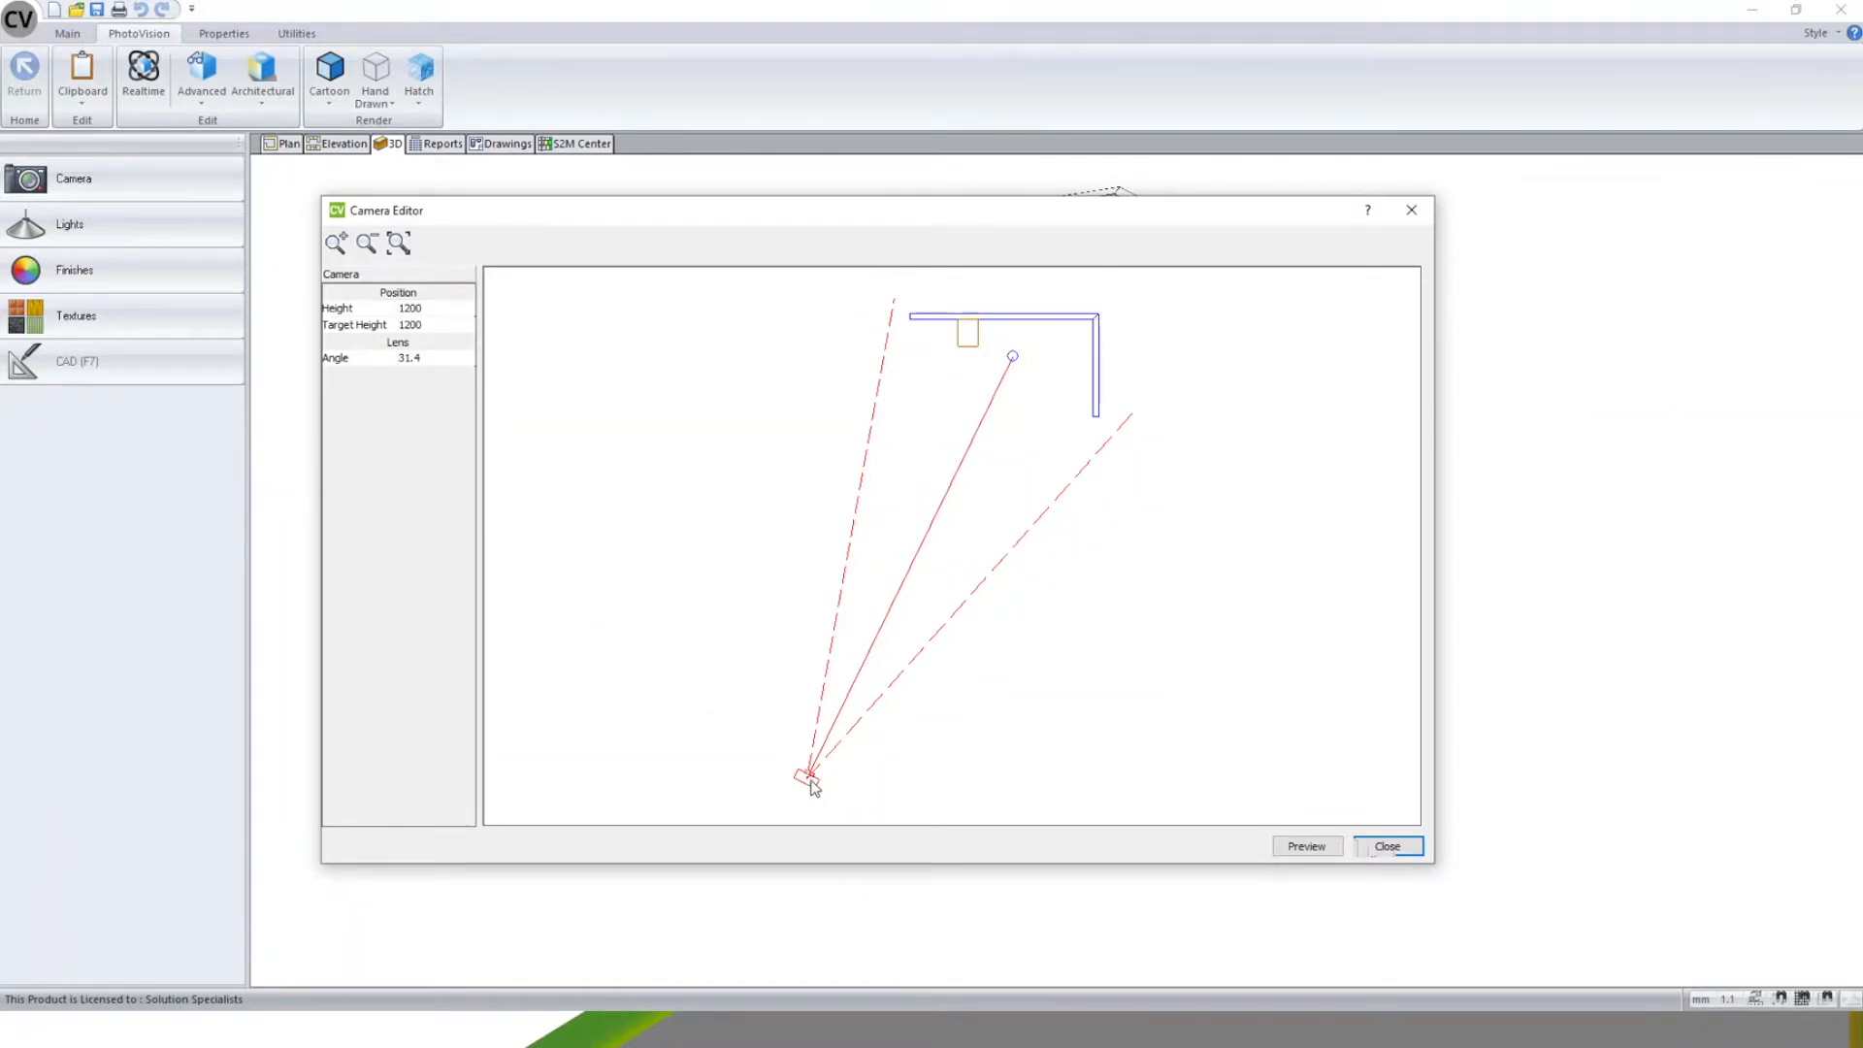
- Place the camera in front of the cabinet, aim its target near the inner wall corner, and preview the view
drag(809, 779, 805, 780)
click(661, 493)
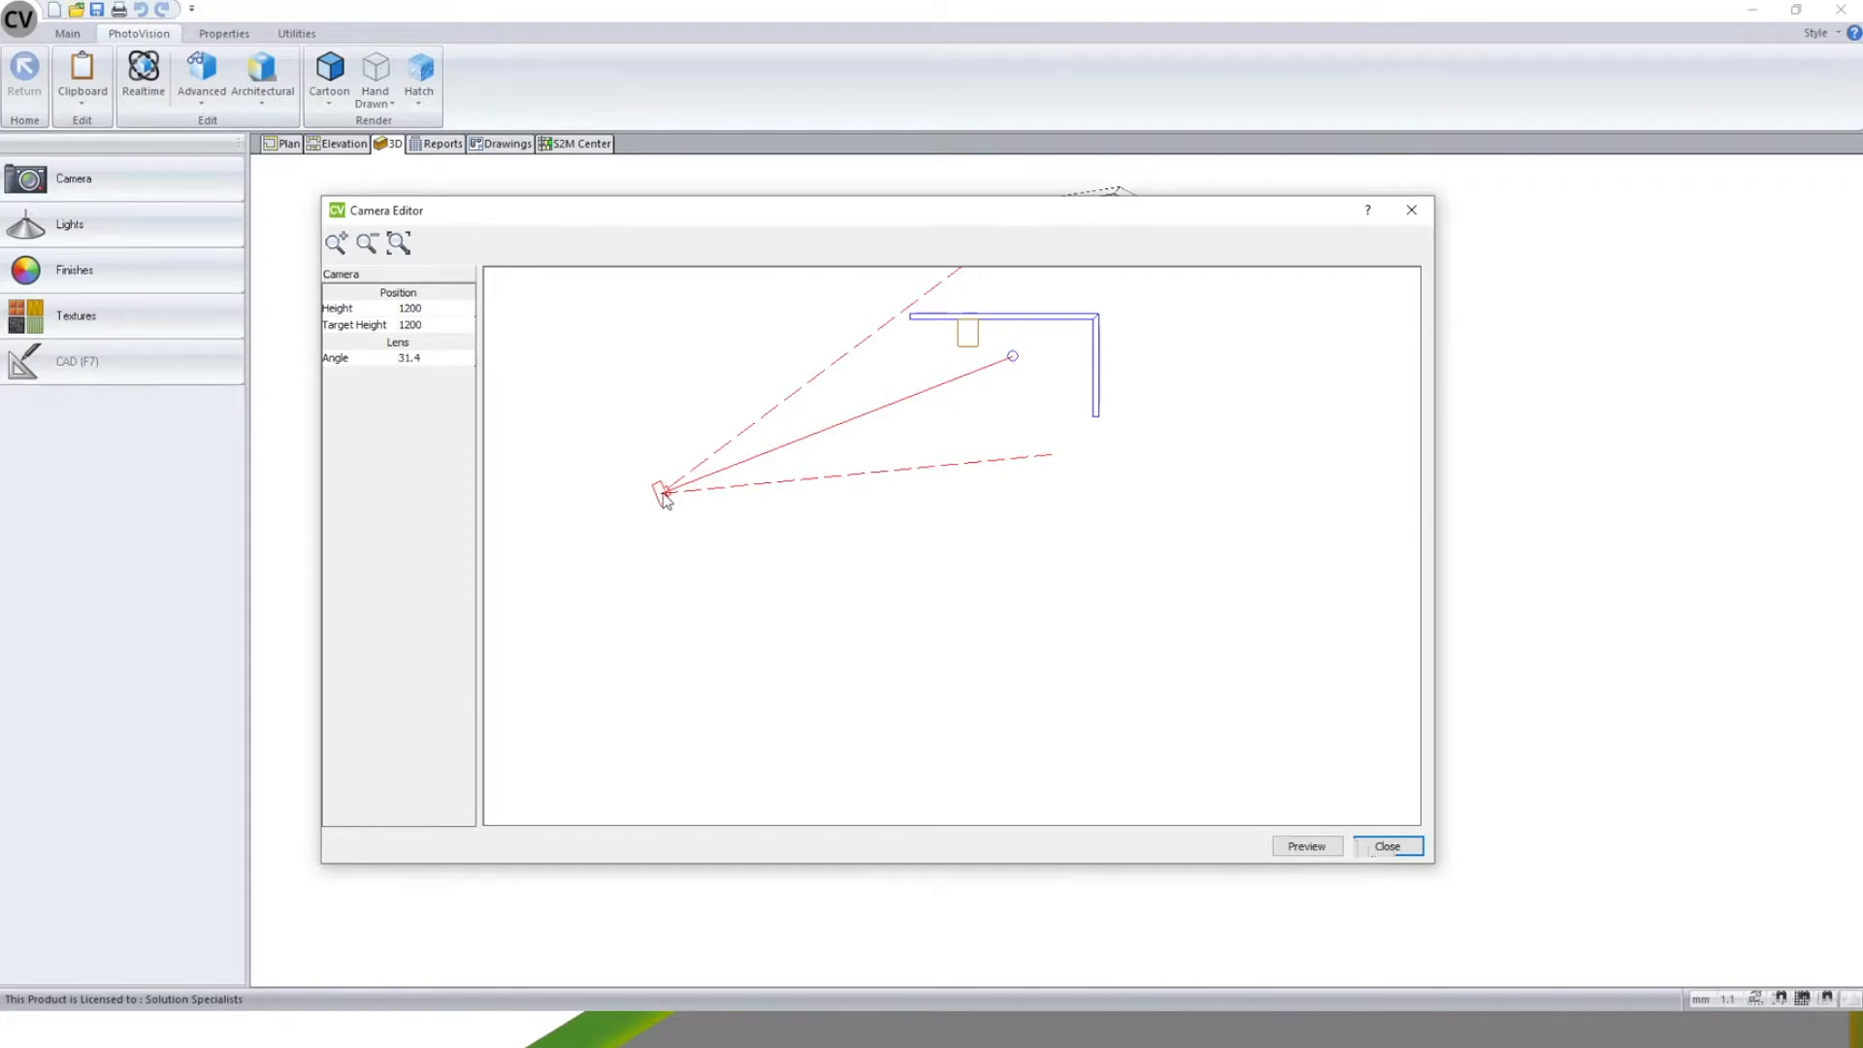
drag(665, 493, 1090, 655)
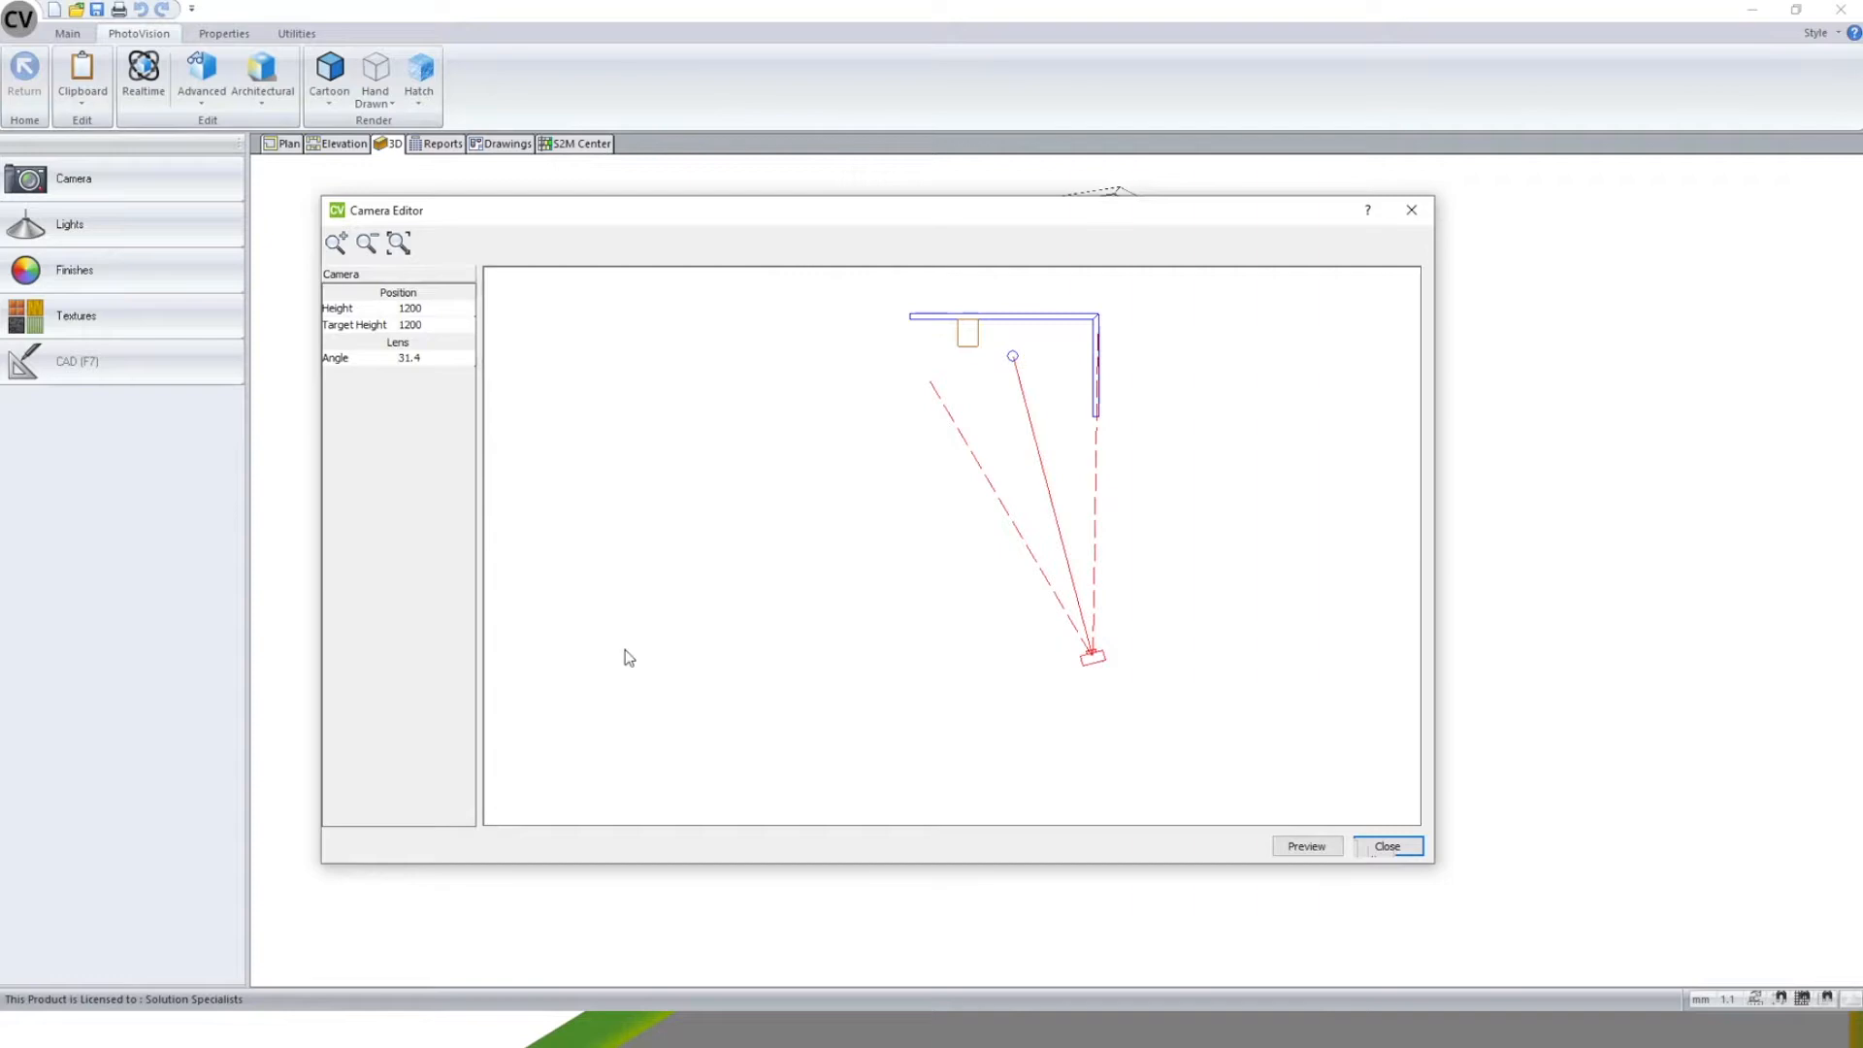
drag(1084, 662, 660, 662)
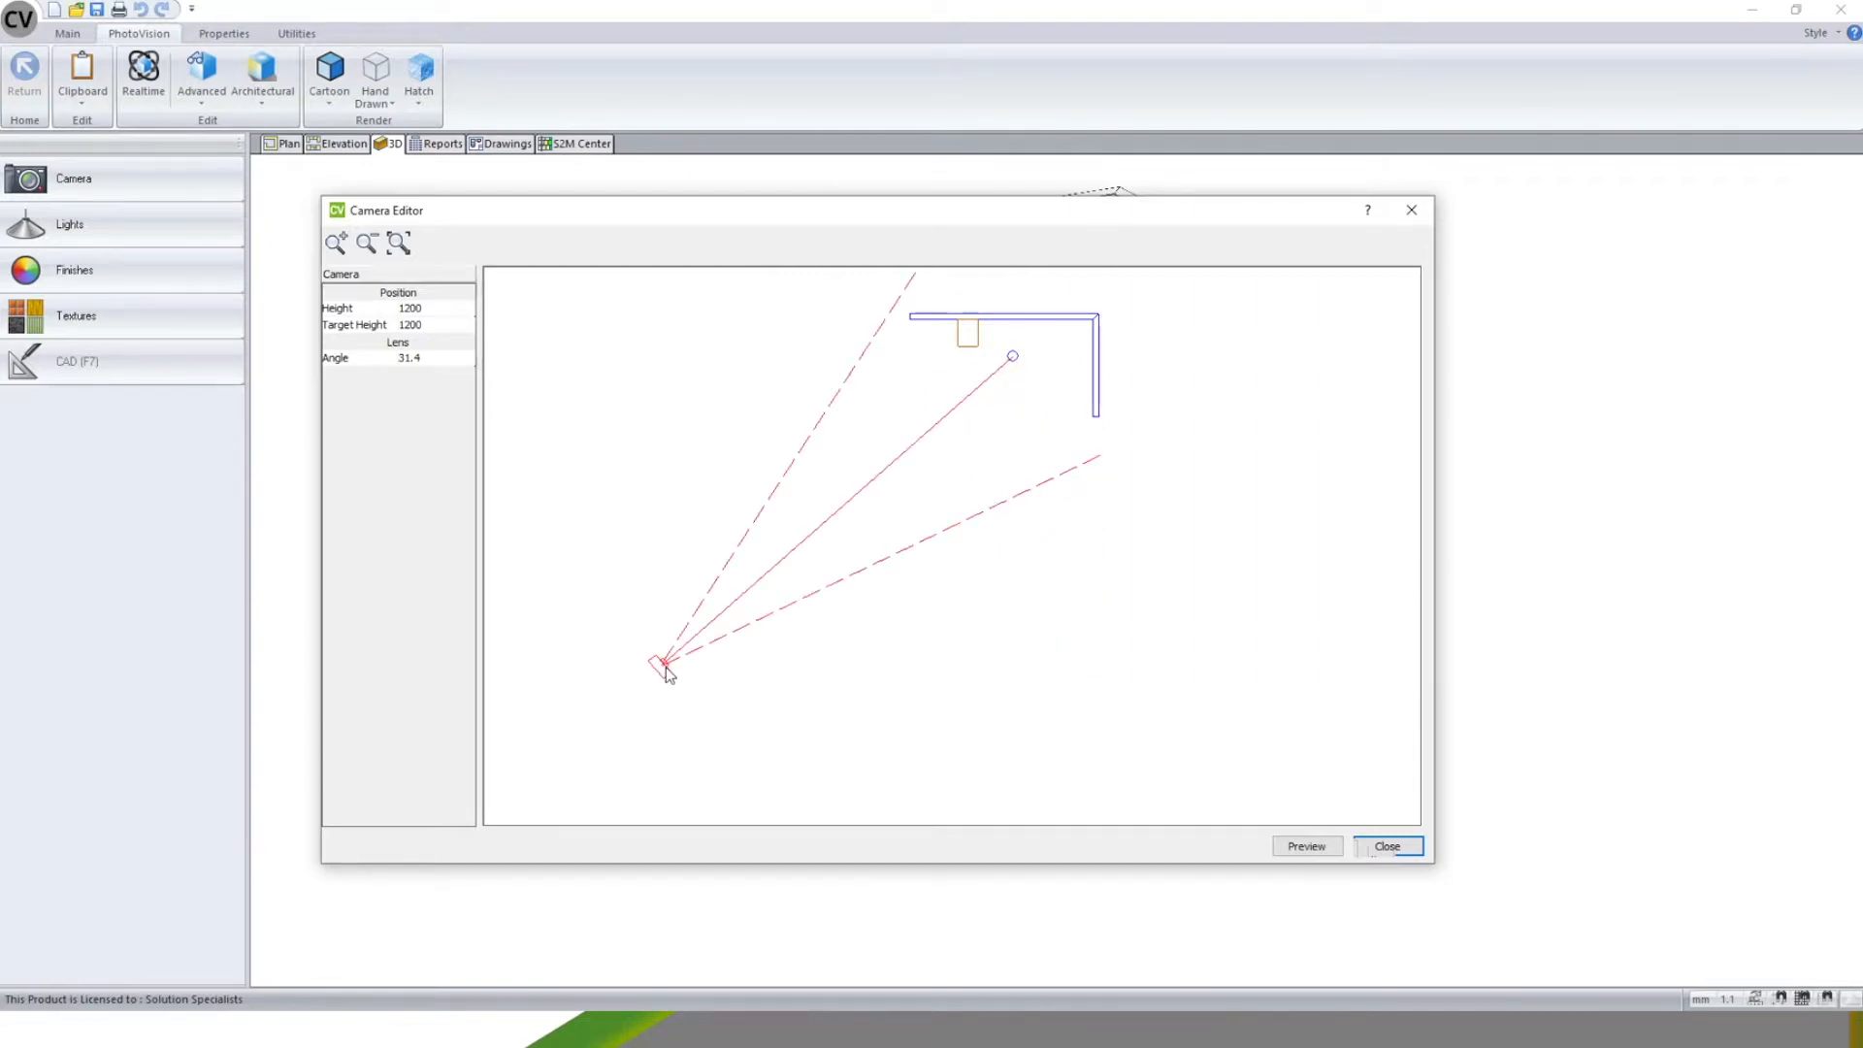
drag(672, 681, 965, 652)
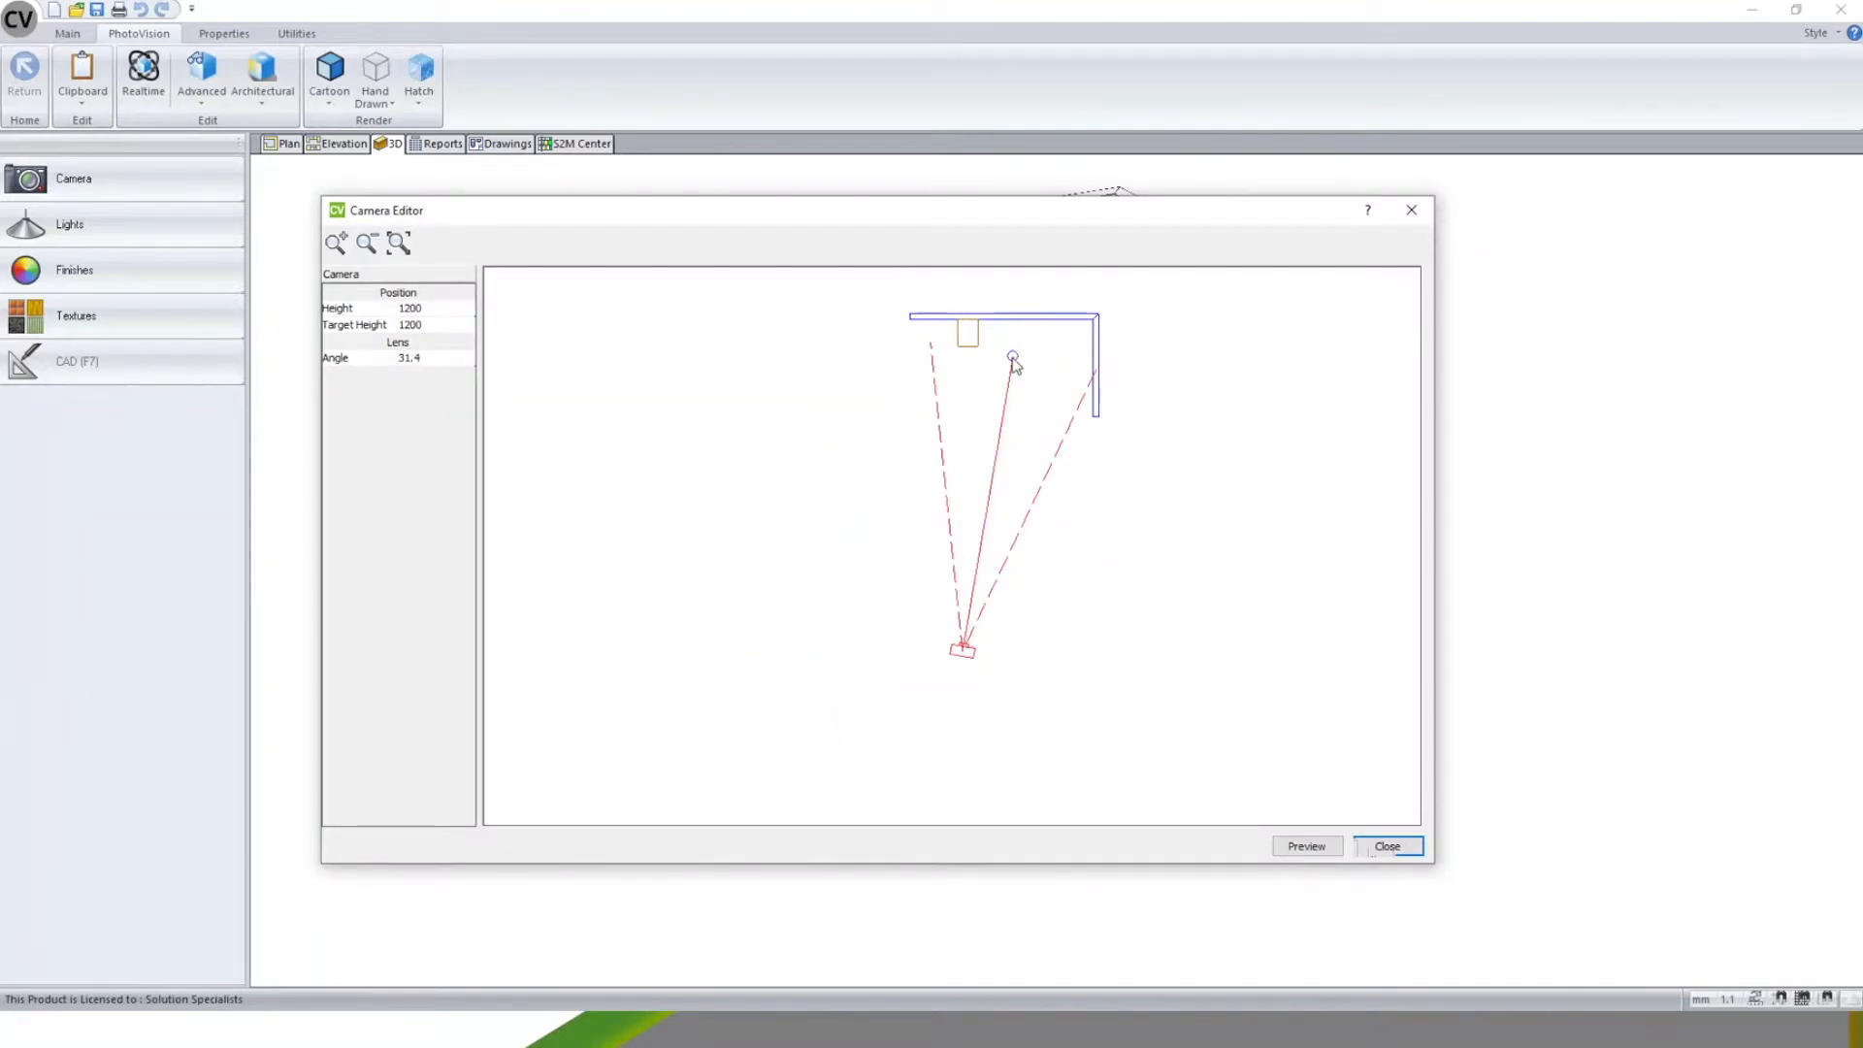
drag(1013, 356, 1070, 319)
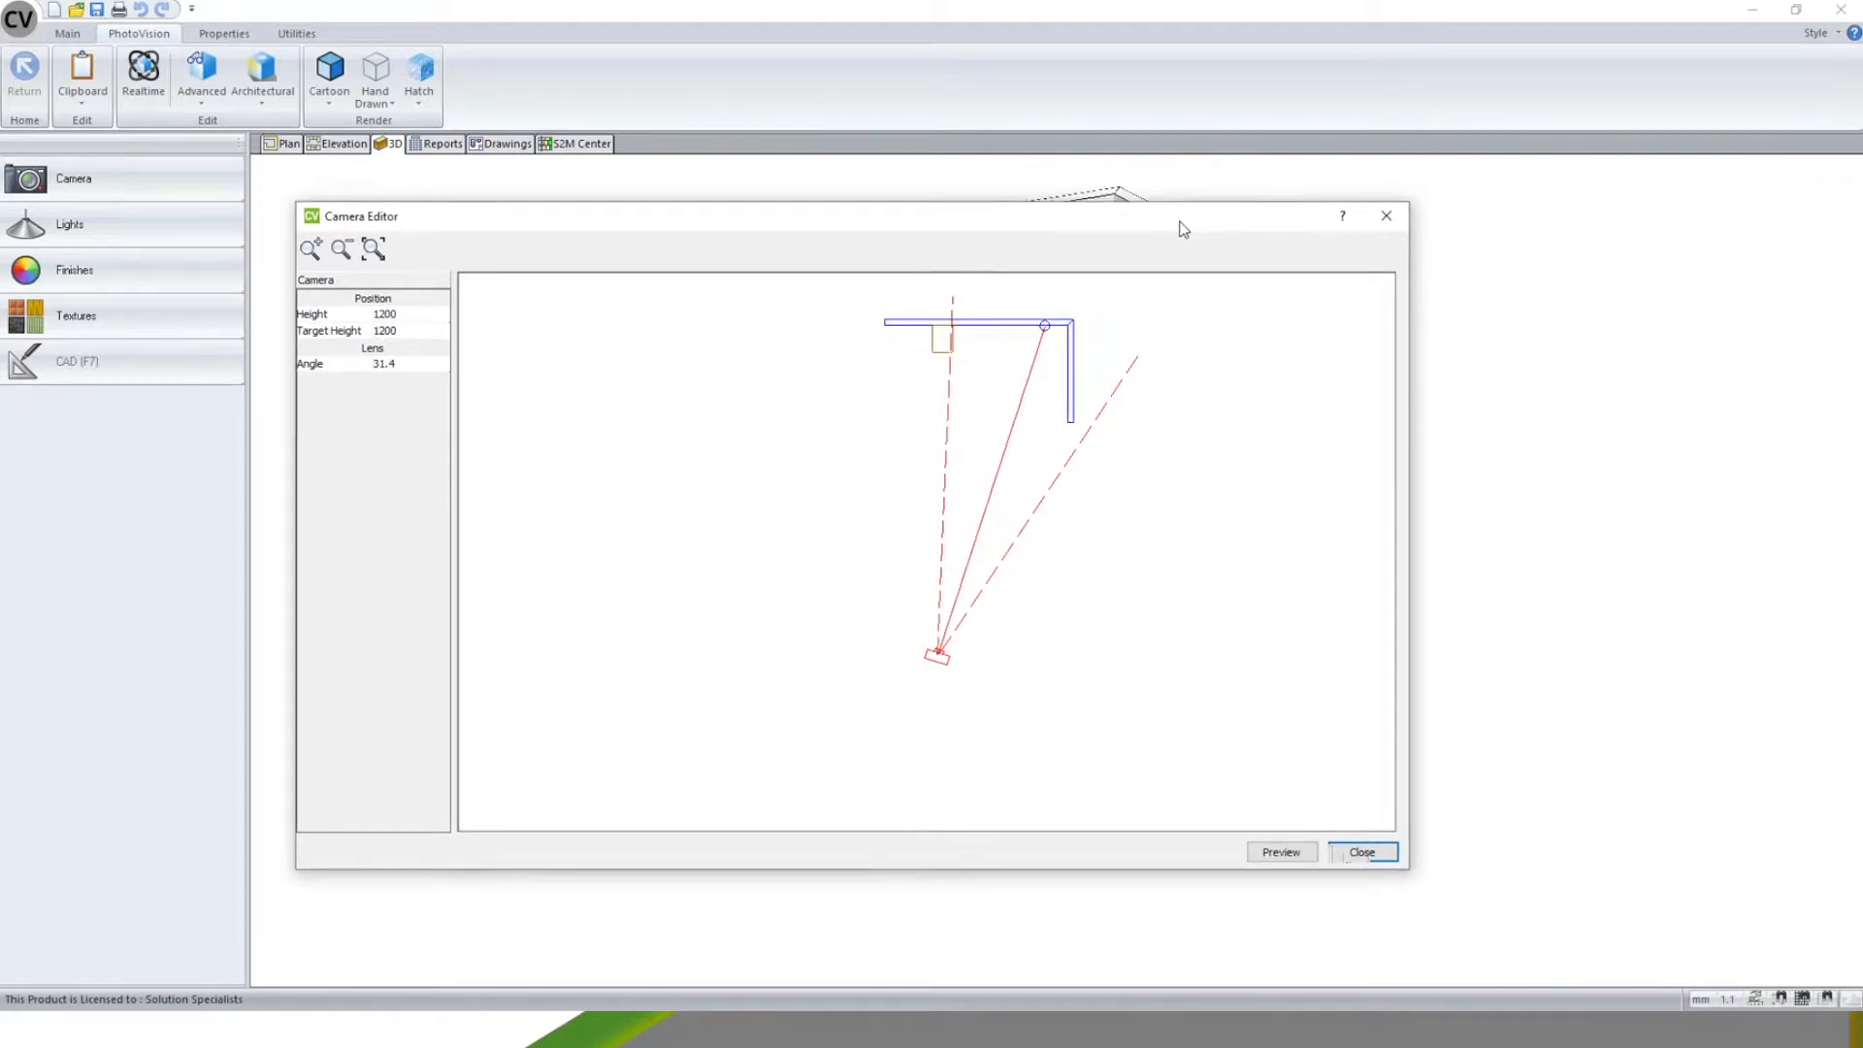
drag(1208, 223, 424, 202)
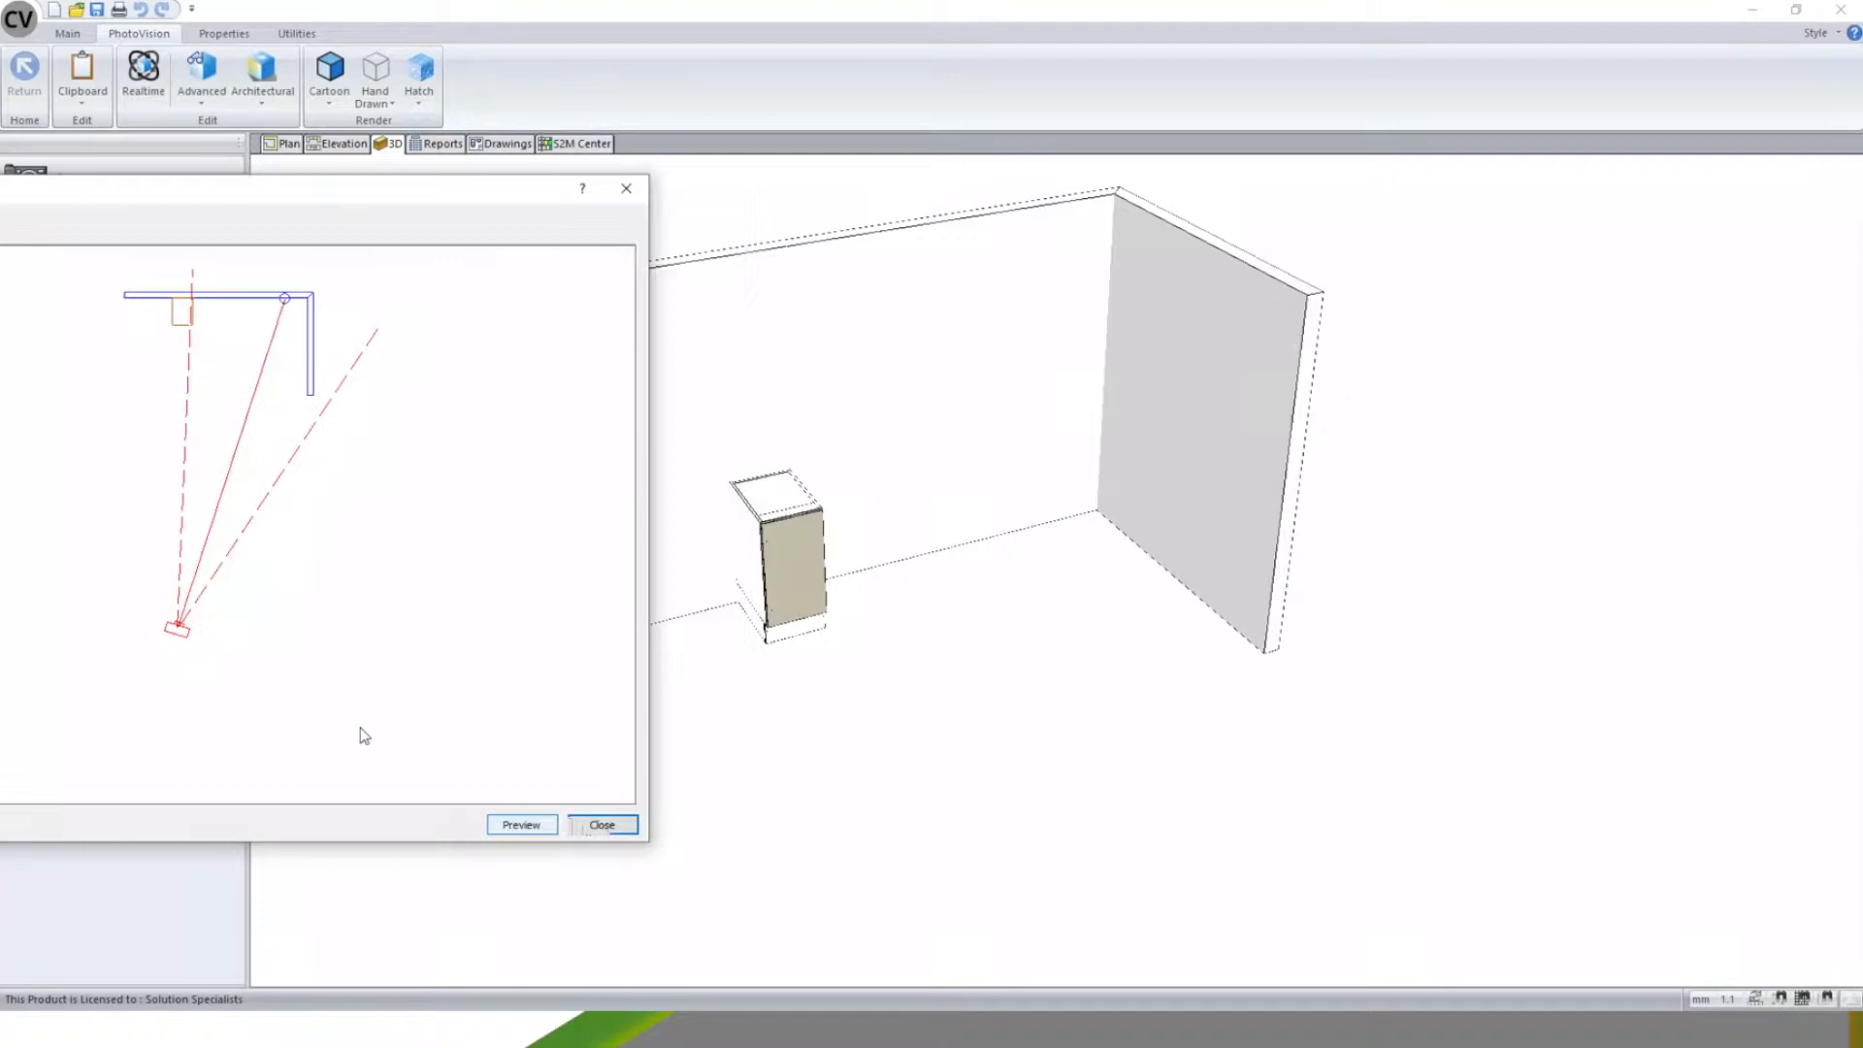
click(521, 824)
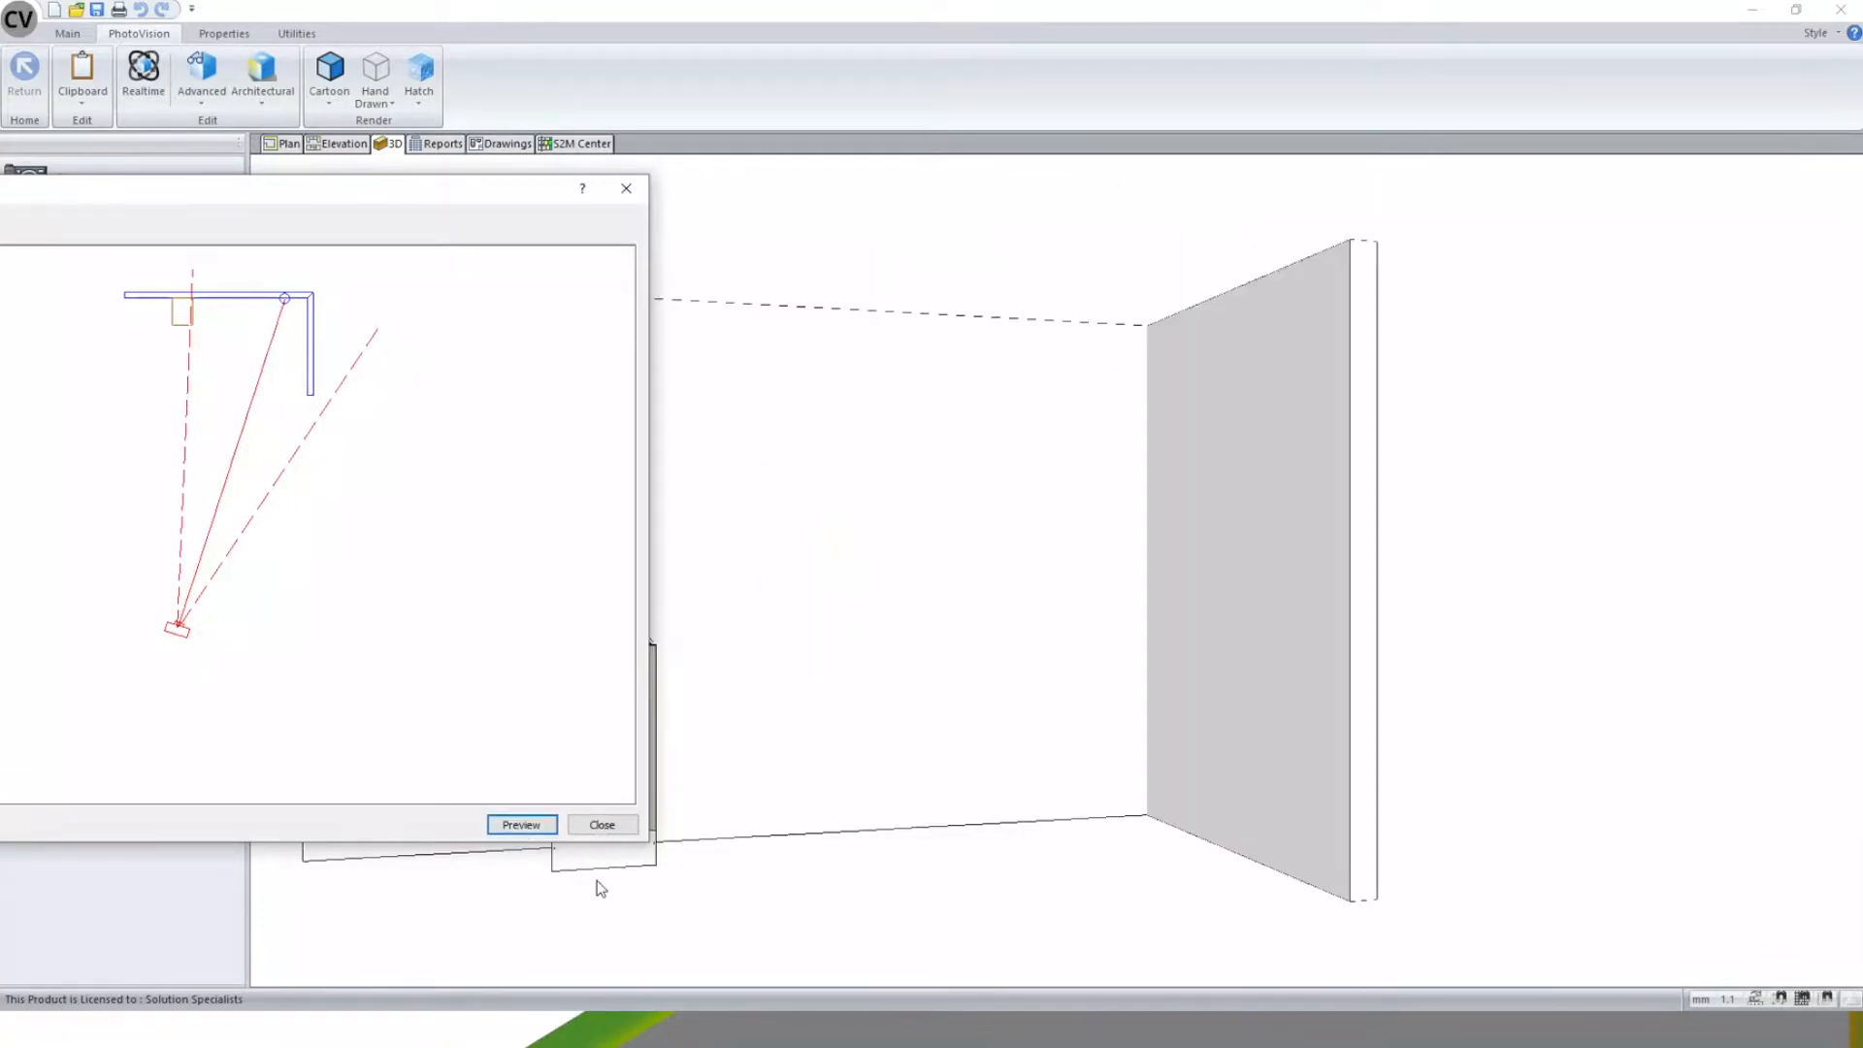
- Move the camera target to the open side of the cabinet, away from the wall corner, and preview the new direction
drag(329, 209, 1702, 206)
drag(1647, 295, 1505, 338)
drag(1608, 192, 951, 266)
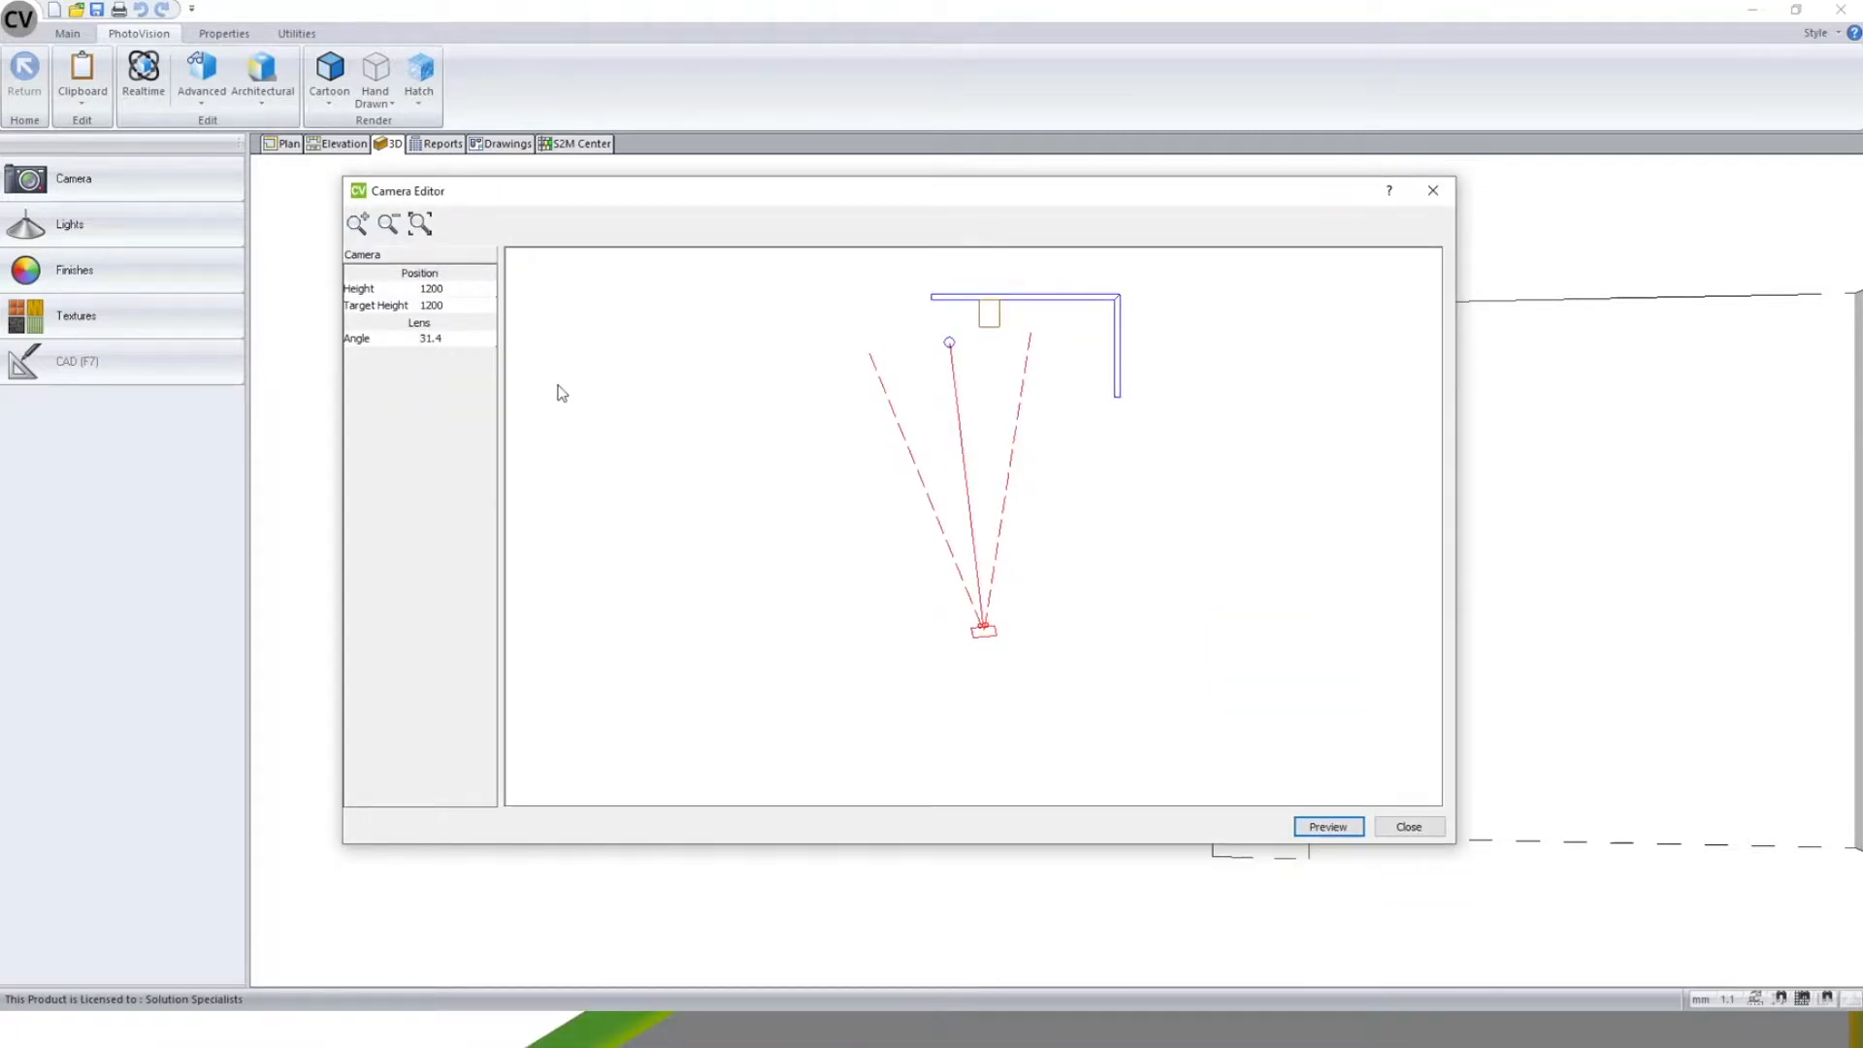
- Shrink the Camera Editor to uncover the 3D view, set the camera height to 2000, and preview the result
click(460, 289)
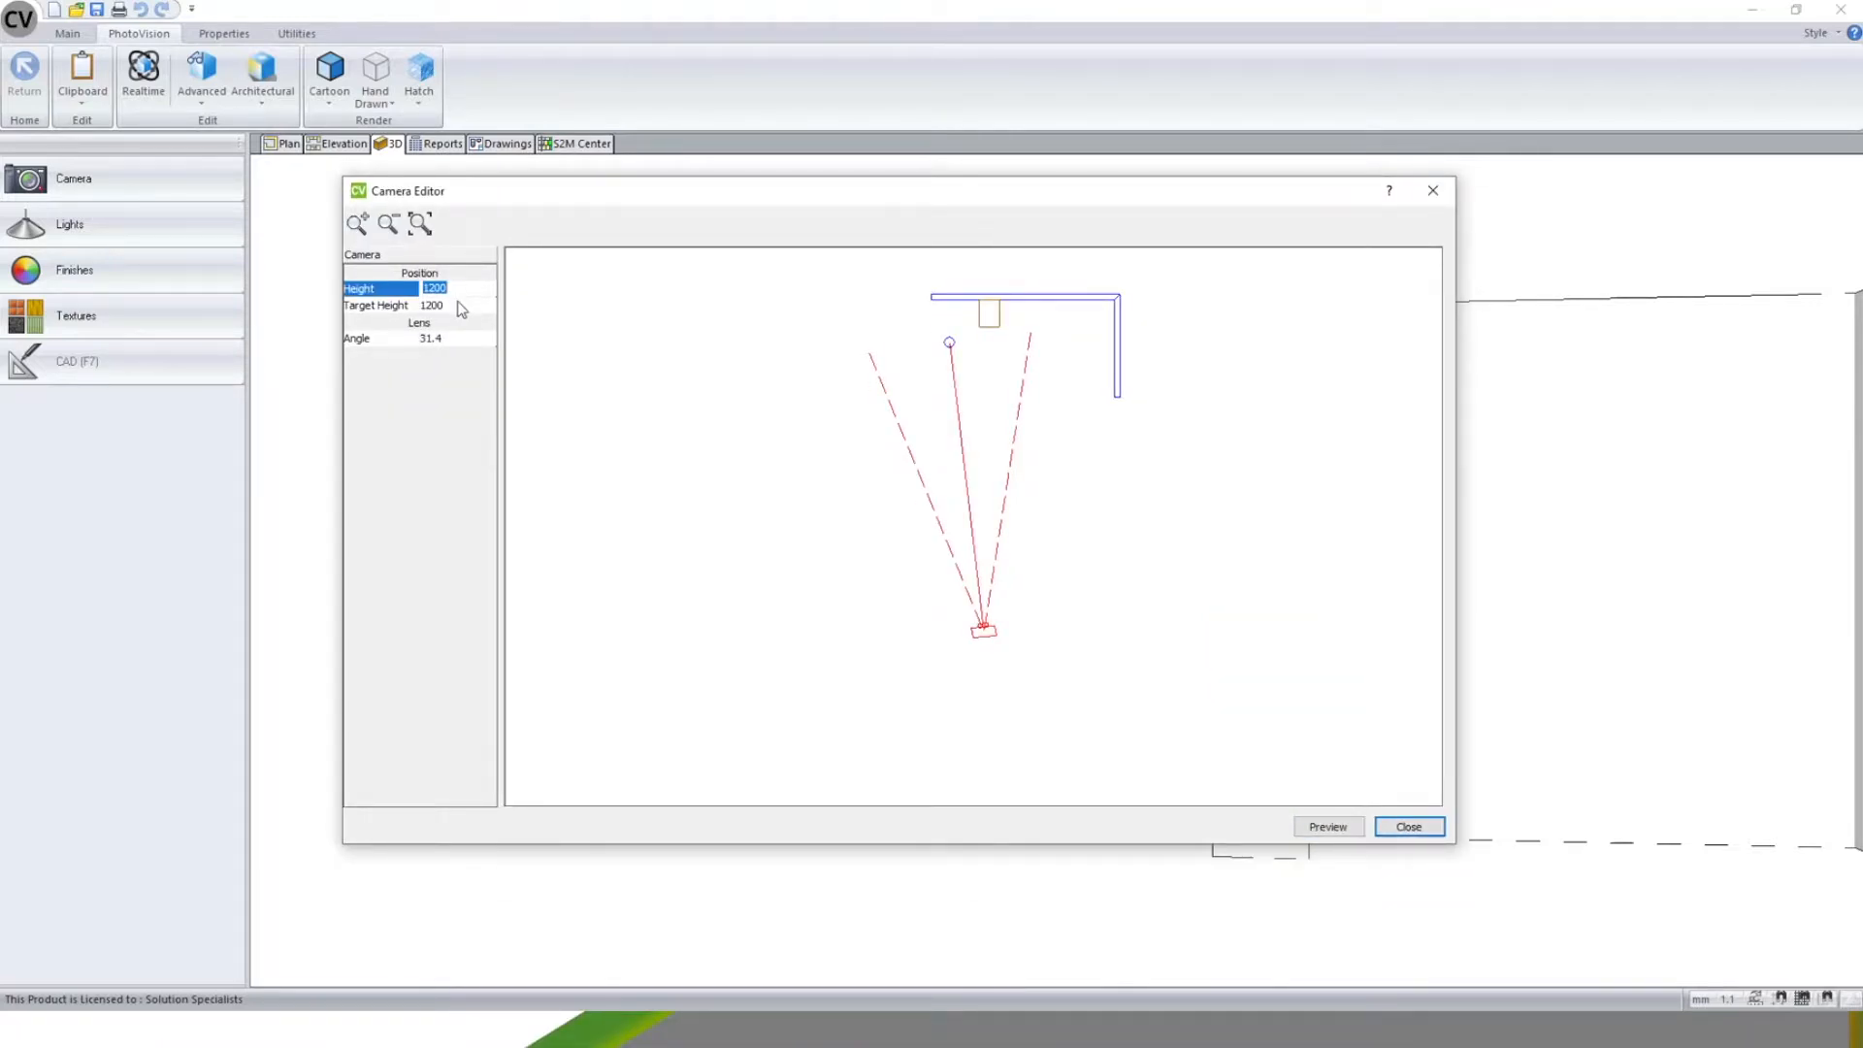
click(458, 303)
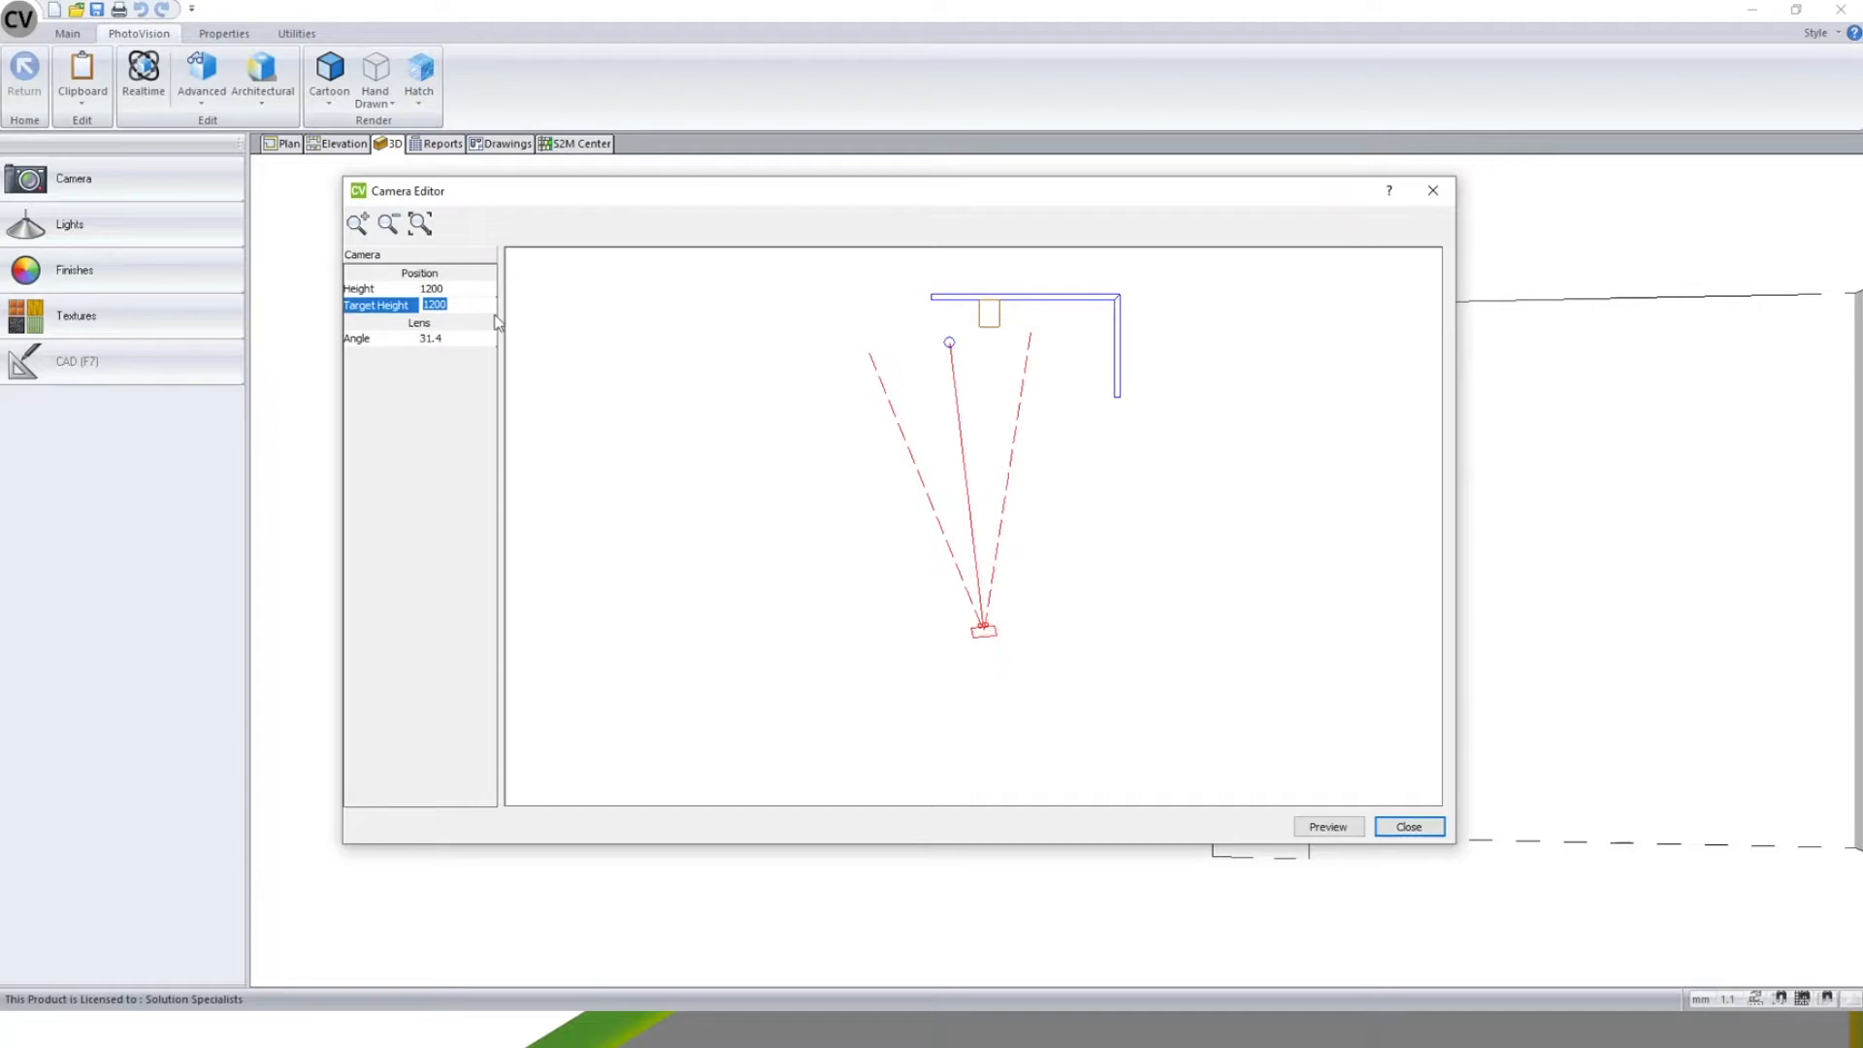
click(456, 289)
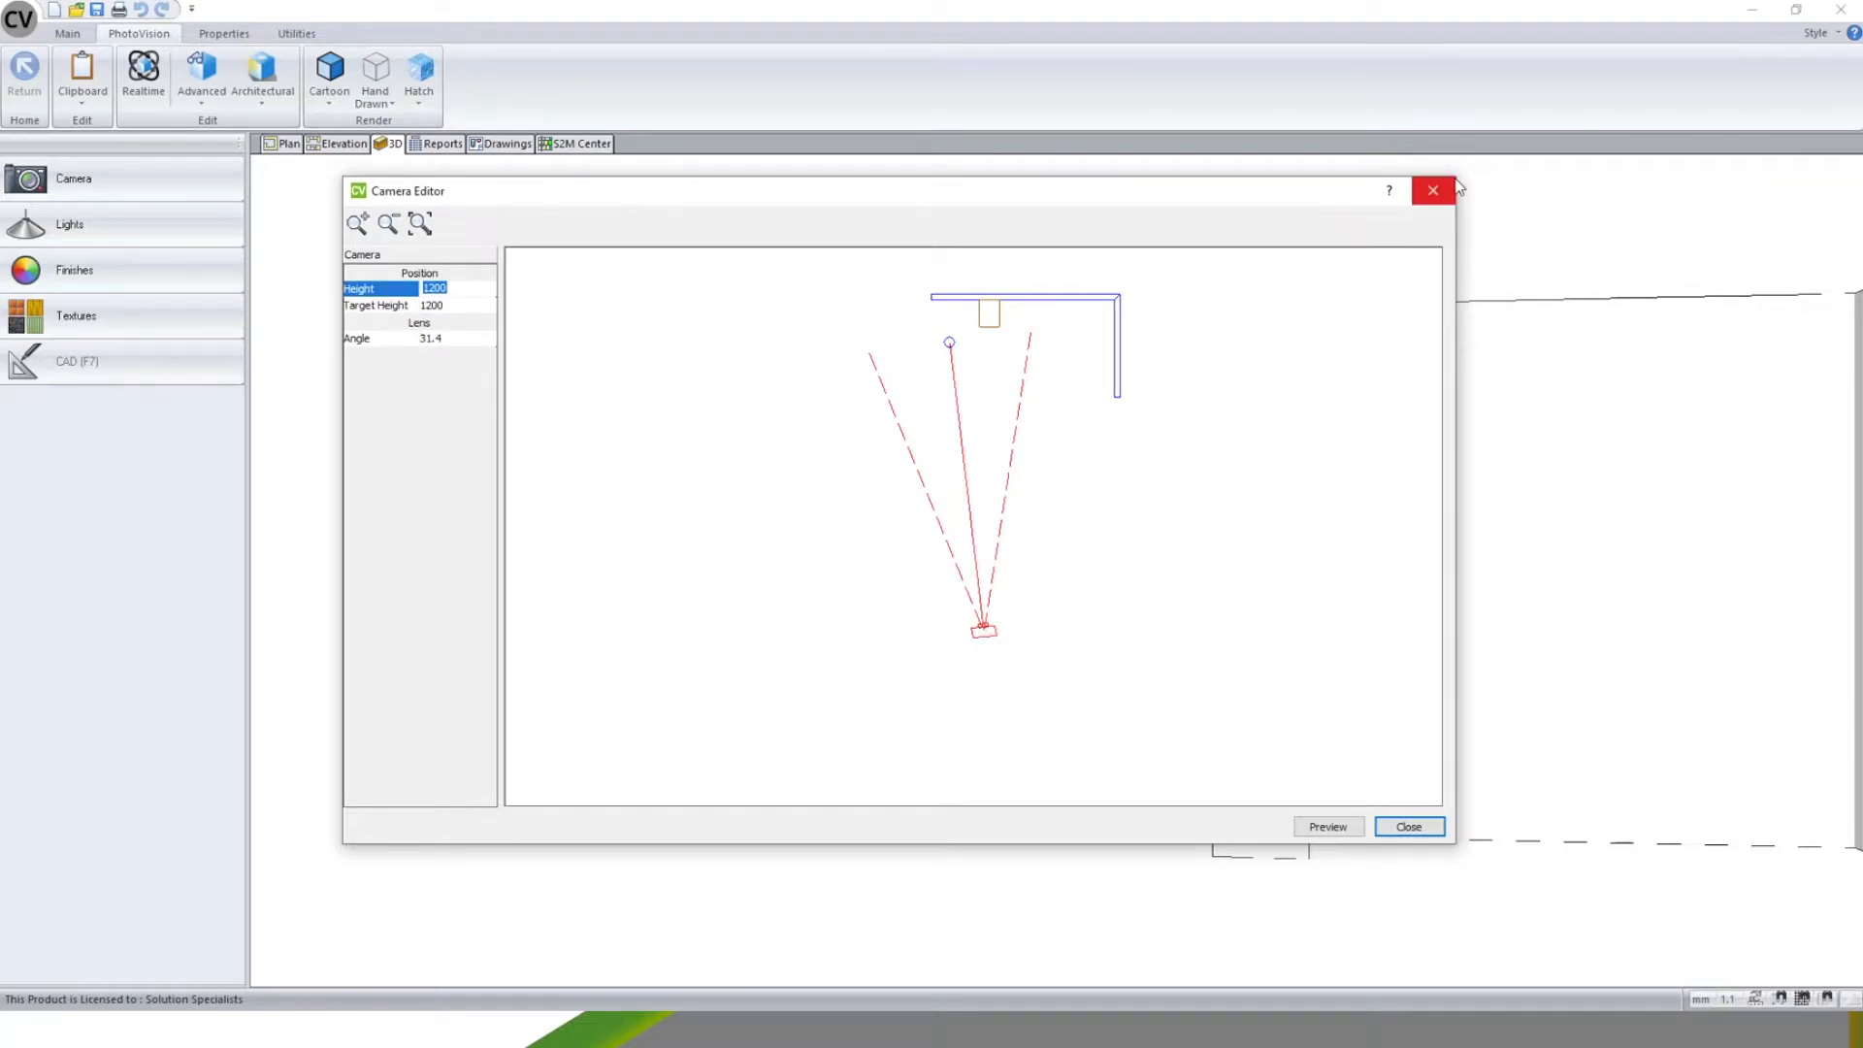
drag(1455, 177, 891, 229)
click(459, 343)
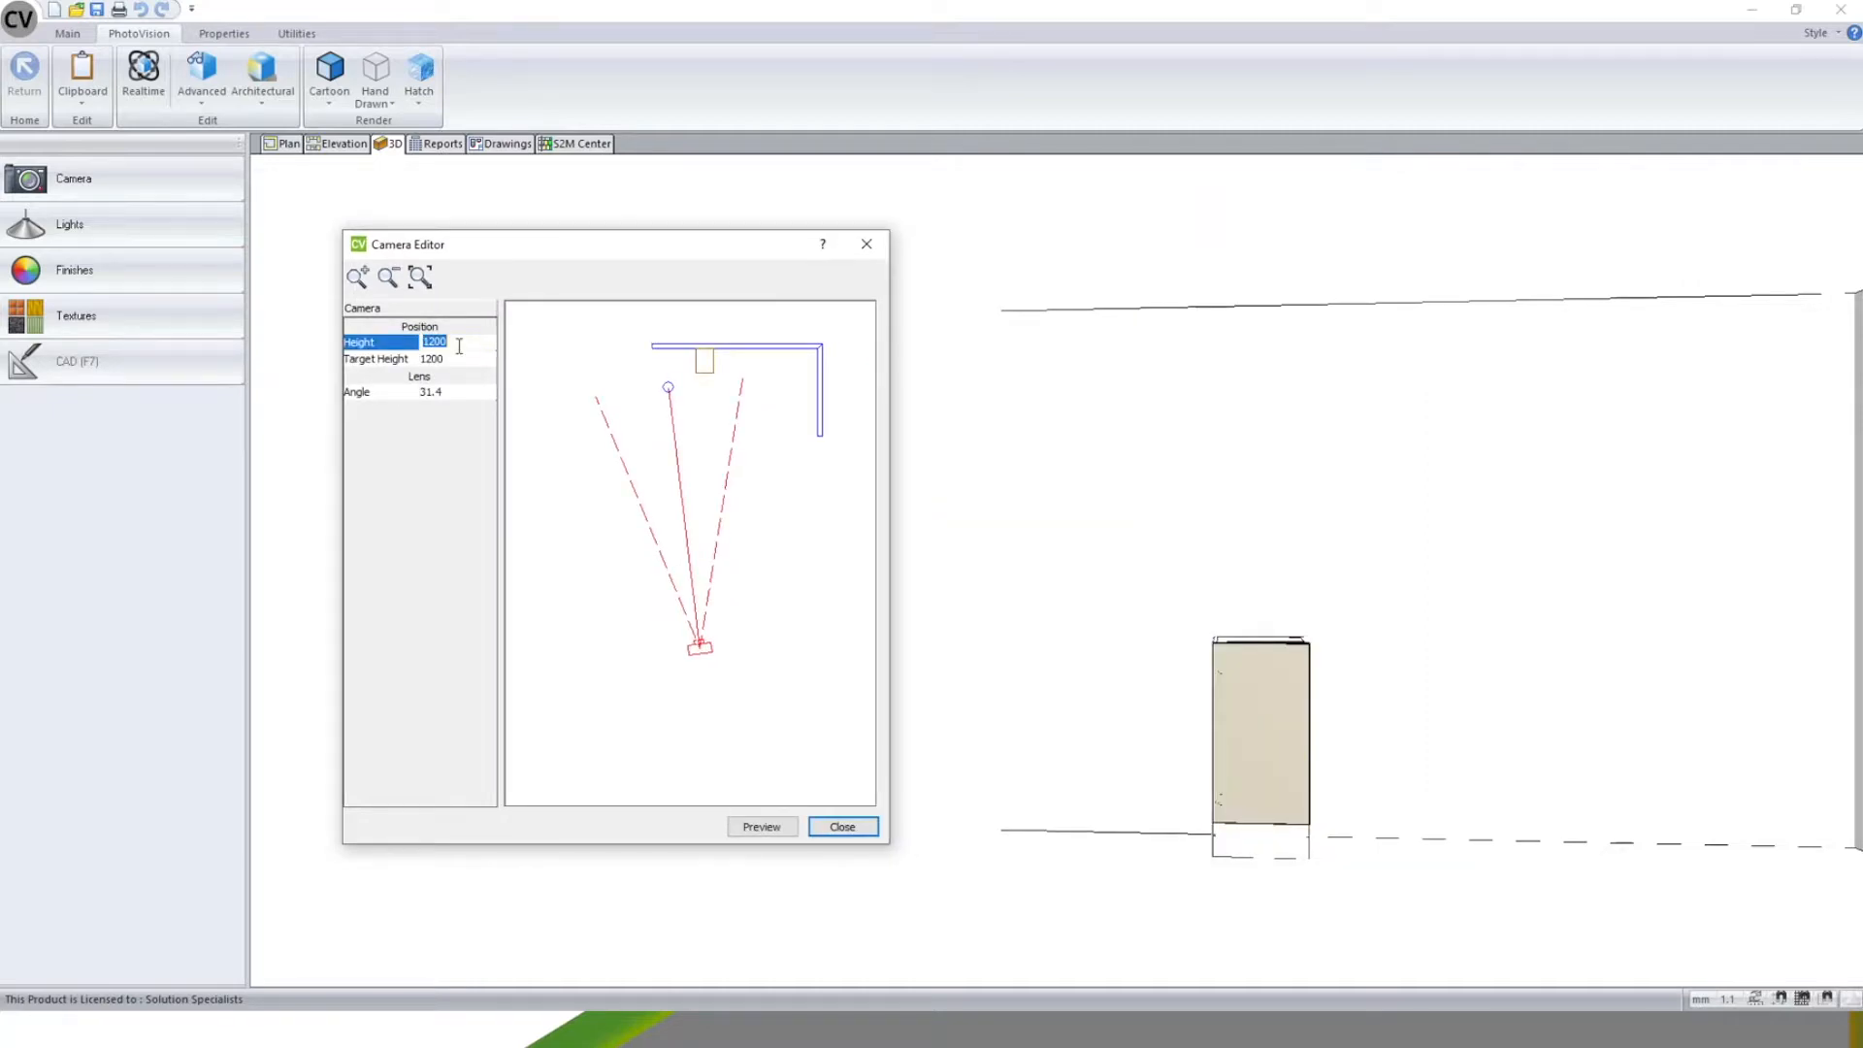
text(2)
click(756, 831)
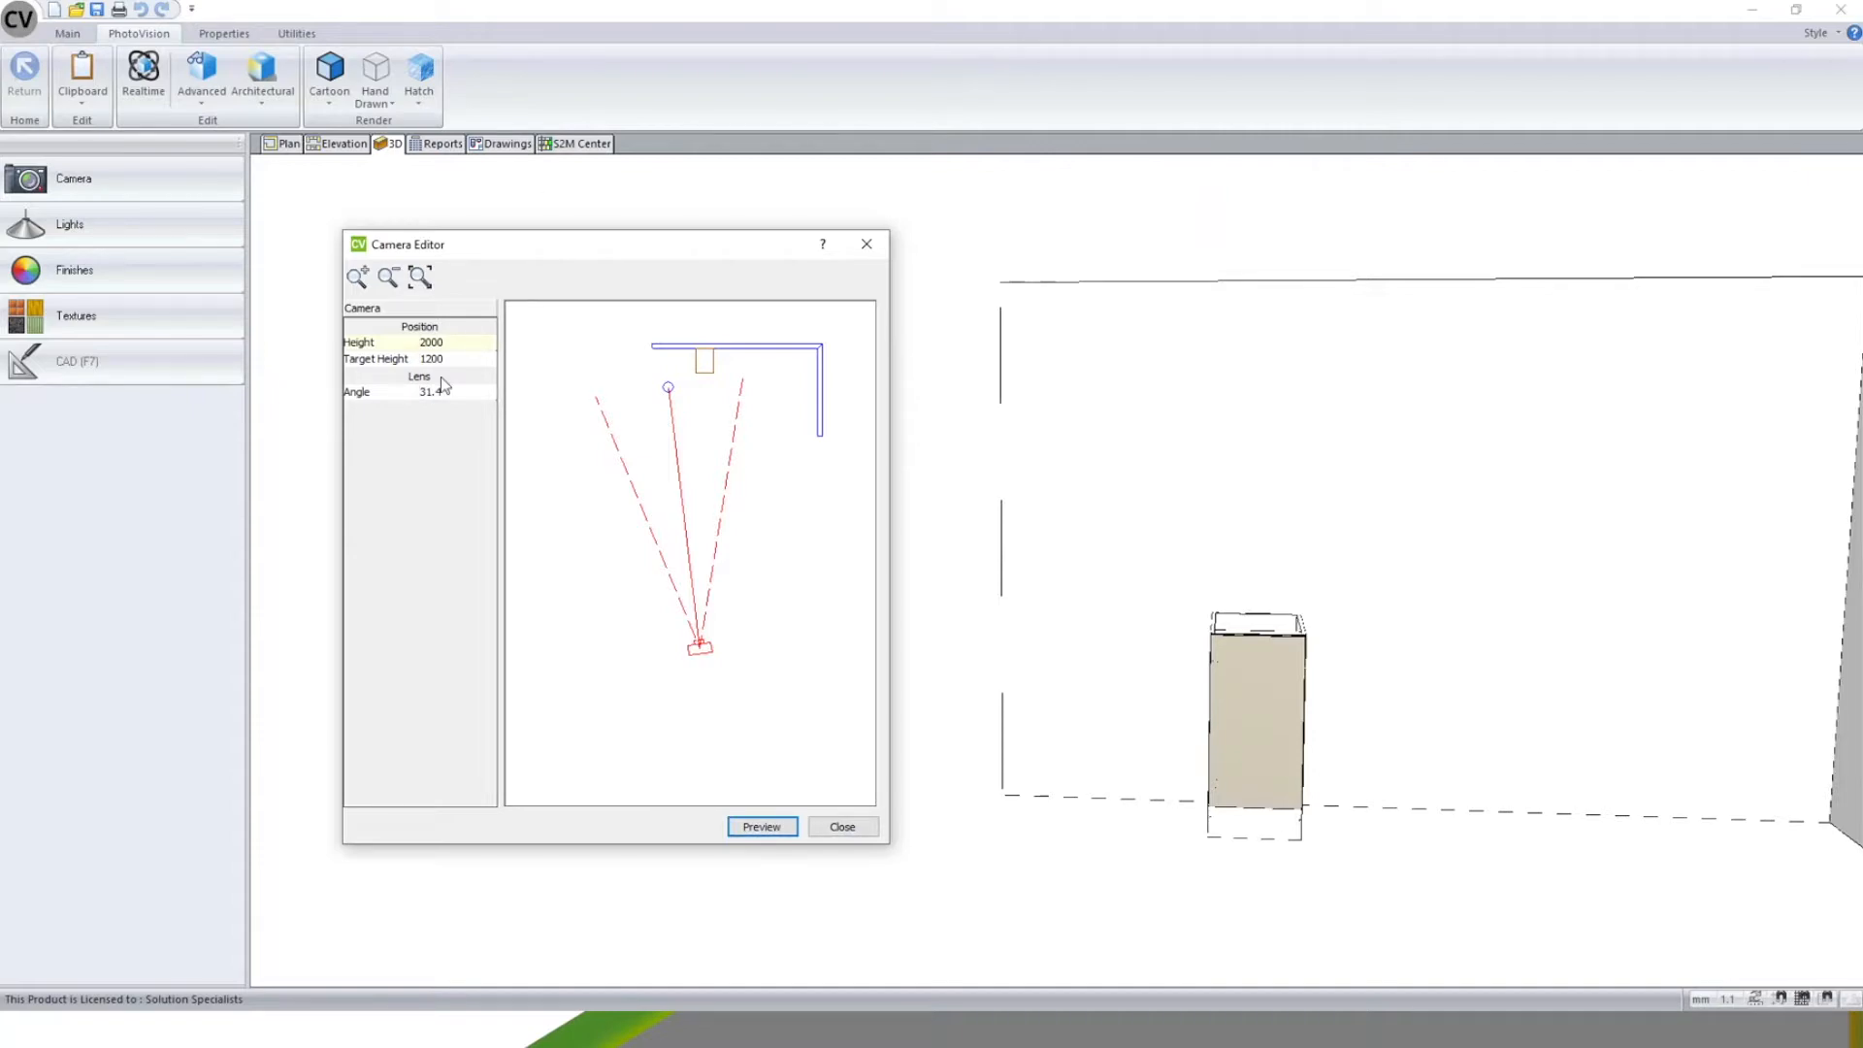
- Set the camera's lens angle to 35 and preview the wider view
click(462, 358)
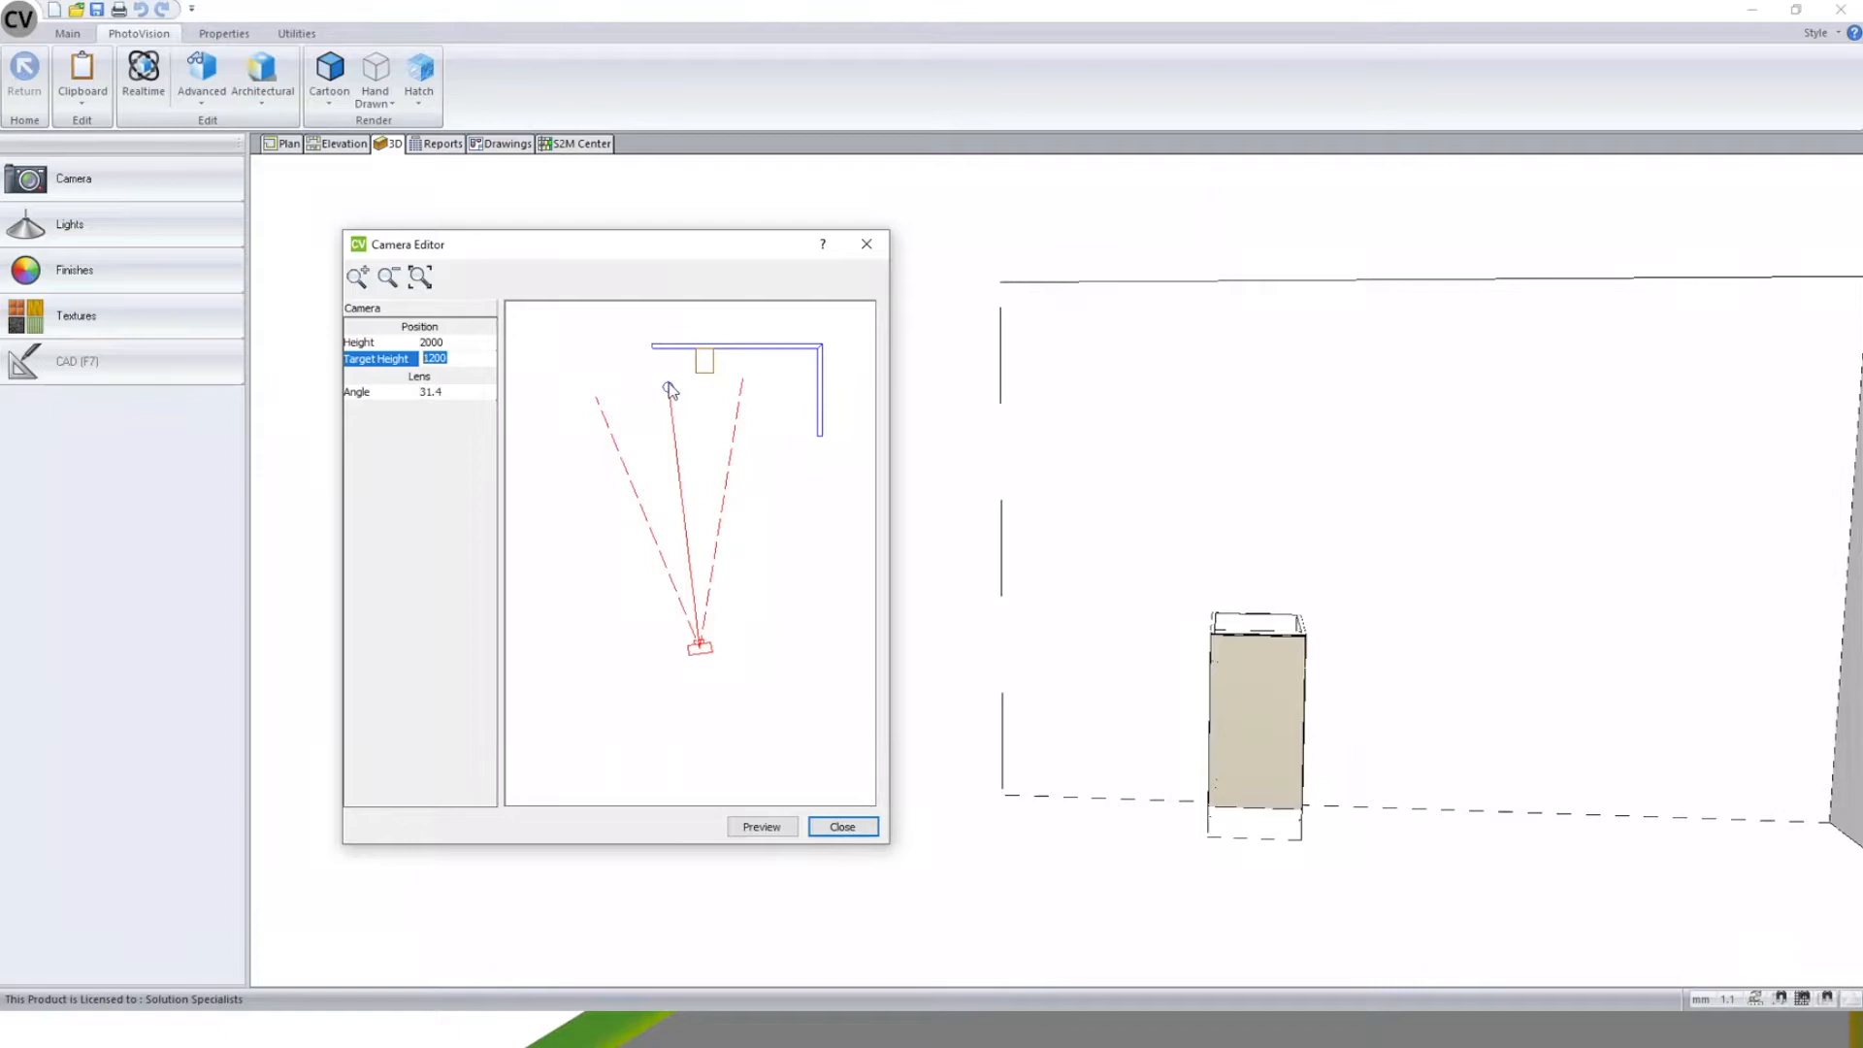
click(439, 391)
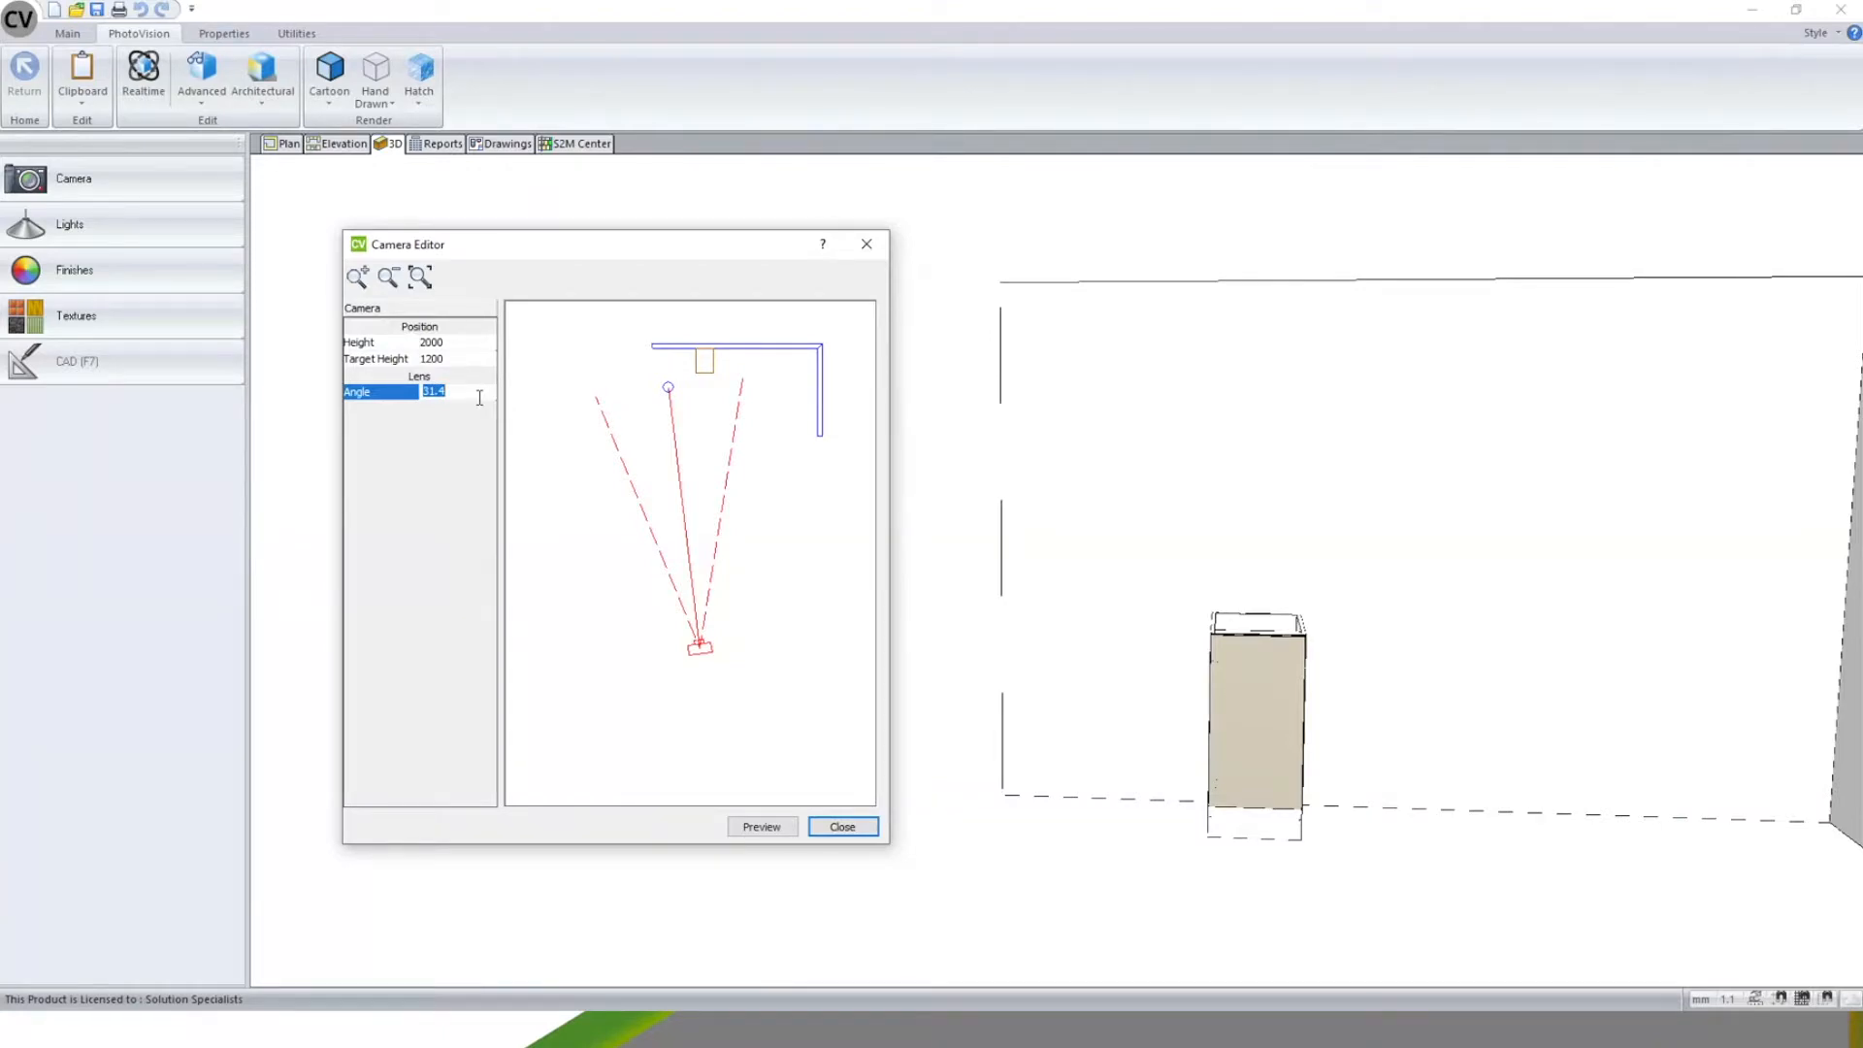
text(35)
click(753, 828)
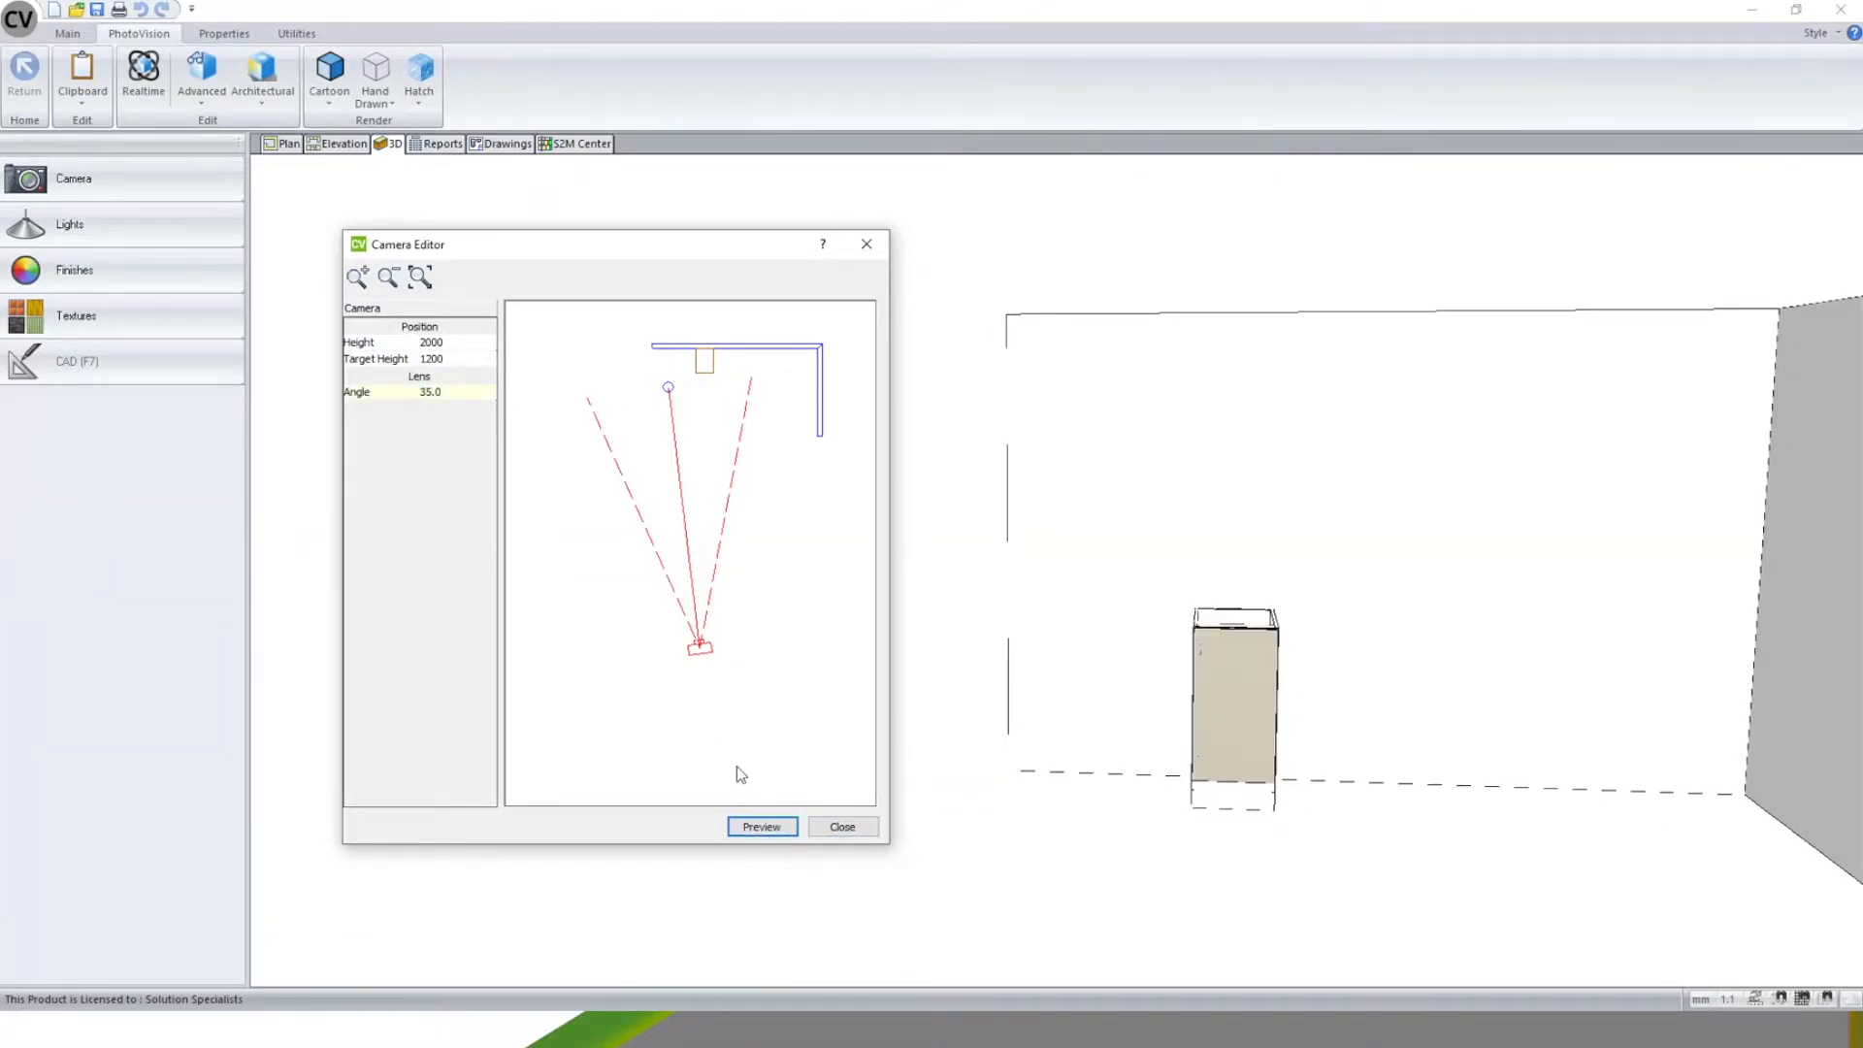
click(1571, 750)
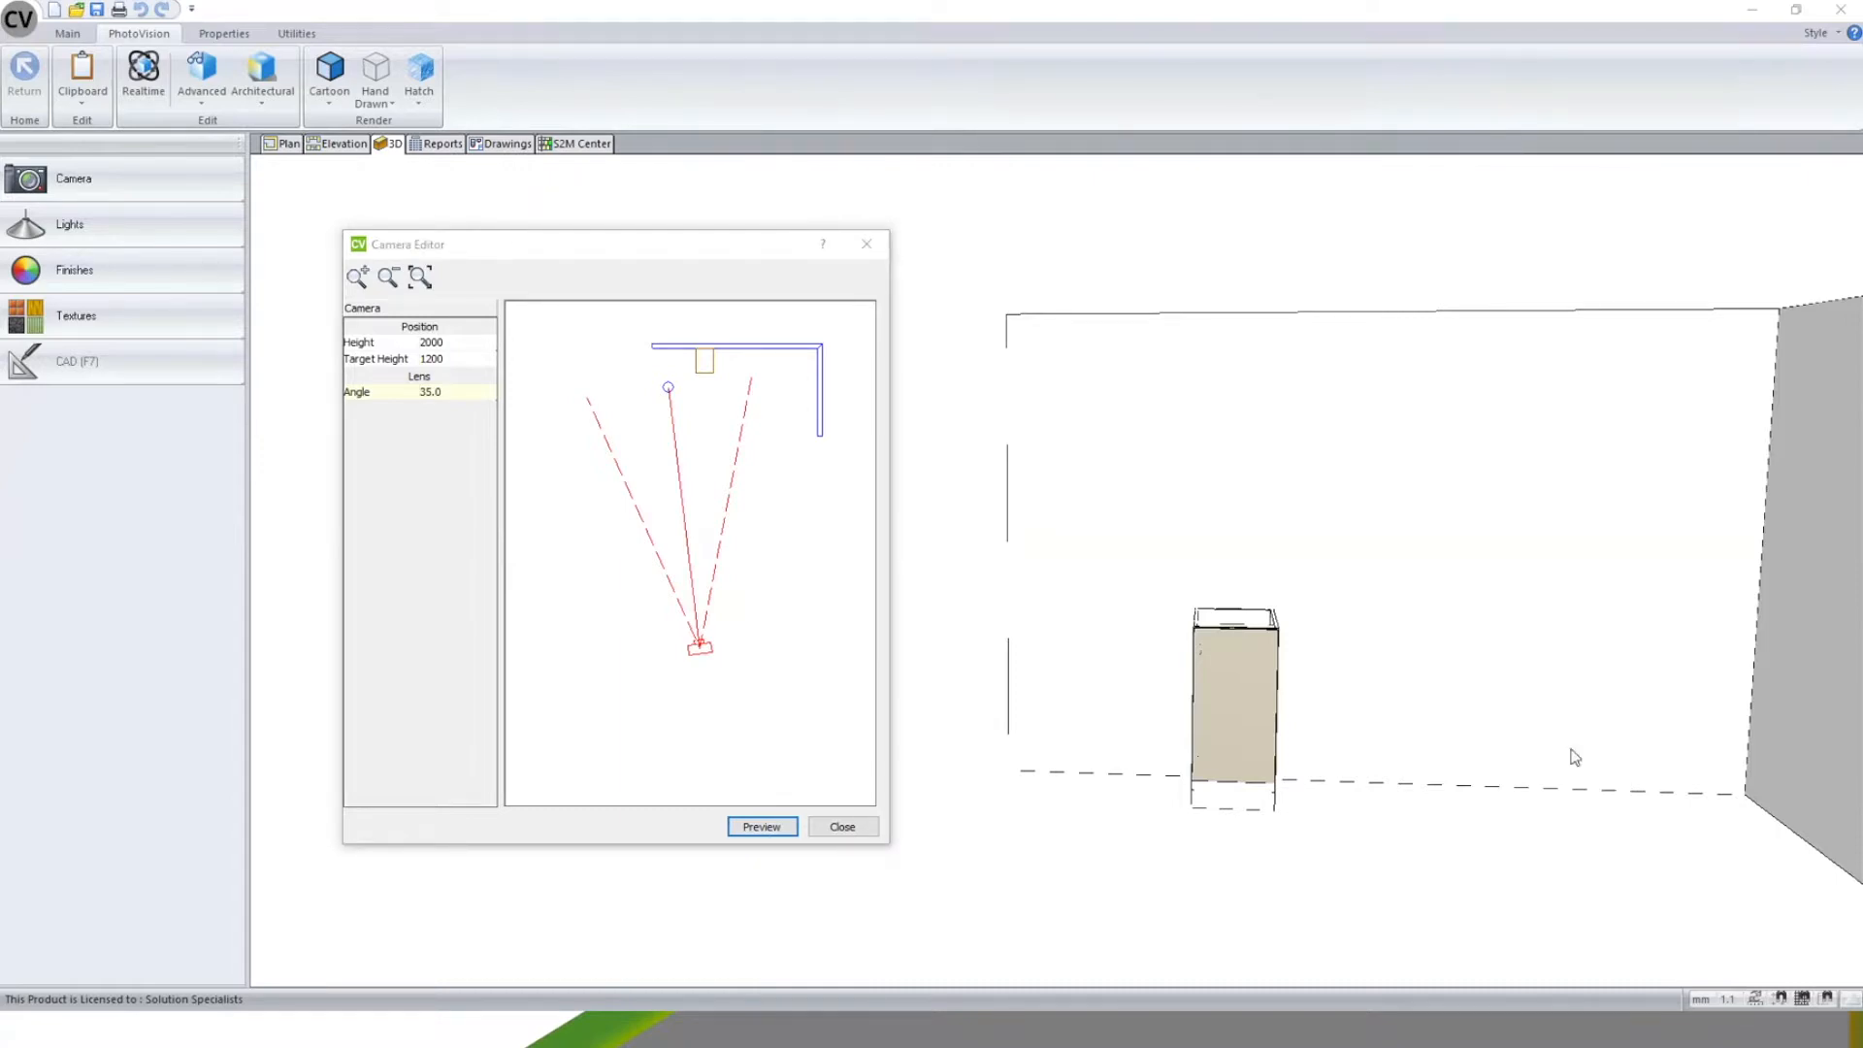
- Close the Camera Editor, zoom out the 3D view, and reopen the editor to check the lens angle
click(842, 826)
scroll(1723, 666, down, 5)
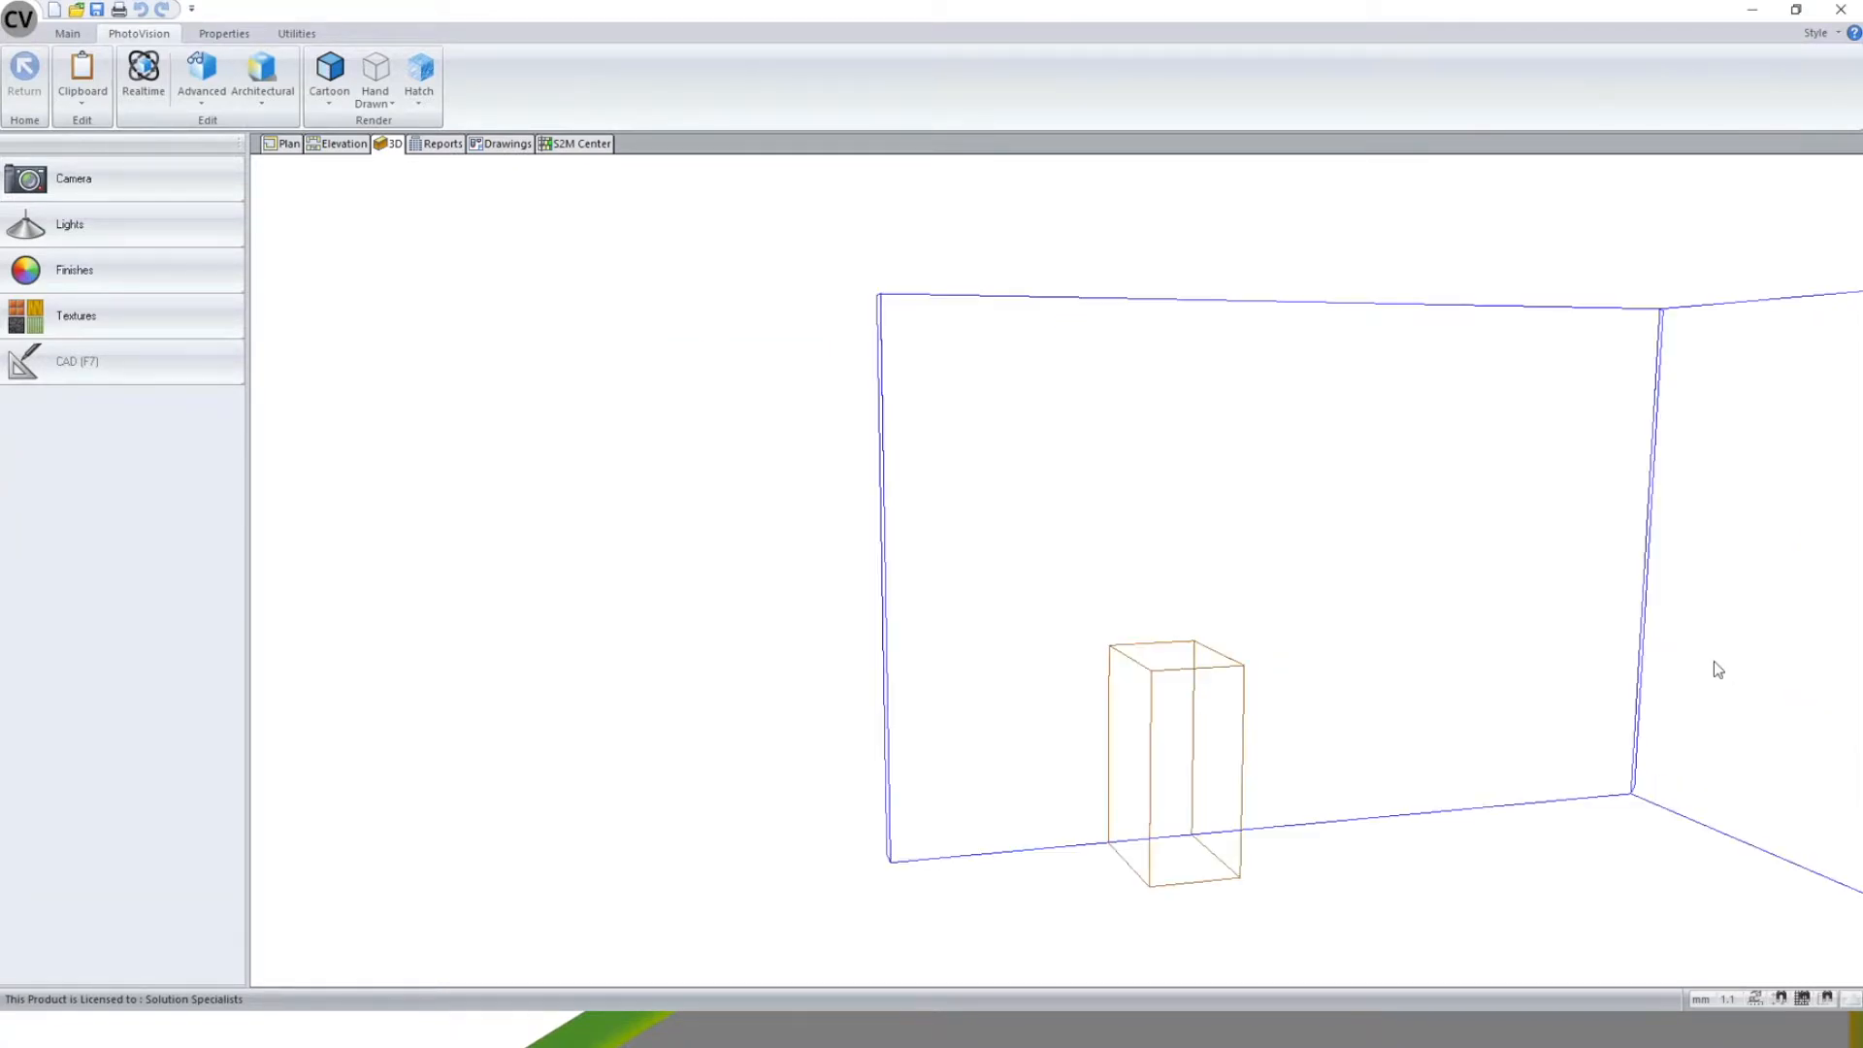
click(133, 179)
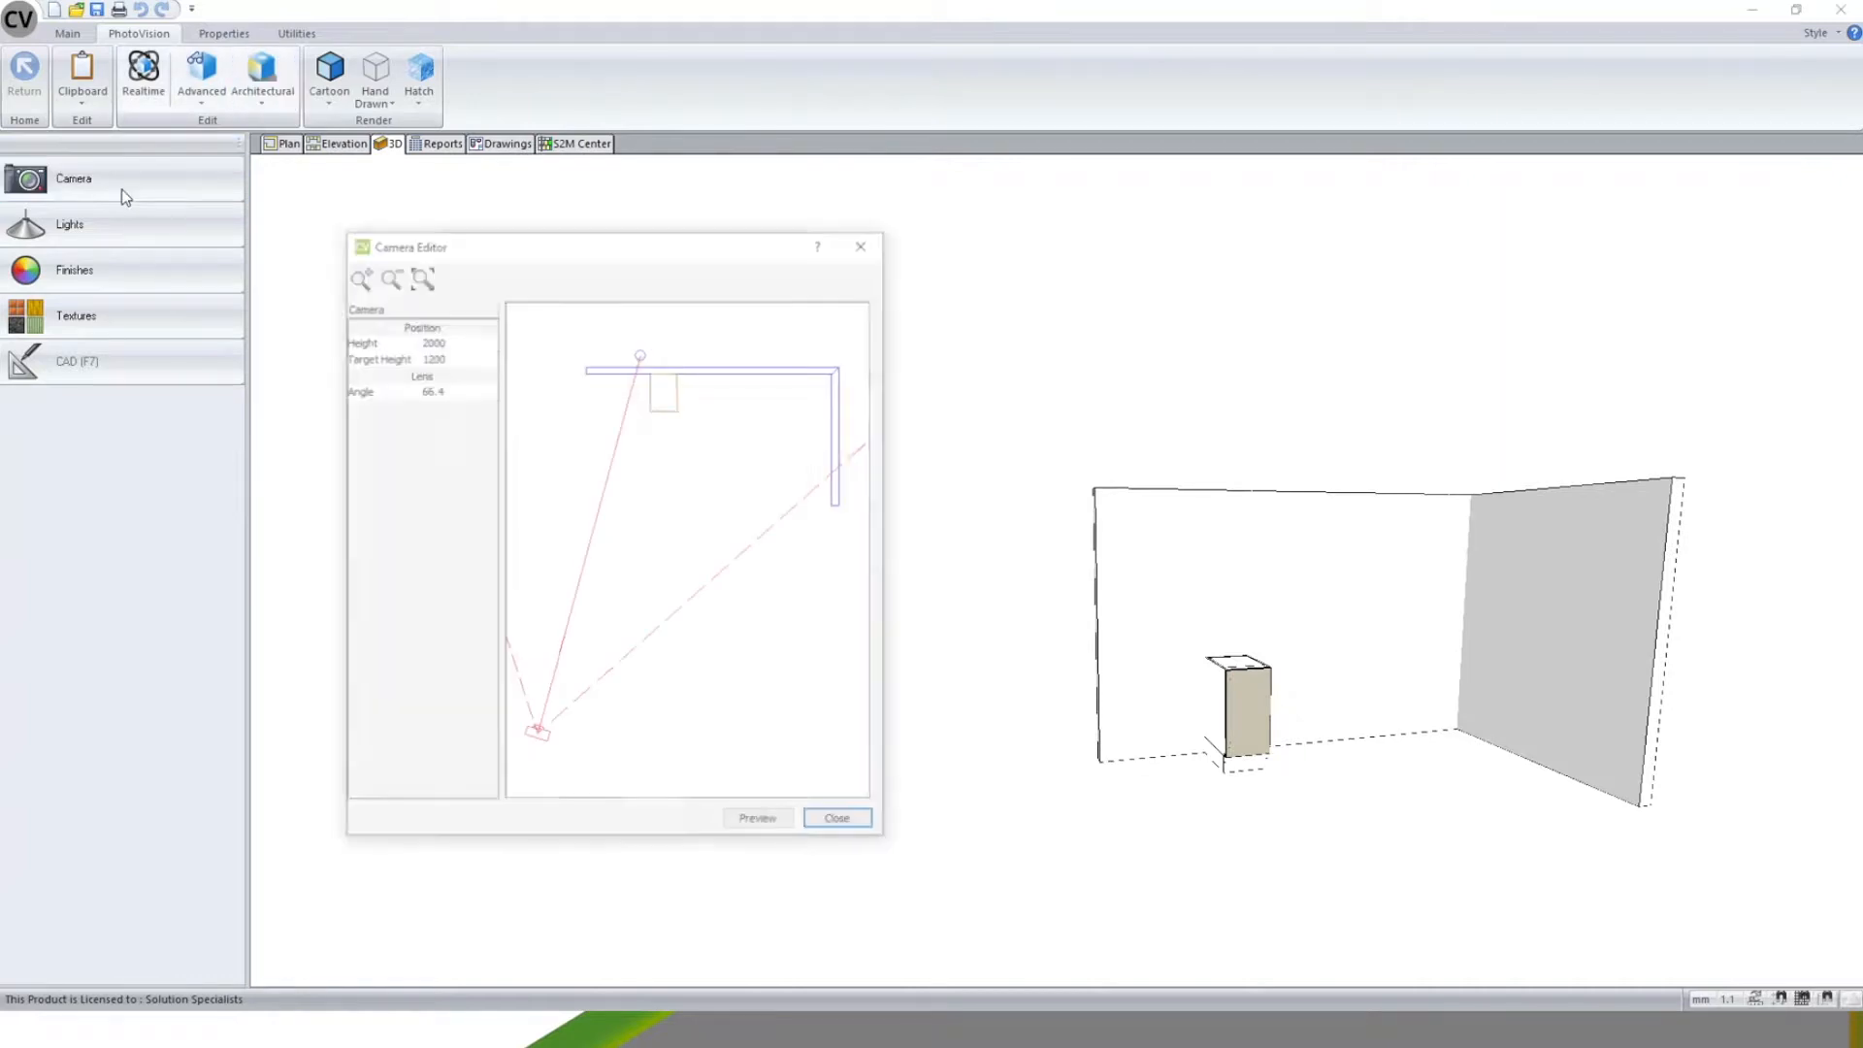
click(473, 389)
drag(472, 389, 422, 391)
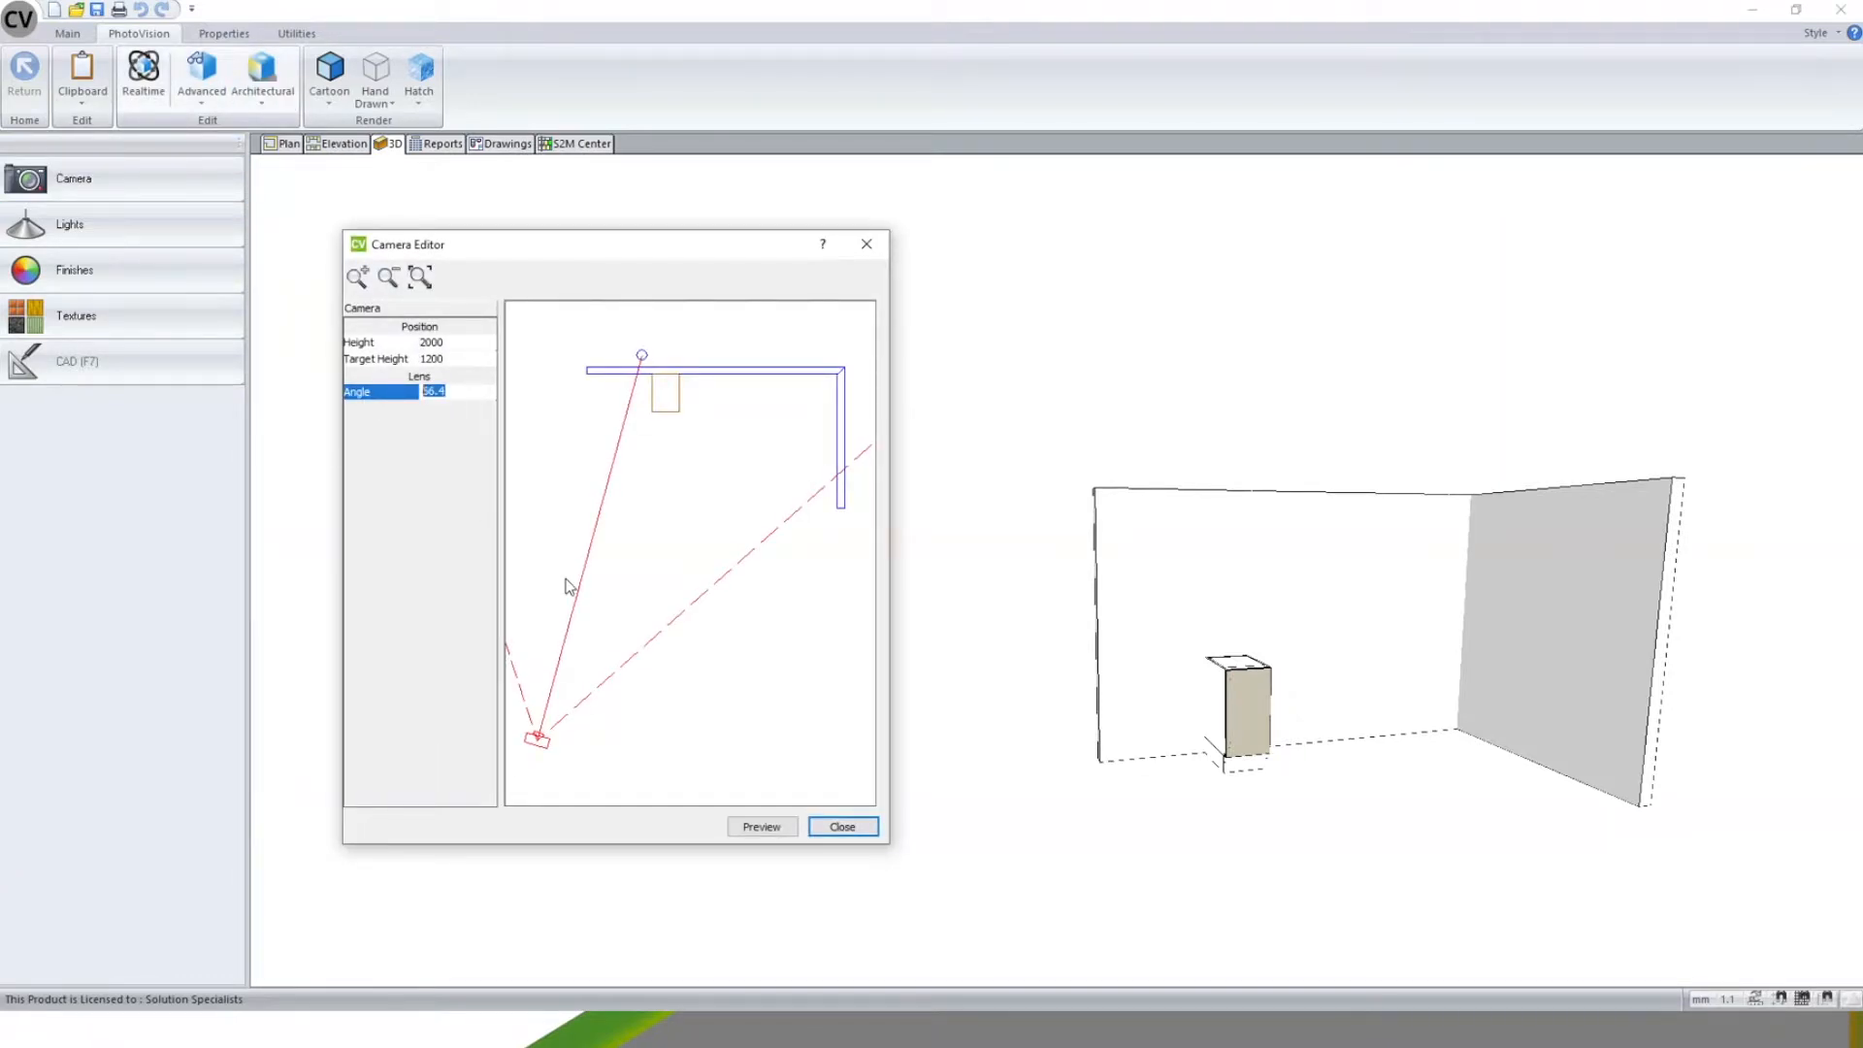
- Zoom the 3D view in and out, compare the lens angle in a widened Camera Editor, and close the editor
click(840, 826)
middle_drag(931, 648, 908, 645)
scroll(907, 646, down, 2)
scroll(907, 646, up, 6)
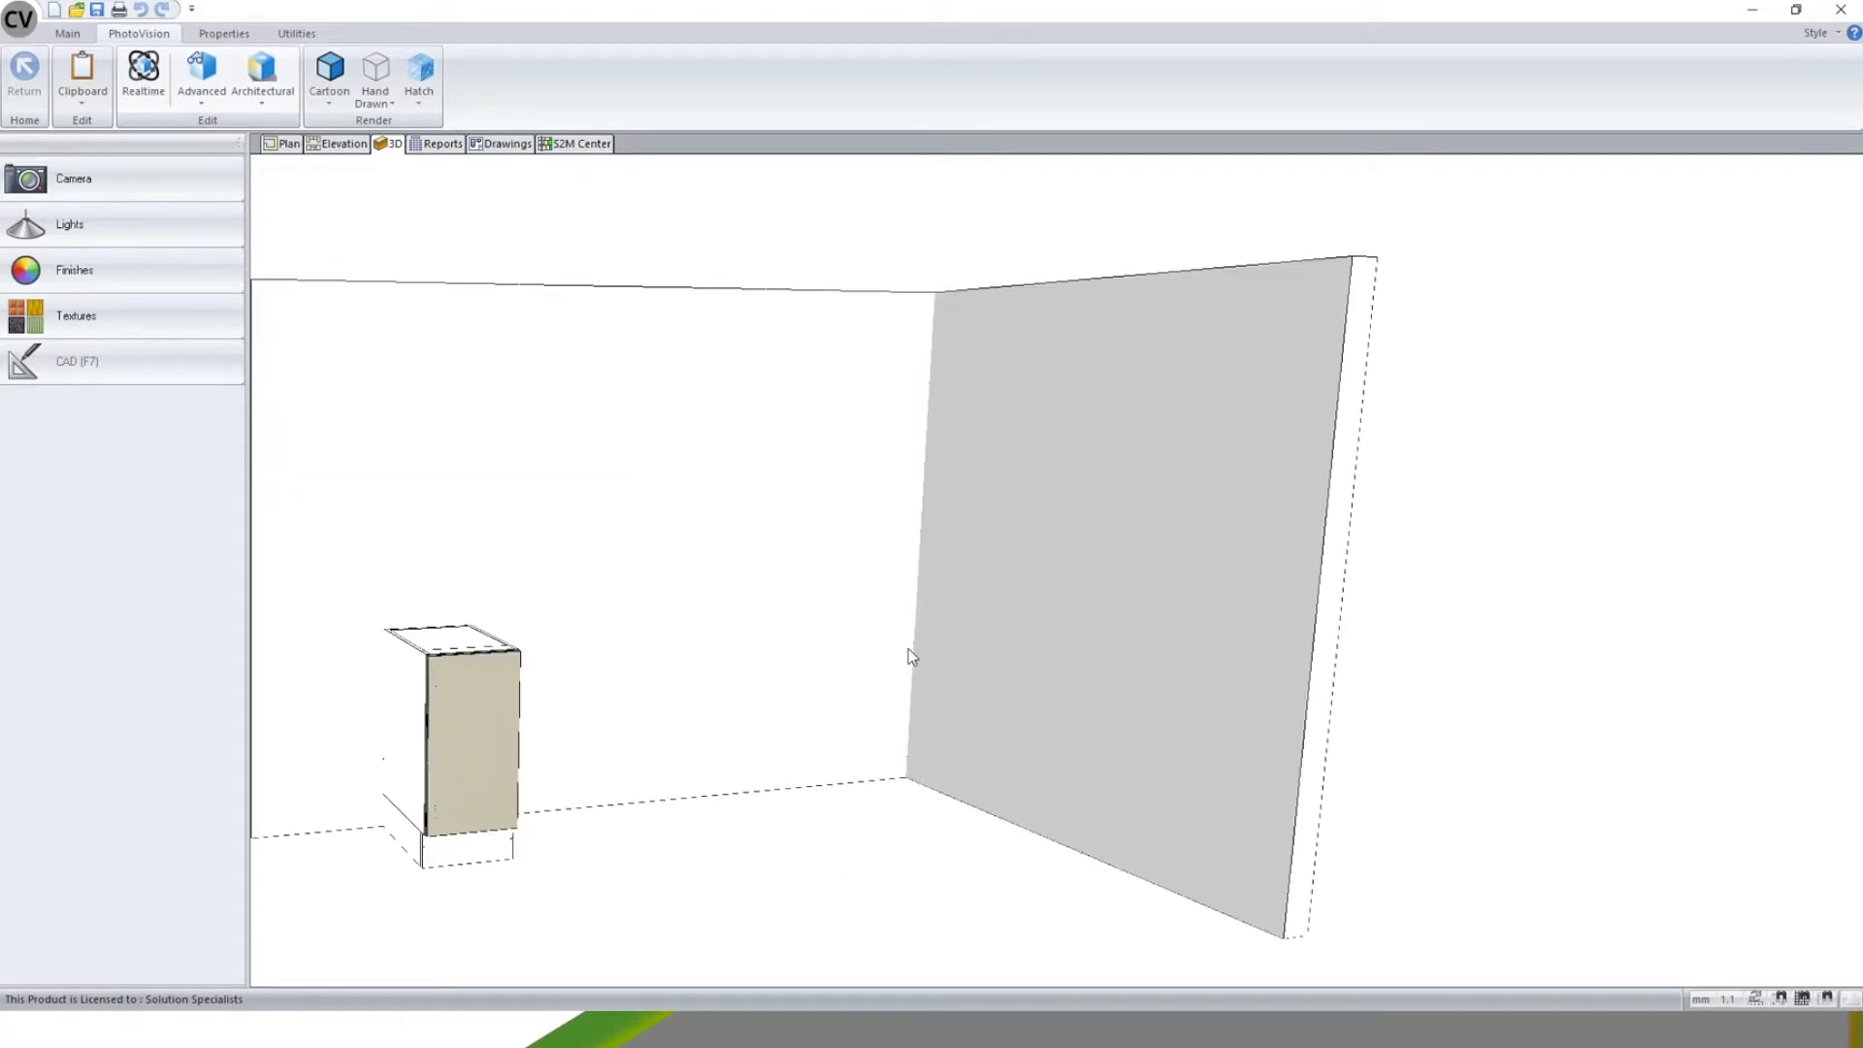
scroll(909, 645, down, 4)
scroll(913, 640, up, 2)
click(119, 178)
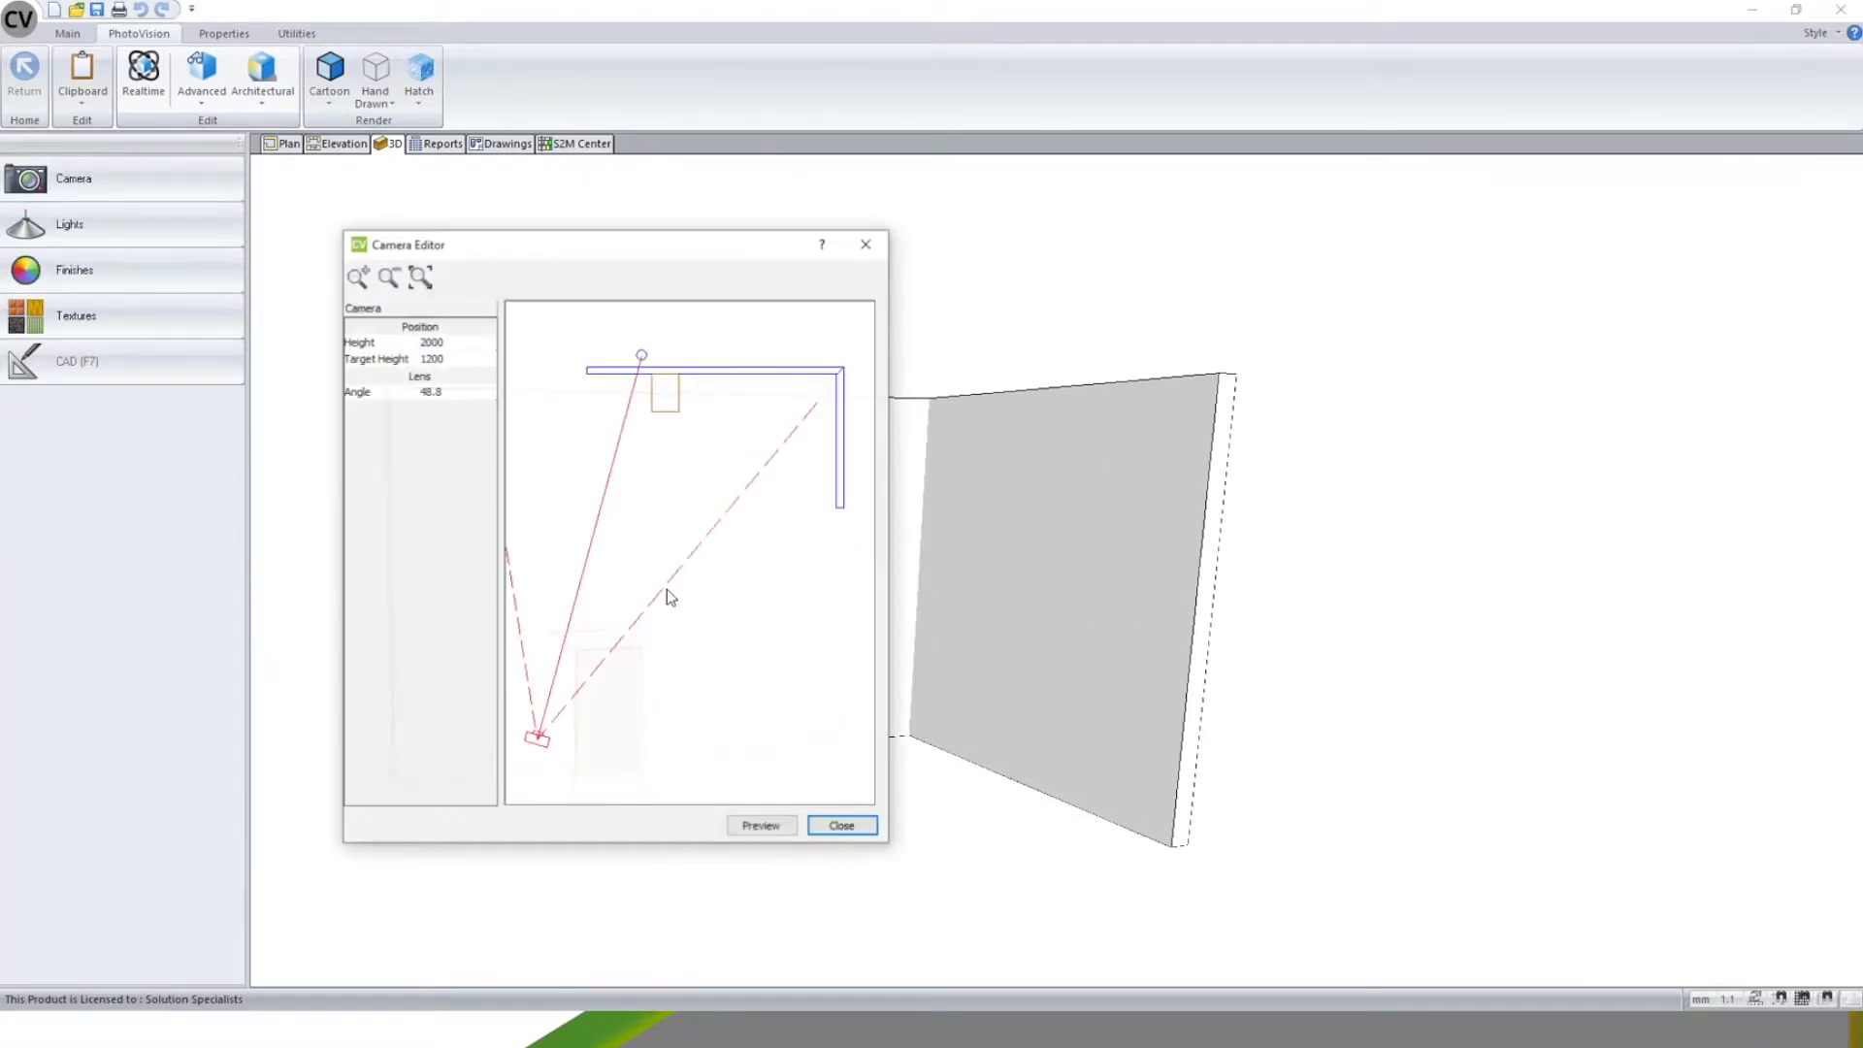
drag(889, 532, 1186, 535)
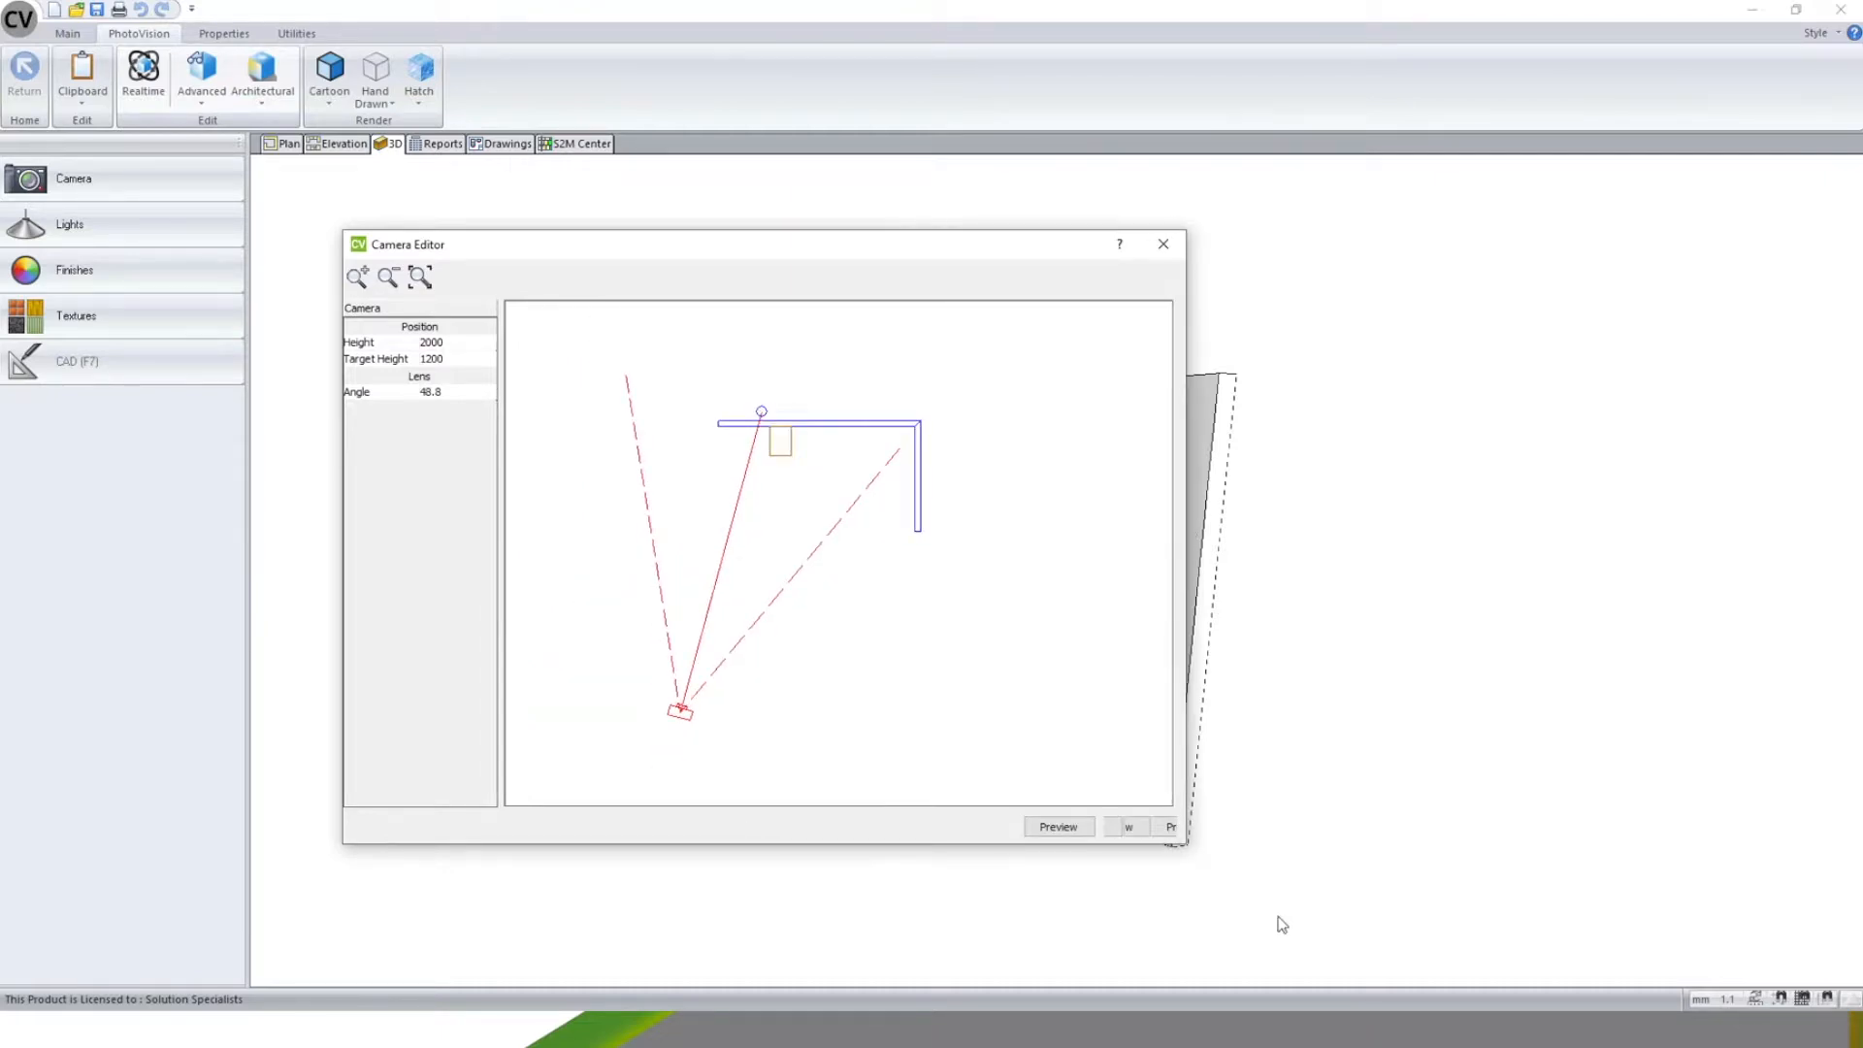
click(1163, 244)
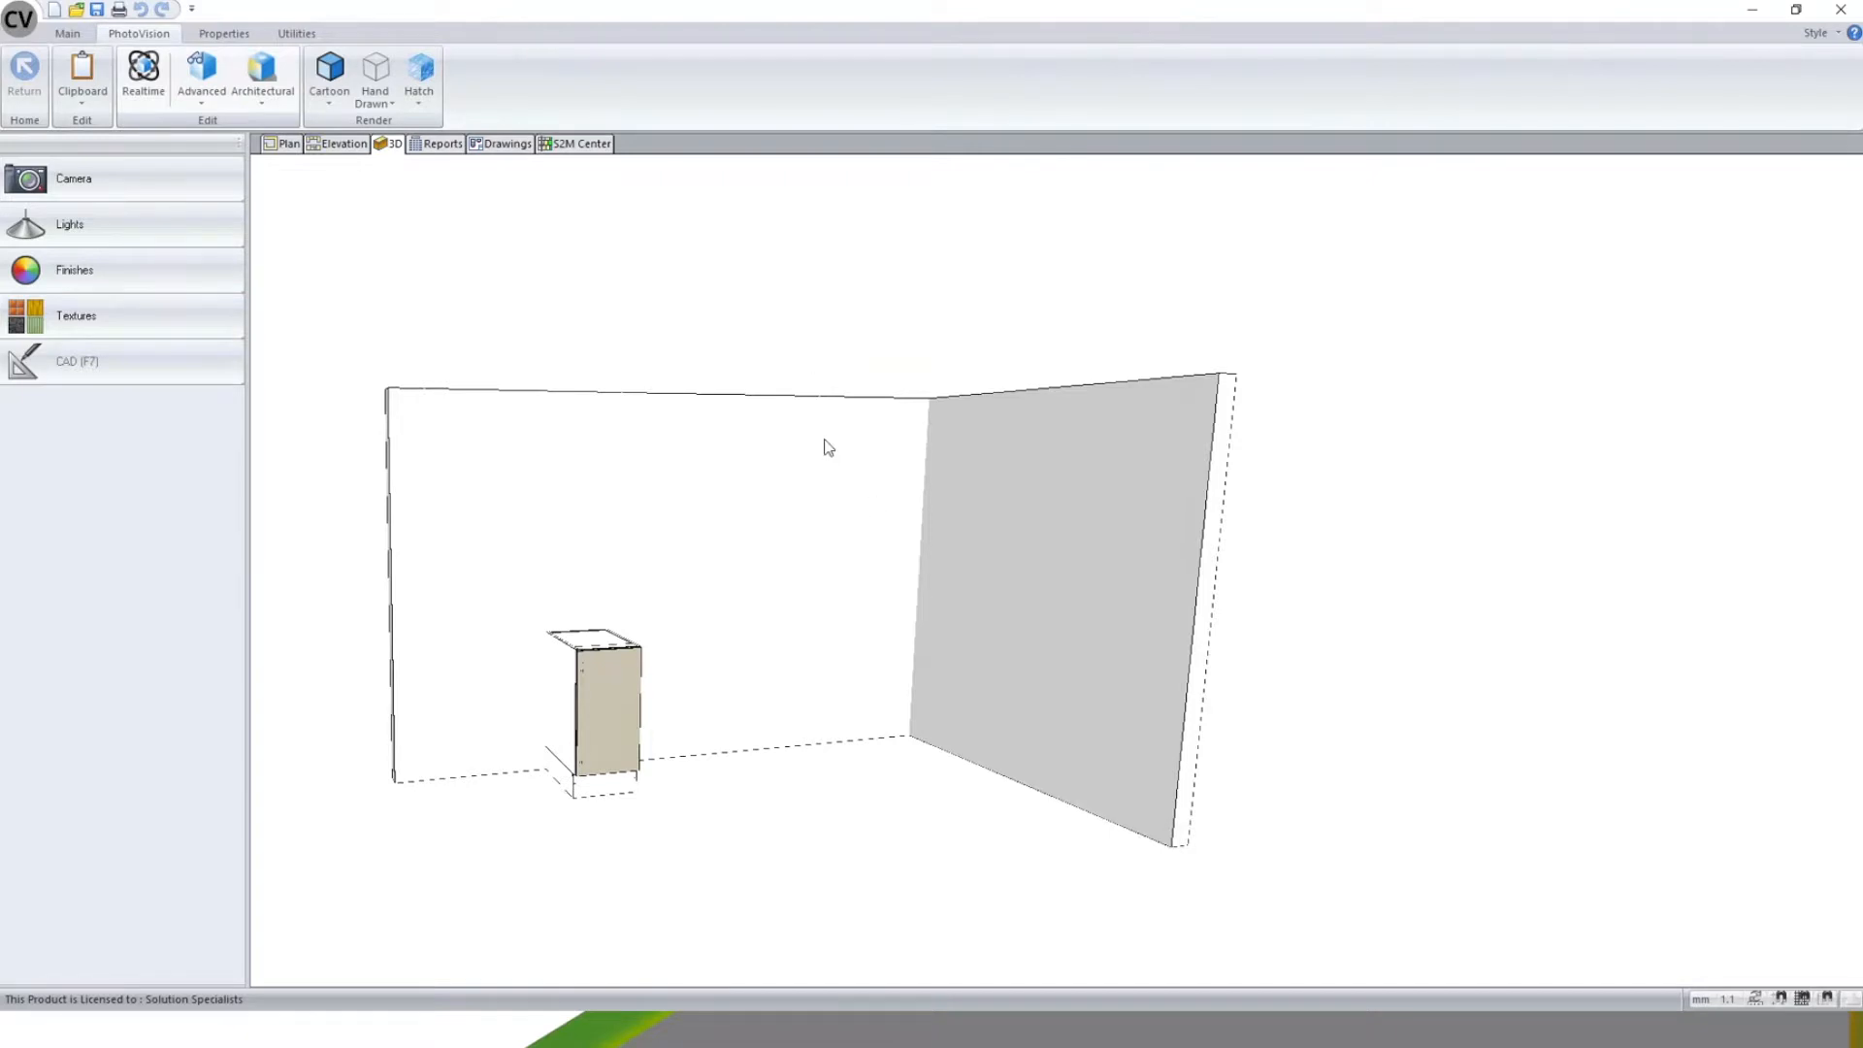
- Reframe the room from another angle and look through the Finishes categories for assemblies, walls, floor and fixtures
drag(700, 340, 692, 395)
scroll(763, 410, up, 2)
middle_drag(764, 412, 1222, 395)
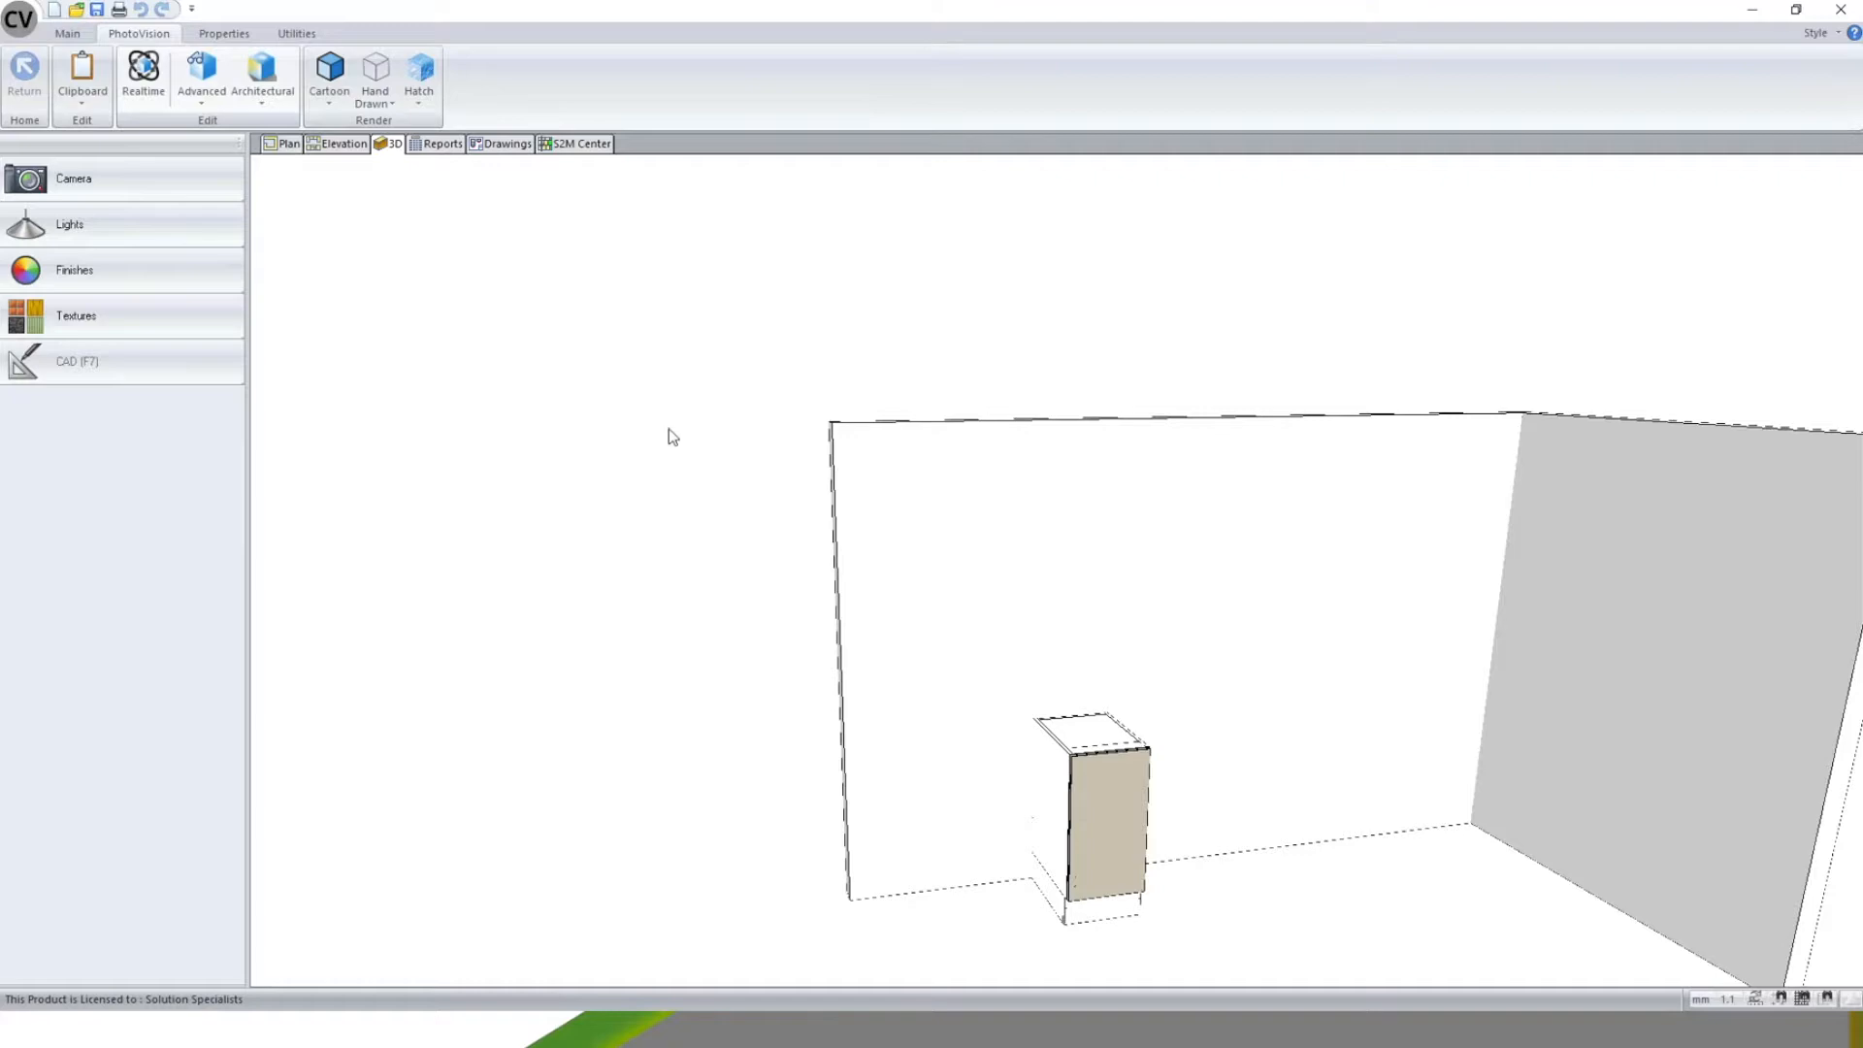
click(124, 226)
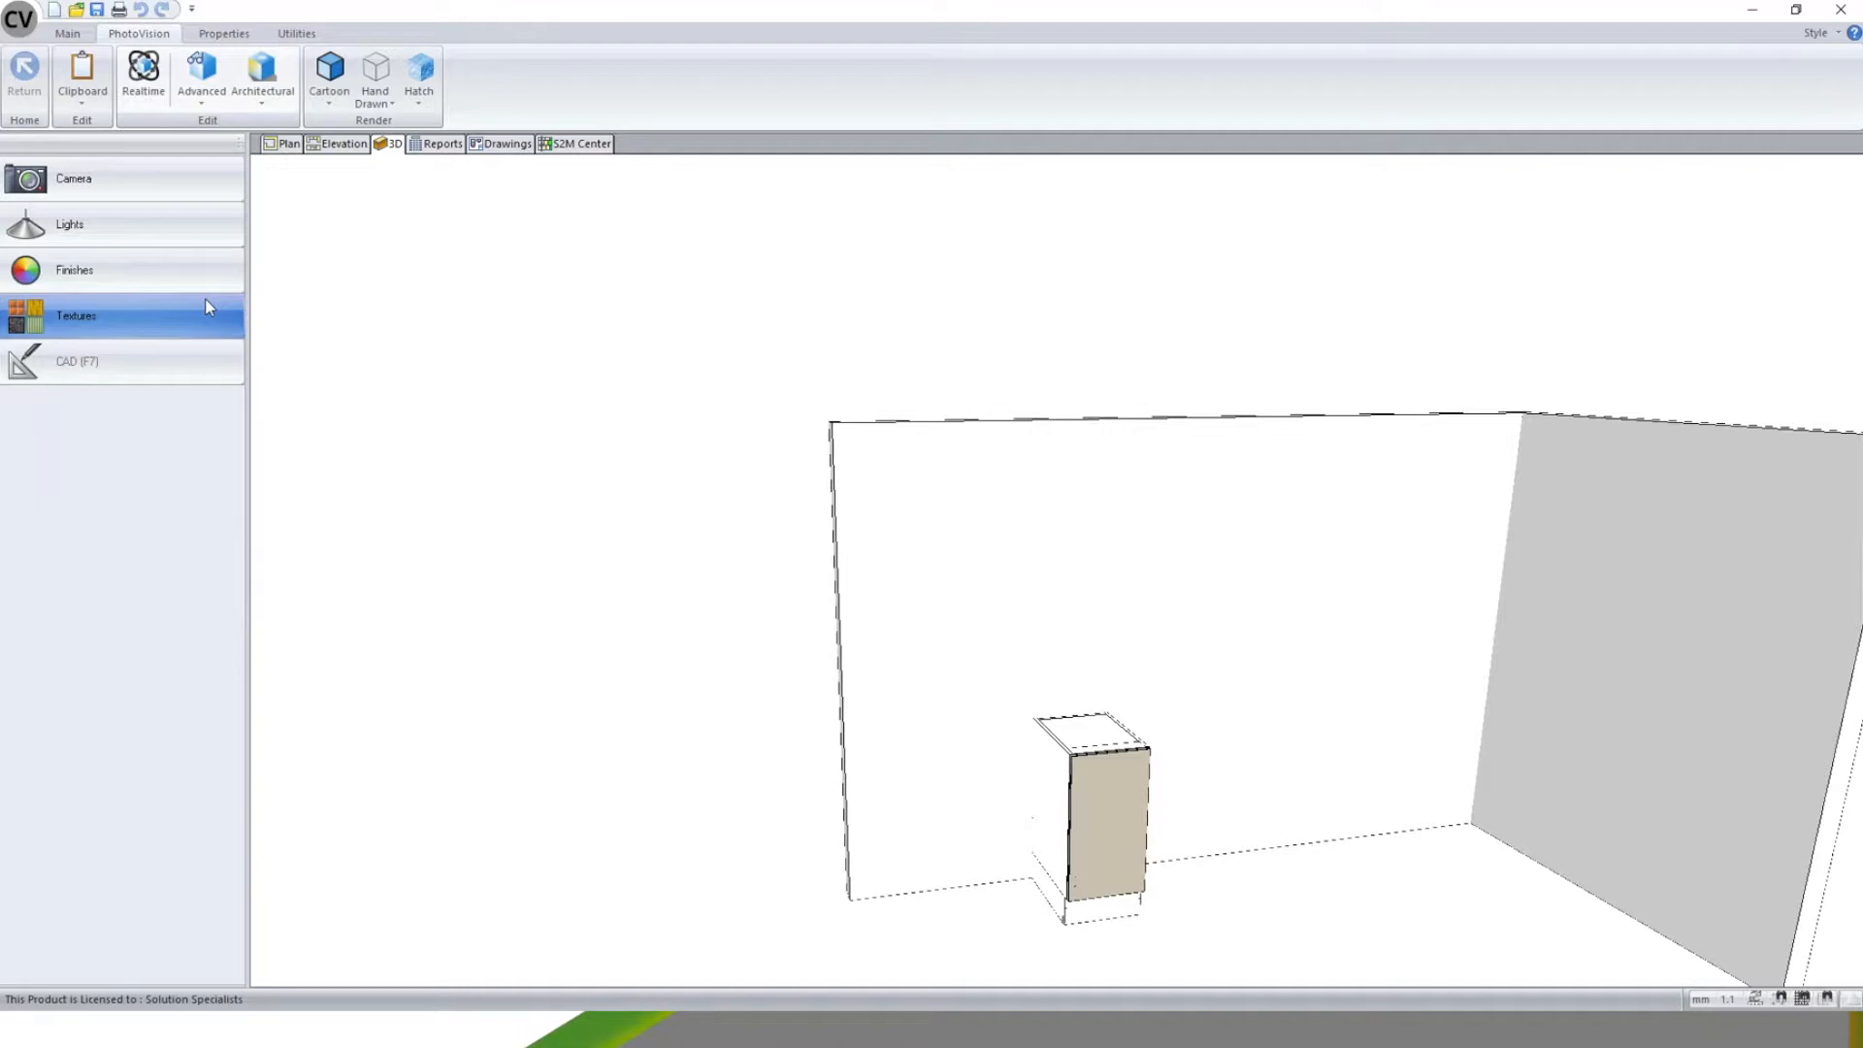
click(68, 278)
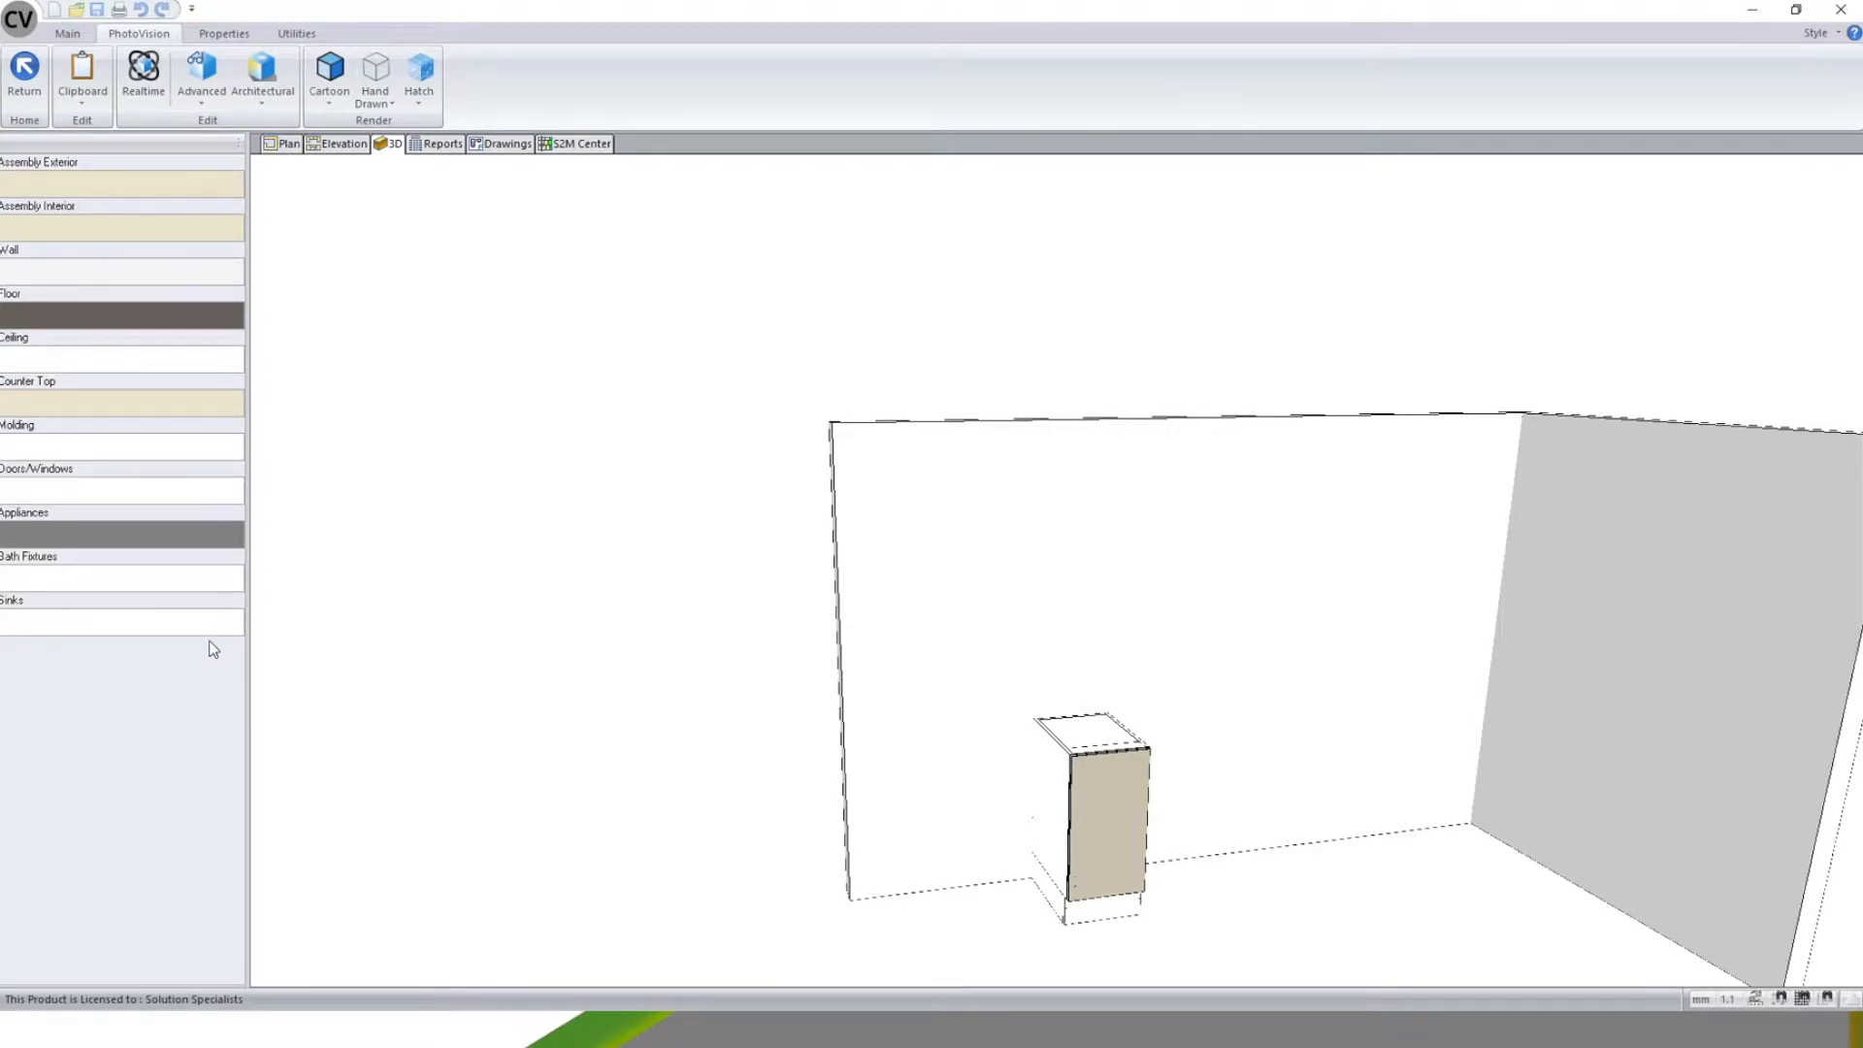
scroll(474, 492, down, 2)
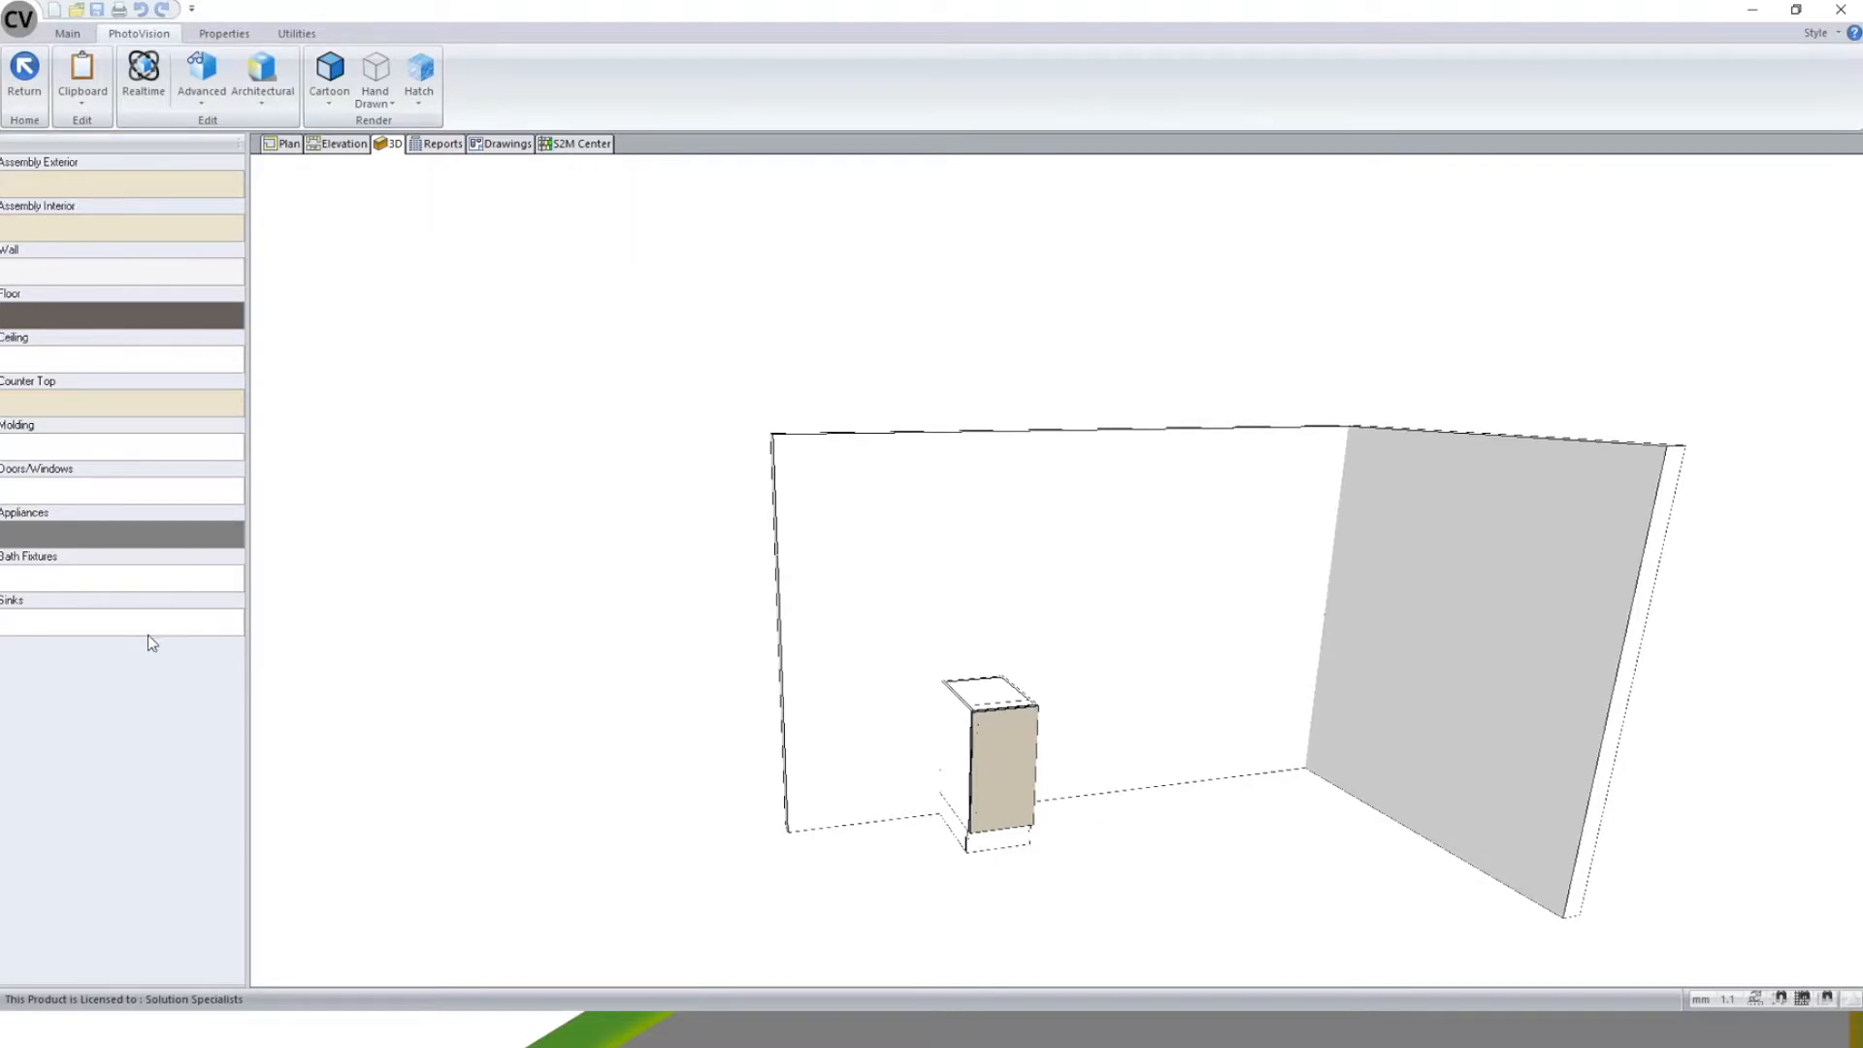
click(163, 97)
- In the plan view, copy the 400 mm base cabinet twice along wall 1, each copy adjoining the previous cabinet
click(281, 145)
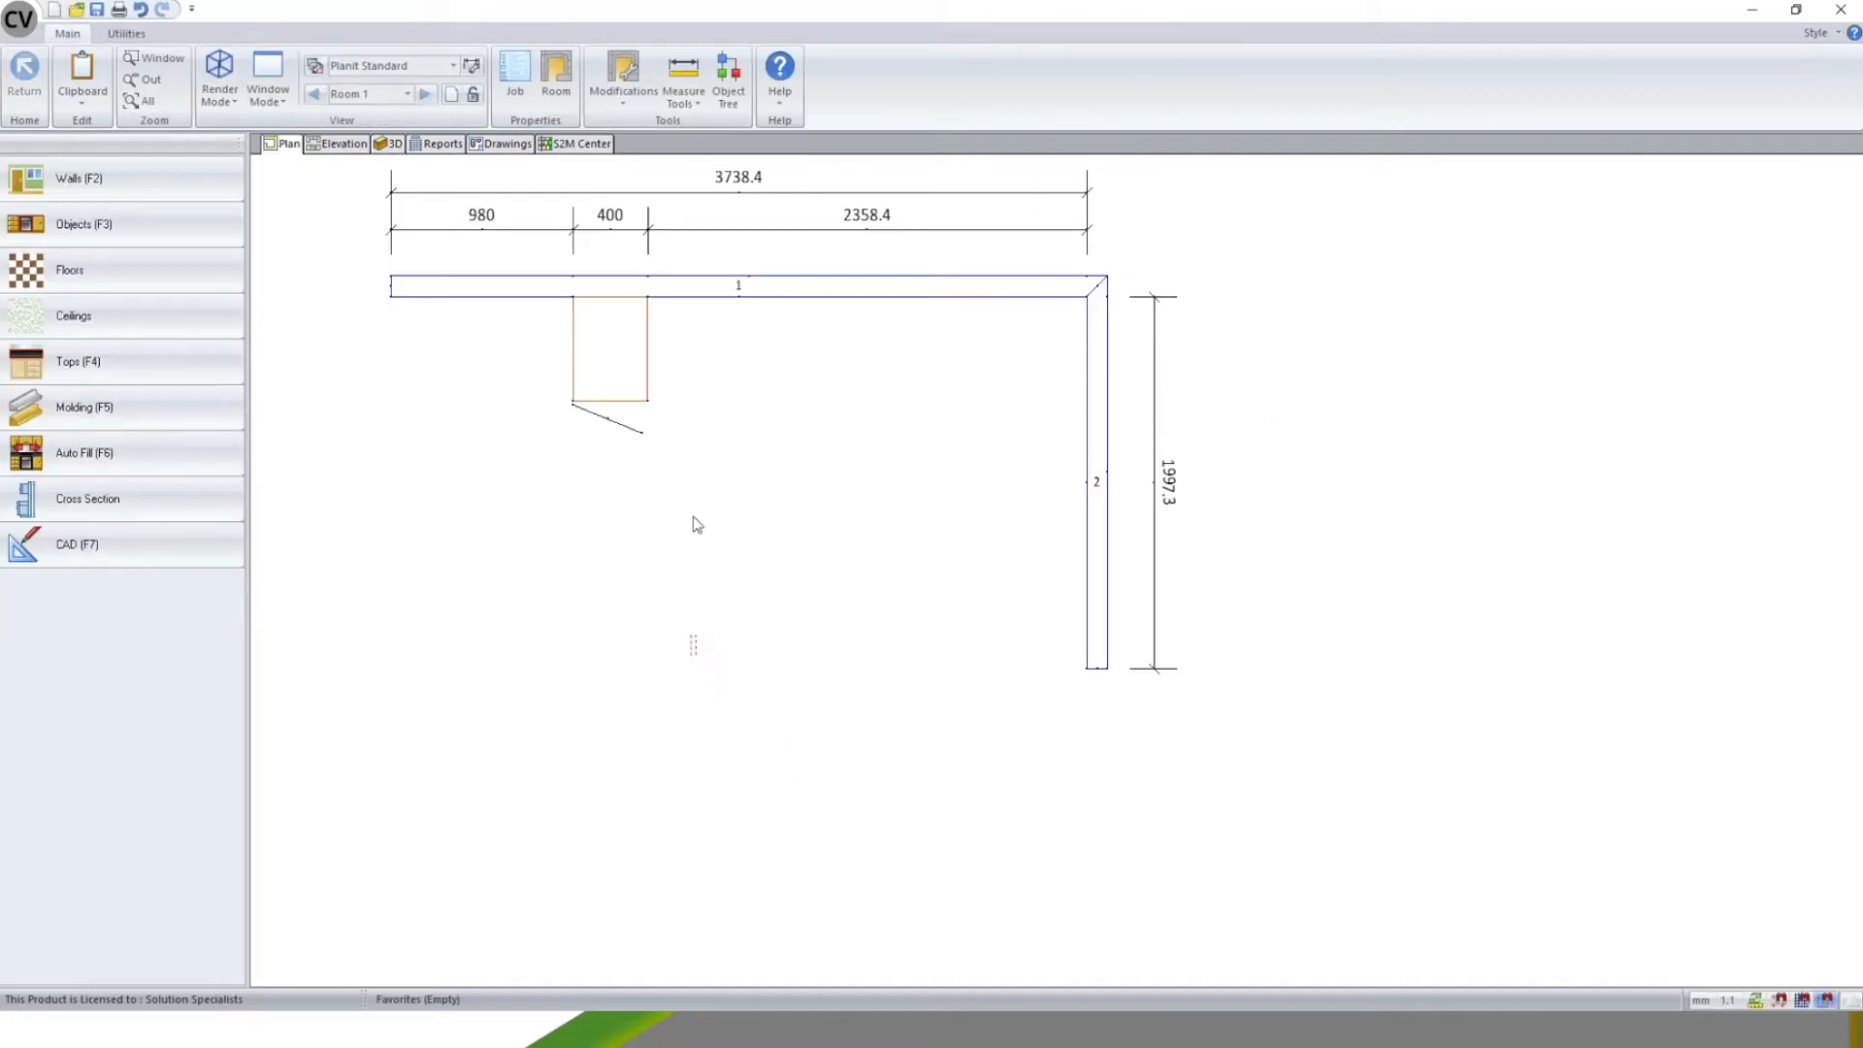
click(628, 394)
right_click(624, 383)
click(622, 280)
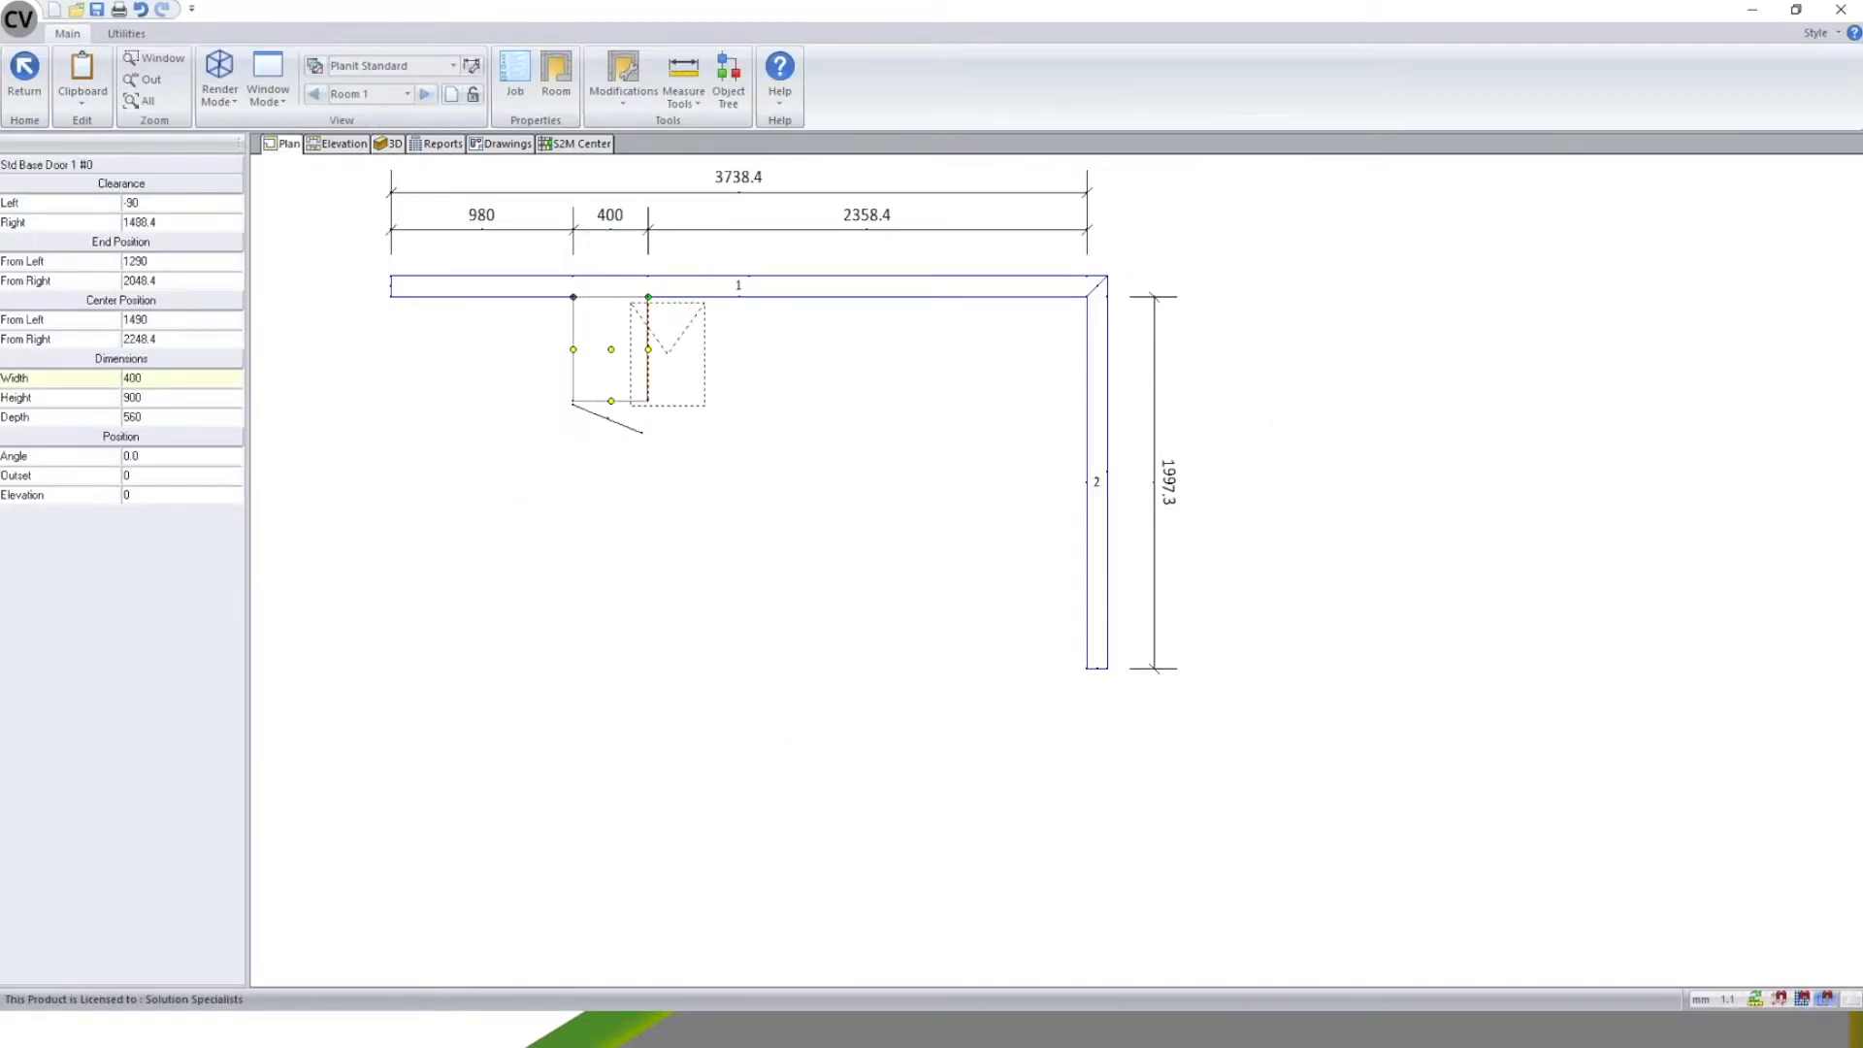
click(683, 350)
click(758, 349)
key(Escape)
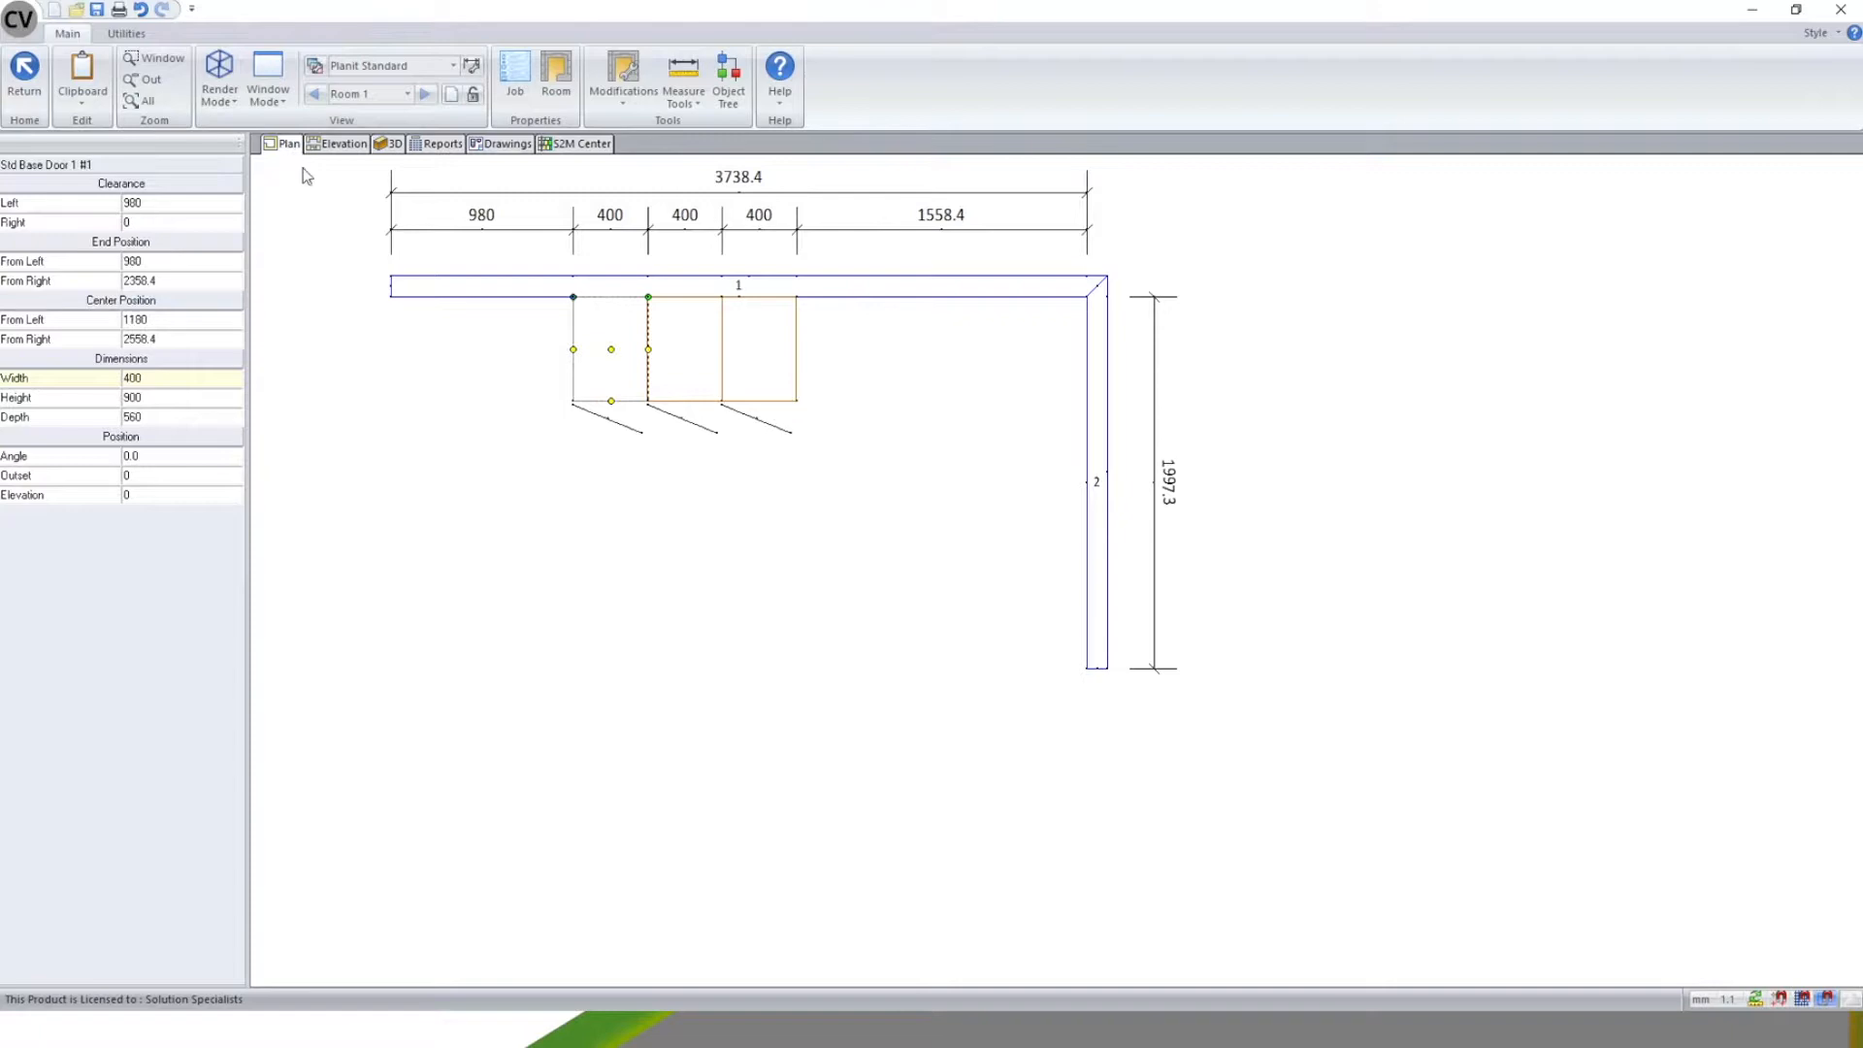
- Return to the 3D view and switch the render mode from wireframe to solid shading
click(392, 149)
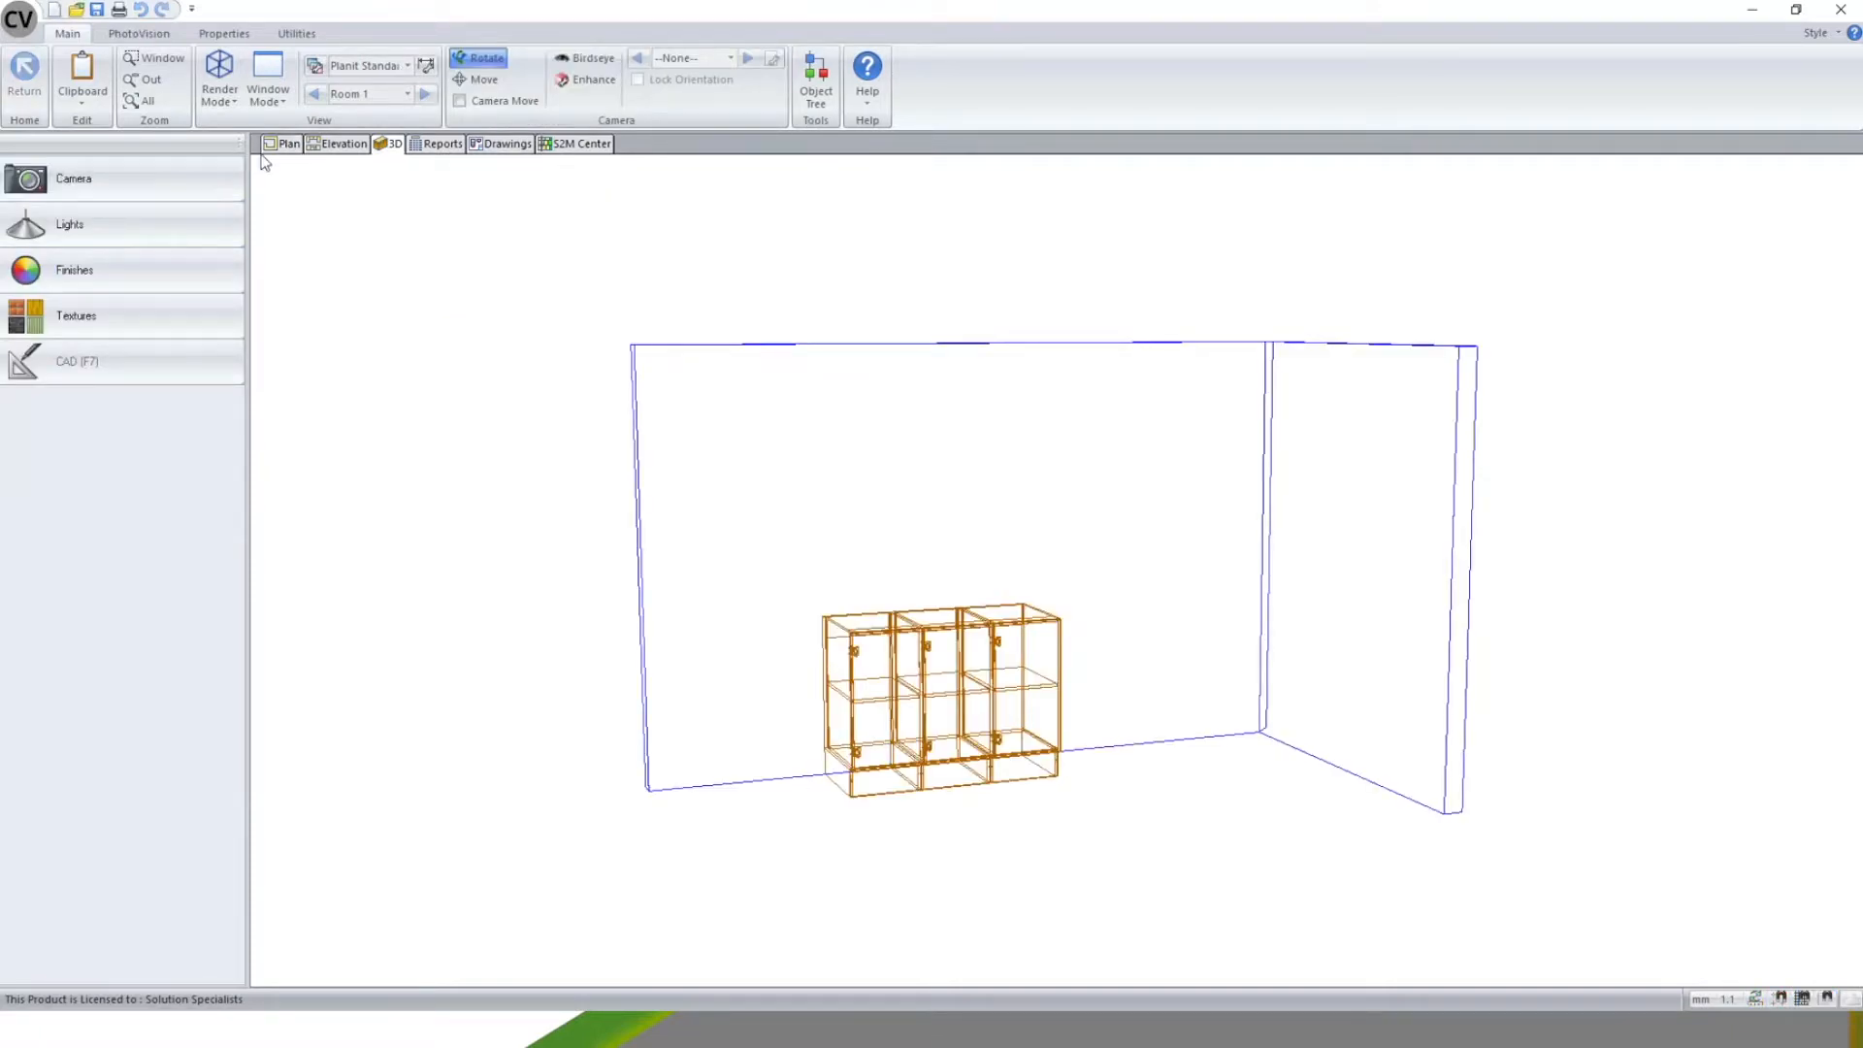
click(219, 92)
click(248, 178)
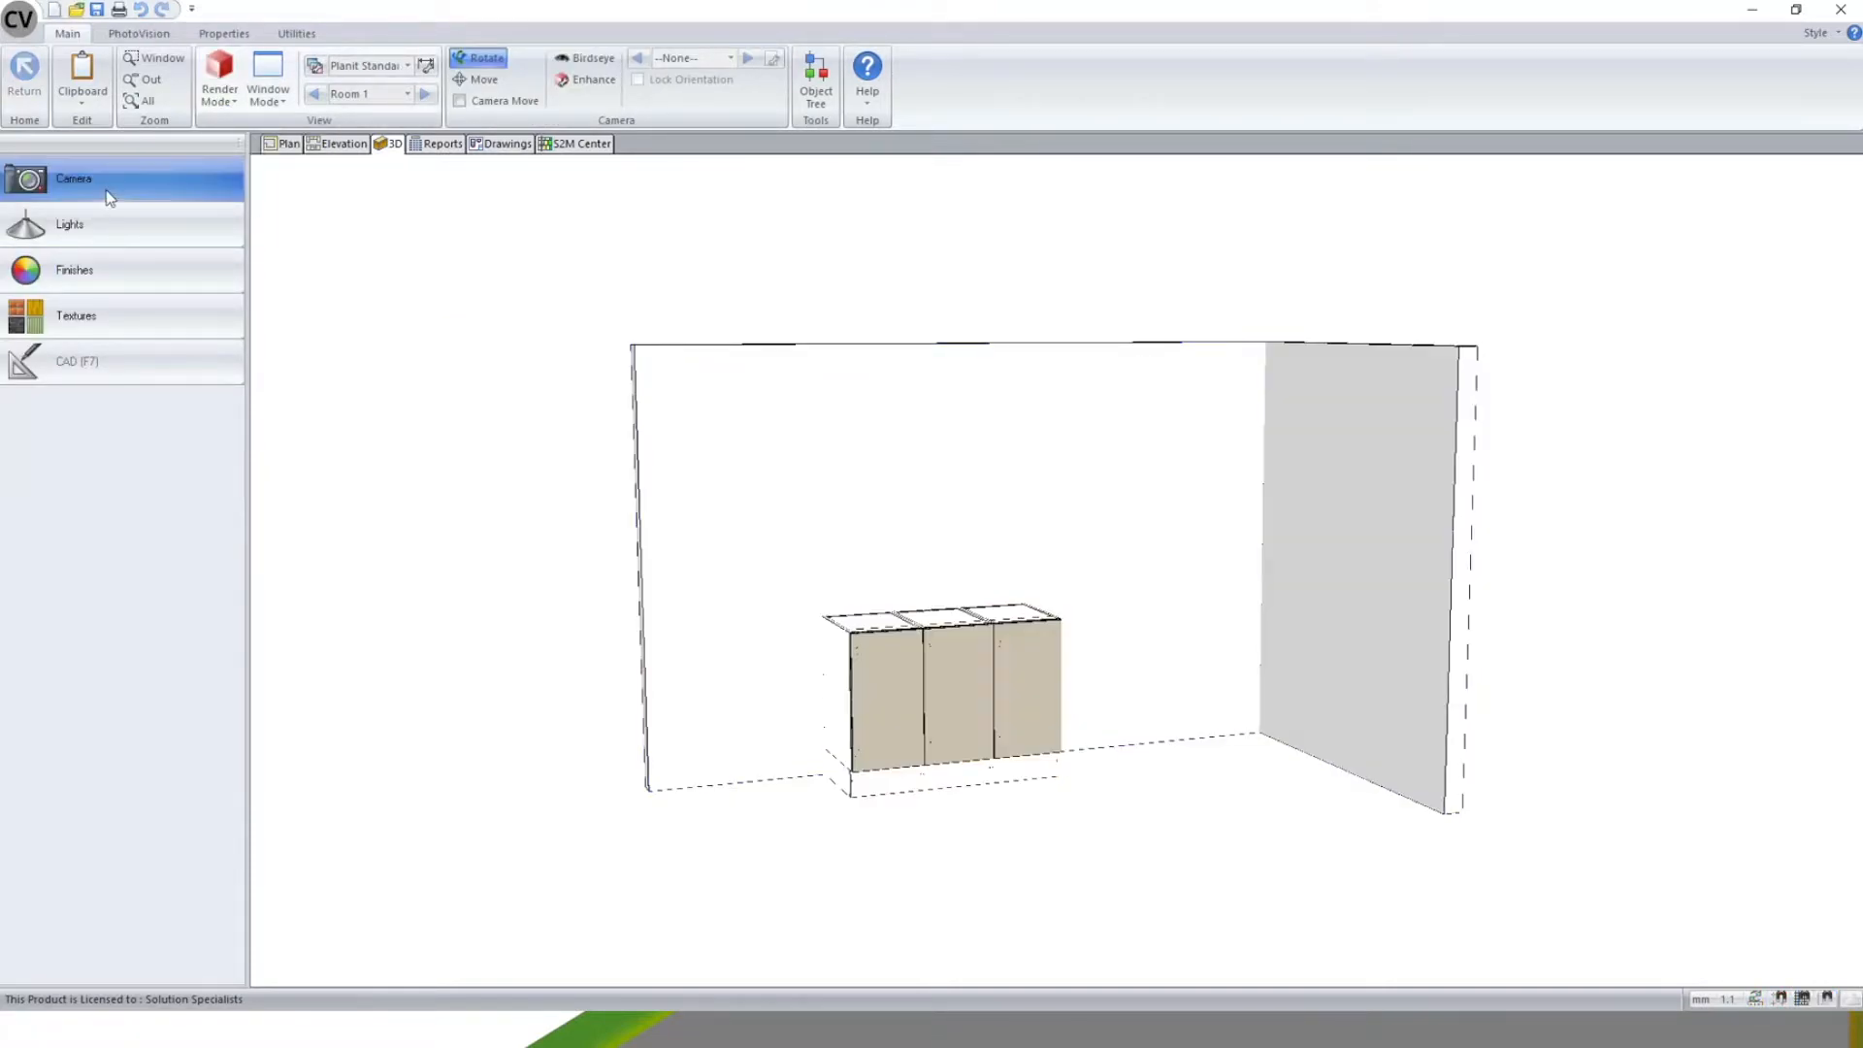
- Set the Assembly Exterior finish to bright purple and inspect the cabinet doors in the 3D view
click(137, 282)
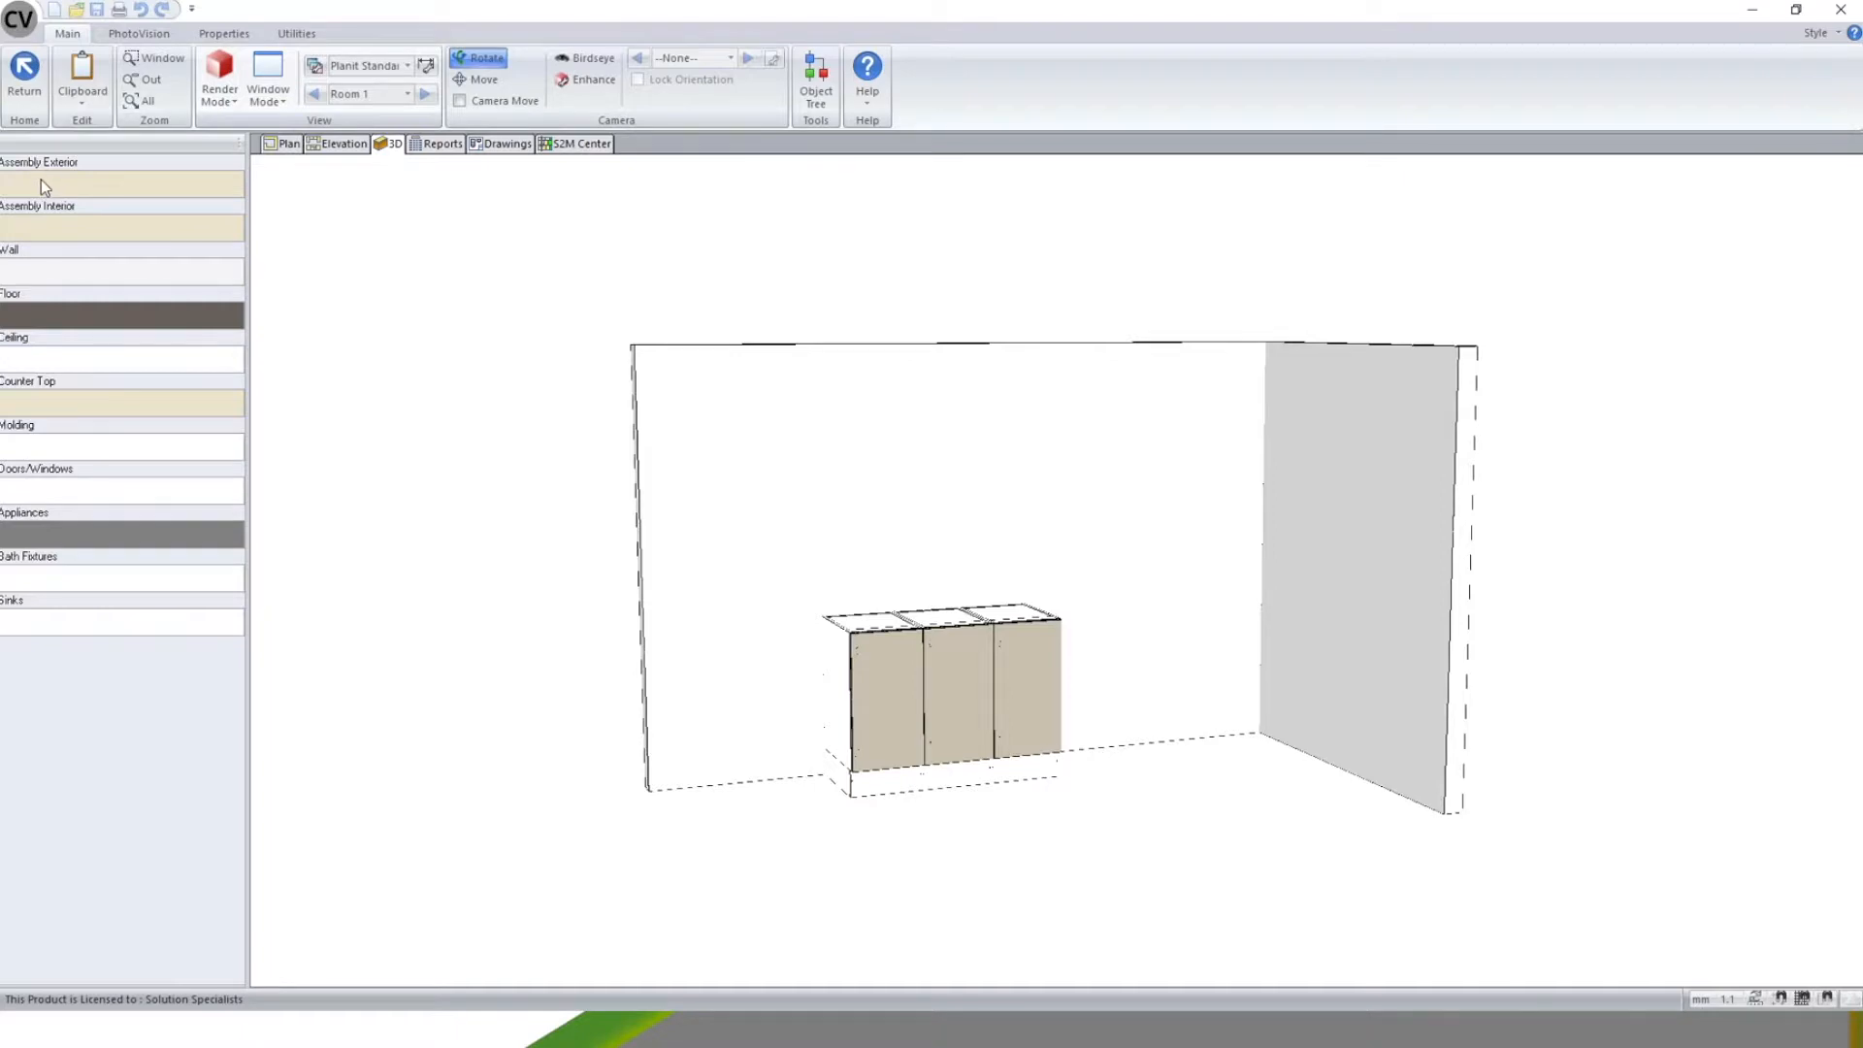
click(226, 189)
click(1082, 552)
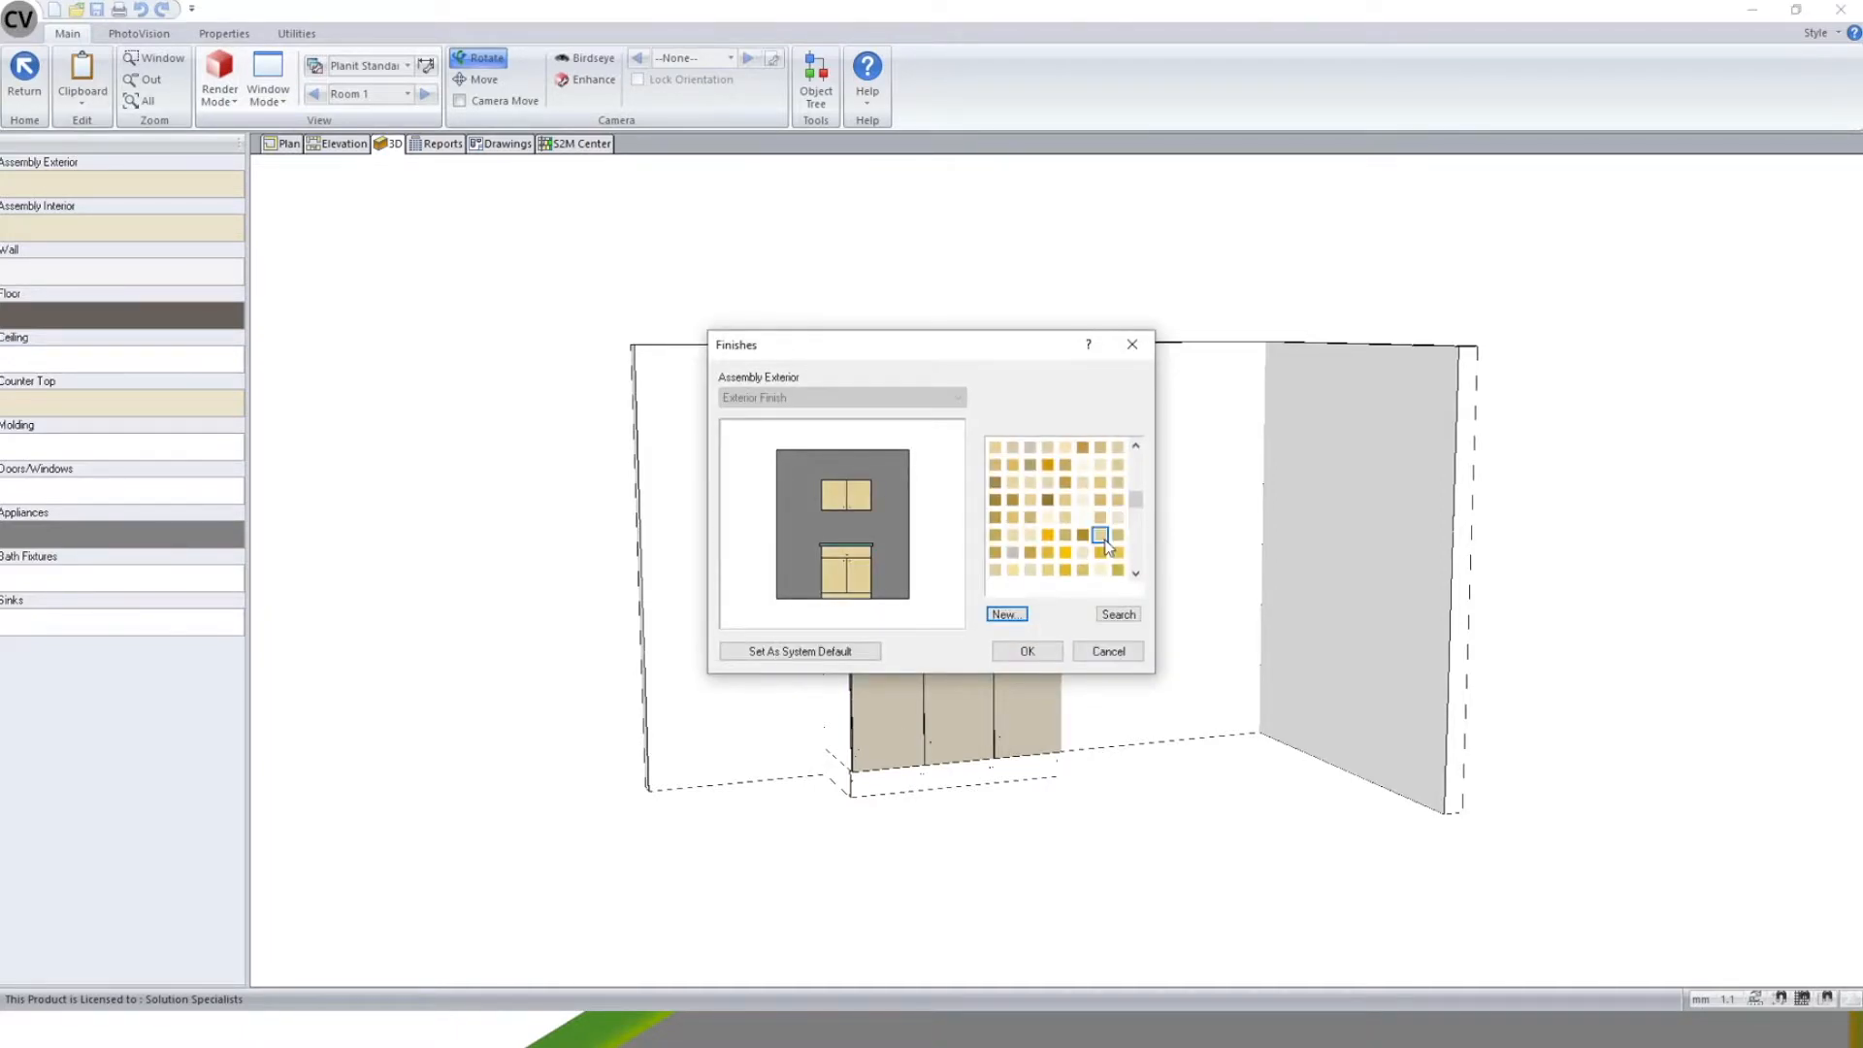
scroll(1092, 544, down, 3)
click(1088, 535)
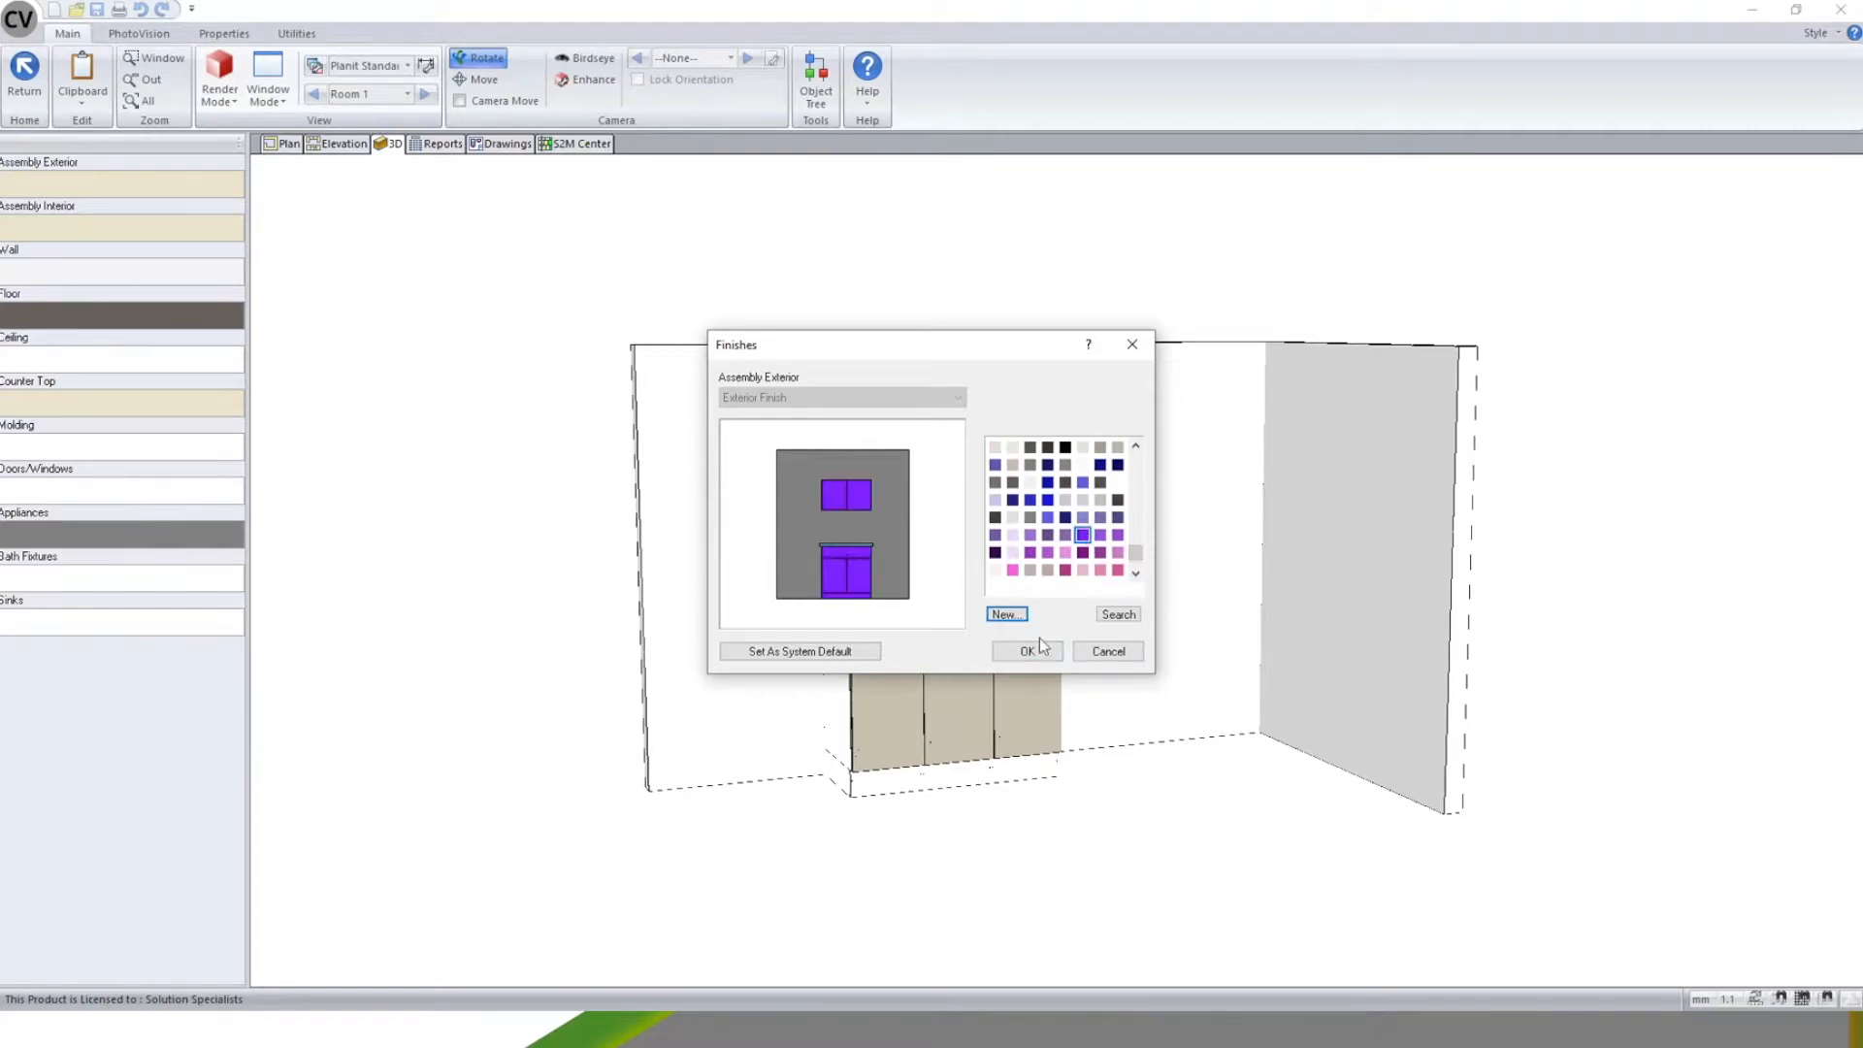
click(1028, 648)
drag(912, 756, 1043, 694)
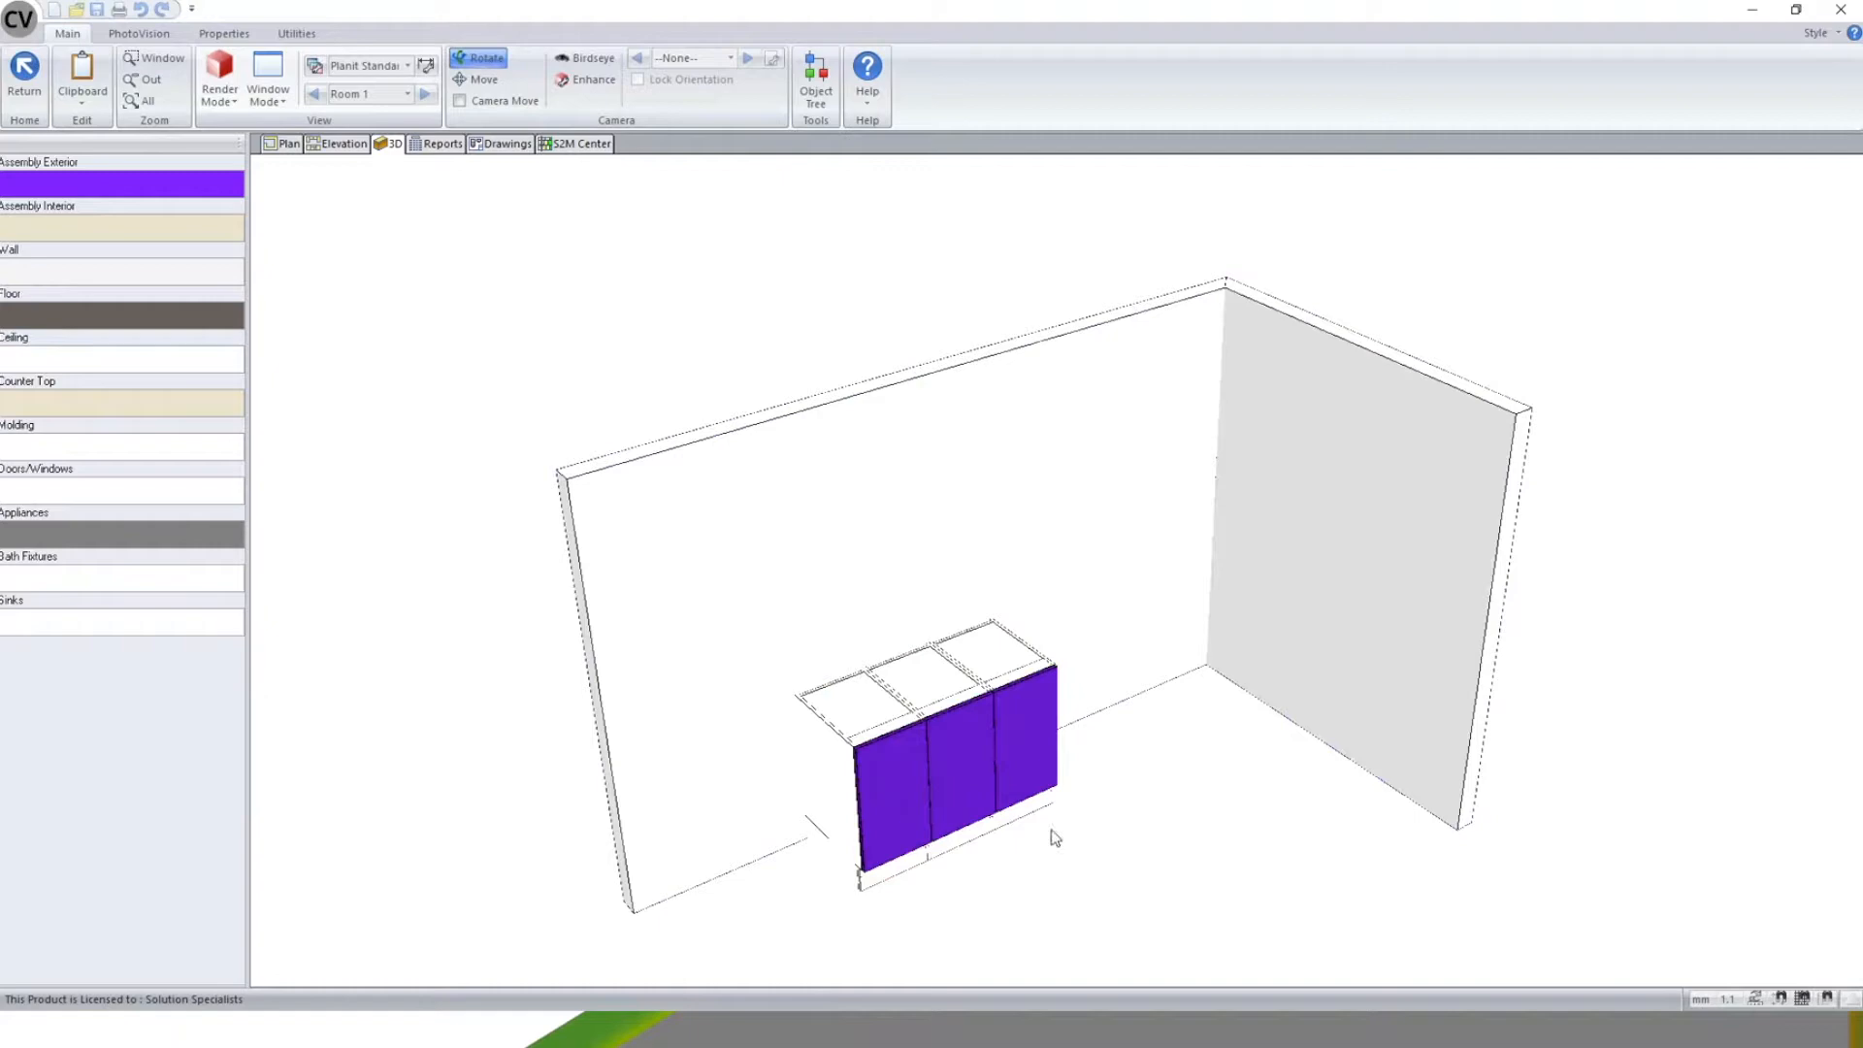
scroll(825, 776, up, 3)
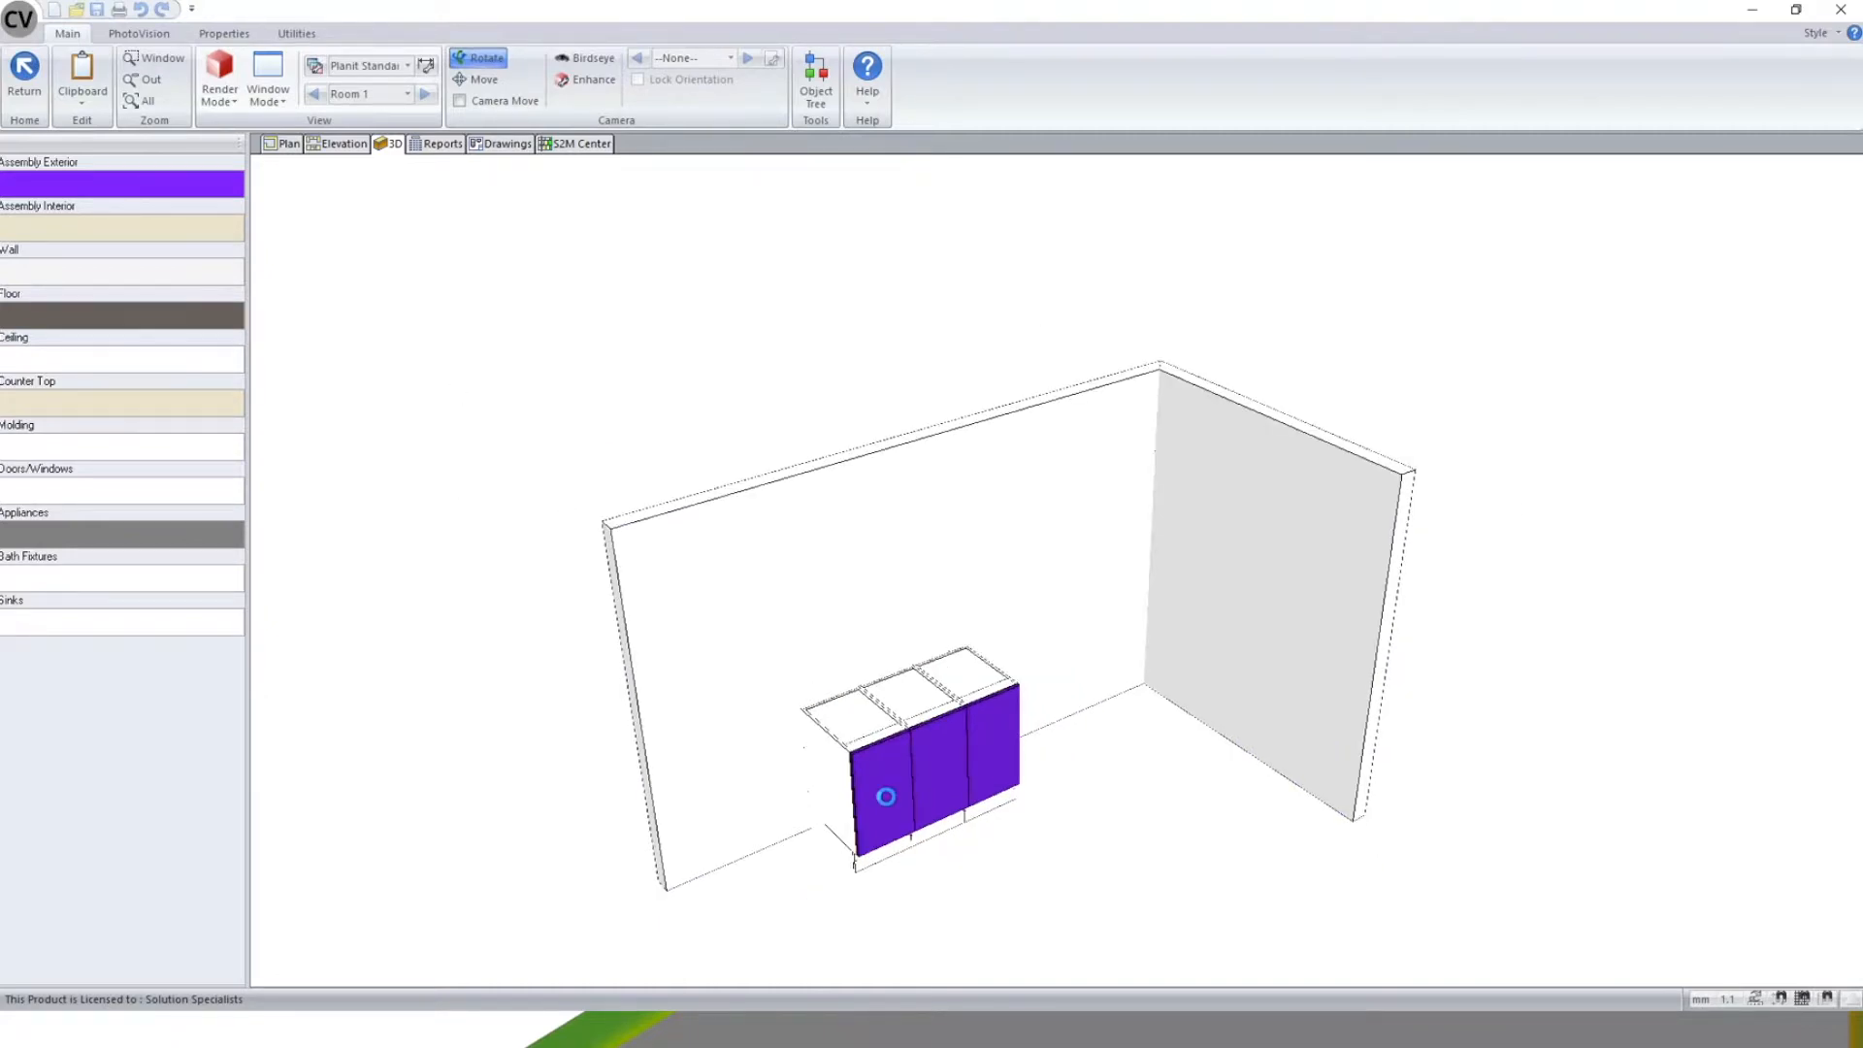
scroll(572, 535, up, 2)
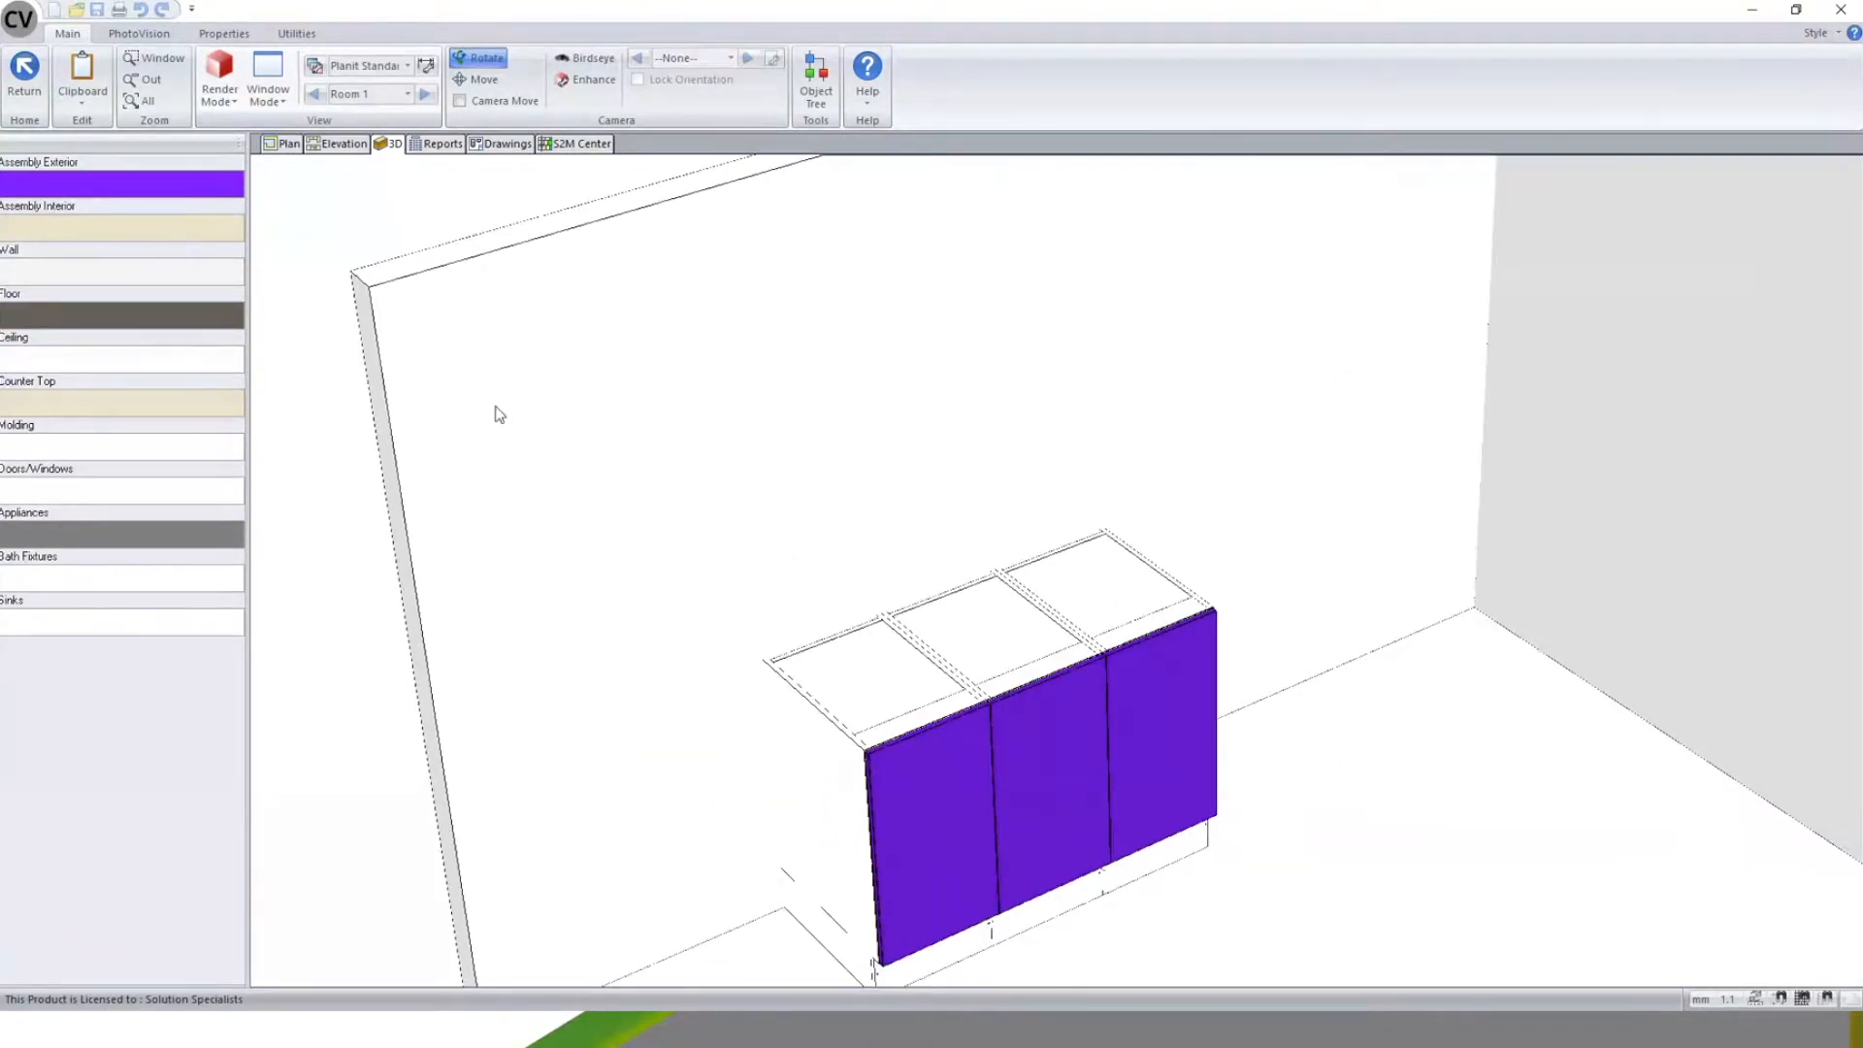
scroll(405, 353, down, 1)
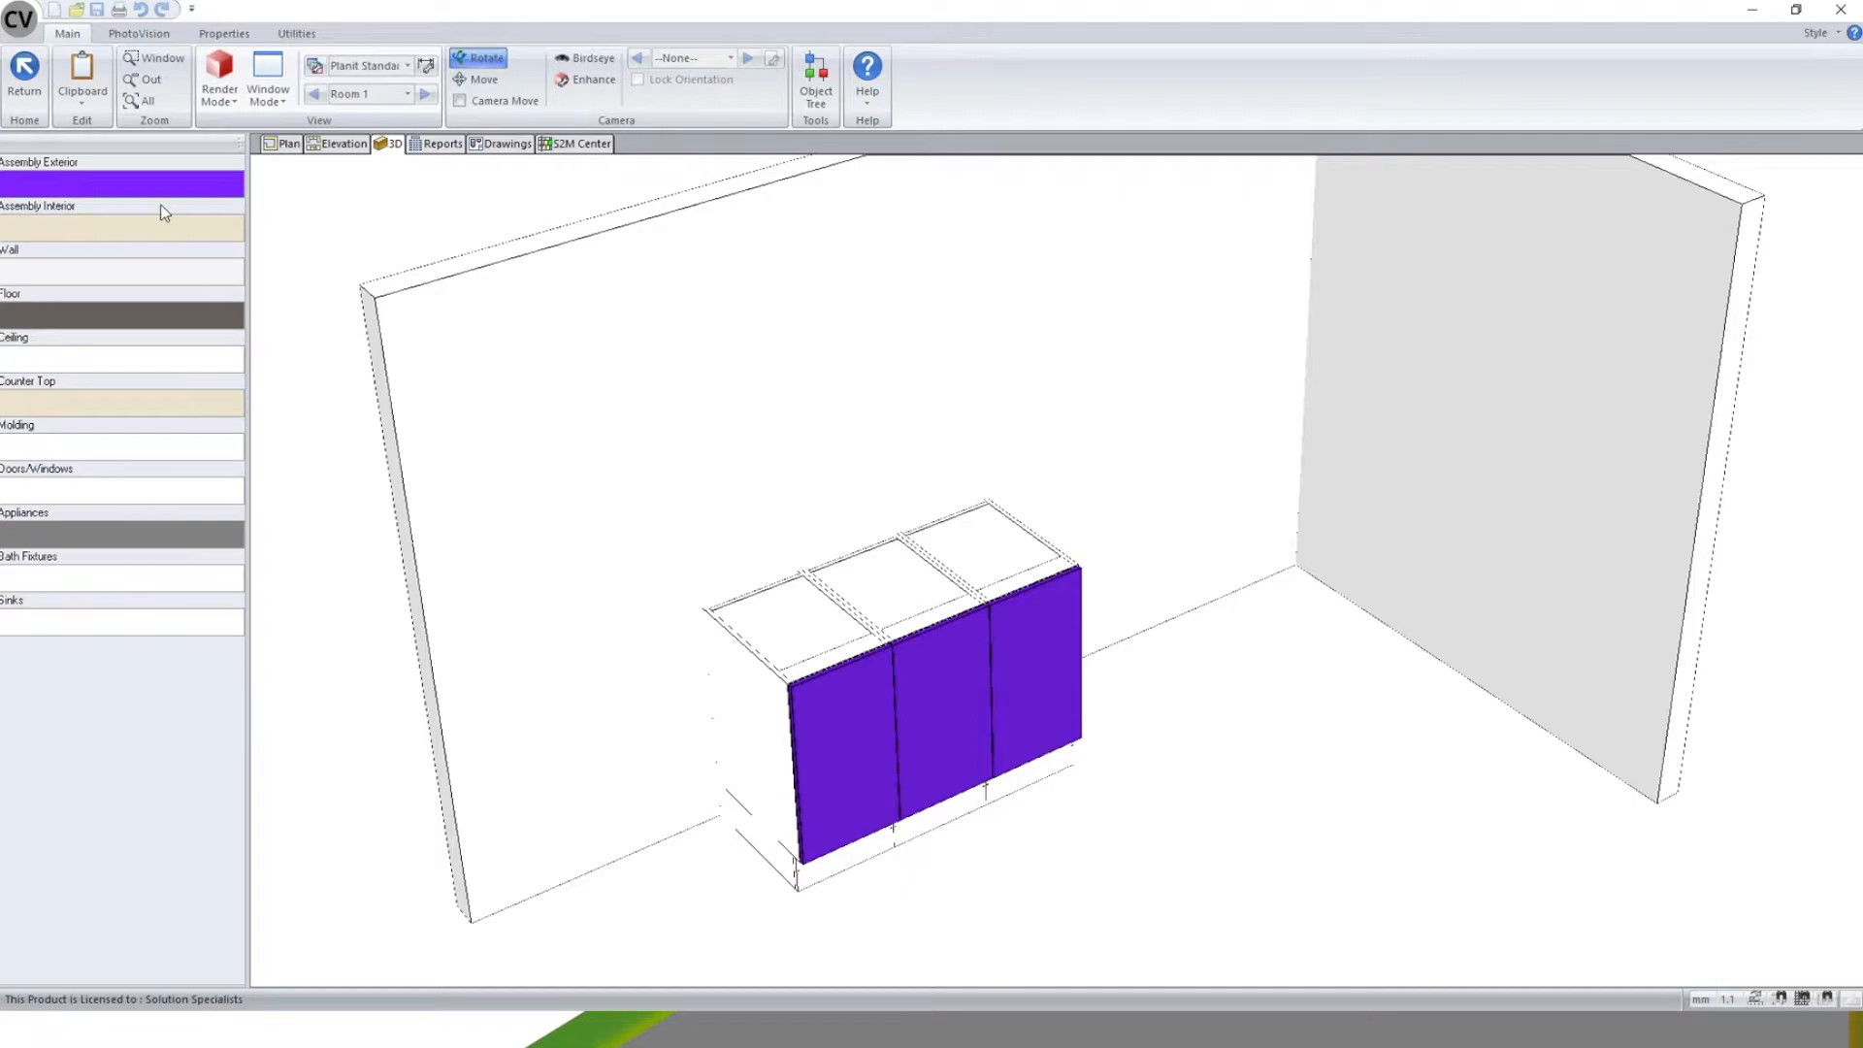
- Set the Assembly Interior finish to a golden brown and select the end cabinet at the wall's open side to show its finishes
click(89, 229)
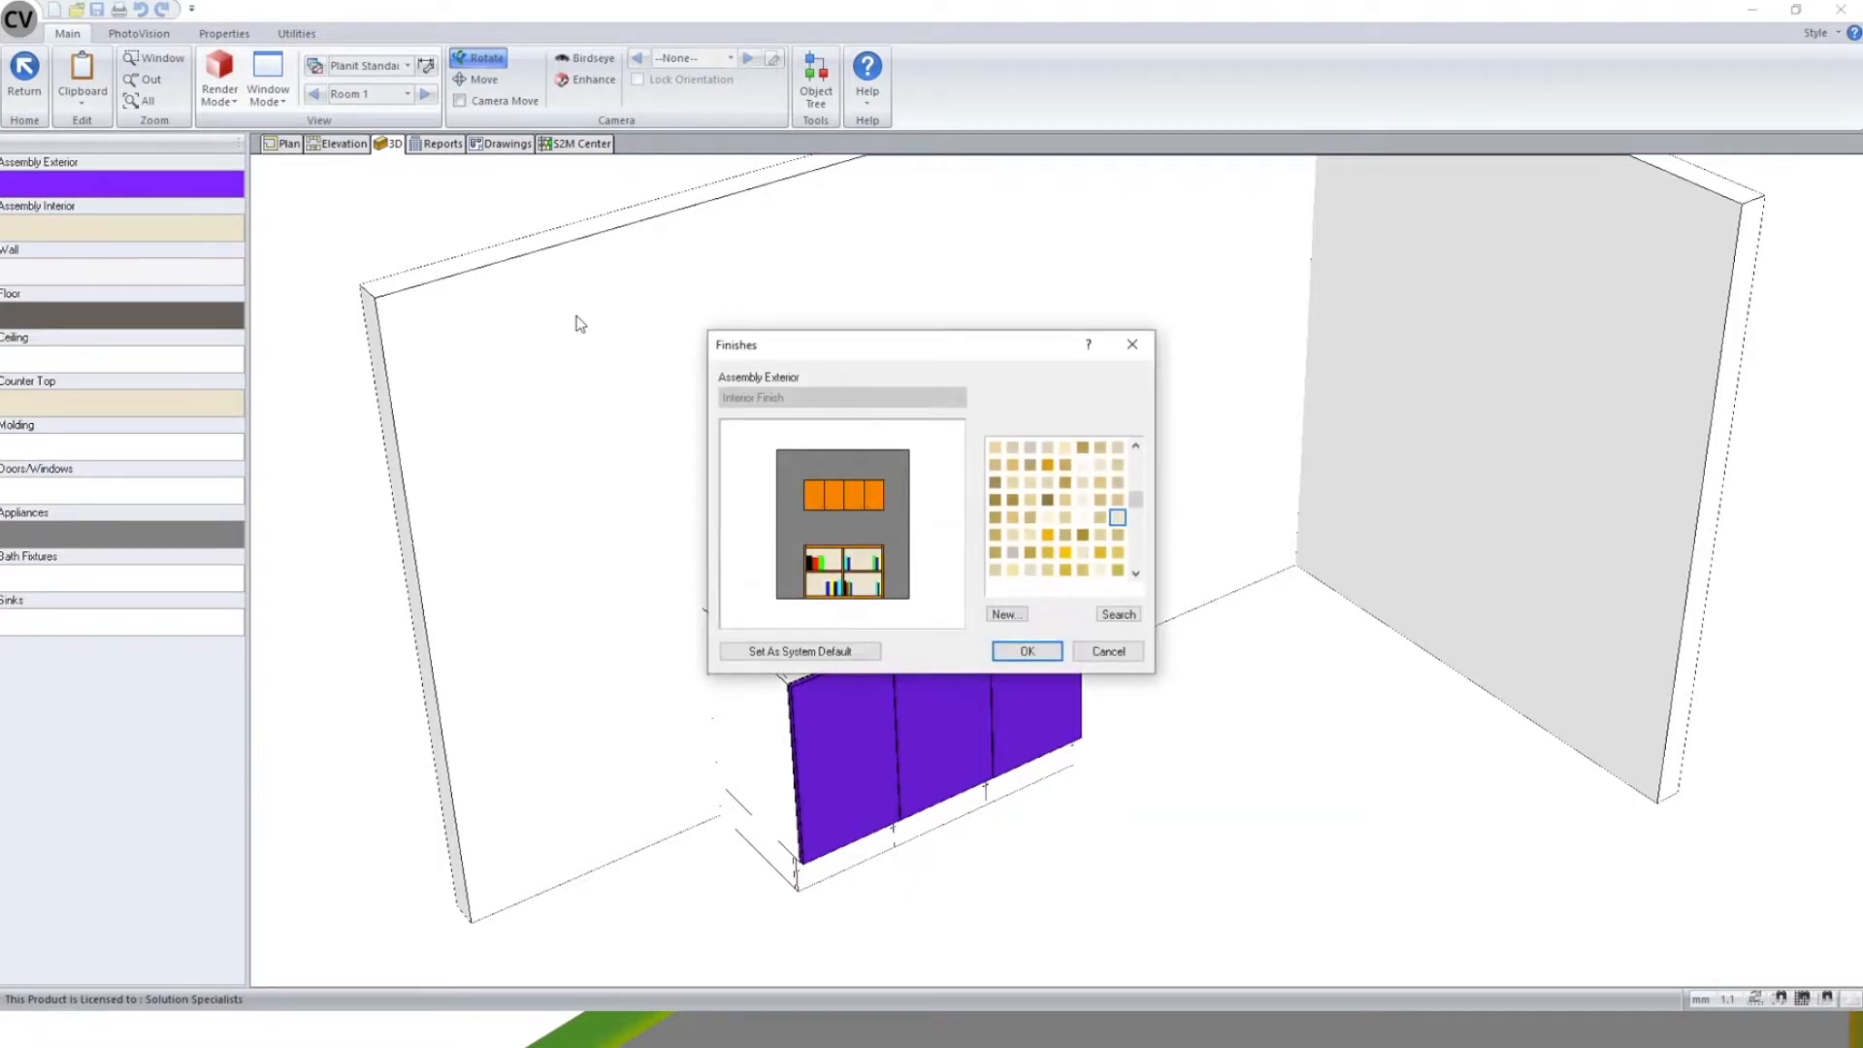
click(995, 483)
click(1027, 652)
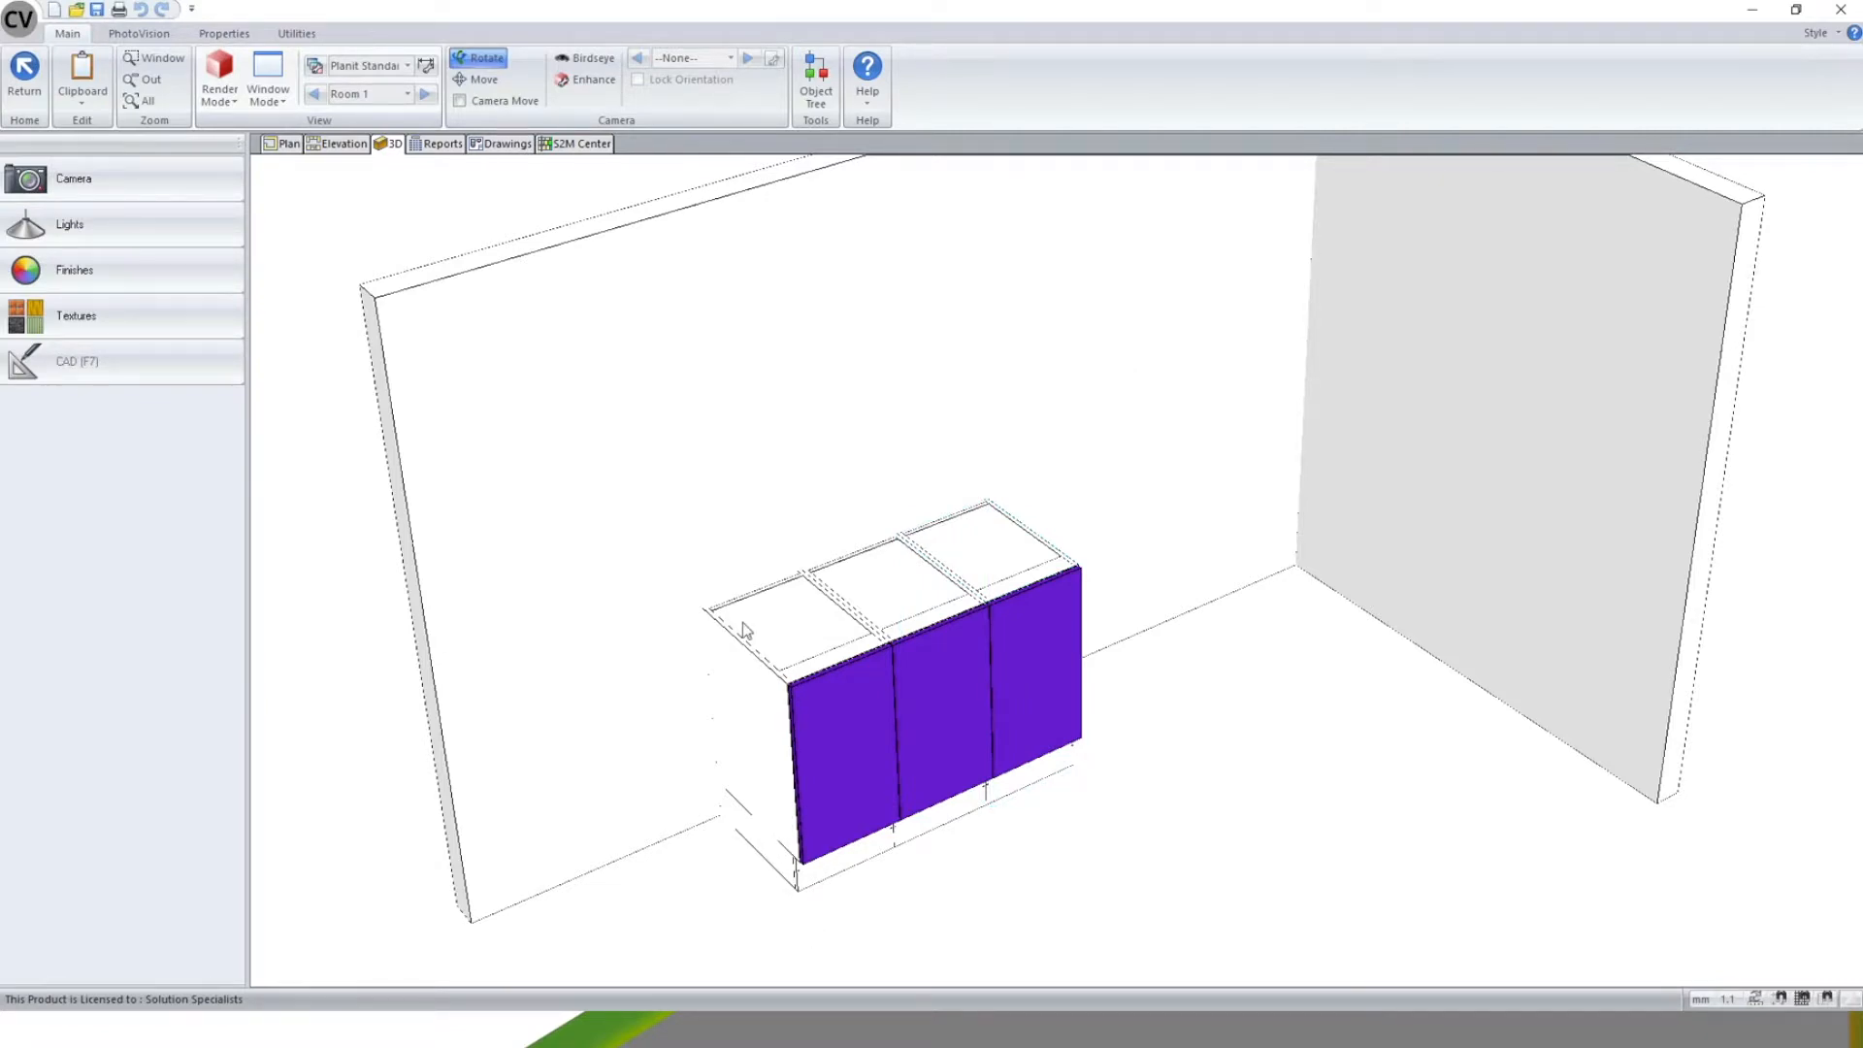
click(767, 716)
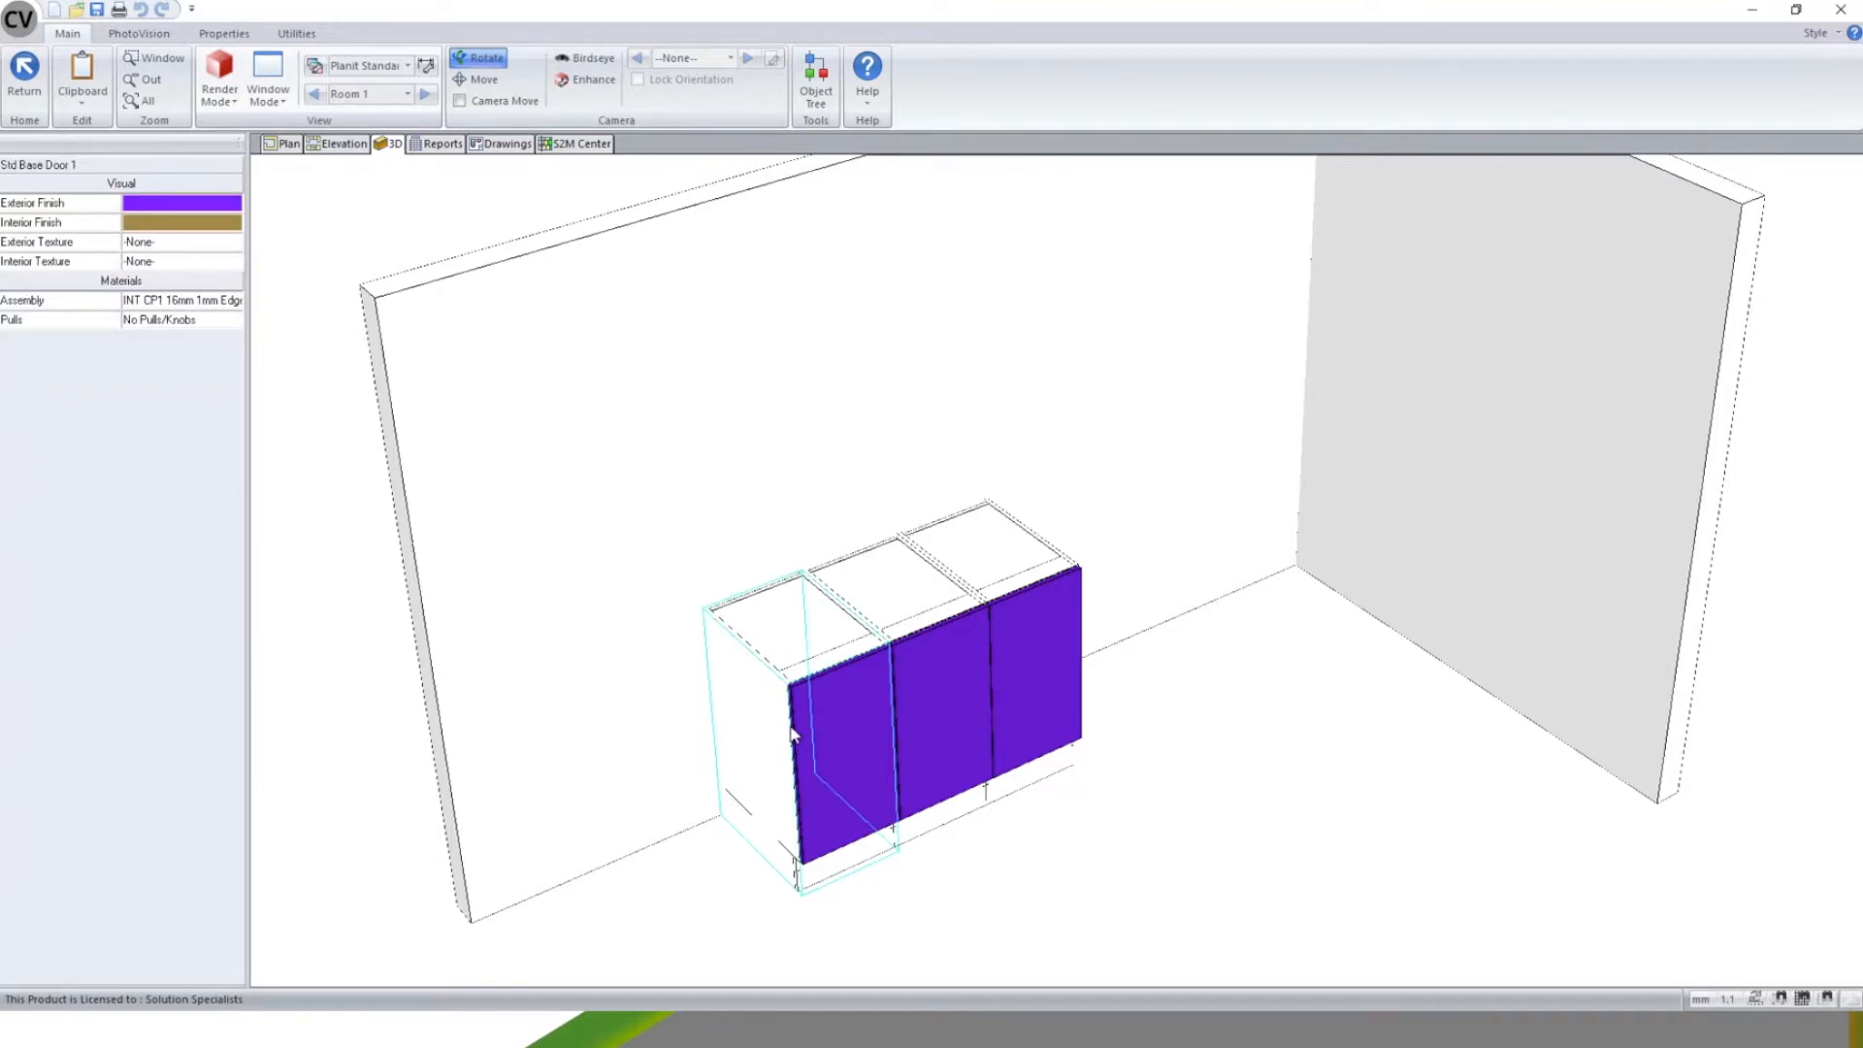
- Deselect the cabinet, return to the plan view and close the job without saving its changes
click(903, 901)
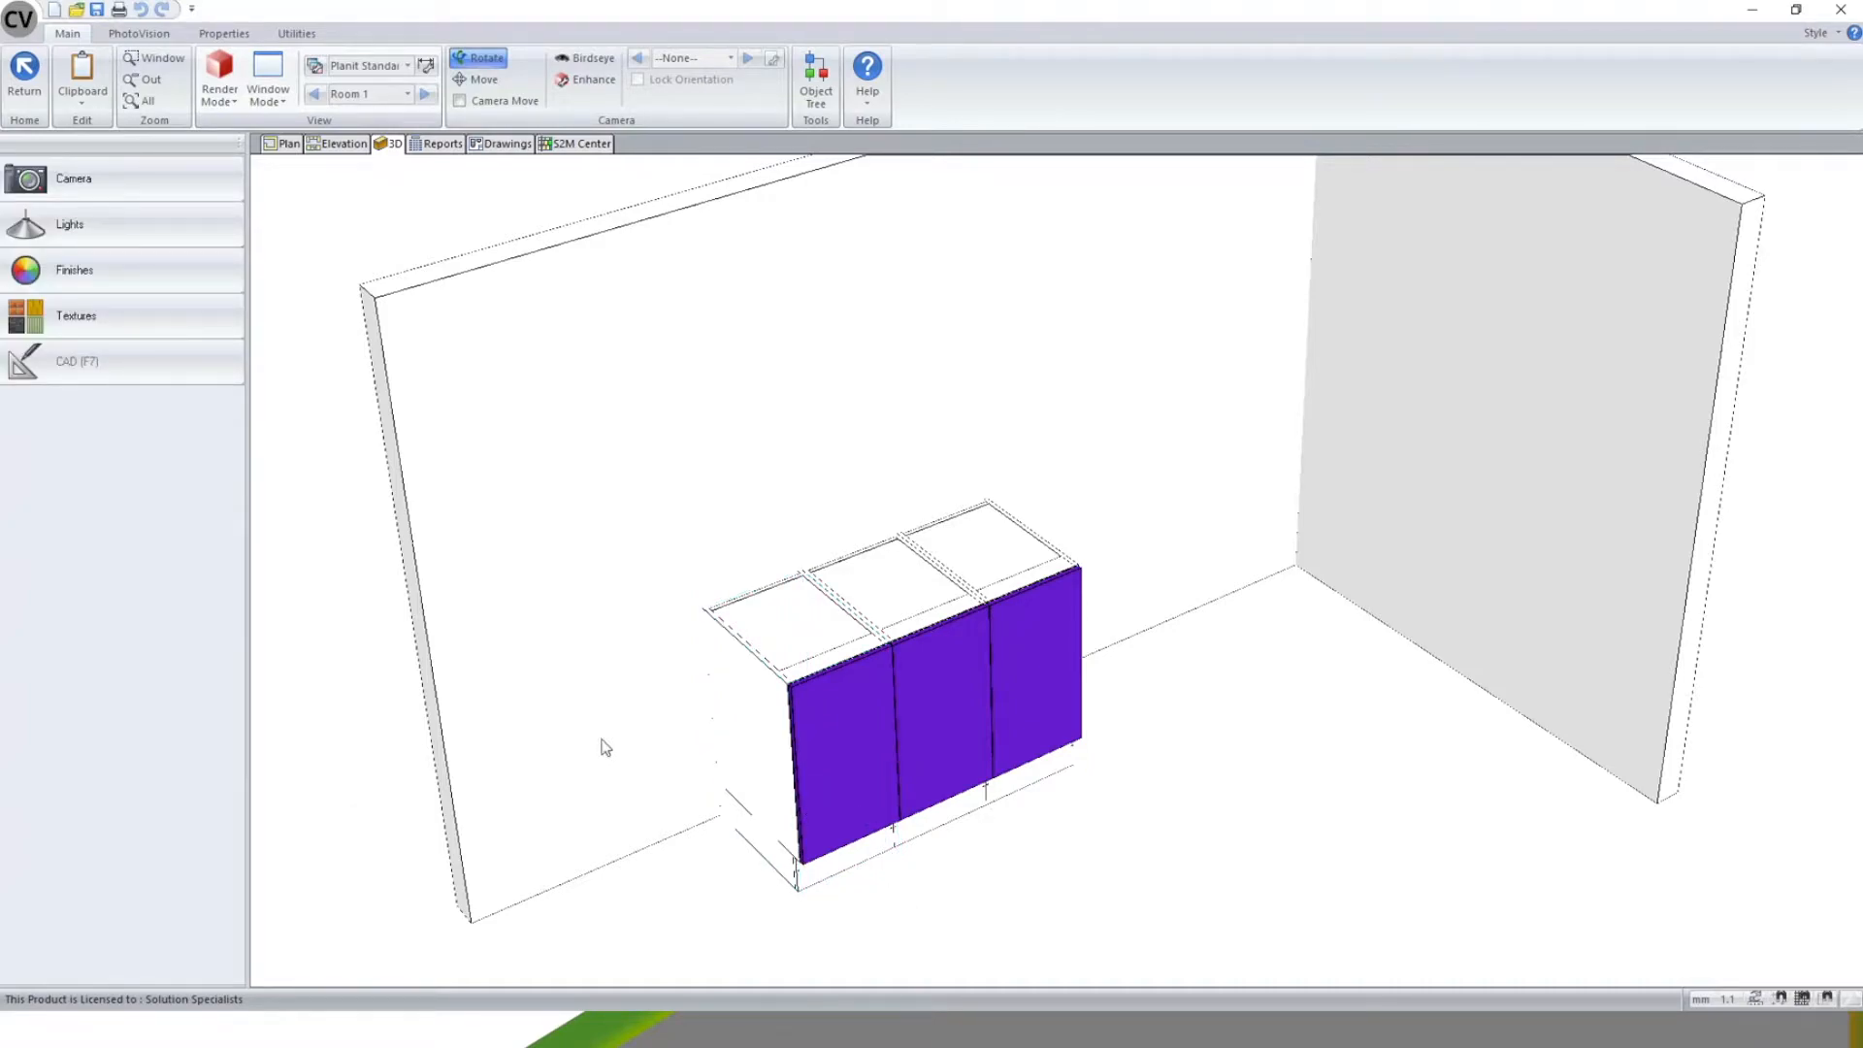
click(286, 144)
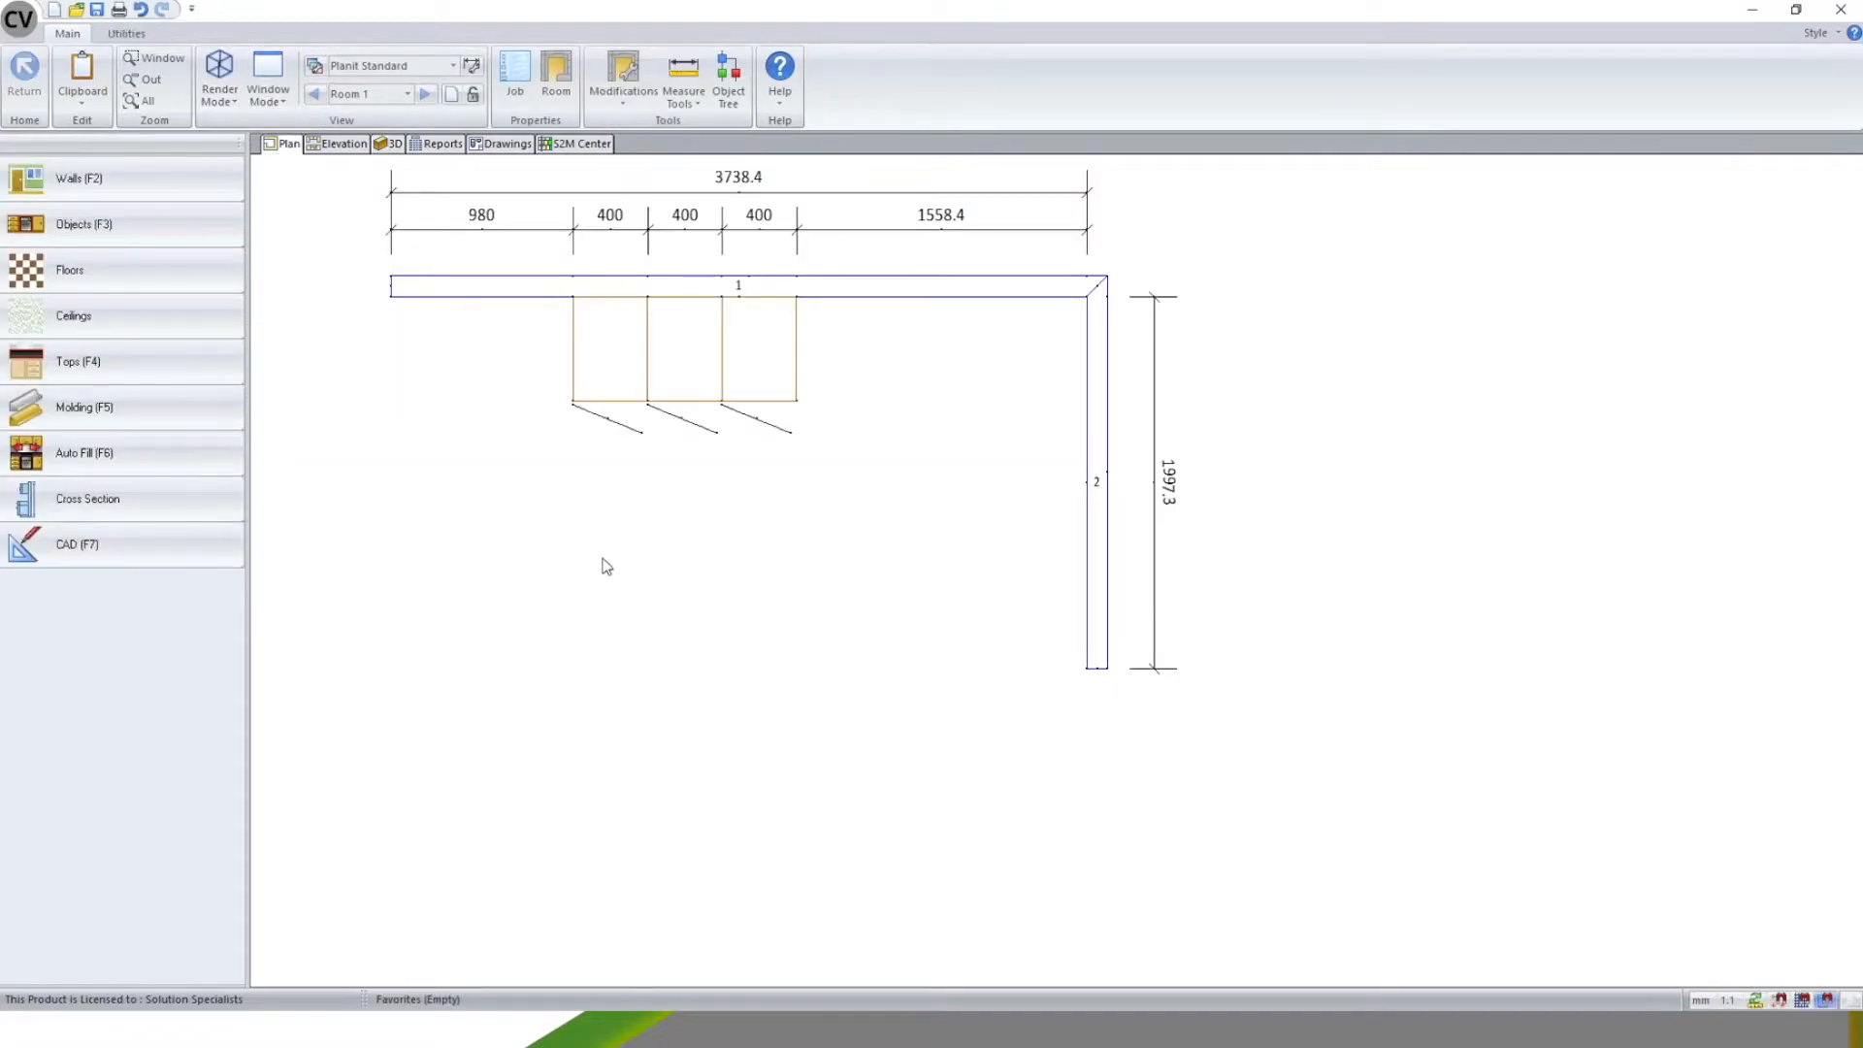
click(20, 20)
click(90, 150)
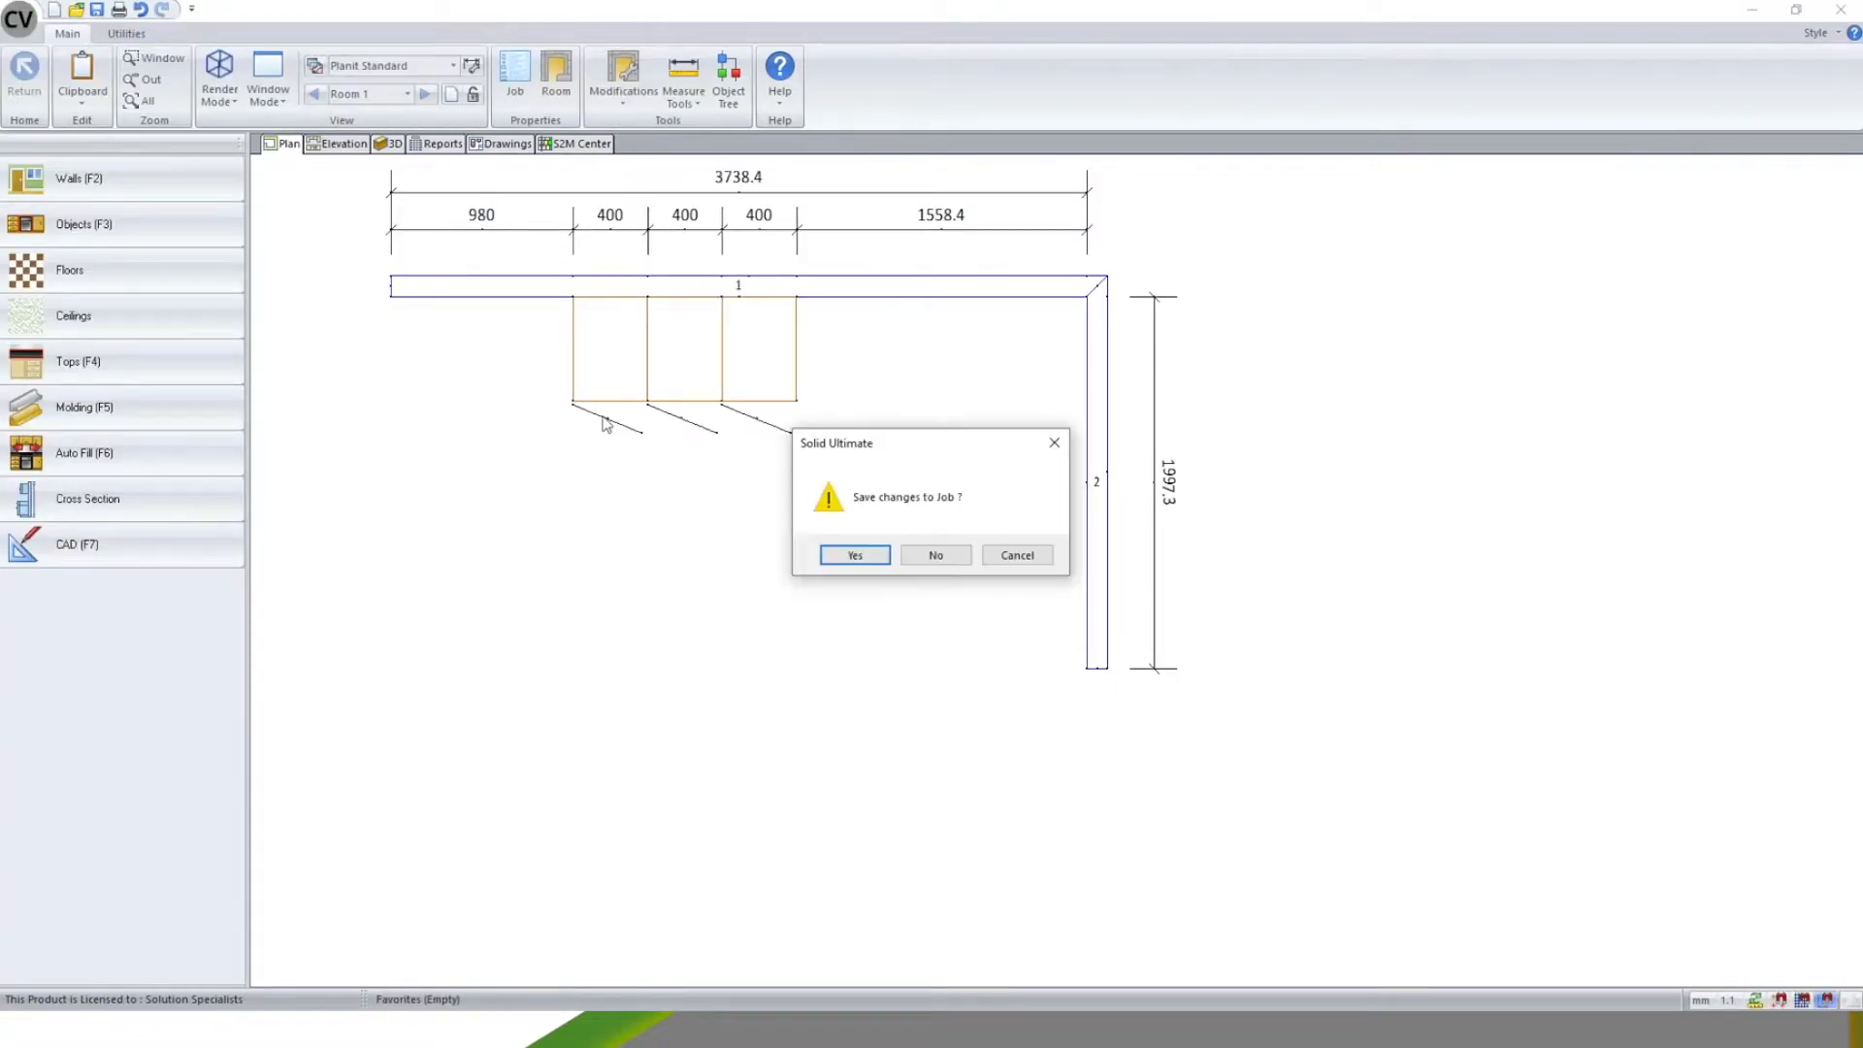
click(935, 555)
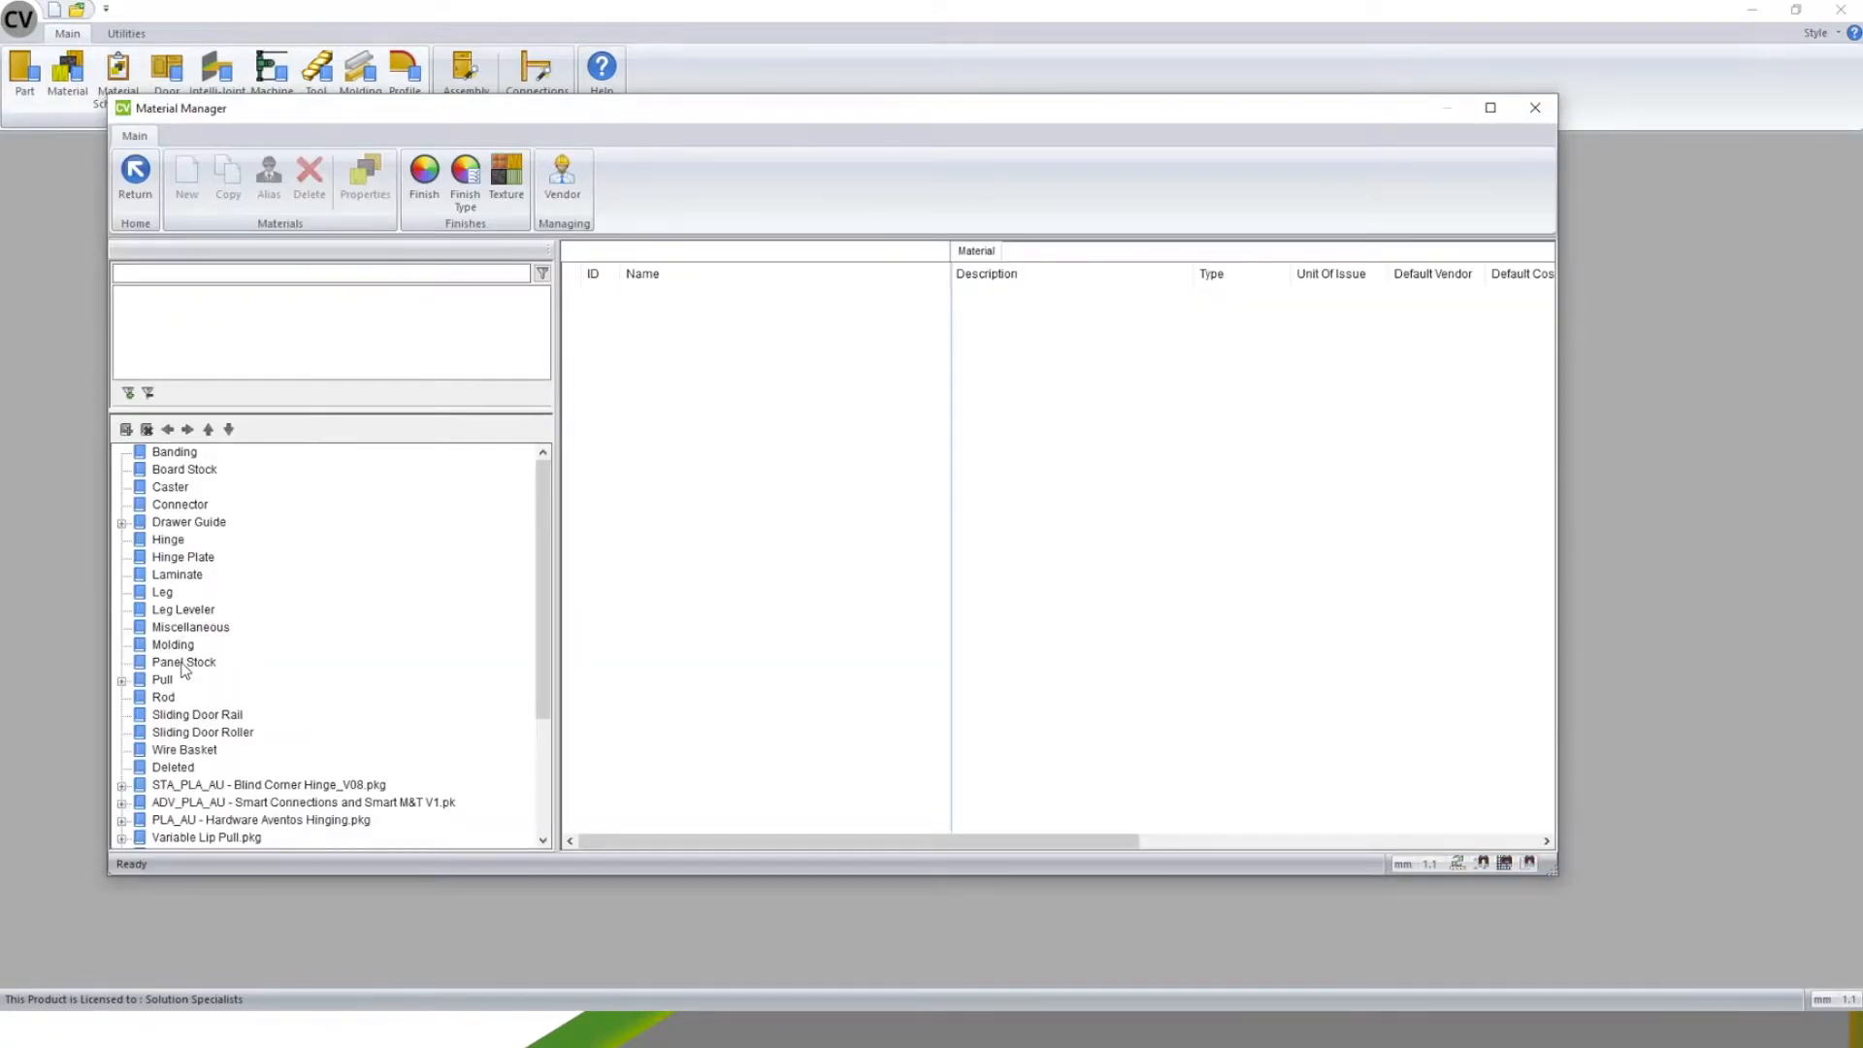
- In the Material Manager, examine the Panel Stock finishes for HMR White 16mm and close the manager
click(184, 662)
click(583, 482)
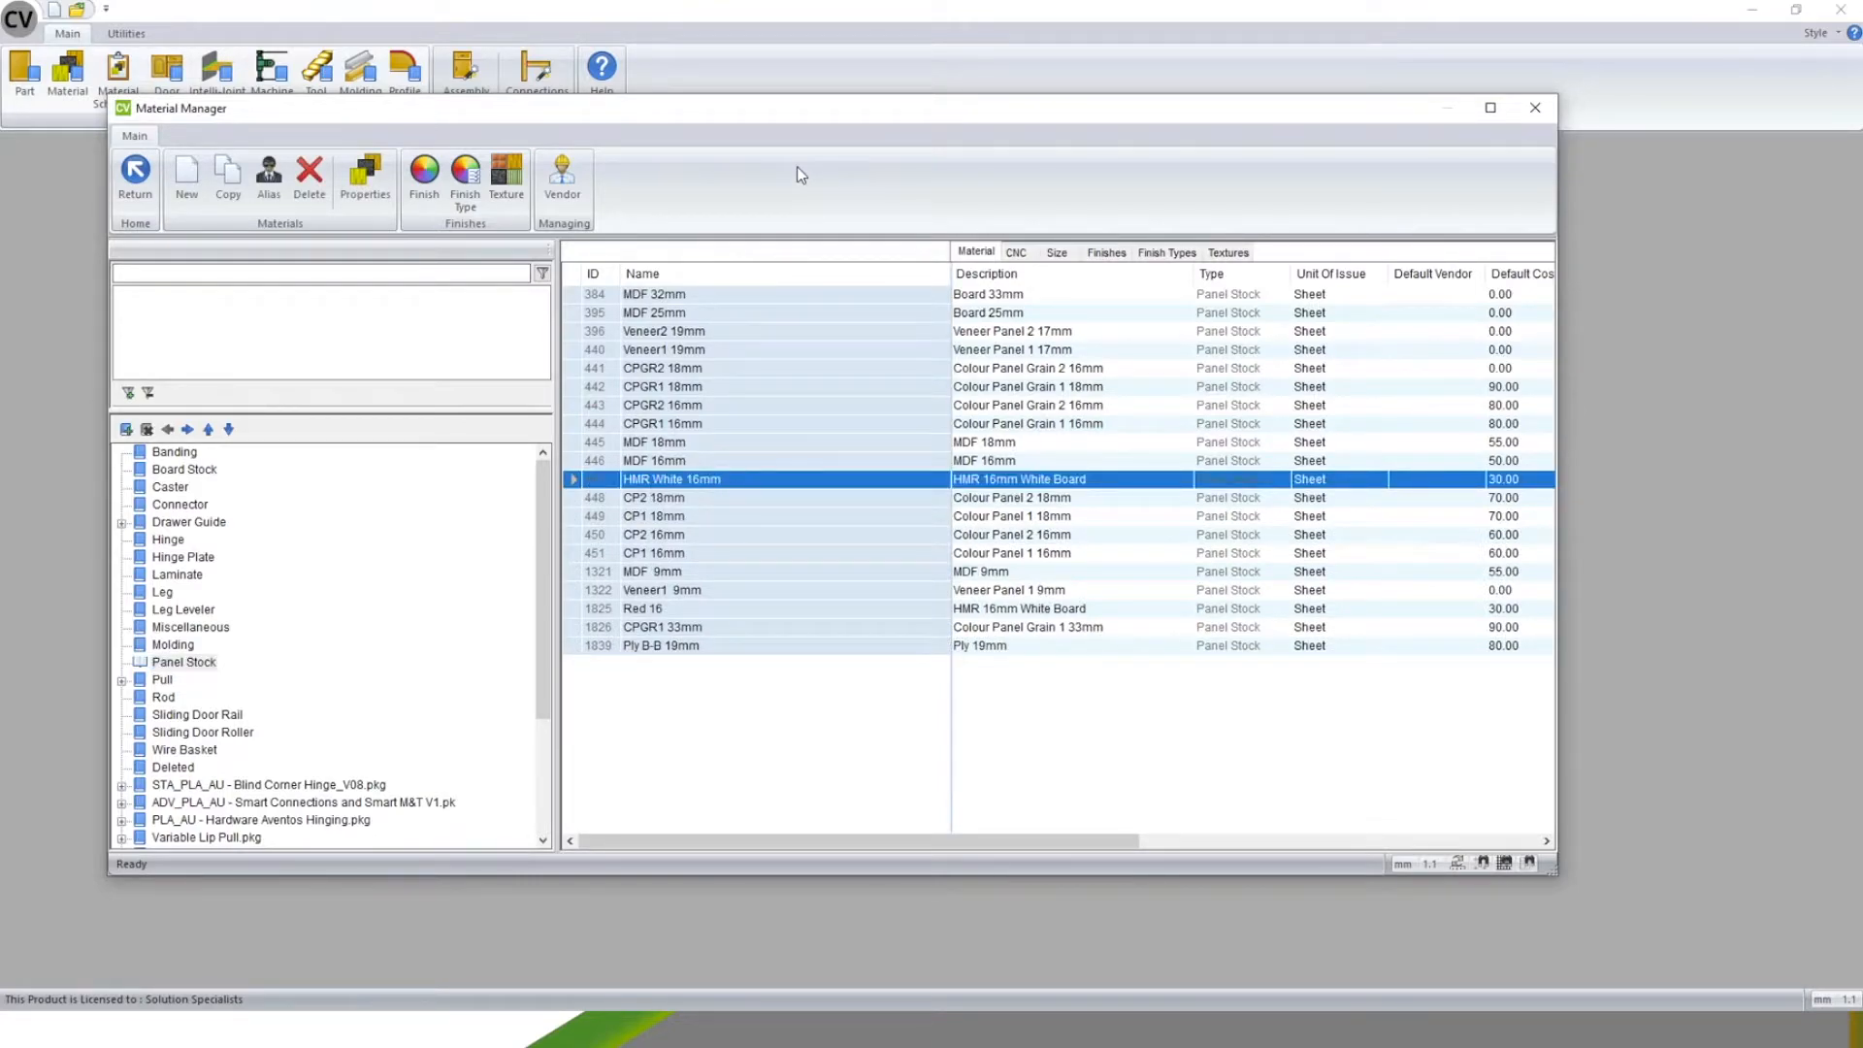
drag(817, 124, 777, 130)
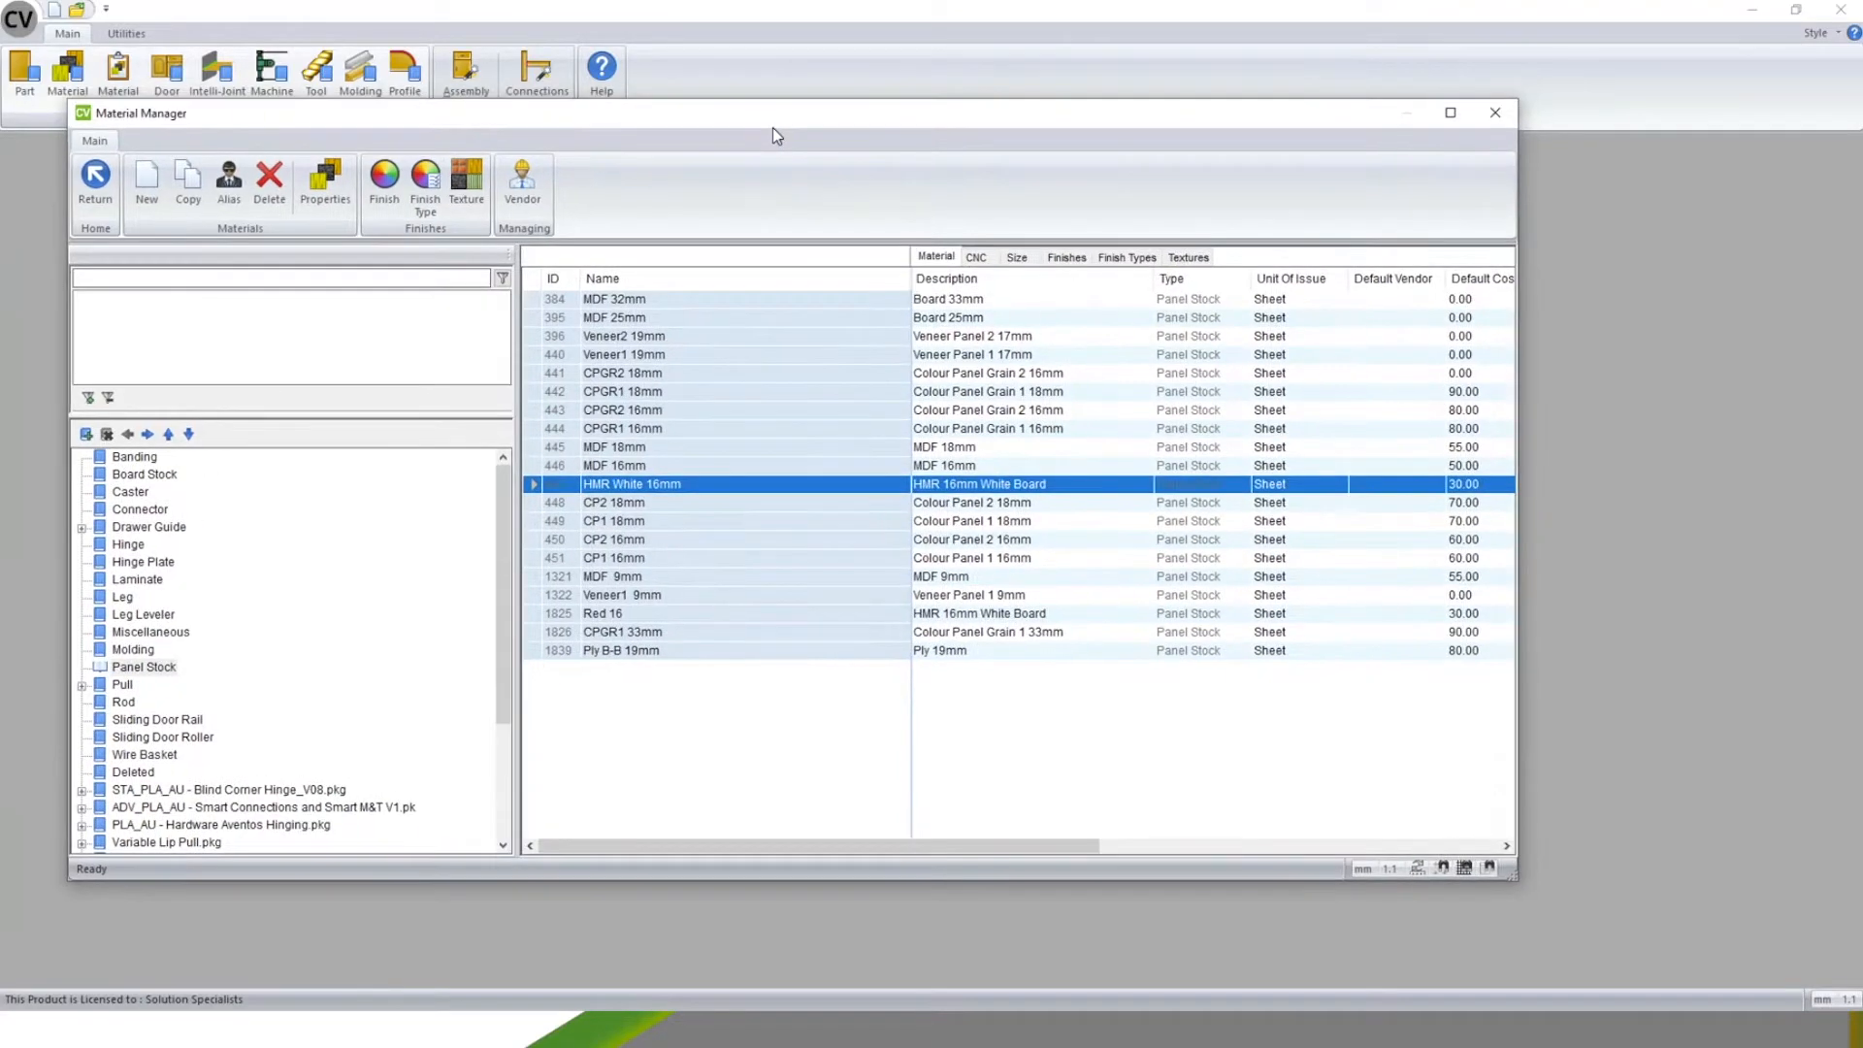
click(1064, 258)
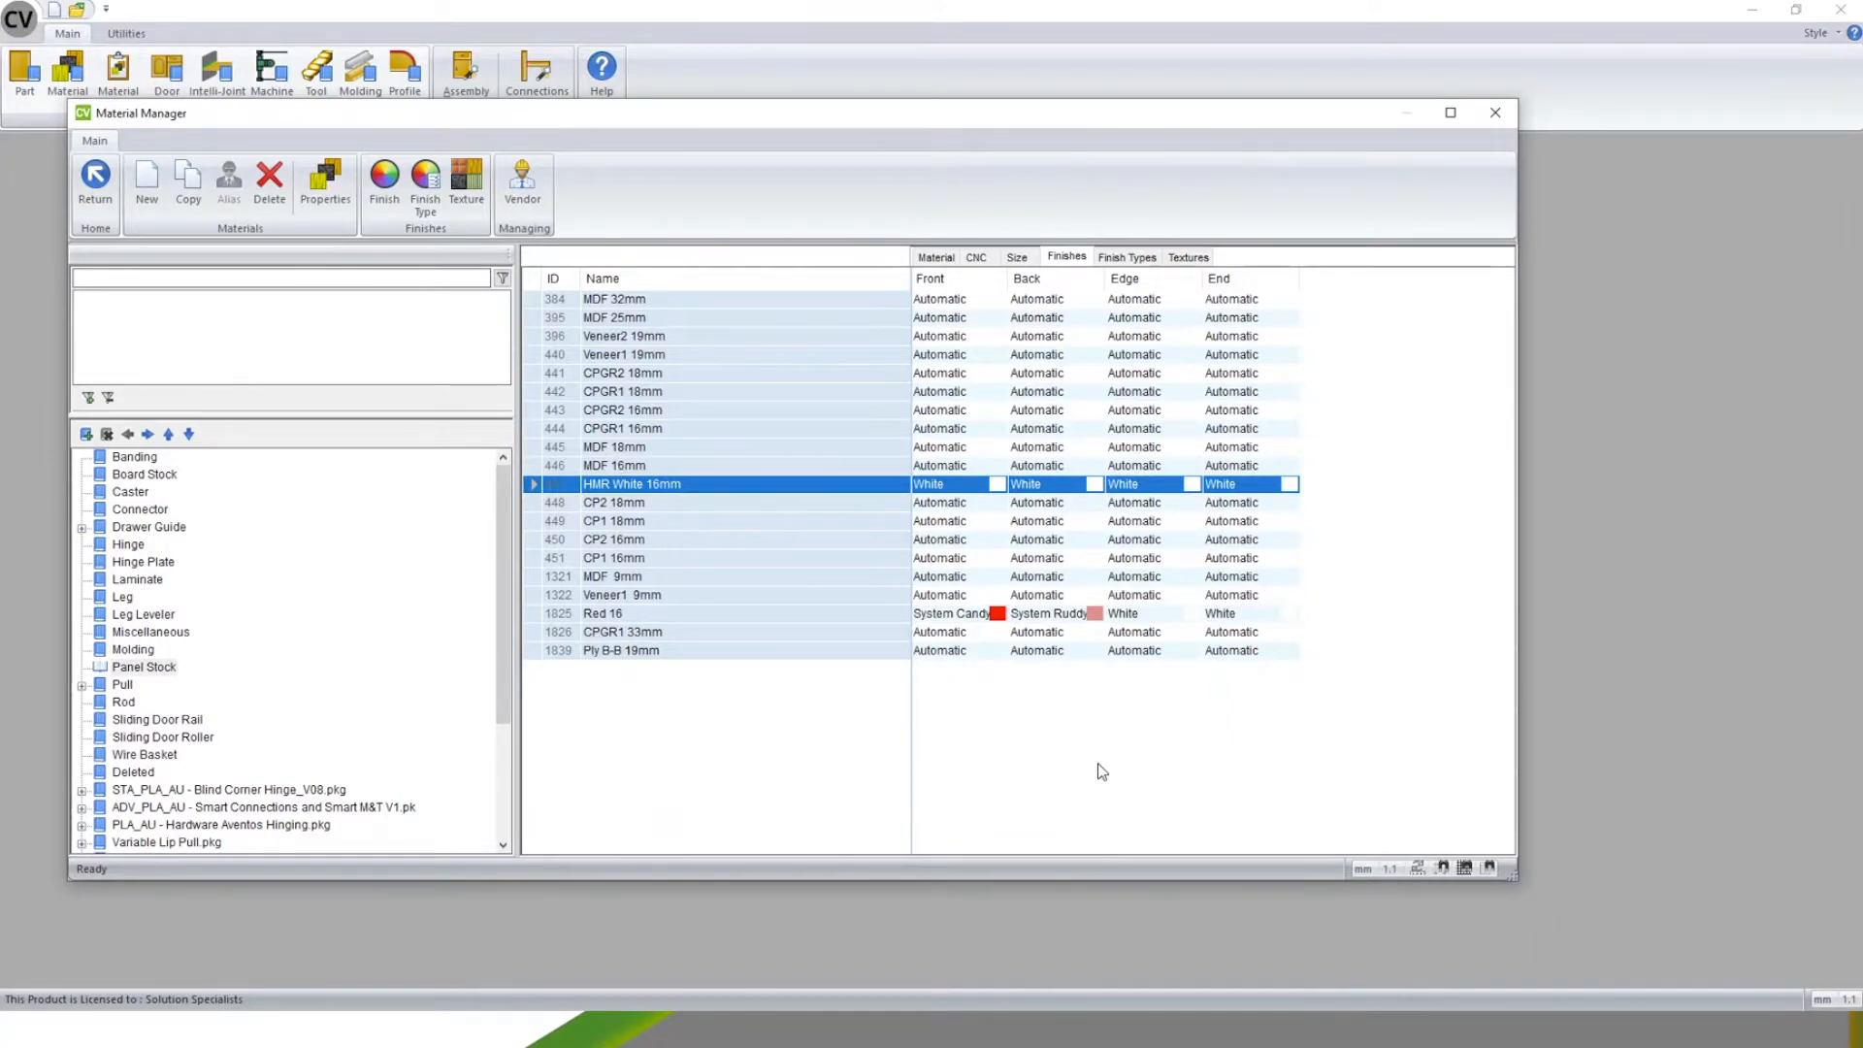
click(94, 180)
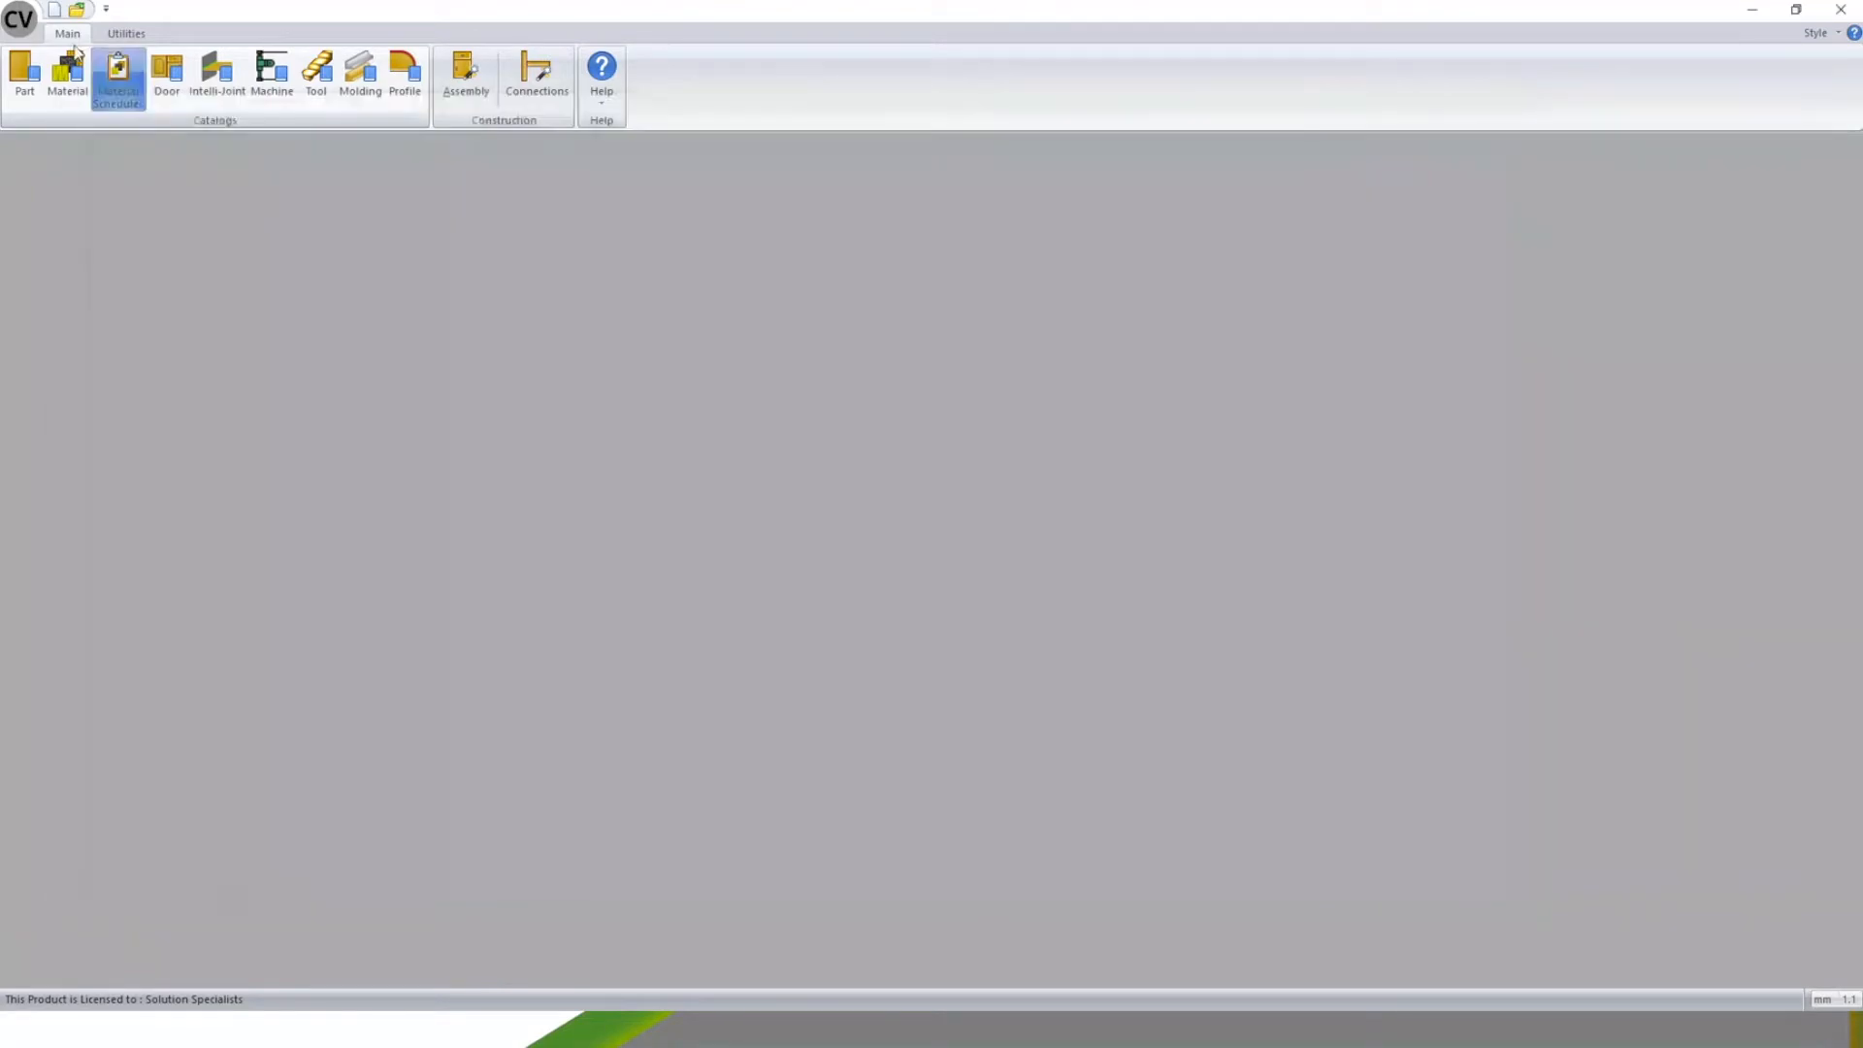
- Create a new job with default properties and draw a horizontal wall about 3331 mm long
click(55, 15)
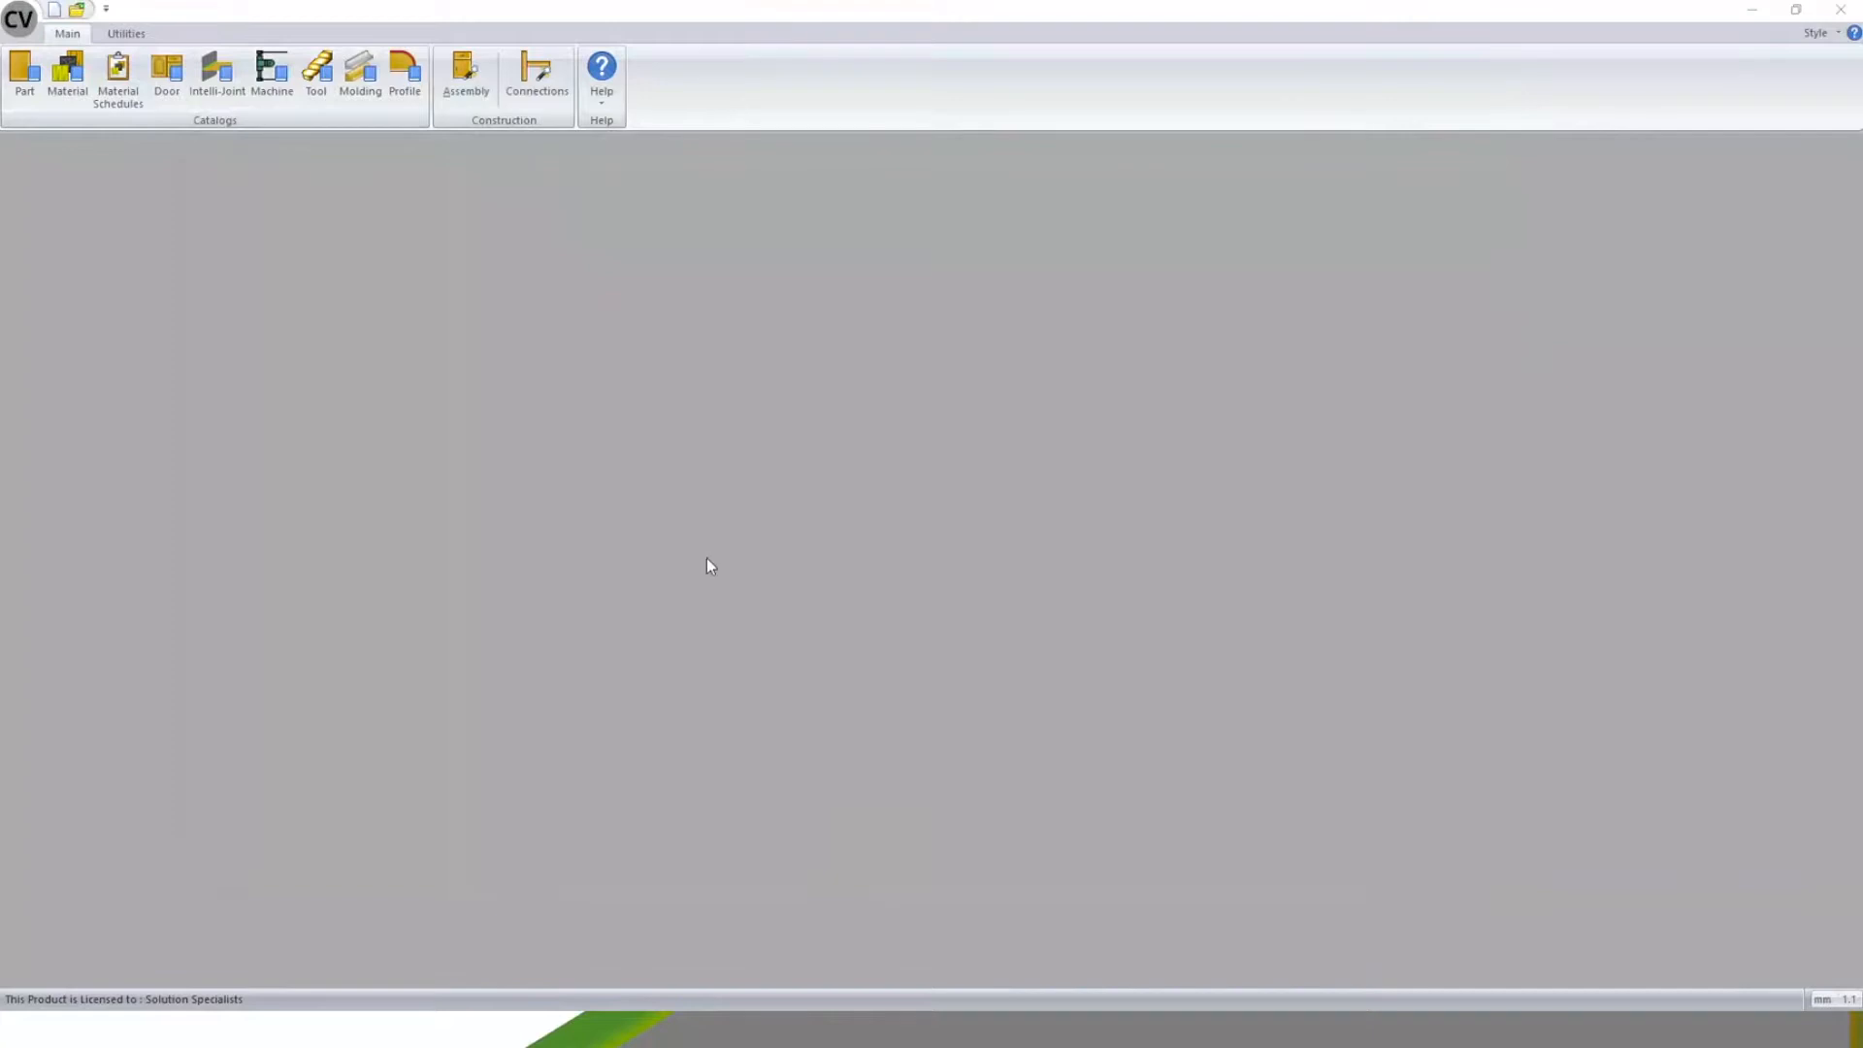
click(1086, 726)
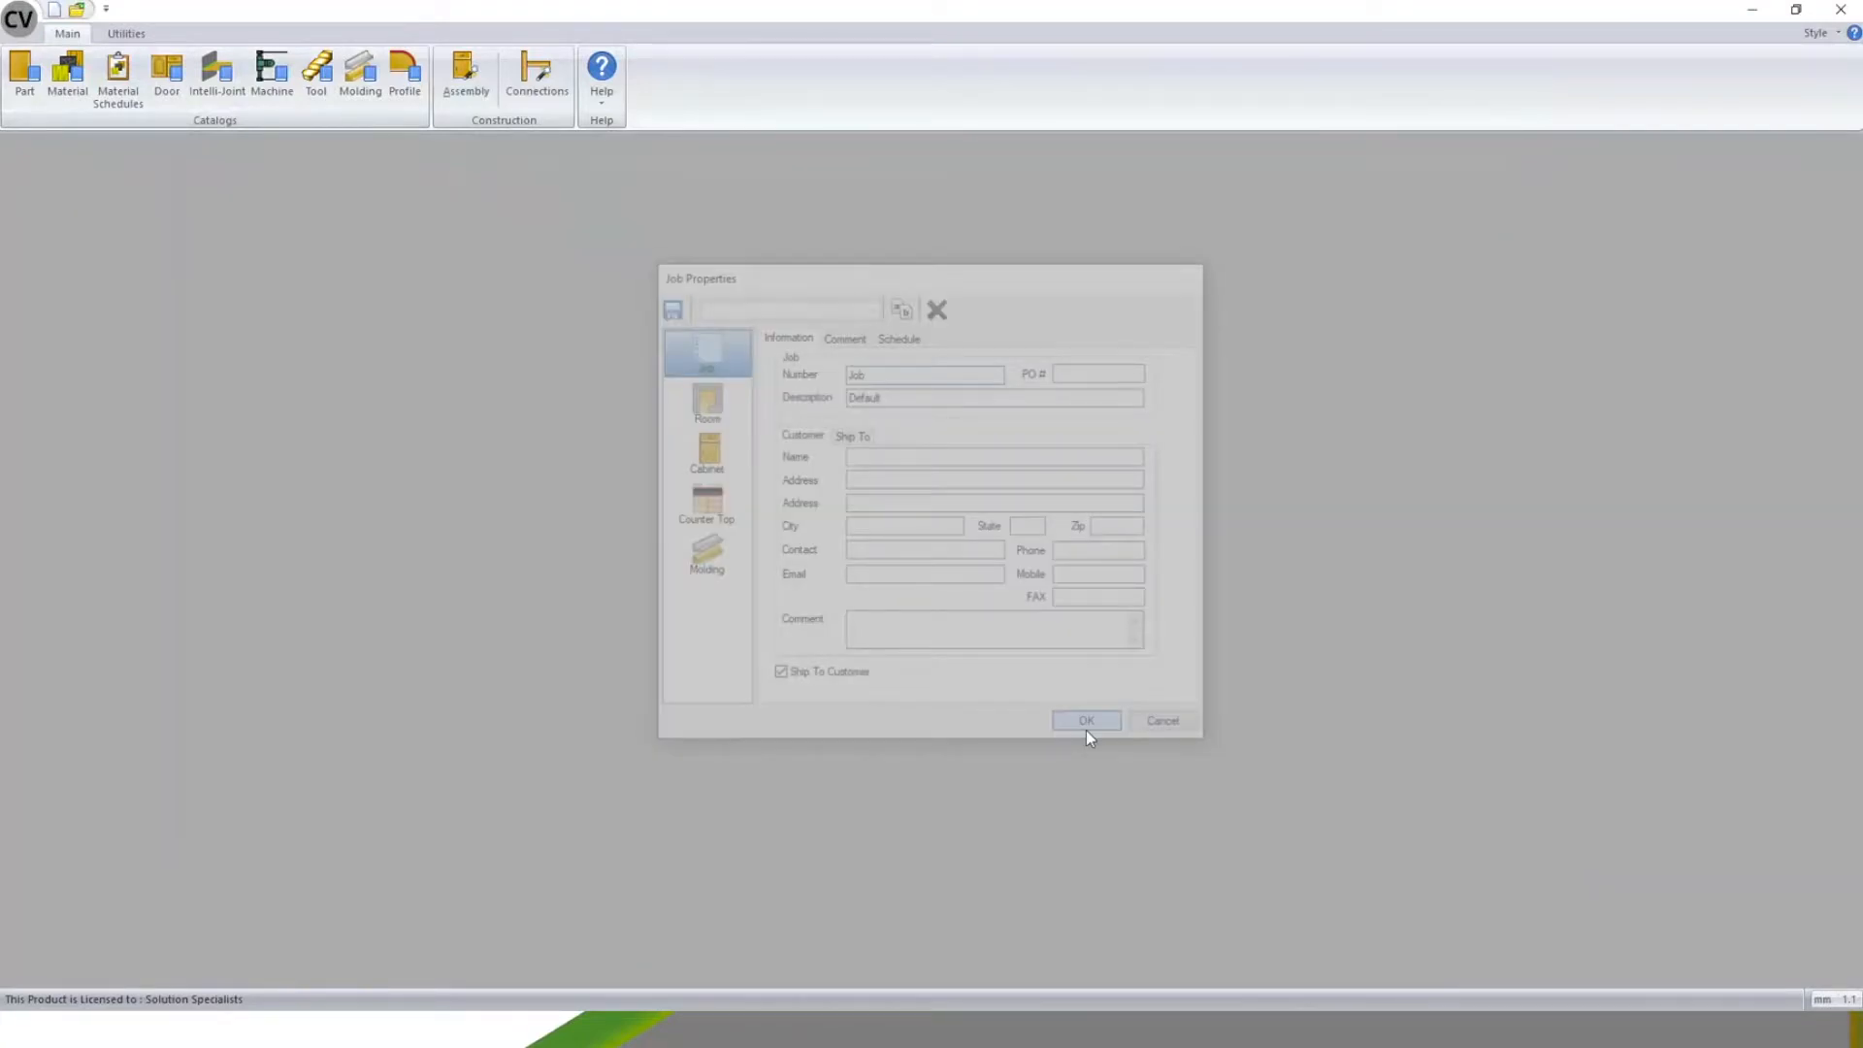
click(148, 183)
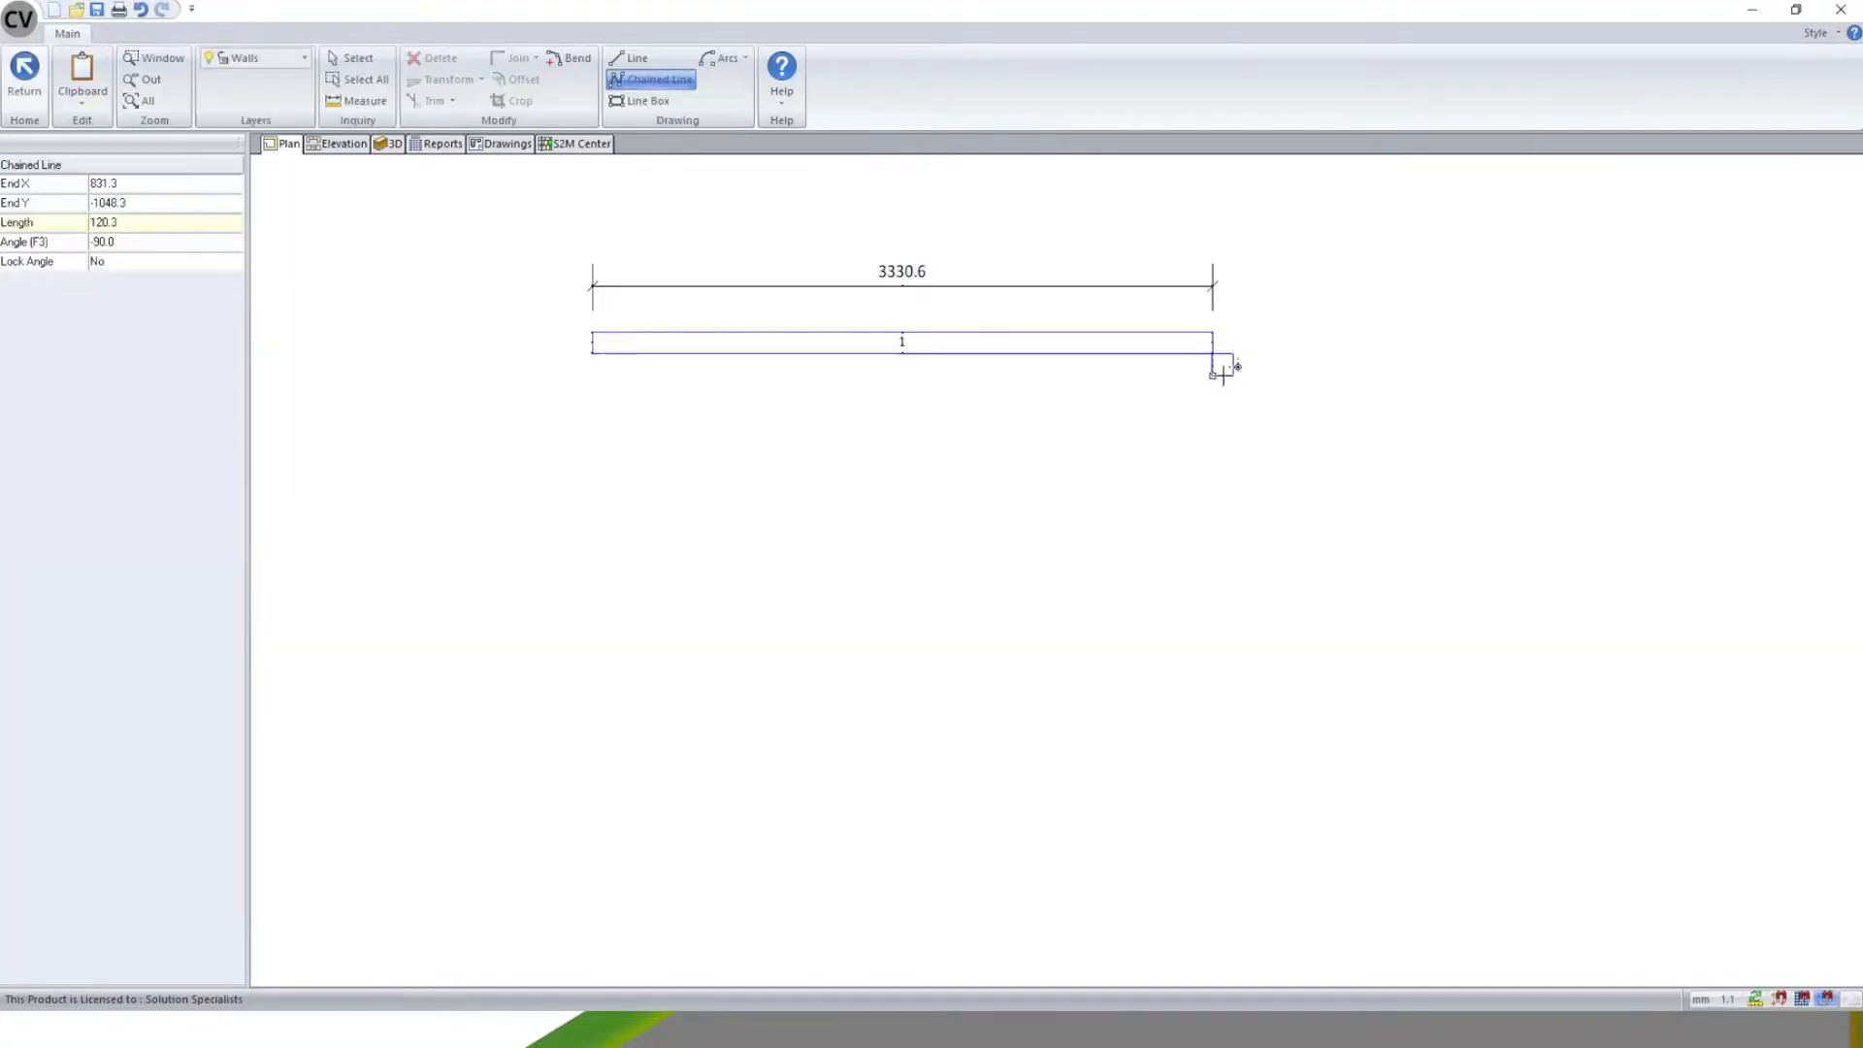
click(1211, 353)
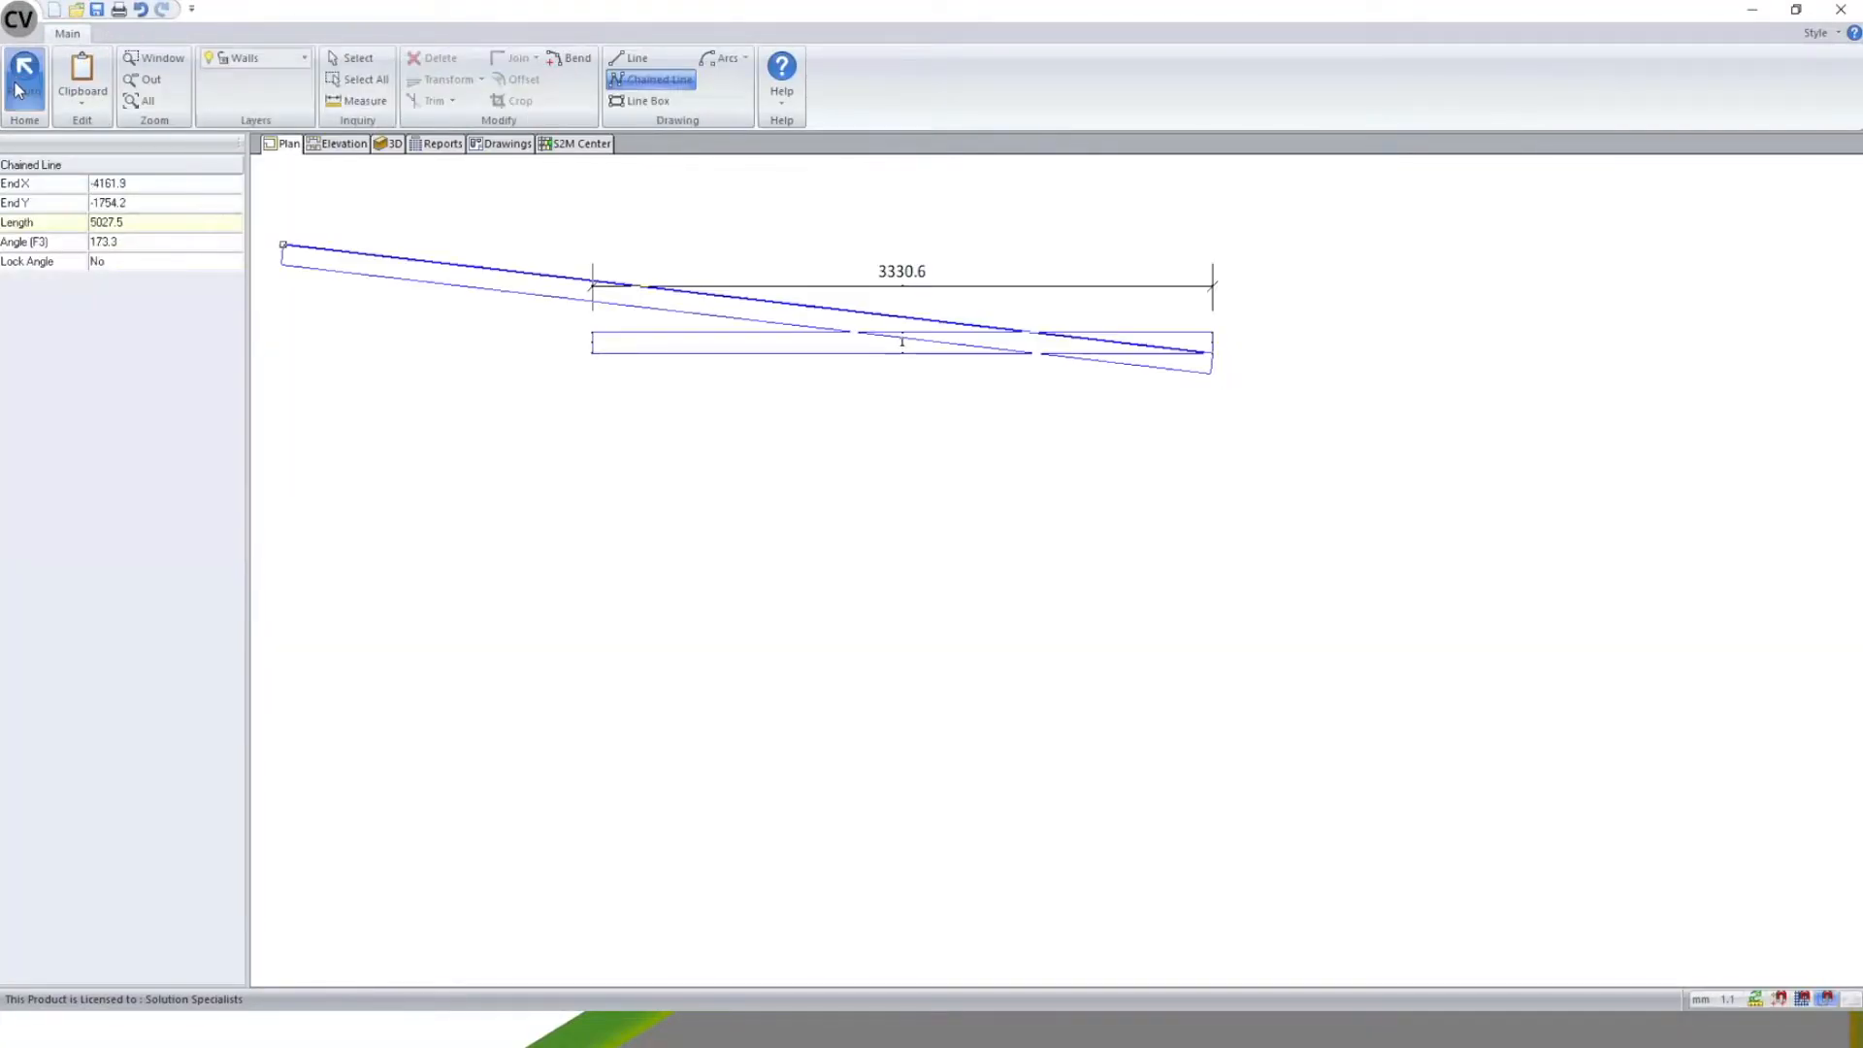
click(17, 90)
- Place a Std Base Door 1 cabinet against the wall about 720 mm from its left end and inspect it in 3D
click(93, 318)
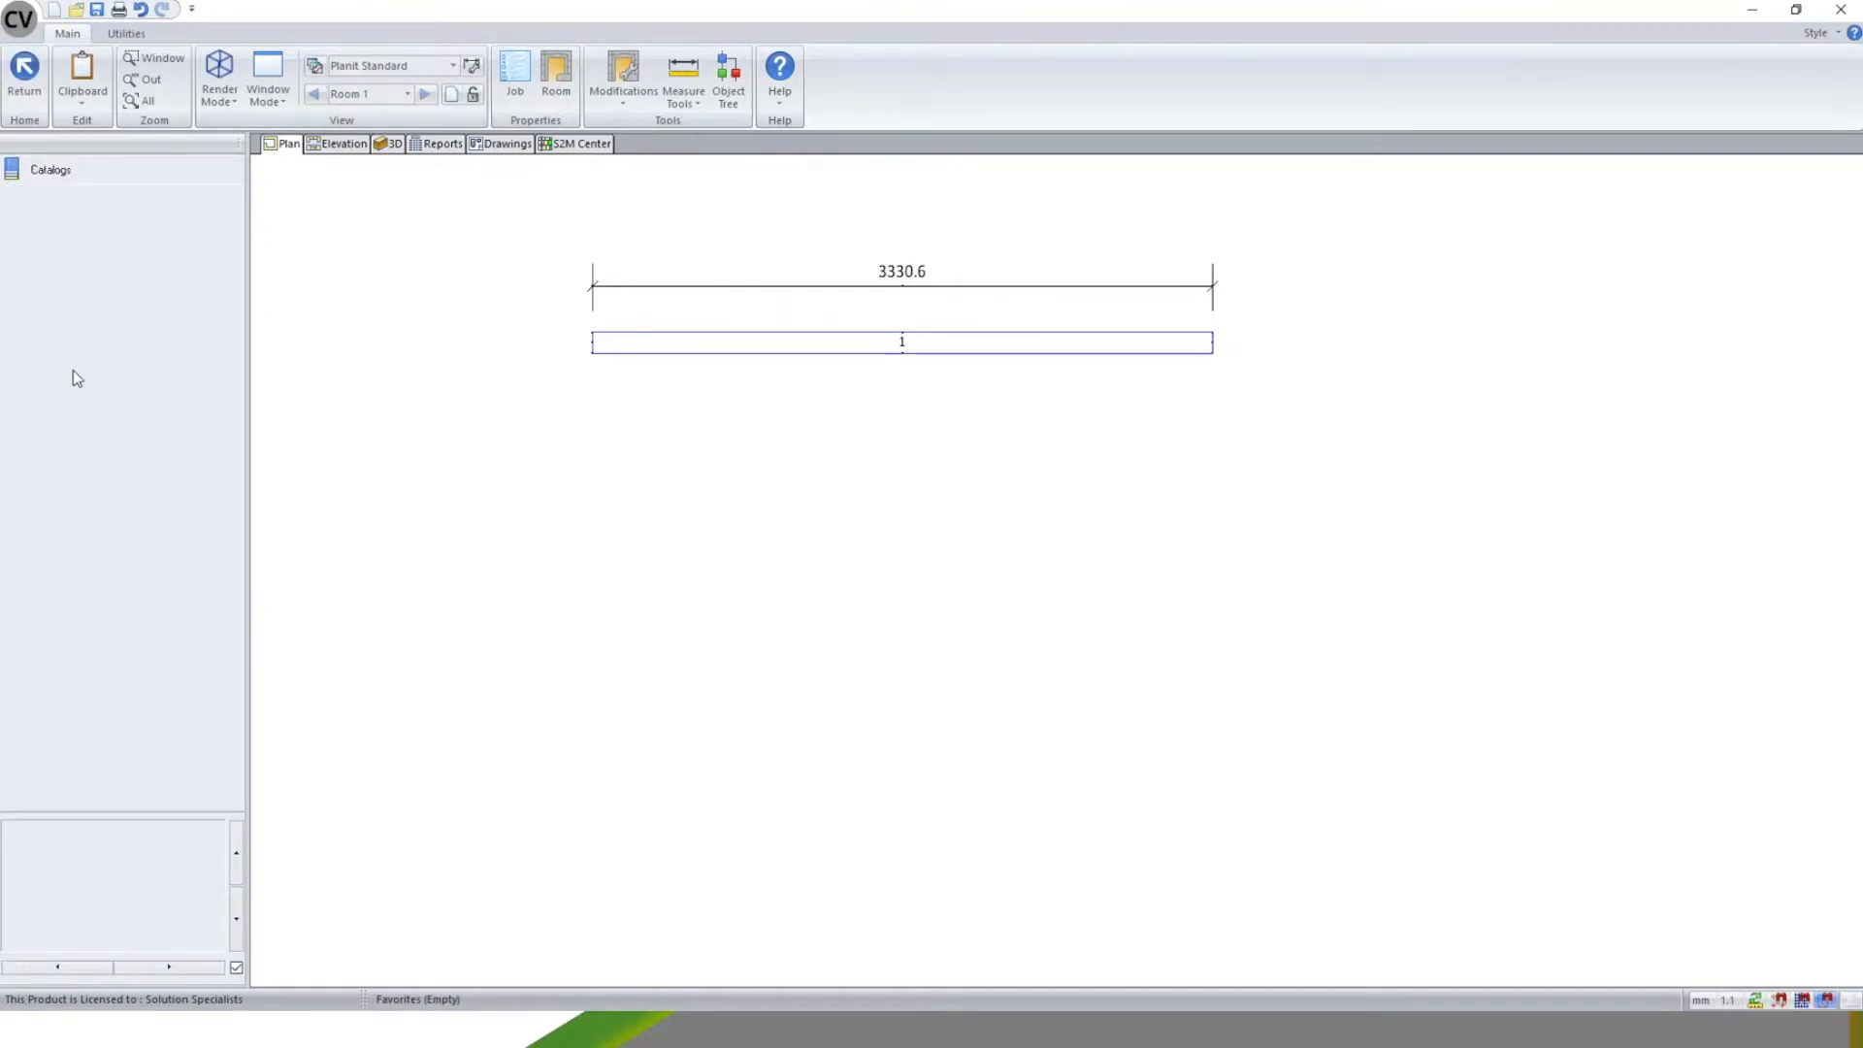
click(73, 283)
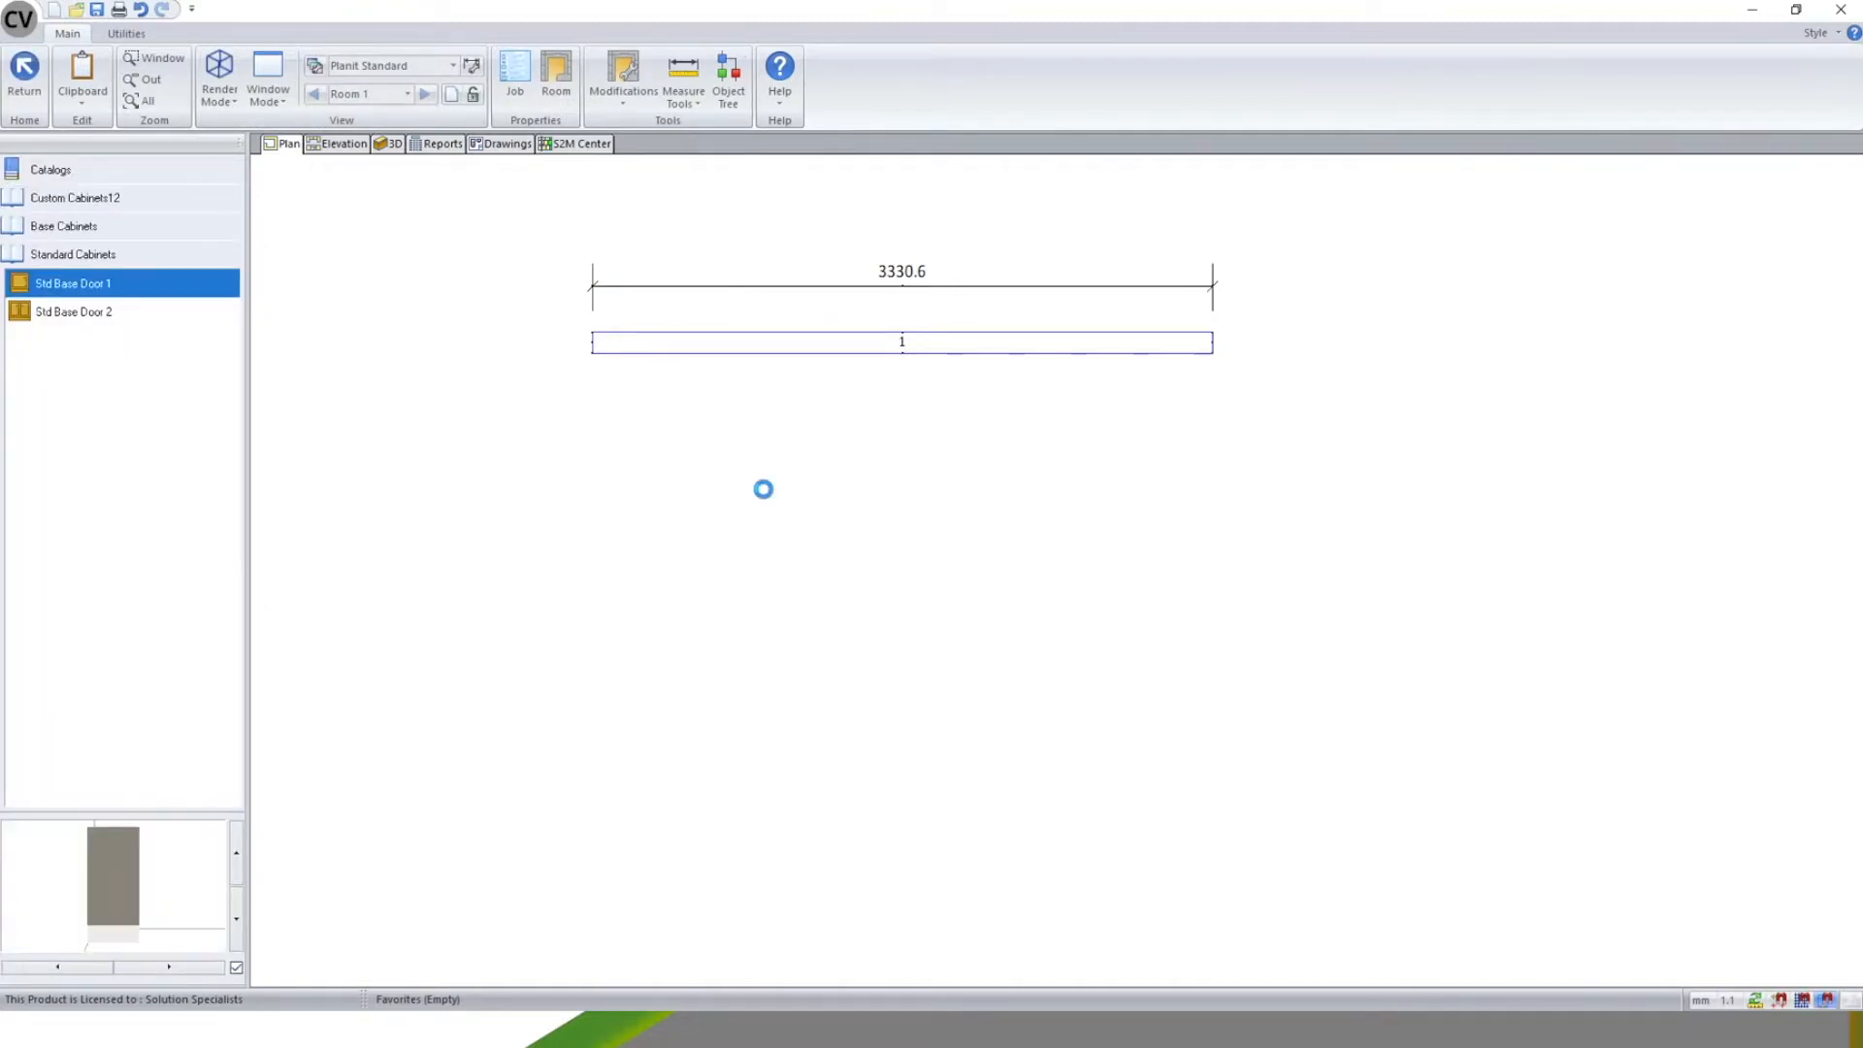
click(393, 144)
drag(582, 375, 650, 737)
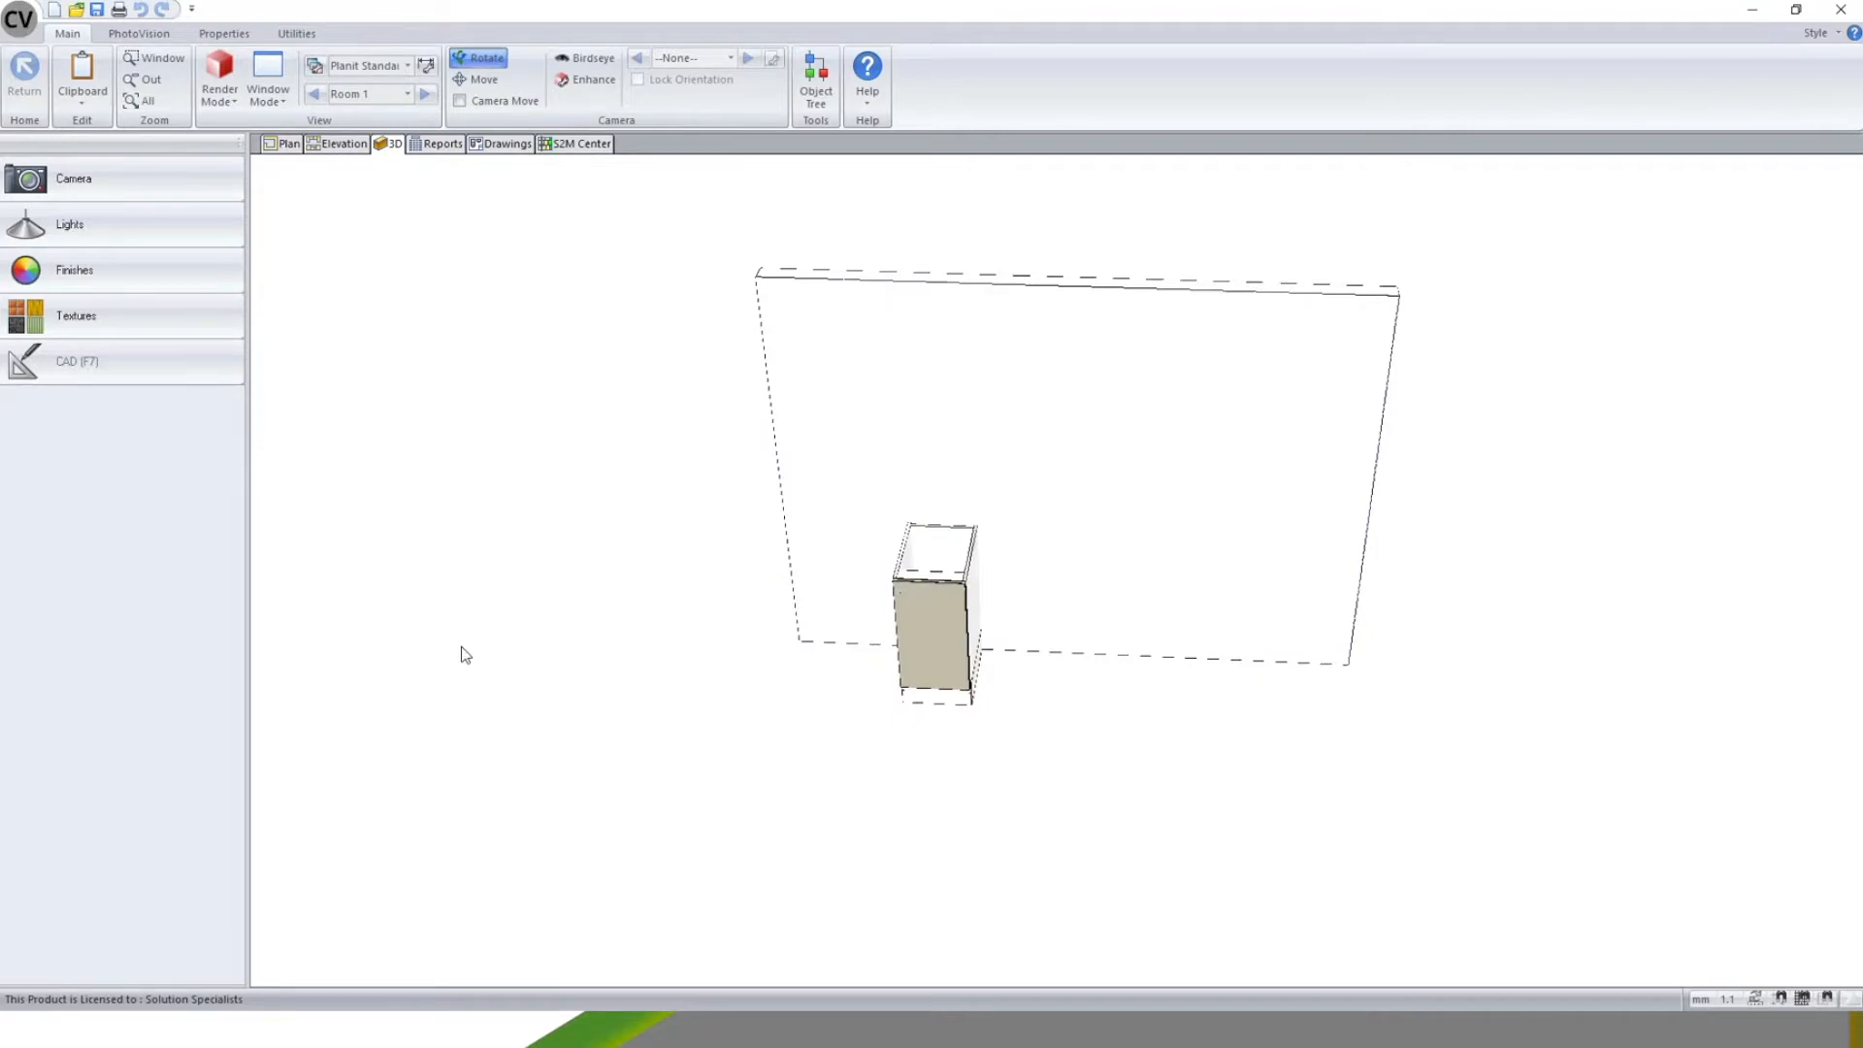
- Turn off Use Material Finish for the walls and set the global Wall finish to light purple
click(185, 272)
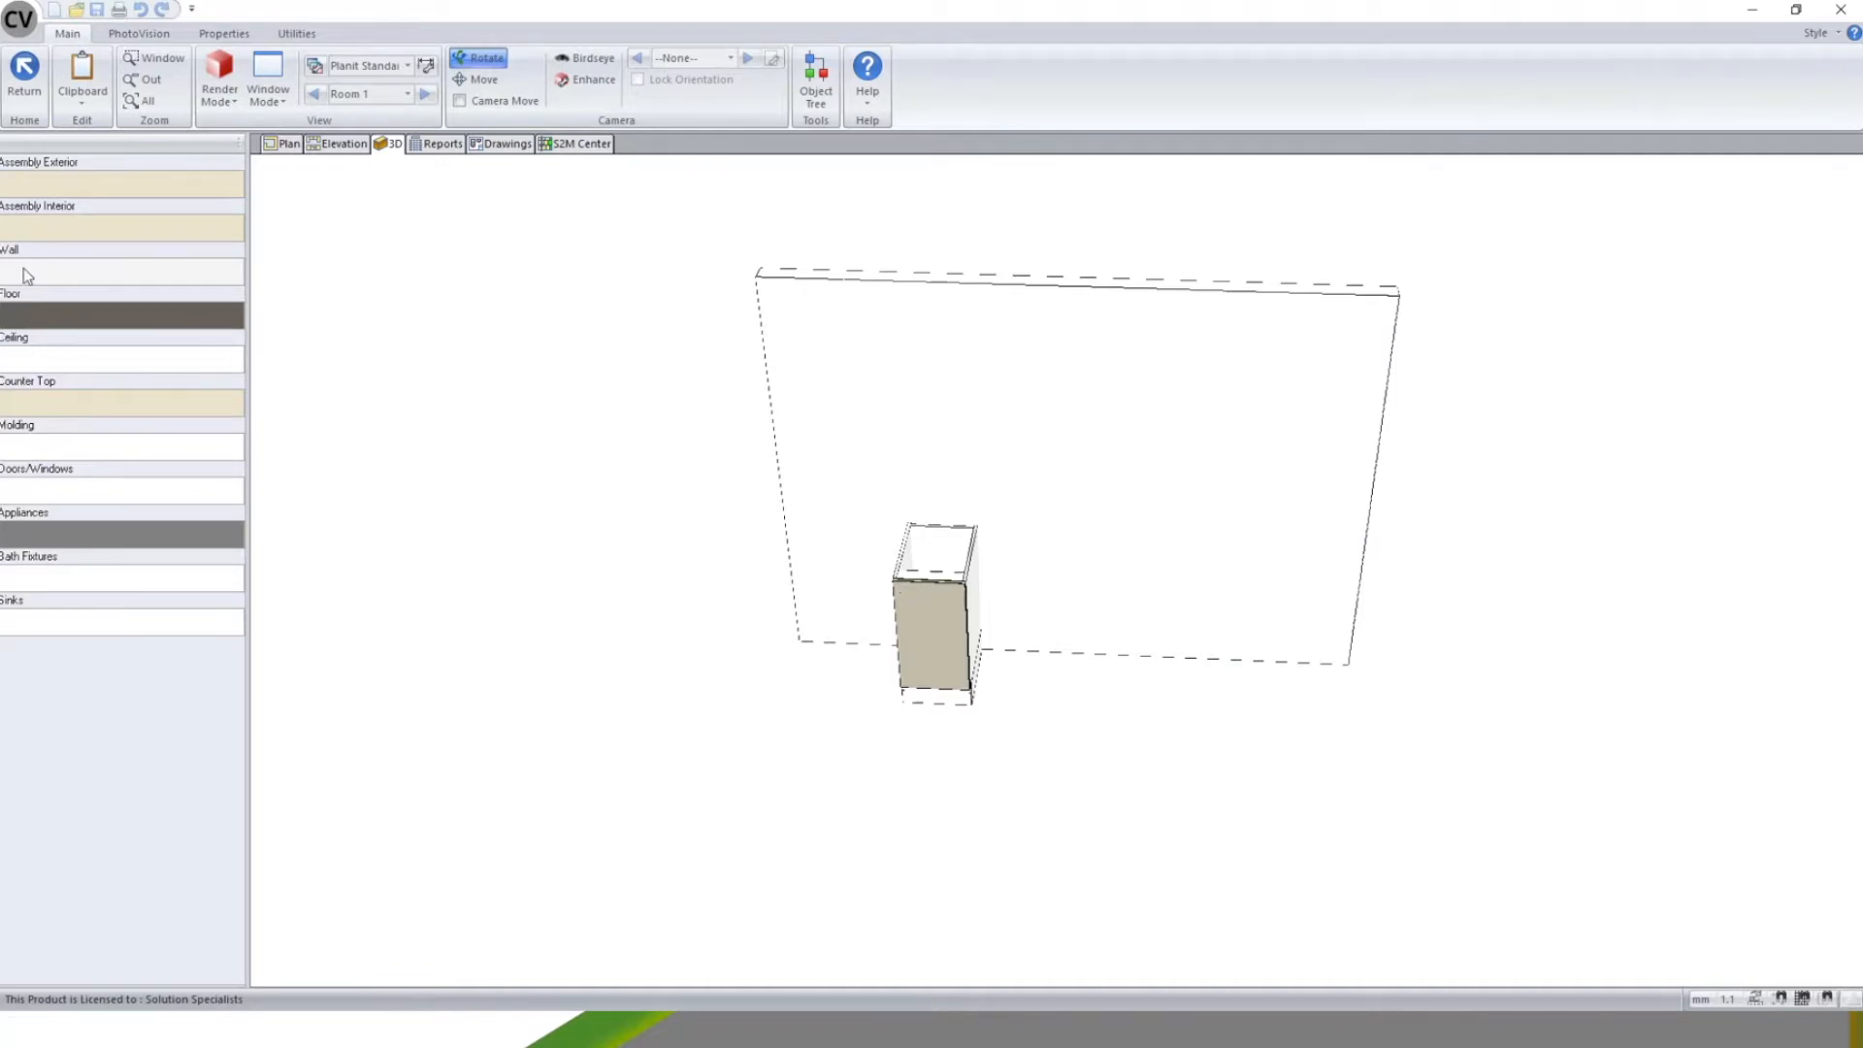
click(56, 277)
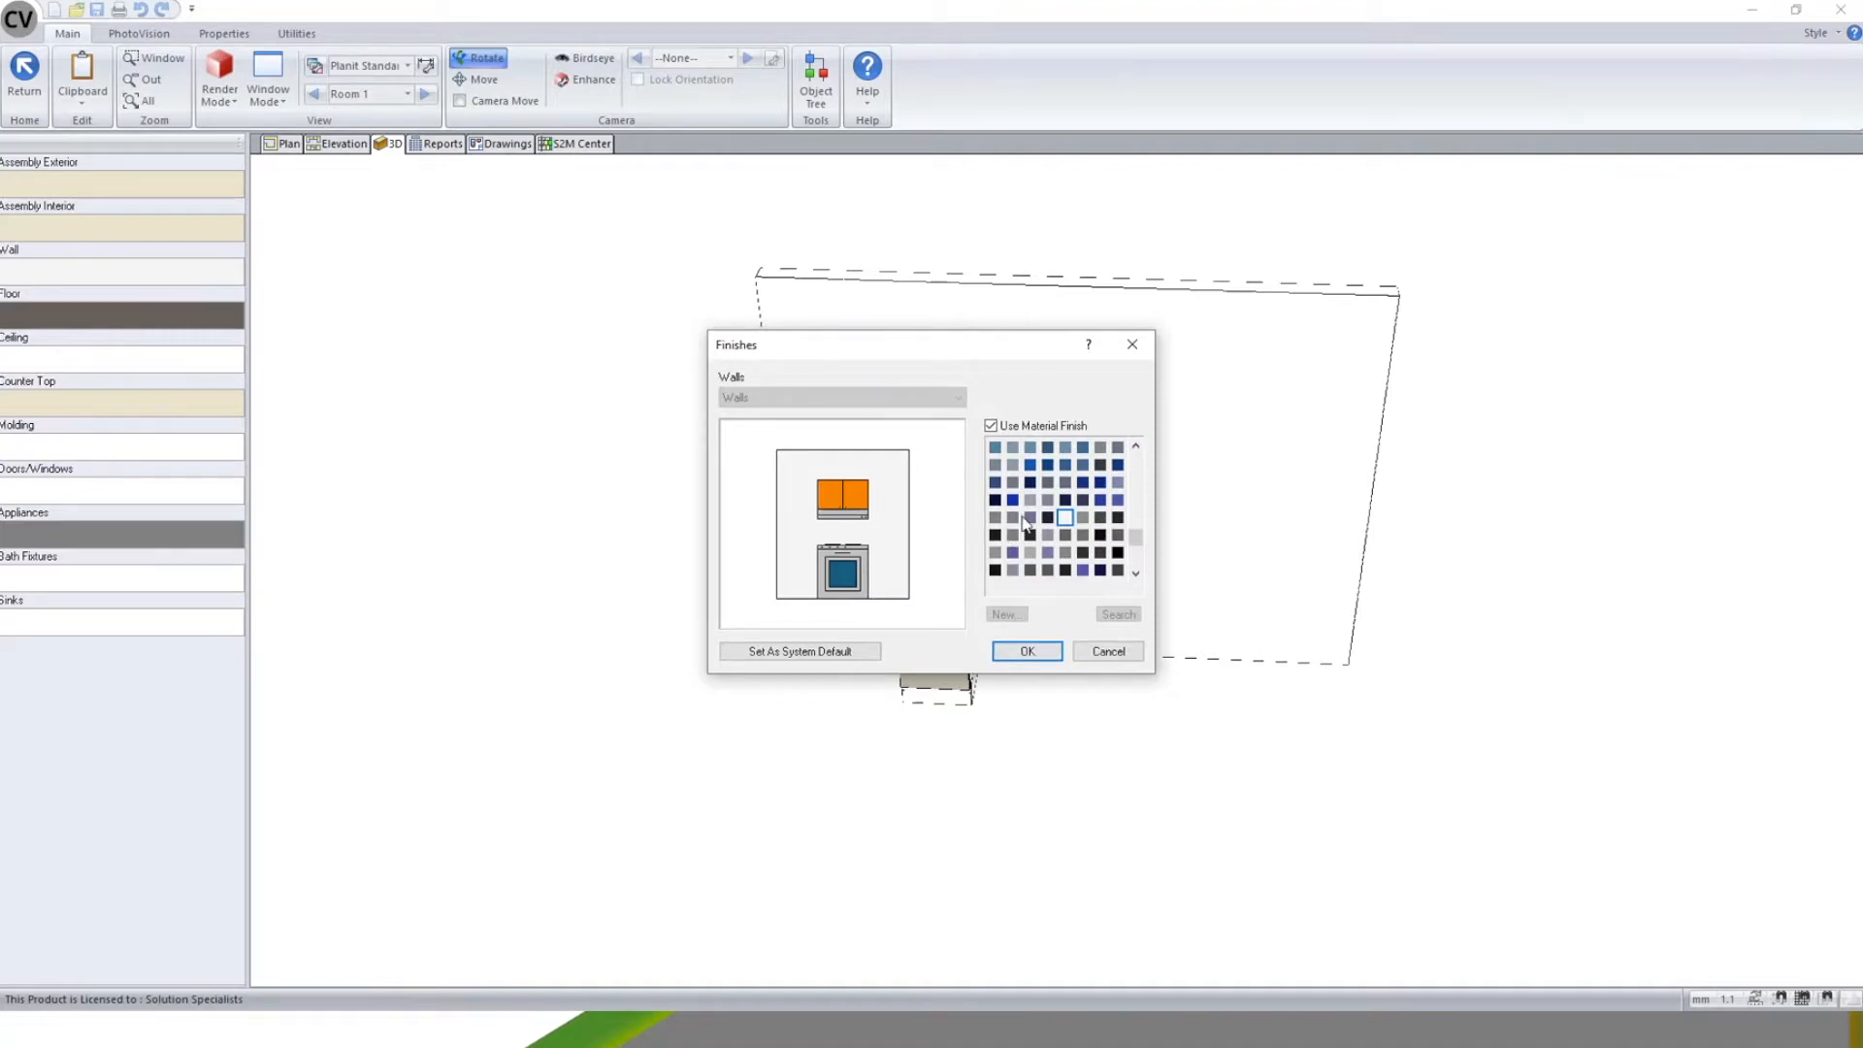
click(991, 425)
click(992, 428)
click(992, 428)
click(1030, 517)
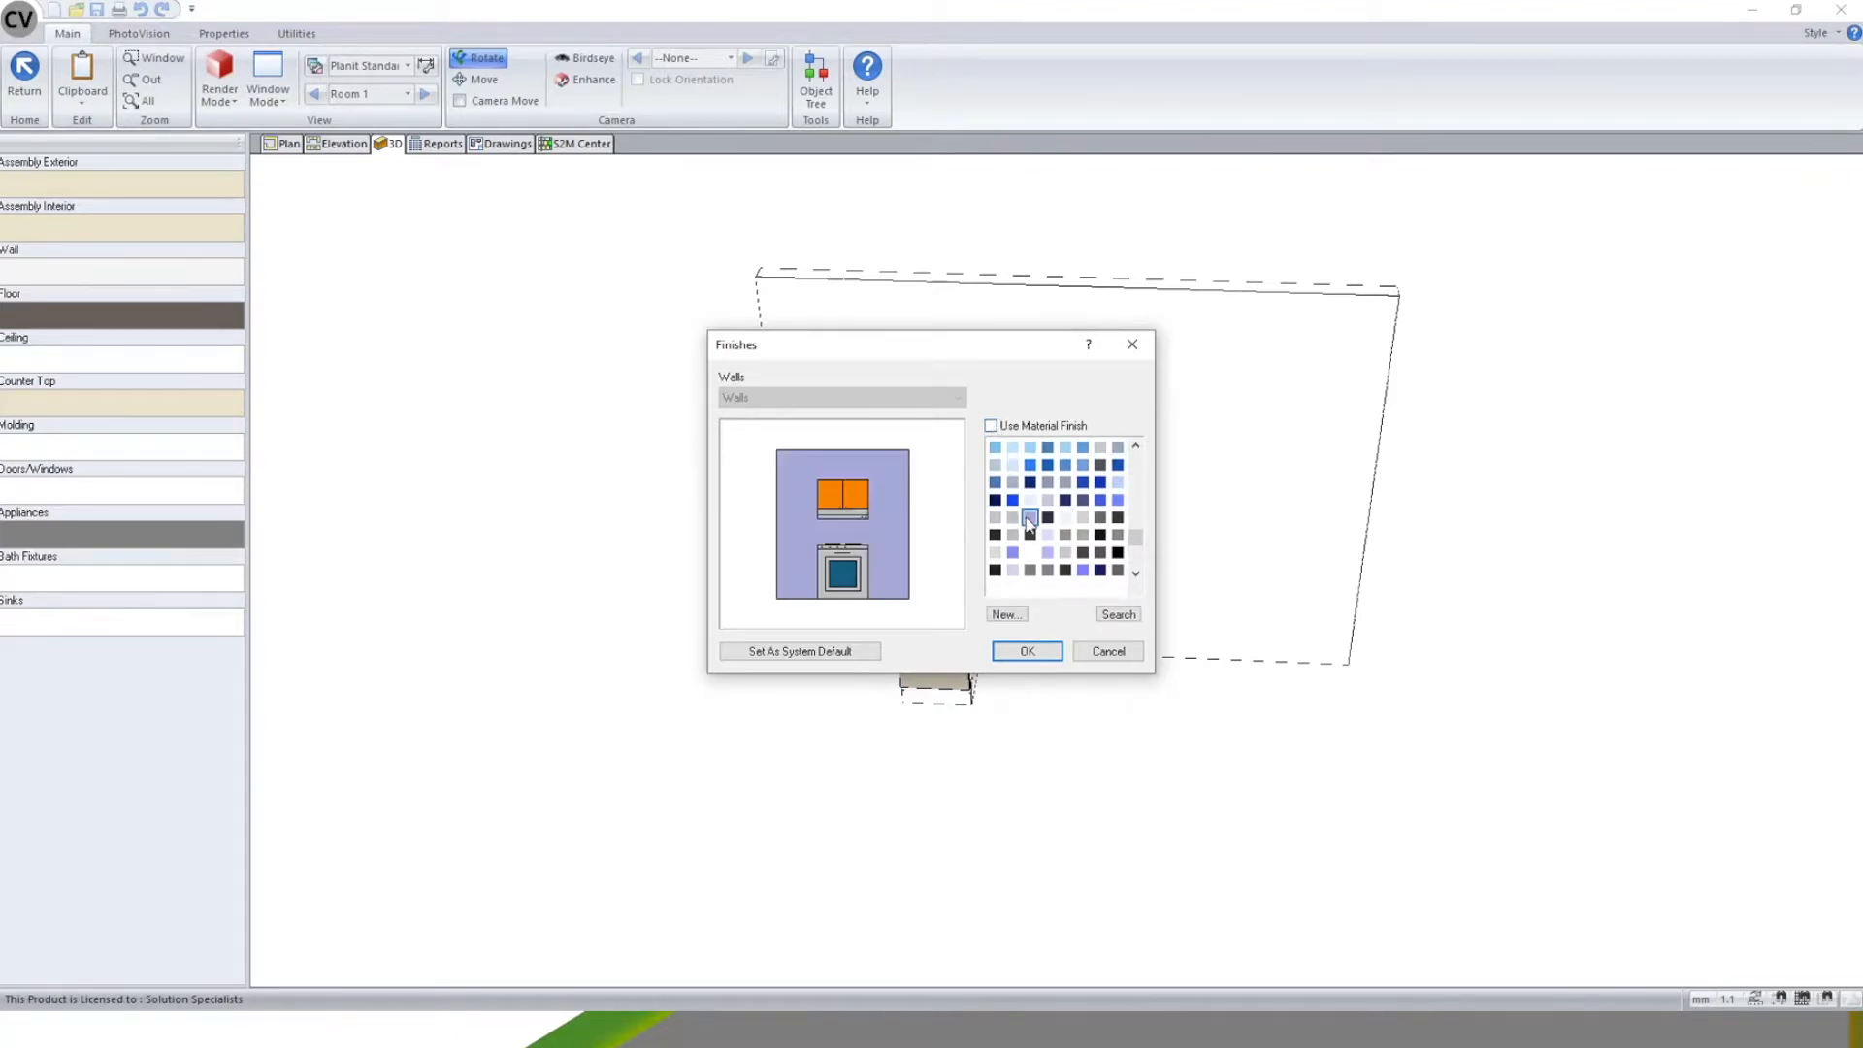
click(1029, 649)
drag(1050, 719, 1367, 778)
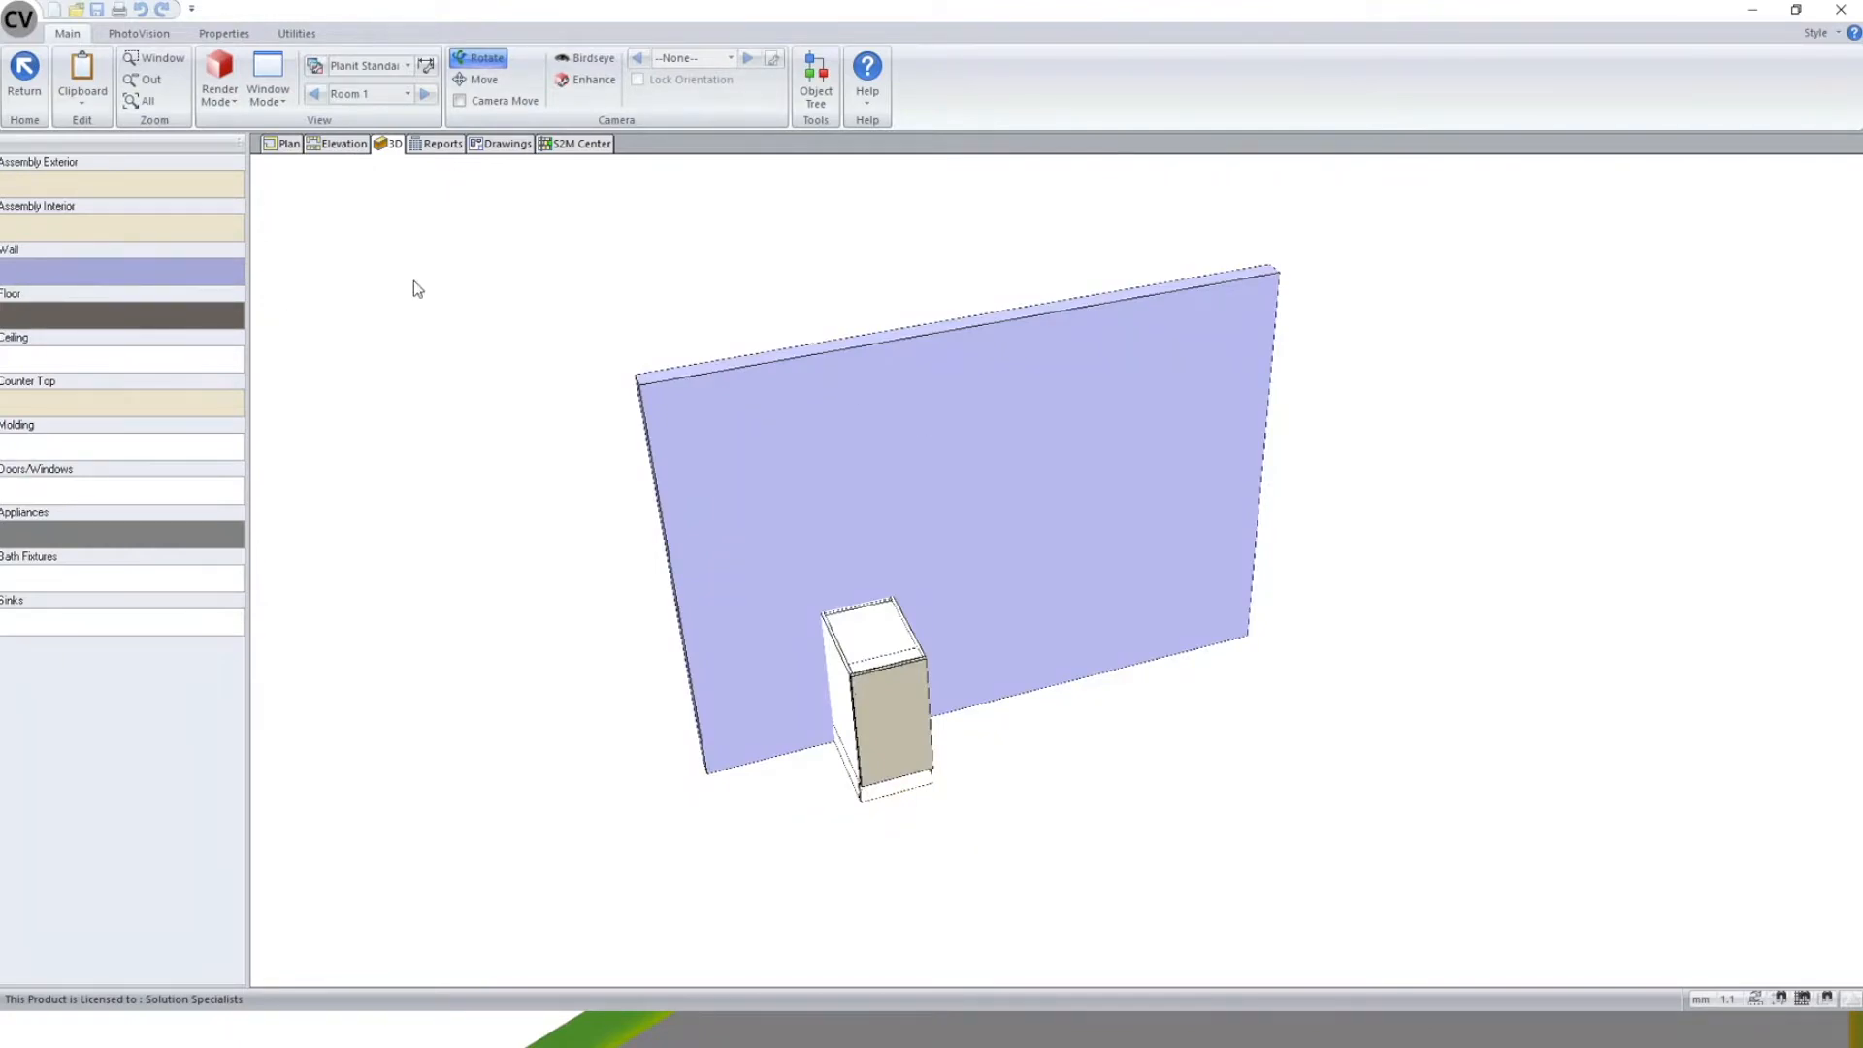
- Restore Use Material Finish for the walls and inspect the wall in the 3D view
click(220, 274)
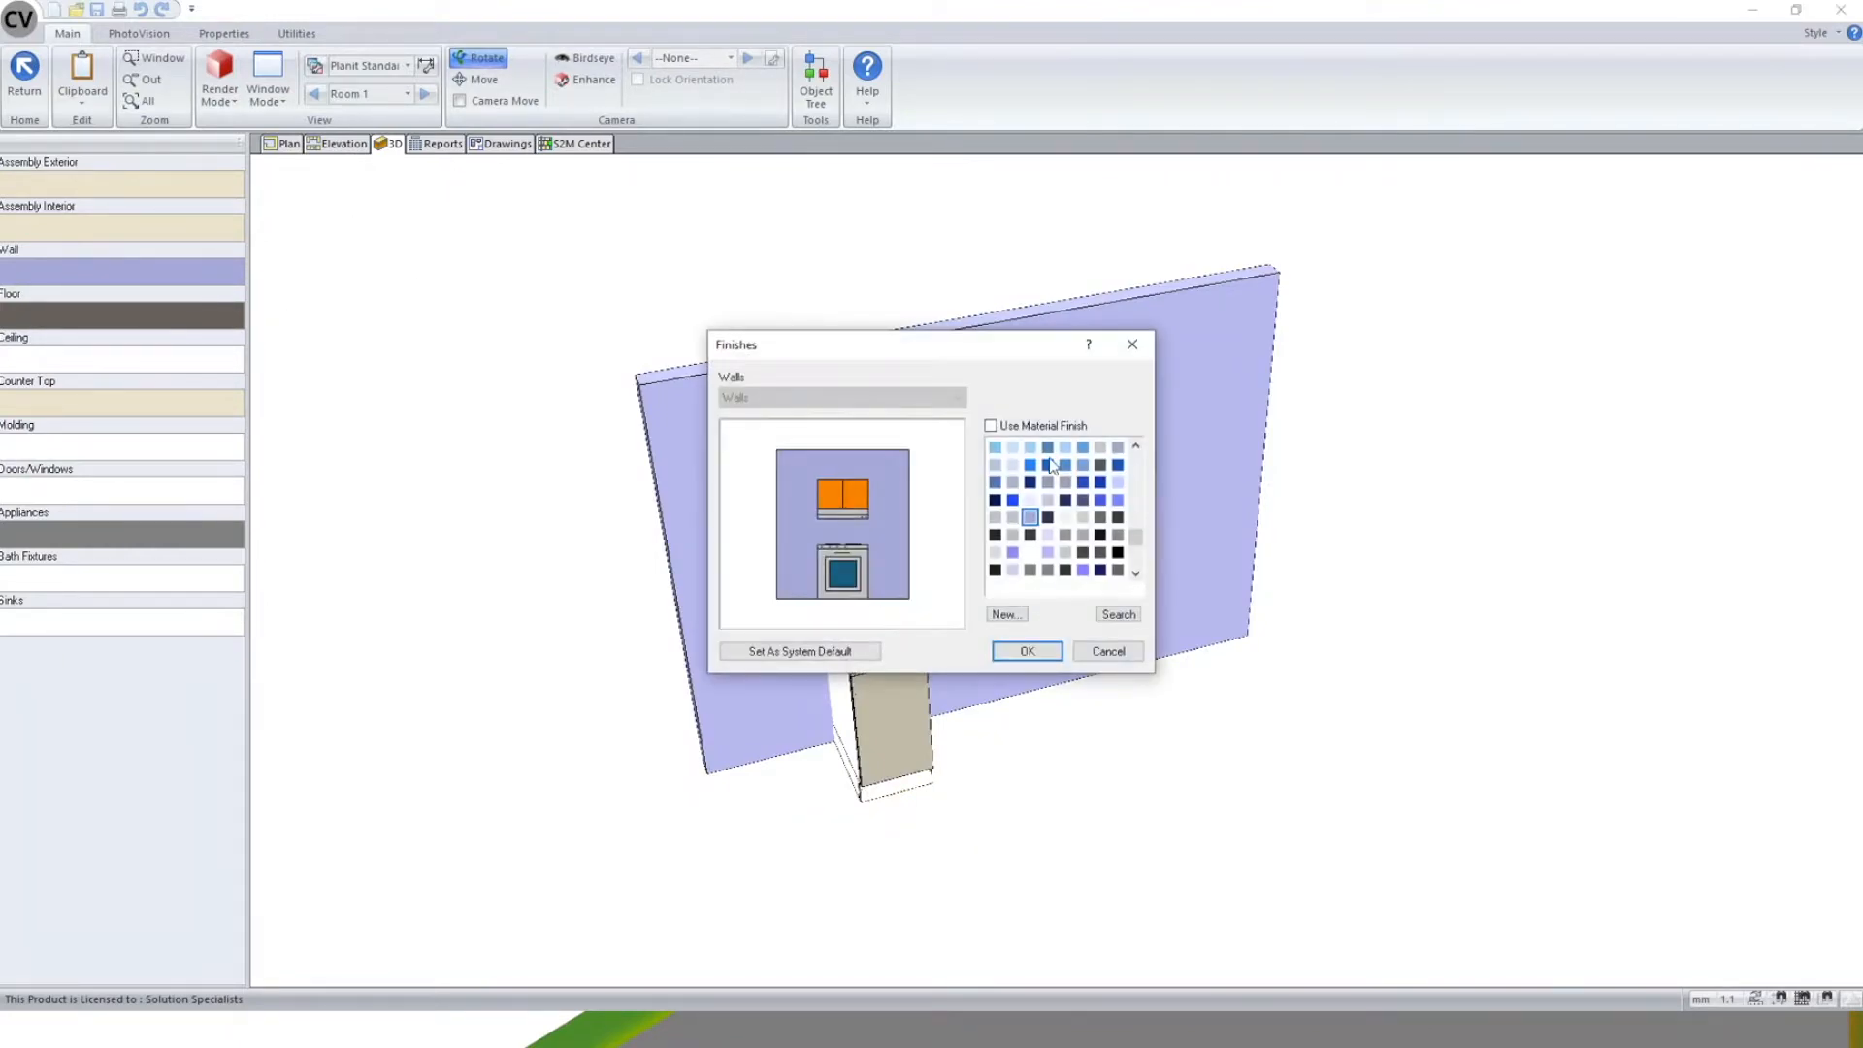
click(995, 425)
click(1026, 651)
drag(1067, 807, 548, 630)
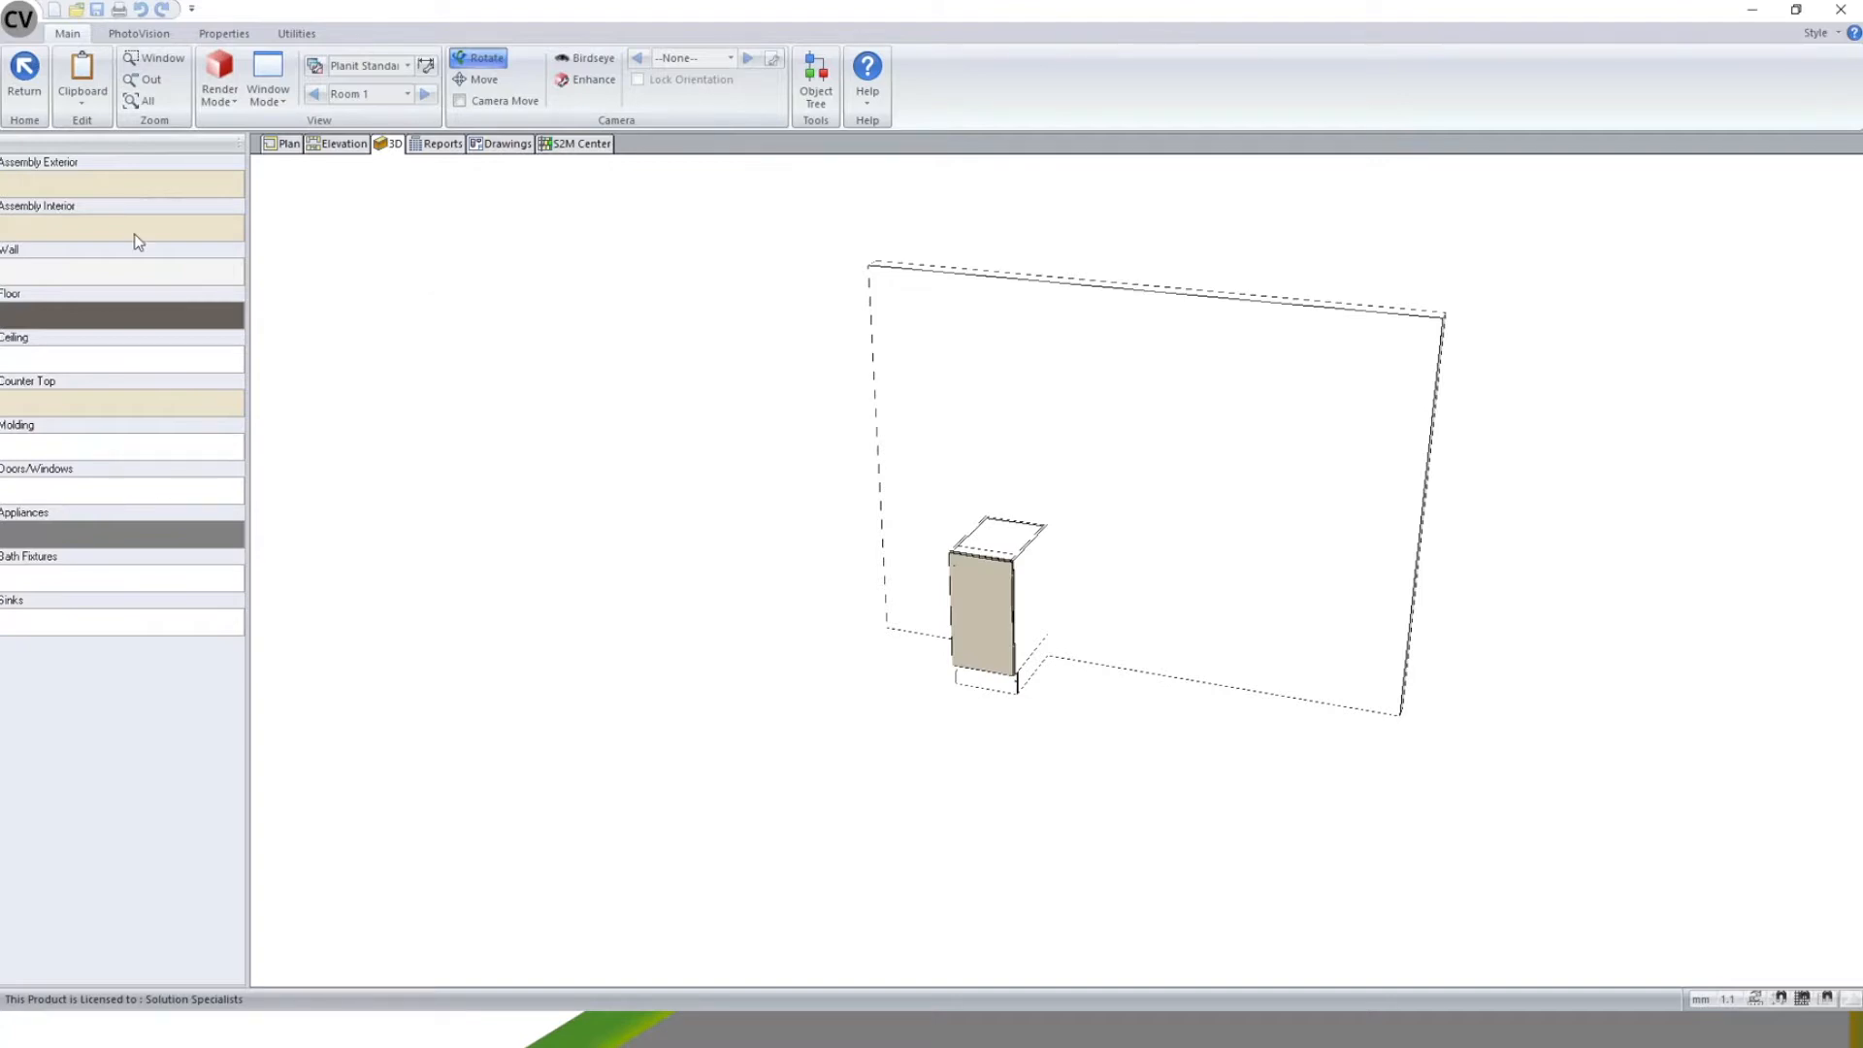
drag(495, 320, 408, 279)
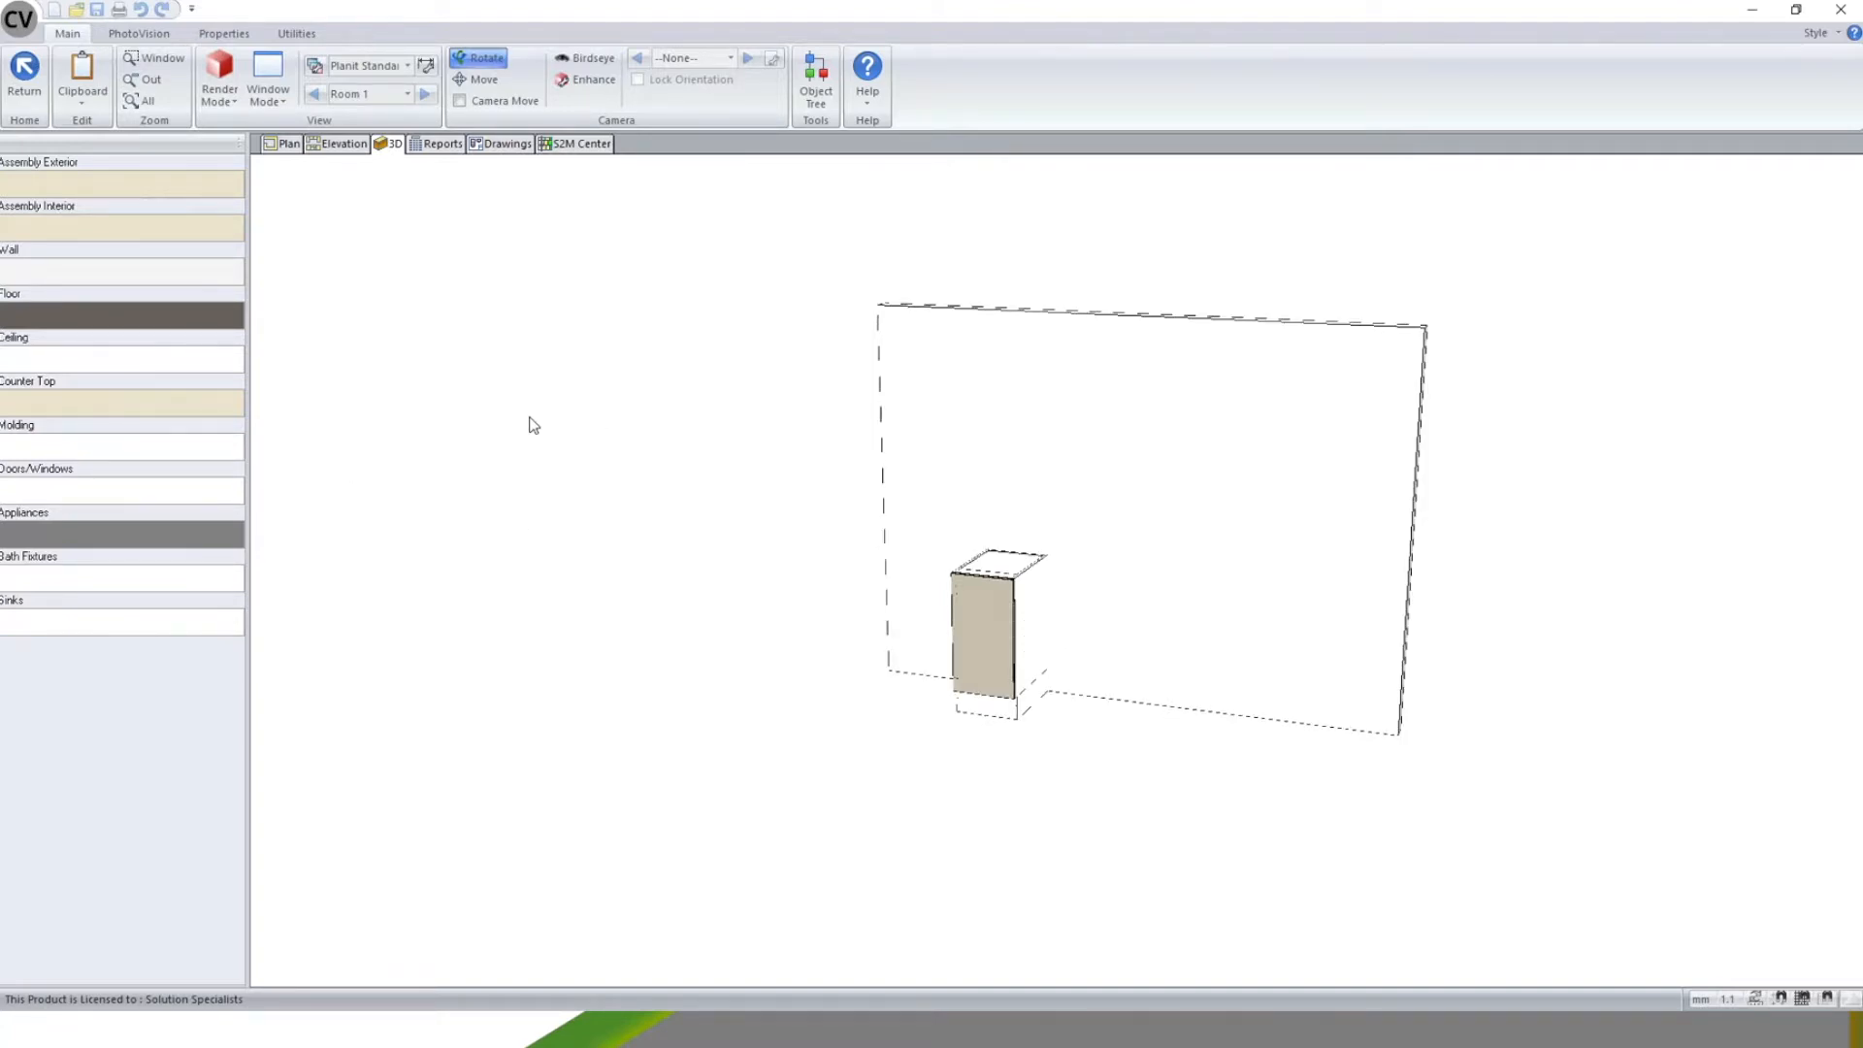
click(1307, 488)
- In the plan view, draw a second wall about 2886 mm long, perpendicular to wall 1 from its right end
click(287, 144)
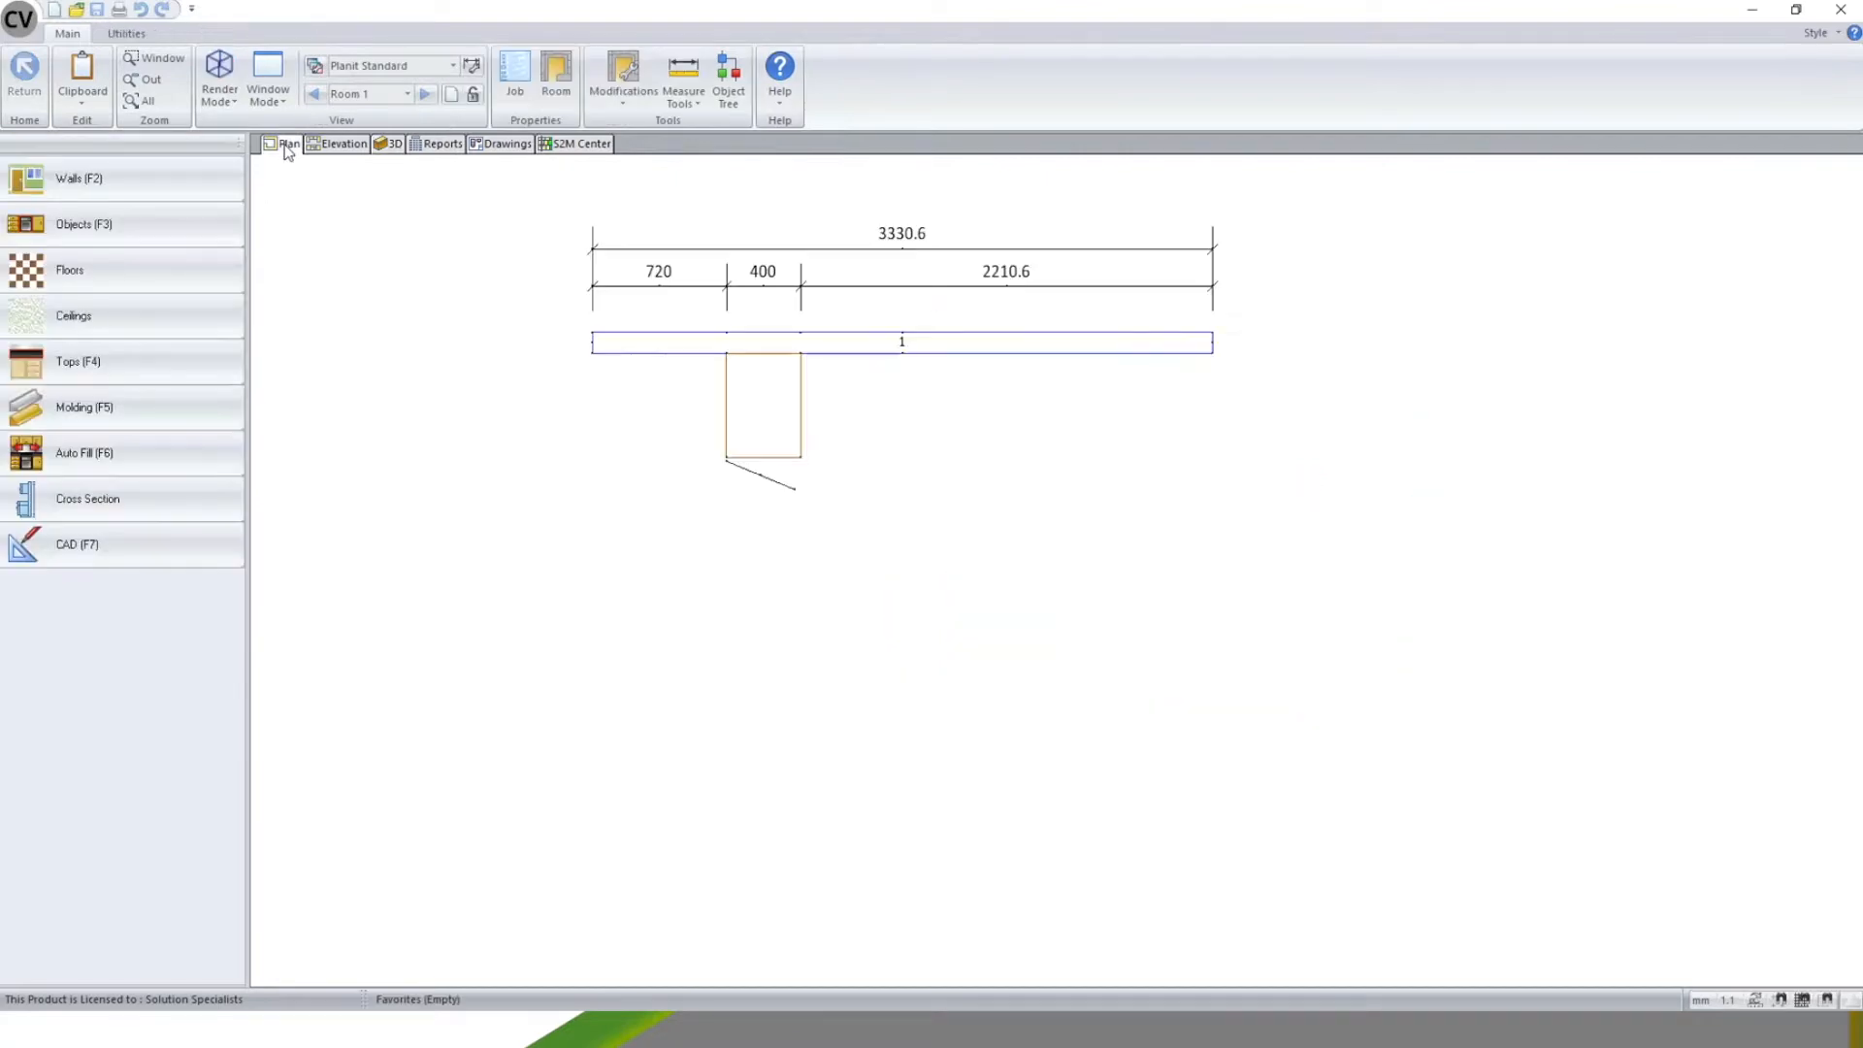
click(169, 181)
click(1213, 349)
click(1242, 892)
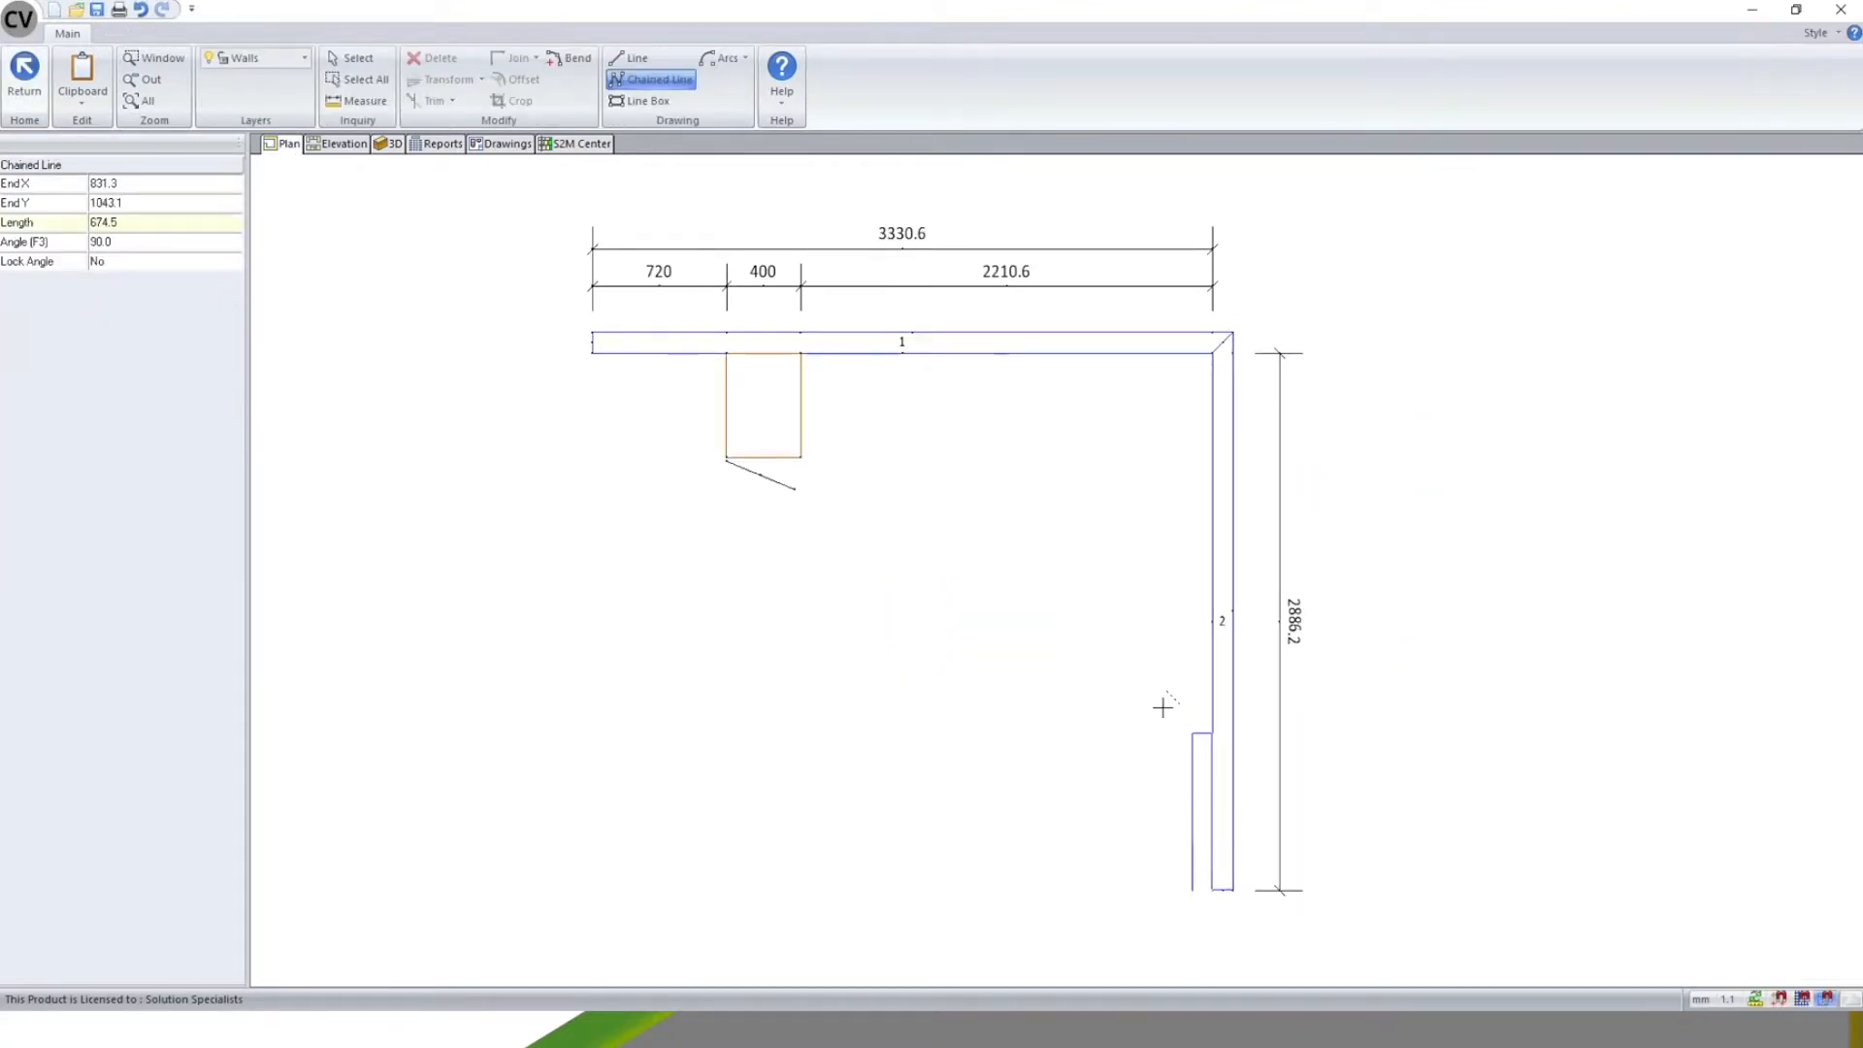
key(Escape)
- In the 3D view, set the individual finish of the wall behind the cabinet to dark navy blue
click(388, 144)
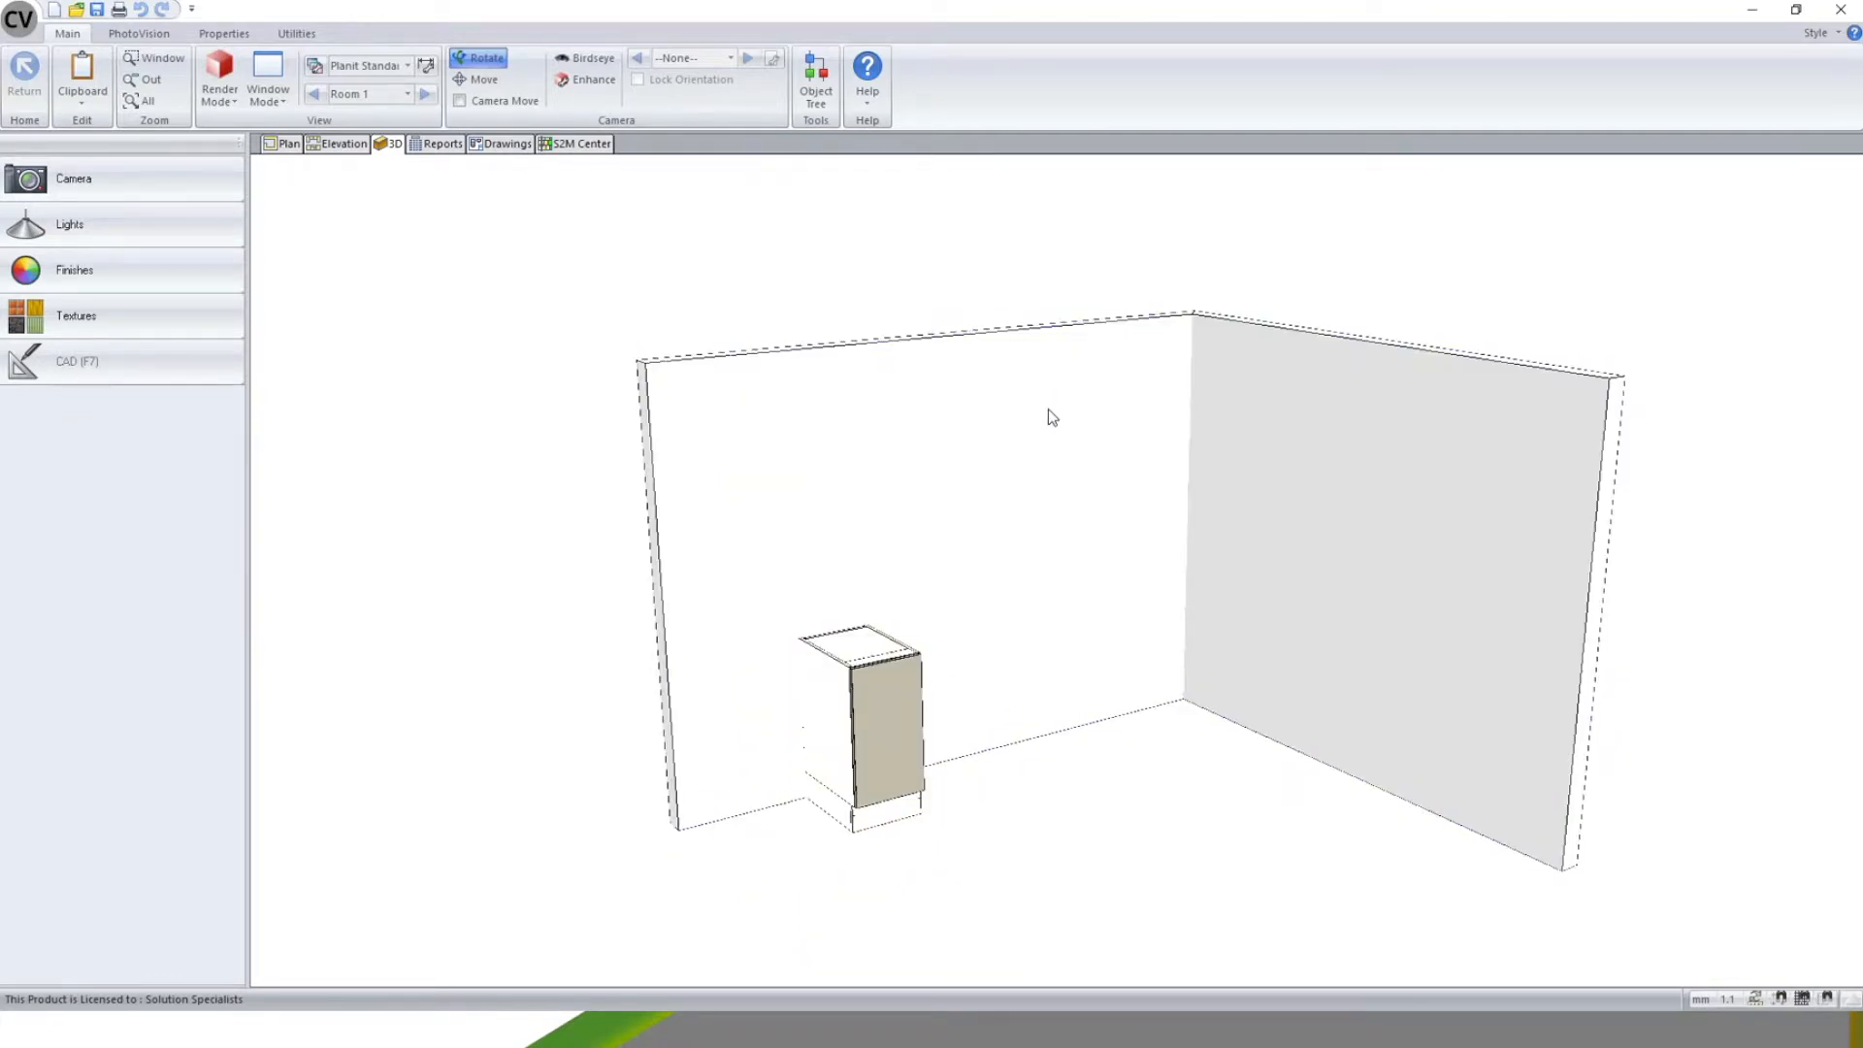
click(1047, 413)
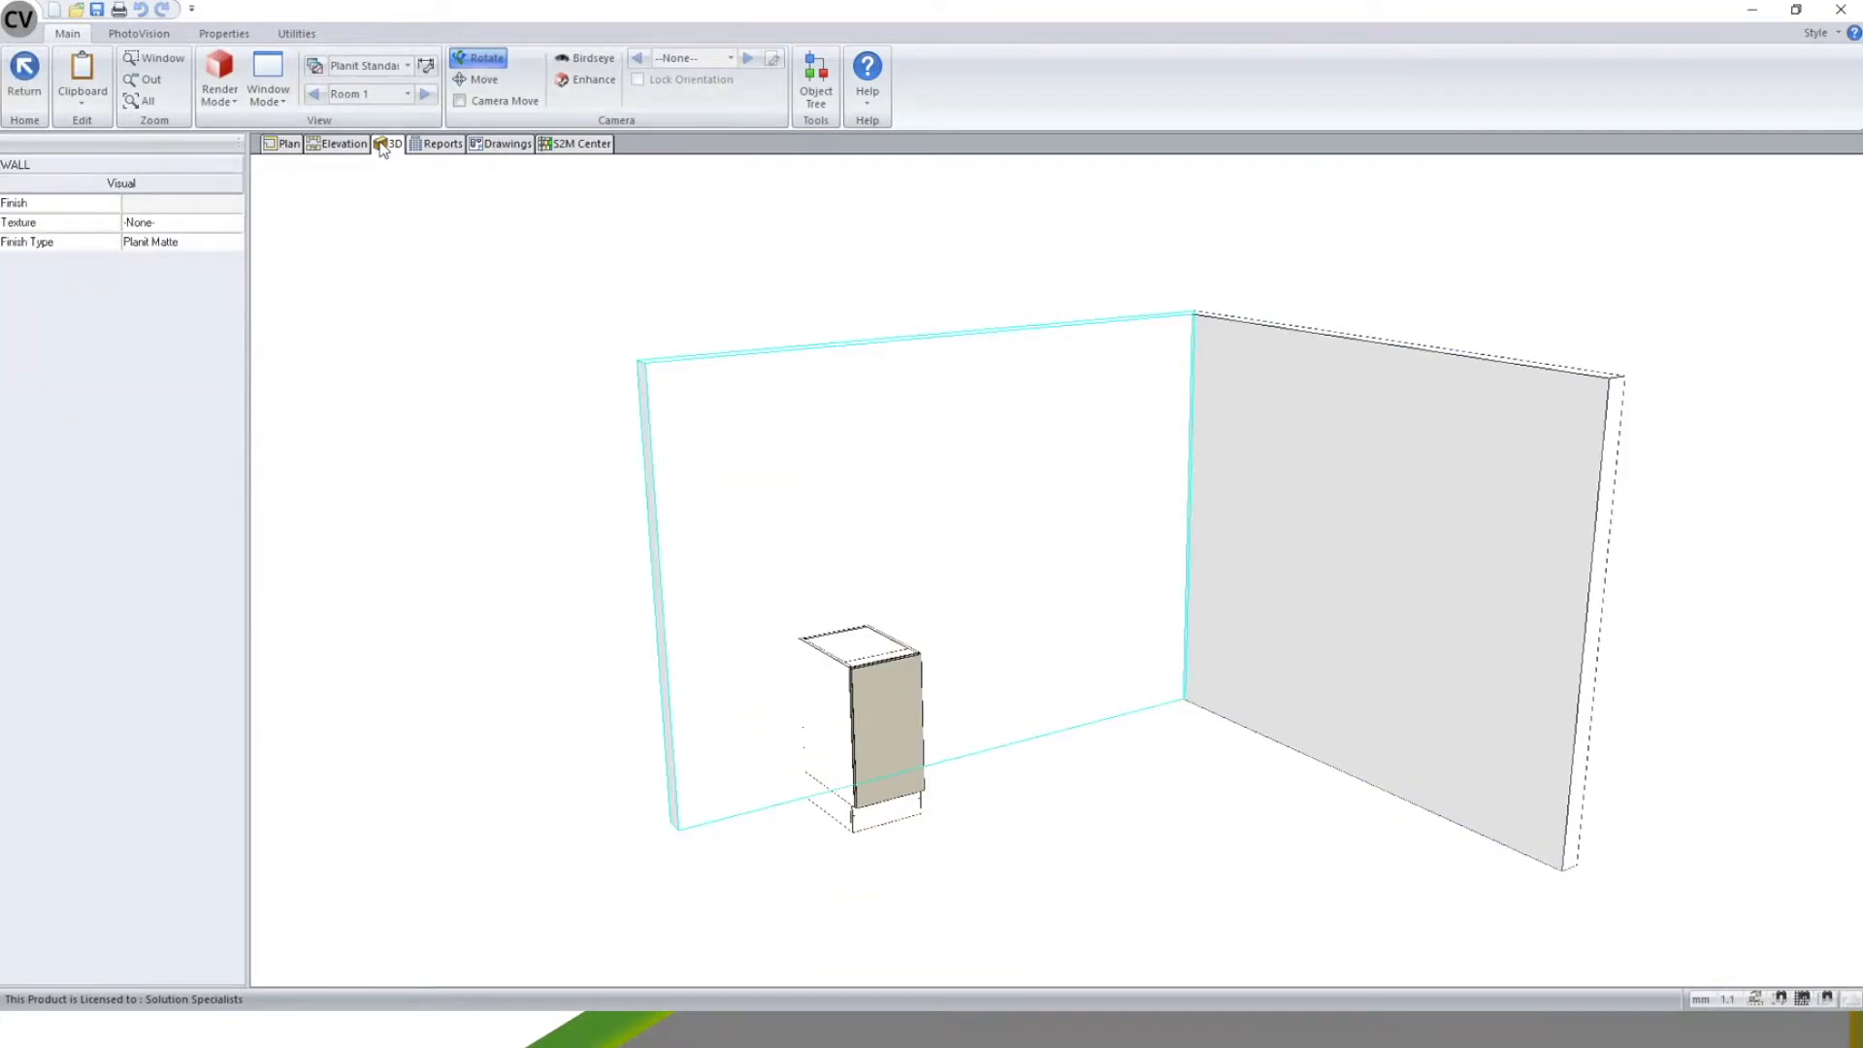
click(84, 219)
click(101, 205)
click(225, 204)
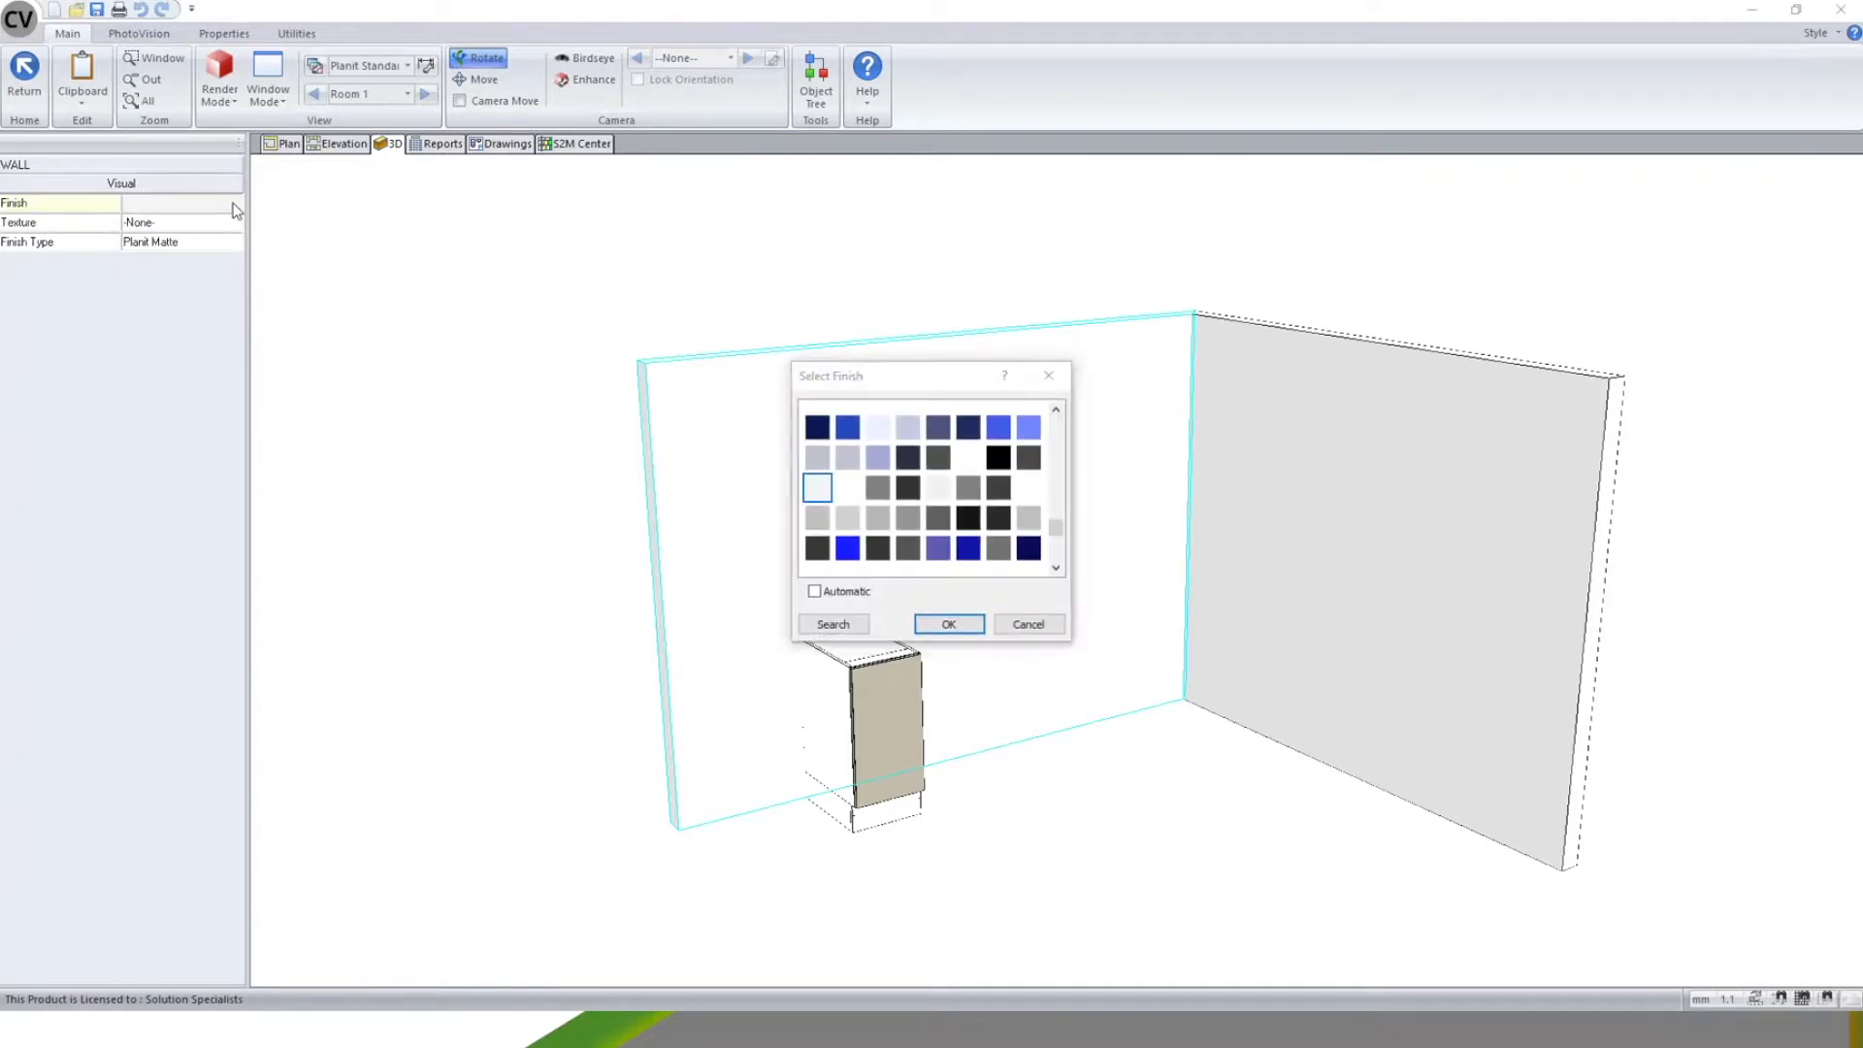
click(817, 426)
click(951, 624)
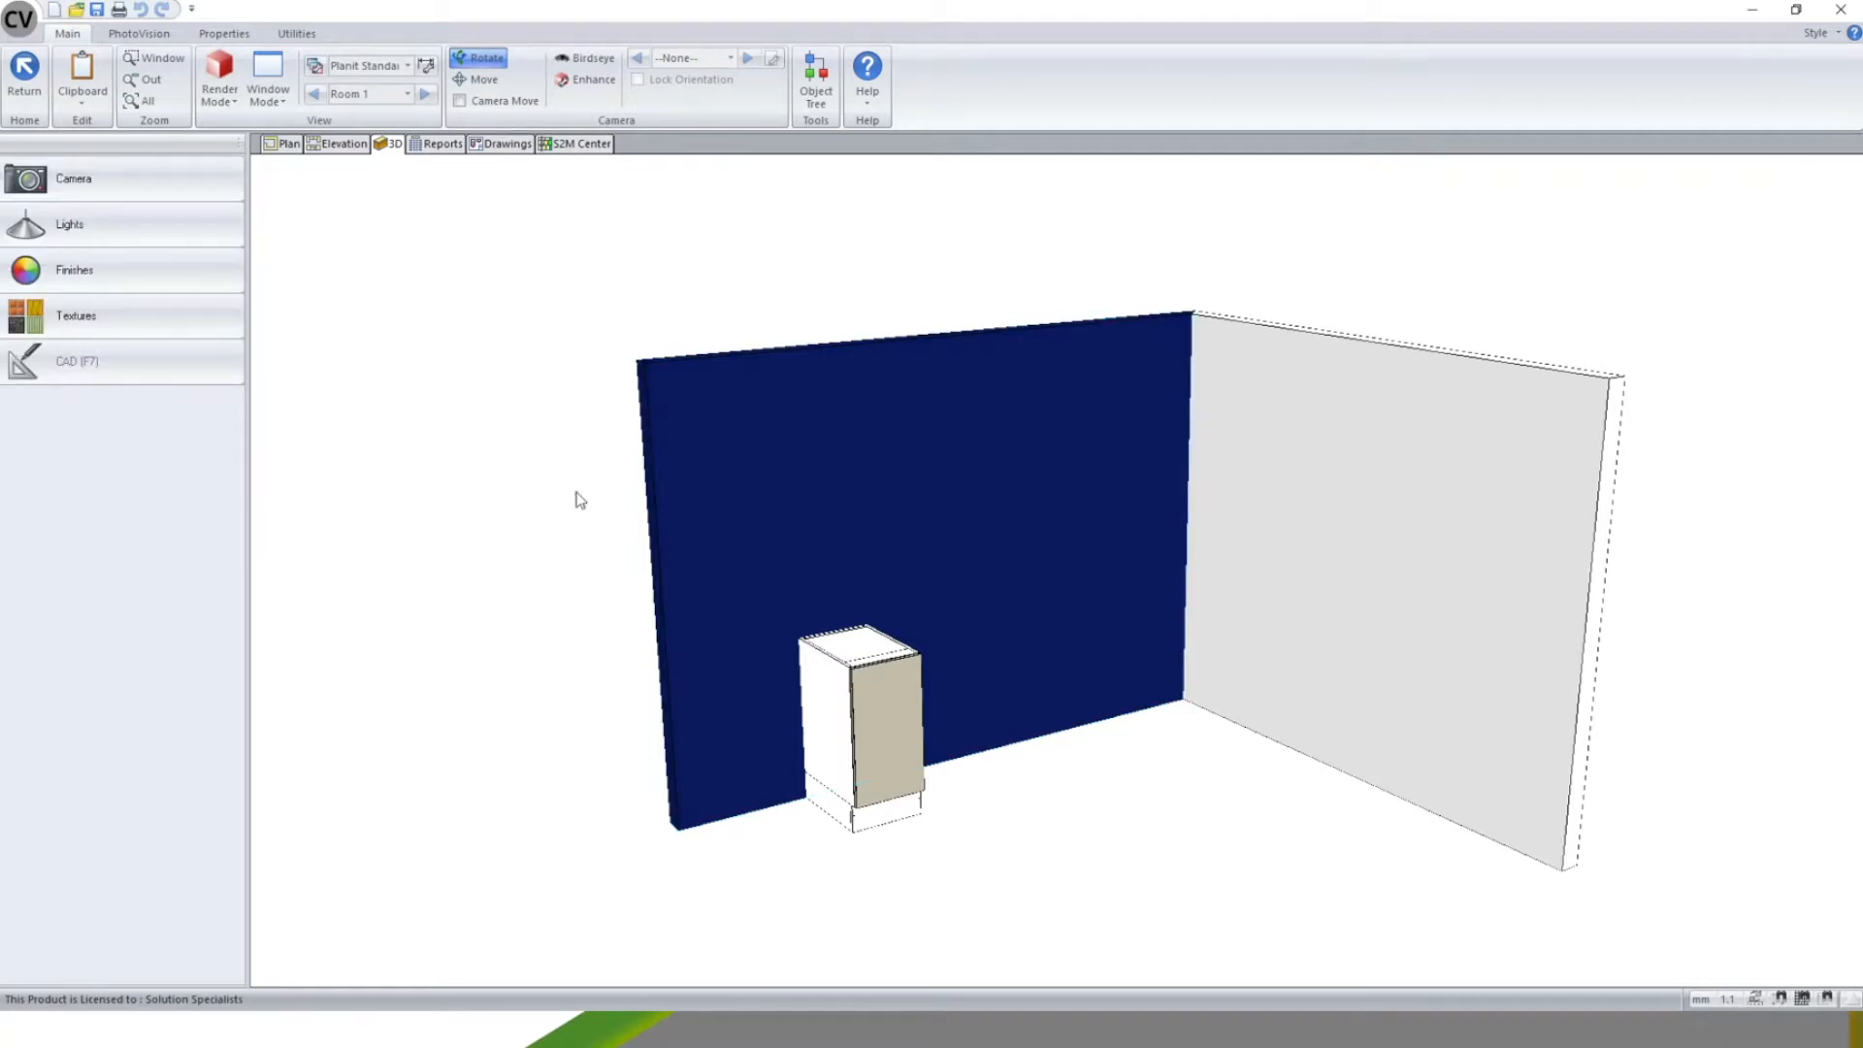
- Select the second wall to view its finish and texture properties, and deselect it
click(1409, 617)
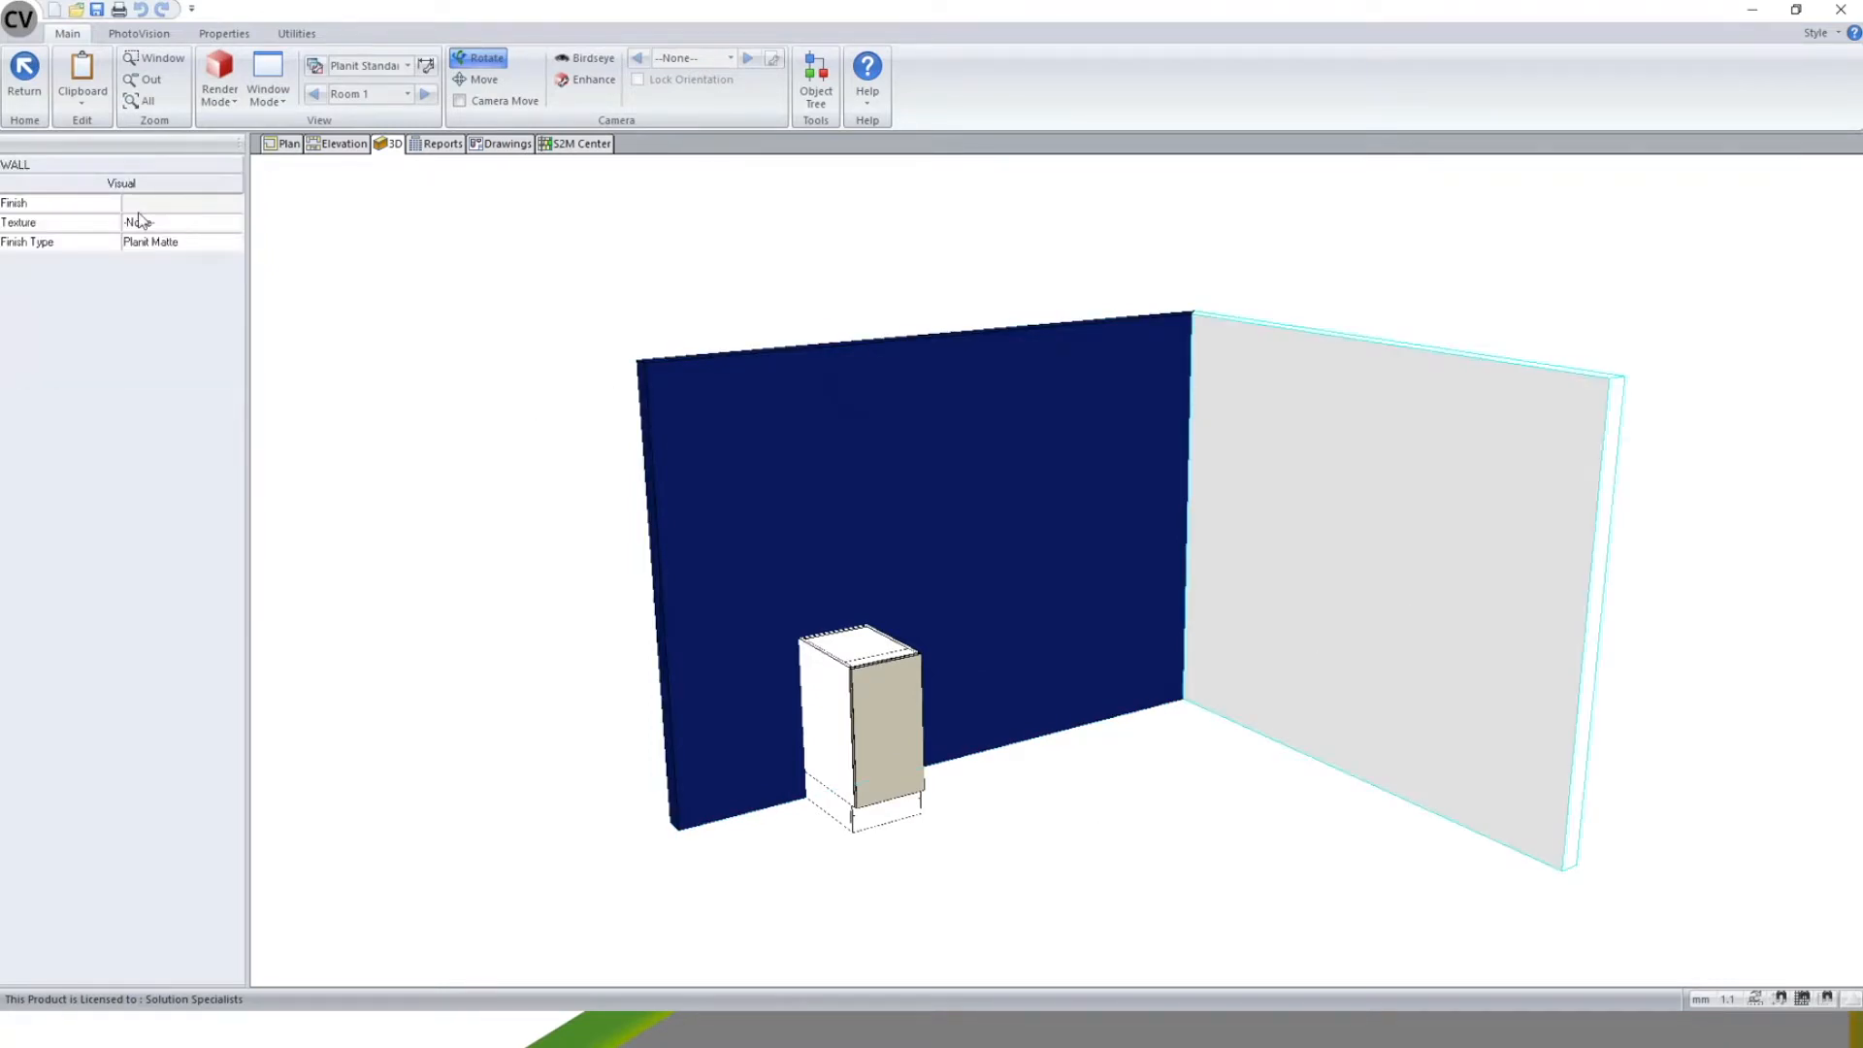
click(94, 223)
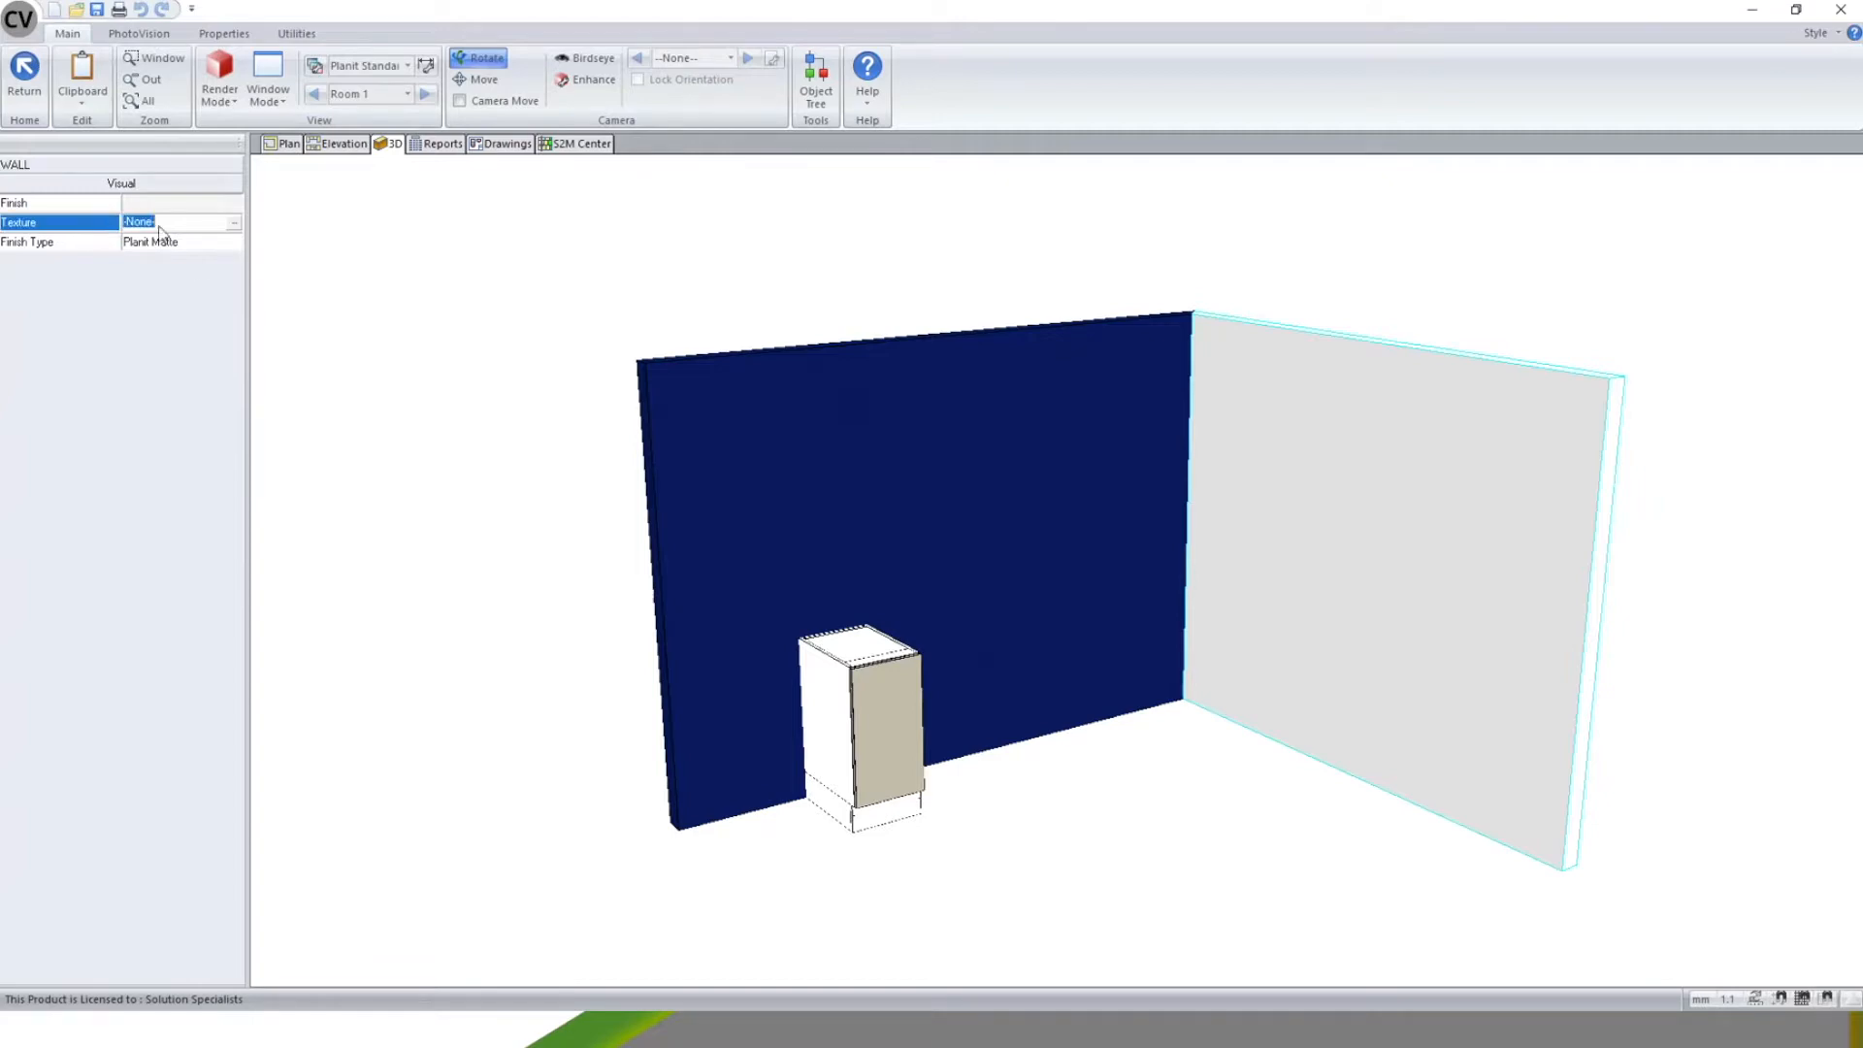
click(389, 280)
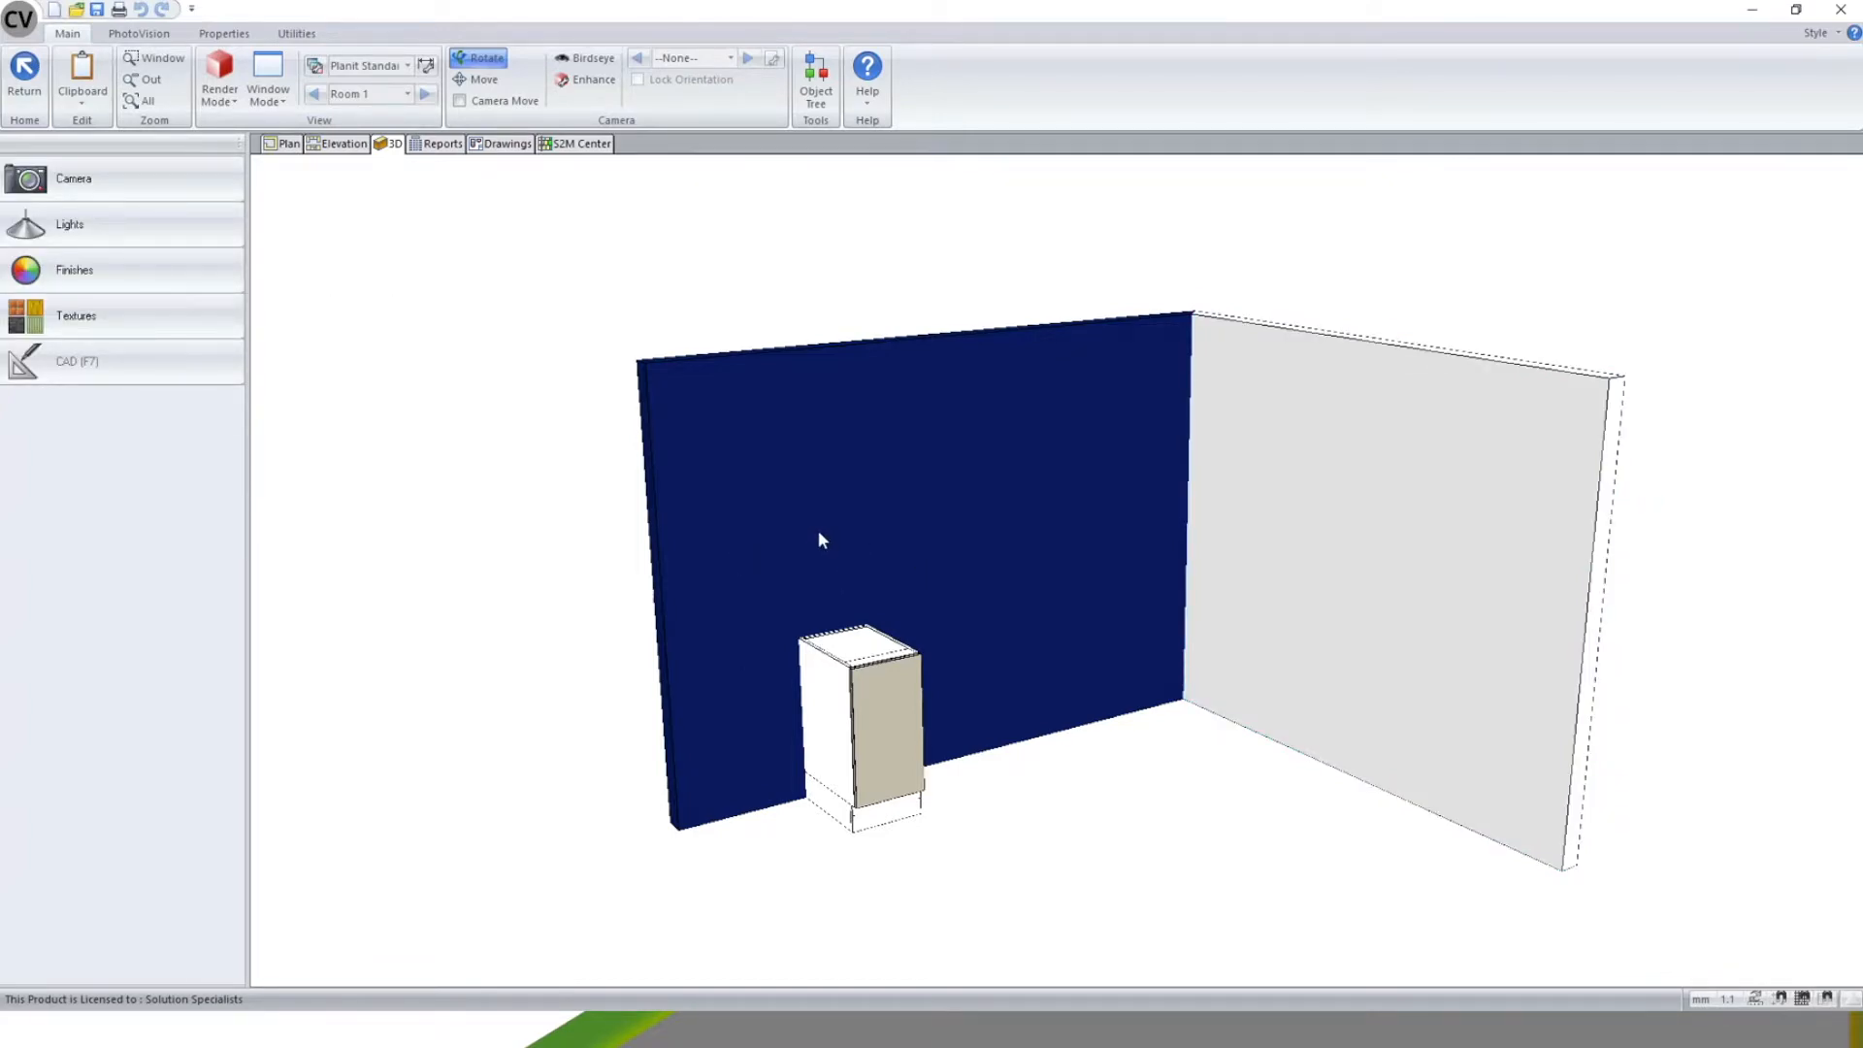
- Turn off Use Material Finish for the global wall finish and choose an orange finish
click(97, 276)
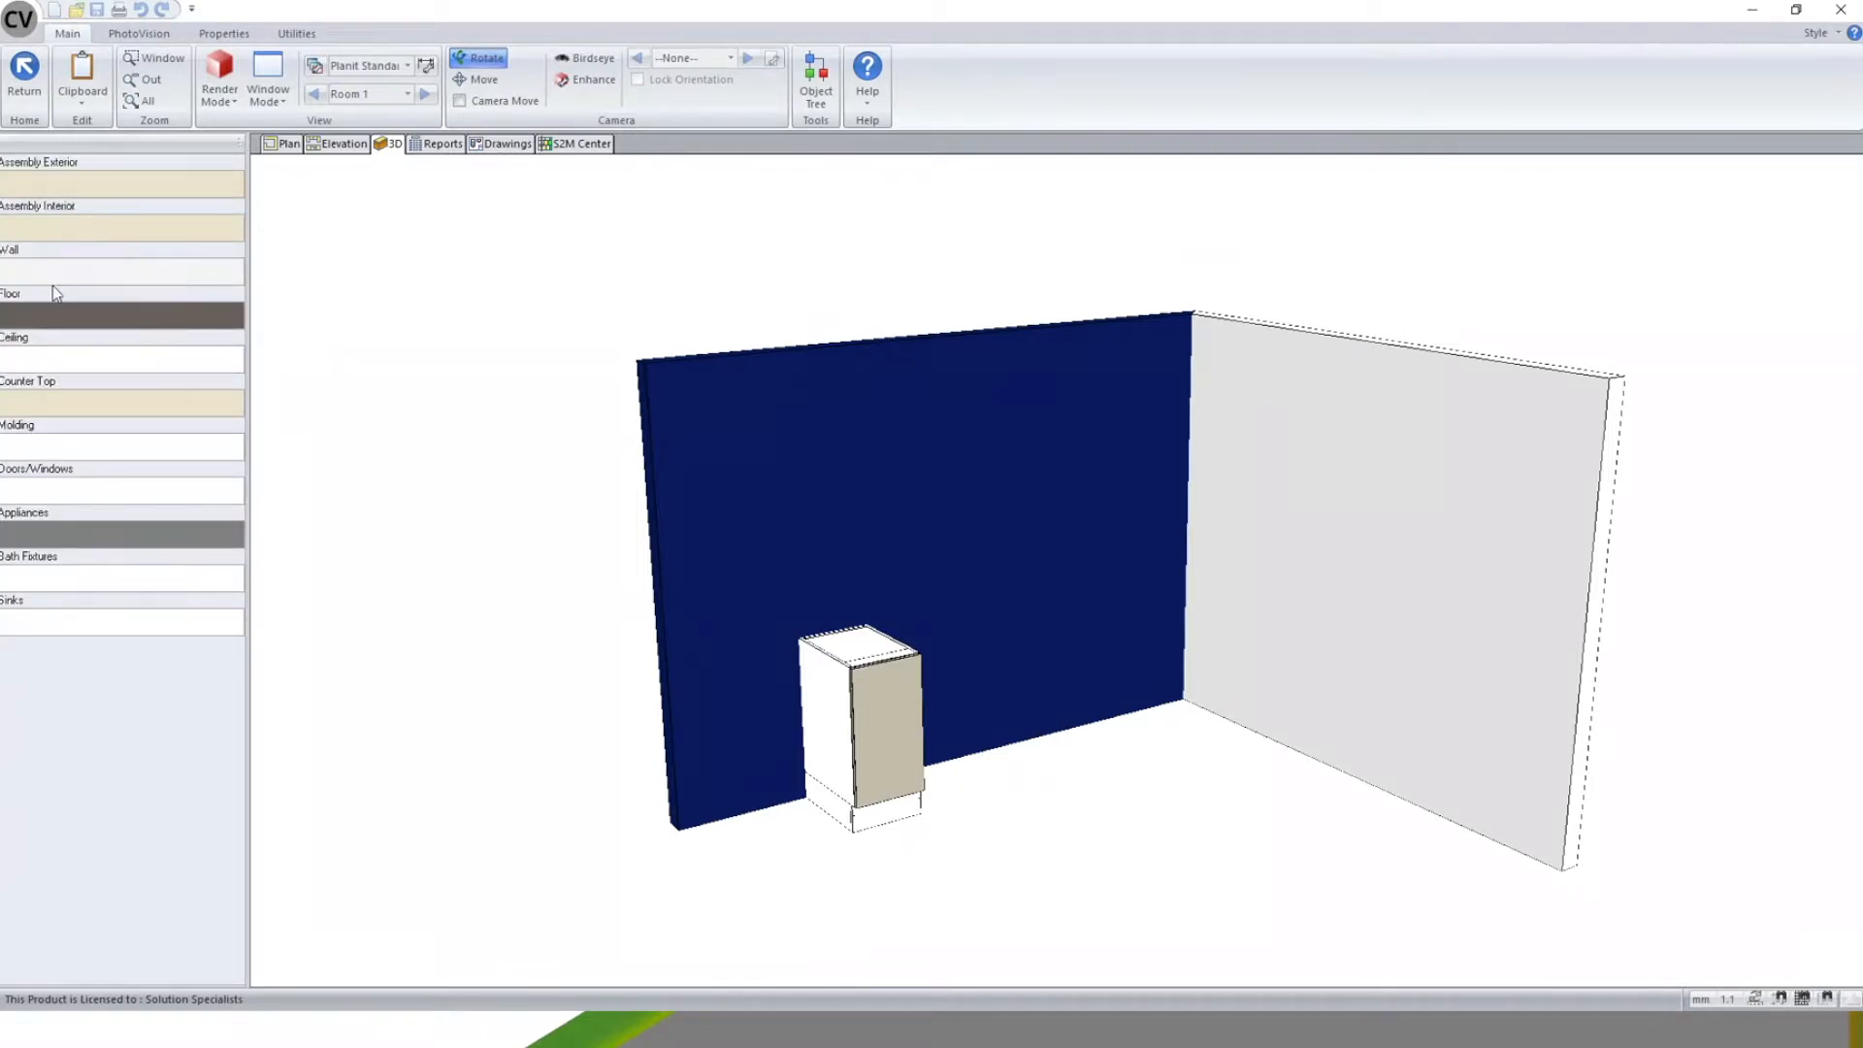
click(62, 277)
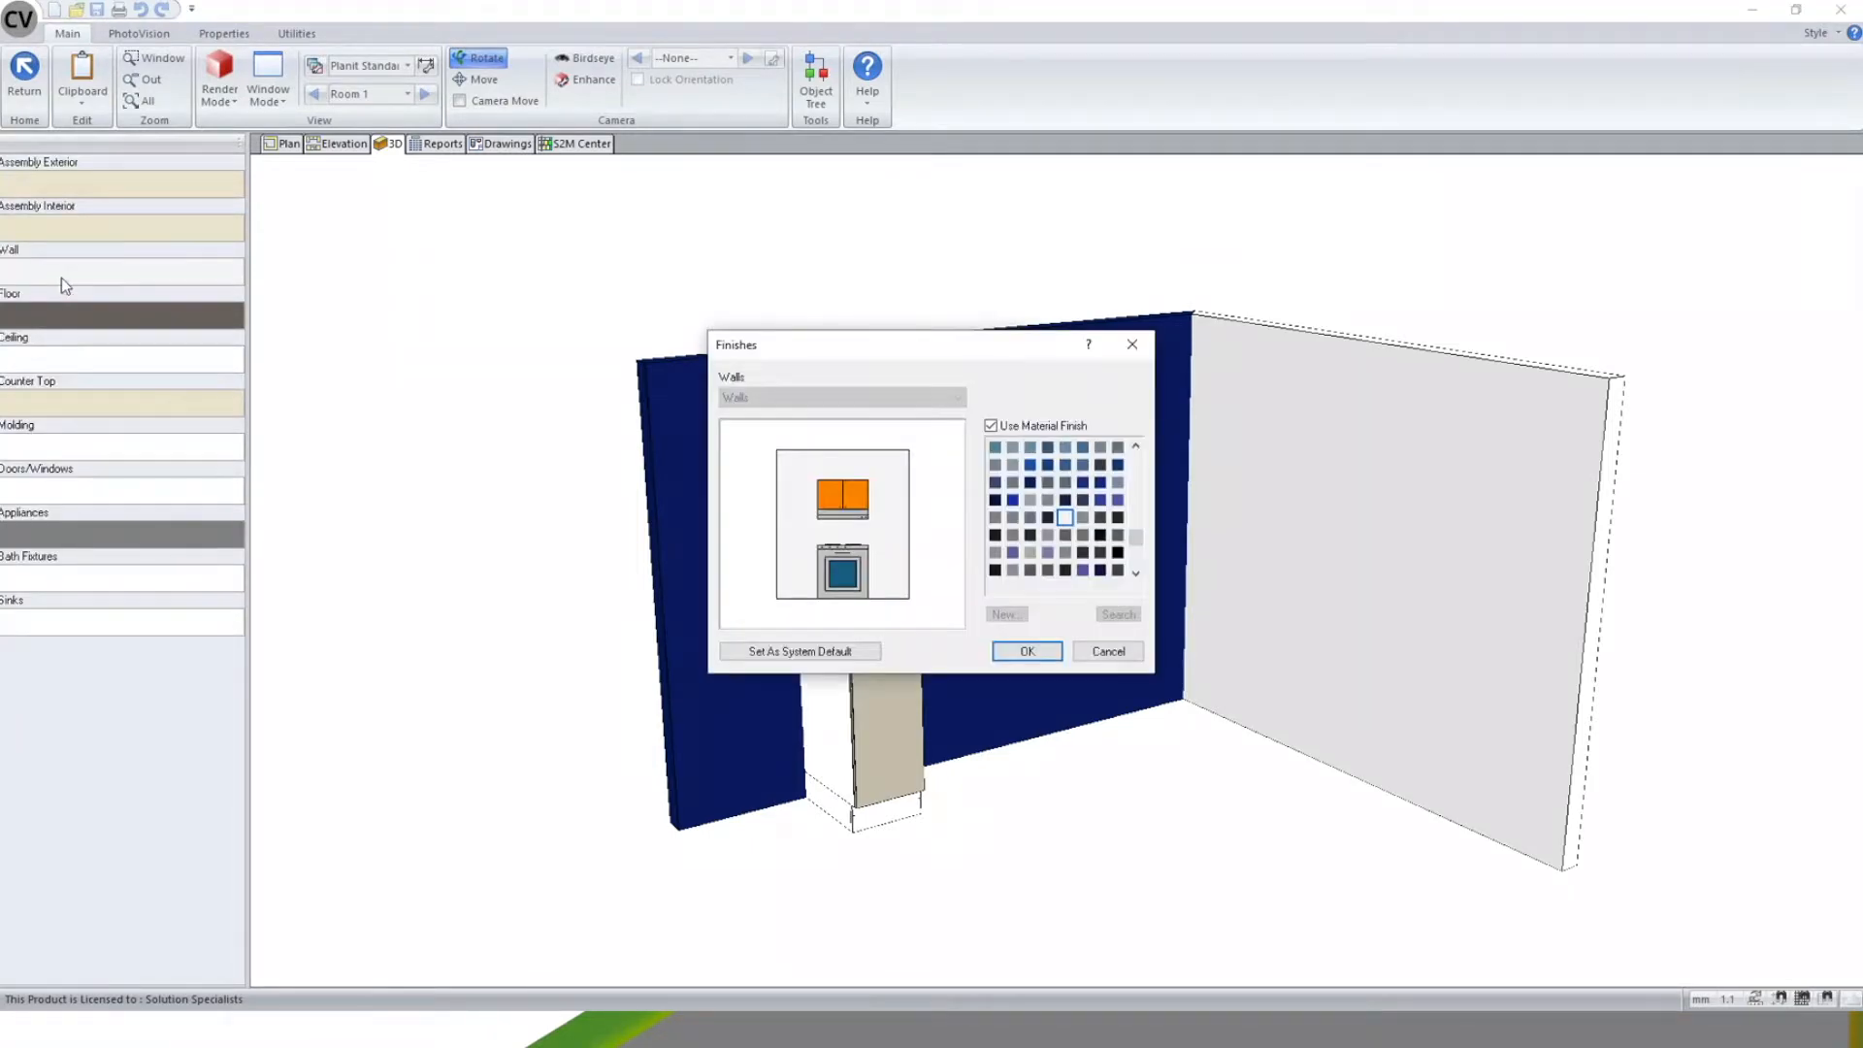
click(1030, 425)
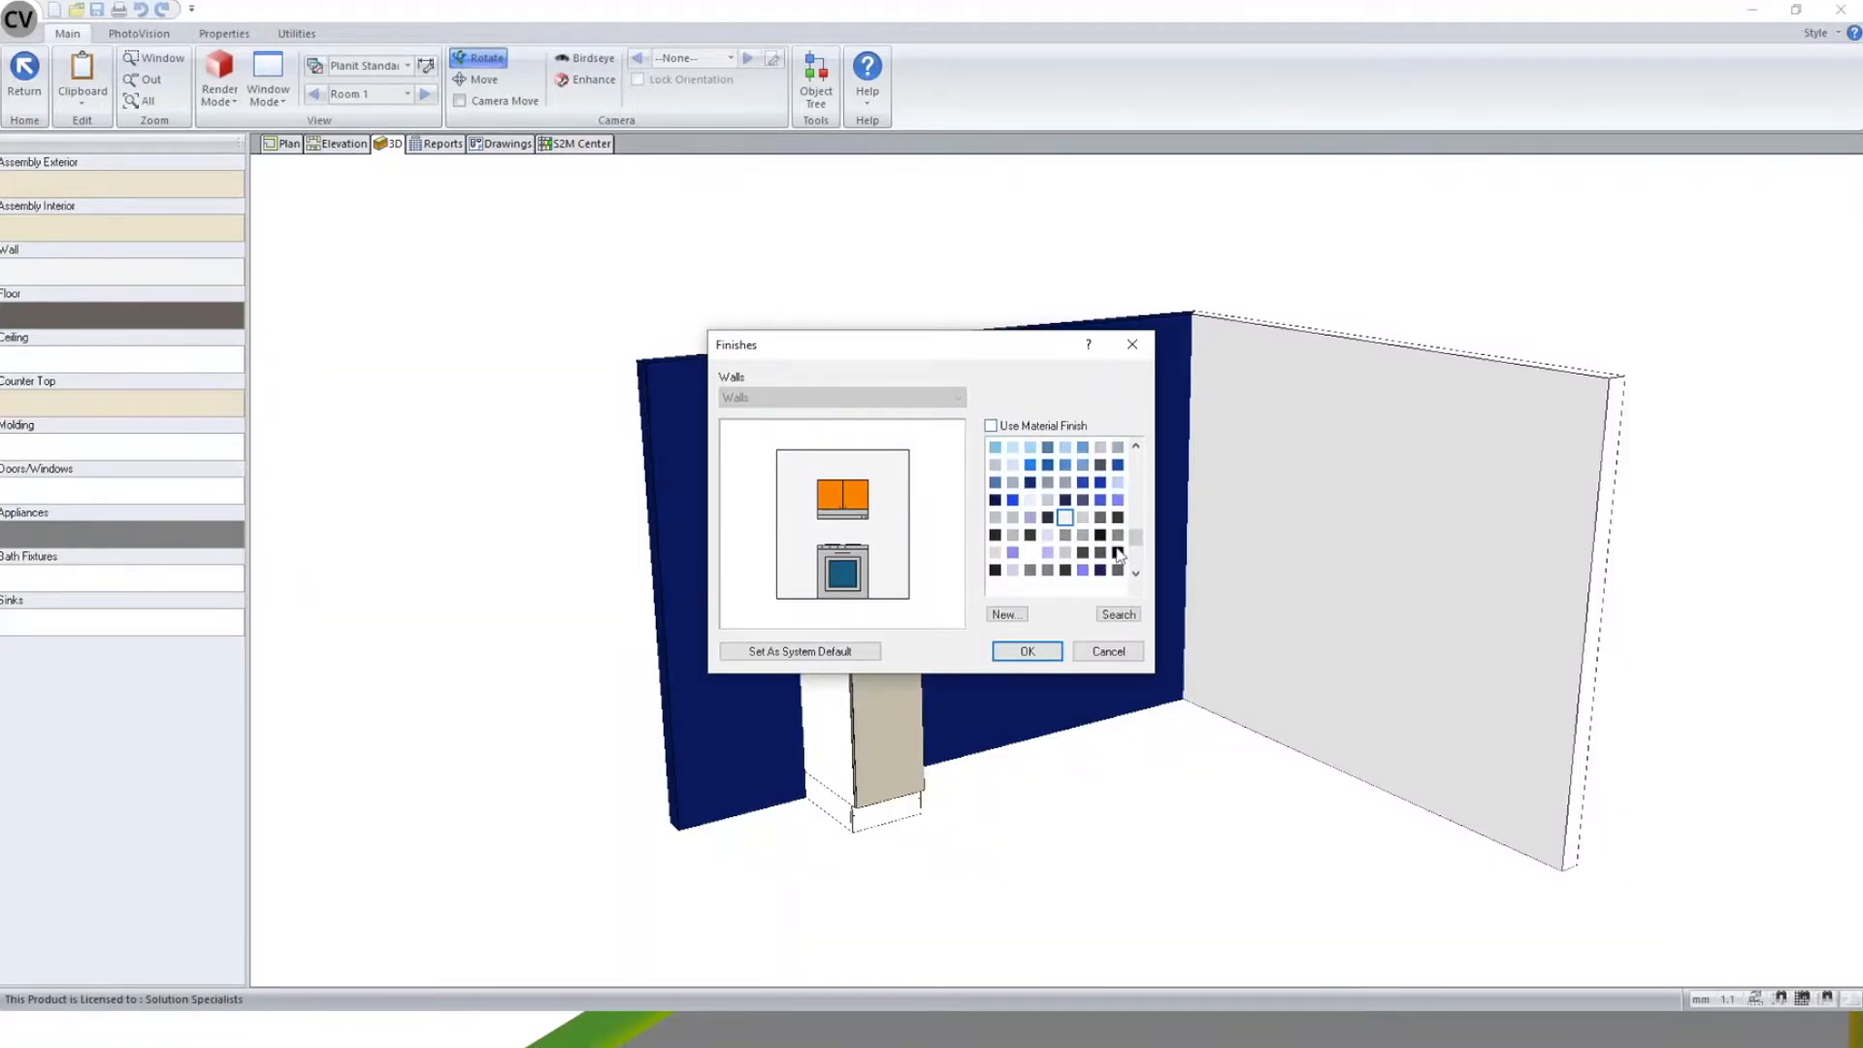
drag(1135, 544, 1136, 490)
click(1068, 481)
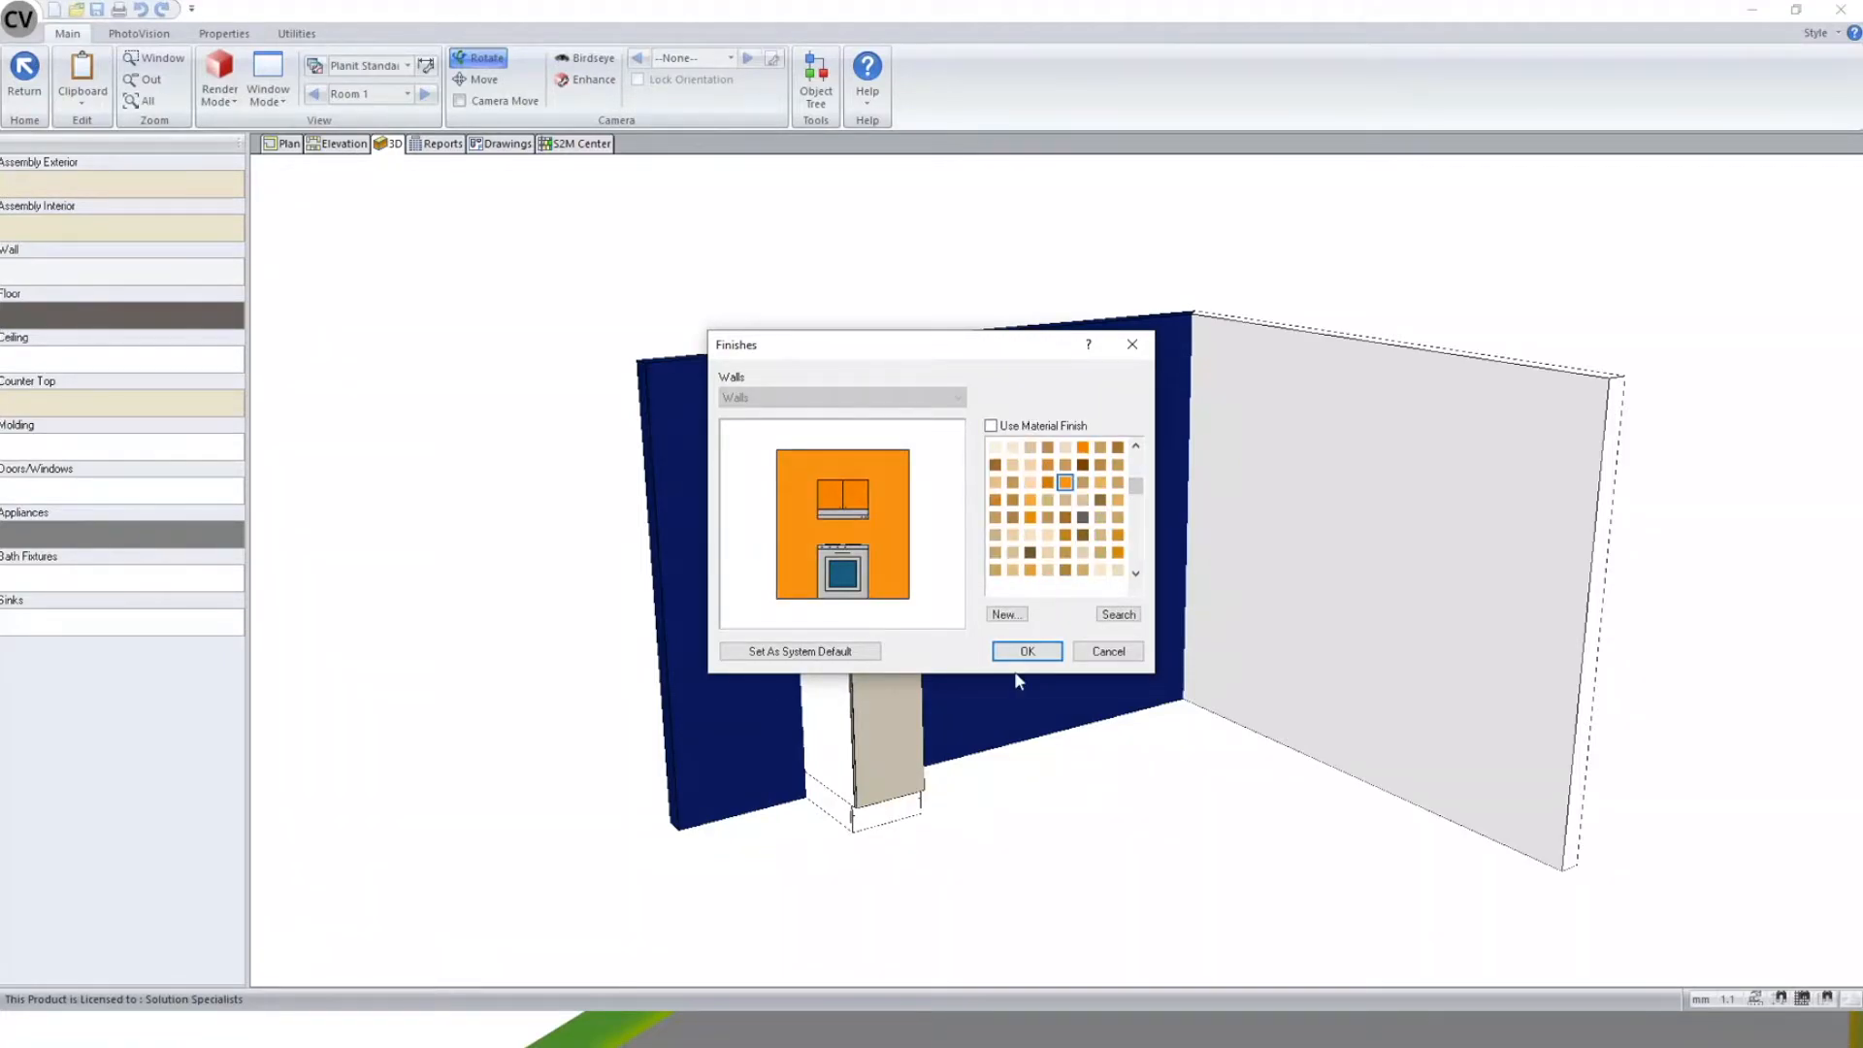
click(1026, 651)
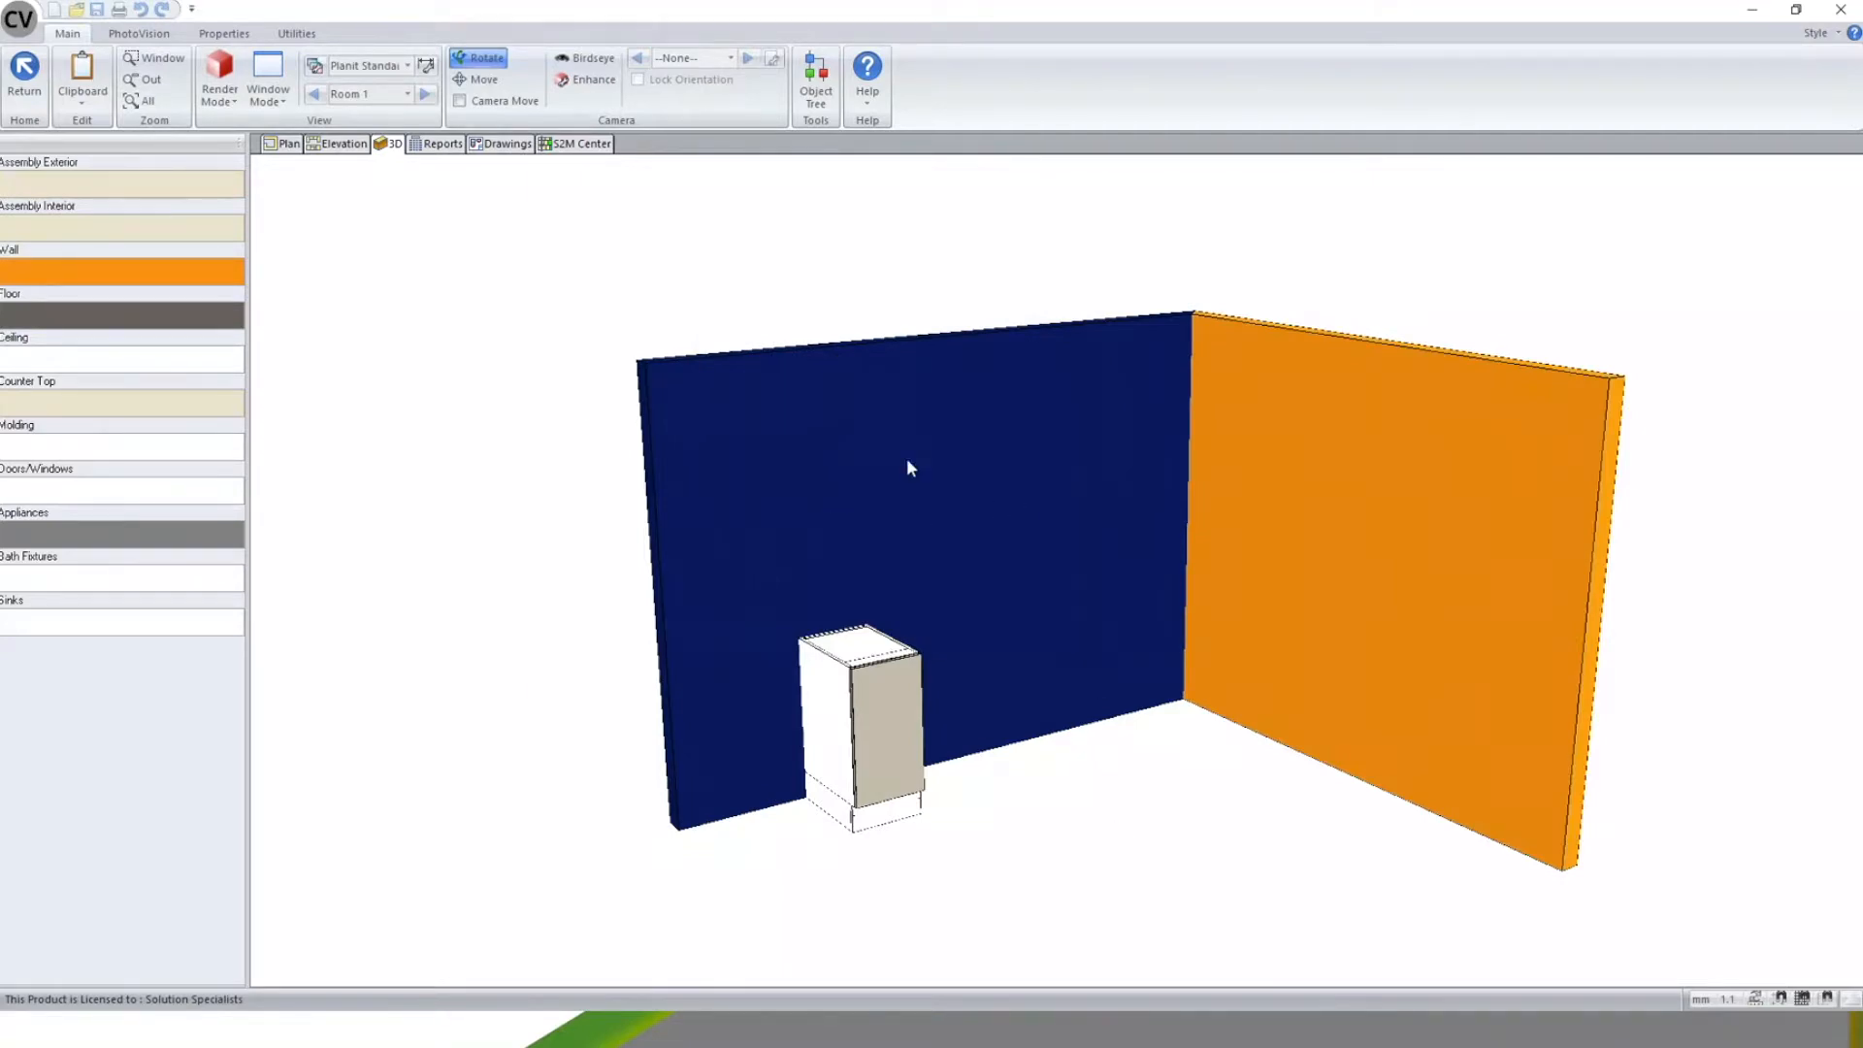
- Select the navy blue wall behind the cabinet and set its individual finish to Automatic
click(831, 484)
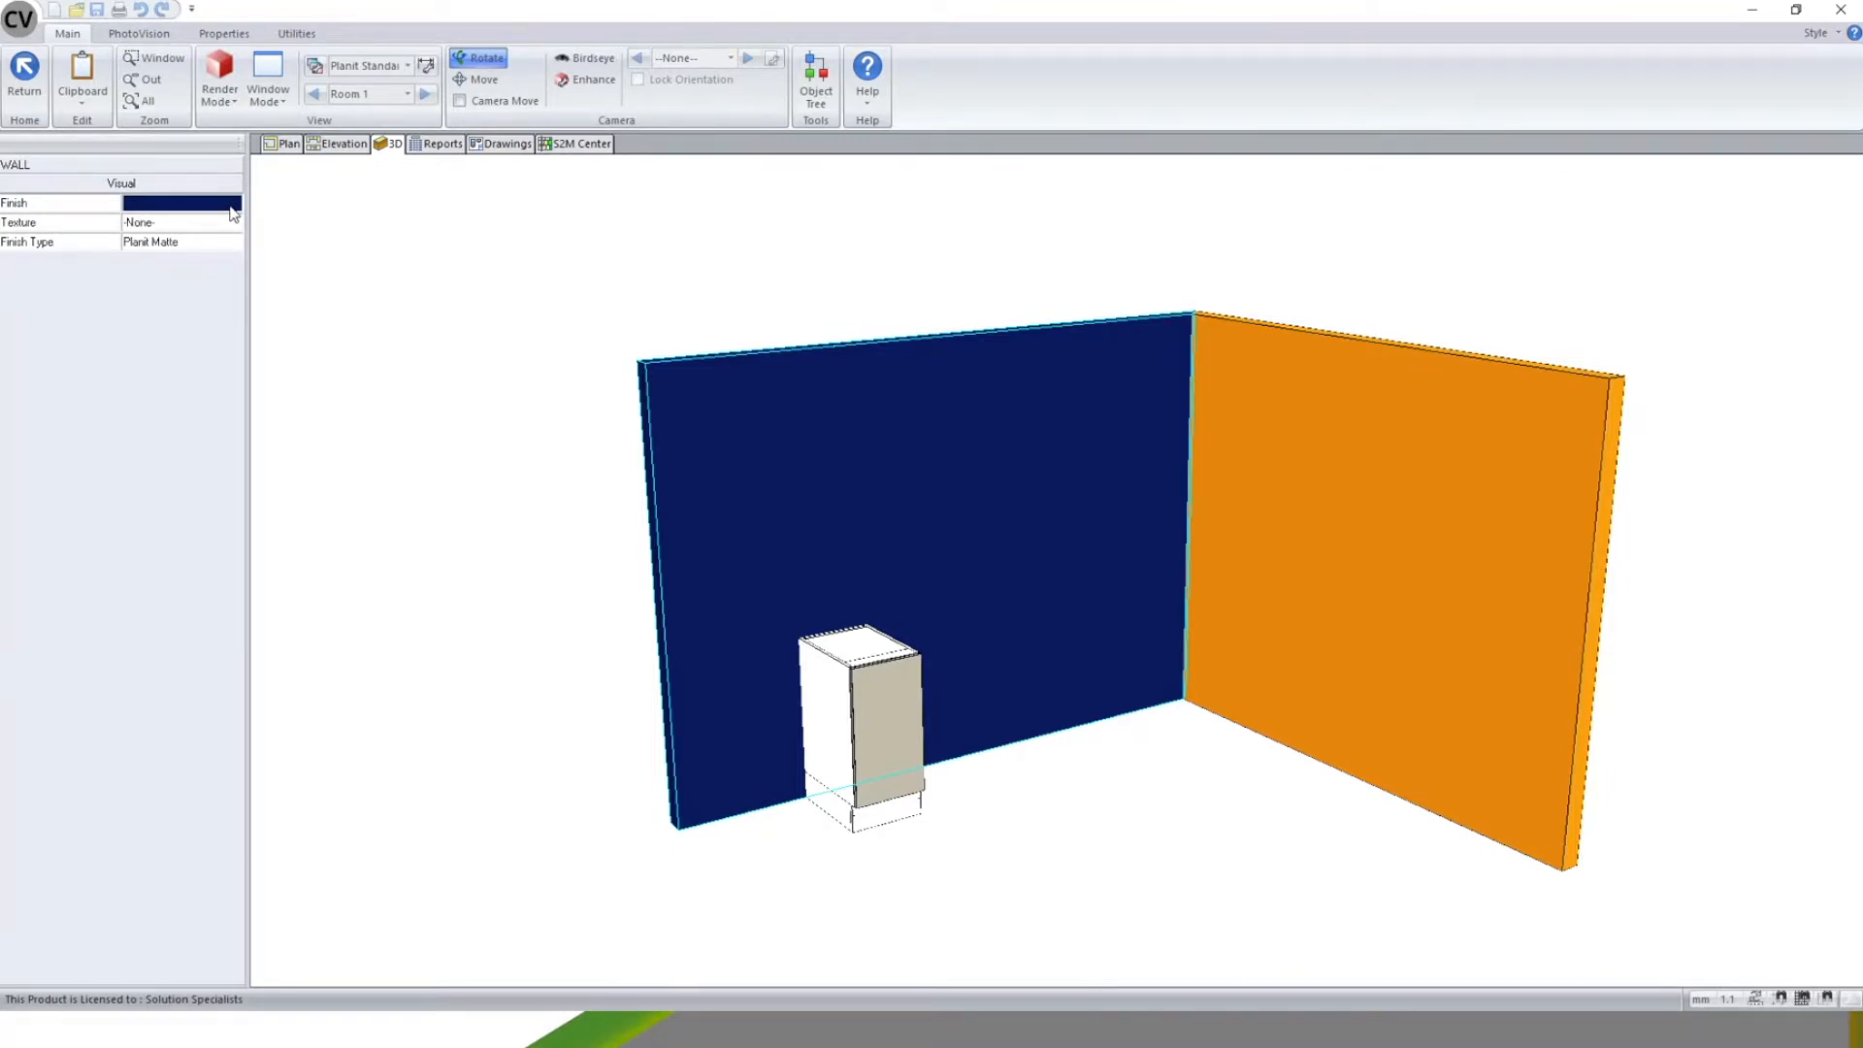
drag(902, 509, 841, 375)
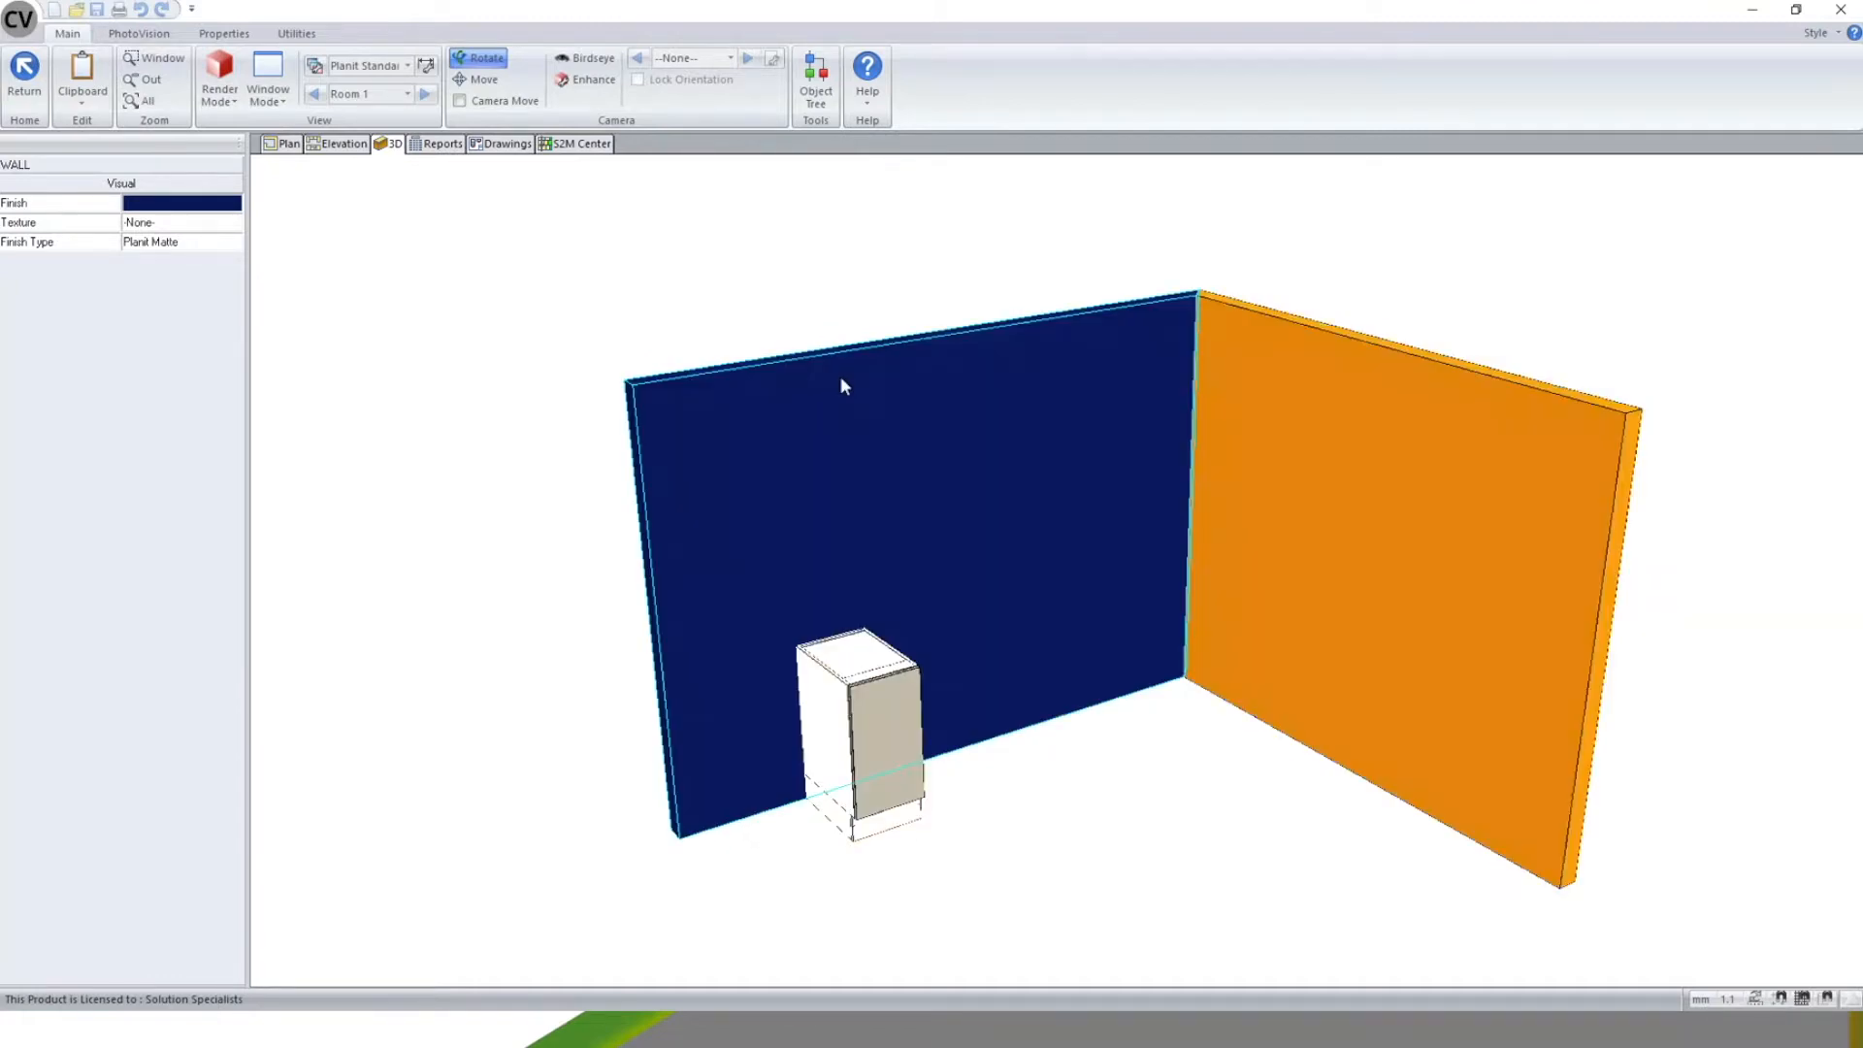
click(1021, 475)
click(176, 209)
click(233, 212)
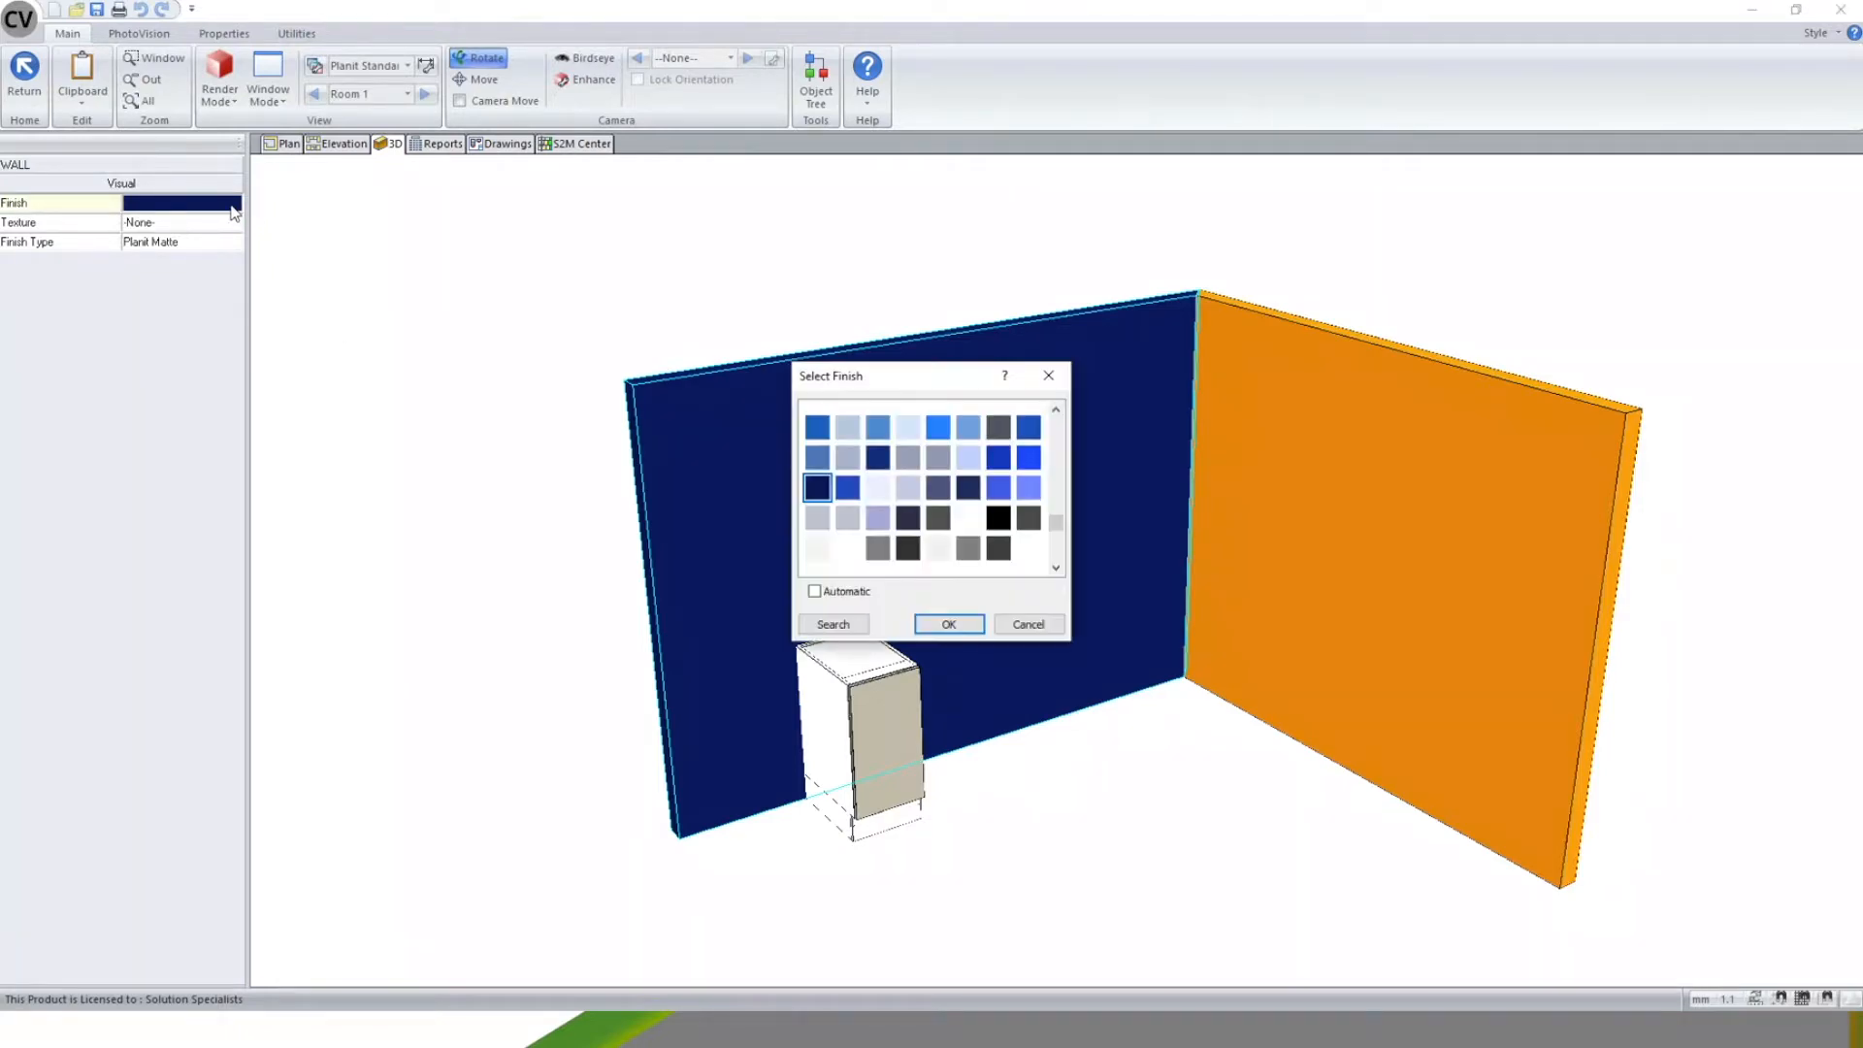
click(832, 593)
click(949, 624)
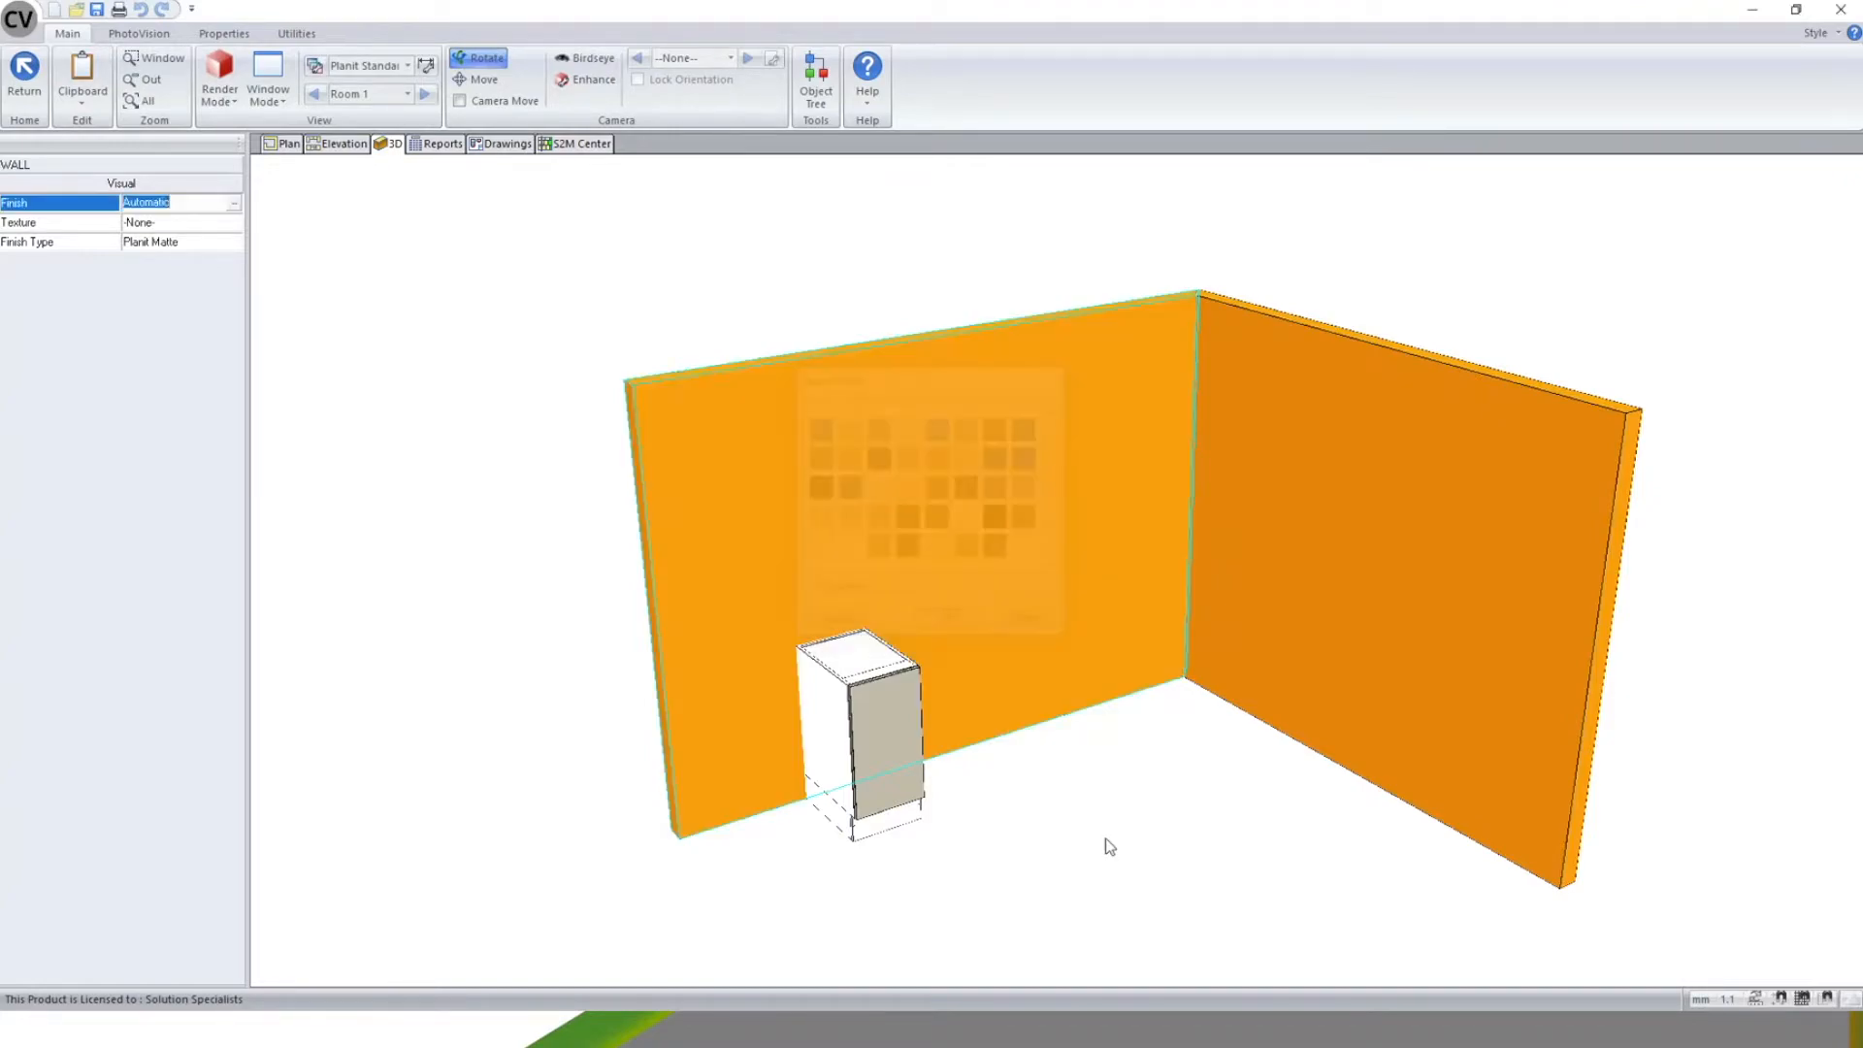
click(1128, 822)
- Turn Use Material Finish back on in the global wall finish settings
click(190, 270)
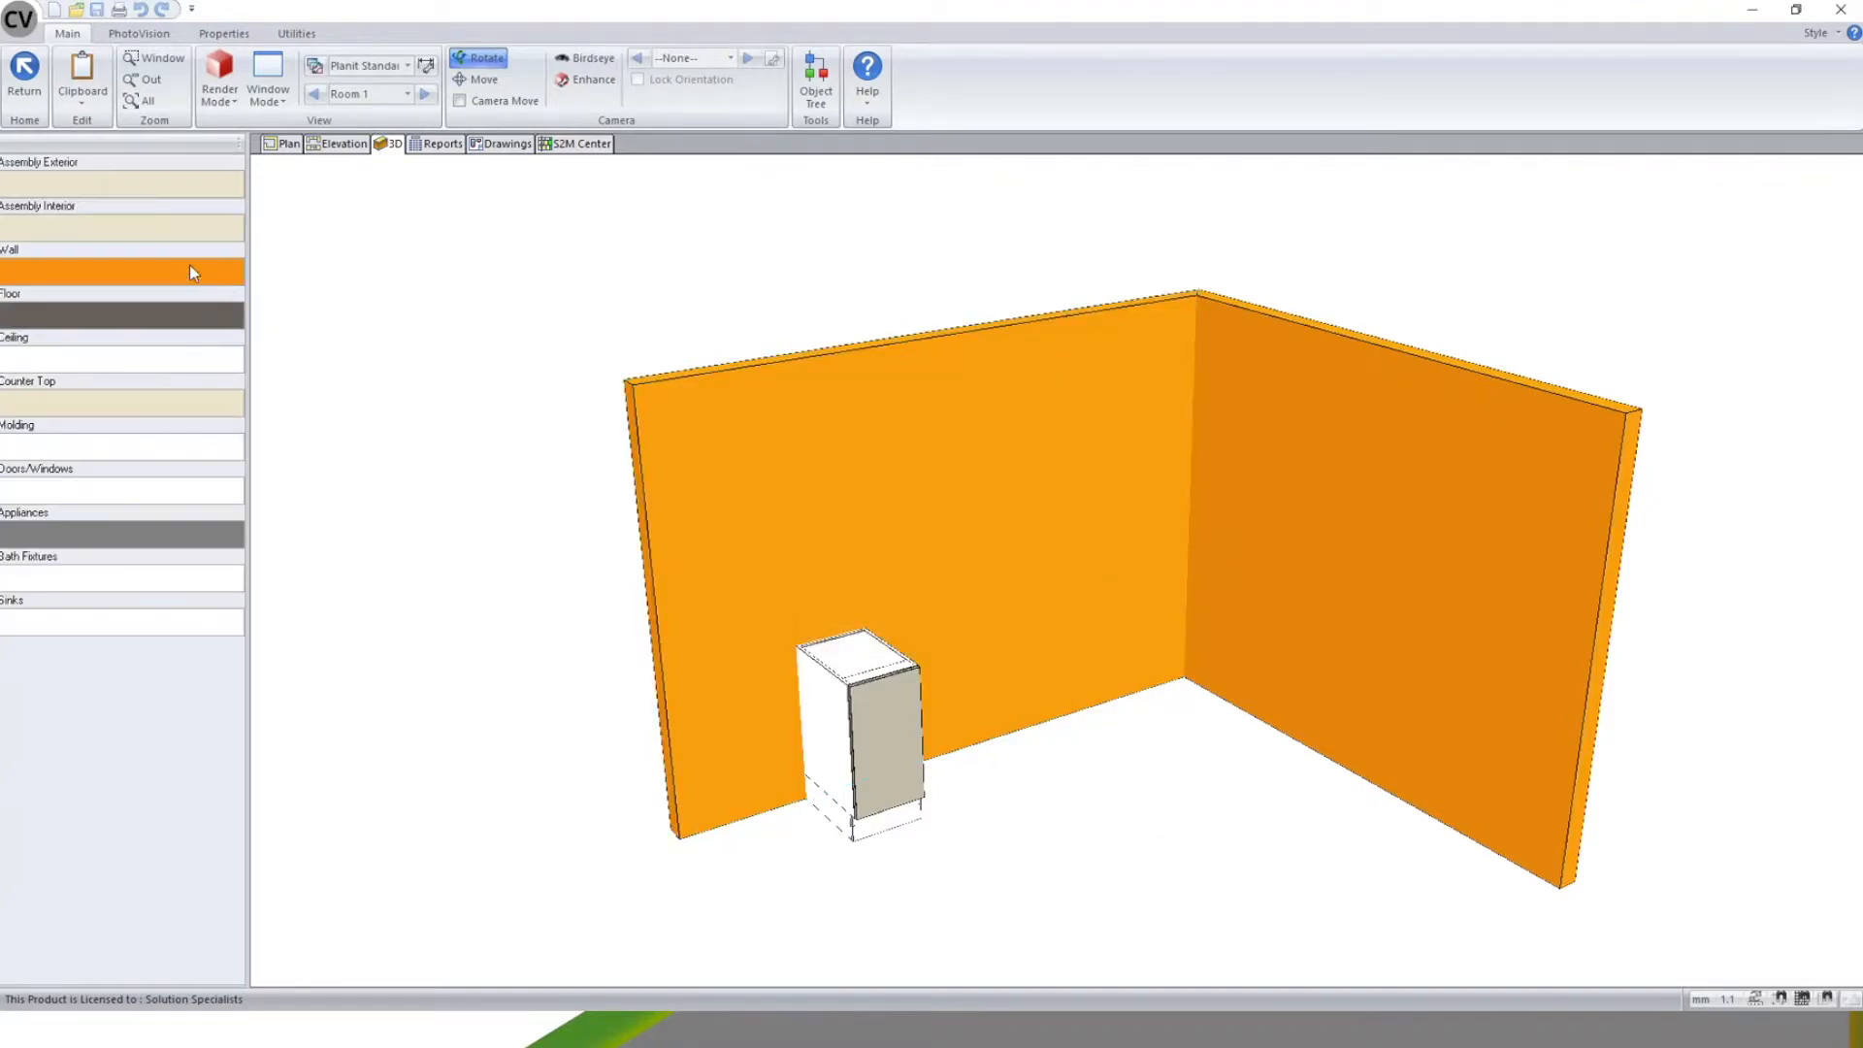
click(190, 266)
click(991, 426)
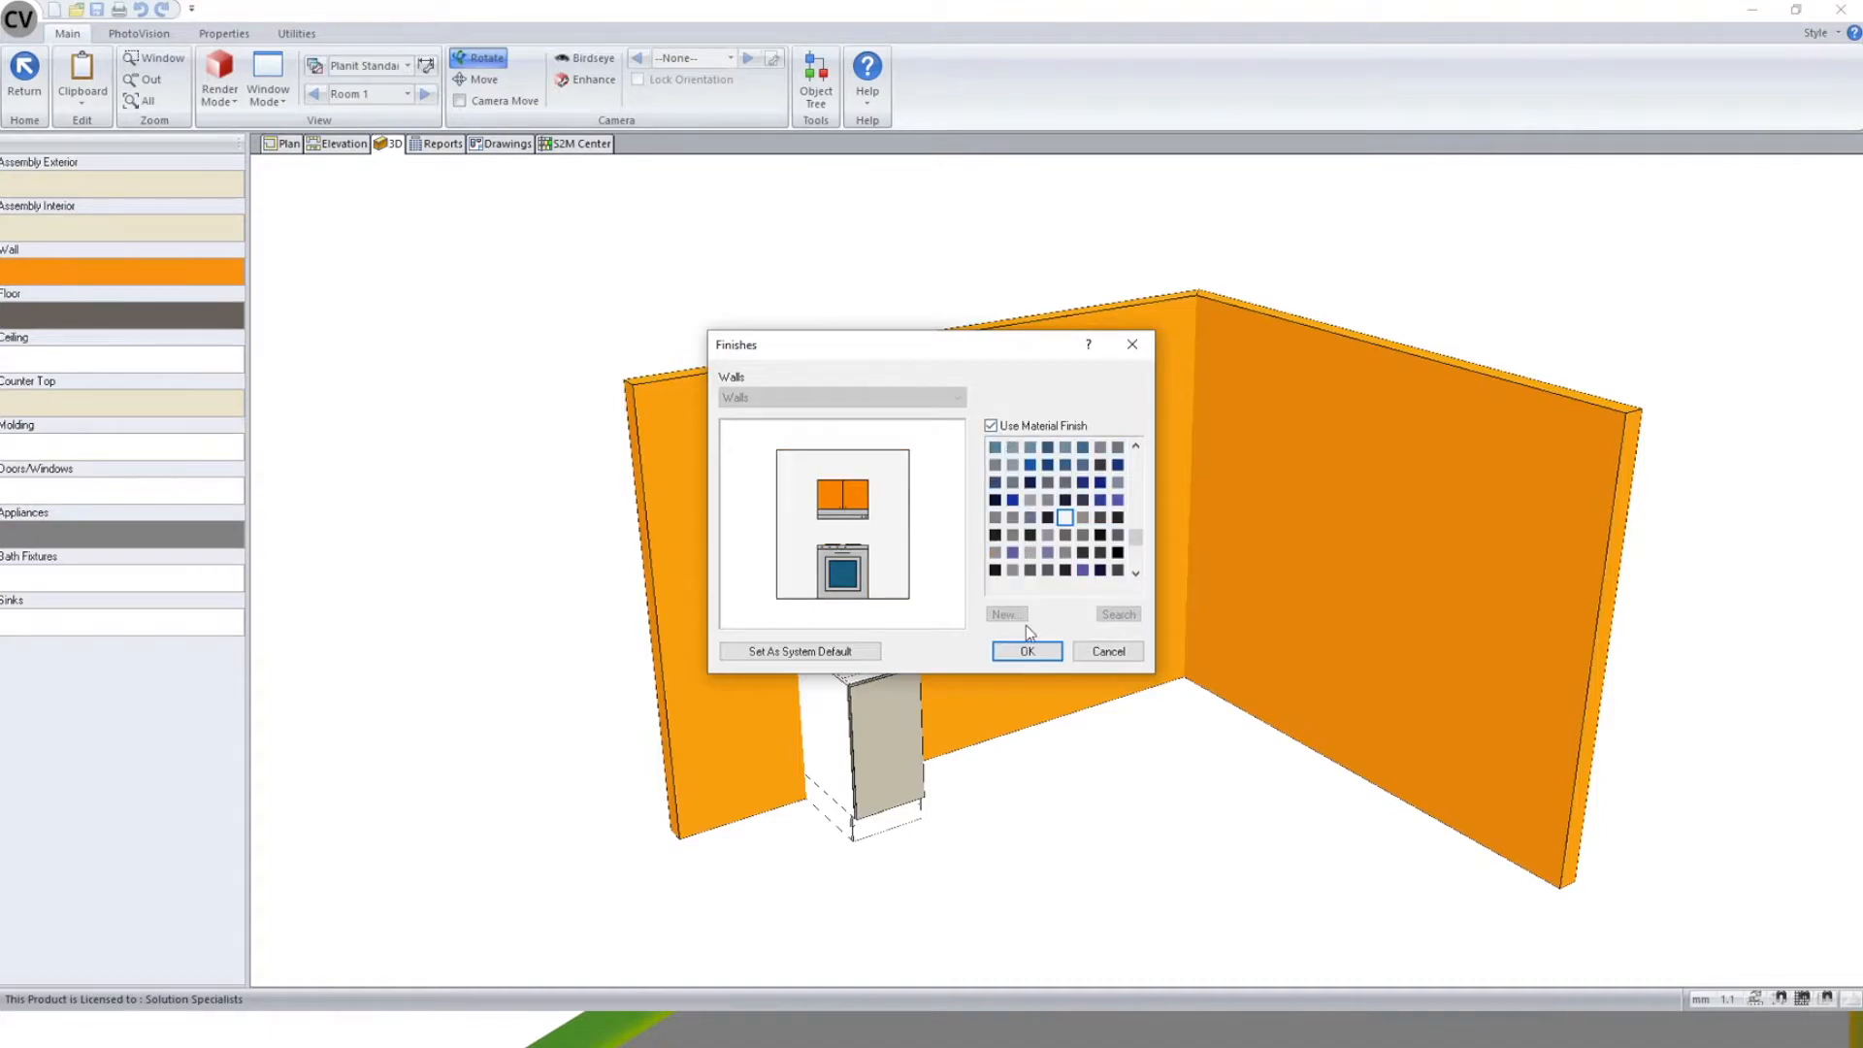
click(1026, 651)
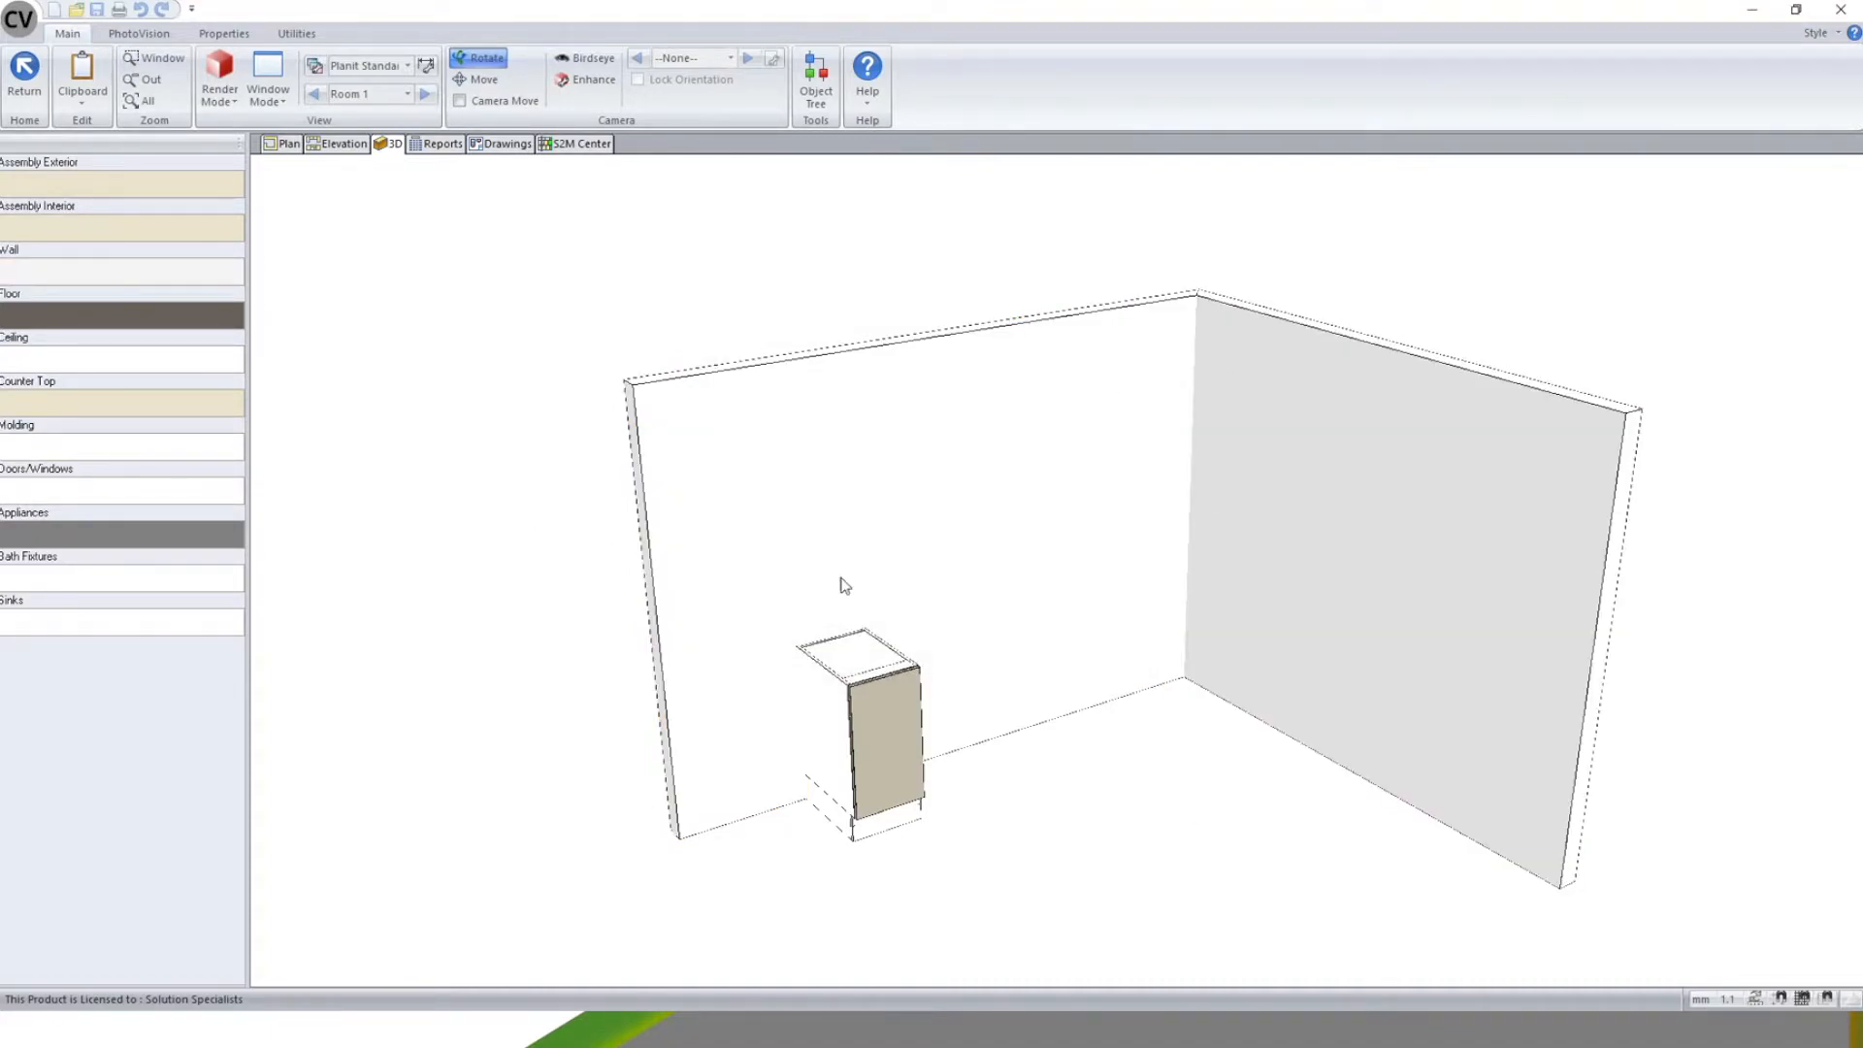
- Select the base cabinet in the 3D view and examine its exterior and interior finish properties
drag(1235, 598, 876, 744)
click(882, 738)
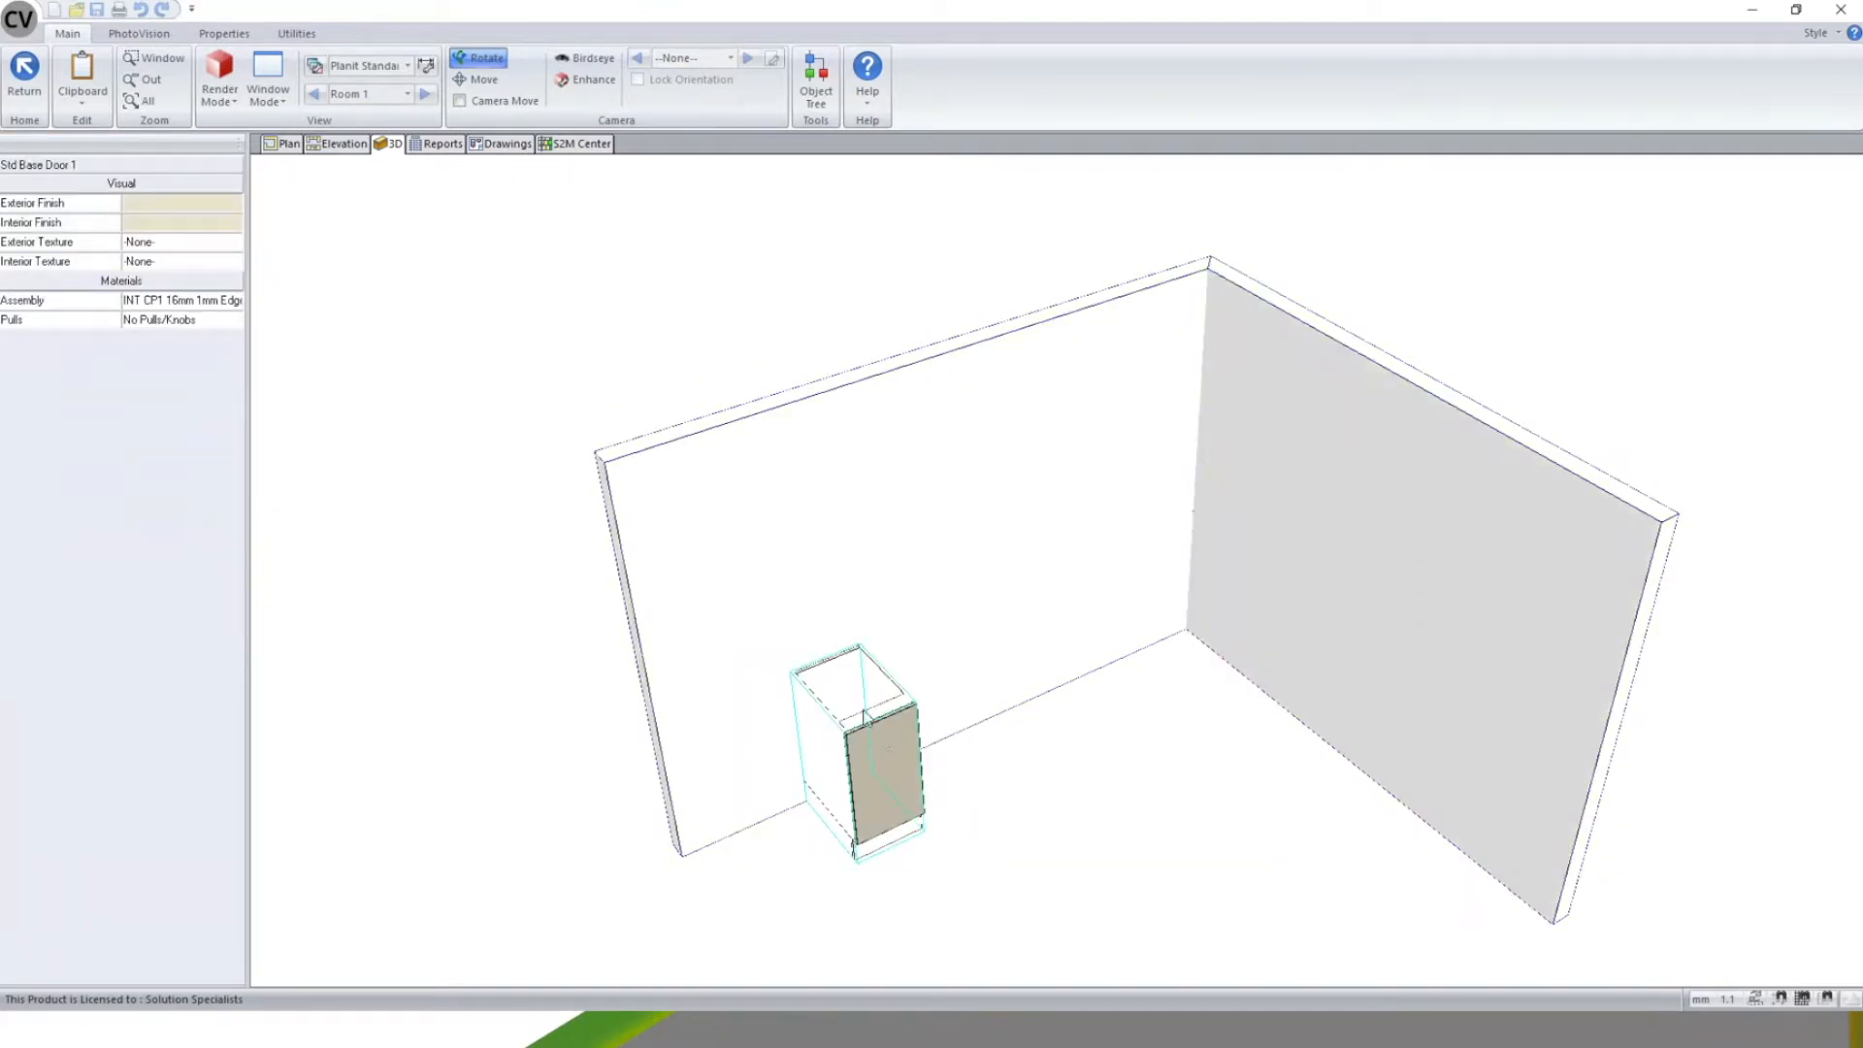
click(841, 516)
click(872, 774)
click(66, 223)
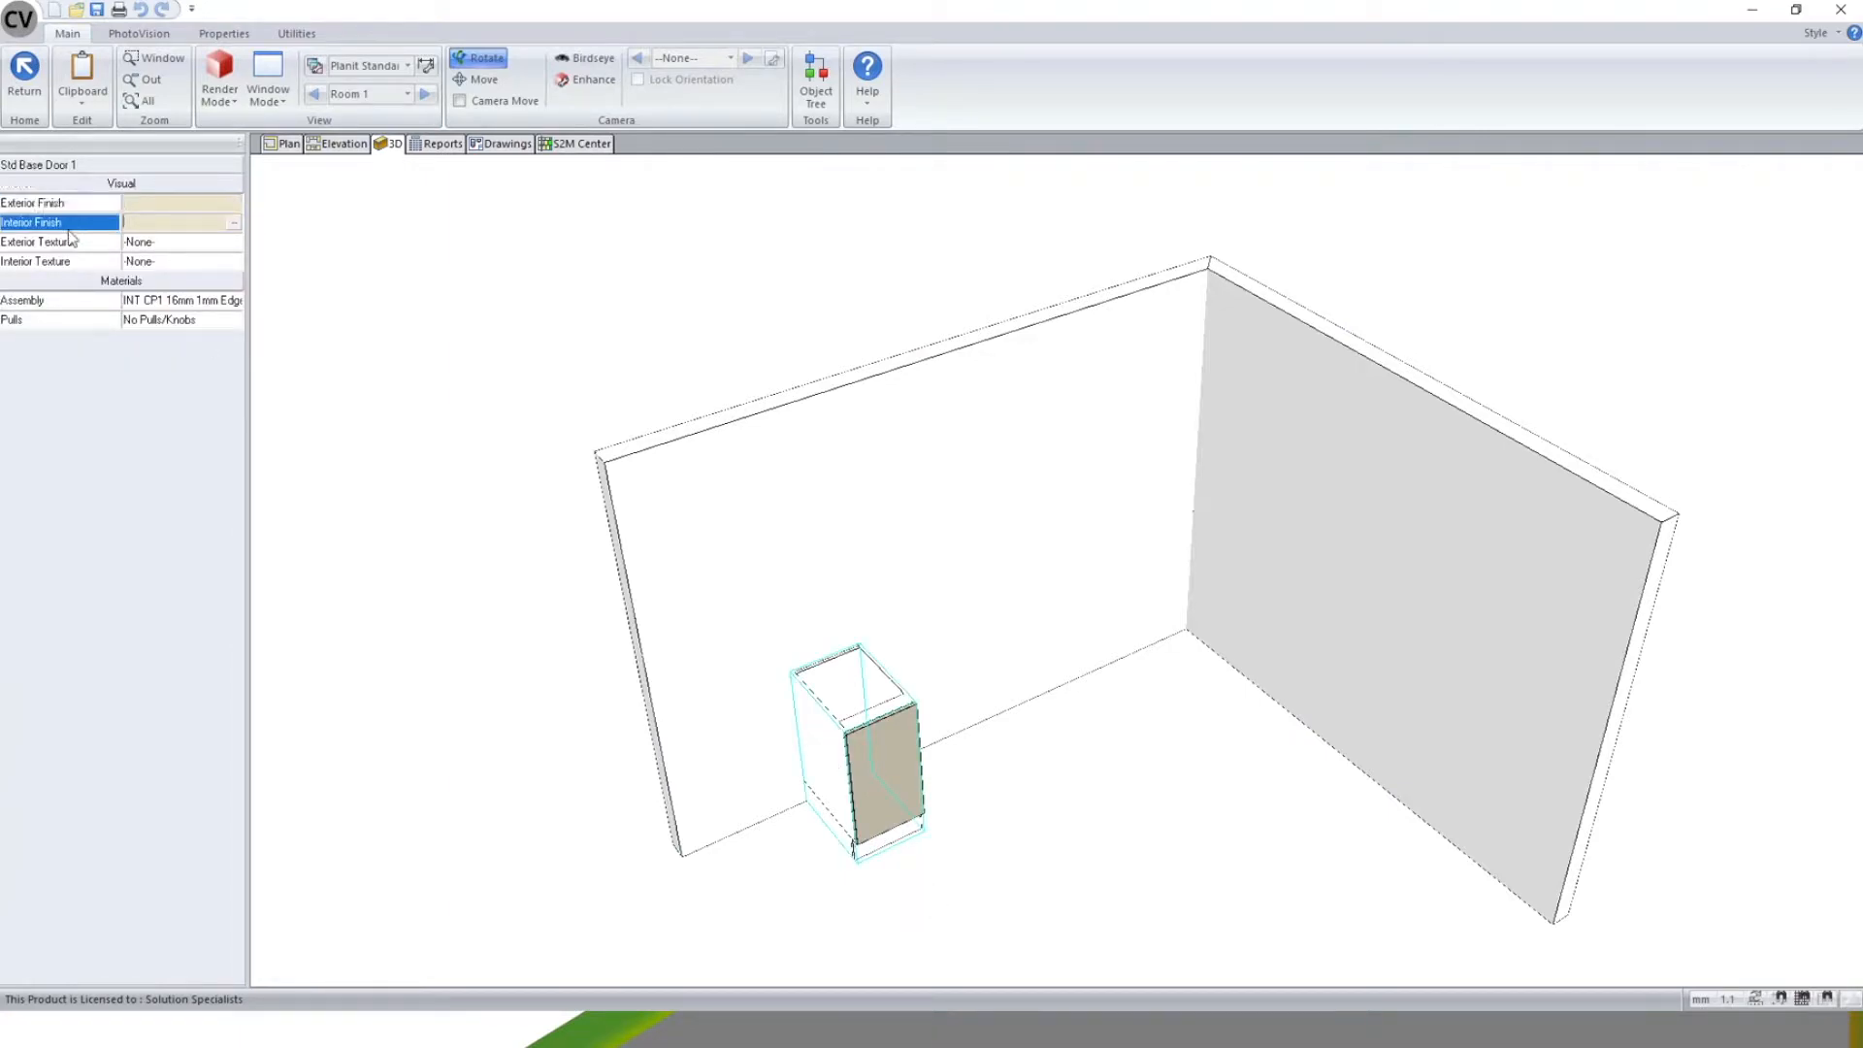
click(74, 206)
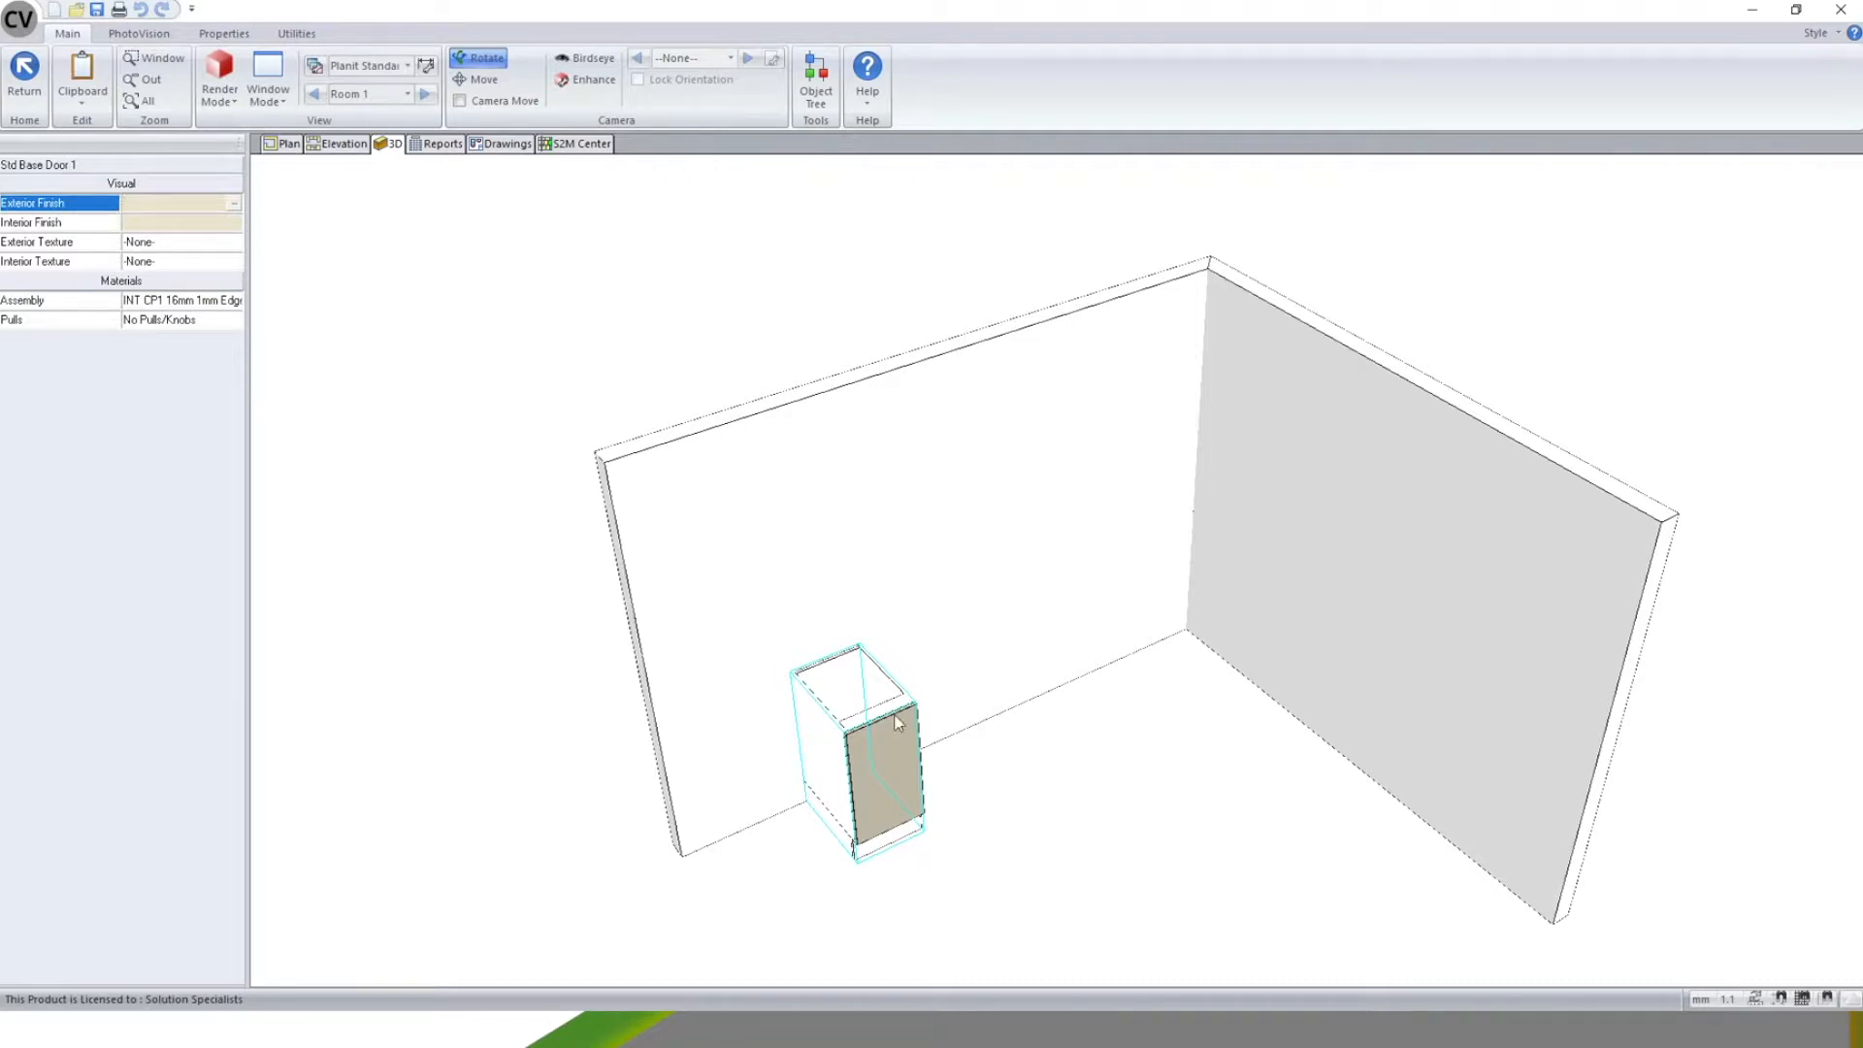
click(107, 225)
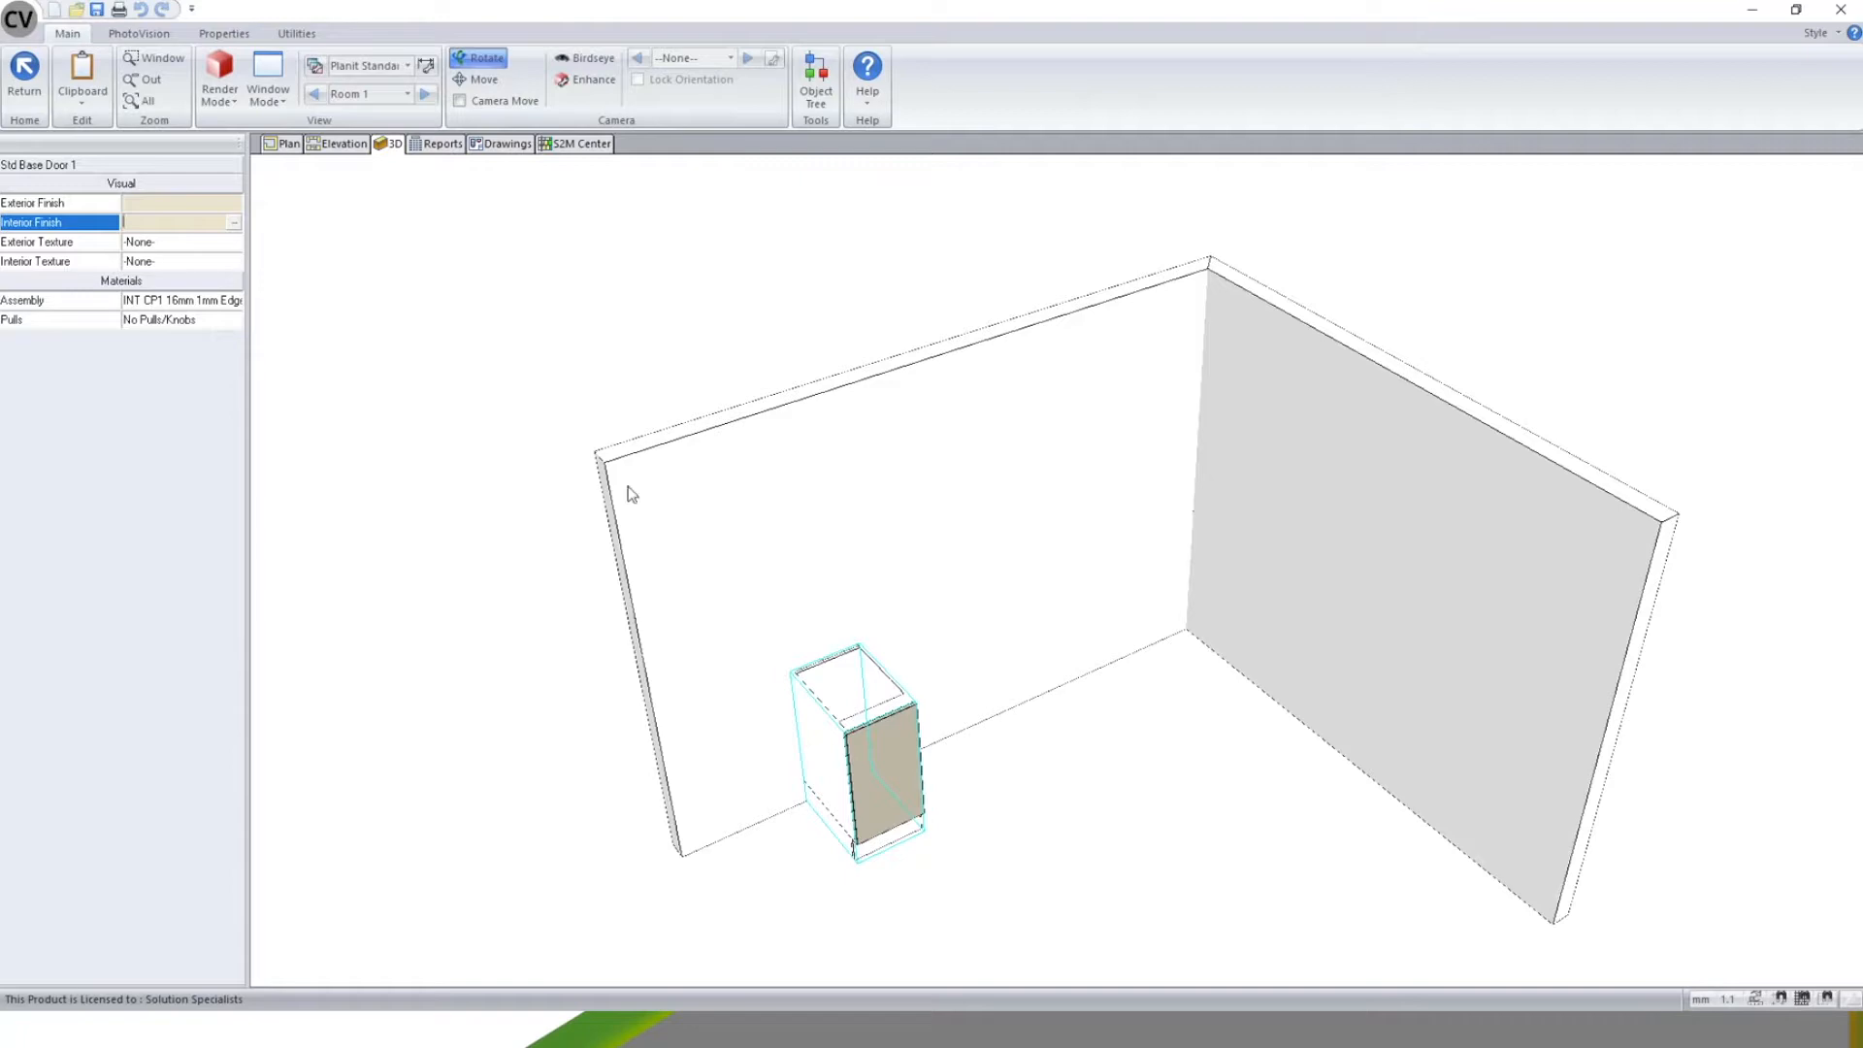
click(1064, 718)
mouse_move(1210, 709)
mouse_down()
mouse_move(1080, 815)
mouse_move(819, 679)
mouse_move(999, 844)
mouse_move(867, 771)
mouse_up()
scroll(864, 764, down, 4)
scroll(878, 723, up, 7)
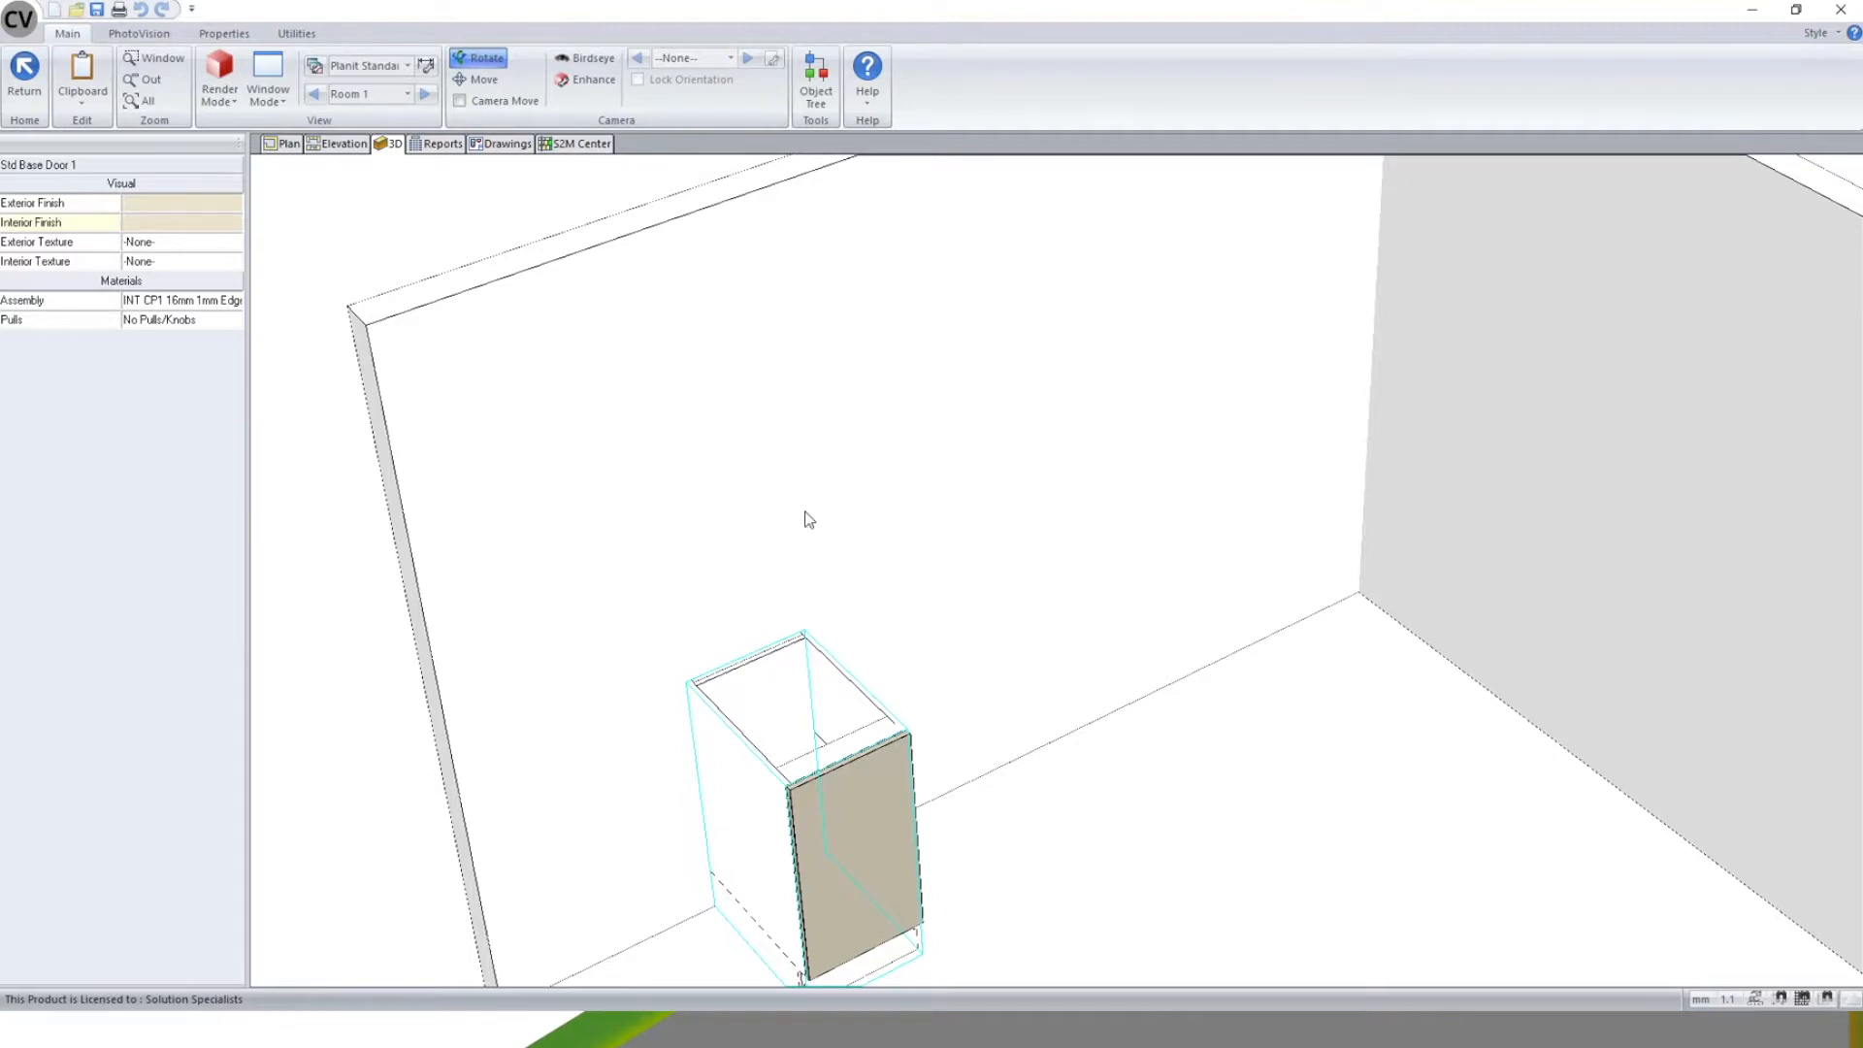
- From the plan view, open the base cabinet on wall 1 for individual editing and display it in 3D
click(279, 146)
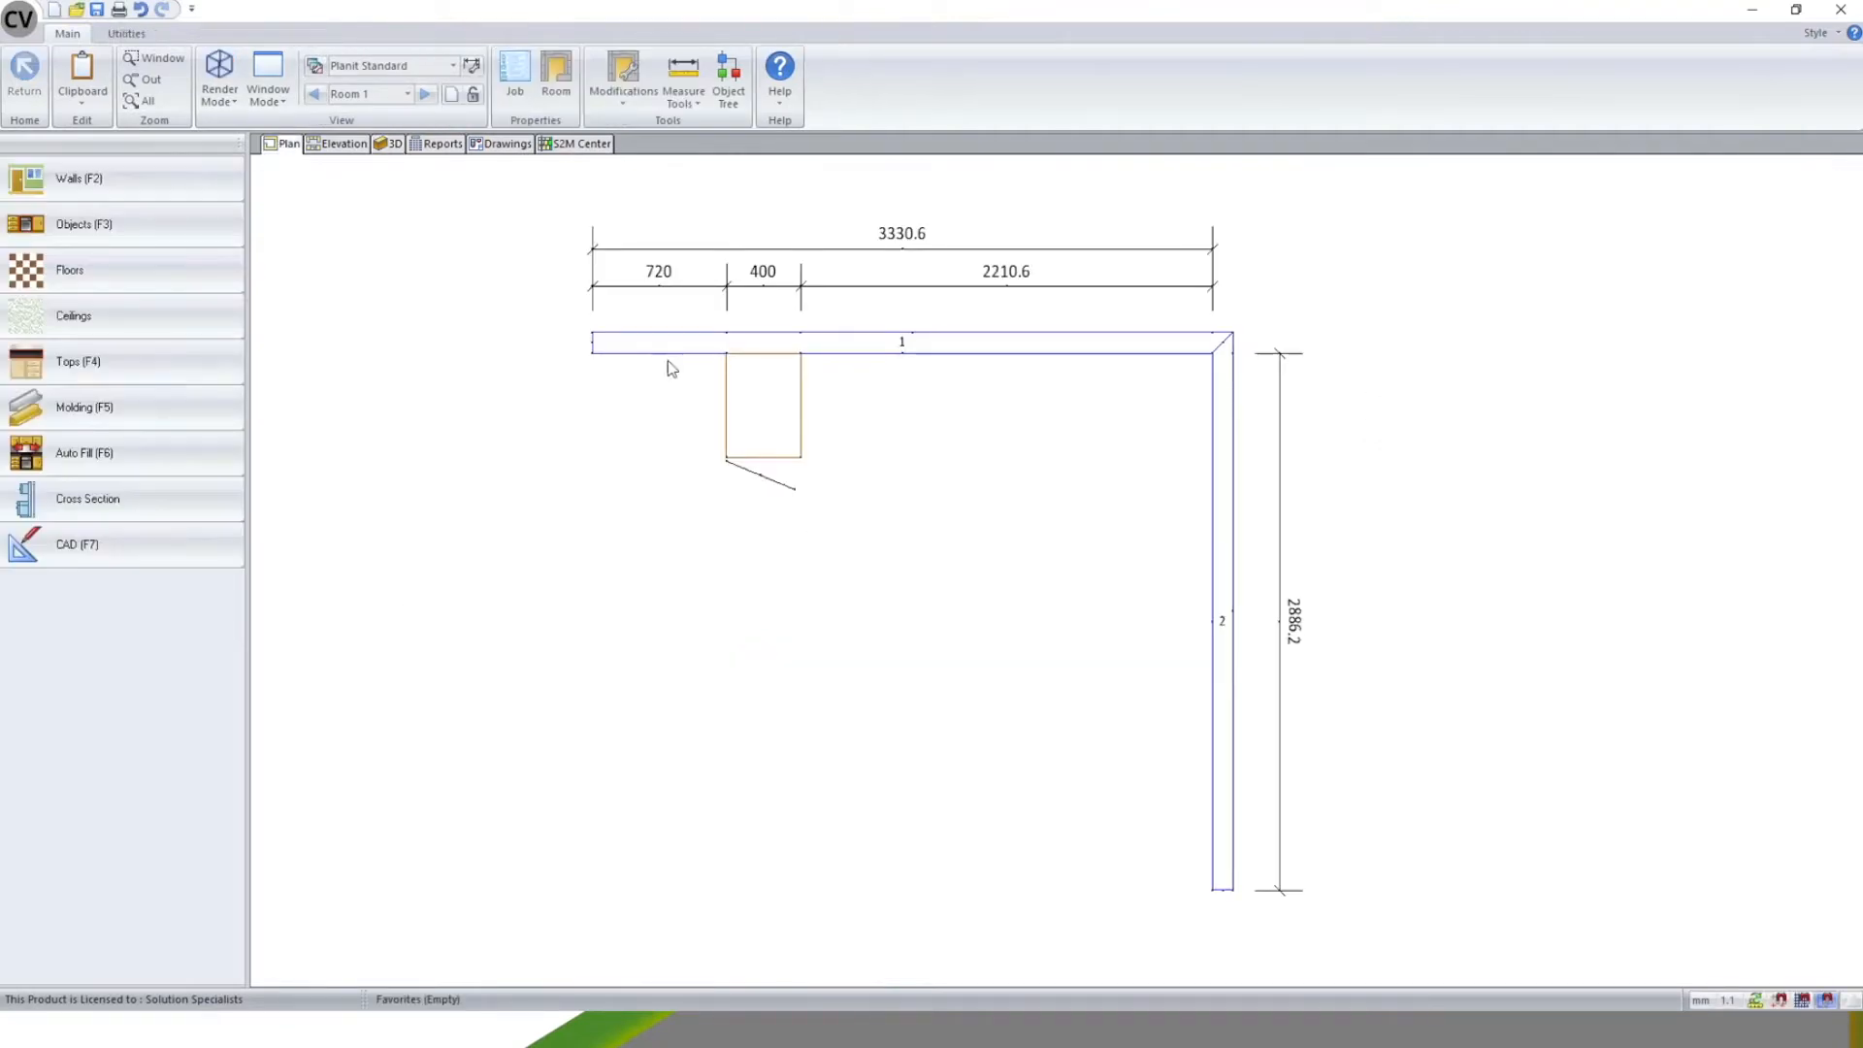
click(769, 392)
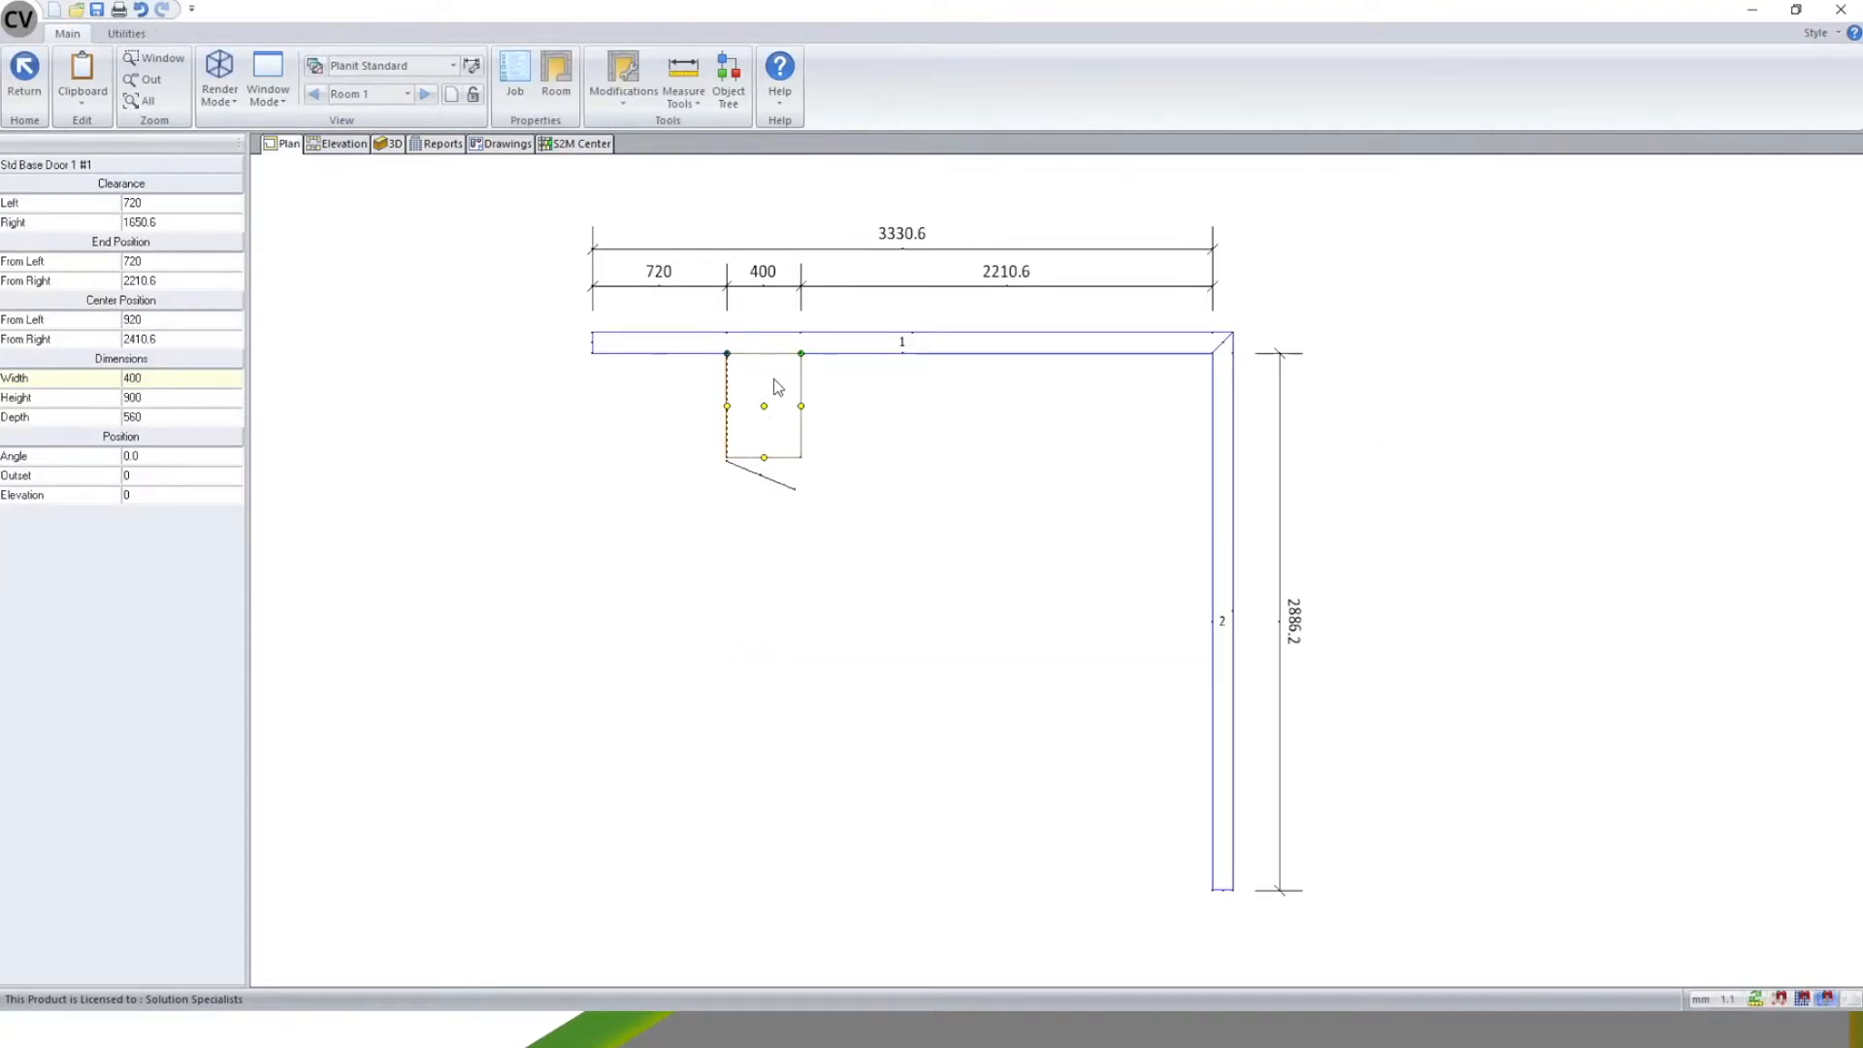
double_click(774, 381)
double_click(778, 386)
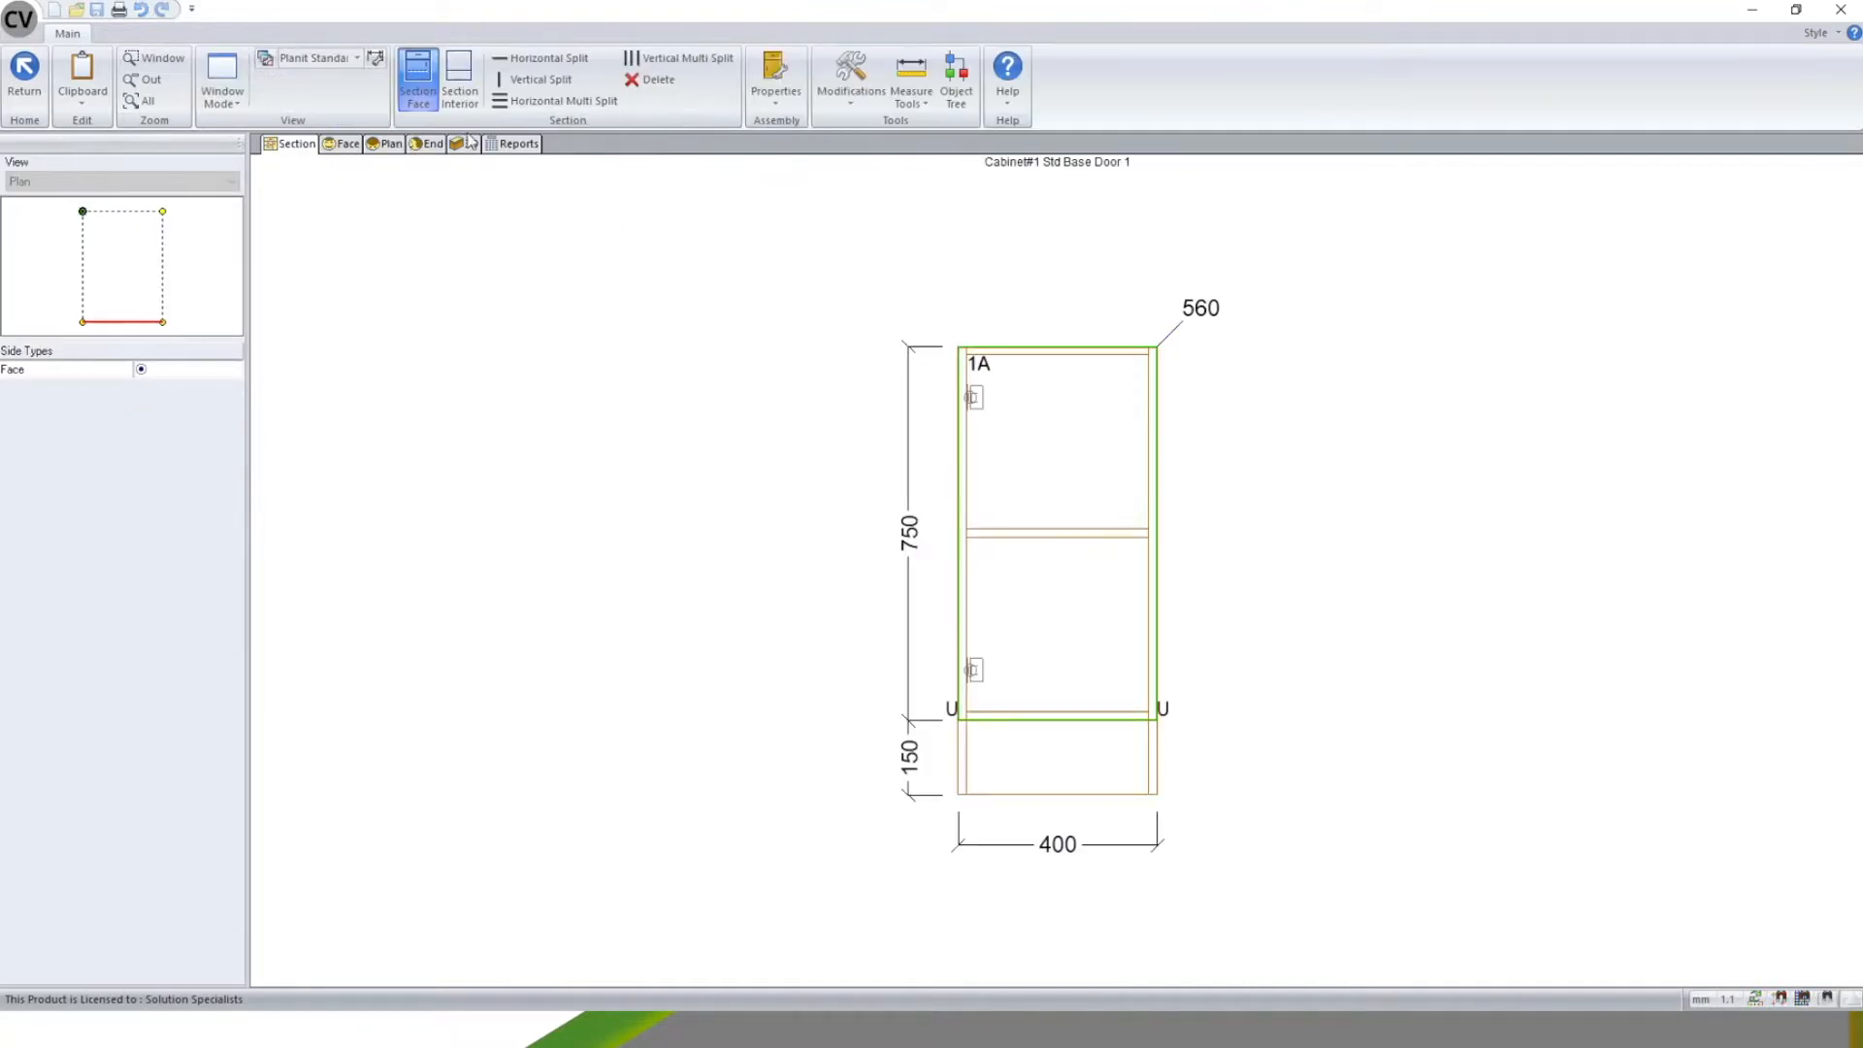
click(466, 143)
drag(1043, 495, 980, 621)
- Set the finish of the cabinet's unfinished left end to bright blue and inspect that side
click(910, 303)
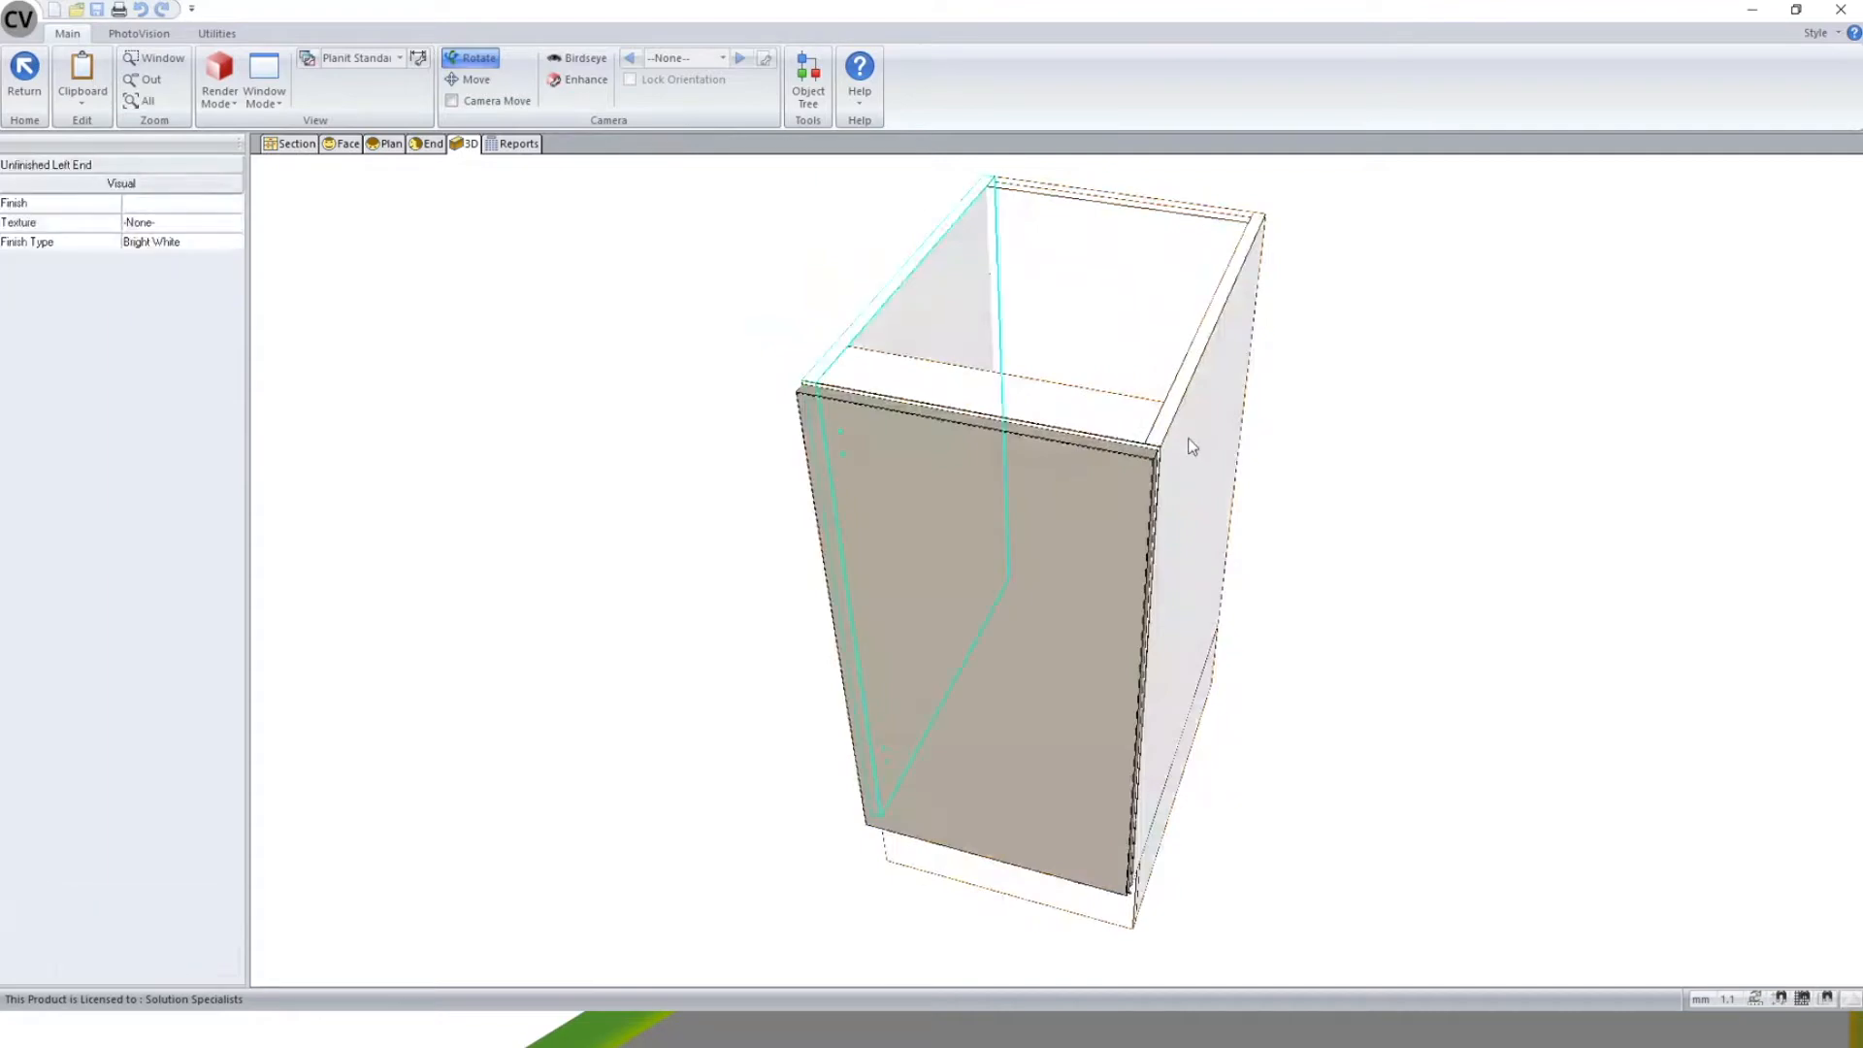
click(930, 288)
click(928, 288)
click(233, 206)
click(233, 205)
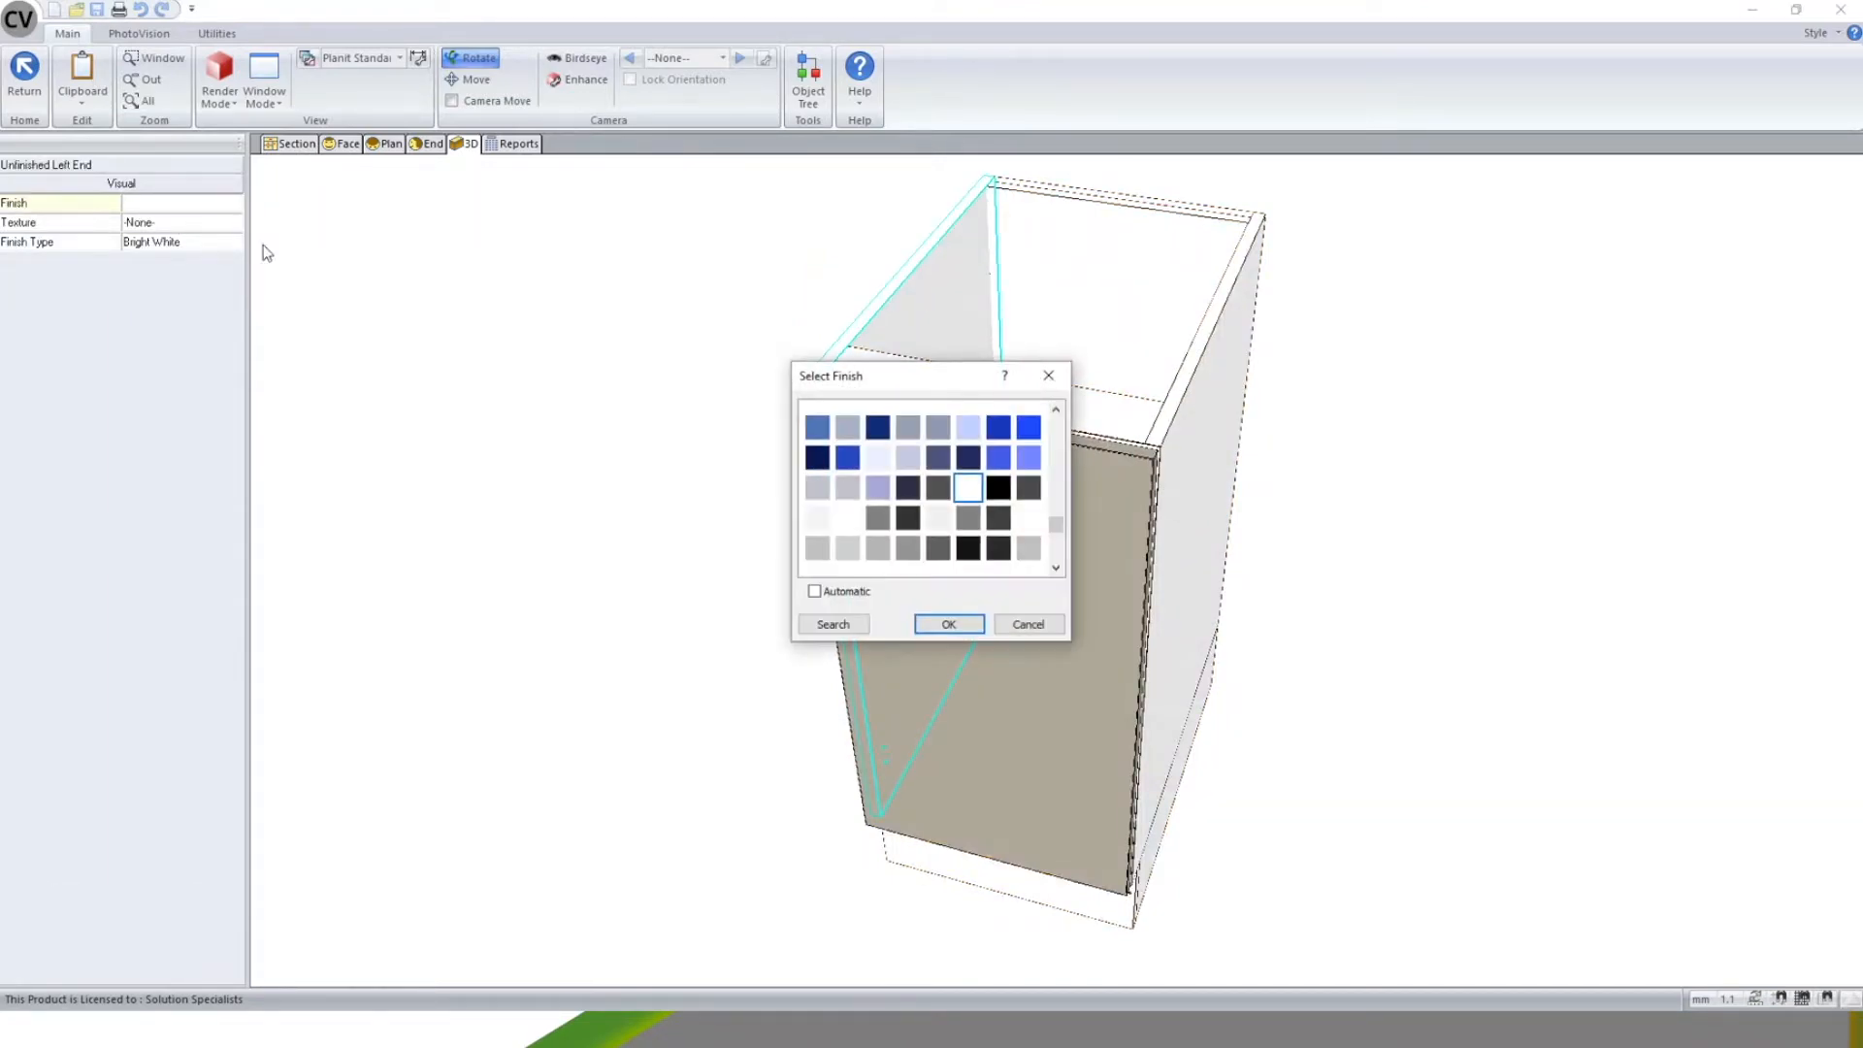
click(847, 457)
click(948, 624)
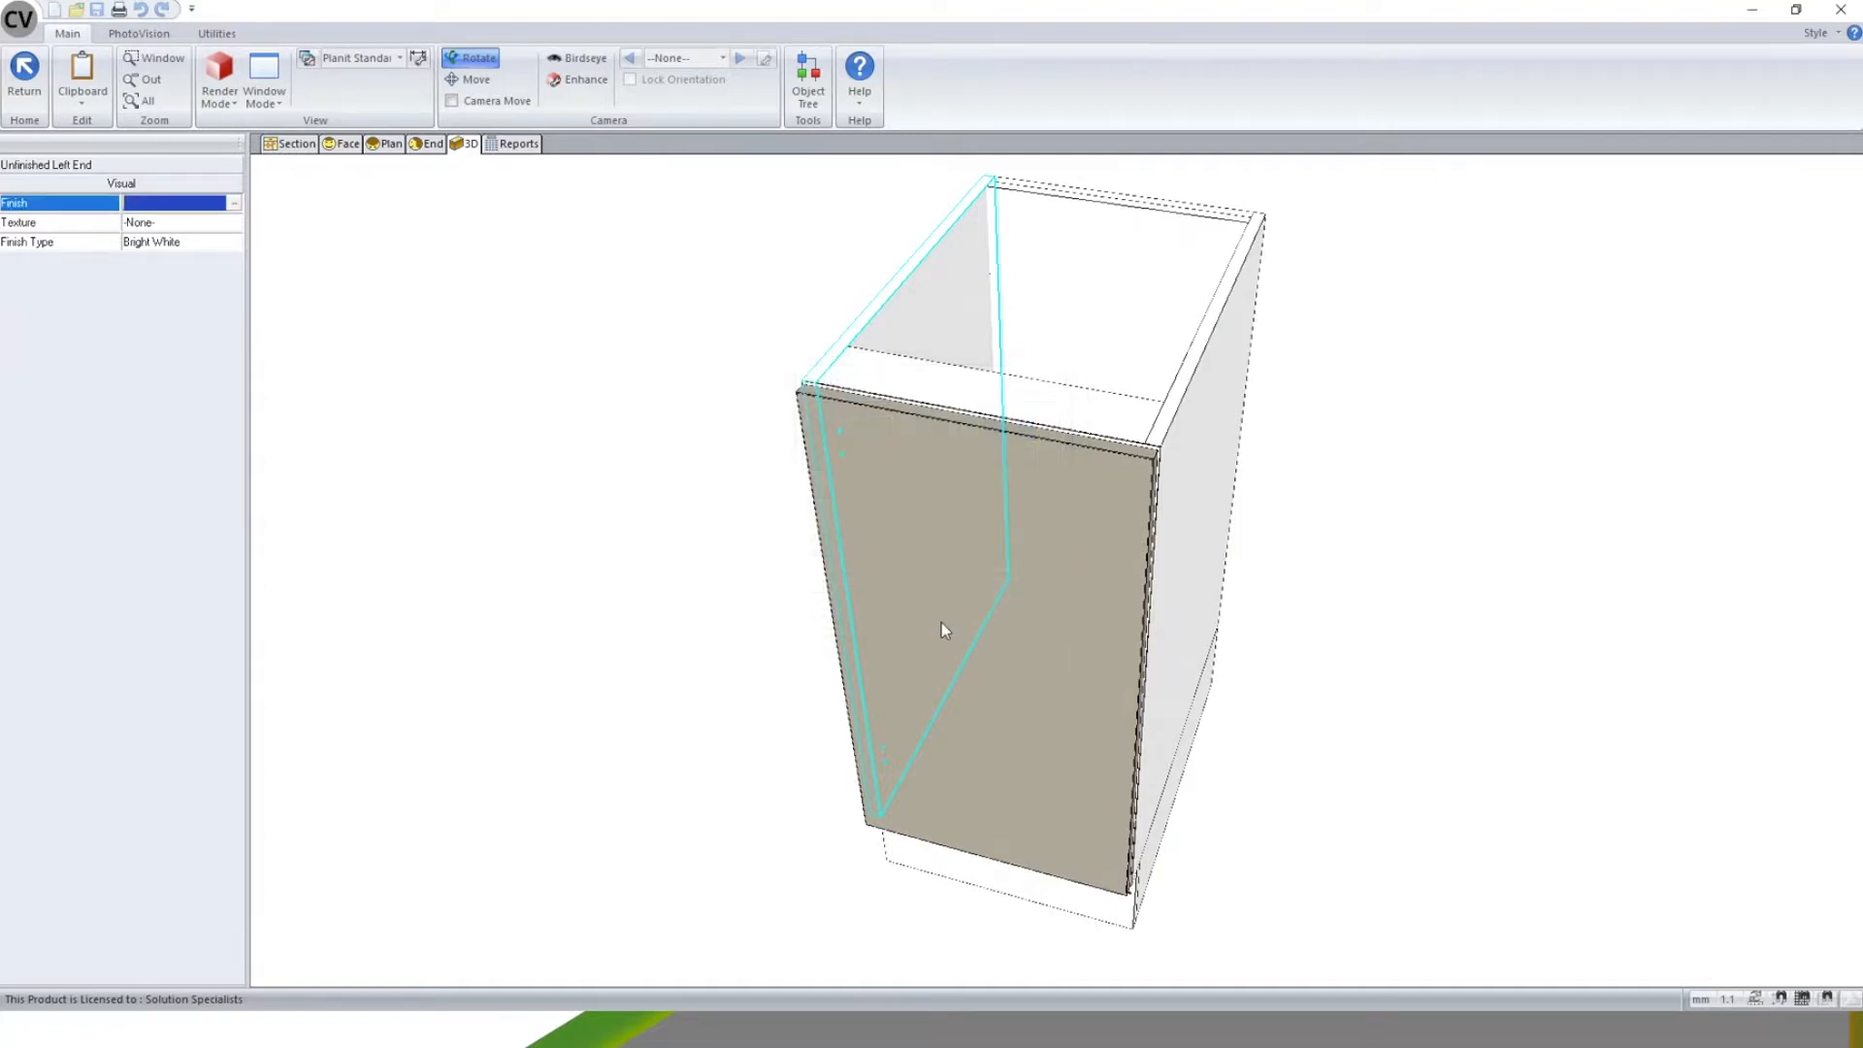
drag(520, 533, 1269, 687)
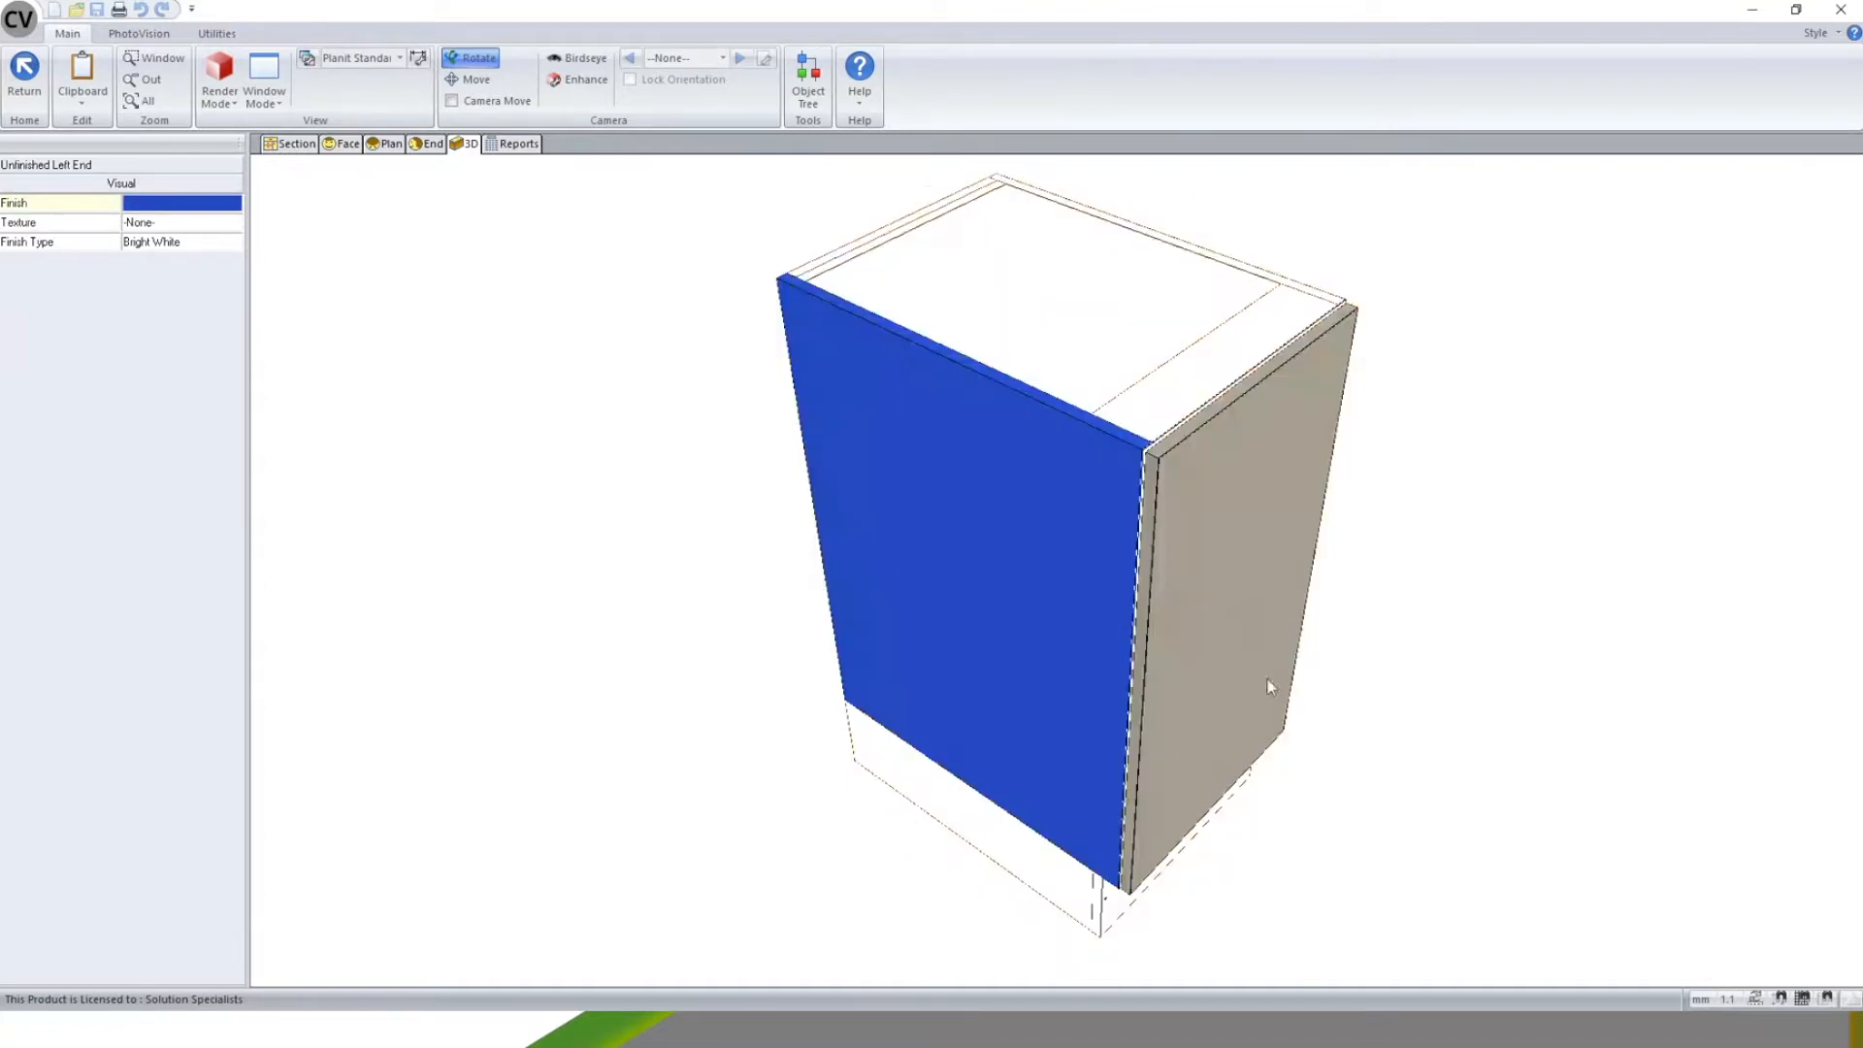
- Return to the room and inspect the cabinet's blue left end in the room's 3D view
click(24, 73)
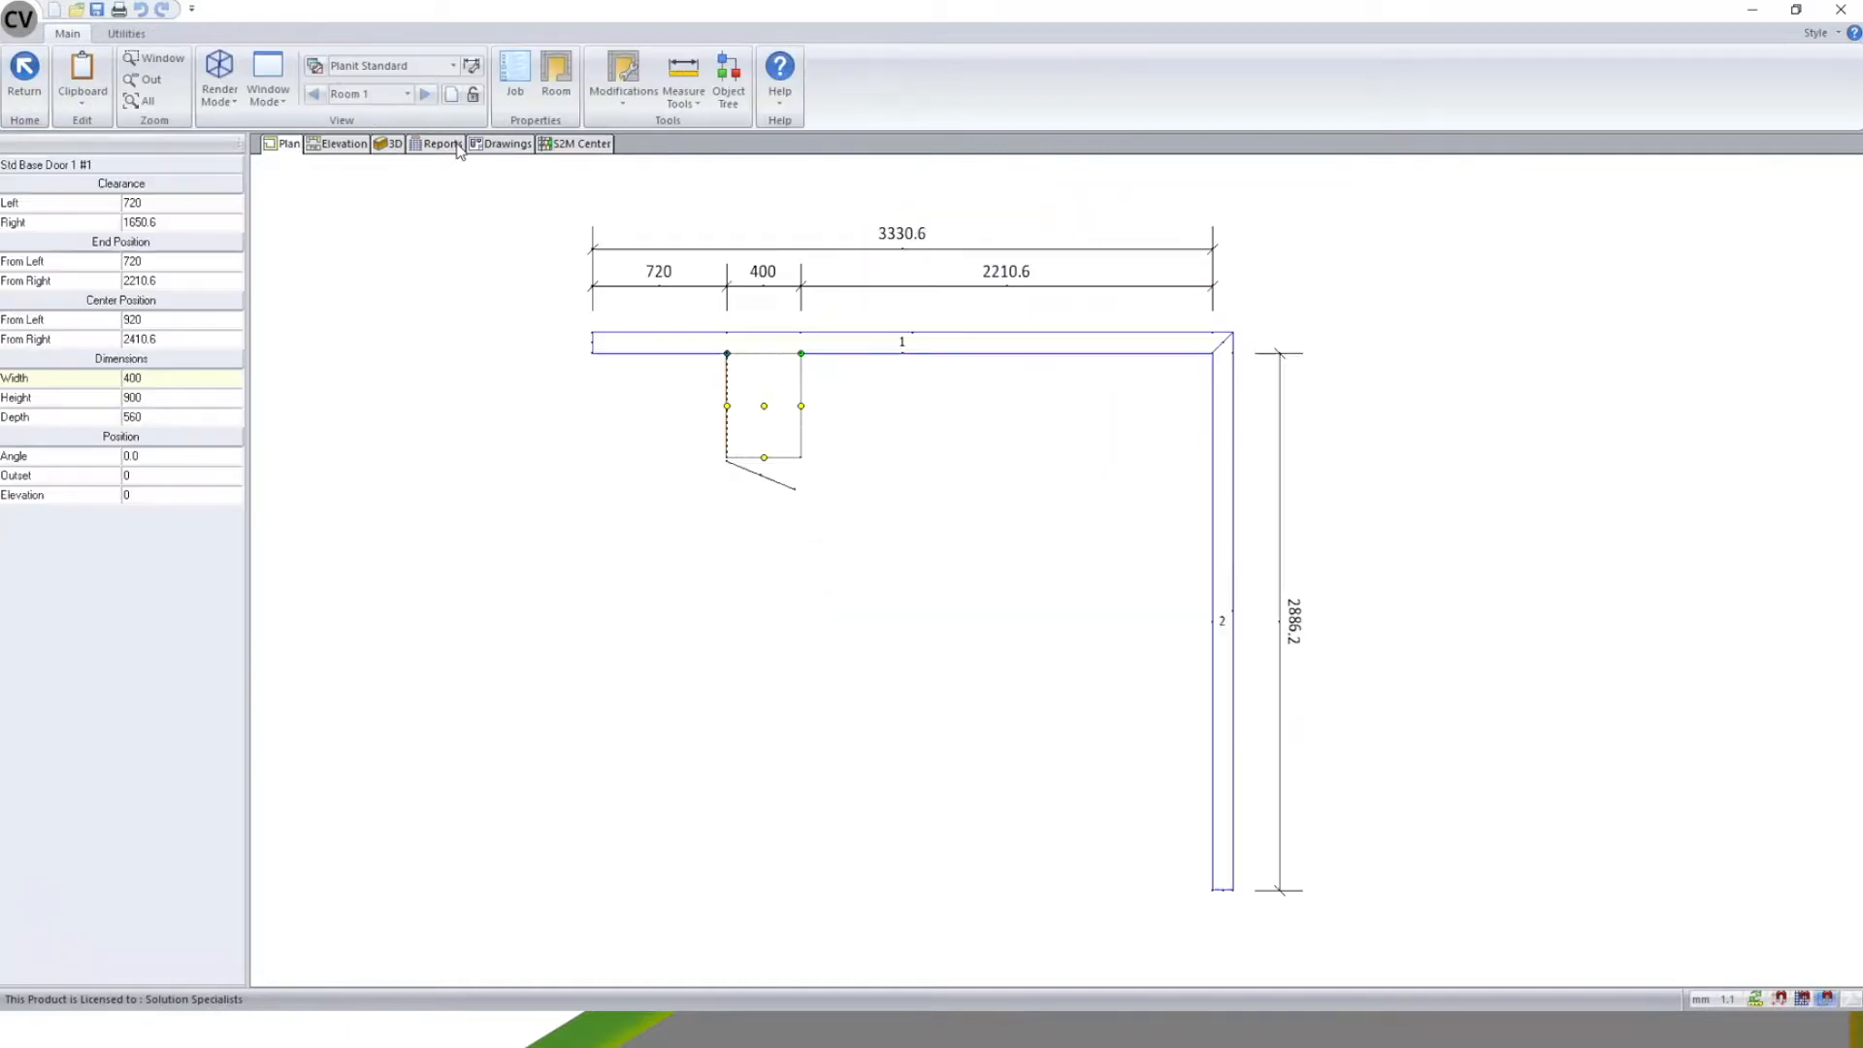
click(388, 143)
drag(921, 741, 840, 808)
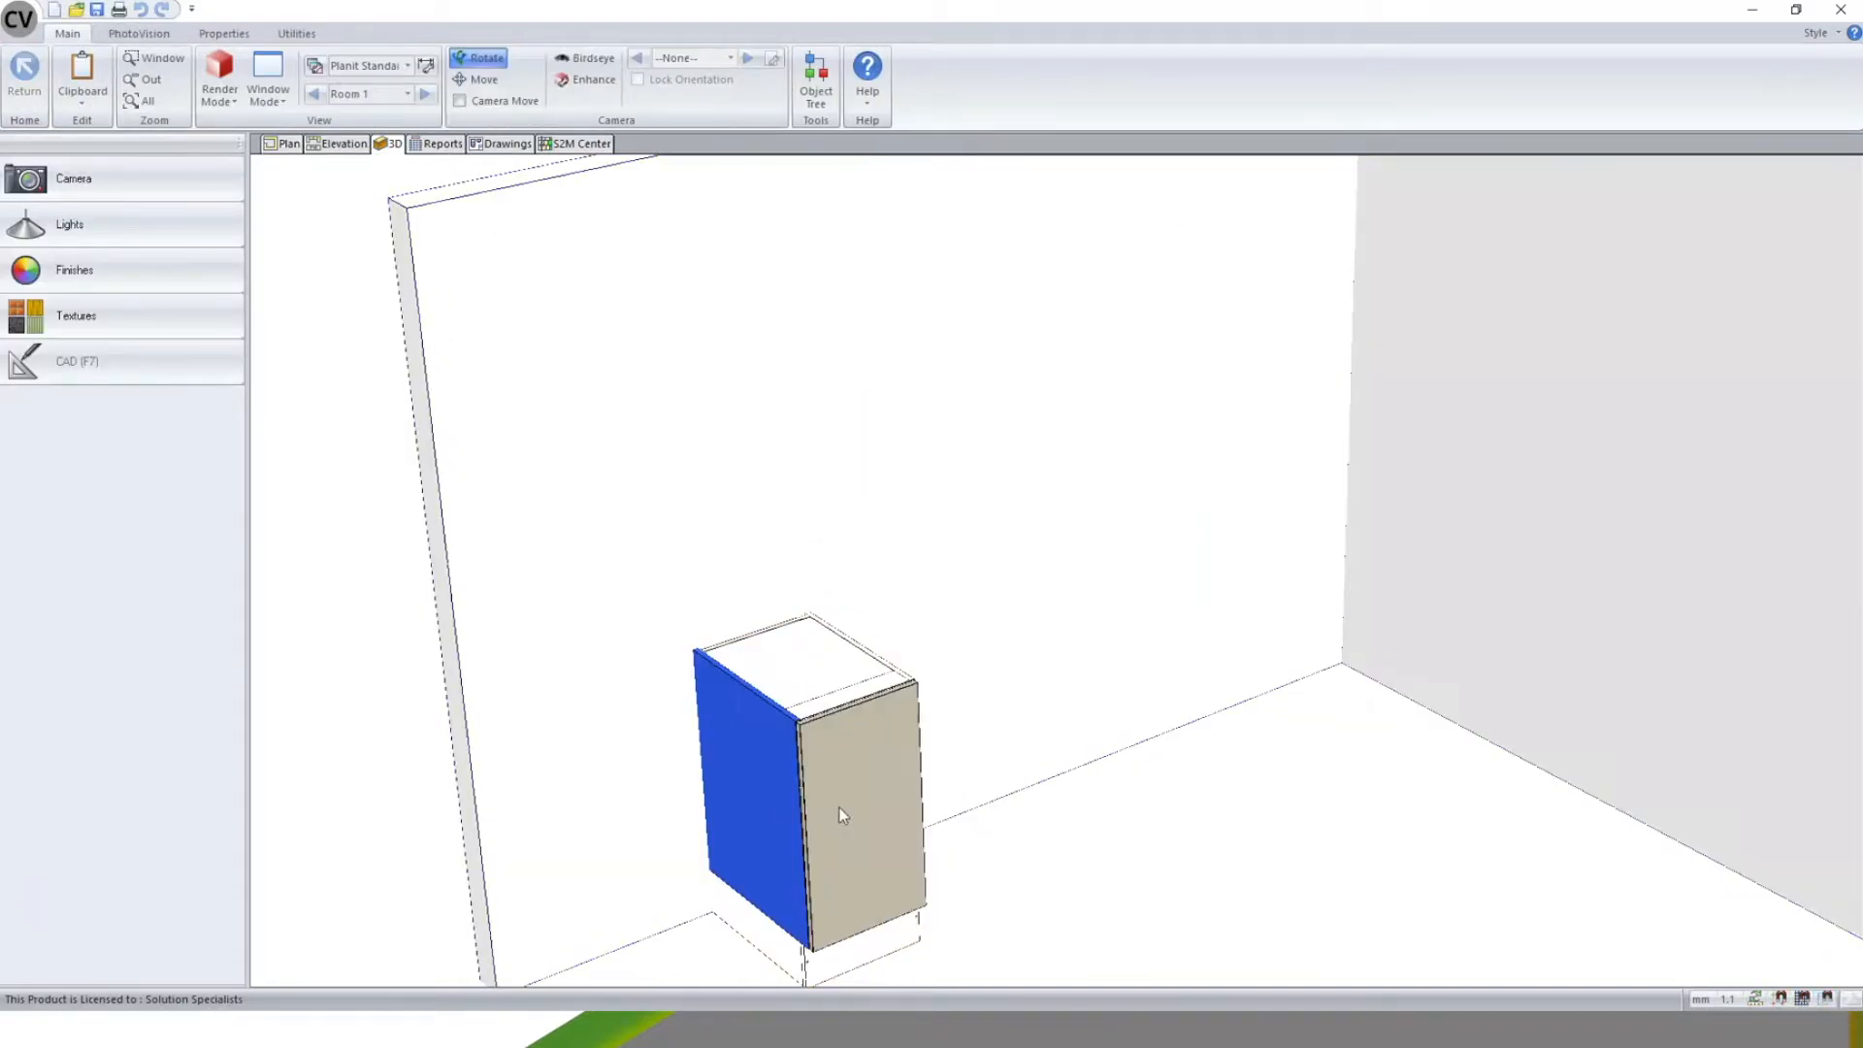
scroll(776, 800, down, 1)
scroll(794, 749, up, 3)
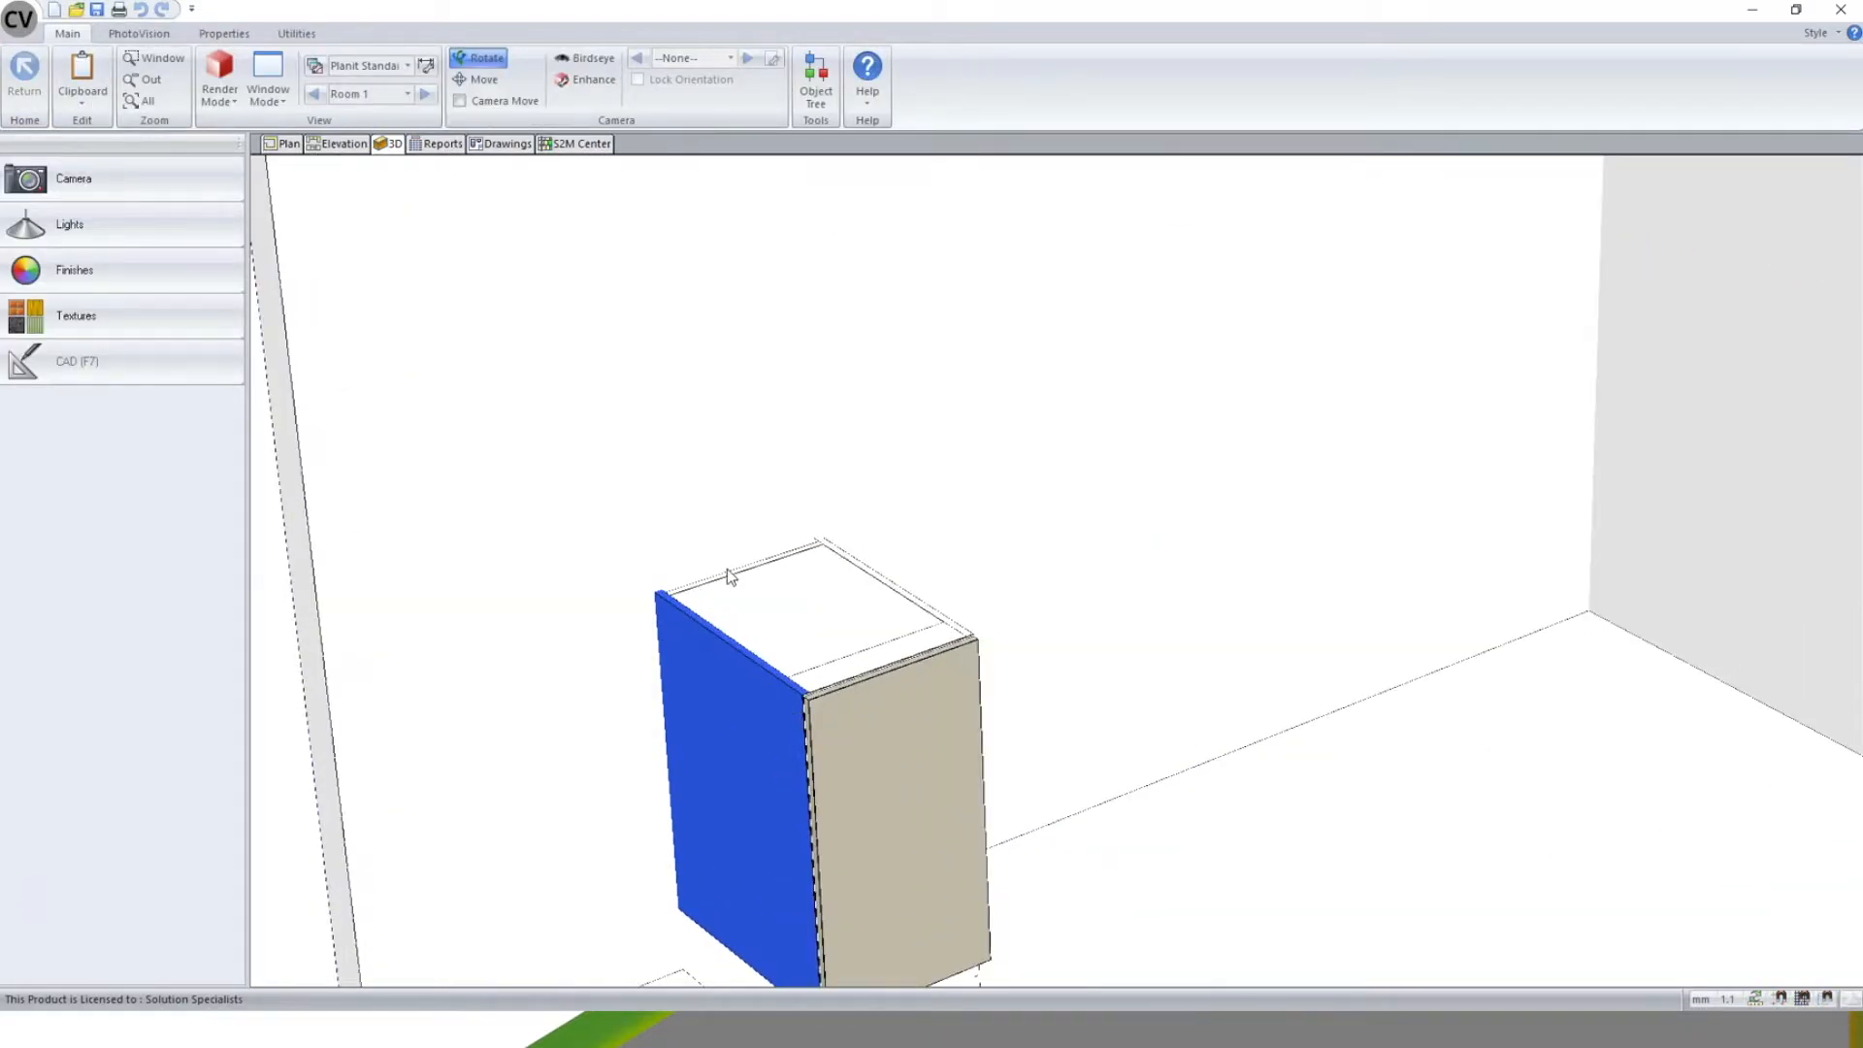
scroll(1431, 860, down, 1)
scroll(1335, 778, down, 2)
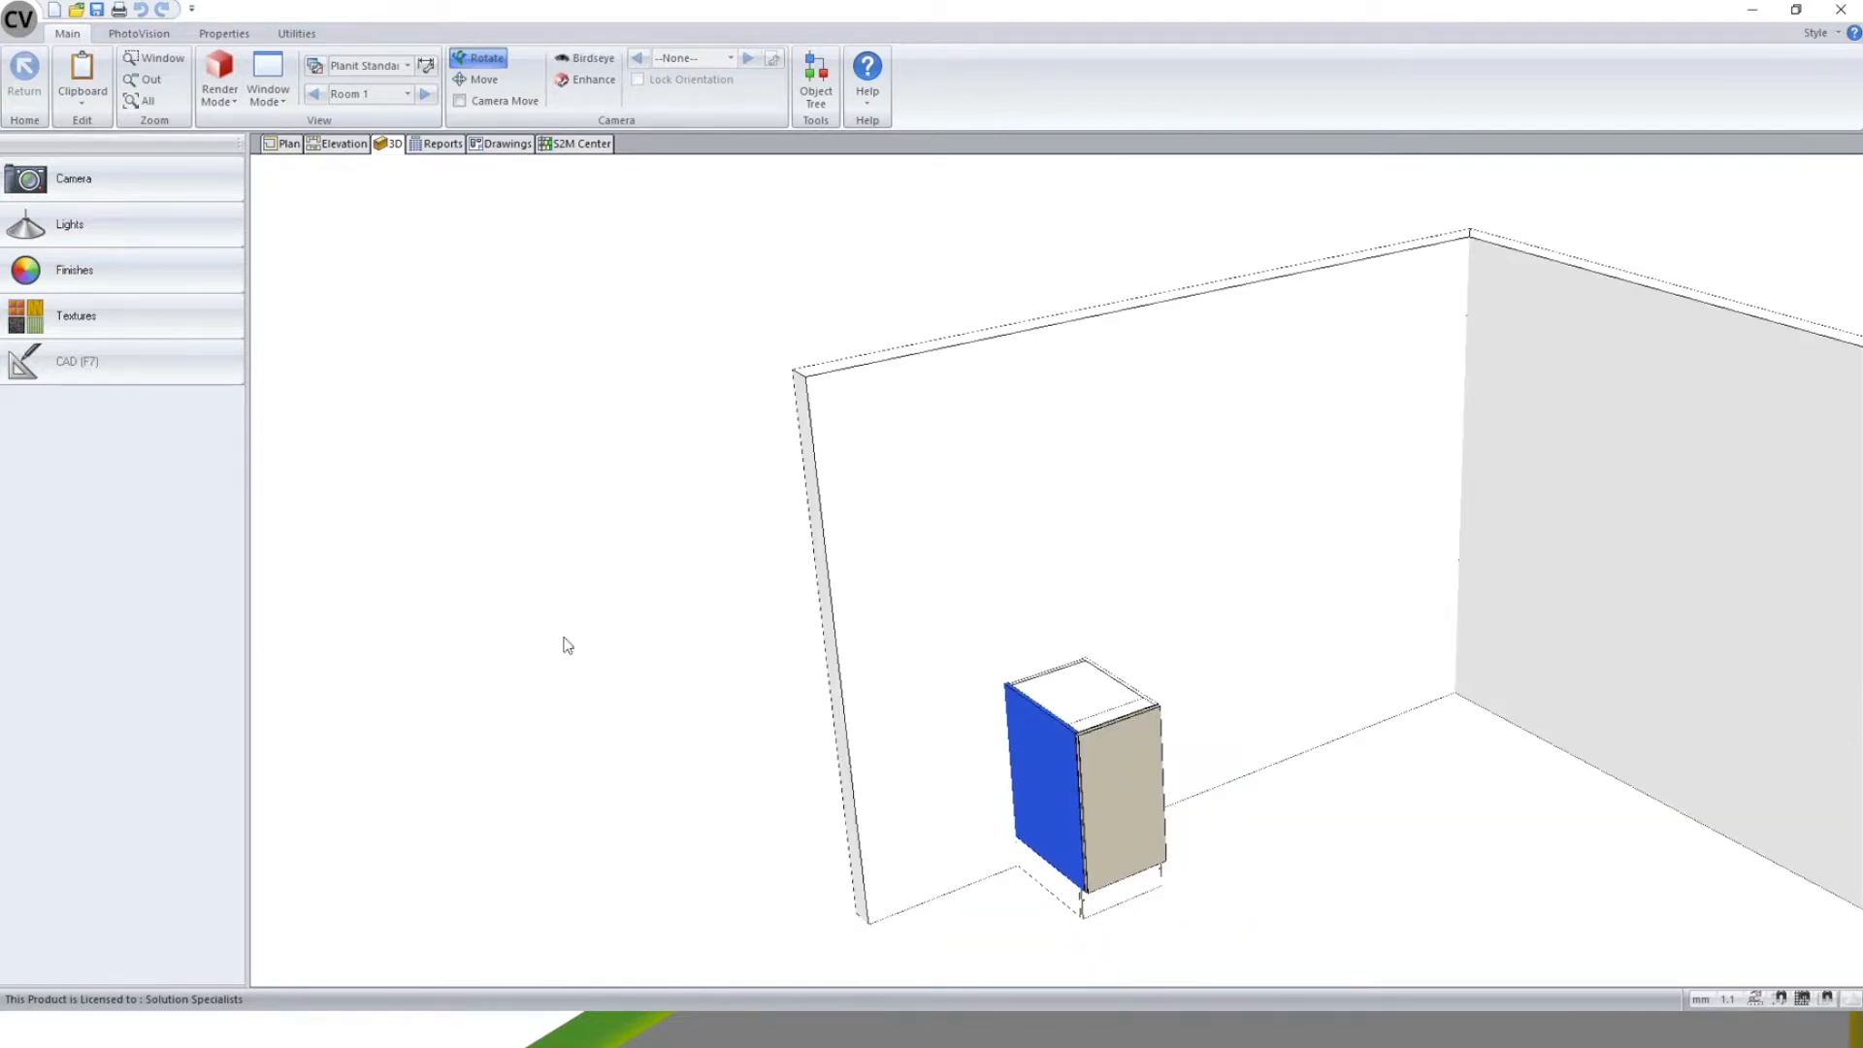
- Apply the Small Brick texture from the Walls category to all walls through the global textures
click(167, 320)
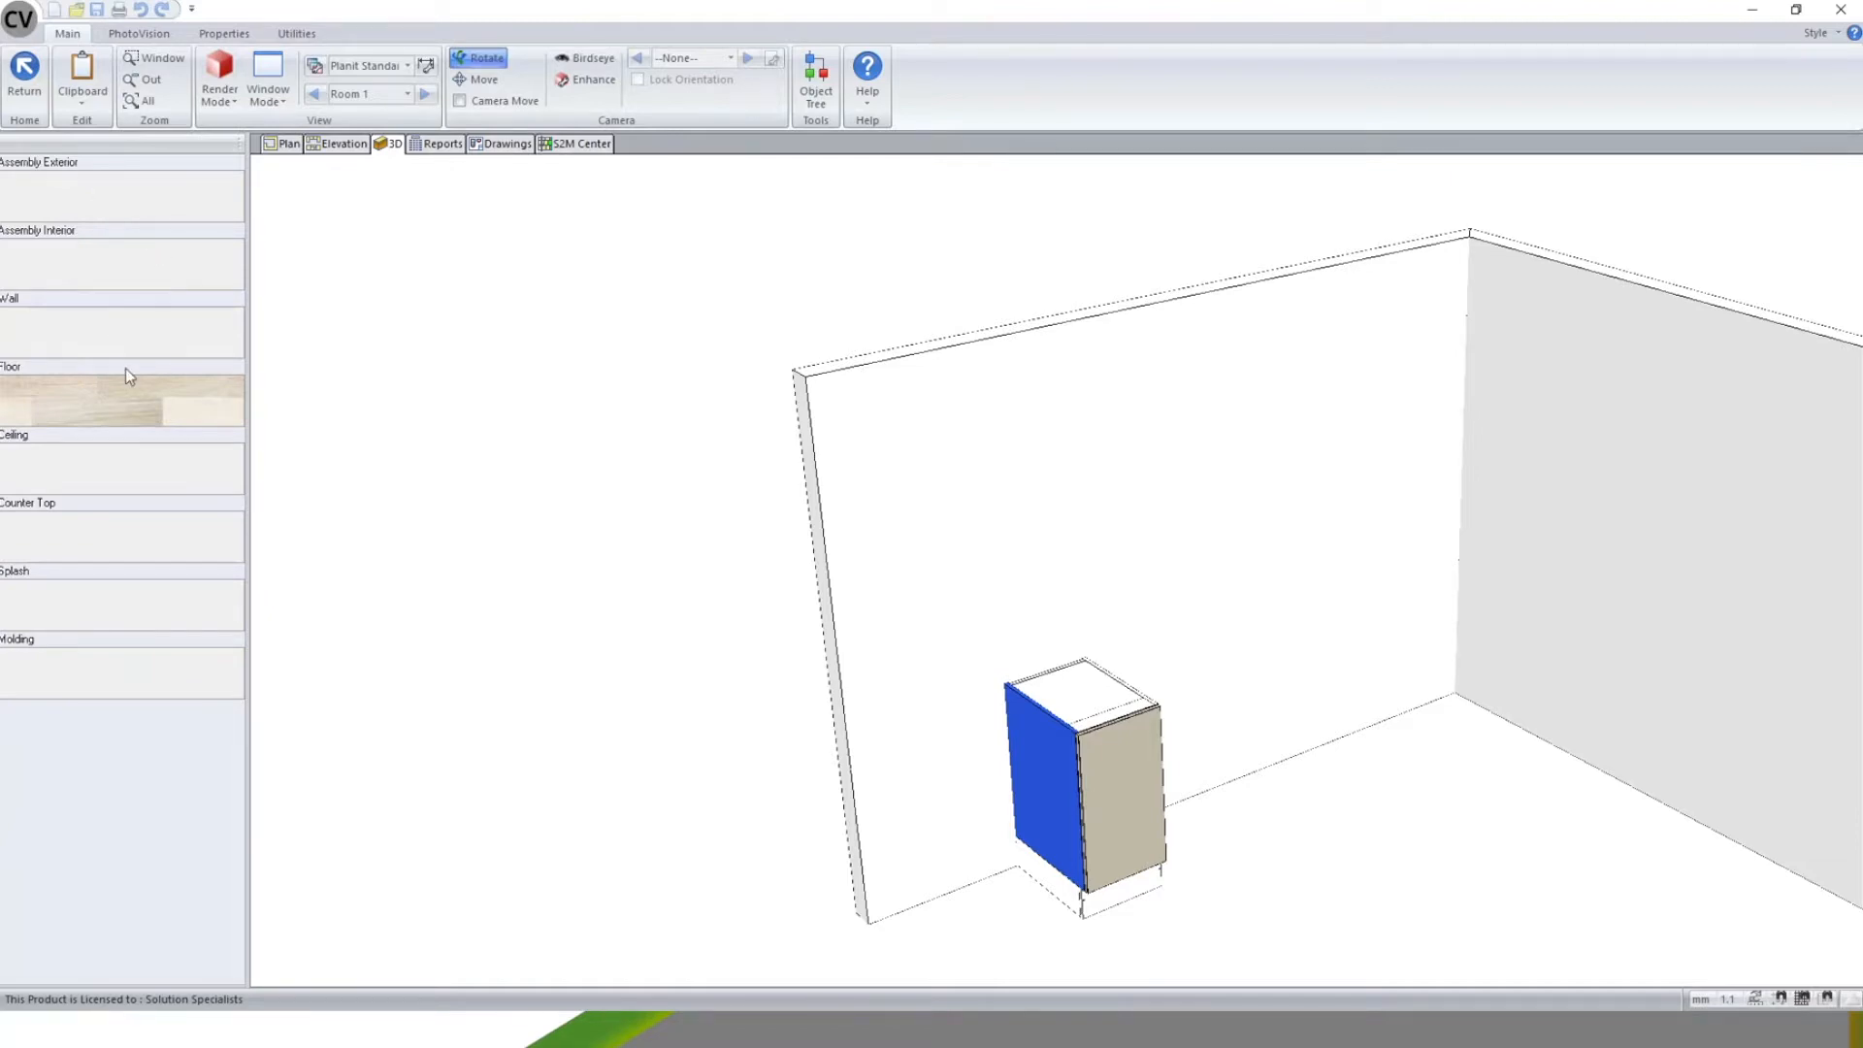
double_click(112, 329)
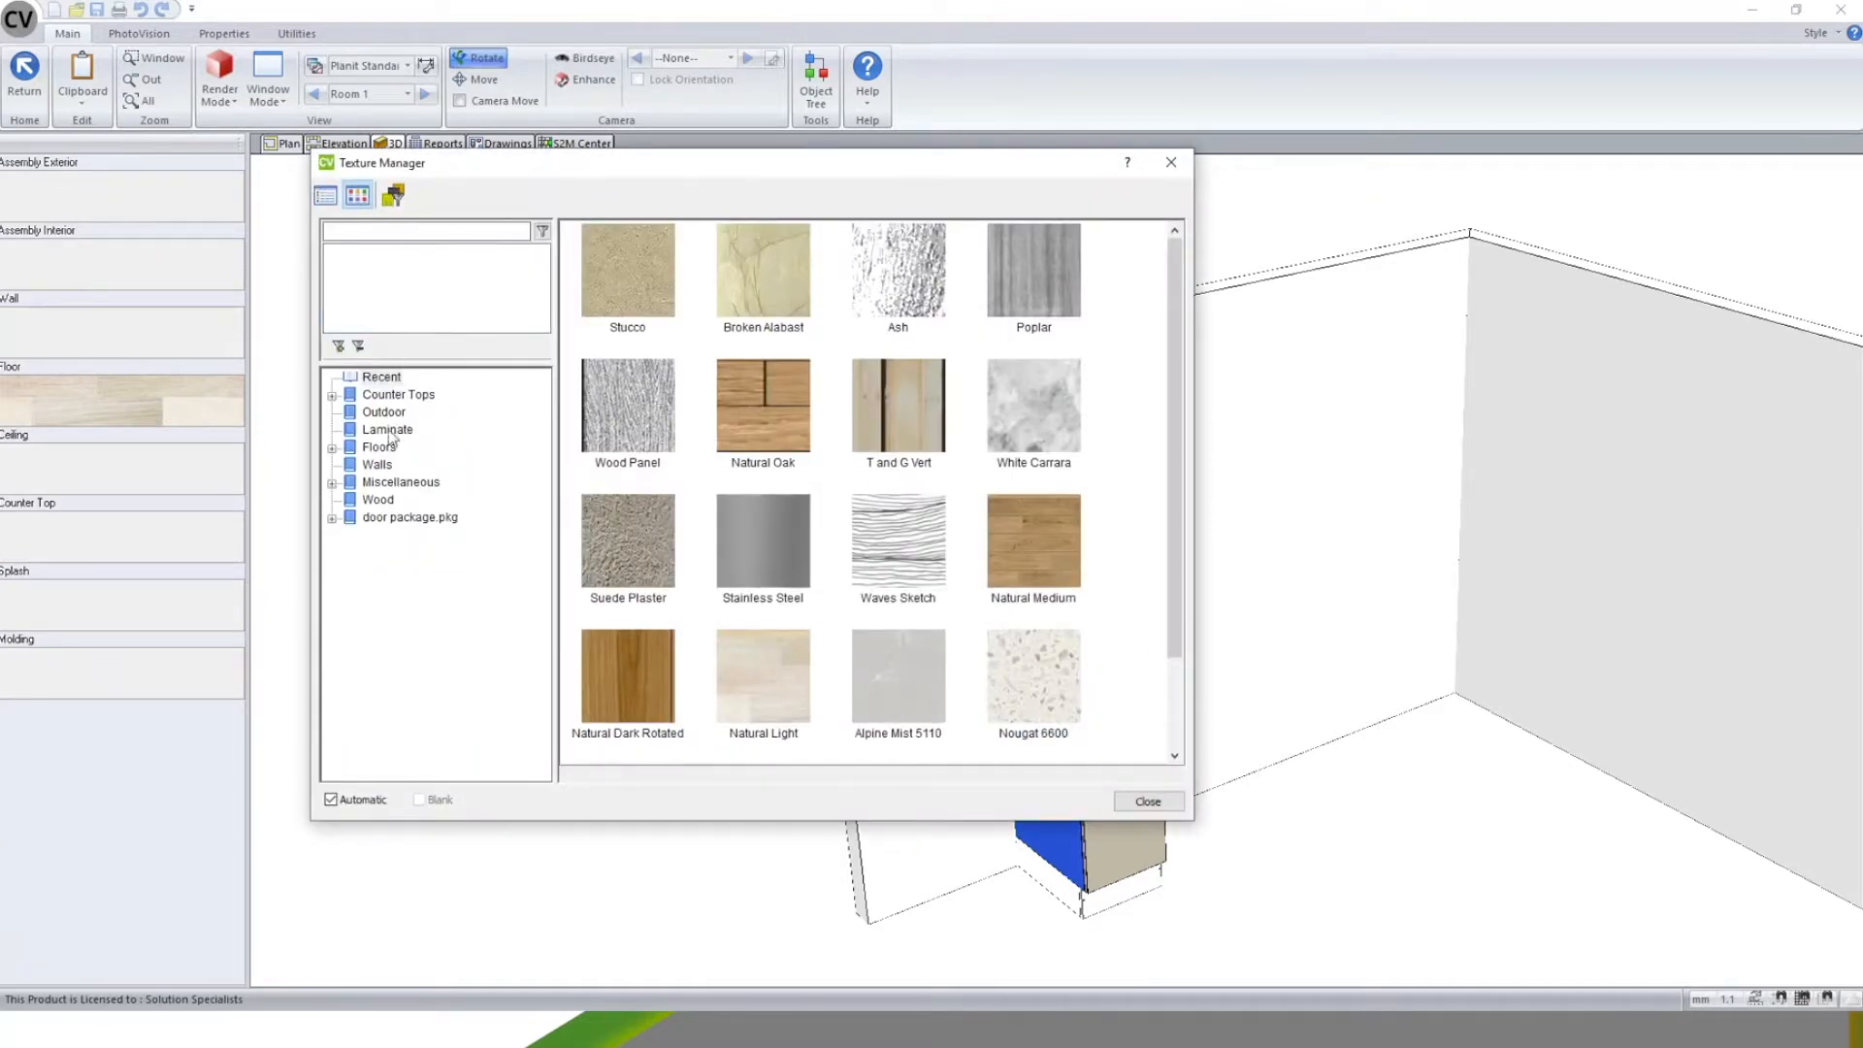
click(376, 464)
click(873, 306)
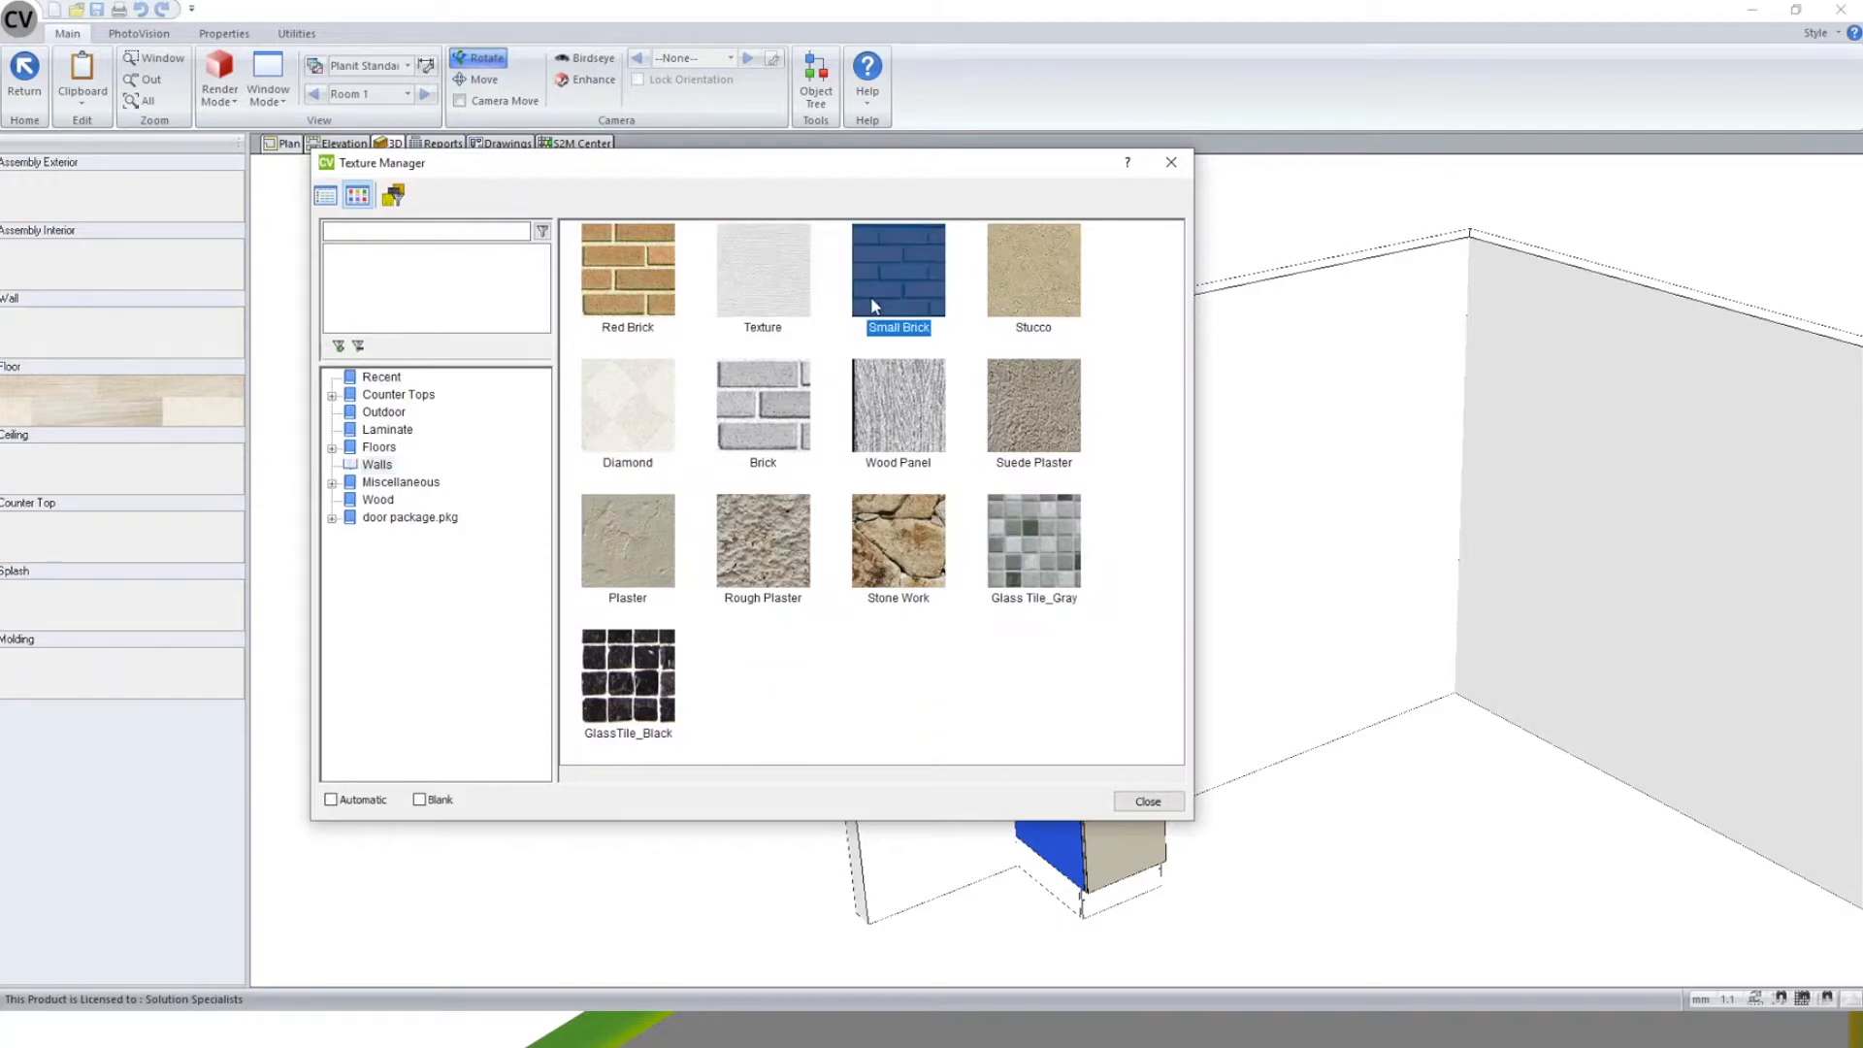
double_click(895, 273)
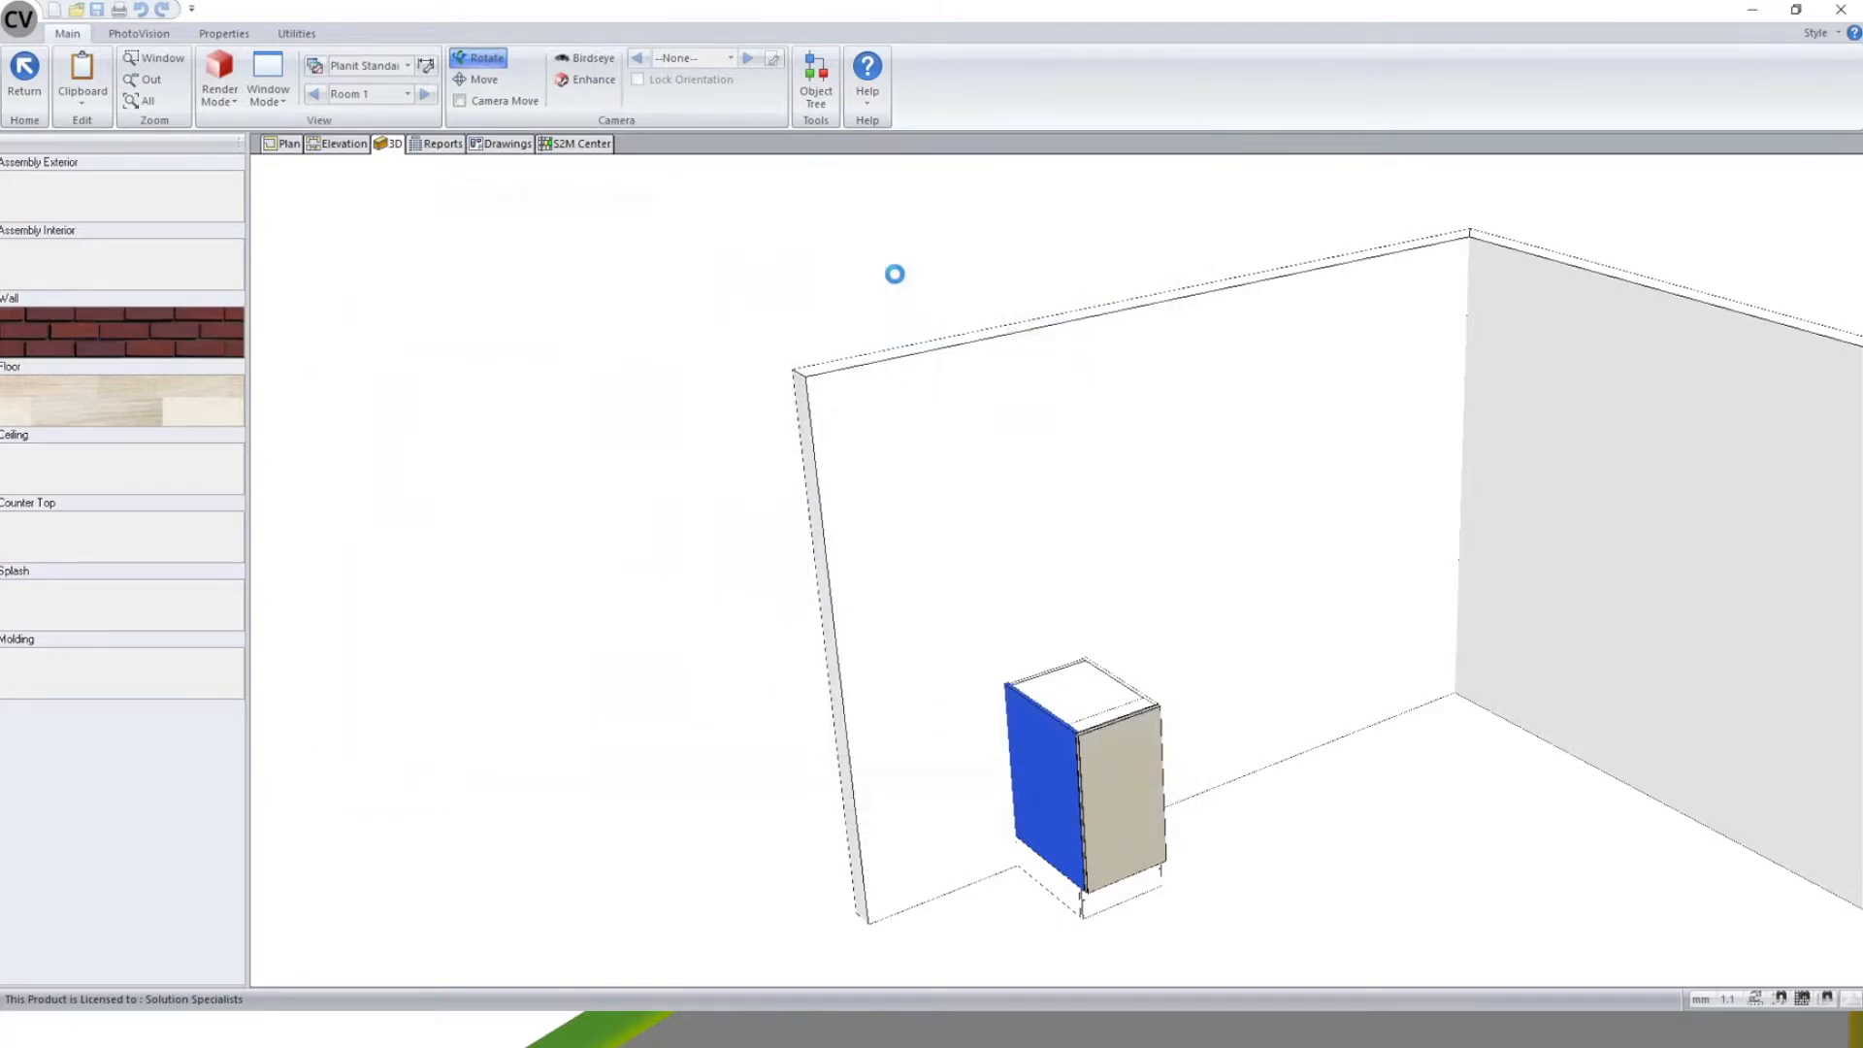
scroll(1080, 566, down, 3)
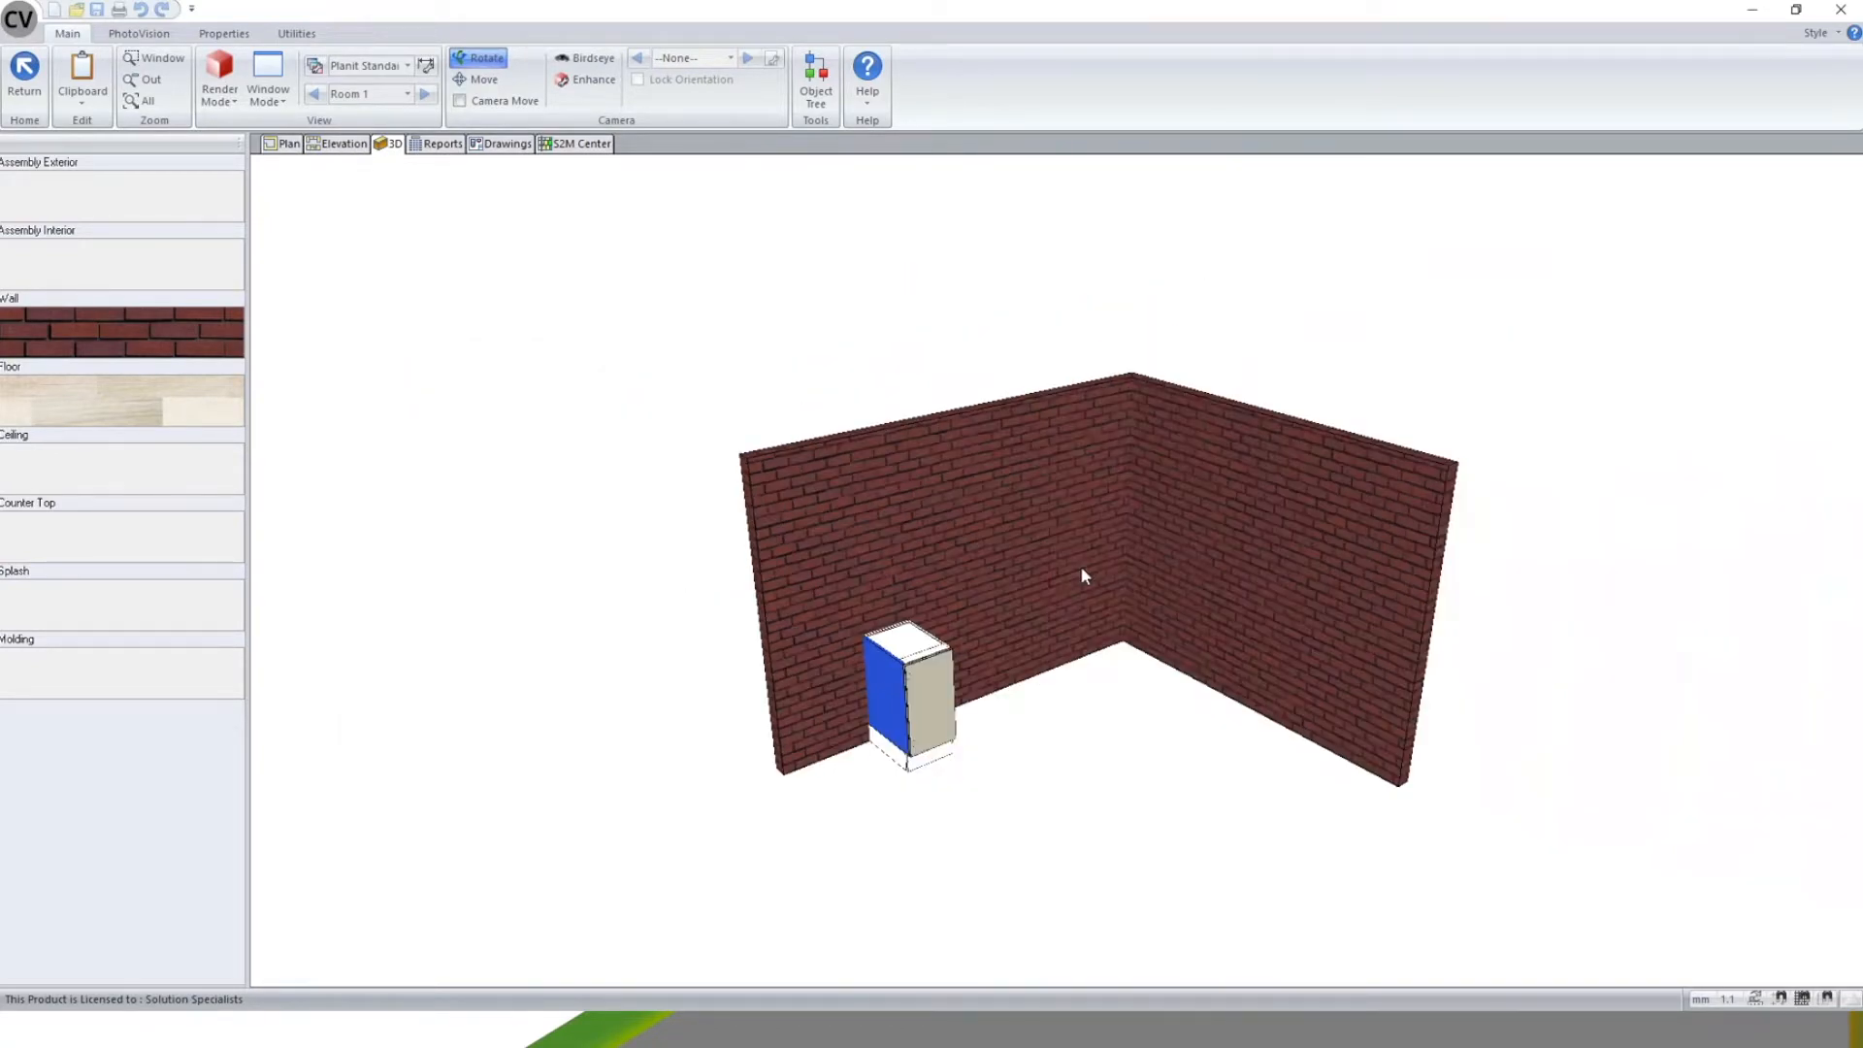
scroll(1080, 567, up, 1)
- Set the finish of the wall behind the base cabinet to yellow, keeping its Small Brick texture
click(976, 493)
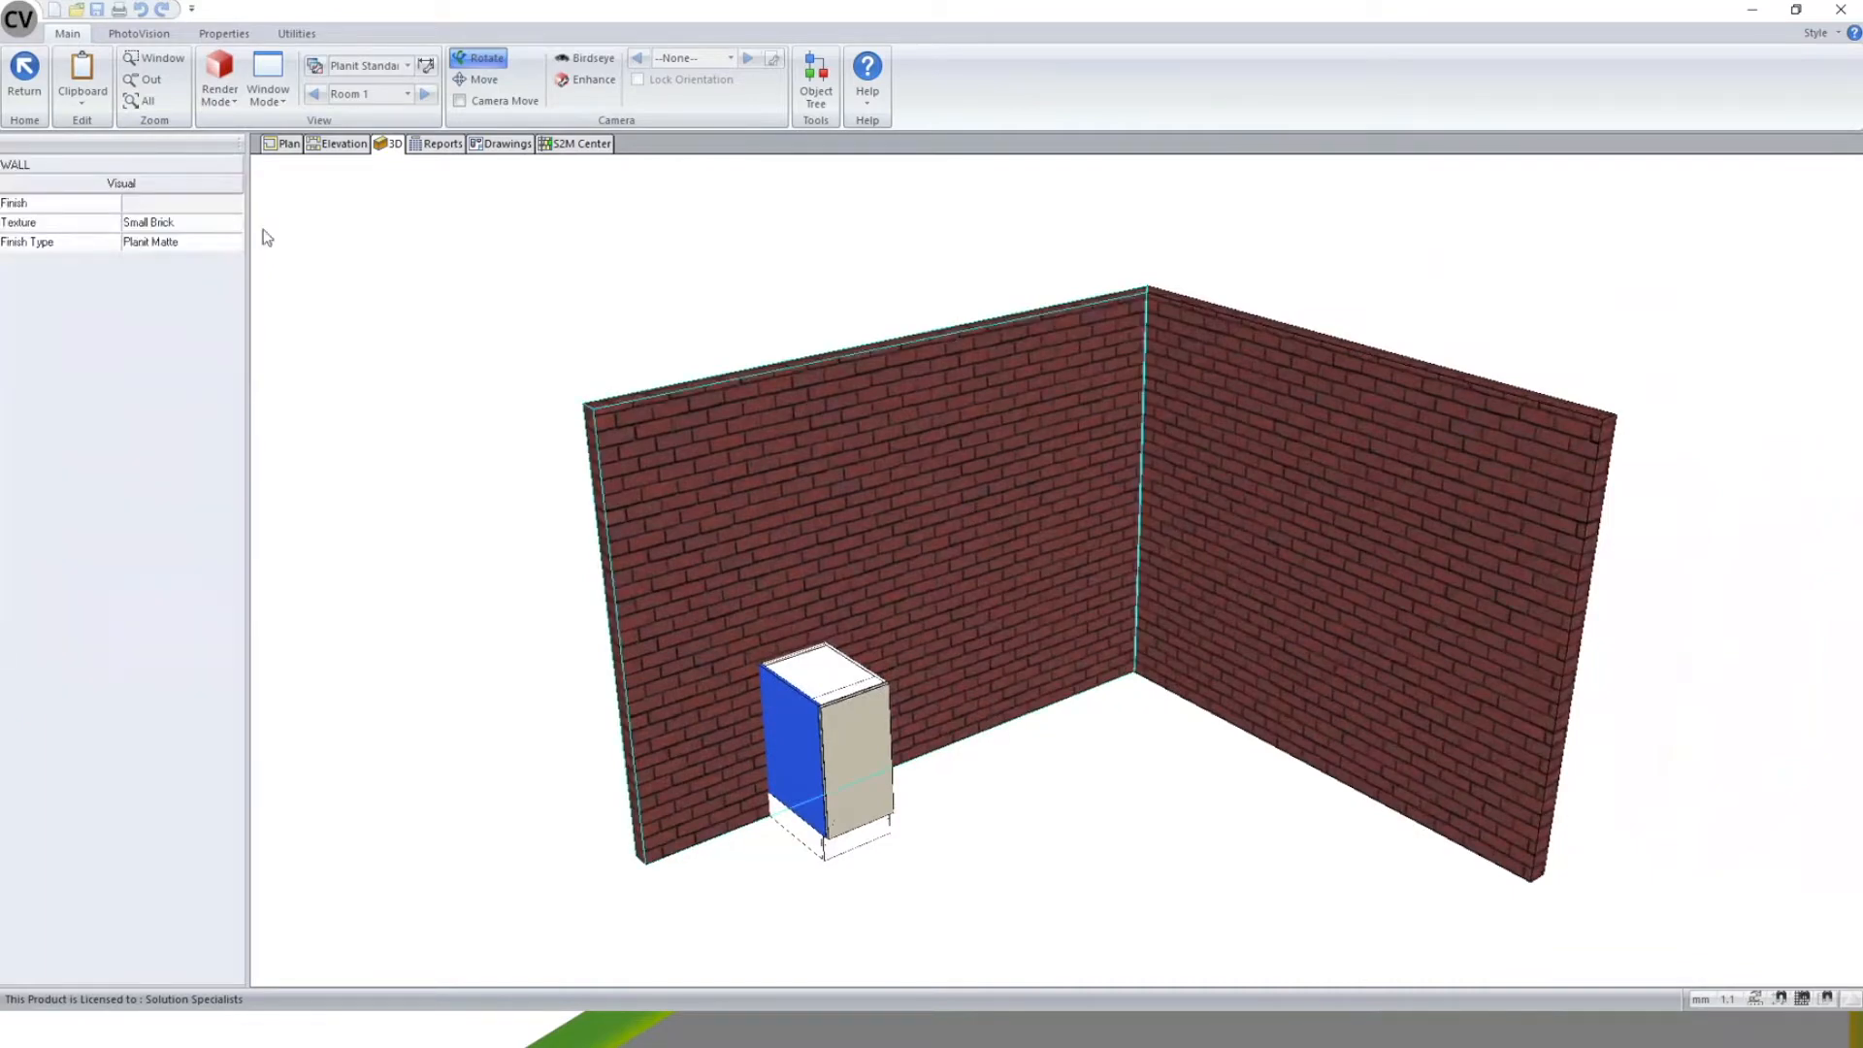
click(223, 207)
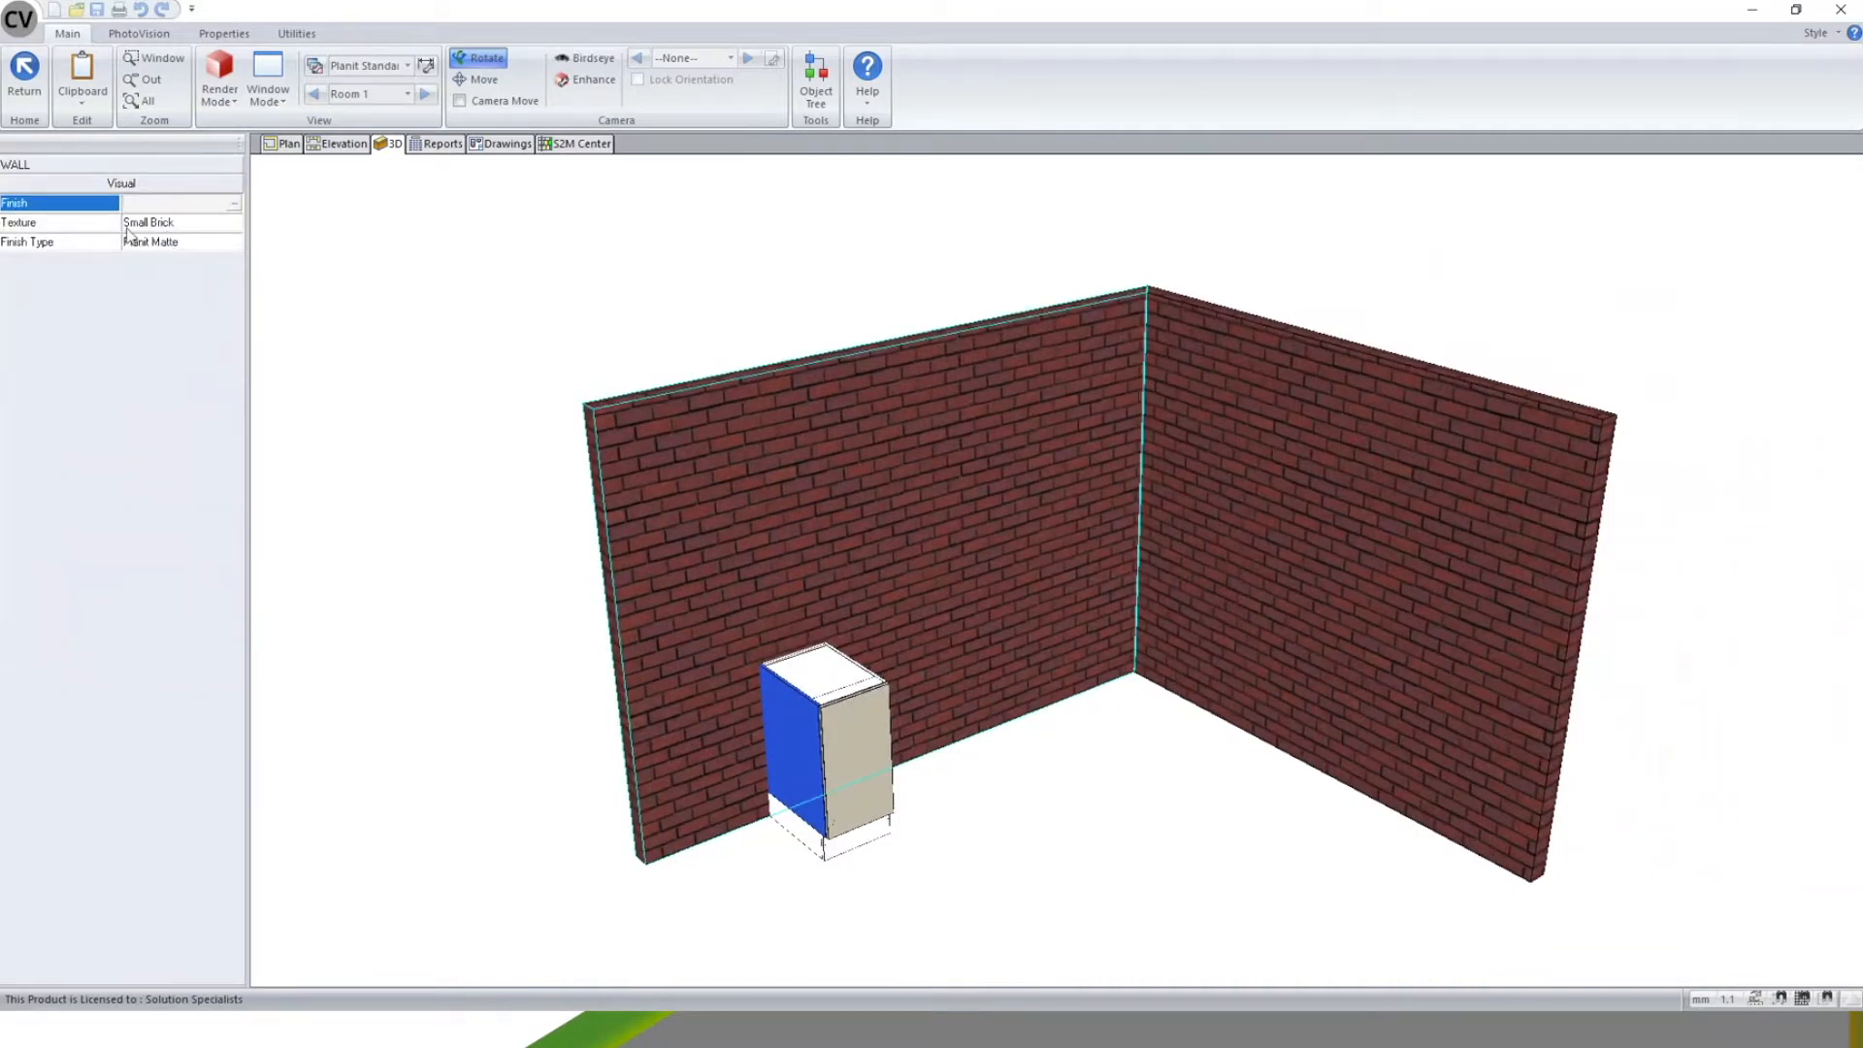
click(131, 227)
click(189, 206)
click(230, 204)
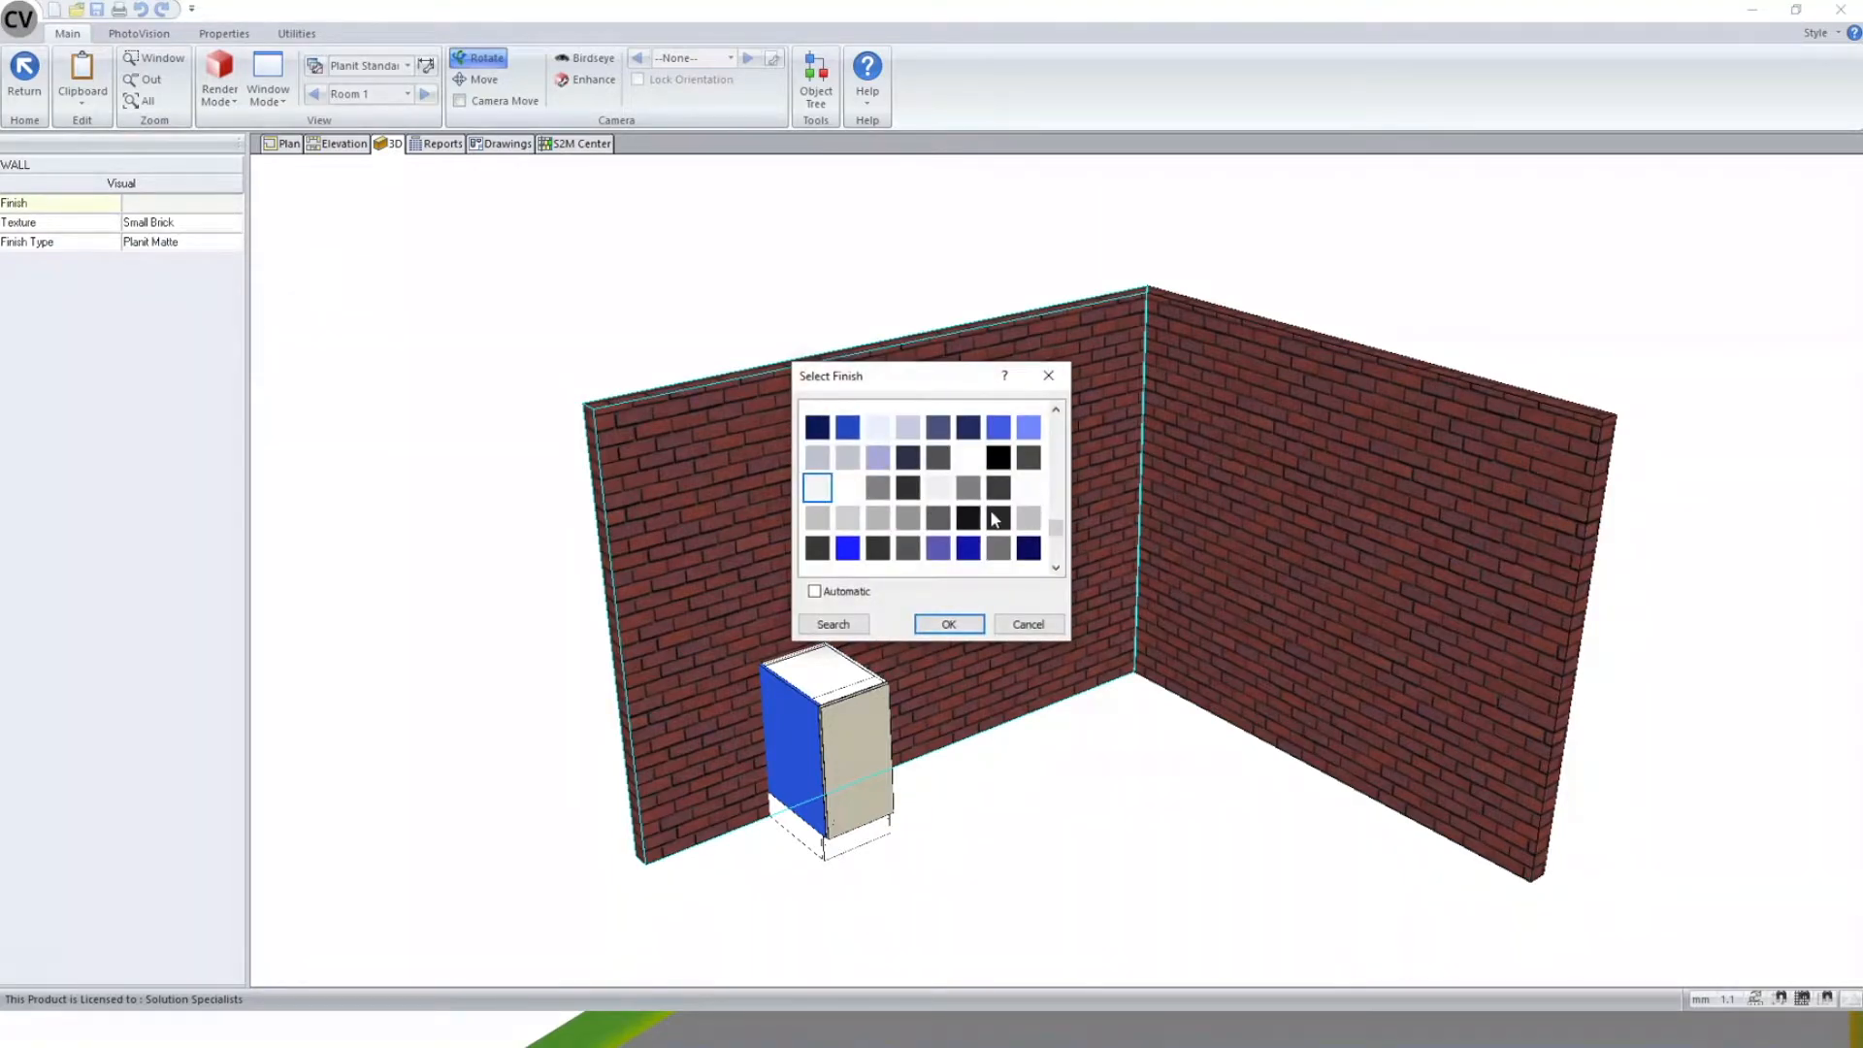
scroll(1057, 520, up, 5)
click(968, 547)
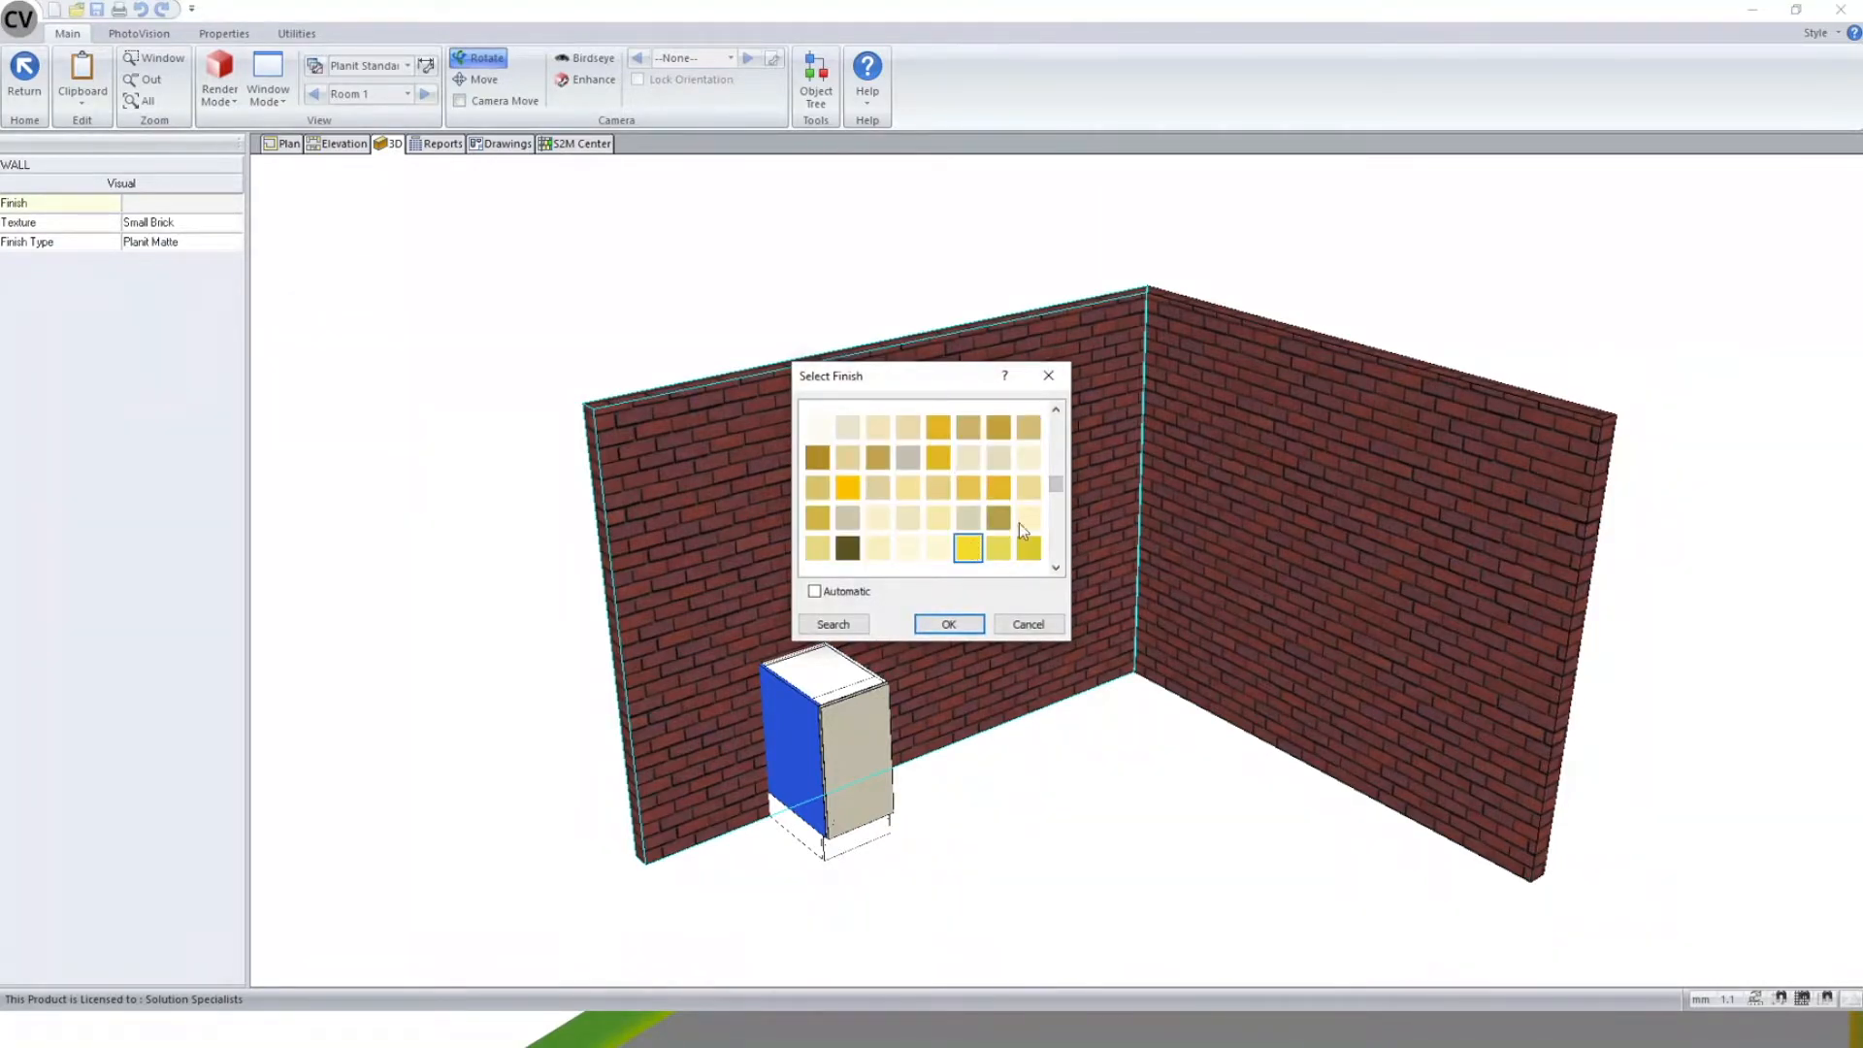
click(960, 631)
click(1038, 834)
drag(1075, 854, 1088, 892)
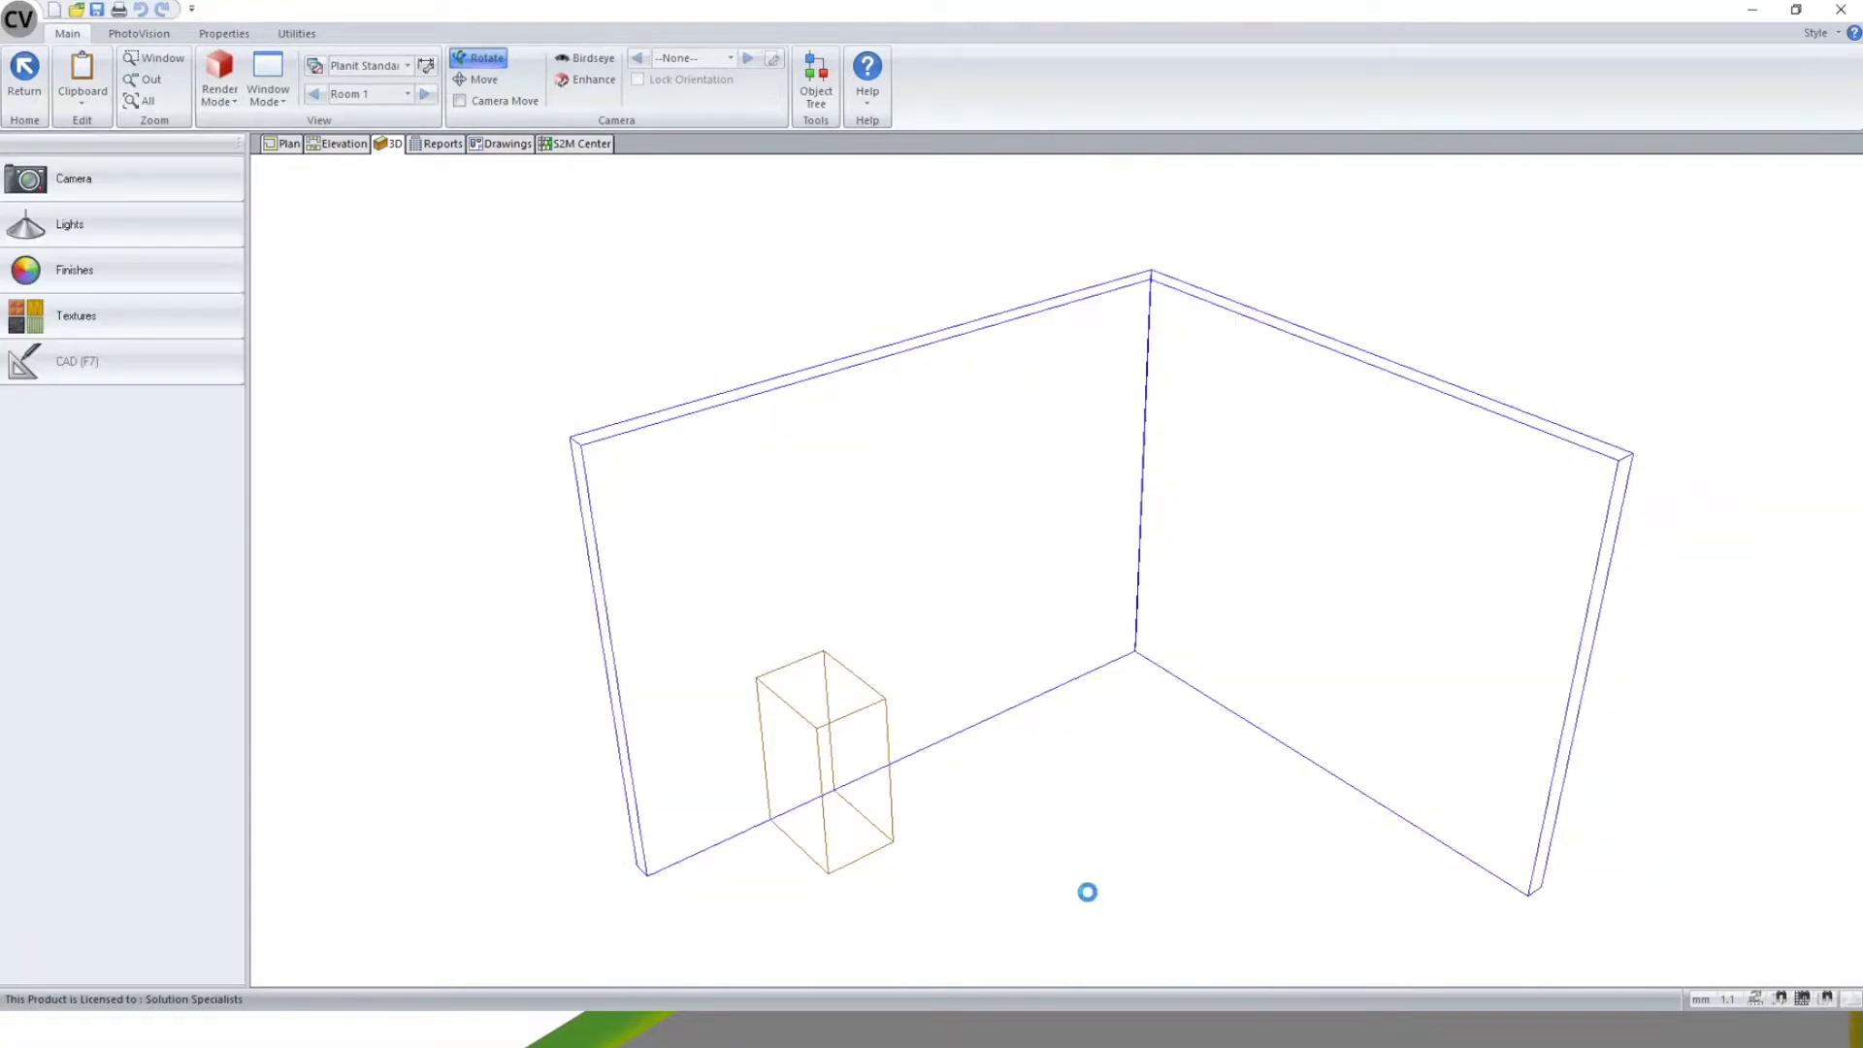
scroll(907, 304, down, 2)
scroll(690, 383, up, 2)
scroll(773, 501, down, 1)
scroll(1114, 351, up, 1)
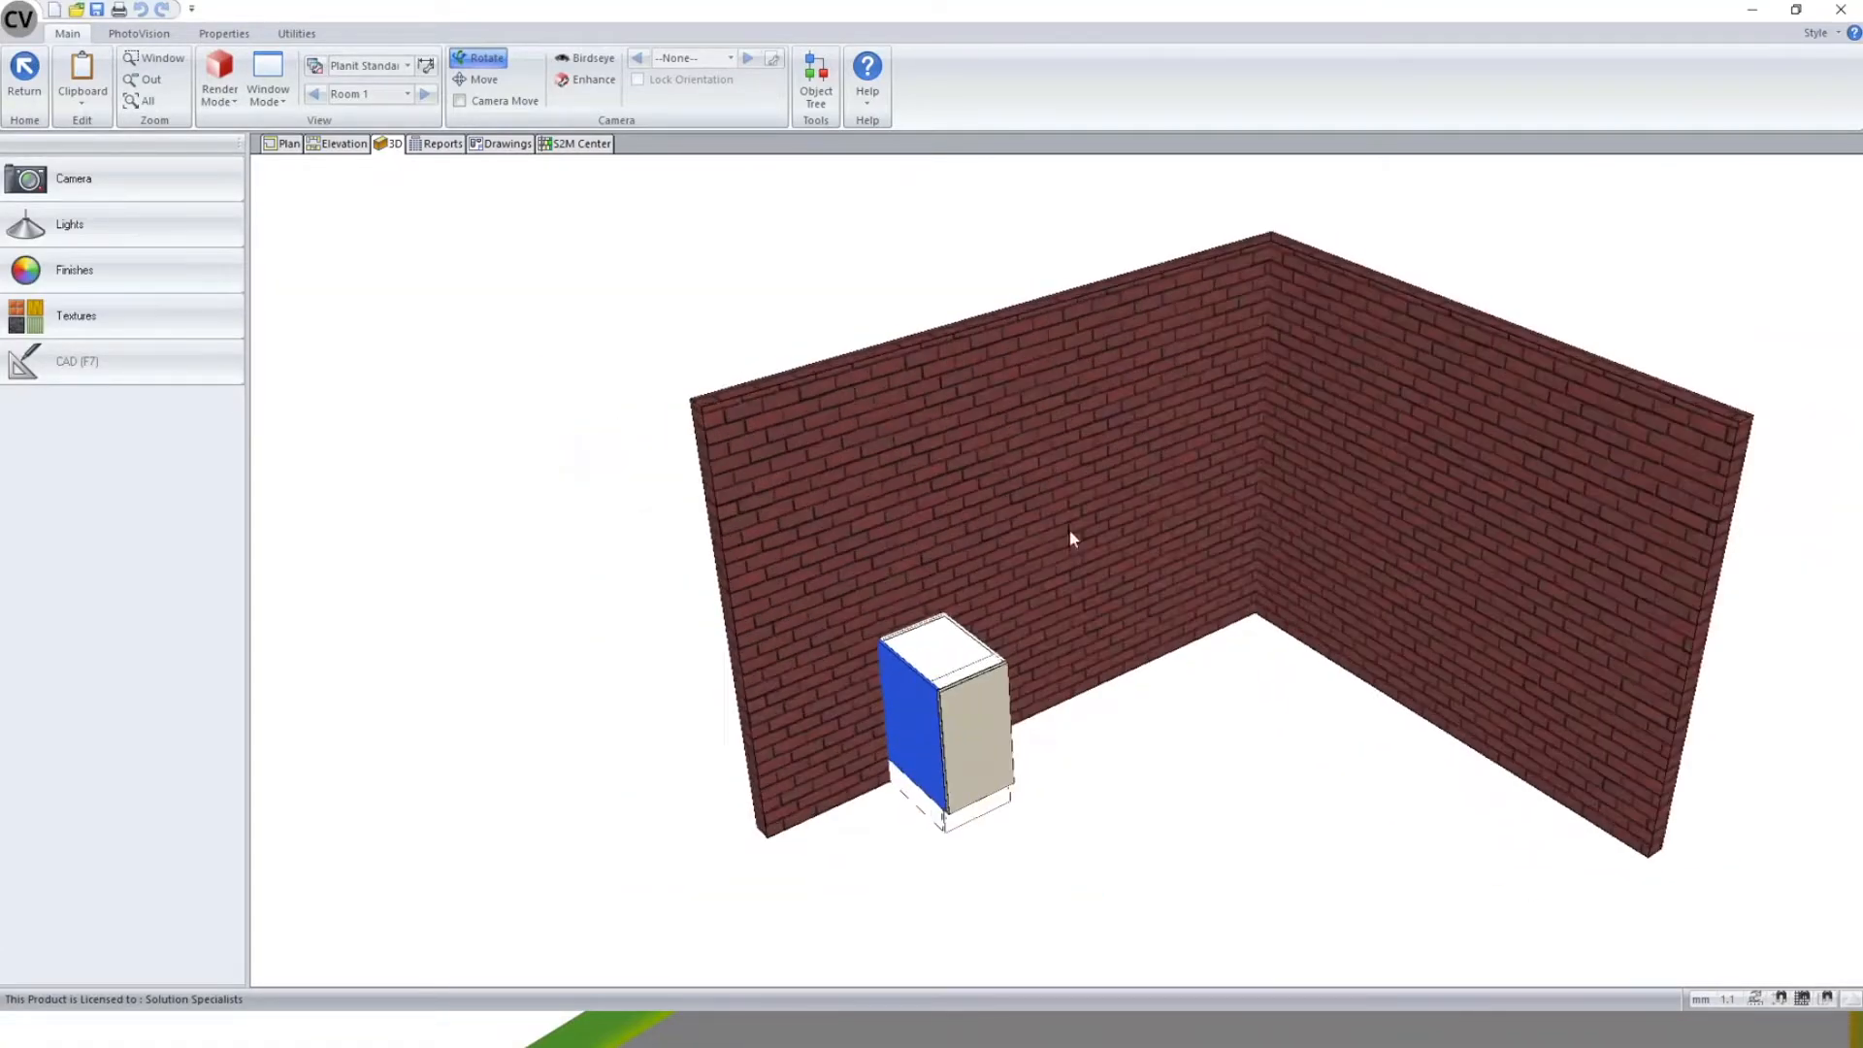
- Select each brick wall in turn to check its individual finish and texture properties, then clear the selection
click(1043, 406)
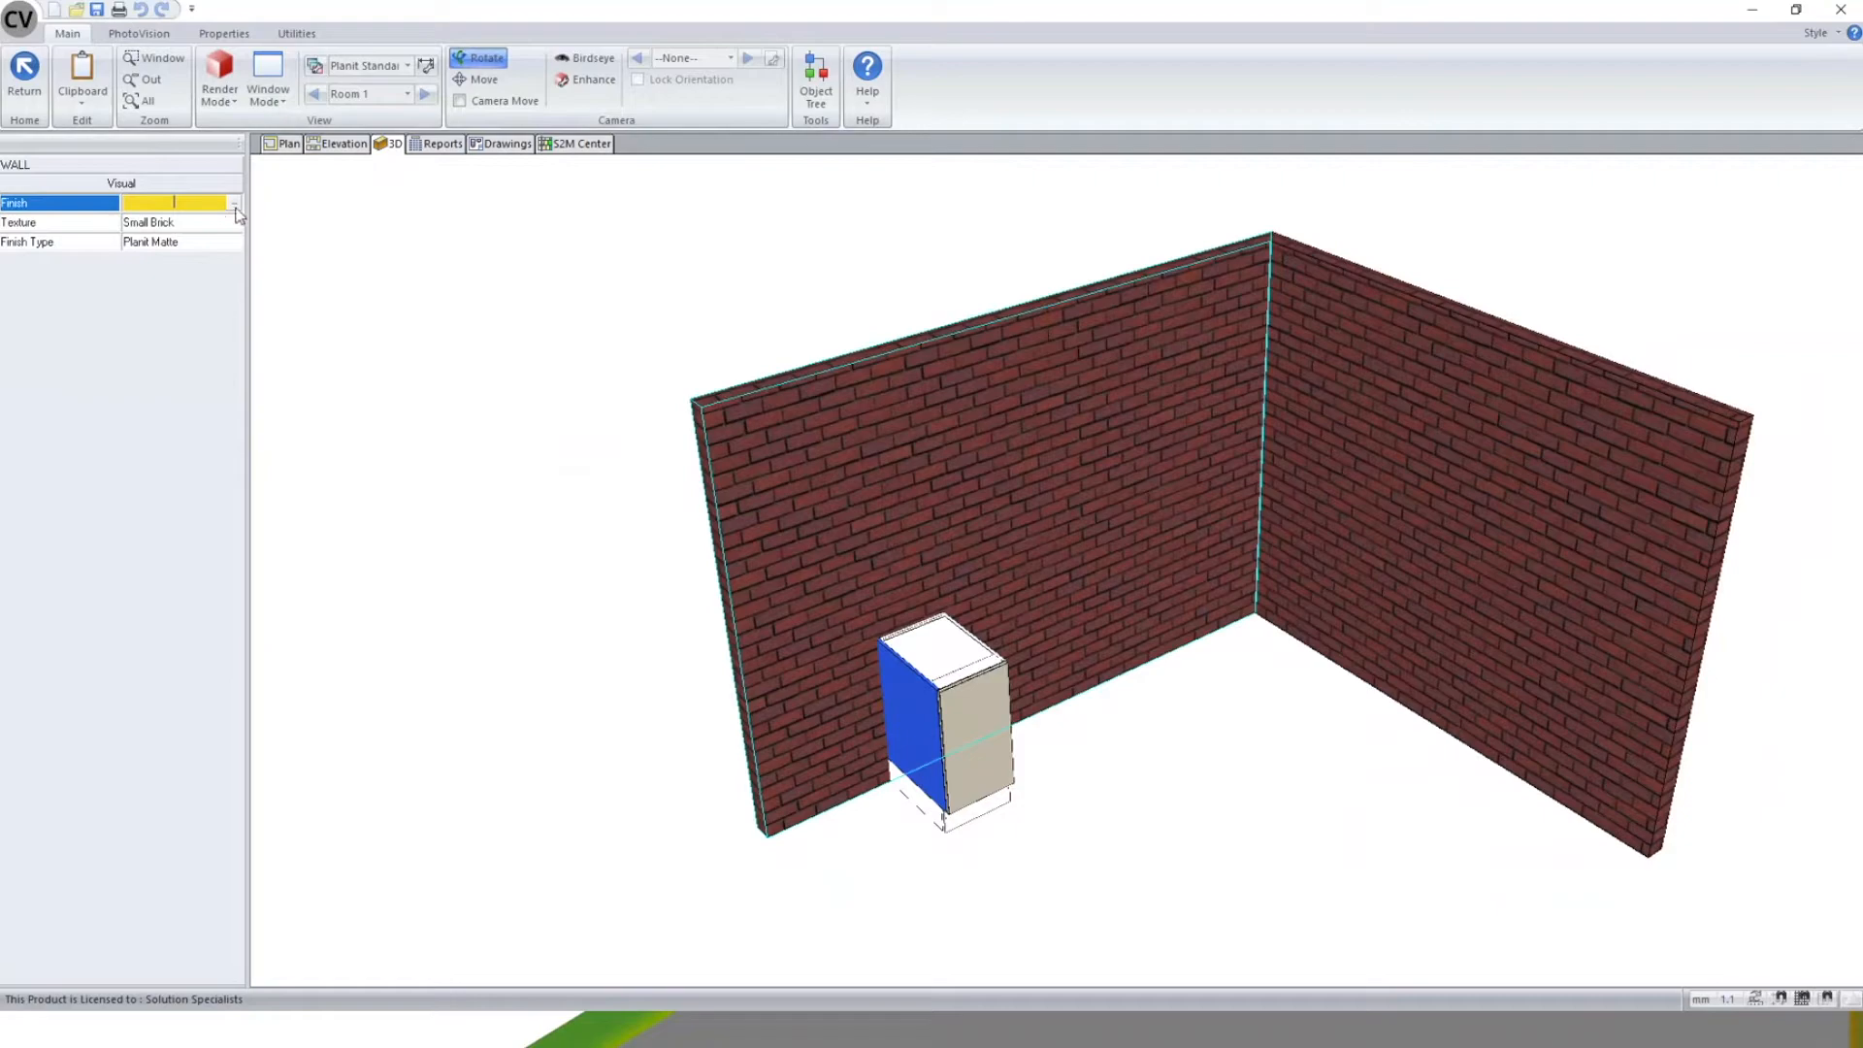
scroll(1364, 645, up, 1)
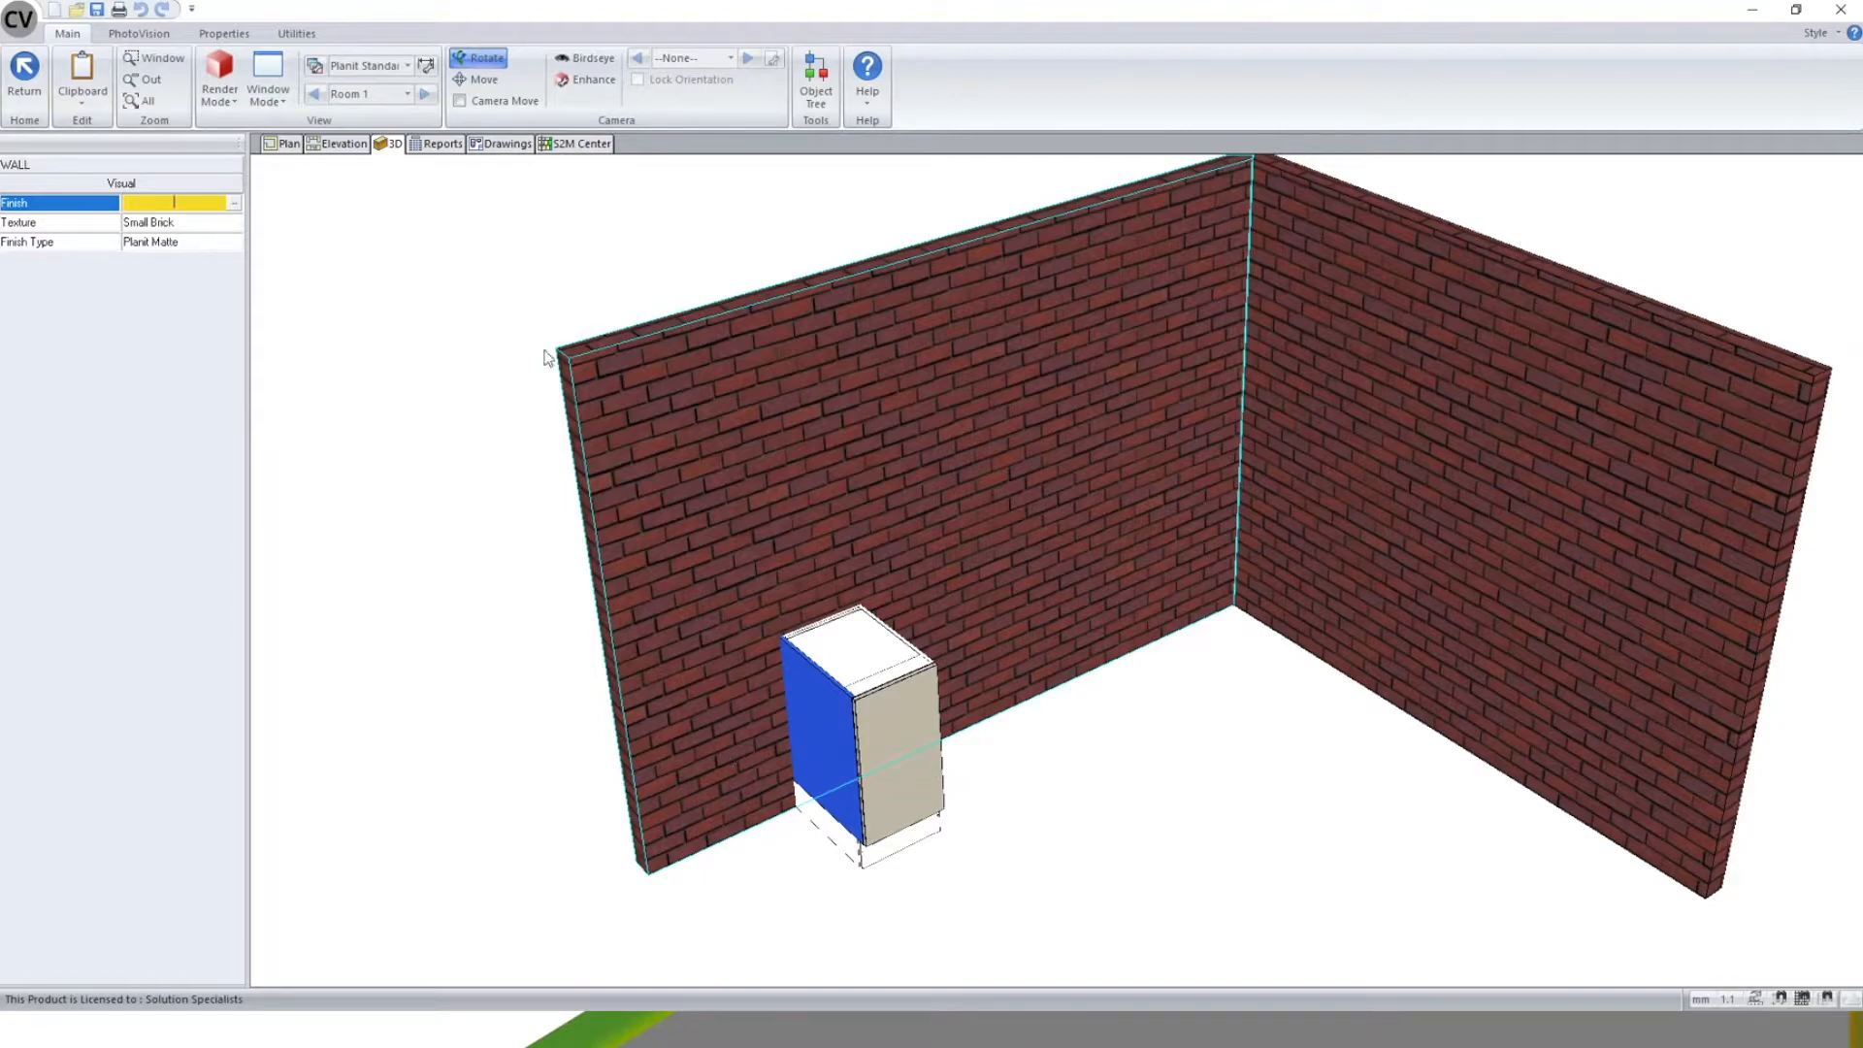
click(1448, 452)
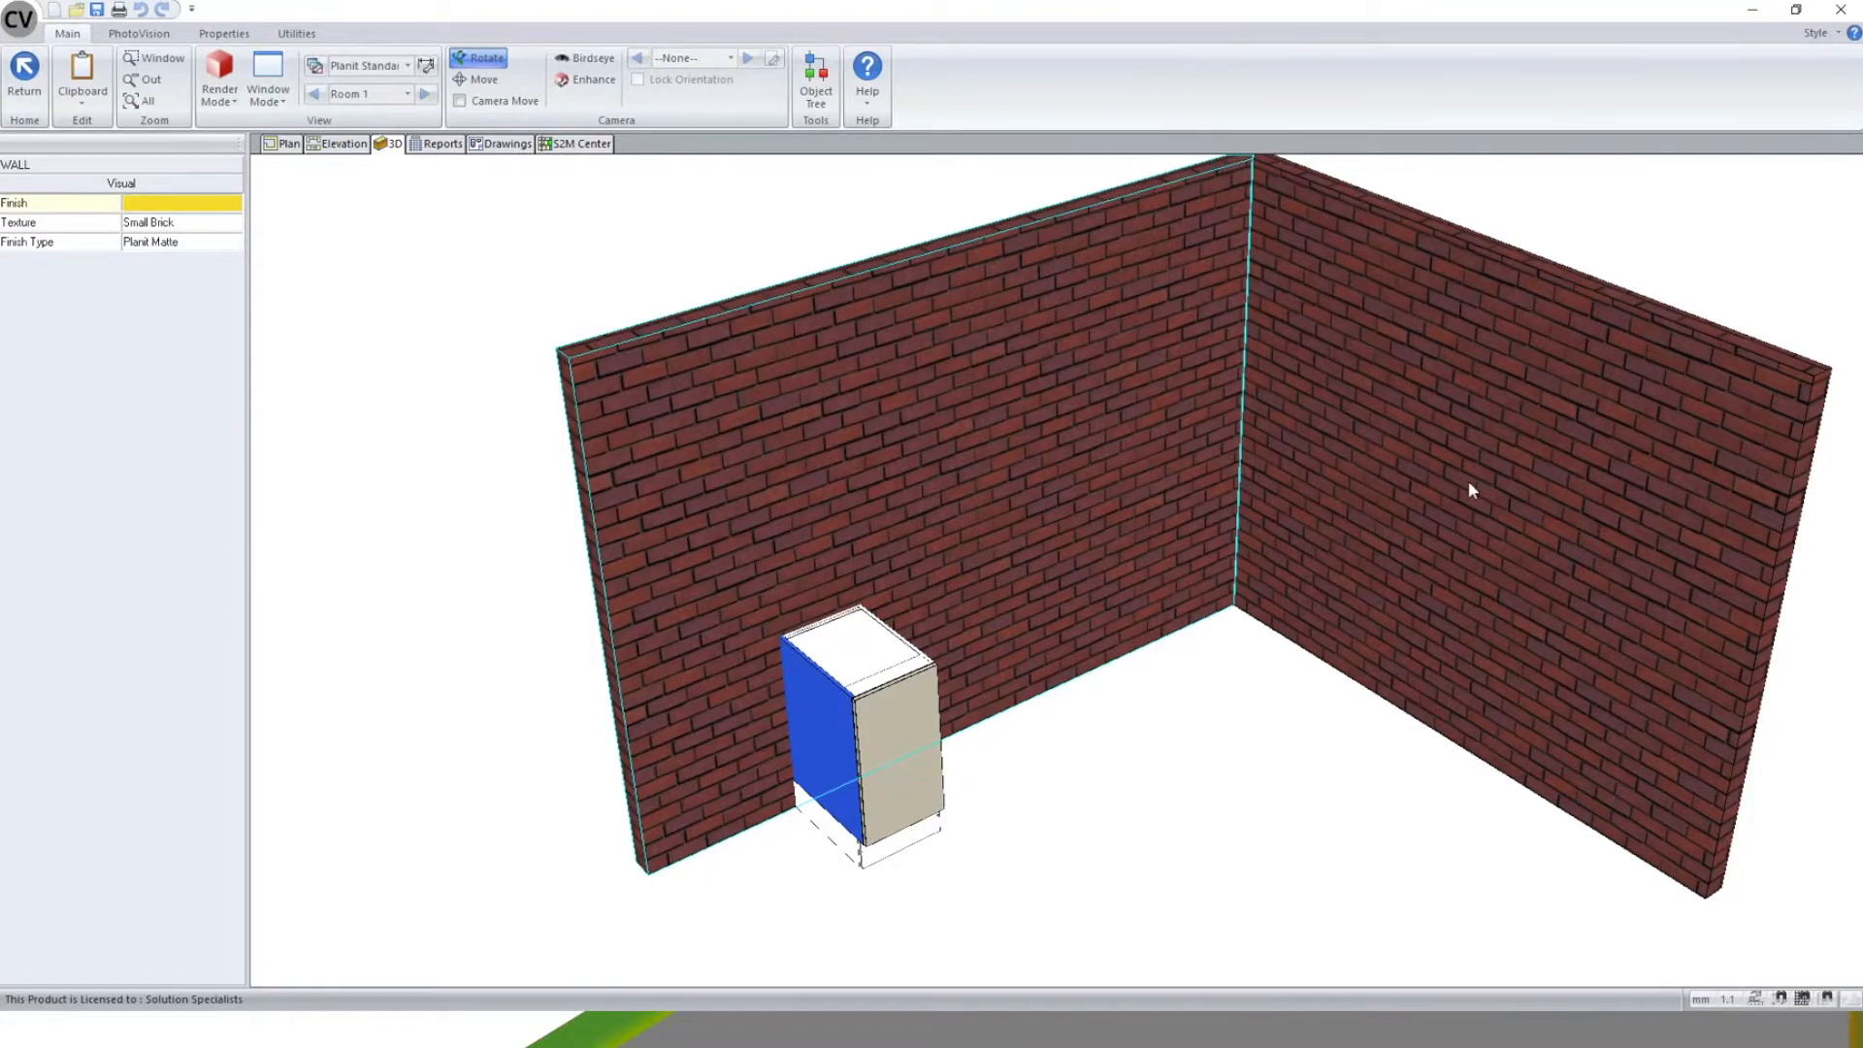
click(1469, 483)
click(1124, 807)
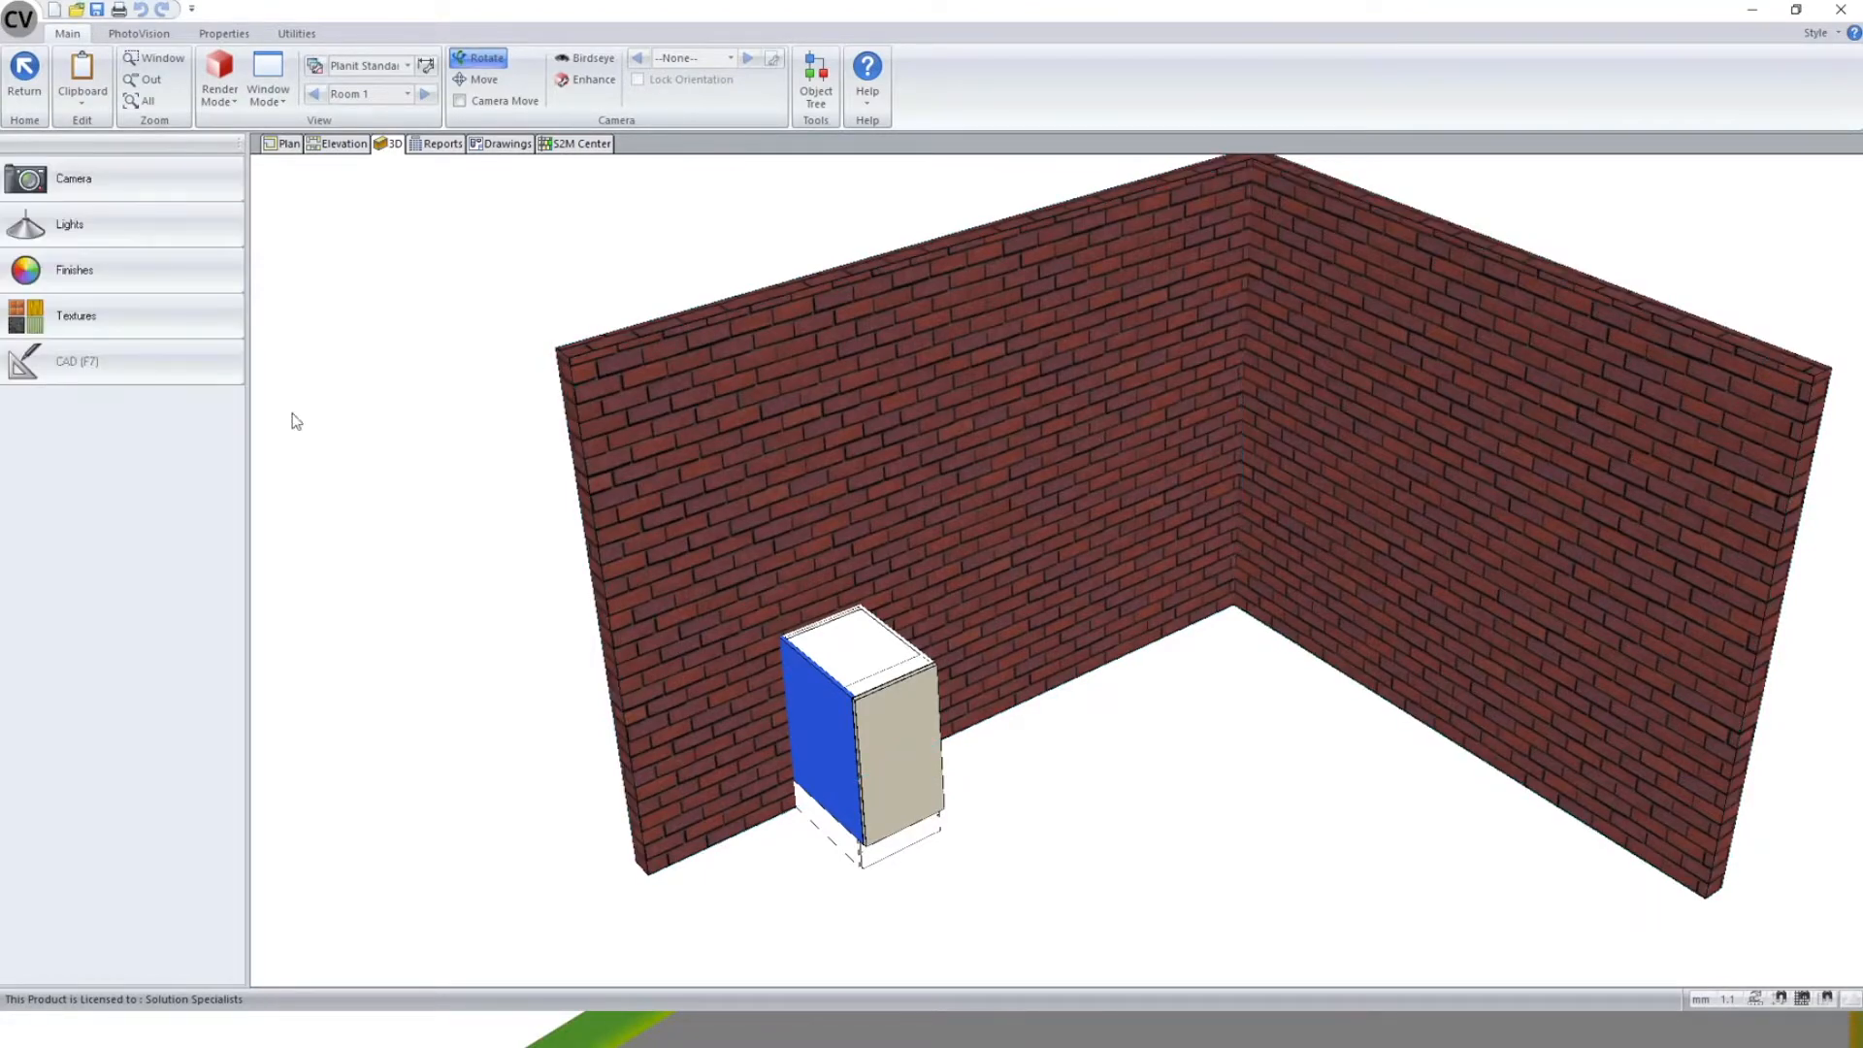
- Apply the Wood Panel texture to all walls through the global textures and inspect the room
click(147, 312)
click(136, 318)
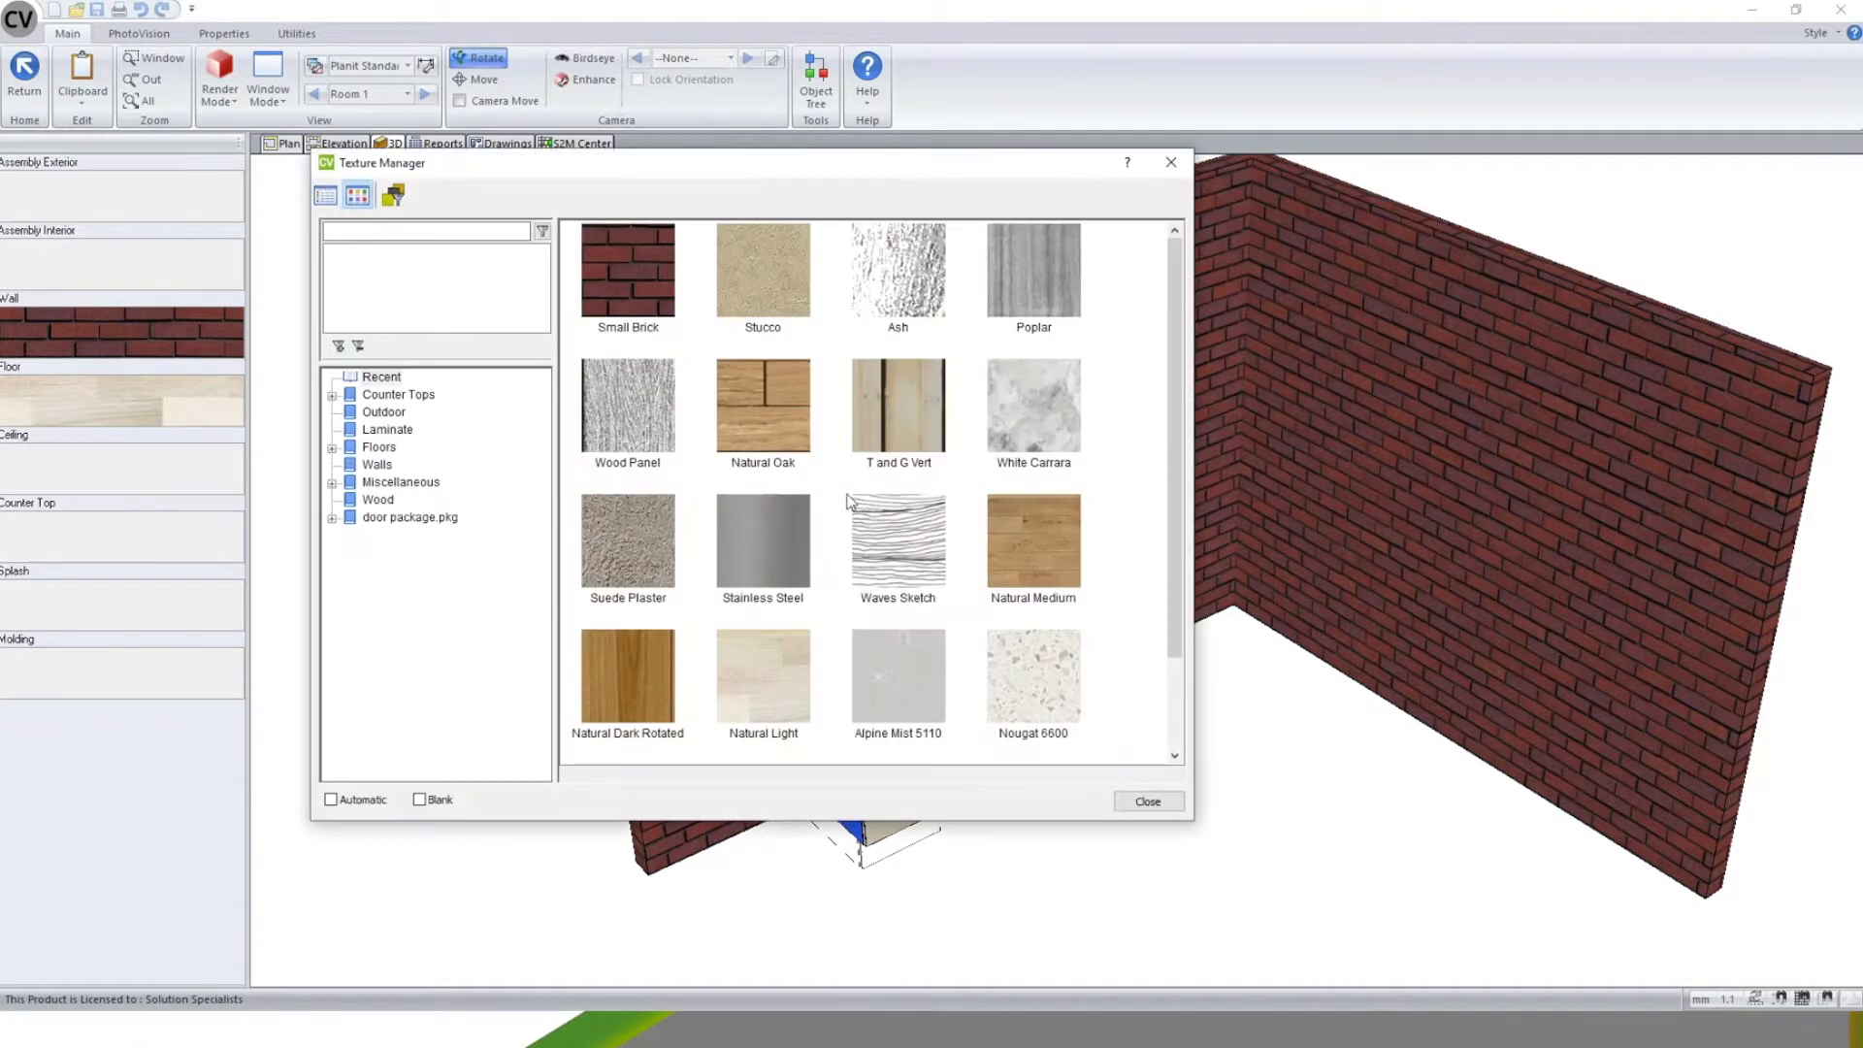
click(638, 388)
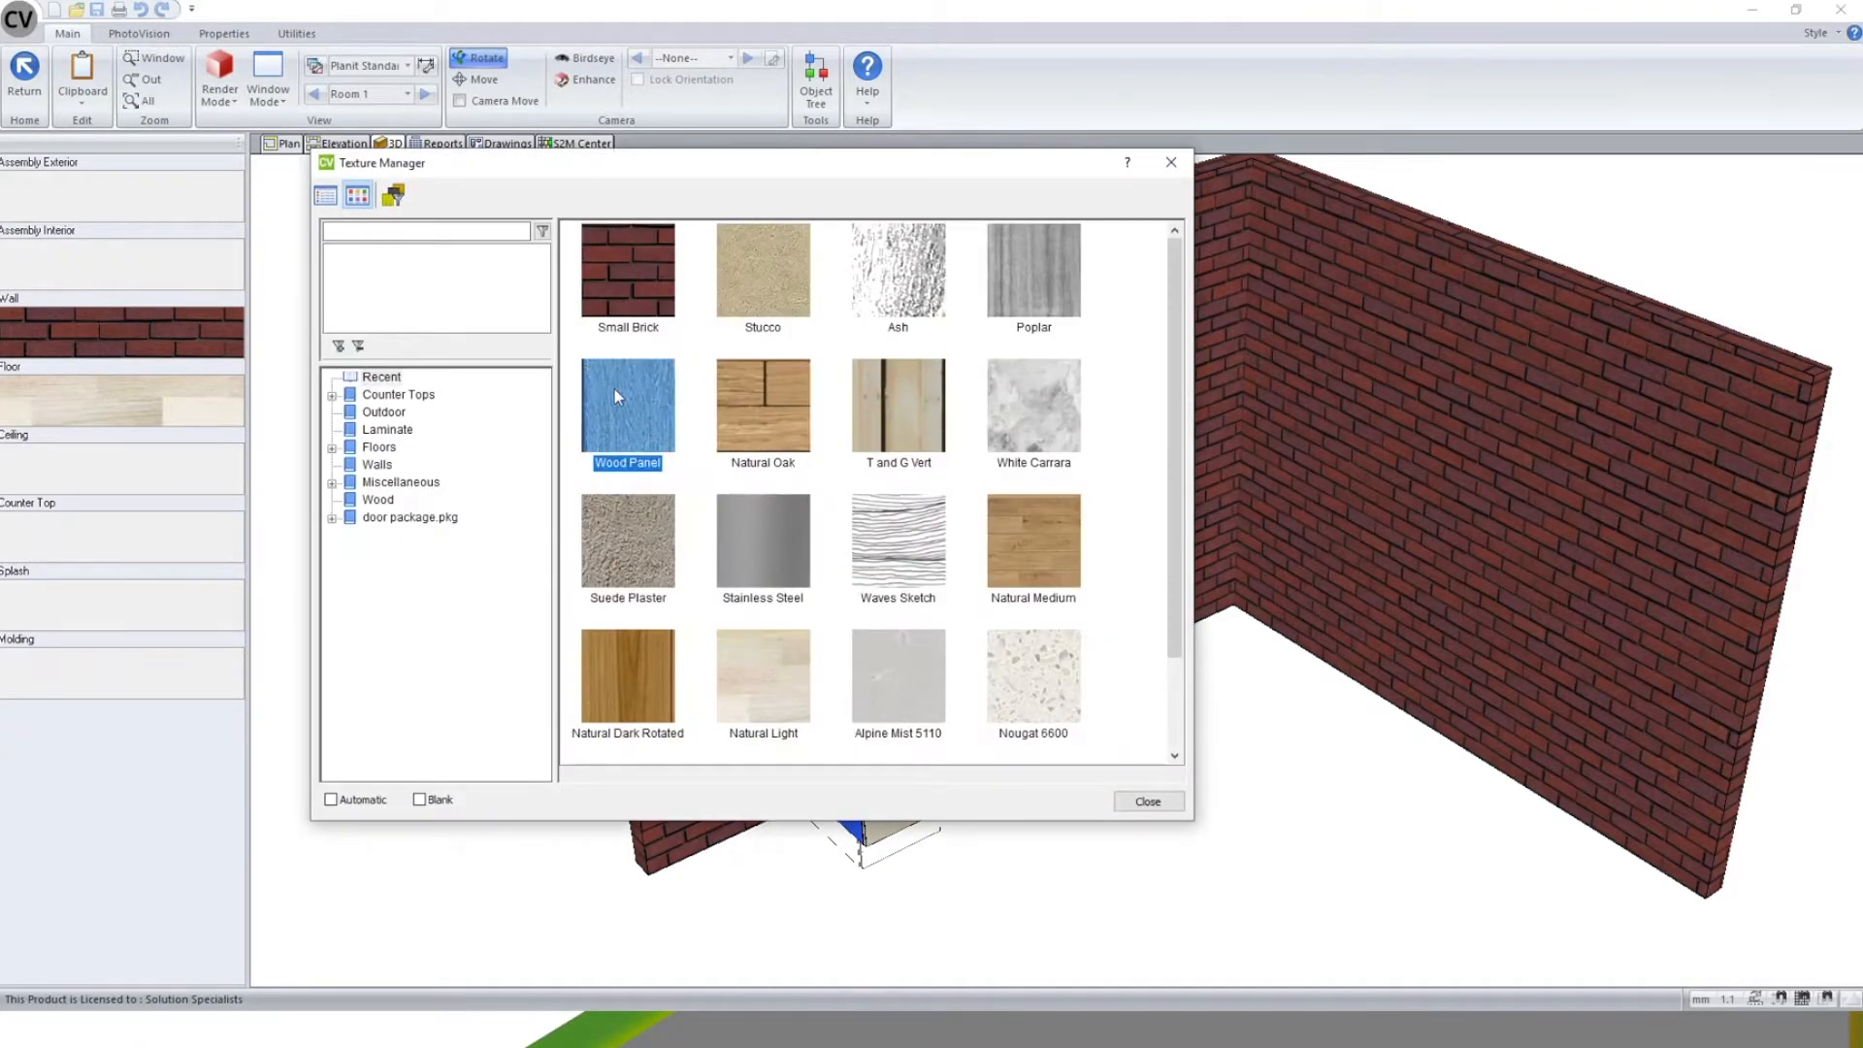
double_click(614, 388)
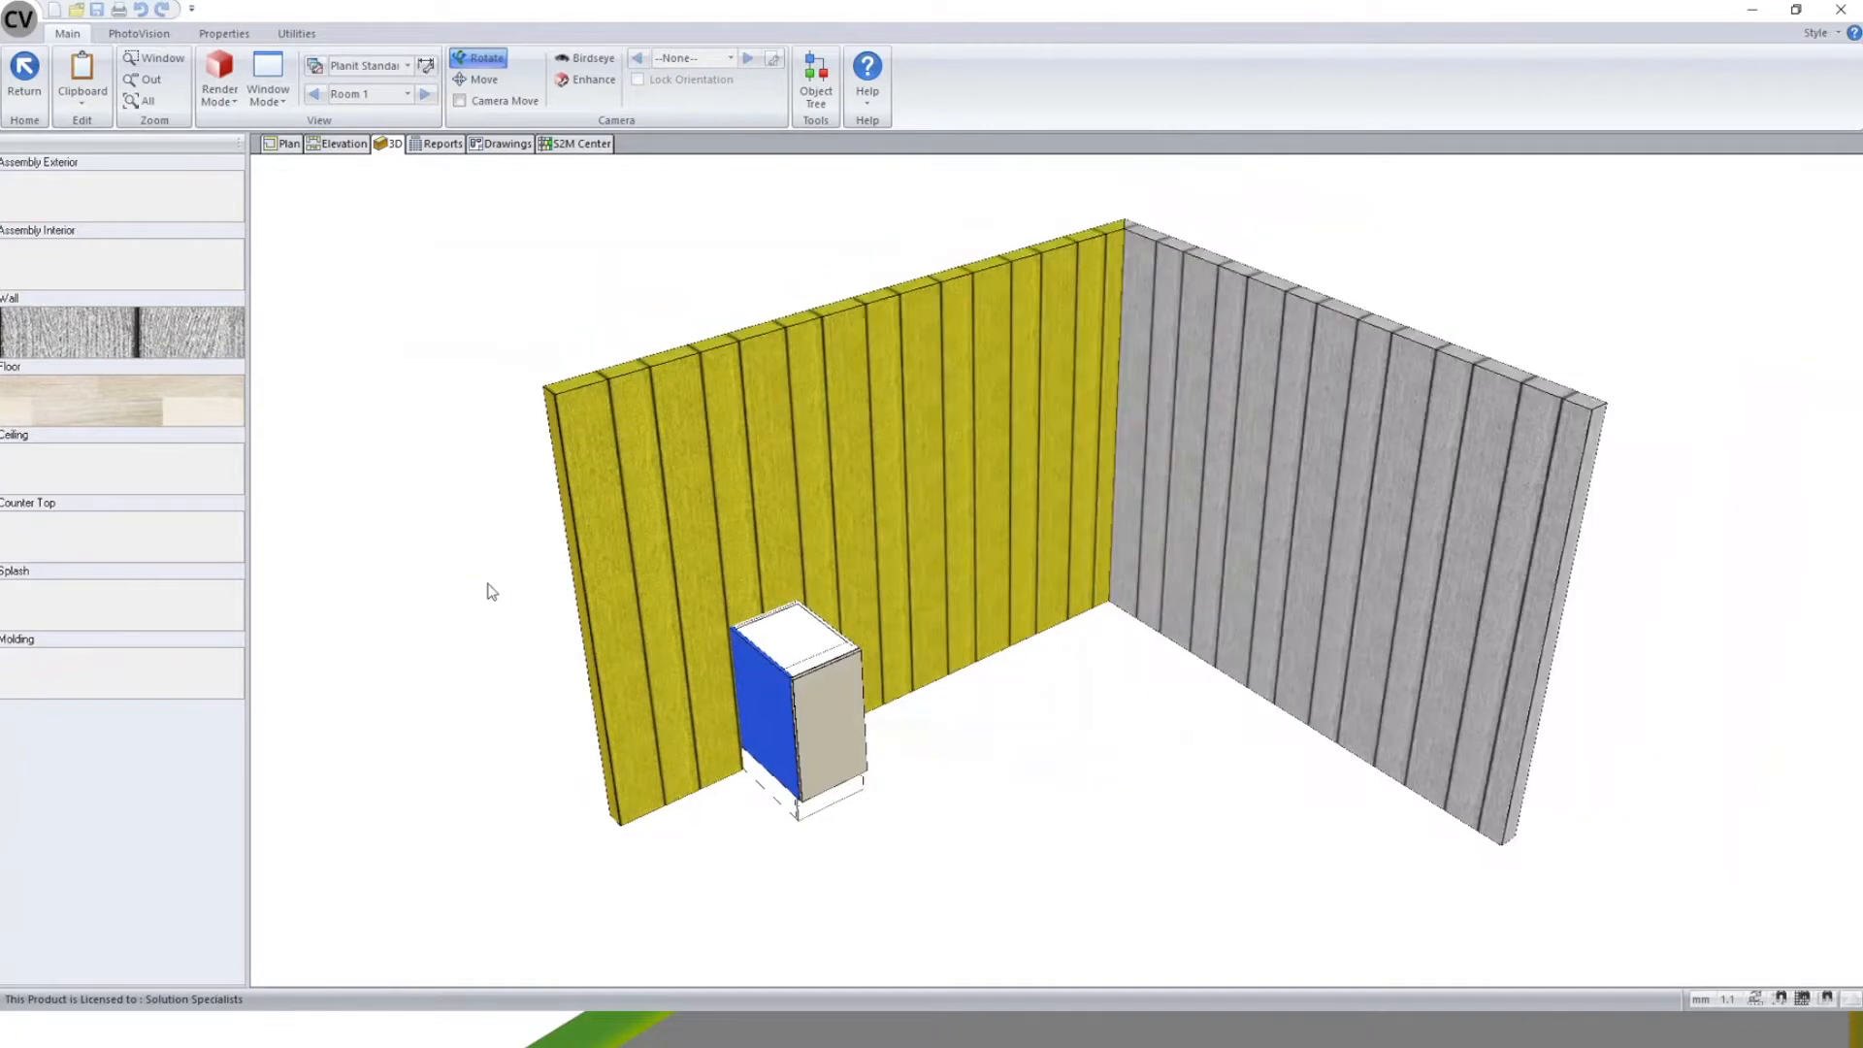
scroll(1374, 596, up, 1)
scroll(1171, 381, down, 1)
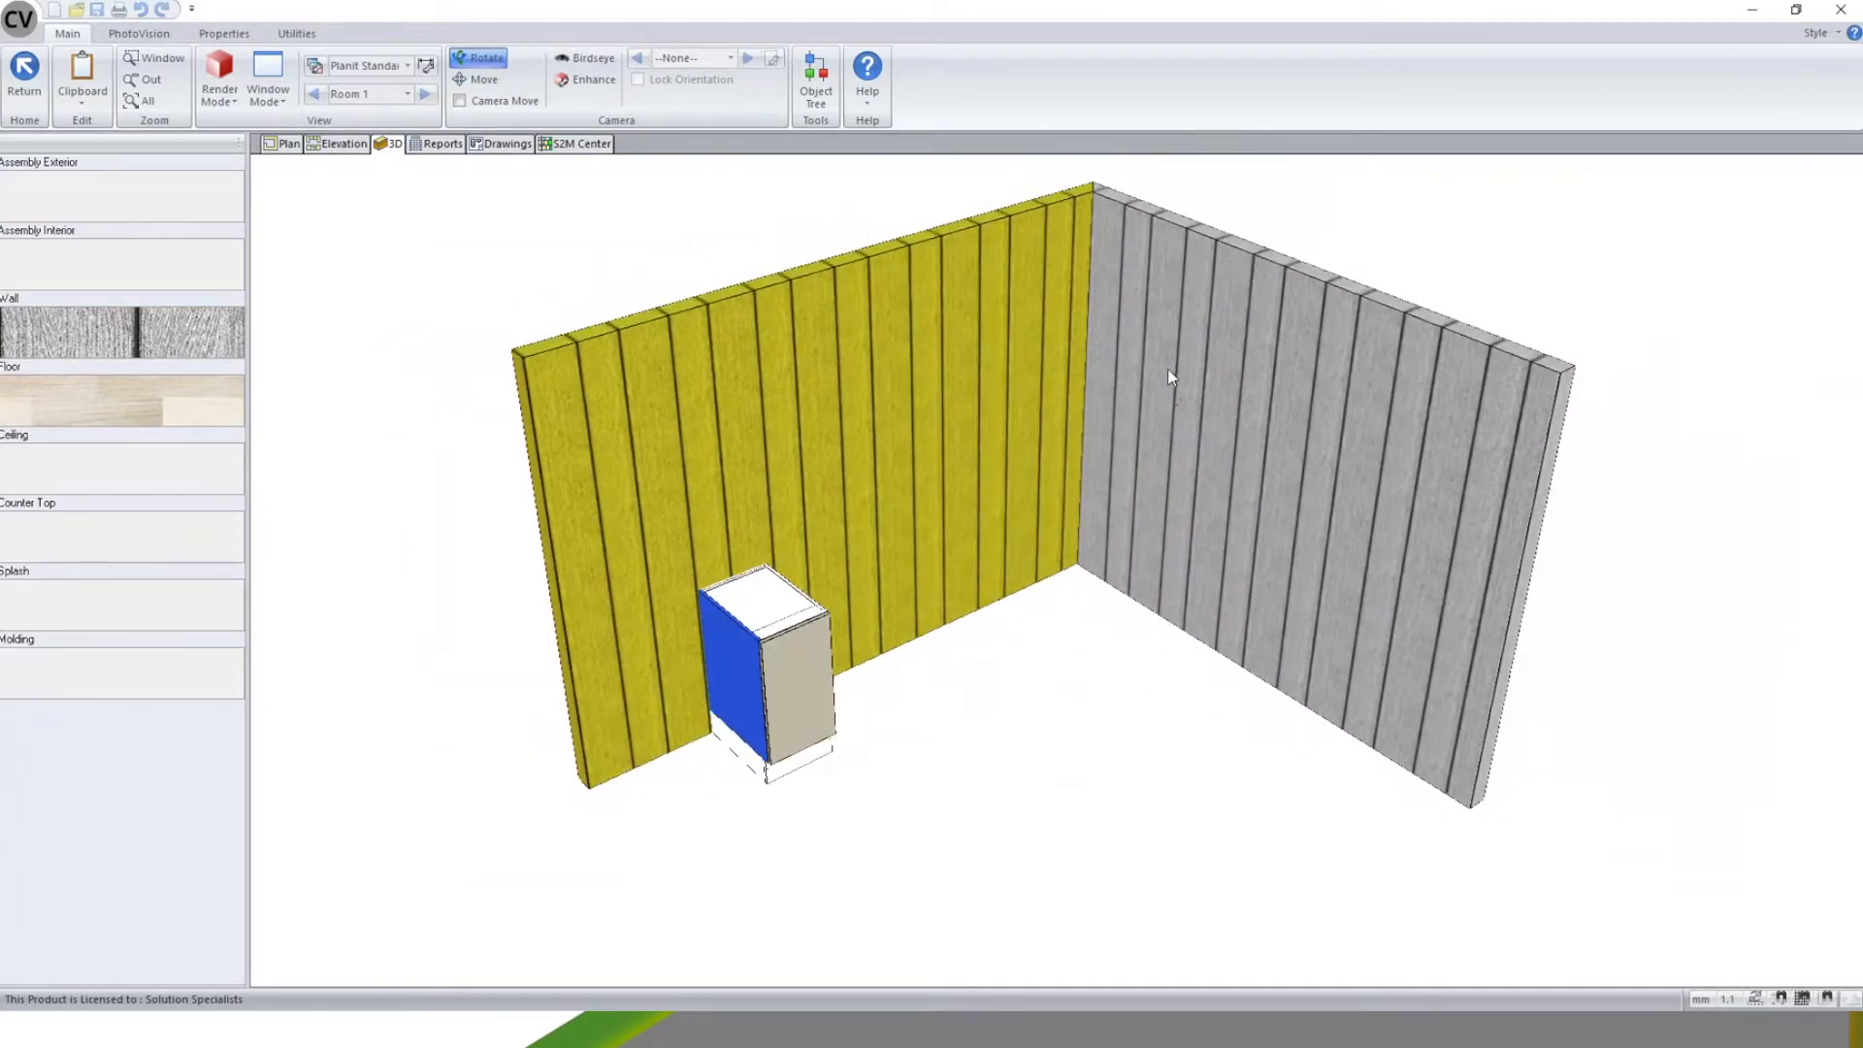
- Set the finish of the gray wood-panel wall without the cabinet to medium brown
click(1239, 391)
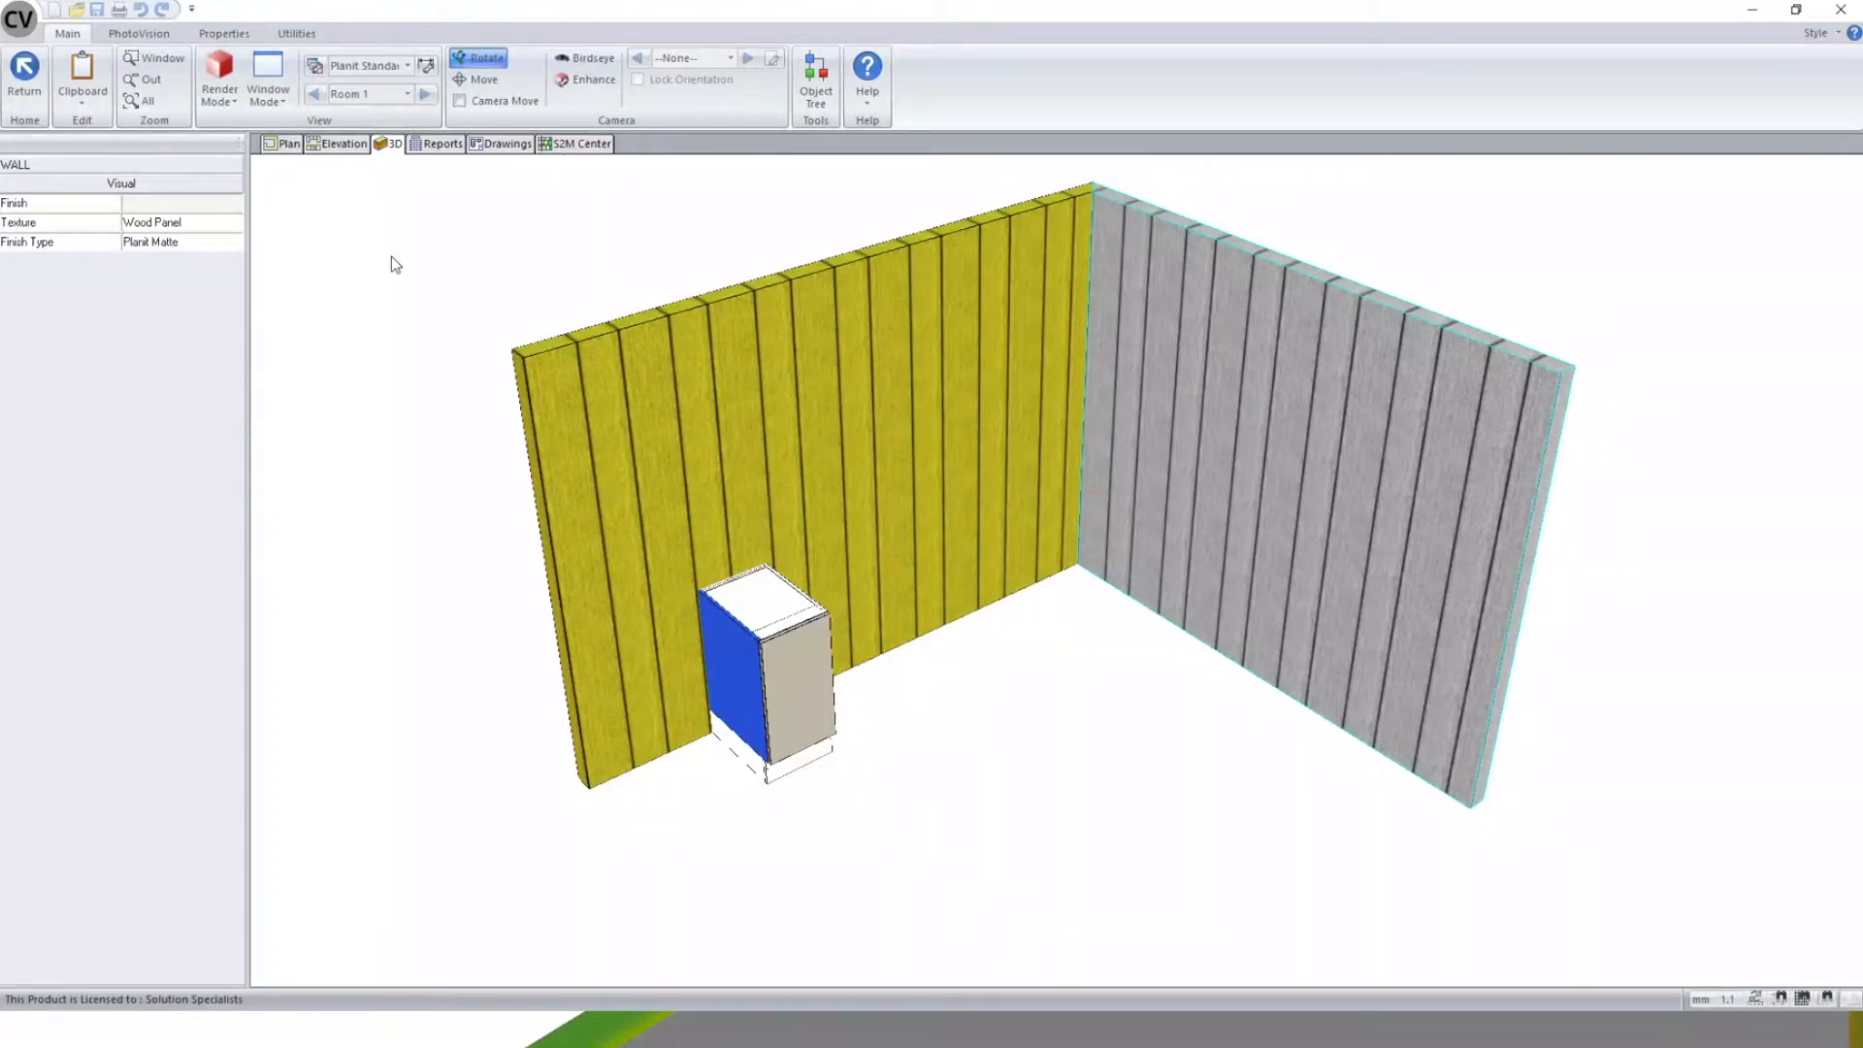
click(234, 206)
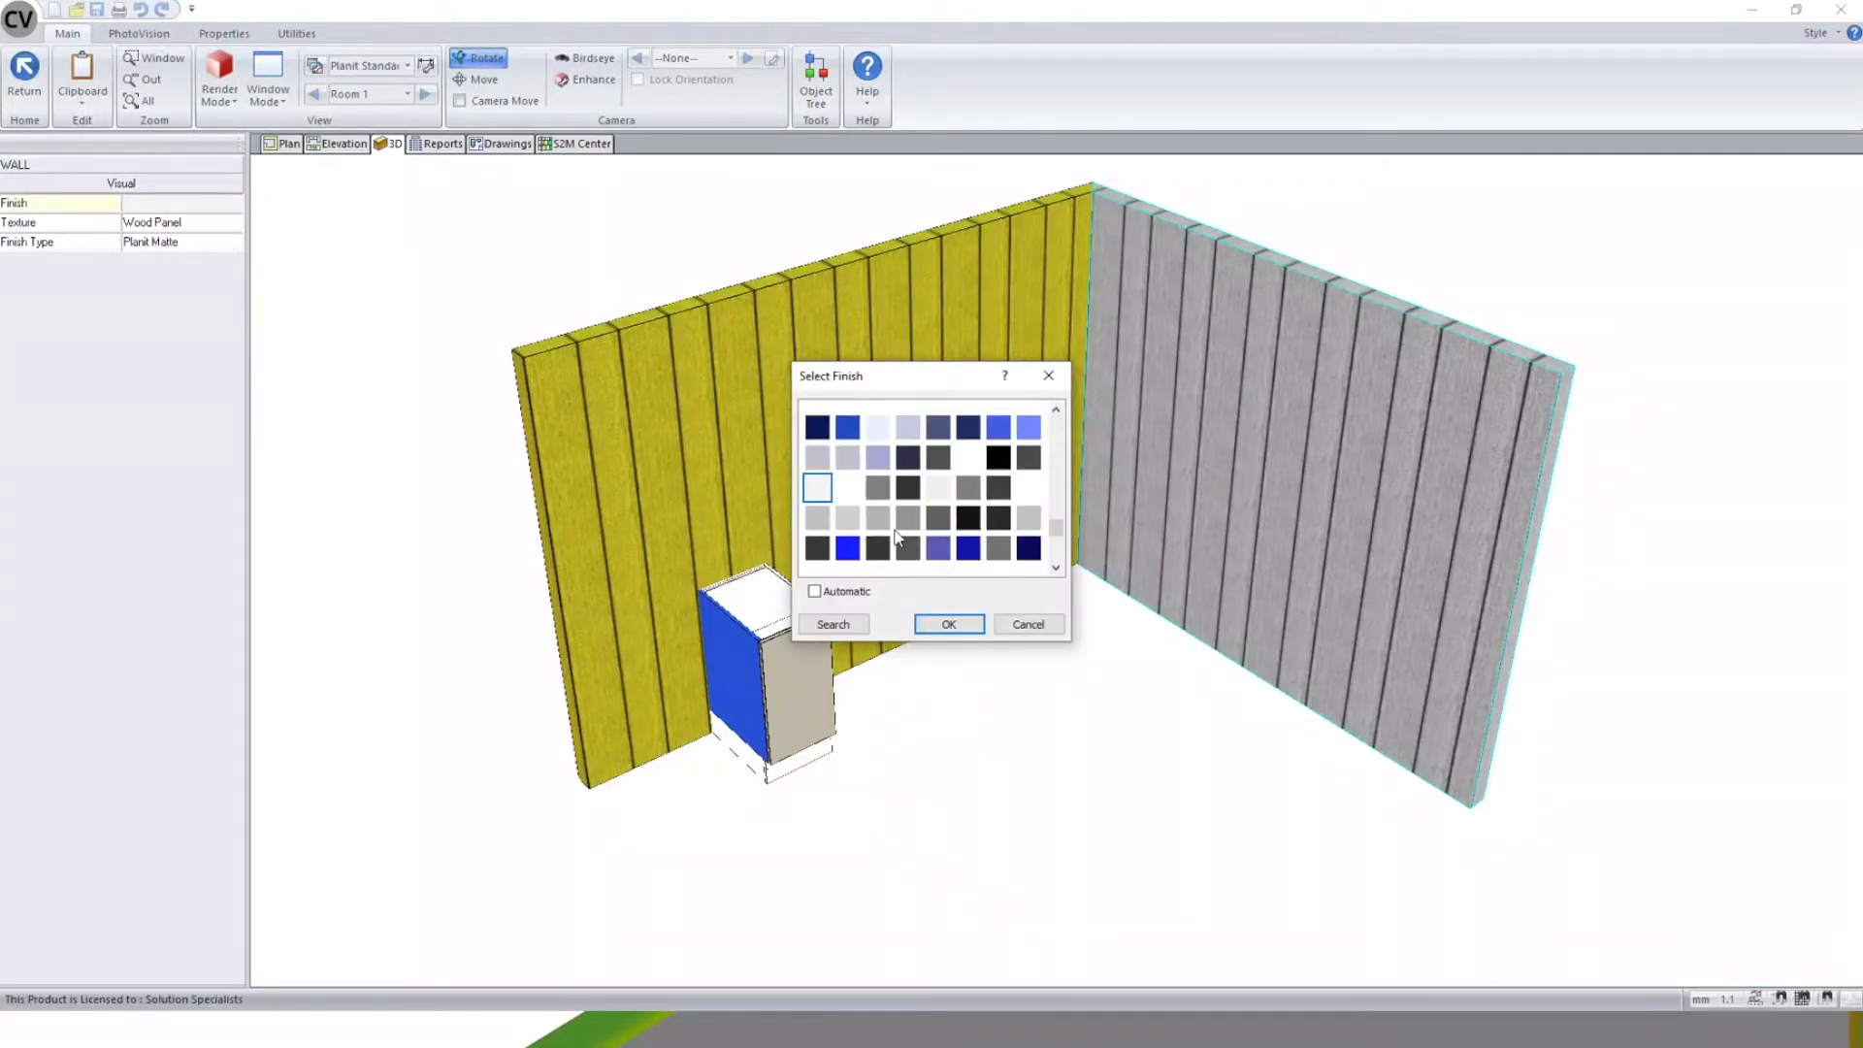
drag(1050, 526, 1056, 442)
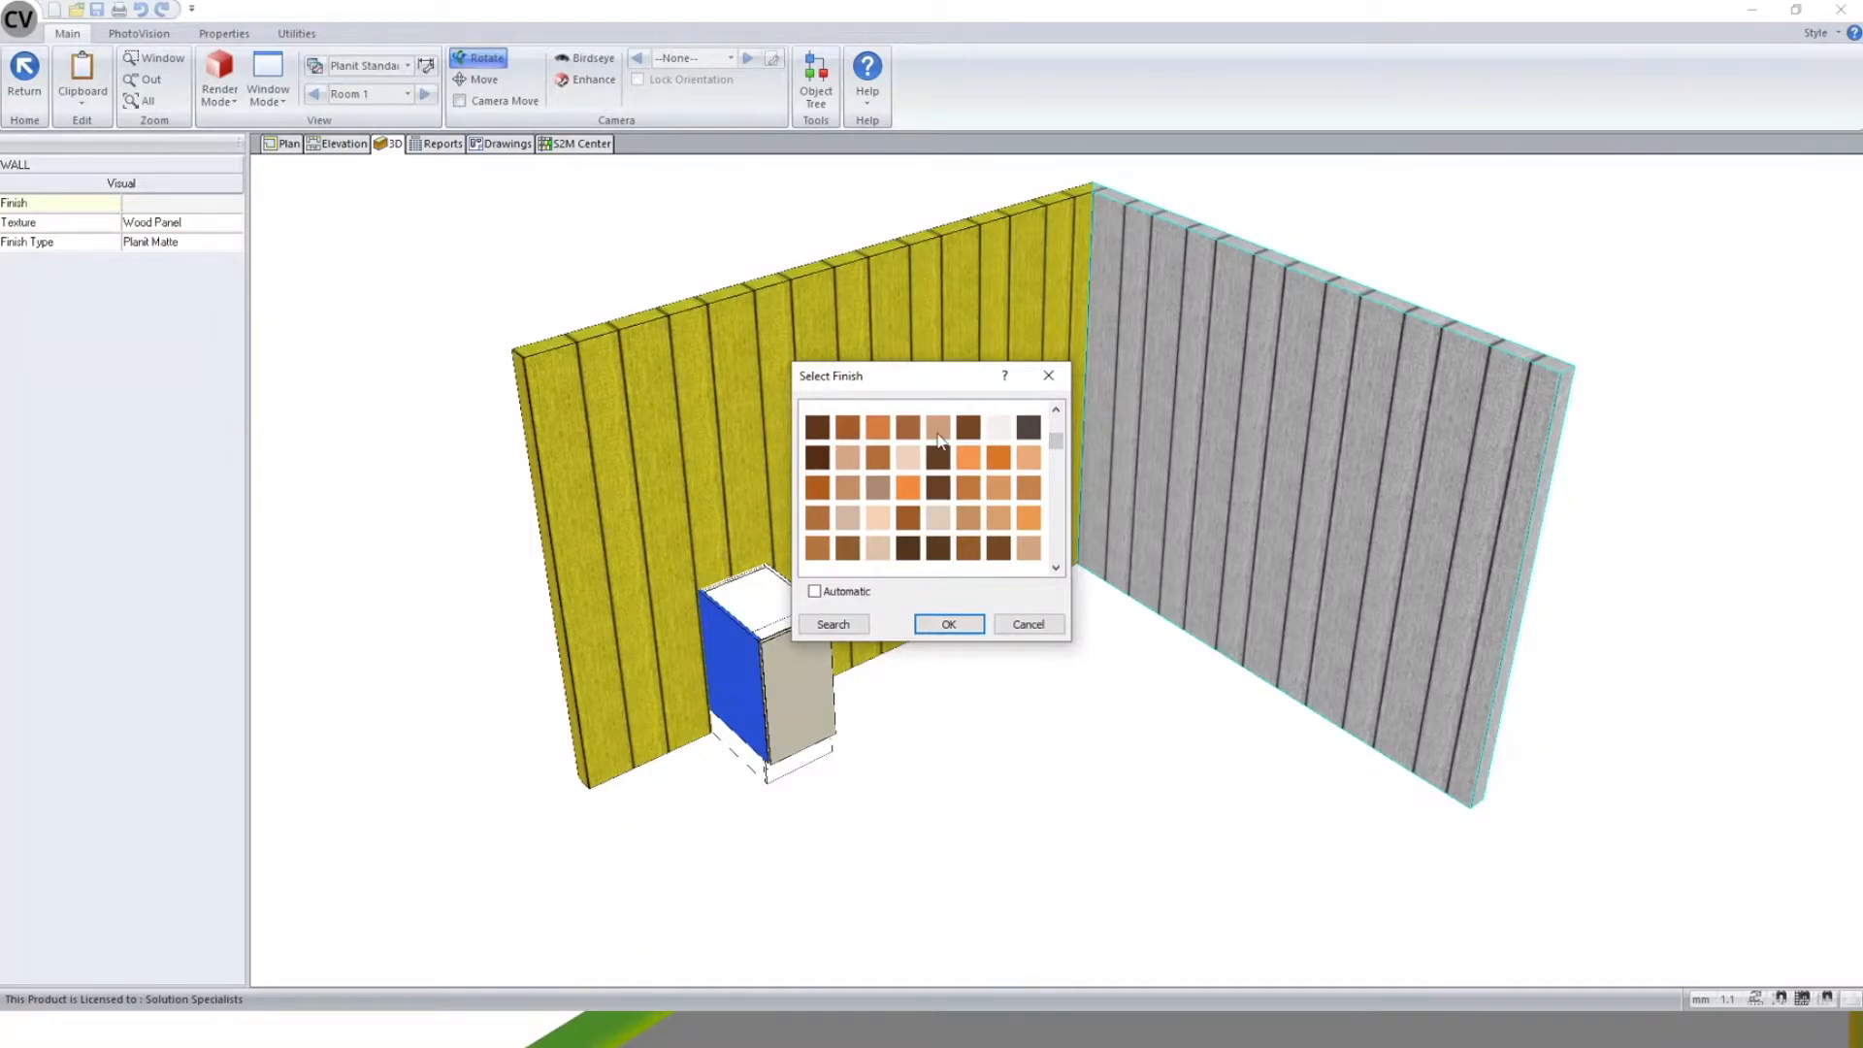
click(908, 427)
click(948, 624)
- Change the yellow wall behind the cabinet to a dark brown finish
click(886, 440)
click(238, 202)
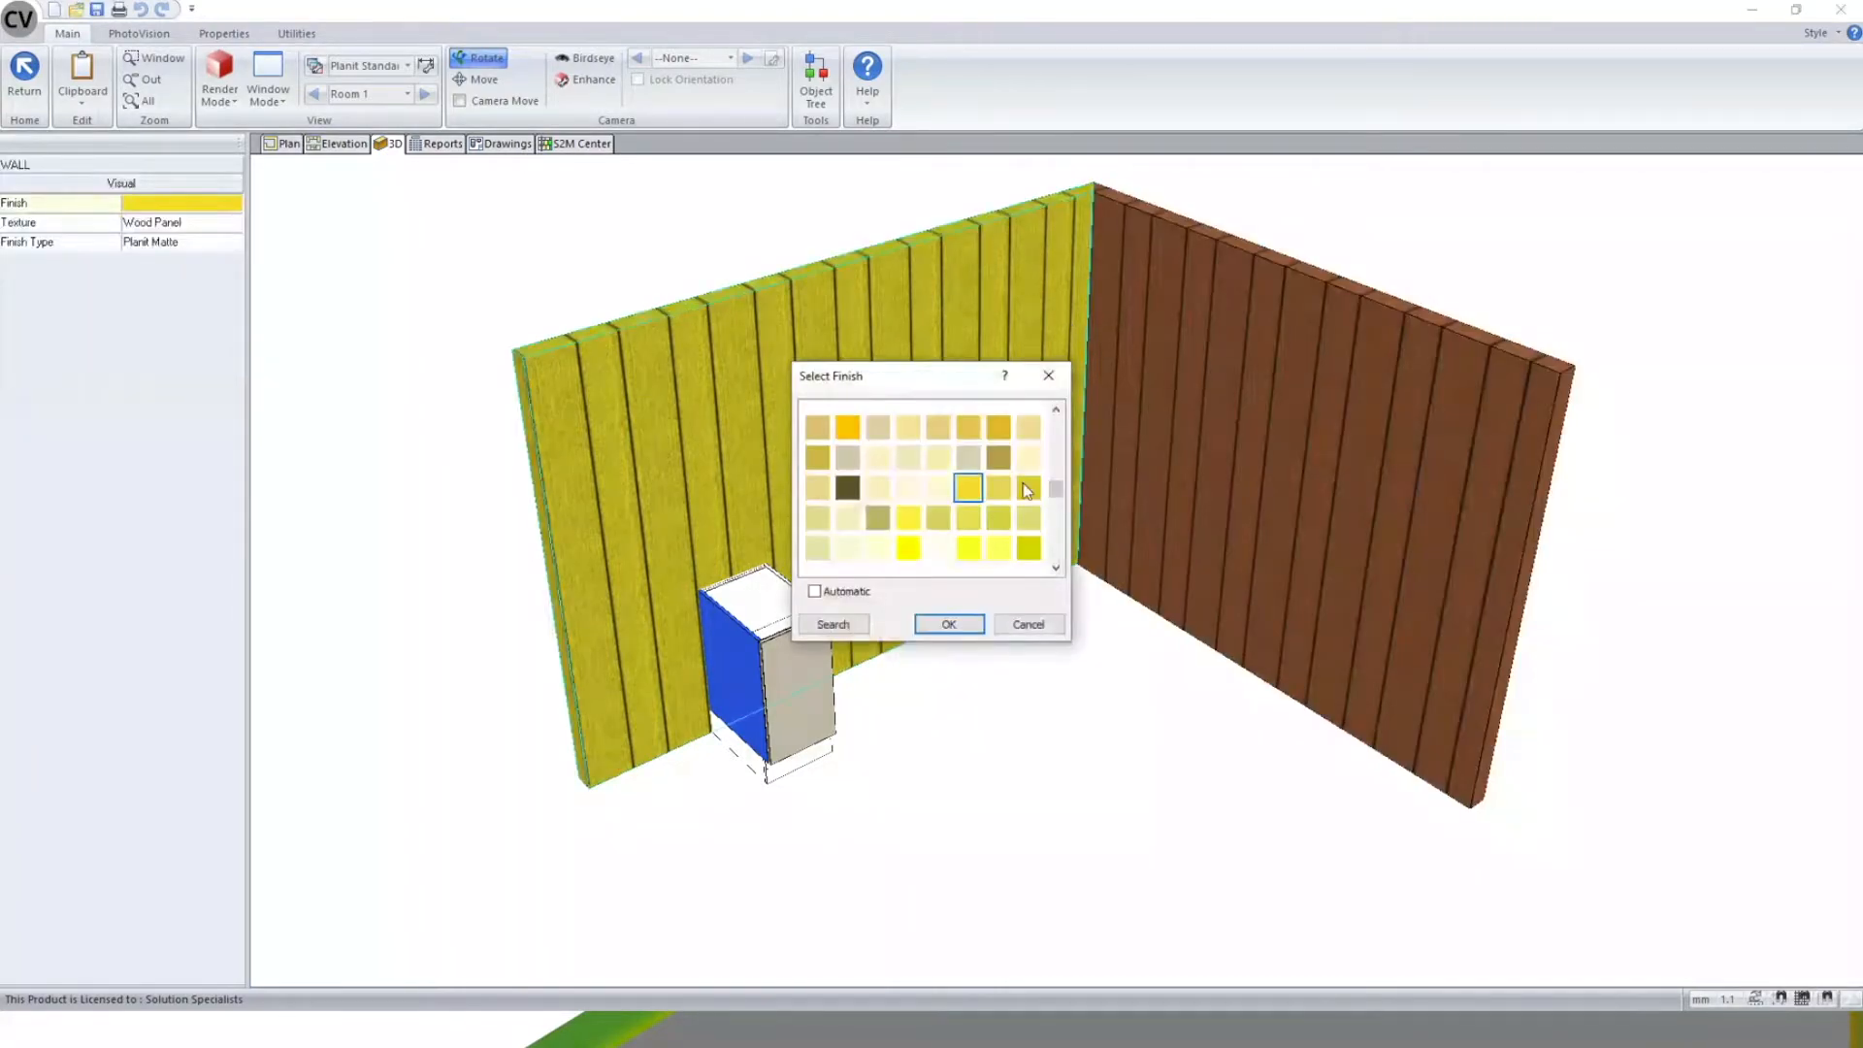
drag(1061, 490, 1062, 436)
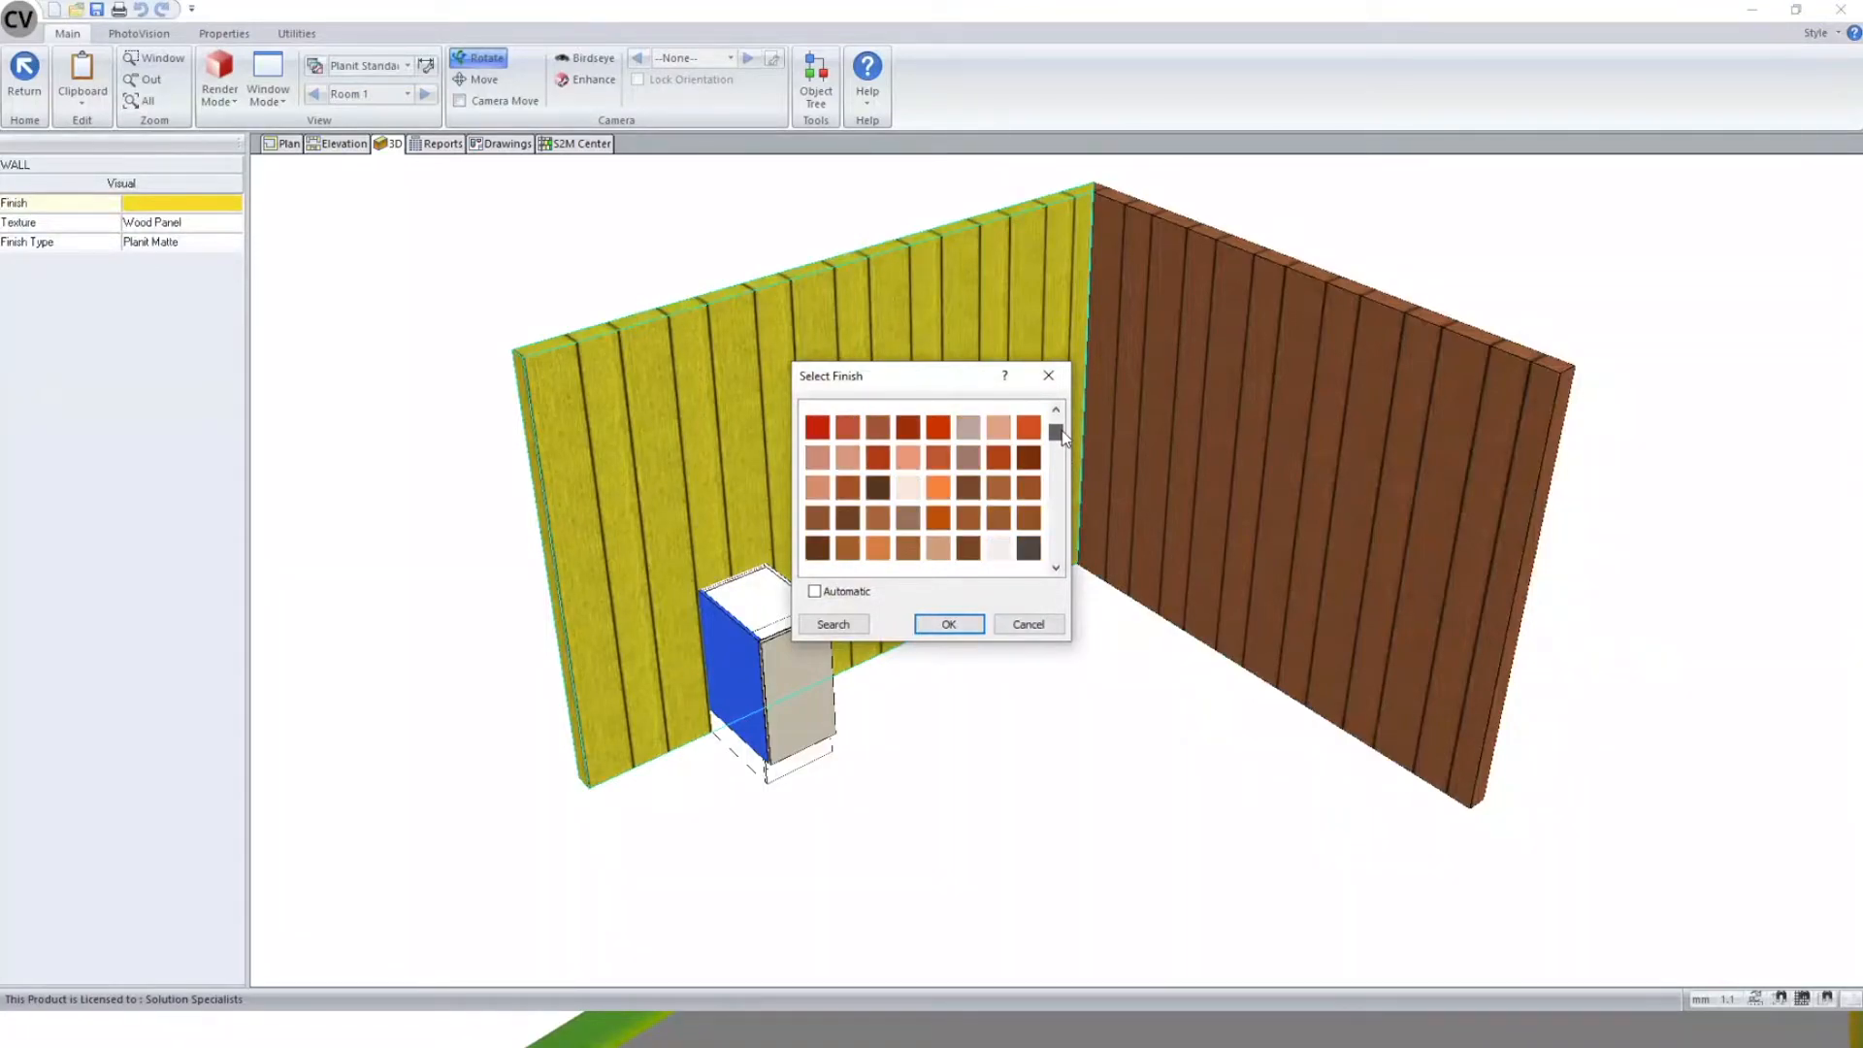
click(817, 549)
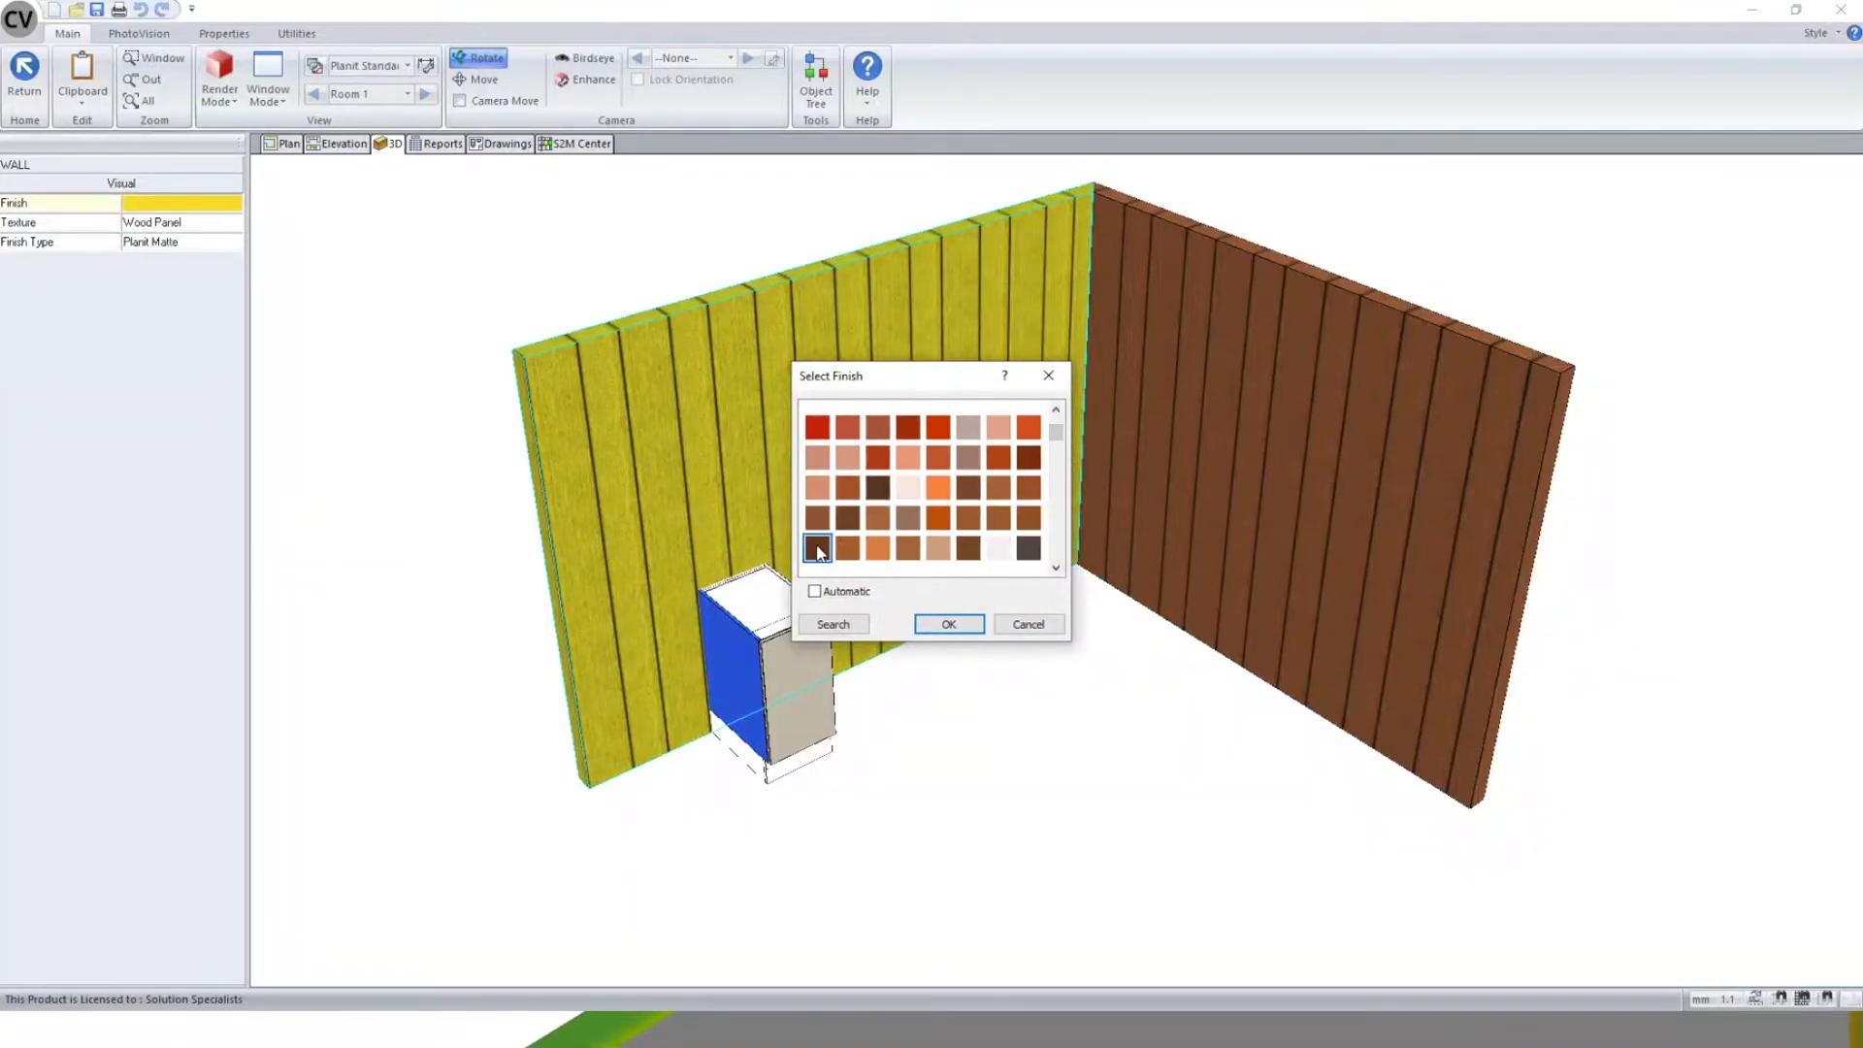
click(948, 624)
click(1103, 753)
- Select the two wood-panel walls in turn to compare their individual finish settings
click(984, 320)
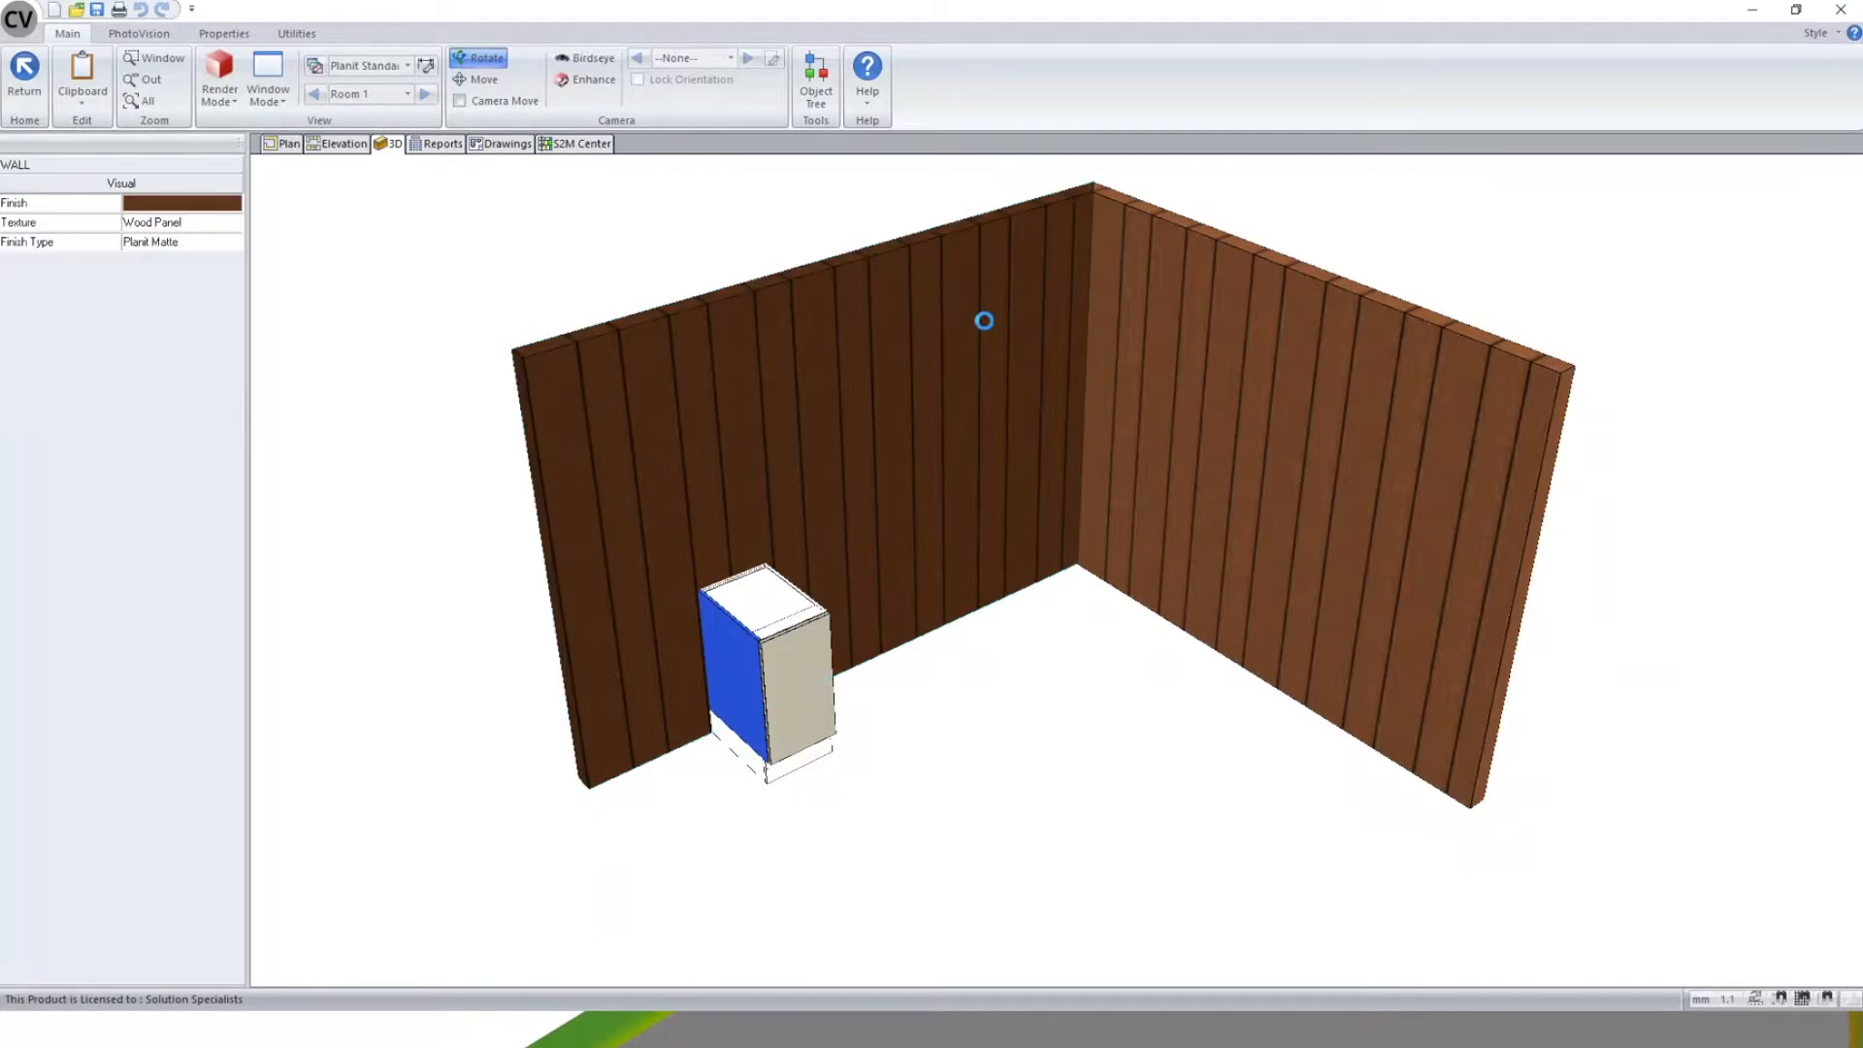
click(1240, 771)
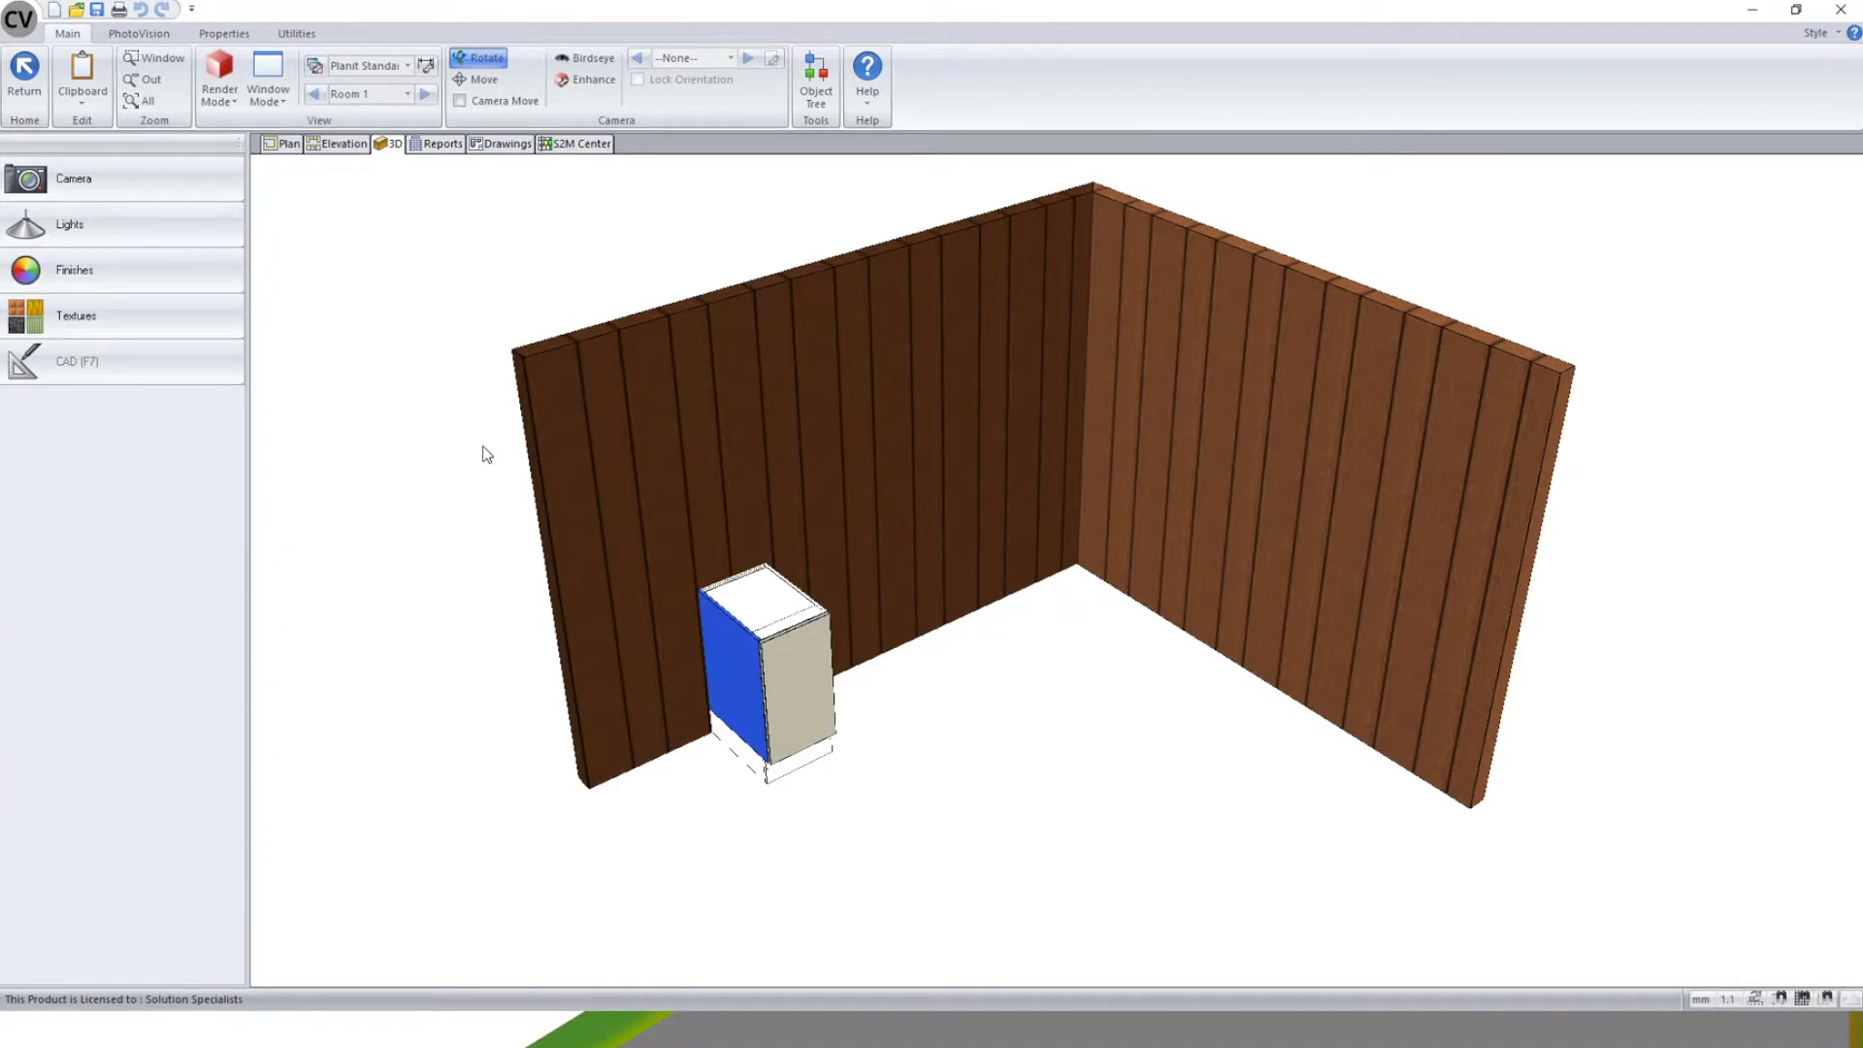
click(718, 403)
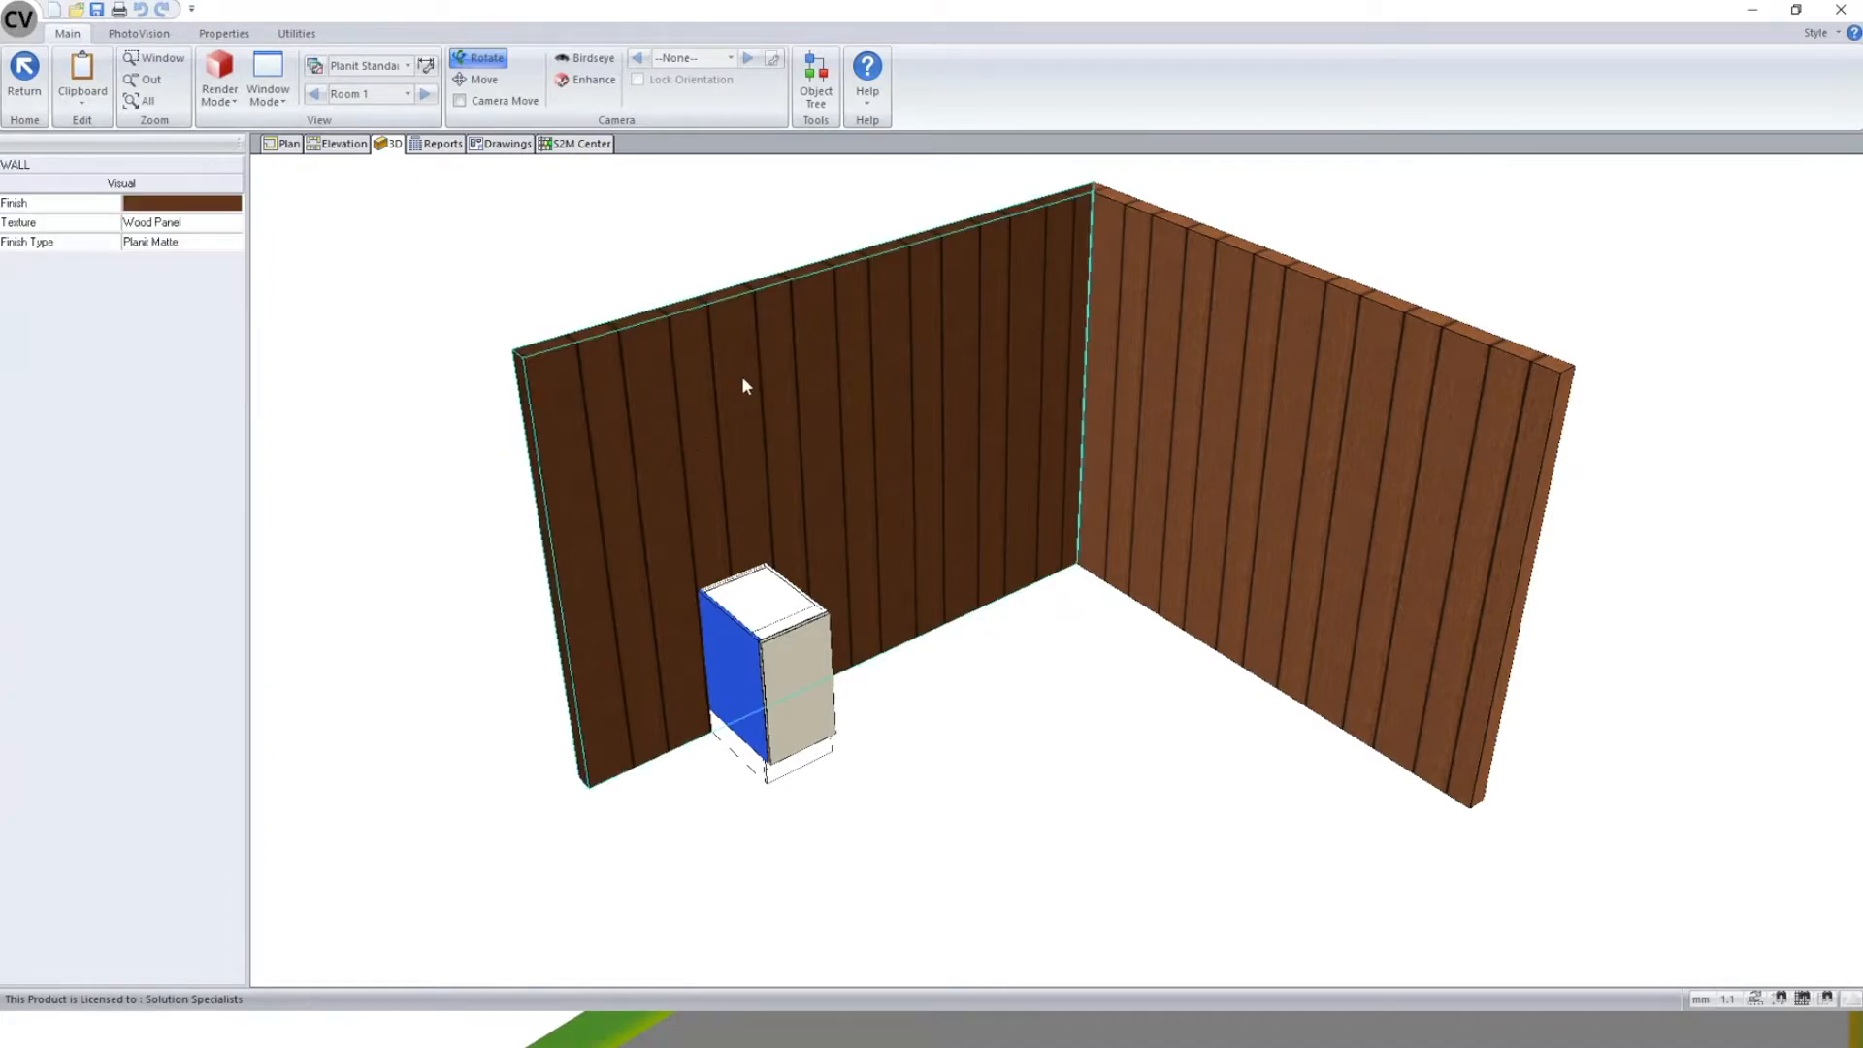
click(1294, 453)
click(1200, 750)
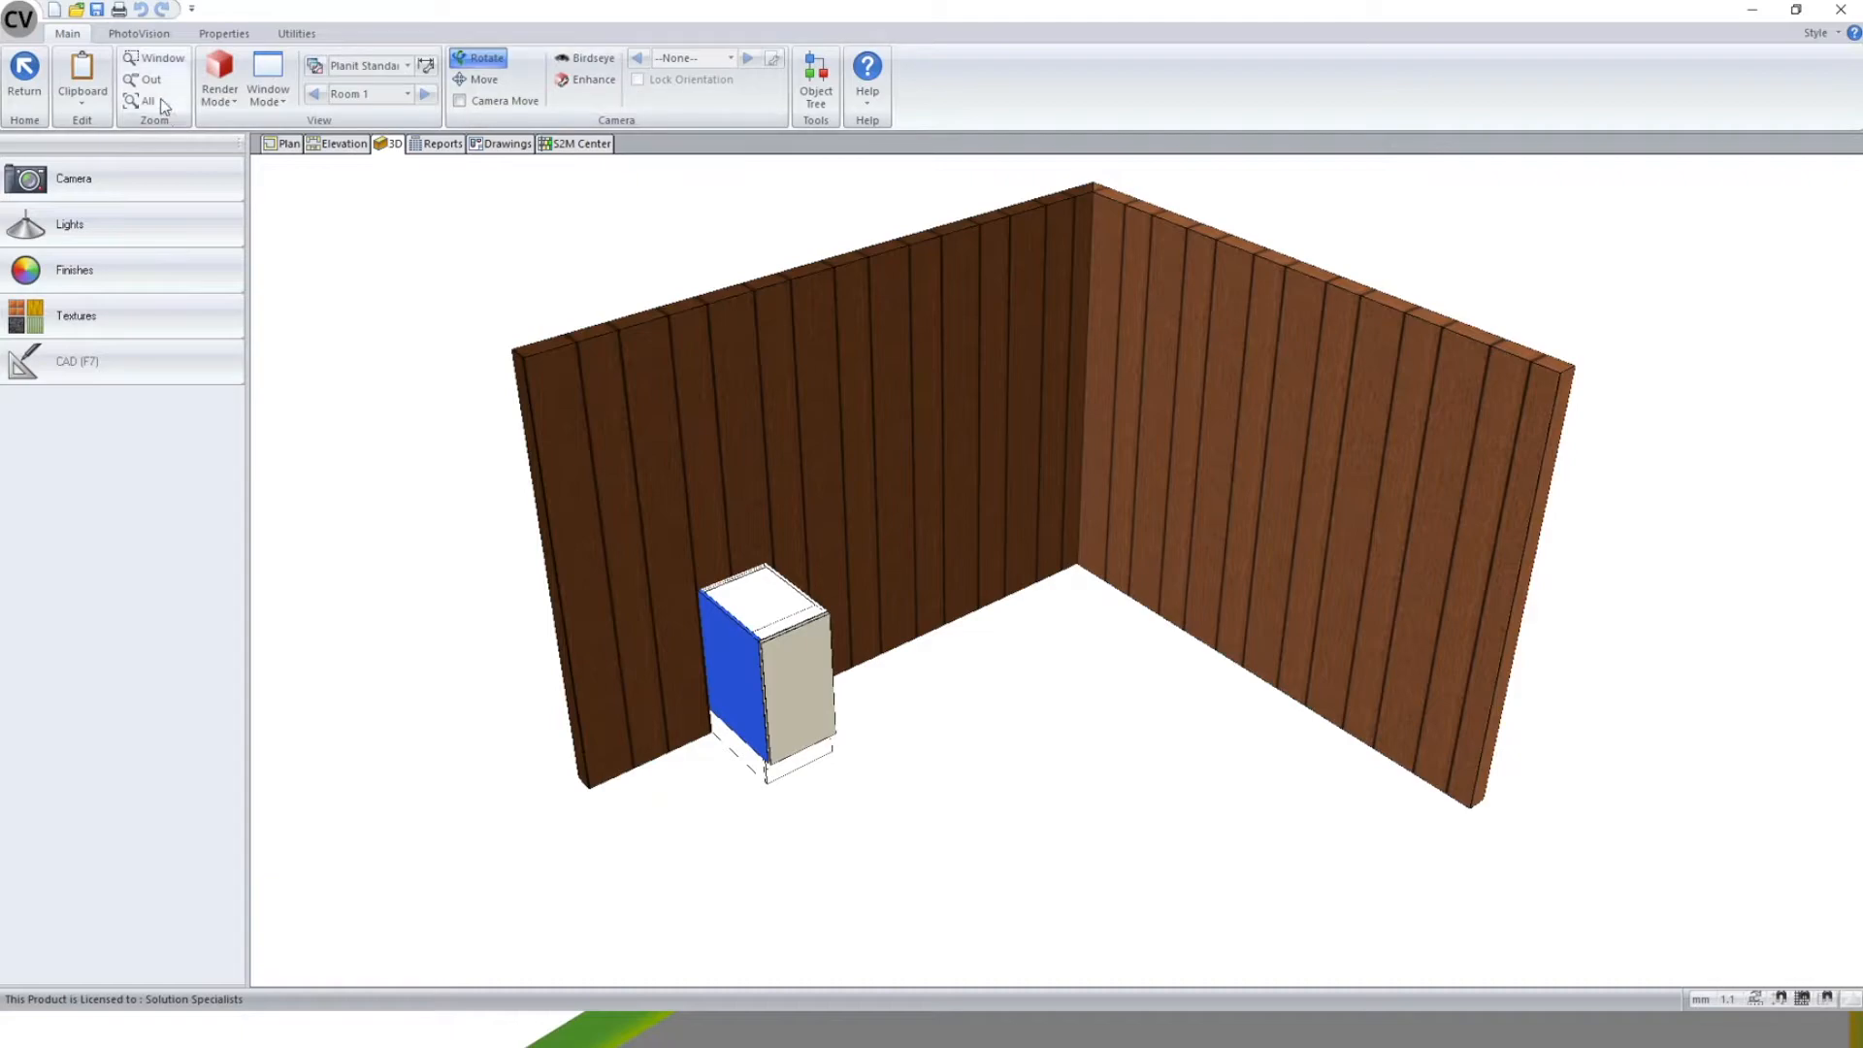
- Display the room's global finishes and review the color assigned to walls and the other categories
click(154, 277)
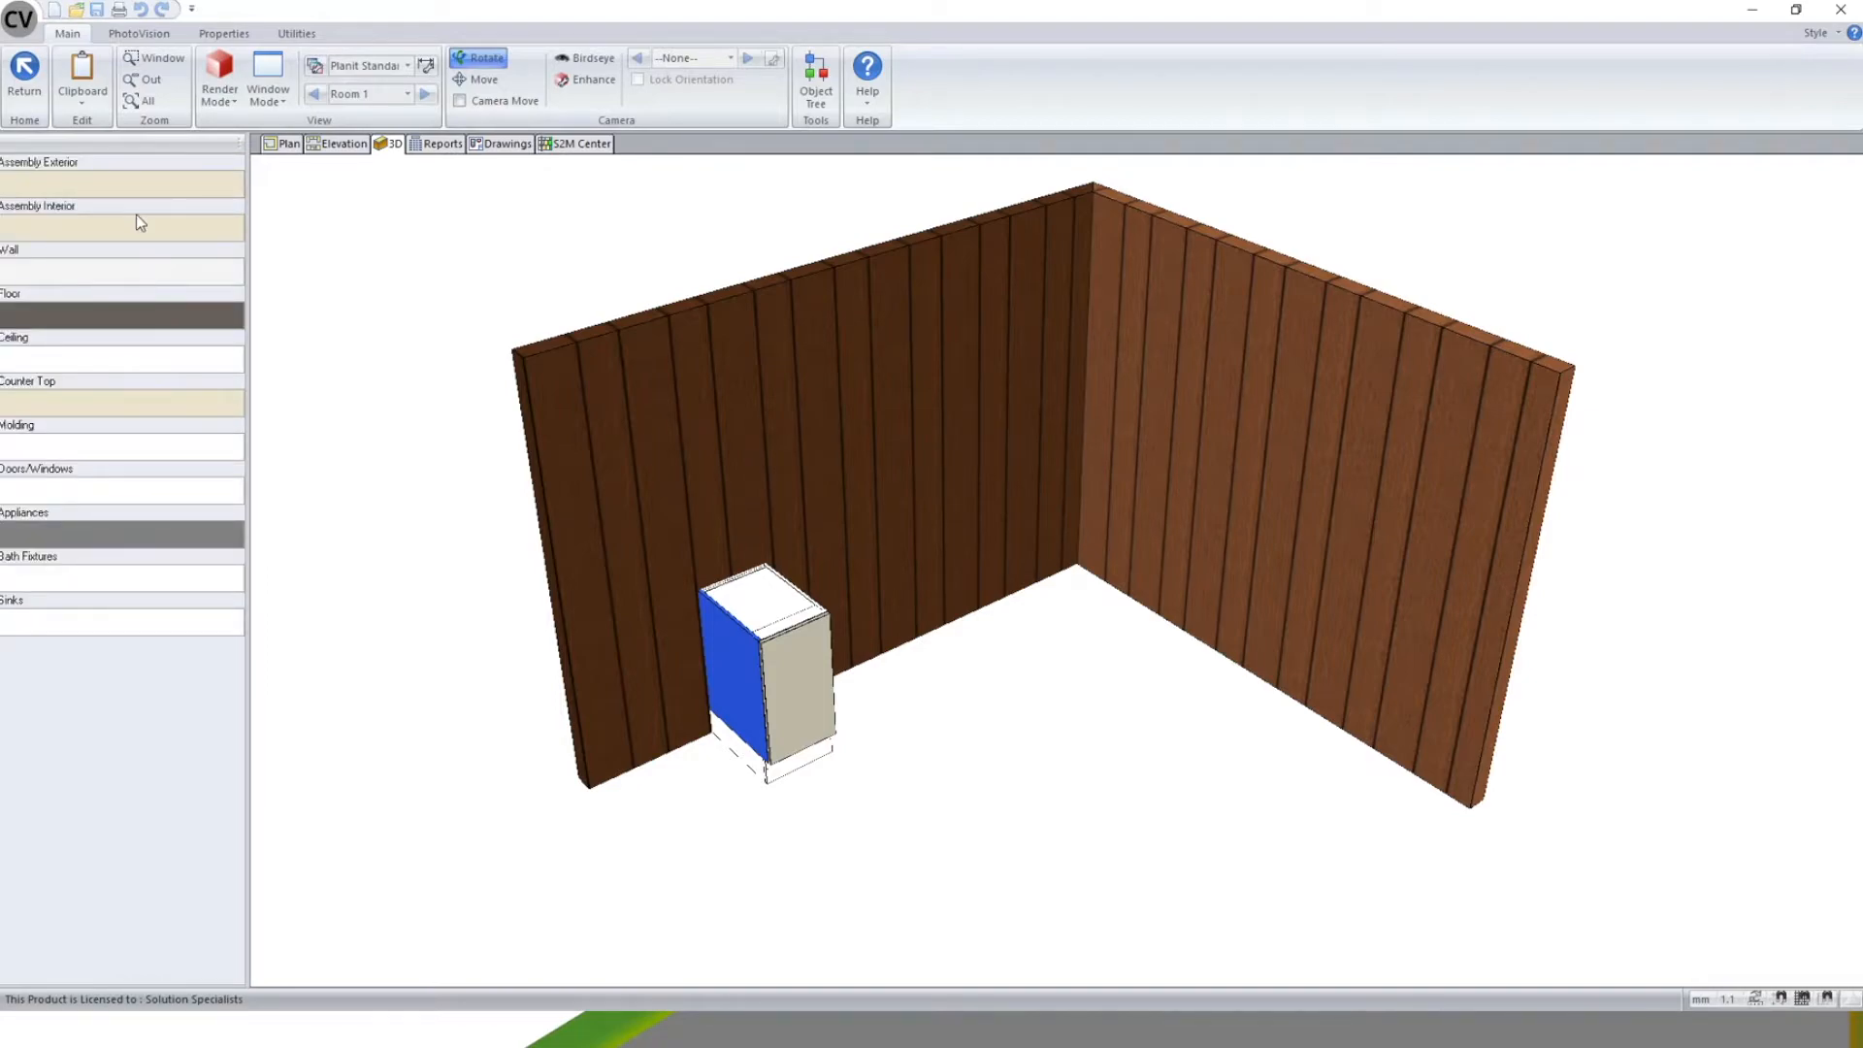
drag(504, 272, 503, 263)
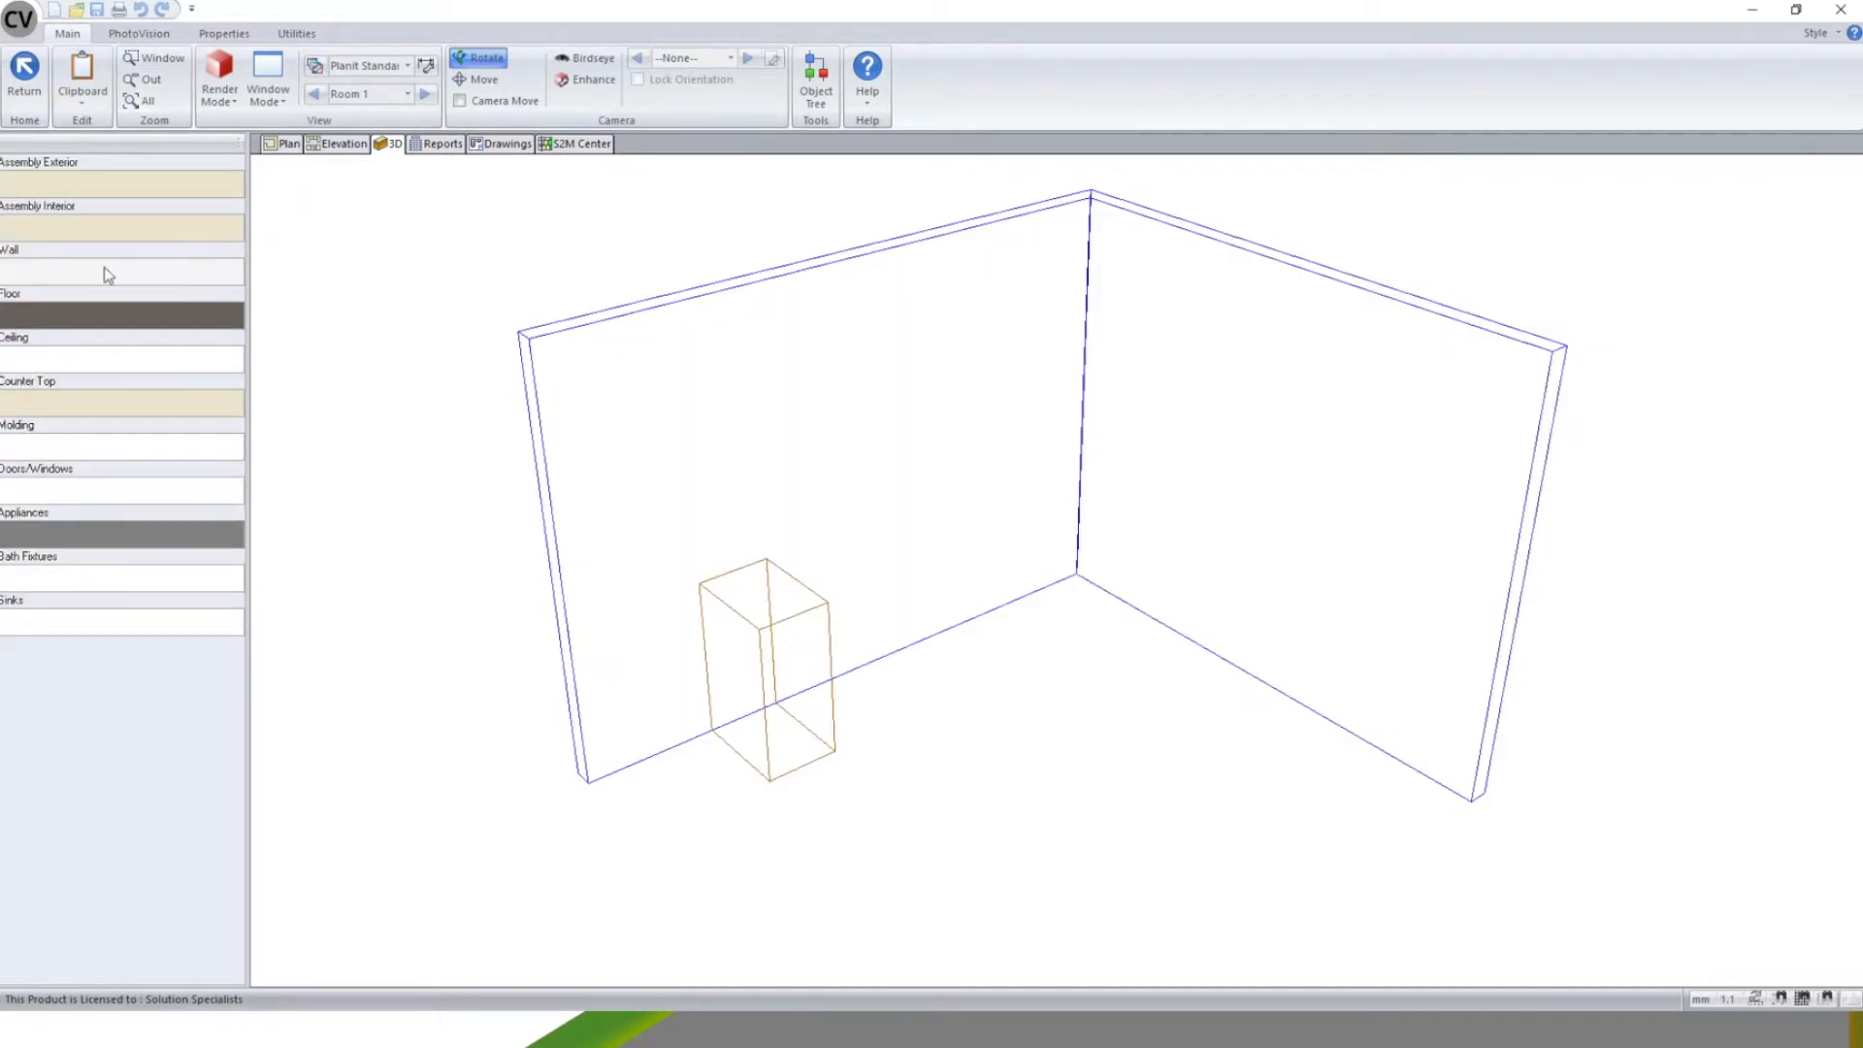
drag(322, 276, 286, 165)
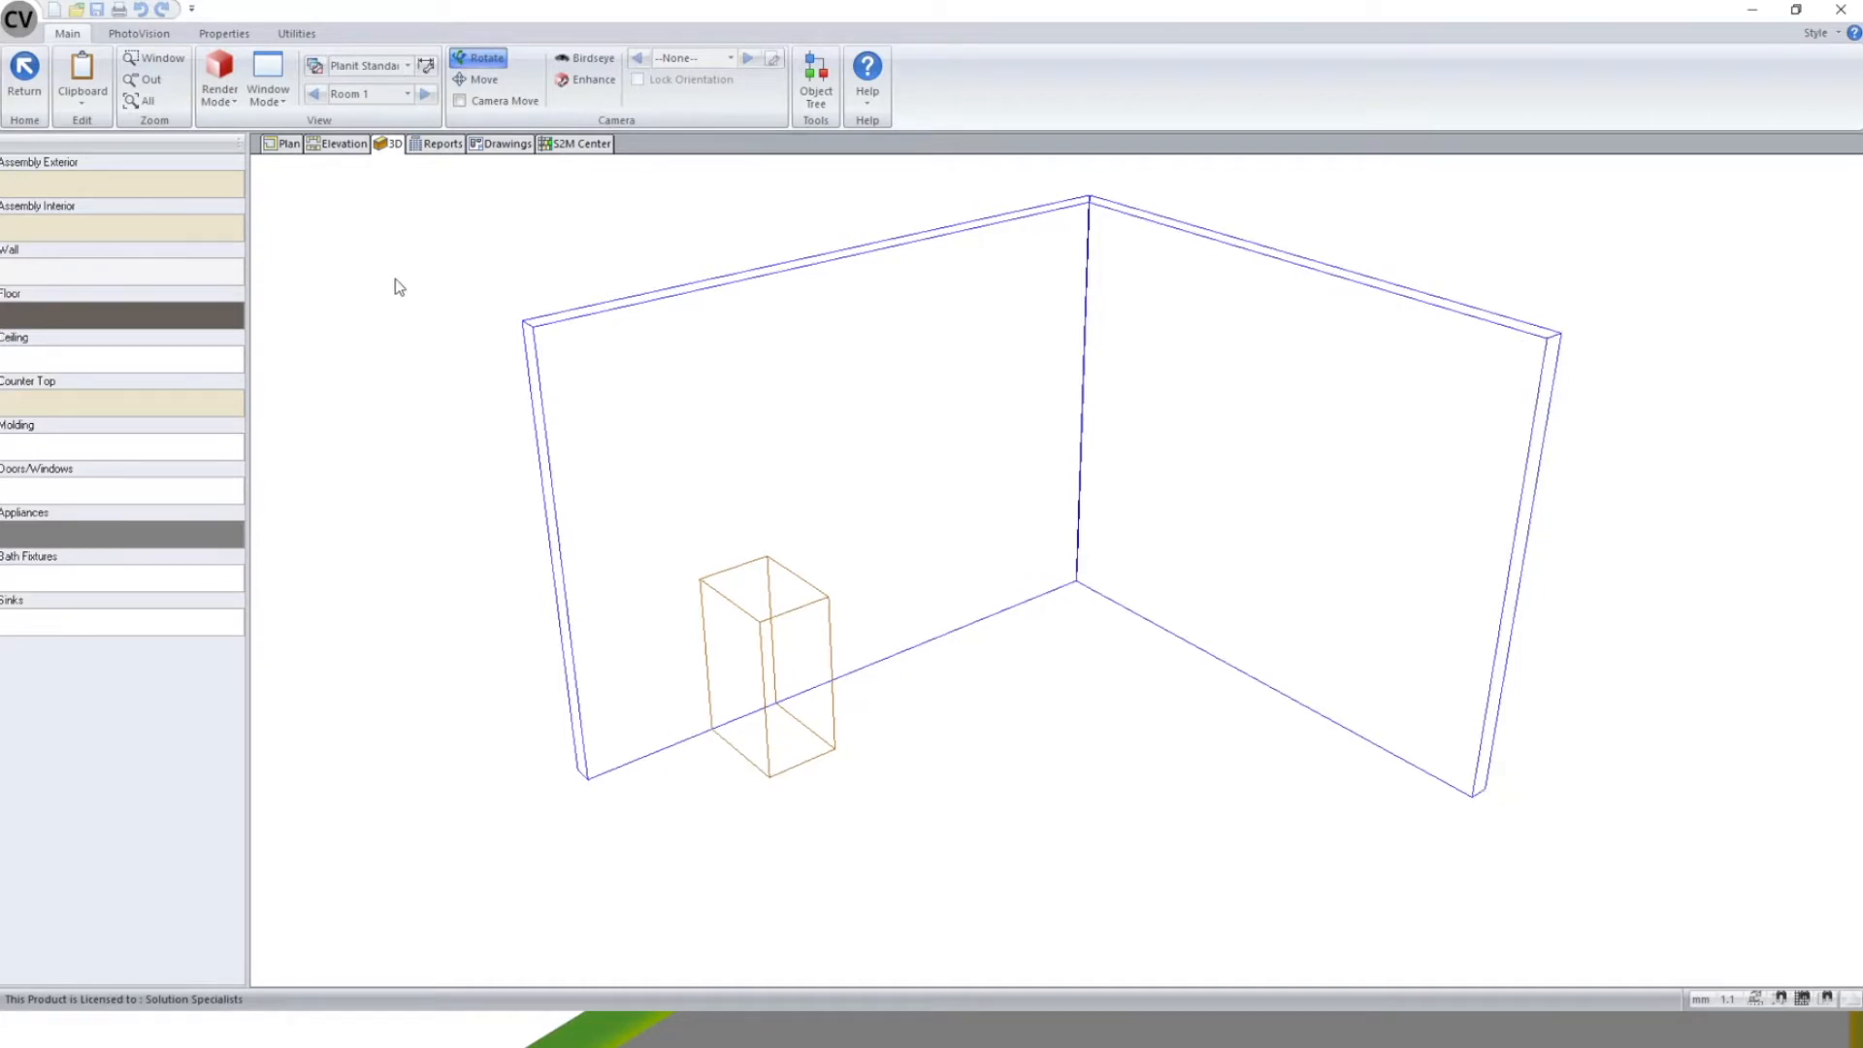
- Return to the plan view and close the job, saving its changes
click(287, 145)
click(18, 32)
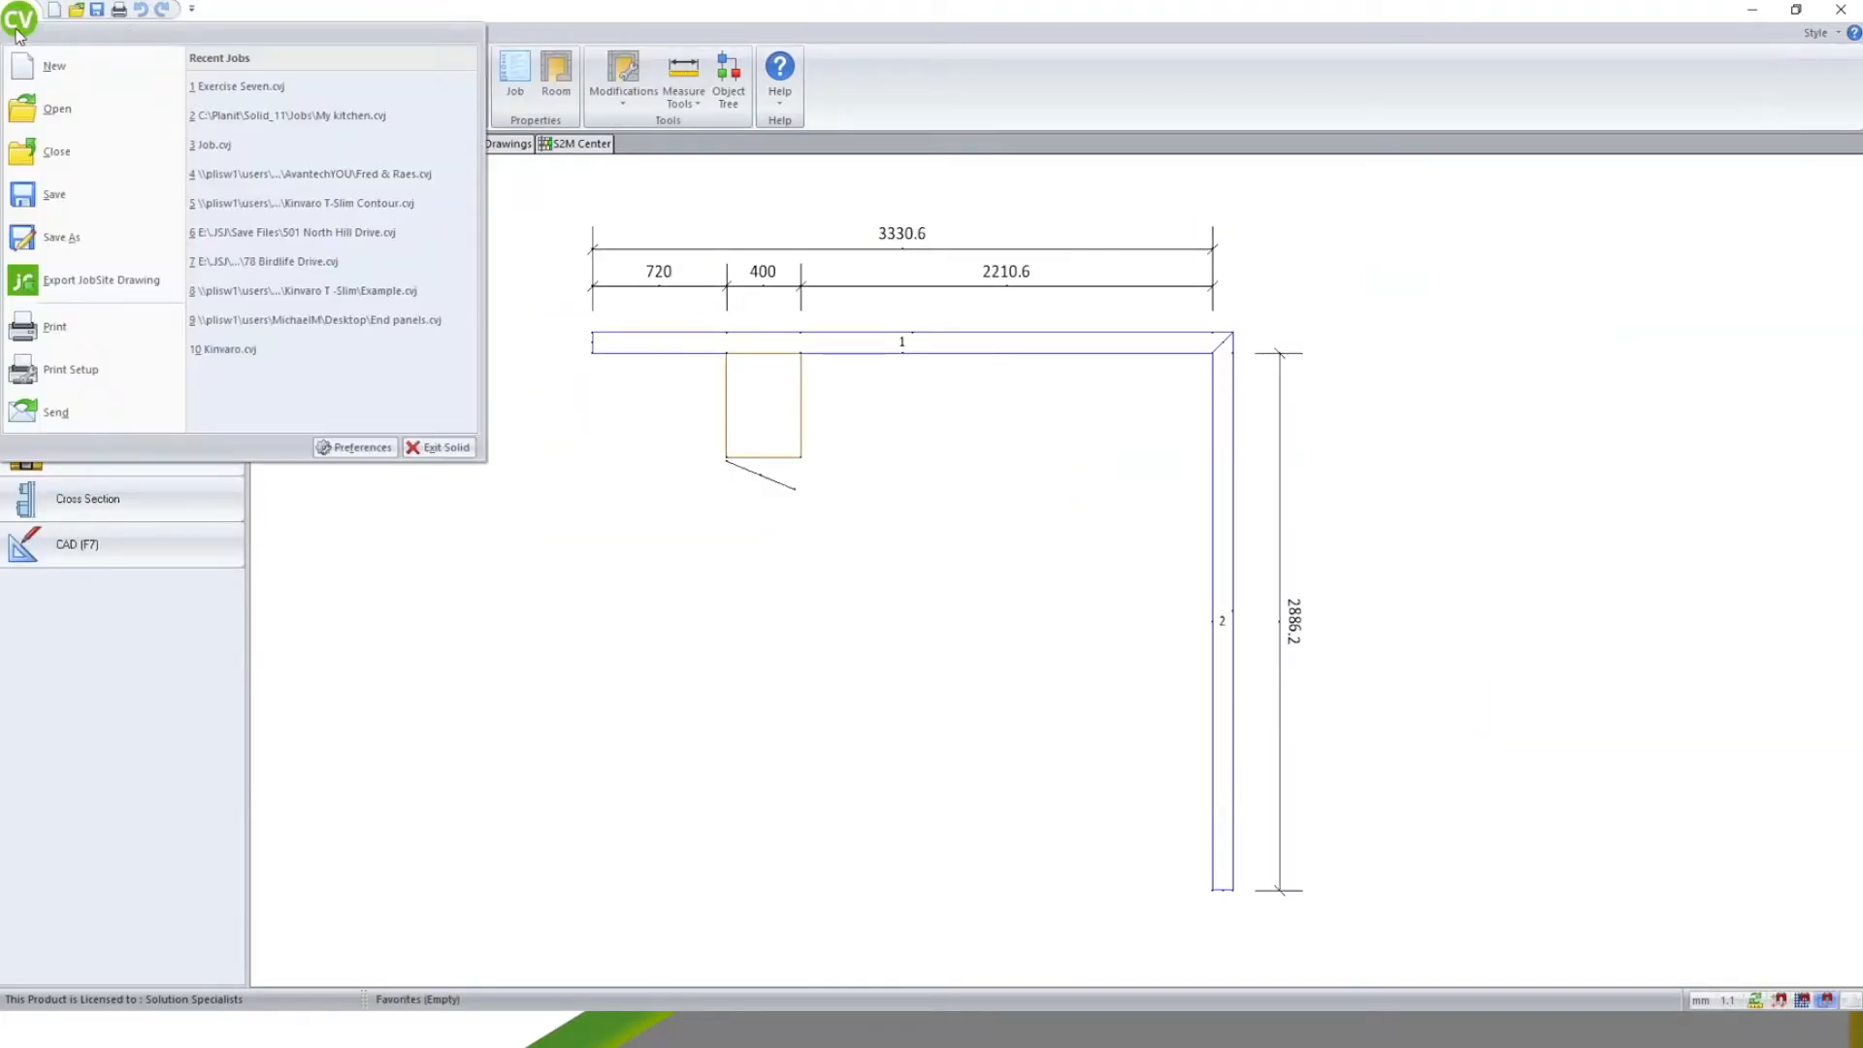
click(56, 152)
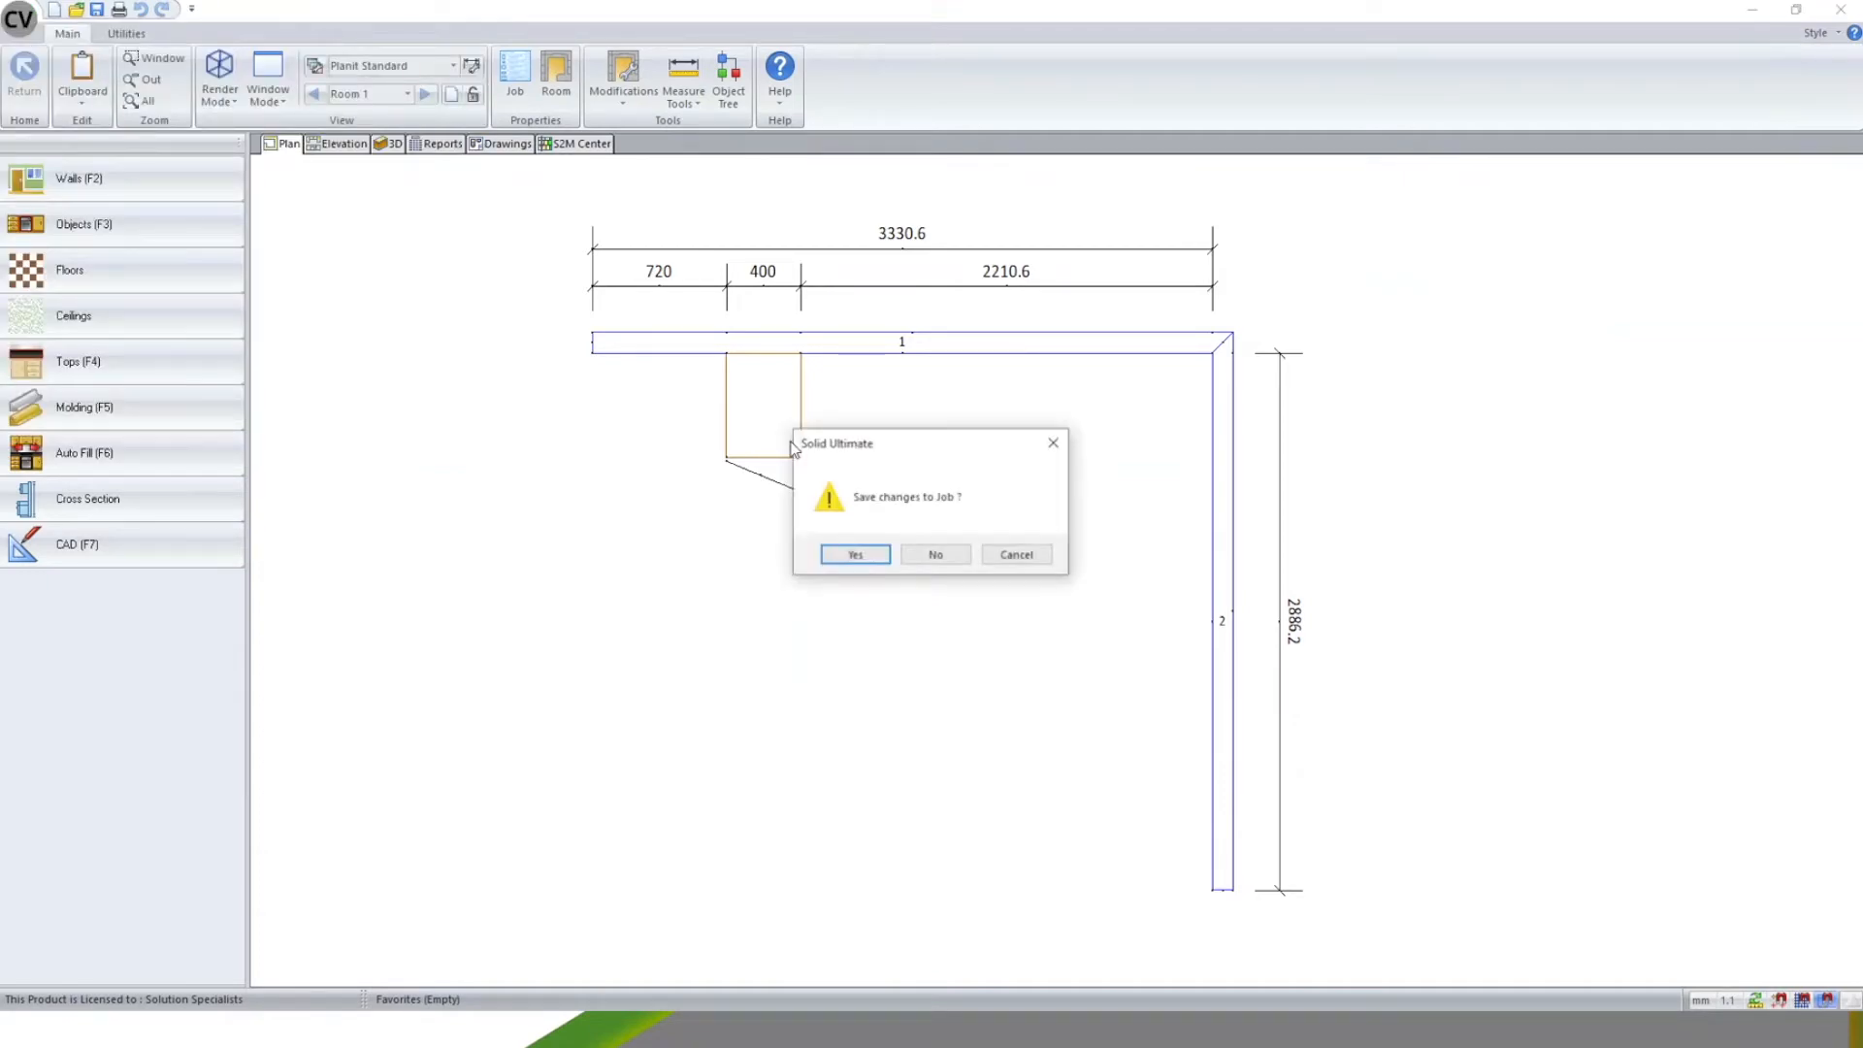
click(855, 554)
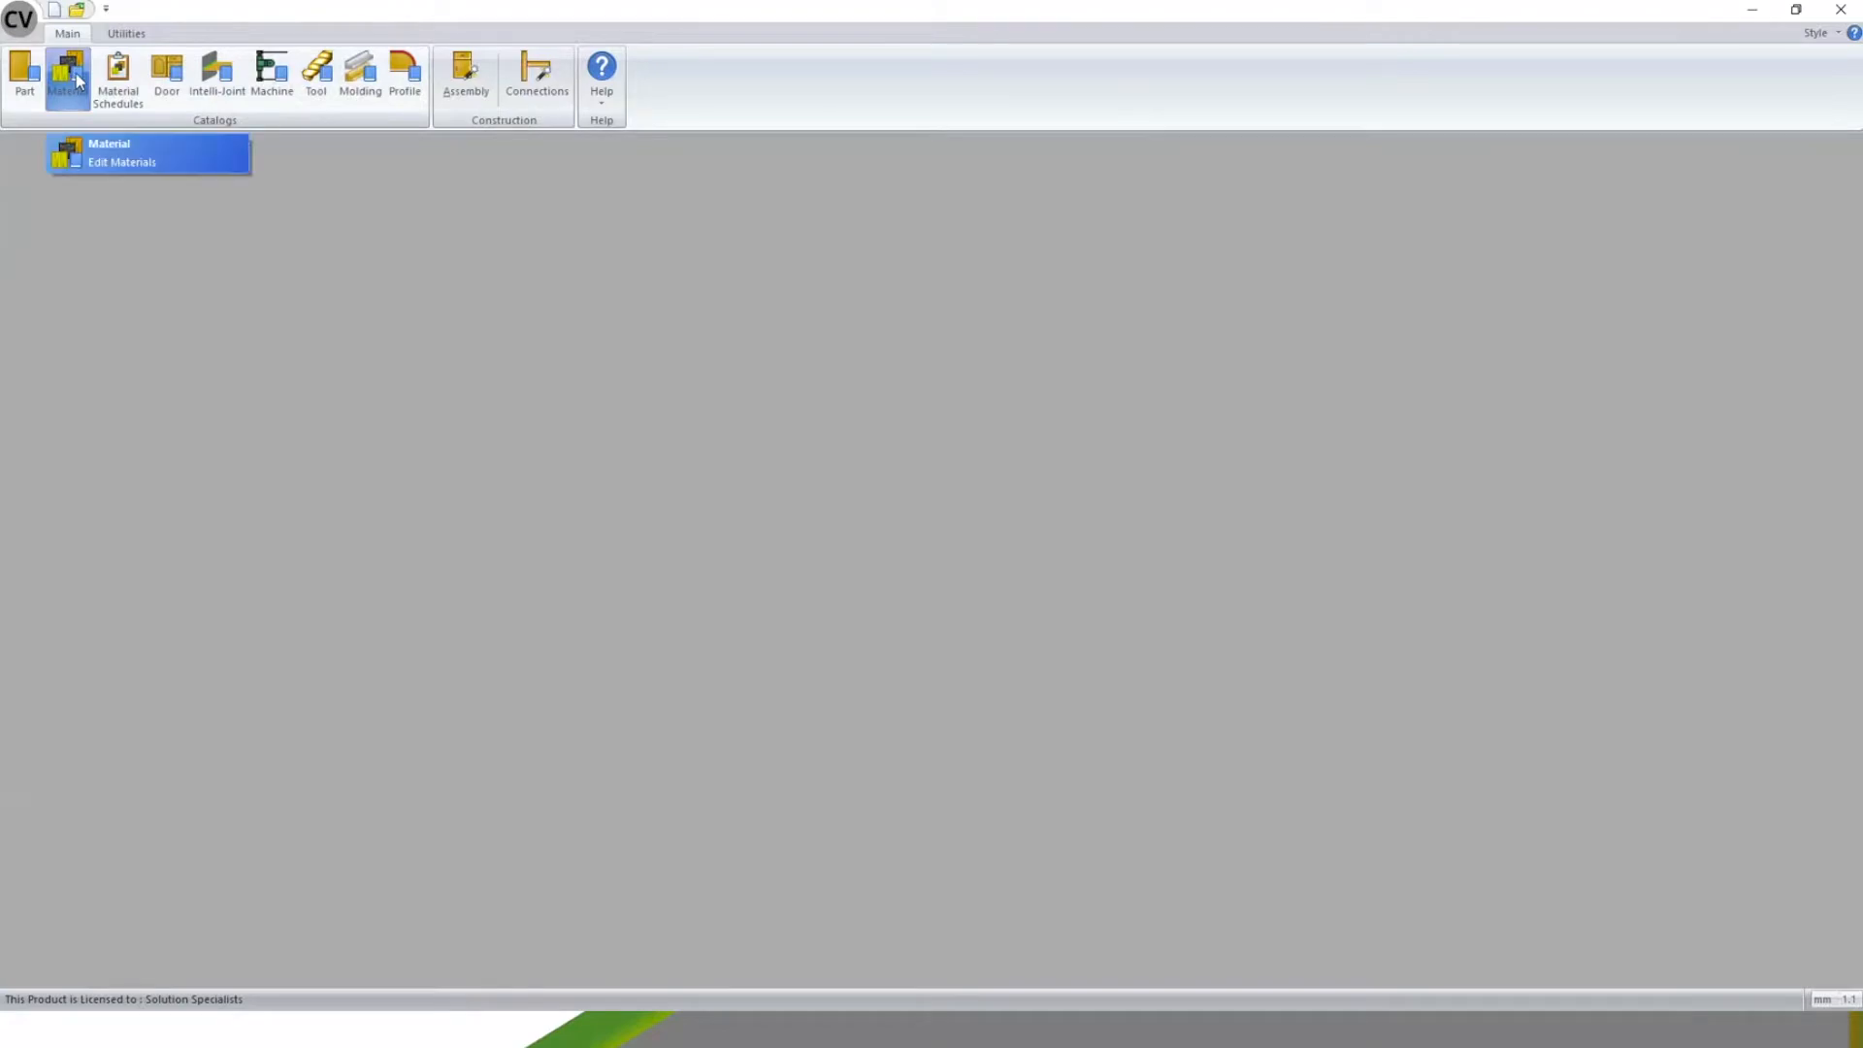
- Open the finish editor in the Material Manager and look through the list of existing finishes
click(73, 70)
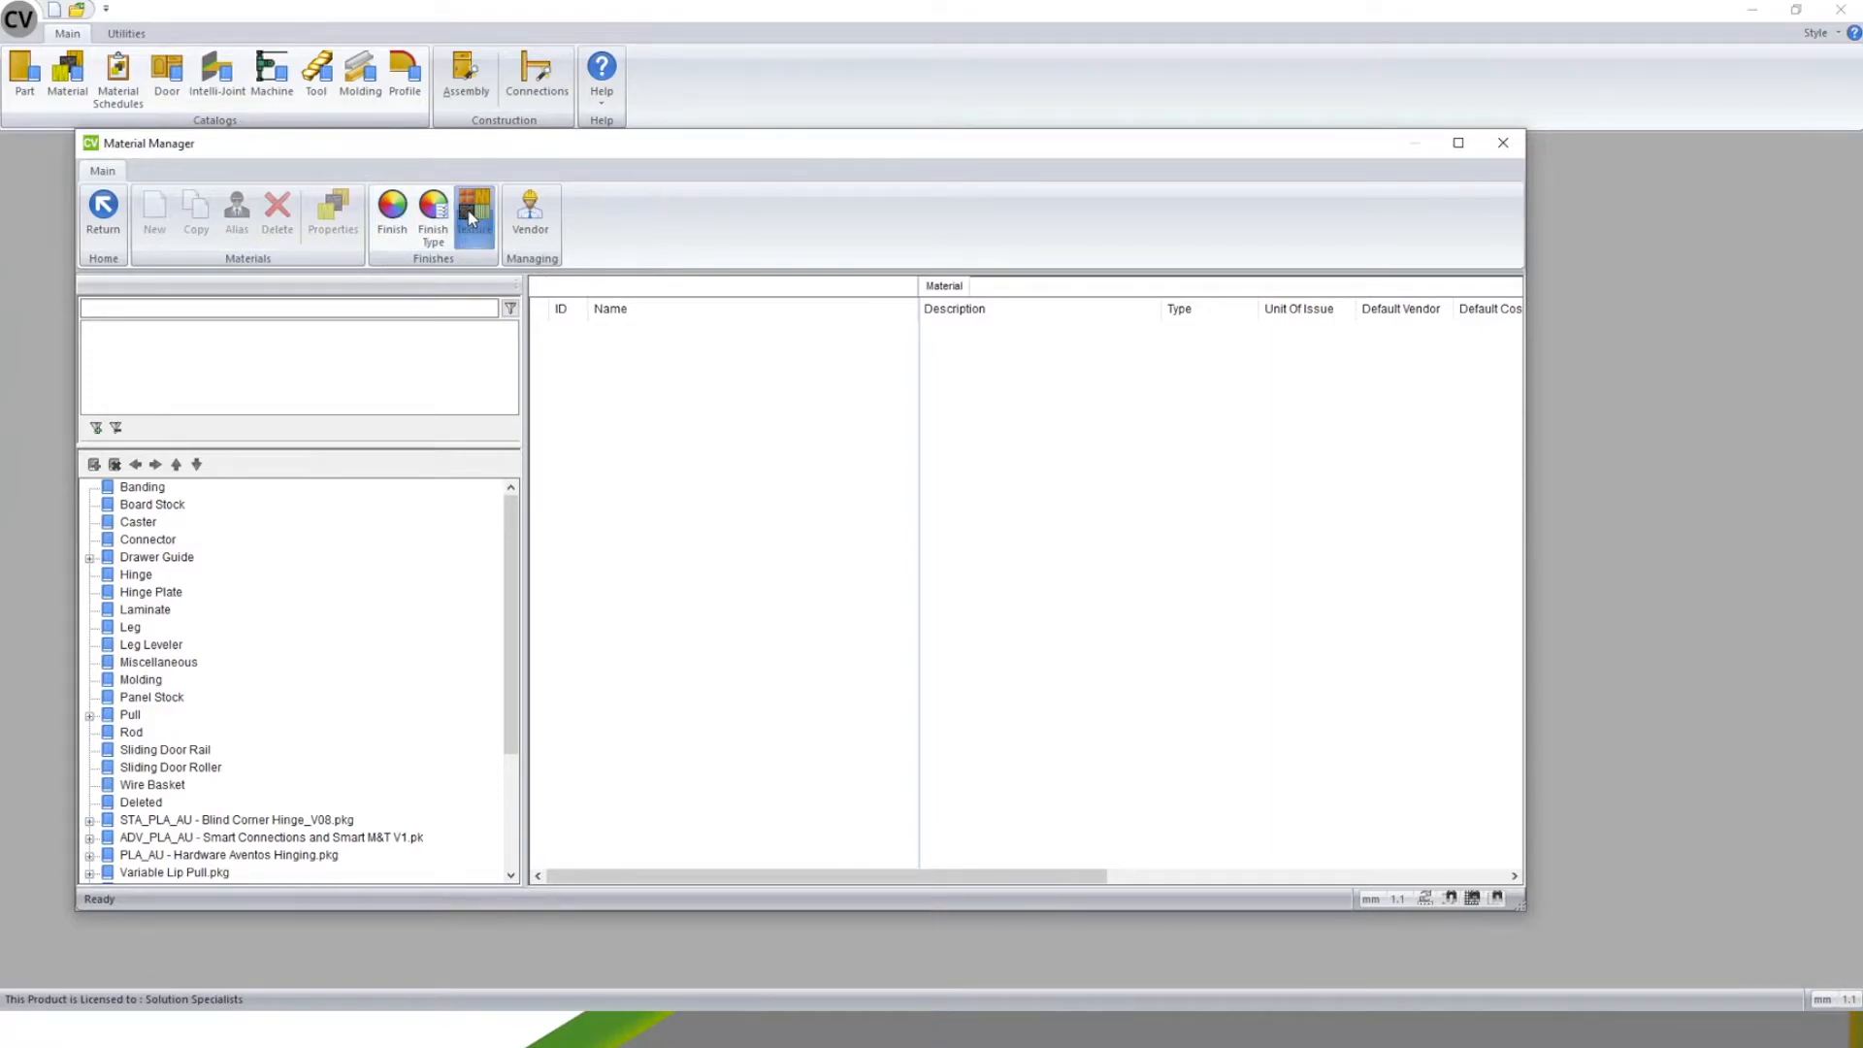
click(391, 226)
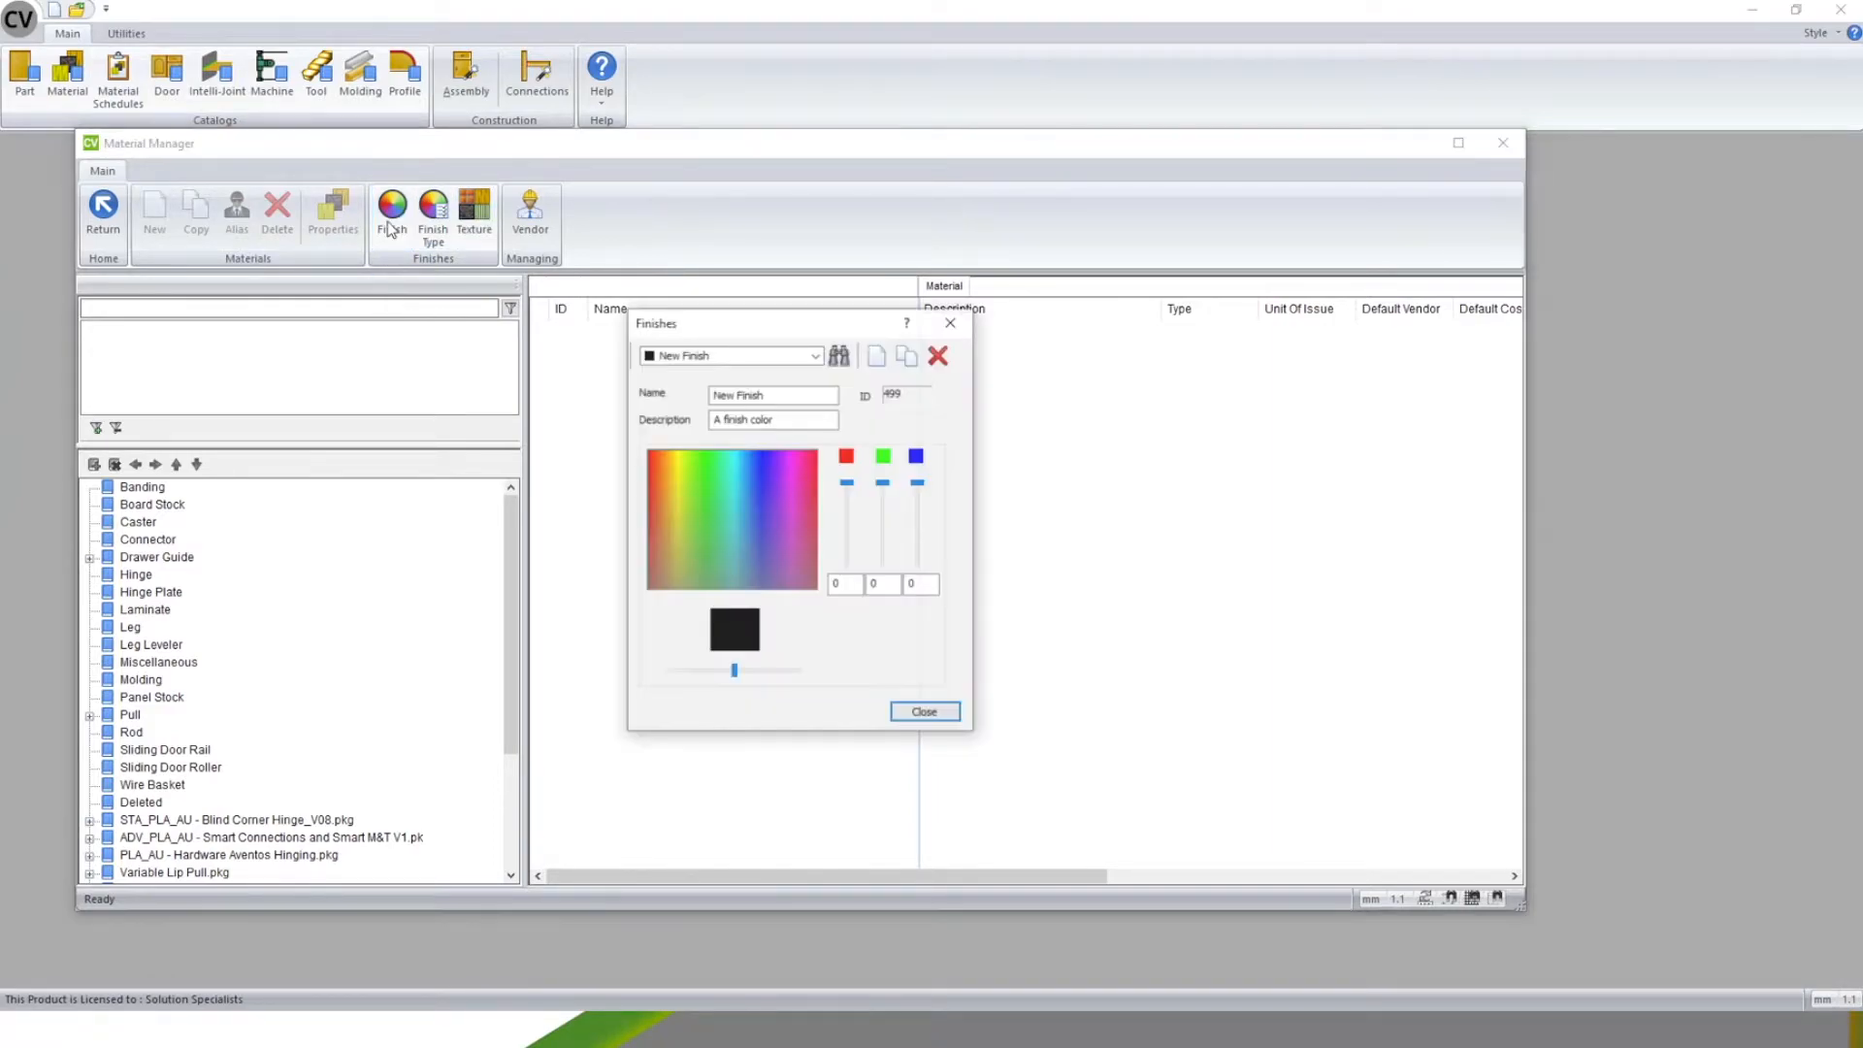
click(817, 355)
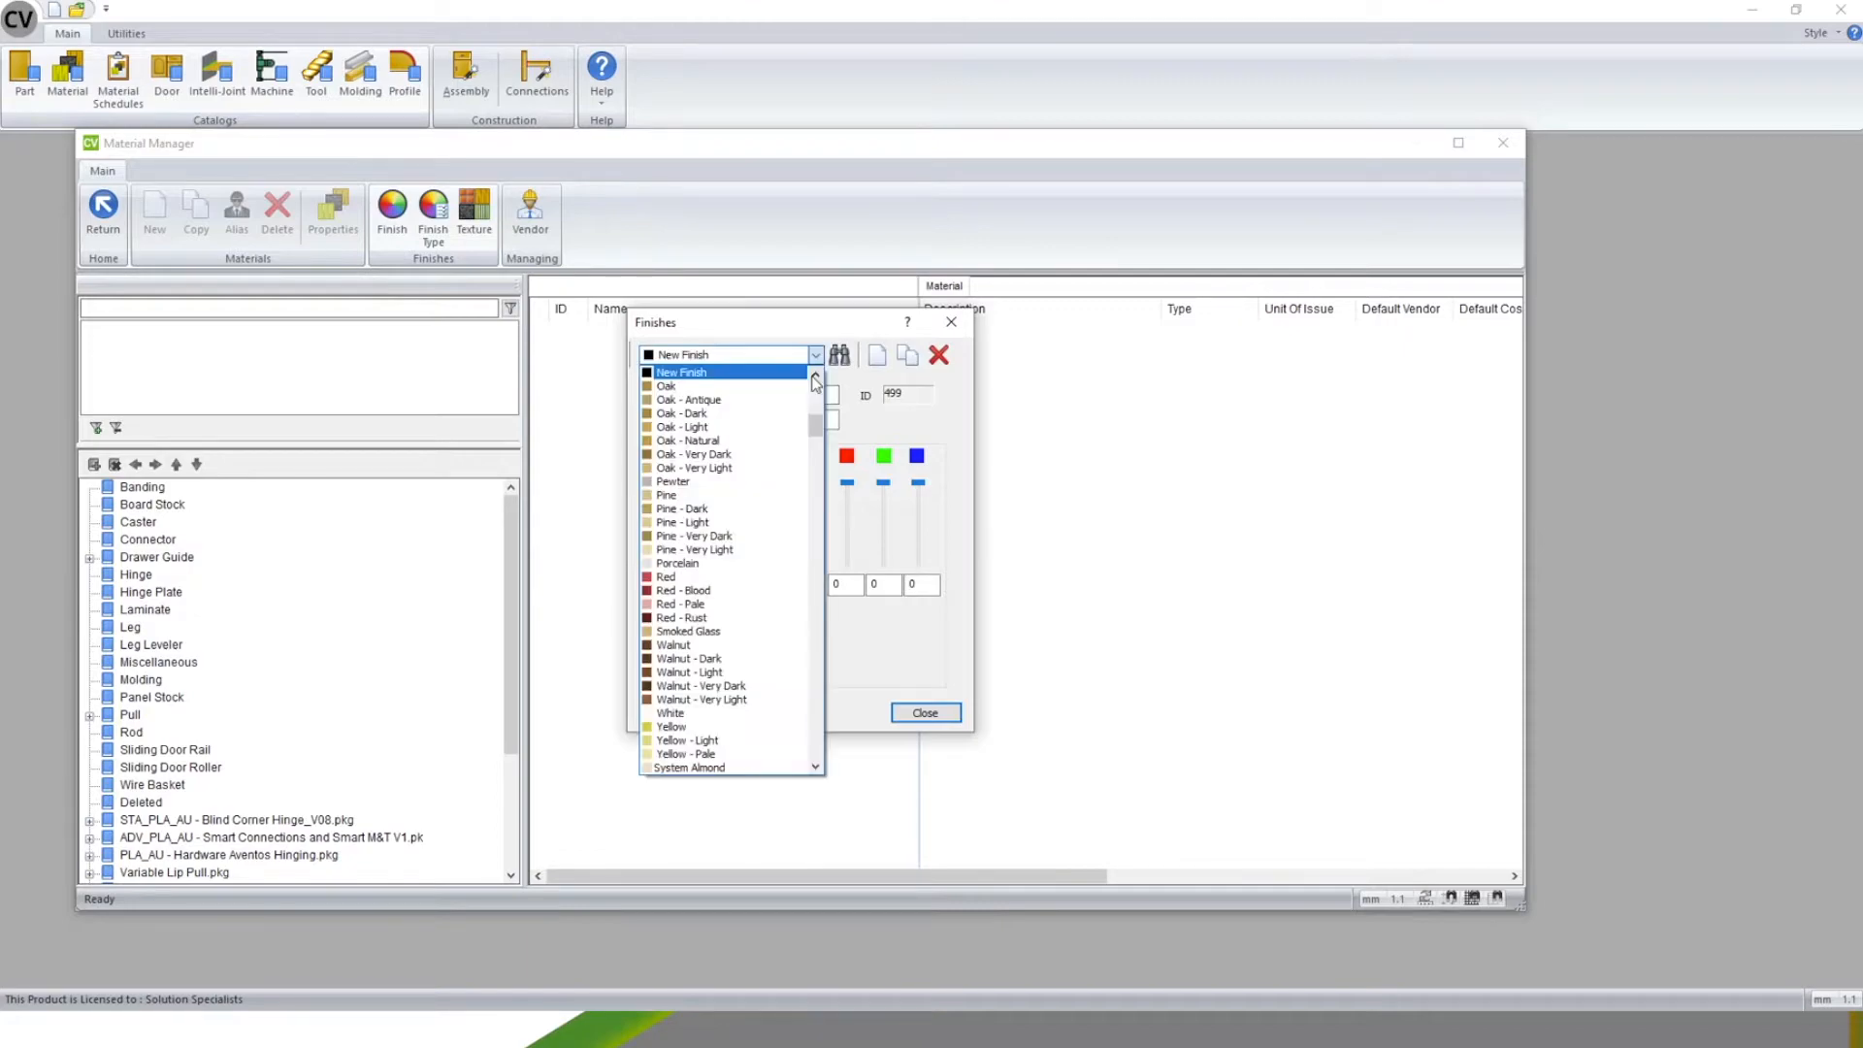
drag(817, 380, 813, 424)
click(804, 330)
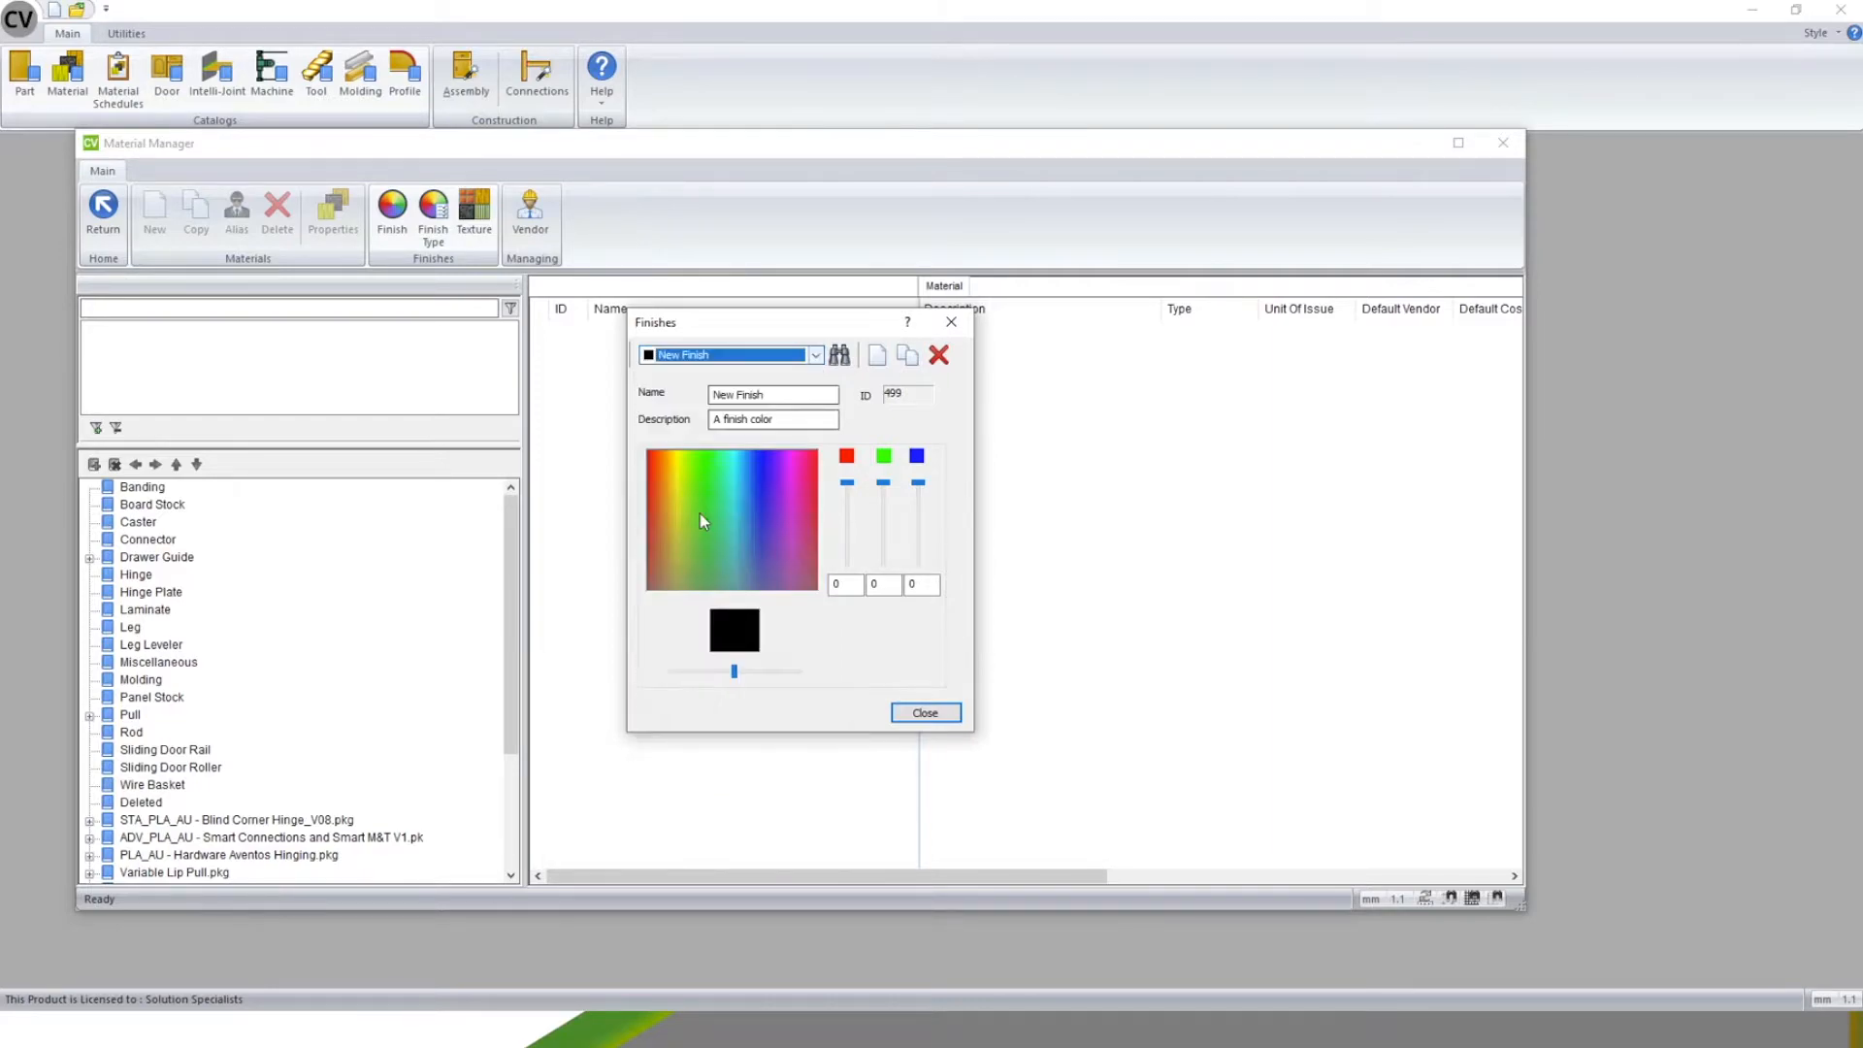
- Try mixing a brown color for the new finish with red at 90, and close the finish editor without saving
key(Tab)
drag(847, 482, 883, 504)
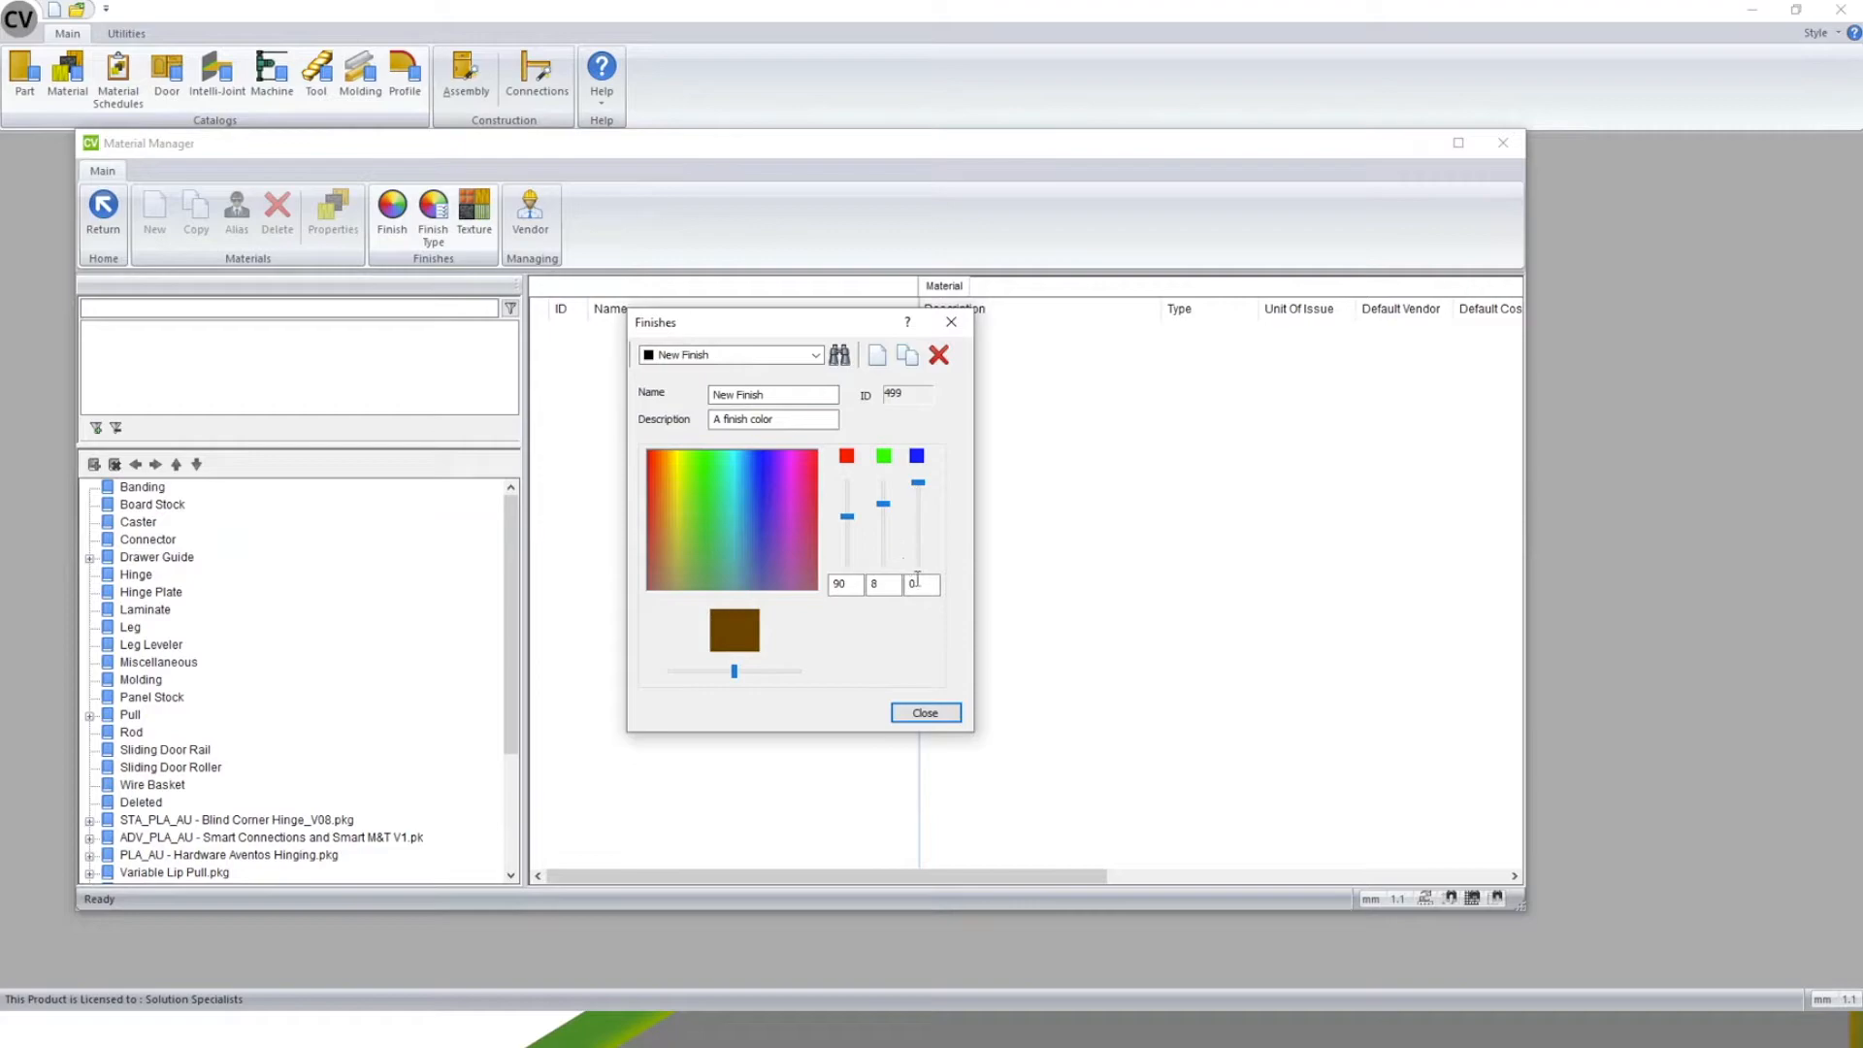
double_click(853, 585)
click(876, 585)
click(920, 585)
double_click(844, 585)
click(876, 359)
click(917, 715)
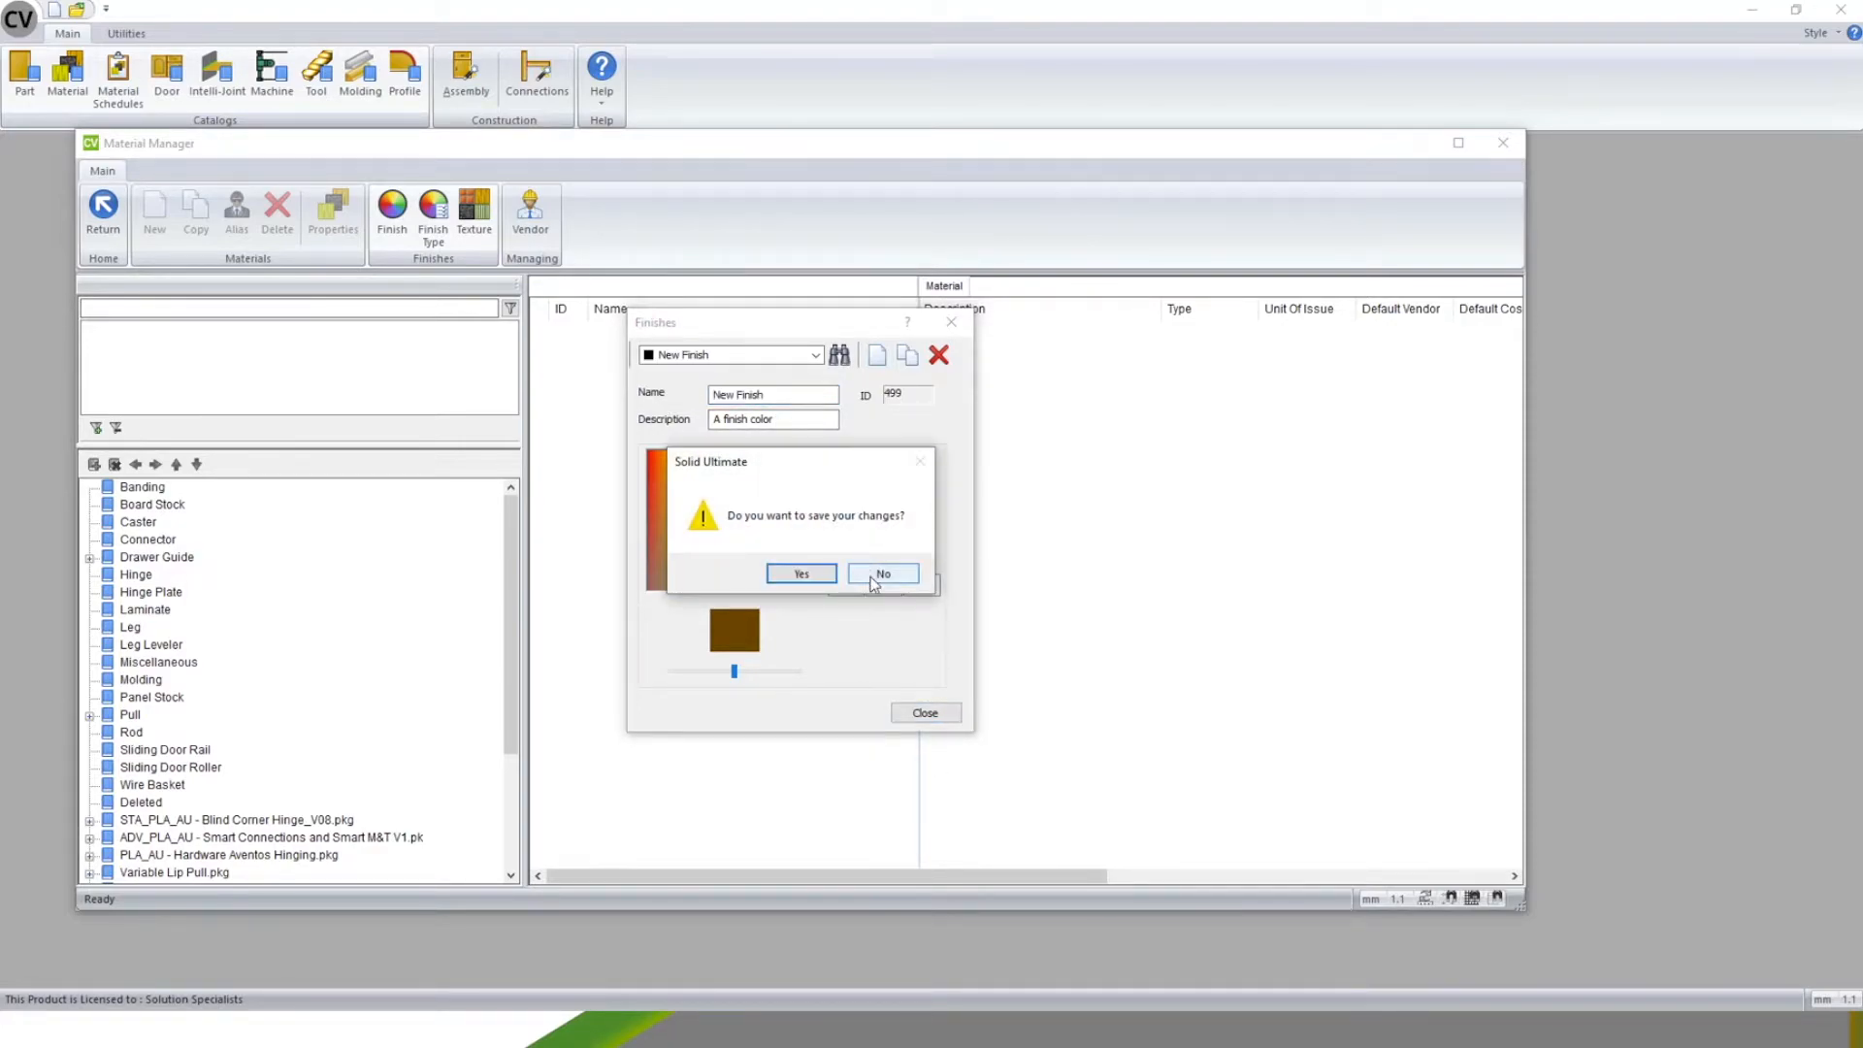
click(877, 575)
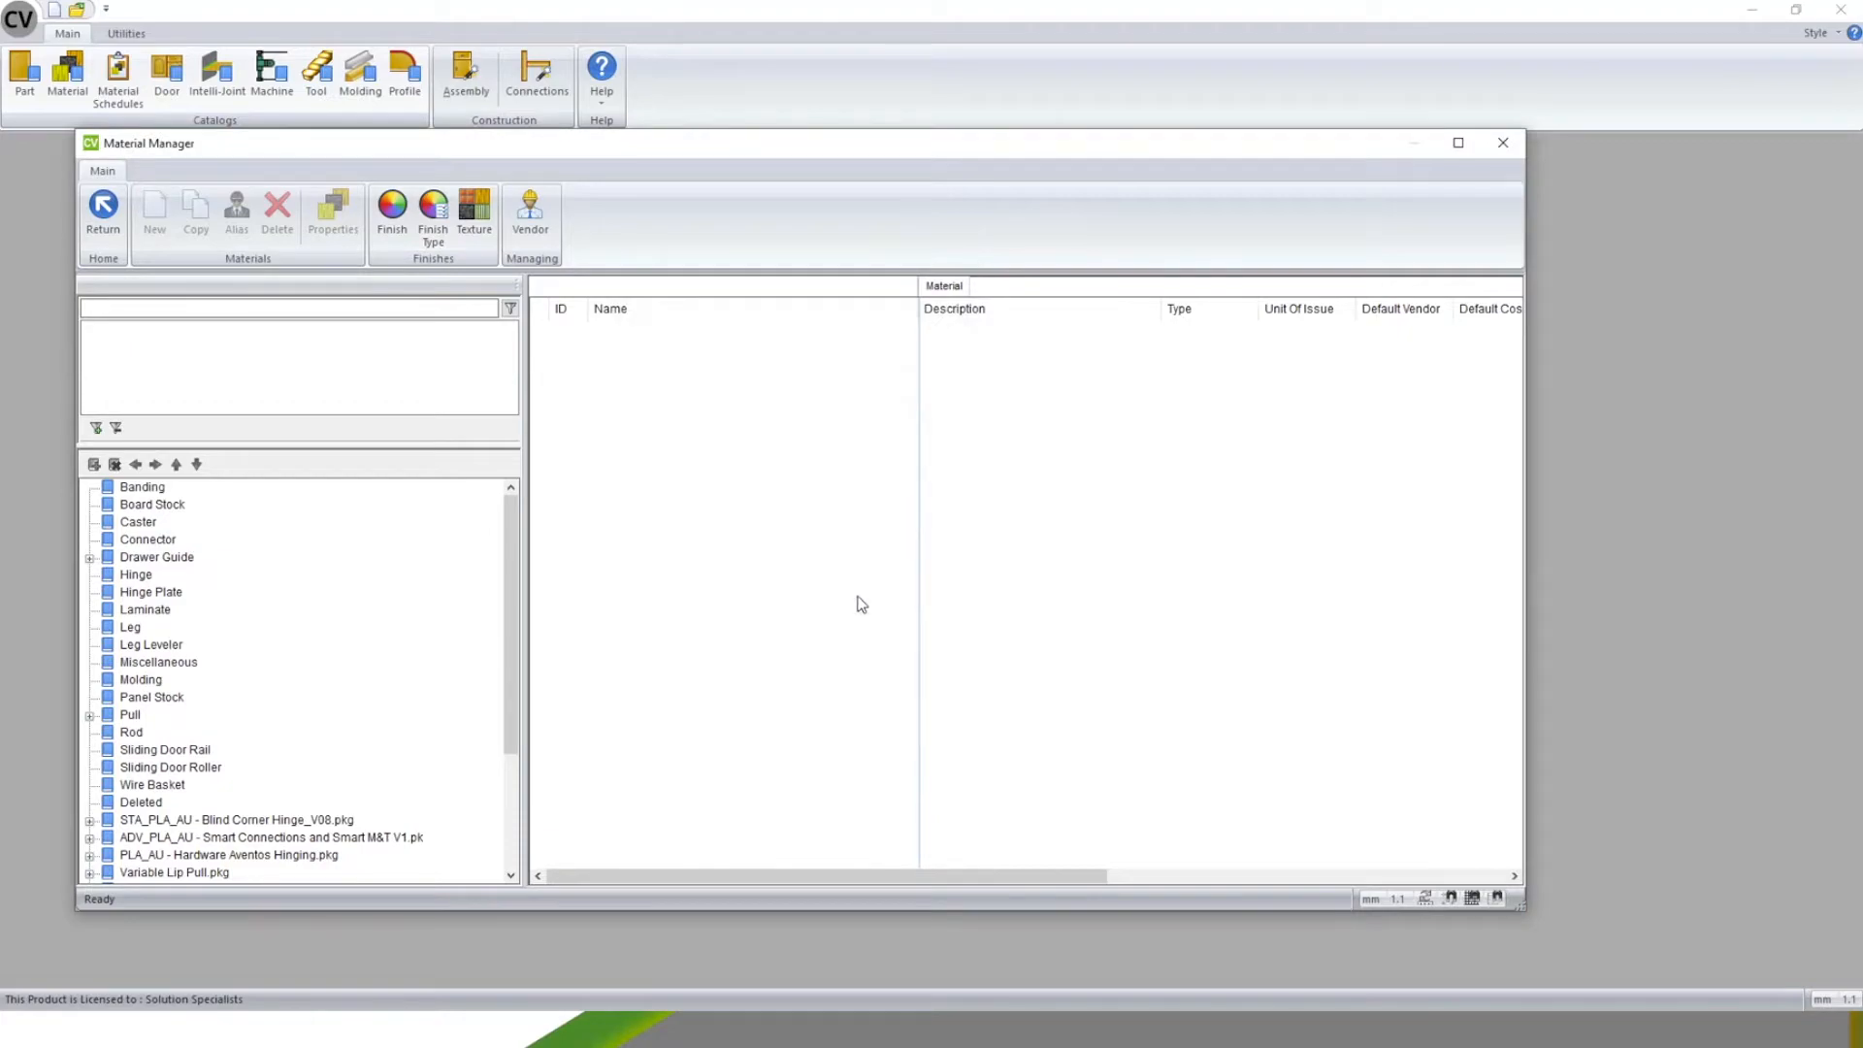
- Open the Texture Manager and look through the Outdoor, Counter Tops, Laminate, Floors, Walls and Miscellaneous textures
click(476, 213)
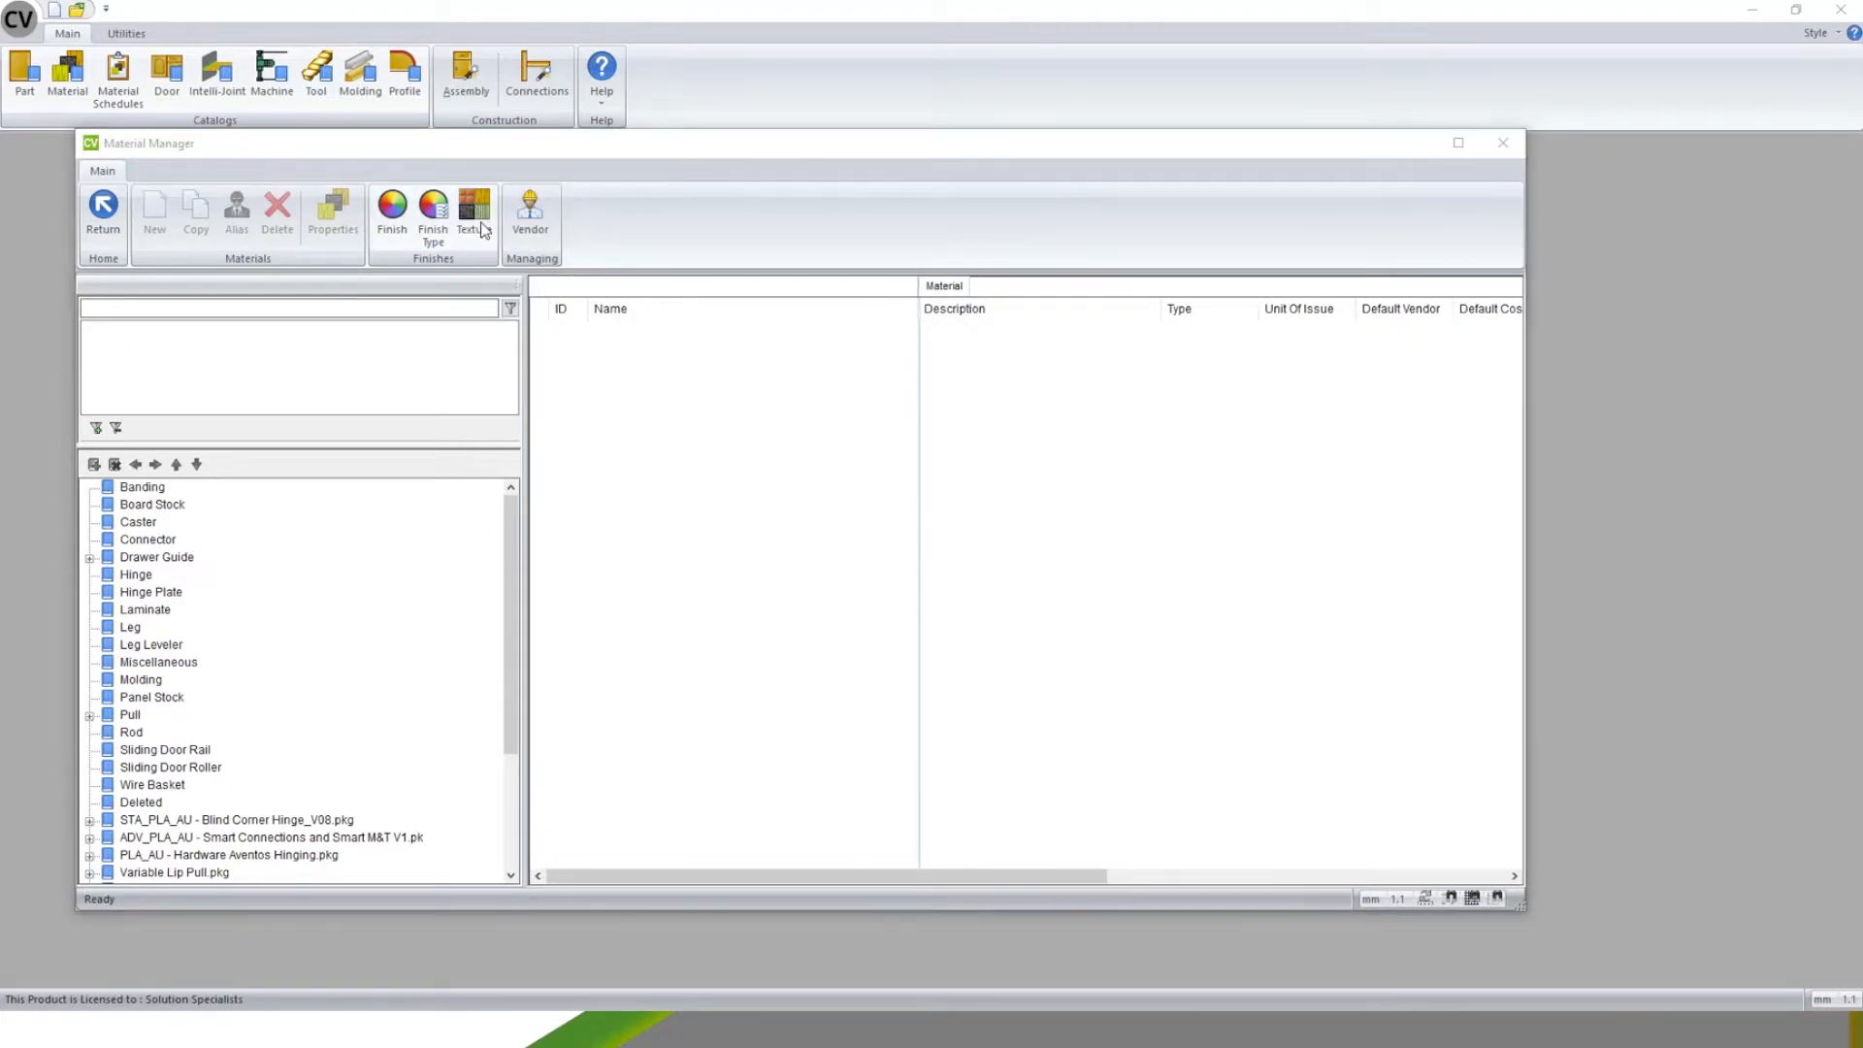
drag(766, 163, 1119, 164)
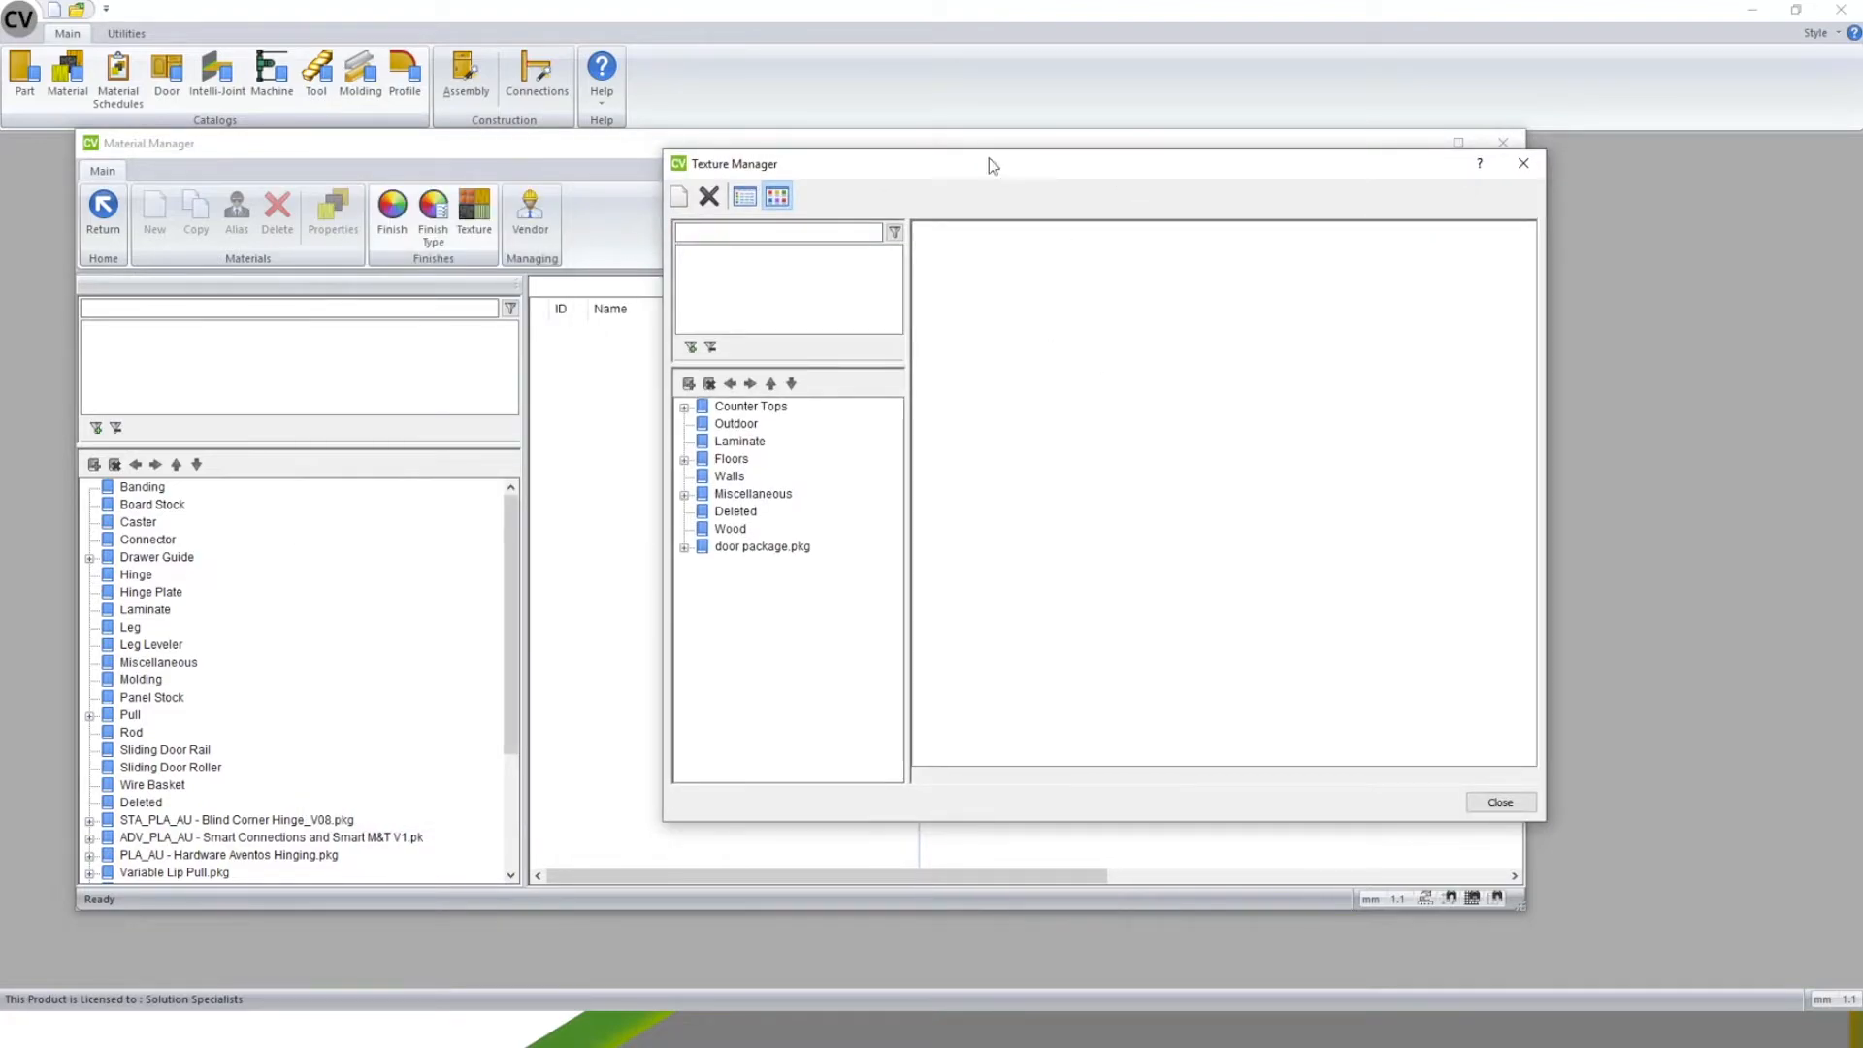
drag(786, 175, 786, 169)
click(737, 420)
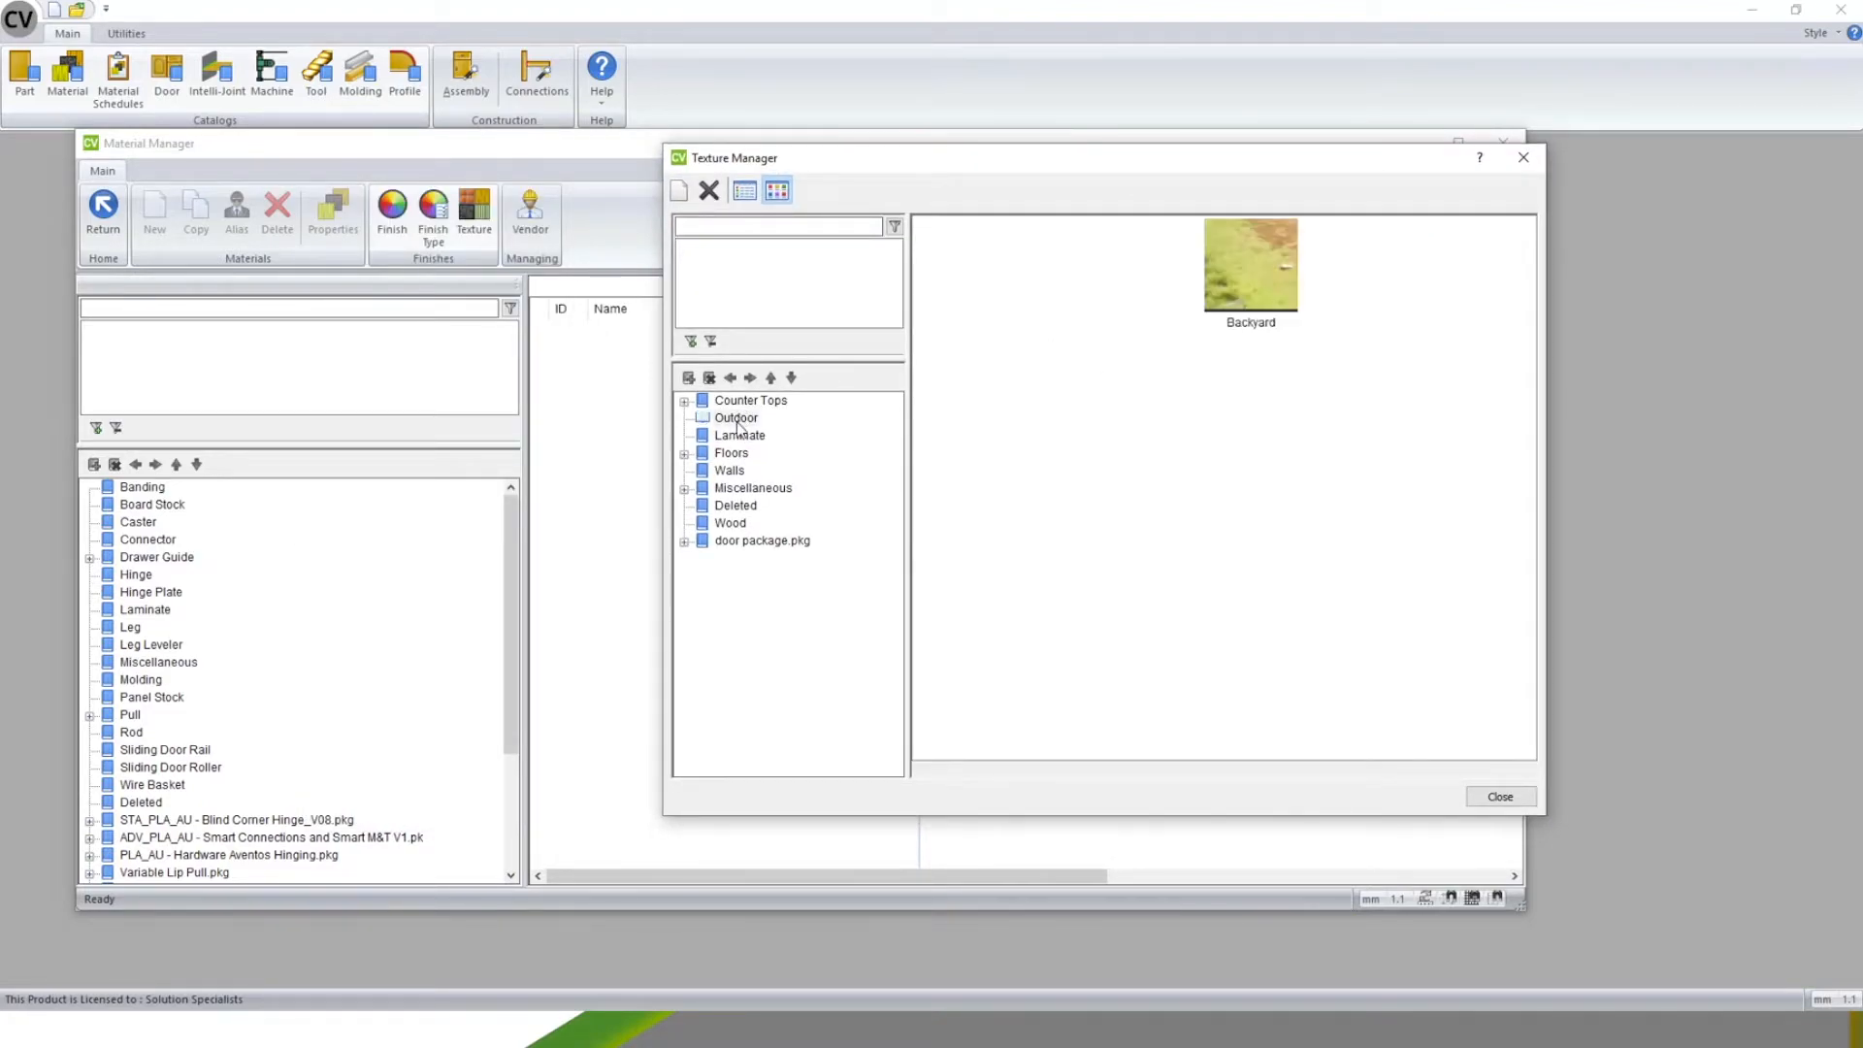
click(745, 401)
click(737, 418)
click(741, 436)
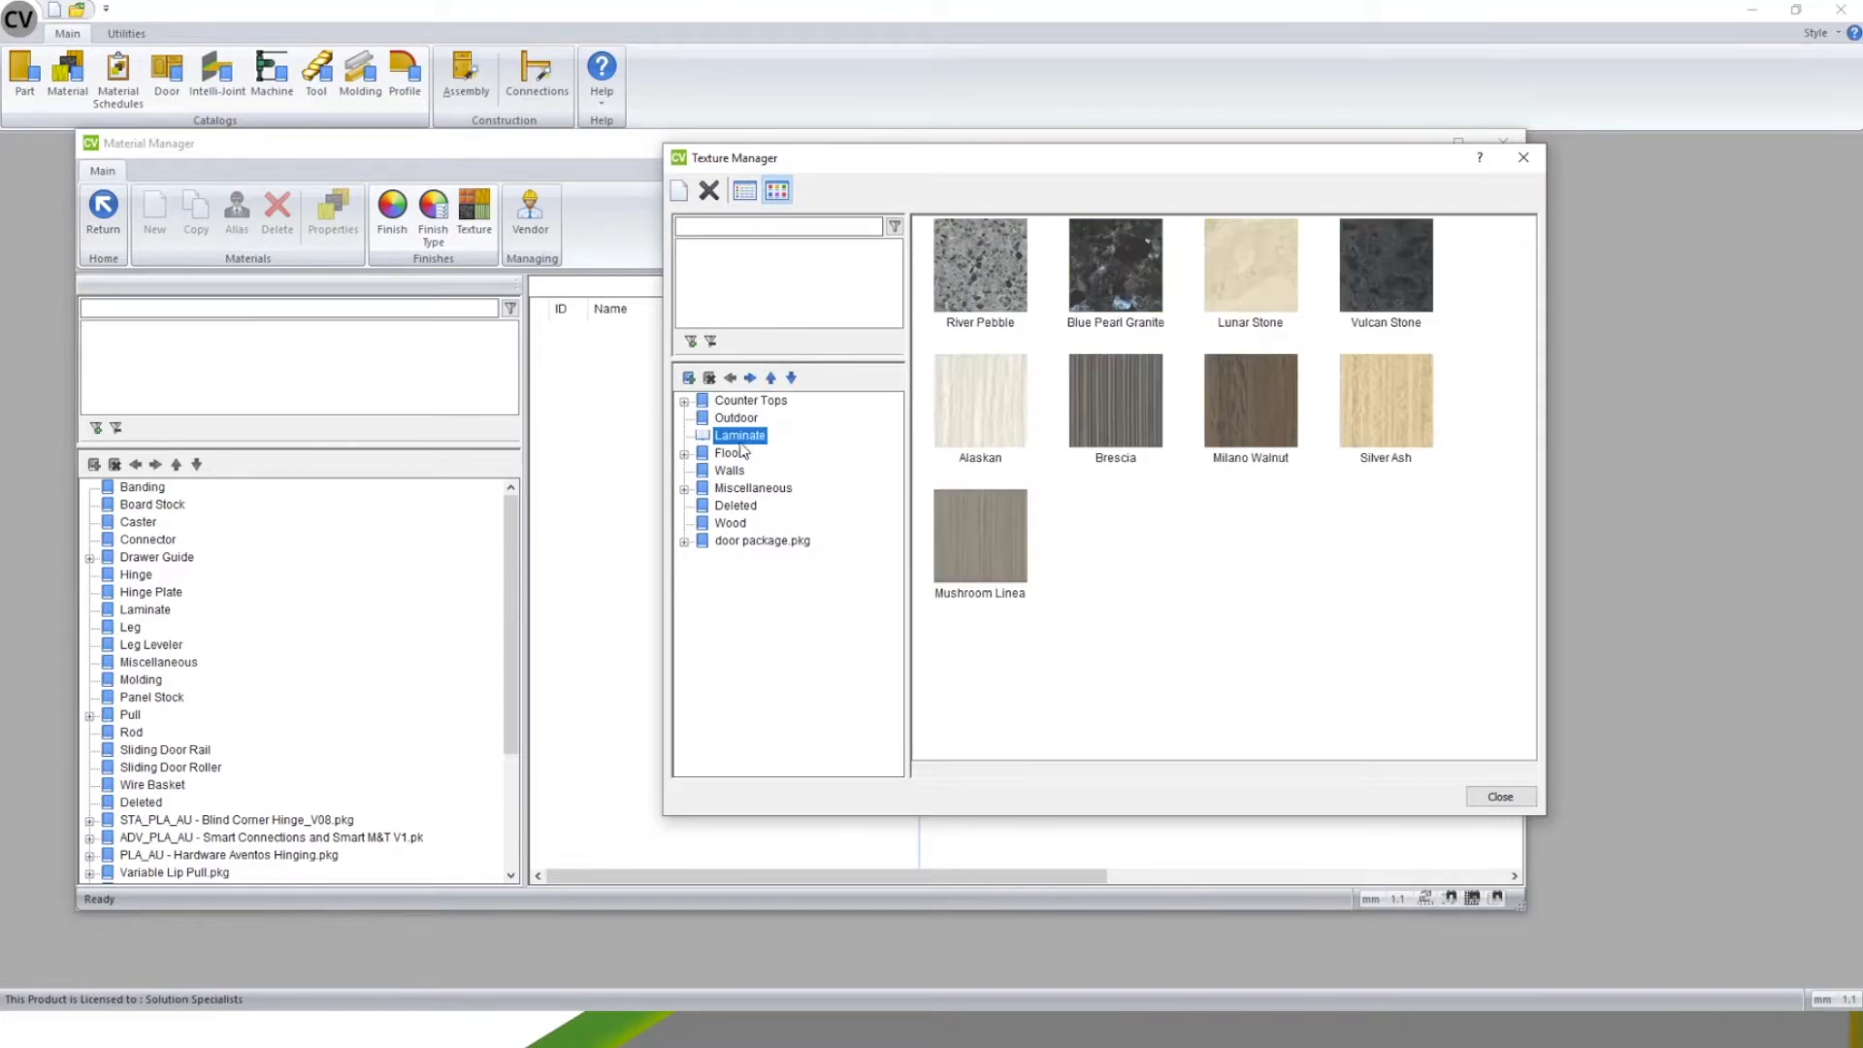
click(742, 452)
click(737, 471)
click(742, 488)
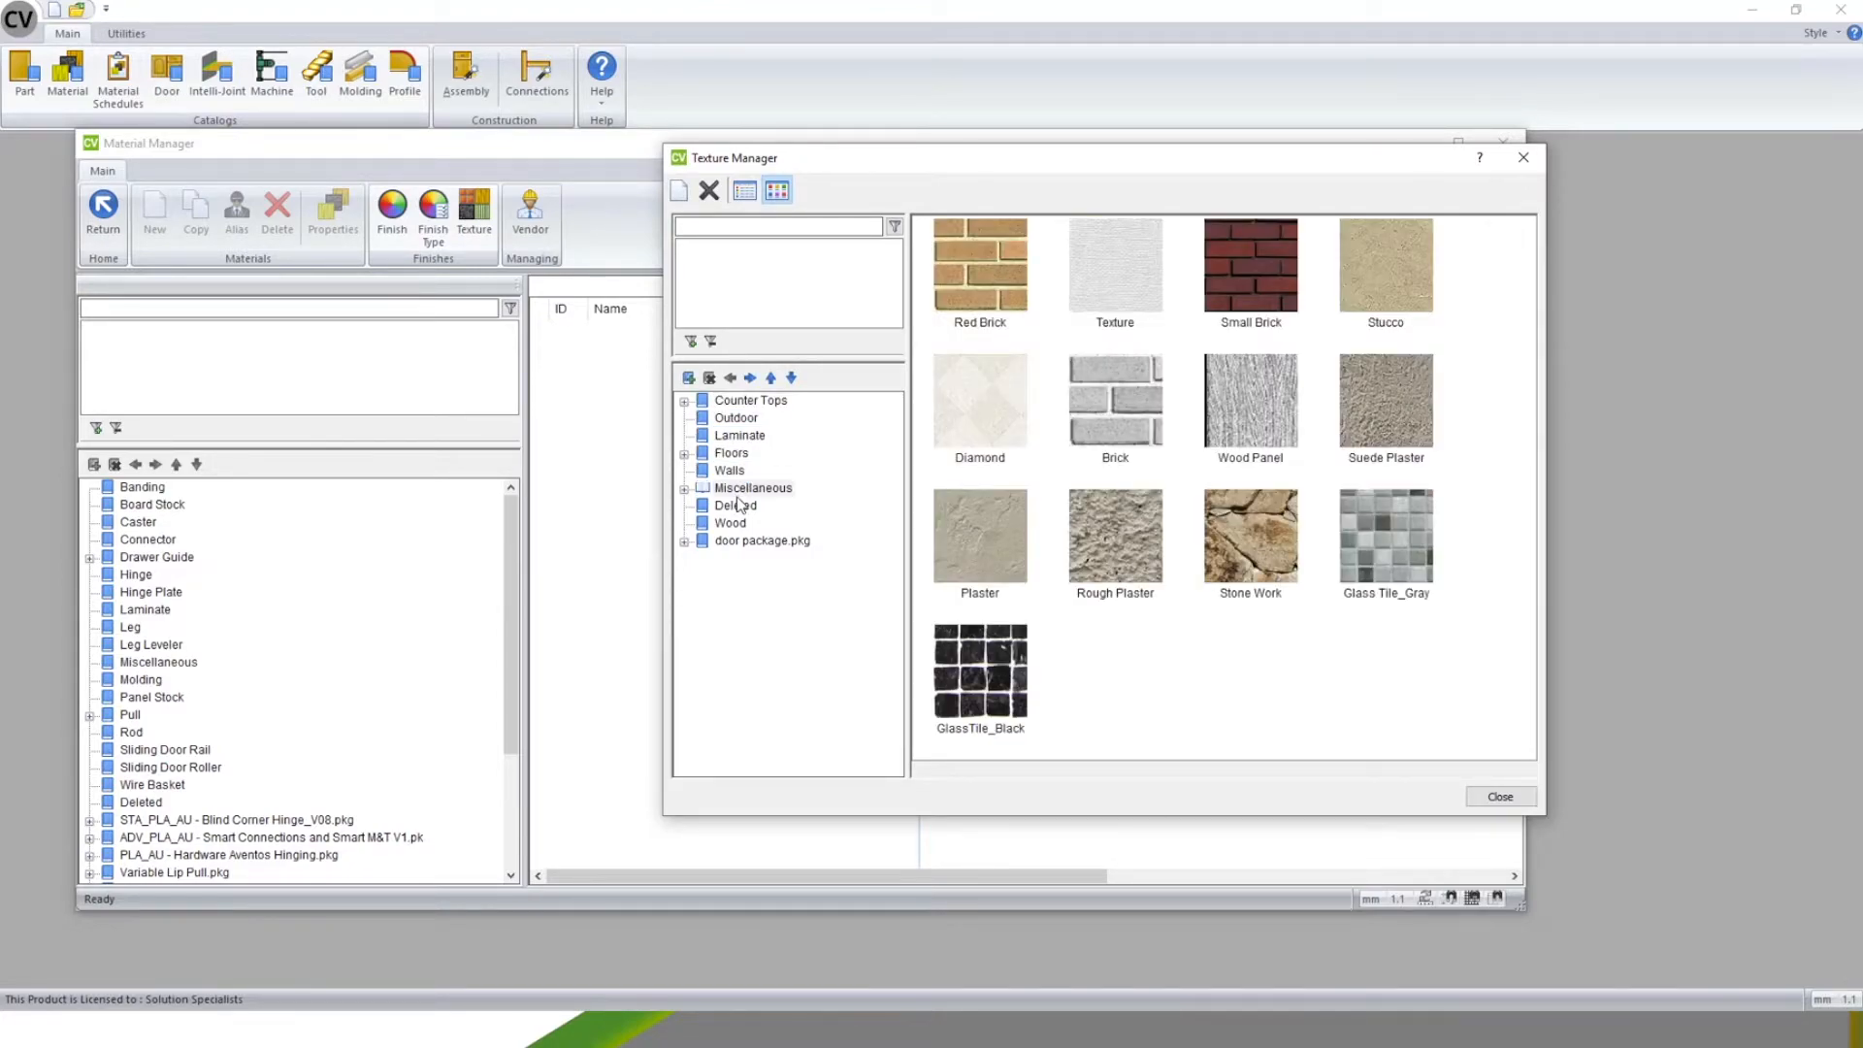
click(736, 472)
click(699, 401)
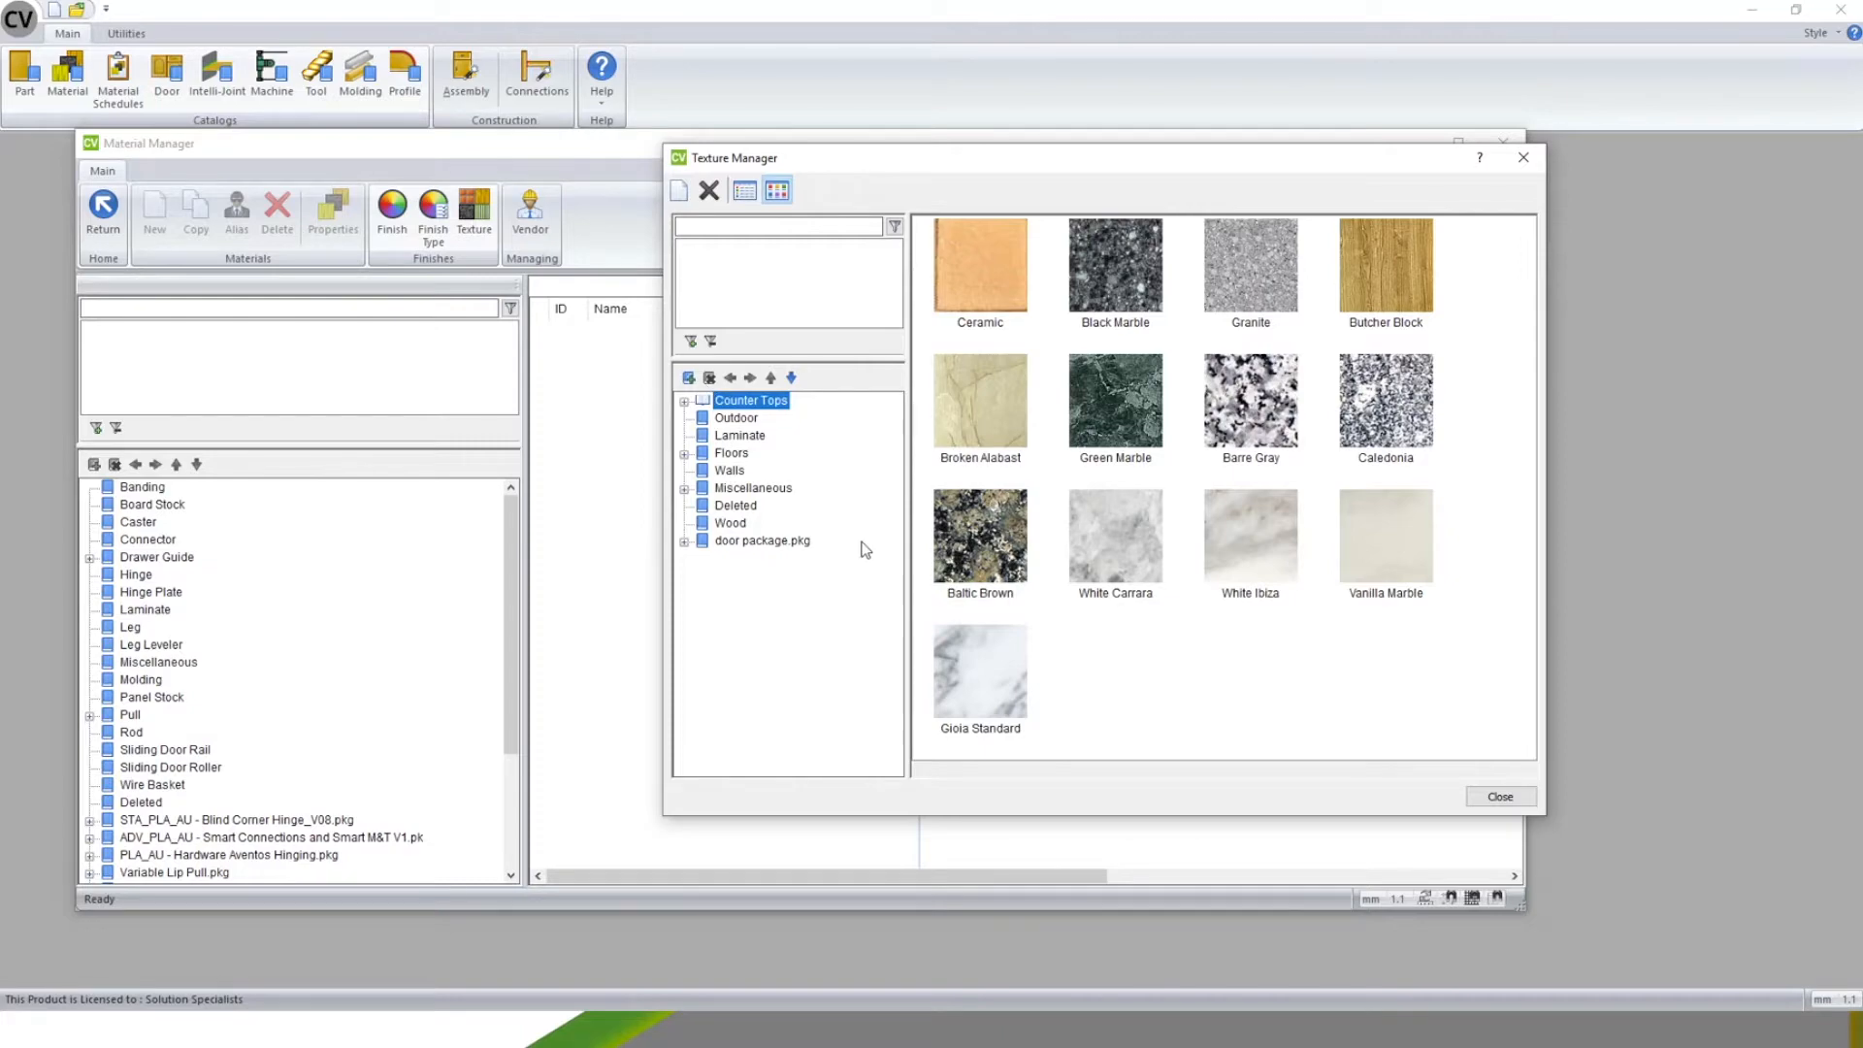
click(1481, 798)
- Check the finish type settings, and look through the Wood, Miscellaneous, Walls and Floors textures in the Texture Manager
click(432, 215)
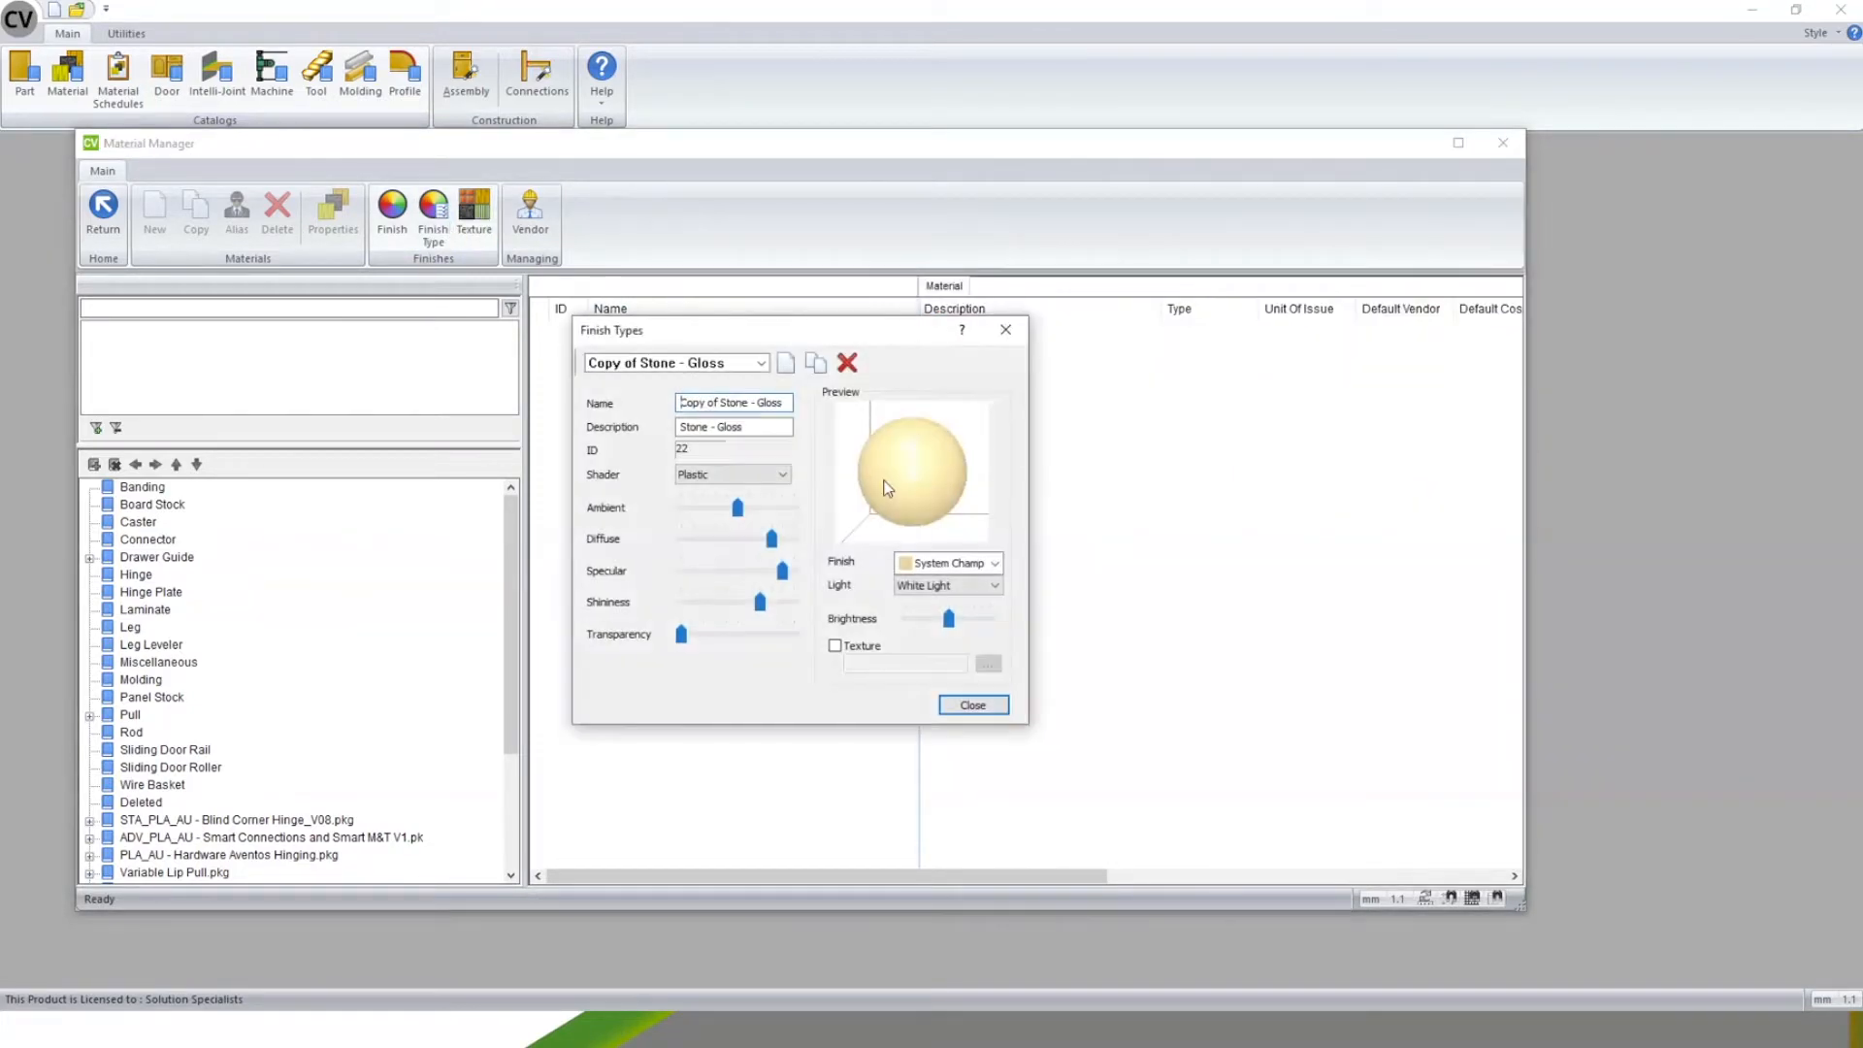
click(974, 708)
click(491, 247)
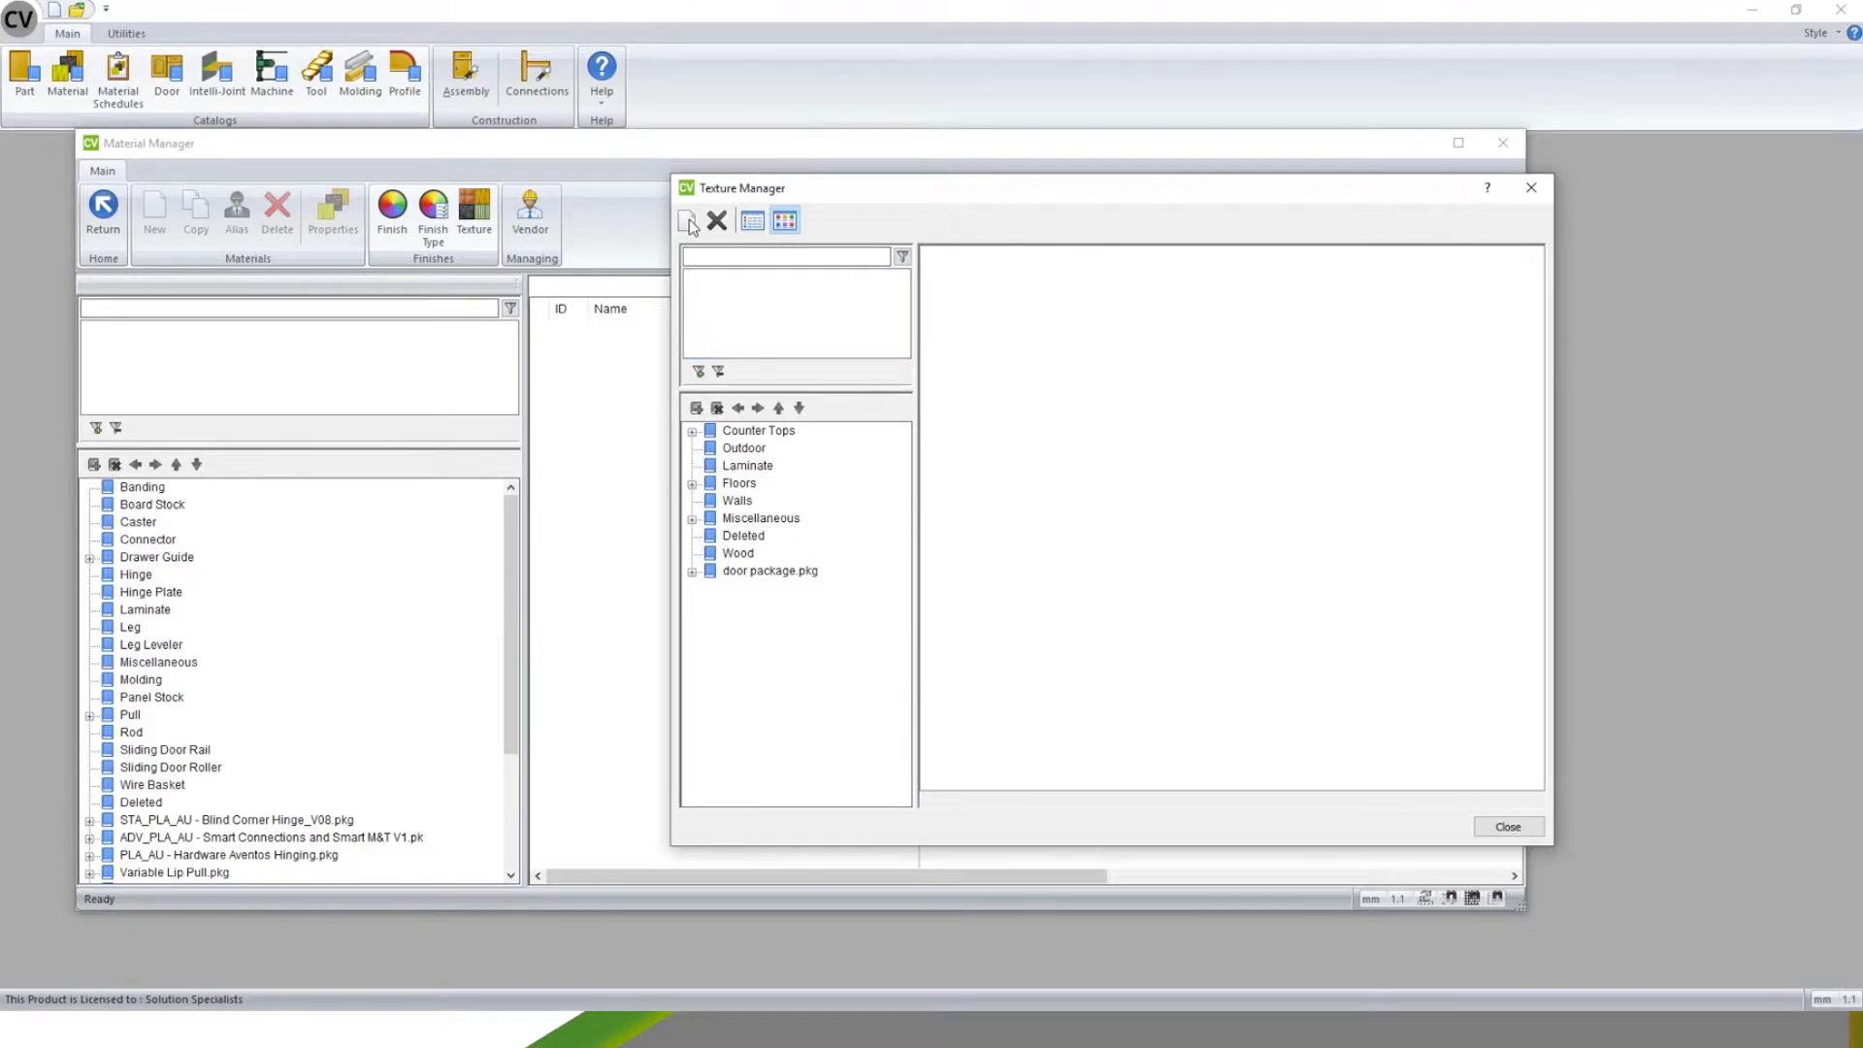
click(742, 556)
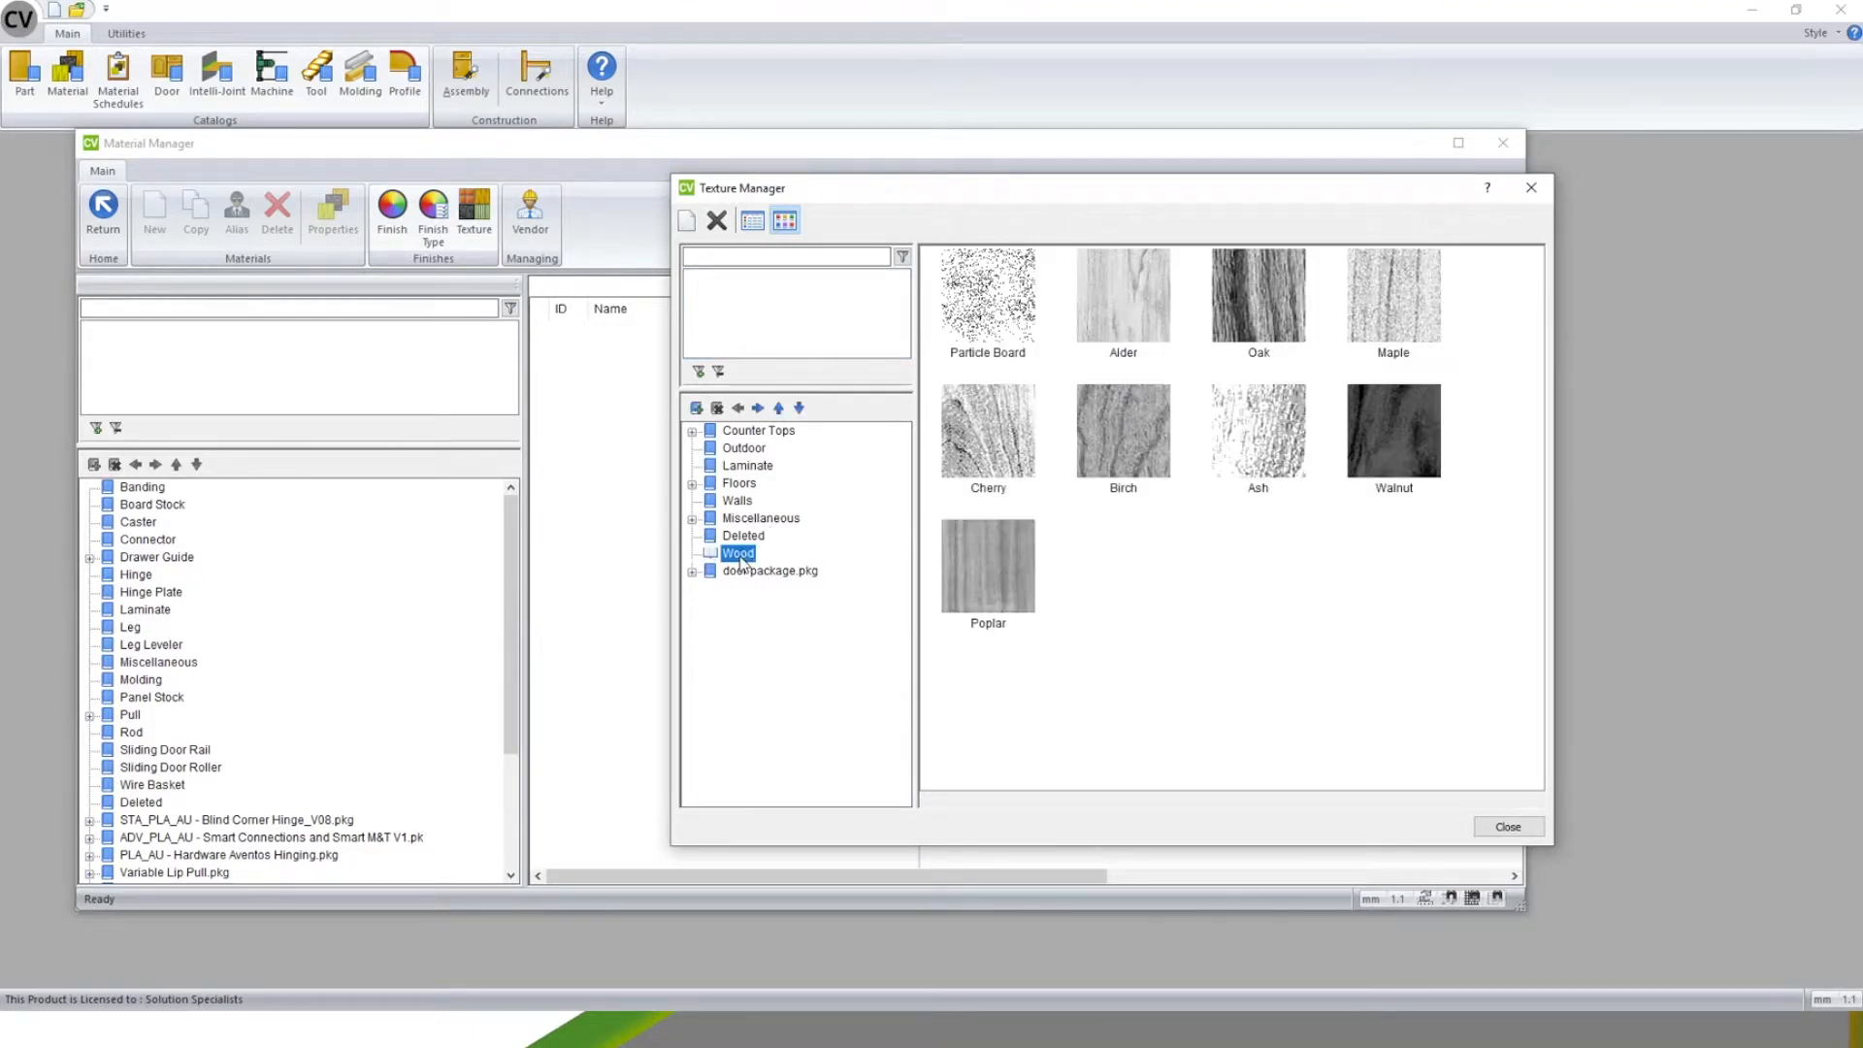
click(749, 519)
click(743, 501)
click(743, 484)
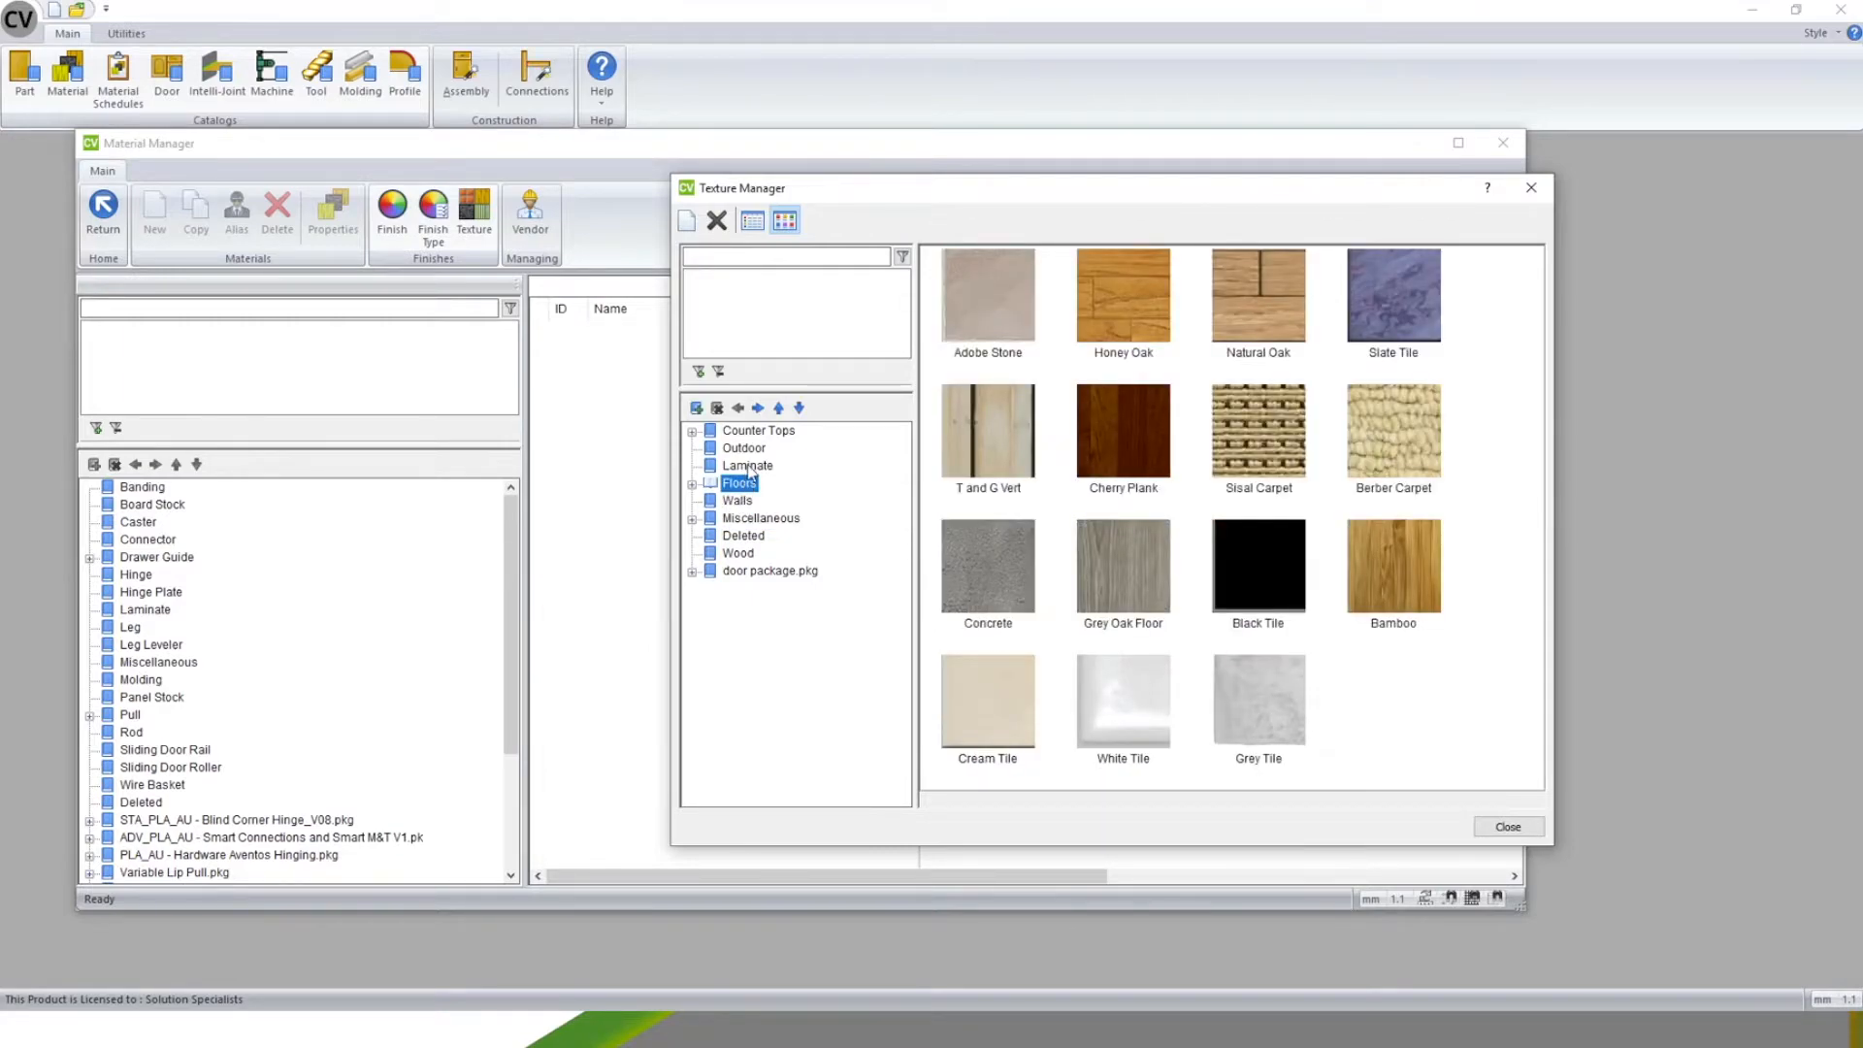
- Start importing a new texture into the Laminate category, loading the JPEG file mona-lisa.jpg from the Desktop
click(747, 466)
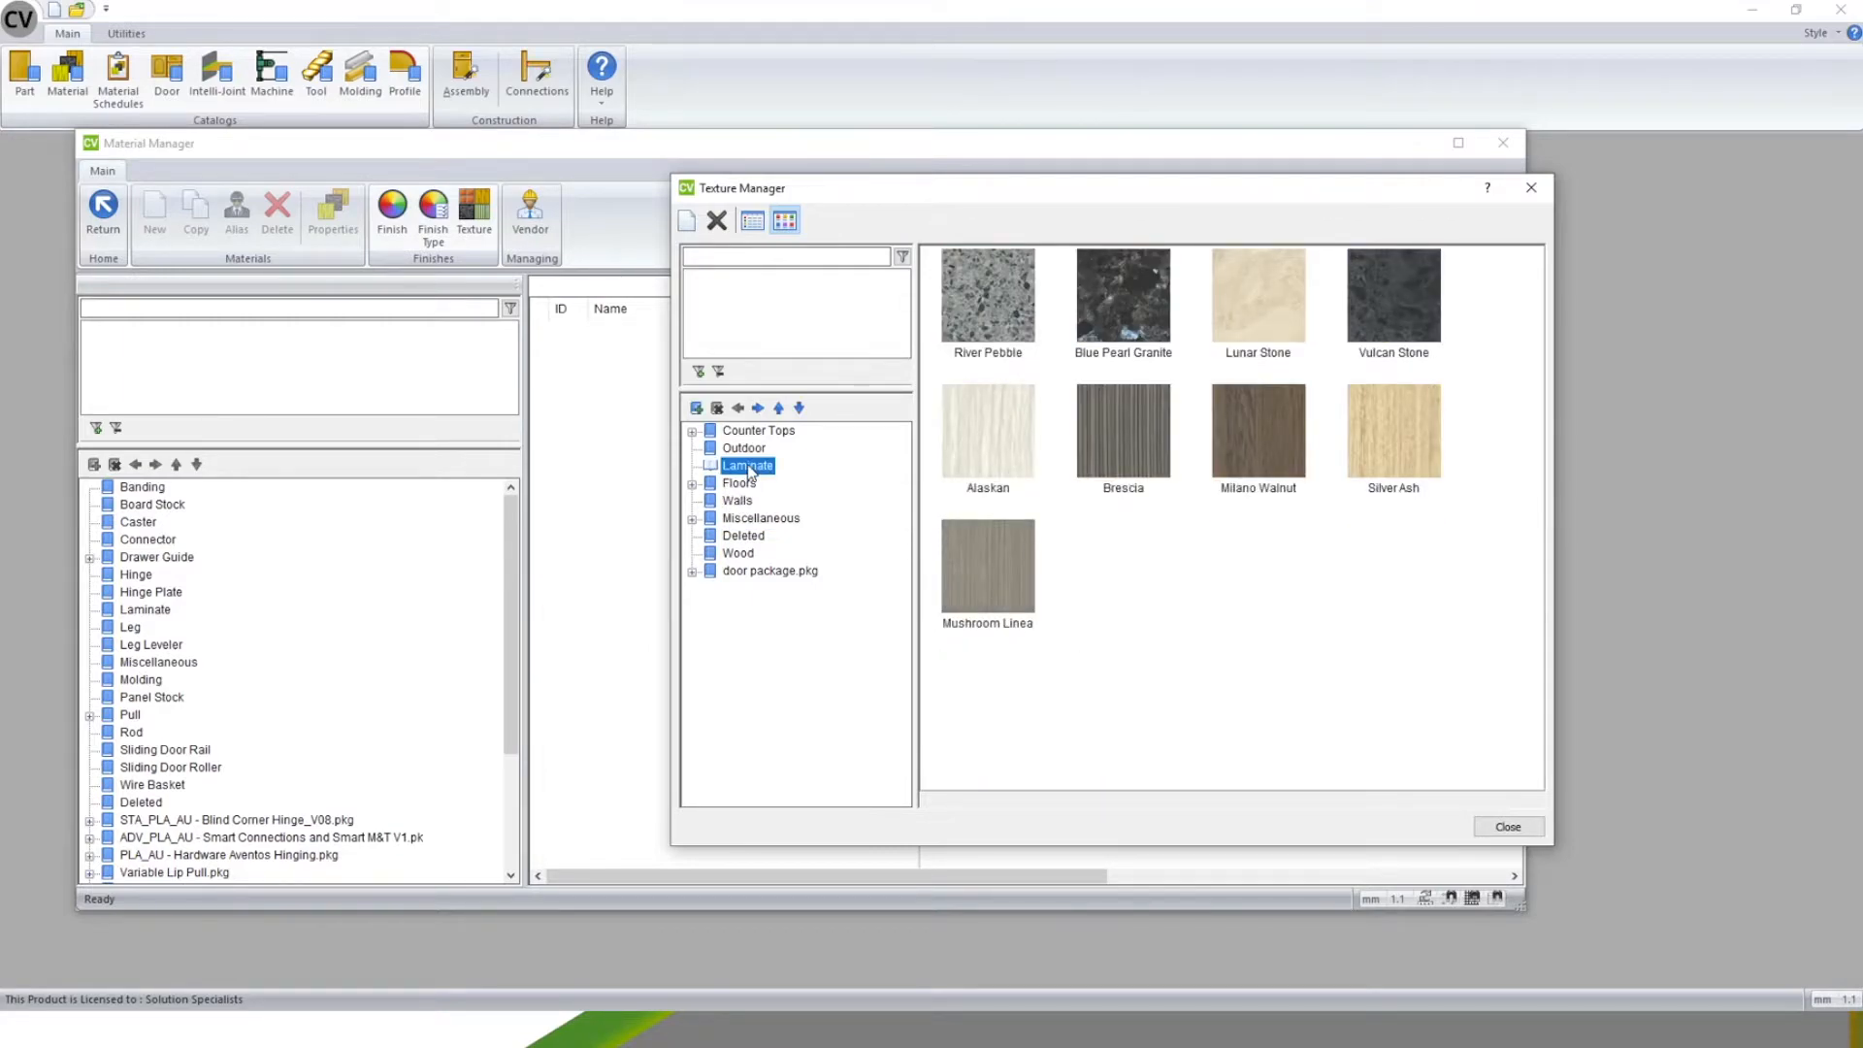
click(688, 222)
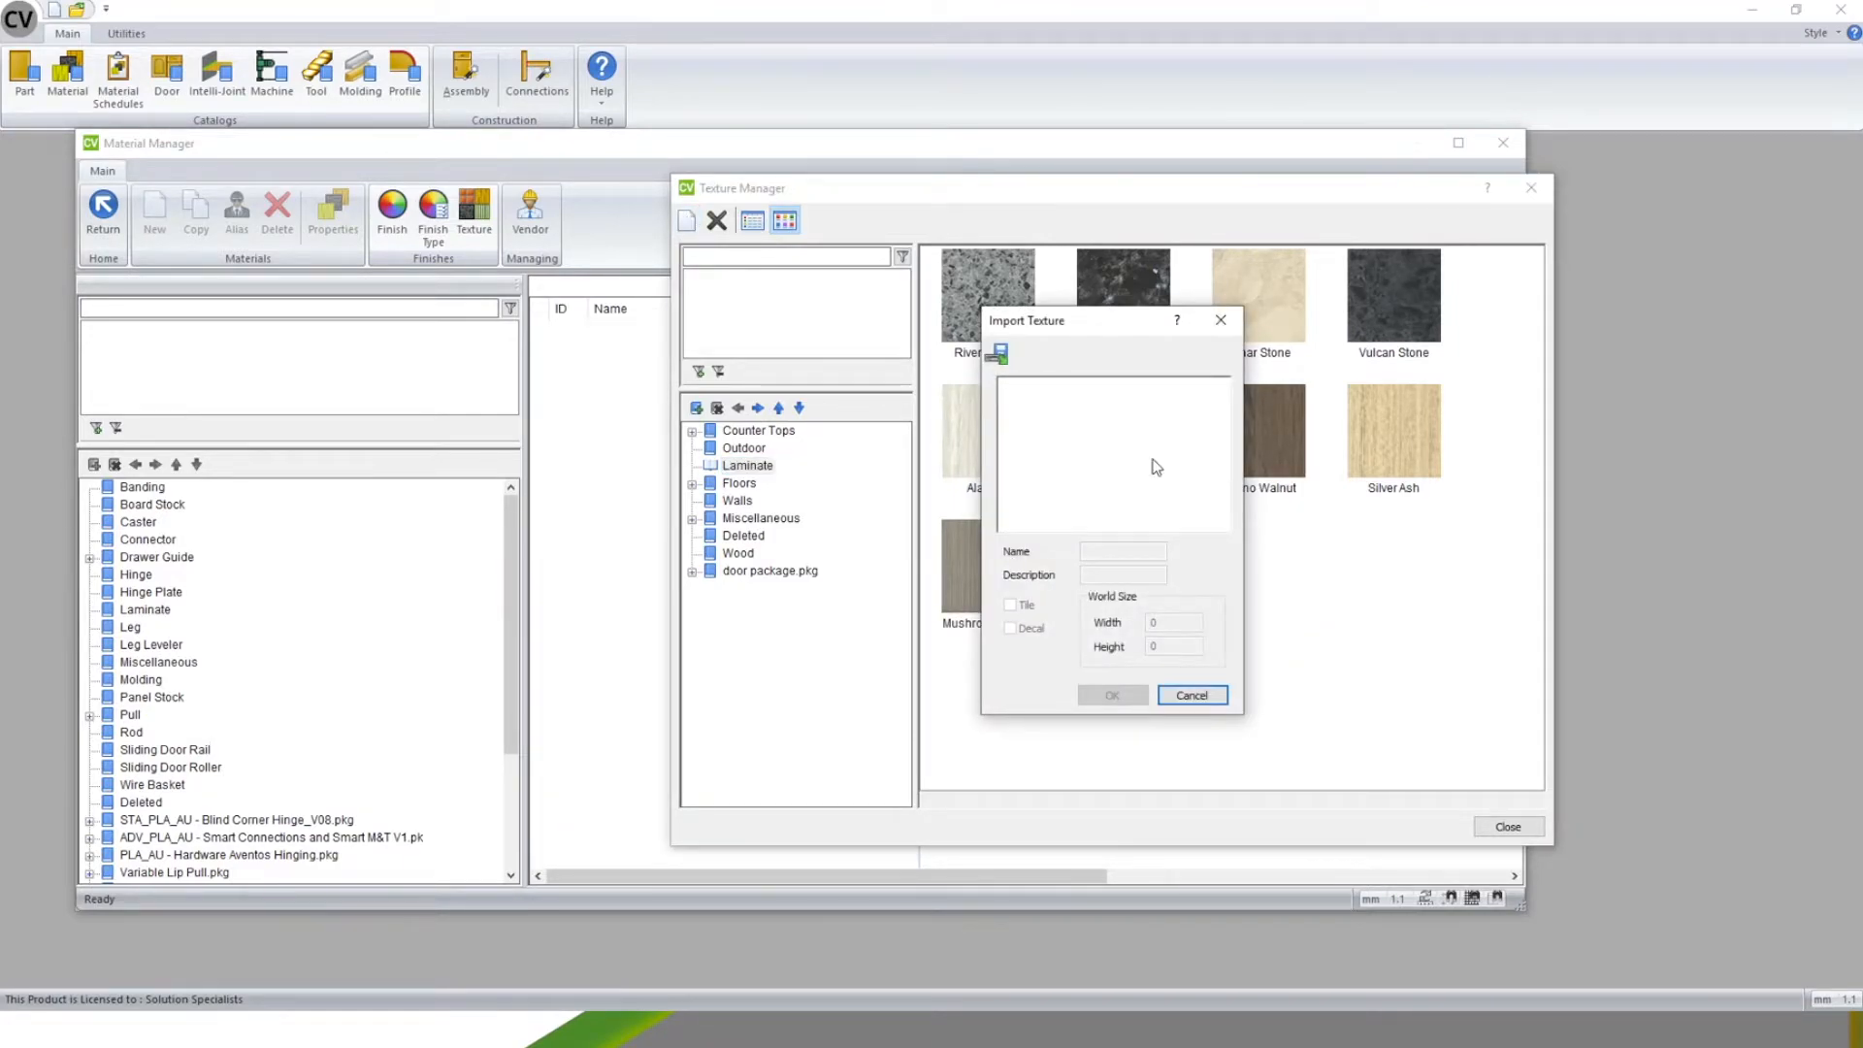
drag(1055, 339, 1011, 339)
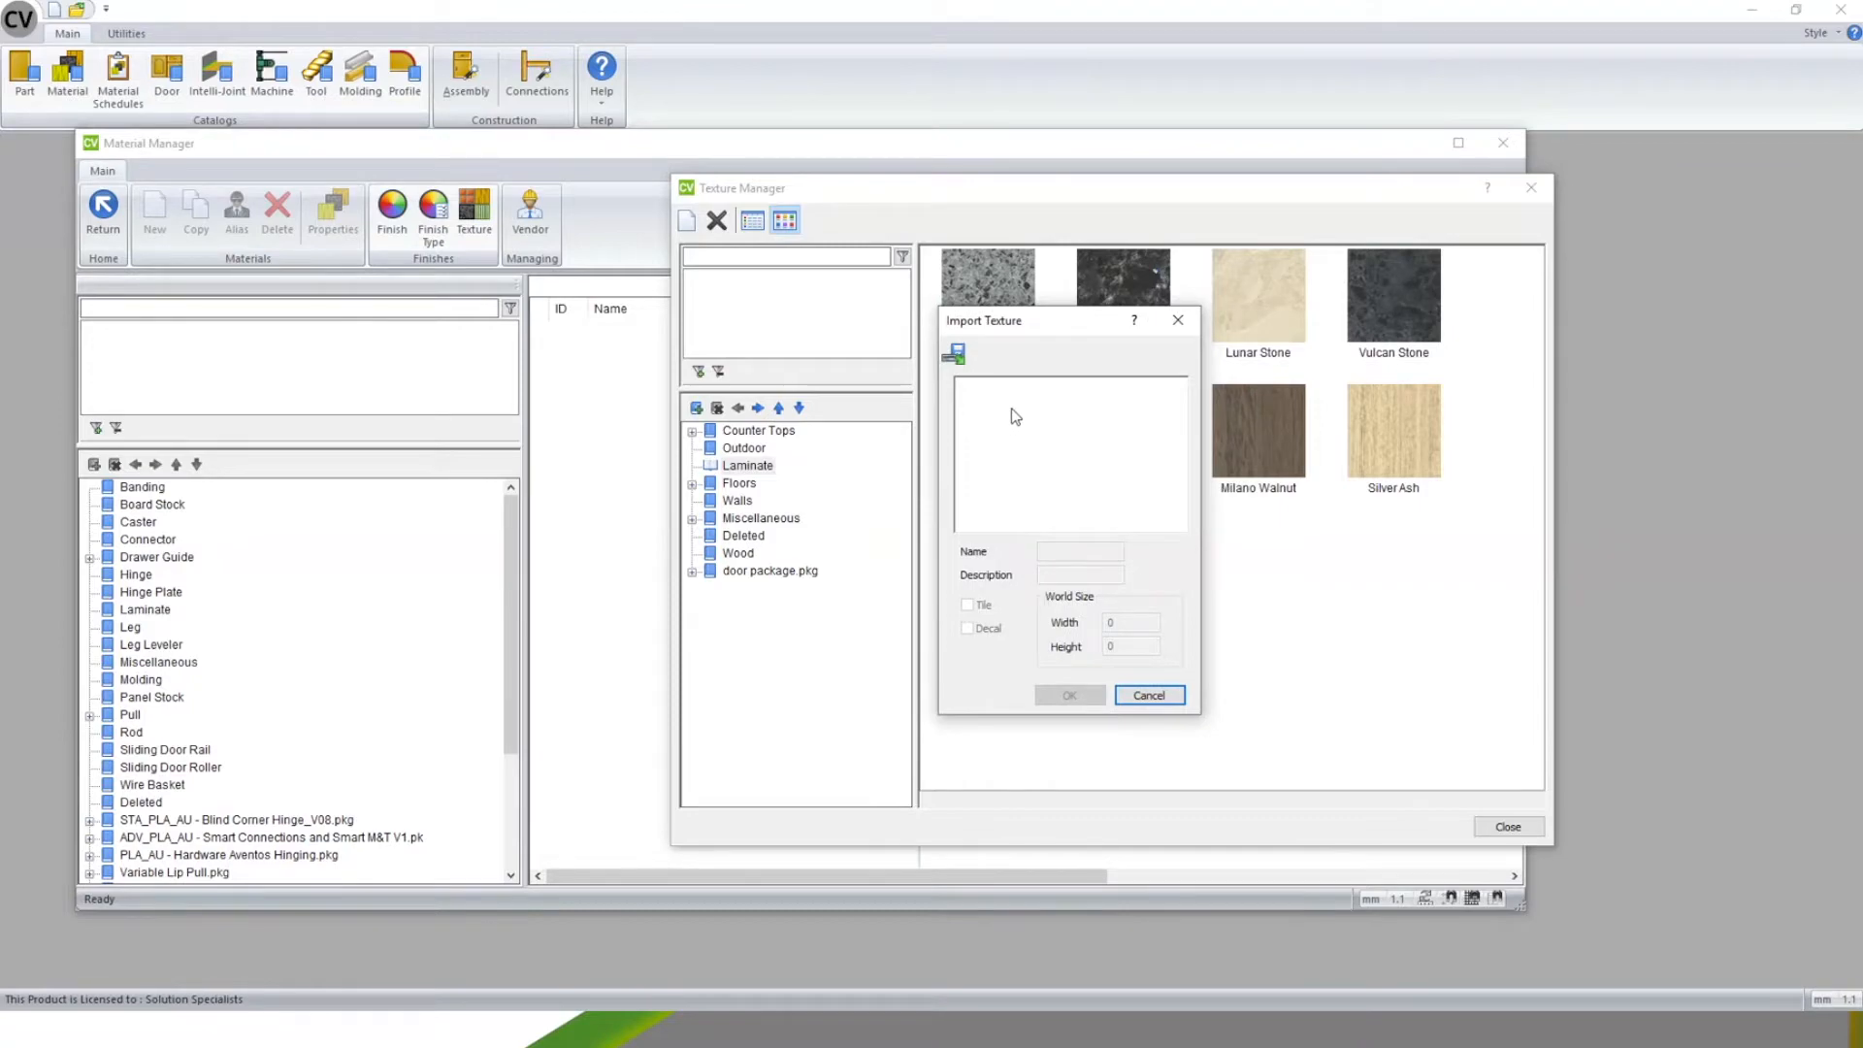
click(957, 357)
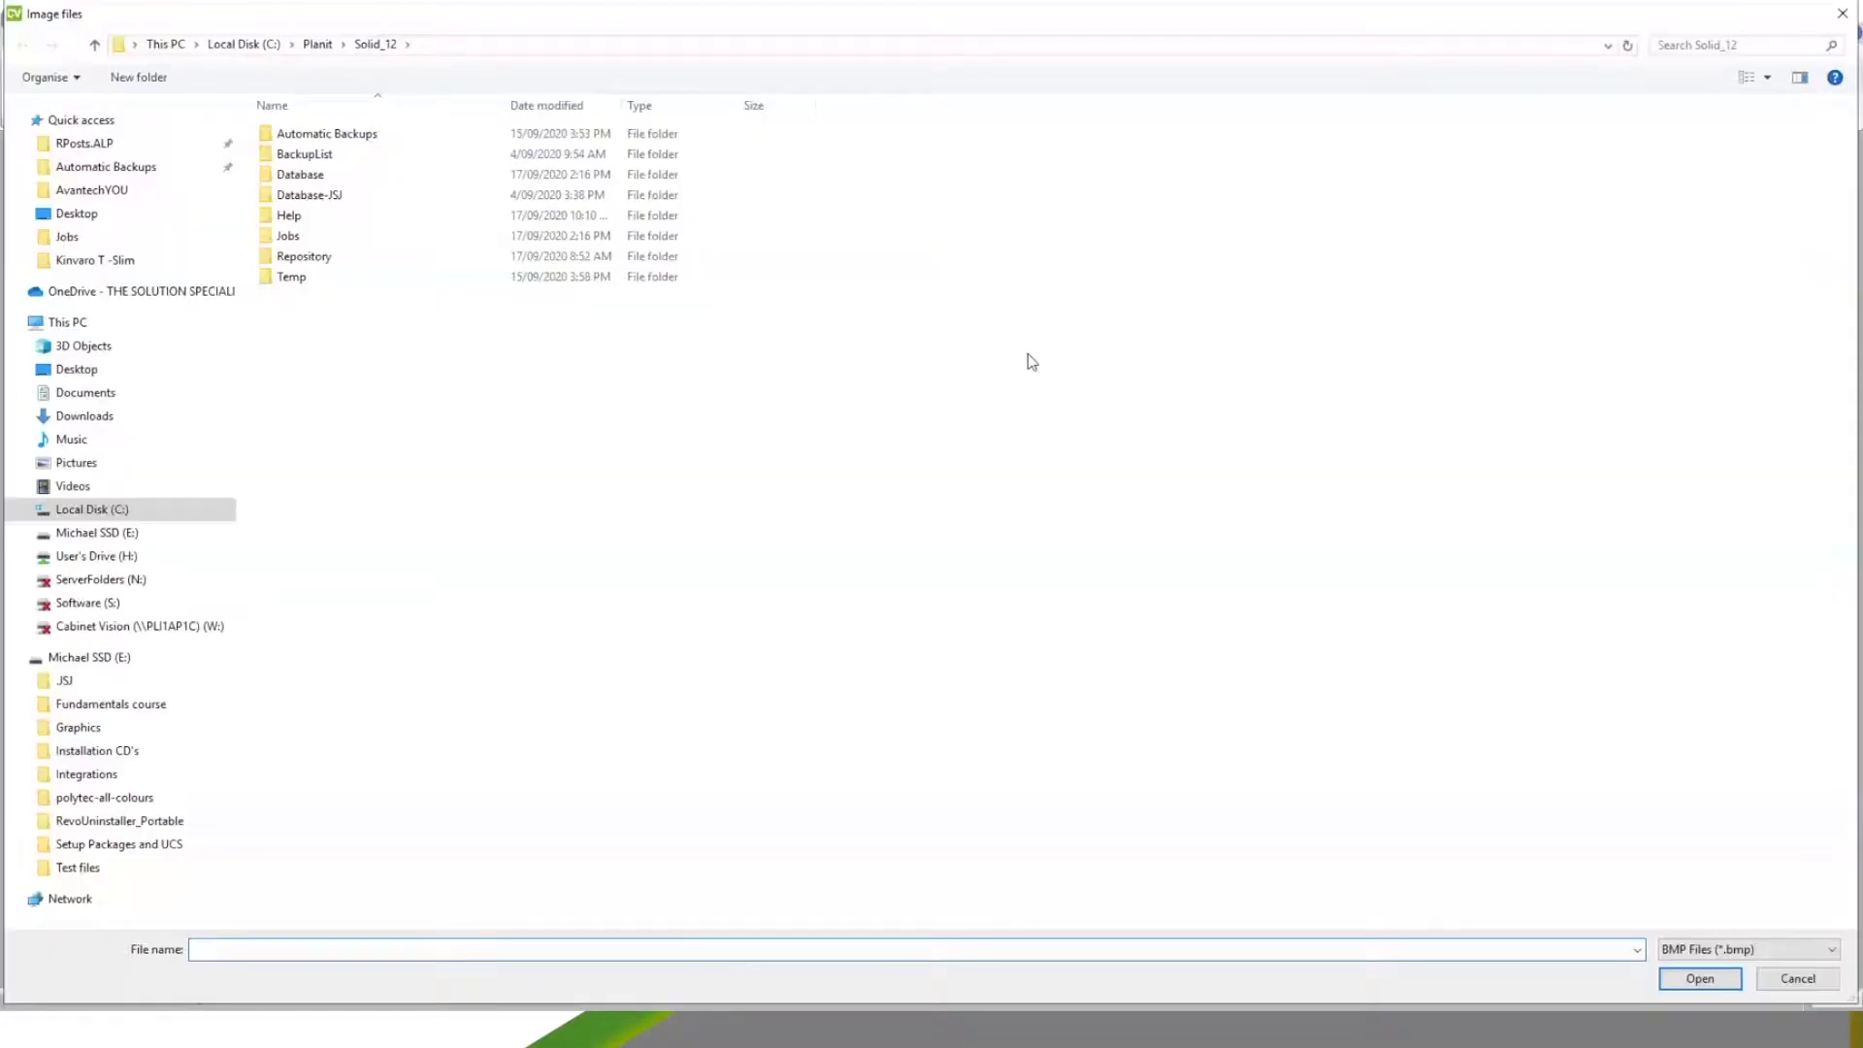
click(76, 374)
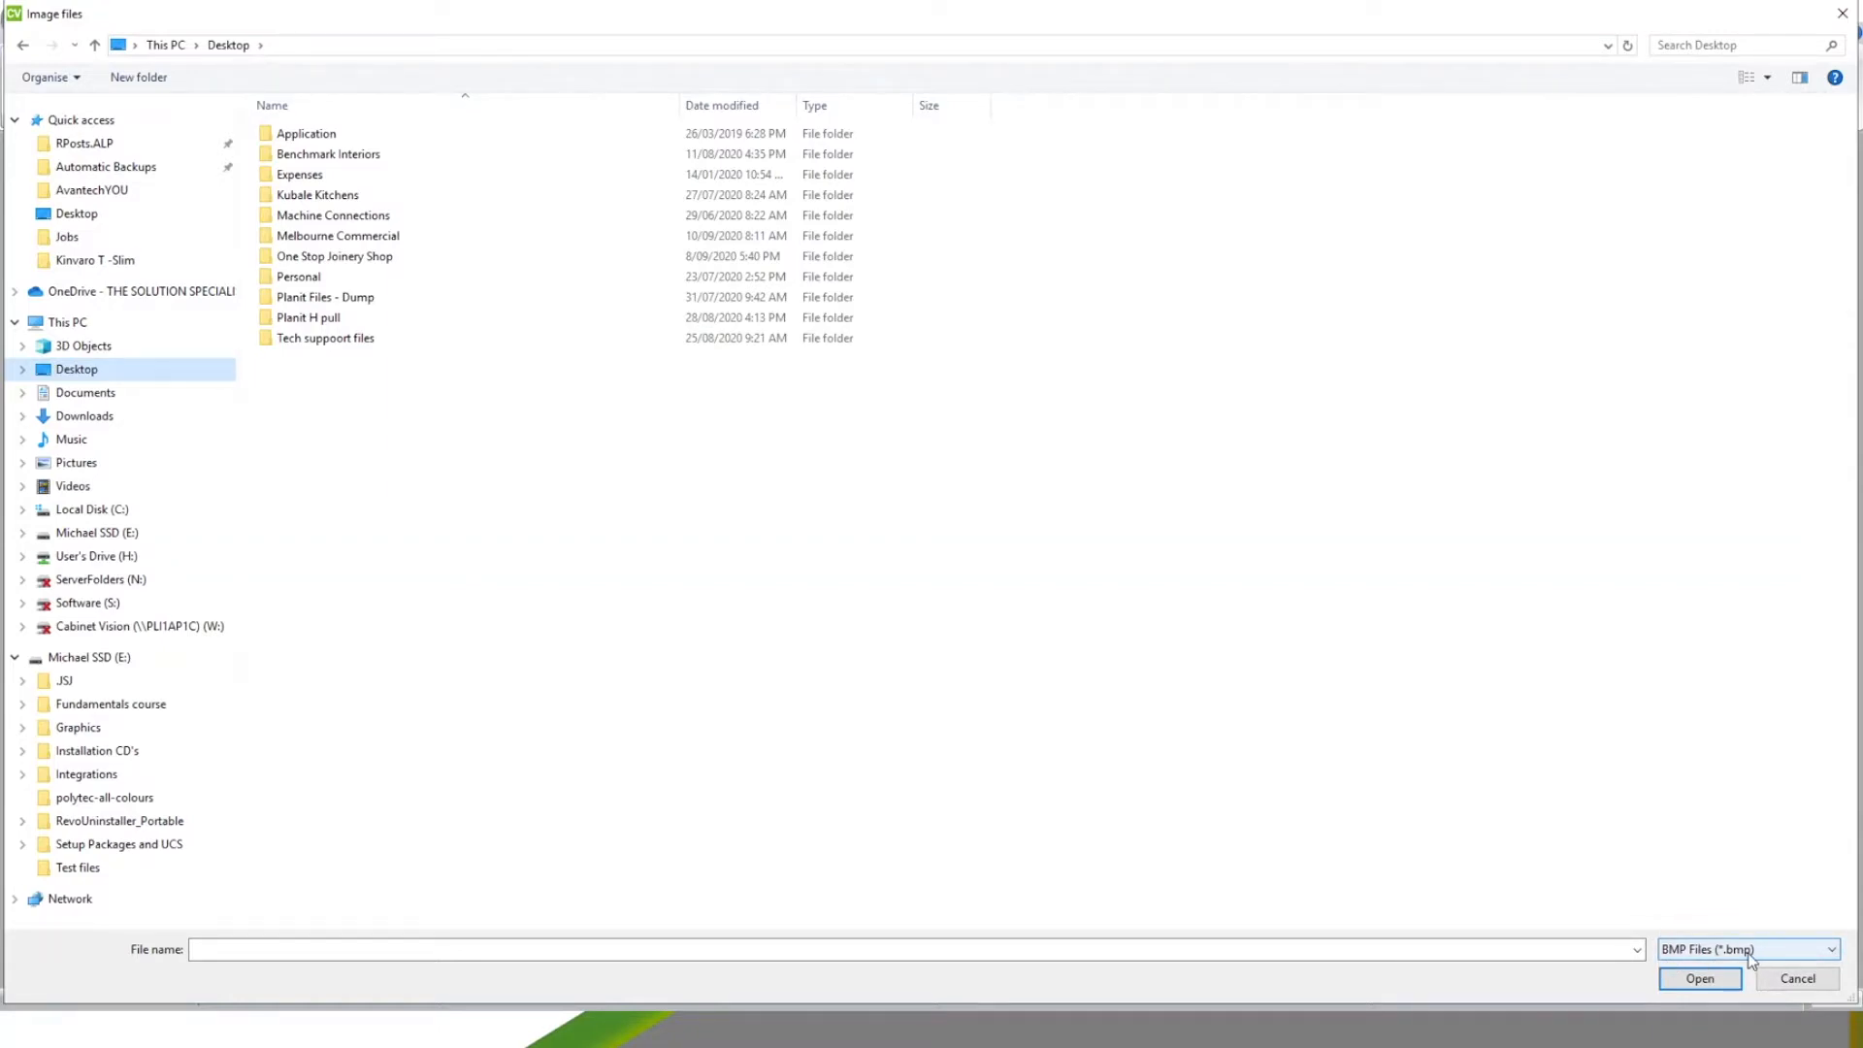
click(1803, 958)
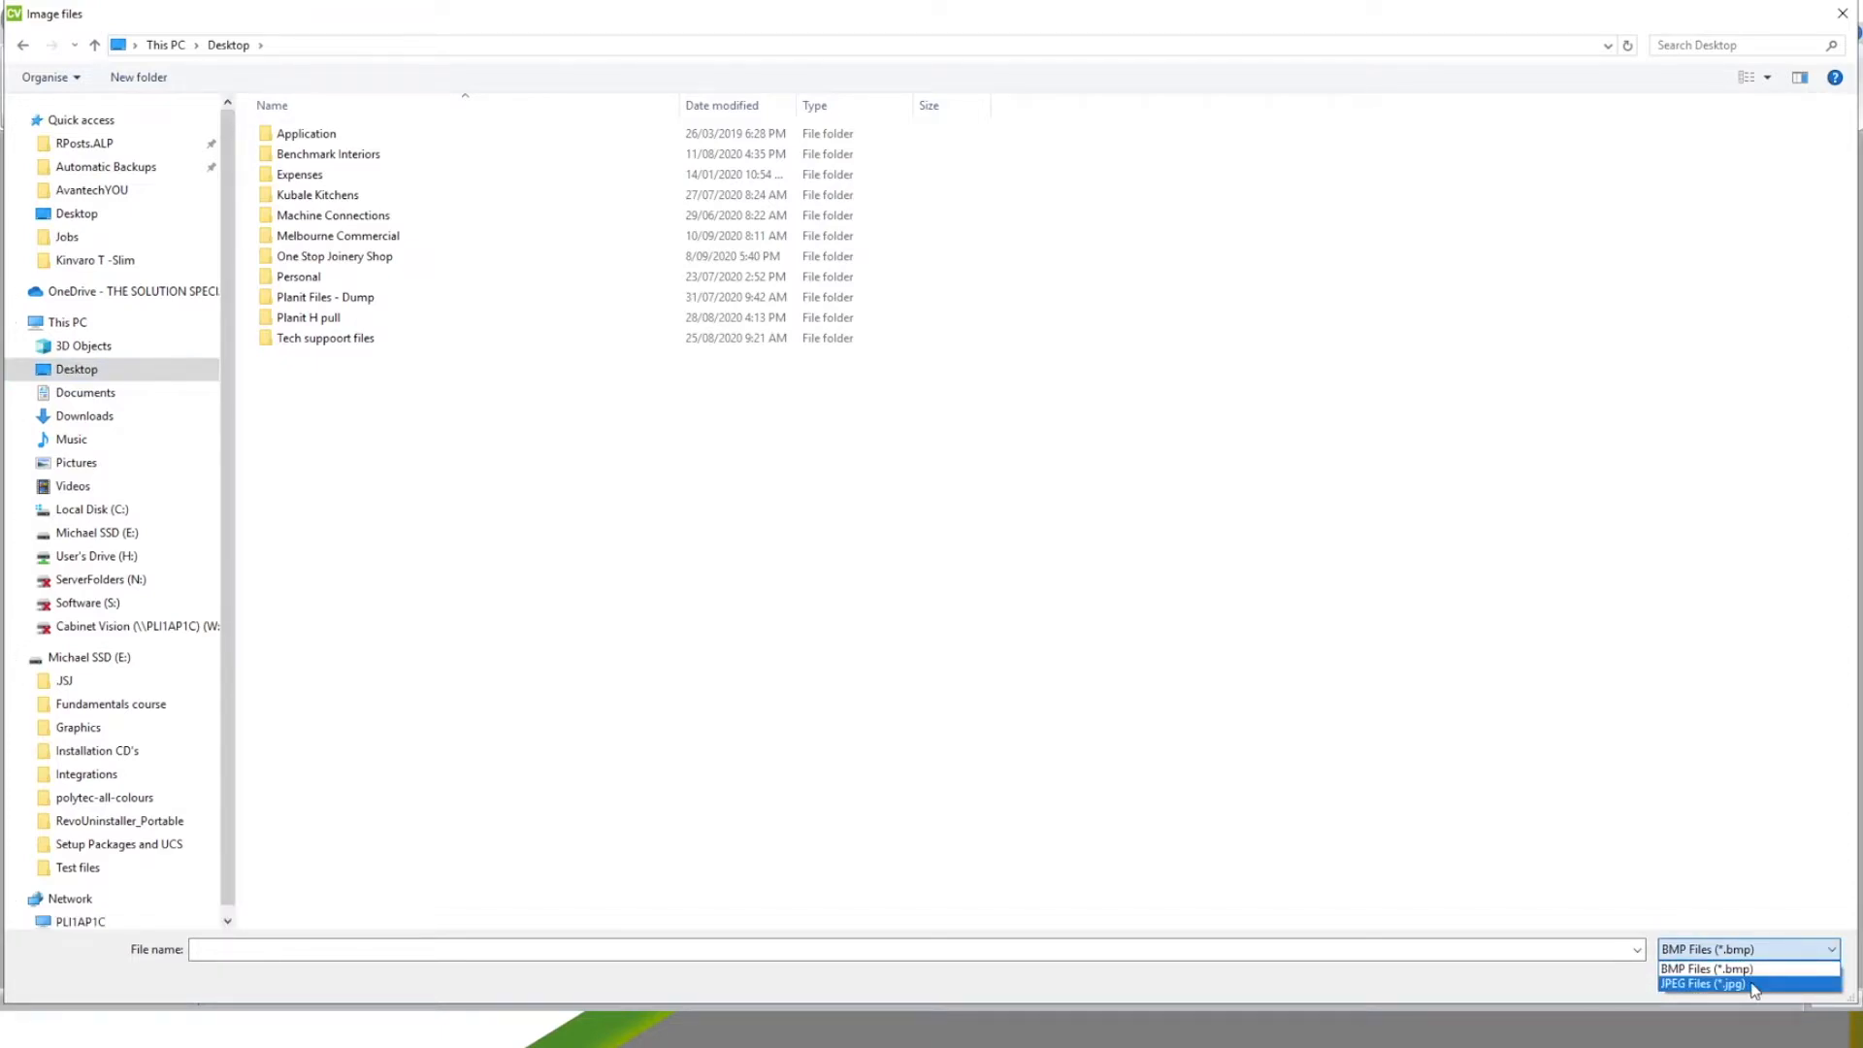
click(1753, 984)
click(1752, 948)
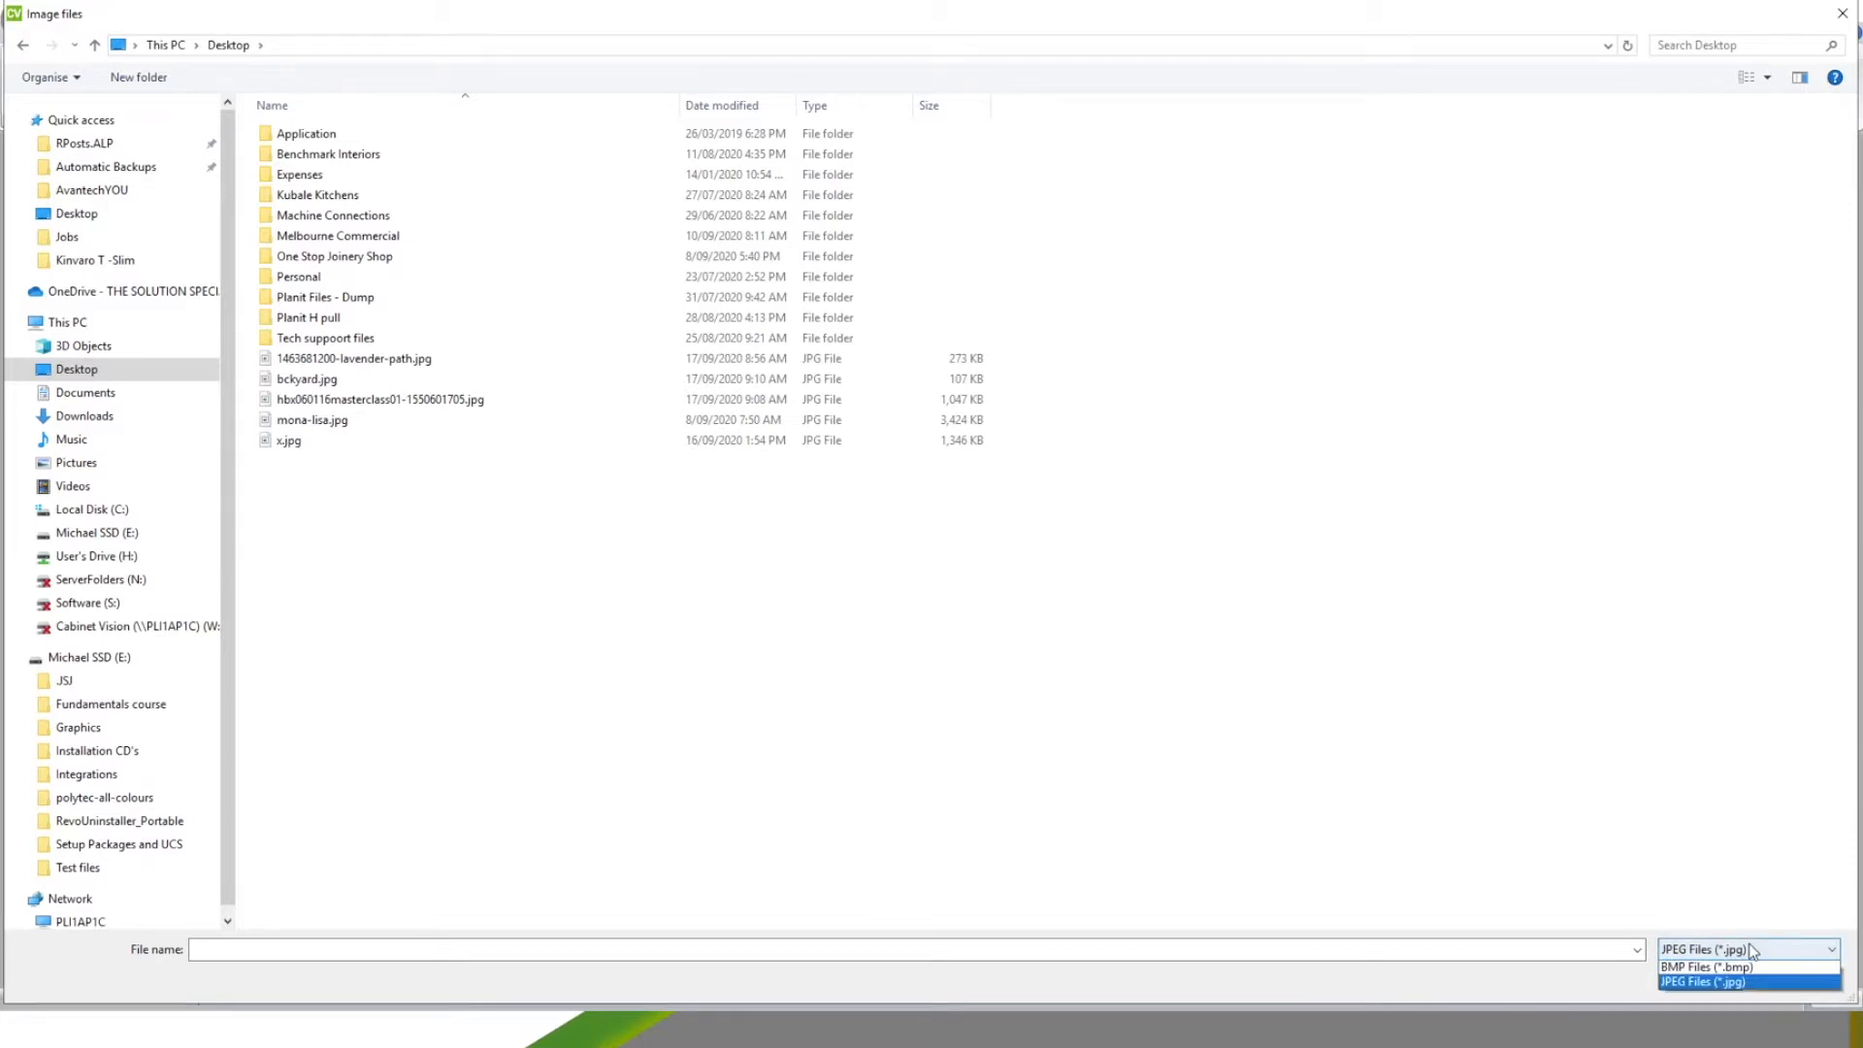
click(1728, 982)
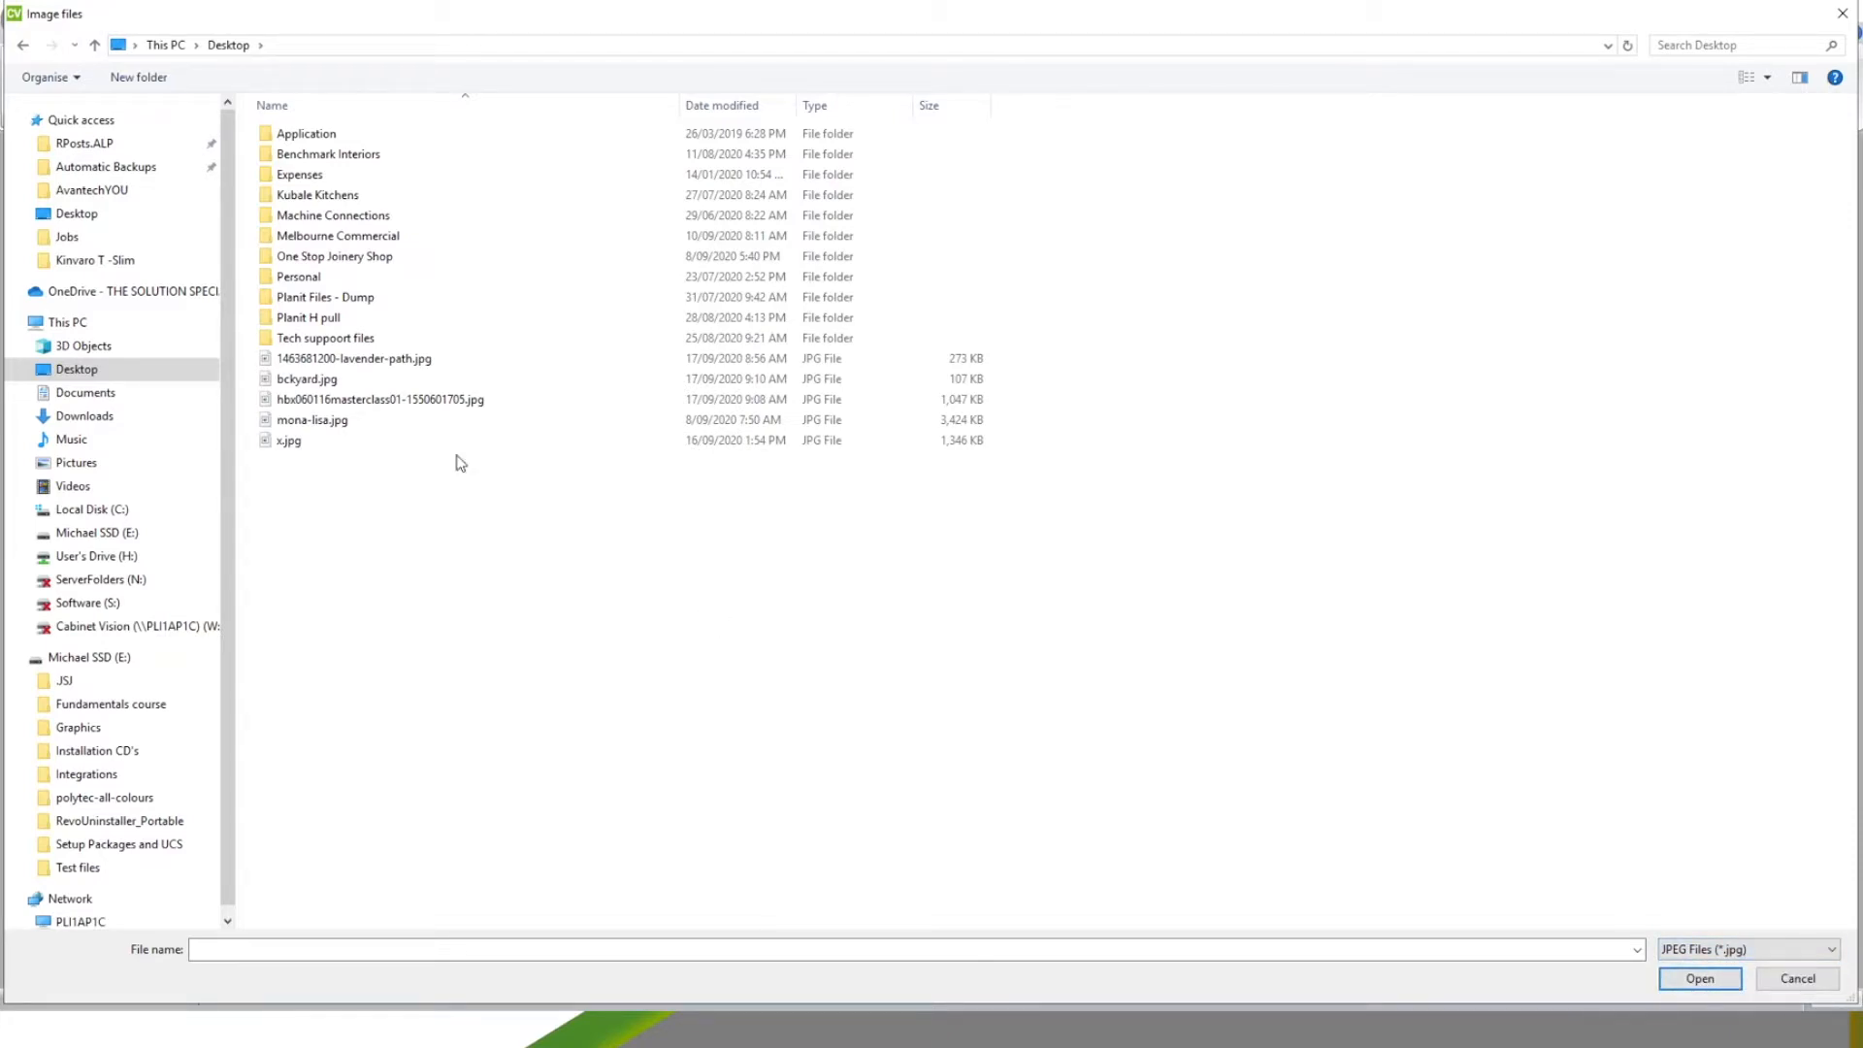
click(346, 421)
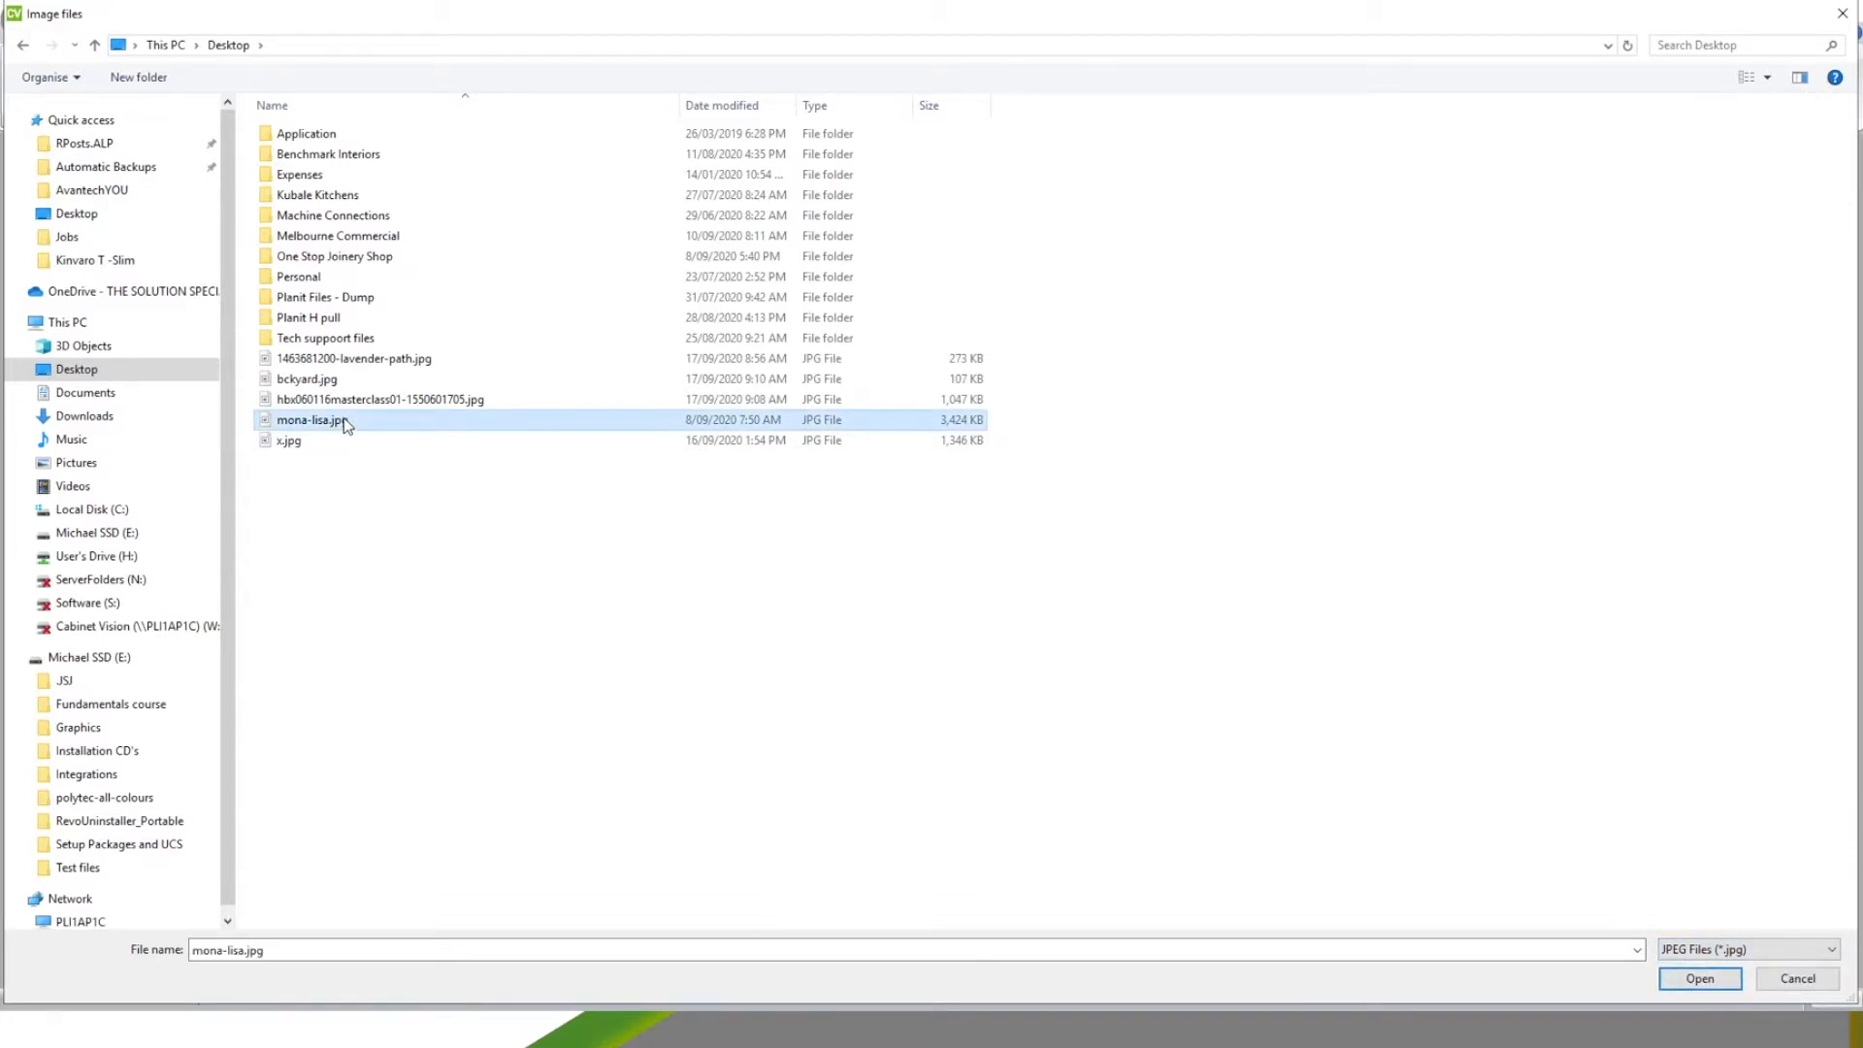
double_click(543, 422)
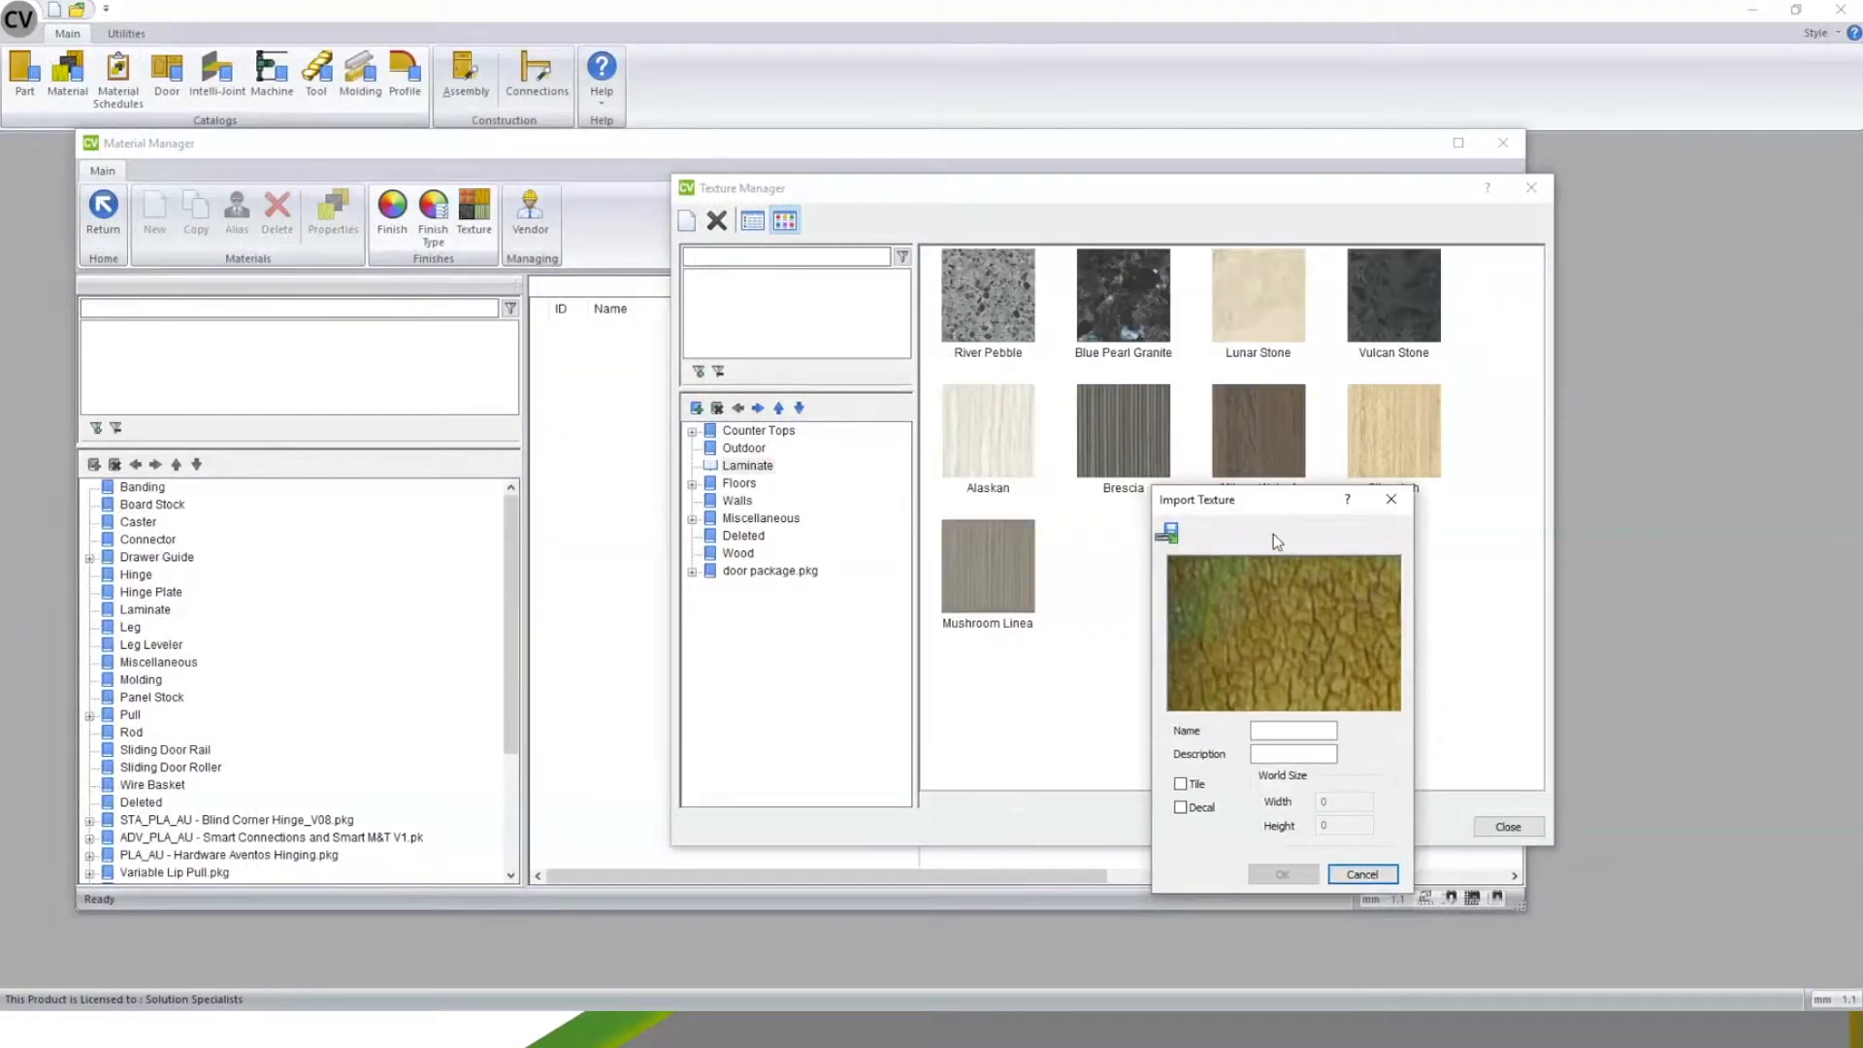
- Switch to Paint with the desktop file mona-lisa.jpg and view the whole picture at 12.5% zoom
drag(1264, 521, 1370, 526)
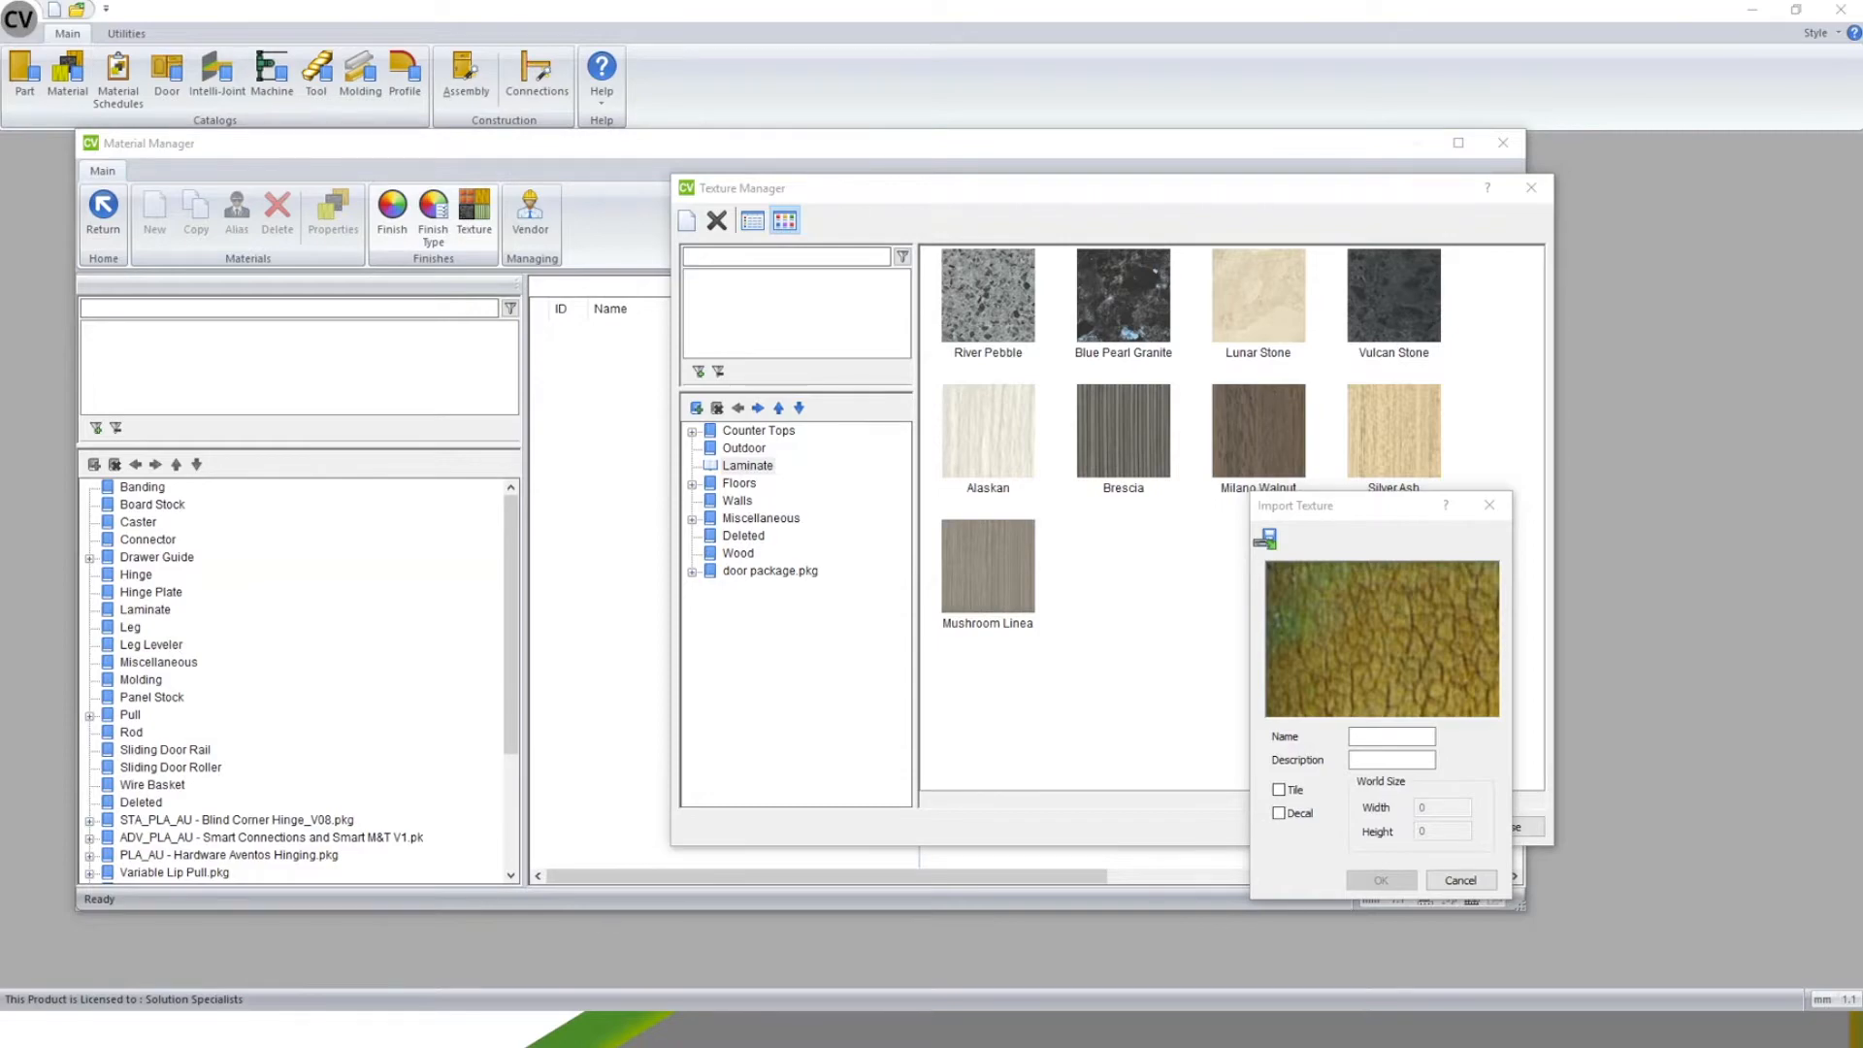
drag(752, 1047, 693, 379)
click(306, 798)
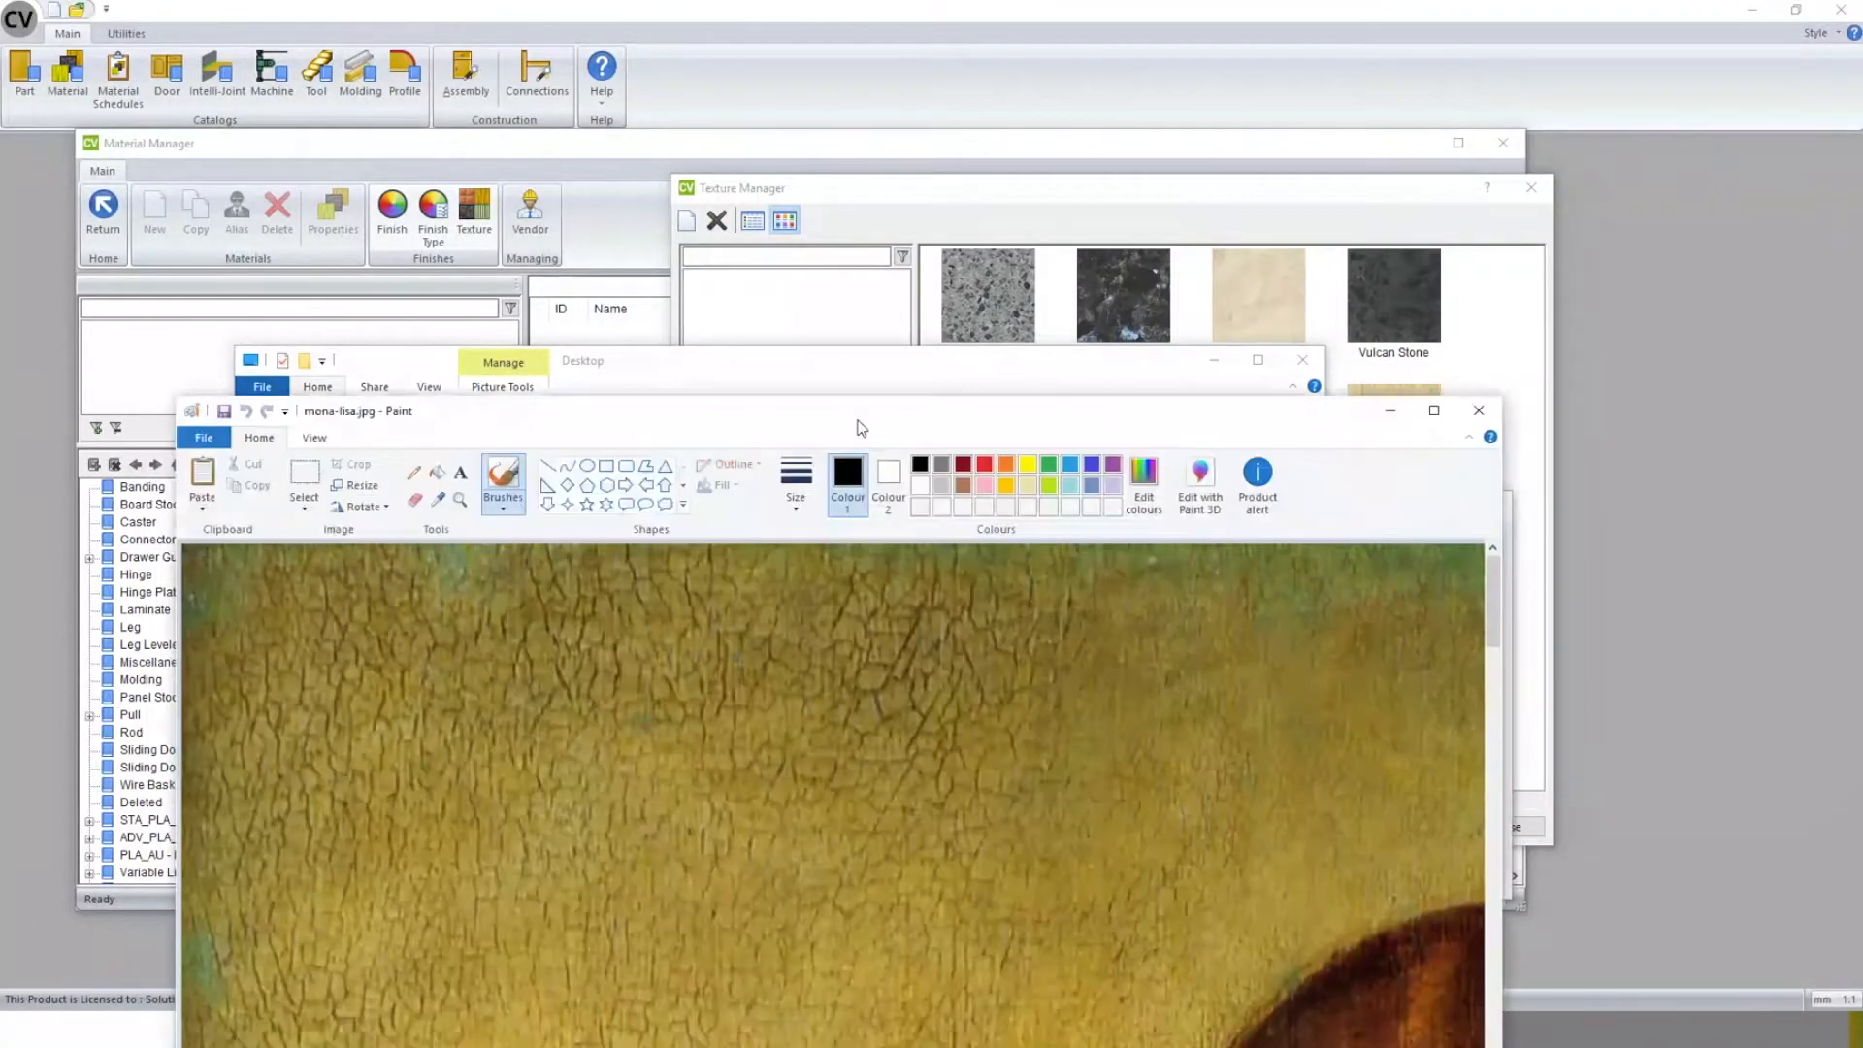
drag(861, 428, 766, 72)
click(1351, 67)
scroll(921, 553, down, 5)
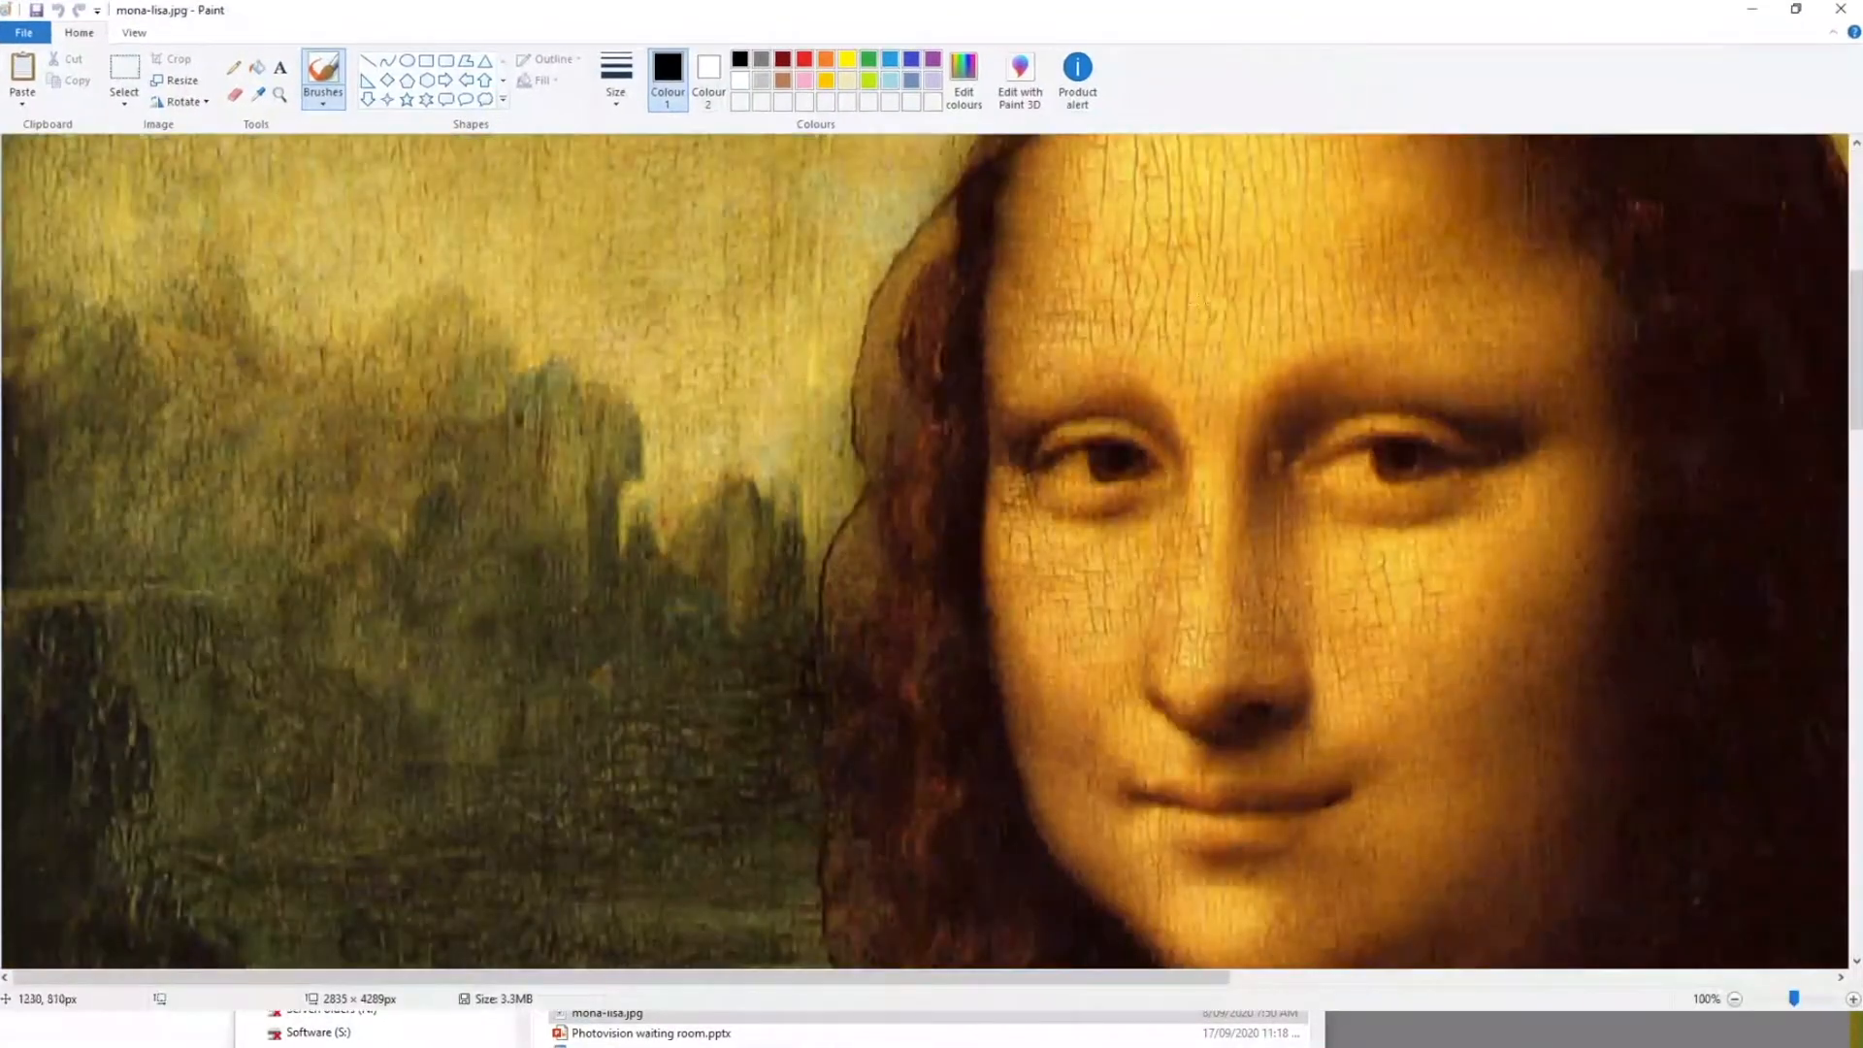
ctrl+scroll(829, 378, down, 3)
ctrl+scroll(457, 424, up, 1)
ctrl+scroll(457, 424, down, 1)
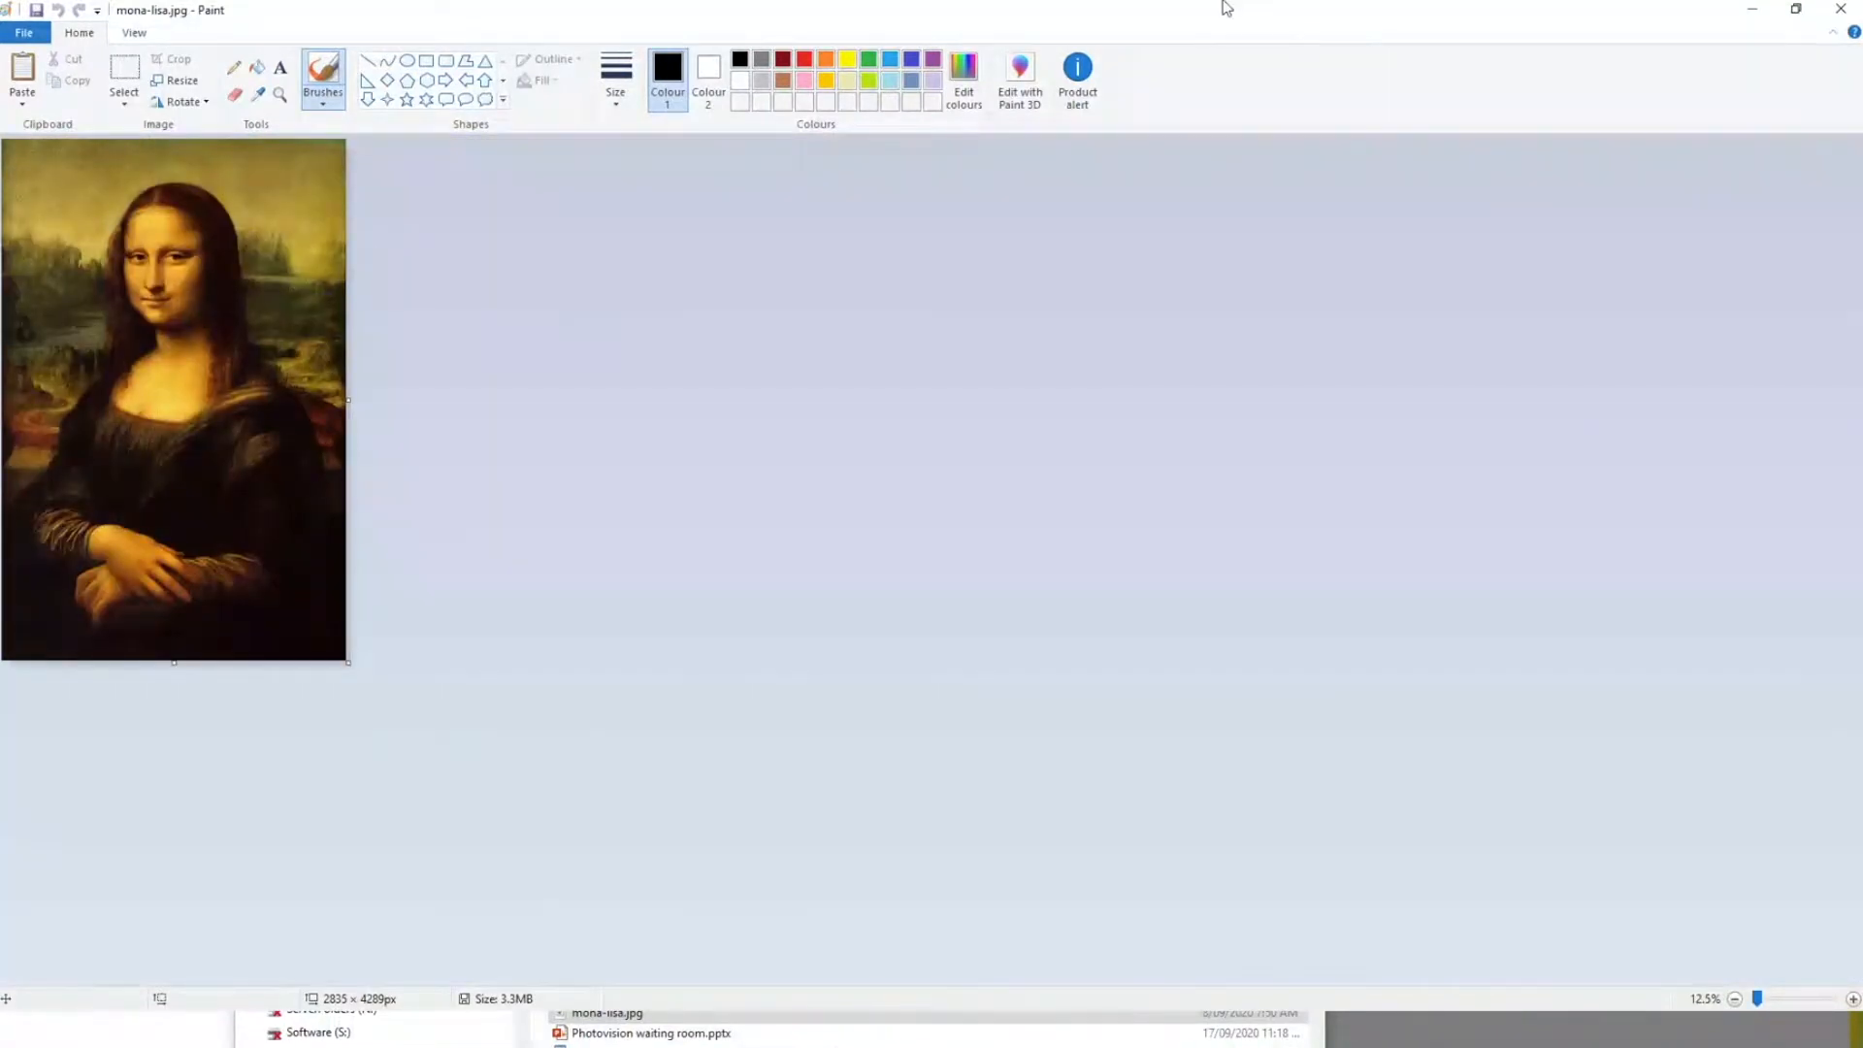
mouse_move(1009, 10)
mouse_down()
mouse_move(968, 134)
mouse_move(972, 116)
mouse_up()
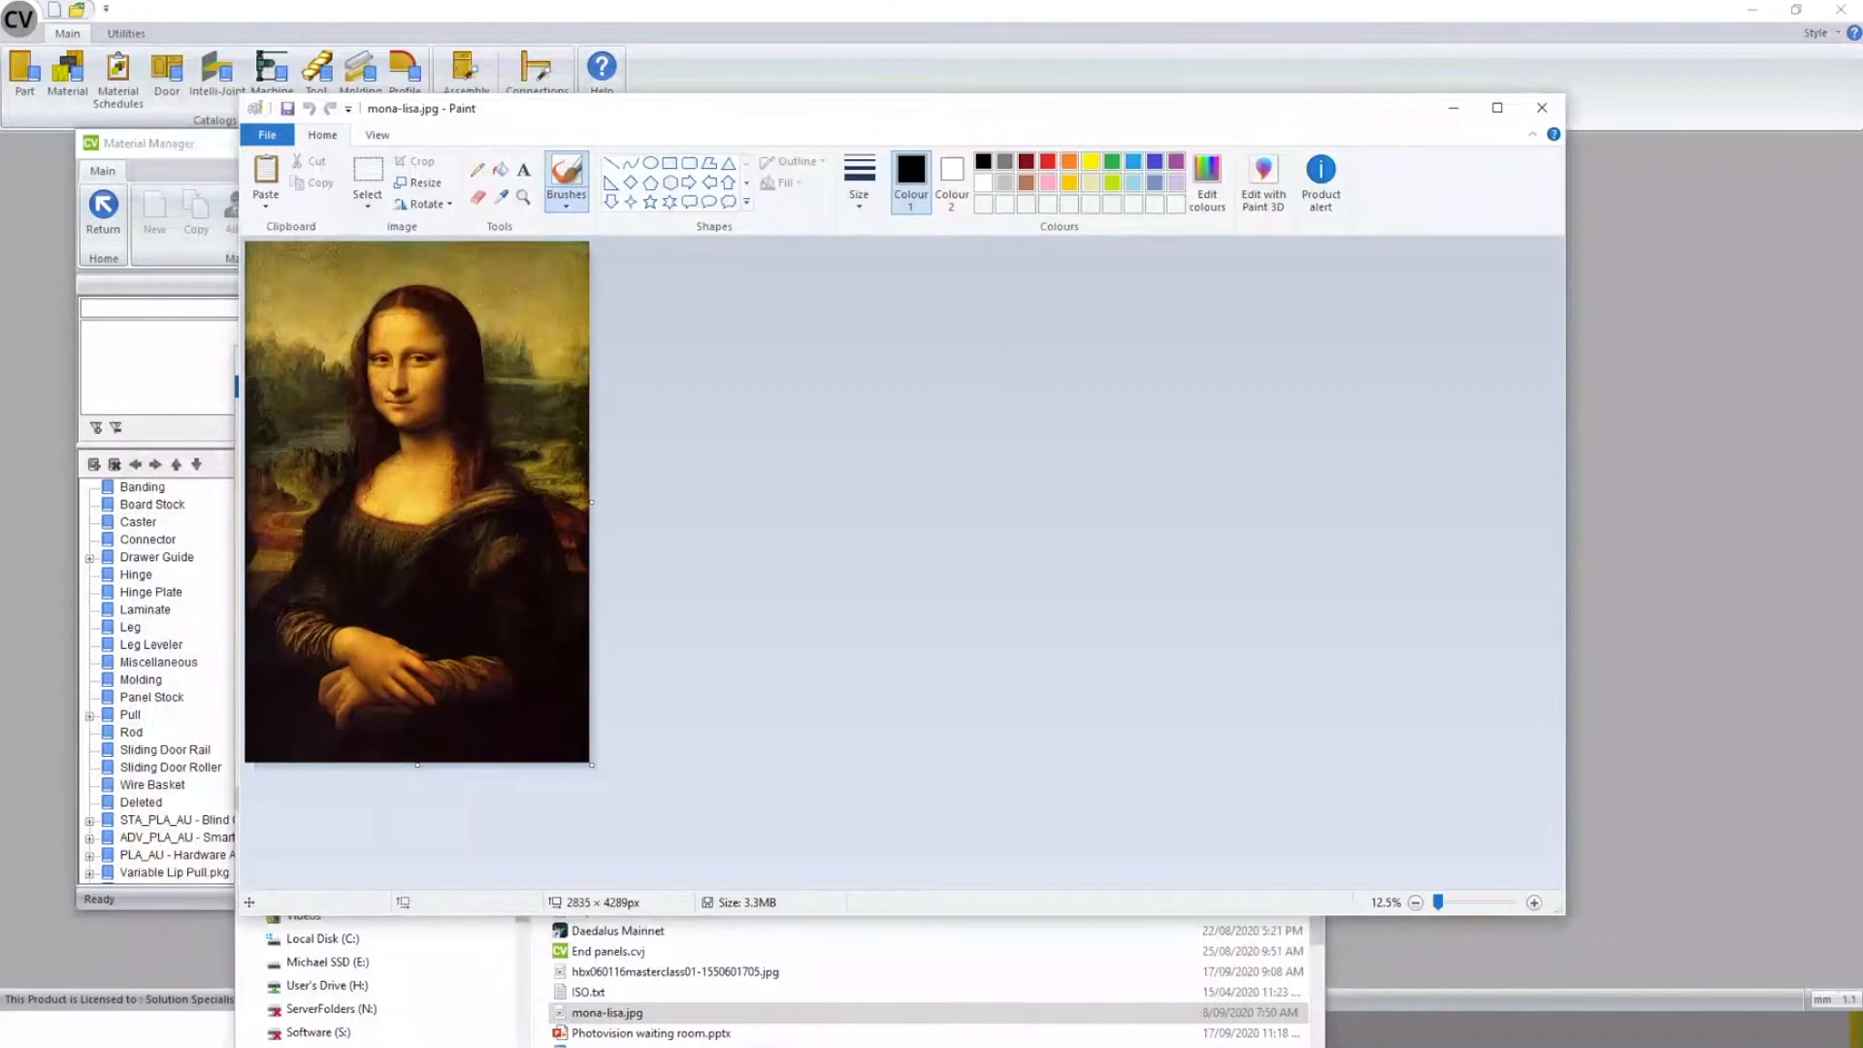
mouse_move(621, 109)
mouse_down()
mouse_move(1453, 329)
mouse_move(1858, 340)
mouse_move(1819, 208)
mouse_move(1851, 322)
mouse_up()
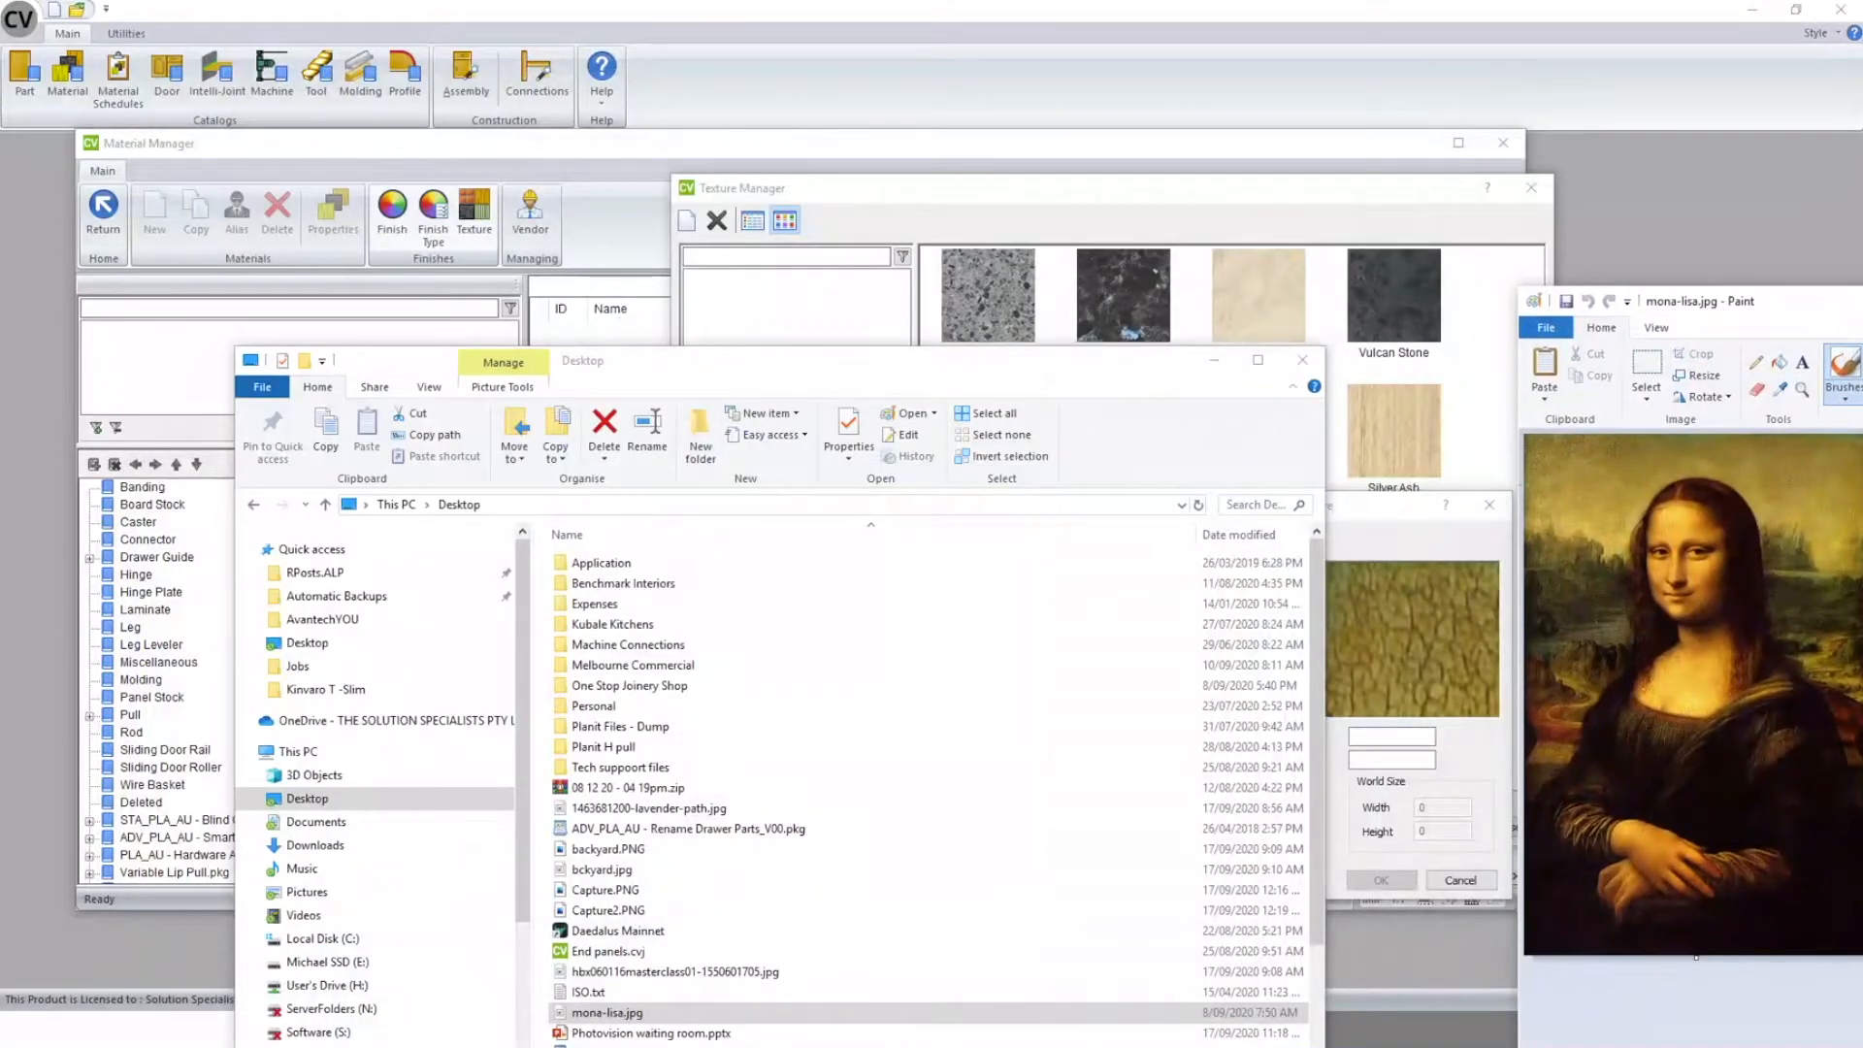
- Return to the texture import and name the texture Mona Lisa
click(1394, 515)
drag(1356, 520, 1240, 511)
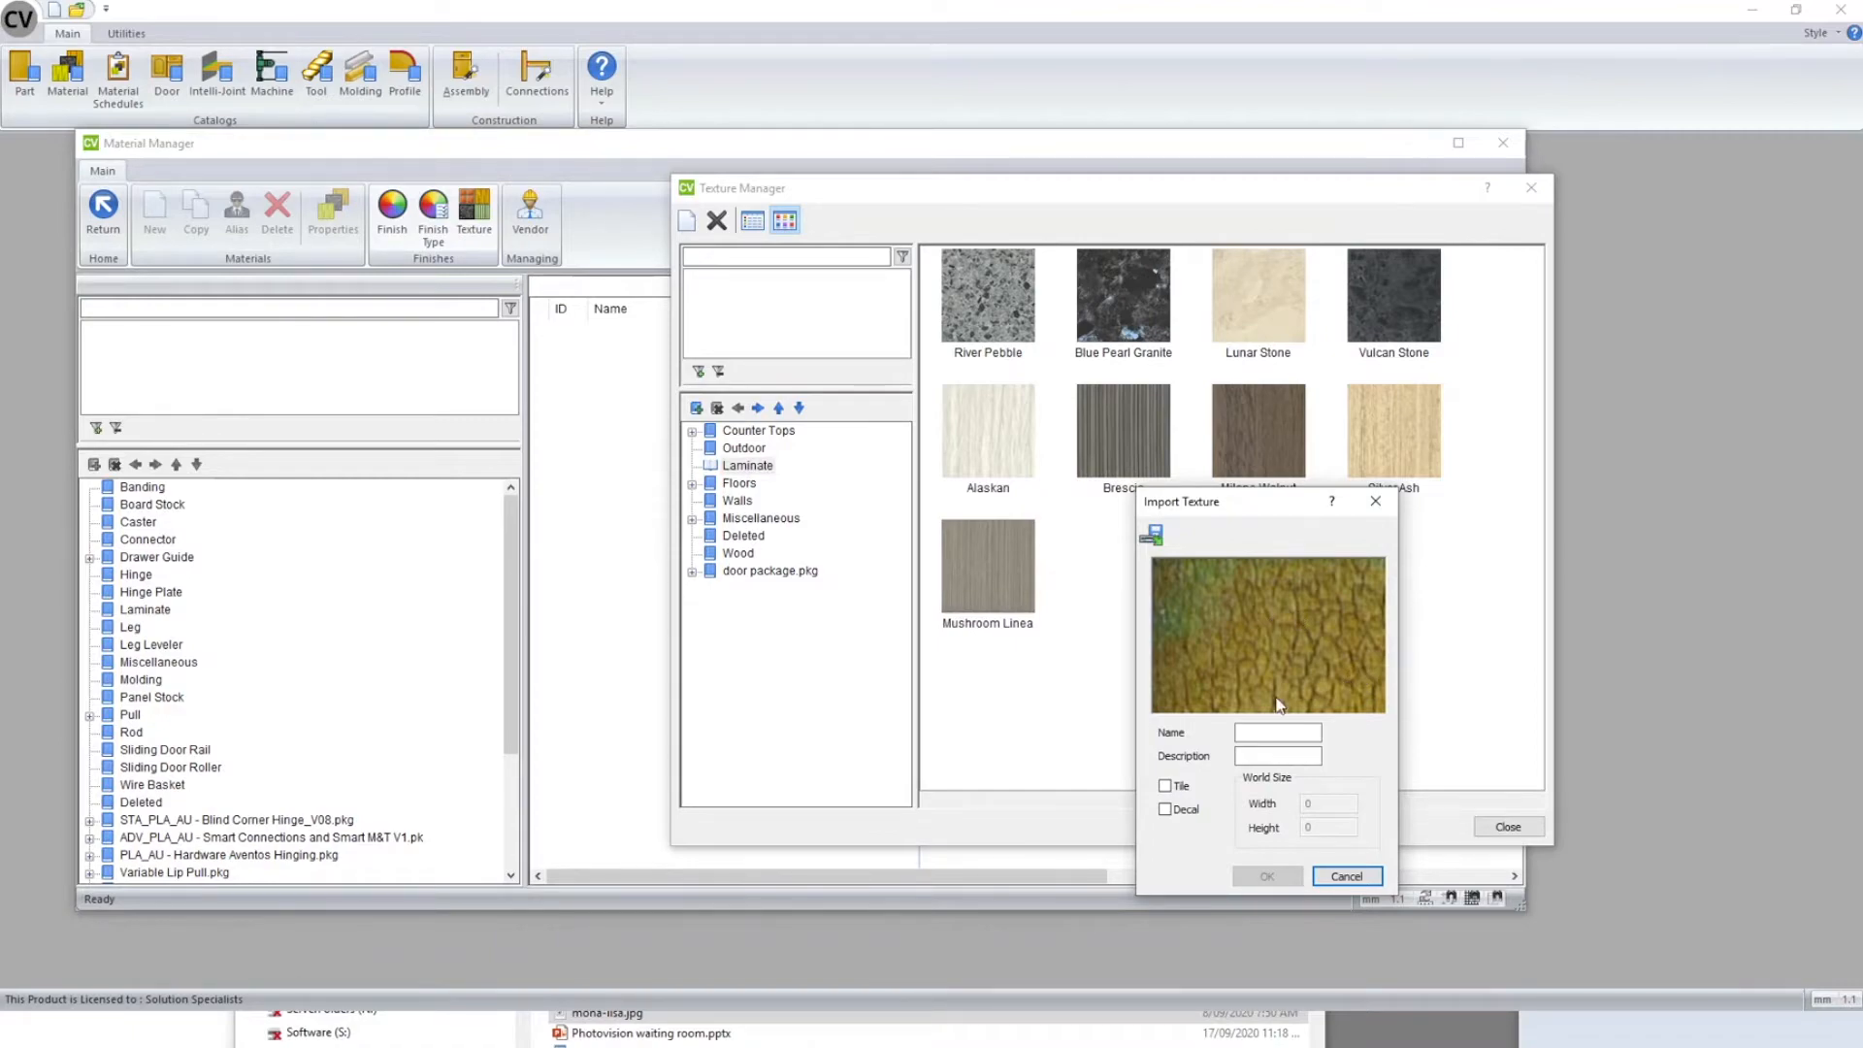
click(1266, 732)
text(Mona Lisa)
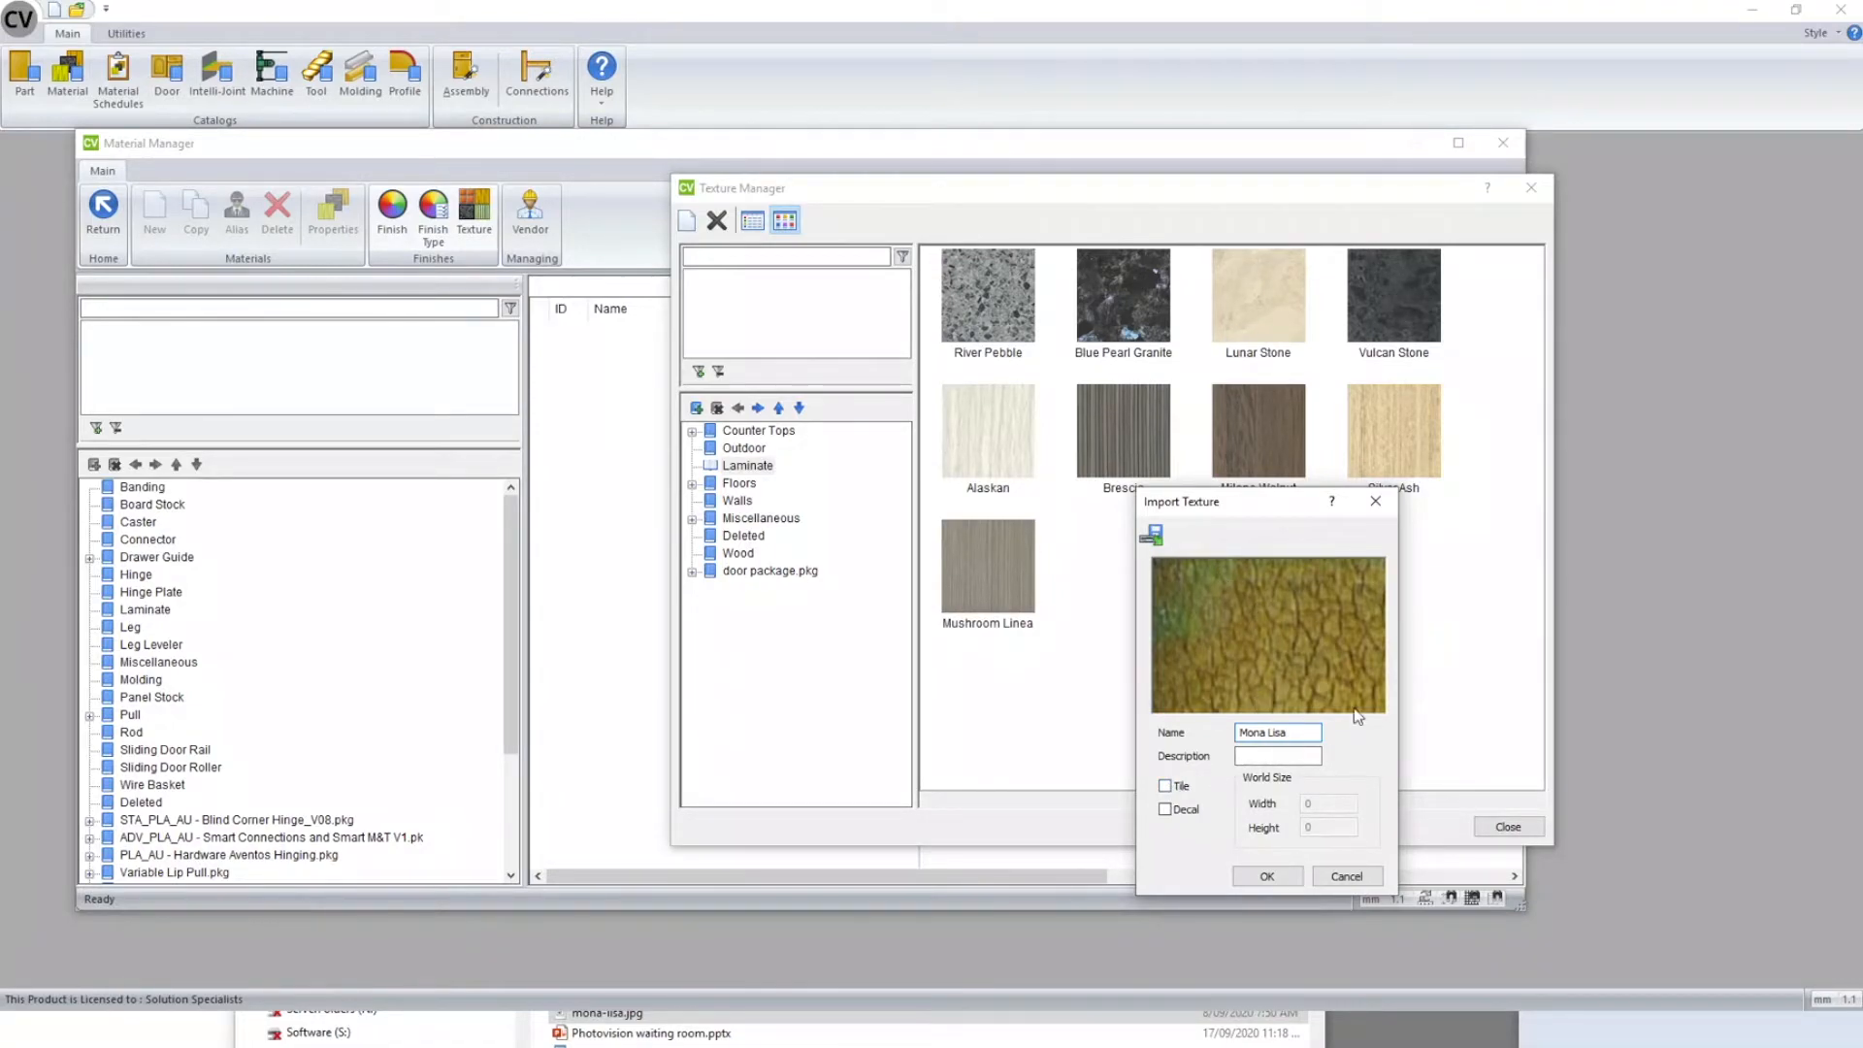
- Try the Tile option with its world width and height fields, and turn tiling back off
click(1165, 786)
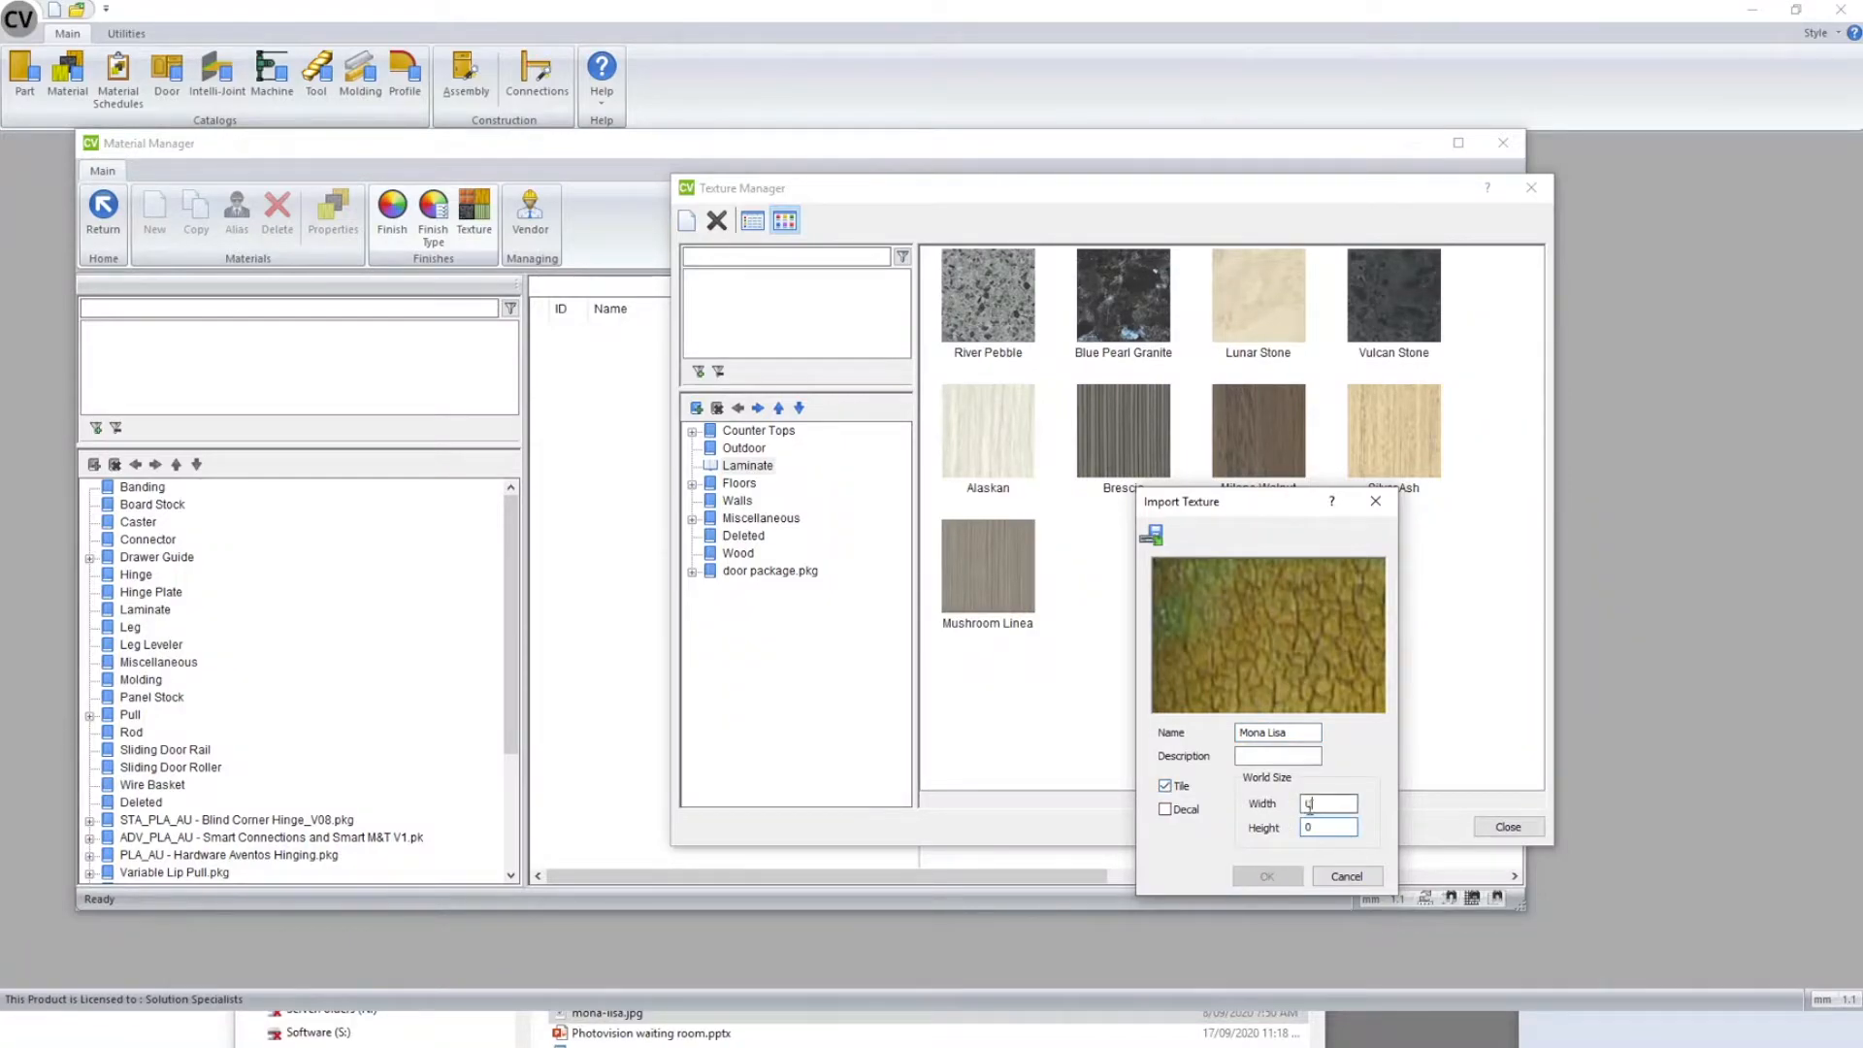
double_click(1309, 804)
double_click(1307, 827)
click(1165, 786)
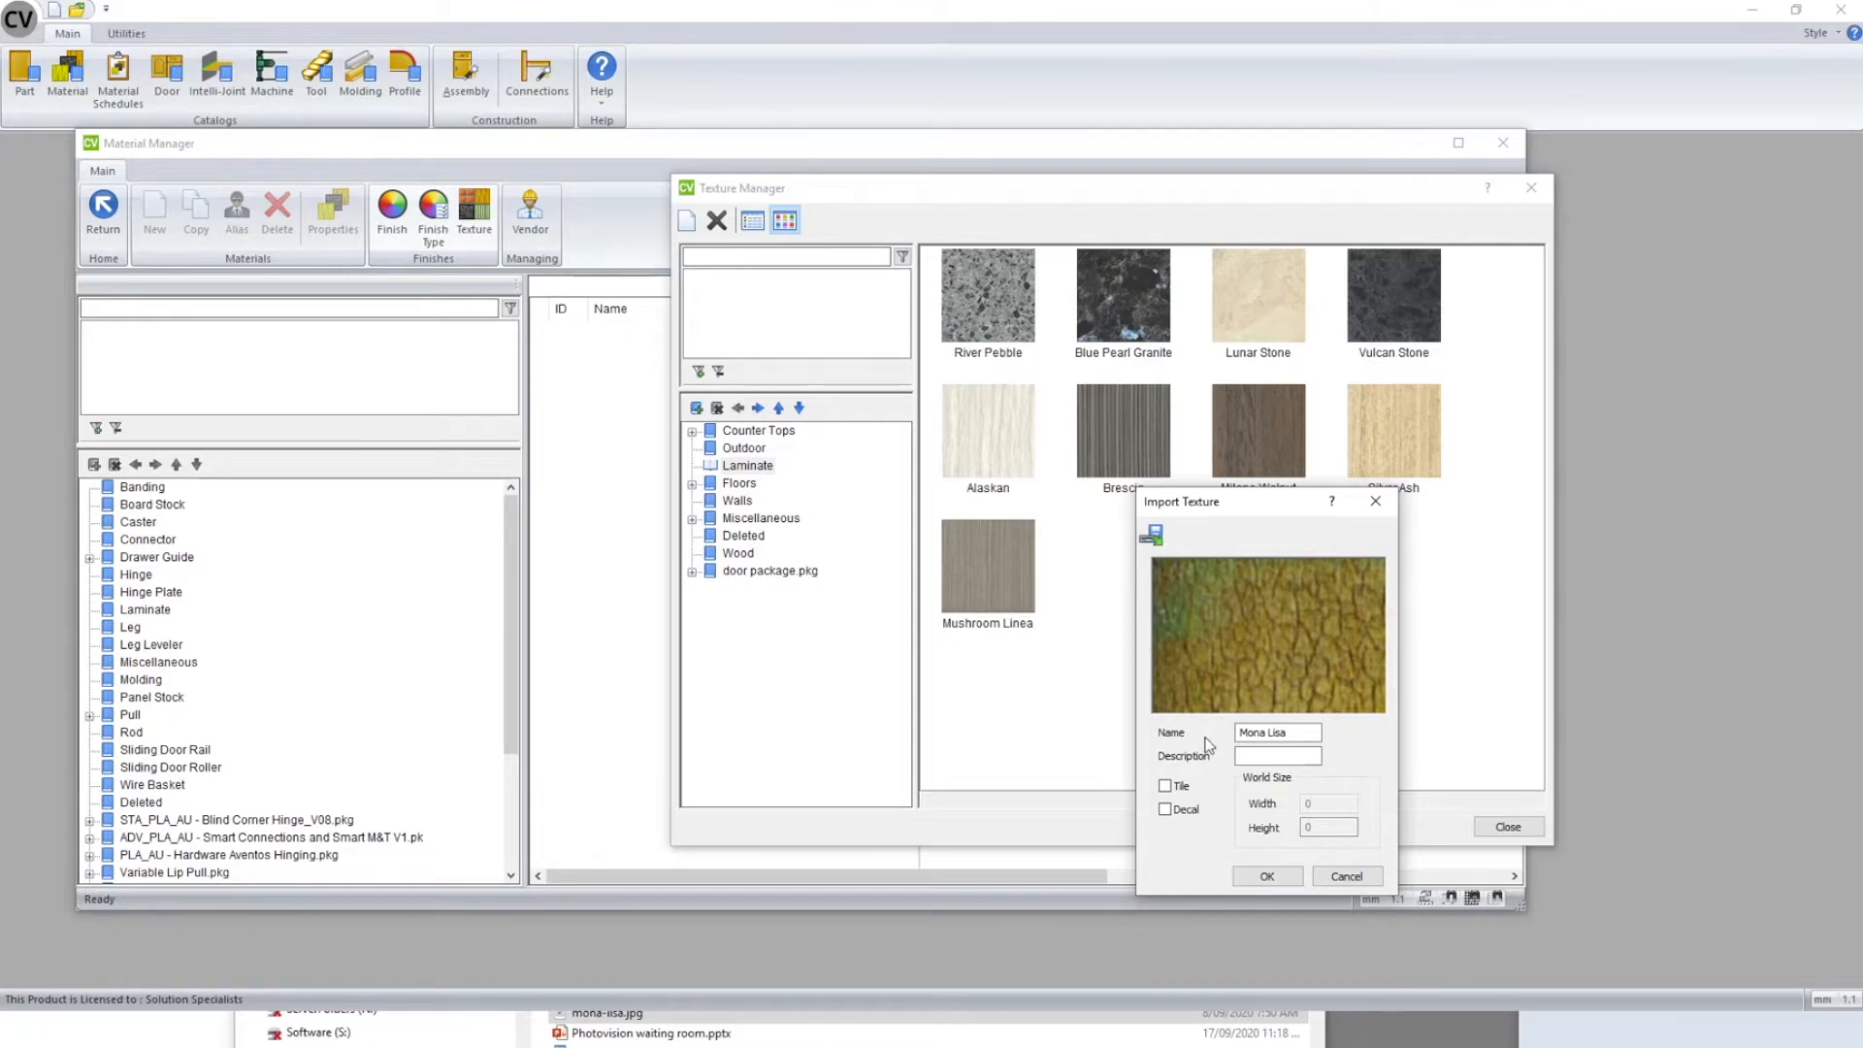
- Set the Mona Lisa texture as a decal and complete its import, overwriting the existing copy in the graphics directory
click(1279, 757)
drag(1232, 497, 1155, 517)
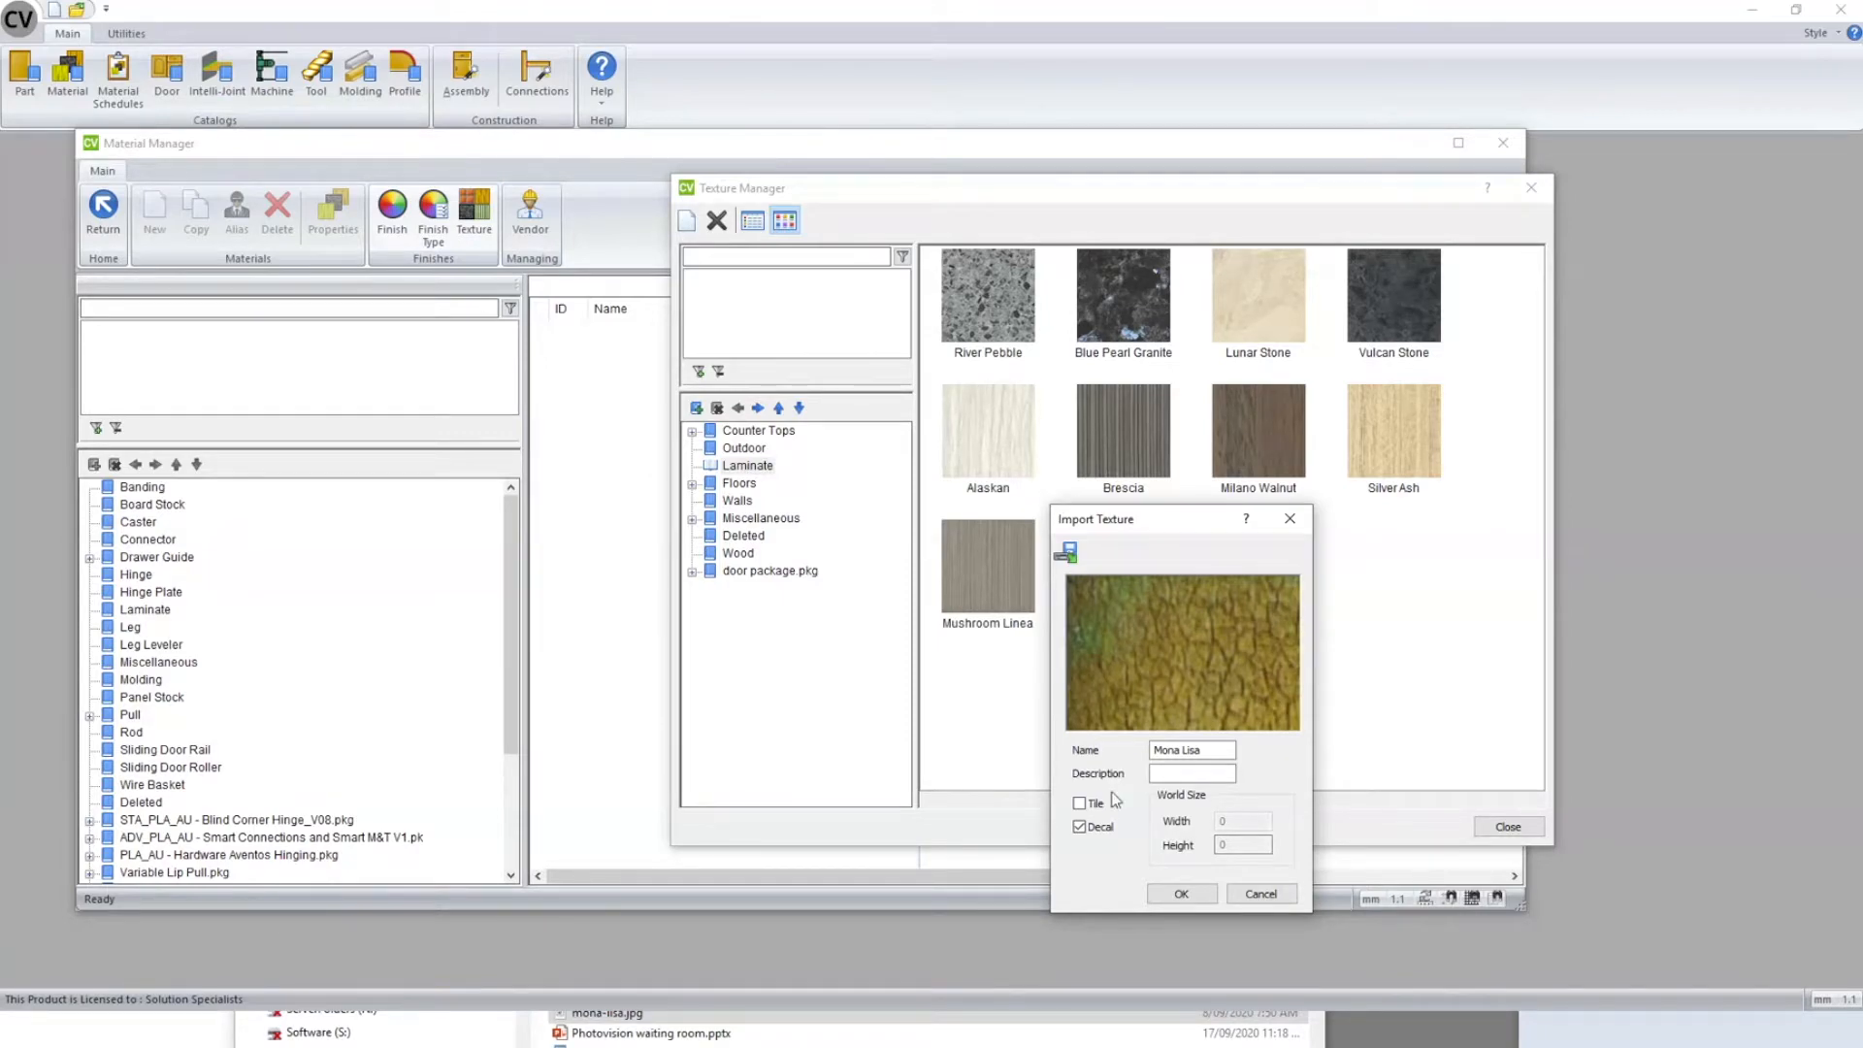
click(1102, 831)
click(1205, 754)
click(1100, 830)
click(1183, 894)
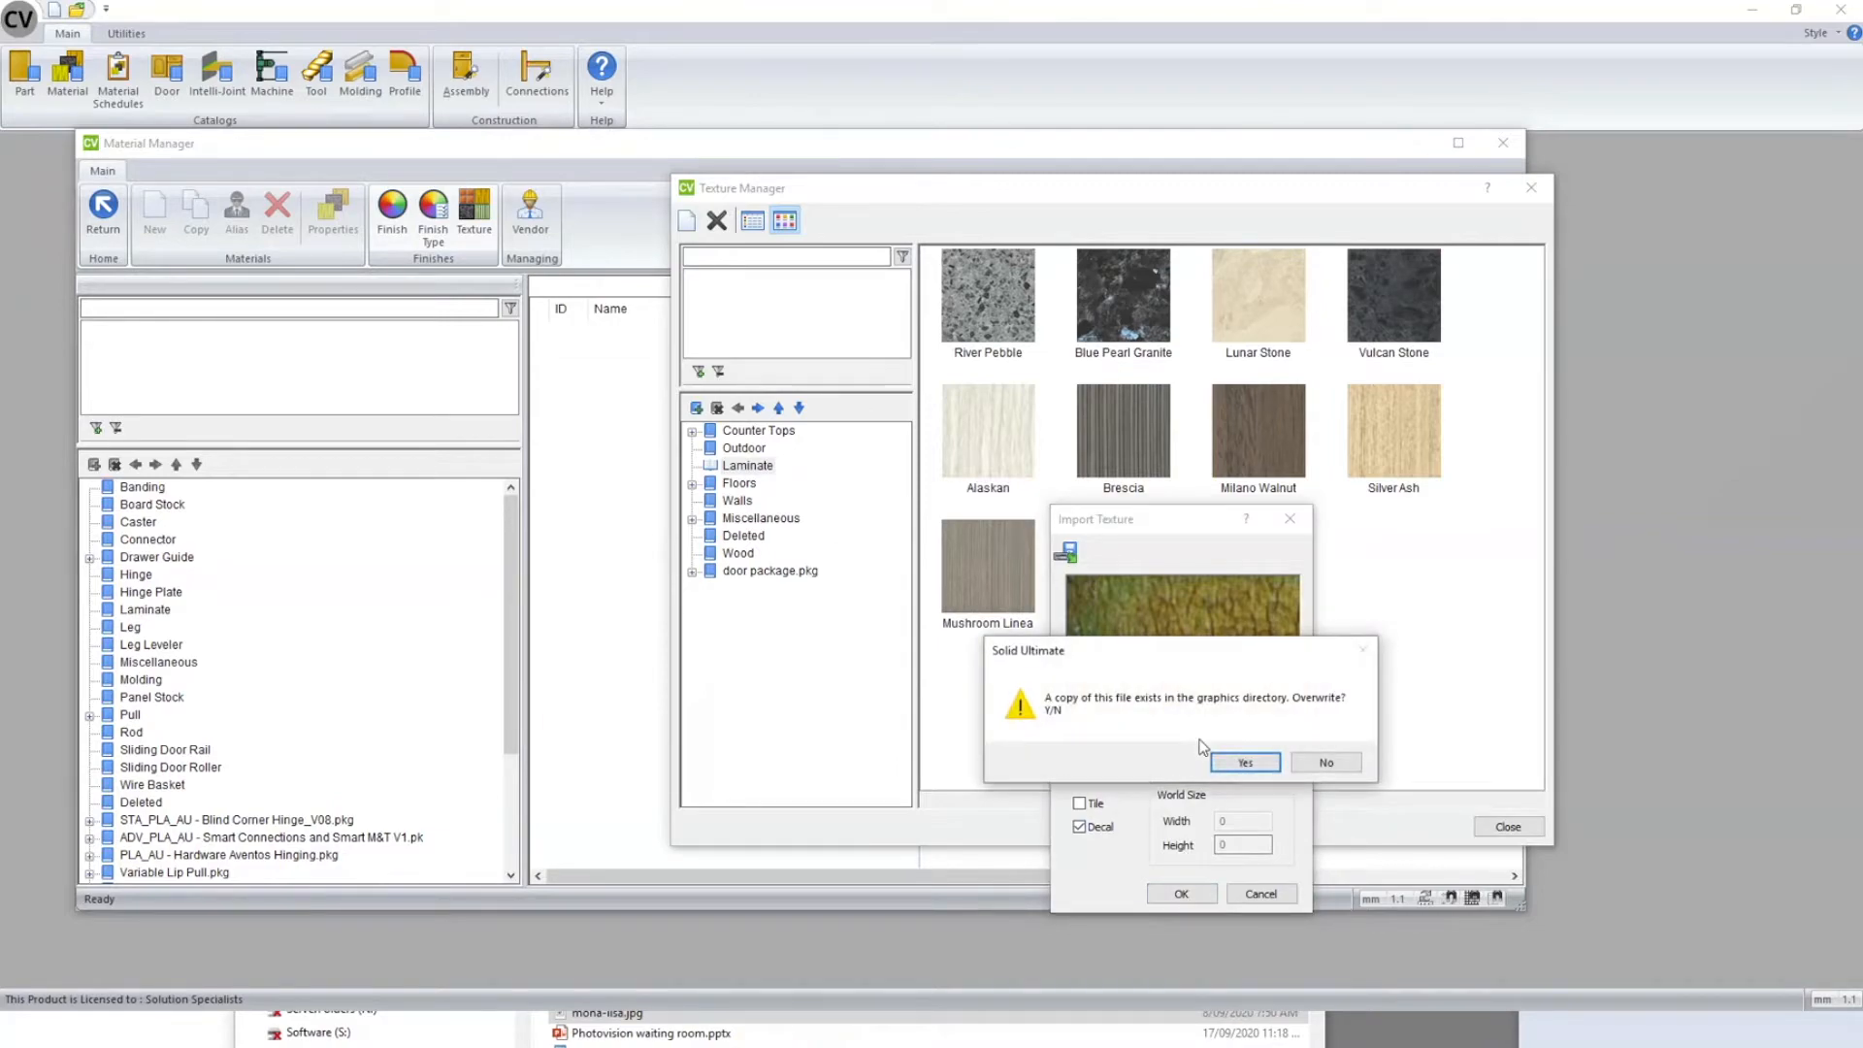
click(1246, 763)
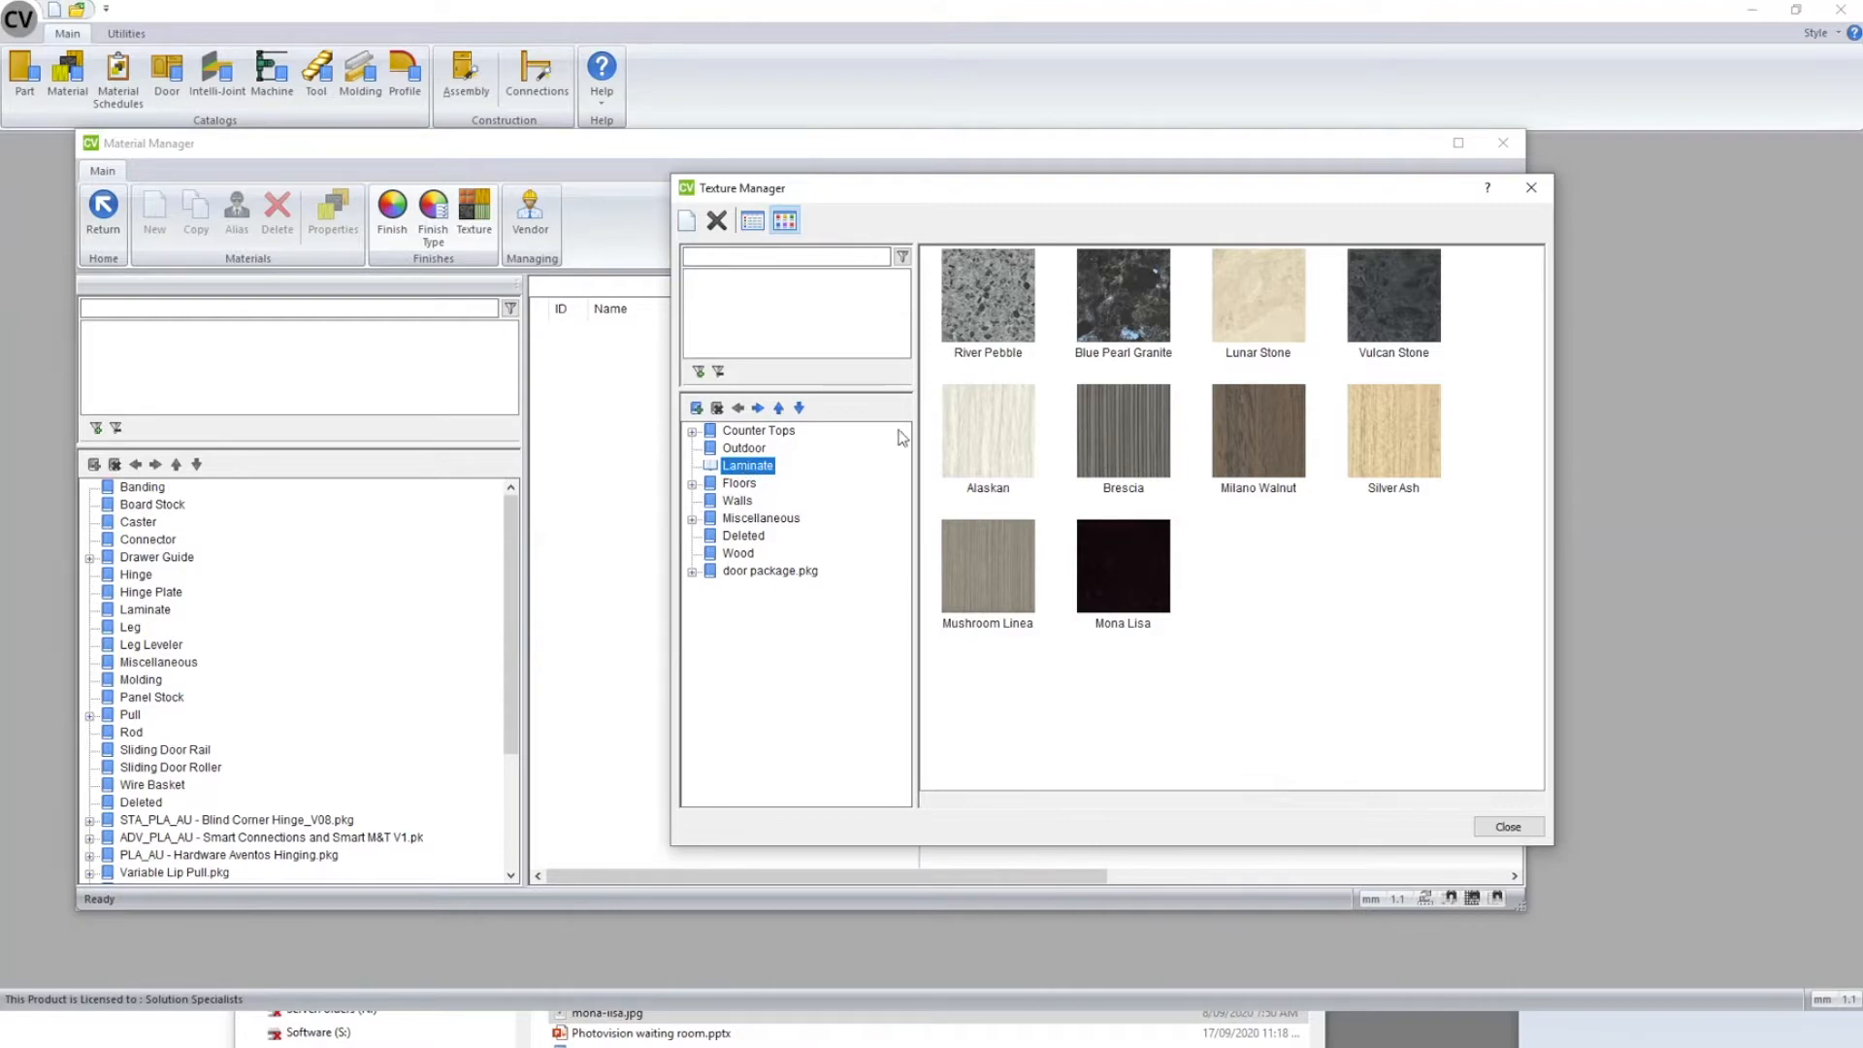
- Compare the Laminate textures in the detailed list view and the thumbnail view, finishing on thumbnails
click(1224, 684)
drag(846, 188, 789, 195)
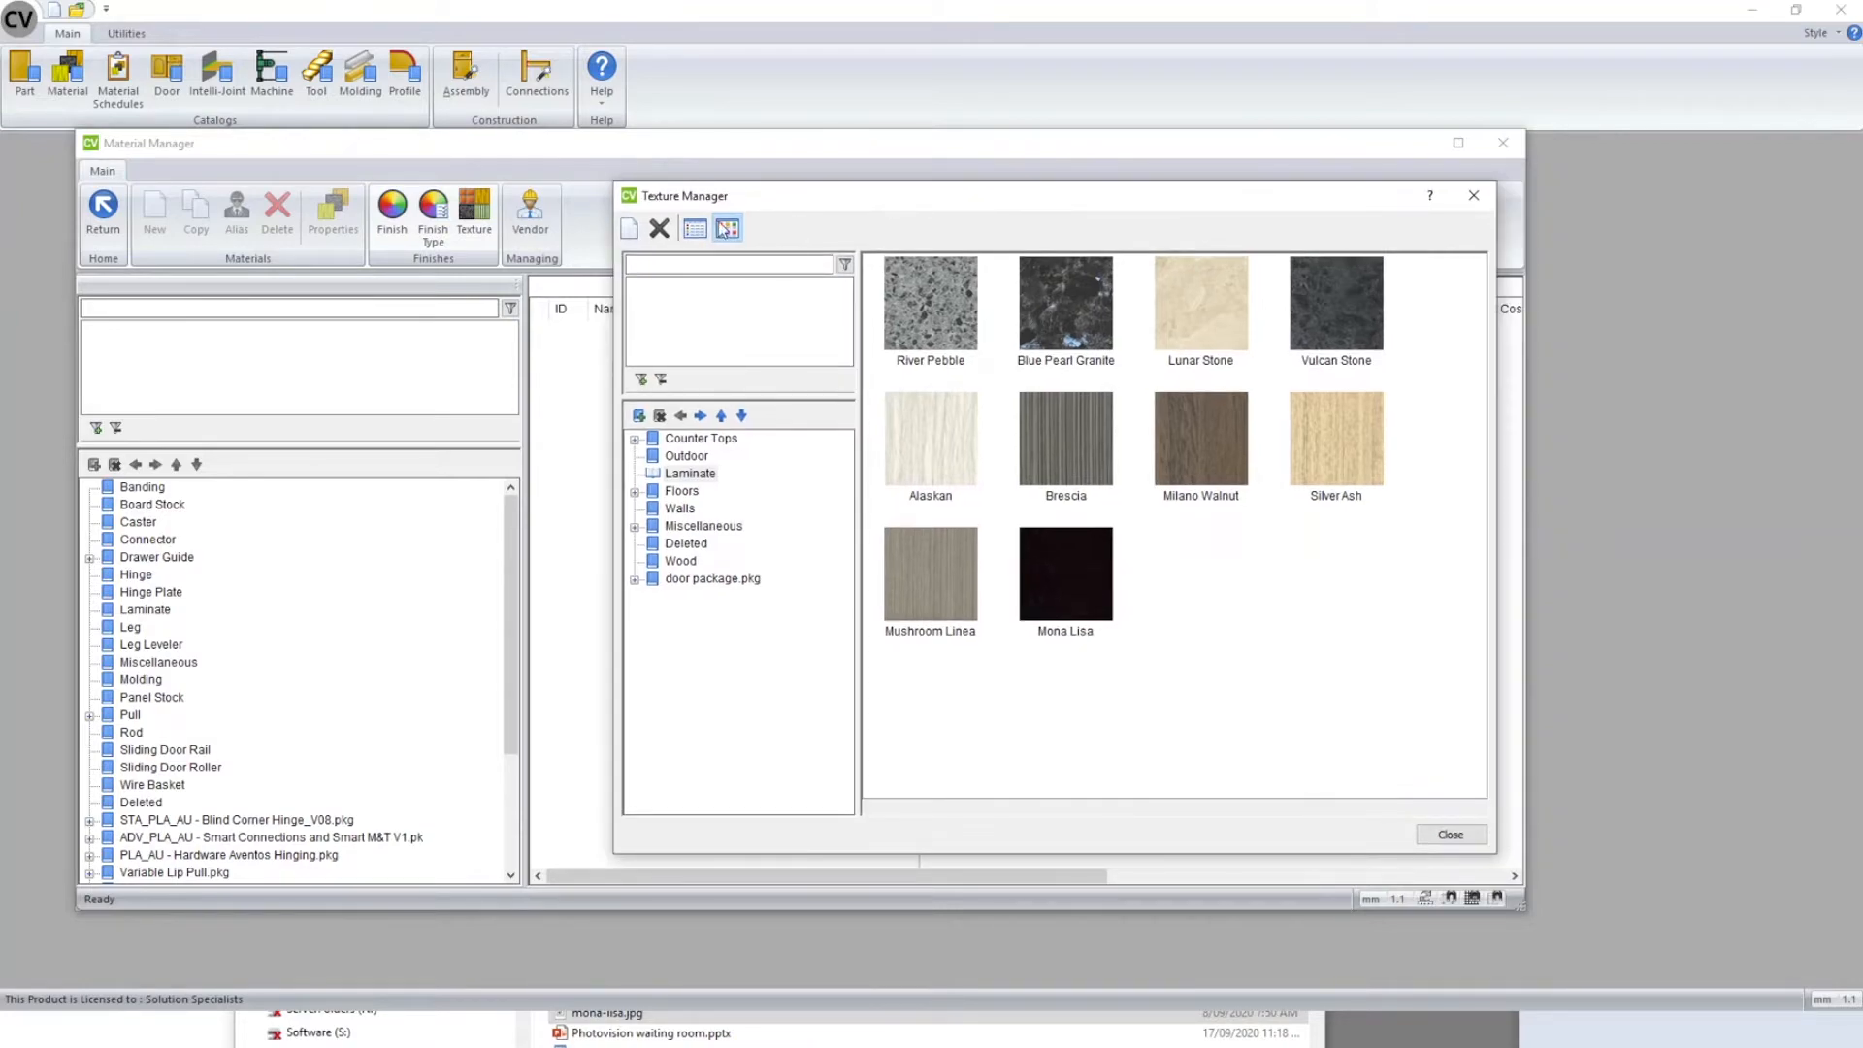
click(694, 230)
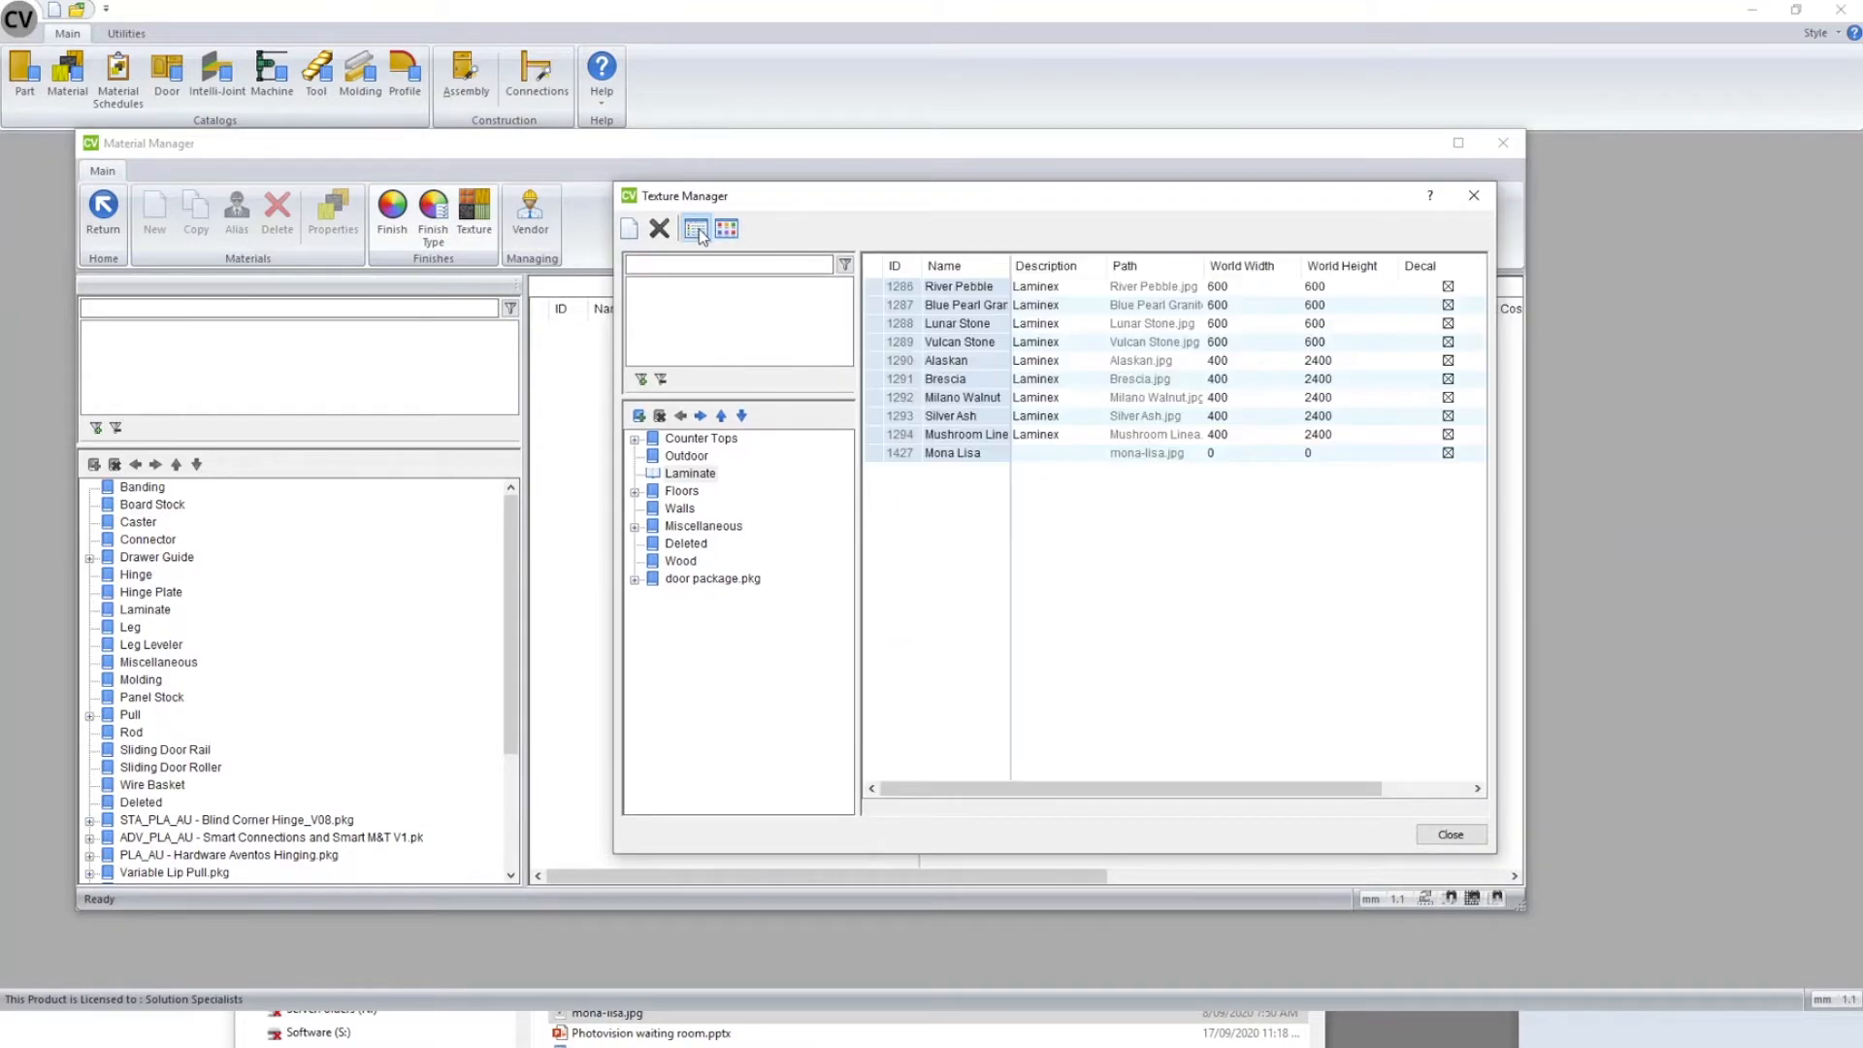
click(727, 230)
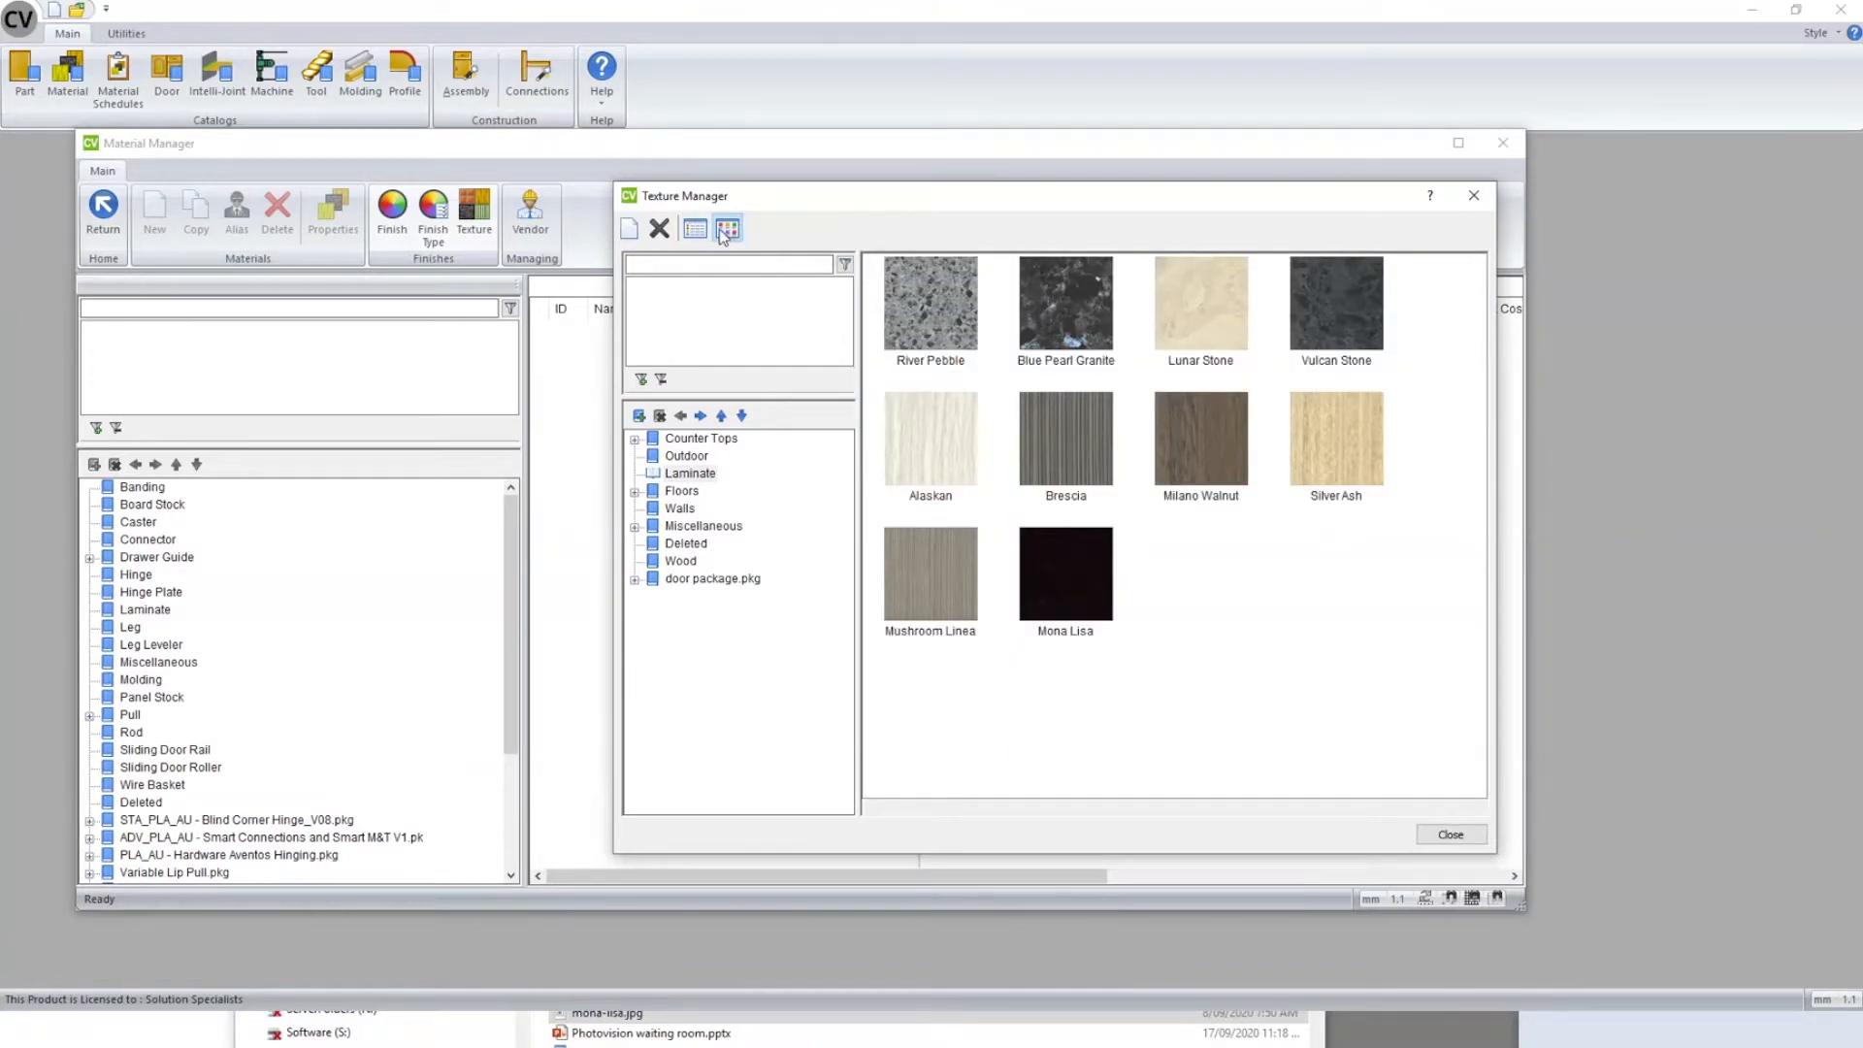
click(694, 233)
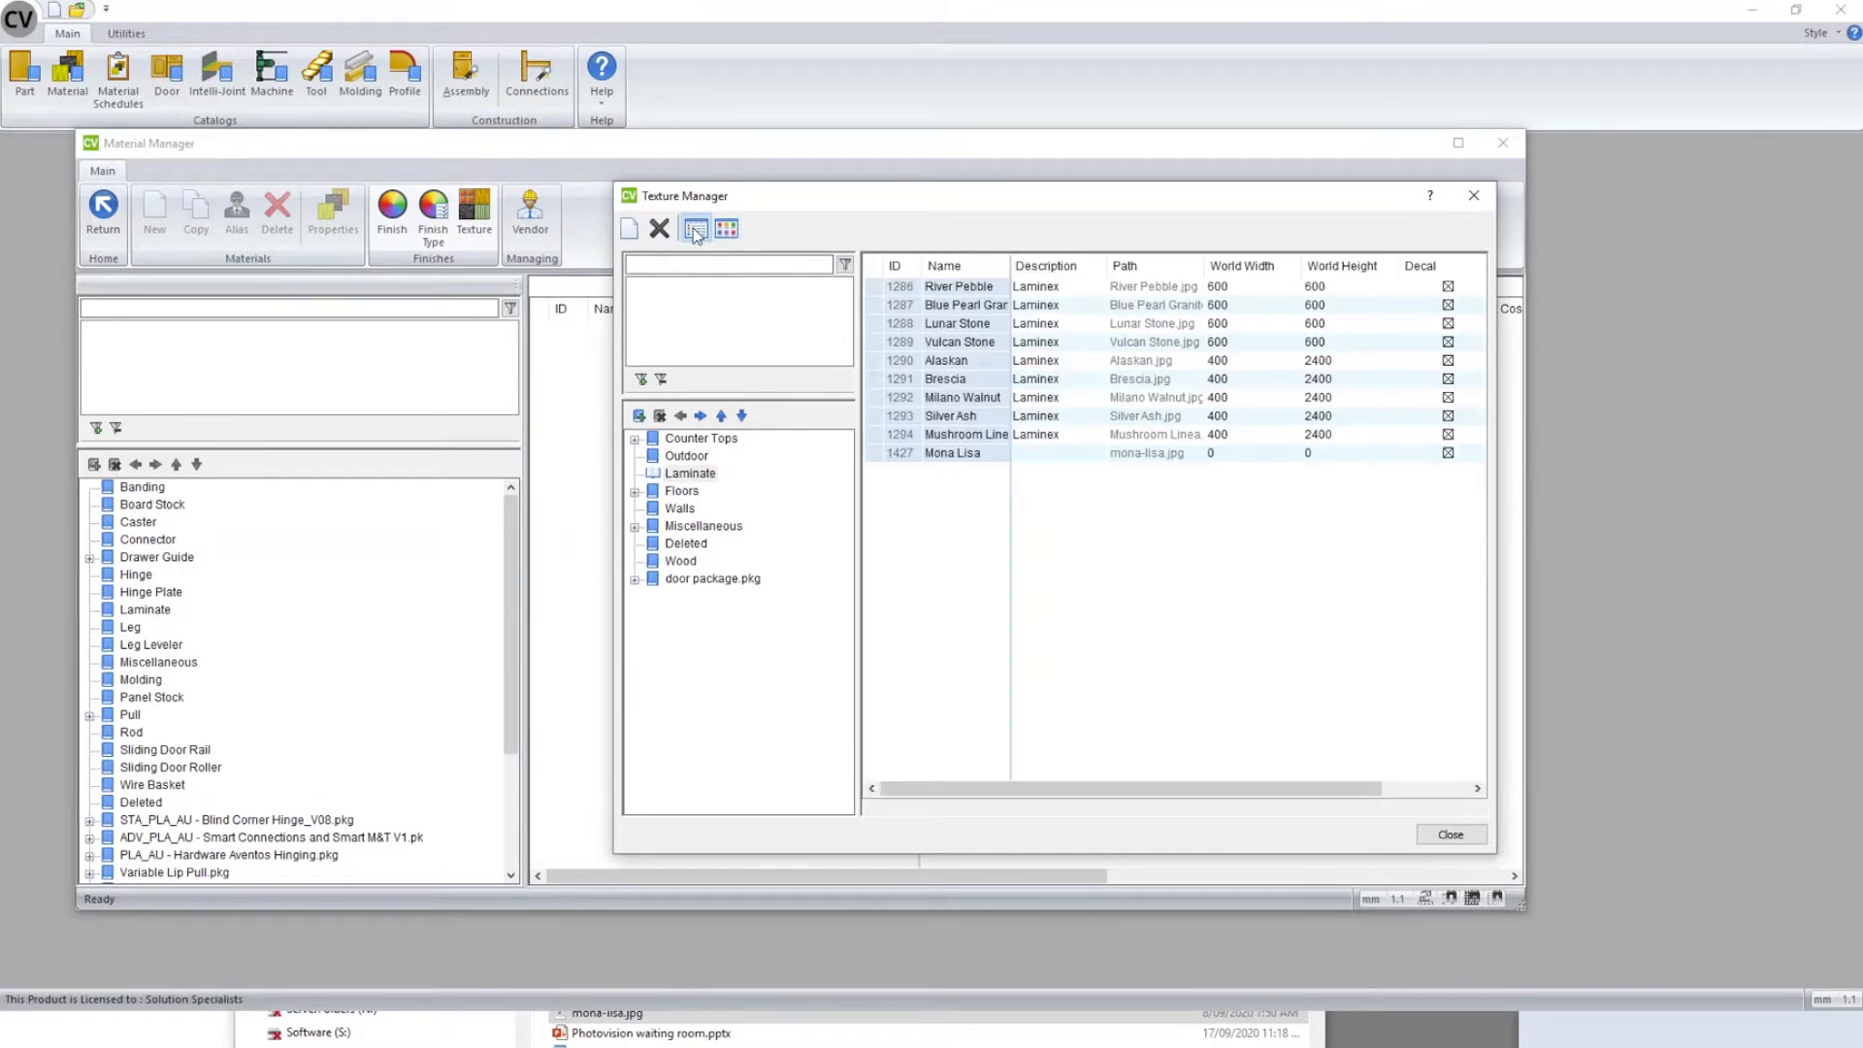
click(727, 230)
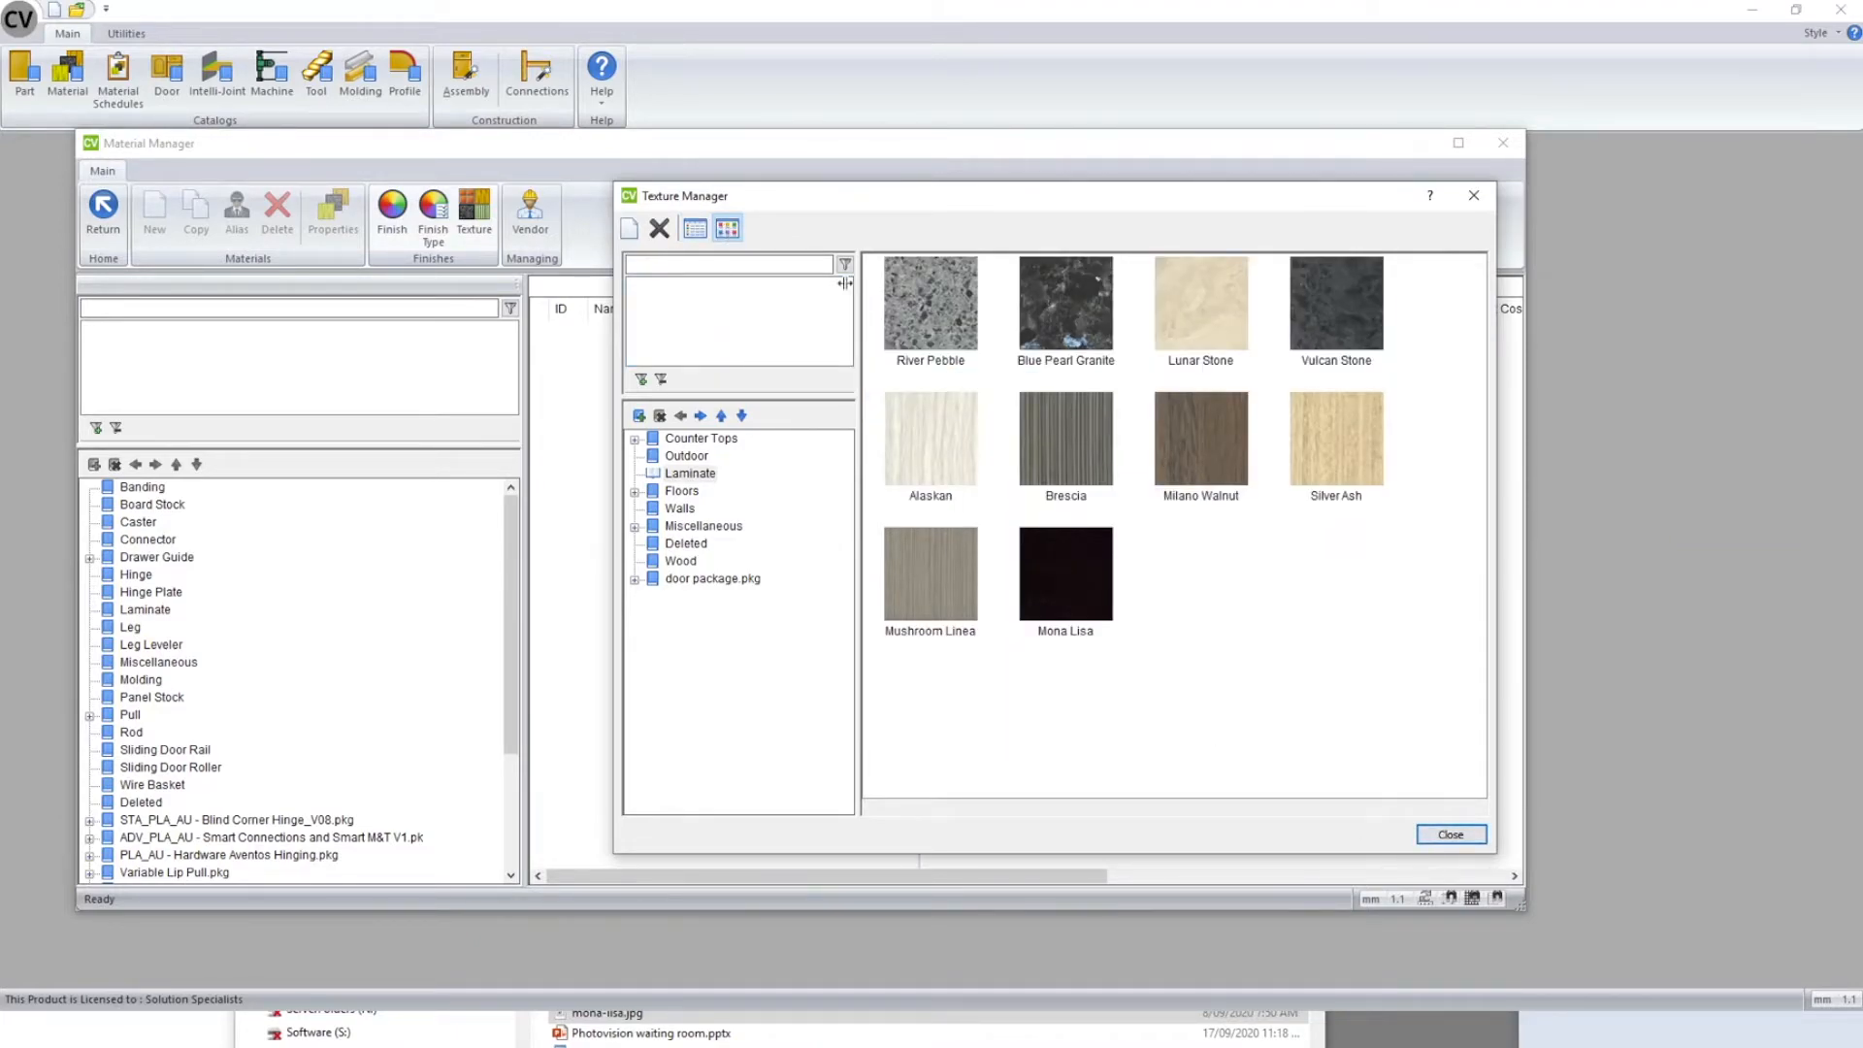
- Search the textures for alaskan, clear the search, and close the Texture Manager
click(811, 264)
text(alaskan)
key(Return)
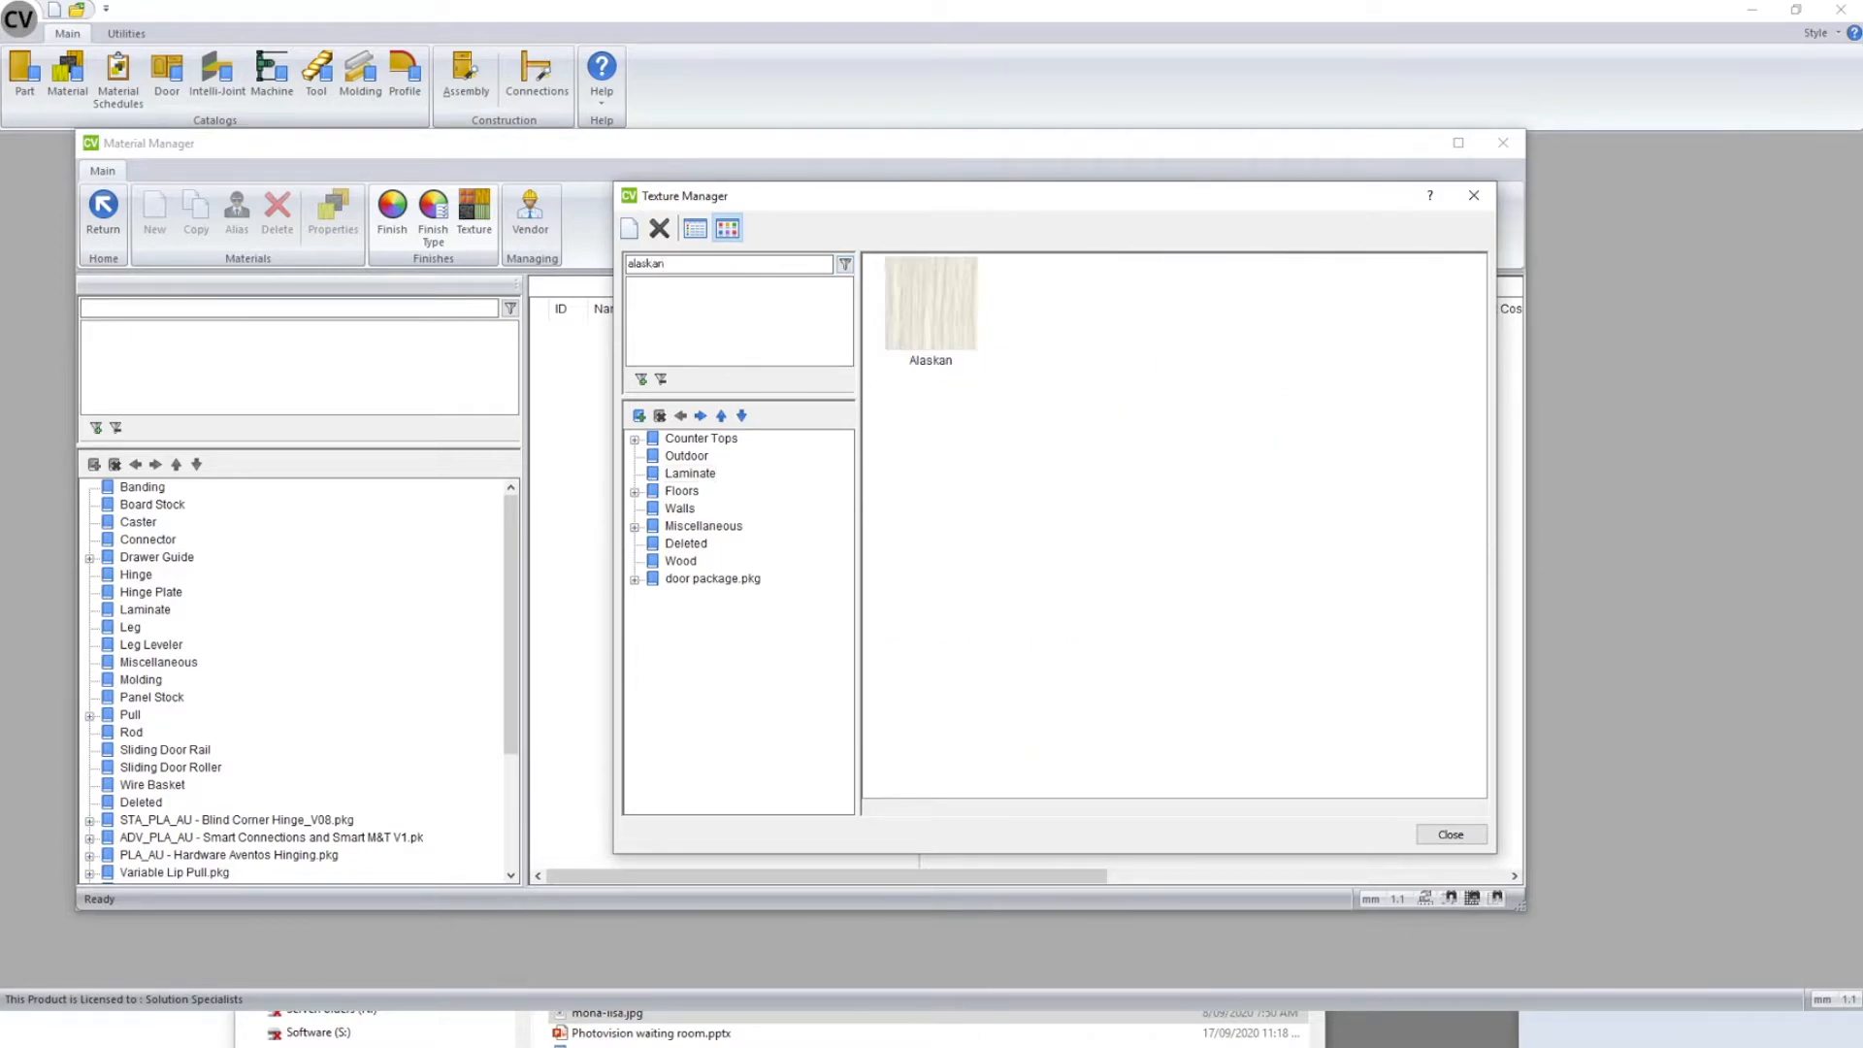
click(939, 307)
drag(691, 263, 539, 283)
key(BackSpace)
click(1482, 832)
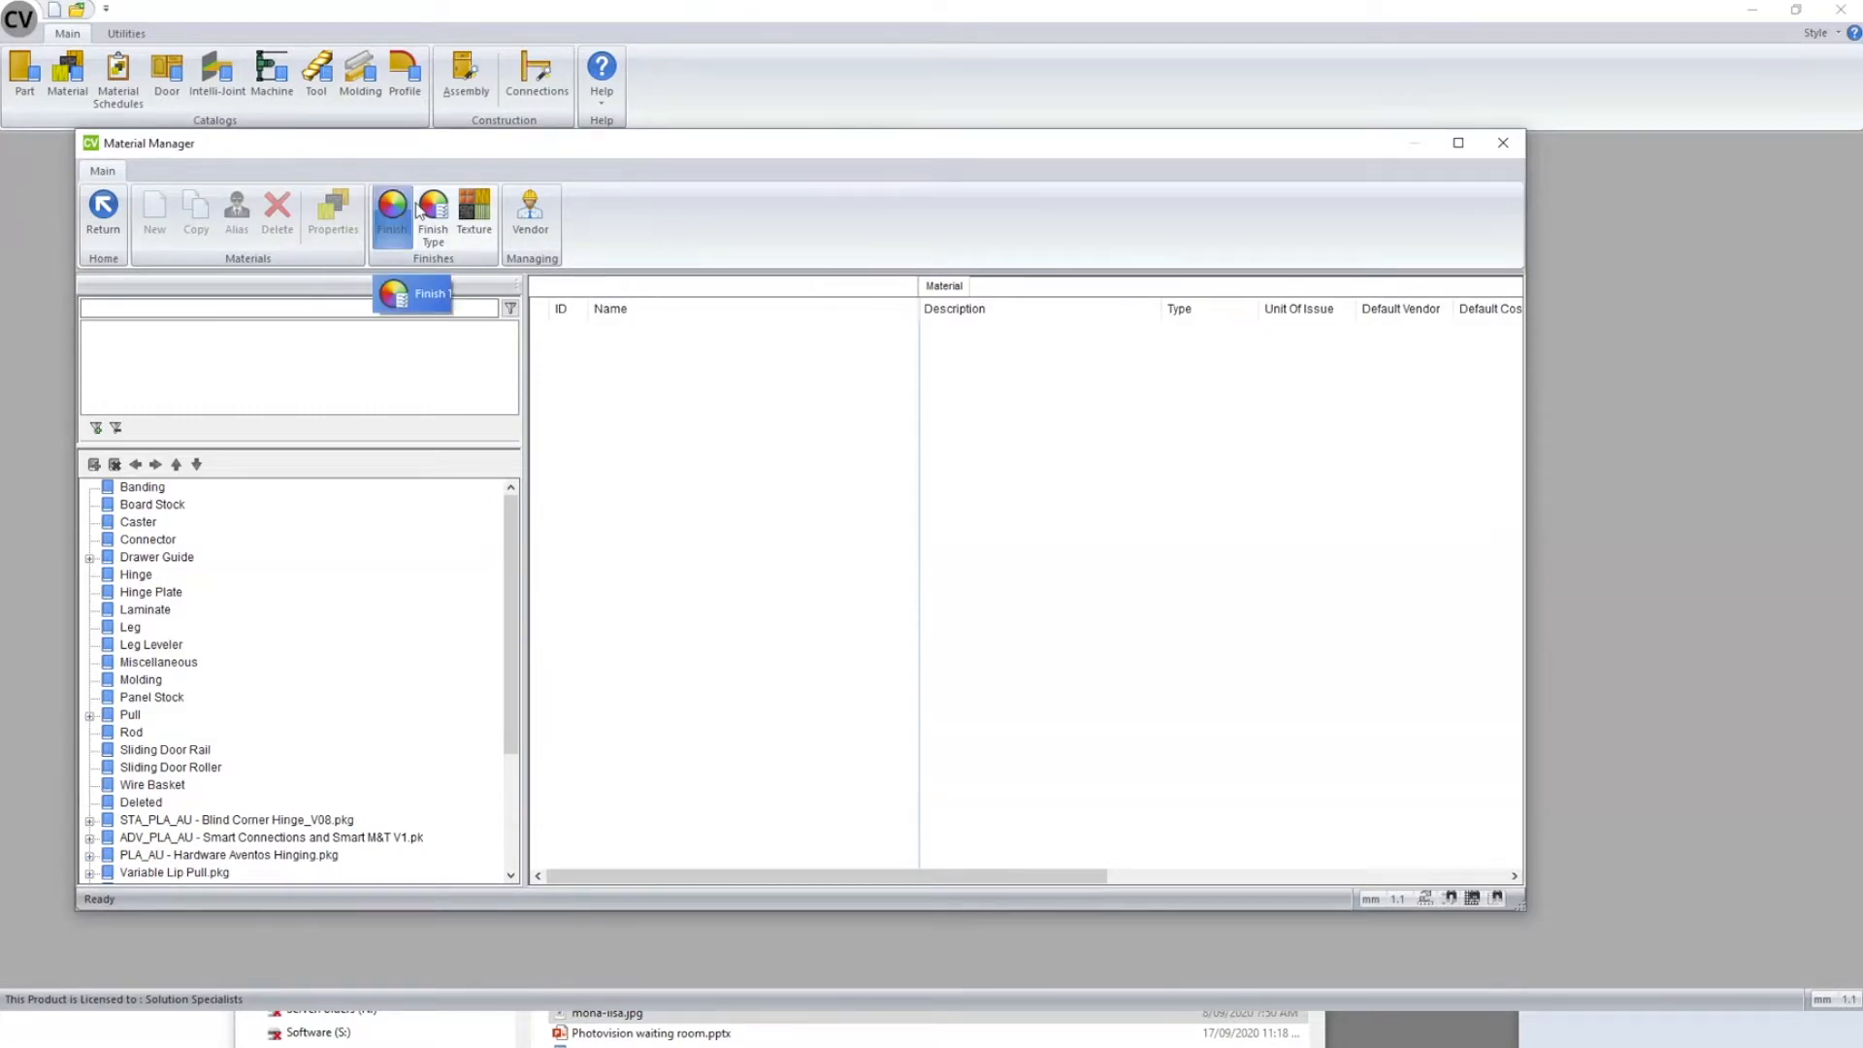
- Open the finish types and make a copy of the Mirror finish type
click(433, 233)
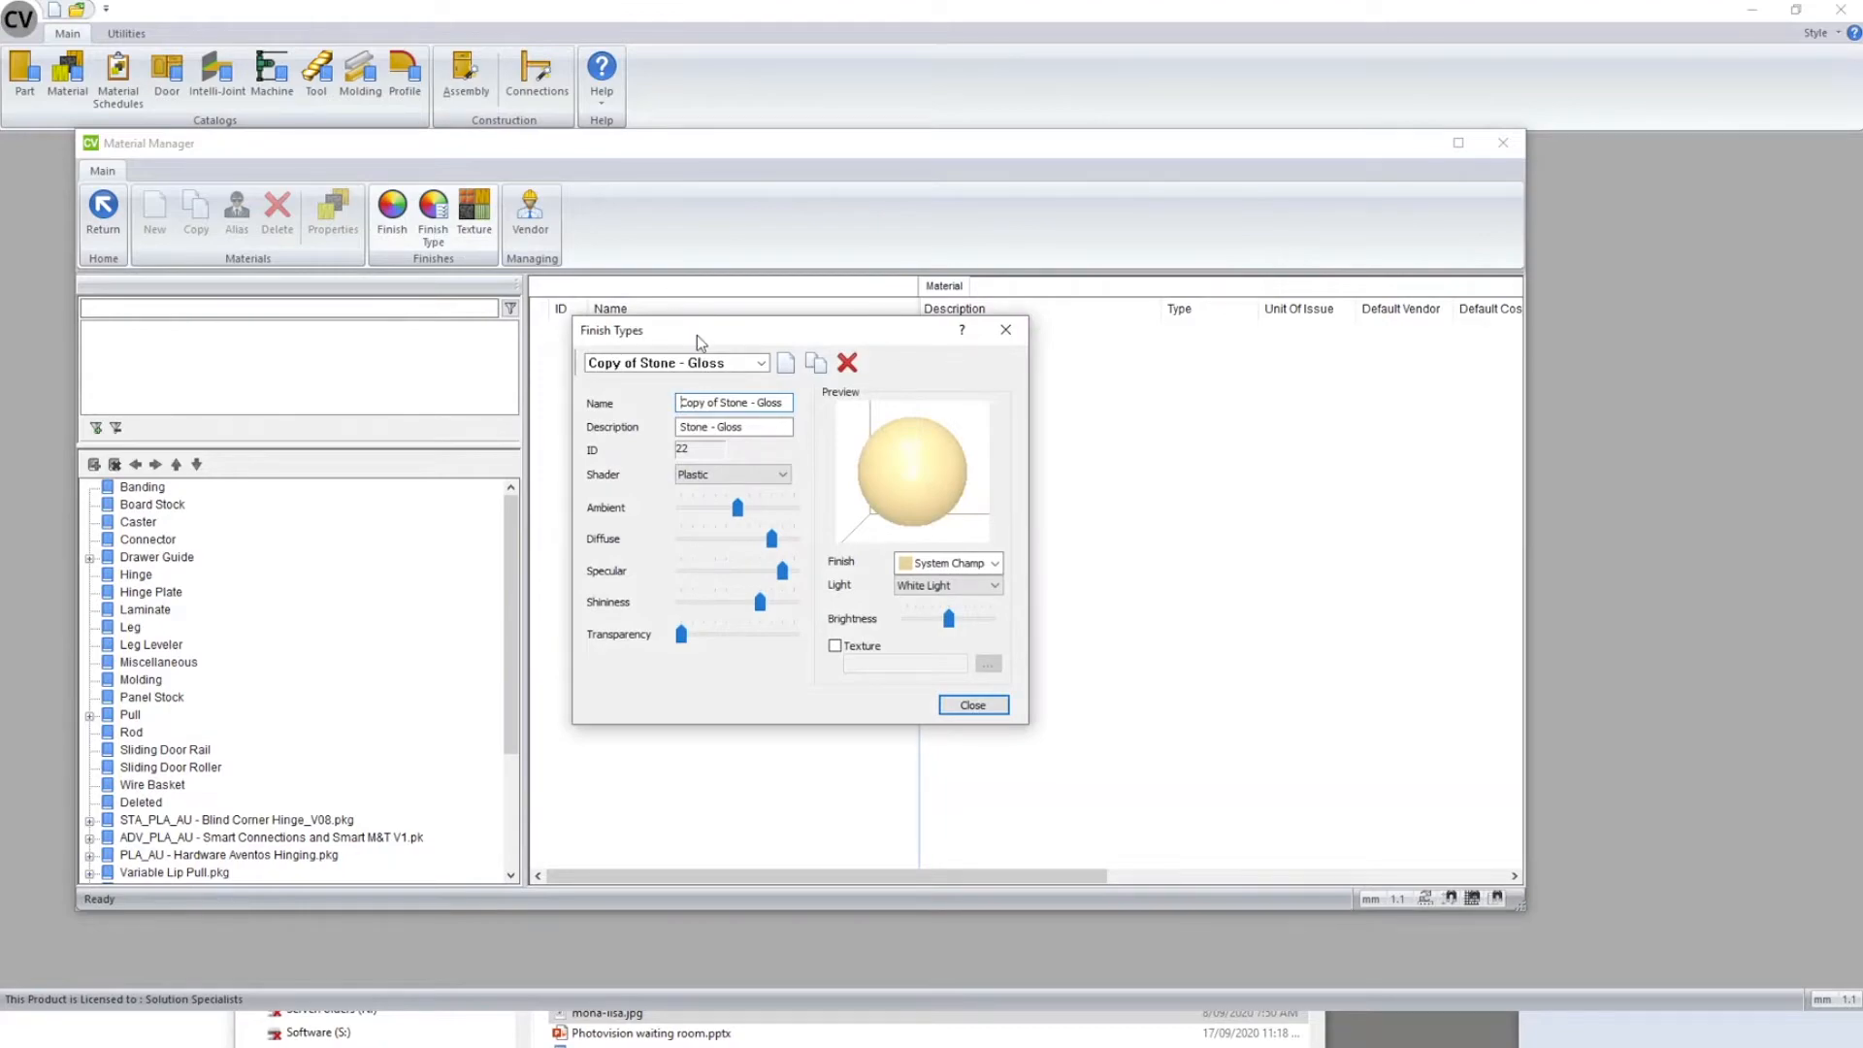
drag(773, 328, 994, 366)
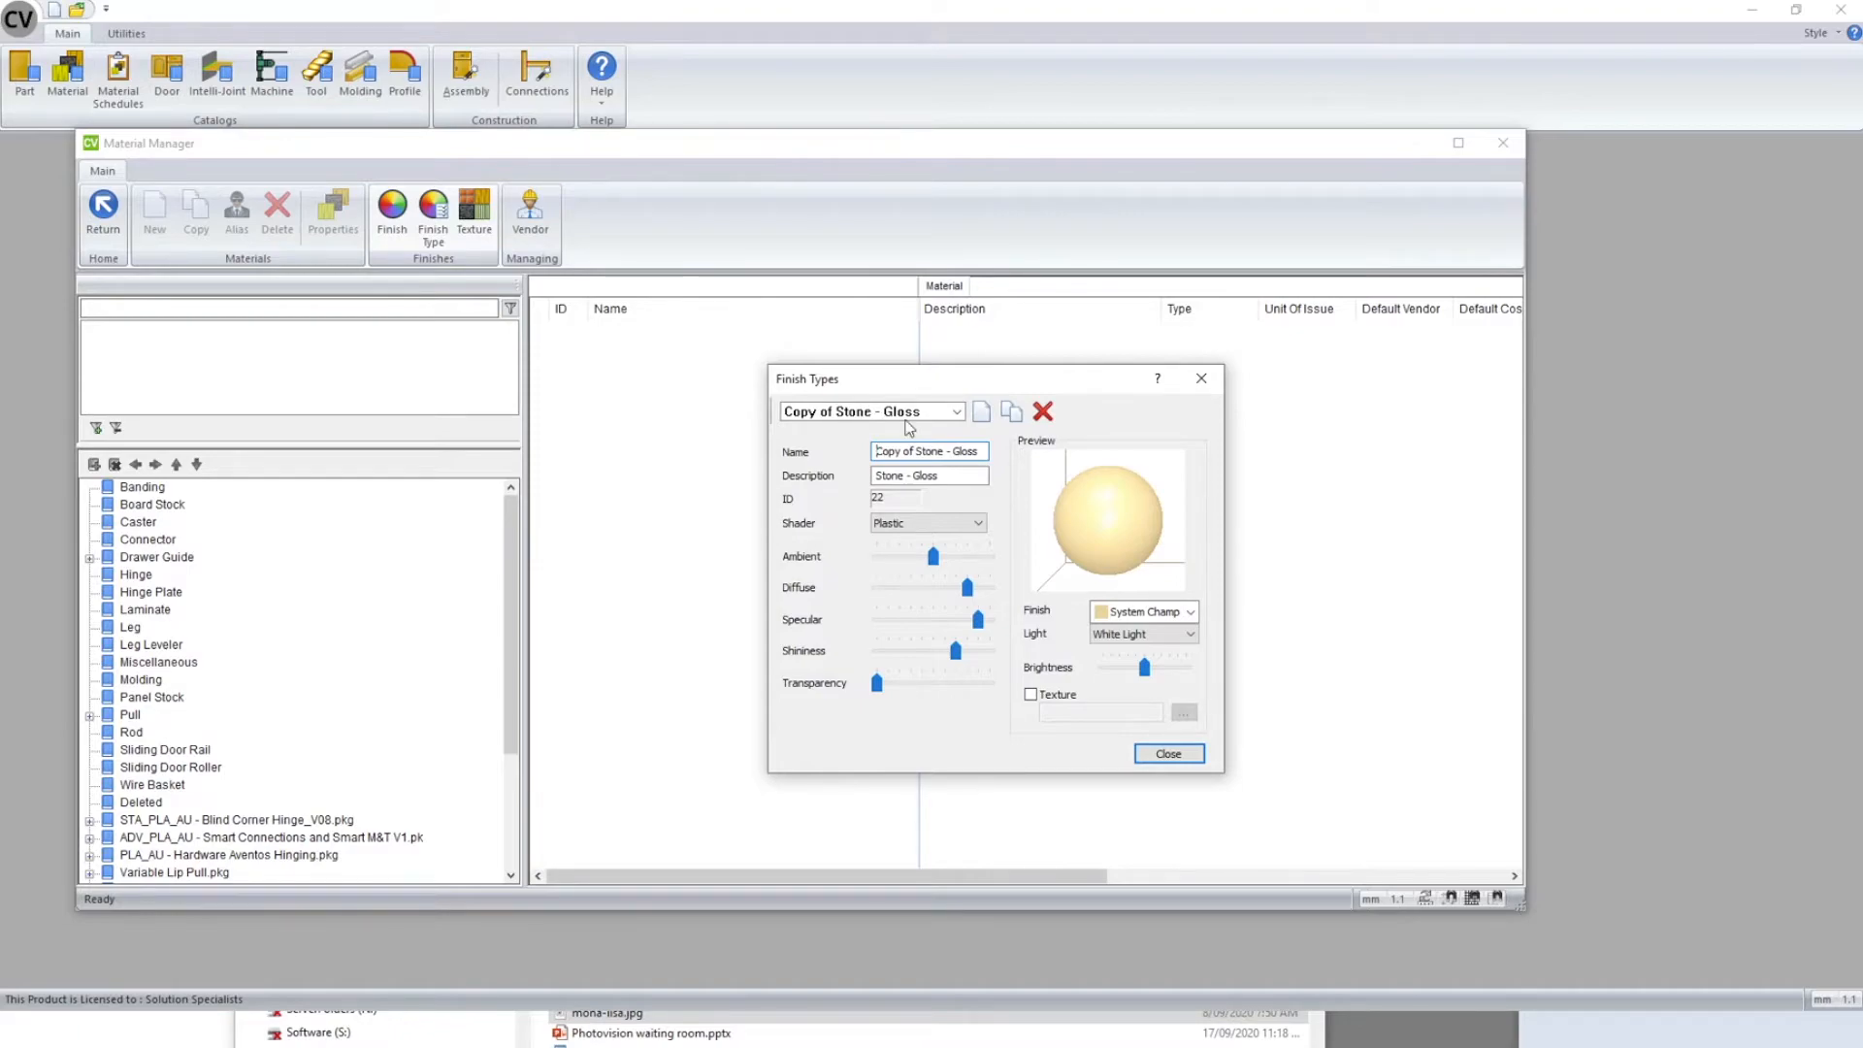
click(957, 413)
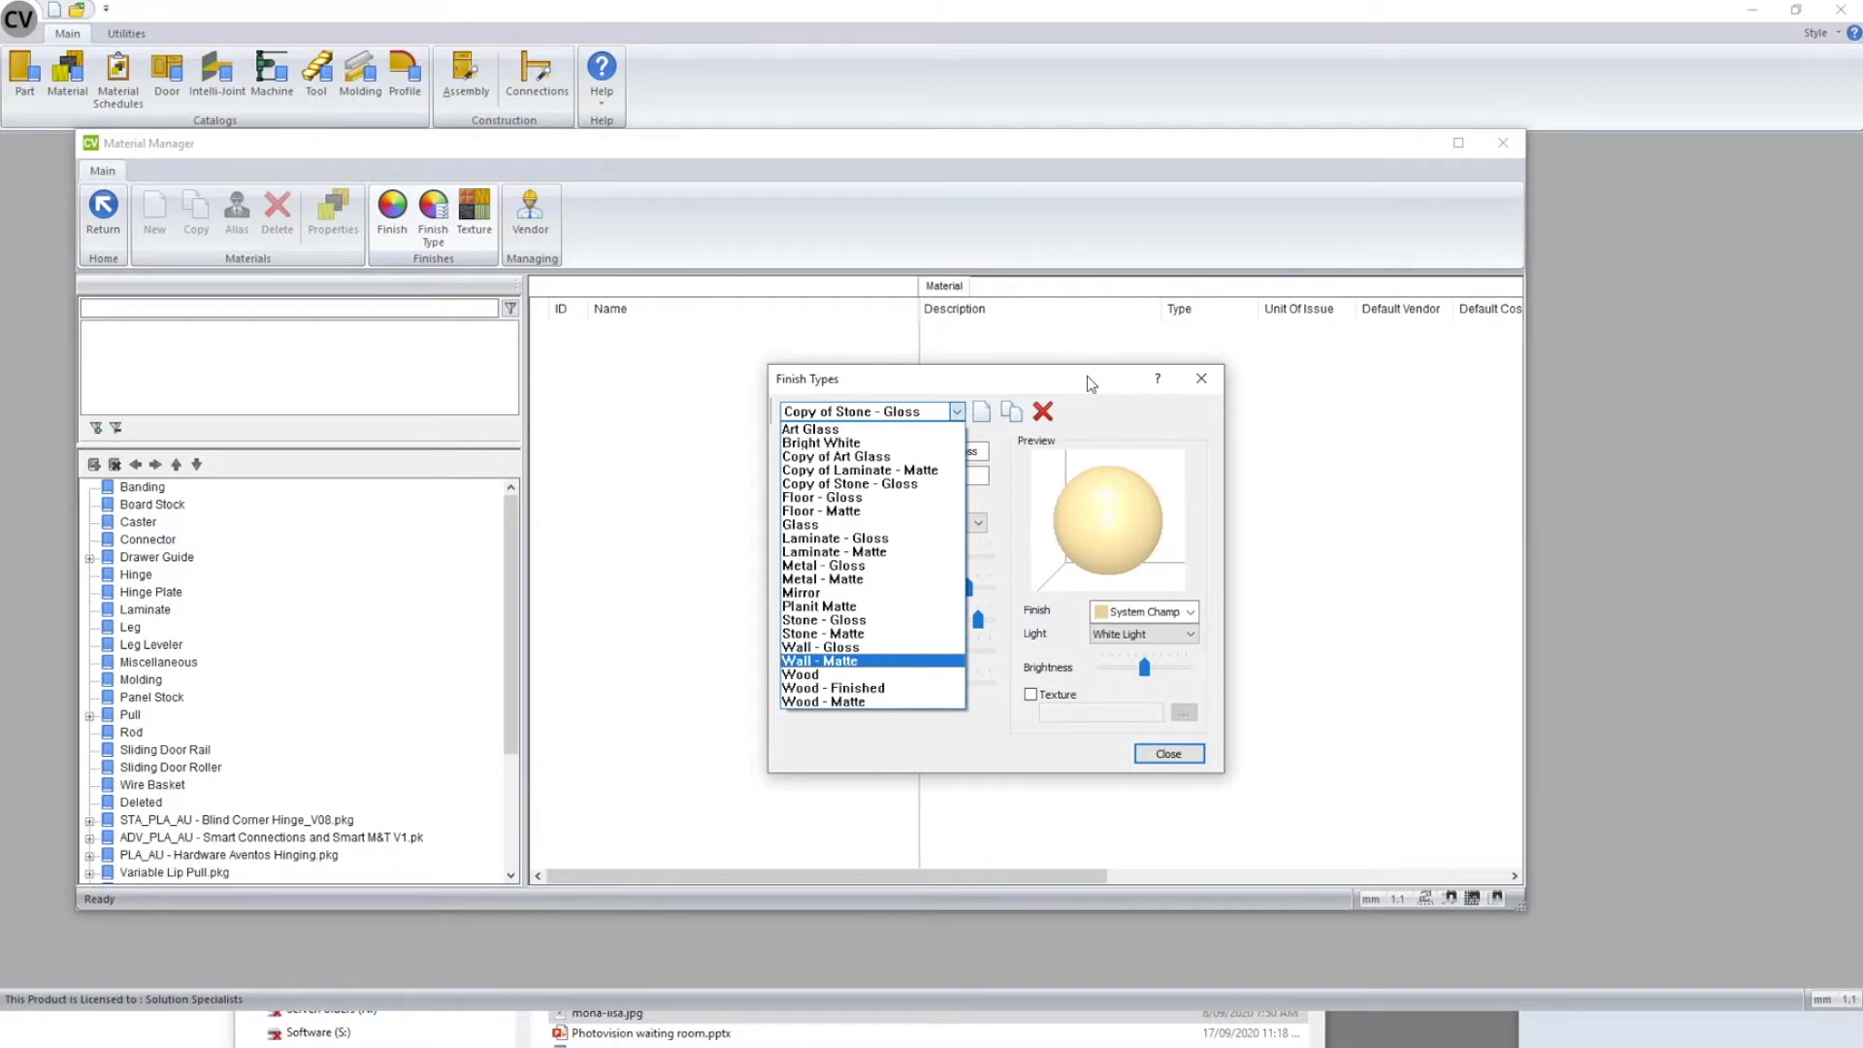
click(803, 594)
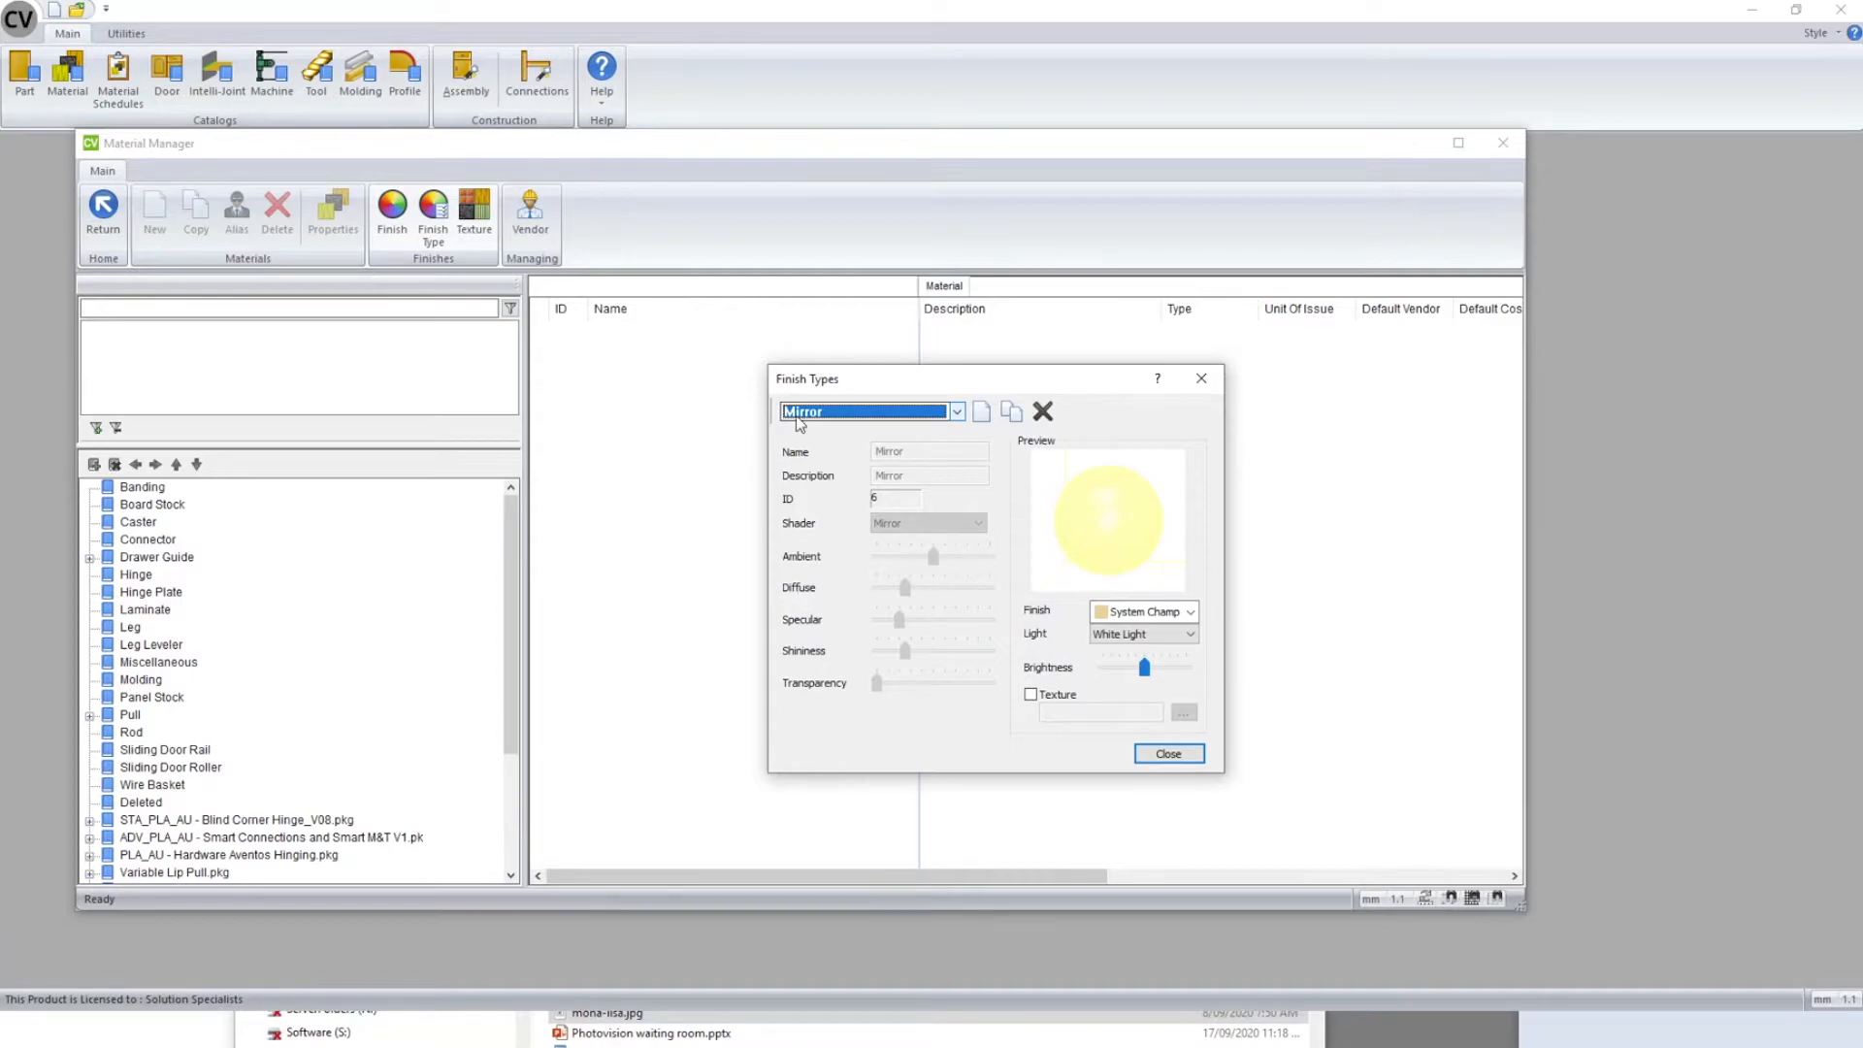
click(1012, 411)
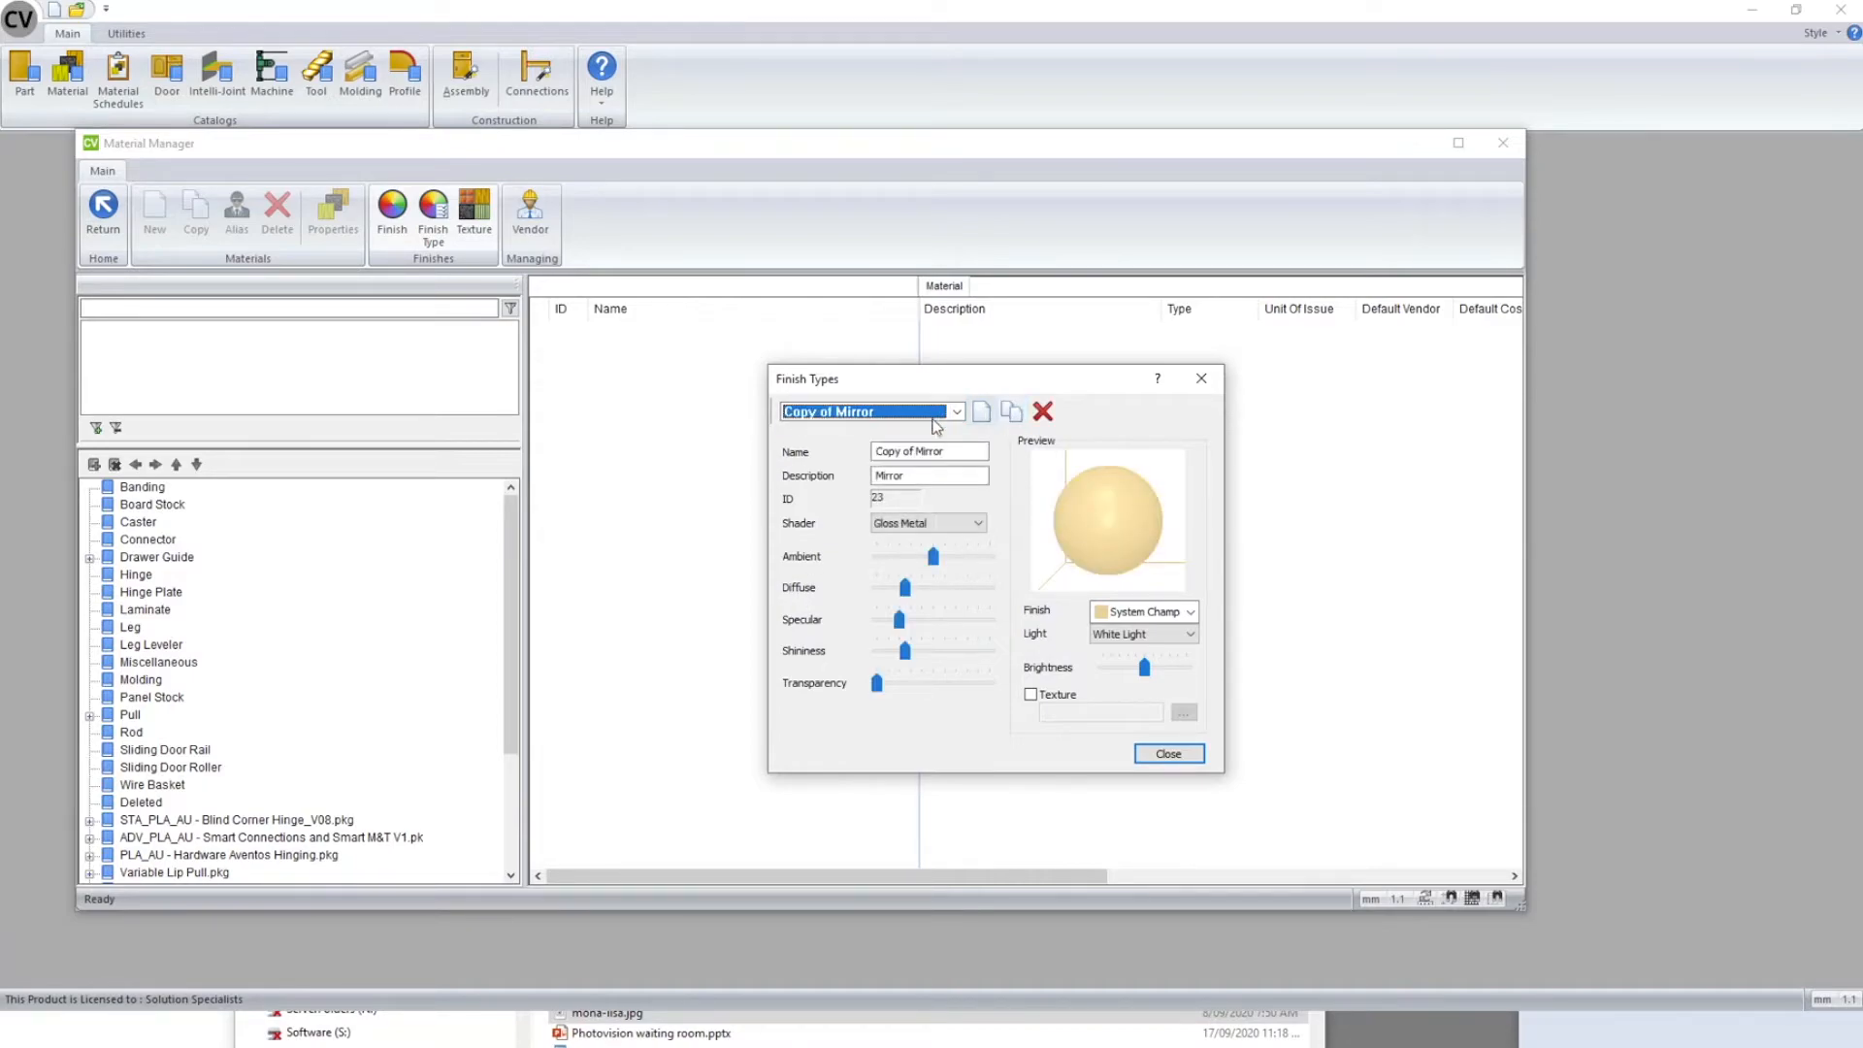
- Rename the copied finish type Bronze Mirror and preview it with the System Copper finish
drag(914, 452, 828, 470)
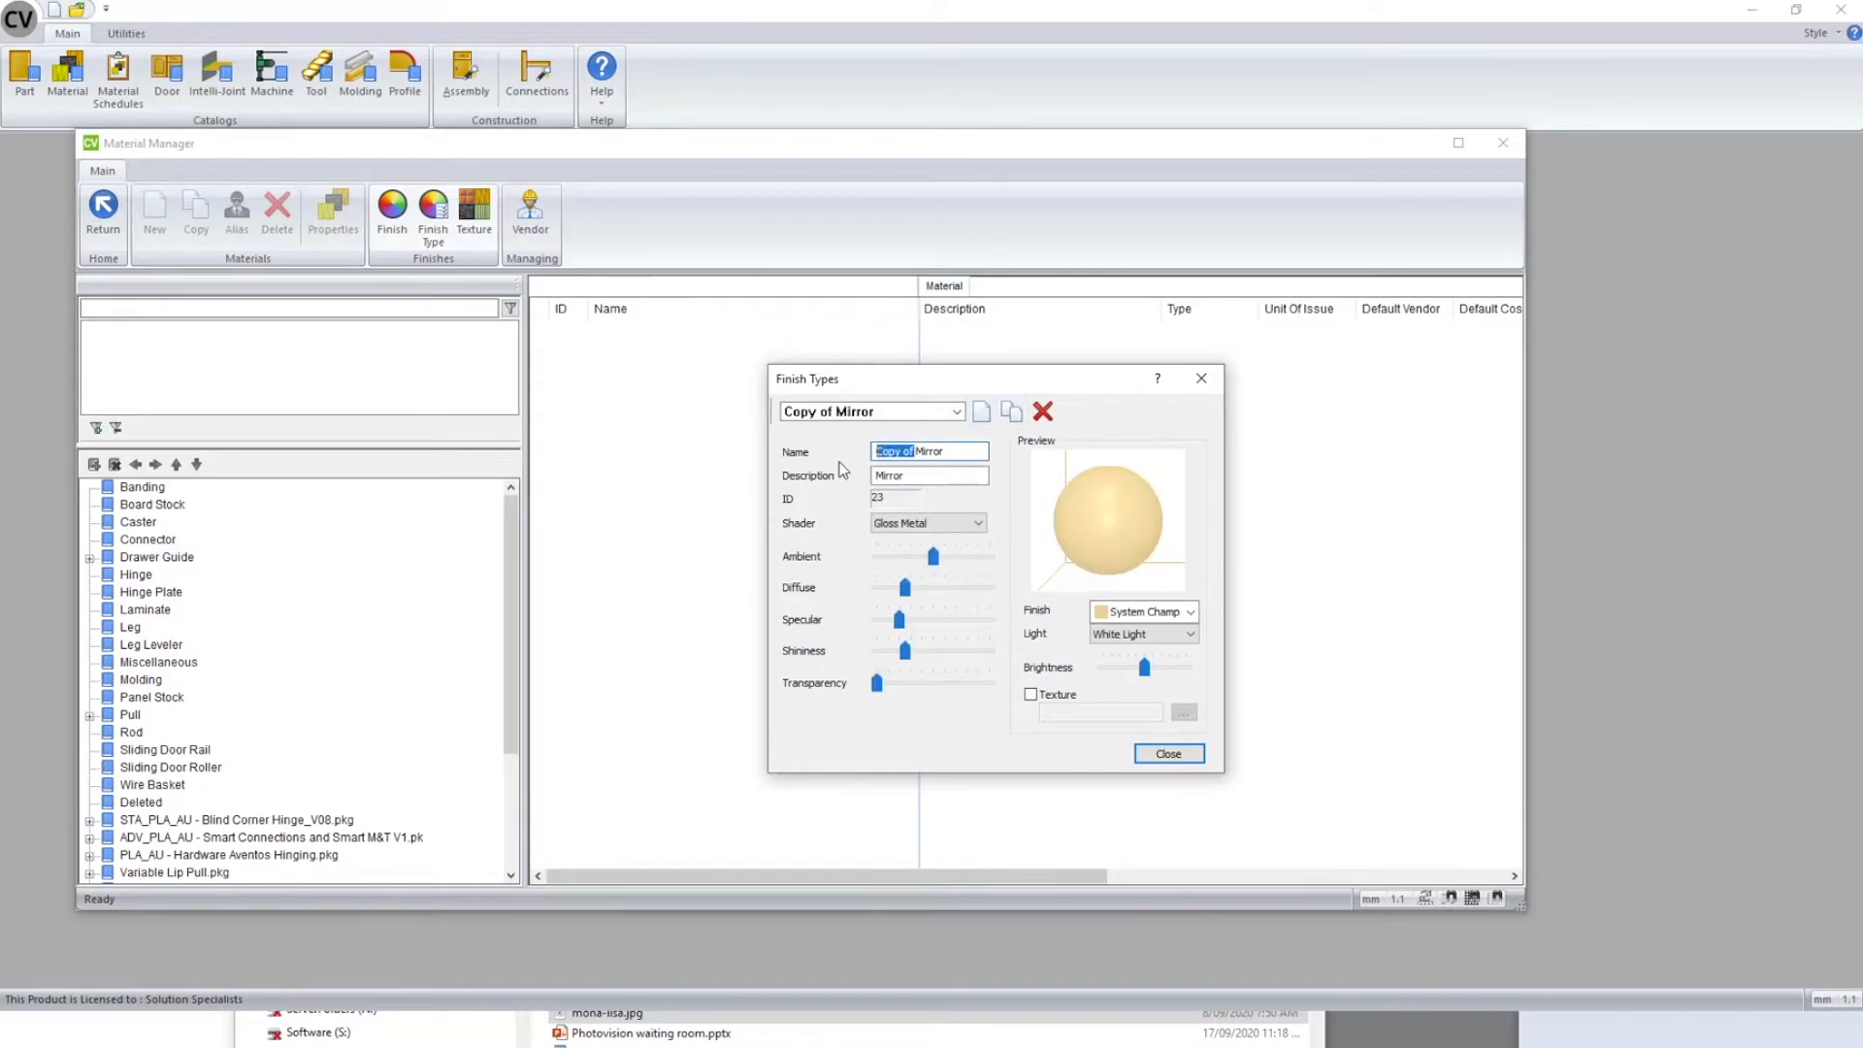
text(Bronze)
click(961, 475)
click(1190, 612)
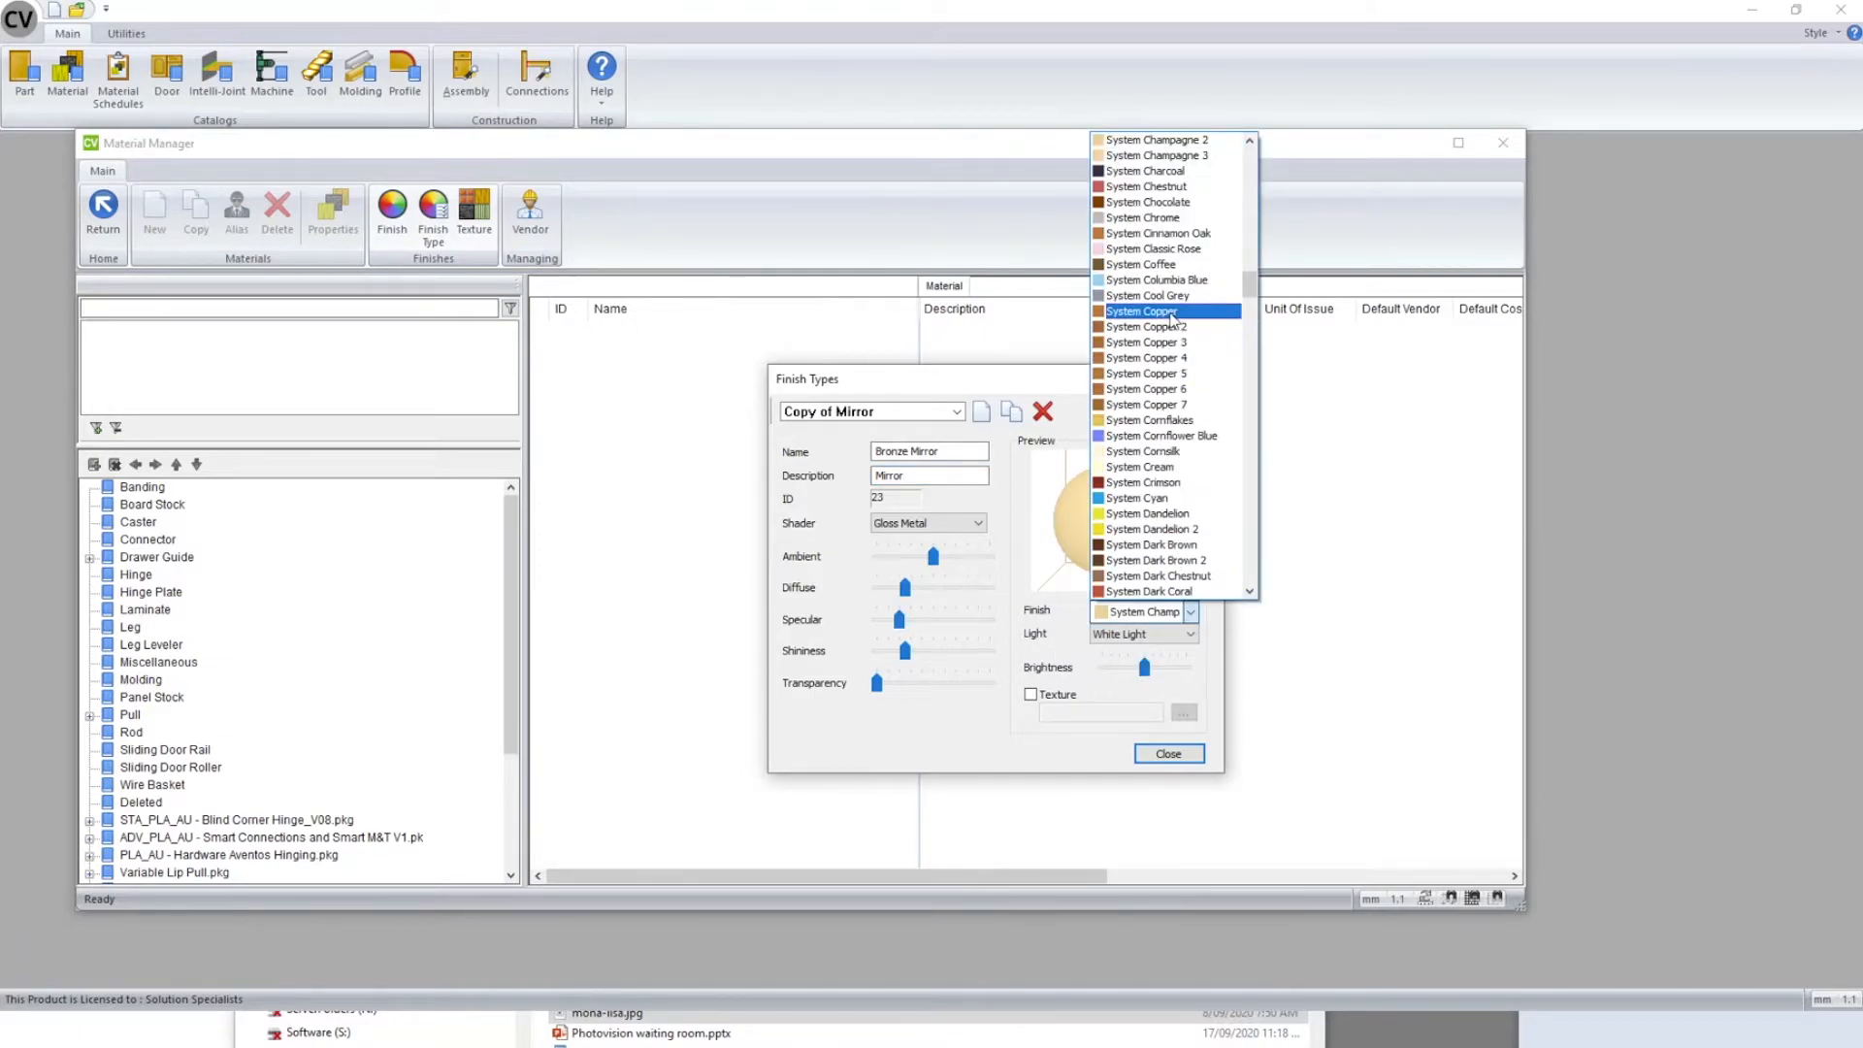
click(1172, 312)
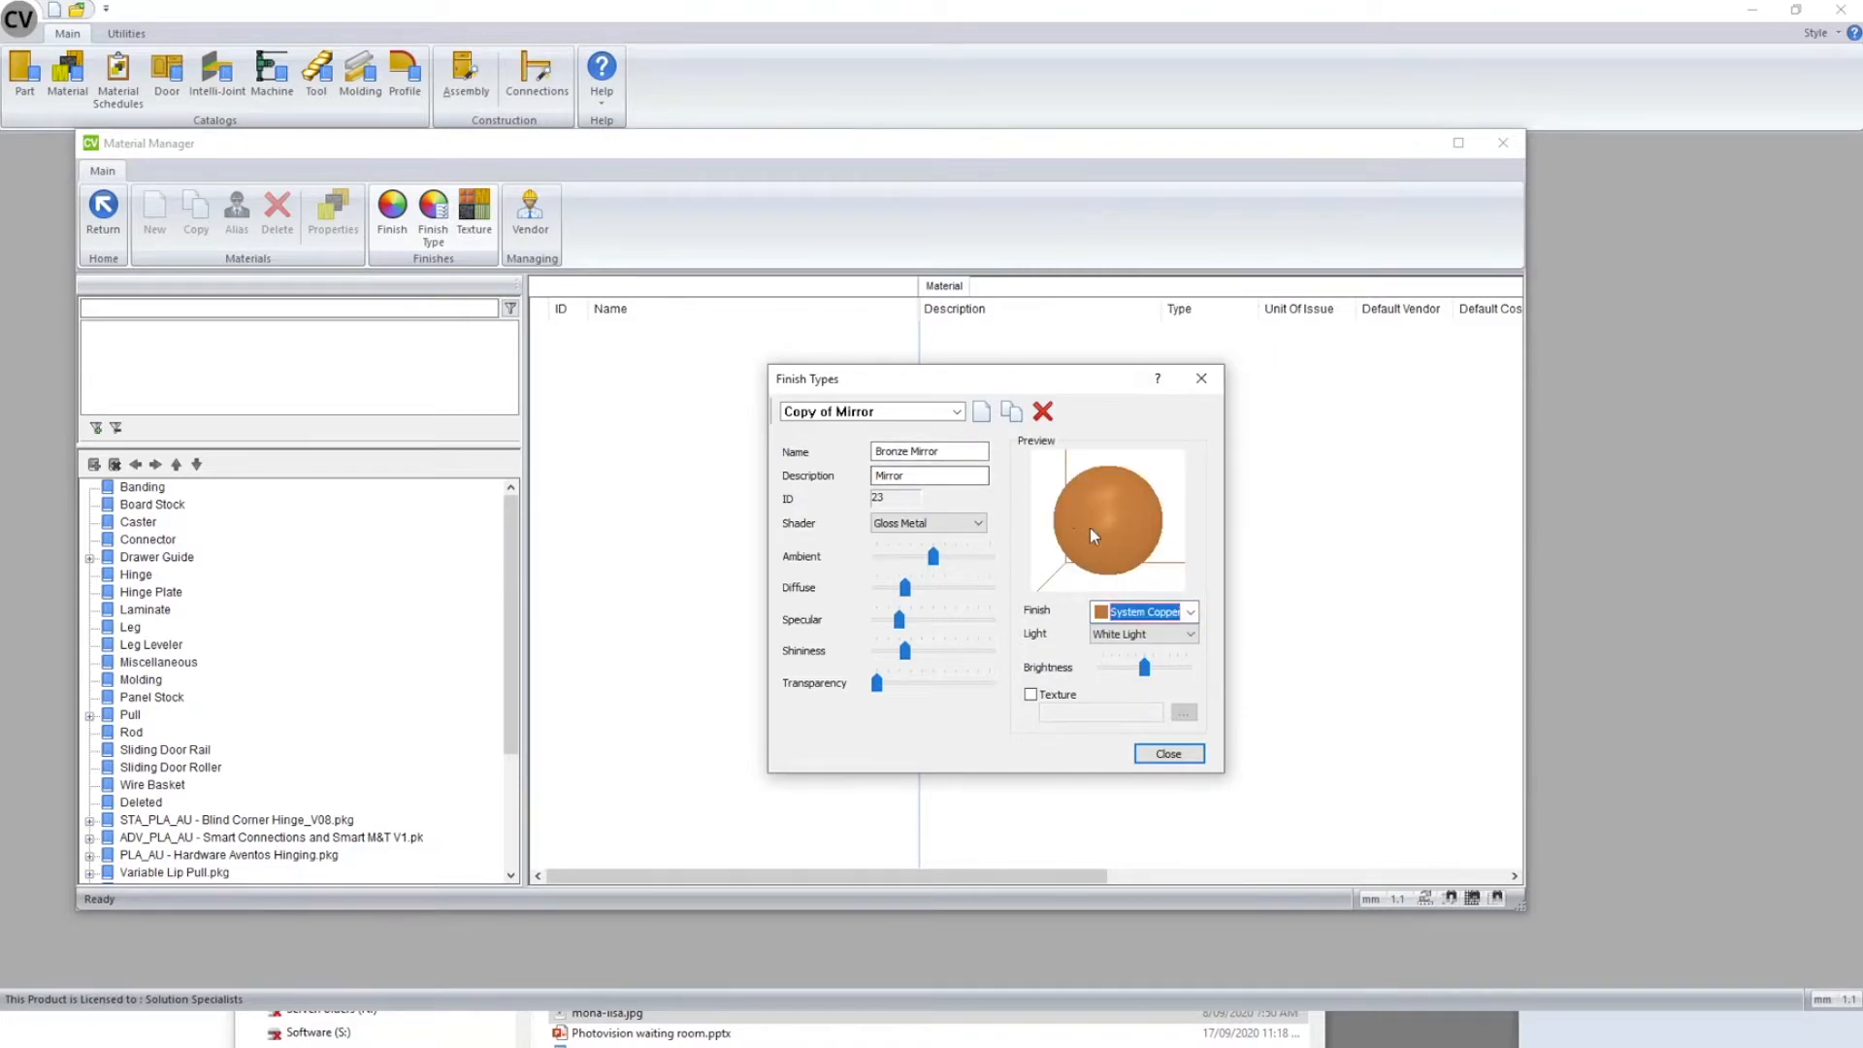
- Try a higher specular and slightly lower ambient setting on the copied mirror finish, checking the preview sphere from different angles
drag(1044, 571, 1128, 591)
click(926, 523)
click(951, 522)
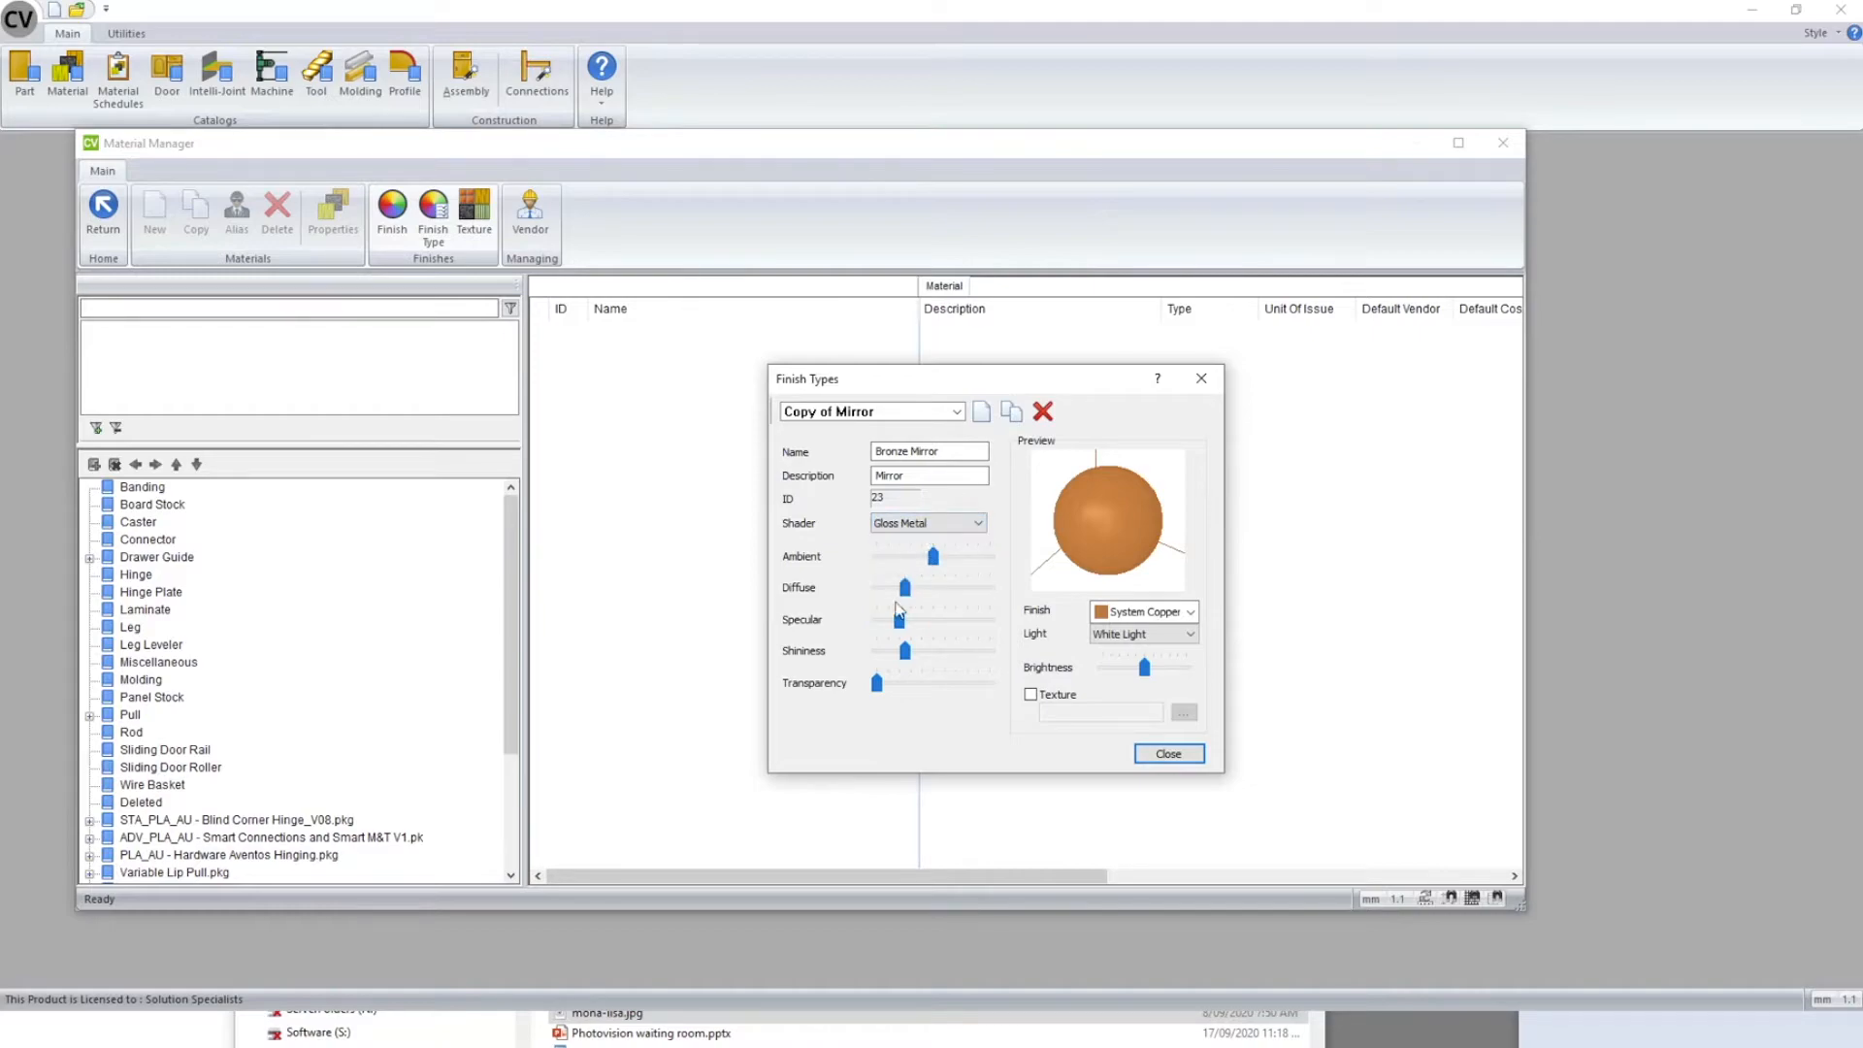
mouse_move(901, 622)
mouse_down()
mouse_move(921, 621)
mouse_move(902, 589)
mouse_move(950, 565)
mouse_move(929, 557)
mouse_up()
drag(1115, 506, 1119, 628)
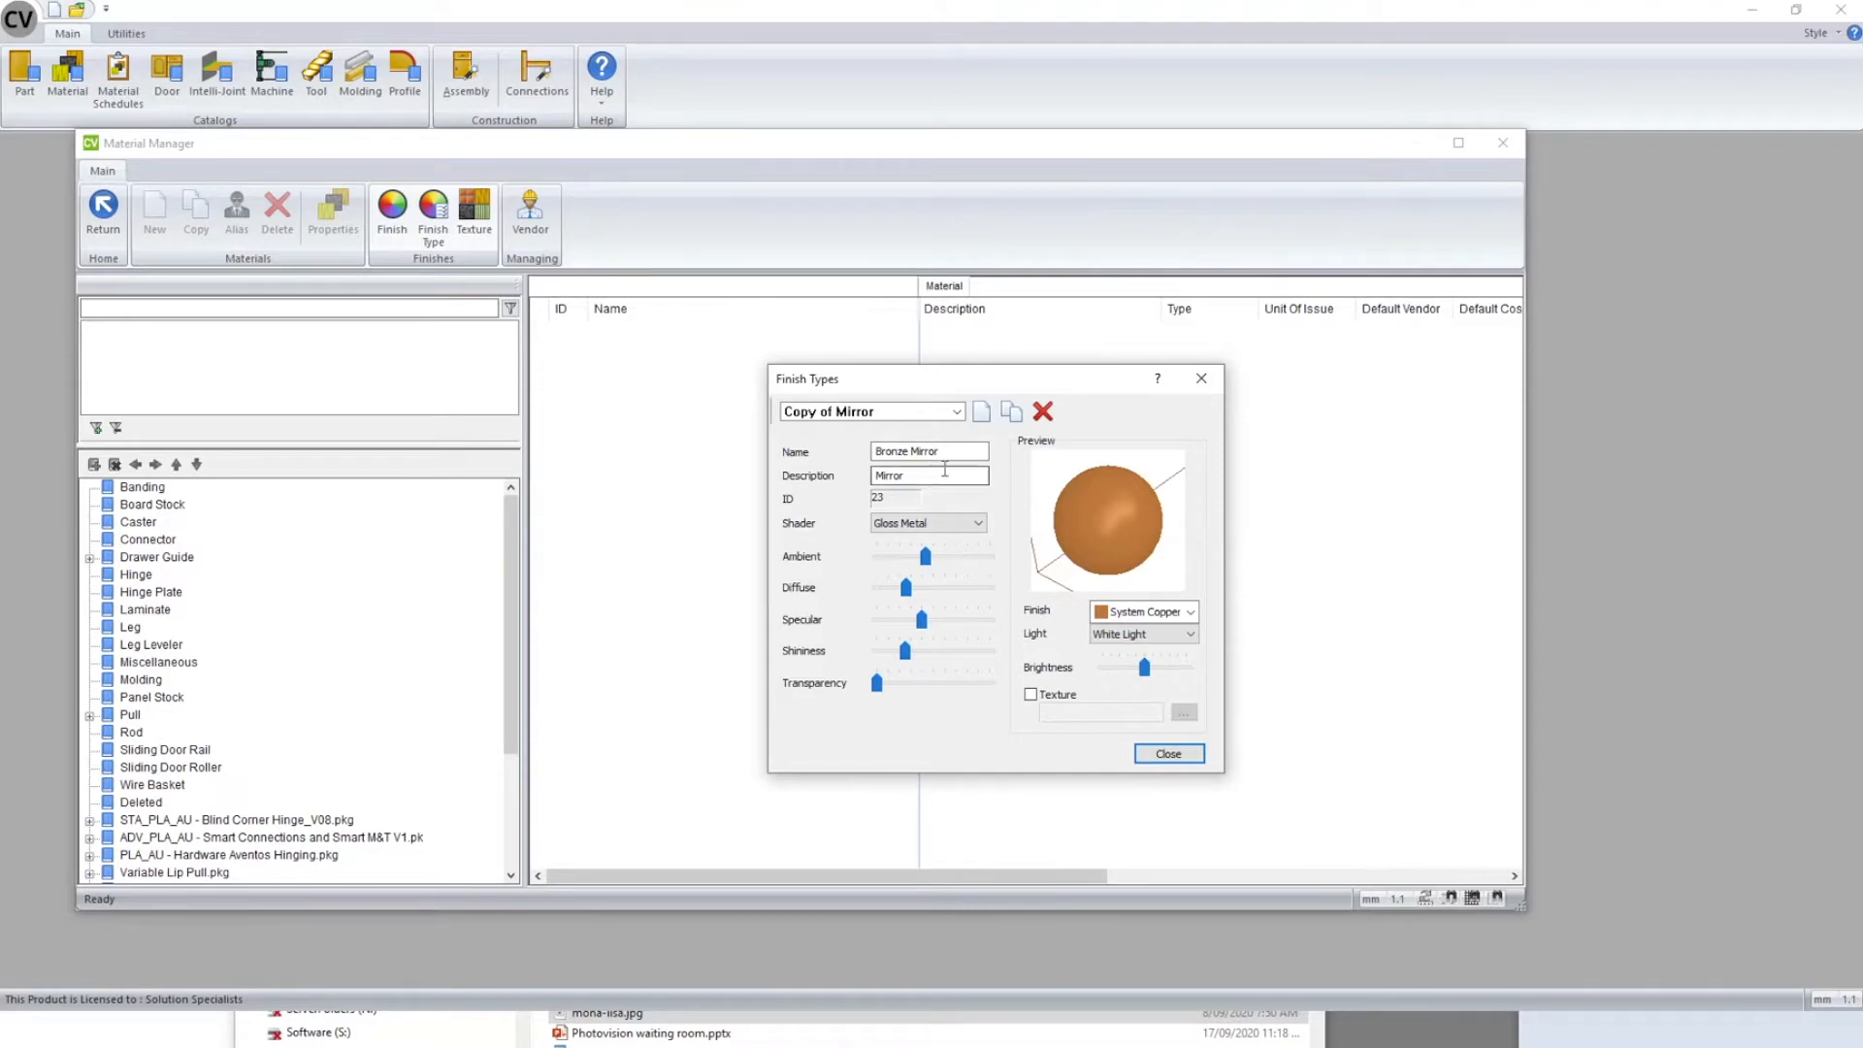
- Close the finish types without saving the changes and leave the Material Manager
drag(946, 451, 803, 456)
drag(1124, 510, 1068, 527)
click(1168, 754)
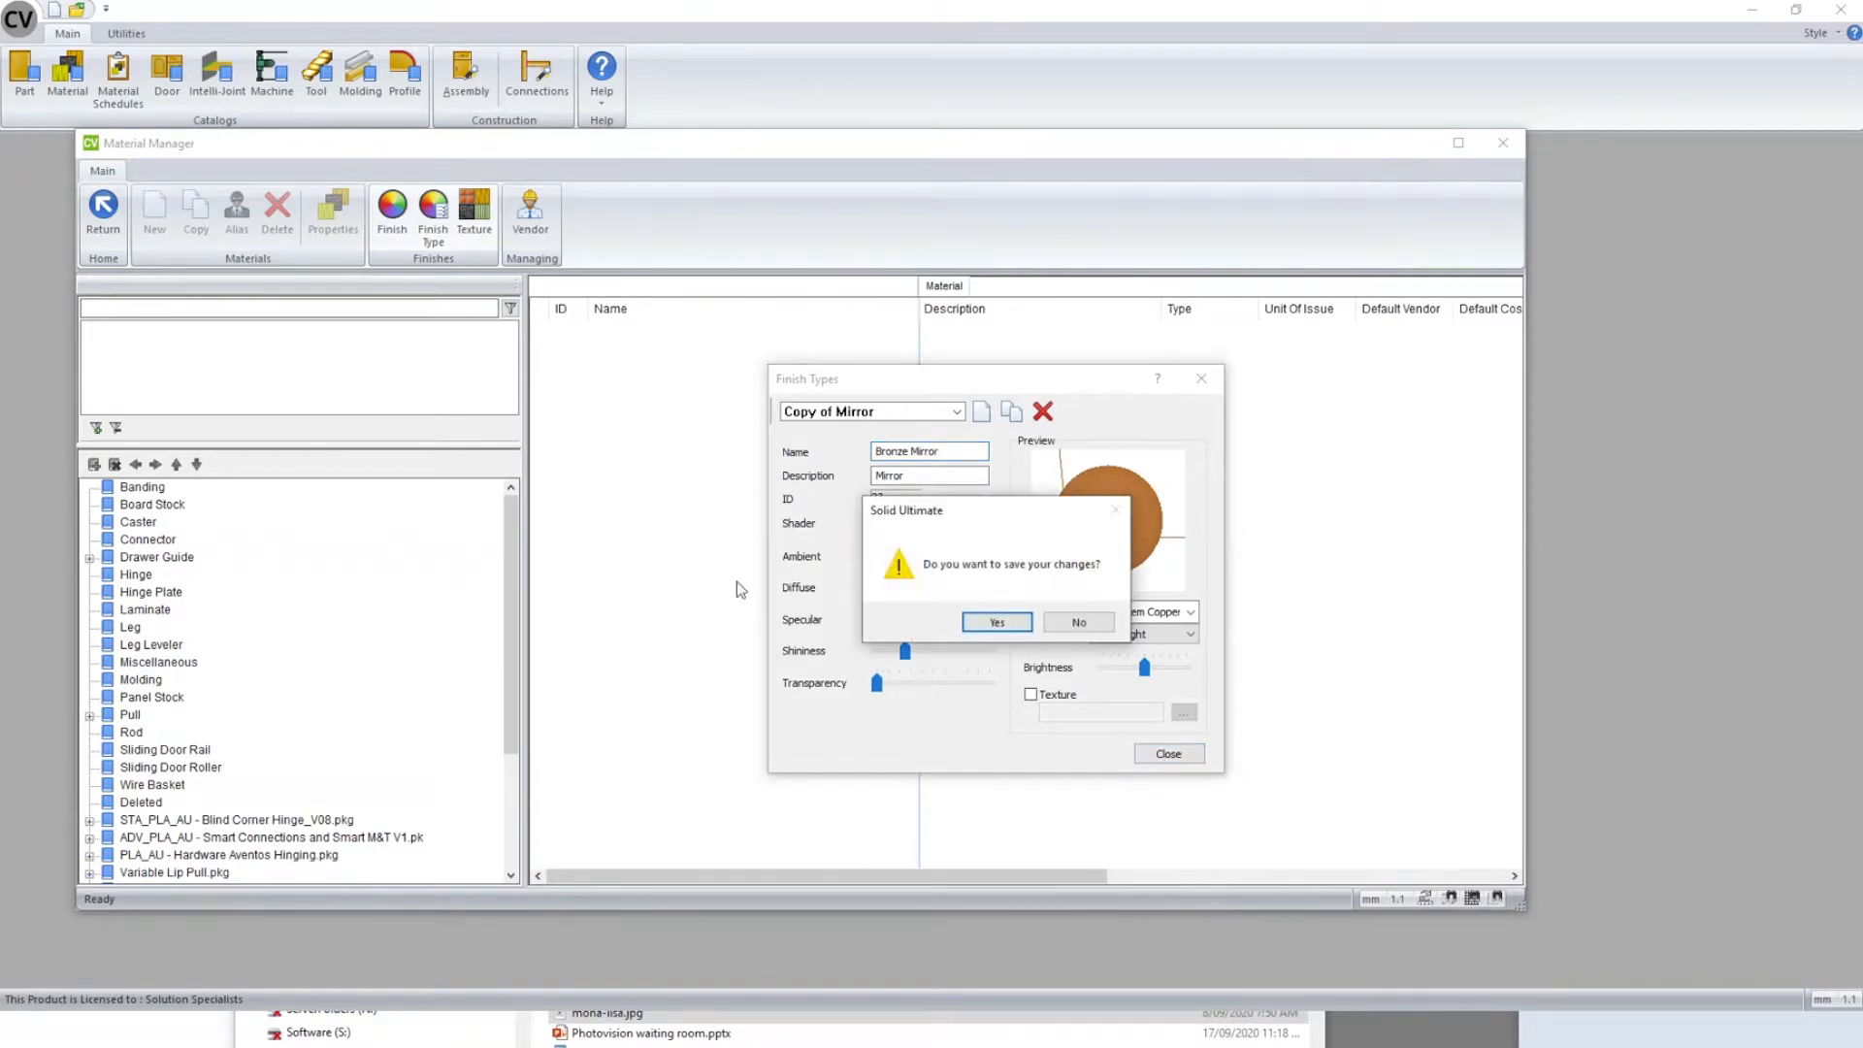
click(1076, 623)
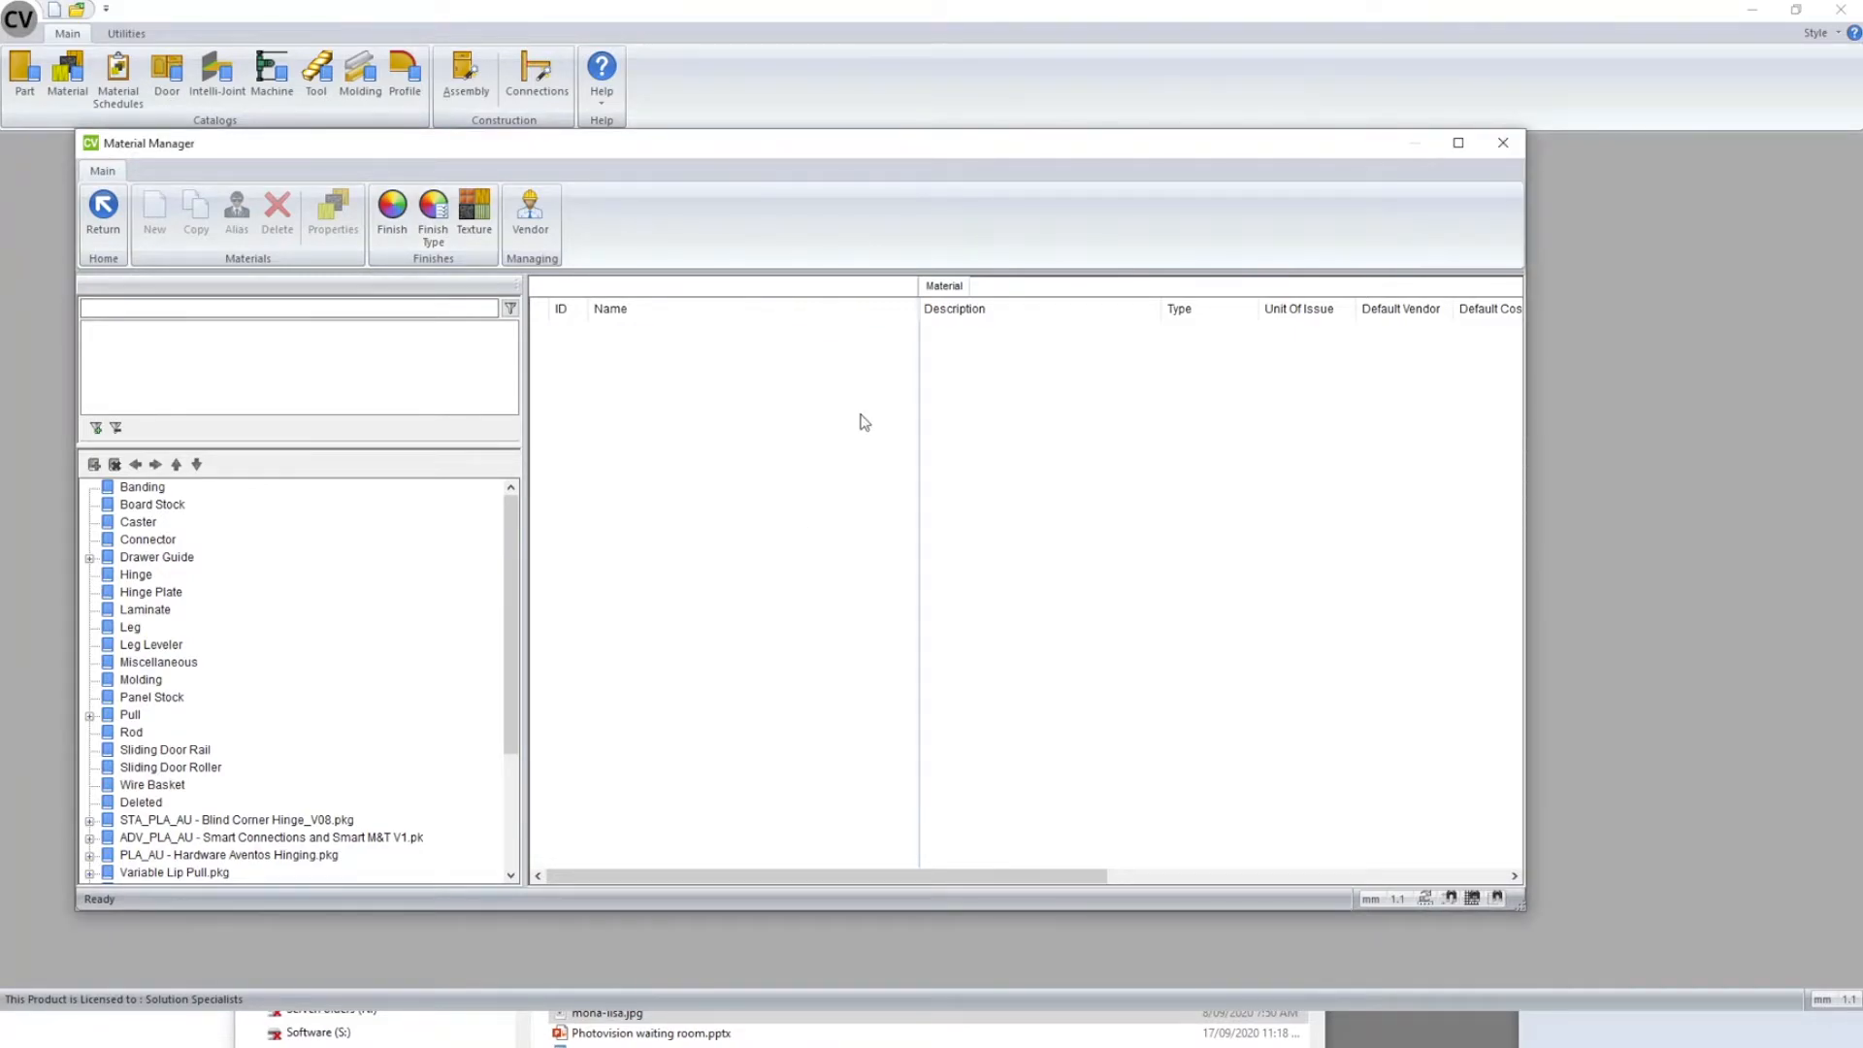
click(103, 214)
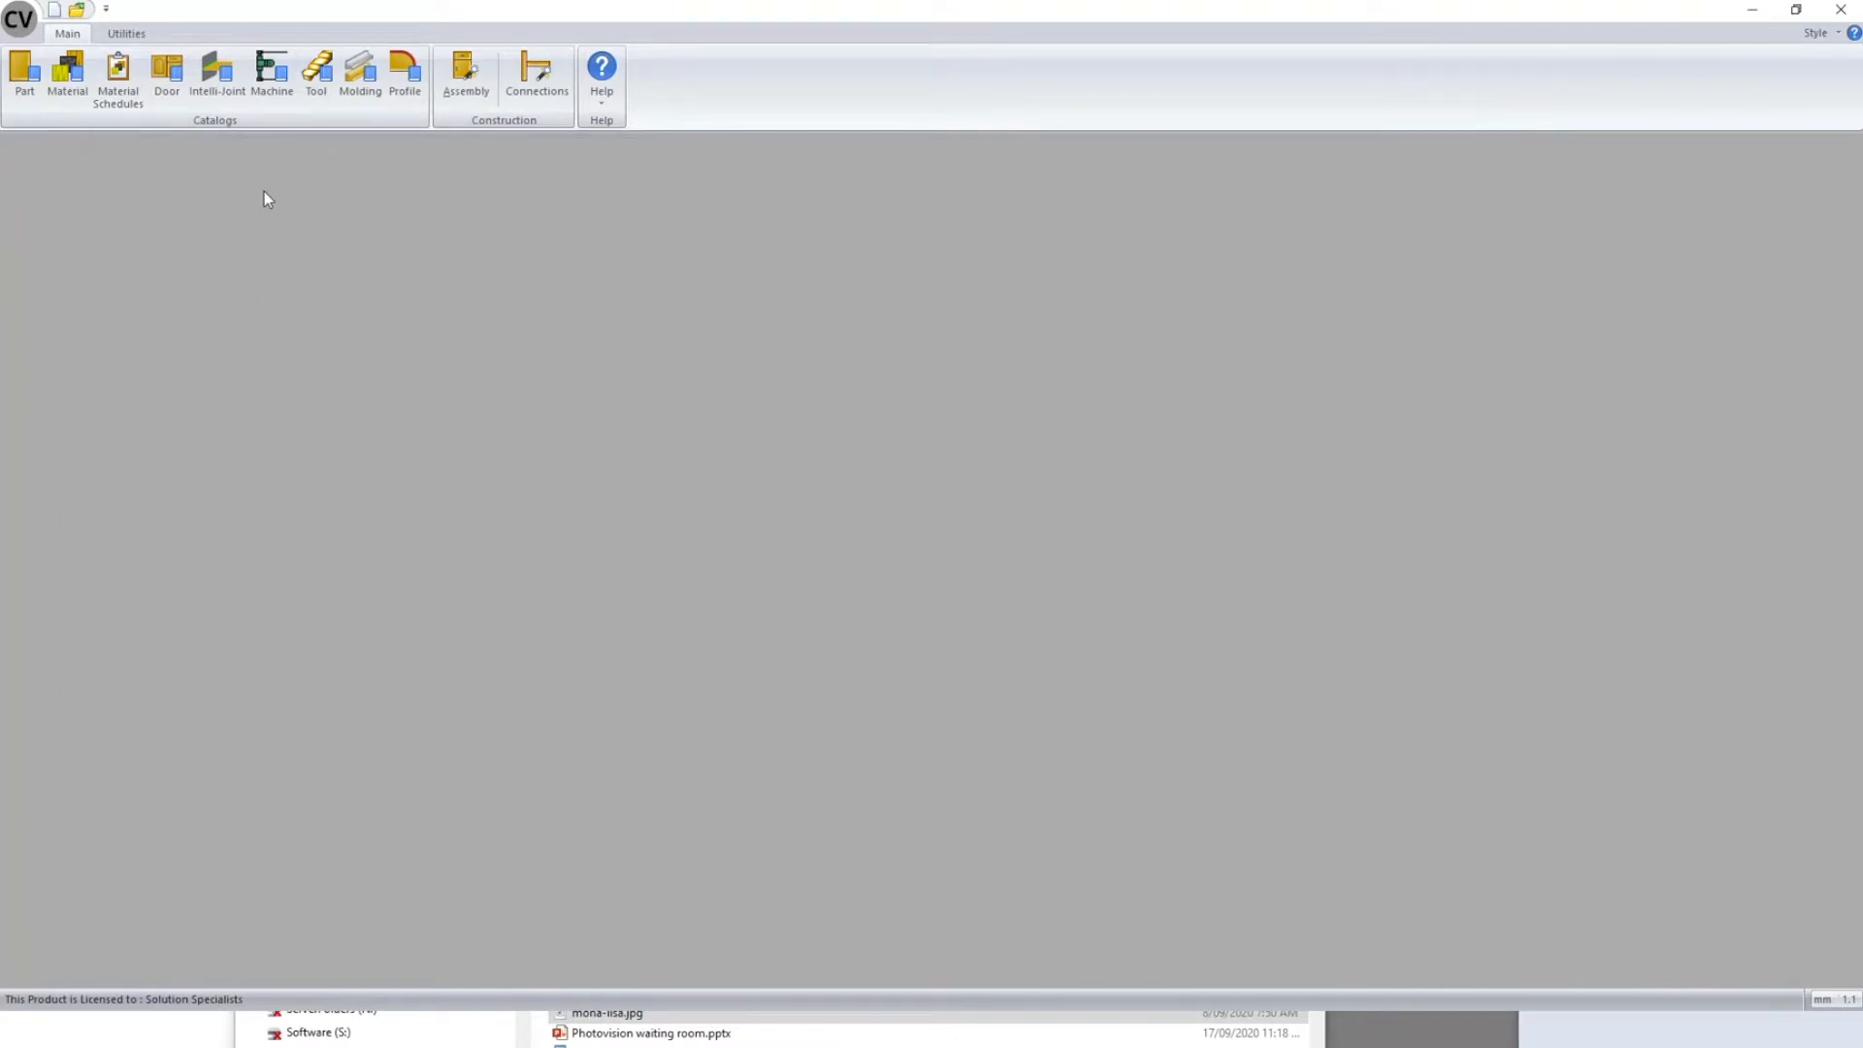
- Create a new job and draw a U-shaped room of three chained walls about 1914, 2735 and 2018 mm long
click(54, 11)
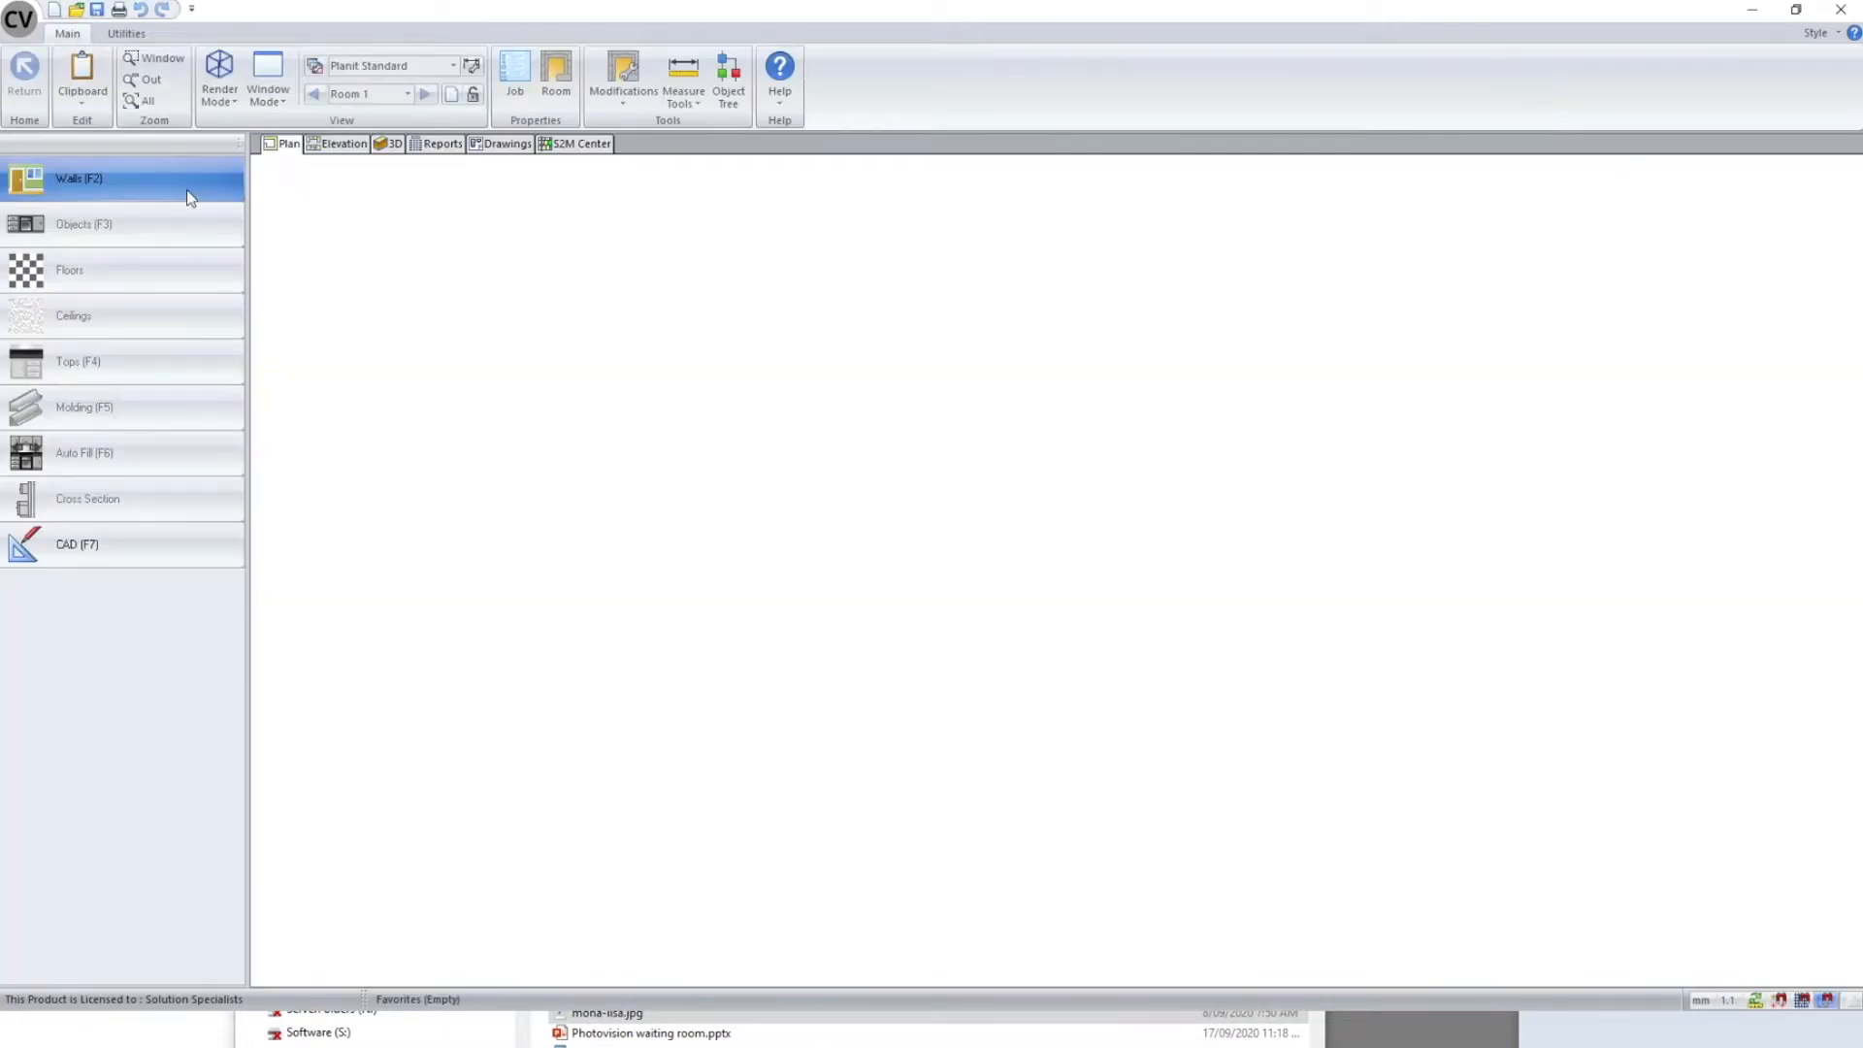
click(192, 194)
click(560, 737)
click(560, 369)
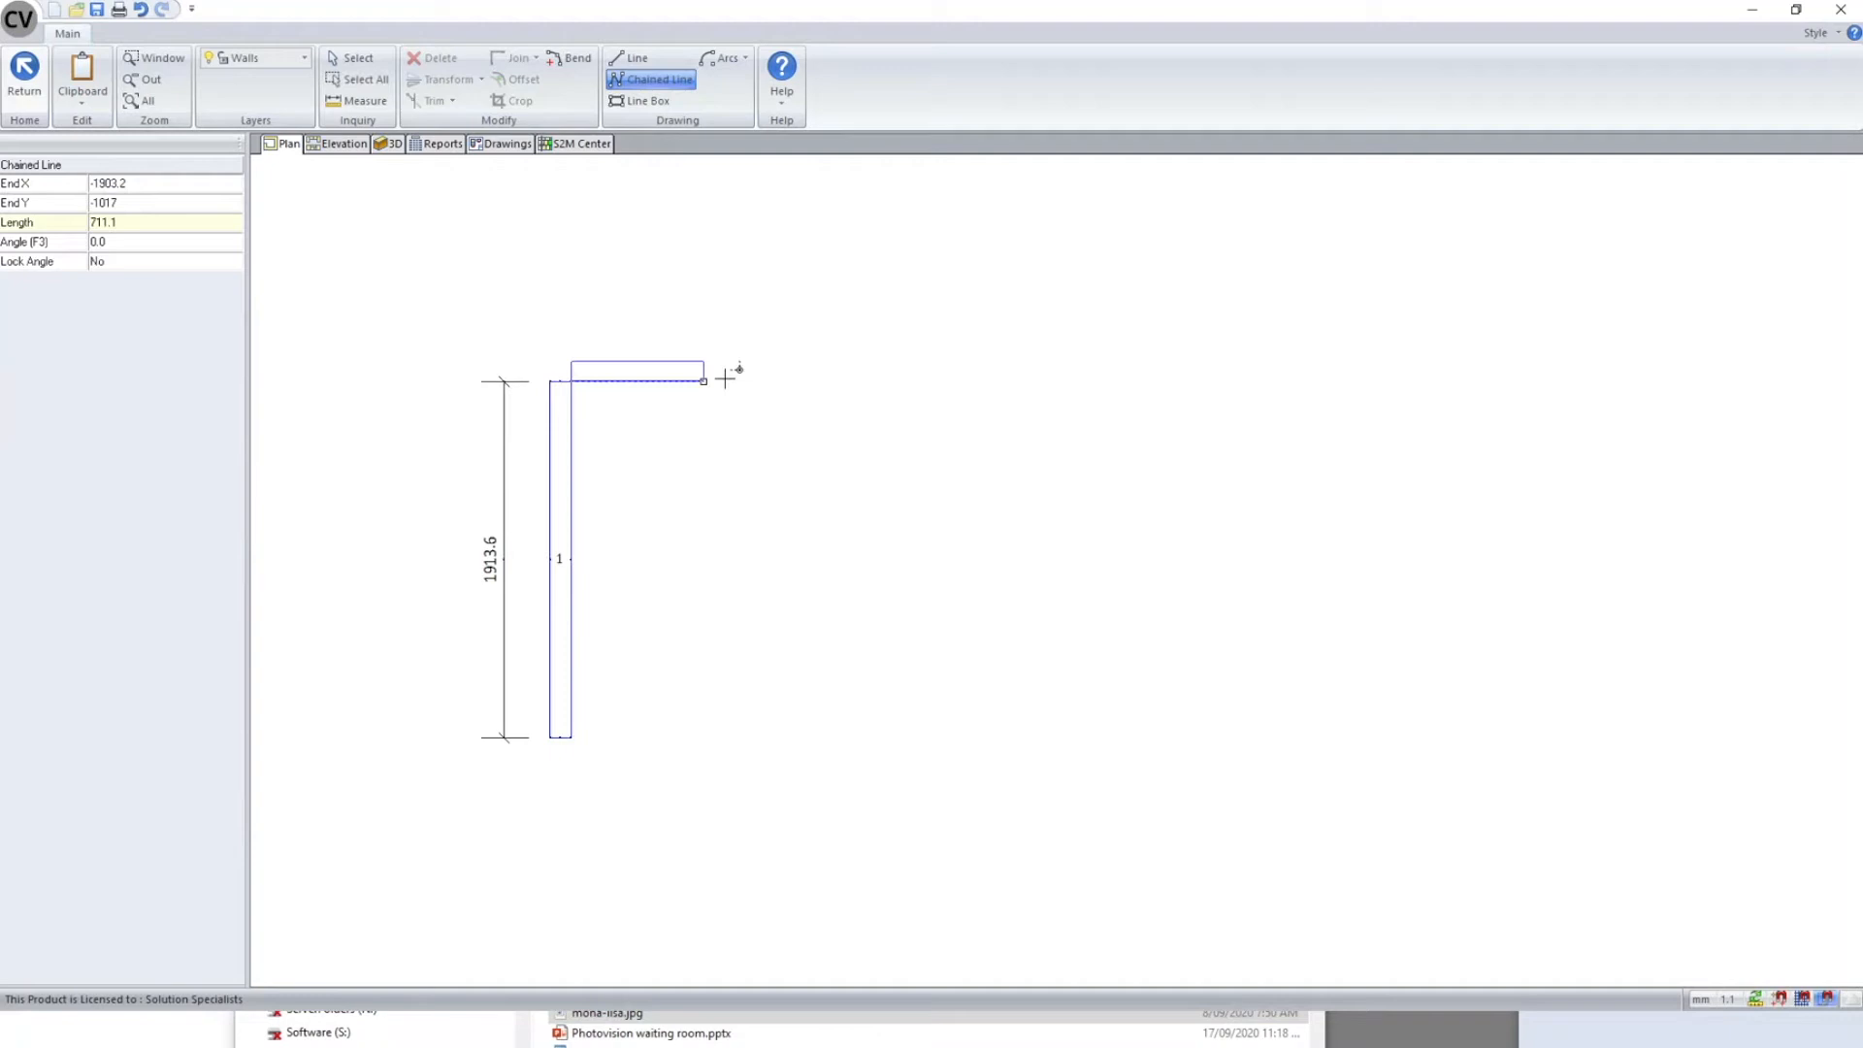
click(1080, 367)
click(1091, 757)
right_click(1098, 759)
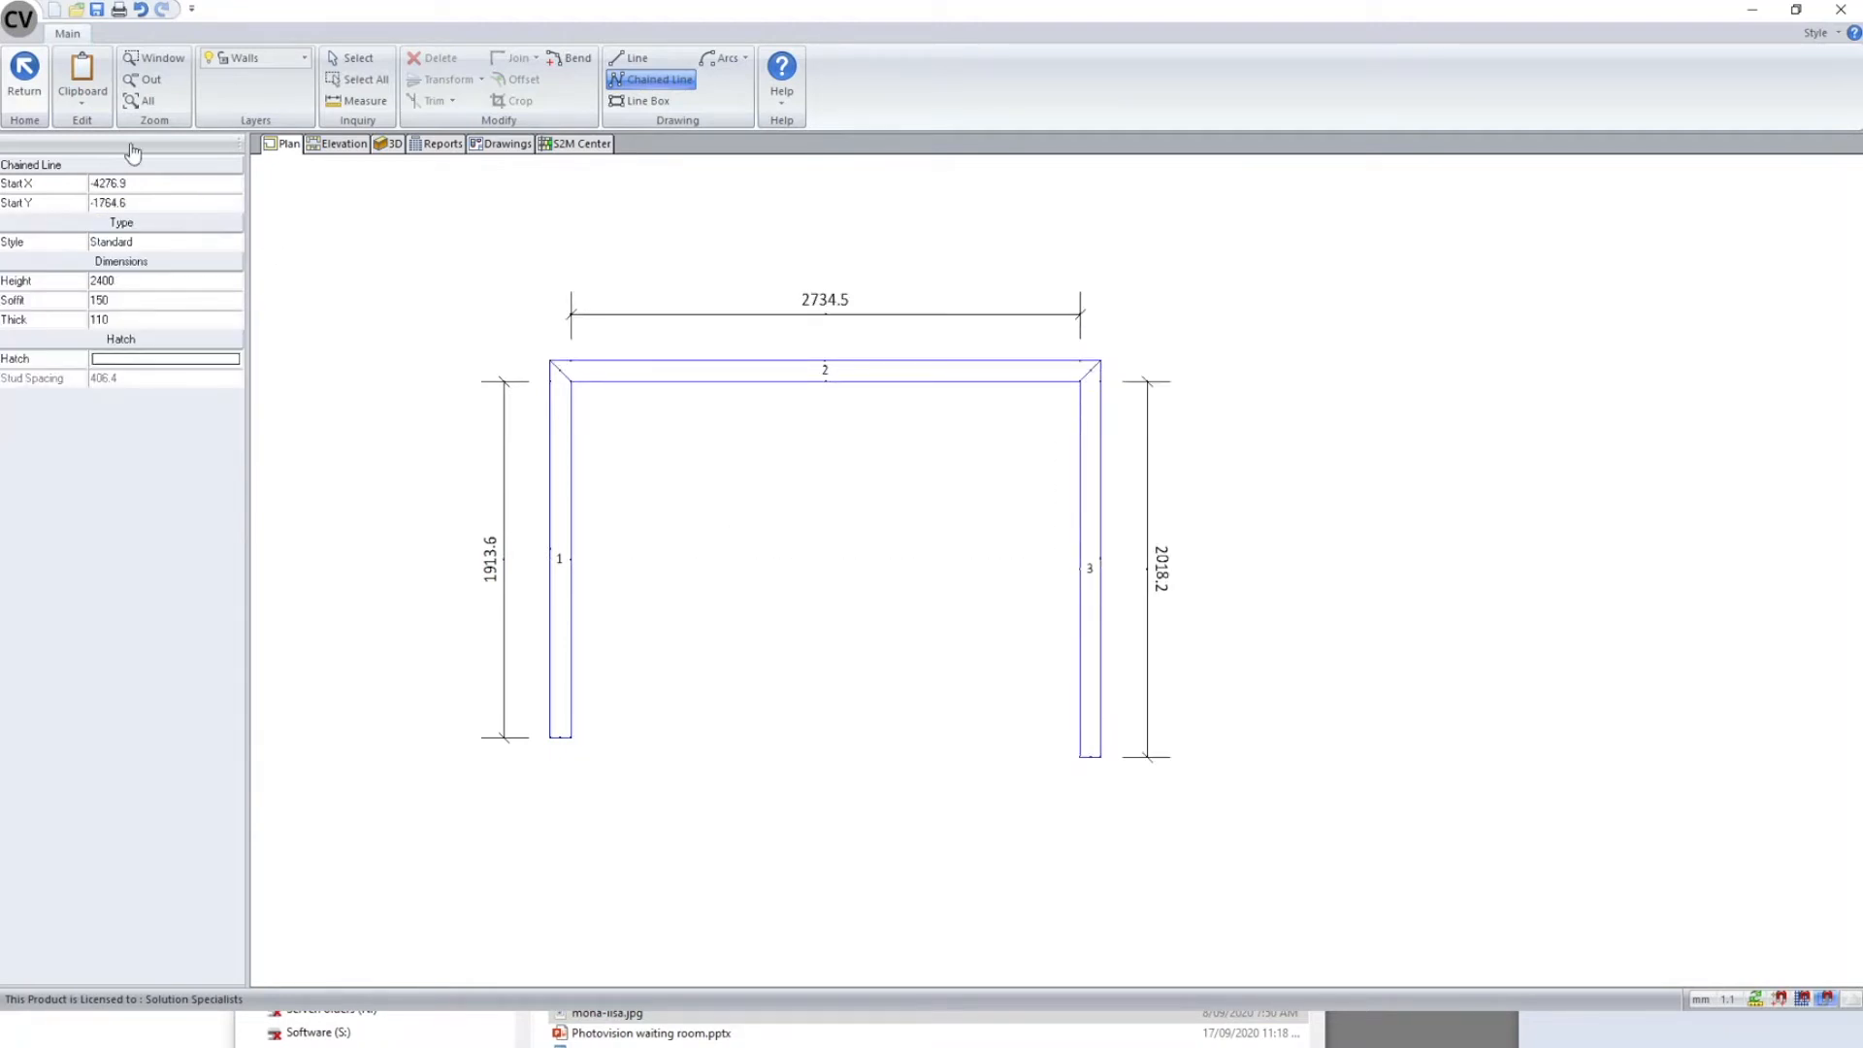
click(26, 78)
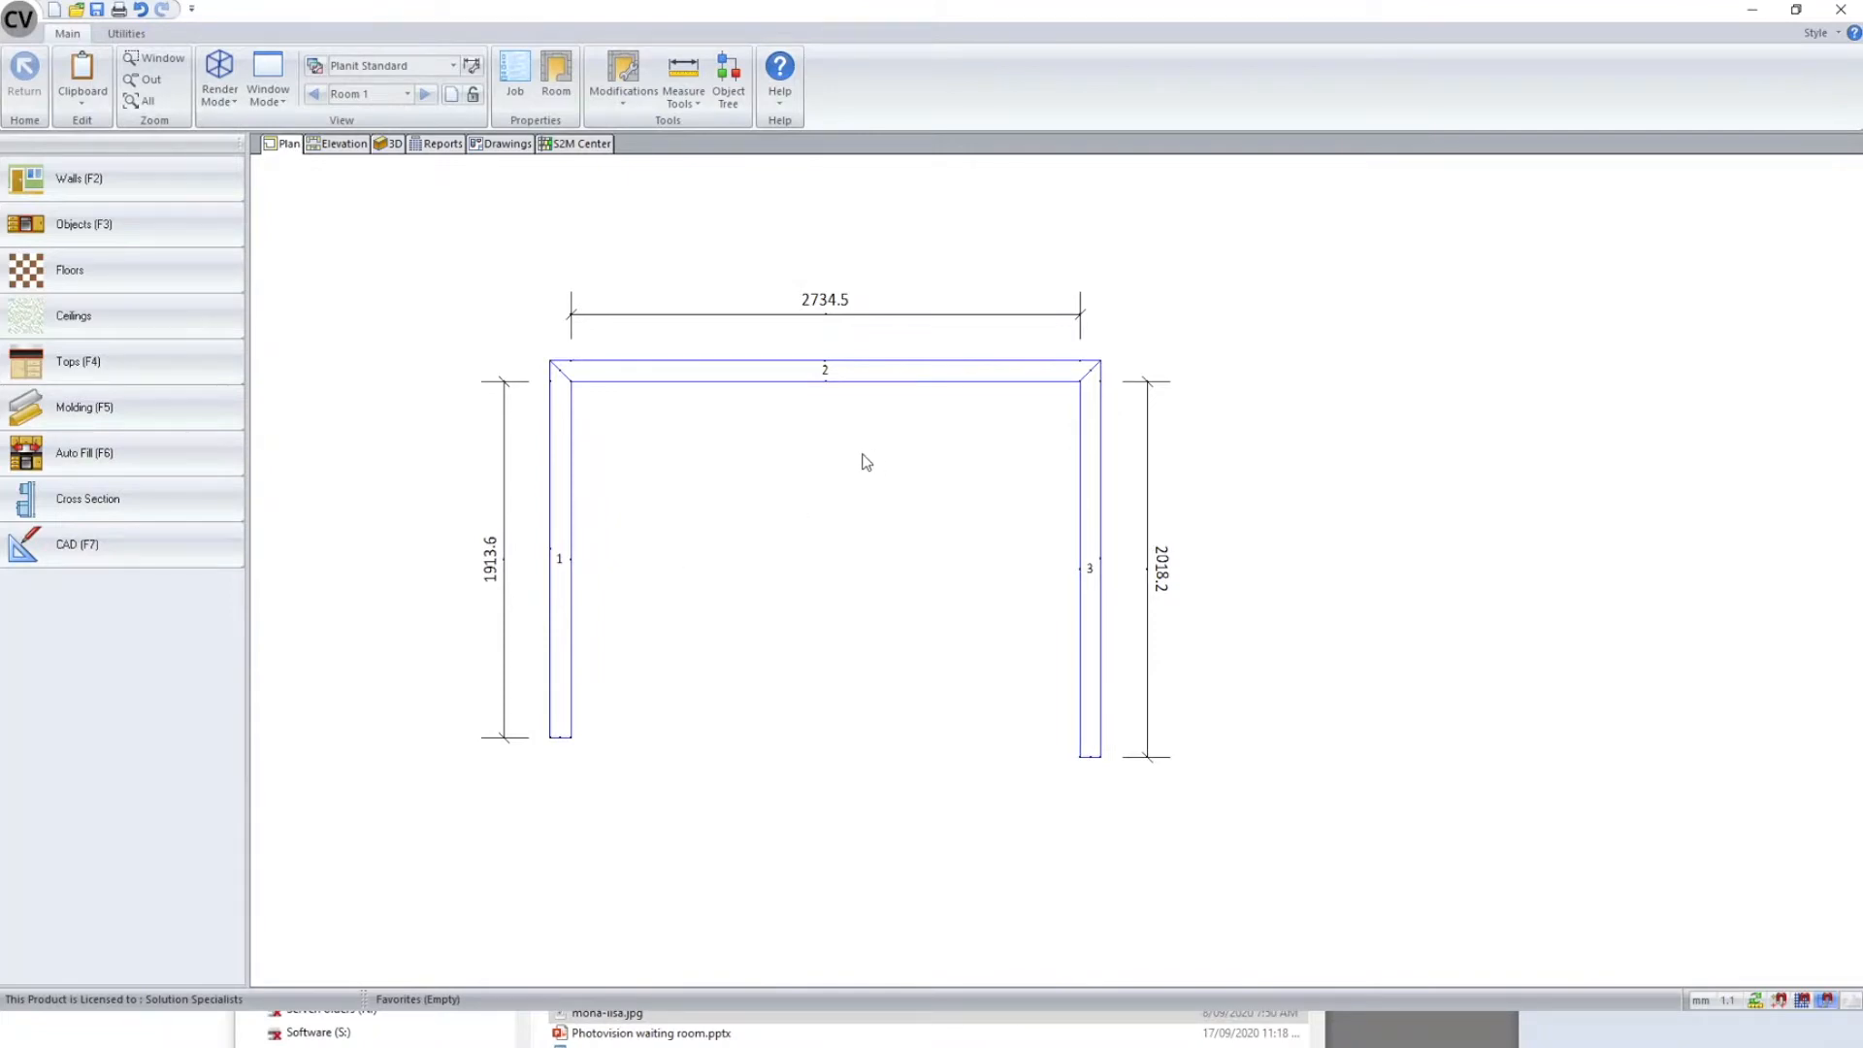
- View the room in 3D from above and open the Light Editor in an enlarged window
mouse_move(900, 449)
click(390, 143)
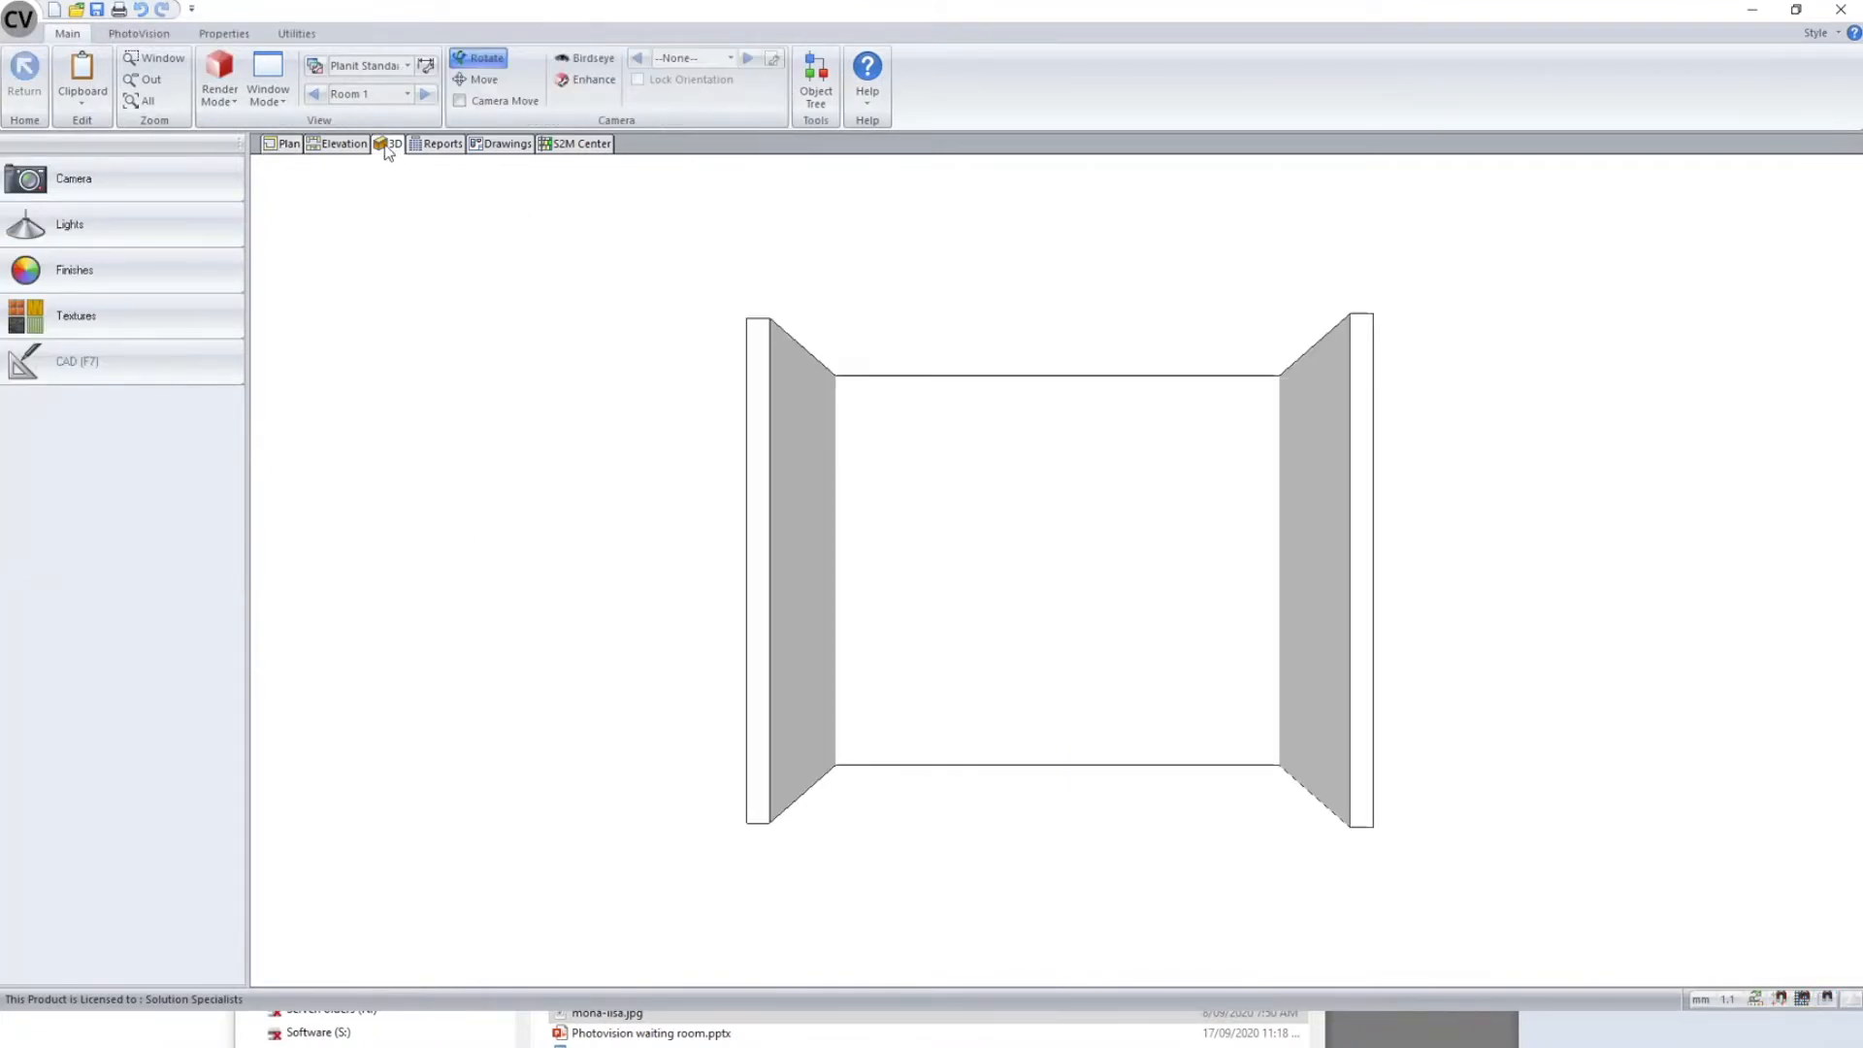
mouse_move(1008, 364)
mouse_down()
mouse_move(1514, 539)
mouse_move(1413, 660)
mouse_up()
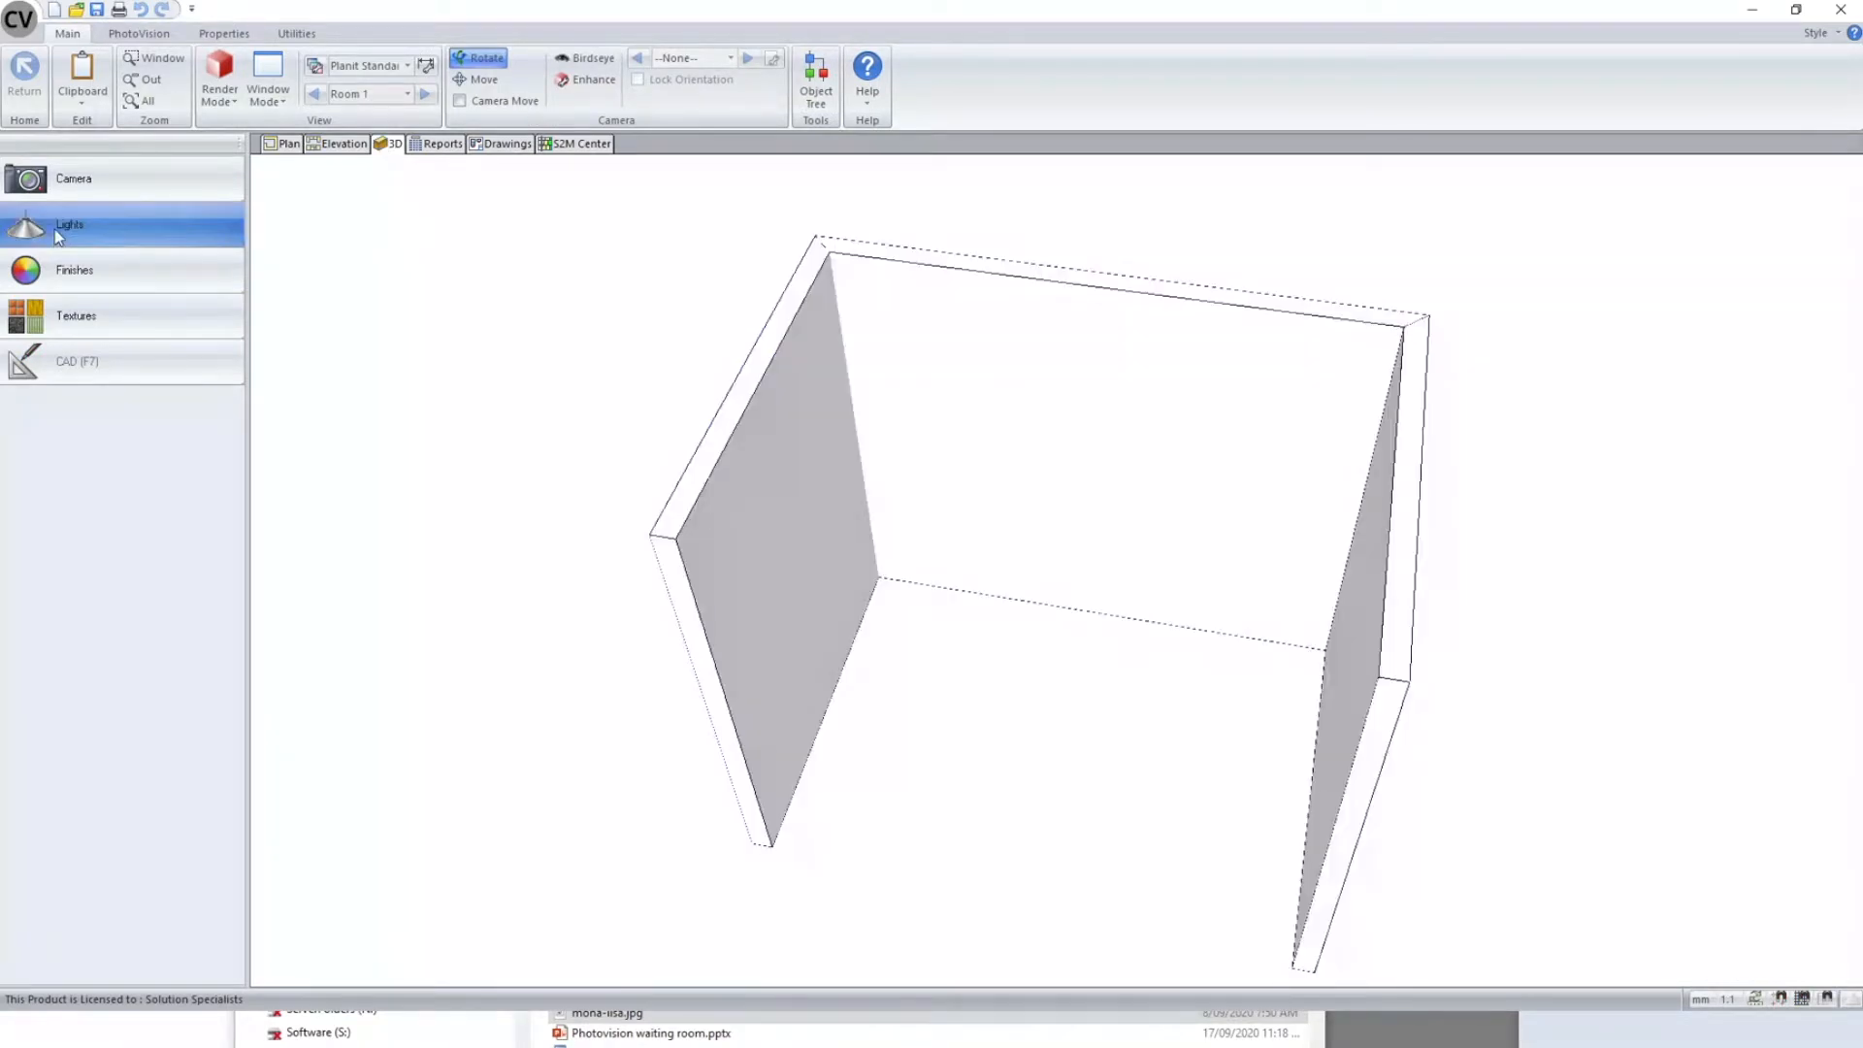
click(177, 227)
drag(602, 216, 840, 196)
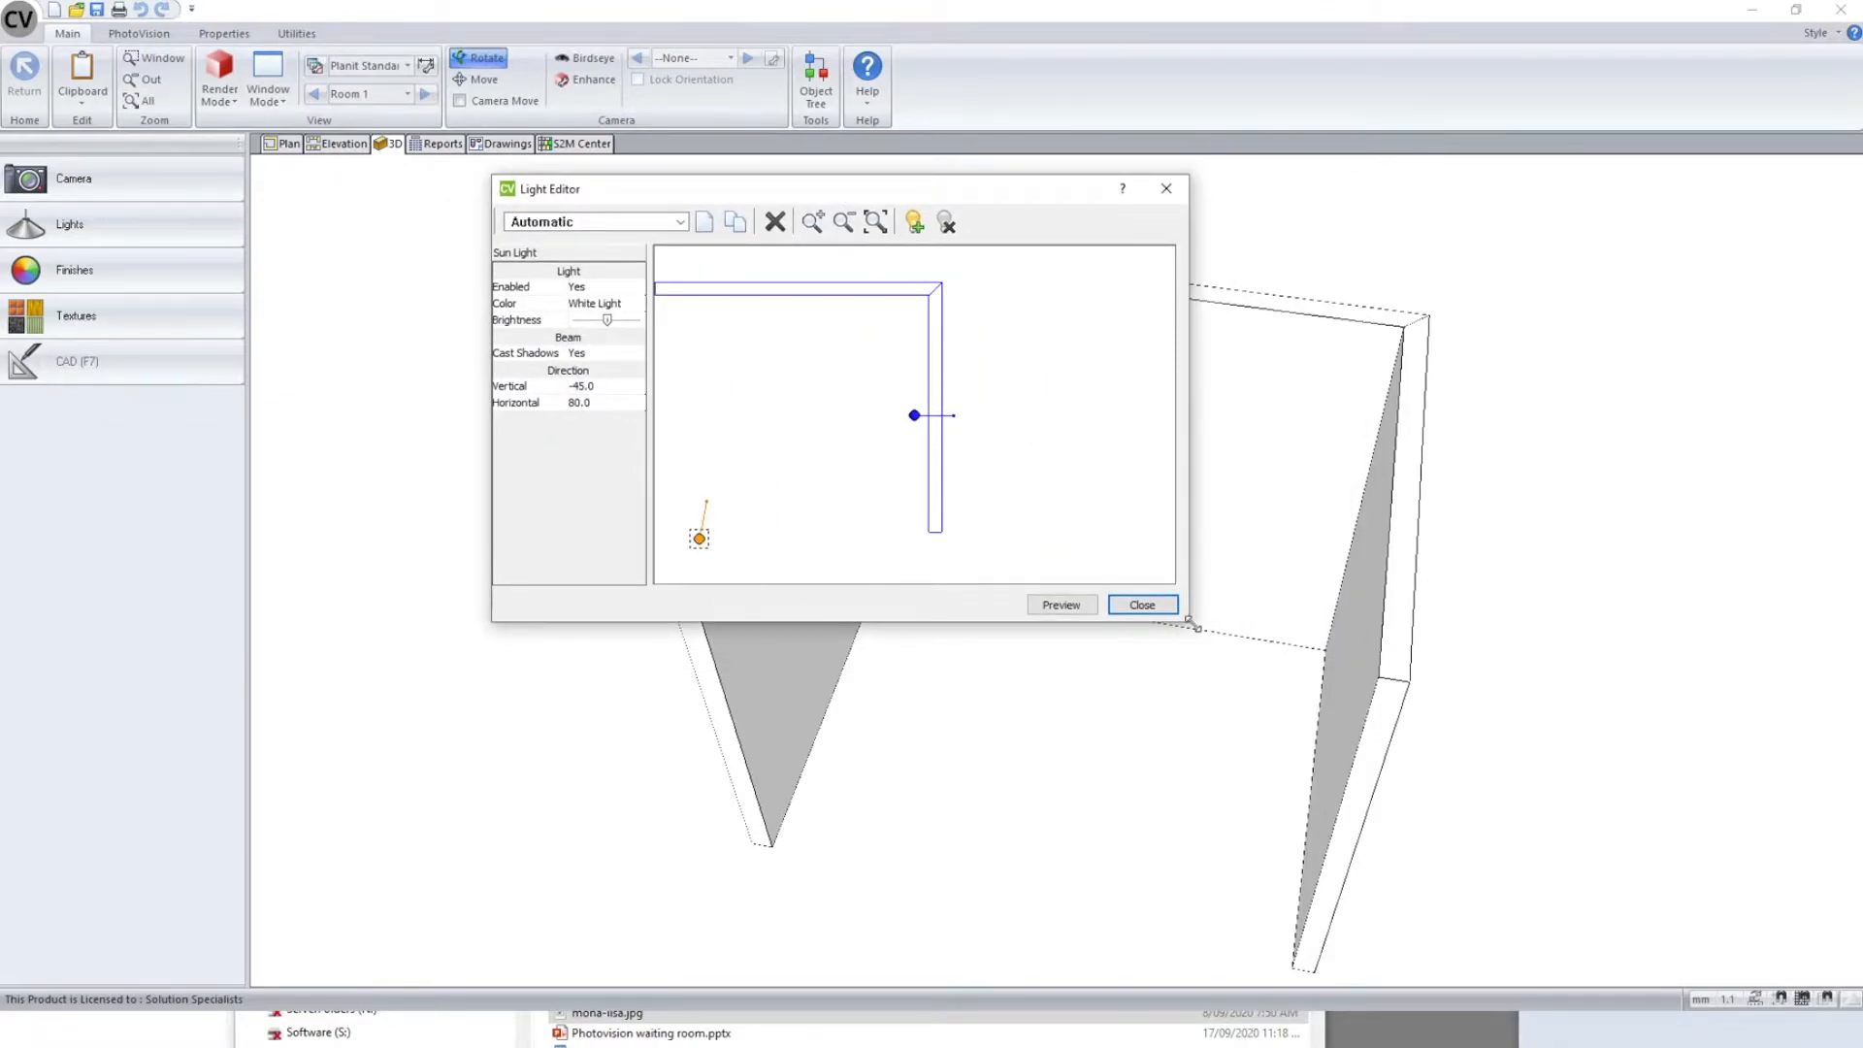
drag(1190, 622, 1591, 856)
- Move the blue light from wall 3 to outside the room, beyond that wall's open end, and deselect it
scroll(1028, 547, down, 4)
scroll(906, 608, up, 9)
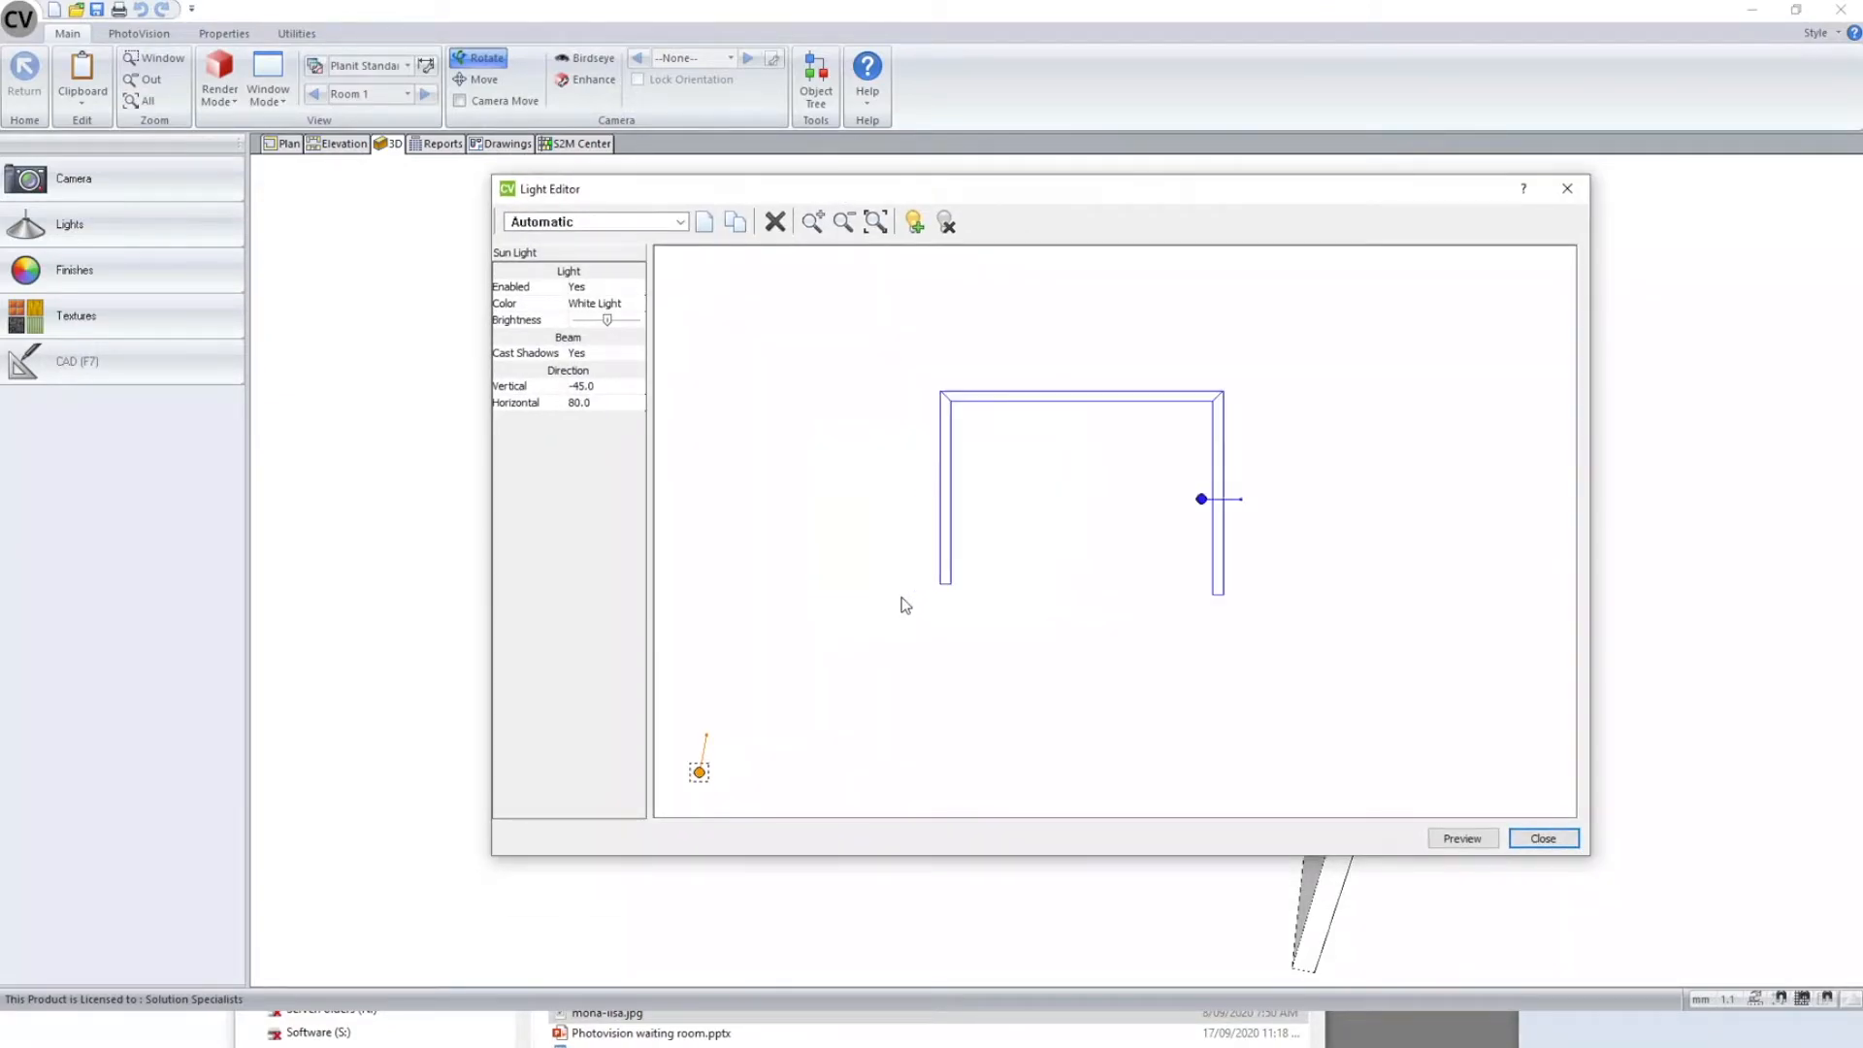
scroll(877, 624, down, 8)
scroll(1234, 511, up, 6)
scroll(1234, 511, down, 7)
scroll(1081, 572, up, 2)
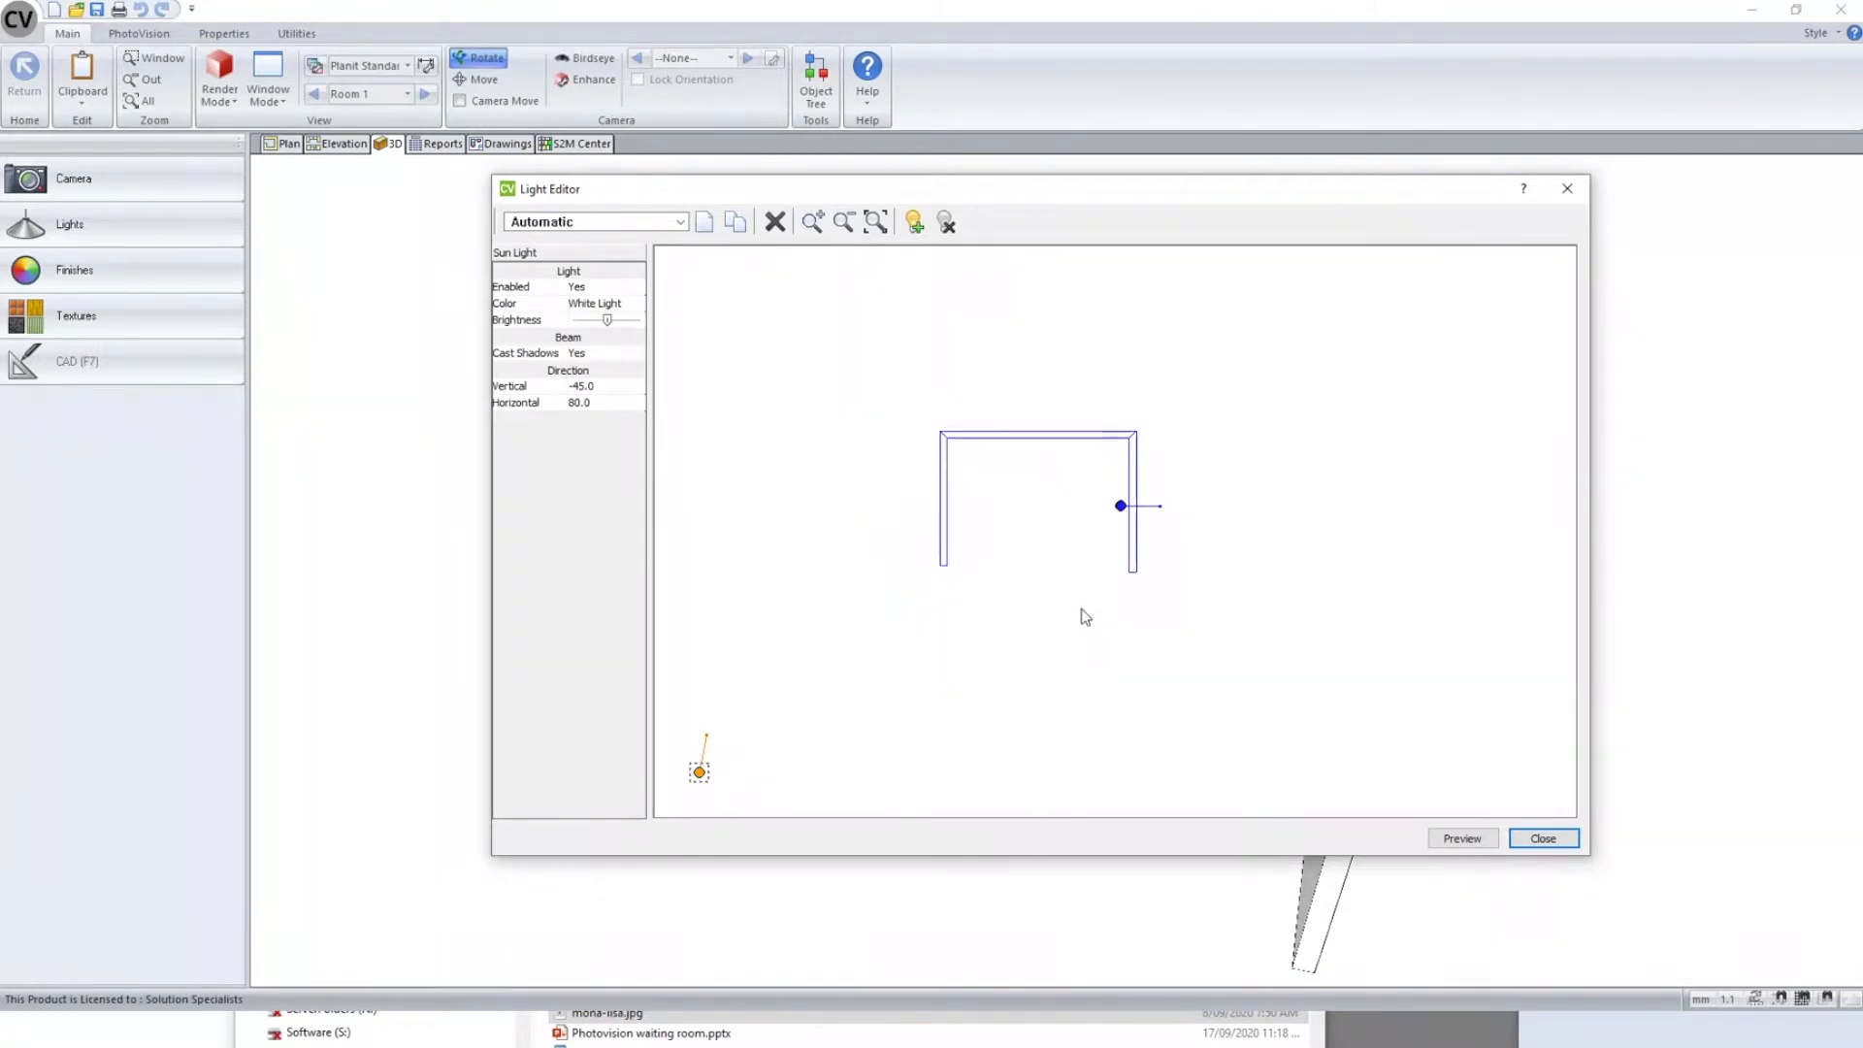
scroll(1077, 578, up, 1)
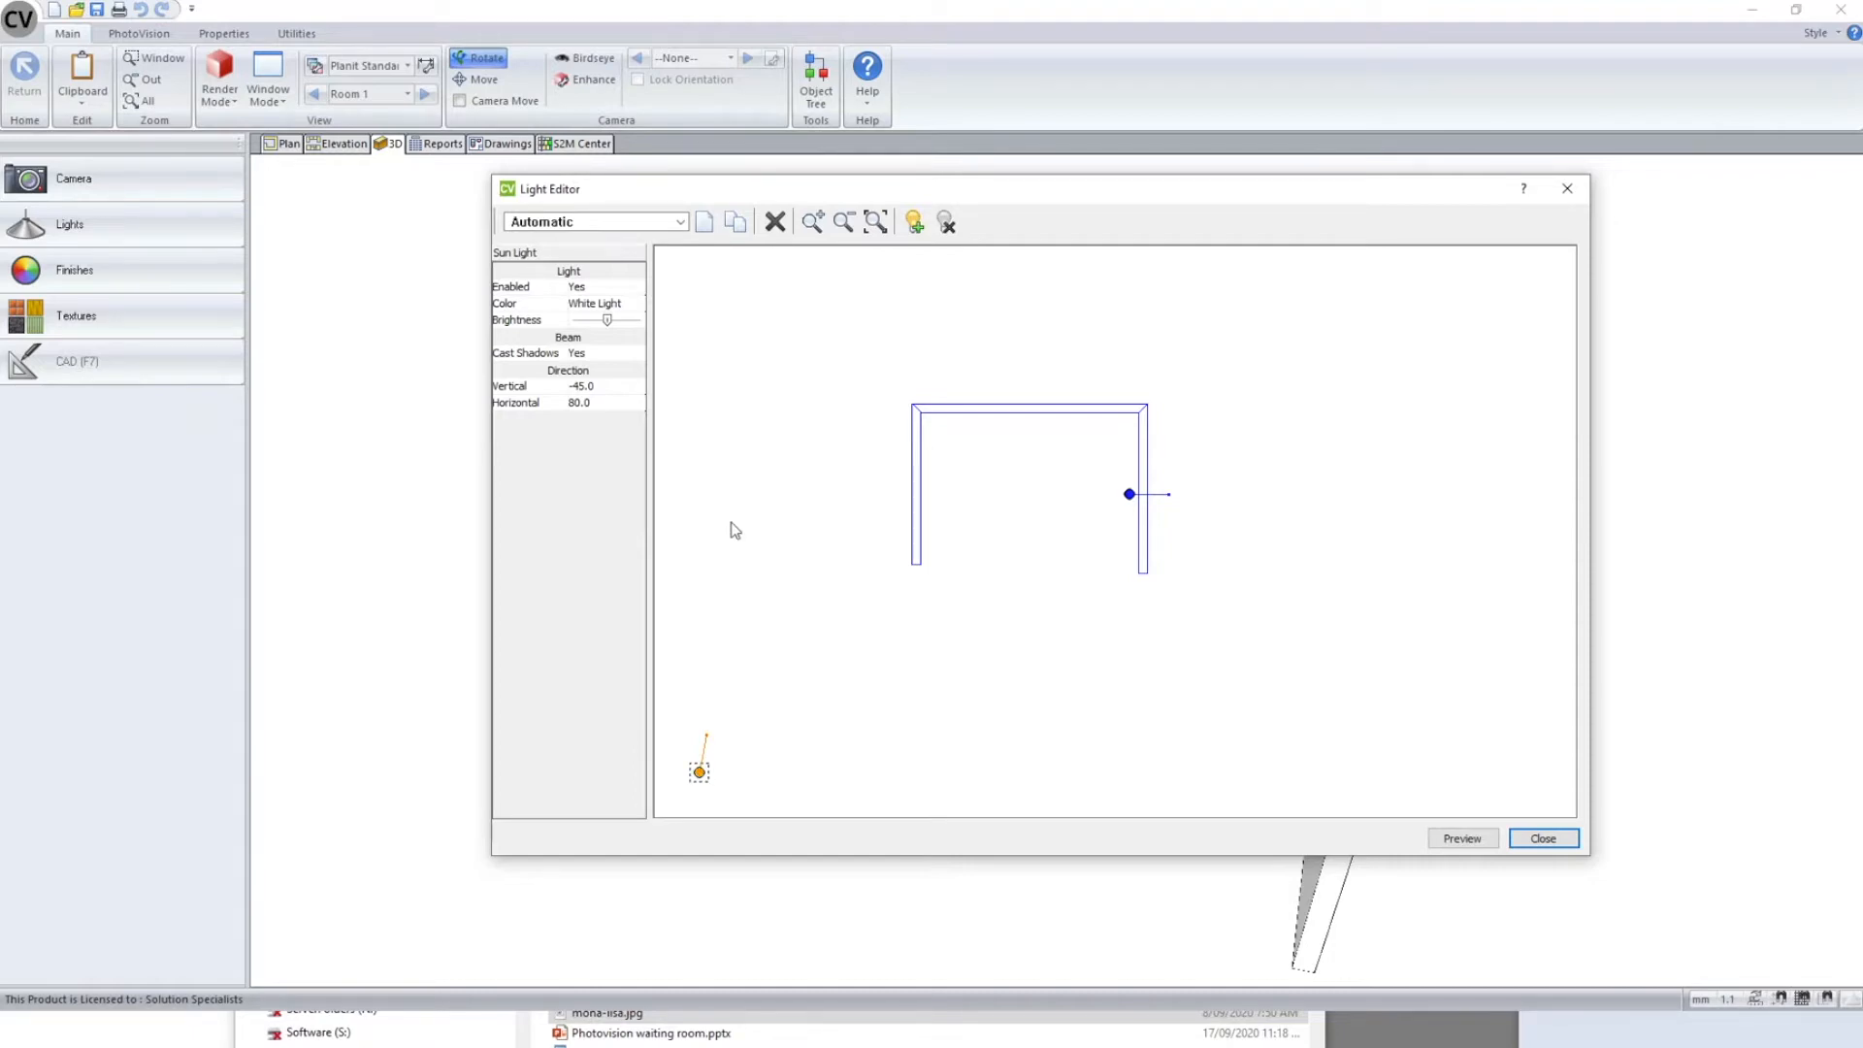
click(837, 703)
click(1130, 494)
drag(1129, 497, 1242, 633)
click(1028, 732)
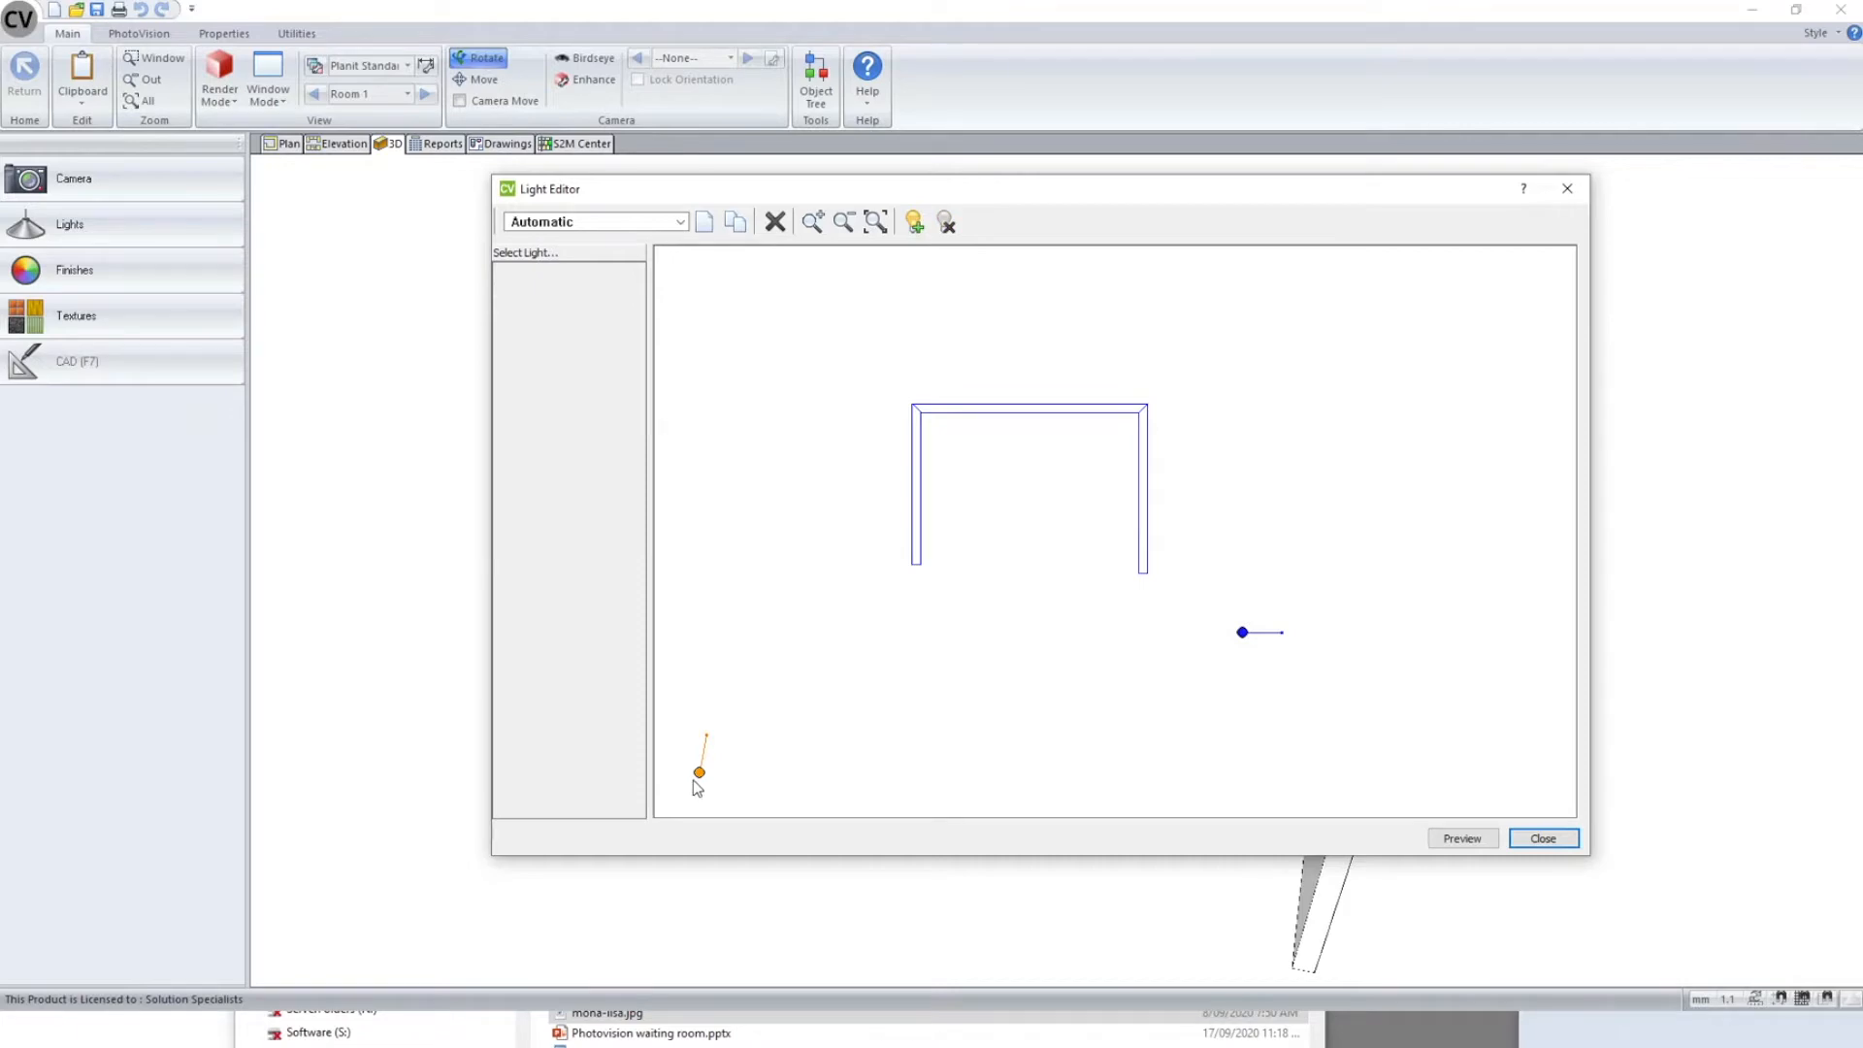
- Turn the orange sun light's direction to a horizontal angle of about 60.3, towards the room
click(700, 773)
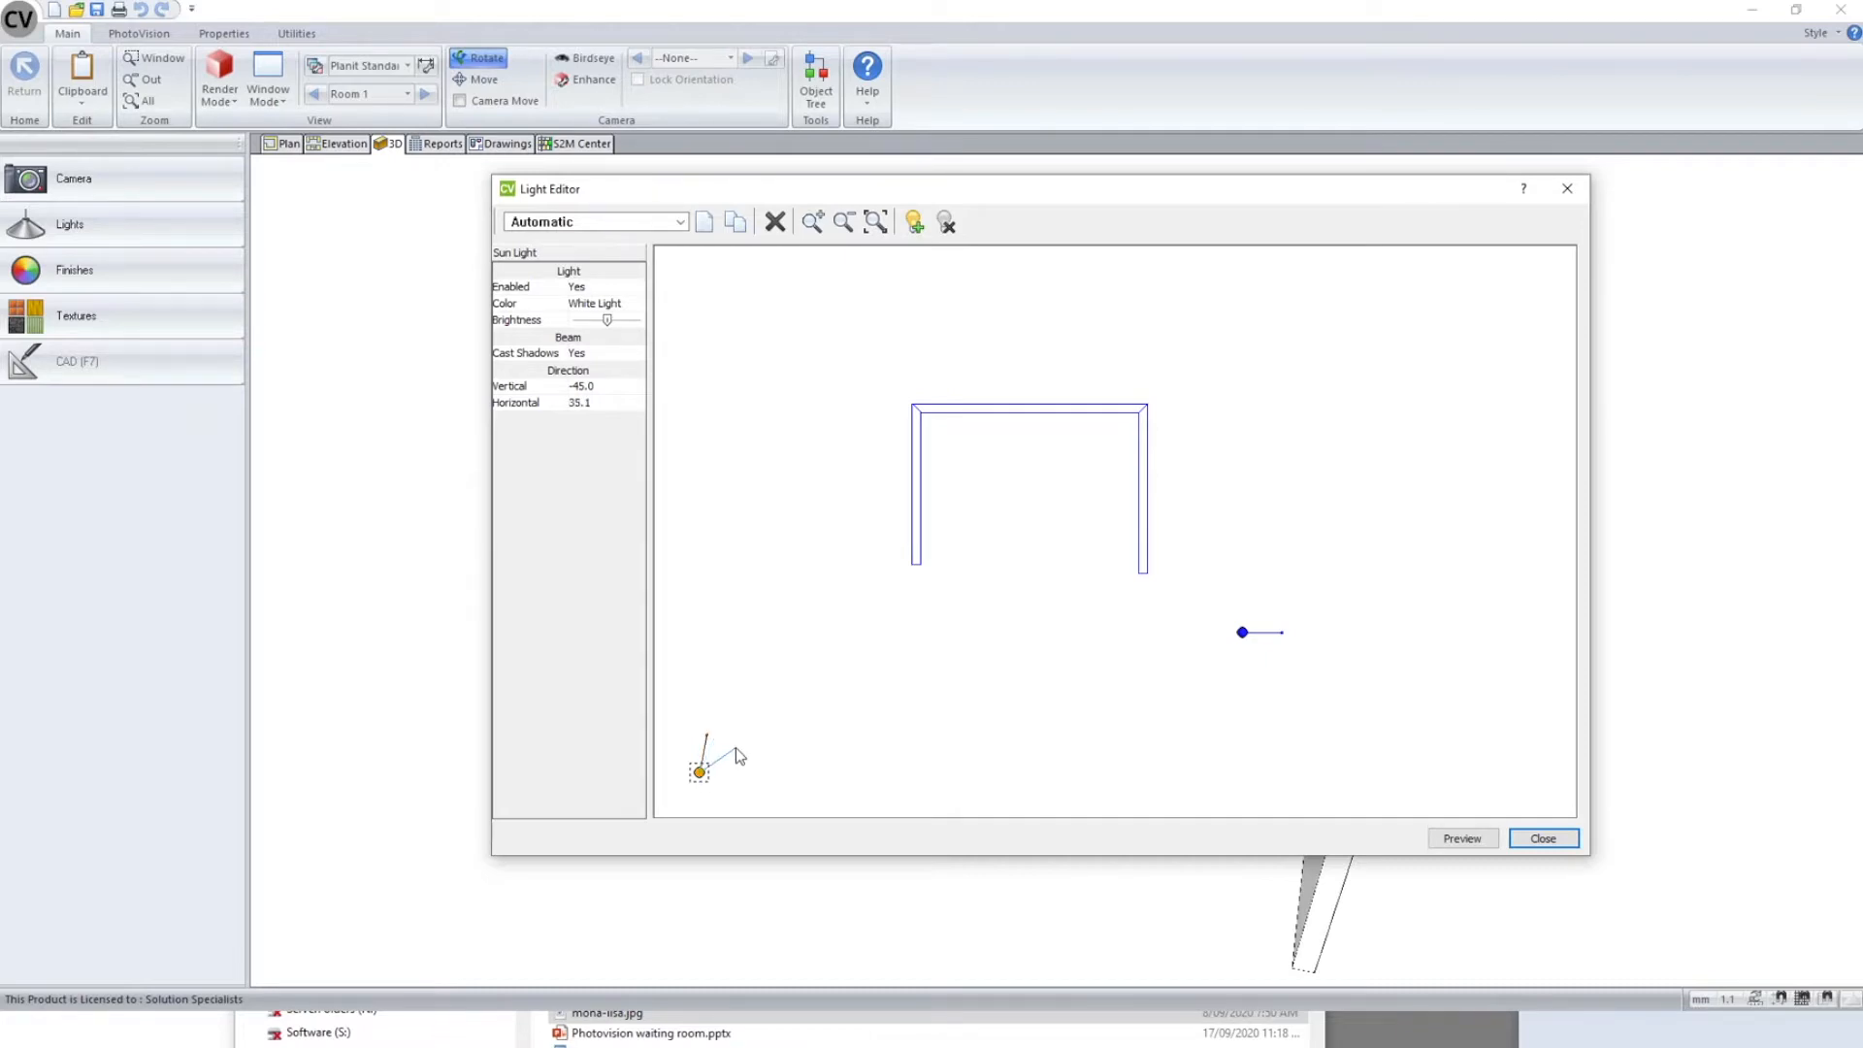
drag(723, 743, 719, 740)
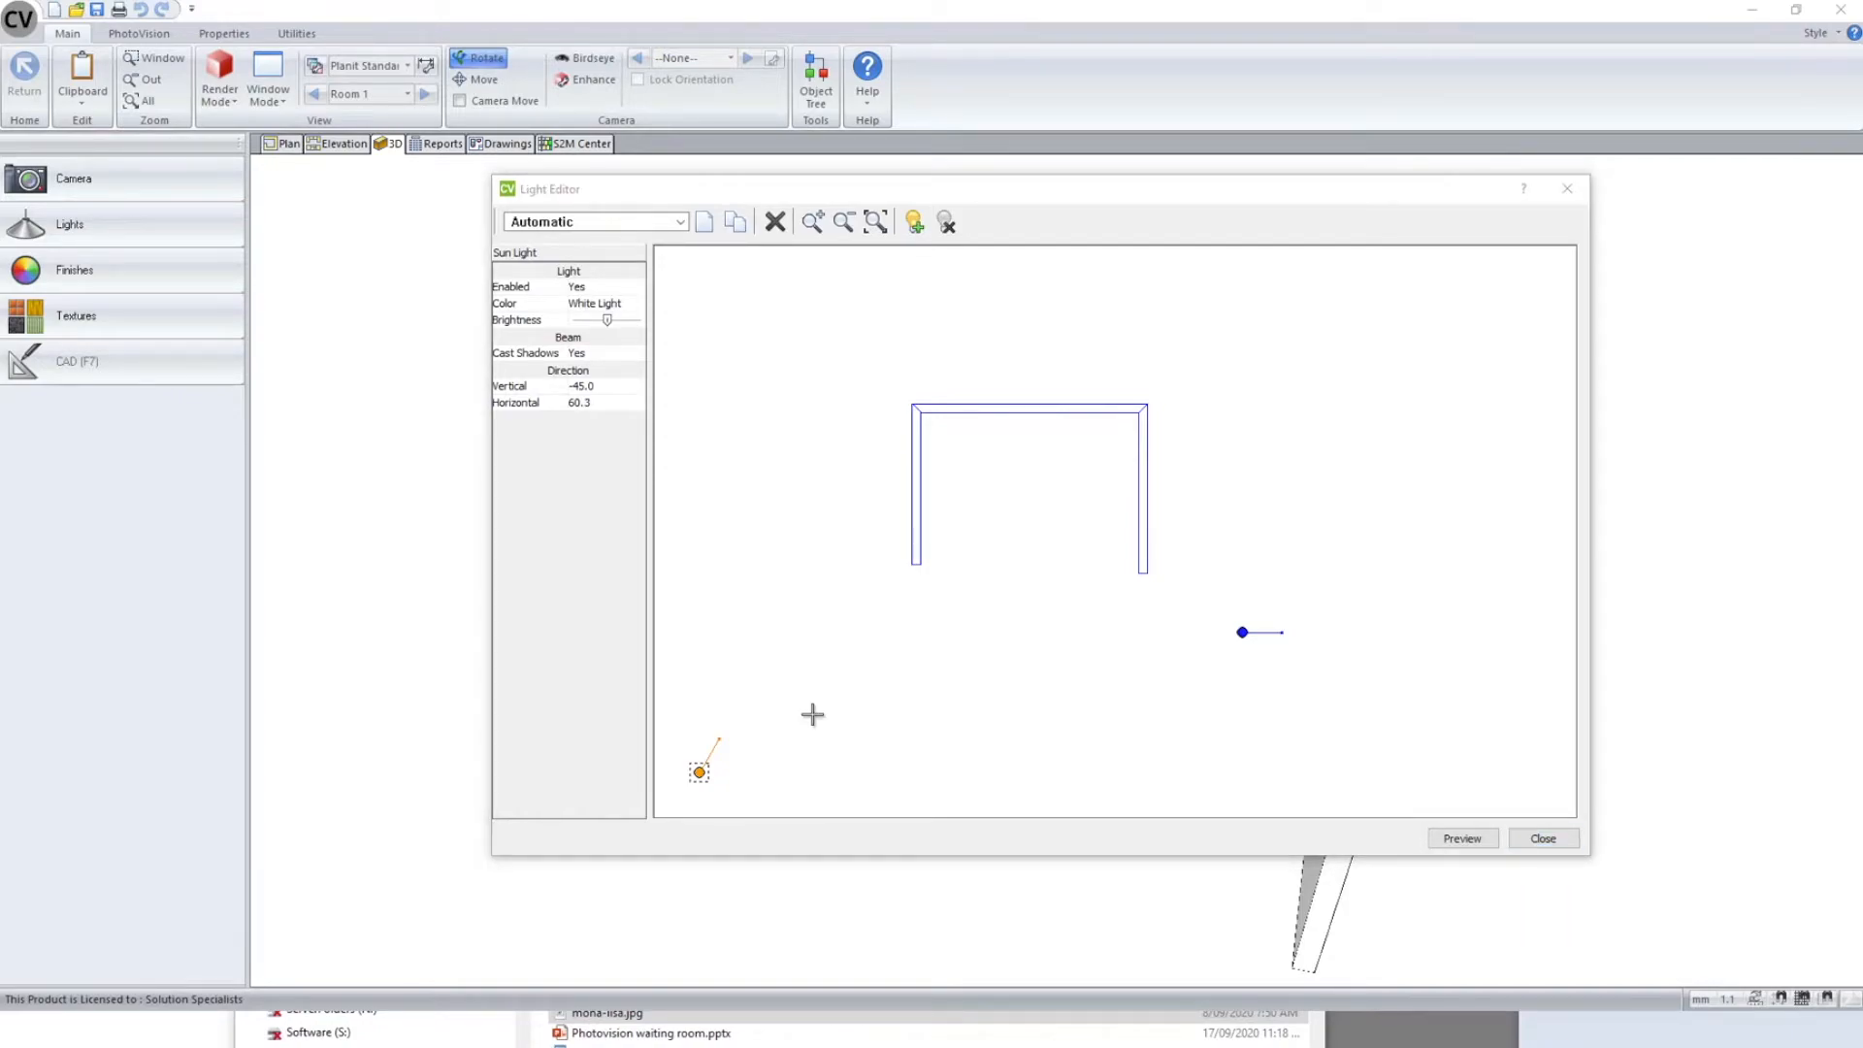
- Capture the Light Editor with Snipping Tool and draw parallel diagonal pen lines across the snip to illustrate the sun's rays
drag(473, 163, 1186, 587)
drag(1387, 722, 1671, 973)
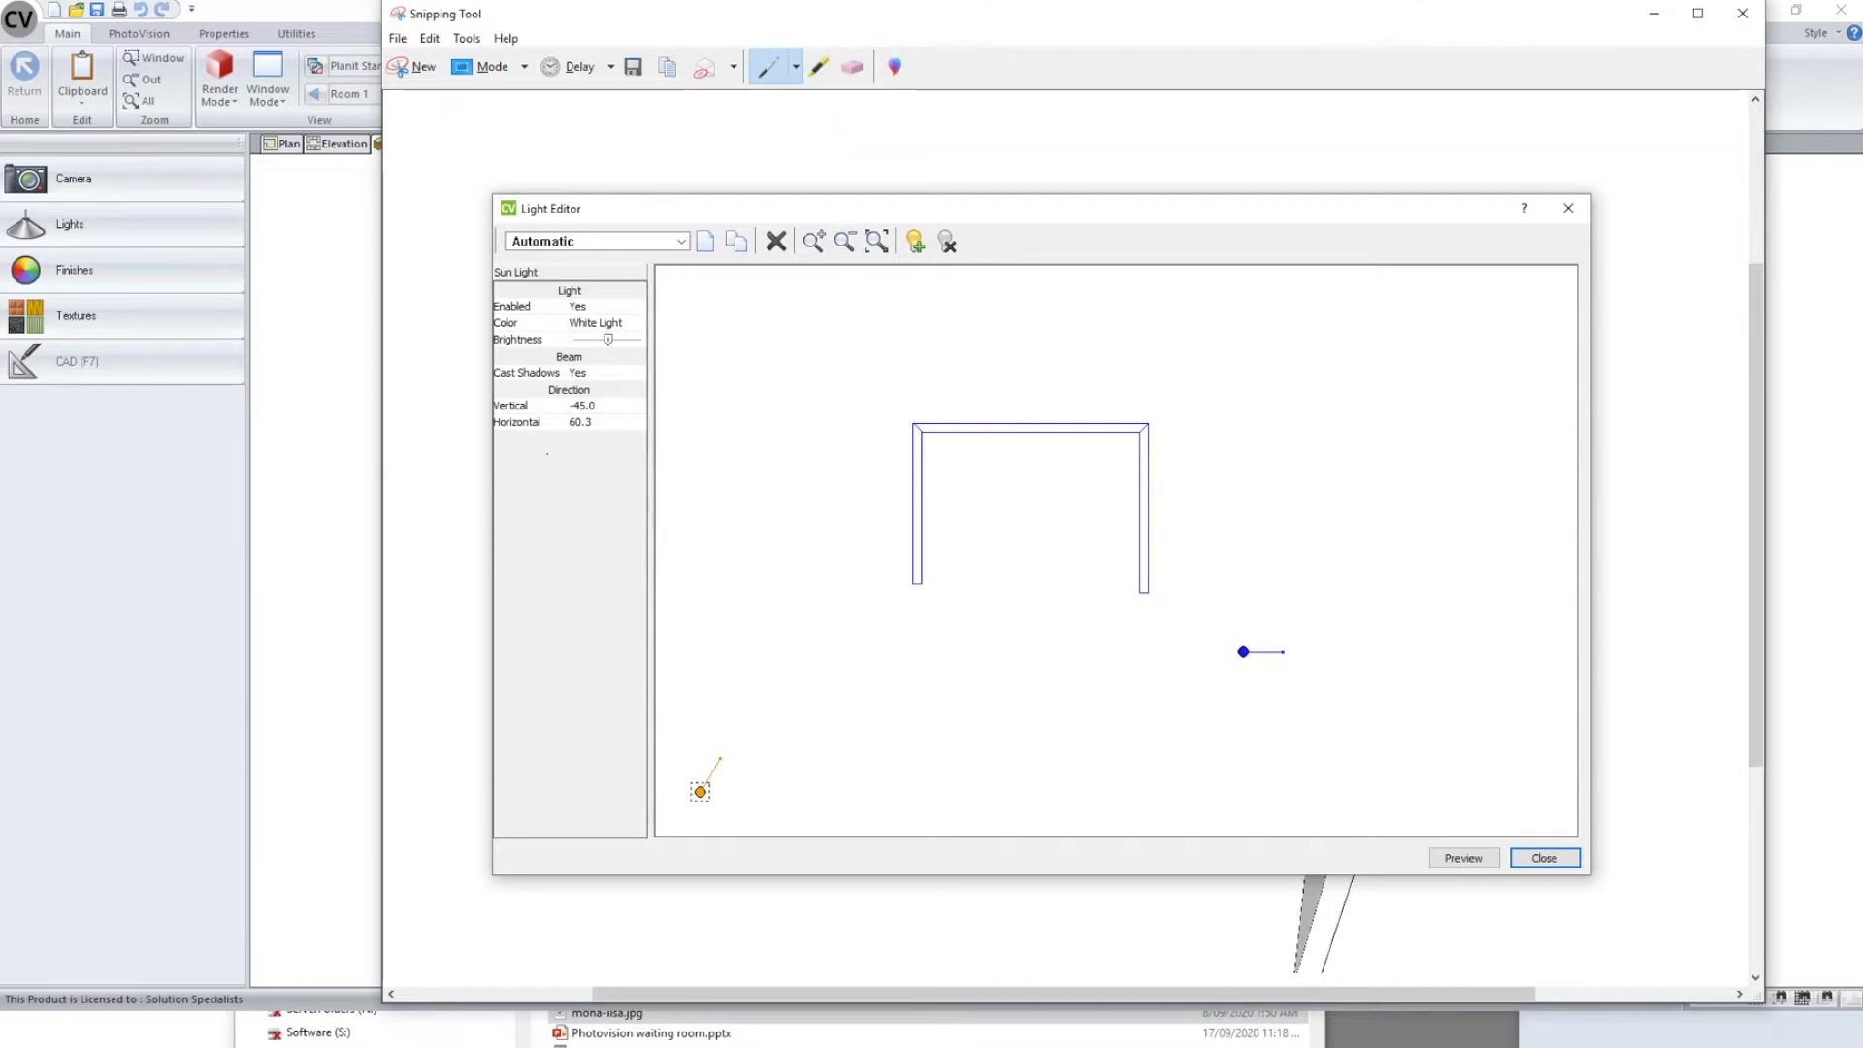
drag(547, 451, 701, 330)
drag(565, 594, 795, 401)
drag(561, 800, 677, 689)
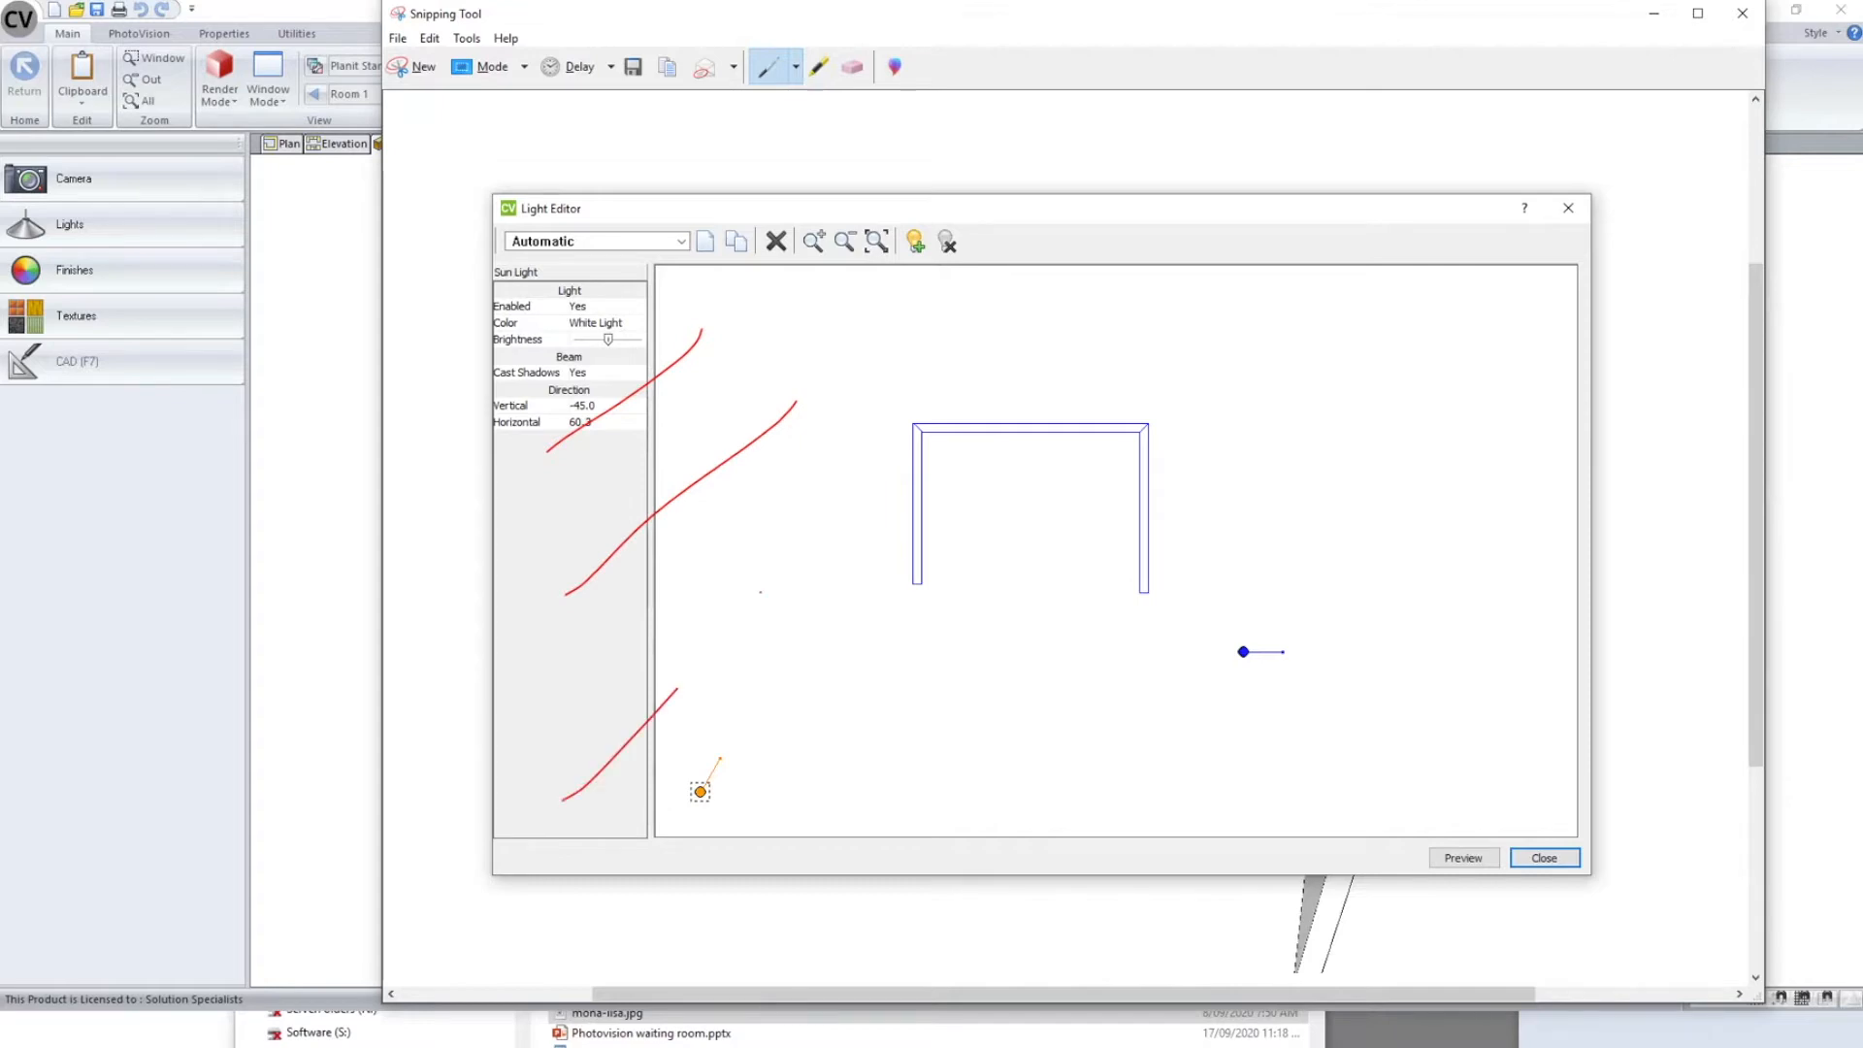
drag(760, 592, 855, 540)
drag(847, 819, 1107, 587)
drag(1151, 820, 1394, 622)
drag(1431, 825, 1555, 696)
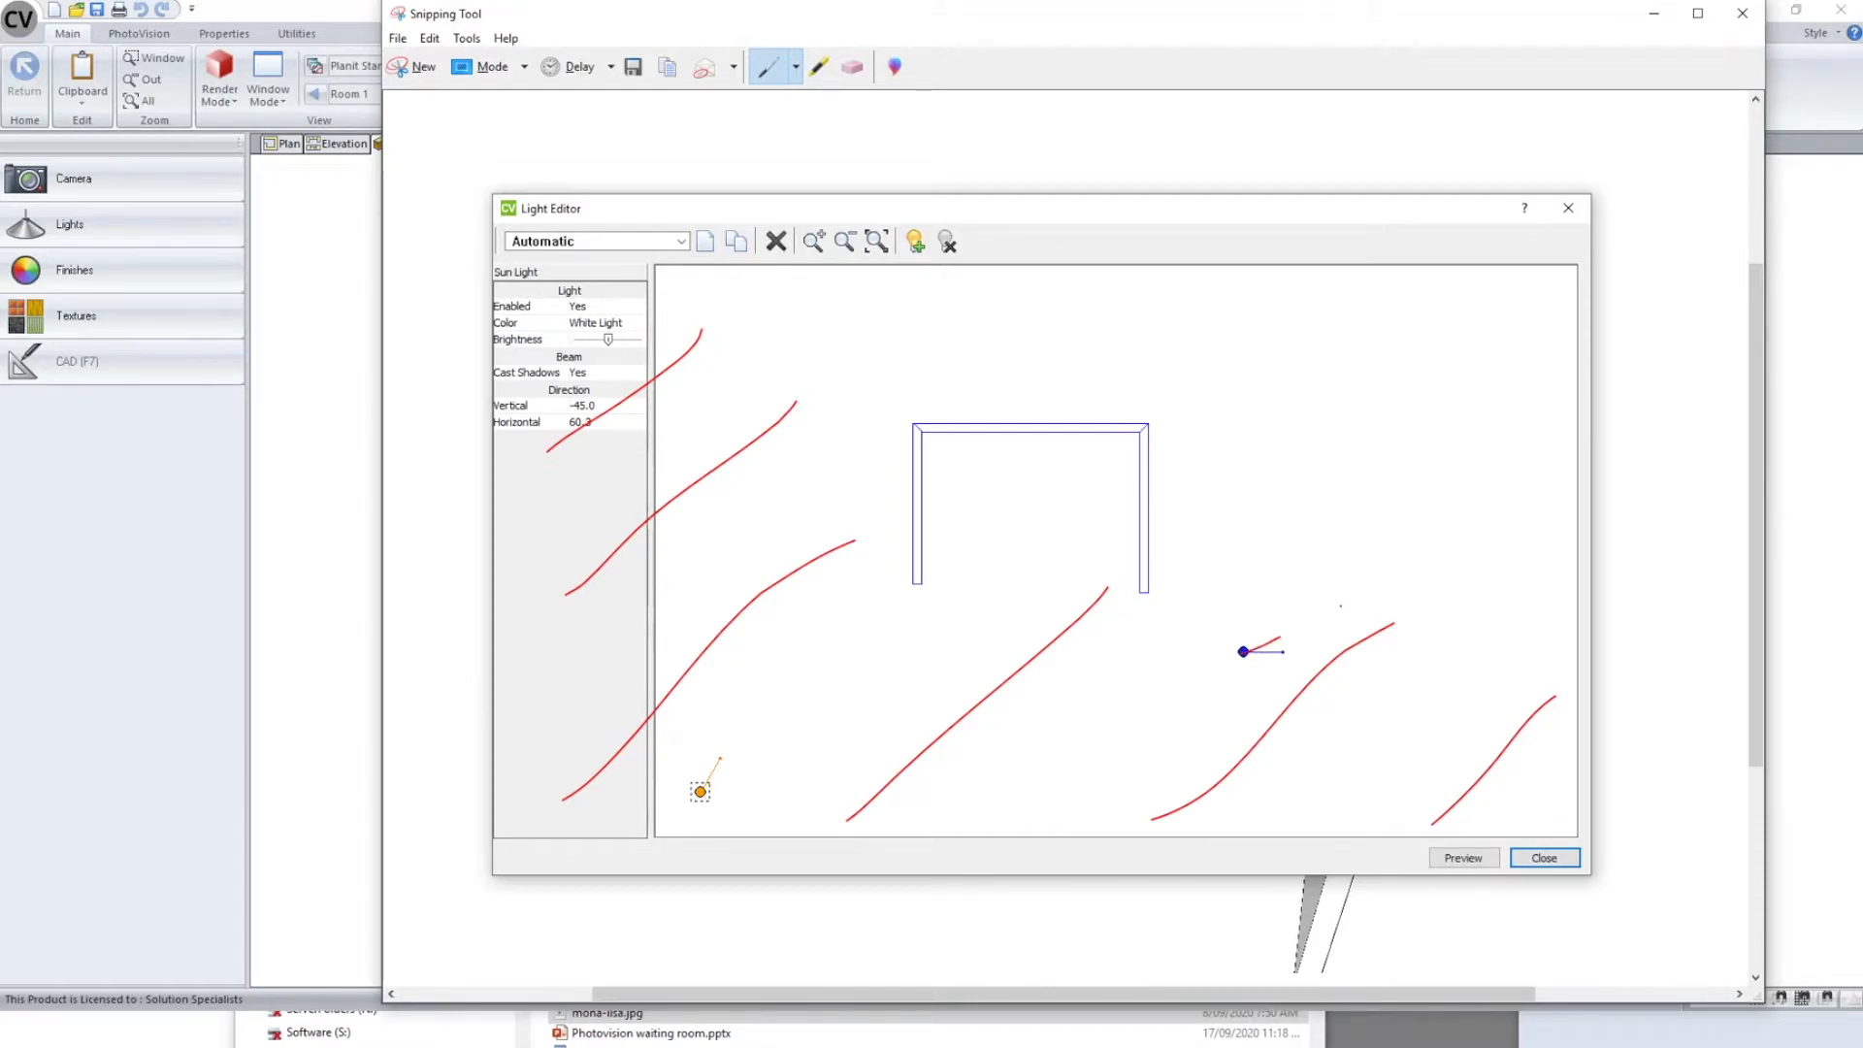
- Draw two pen lines spreading out from the blue light to show its beam, and close the snip without saving
drag(1280, 637, 1563, 512)
drag(1243, 652, 1544, 744)
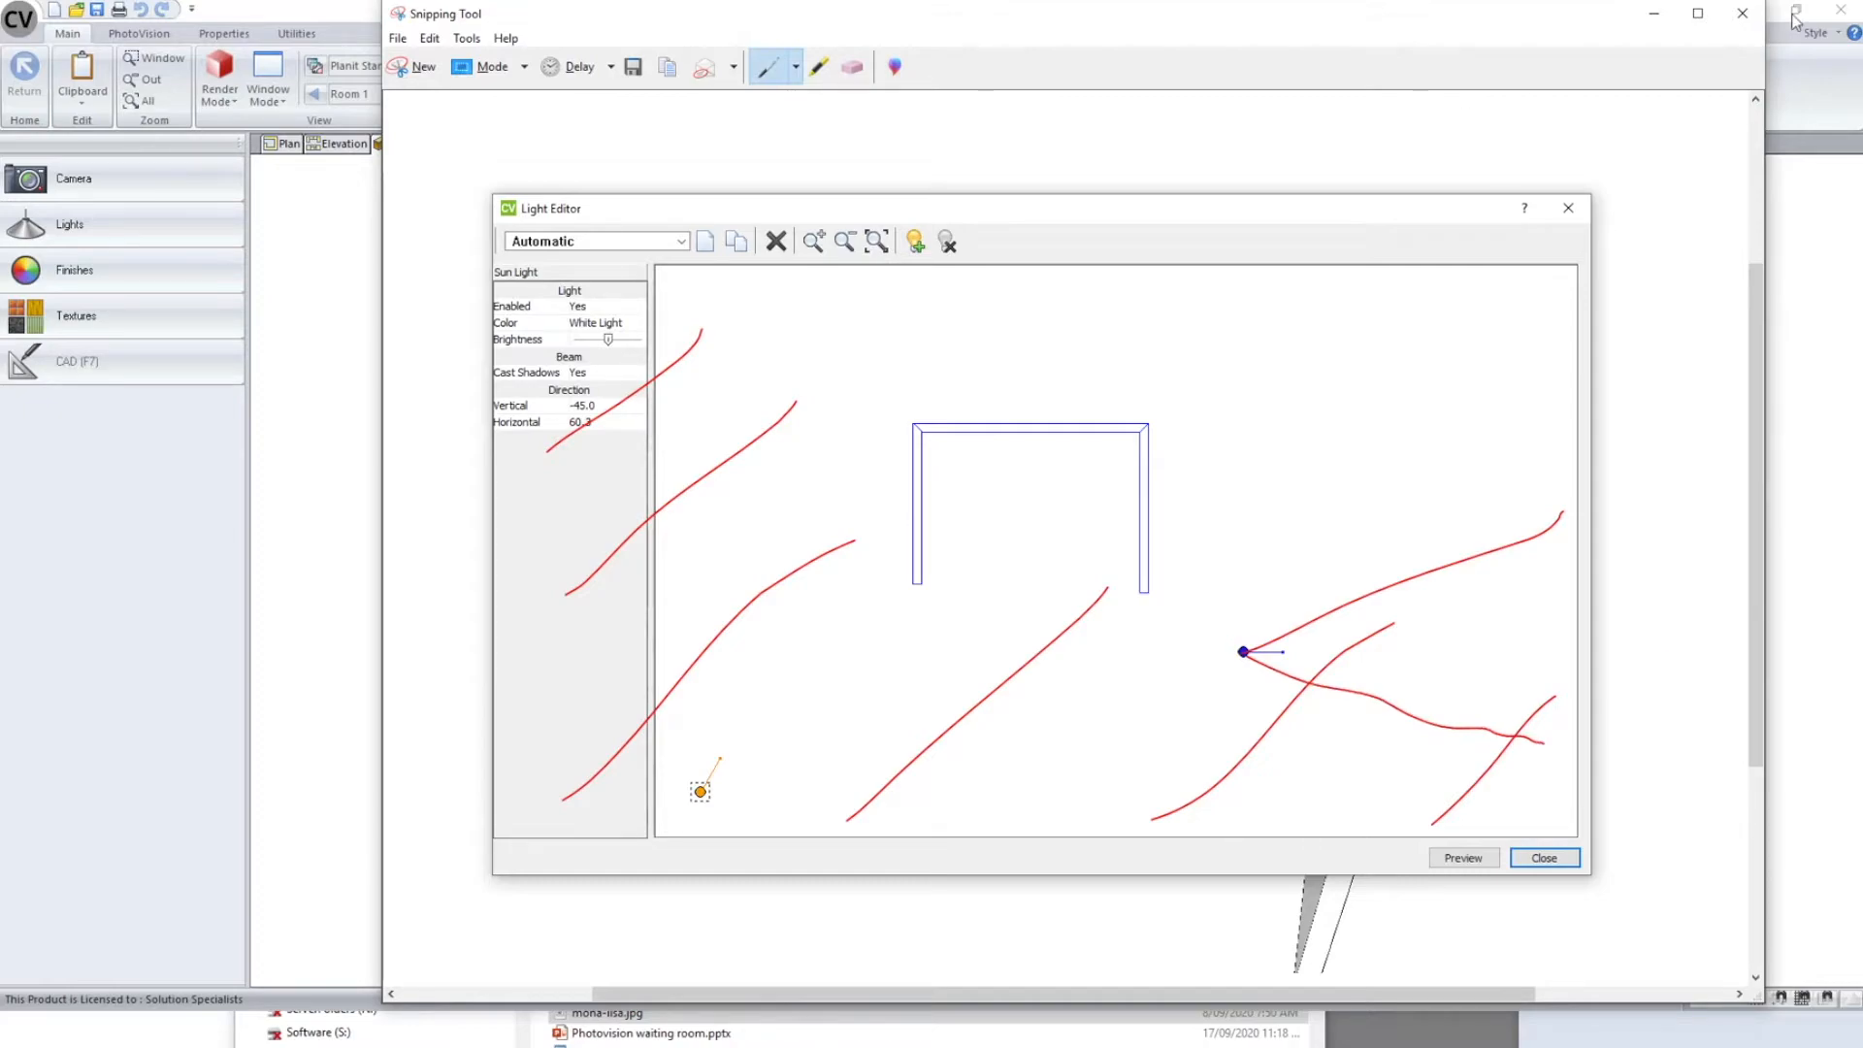
click(1743, 13)
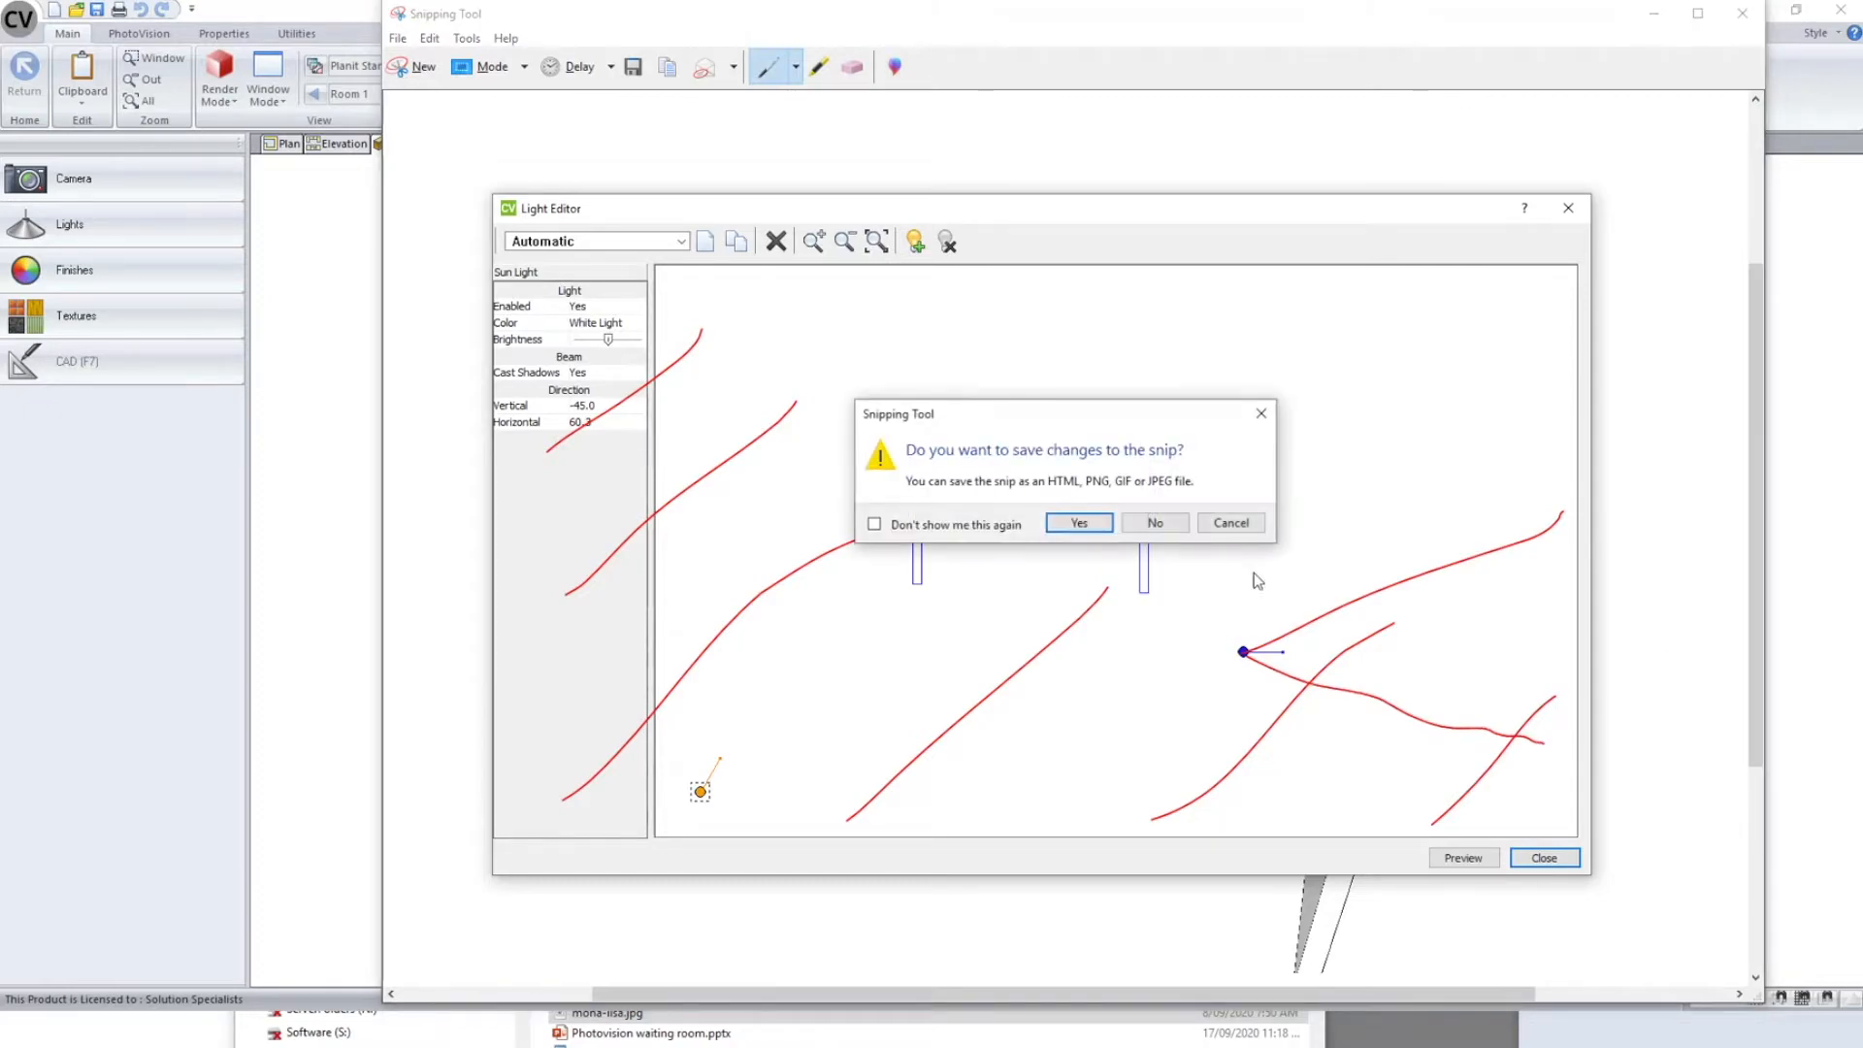
click(1174, 522)
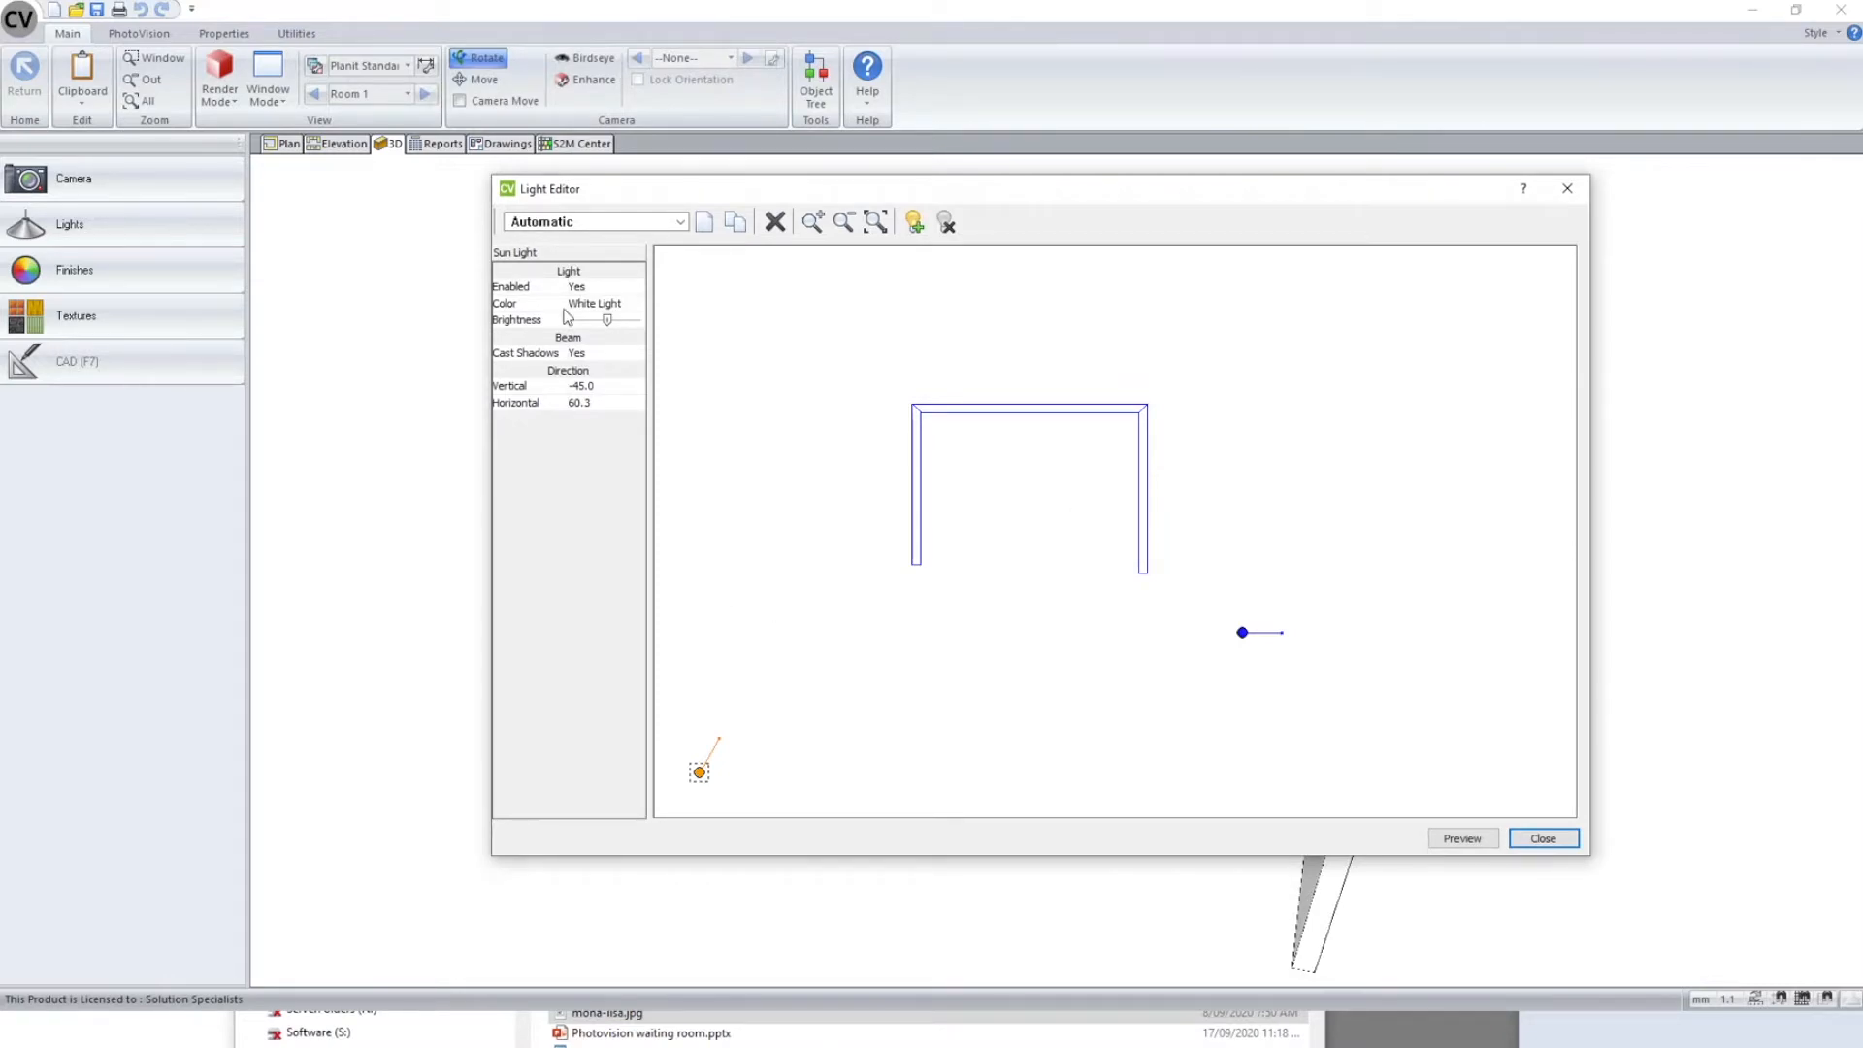
- Disable the sun light and enable it again
click(520, 288)
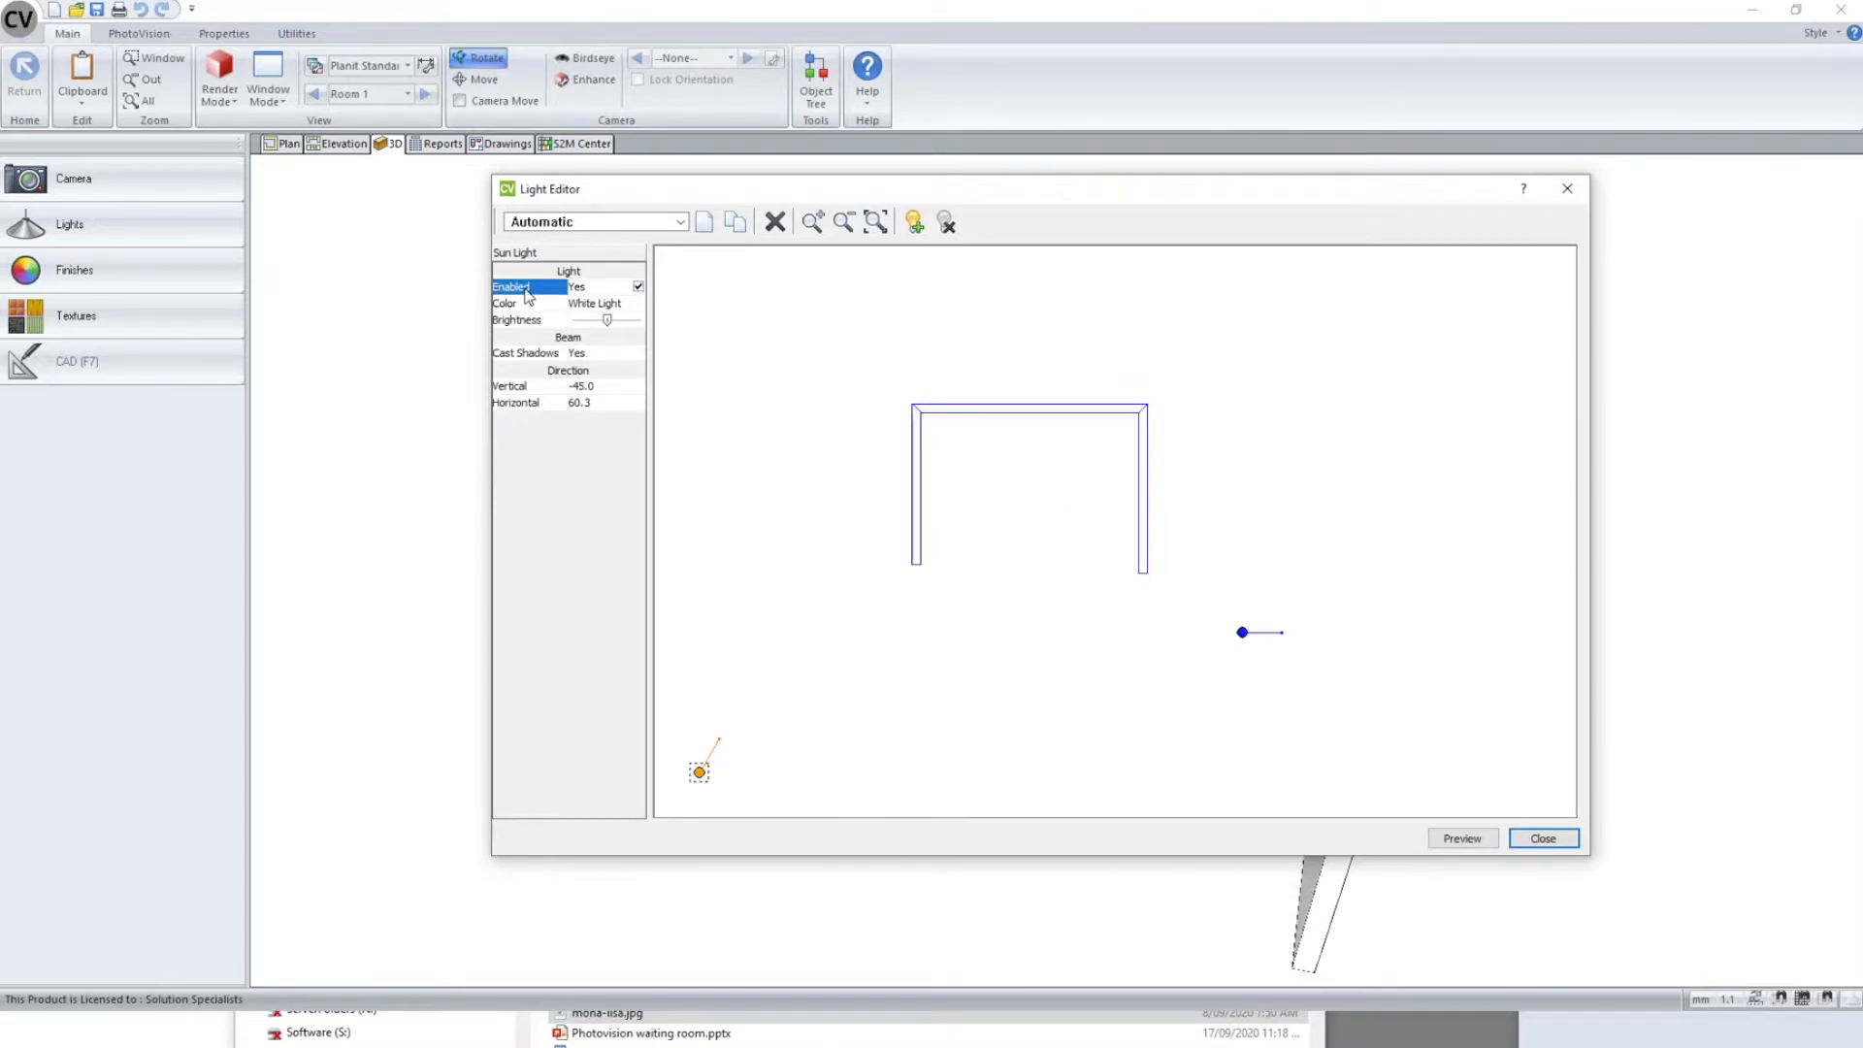
click(702, 779)
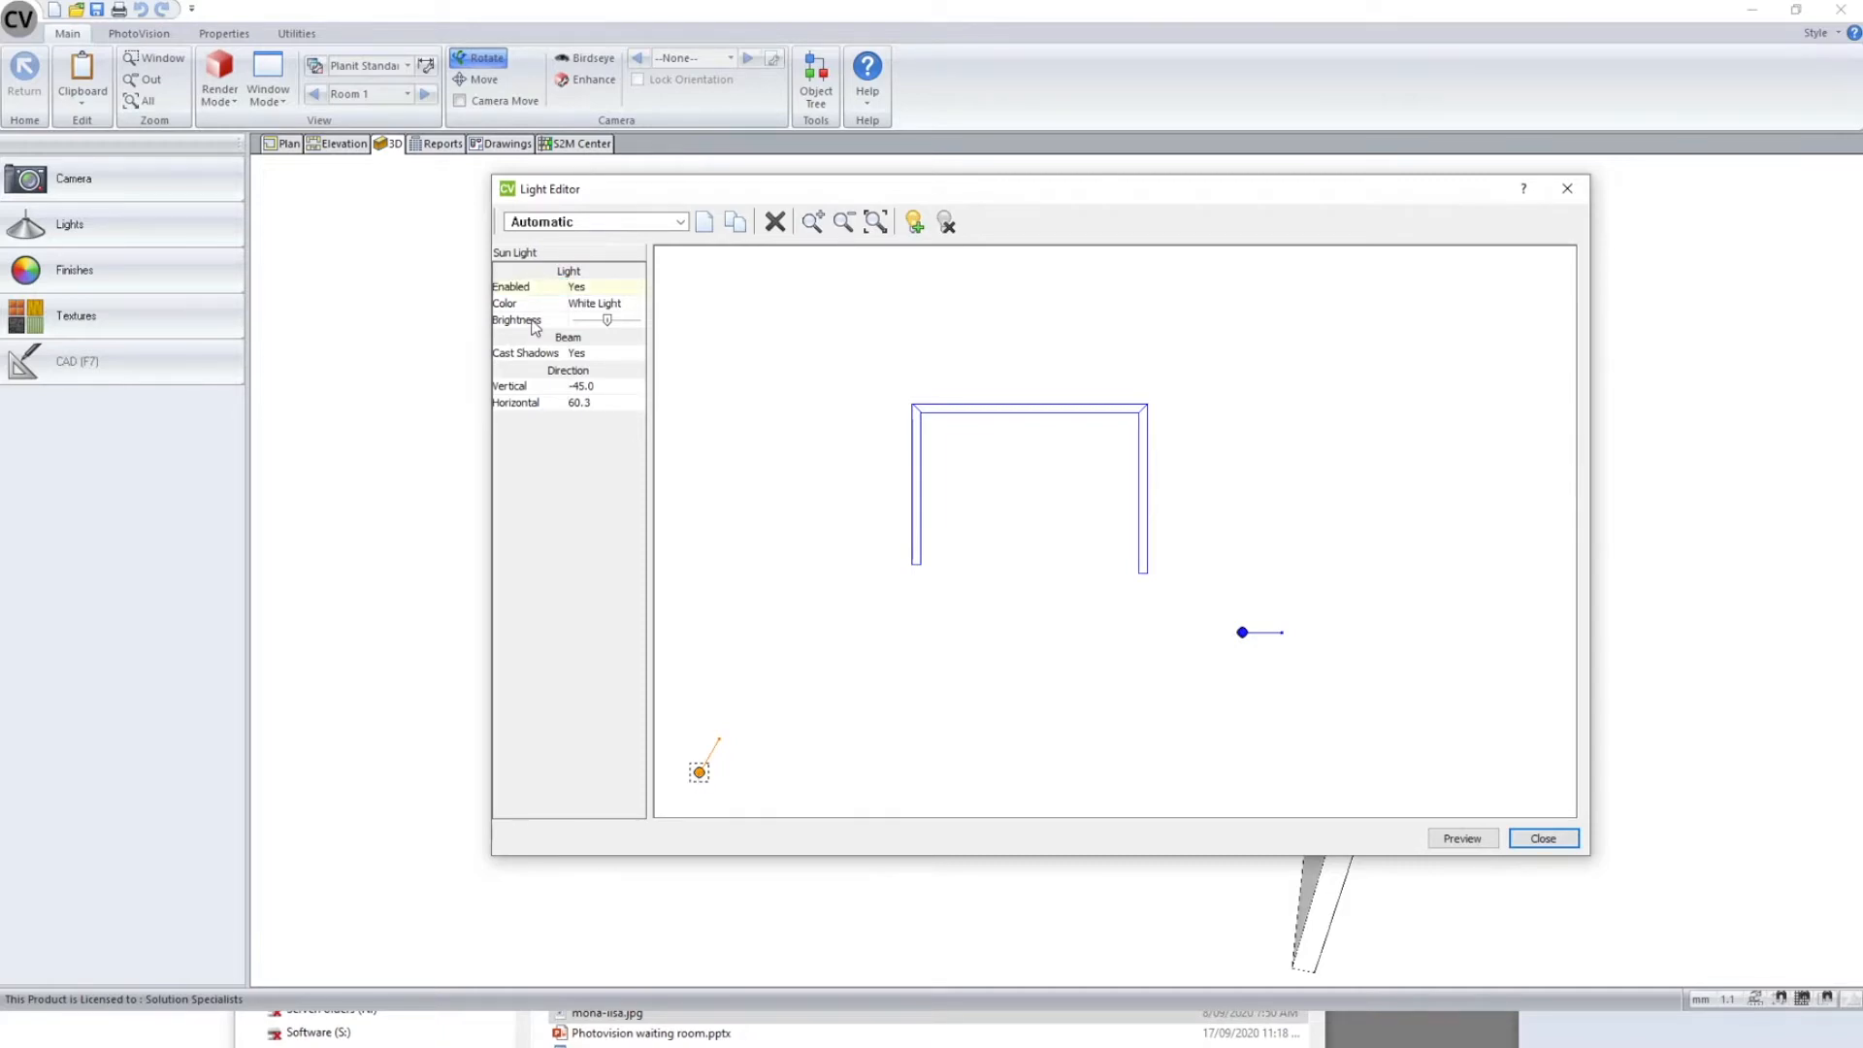
click(524, 289)
click(638, 288)
double_click(639, 287)
- Set the sun light's color to Sun Light and deselect the light
click(532, 304)
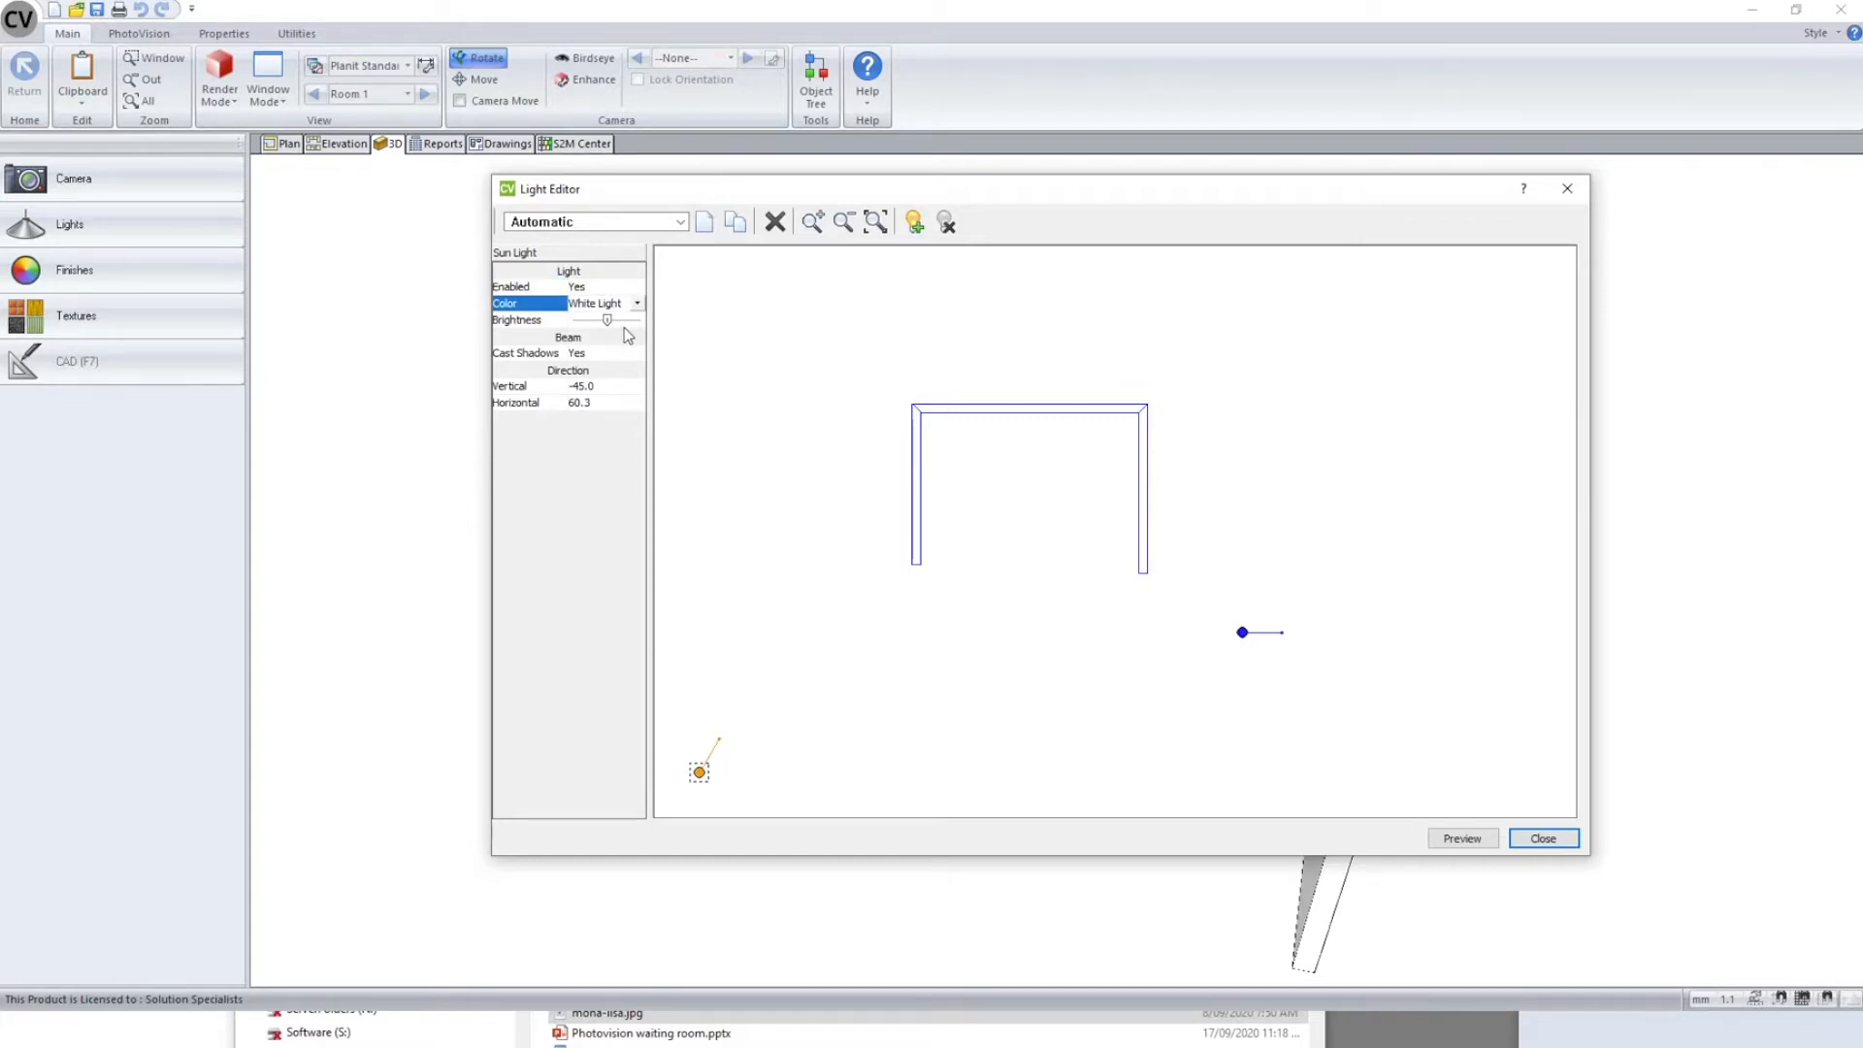
click(635, 304)
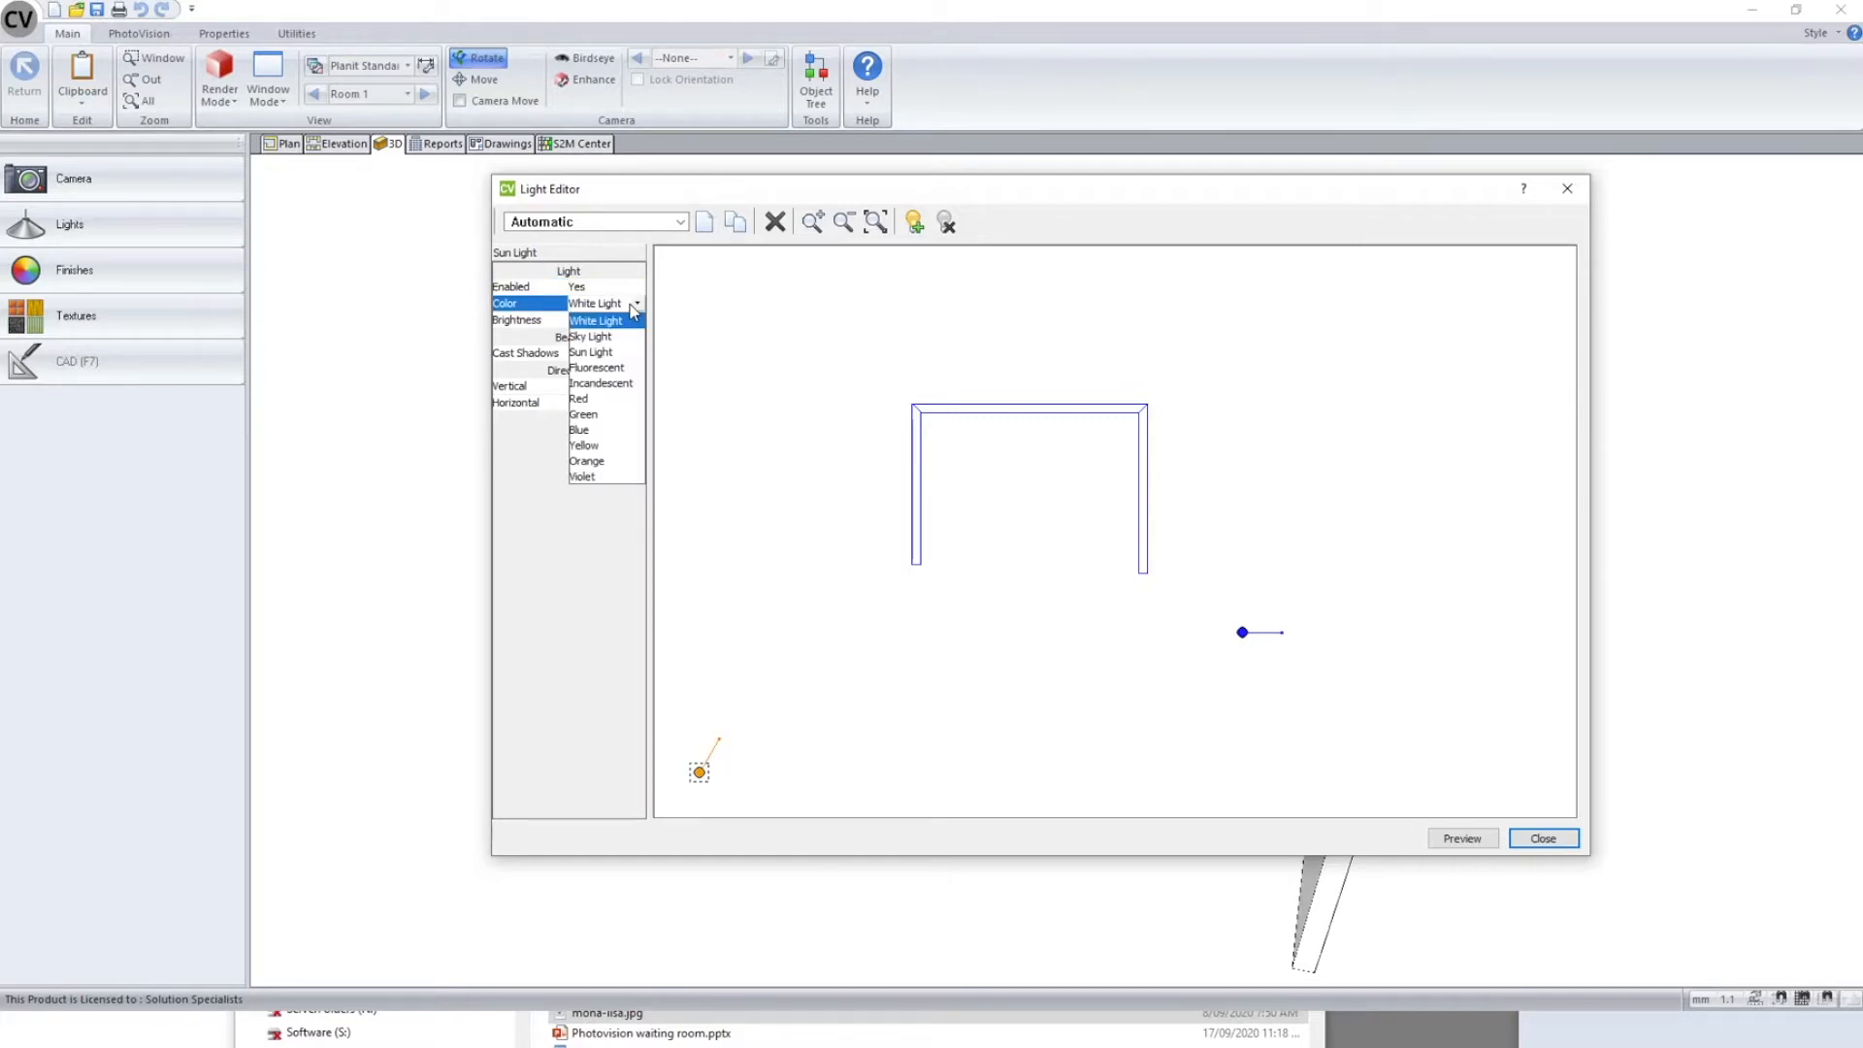
click(624, 352)
click(712, 451)
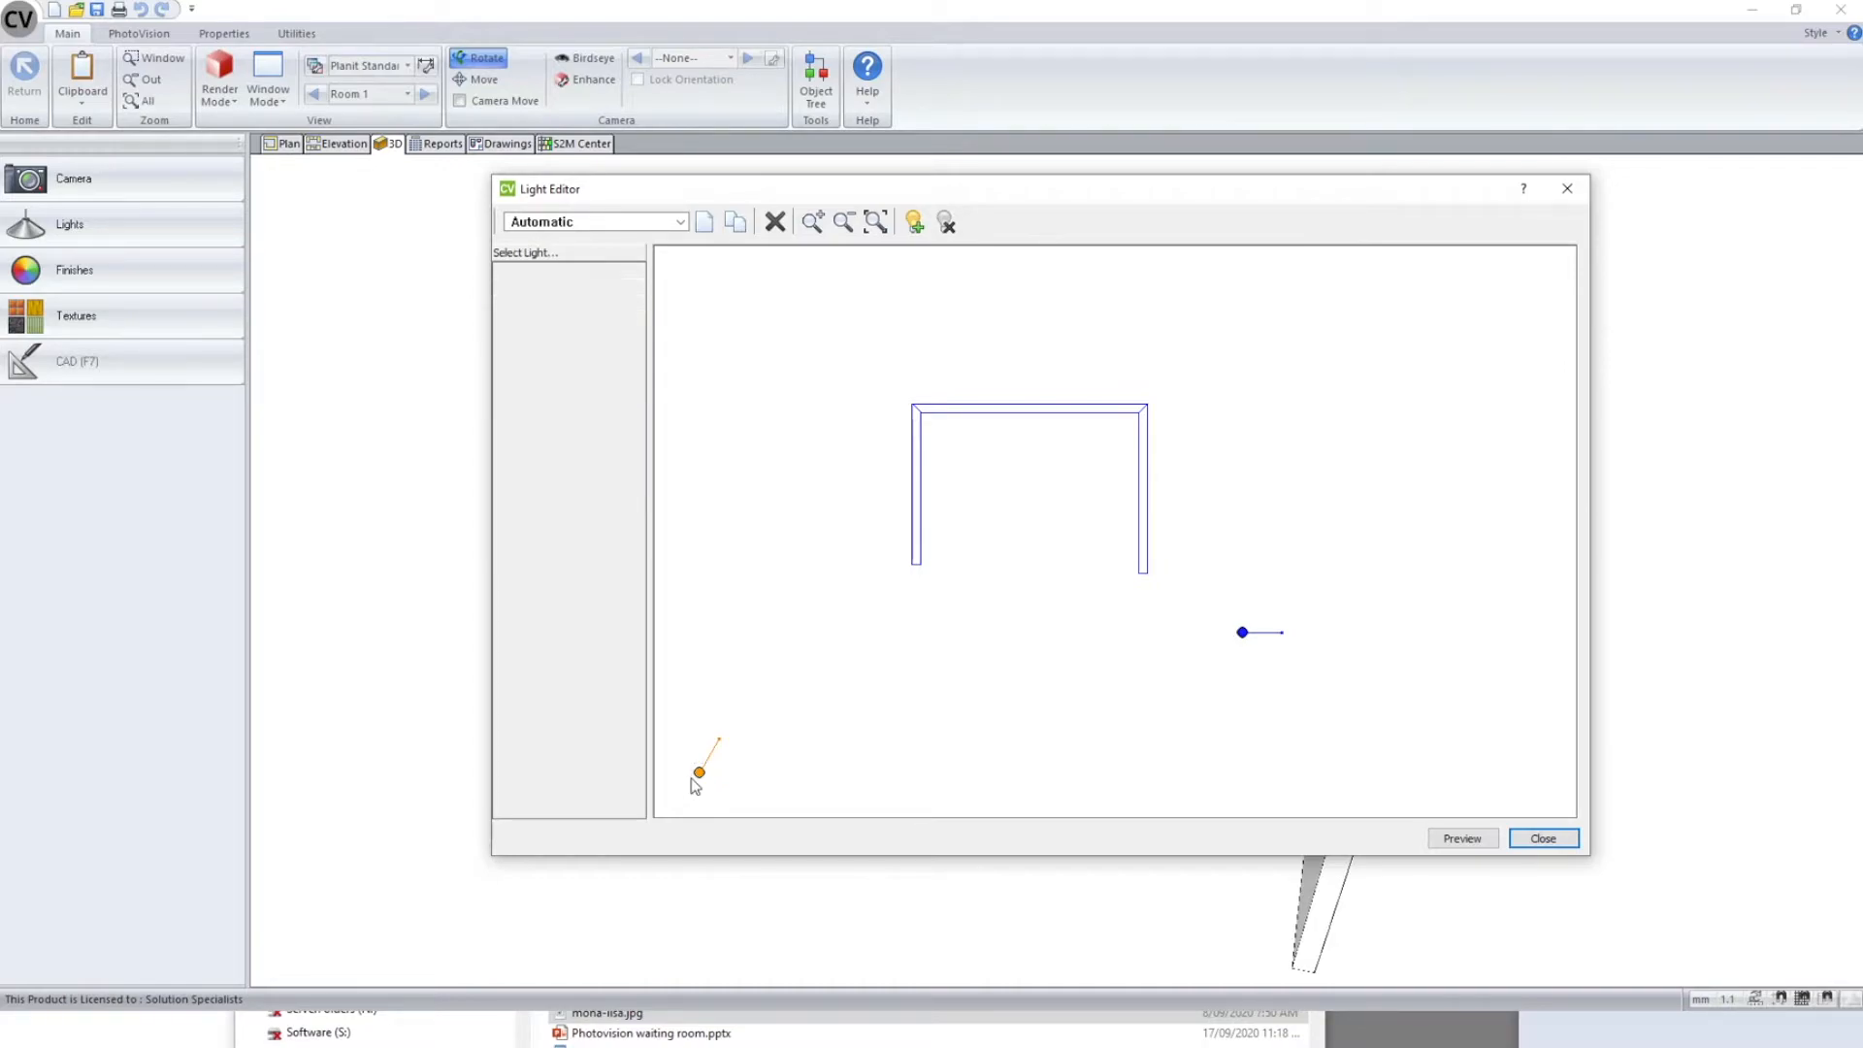
- Reselect the sun light, set its color back to White Light, and deselect it
click(699, 772)
click(621, 305)
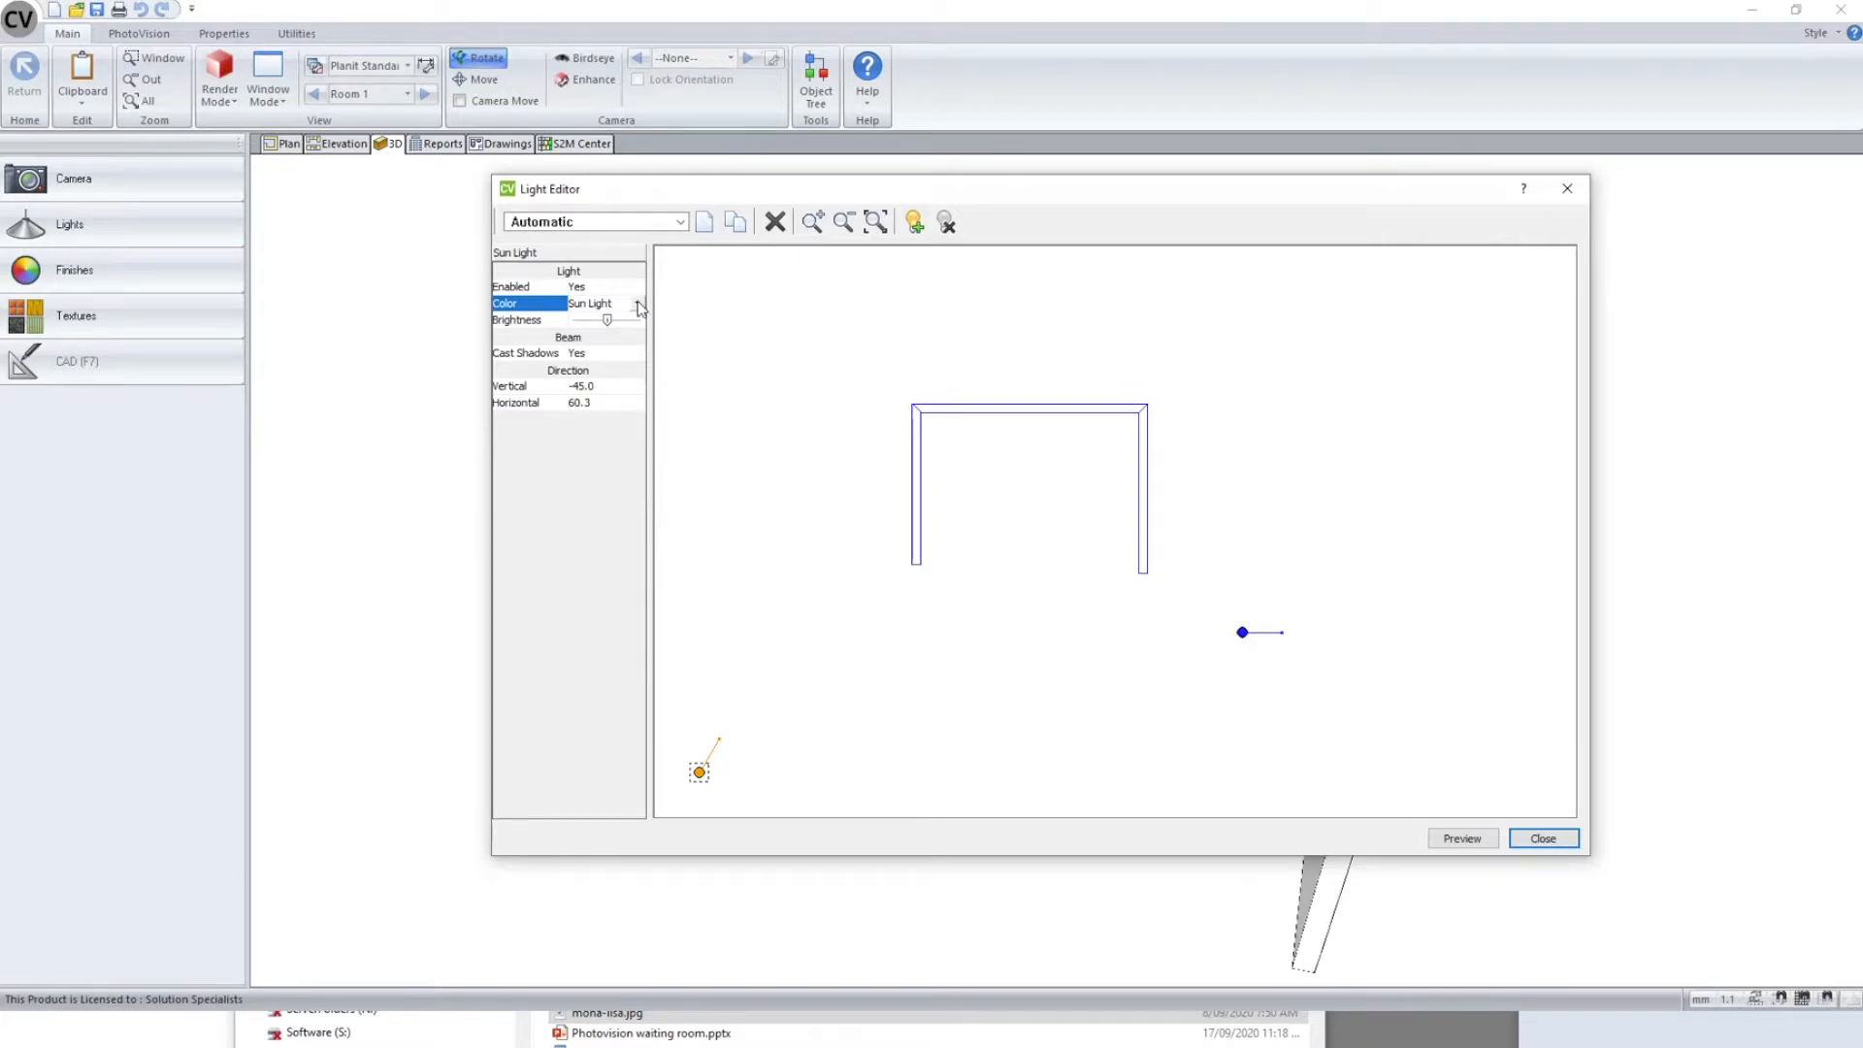
click(637, 305)
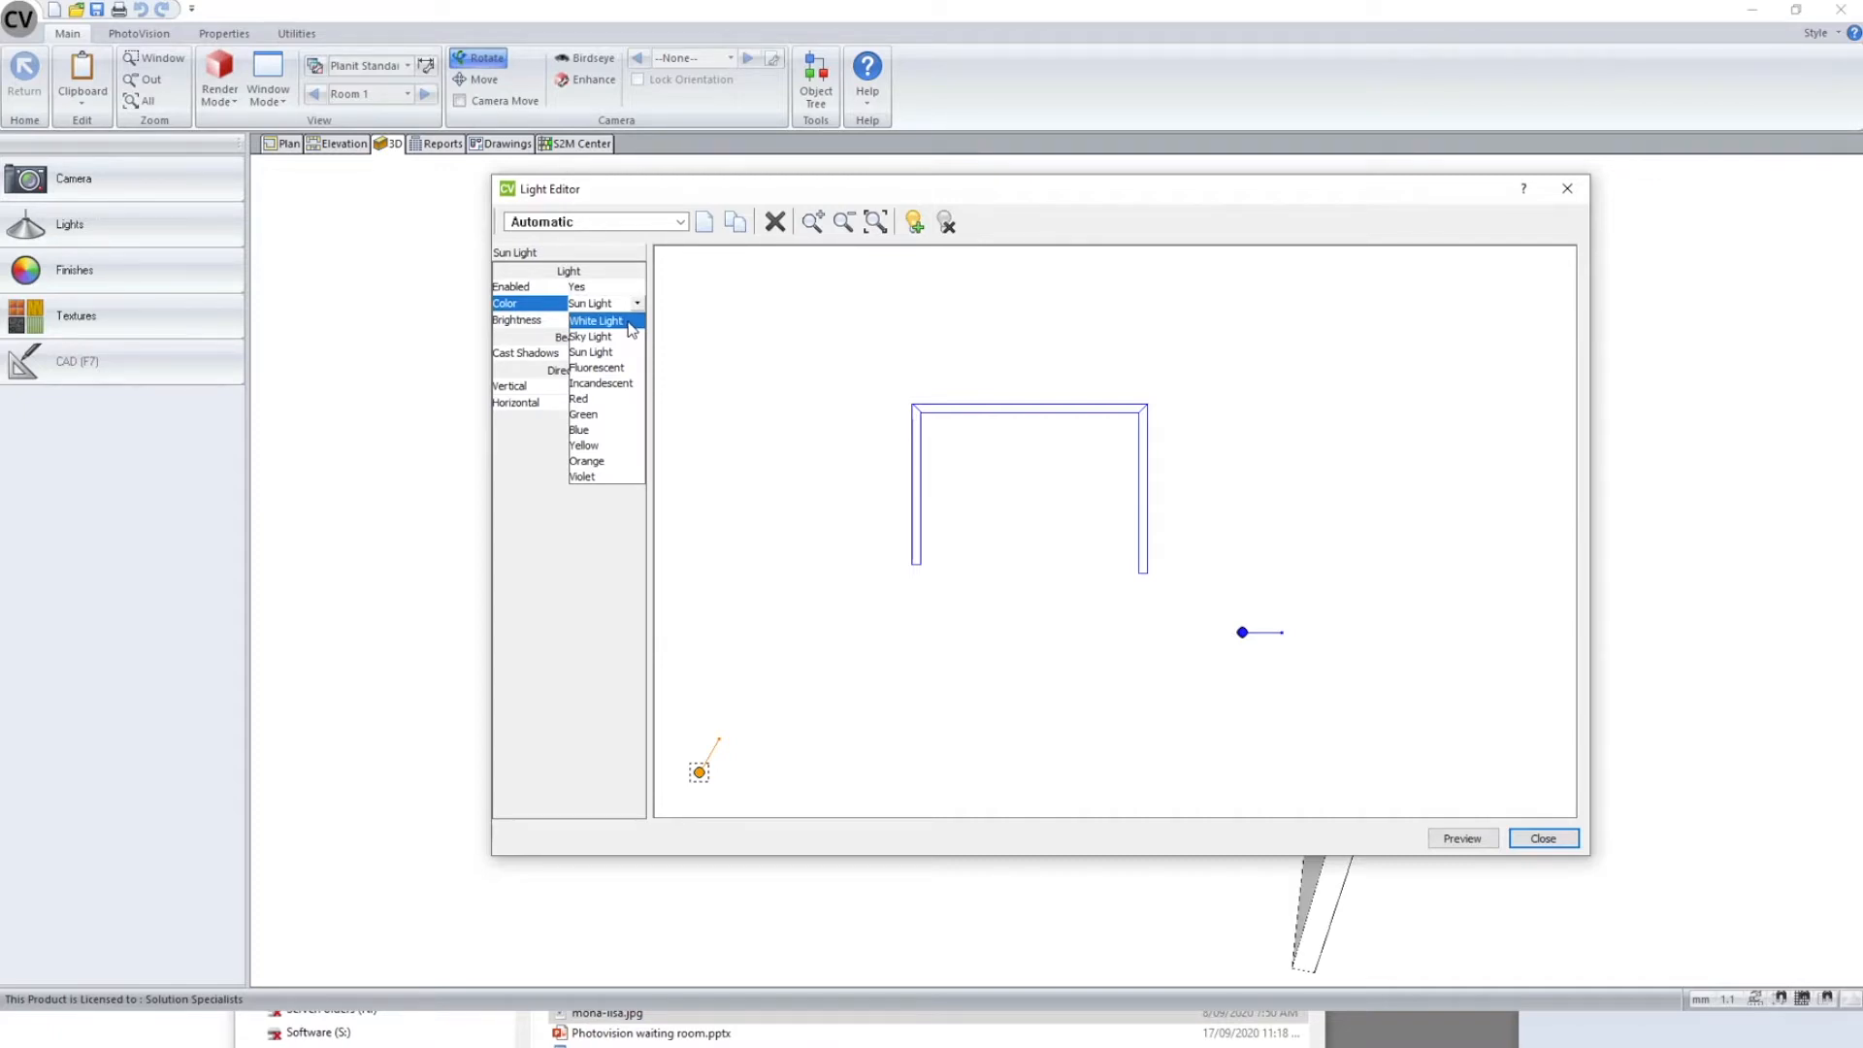
click(627, 324)
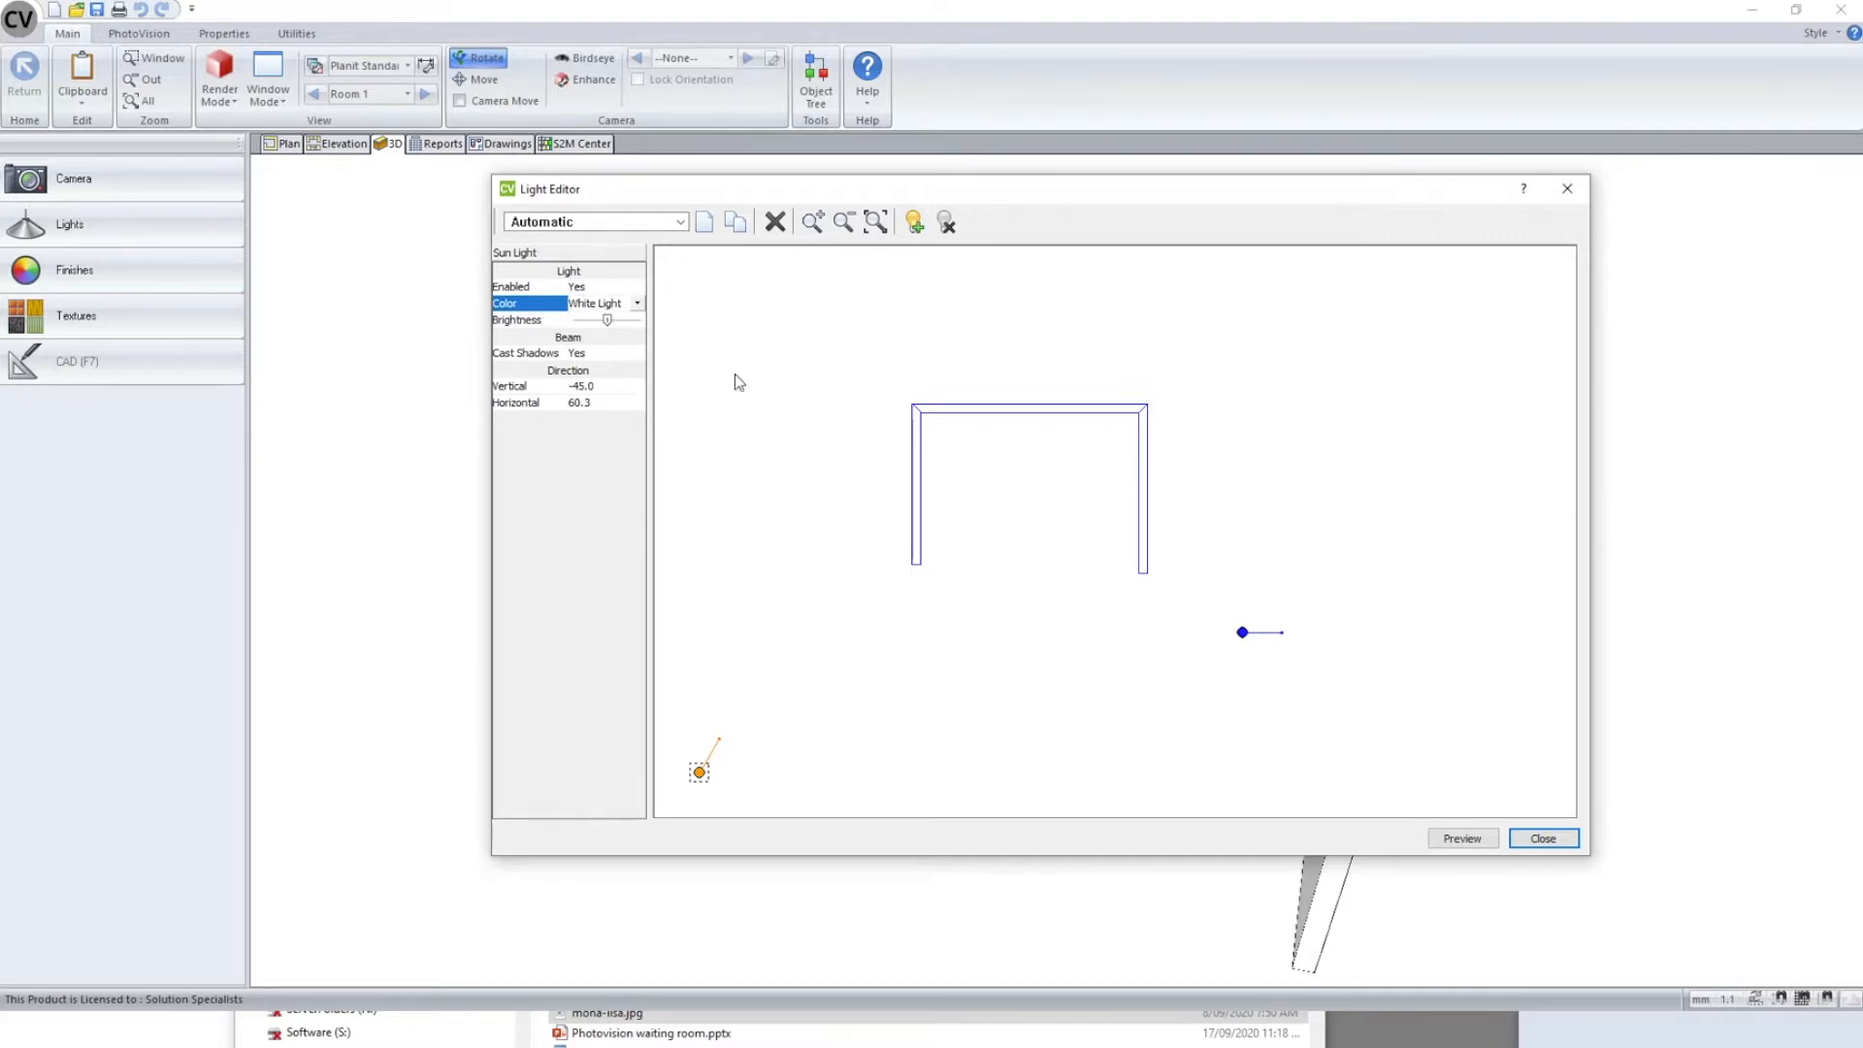
click(920, 385)
- Raise the sun light's brightness slightly above the middle of its range and select its Cast Shadows property
click(700, 774)
click(579, 321)
click(636, 317)
click(635, 318)
click(633, 318)
click(634, 318)
drag(634, 319, 629, 324)
click(560, 353)
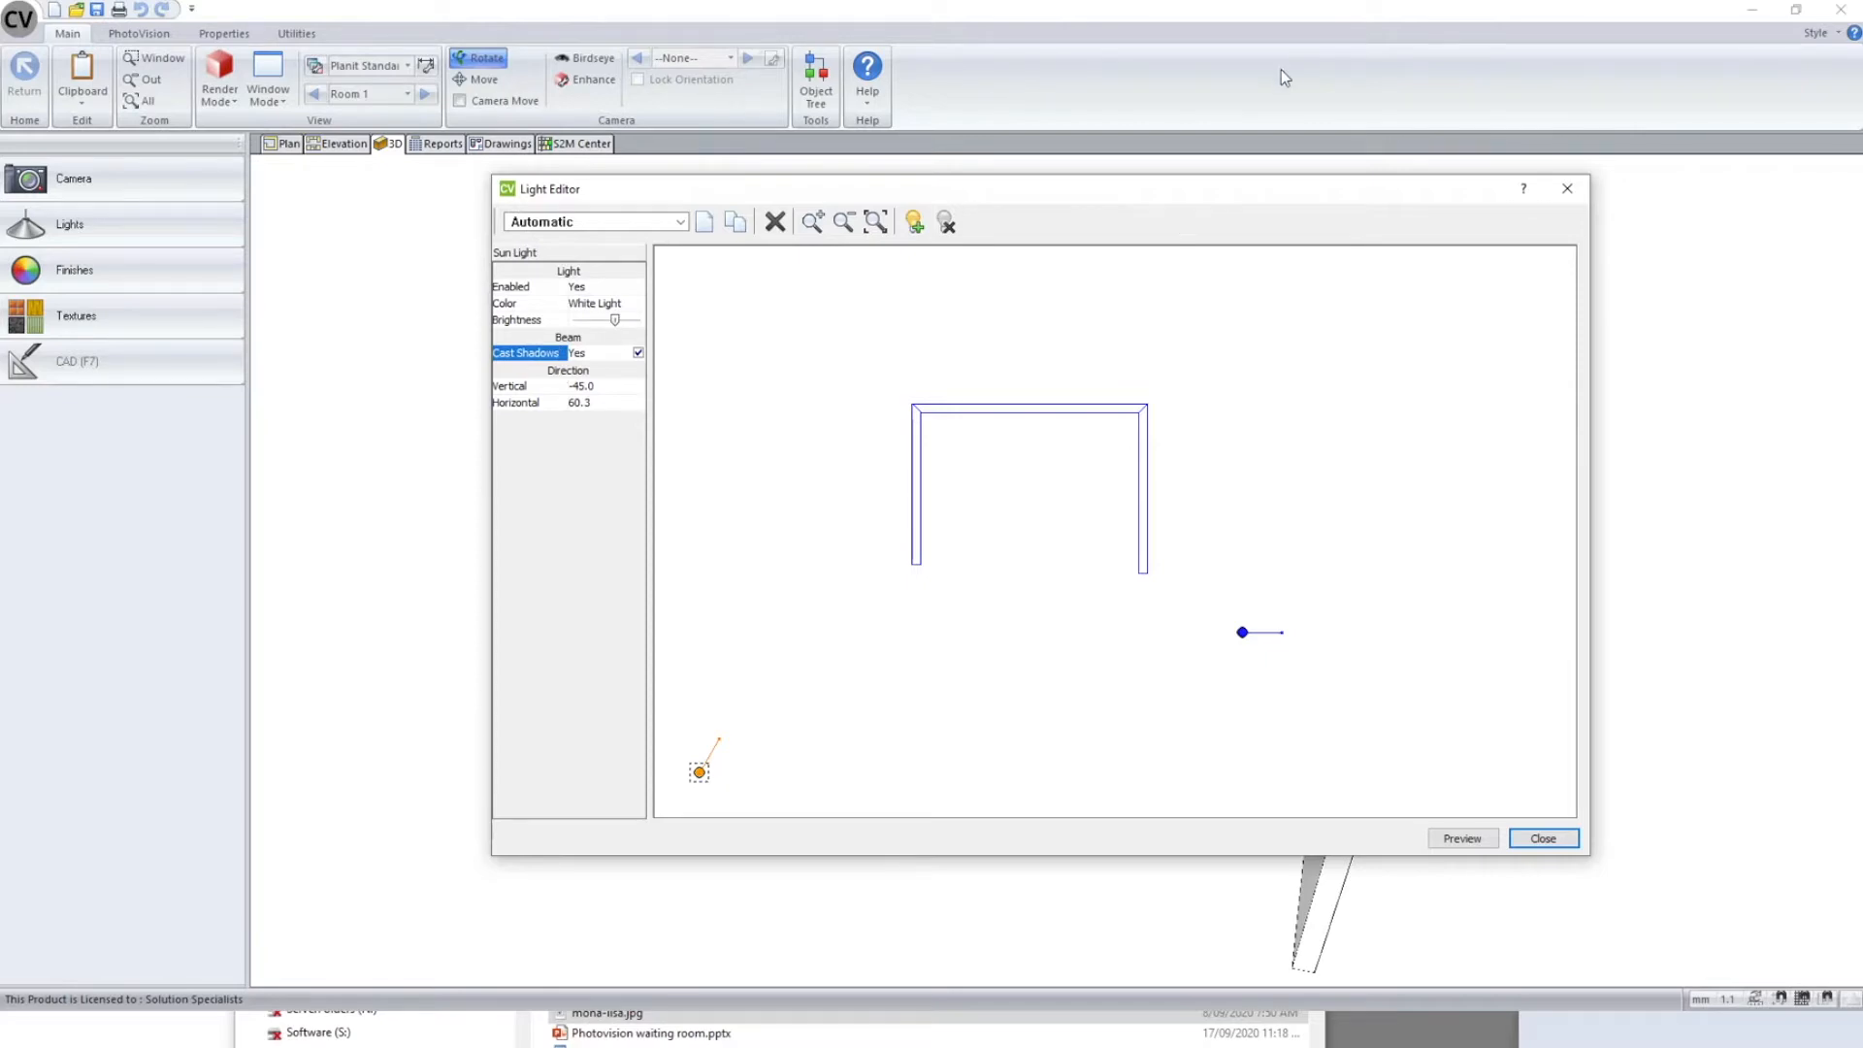
- Swing the sun light's direction to a horizontal angle of about 79.6
click(529, 387)
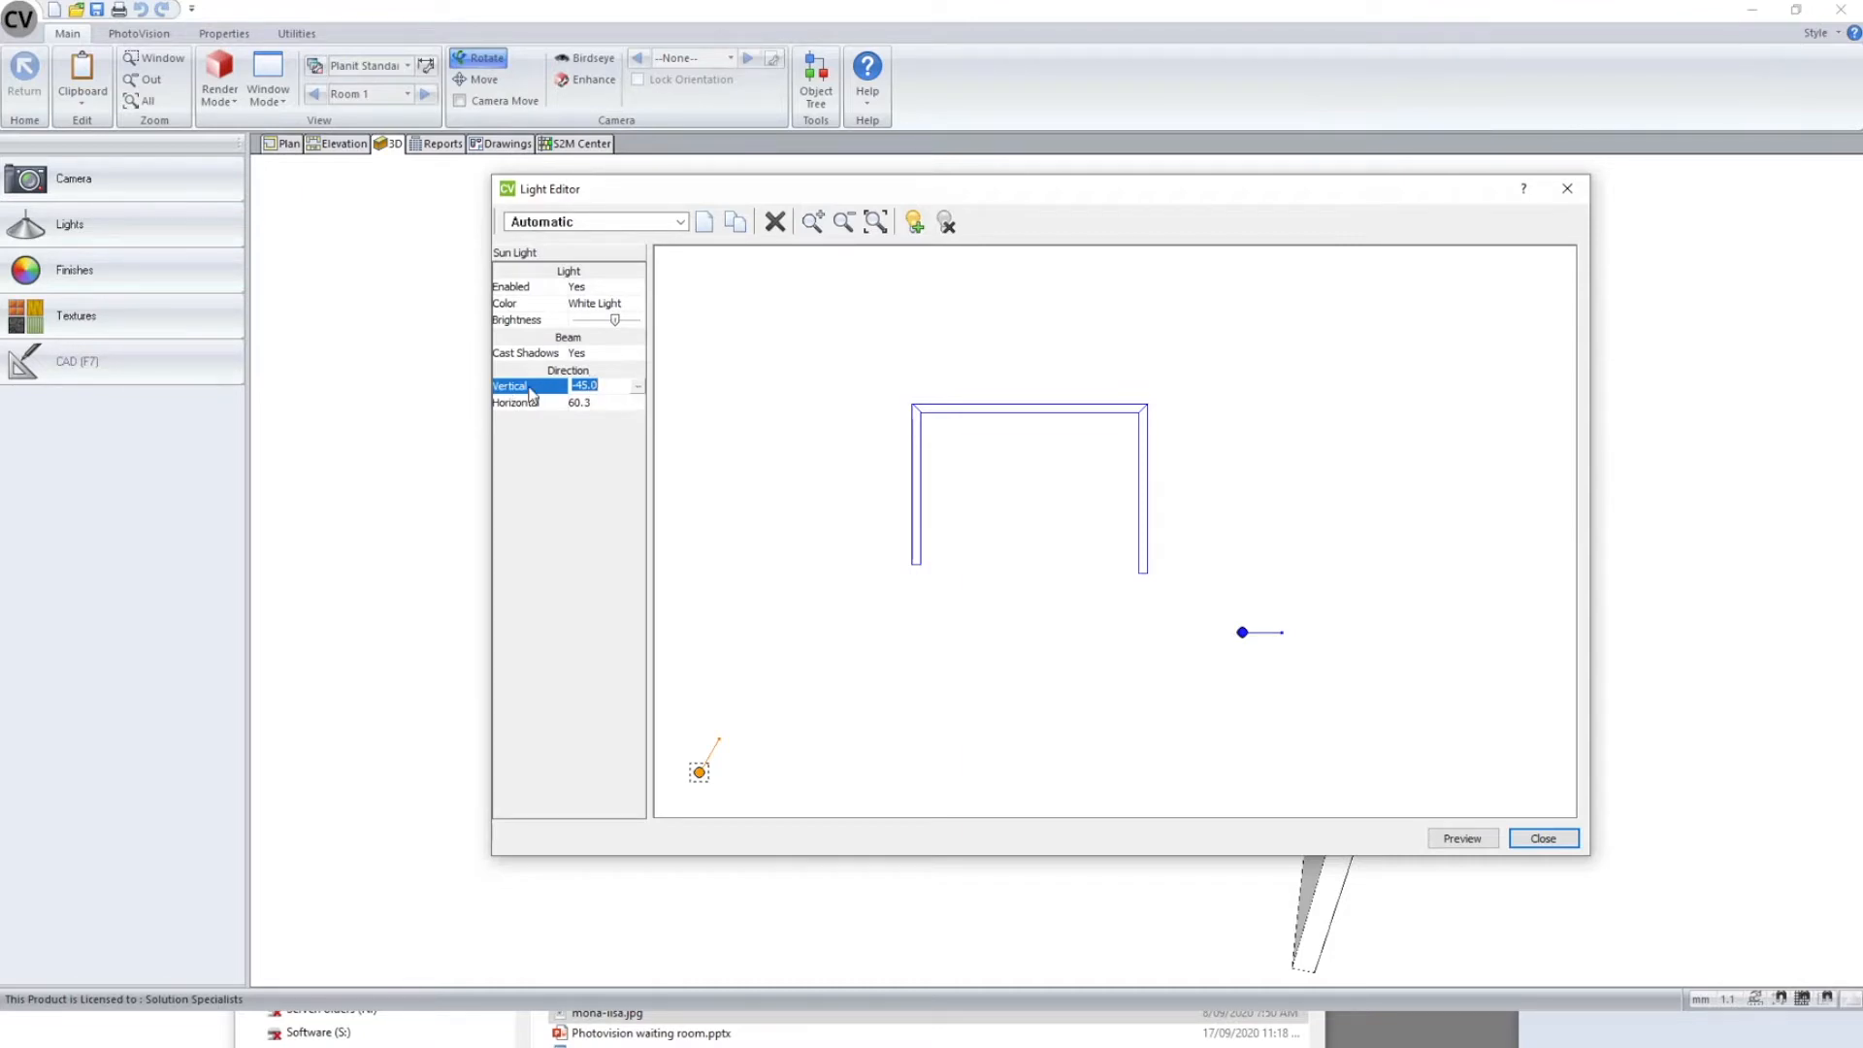
click(699, 775)
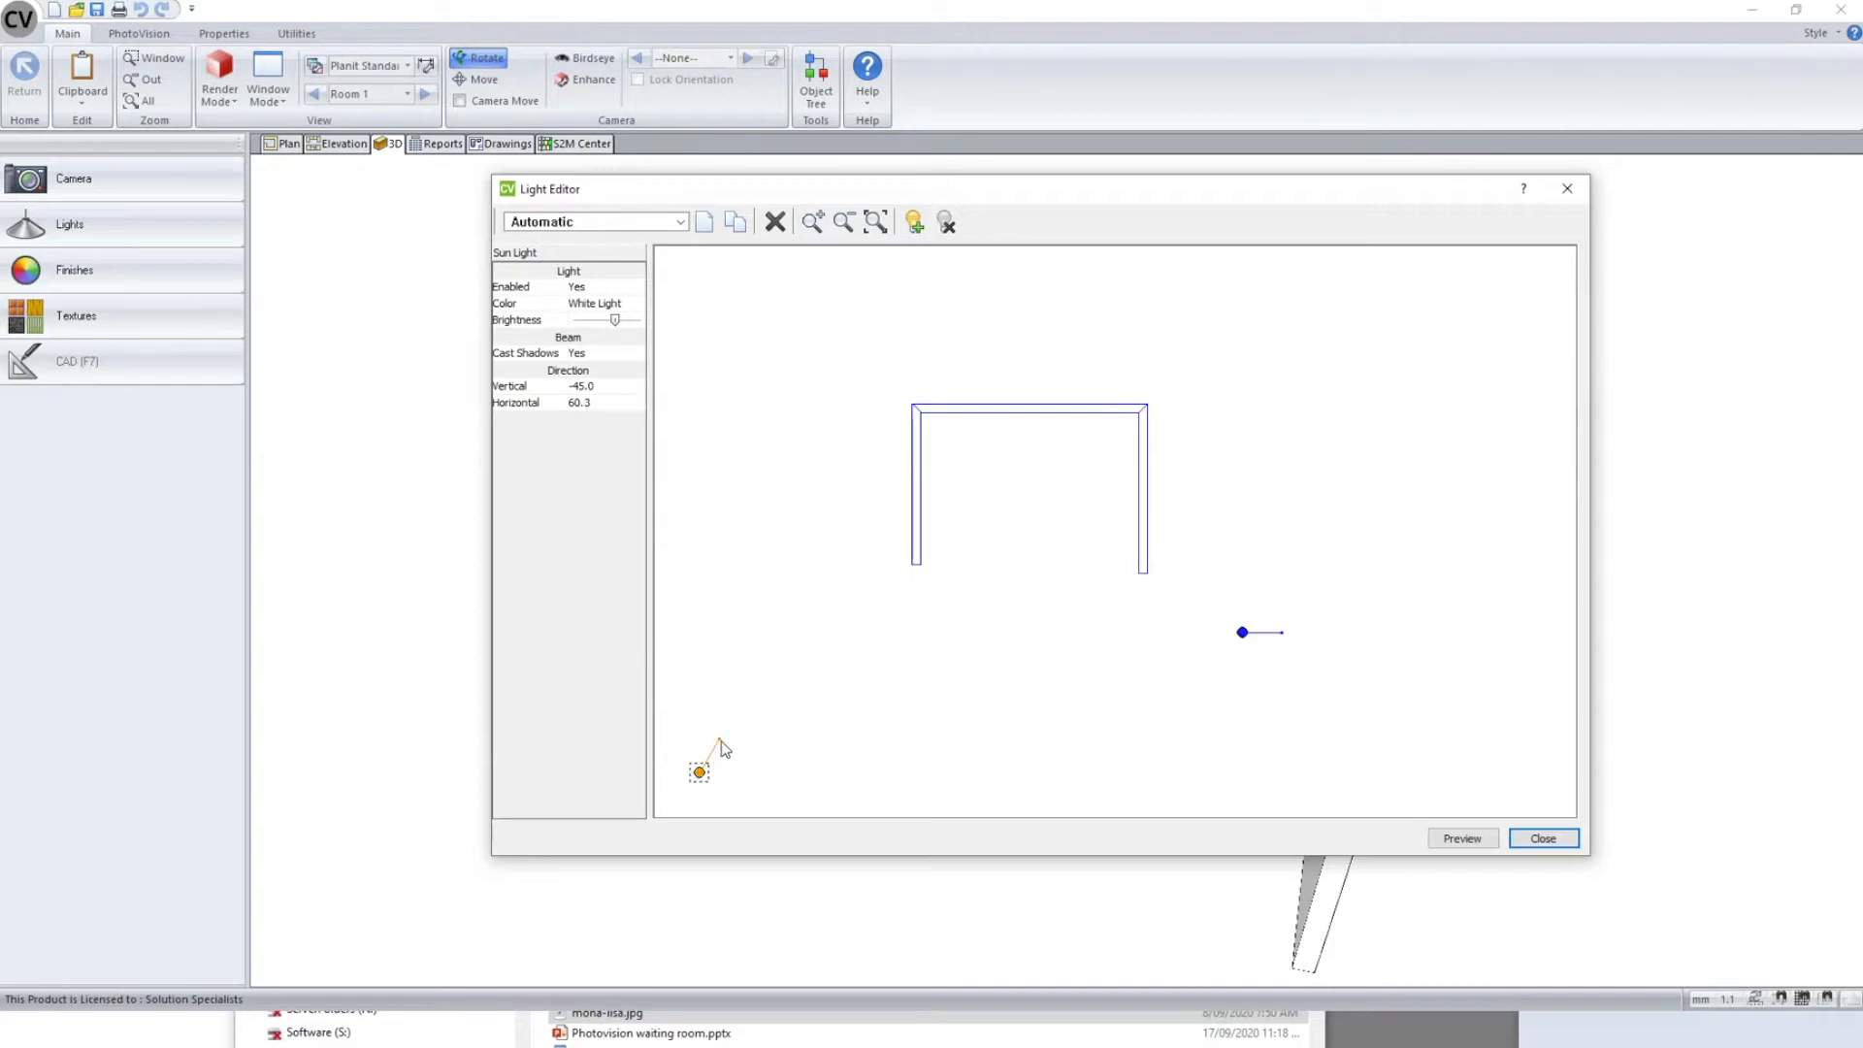
drag(722, 744, 706, 736)
click(586, 408)
- Set the sun light's vertical direction to 90
click(617, 387)
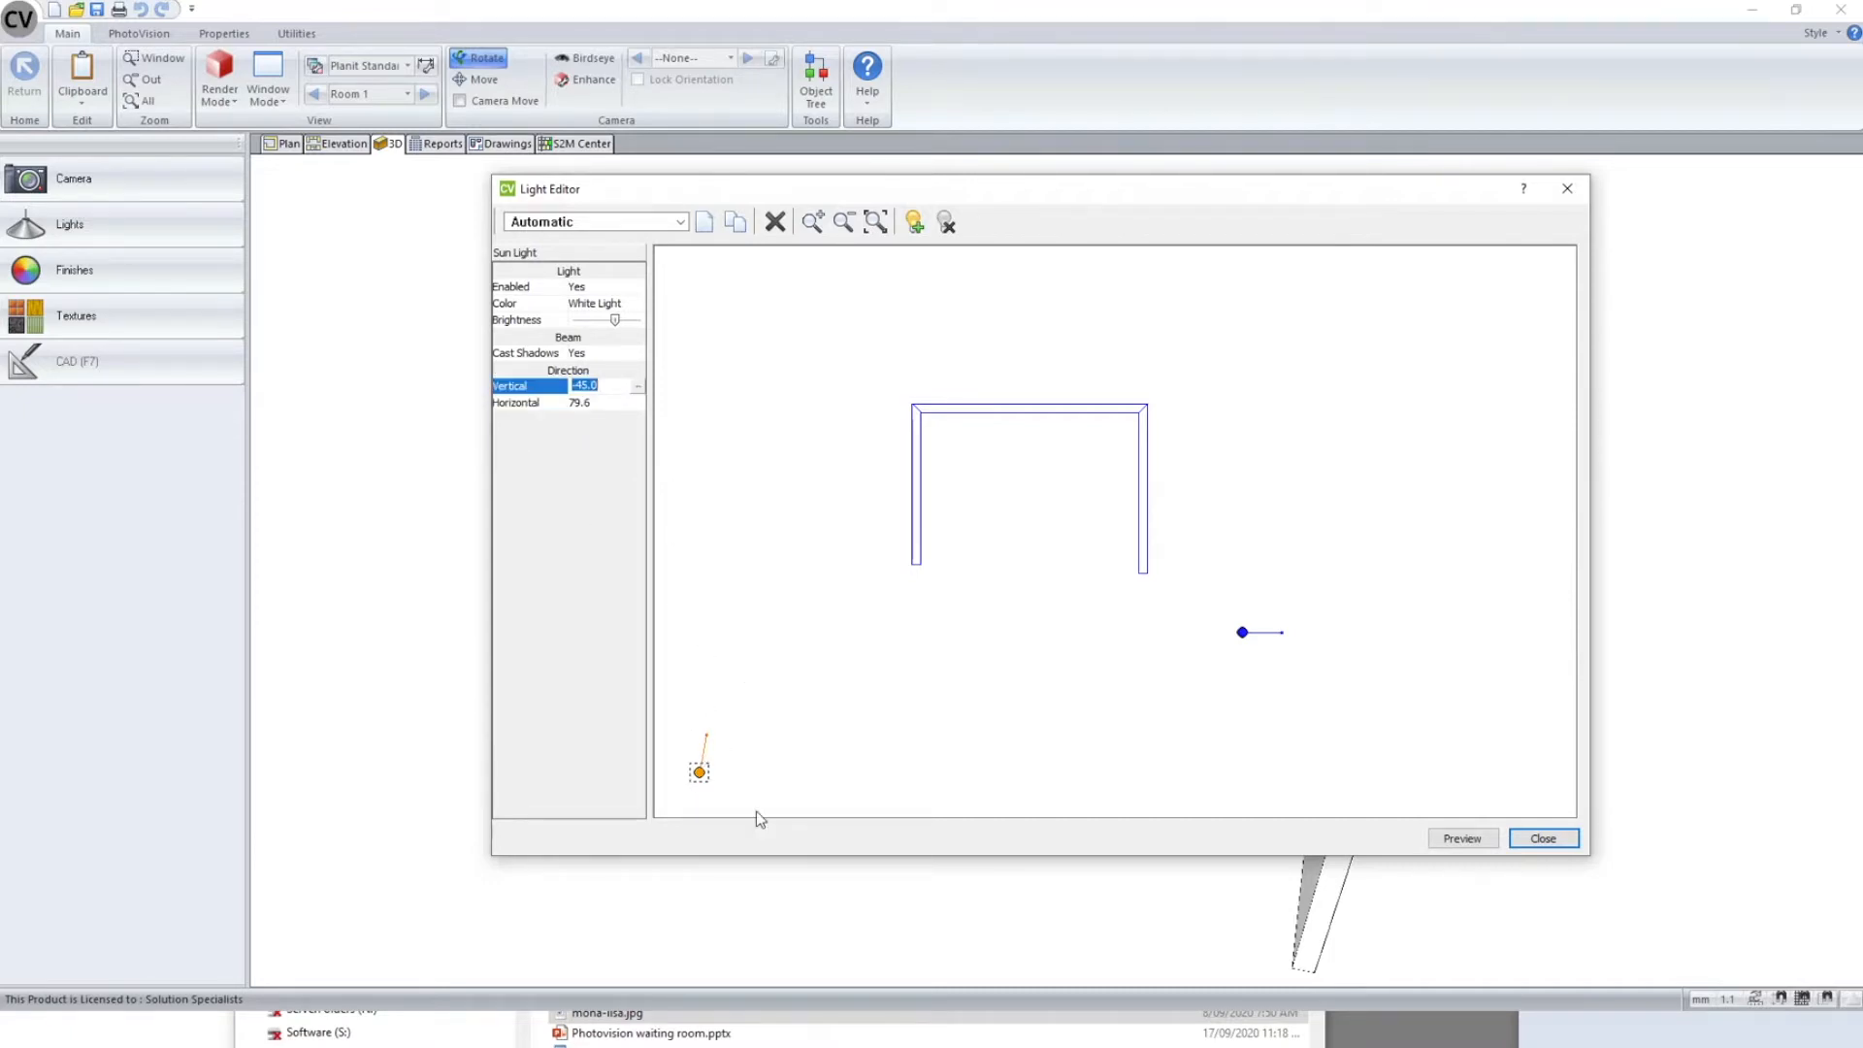
click(639, 391)
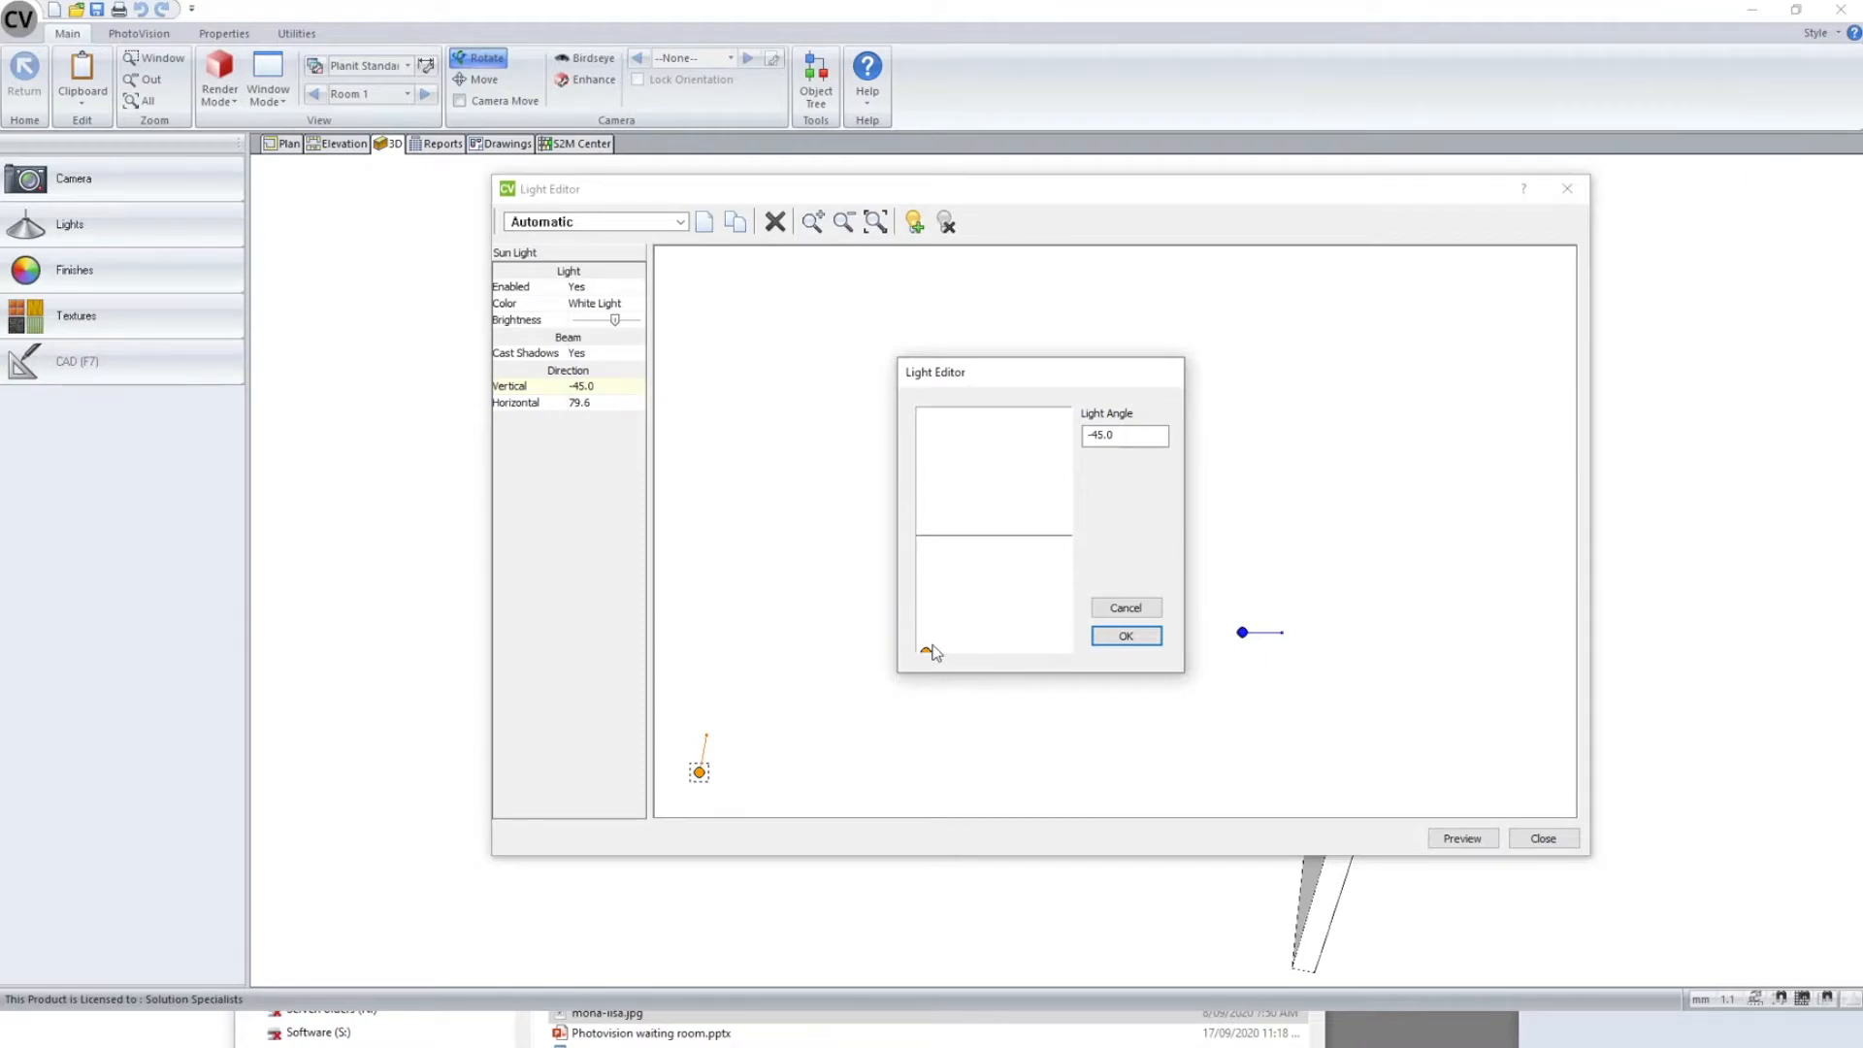
click(1125, 608)
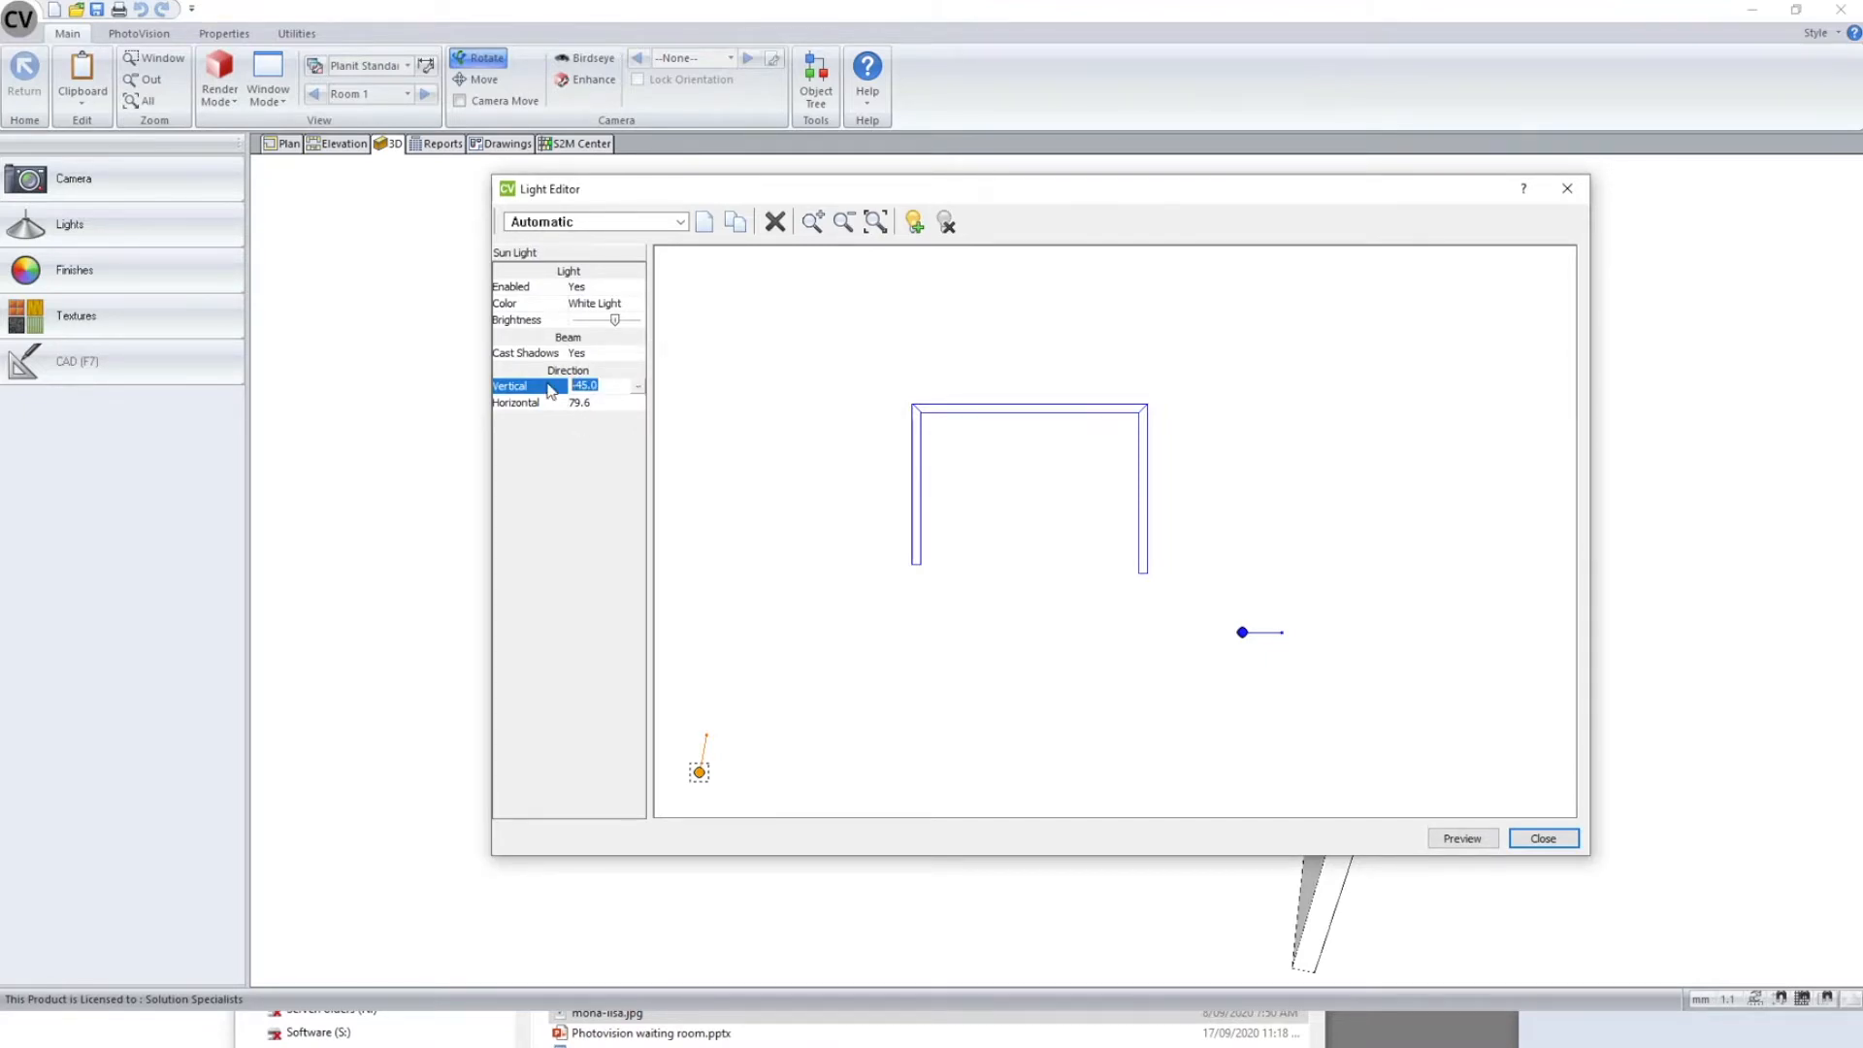
text(90)
key(Return)
- Postpone the Windows update reminder until tomorrow and tilt the sun light to a vertical angle of -2.0
click(637, 389)
click(637, 389)
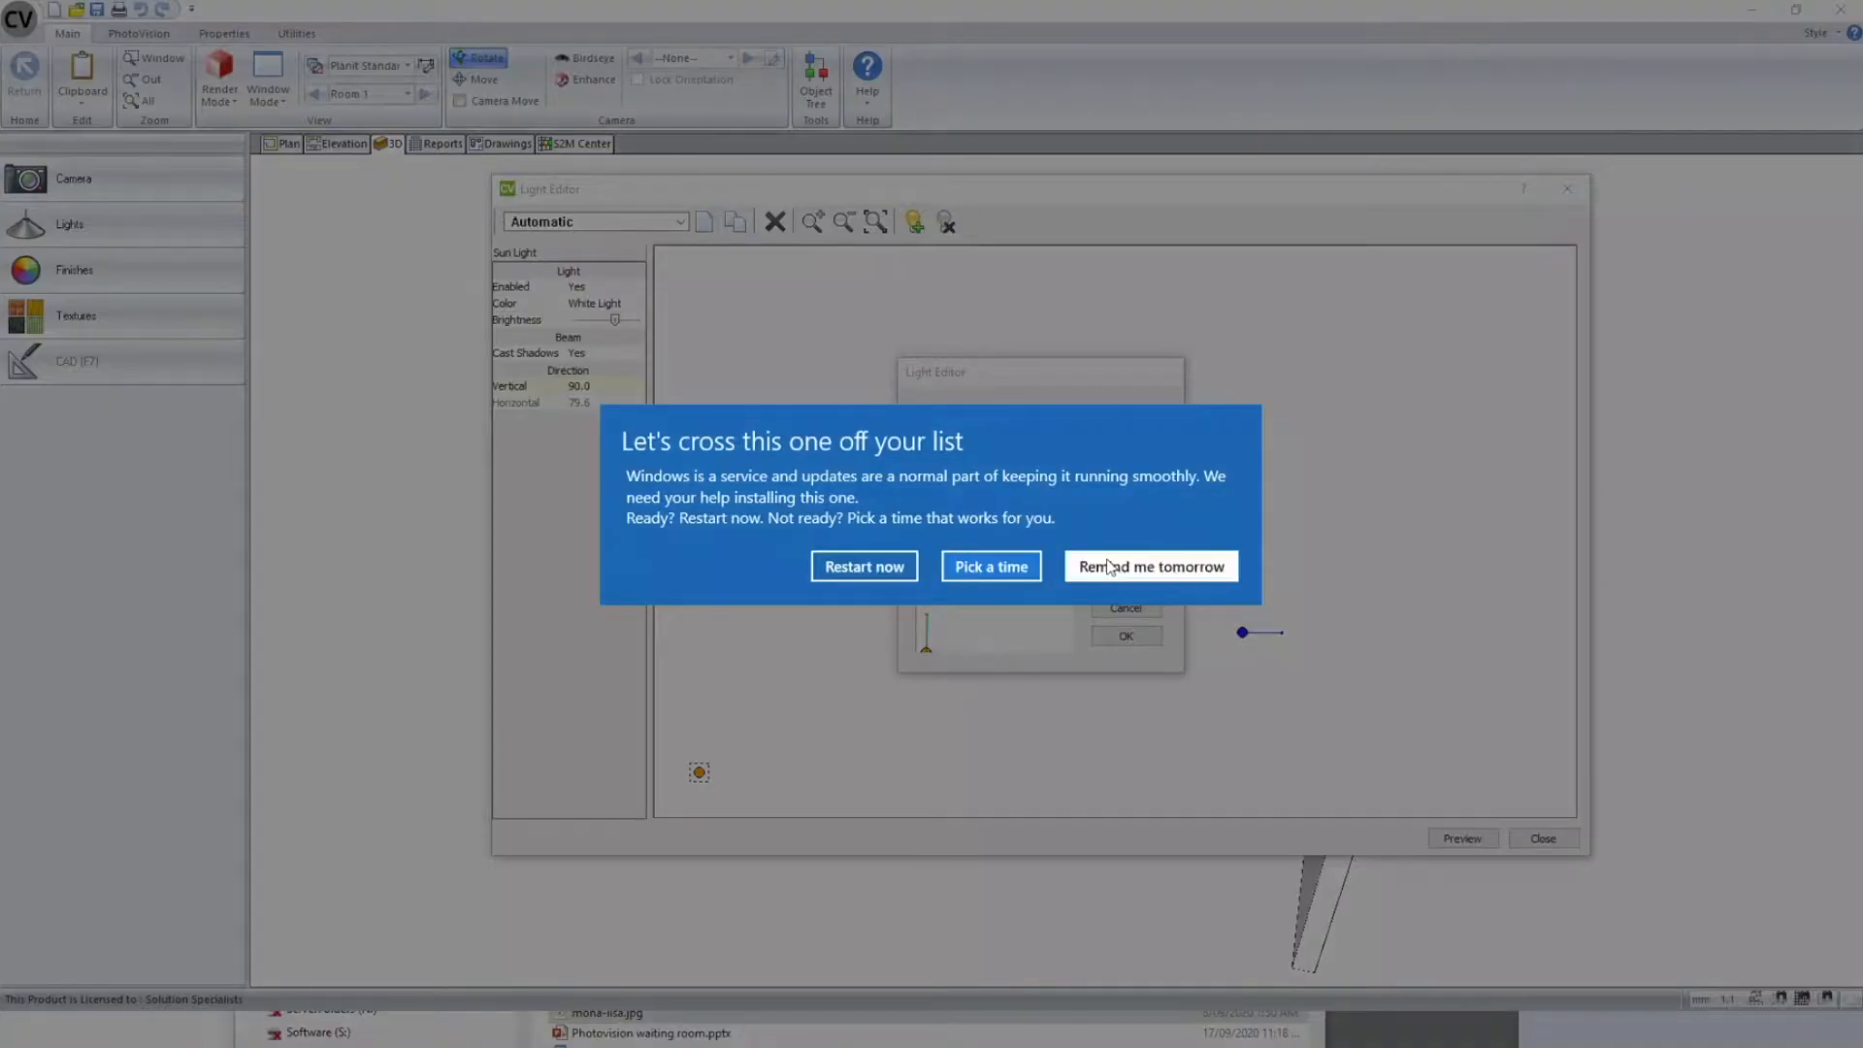
click(1110, 566)
drag(929, 609, 954, 654)
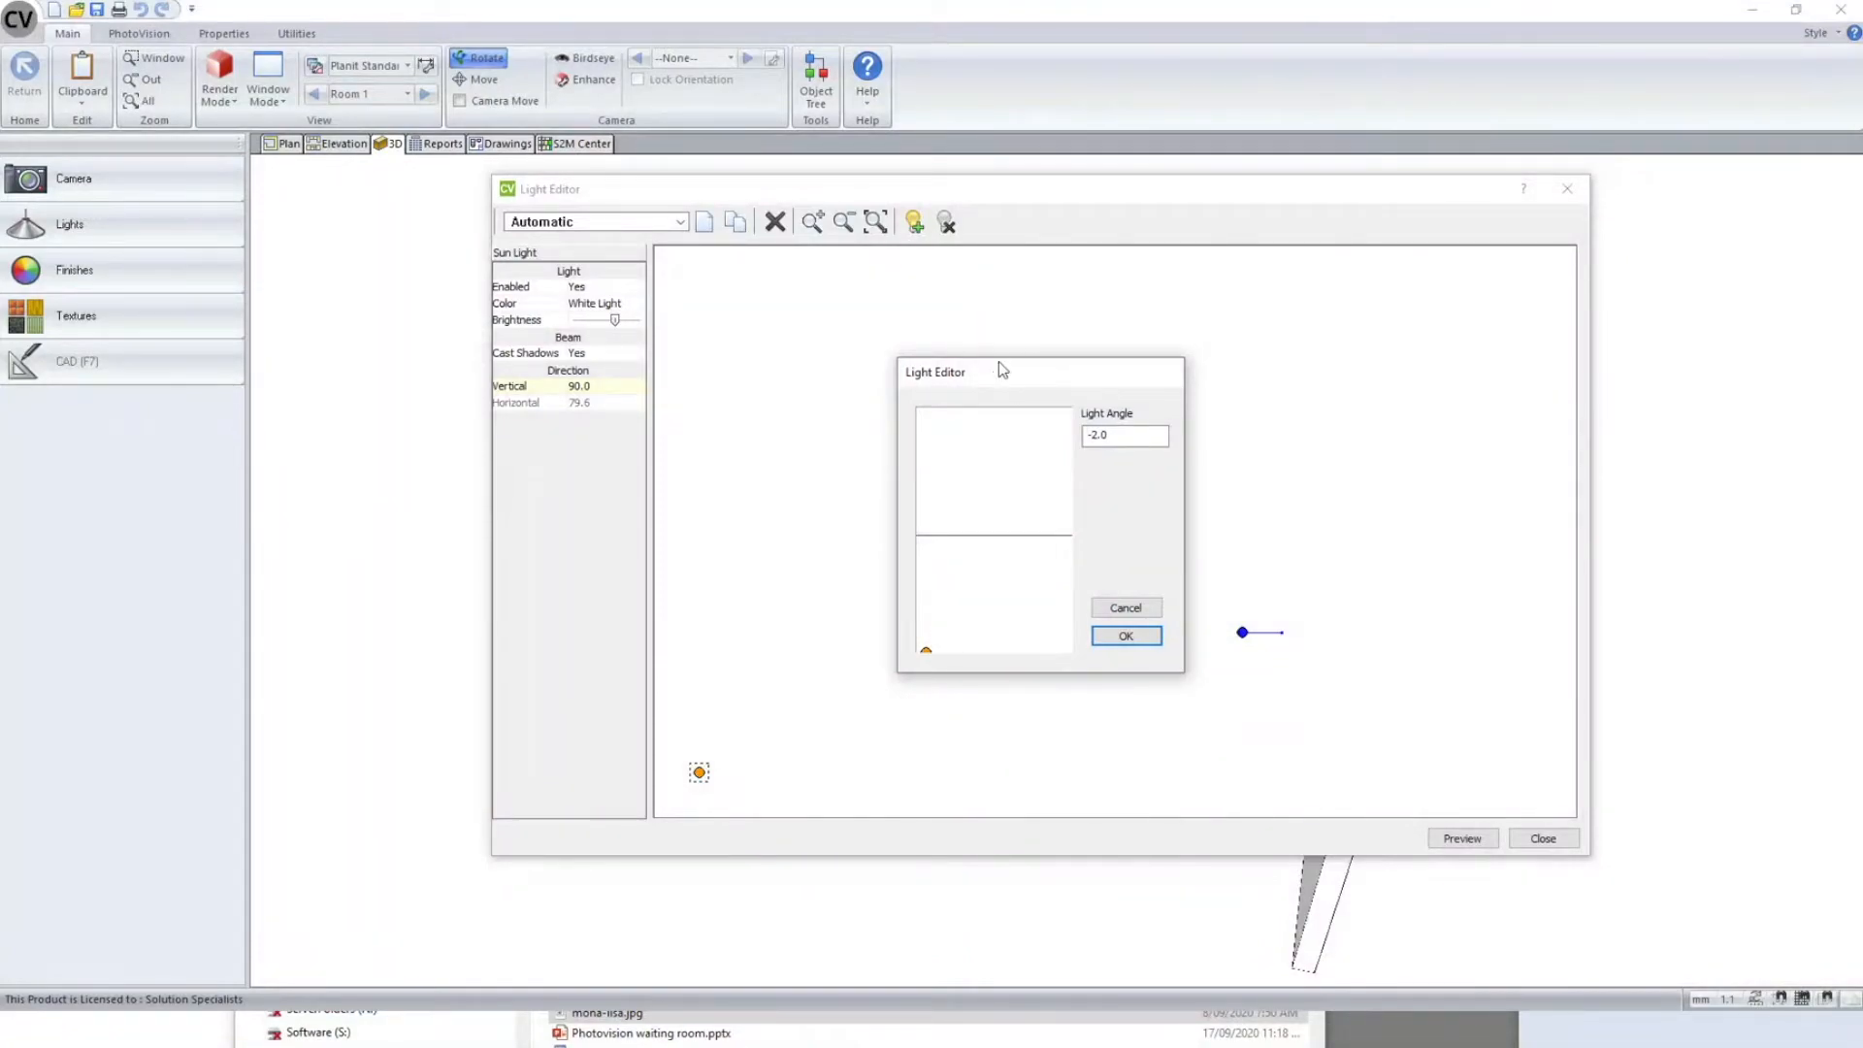
drag(999, 367, 914, 386)
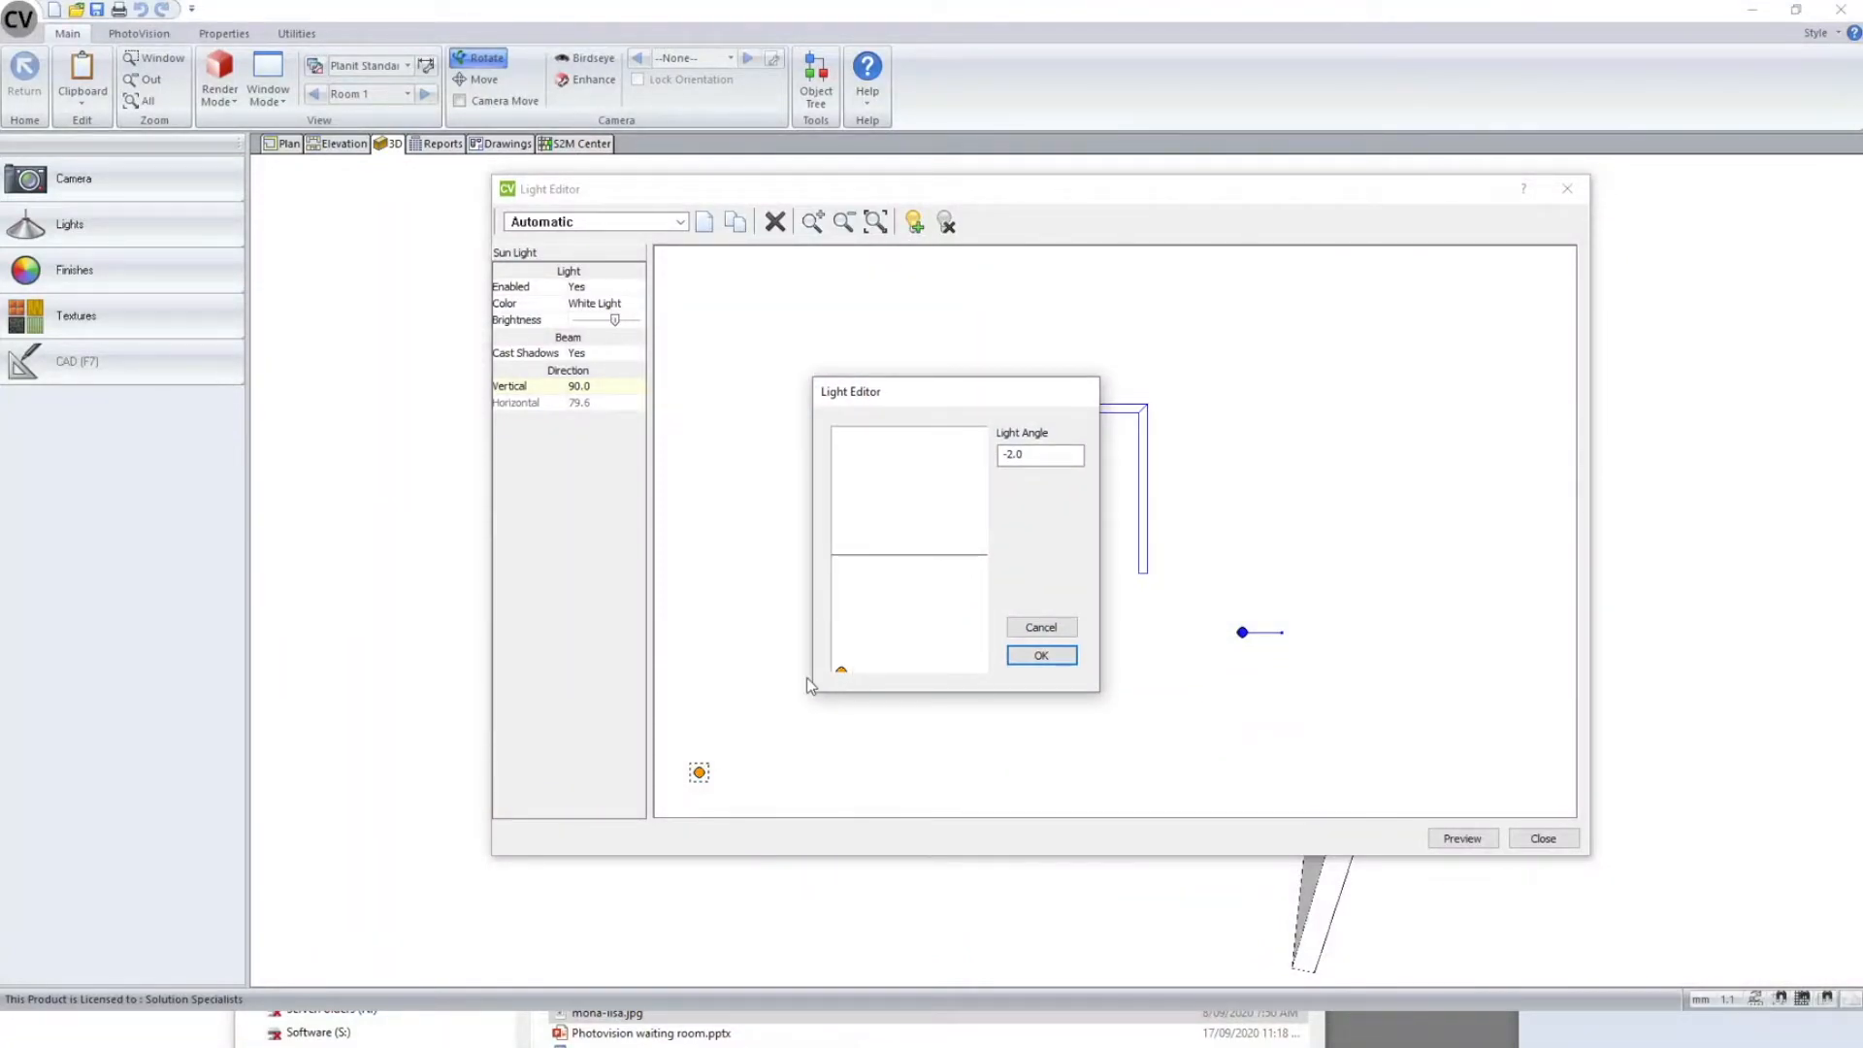
double_click(1019, 454)
click(1041, 655)
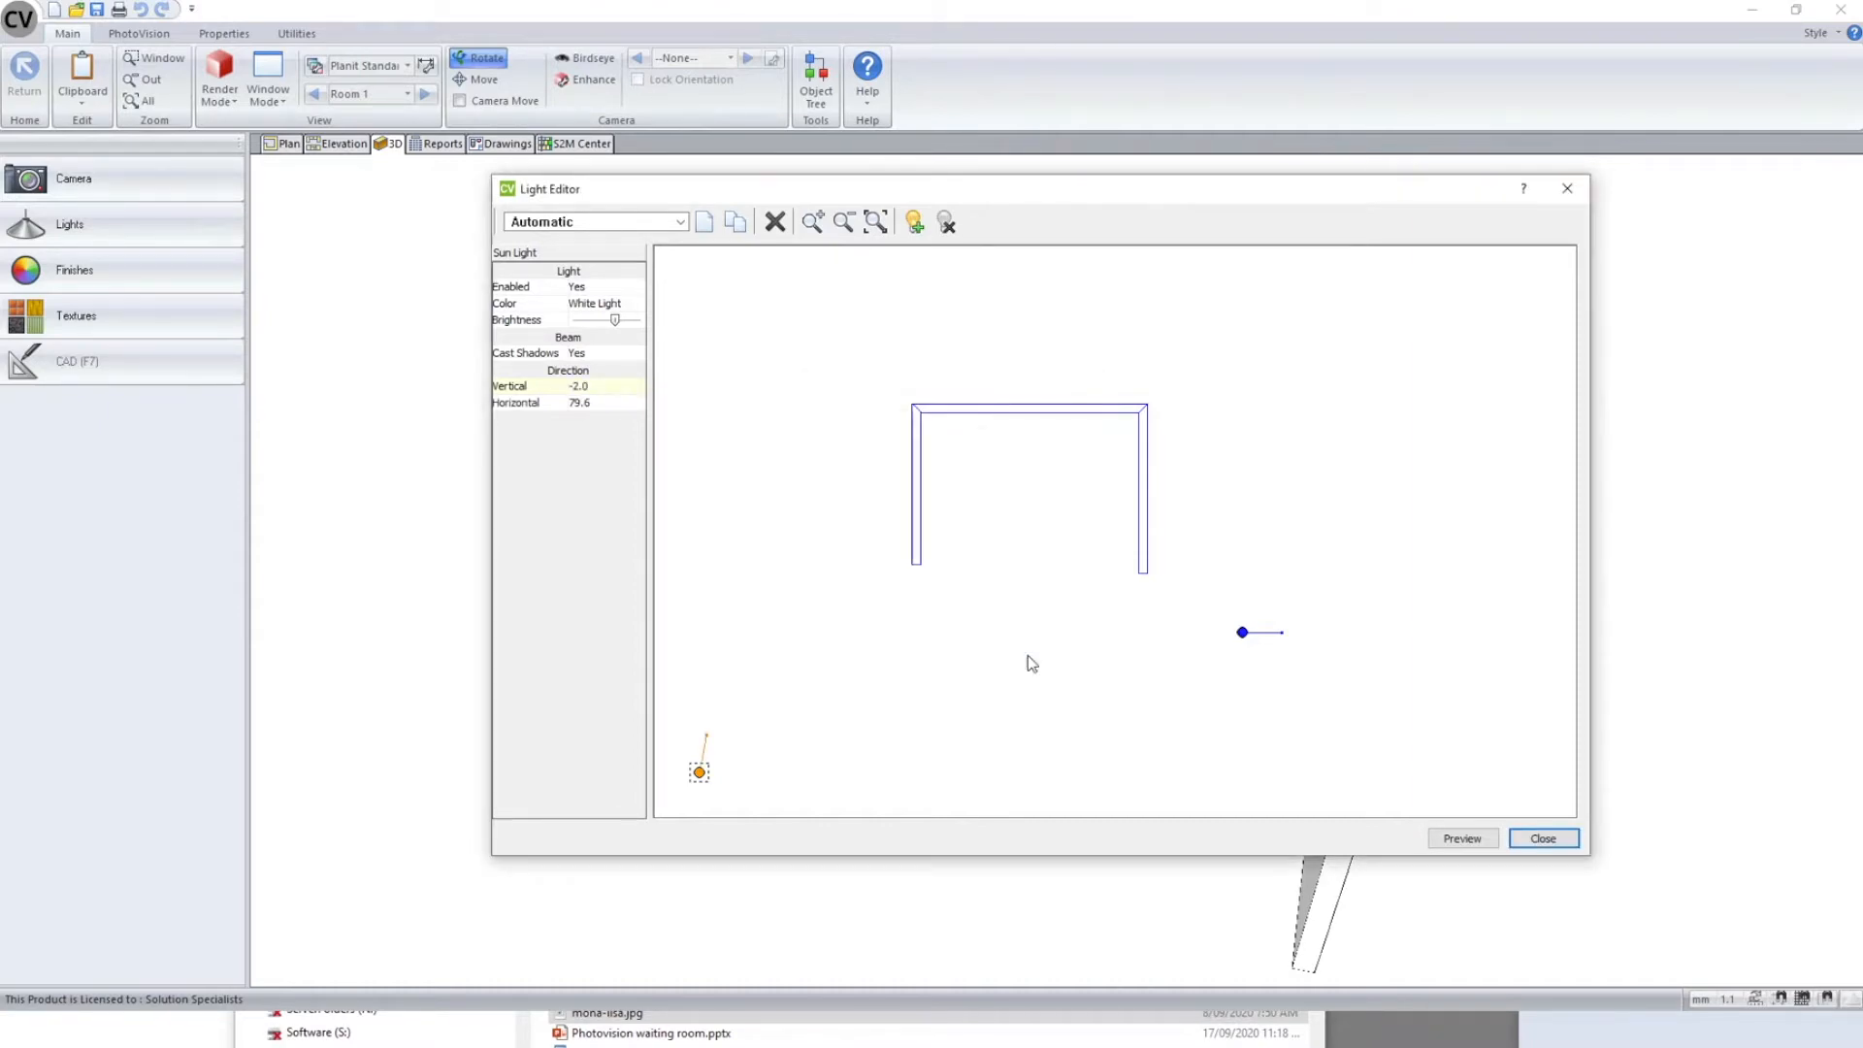
- Examine the vertical direction of the positional light outside the room in its light angle editor
click(621, 388)
click(699, 773)
click(1242, 633)
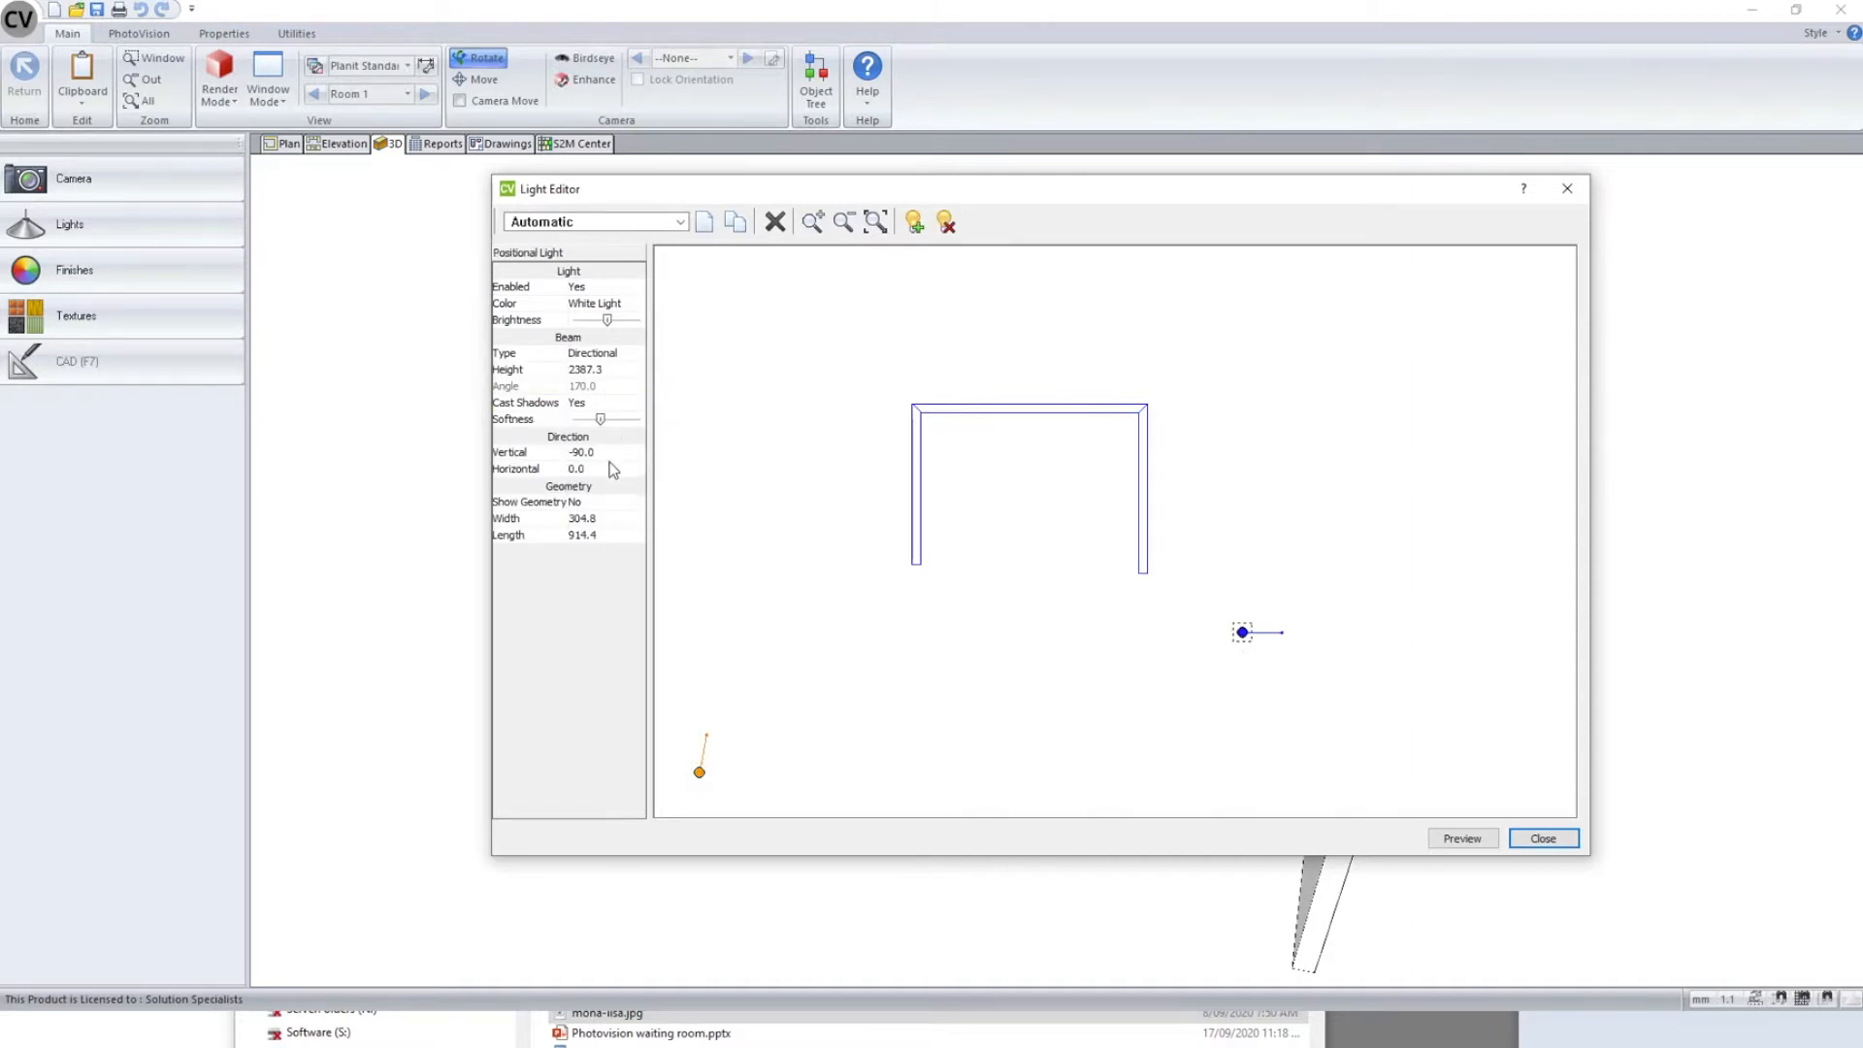
click(635, 454)
click(638, 454)
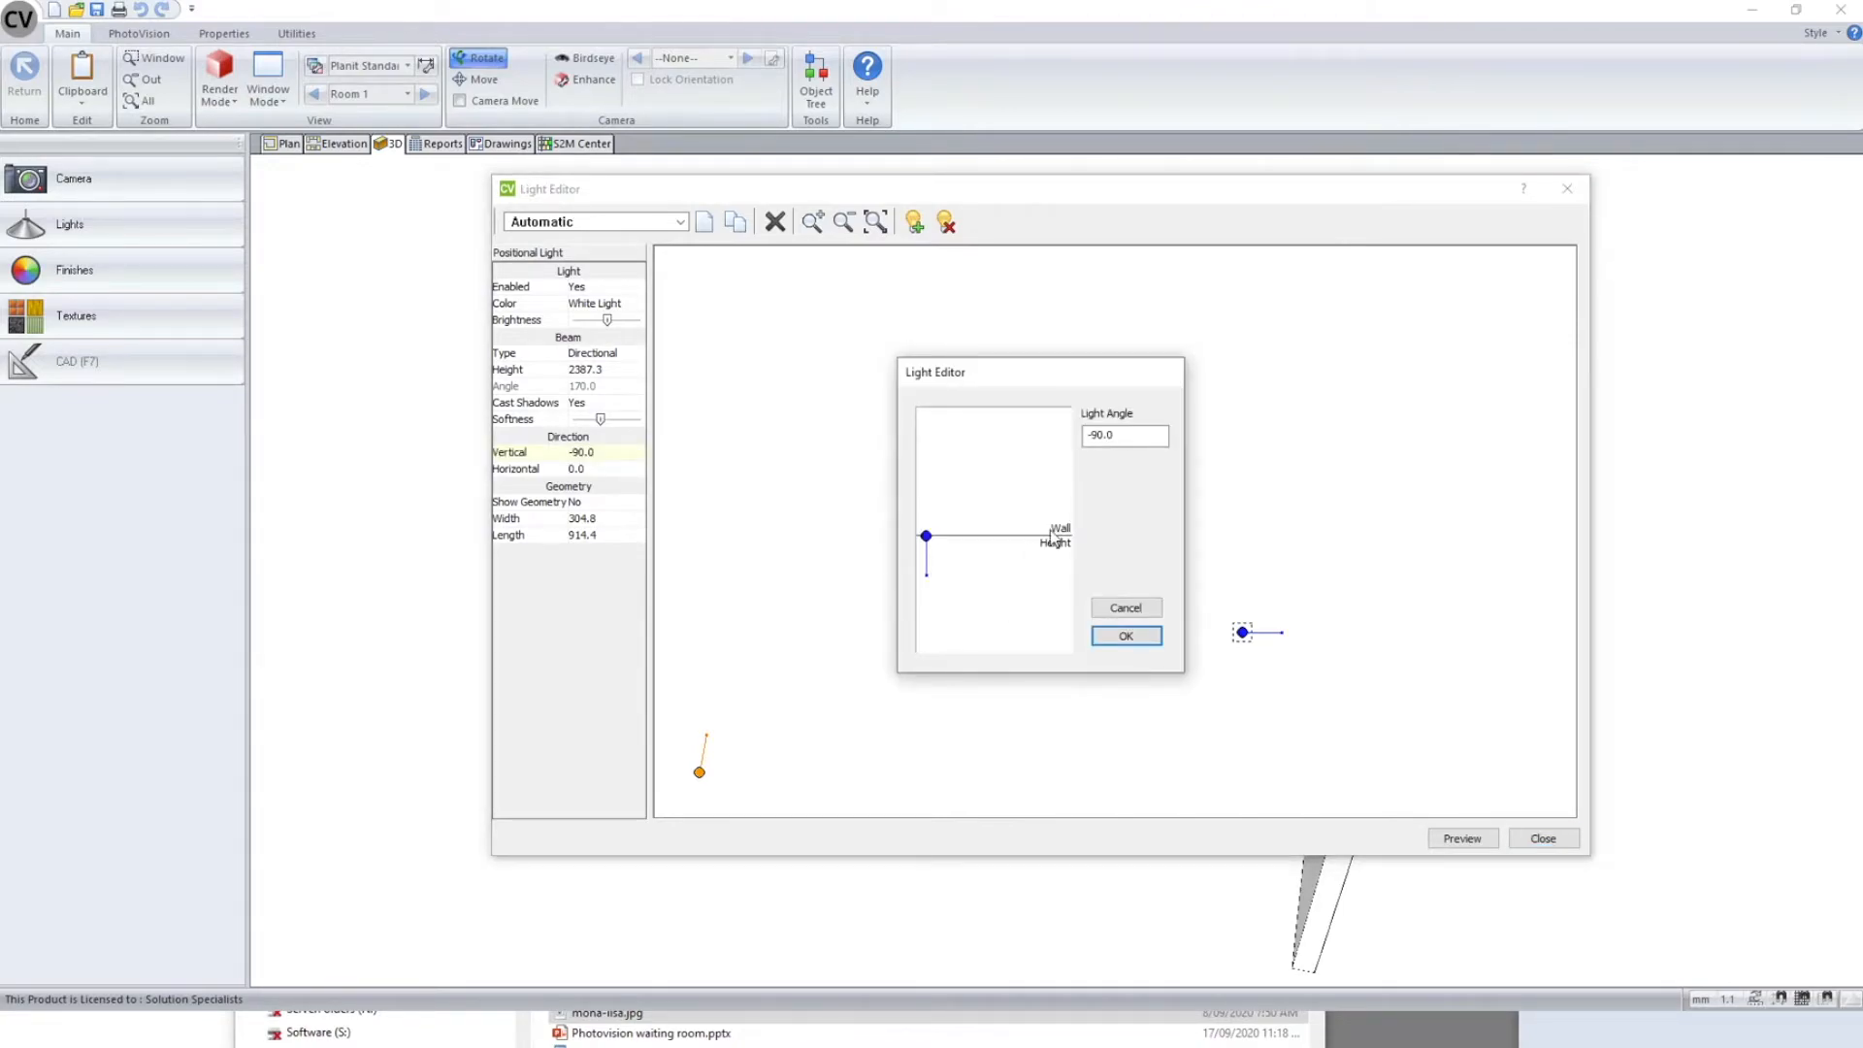
click(1125, 636)
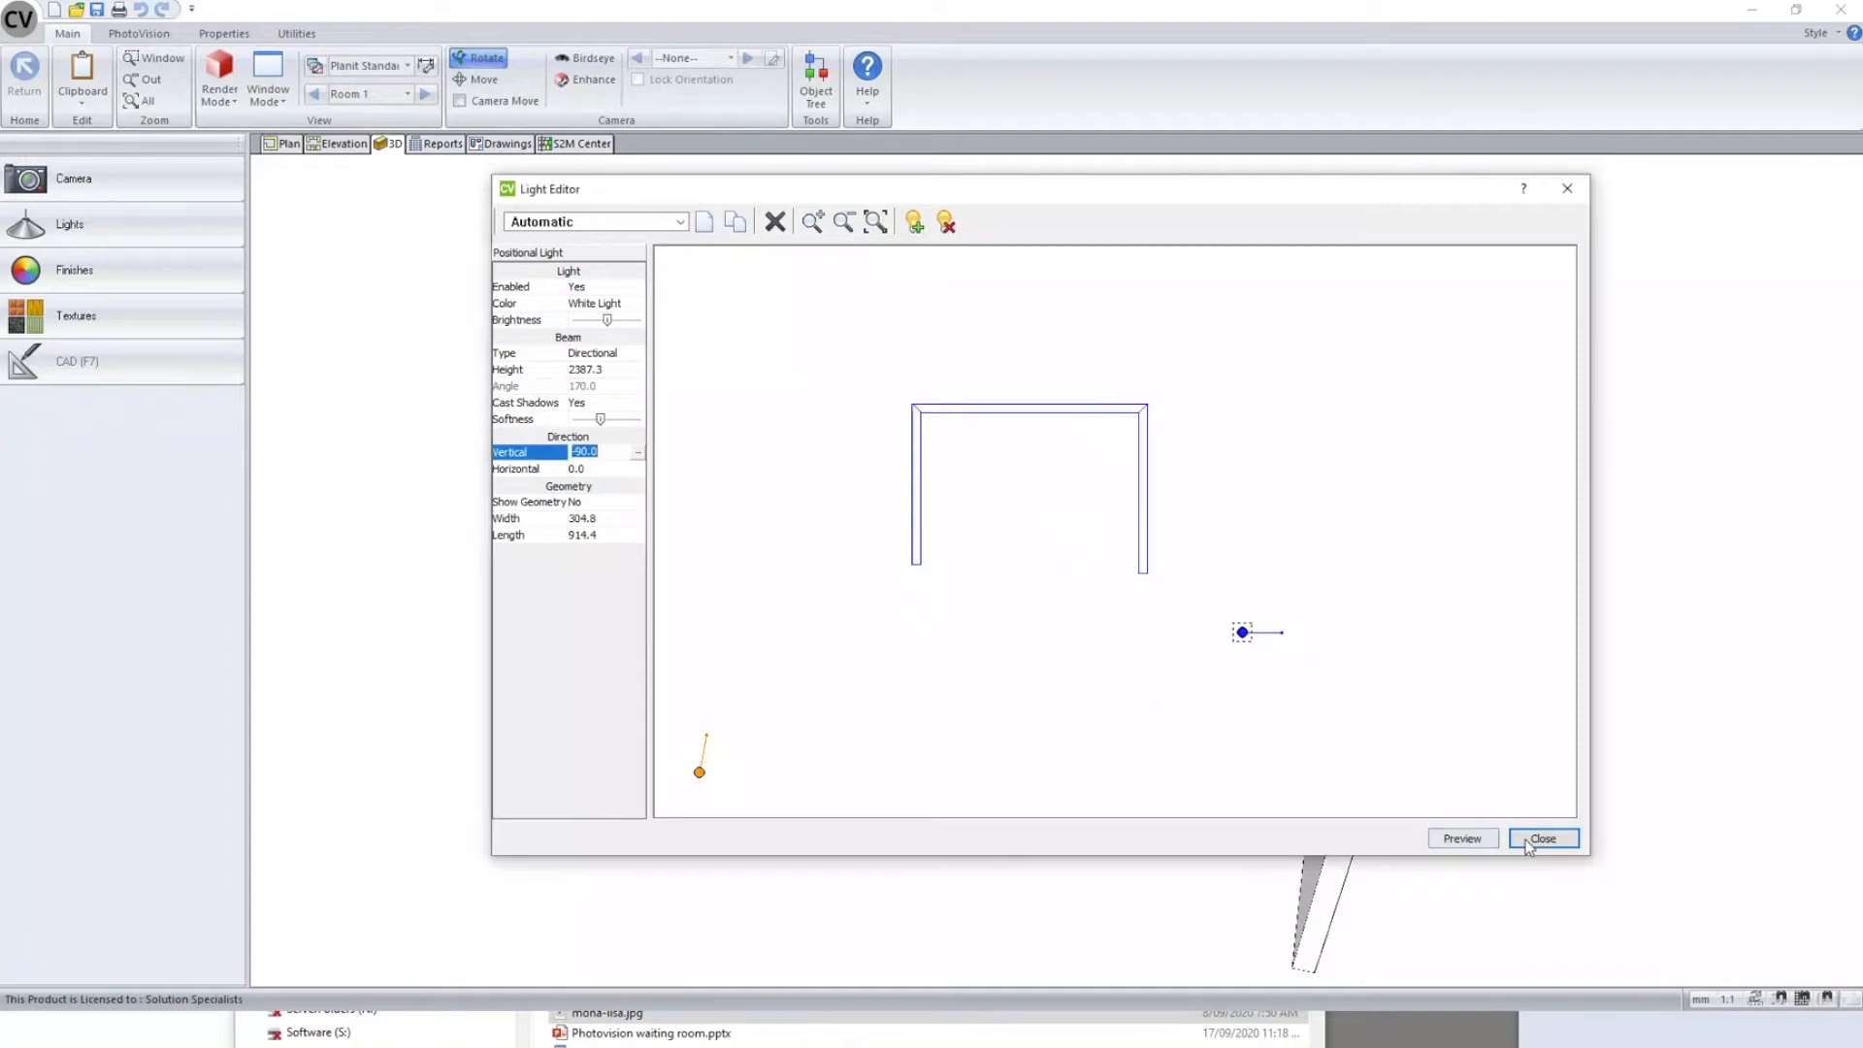
click(638, 452)
click(1135, 642)
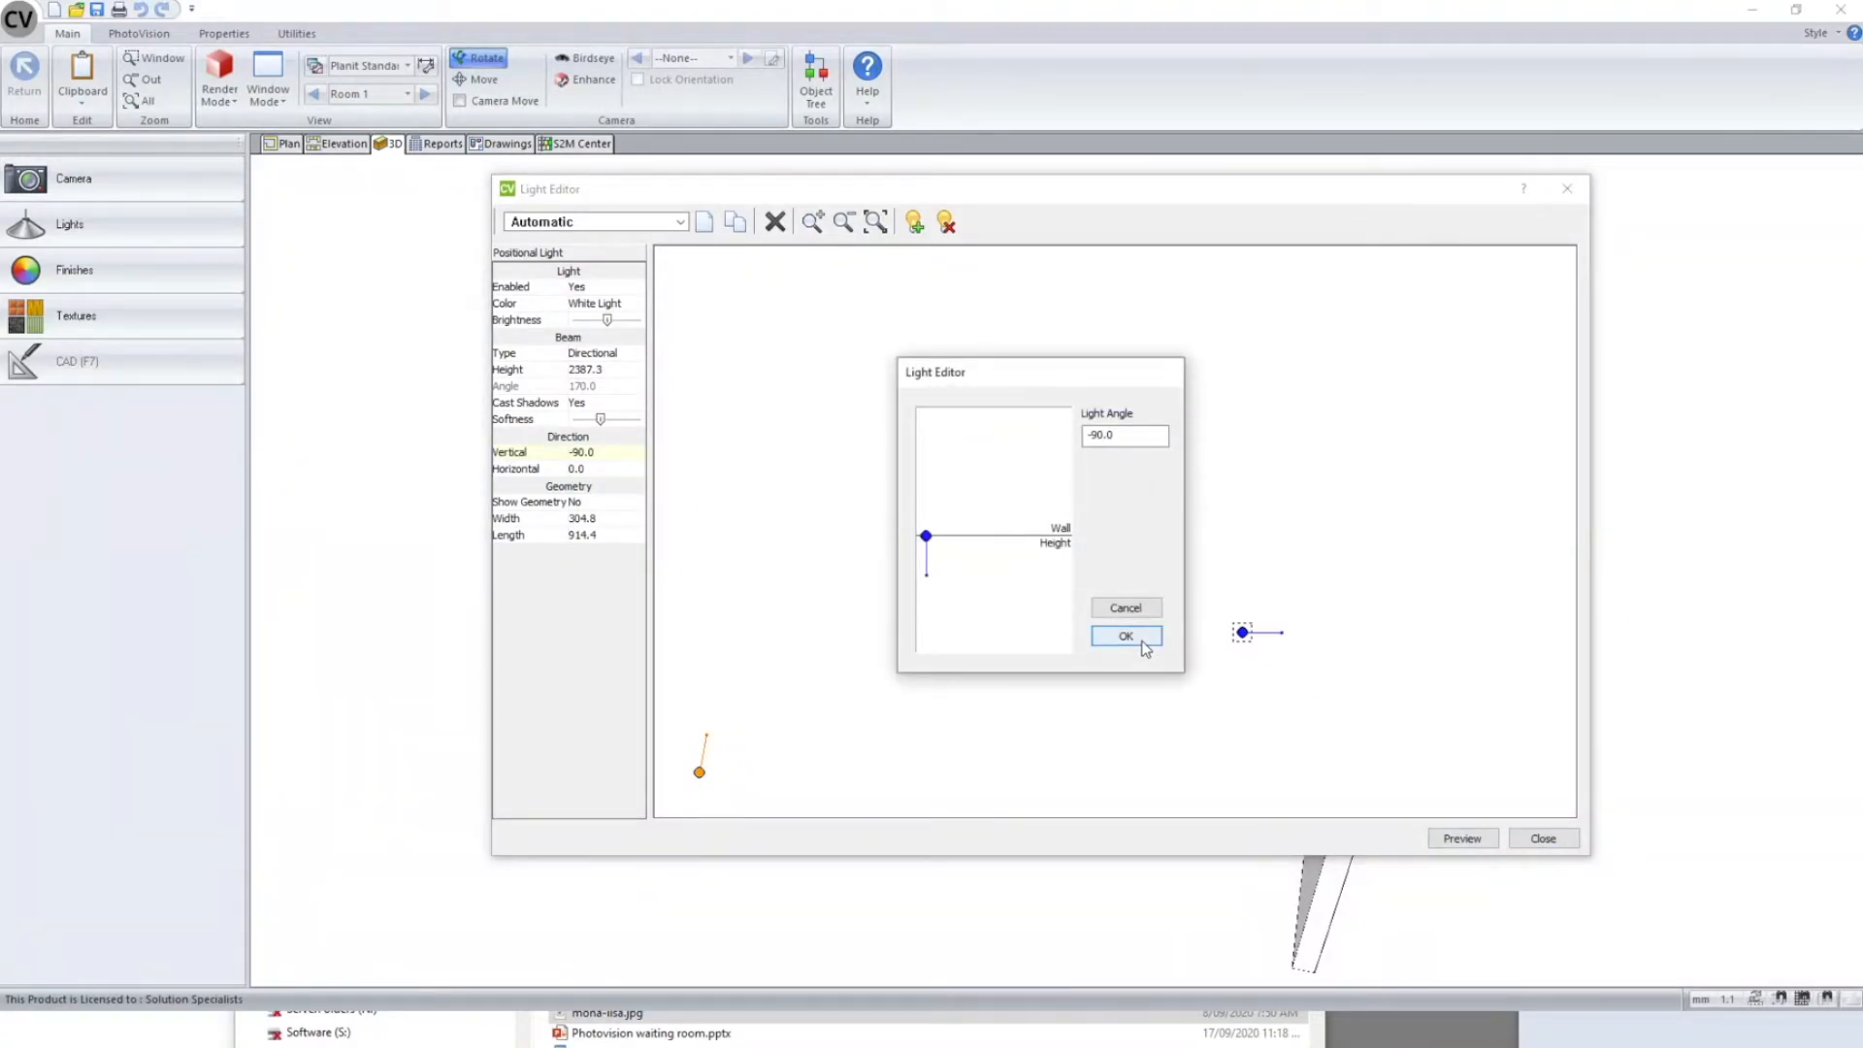
- Set the sun light's vertical light angle to 45
click(700, 773)
click(624, 359)
click(625, 385)
click(637, 386)
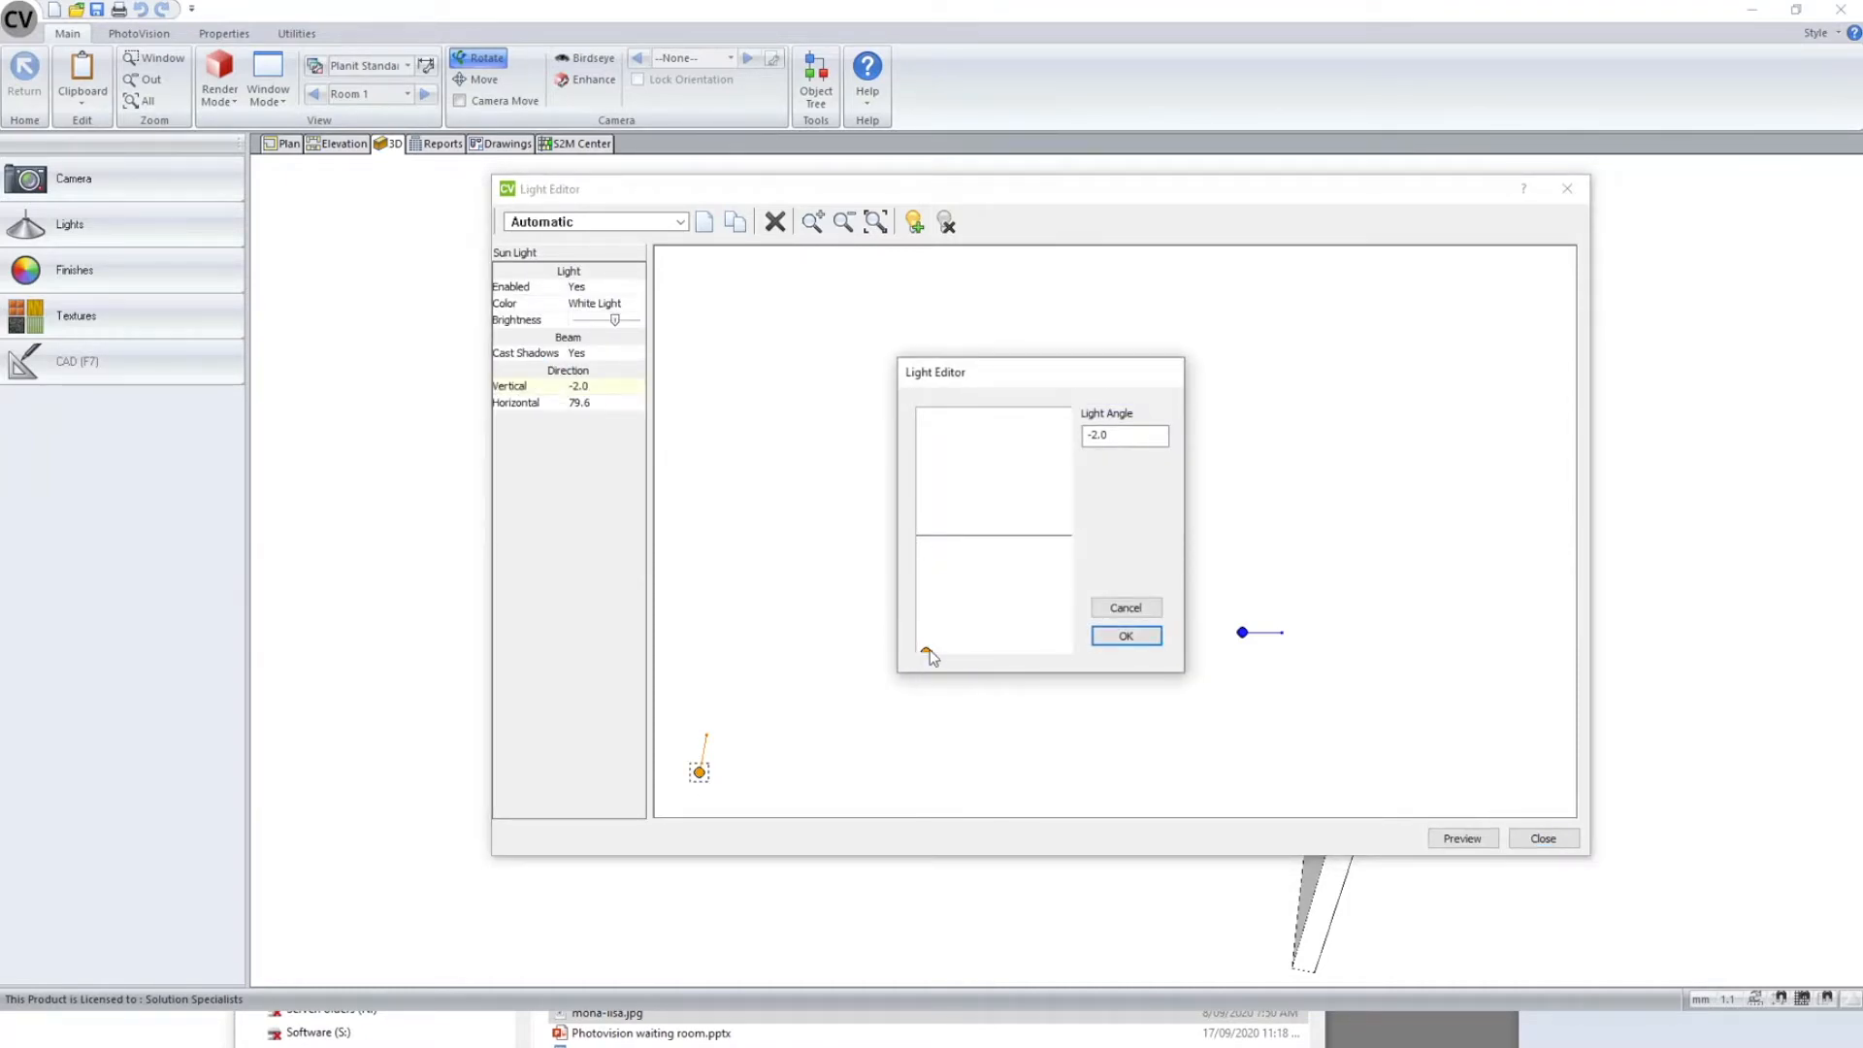
drag(1122, 434, 981, 441)
text(45)
key(Return)
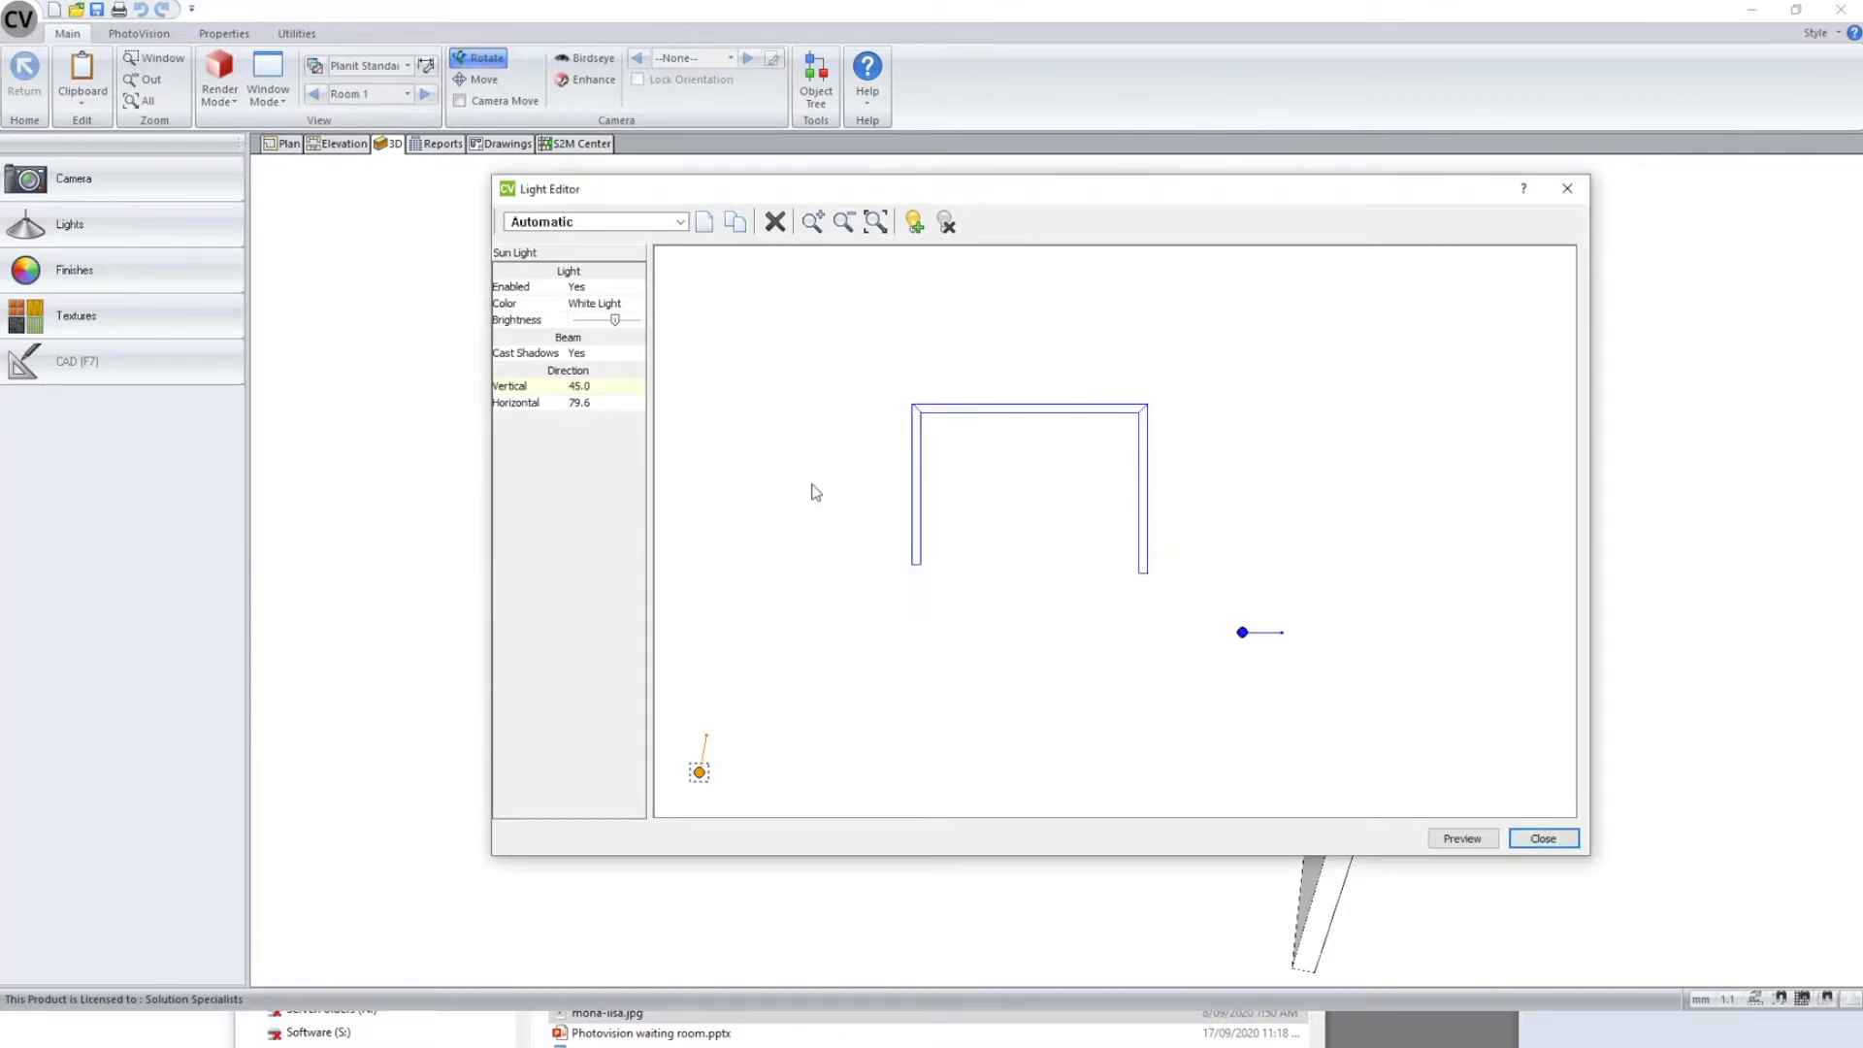
- Try tilting the sun light's beam freehand in the angle editor, and enter a light angle of 90
click(599, 387)
click(638, 387)
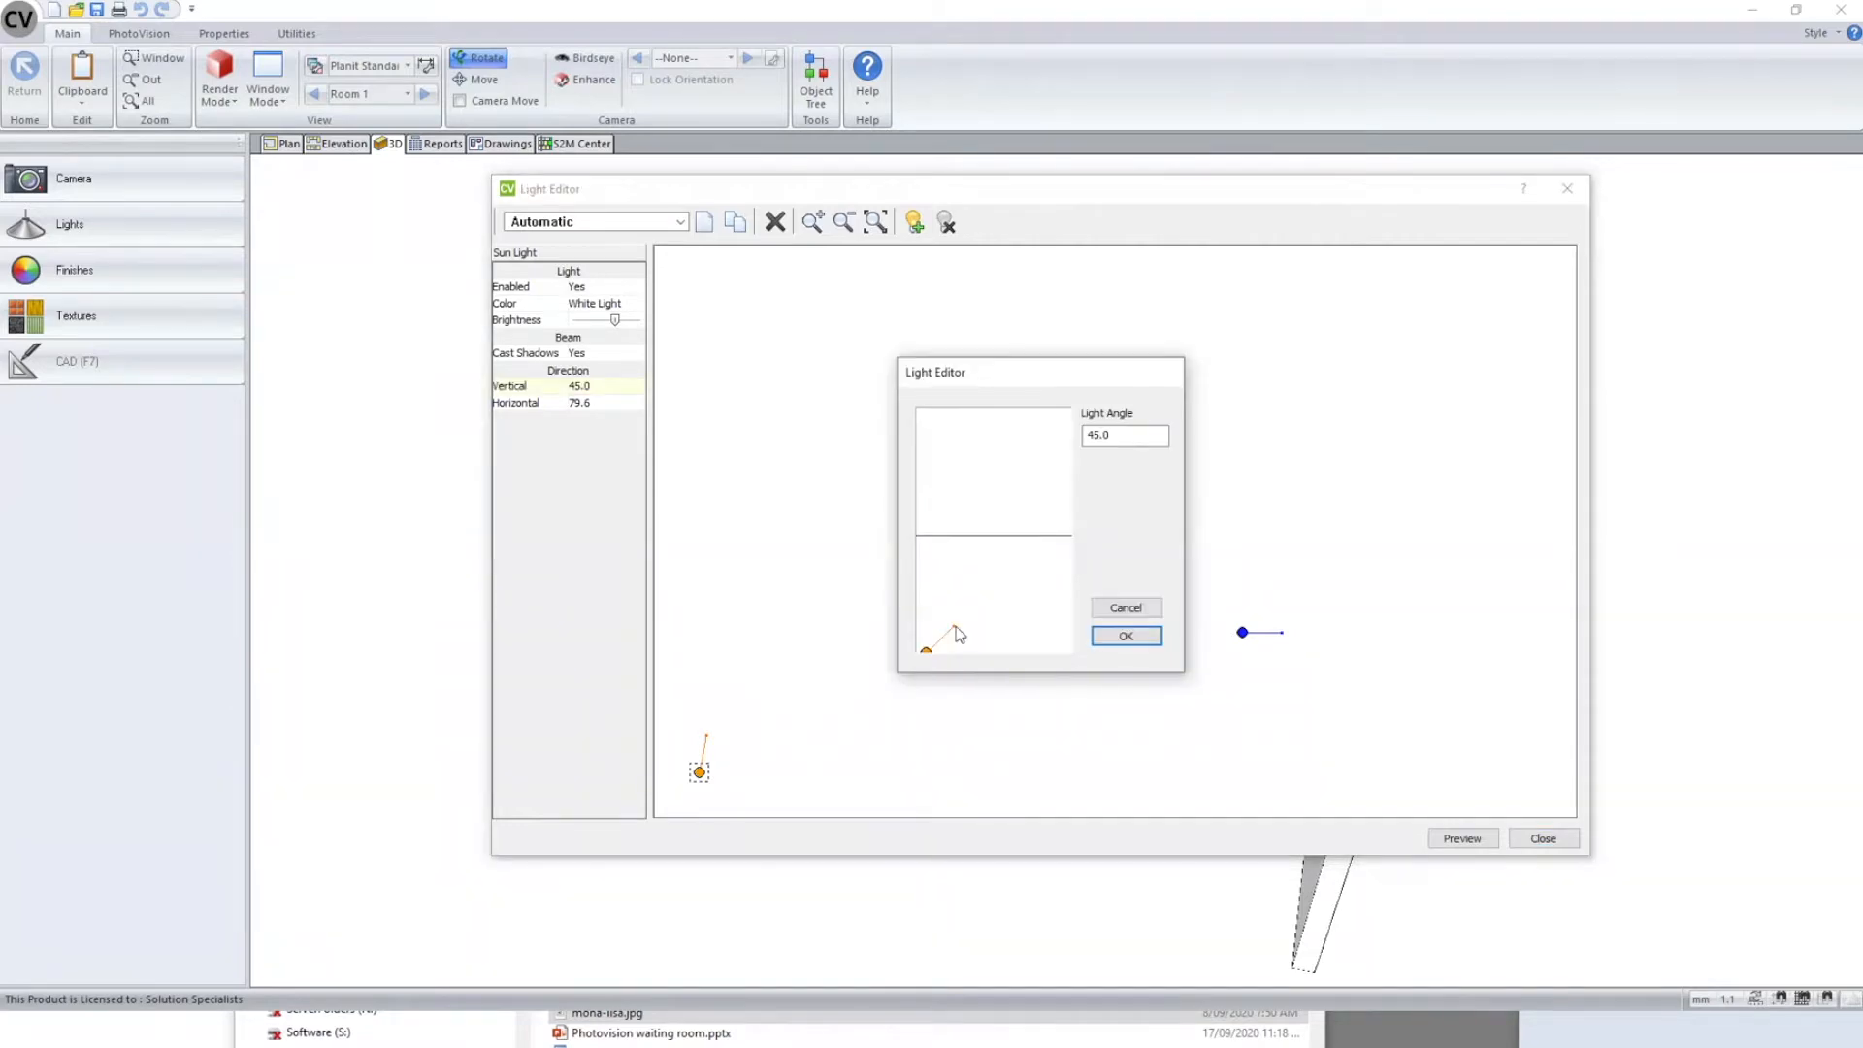
drag(948, 627, 996, 737)
drag(1119, 434, 1046, 431)
text(904)
key(BackSpace)
key(Return)
- Tilt the sun light's beam downward to a vertical angle of -53.0 and deselect the light
click(634, 388)
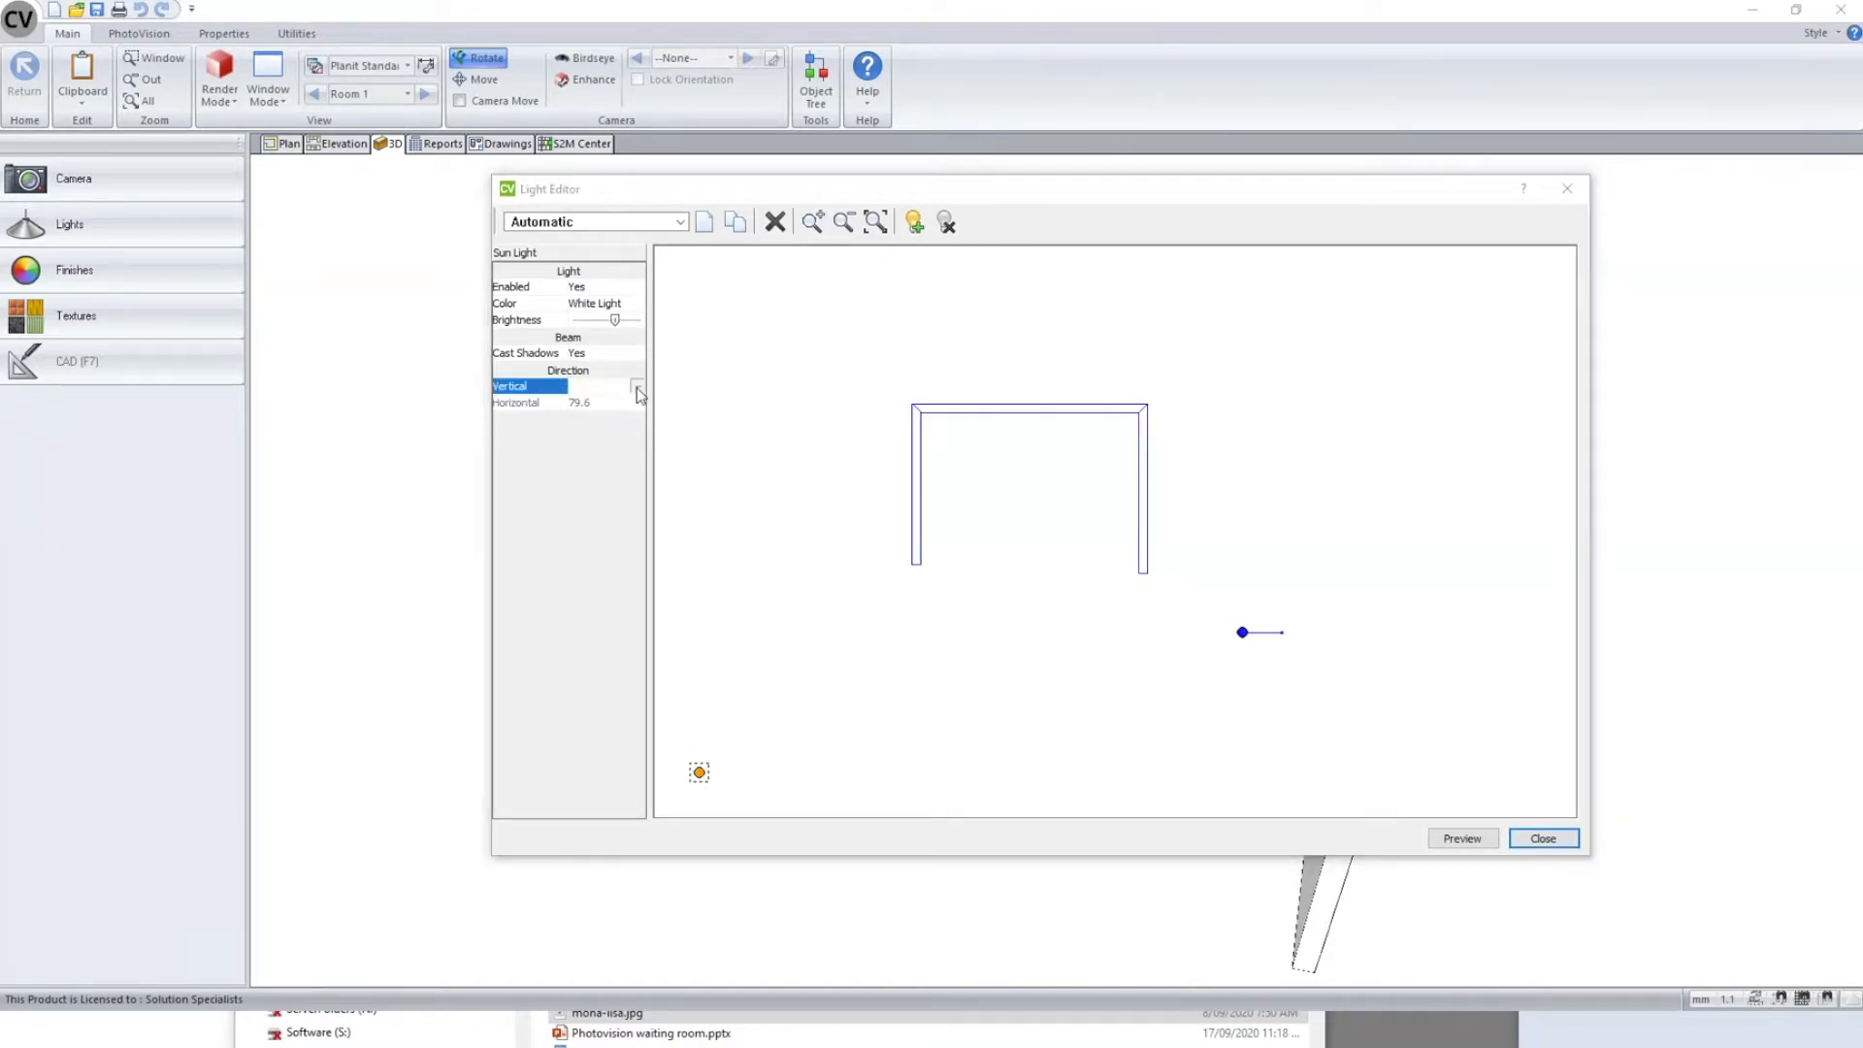
drag(926, 614, 986, 735)
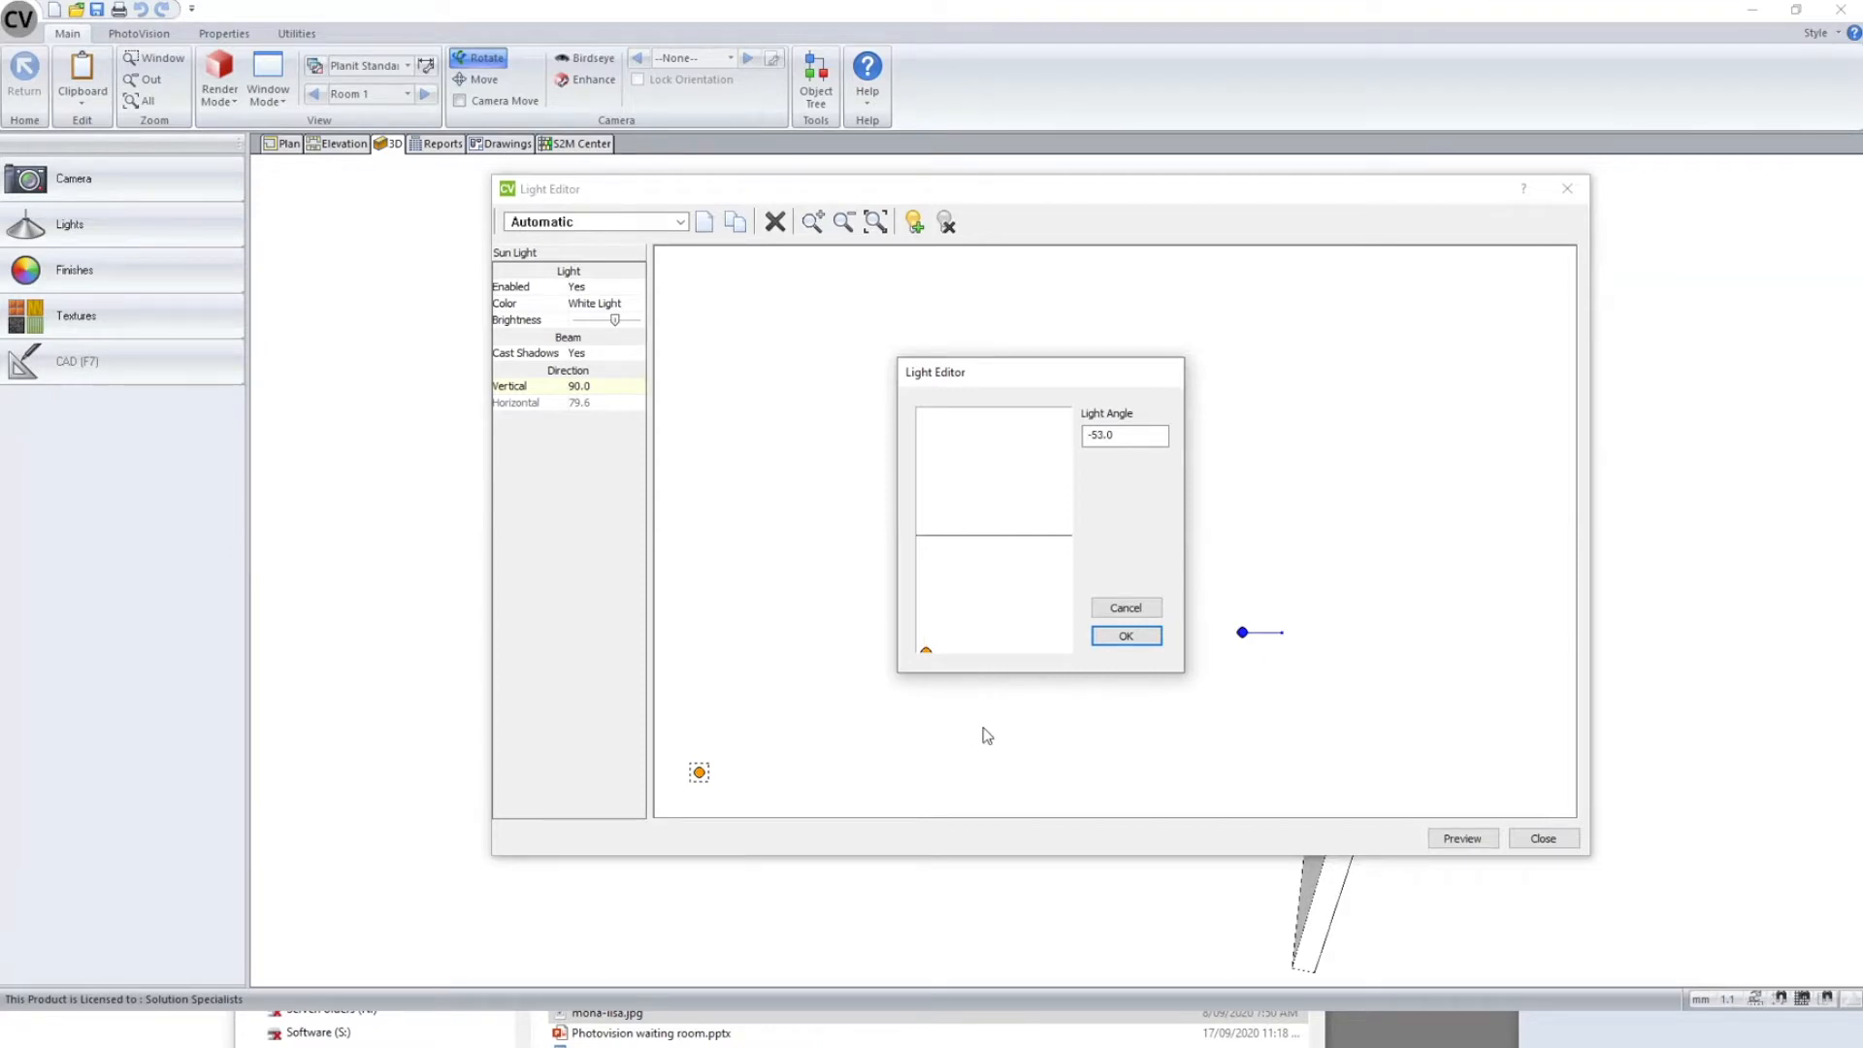
click(1112, 637)
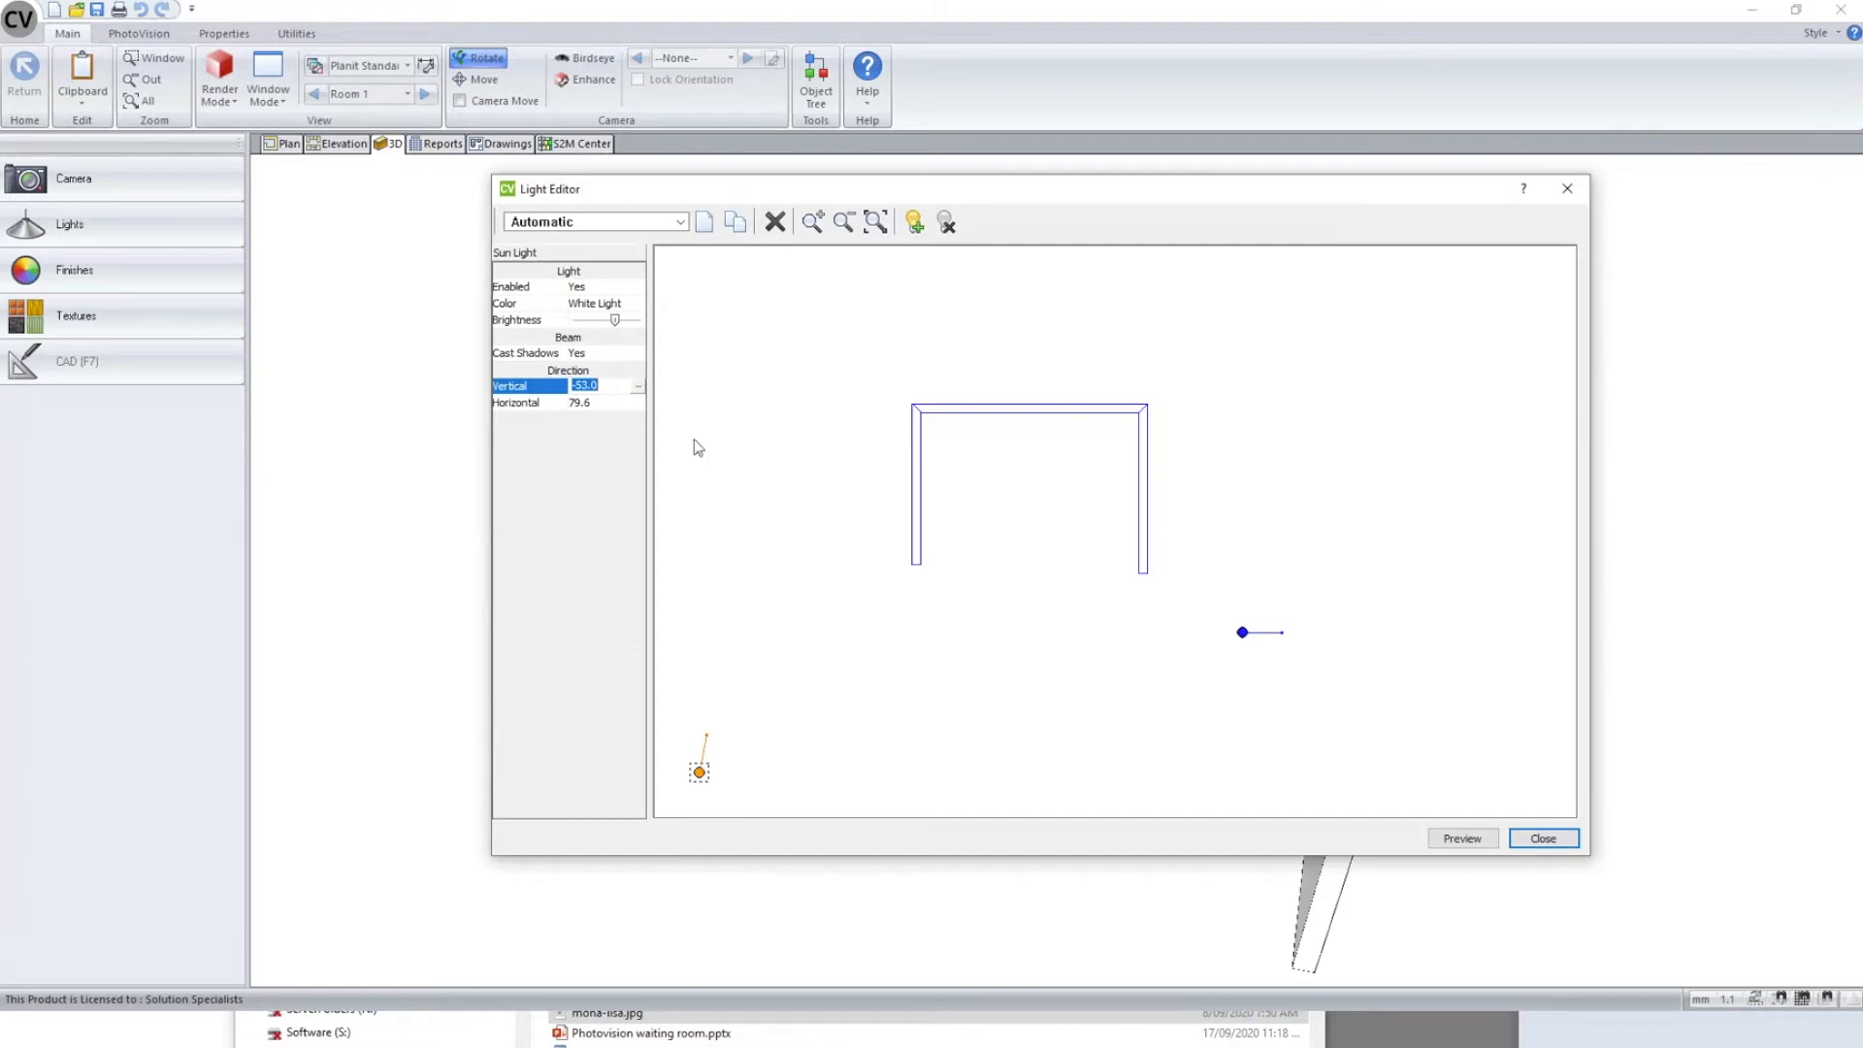
click(761, 559)
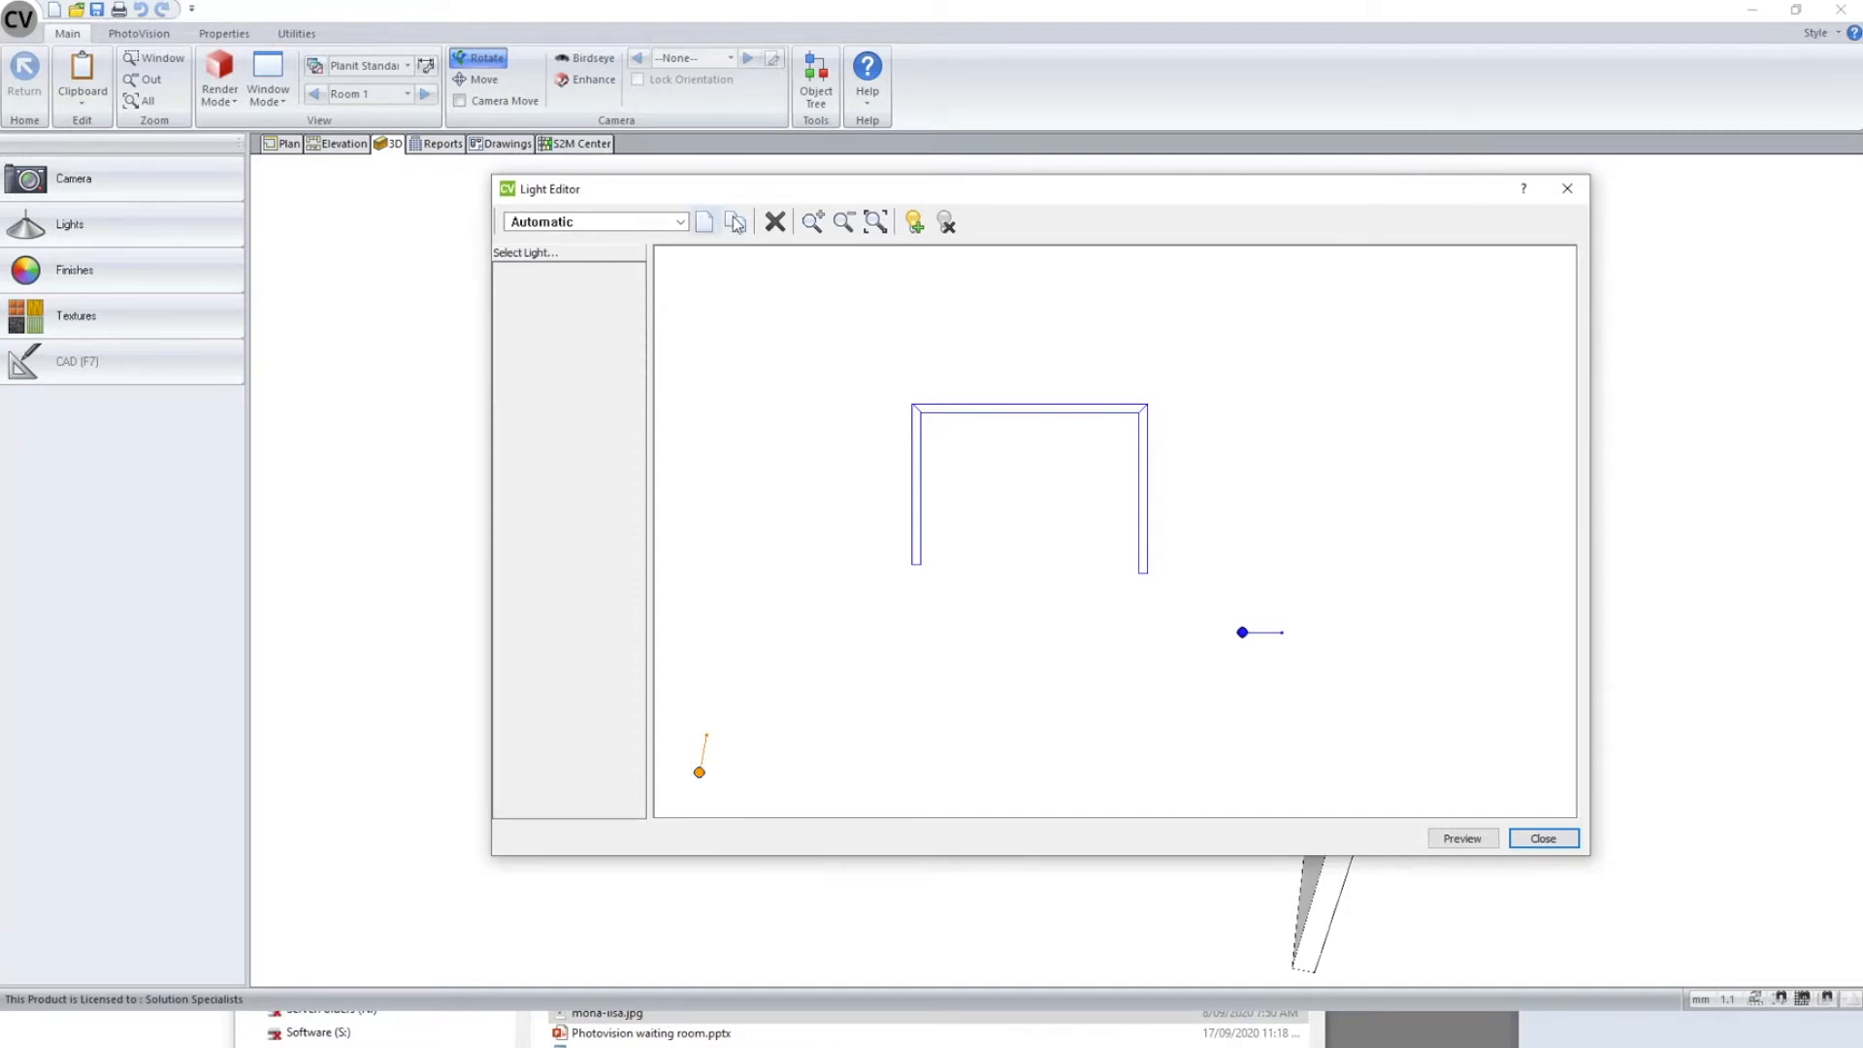
- Switch from the Automatic to the Standard light schedule and leave no light selected
click(642, 225)
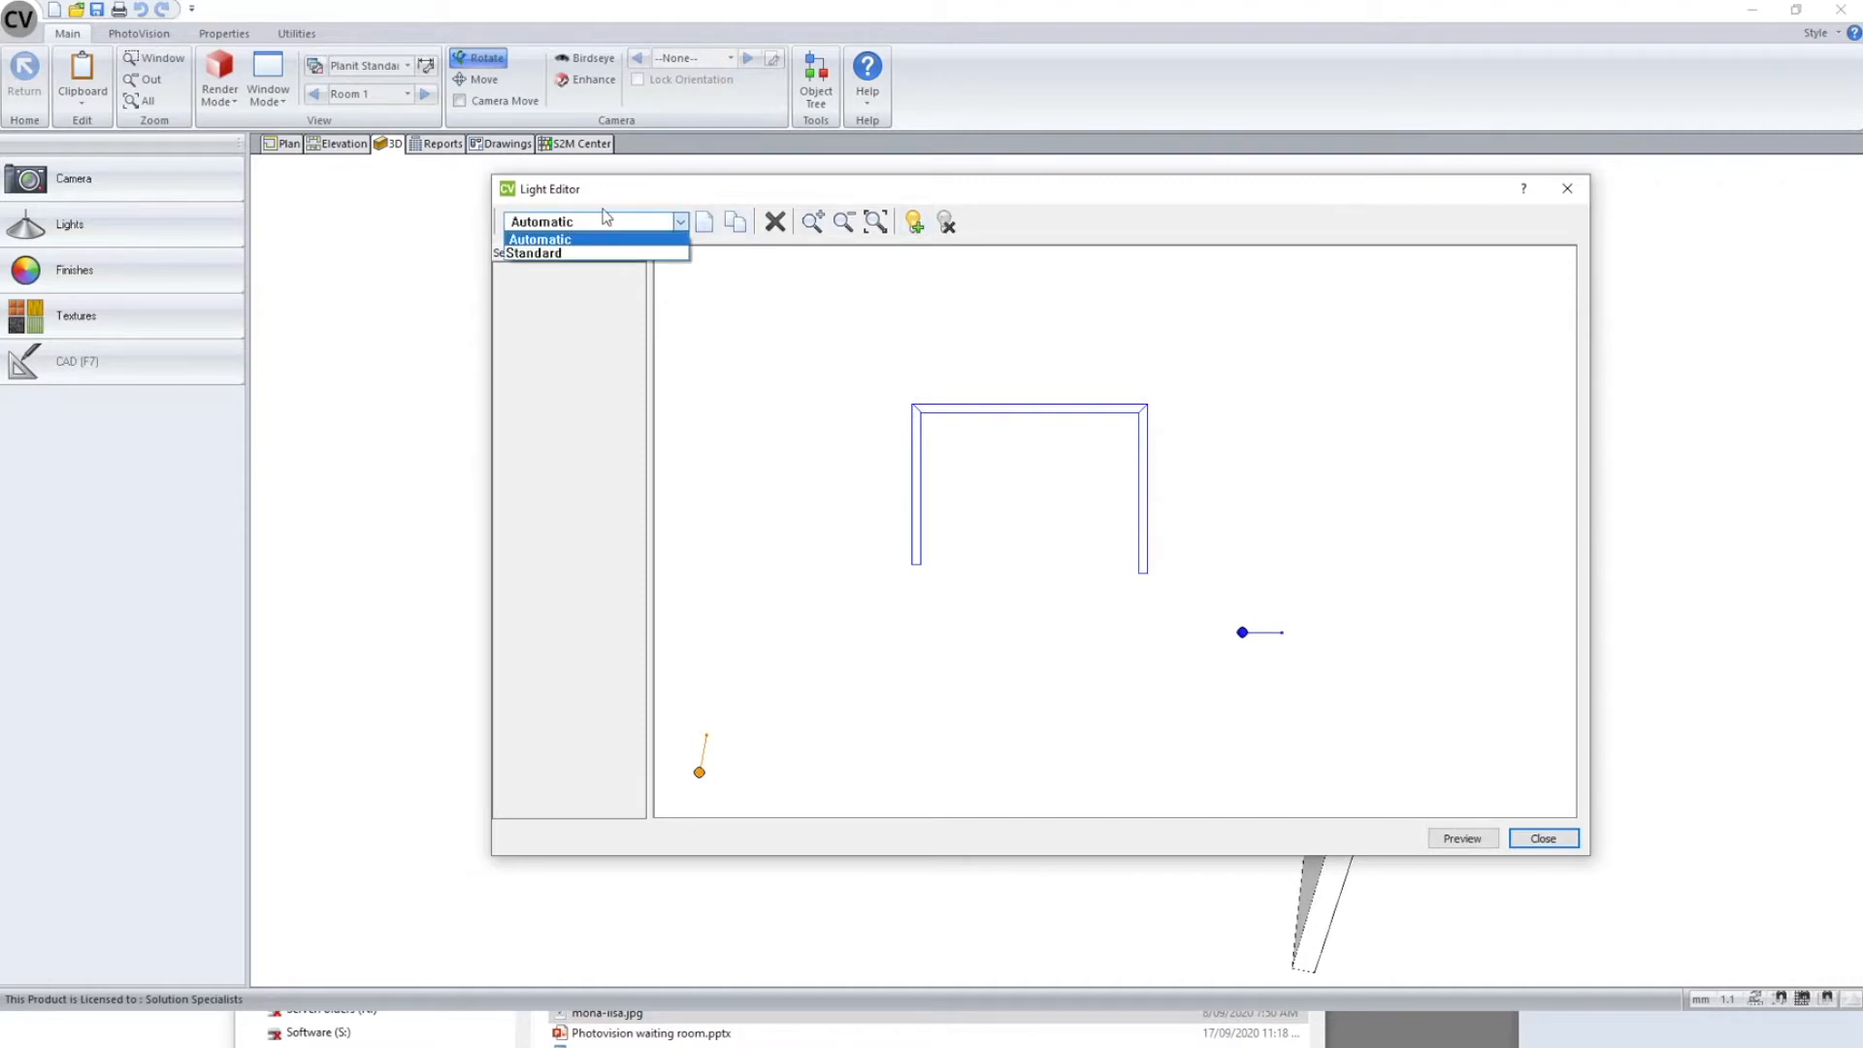
click(578, 254)
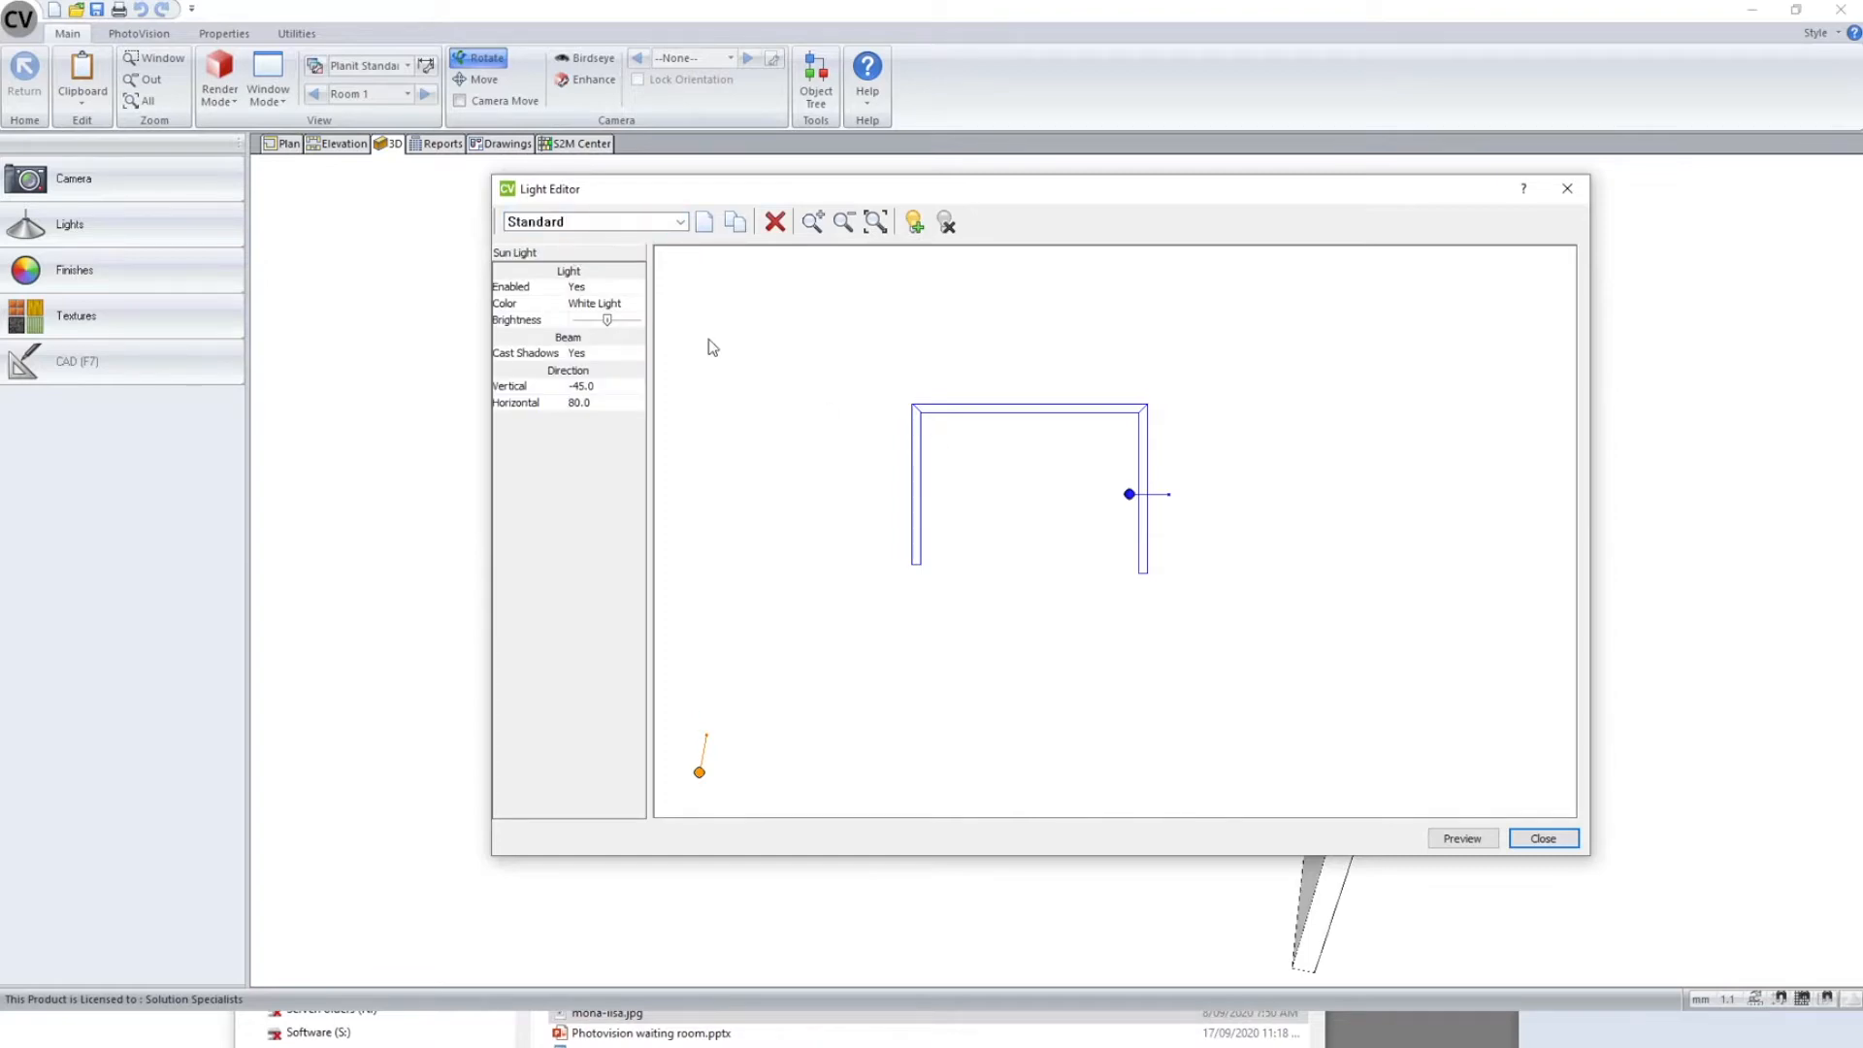
click(680, 222)
click(1262, 435)
click(1131, 481)
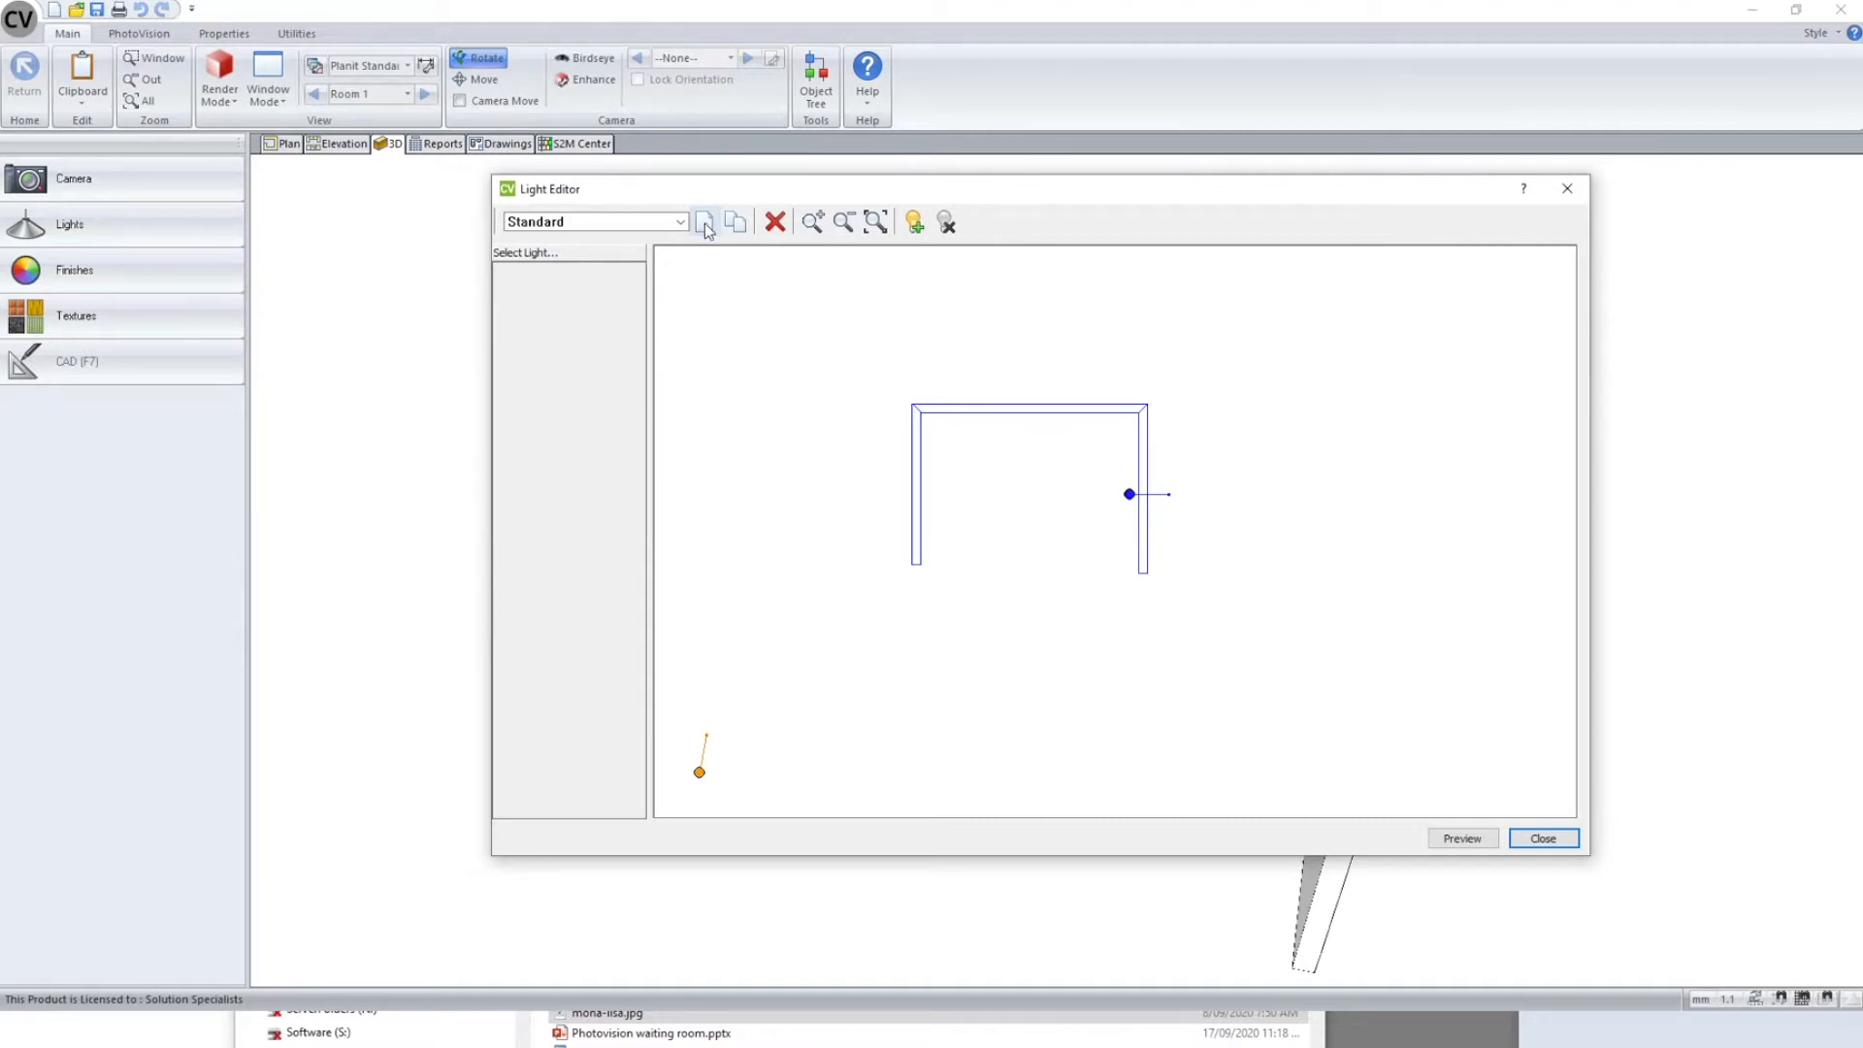
- Move the directional light just outside the room's open side, and start and cancel a new light schedule
click(1129, 495)
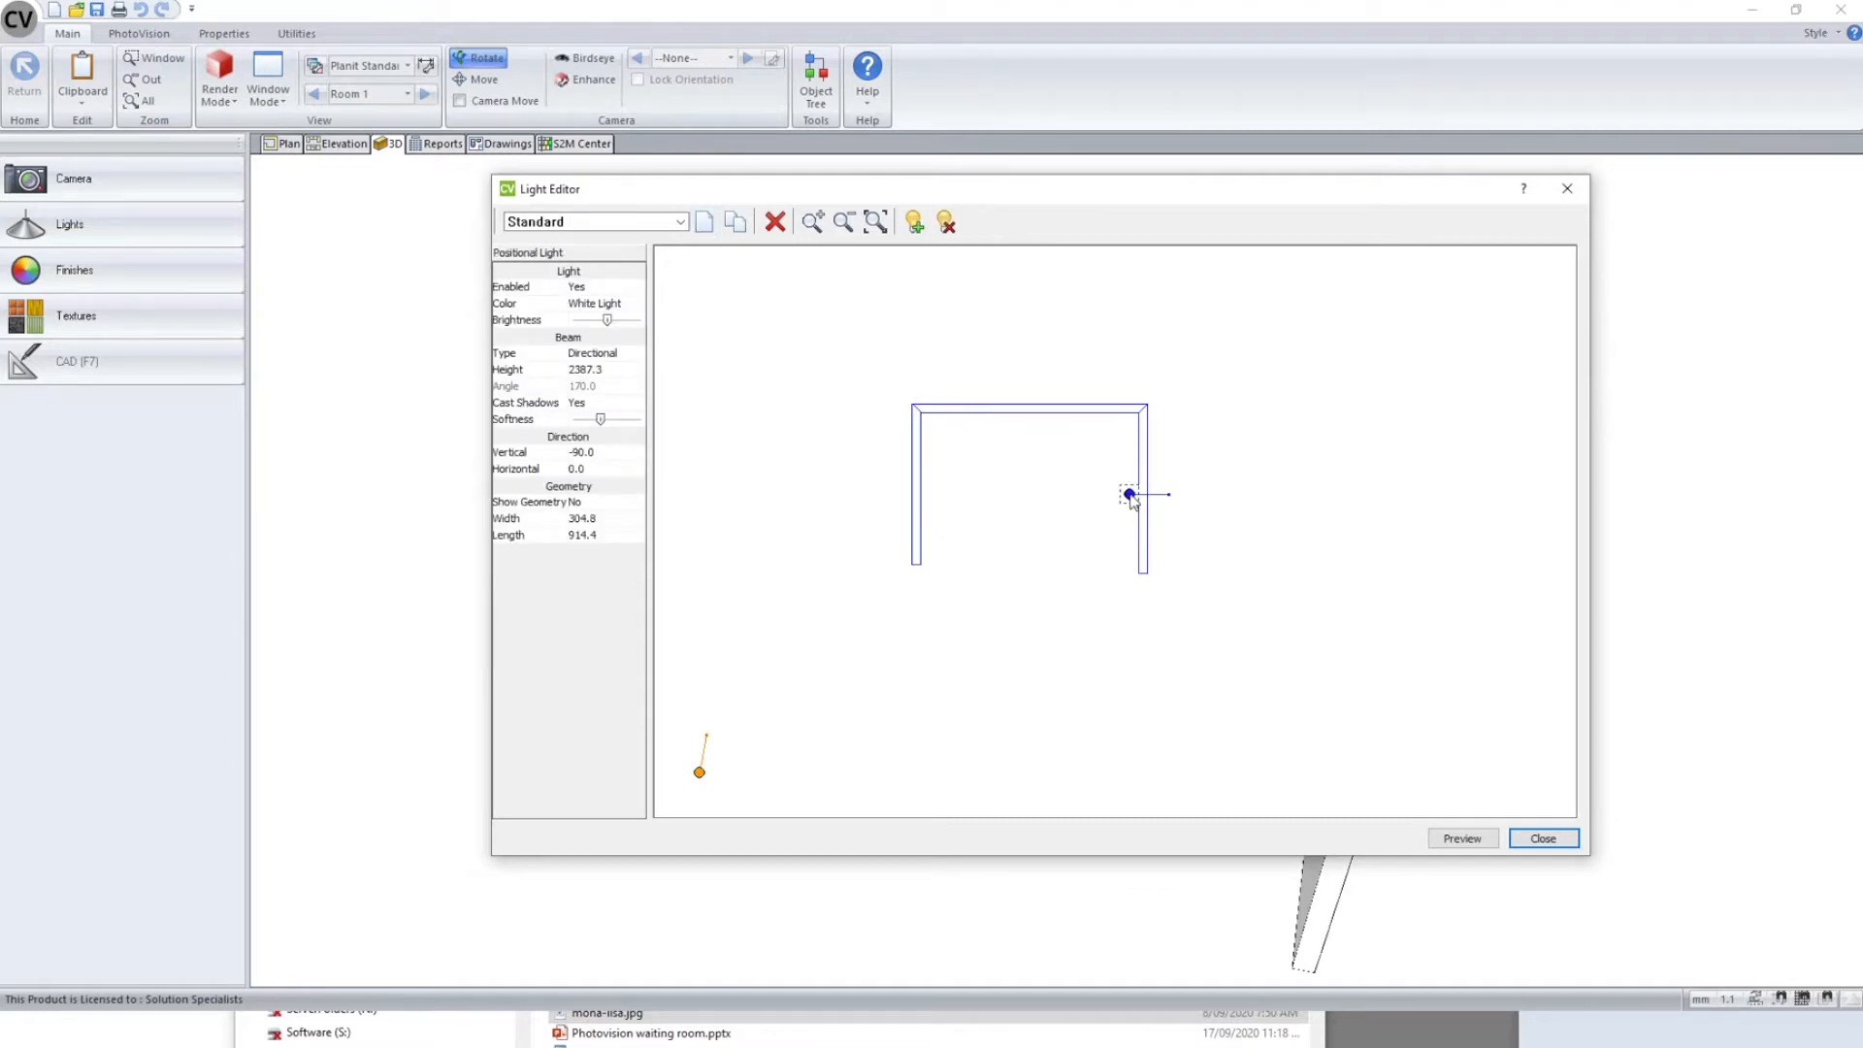
drag(1129, 495, 1083, 589)
click(704, 223)
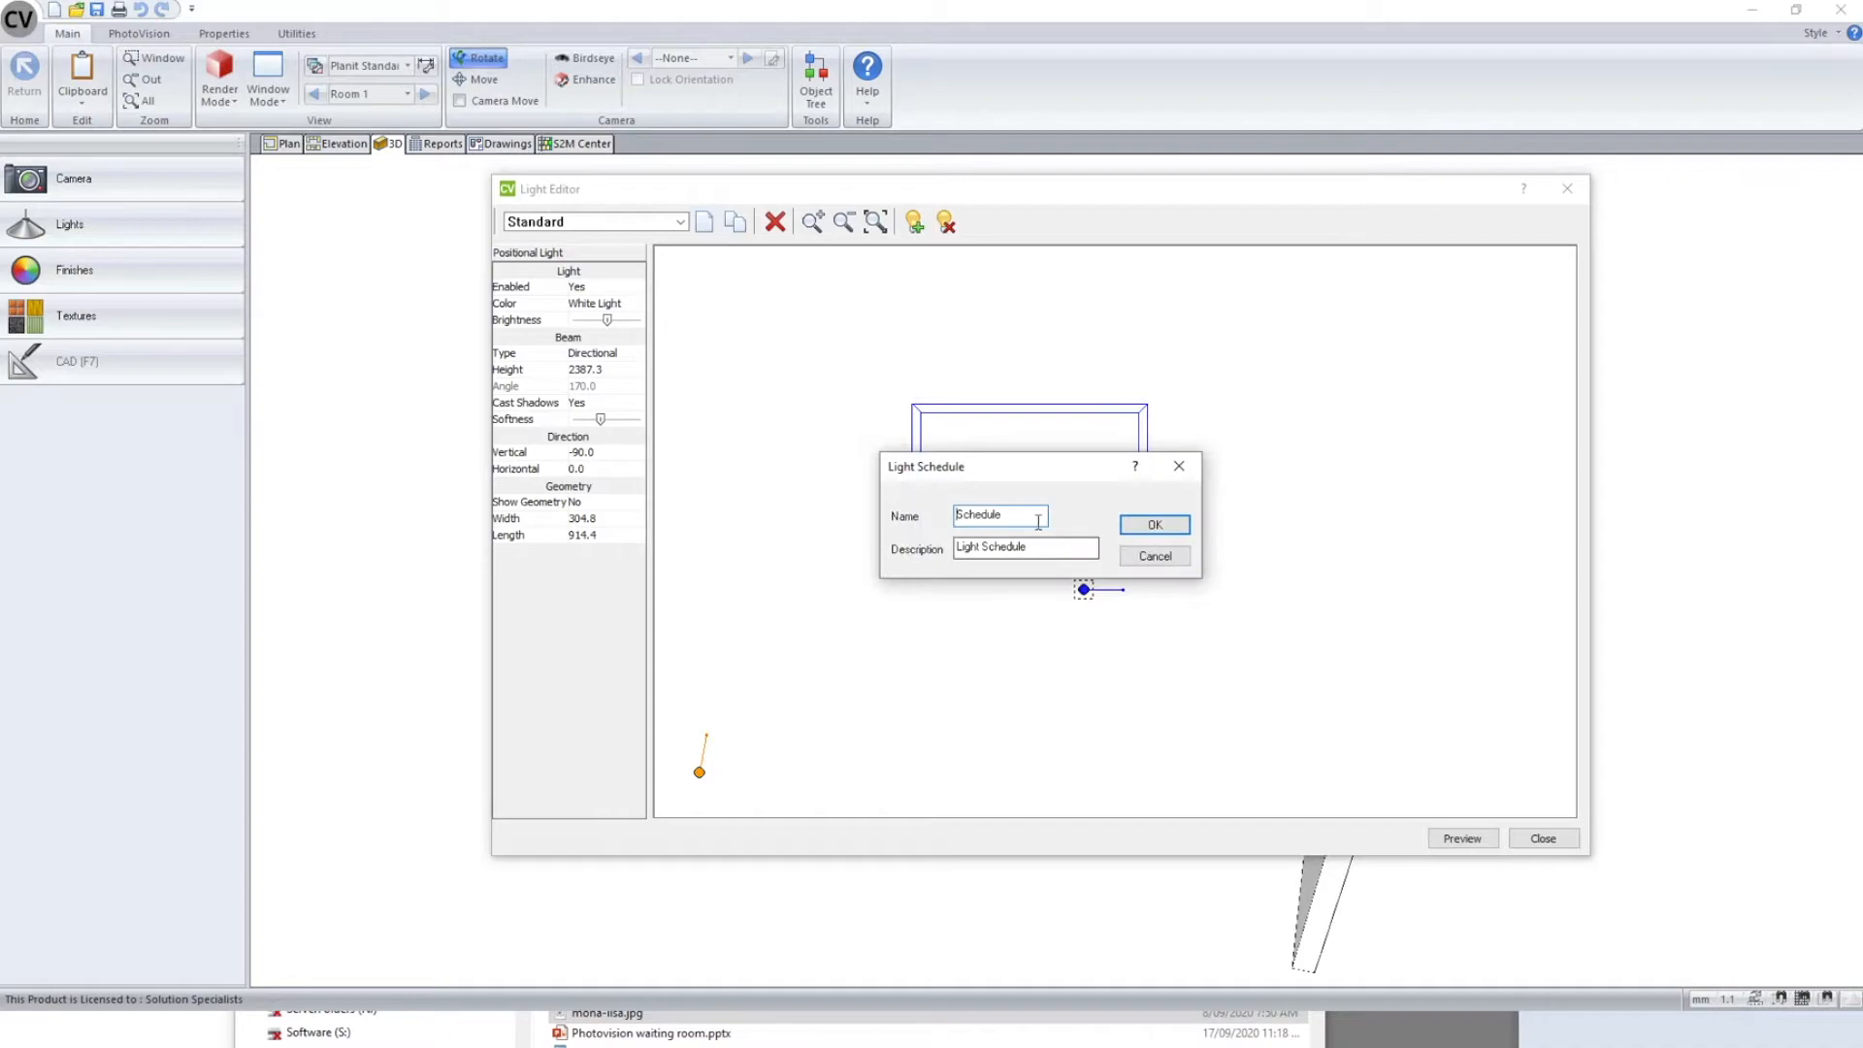
click(1159, 558)
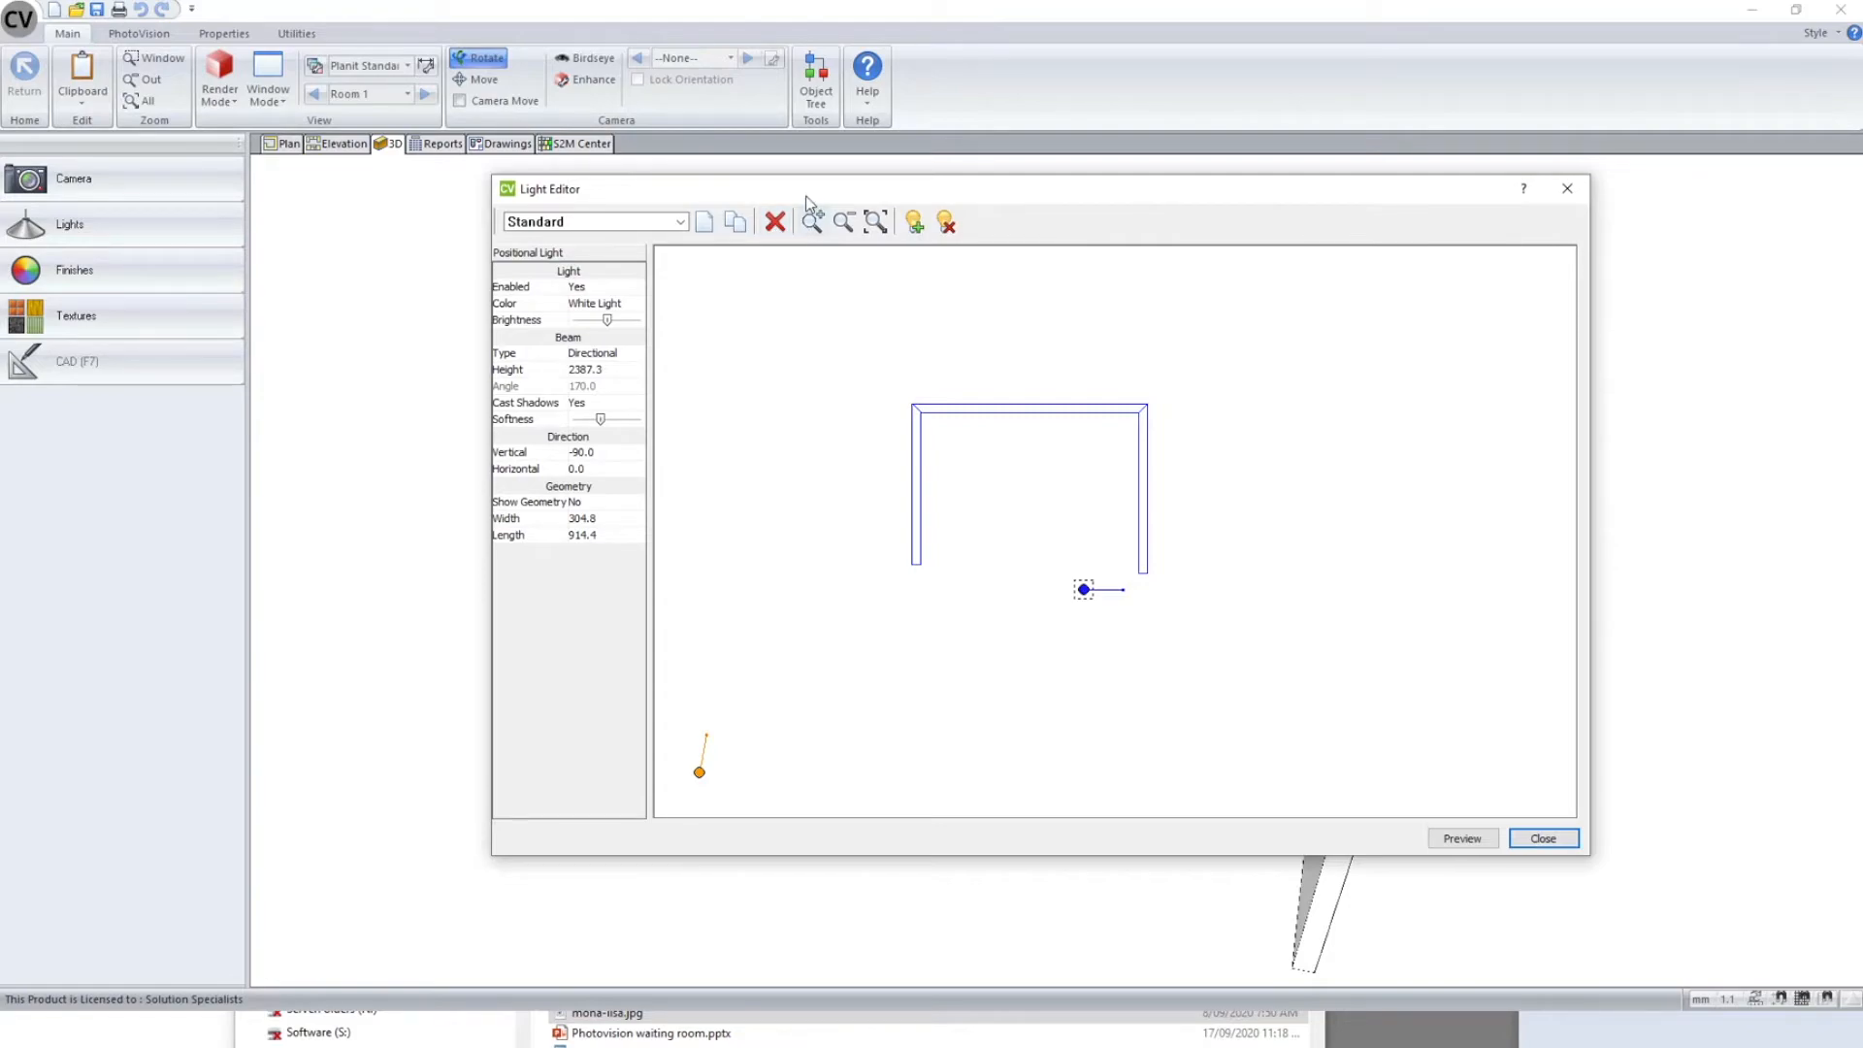
- Add a point light to the Standard schedule and place it inside the room near its left wall
click(847, 225)
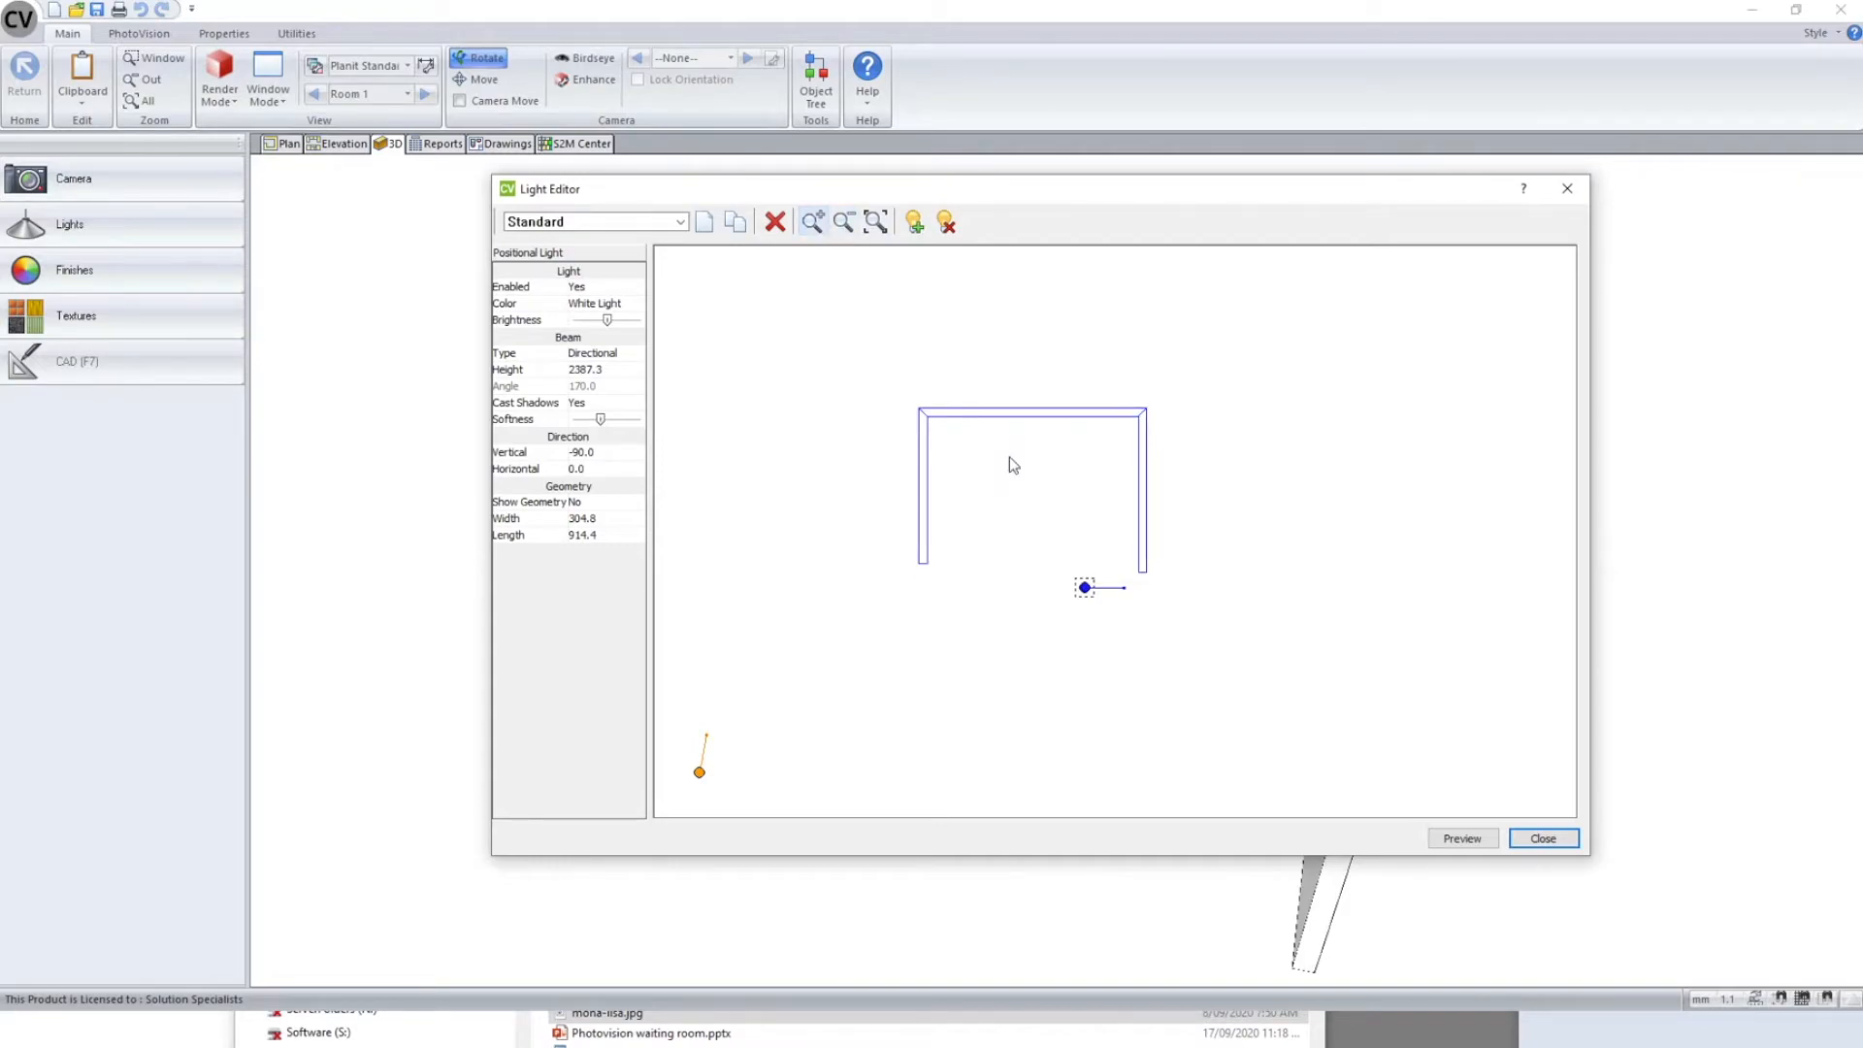
scroll(1085, 559, up, 4)
scroll(1085, 558, down, 8)
scroll(1087, 567, up, 4)
scroll(1060, 502, down, 1)
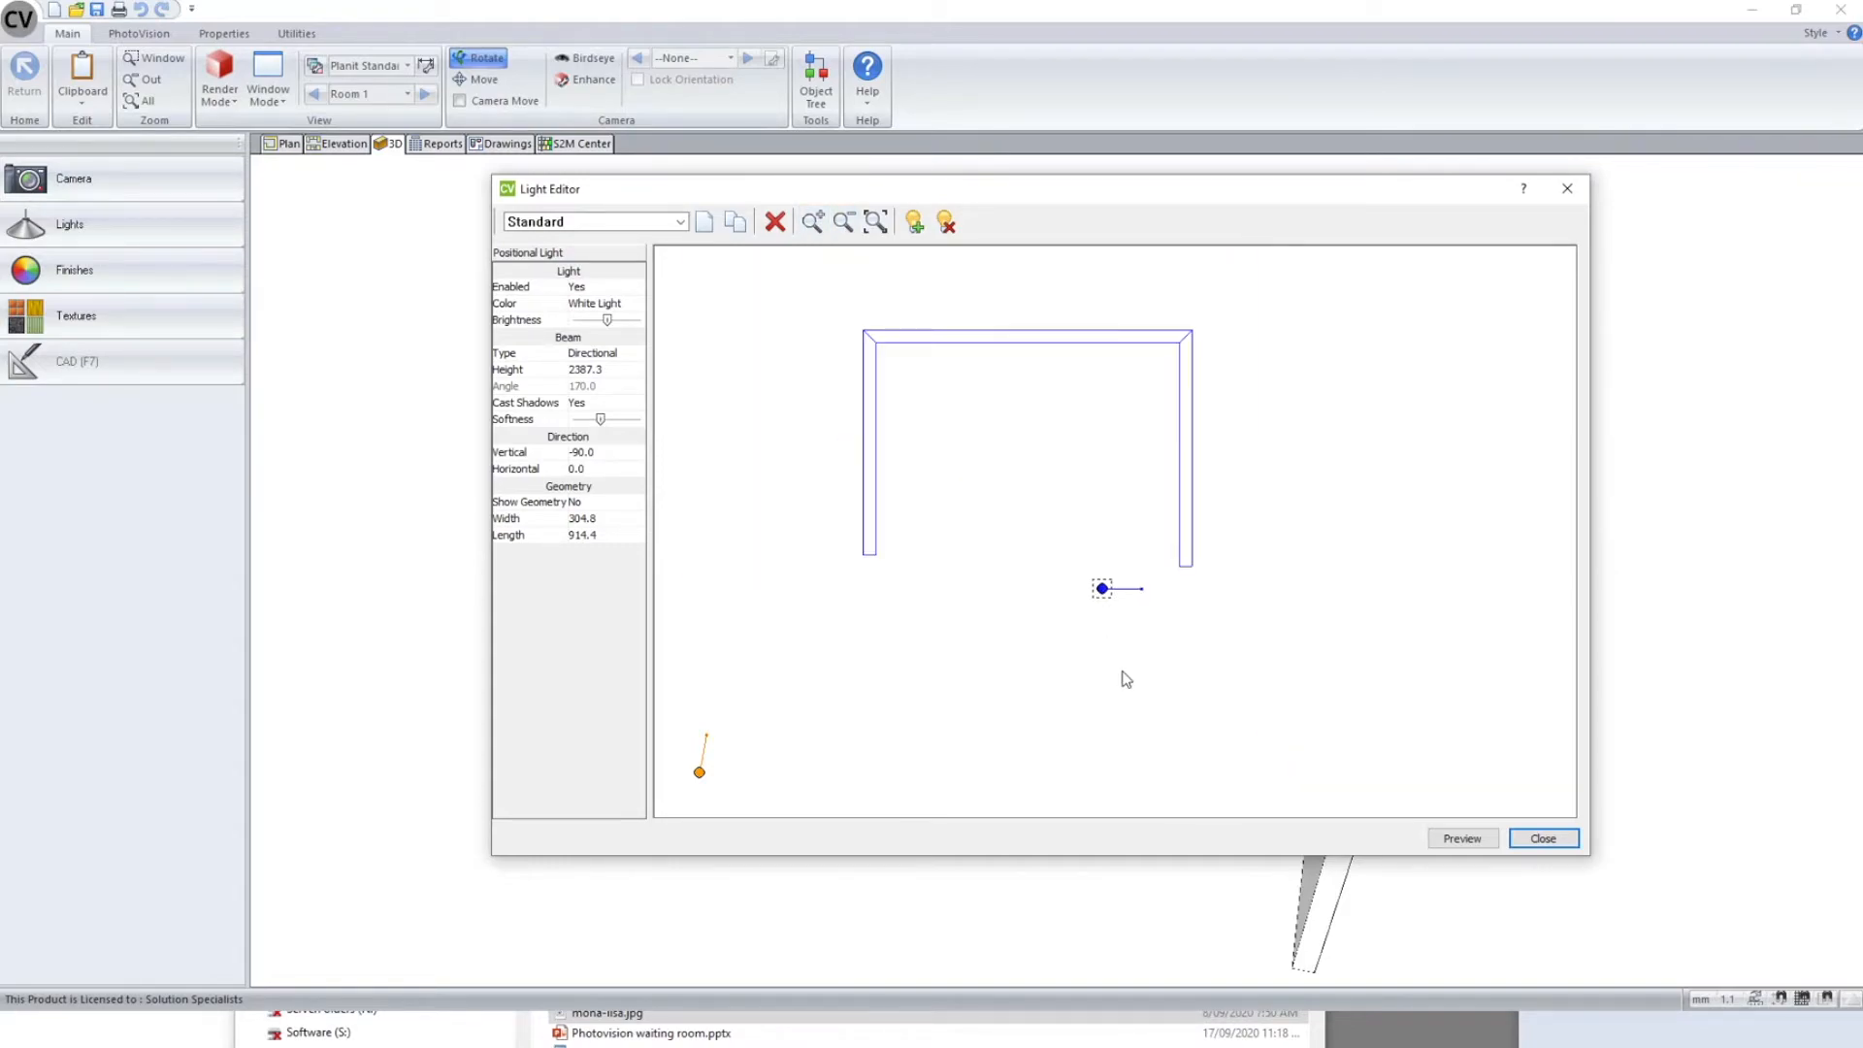
scroll(968, 438, down, 1)
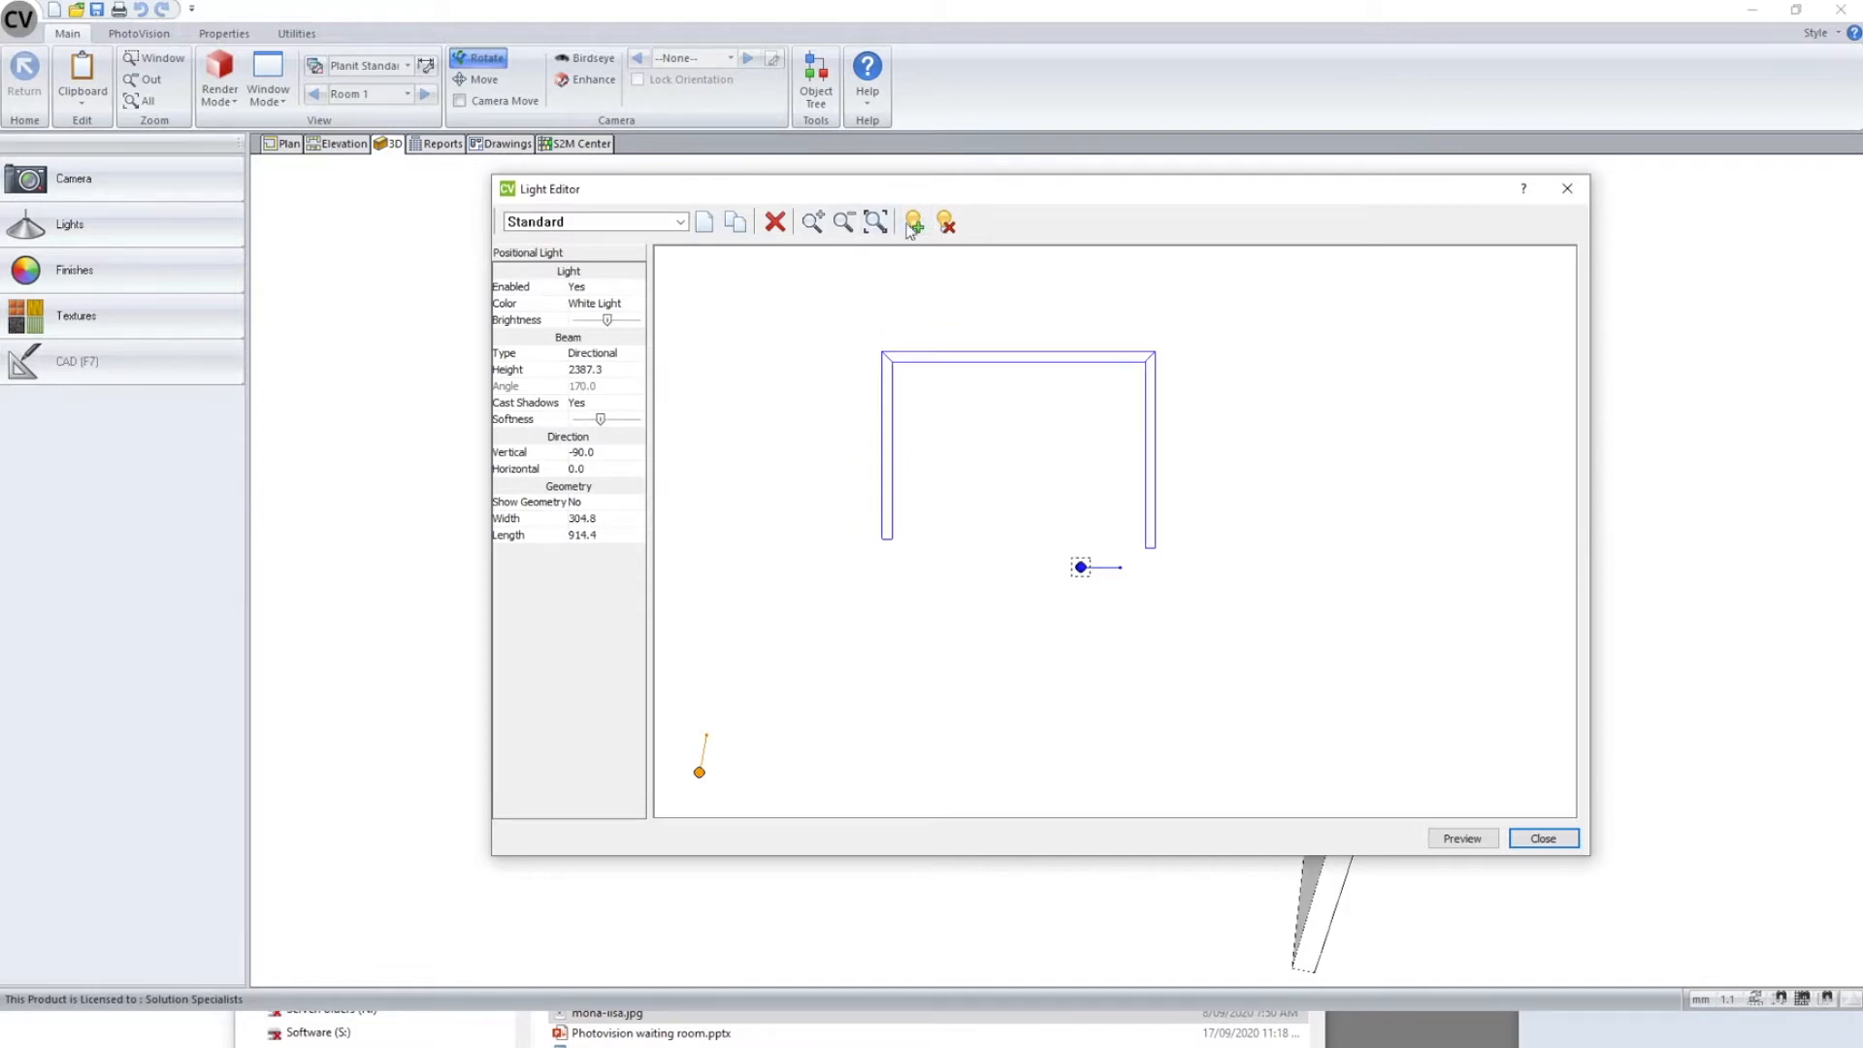
click(914, 222)
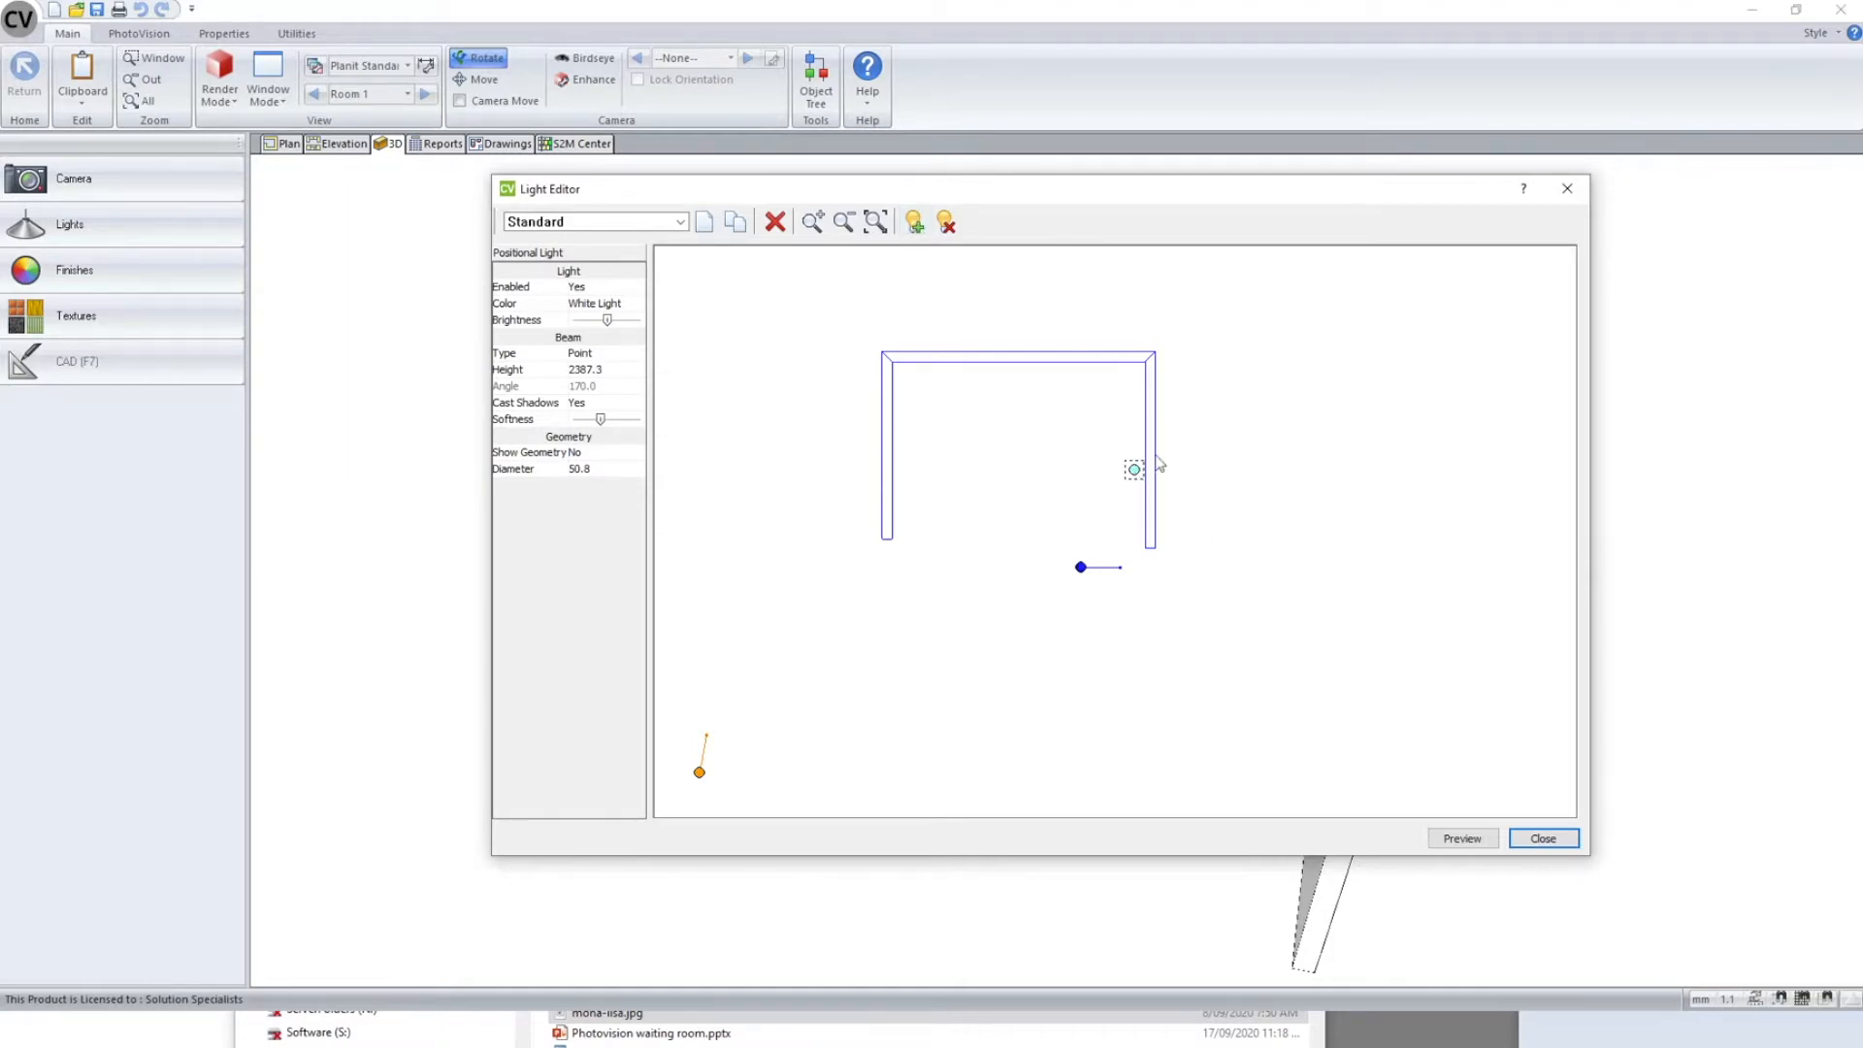
click(1004, 497)
scroll(955, 501, down, 3)
click(963, 584)
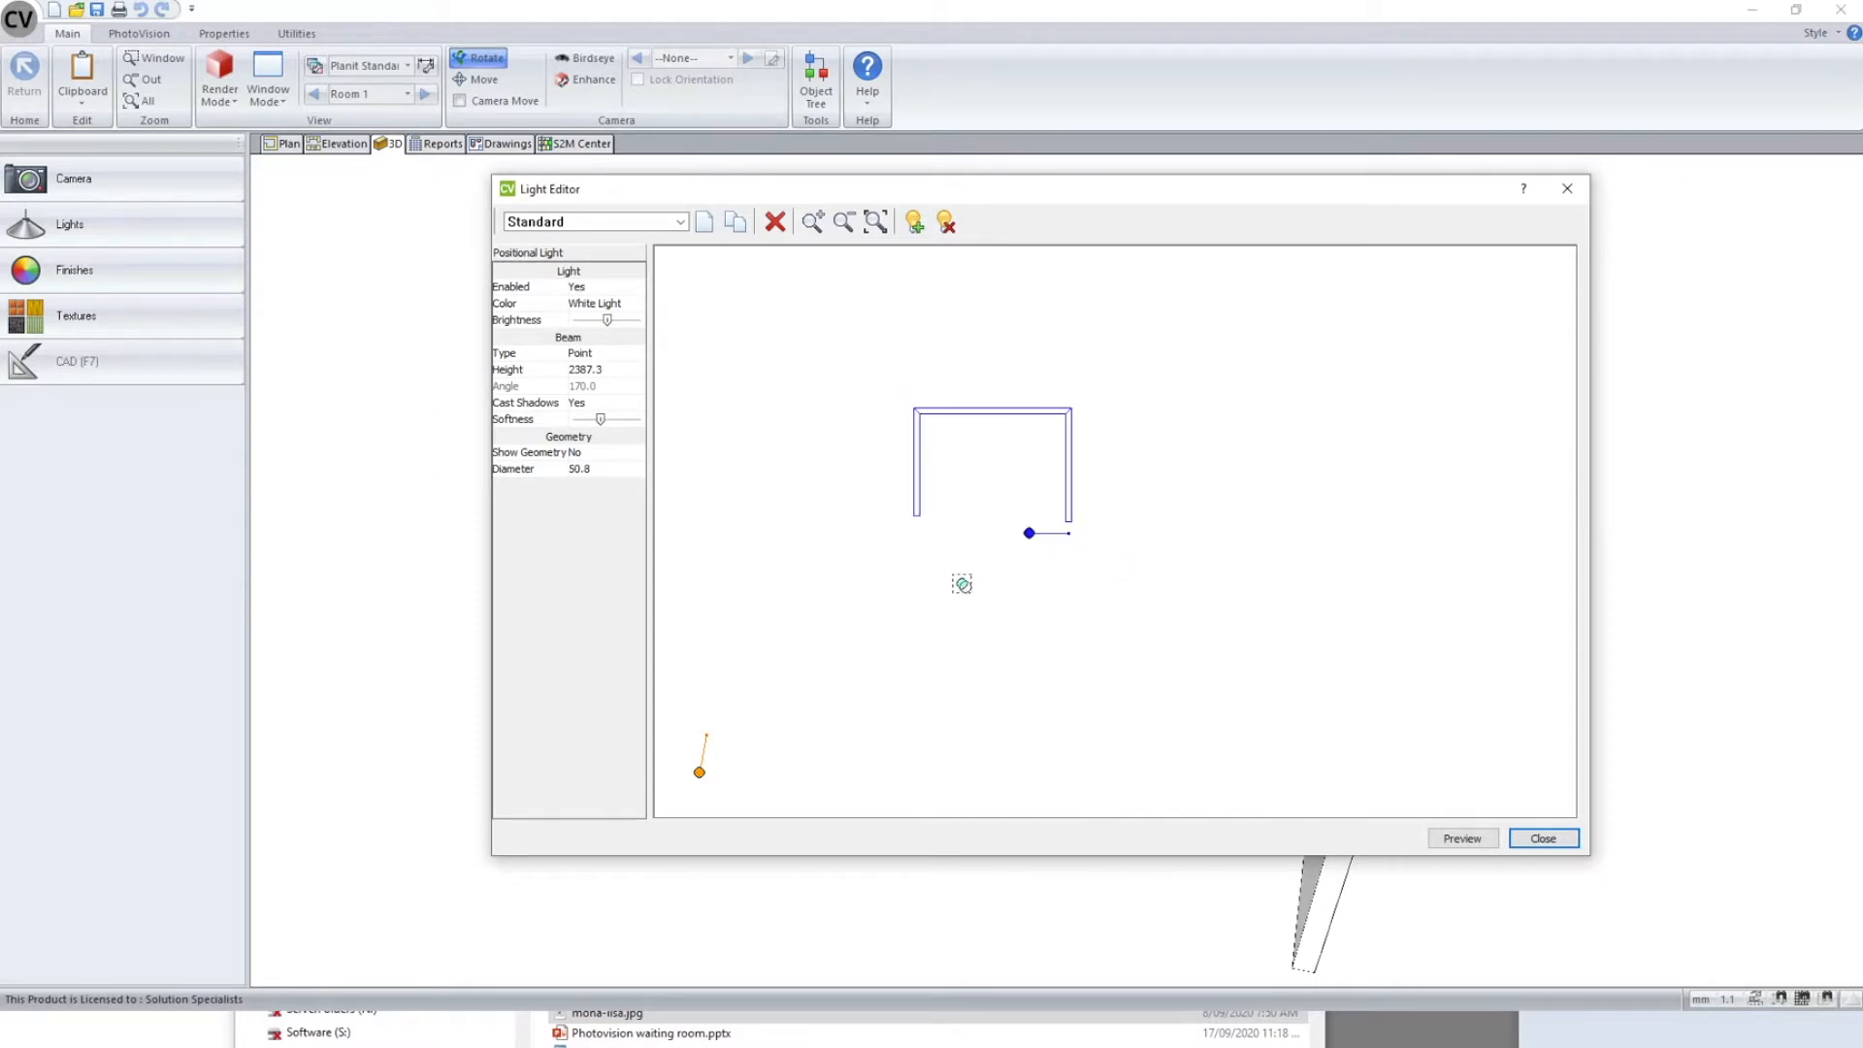
click(1167, 584)
click(955, 503)
- Change the beam type of the point light inside the room to Spot
click(700, 774)
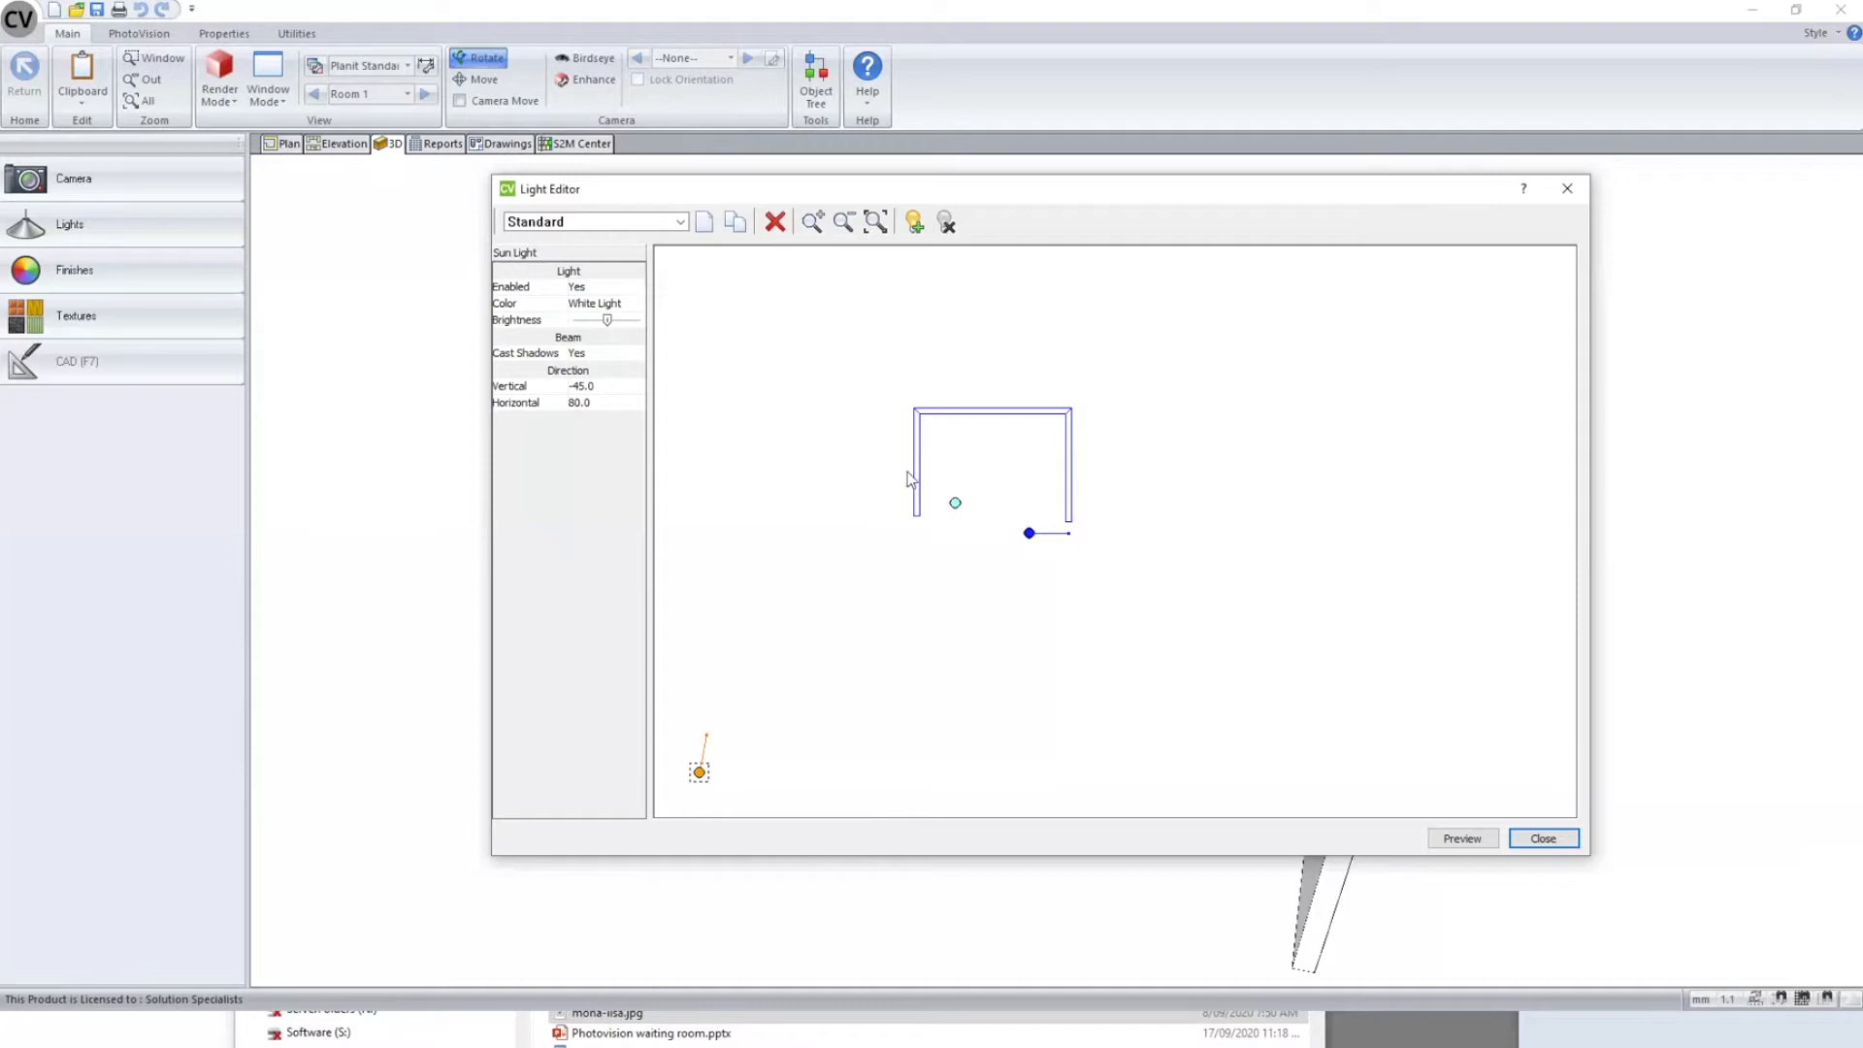
click(968, 512)
click(966, 509)
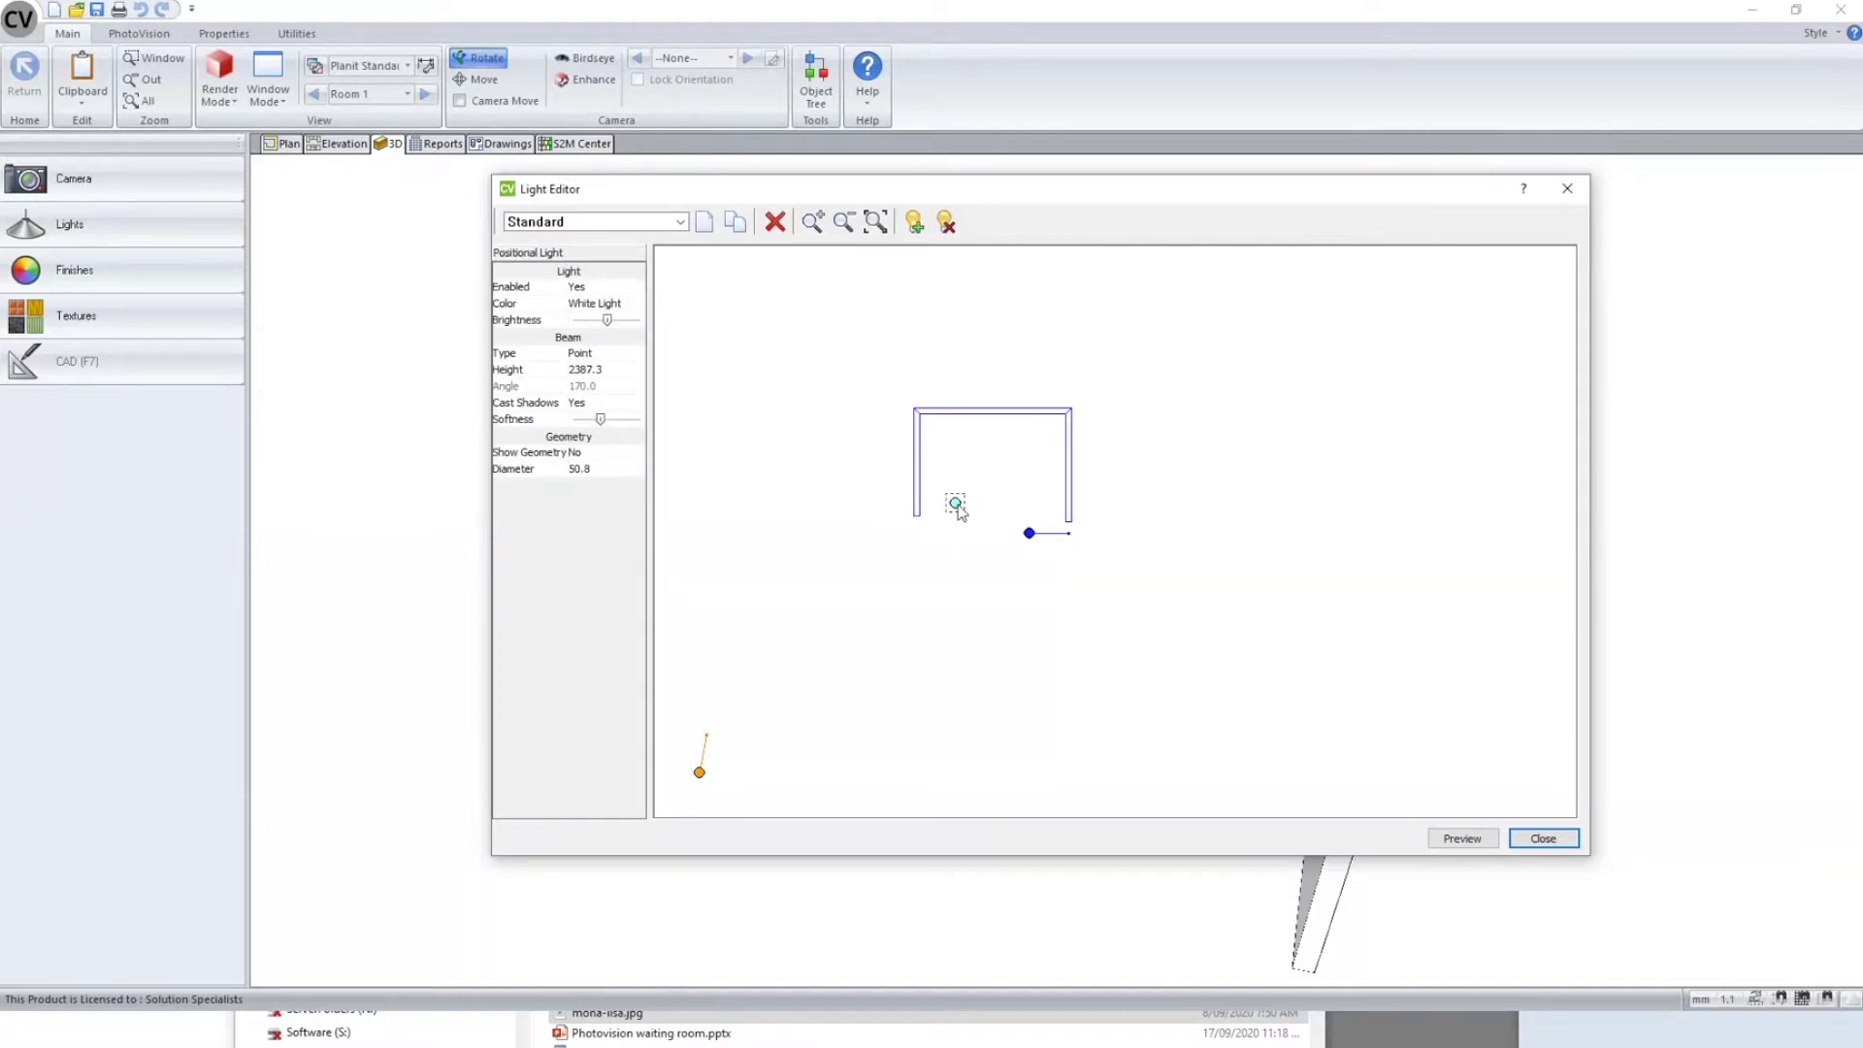
scroll(1018, 500, up, 1)
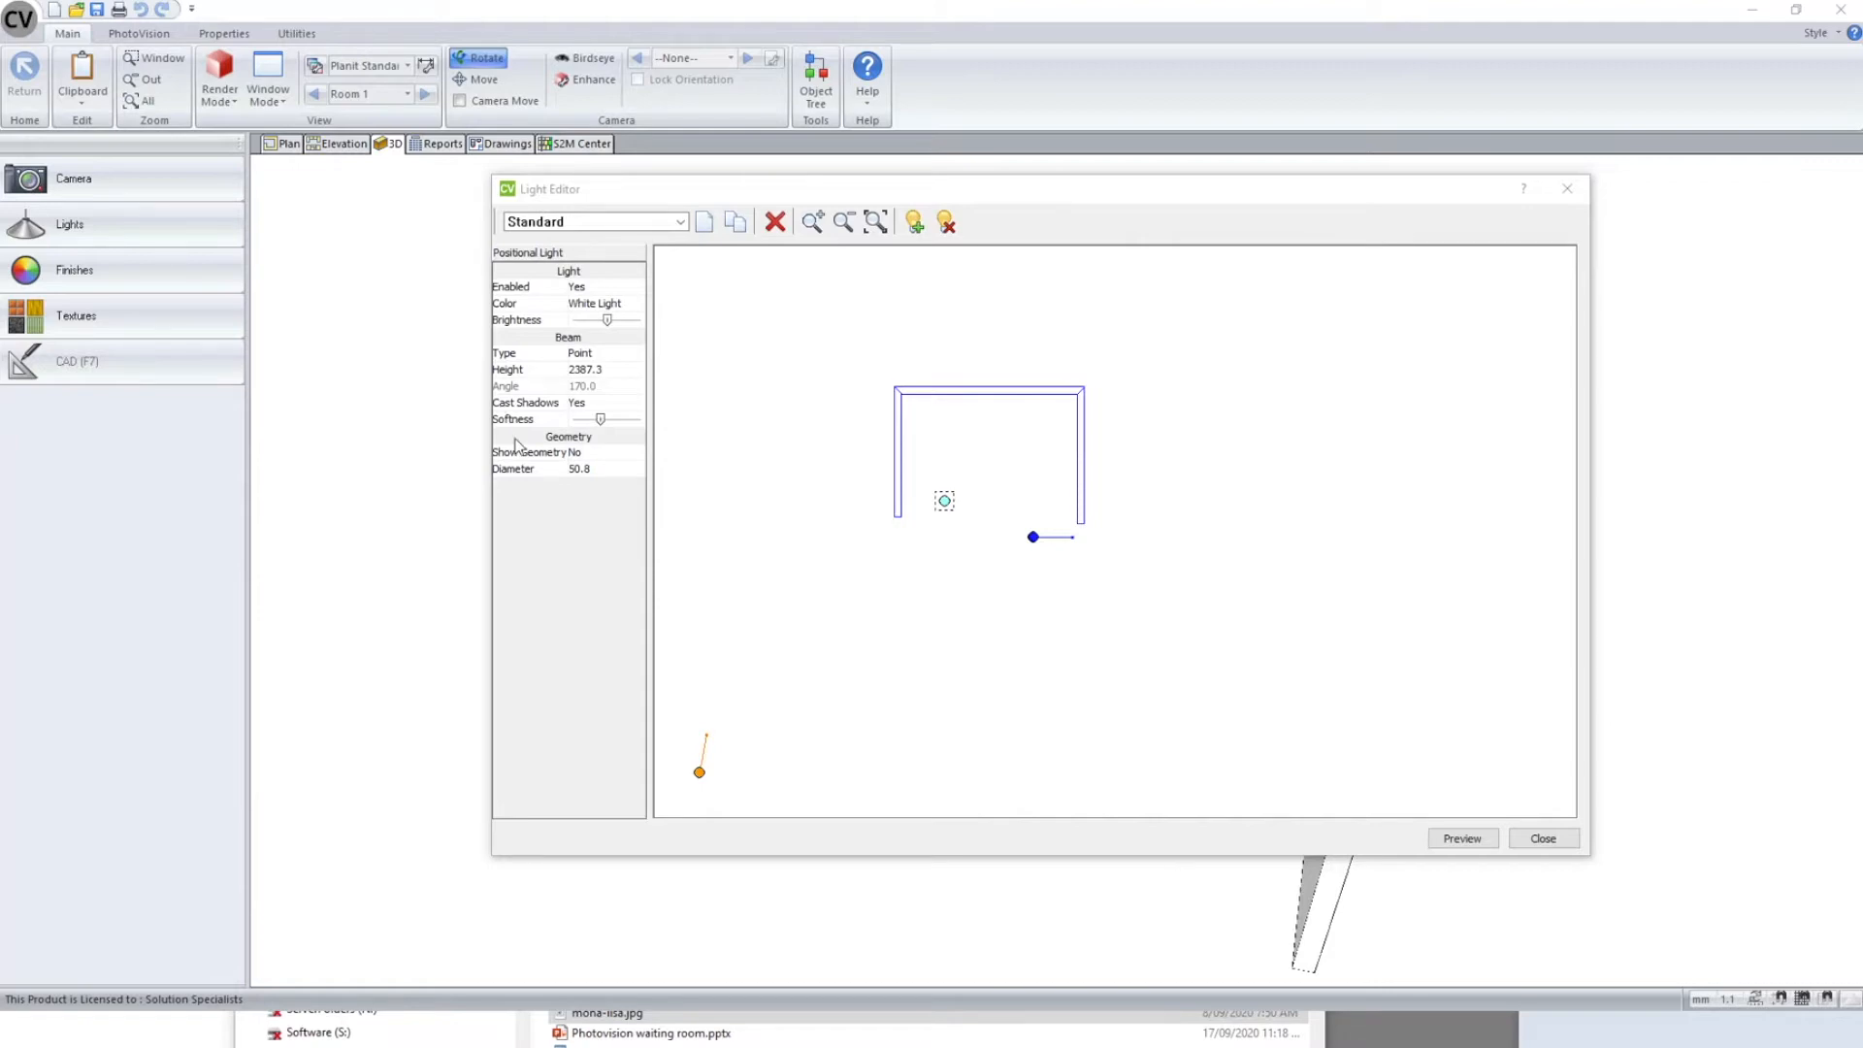
click(618, 354)
click(618, 354)
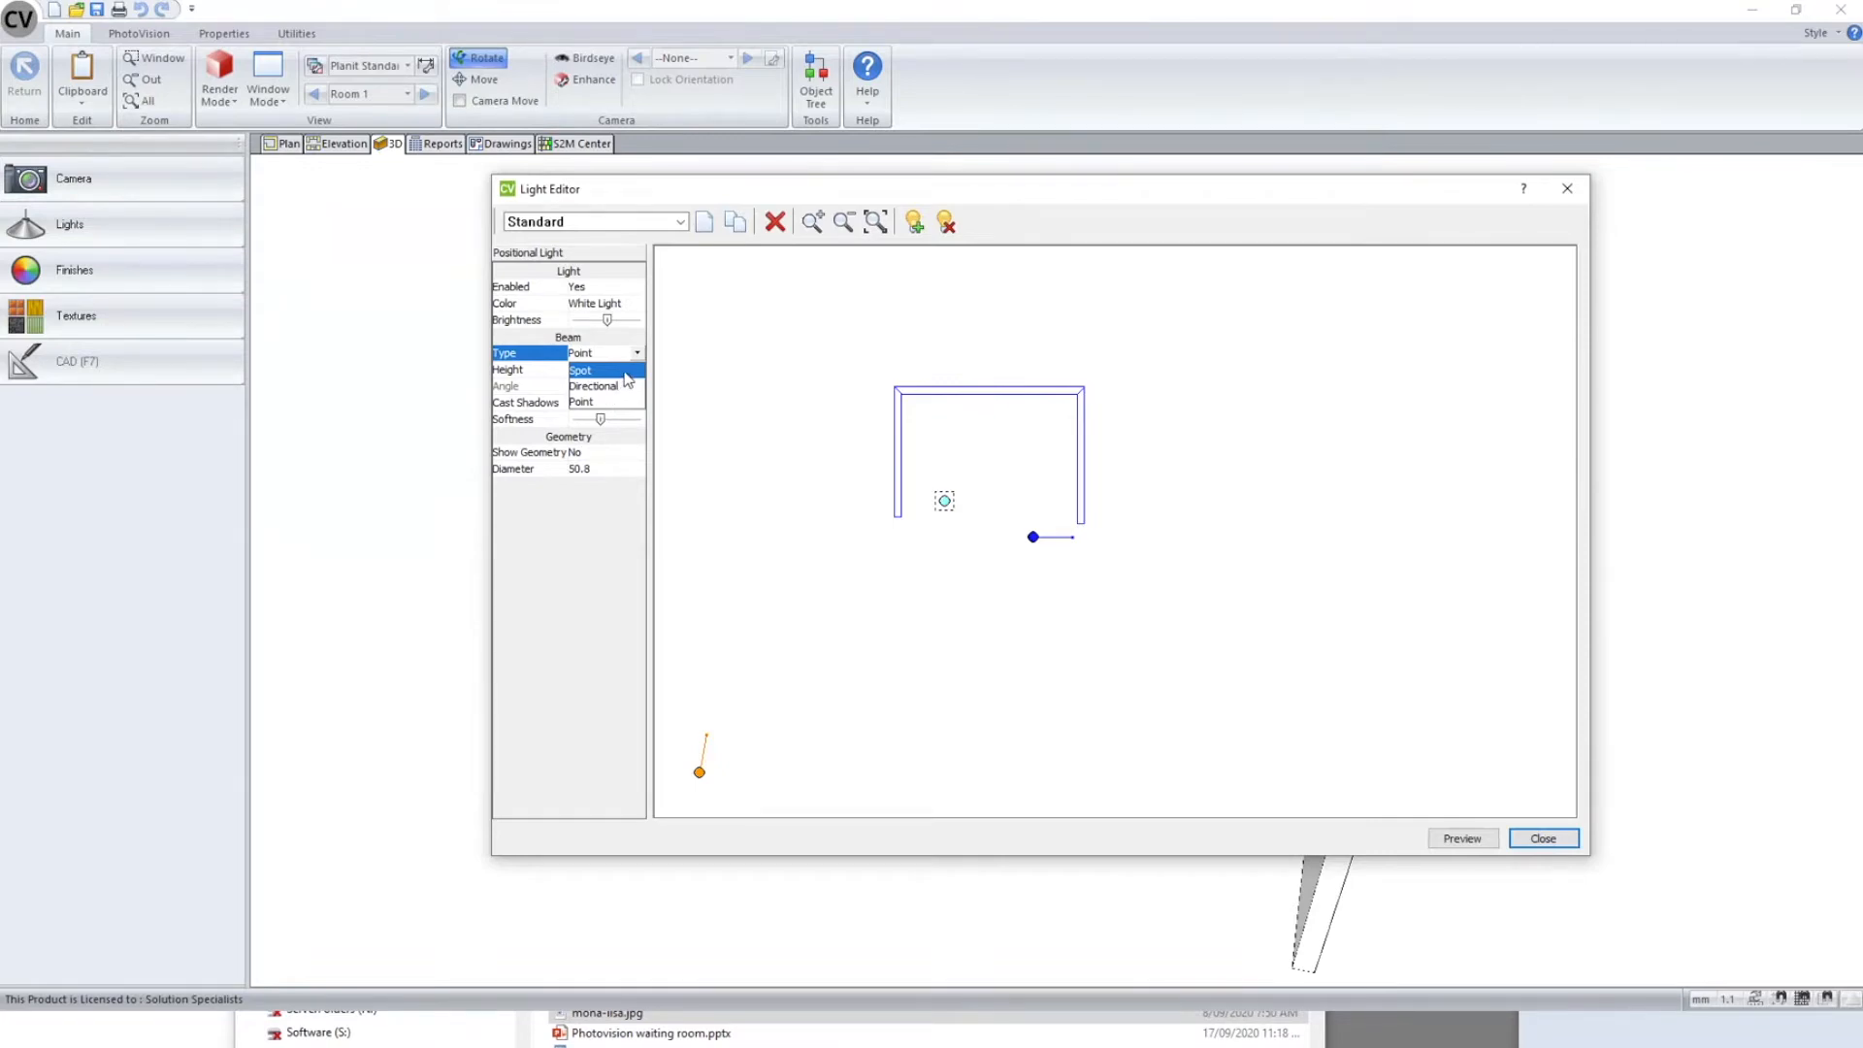
click(628, 378)
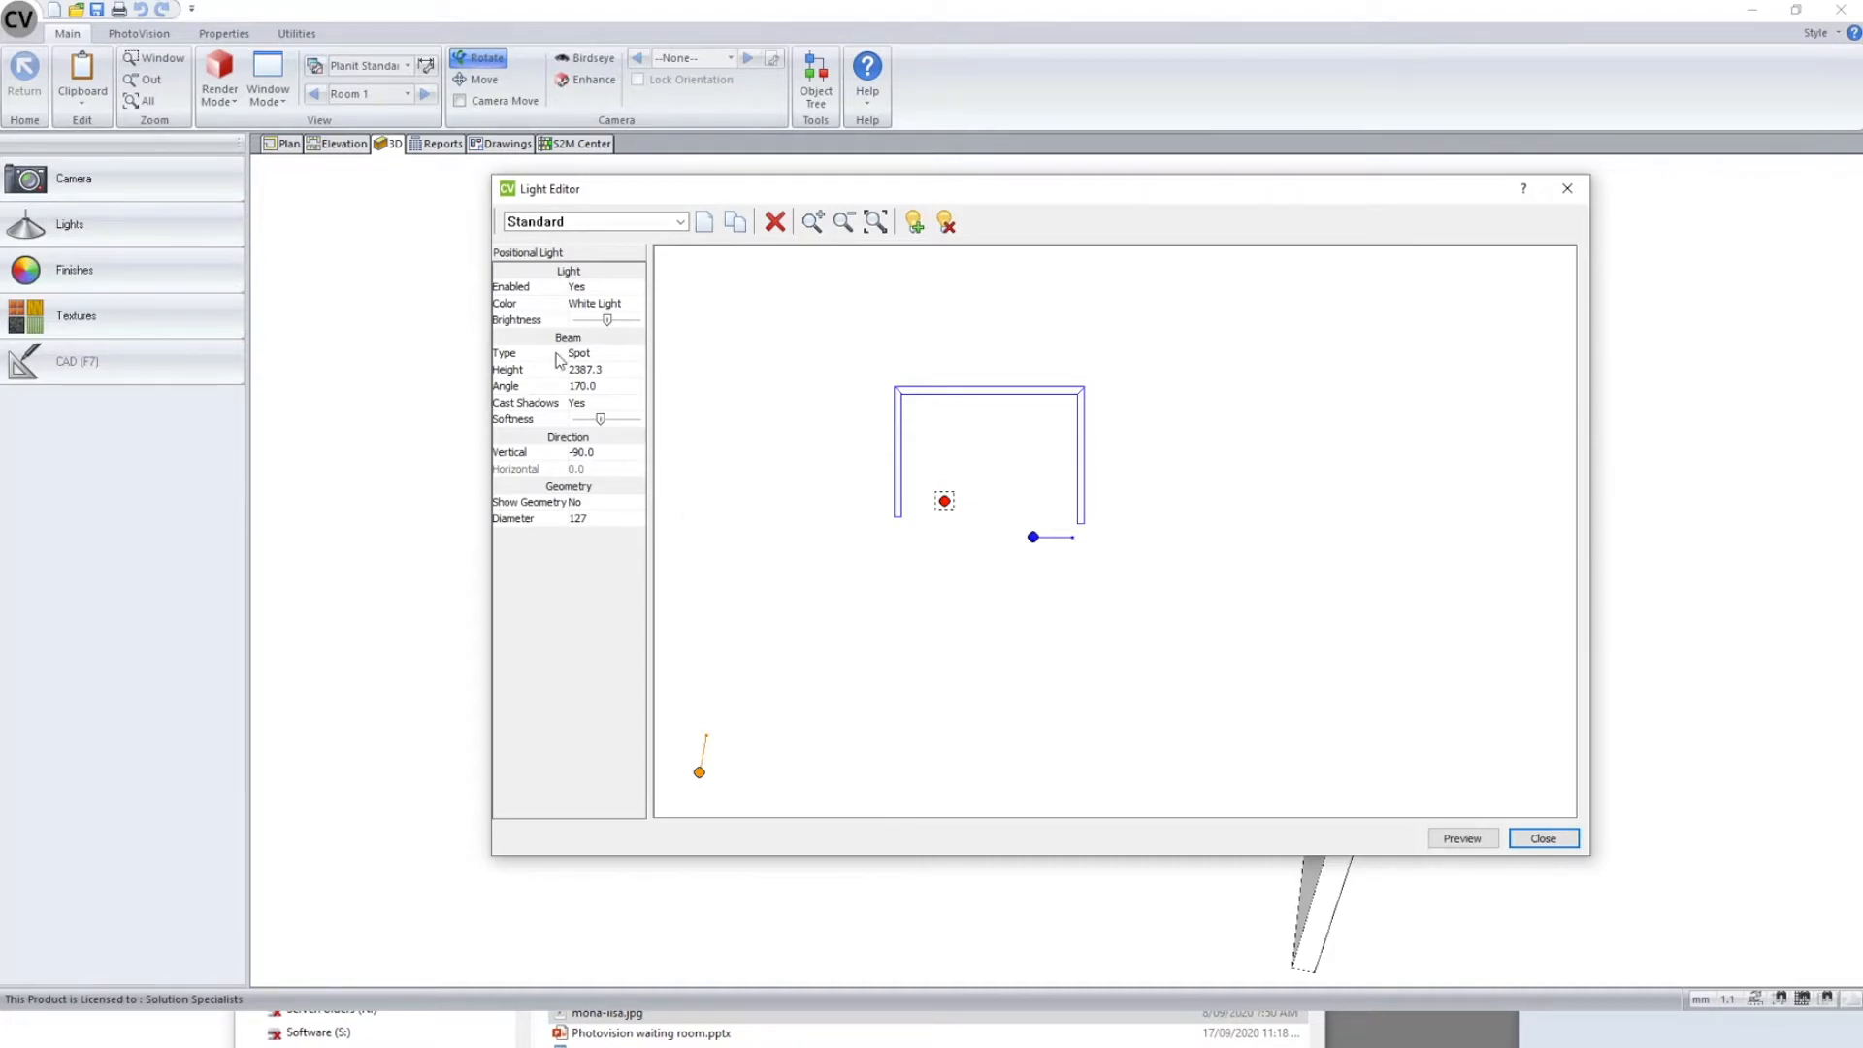
- Aim the spot light diagonally into the room, with a vertical angle of -33.0 and a horizontal angle of 44.8
click(617, 387)
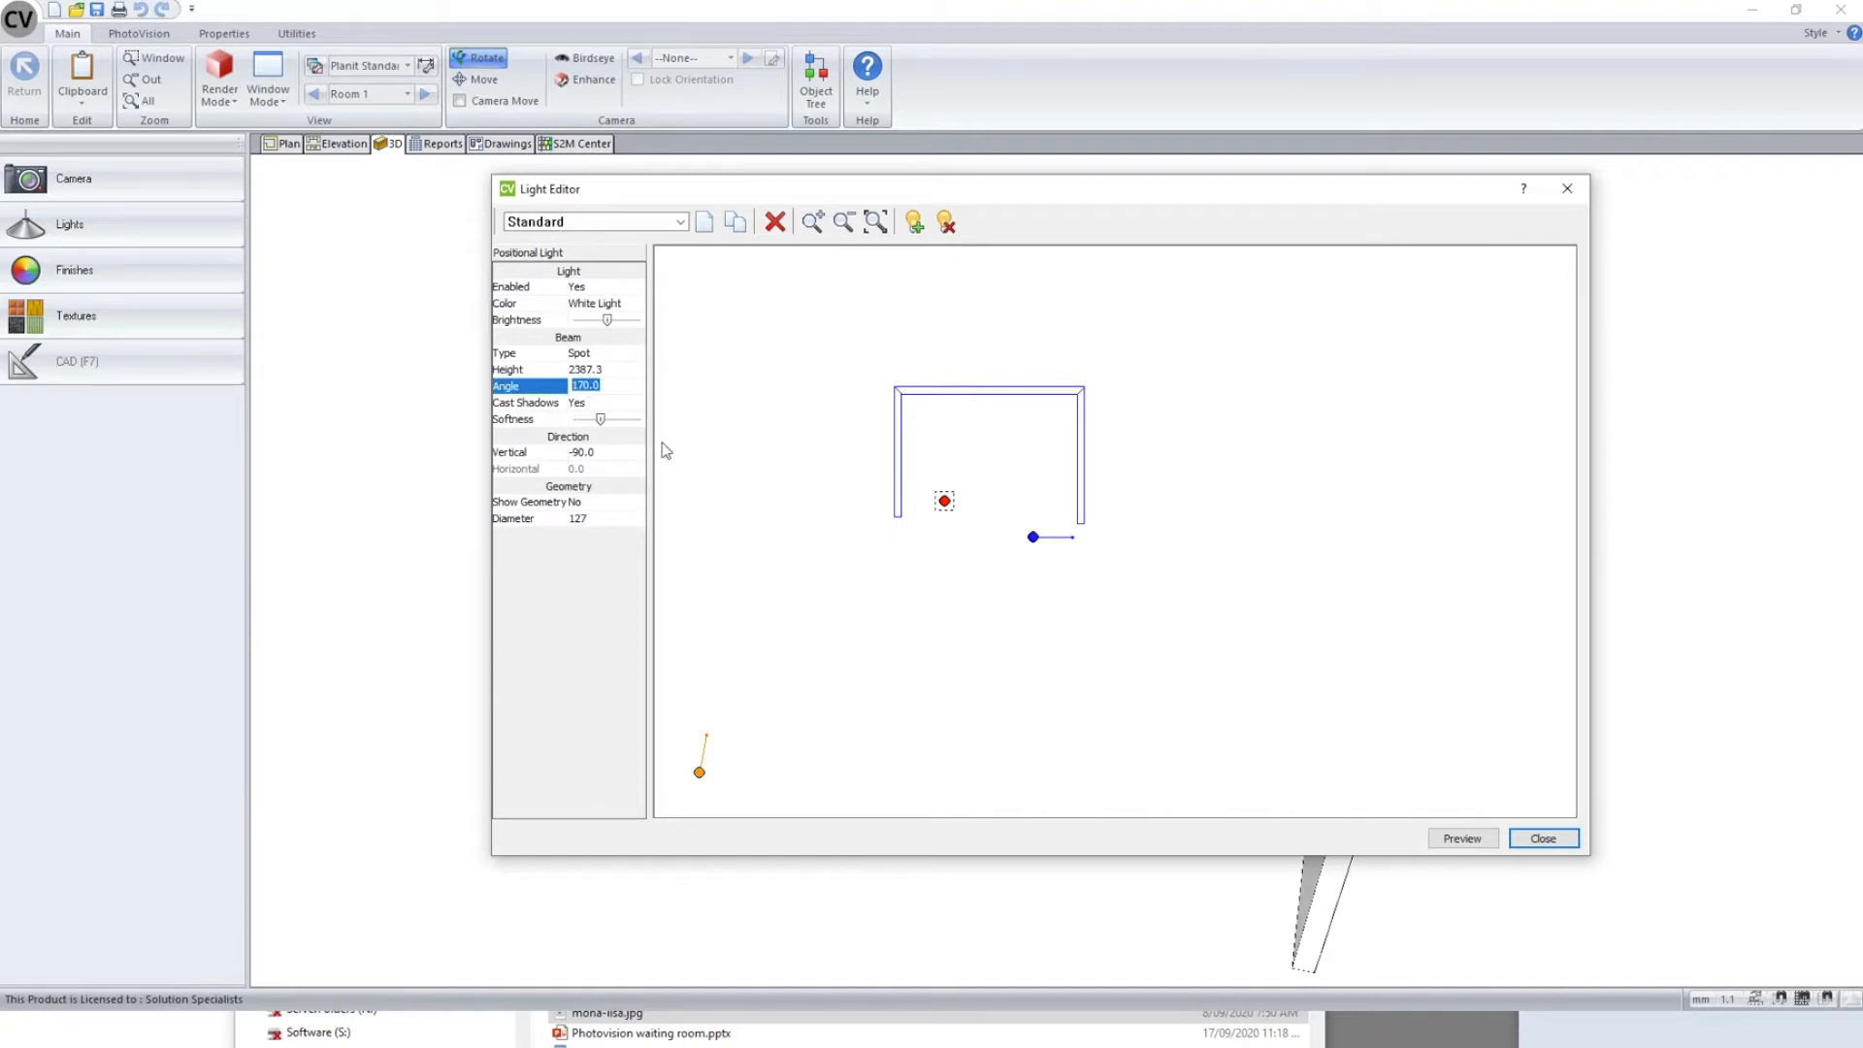
click(545, 324)
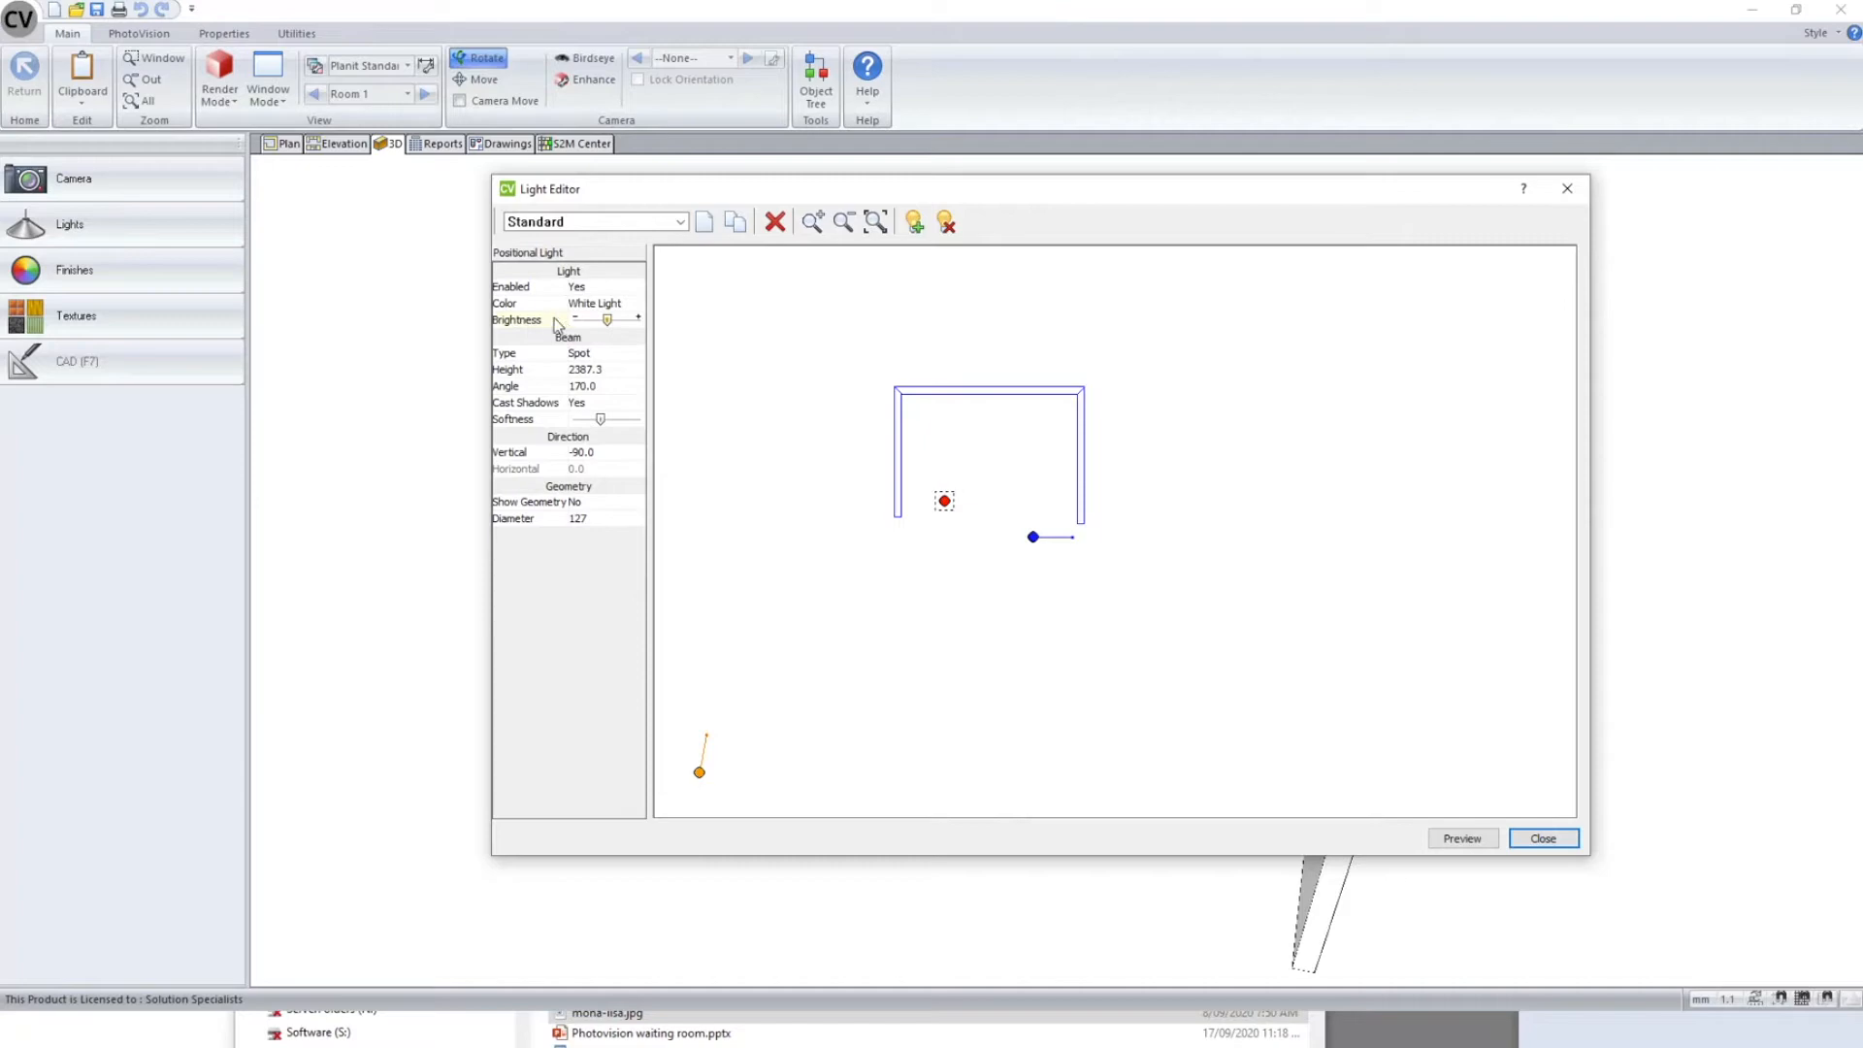
click(553, 388)
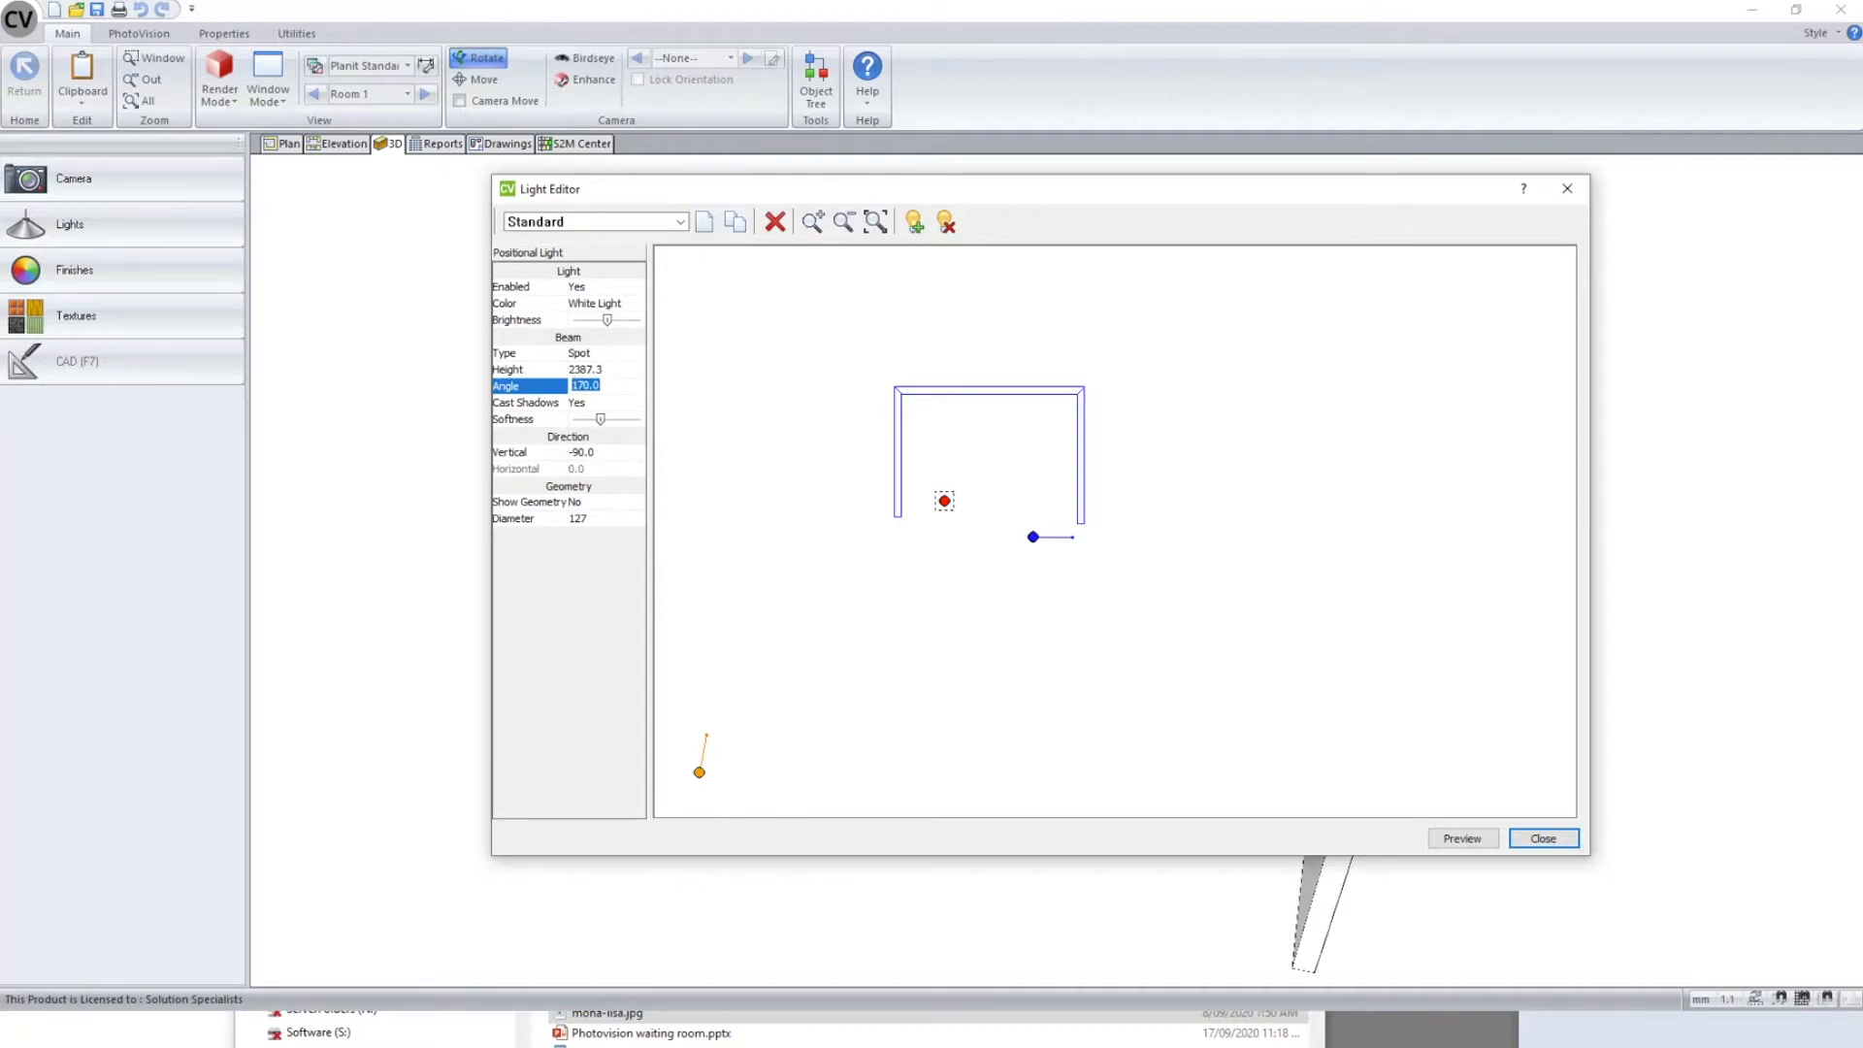
click(632, 454)
click(639, 458)
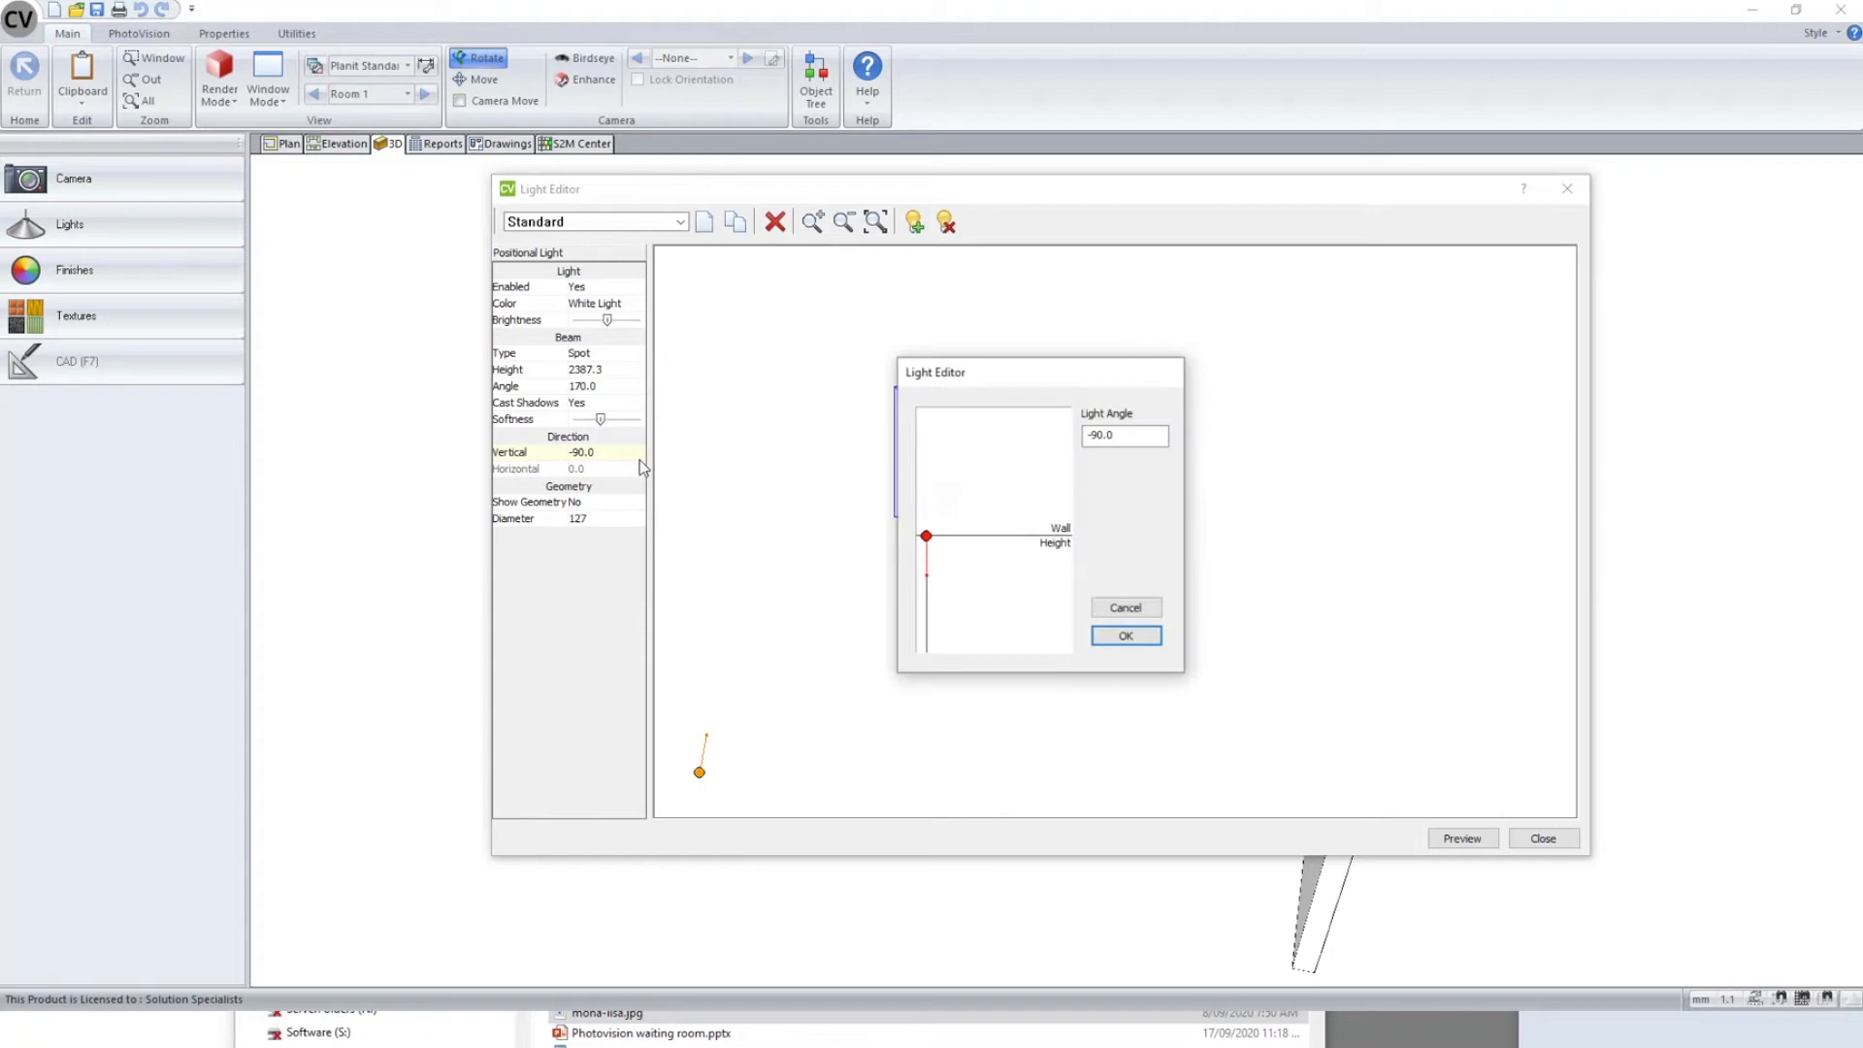
drag(926, 576, 983, 568)
click(1125, 637)
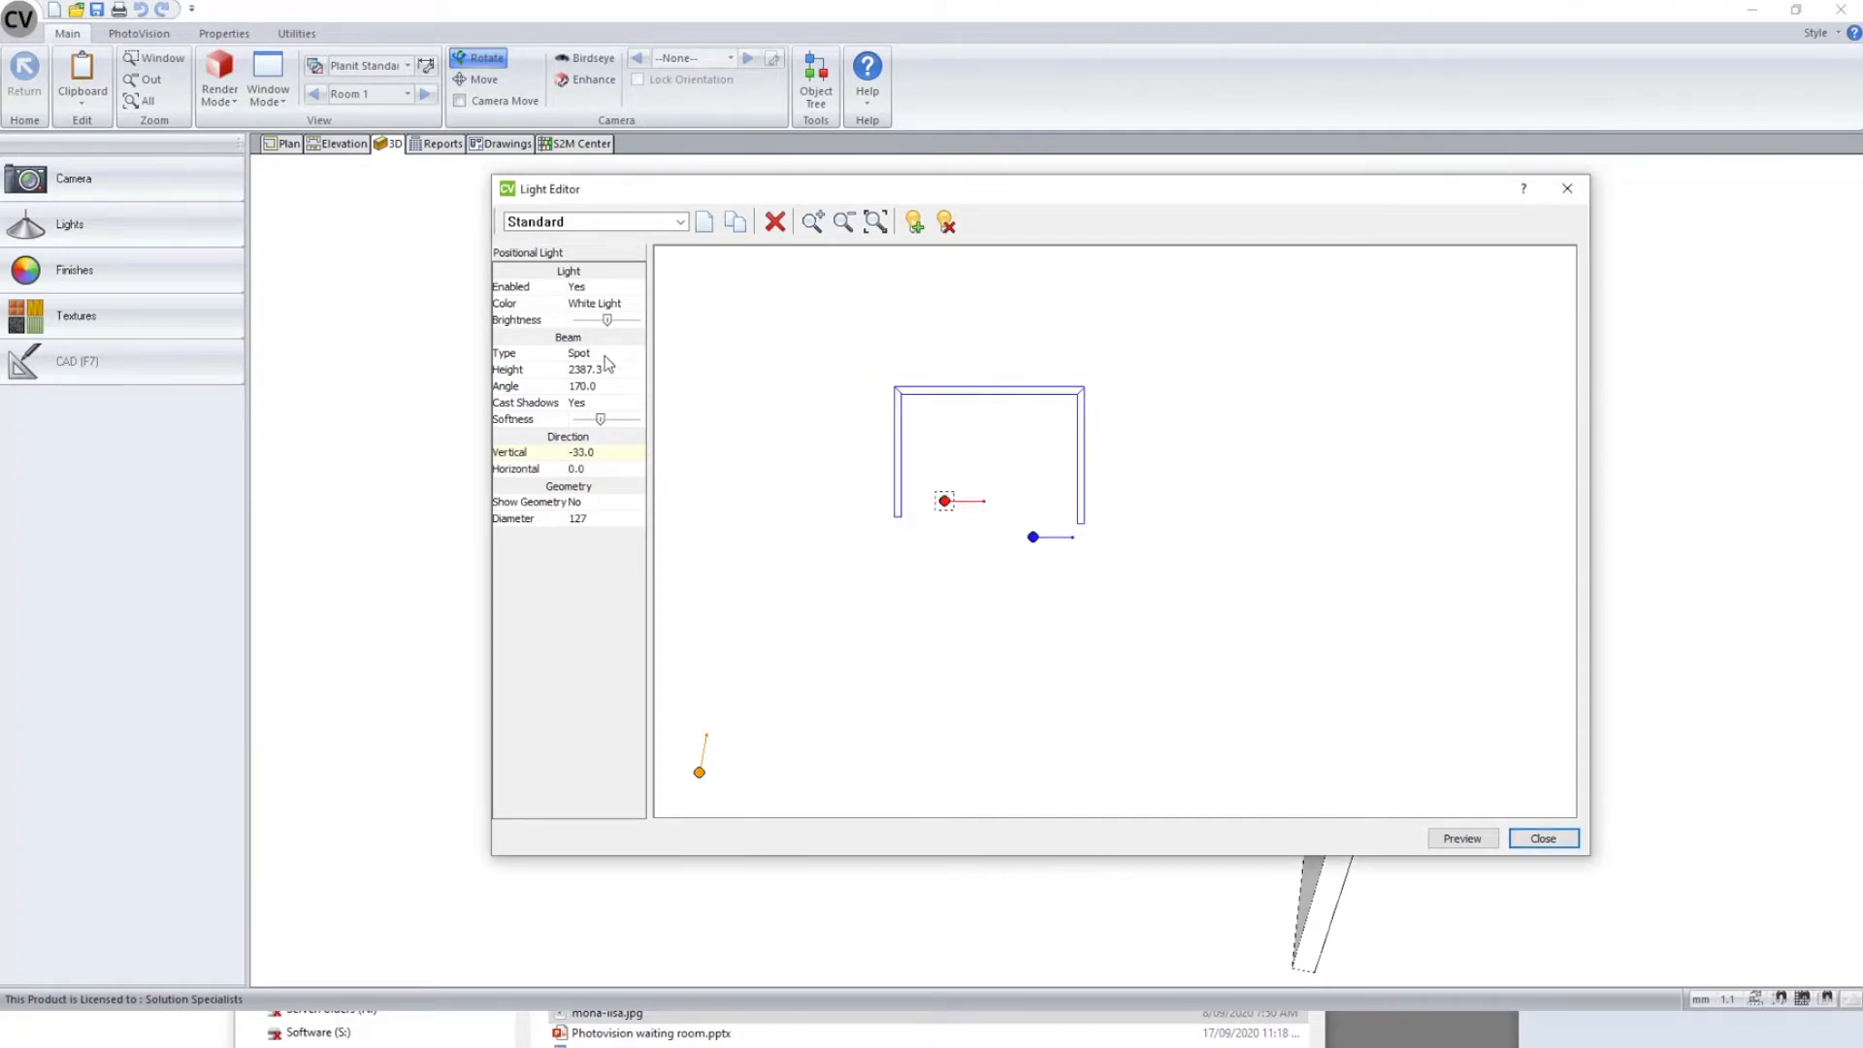
drag(984, 500, 973, 472)
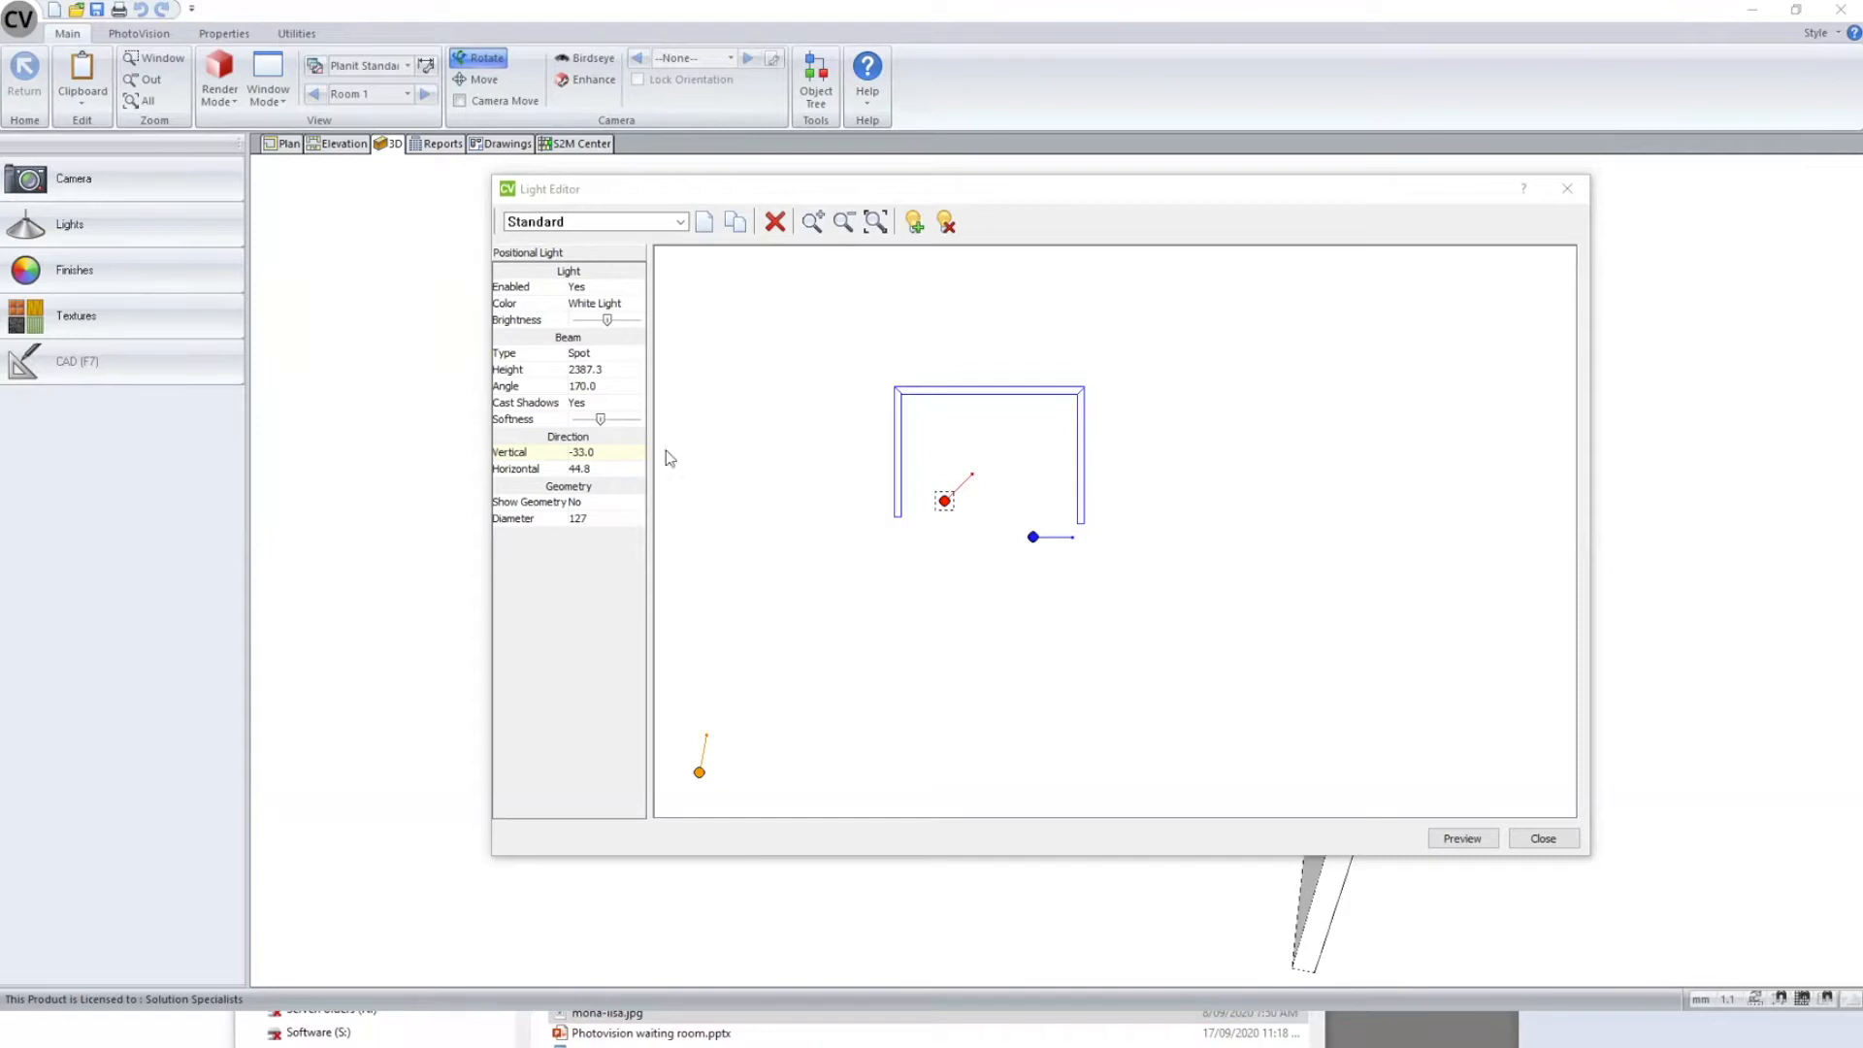
- Review the spot light's brightness, beam angle and available beam types, leaving it as a spot light
click(542, 326)
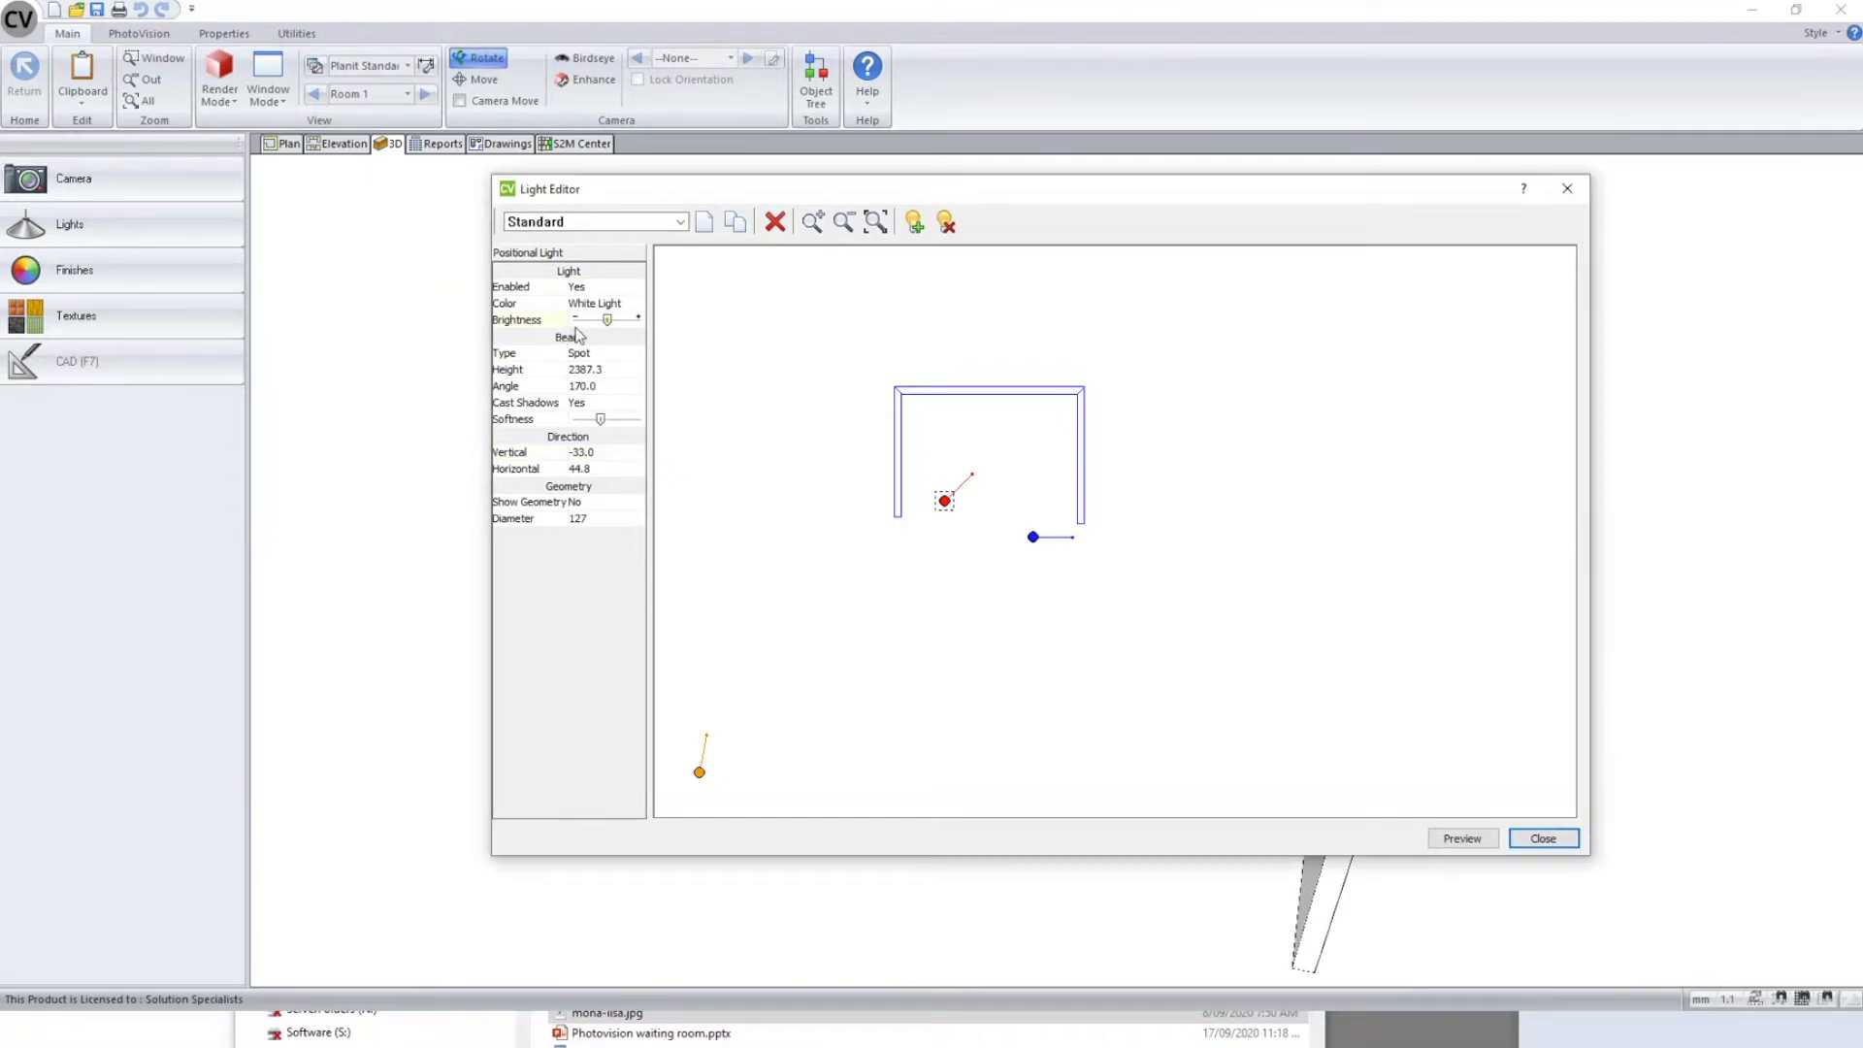
click(549, 387)
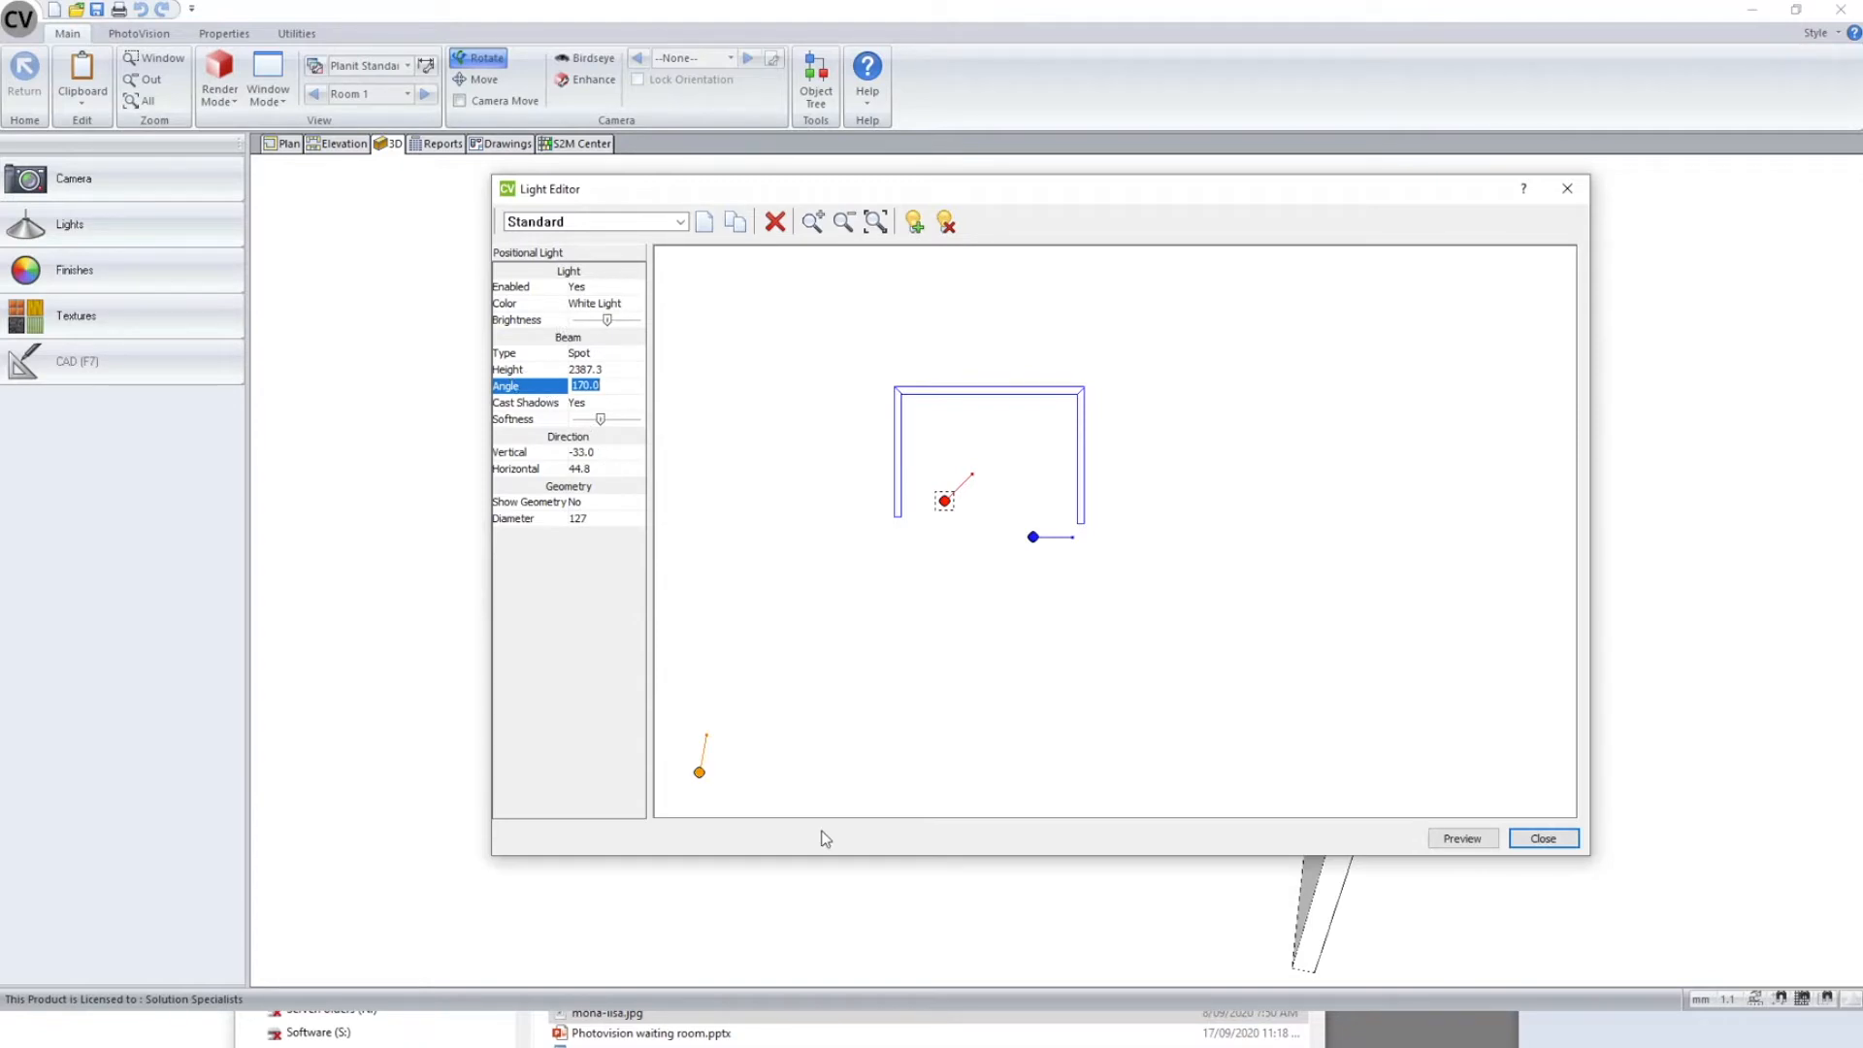
click(831, 1046)
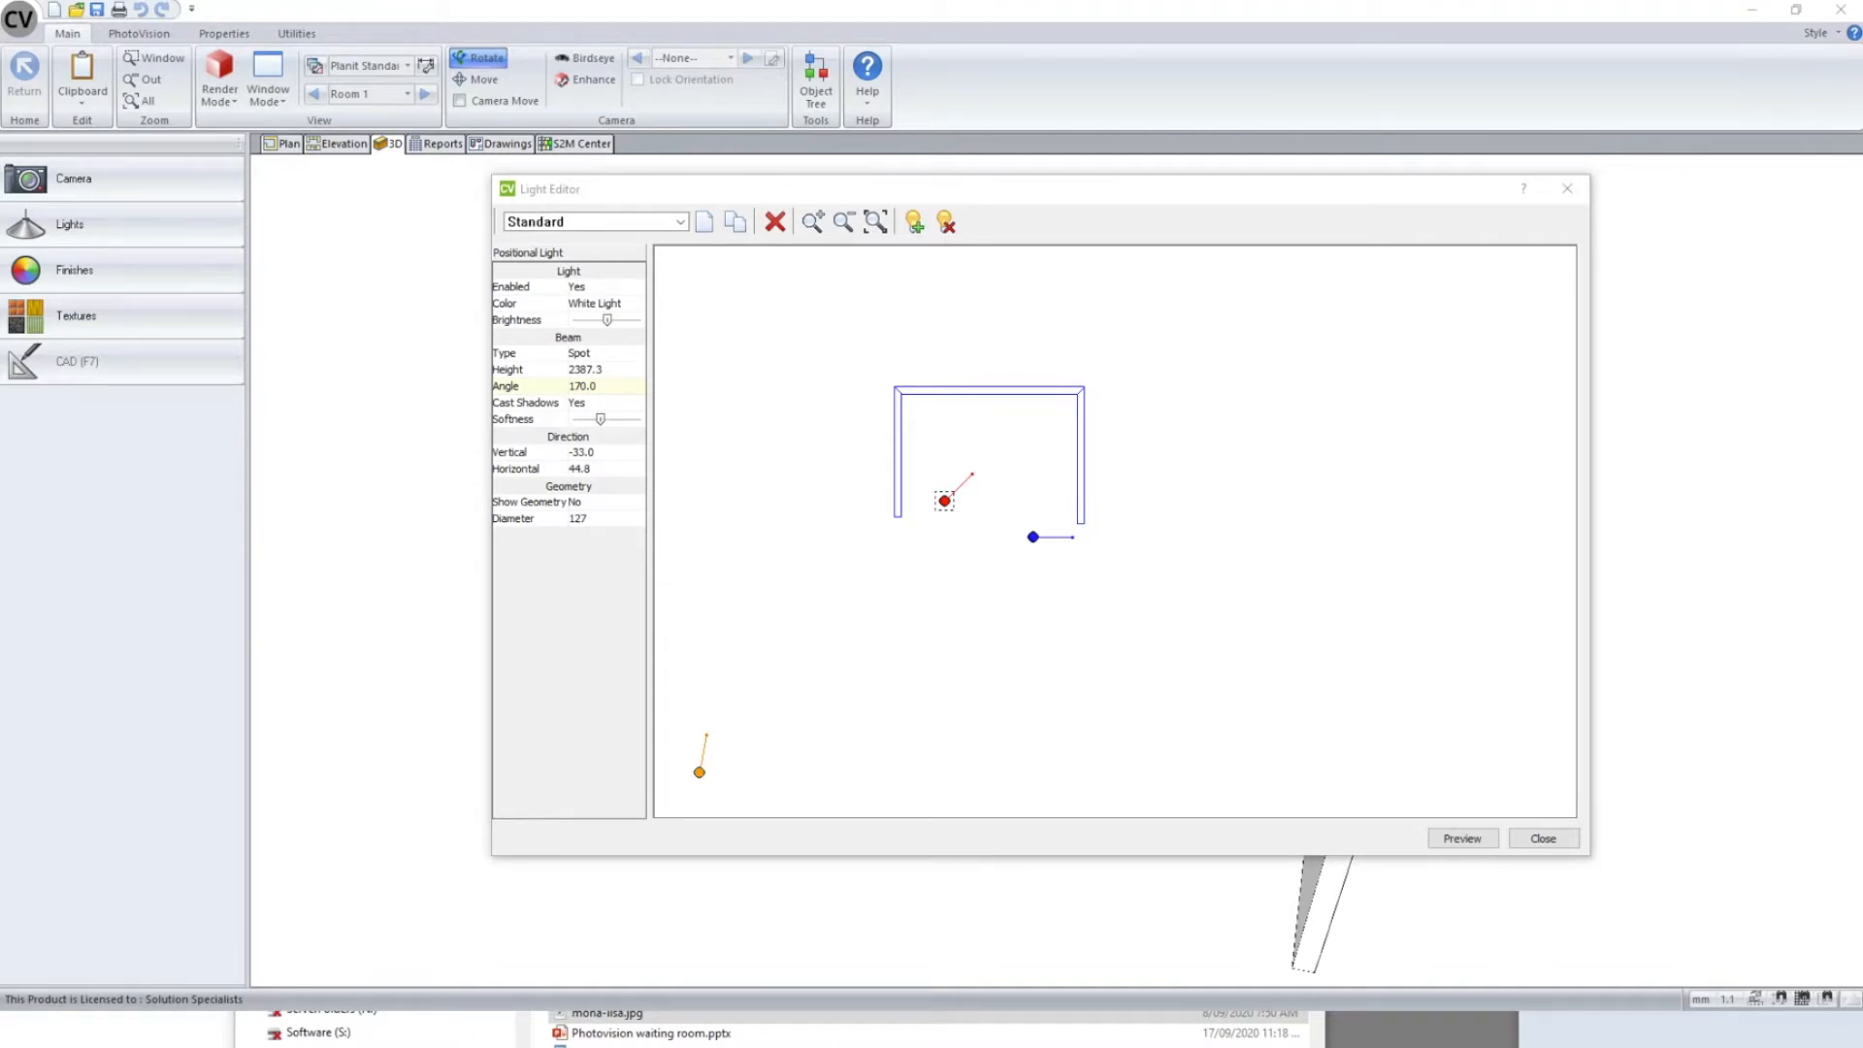
click(626, 355)
click(637, 353)
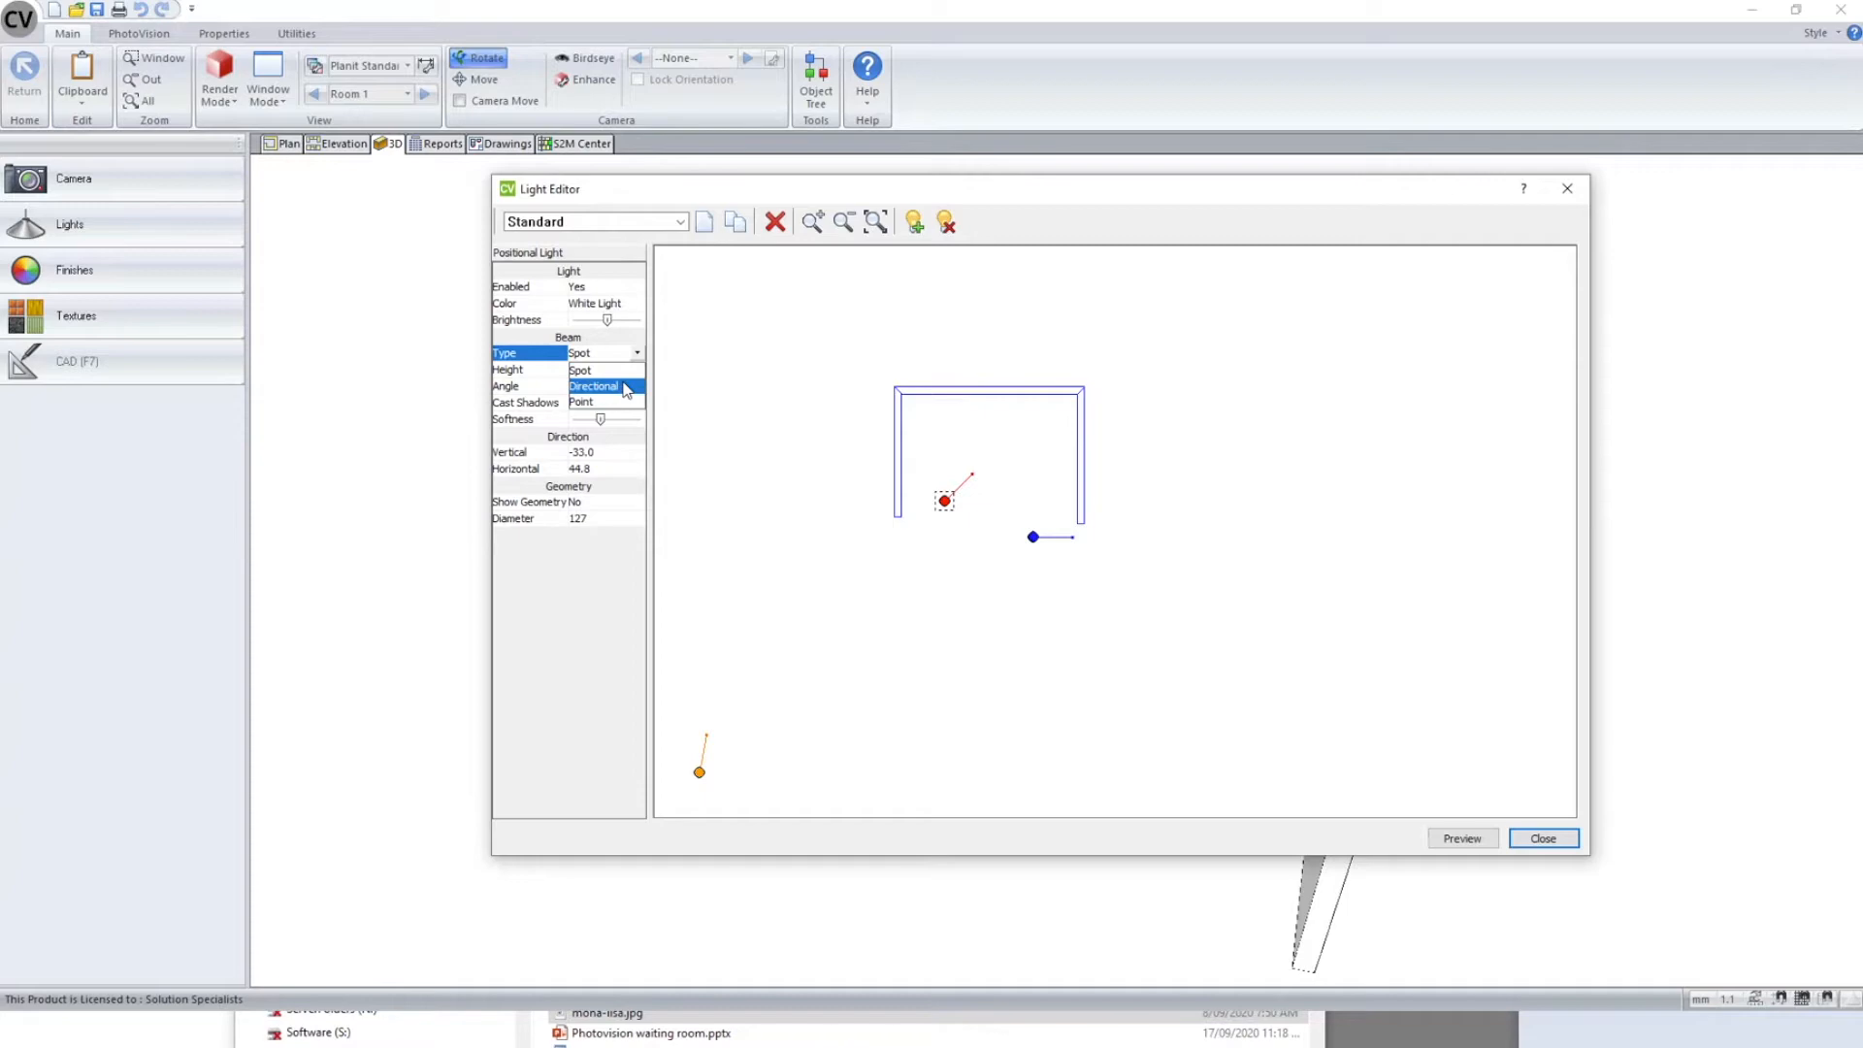
click(626, 387)
- Move the directional light toward the middle of the room's open side and keep its beam type as Directional
click(1033, 537)
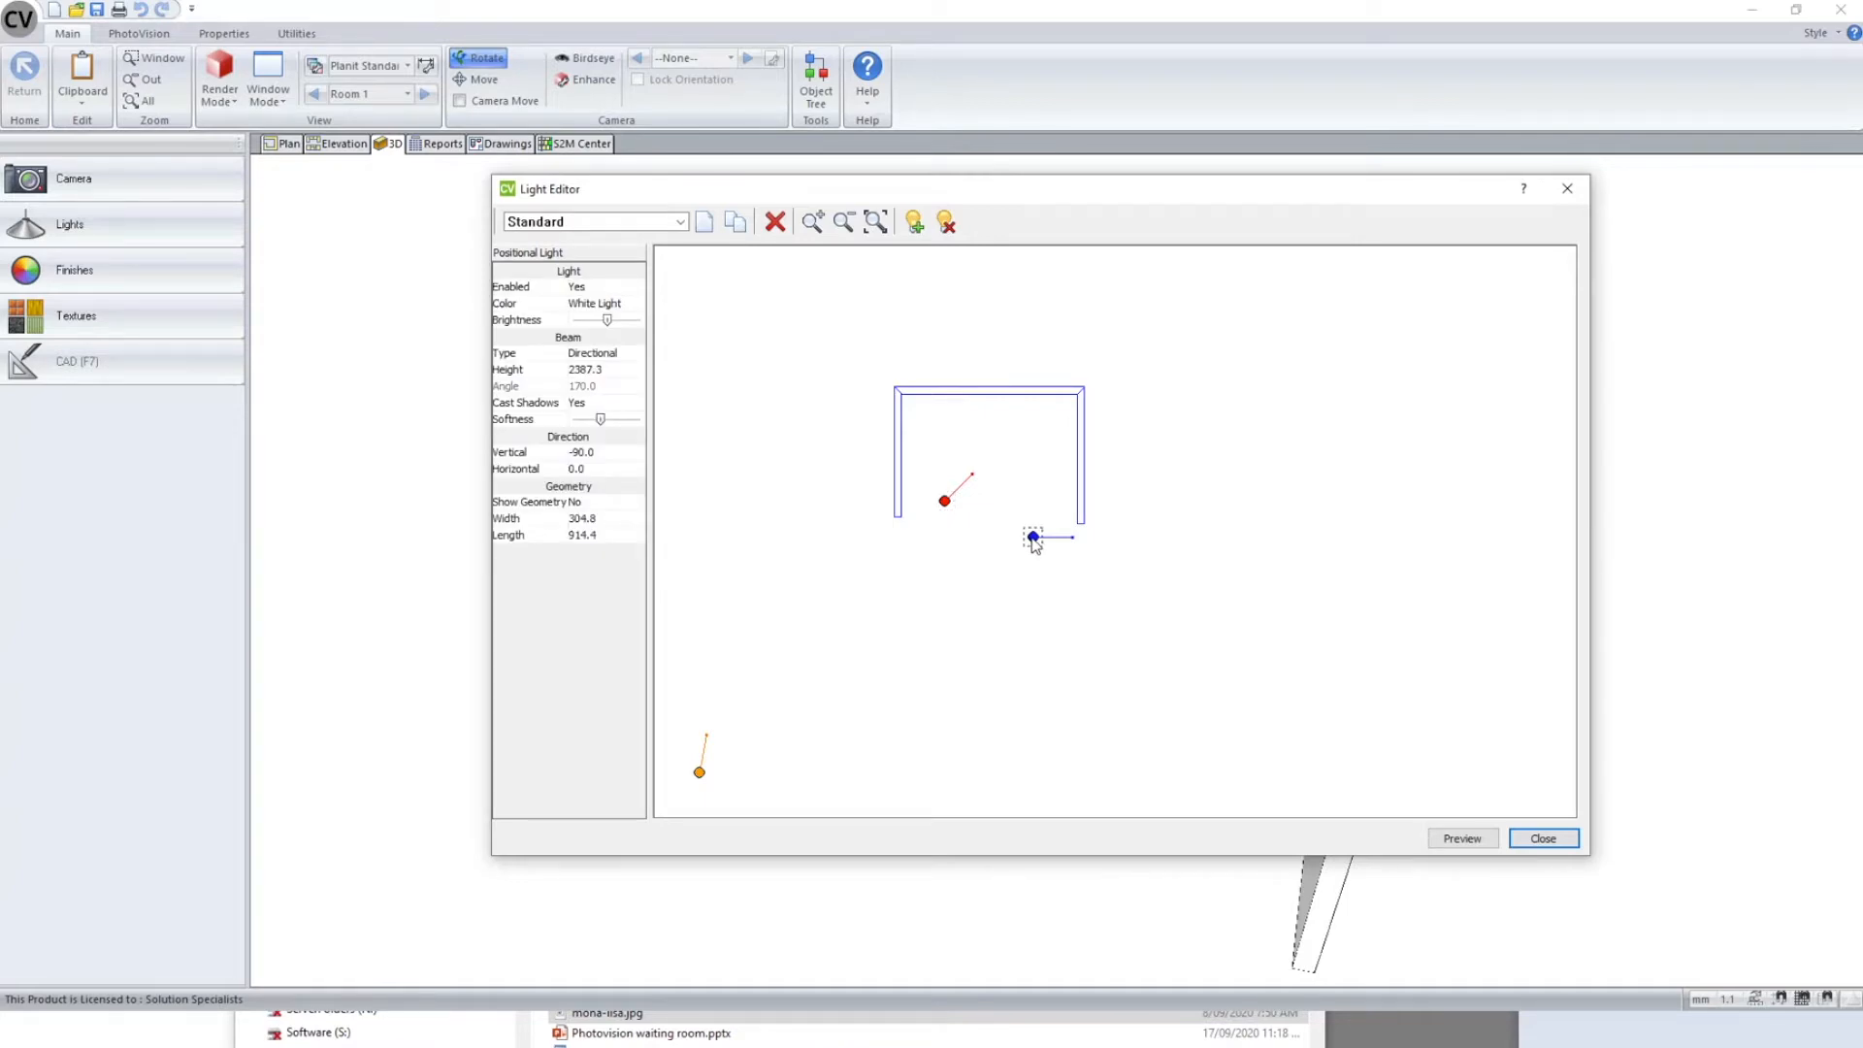
drag(1034, 544, 1004, 546)
click(626, 354)
click(637, 353)
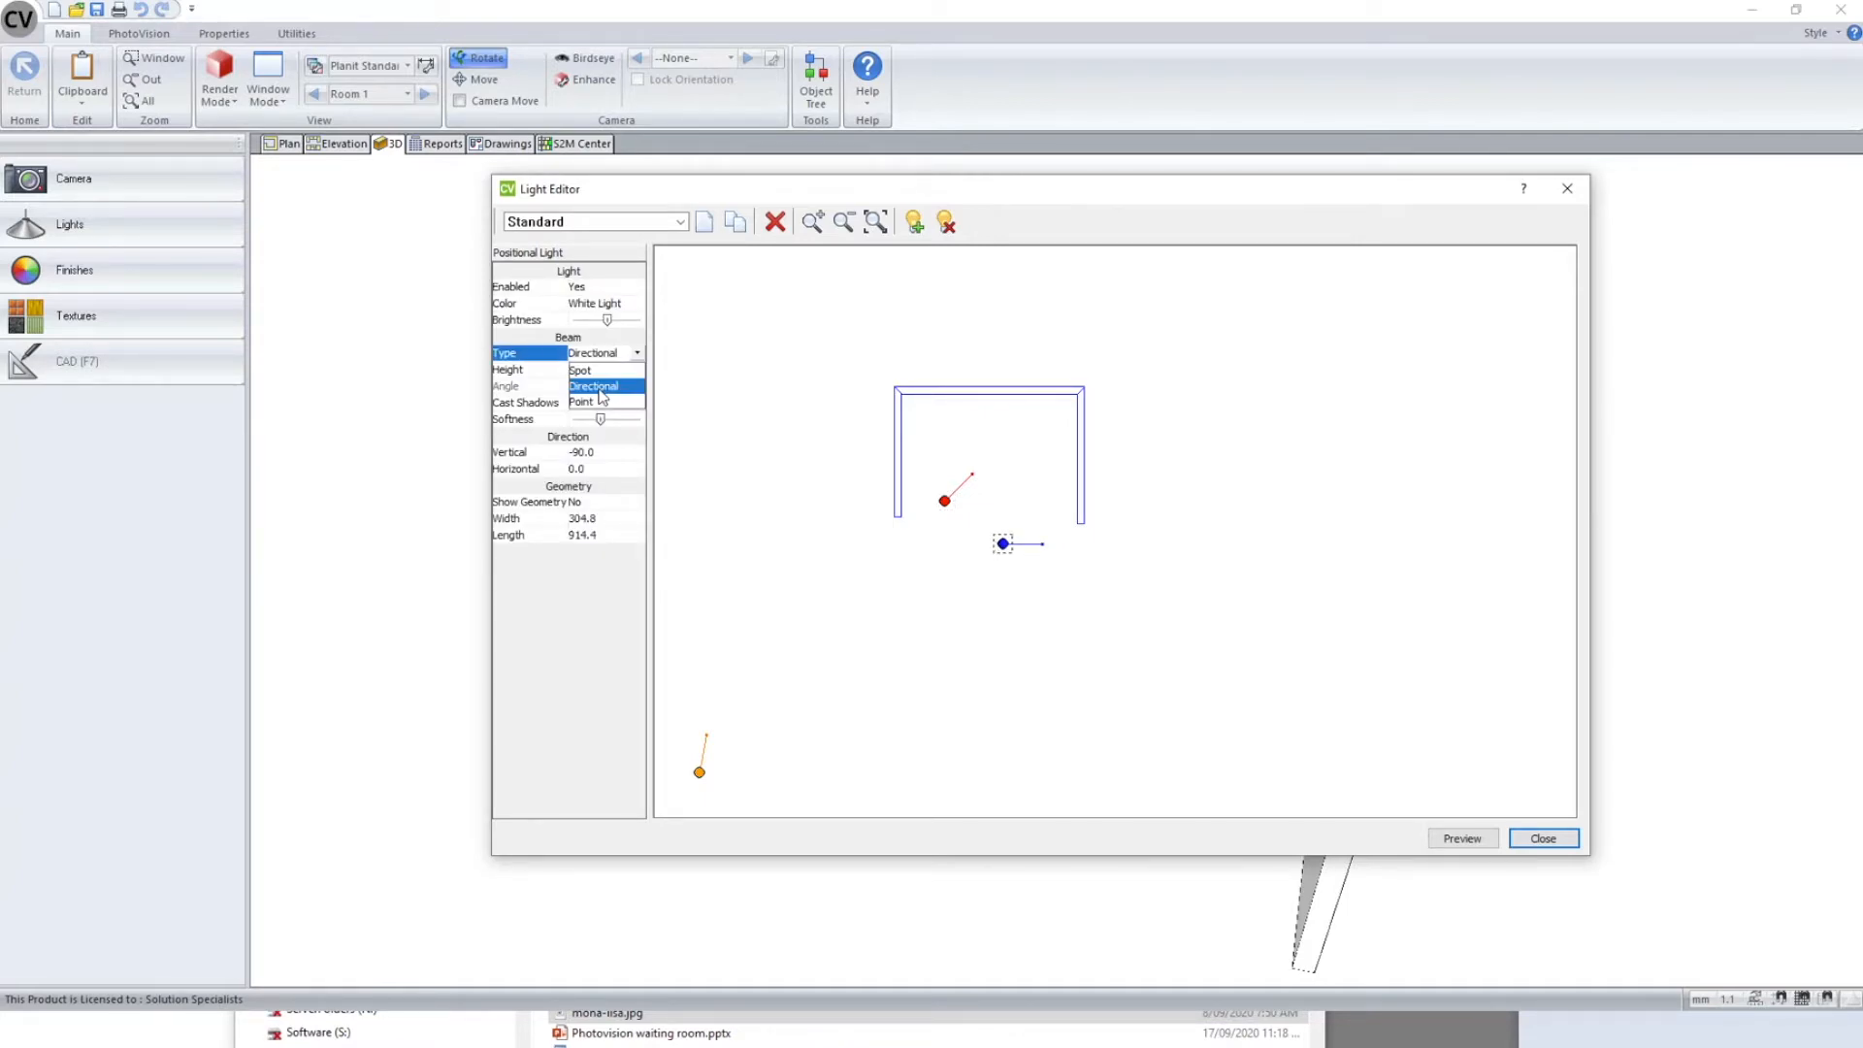
click(593, 386)
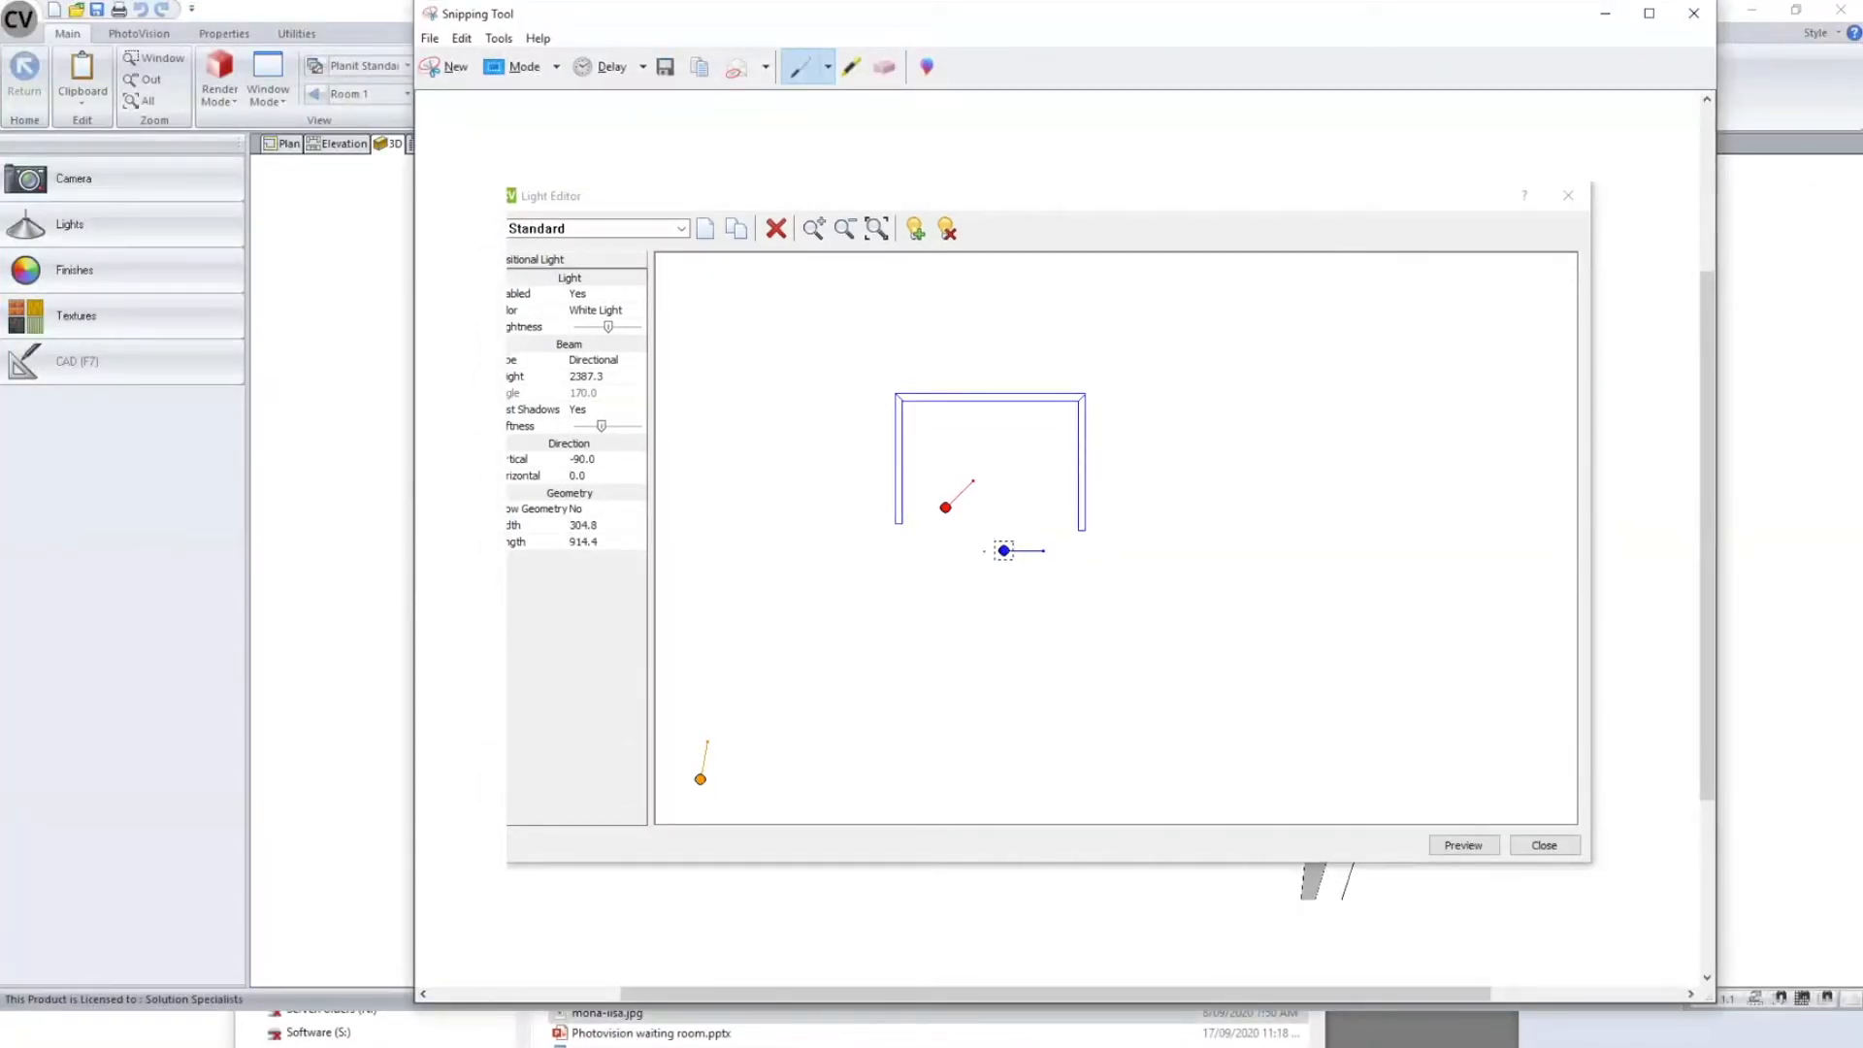
- Sketch red parallel and spreading light rays over the snip in the Snipping Tool, and close it without saving
drag(984, 479, 1246, 508)
drag(1011, 440, 1283, 477)
drag(1015, 564, 1459, 611)
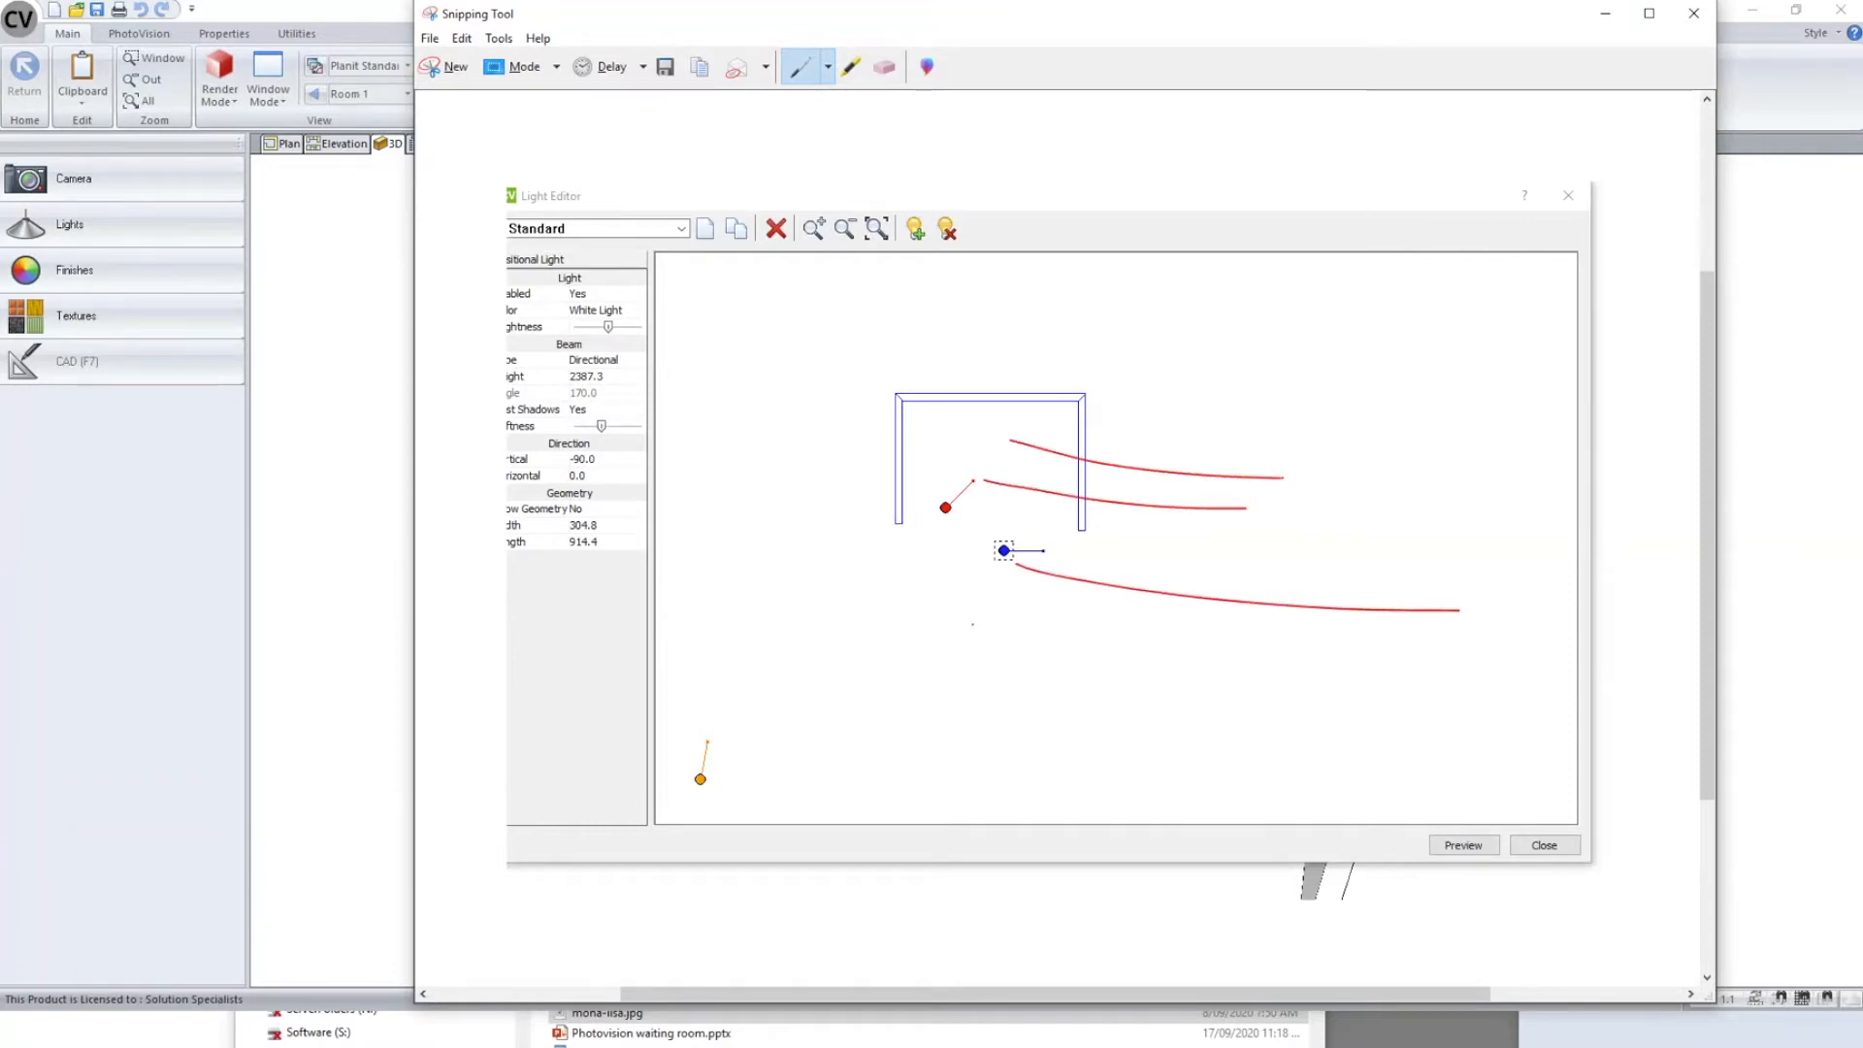
drag(1037, 625, 1435, 622)
drag(974, 697, 1121, 694)
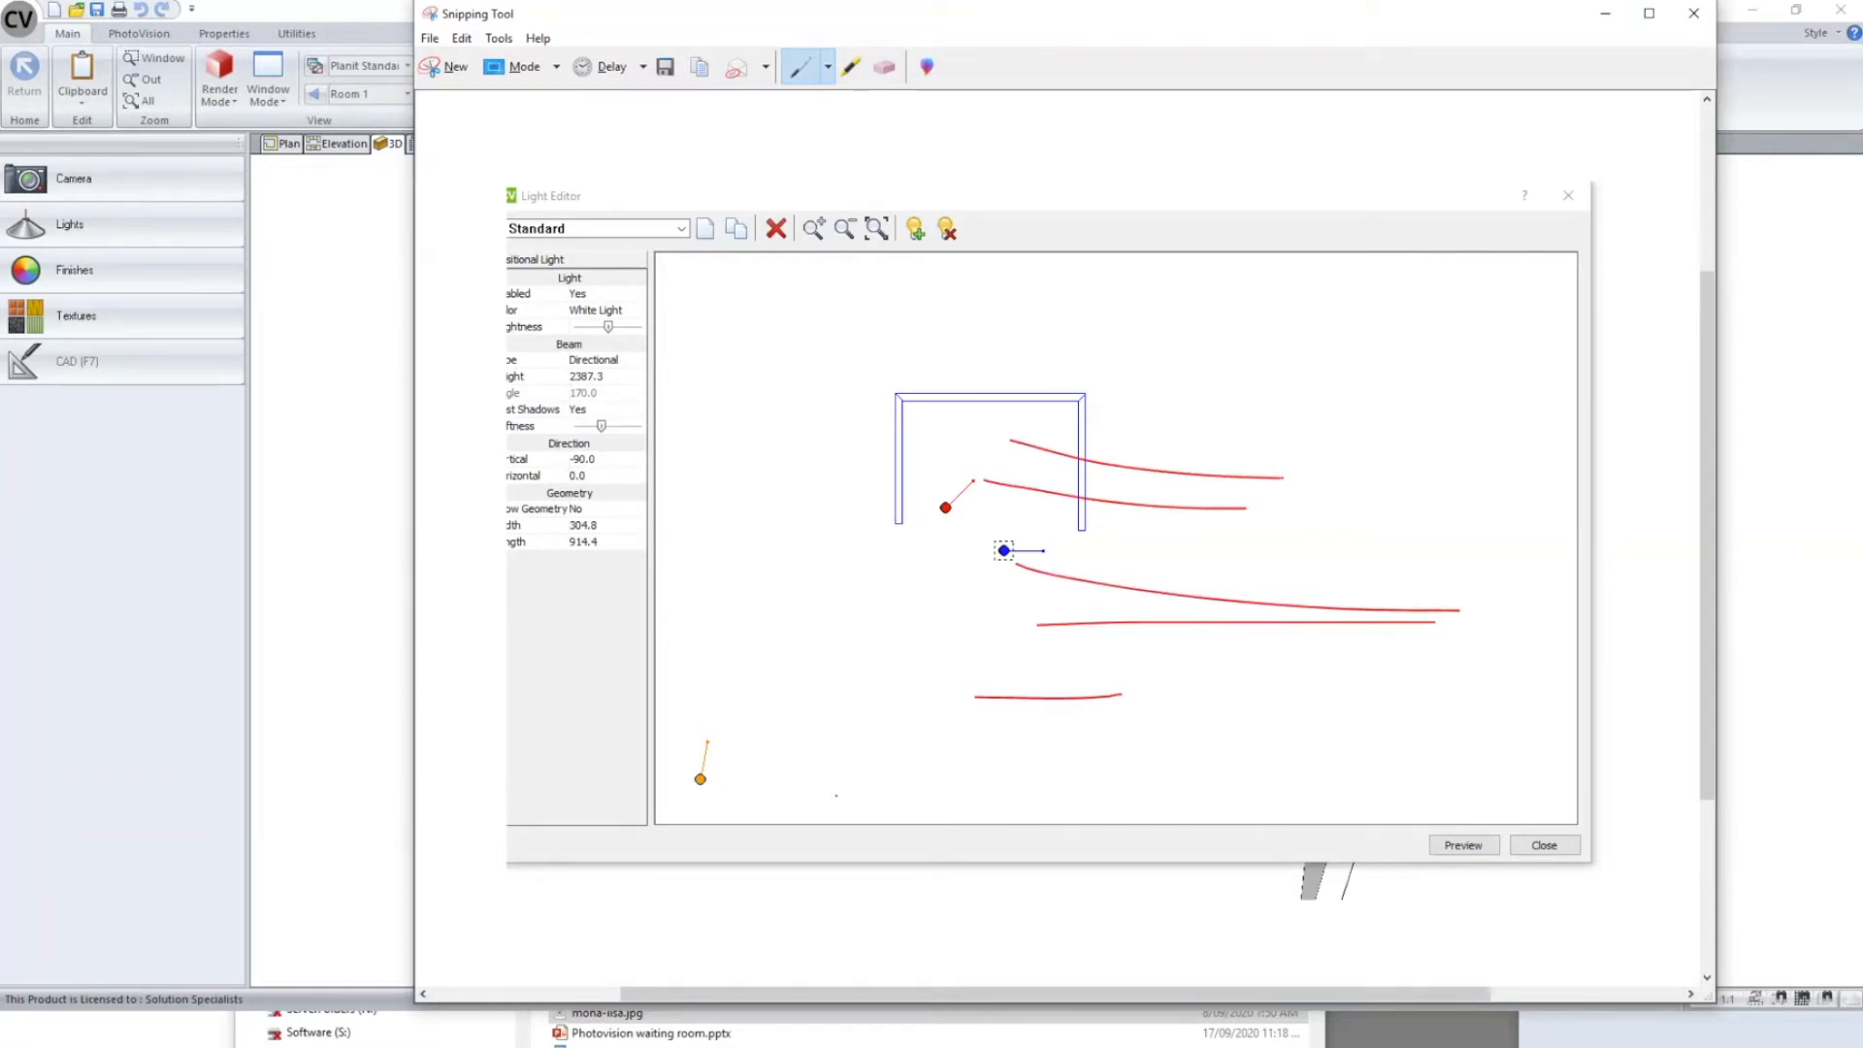
drag(960, 653, 1495, 639)
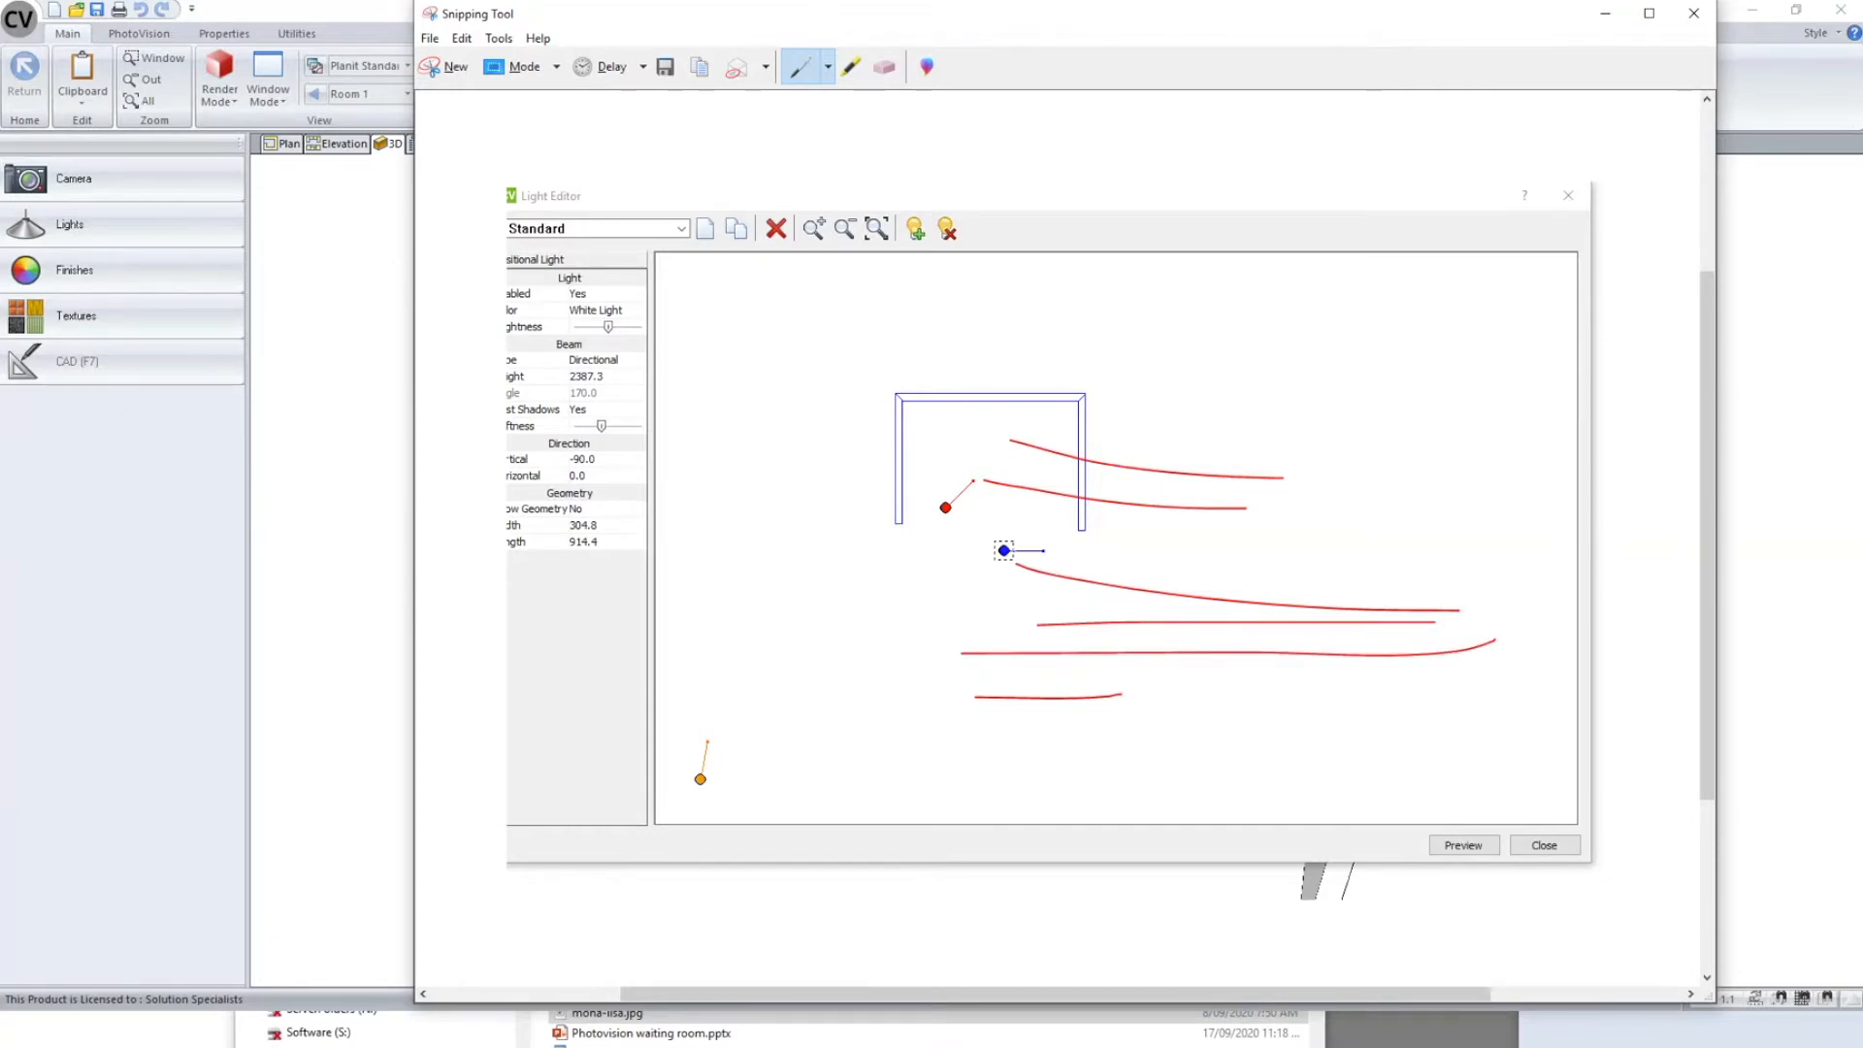
mouse_move(1004, 550)
mouse_down()
mouse_move(1243, 490)
mouse_move(1177, 597)
mouse_move(1312, 642)
mouse_up()
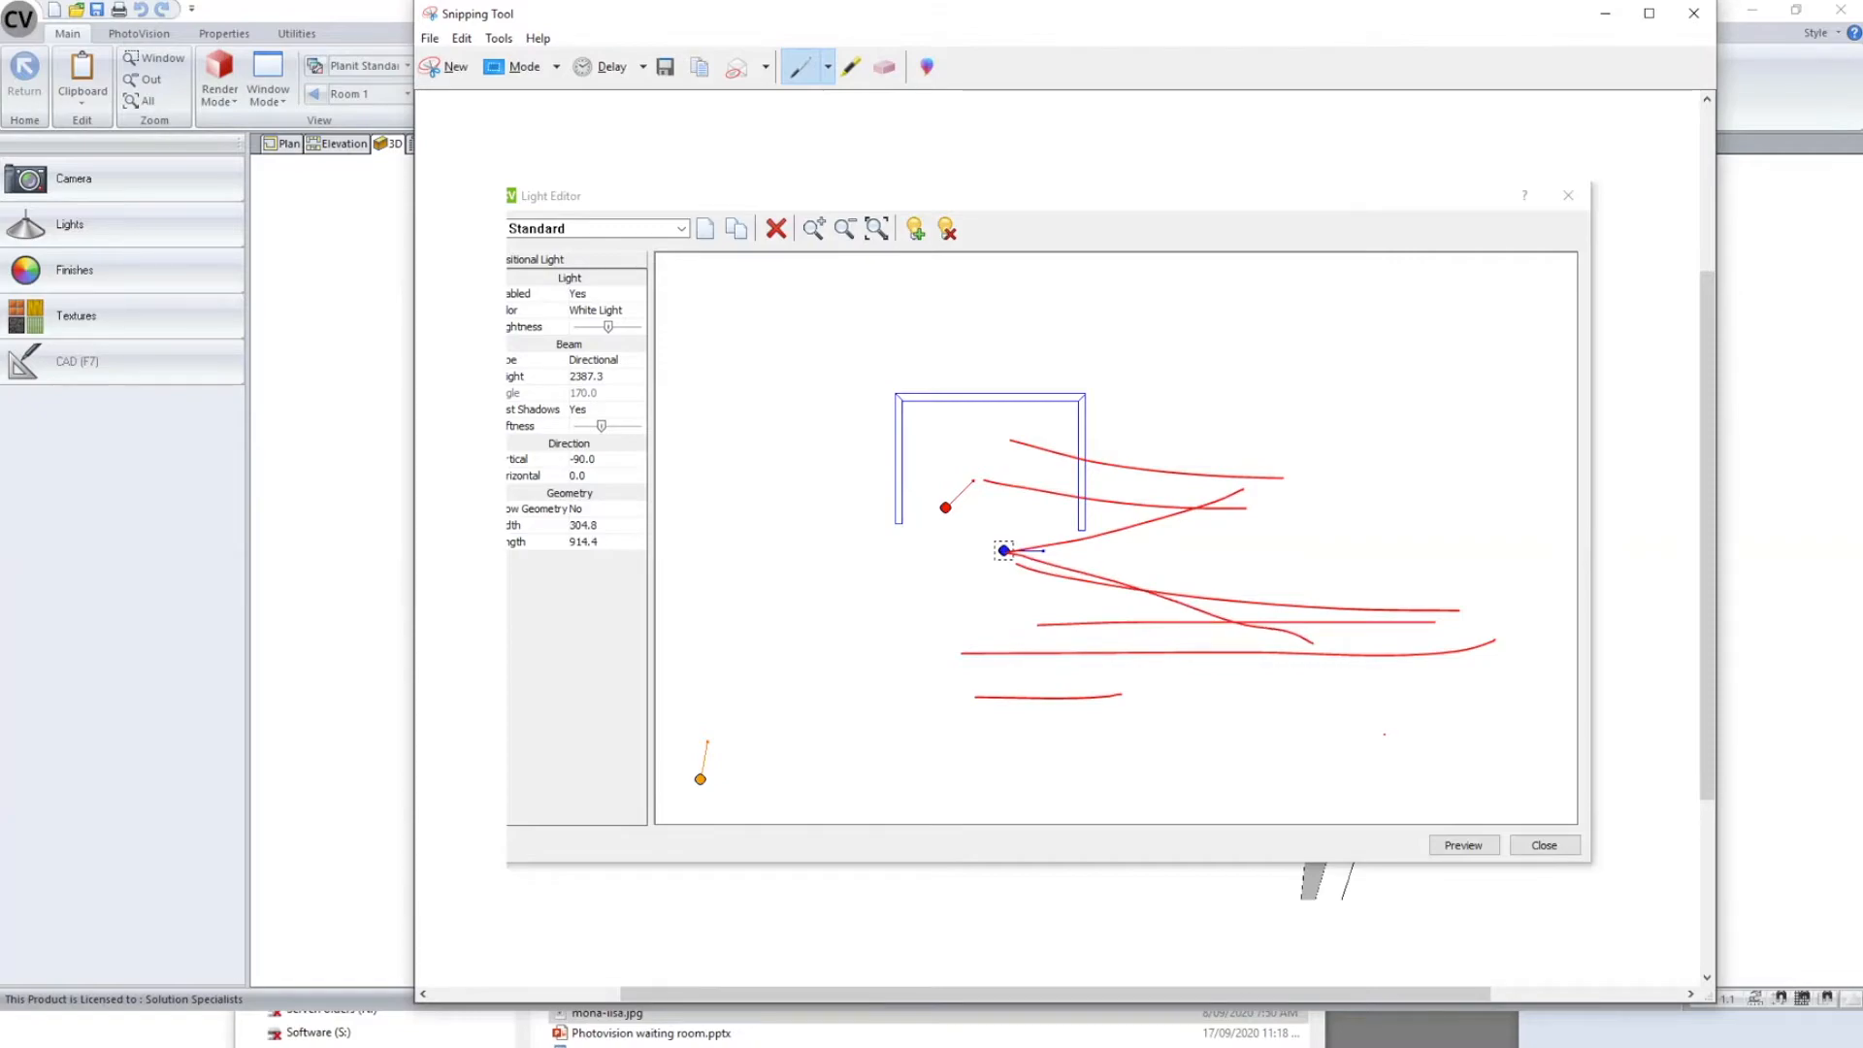
drag(948, 505, 1024, 356)
drag(948, 506, 1142, 397)
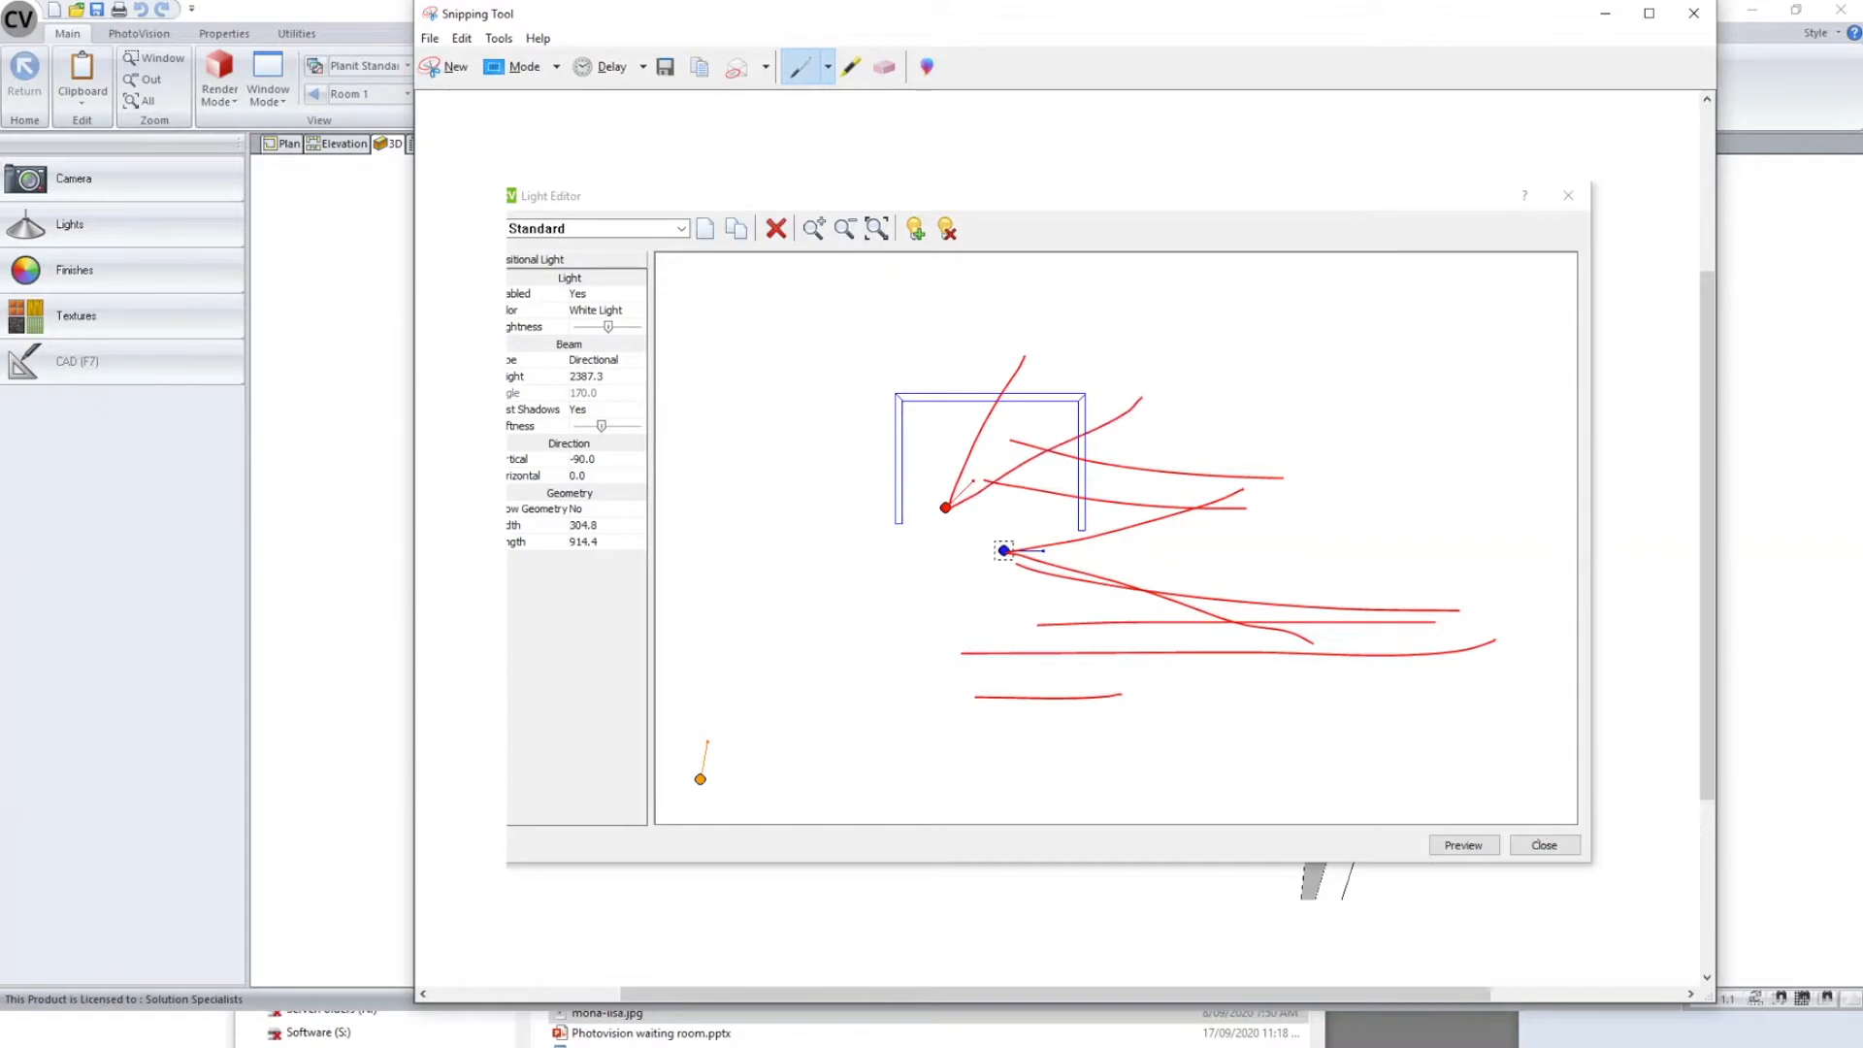
click(1693, 13)
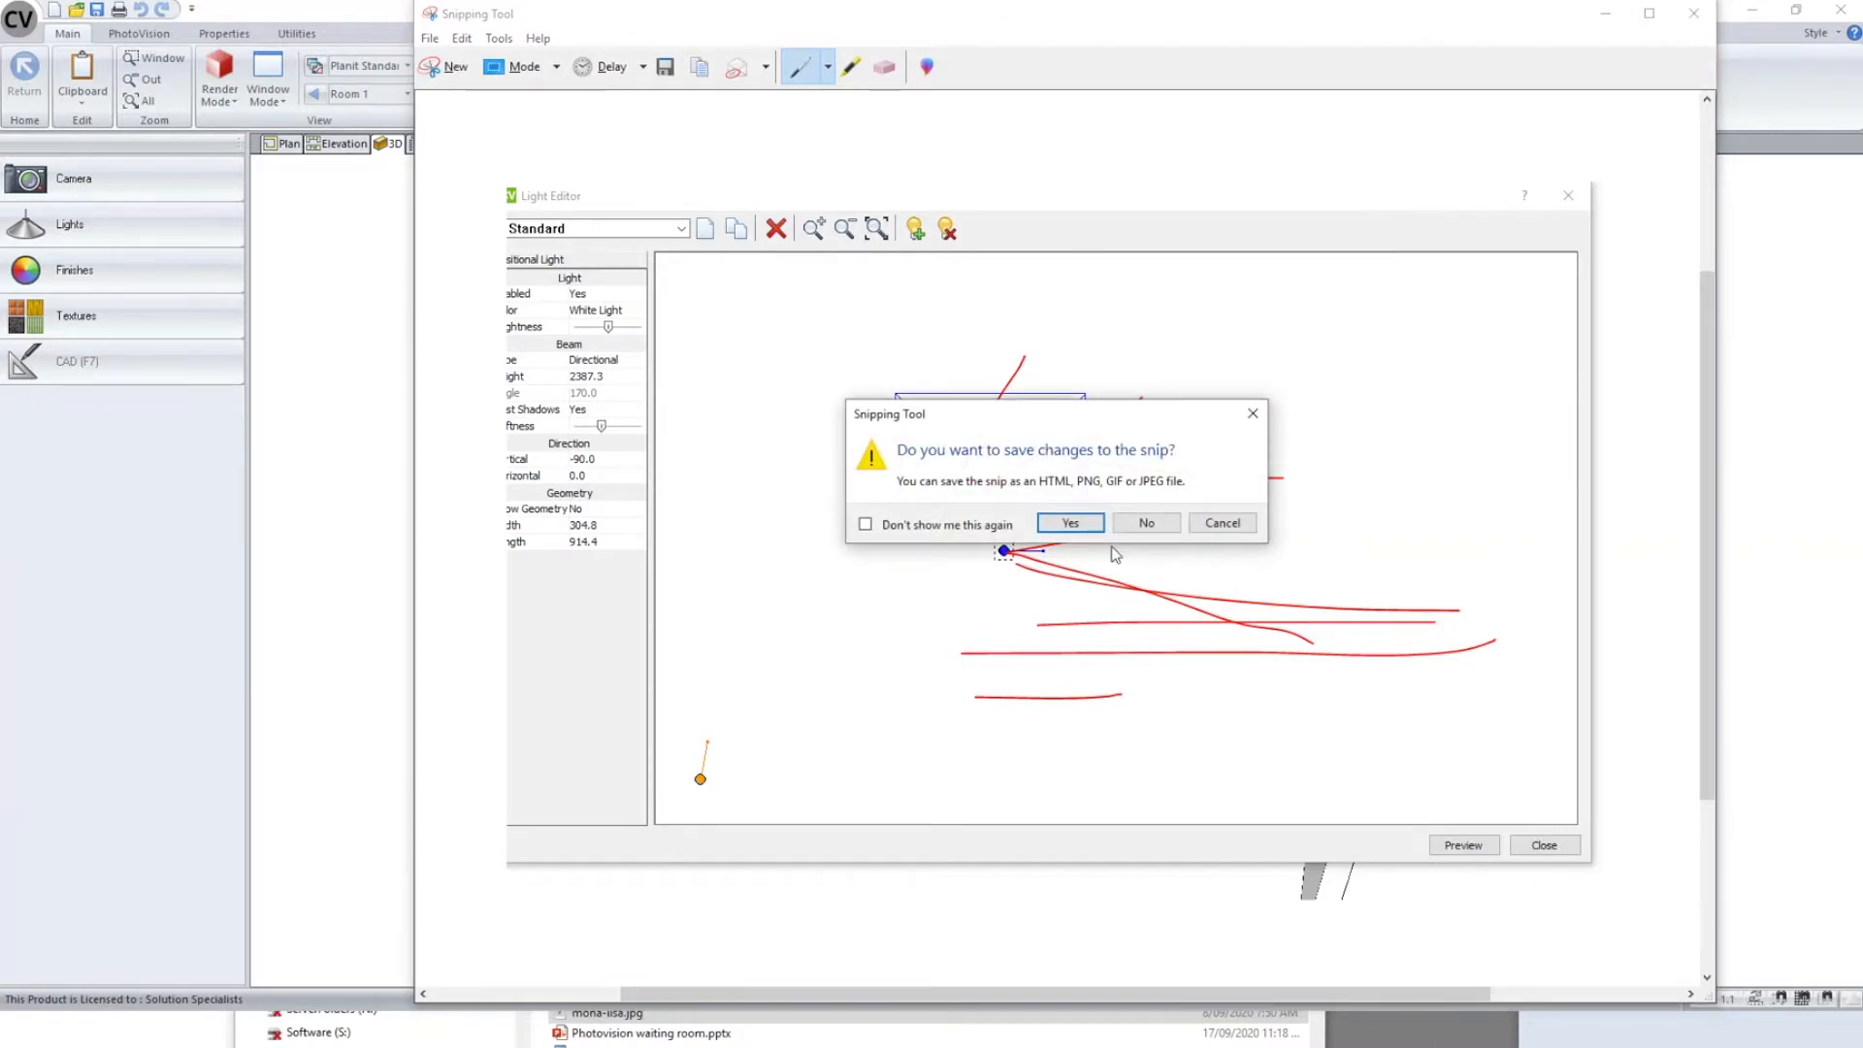
click(1146, 523)
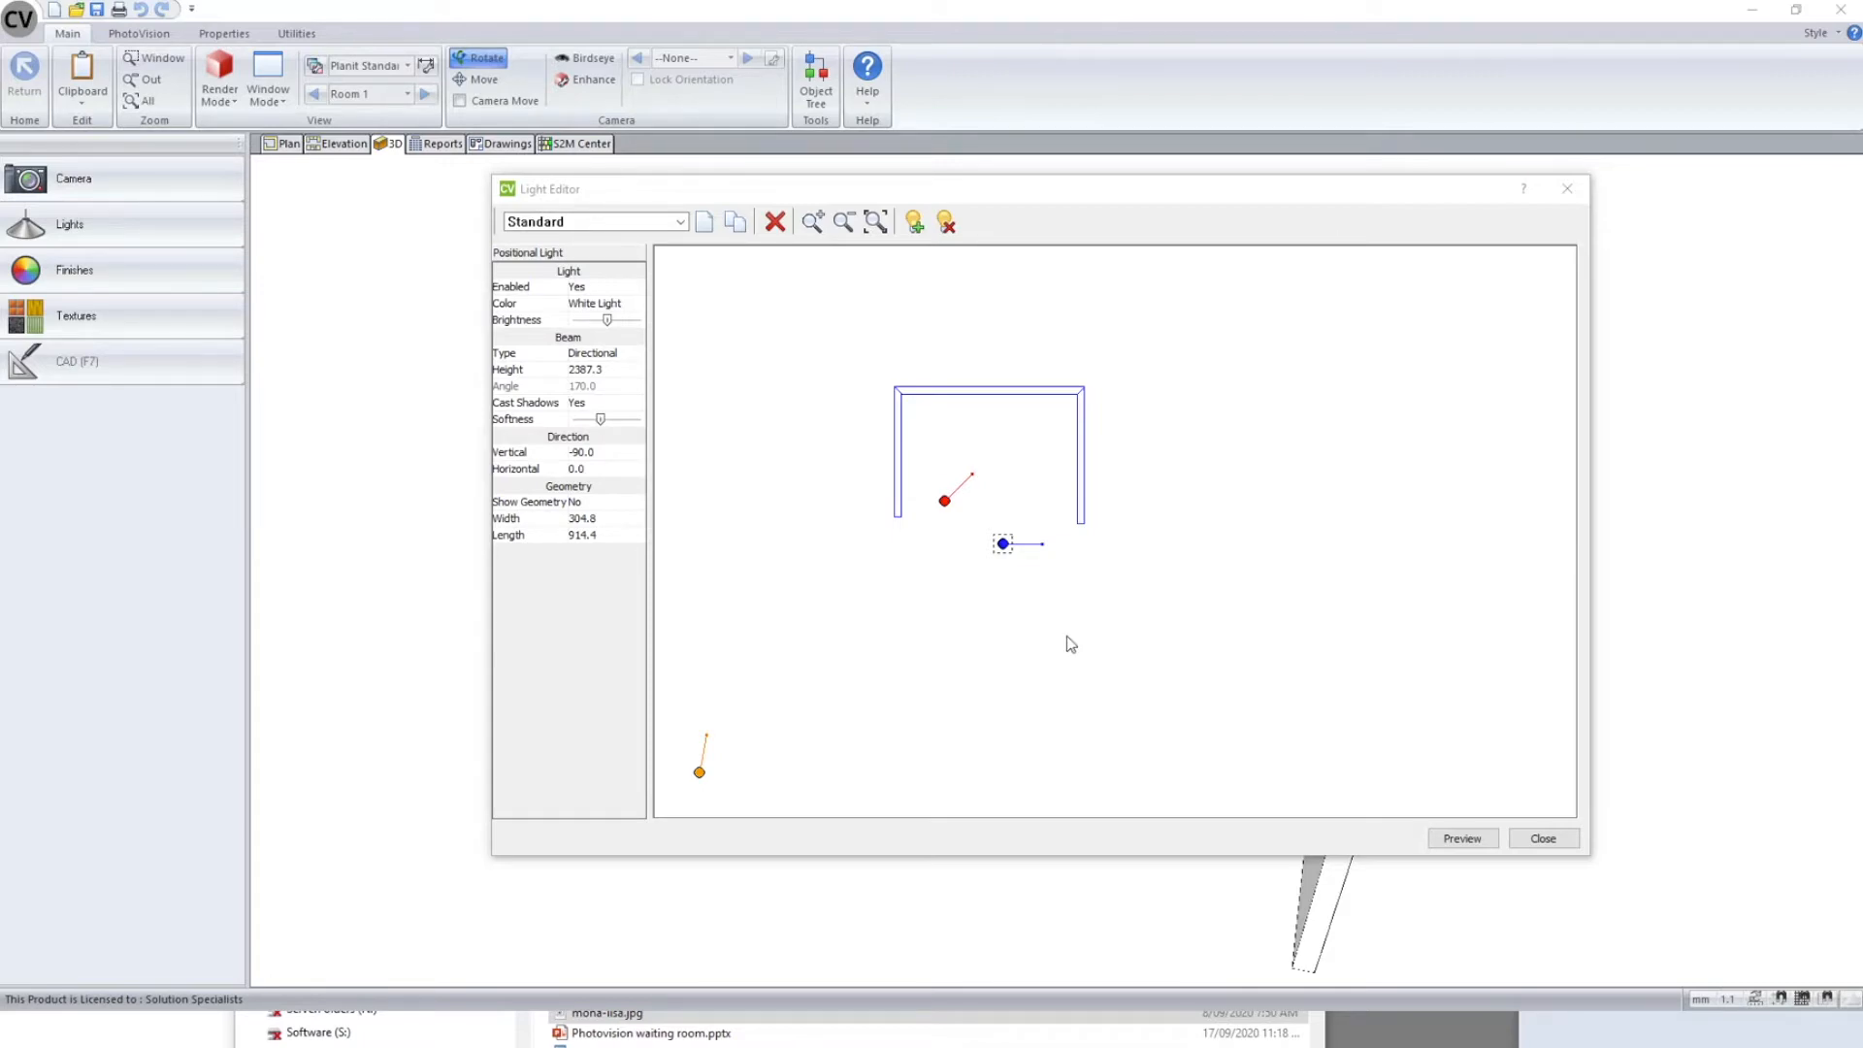
- Move the directional light just below the spot light, and shift the spot light slightly closer to the room's left wall
drag(1006, 545, 951, 553)
click(942, 554)
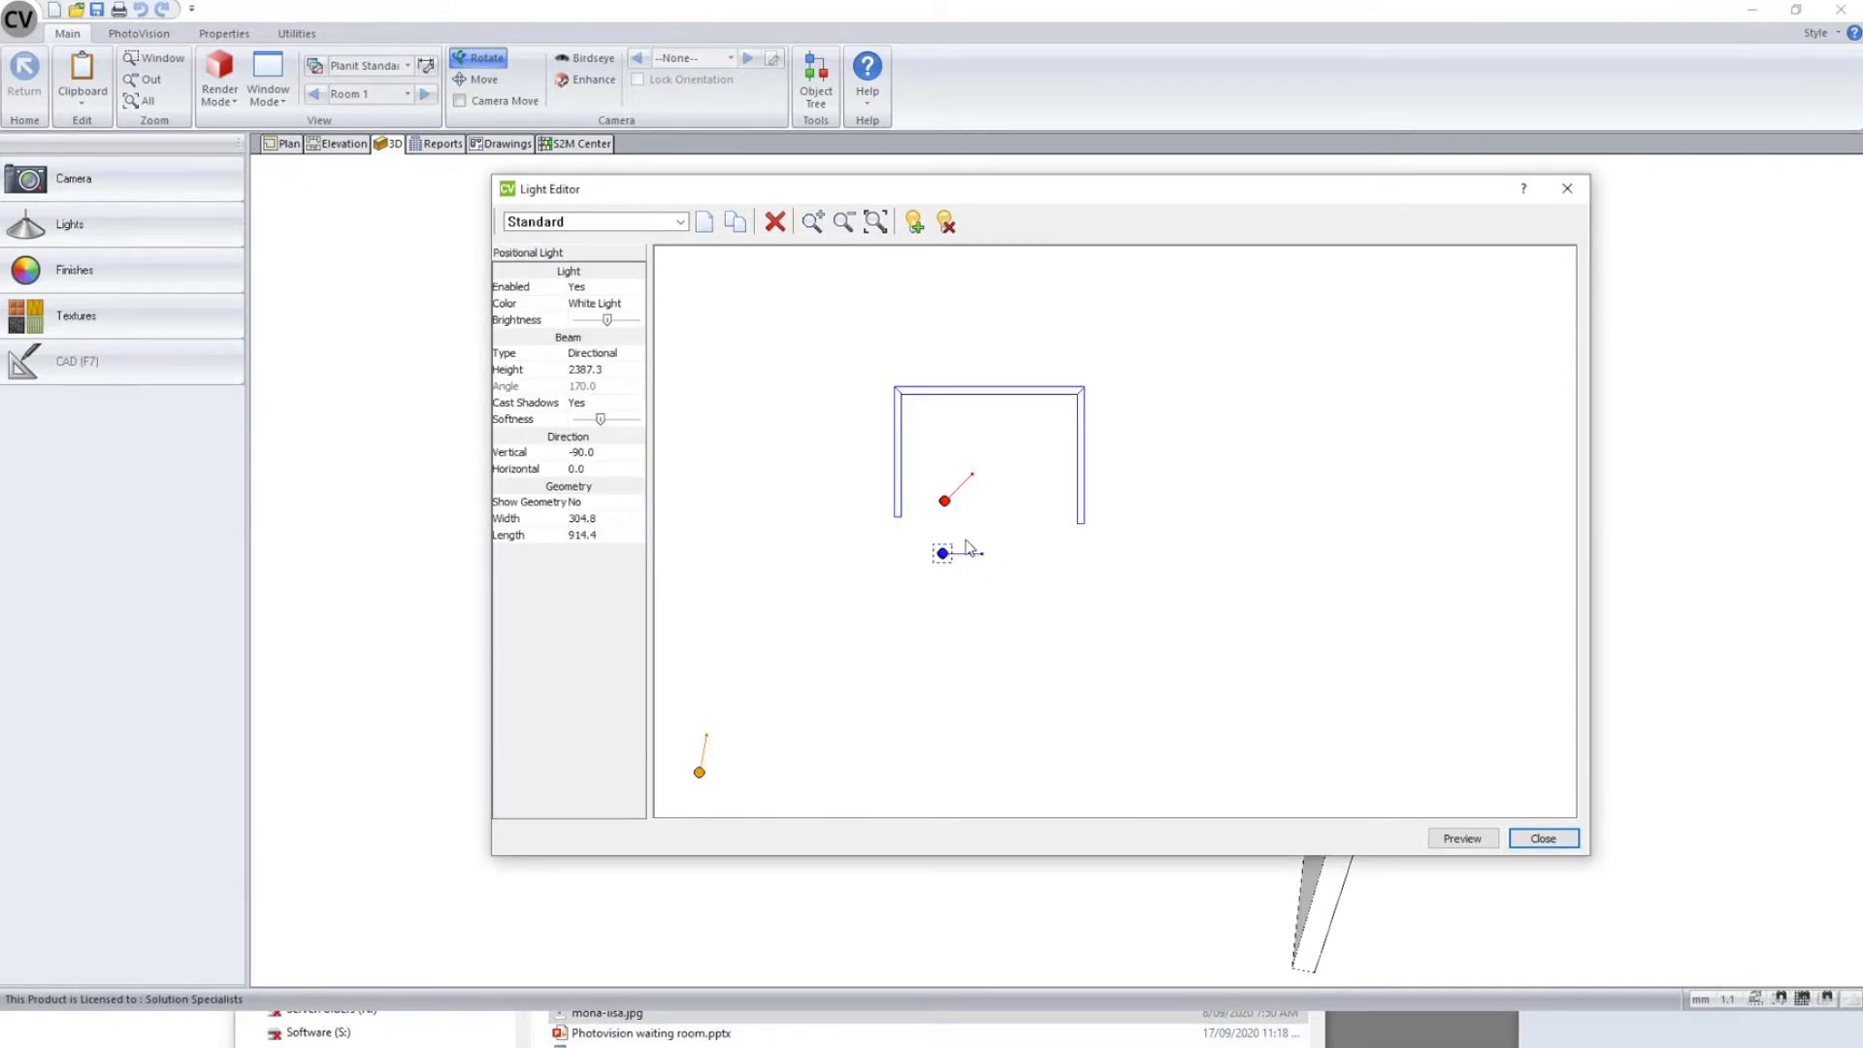
click(937, 503)
drag(933, 500, 921, 498)
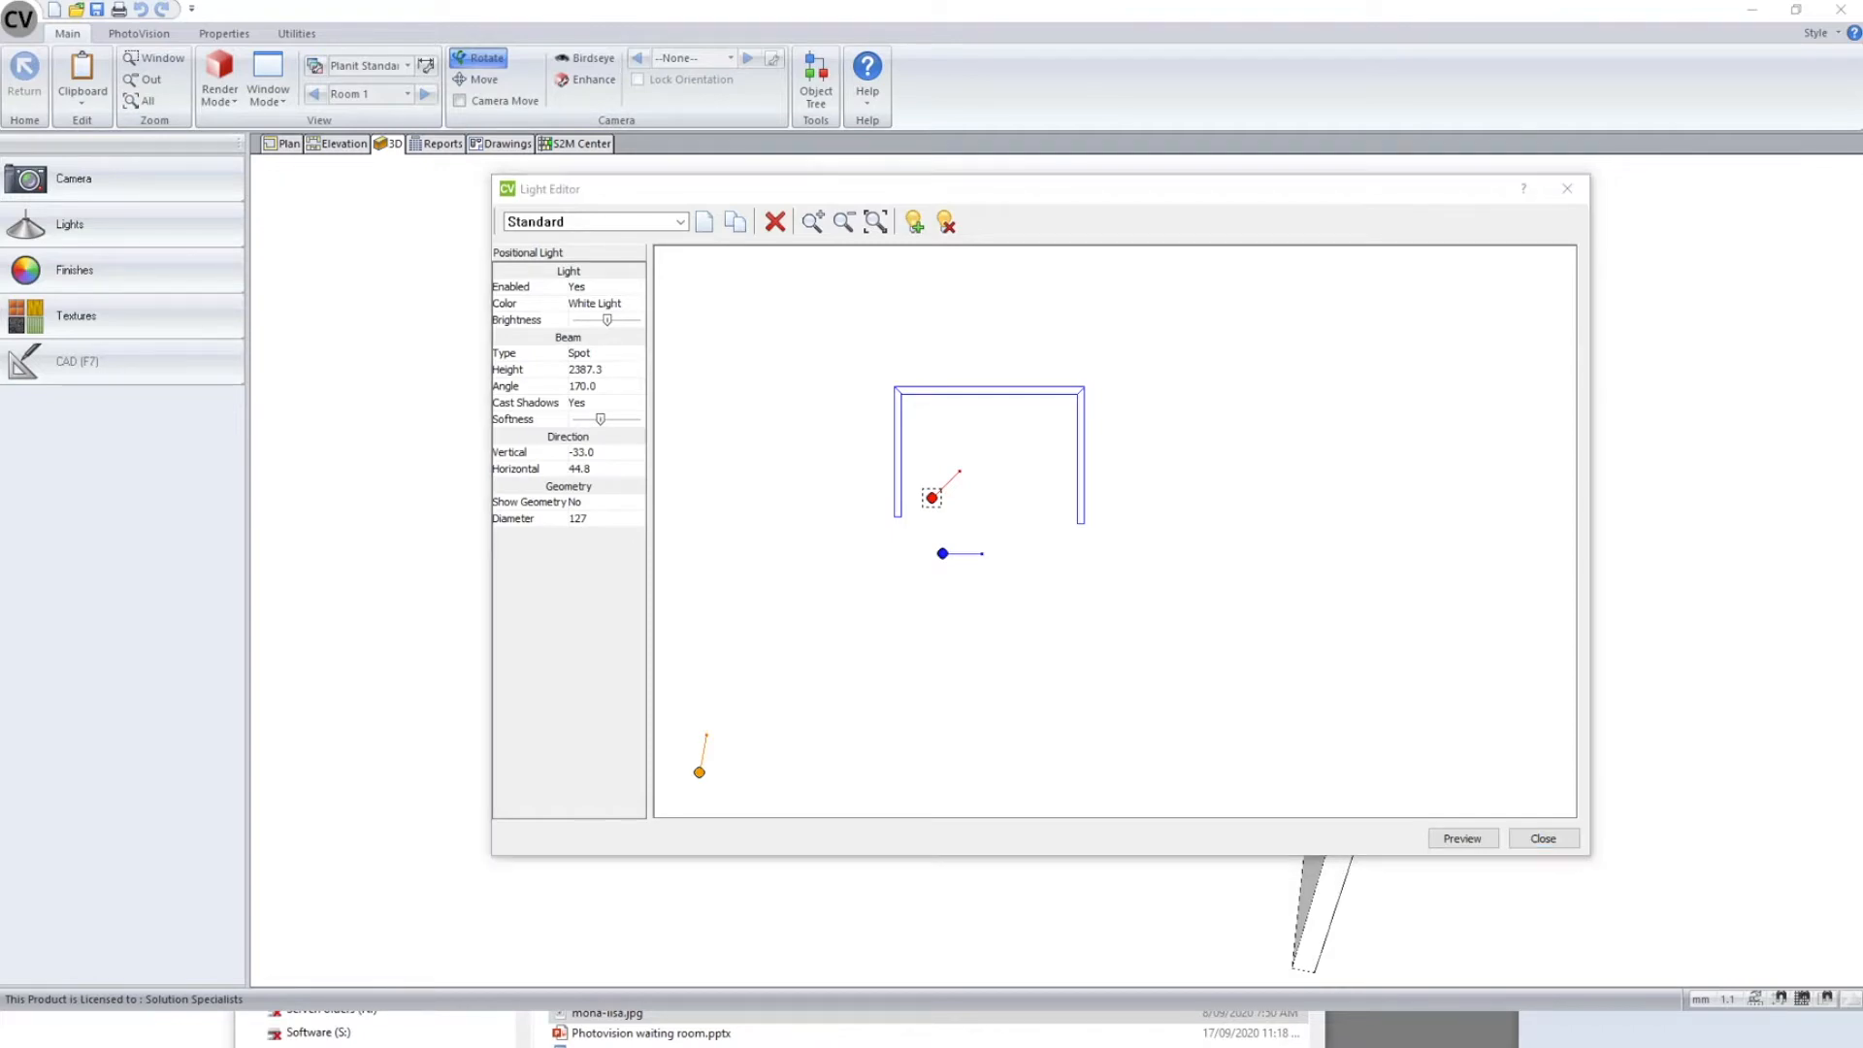
- Add a point light to the Standard schedule and place it outside the room's open side, near the right wall's end
click(914, 221)
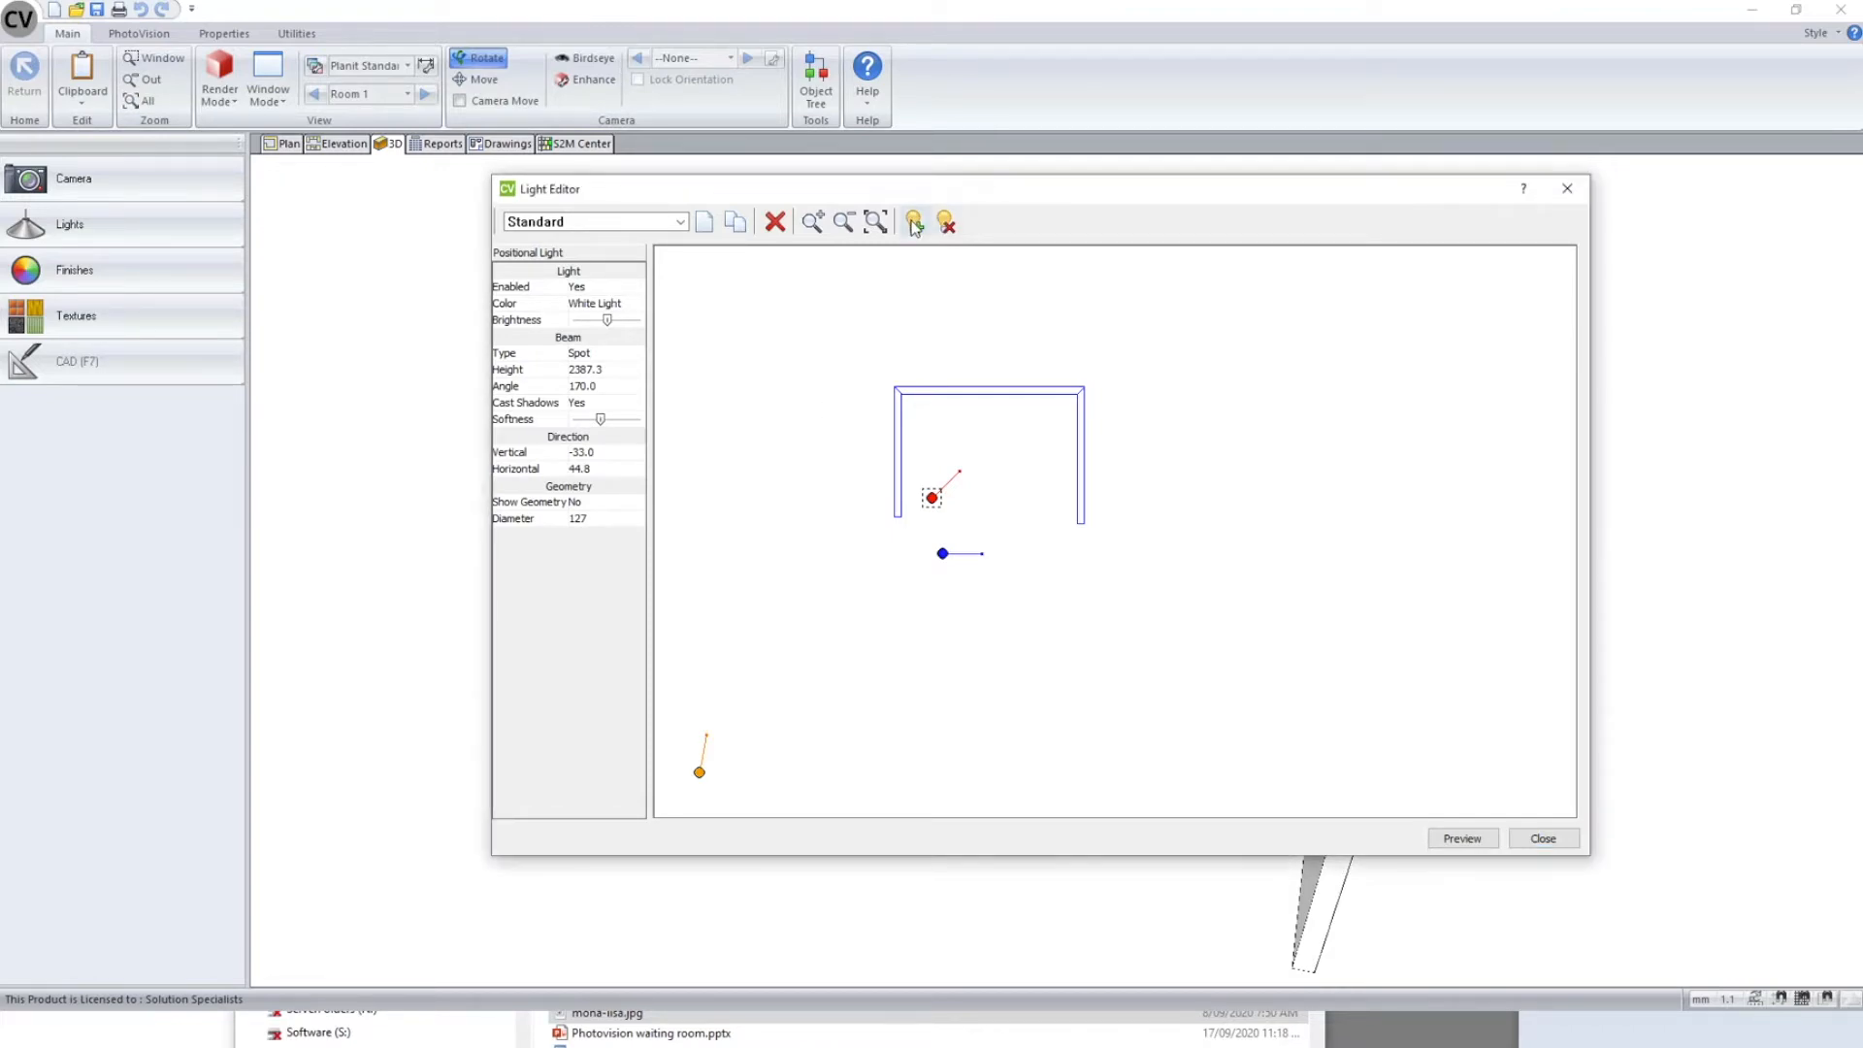
click(1067, 464)
drag(1067, 466, 1068, 586)
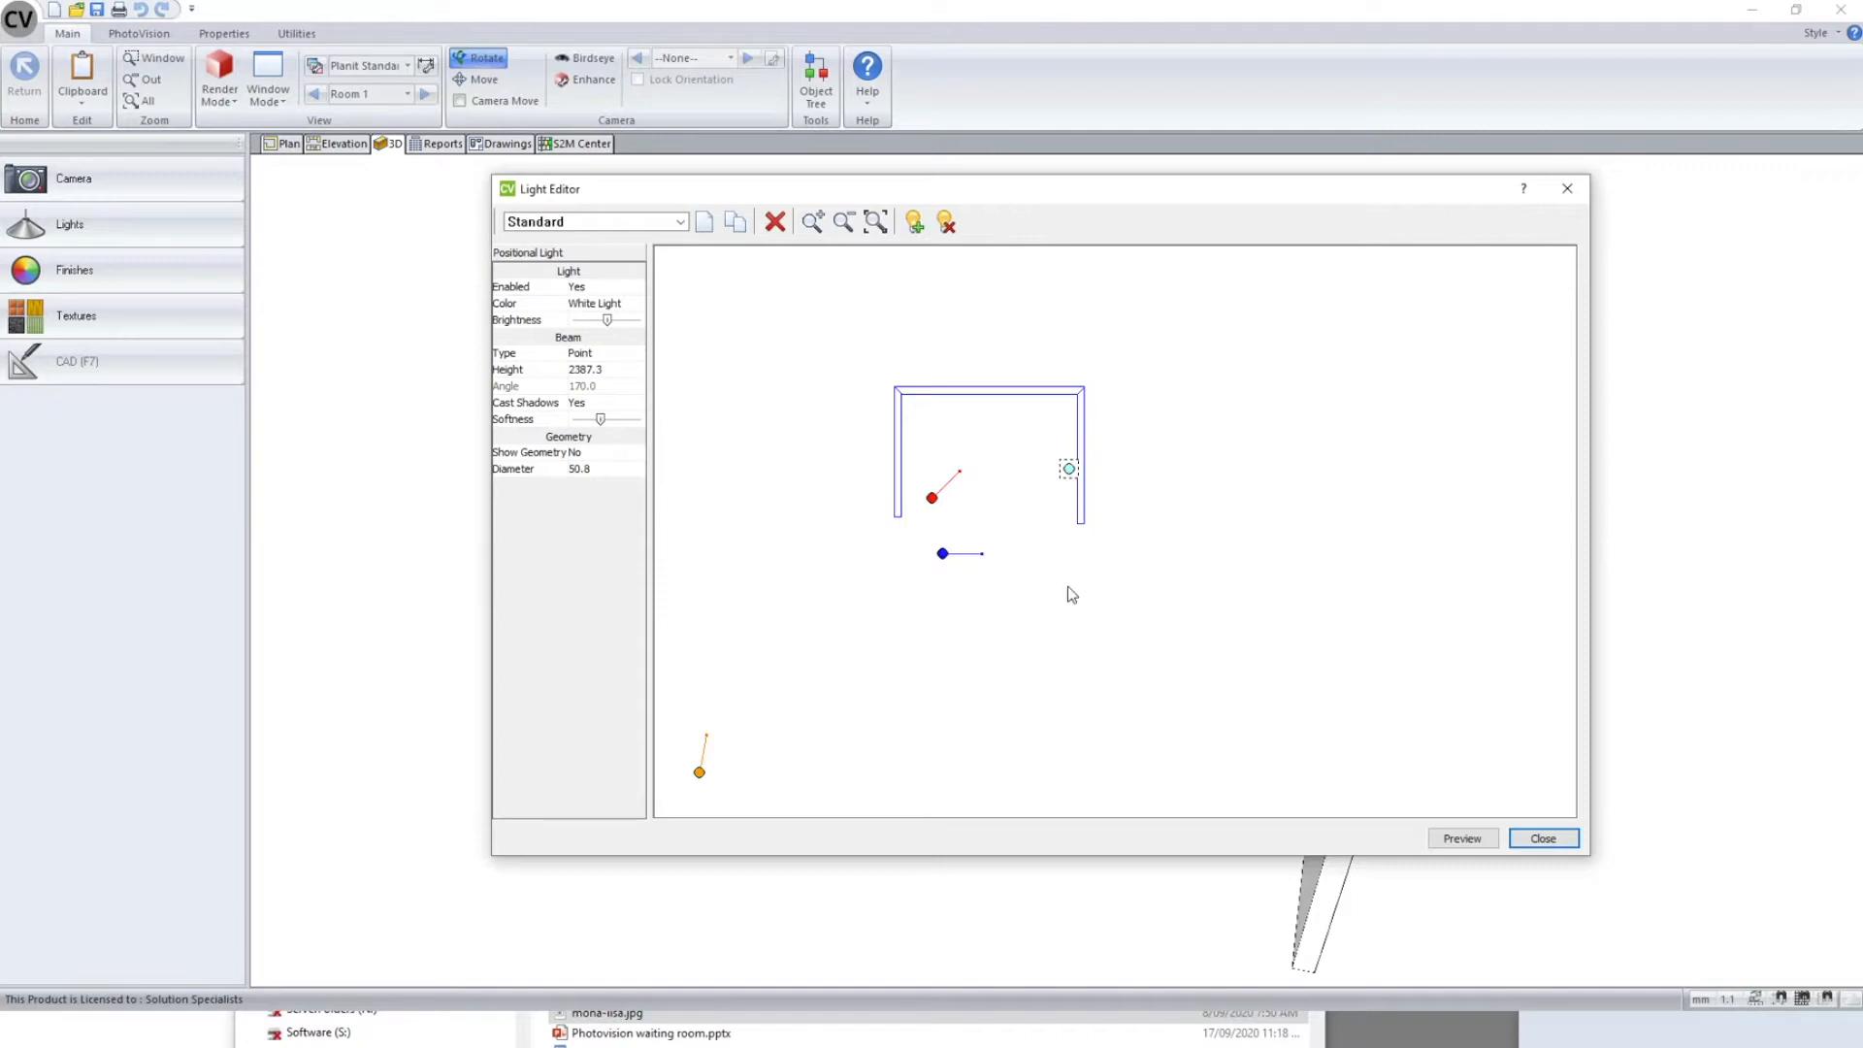
click(591, 354)
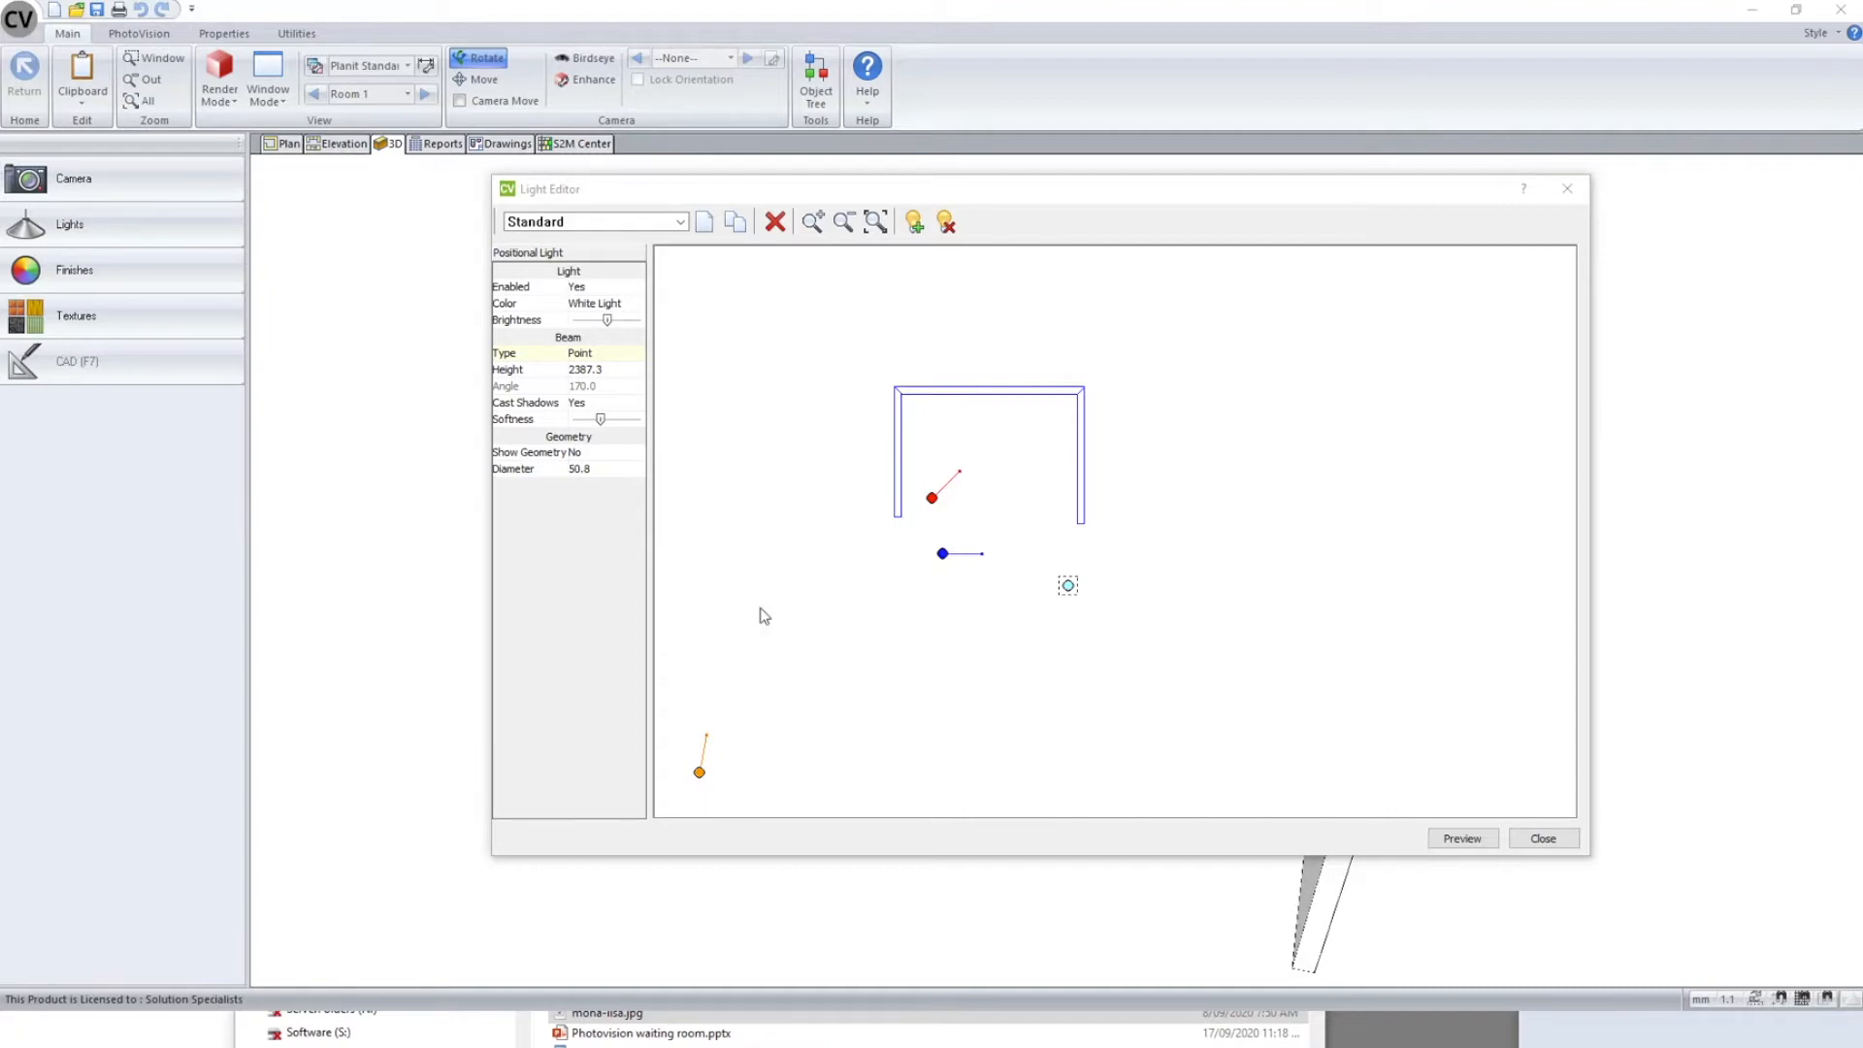
- Close the Light Editor and rotate the 3D view to look straight into the room's open side
click(1544, 840)
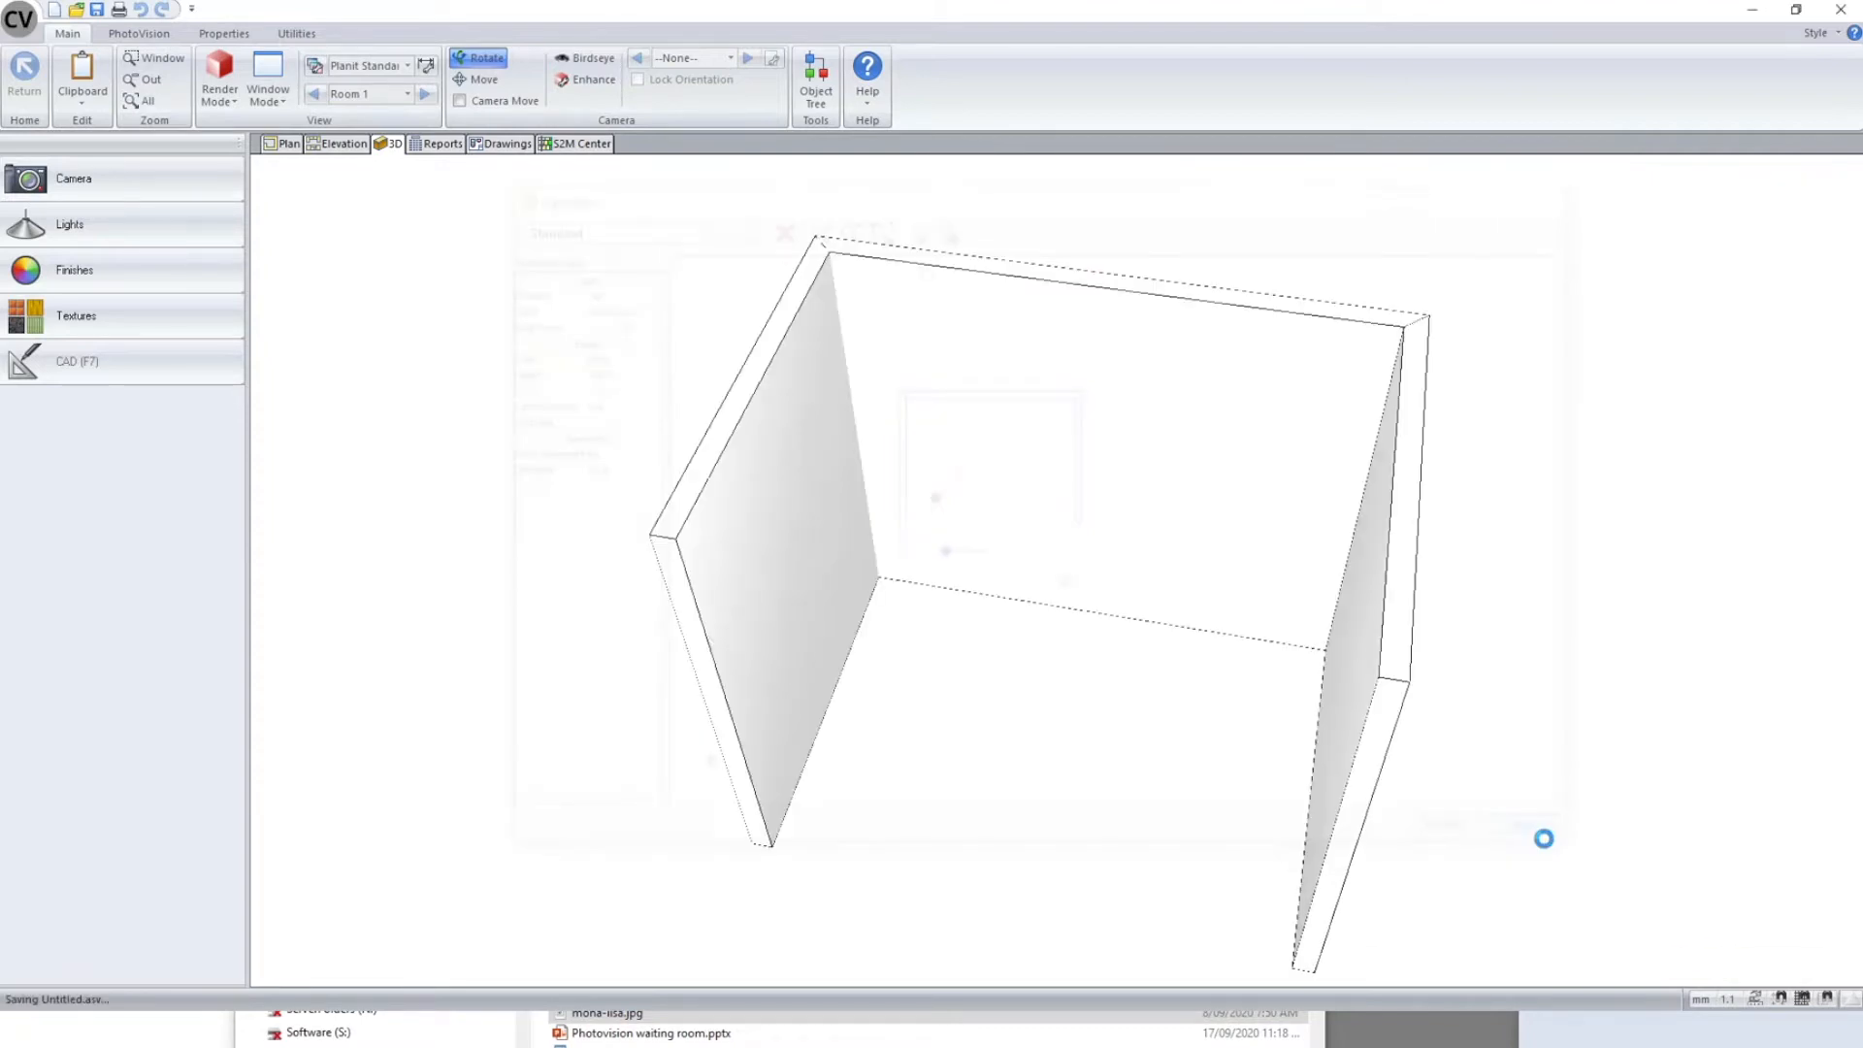
drag(433, 643, 719, 434)
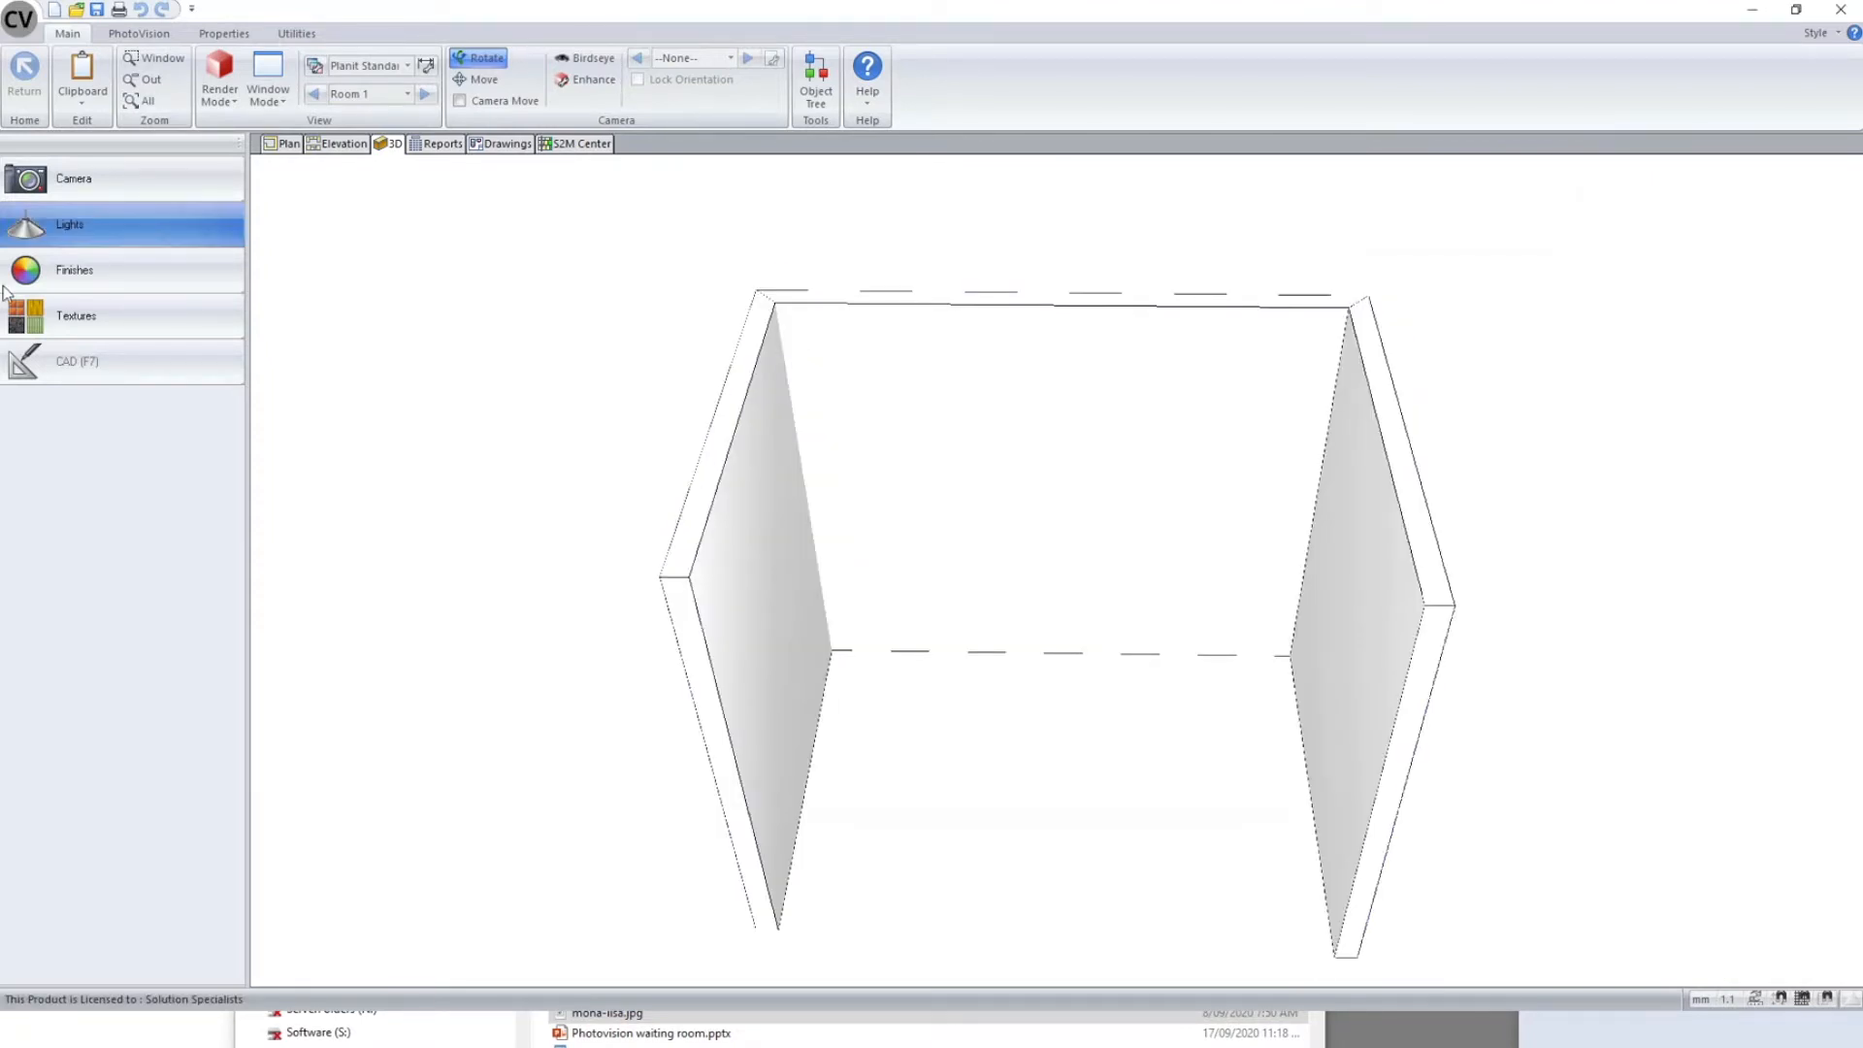
- Examine the spot light's beam angle and aim in the Light Editor, and close the editor
click(200, 227)
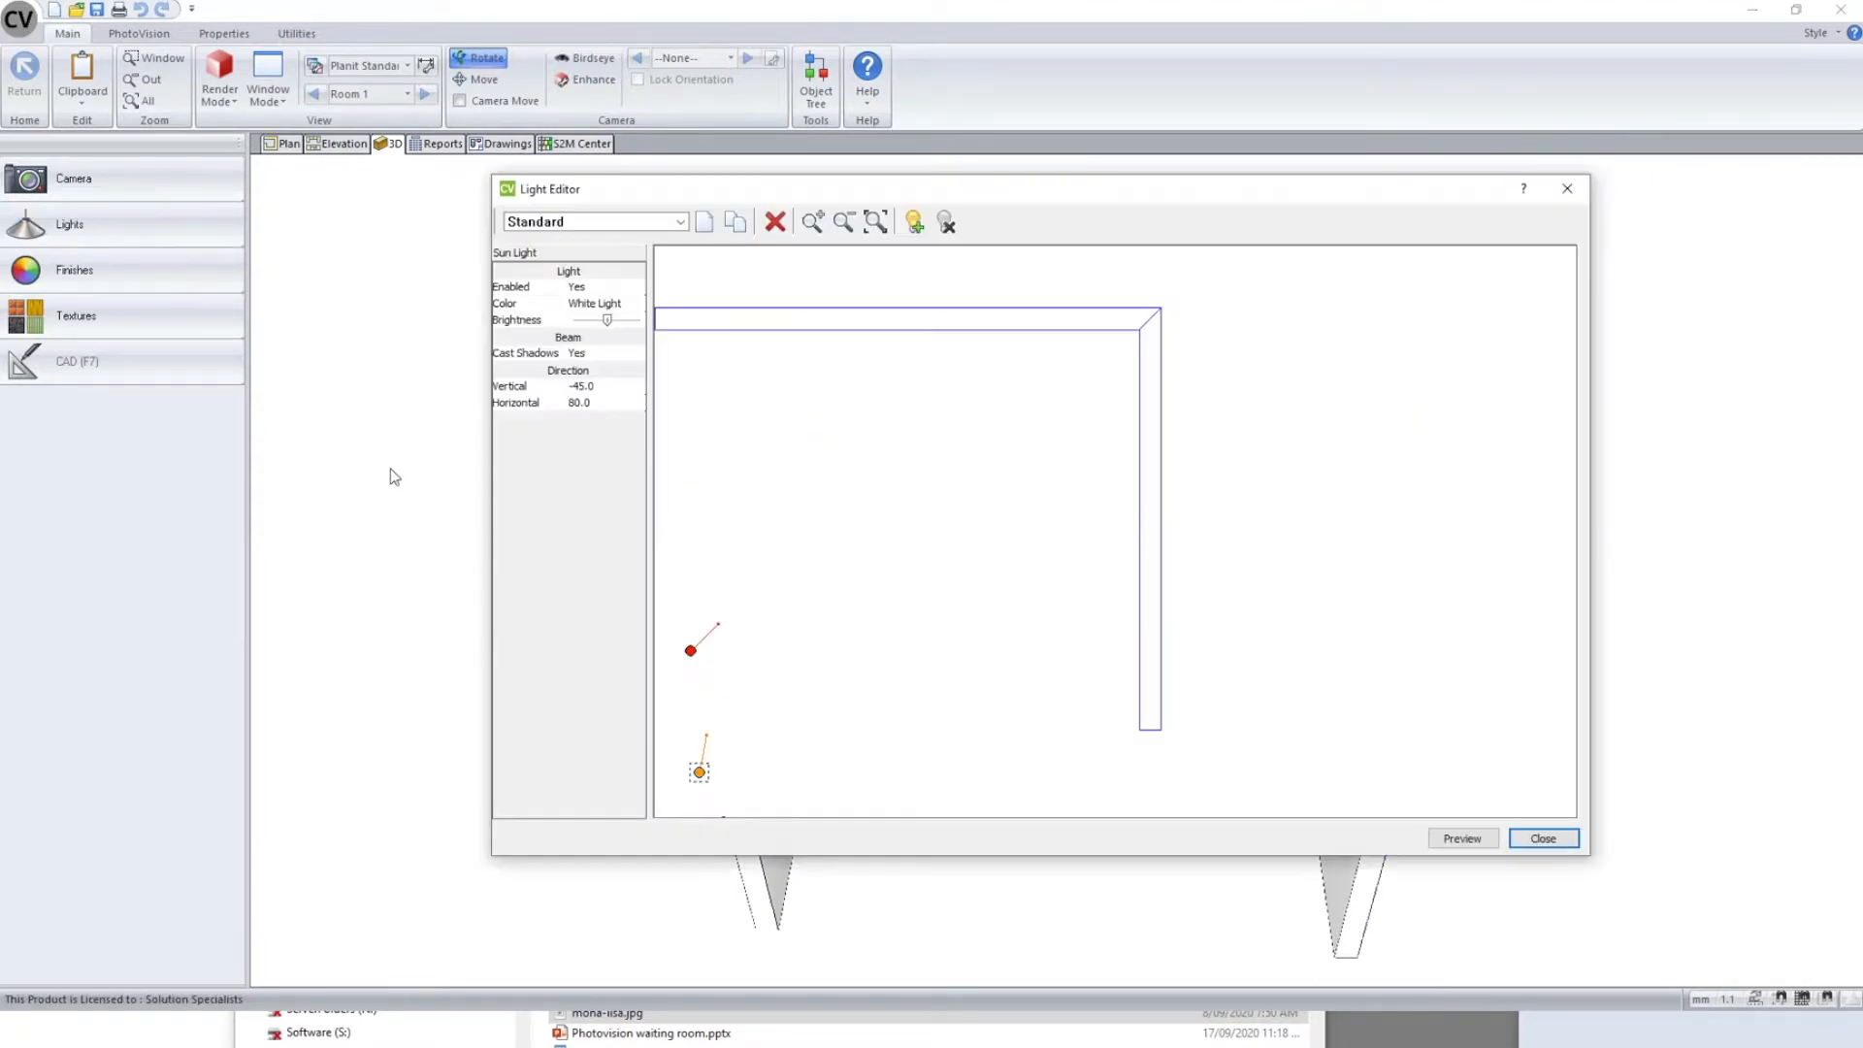
click(691, 651)
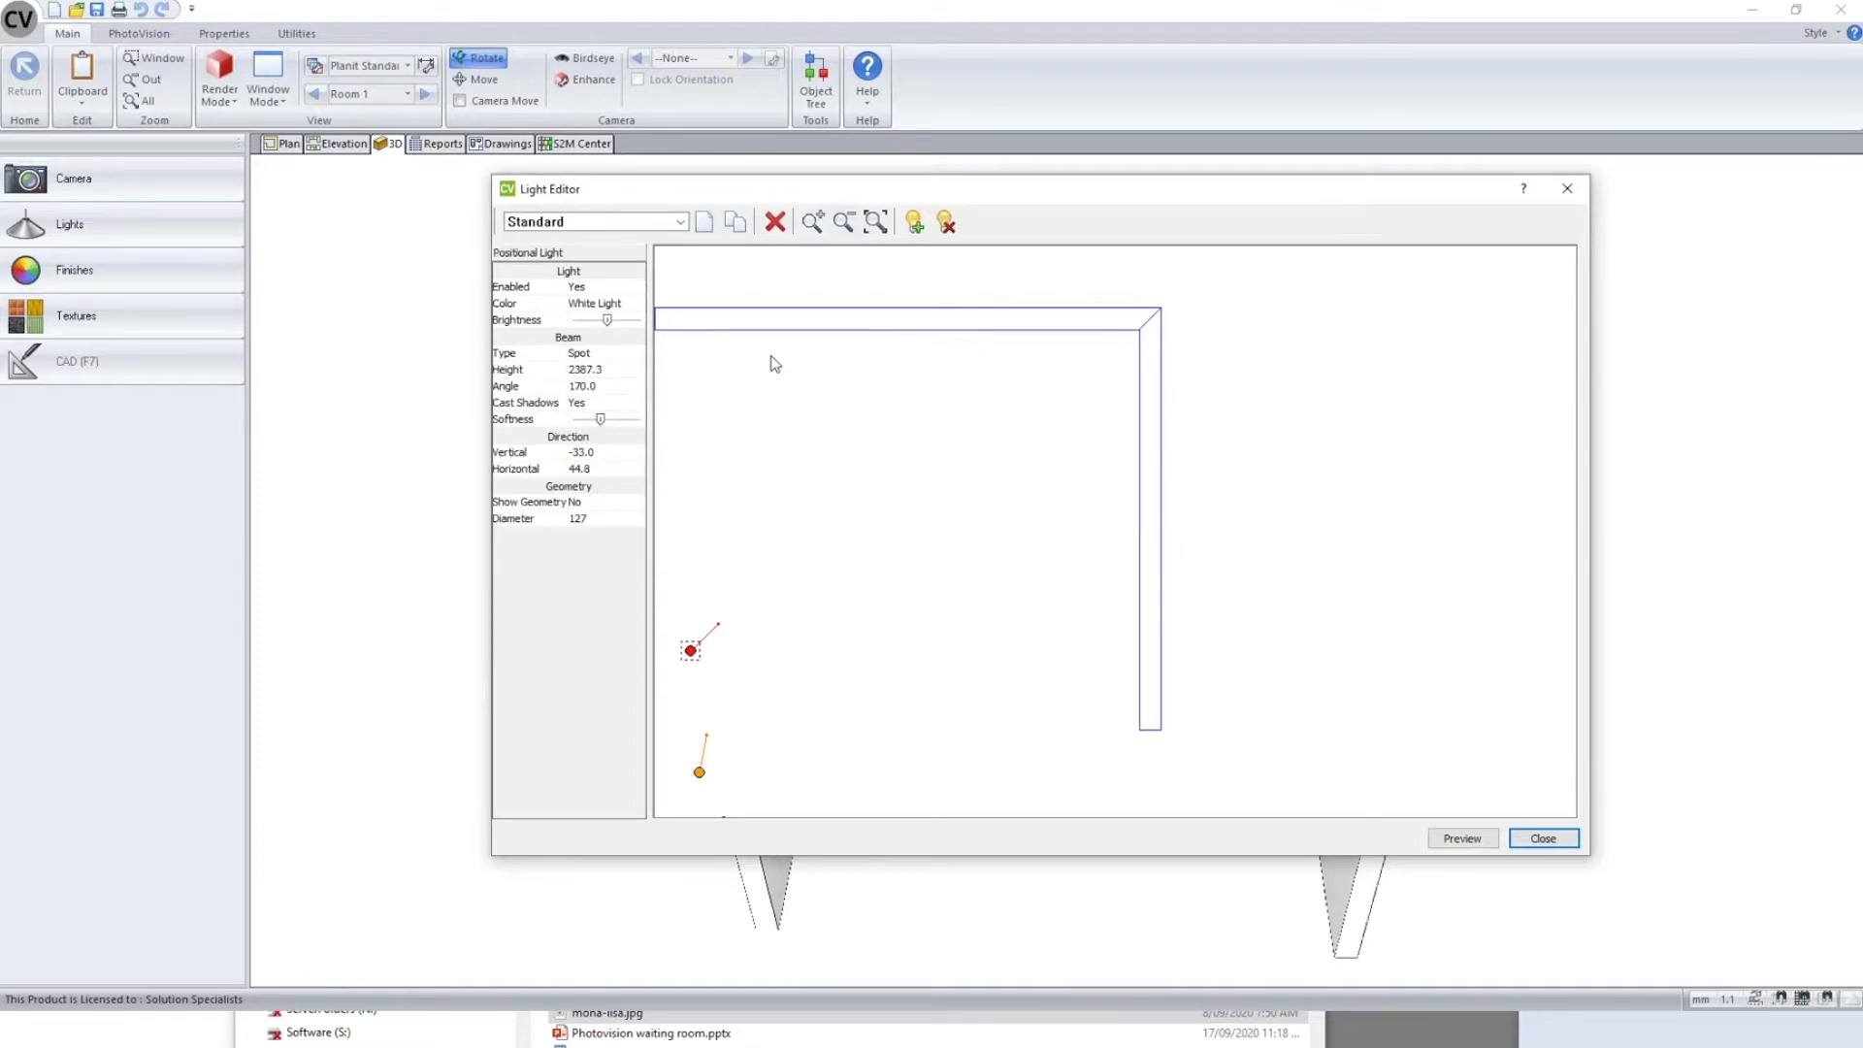
click(537, 385)
click(537, 375)
click(614, 387)
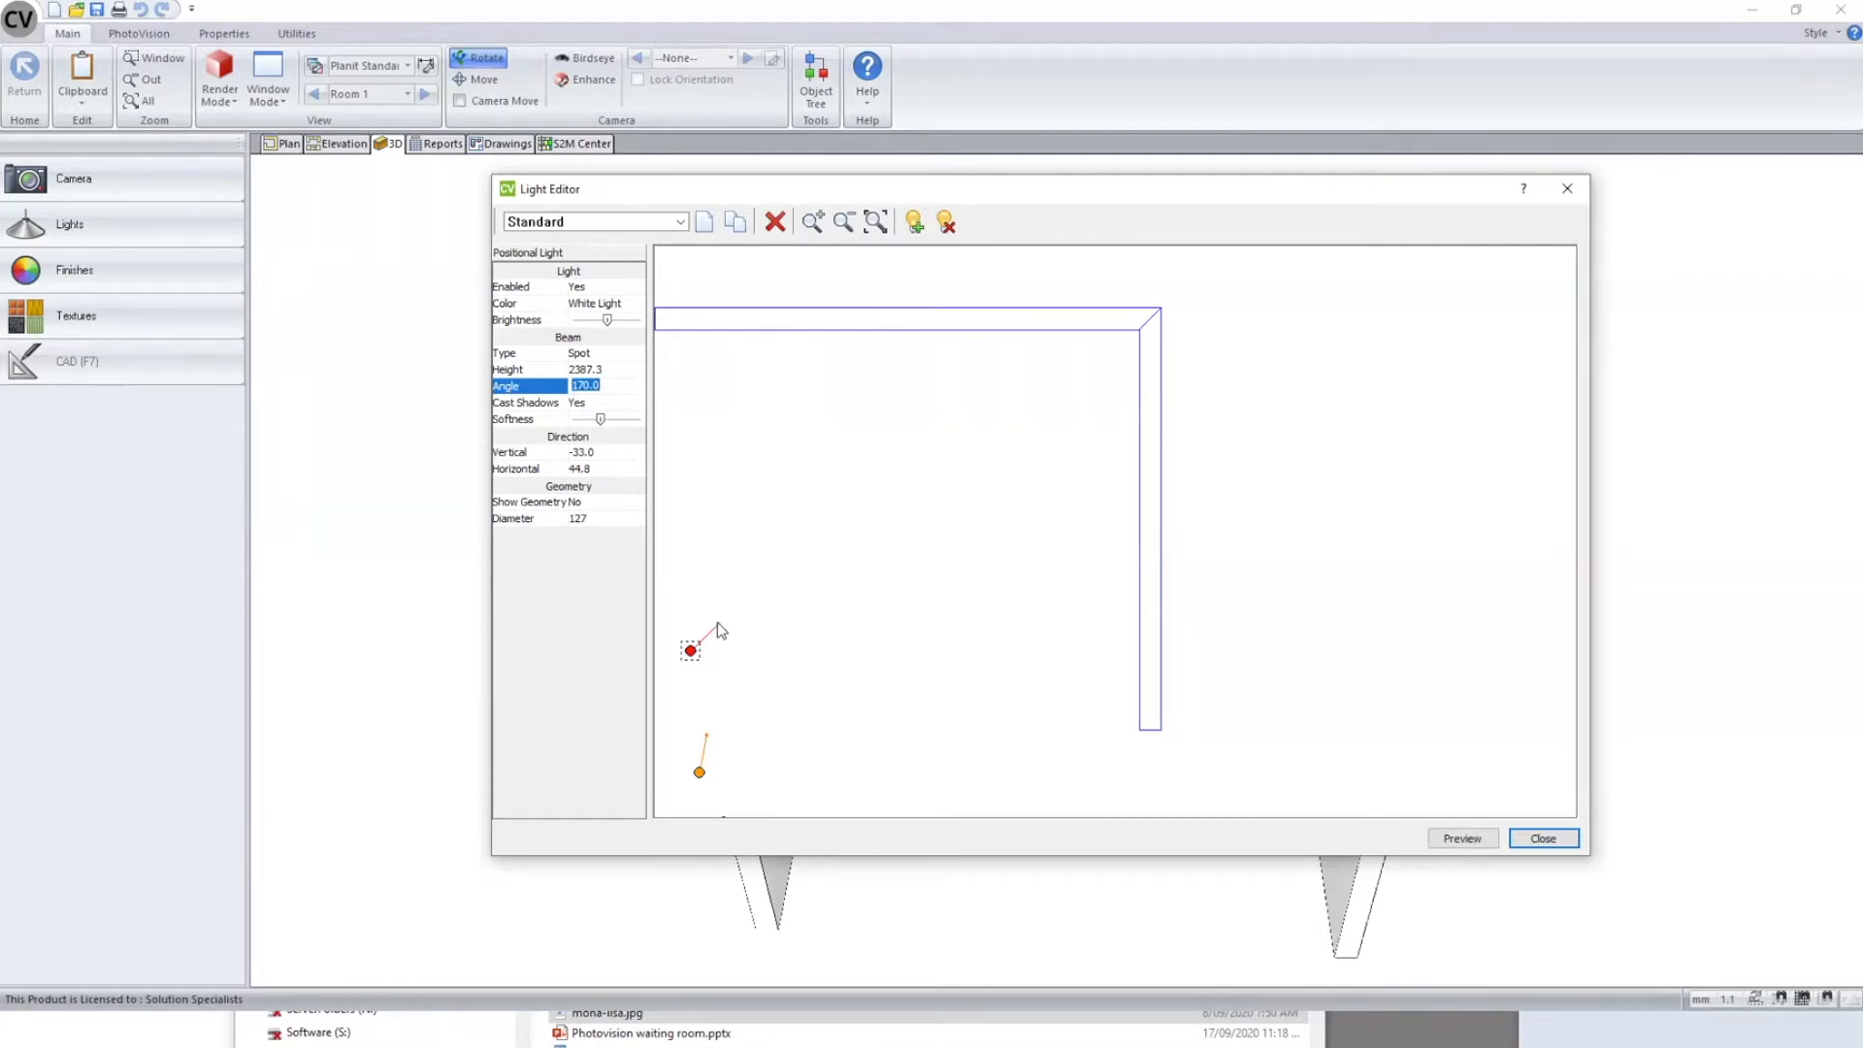
mouse_move(718, 622)
mouse_down()
mouse_move(735, 652)
mouse_move(717, 621)
mouse_up()
click(604, 386)
scroll(1015, 428, down, 2)
click(521, 390)
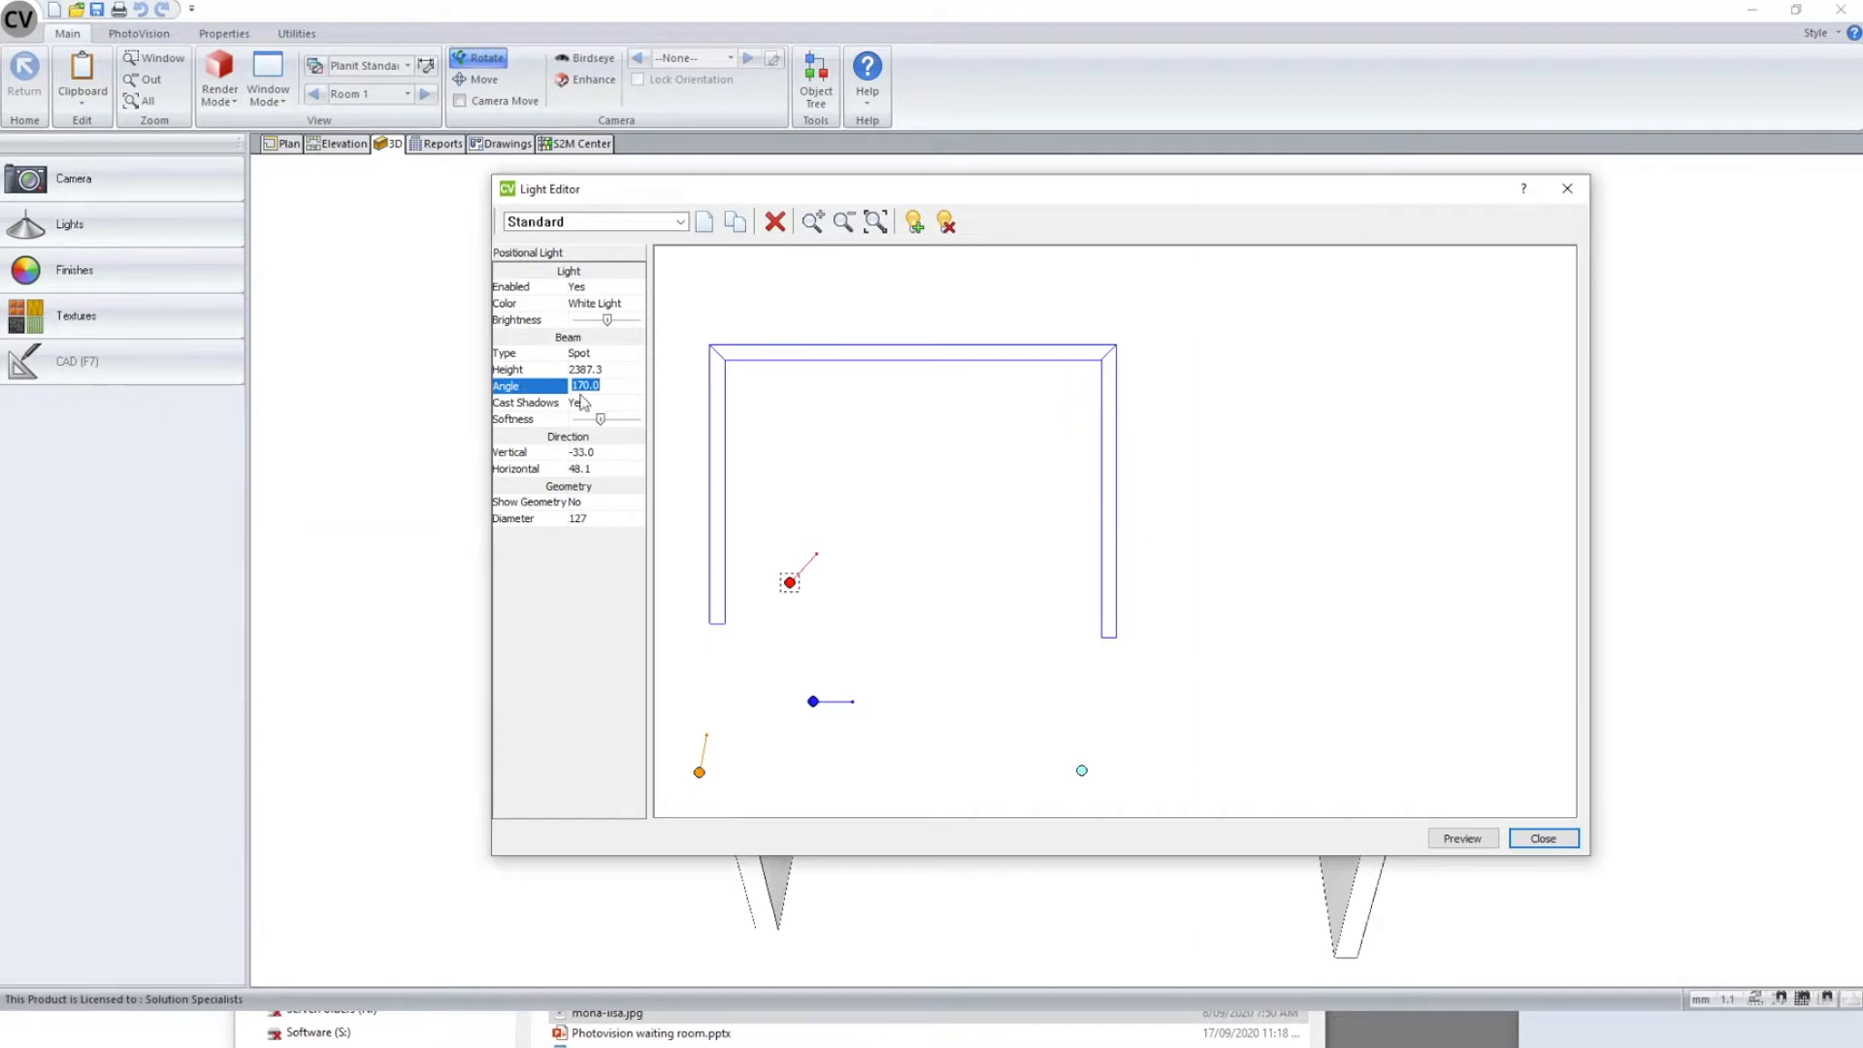
drag(604, 386, 569, 385)
click(1543, 839)
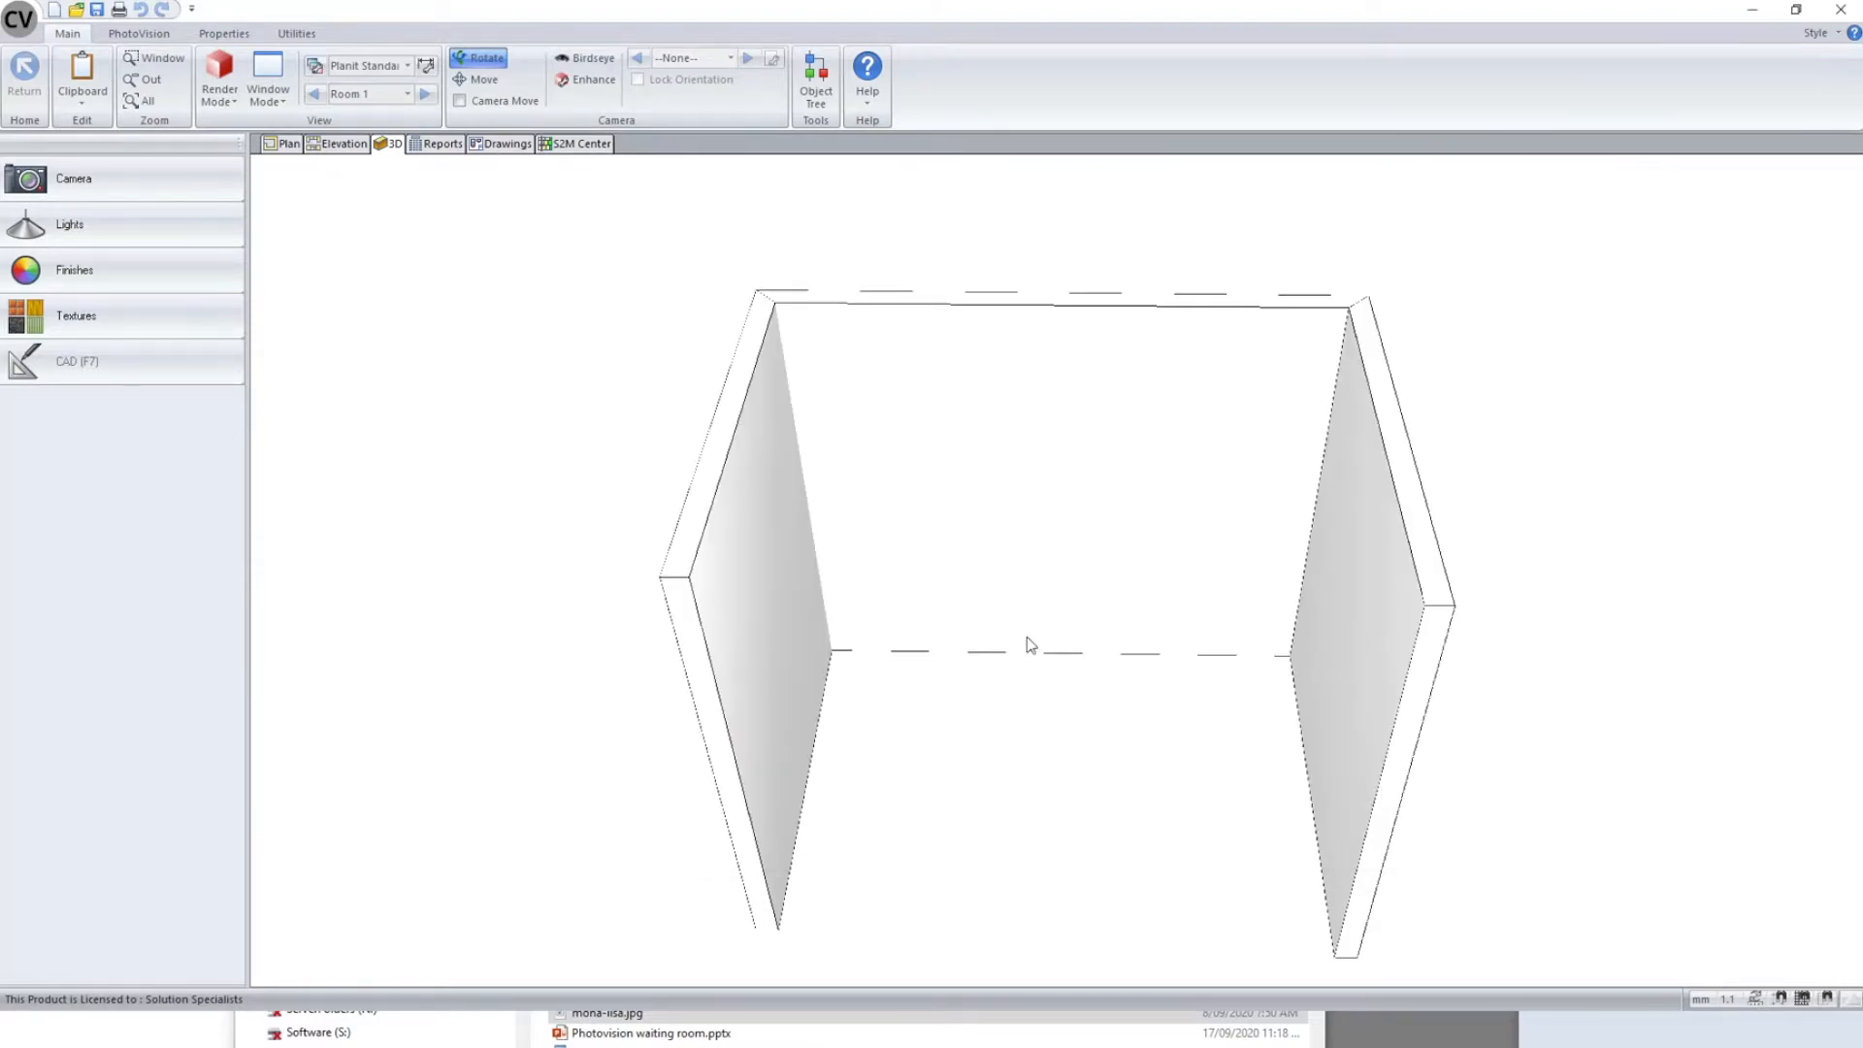
- Turn off the sun light and move the spot light to the middle of the room, aimed at the back wall
mouse_move(1026, 641)
mouse_down()
mouse_move(791, 745)
mouse_move(711, 672)
mouse_up()
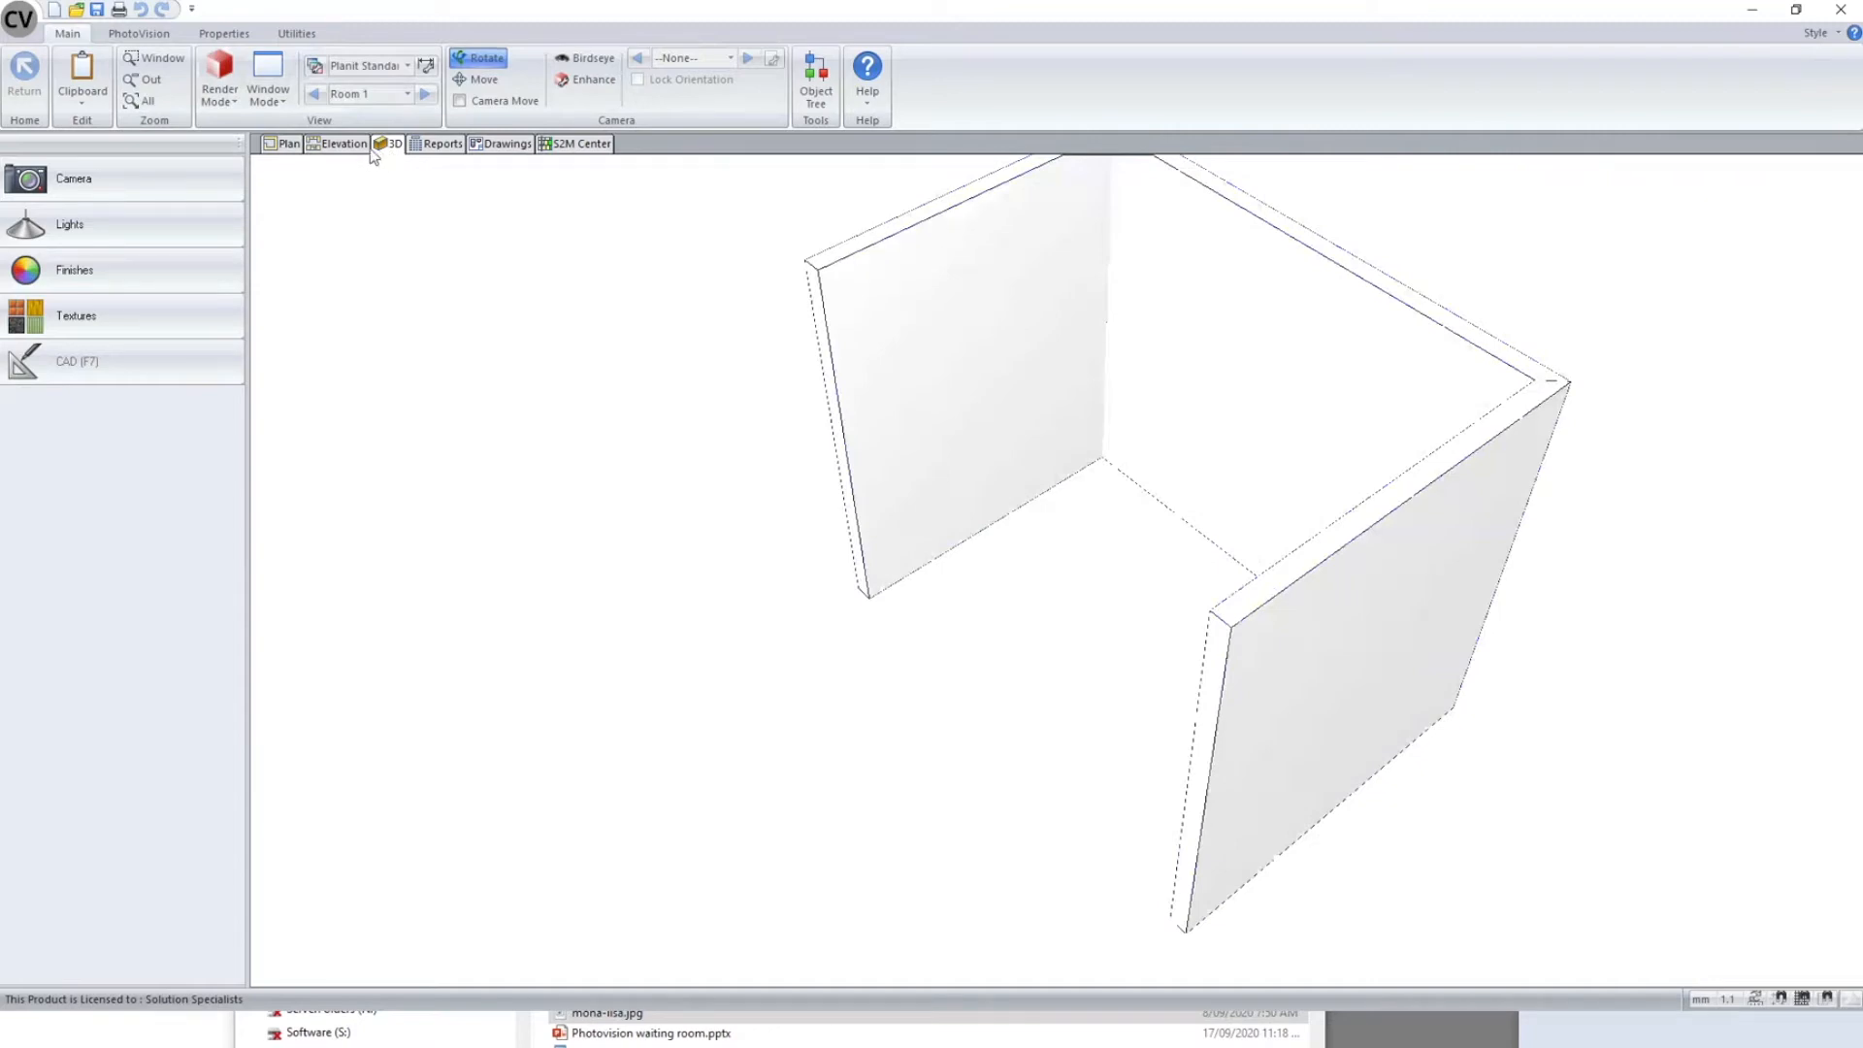
mouse_move(733, 390)
mouse_down()
mouse_move(790, 382)
mouse_move(798, 335)
mouse_up()
click(139, 34)
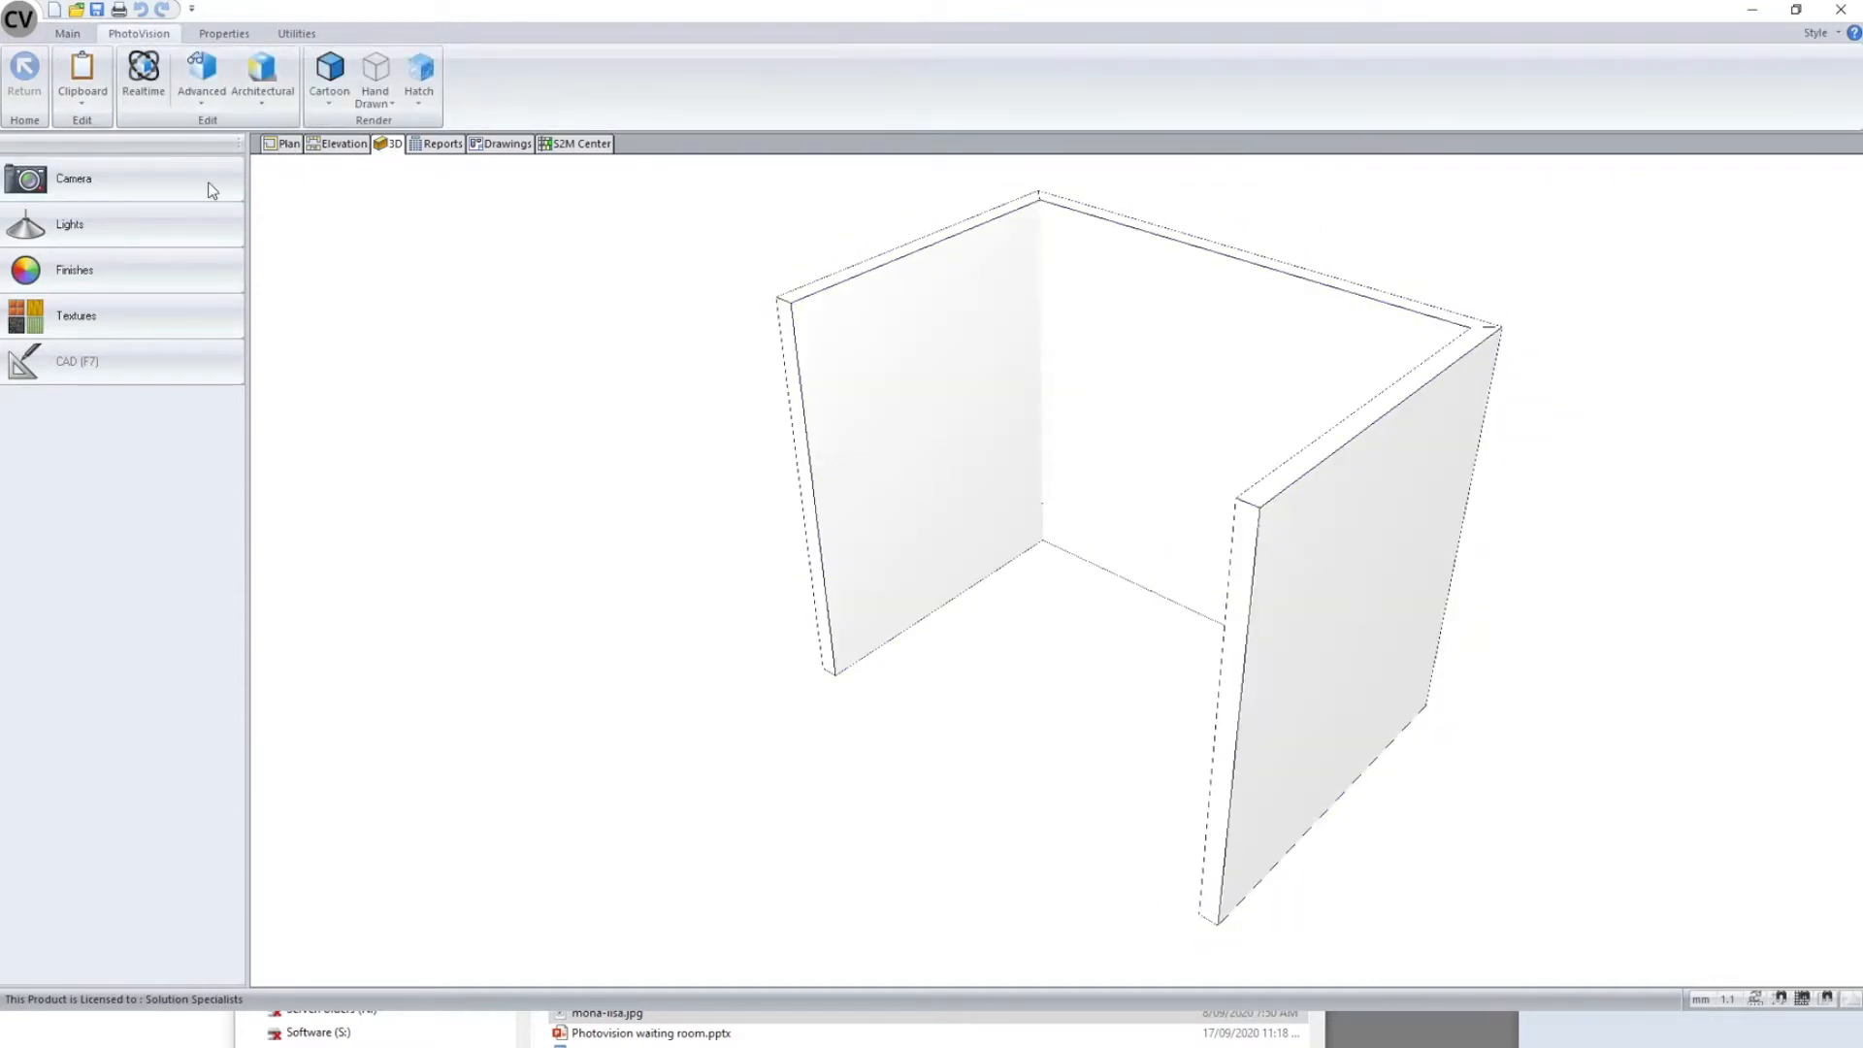
click(108, 239)
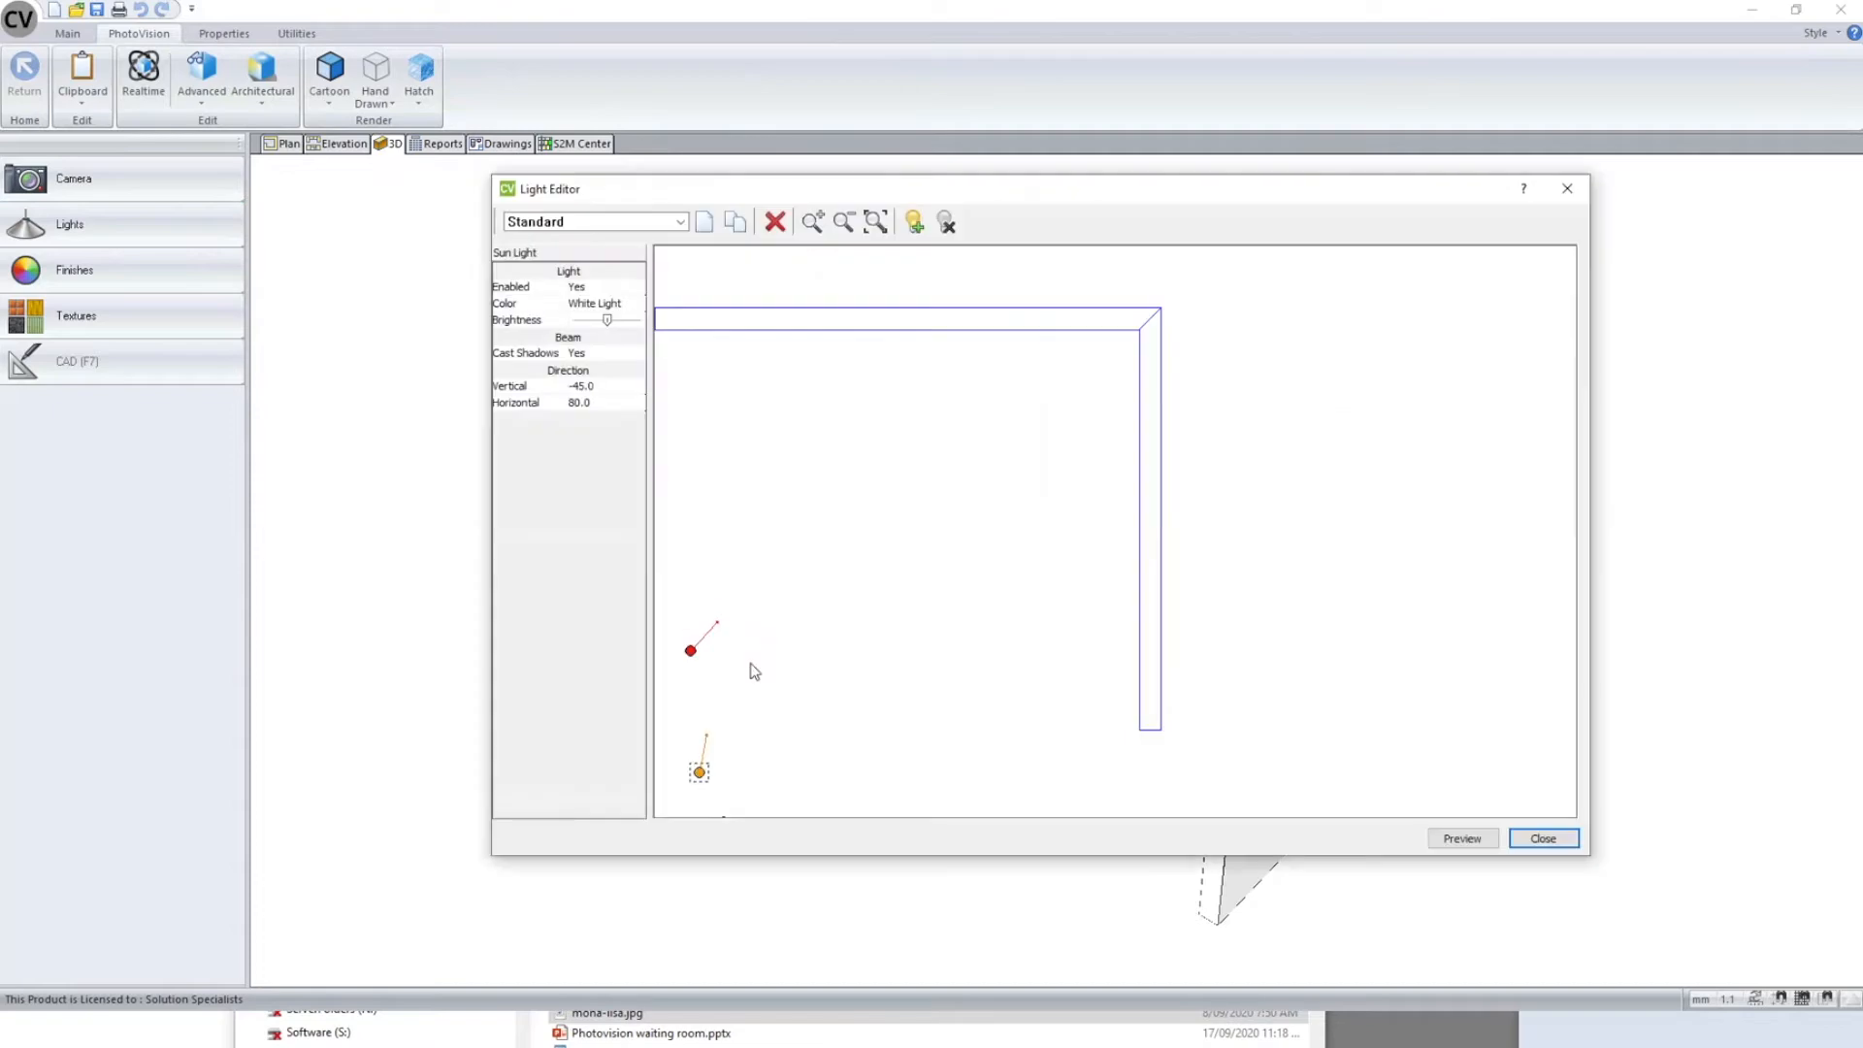
click(699, 772)
scroll(1162, 573, down, 2)
drag(898, 613, 1008, 502)
- Set the spot light's height to 1200 and its vertical direction to -1.0
click(585, 369)
text(1200)
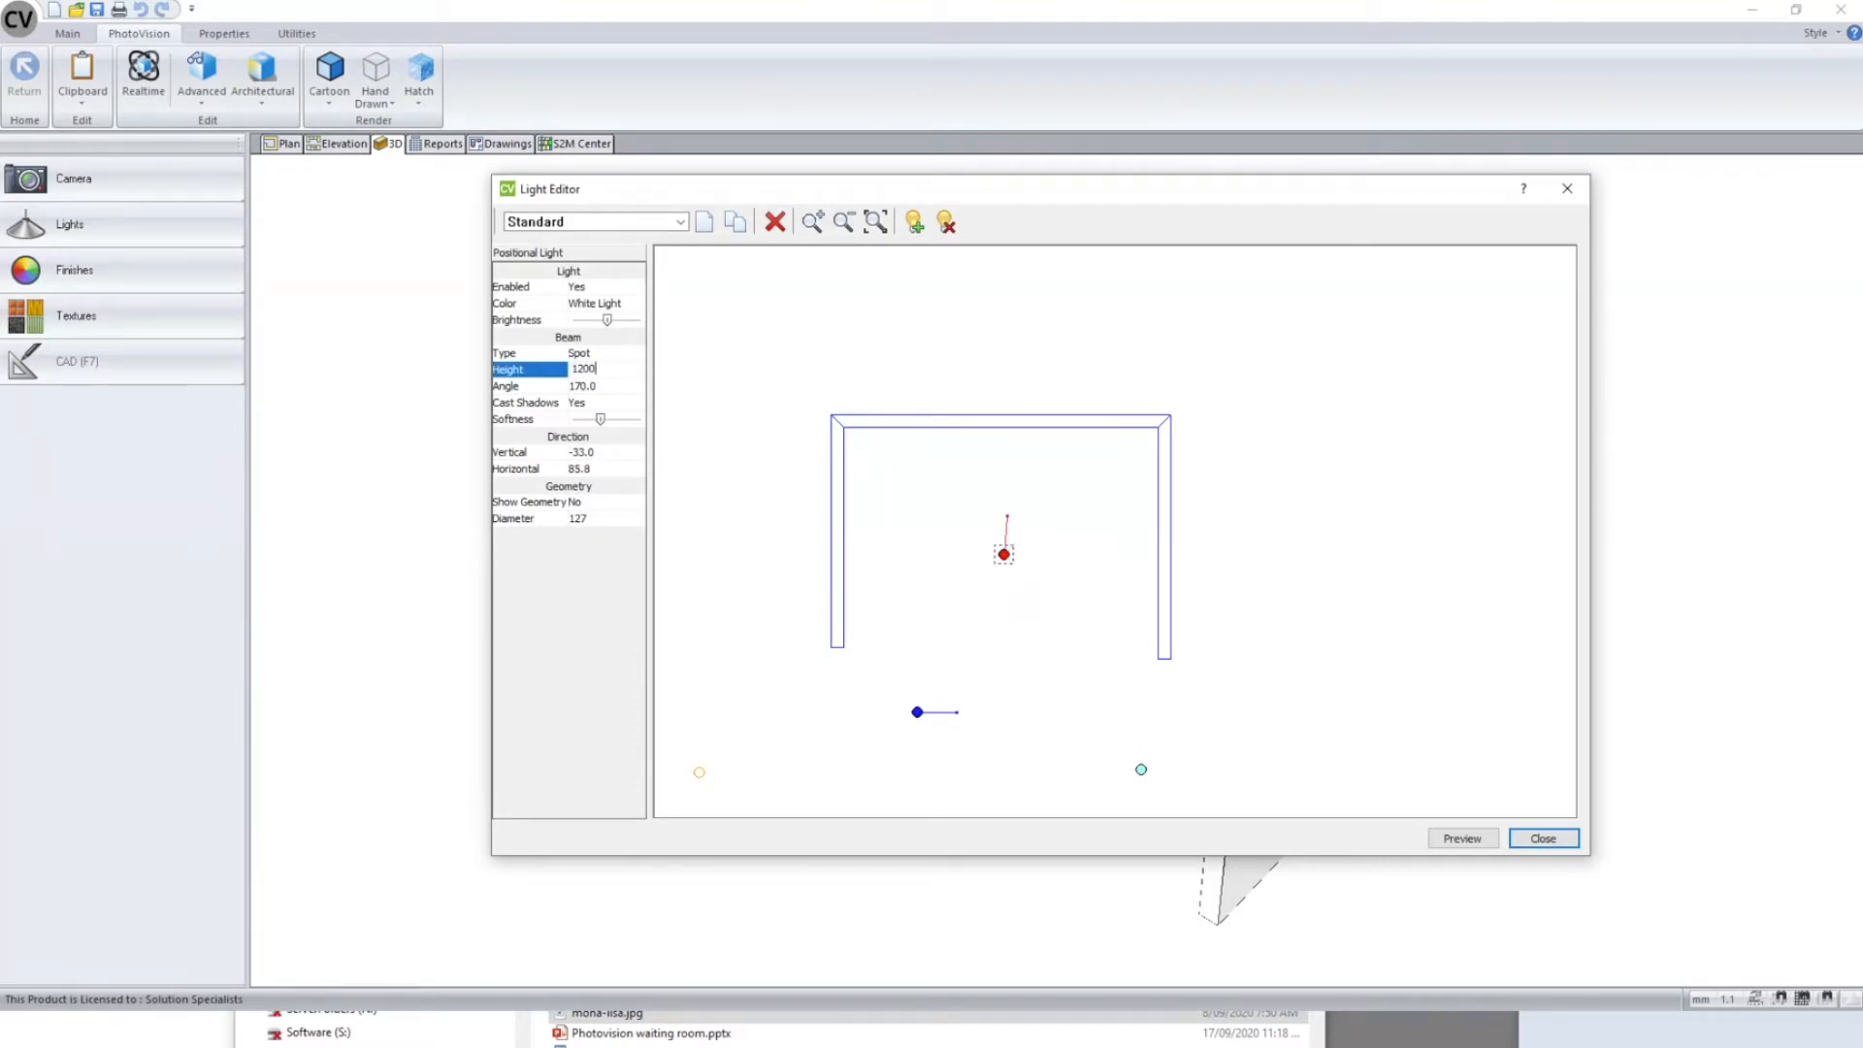
key(Return)
click(604, 452)
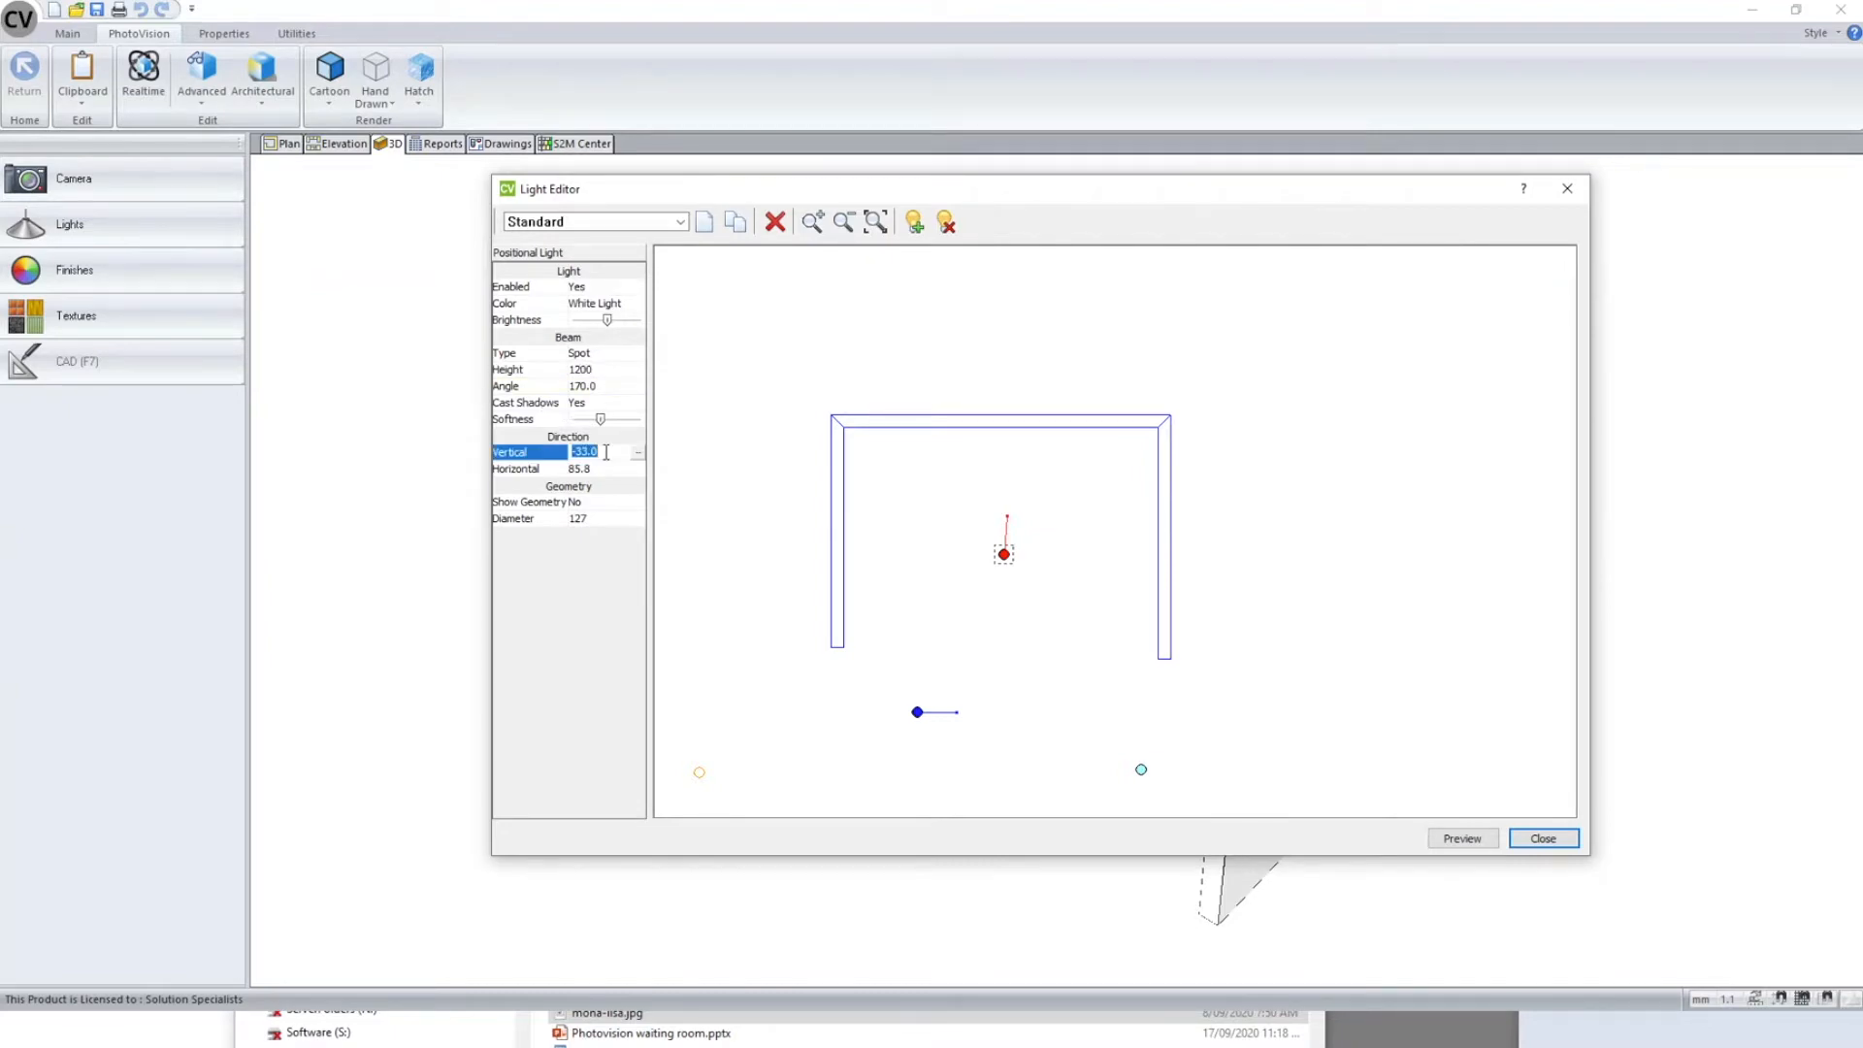
key(BackSpace)
key(Return)
click(642, 454)
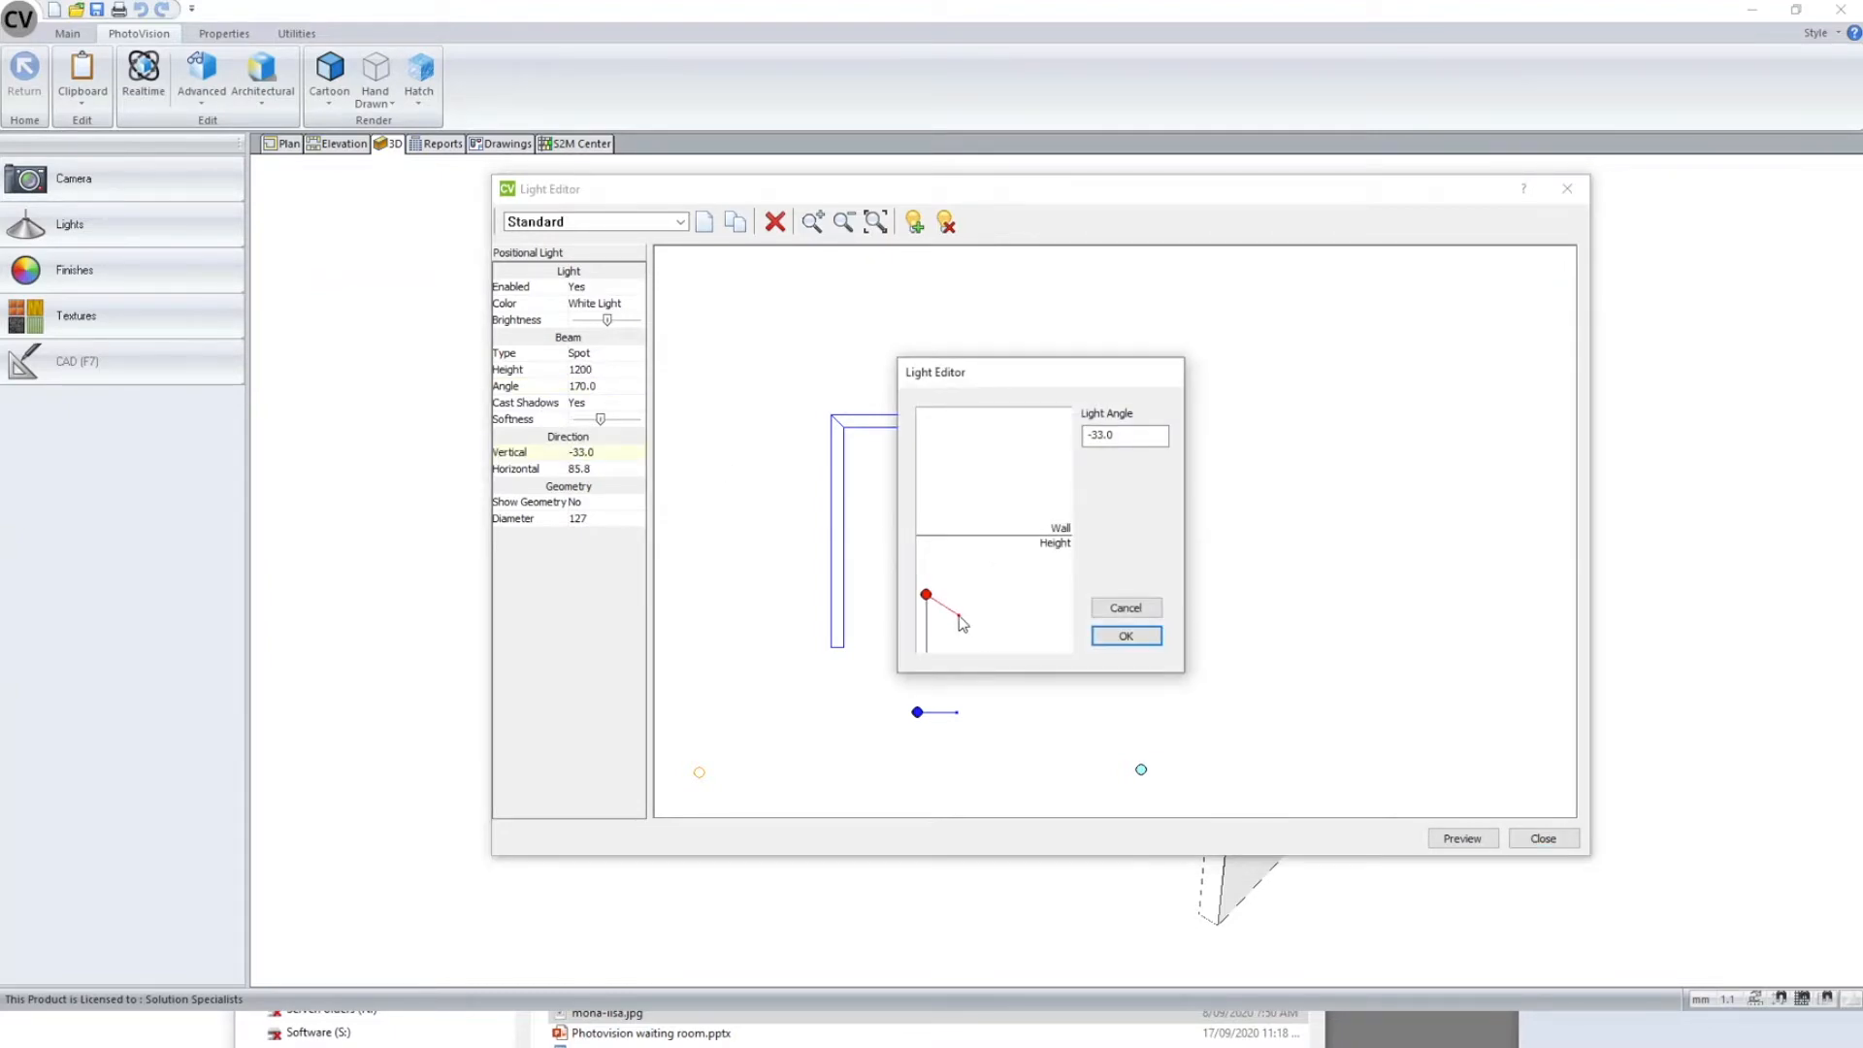
drag(959, 616, 1011, 594)
click(1107, 638)
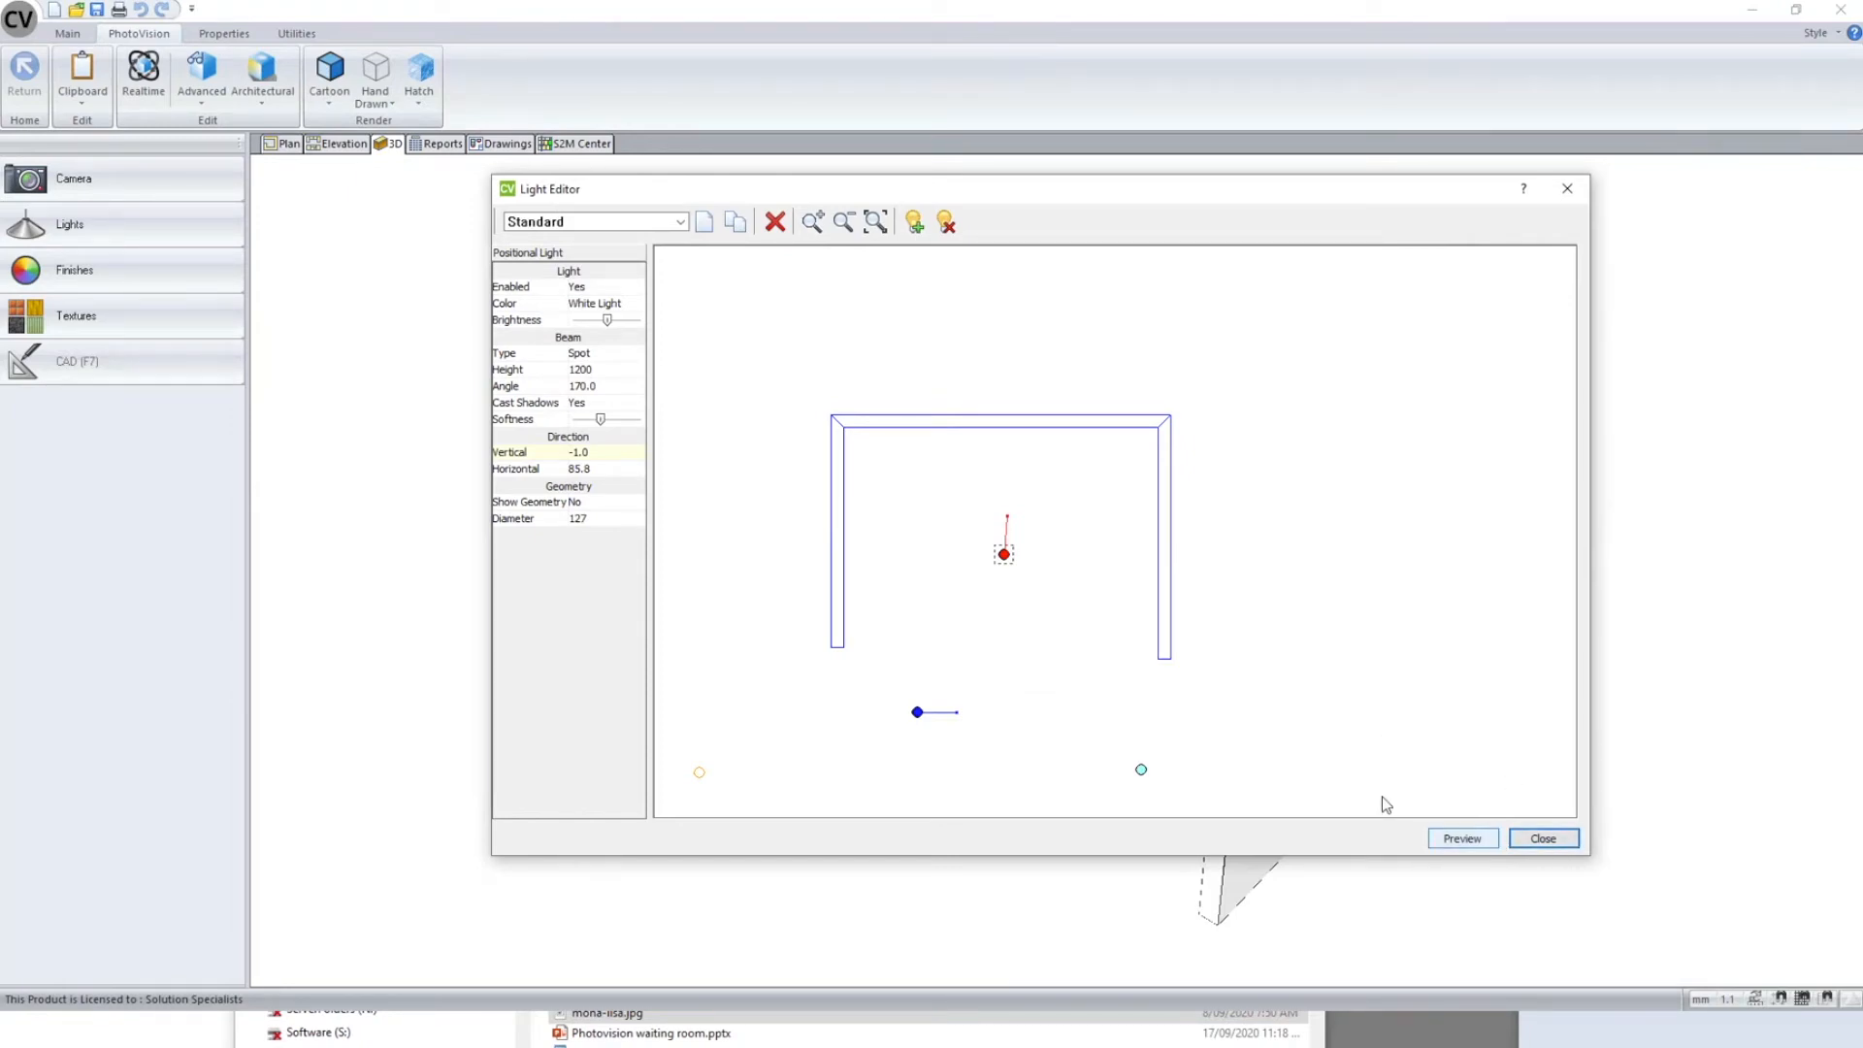
- Delete the directional light and the point light from the Standard schedule, and close the Light Editor
click(917, 713)
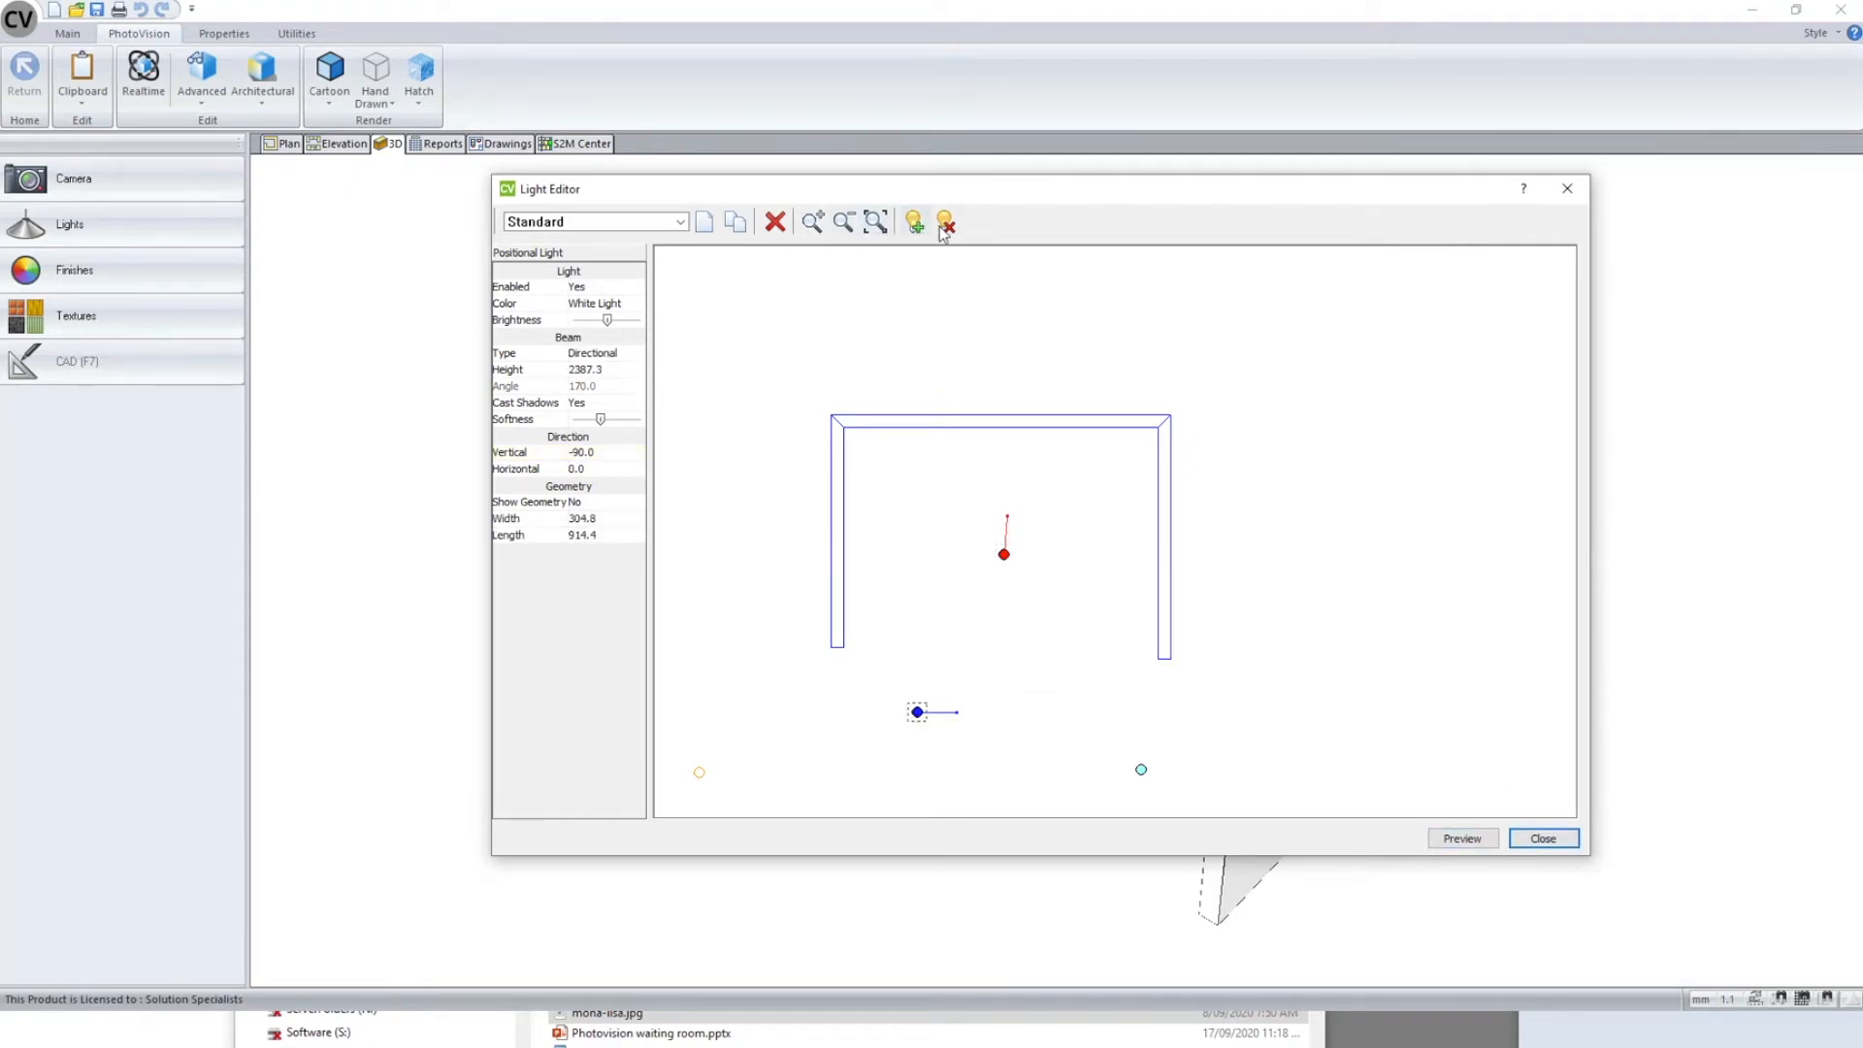
click(946, 222)
click(1142, 771)
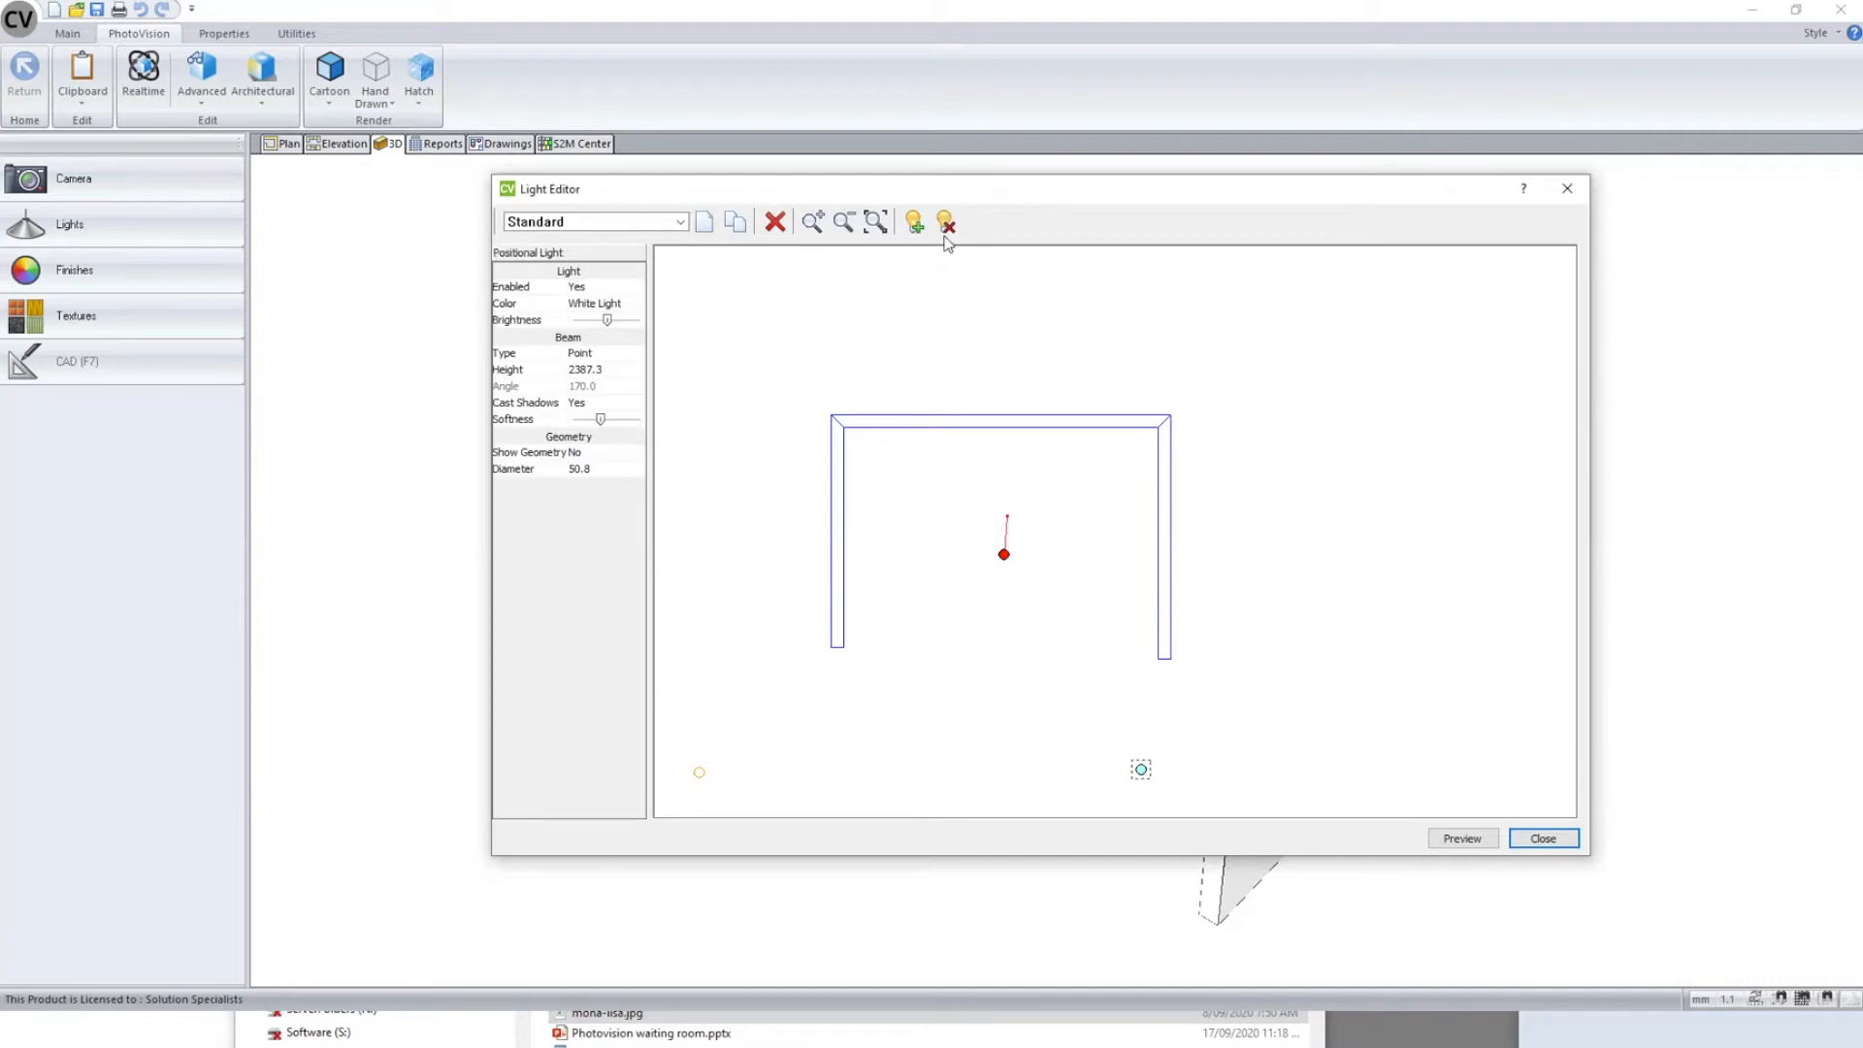
click(947, 224)
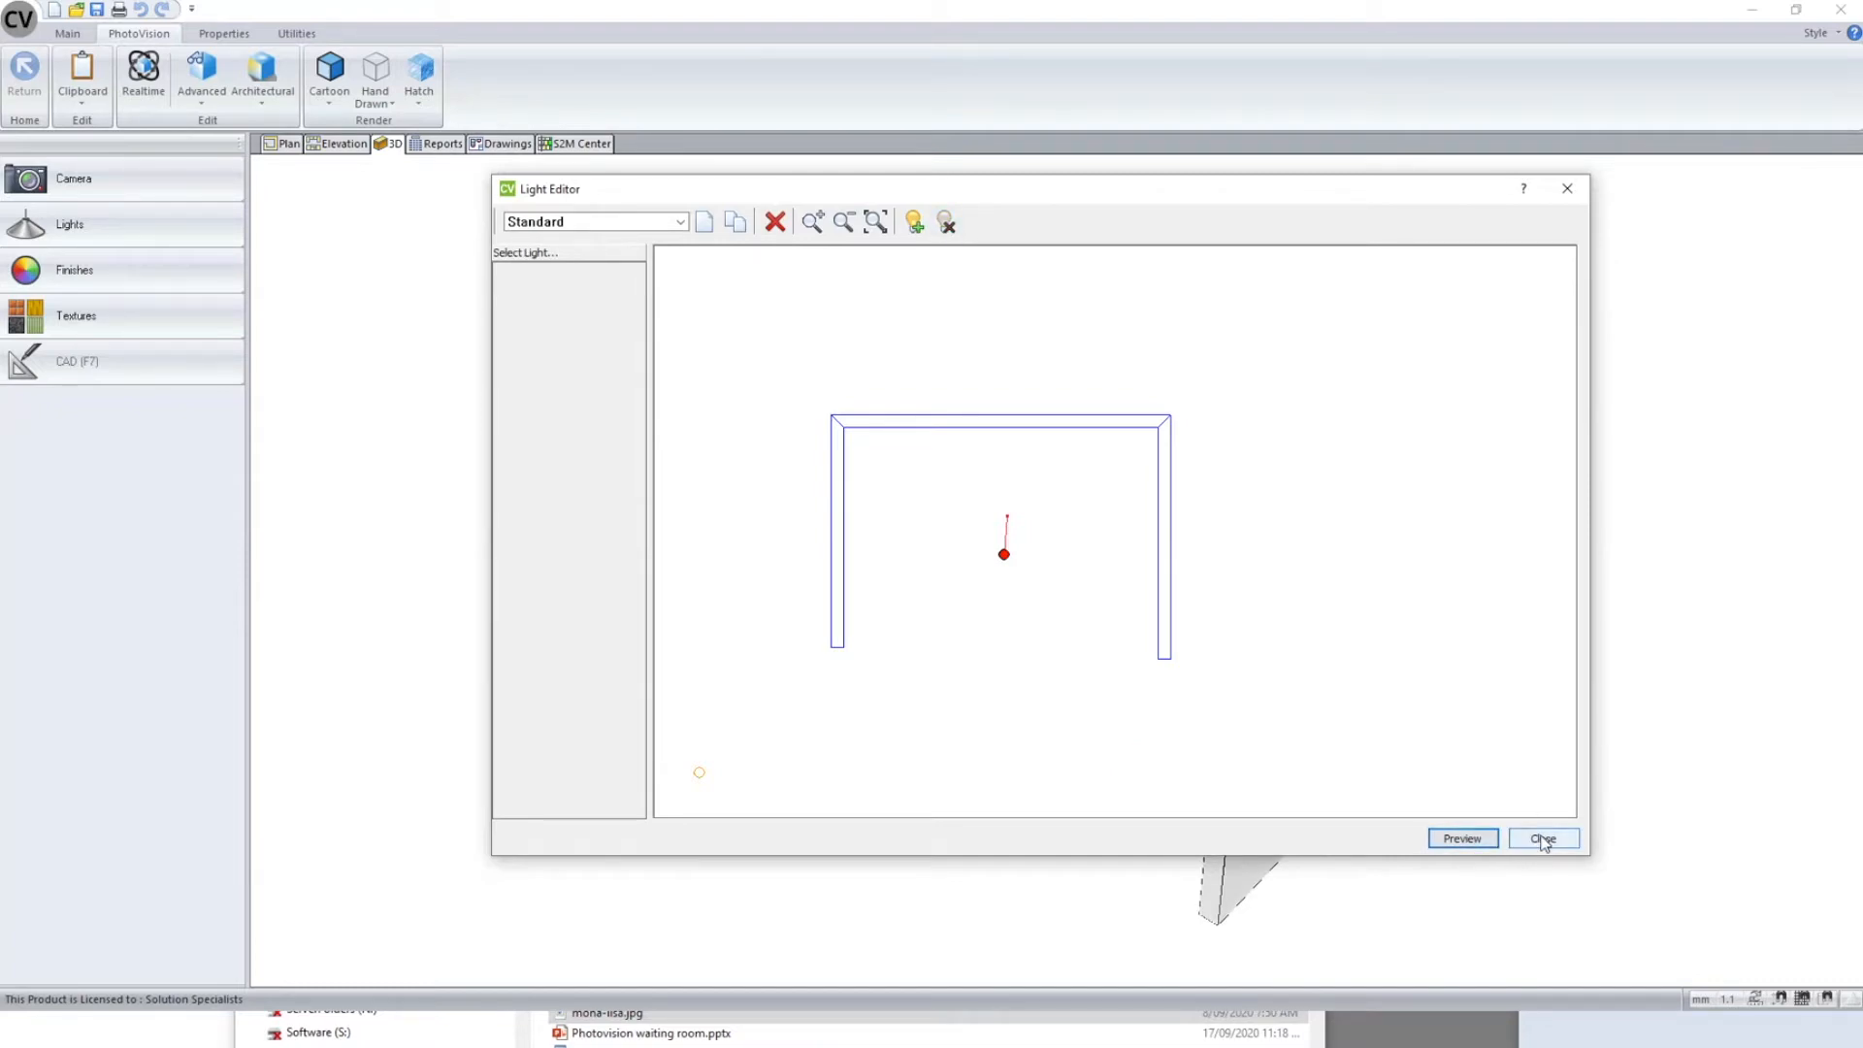
click(1543, 838)
- Render the room in Realtime and Advanced modes from its open side to check the spot light's effect
click(146, 78)
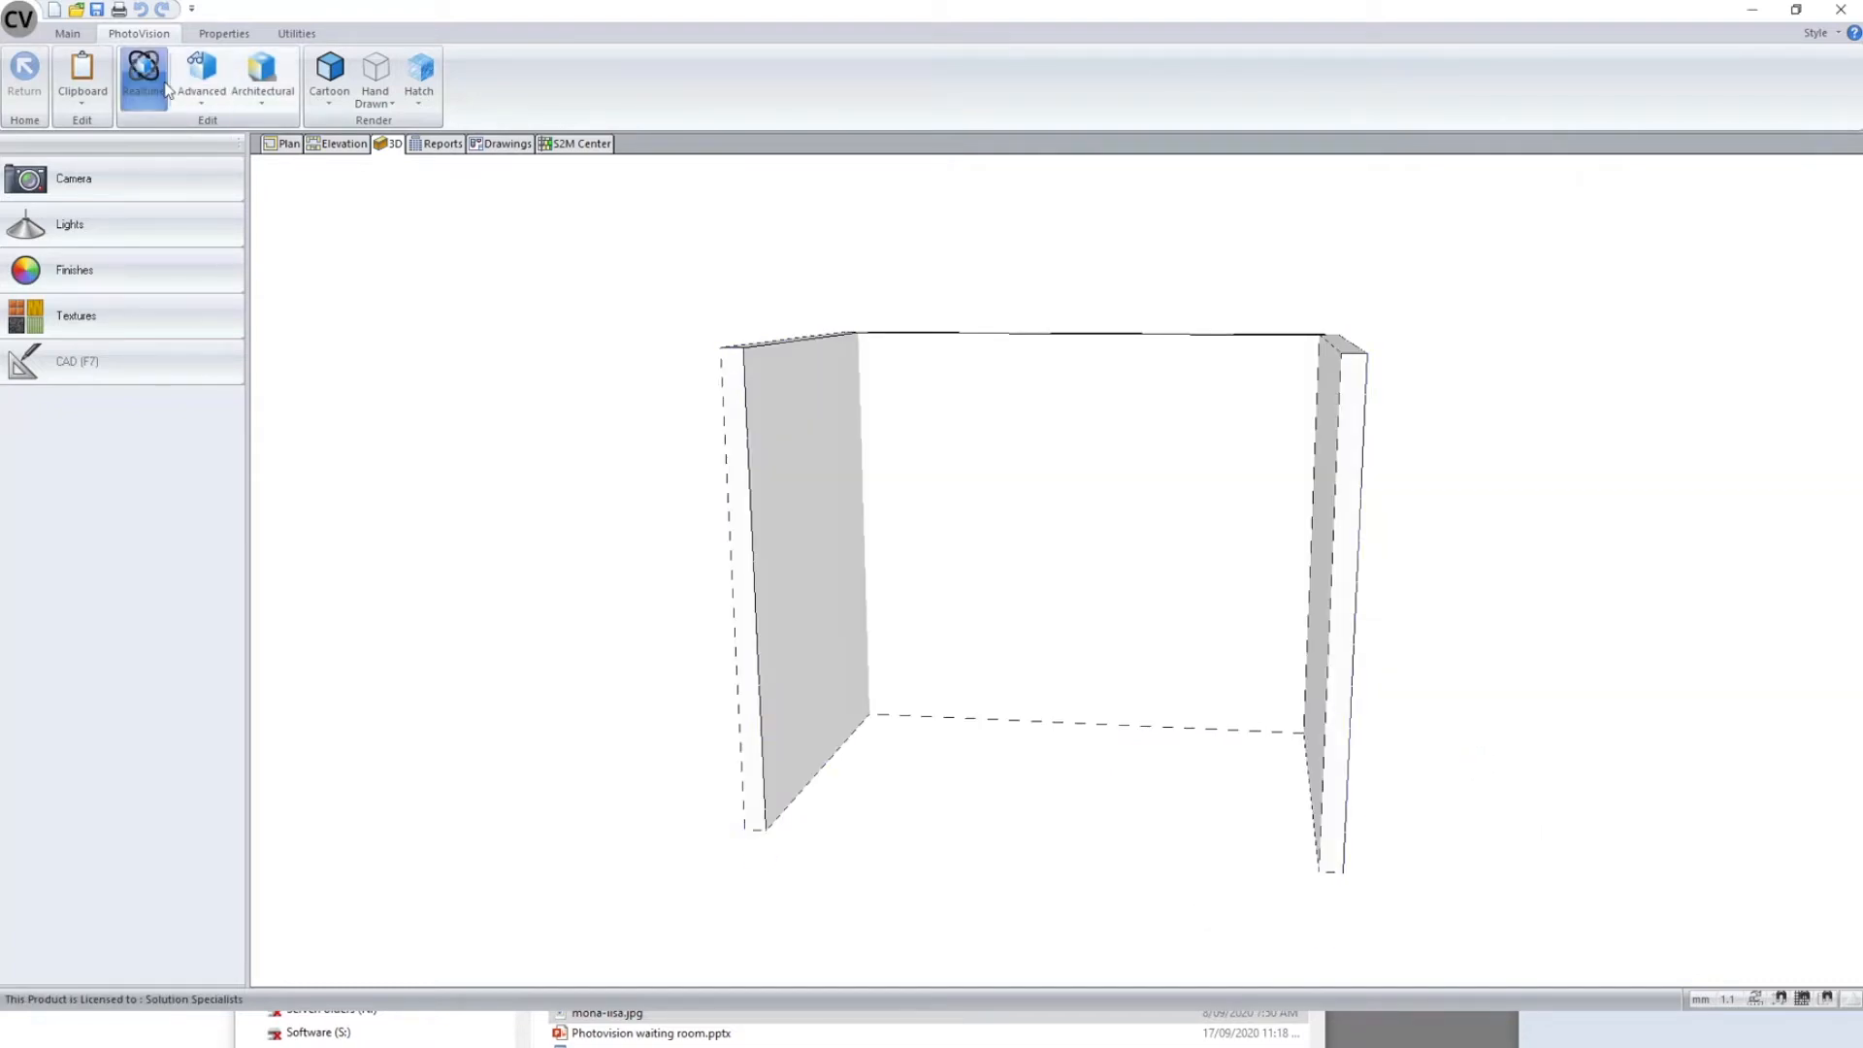
click(202, 87)
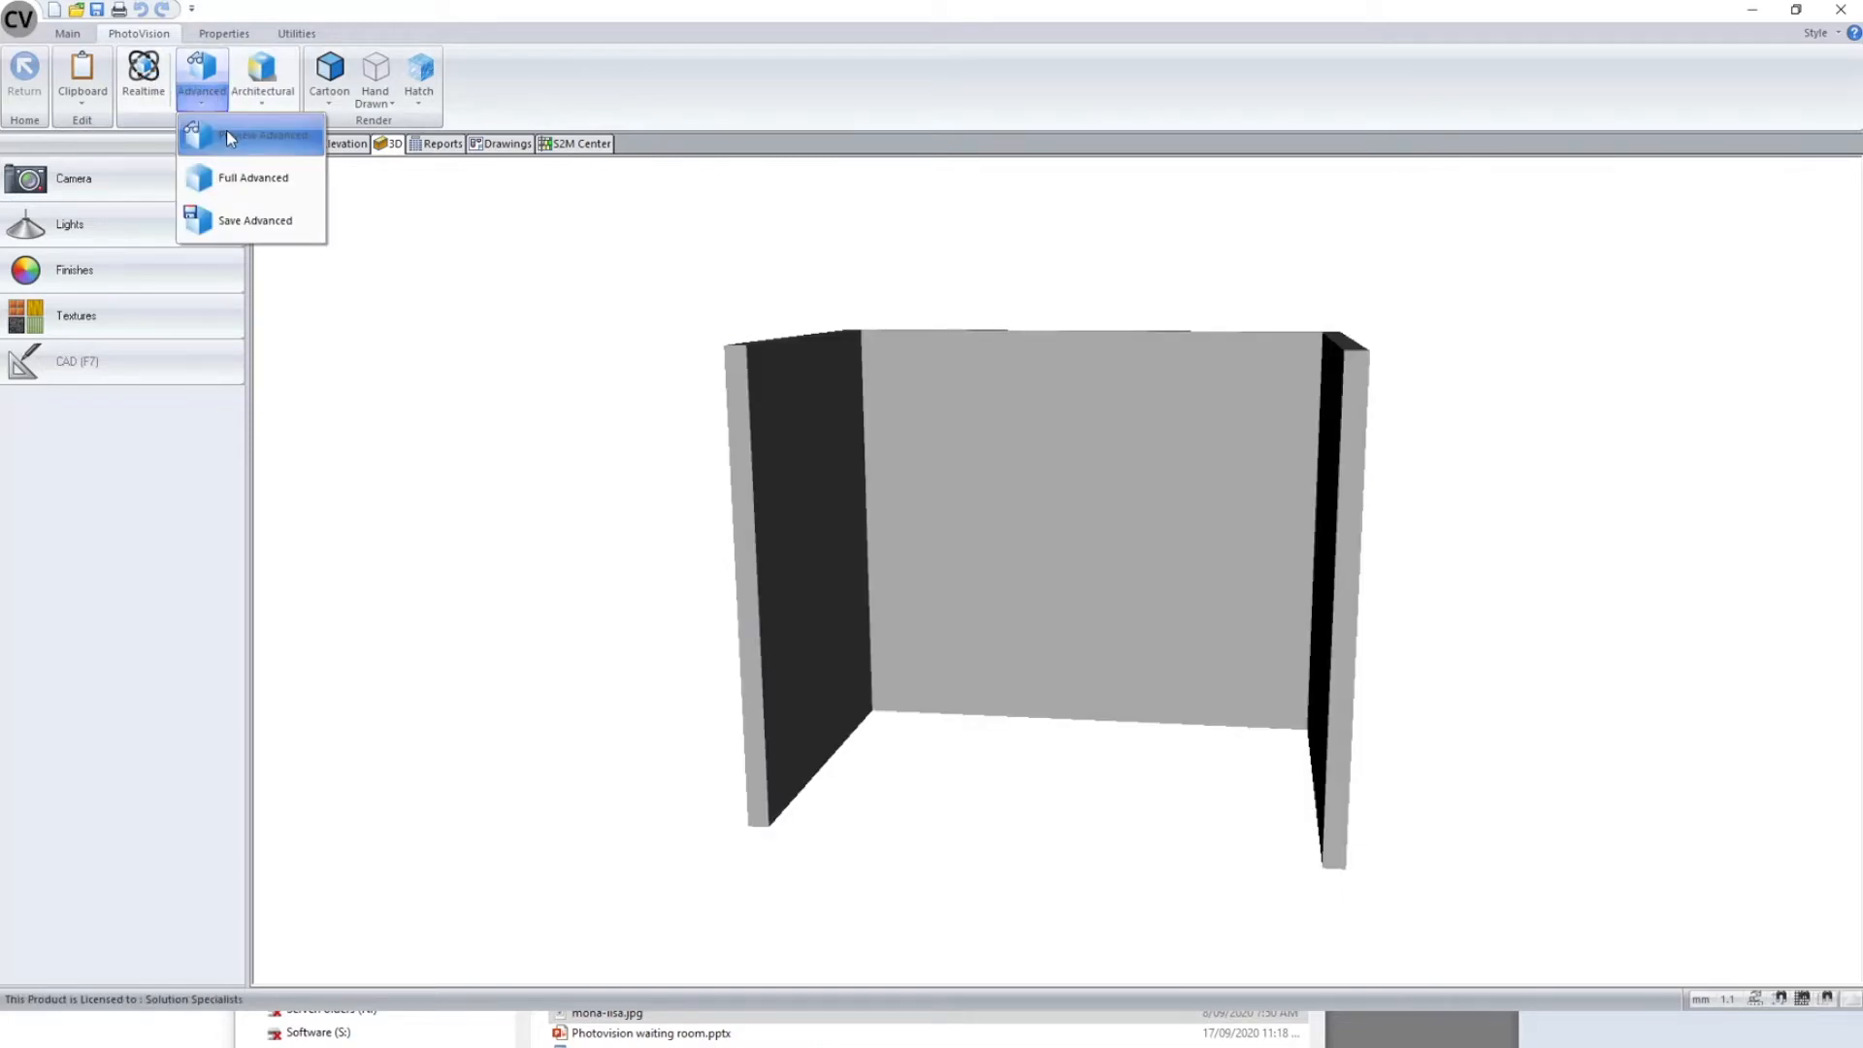
click(229, 137)
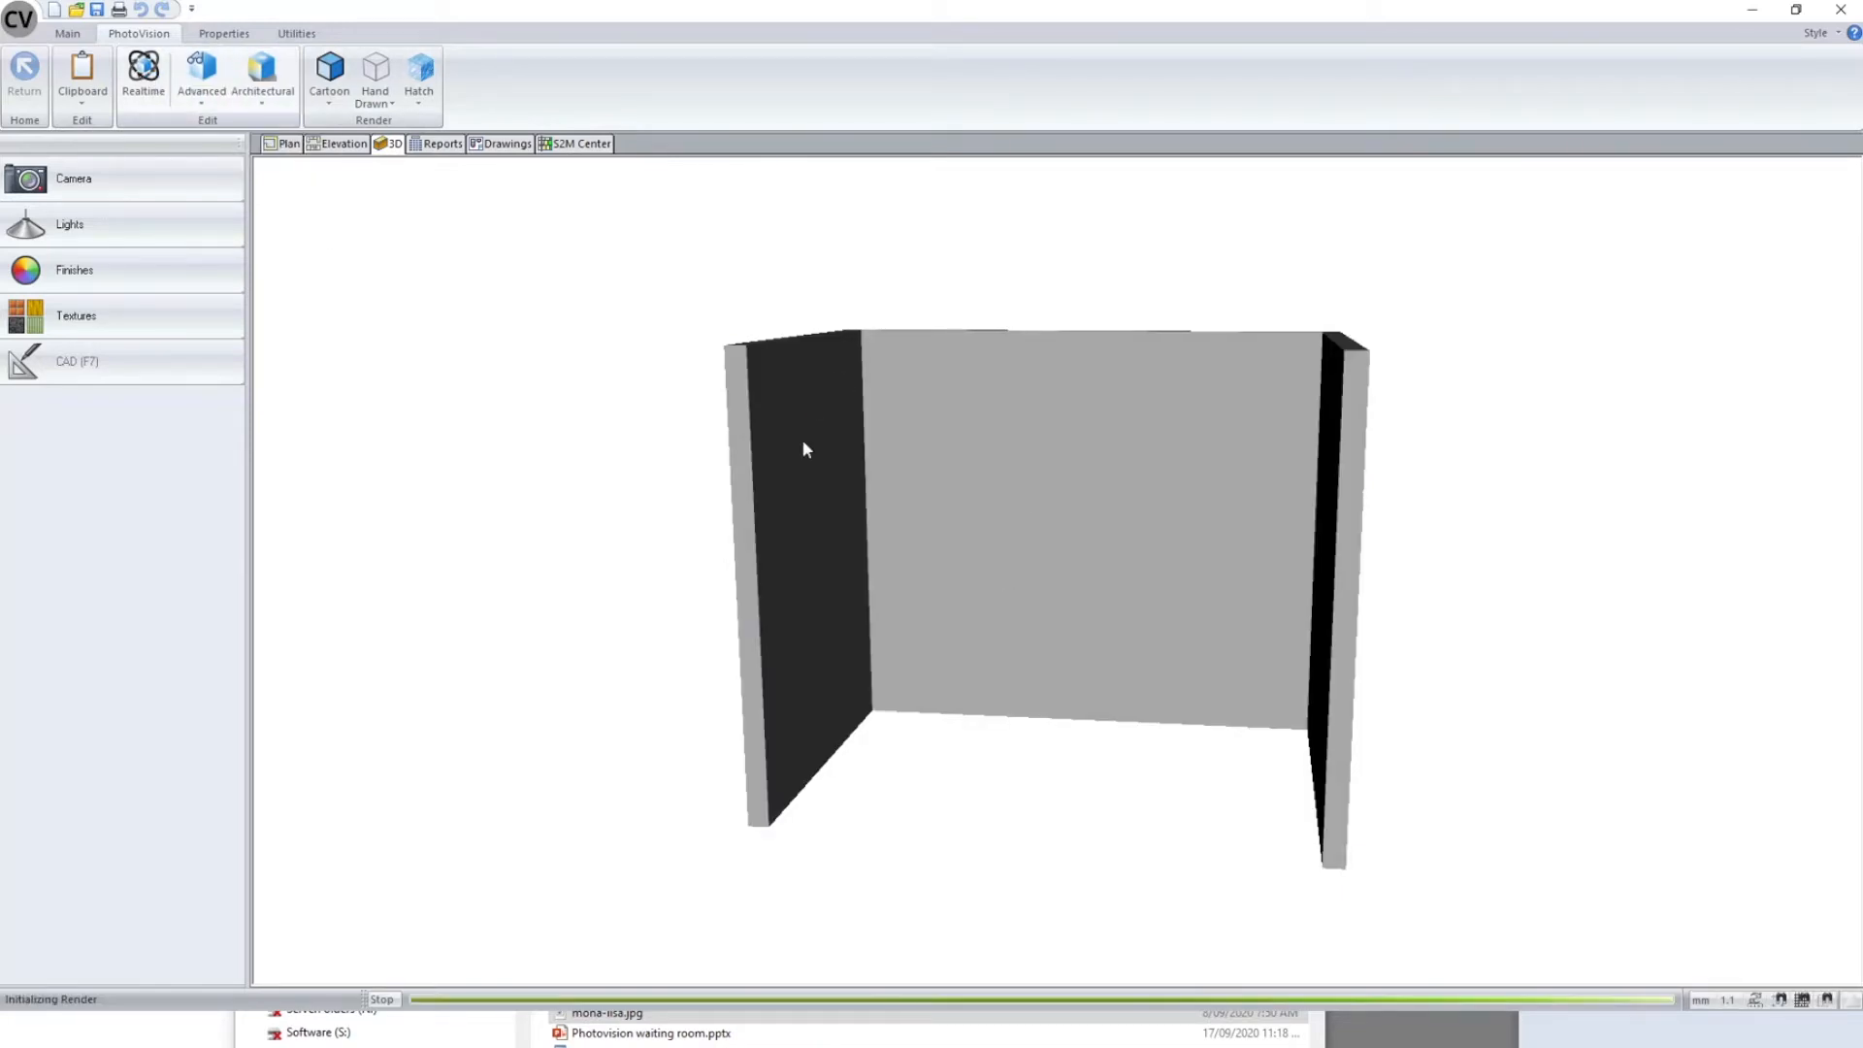
click(1162, 856)
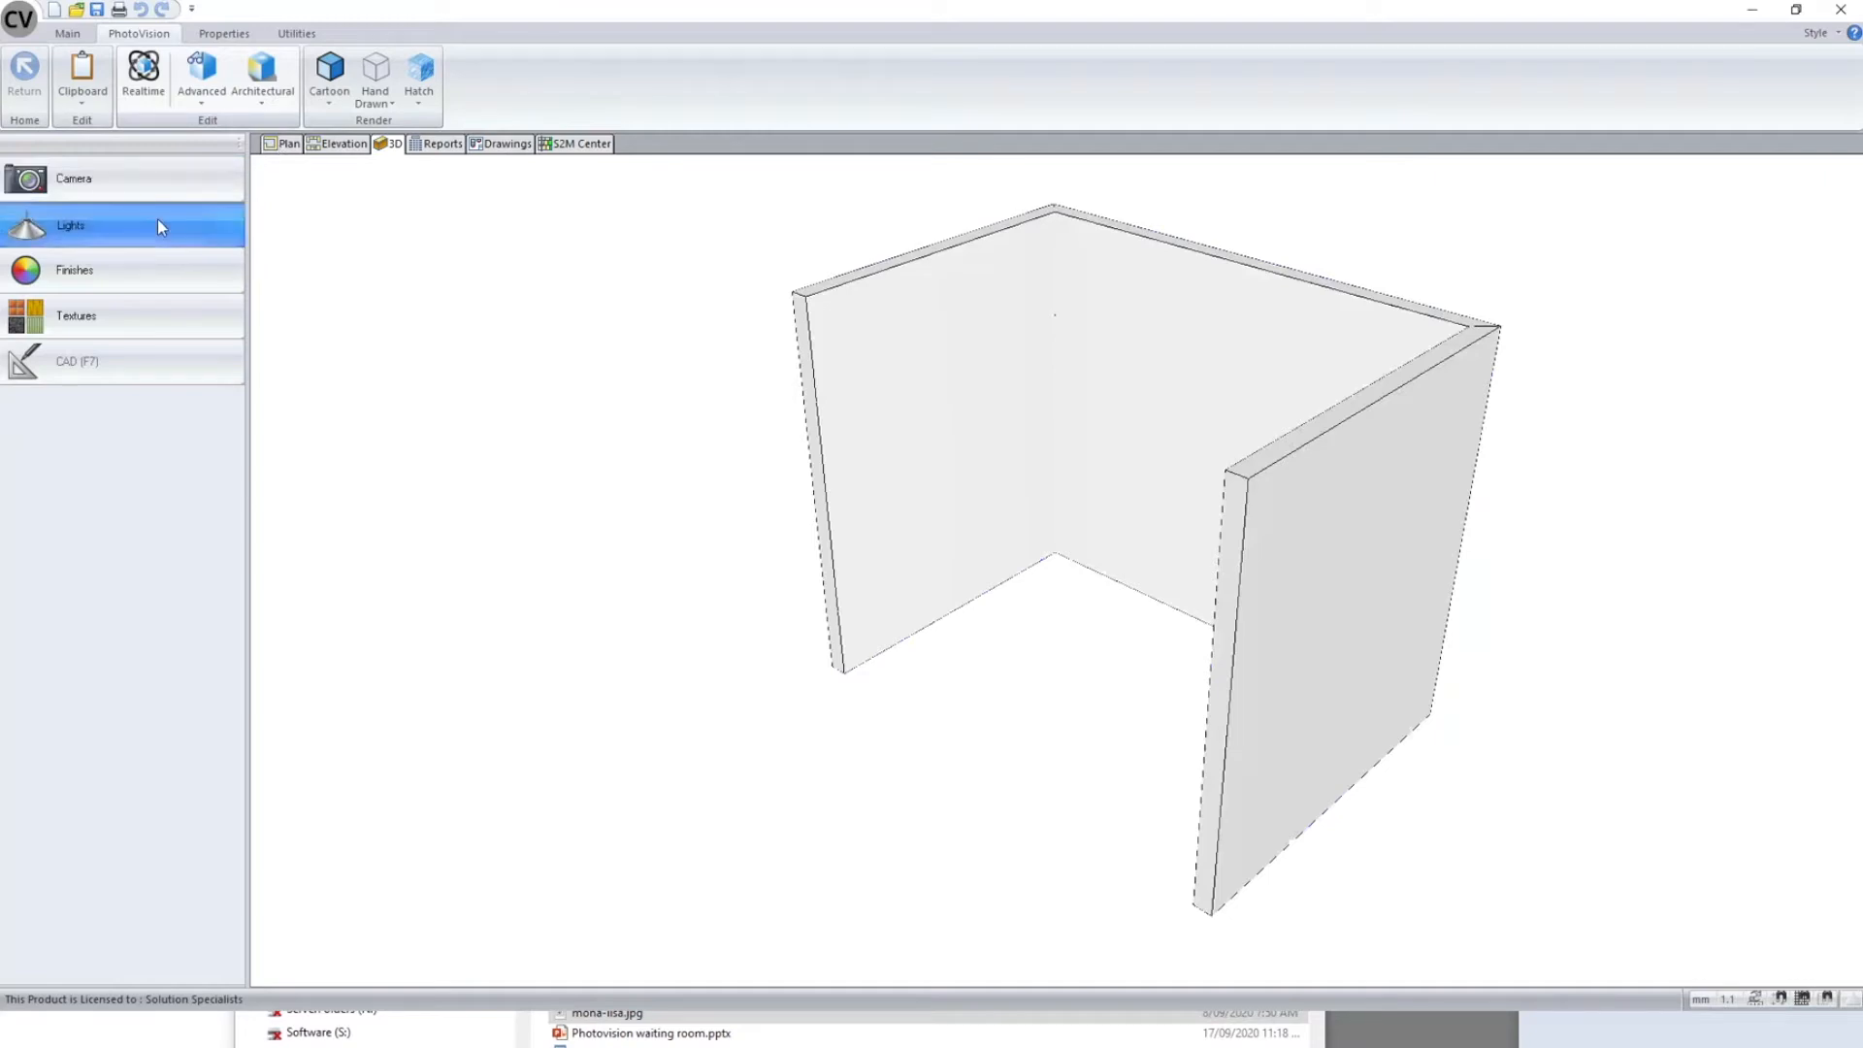
- Review the spot light's settings in the Light Editor, and close the editor
click(160, 226)
click(886, 573)
click(873, 550)
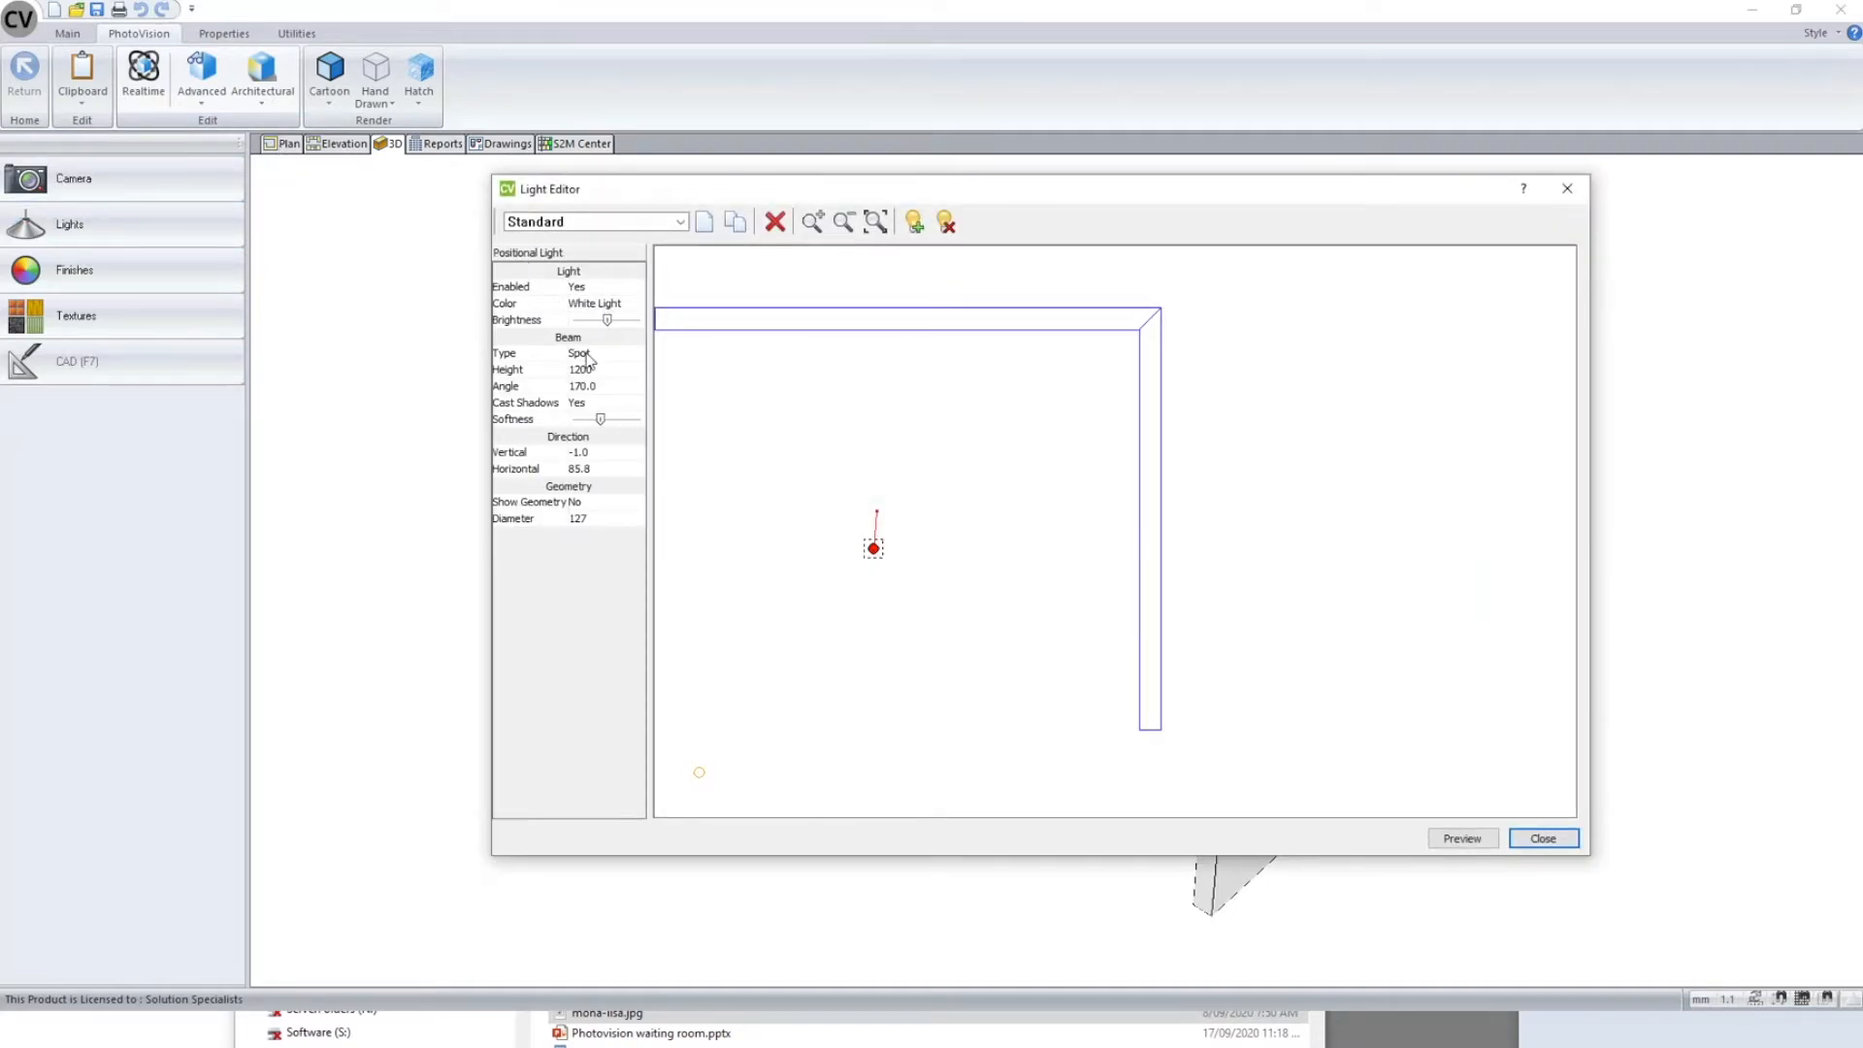
click(1077, 583)
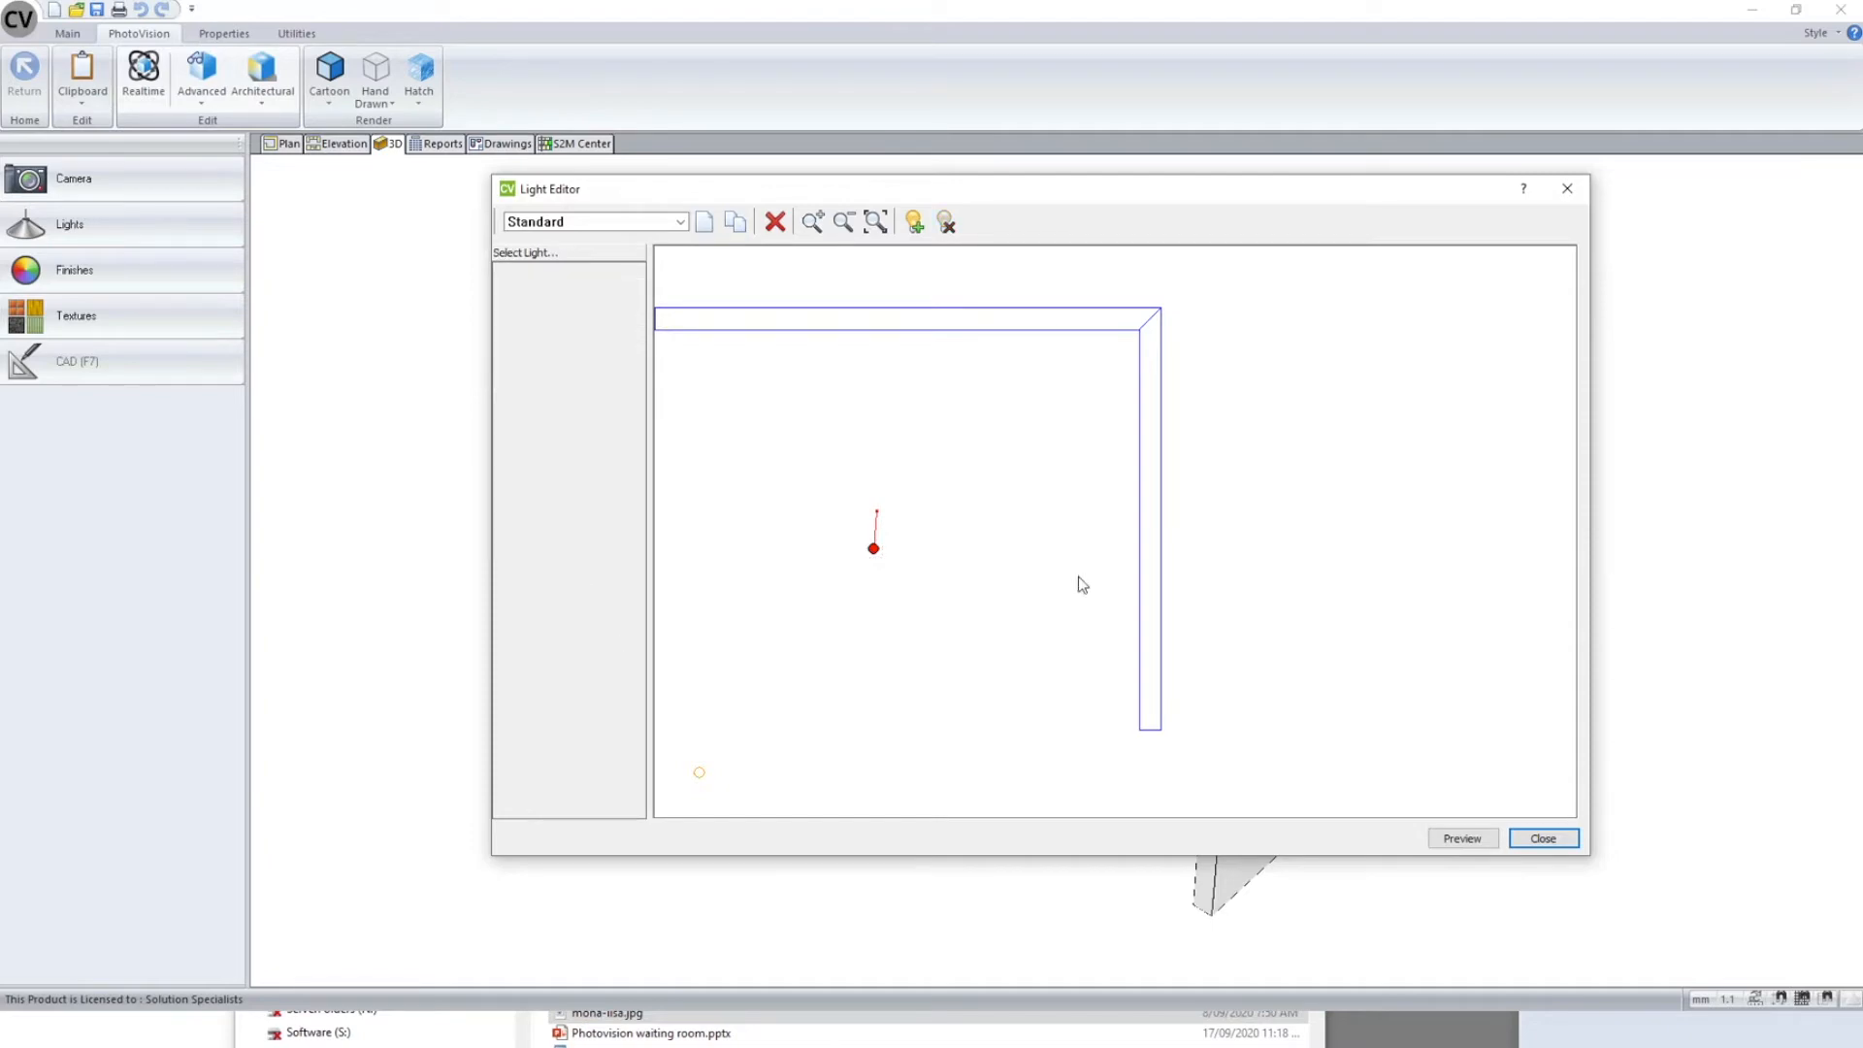
click(1542, 838)
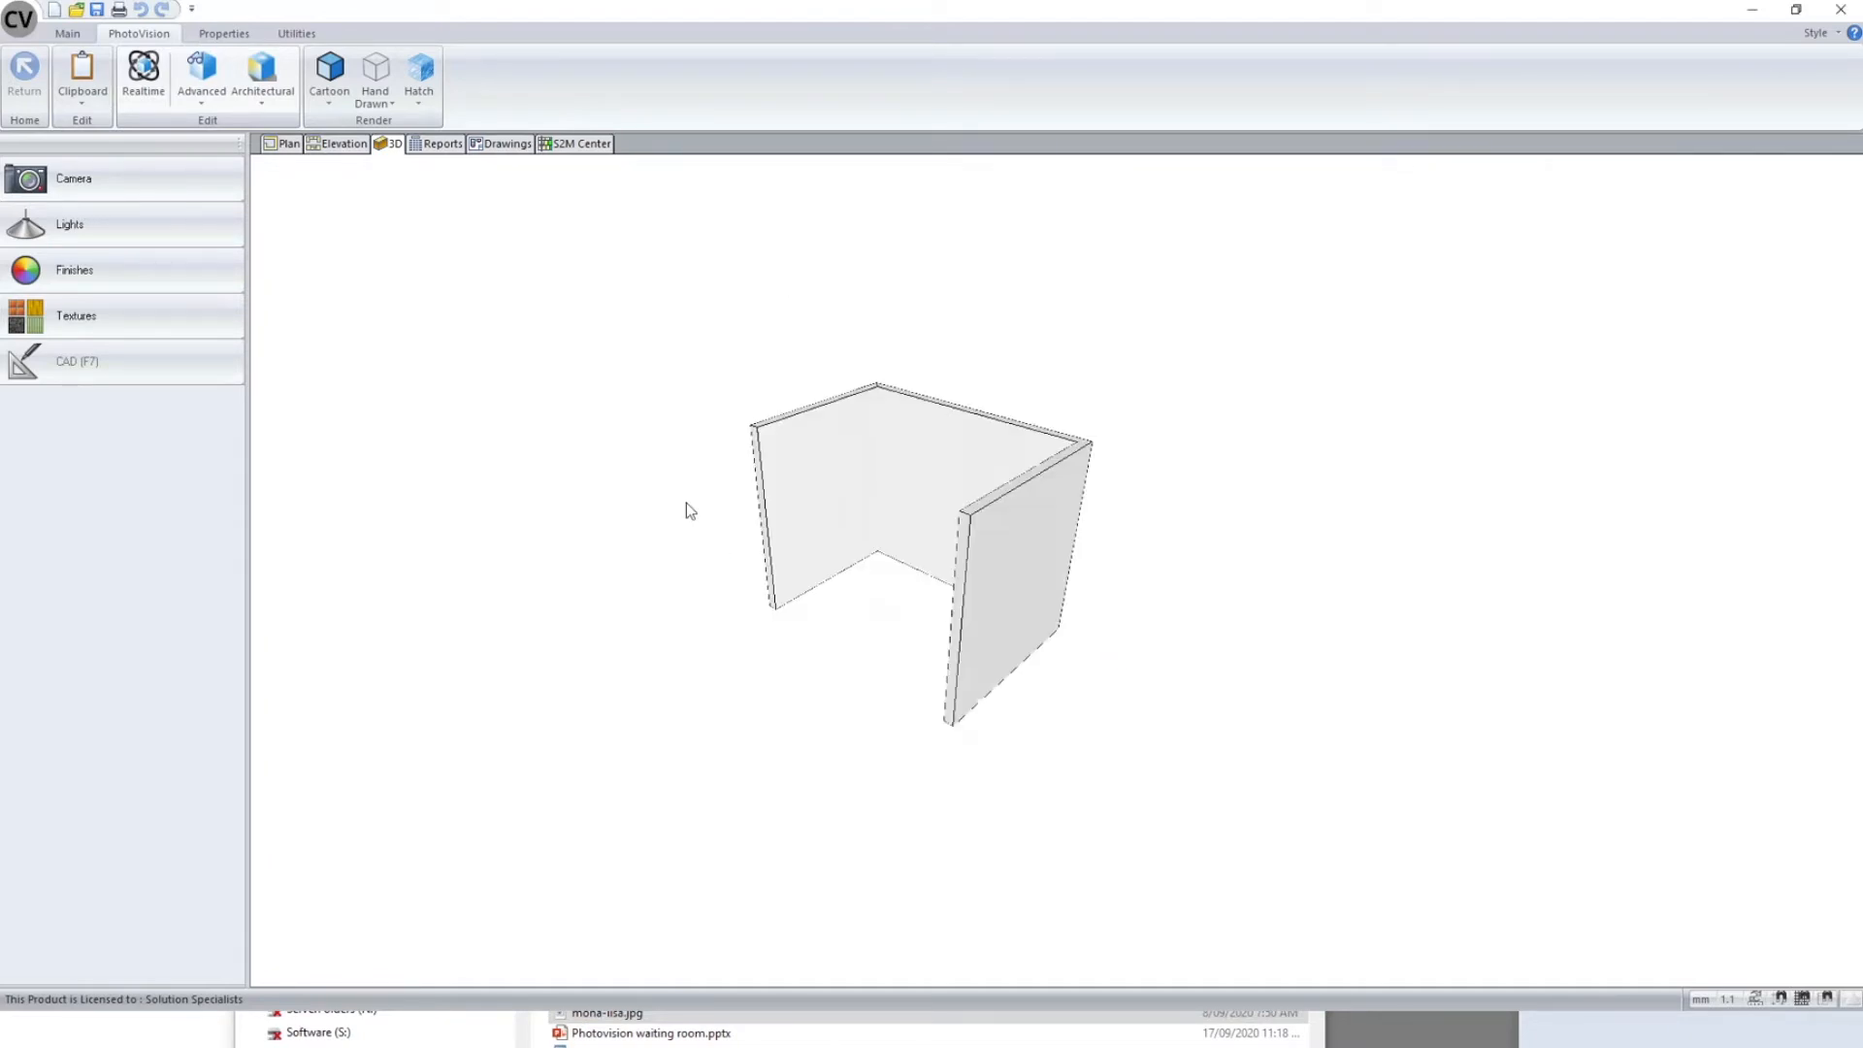
- Inspect the room's wall layout and the left wall's properties in the plan view
click(283, 144)
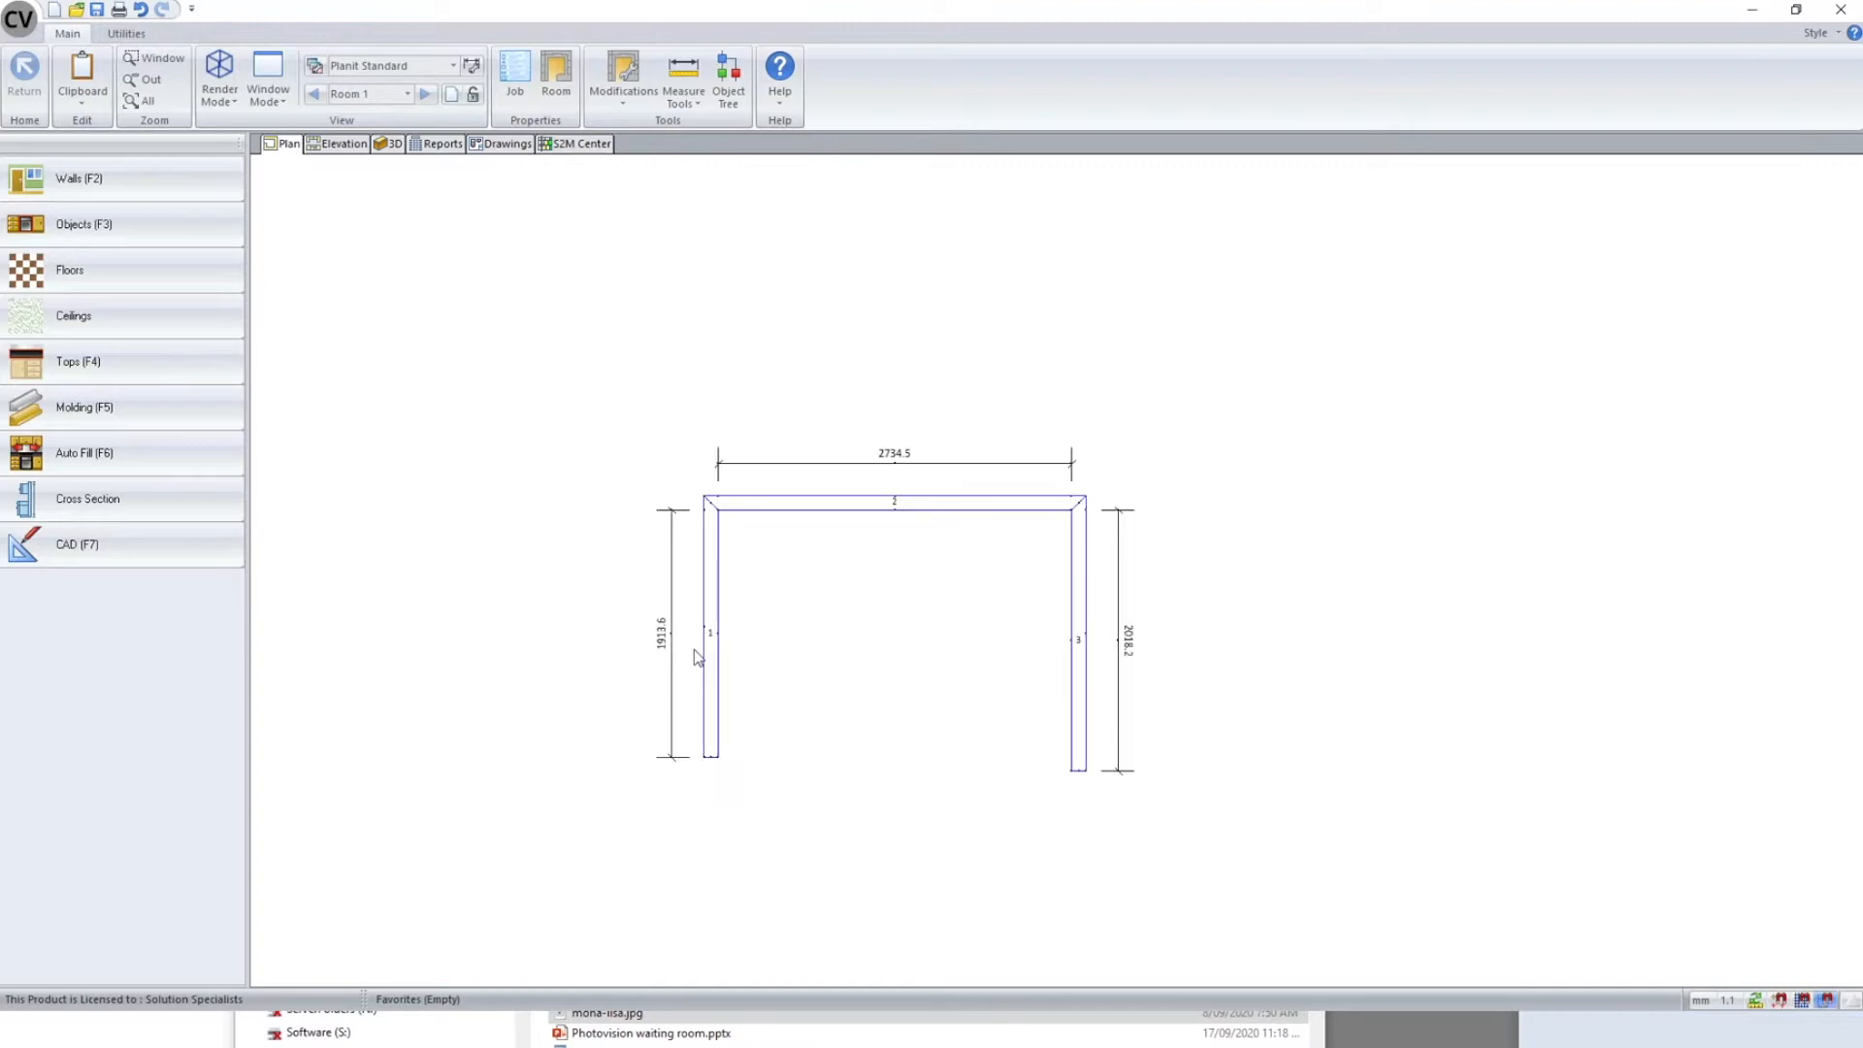
click(712, 648)
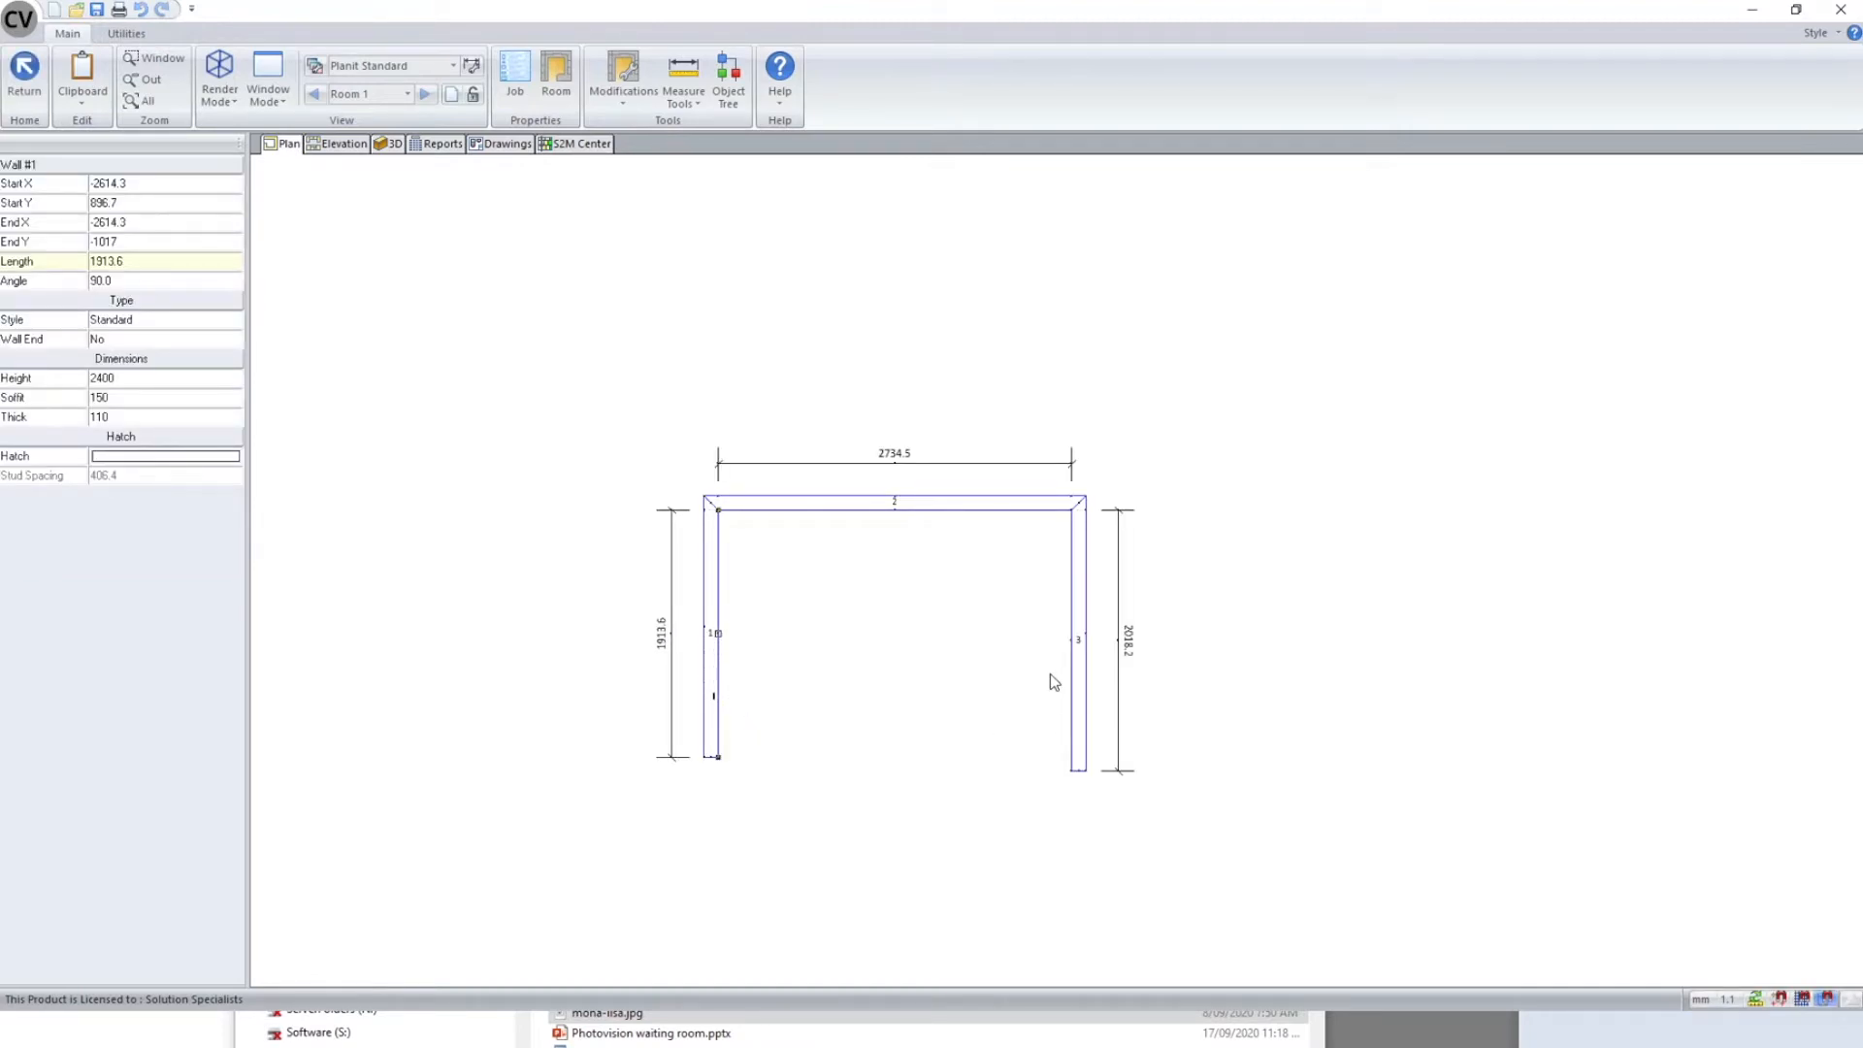
scroll(1084, 632, up, 1)
scroll(1070, 636, down, 1)
click(796, 588)
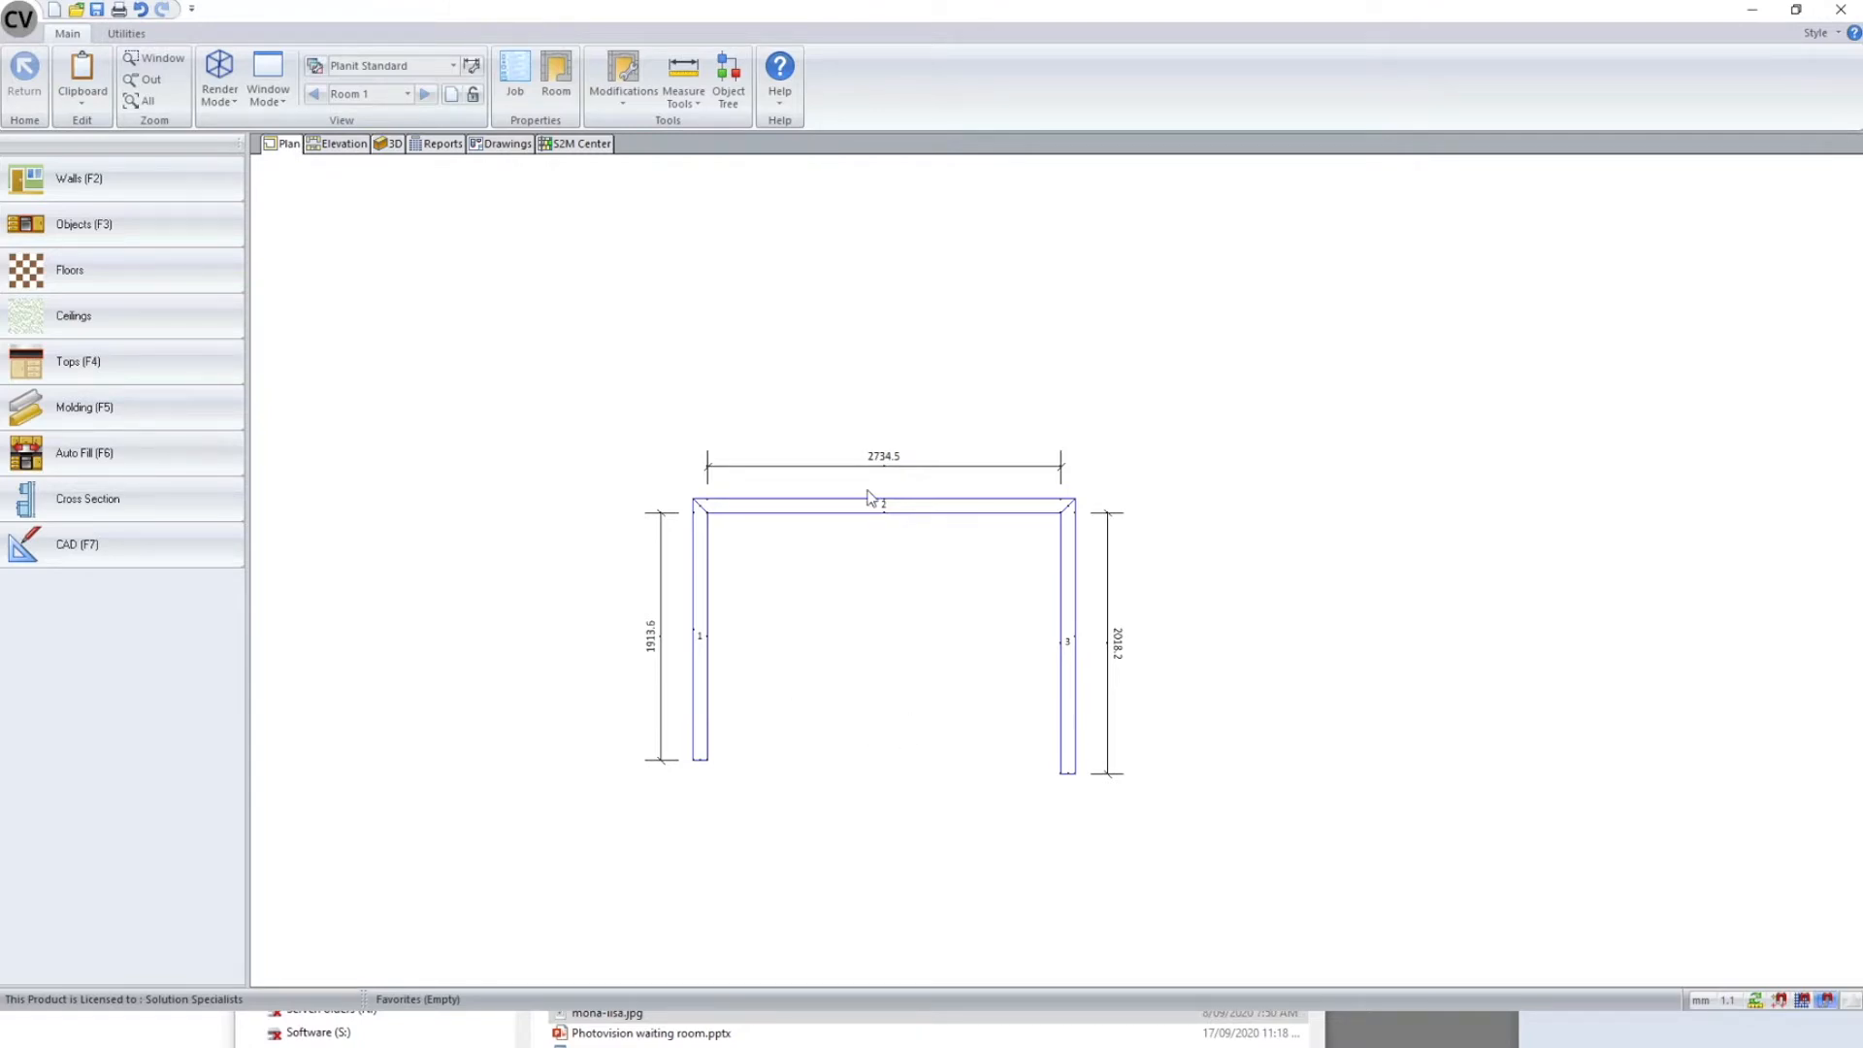
scroll(629, 589, up, 1)
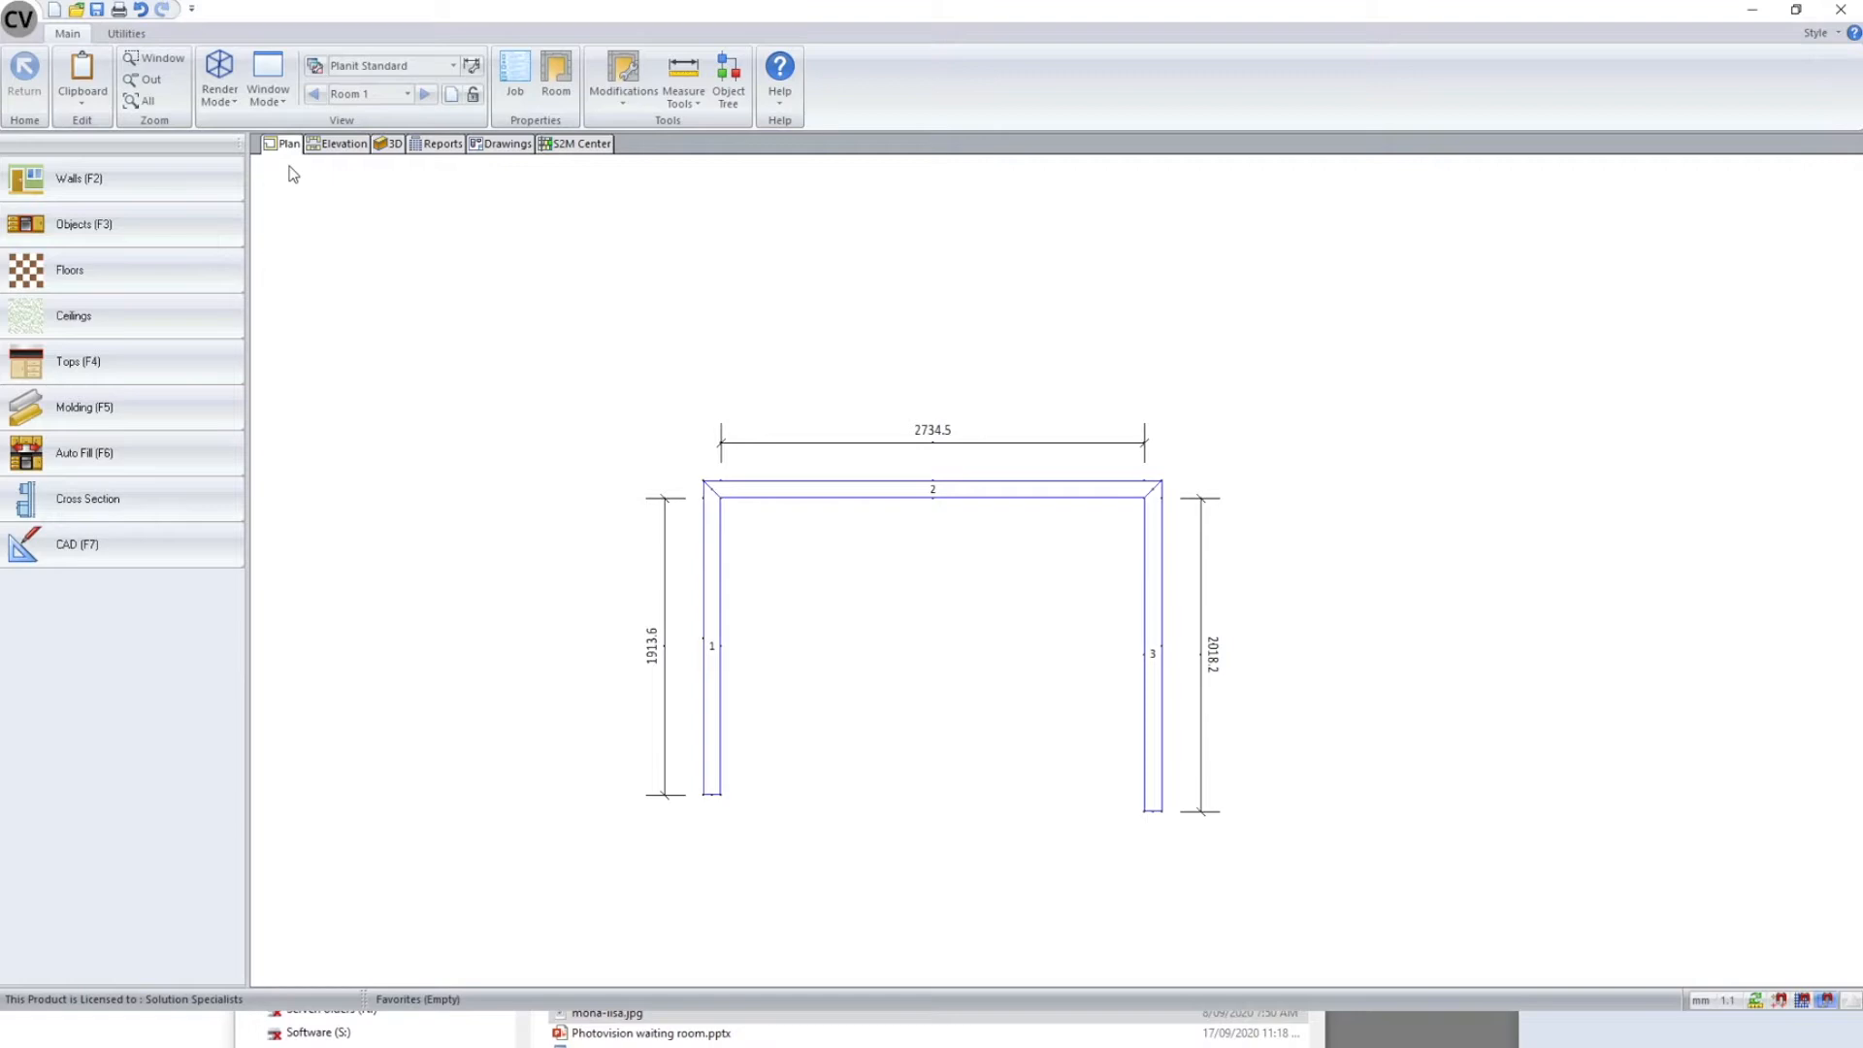
- Return to the 3D view, raise the spot light's brightness to maximum in the Light Editor, and close the editor
click(389, 145)
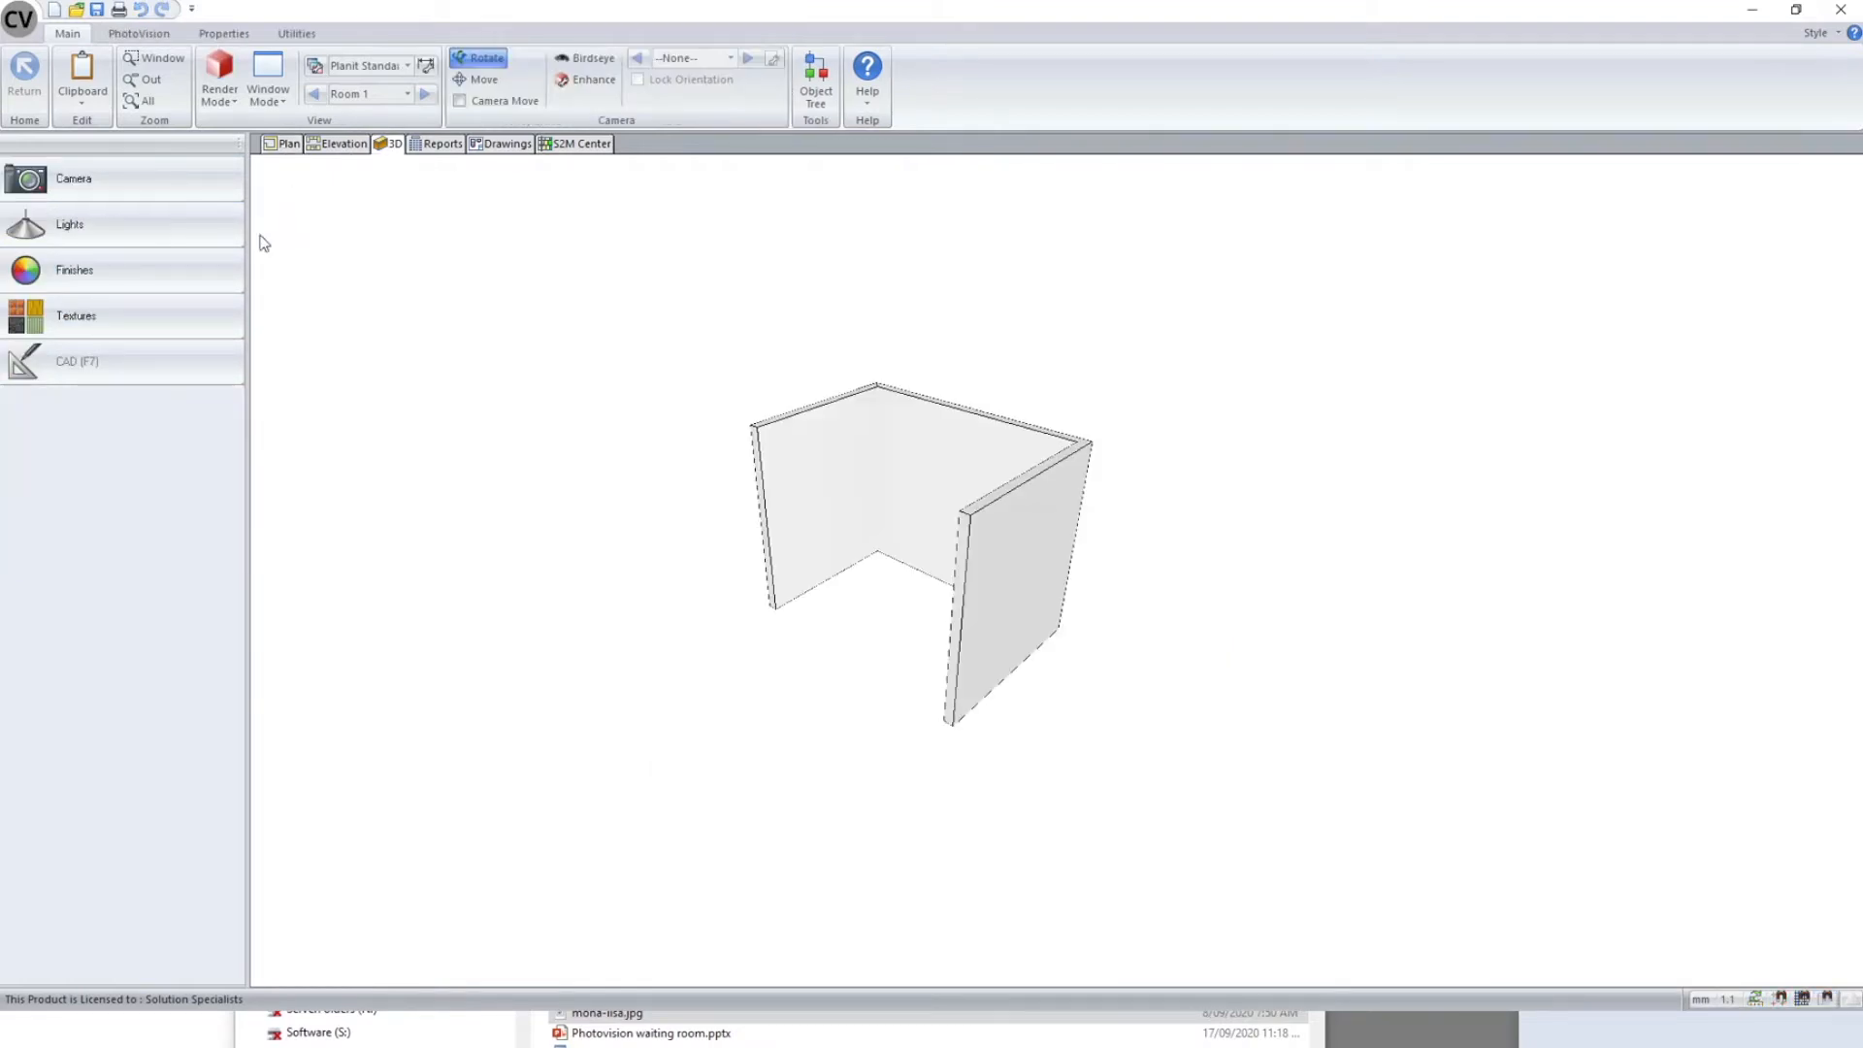
click(187, 221)
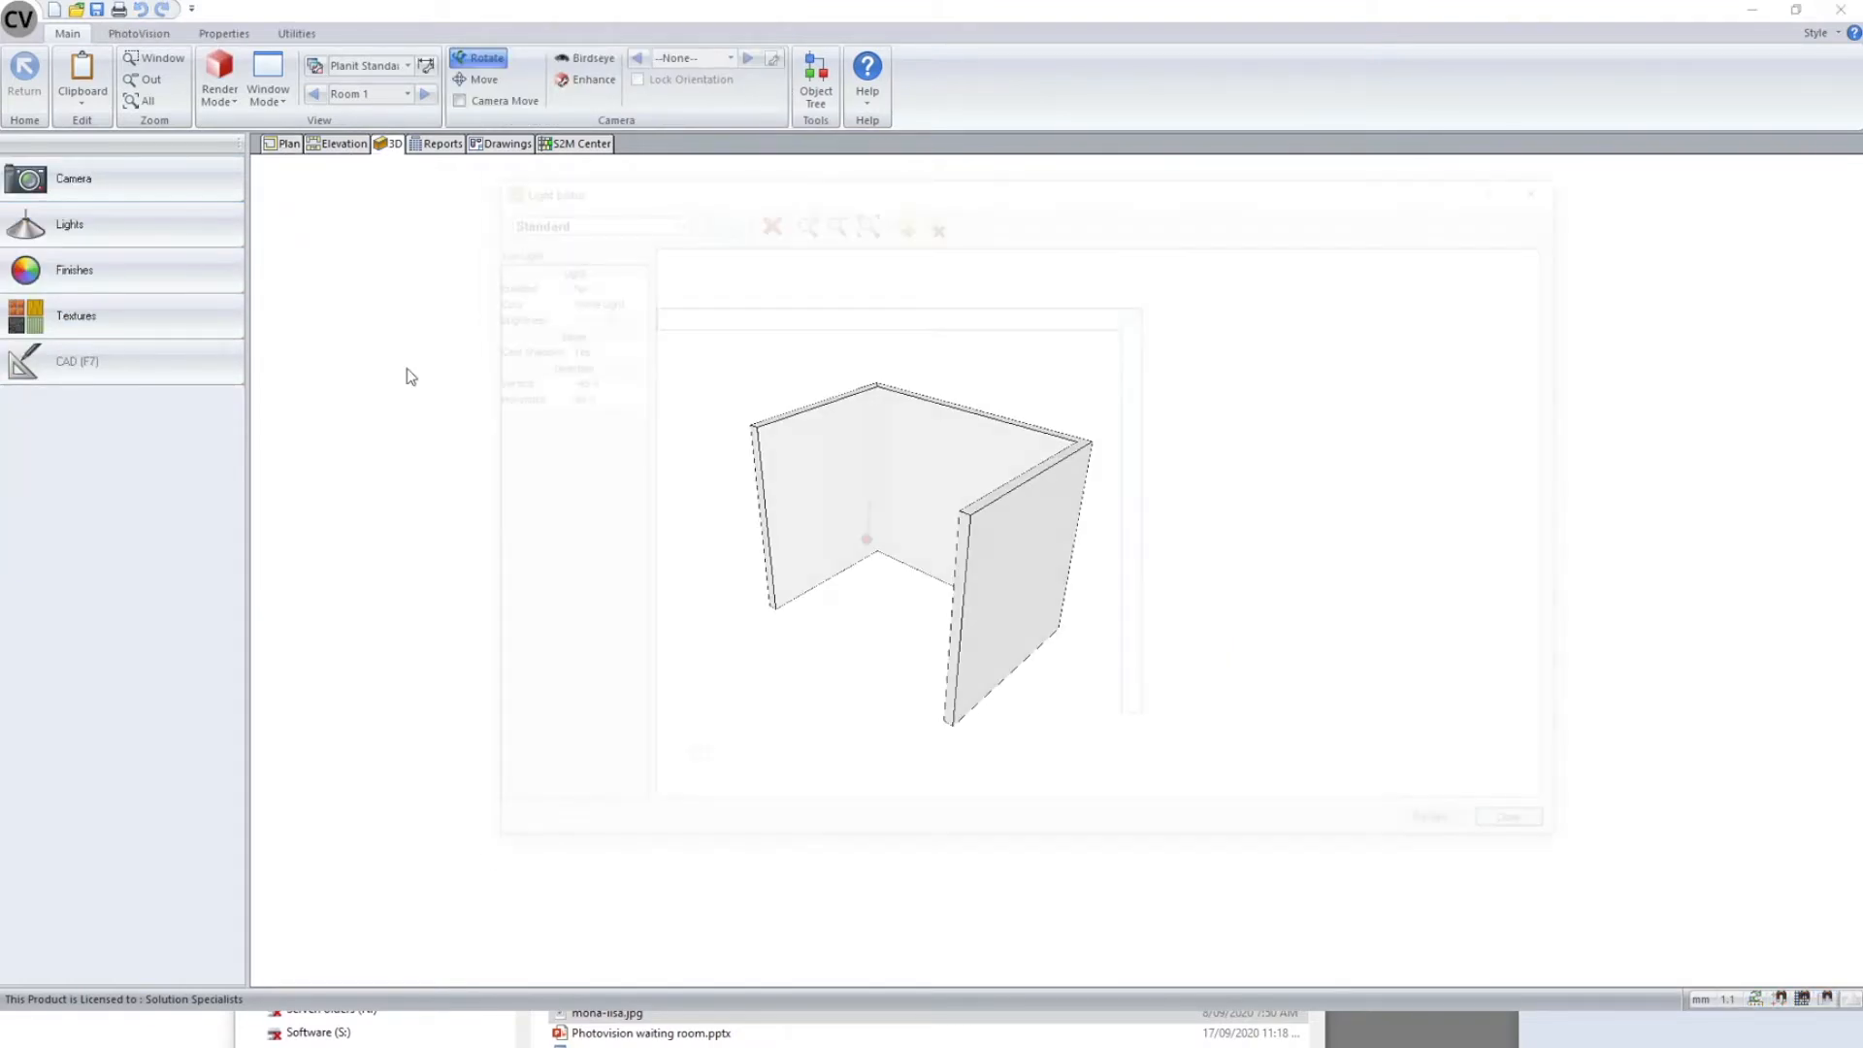
click(874, 549)
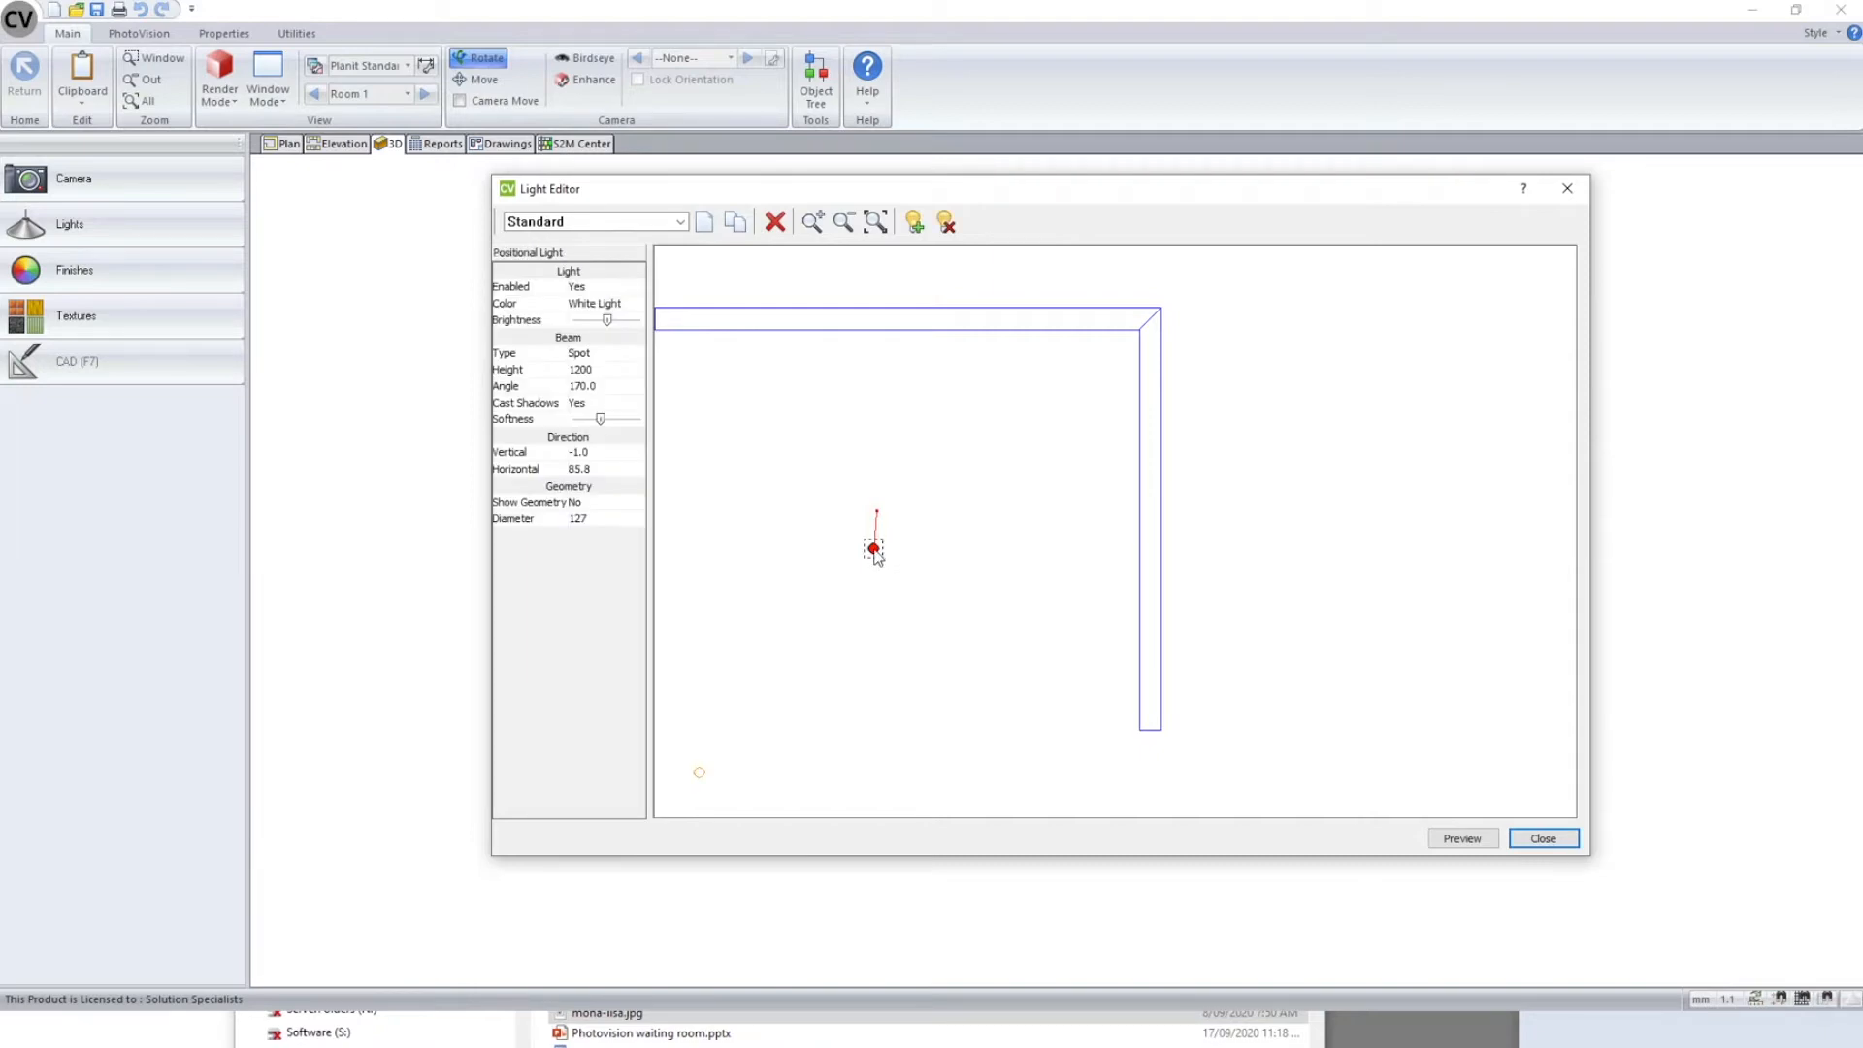
click(620, 321)
drag(622, 321, 638, 320)
click(541, 470)
click(544, 521)
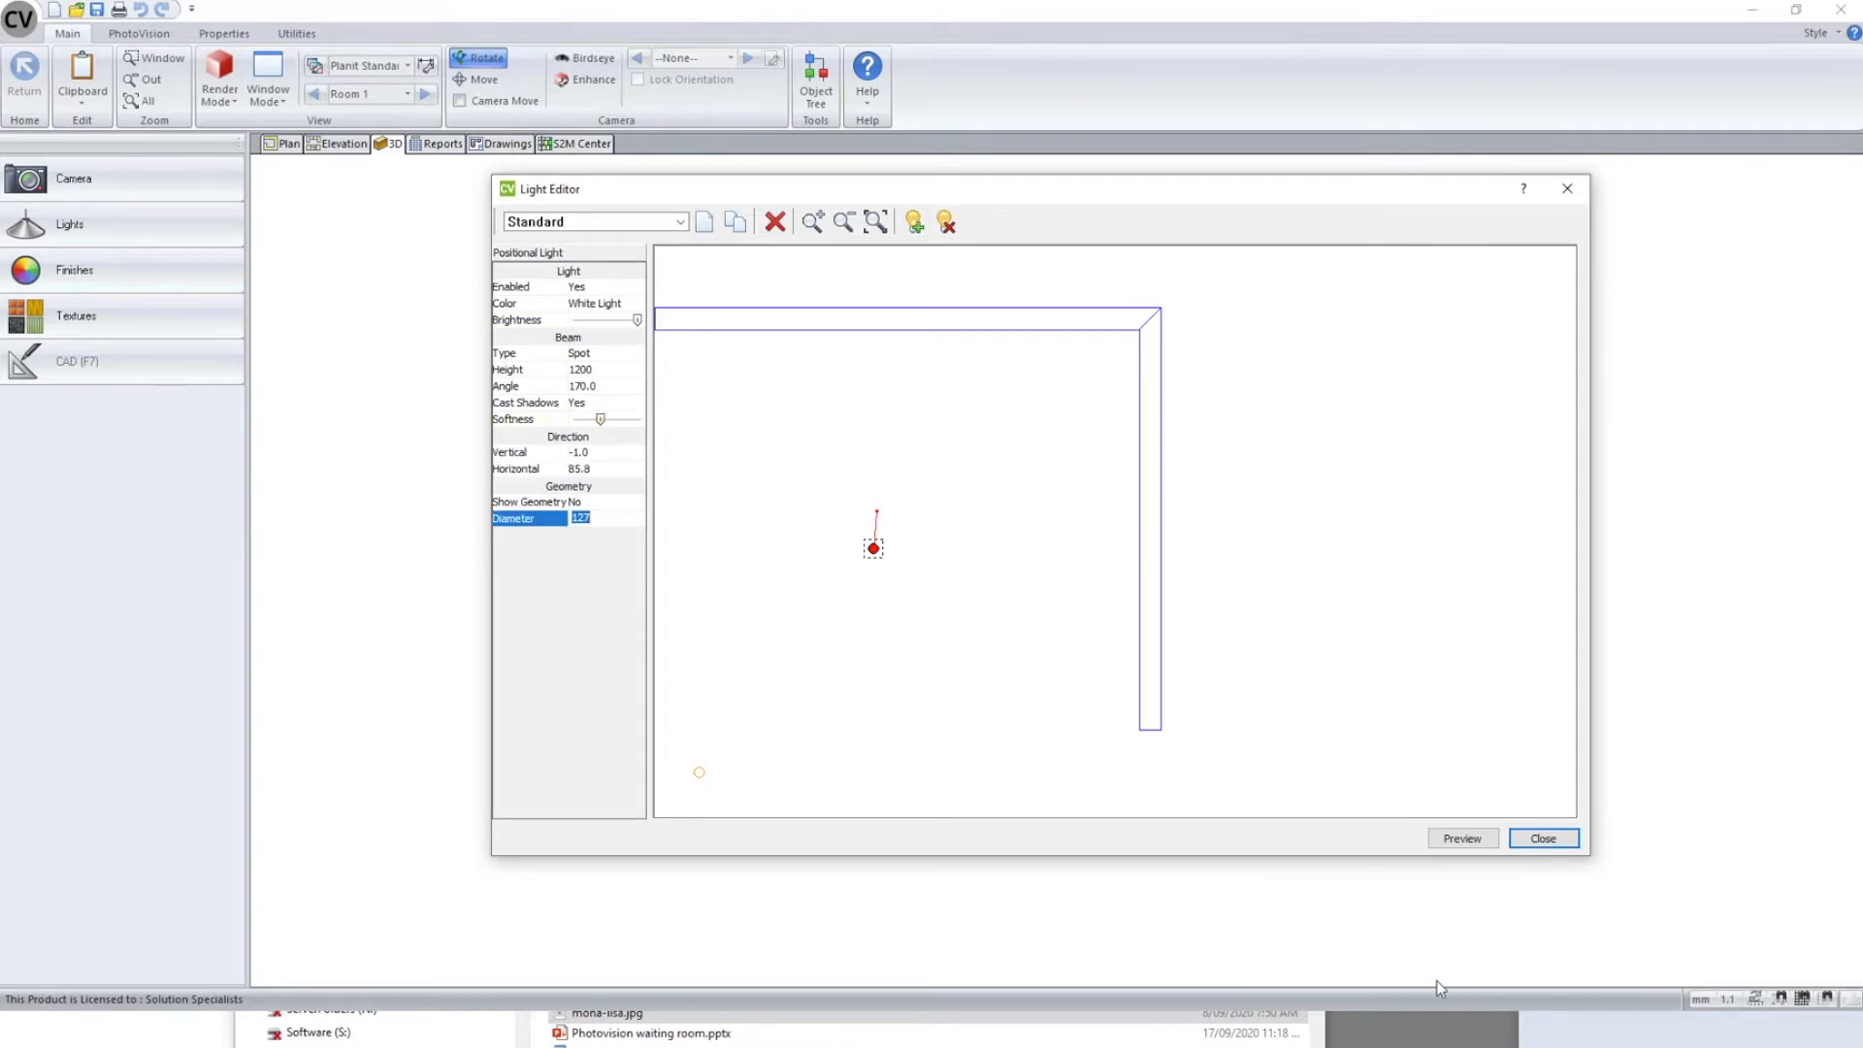
click(1549, 844)
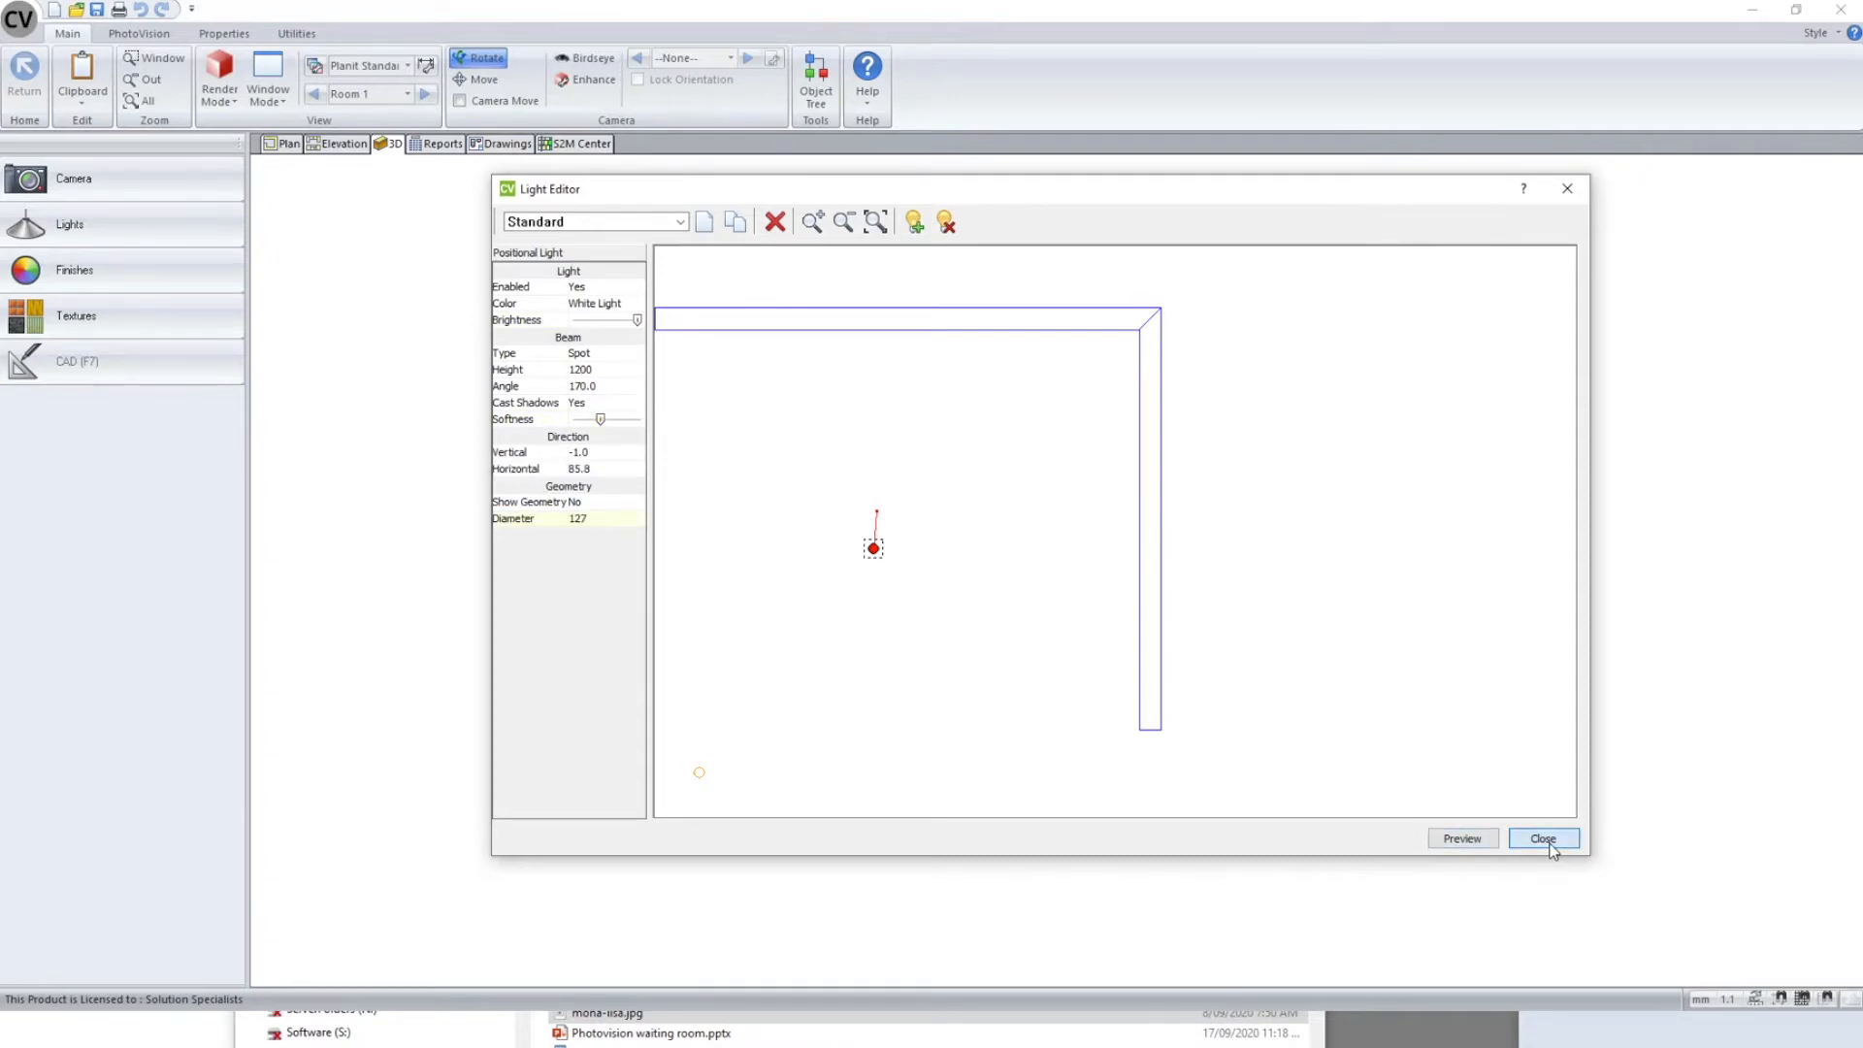
click(1544, 840)
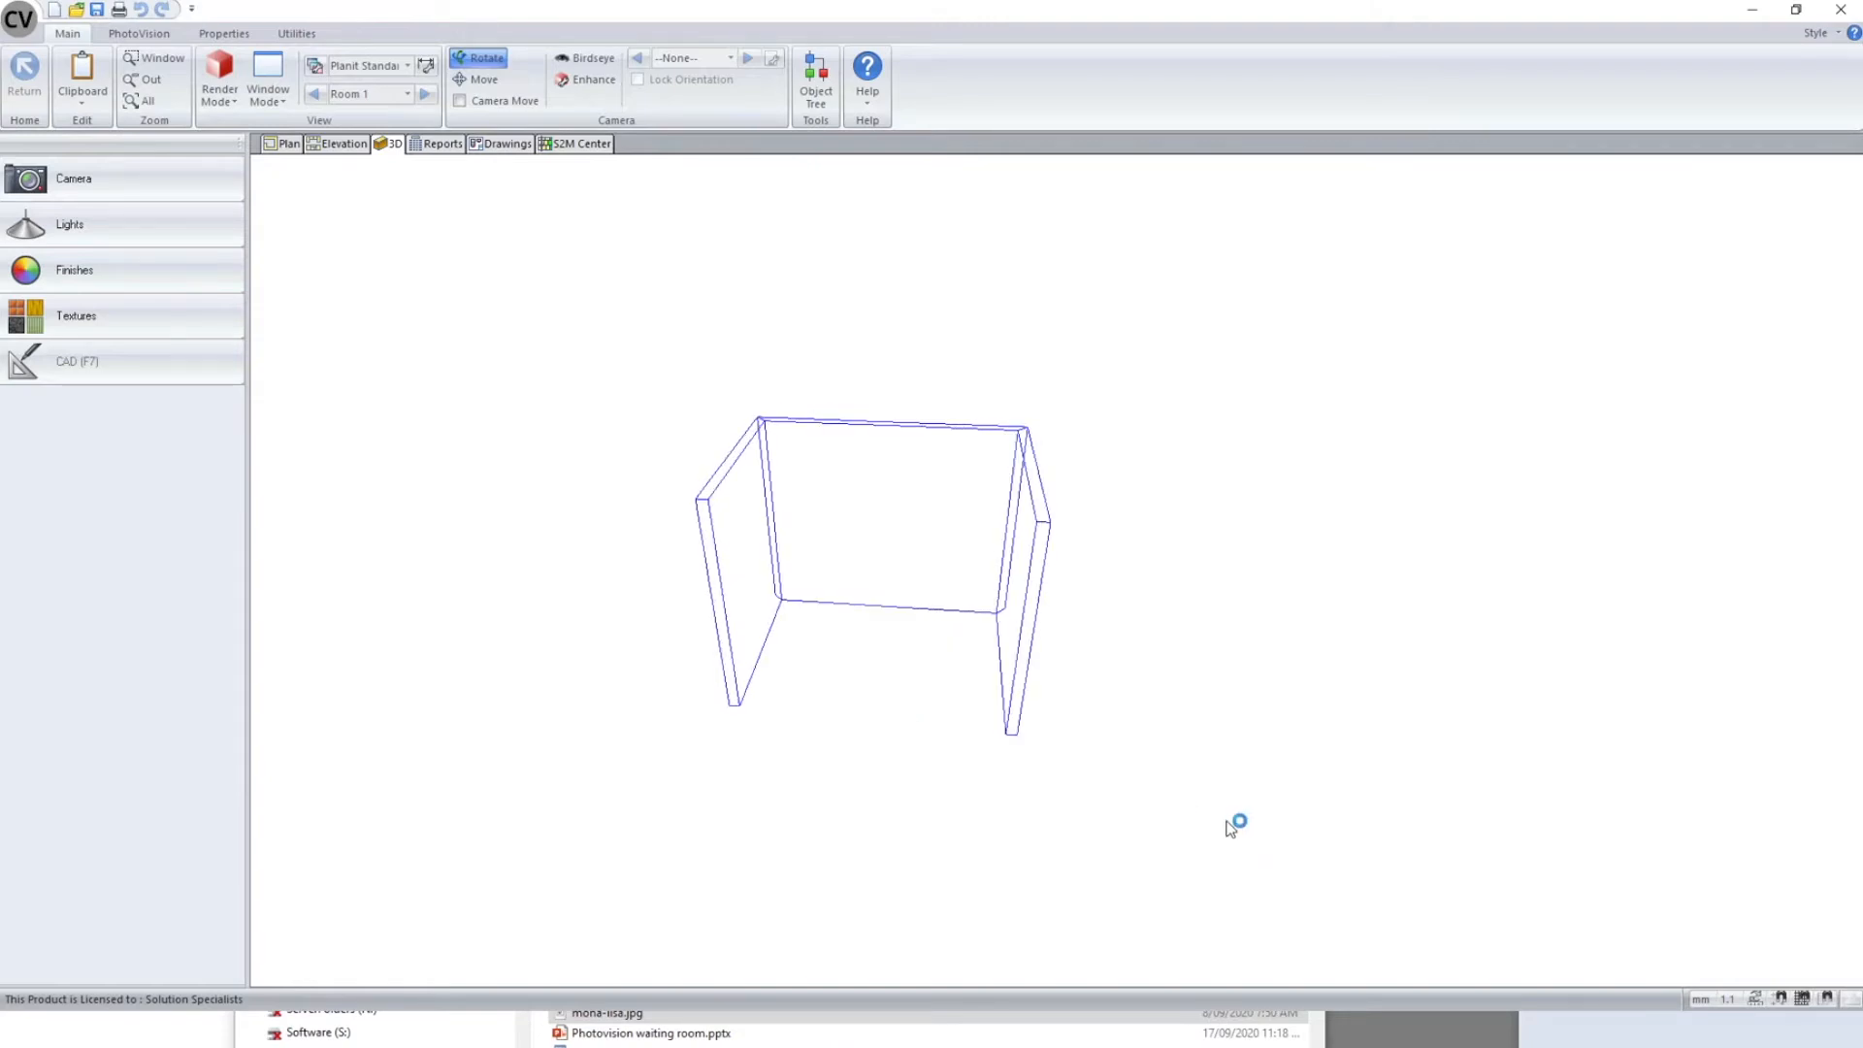
- Run an Advanced render of the room with the brighter spot light, and rotate the 3D view to another angle
click(138, 33)
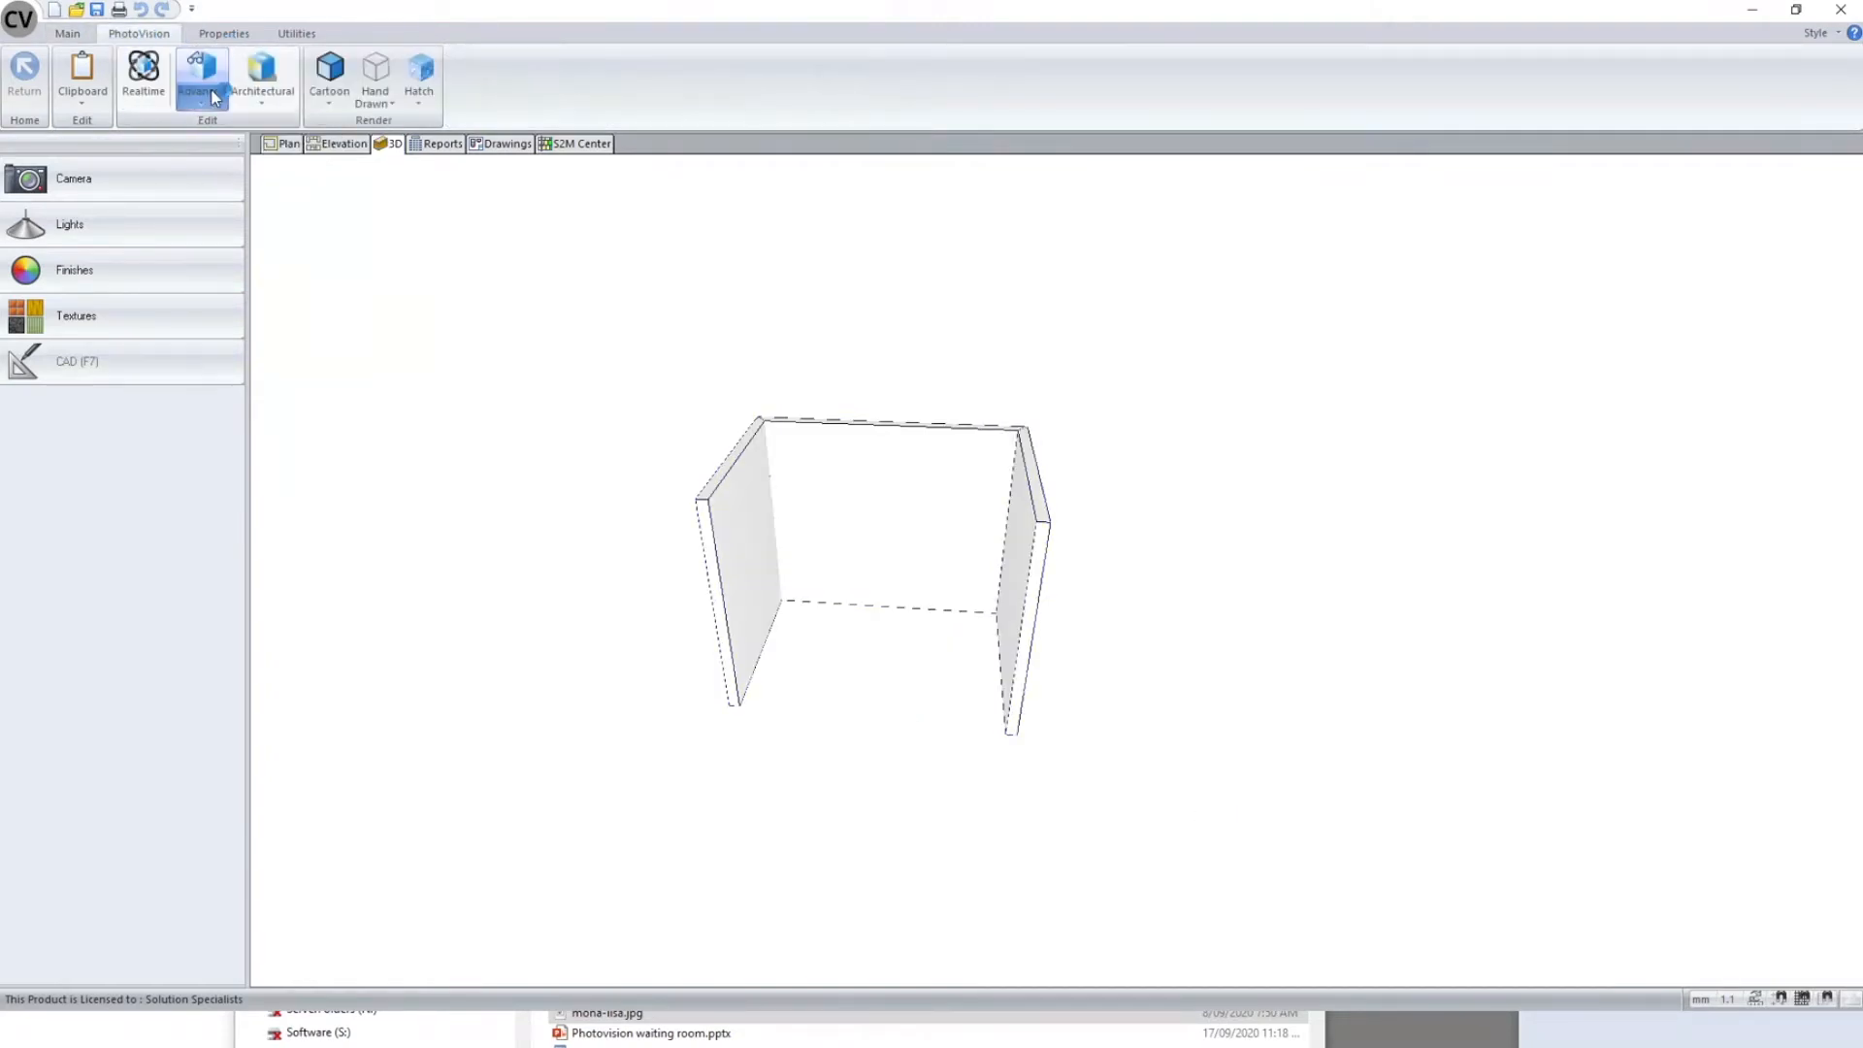
click(216, 97)
click(247, 130)
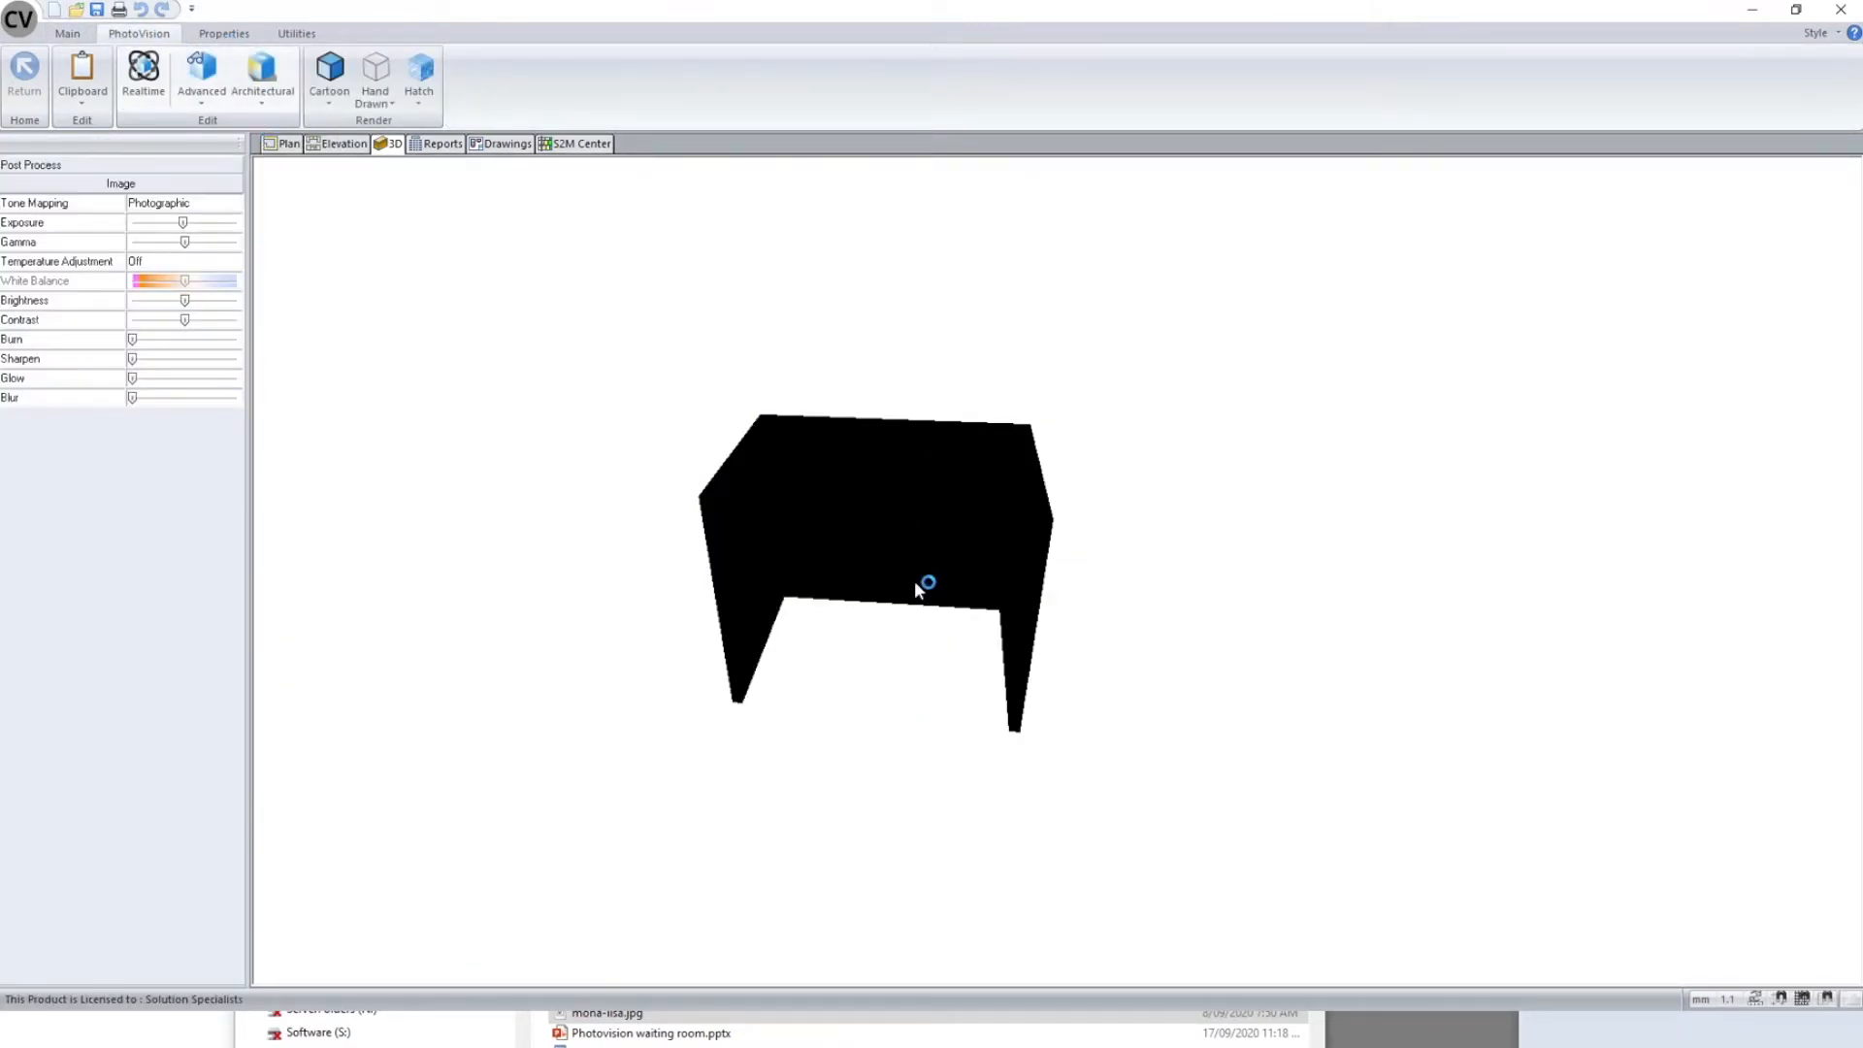
mouse_move(957, 689)
mouse_down()
mouse_move(1260, 695)
mouse_move(1249, 595)
mouse_up()
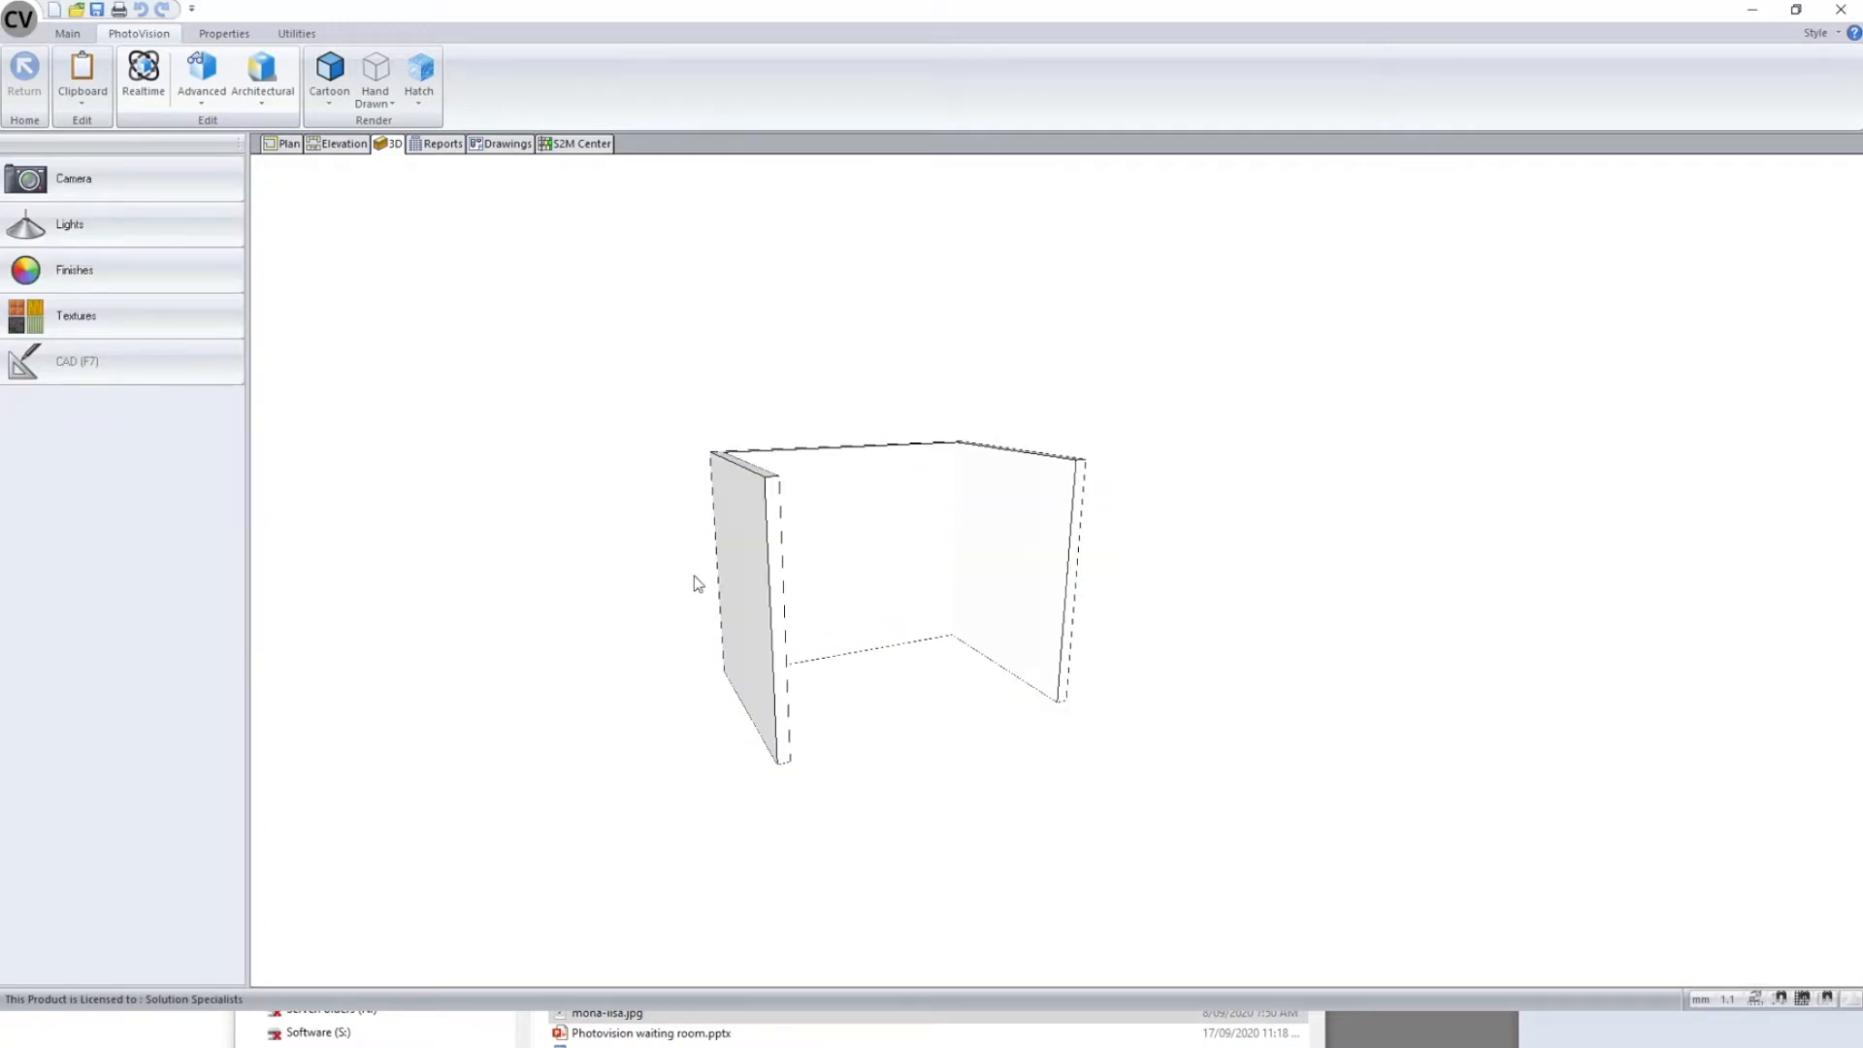
- Start an Architectural render of the room, and rotate the 3D view to look into the room from a higher angle
click(198, 103)
click(281, 97)
click(312, 135)
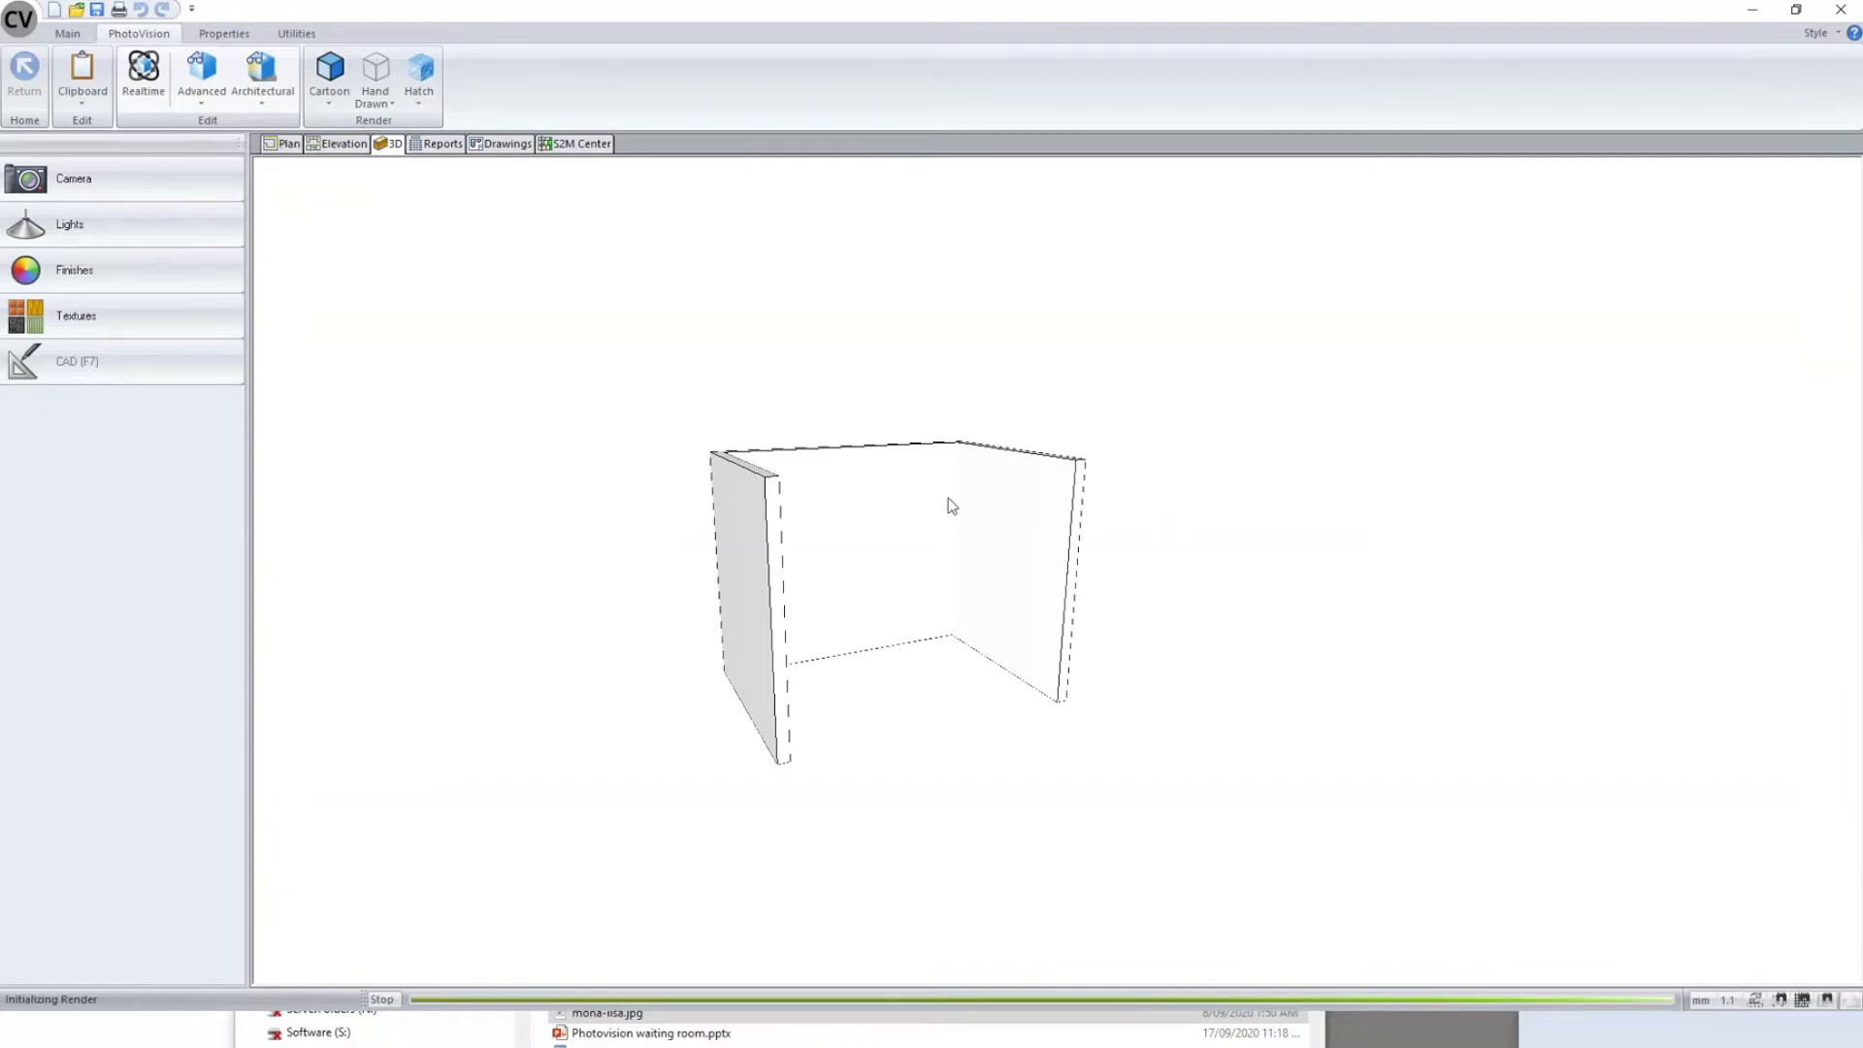
drag(1139, 655, 540, 596)
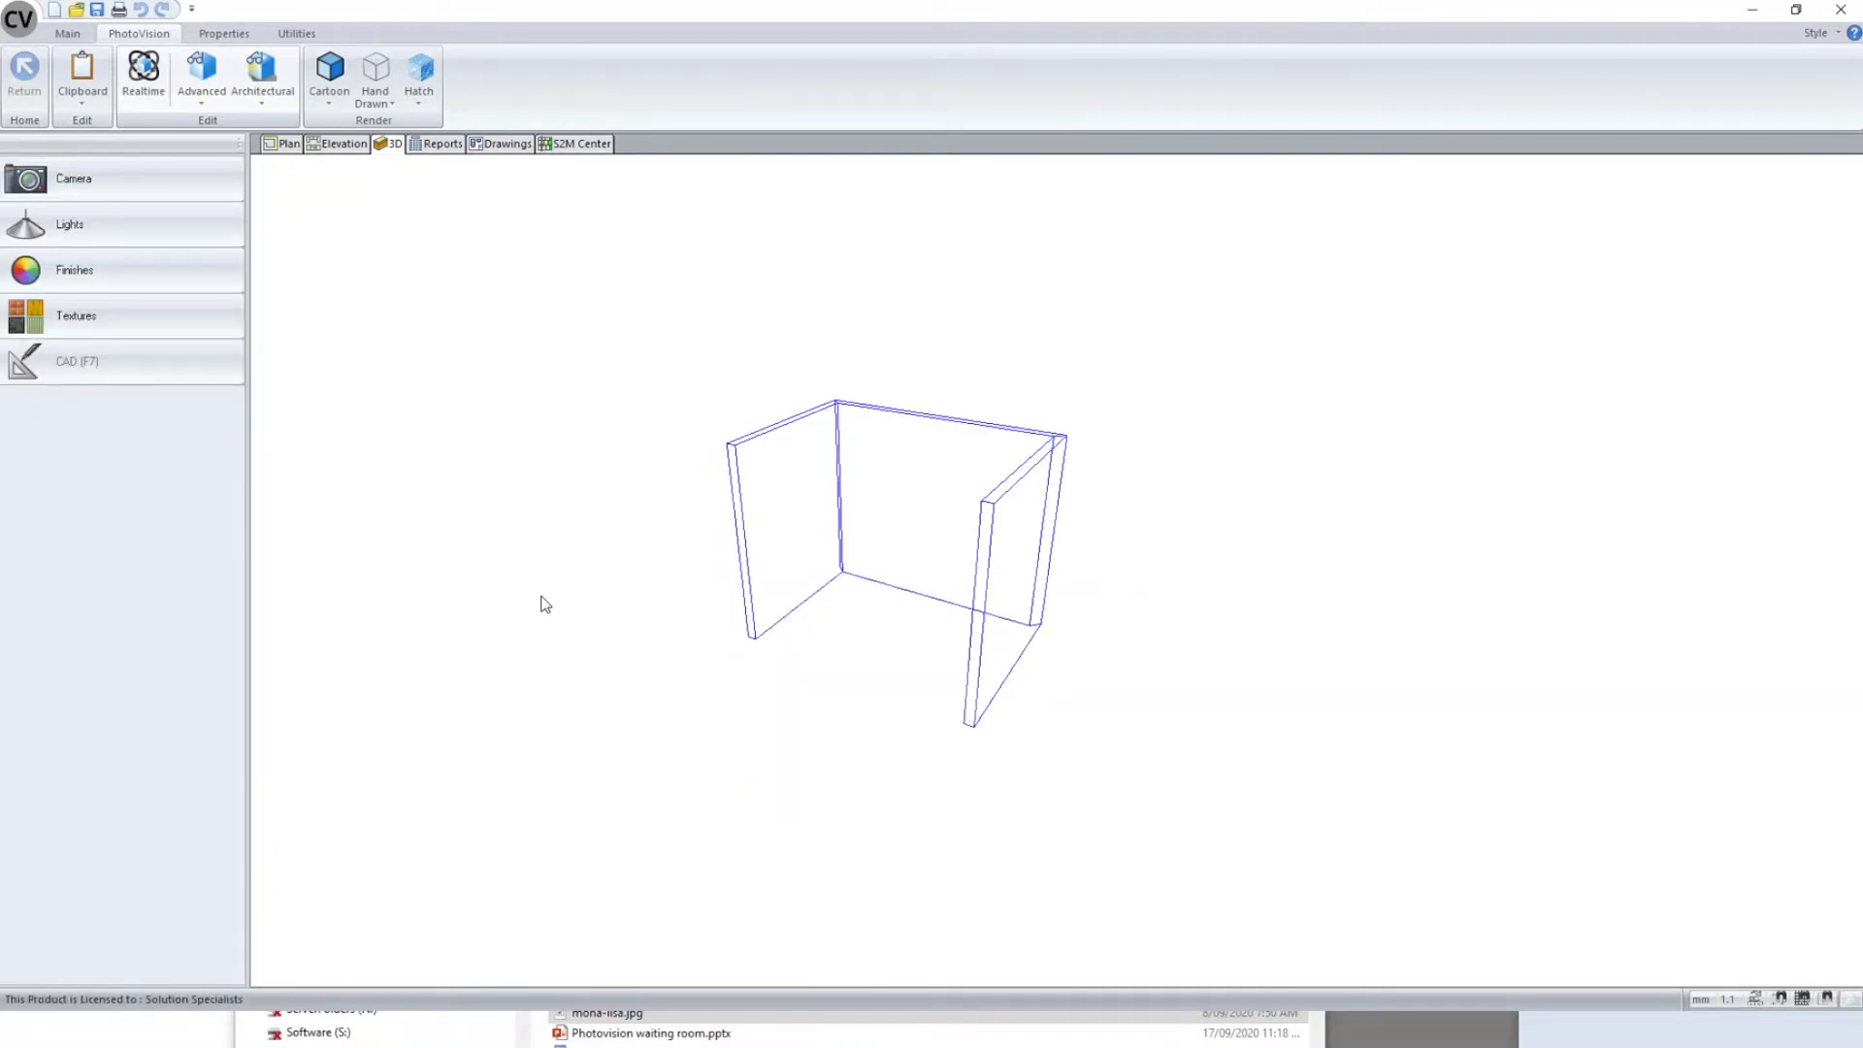
click(68, 33)
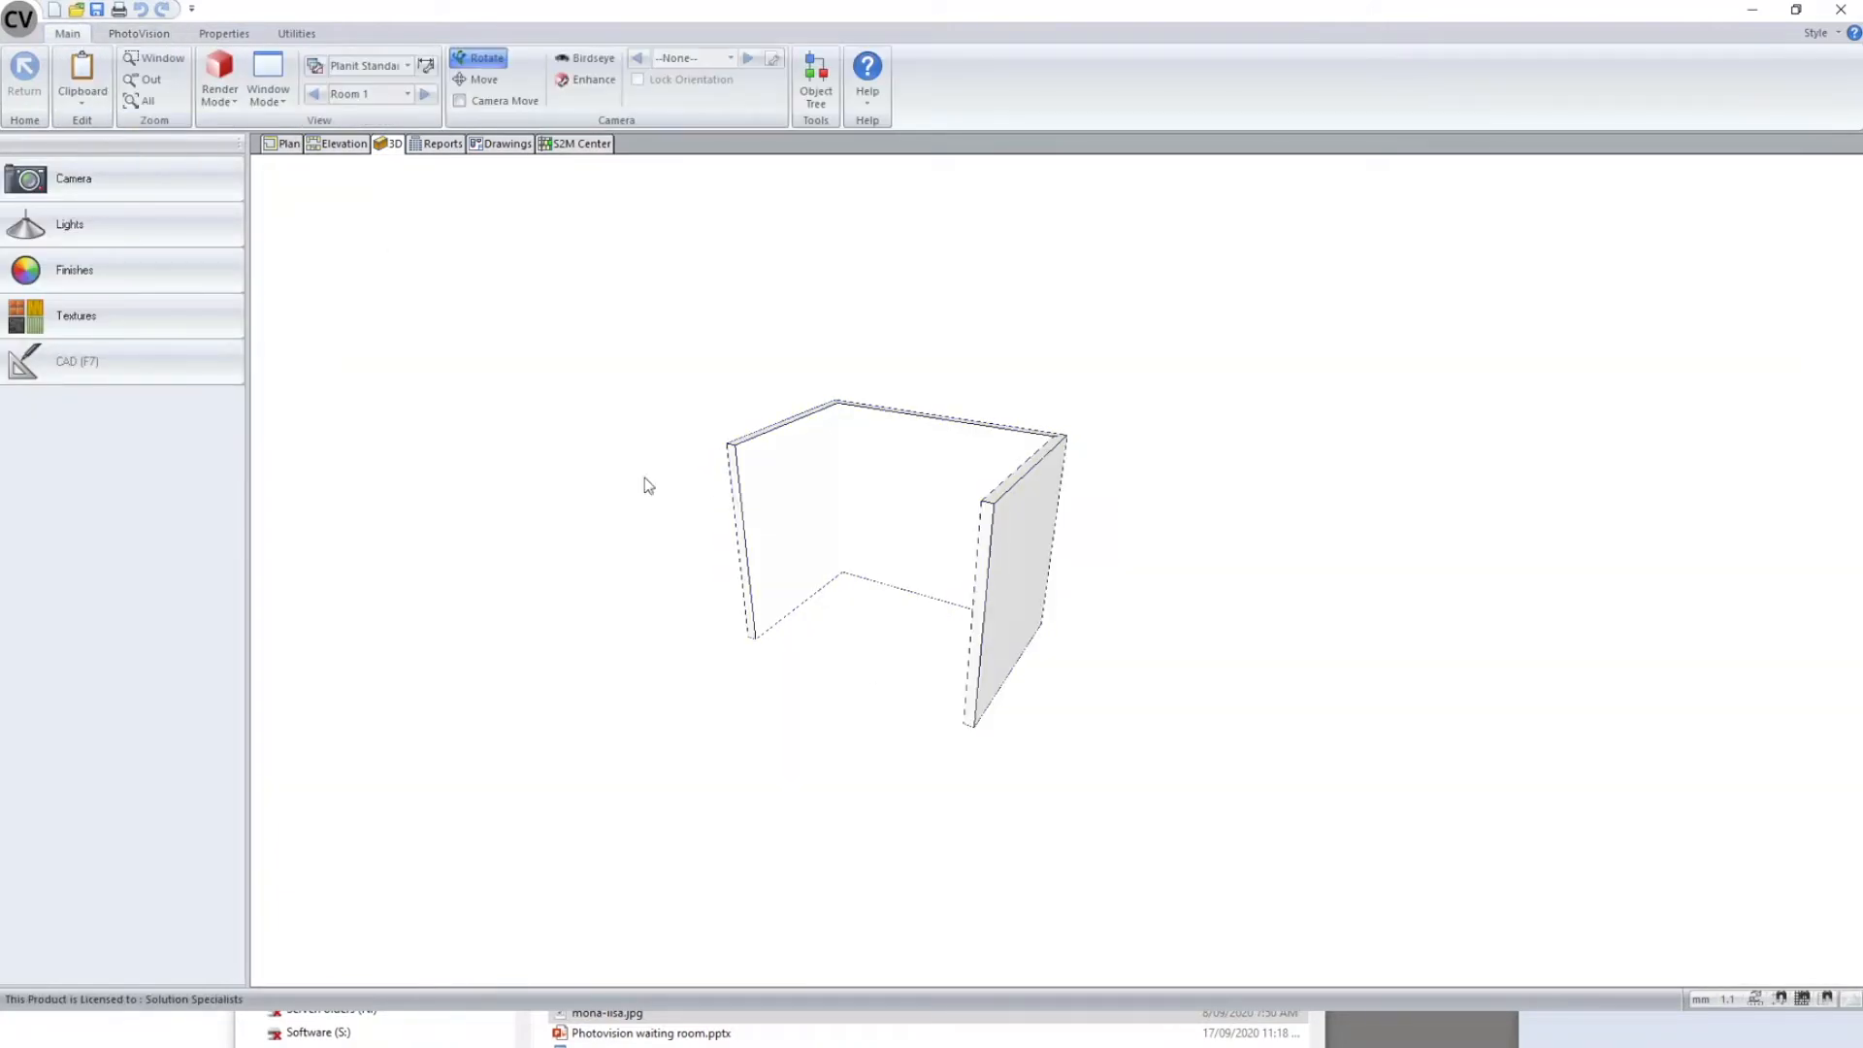
drag(644, 477, 582, 436)
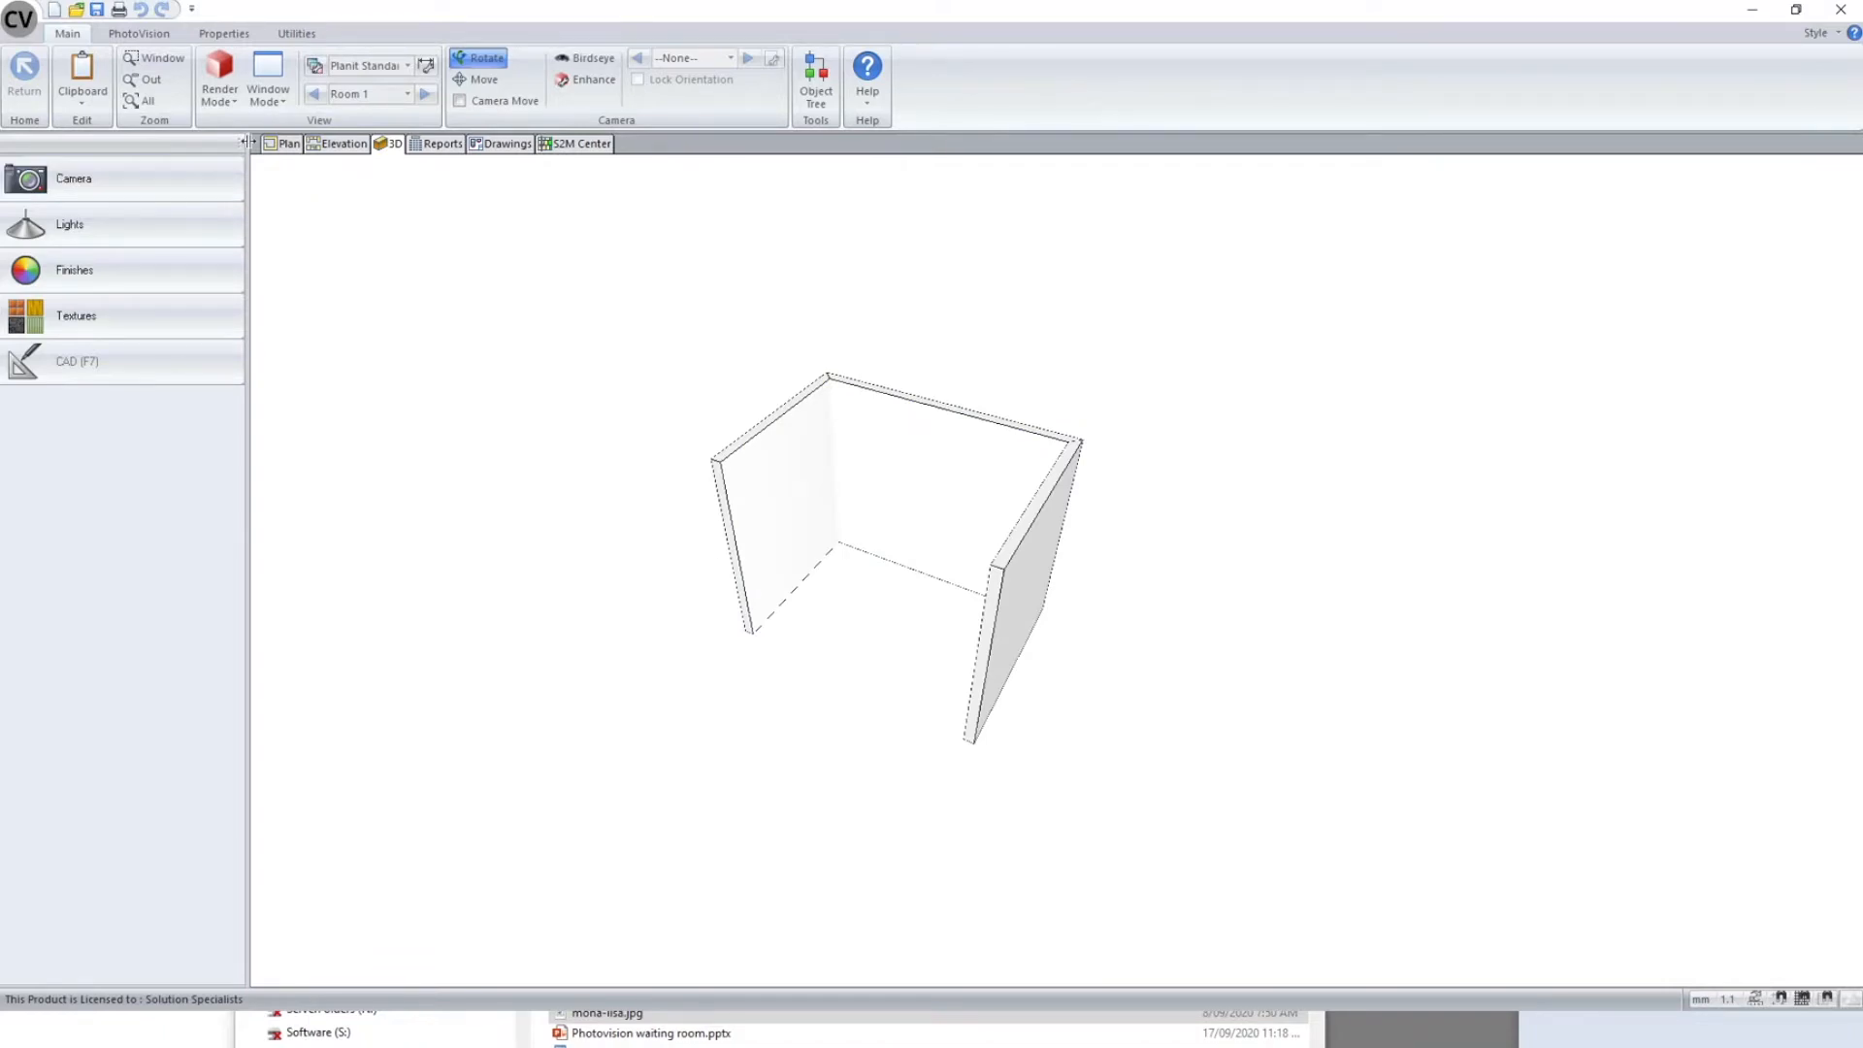
- Check the room in the plan view and its Standard light set in the Light Editor, and close the editor
click(289, 142)
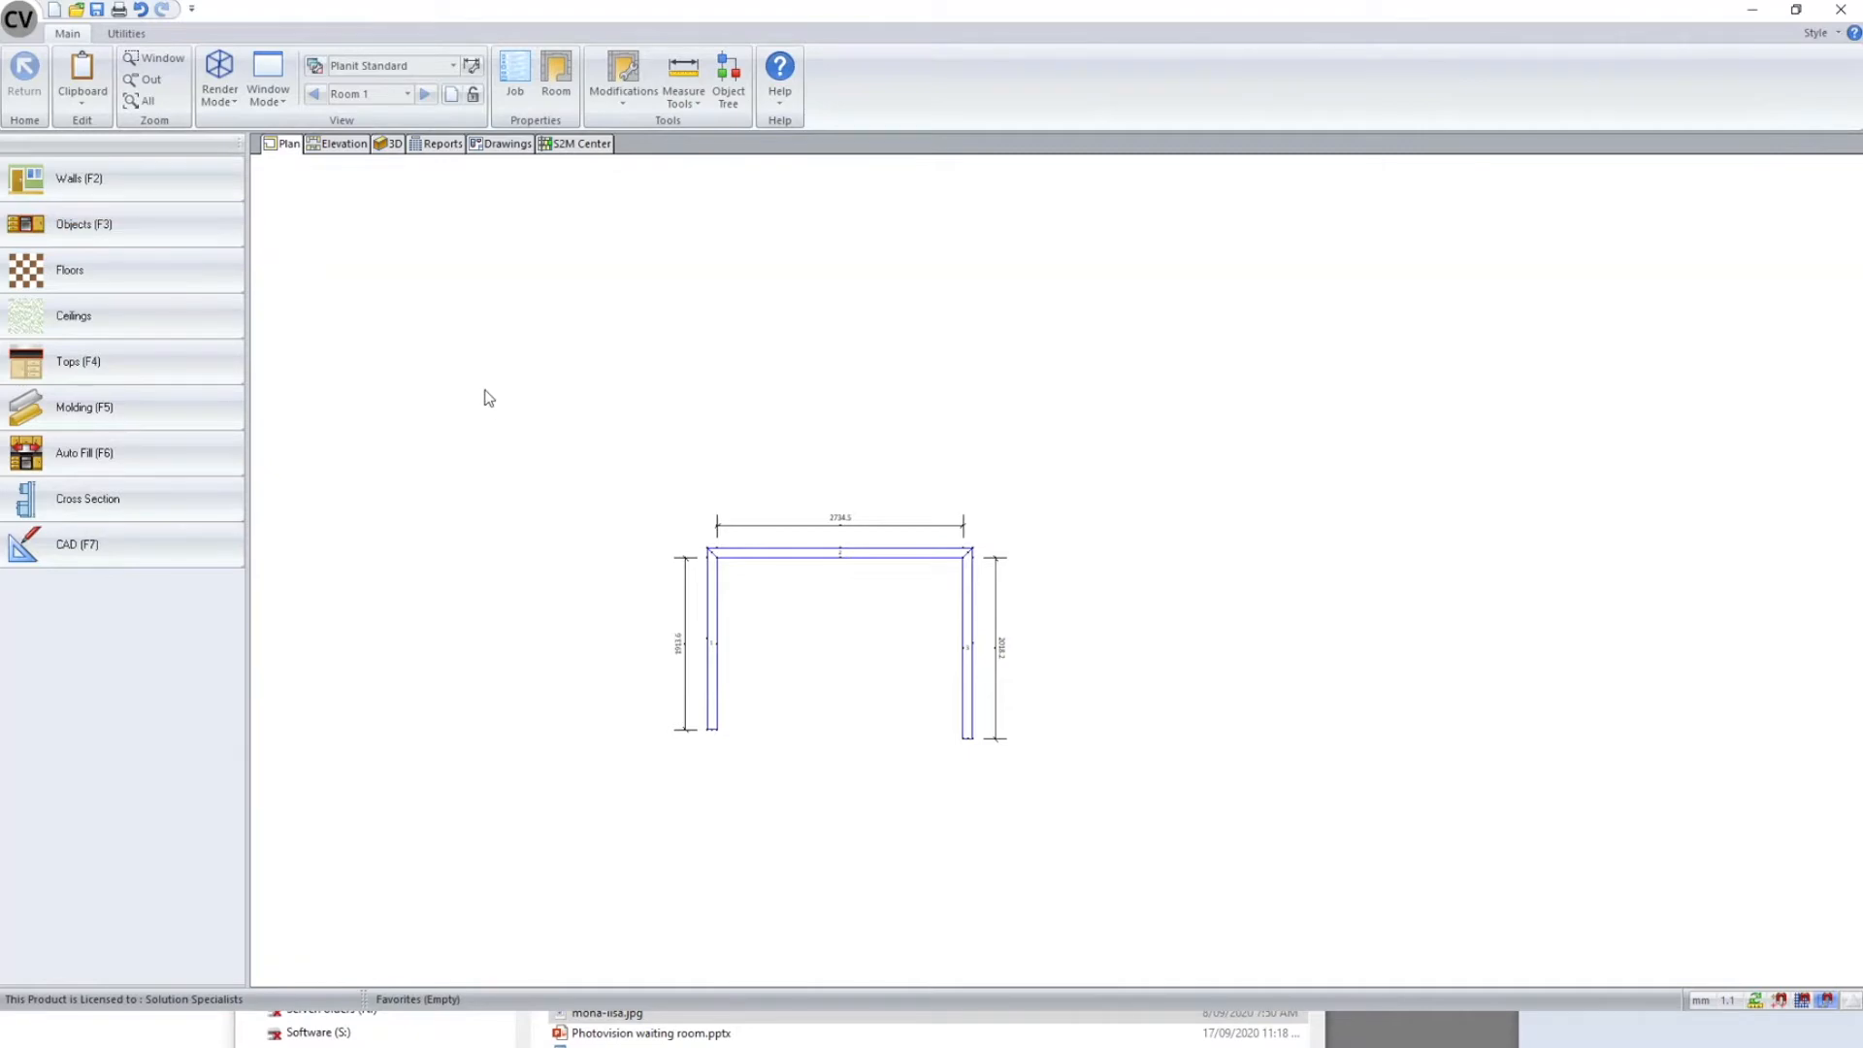
click(389, 144)
click(139, 239)
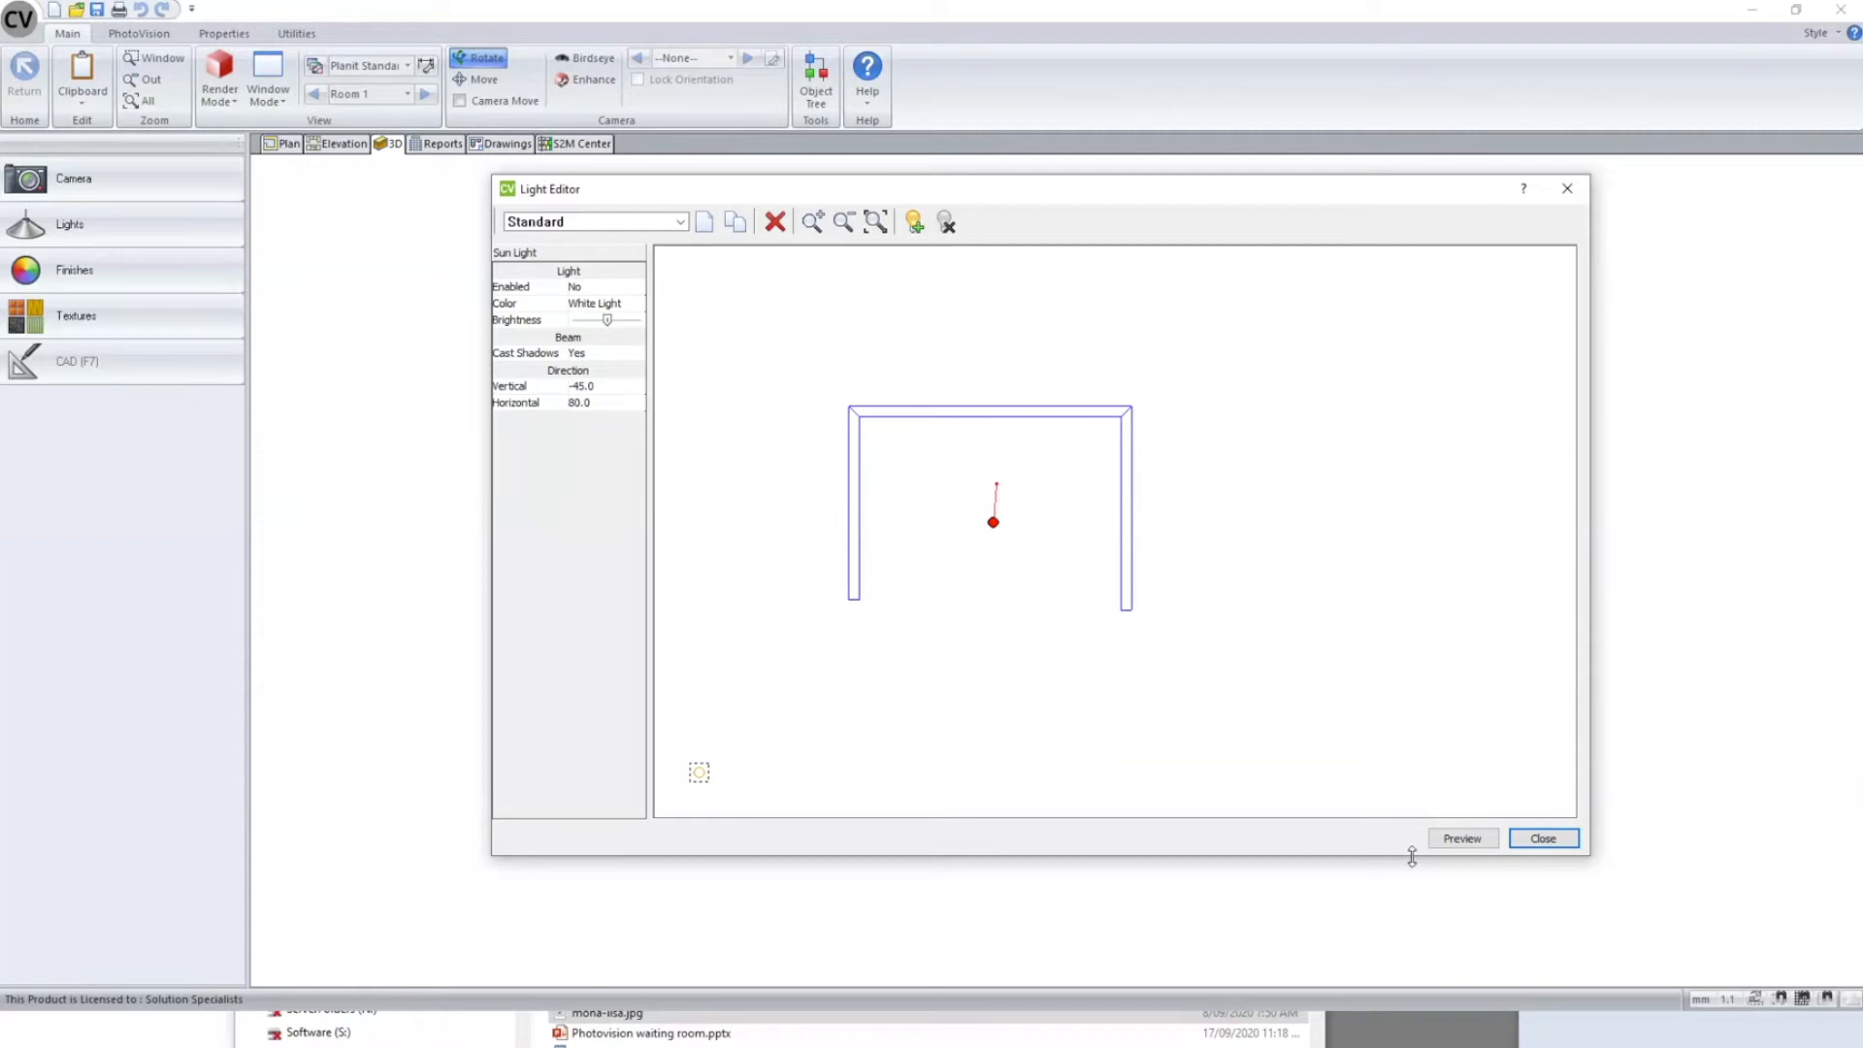
click(1543, 841)
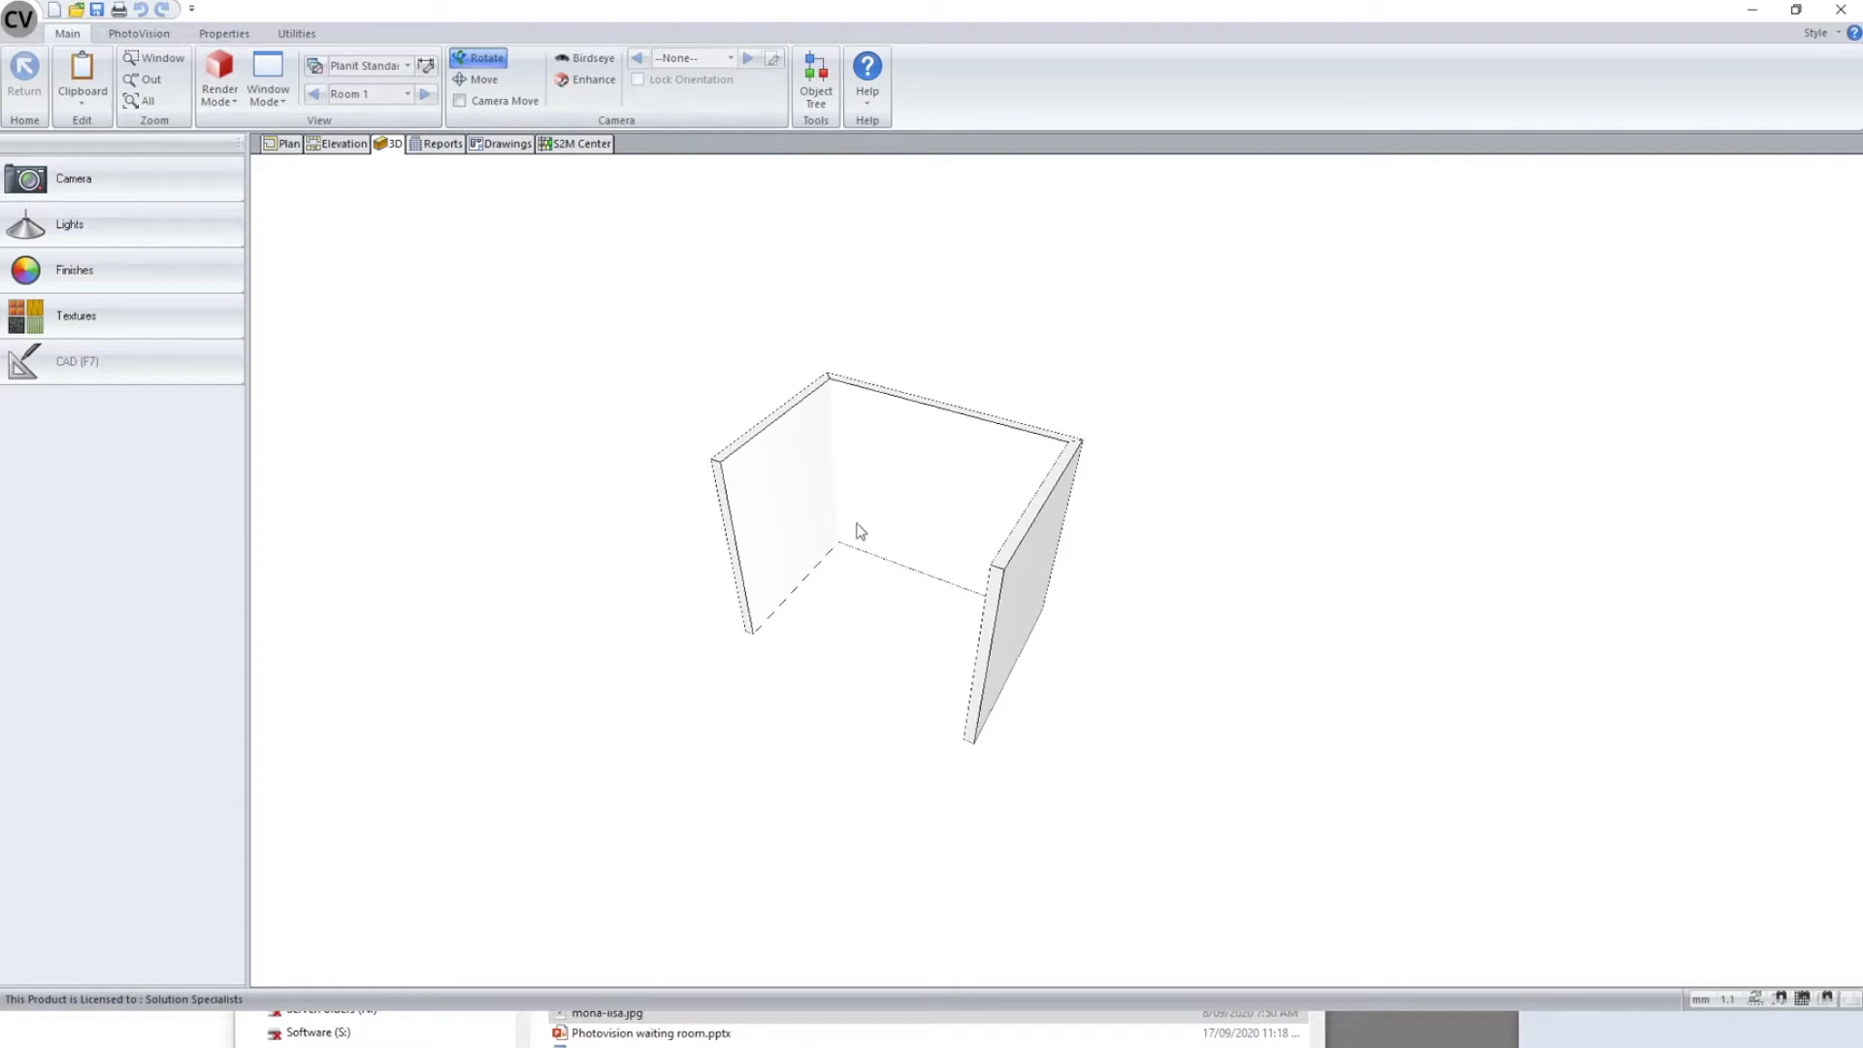
- Start adding a light in the plan view and choose Spot as its type
click(272, 145)
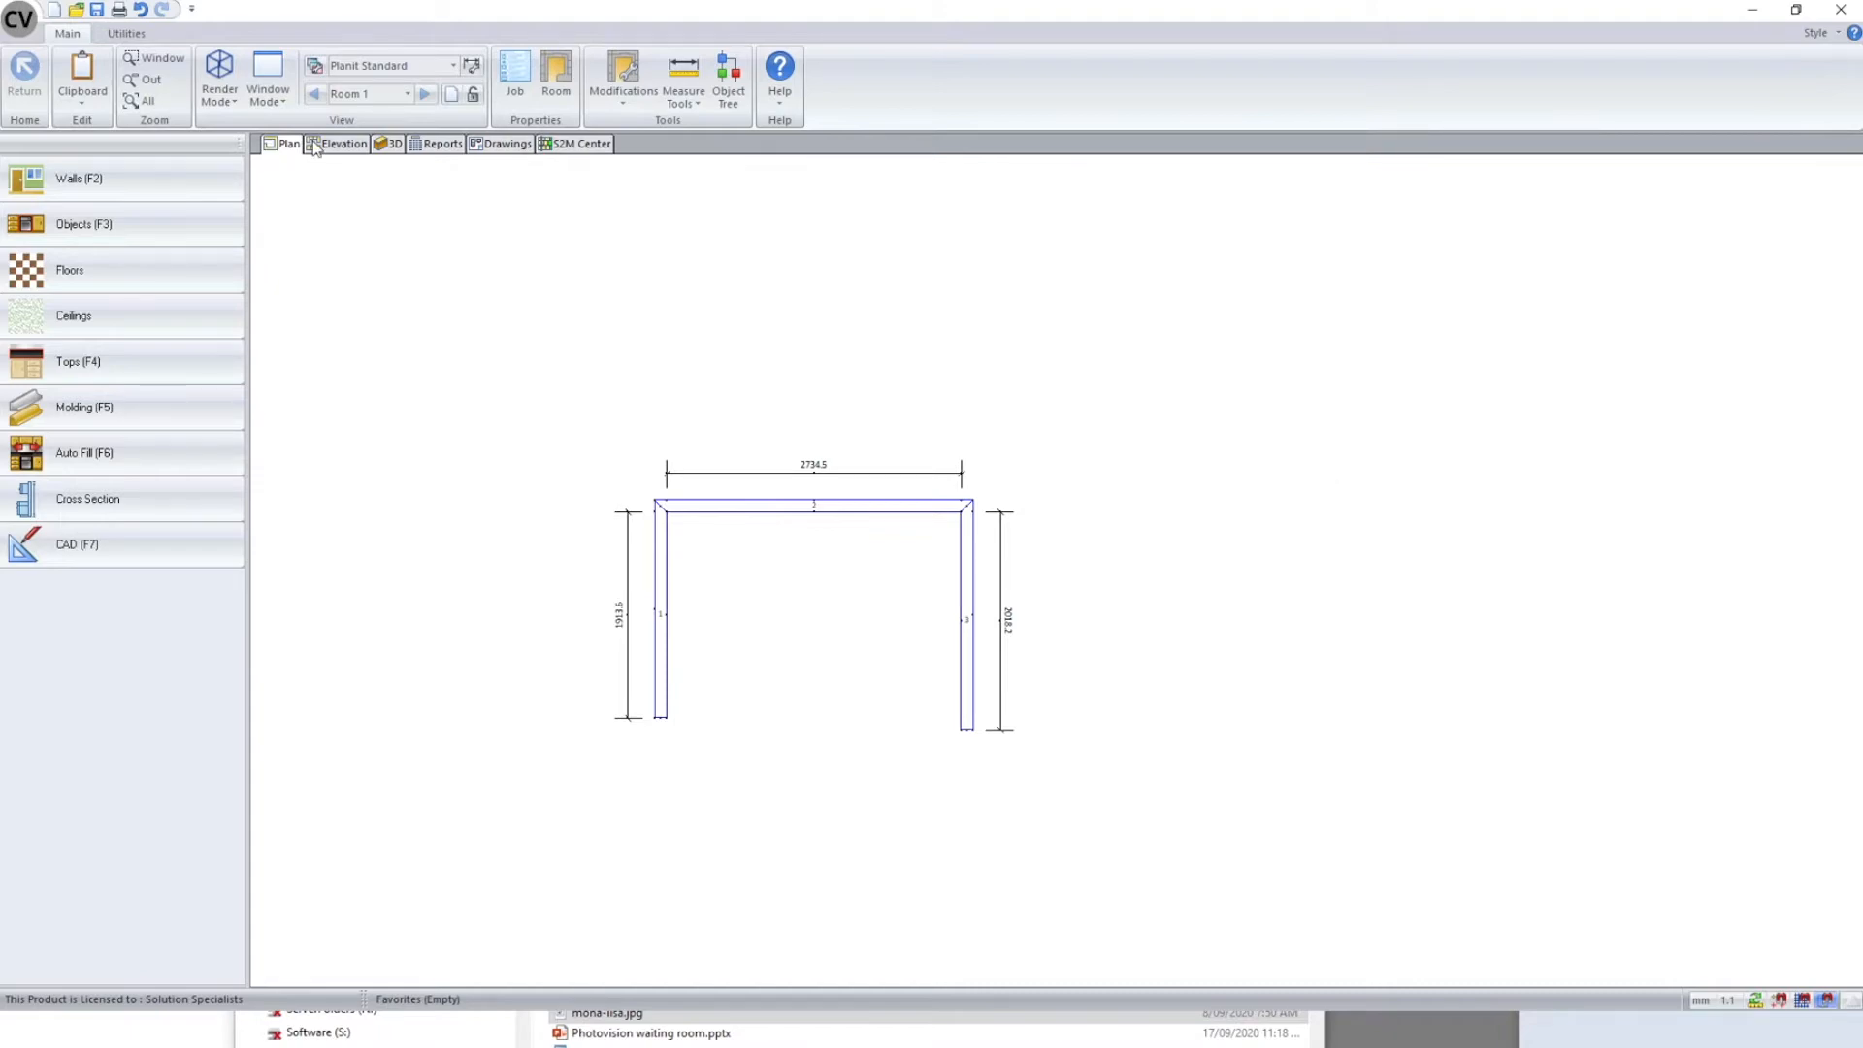
right_click(1330, 466)
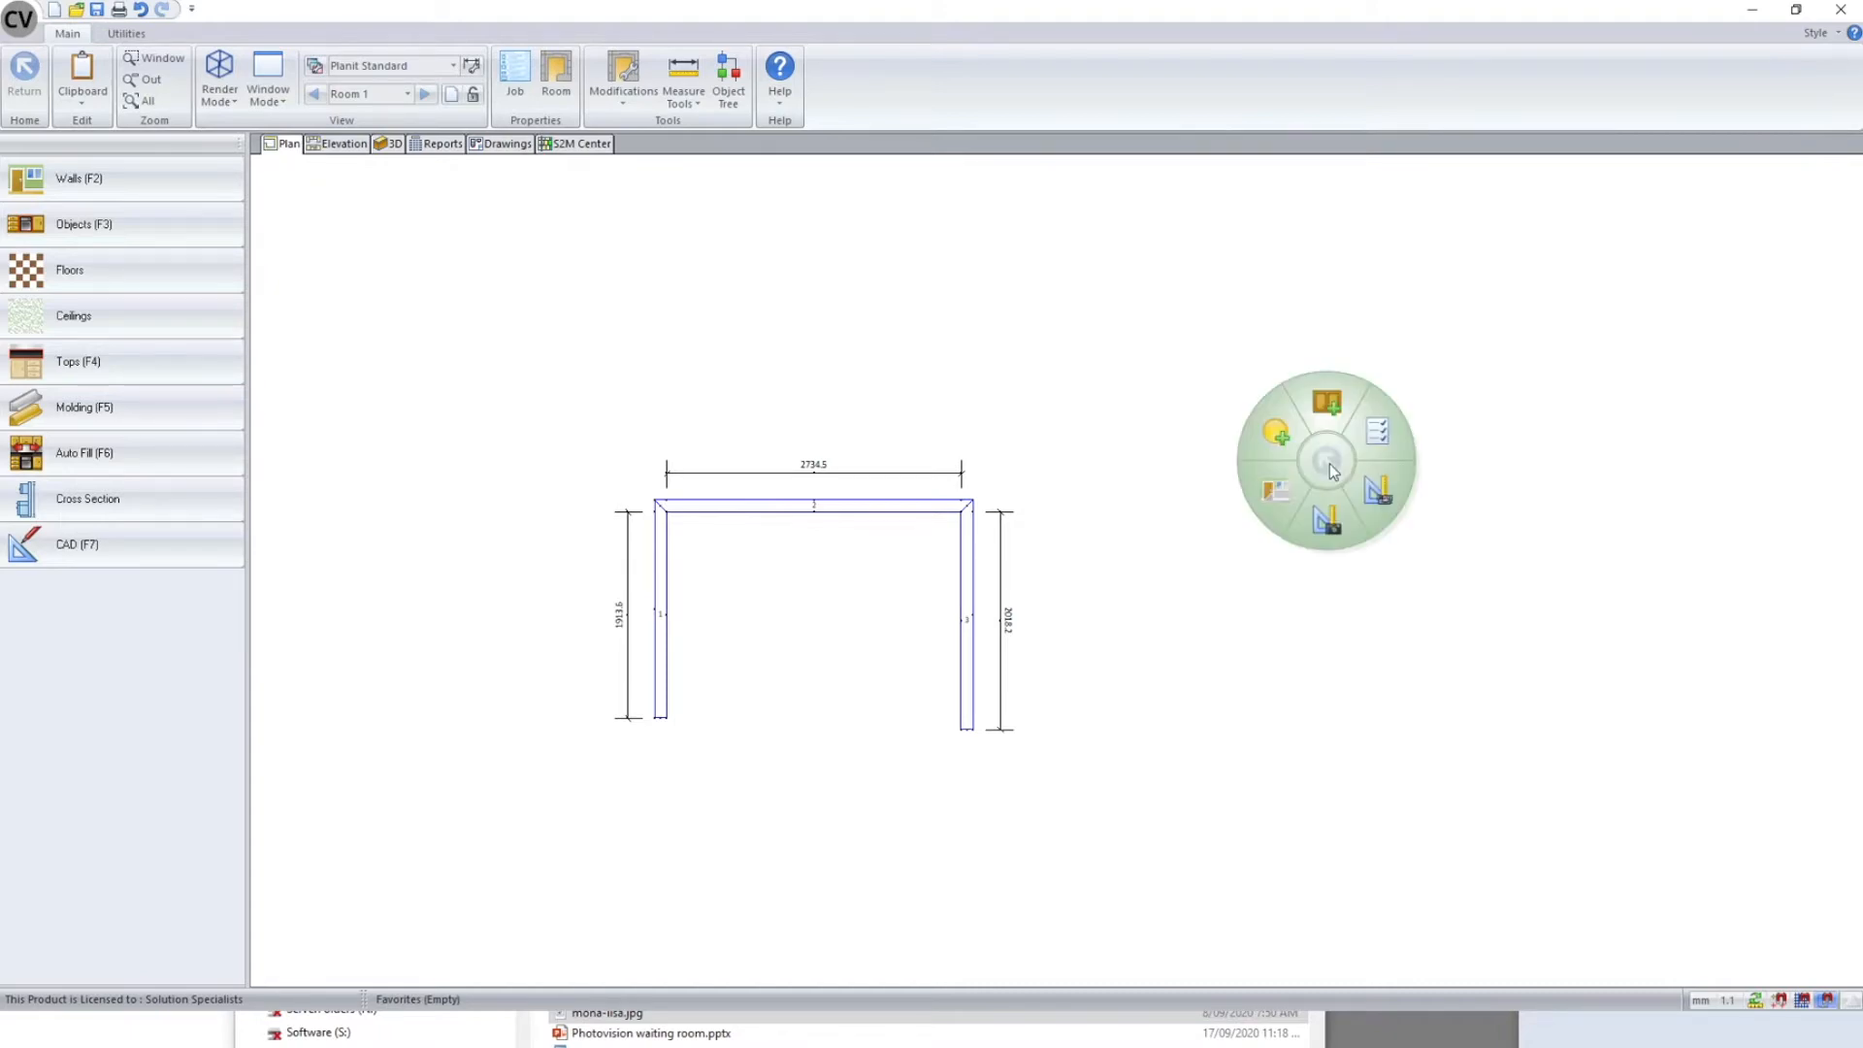
click(1271, 429)
drag(923, 366, 1291, 368)
click(1182, 475)
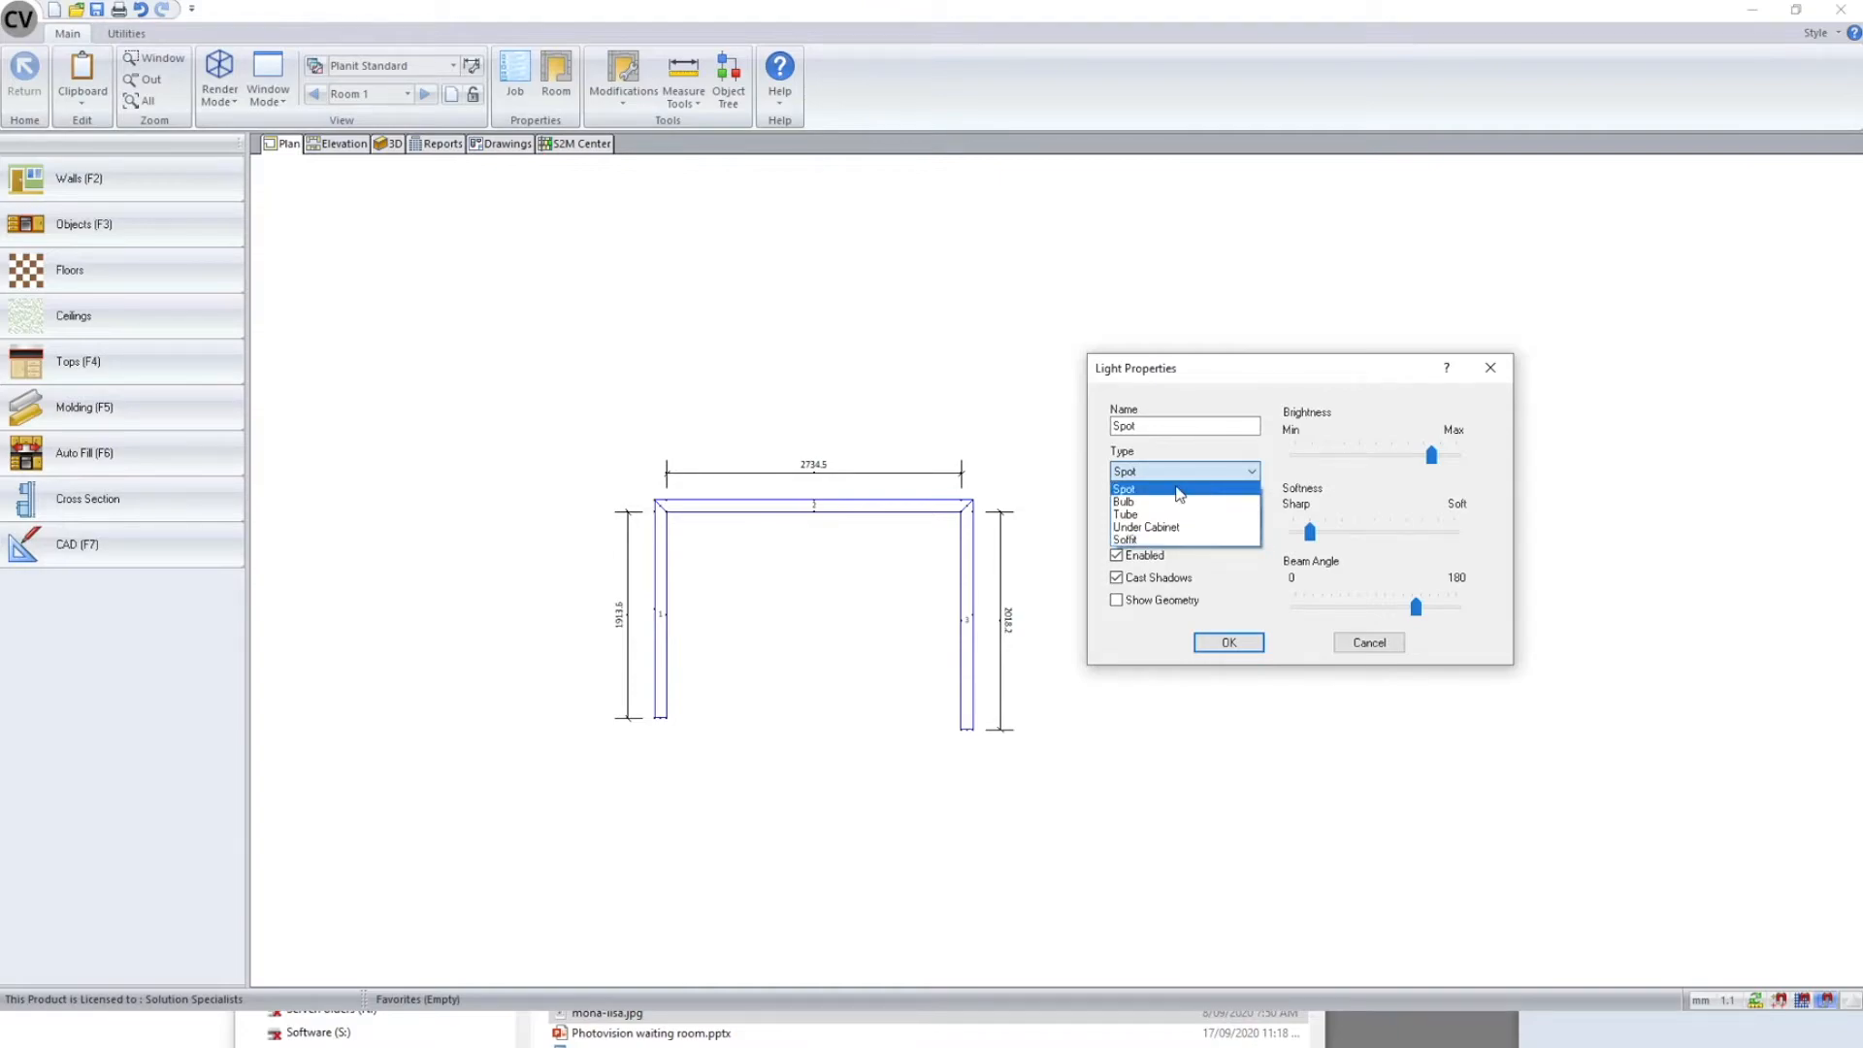
click(1180, 490)
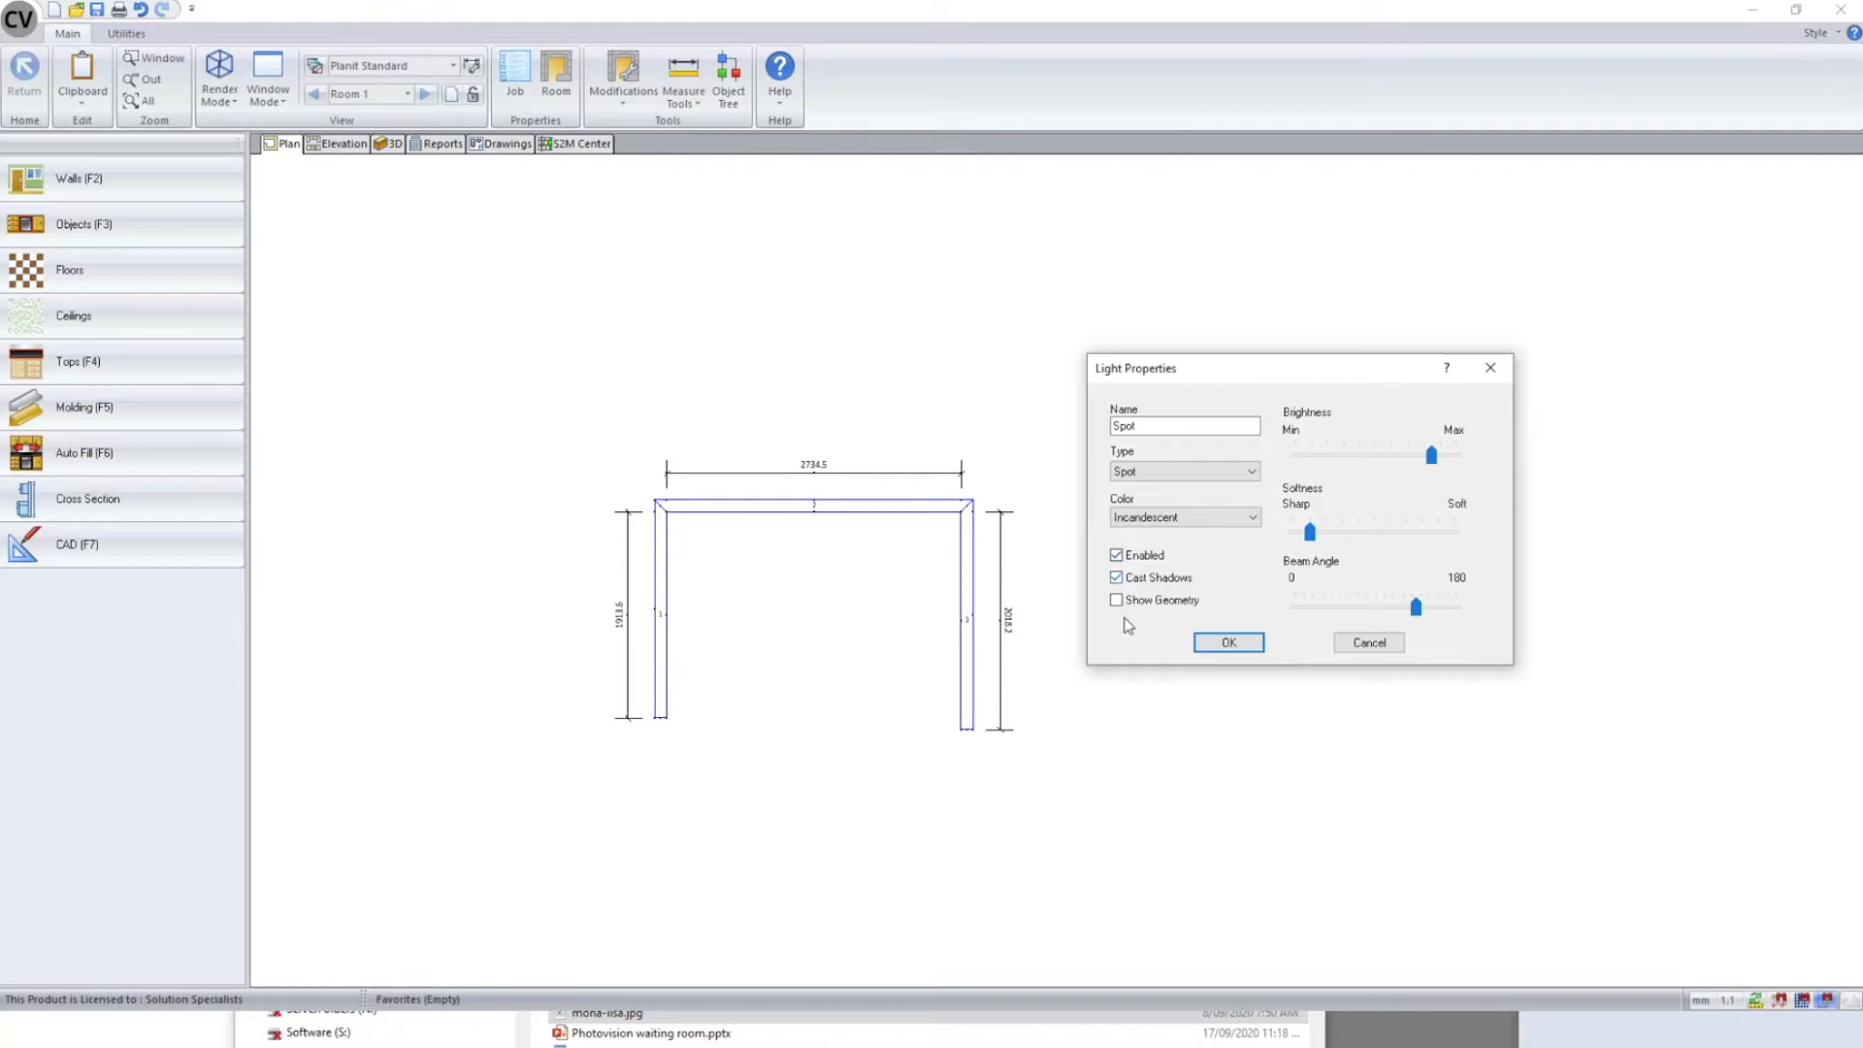
- Set the spot light's color to White Light and place it about 530 mm from the back wall's left end with a 300 mm outset
click(1167, 521)
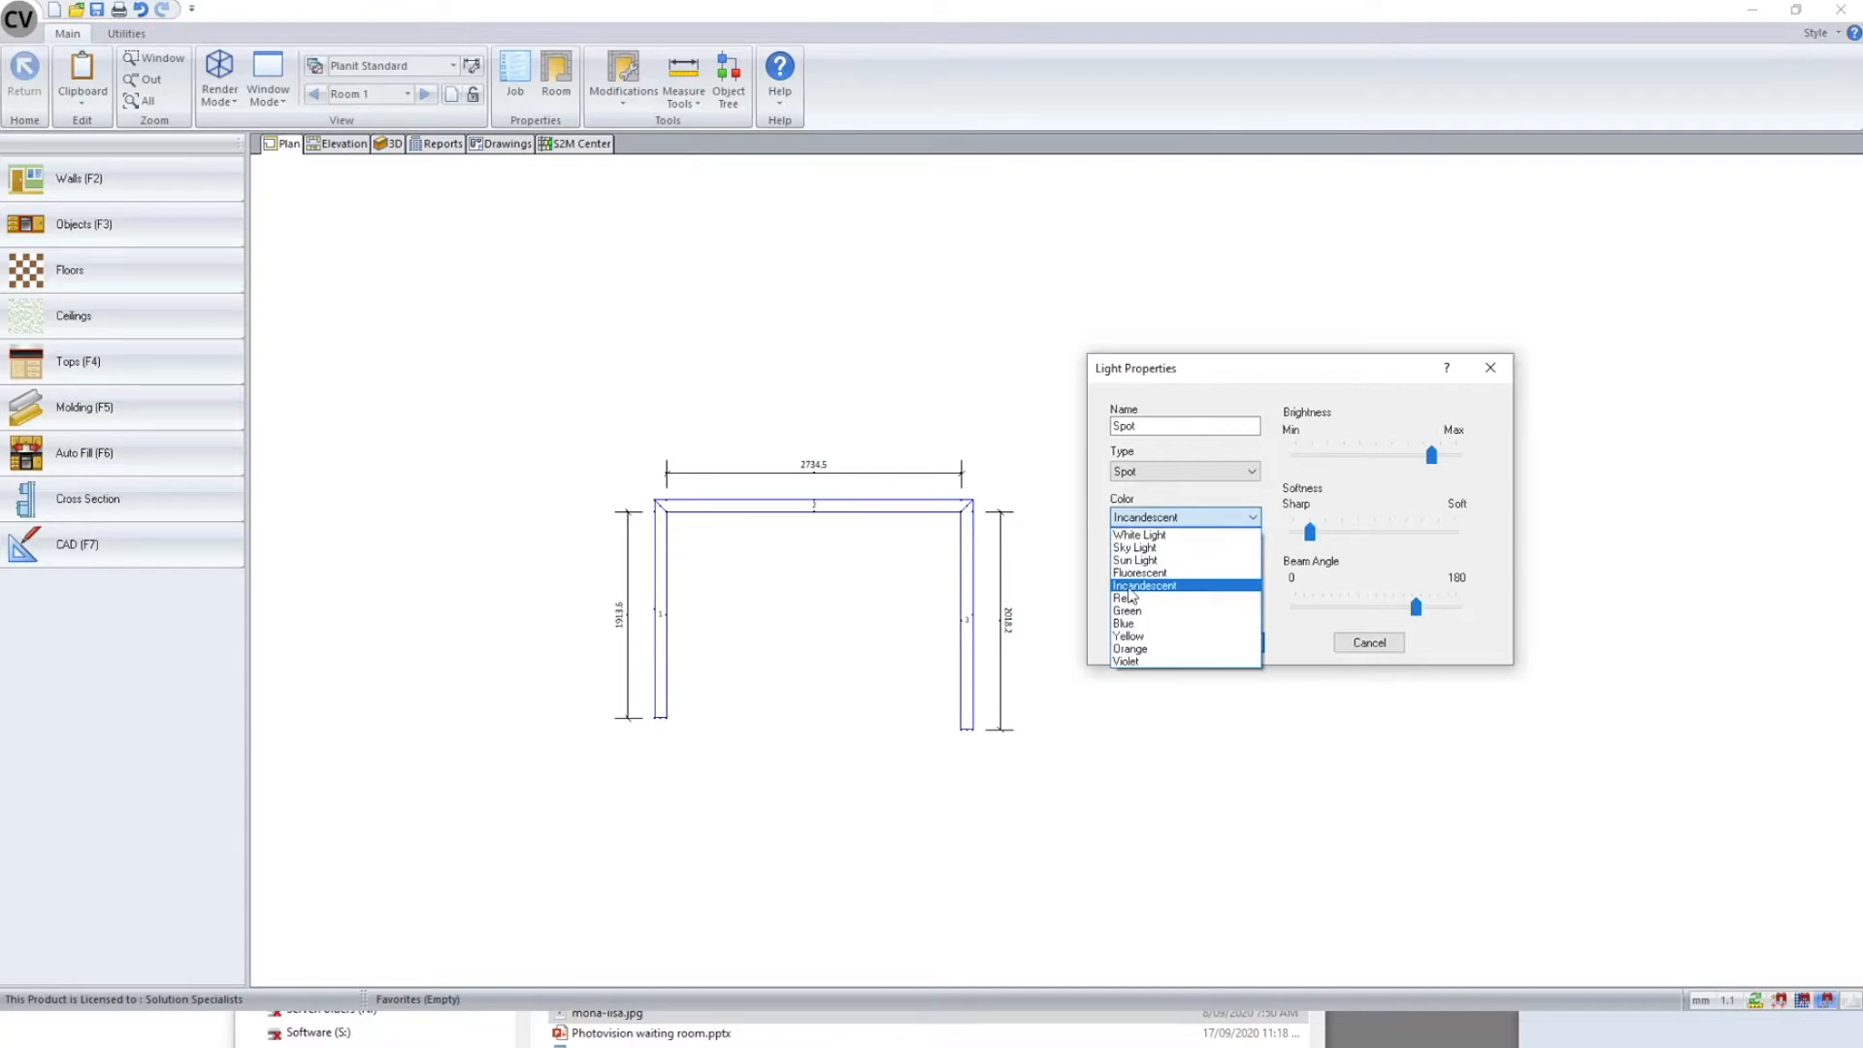
click(1186, 586)
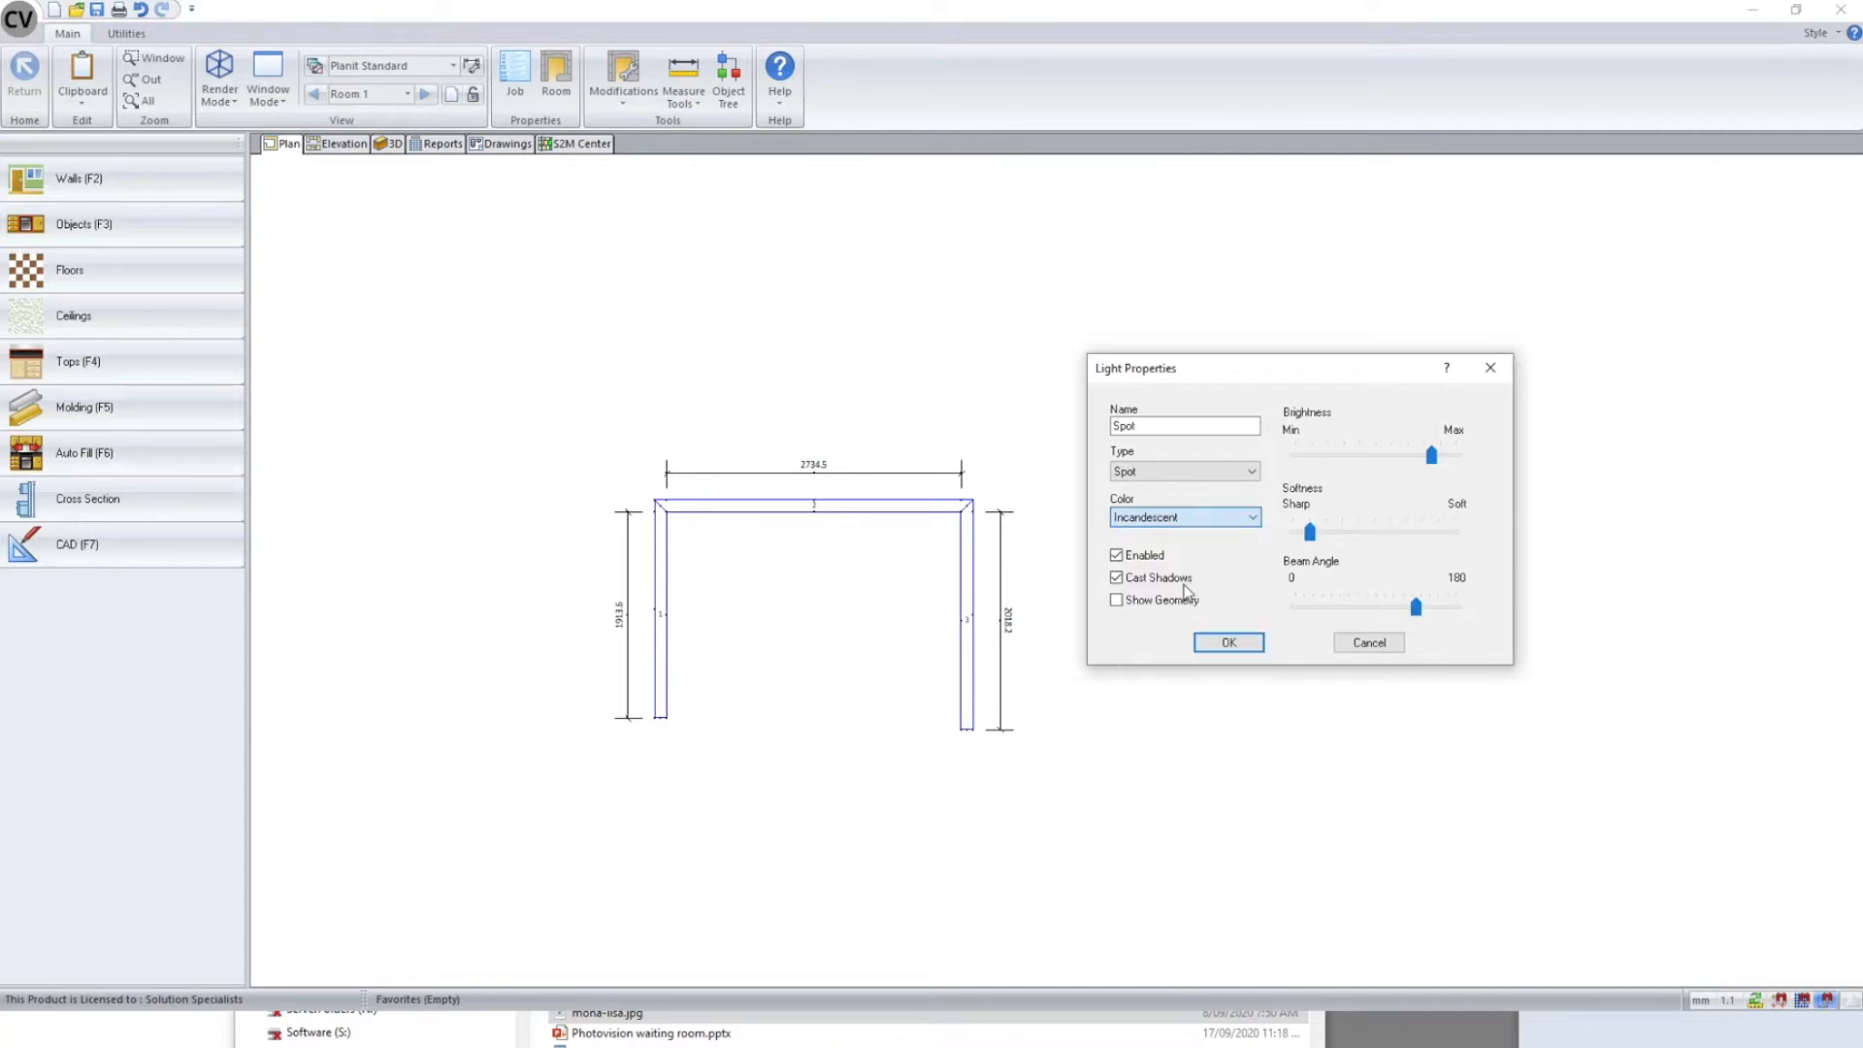
click(1184, 517)
click(1139, 535)
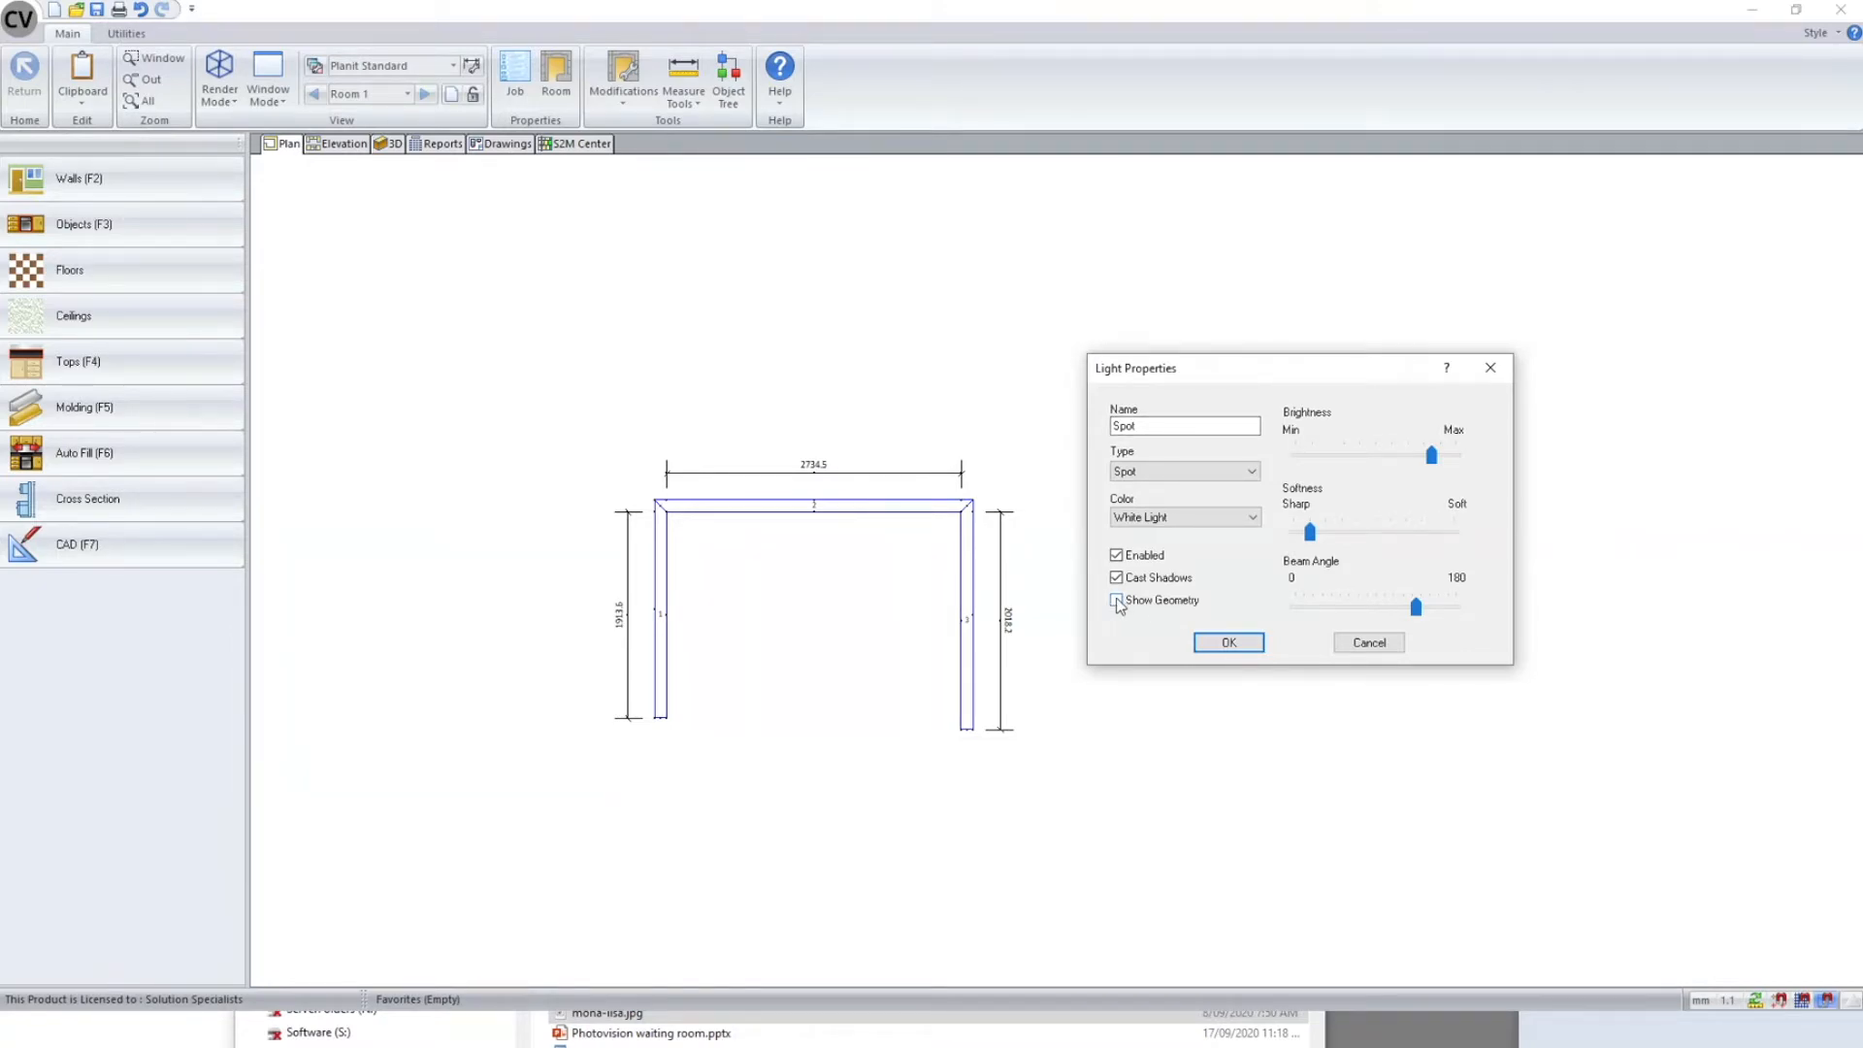
click(1227, 645)
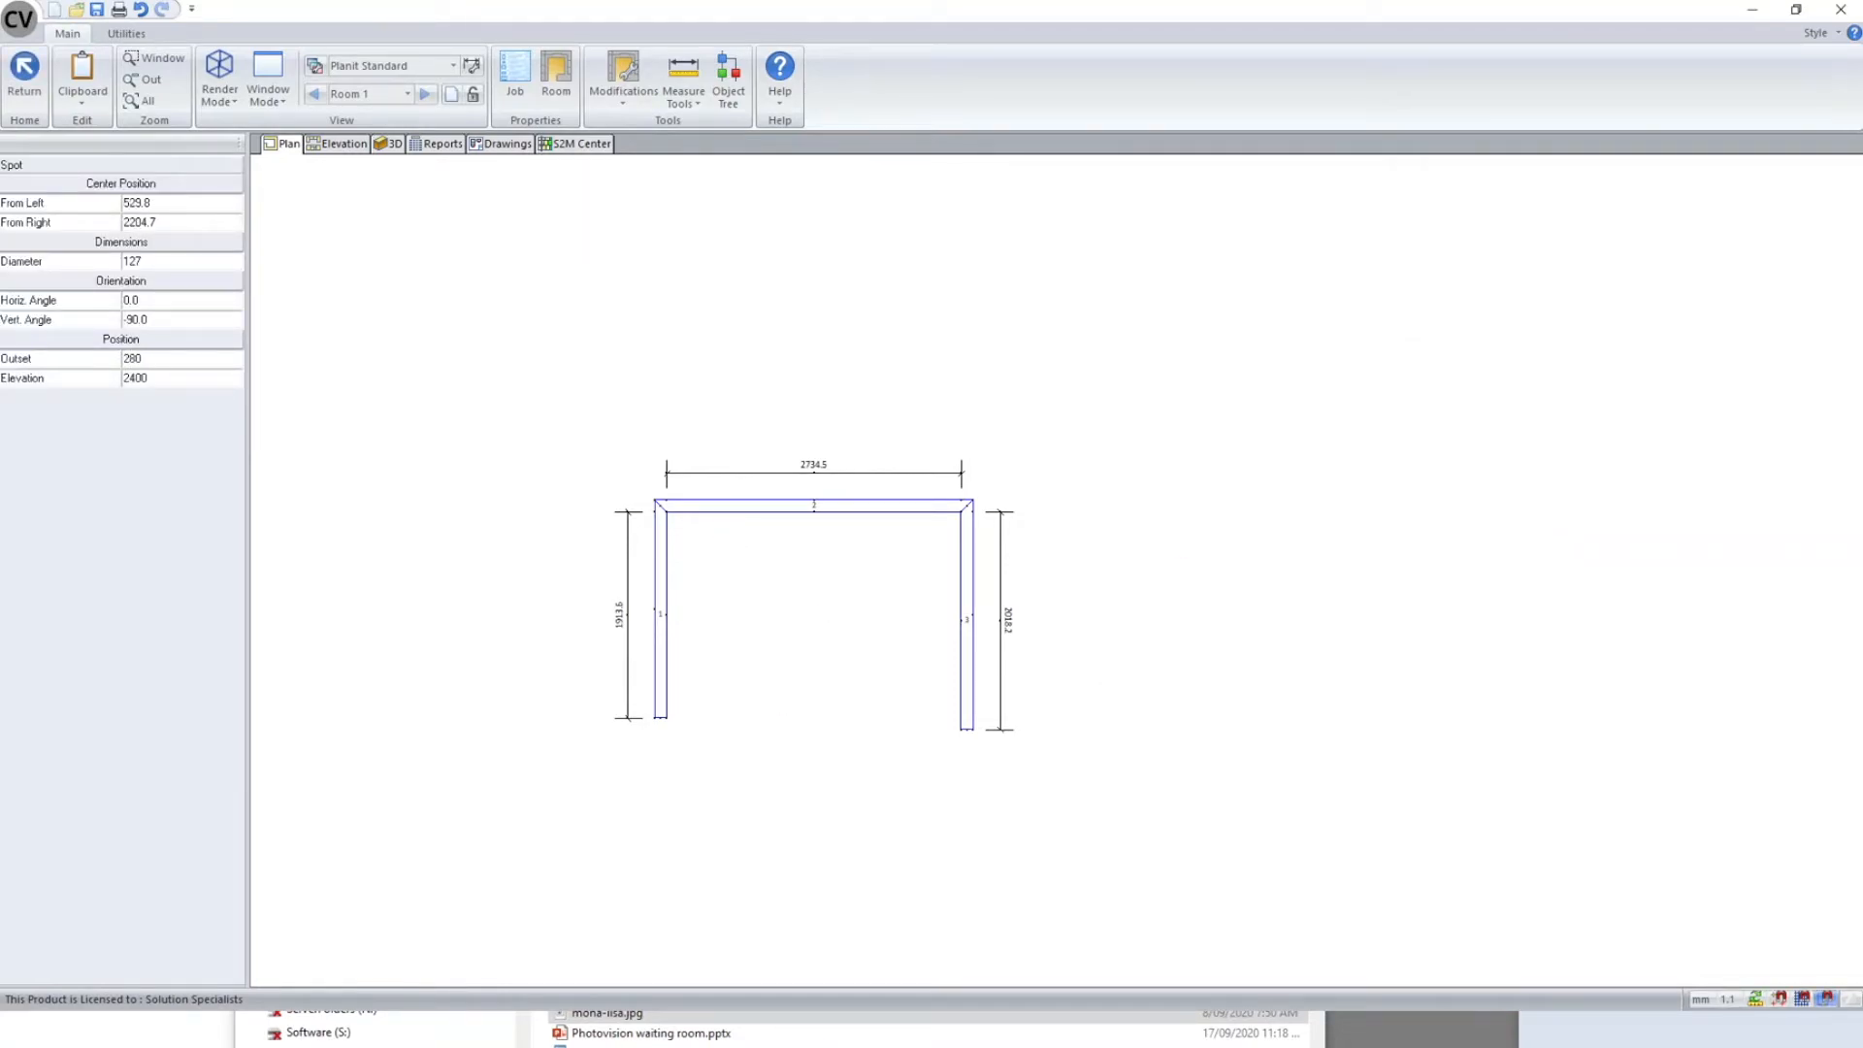
click(724, 544)
scroll(886, 589, up, 1)
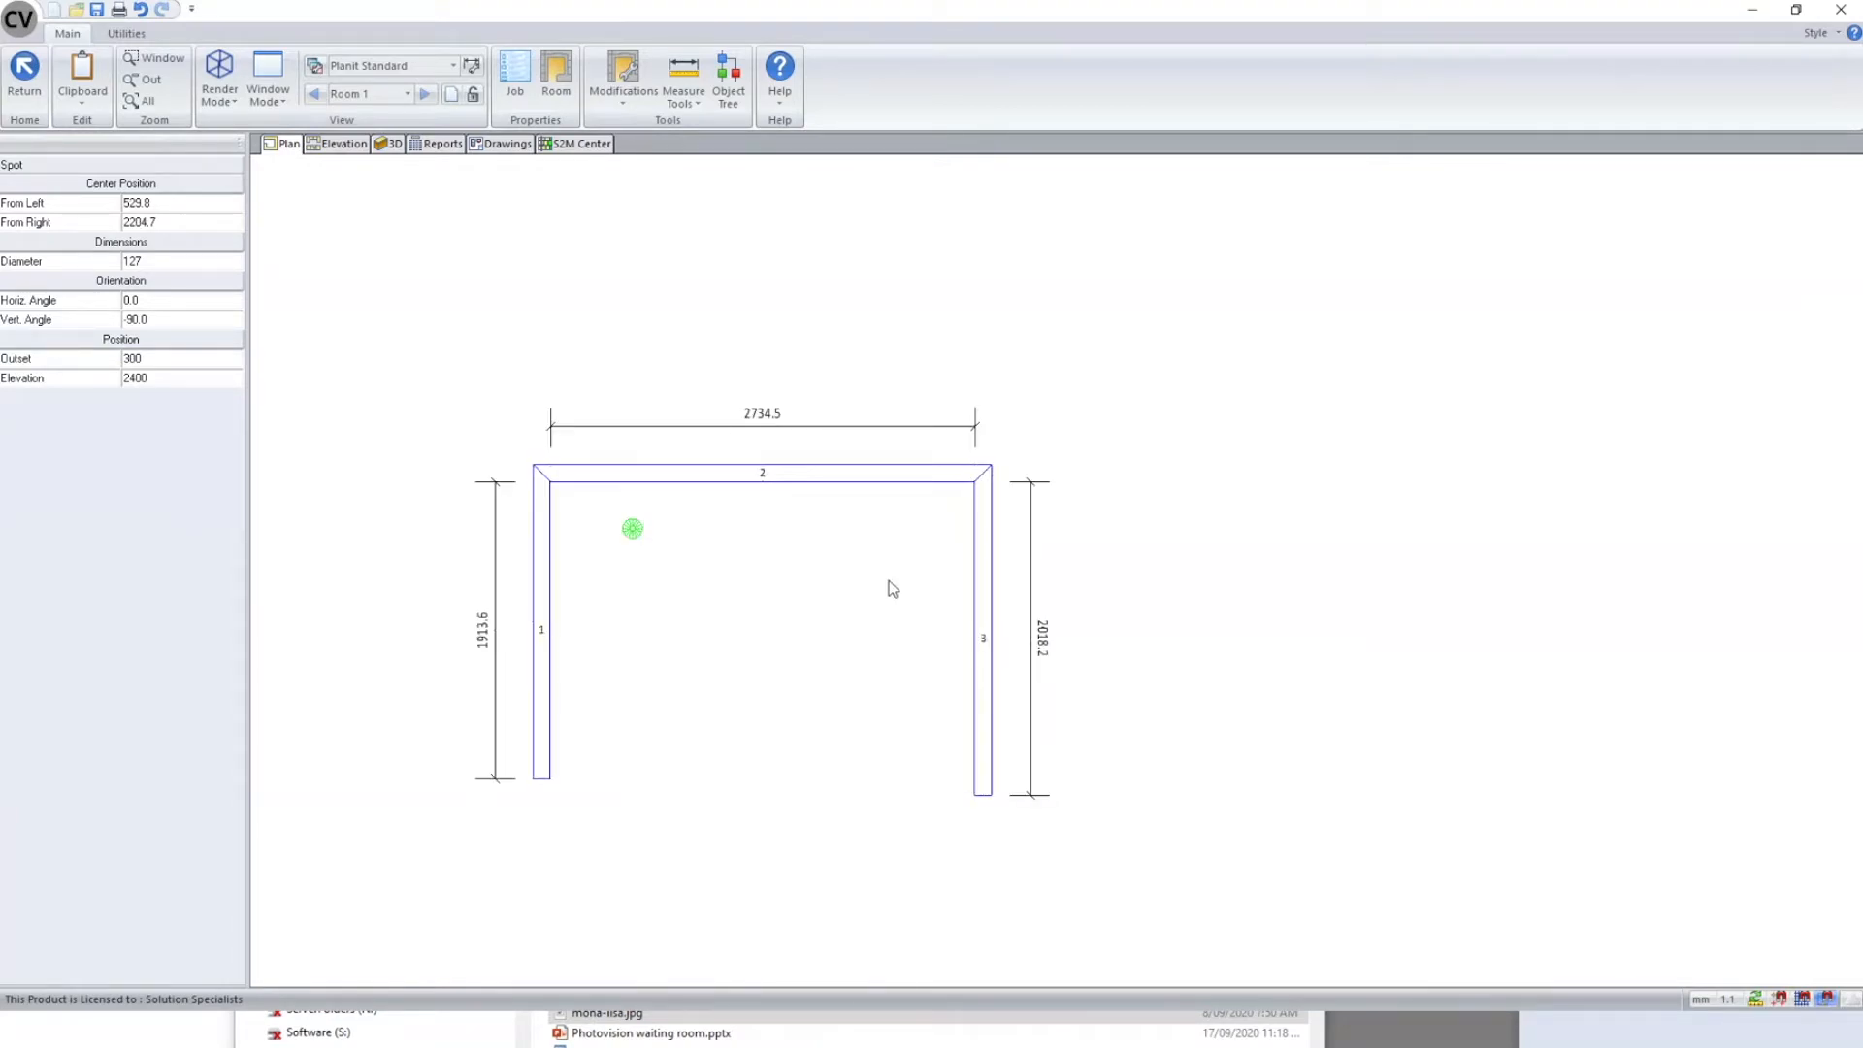
- Delete the left and right side walls so that only the back wall stays in the plan
click(571, 623)
key(Delete)
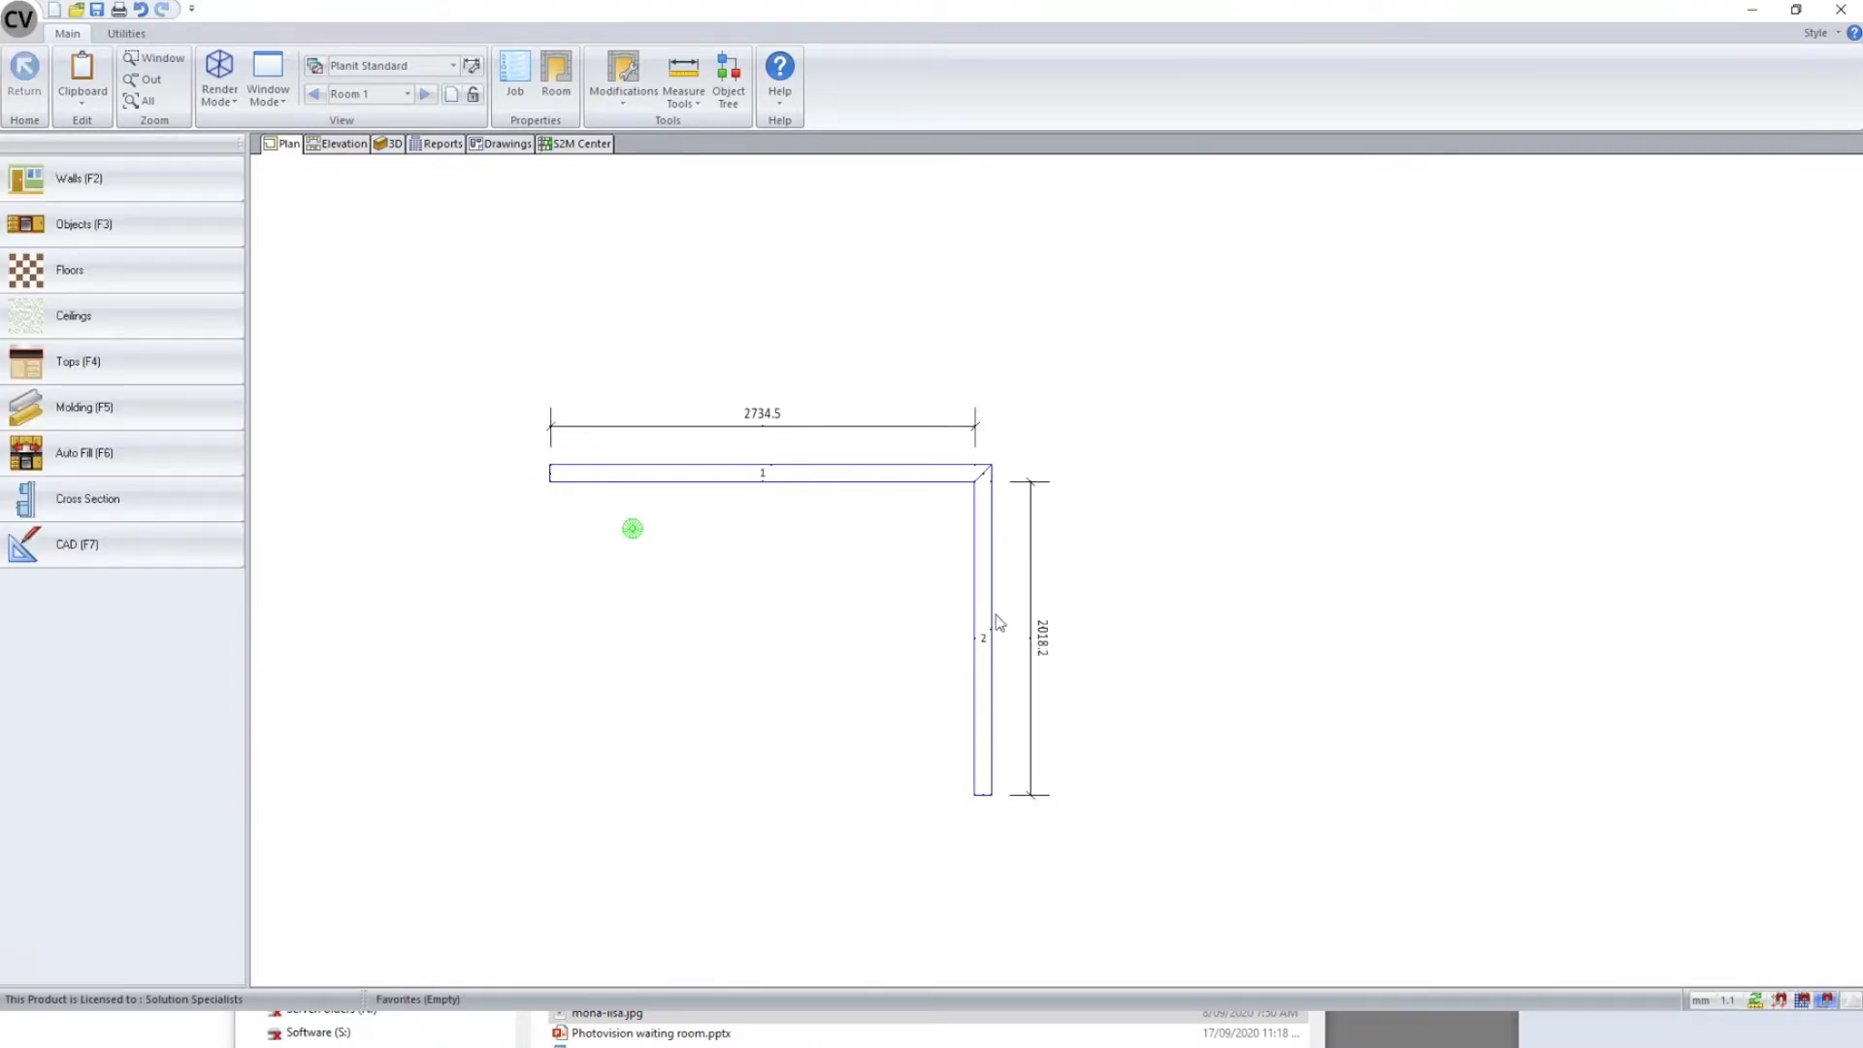
click(986, 619)
key(Delete)
- Move the spot light to about 250 mm from the wall's left end, and place a copy near its right end
click(633, 528)
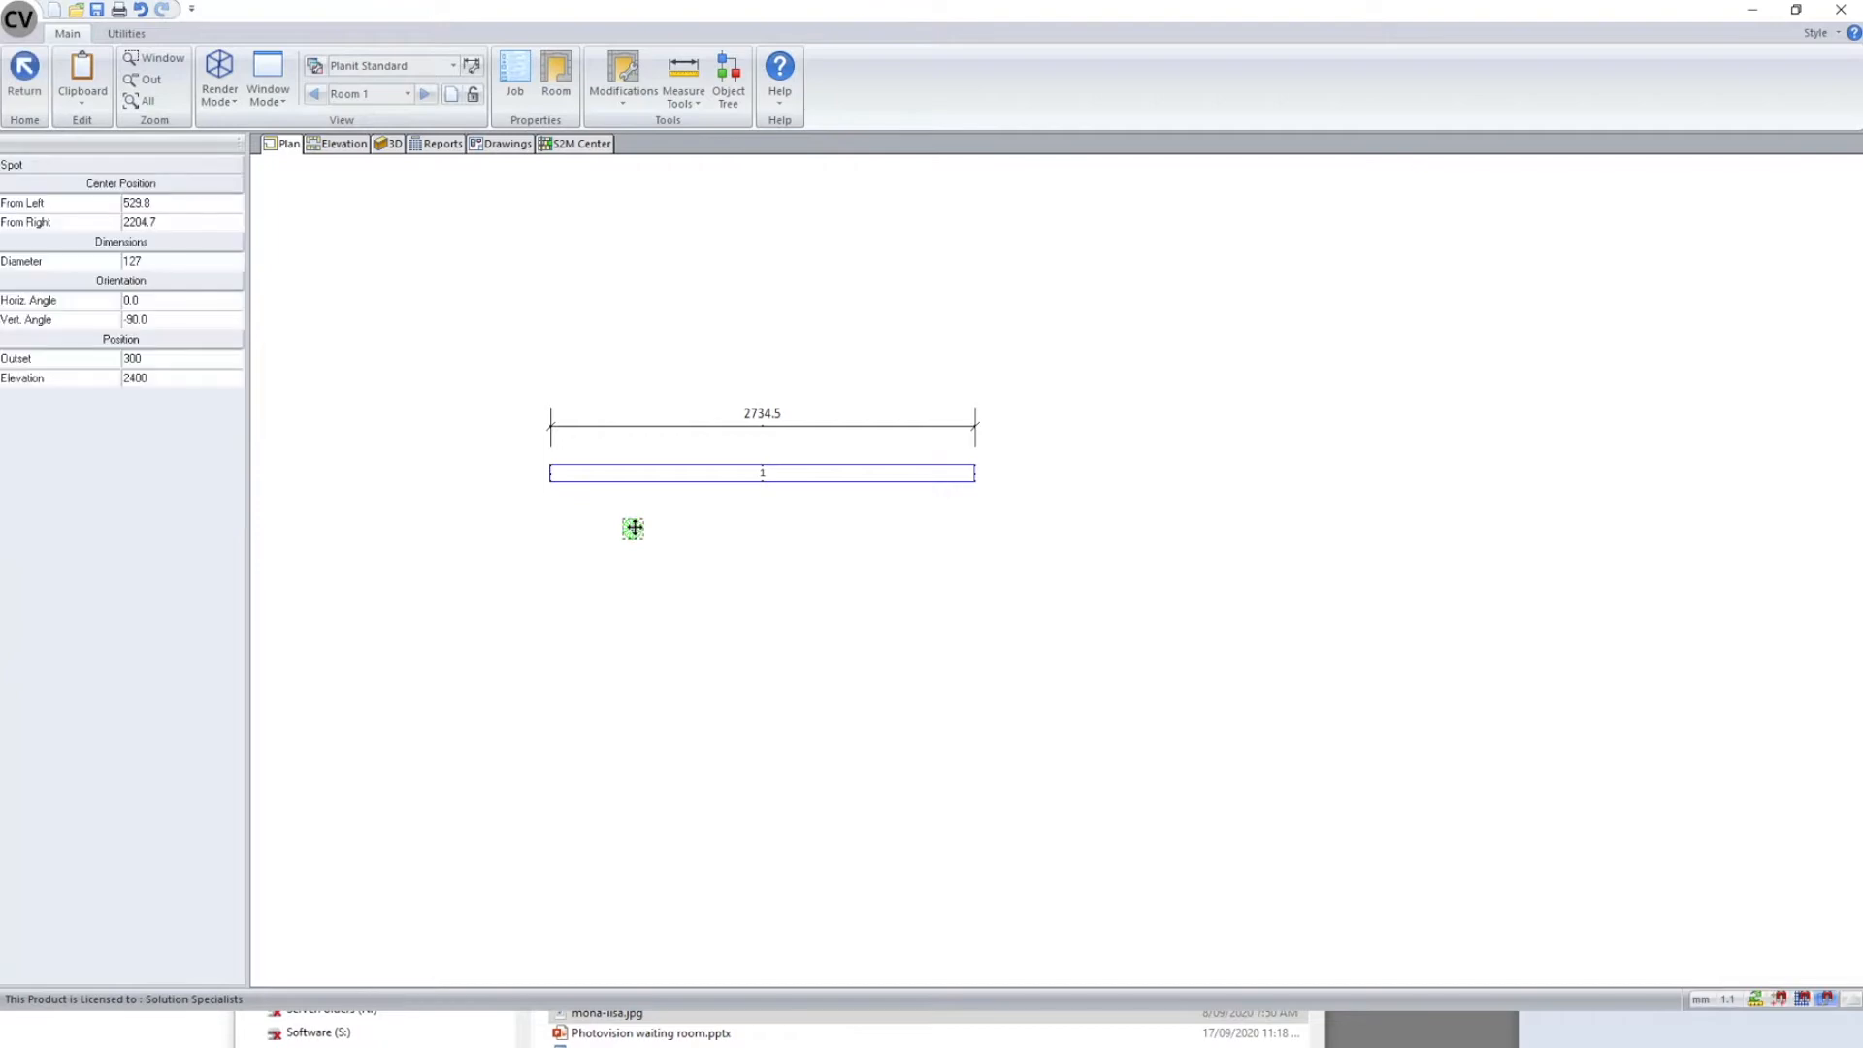
drag(581, 514, 589, 522)
click(511, 616)
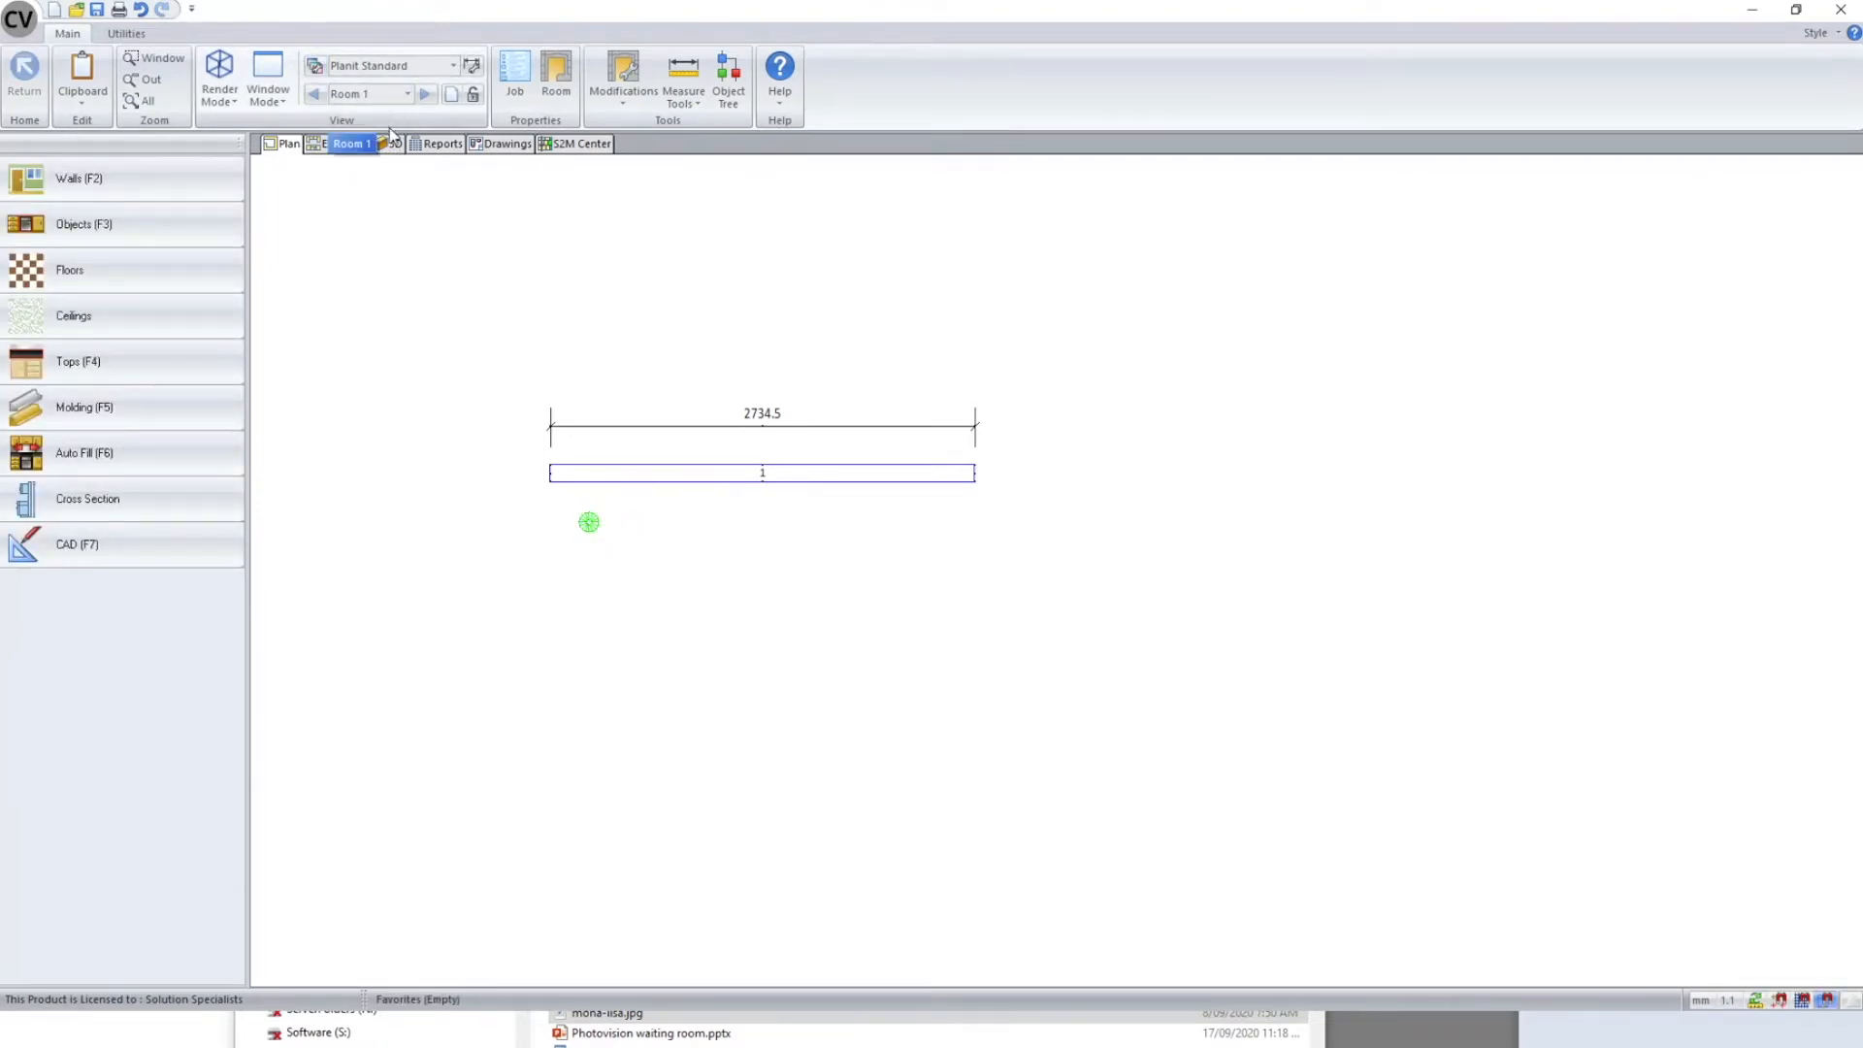
click(594, 525)
right_click(594, 525)
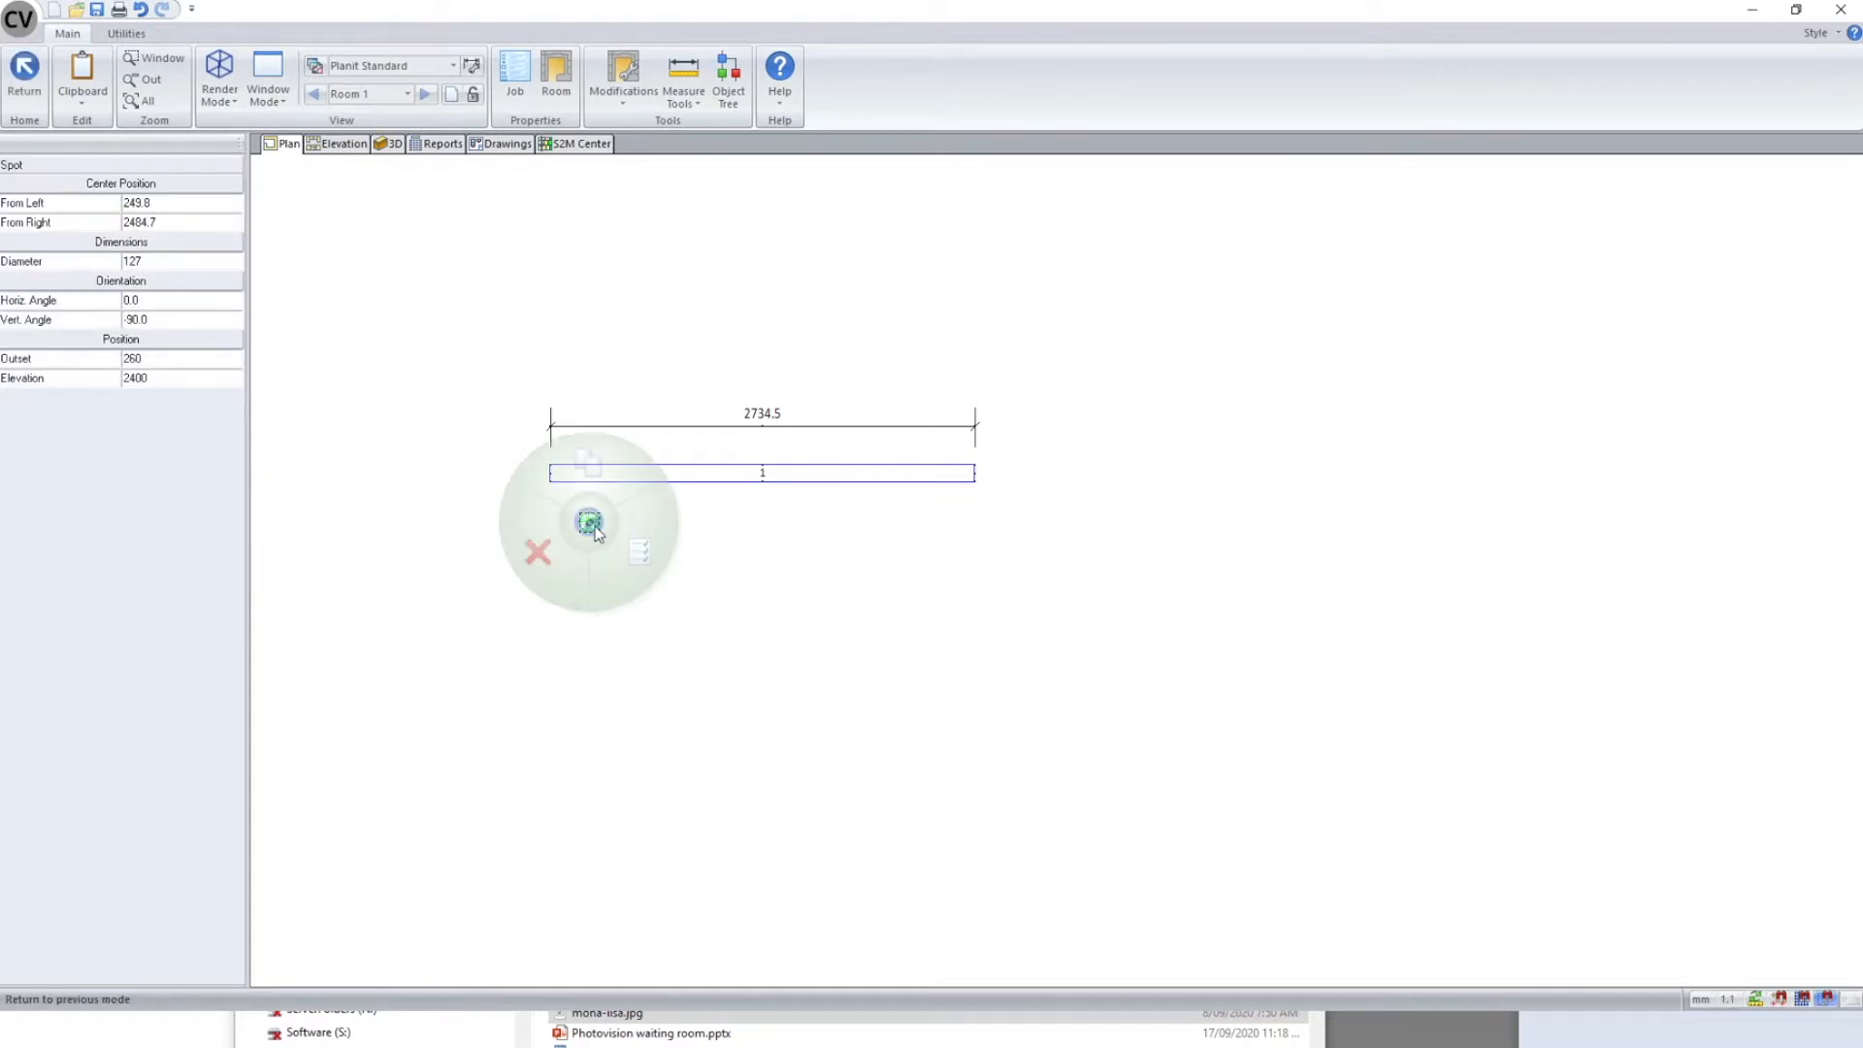
click(638, 547)
click(928, 529)
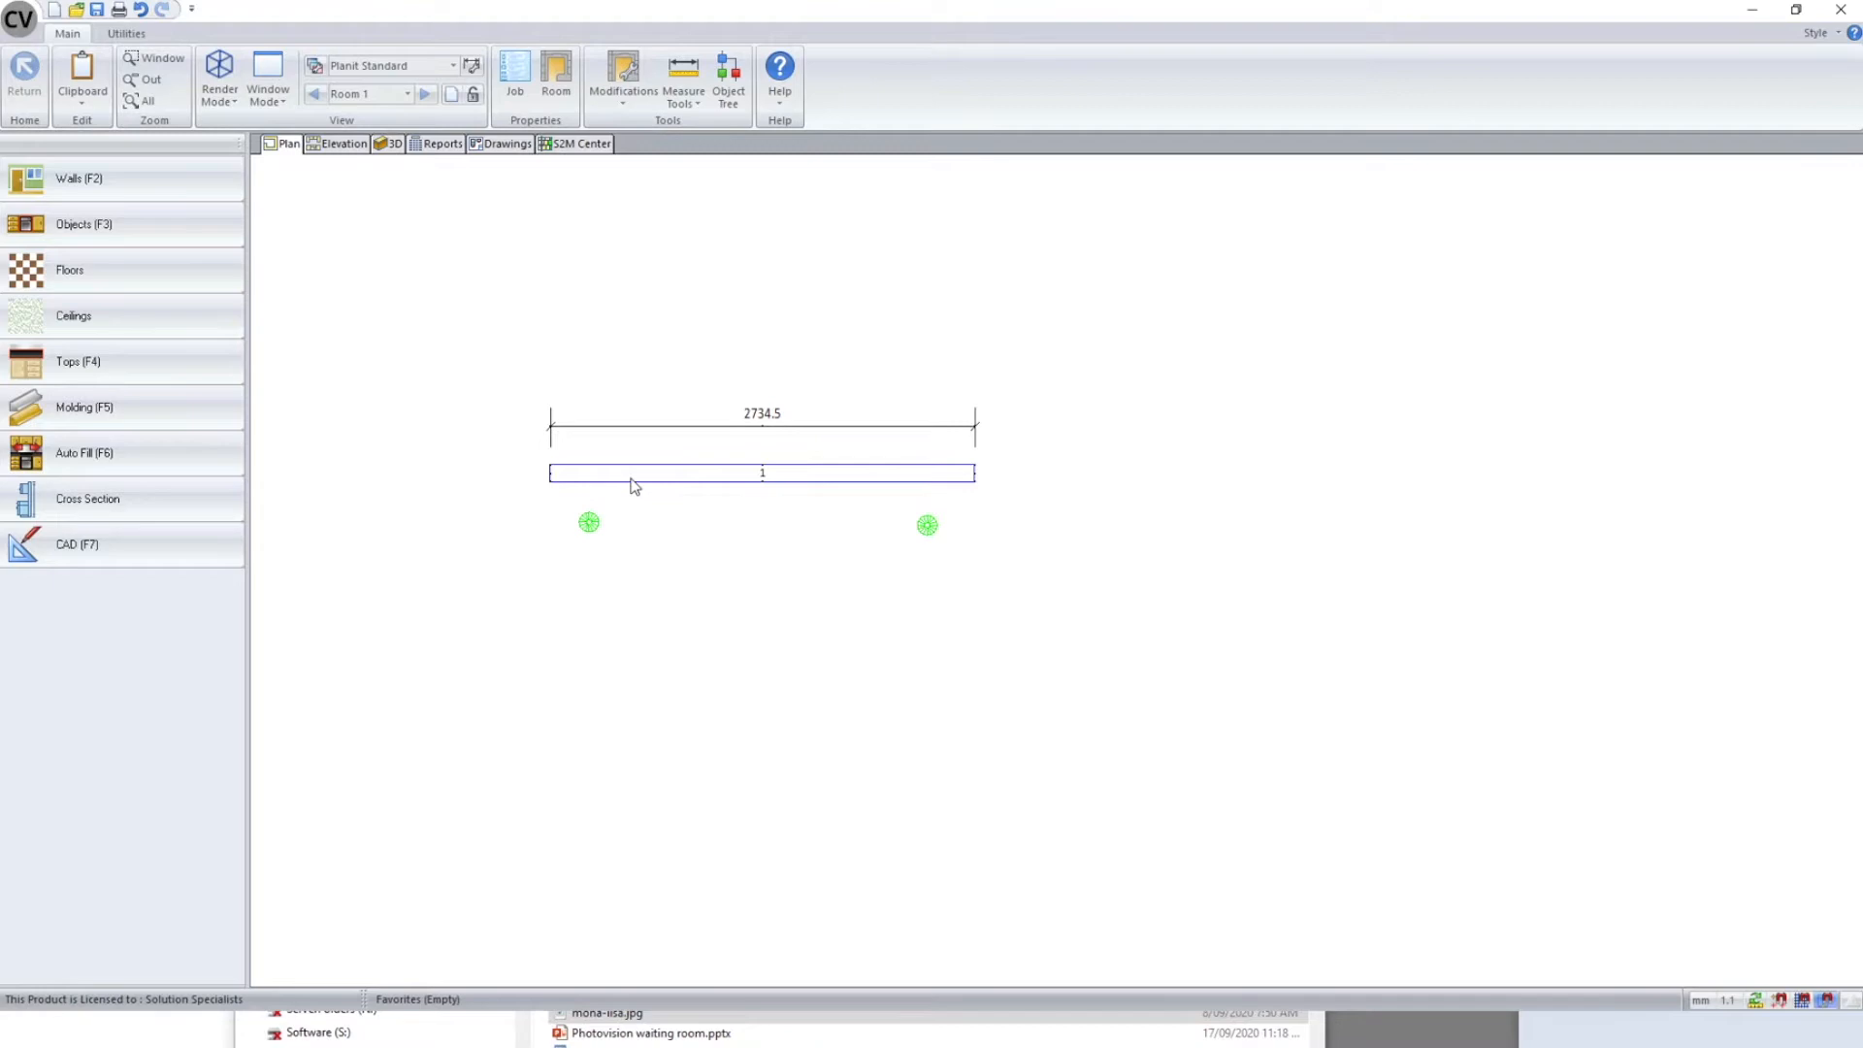
- Run a Preview Advanced render of the wall with the two spot lights in the 3D view
click(387, 143)
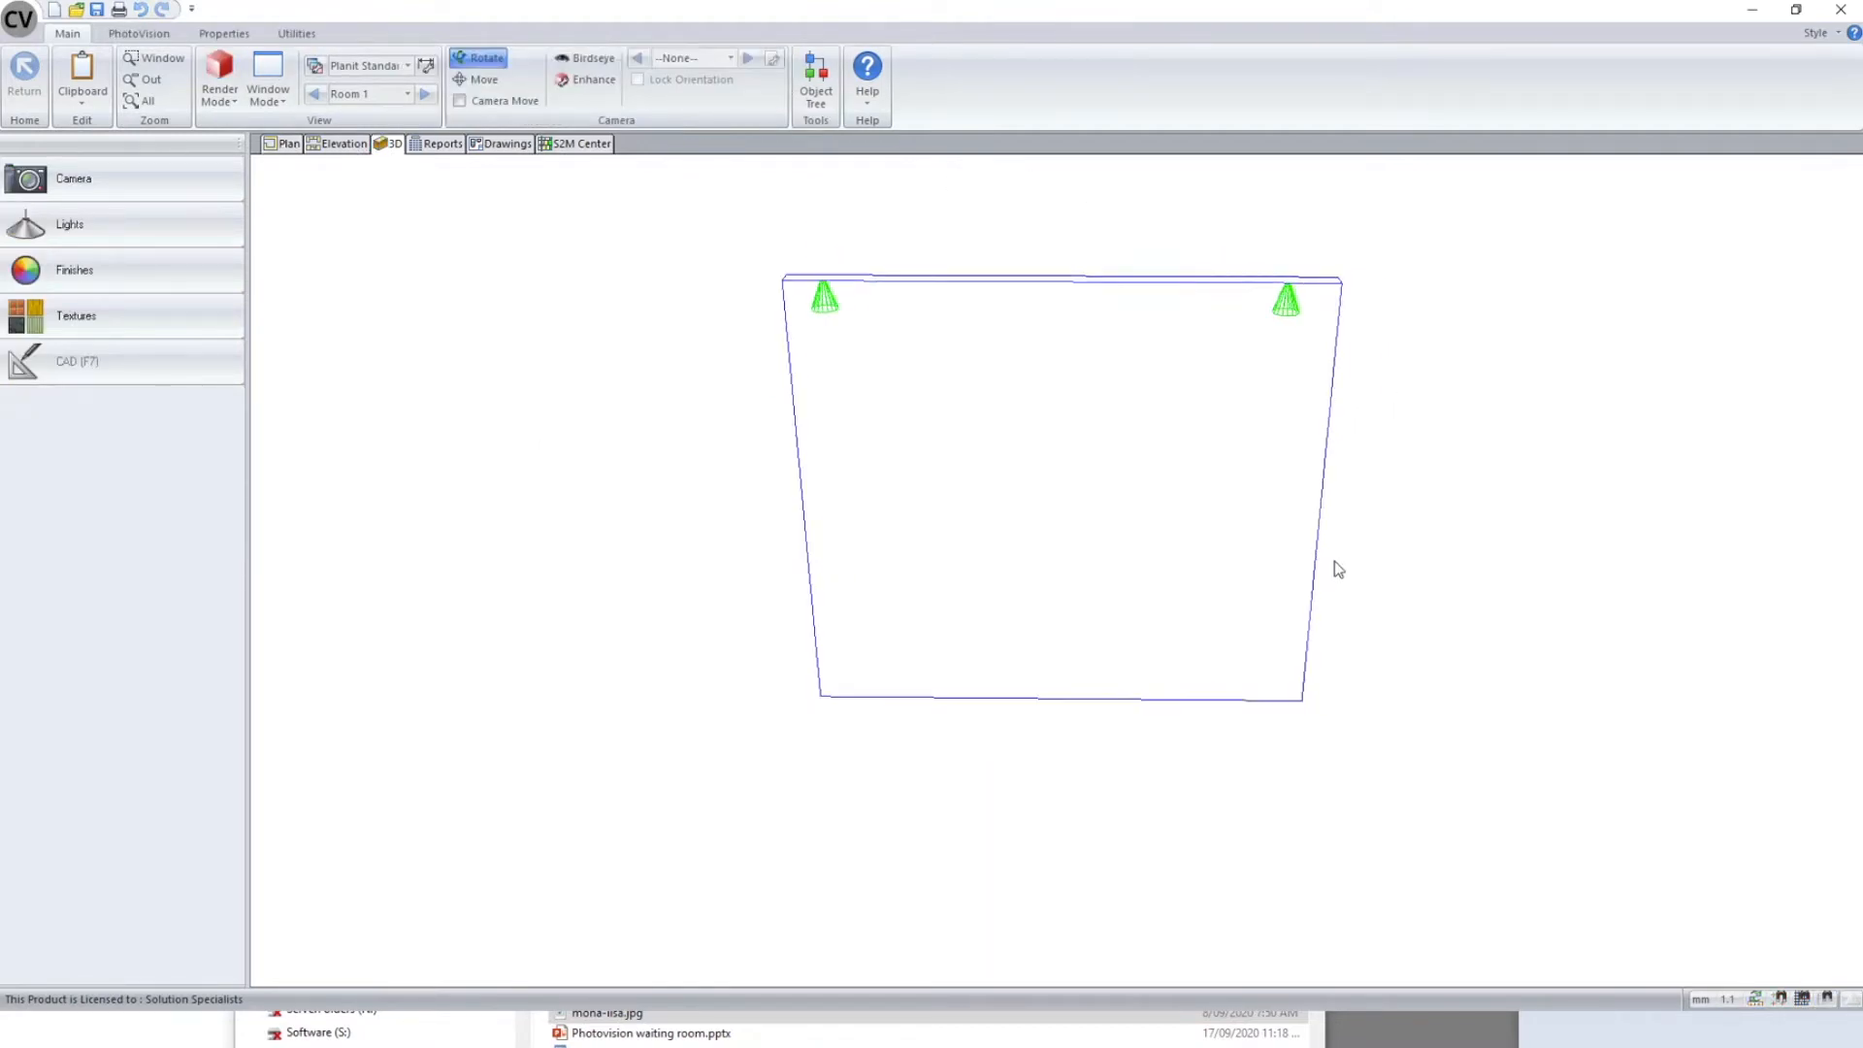
click(139, 33)
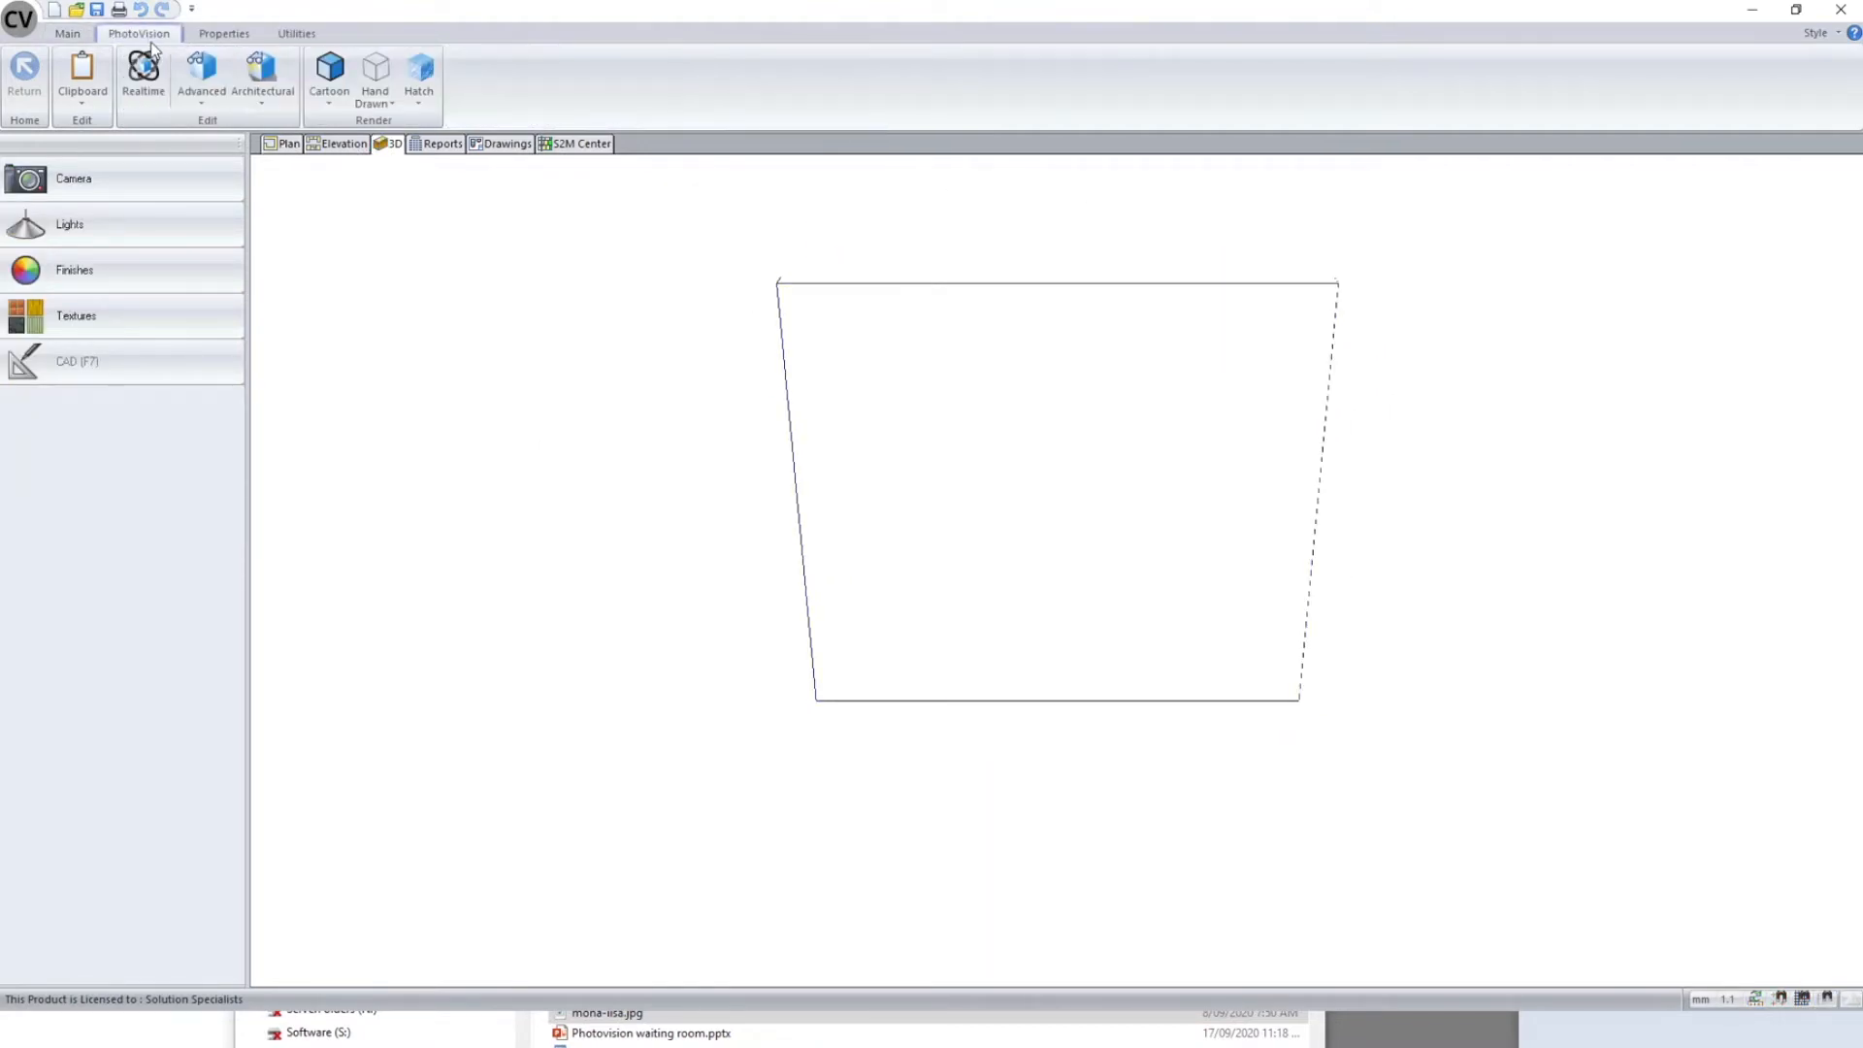
click(206, 109)
click(245, 134)
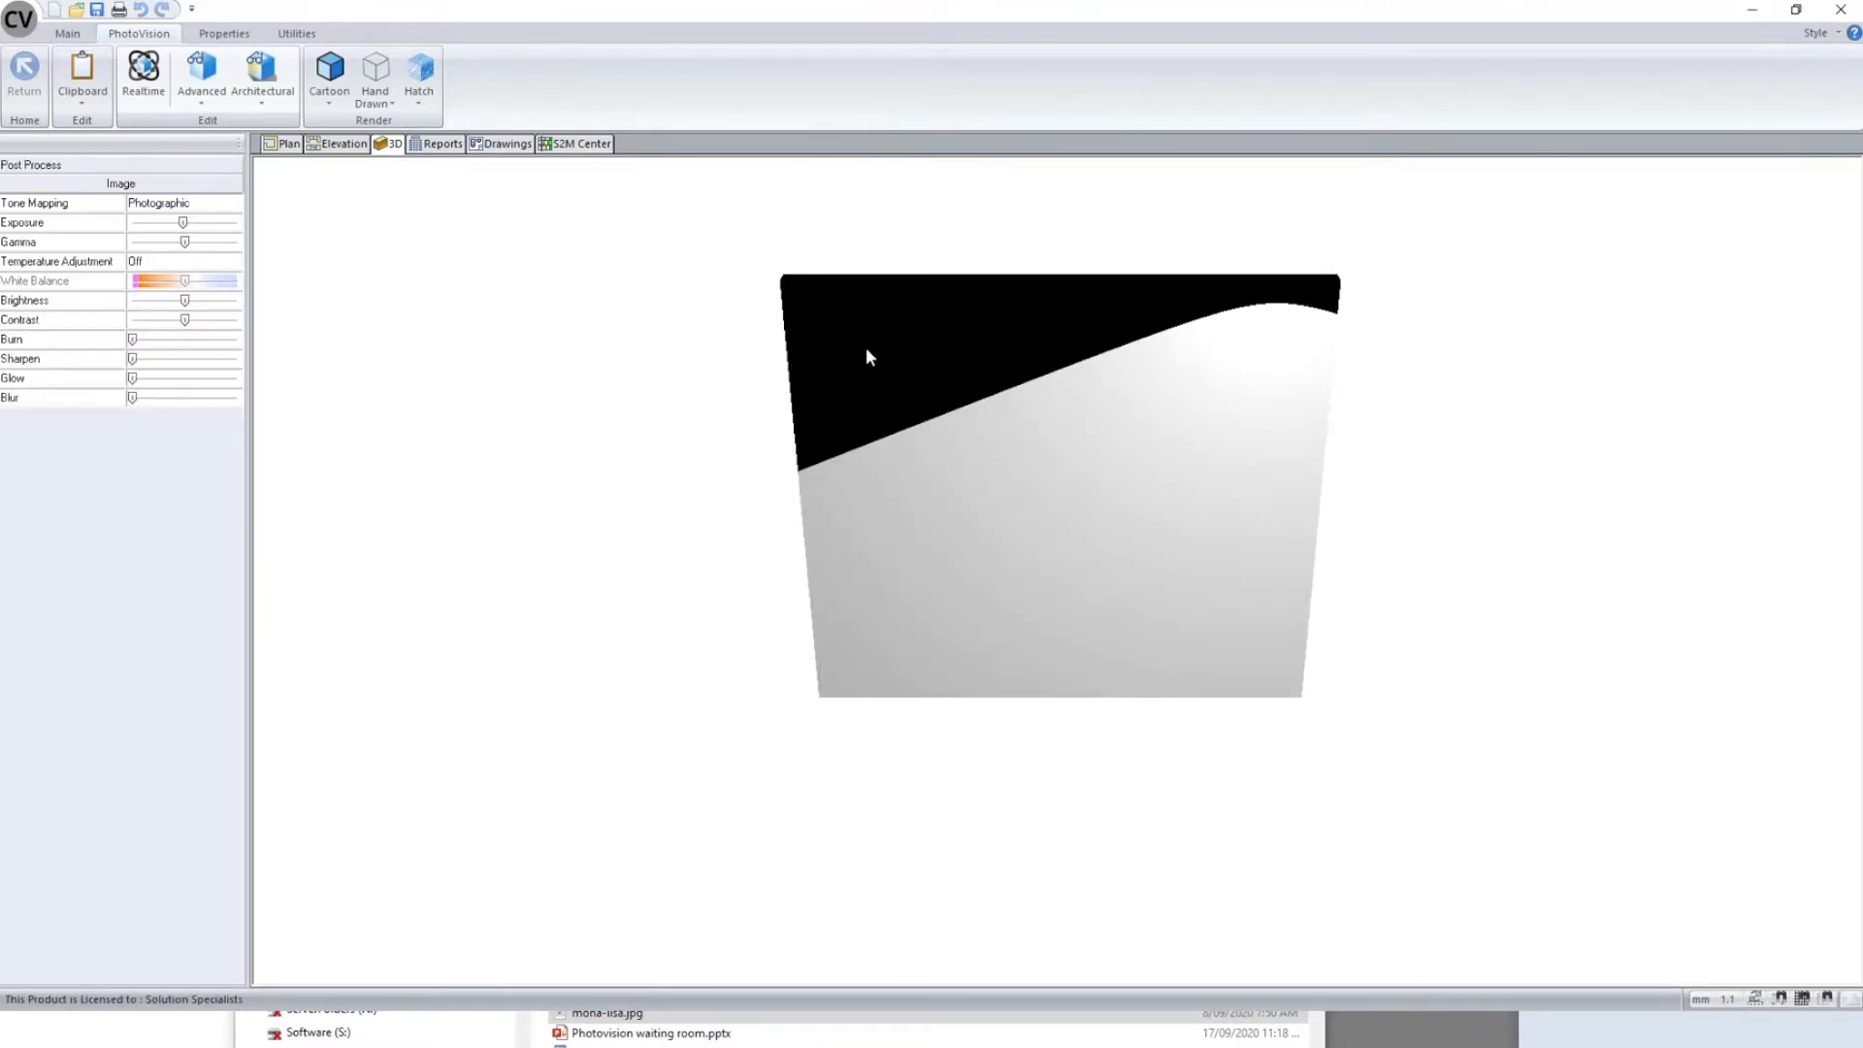
- Move the left spot light in the plan to about 890 mm from the wall's left end with a 240 mm outset
click(285, 144)
click(589, 523)
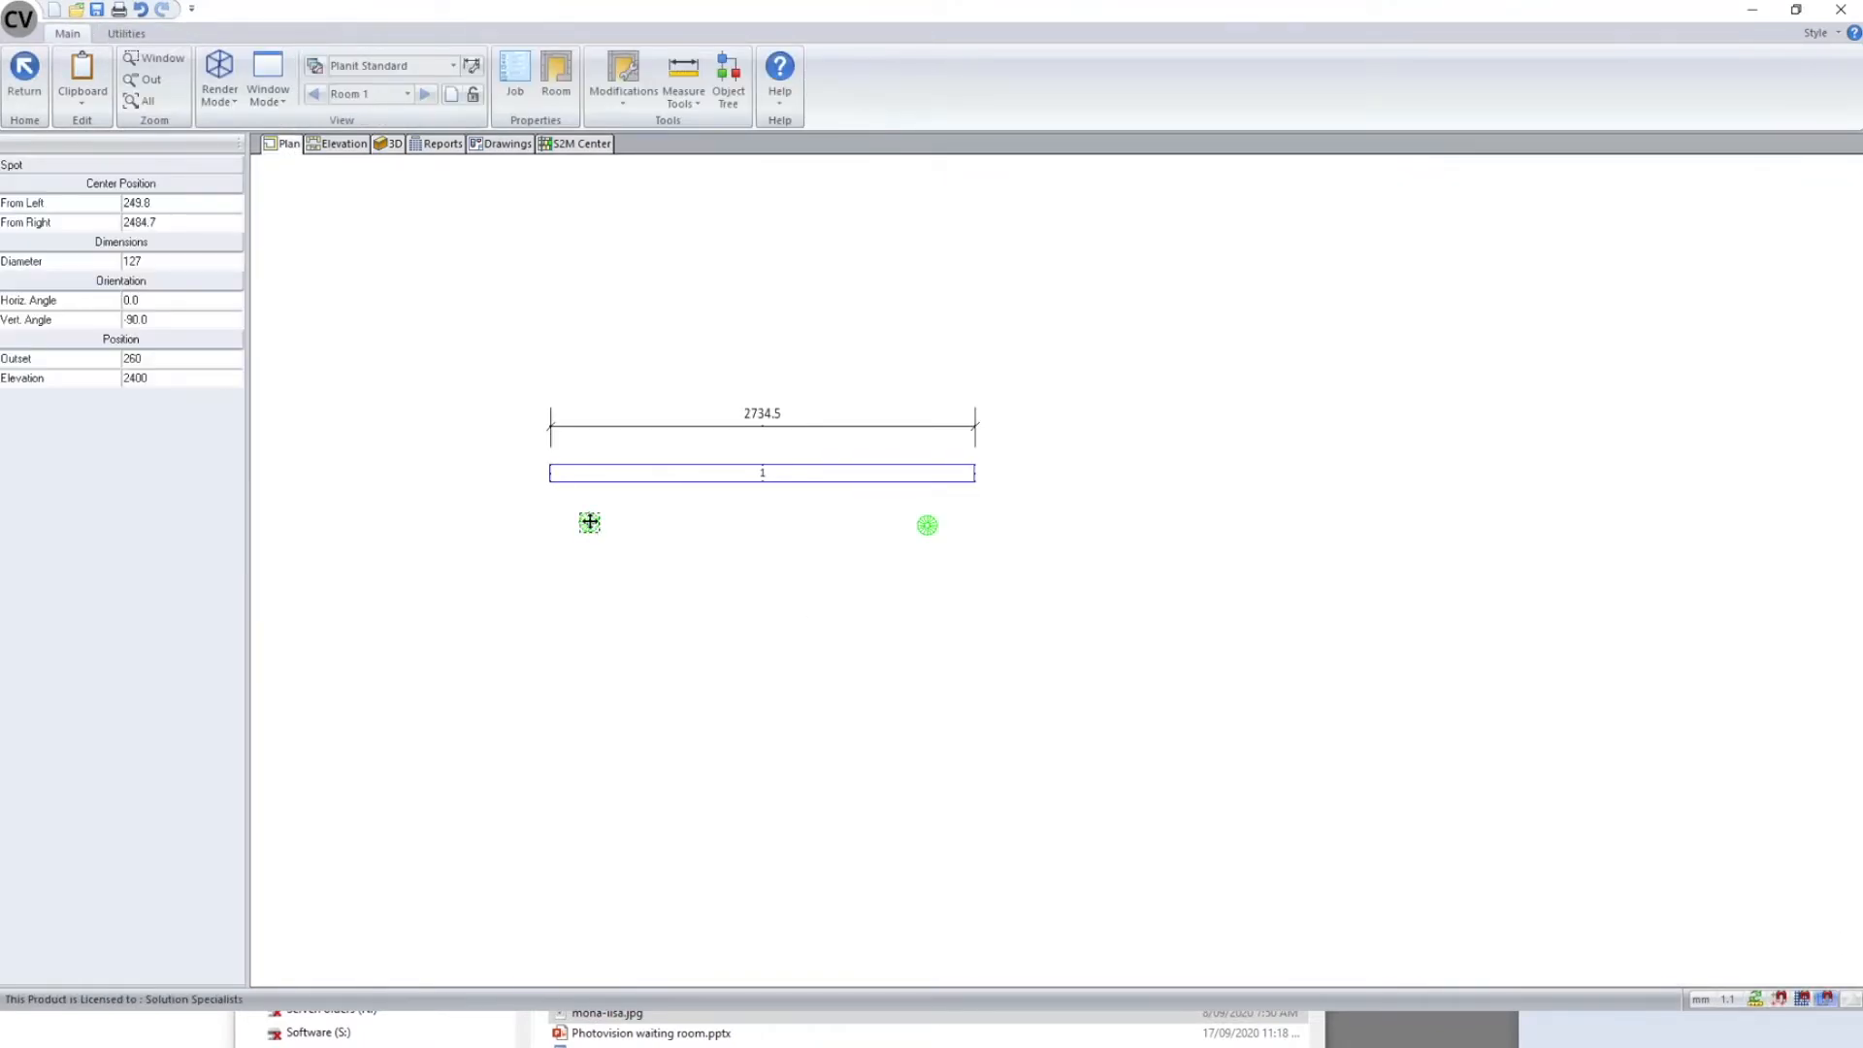
drag(679, 524, 689, 519)
scroll(1019, 443, down, 2)
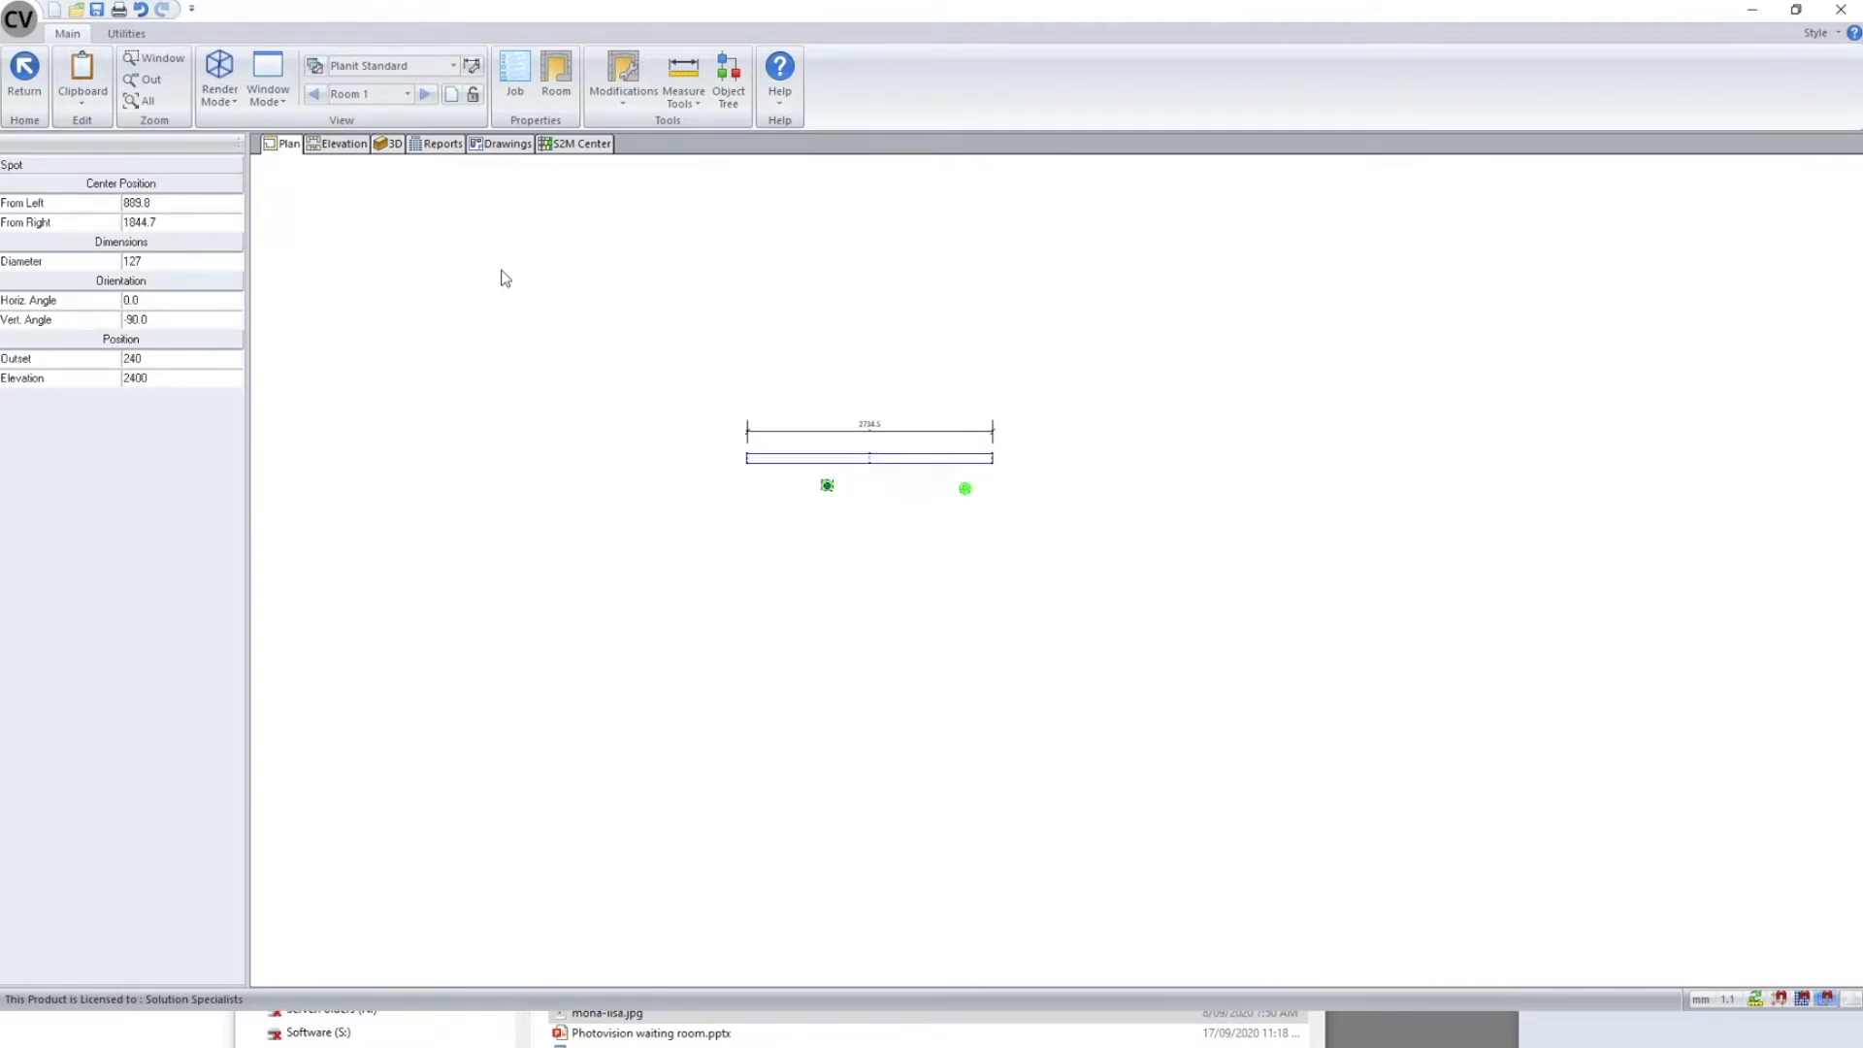
- Run a Preview Advanced render of the wall with the two spot lights closer together
click(400, 148)
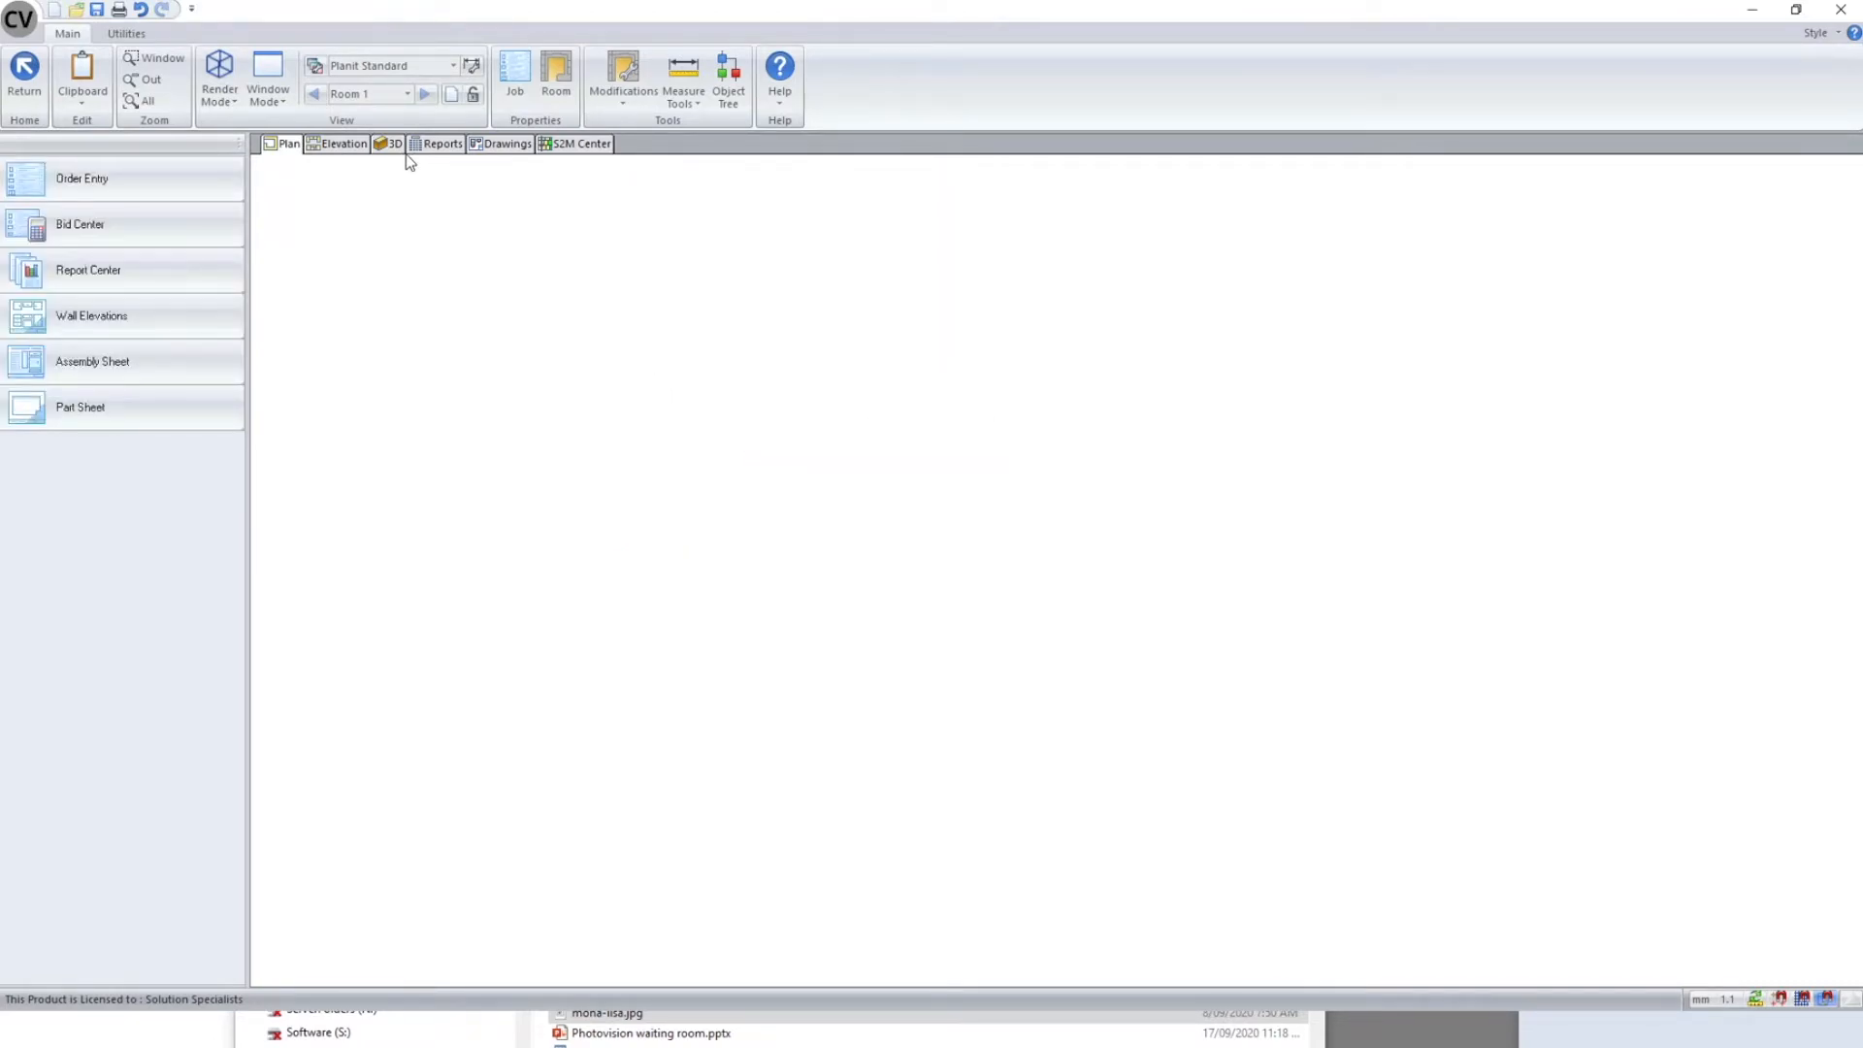
click(204, 77)
click(199, 97)
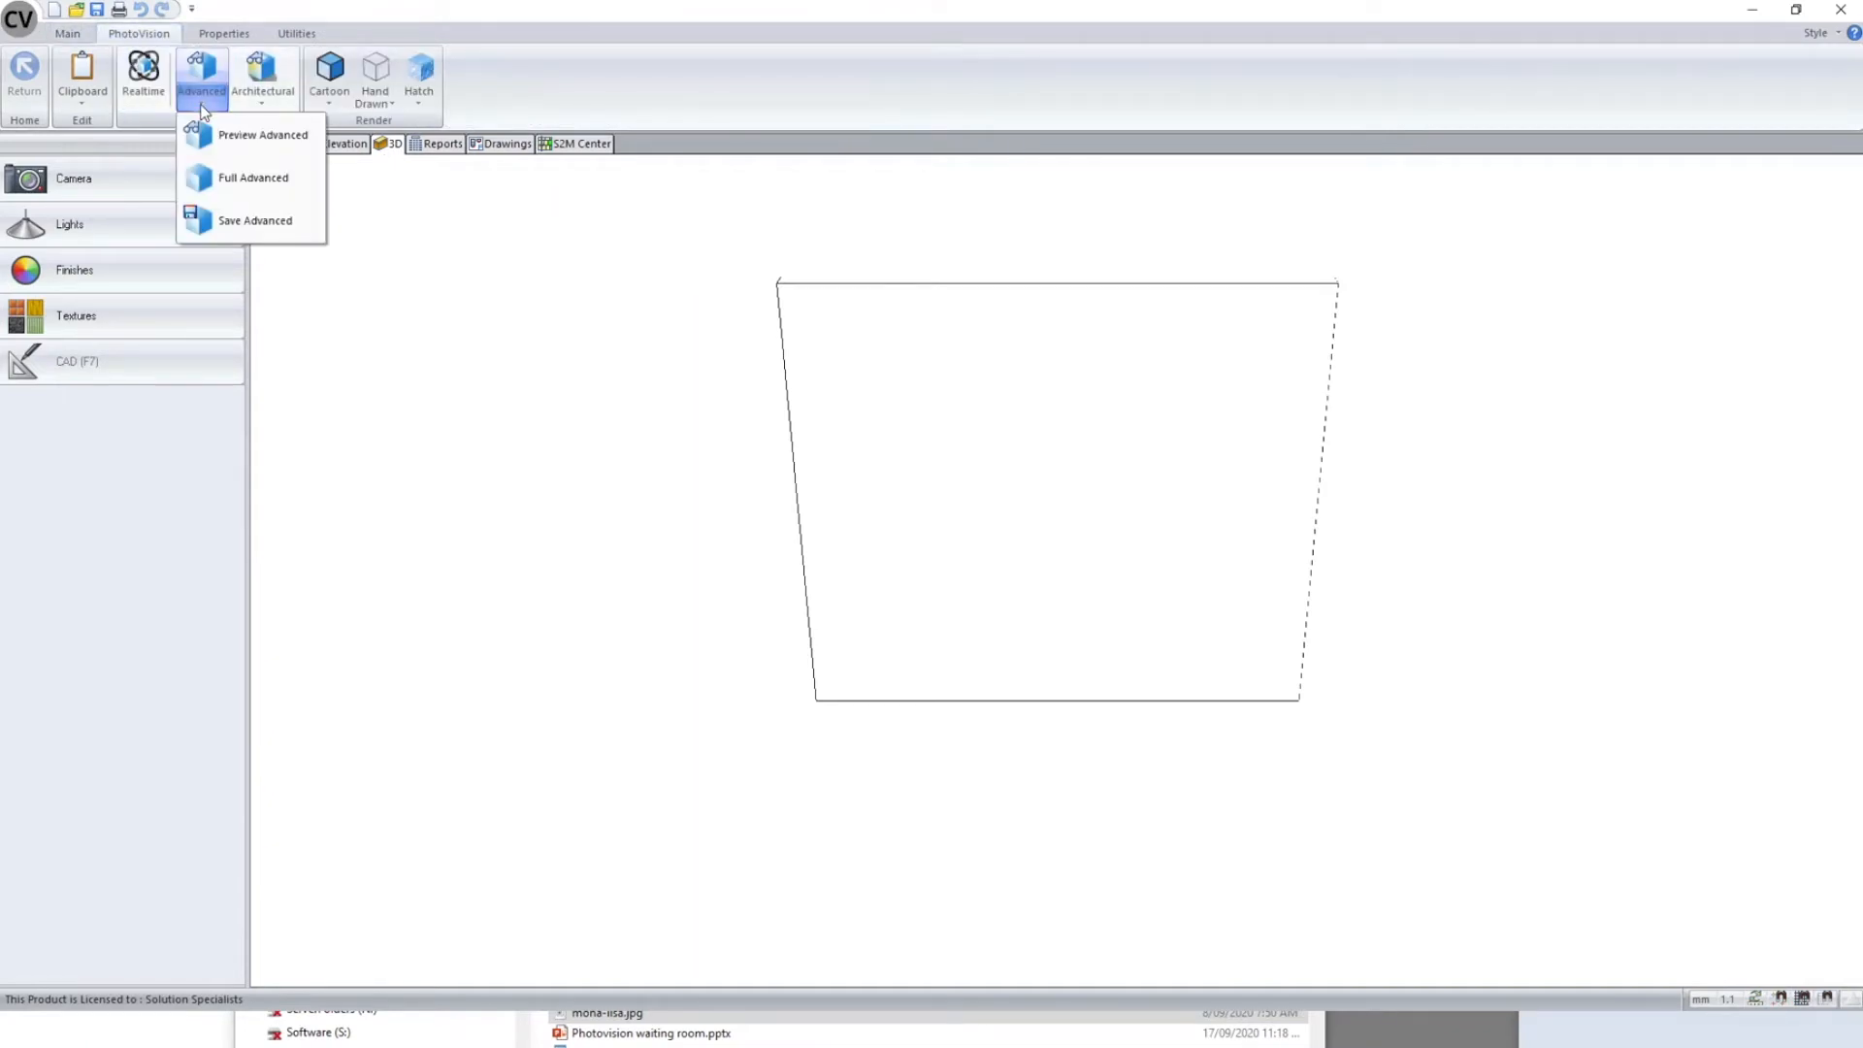
click(254, 139)
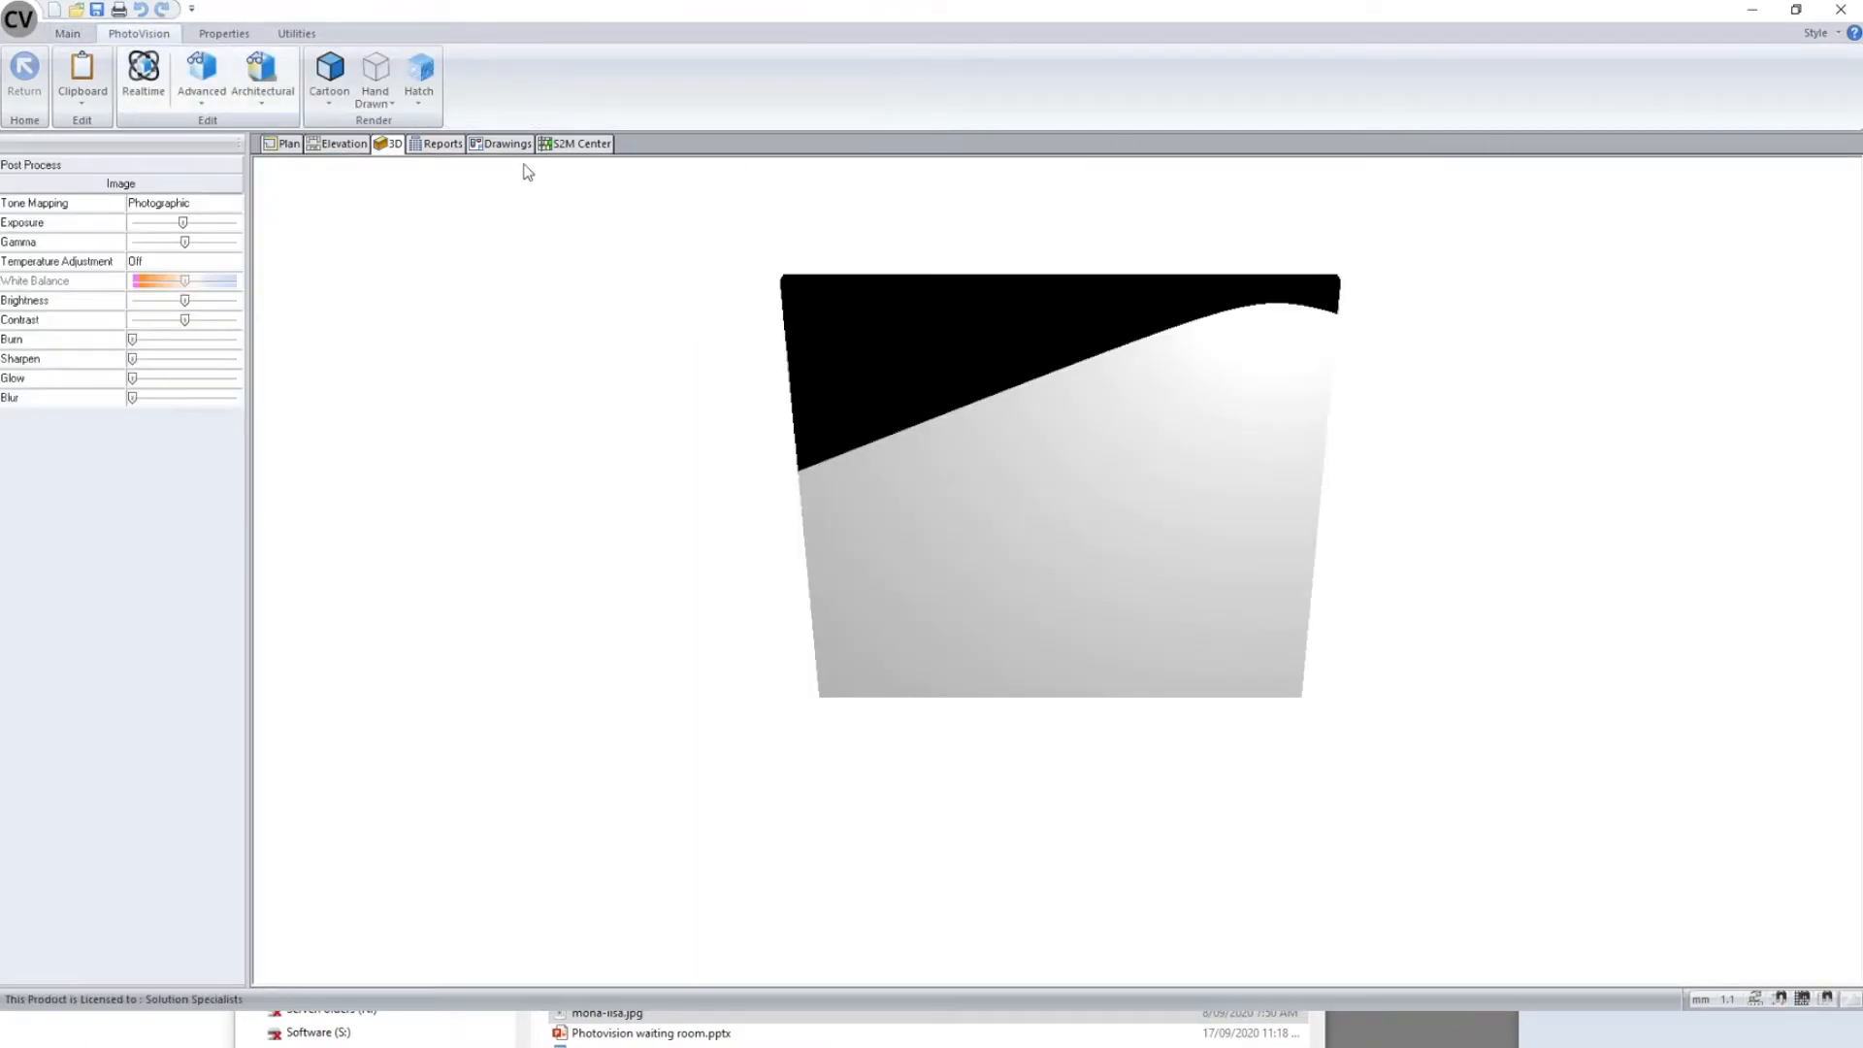
- Move the left spot light in the plan to about the middle of the wall
click(283, 144)
click(827, 487)
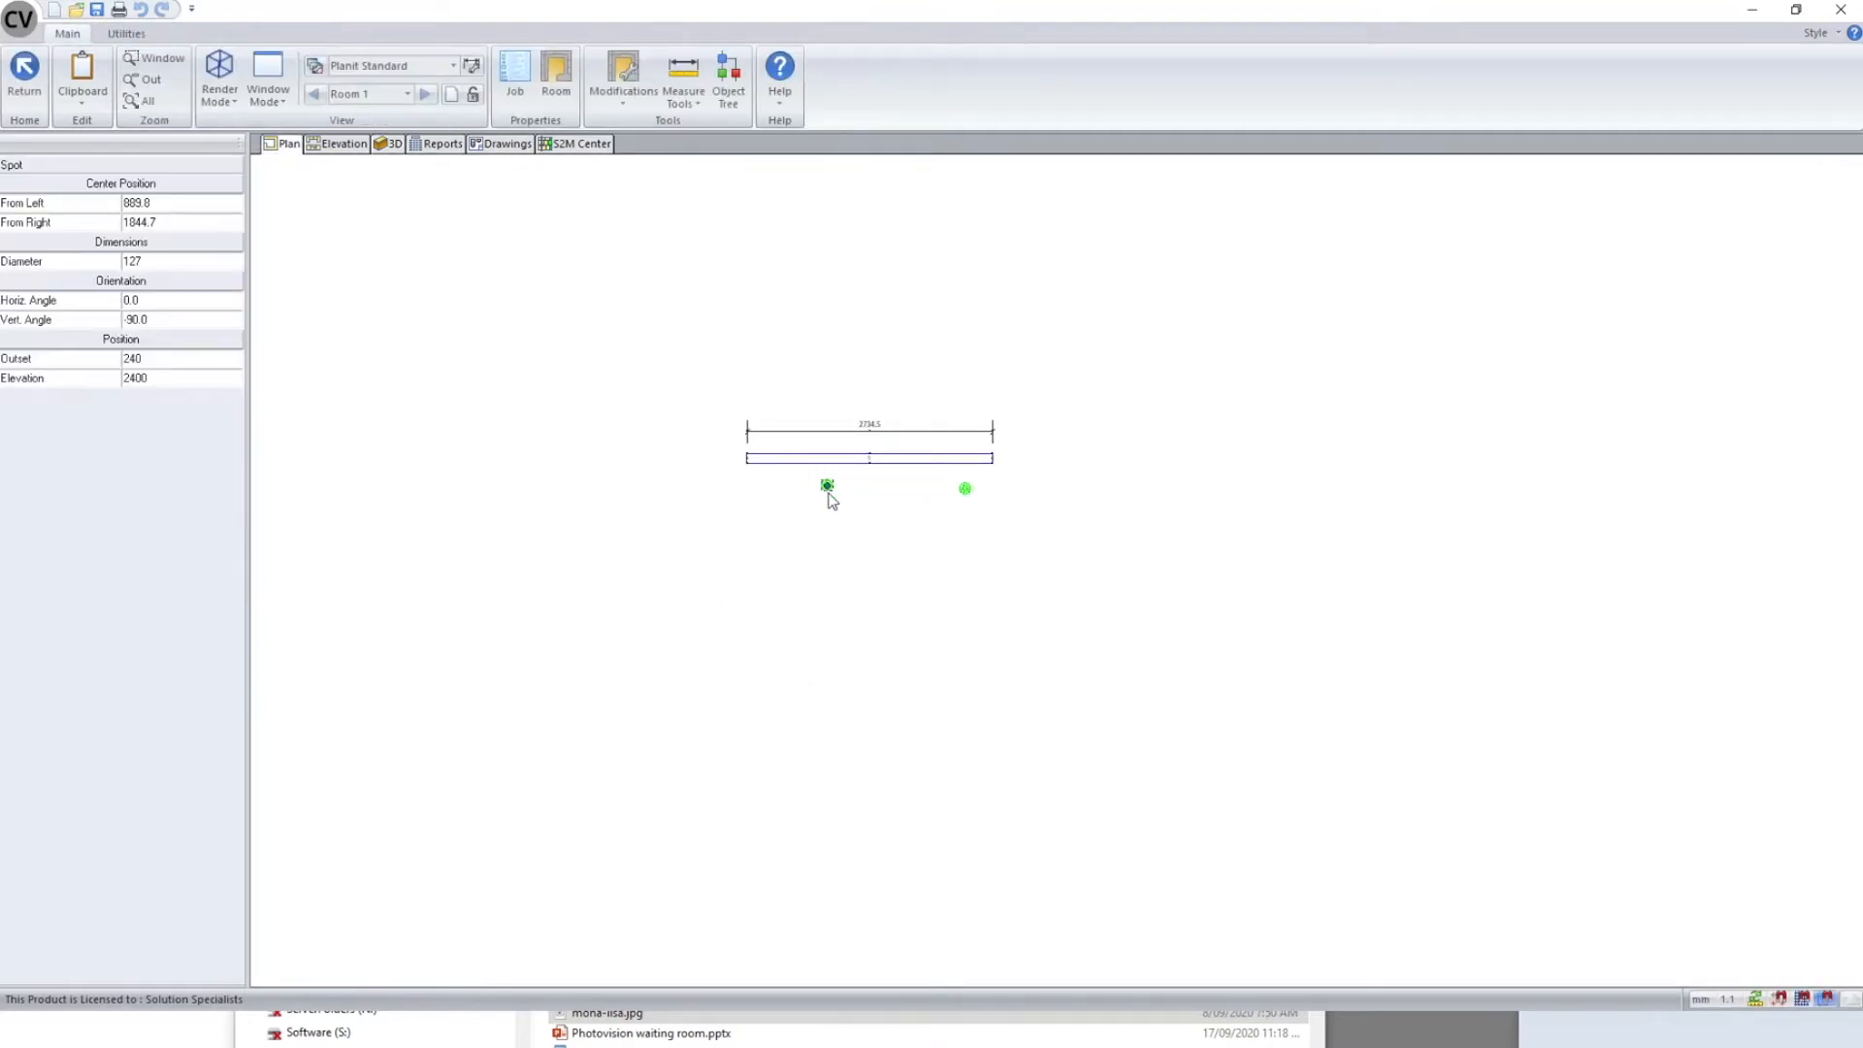
drag(830, 495, 873, 485)
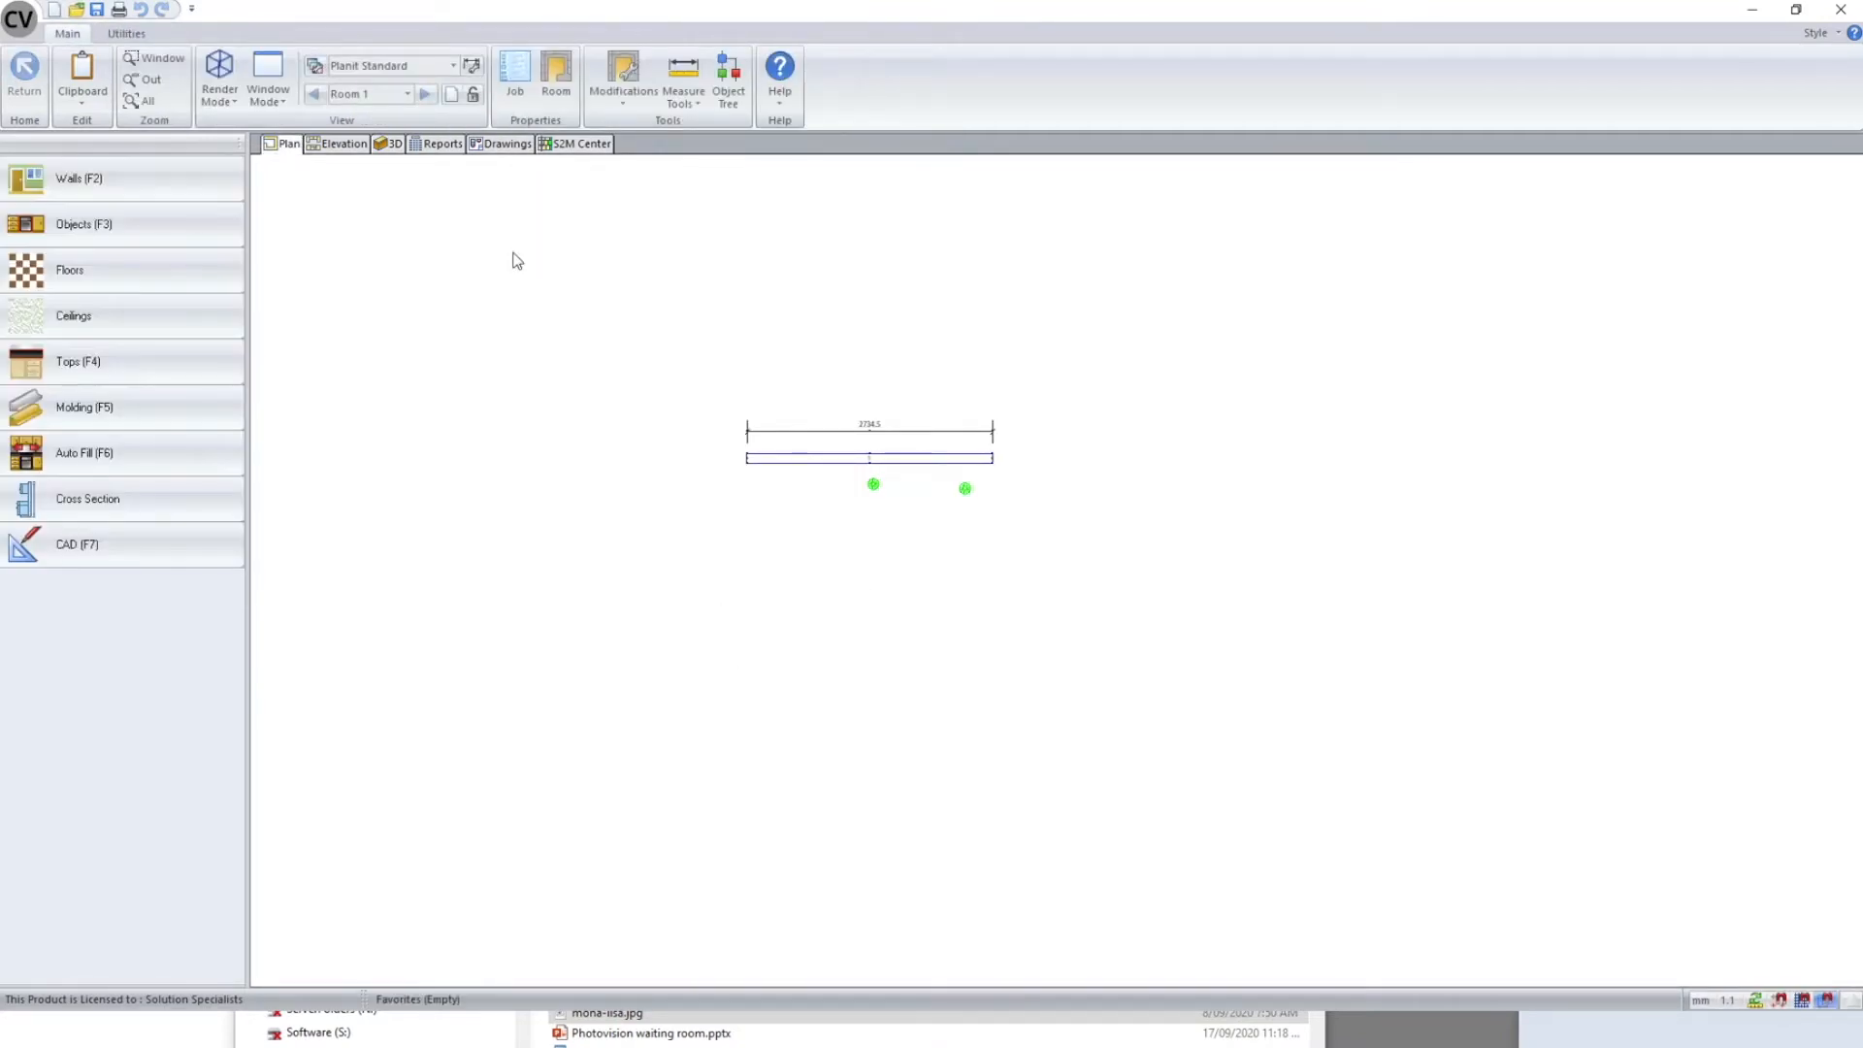
- Run a Preview Advanced render to check the wall lit from its middle and right end
click(390, 145)
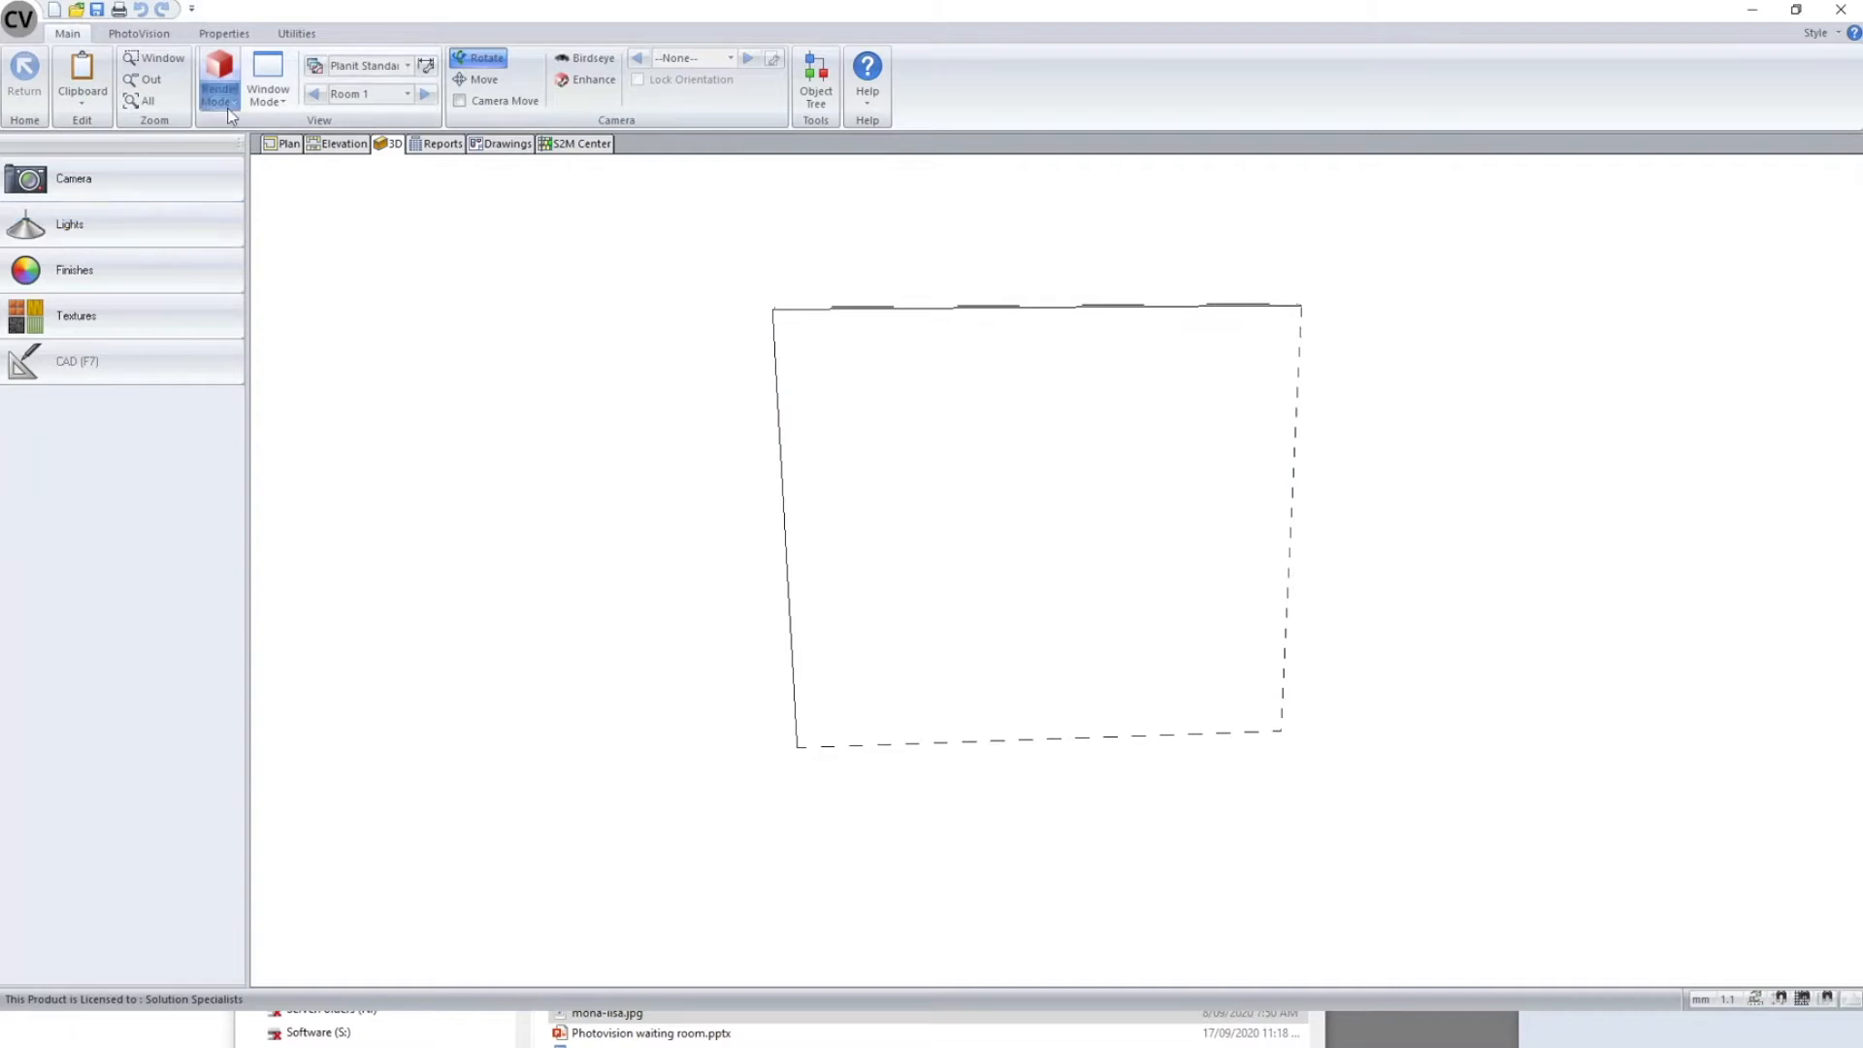
click(139, 33)
click(203, 97)
click(254, 134)
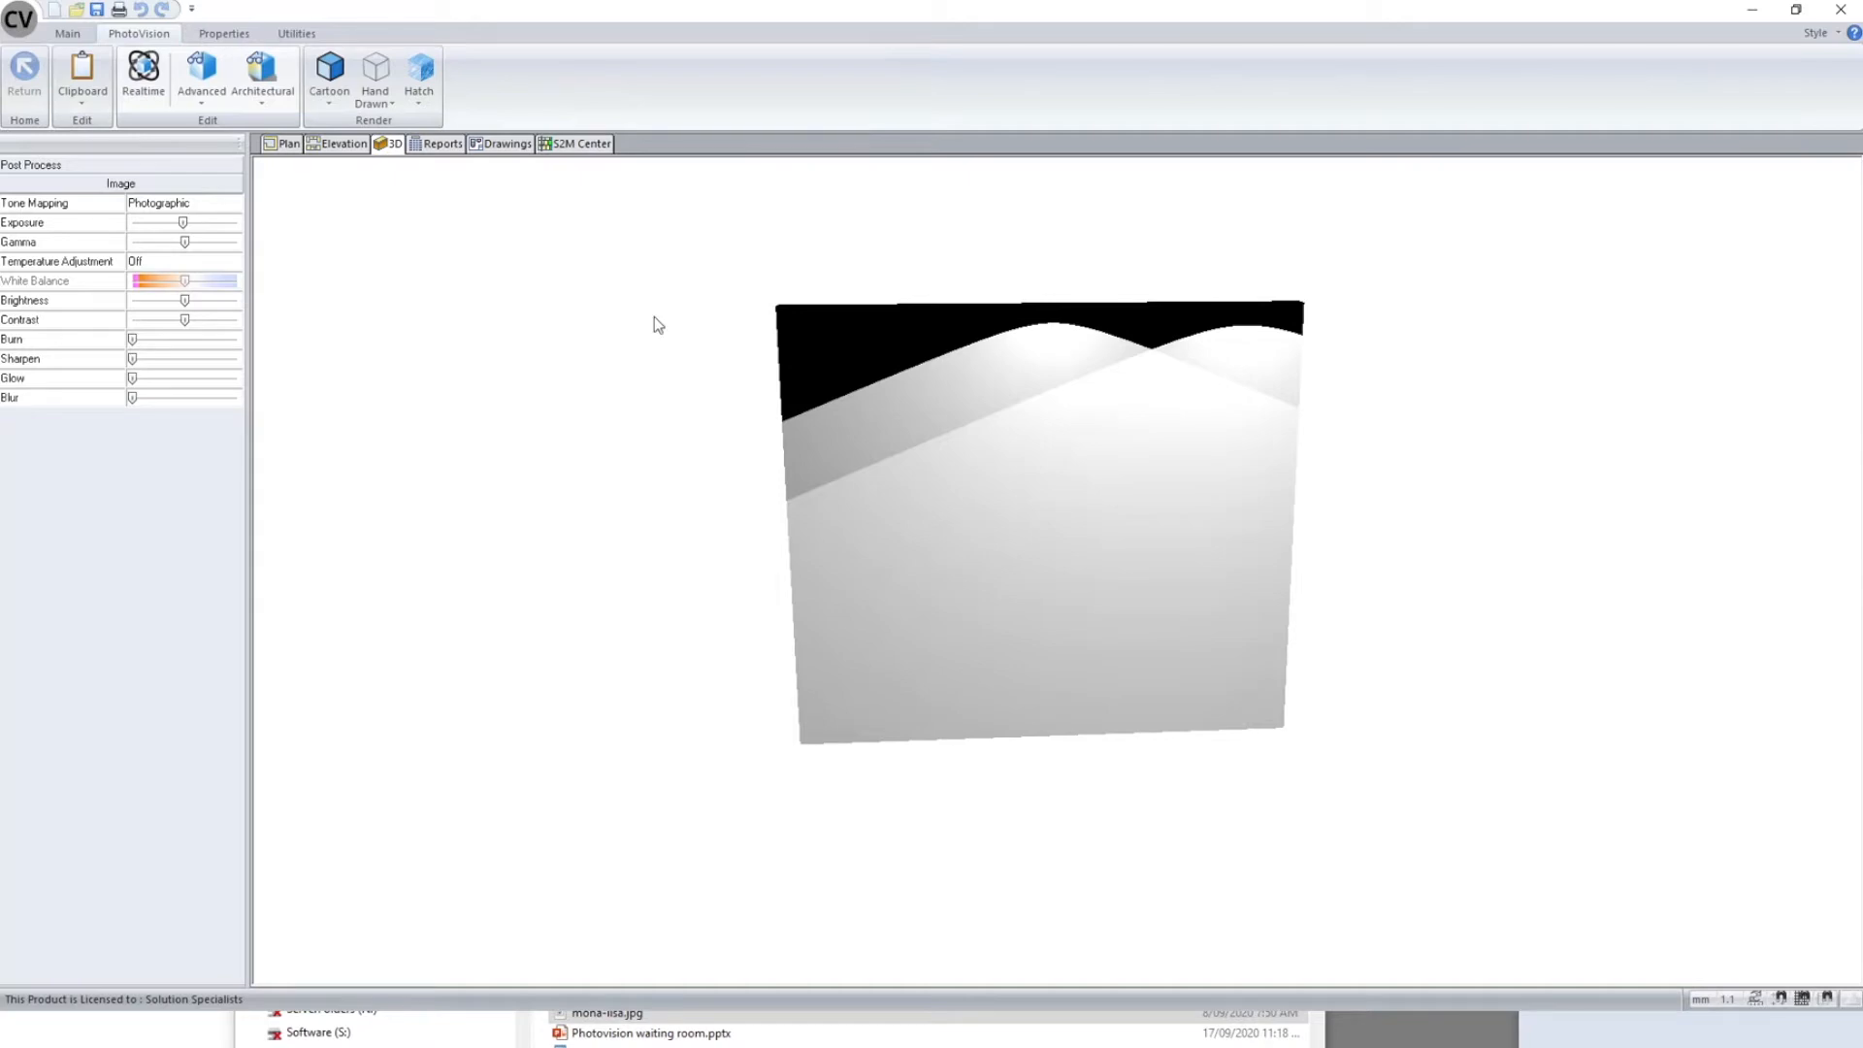
- Delete the existing horizontal wall and its two spot lights from the plan
click(290, 146)
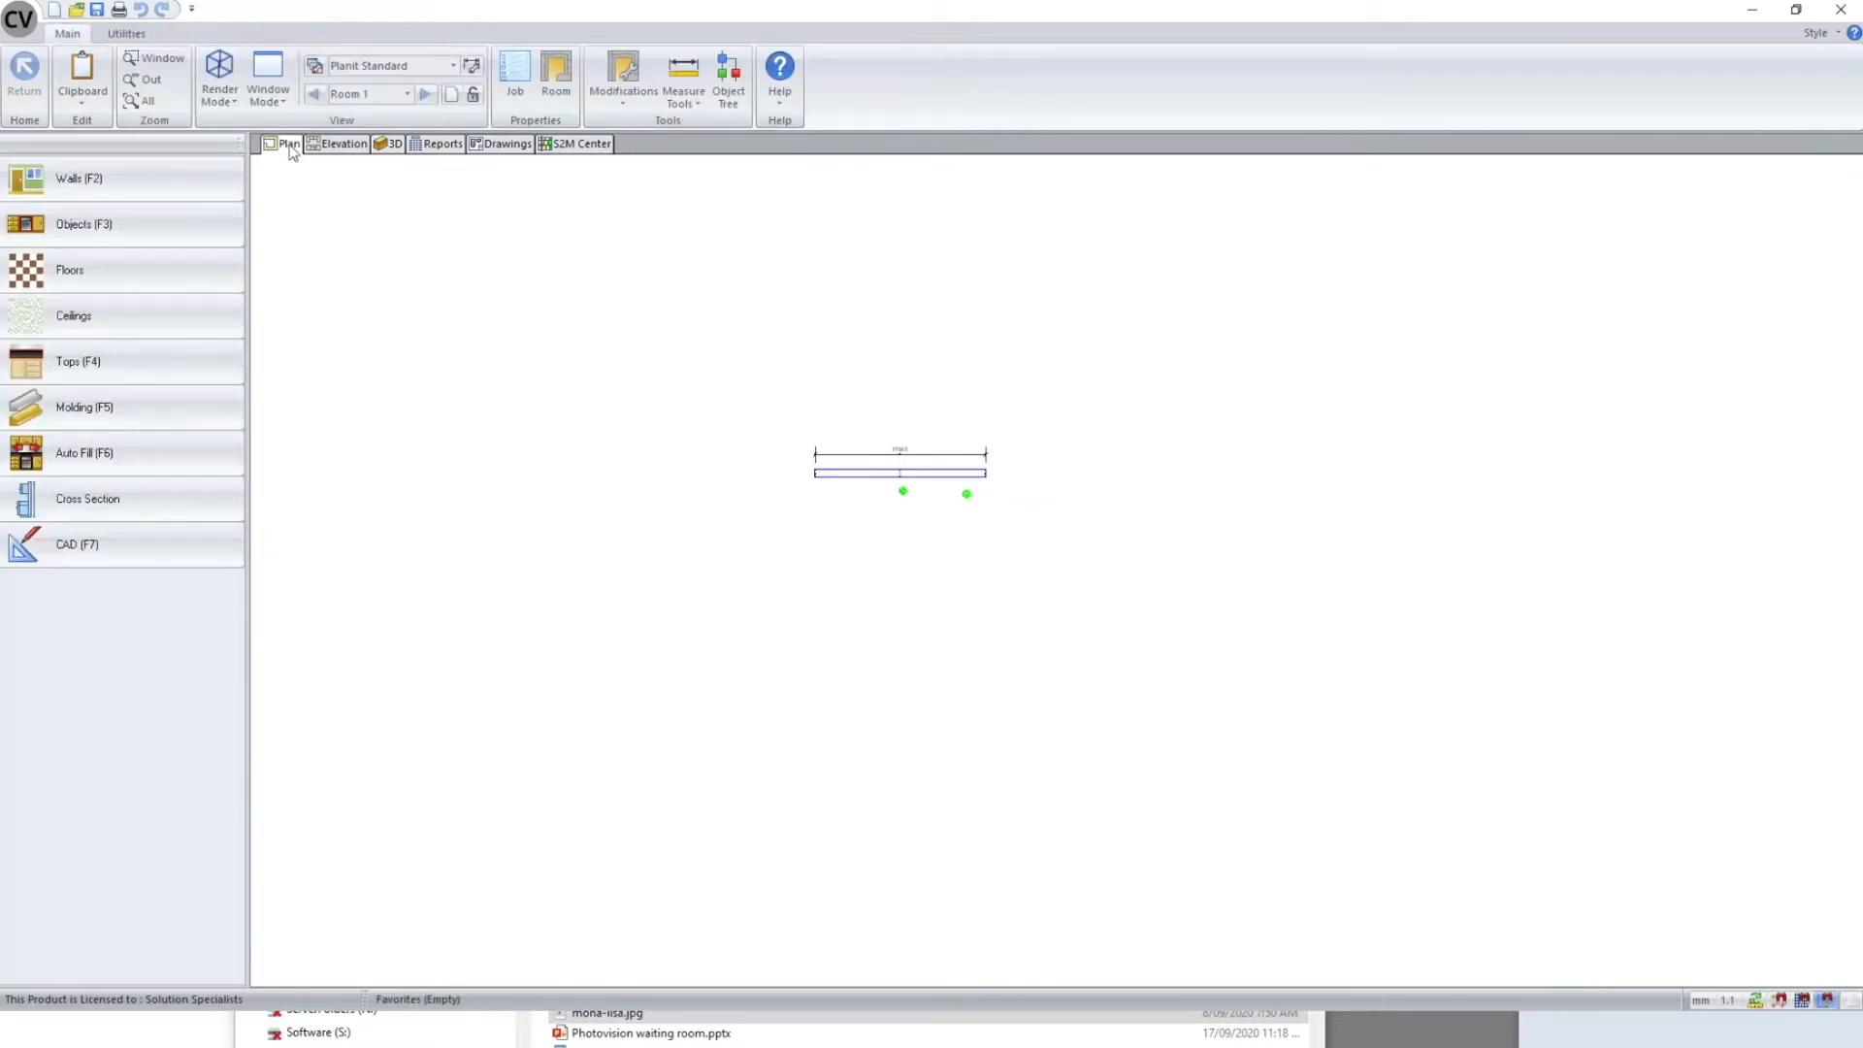
click(893, 475)
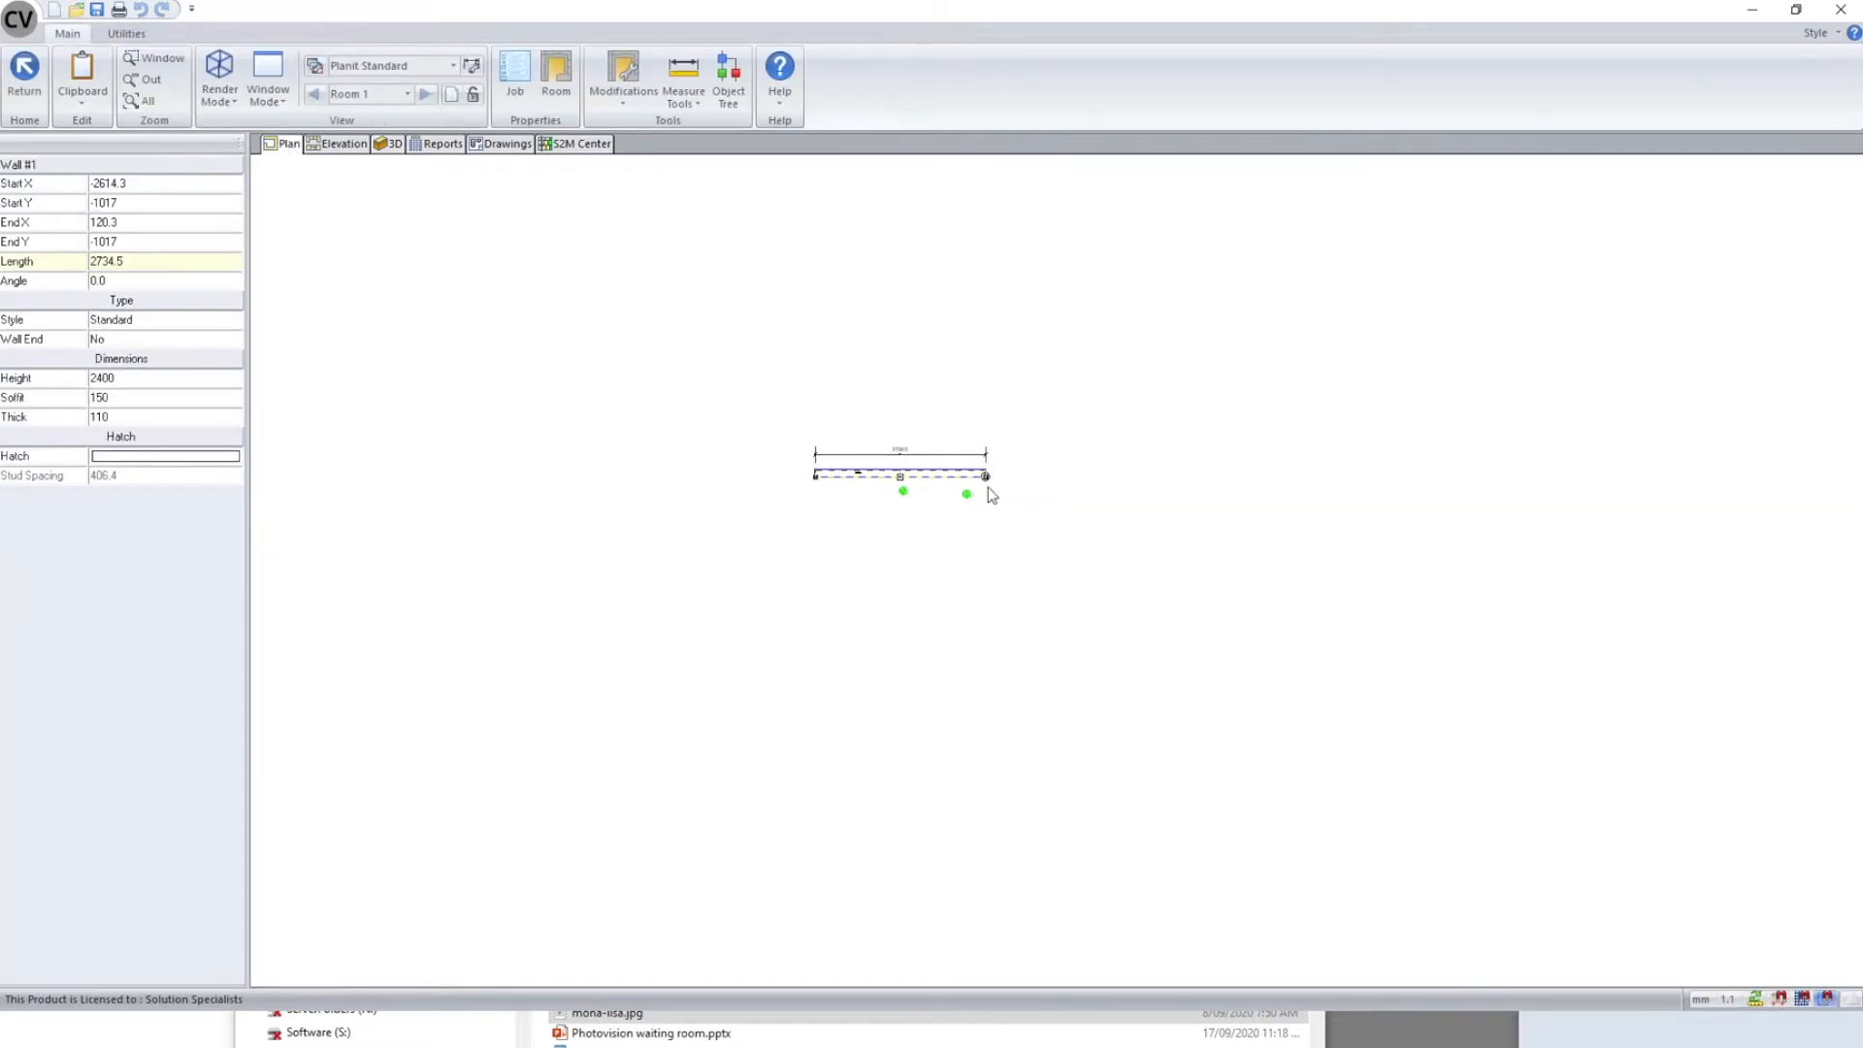
key(Delete)
- Draw a vertical wall about 5324 mm long at a 90-degree angle in the plan
click(155, 178)
click(902, 707)
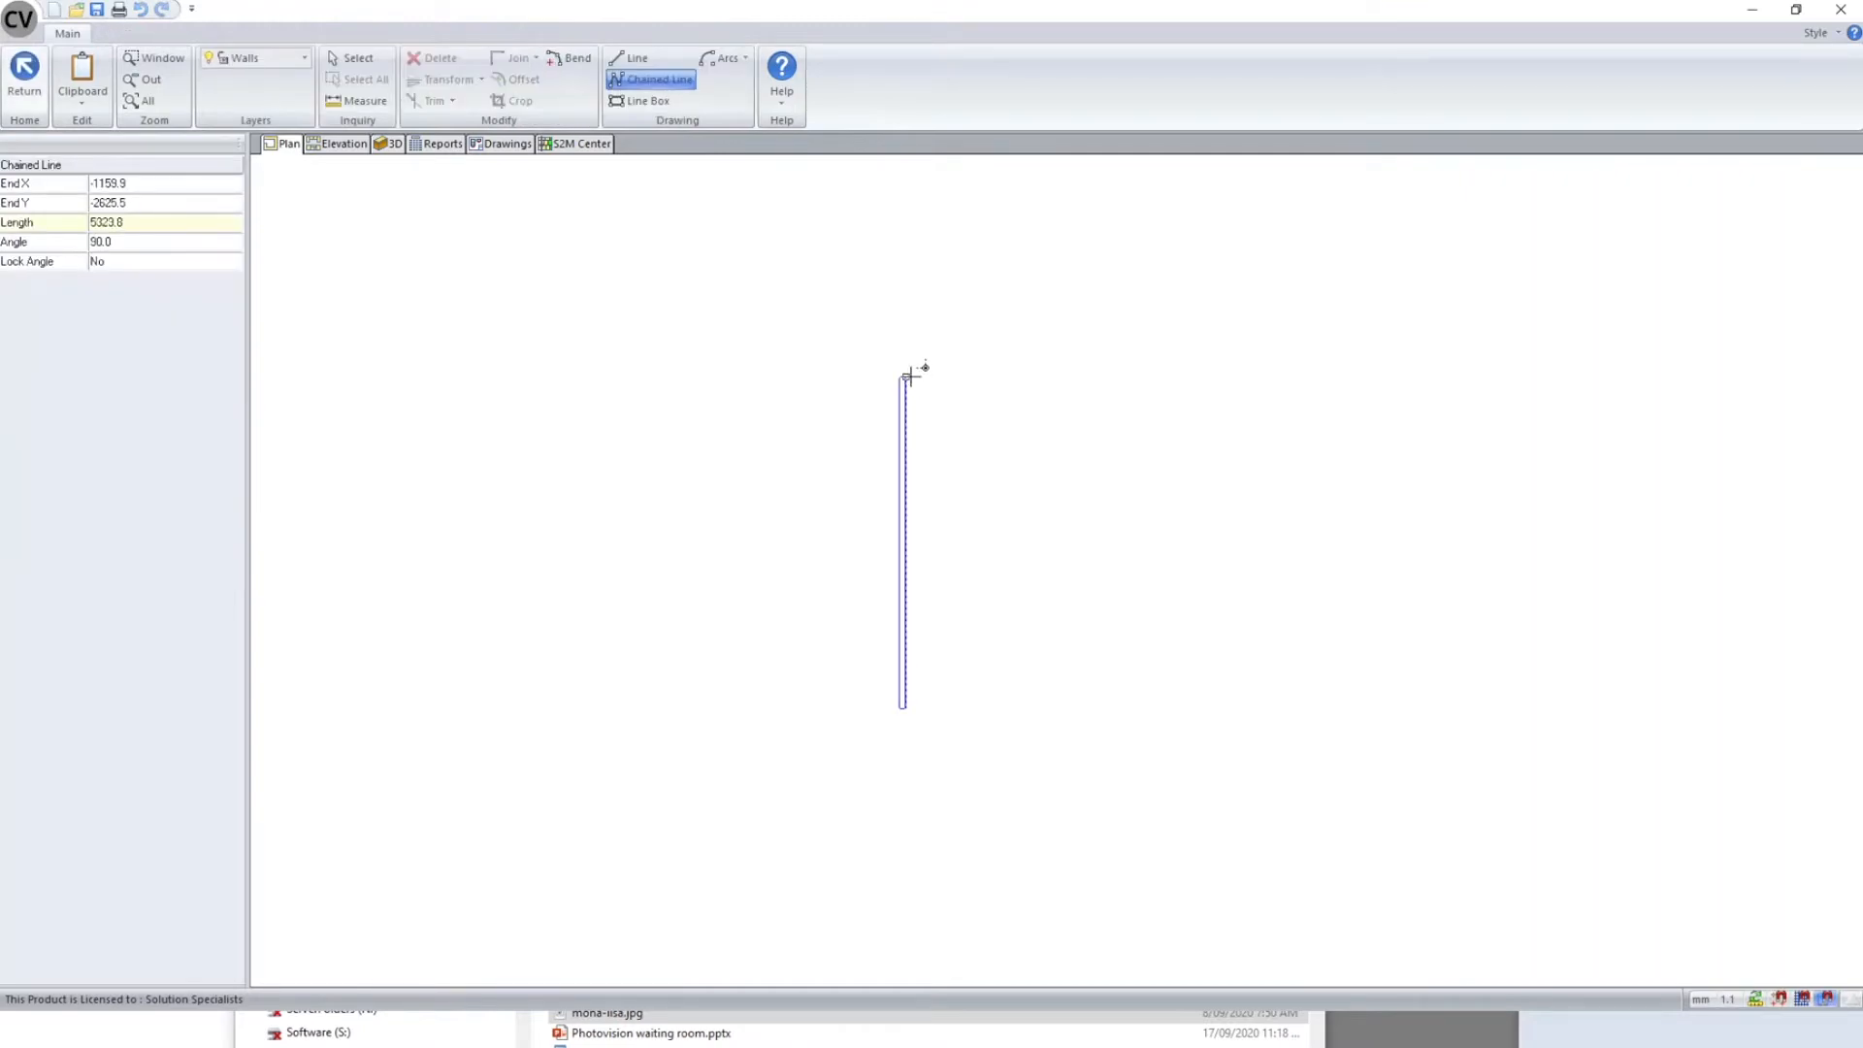
click(902, 377)
key(Escape)
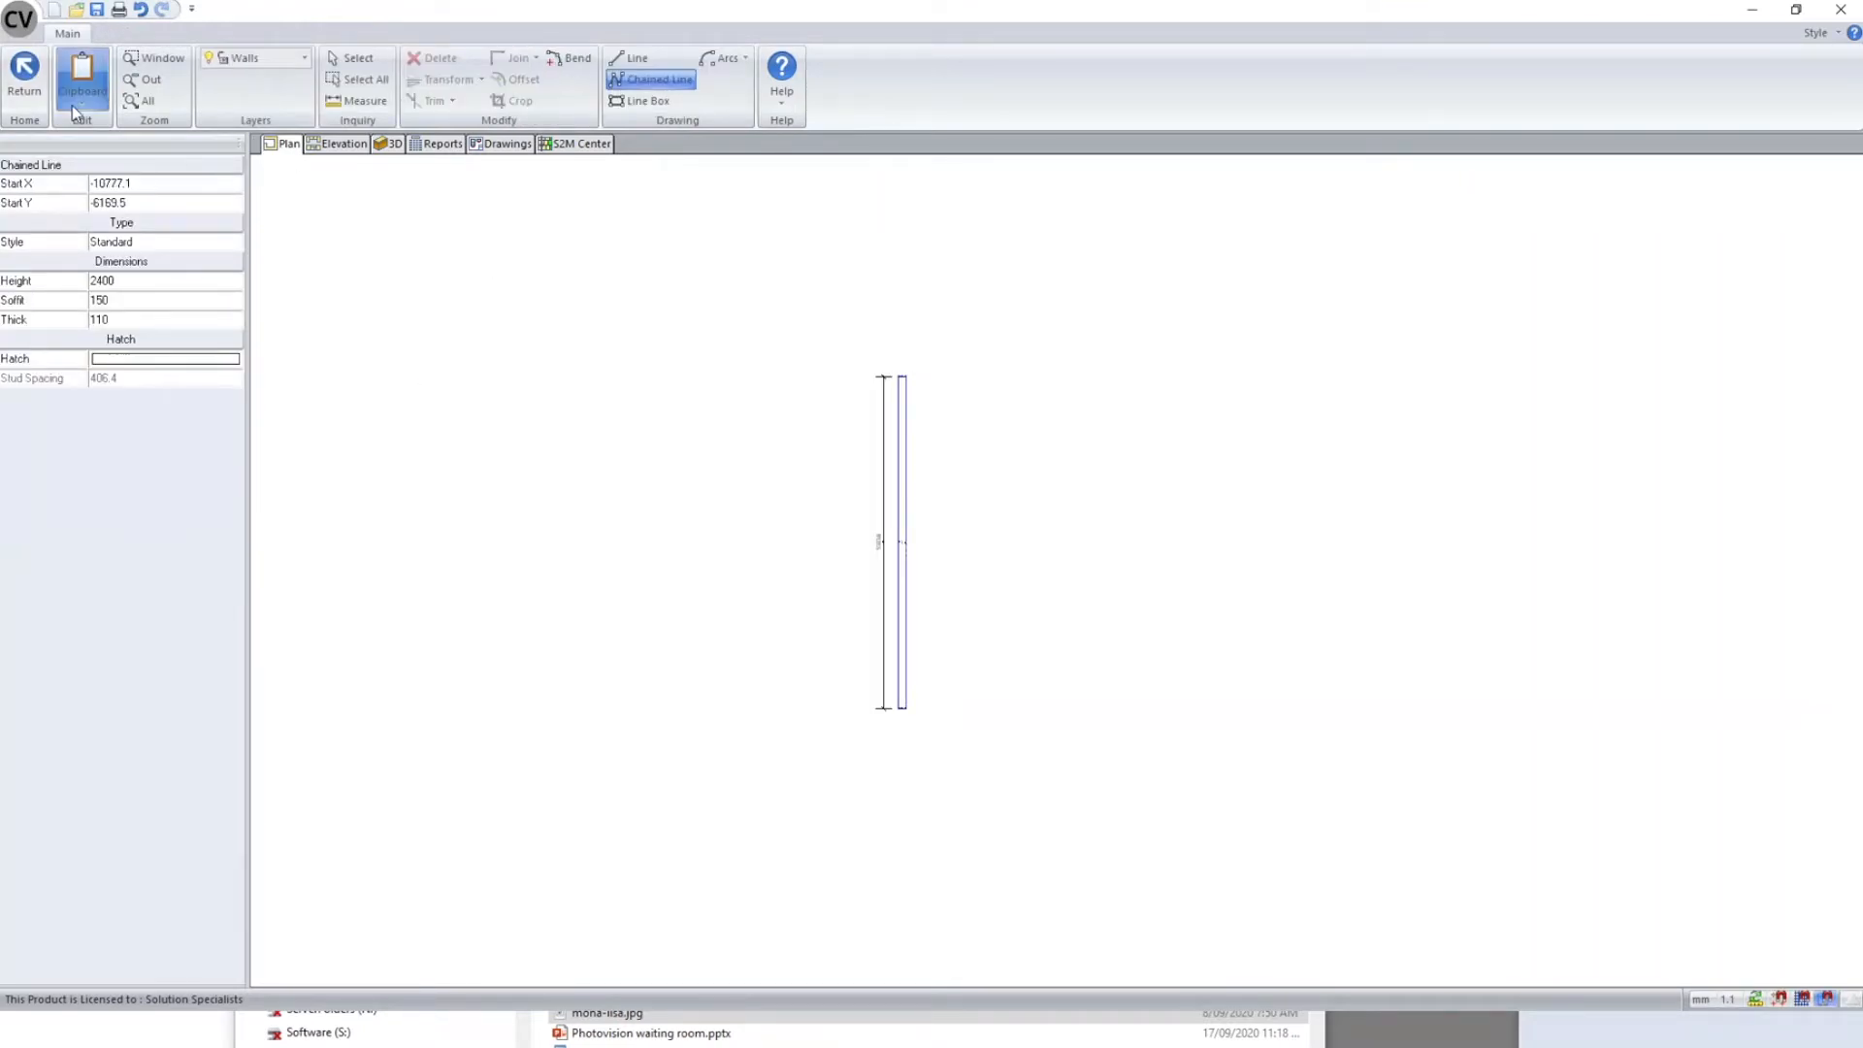
key(Escape)
right_click(683, 475)
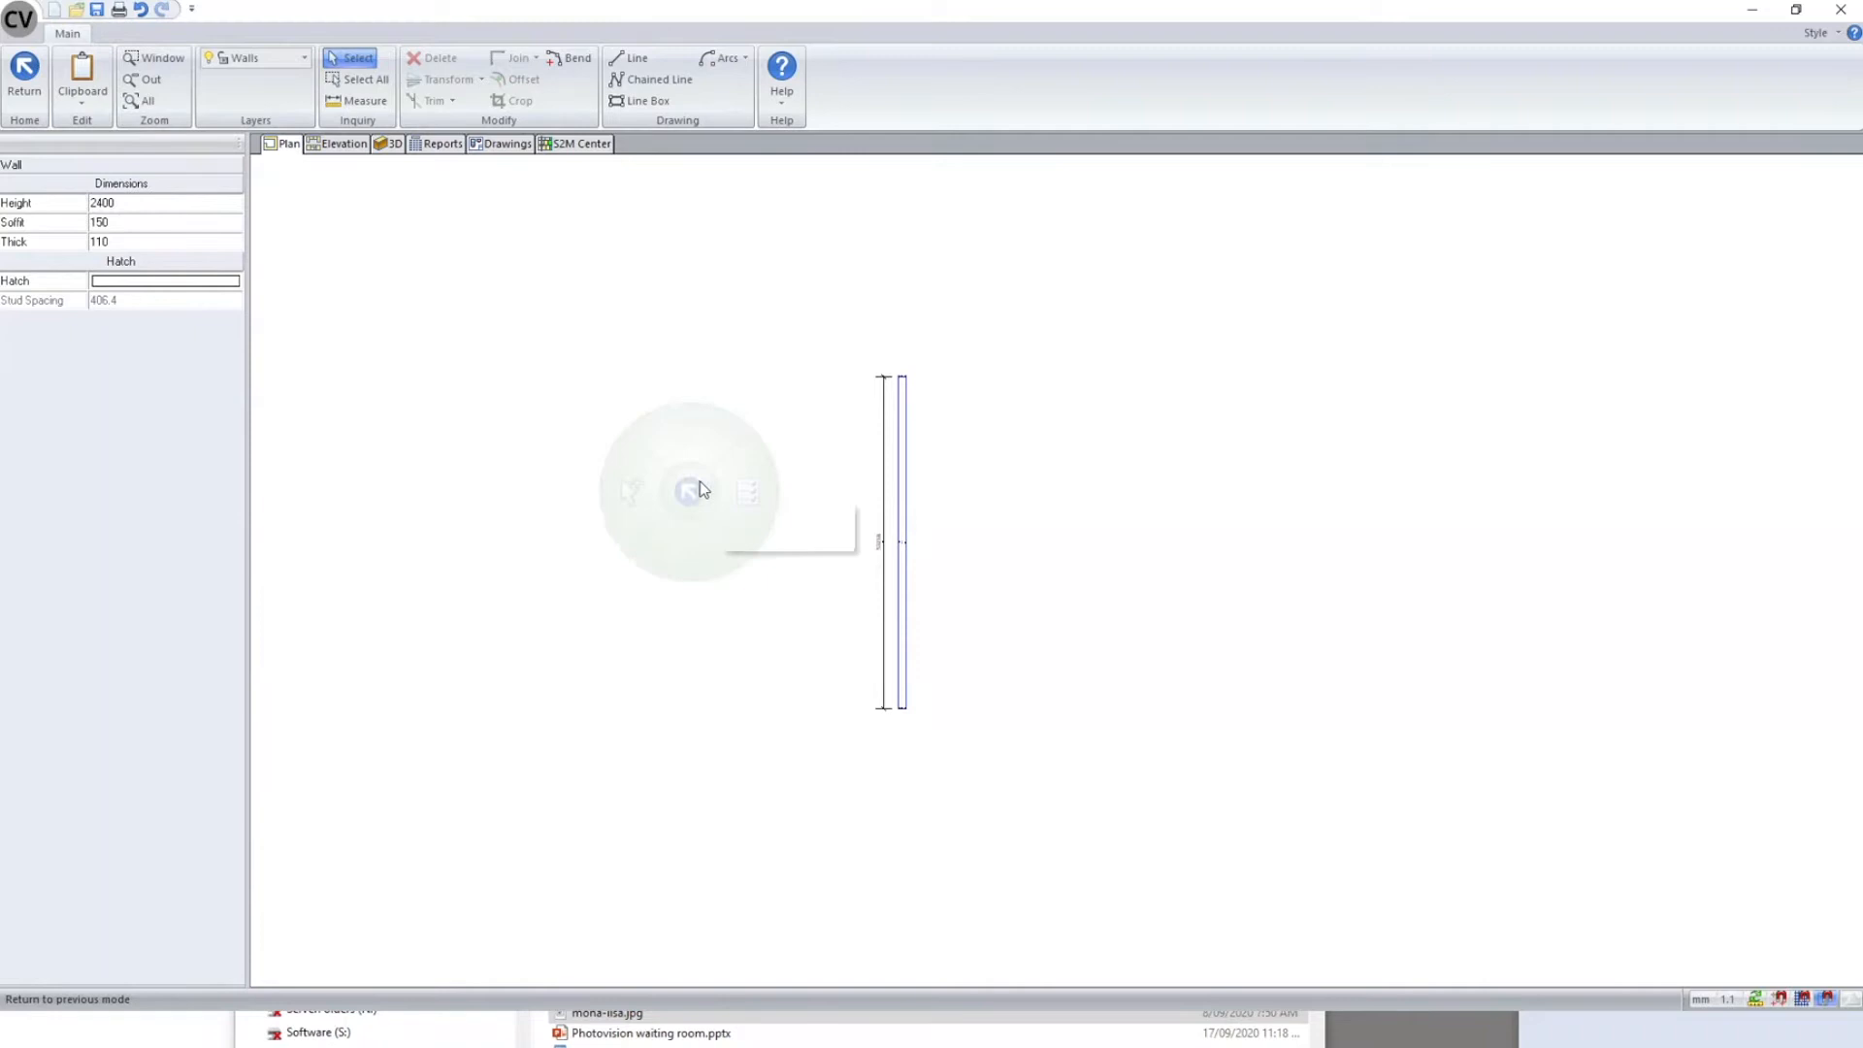
click(24, 68)
- Place a spot light near the vertical wall's lower end, about 222 mm along it with a 500 mm outset
right_click(608, 396)
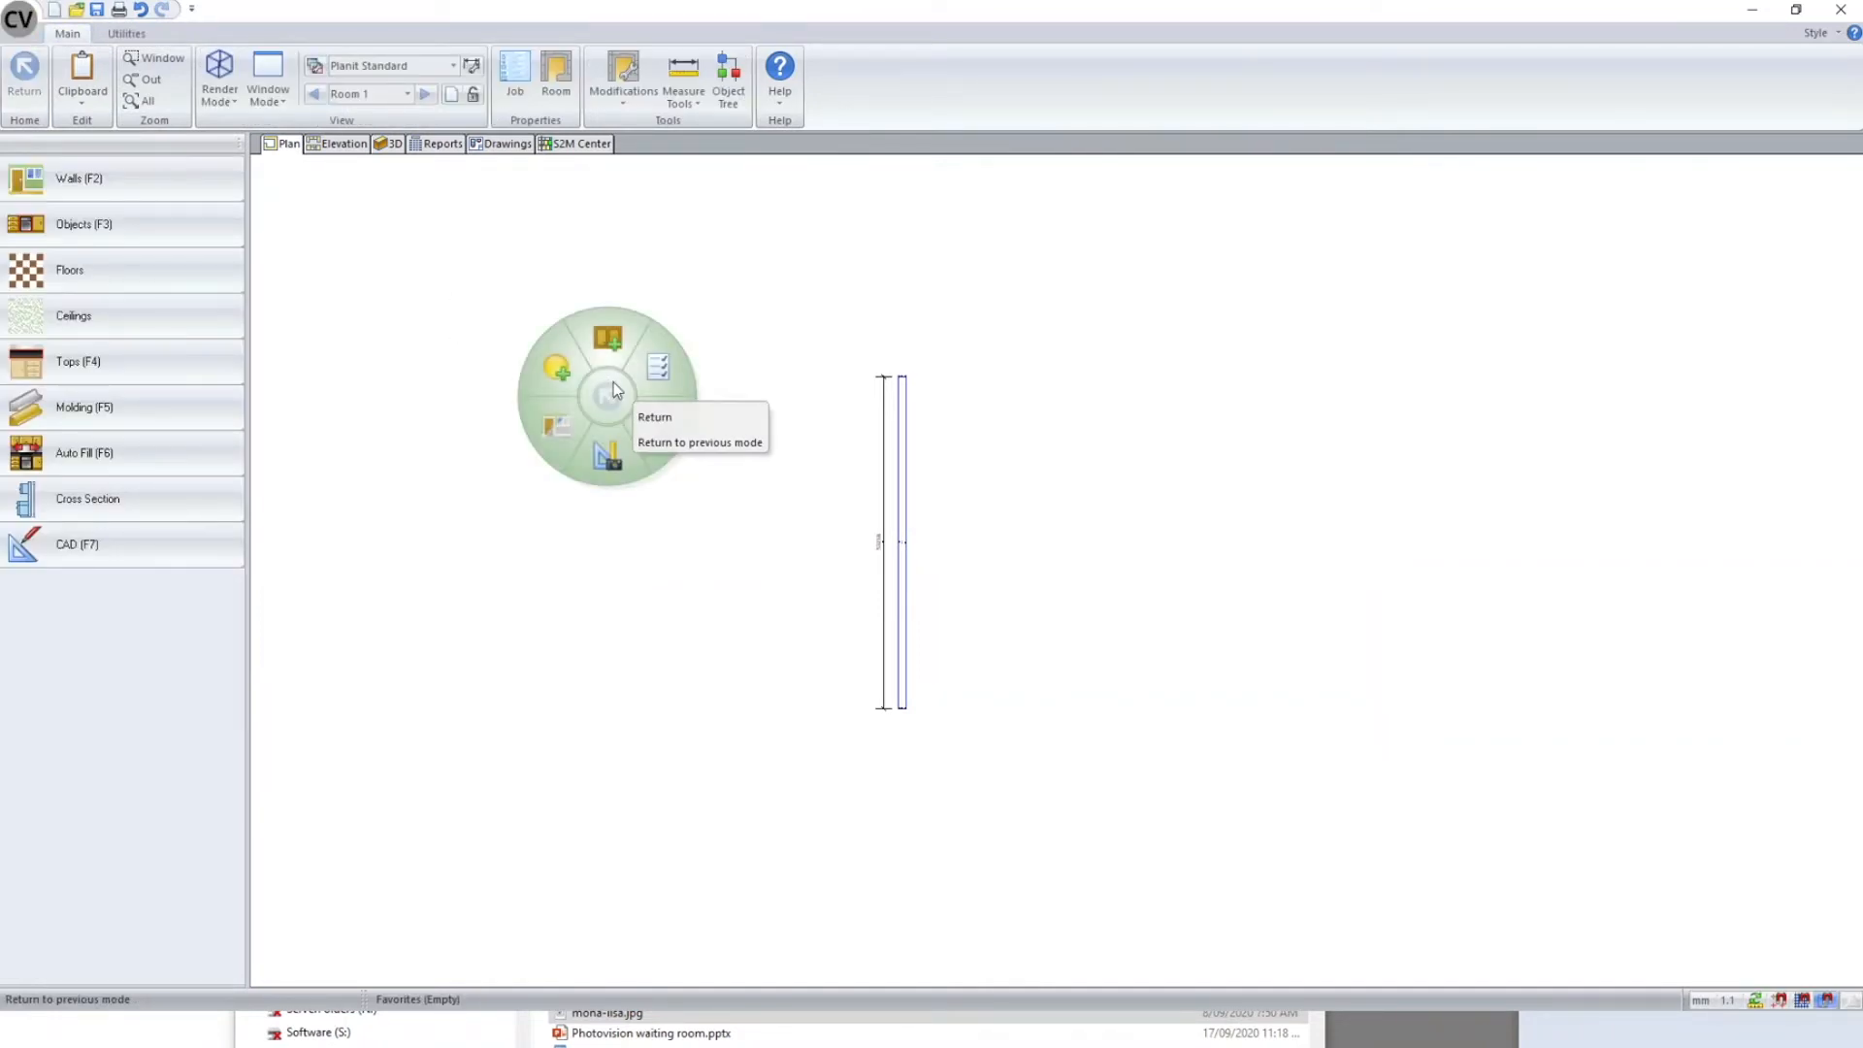
click(860, 635)
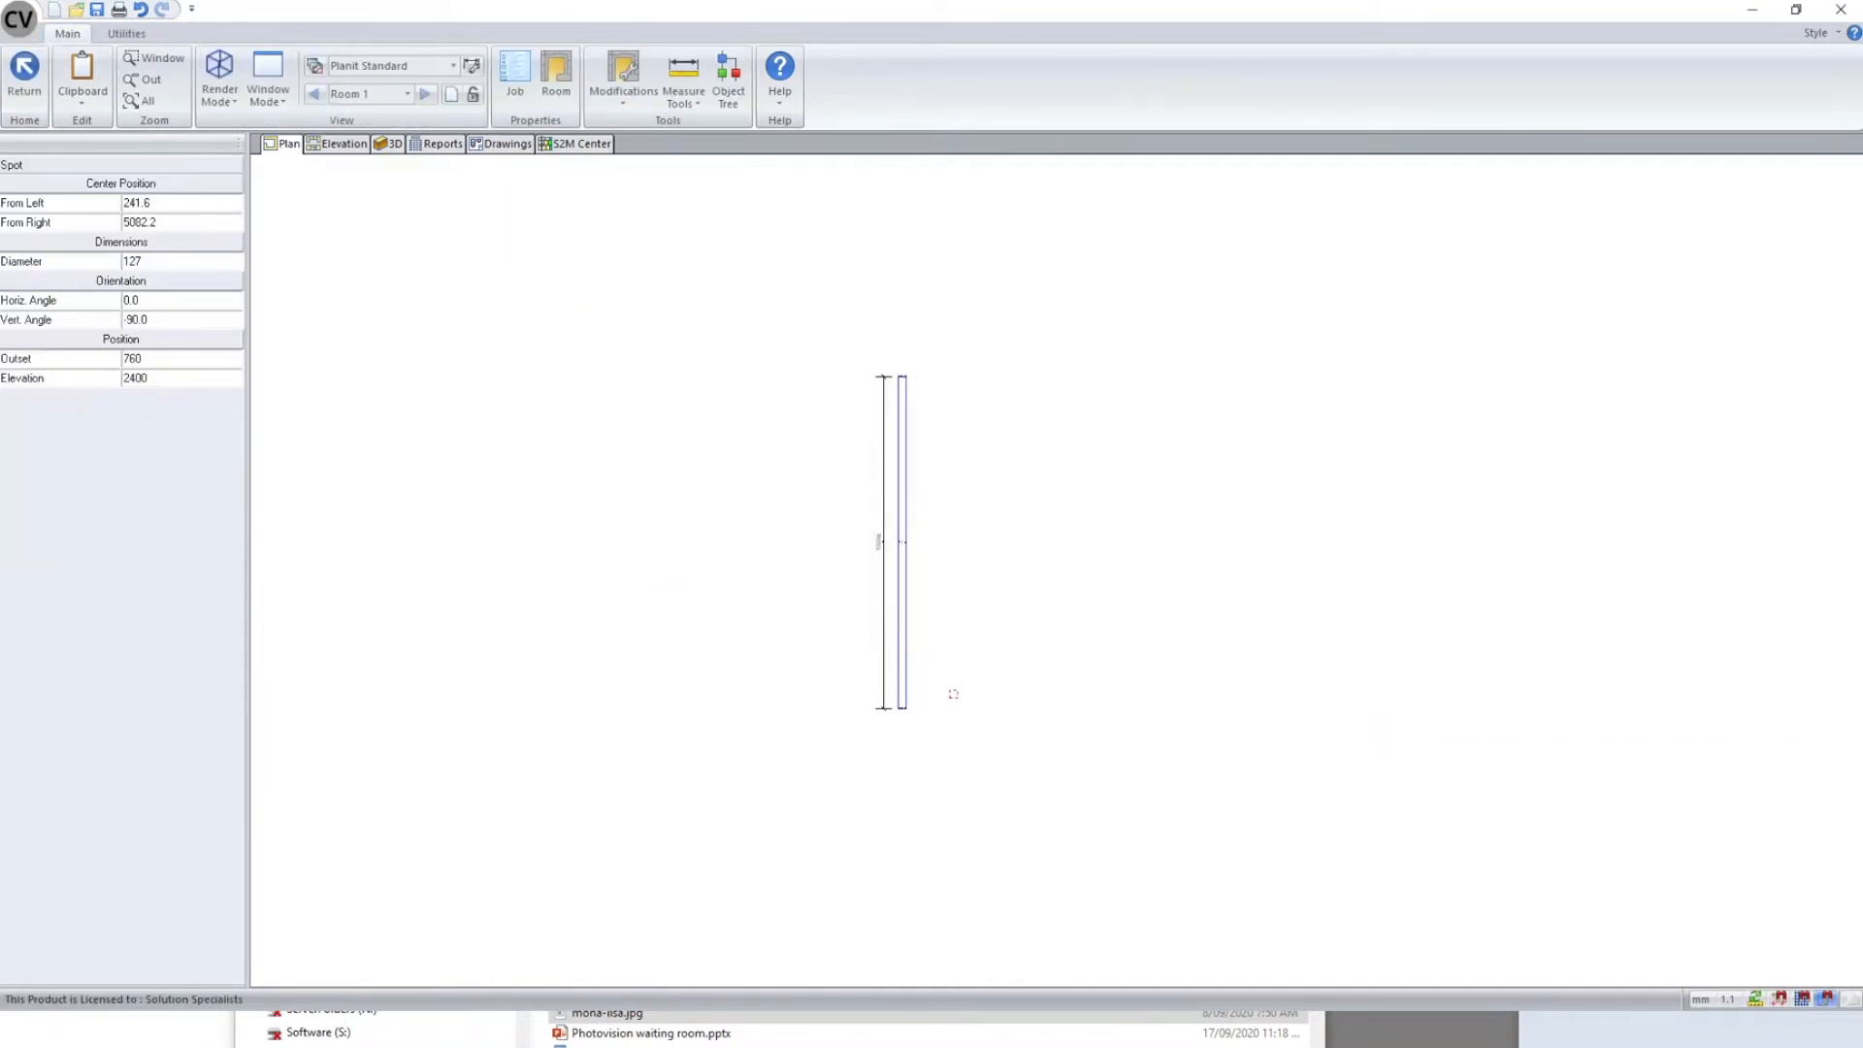
- Run a Preview Advanced render of the new wall and look at the wall and its spot light from the other side
click(388, 143)
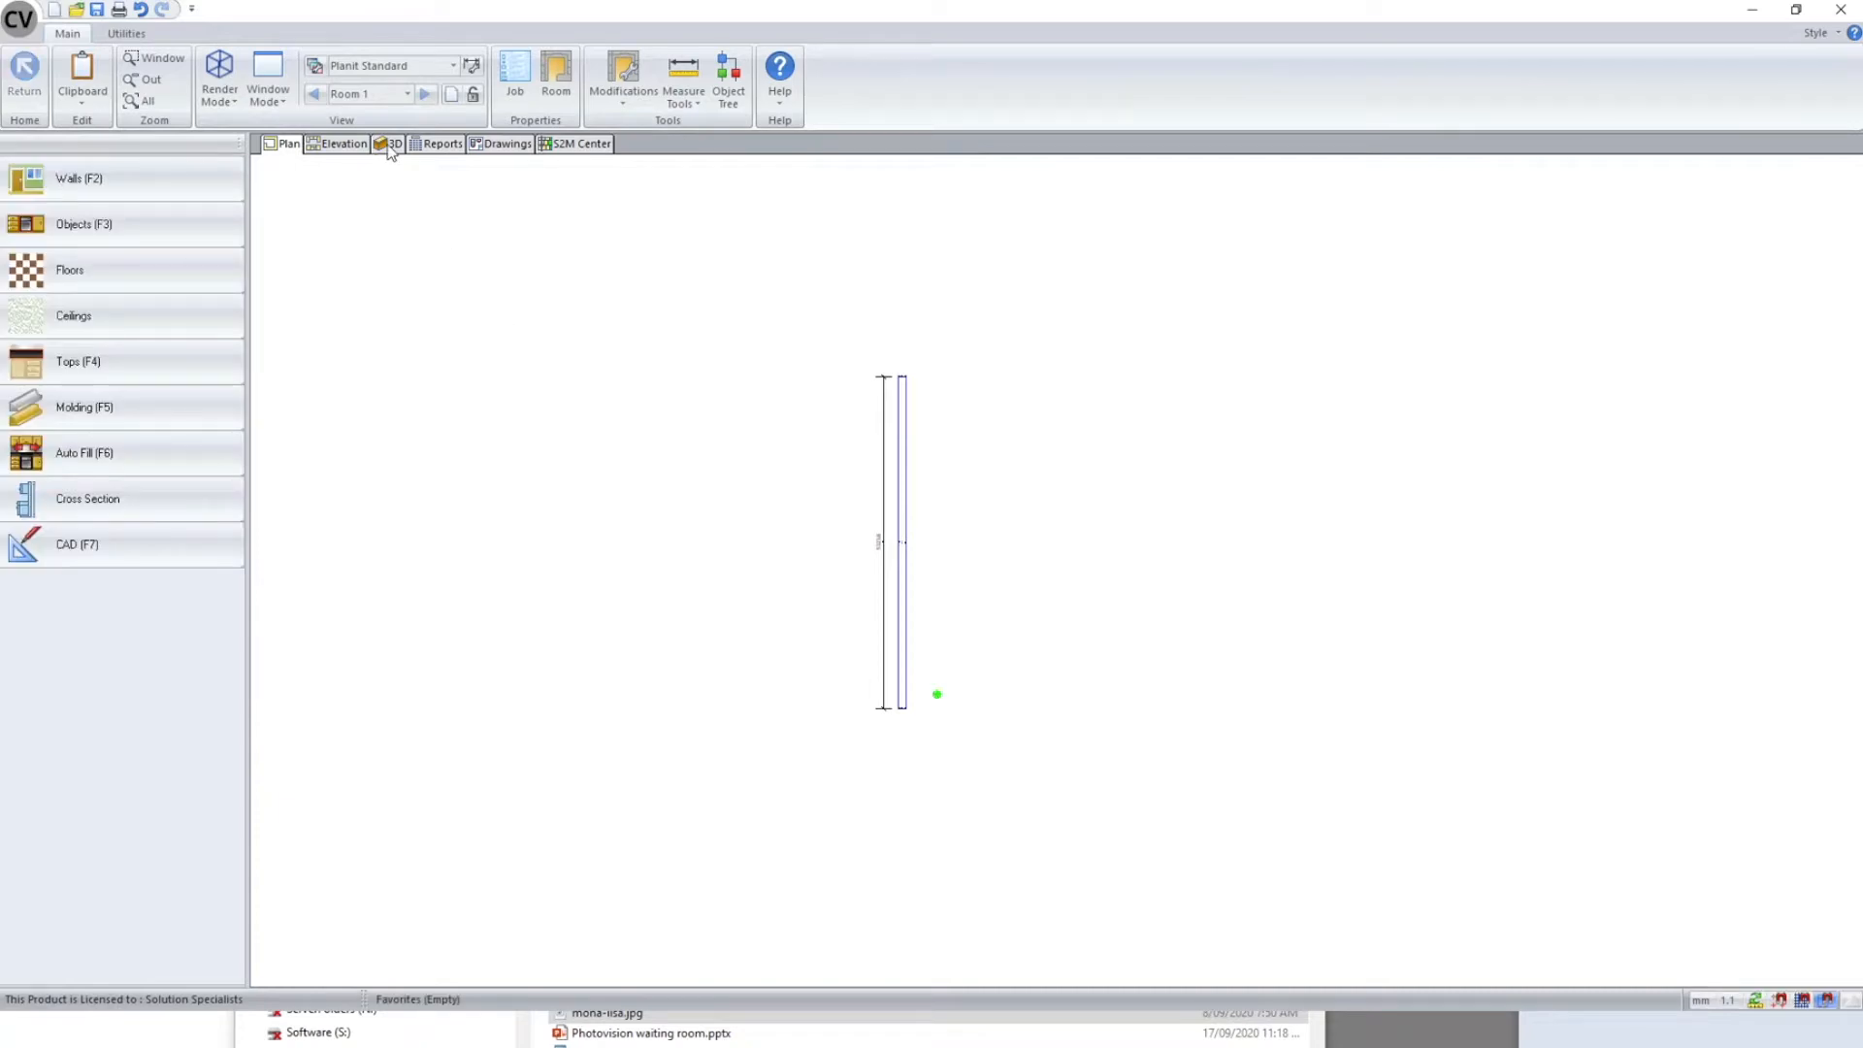
drag(1072, 602, 560, 496)
click(138, 33)
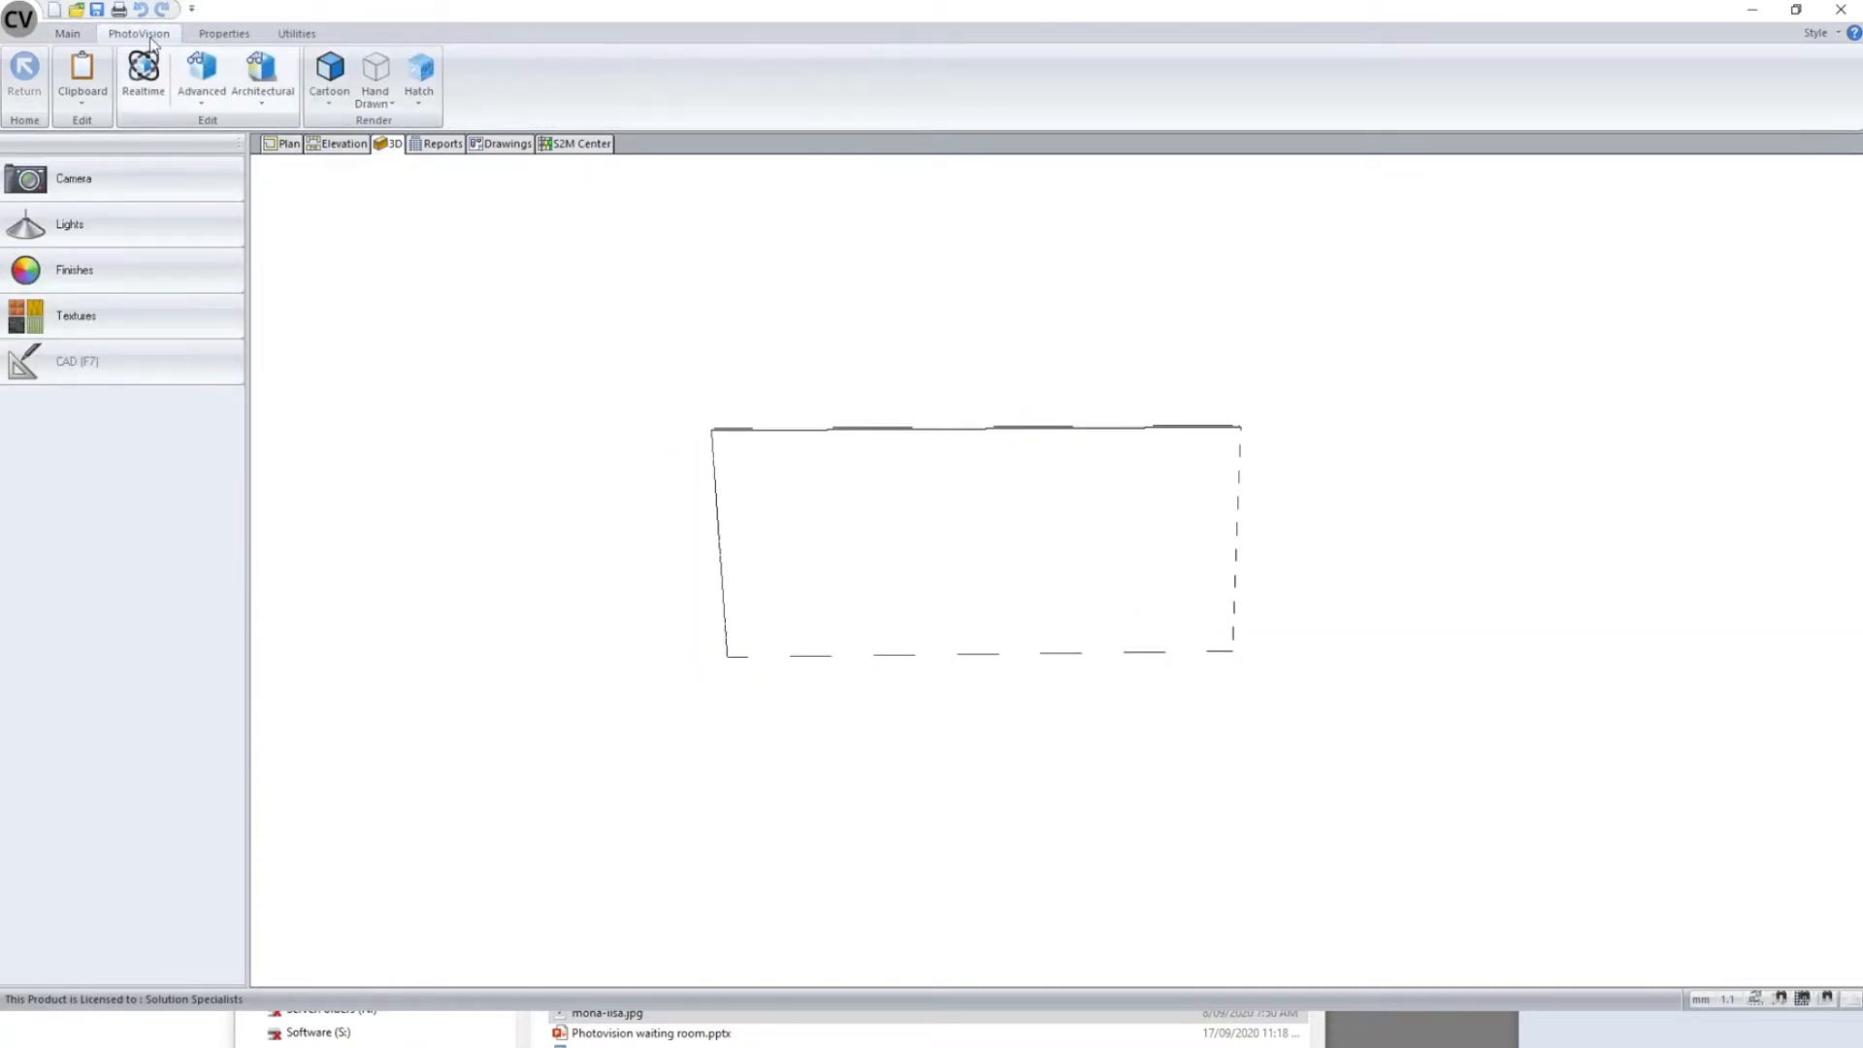
click(202, 80)
click(252, 137)
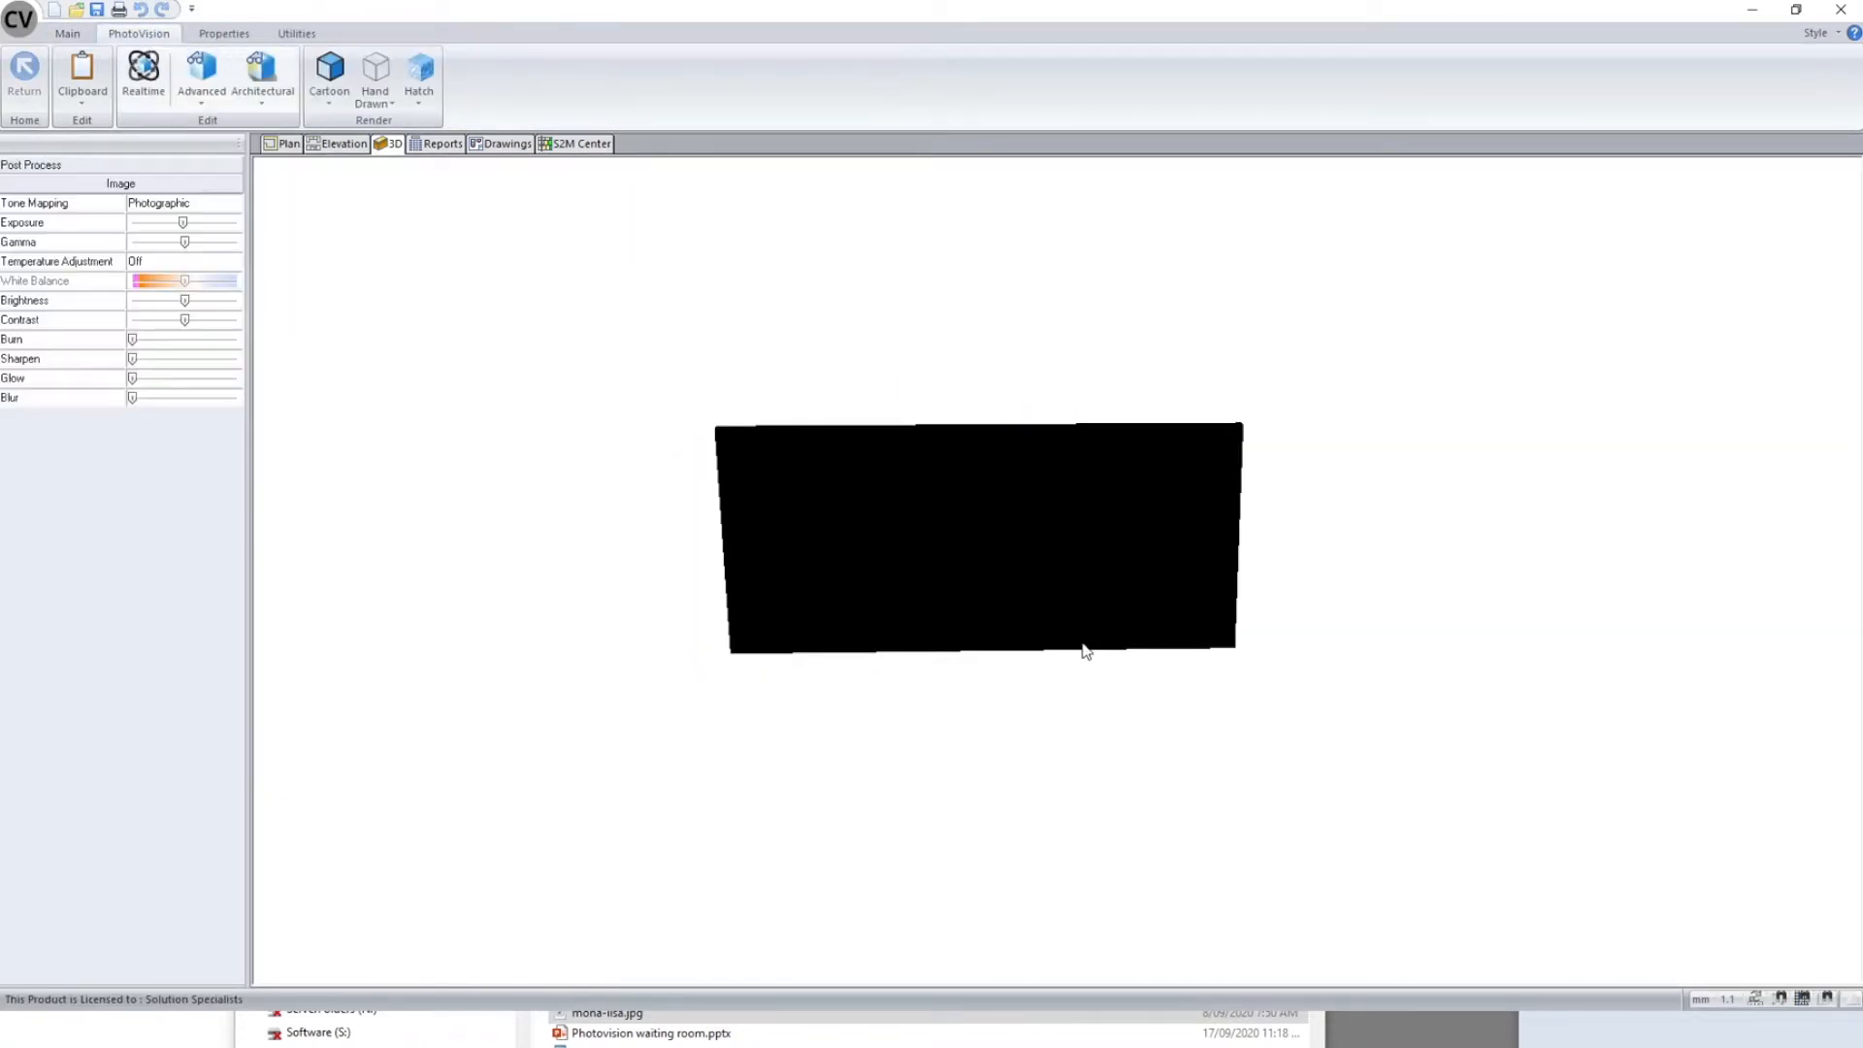
mouse_move(1386, 745)
mouse_down()
mouse_move(1377, 795)
mouse_move(1656, 665)
mouse_move(935, 682)
mouse_up()
drag(1235, 774, 794, 840)
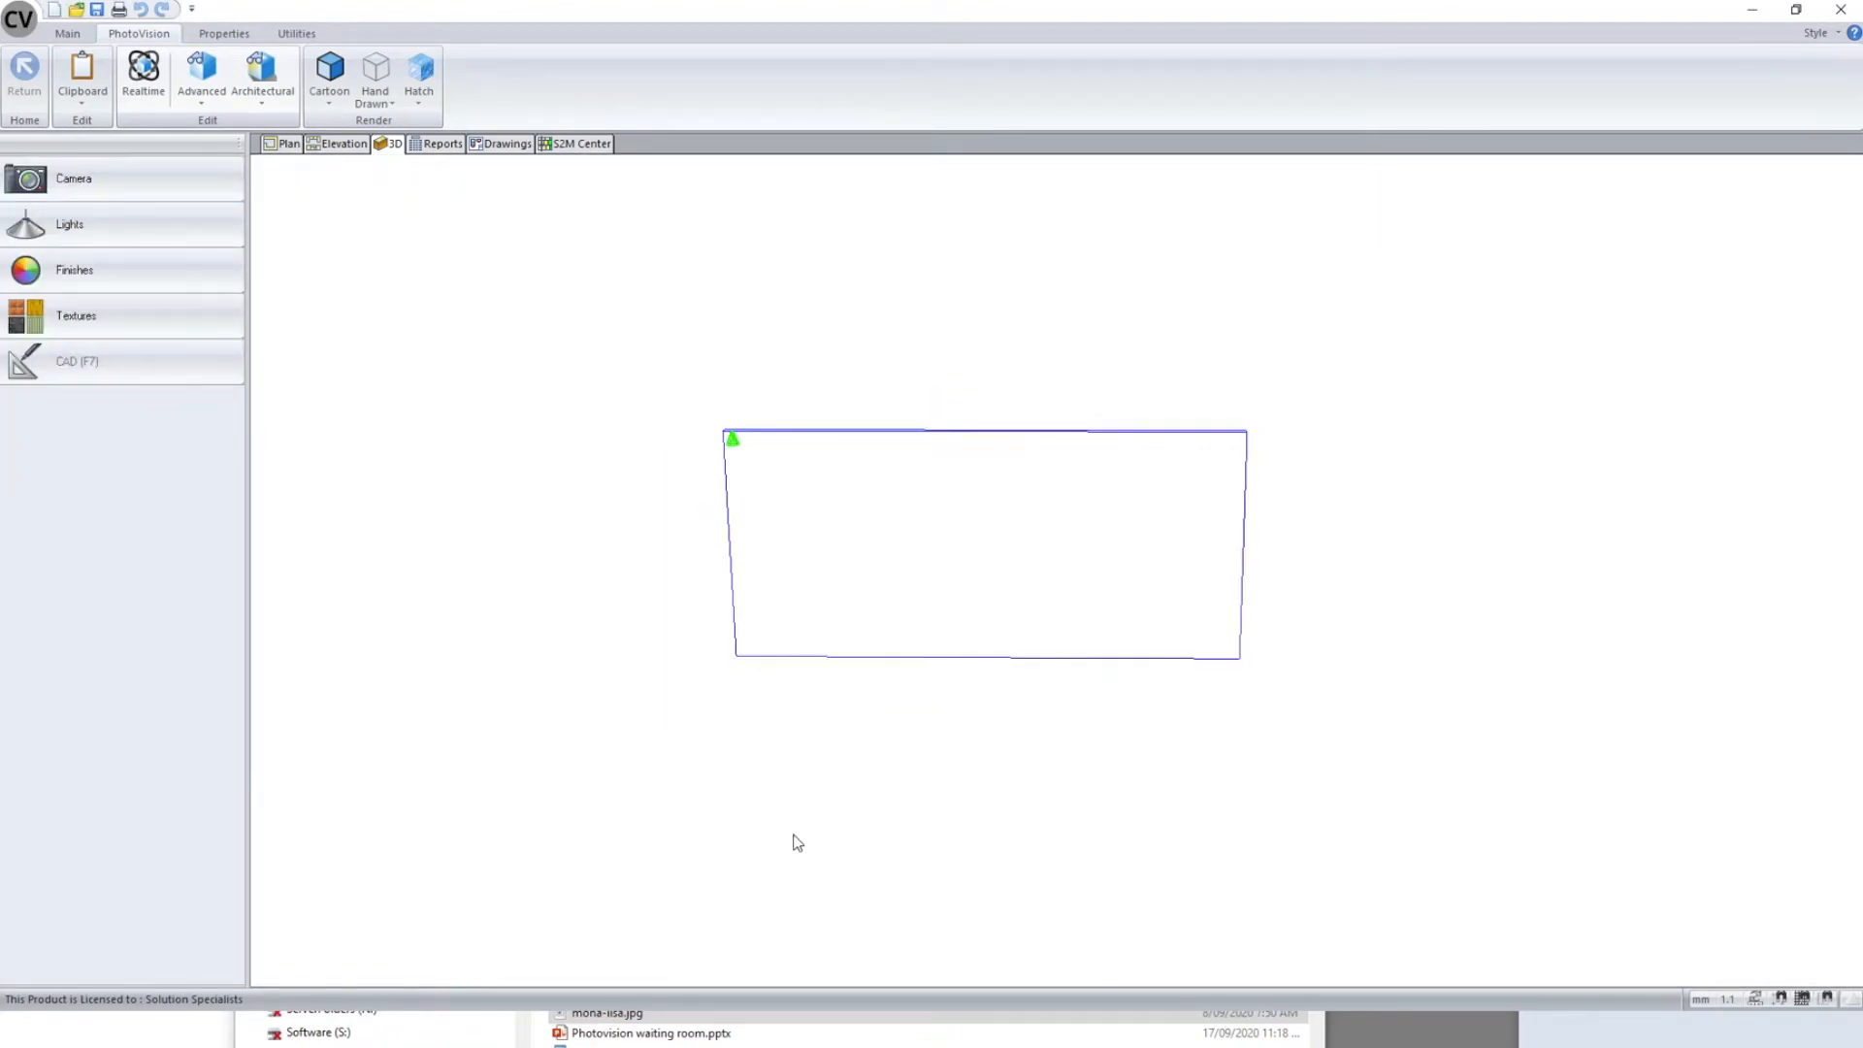
scroll(1086, 583, down, 2)
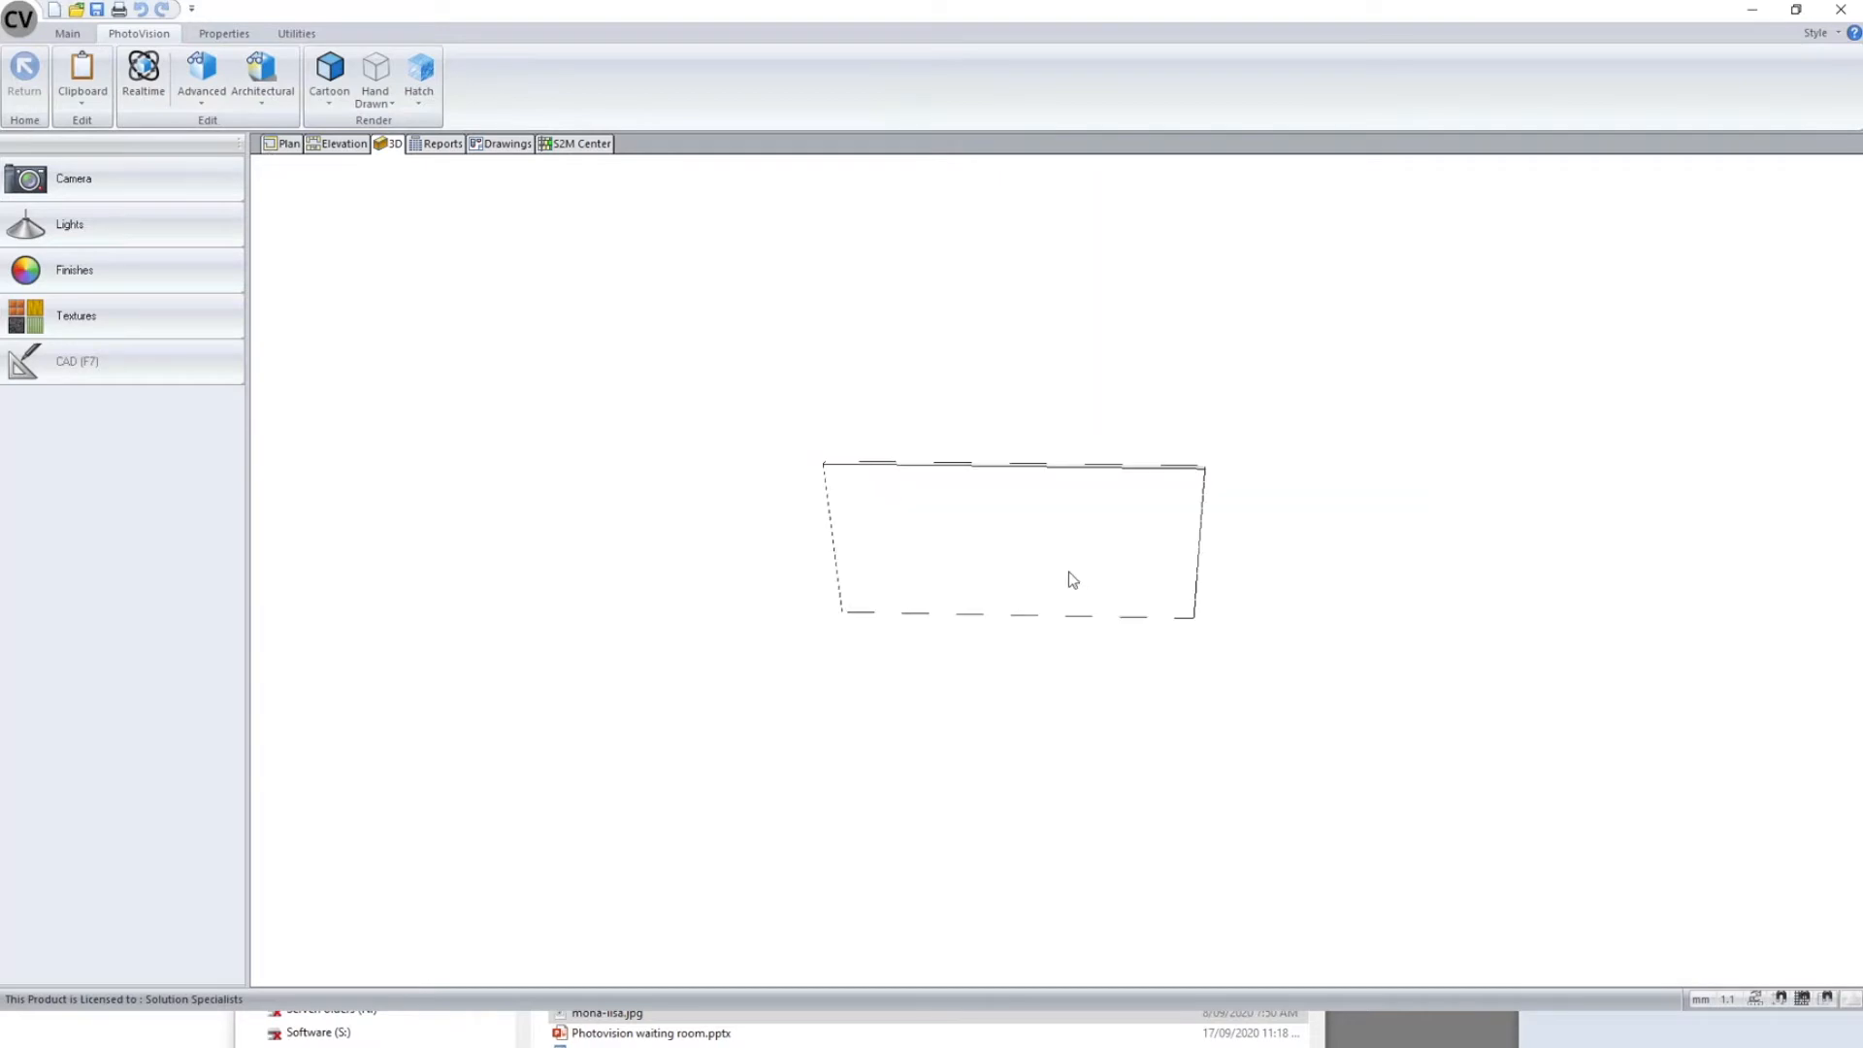
scroll(1087, 582, up, 3)
- Examine the spot light's parameters under the front face of Wall 1 in the plan's Object Tree
click(281, 144)
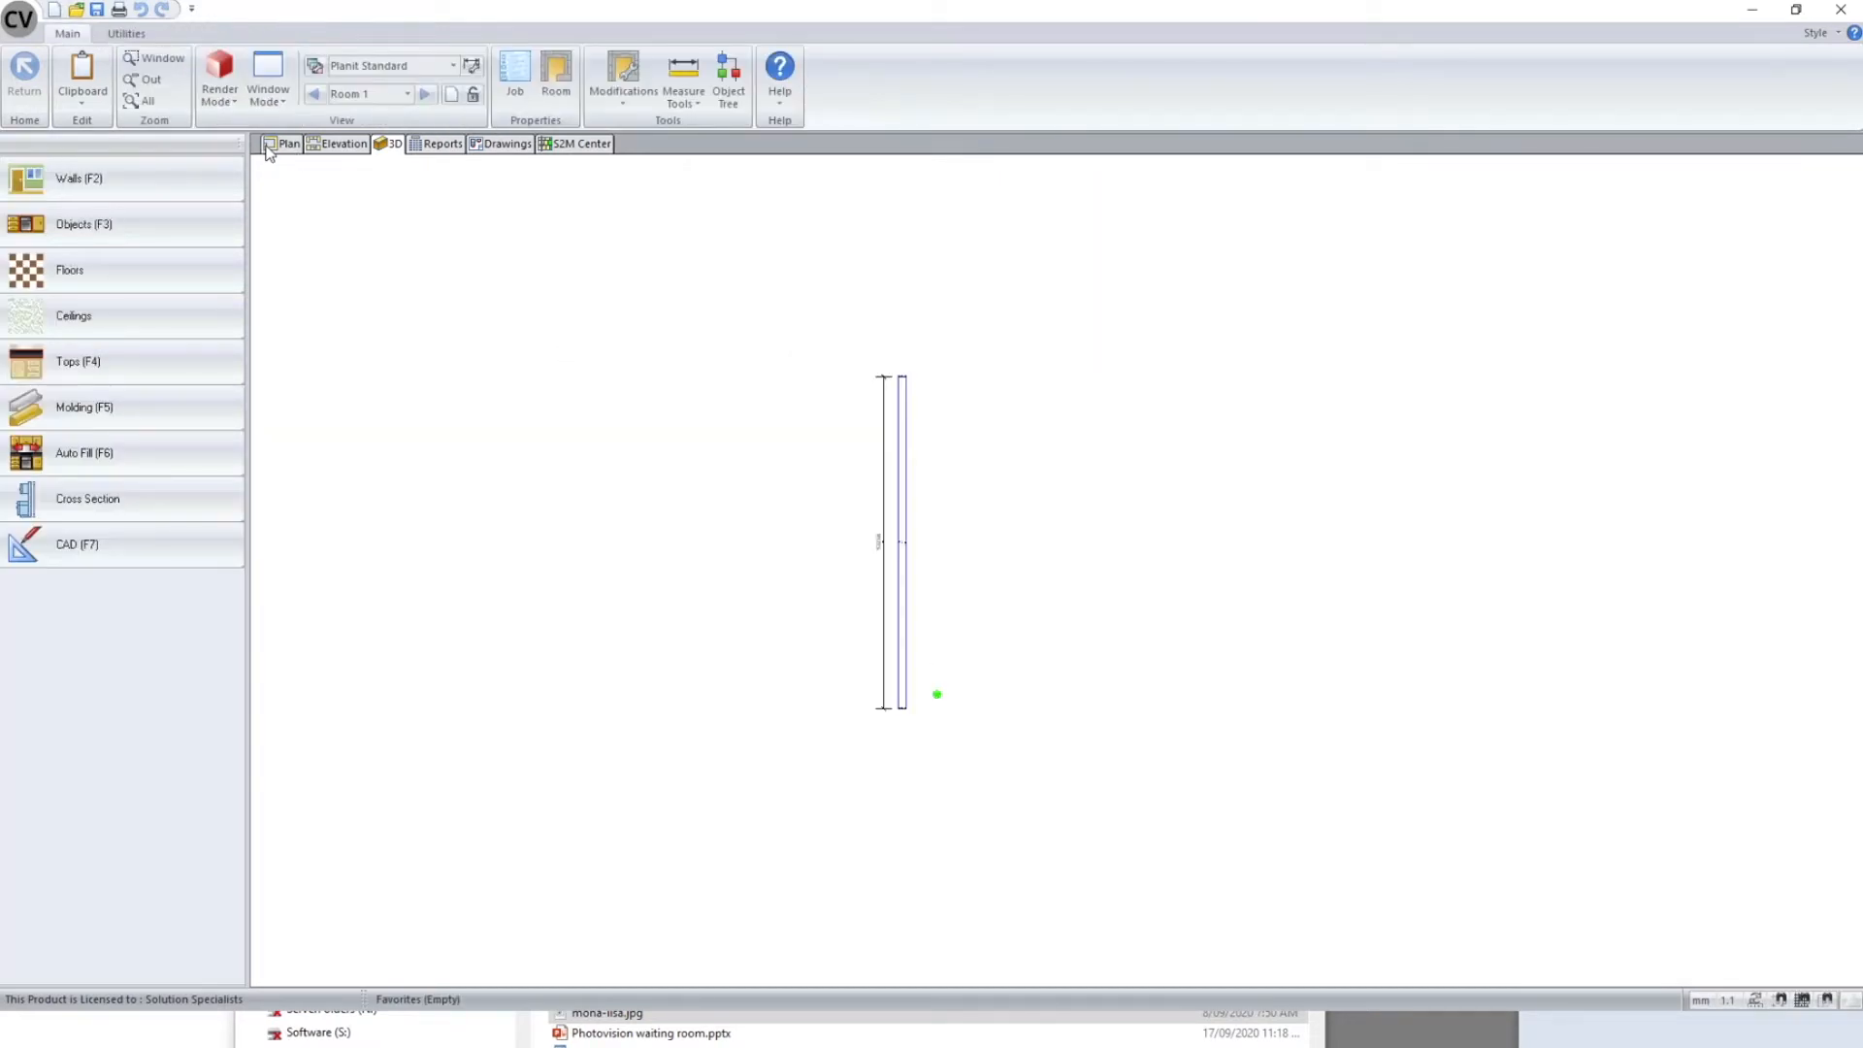
click(726, 78)
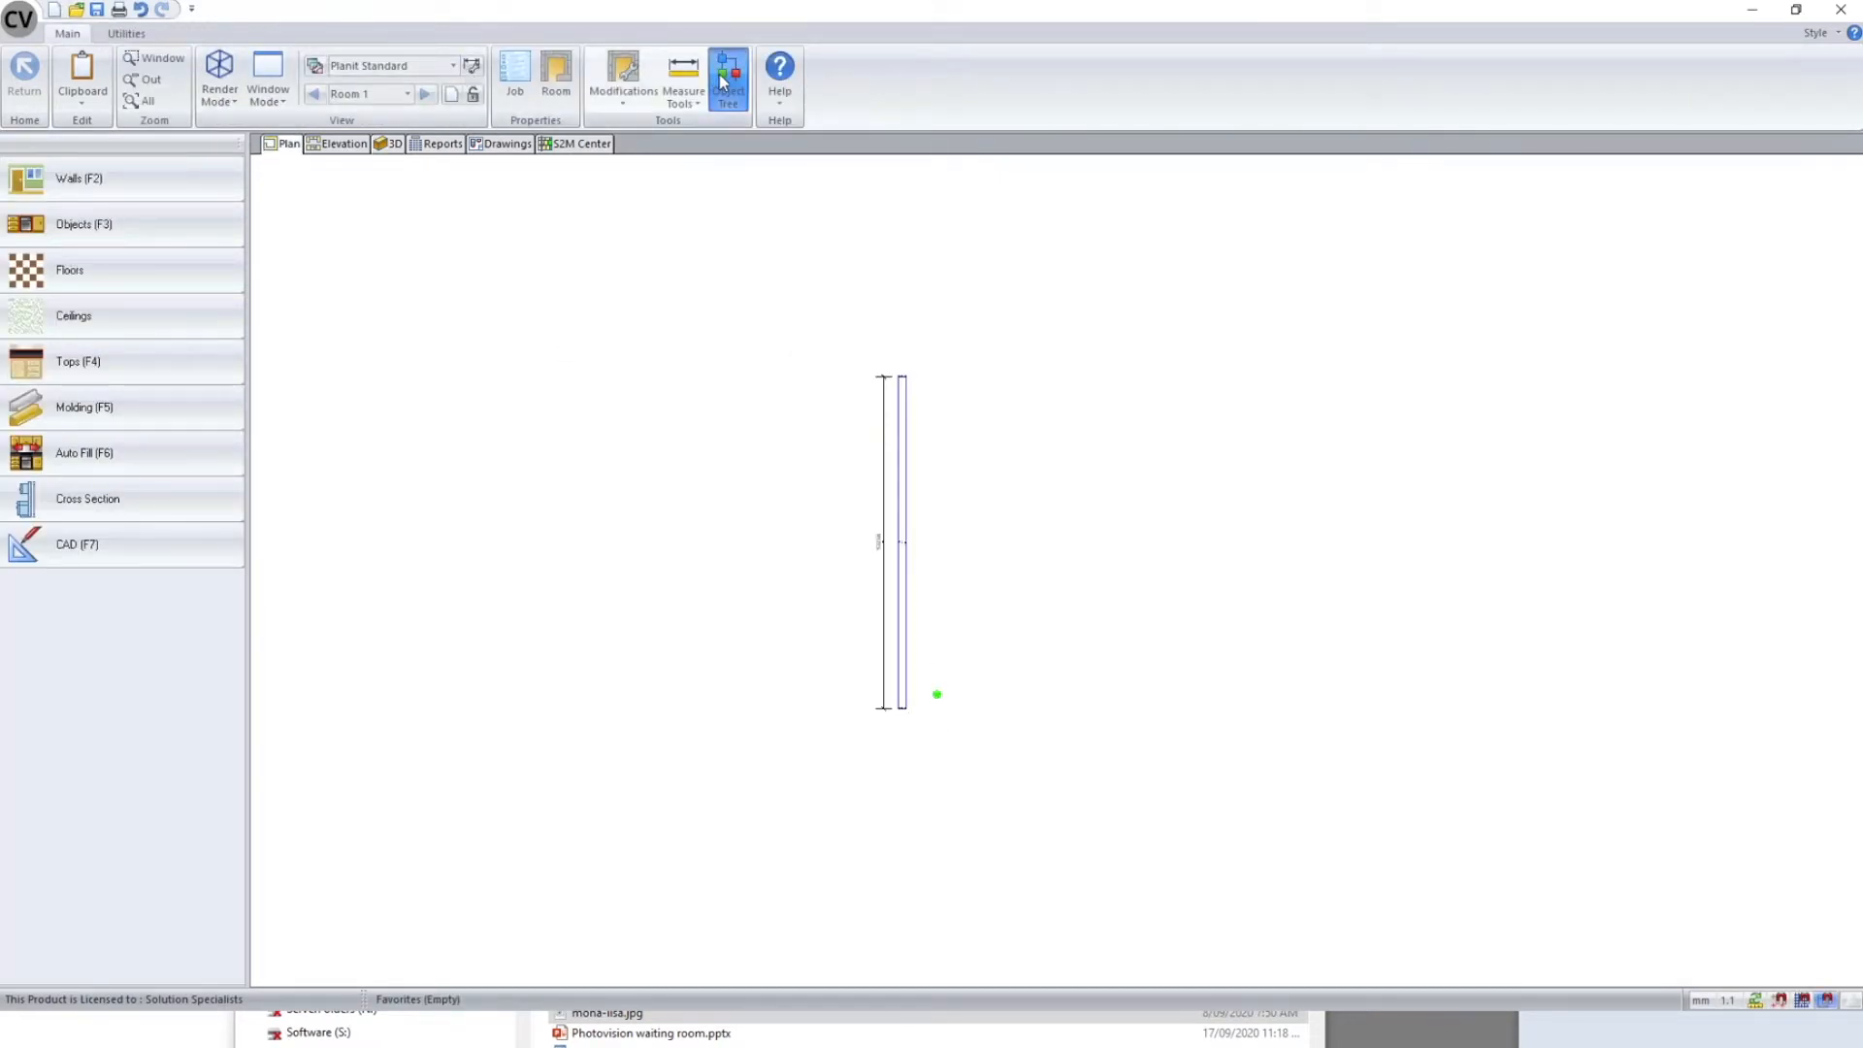
click(331, 351)
click(350, 366)
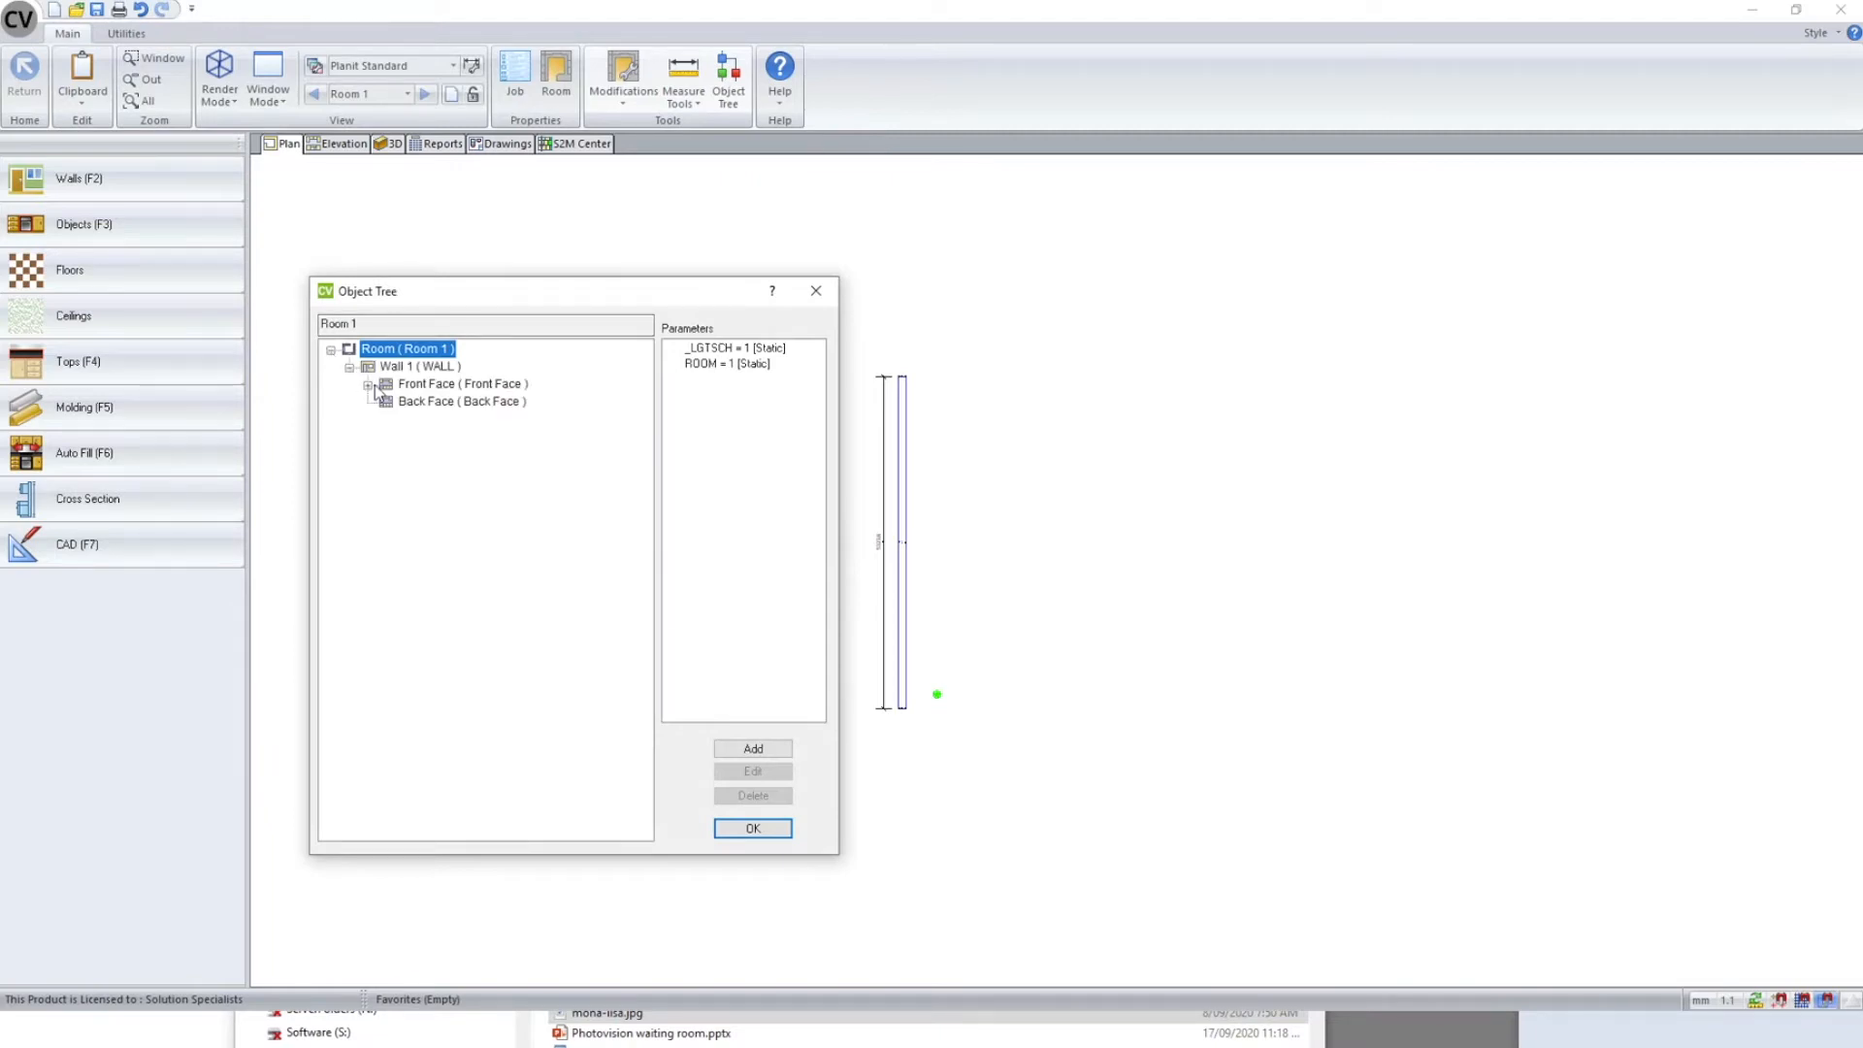
click(427, 384)
click(368, 385)
click(470, 400)
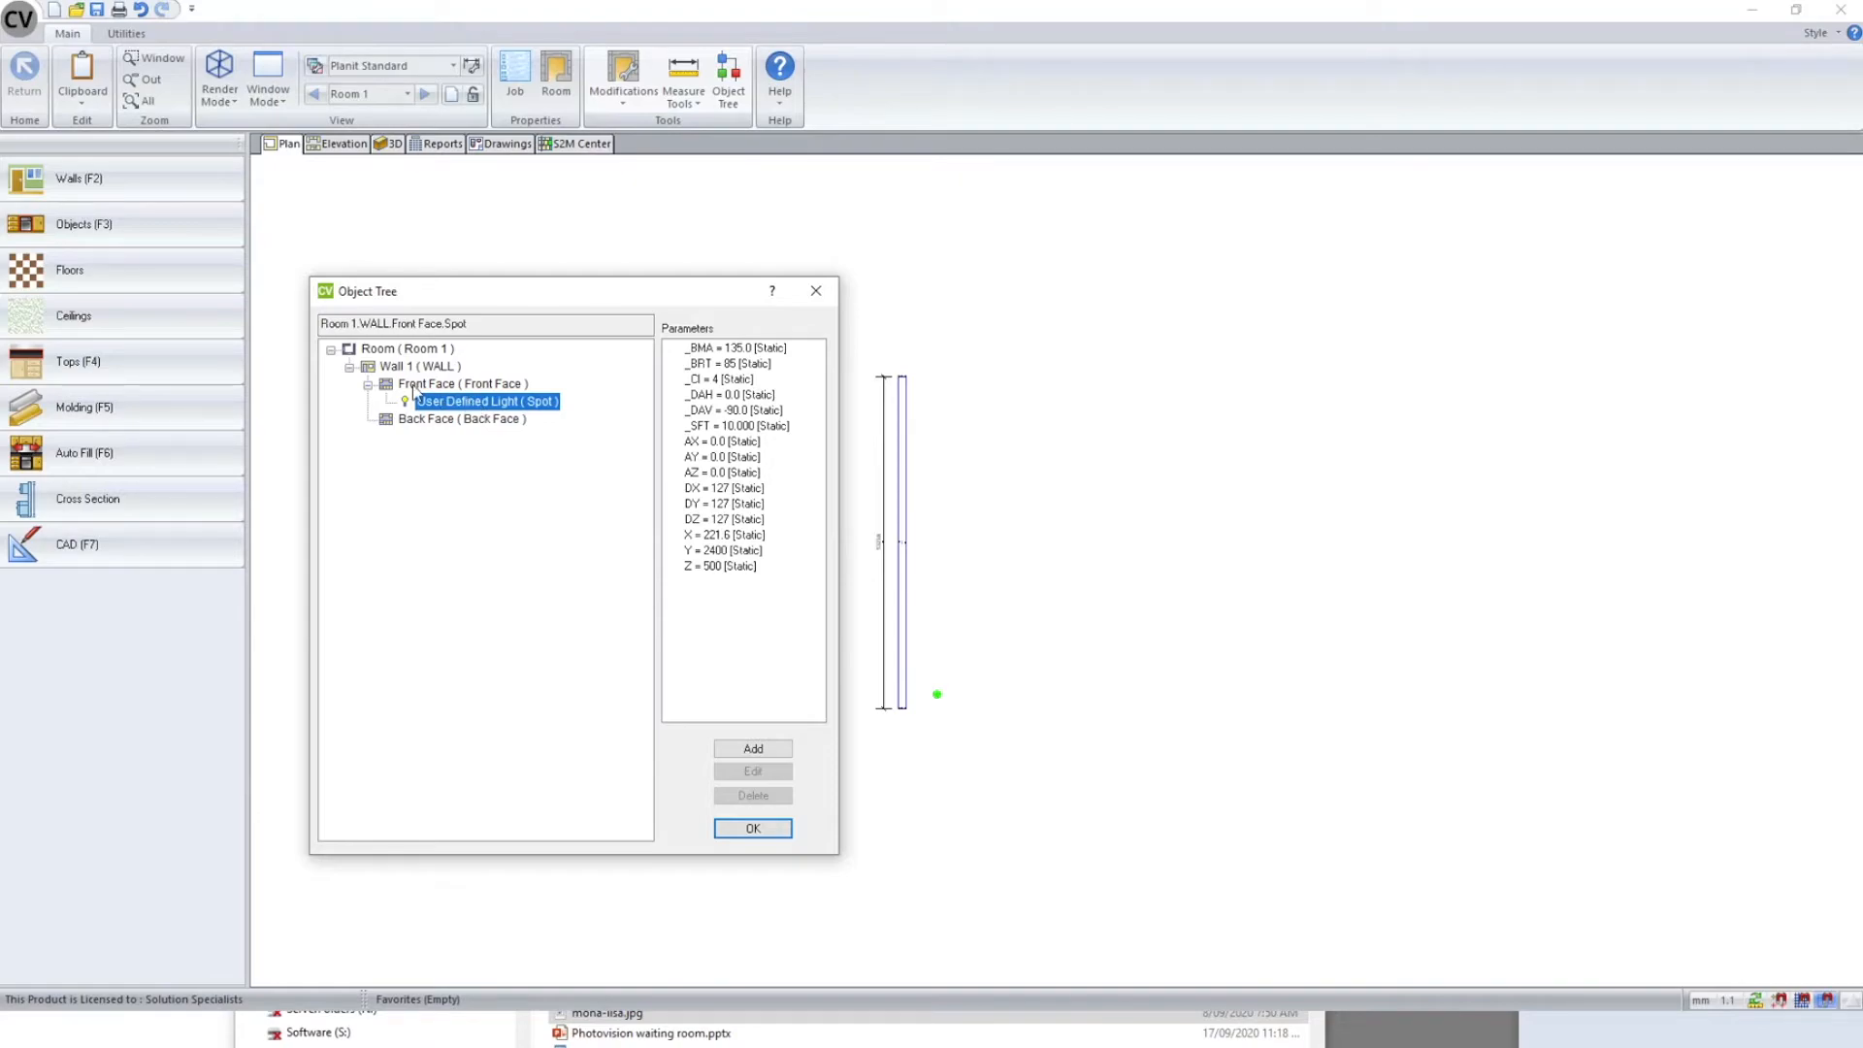
click(415, 386)
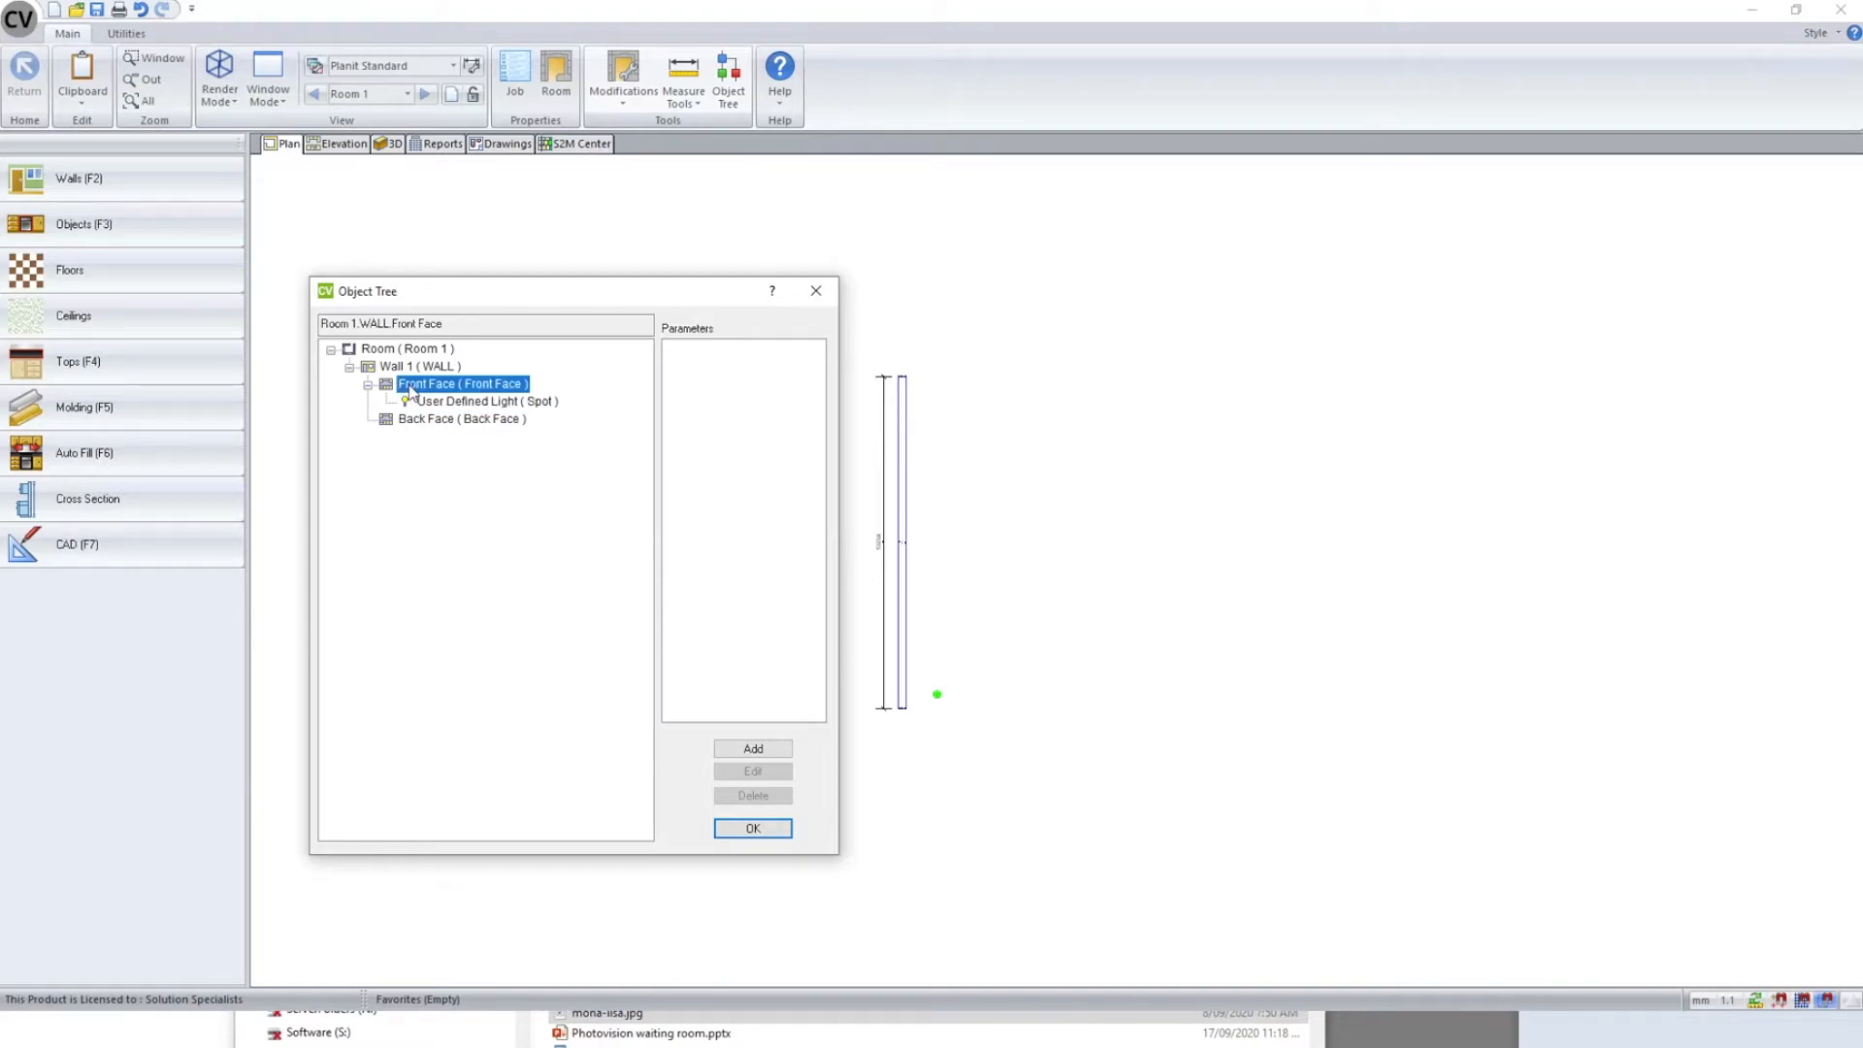
click(502, 406)
click(774, 827)
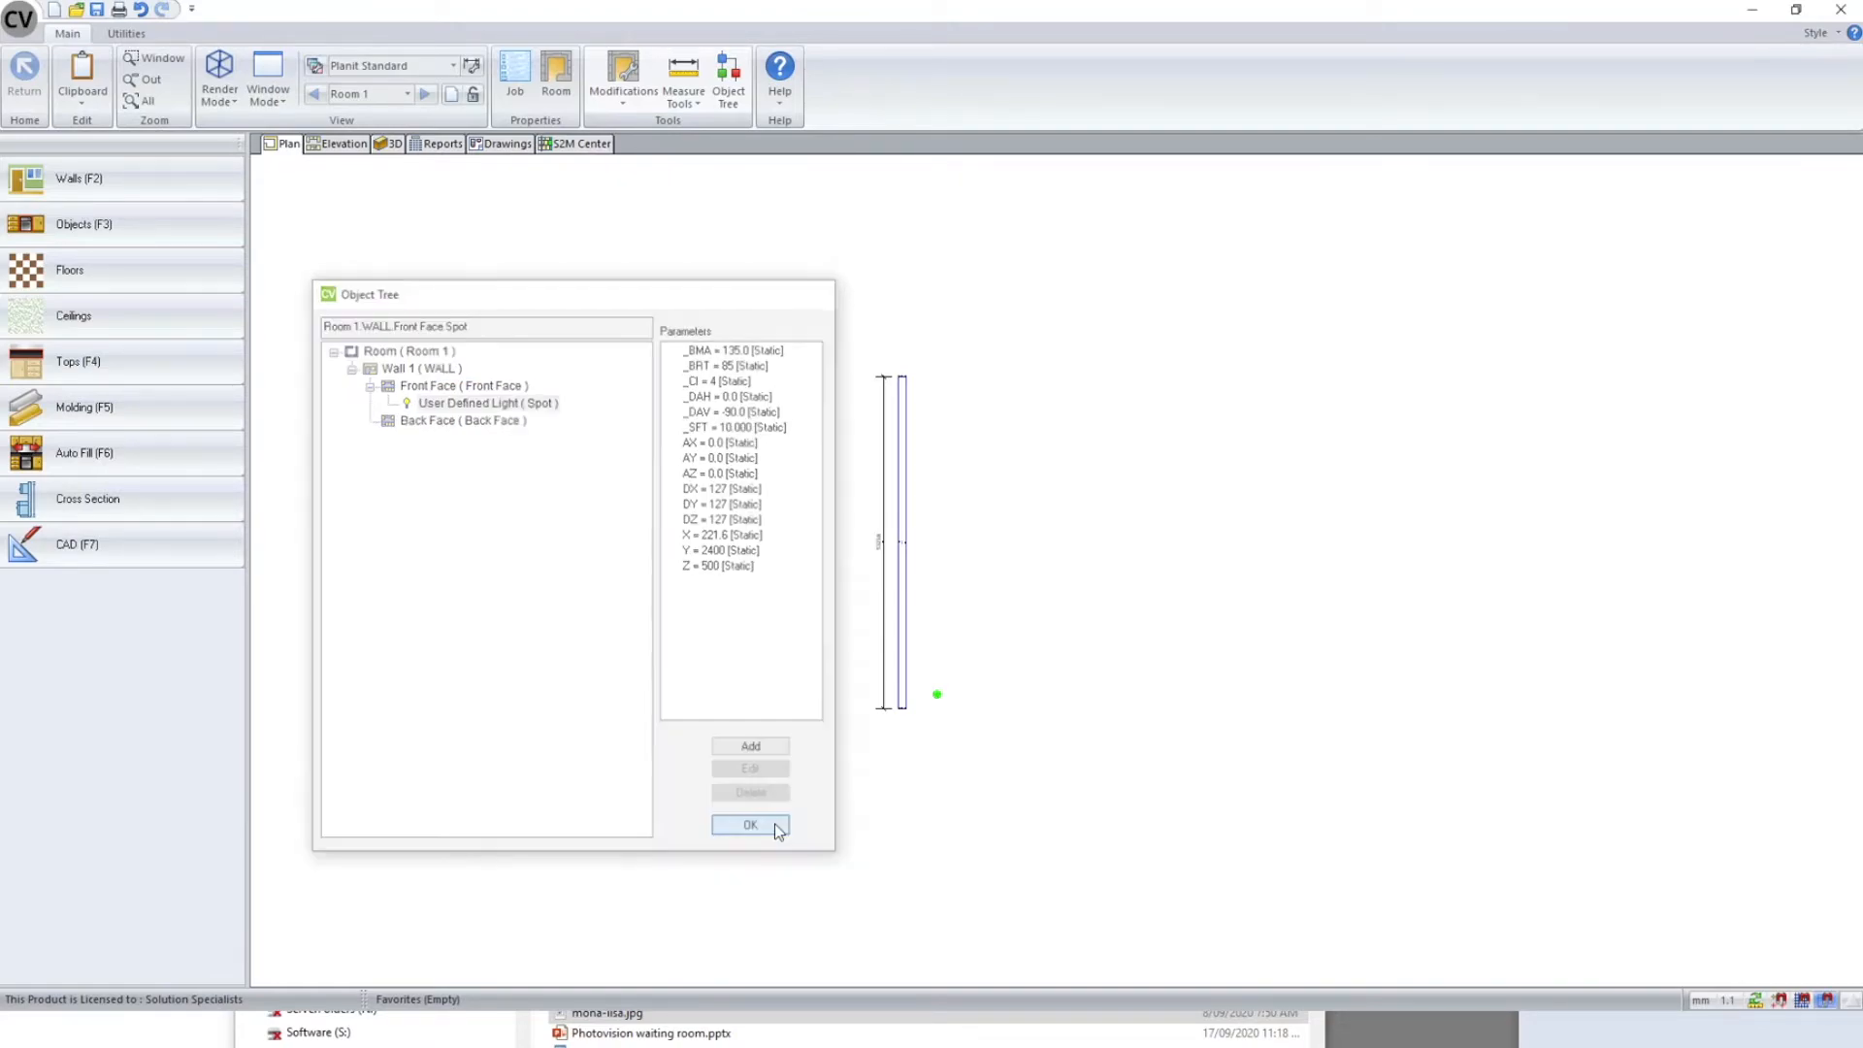
- Draw a second, horizontal wall about 1874 mm long just below the vertical wall's lower end
key(F2)
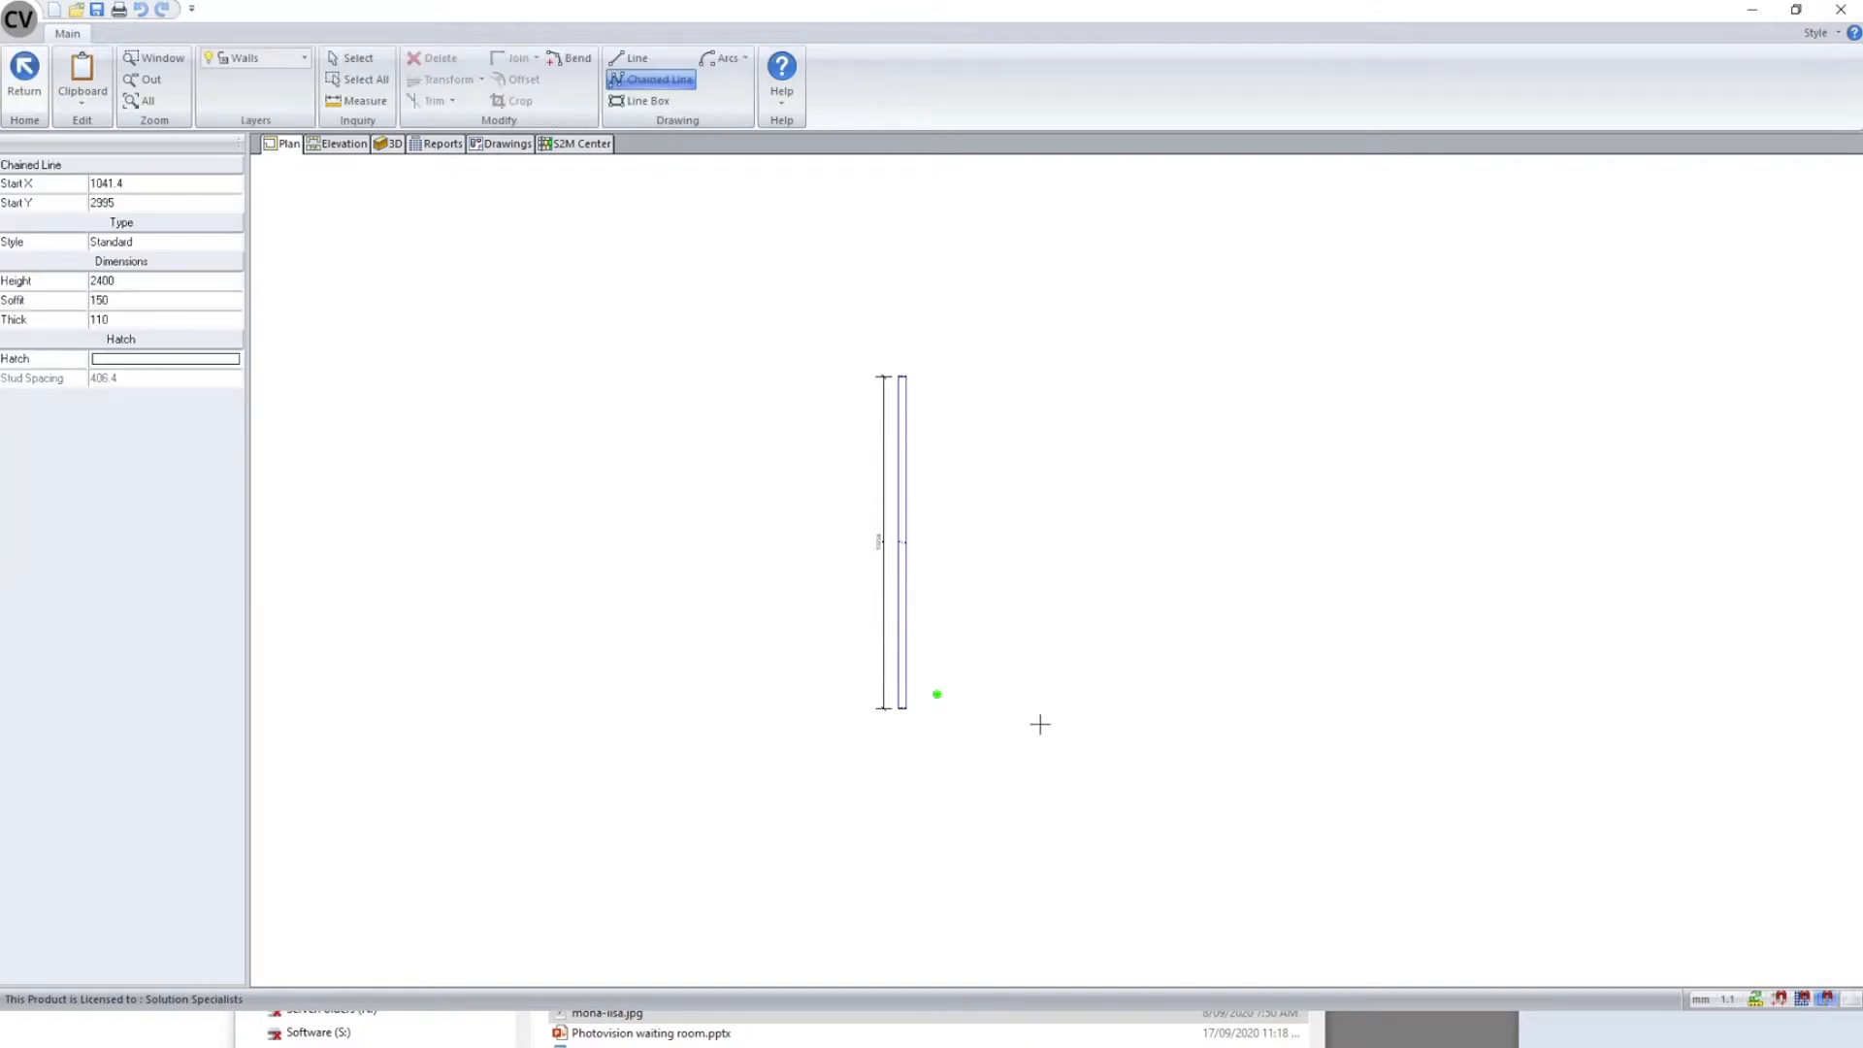
click(1039, 725)
click(921, 724)
scroll(945, 747, down, 3)
key(Escape)
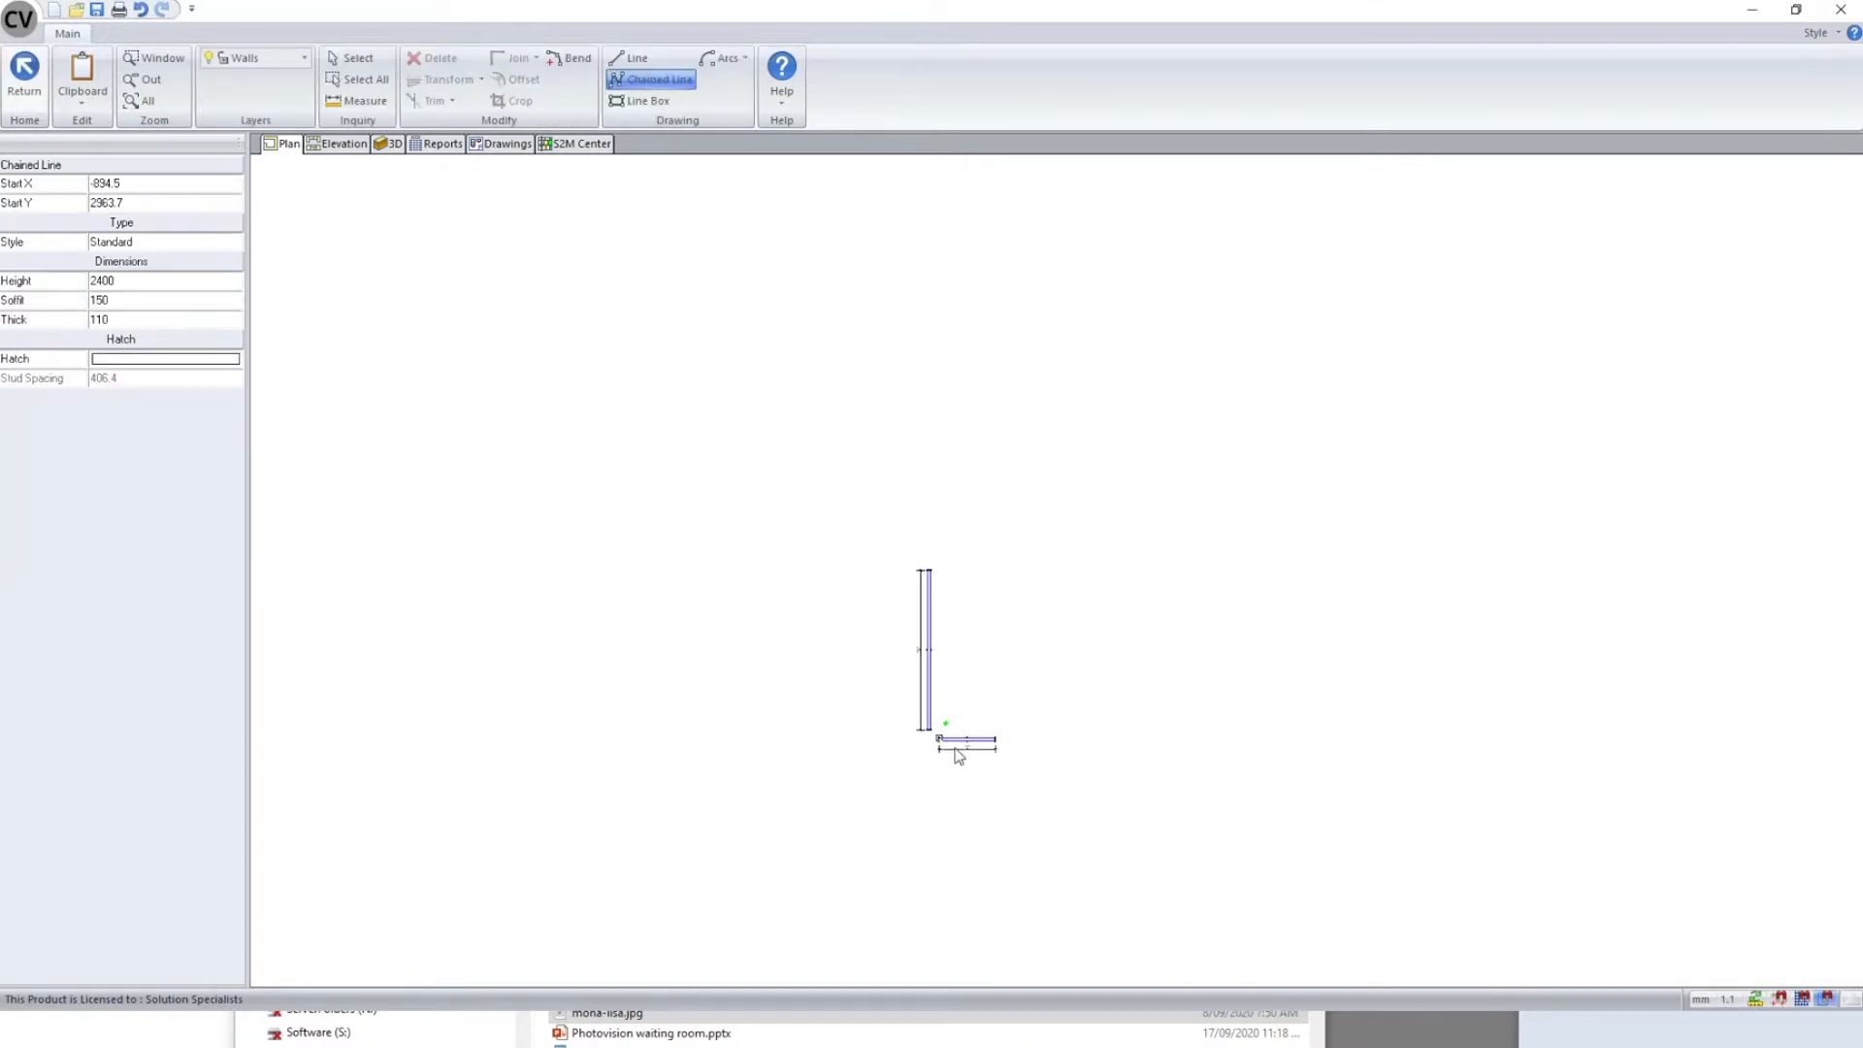
scroll(945, 742, up, 10)
key(Escape)
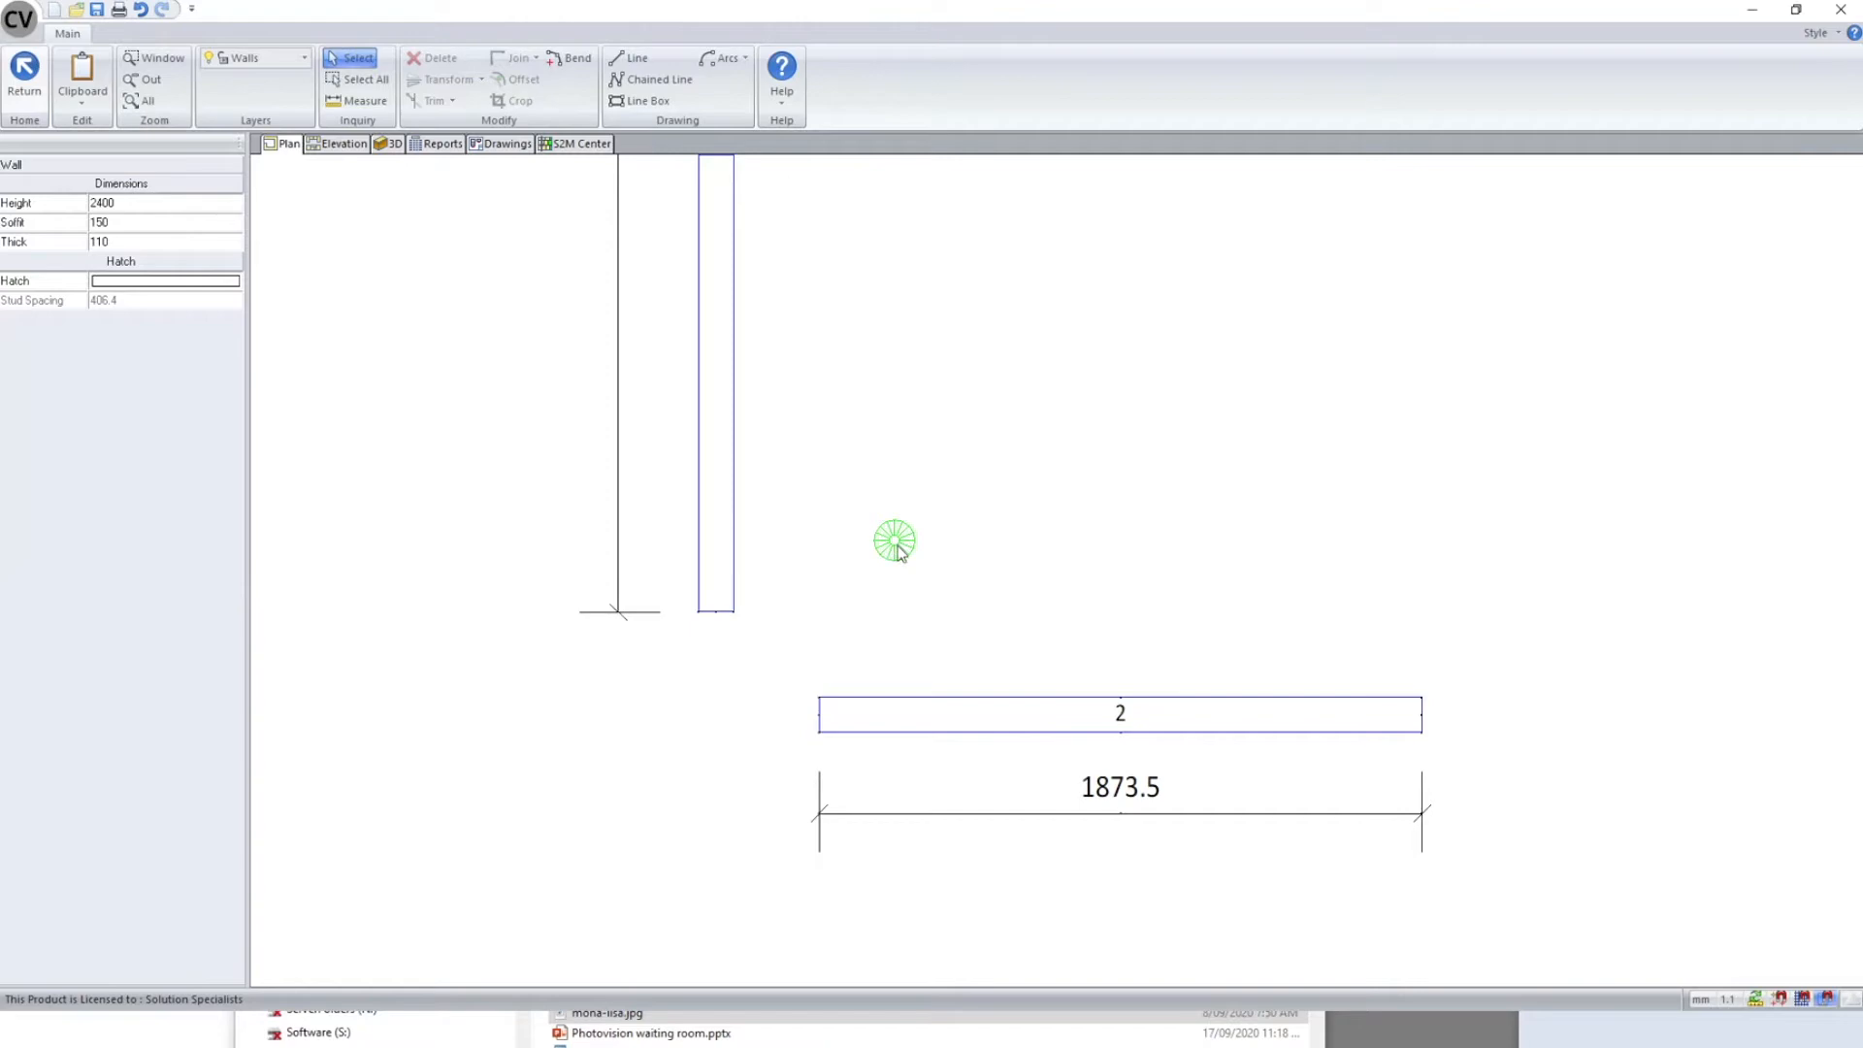
key(Escape)
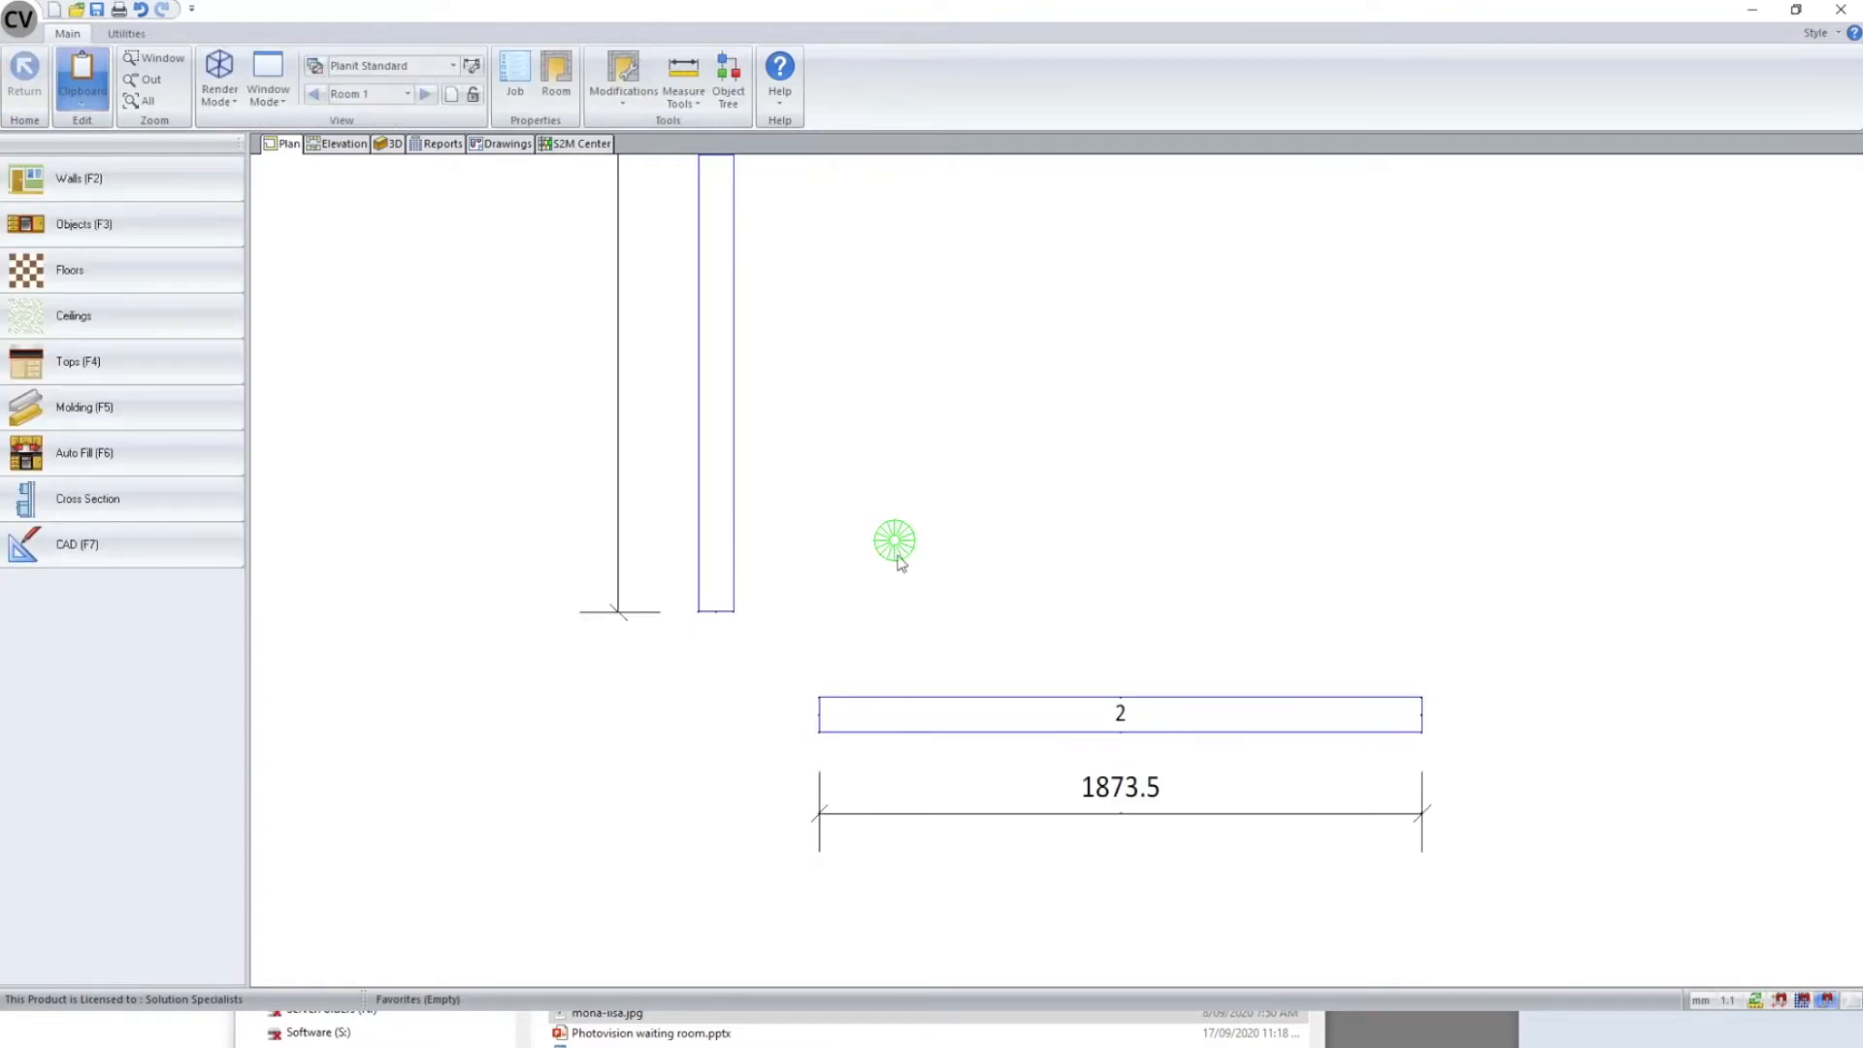
- Move the spot light close to the middle of the second wall with a 110 mm outset and inspect its parent wall in the Object Tree
click(894, 542)
drag(1017, 659, 1047, 662)
click(727, 82)
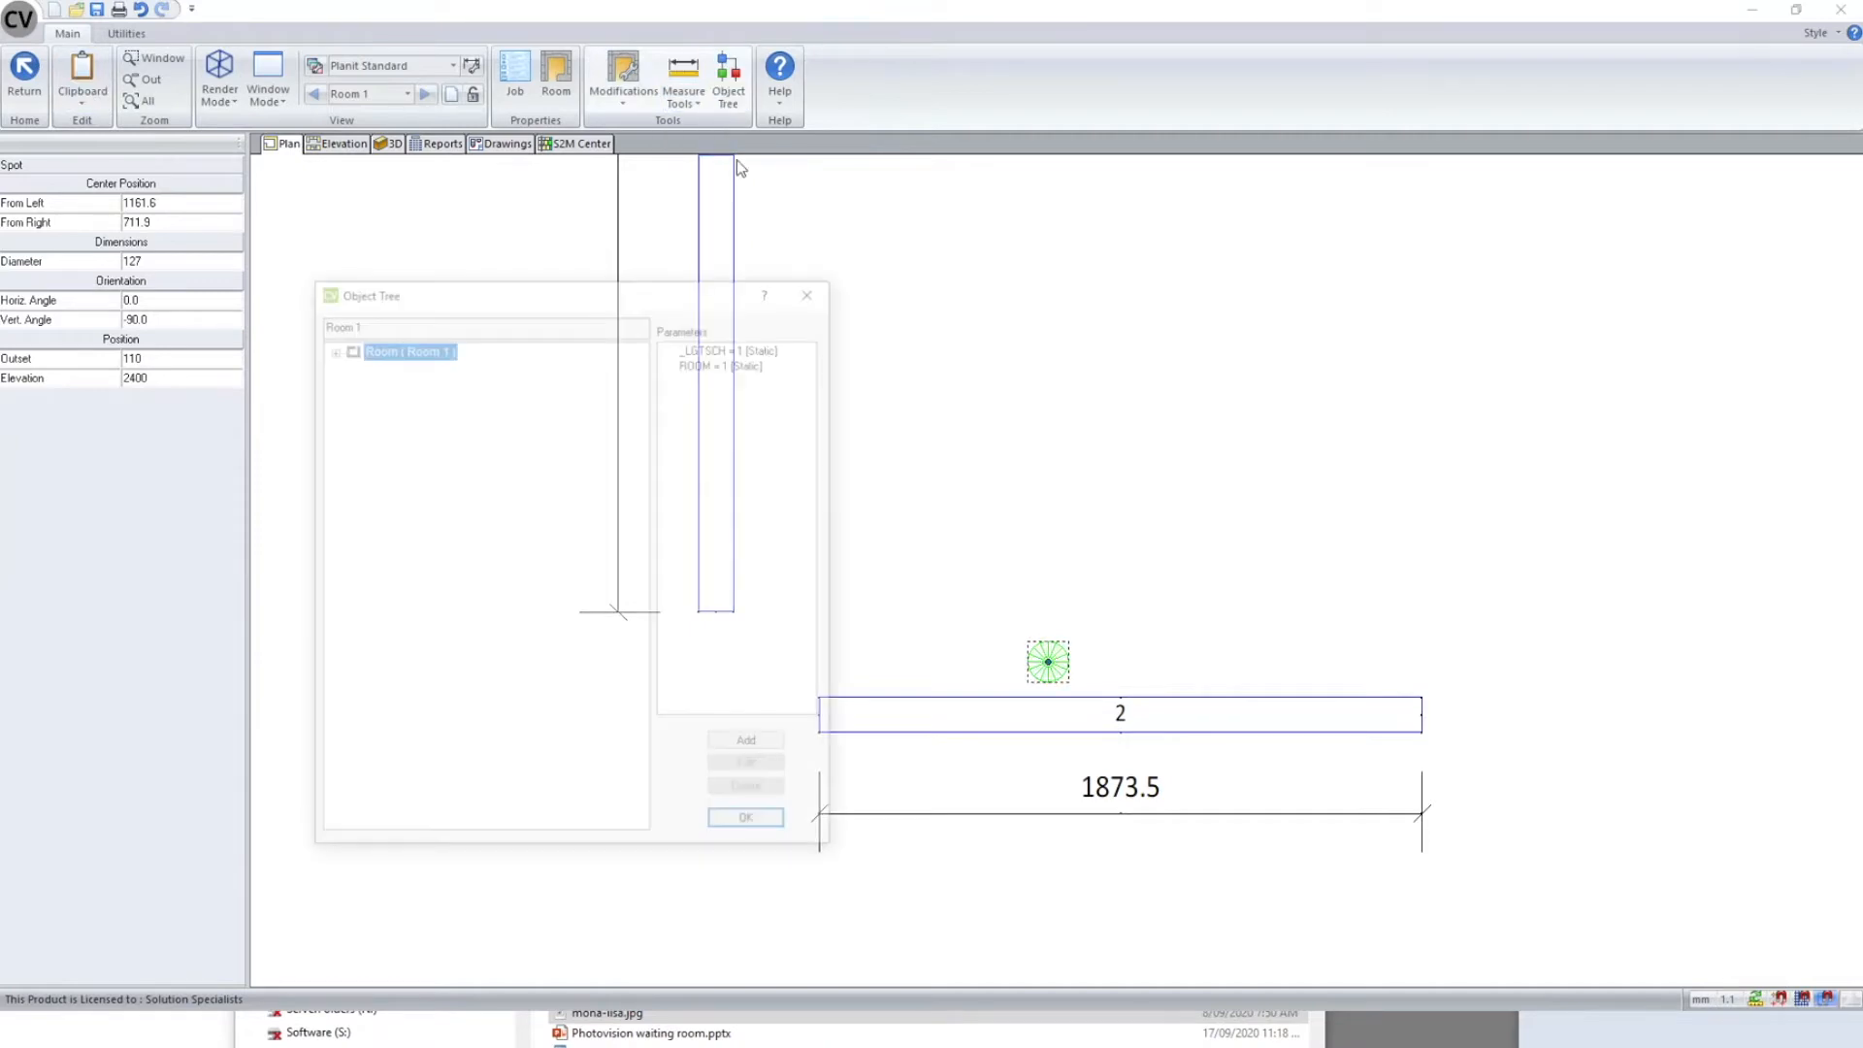
click(331, 349)
click(349, 384)
double_click(456, 401)
click(485, 418)
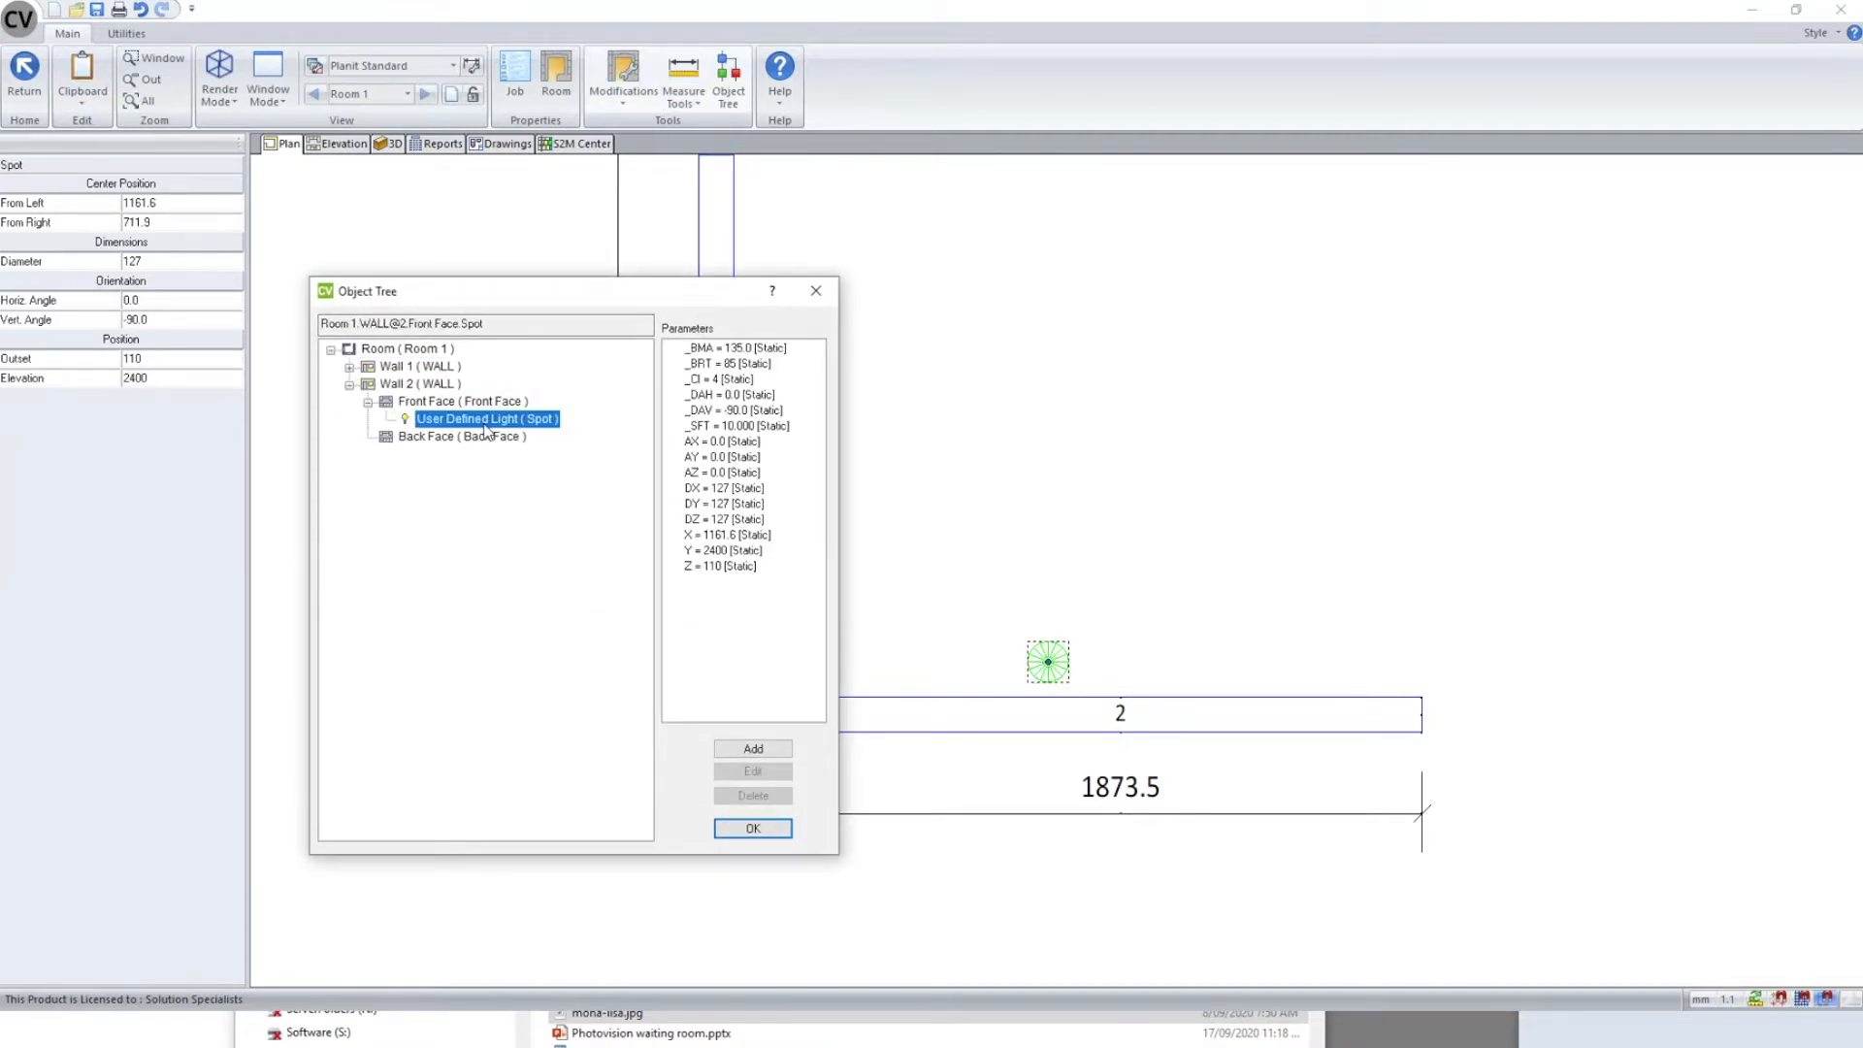
click(753, 828)
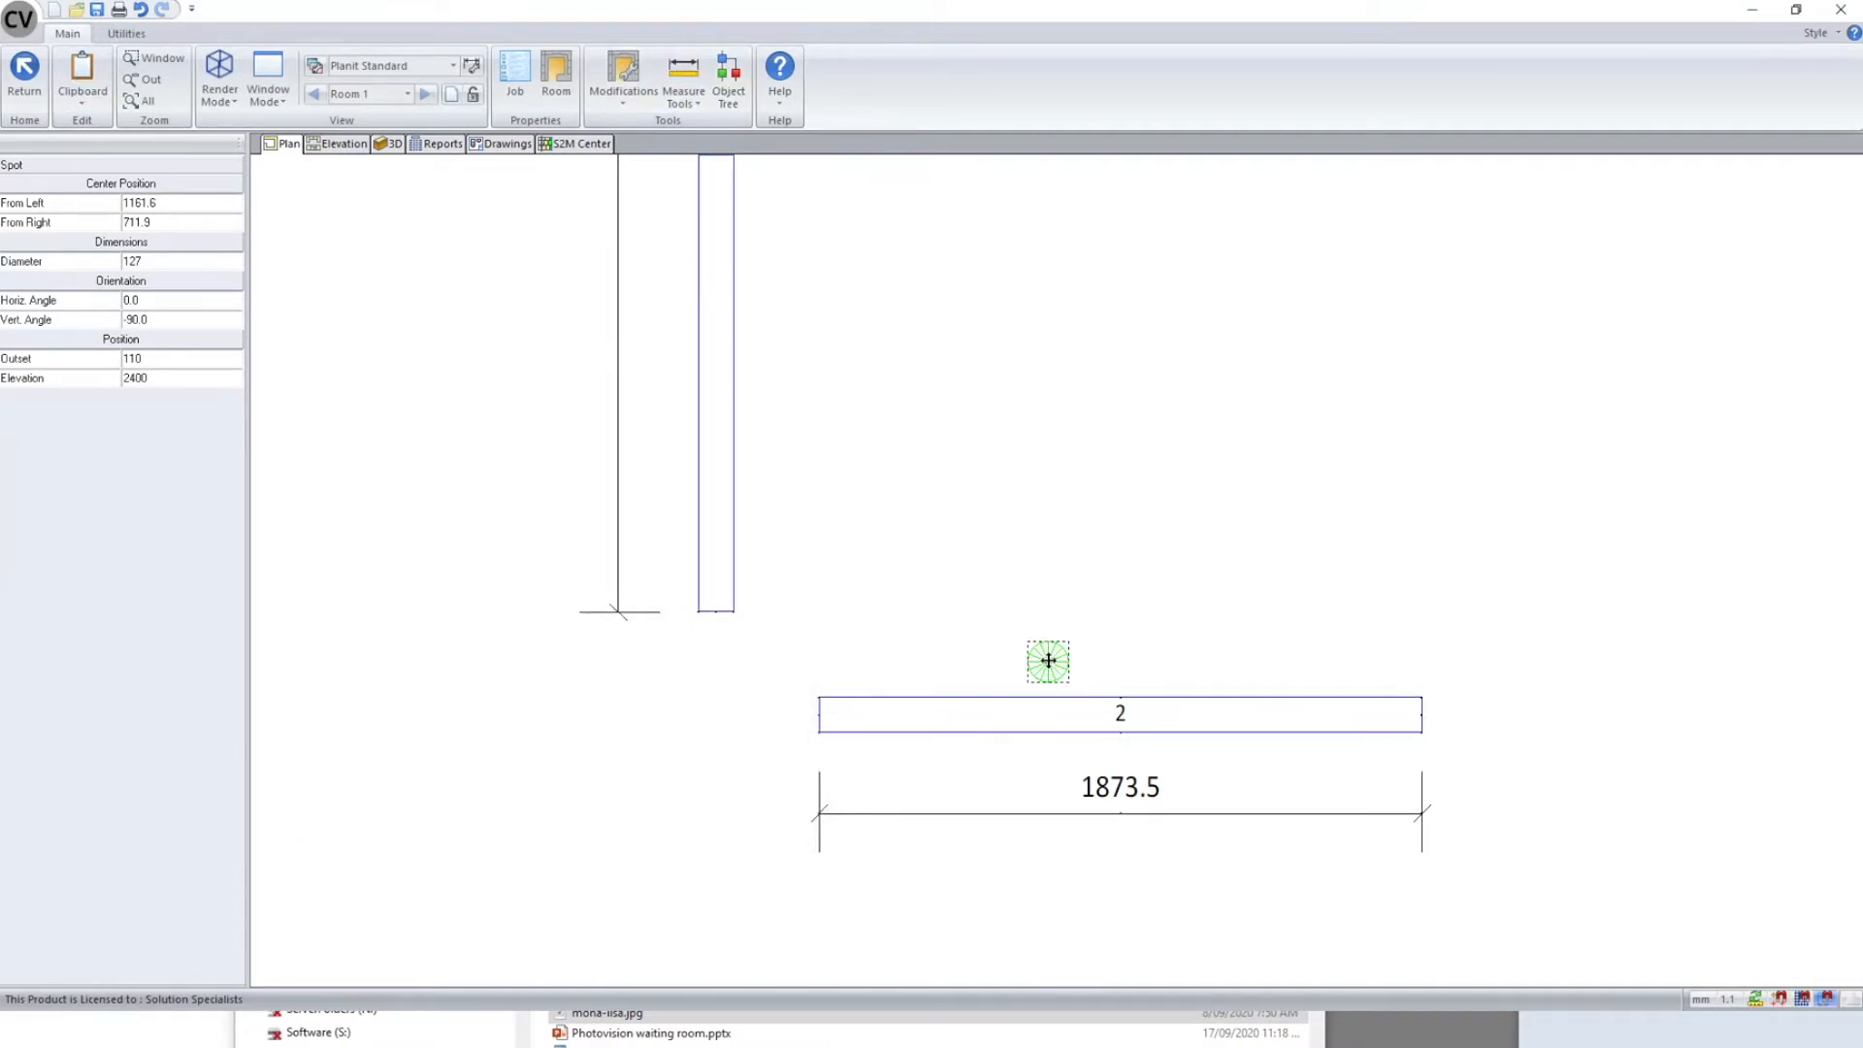
- Move the spot light towards the corner, about 152 mm from wall 2's right end with a 300 mm outset, and check its Object Tree entry
drag(1048, 661, 868, 601)
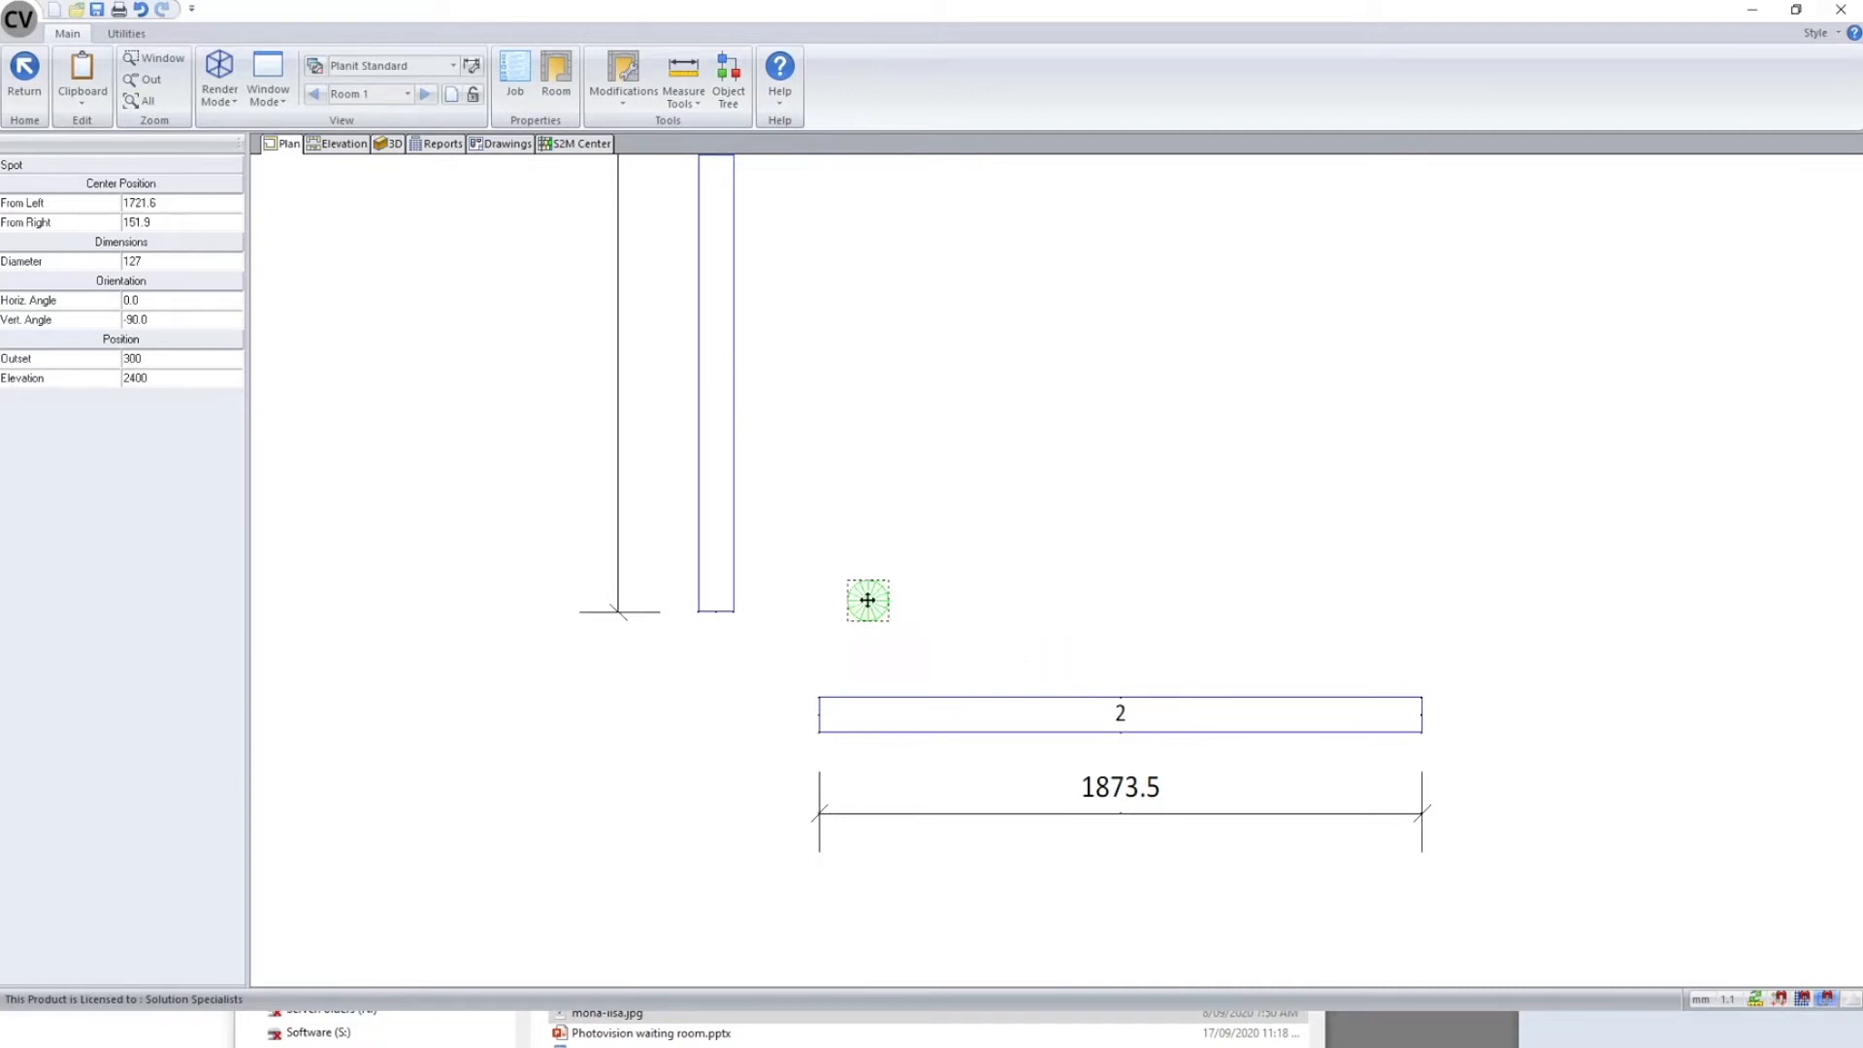
click(728, 77)
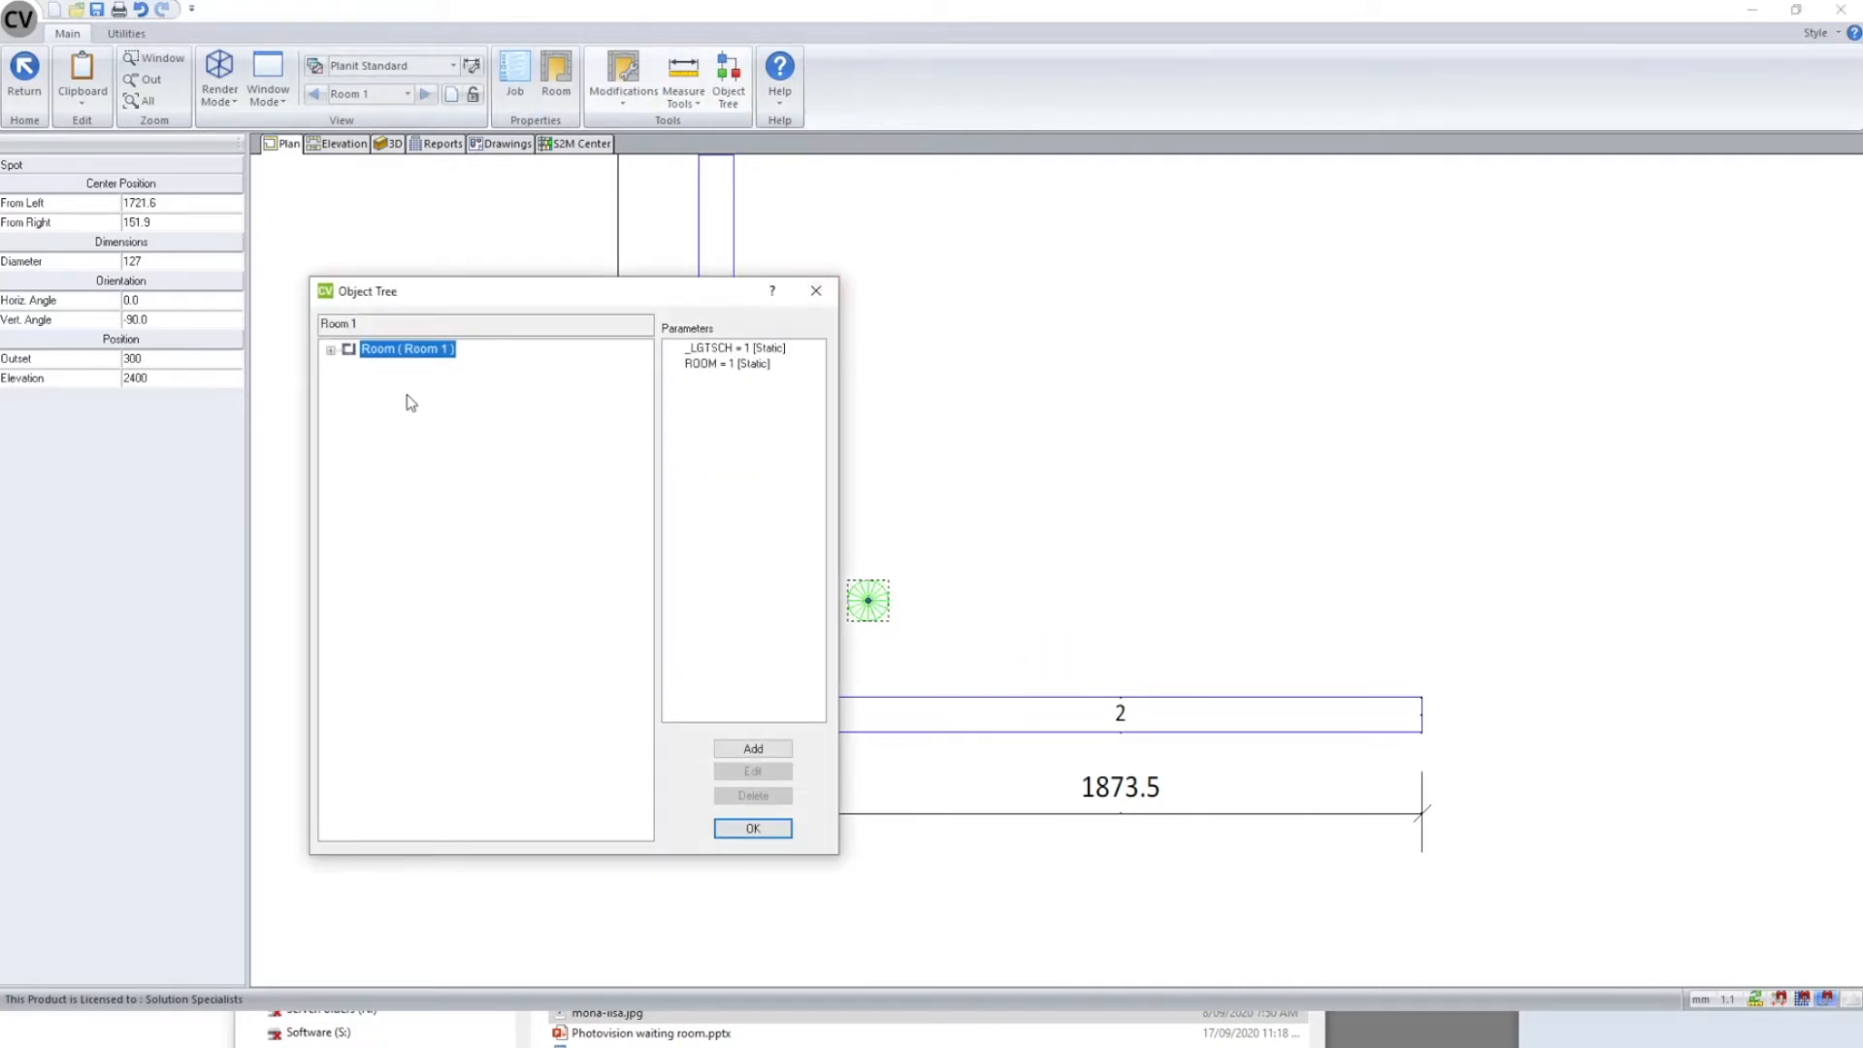
click(331, 350)
click(350, 384)
click(367, 401)
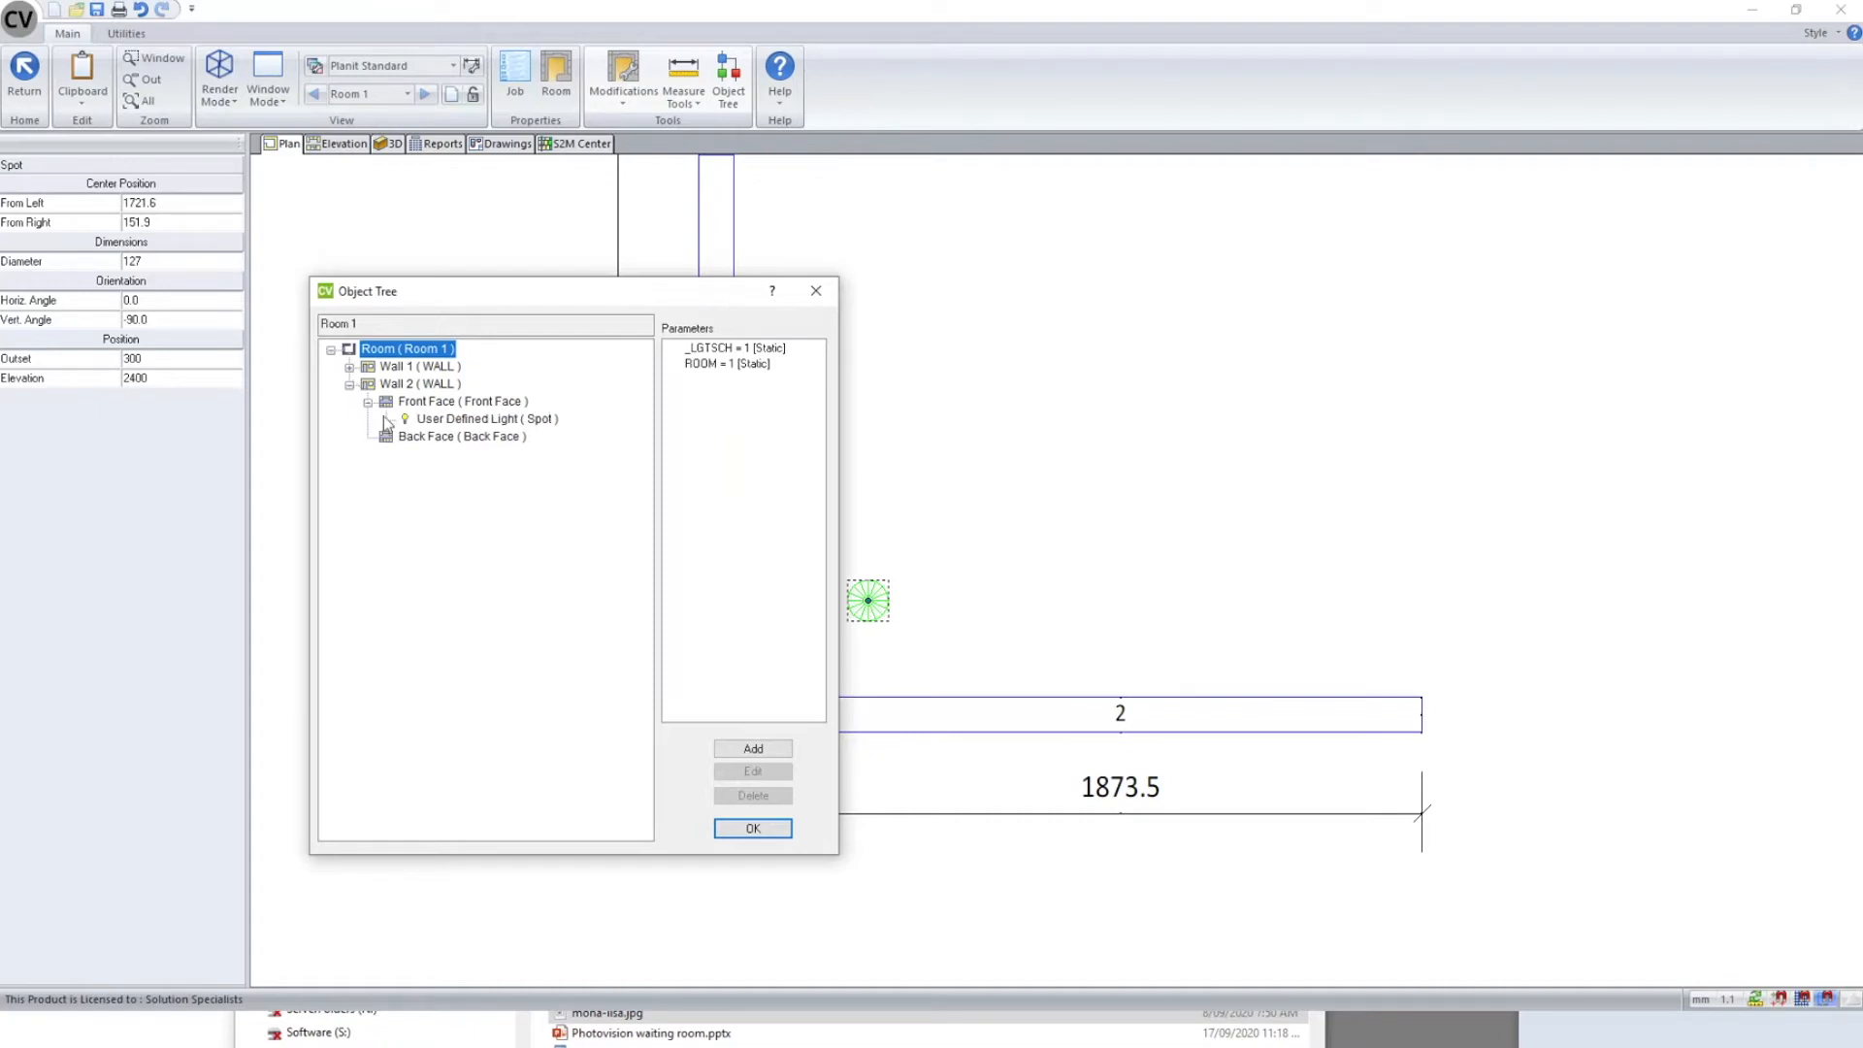
click(472, 420)
click(753, 828)
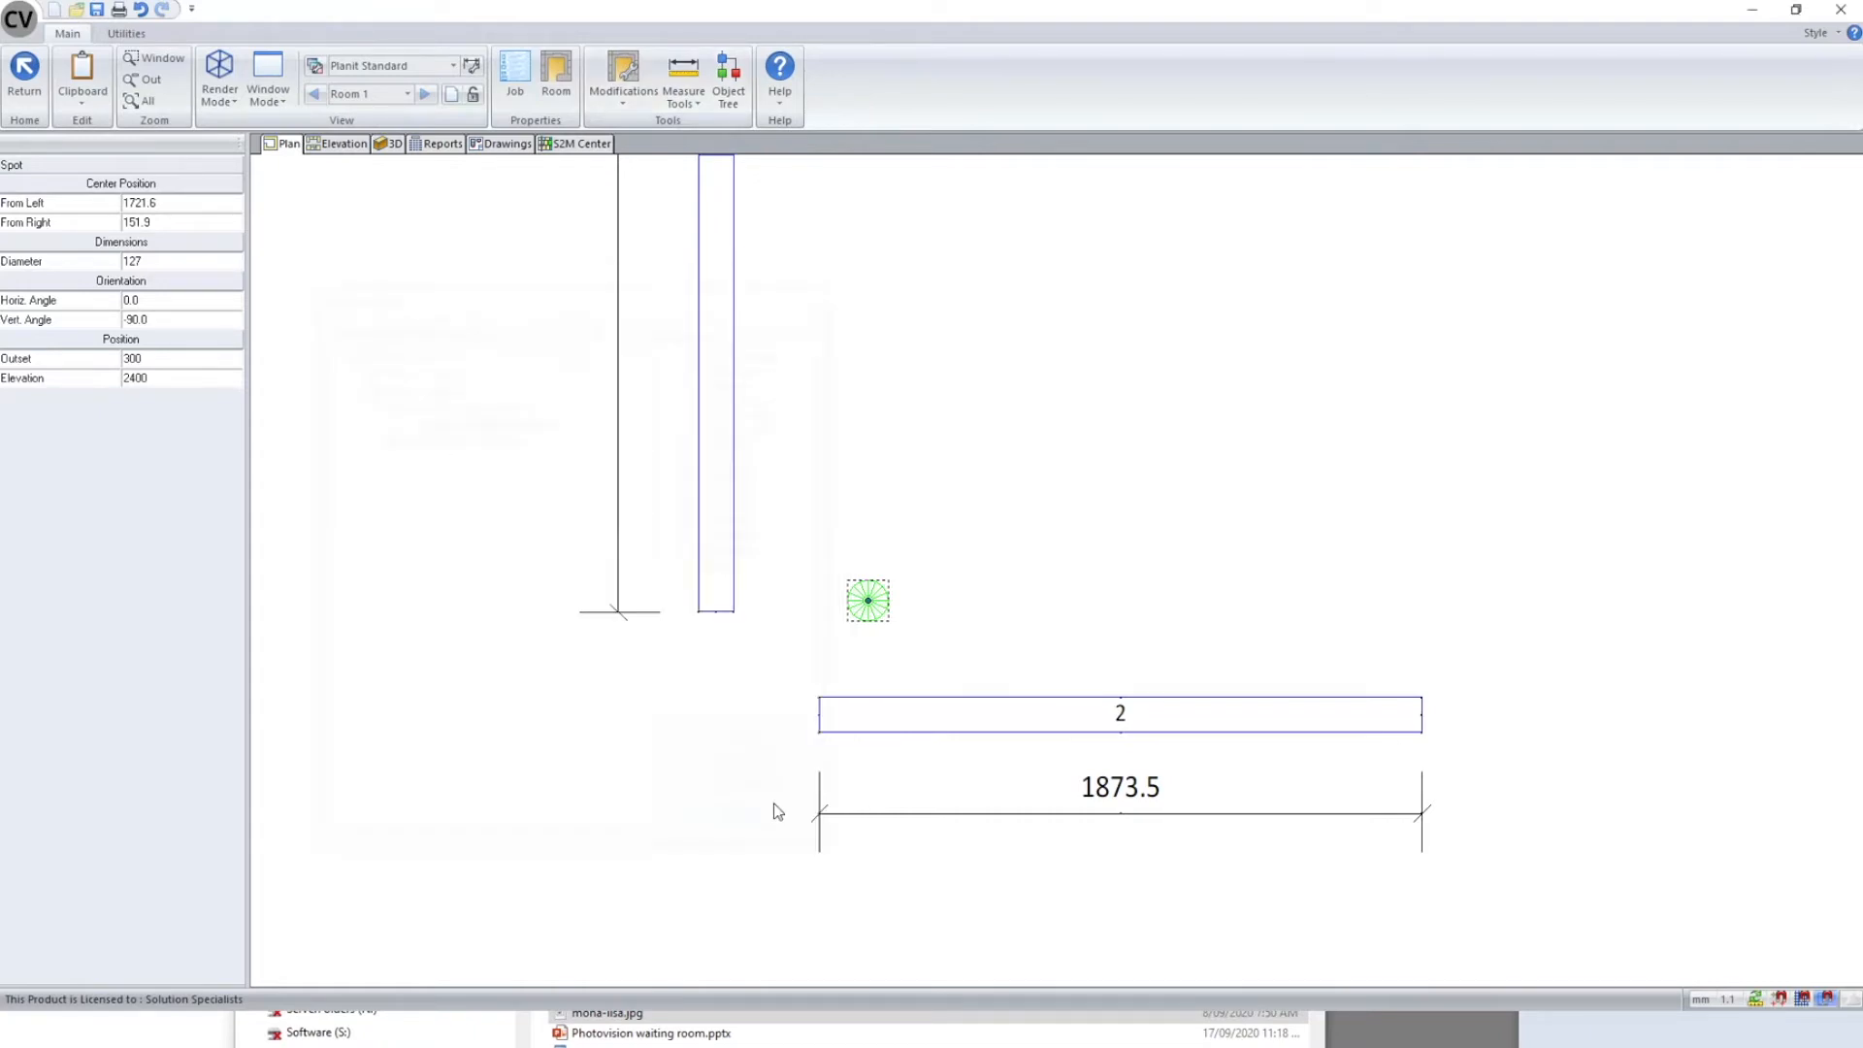
- Set the spot light's outset from wall 2 to 400 mm, and increase it to 500 mm
click(150, 358)
text(40)
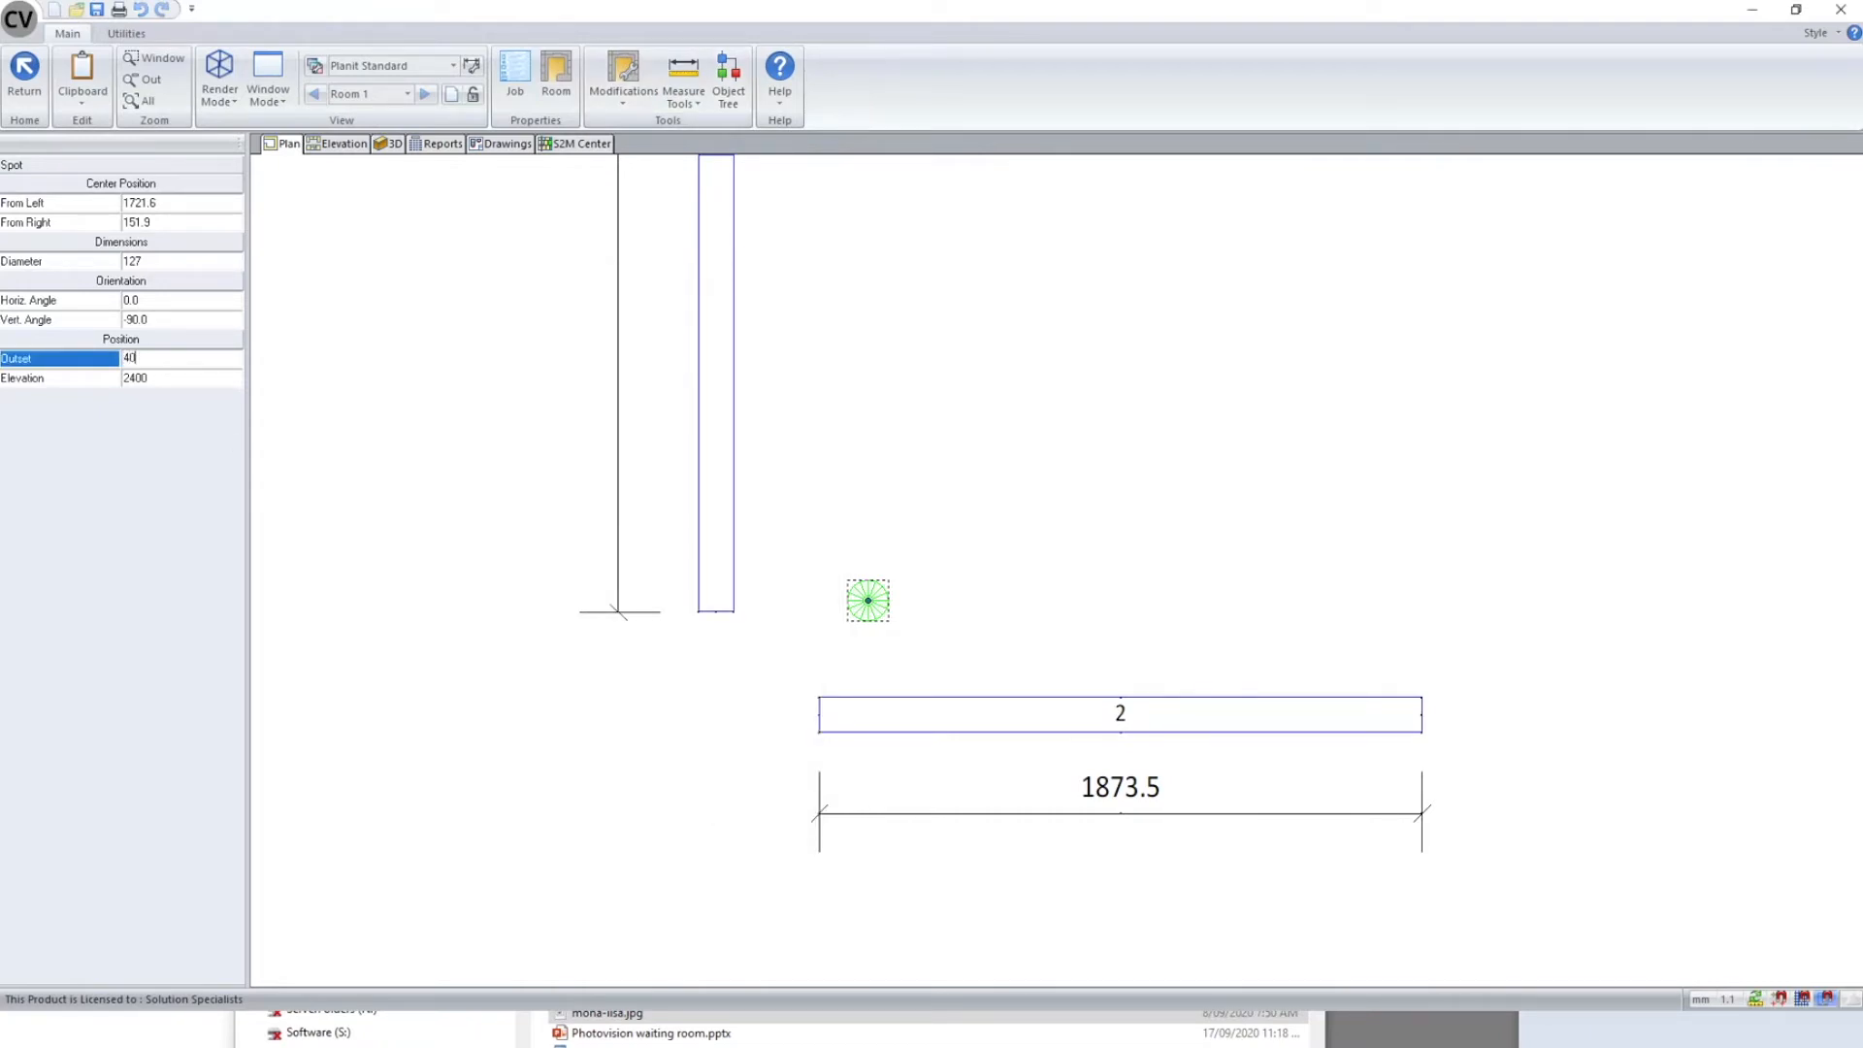
text(0)
key(Return)
click(153, 359)
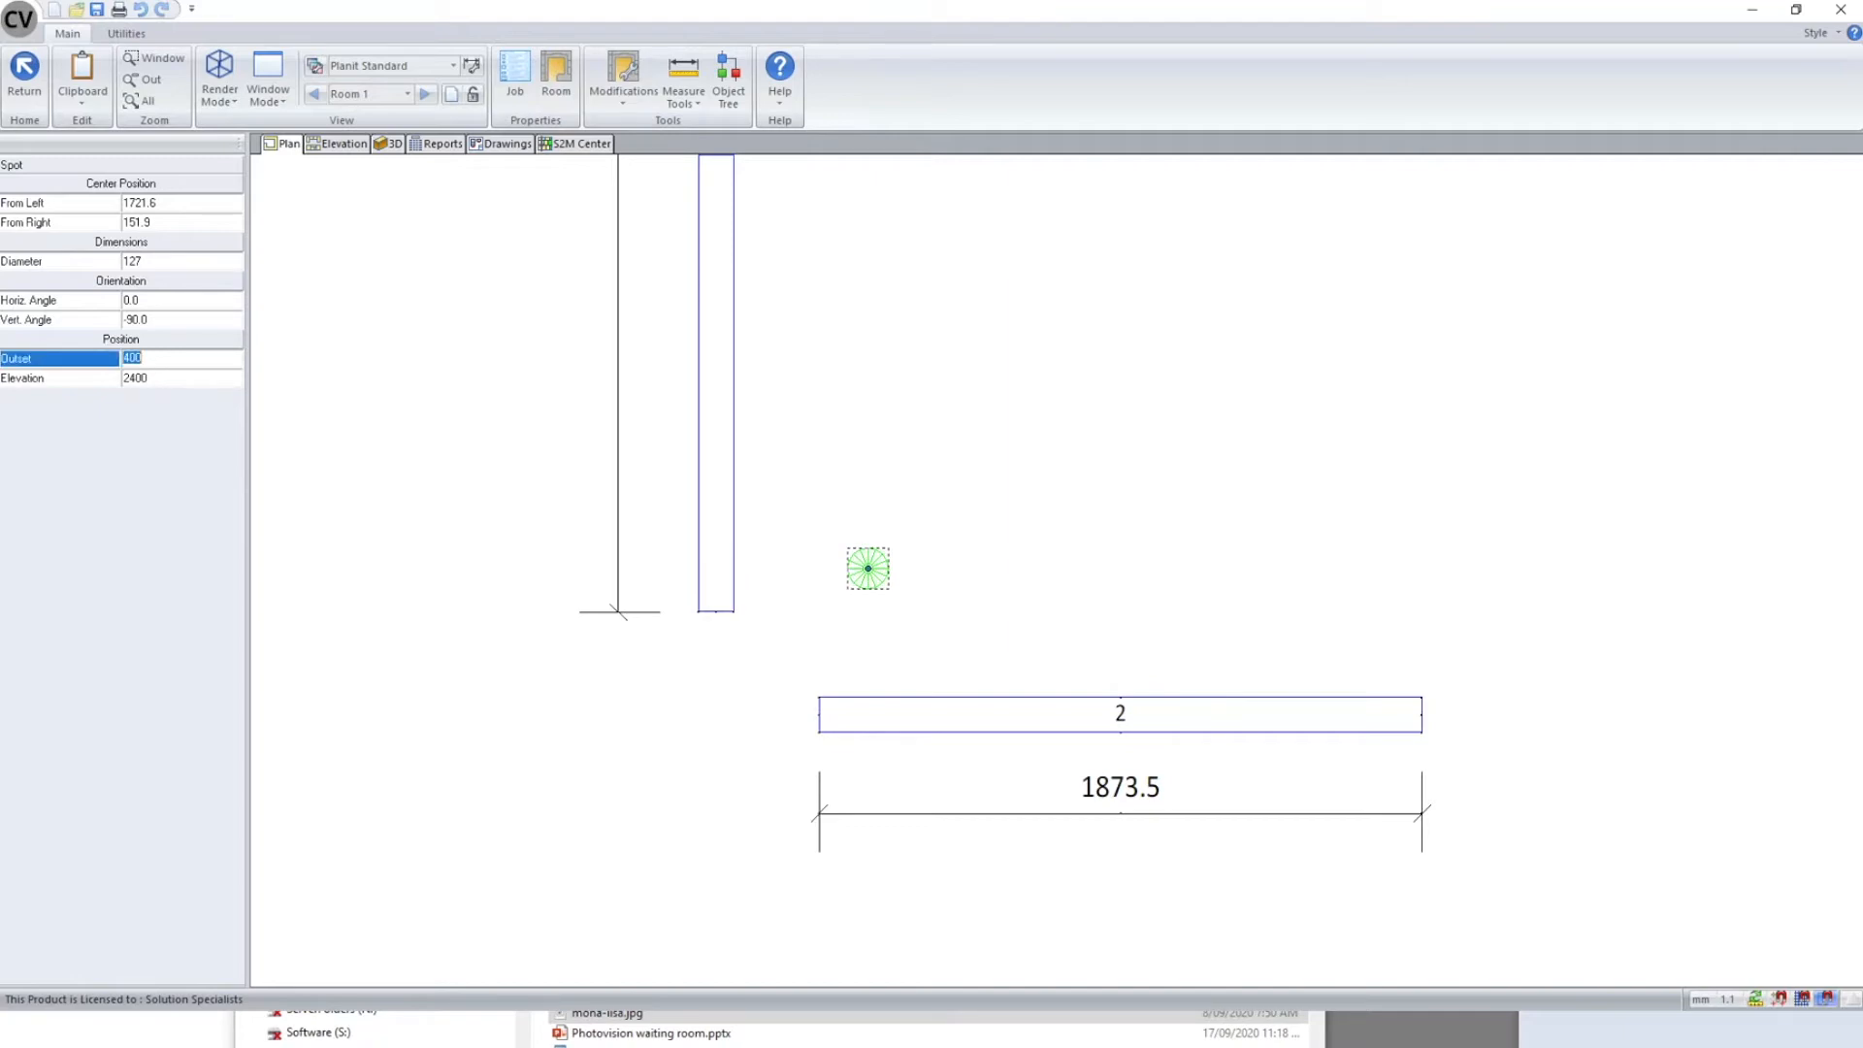
text(500)
key(Return)
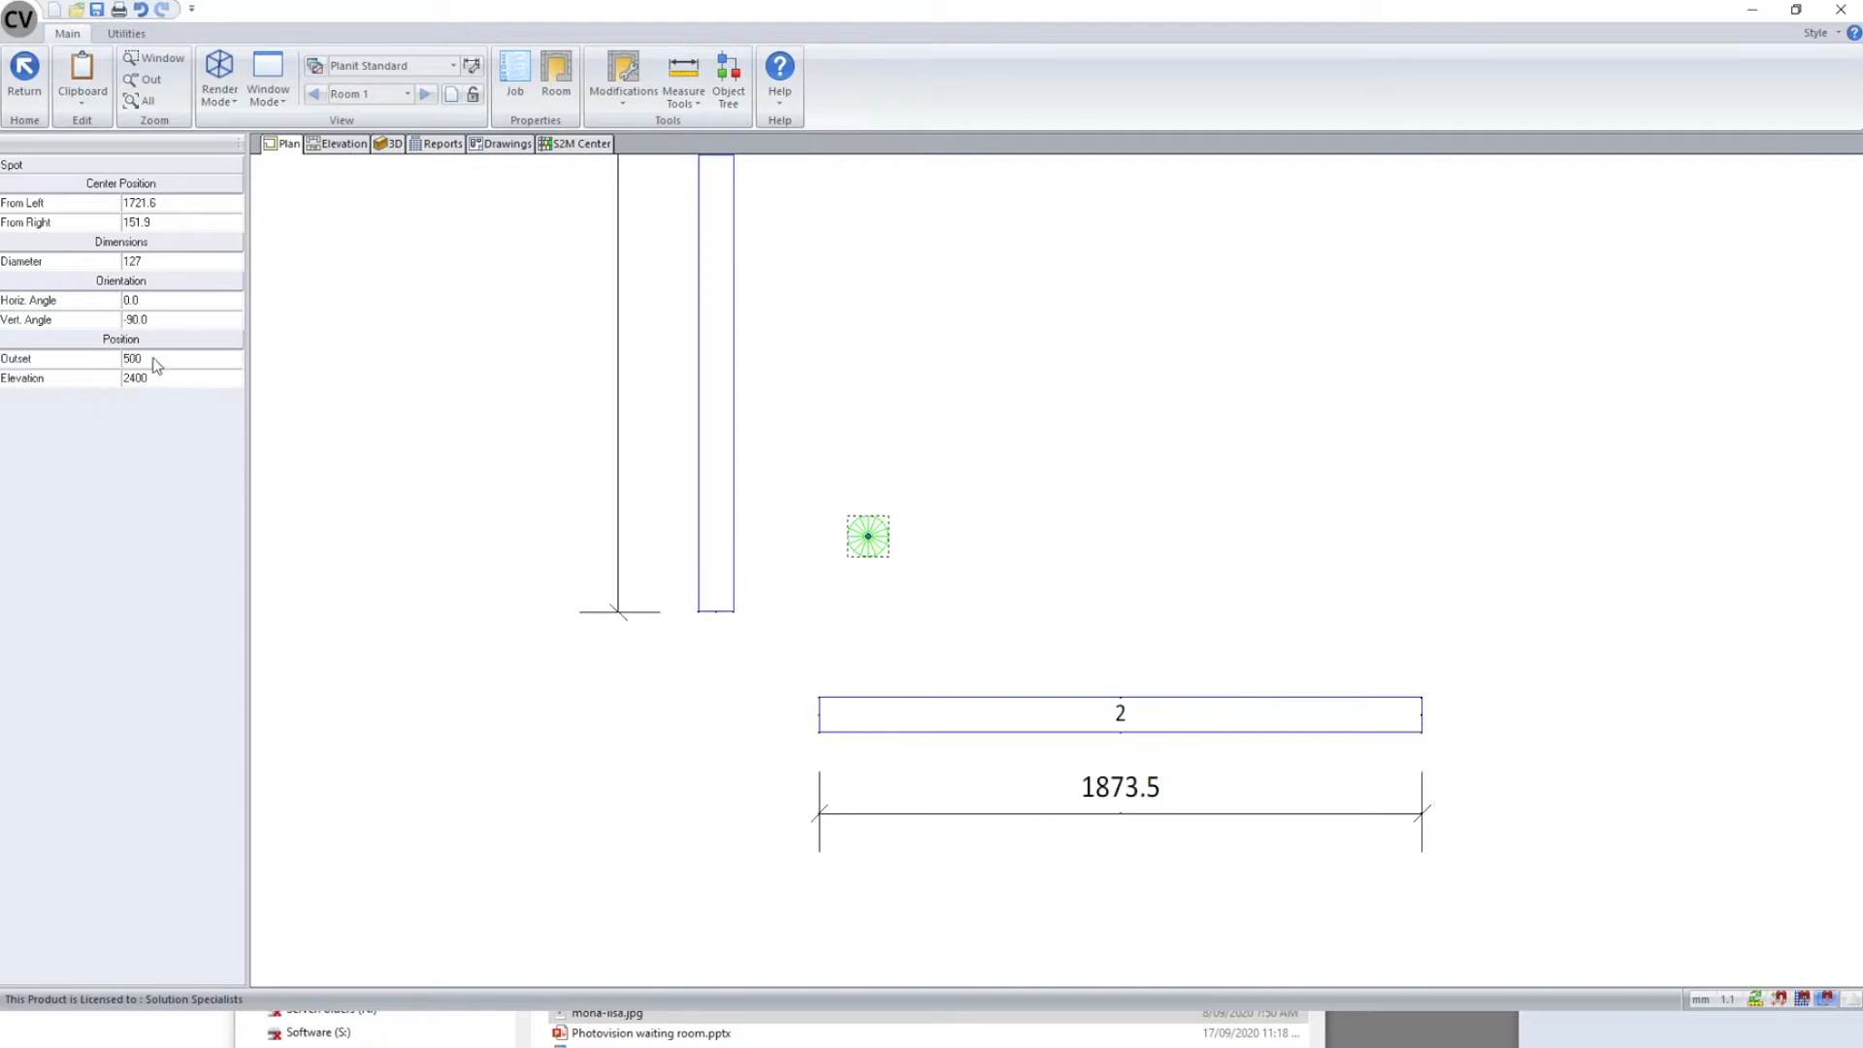
- Run a Preview Advanced render of both walls and orbit the model to view them from behind
click(402, 144)
click(144, 35)
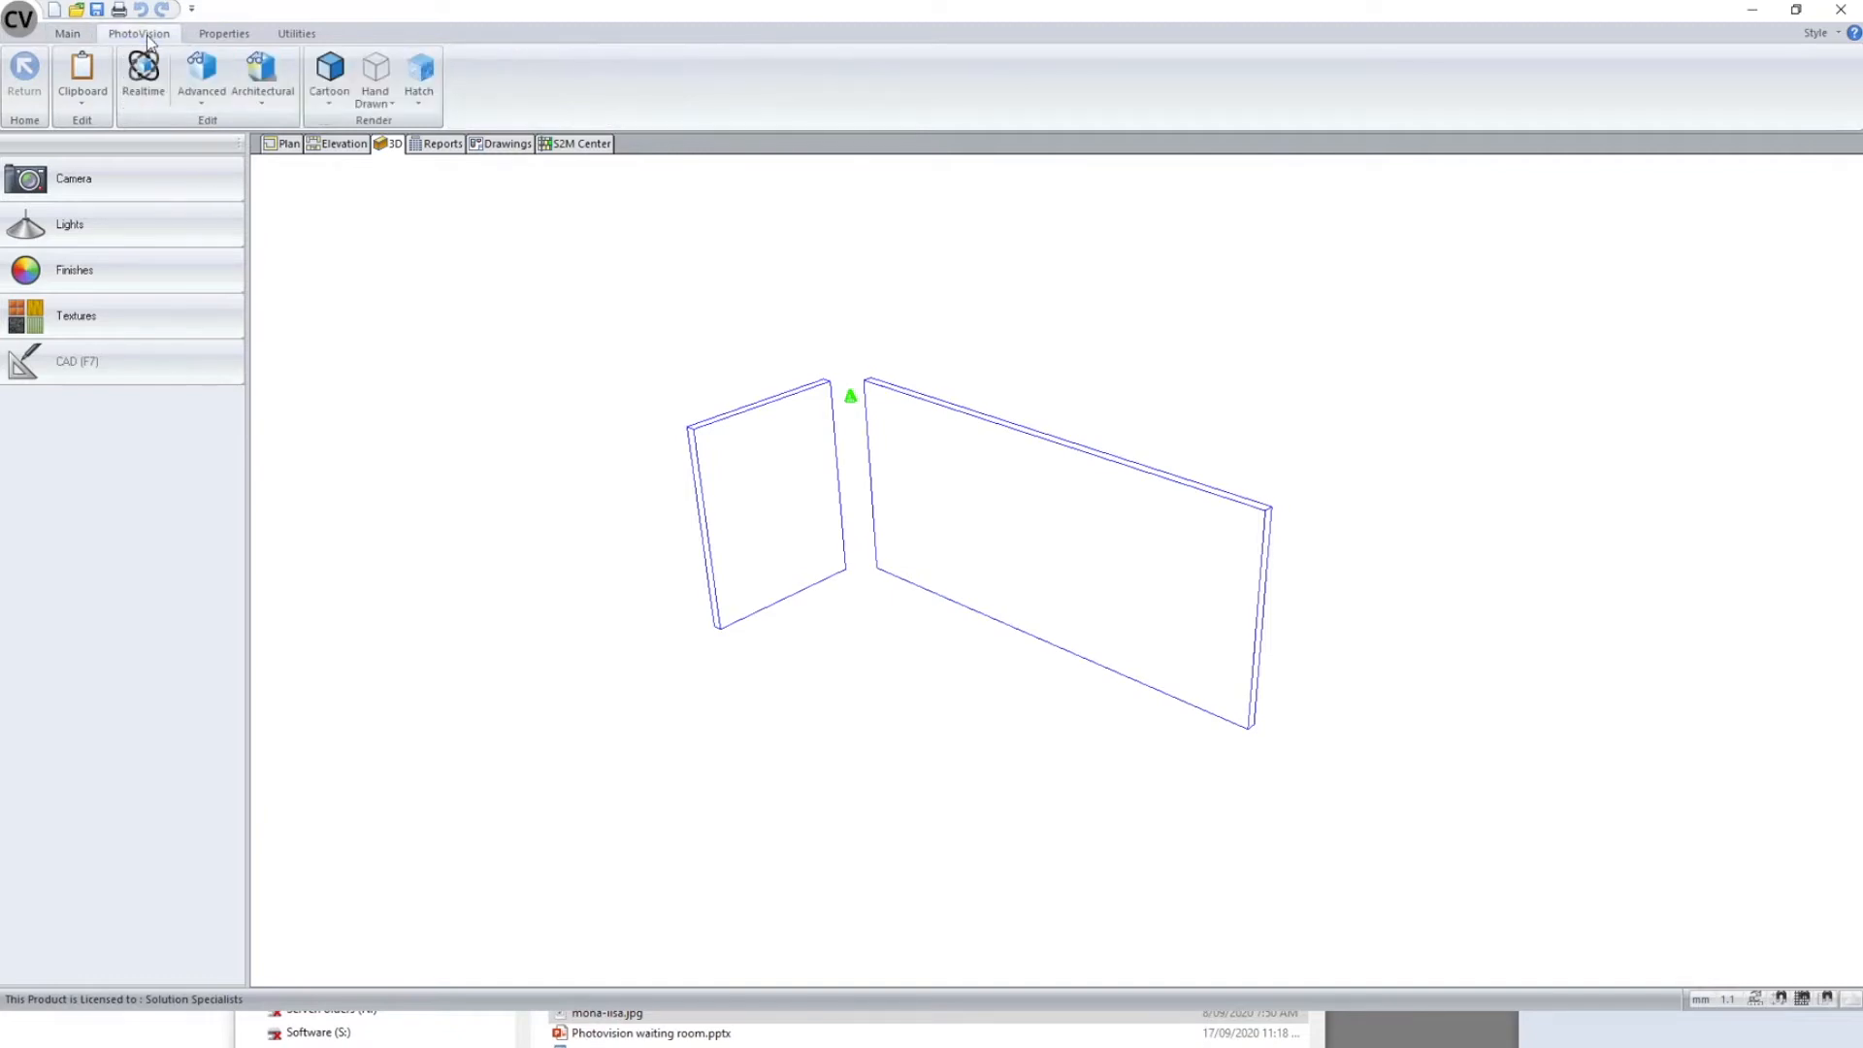
click(202, 73)
click(242, 145)
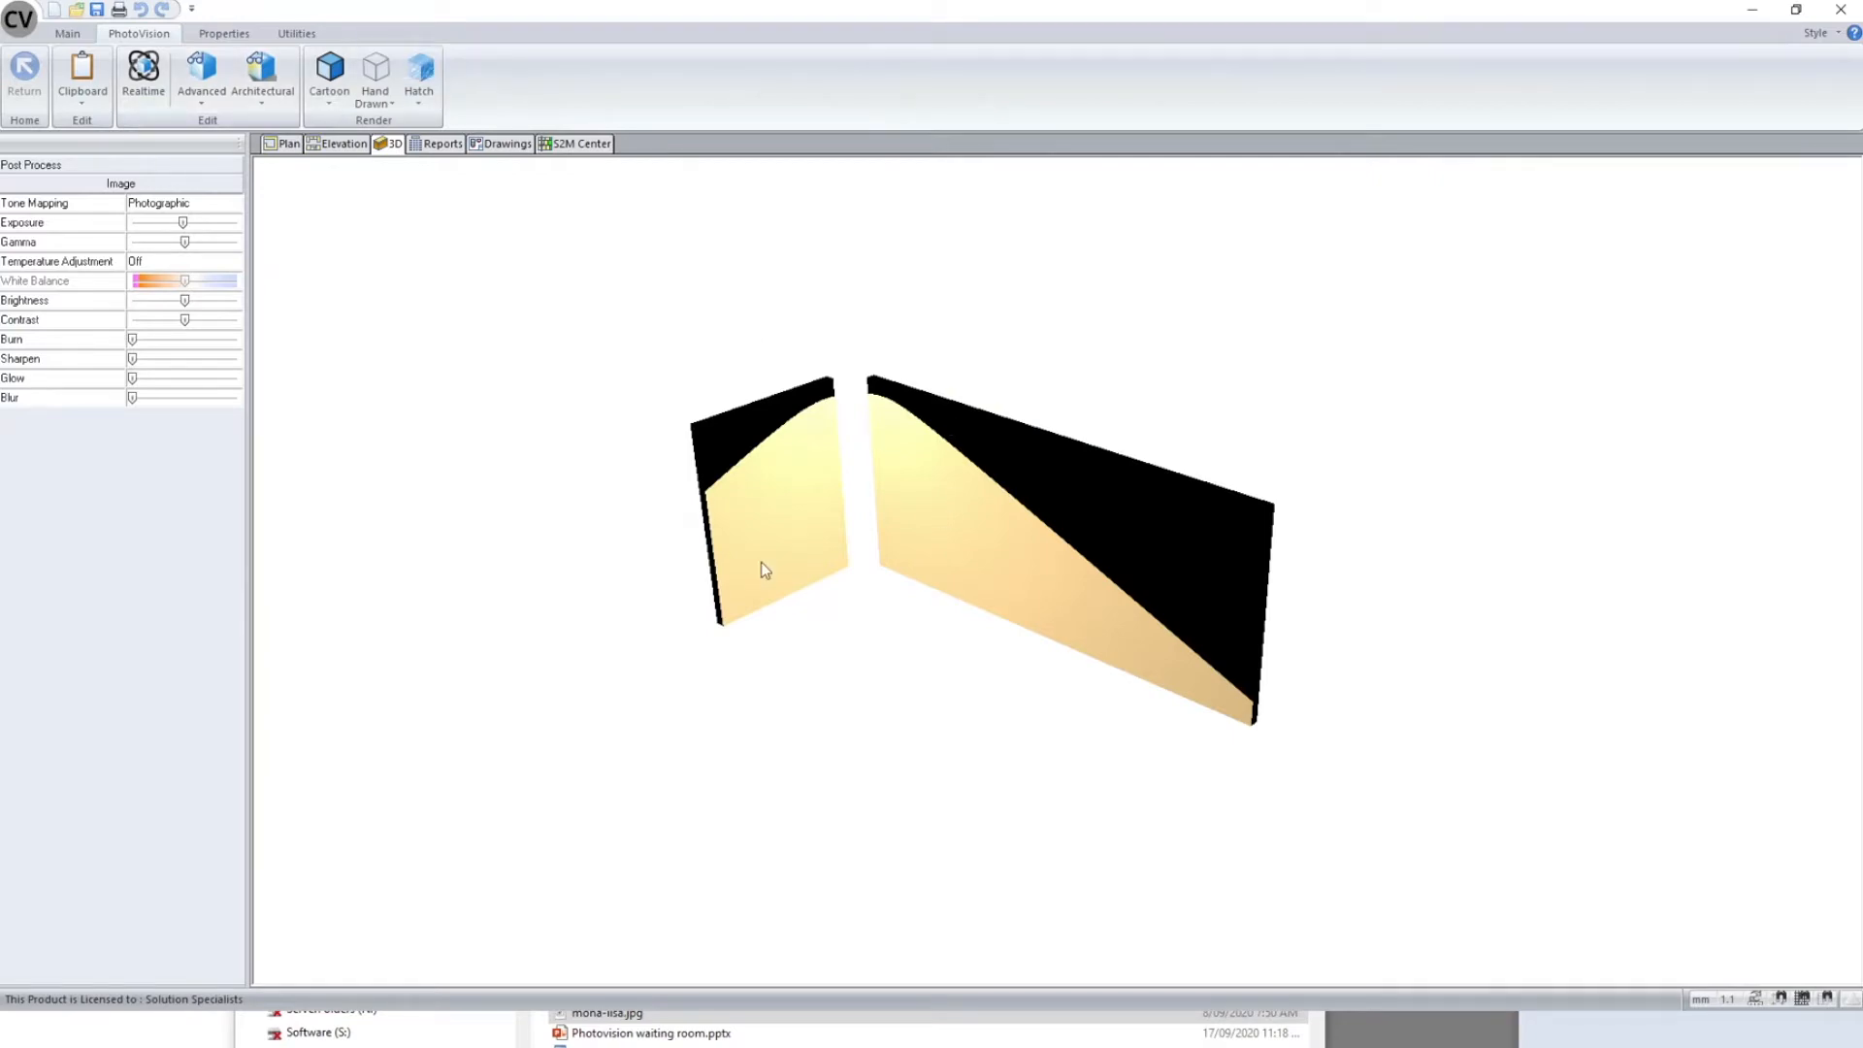
mouse_move(761, 561)
middle_down()
mouse_move(1559, 688)
mouse_move(1182, 780)
mouse_move(980, 737)
middle_up()
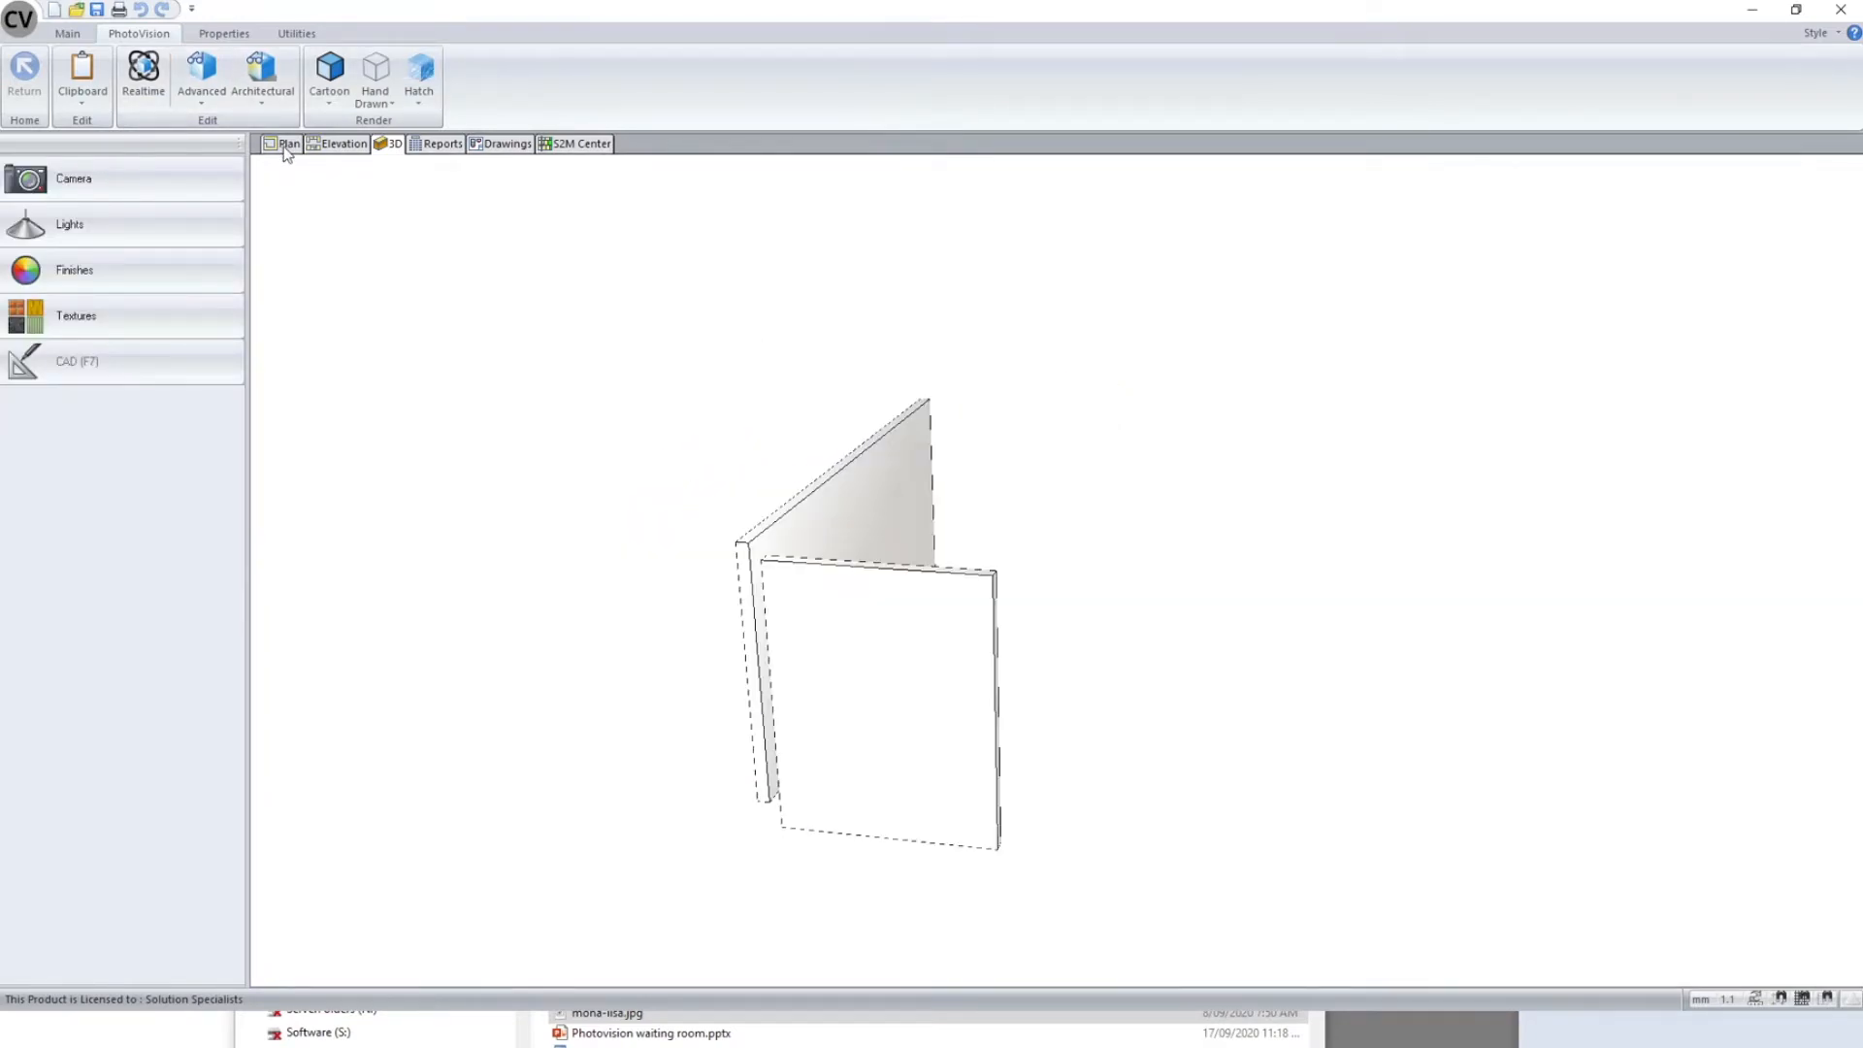
- Return to the plan and delete both existing walls, including the spot light attached to wall 2
click(286, 146)
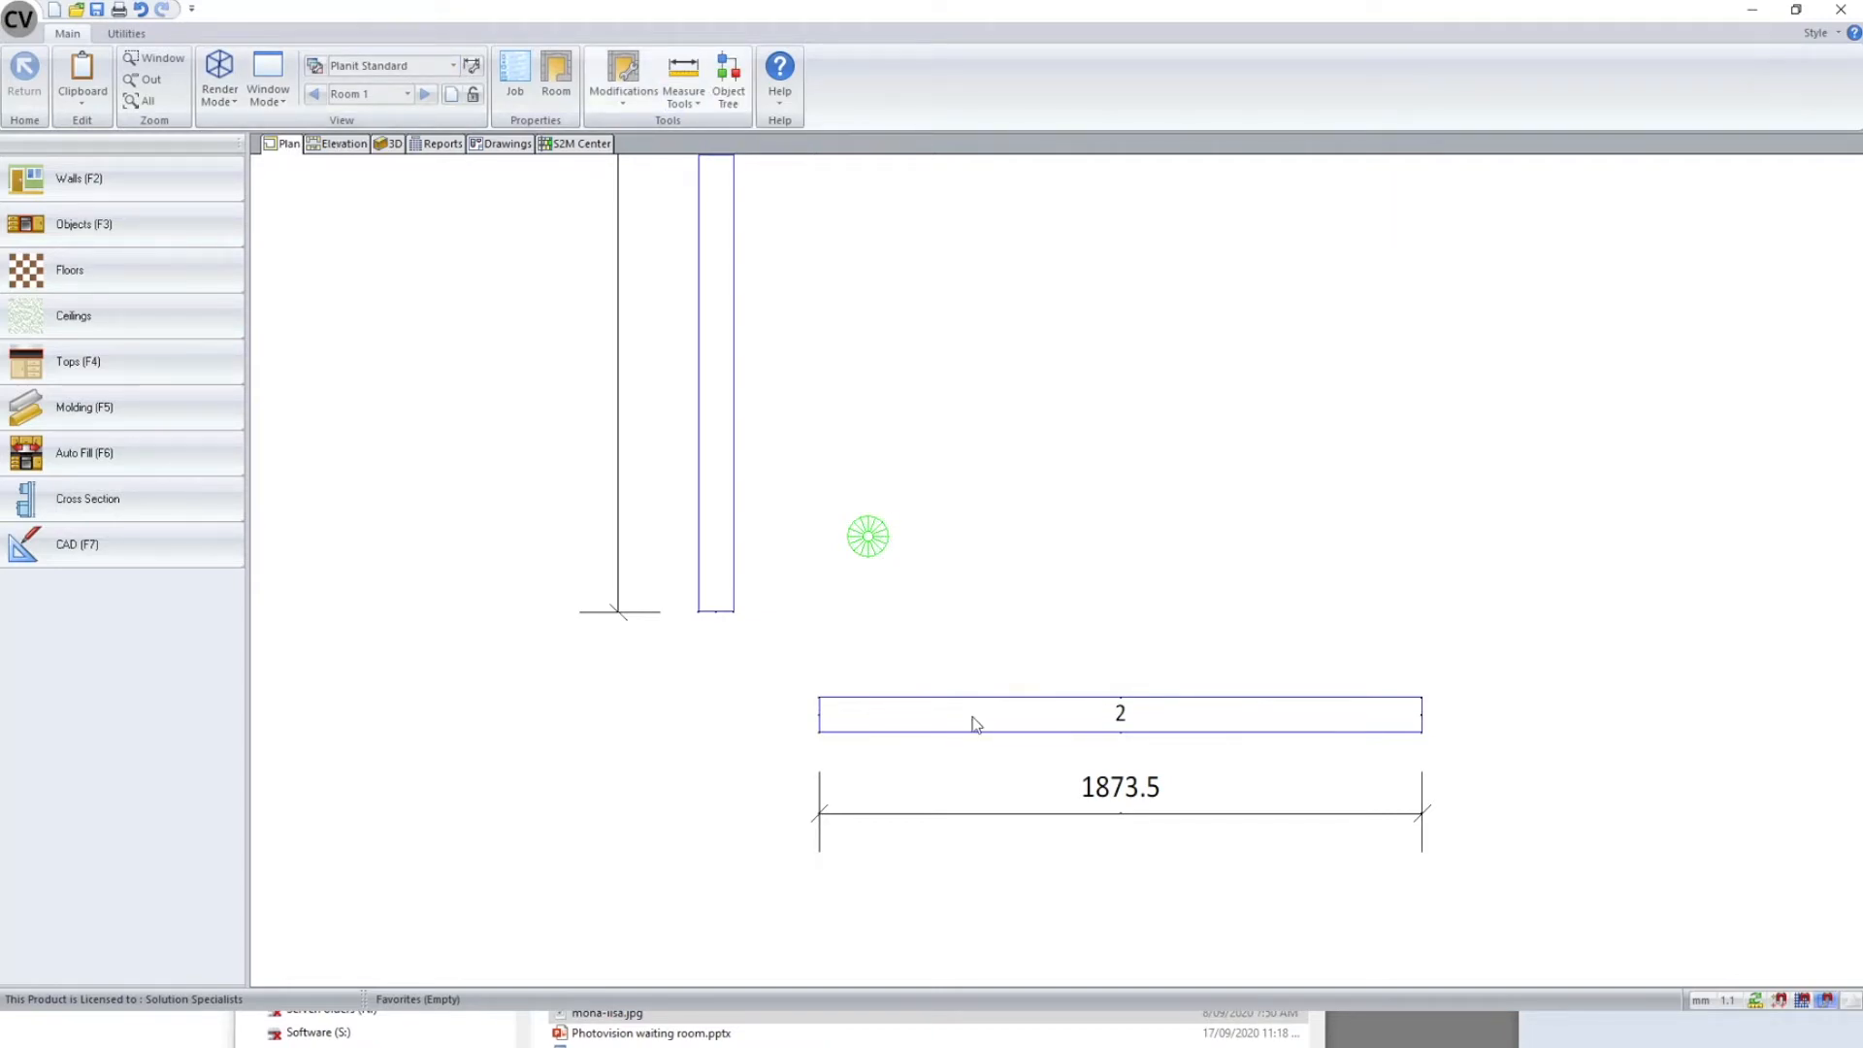
scroll(790, 612, down, 3)
scroll(779, 582, up, 3)
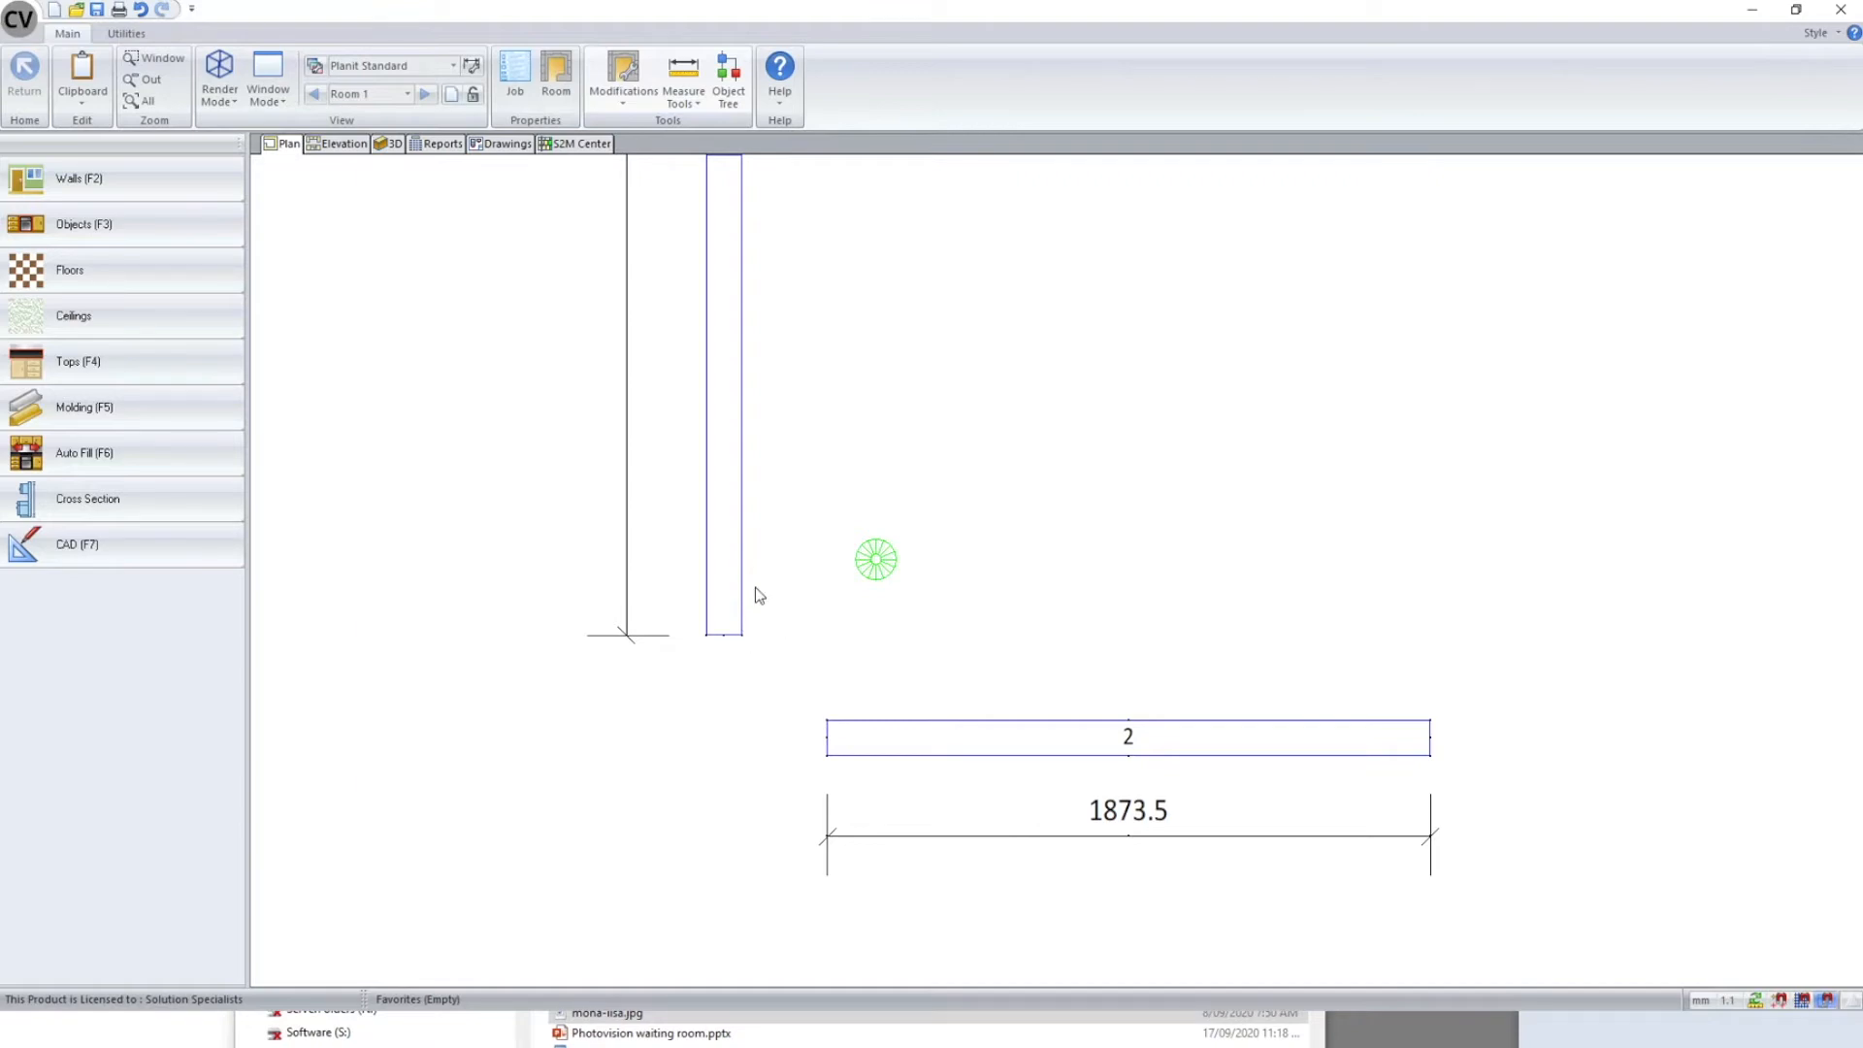
scroll(587, 781, down, 4)
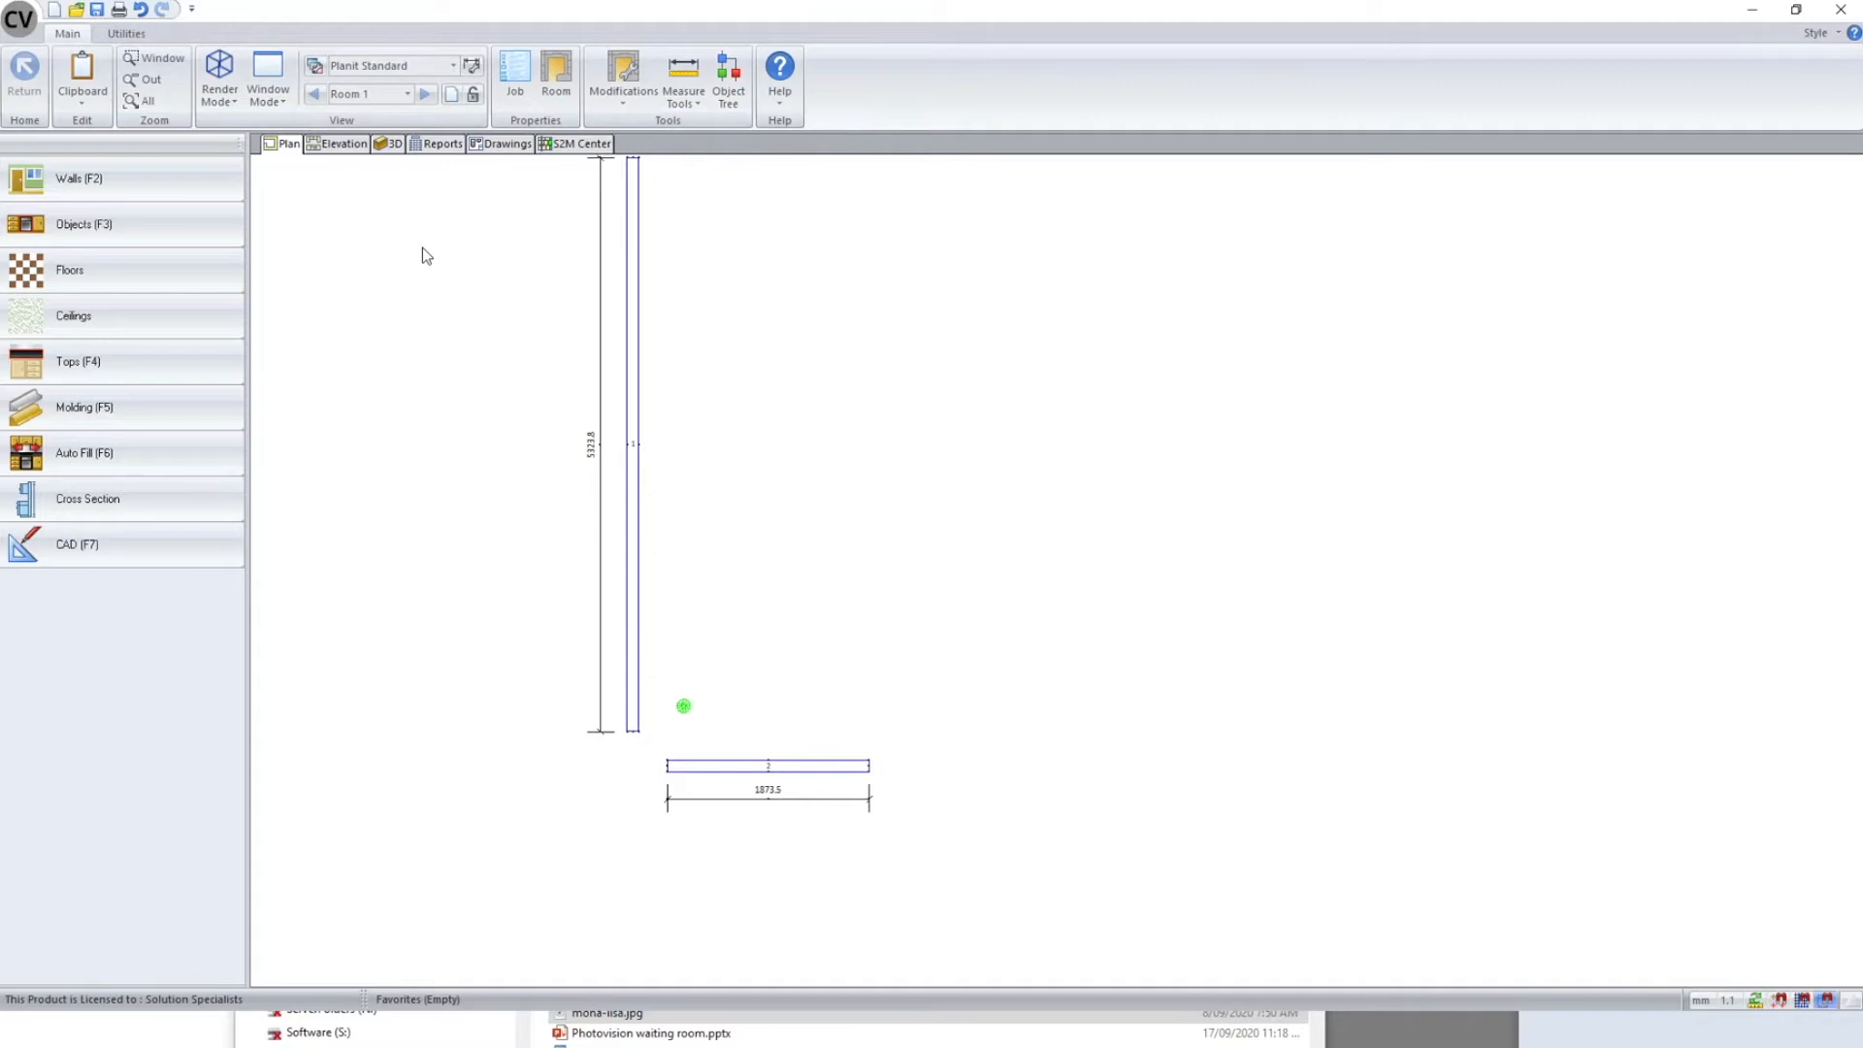
scroll(676, 660, down, 1)
click(651, 618)
key(Delete)
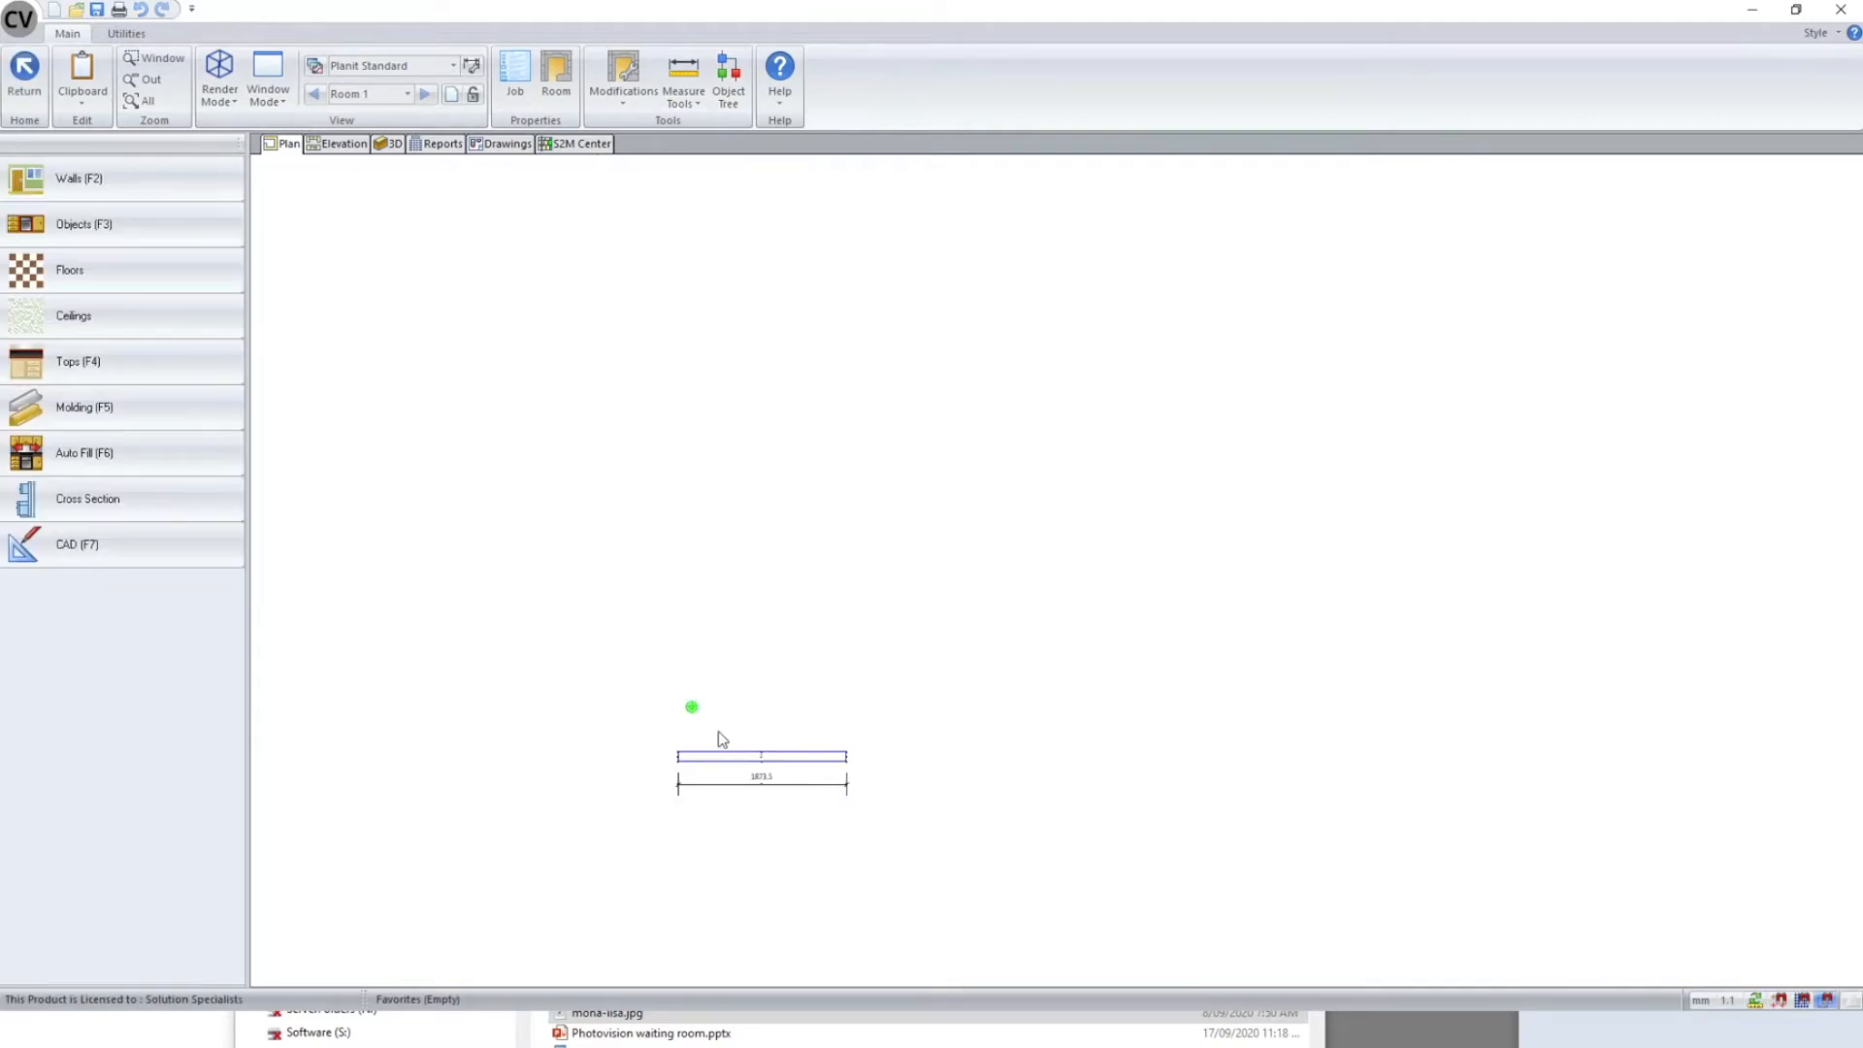
click(724, 761)
key(Delete)
- Draw a single straight horizontal wall about 6917 mm long in the empty Room 1 plan
click(185, 182)
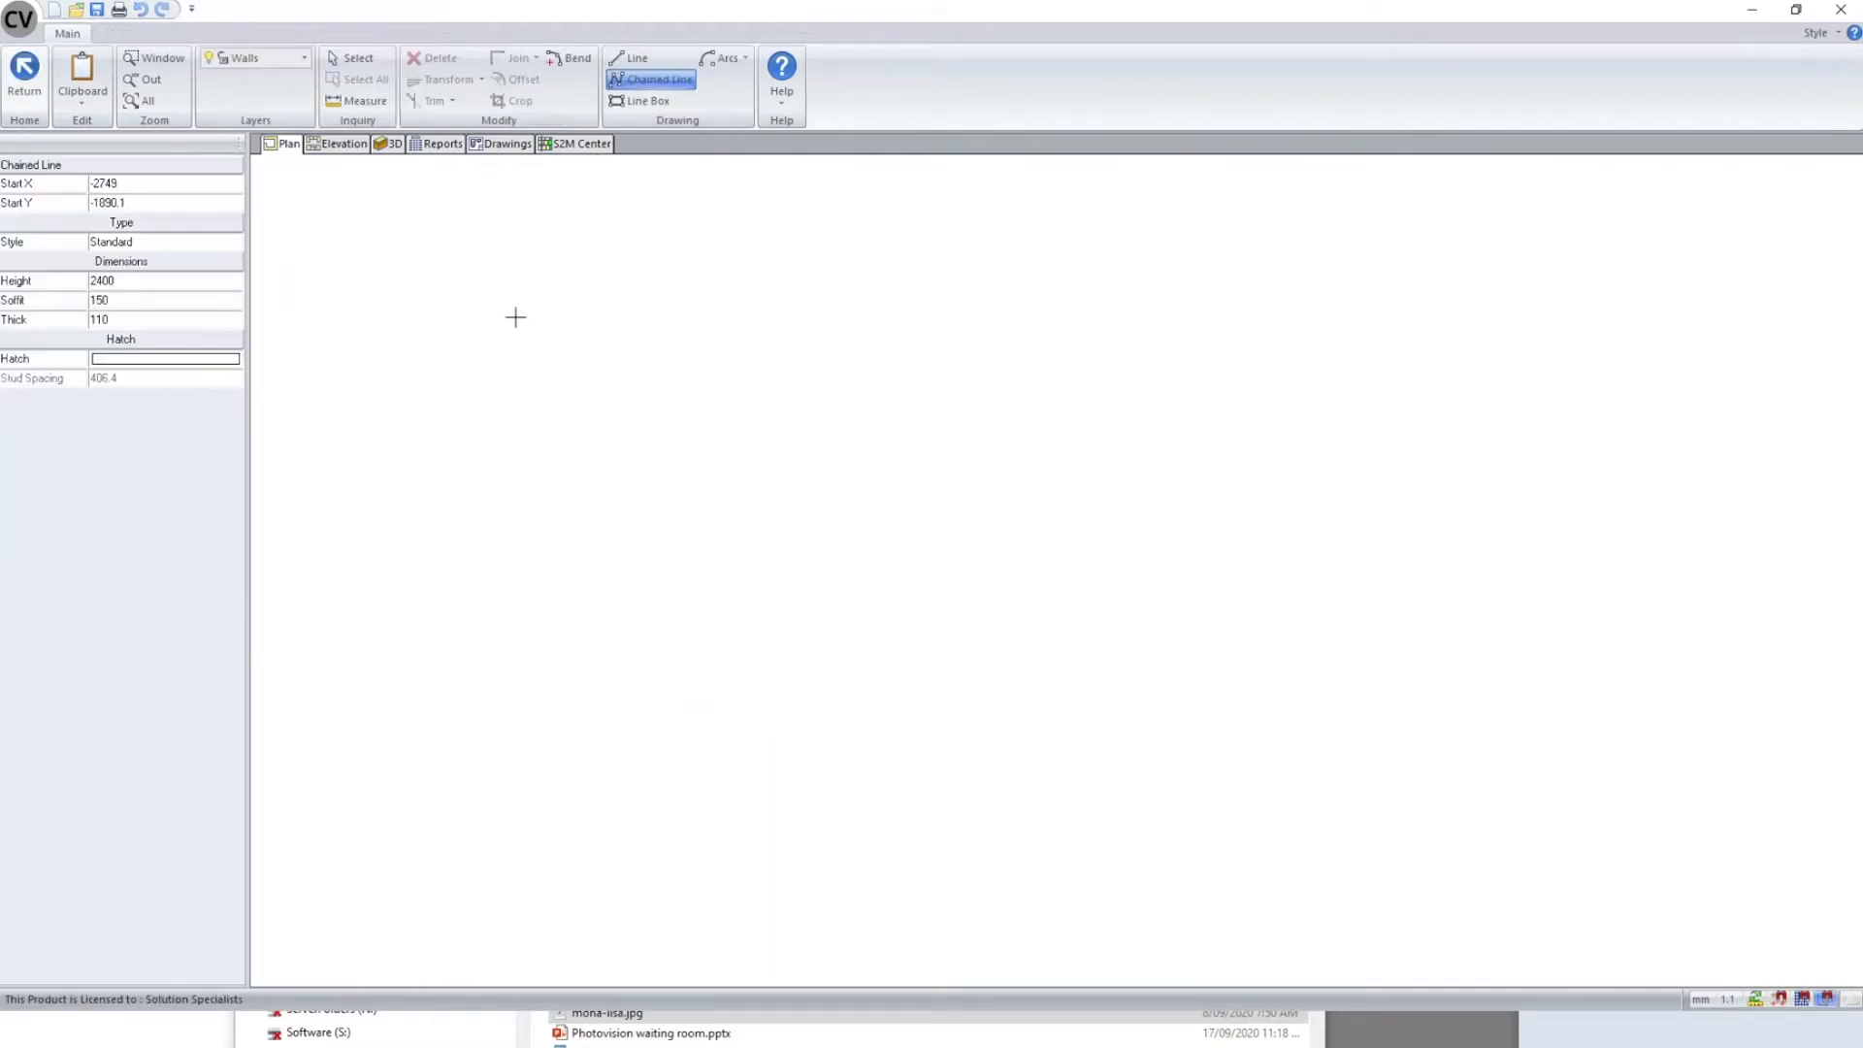
click(516, 316)
click(1140, 313)
right_click(1140, 313)
click(24, 74)
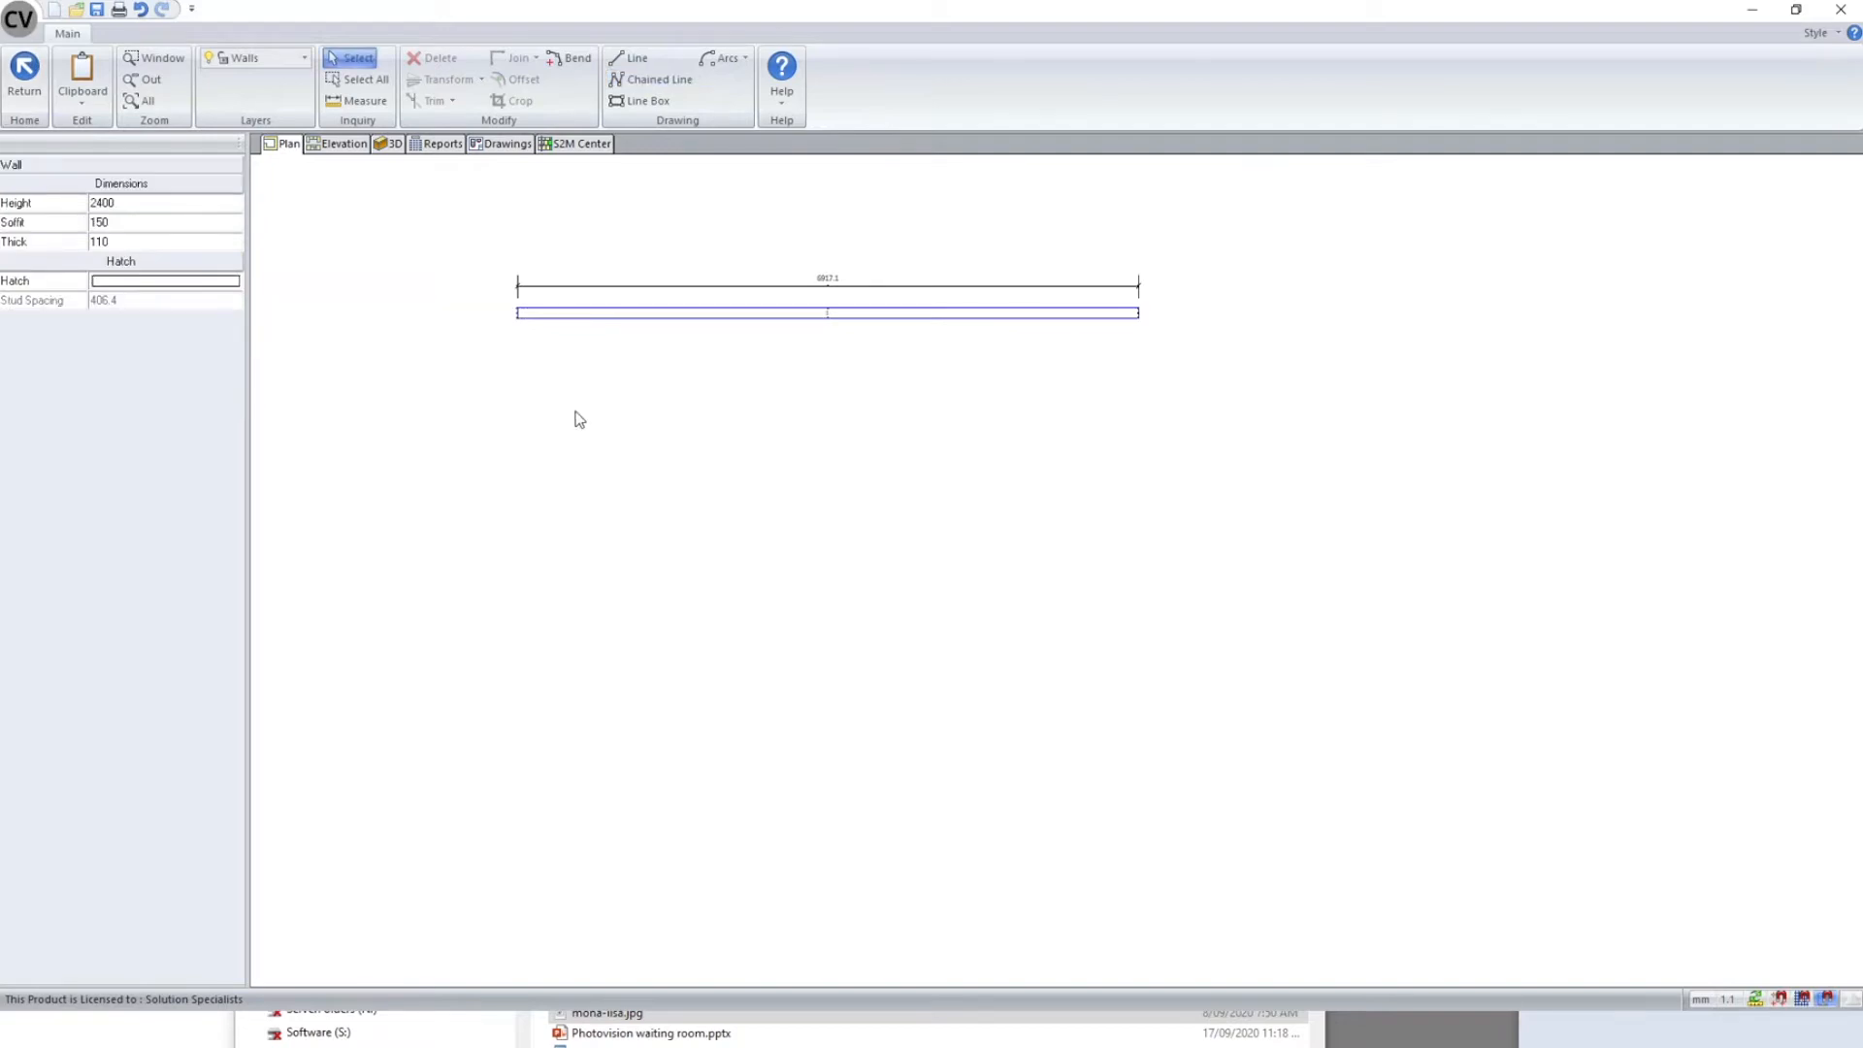
right_click(792, 482)
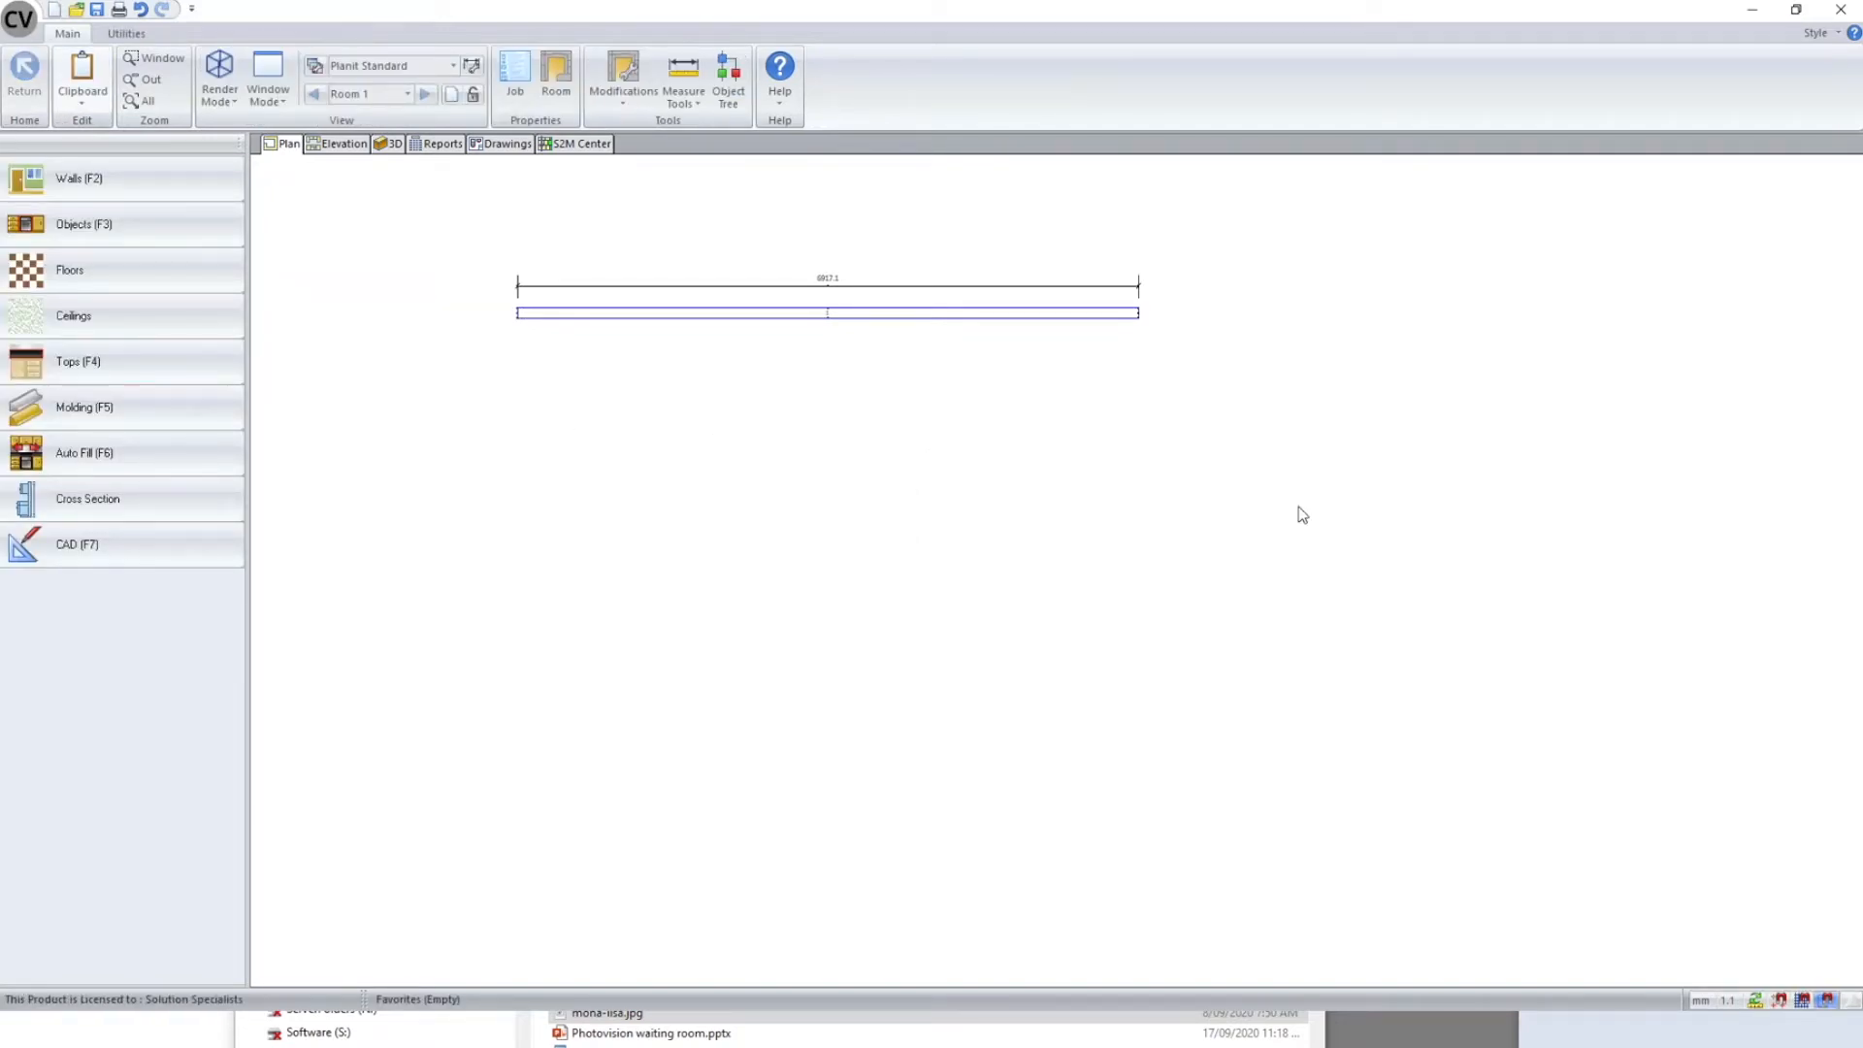
- Place an Incandescent Spot light about 2274 mm from the wall's left end with an outset of about 710 mm
right_click(1378, 482)
click(1324, 456)
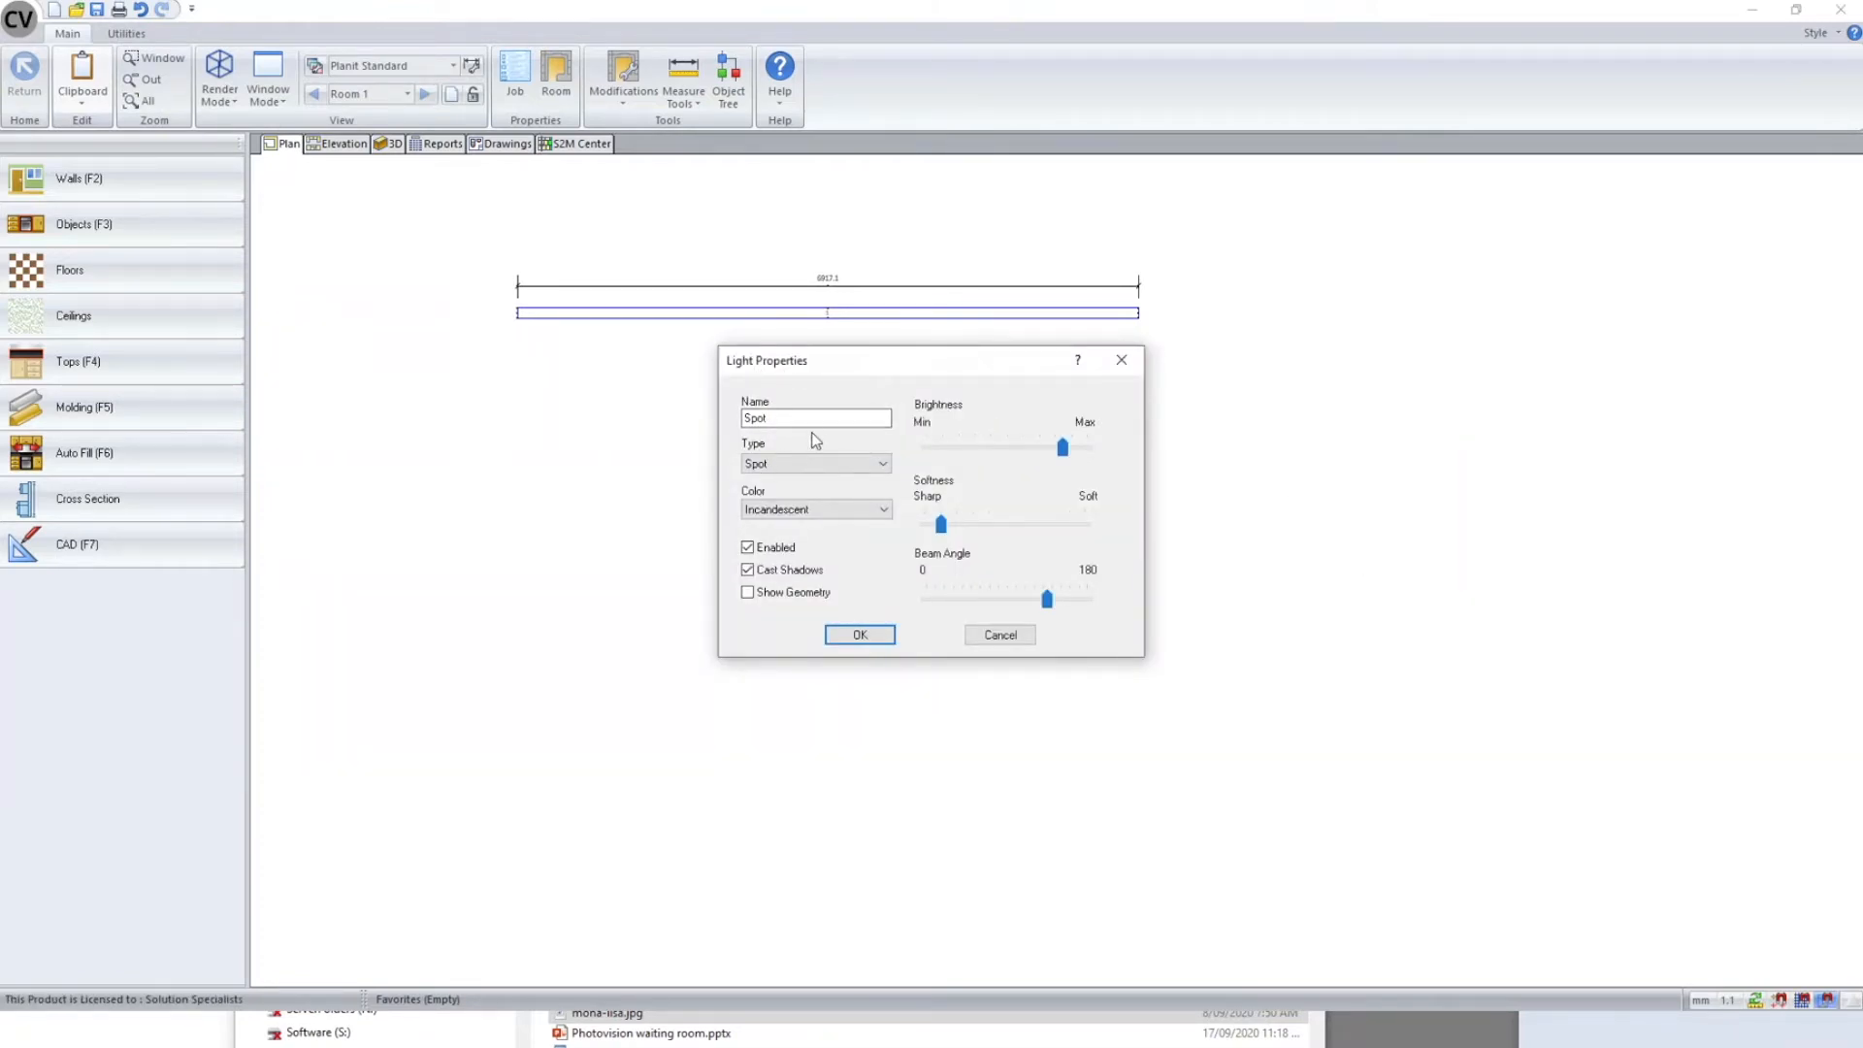
drag(817, 377, 771, 424)
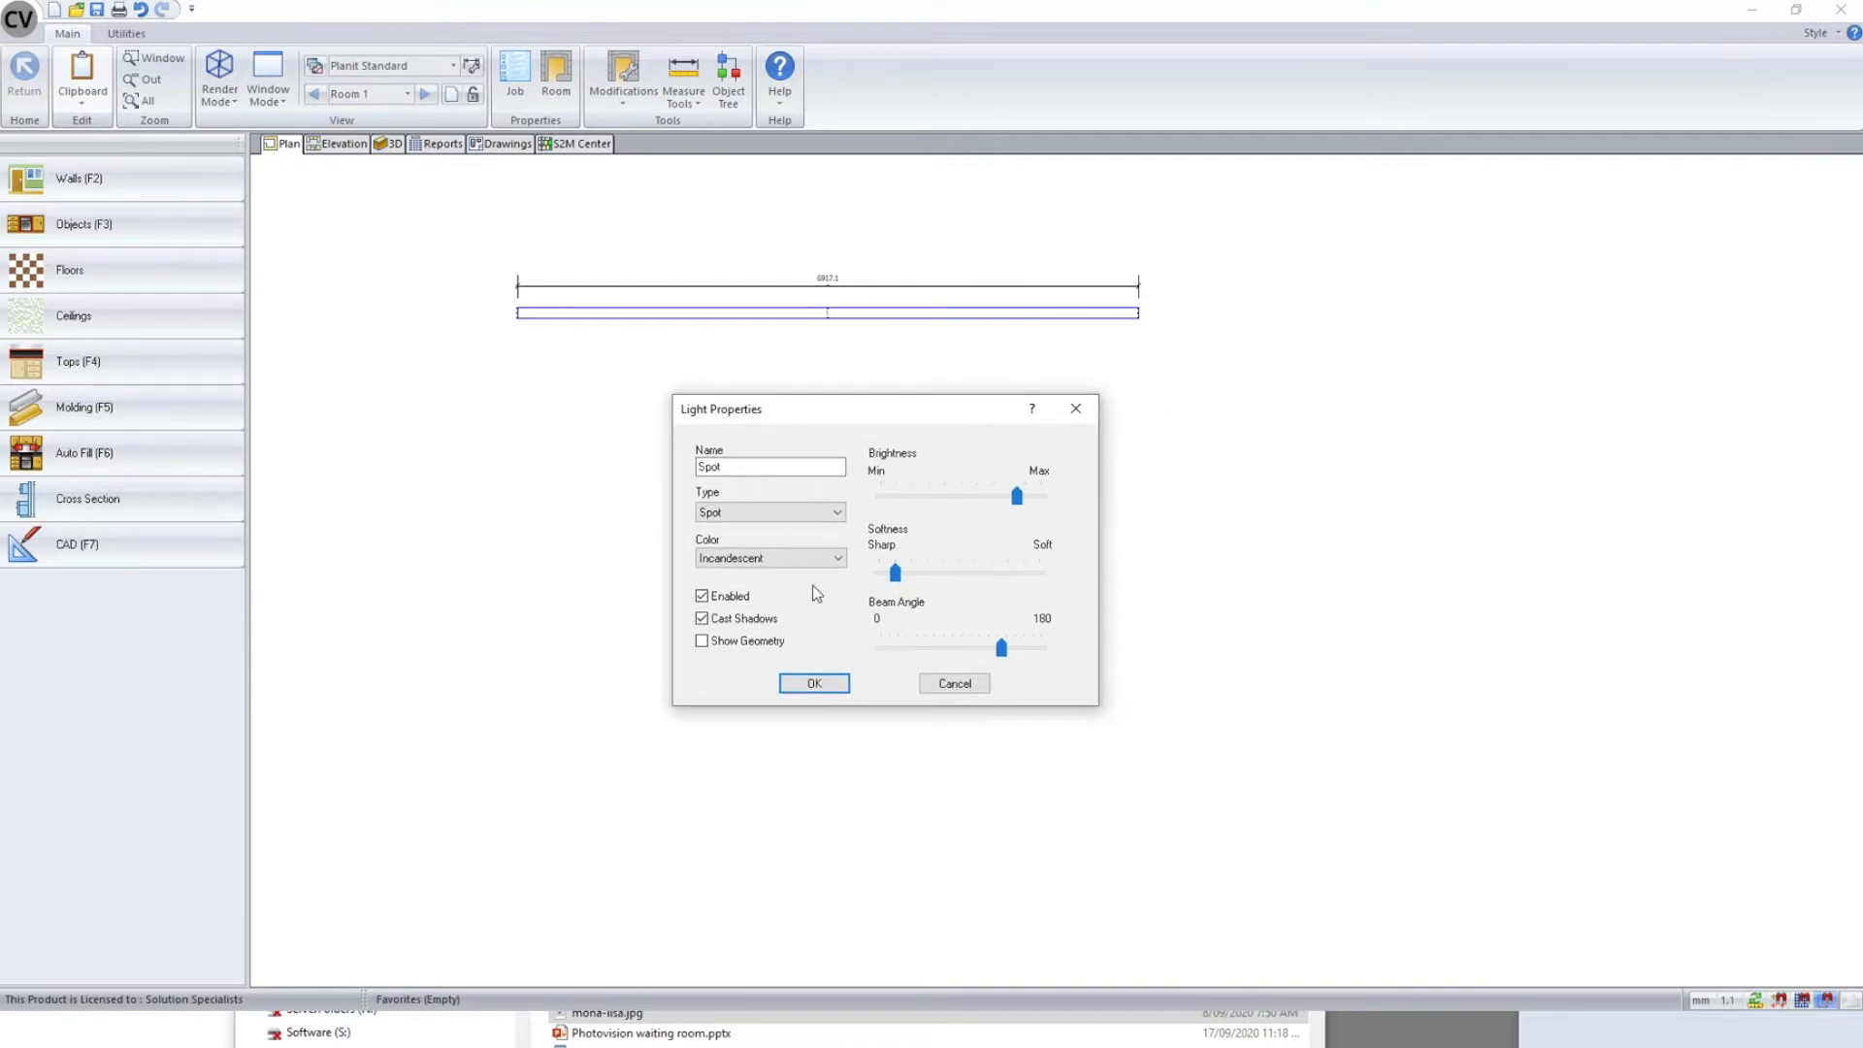
click(817, 684)
click(720, 383)
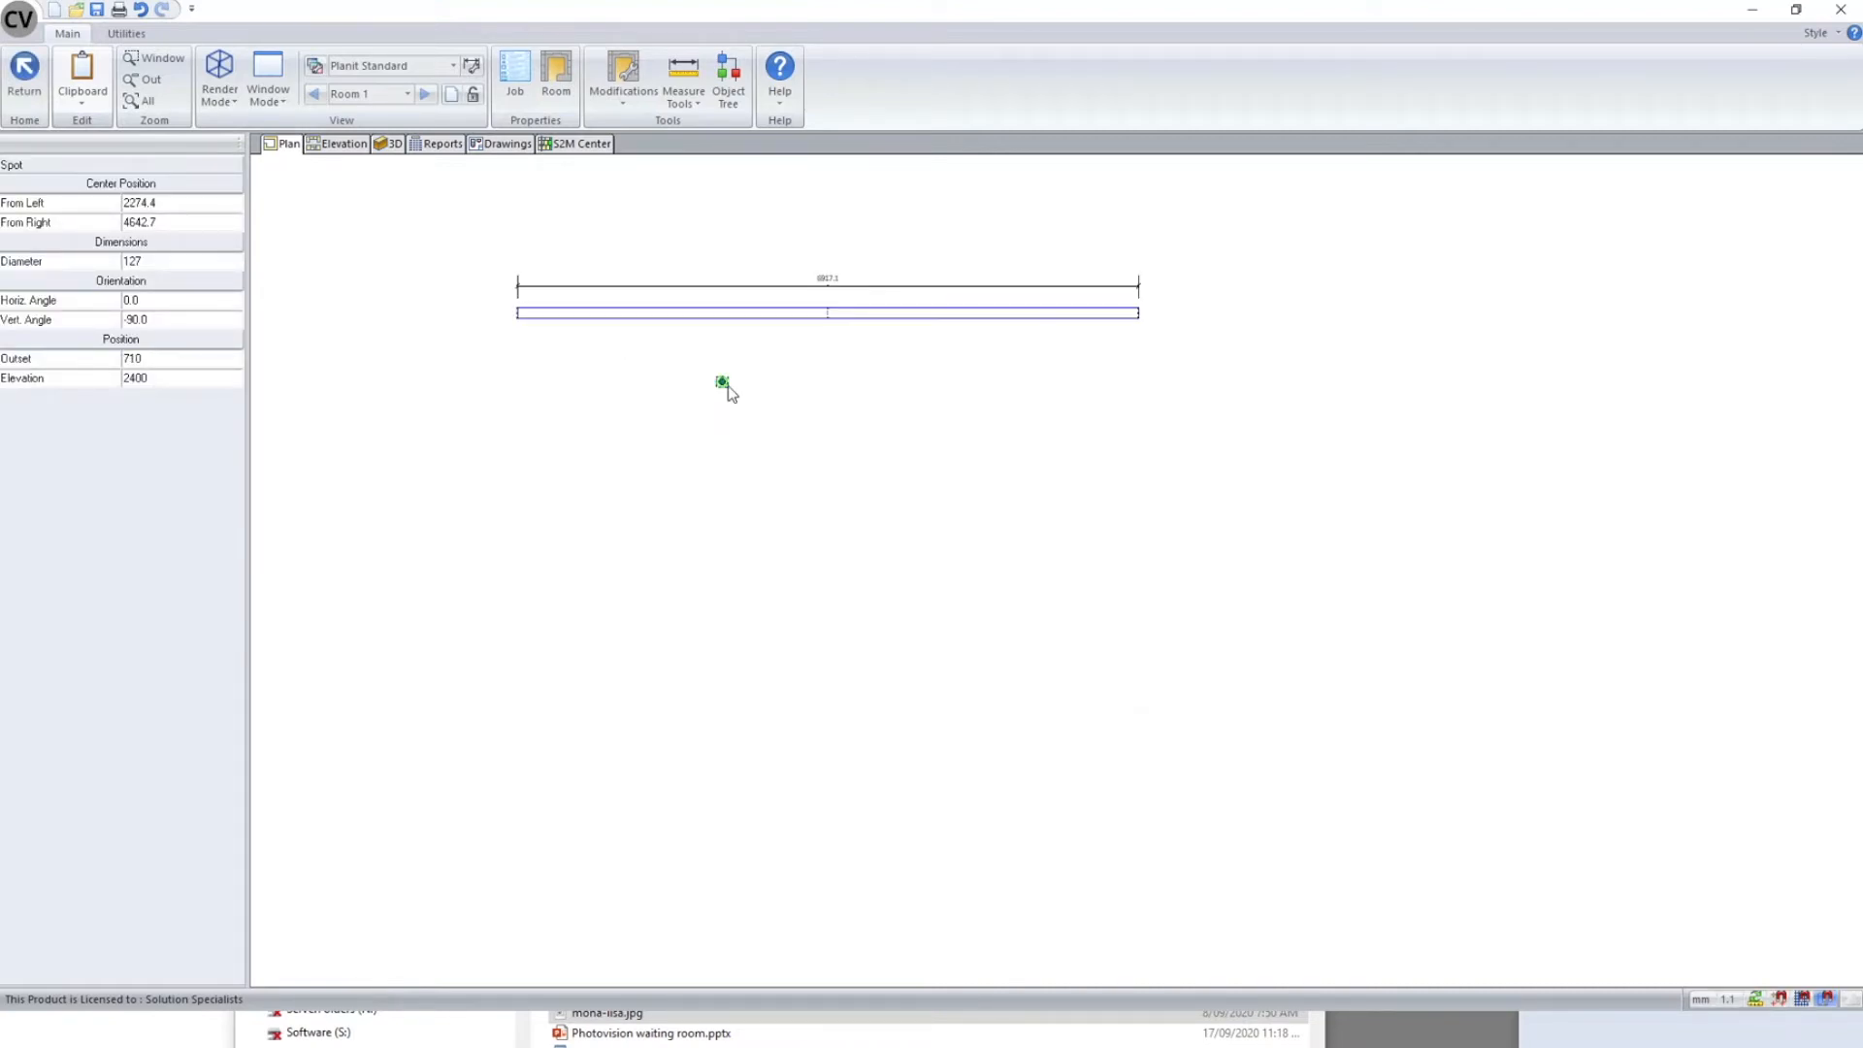
- Copy the spot light to two more positions to its right along the wall
scroll(719, 381, up, 2)
right_click(719, 382)
click(719, 326)
click(843, 395)
click(1021, 393)
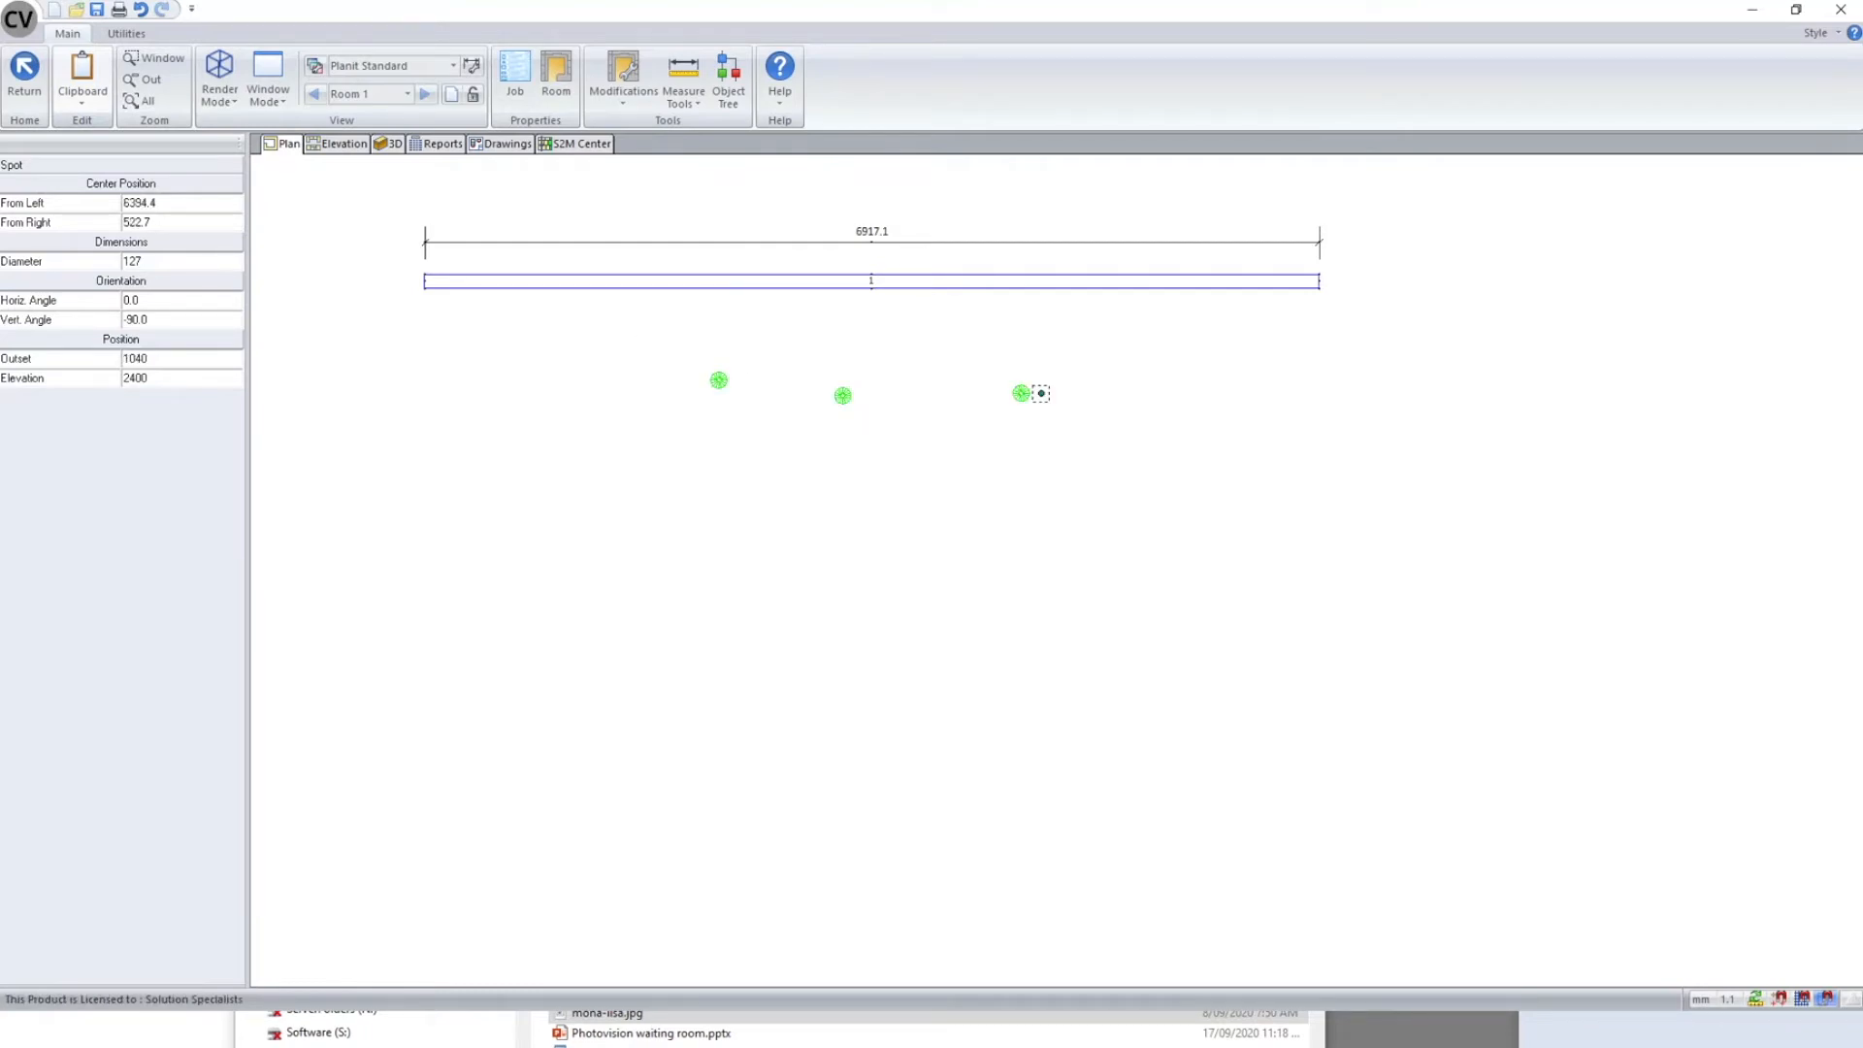
key(Escape)
key(Escape)
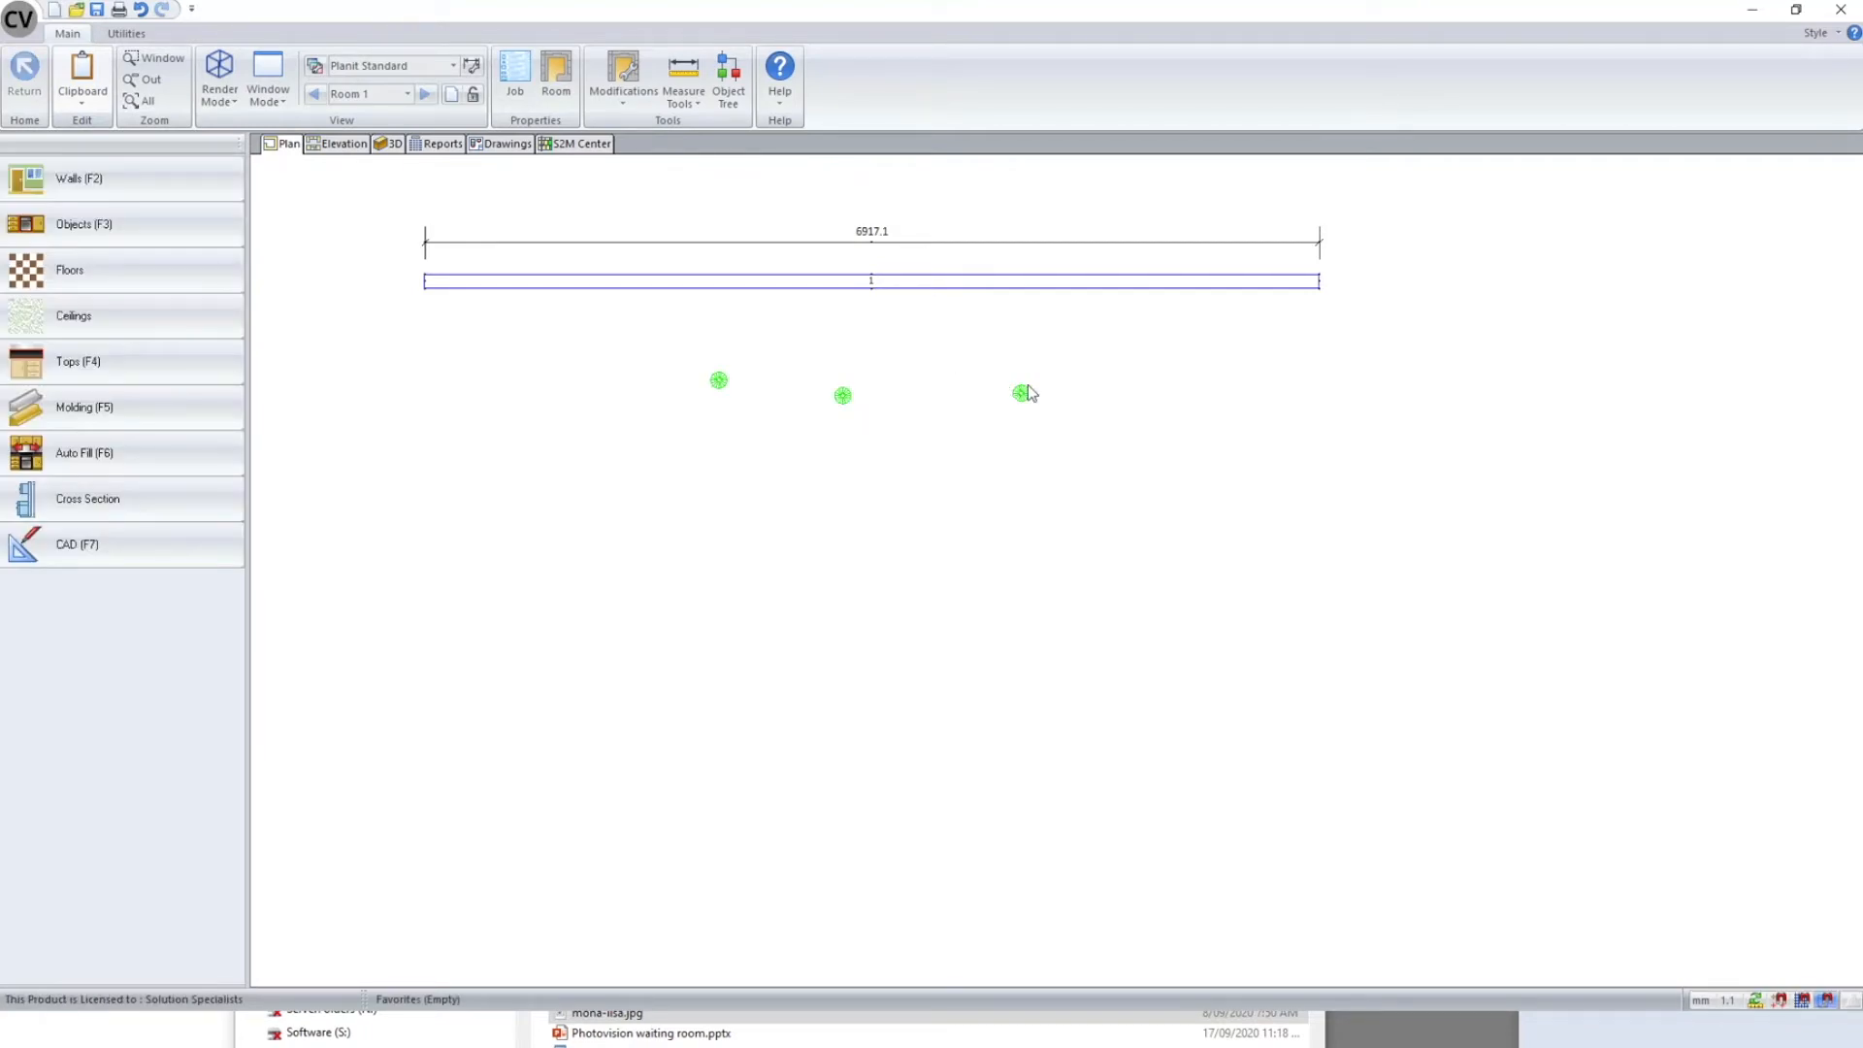
- Add Room 2 and draw a U-shaped run of three walls about 2133, 2923 and 2583 mm long
scroll(490, 408, down, 2)
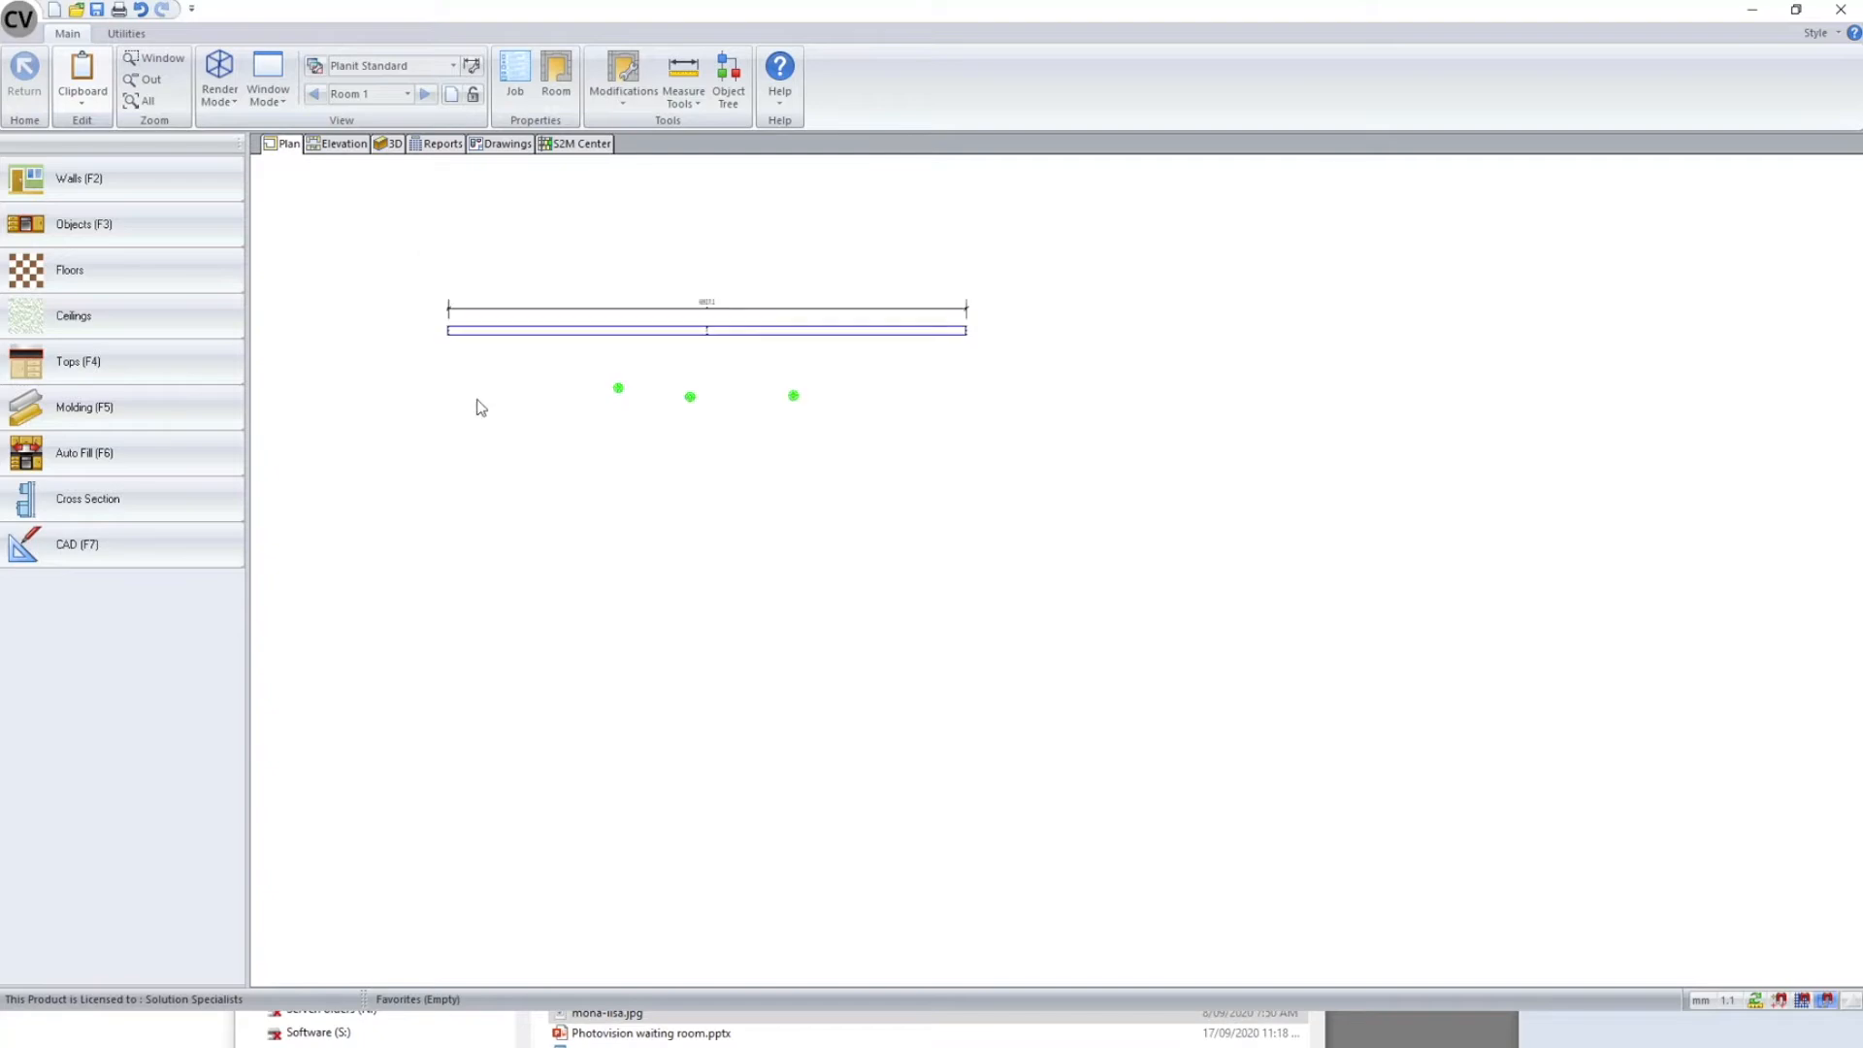
click(450, 96)
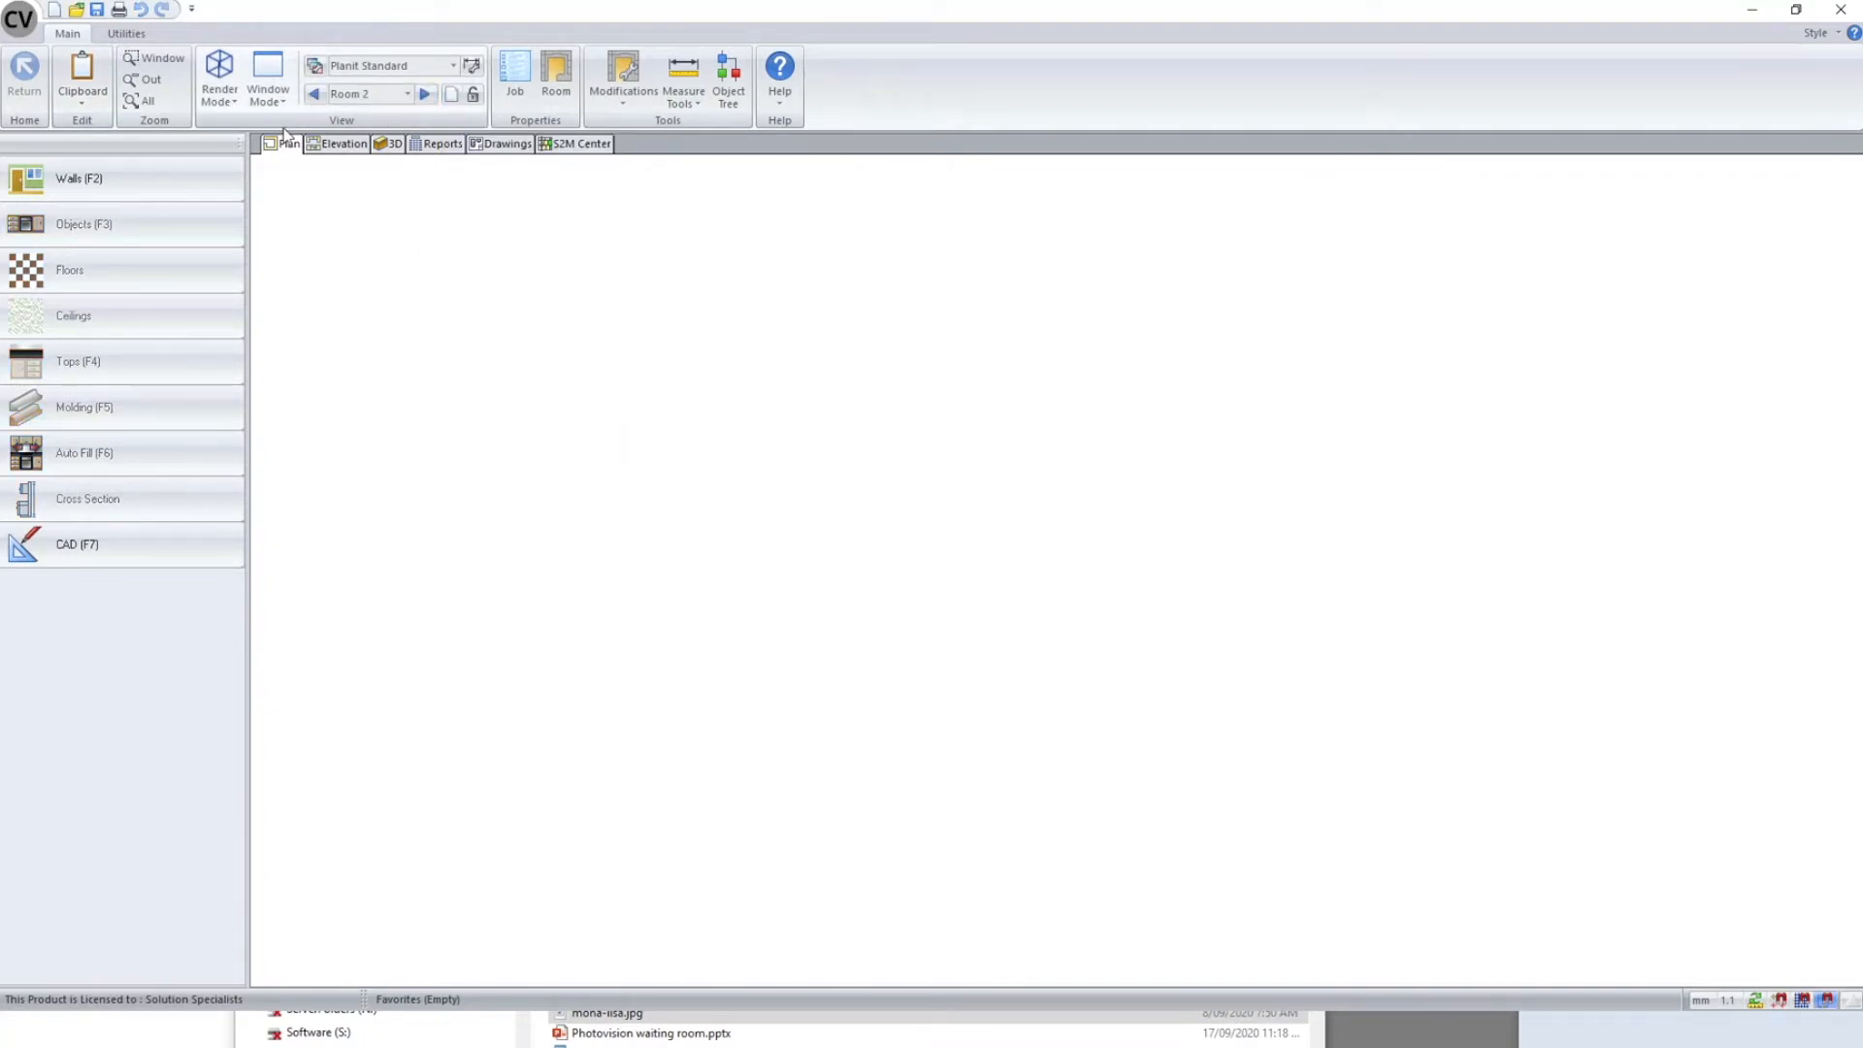
click(182, 163)
click(798, 725)
click(797, 328)
click(1342, 328)
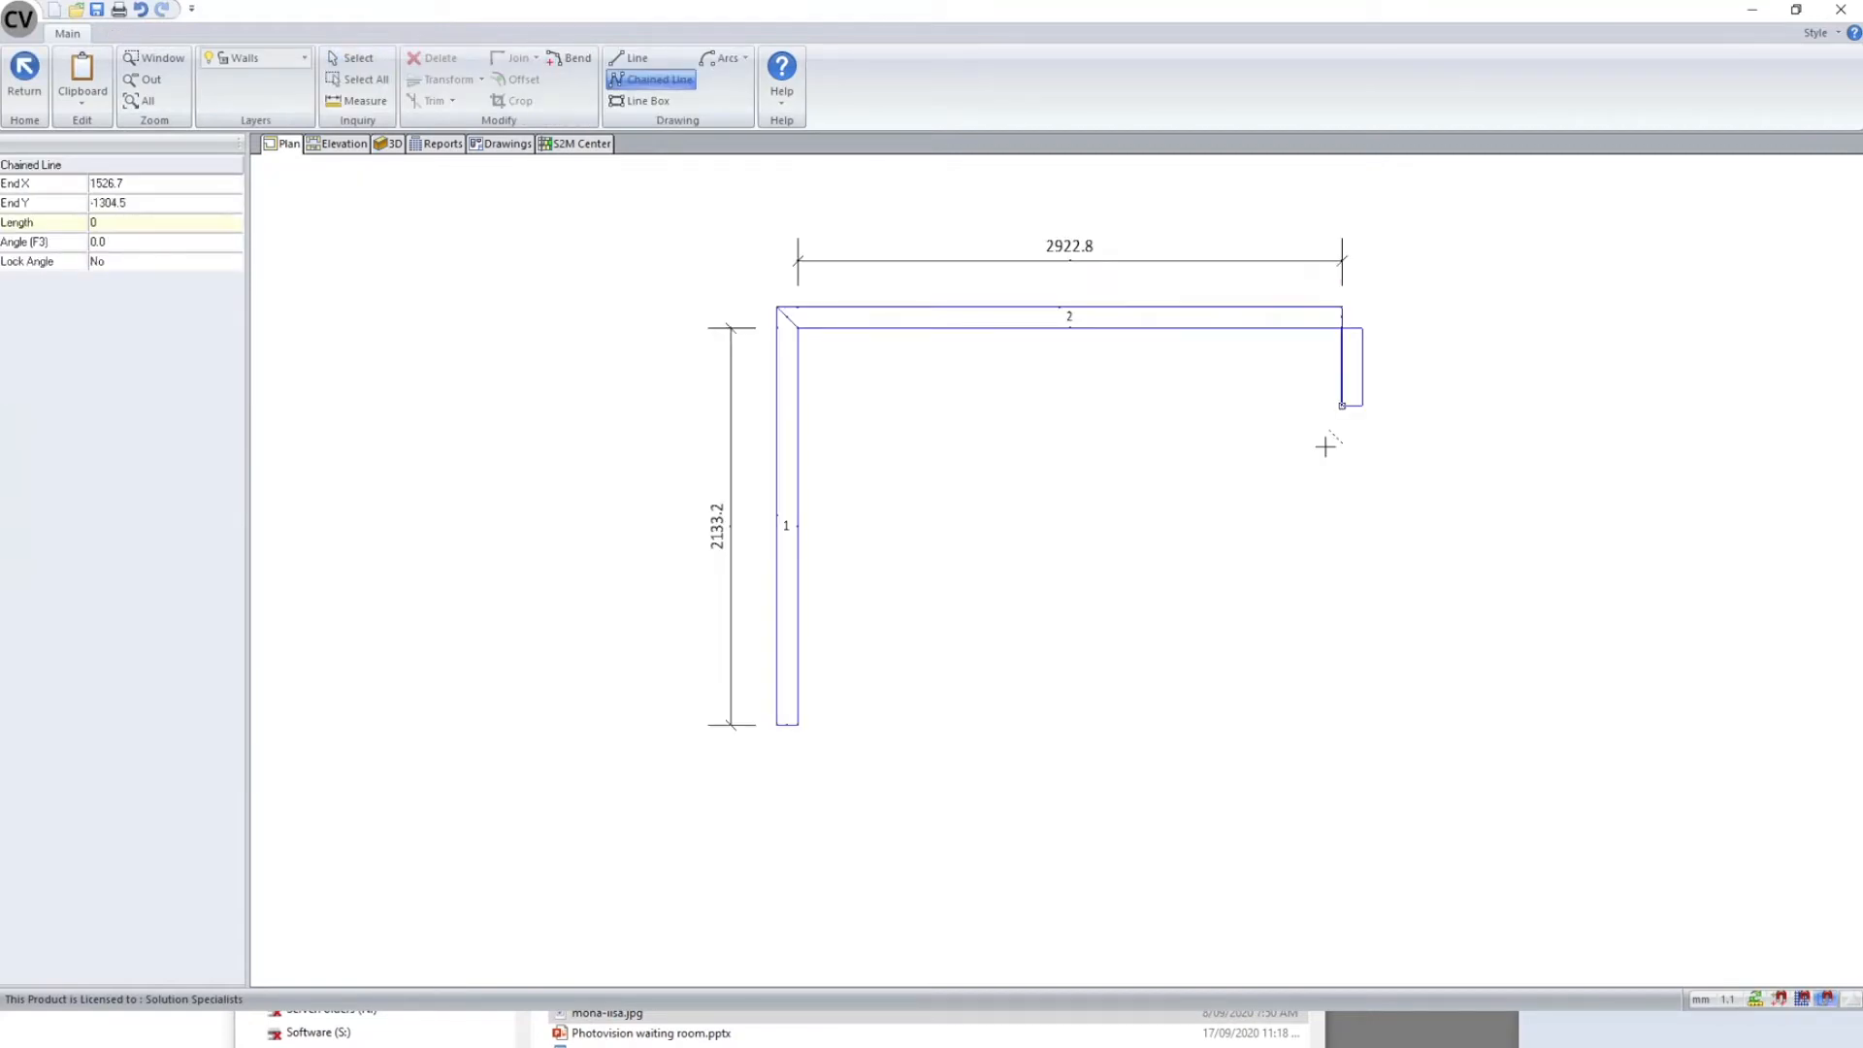
click(1342, 808)
key(Escape)
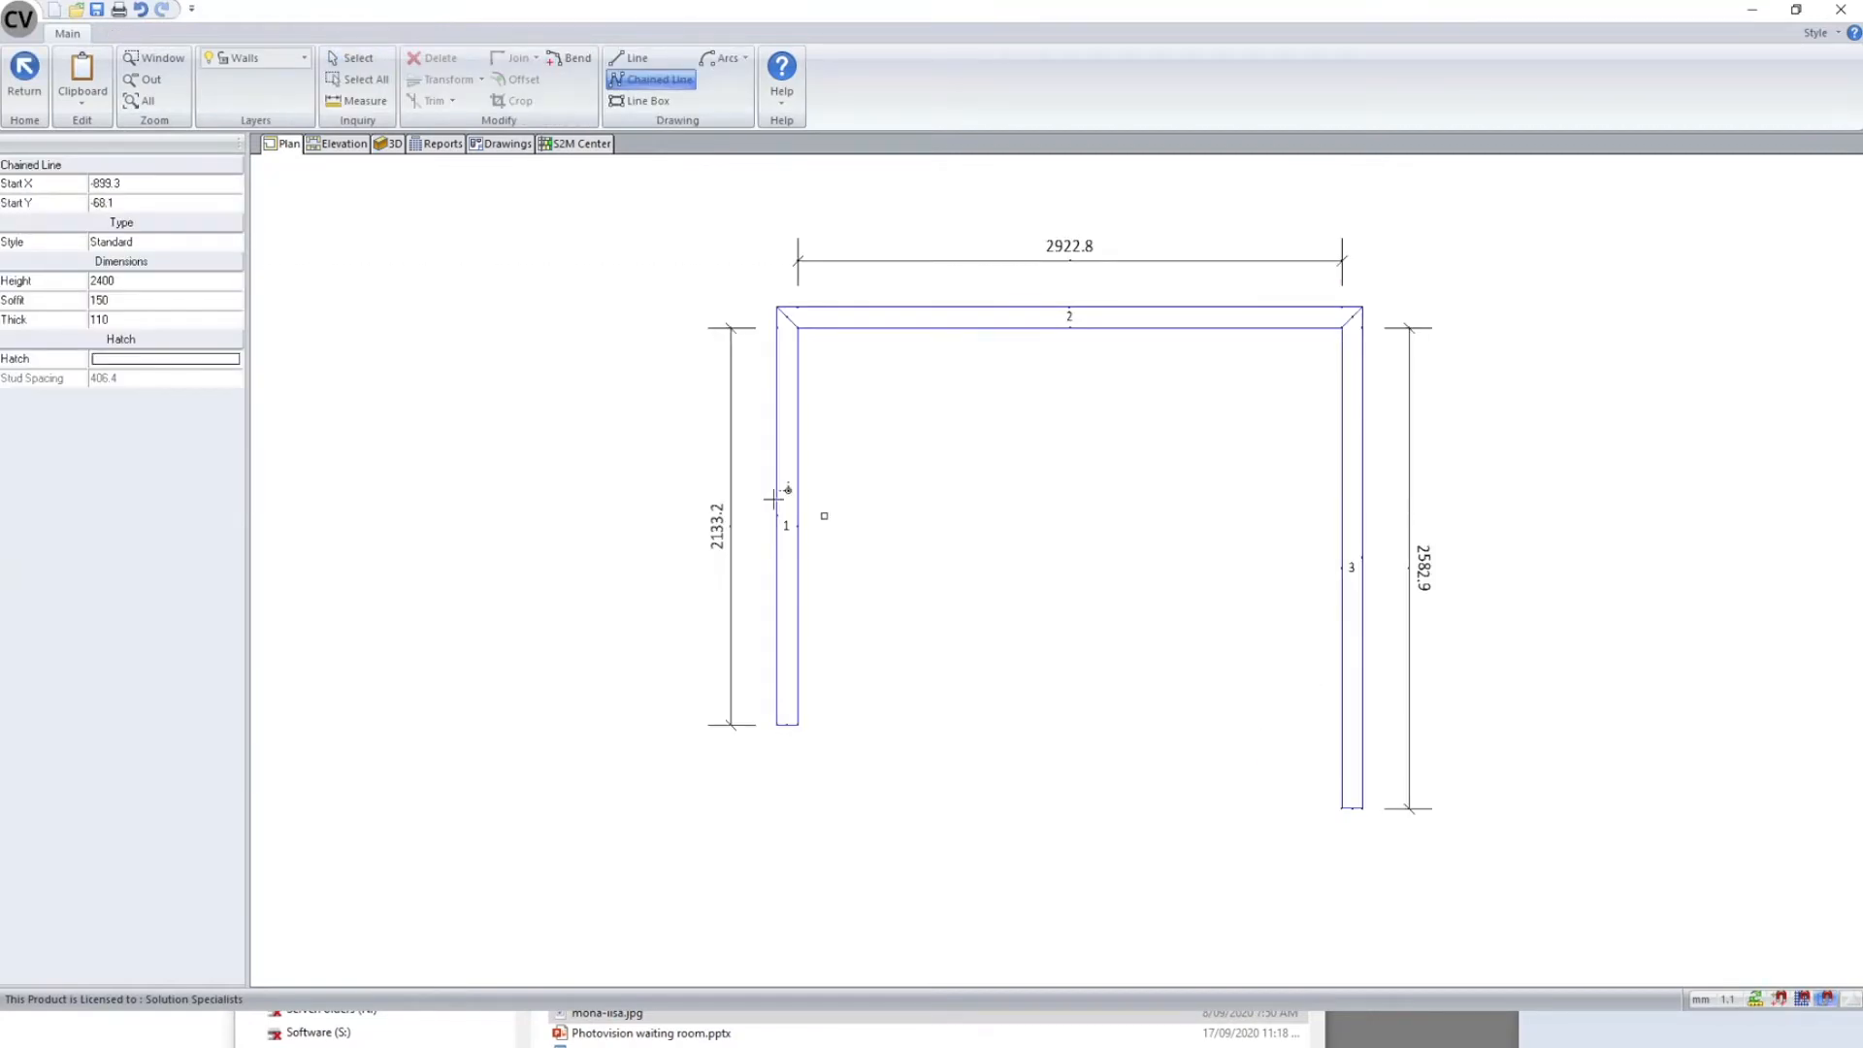
click(24, 72)
- Add a positional light near the middle of Room 2 using the 3D Light Editor
click(391, 144)
drag(874, 786, 660, 912)
click(95, 227)
scroll(842, 576, down, 8)
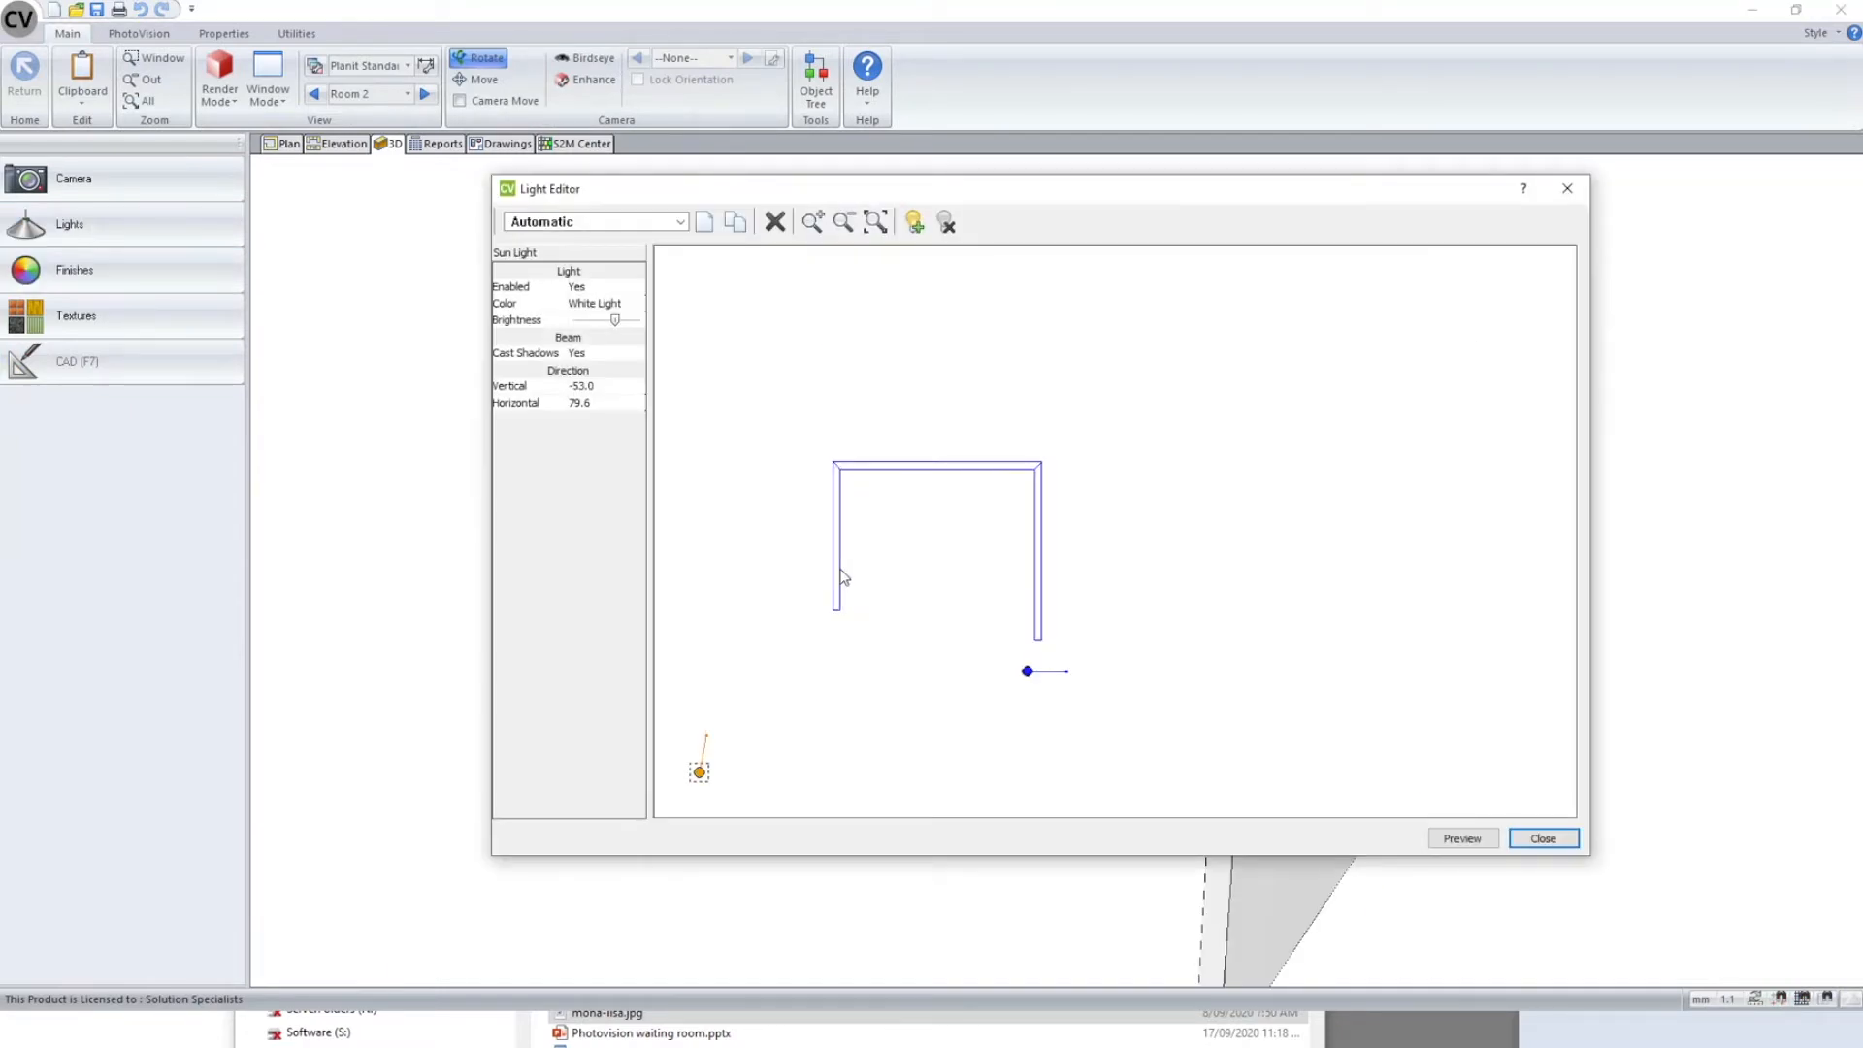
scroll(875, 639, up, 3)
middle_drag(1092, 652, 1098, 651)
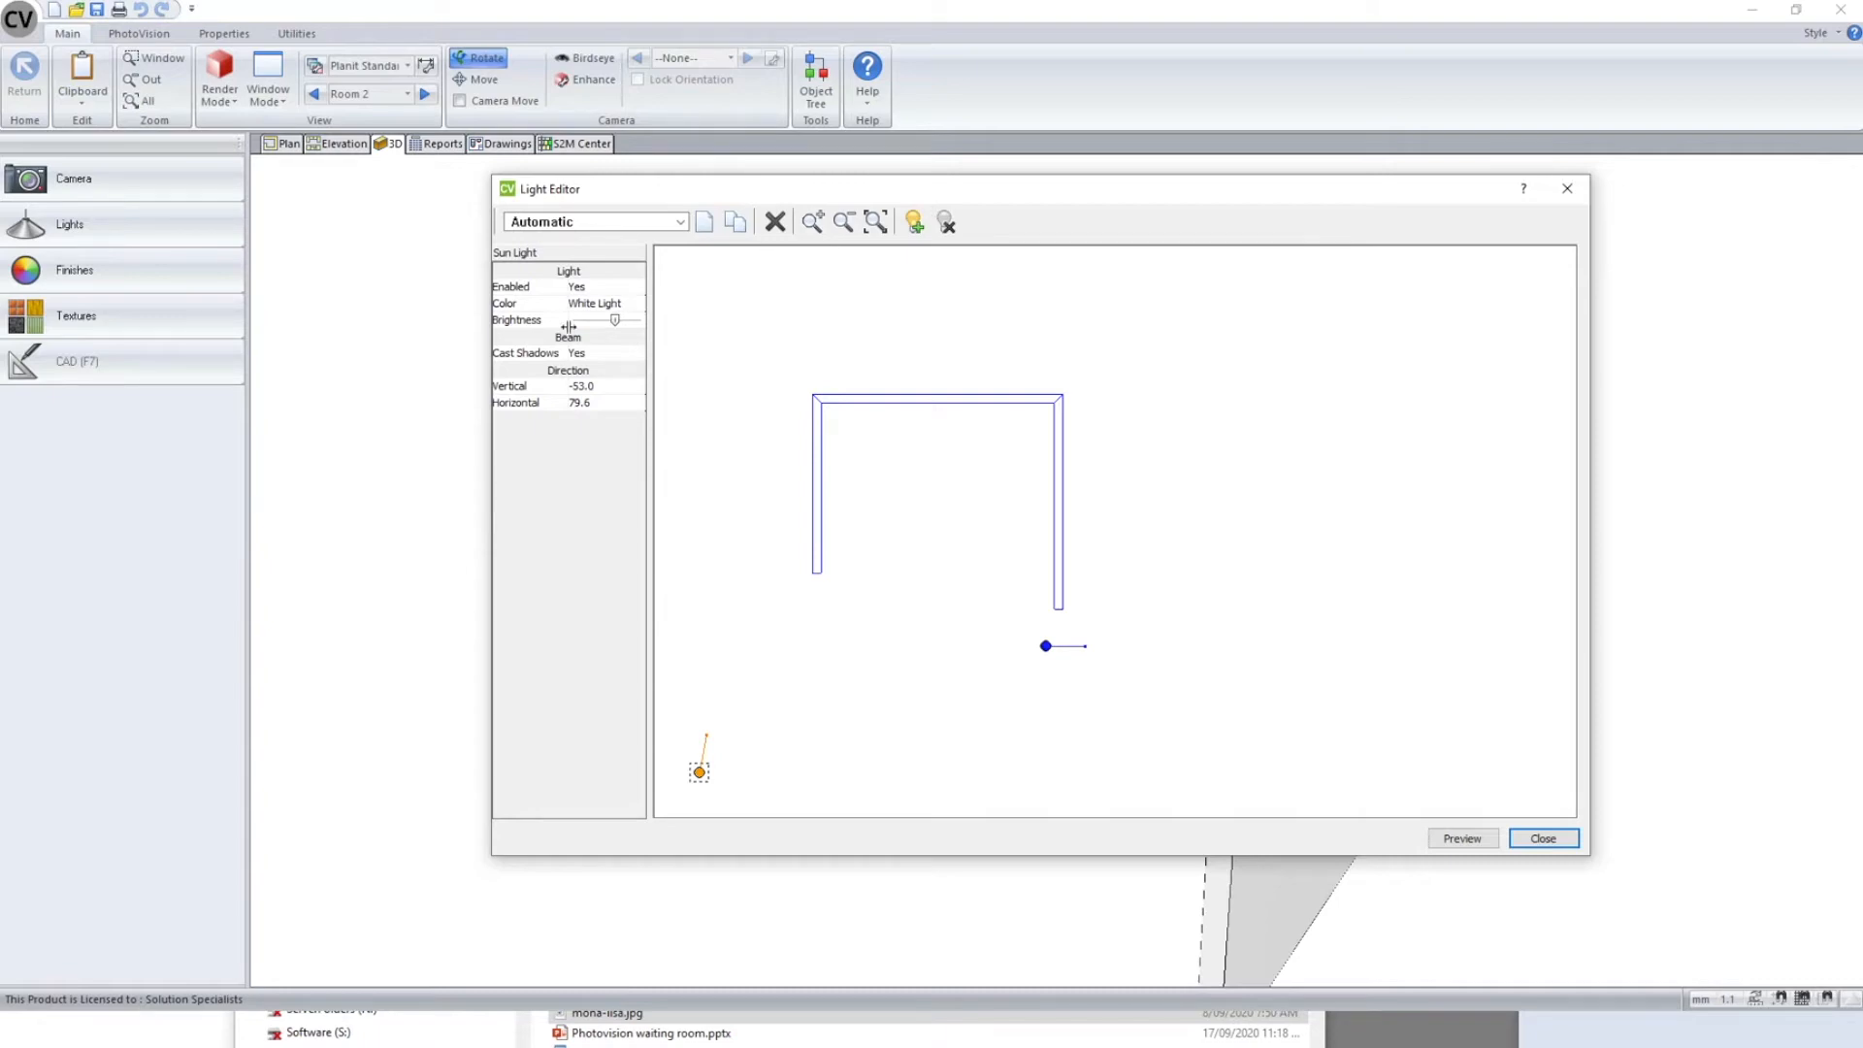
drag(568, 204, 665, 207)
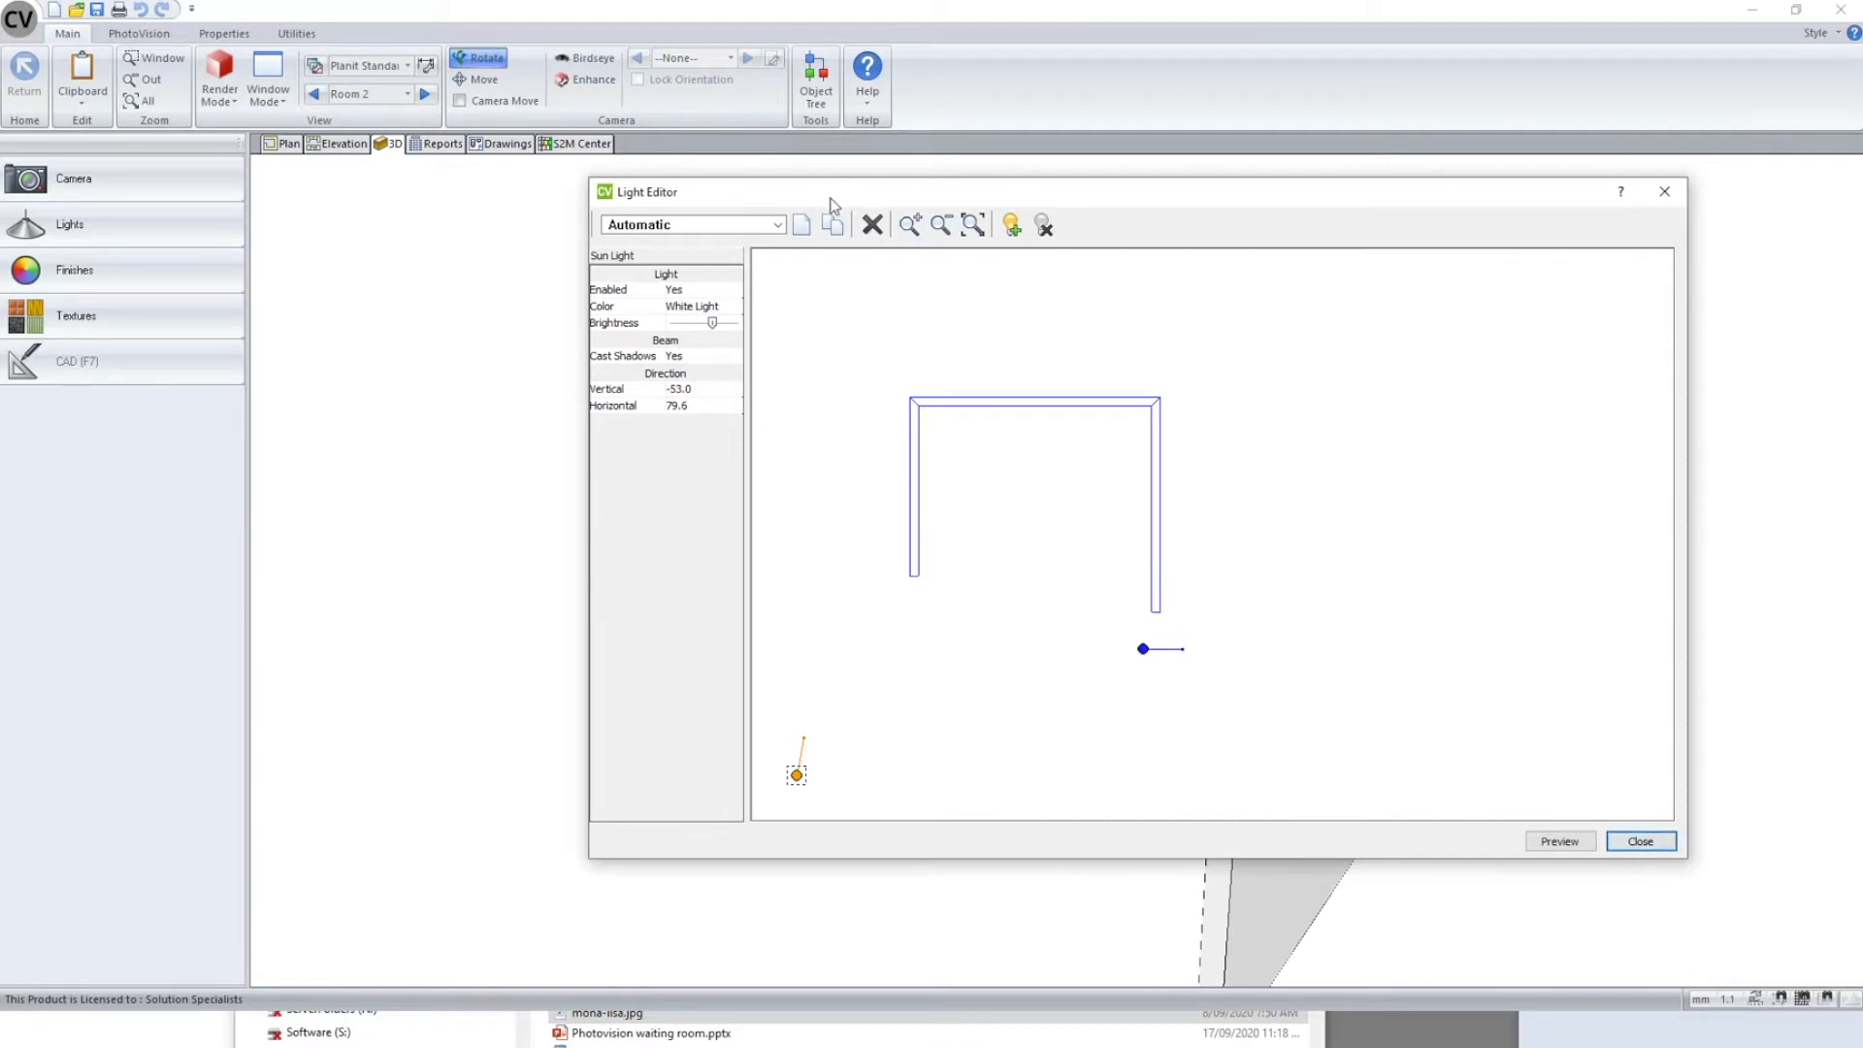
click(1014, 226)
click(1032, 522)
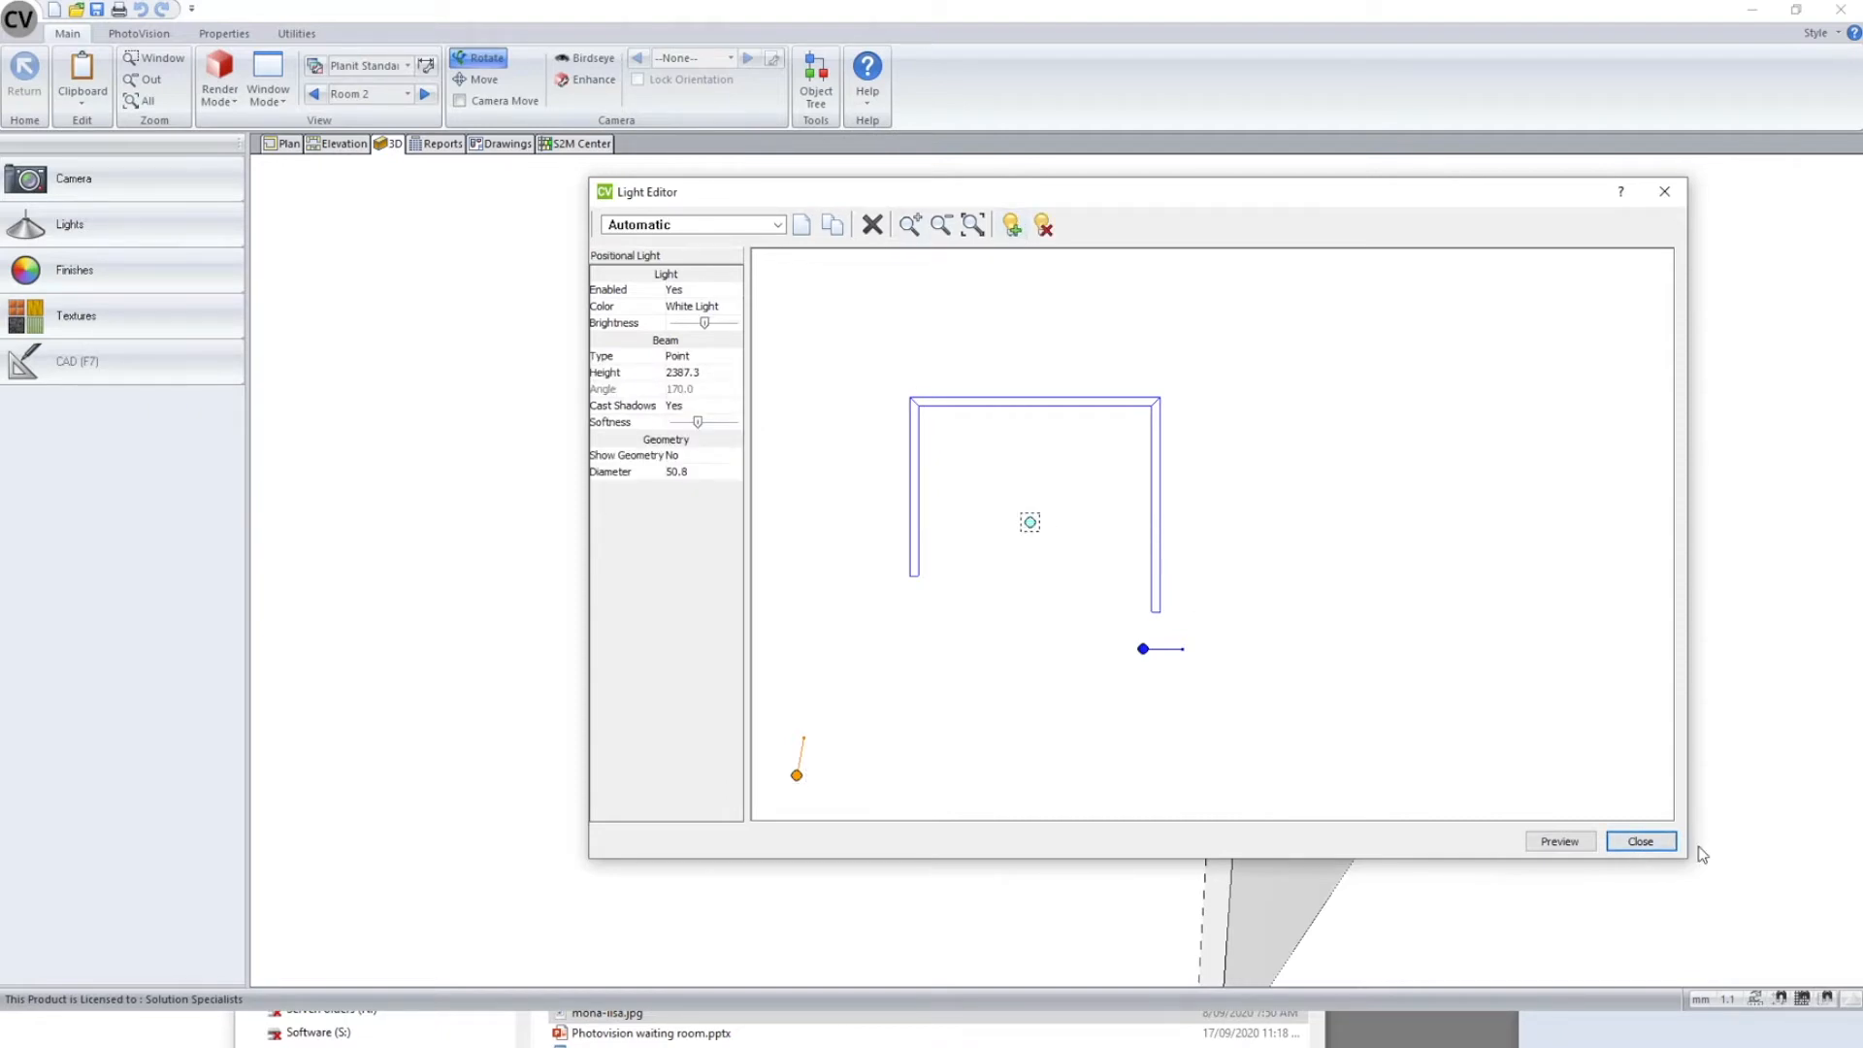
click(1641, 842)
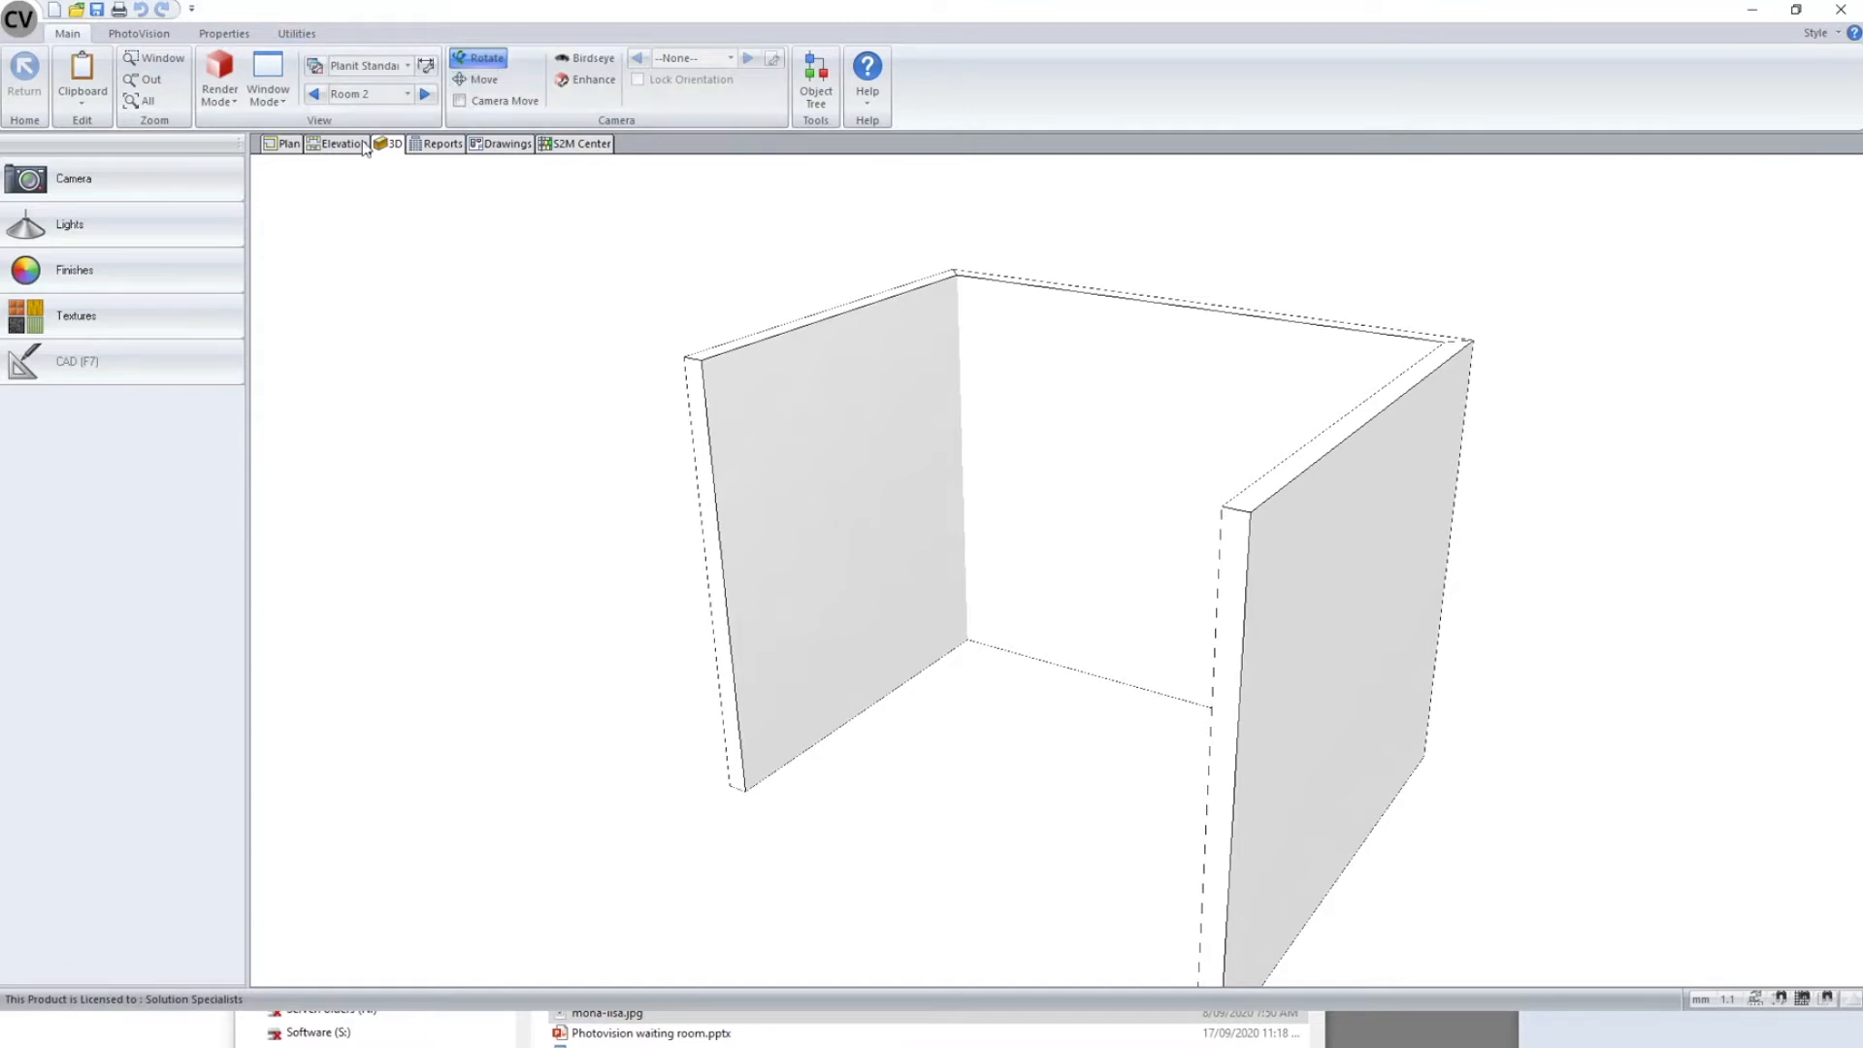
- Switch the 3D view to Room 1 and examine its wall and spot lights in the Light Editor
click(369, 94)
click(372, 115)
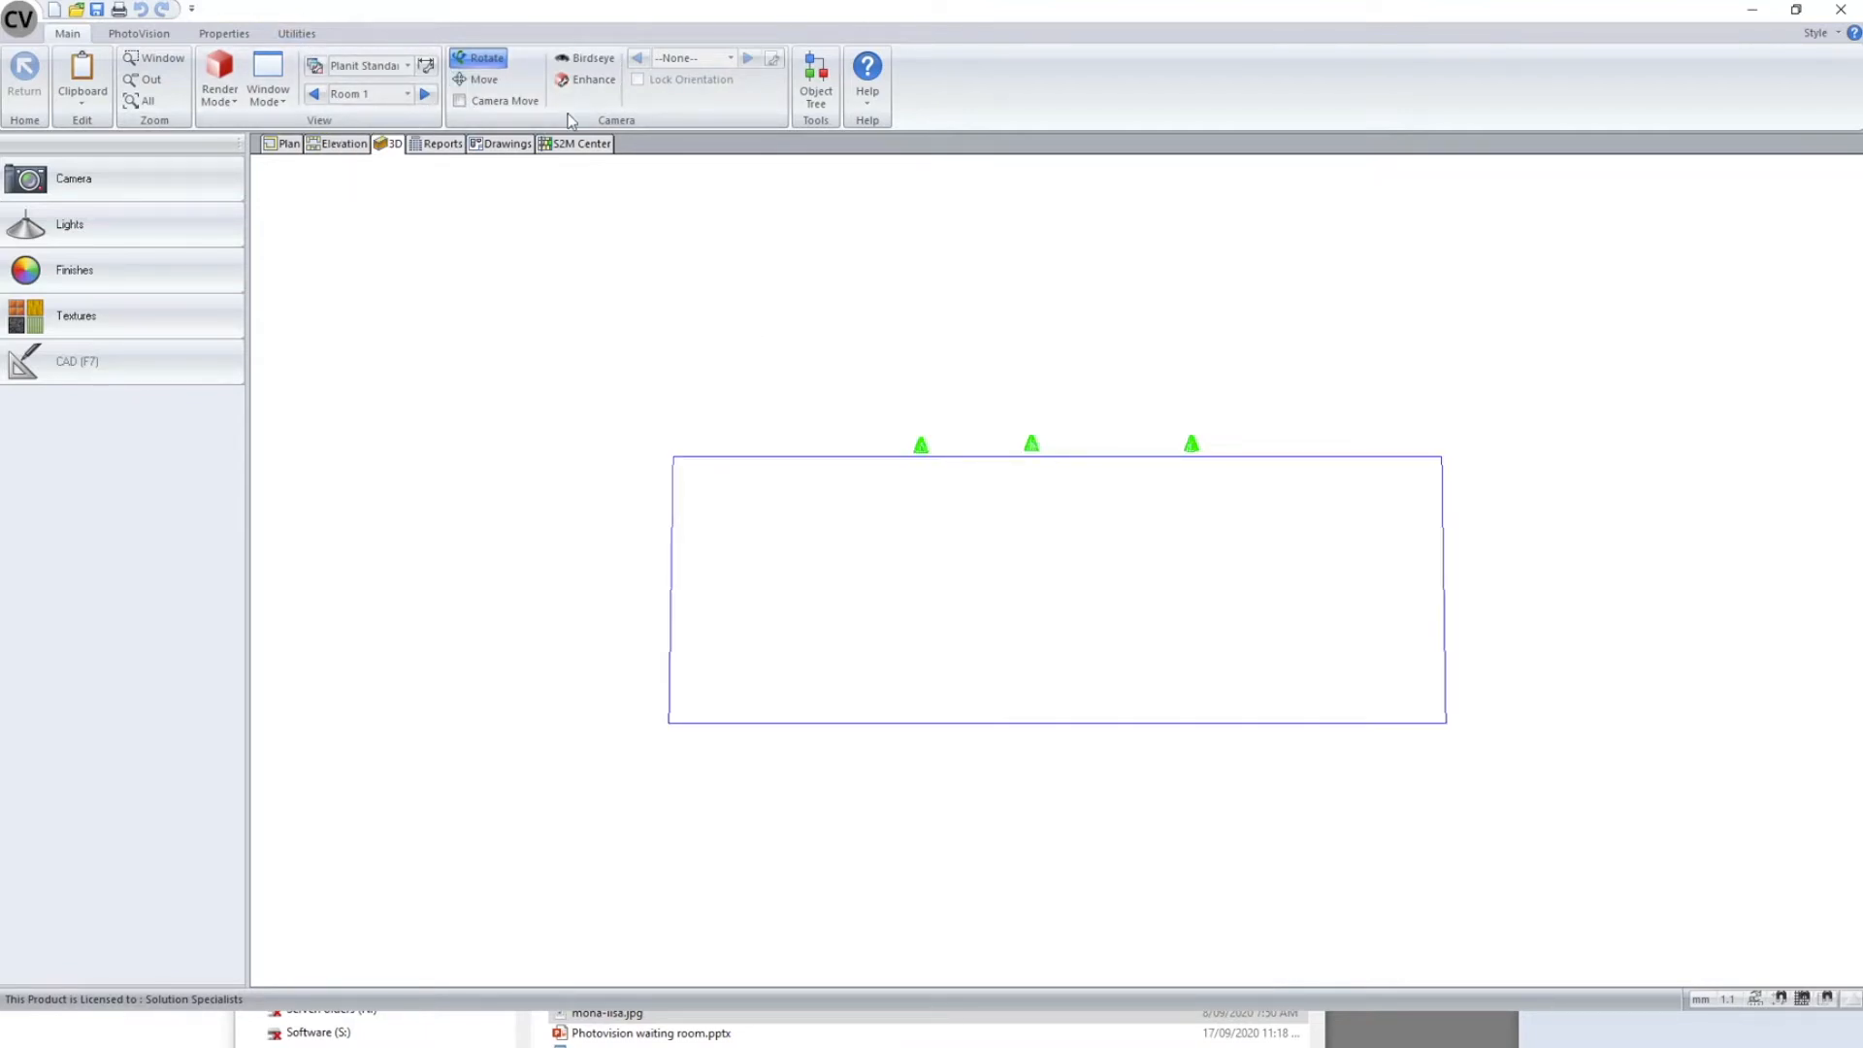
click(138, 221)
scroll(1132, 655, down, 9)
scroll(1075, 641, up, 7)
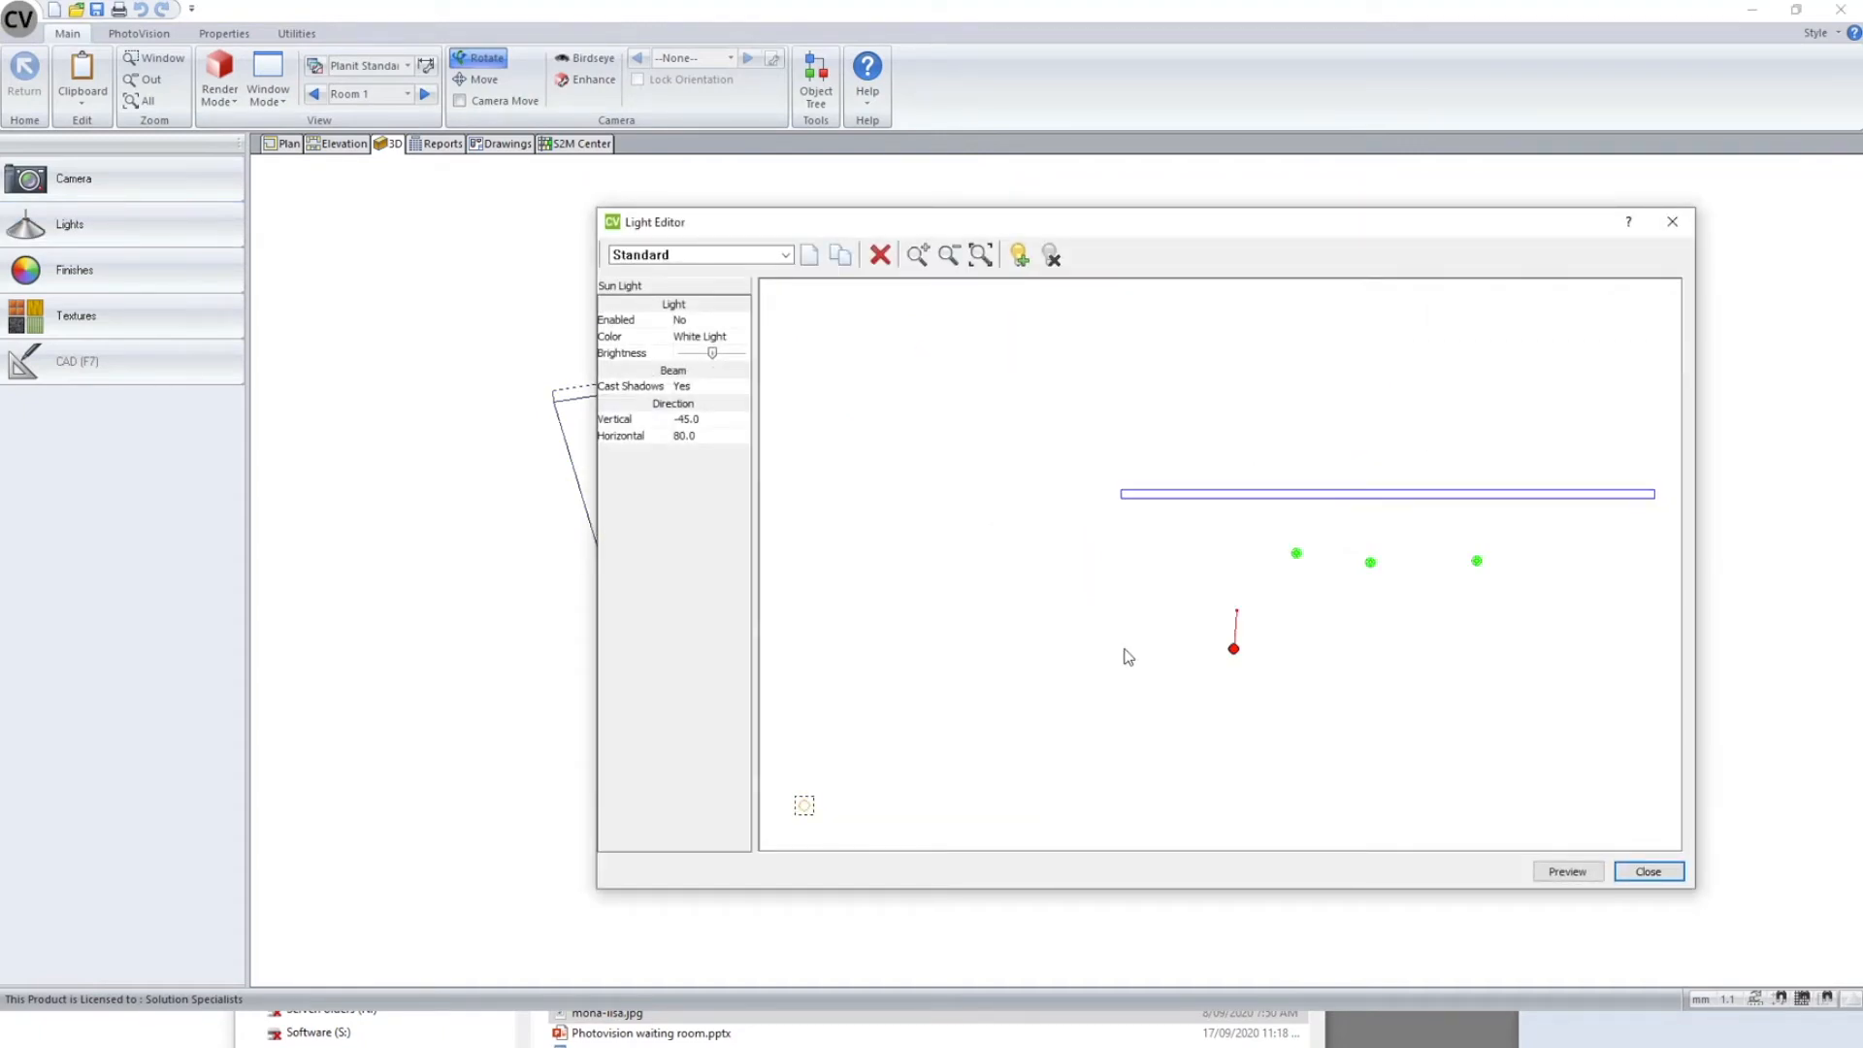
scroll(1196, 651, down, 5)
scroll(1277, 710, down, 3)
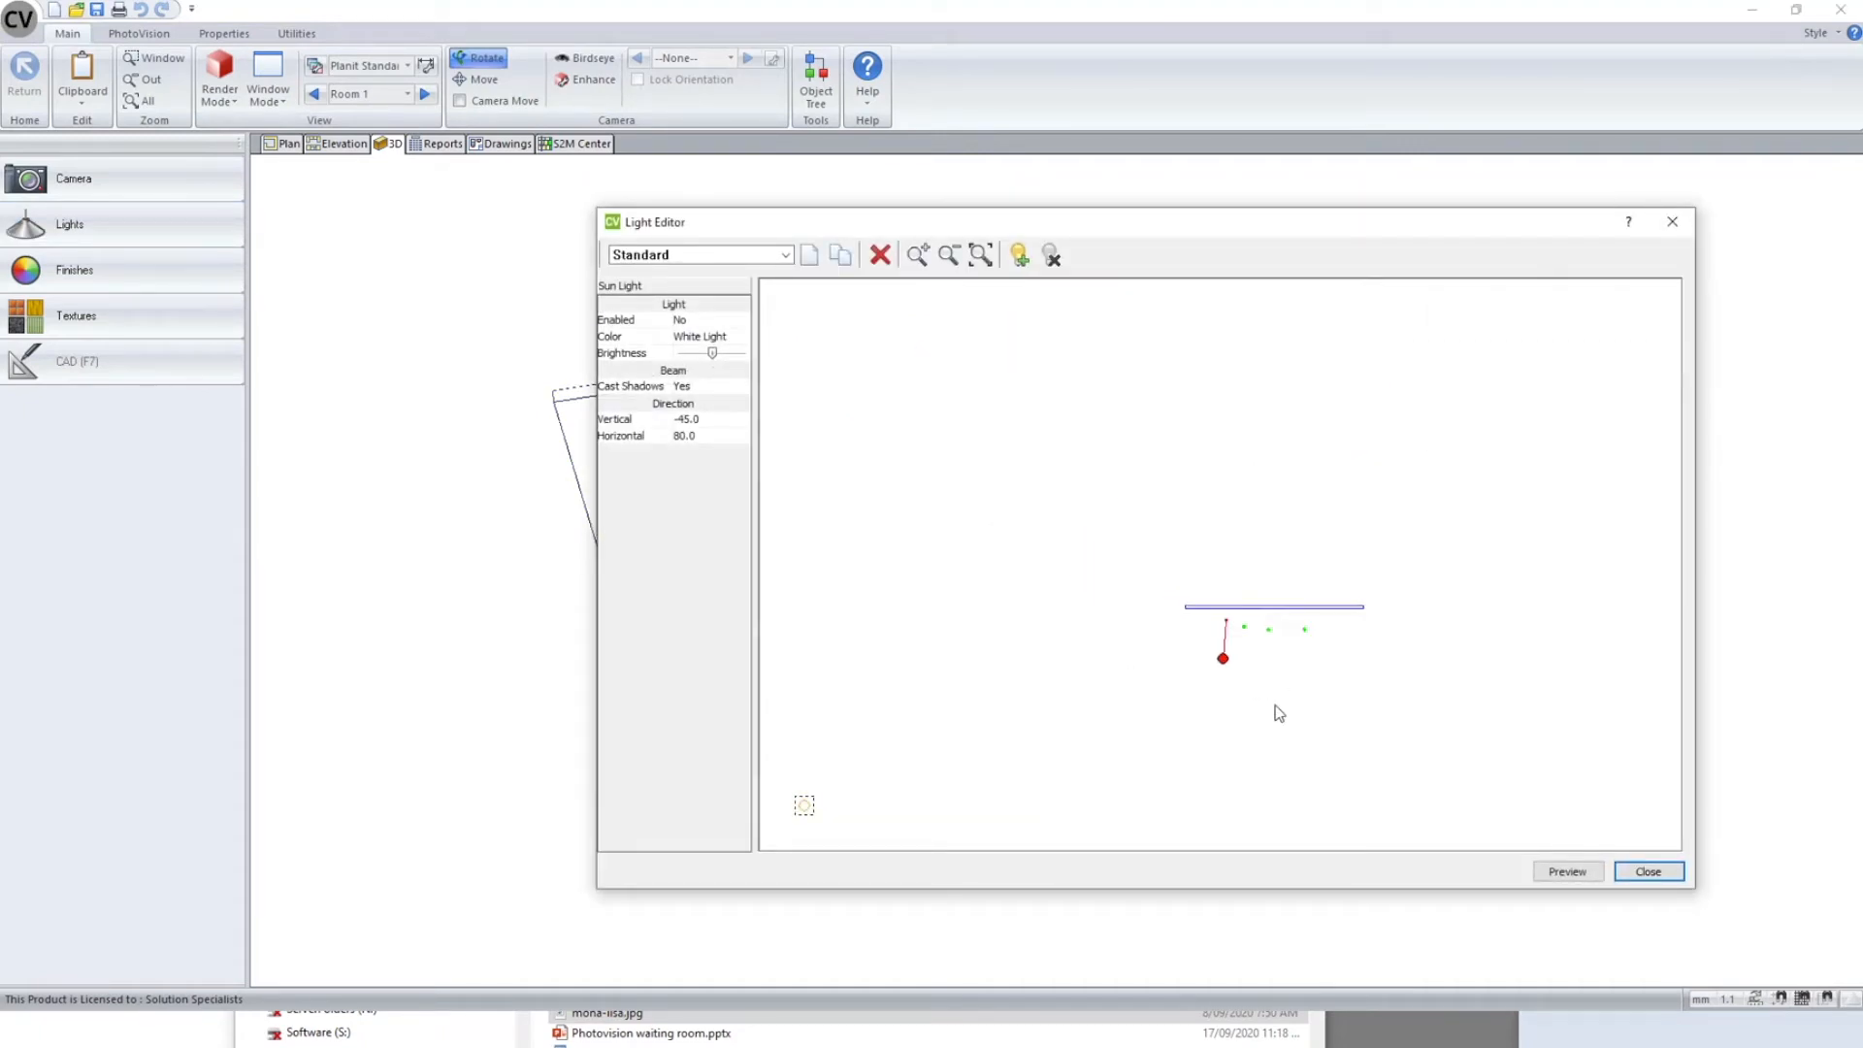
scroll(1435, 720, up, 3)
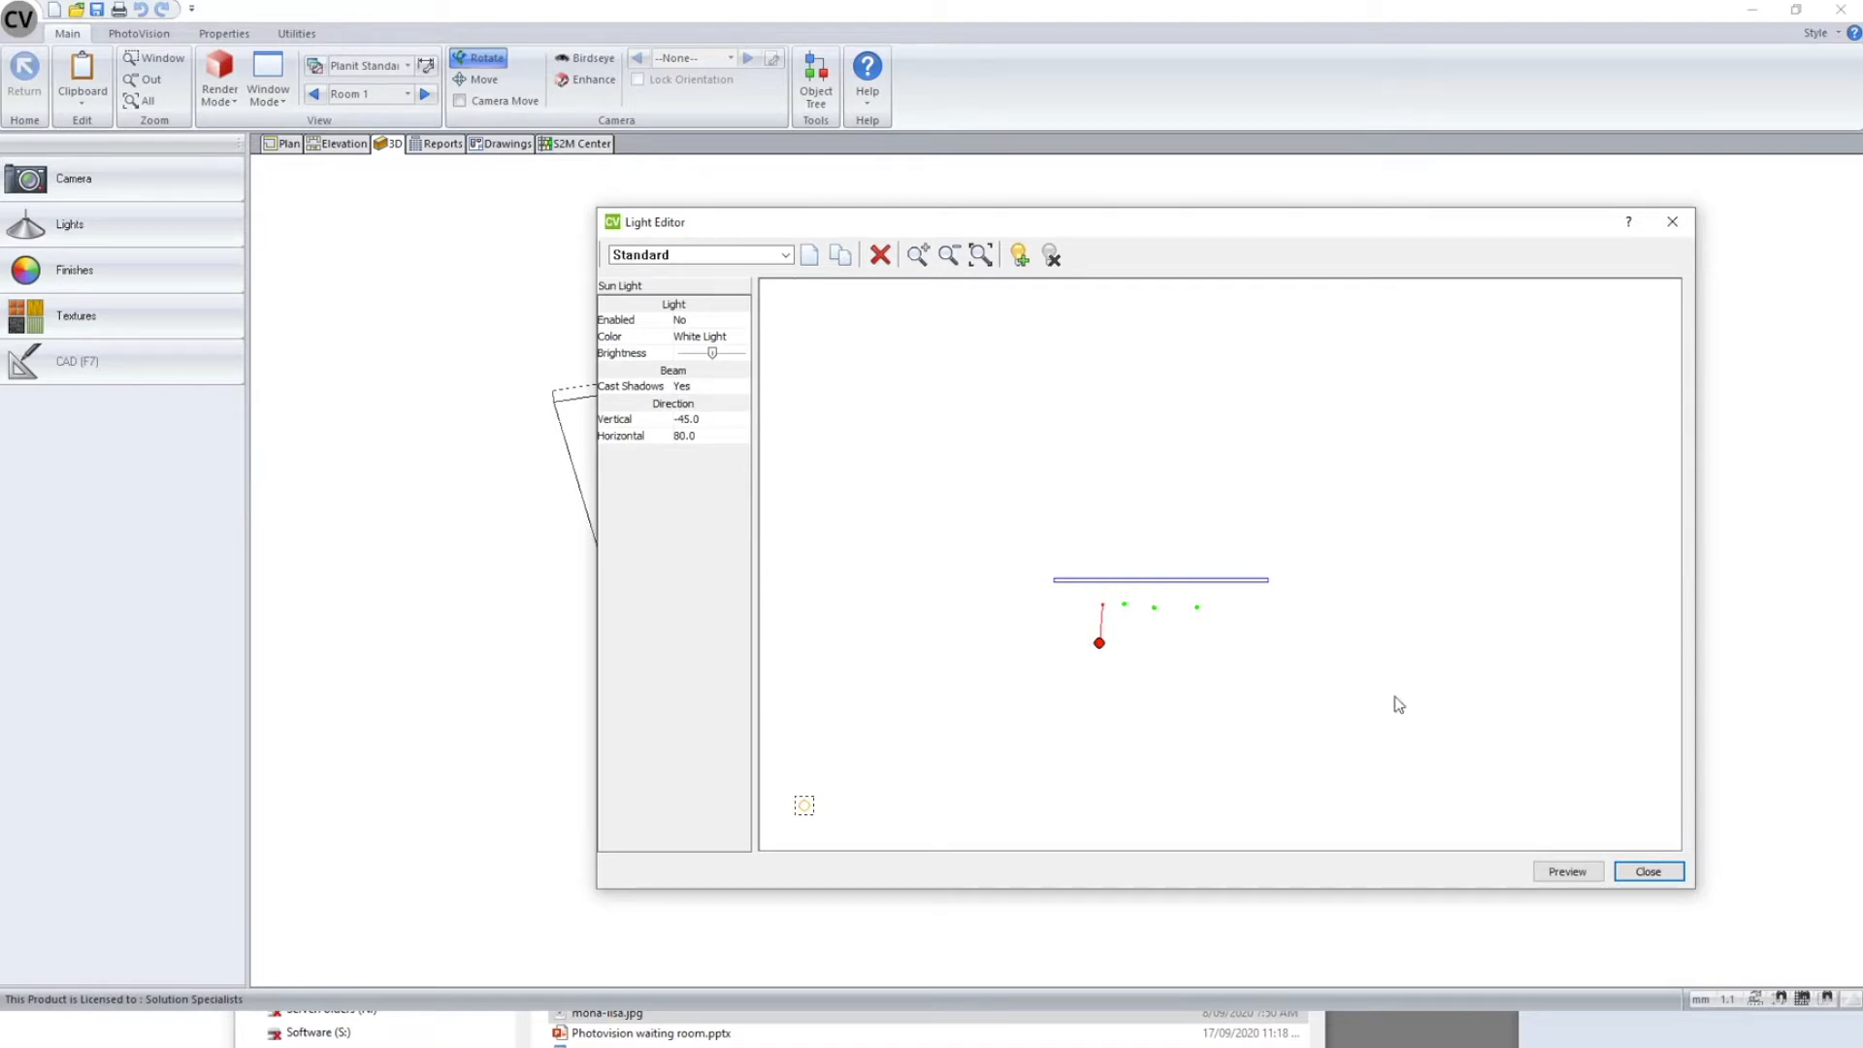
click(1648, 872)
- Return to the Room 1 plan and review the Light Properties offered for adding a new light
click(287, 143)
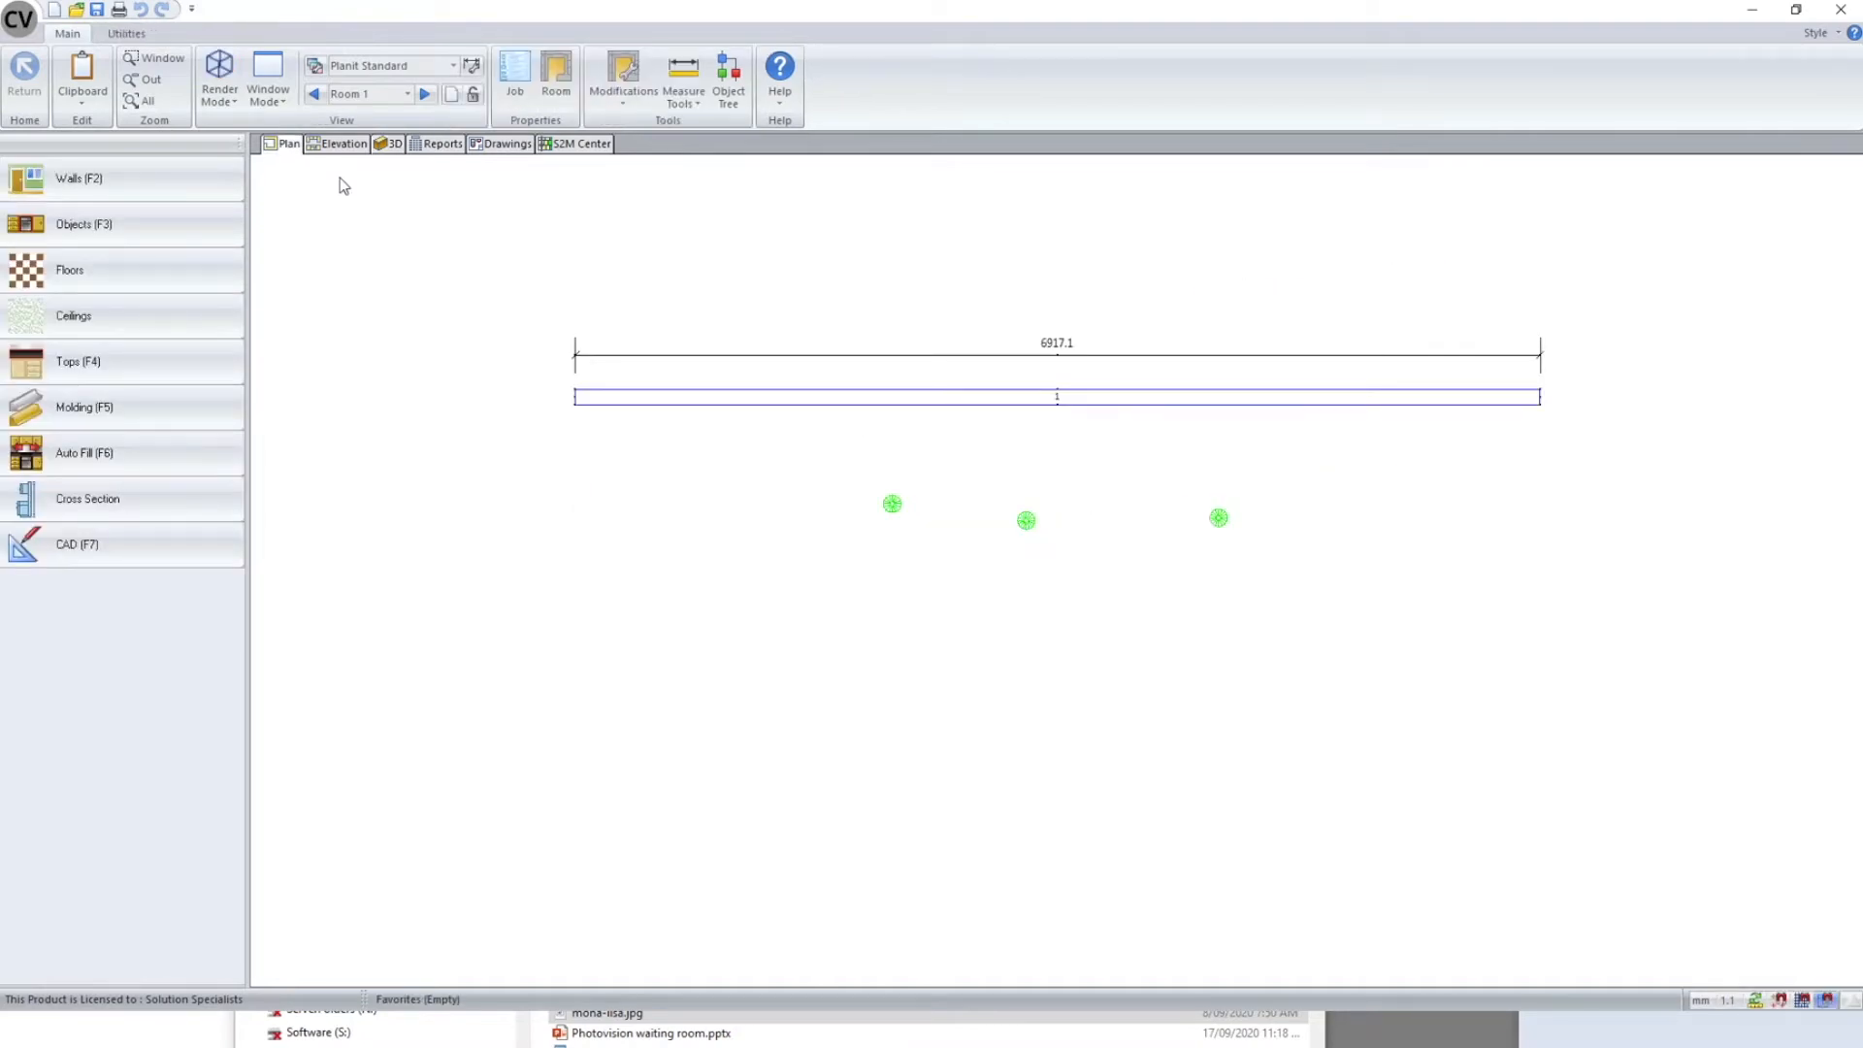
right_click(755, 655)
click(696, 634)
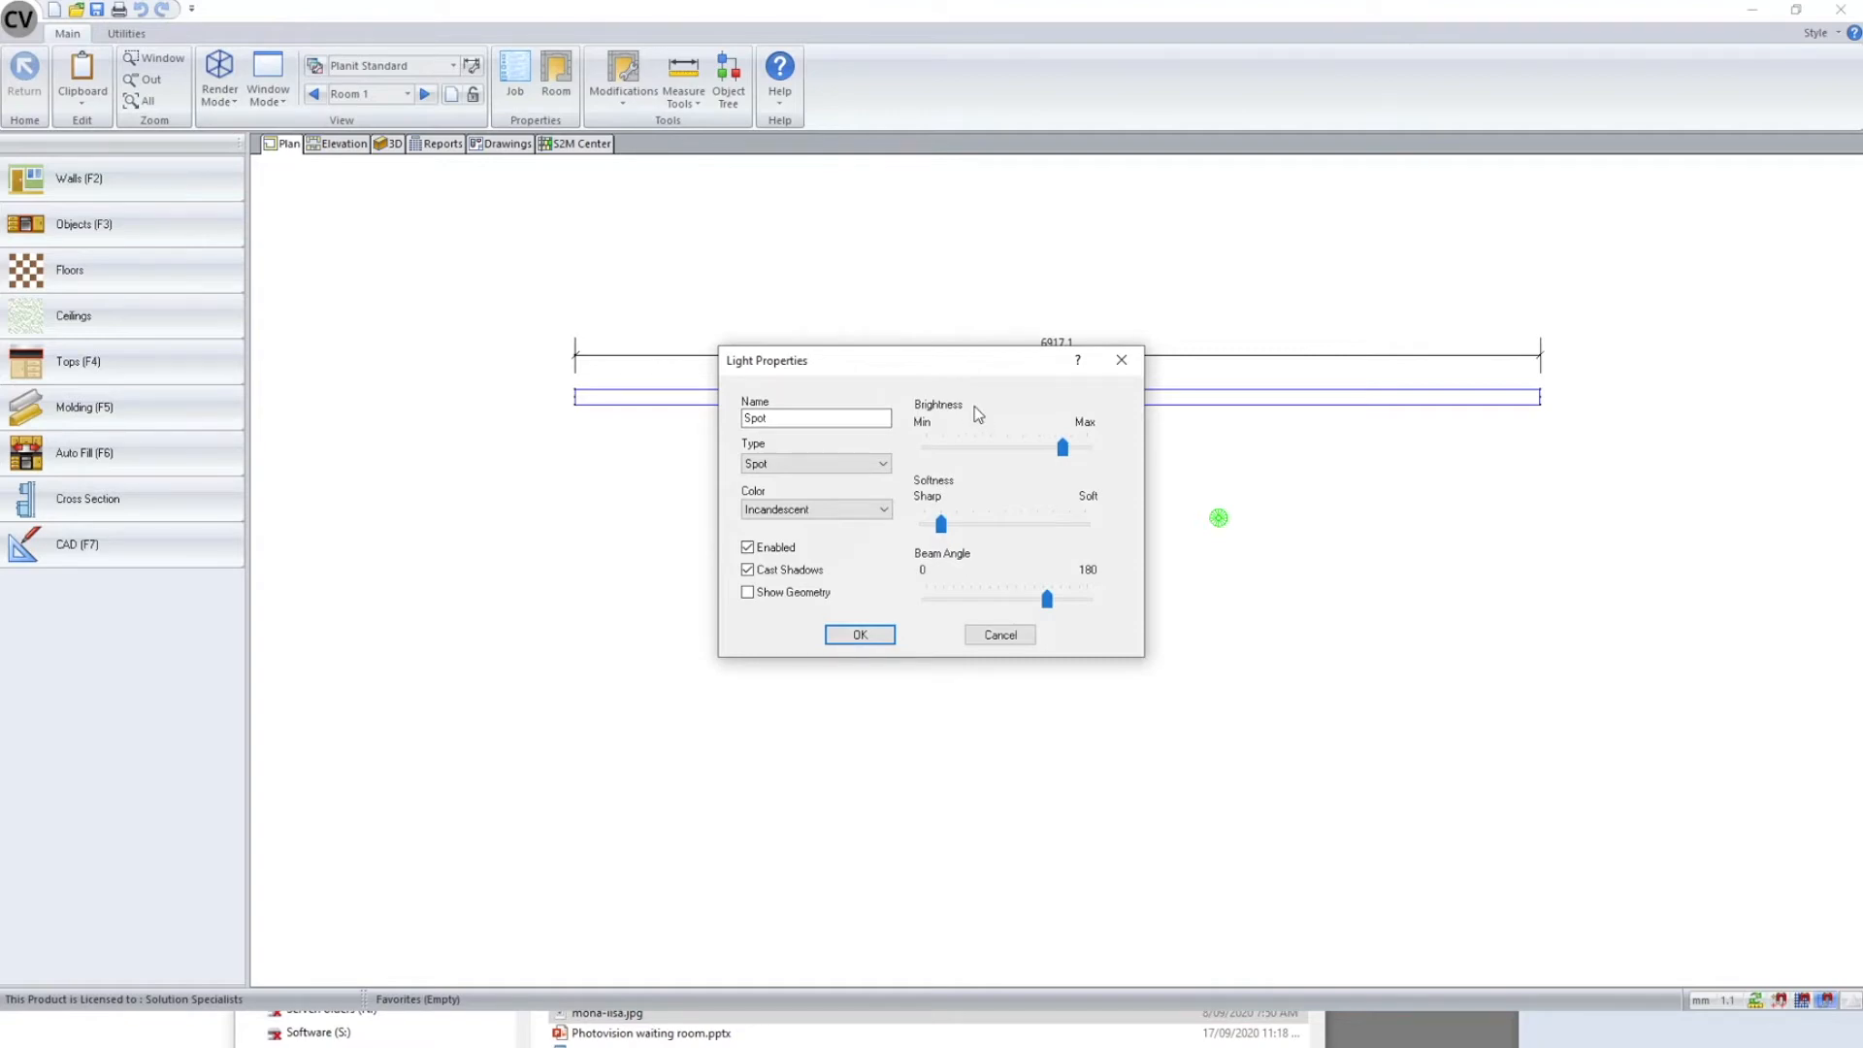
drag(978, 360, 639, 568)
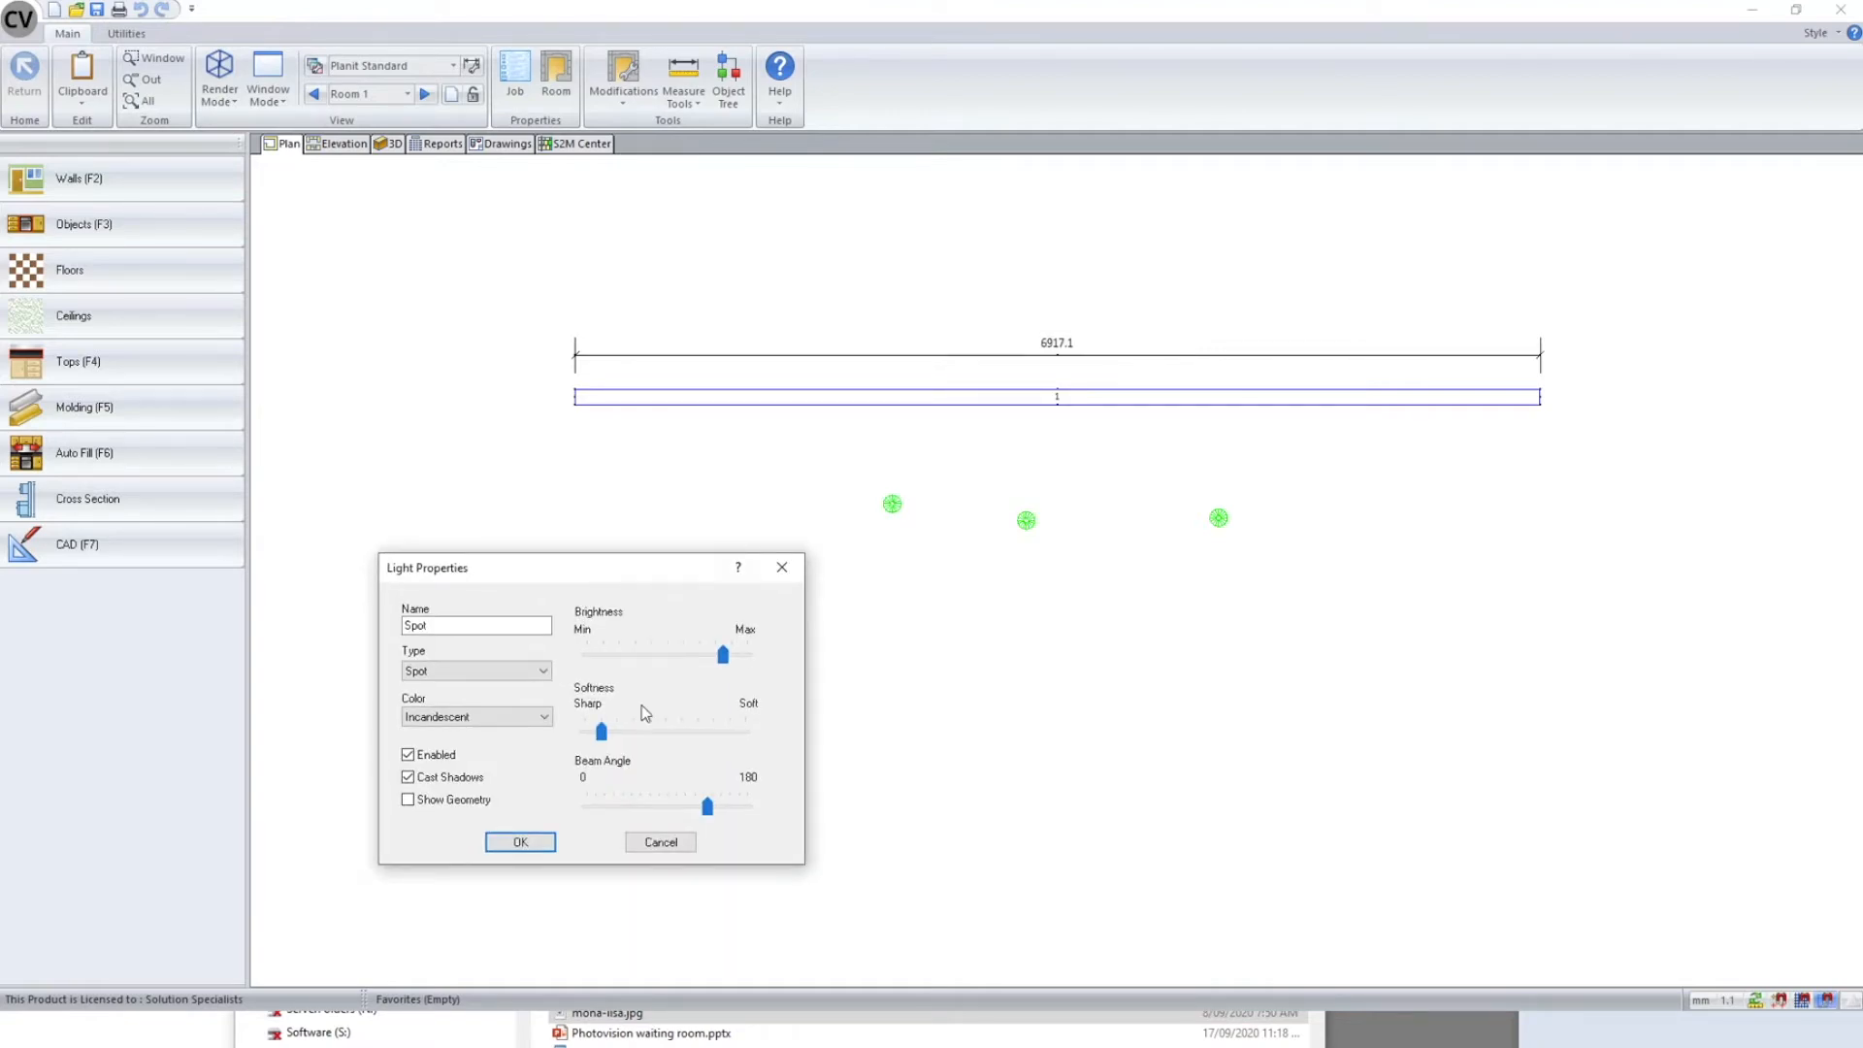
- Inspect the leftmost spot light's Light Properties and its position and orientation settings in plan
click(894, 505)
right_click(893, 504)
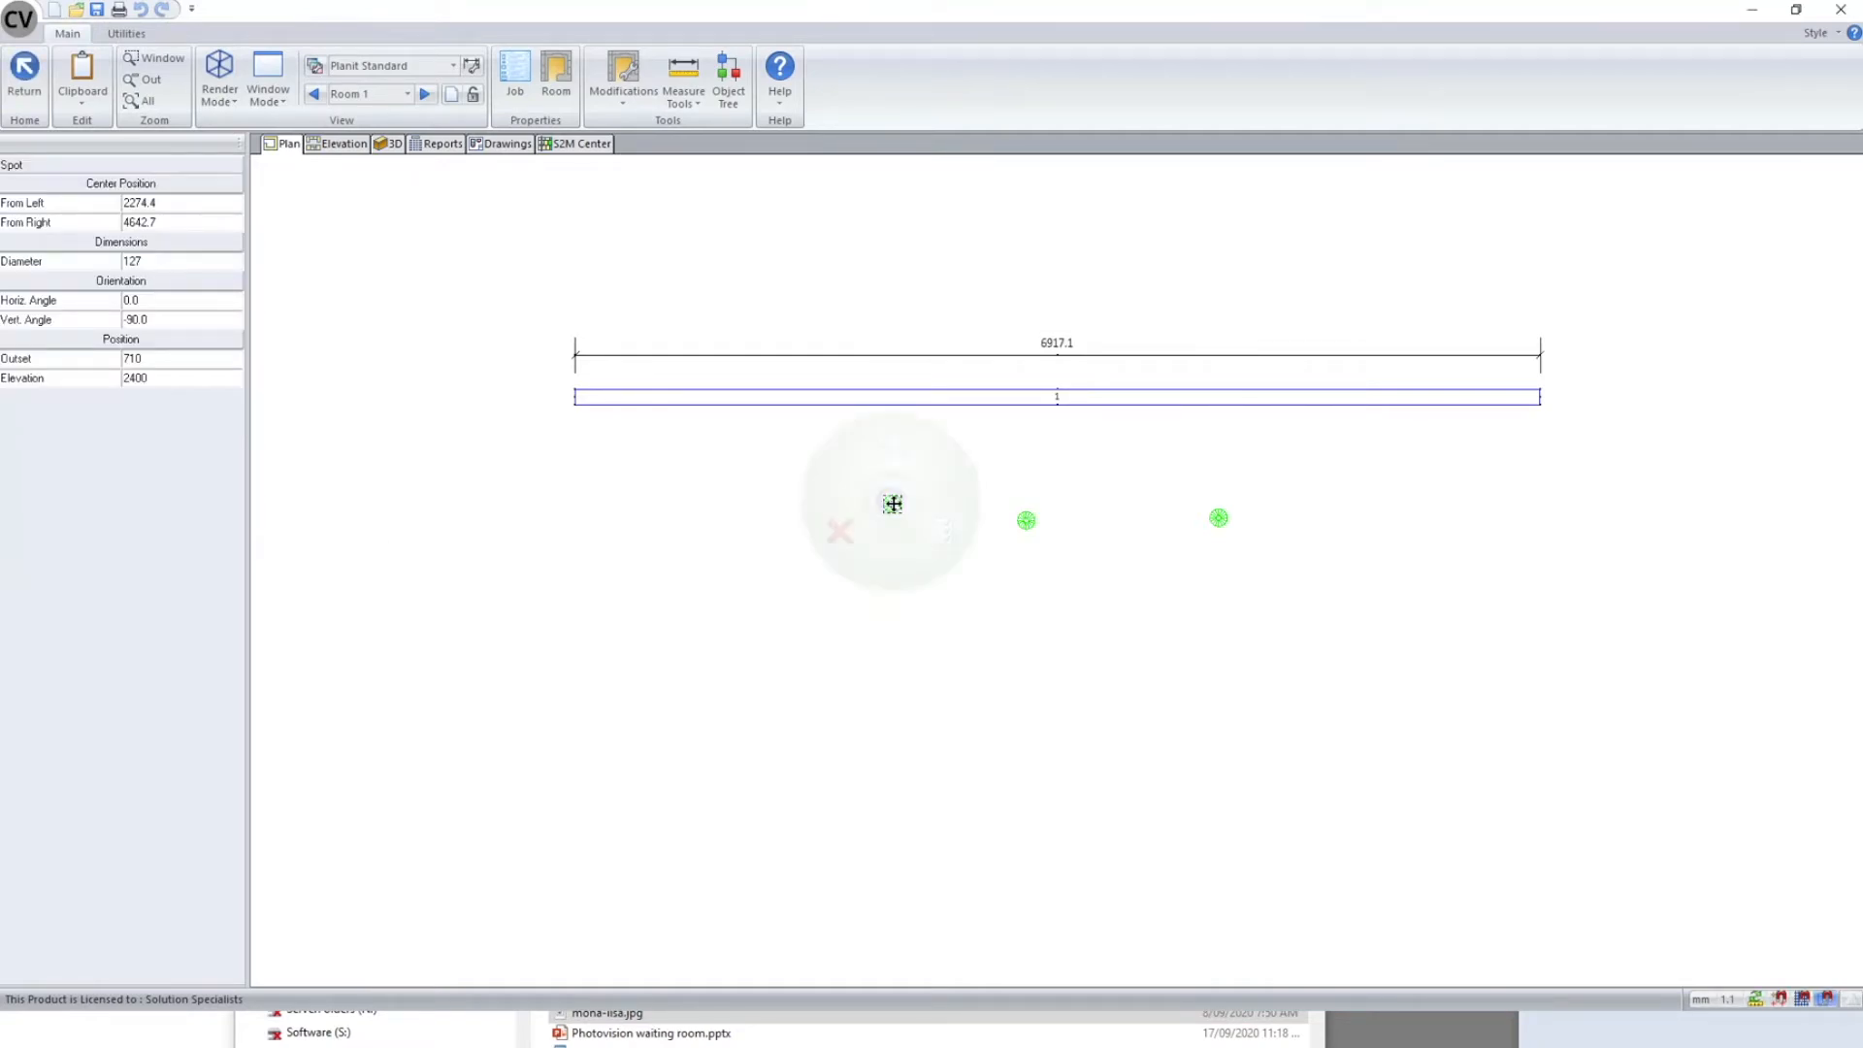
mouse_move(946, 532)
click(1009, 594)
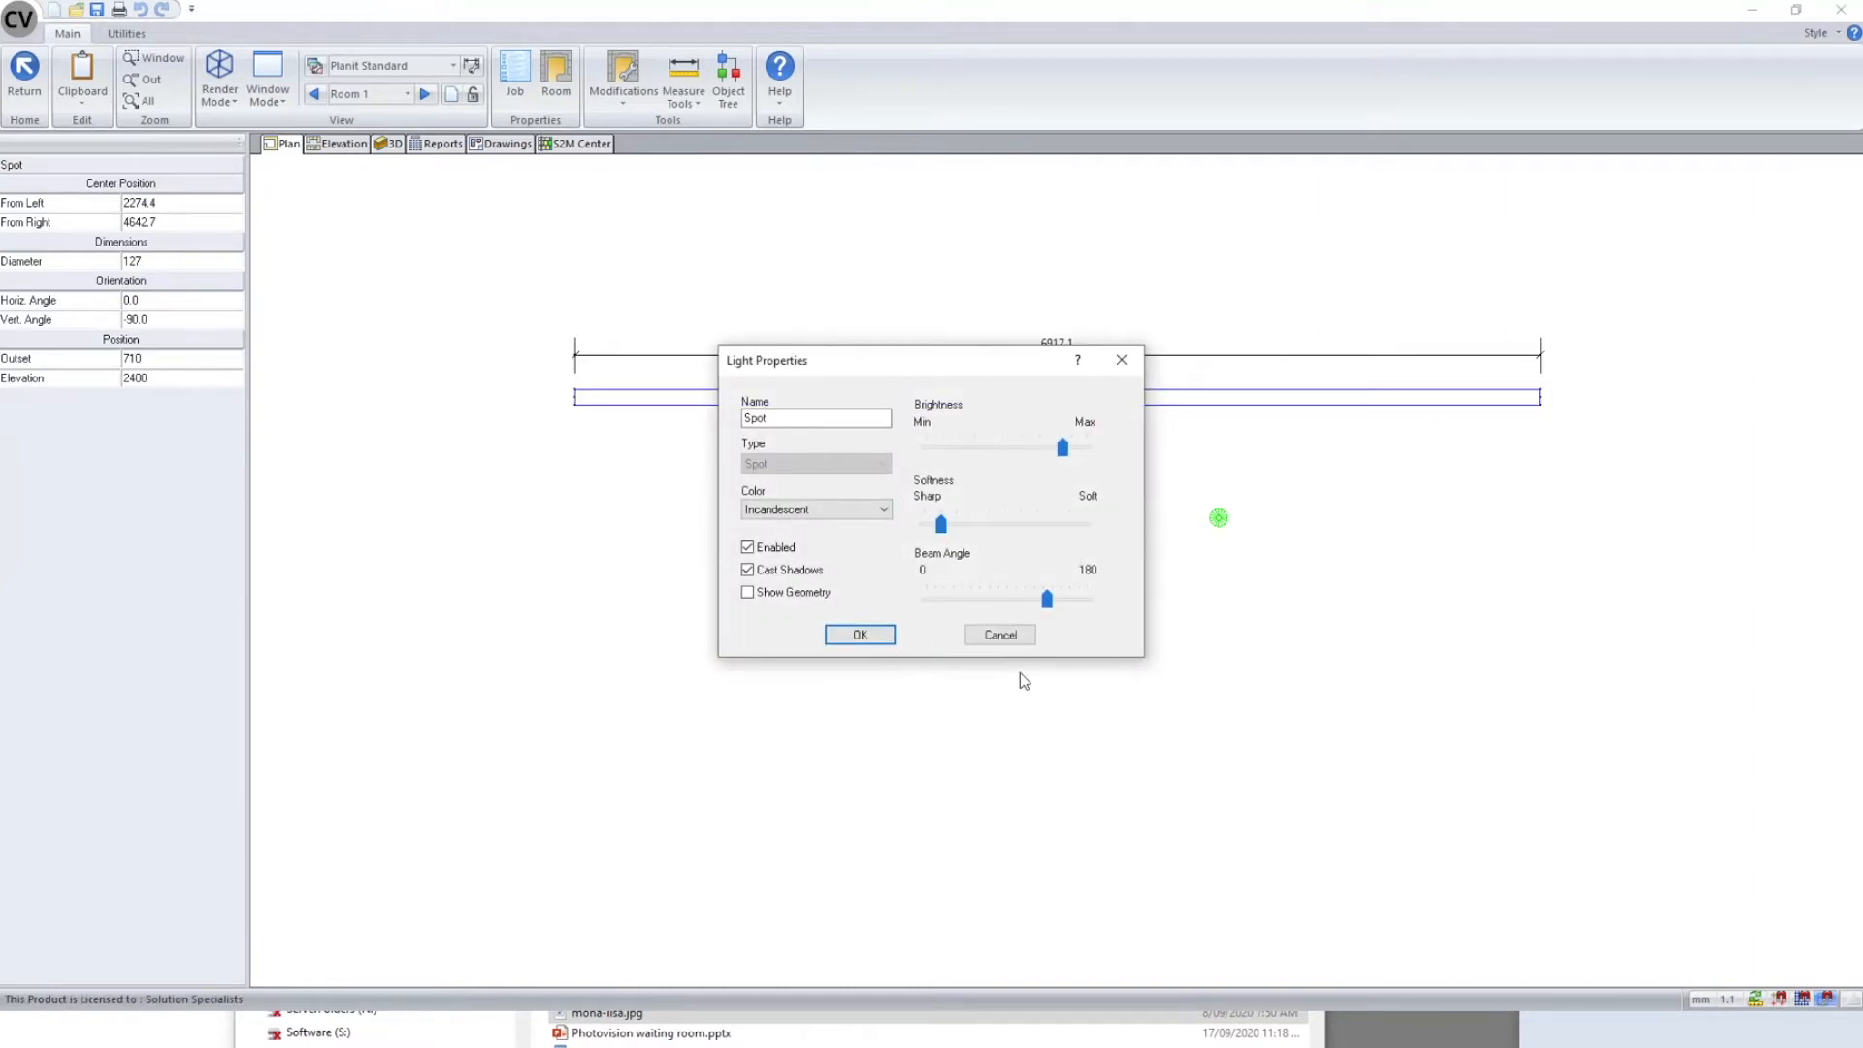
click(1001, 633)
click(932, 723)
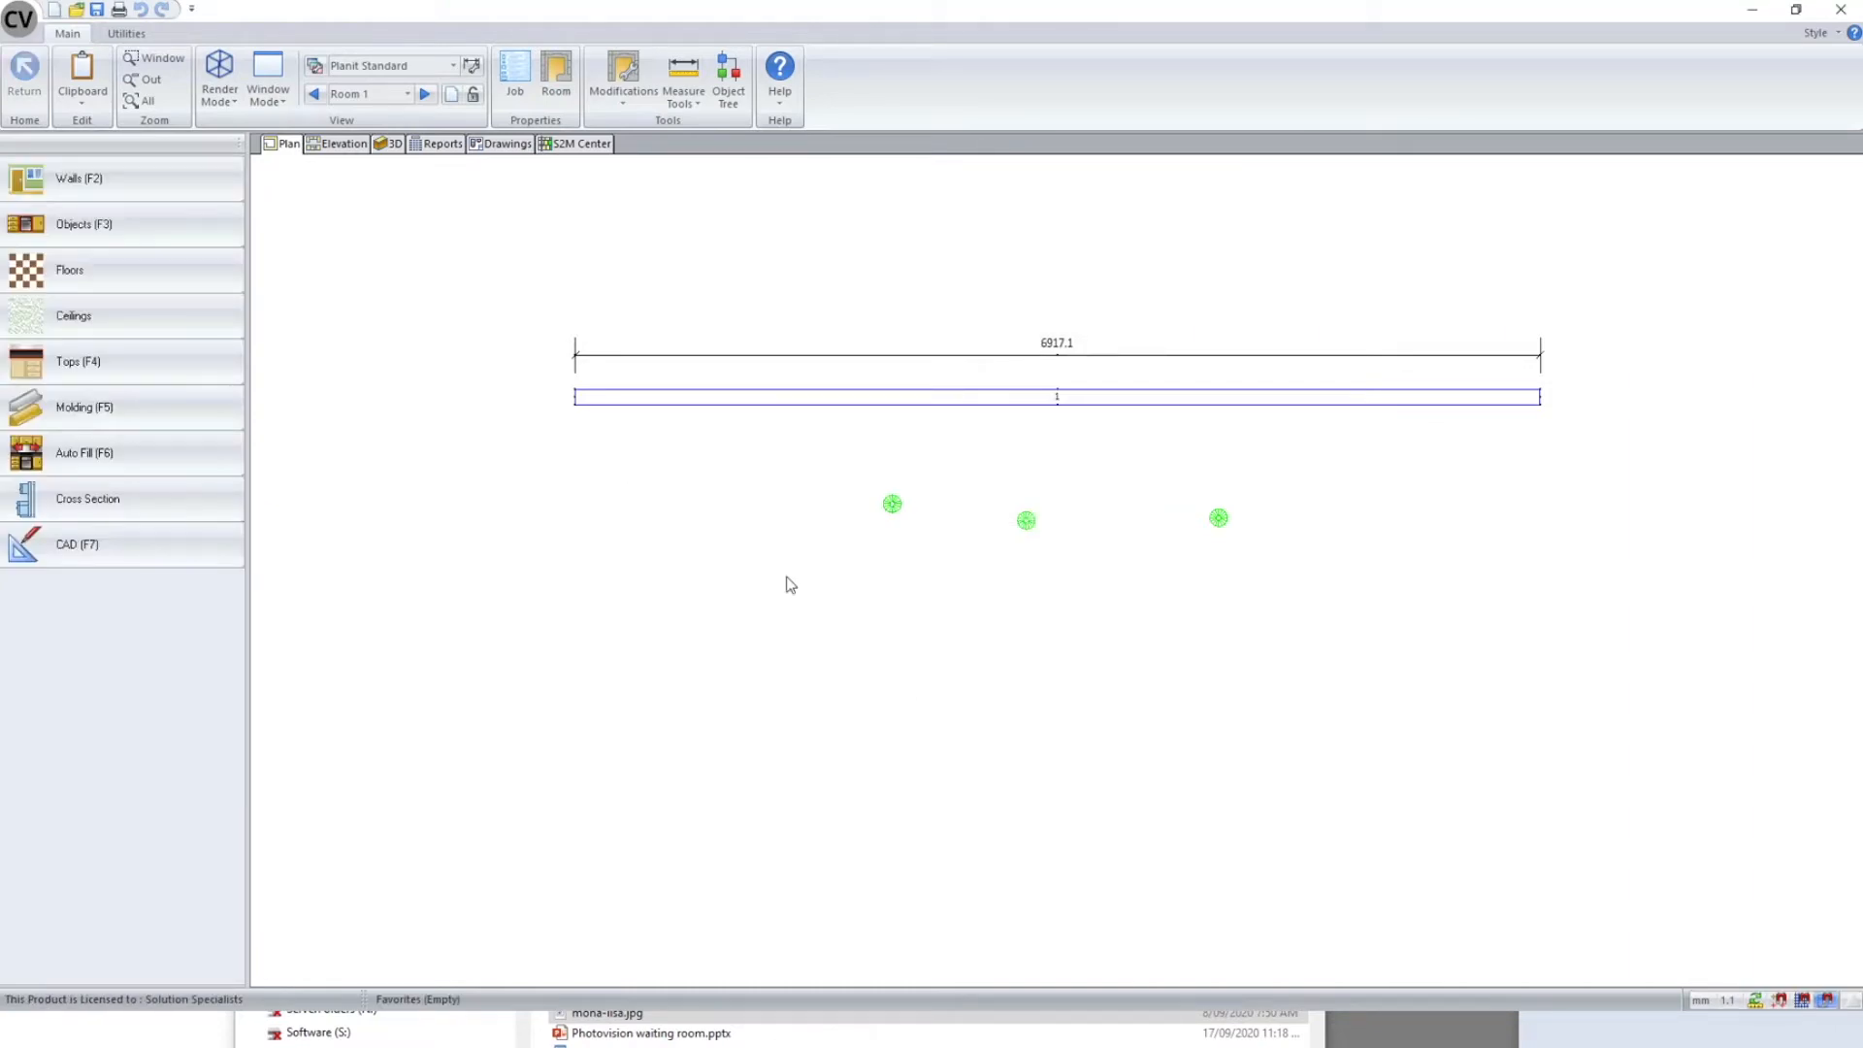
click(893, 505)
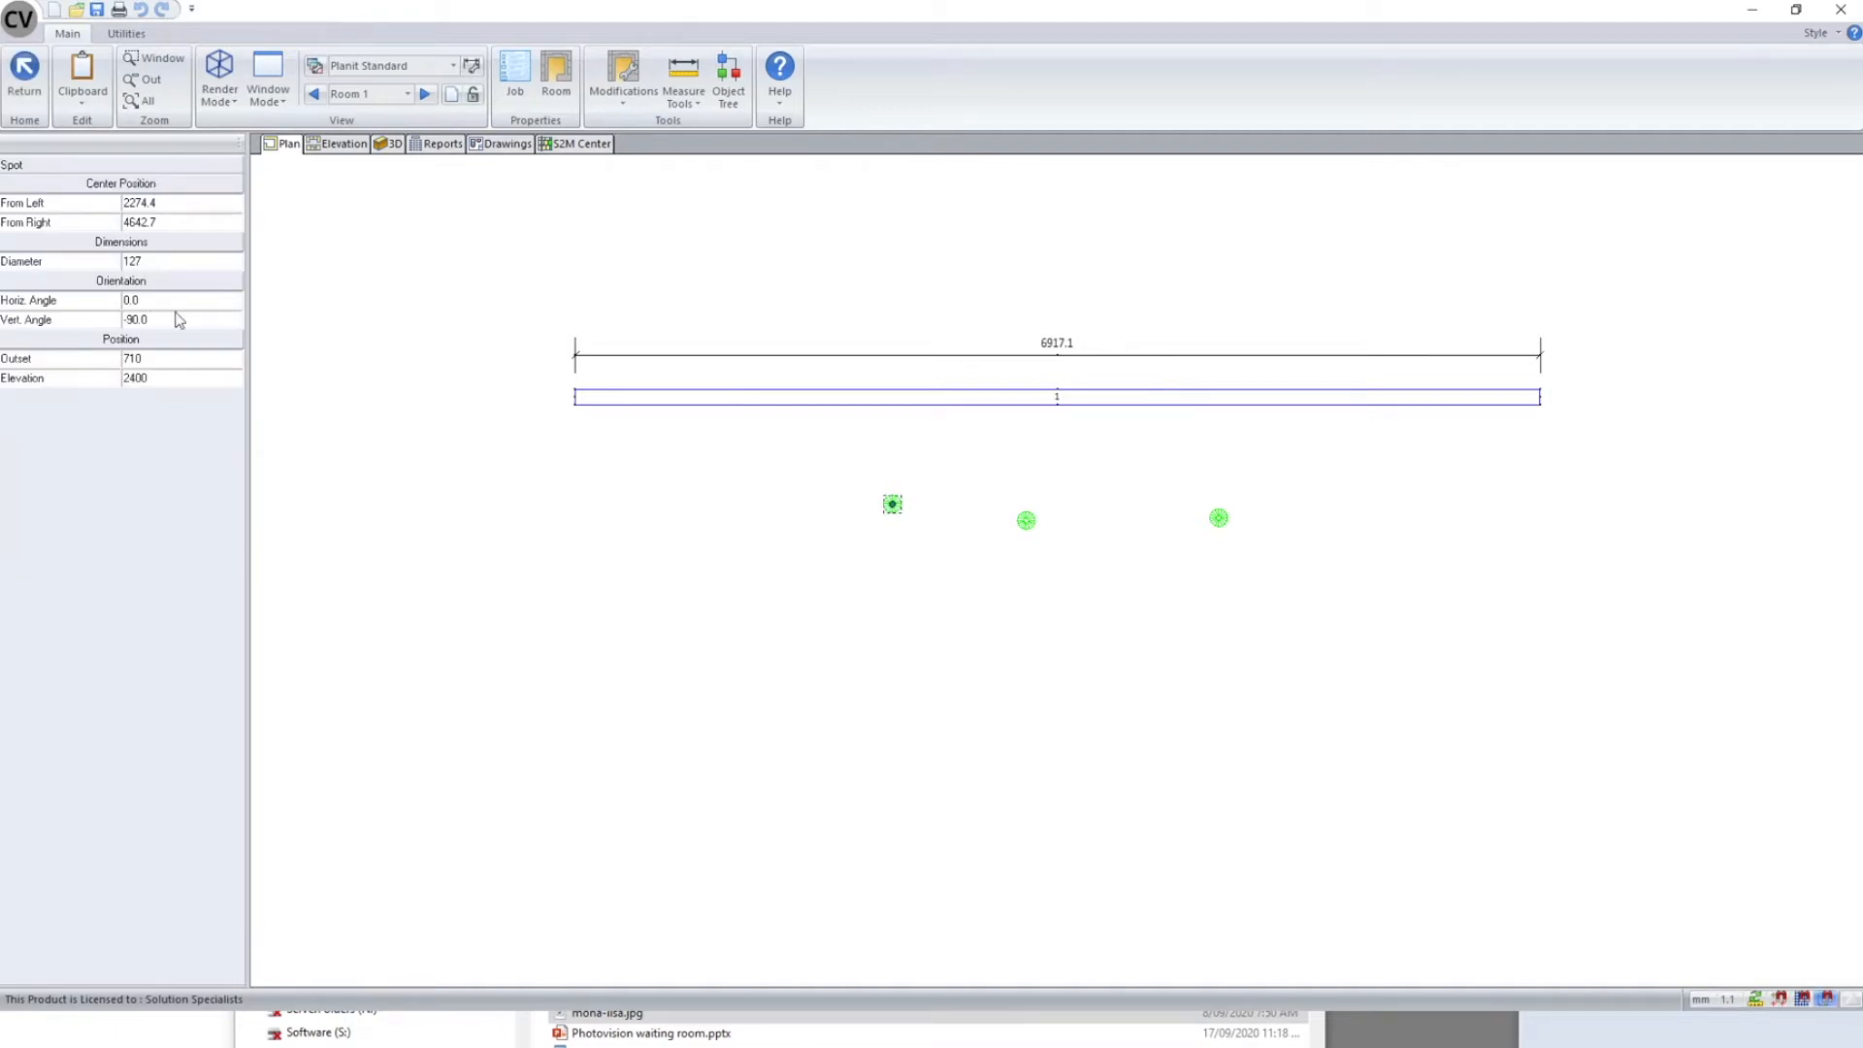
click(719, 819)
- Start a new light for the Room 1 plan and review the Bulb type's settings in Light Properties
click(664, 638)
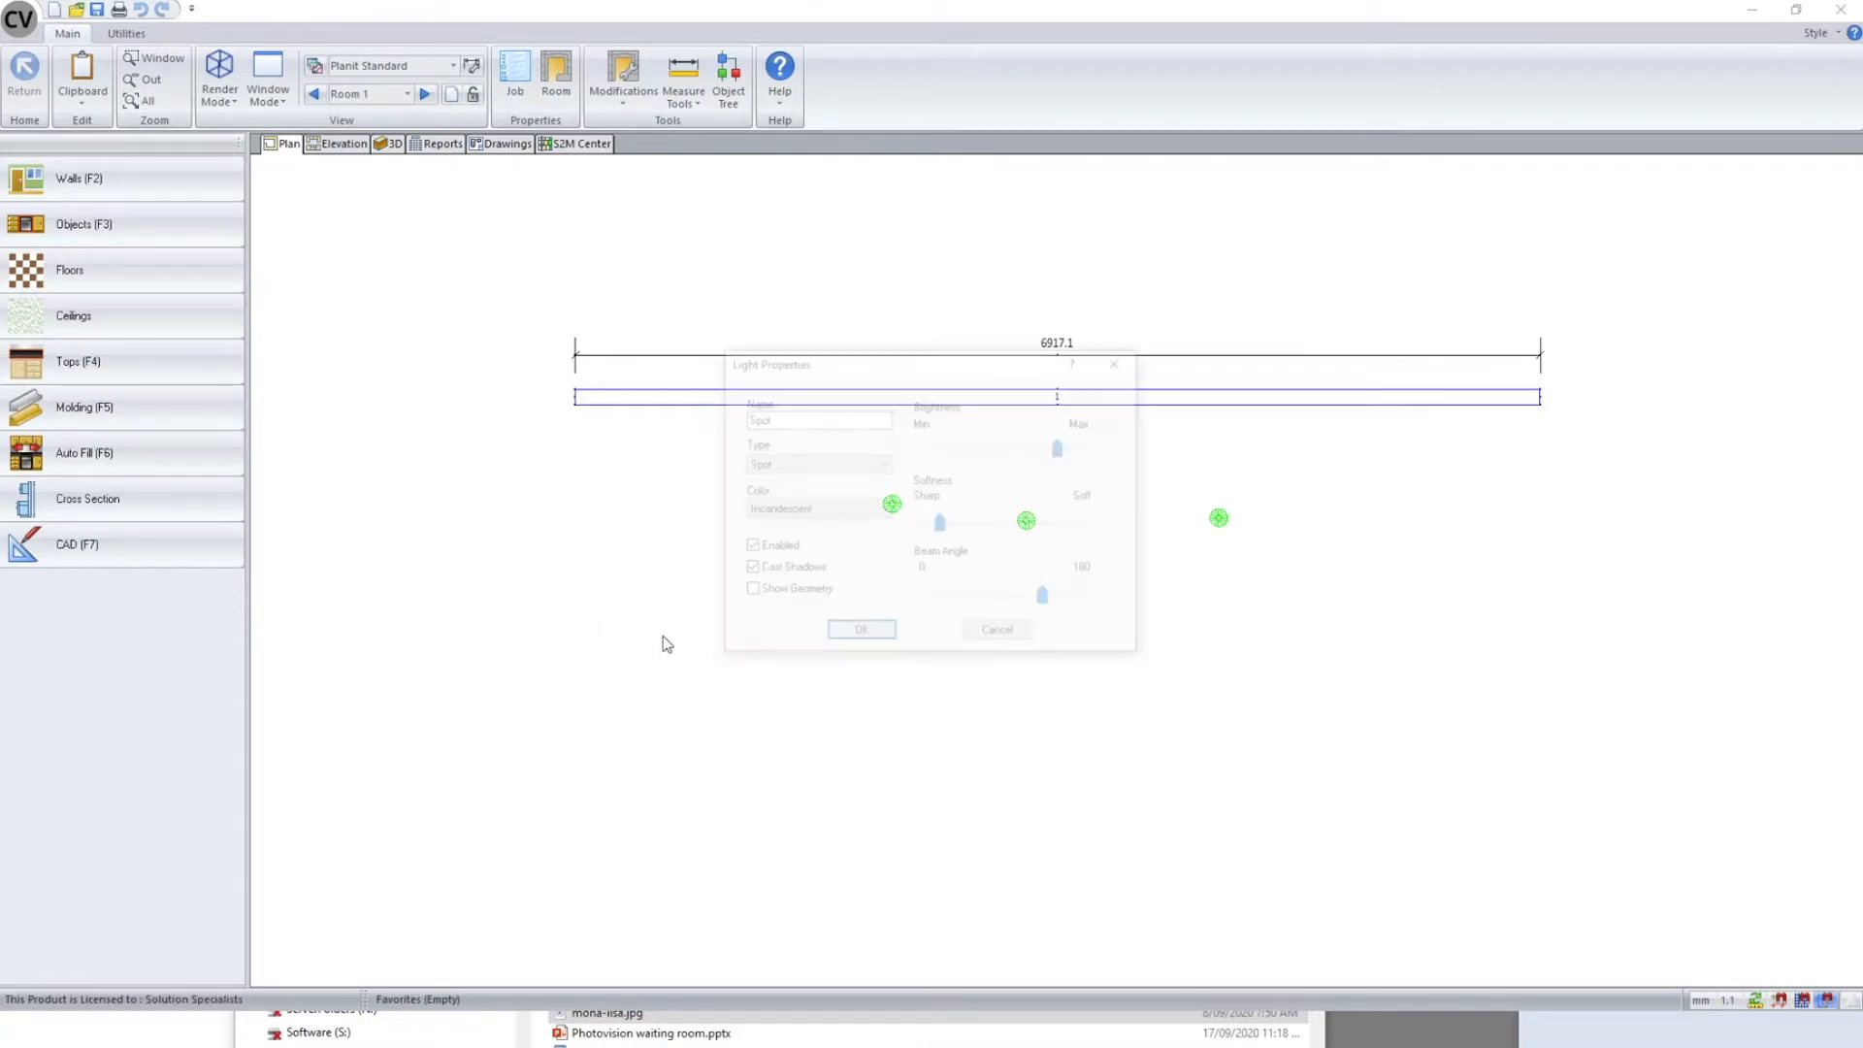
drag(818, 367, 704, 502)
click(683, 601)
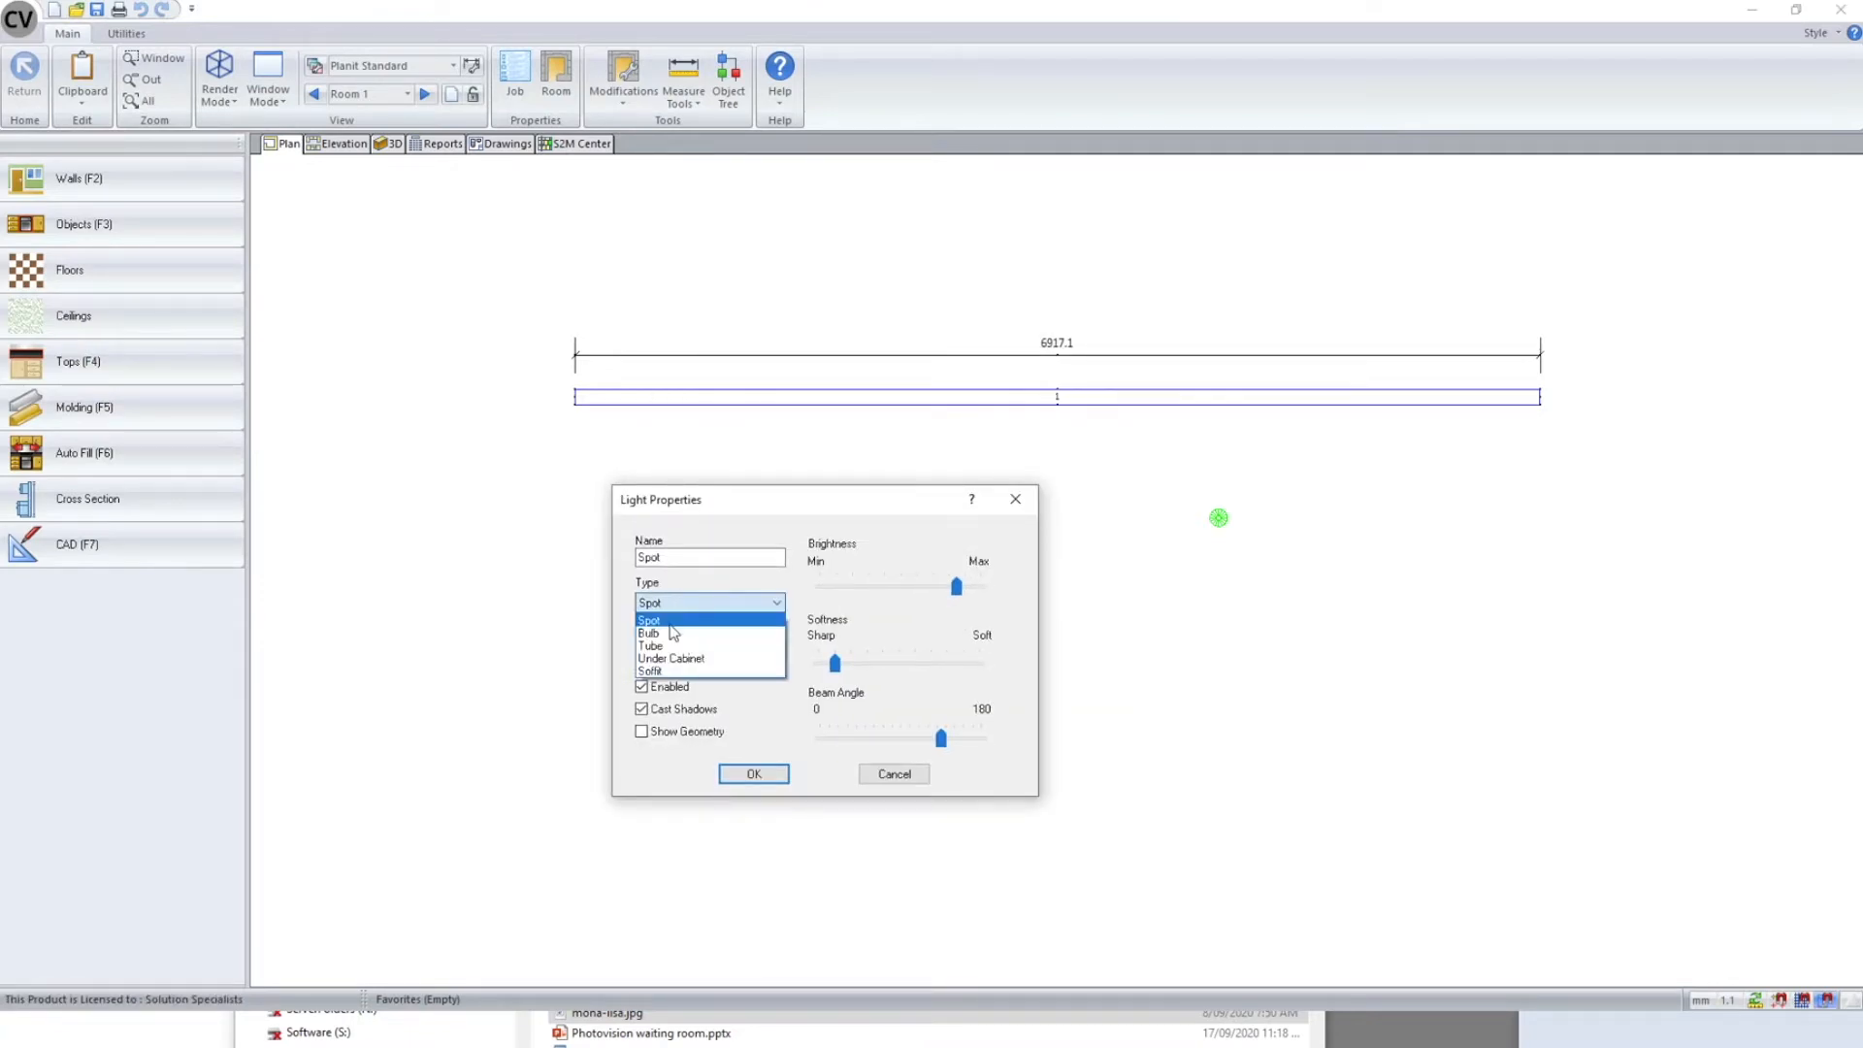
click(700, 633)
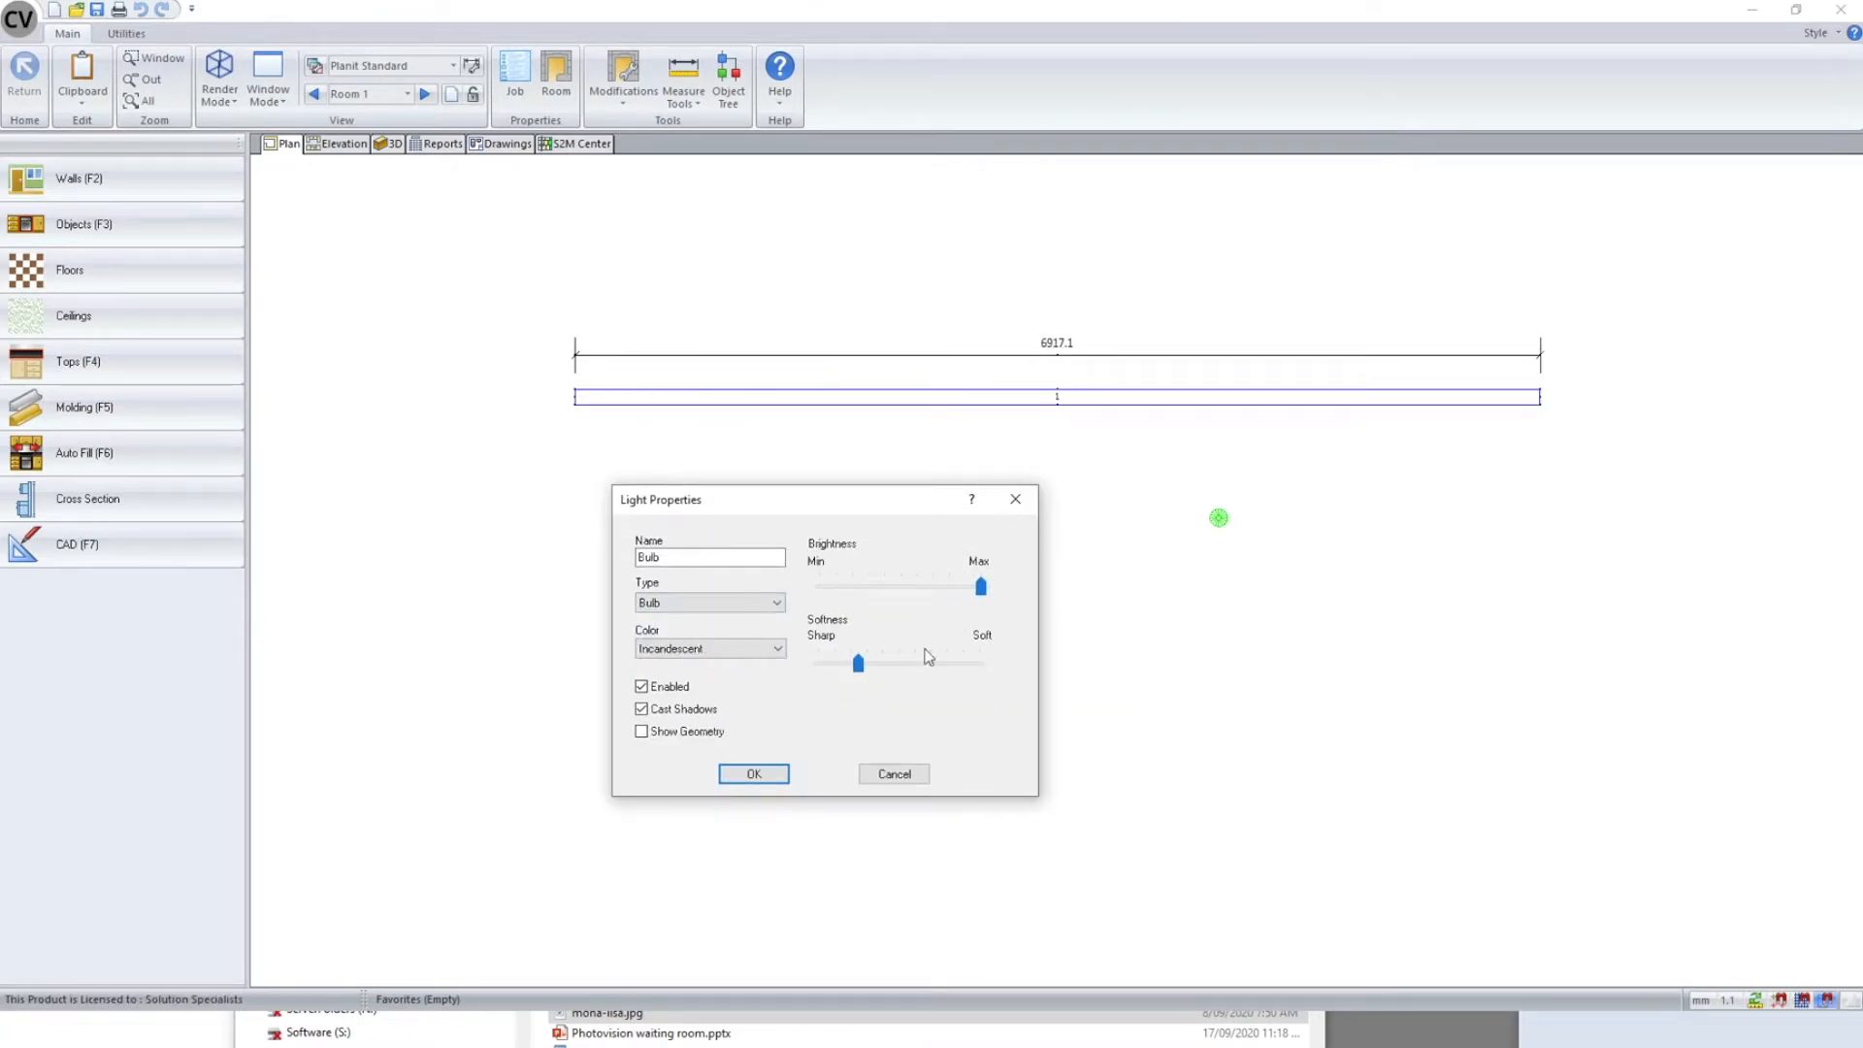
drag(866, 500, 1250, 613)
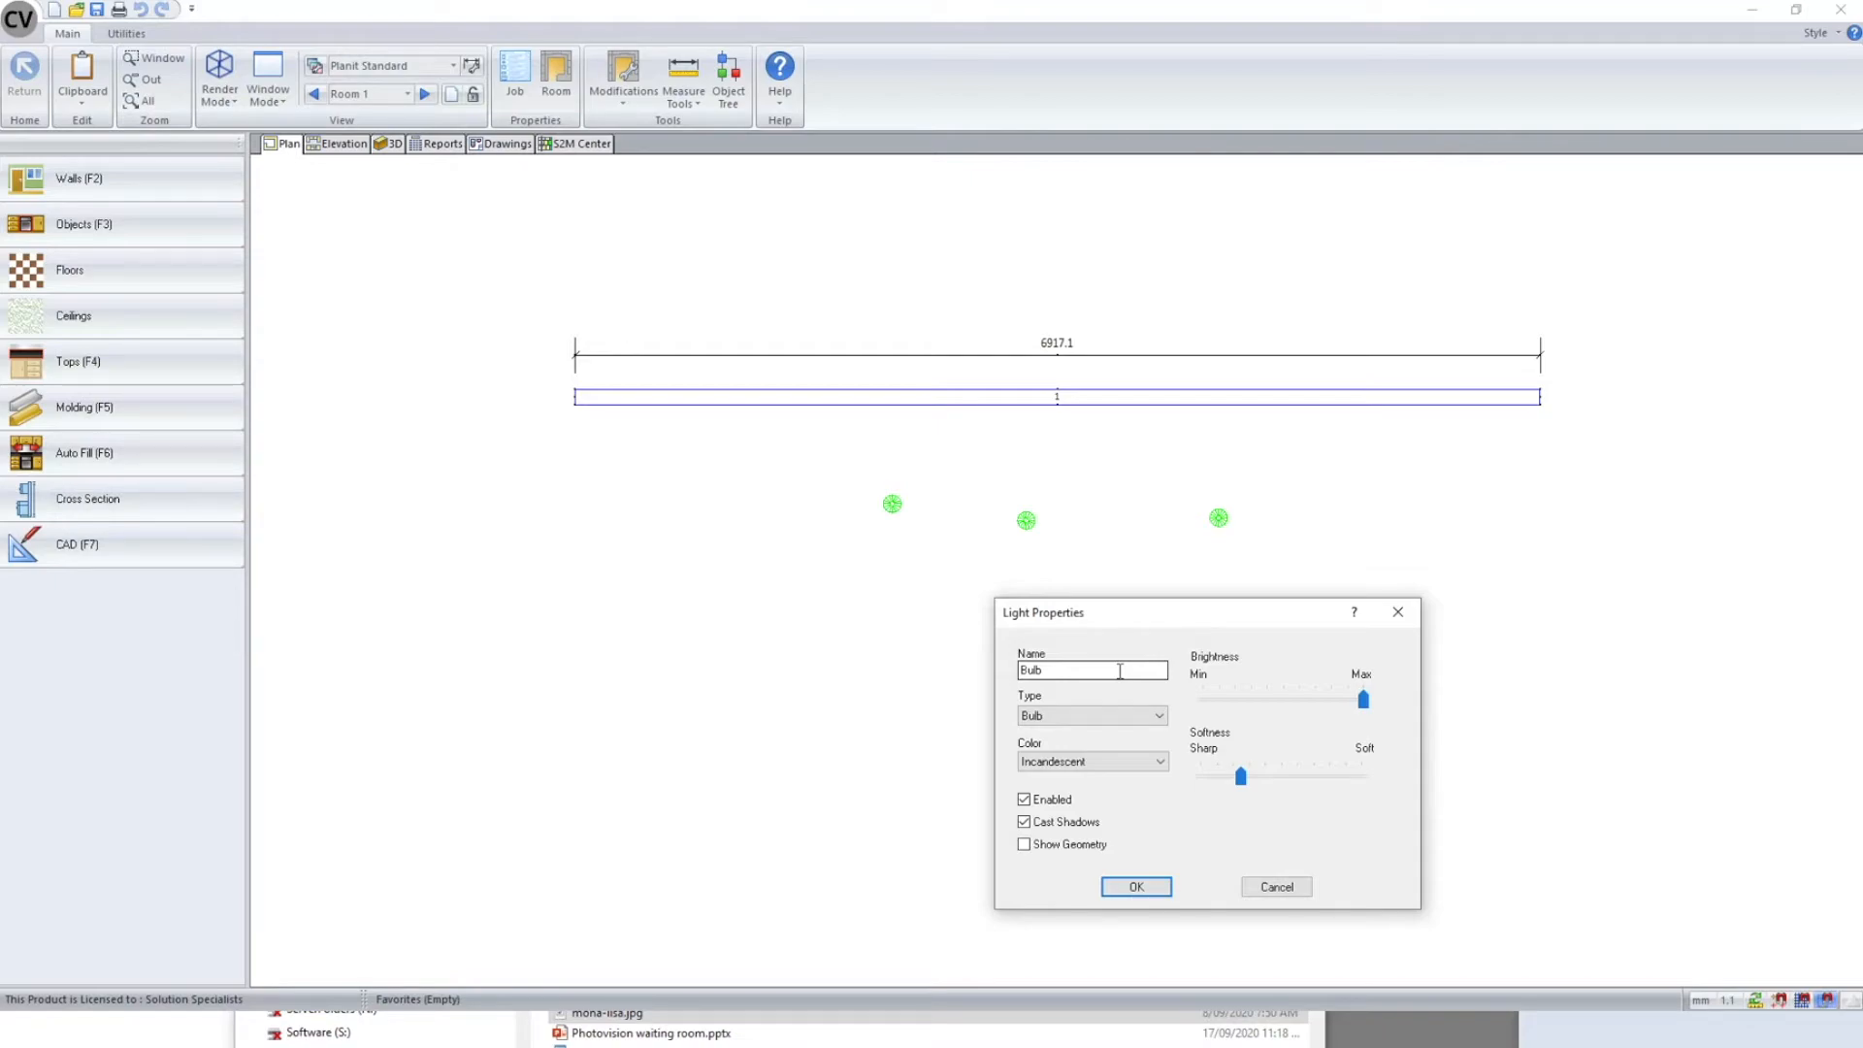
click(1136, 886)
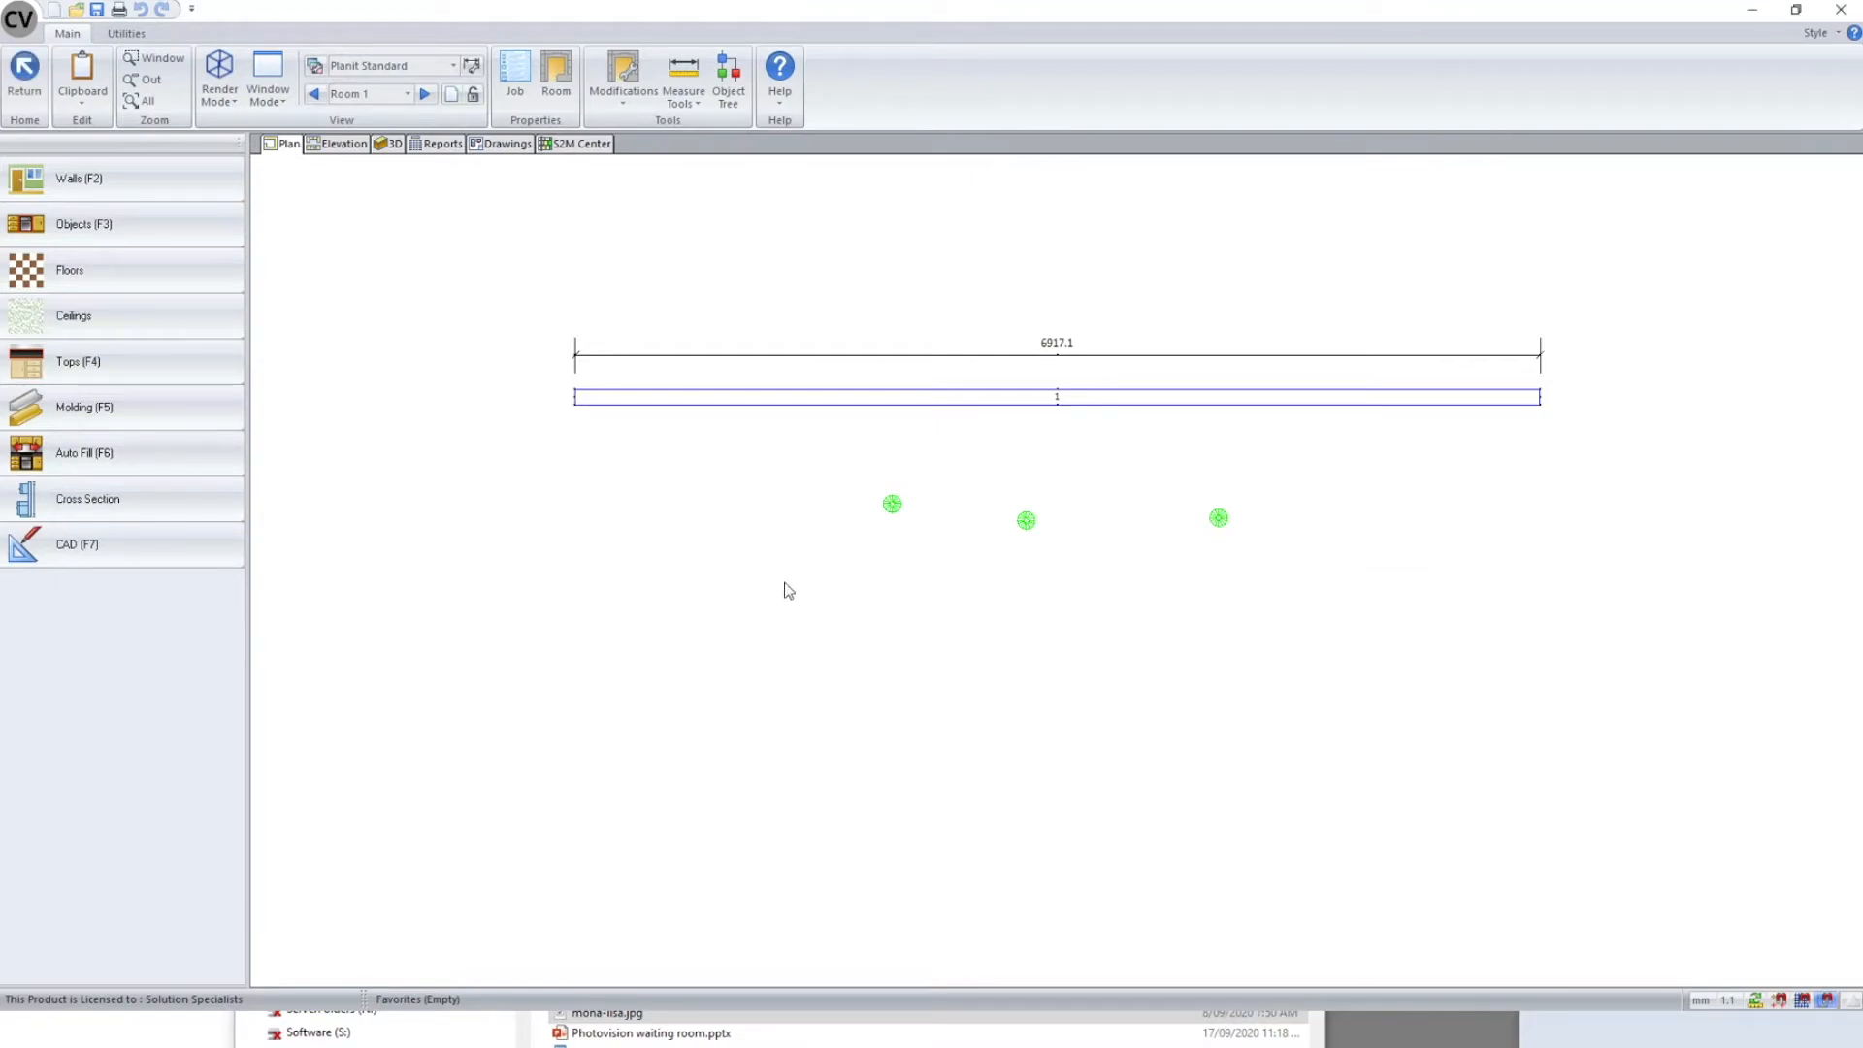
- Browse the Lights group in the Planit Objects catalog, previewing Downlight Ceiling, Desk Lamp, Fluro Strip Light and neighbouring fixtures
click(86, 224)
click(85, 202)
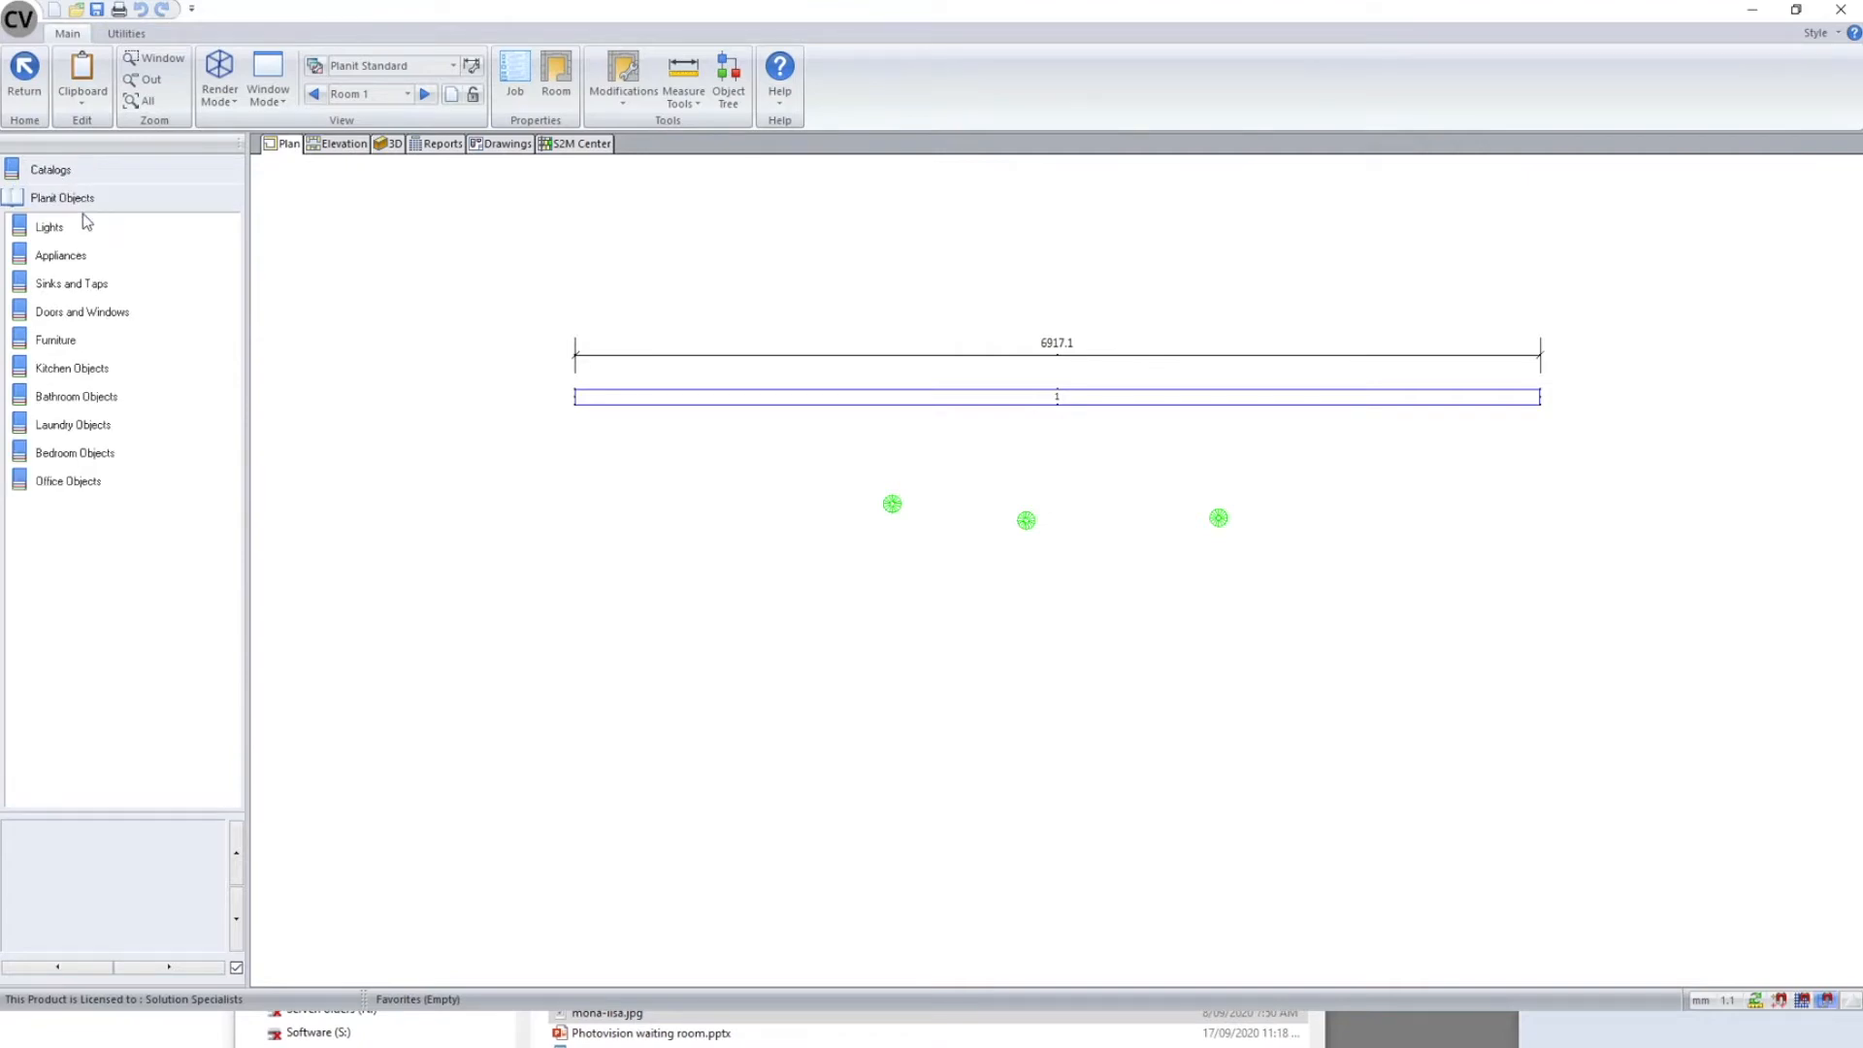
click(84, 225)
click(78, 255)
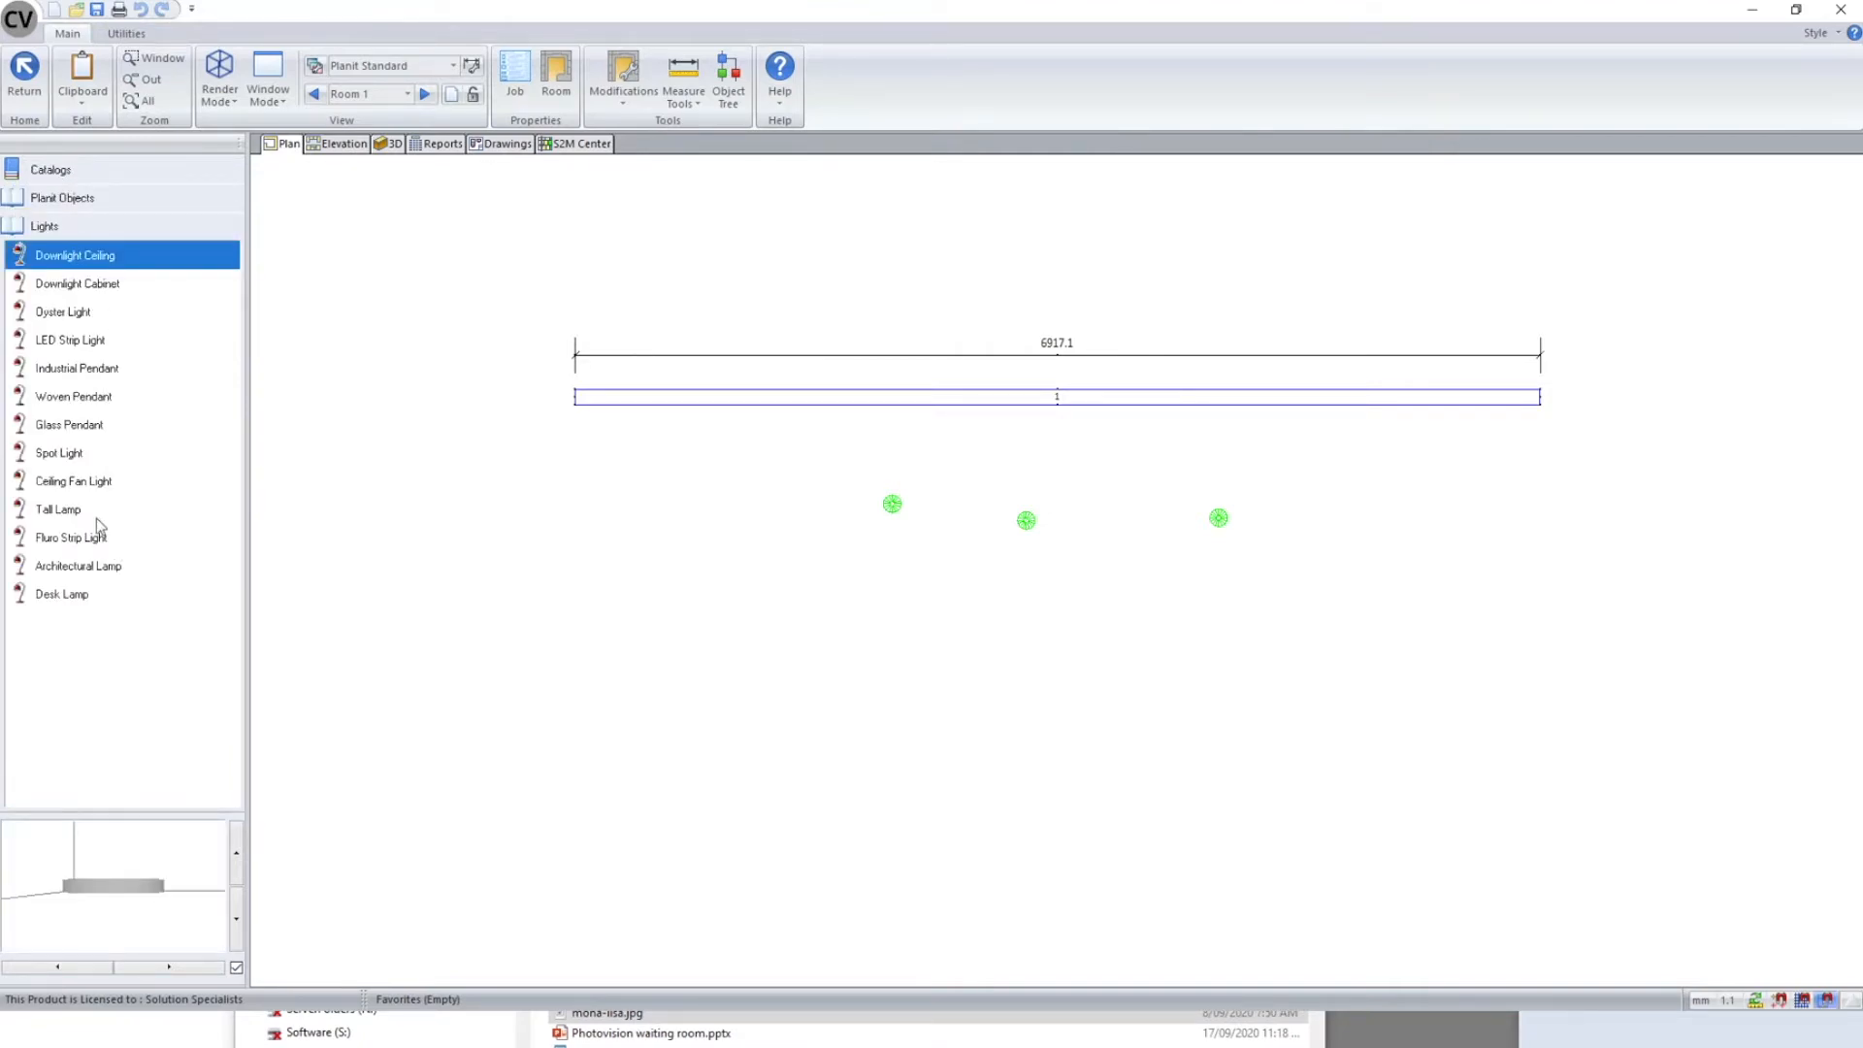
click(90, 588)
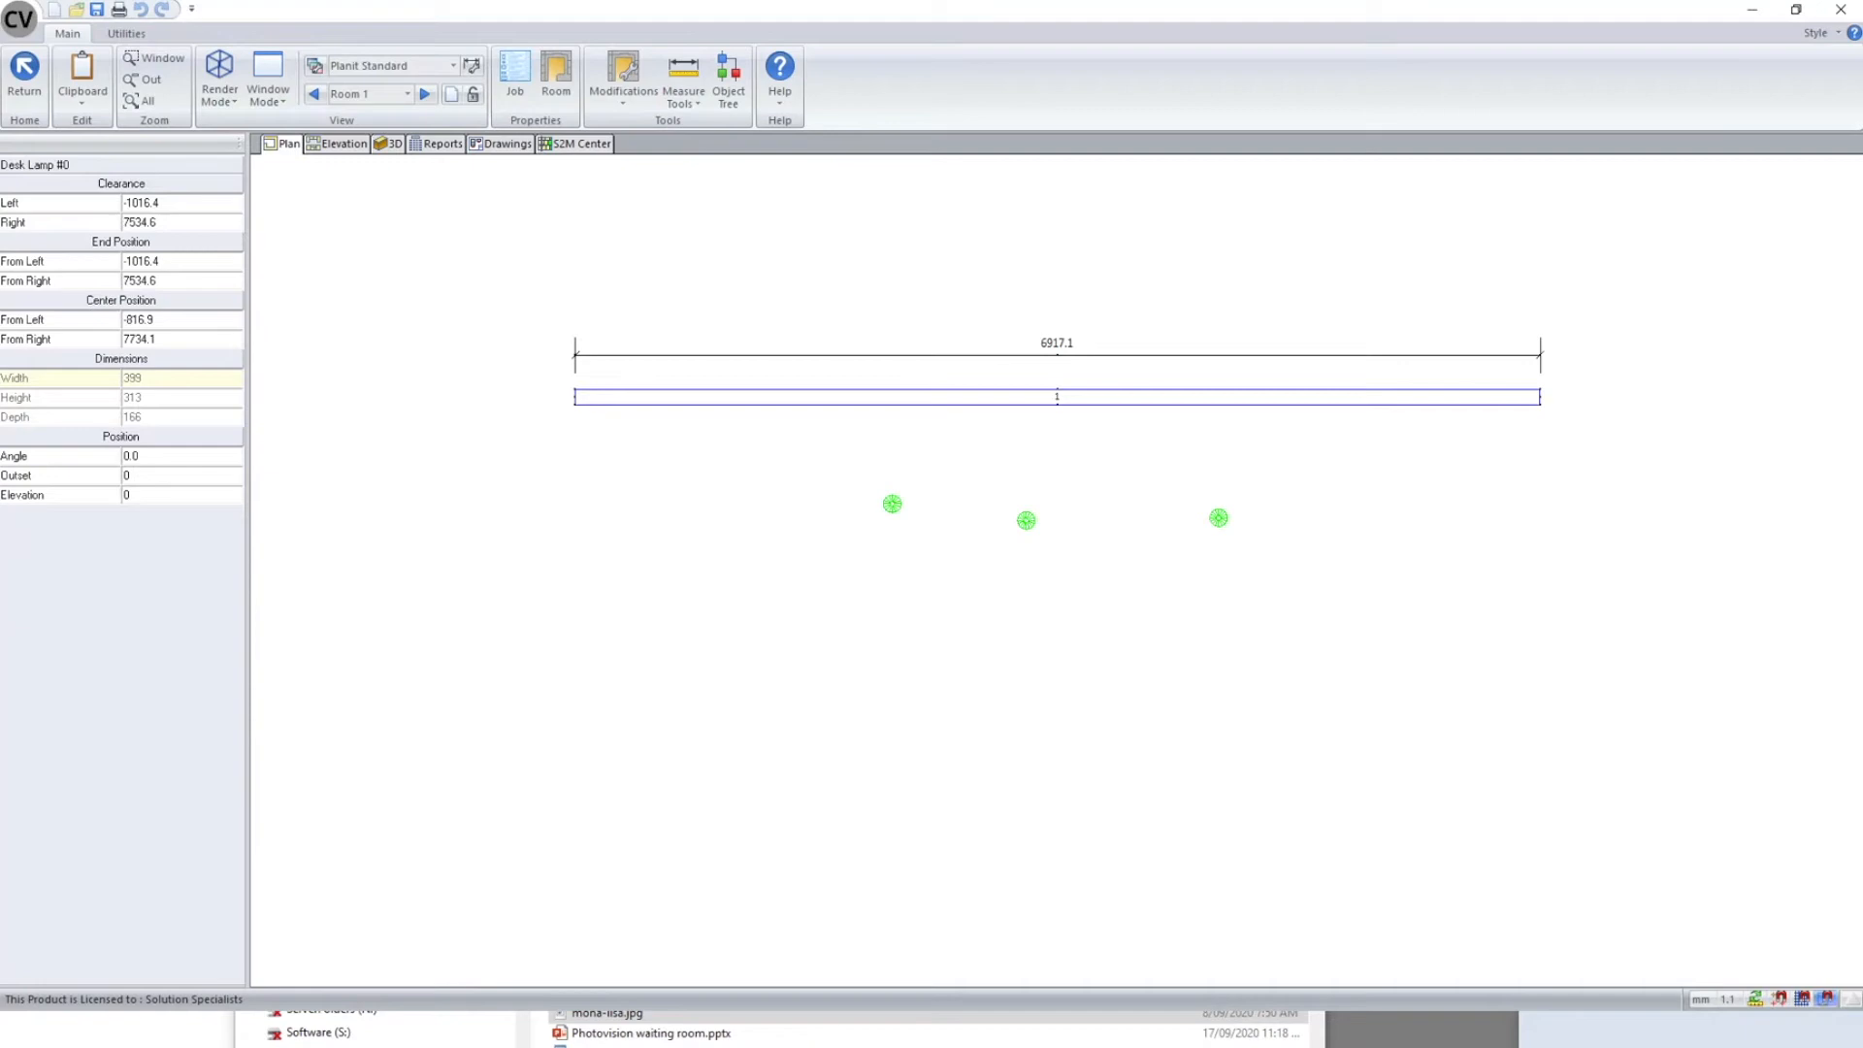
click(78, 567)
click(75, 539)
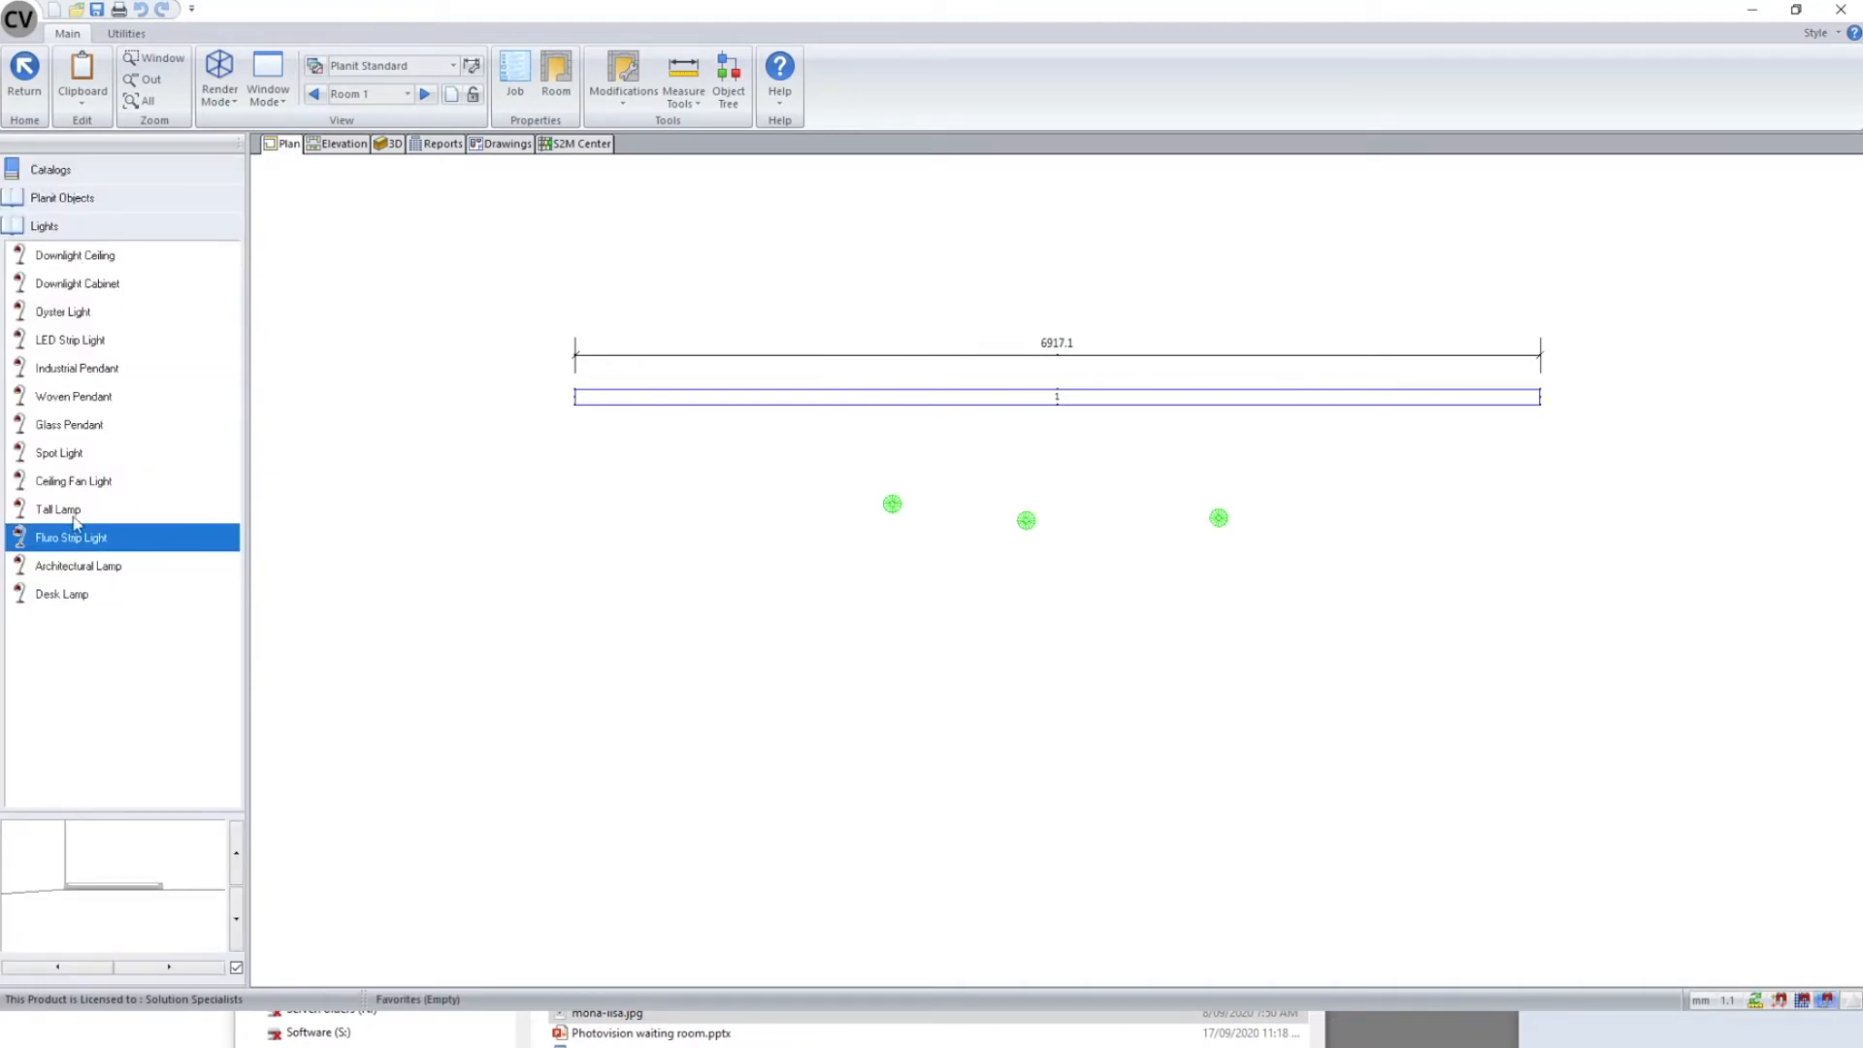
click(75, 518)
click(76, 484)
- Place a Tall Lamp in the Room 1 plan, centred about 1412 mm from the wall's left end at about 1390 mm outset
click(72, 514)
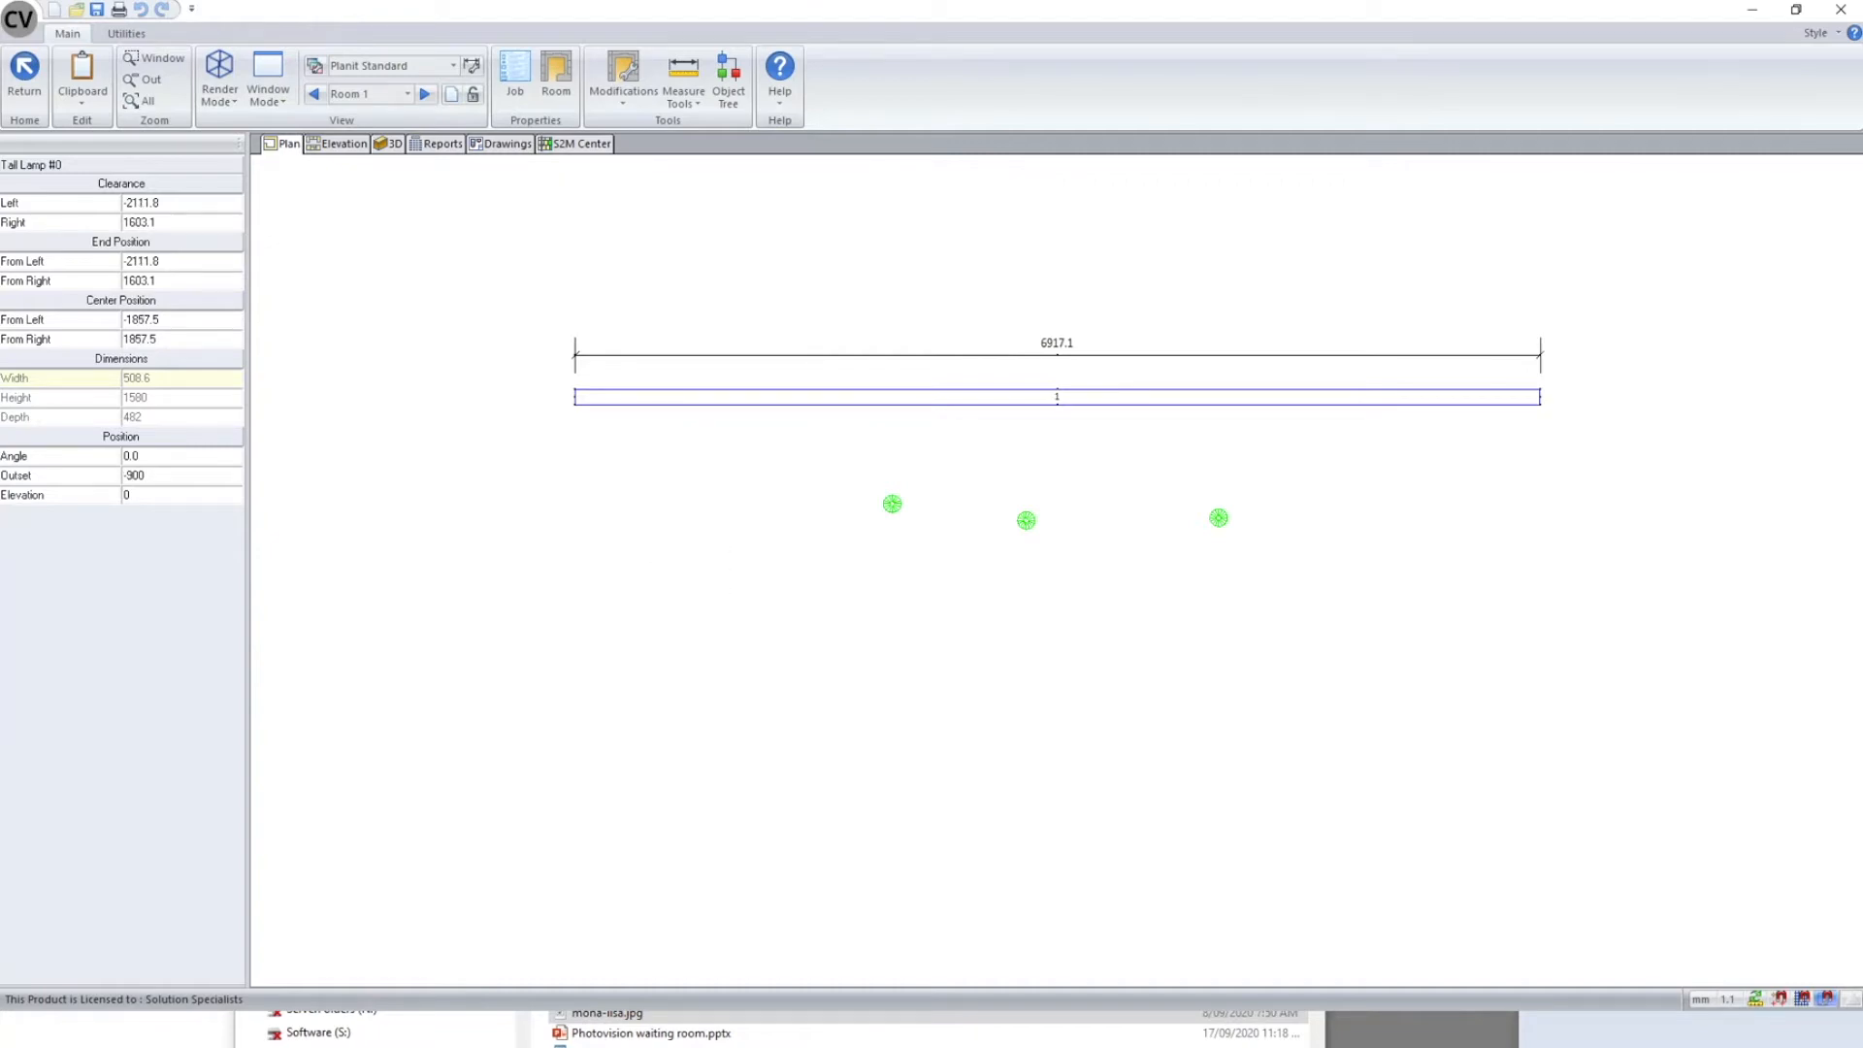
click(315, 318)
click(315, 319)
drag(316, 318, 772, 631)
- Open the Tall Lamp for editing, examine the light source inside its shade in the face view, and return to the plan
double_click(776, 636)
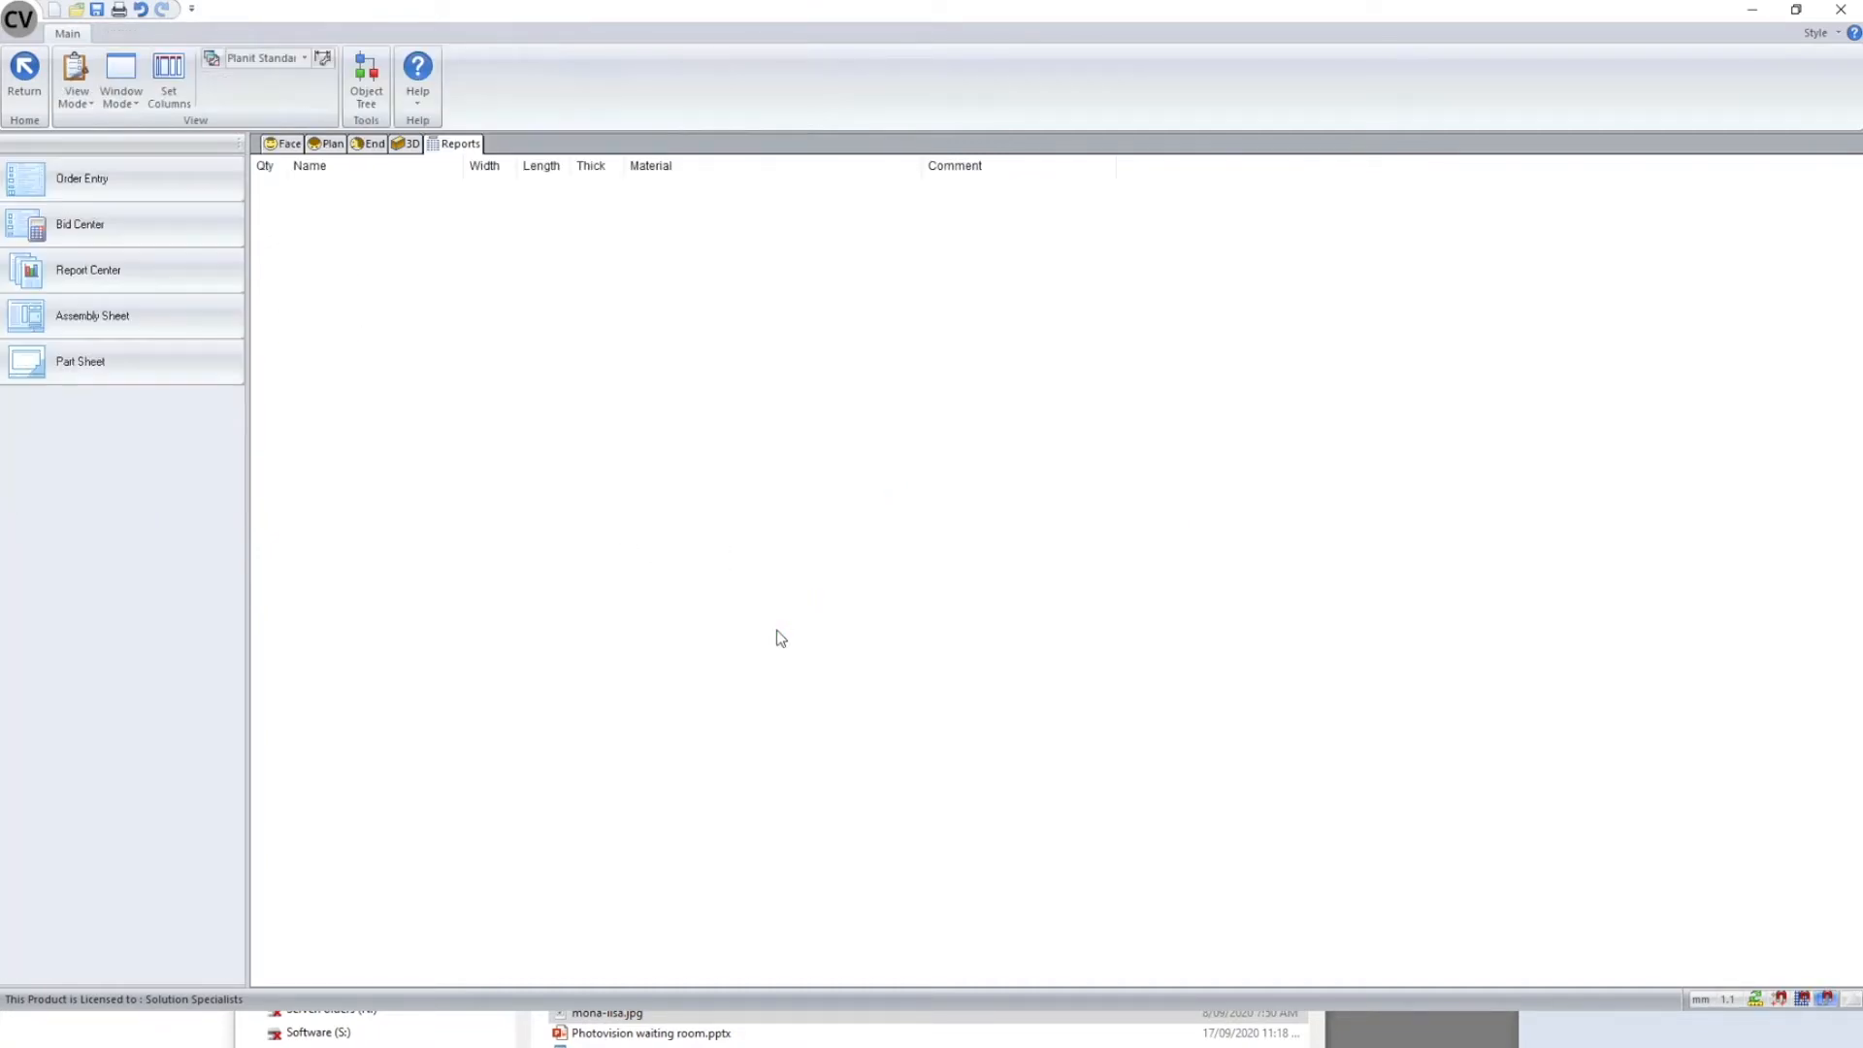
click(406, 145)
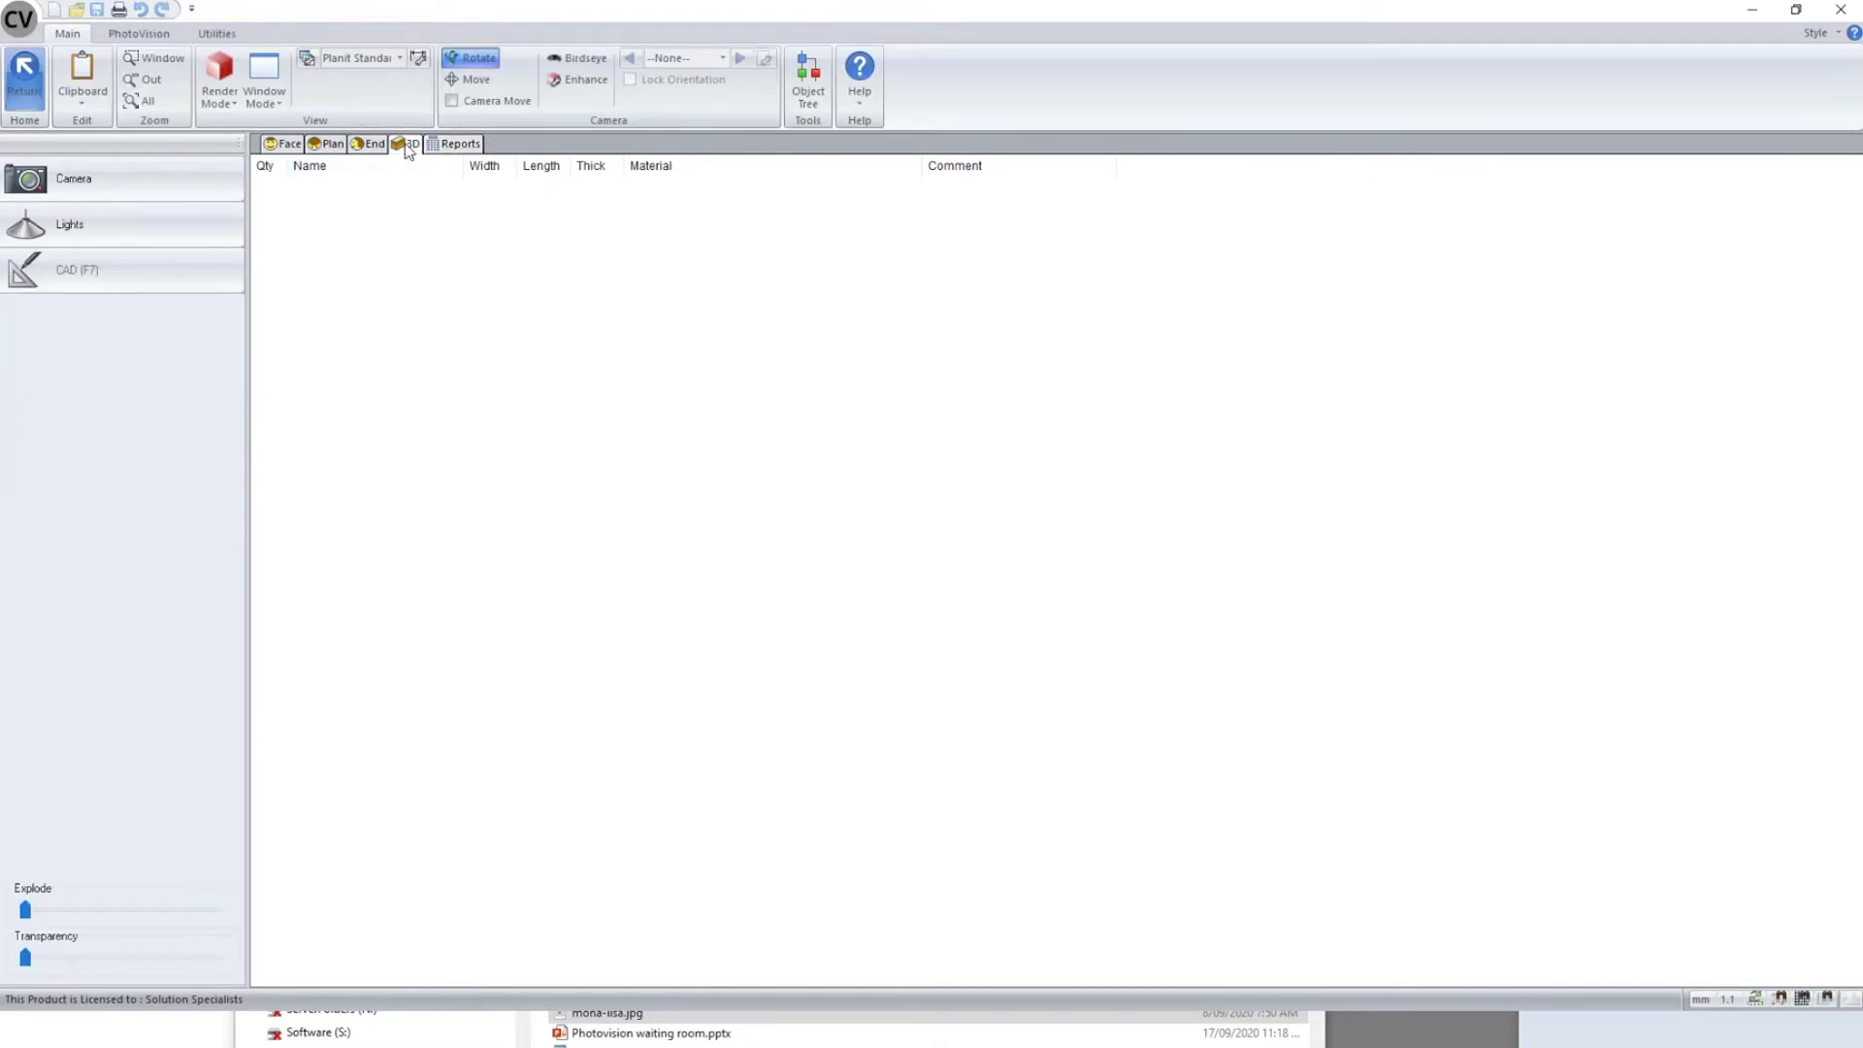
click(317, 147)
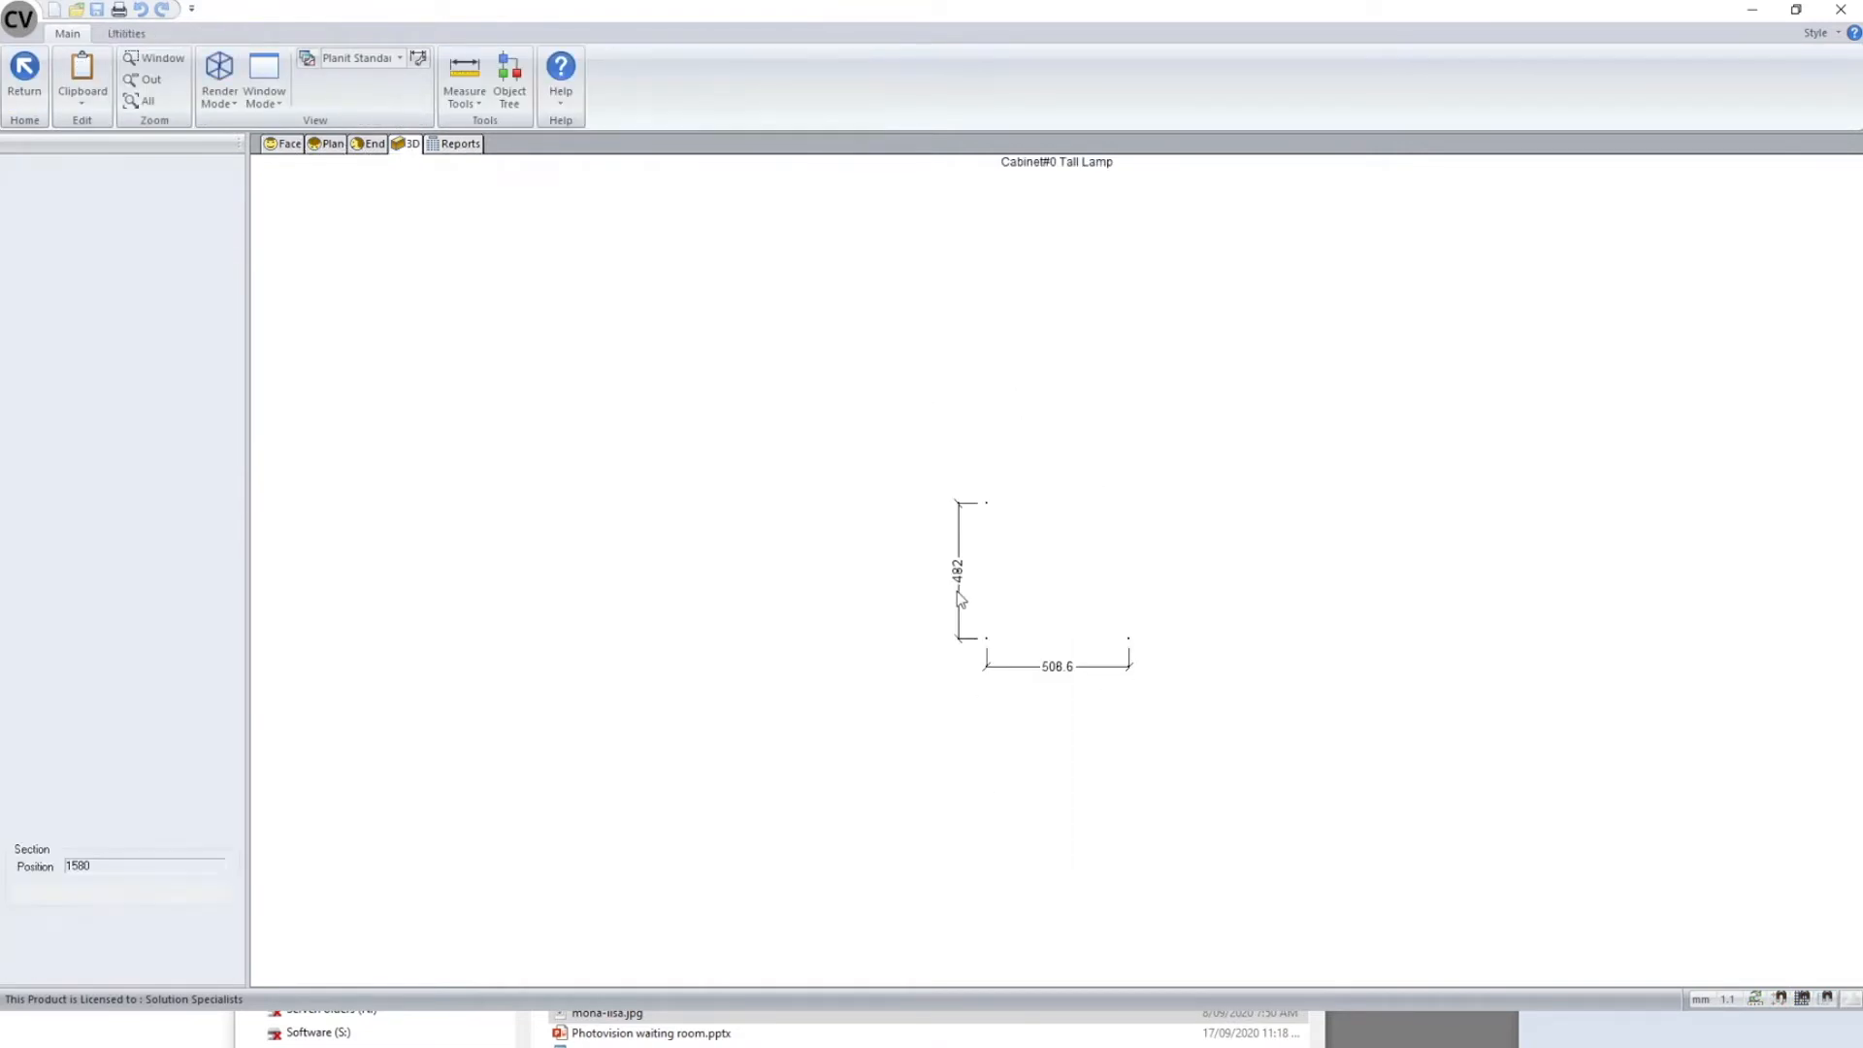
click(294, 144)
scroll(992, 353, up, 3)
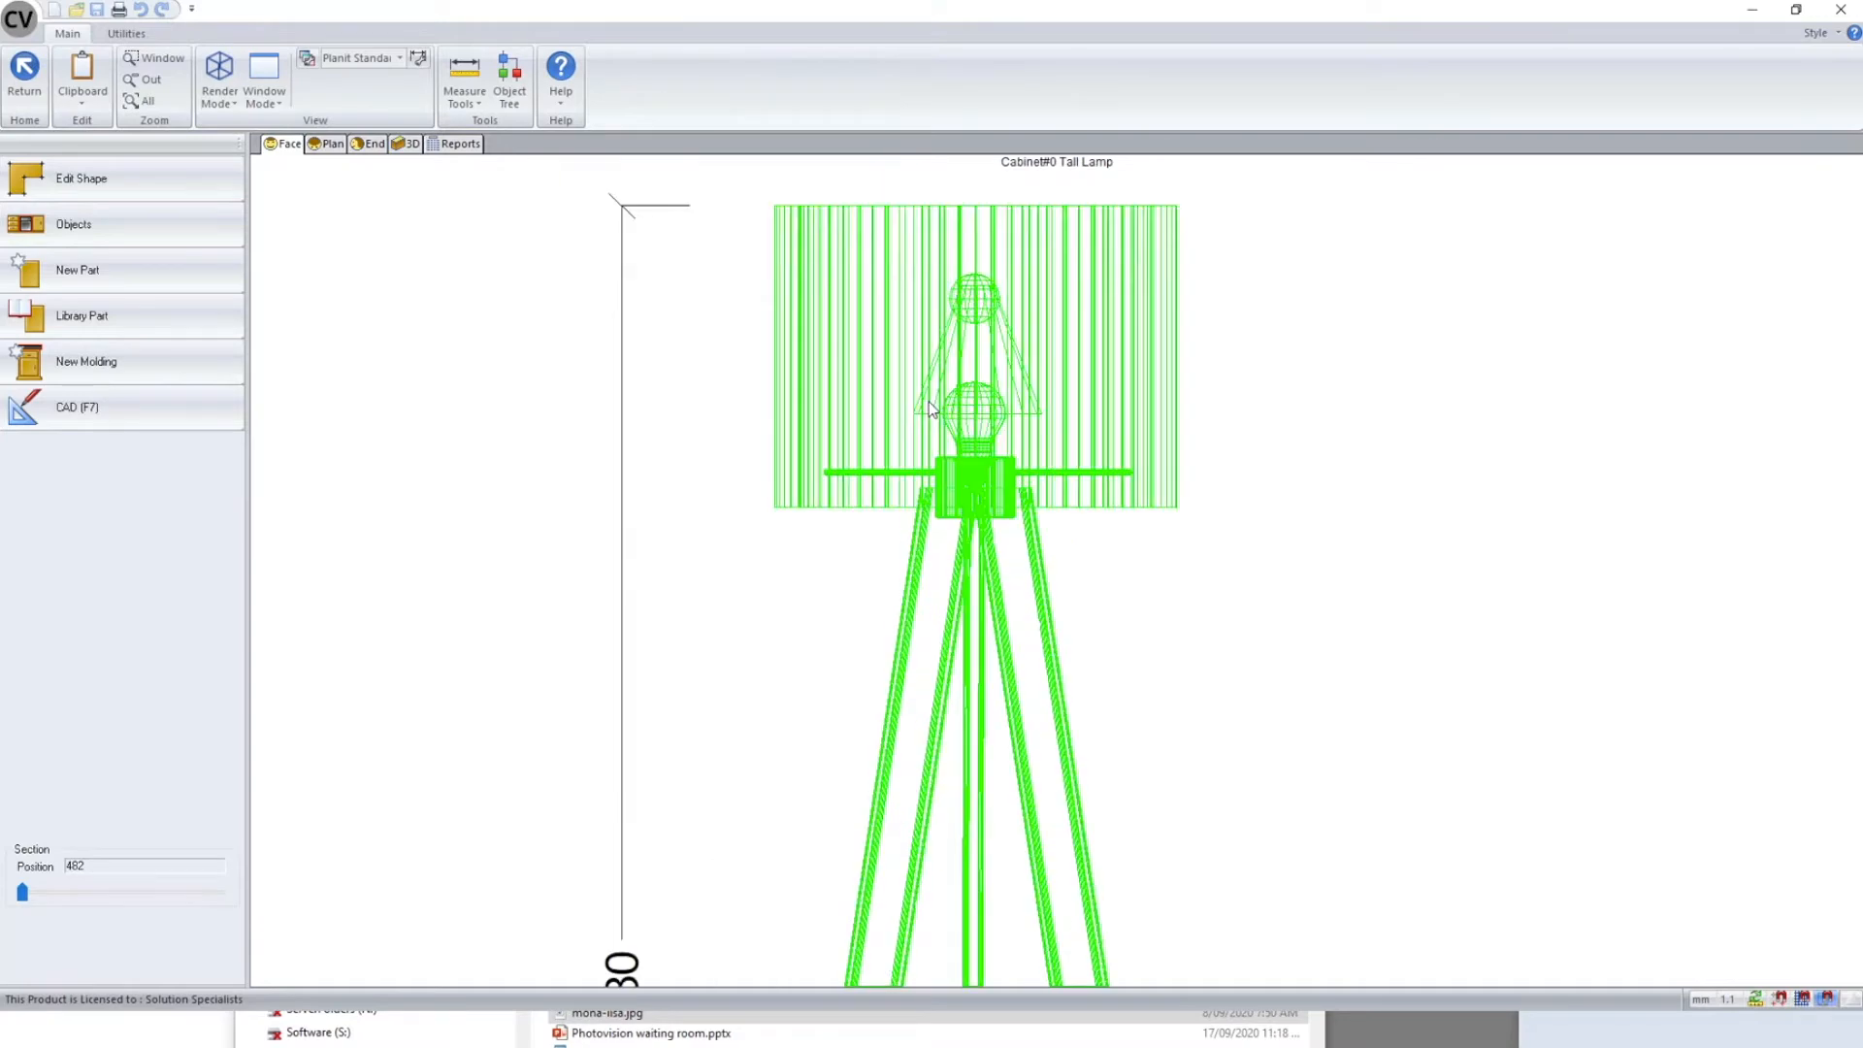
scroll(951, 414, up, 3)
scroll(998, 439, down, 4)
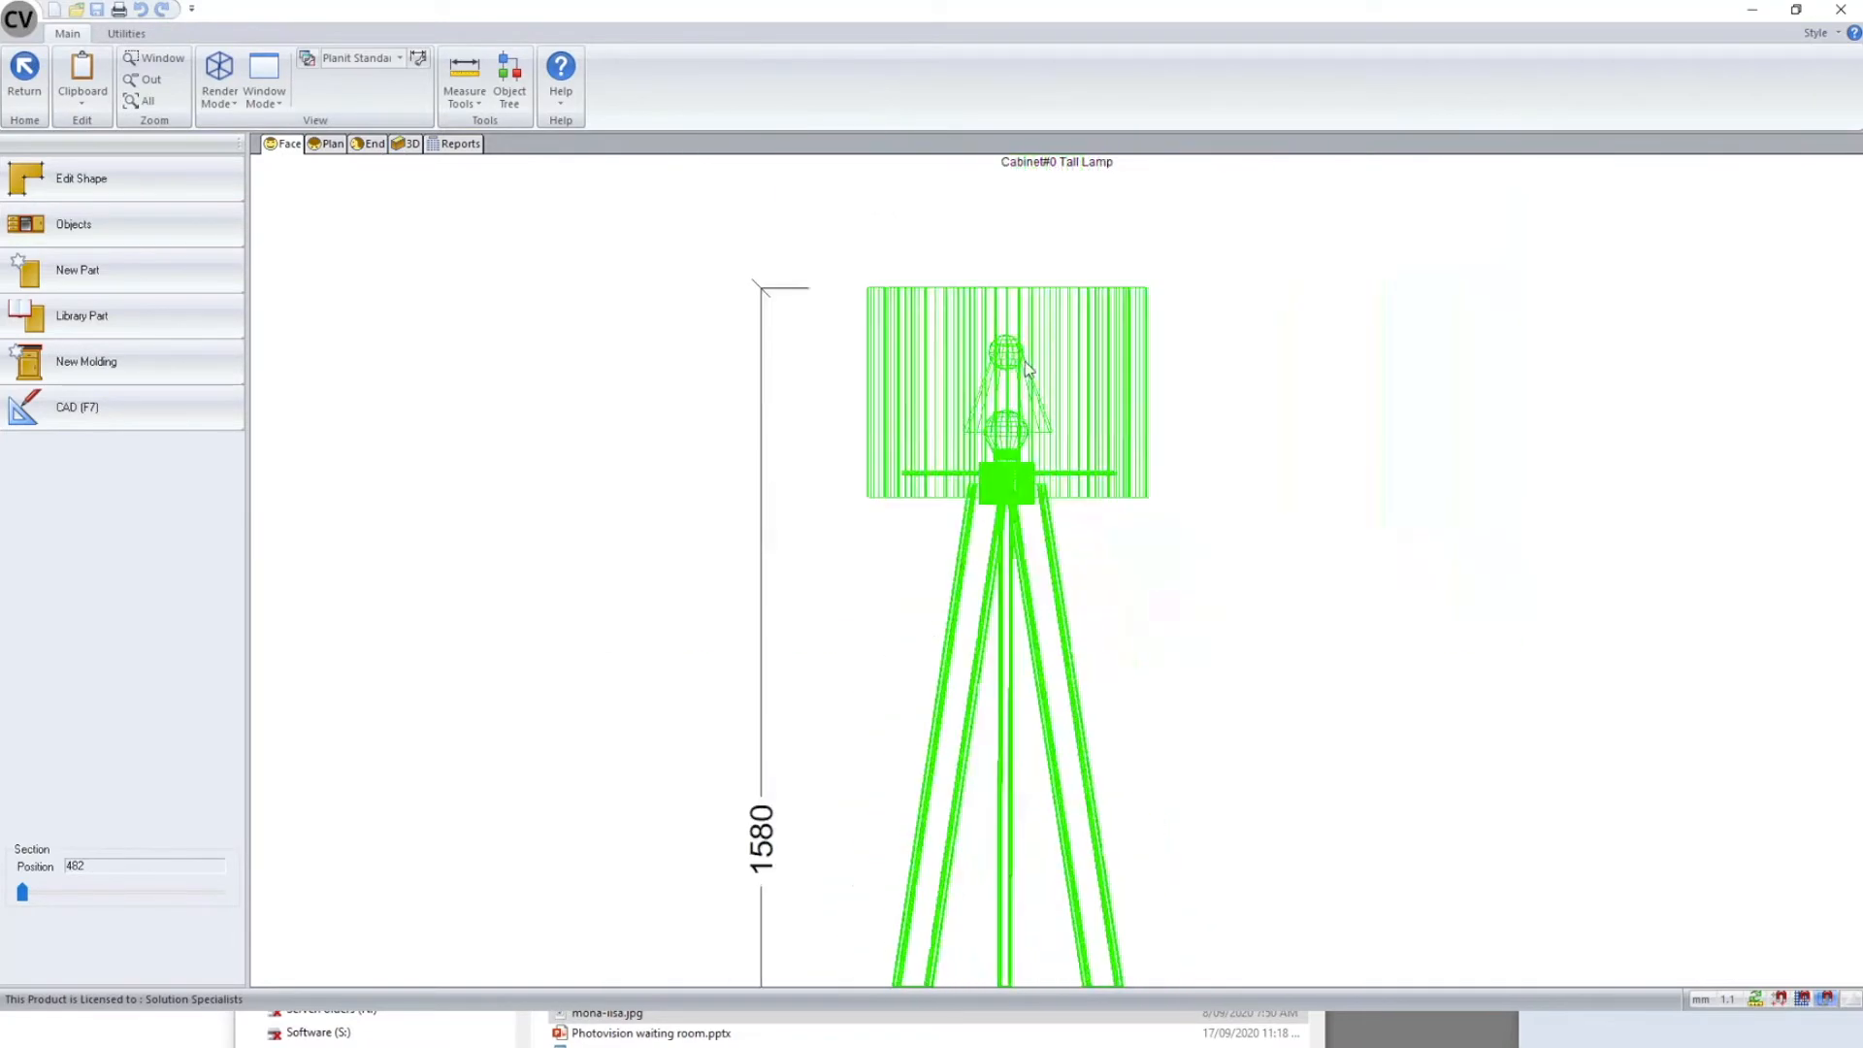
scroll(960, 512, up, 4)
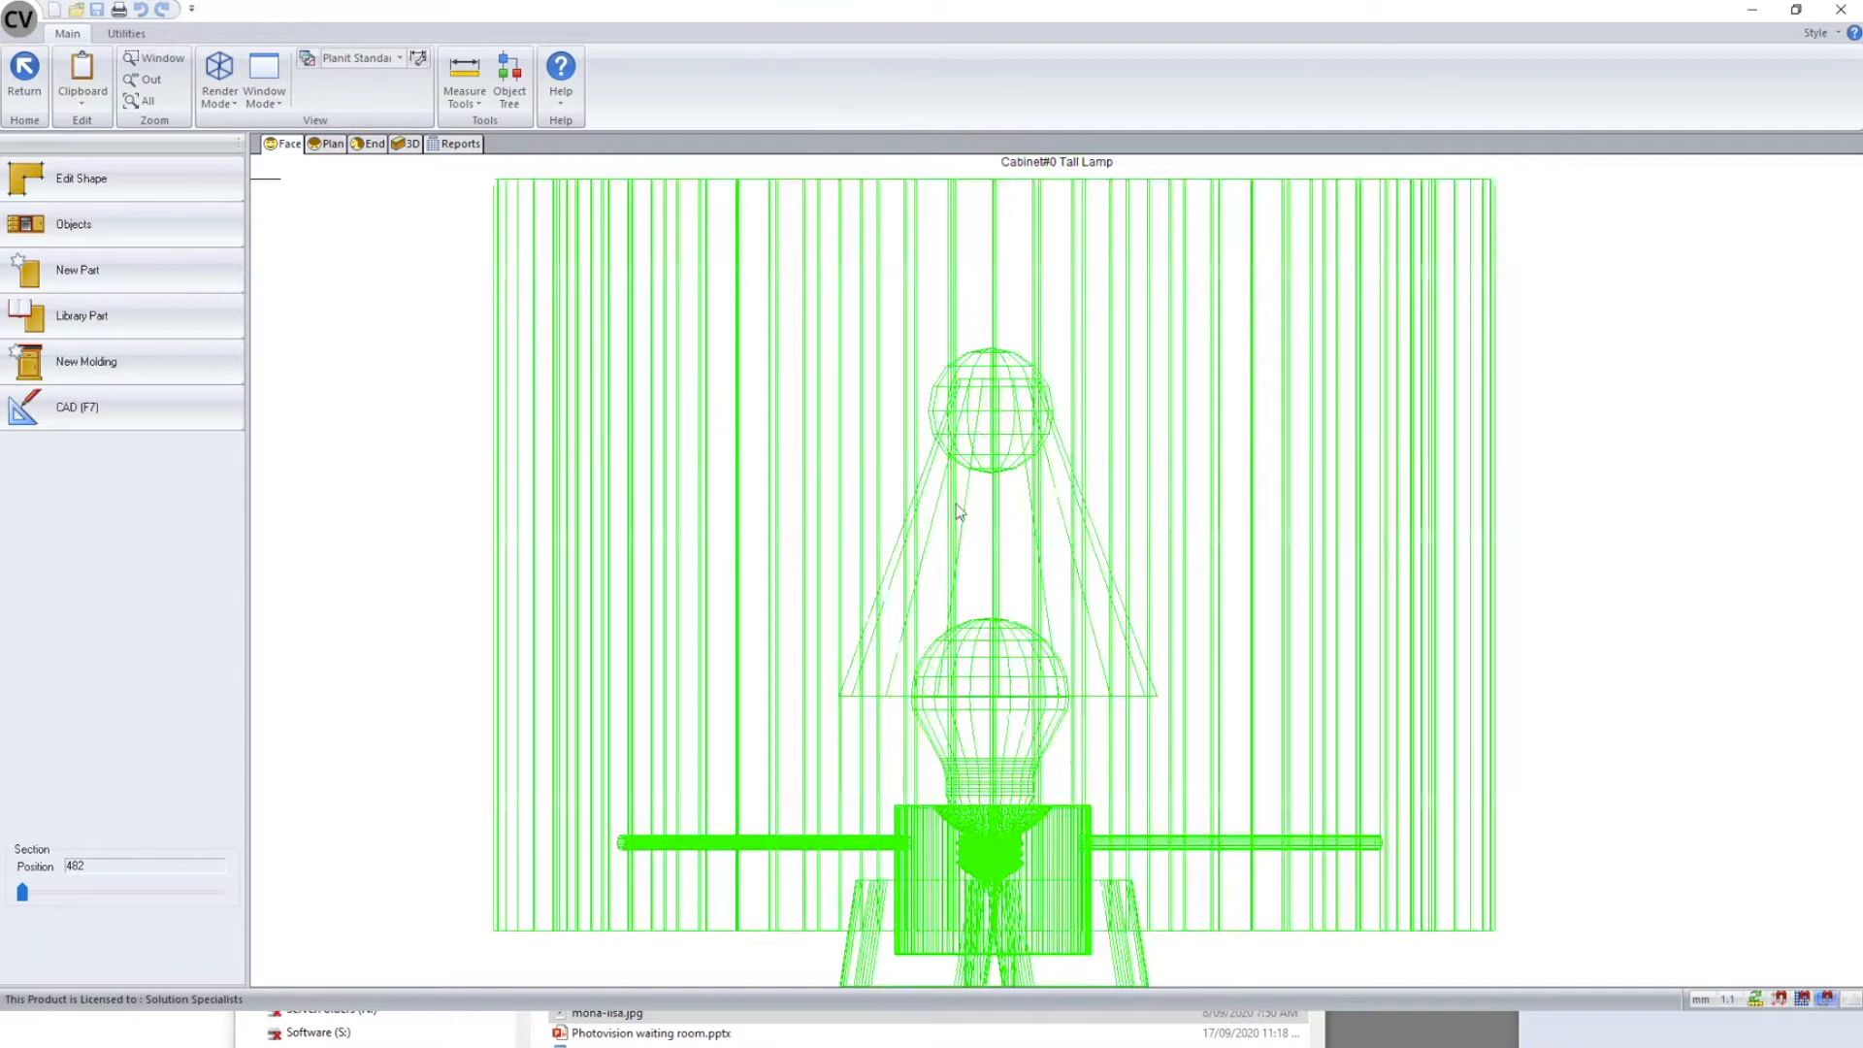
scroll(994, 704, down, 6)
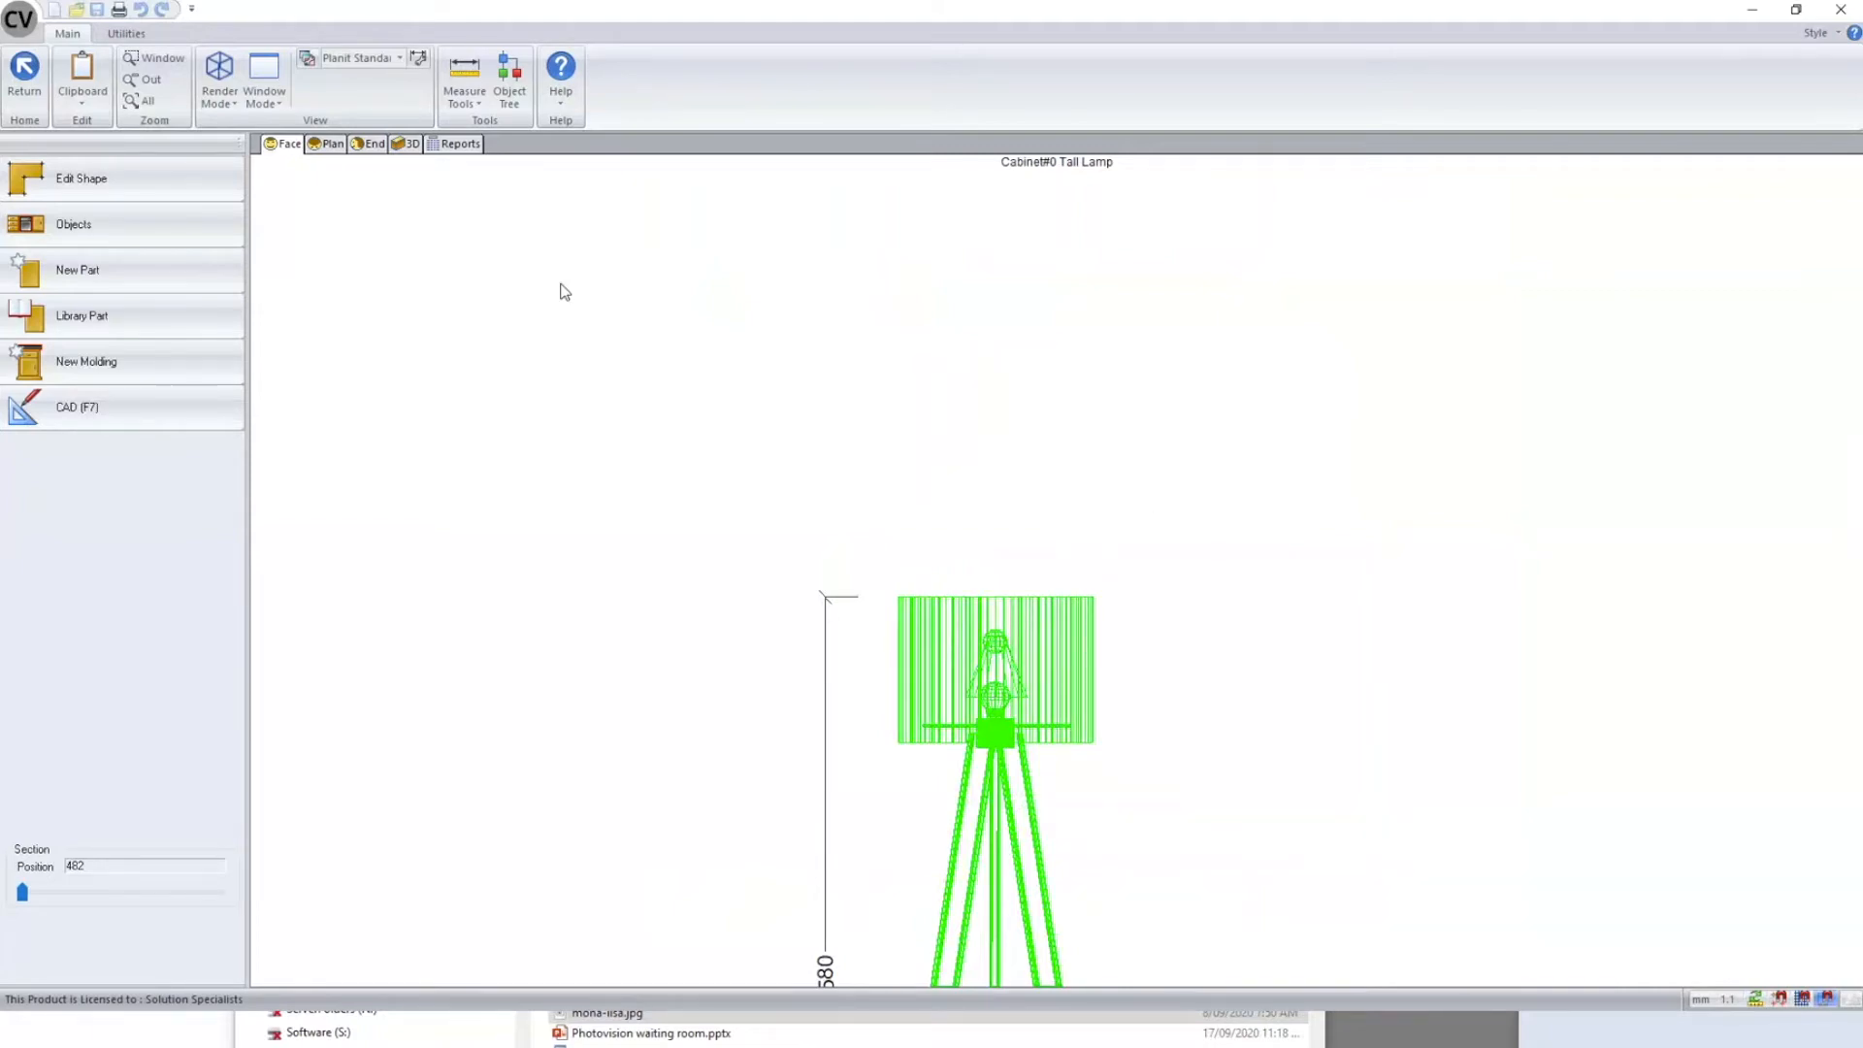
click(24, 73)
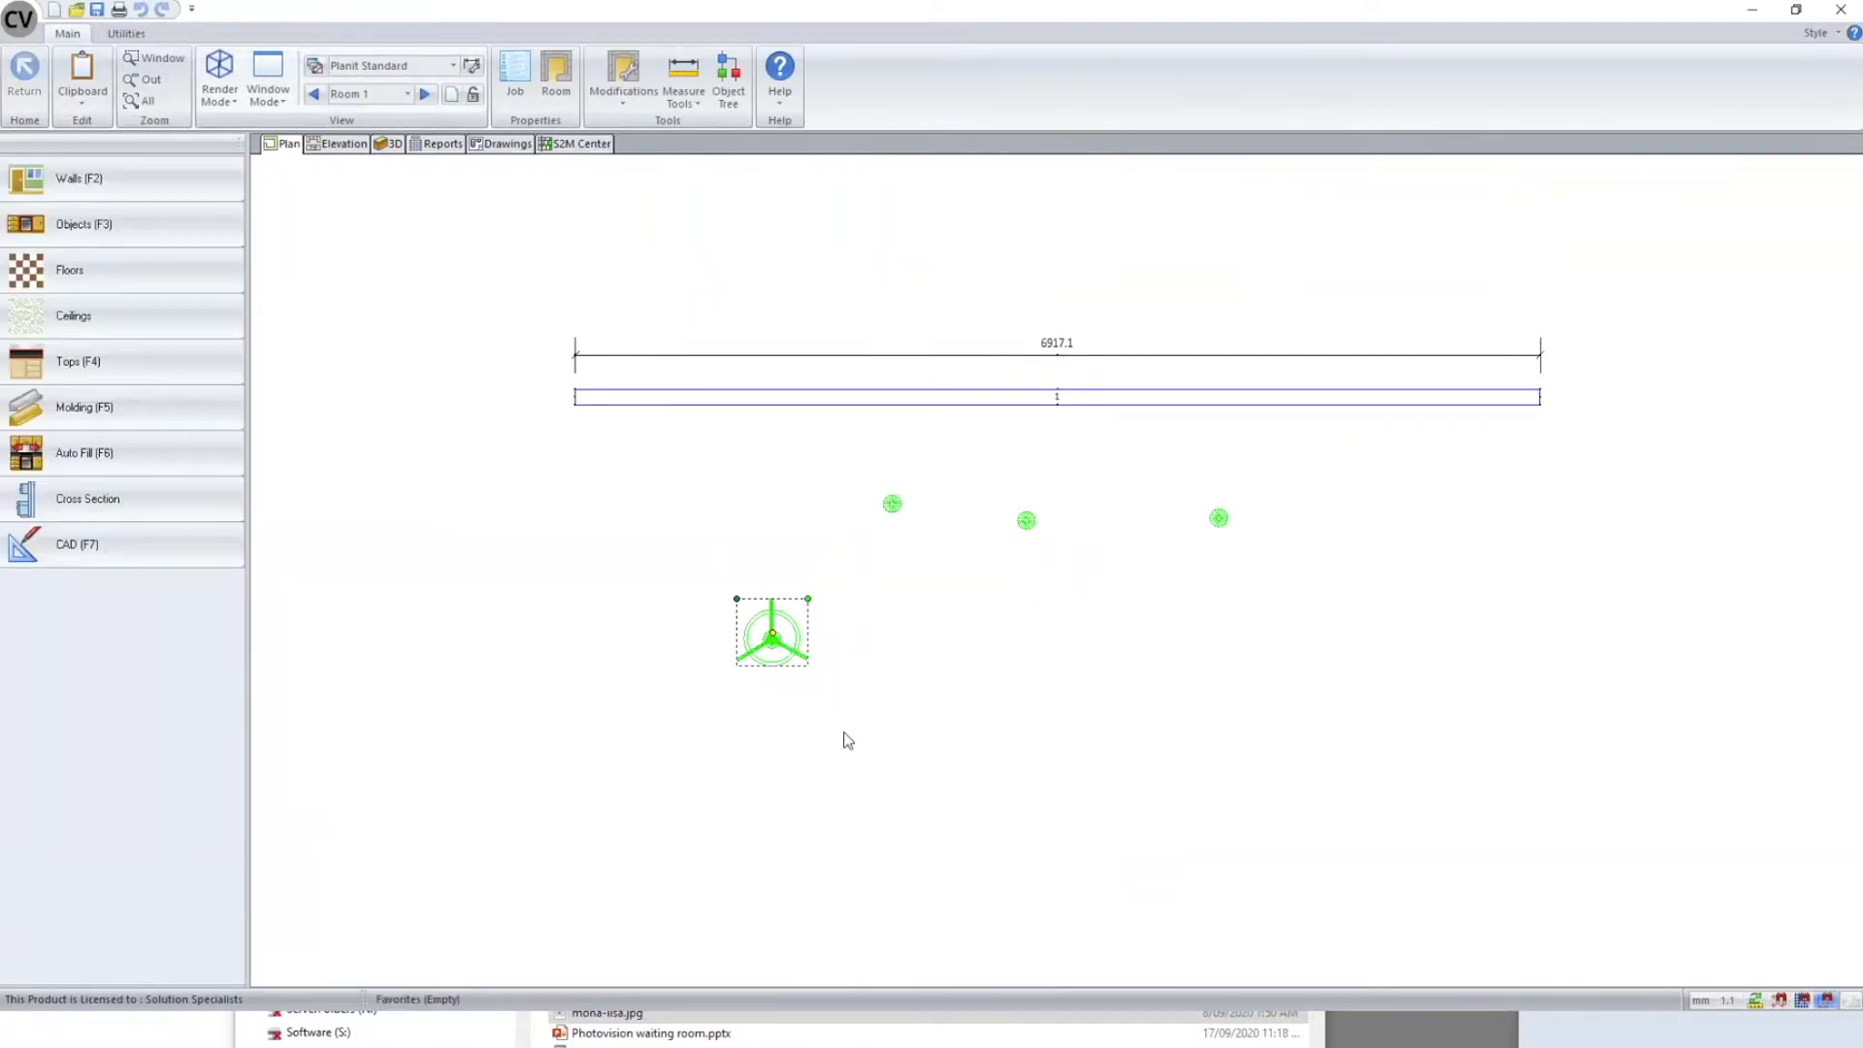
- Reopen the Tall Lamp, review the Light Properties for adding a light inside the object, and return to the plan
double_click(788, 641)
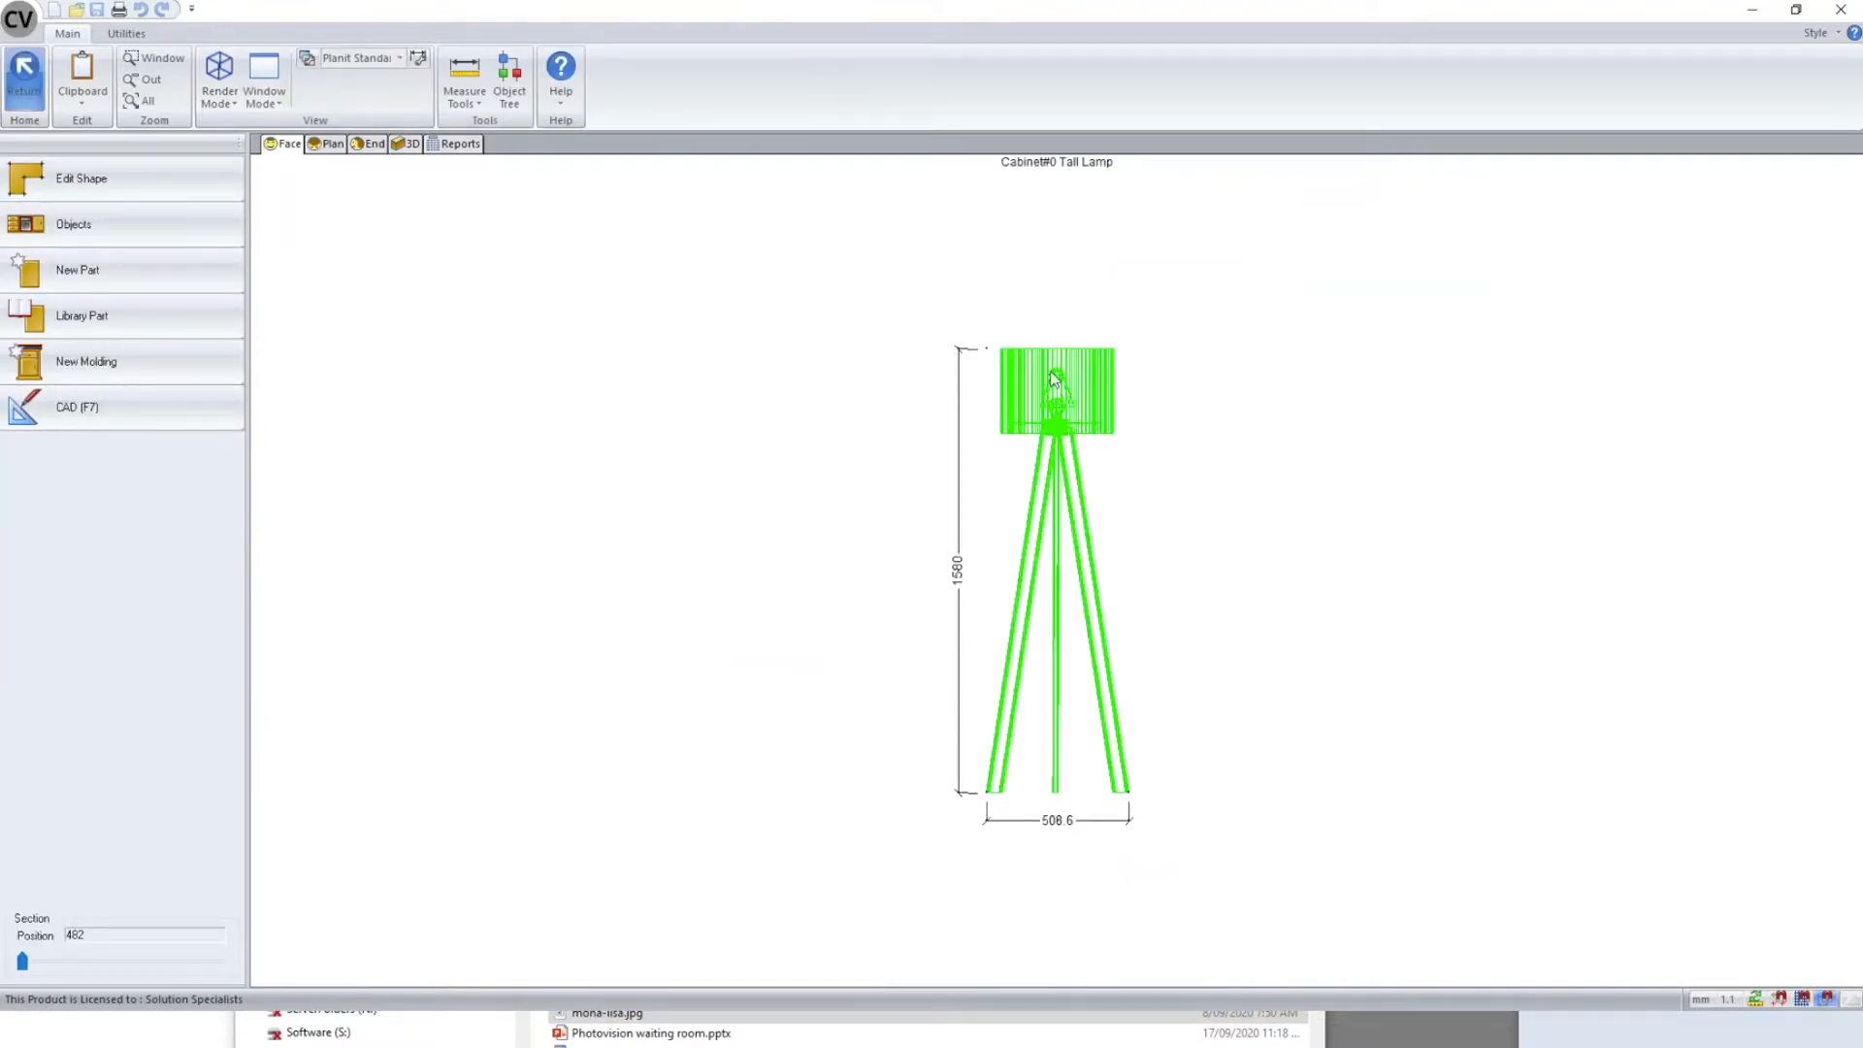
right_click(836, 423)
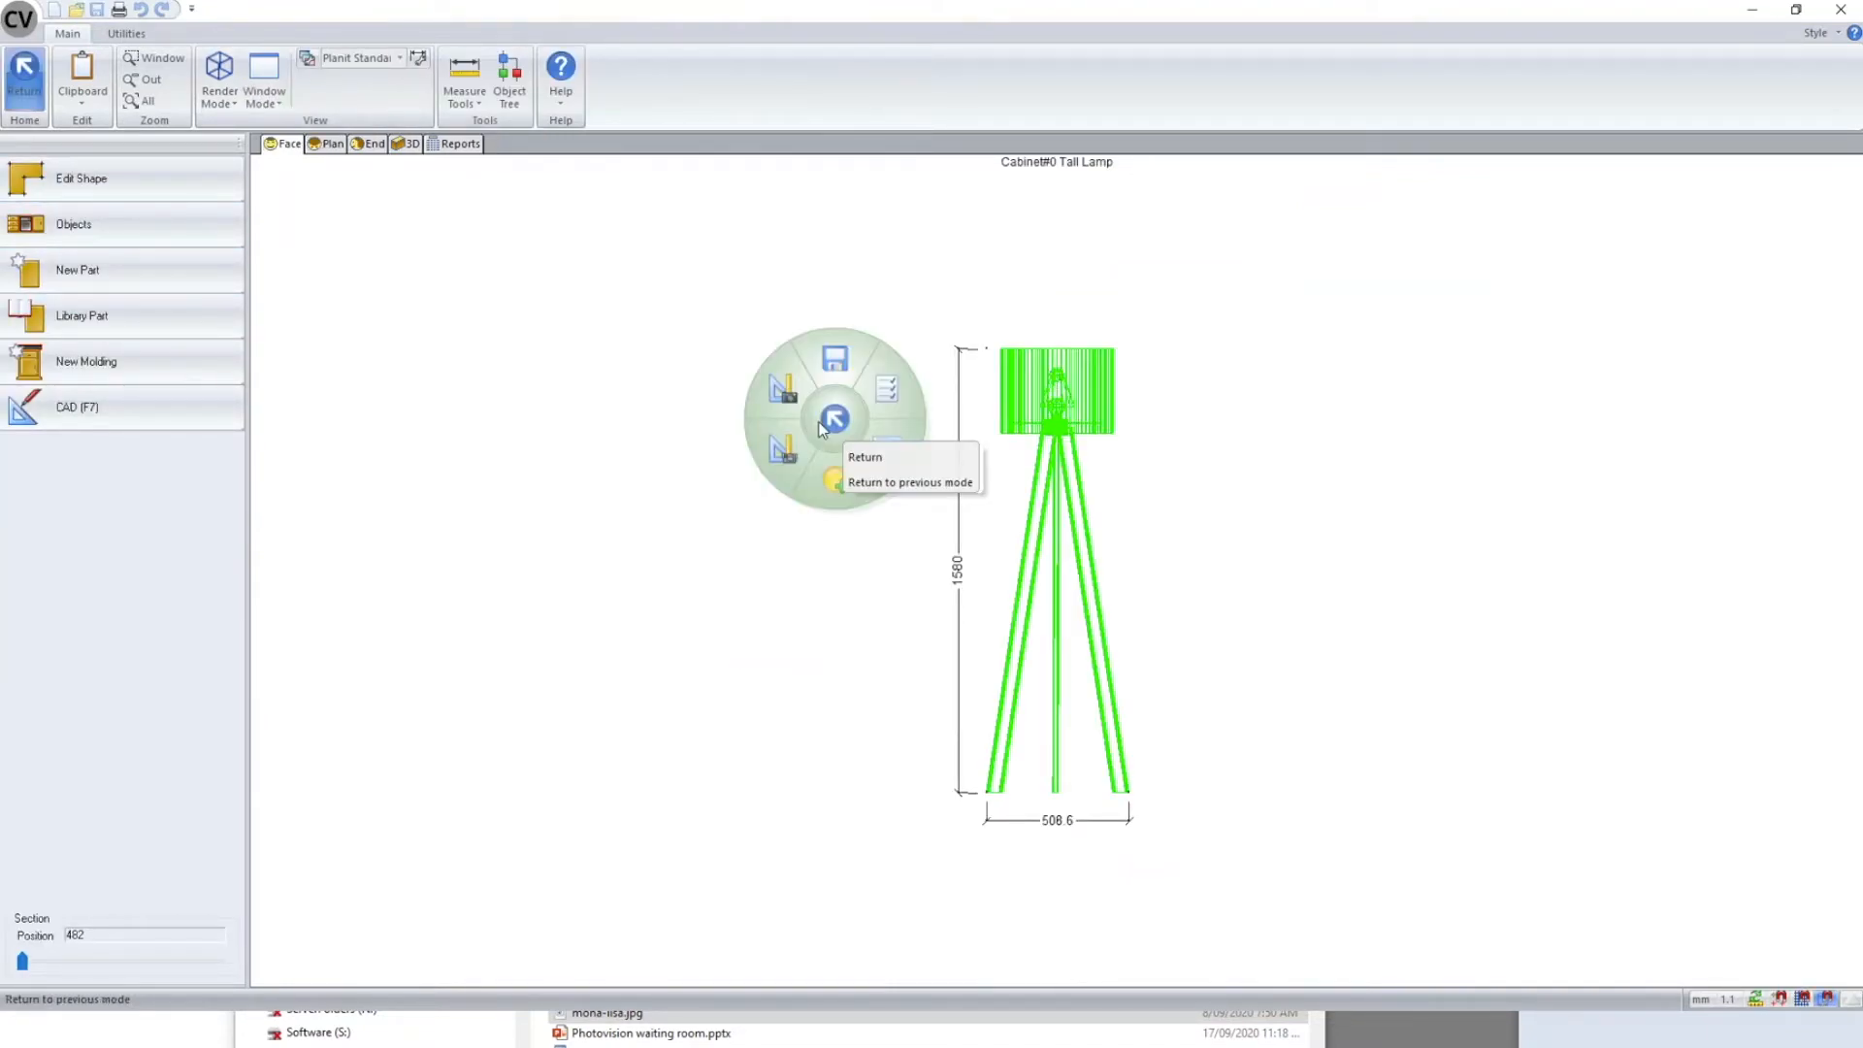
click(836, 482)
drag(782, 359, 453, 359)
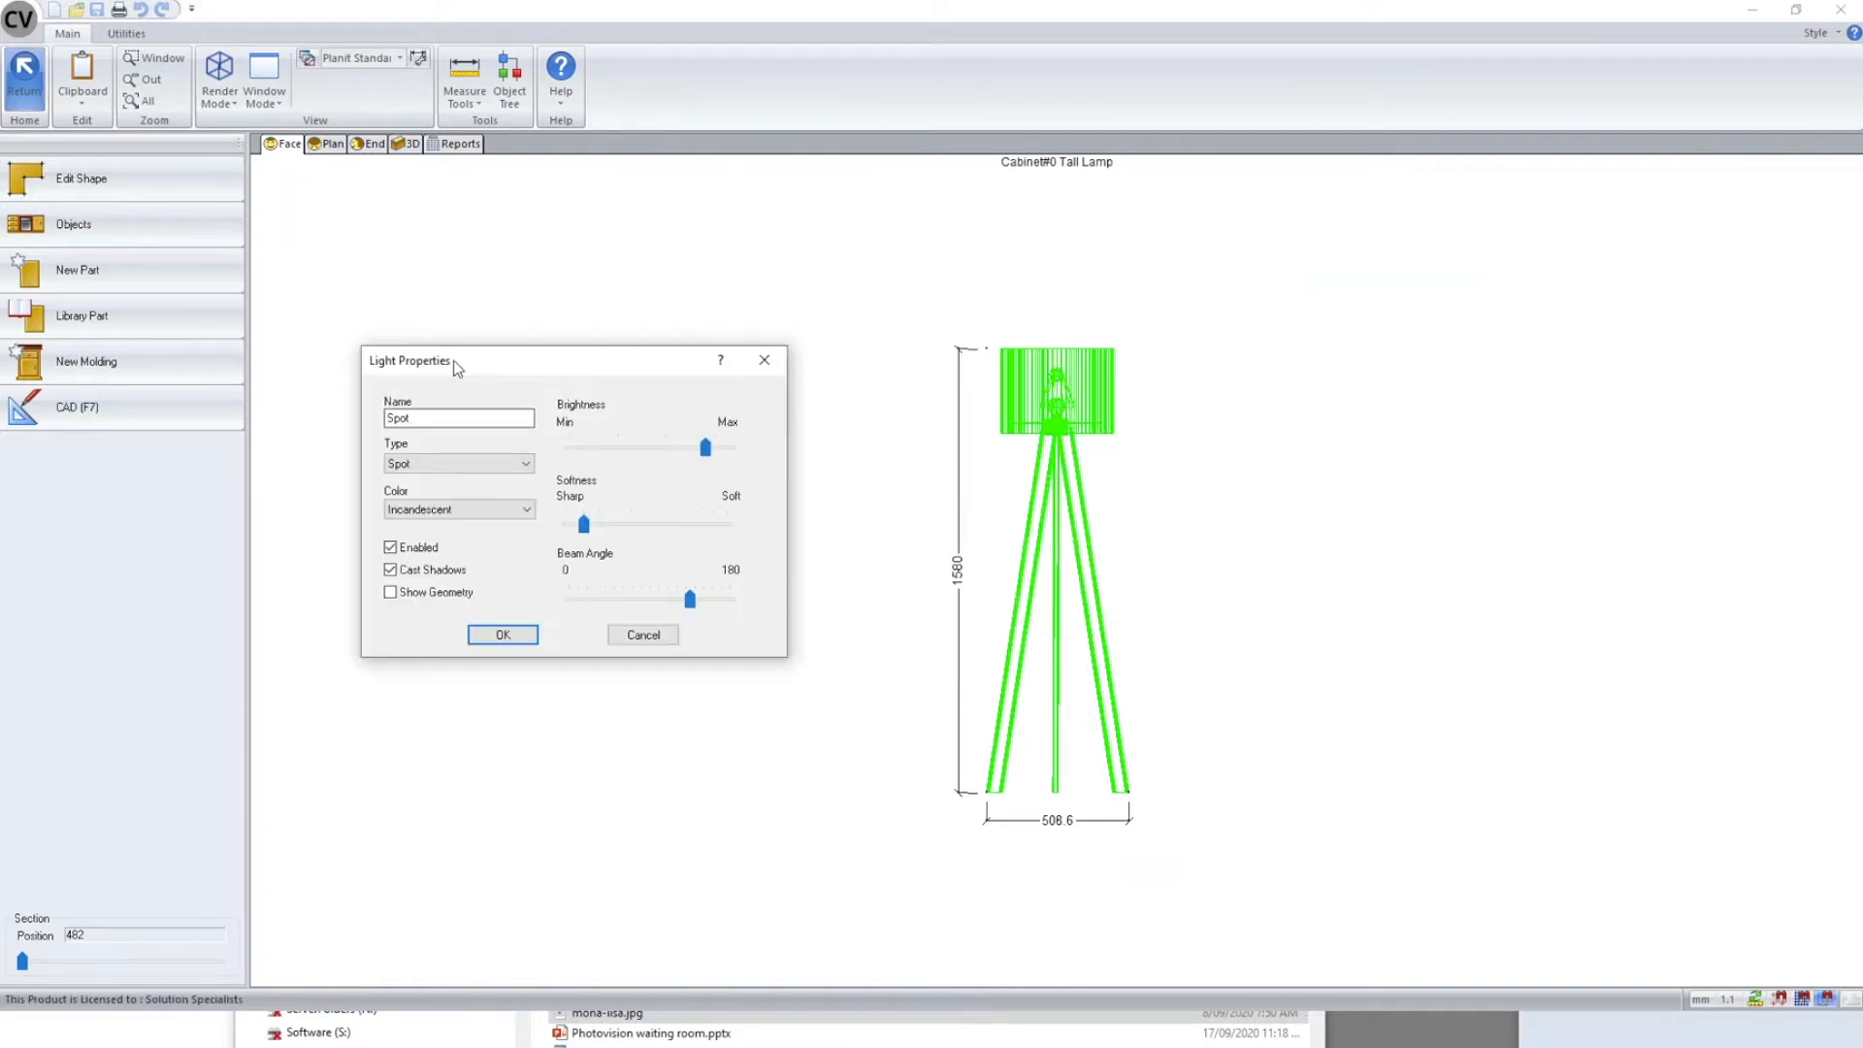
click(623, 635)
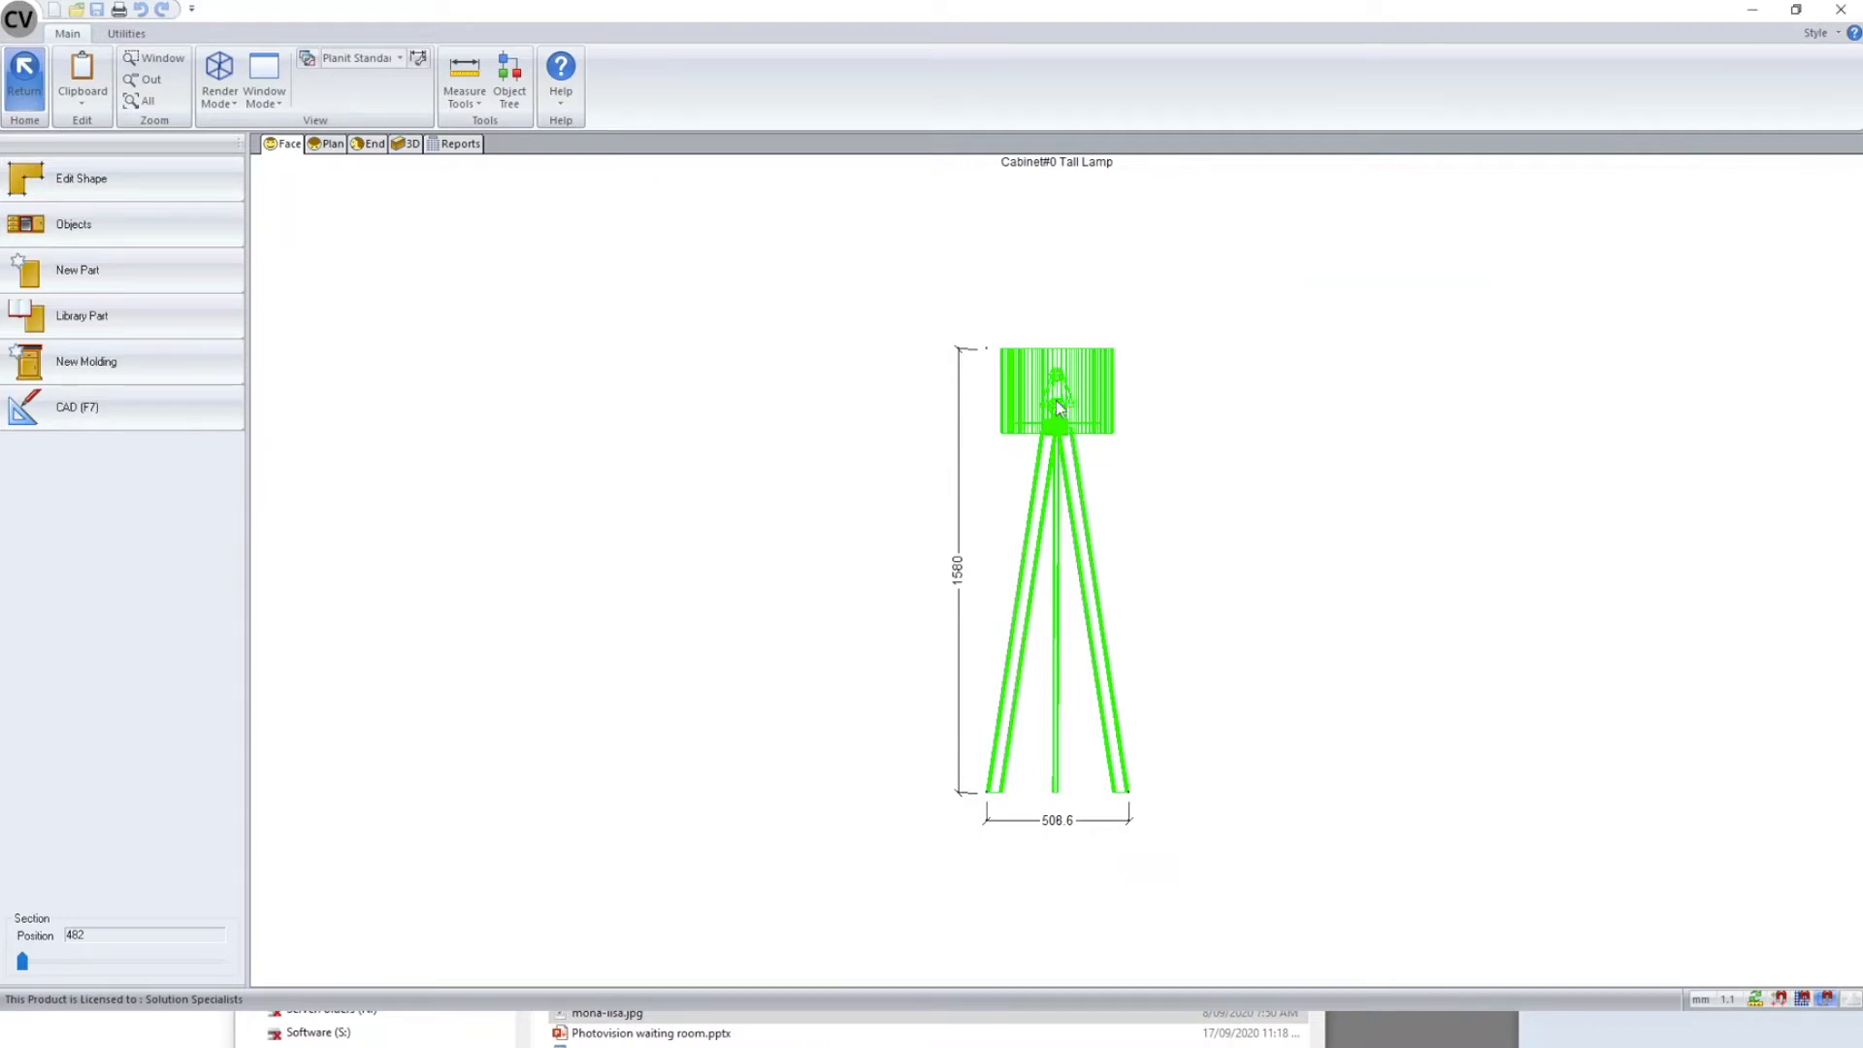
click(26, 78)
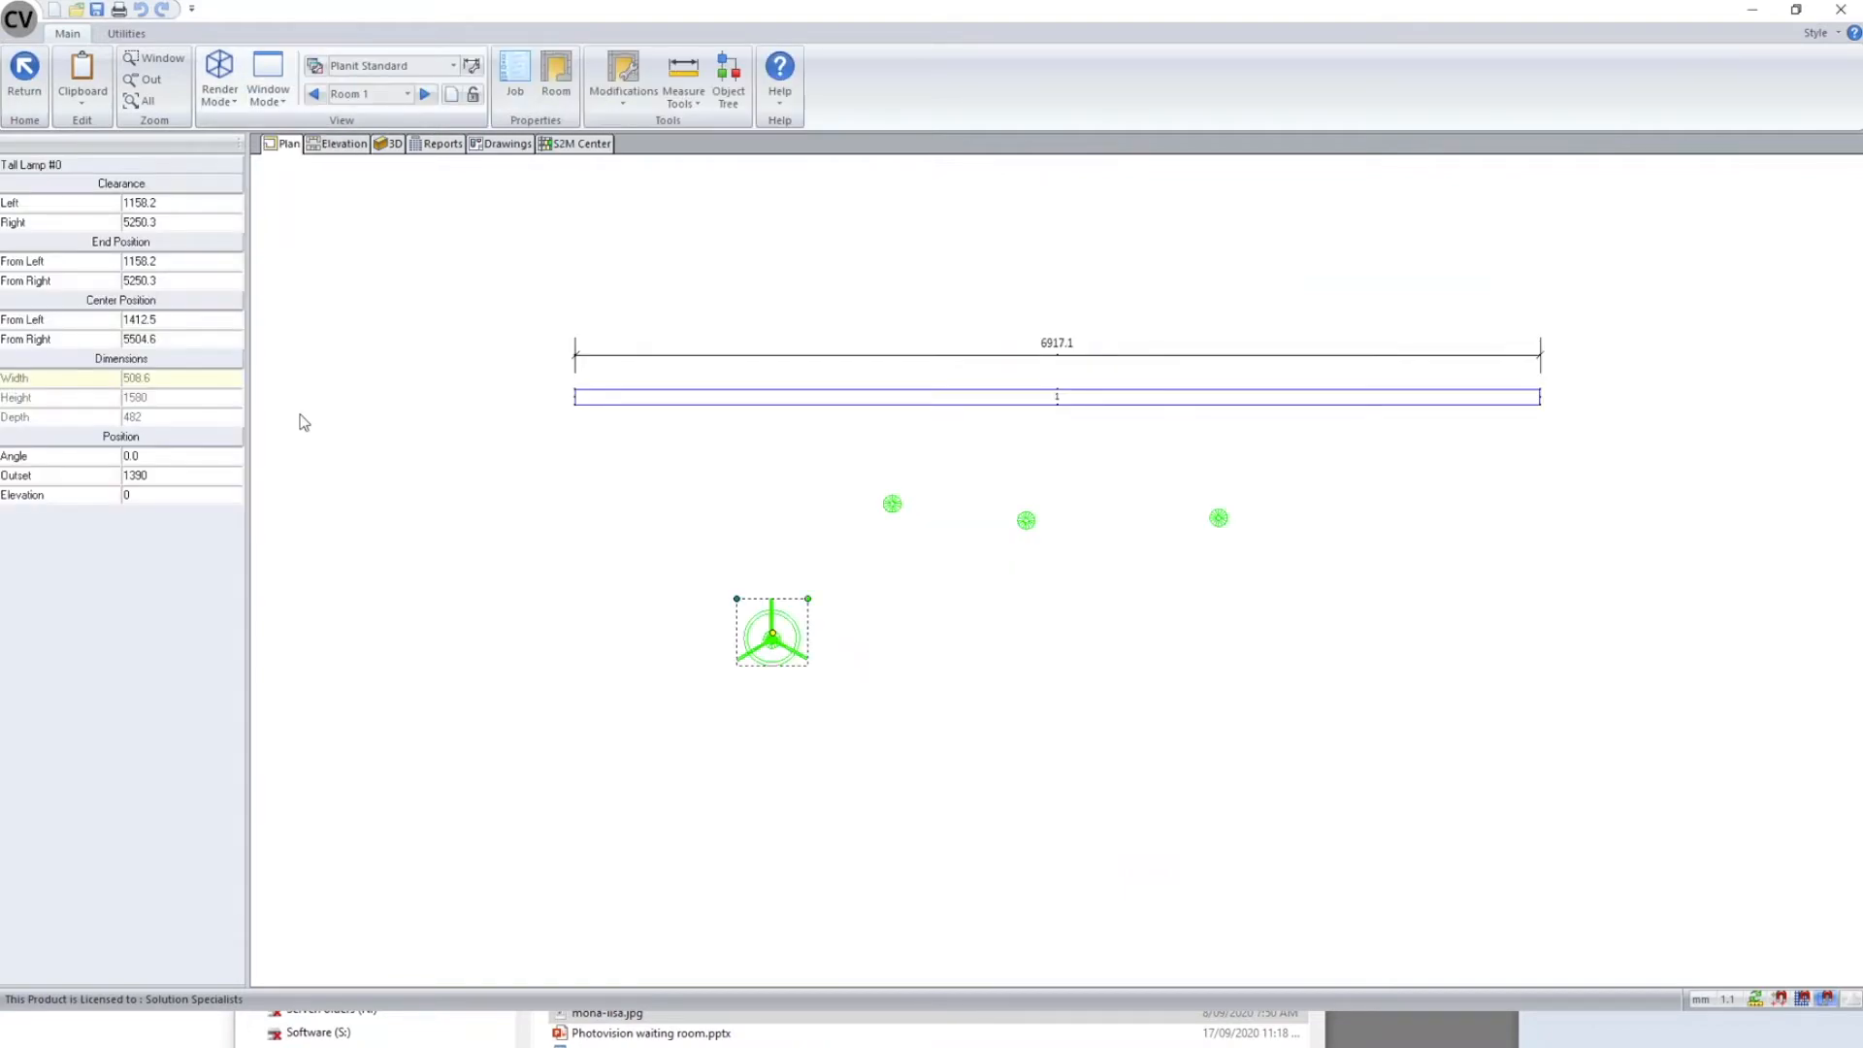
scroll(768, 299, down, 1)
click(775, 782)
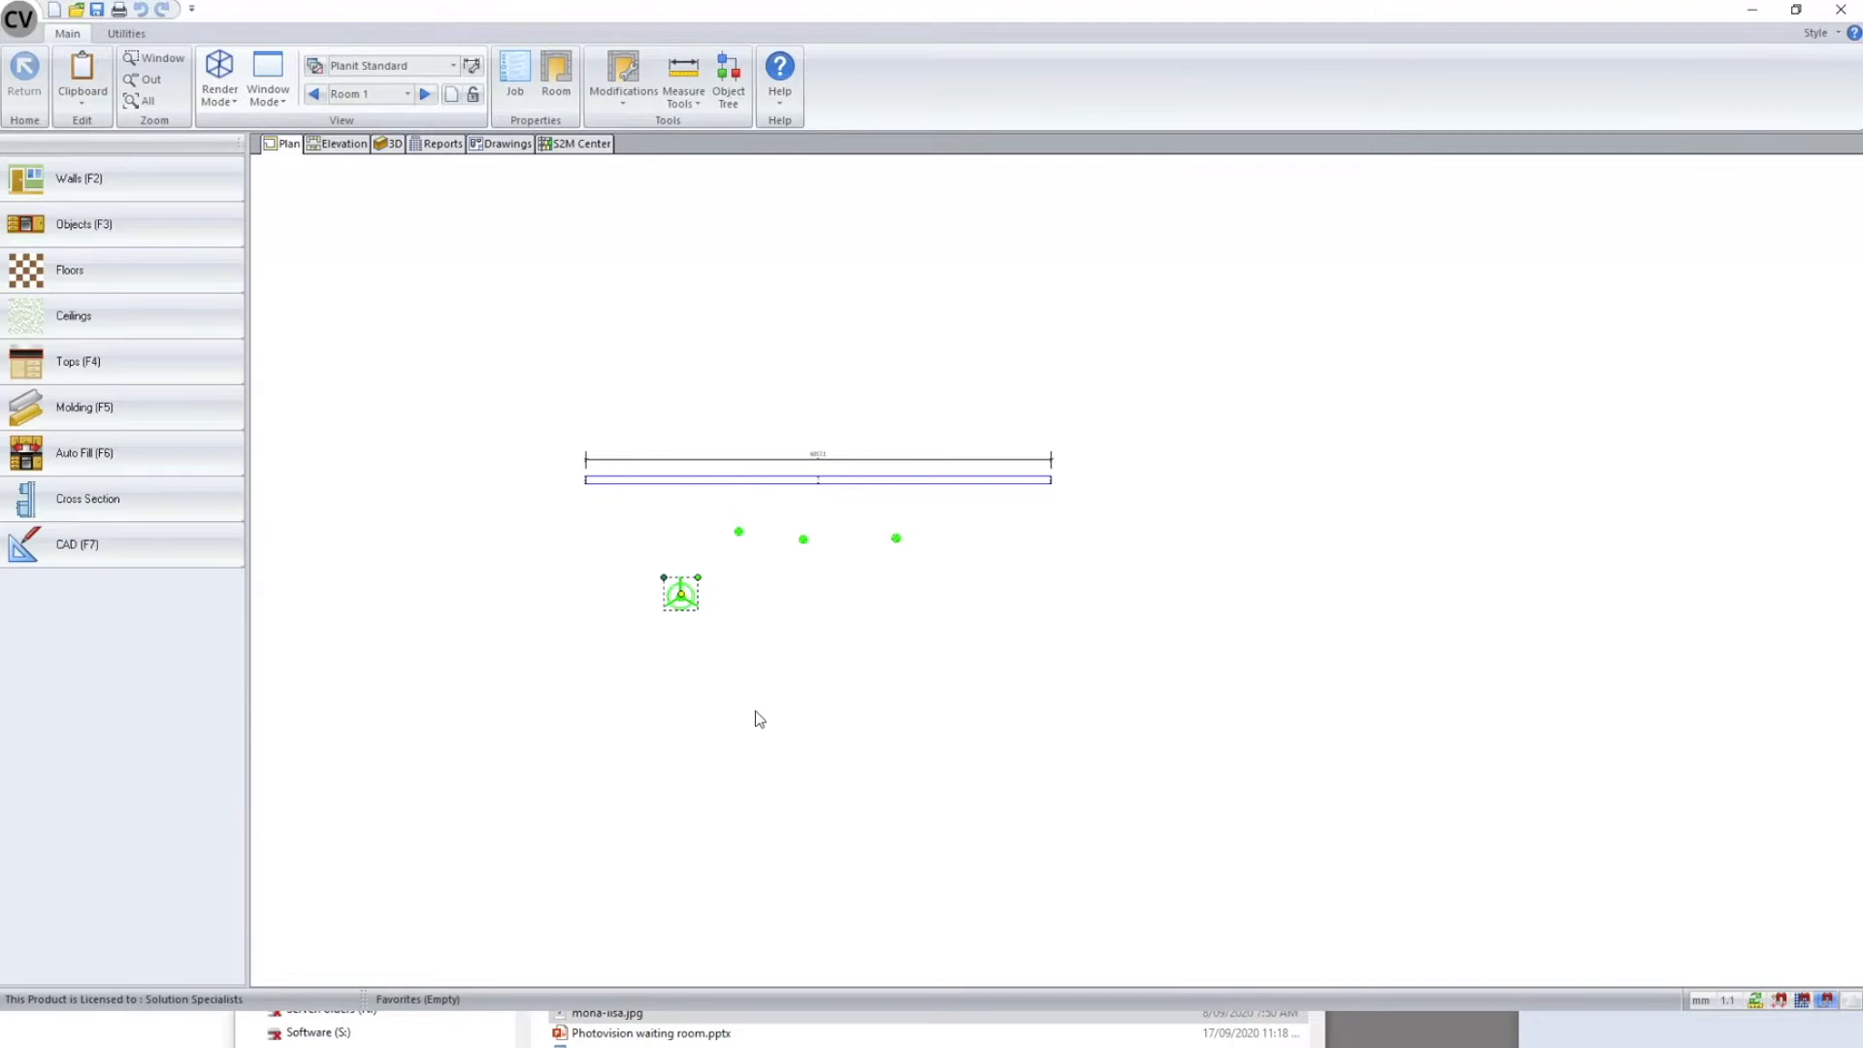
scroll(712, 662, up, 2)
click(667, 565)
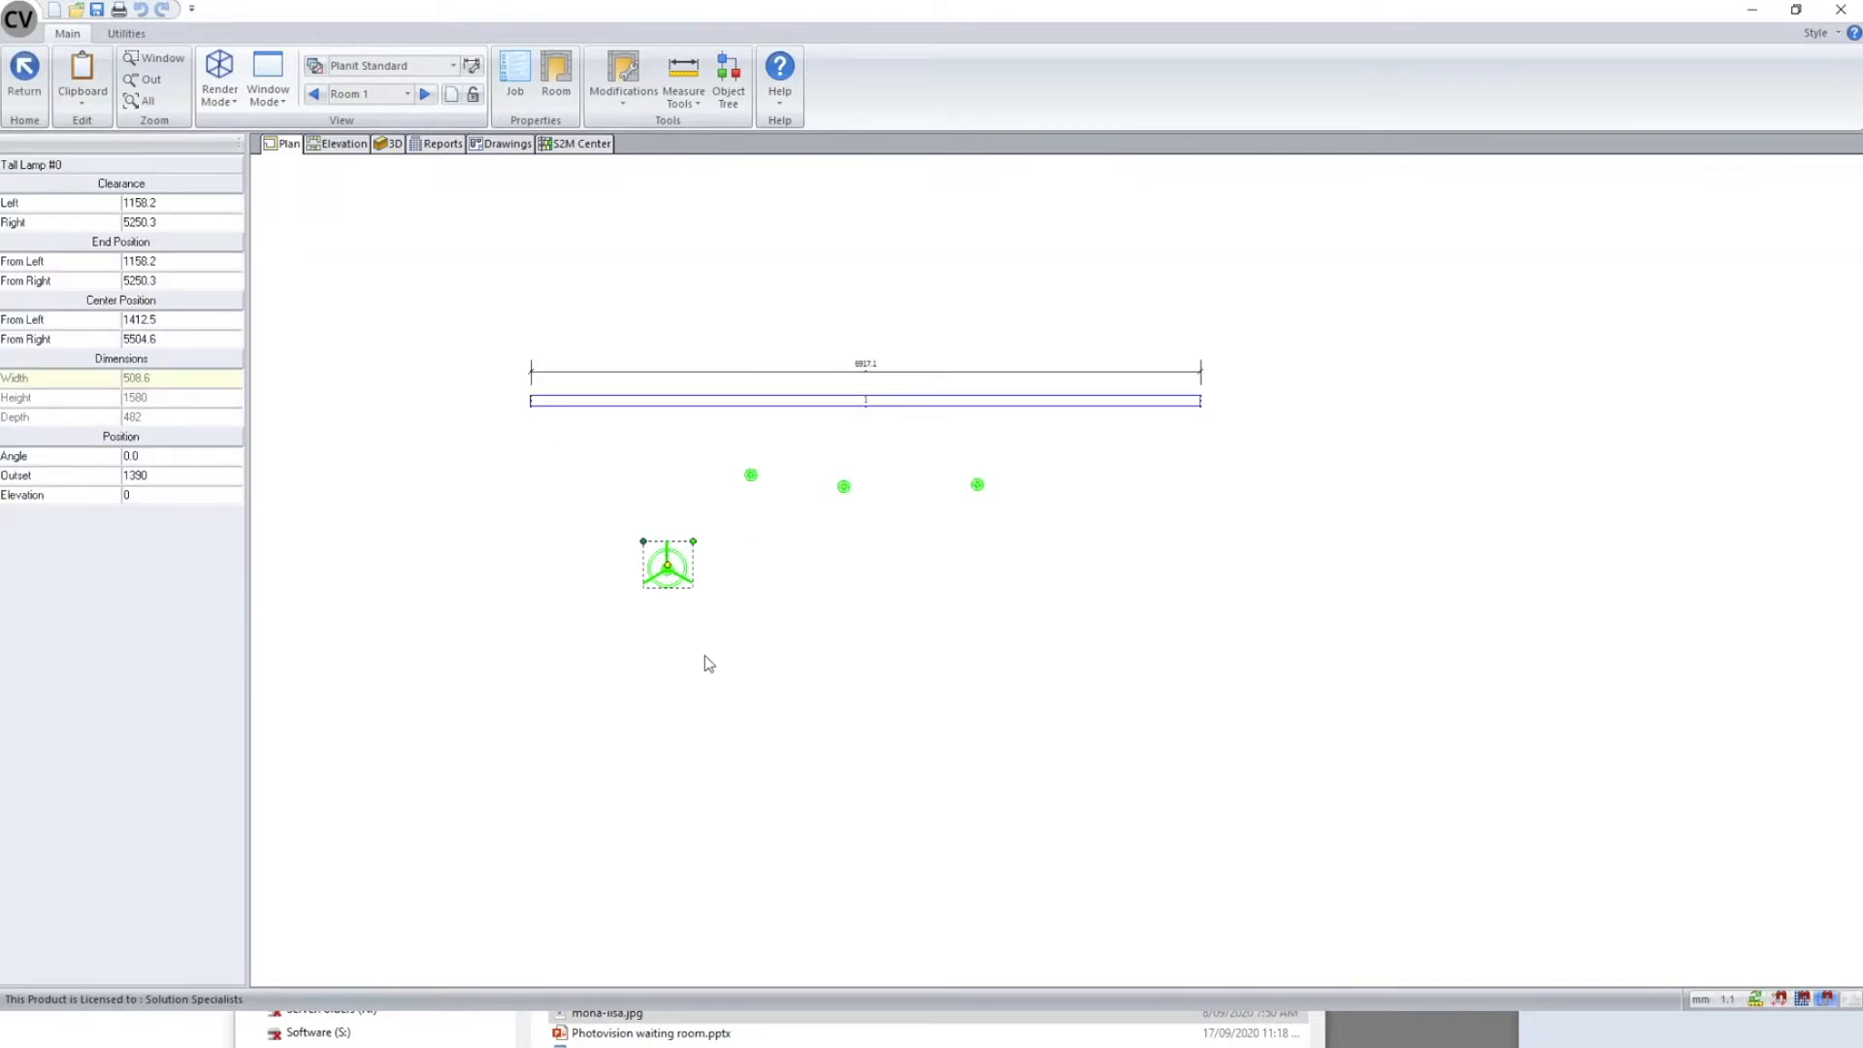
click(737, 724)
- Add a Fluorescent Tube light with reduced brightness and slightly greater softness, about 944 mm from the wall's left end at 410 mm outset
right_click(785, 568)
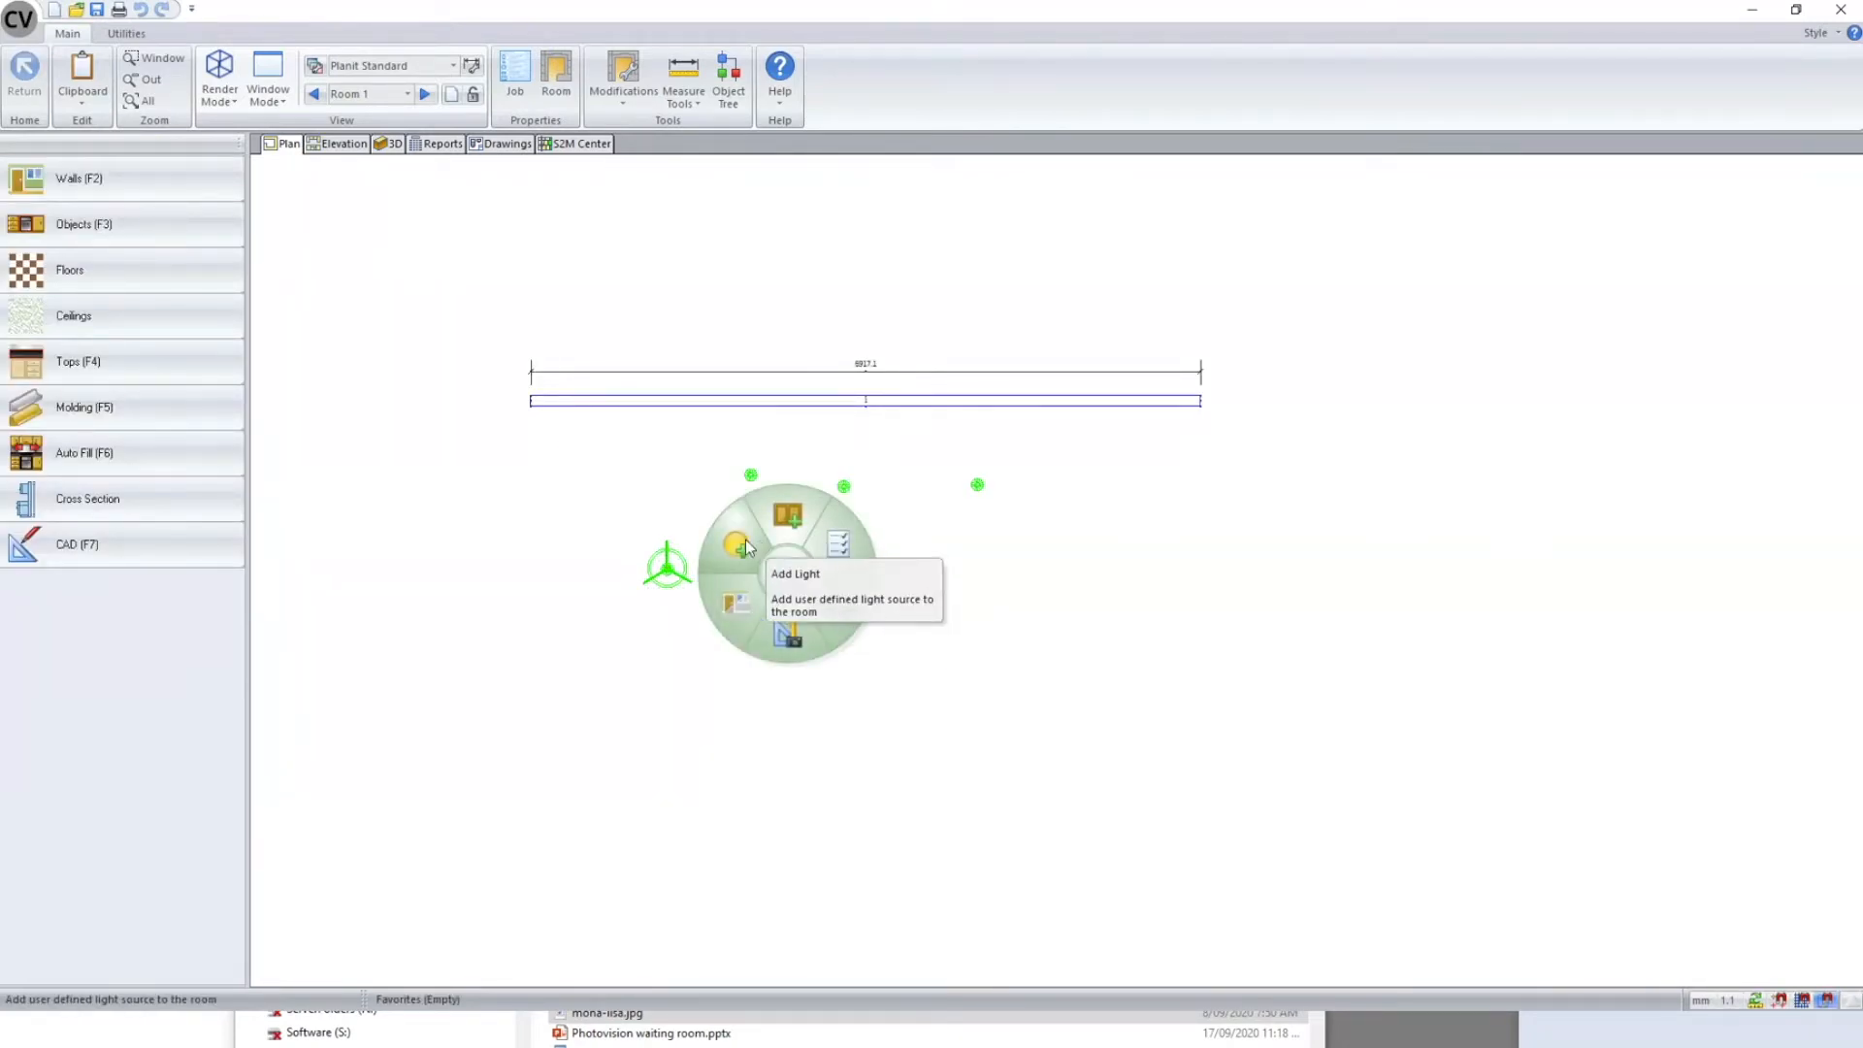
click(742, 546)
click(774, 465)
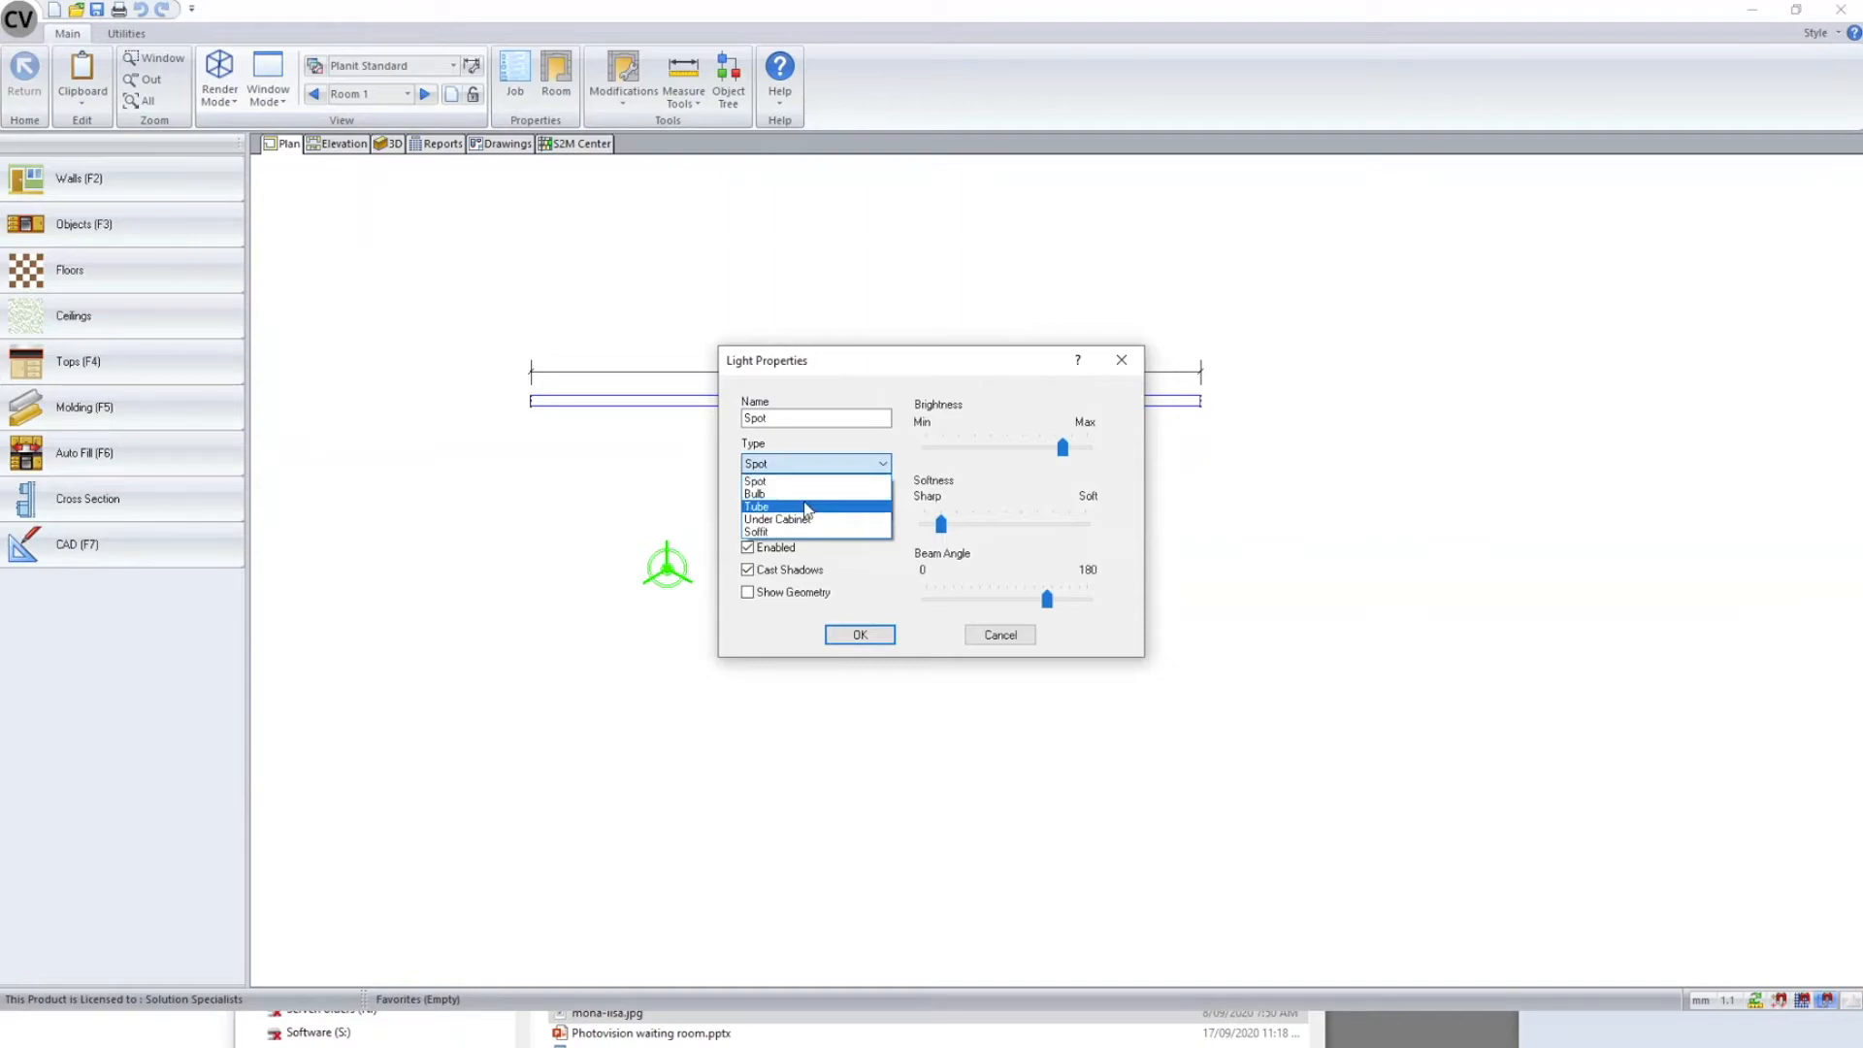
click(806, 506)
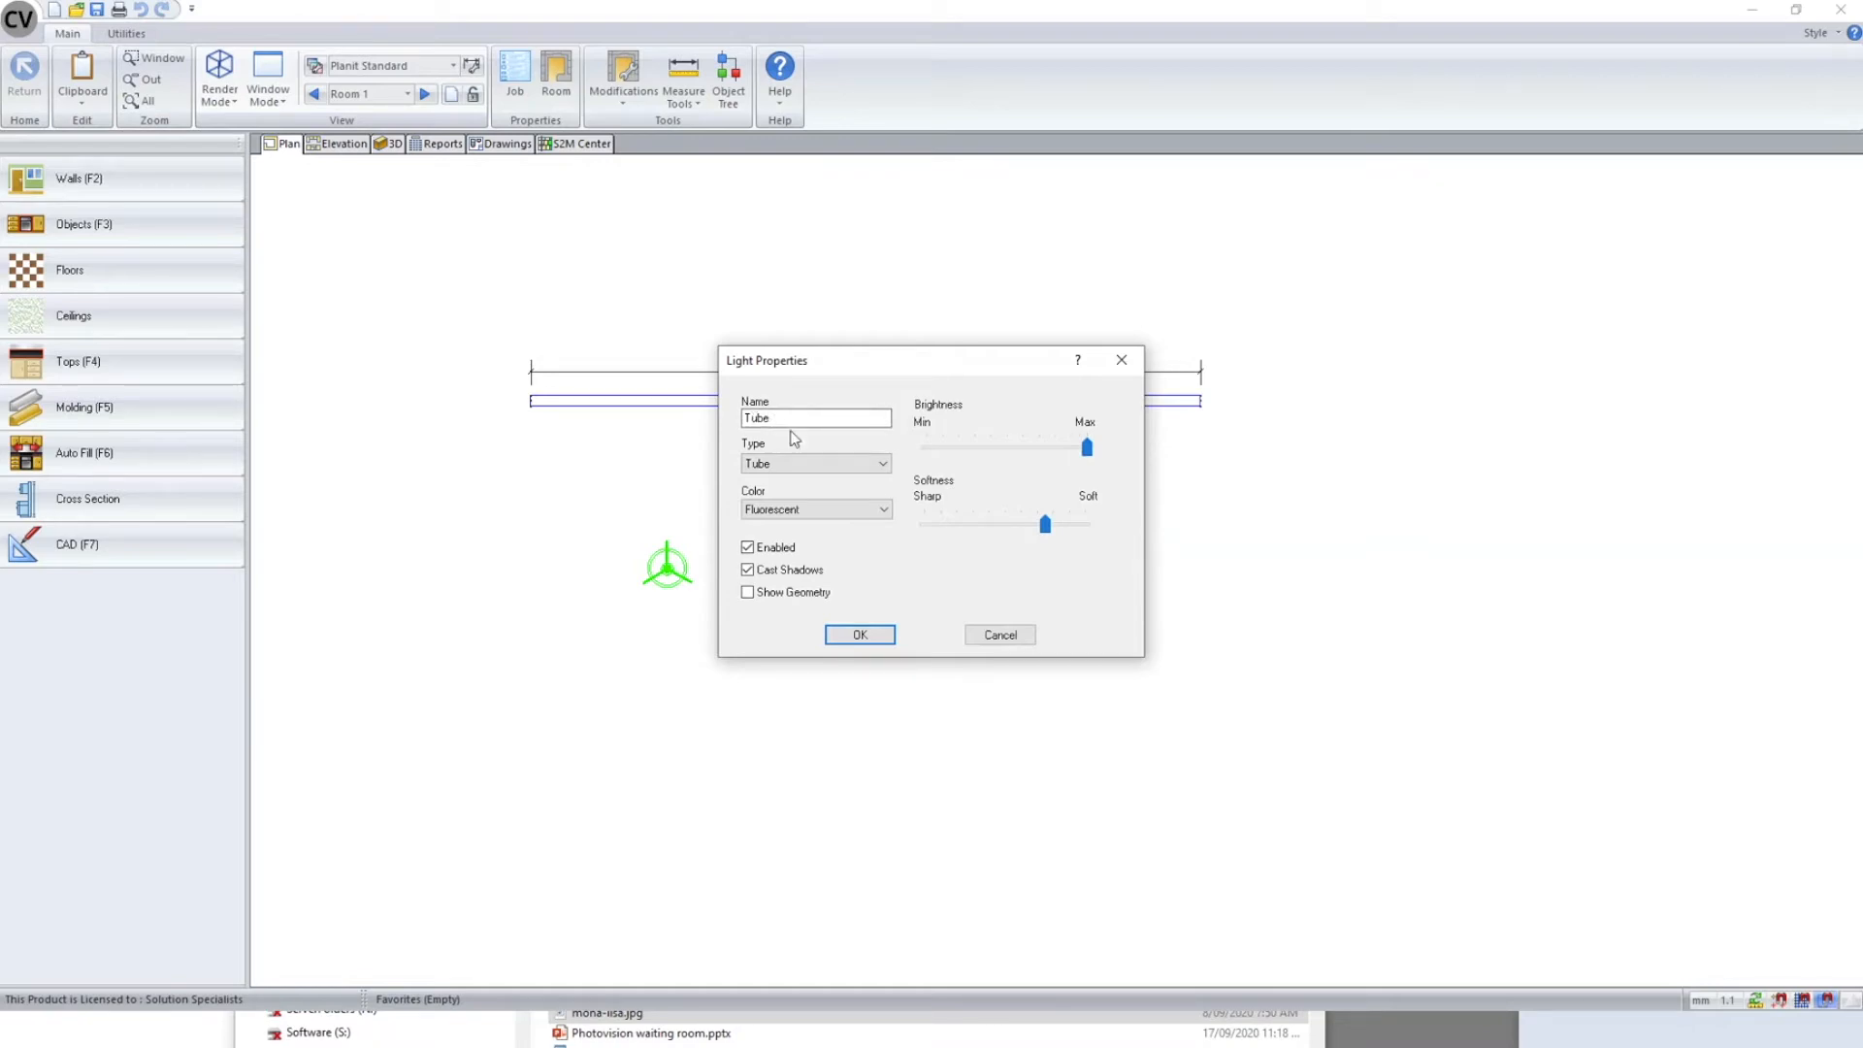
drag(1085, 448, 971, 451)
drag(1061, 533, 1050, 534)
drag(1073, 525, 1064, 524)
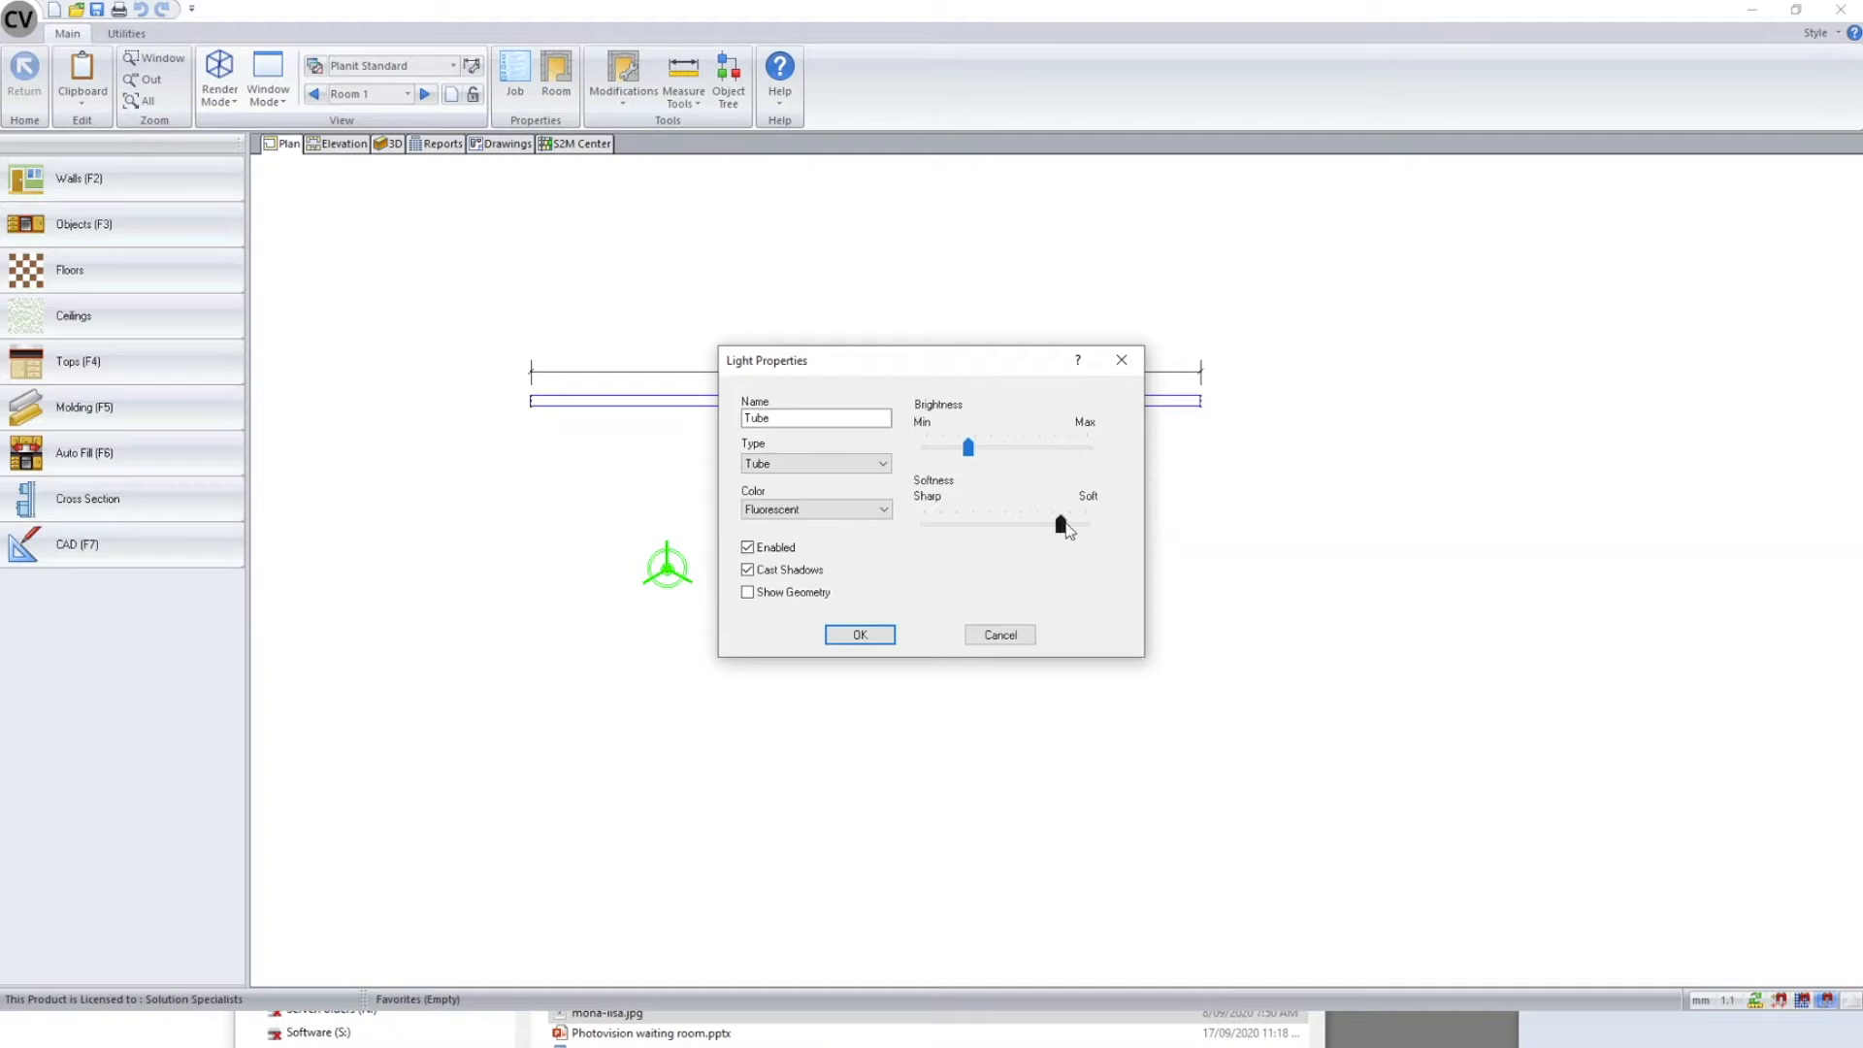
click(873, 509)
click(873, 509)
click(860, 634)
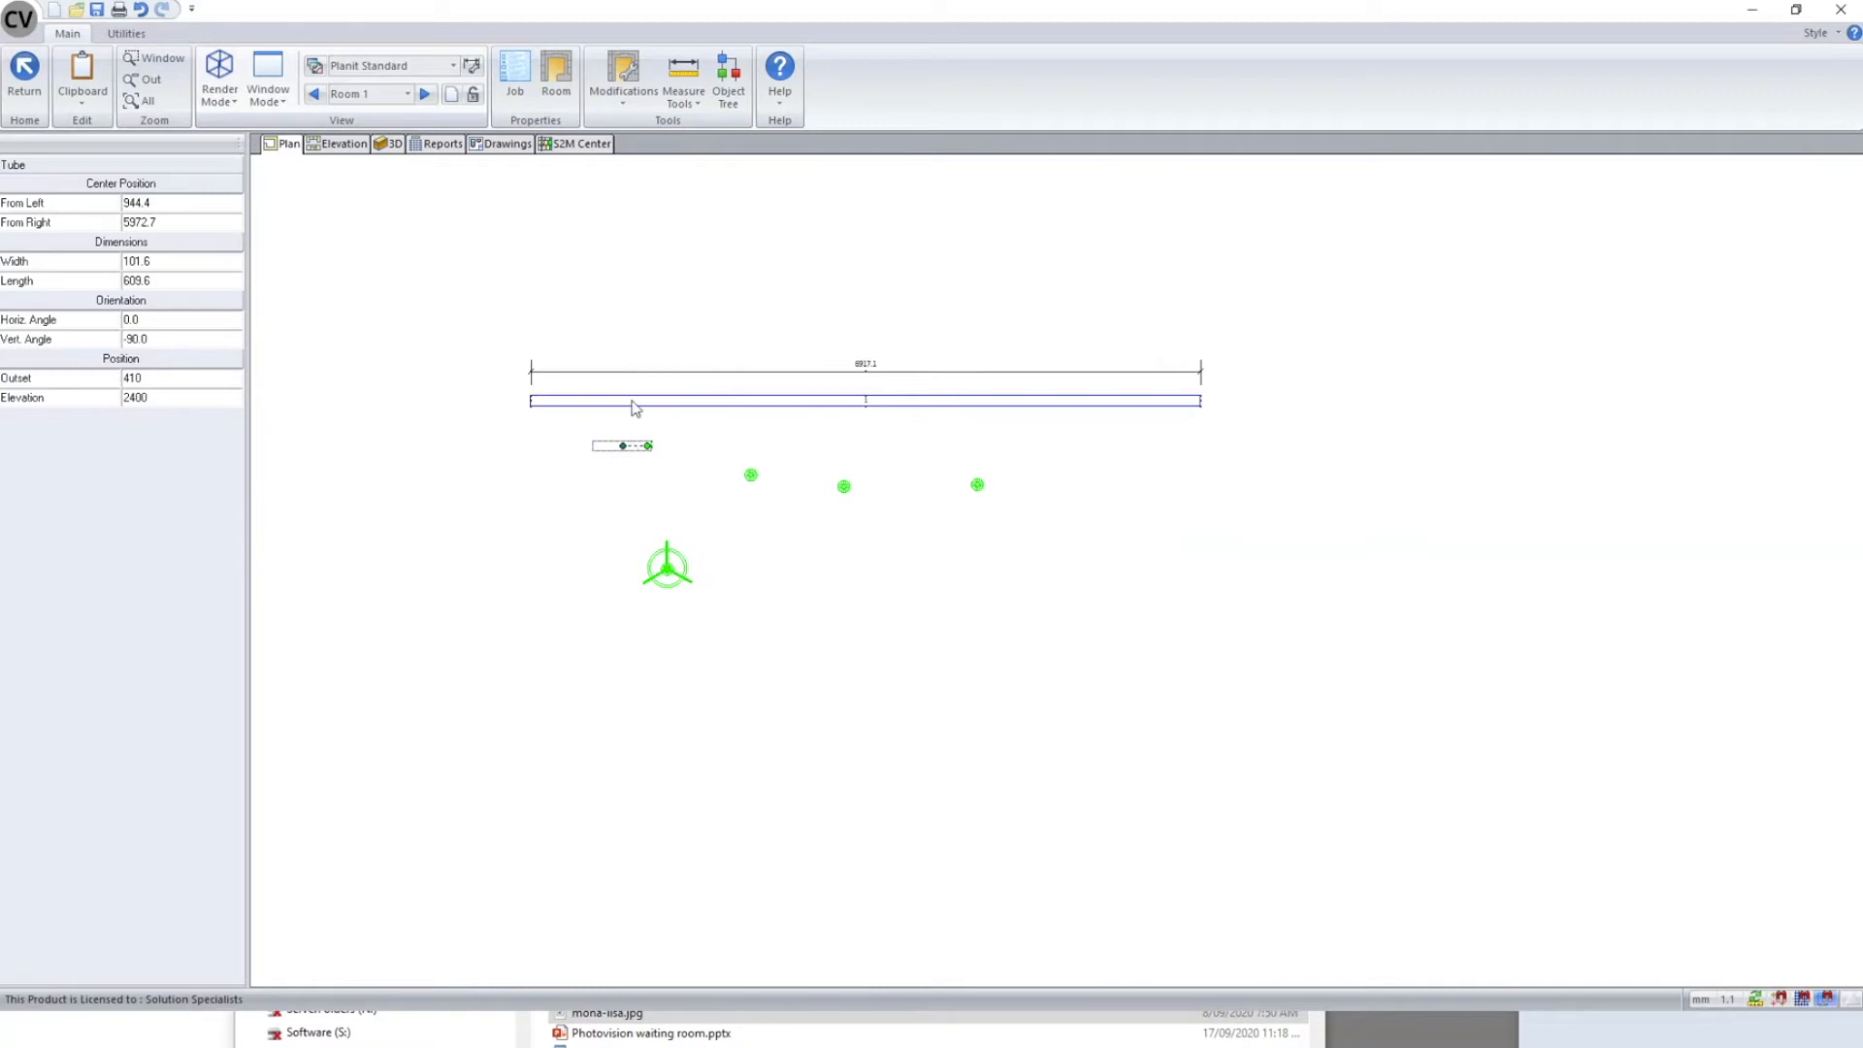
- Set the tube light's length to 2000 mm, leaving its width as is
scroll(611, 416, down, 2)
scroll(660, 369, up, 3)
scroll(740, 316, up, 3)
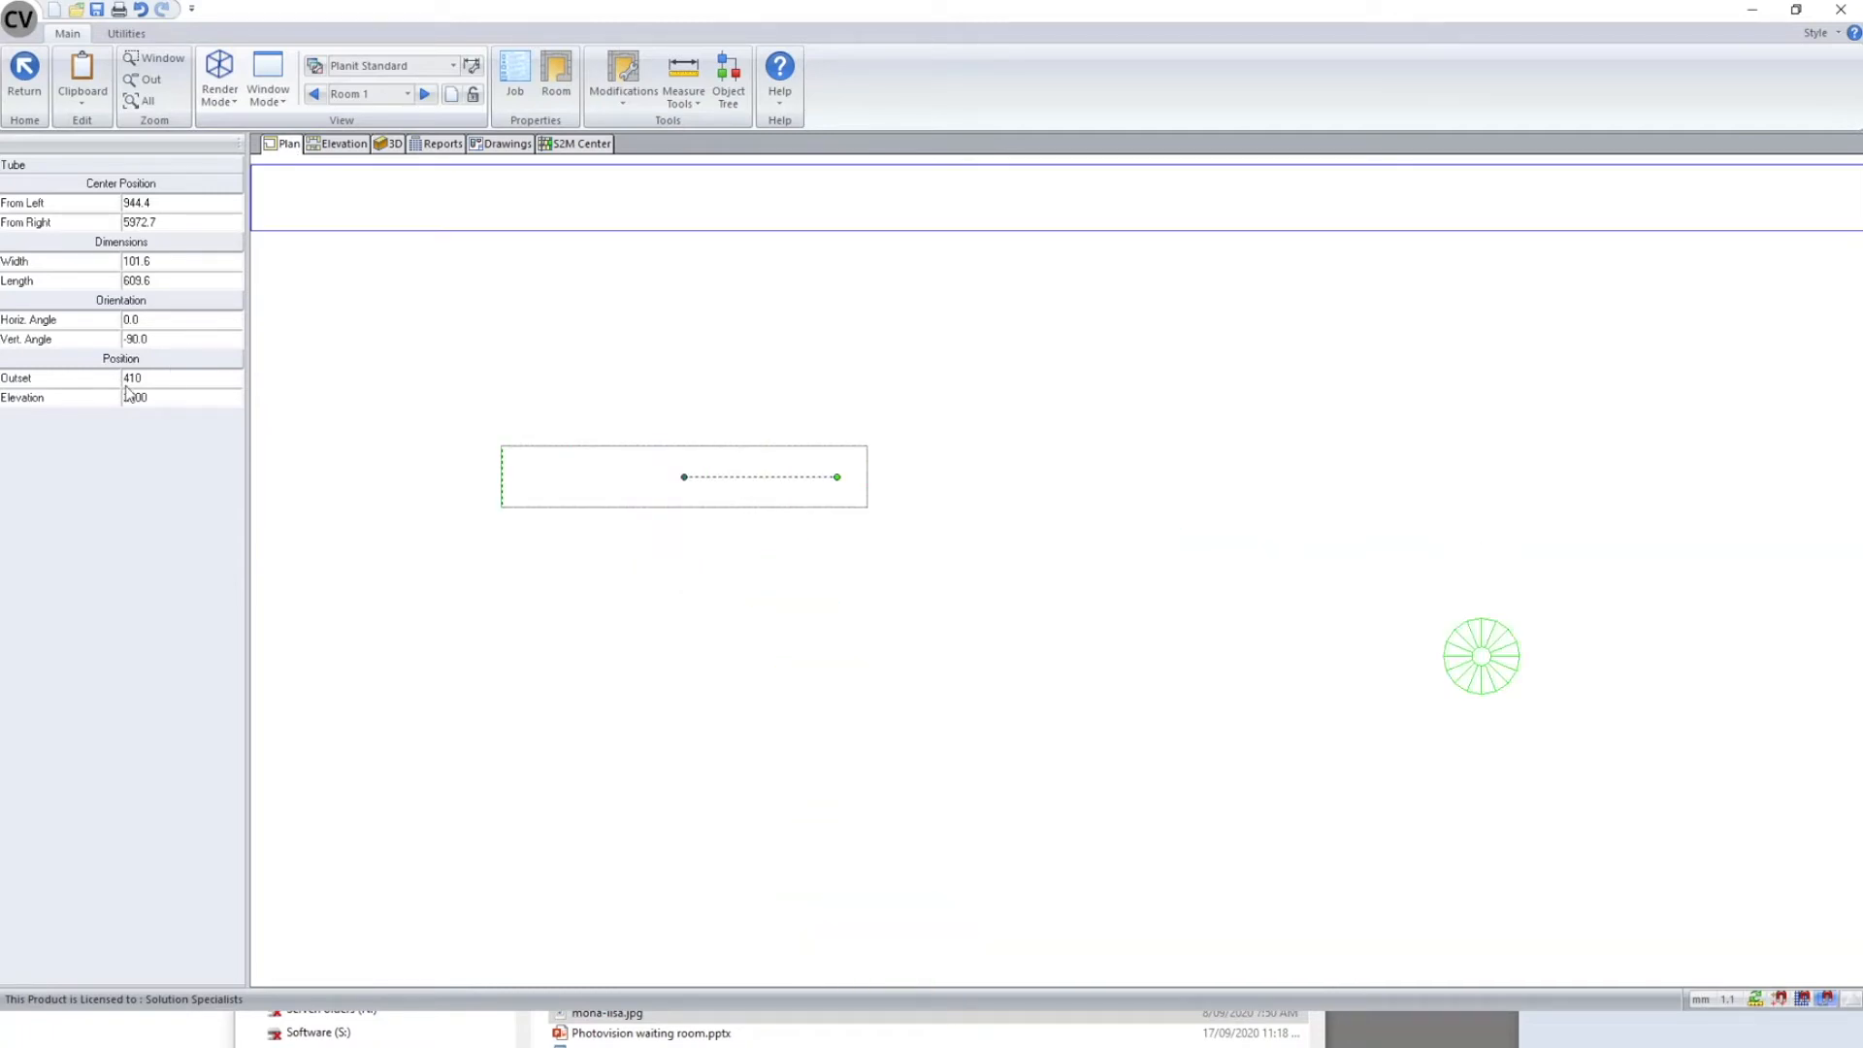
click(176, 260)
click(170, 279)
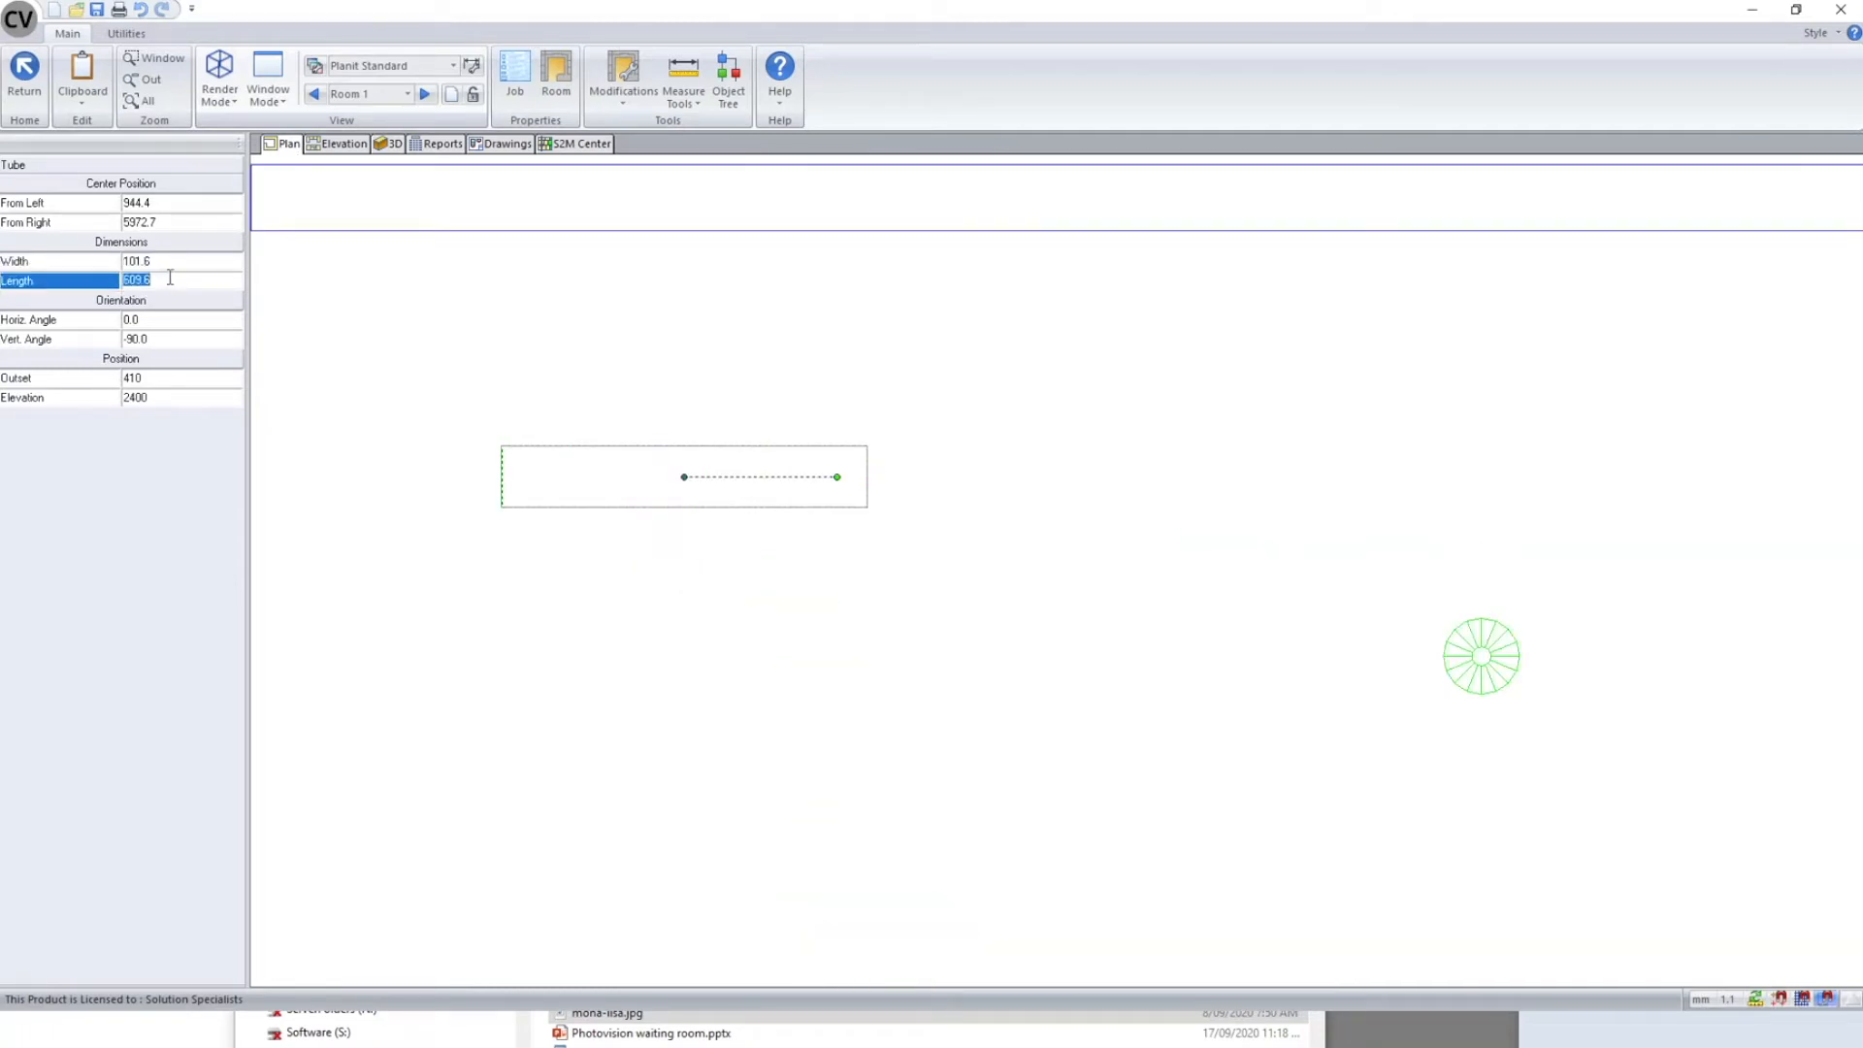
click(179, 266)
click(165, 279)
text(2000)
key(Return)
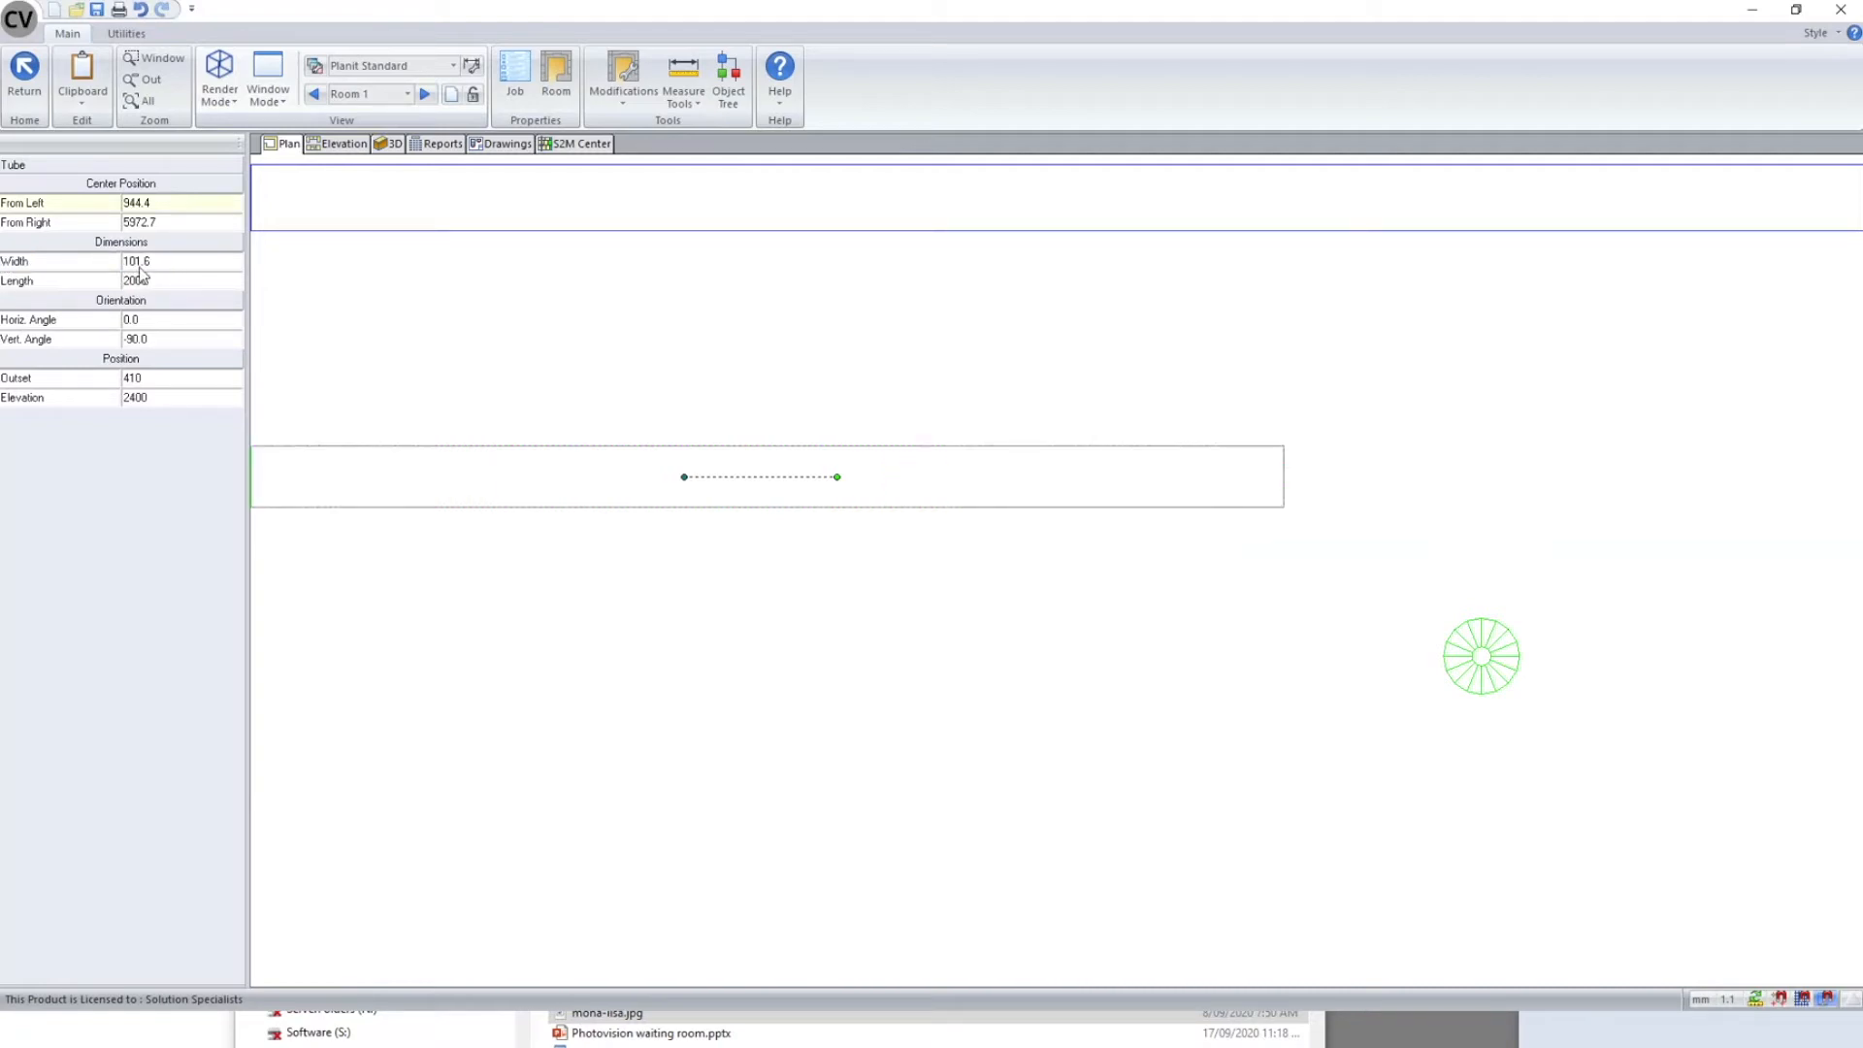
- Move the tube light along the wall to the right, so its whole length lies within the wall's extent
scroll(1115, 632, down, 3)
drag(856, 543, 1065, 498)
scroll(986, 569, up, 2)
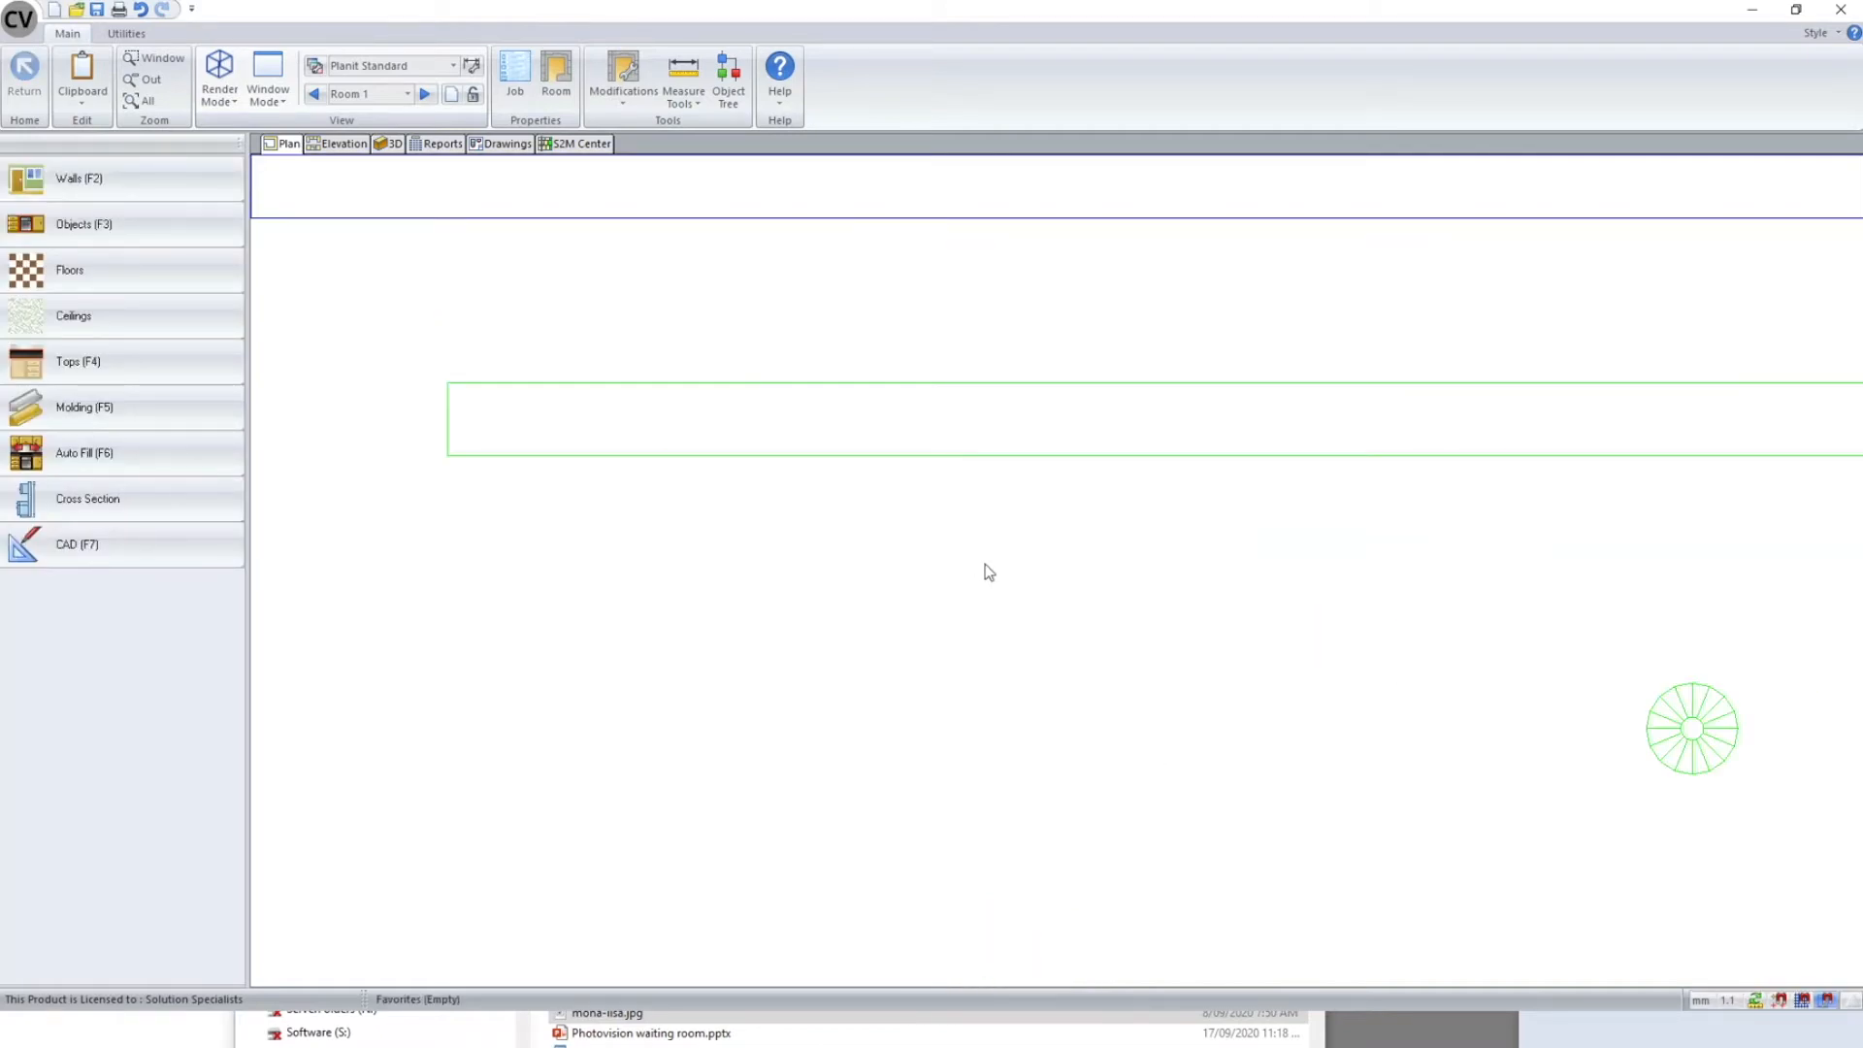
- Delete the leftmost of the three spot lights in the Room 1 plan
scroll(1169, 595, down, 3)
click(1203, 603)
key(Delete)
scroll(676, 650, down, 3)
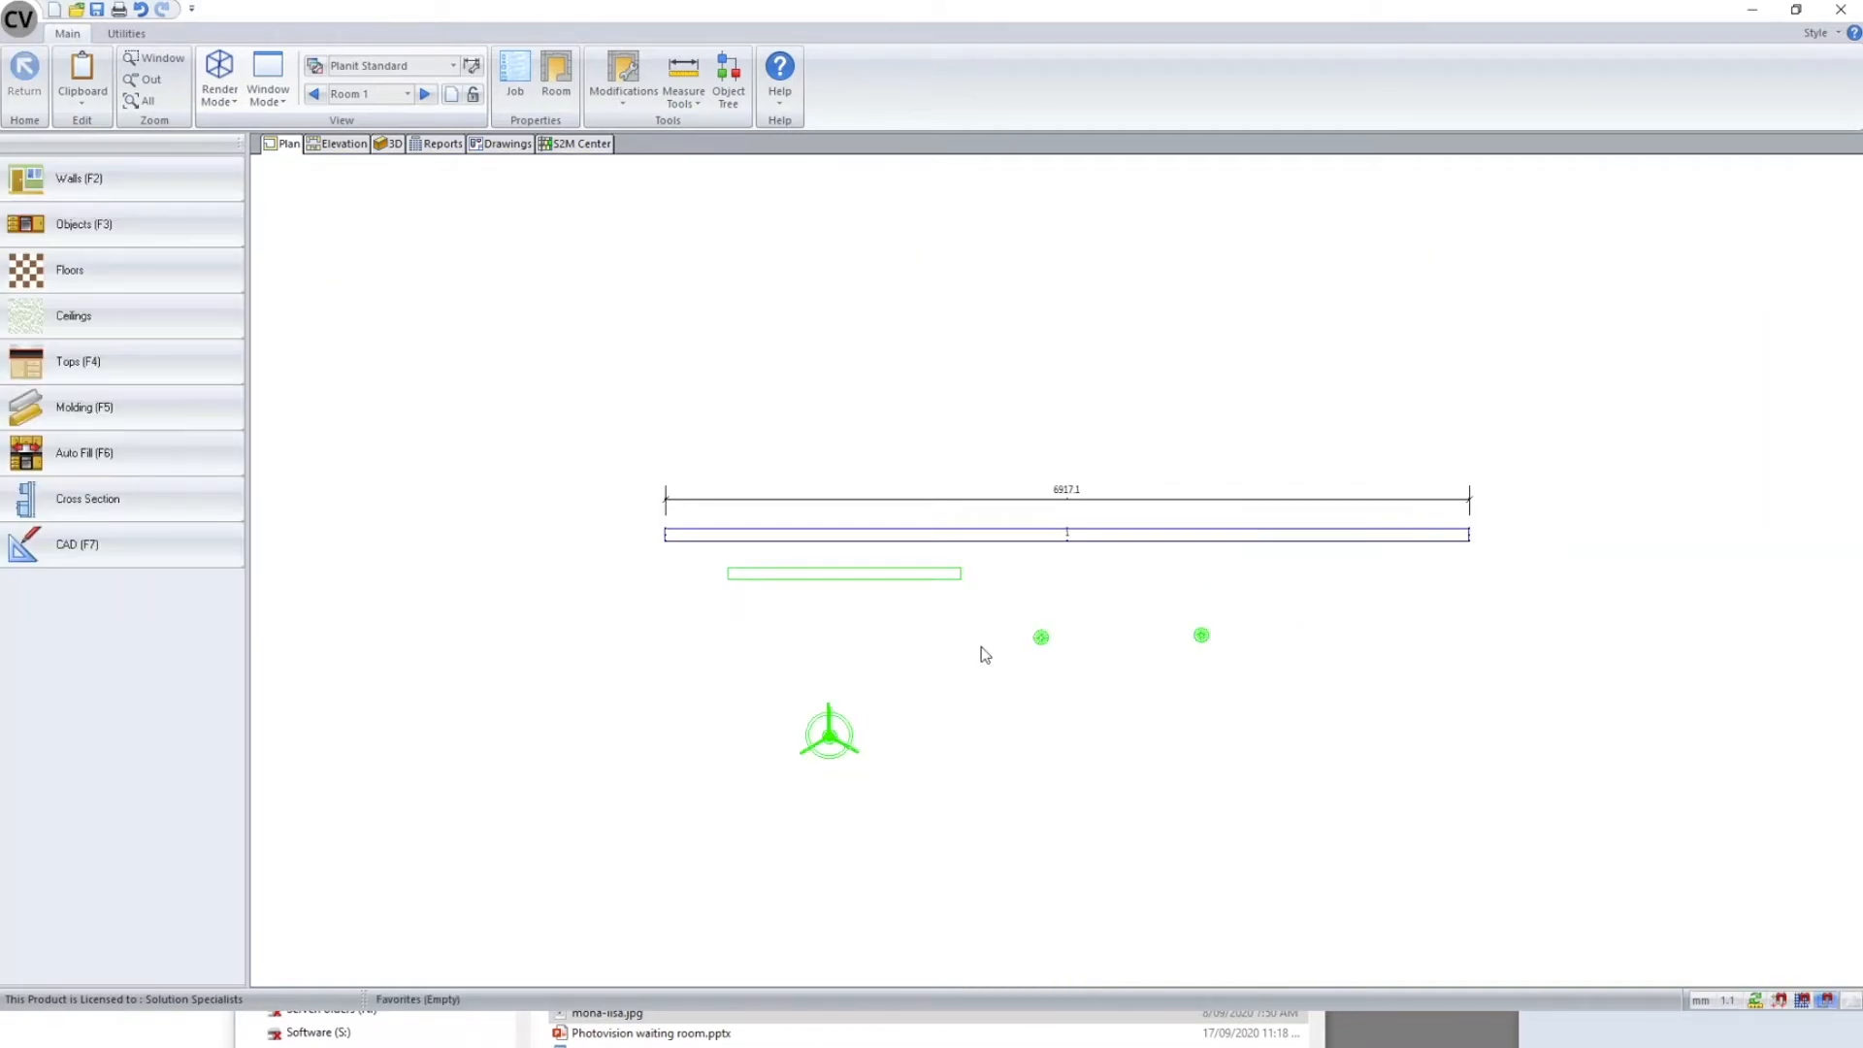
- Delete the two remaining spot lights and the three-legged lamp from the Room 1 plan
click(1041, 639)
key(Delete)
click(1201, 635)
key(Delete)
click(827, 733)
key(Delete)
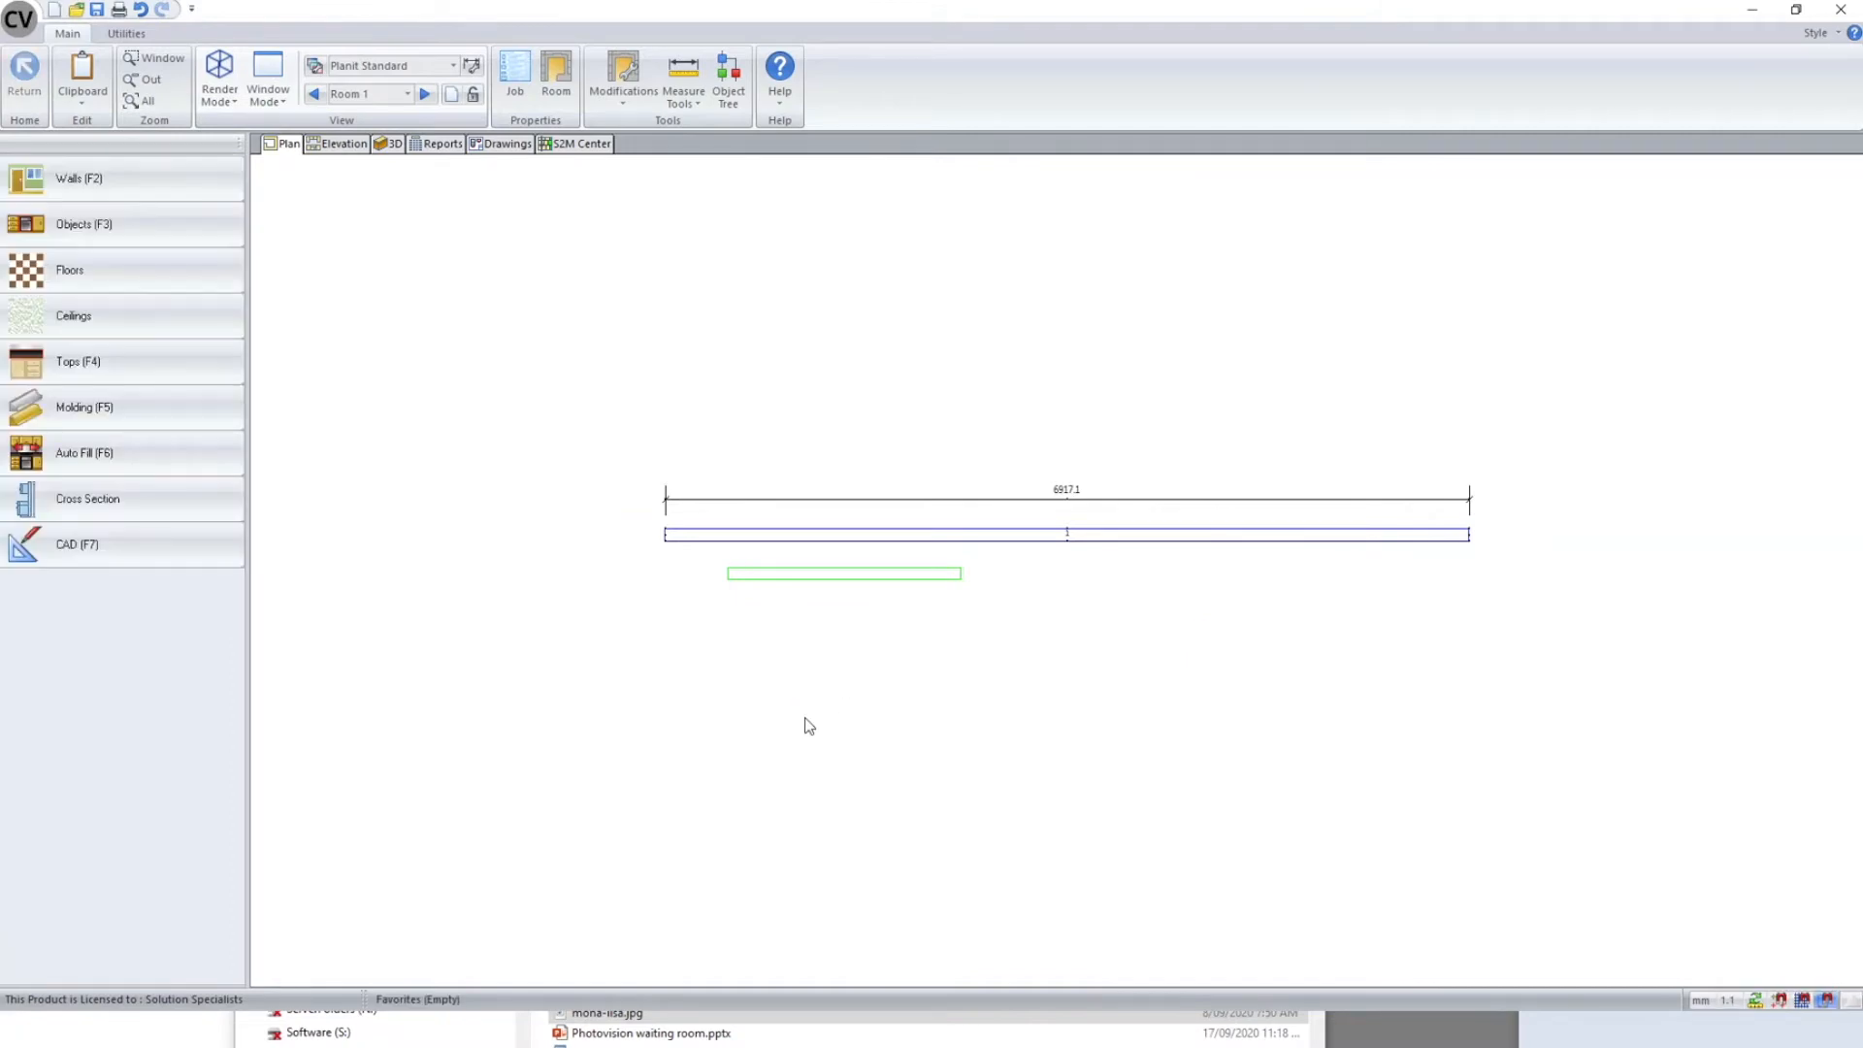
- Delete the positional spot light in the middle of the room using the 3D view's Light Editor
click(393, 146)
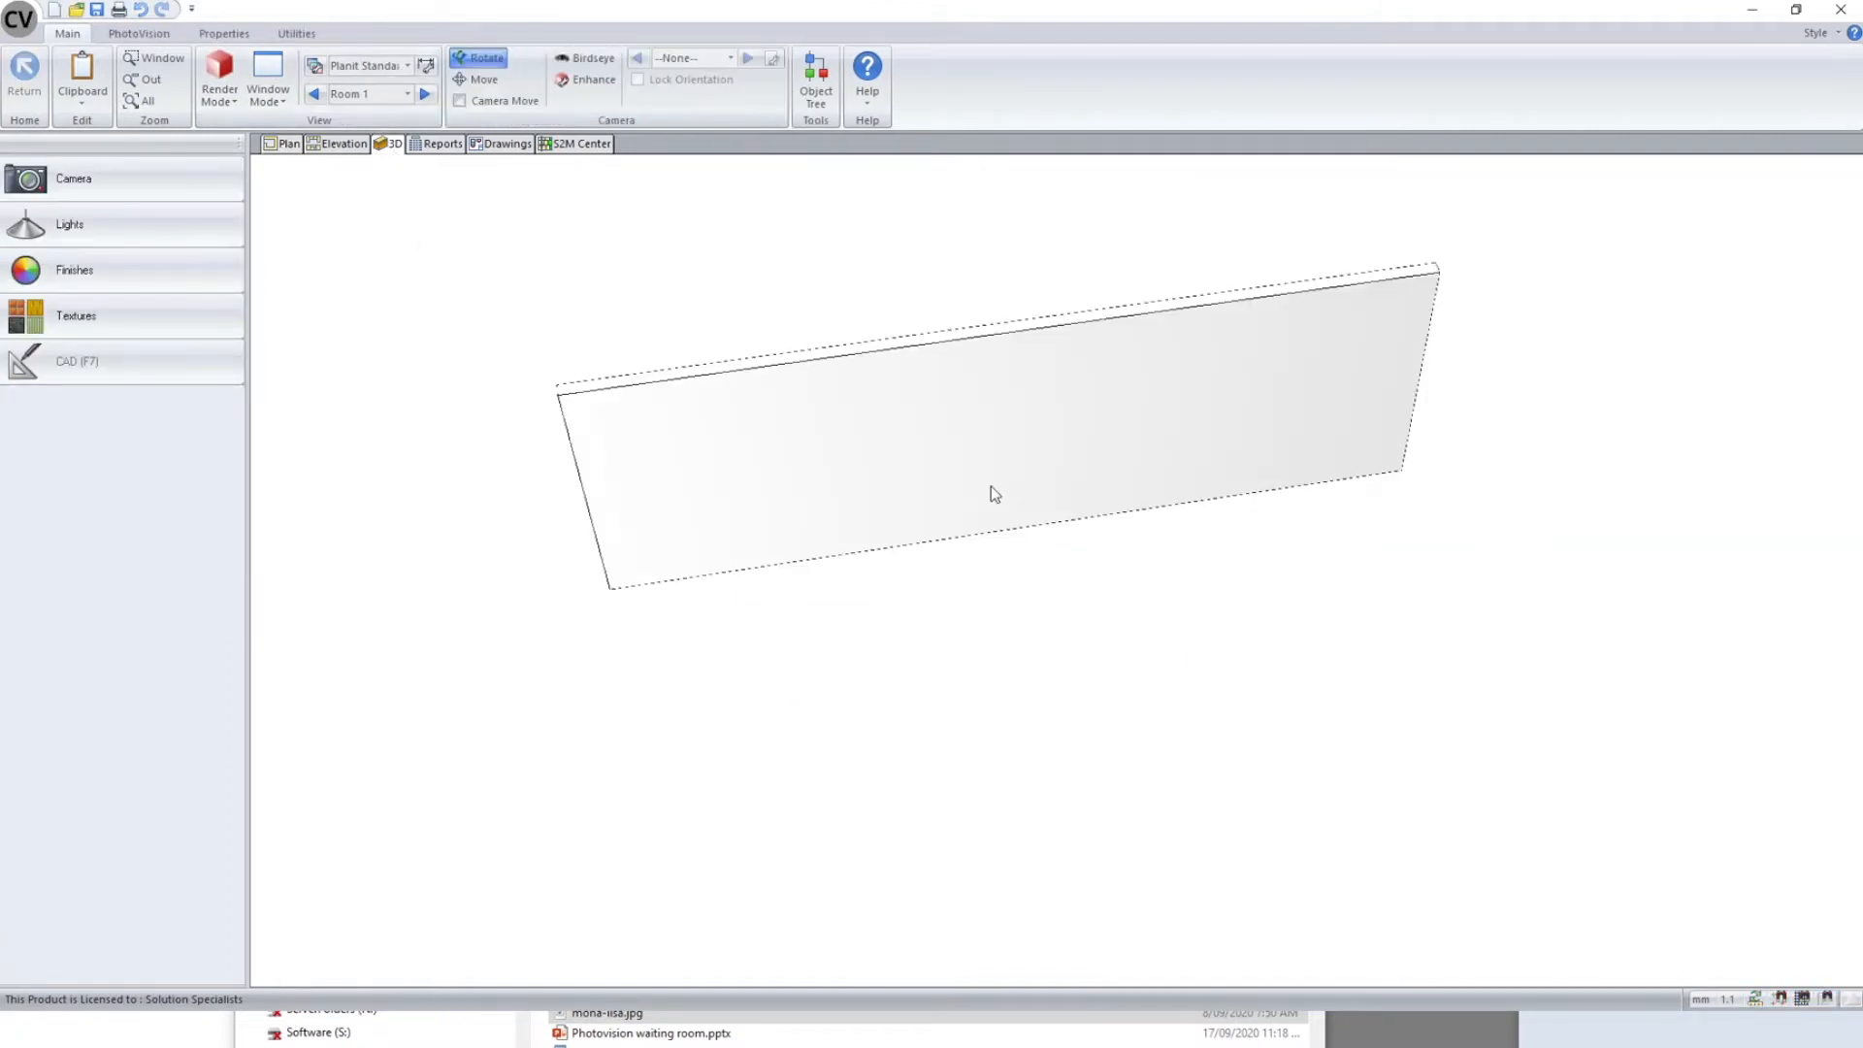
click(149, 227)
click(1083, 574)
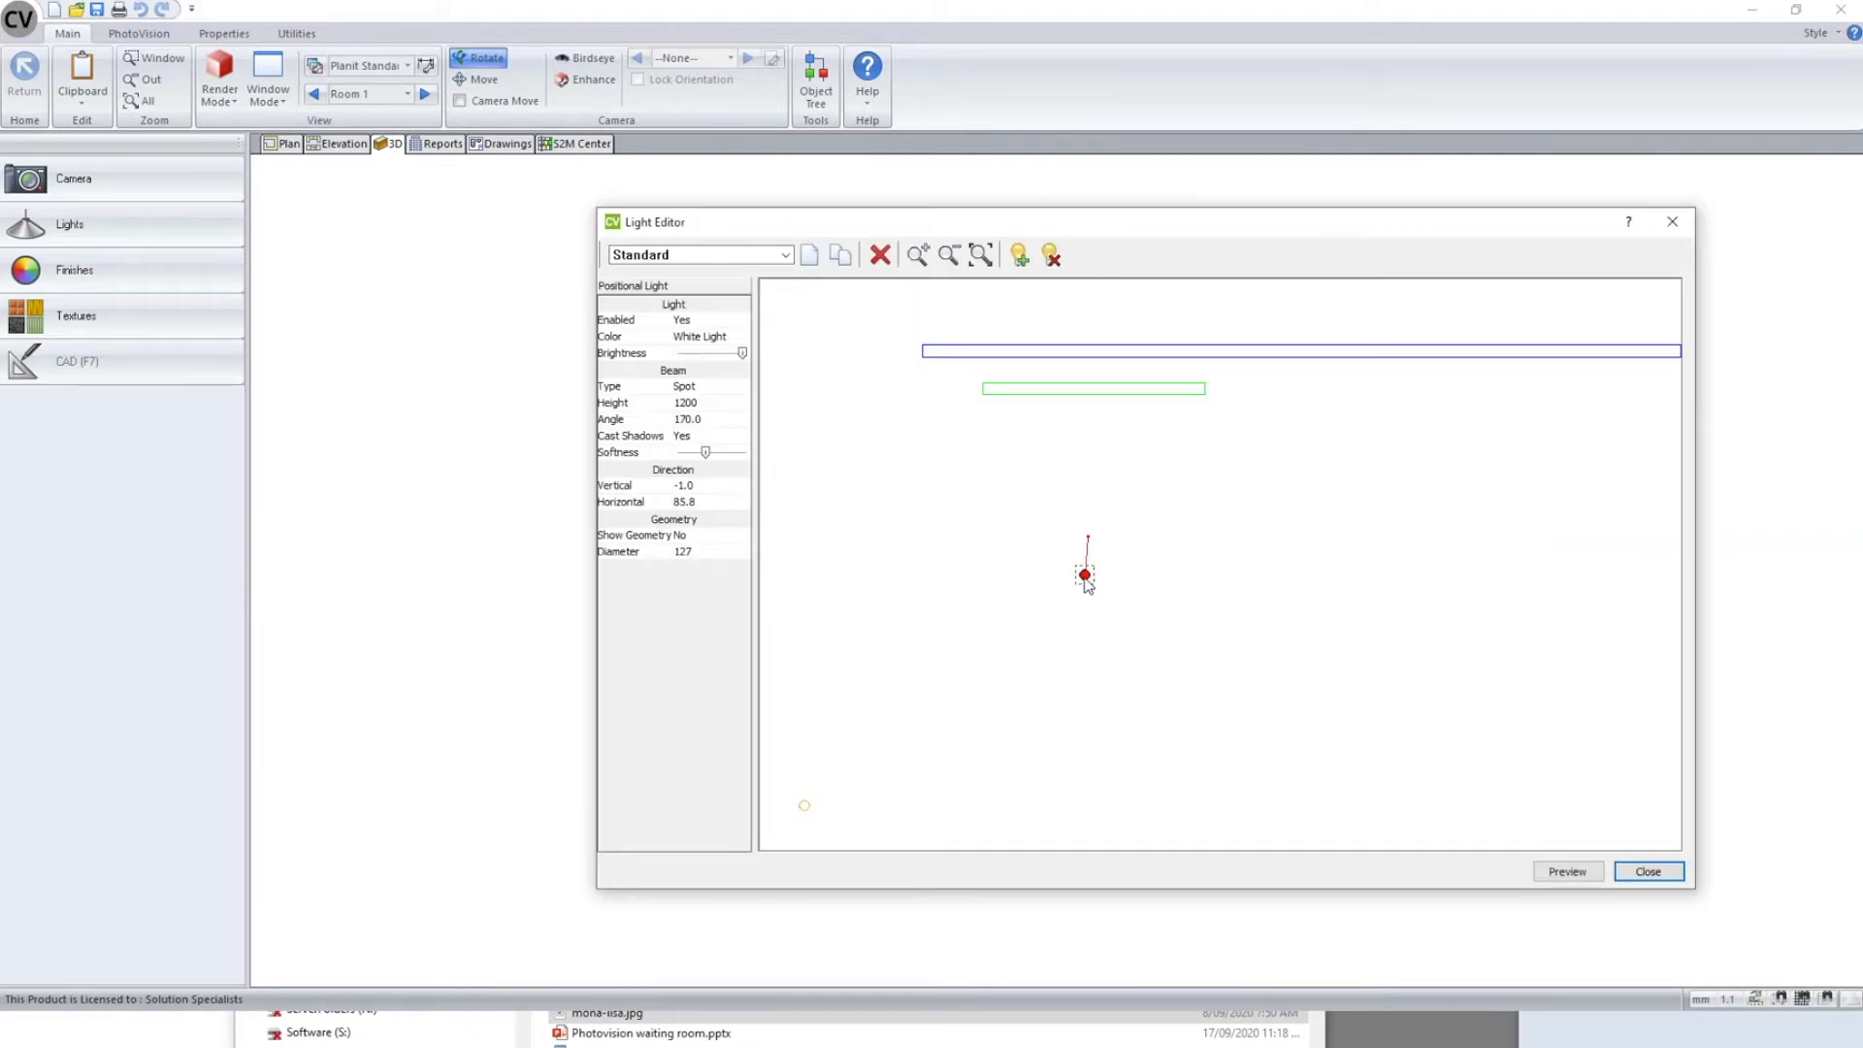
click(1050, 257)
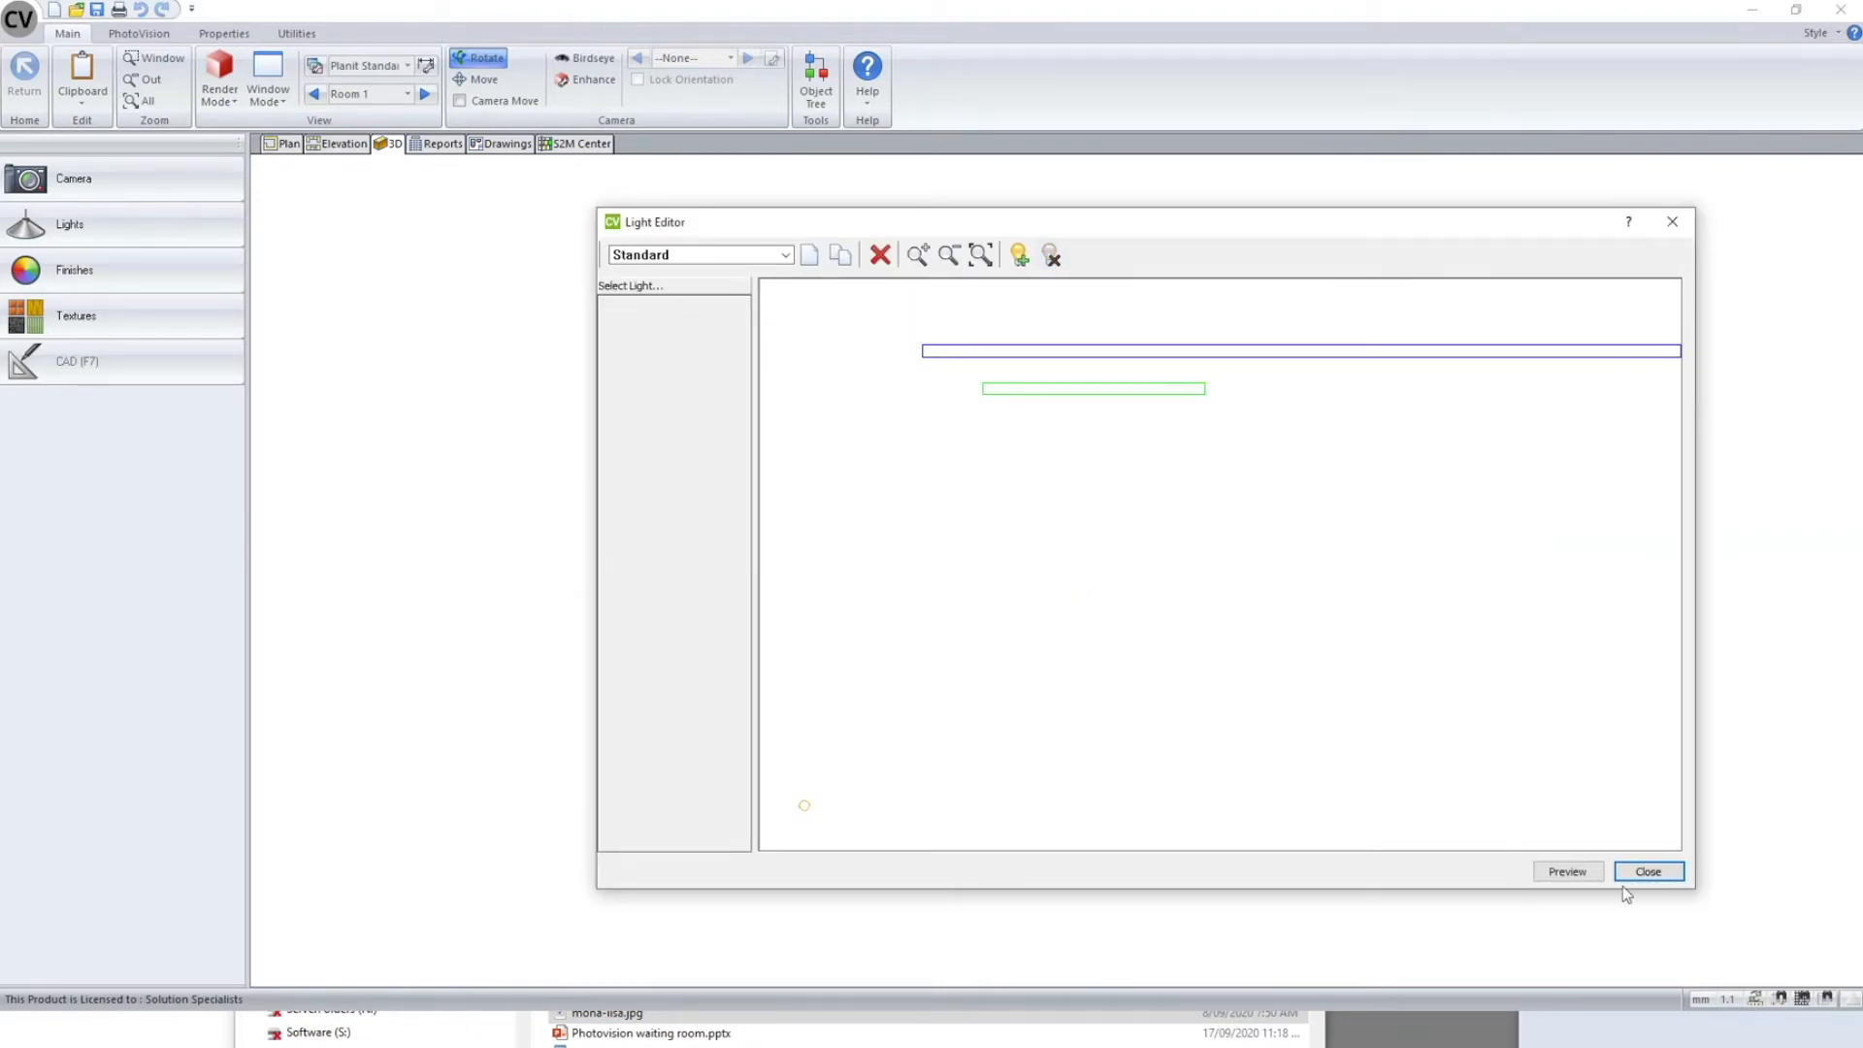
click(1656, 870)
- Render the wall with PhotoVision's Advanced mode and examine how the tube light illuminates it
click(155, 34)
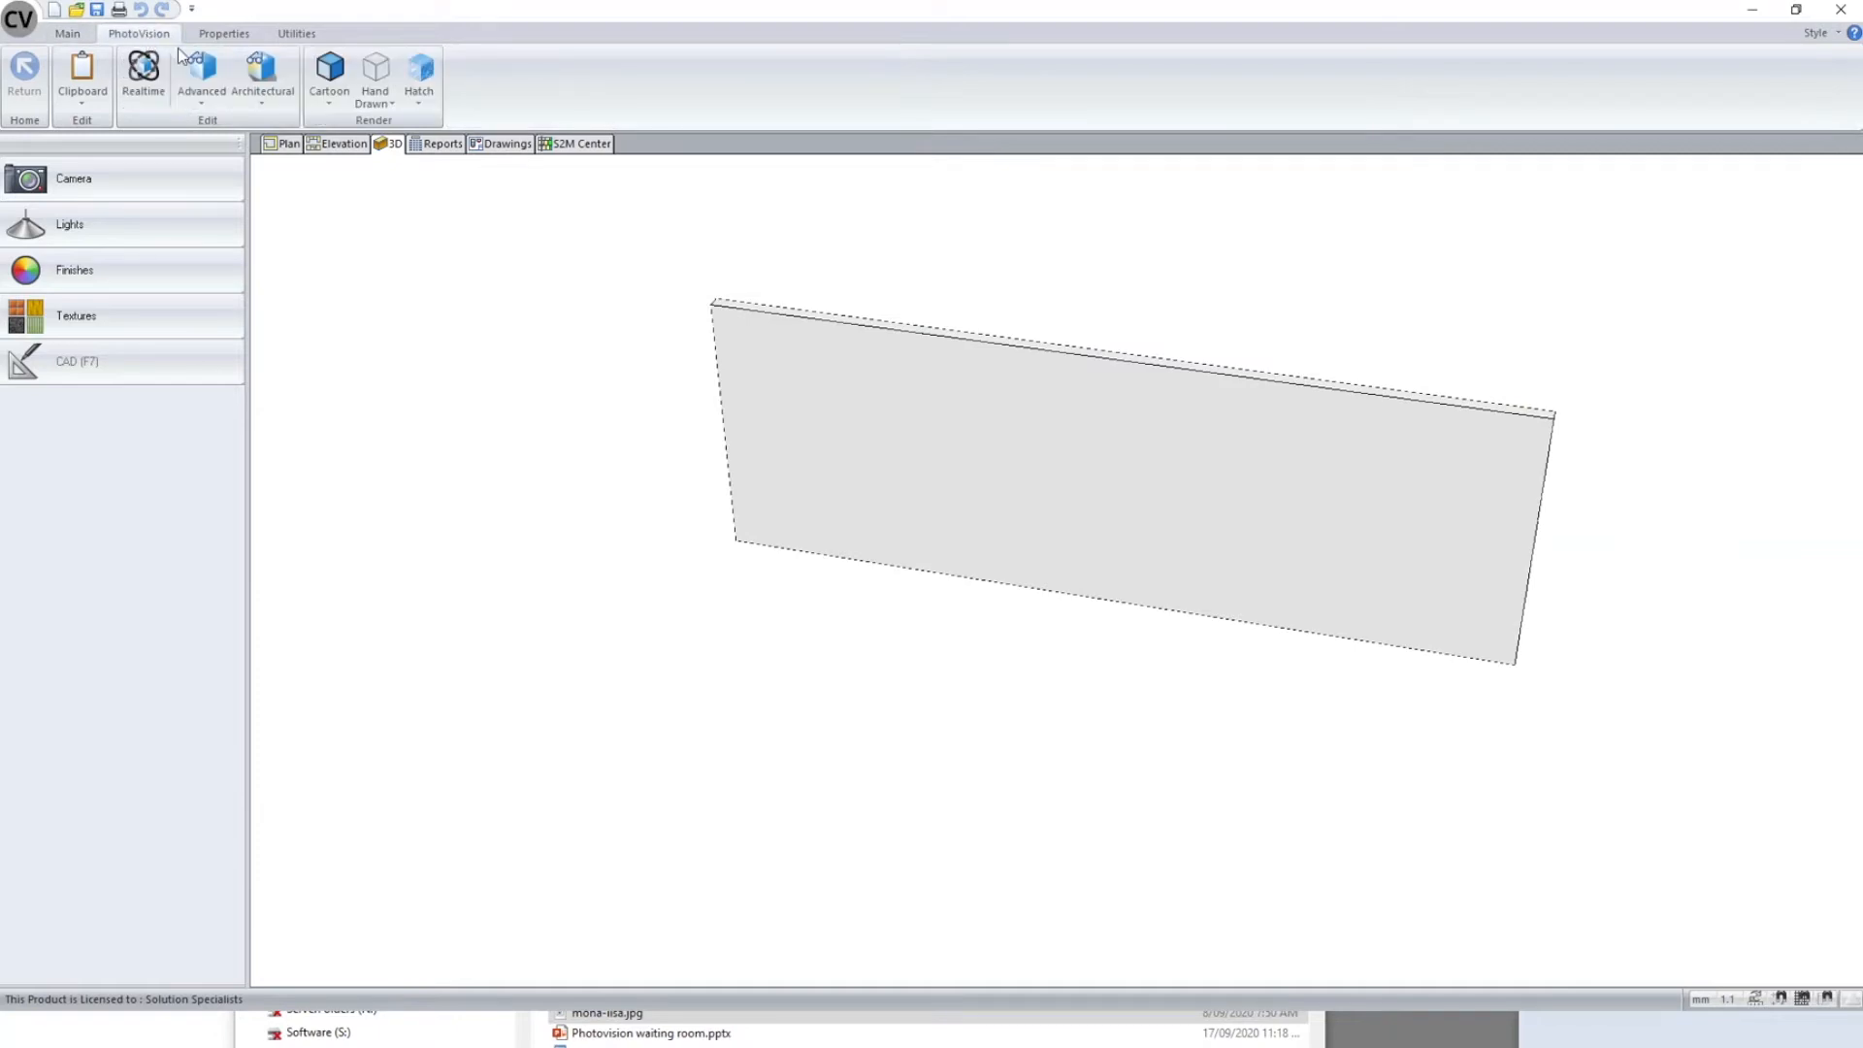
click(201, 72)
click(229, 135)
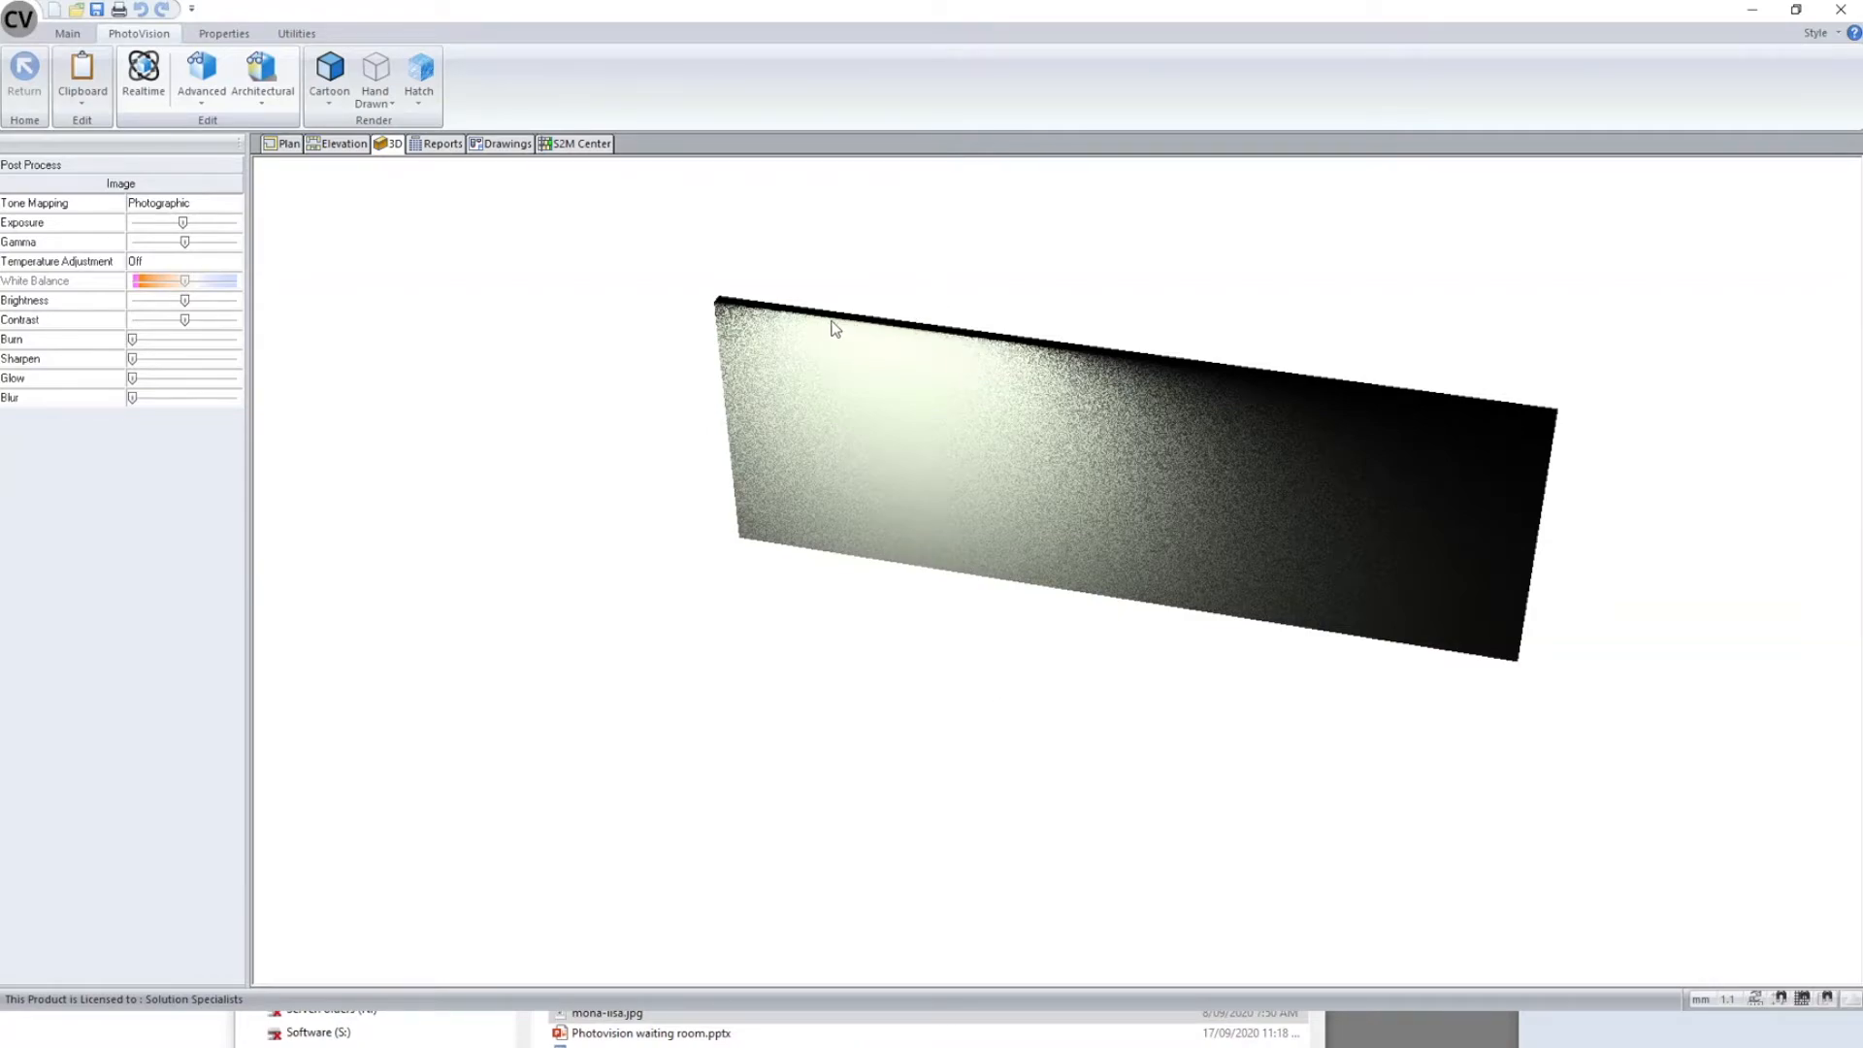
middle_drag(1100, 726, 850, 457)
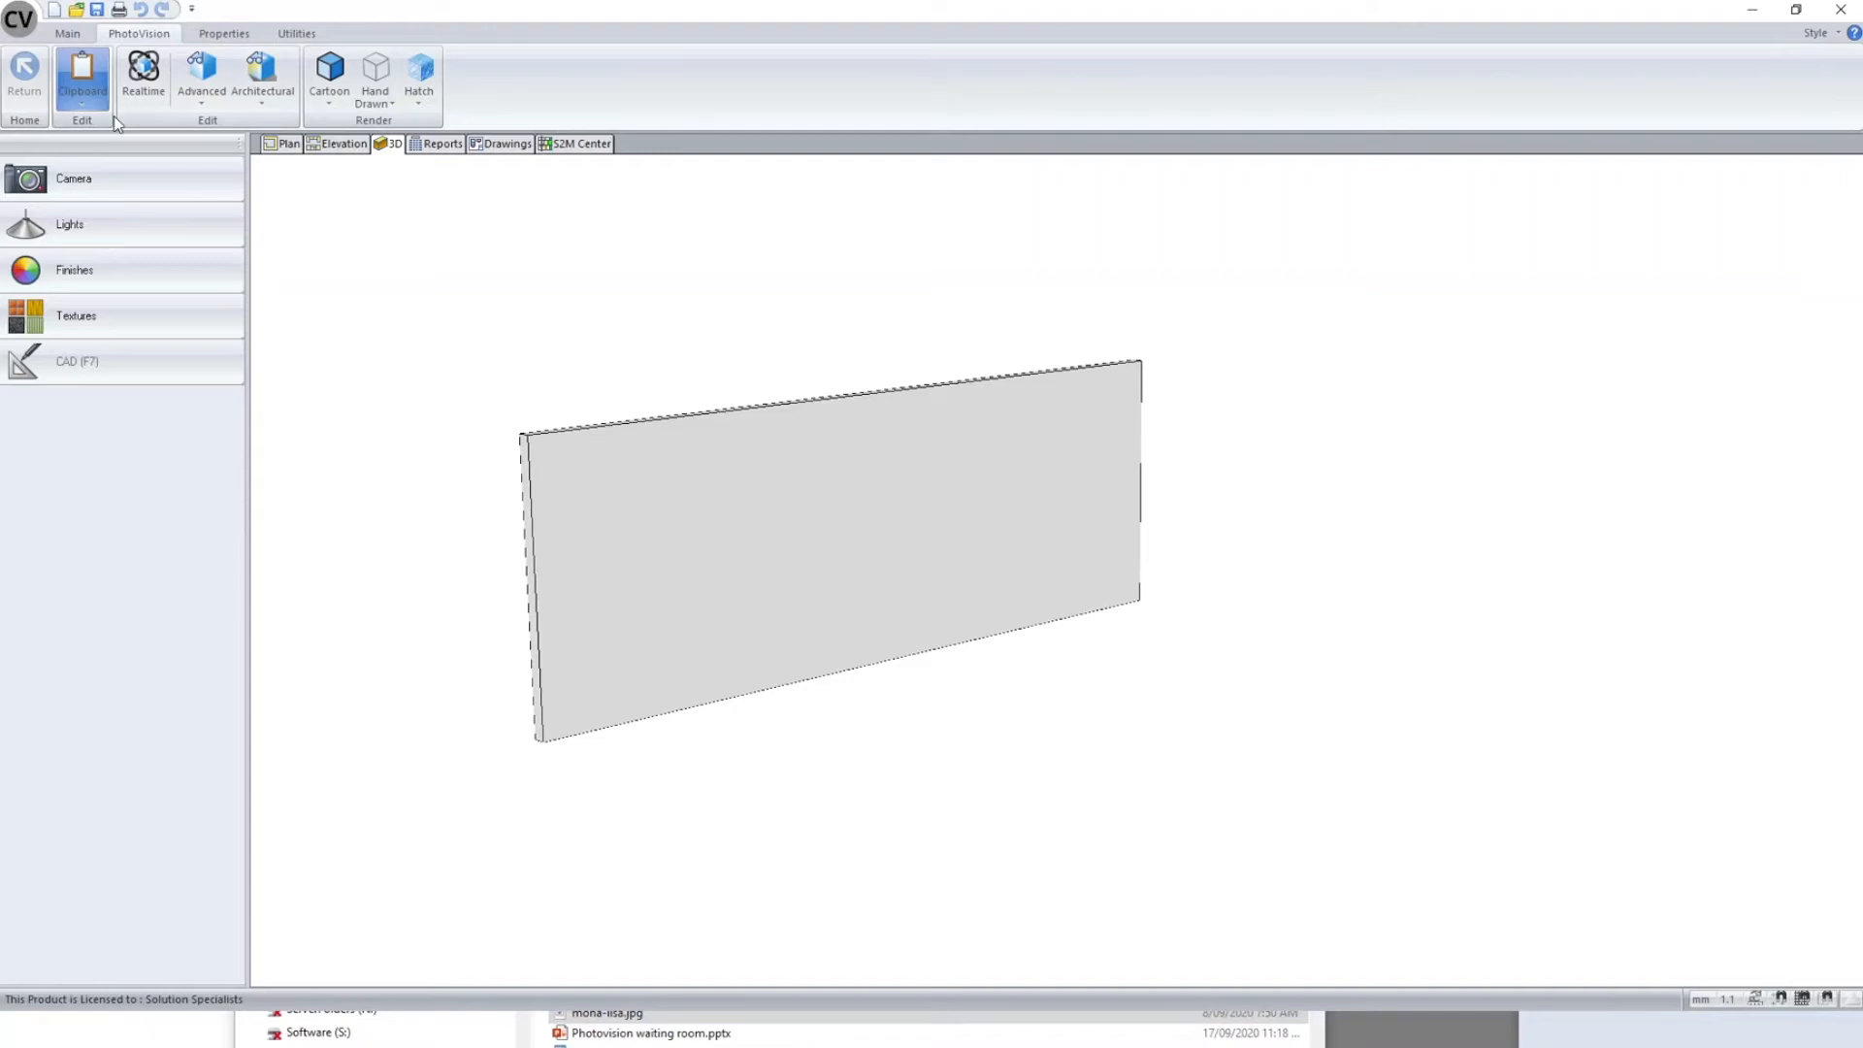
- Place an LED Strip Light from the Lights catalog against the wall in plan, about 3410 mm from its left end
click(24, 73)
click(140, 225)
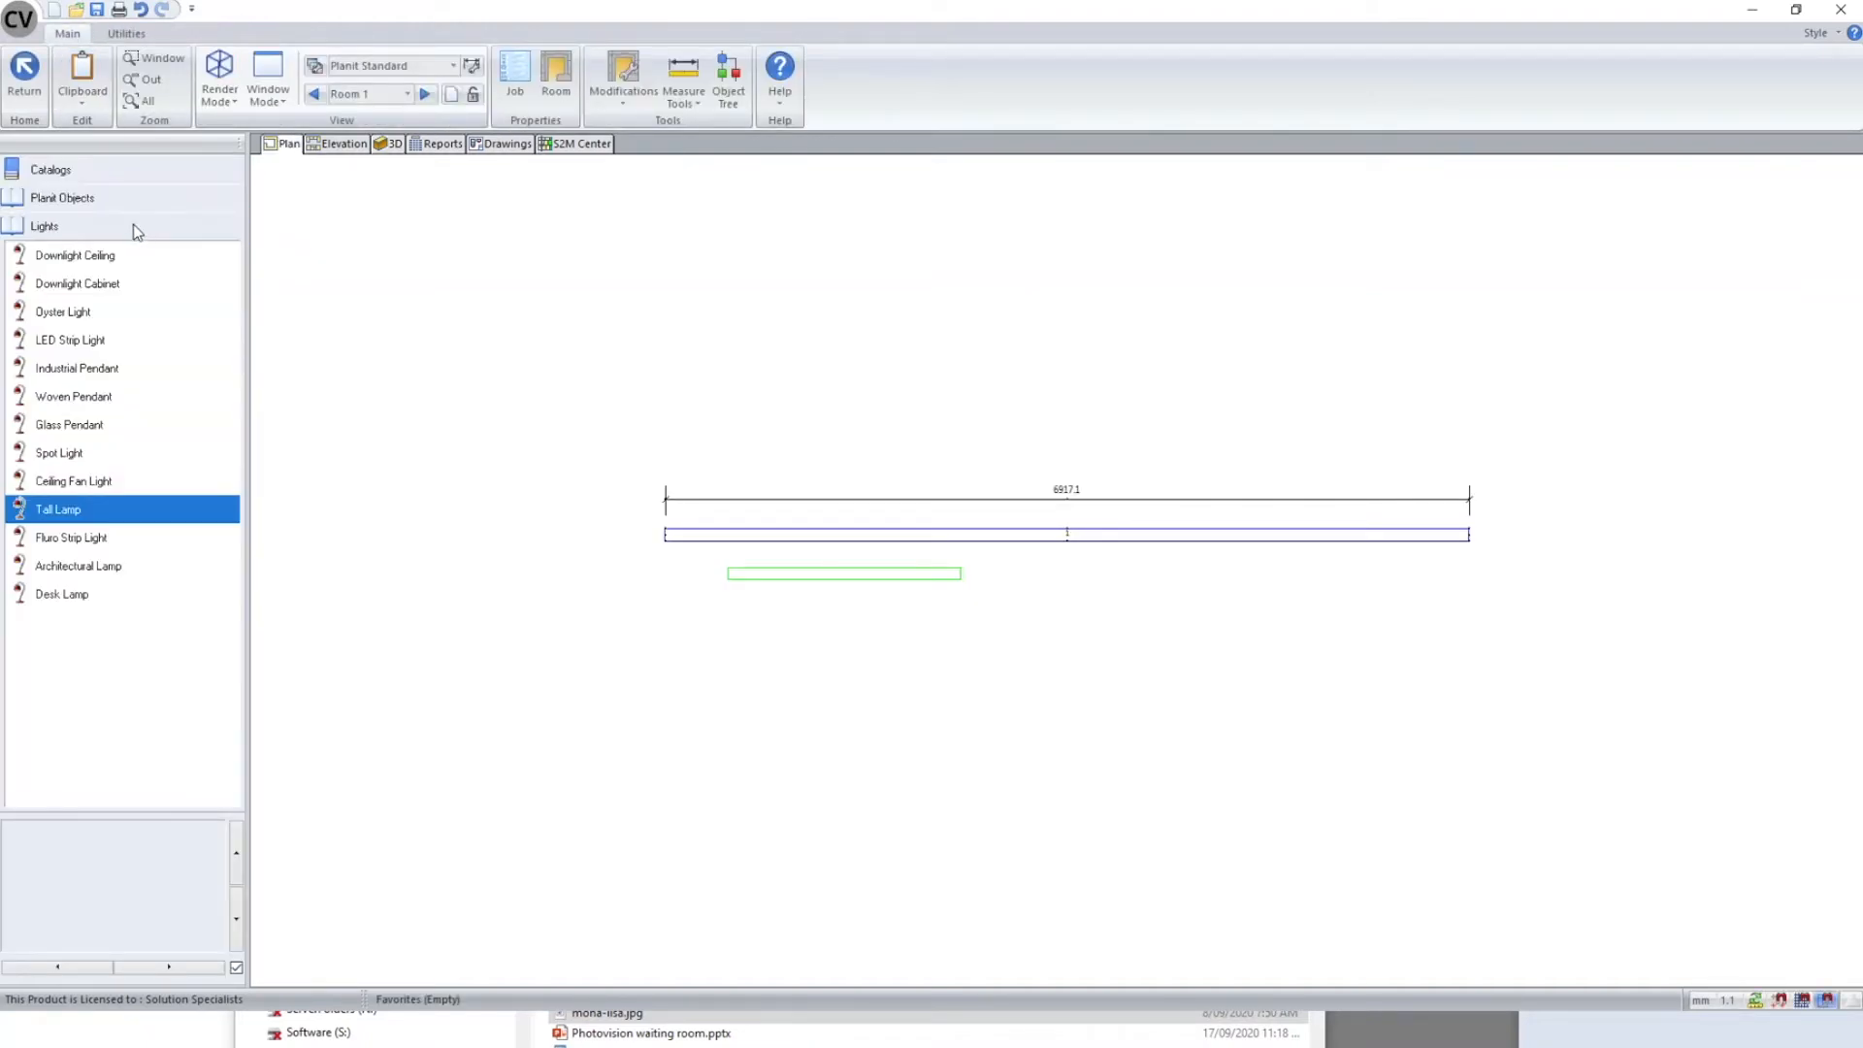
double_click(52, 342)
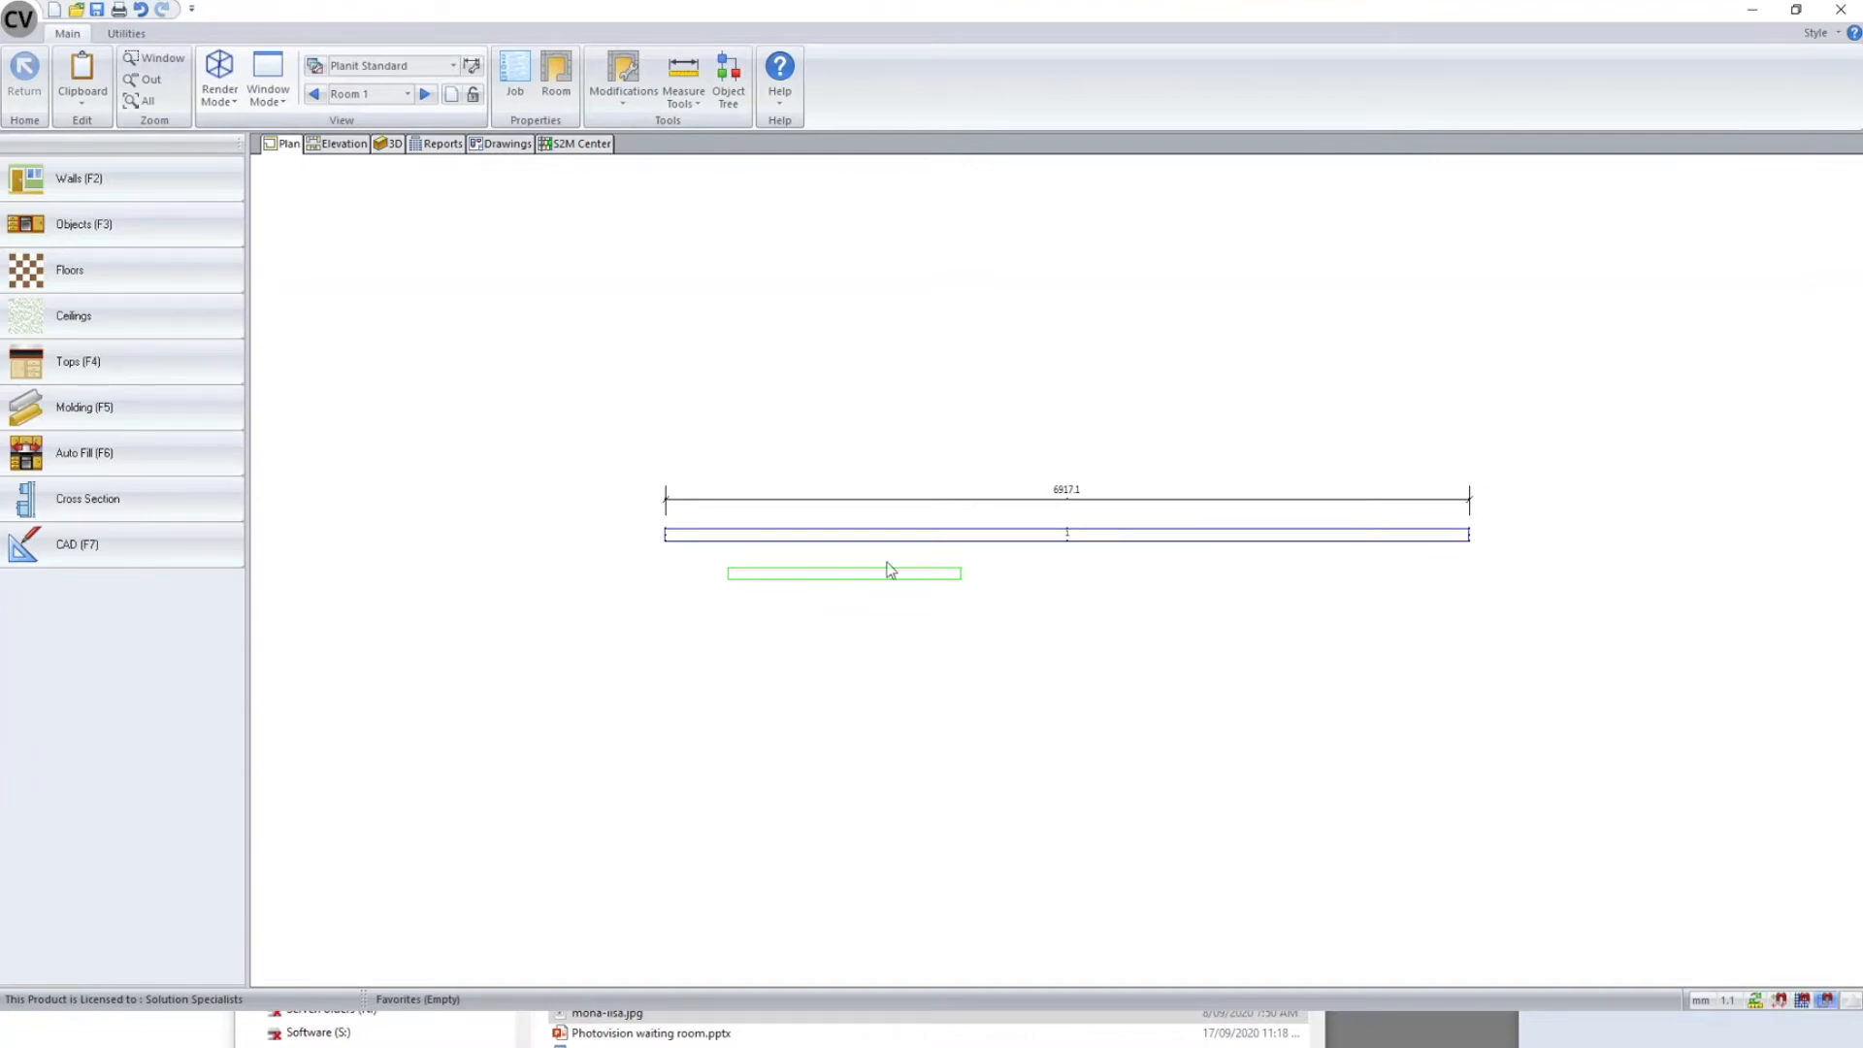
click(98, 224)
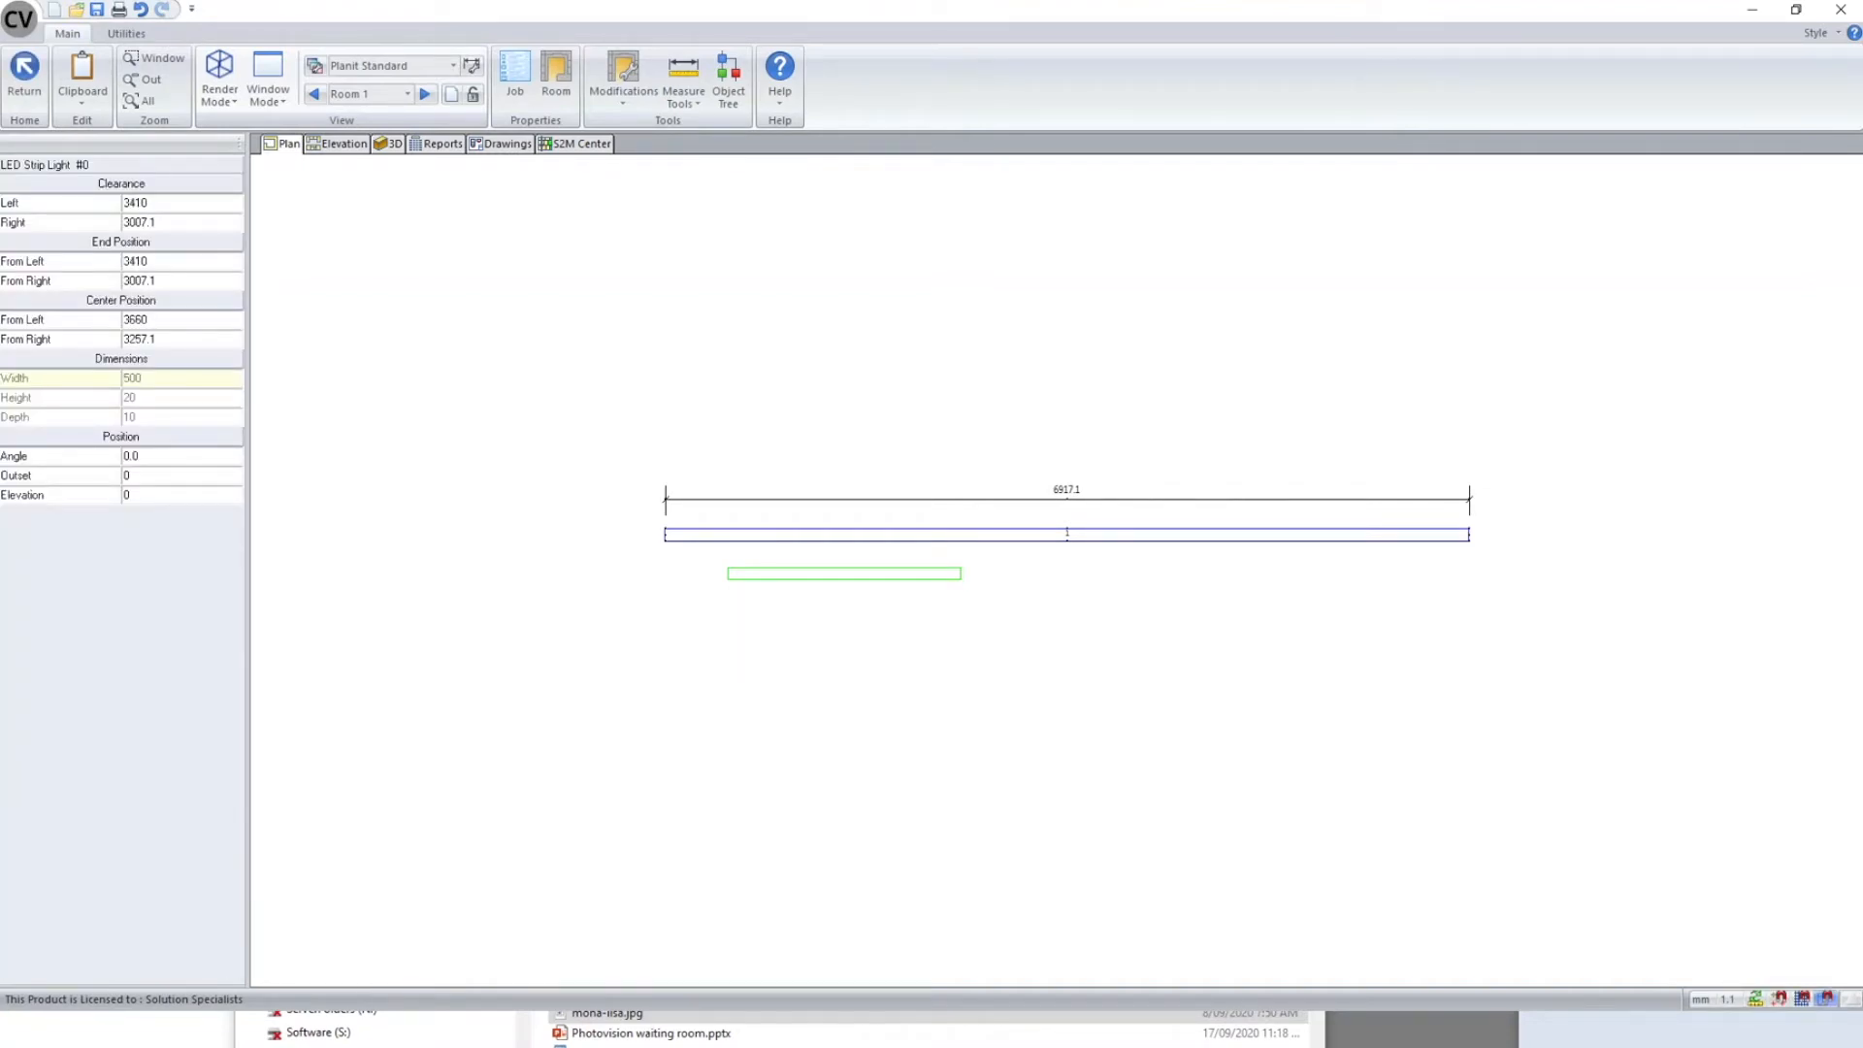
click(1094, 598)
- Open the LED strip light for editing and examine its construction in the 3D, plan and face views
scroll(1097, 565, down, 2)
scroll(1106, 557, up, 2)
scroll(1111, 564, up, 4)
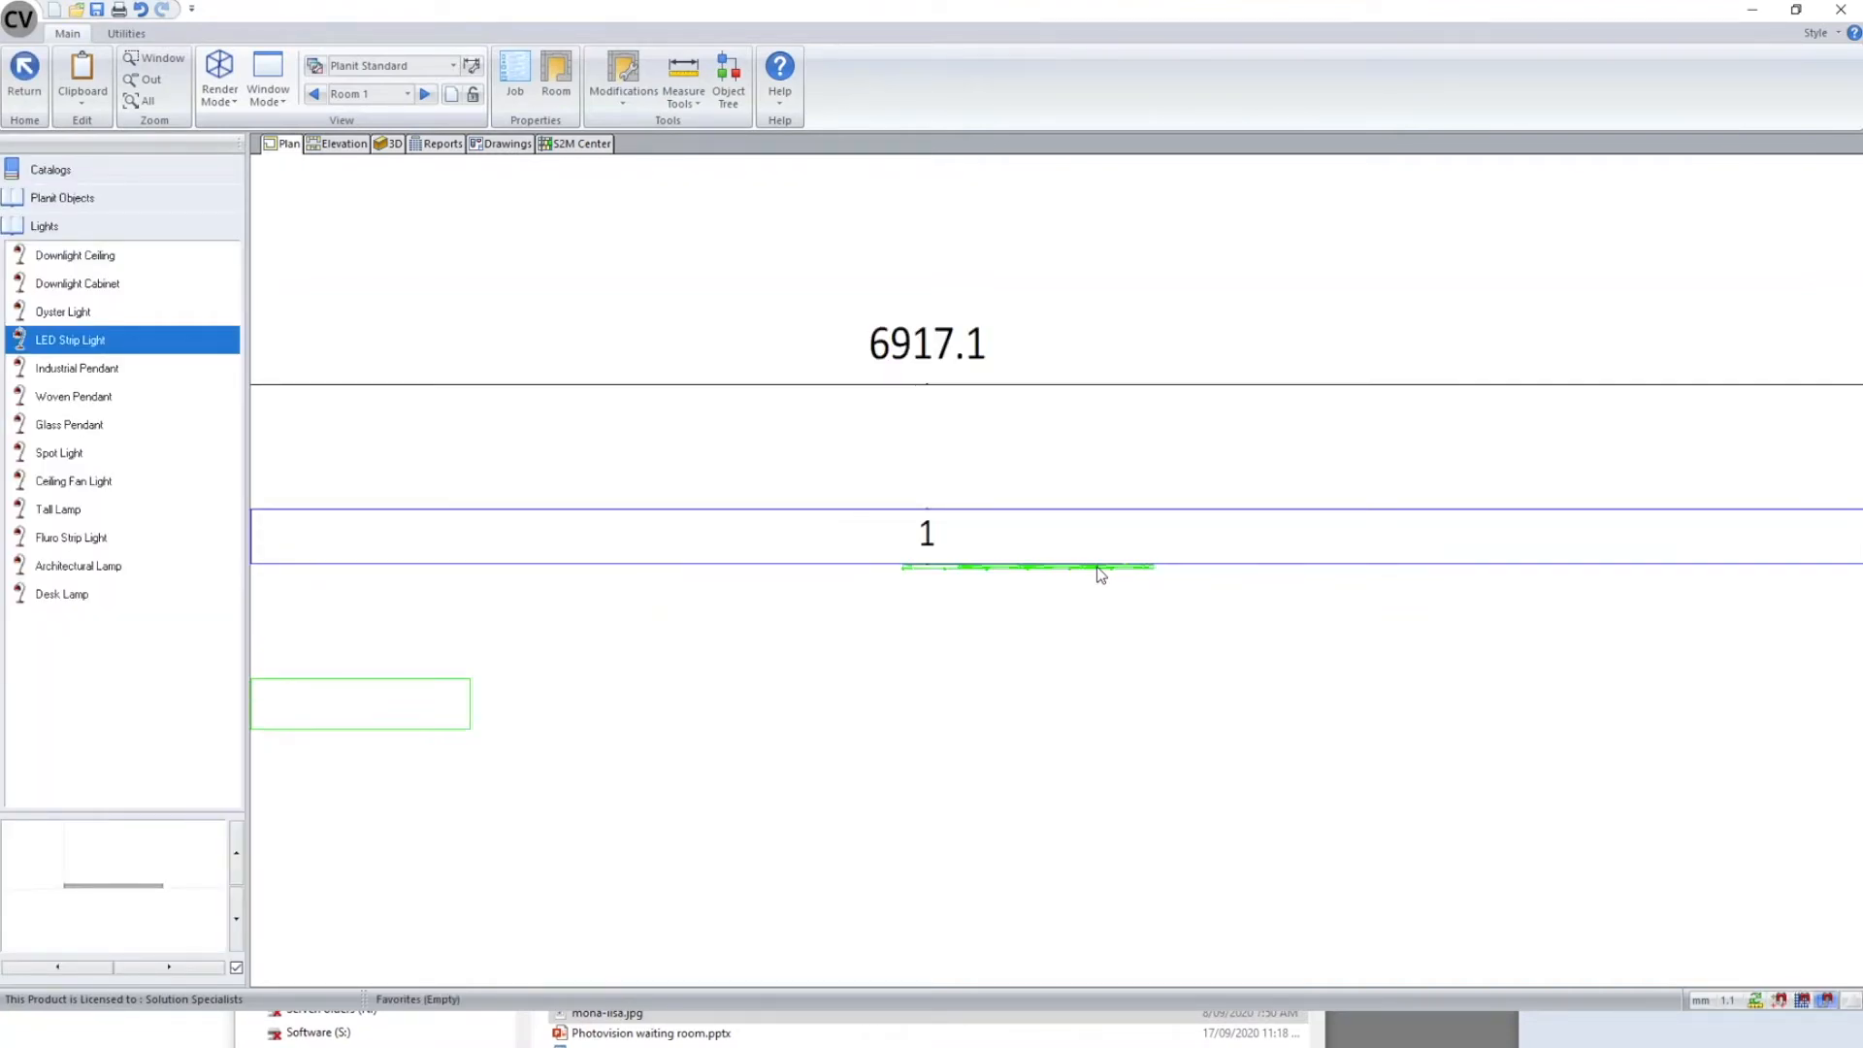
double_click(1094, 568)
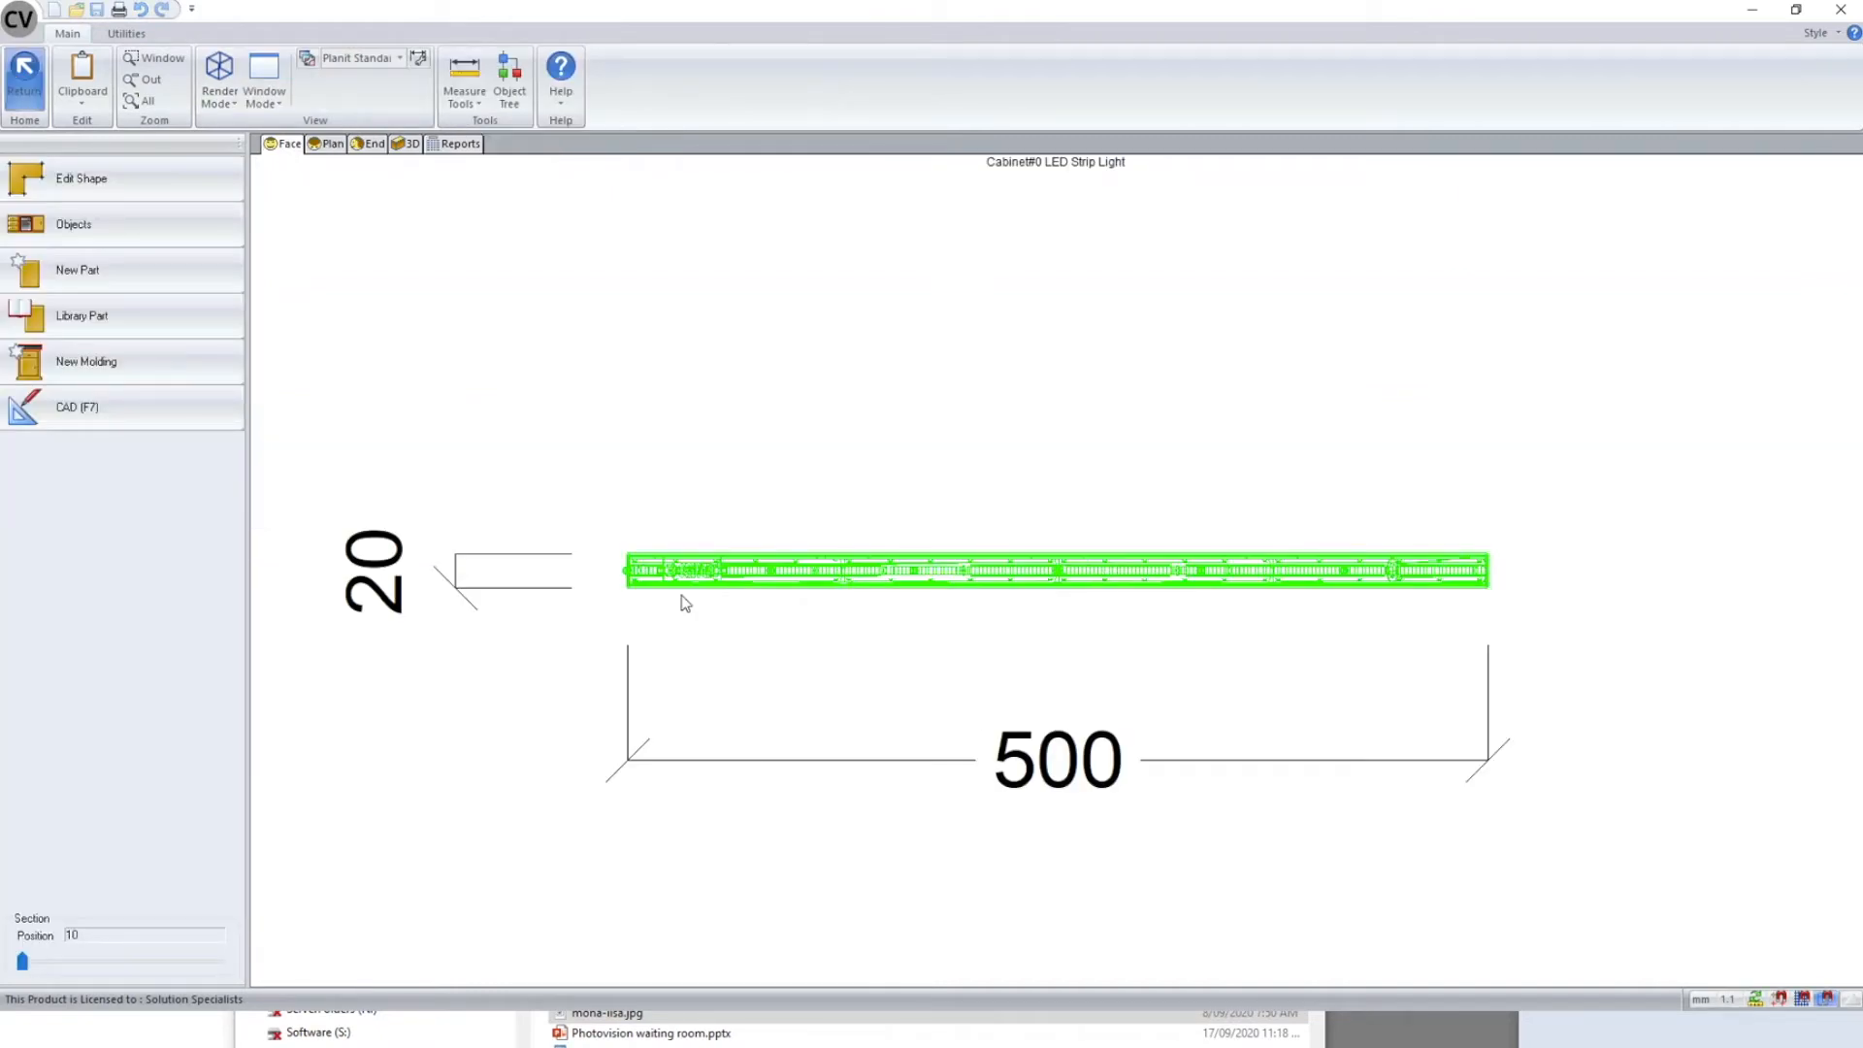
click(405, 144)
mouse_move(838, 466)
mouse_down()
mouse_move(1077, 777)
mouse_move(1306, 636)
mouse_move(1206, 532)
mouse_move(1321, 576)
mouse_move(1087, 575)
mouse_move(883, 676)
mouse_up()
drag(800, 631, 1299, 739)
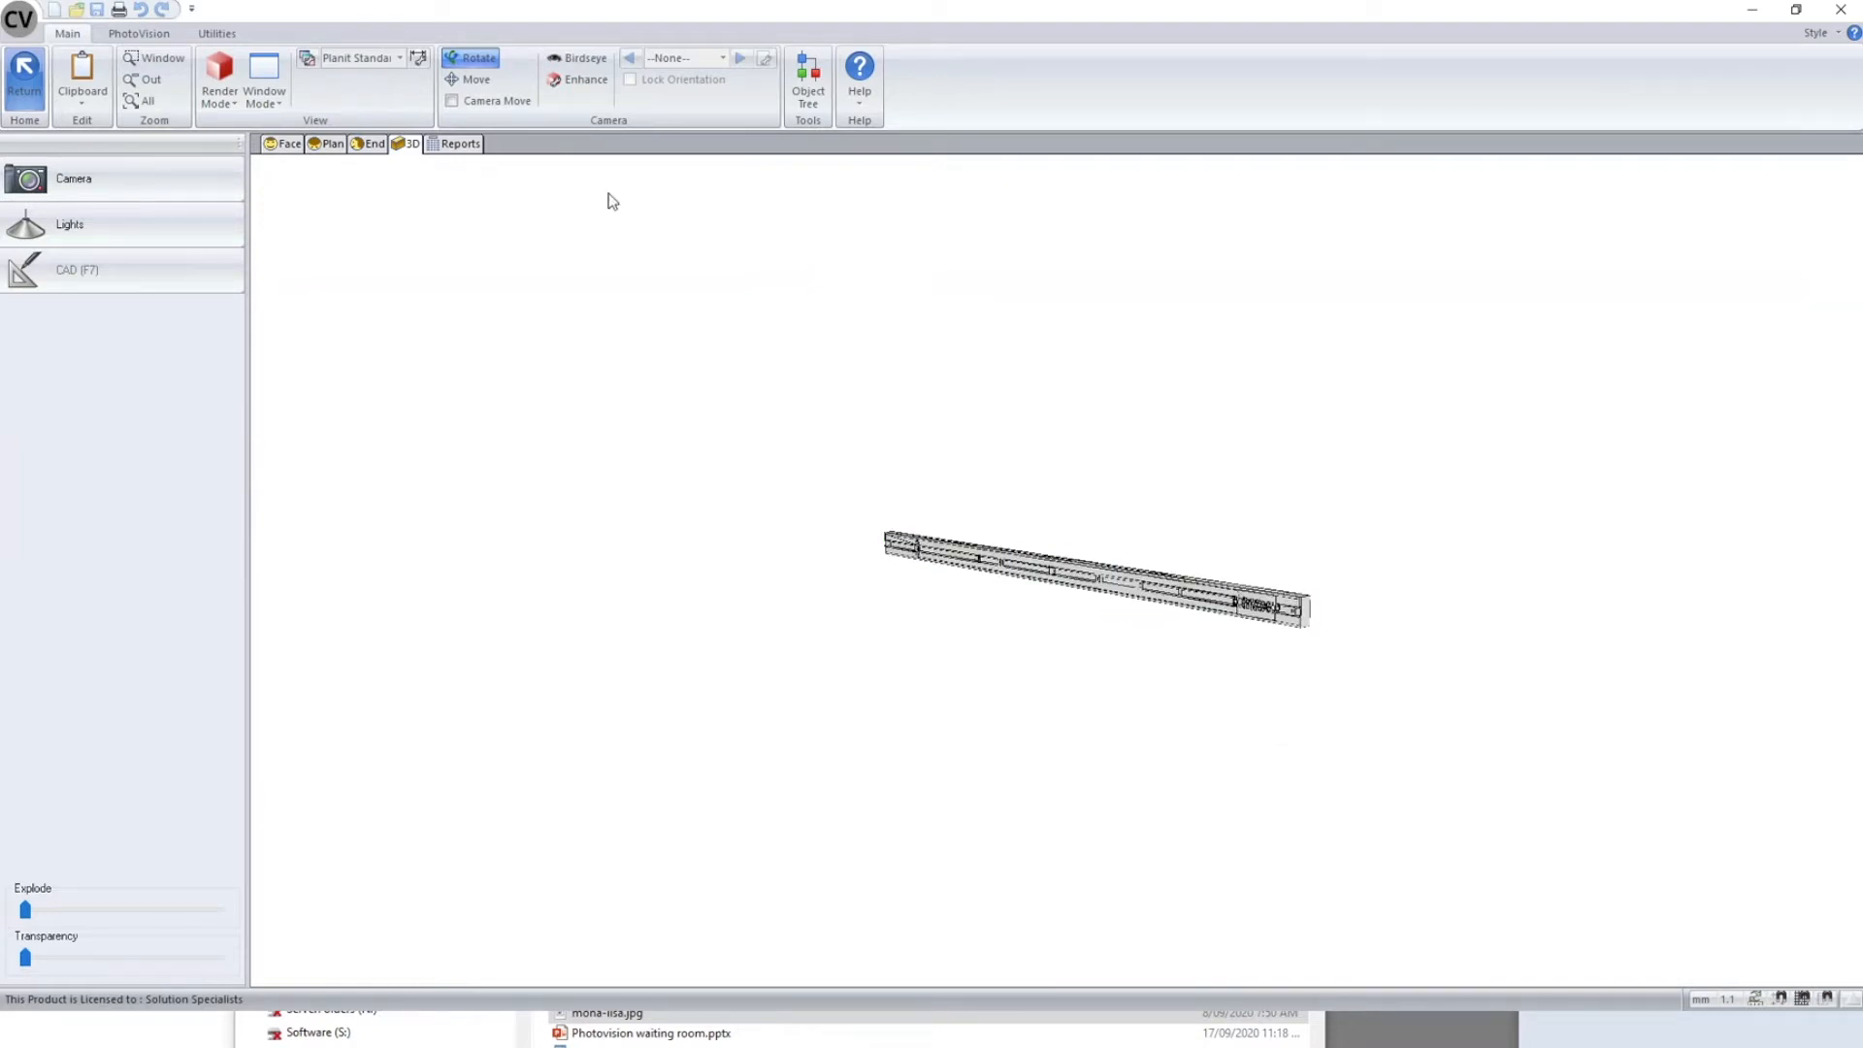
click(330, 144)
click(334, 146)
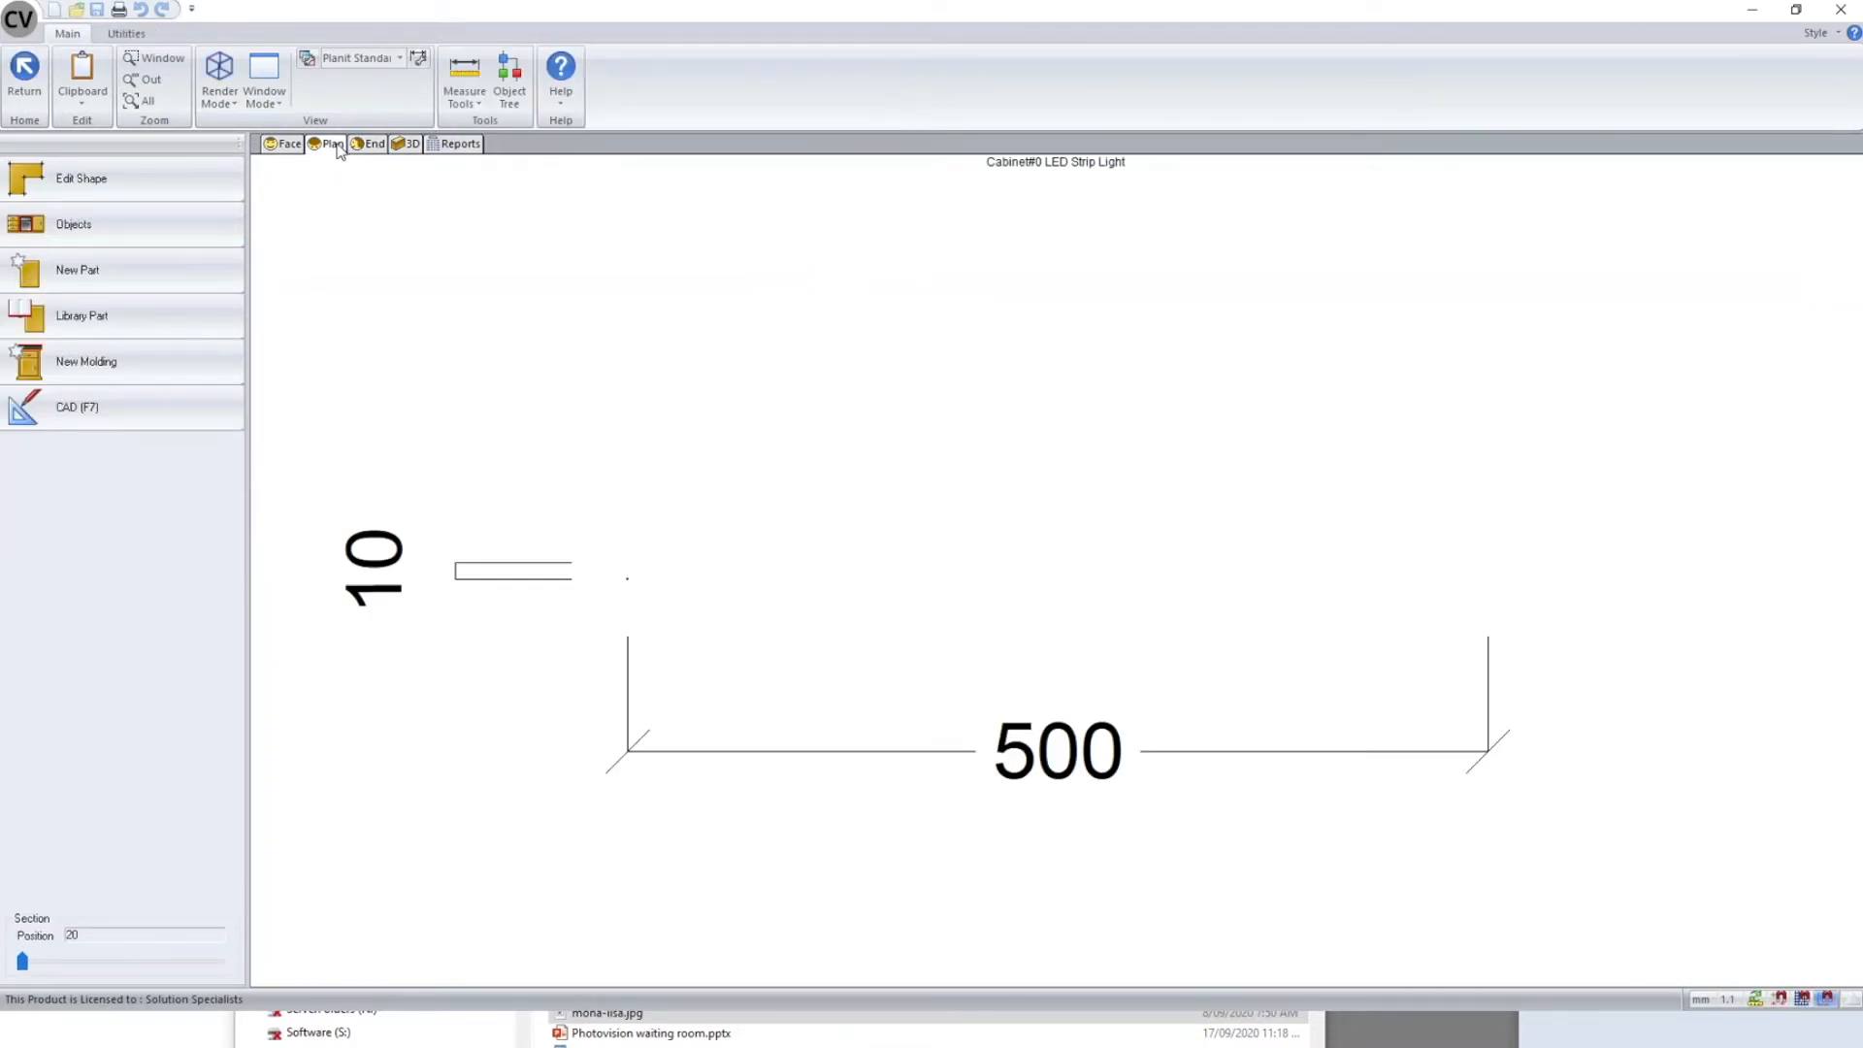
click(288, 145)
- Check the light properties of the bulb at the strip's left end, cancel without changes, and return to the room plan
scroll(684, 565, up, 8)
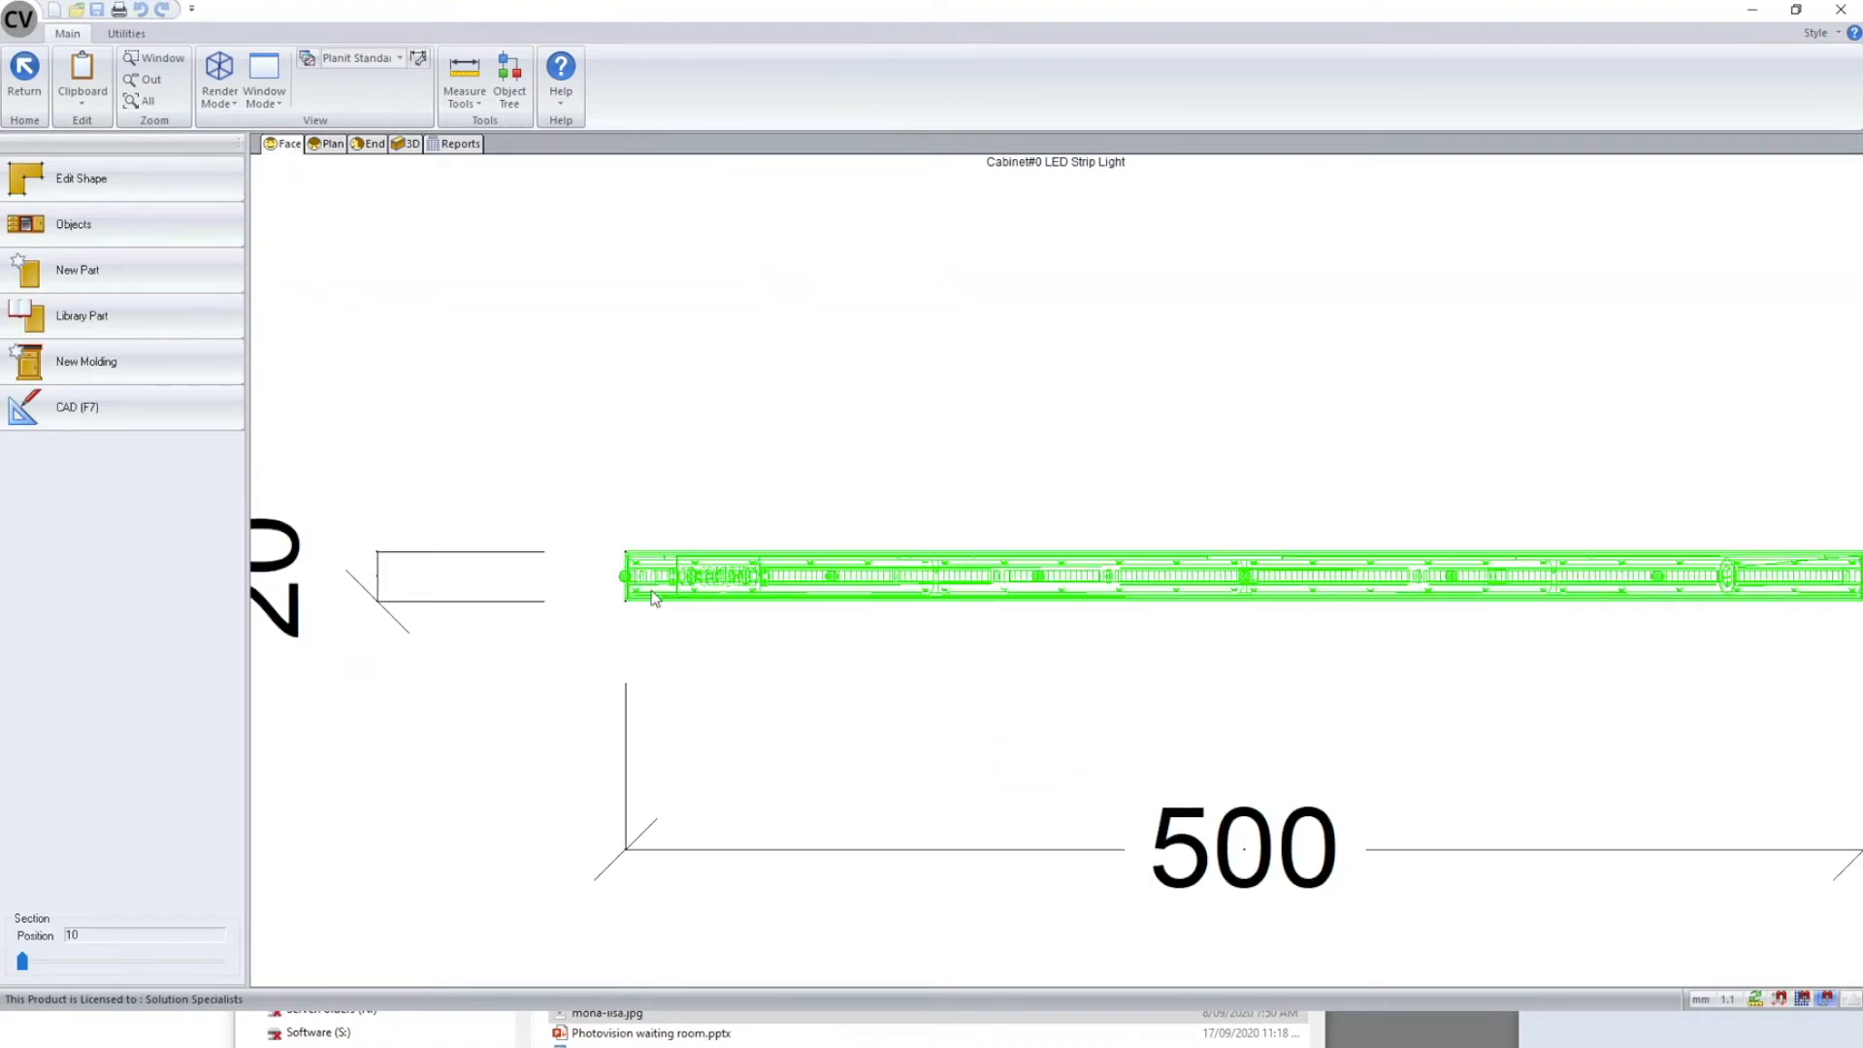
click(599, 525)
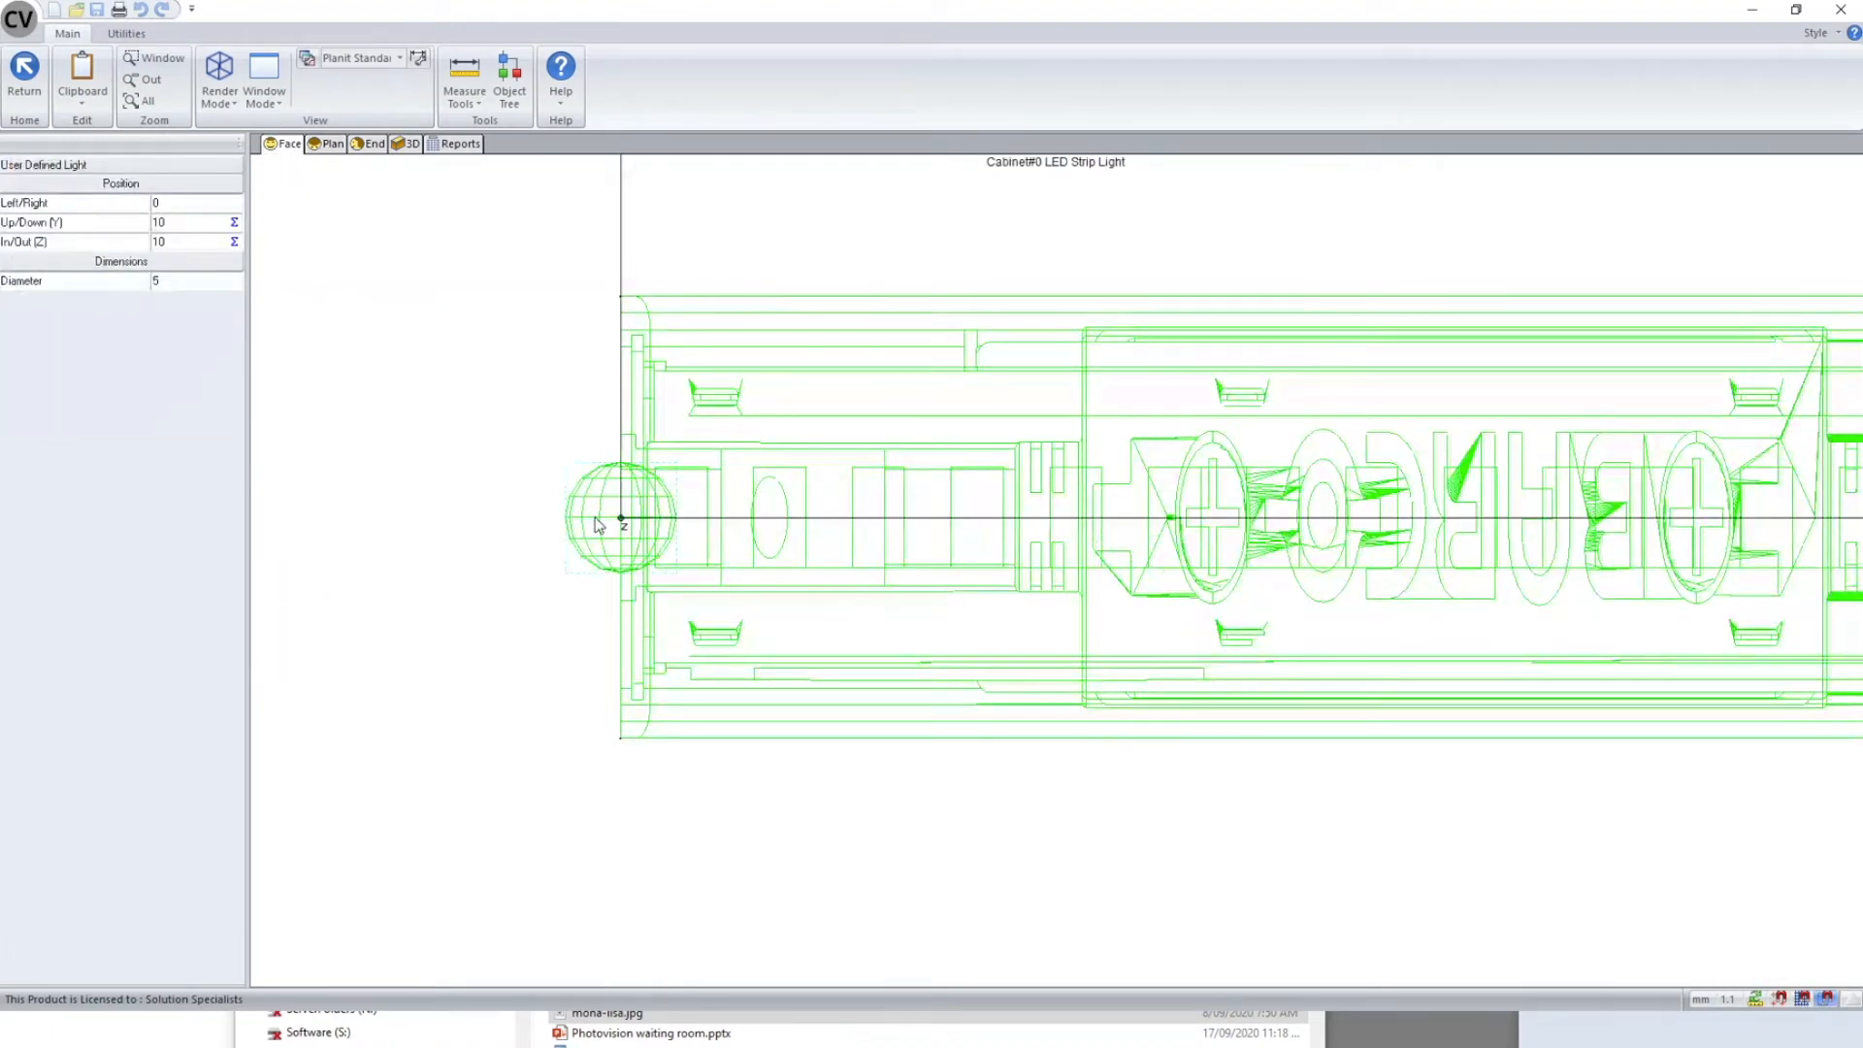
right_click(609, 528)
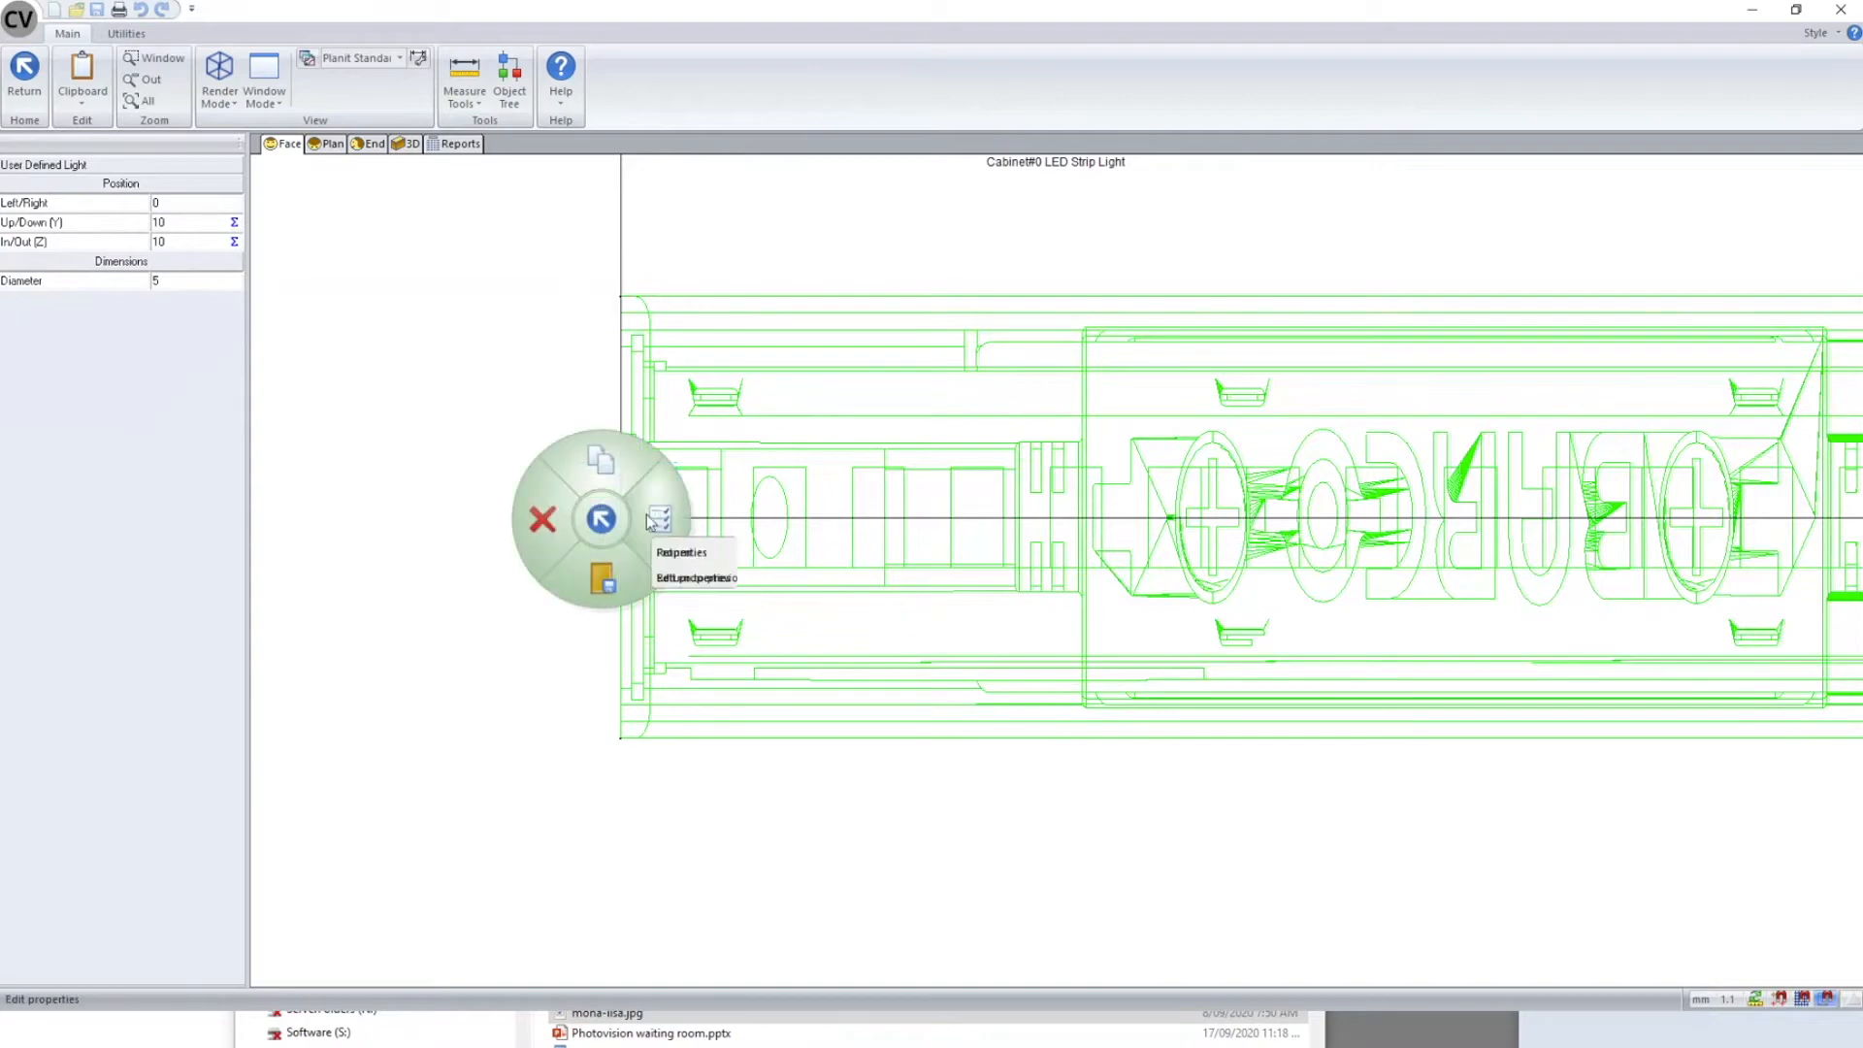
click(679, 539)
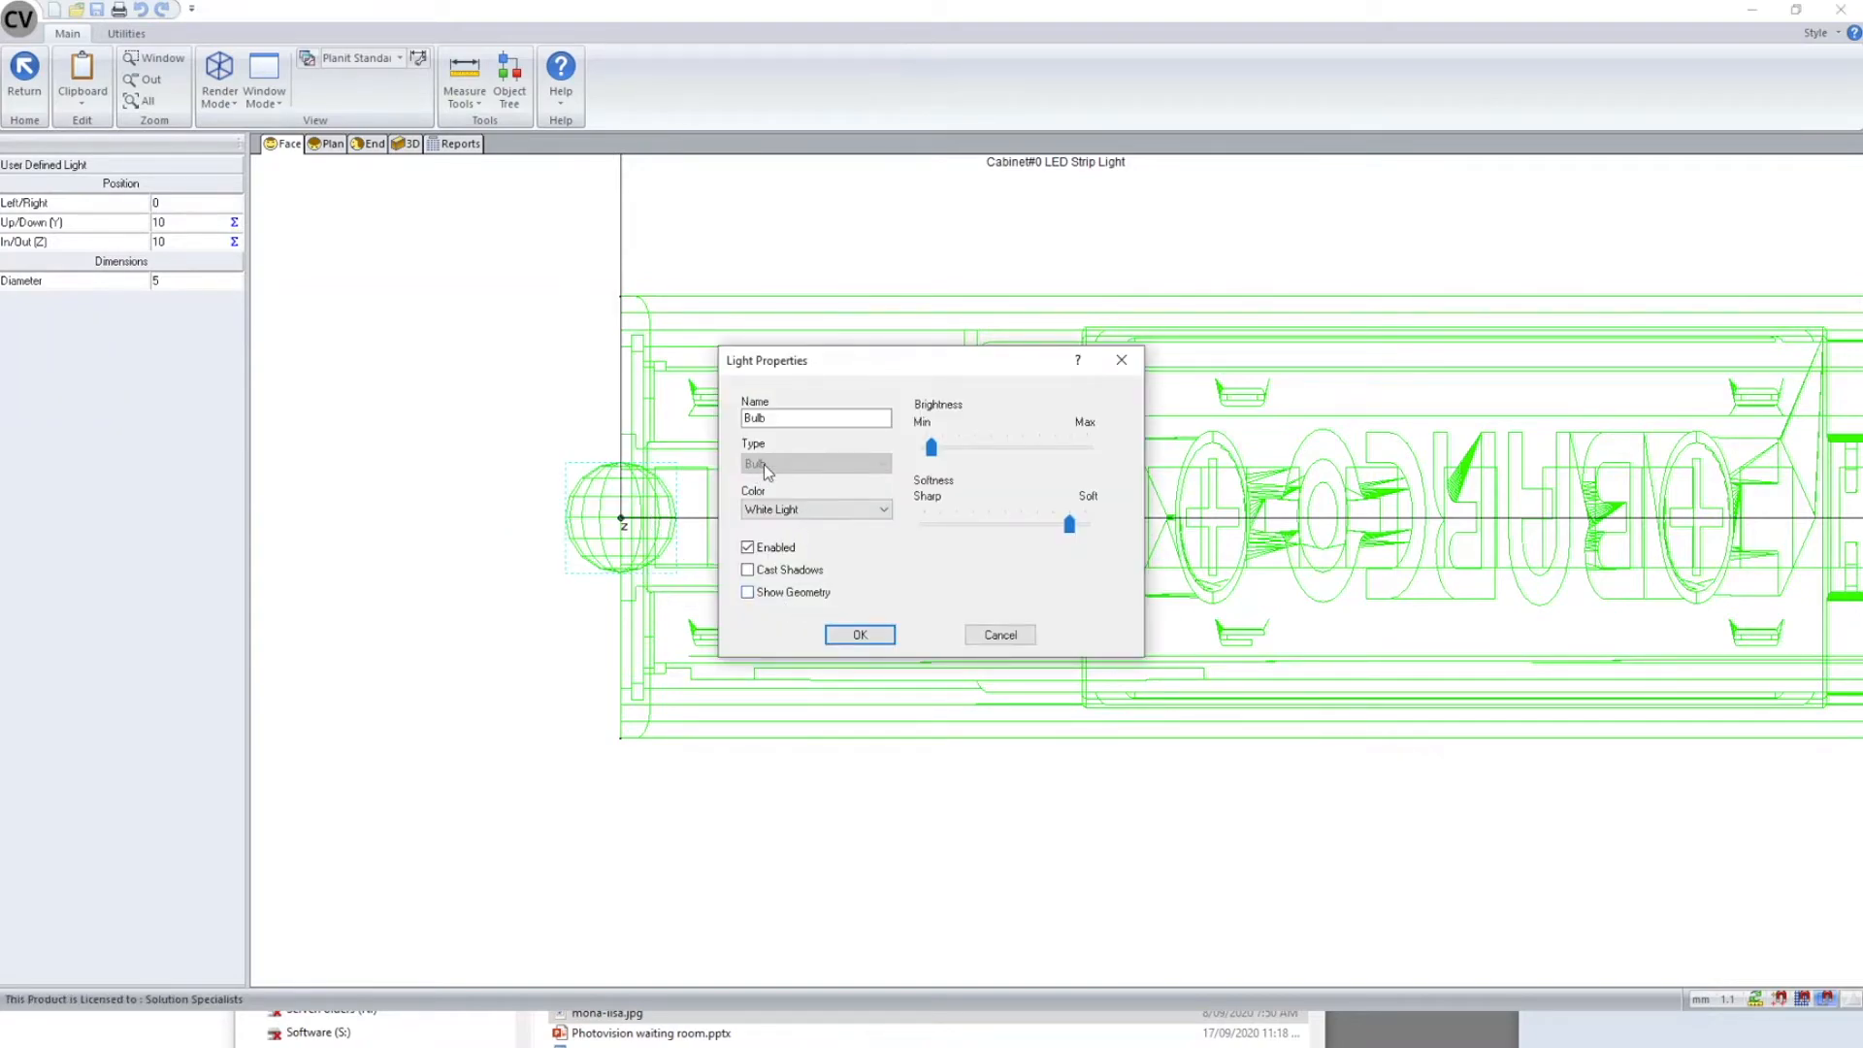
click(1000, 633)
scroll(511, 532, down, 8)
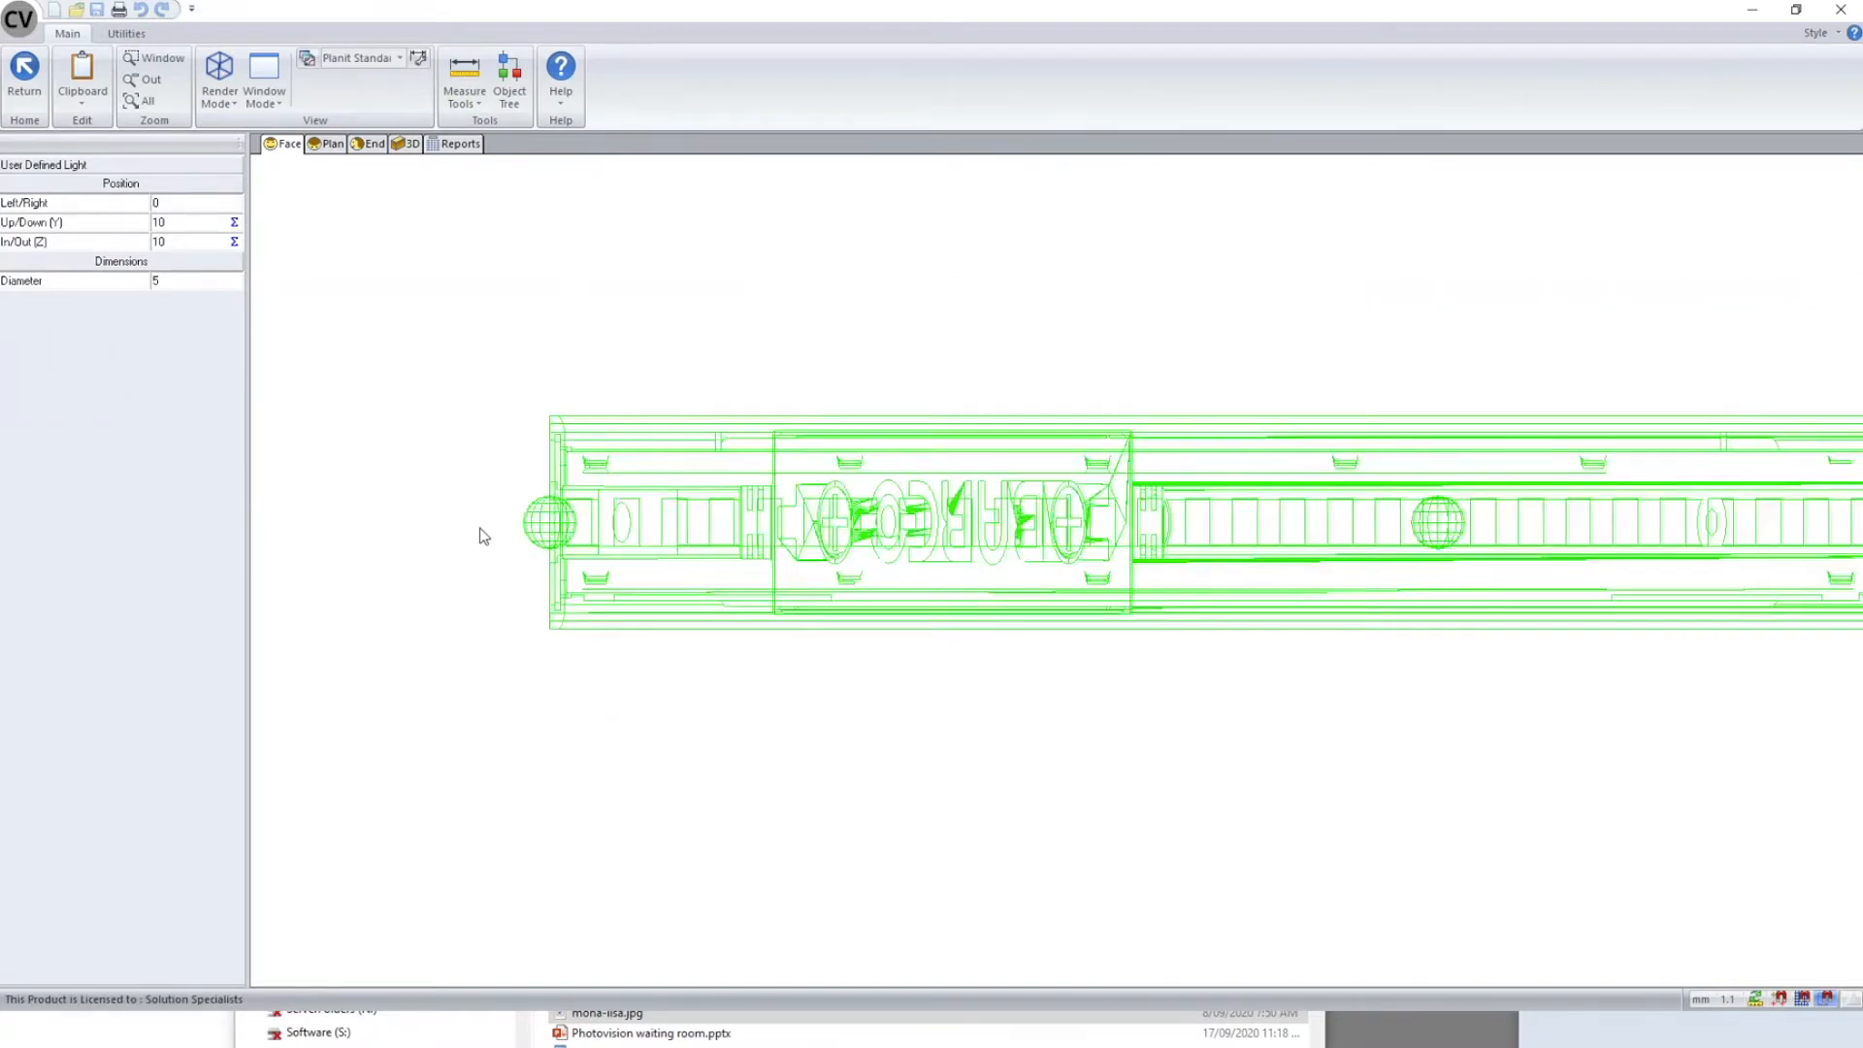
scroll(475, 543, up, 1)
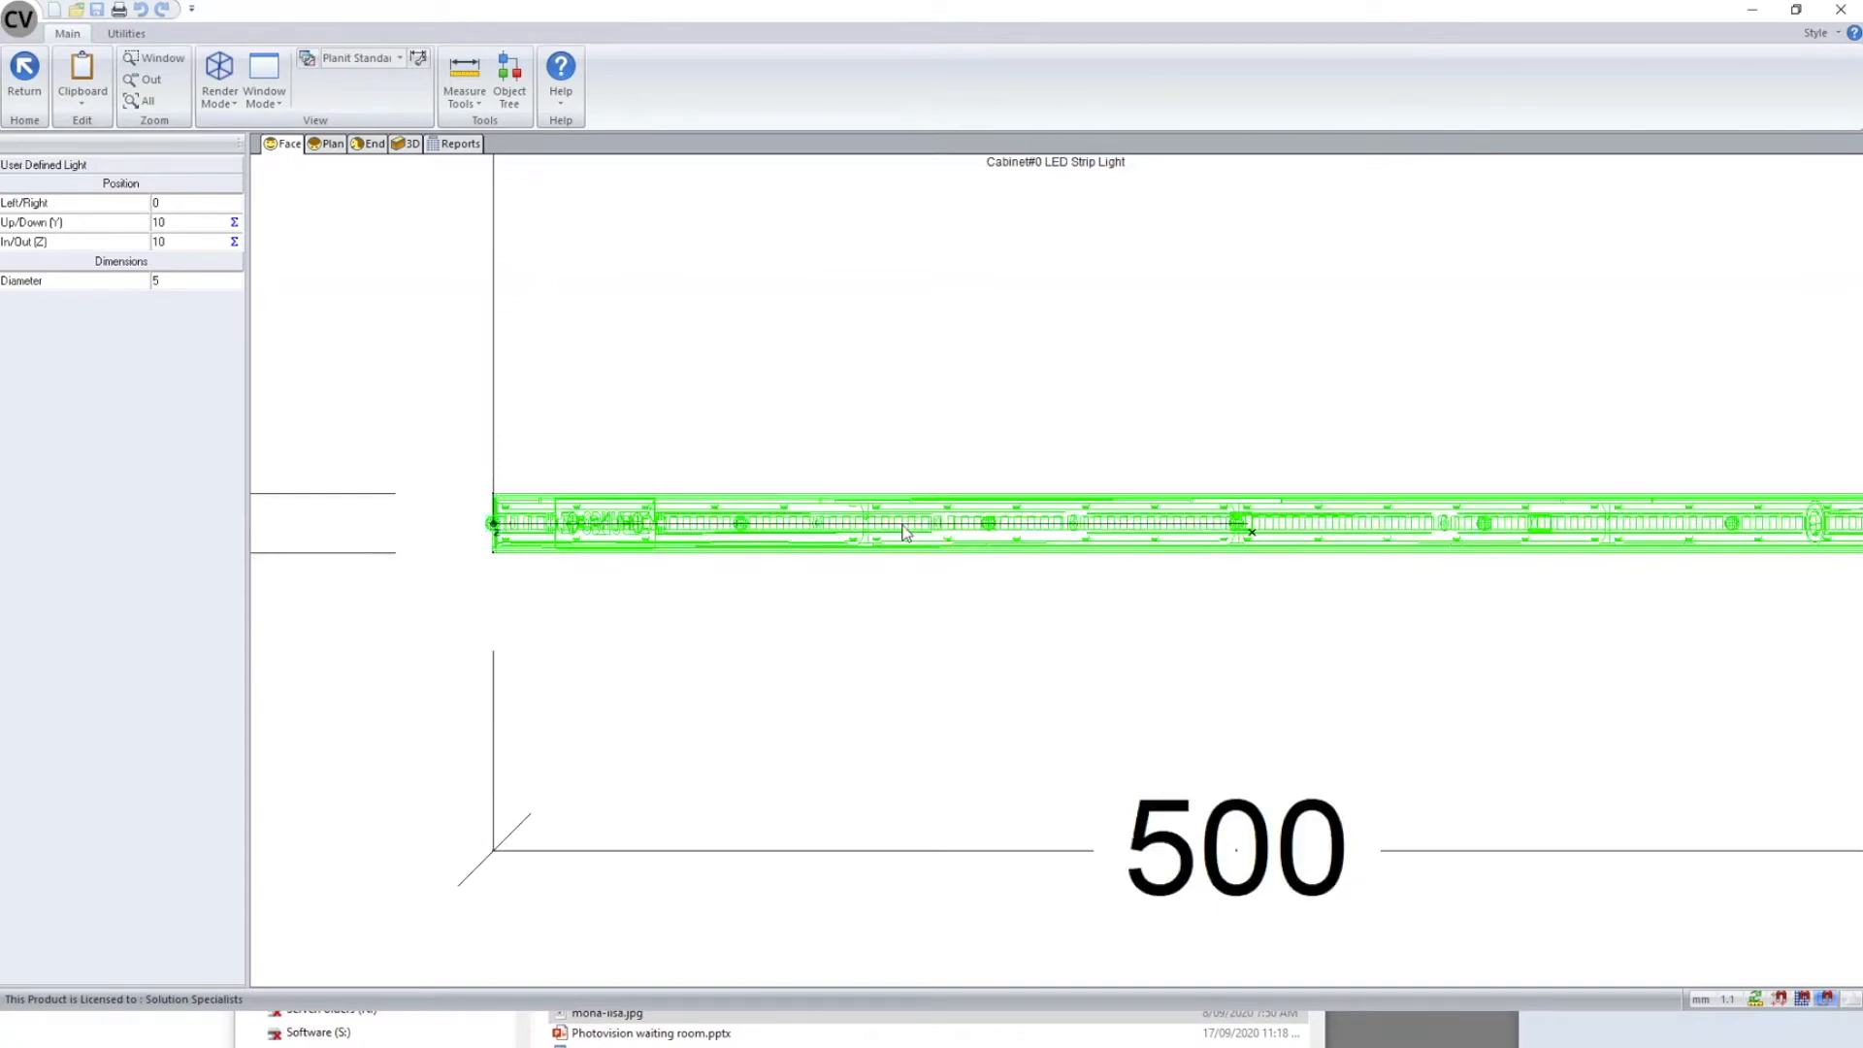
scroll(1120, 532, down, 5)
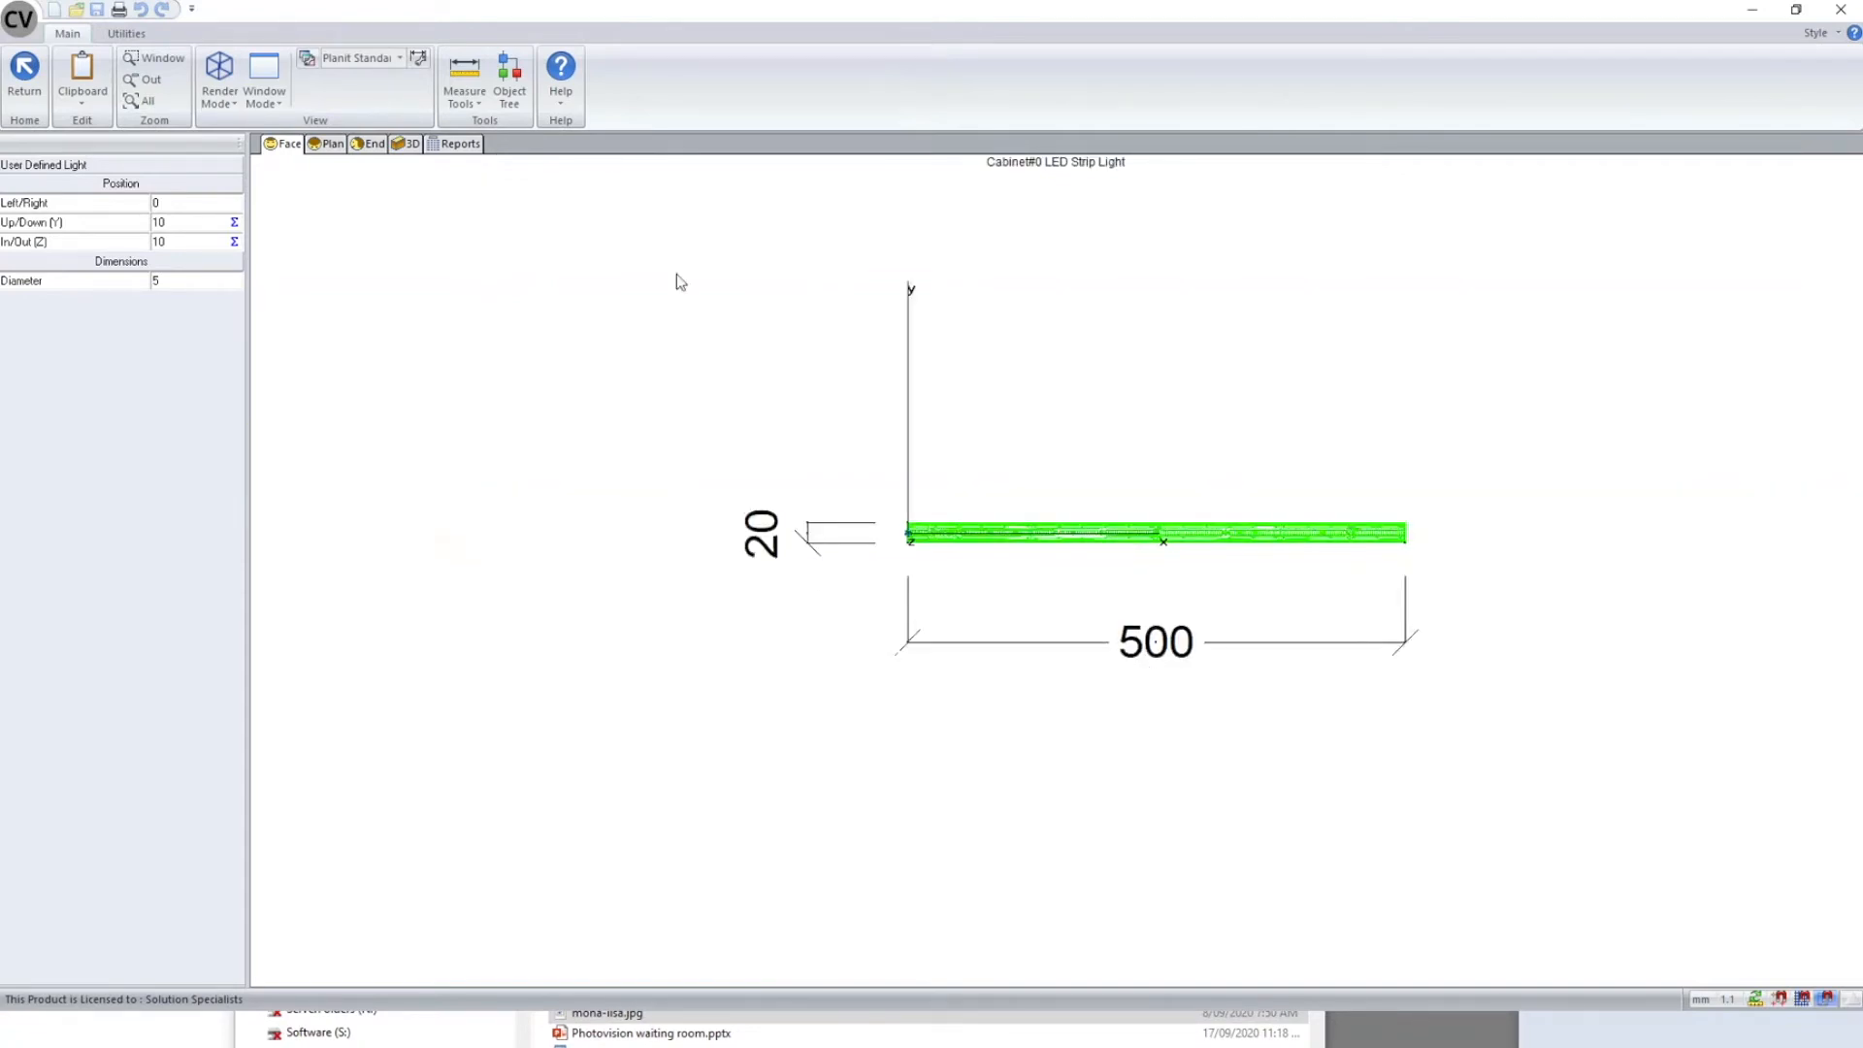
click(29, 82)
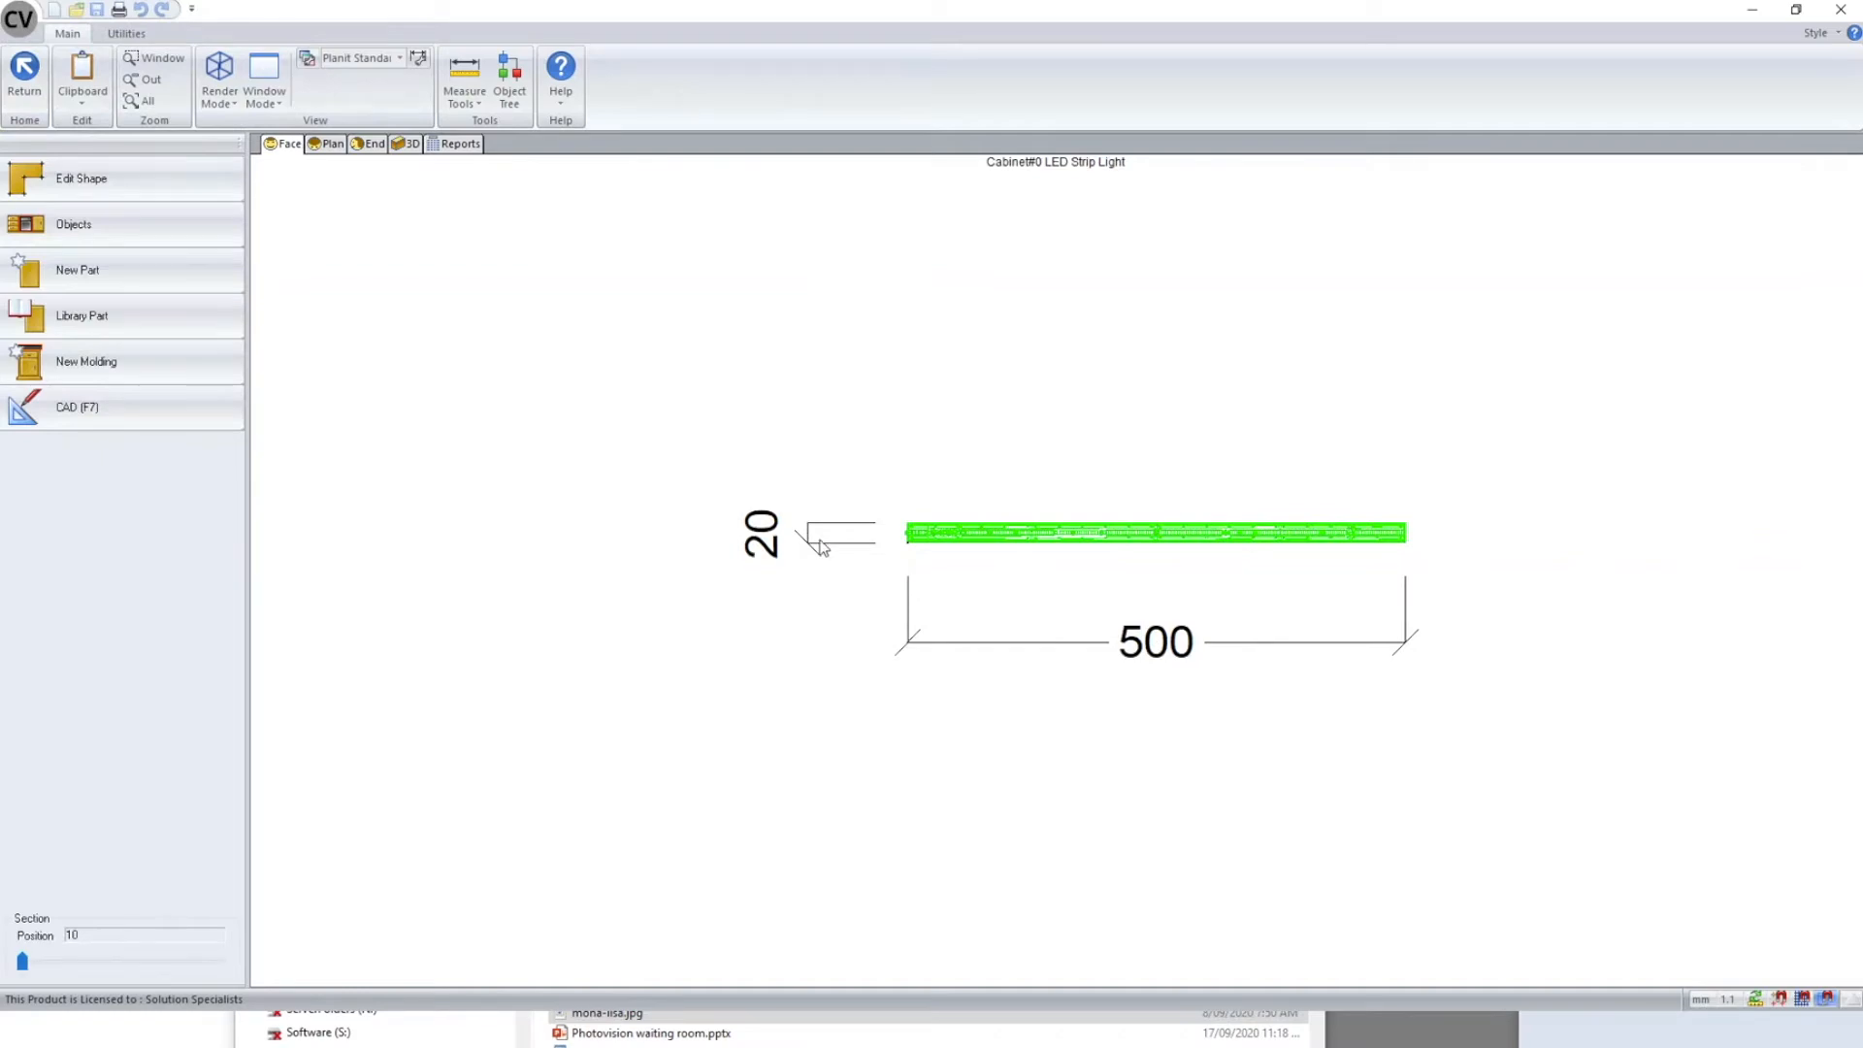
click(41, 89)
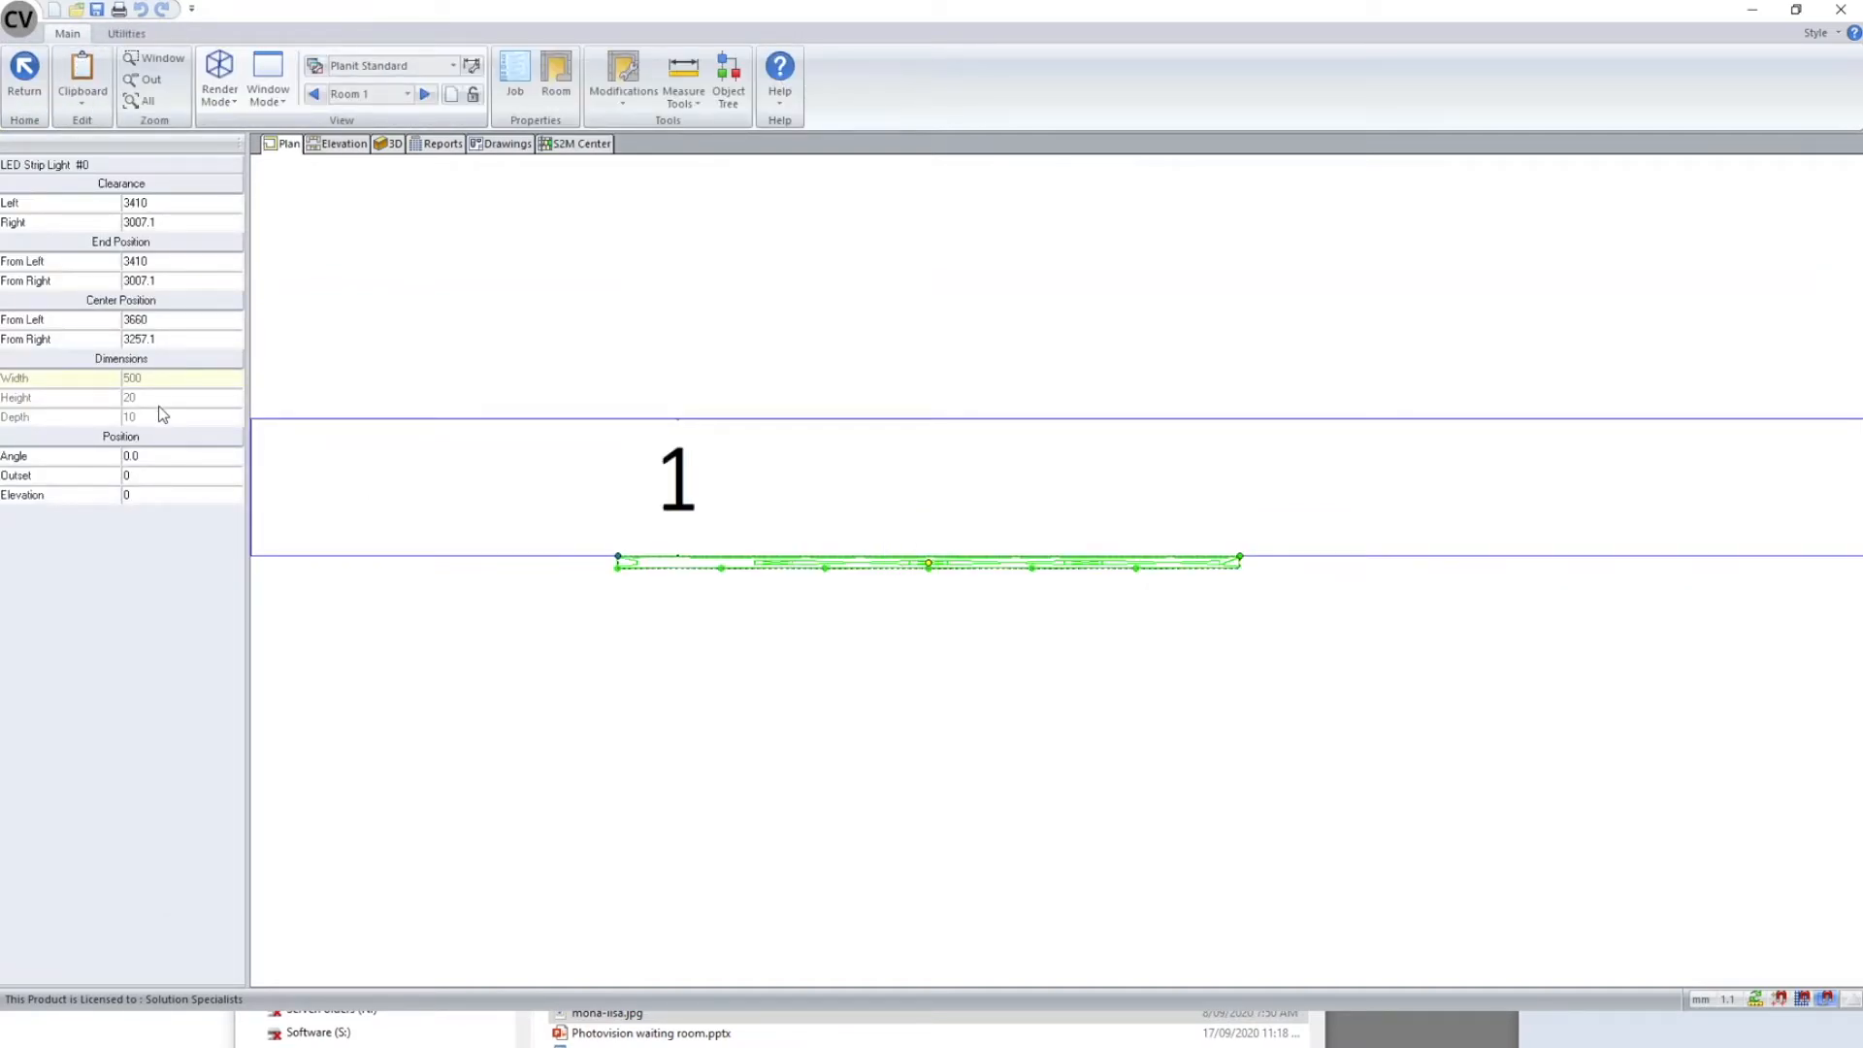
- Set the LED strip light's DX parameter to 2000 in its object properties
right_click(820, 563)
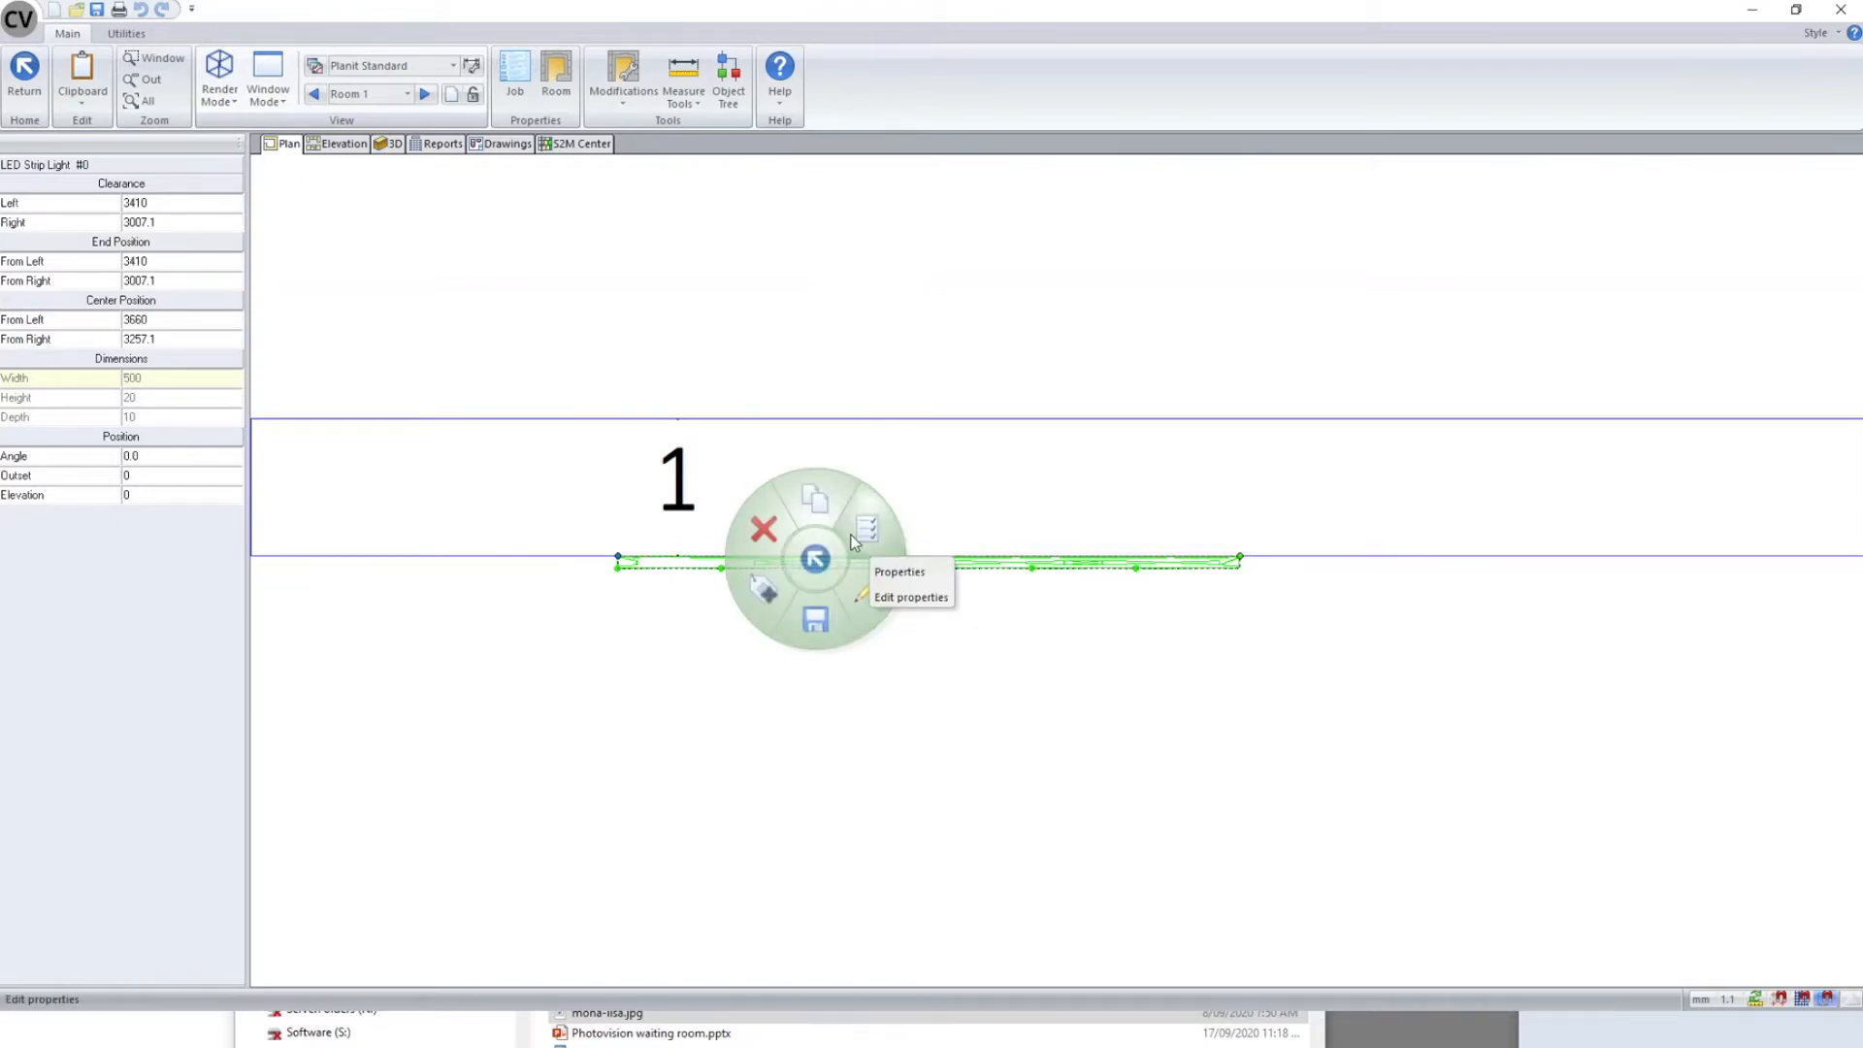
click(823, 554)
click(884, 387)
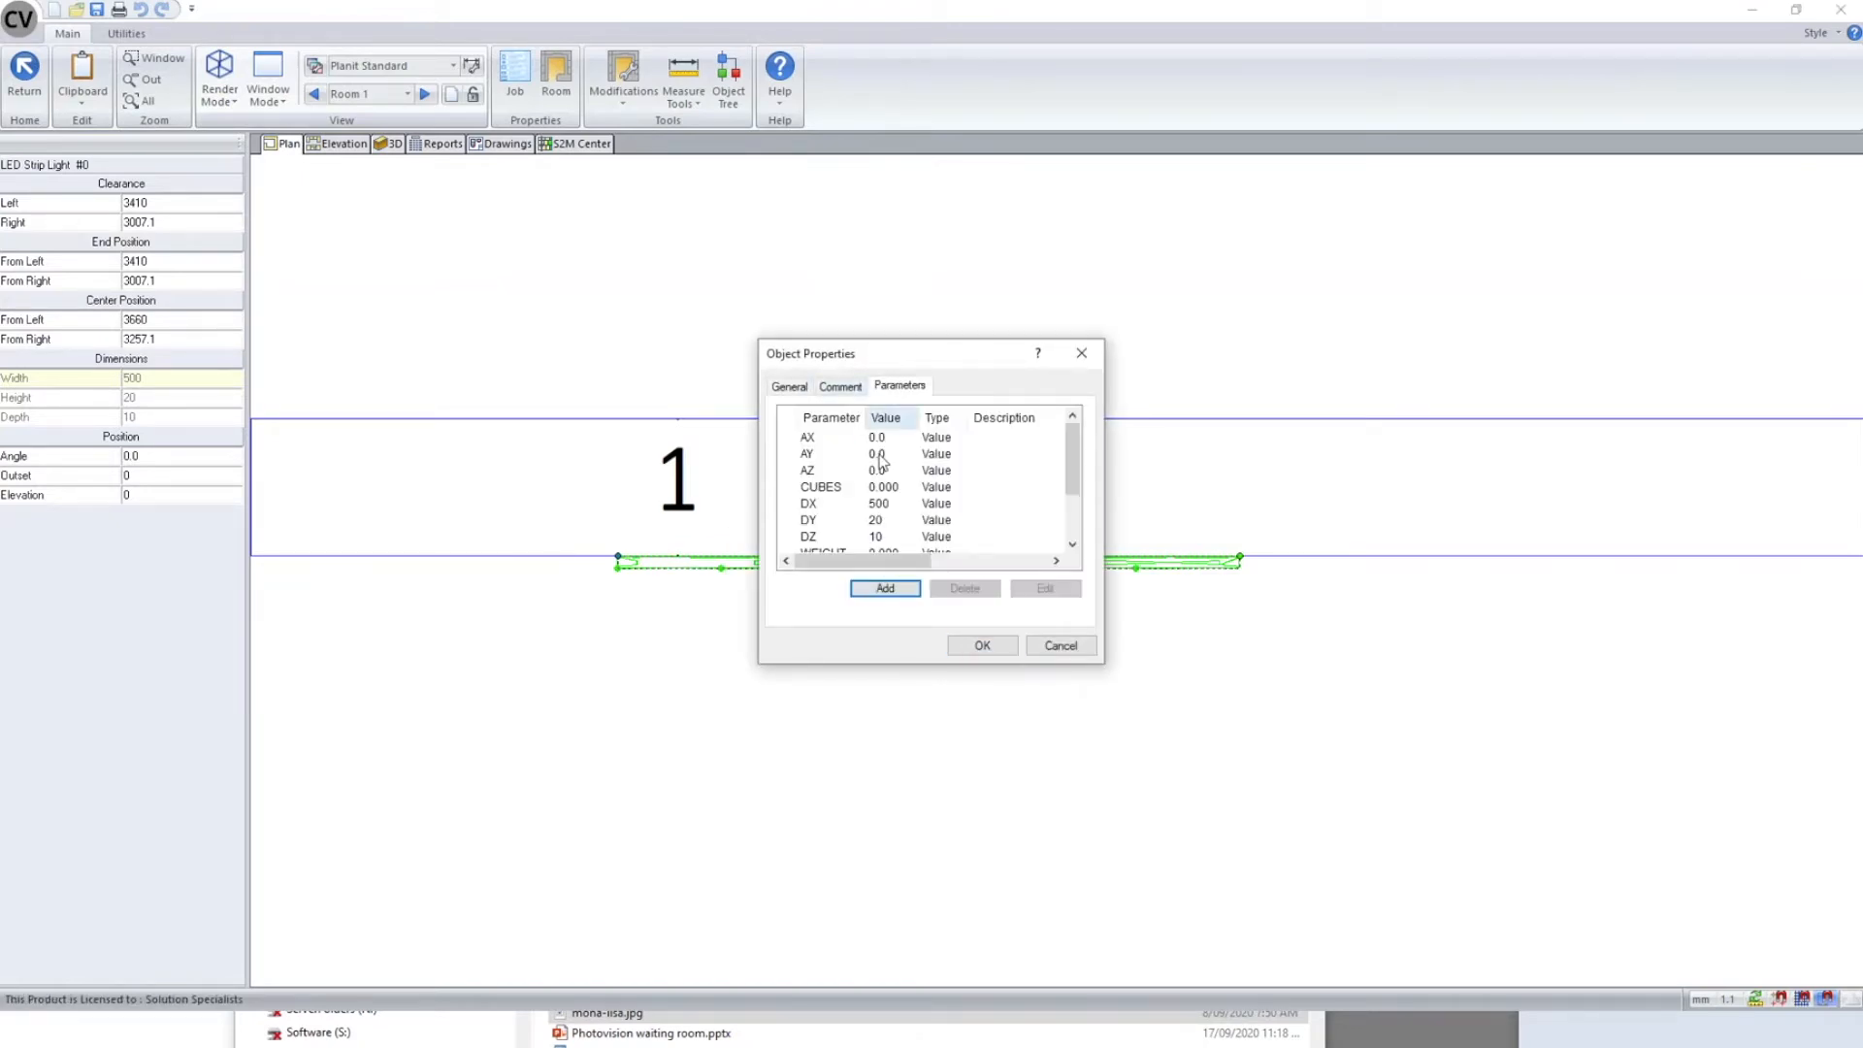
click(843, 505)
click(1045, 588)
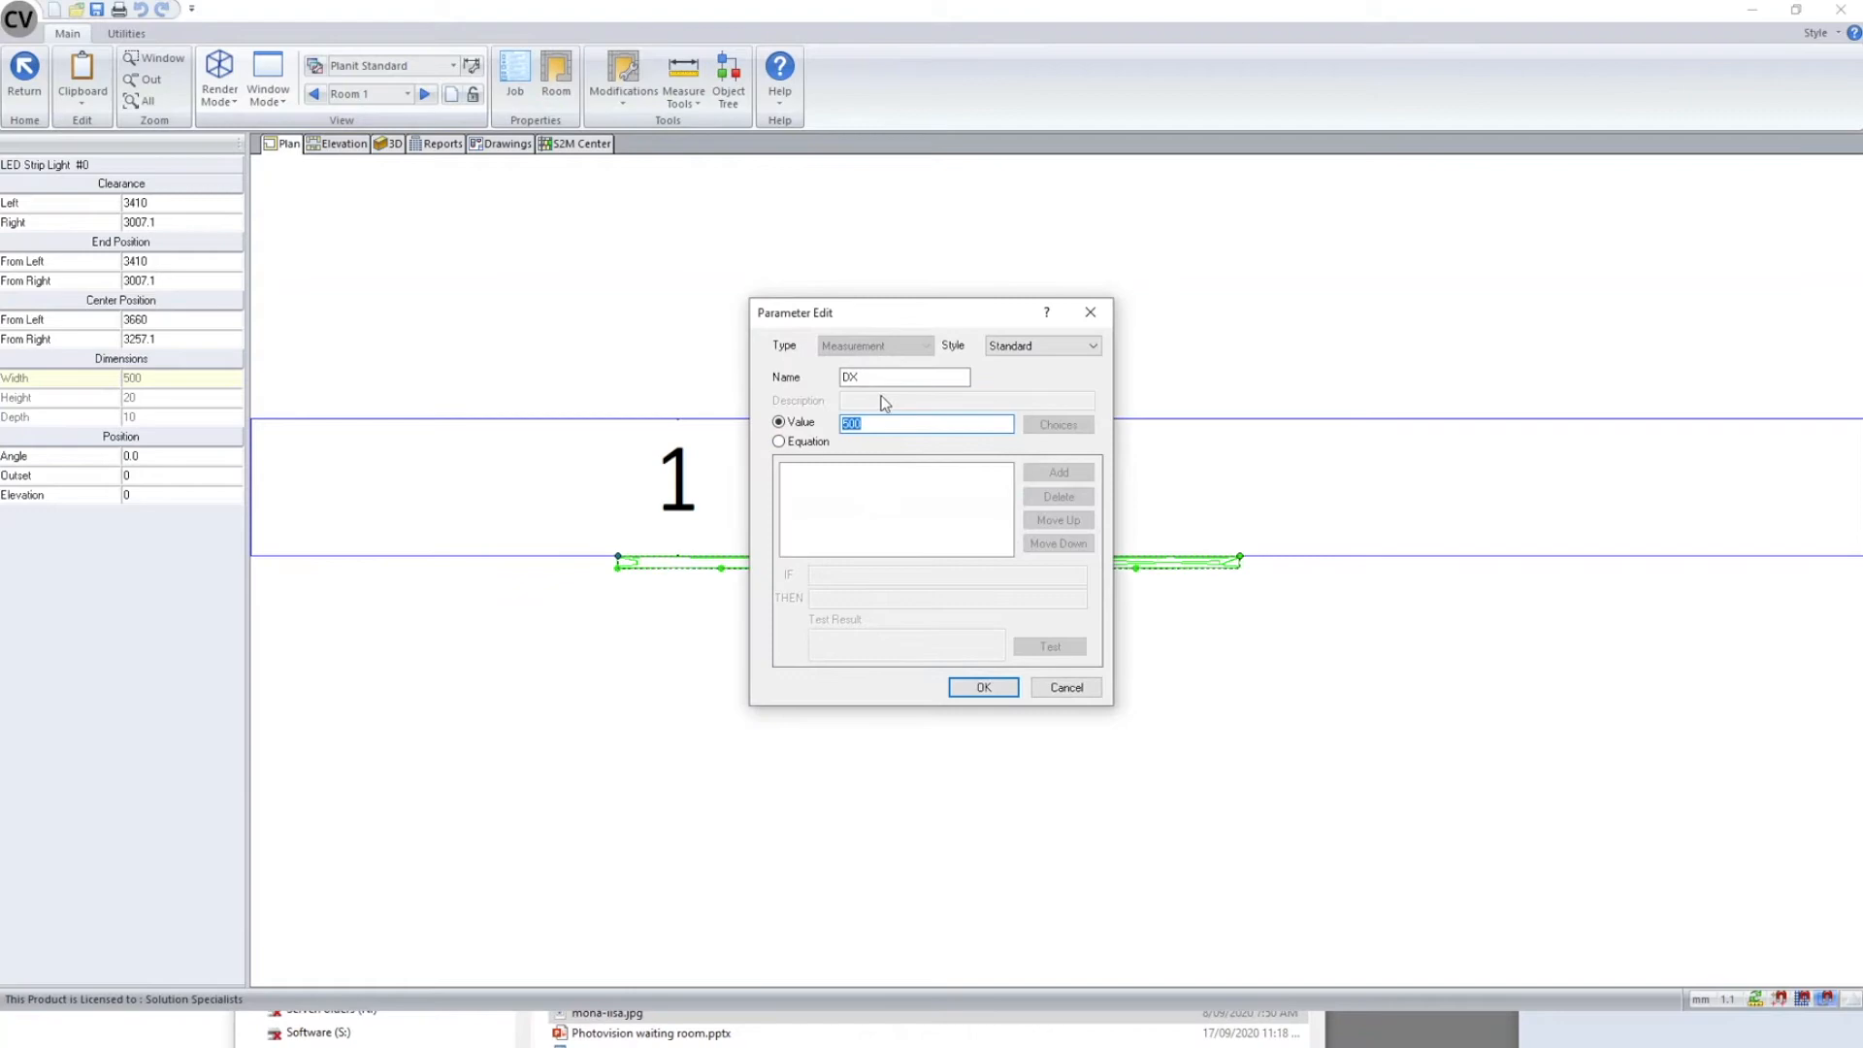
key(Return)
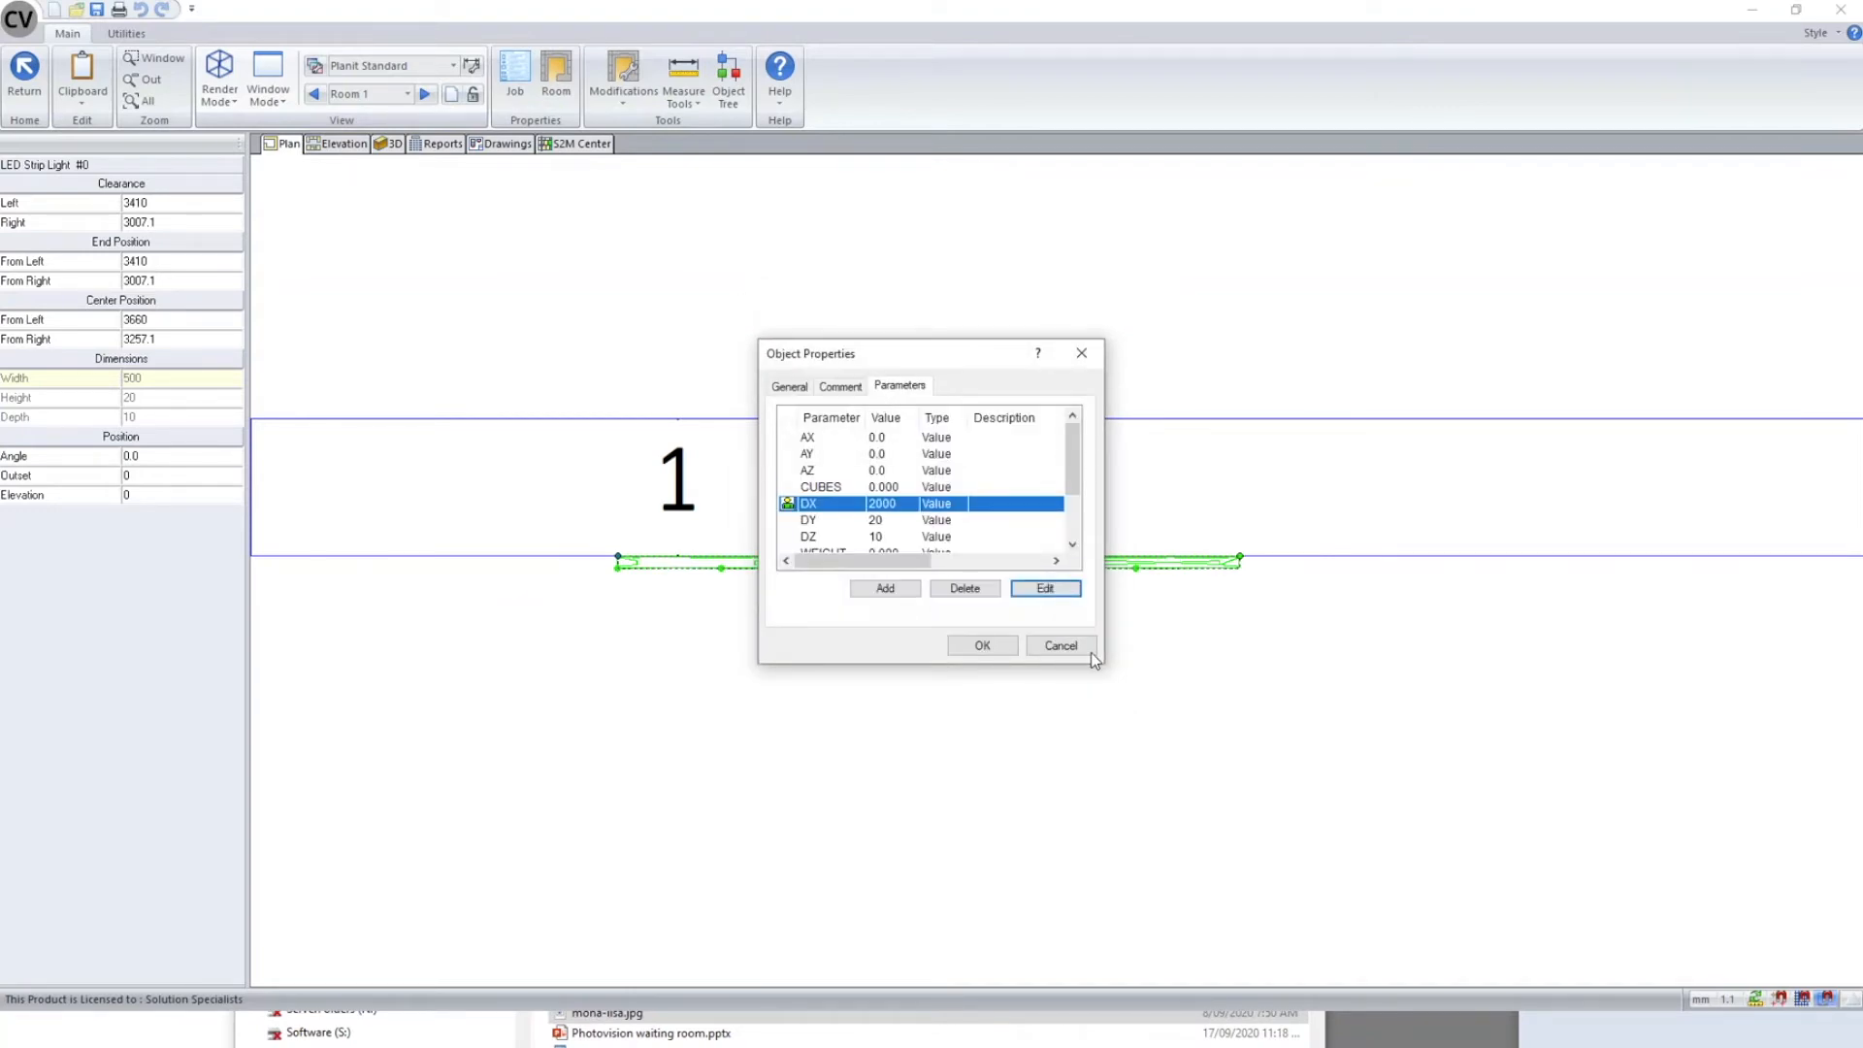
click(994, 649)
- Examine in plan how the bulbs are spaced along the lengthened LED strip
click(843, 694)
scroll(676, 688, down, 3)
scroll(679, 656, up, 3)
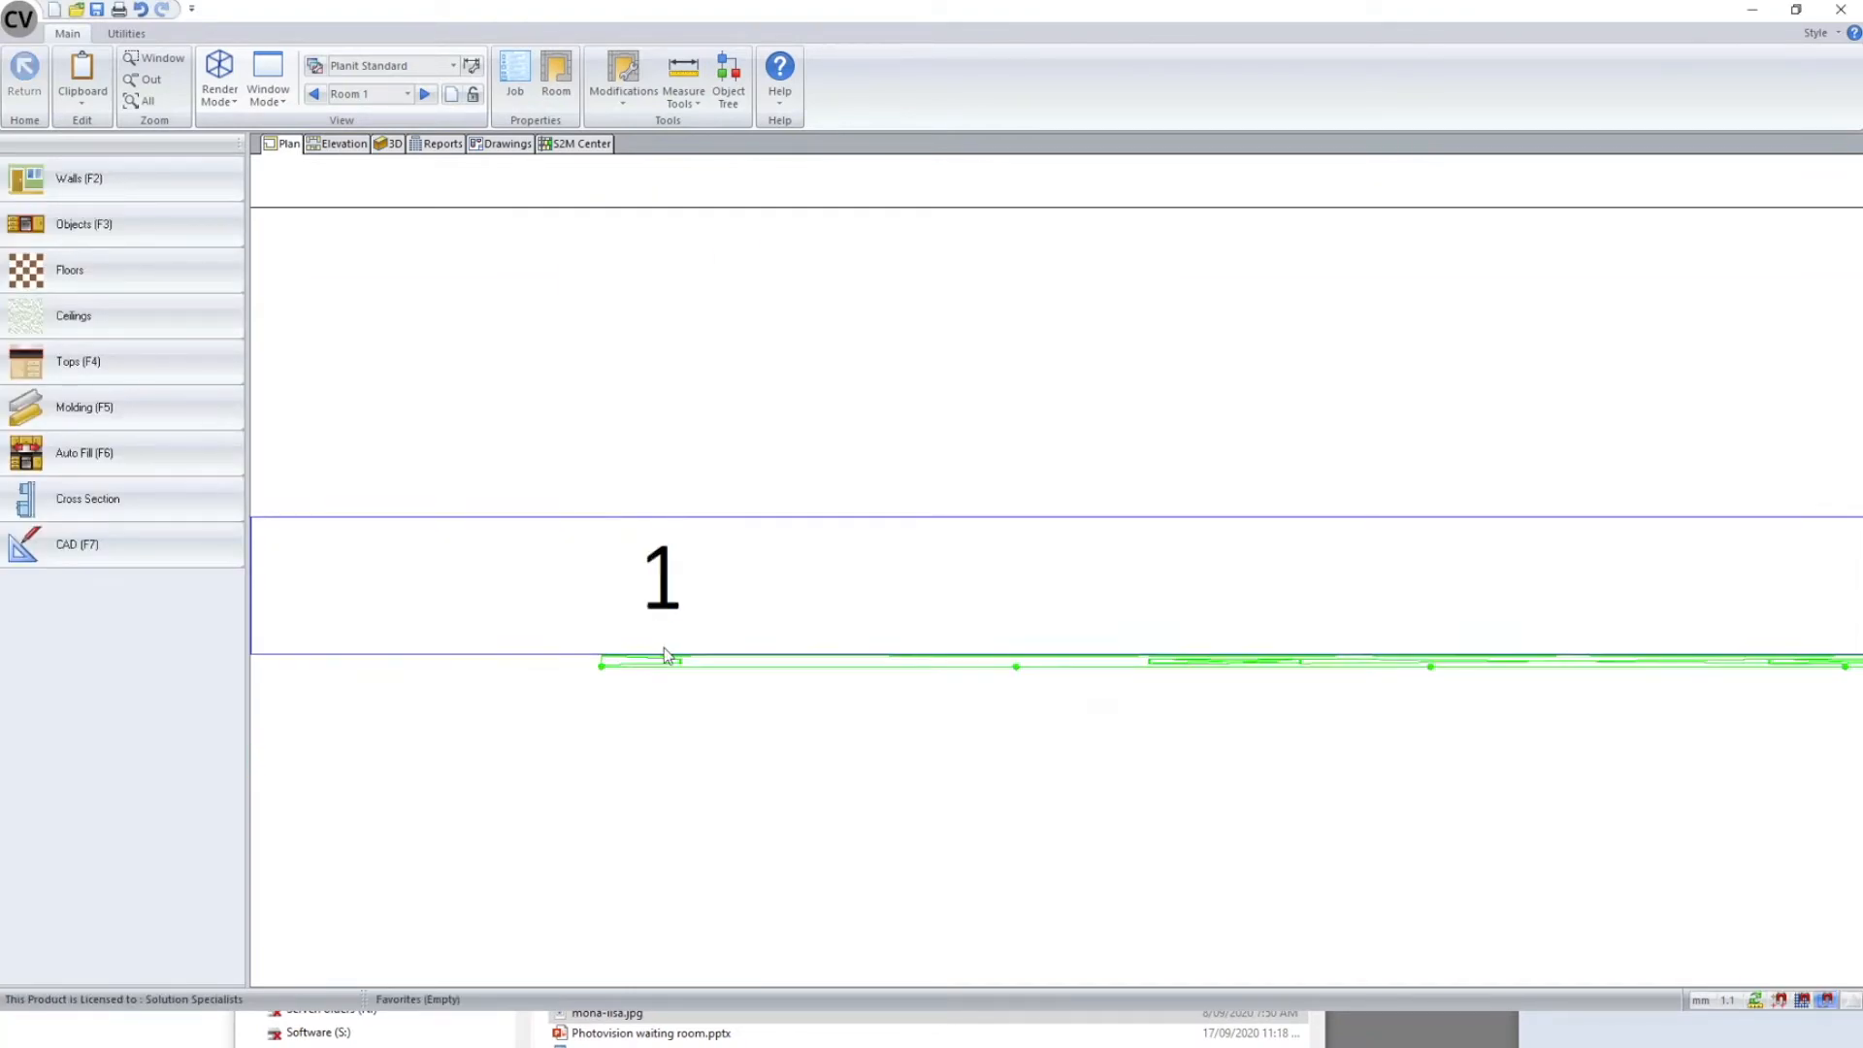
scroll(667, 647, up, 1)
scroll(397, 732, up, 3)
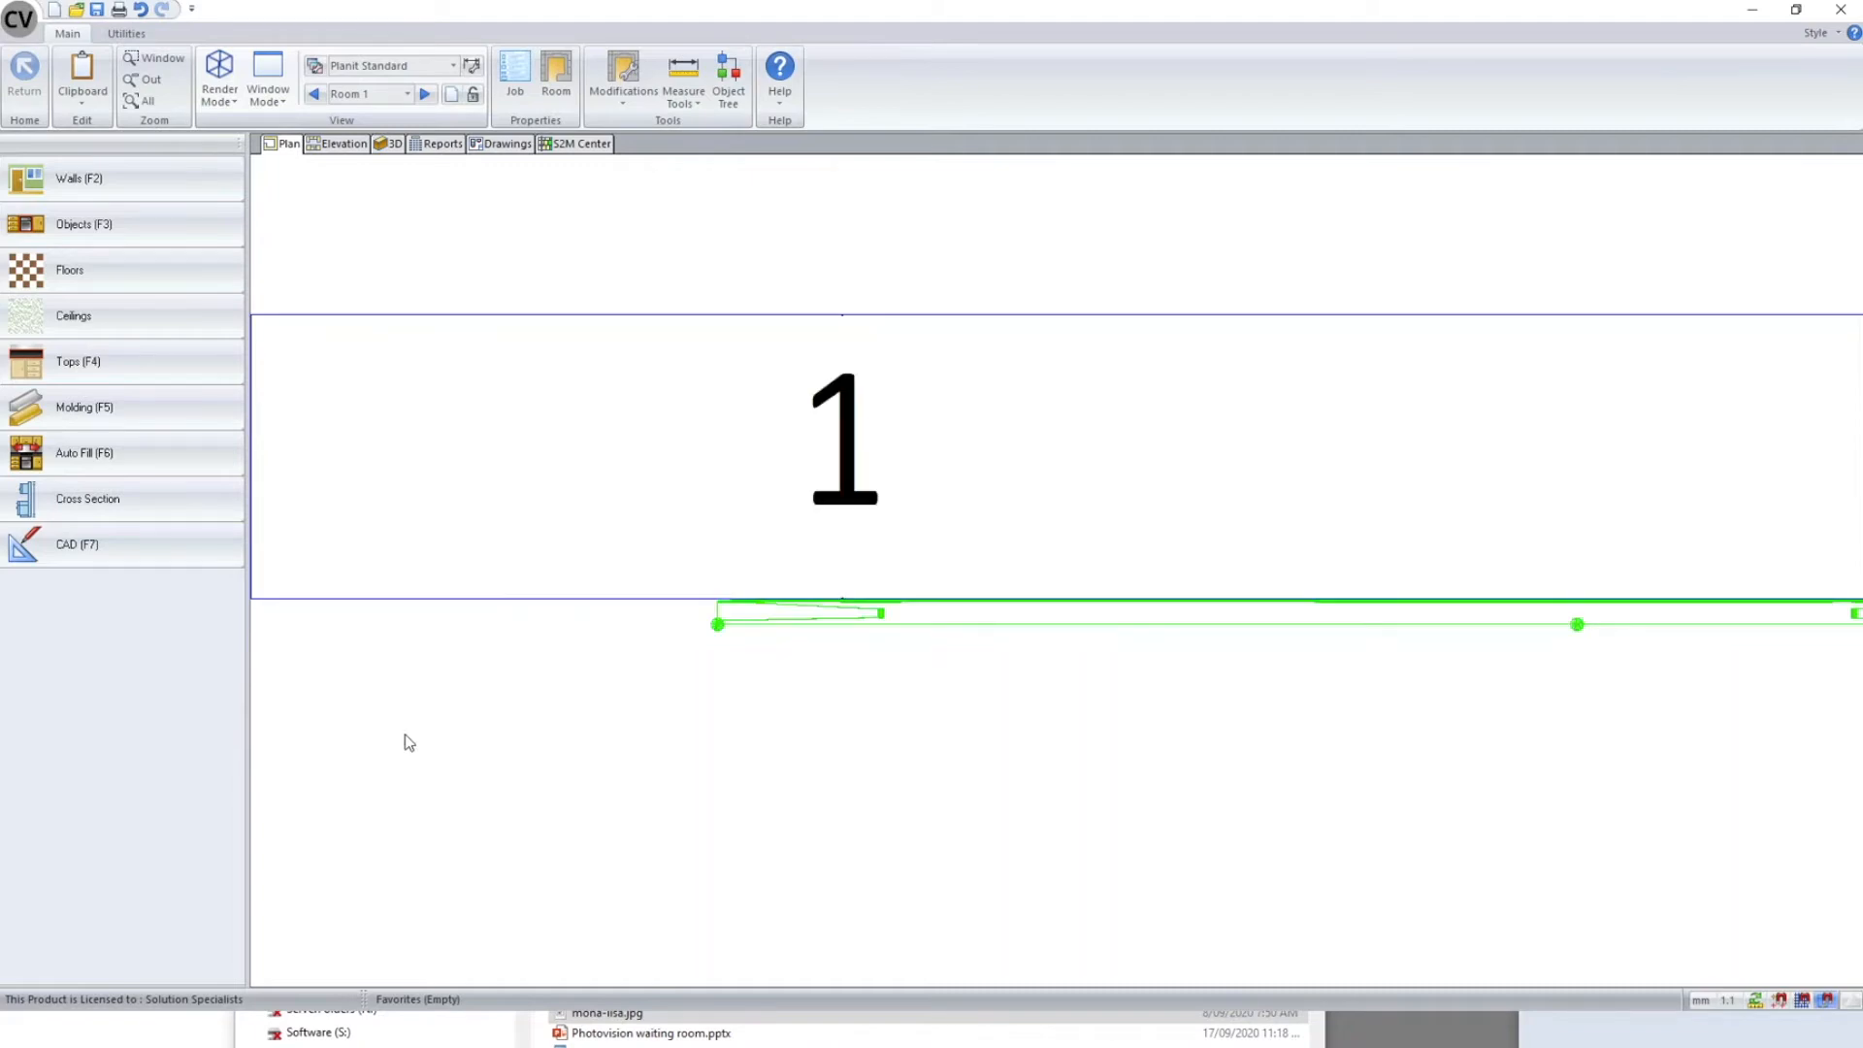
scroll(382, 710, down, 5)
scroll(795, 737, down, 2)
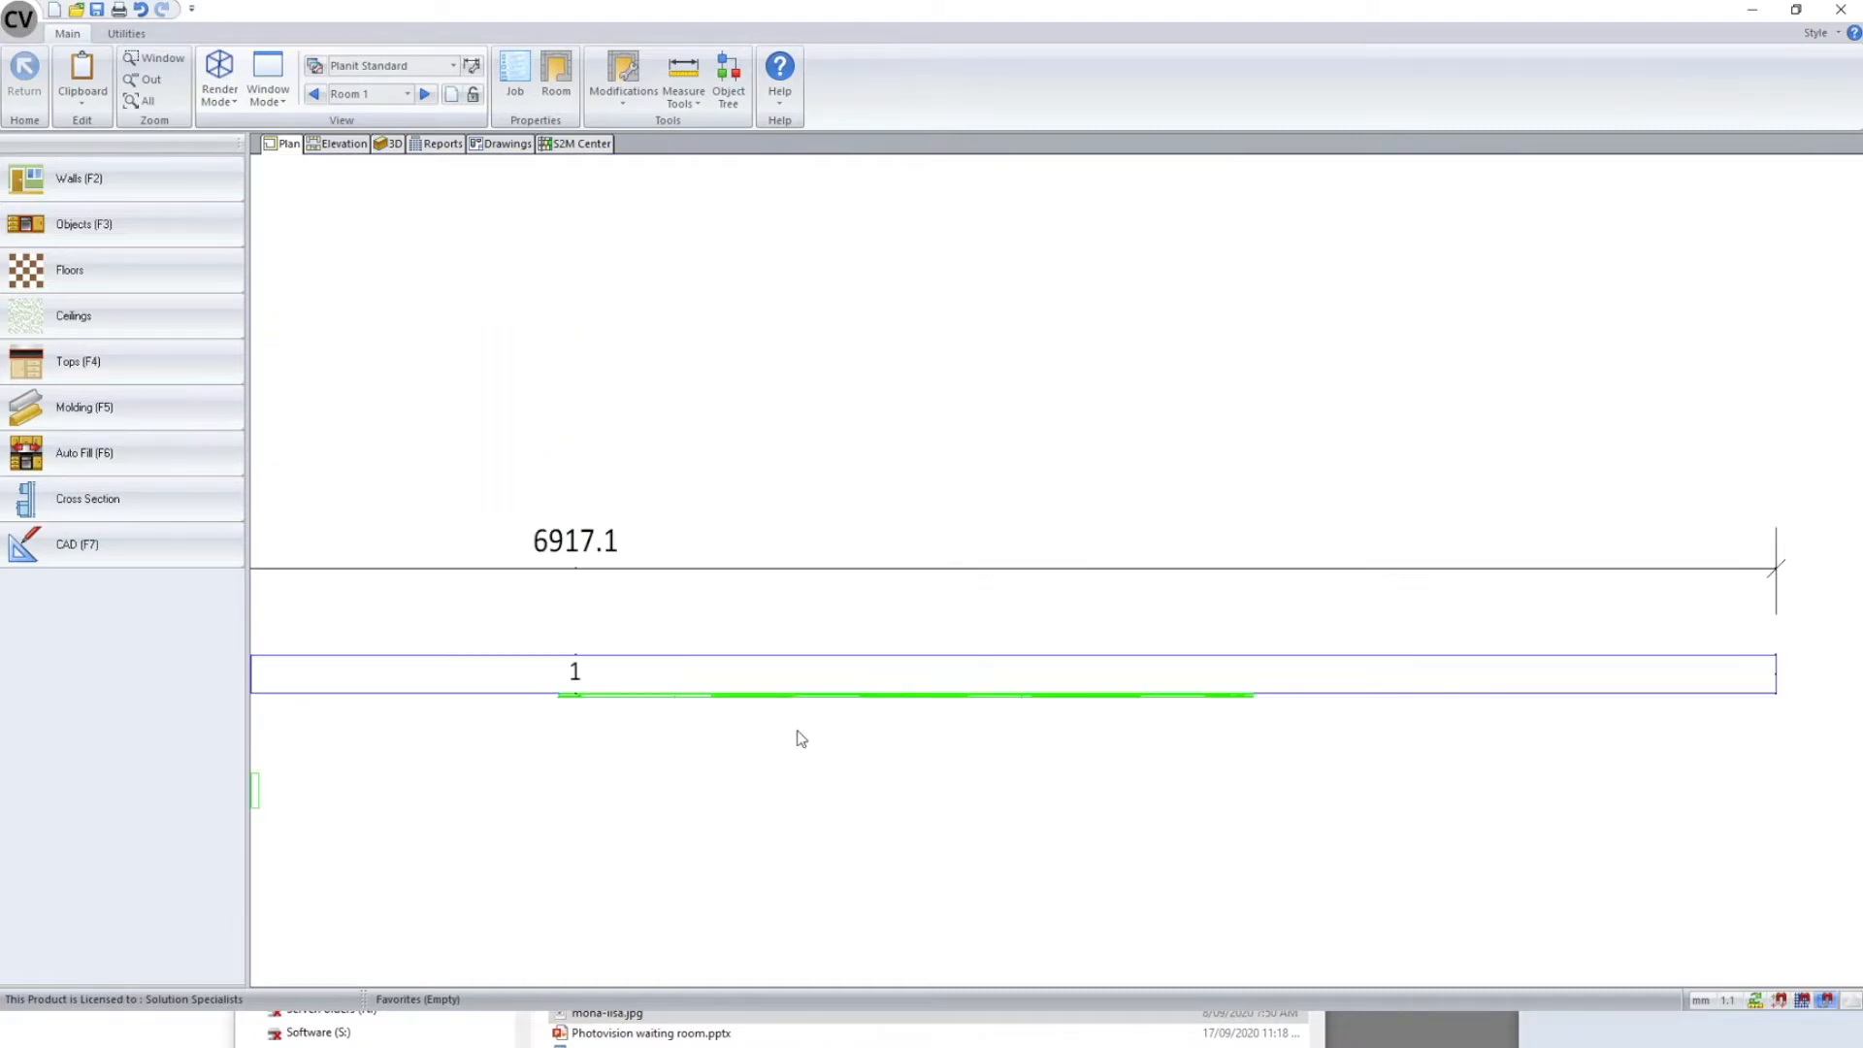
scroll(1286, 746, down, 2)
- Delete the LED strip light from the wall, keeping the tube light in the plan
click(468, 771)
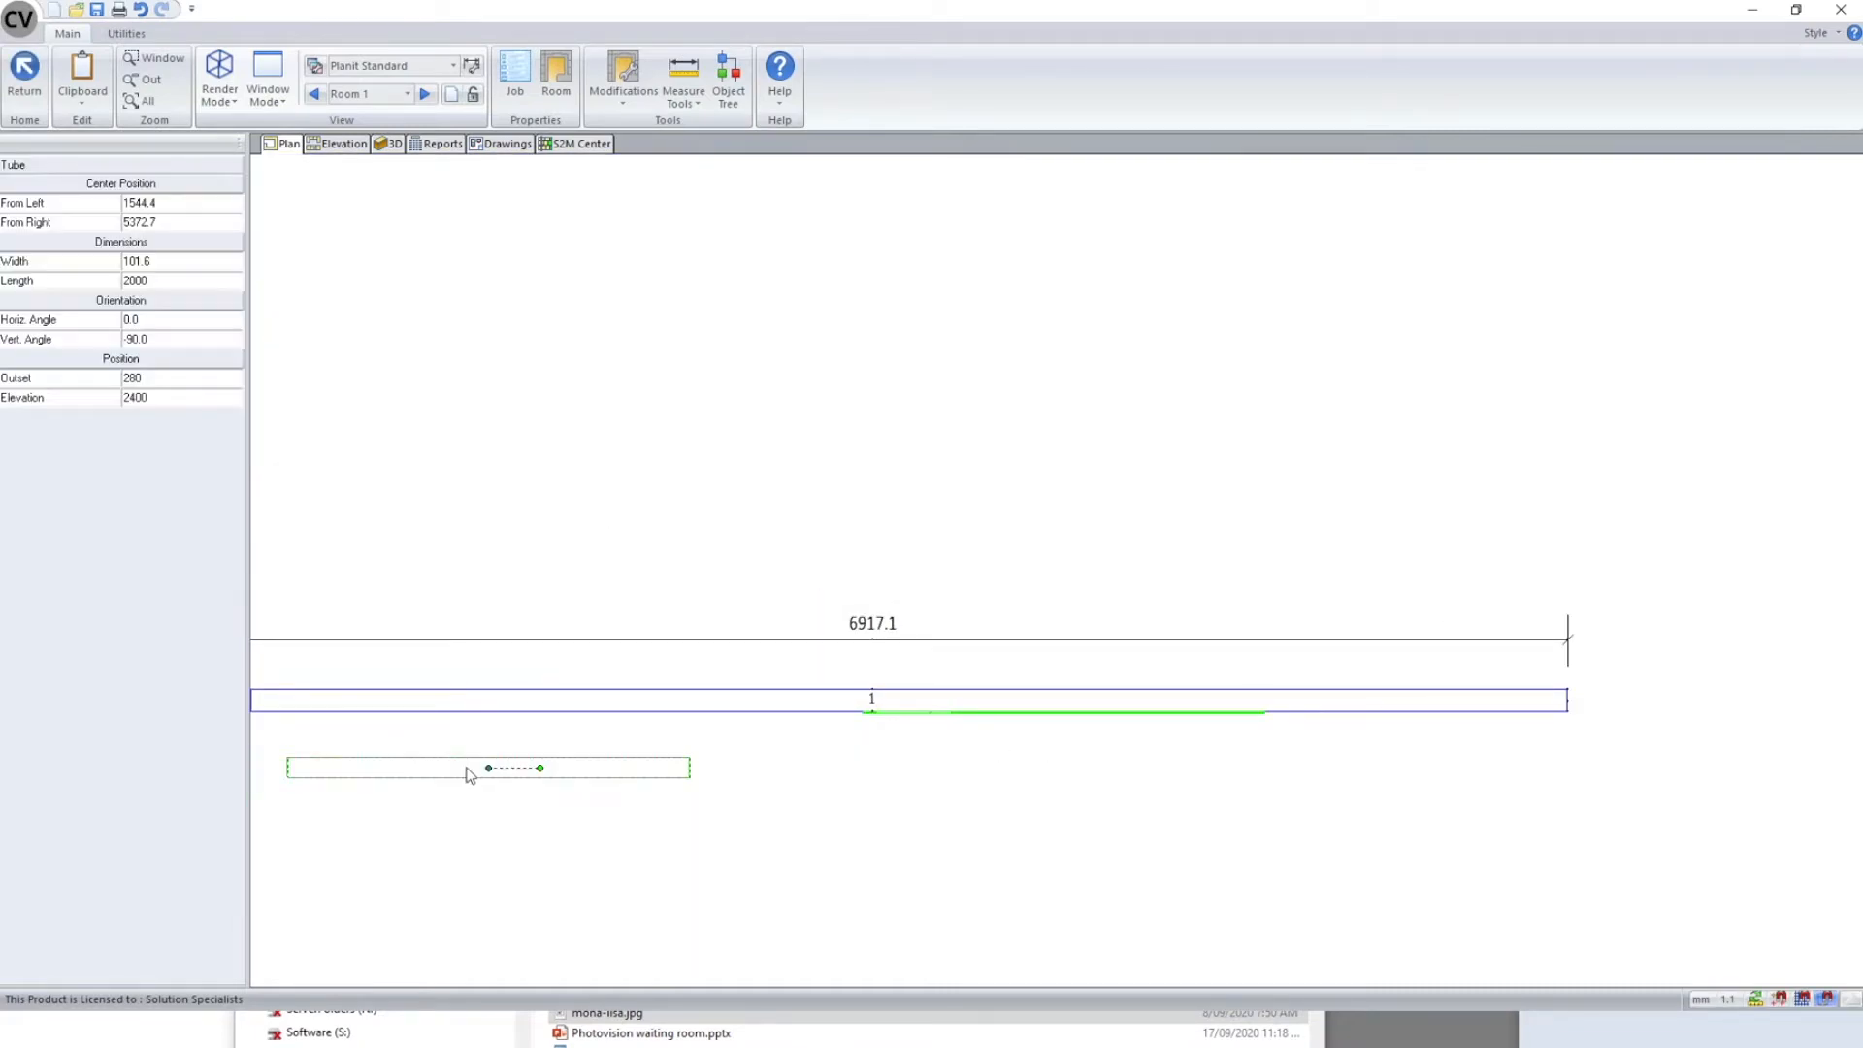
click(871, 713)
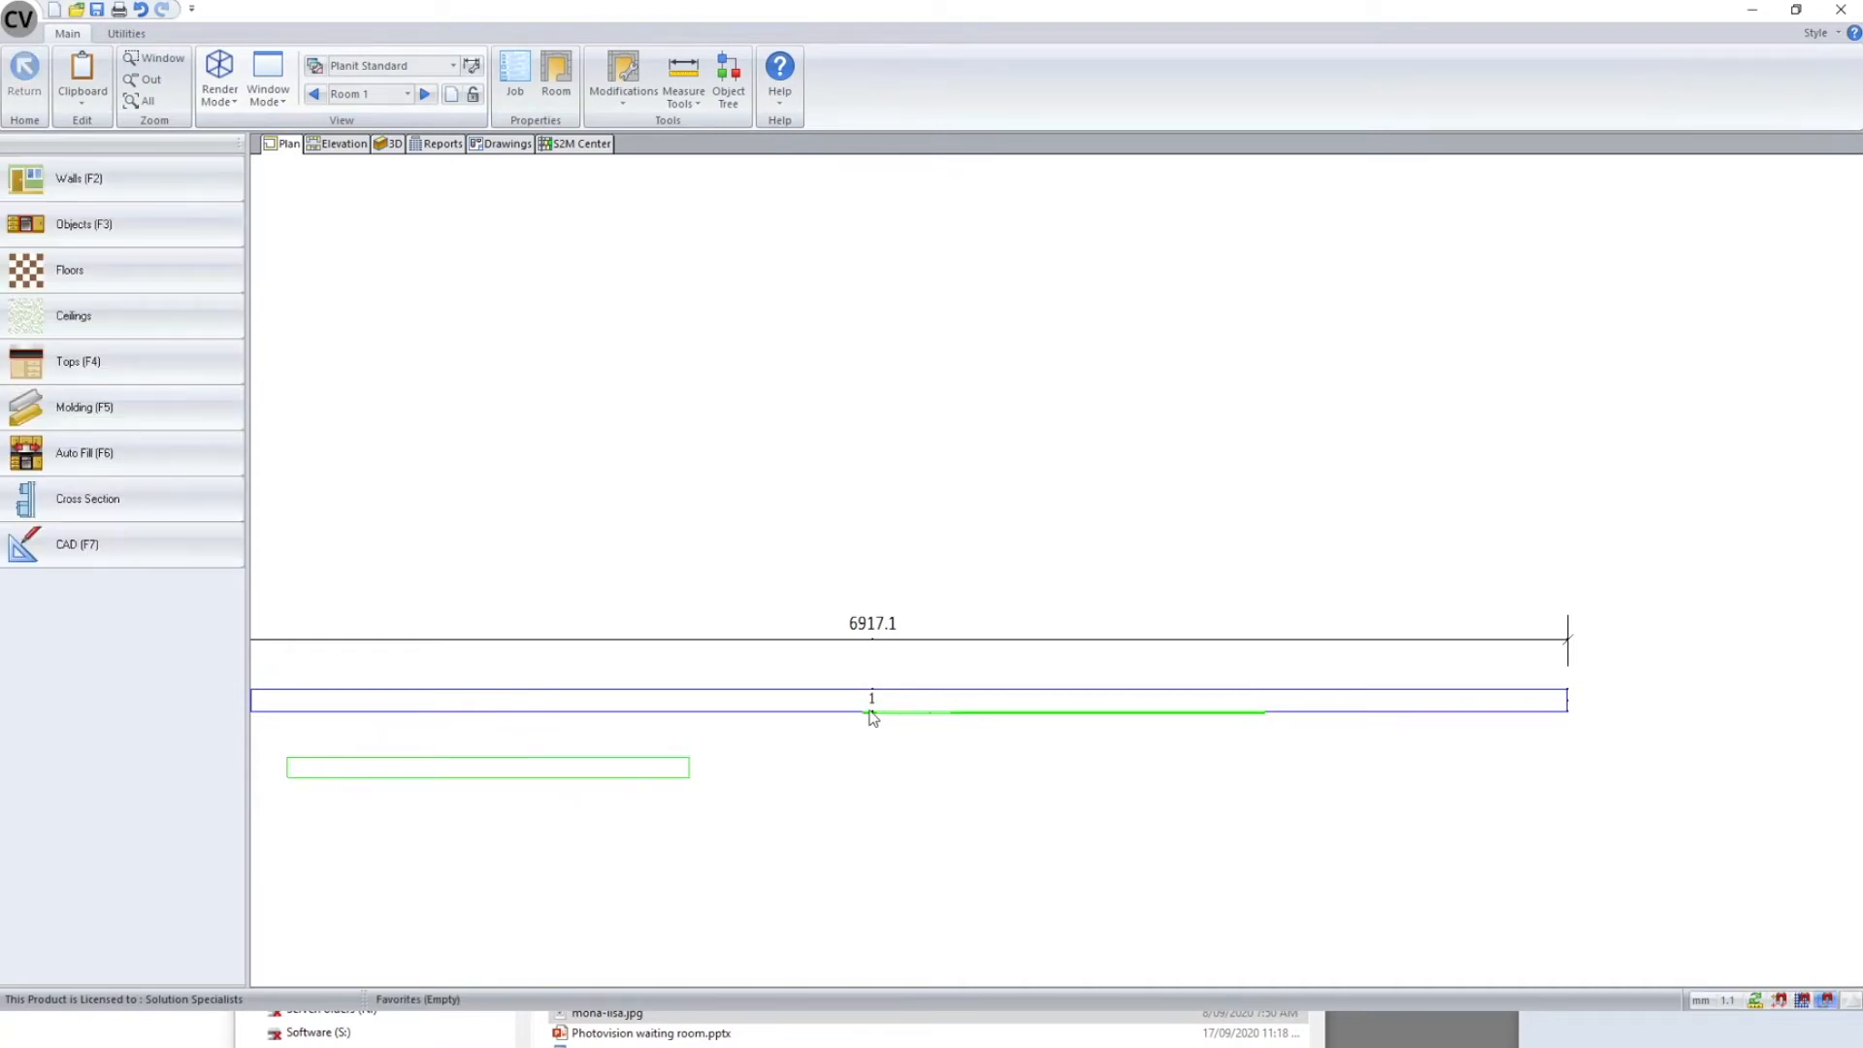
key(Delete)
scroll(1662, 574, down, 2)
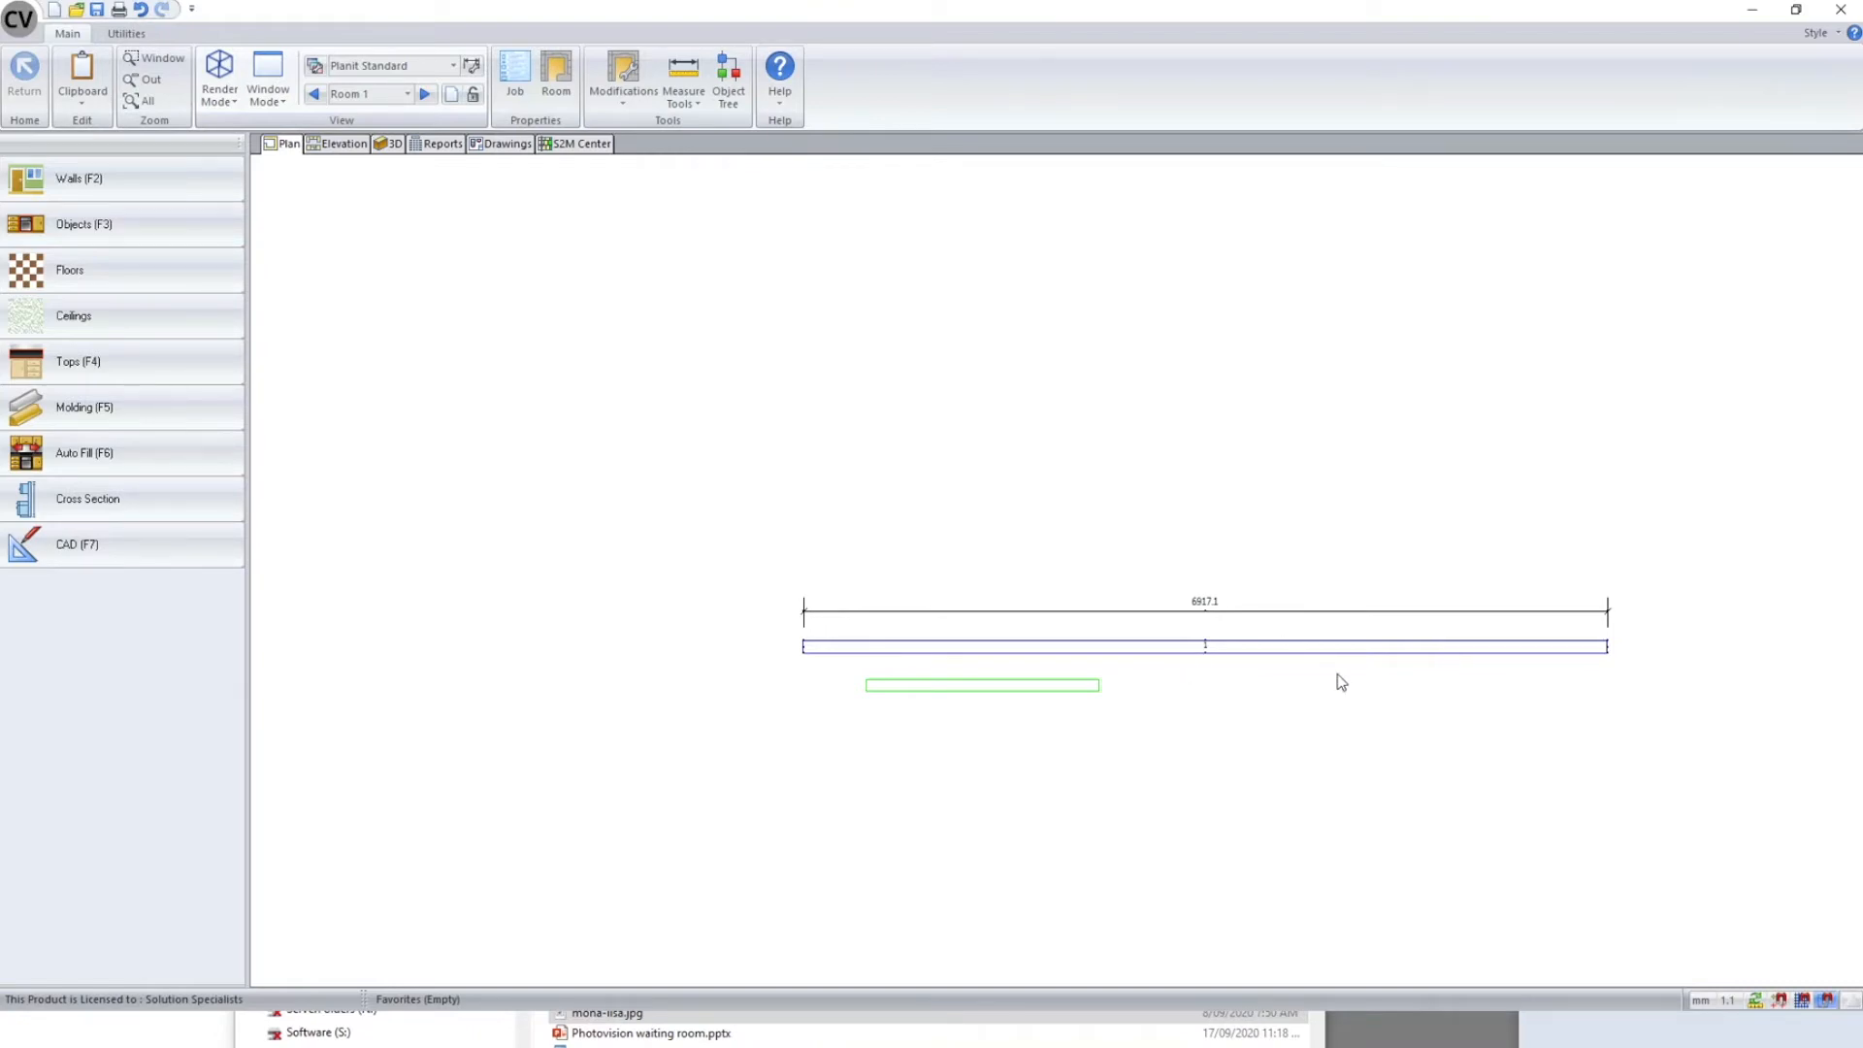
- Check the tube light's dimensions and light properties in plan, and close them without changes
mouse_move(1361, 698)
mouse_move(1320, 701)
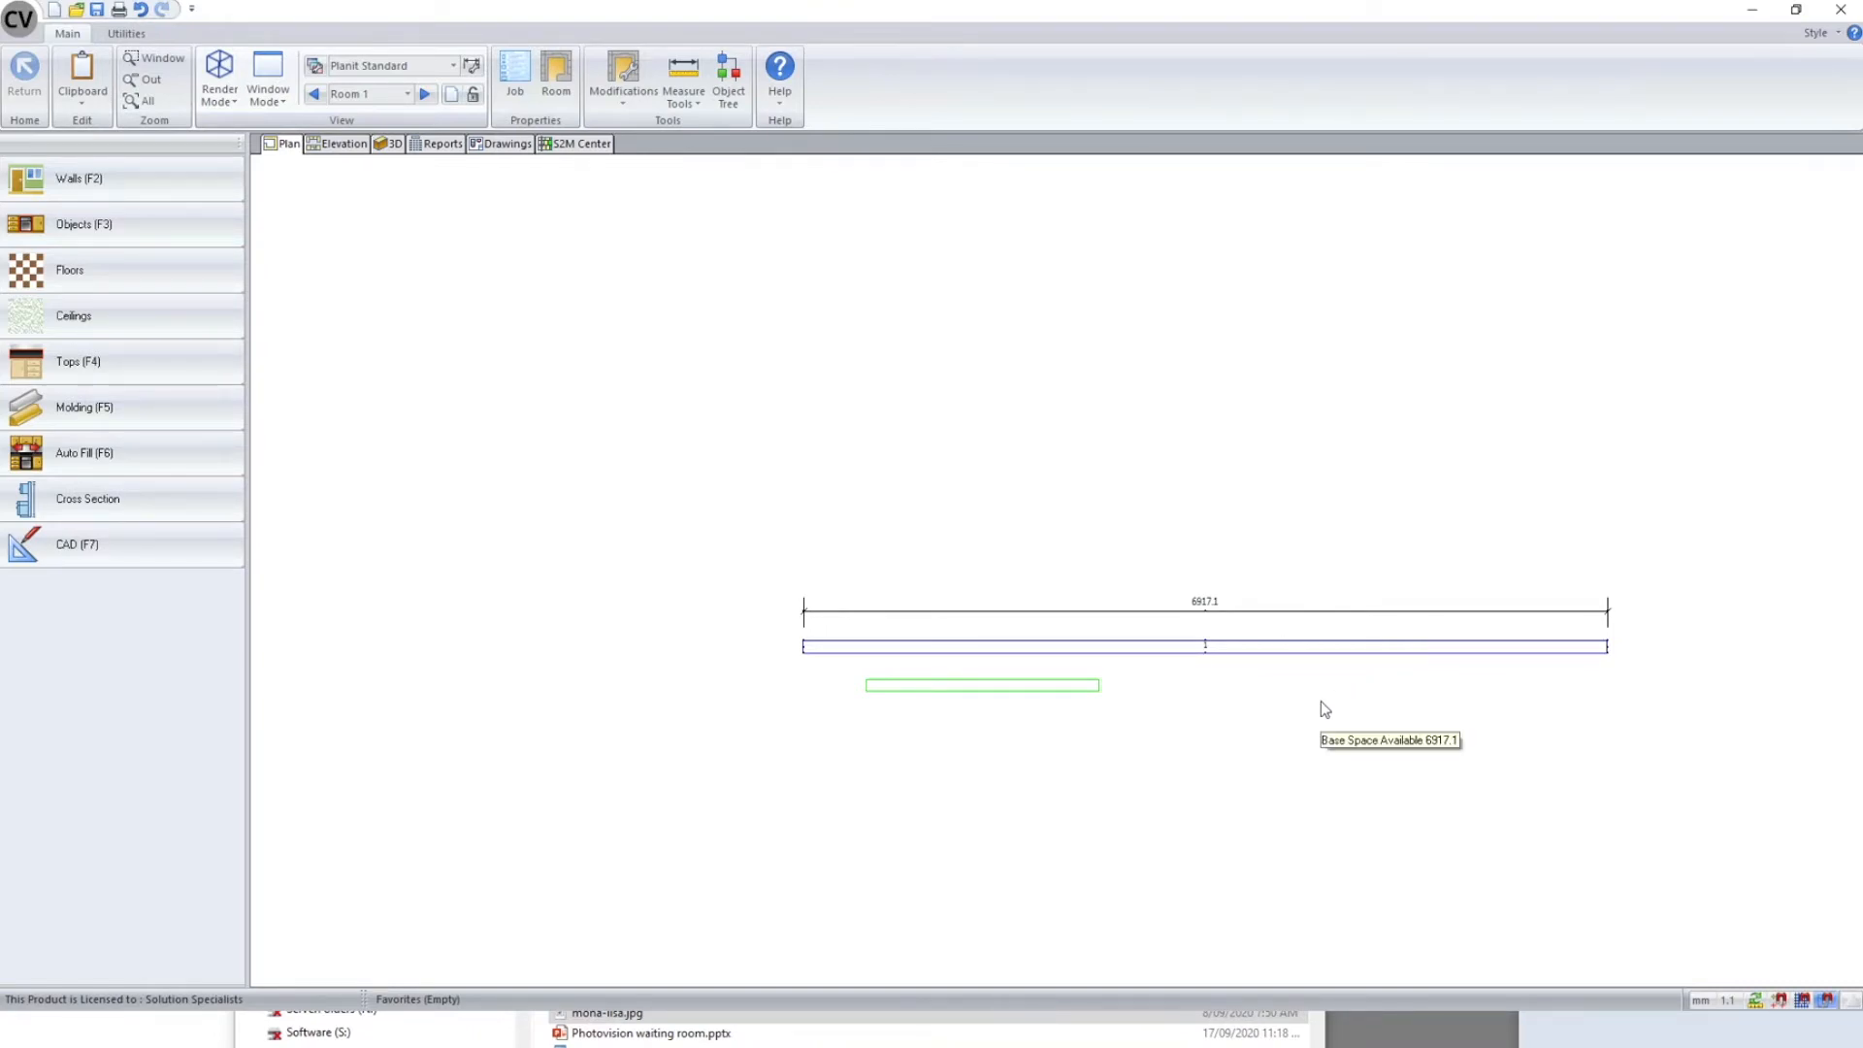
click(1075, 695)
click(213, 279)
click(229, 262)
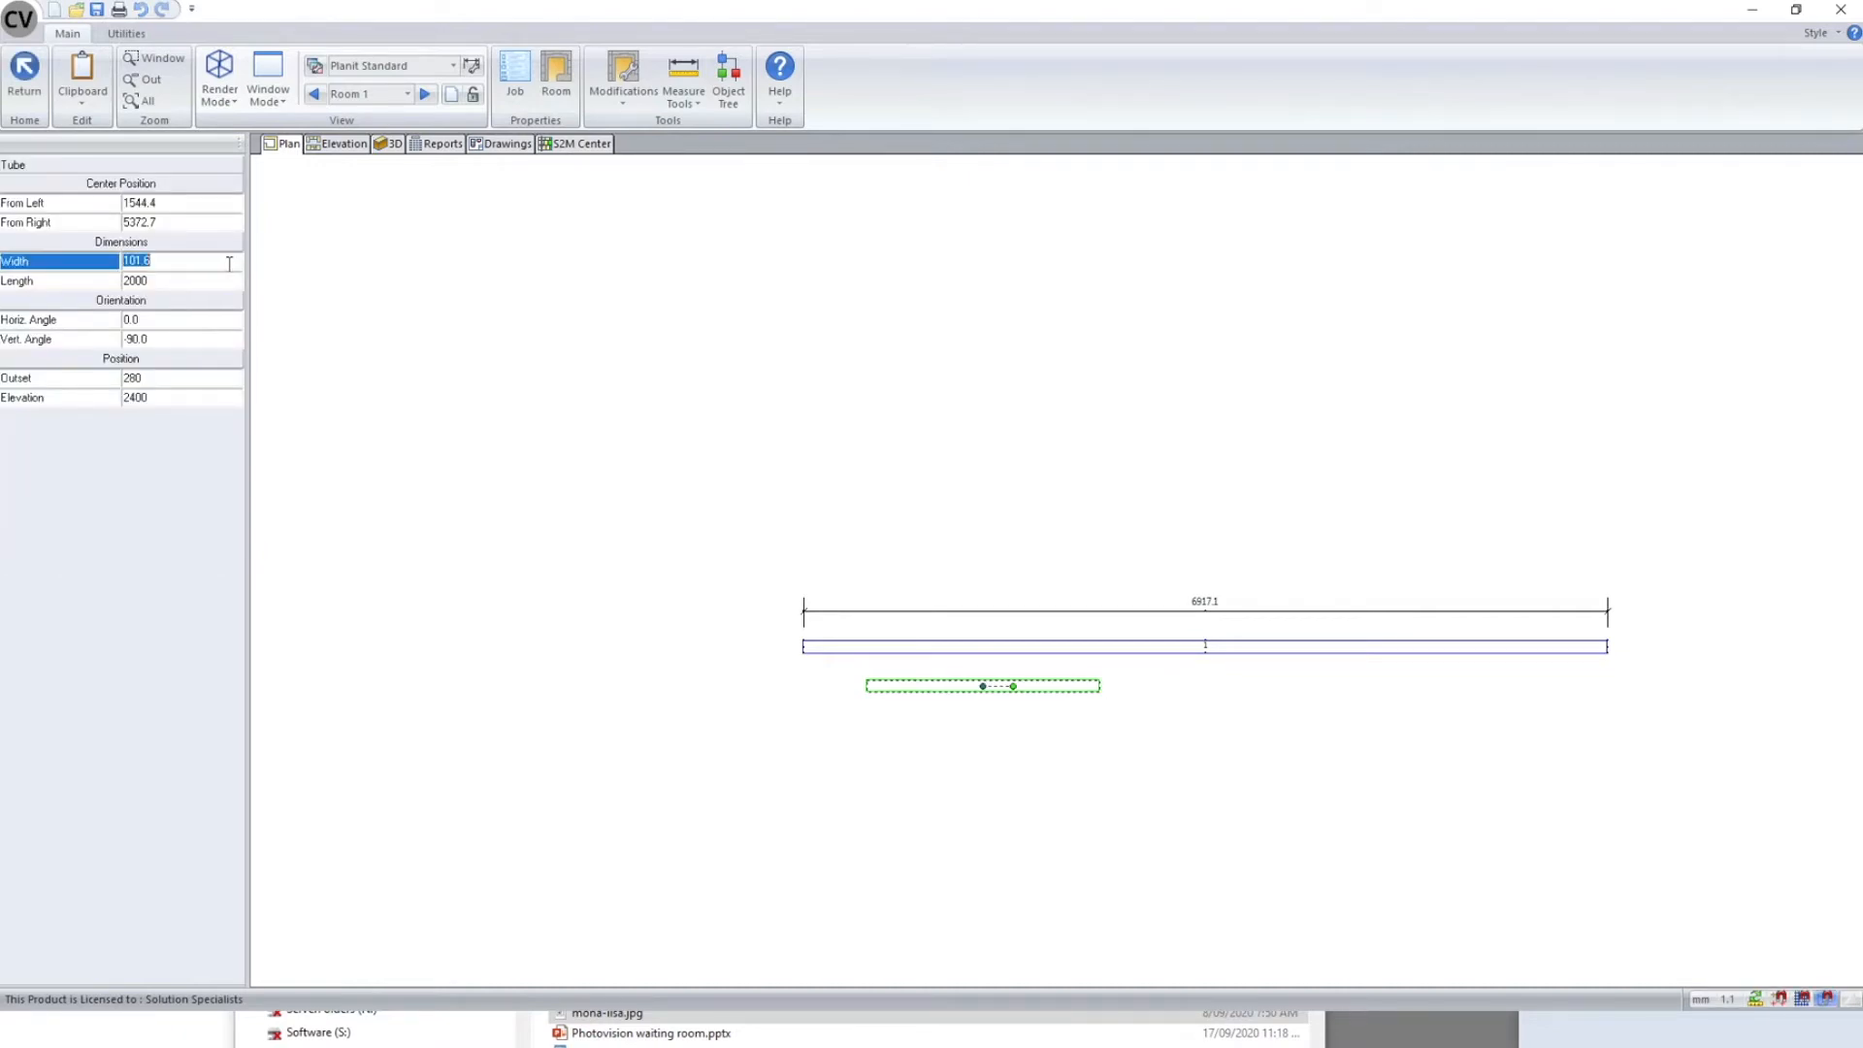
click(229, 264)
right_click(912, 691)
click(898, 679)
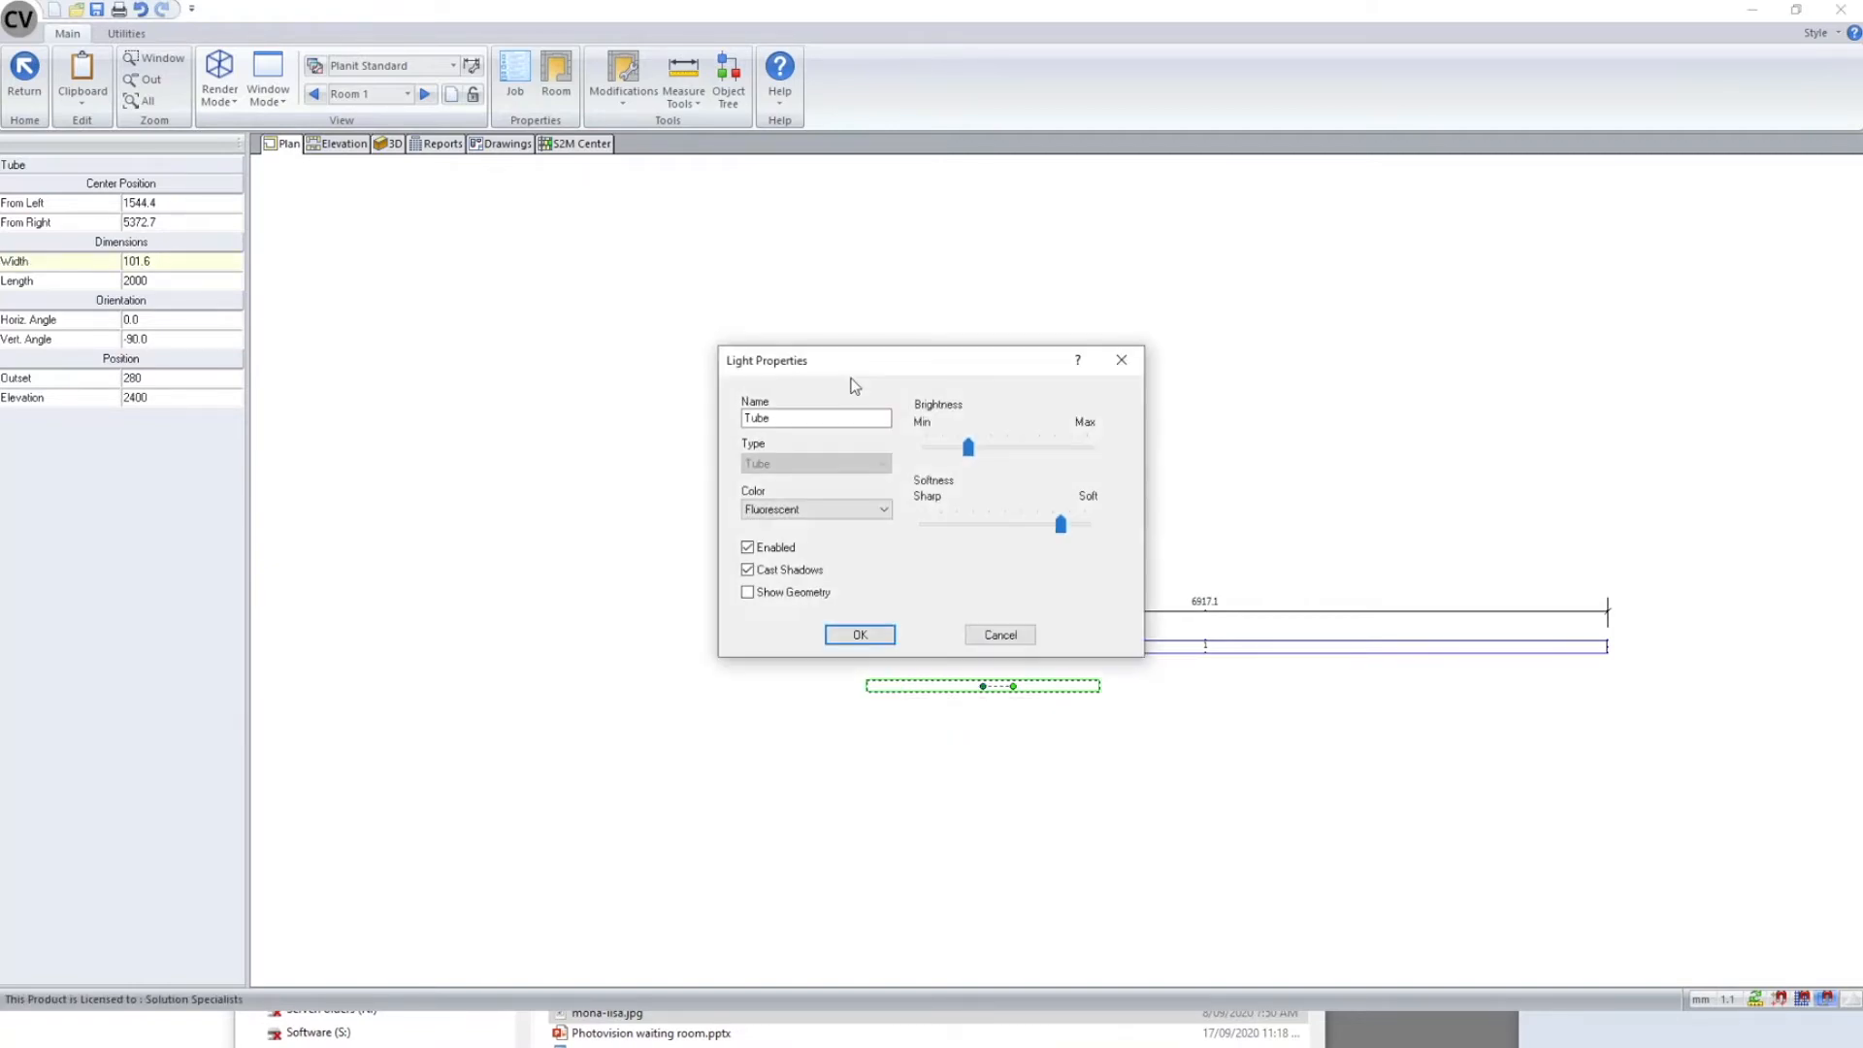
click(1003, 635)
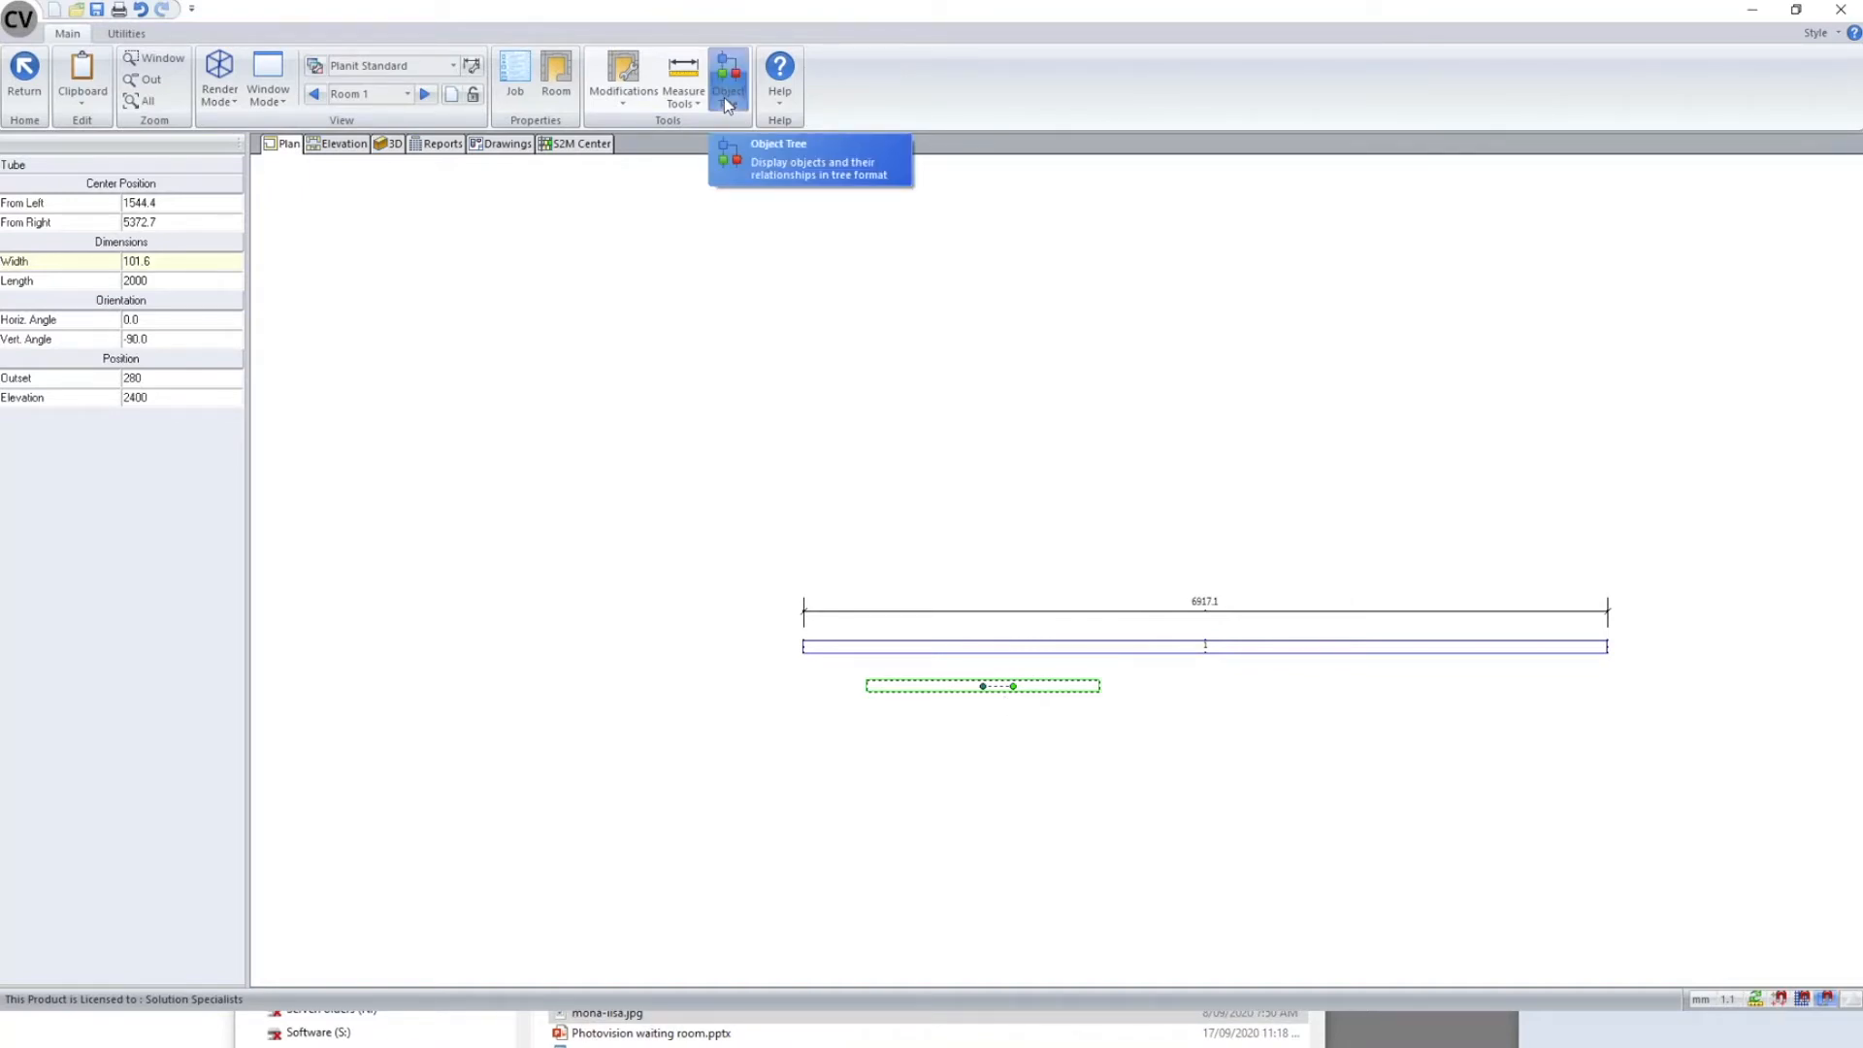
scroll(753, 682, down, 3)
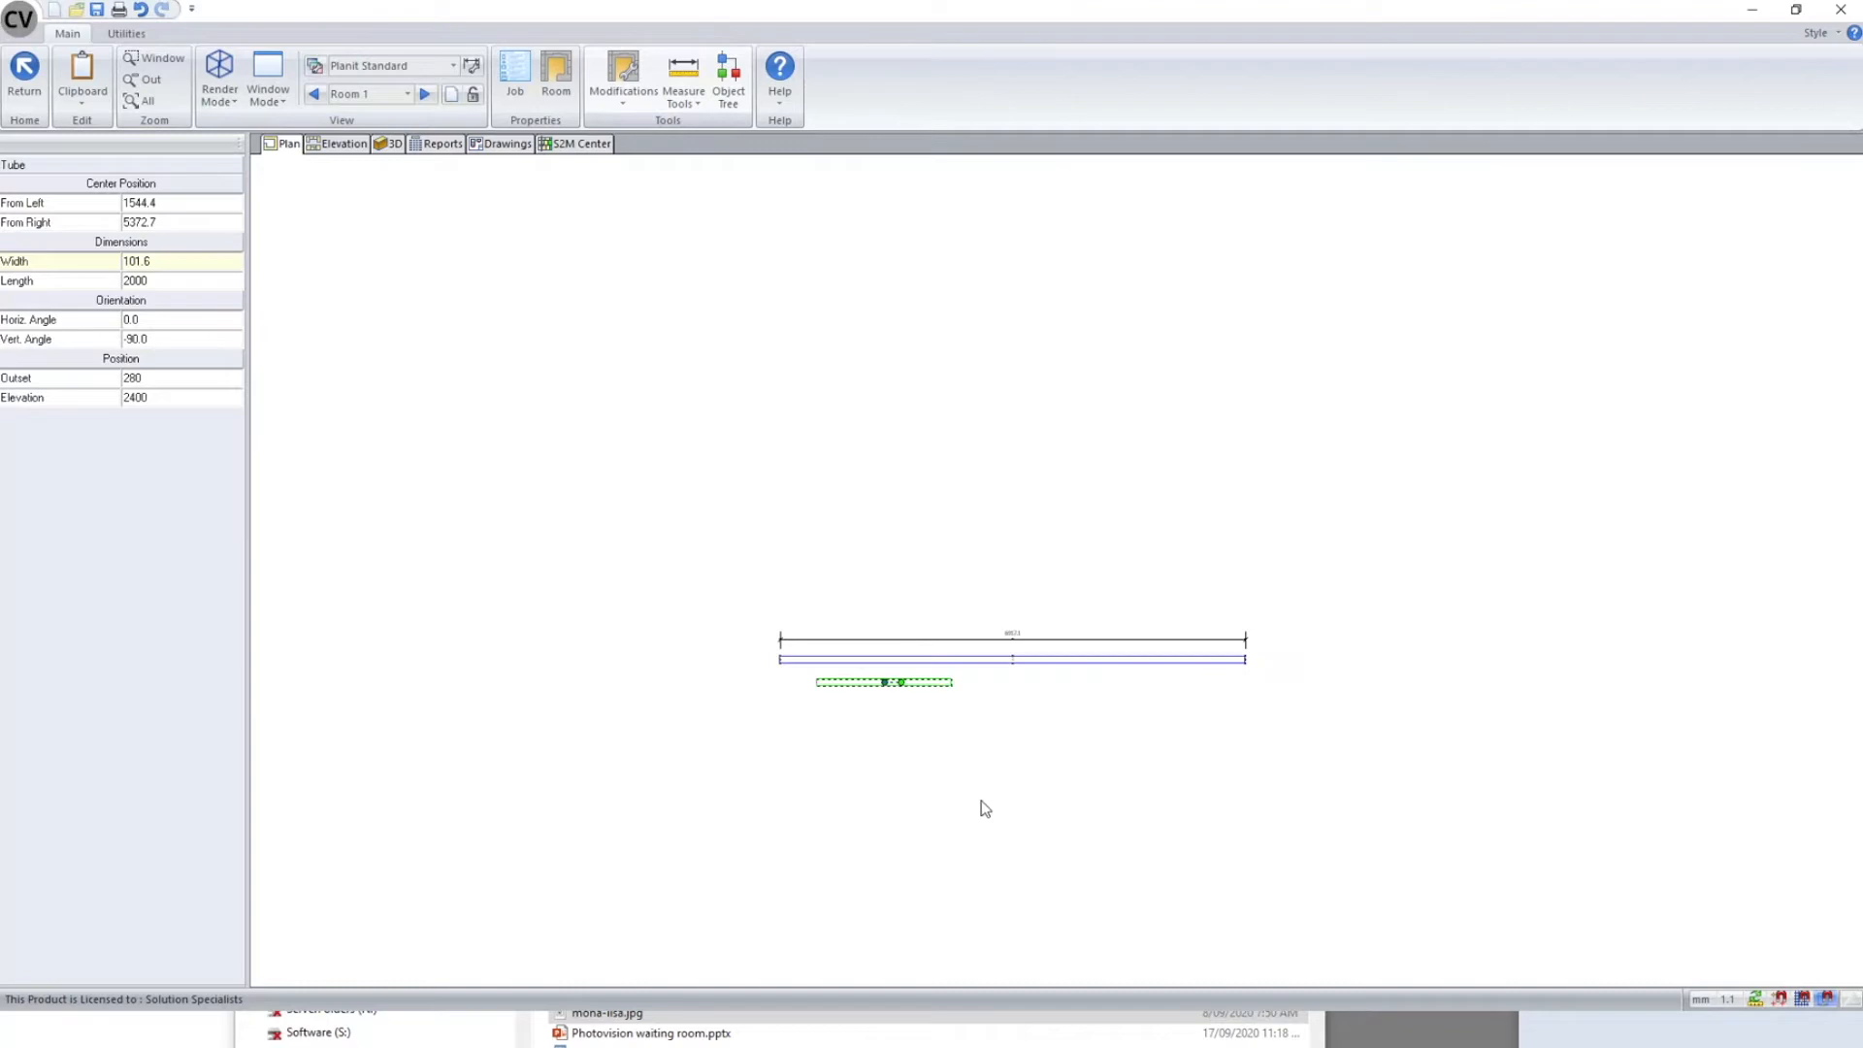
click(986, 806)
scroll(1070, 809, up, 3)
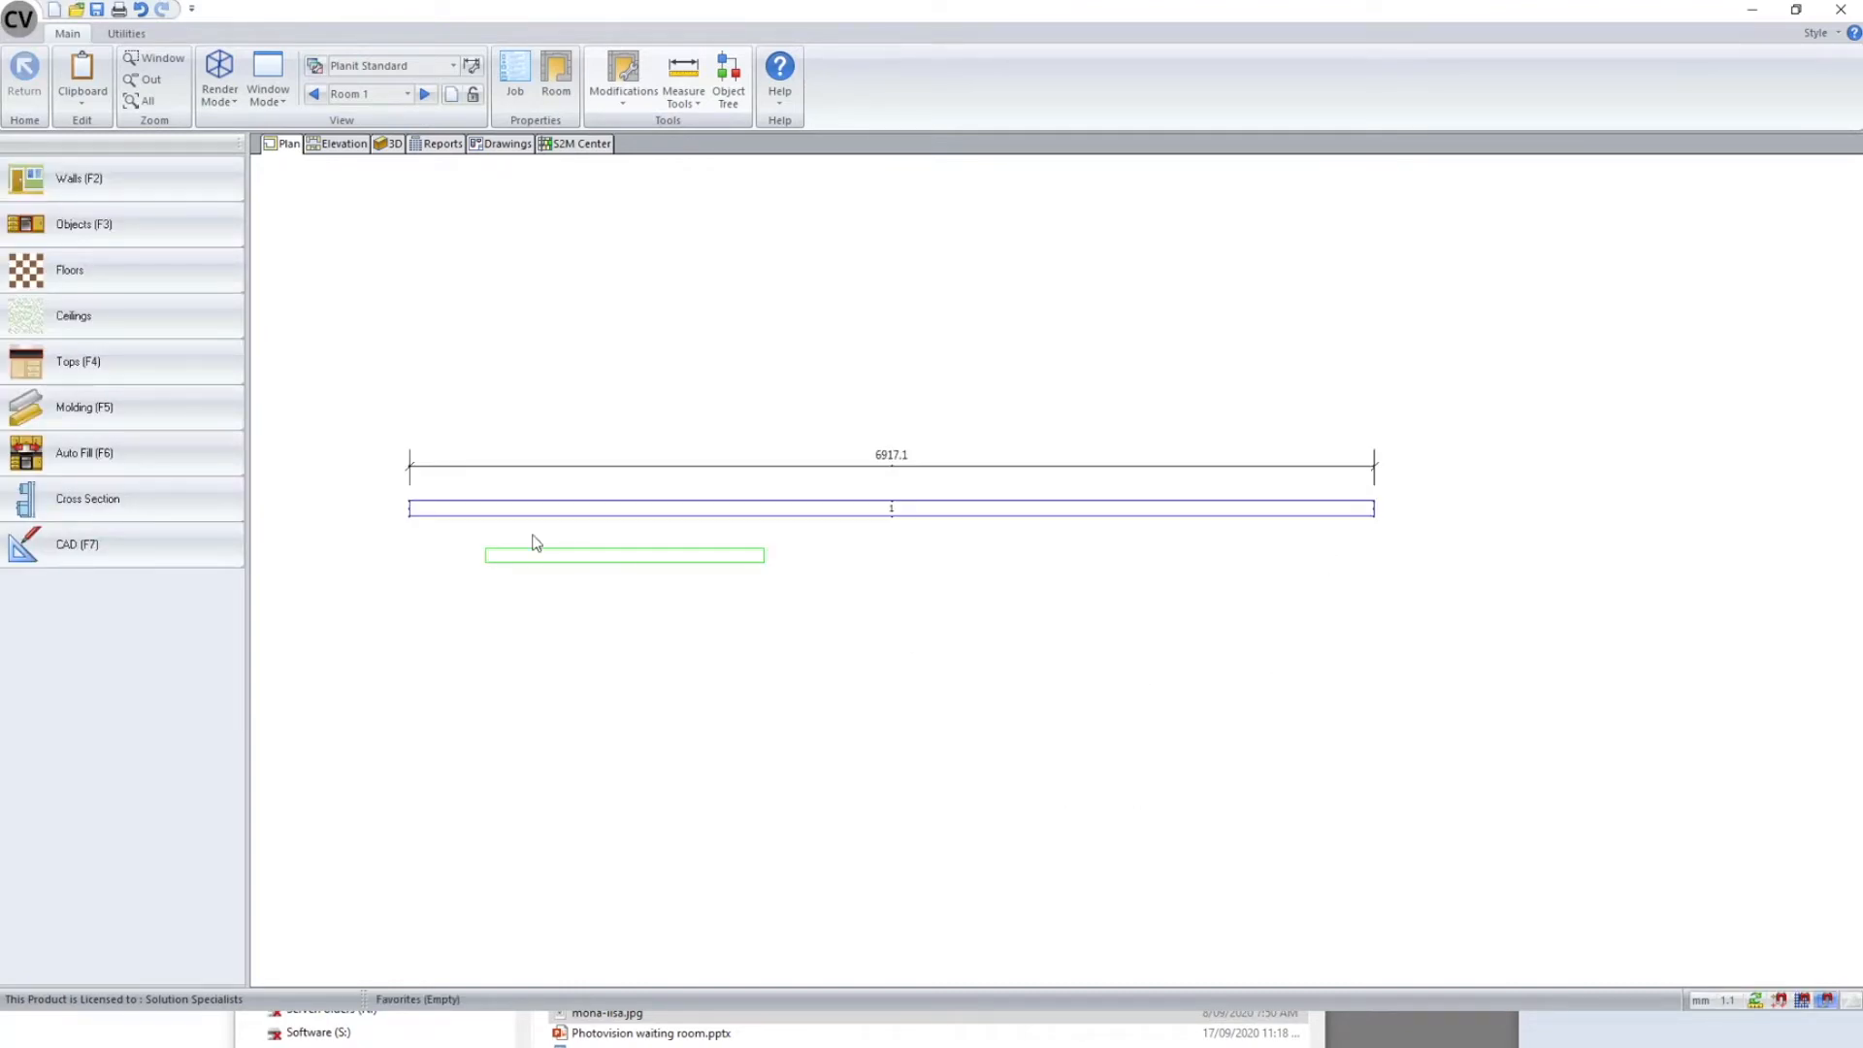
right_click(920, 784)
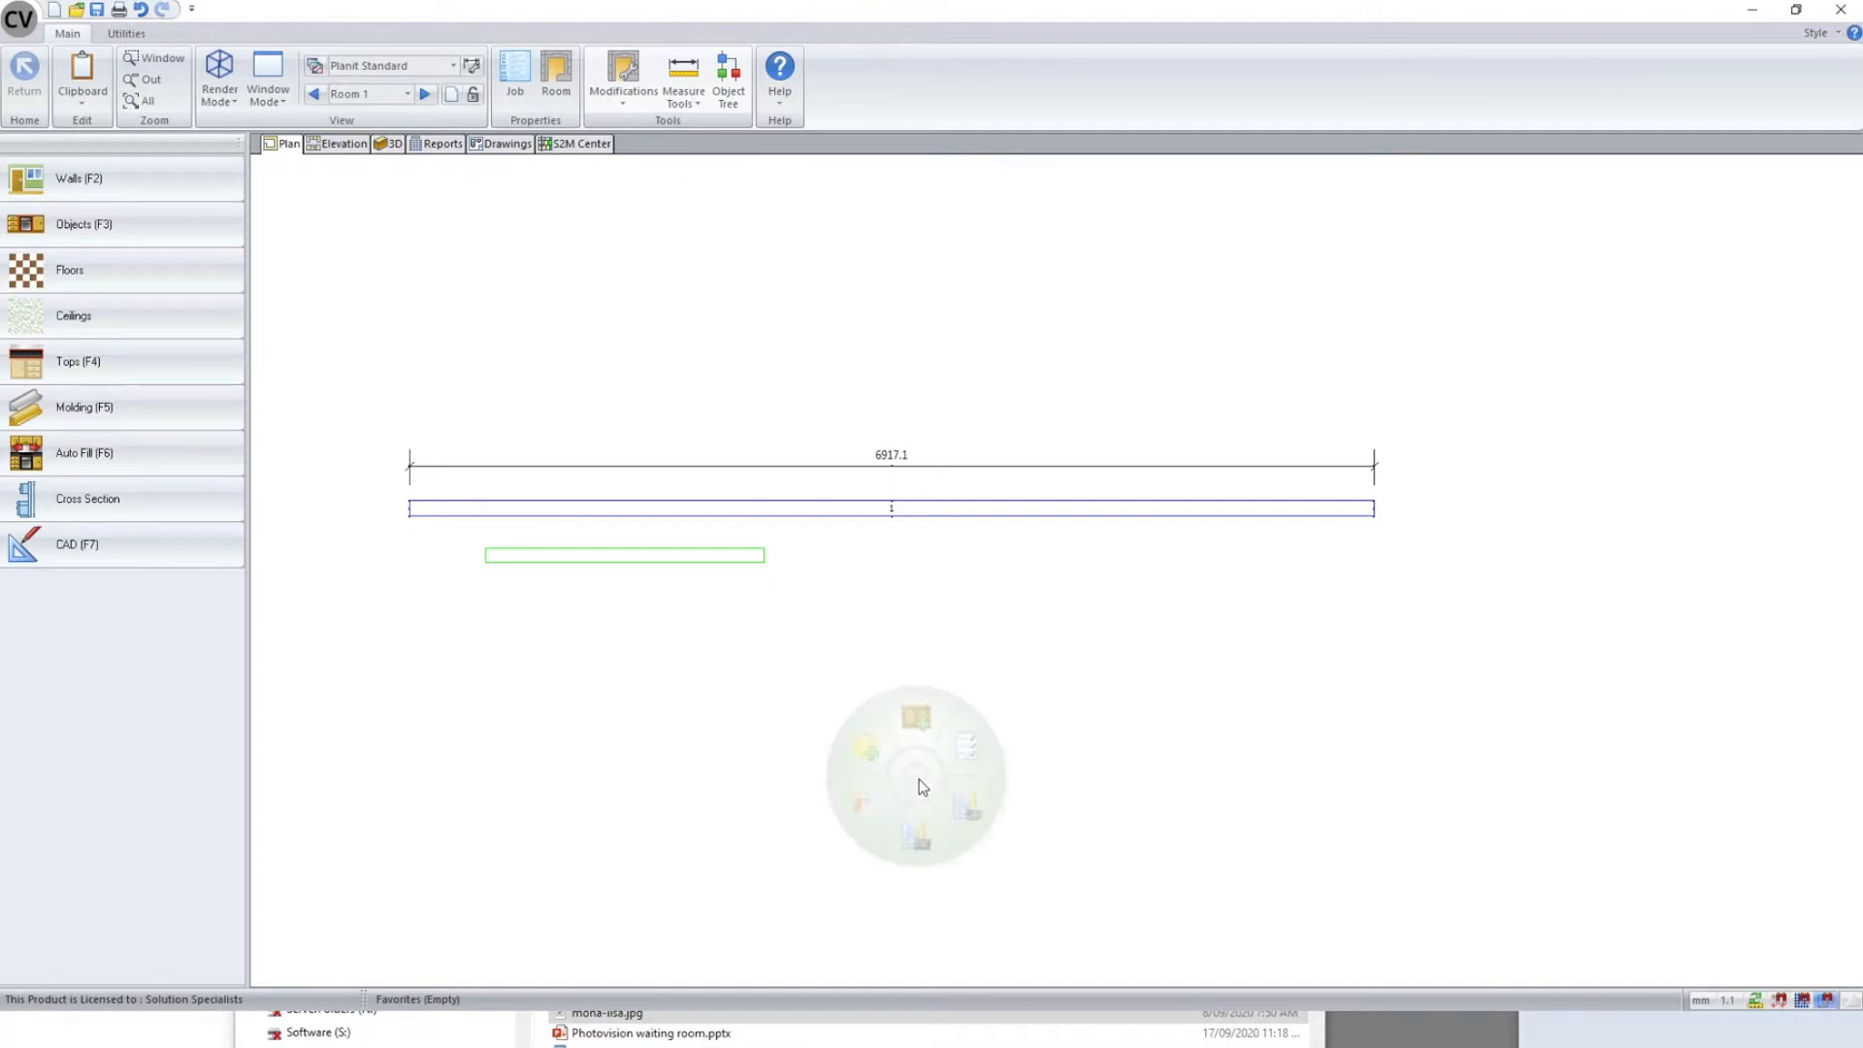
click(864, 747)
click(823, 465)
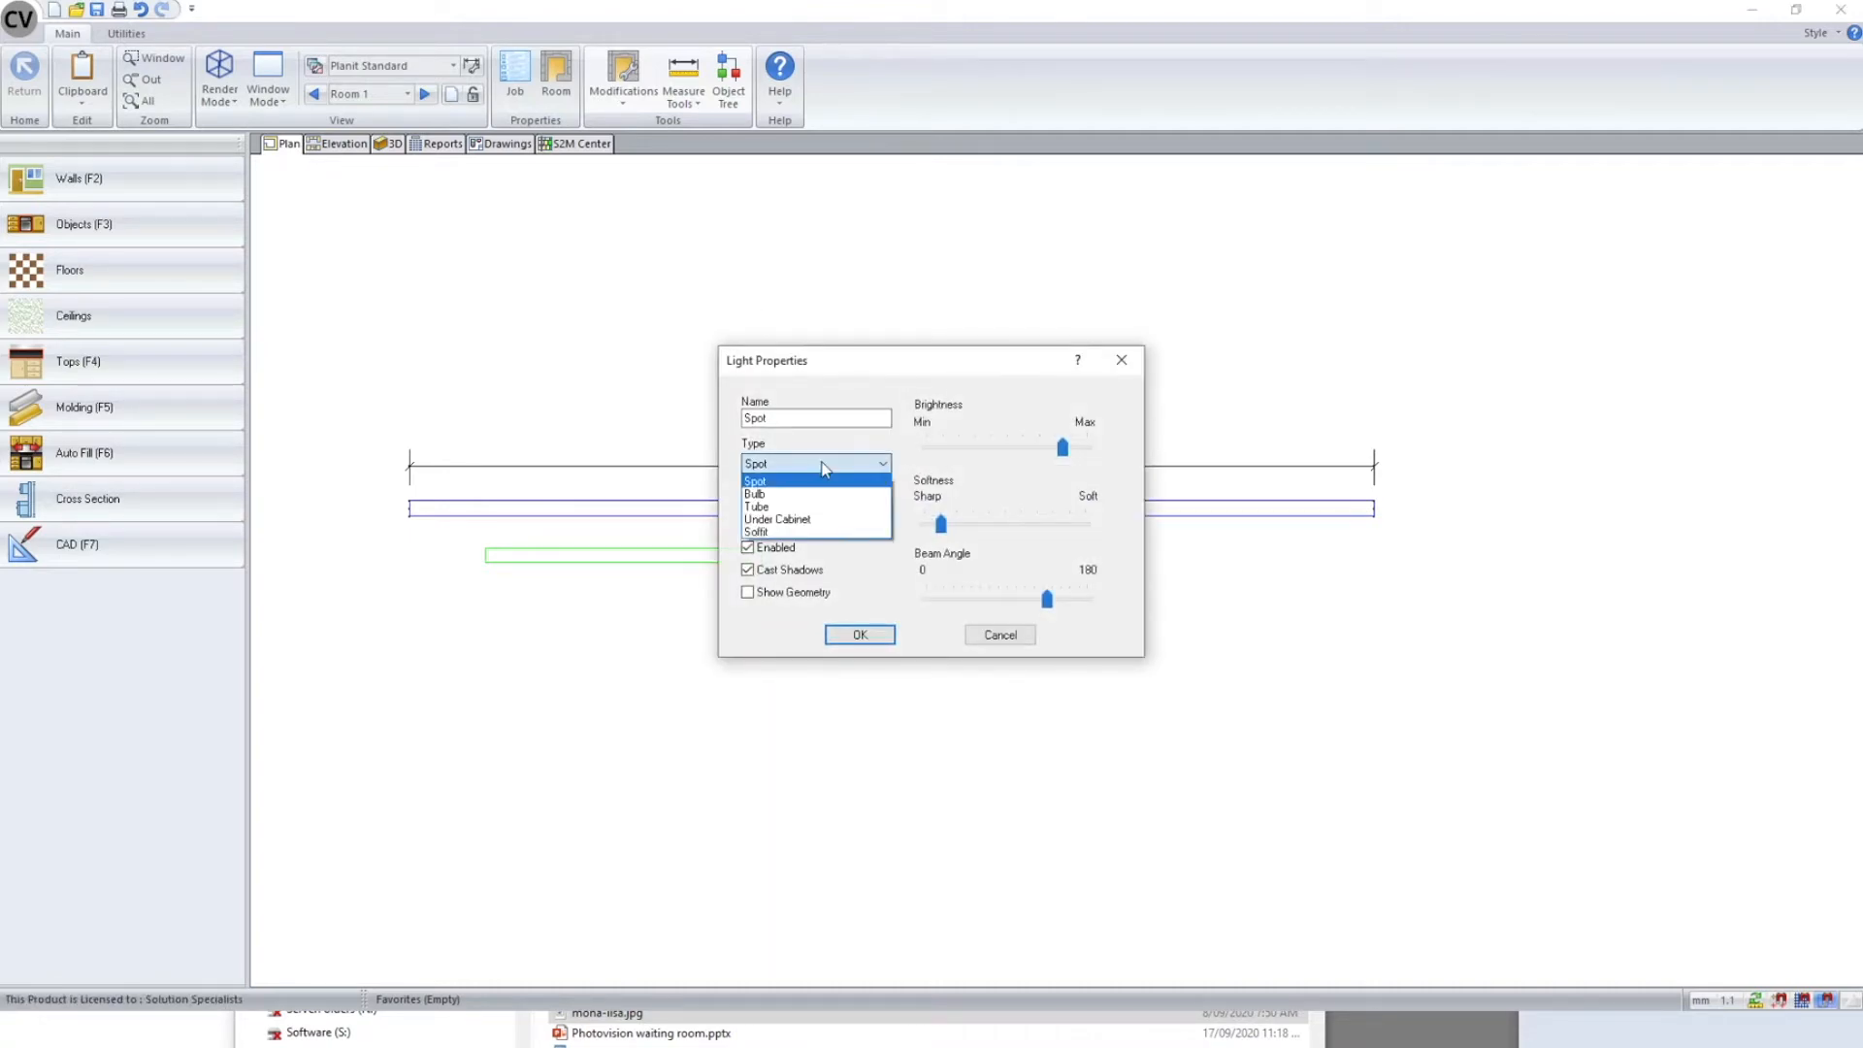
click(815, 520)
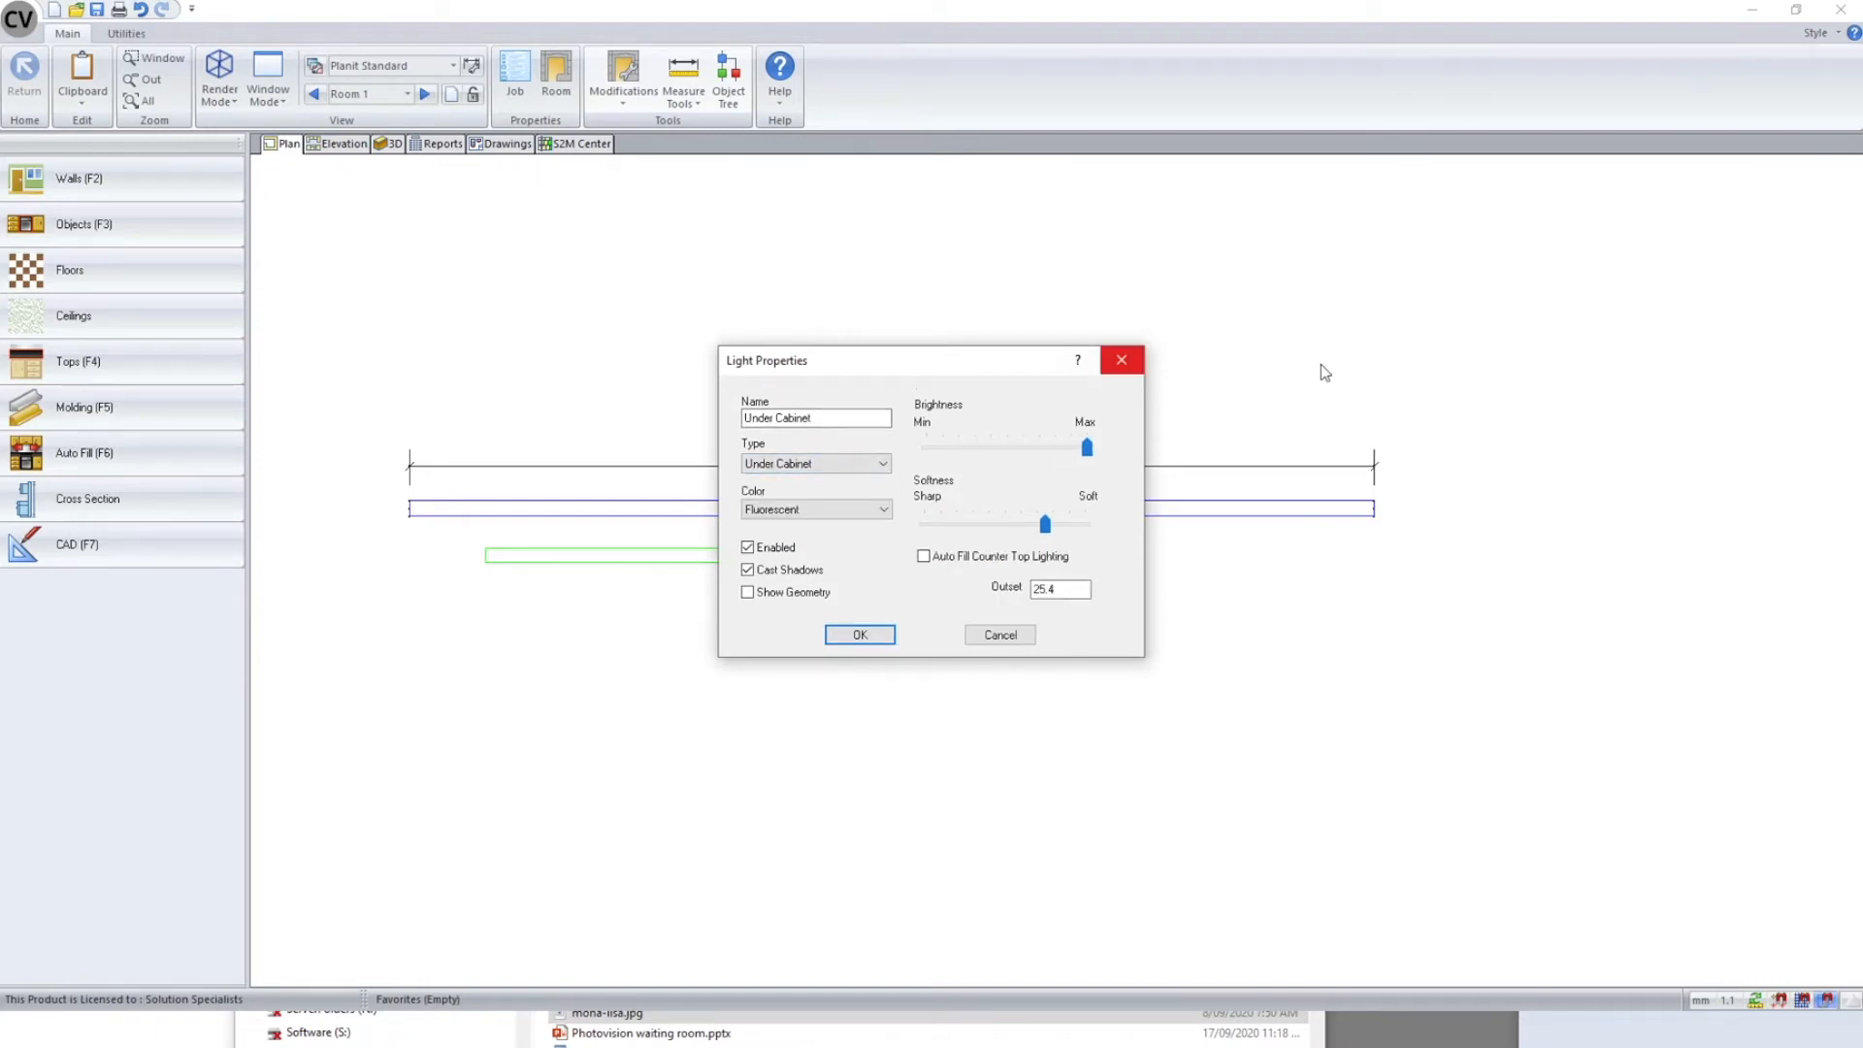
drag(916, 370, 1618, 379)
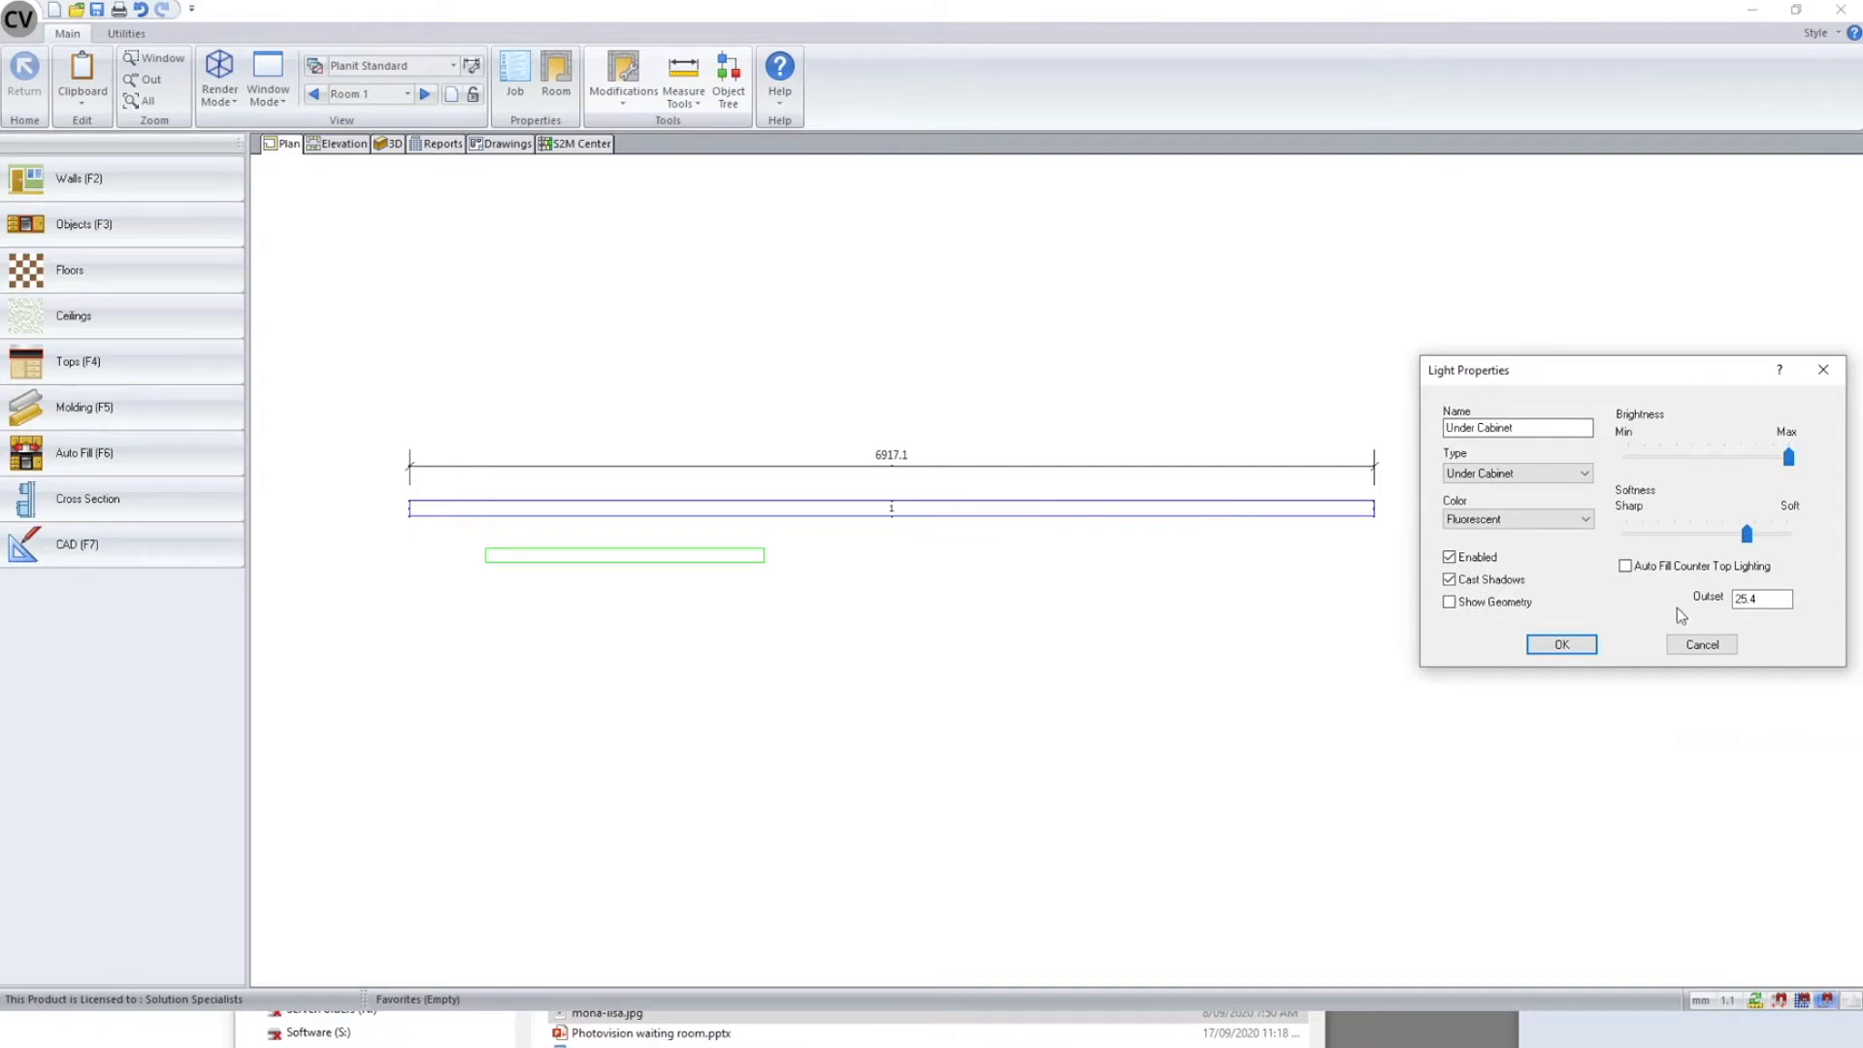
drag(1768, 600, 1728, 601)
click(1779, 601)
click(1561, 644)
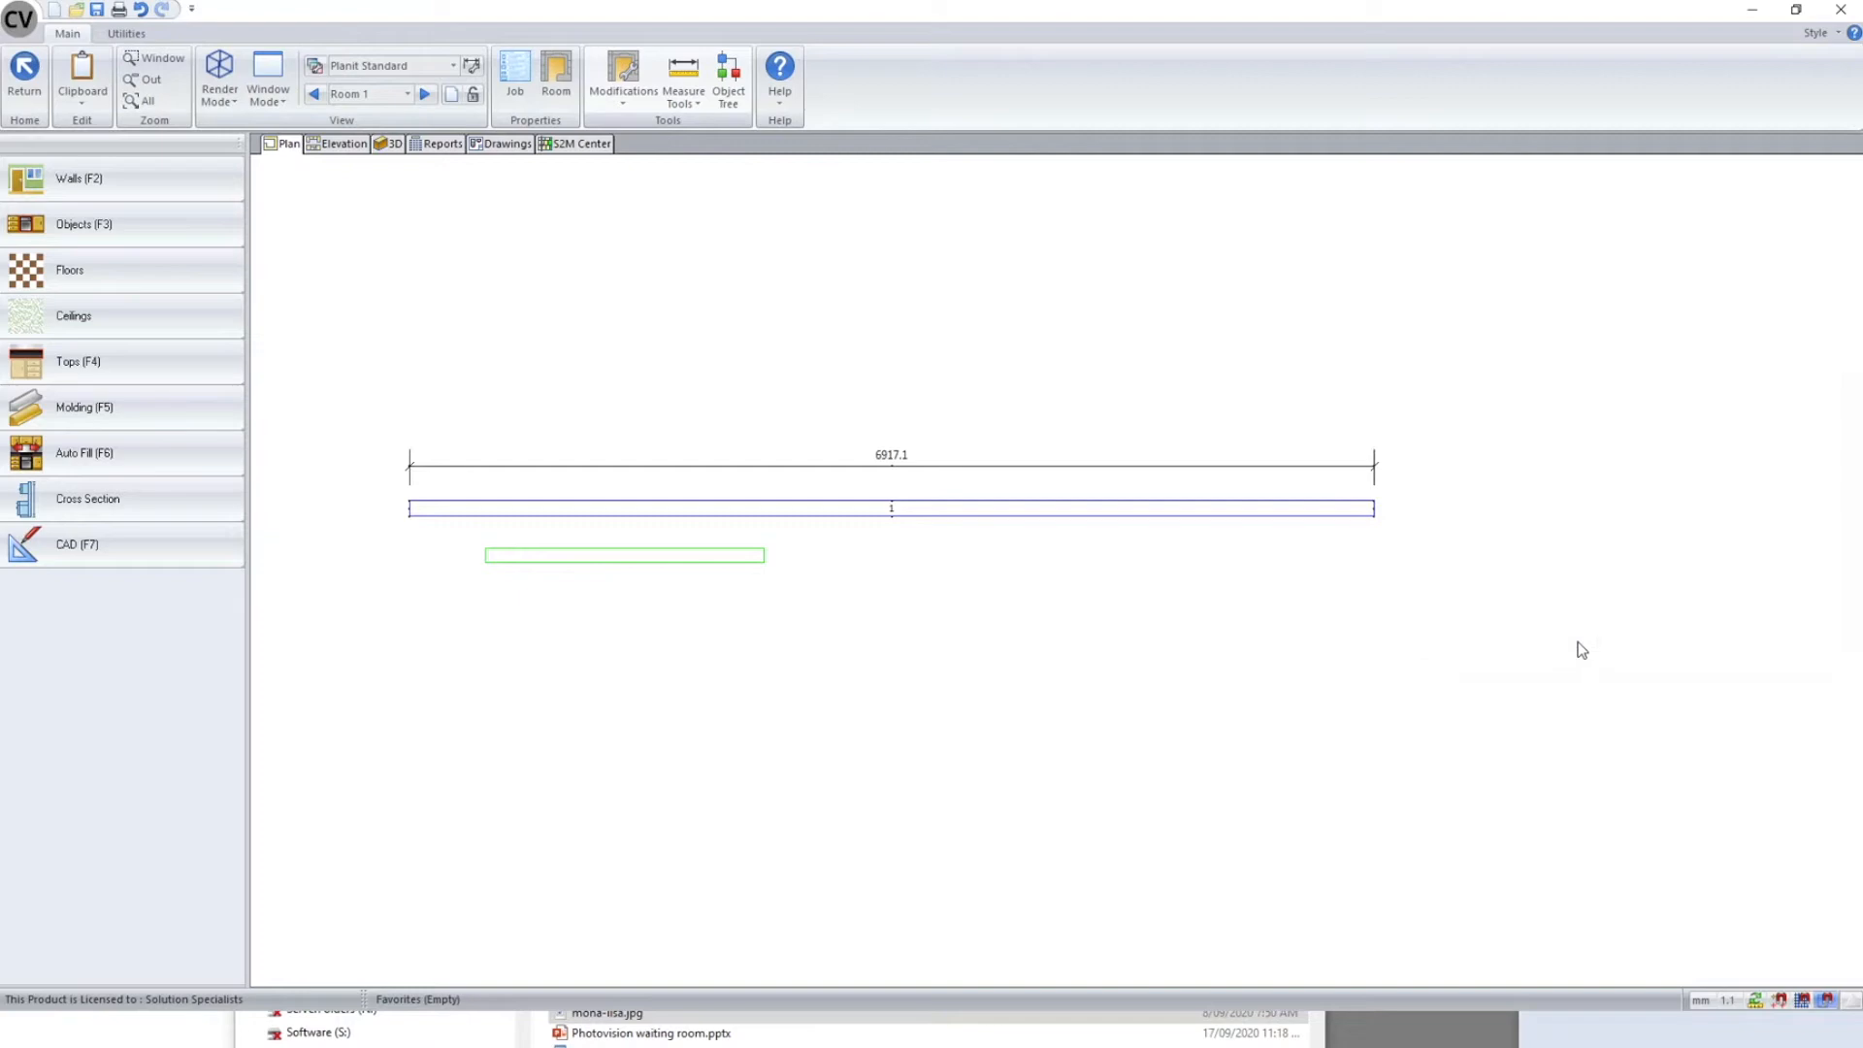
scroll(786, 619, down, 4)
scroll(794, 613, up, 4)
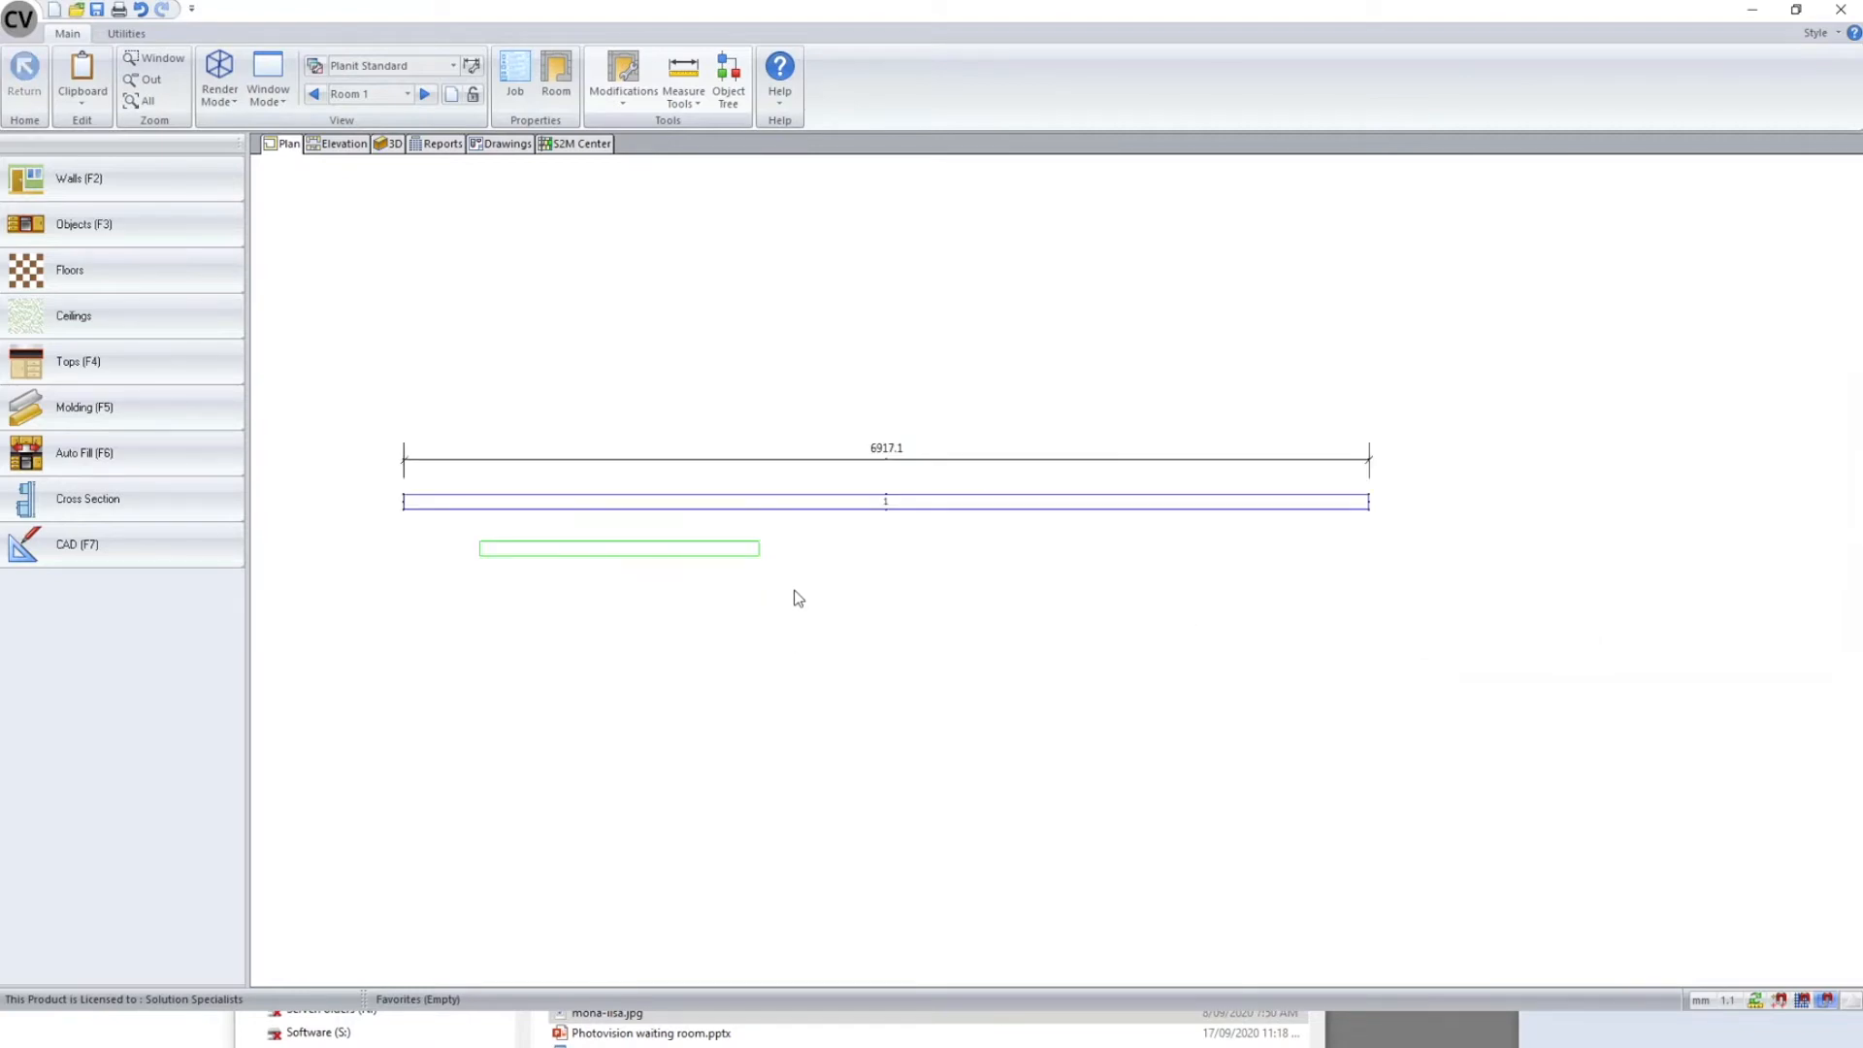
scroll(703, 578, down, 3)
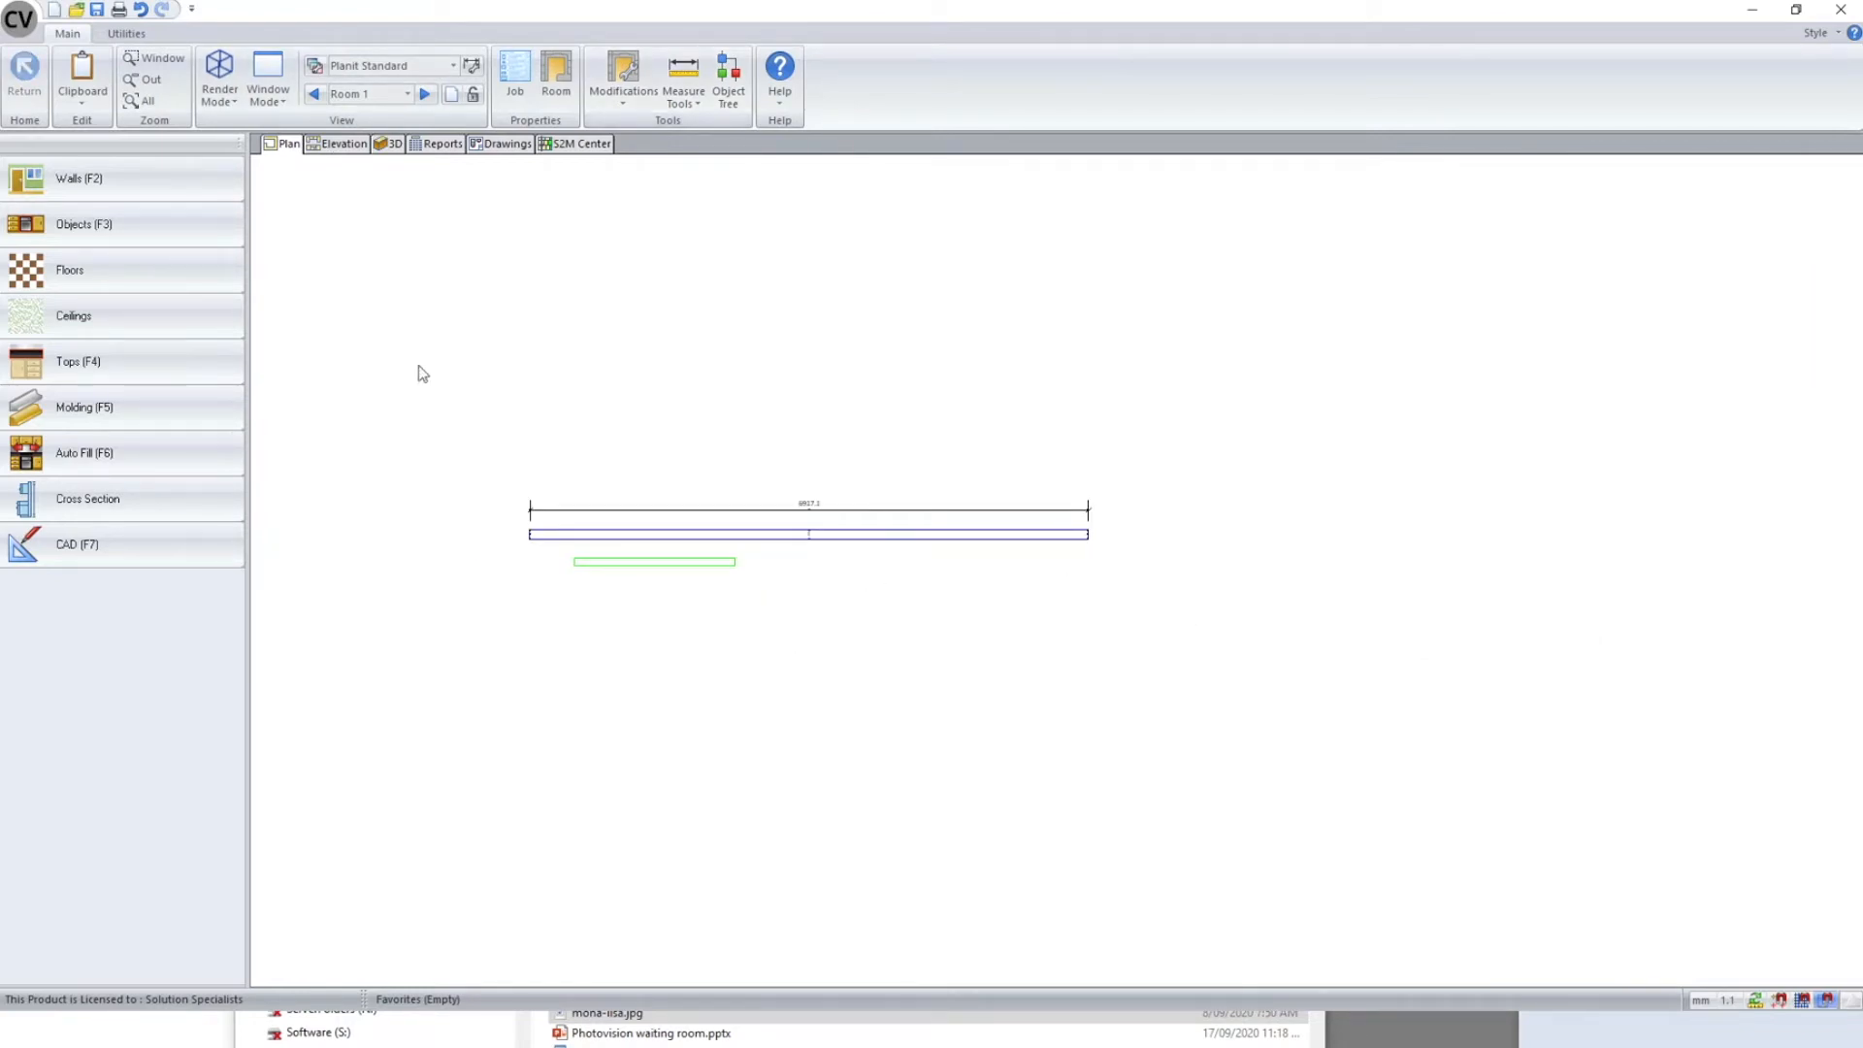
- Place an Under Cabinet light with default light properties on the wall, about 4024 mm from its left end
right_click(882, 643)
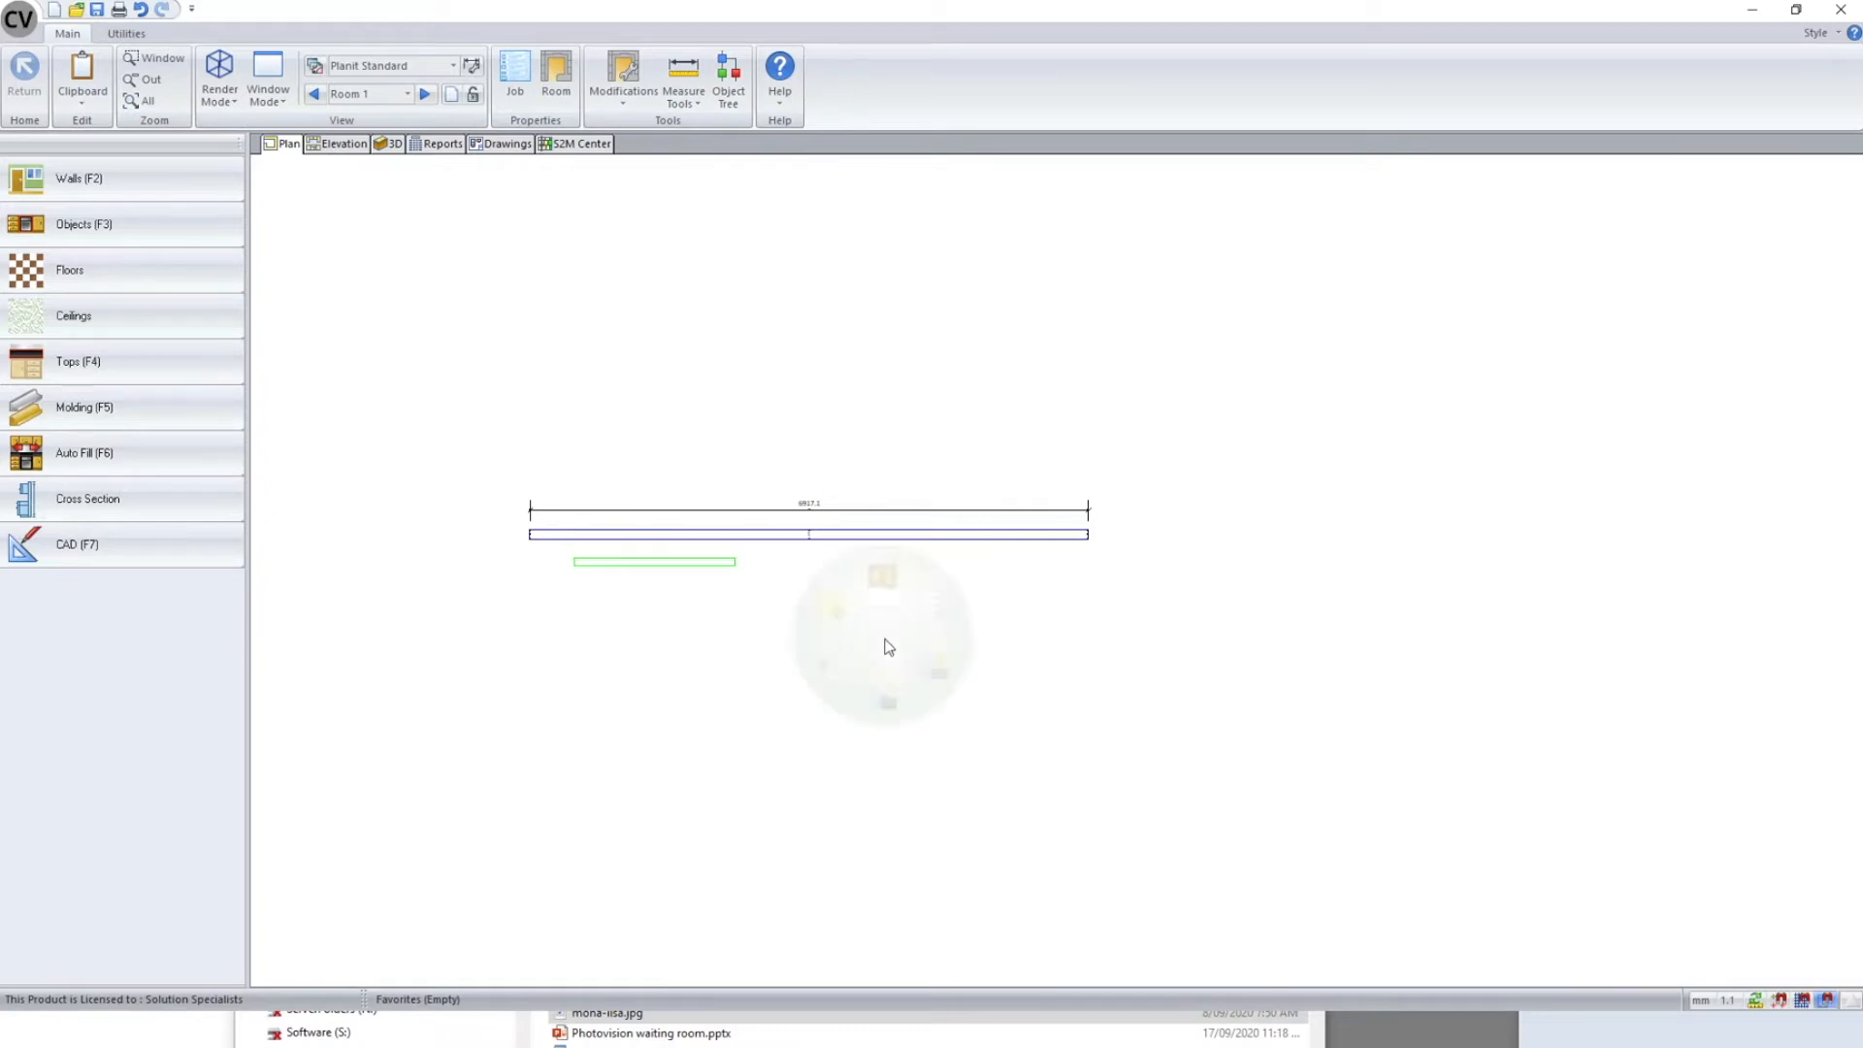
click(815, 612)
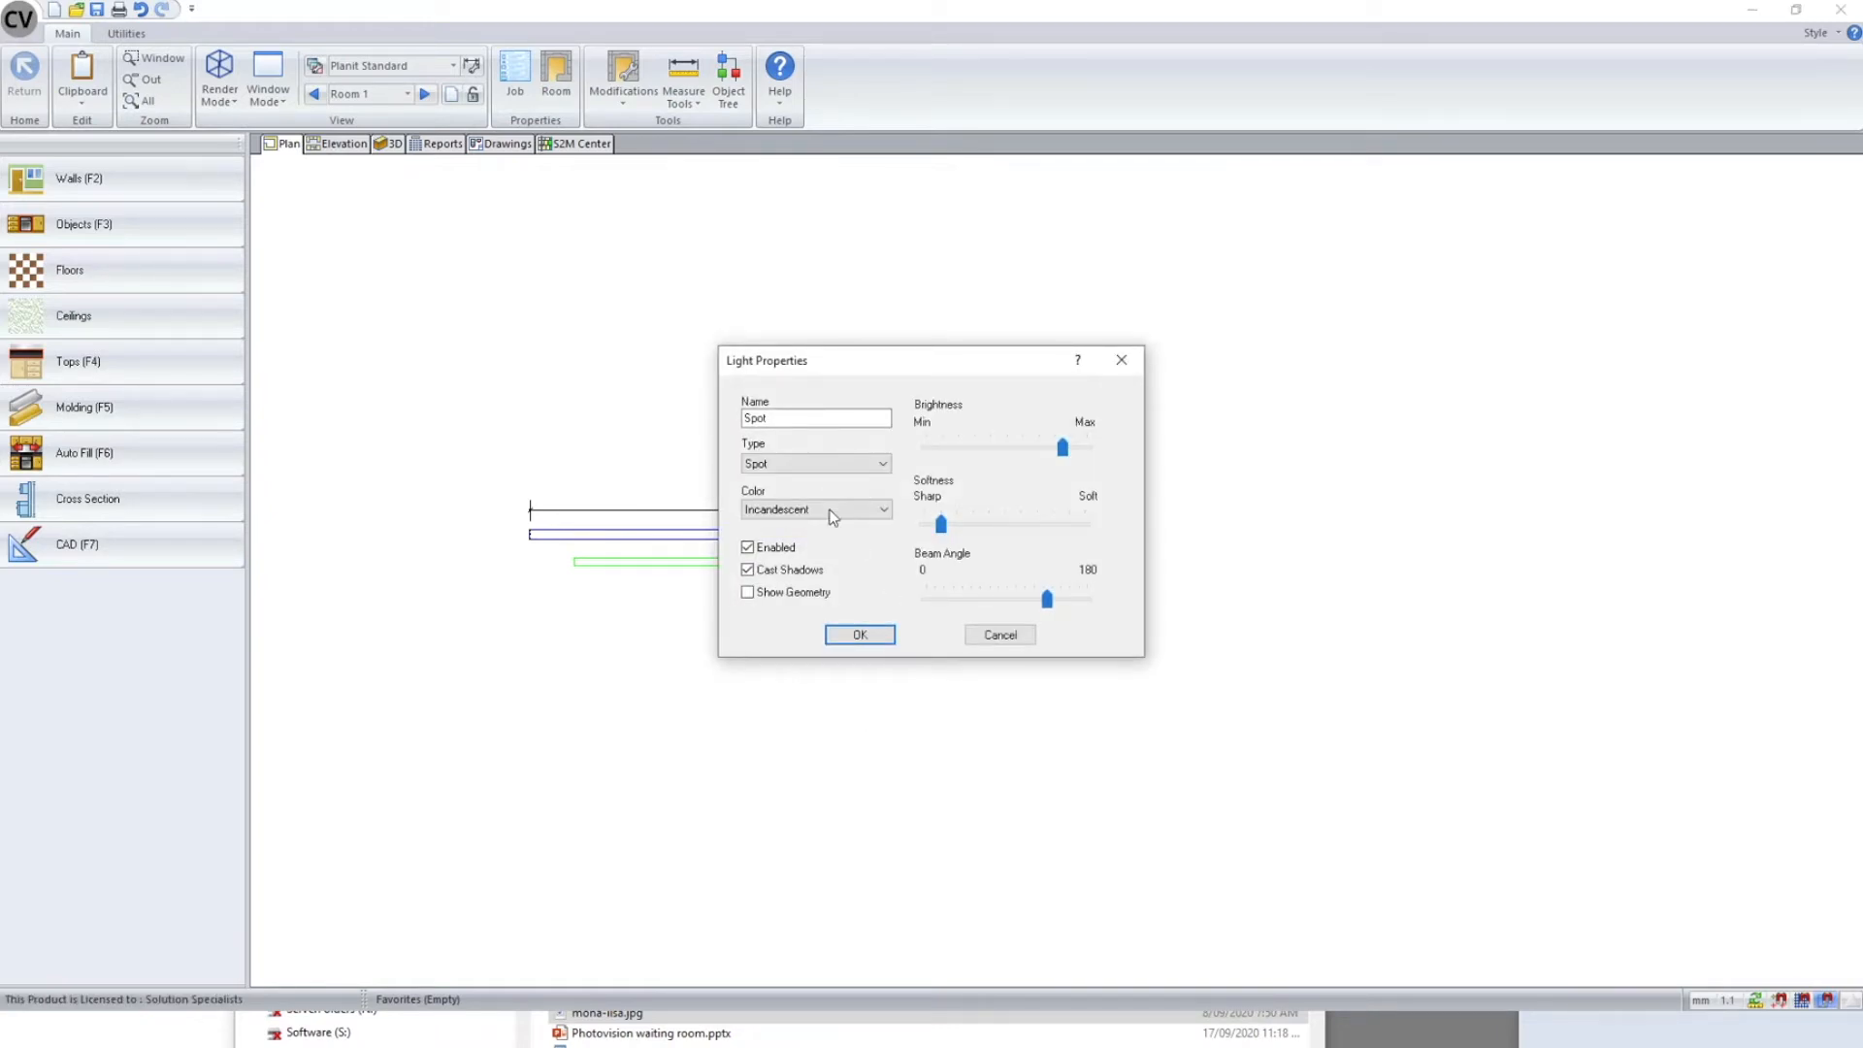
click(836, 465)
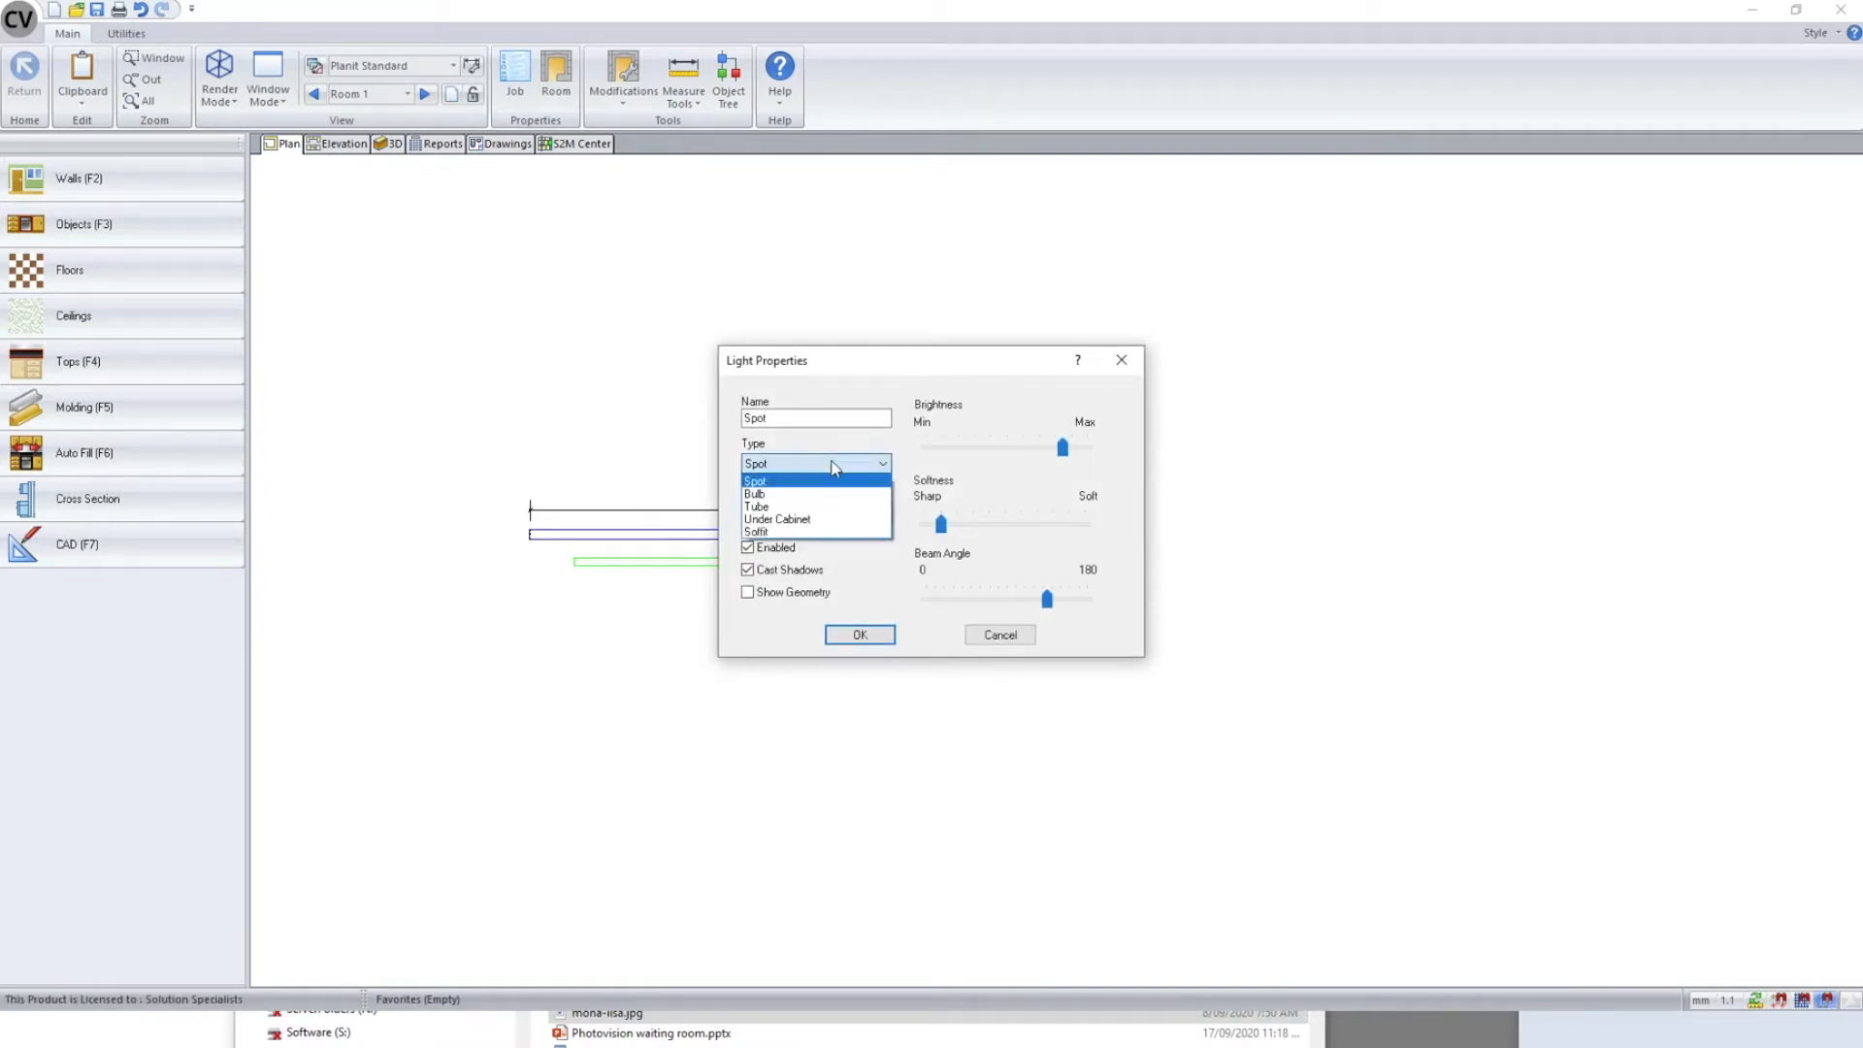
click(776, 520)
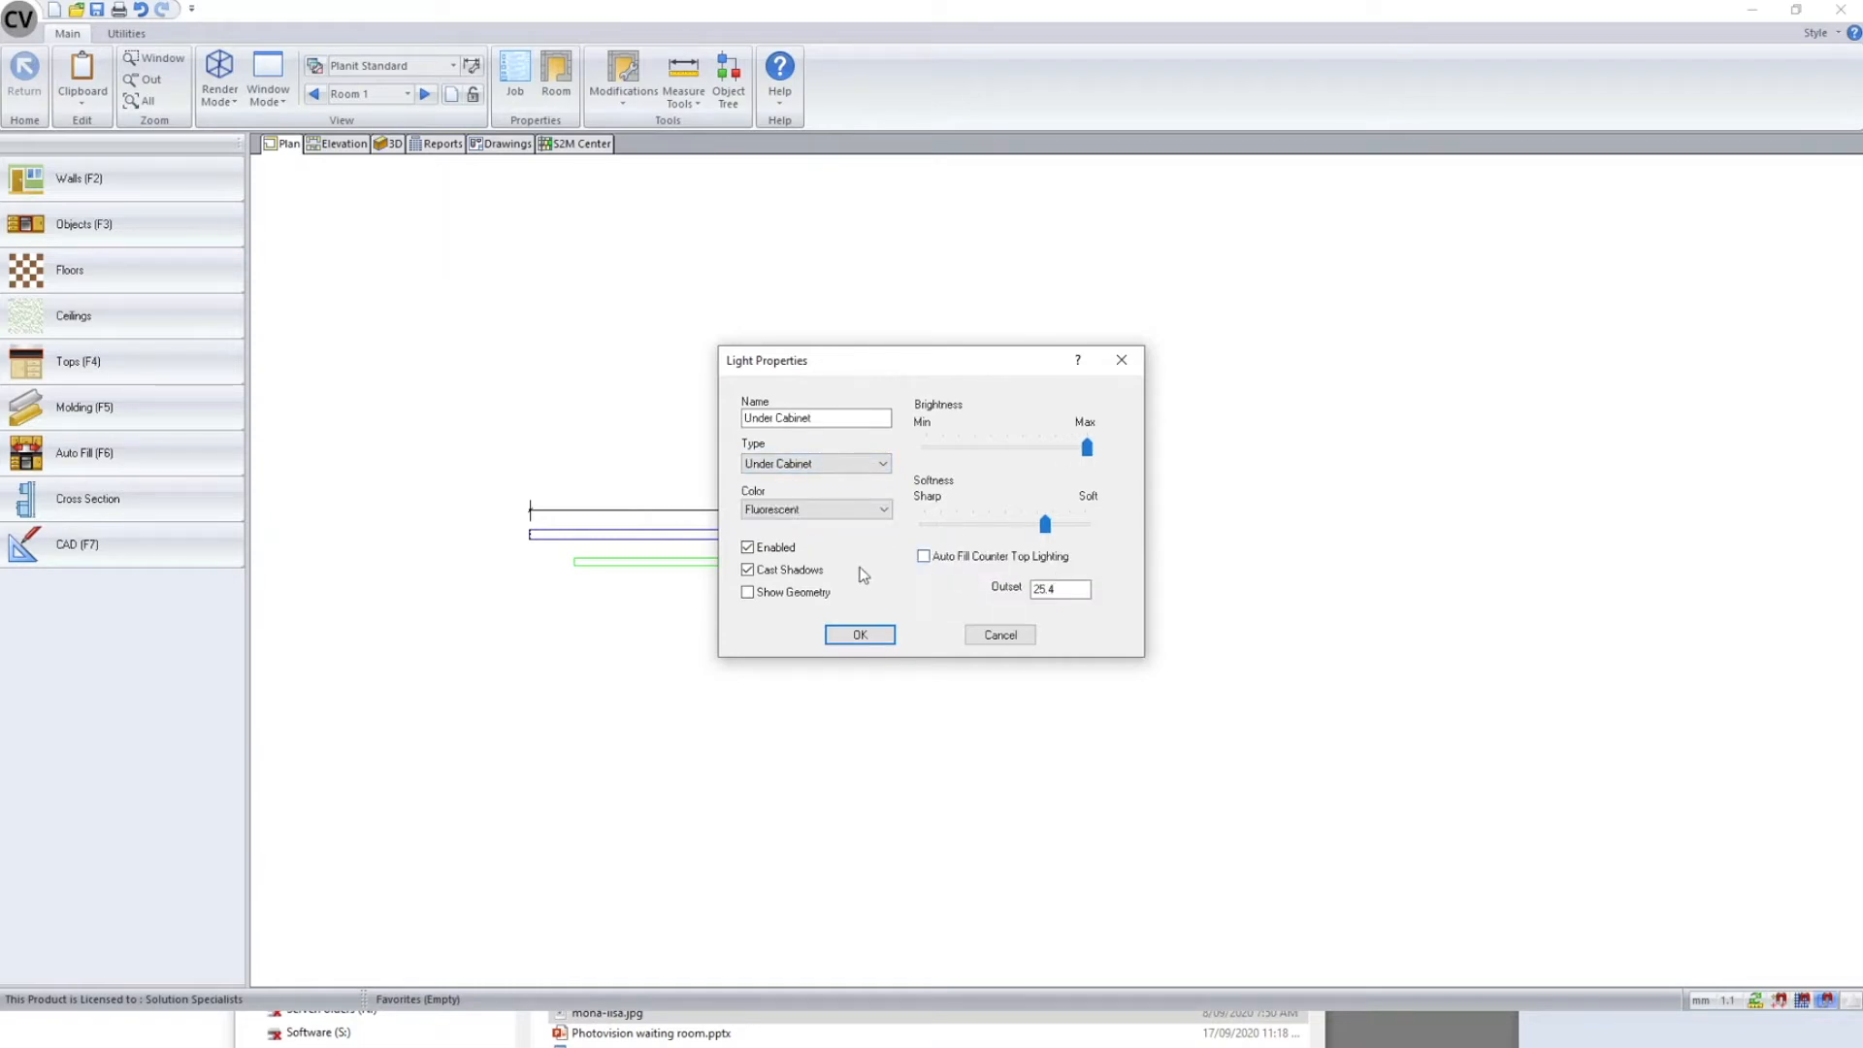
click(860, 635)
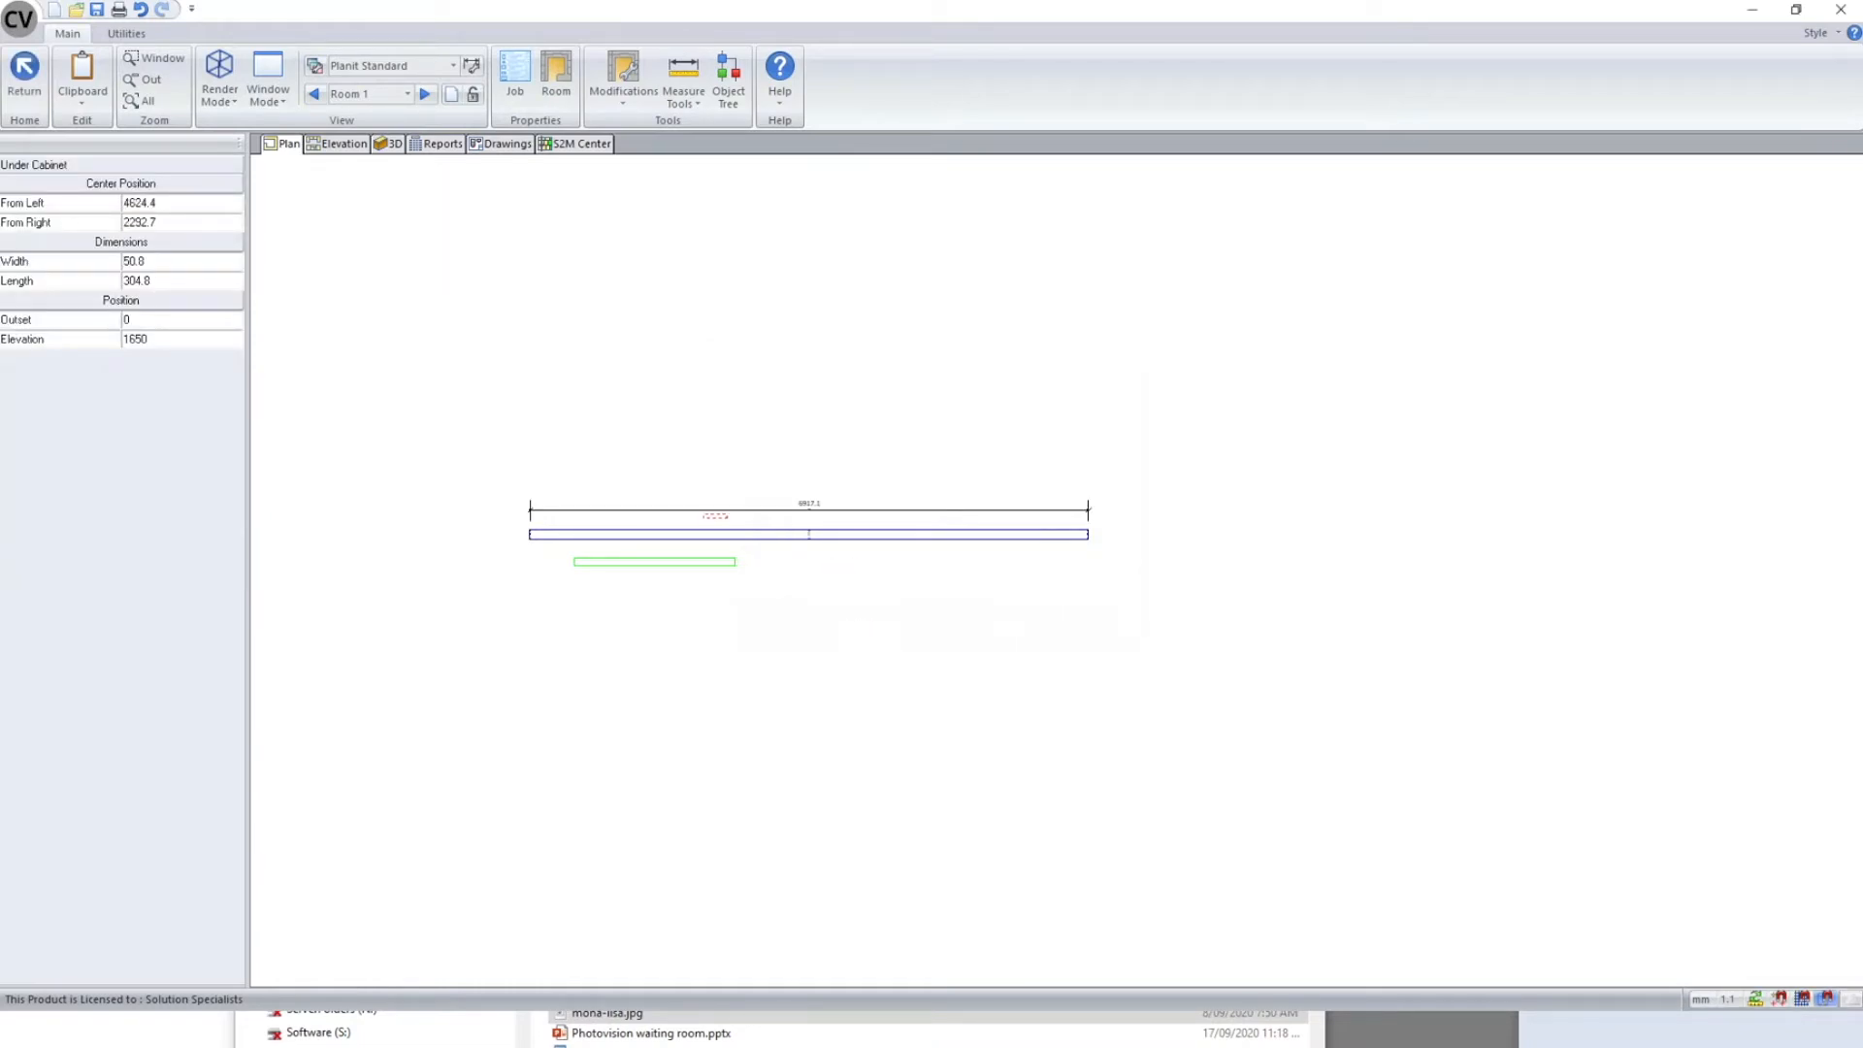
scroll(854, 560, up, 3)
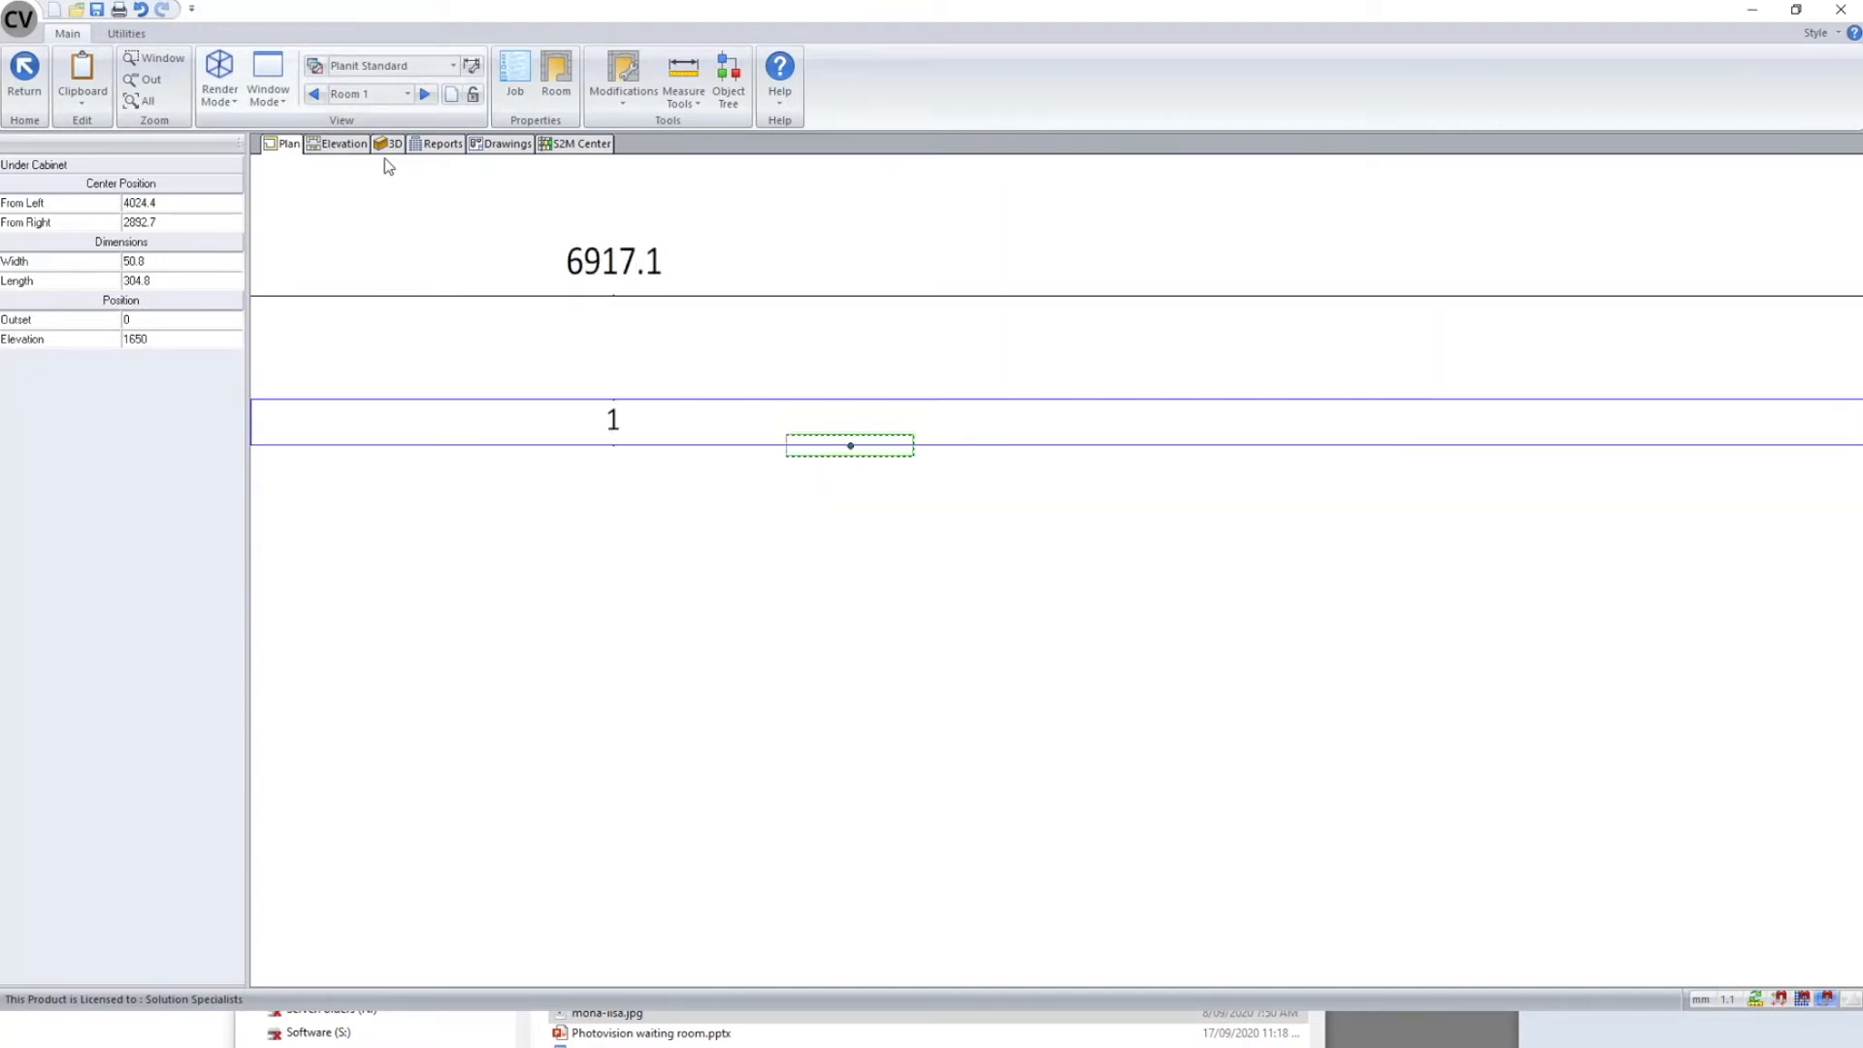
scroll(866, 583, down, 3)
- Delete the tube light from the plan and select the under-cabinet light on the wall
click(540, 576)
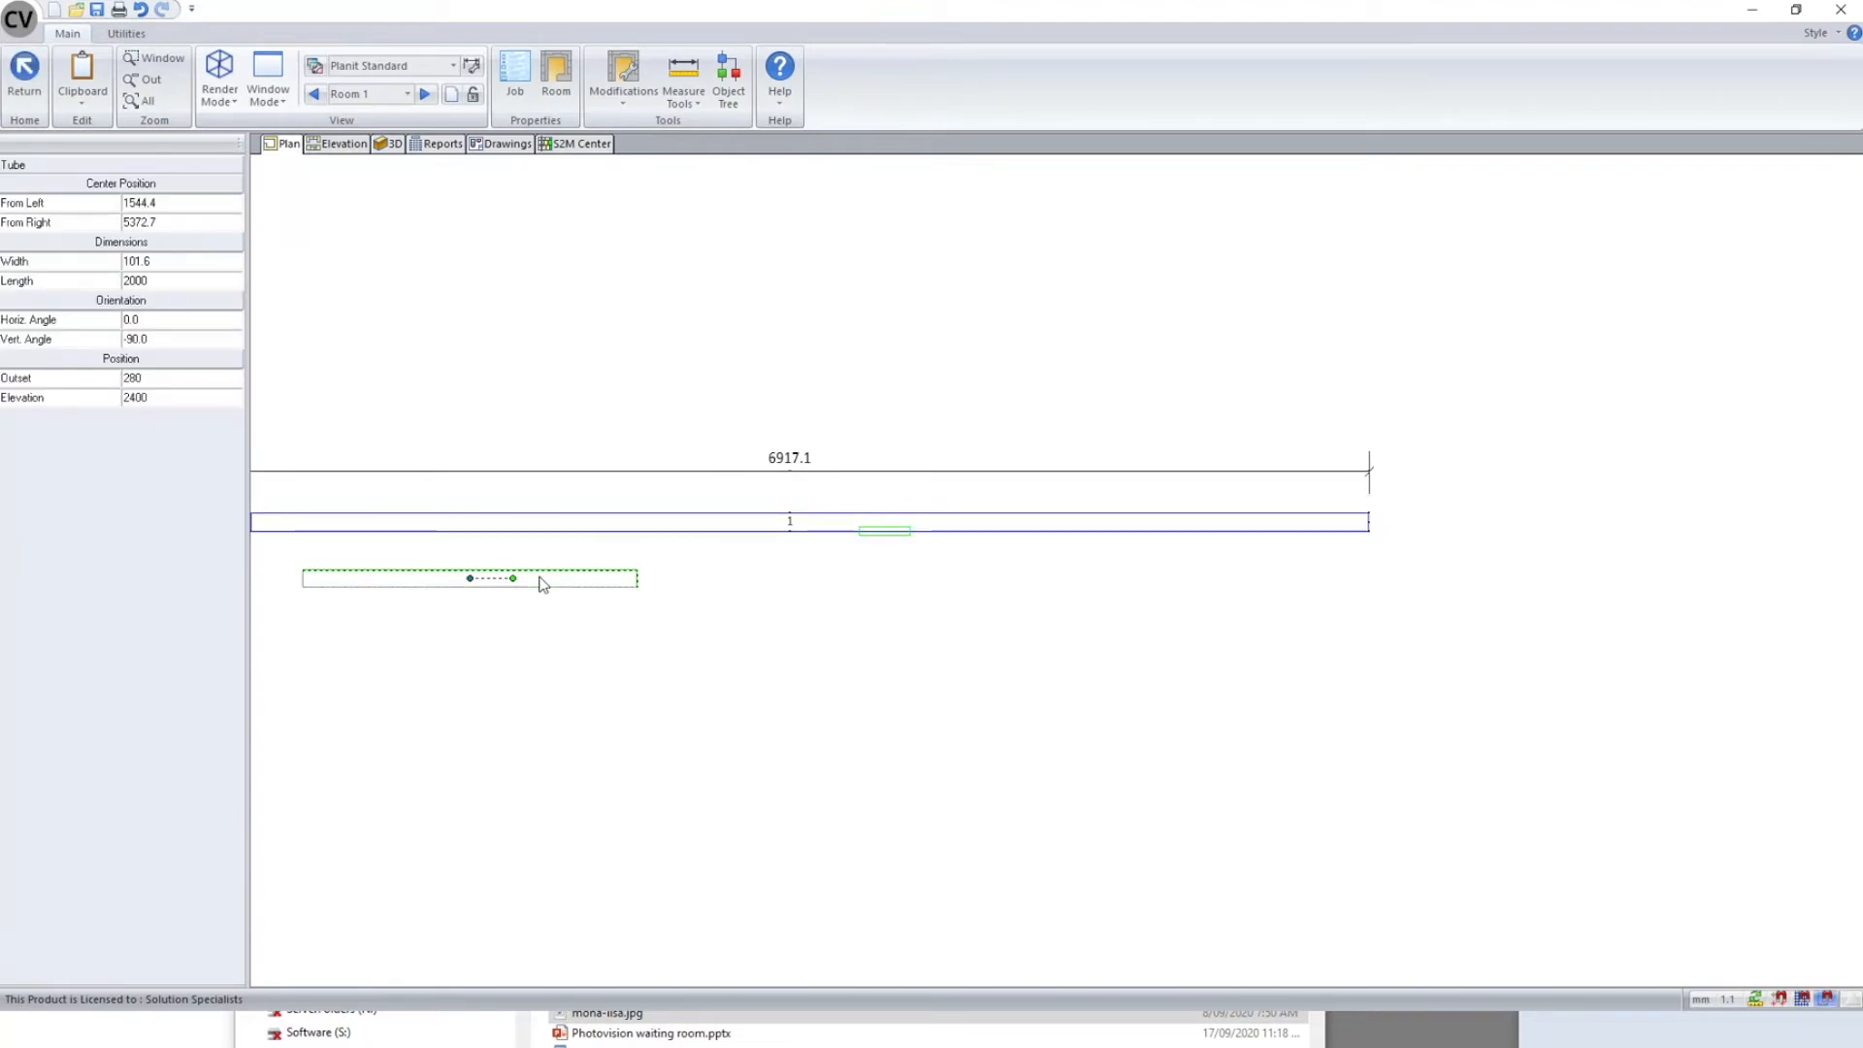
key(Delete)
scroll(891, 536, up, 3)
click(883, 536)
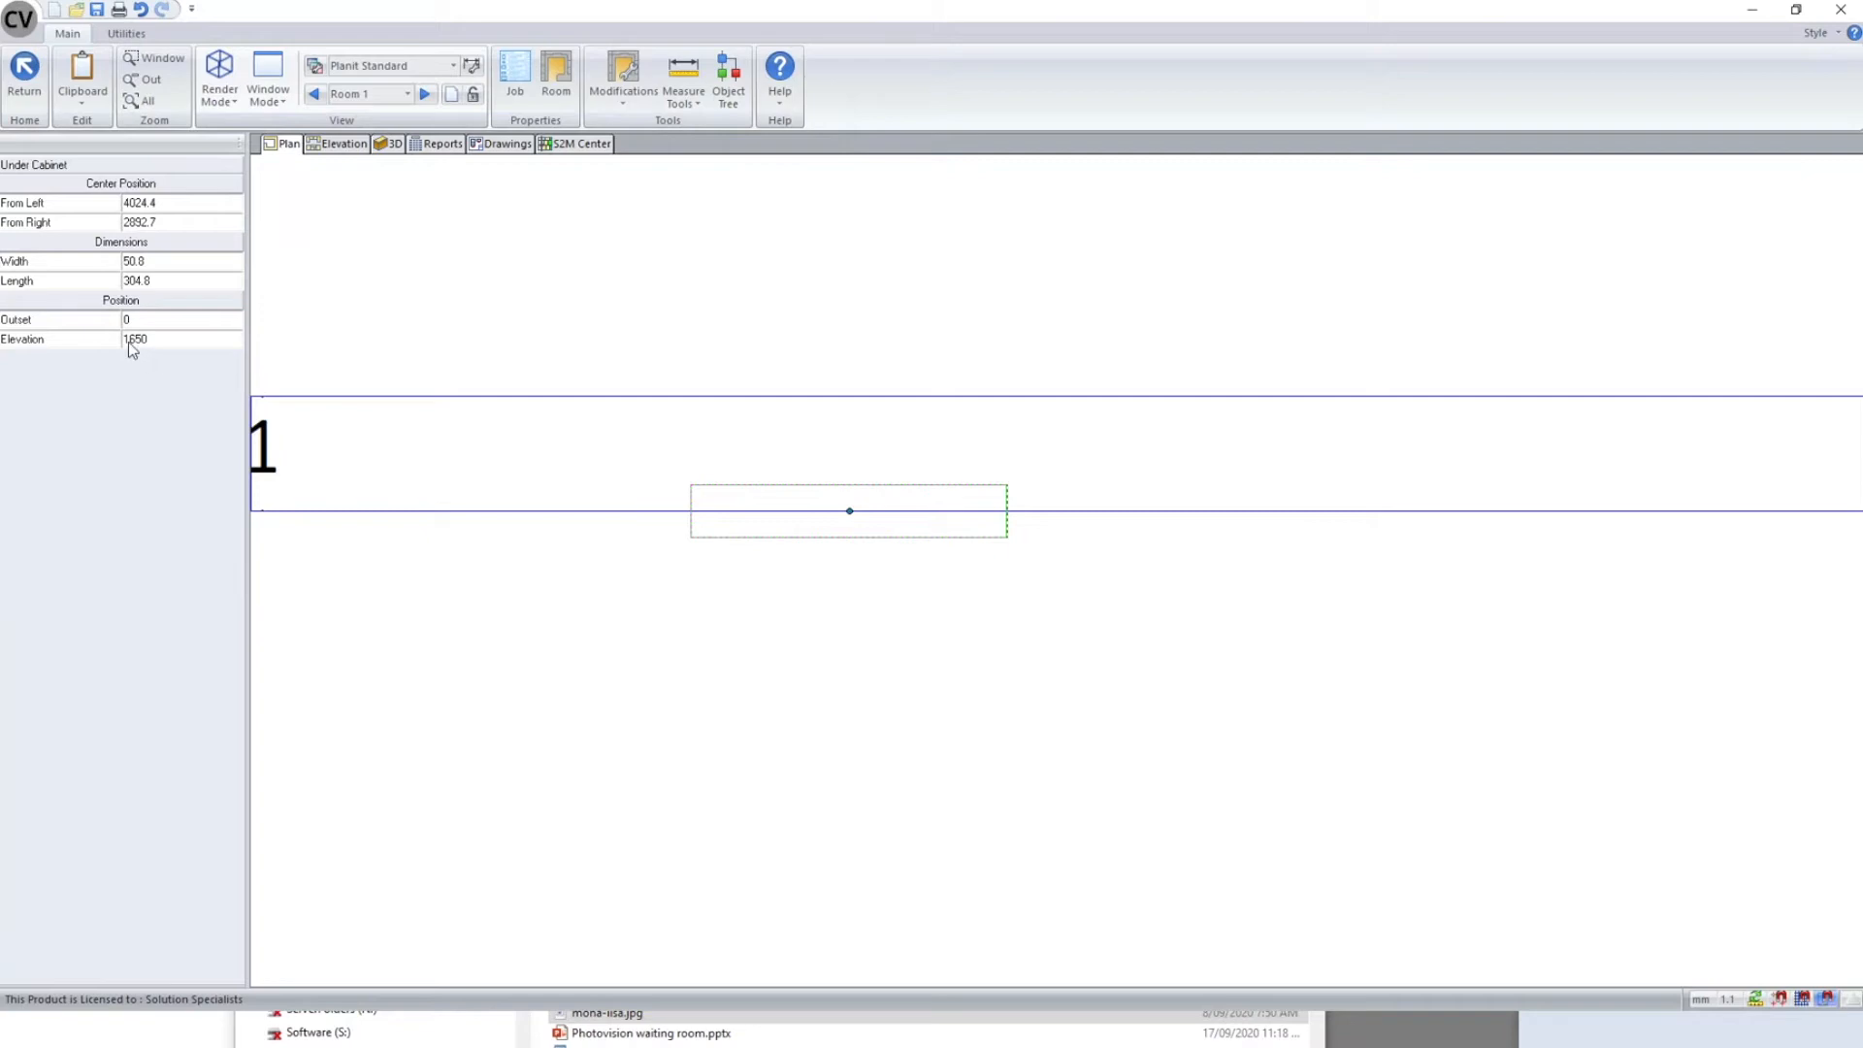
- Check the under-cabinet light in the wall elevation and review the room's soffit height and upper cabinet height defaults
click(163, 341)
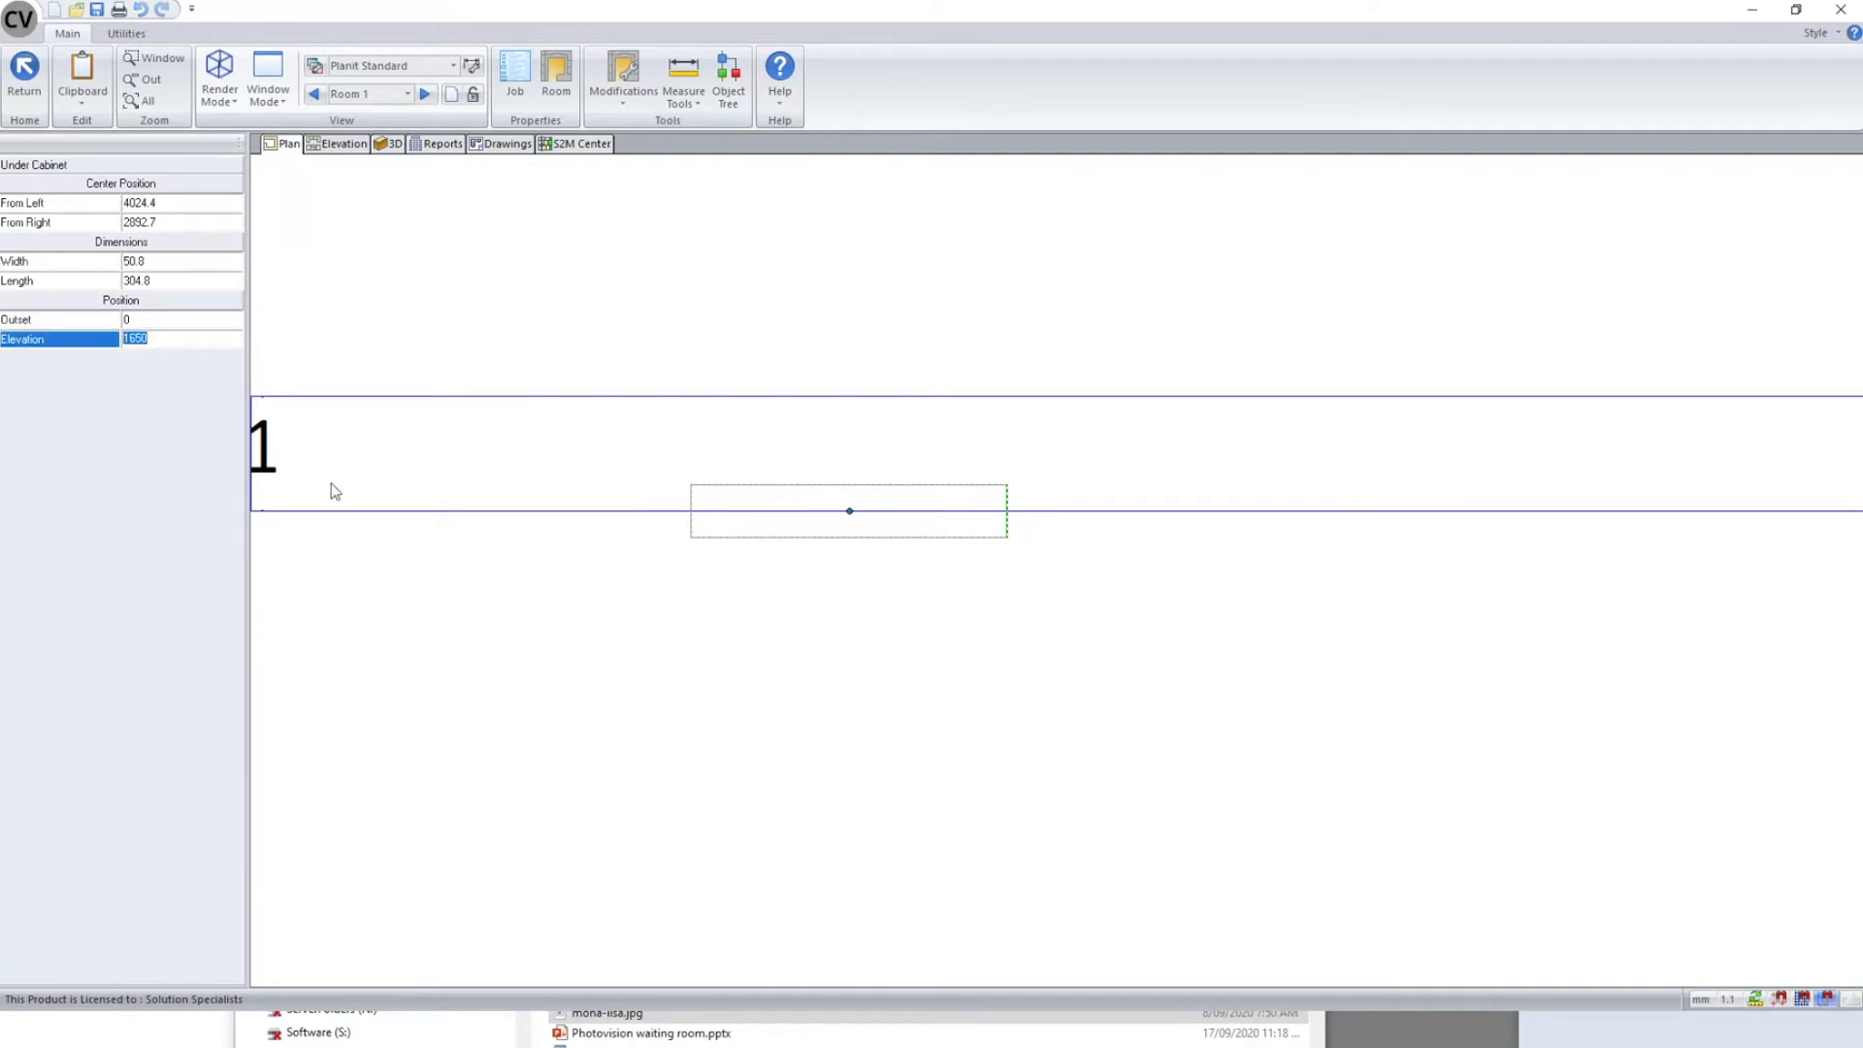
click(361, 146)
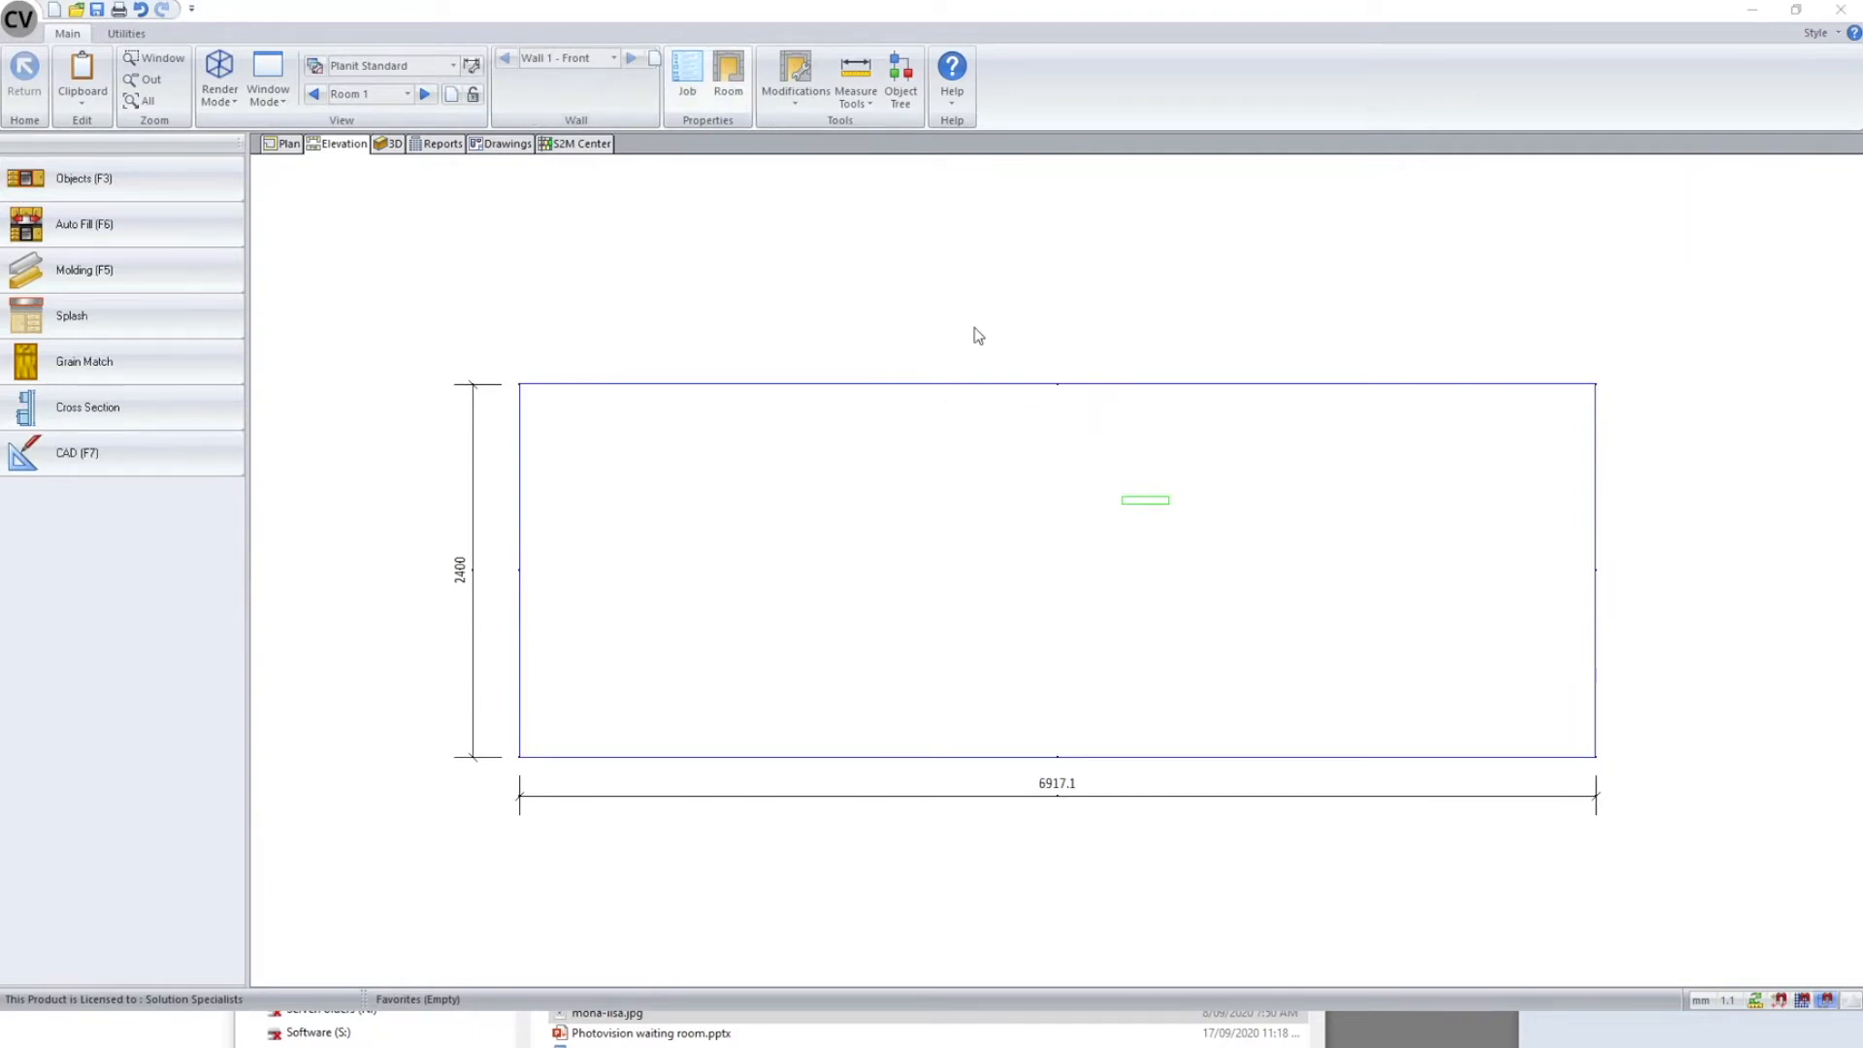
click(871, 339)
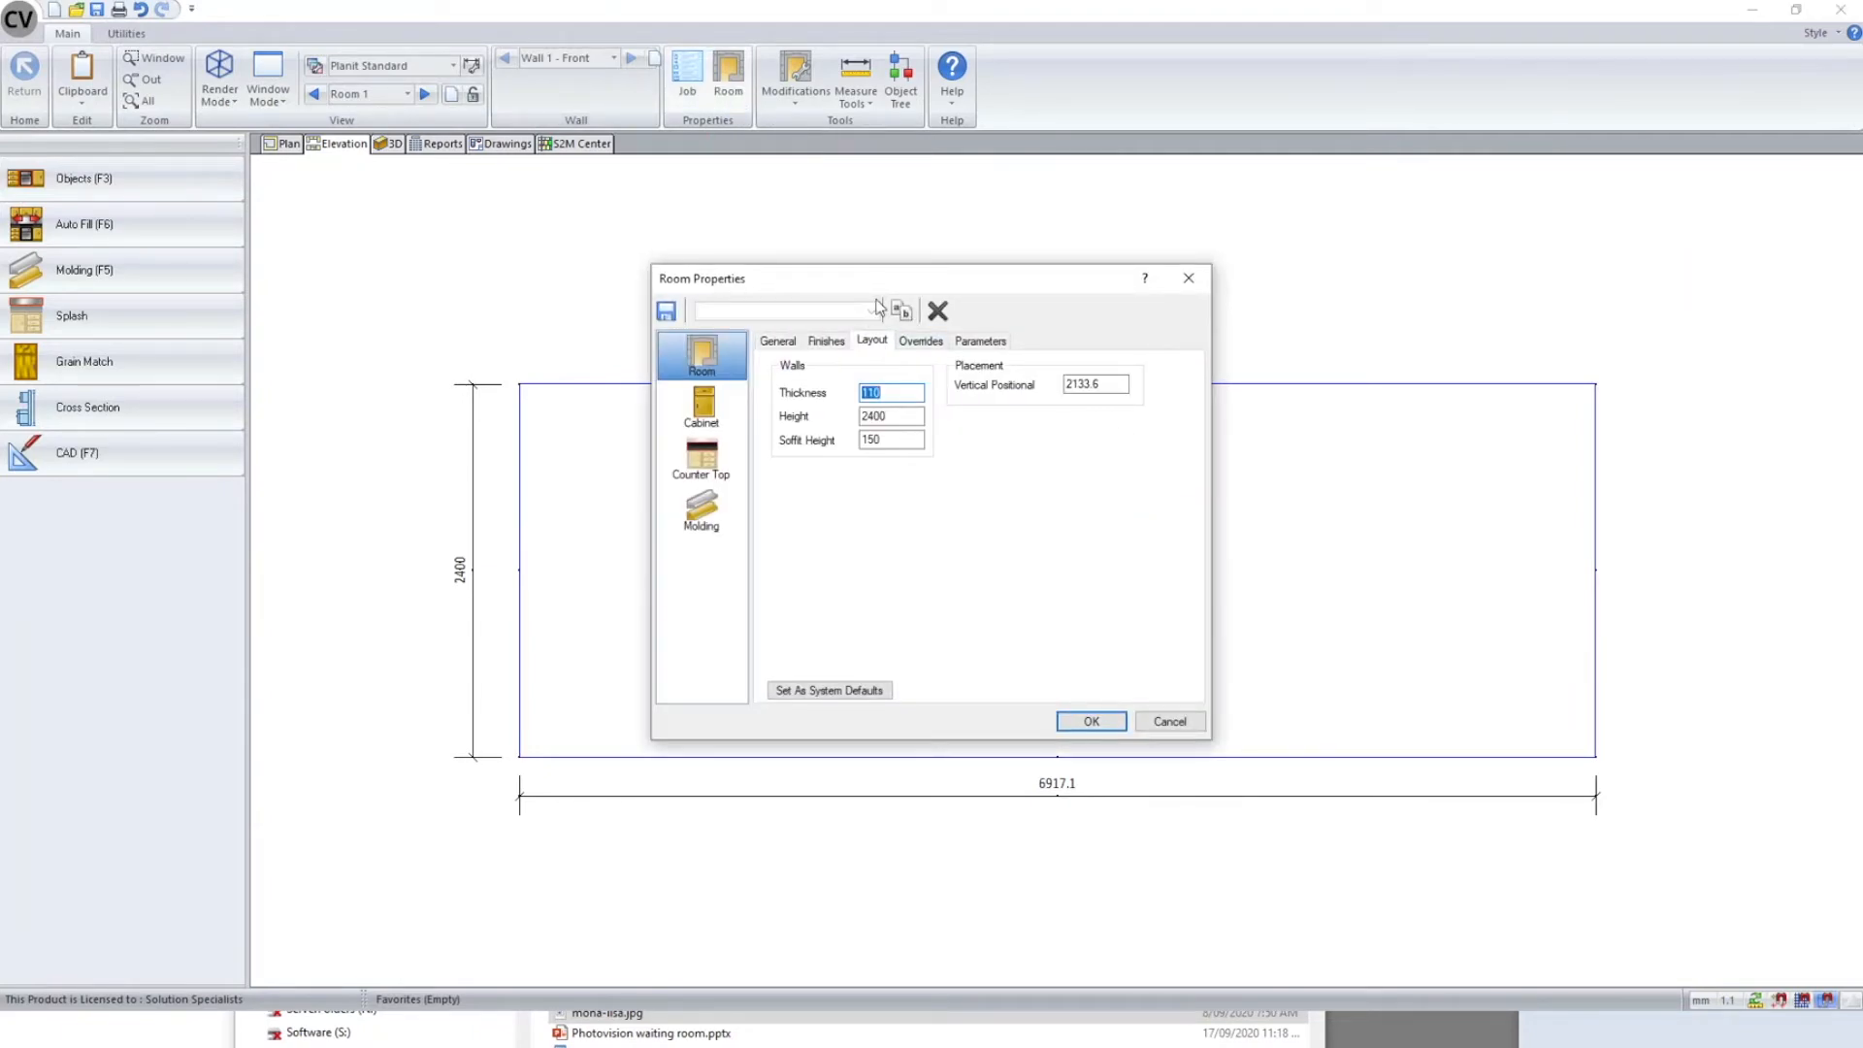
double_click(878, 440)
click(720, 402)
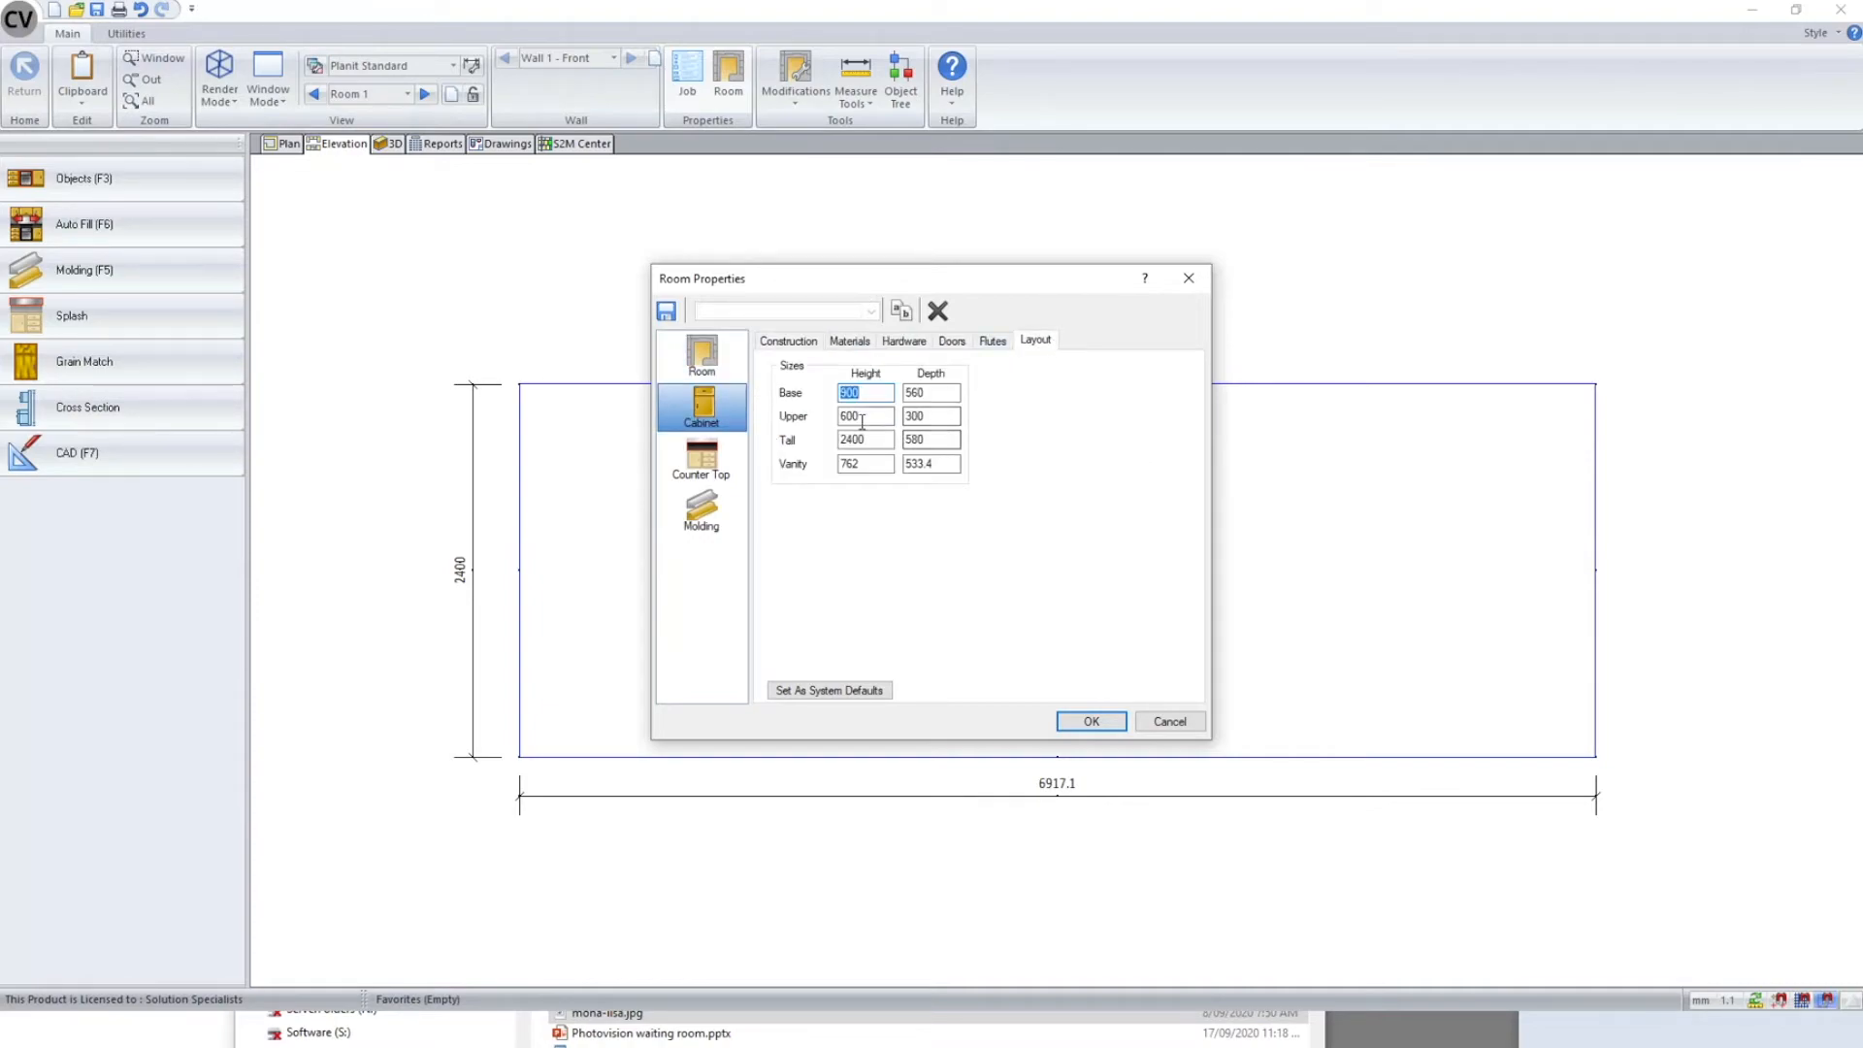
key(Tab)
drag(928, 286, 533, 348)
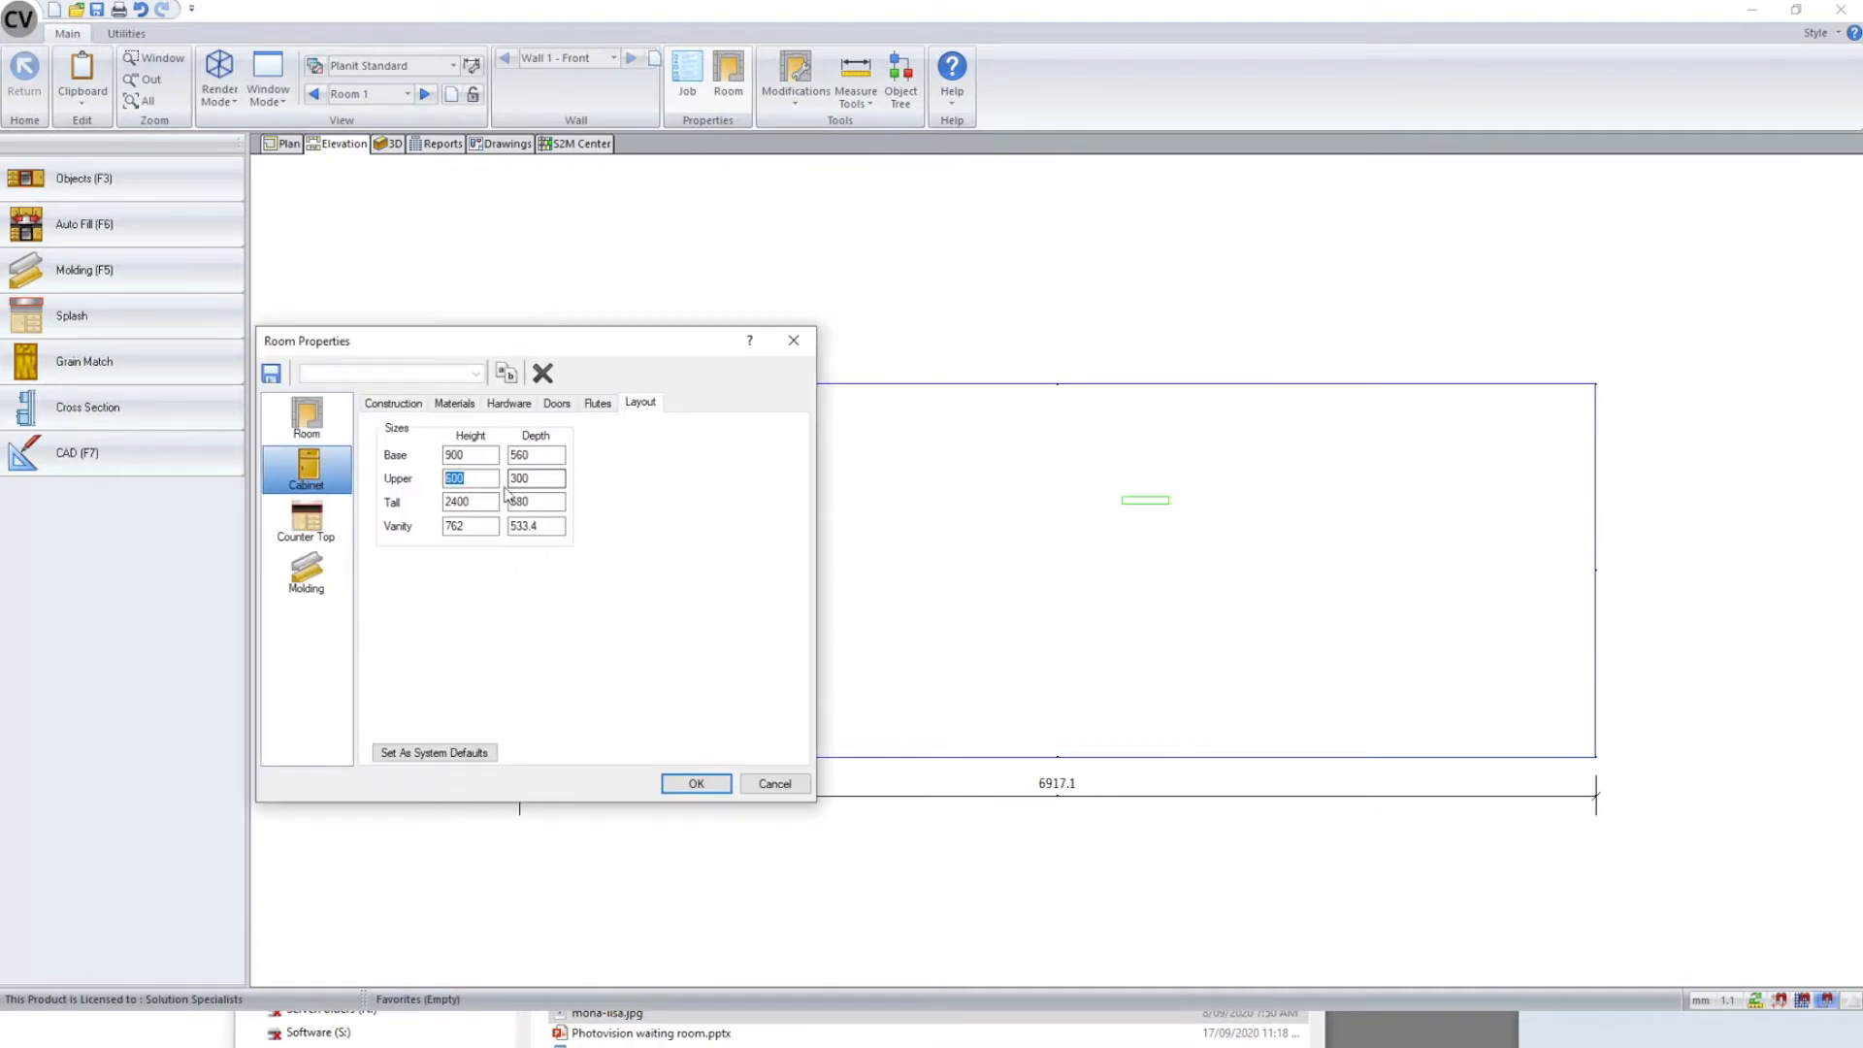
- Review the cabinet door settings and the room's wall layout values, and close the room properties
click(557, 403)
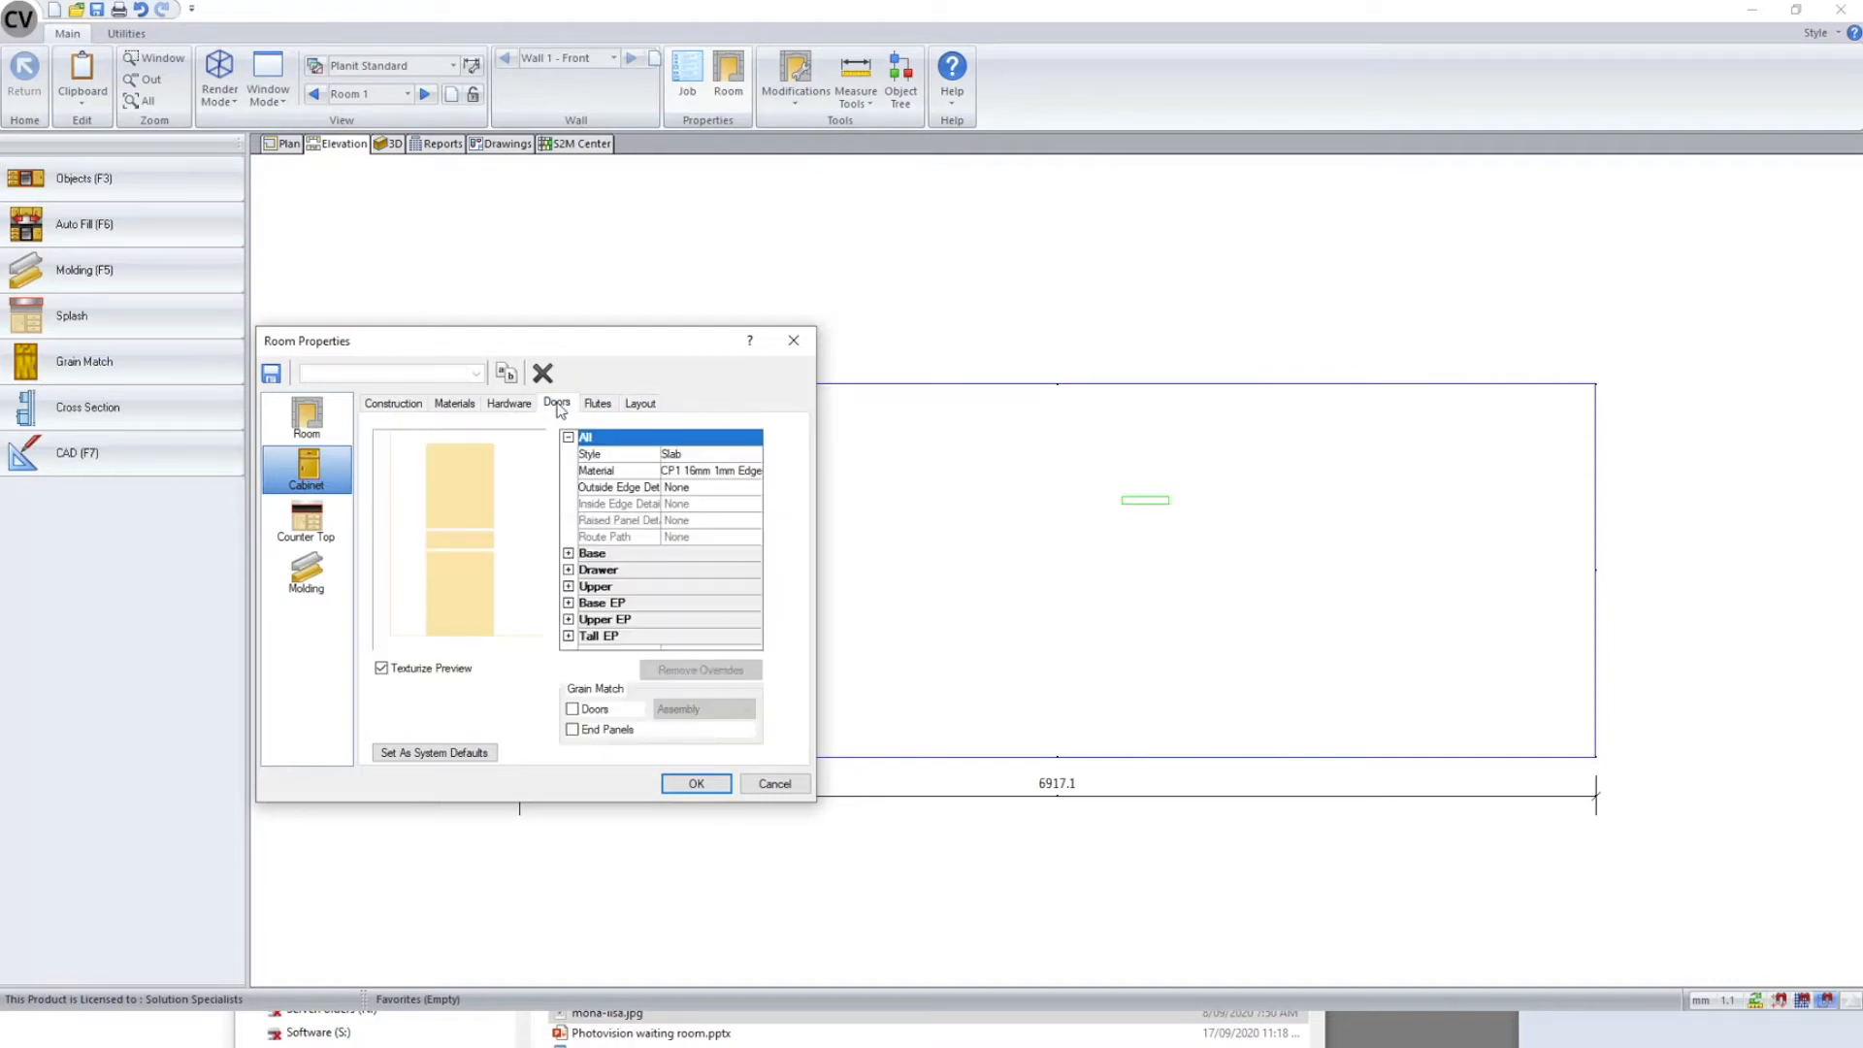
click(306, 416)
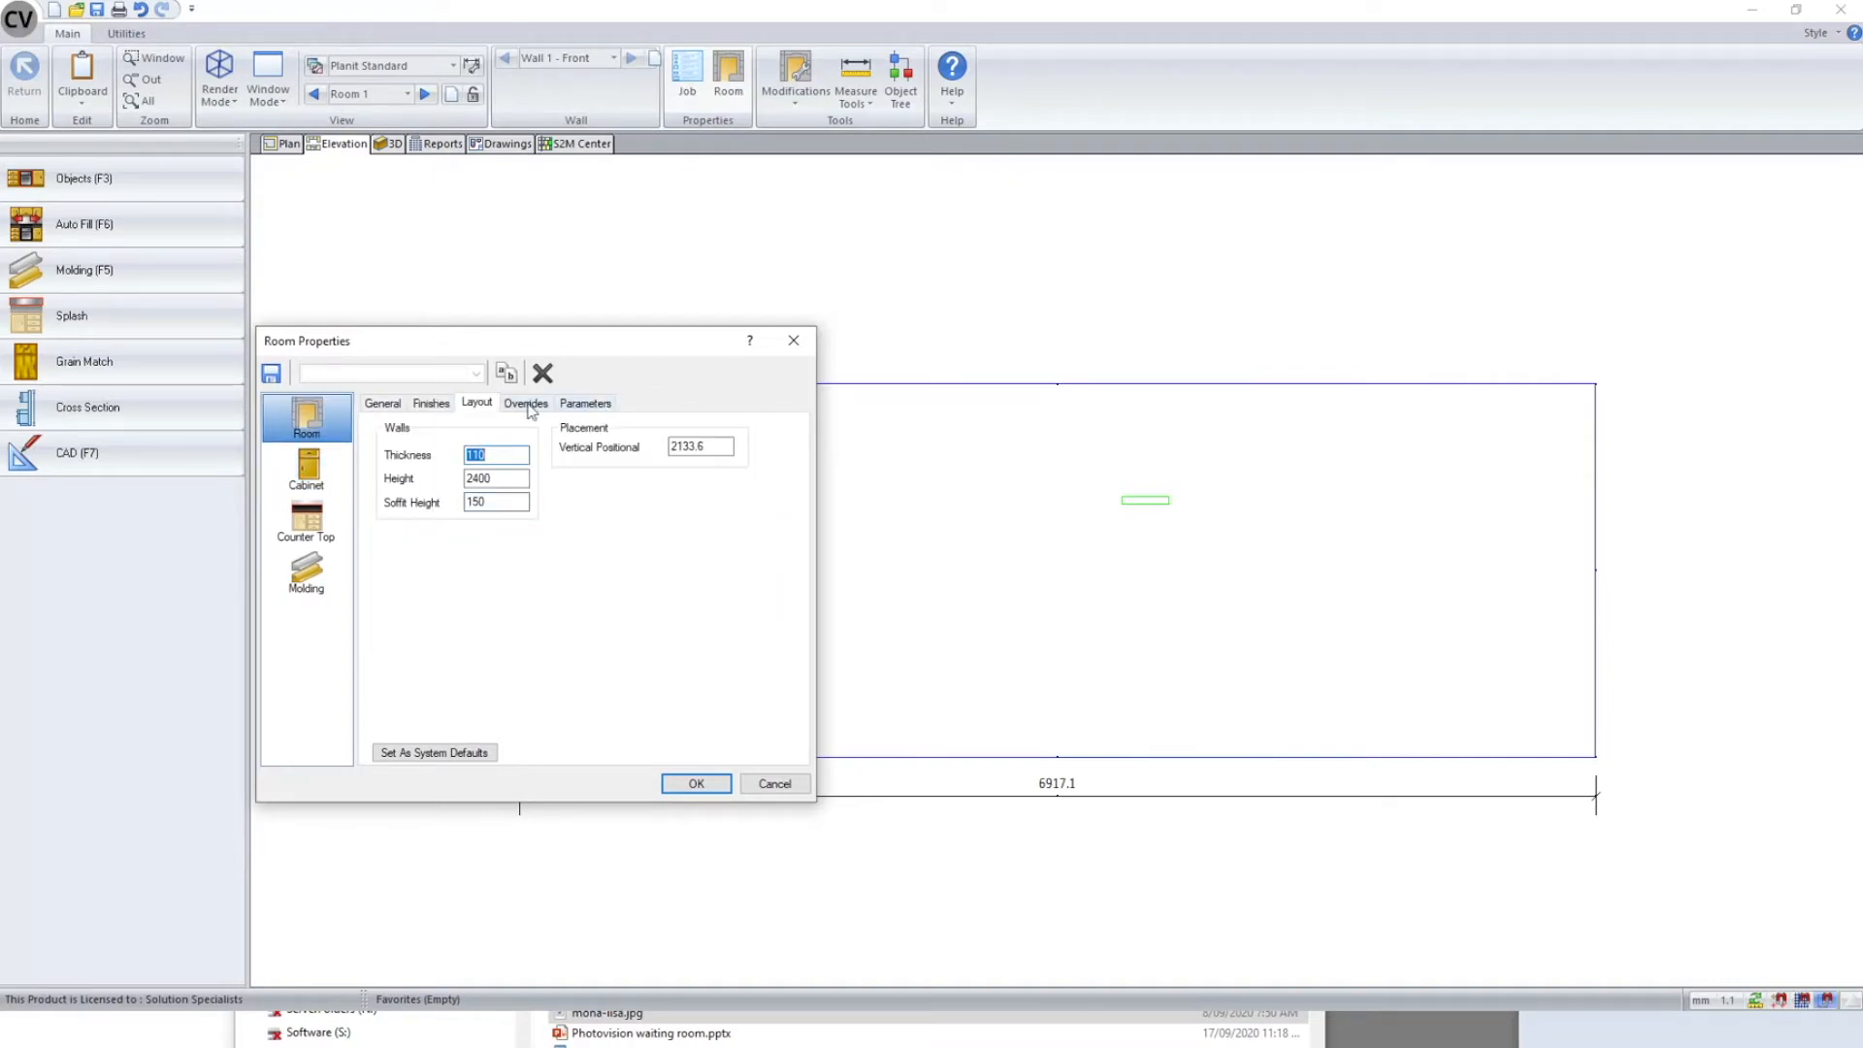
double_click(490, 502)
click(696, 783)
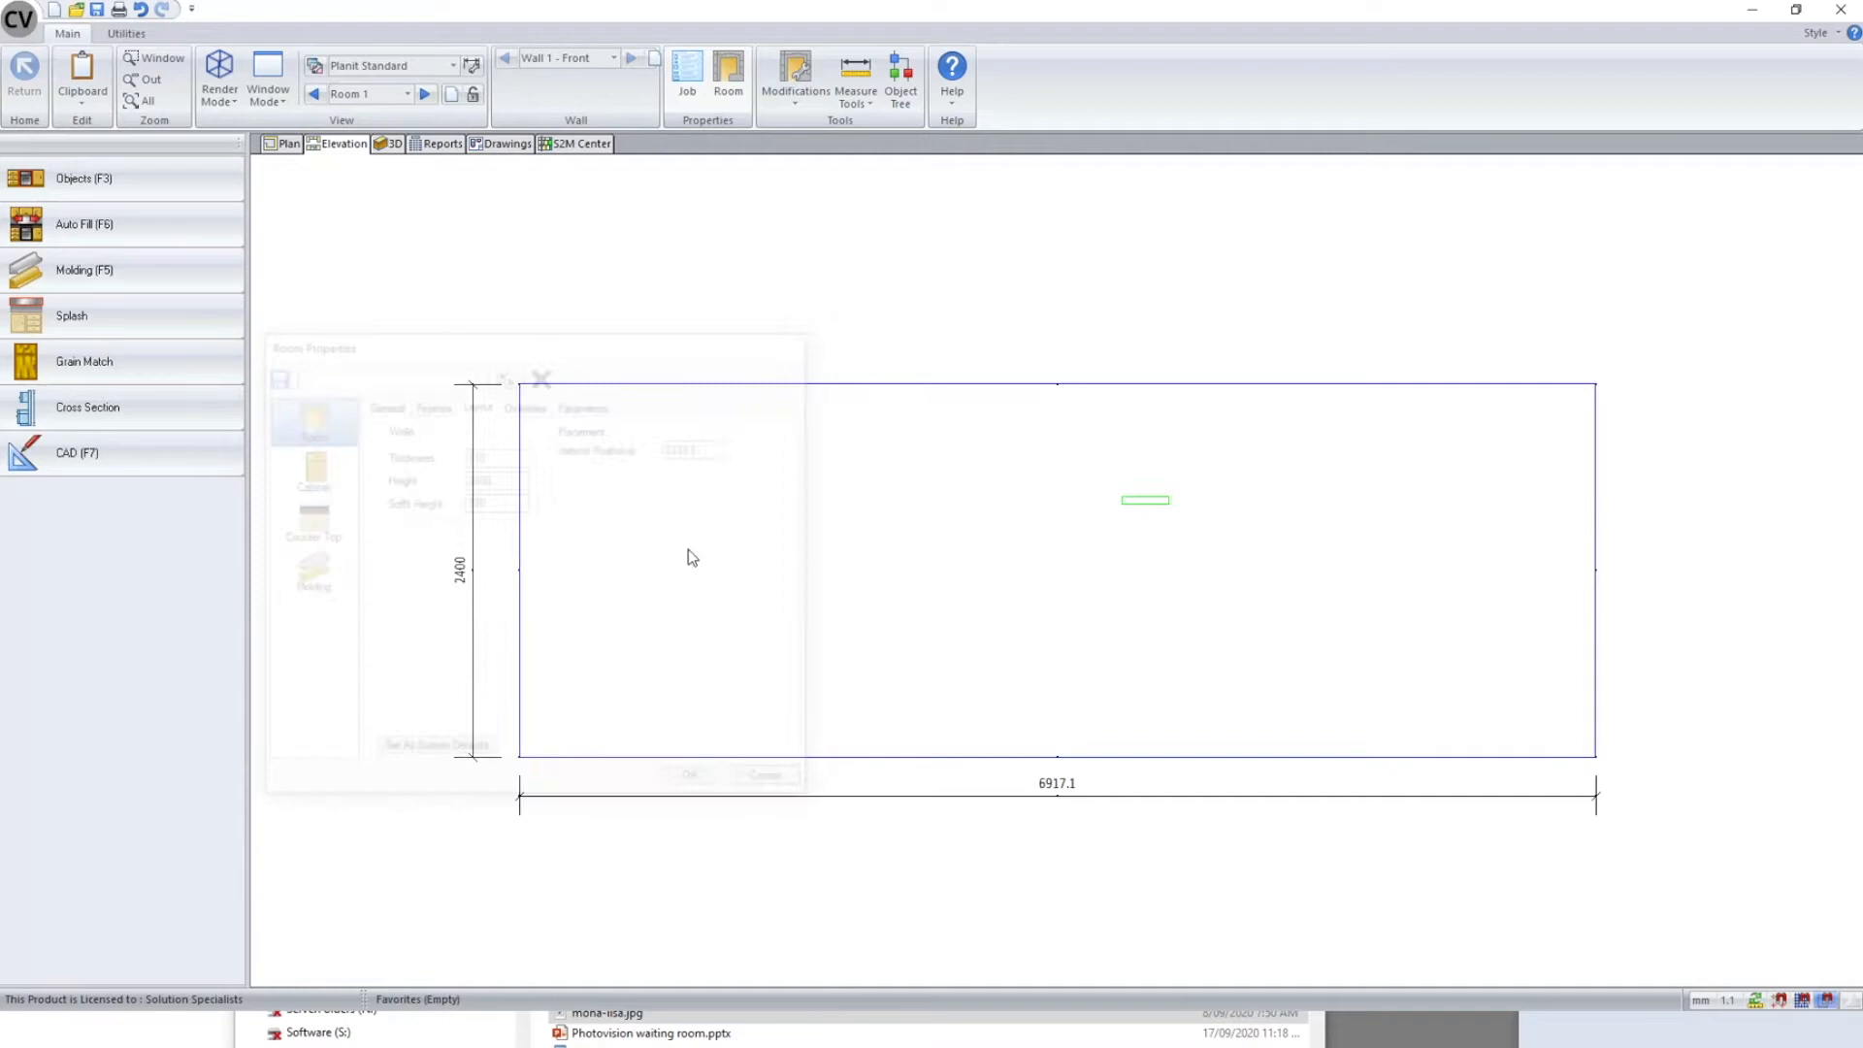
- Measure the vertical distance from the under-cabinet light's upper right corner to the top of the wall
scroll(1185, 495, up, 4)
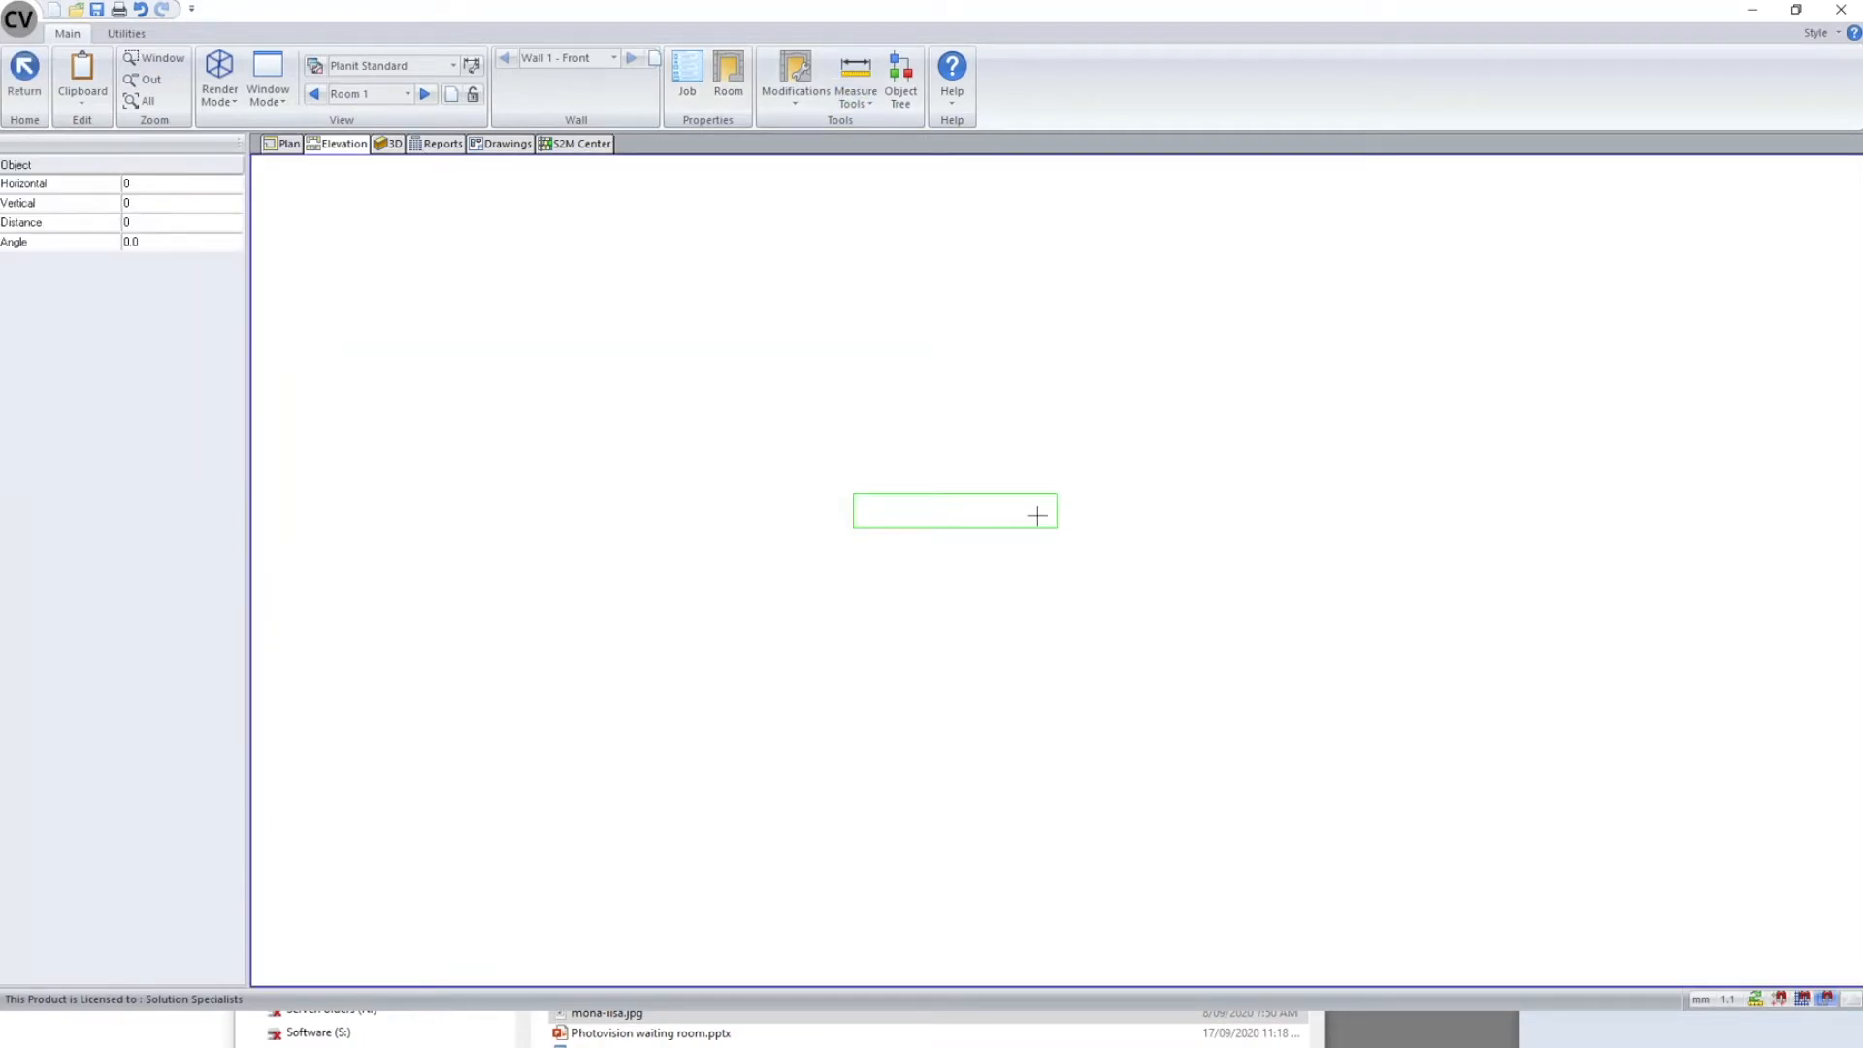
click(1055, 491)
scroll(1045, 537, down, 5)
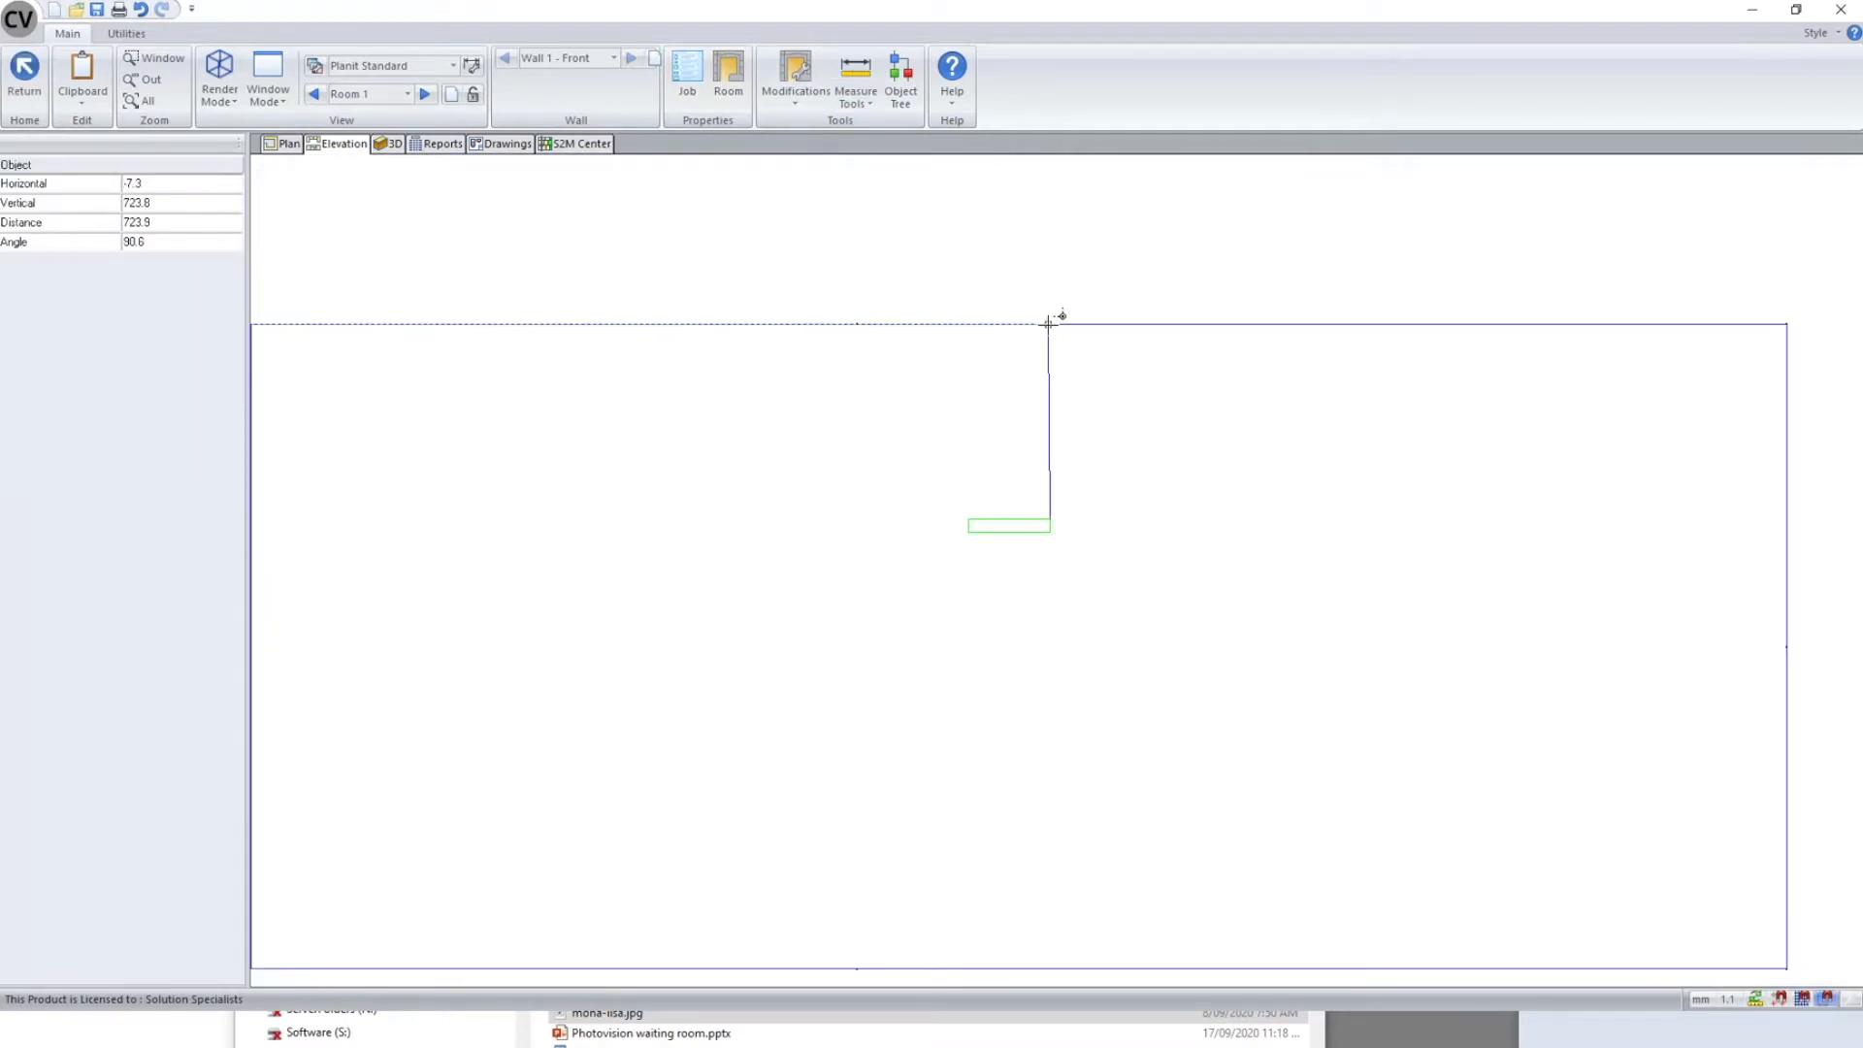
click(1045, 324)
- Measure the distance from the middle of the light's right edge to the top of the wall, and end measuring
scroll(1054, 527, up, 5)
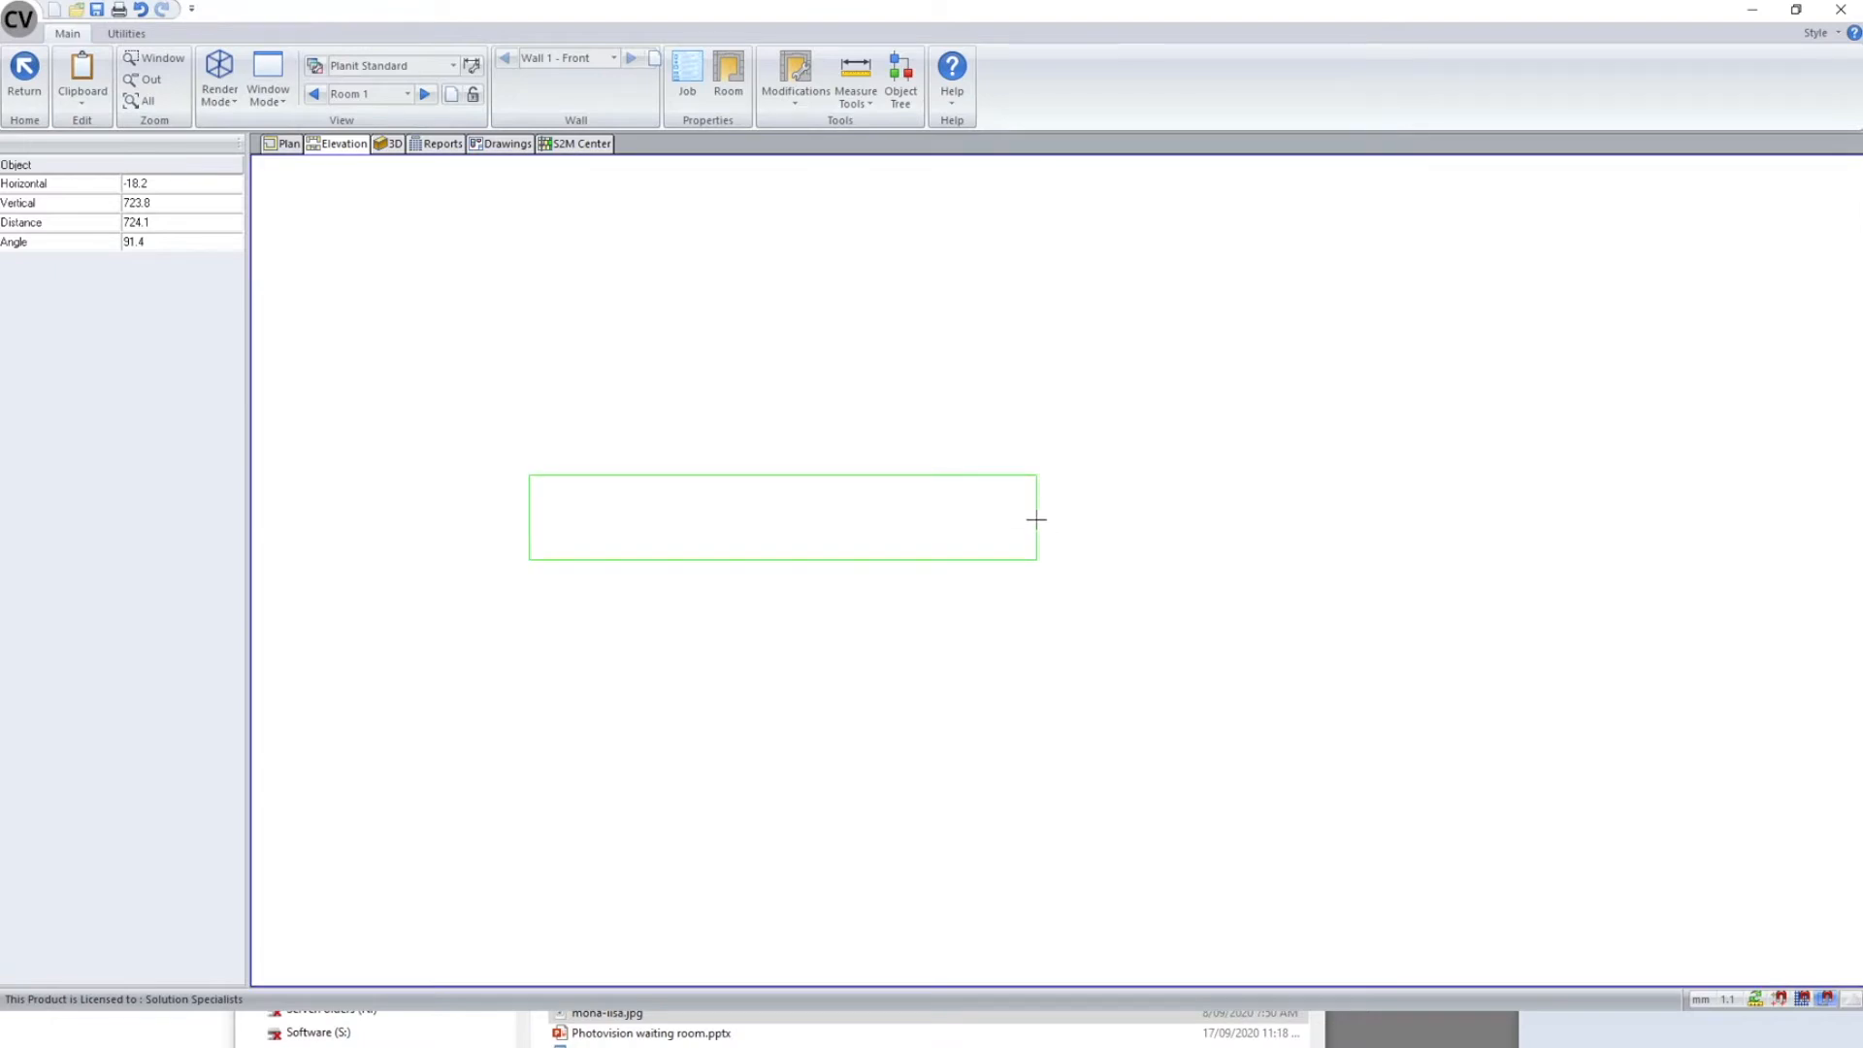
click(1036, 525)
scroll(1033, 640, down, 2)
scroll(1032, 640, down, 2)
click(1040, 175)
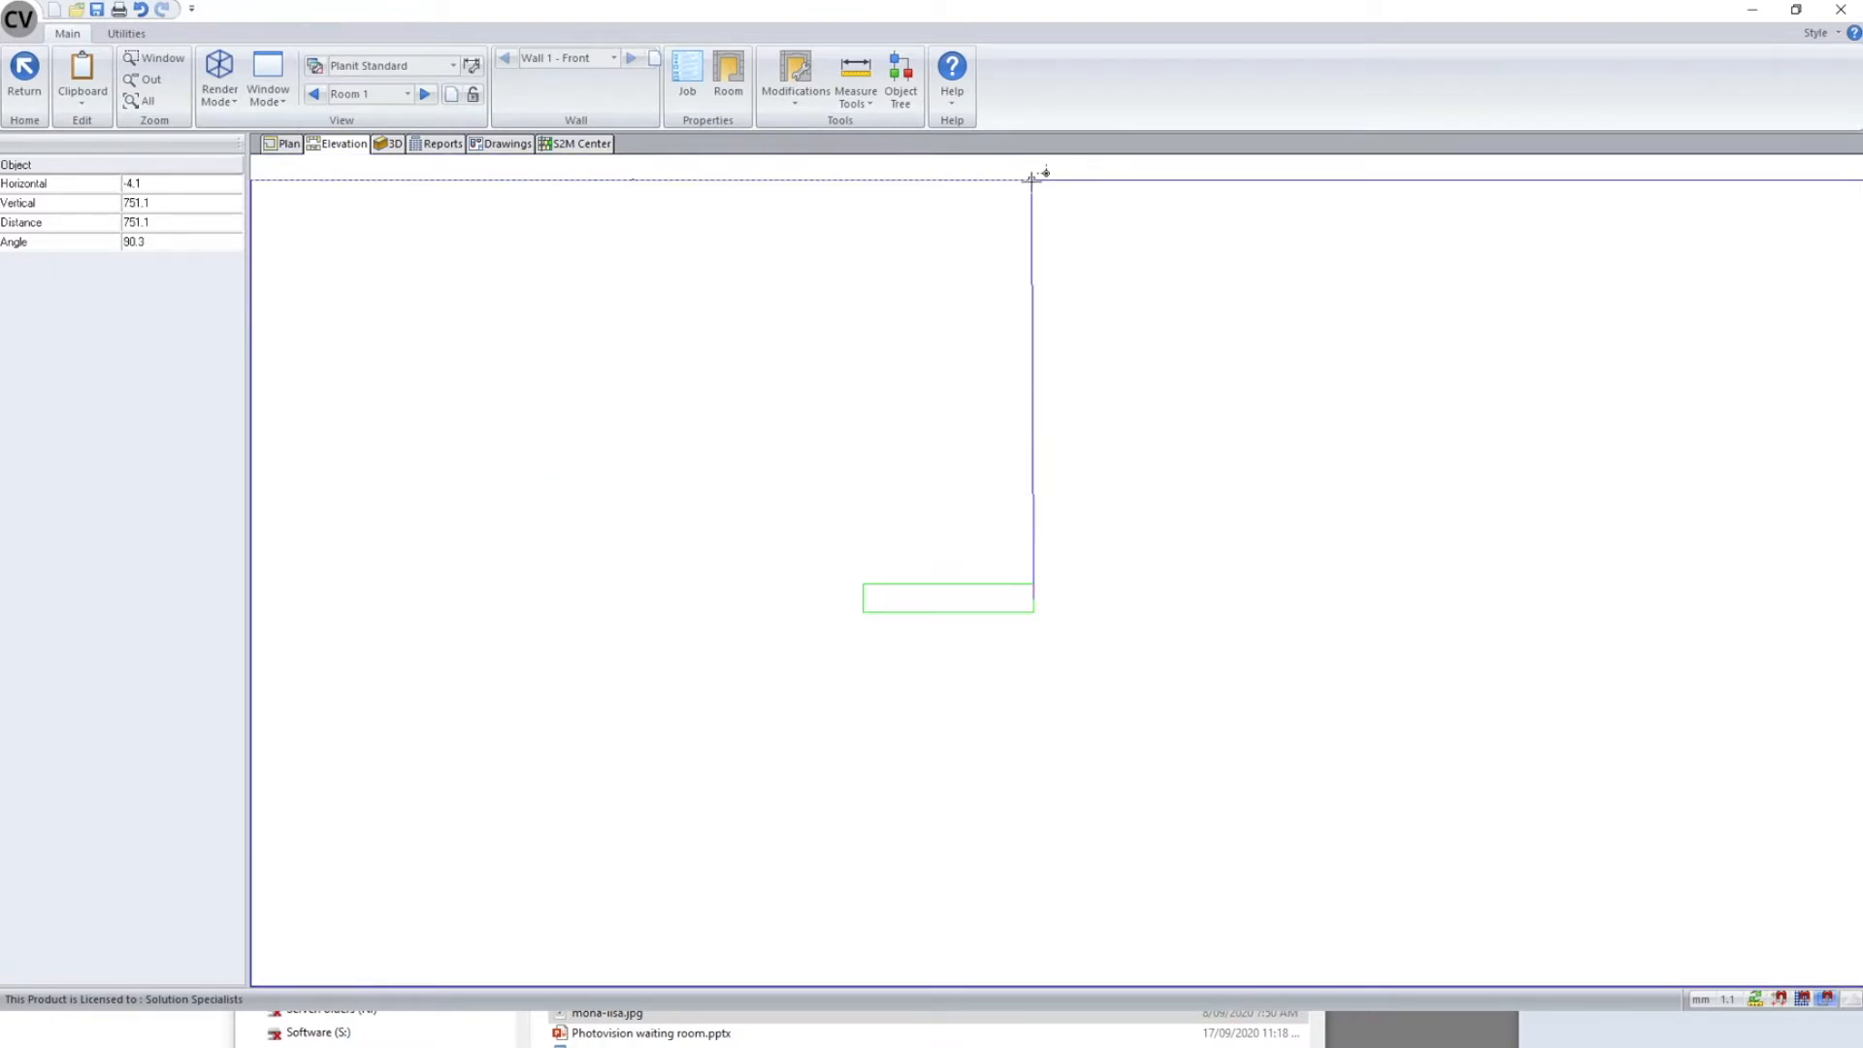
key(Escape)
scroll(740, 486, up, 3)
scroll(939, 555, down, 5)
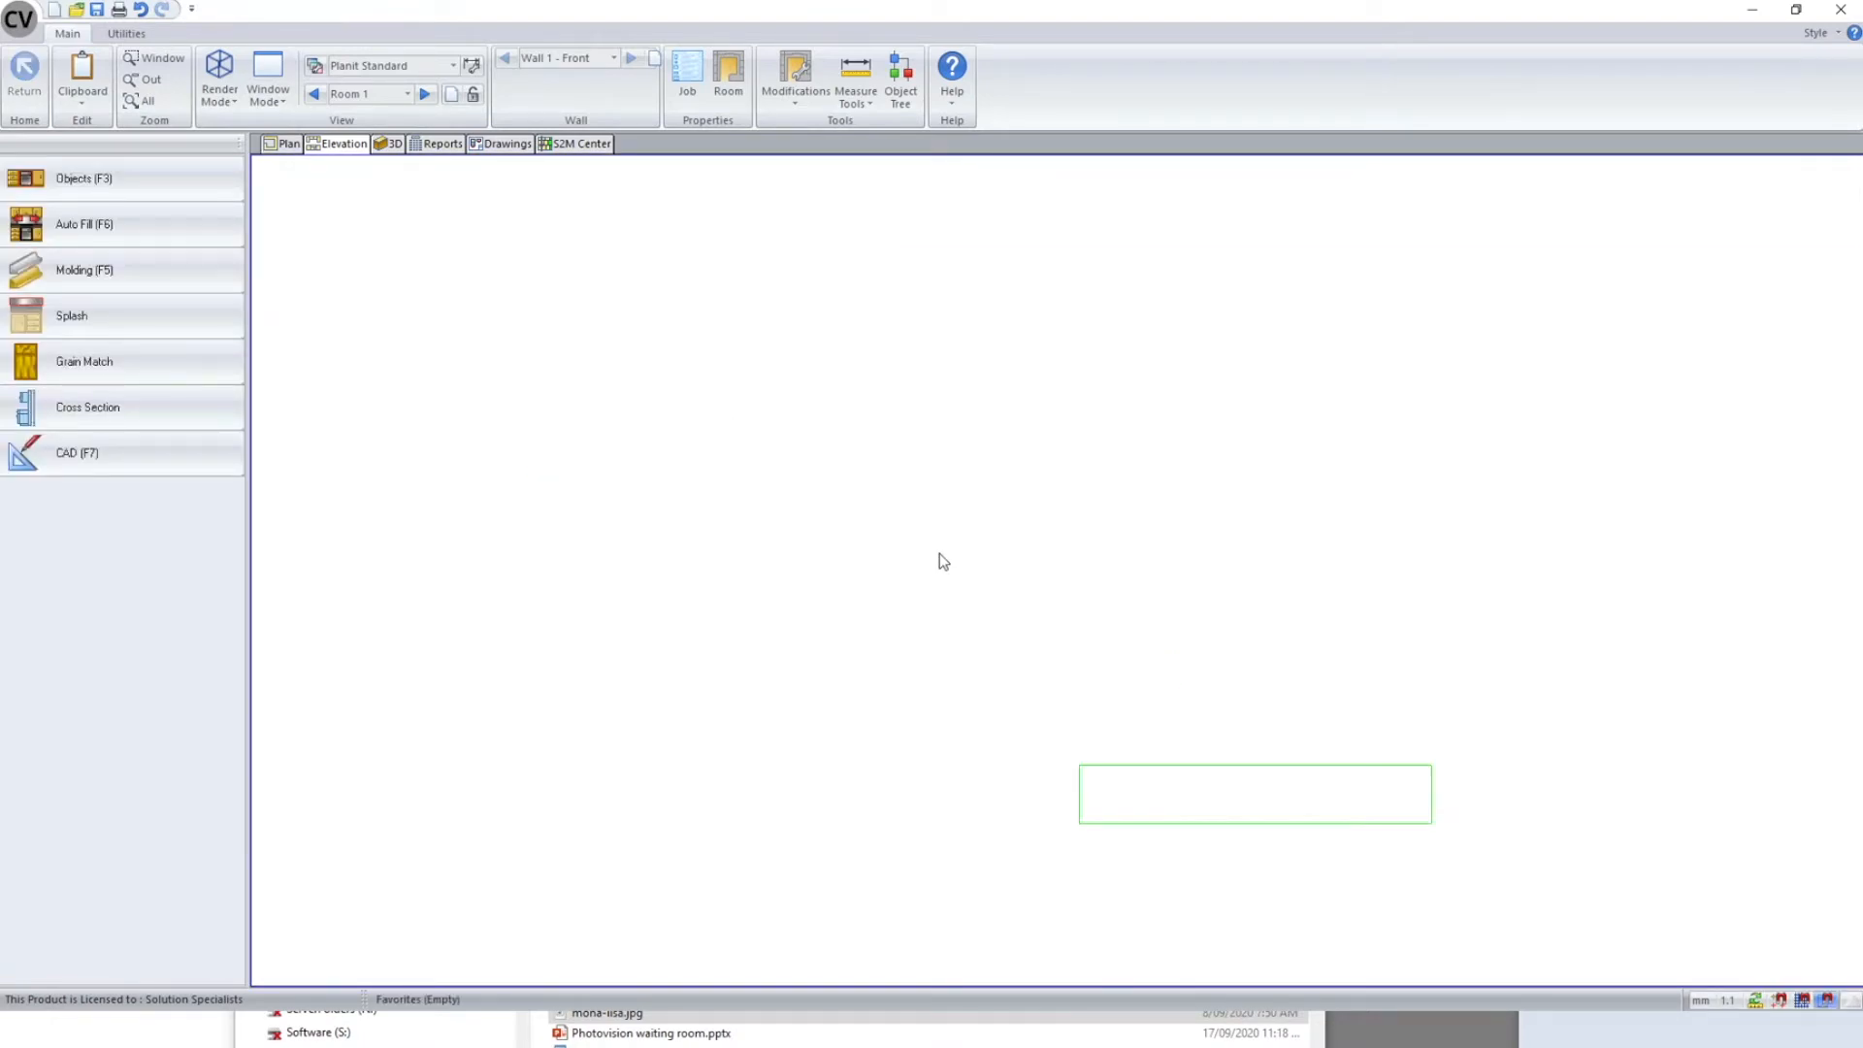
scroll(1011, 590, down, 3)
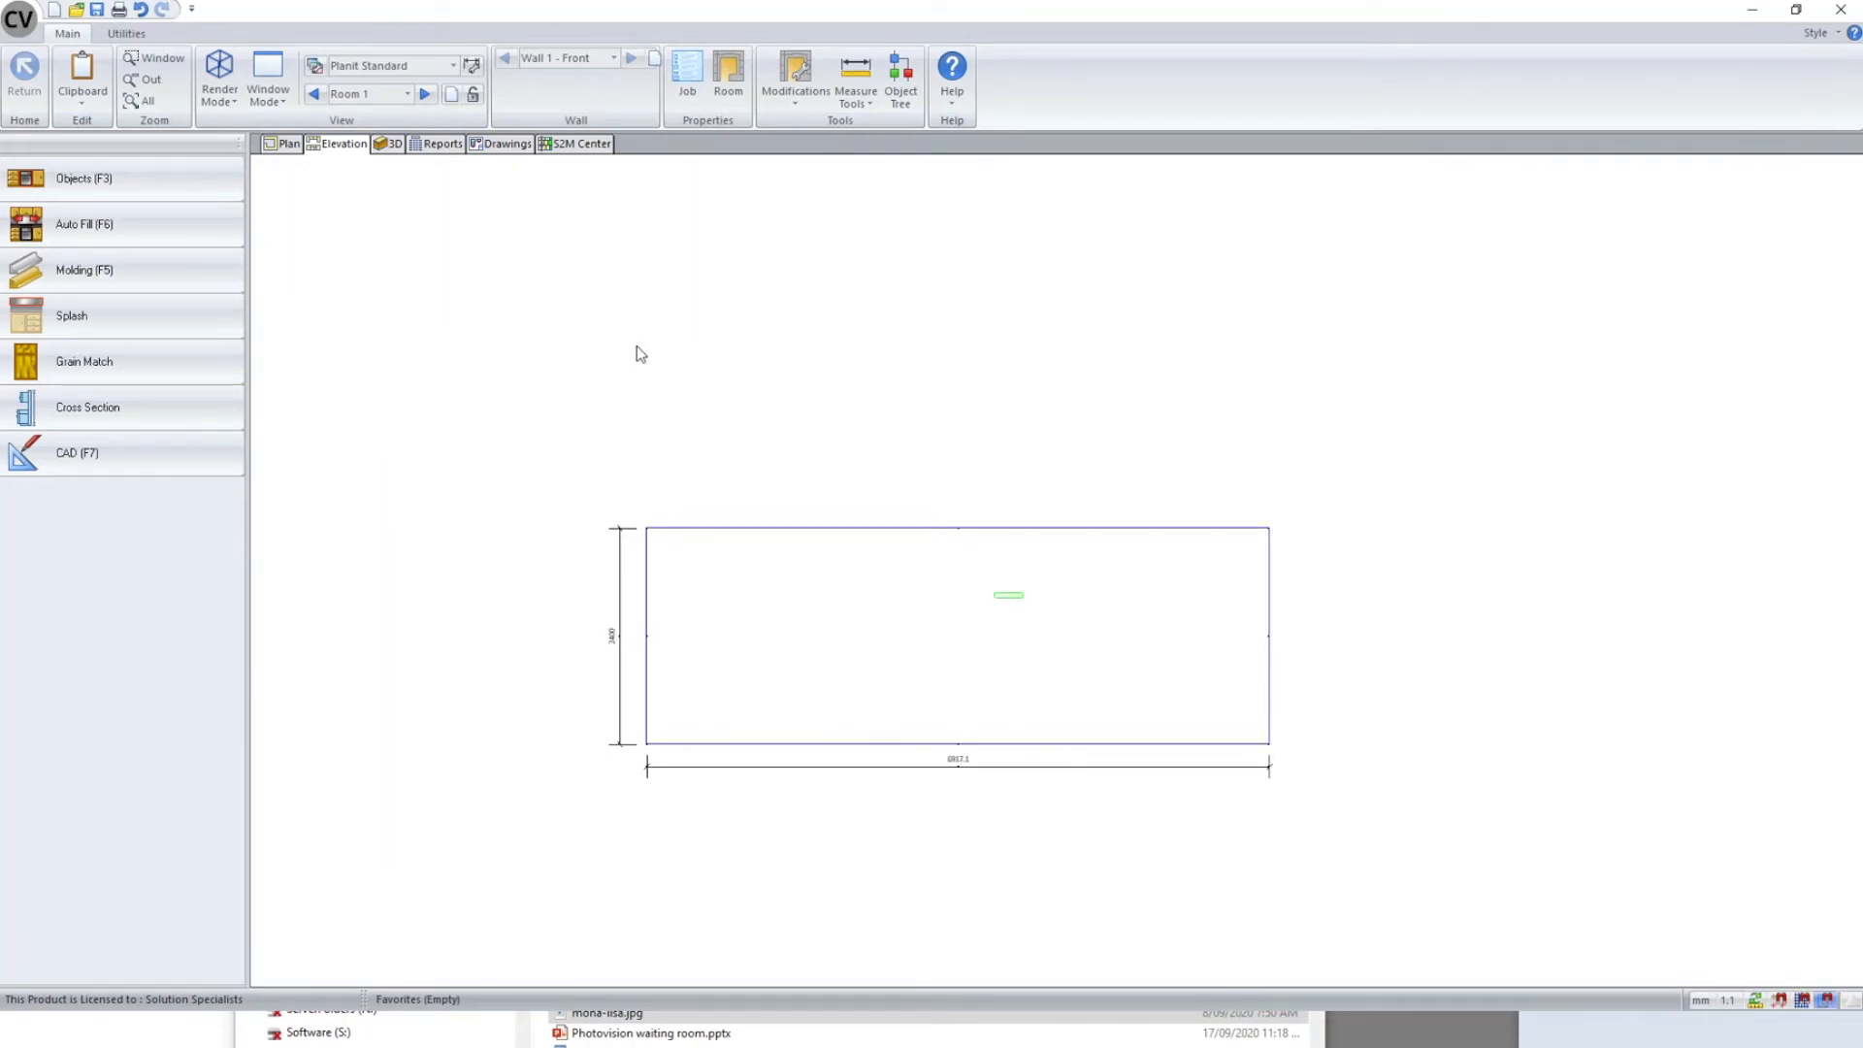
- Preview the wall with its under-cabinet light in 3D as an advanced PhotoVision rendering
click(391, 144)
drag(1069, 520, 632, 873)
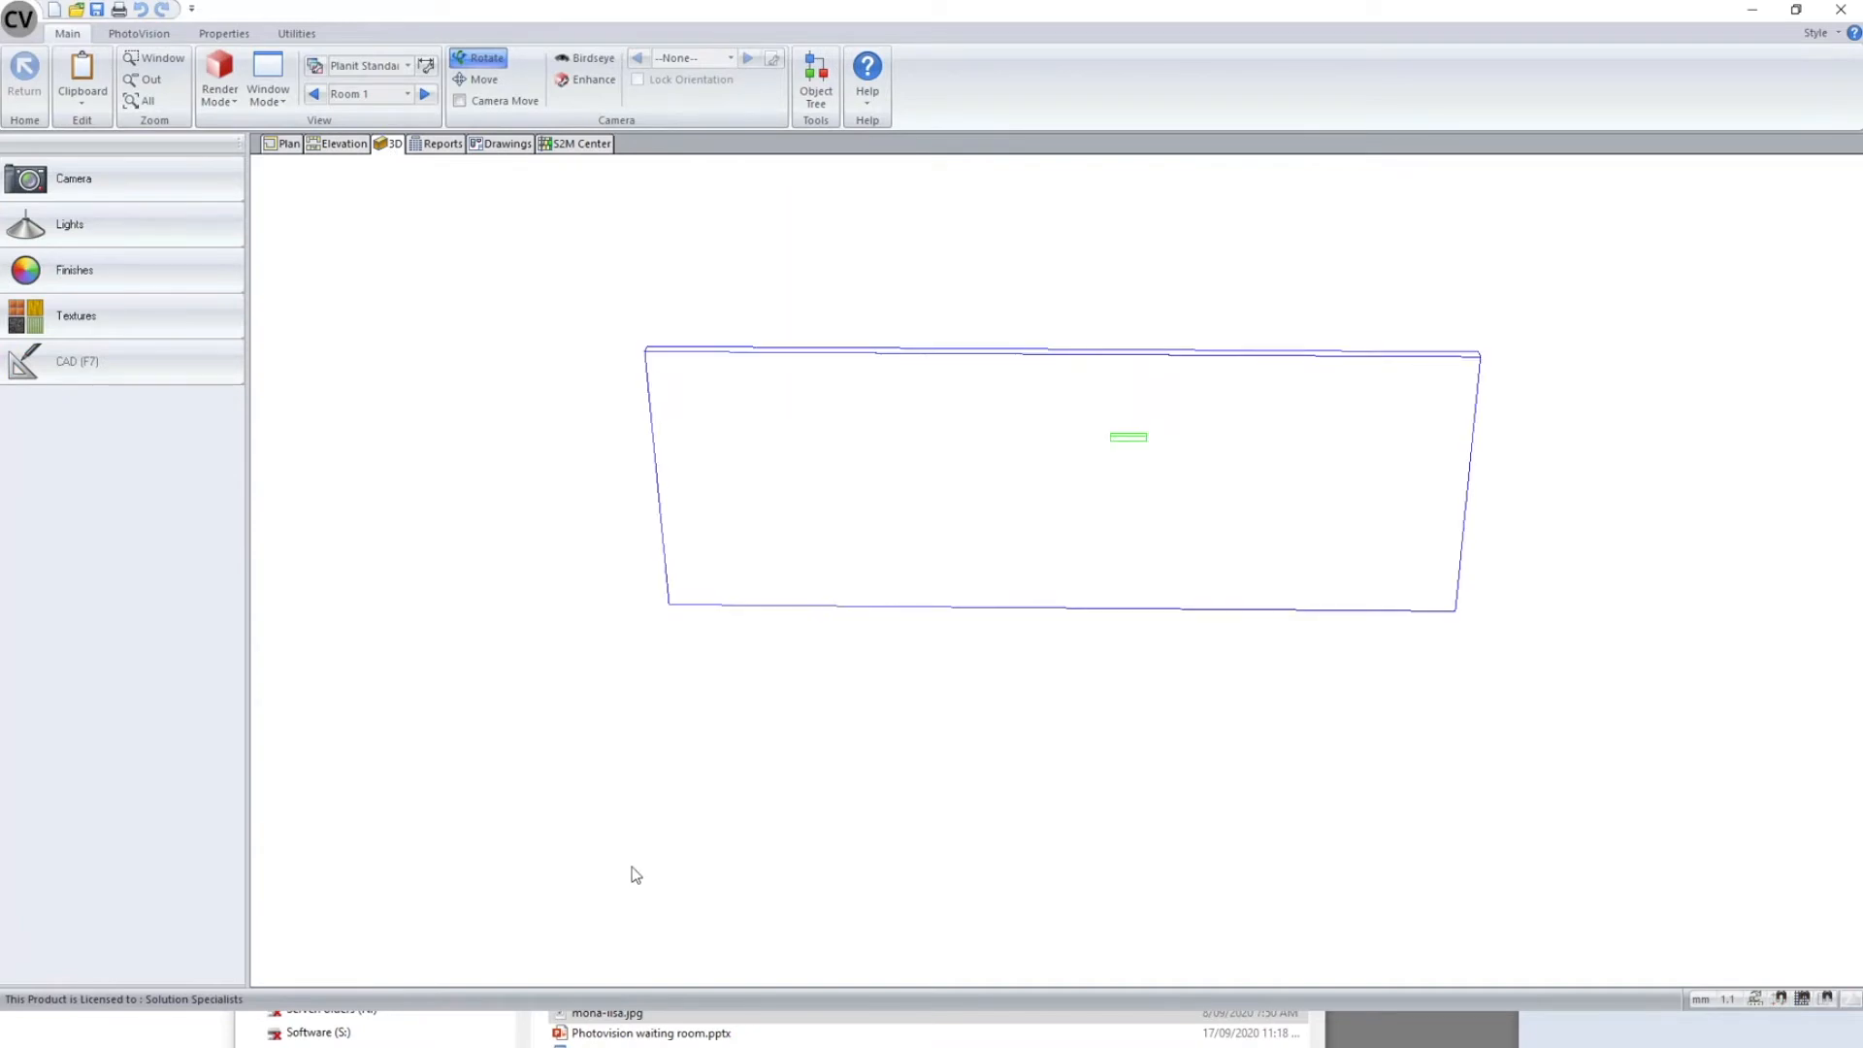
click(139, 33)
click(201, 82)
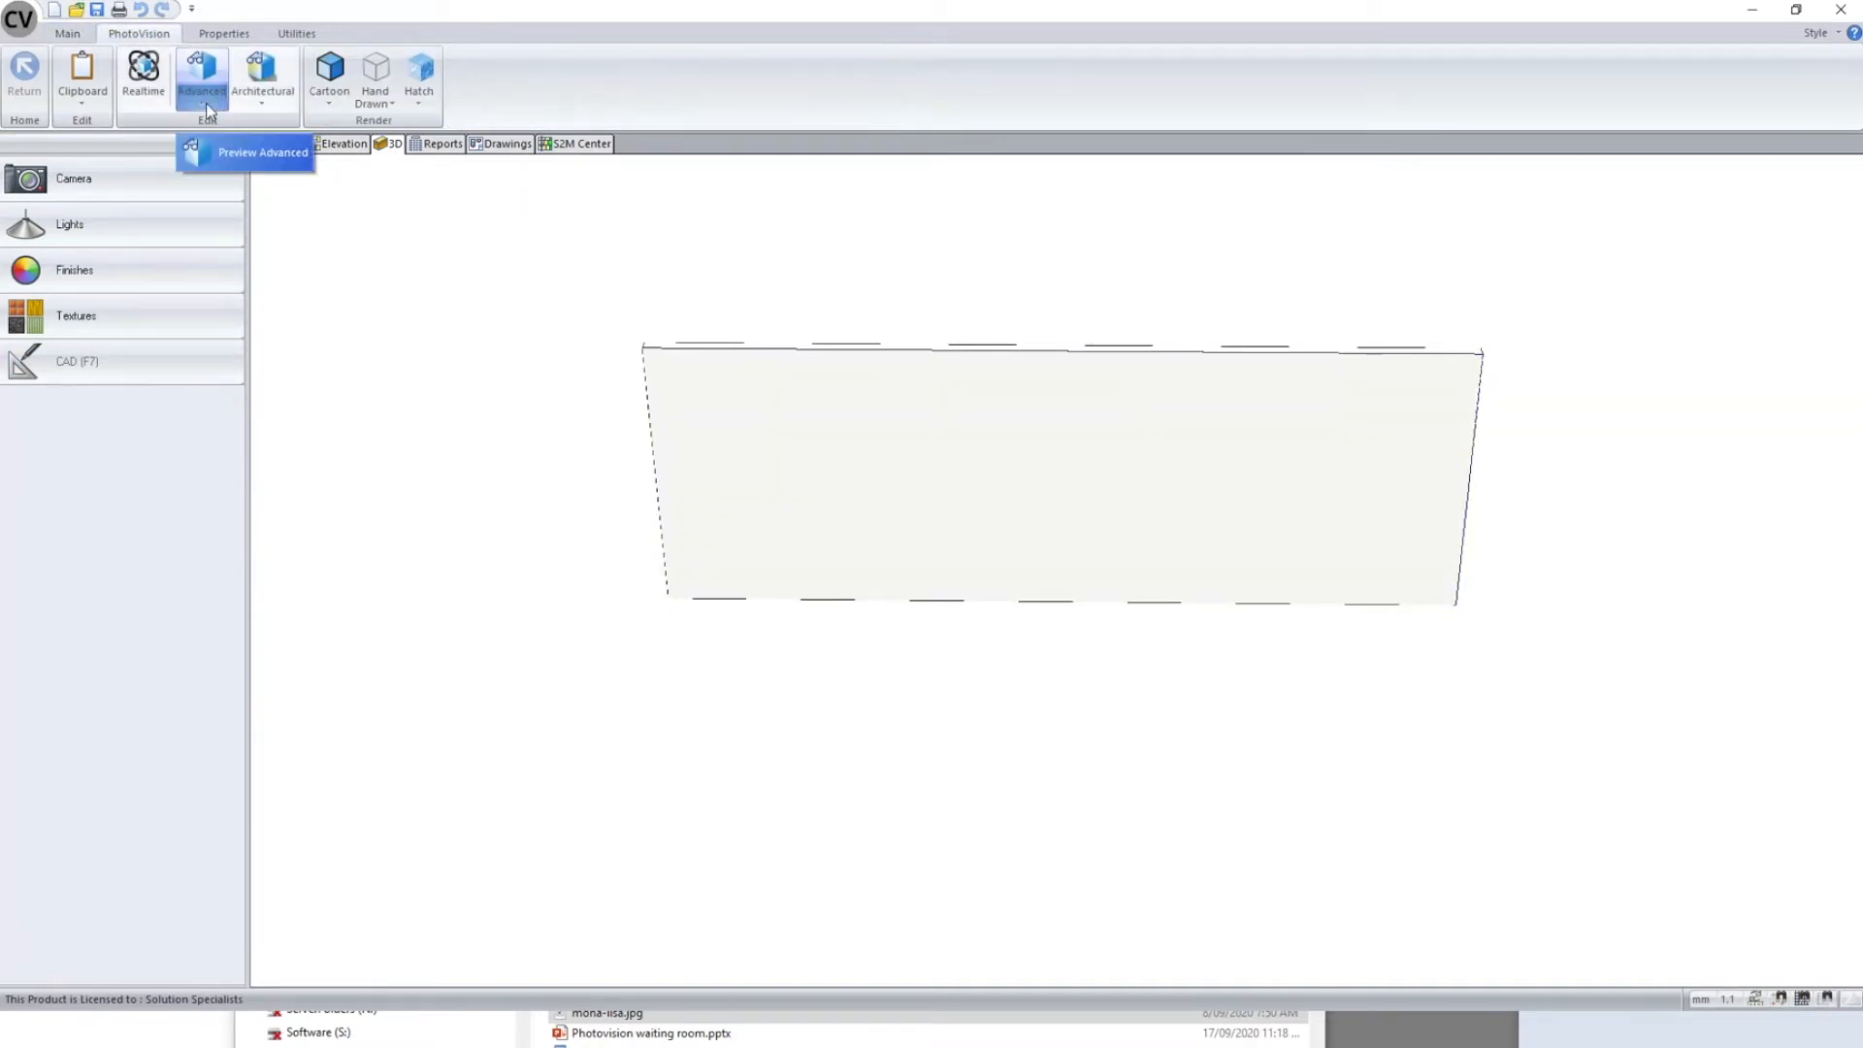
click(221, 133)
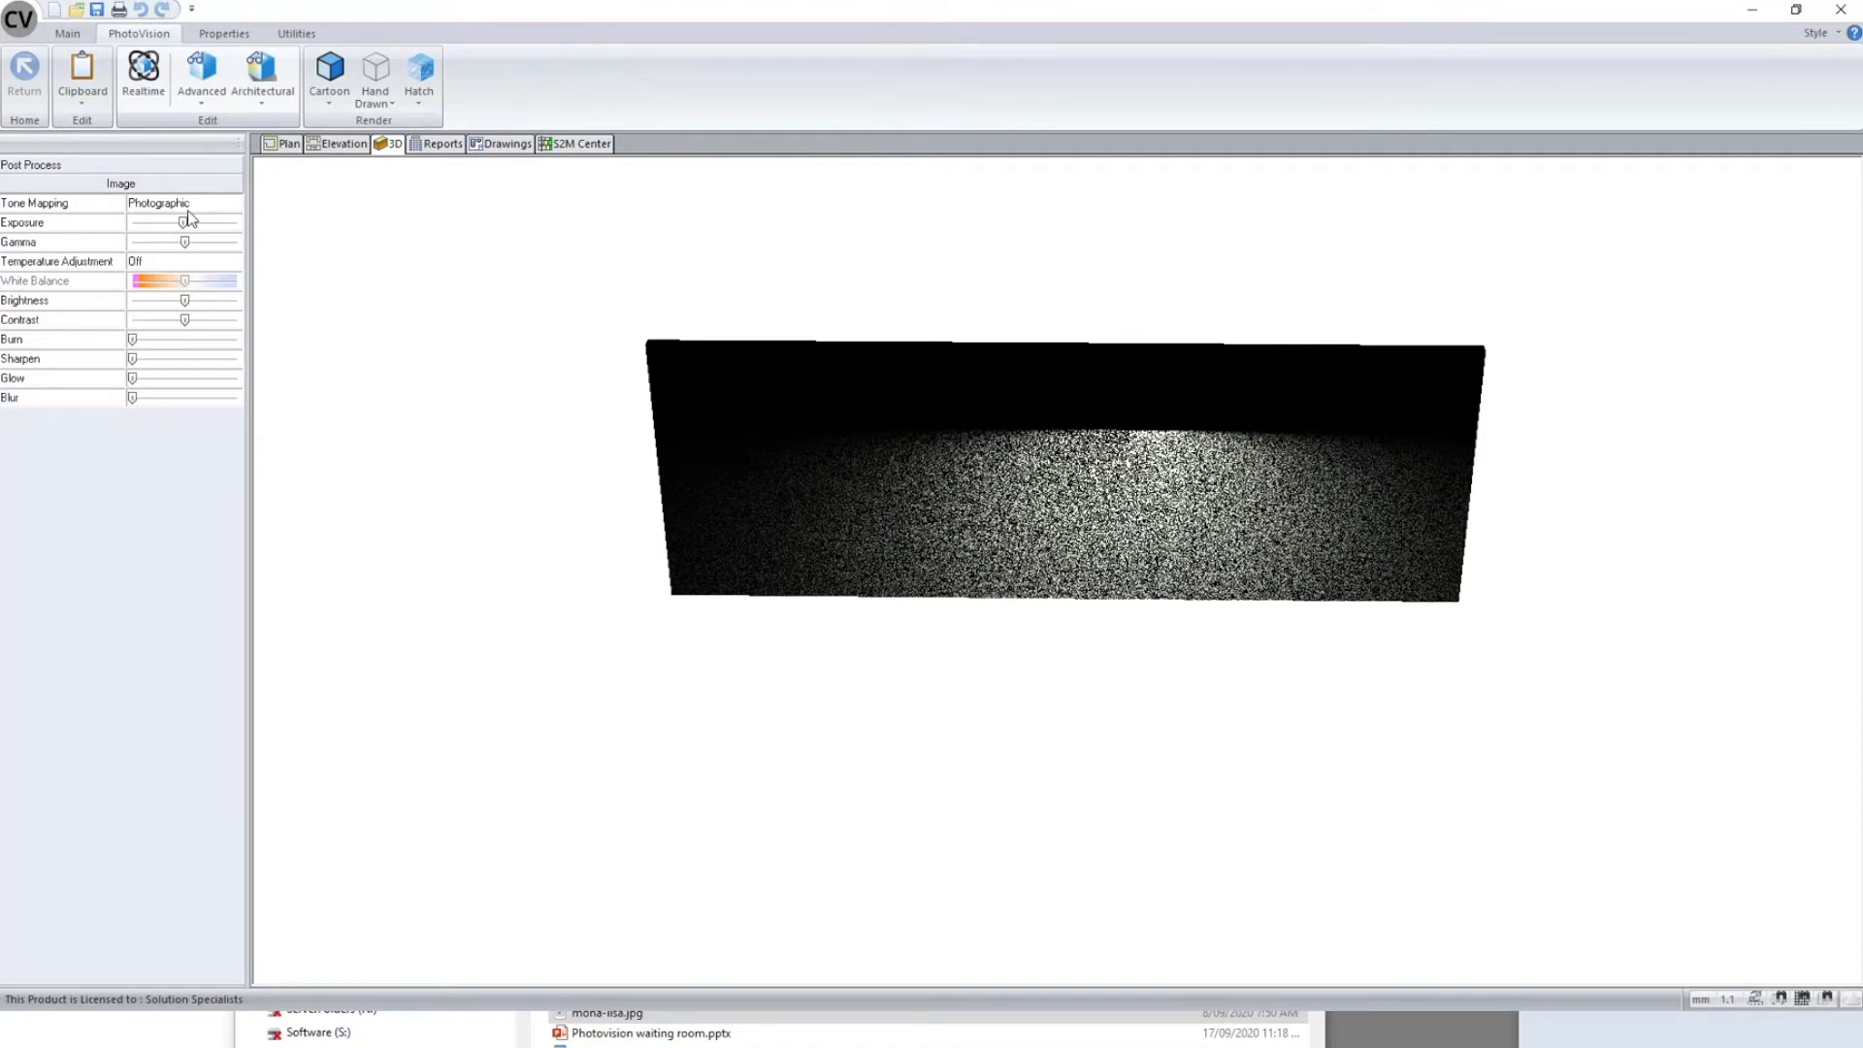
- Start adding a new light in the plan view and set its type to Soffit
click(282, 145)
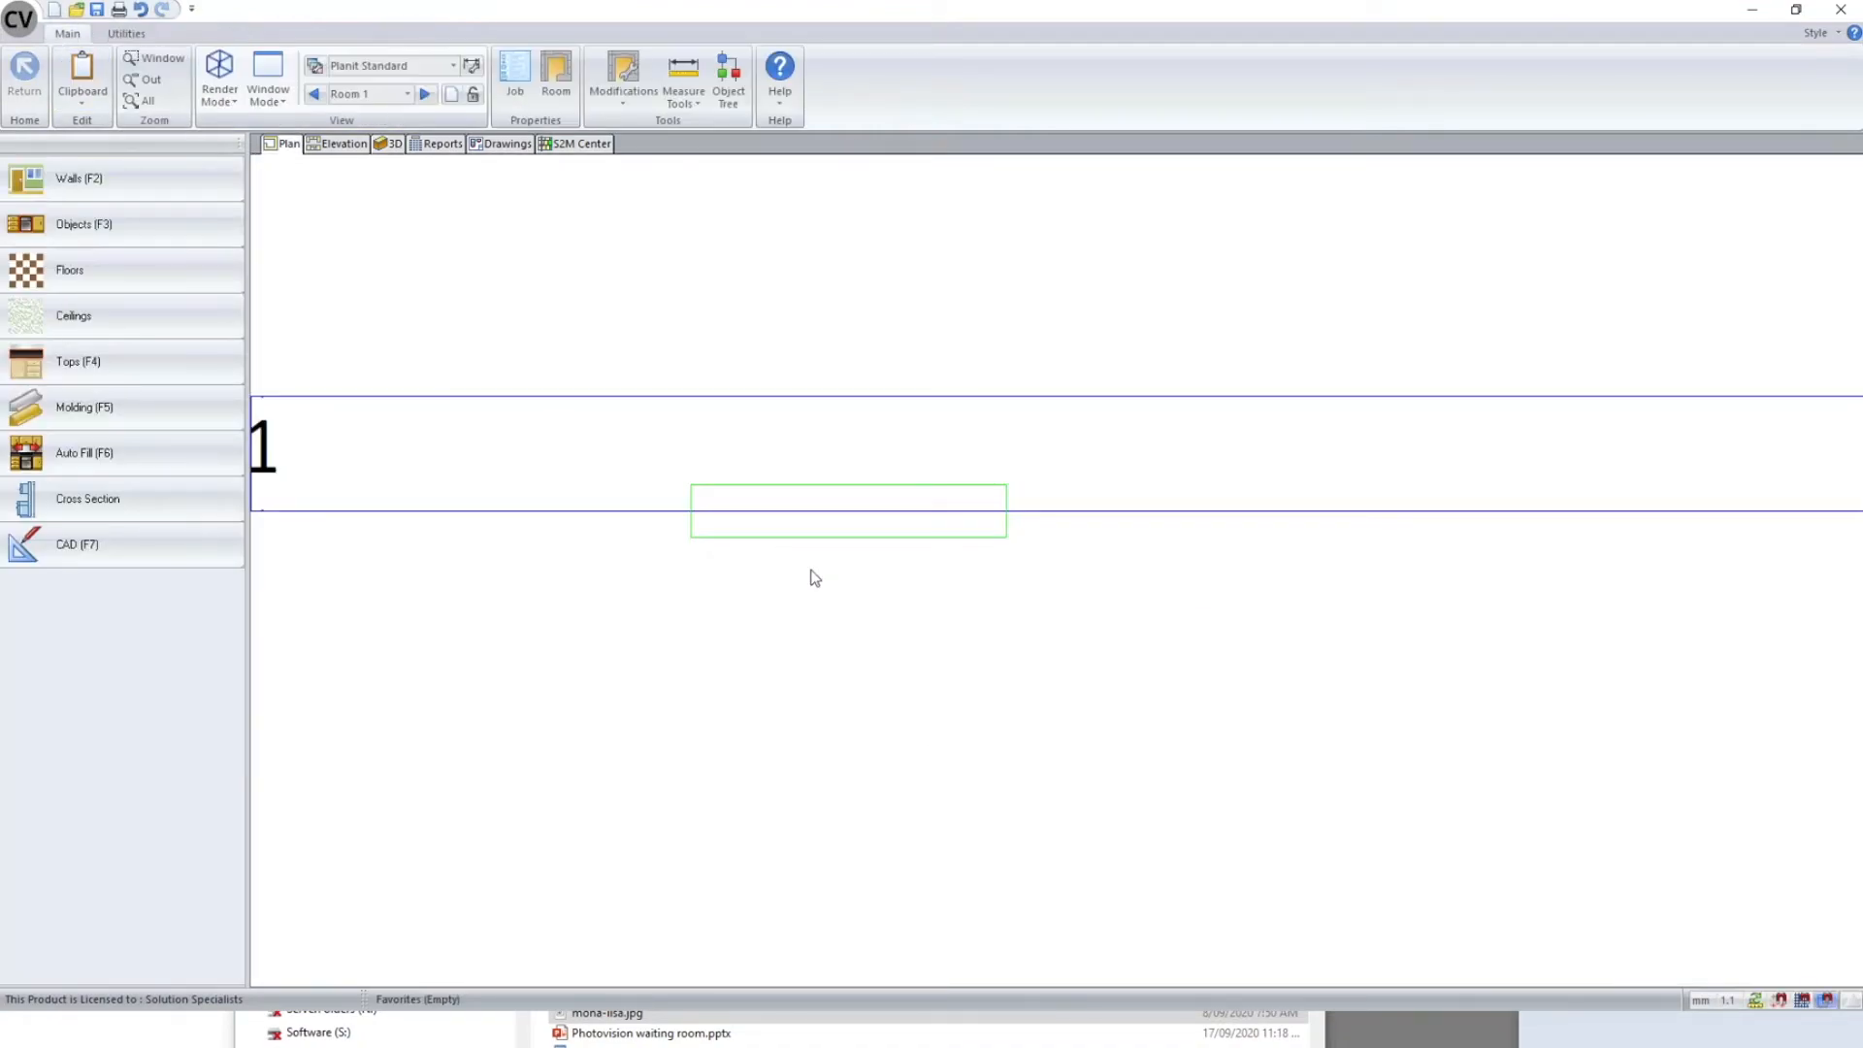
scroll(893, 503, down, 5)
scroll(1011, 557, down, 2)
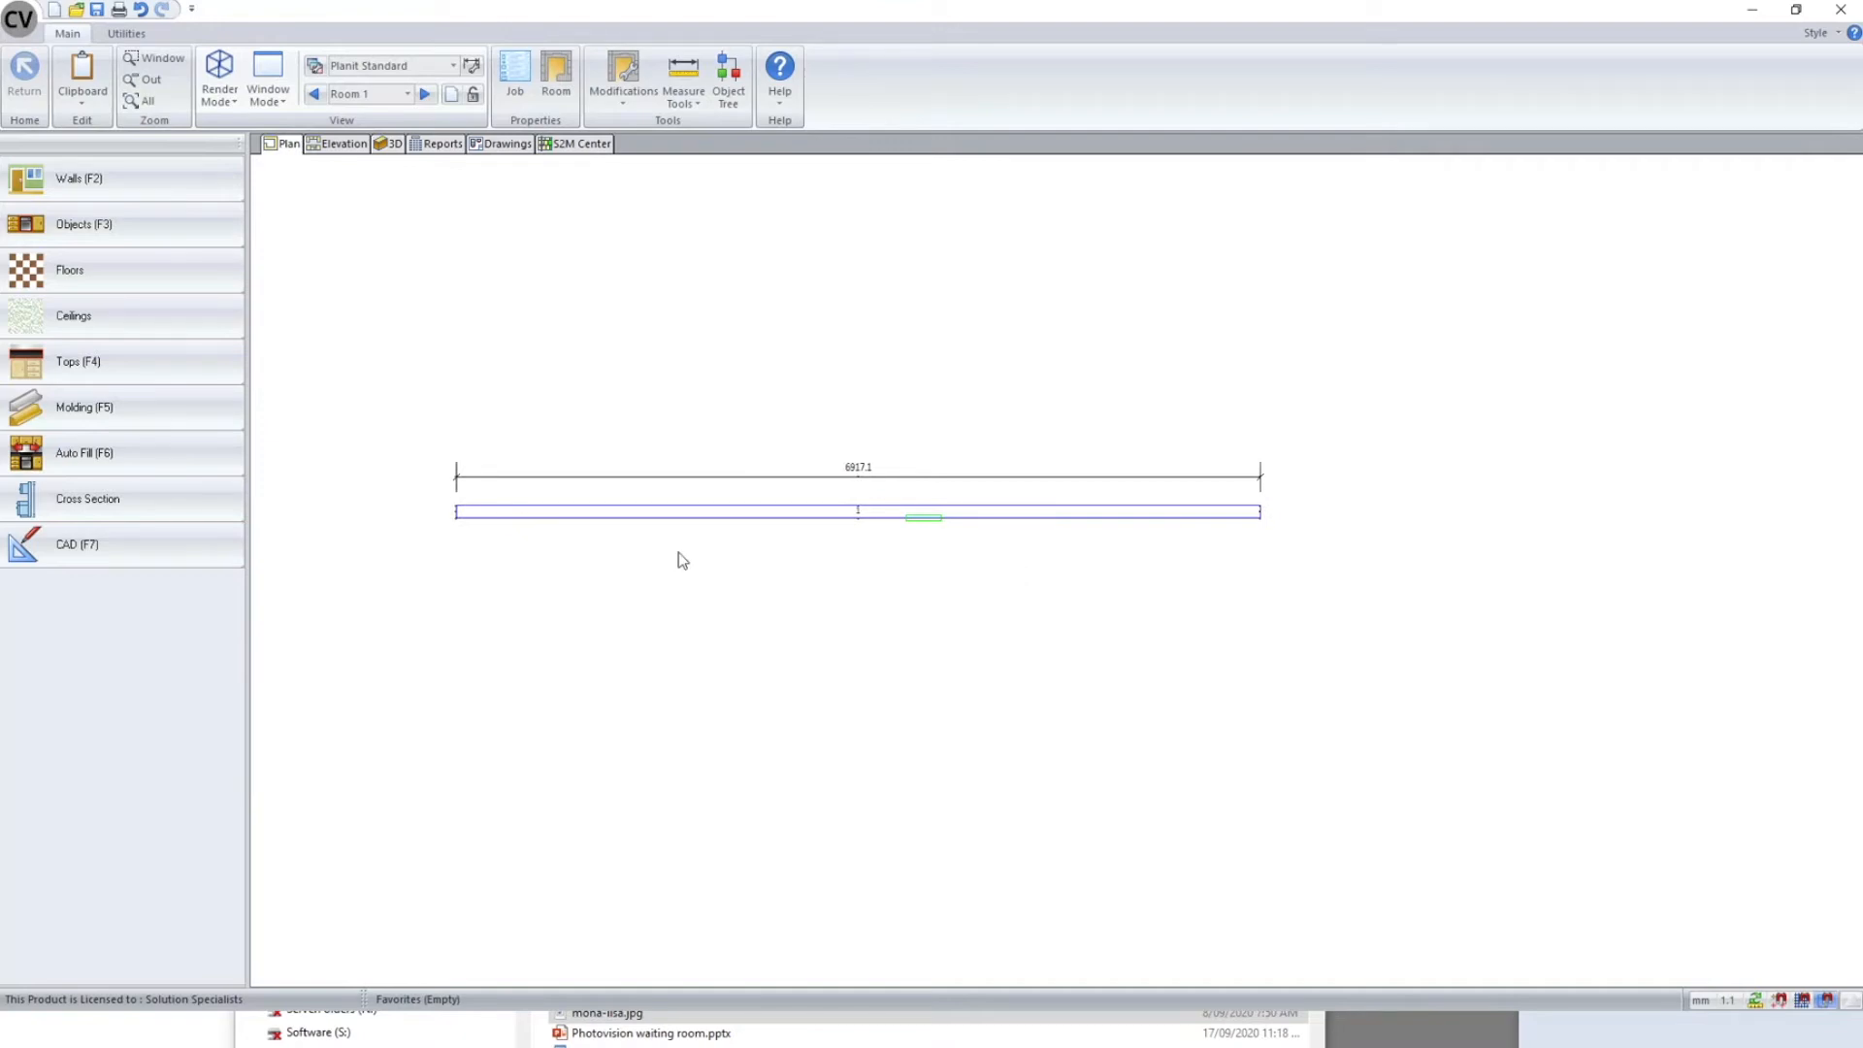
right_click(667, 573)
click(631, 558)
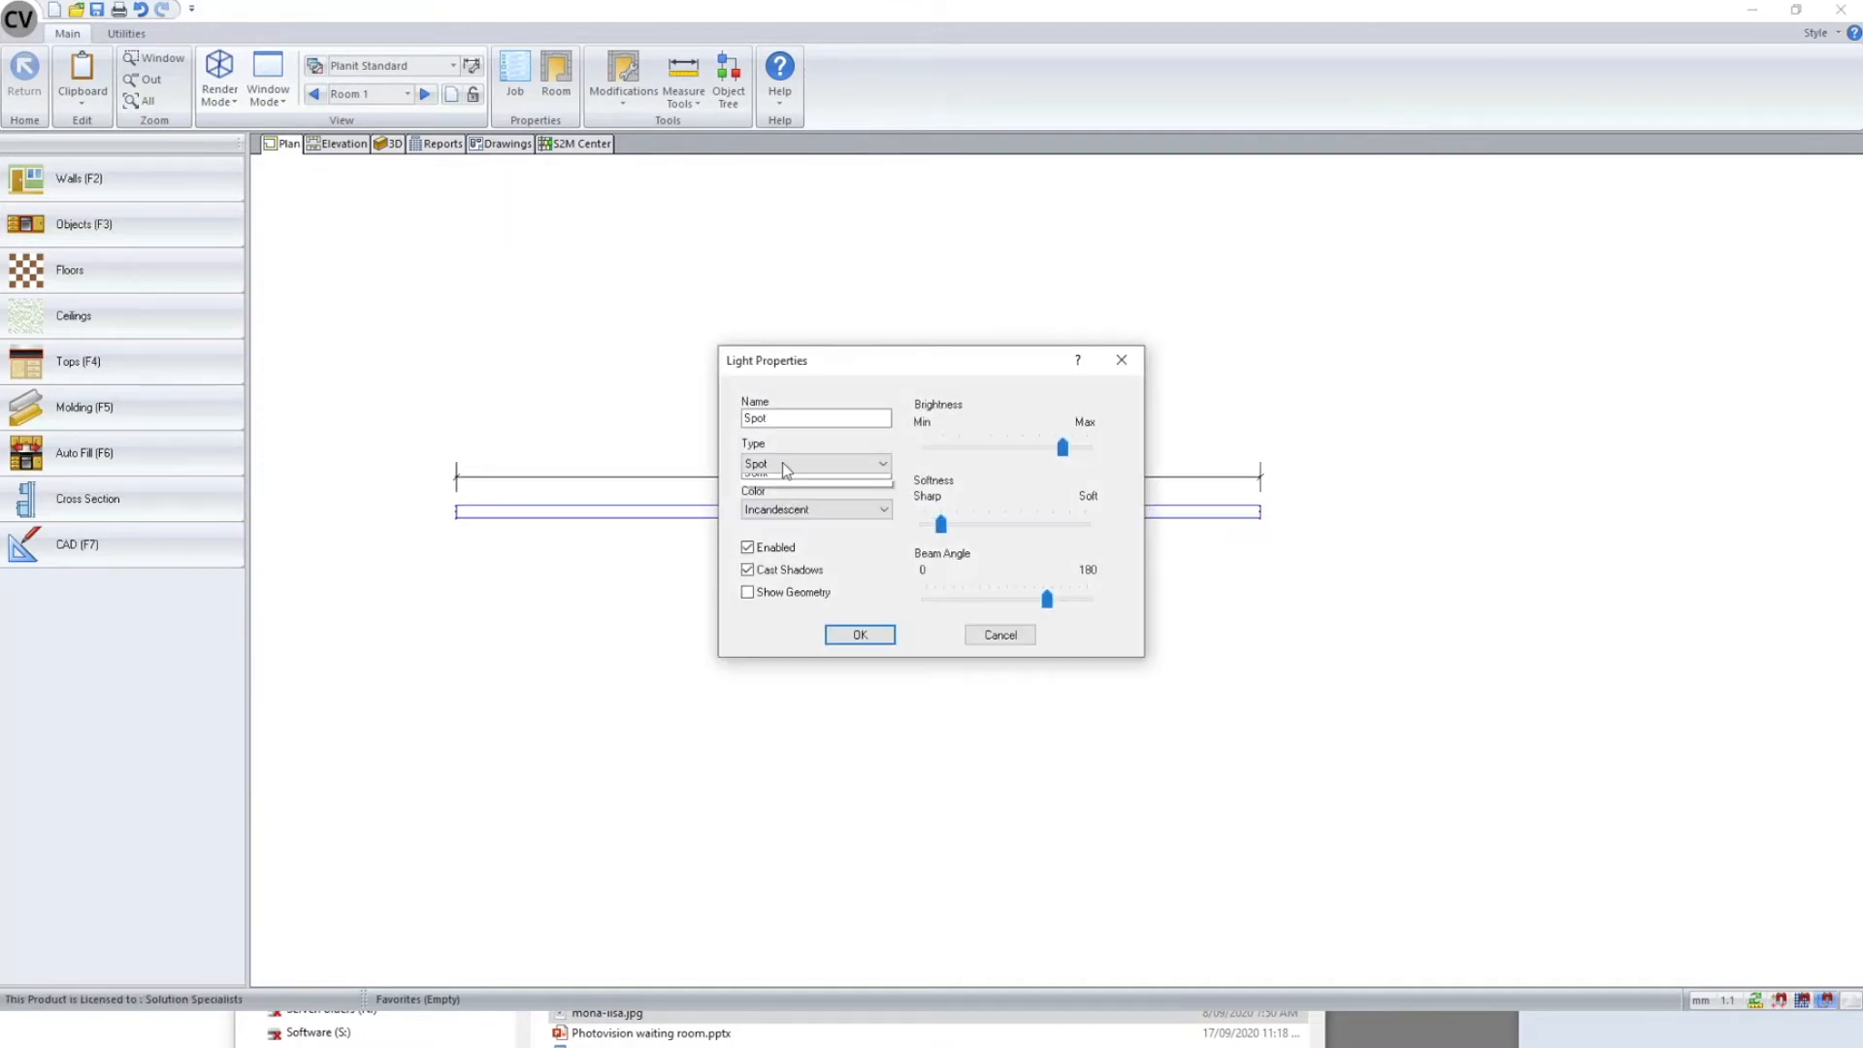
click(785, 465)
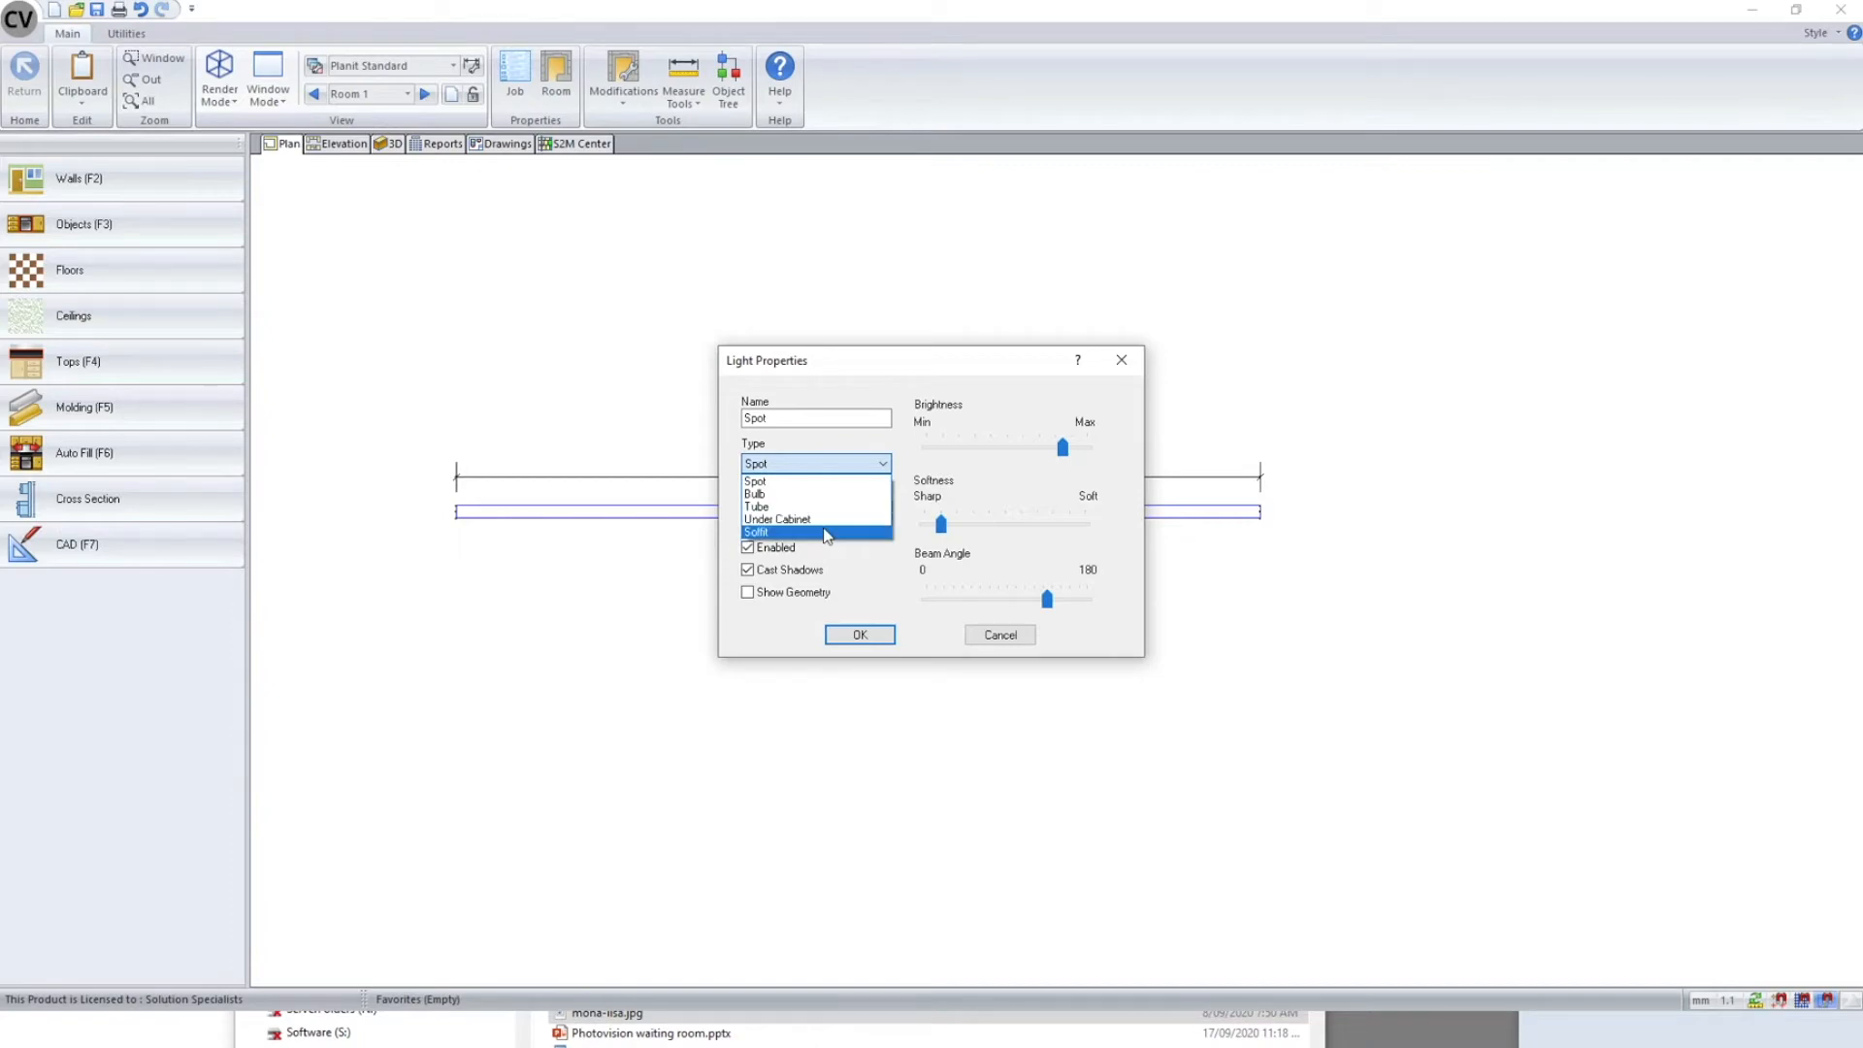
click(828, 533)
- Compare the light type options by switching from Soffit to Under Cabinet and back to Soffit
click(822, 464)
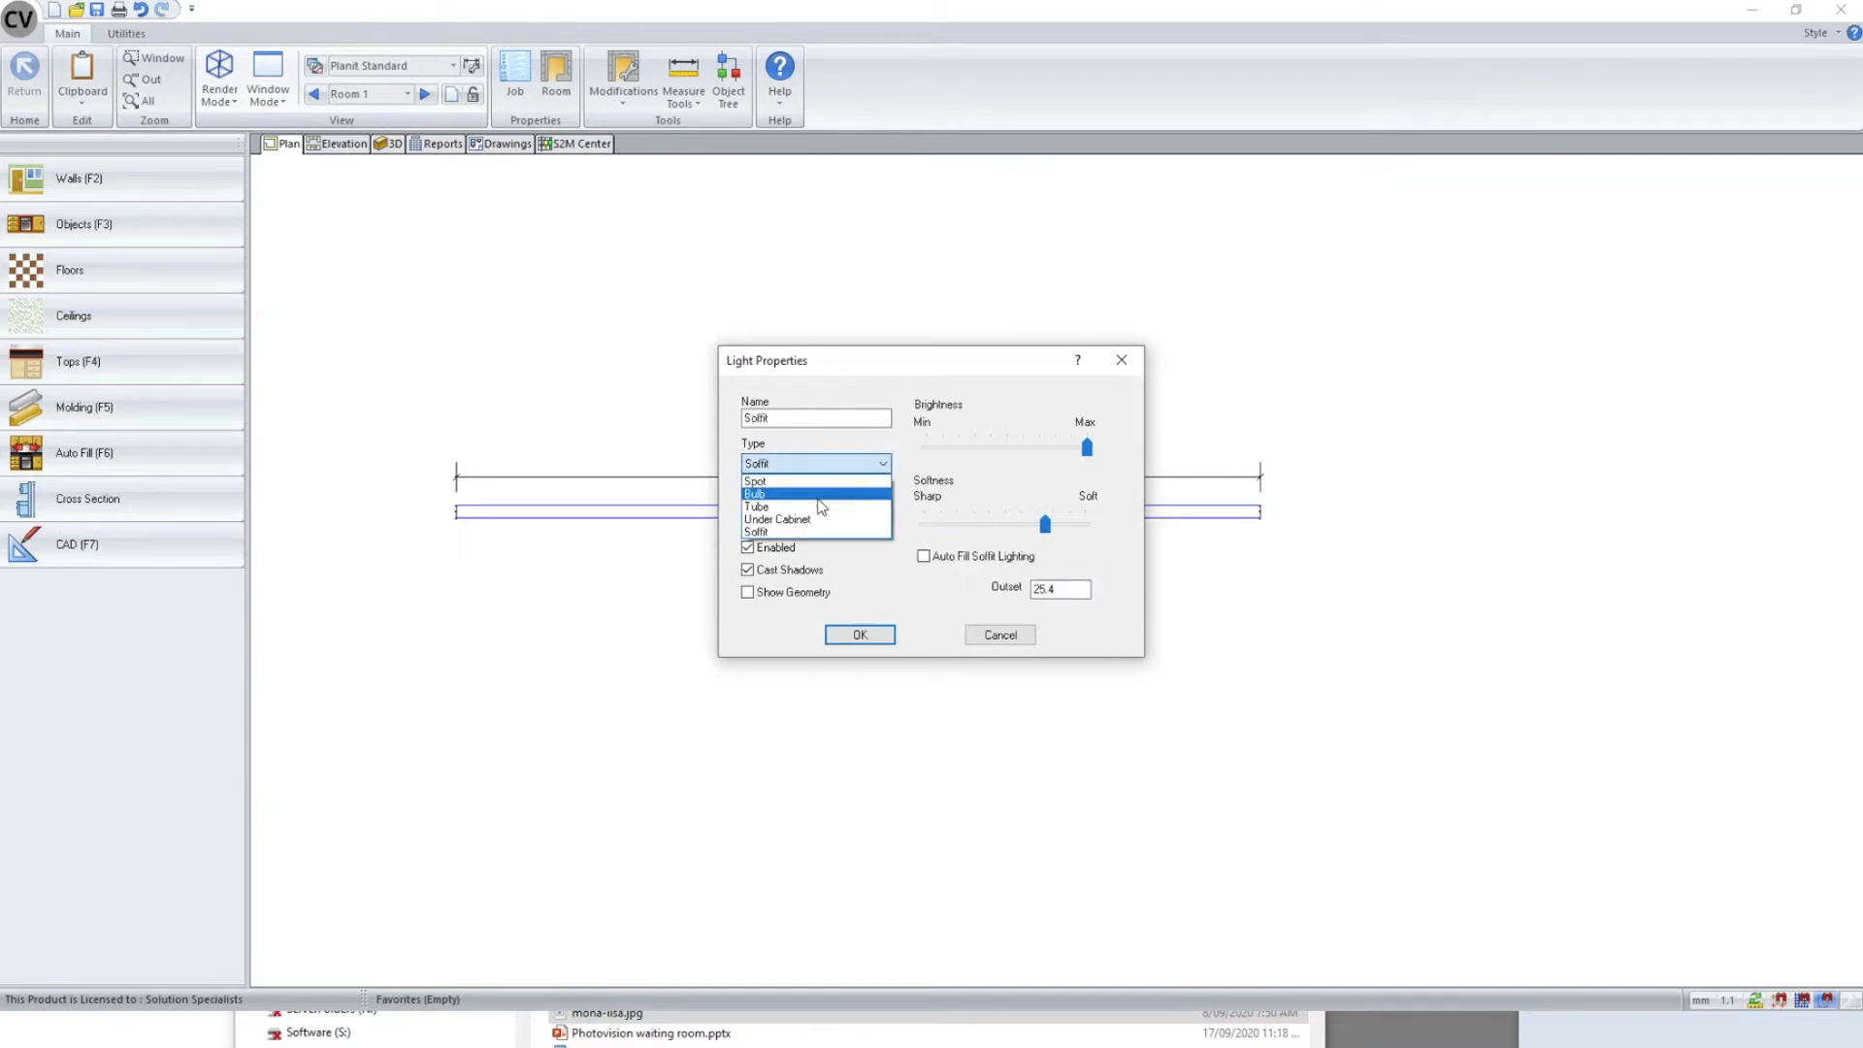
click(822, 529)
click(856, 462)
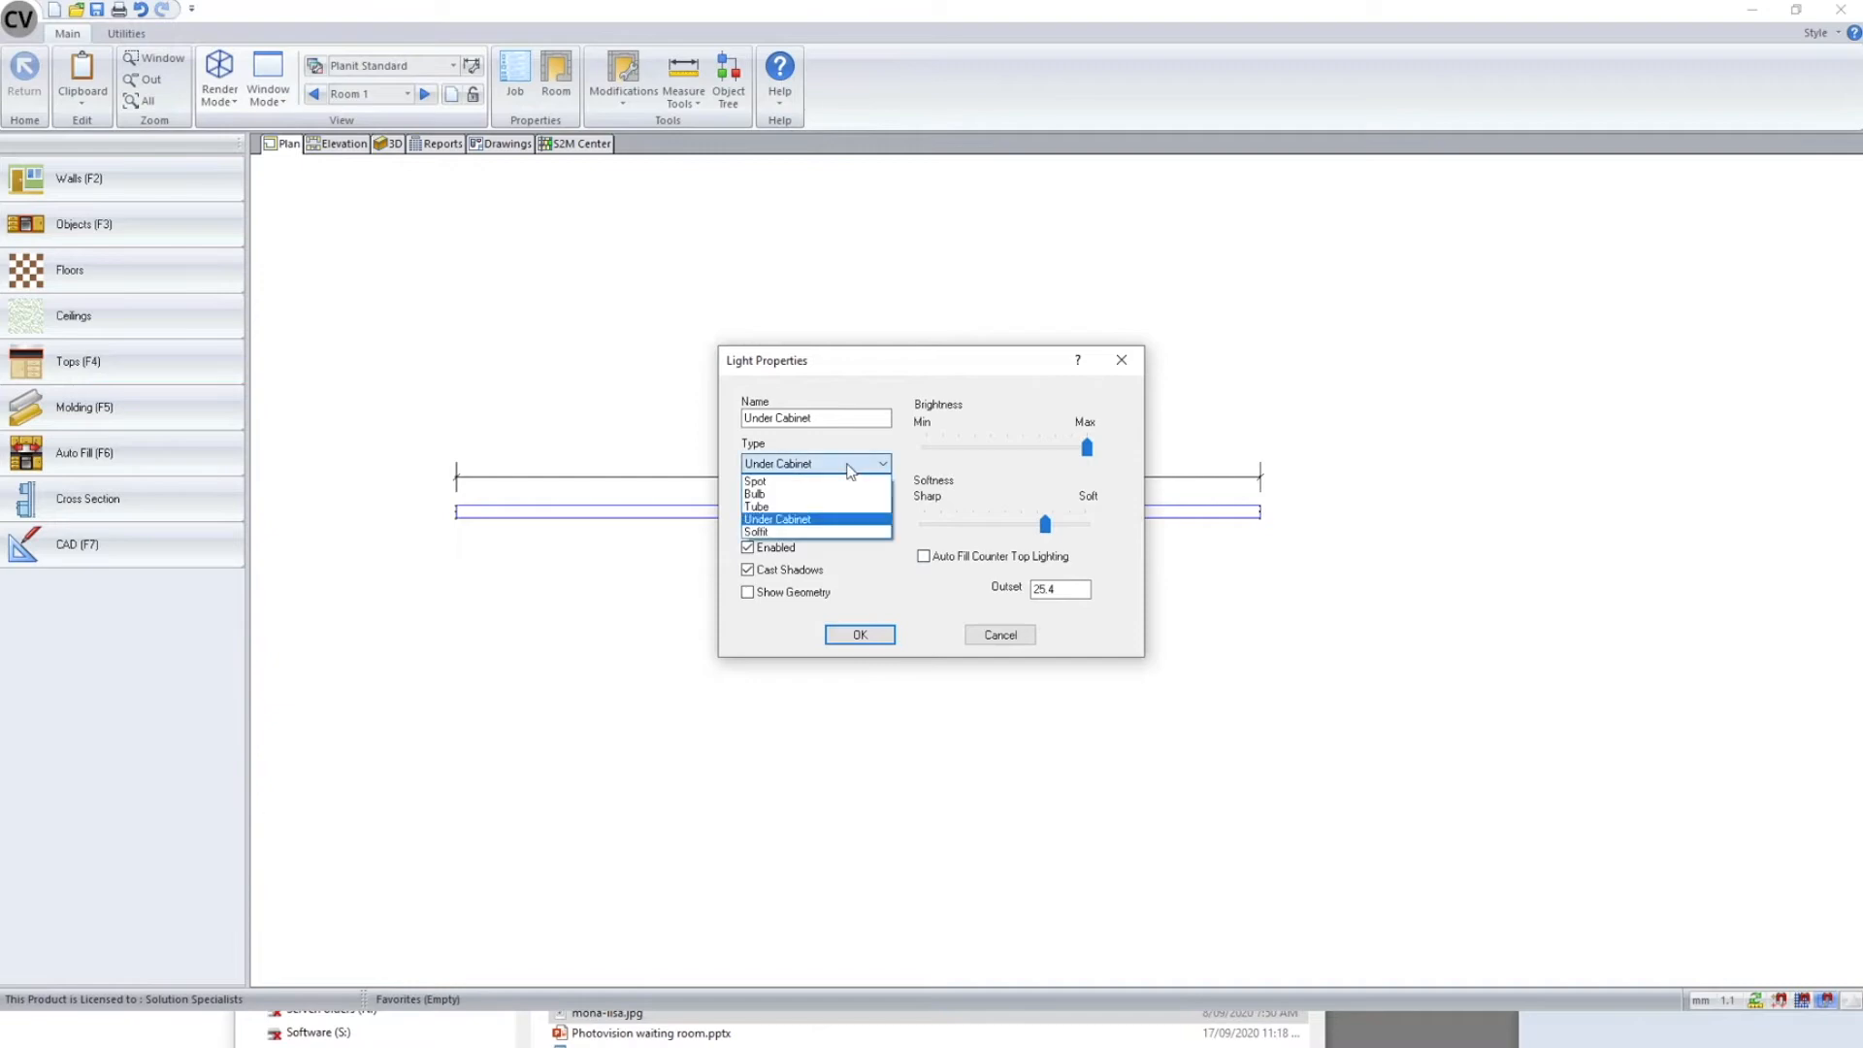
click(809, 521)
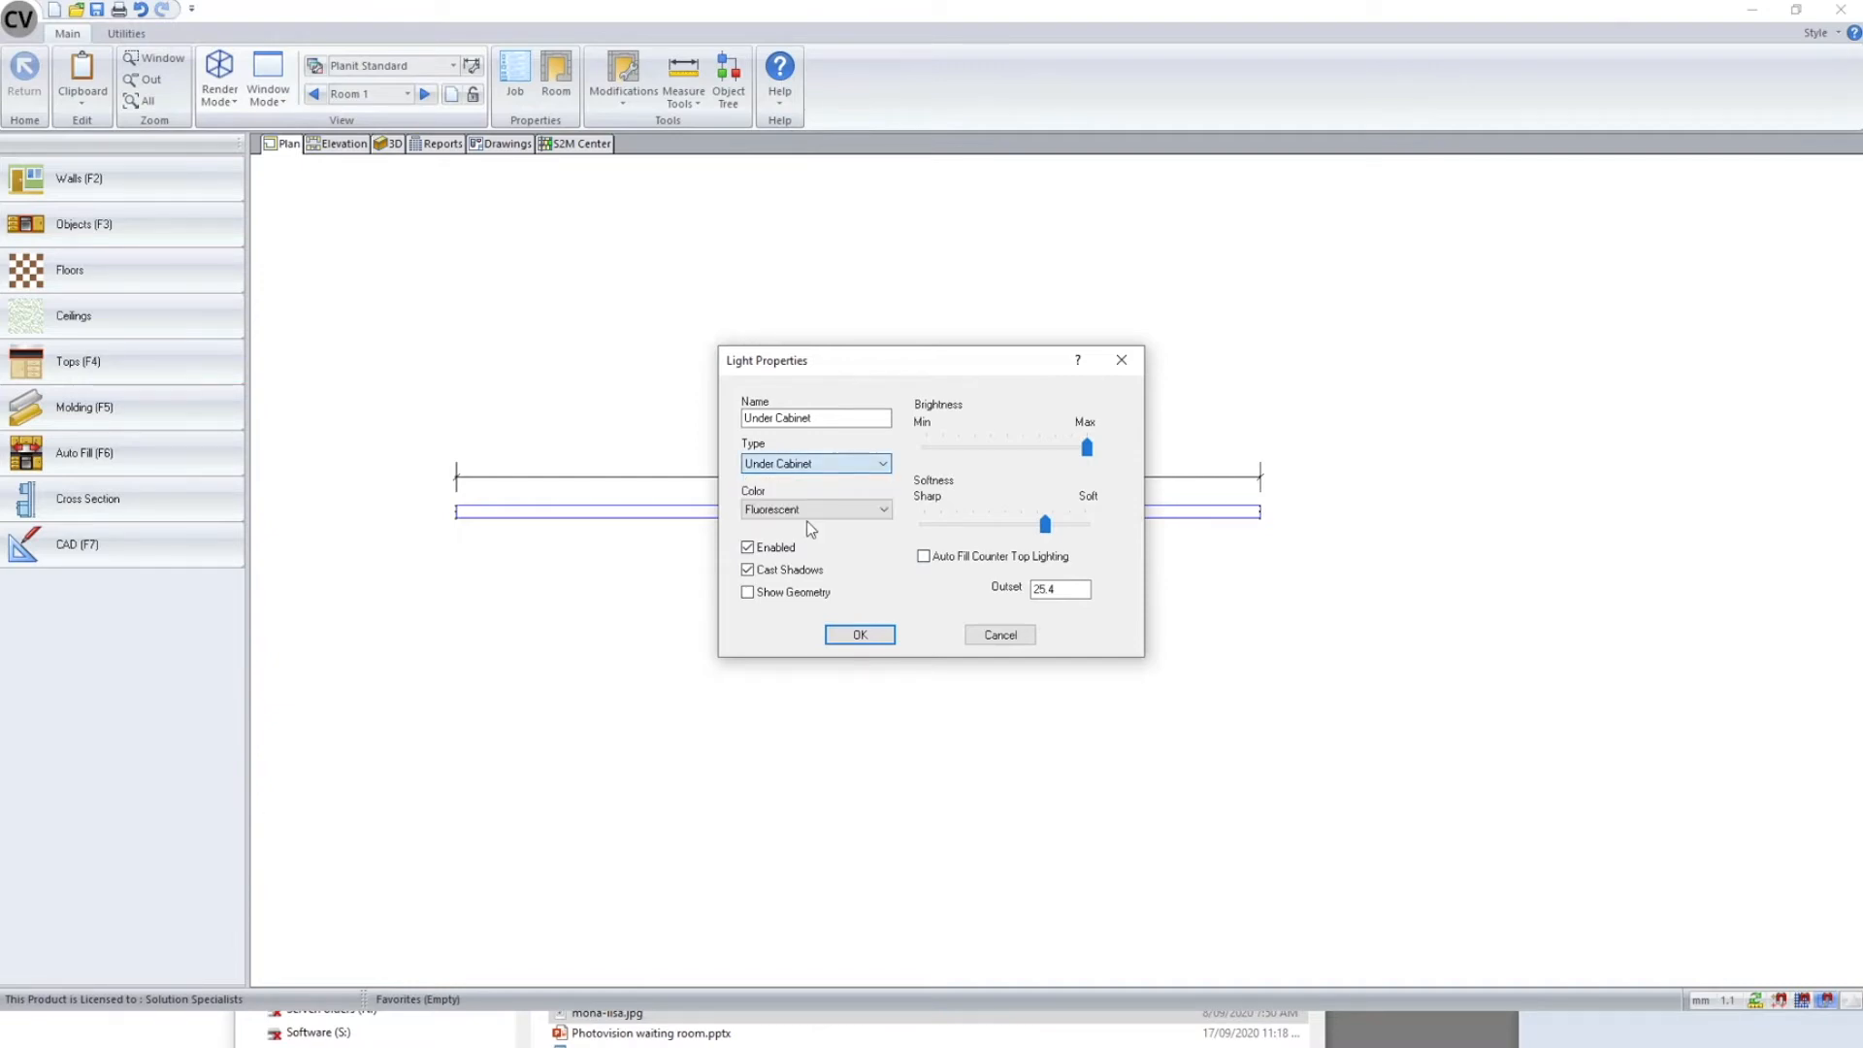
click(879, 463)
click(787, 532)
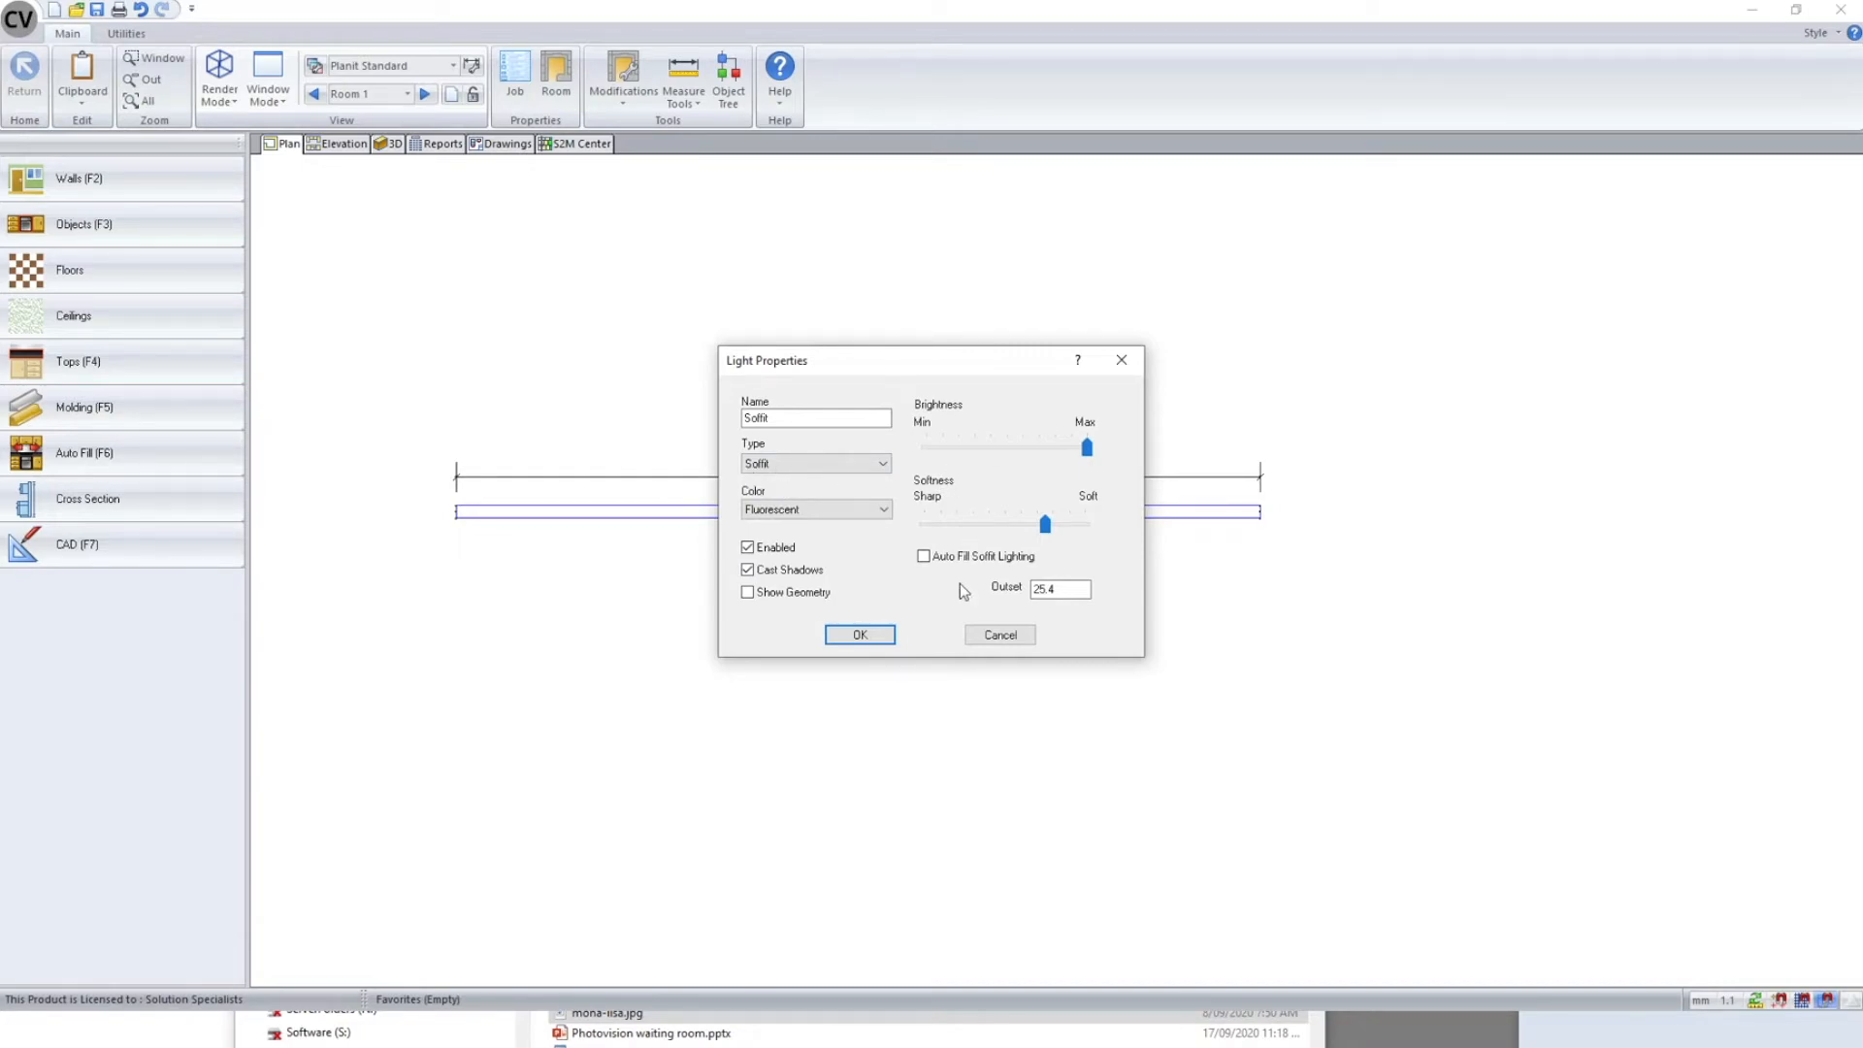
- Place the soffit light on the wall about 5464 mm from its left end and check it in elevation and 3D
click(863, 636)
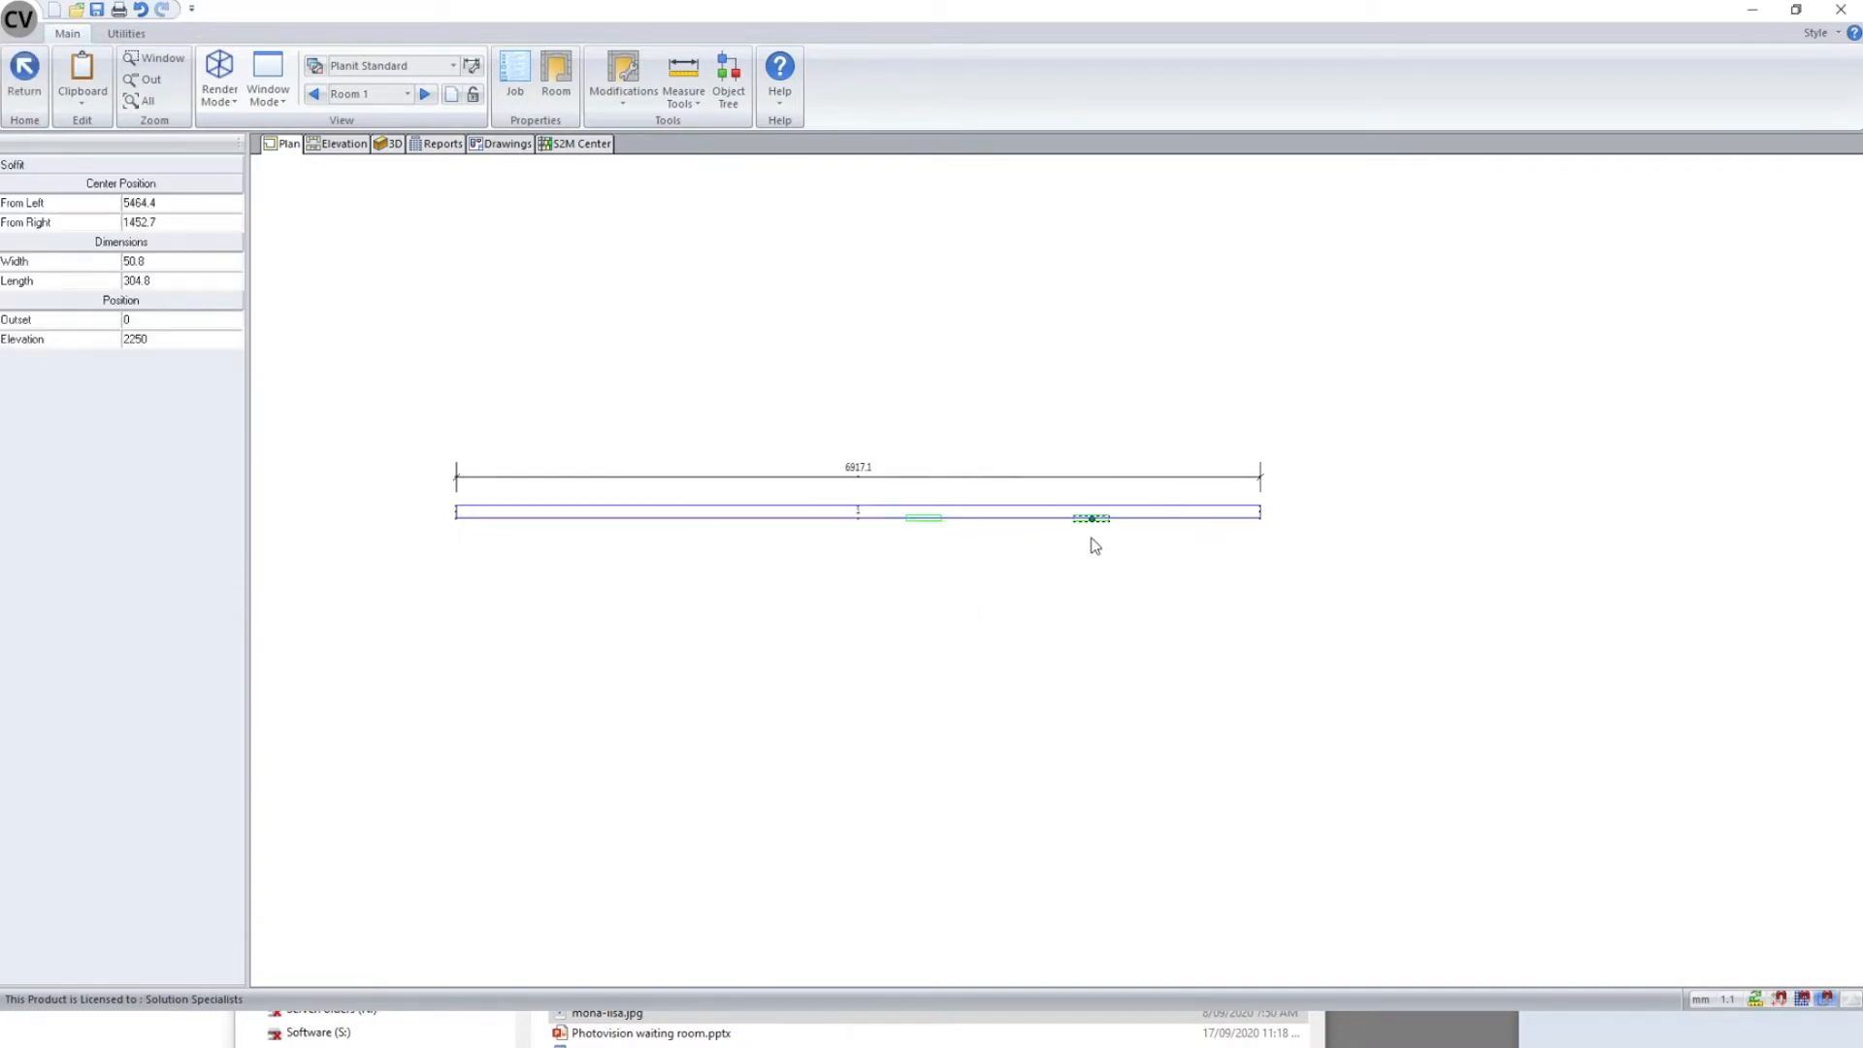
click(337, 146)
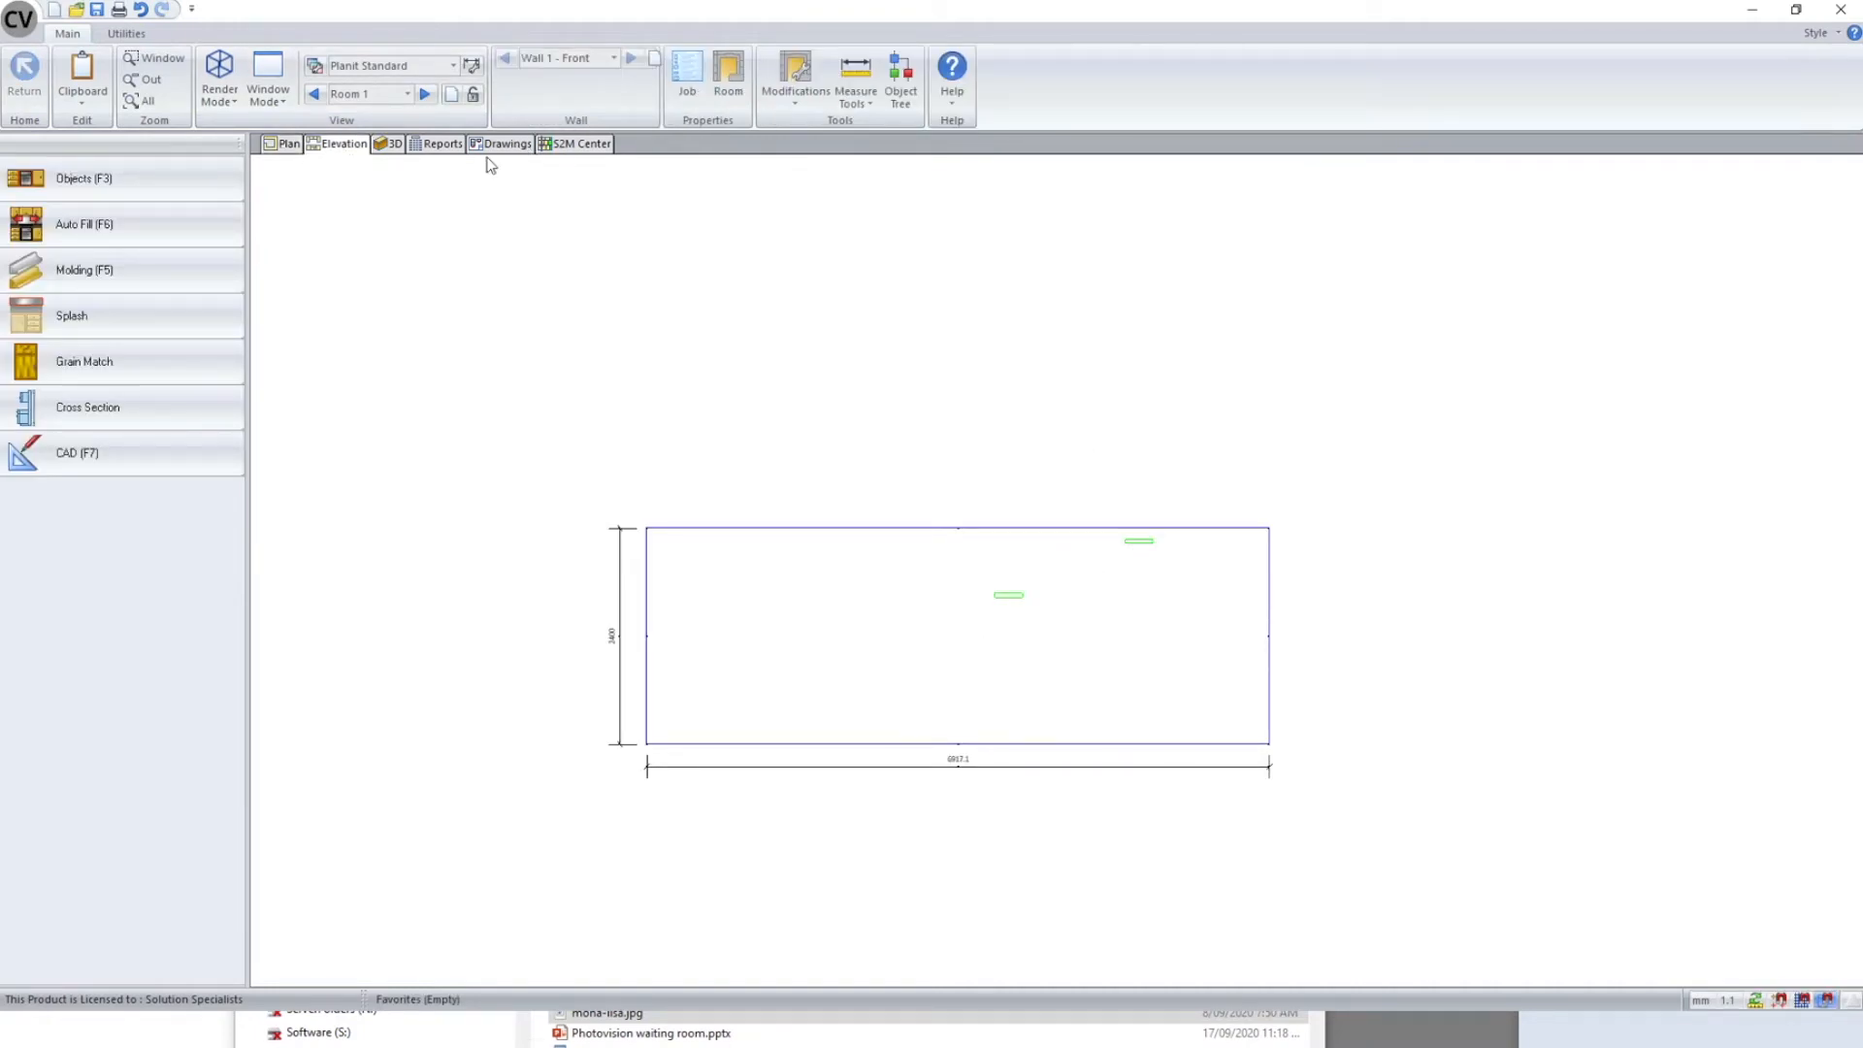
click(393, 146)
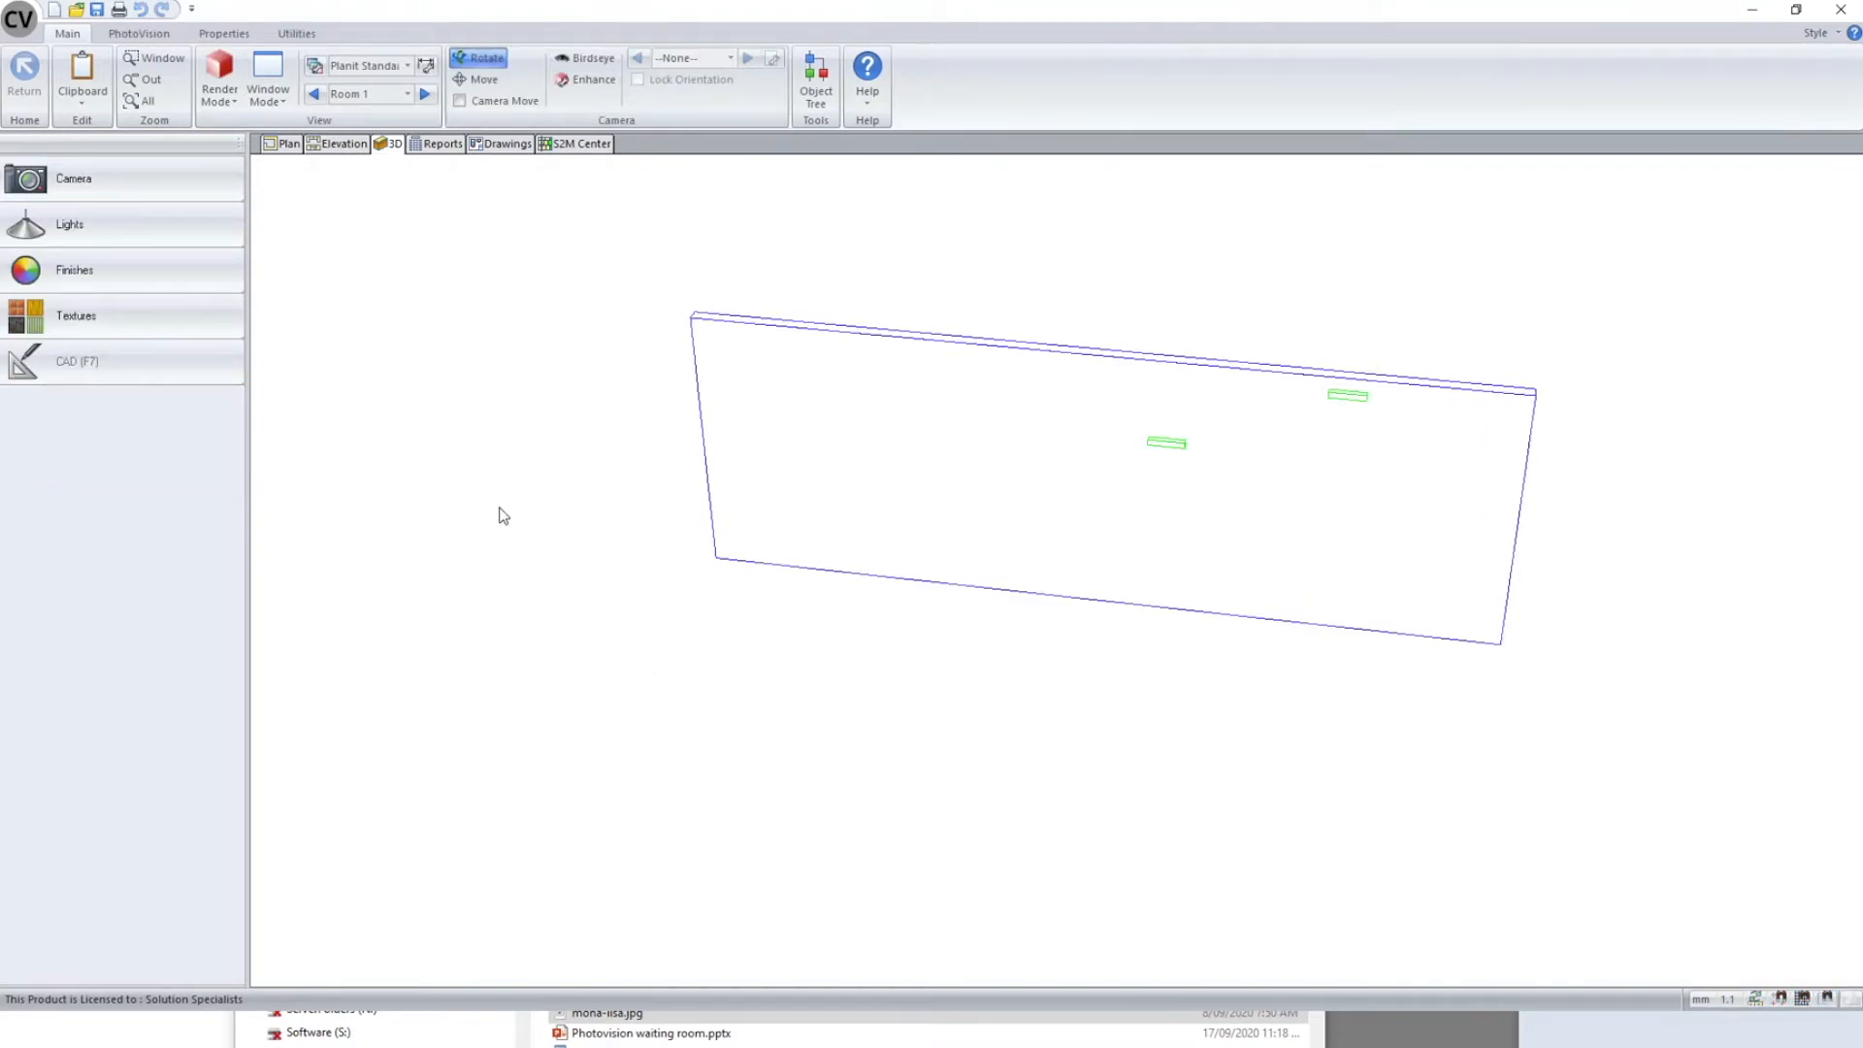
middle_drag(943, 617, 603, 740)
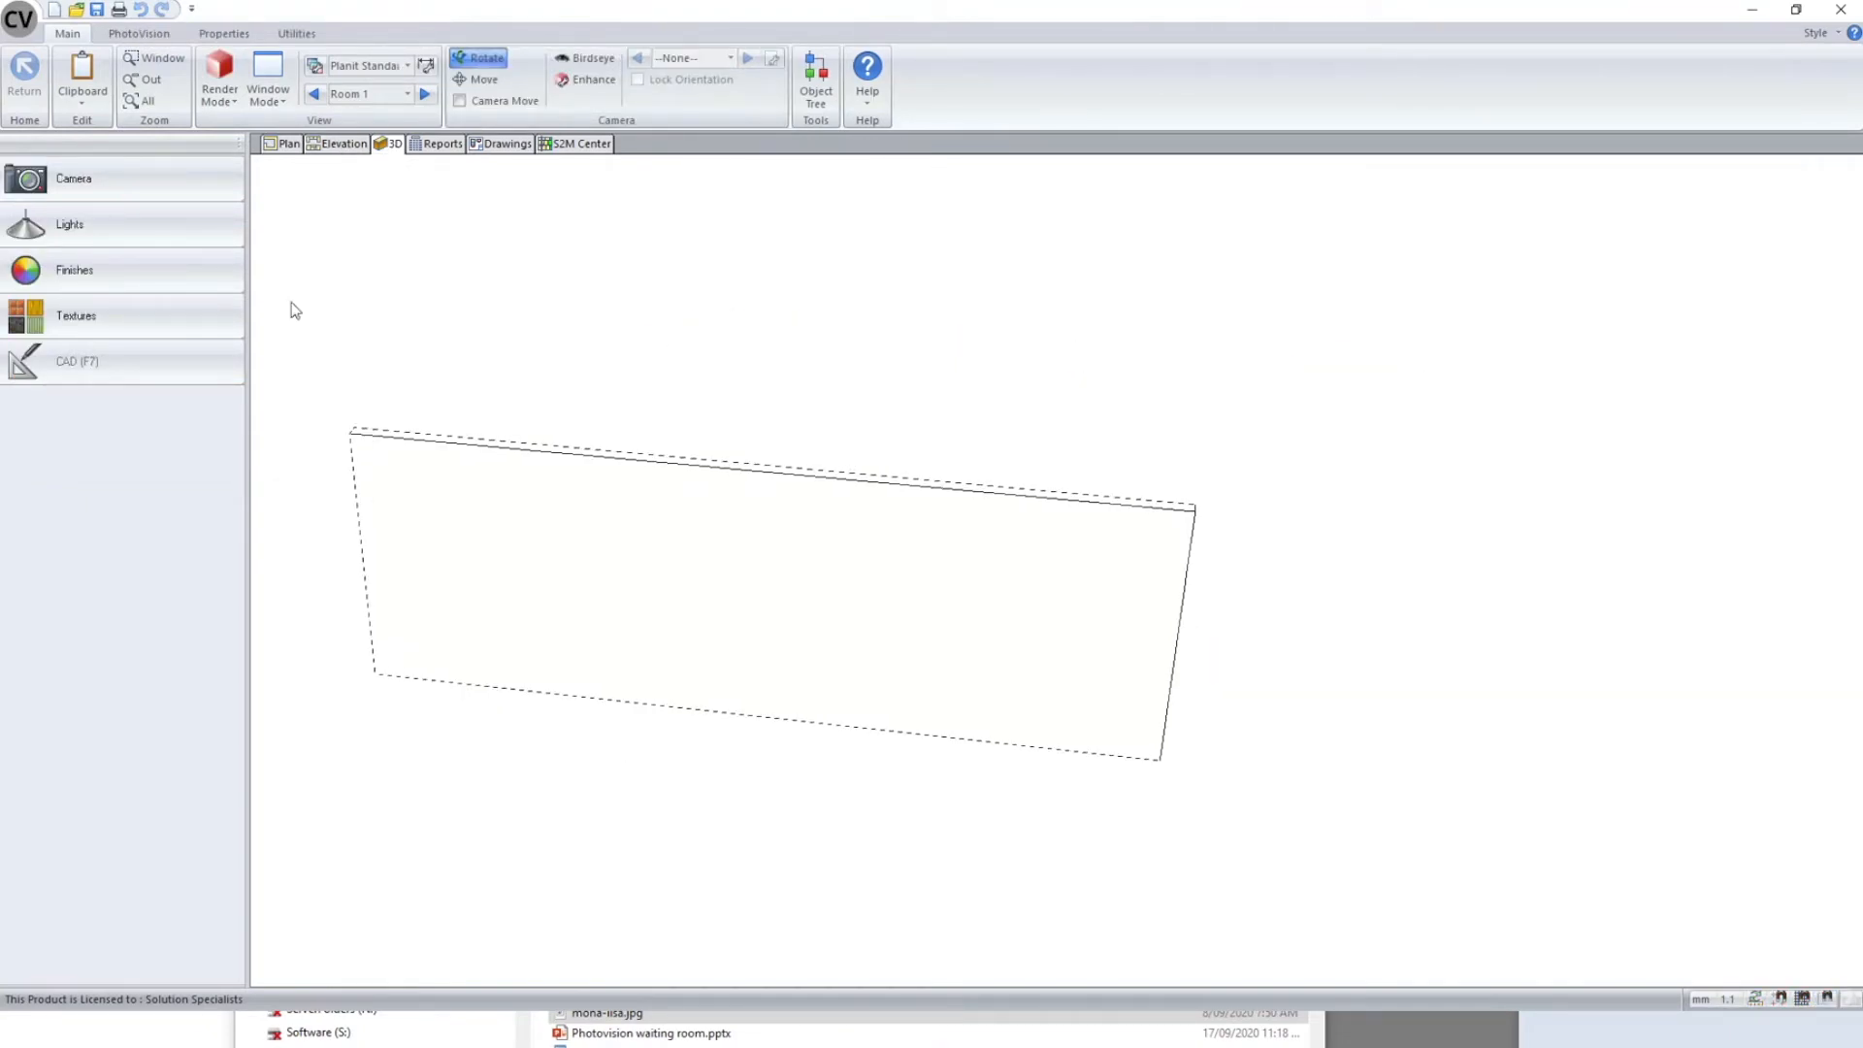
- Open the recent job Exercise Seven.cvj in place of the current test job
click(284, 145)
click(18, 18)
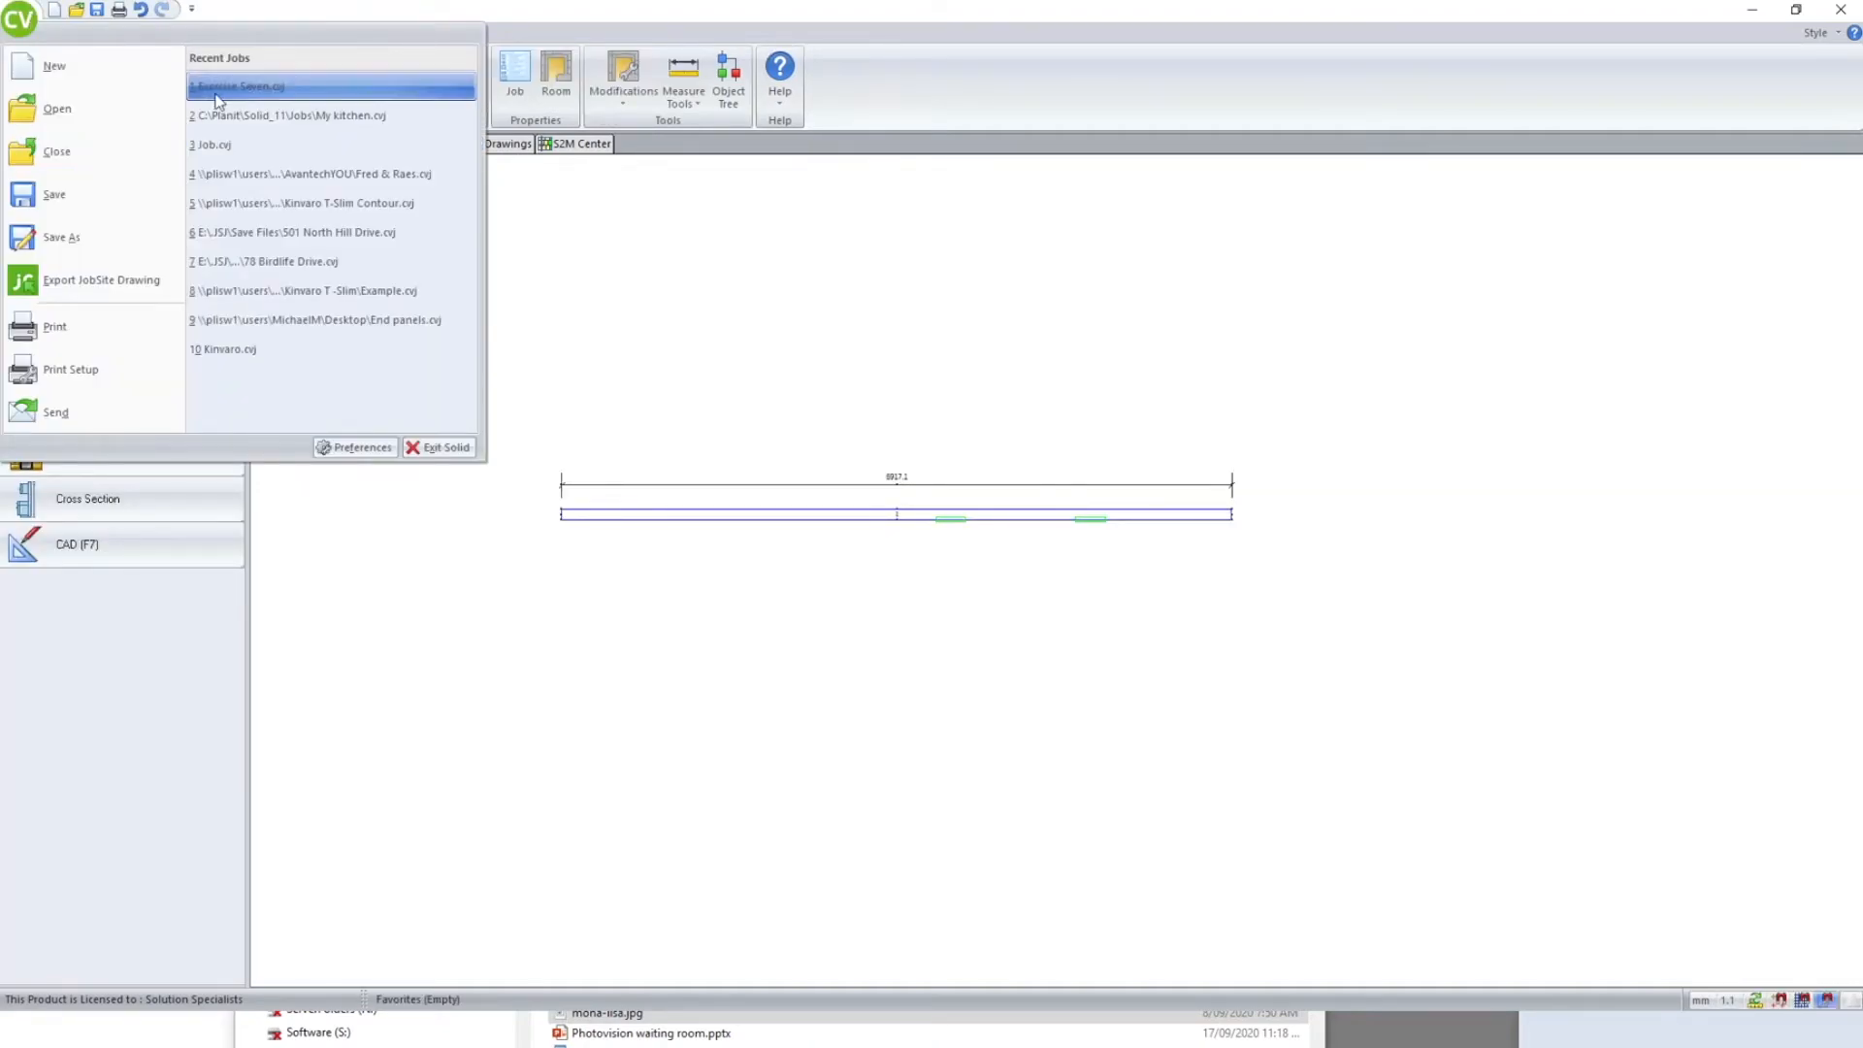
click(249, 85)
click(912, 552)
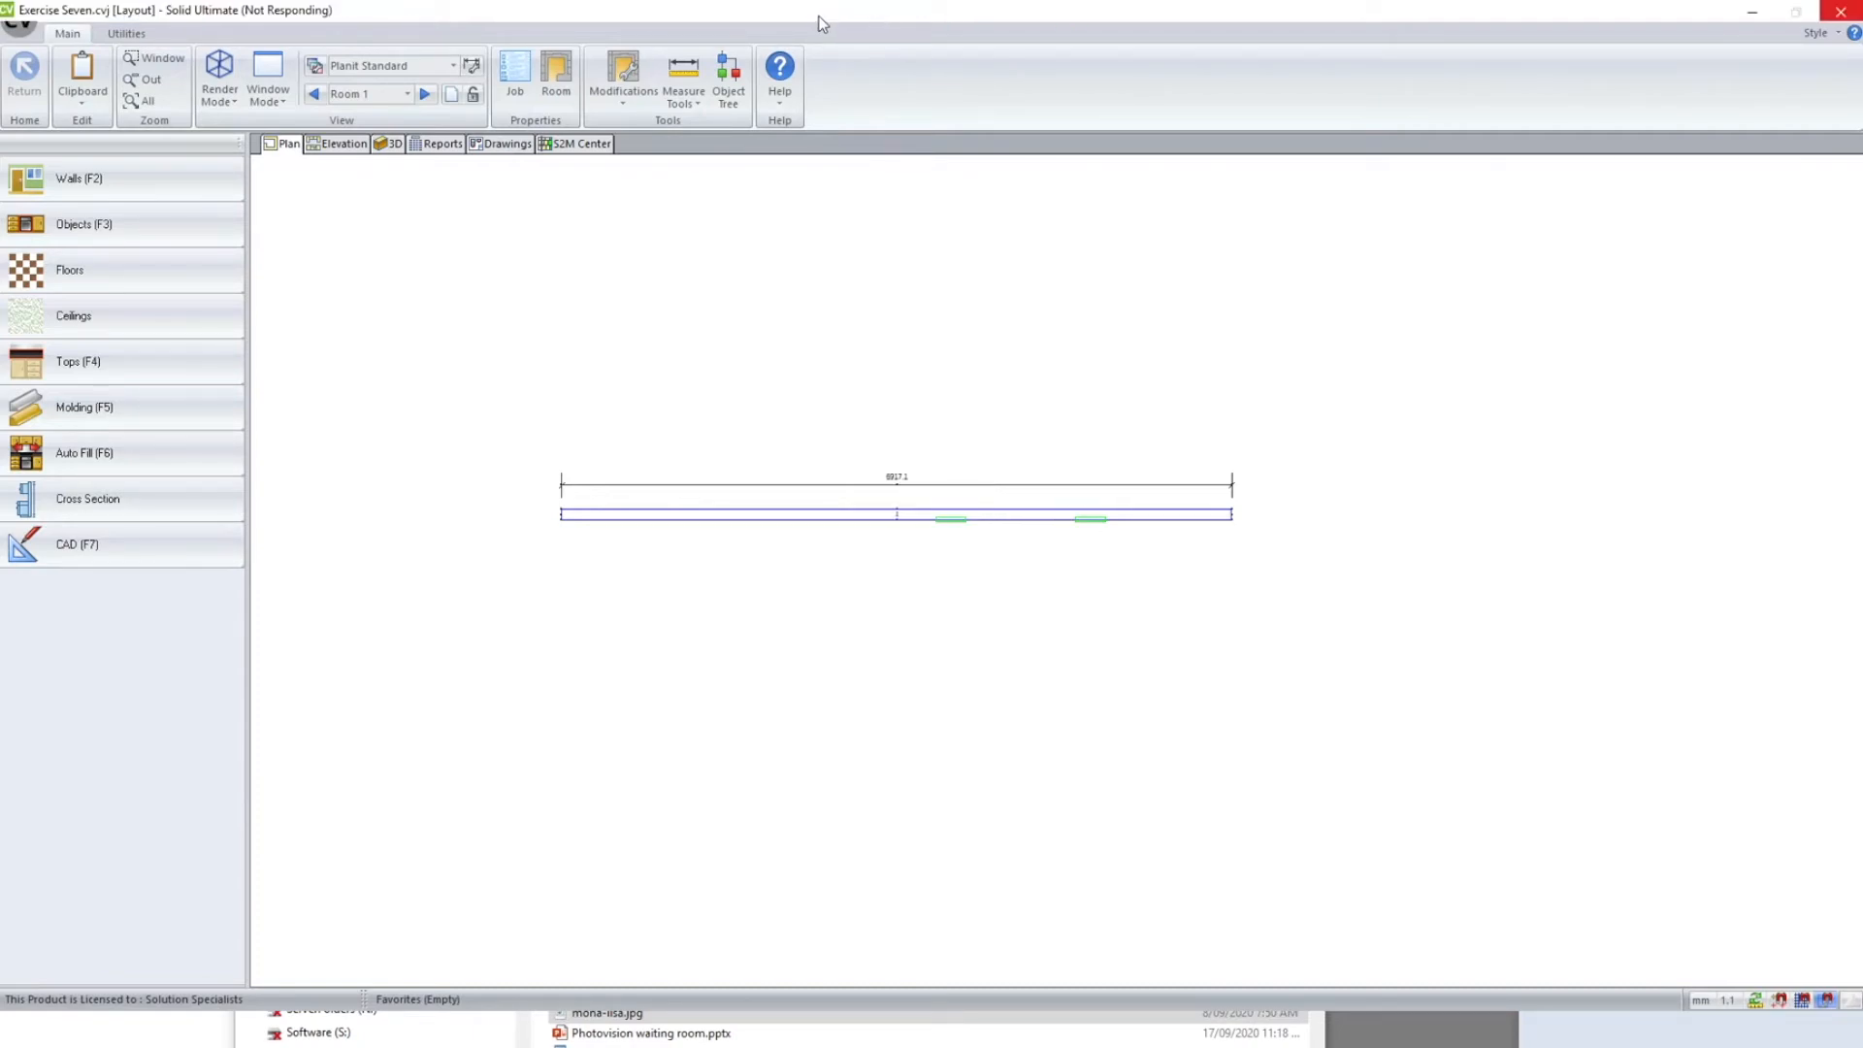
- Show the job in 3D, rotate to a raised view of the whole room, and save the current view
click(391, 142)
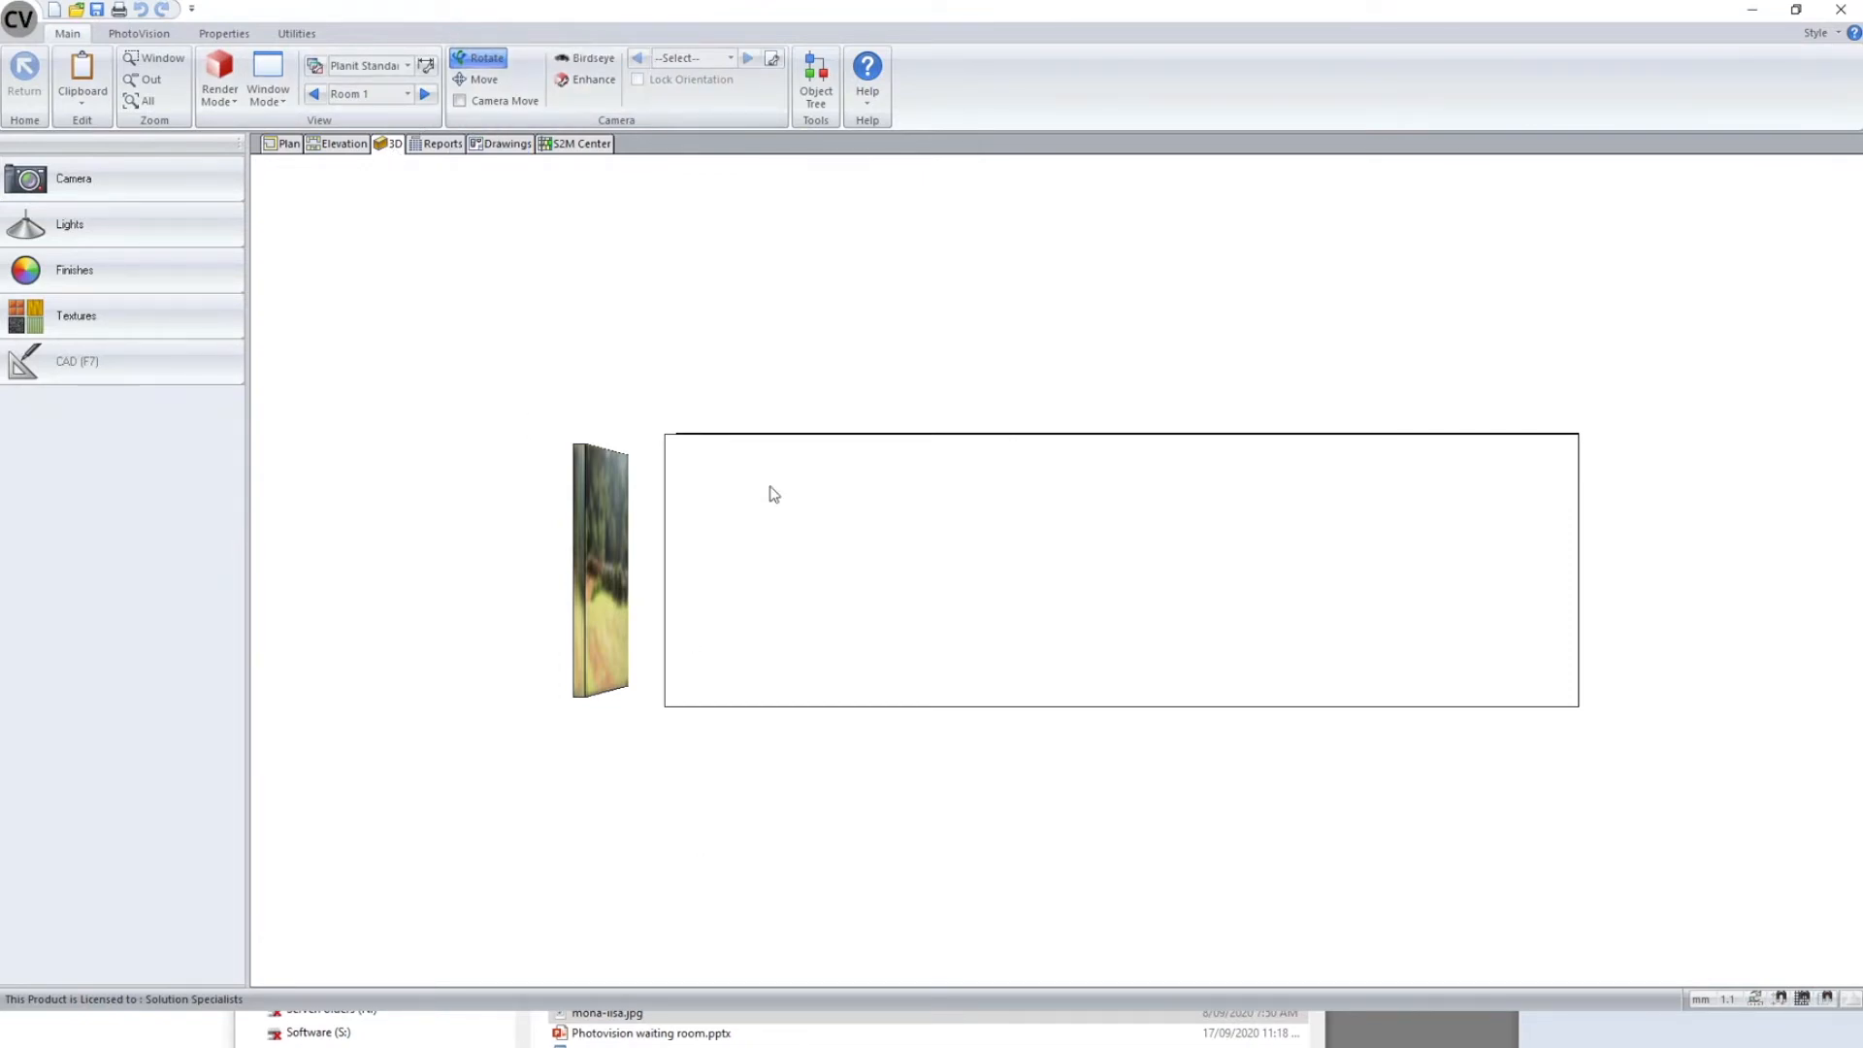
drag(769, 486, 810, 618)
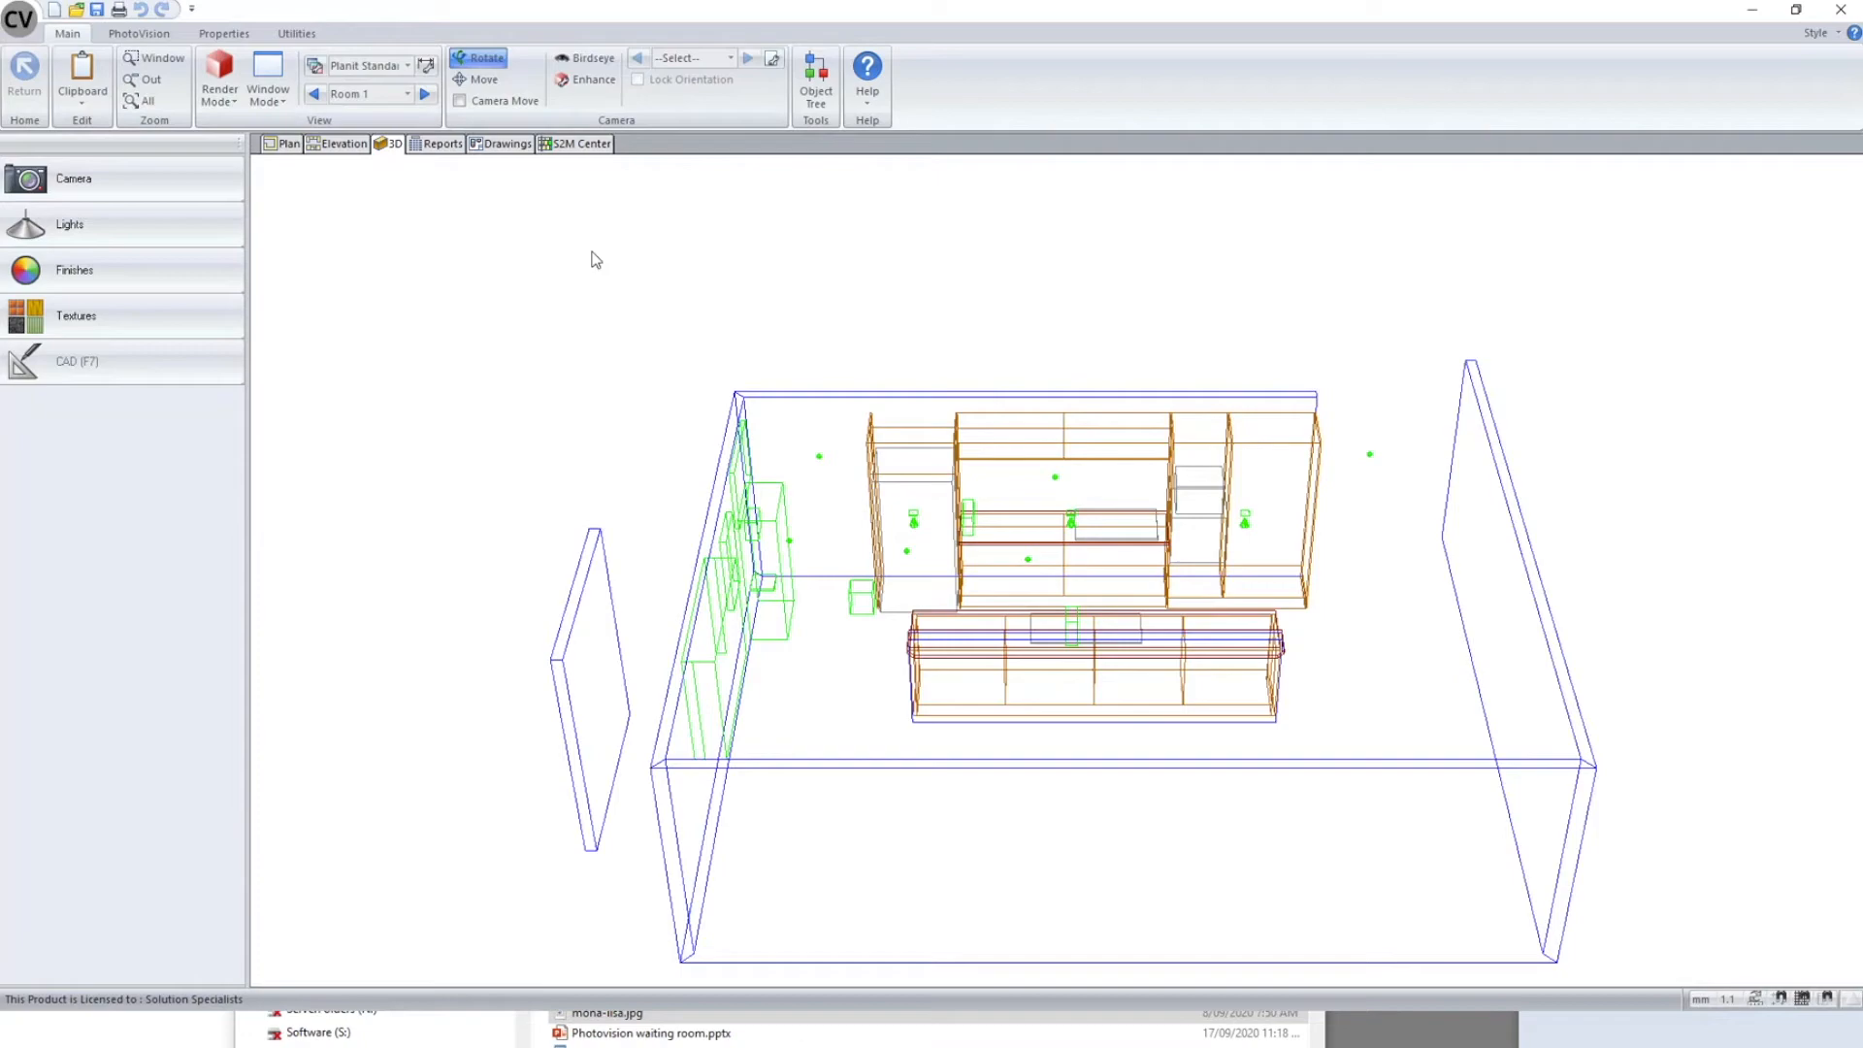
right_click(640, 243)
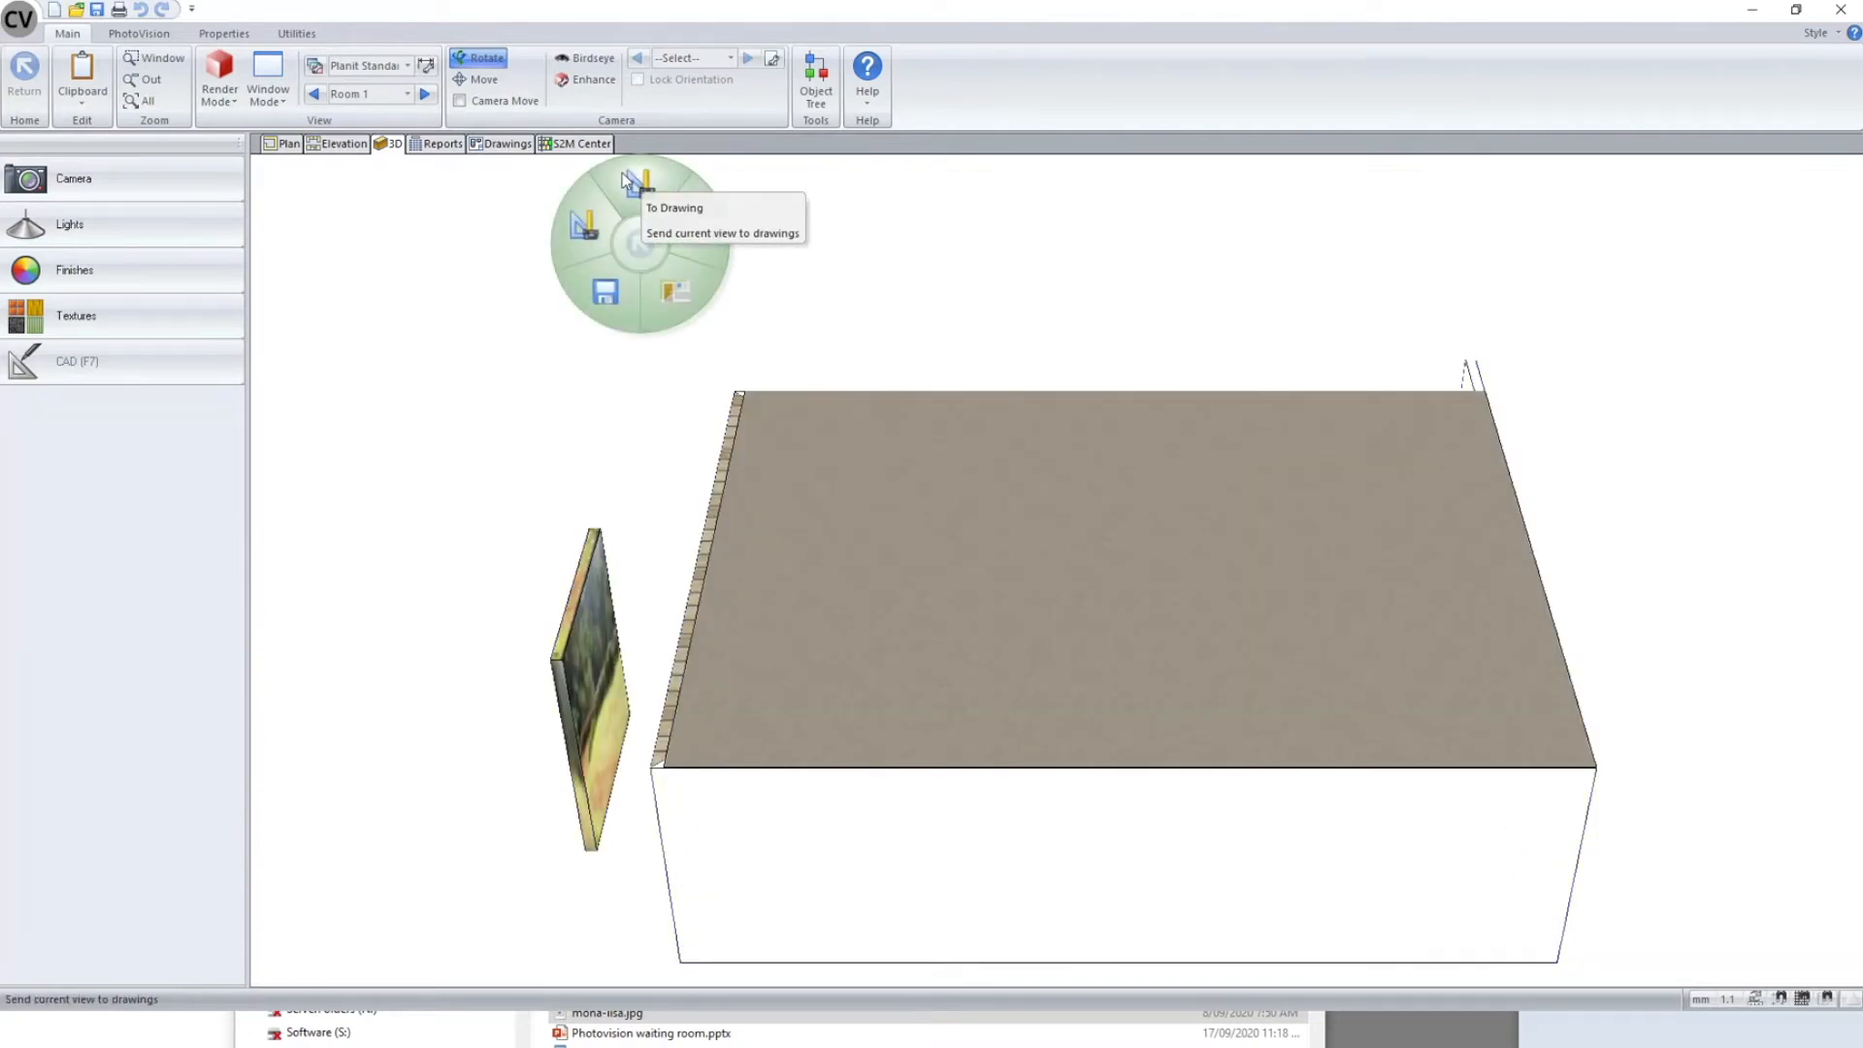
click(608, 302)
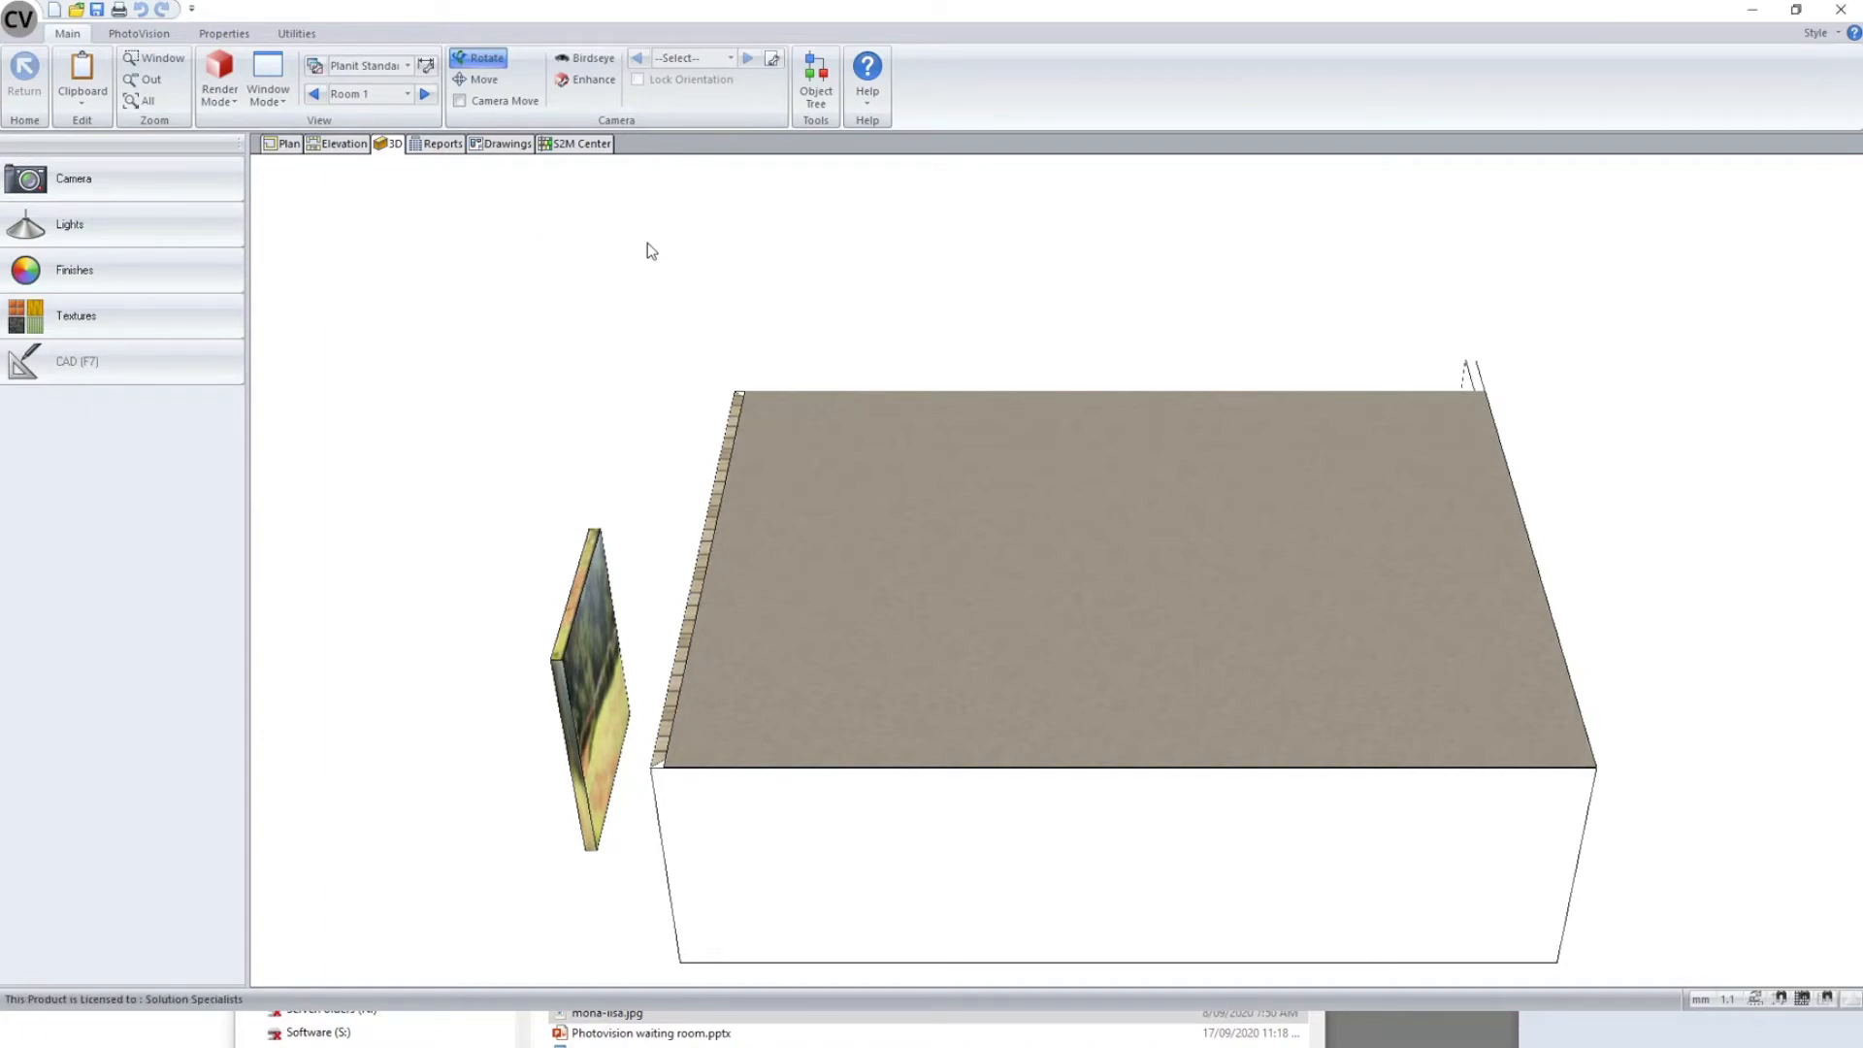
- Recall the saved View 1 of the kitchen and switch its 3D rendering to wireframe
click(731, 58)
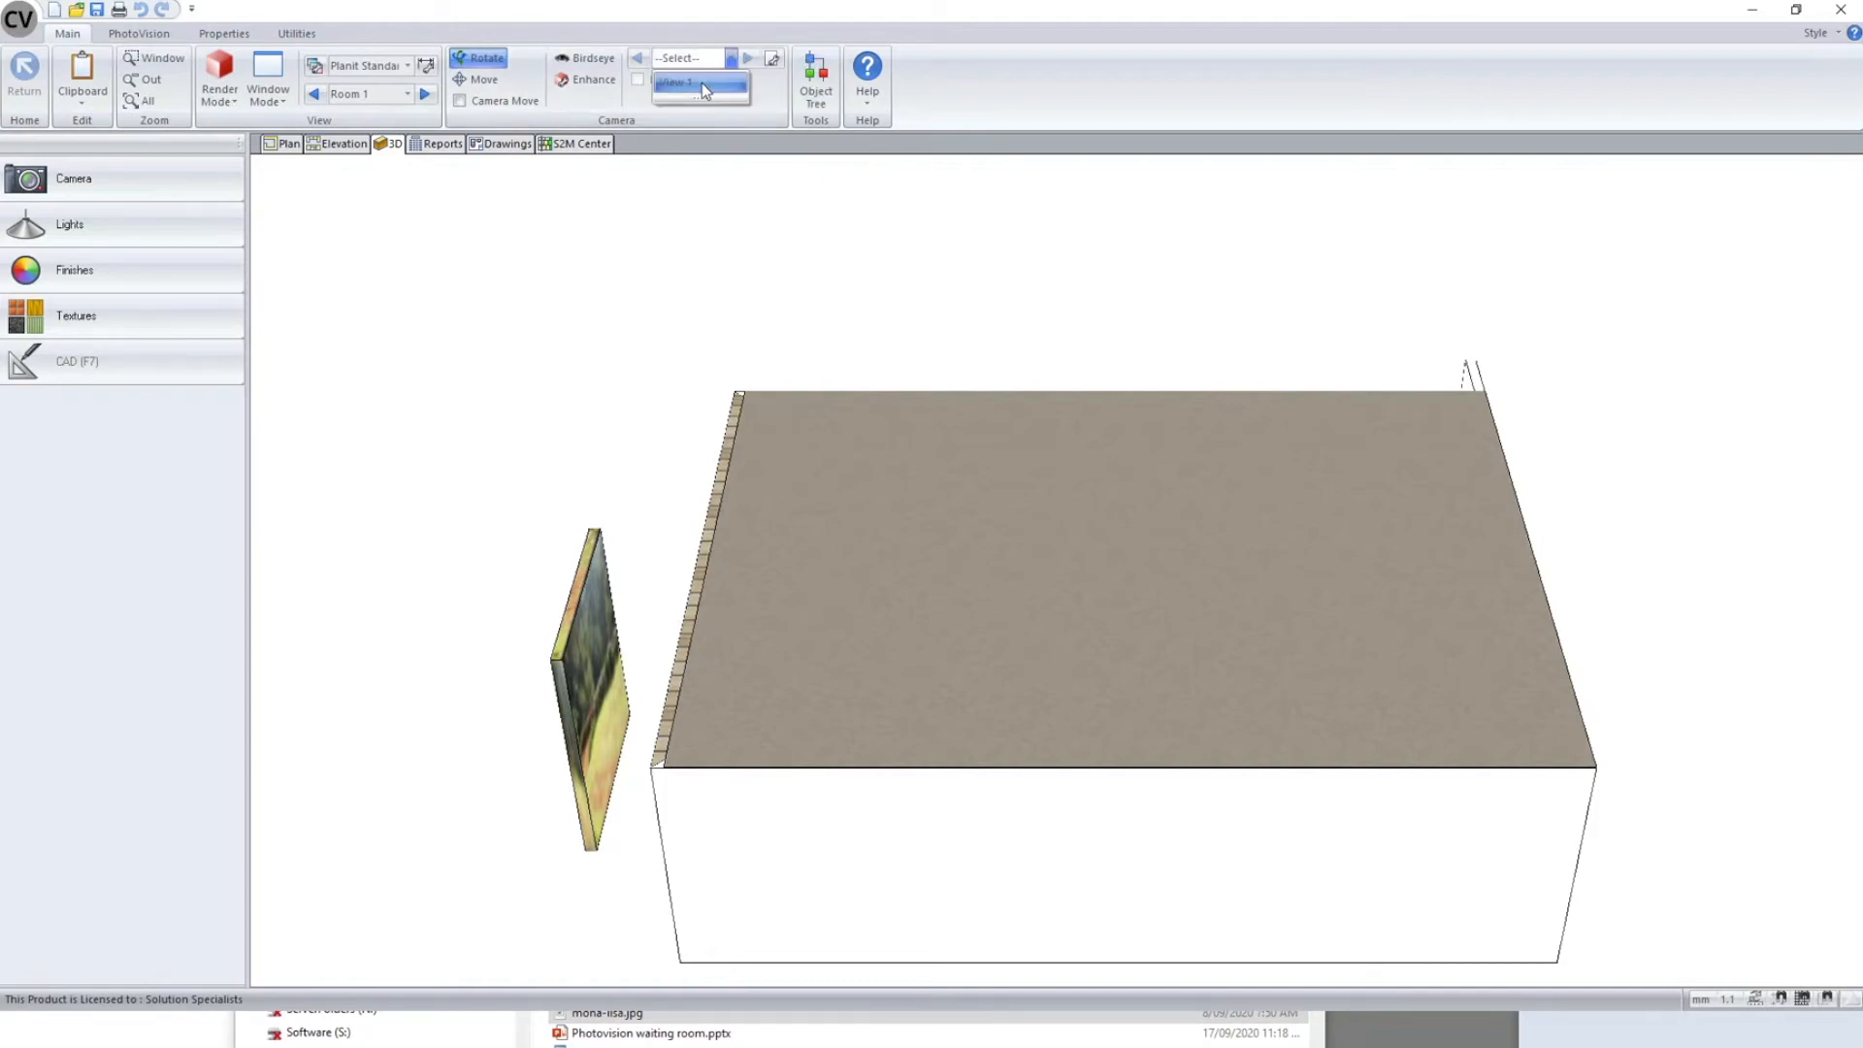
click(702, 84)
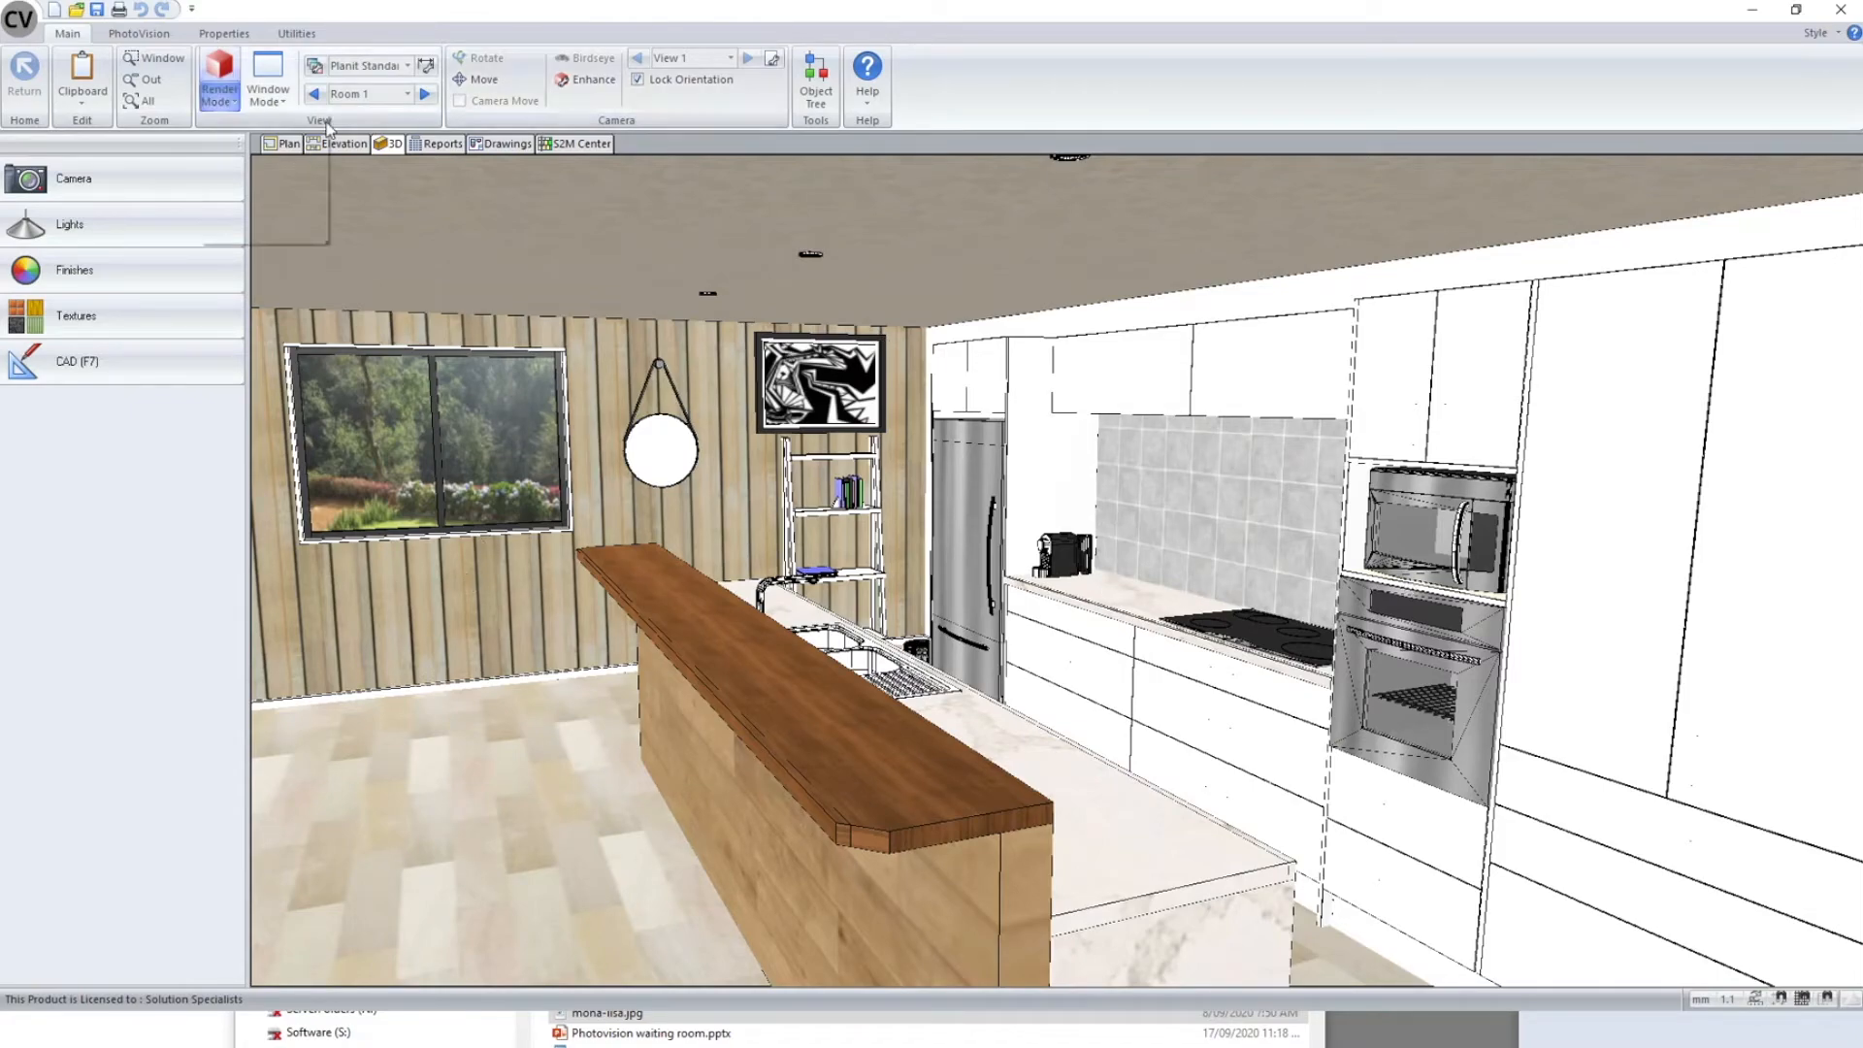
click(219, 92)
click(247, 141)
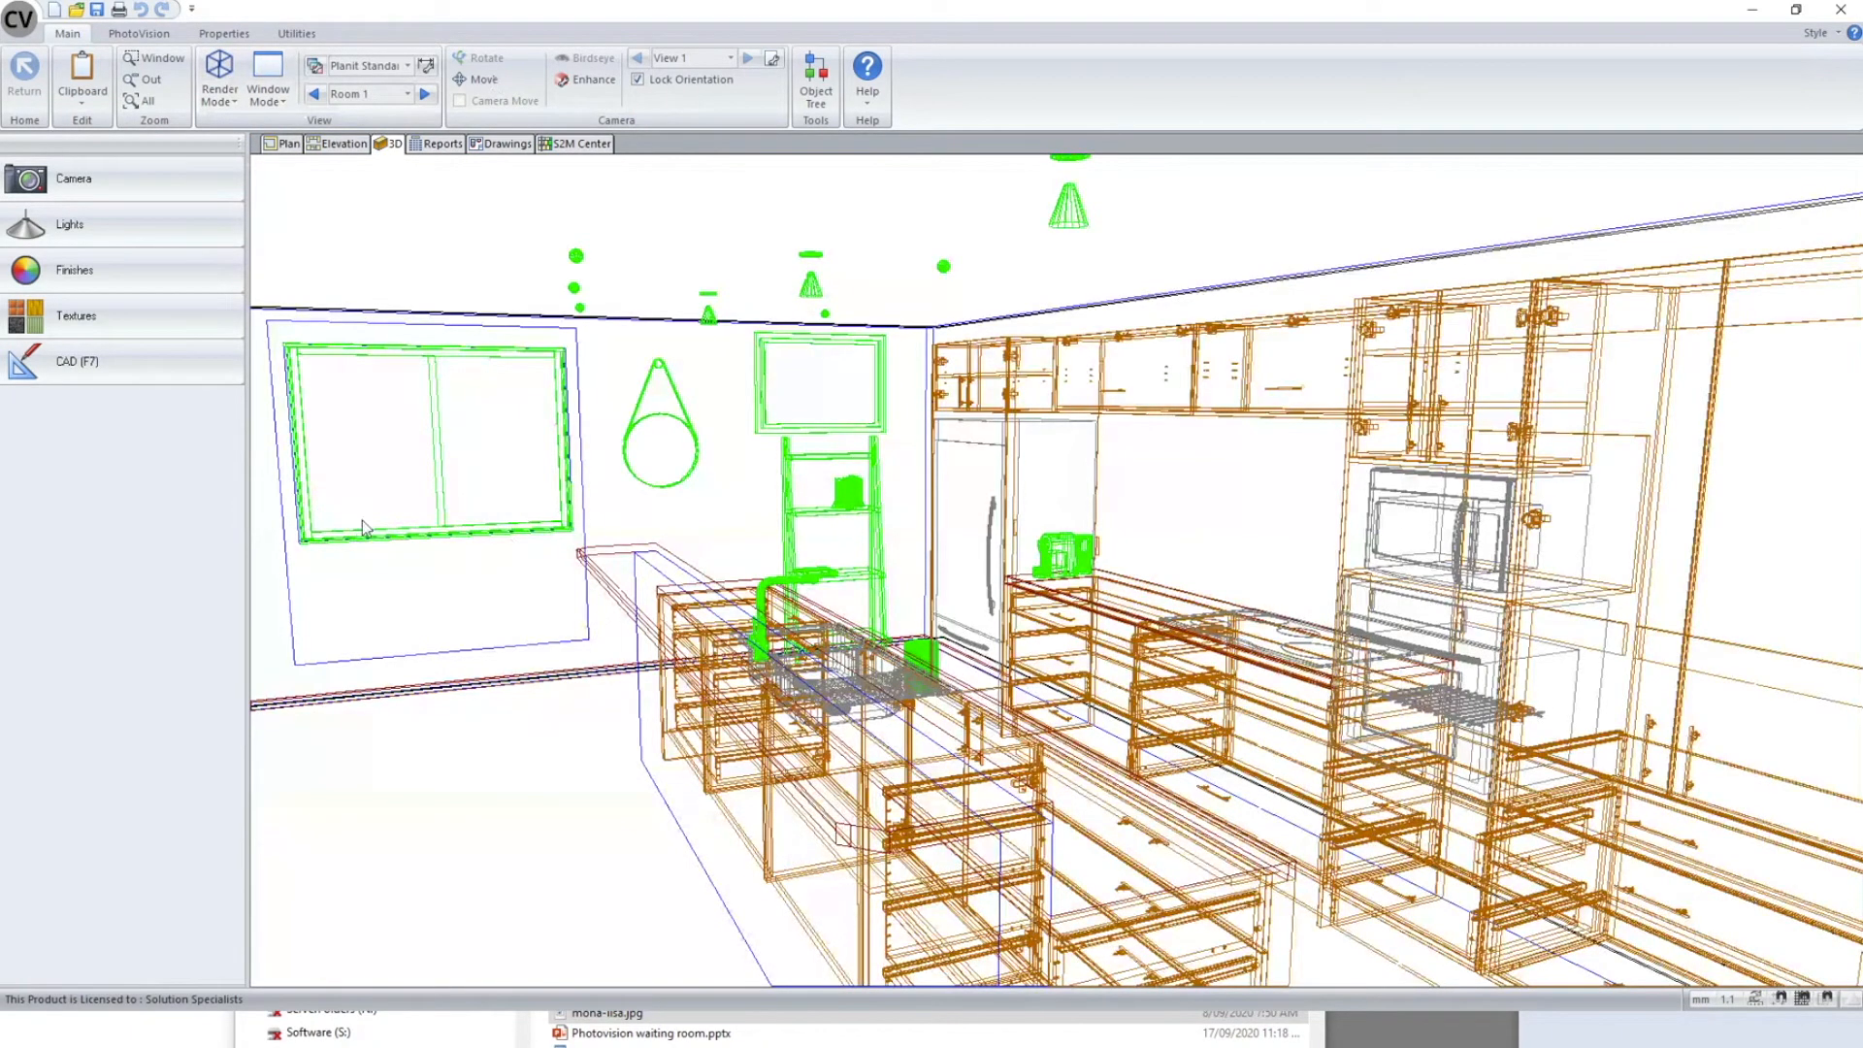
- Unlock the view orientation, rotate to see the island and tall cabinets from the opposite side, and save this as View 2
click(638, 80)
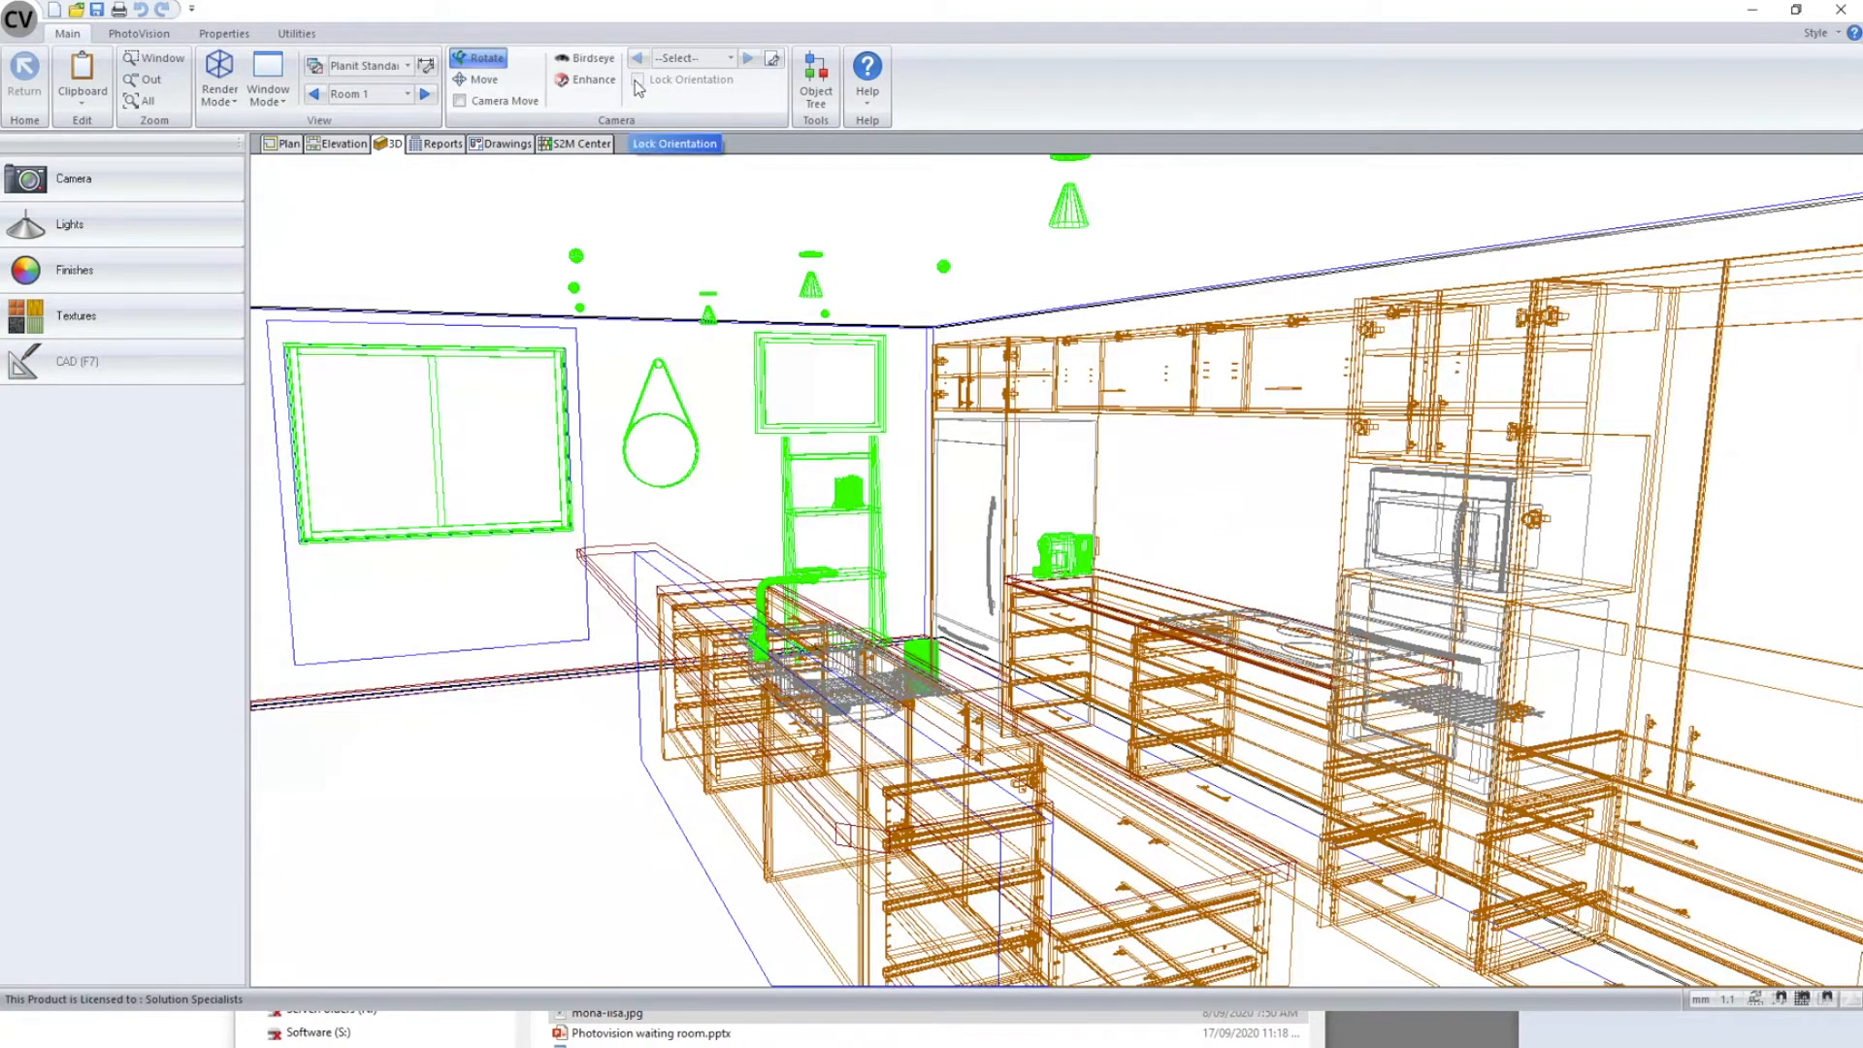
drag(1177, 497, 959, 580)
click(705, 60)
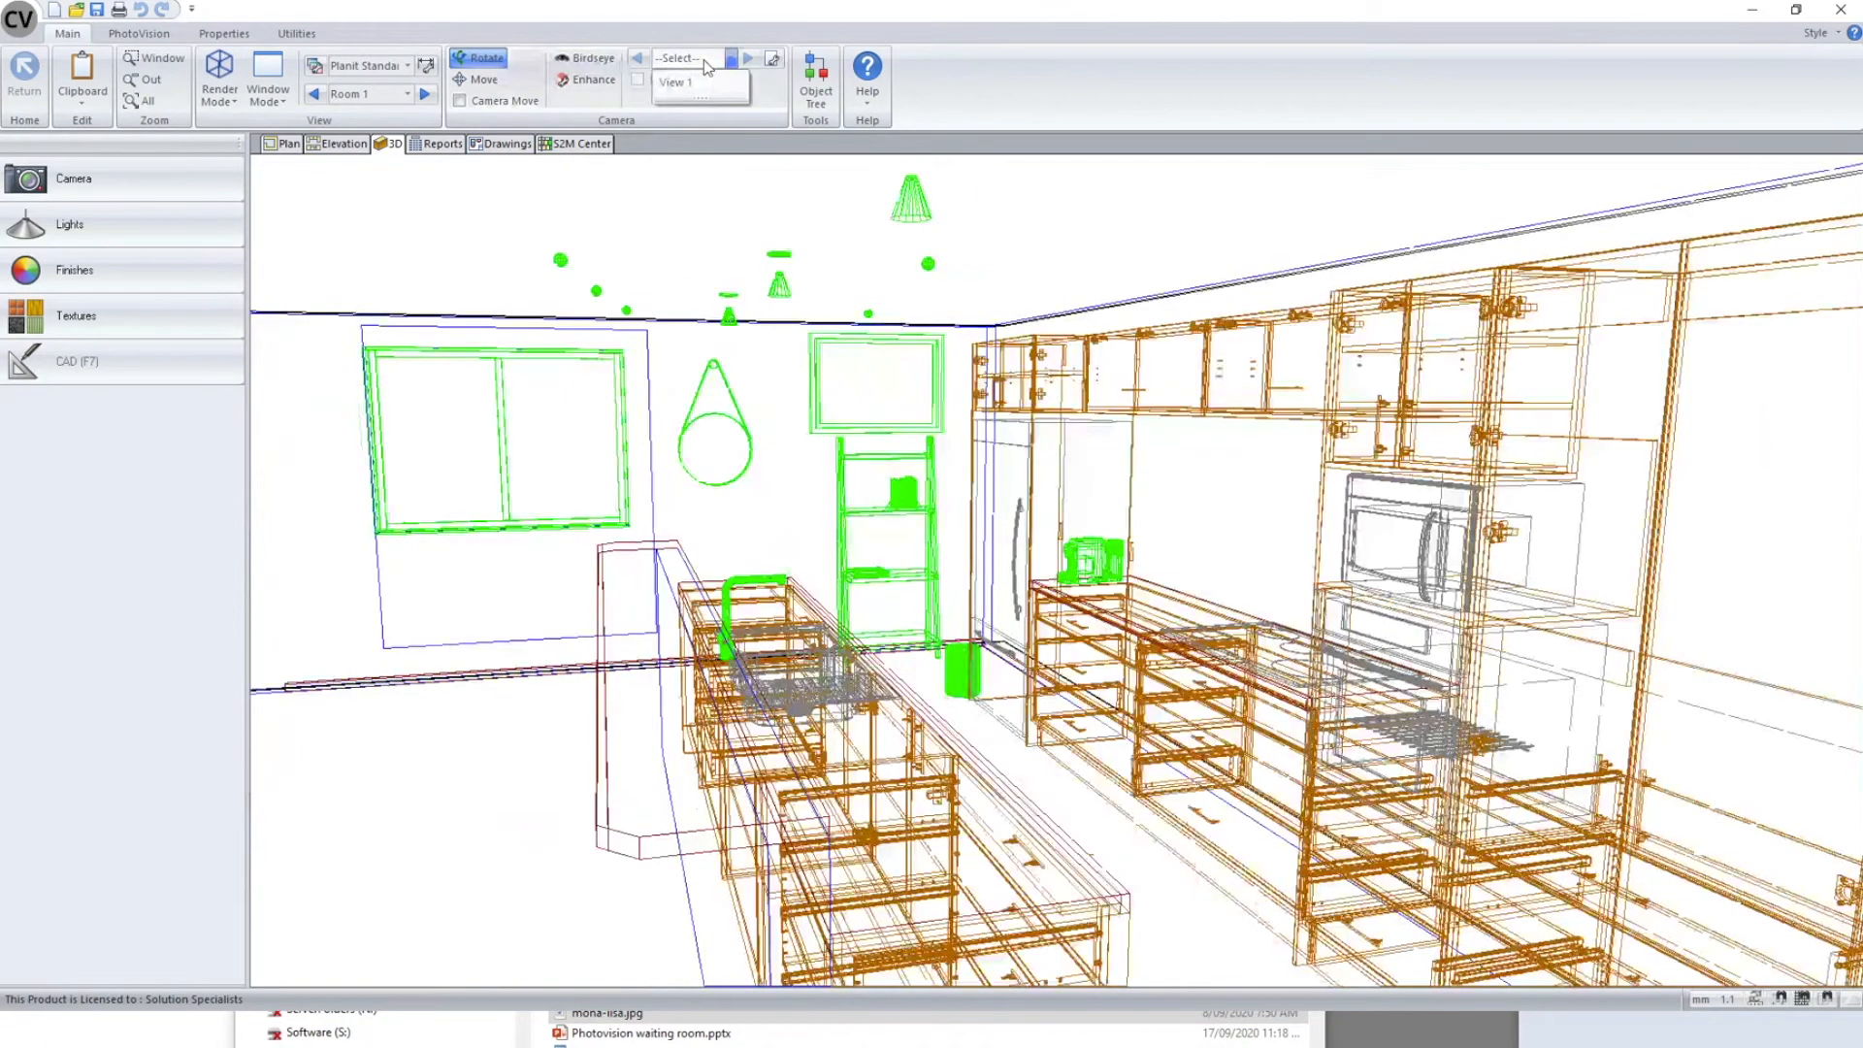
drag(1096, 706, 1422, 740)
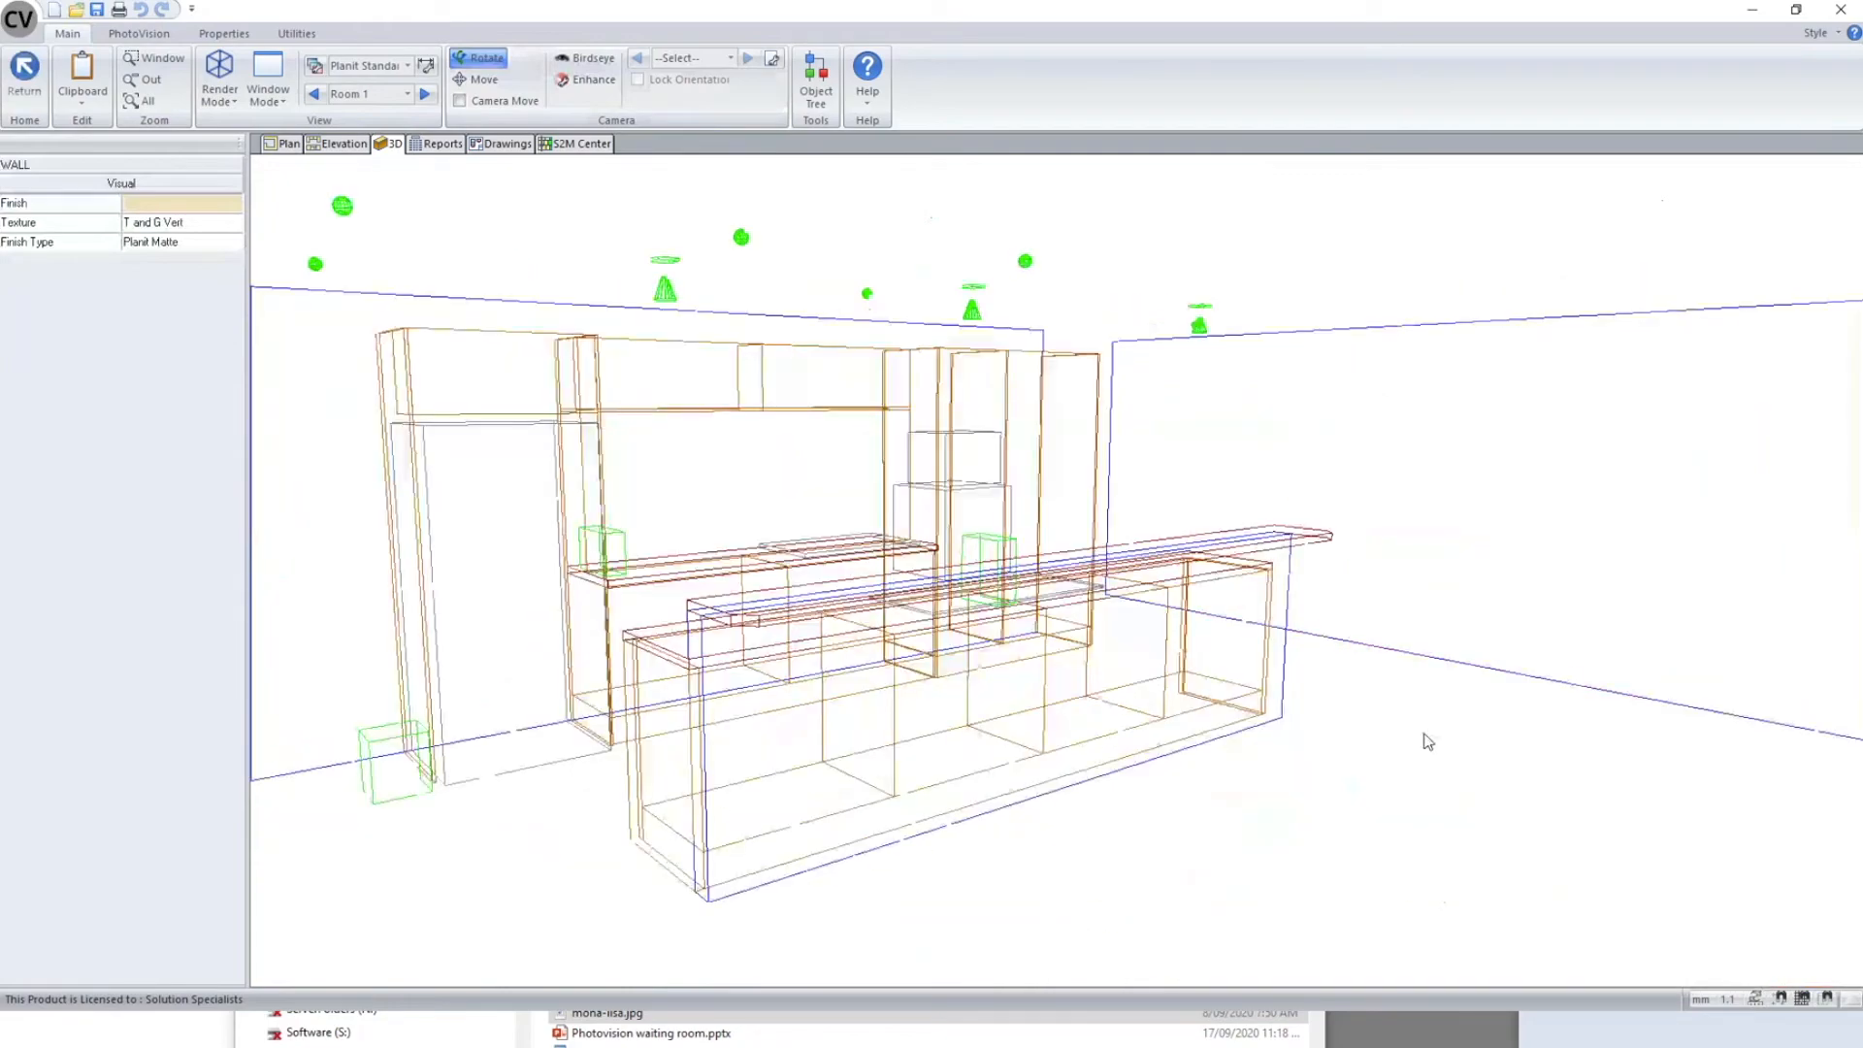
right_click(1290, 590)
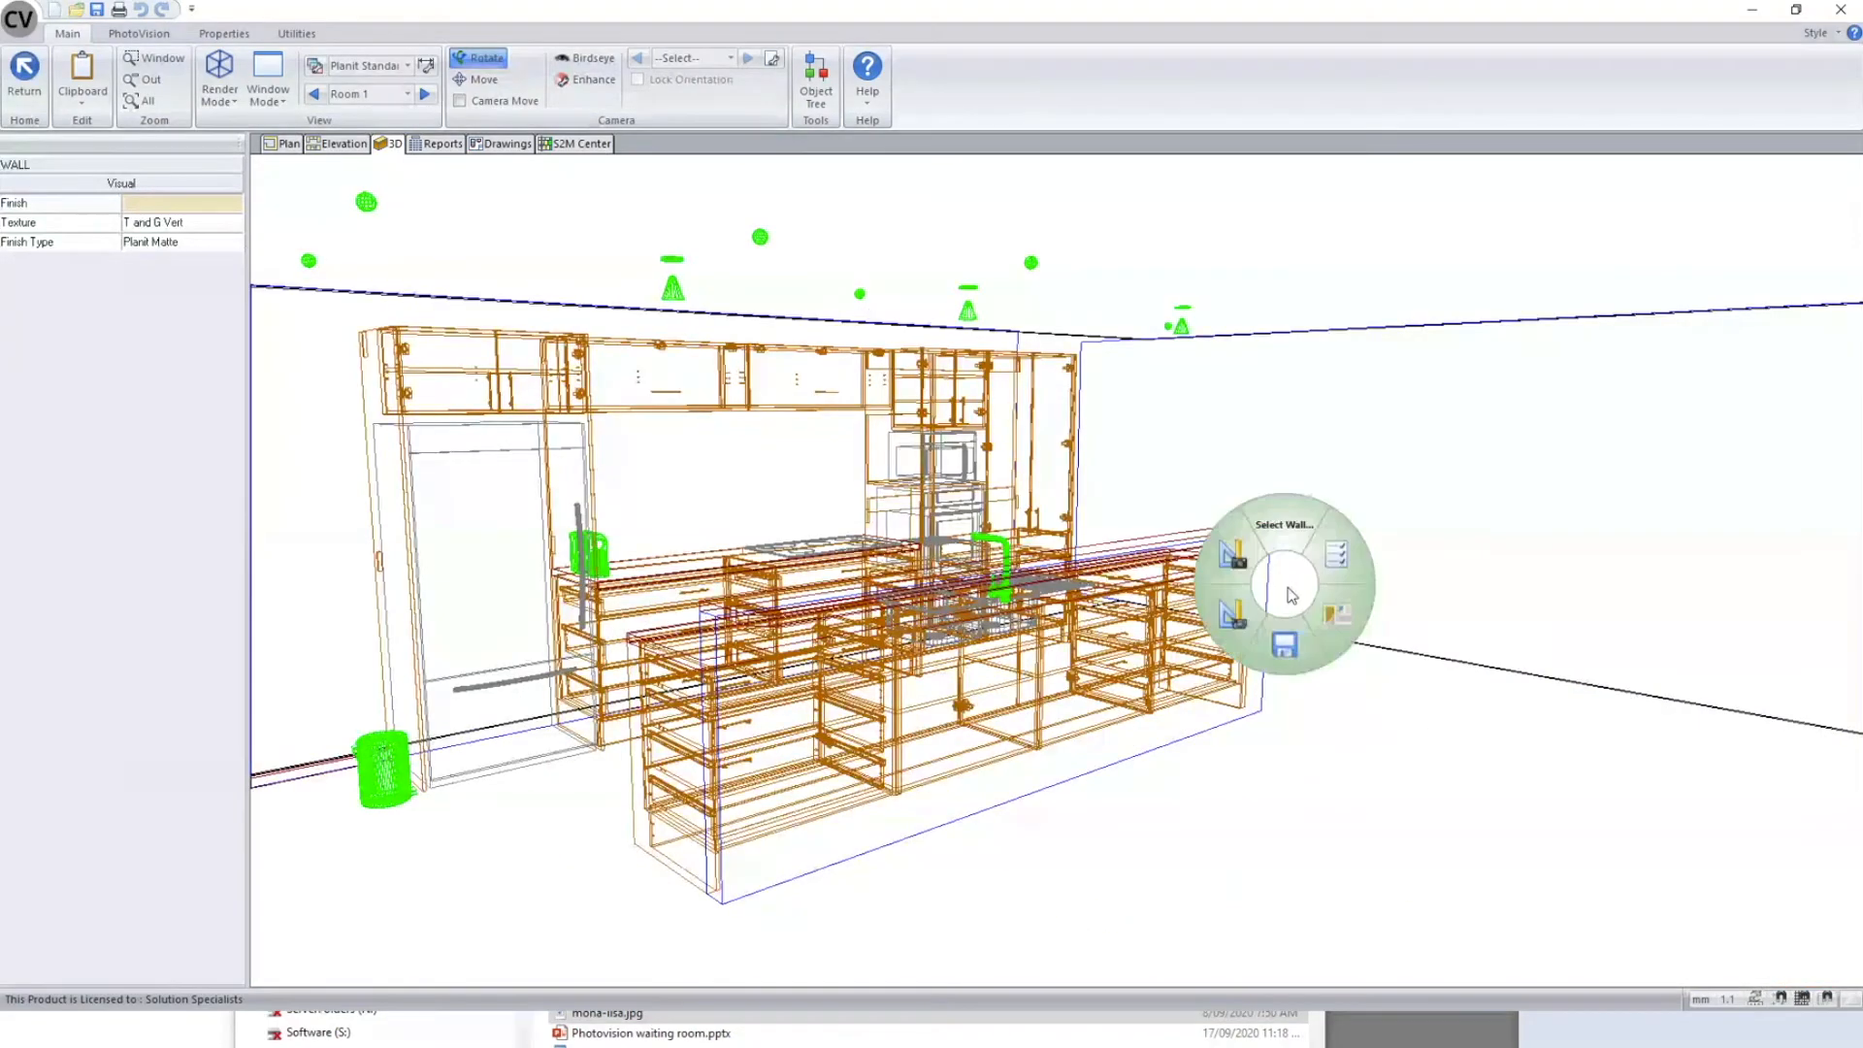
click(1283, 644)
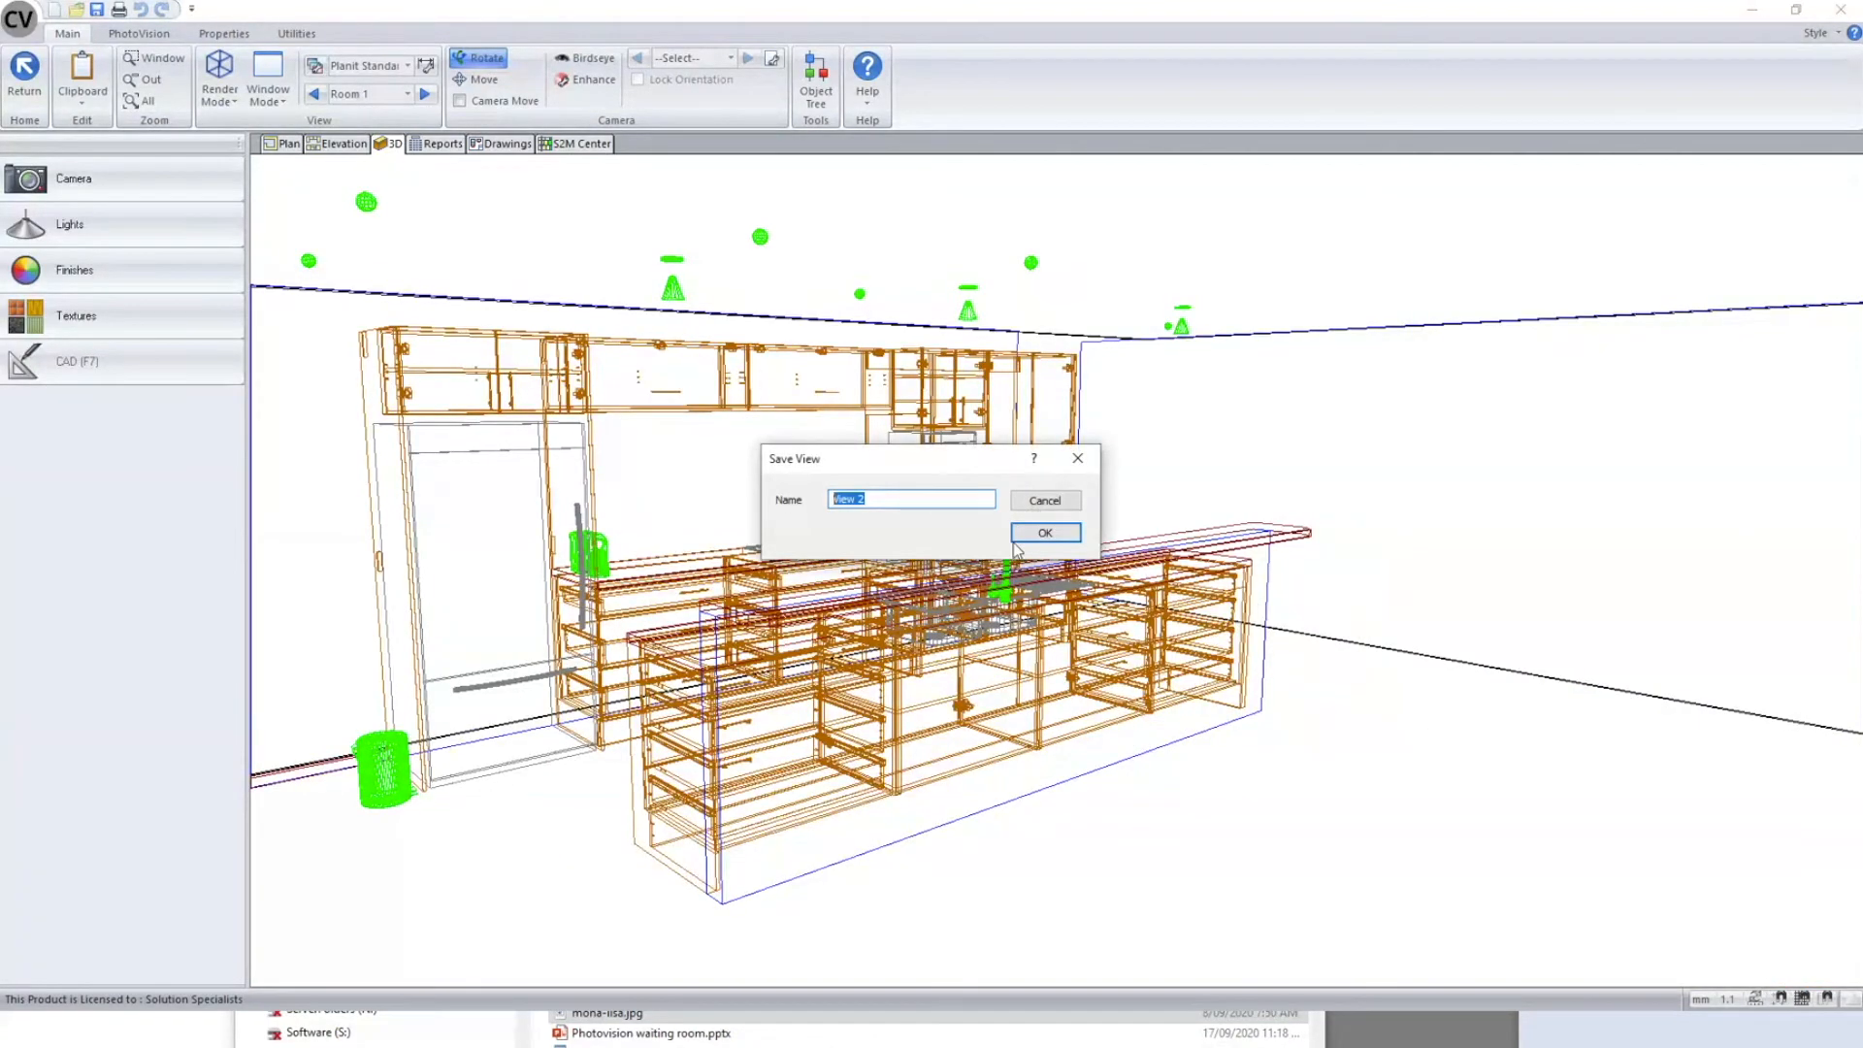
key(Return)
- Alternate between the two saved camera views, recalling View 2 and then View 1
click(701, 60)
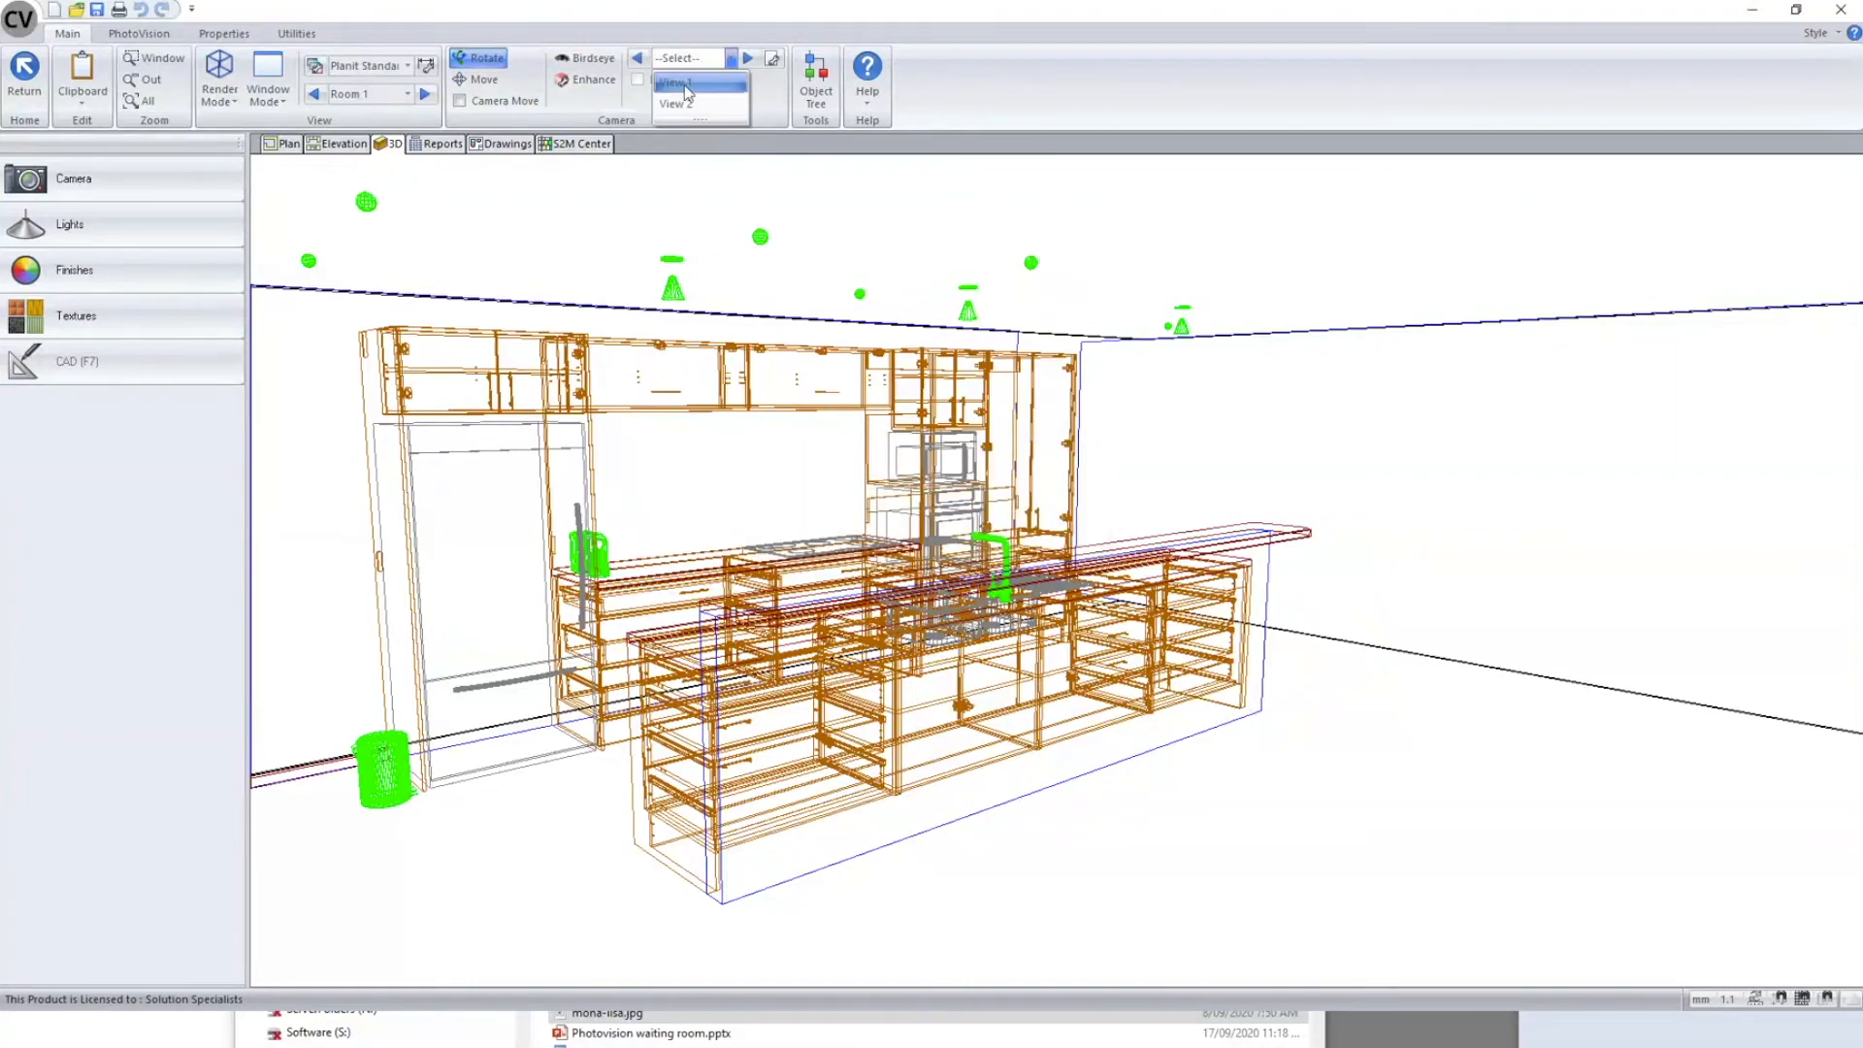
click(699, 83)
click(688, 102)
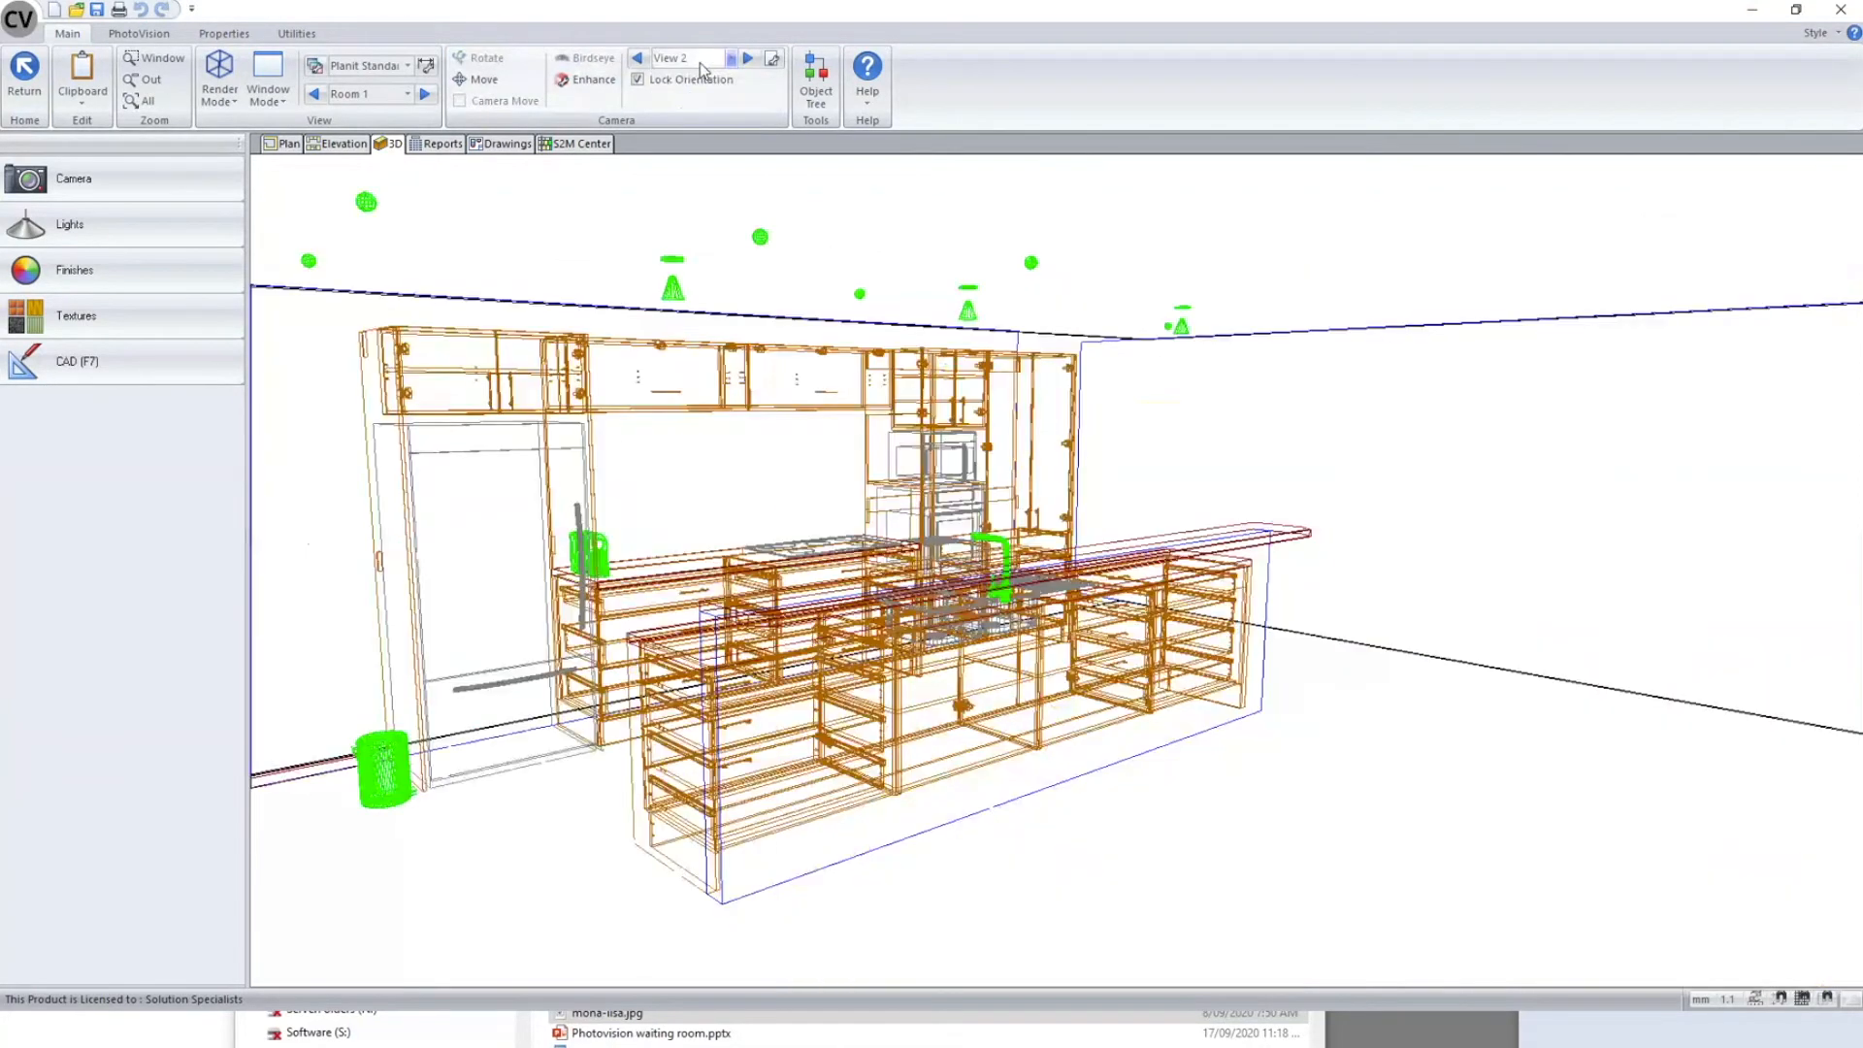
click(701, 60)
click(697, 84)
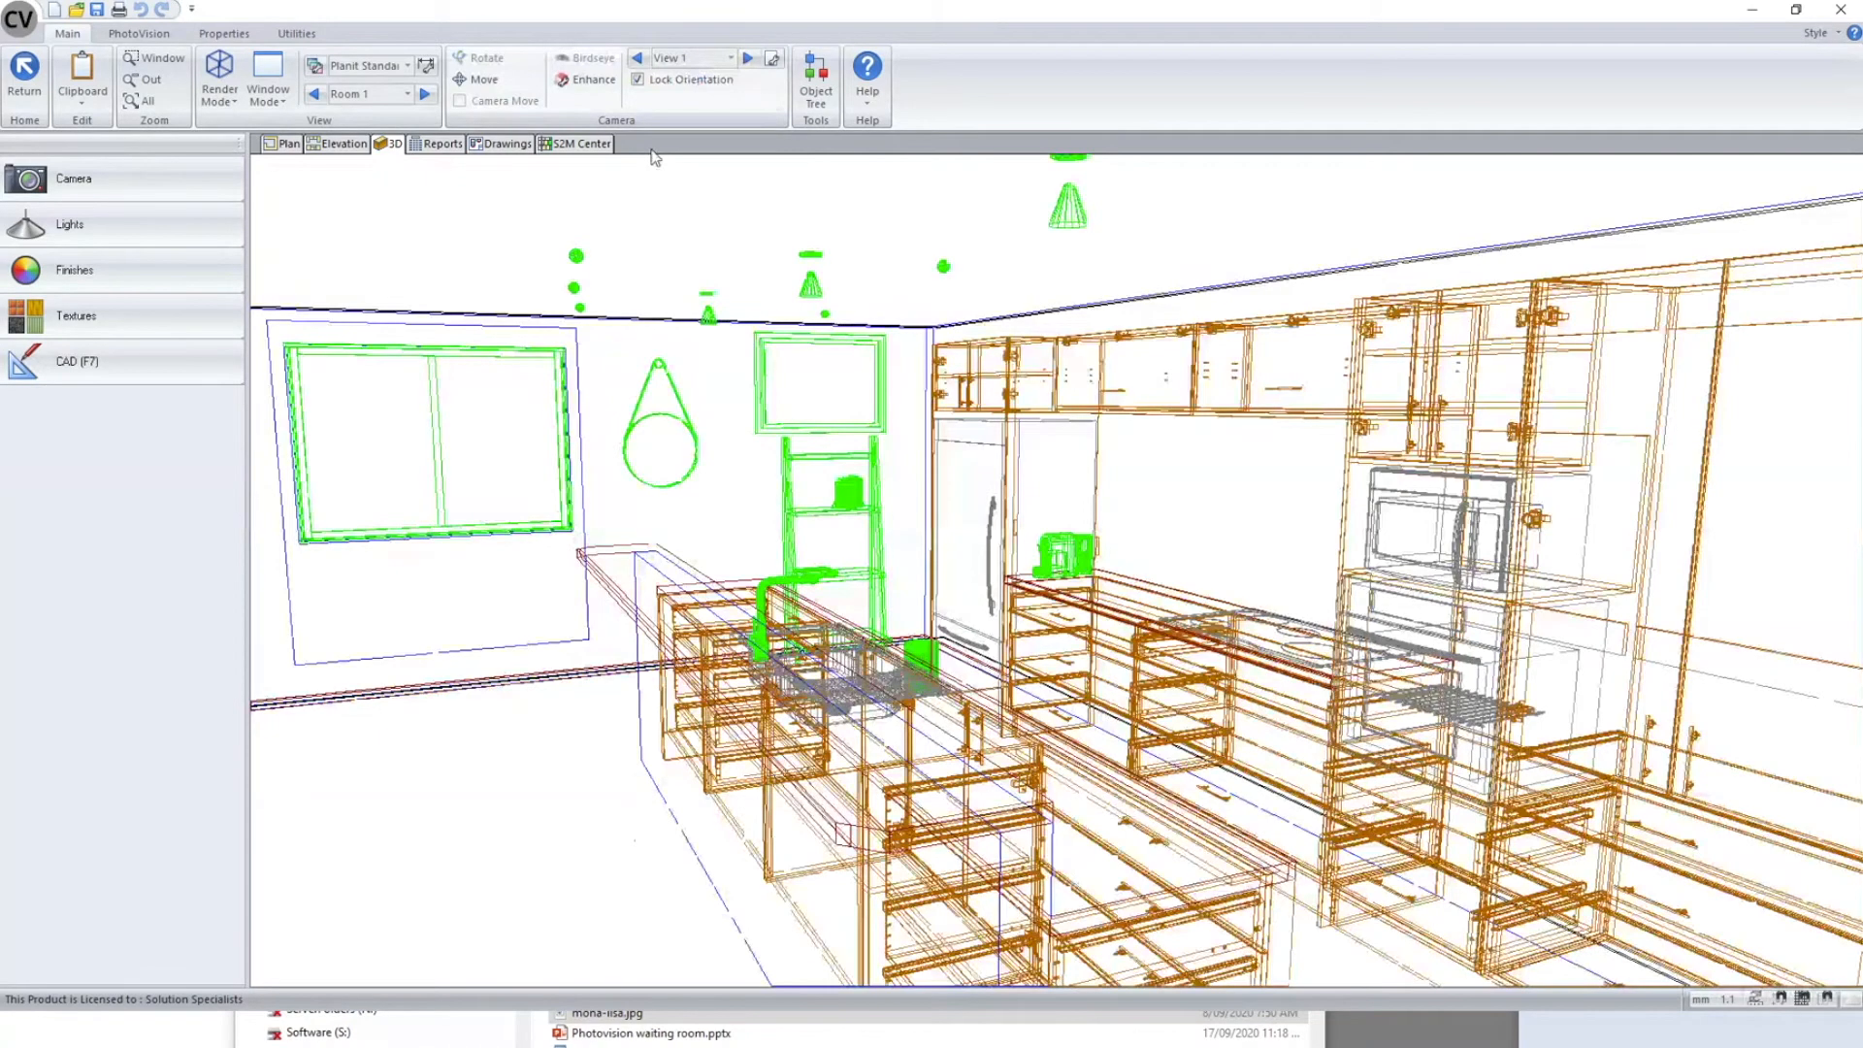
- Inspect the camera placement of View 1 in the Camera Editor, then cycle through the saved views back to View 1
click(66, 182)
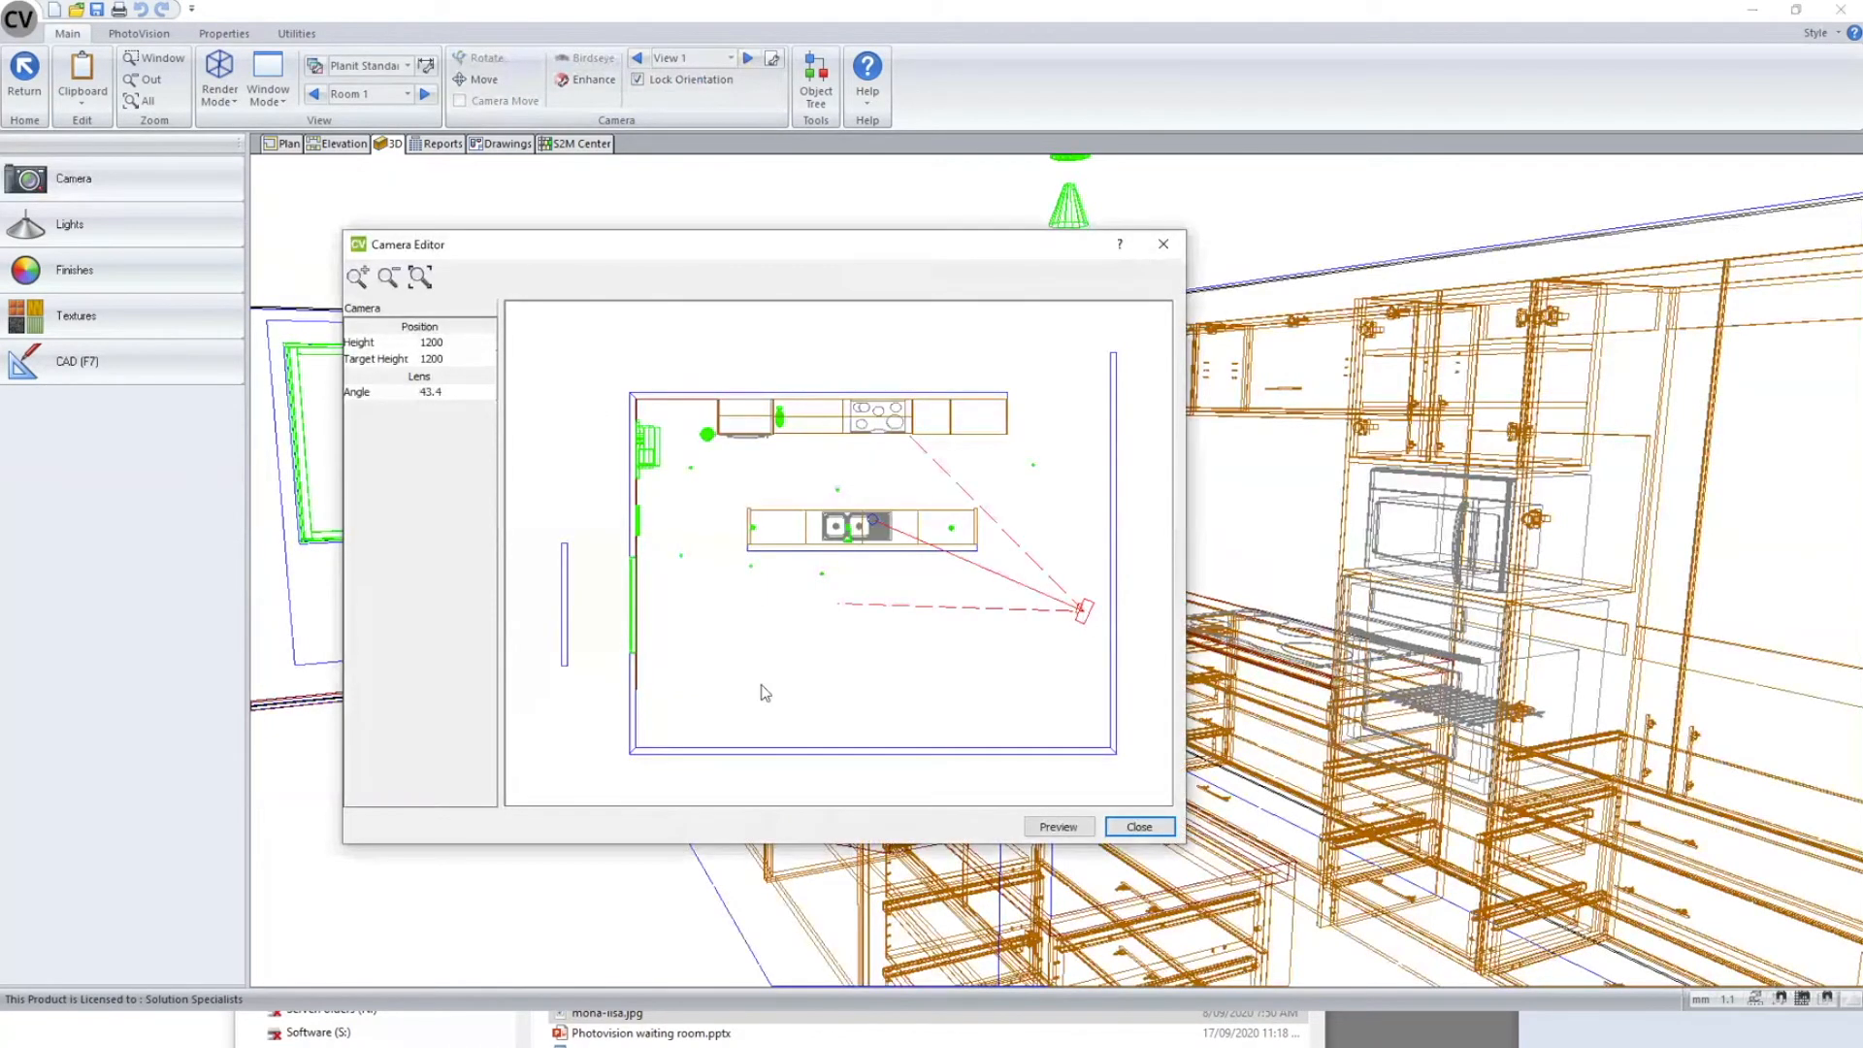
click(1139, 827)
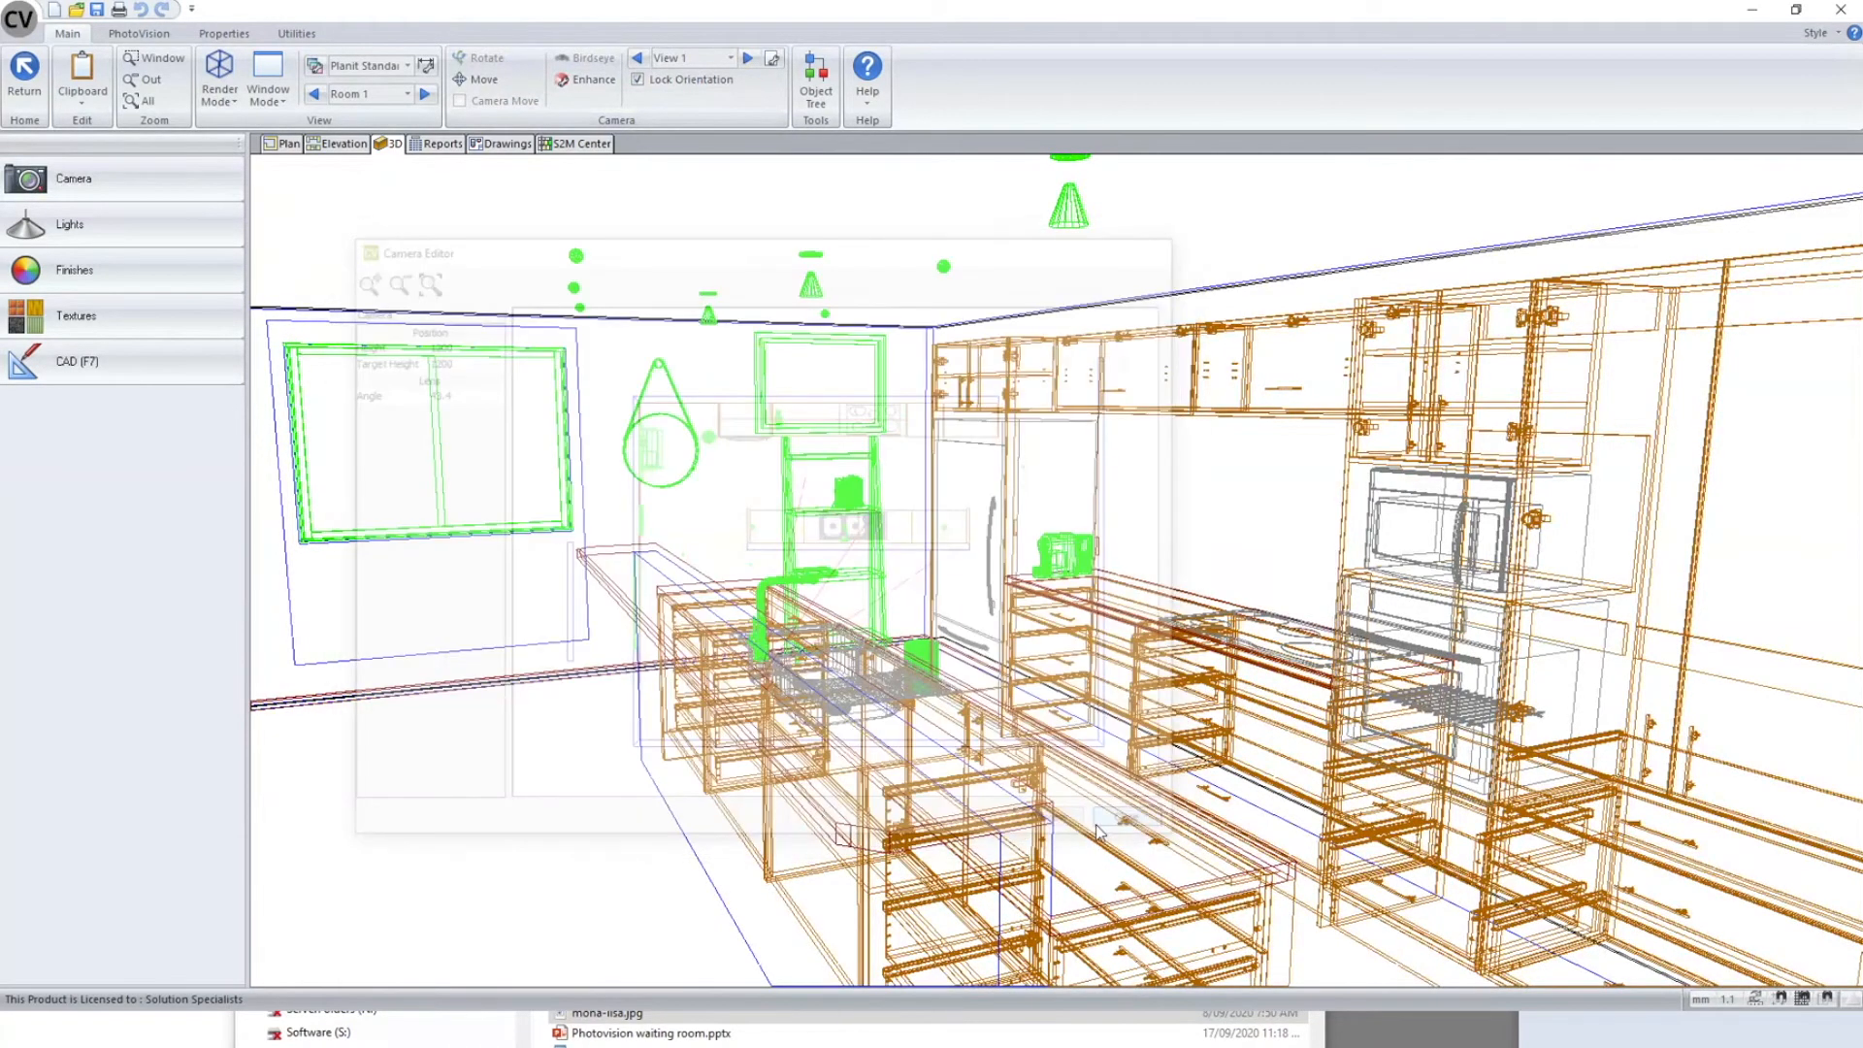
click(714, 58)
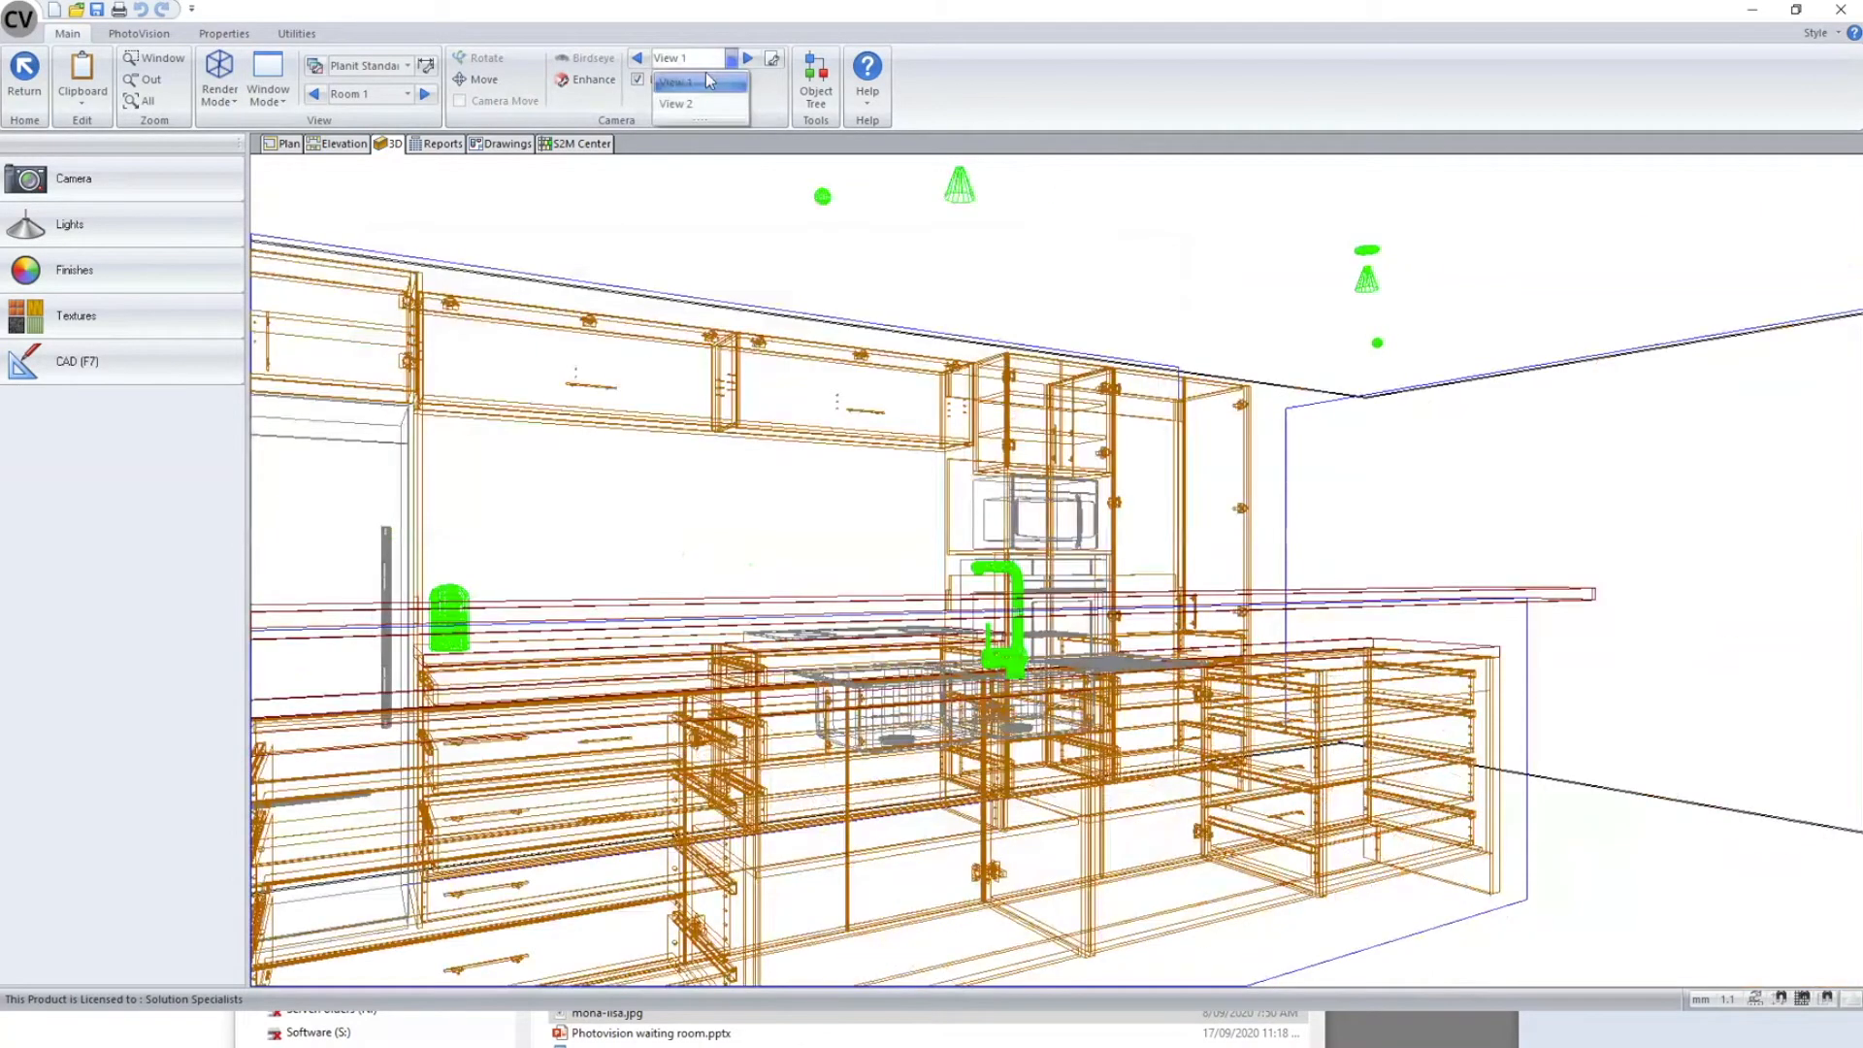
click(707, 71)
click(706, 58)
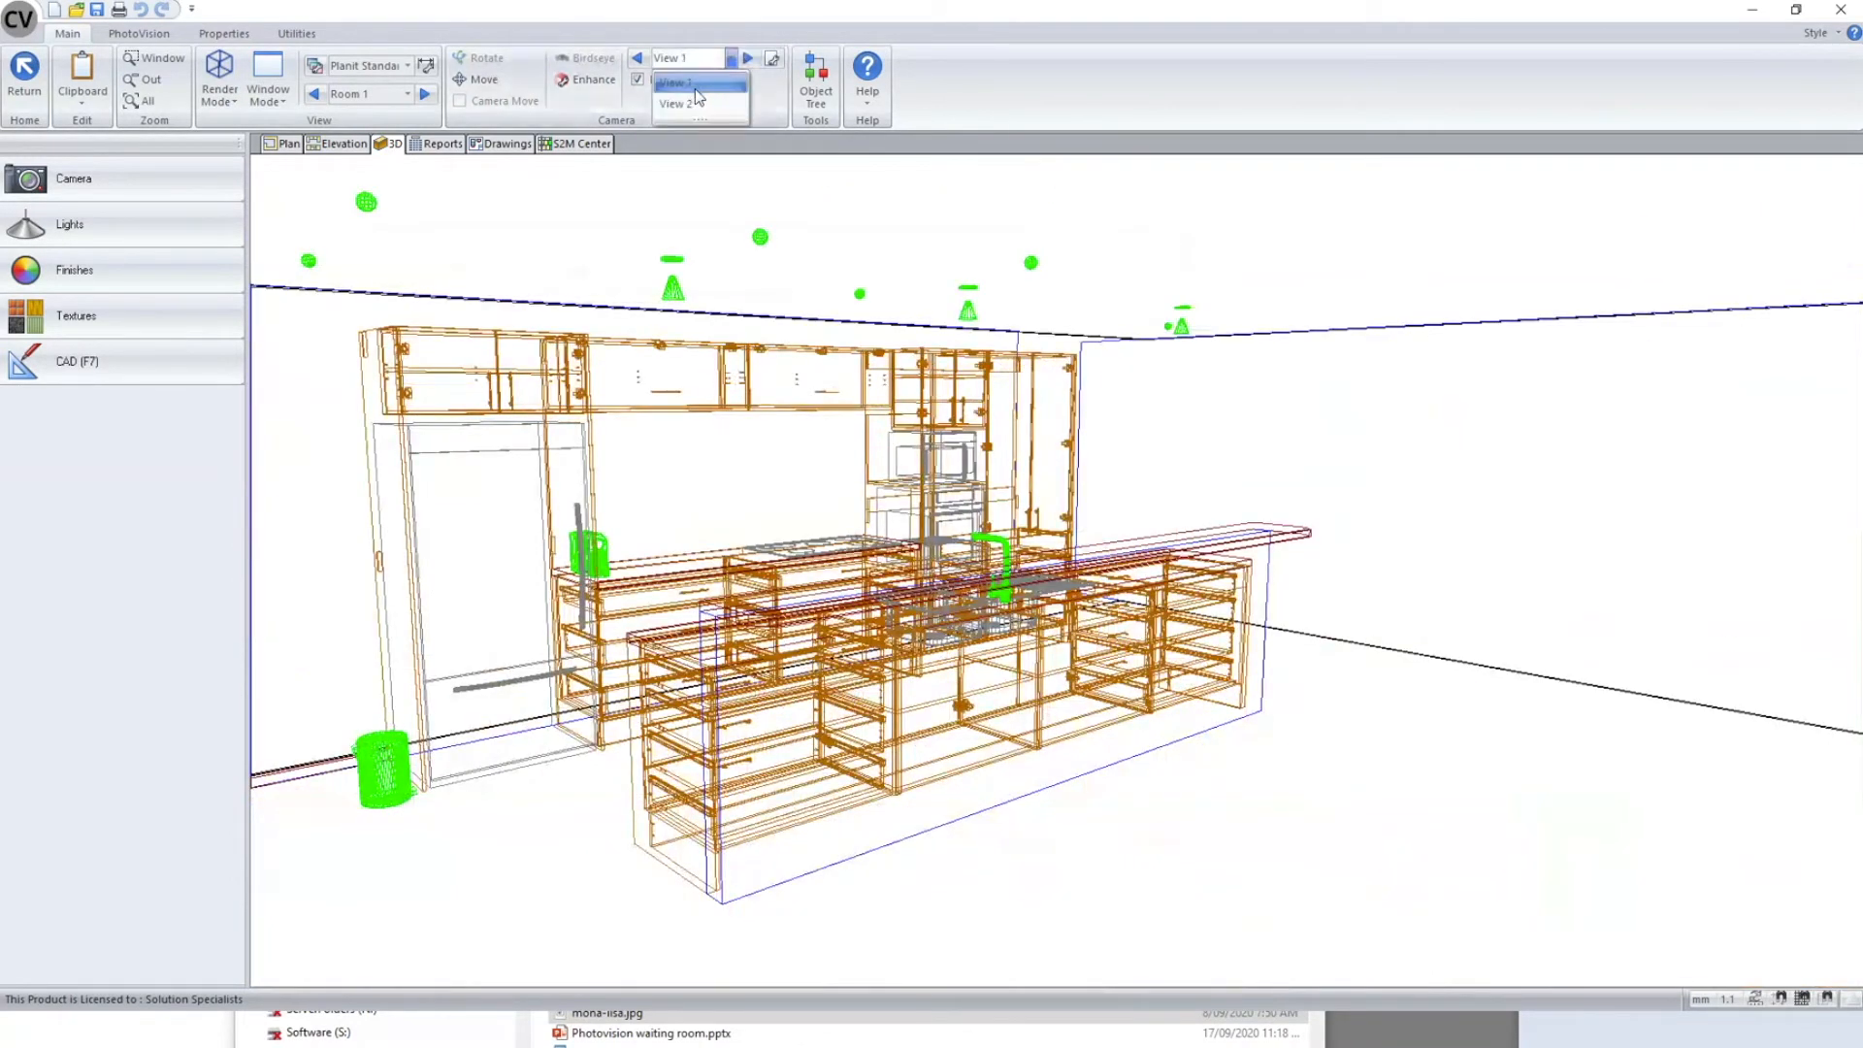
click(684, 73)
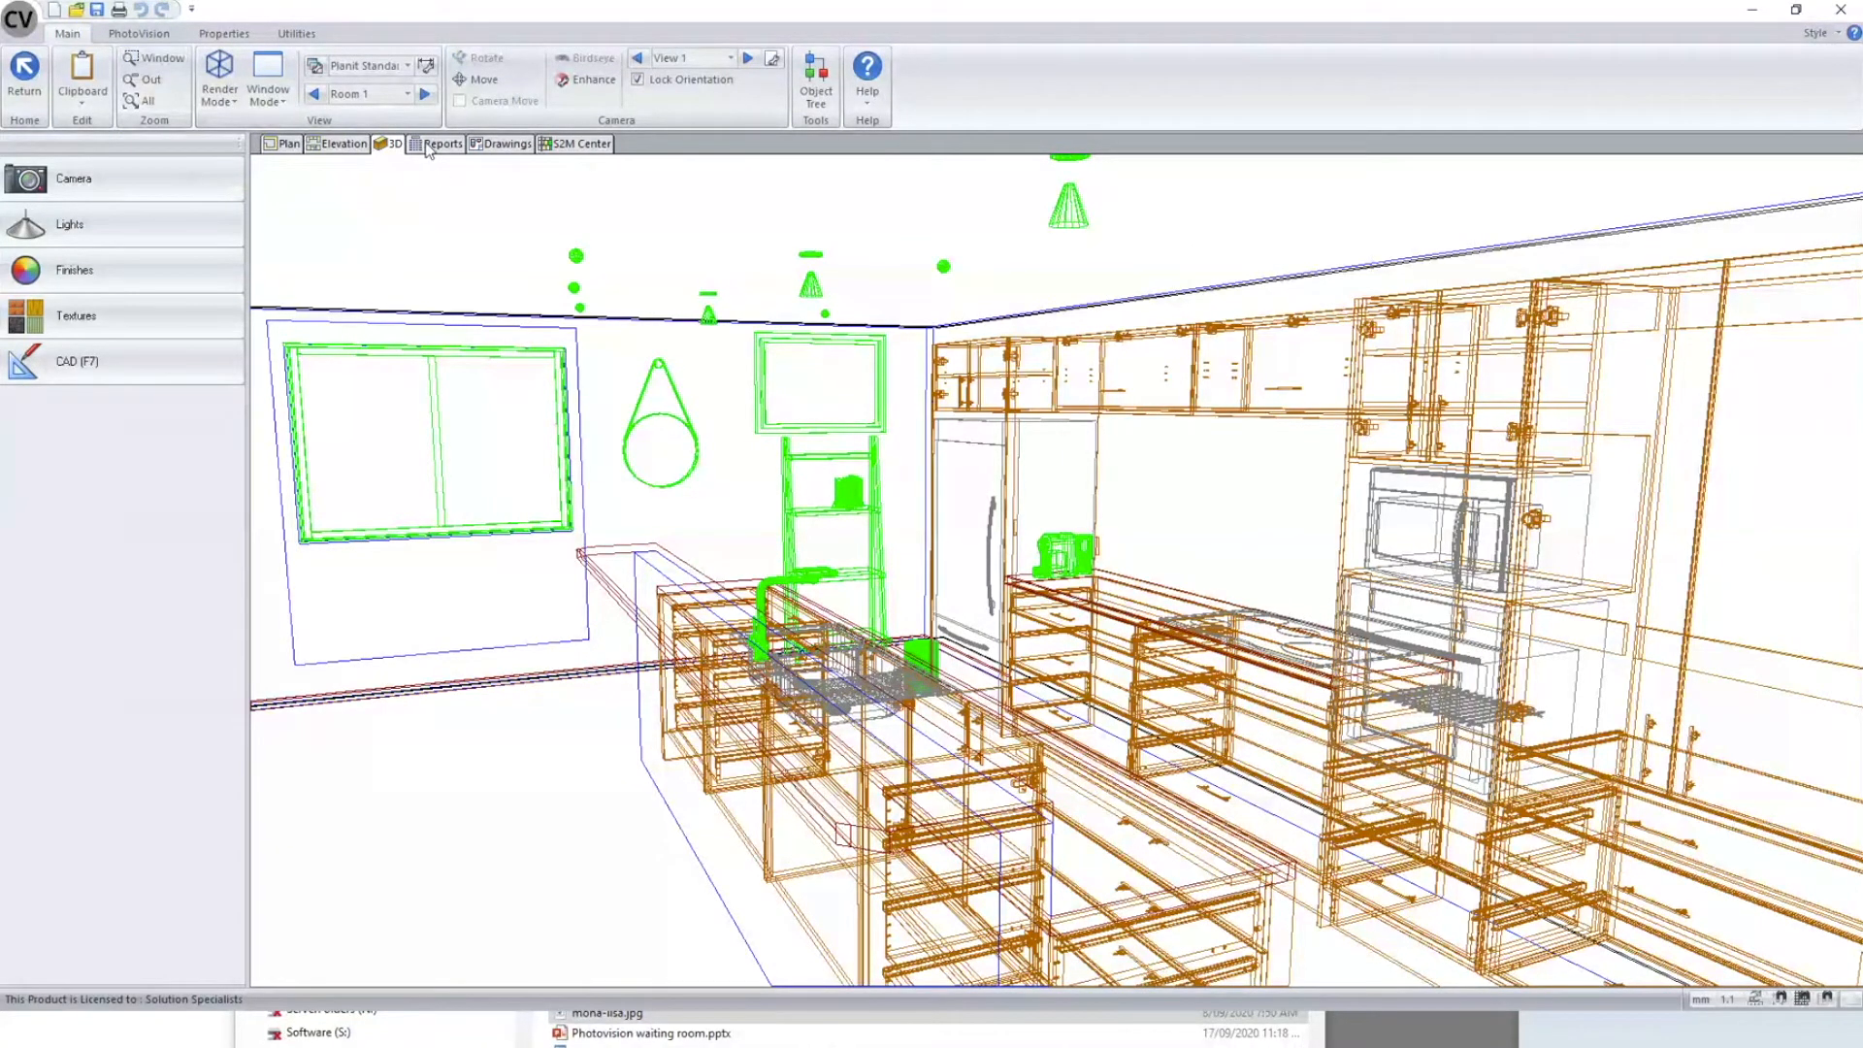
- Show the drawing sheet and line up the three large rendered kitchen scenes in a row above the paper
click(508, 145)
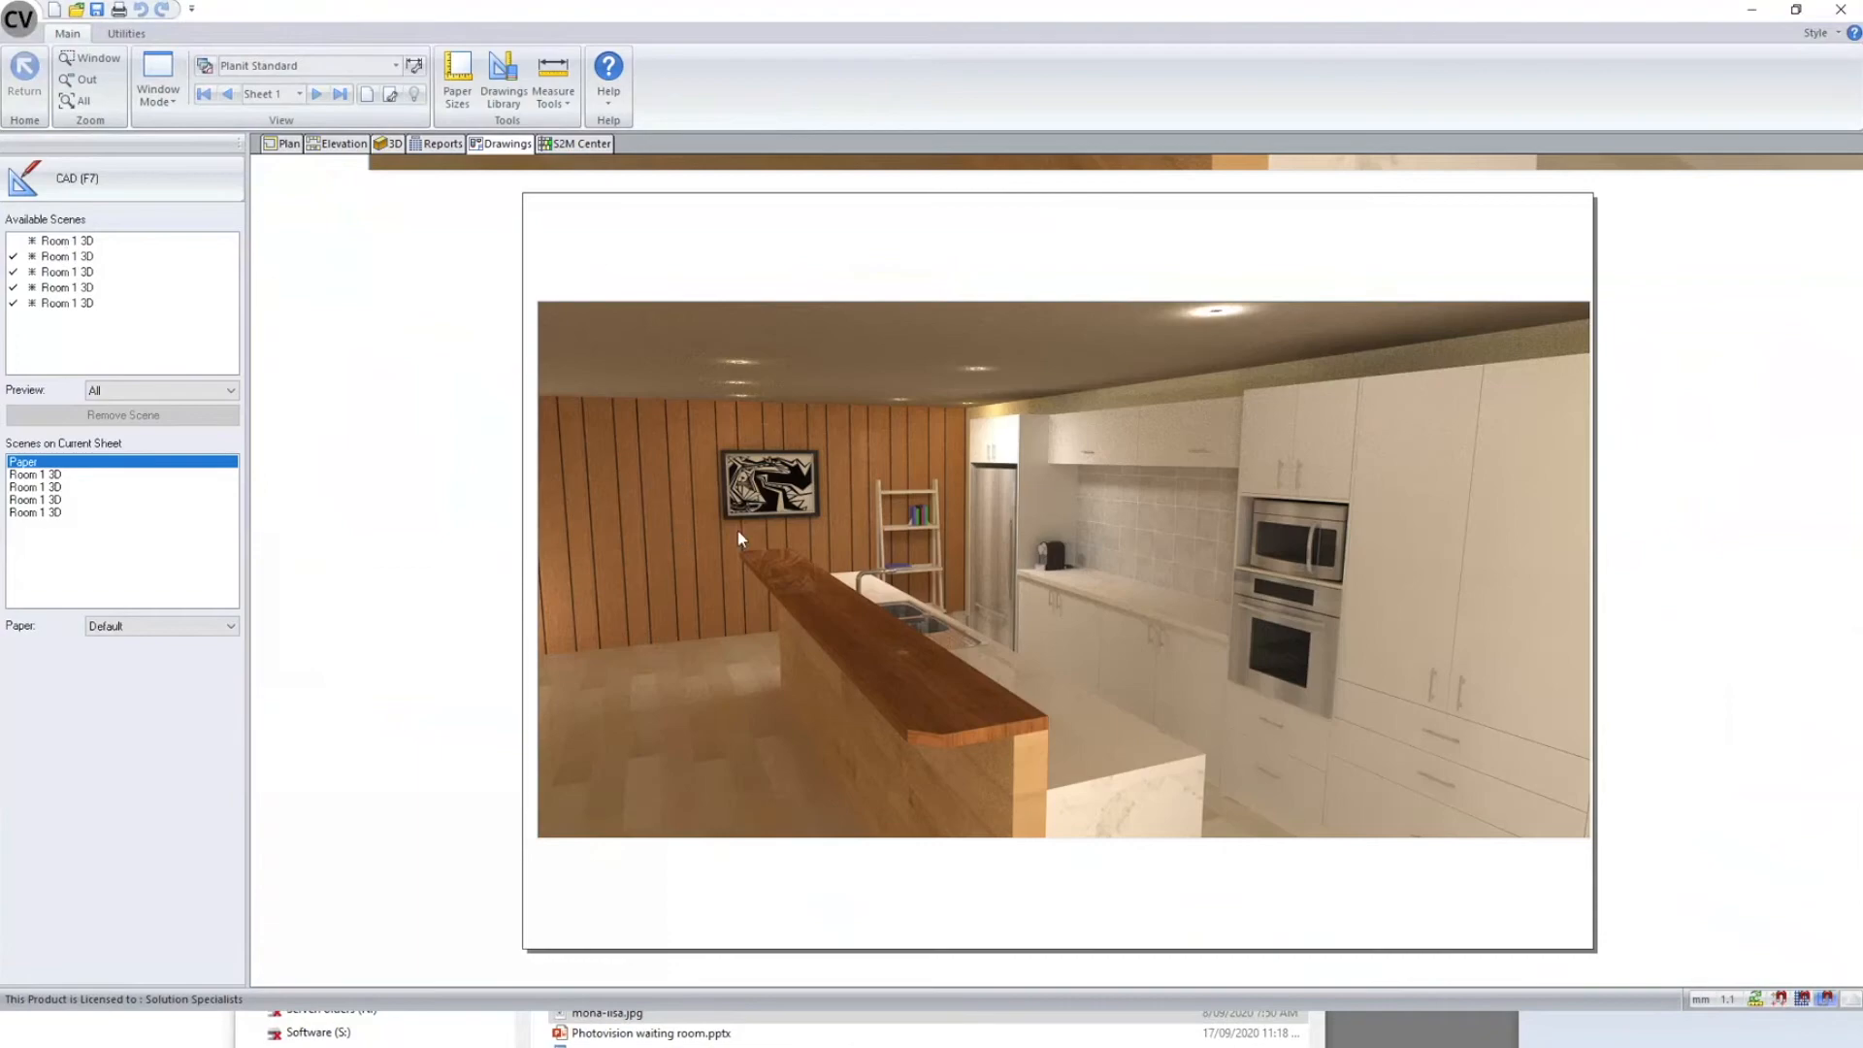
scroll(401, 388, down, 2)
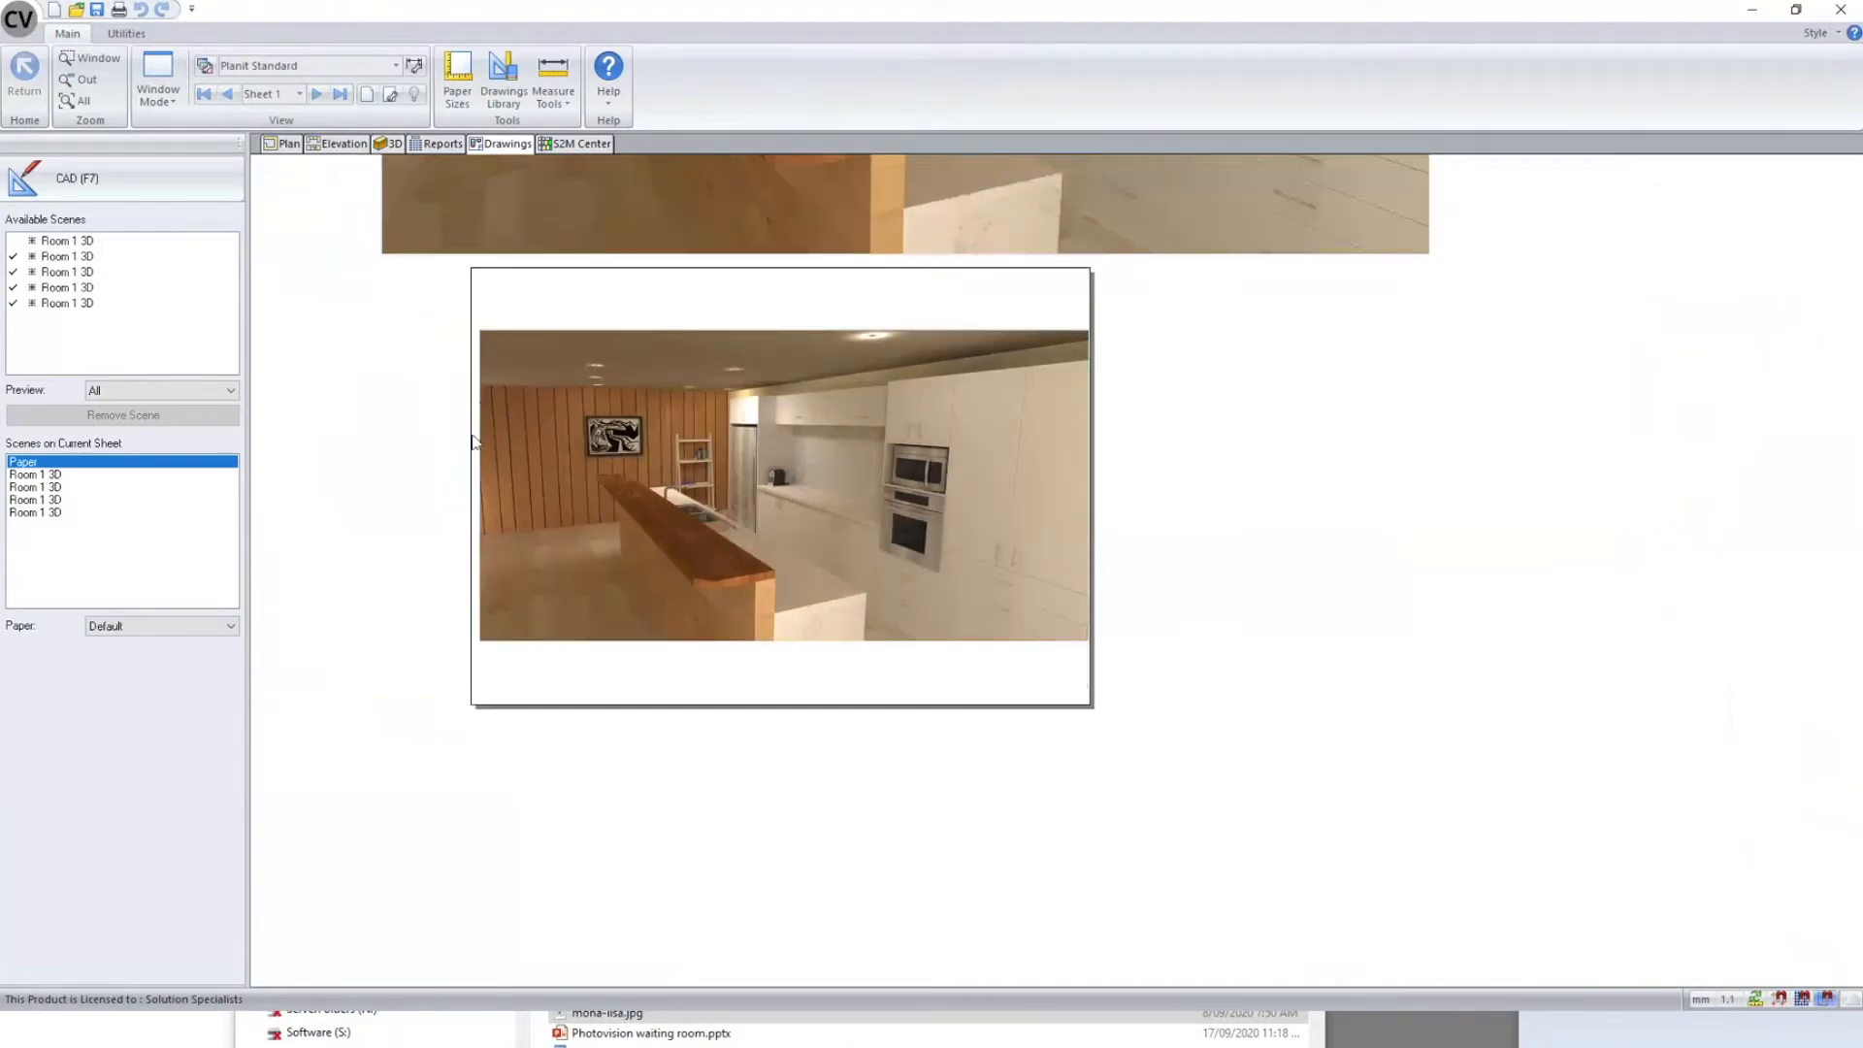
scroll(514, 531, down, 6)
scroll(932, 368, up, 2)
click(894, 399)
drag(891, 367, 935, 413)
click(1390, 347)
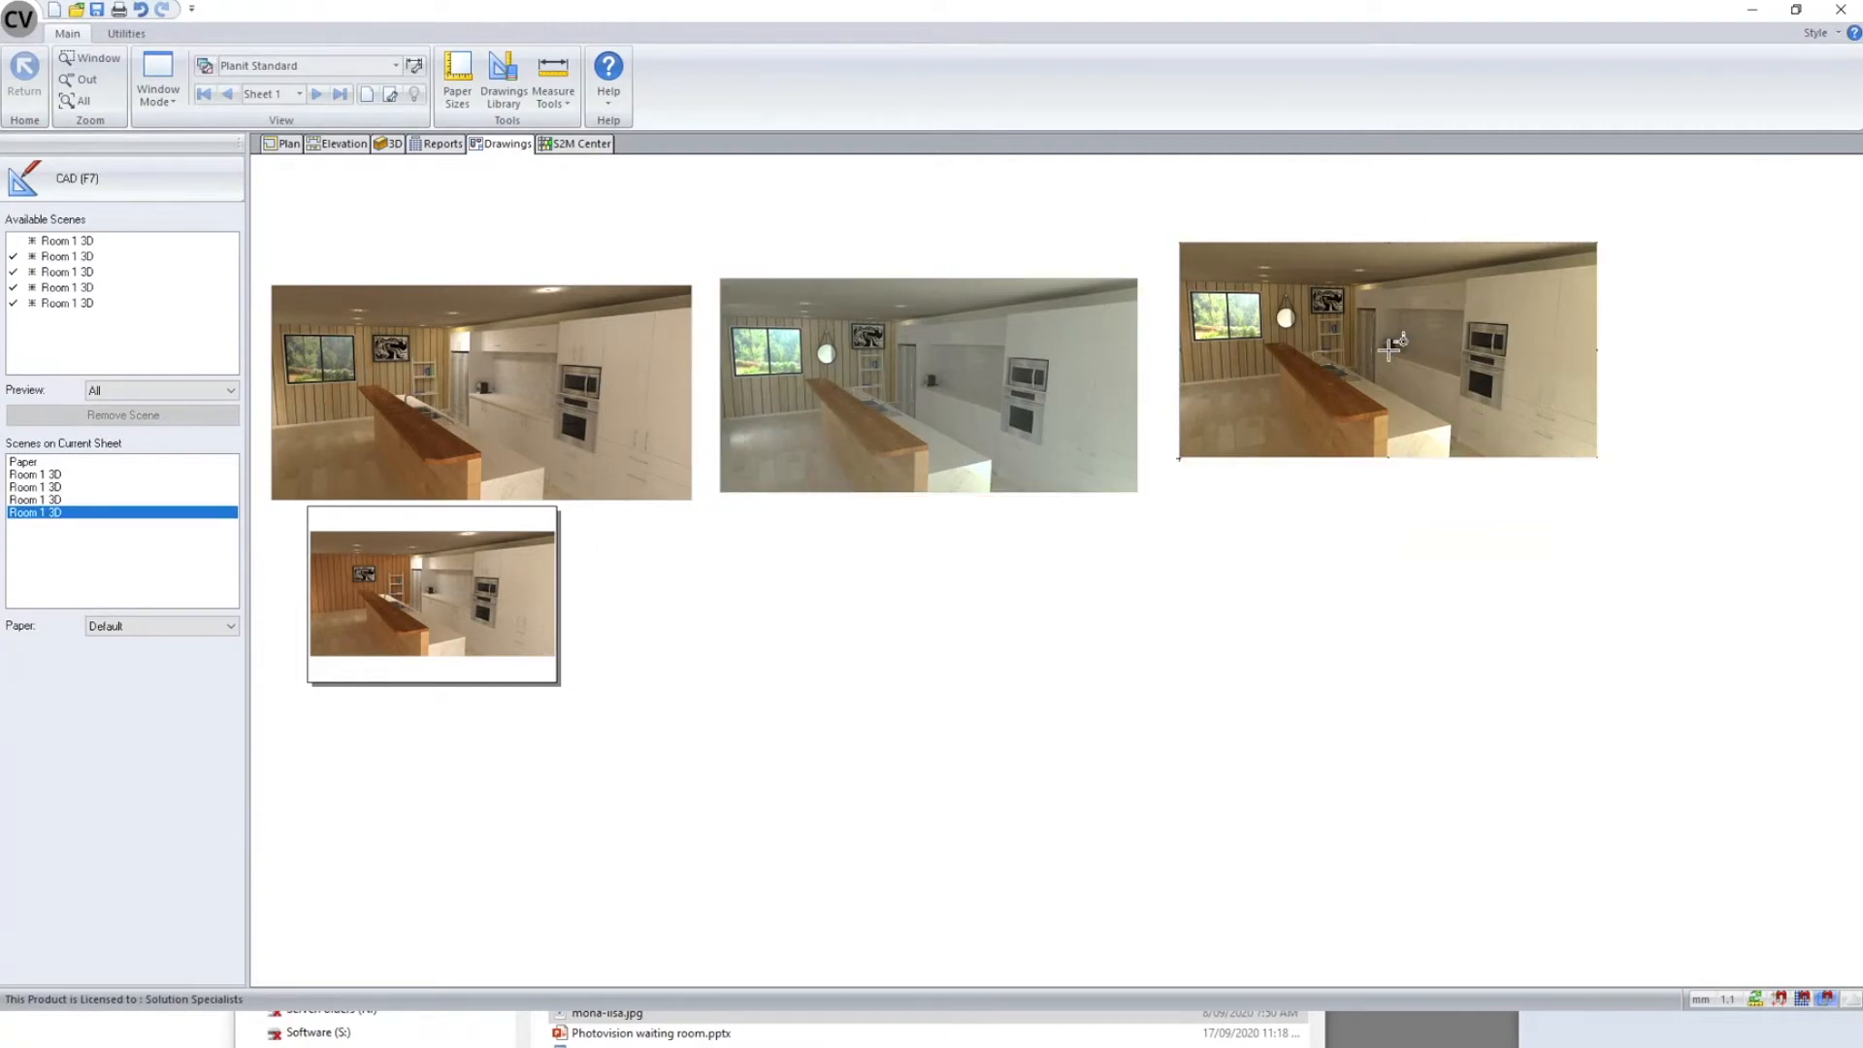
drag(1390, 347, 1390, 385)
click(1208, 723)
scroll(1559, 690, down, 2)
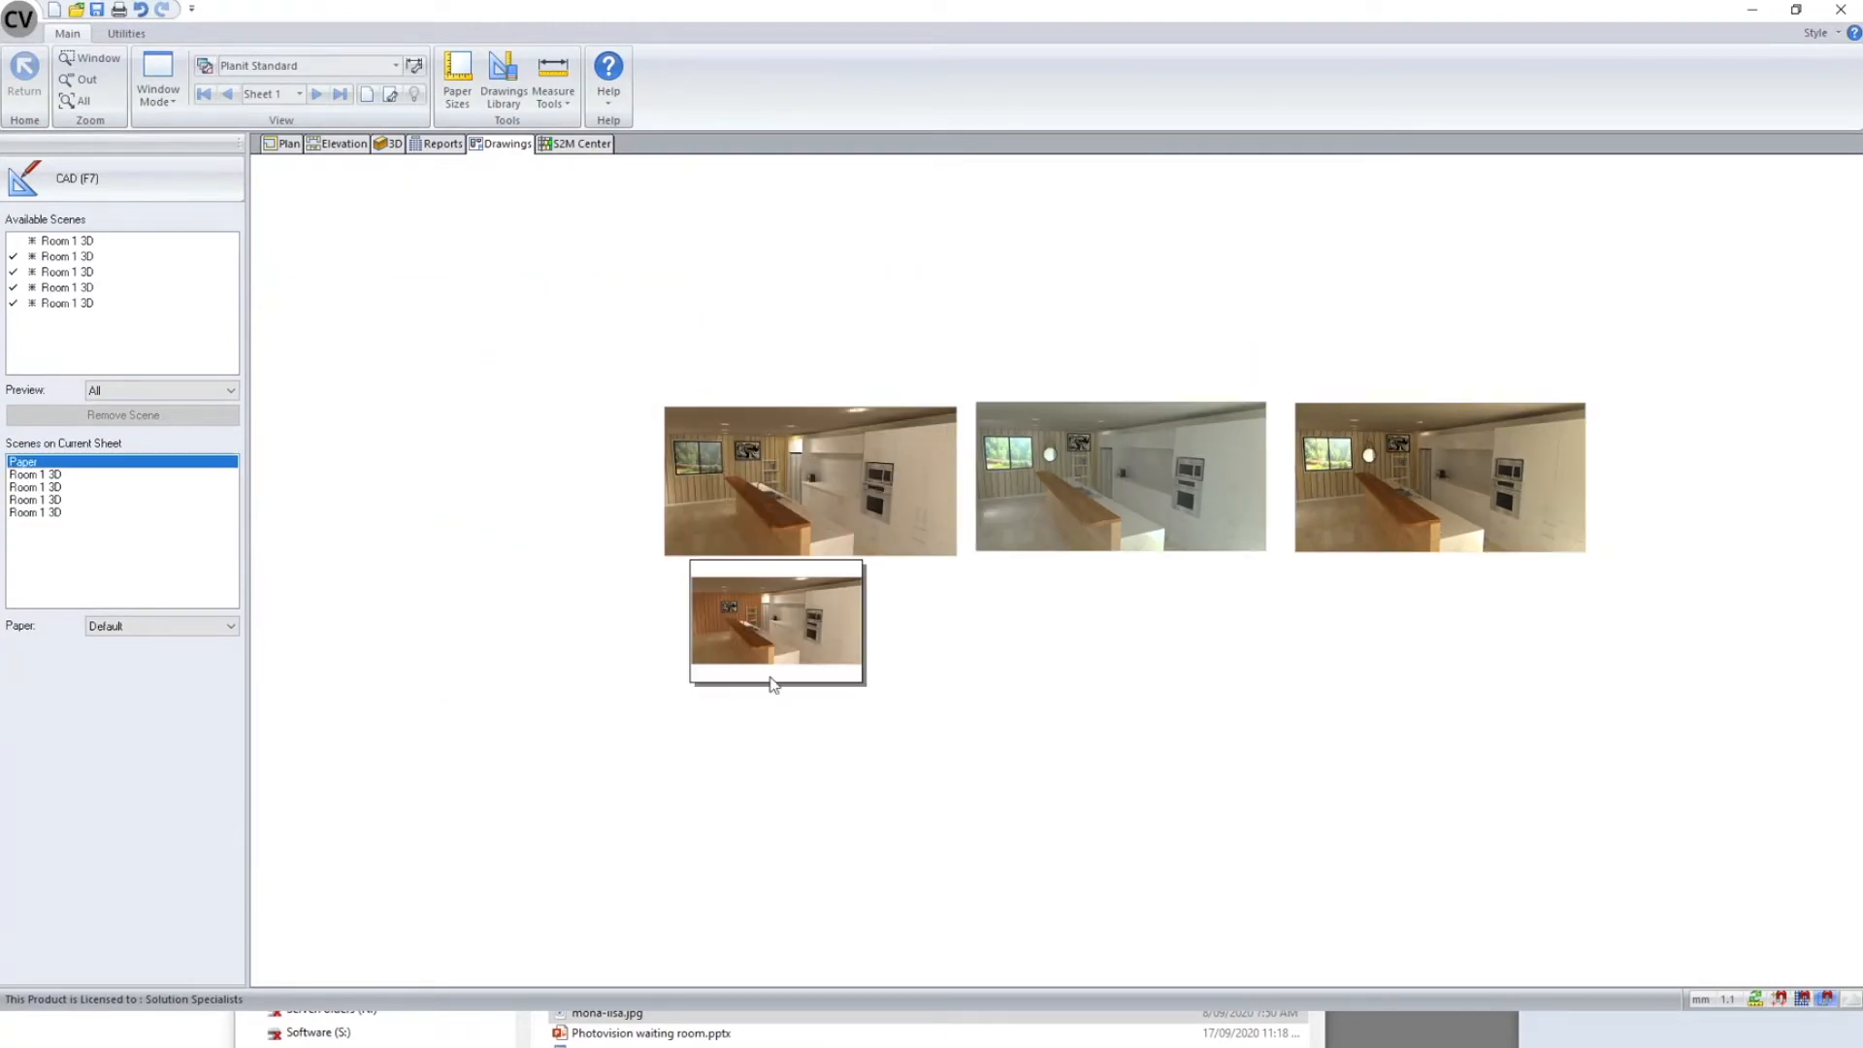
- Examine the rendered kitchen scene on the paper and compare it with the windowed version placed above it
scroll(767, 640, up, 5)
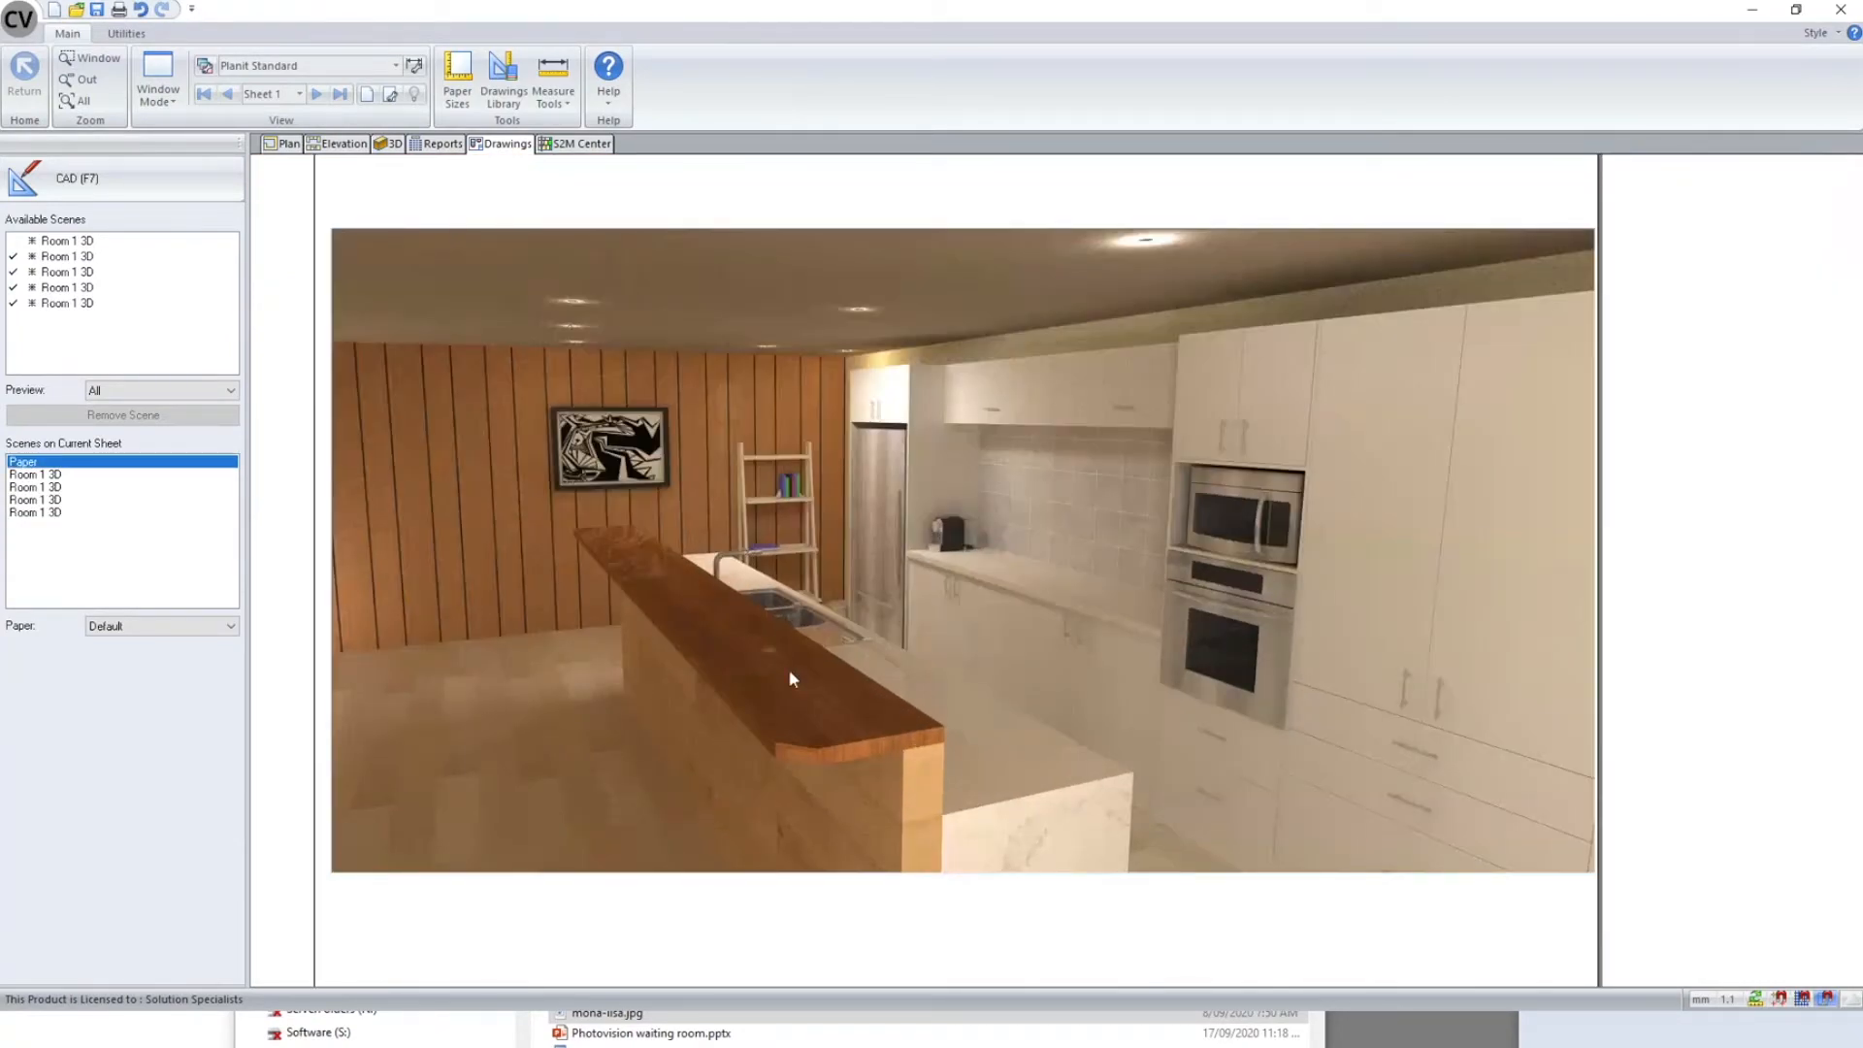
scroll(831, 766, up, 2)
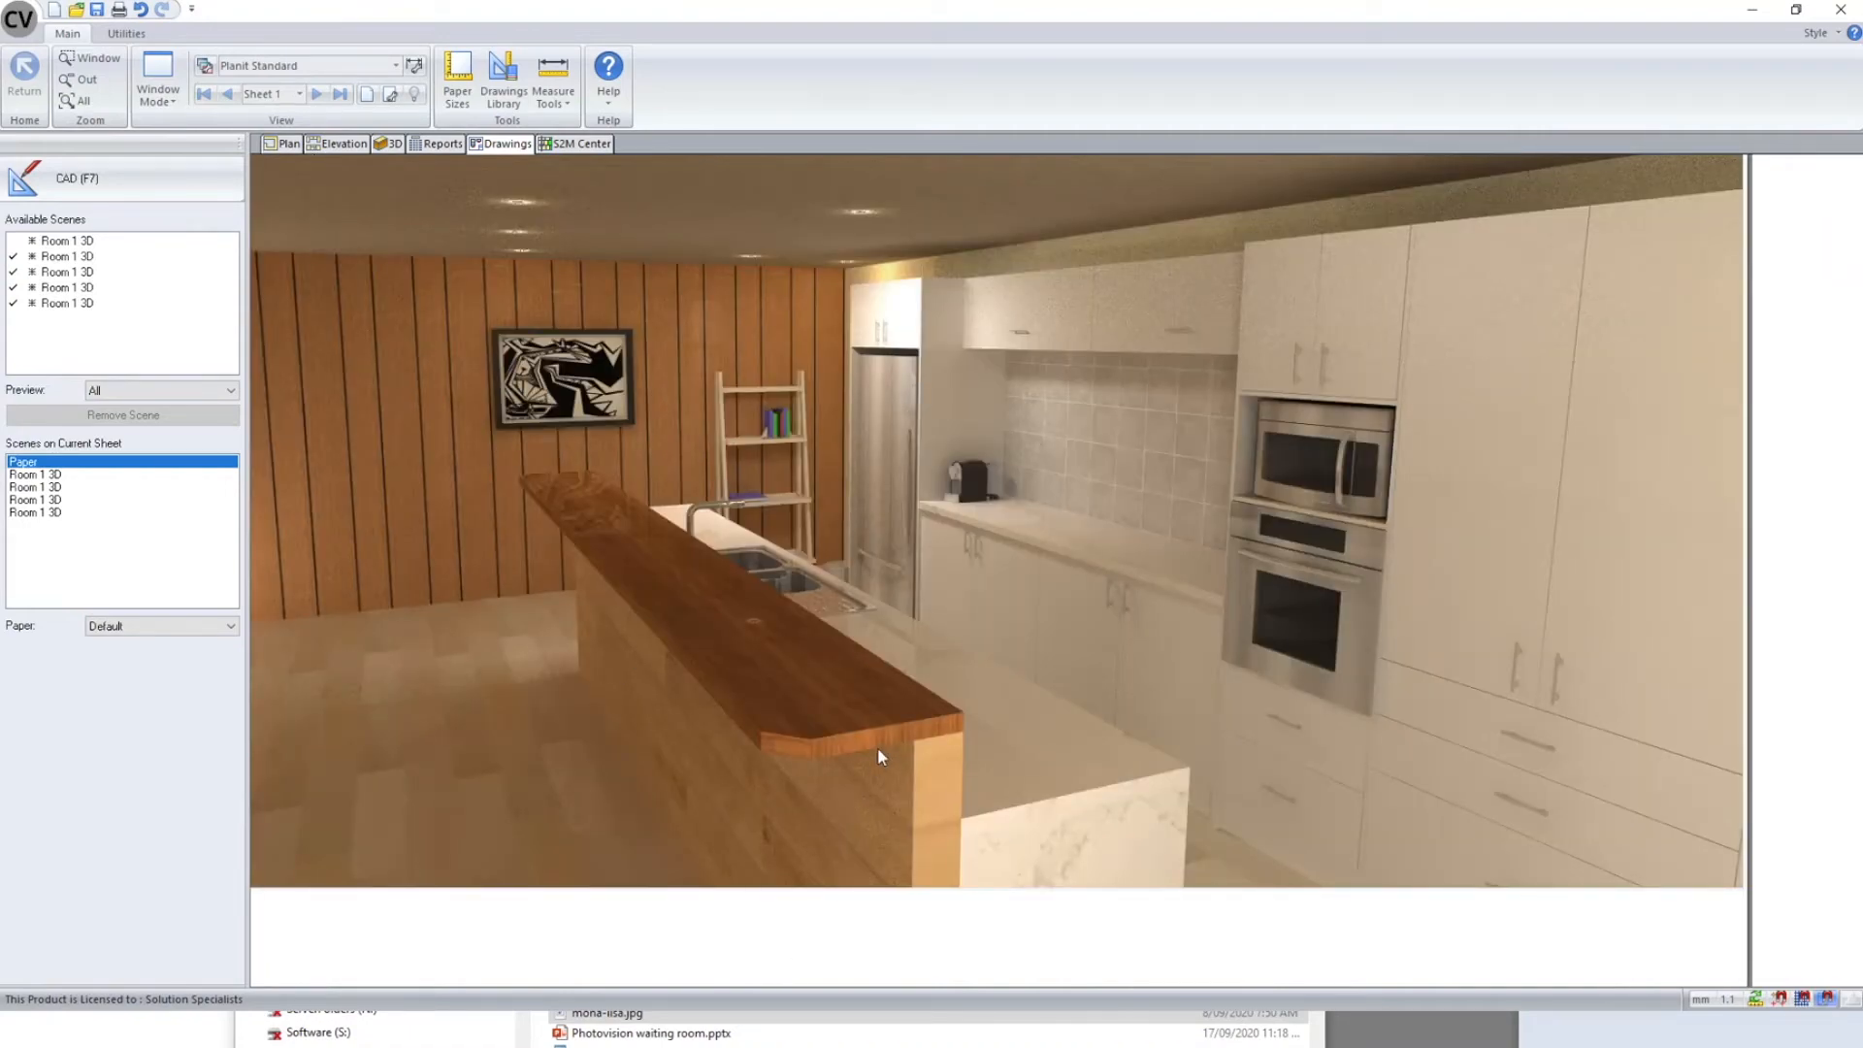
scroll(877, 747, down, 1)
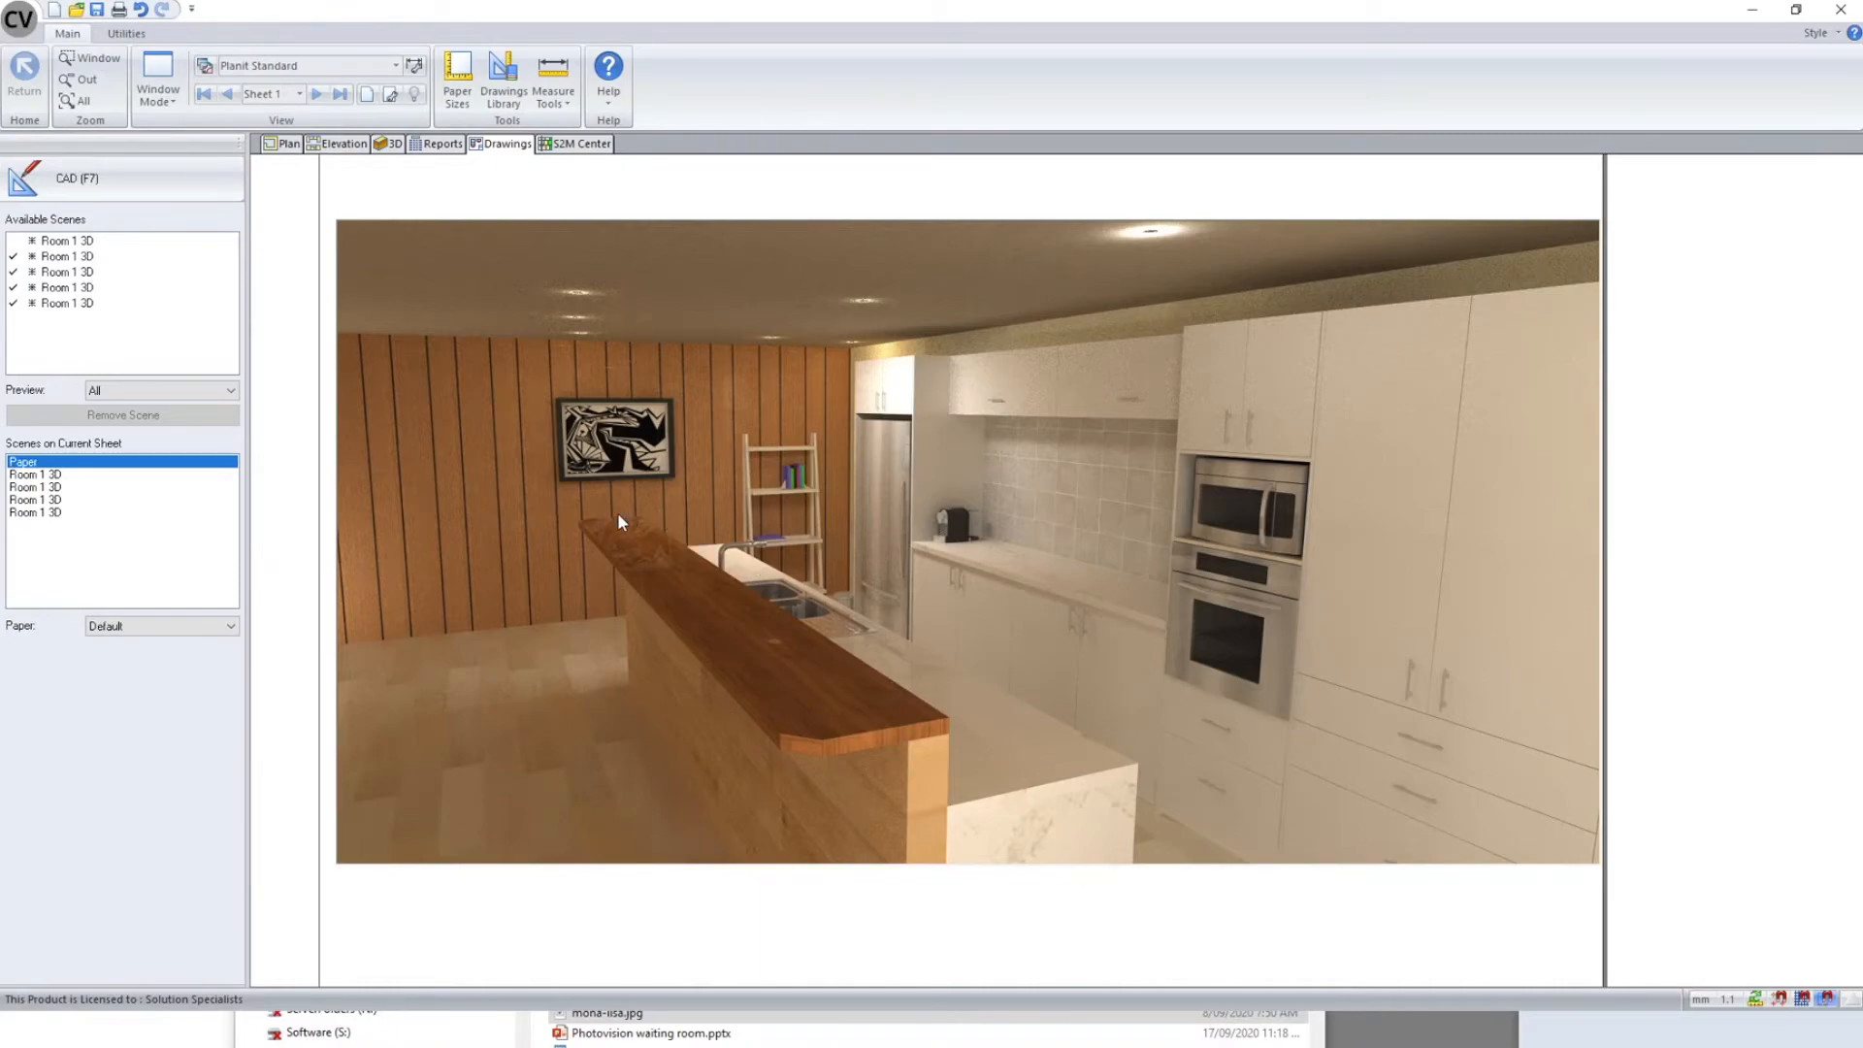
click(658, 580)
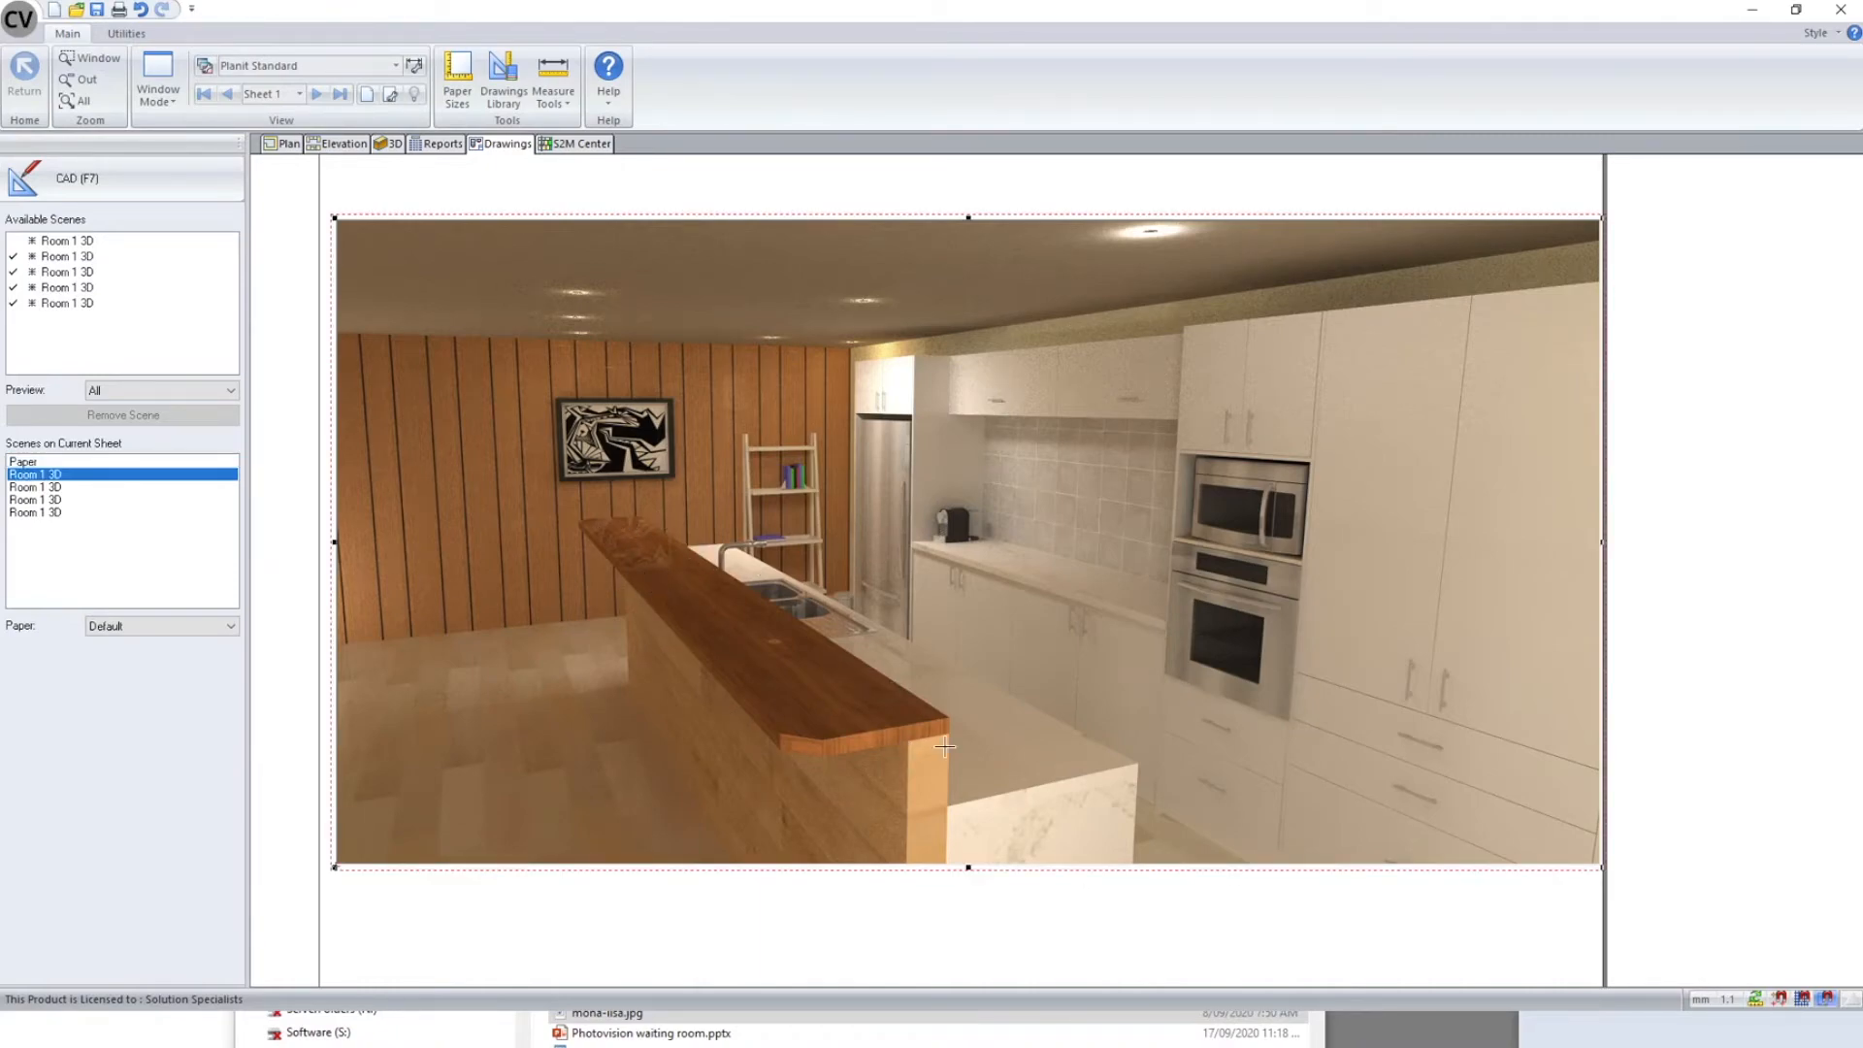
click(899, 905)
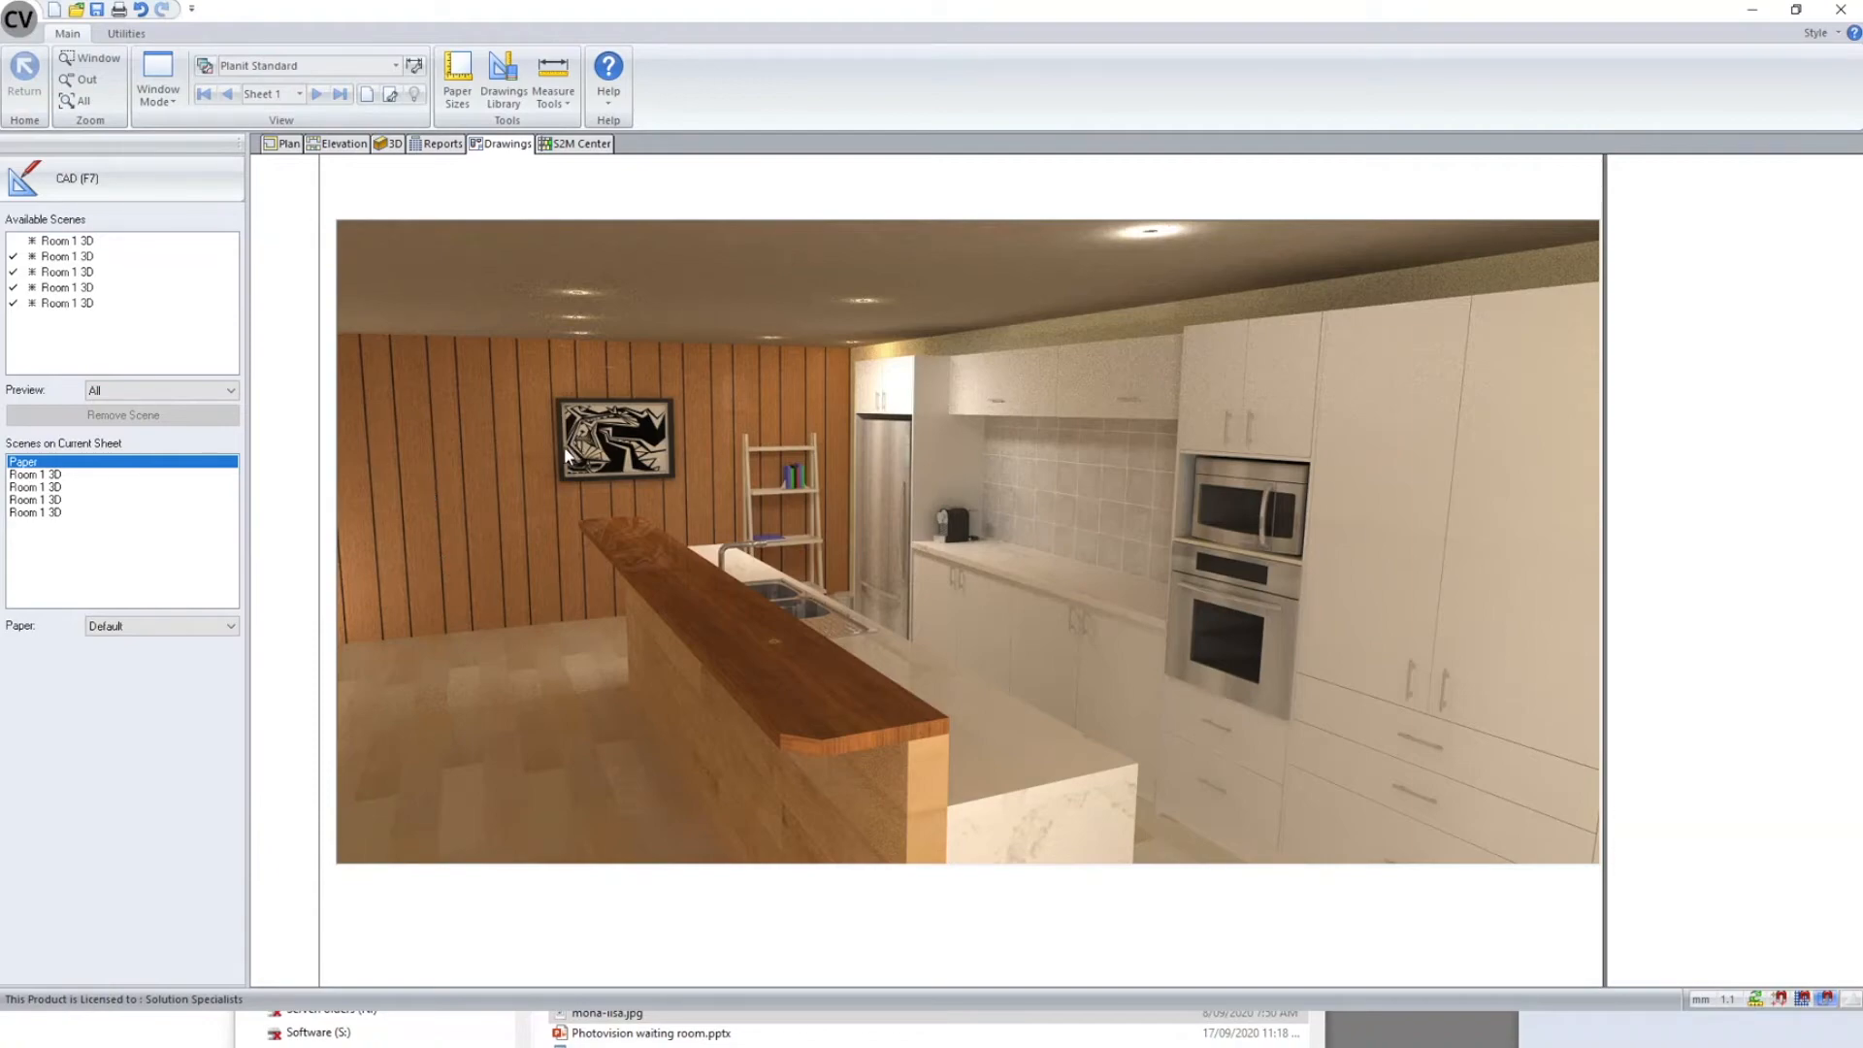
scroll(804, 649, down, 3)
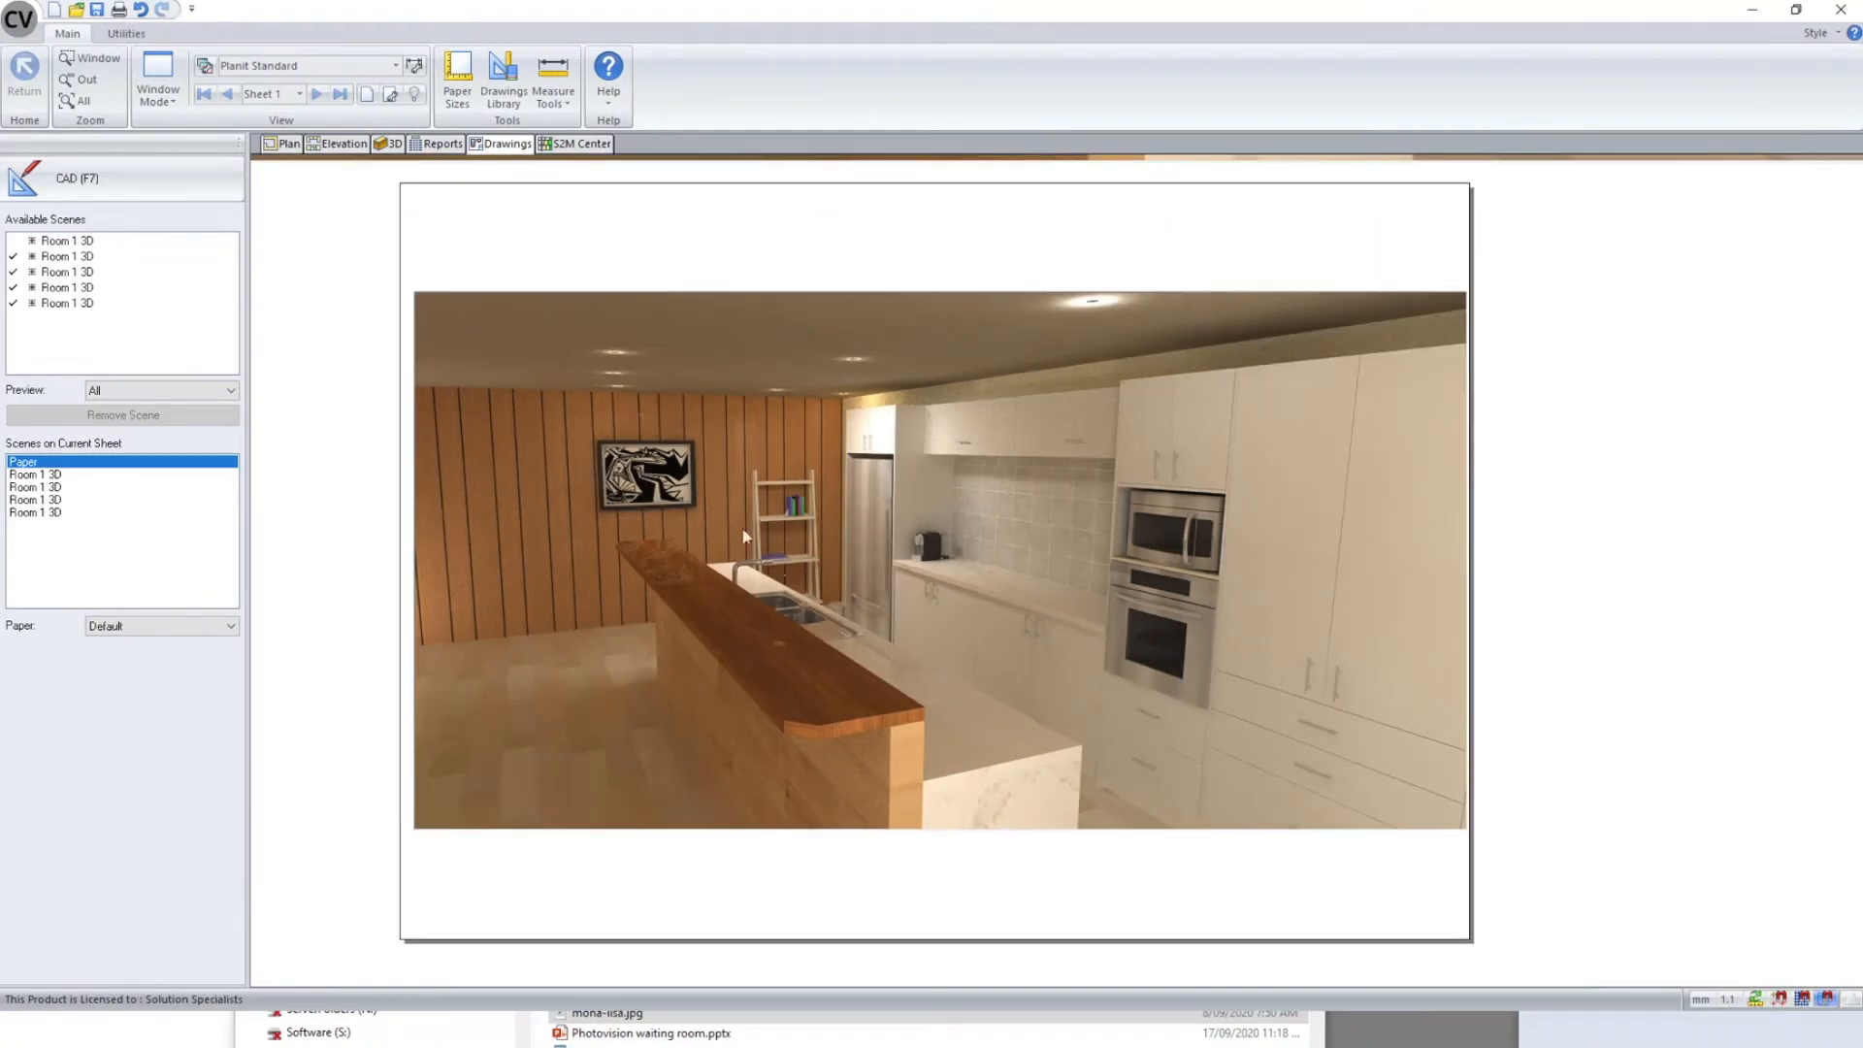
scroll(684, 815, down, 2)
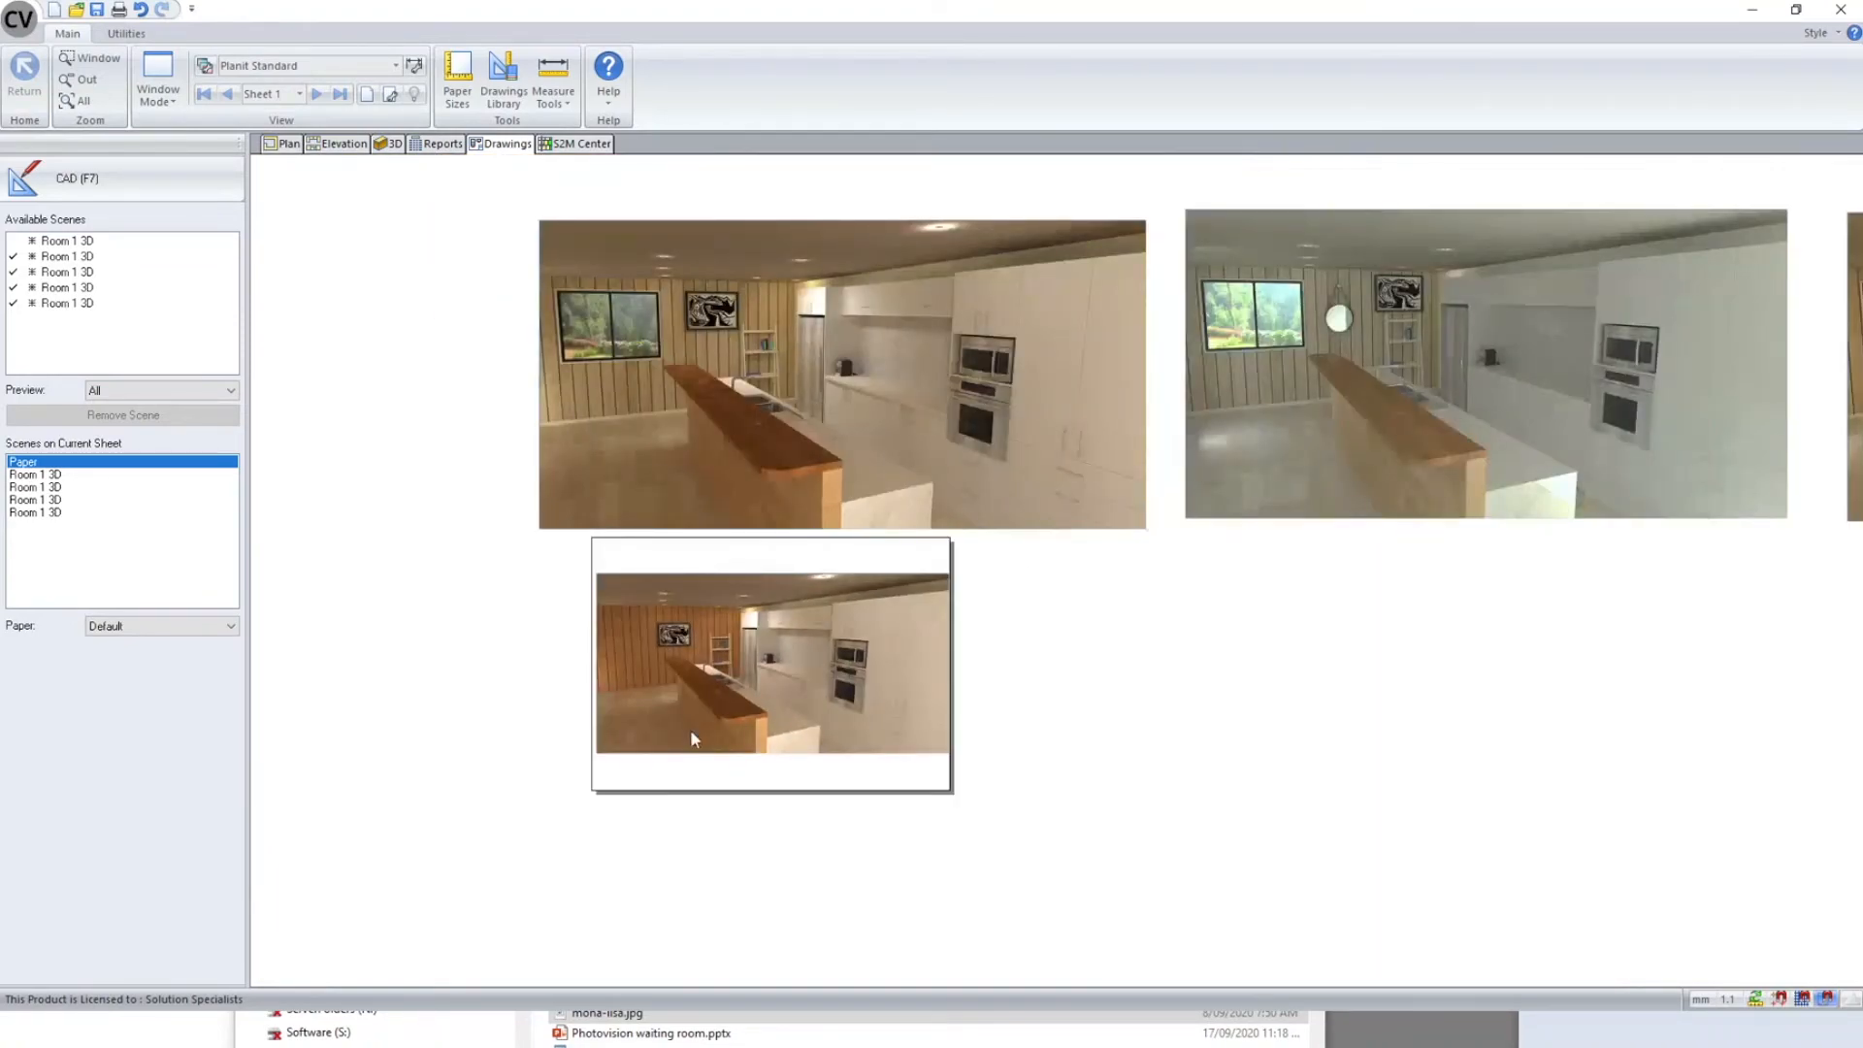
scroll(611, 306, up, 4)
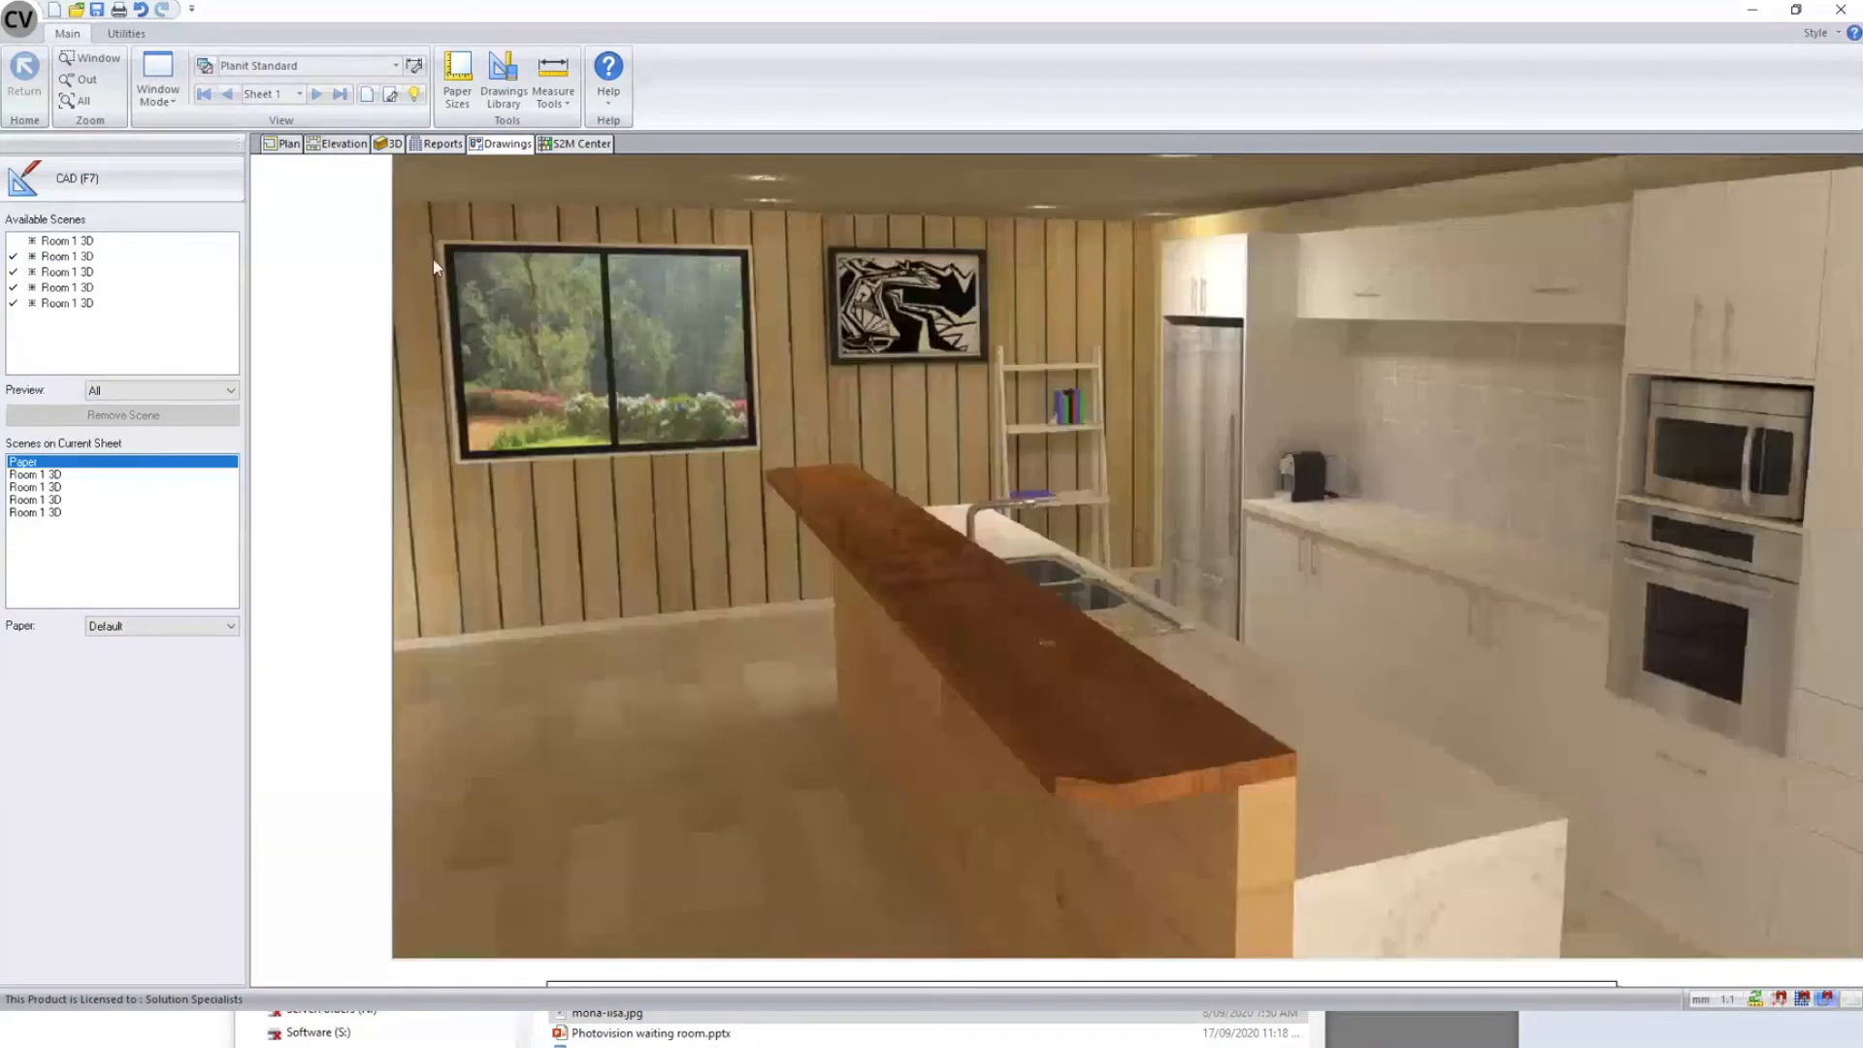
- Show the floor plan and examine the short freestanding wall outside the window
click(288, 146)
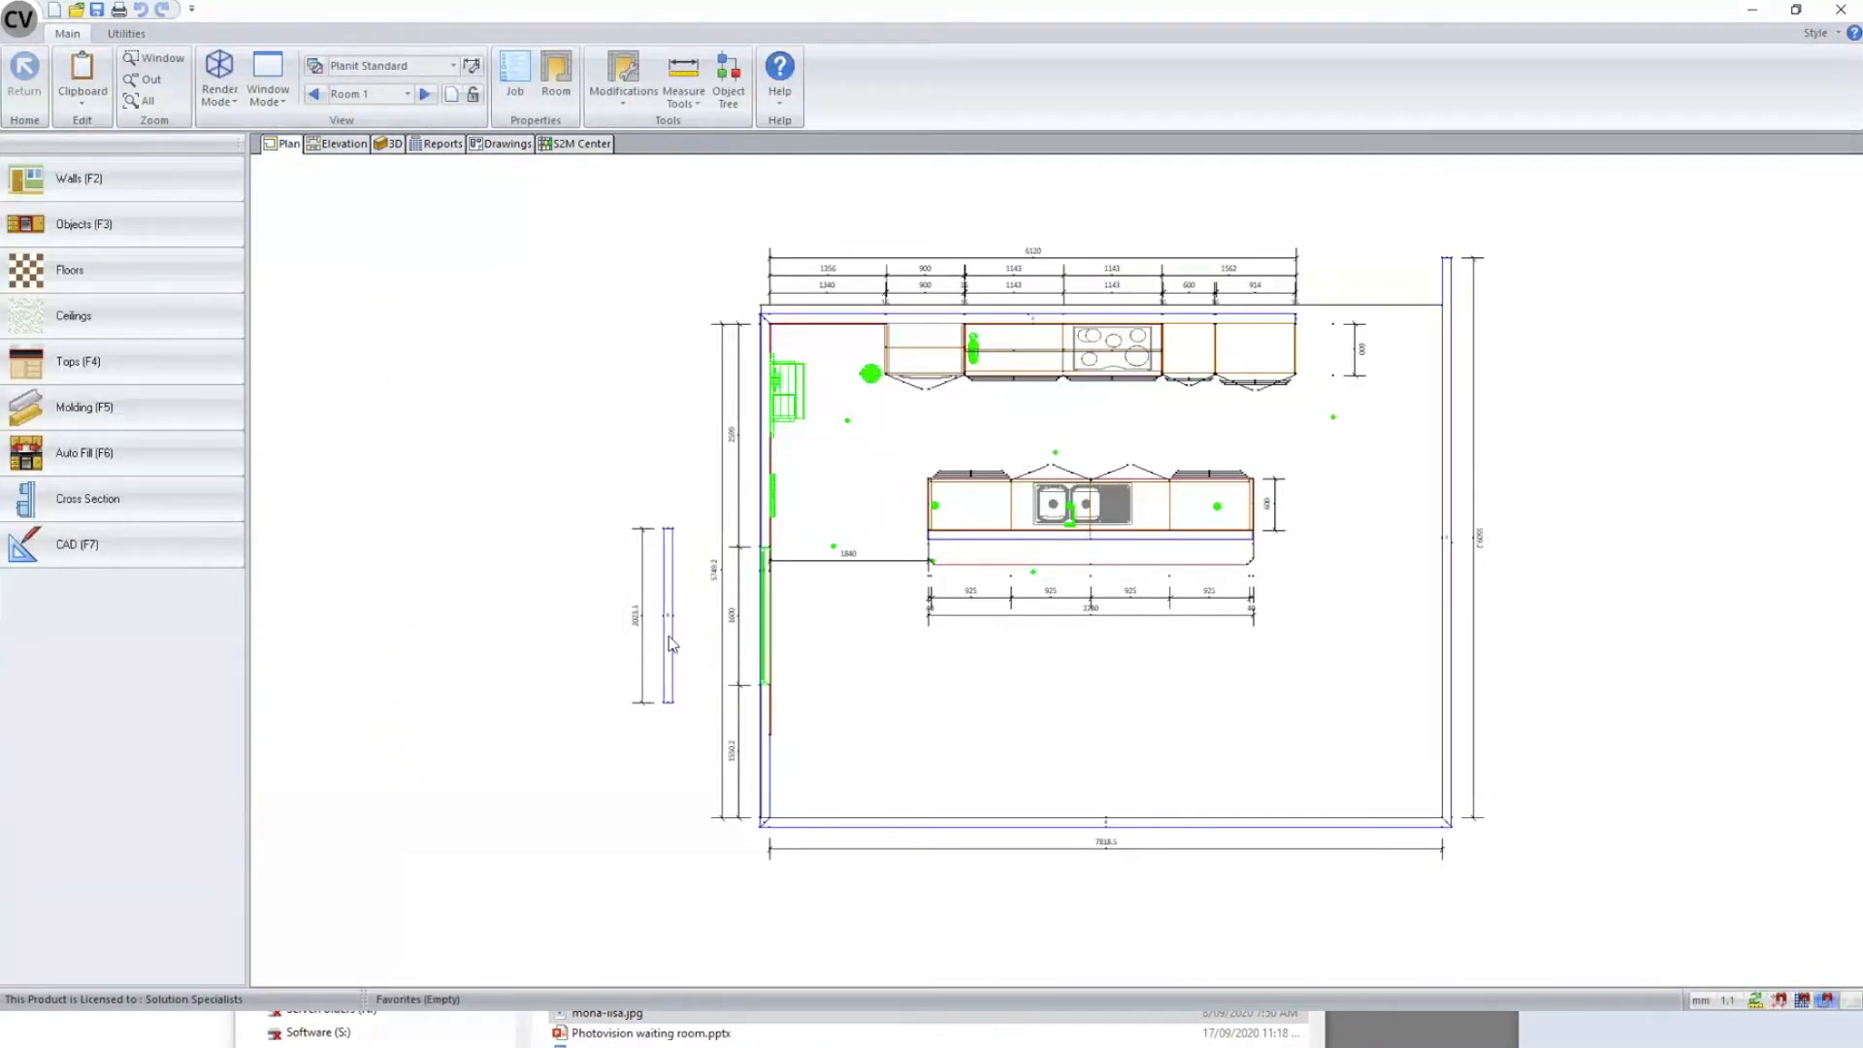
scroll(724, 640, up, 2)
scroll(723, 640, up, 2)
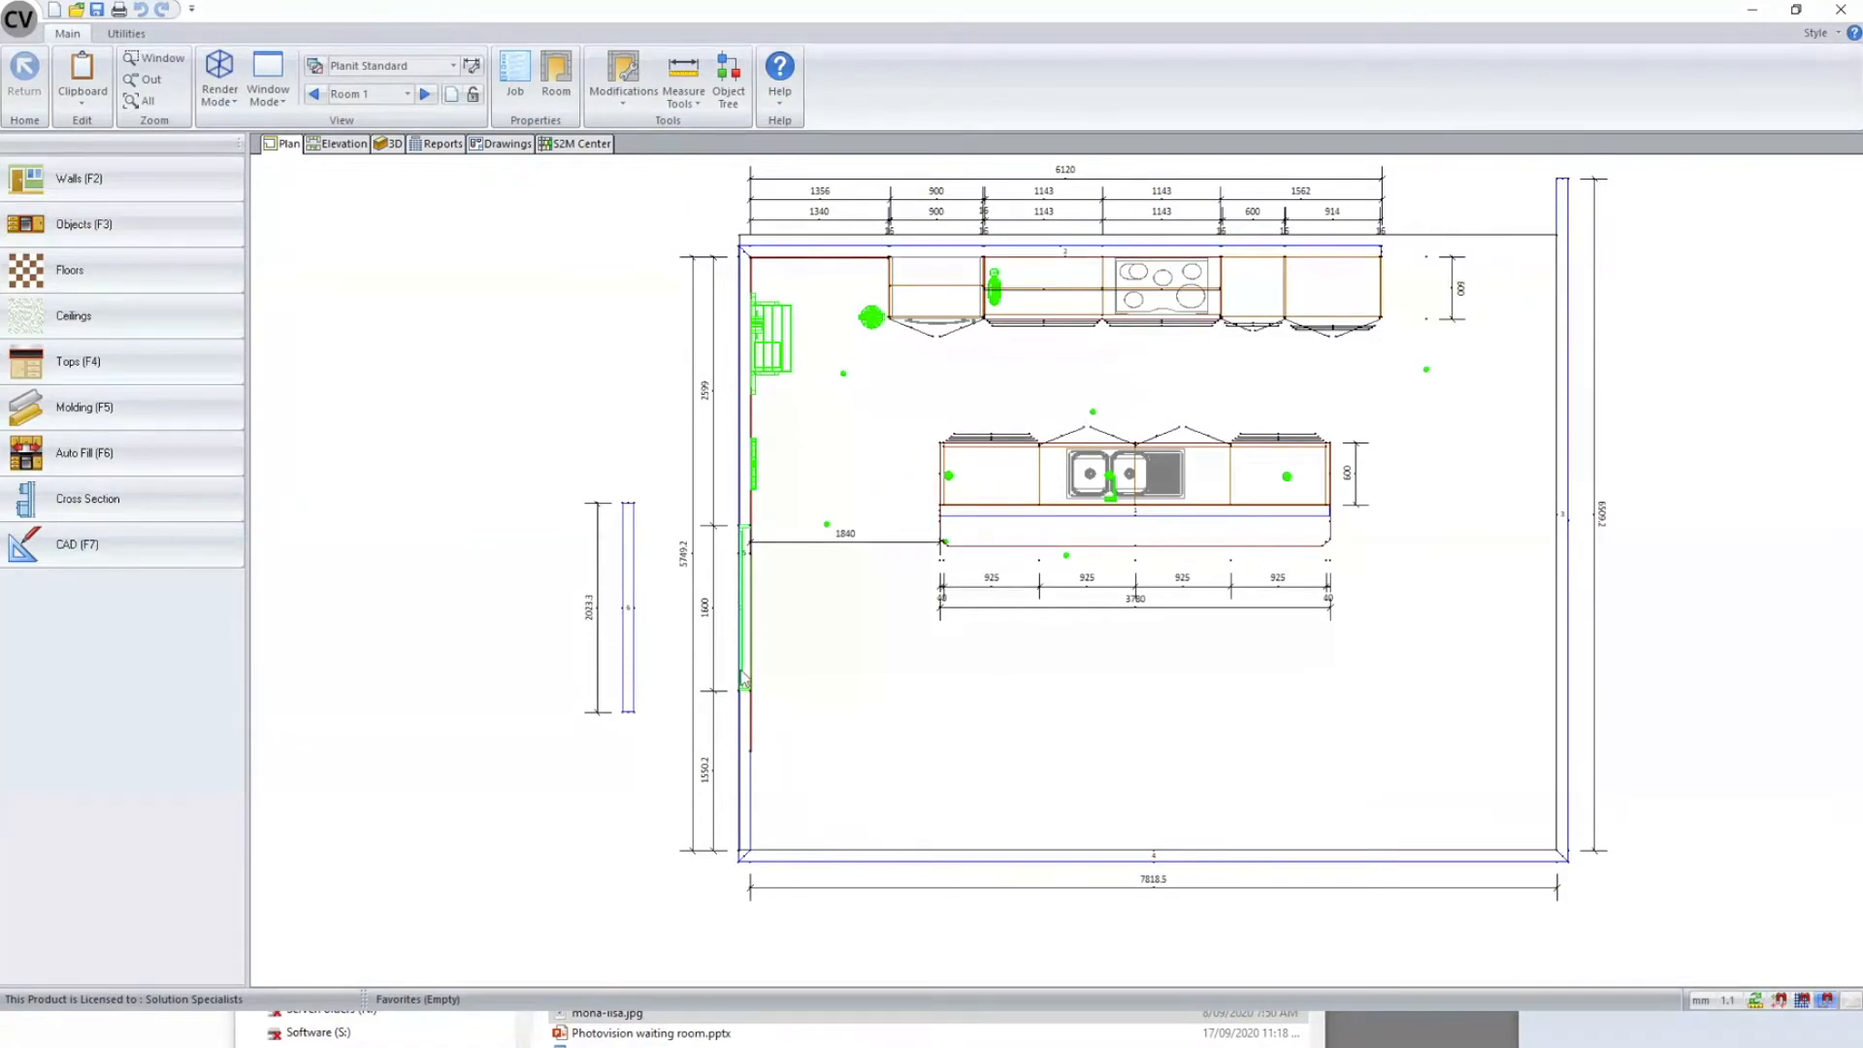
scroll(635, 631, up, 3)
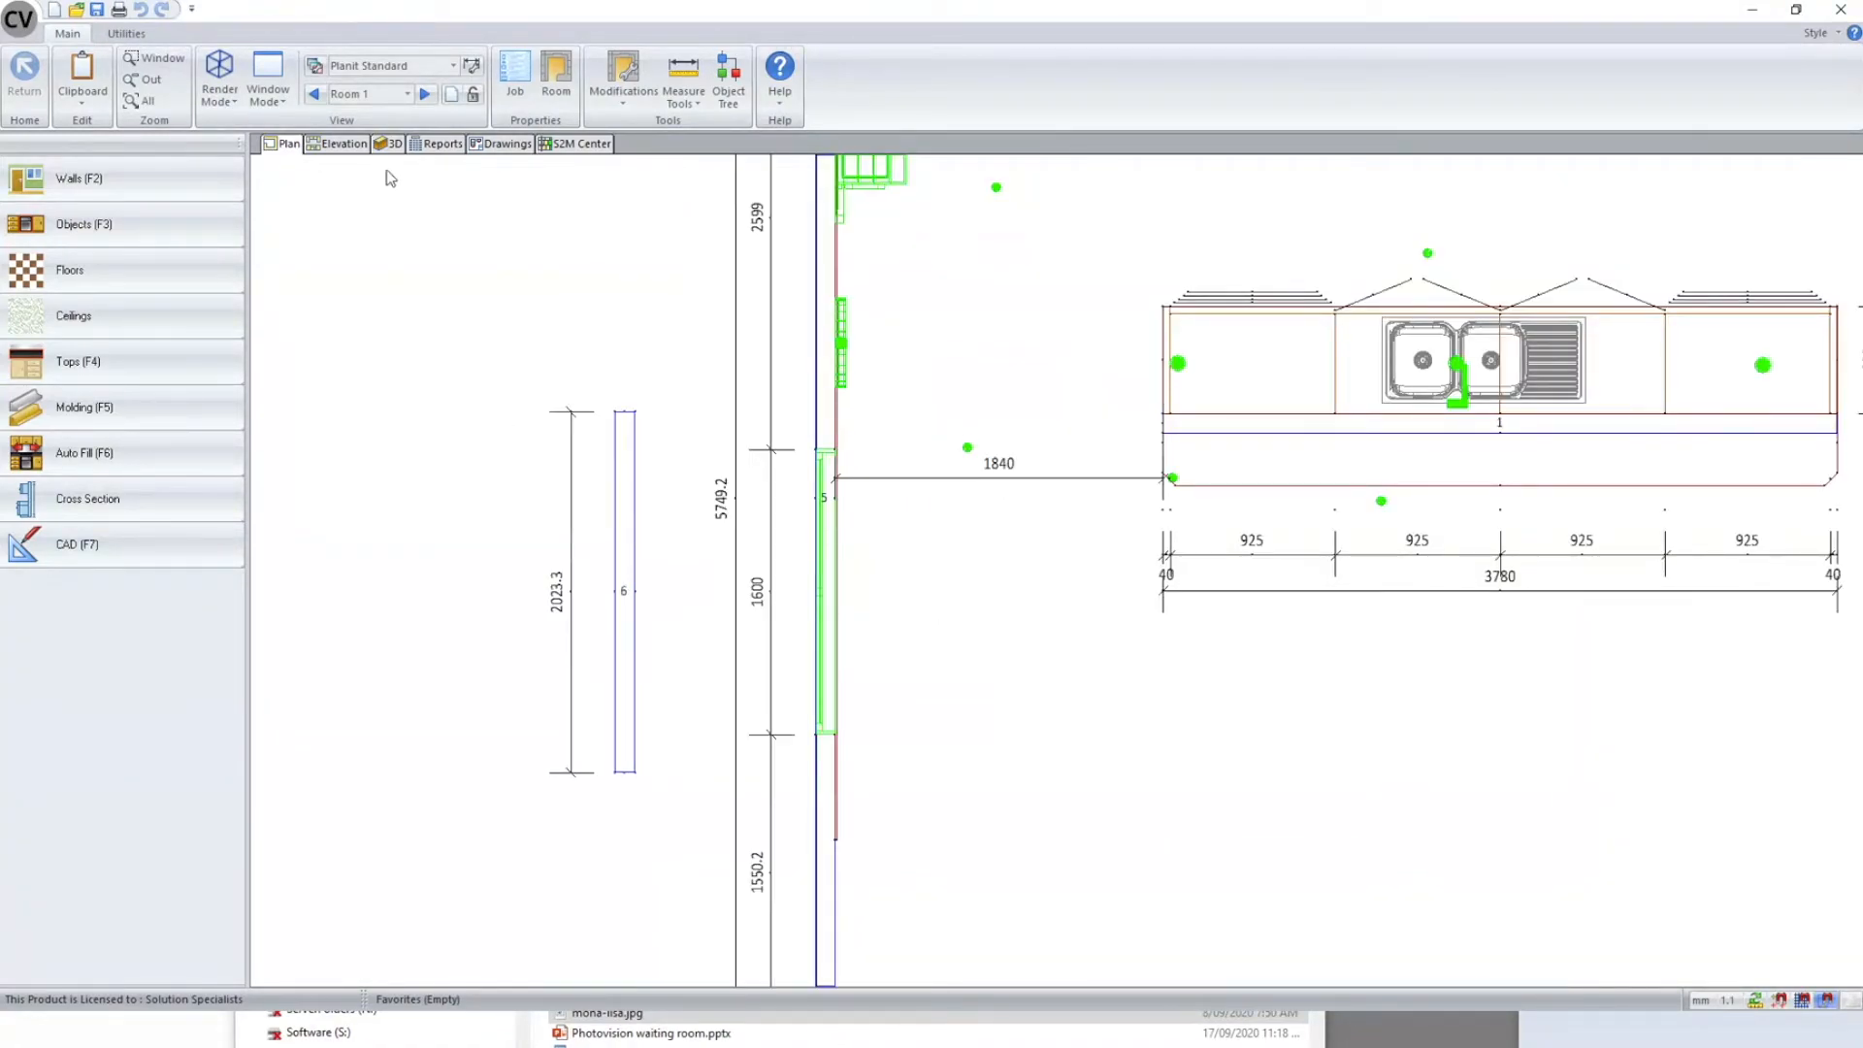
- In the 3D Camera Editor, place the camera beyond the front wall, aim it at the freestanding outside wall, and preview the view
click(383, 146)
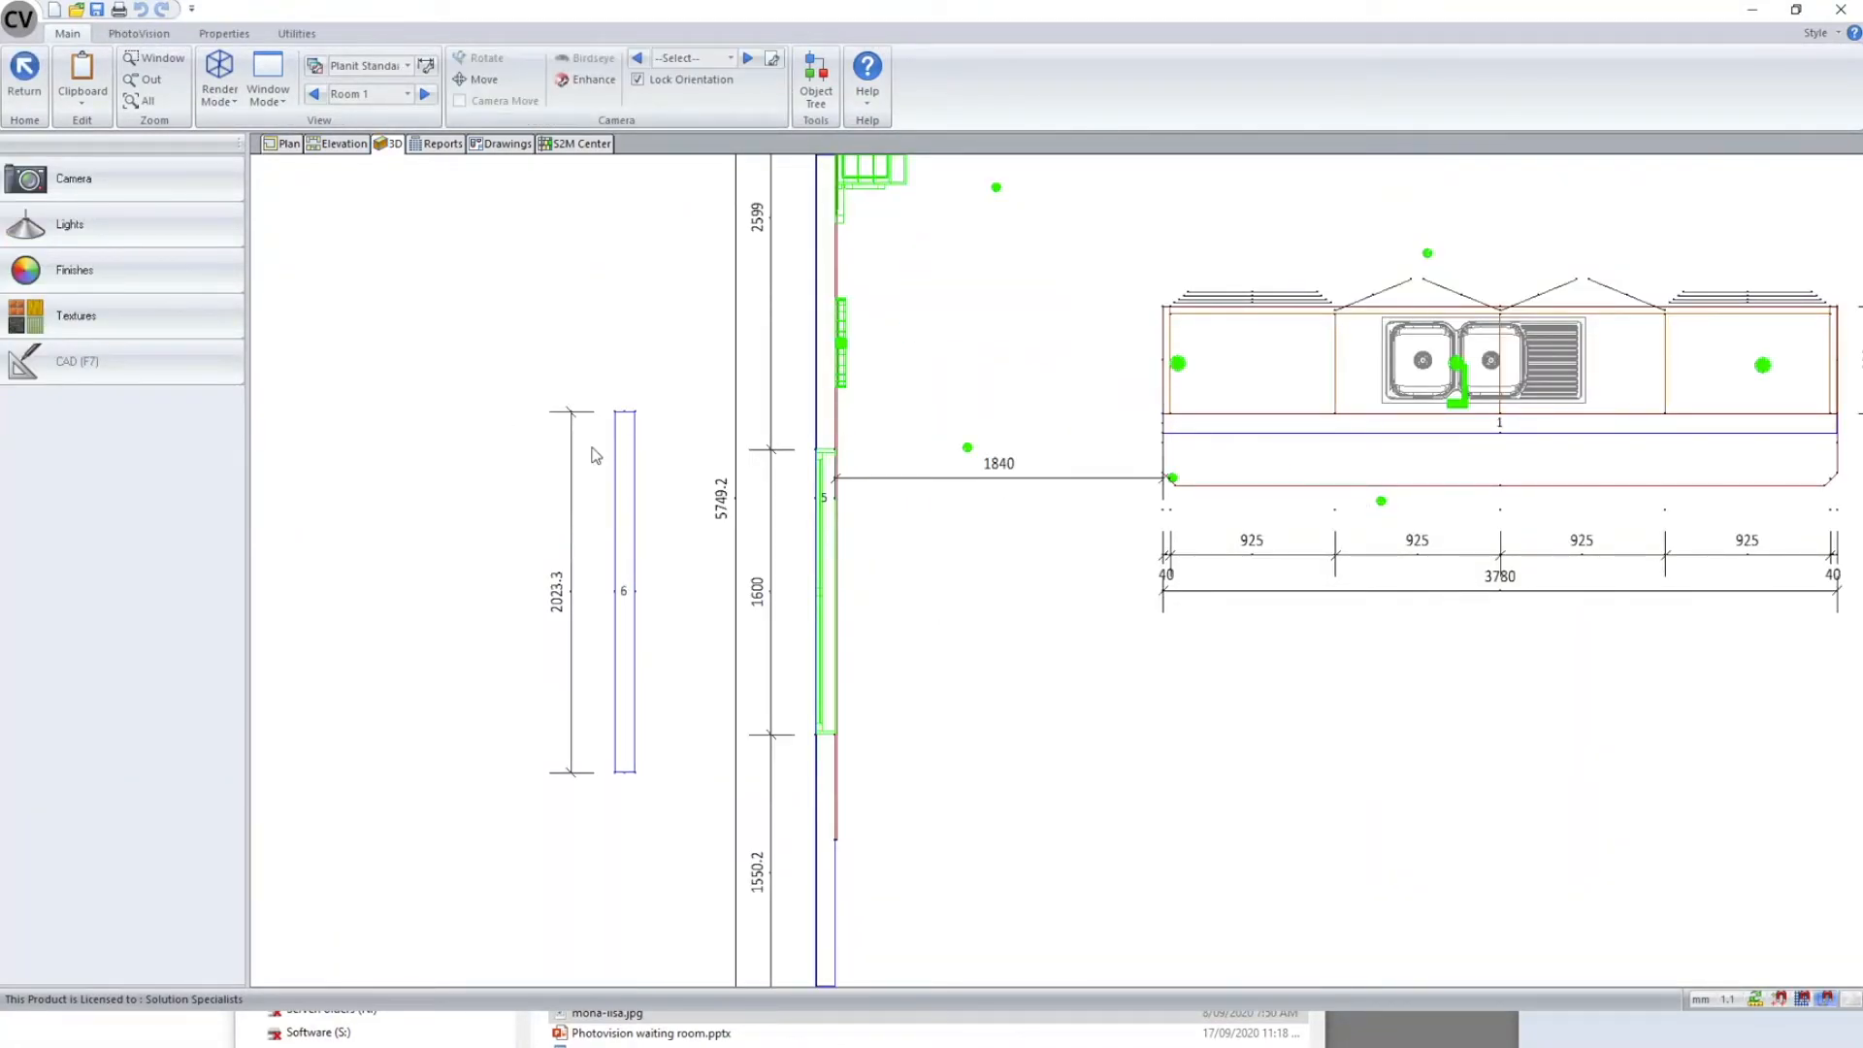
click(136, 180)
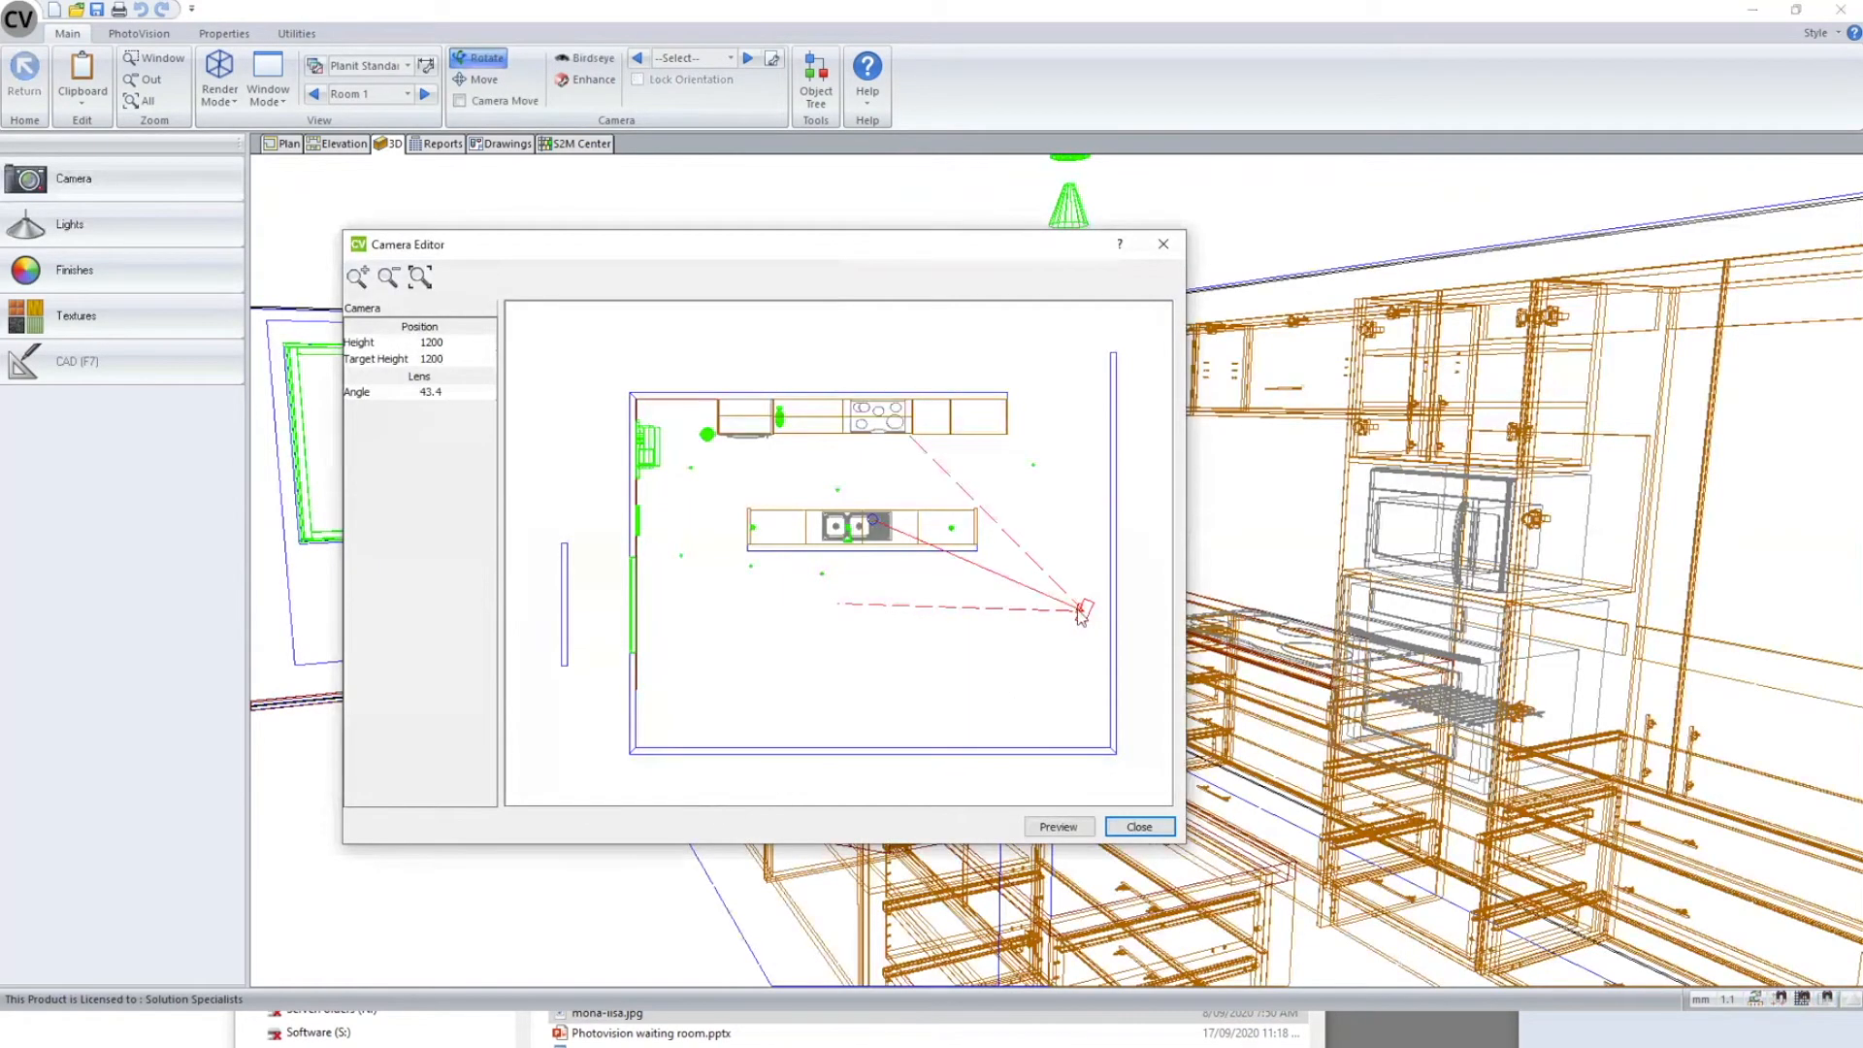
click(867, 794)
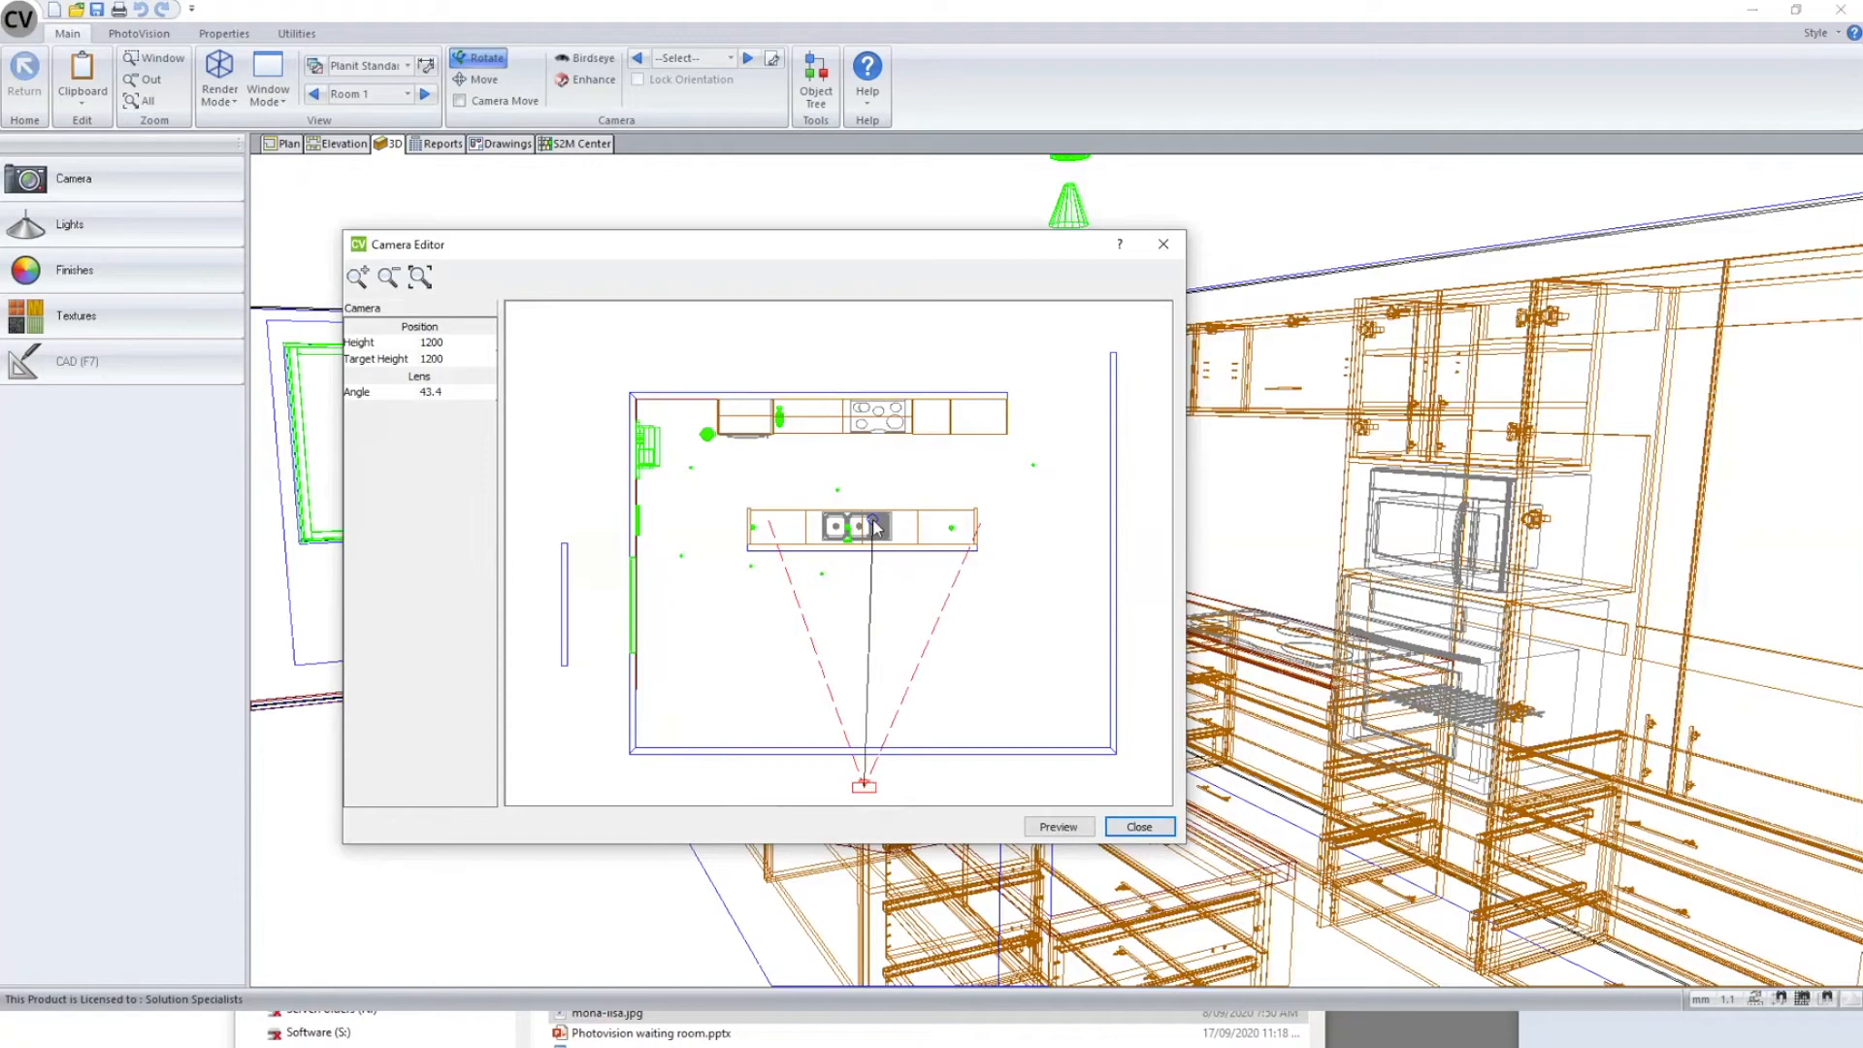
click(584, 631)
click(1060, 826)
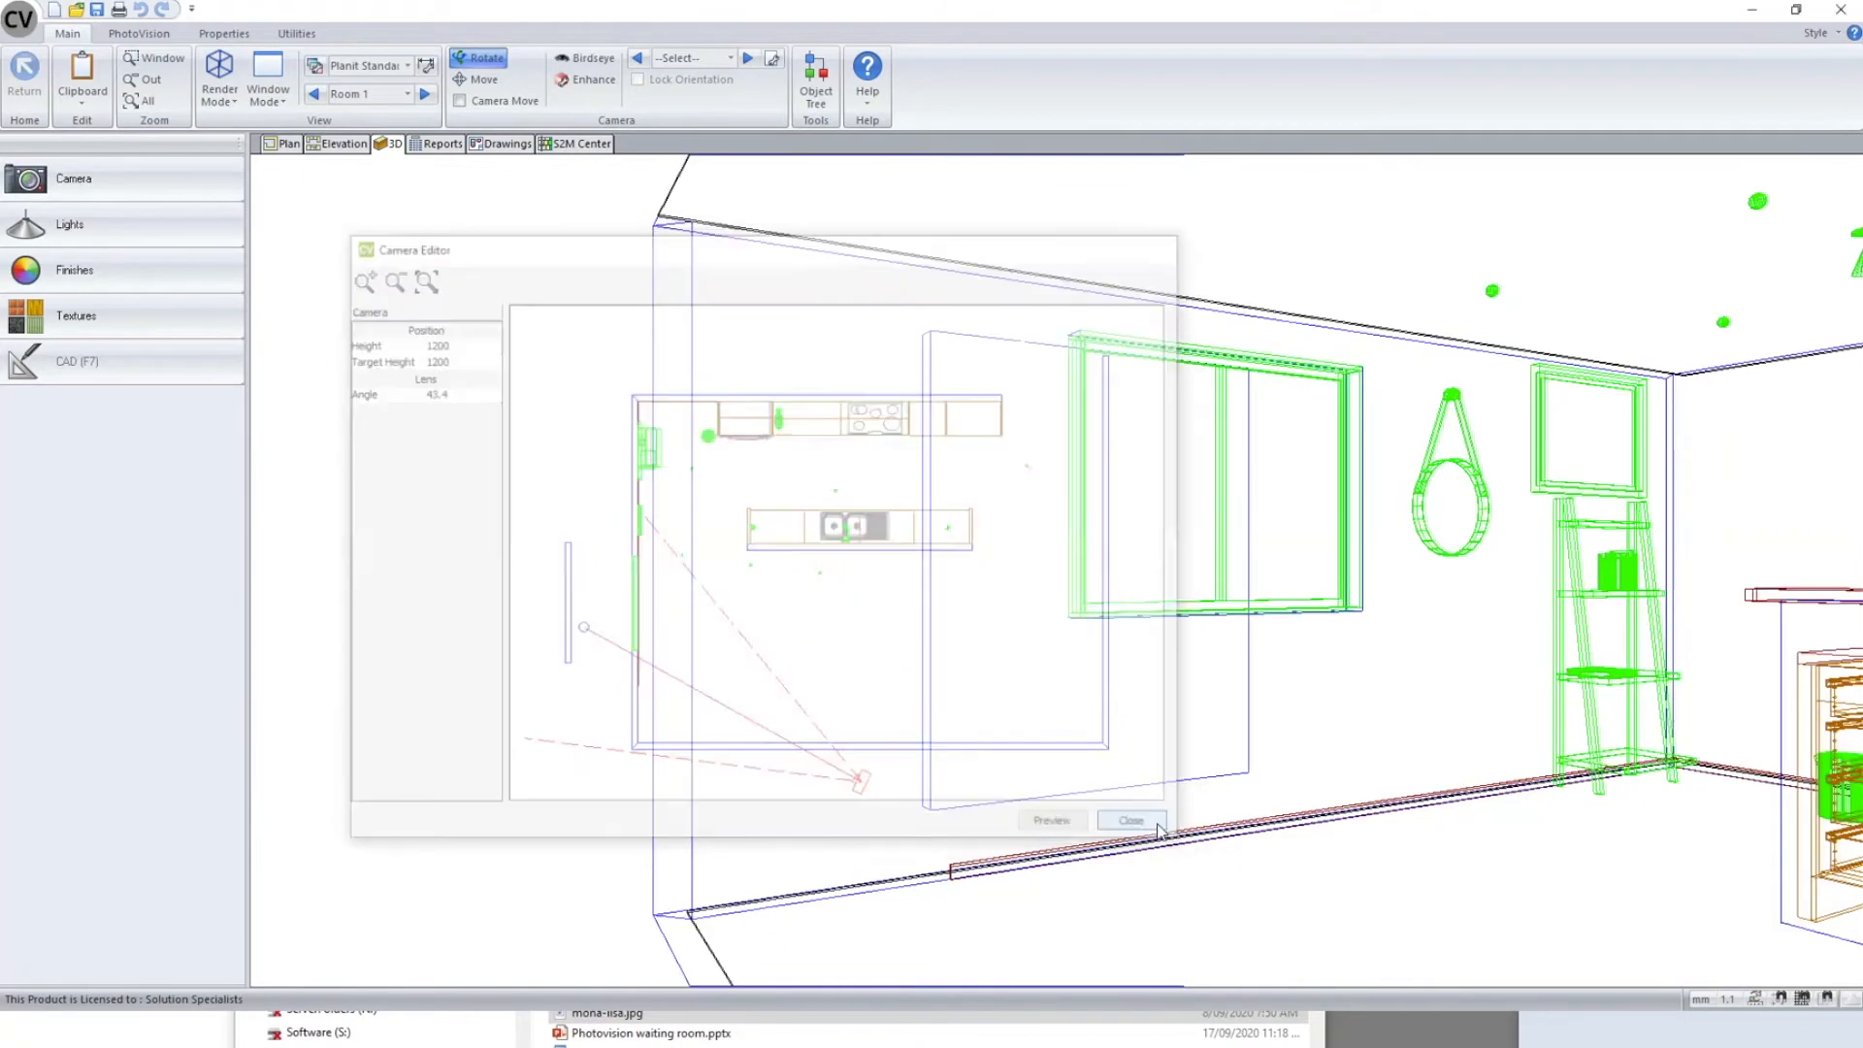
- Examine the freestanding picture wall in 3D from outside the kitchen, beside the front wall
scroll(1125, 581, down, 5)
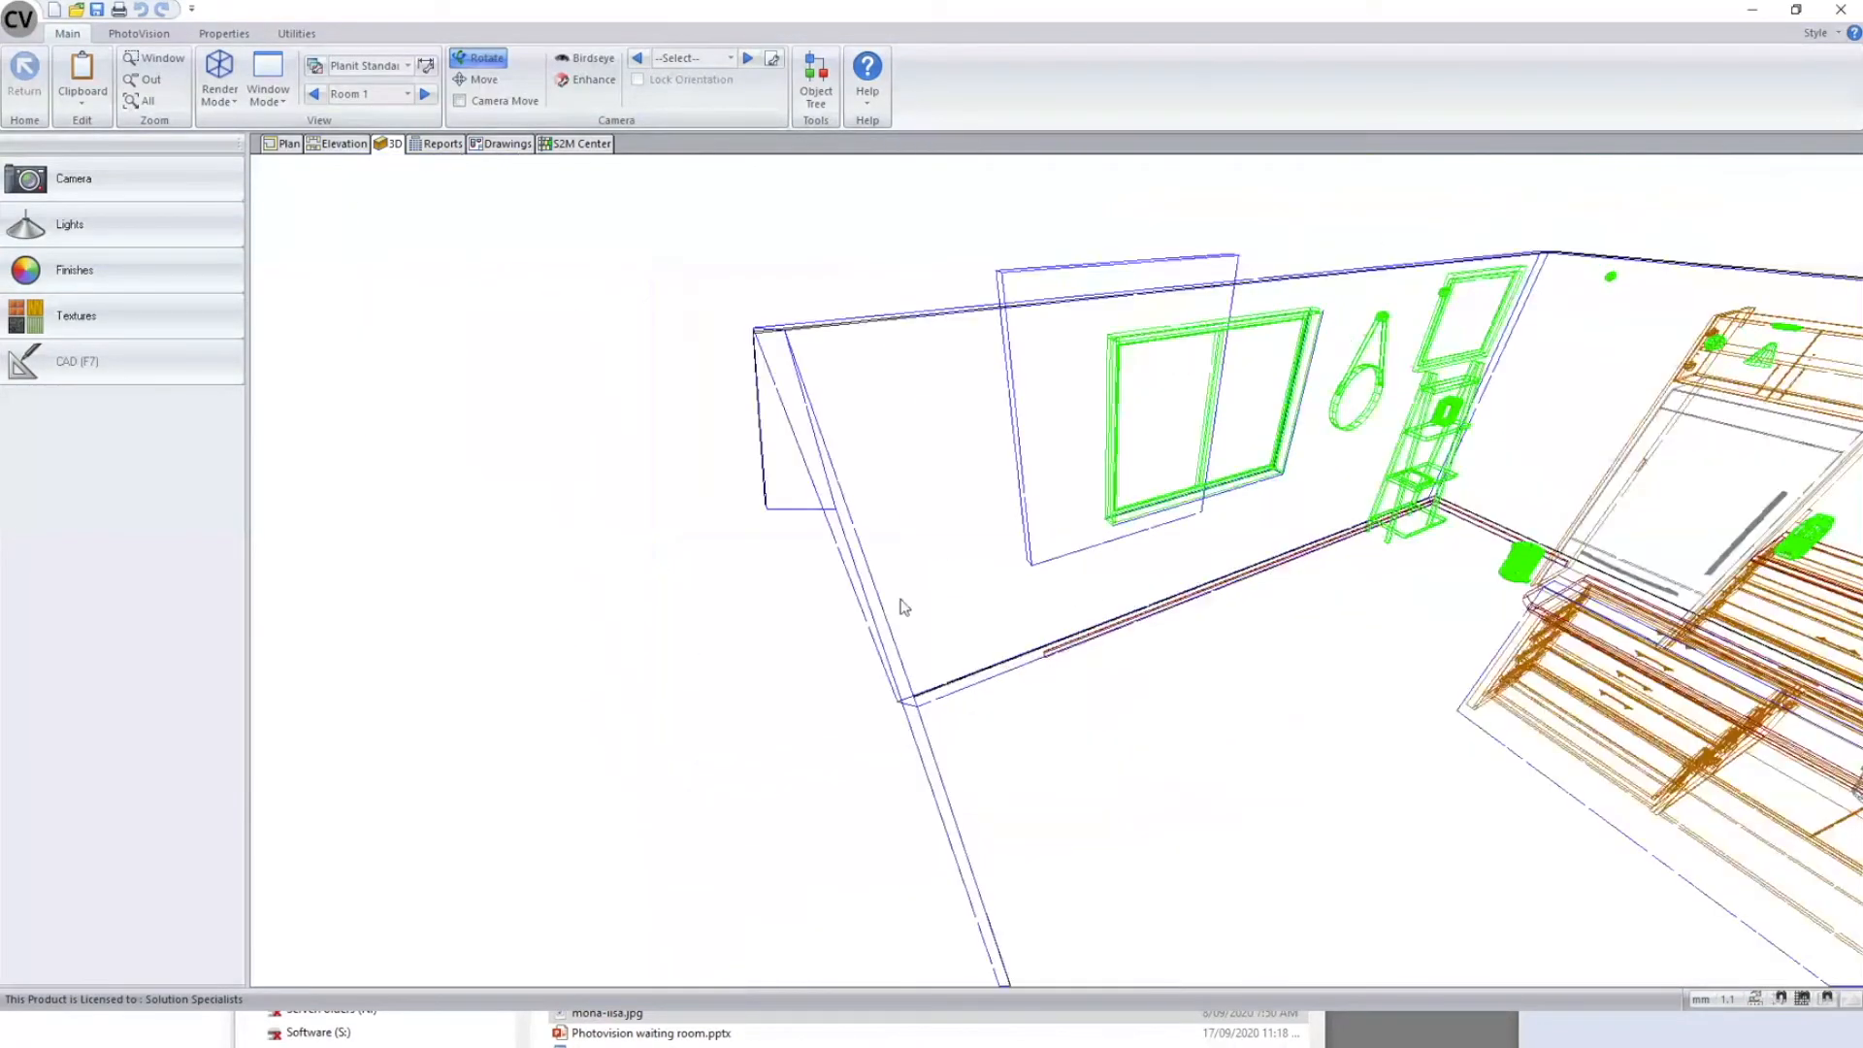
drag(900, 600, 1391, 618)
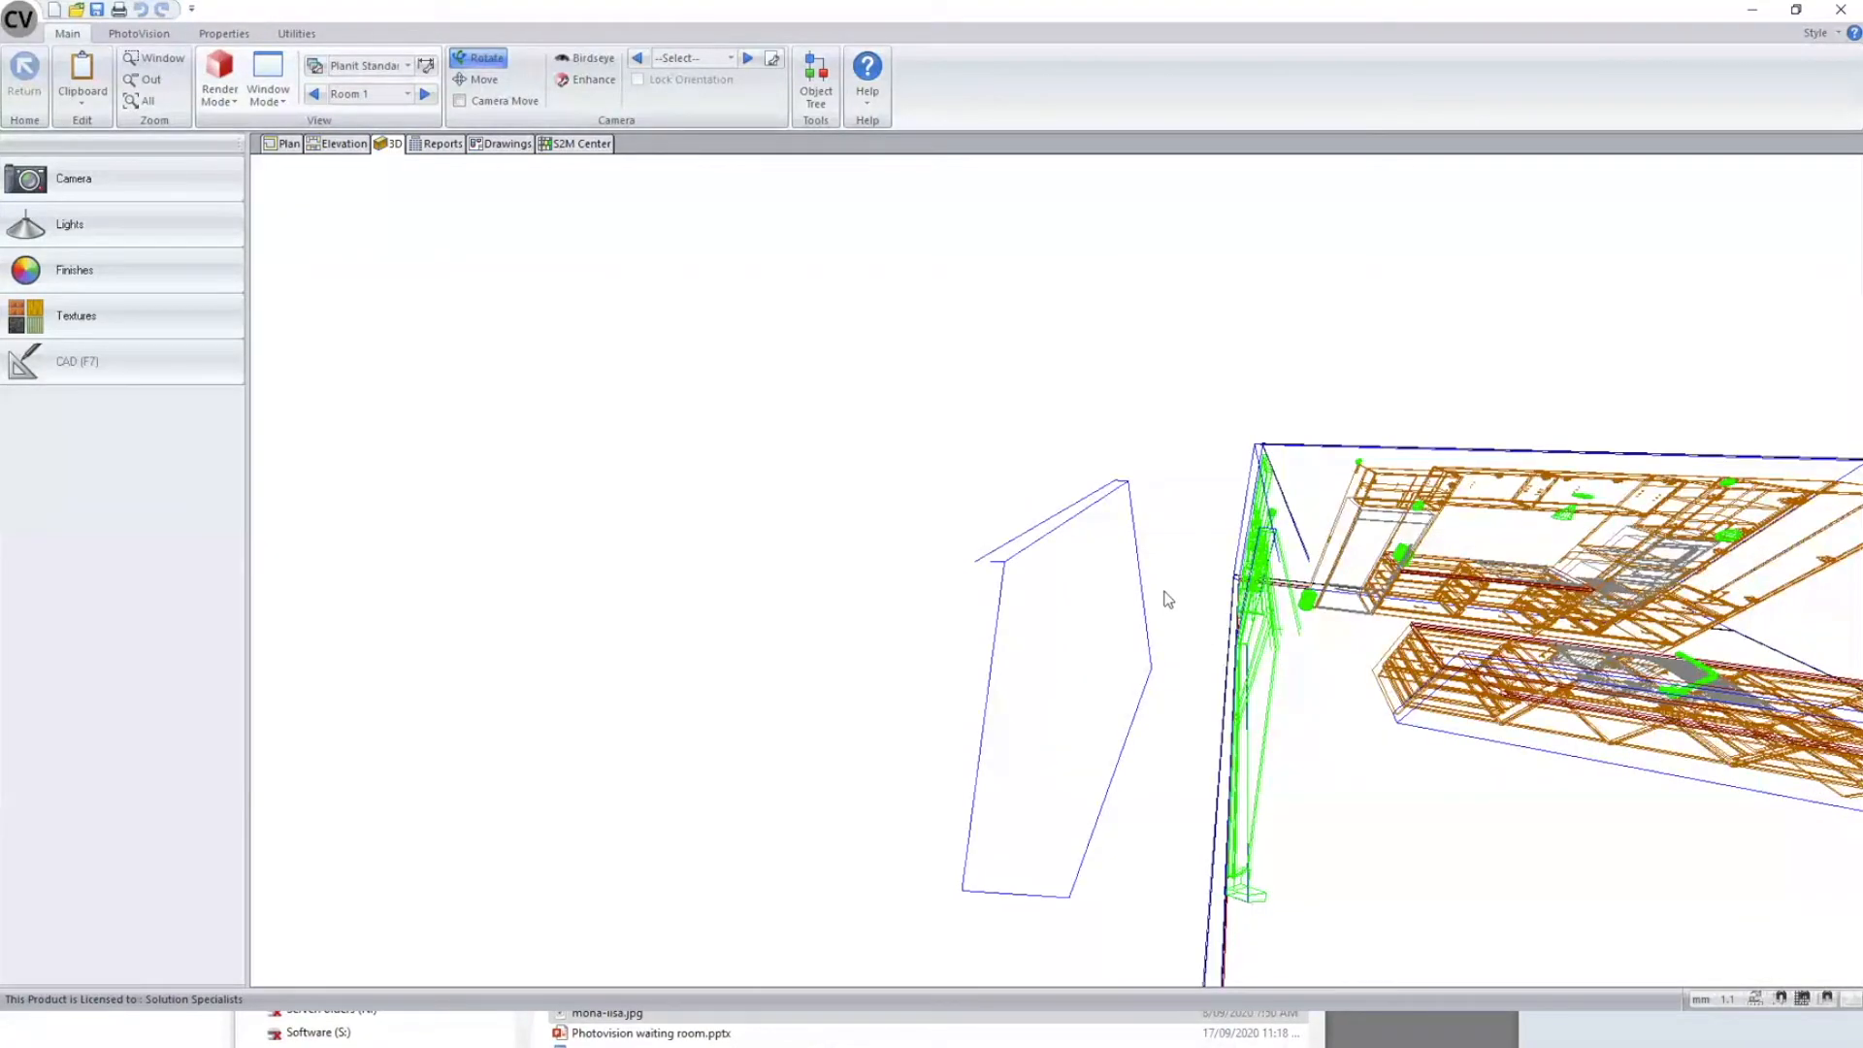
drag(1039, 642, 877, 653)
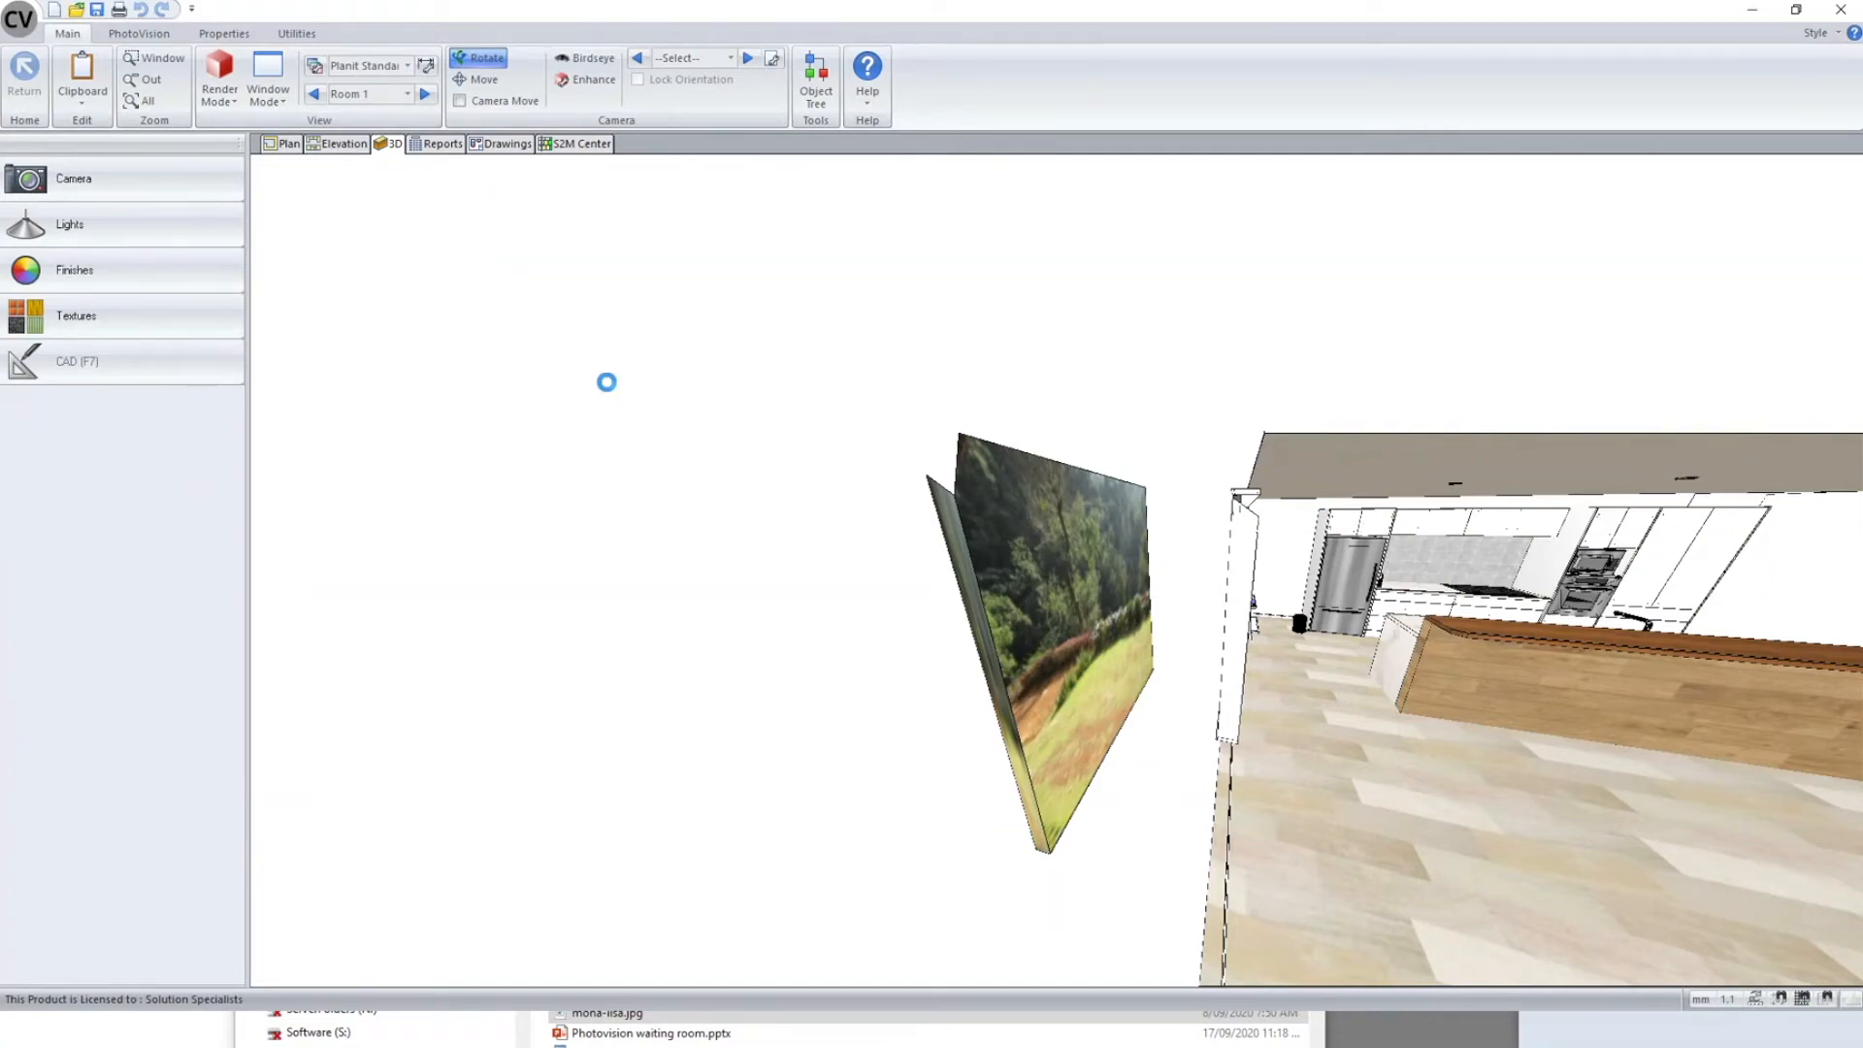
- Return to the floor plan and add a new empty room to the job
click(287, 146)
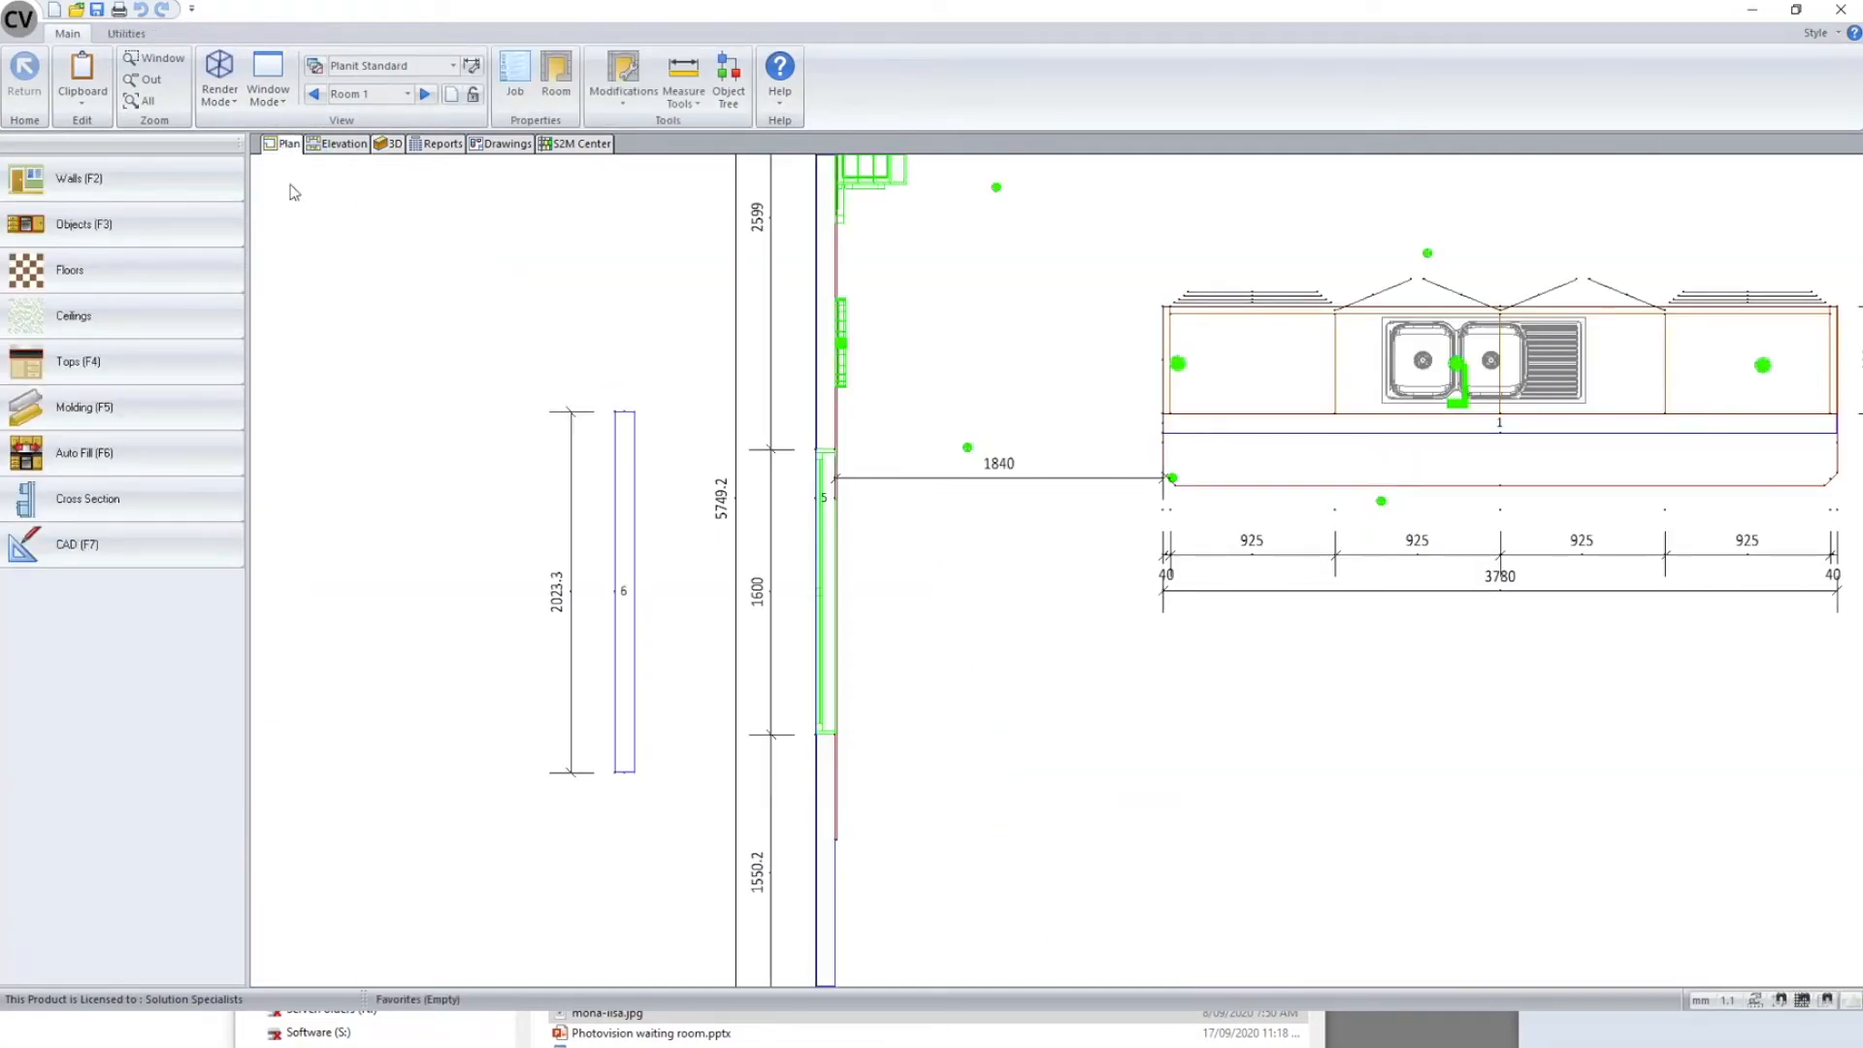
scroll(442, 265, down, 1)
click(451, 95)
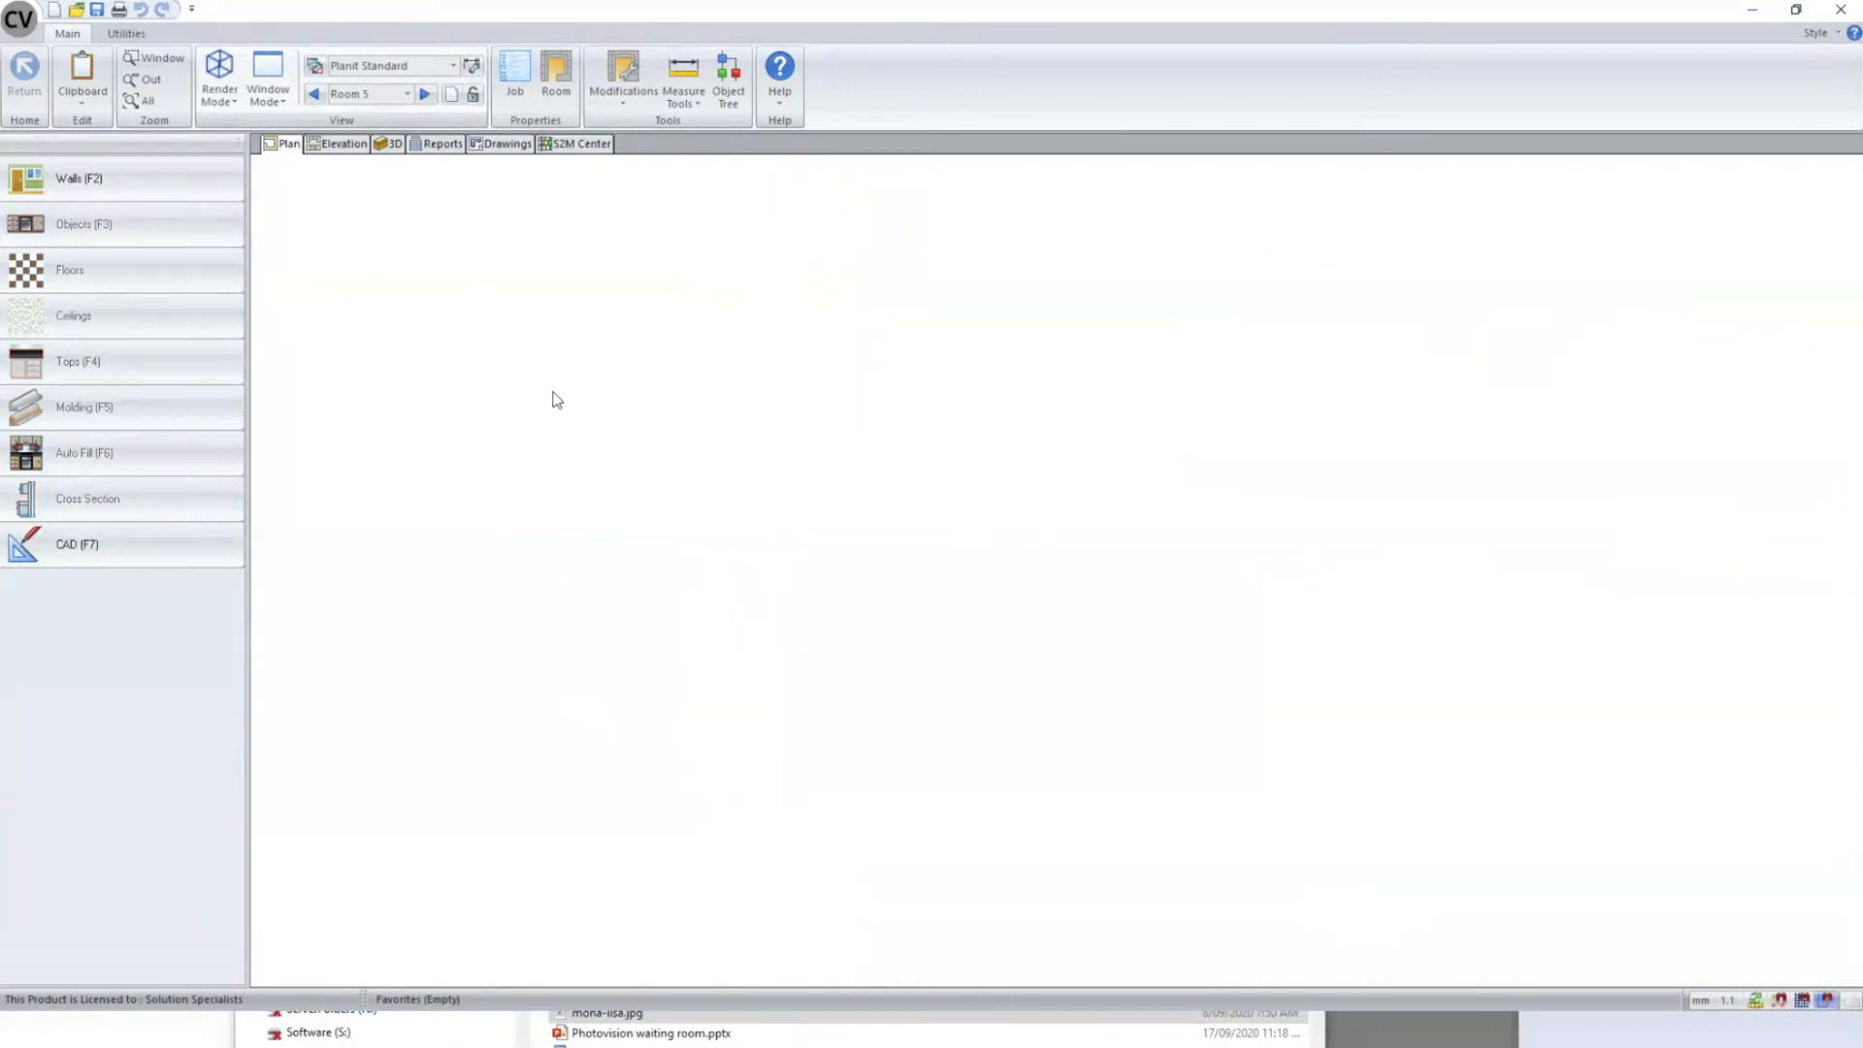
click(153, 175)
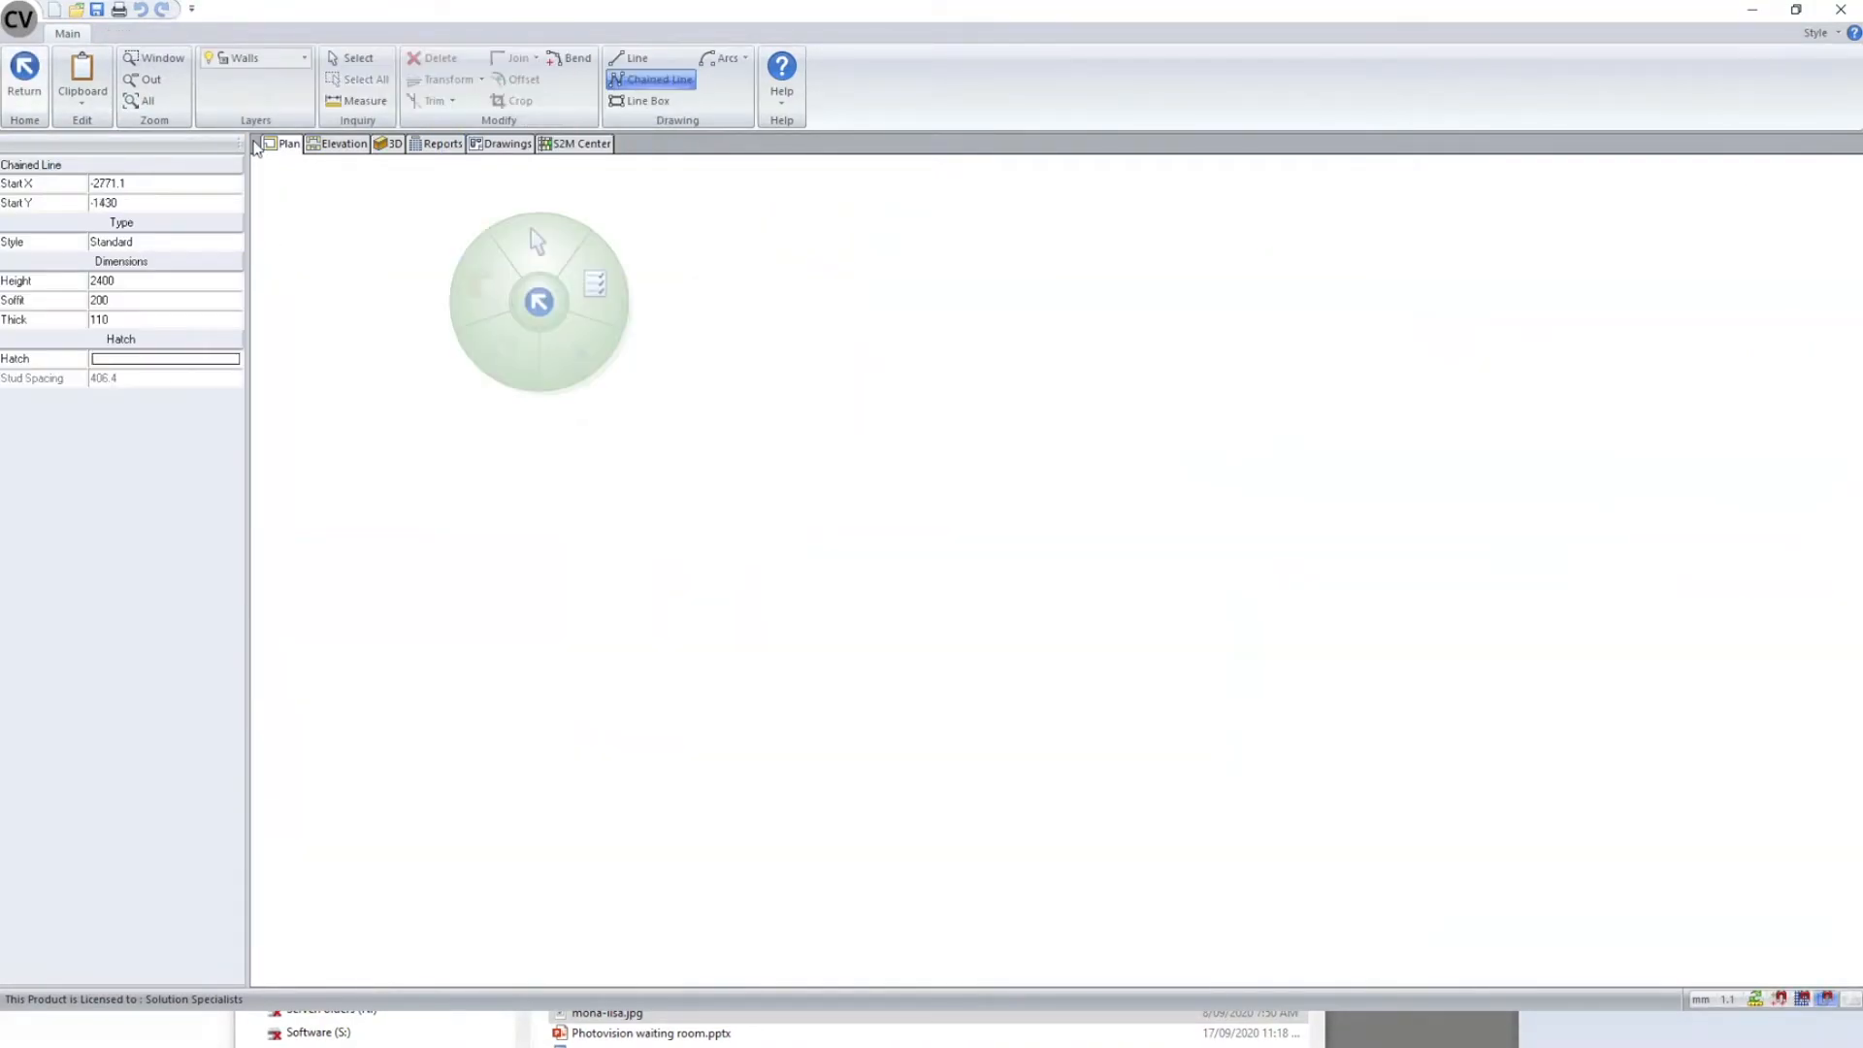
click(26, 83)
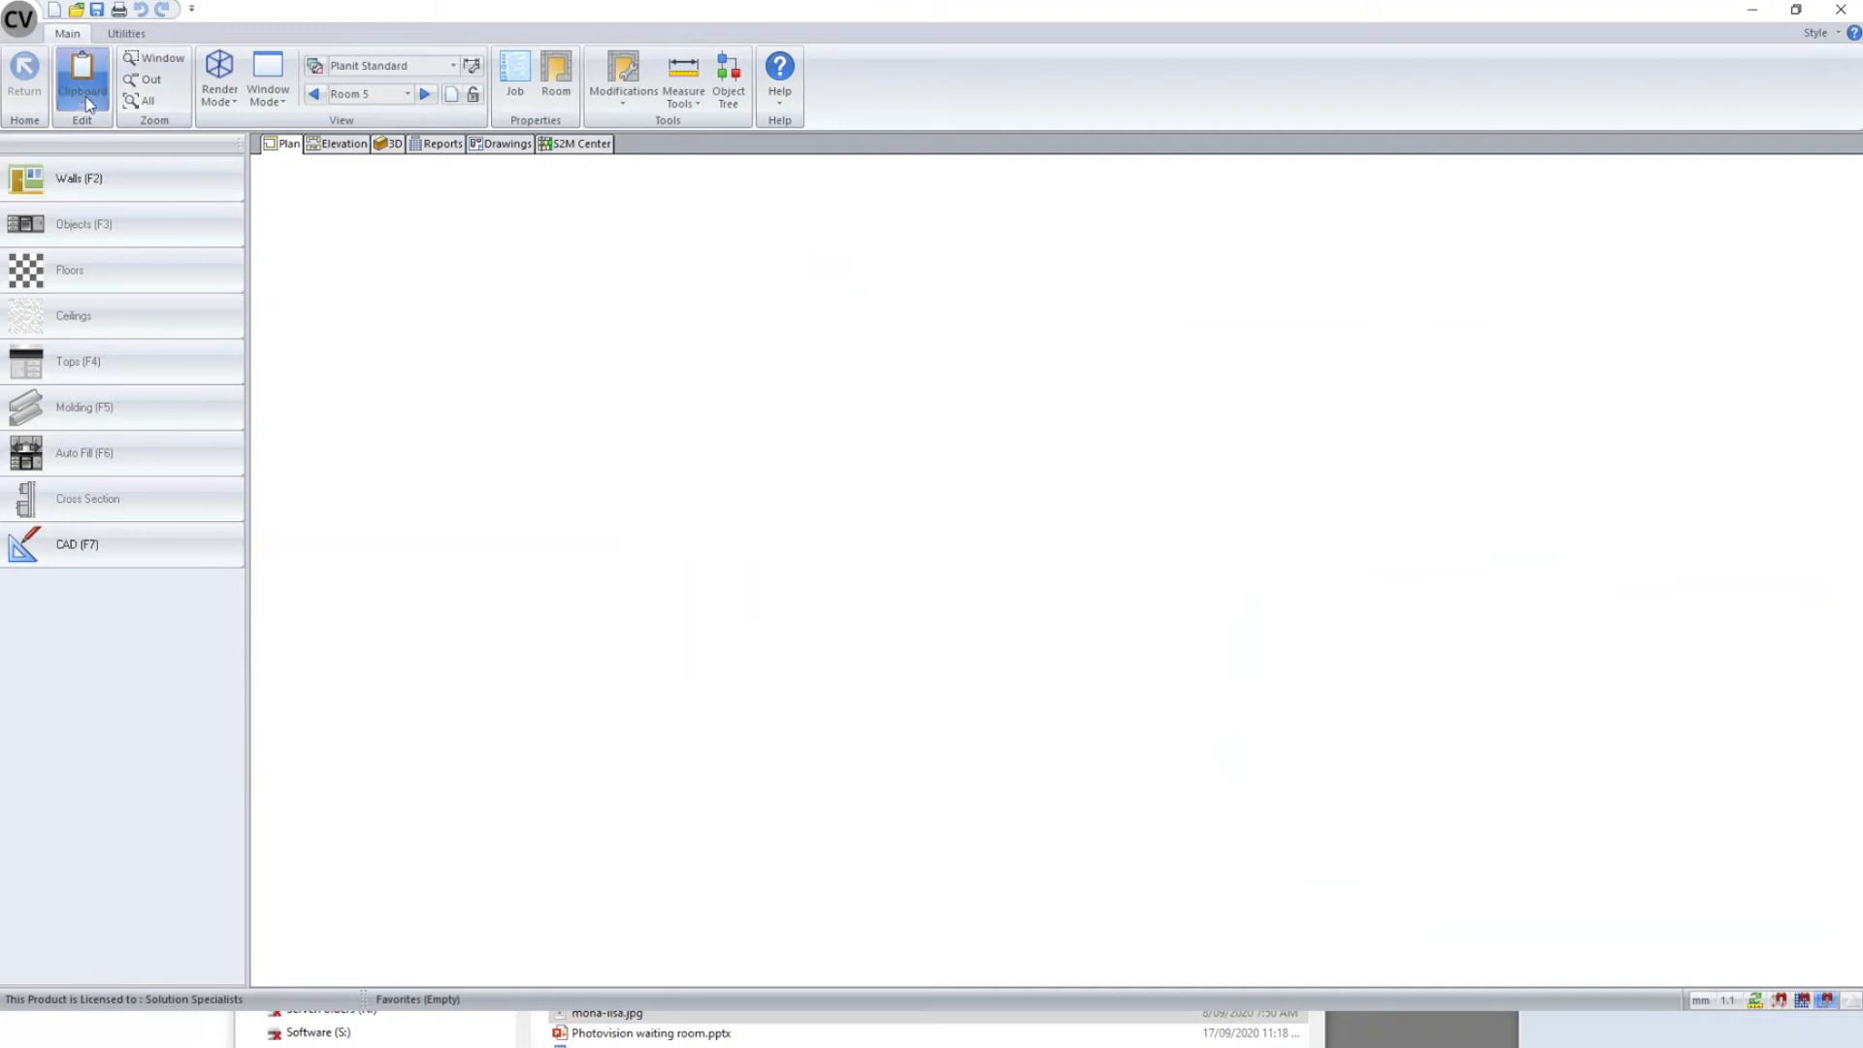
- Draw a single, slightly sloping wall across the new room's empty plan and finish wall drawing
key(F2)
click(663, 472)
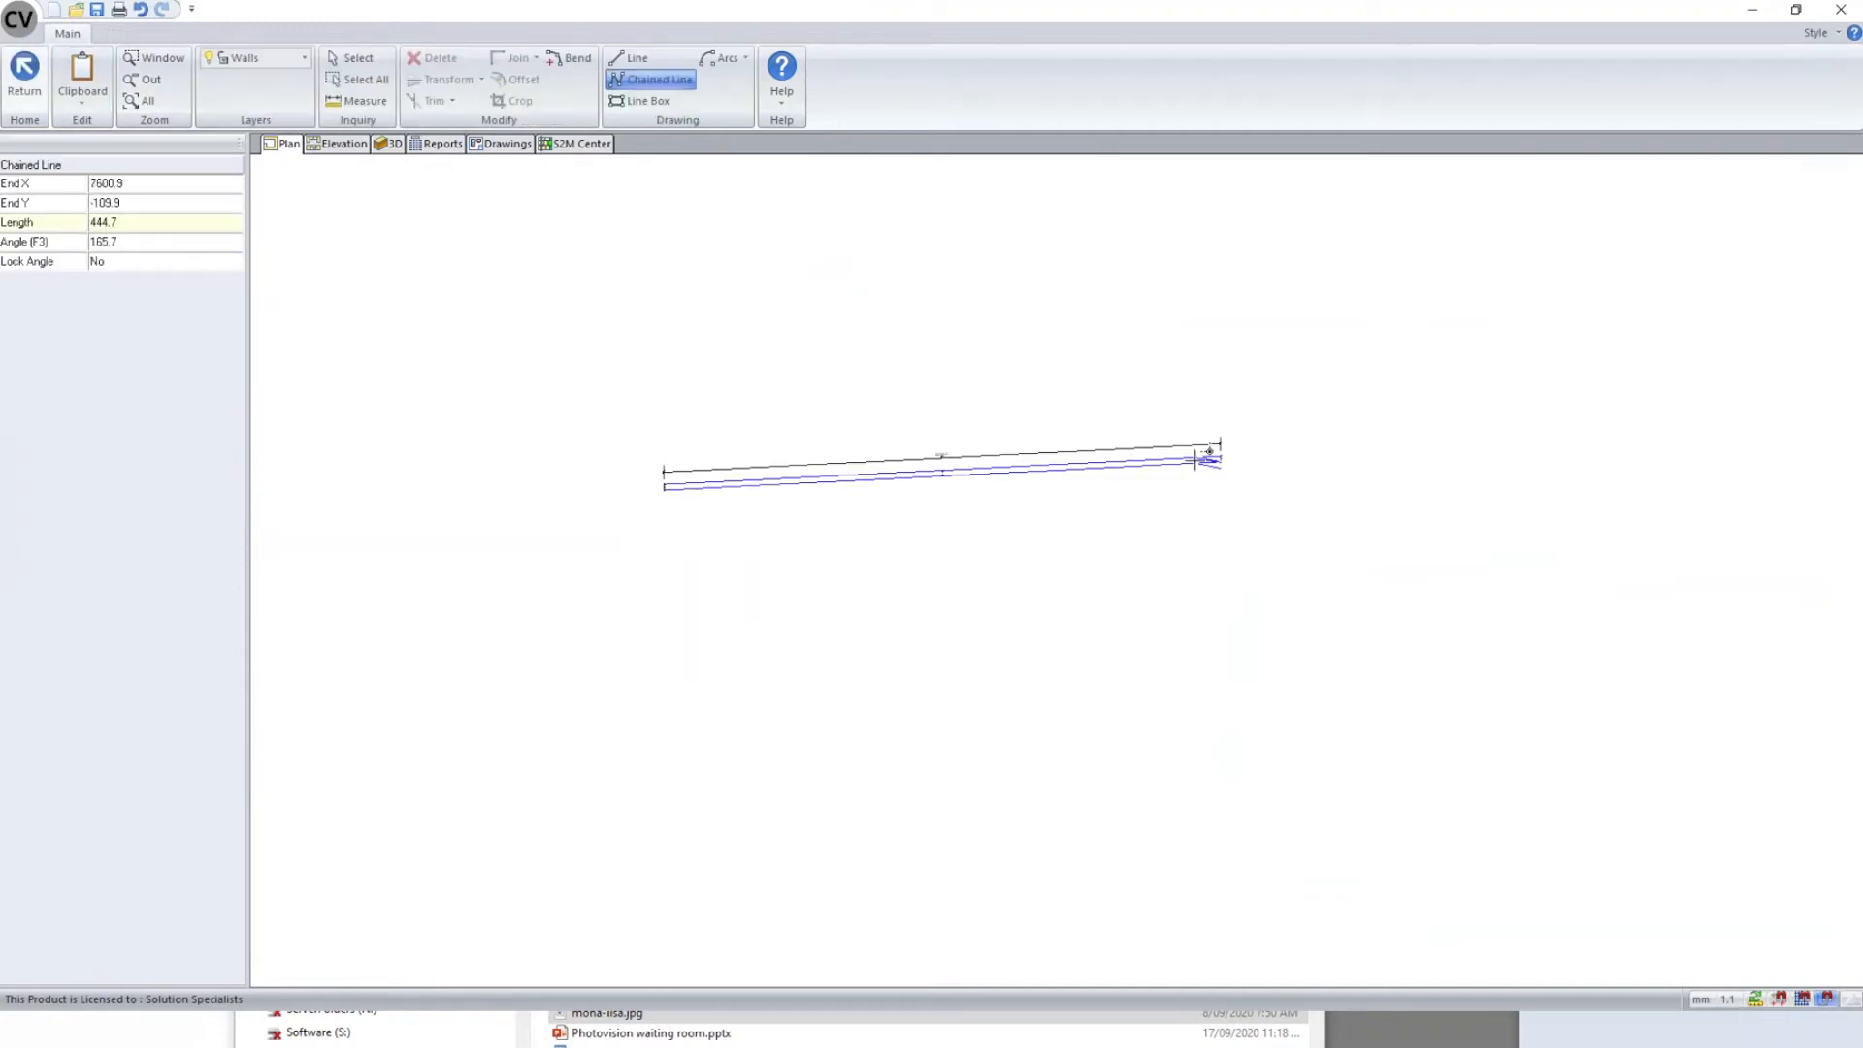
click(1221, 444)
key(Escape)
key(Escape)
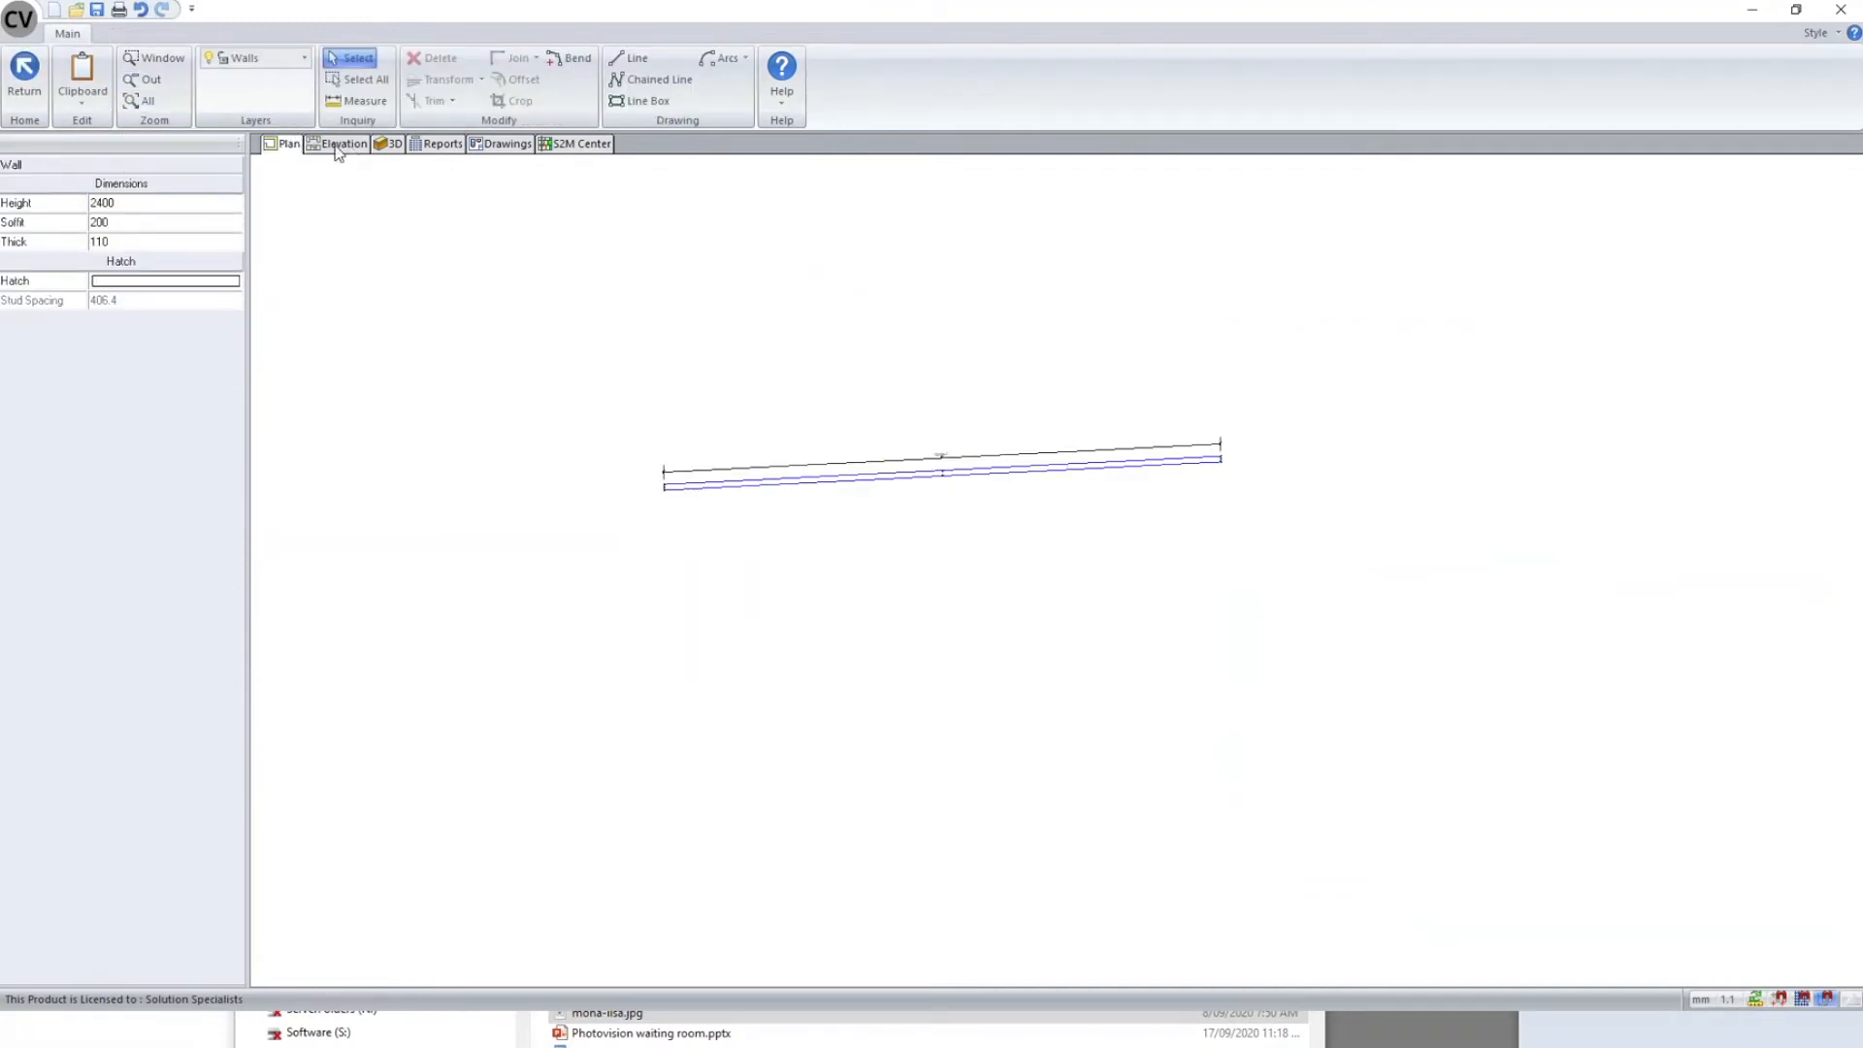
scroll(714, 505, down, 4)
scroll(711, 511, up, 4)
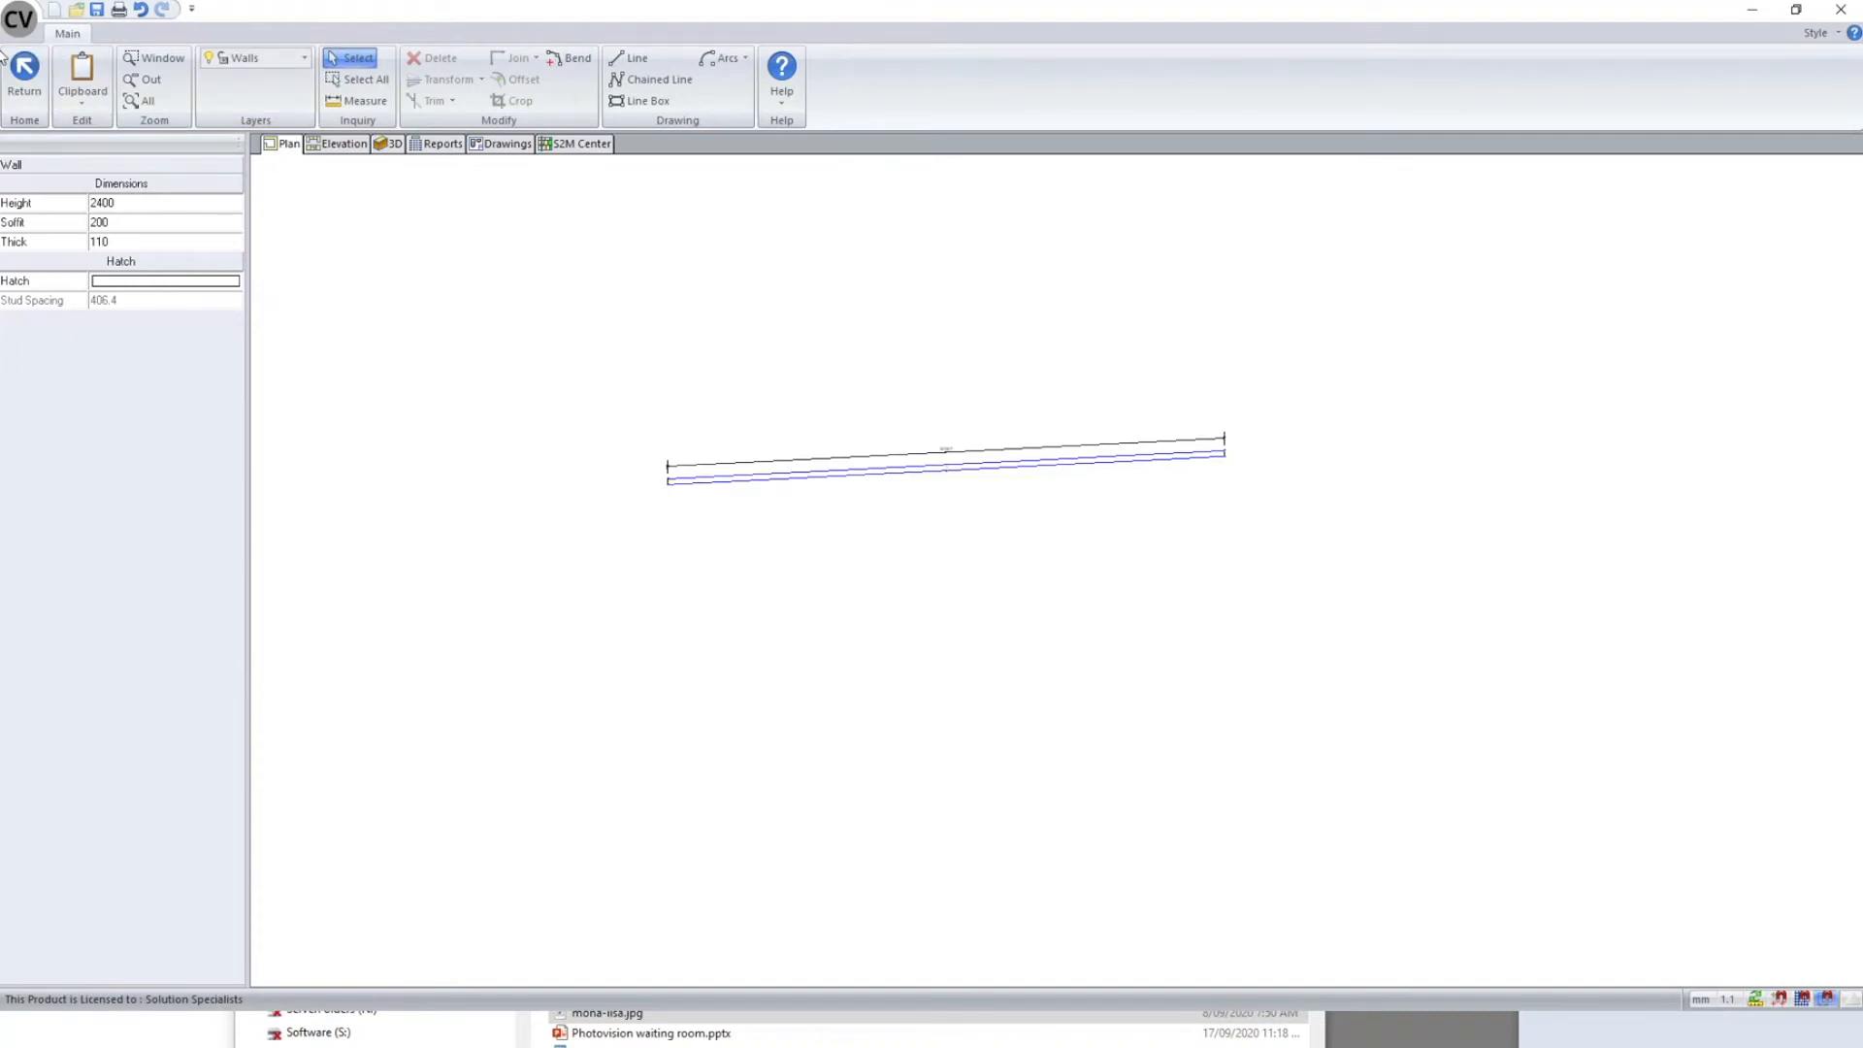
click(24, 77)
- Go back through the rooms to Room 3 and show it in 3D
click(314, 94)
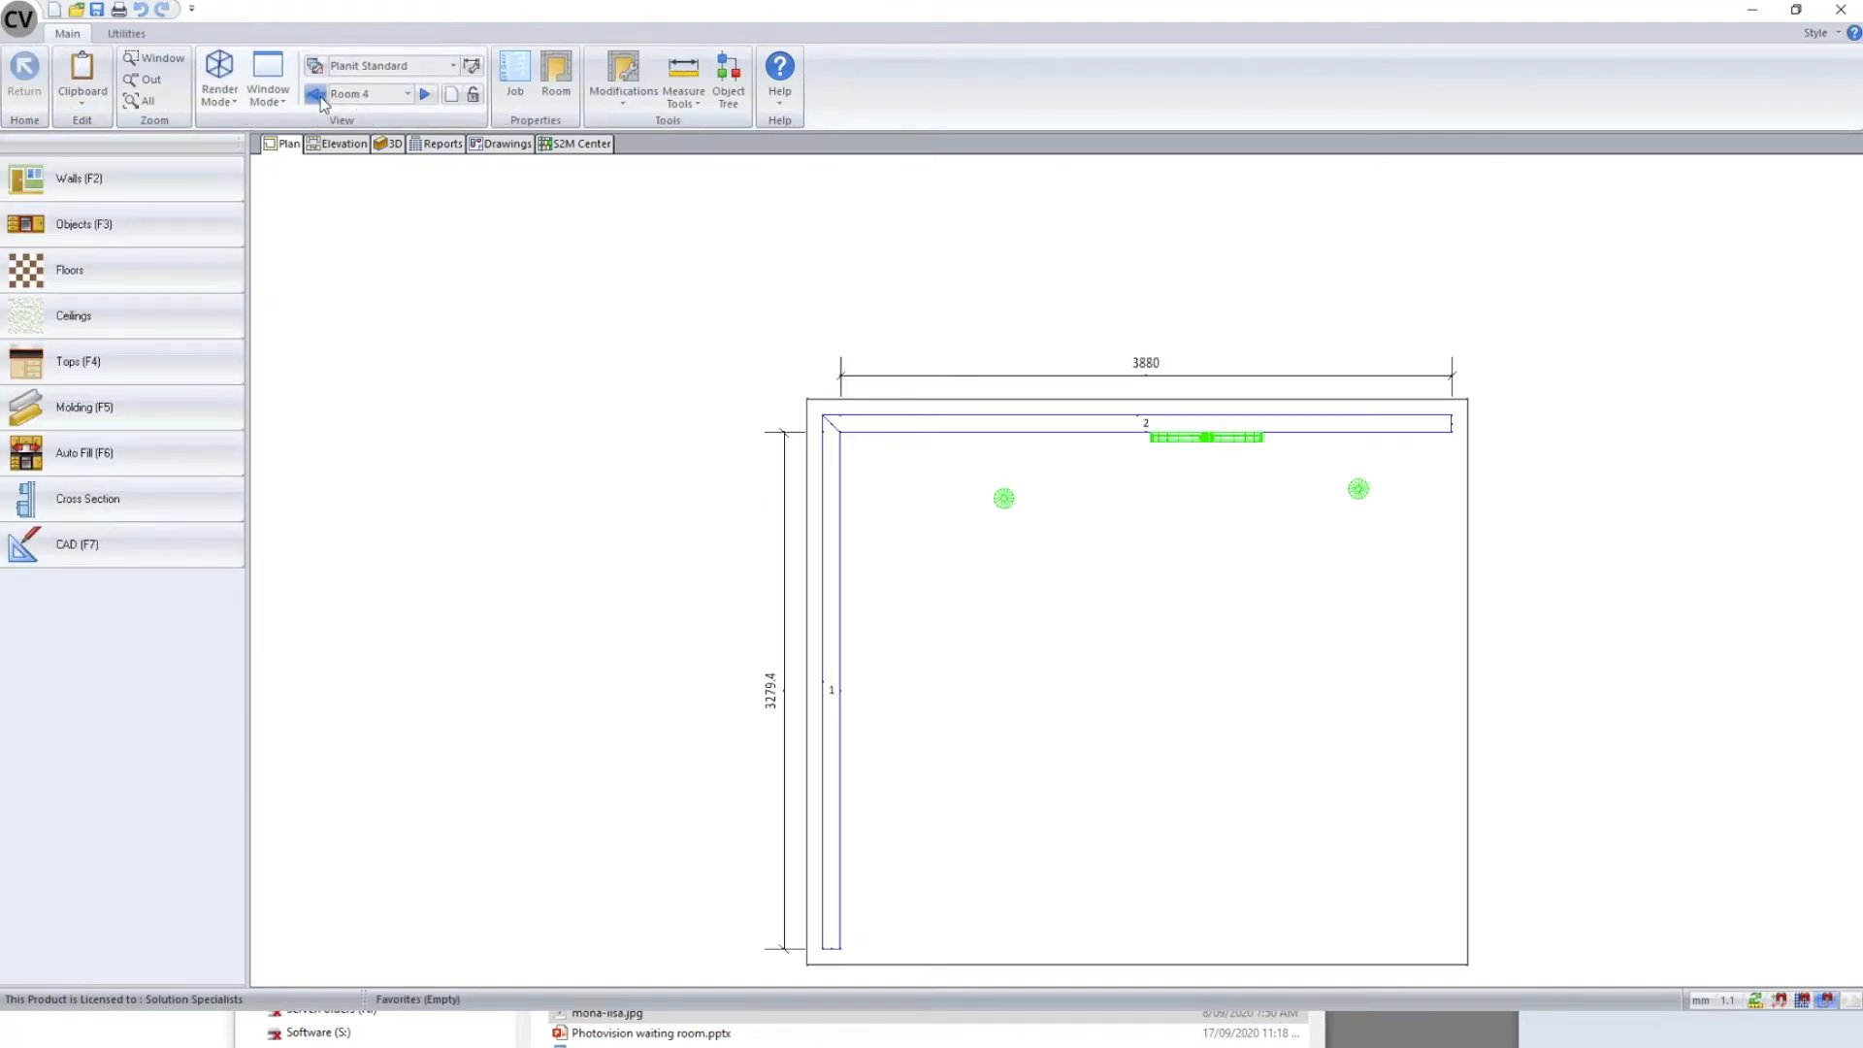
scroll(766, 286, down, 2)
click(315, 94)
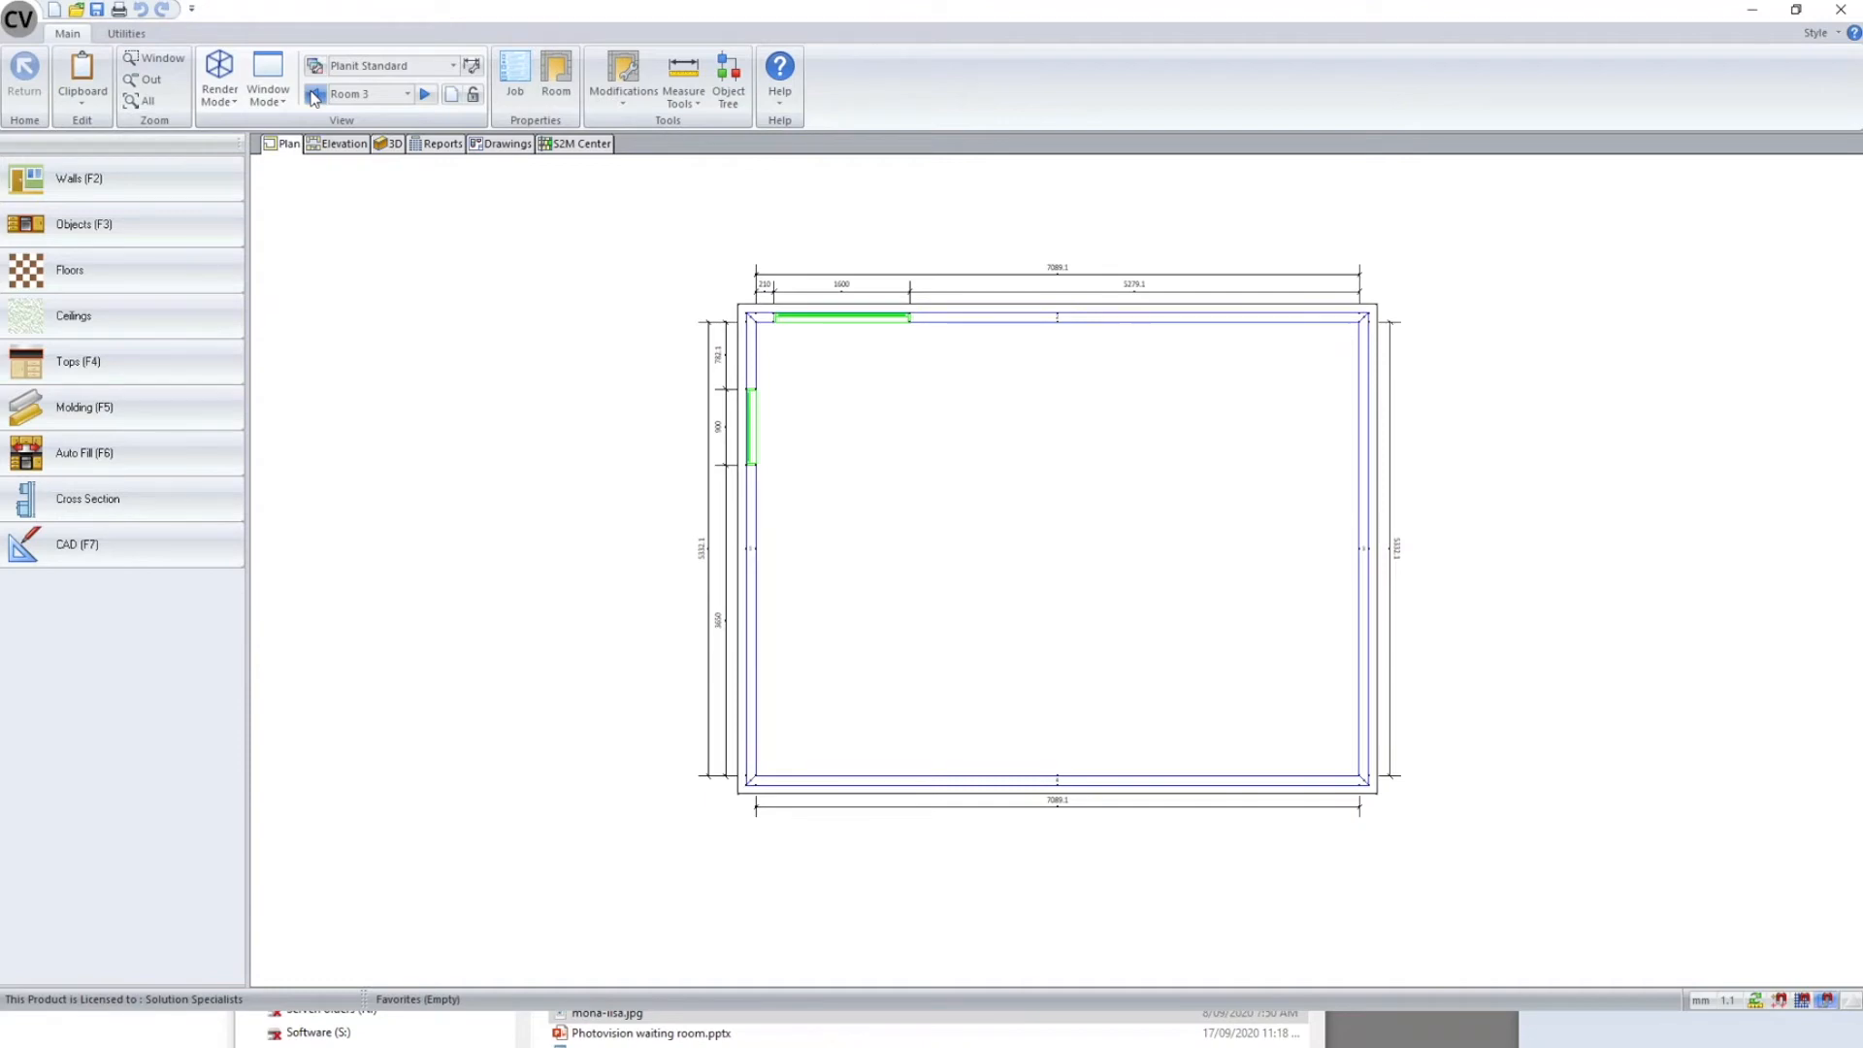
click(391, 148)
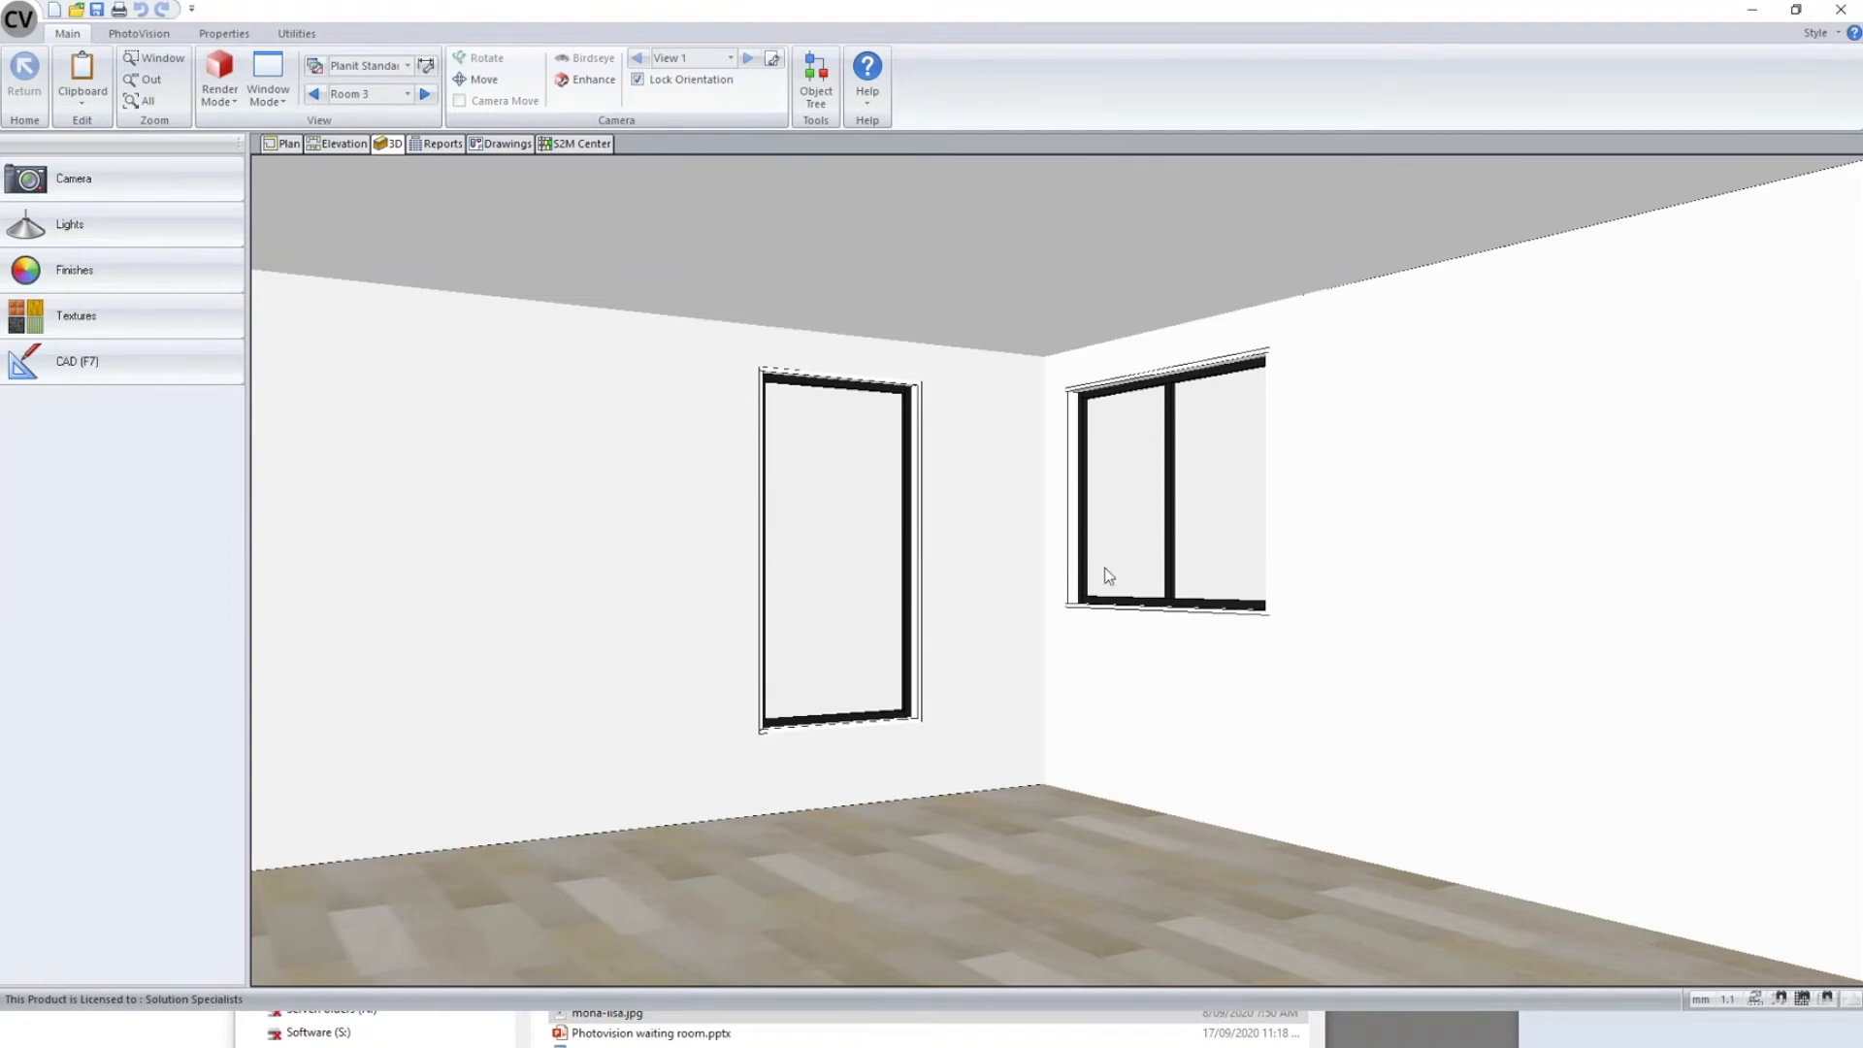
- In the 3D view properties of Room 3, set the Photovision background style to Image
right_click(564, 365)
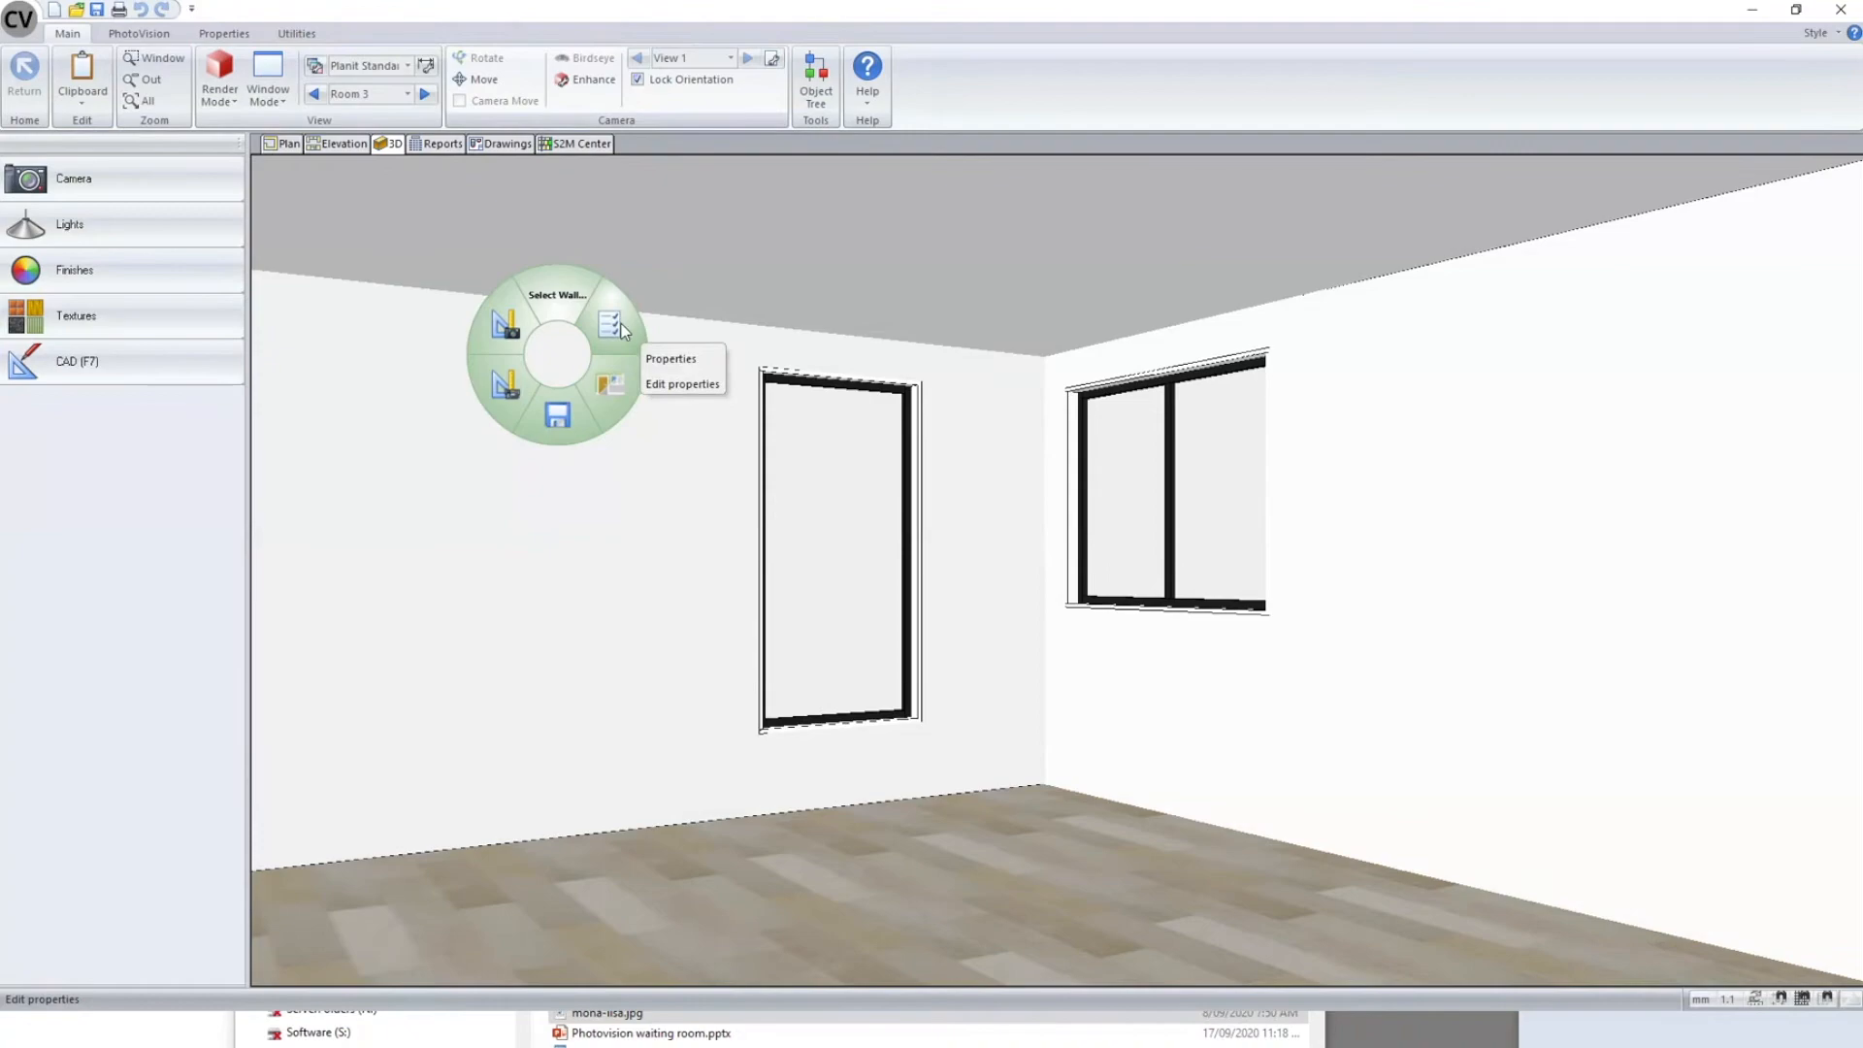
click(612, 337)
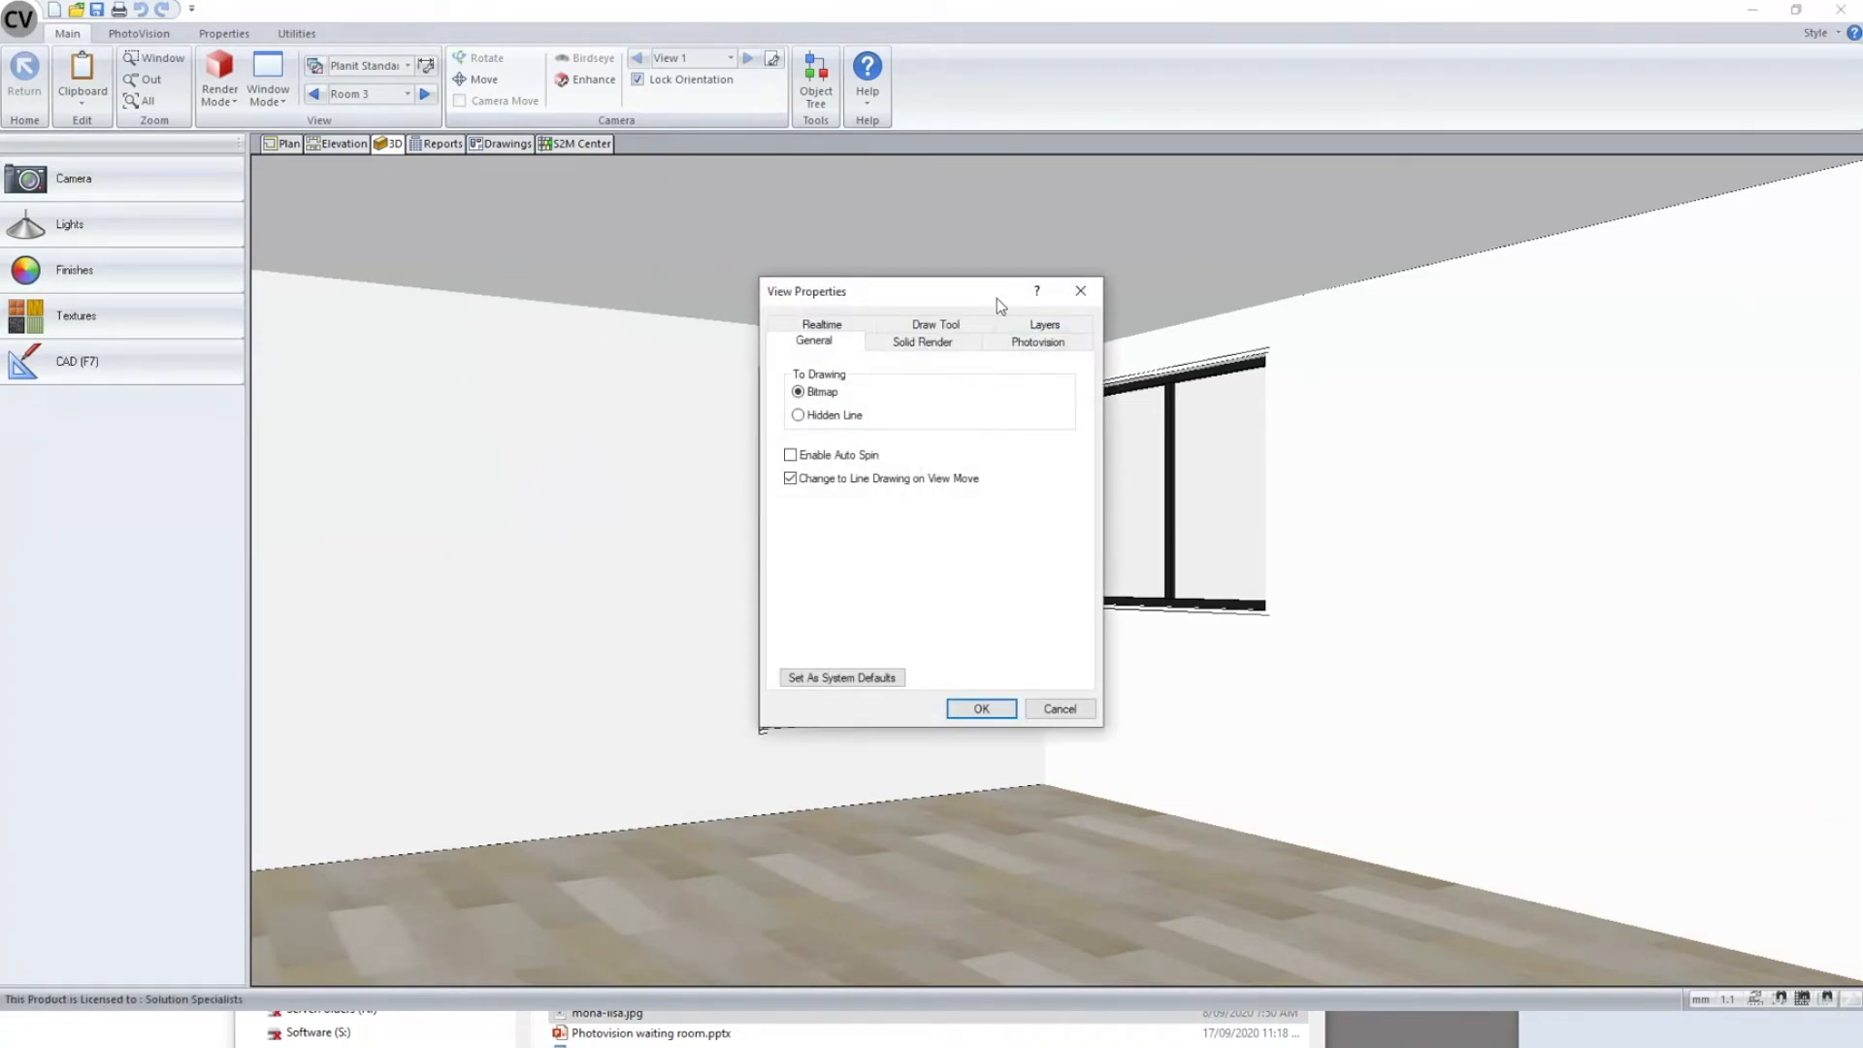
drag(998, 298, 504, 299)
click(546, 346)
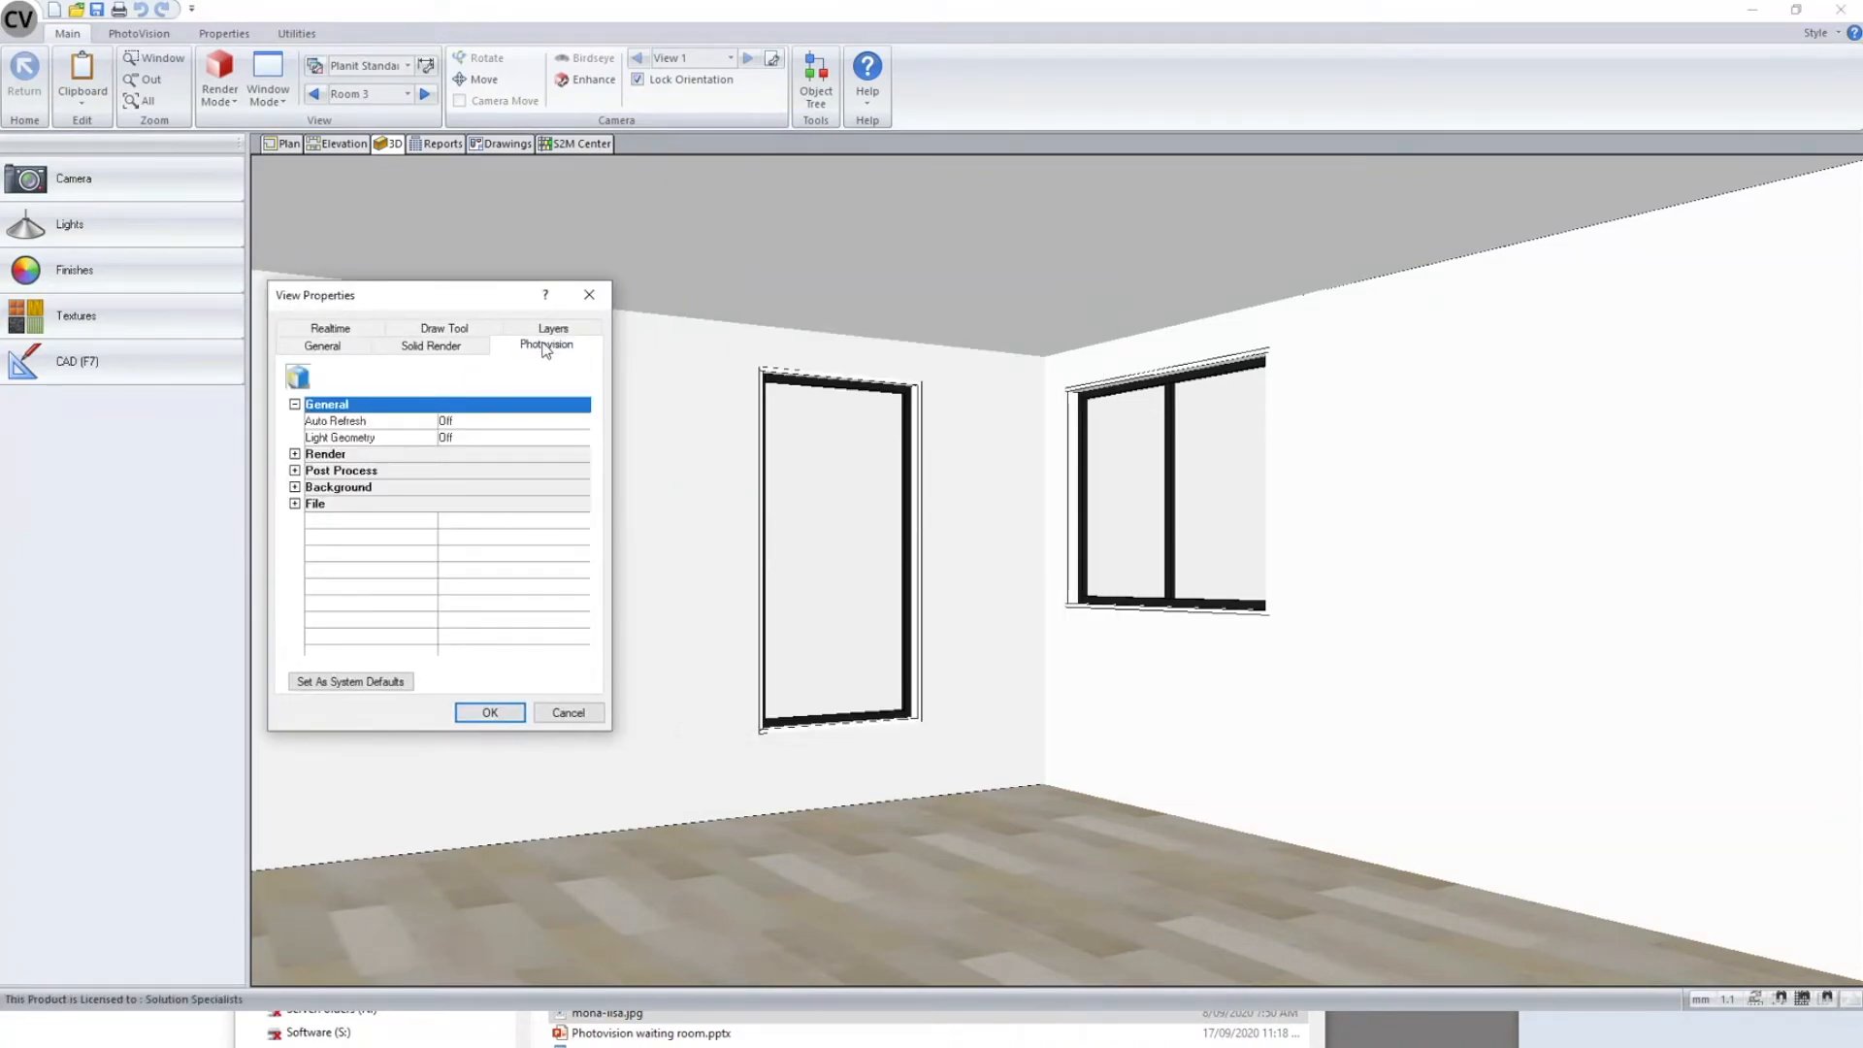
click(341, 487)
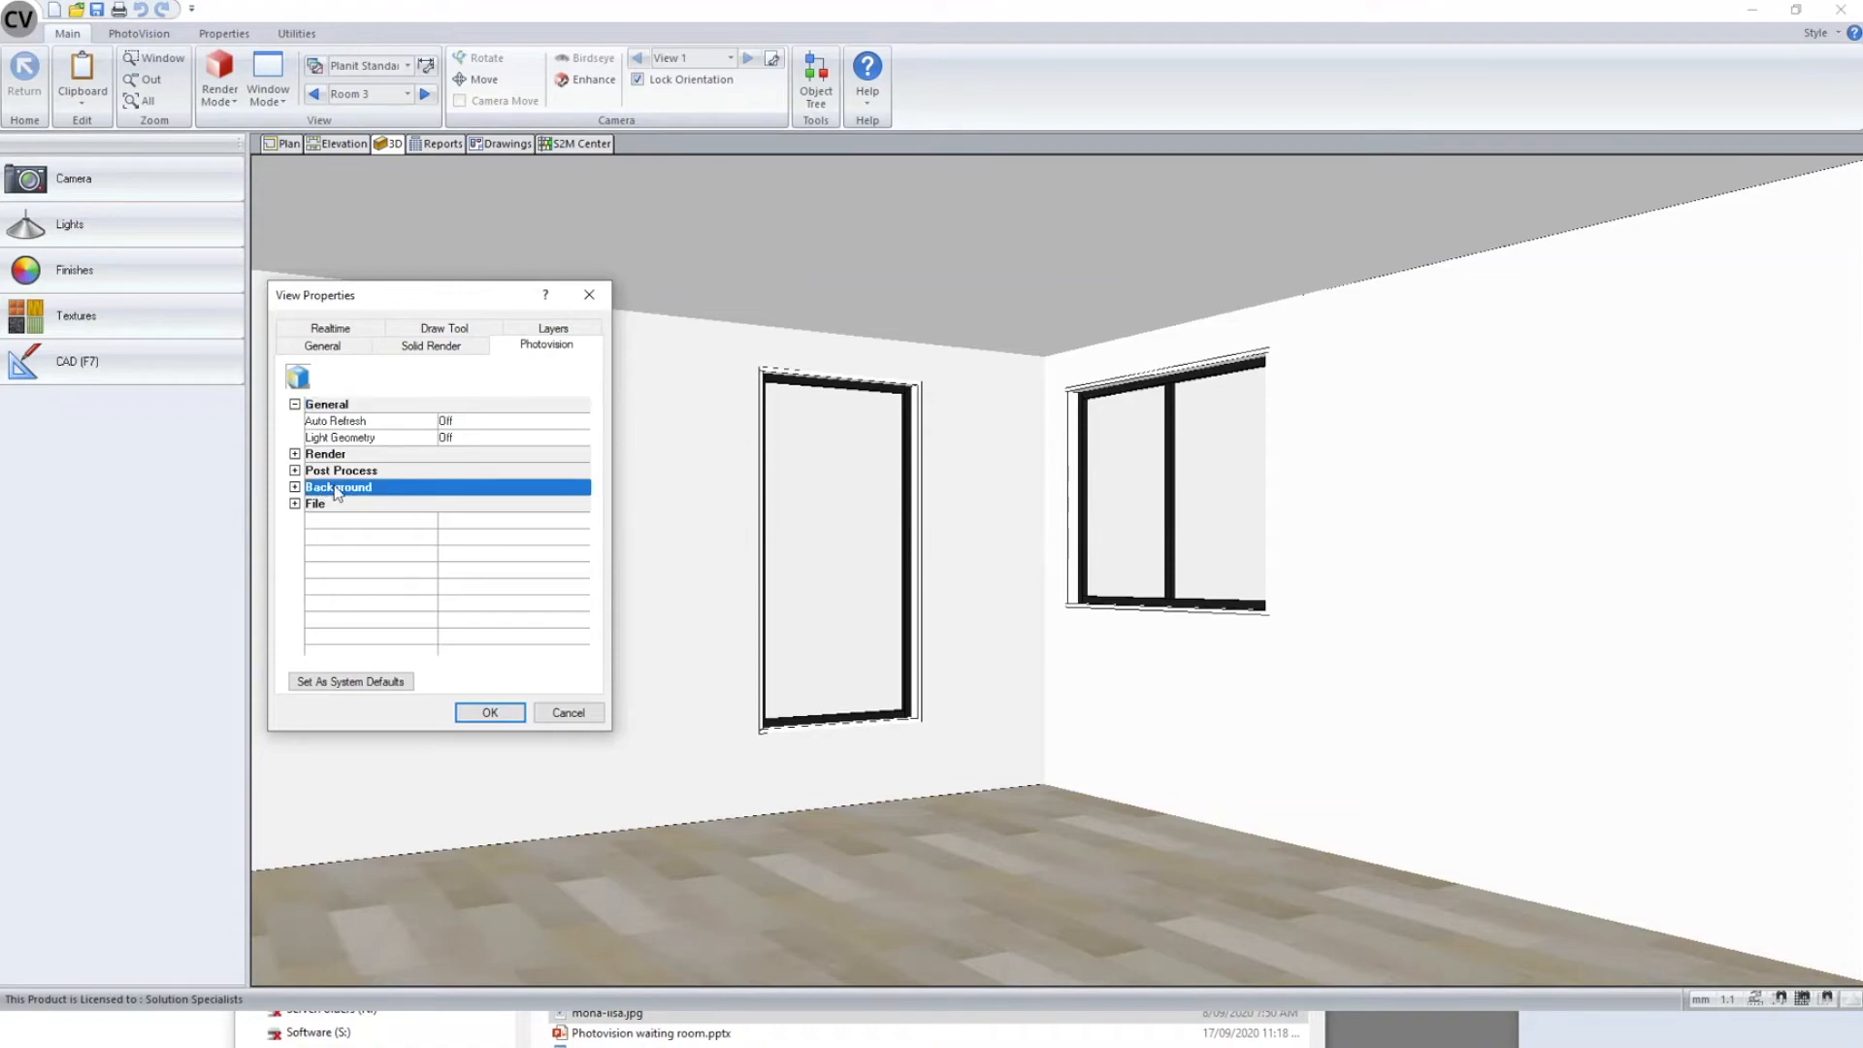
click(295, 488)
click(368, 505)
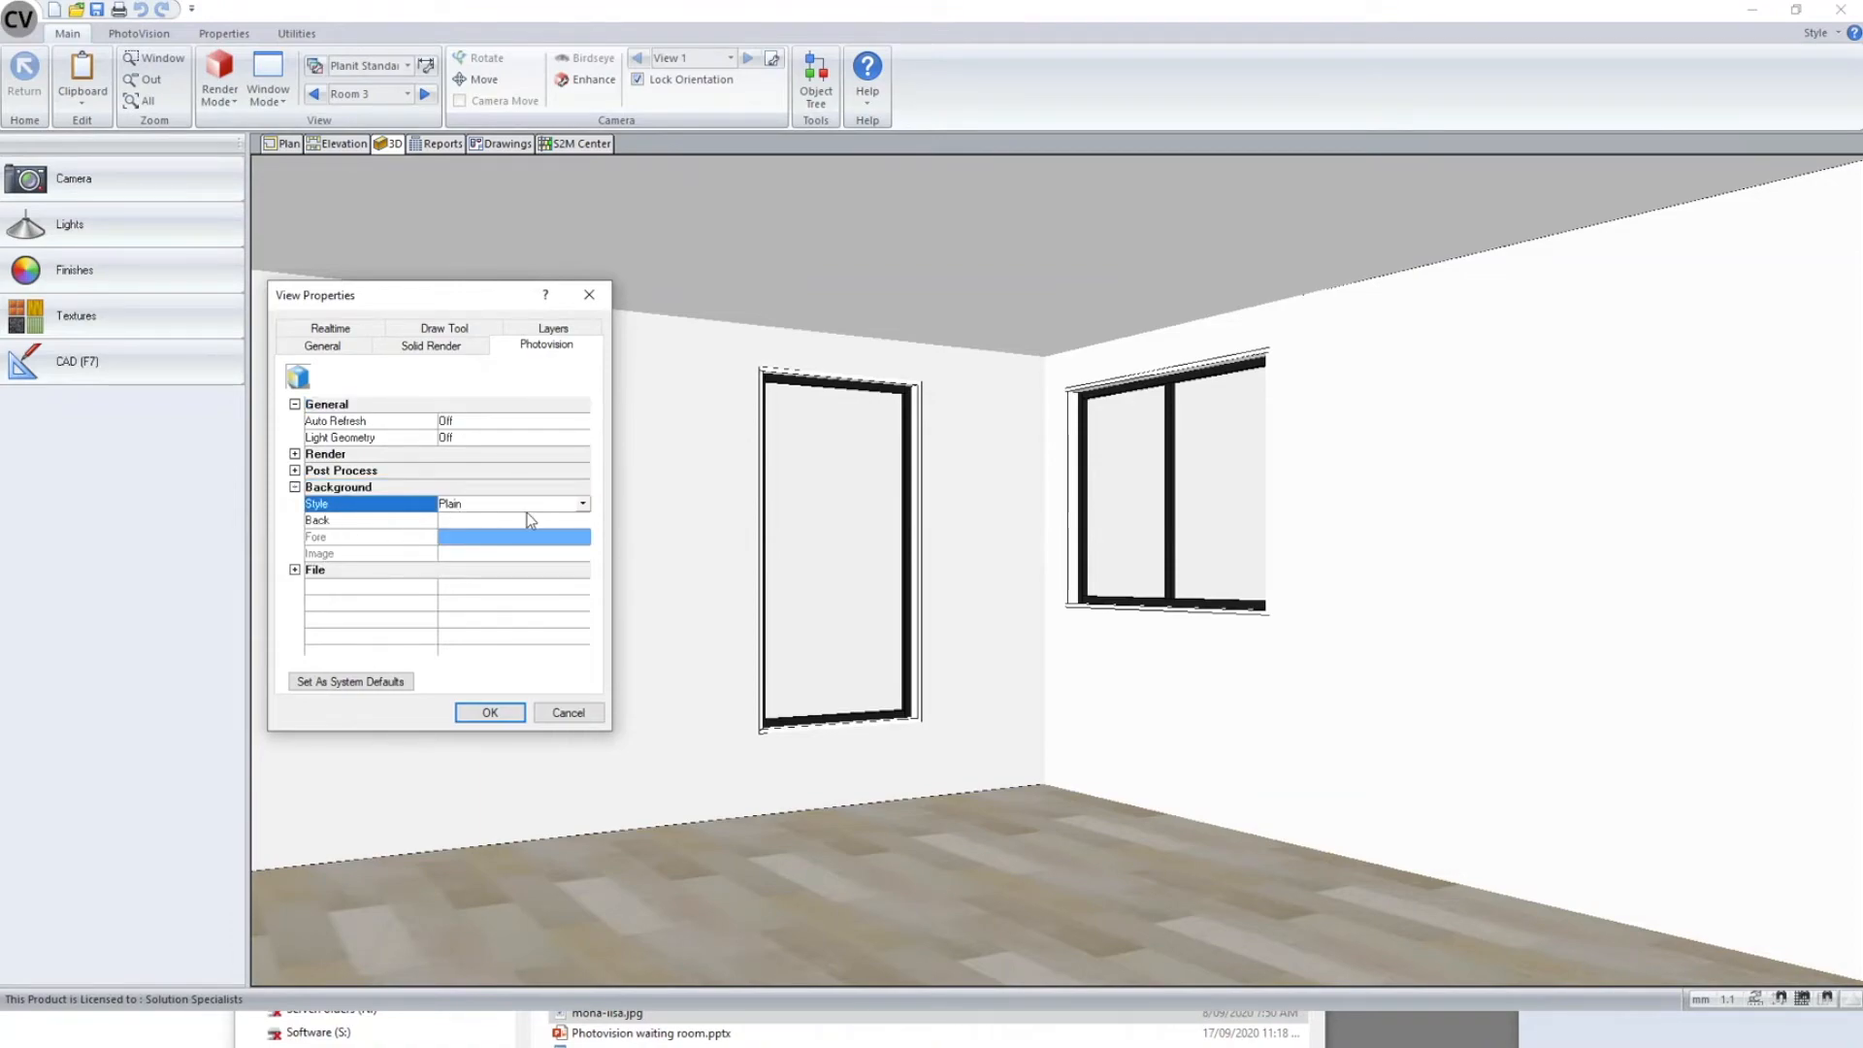
click(583, 503)
click(360, 506)
click(580, 504)
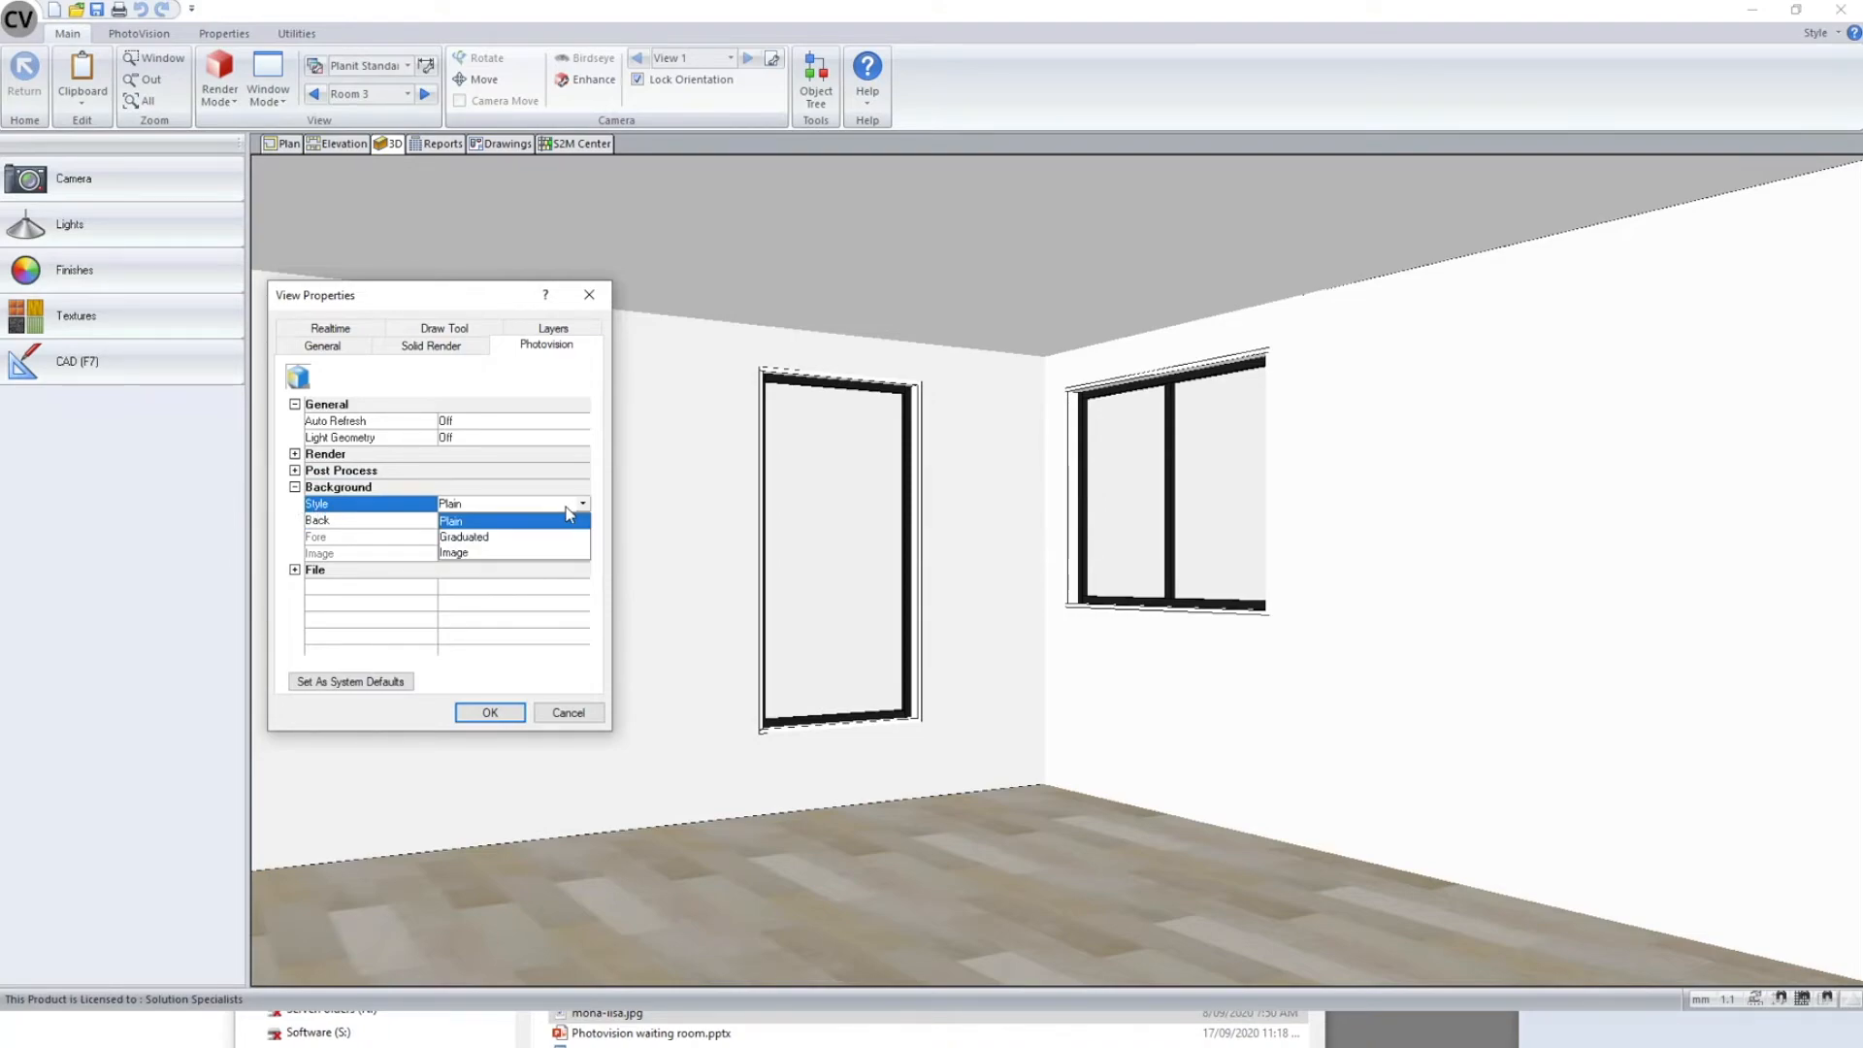
click(541, 552)
click(541, 552)
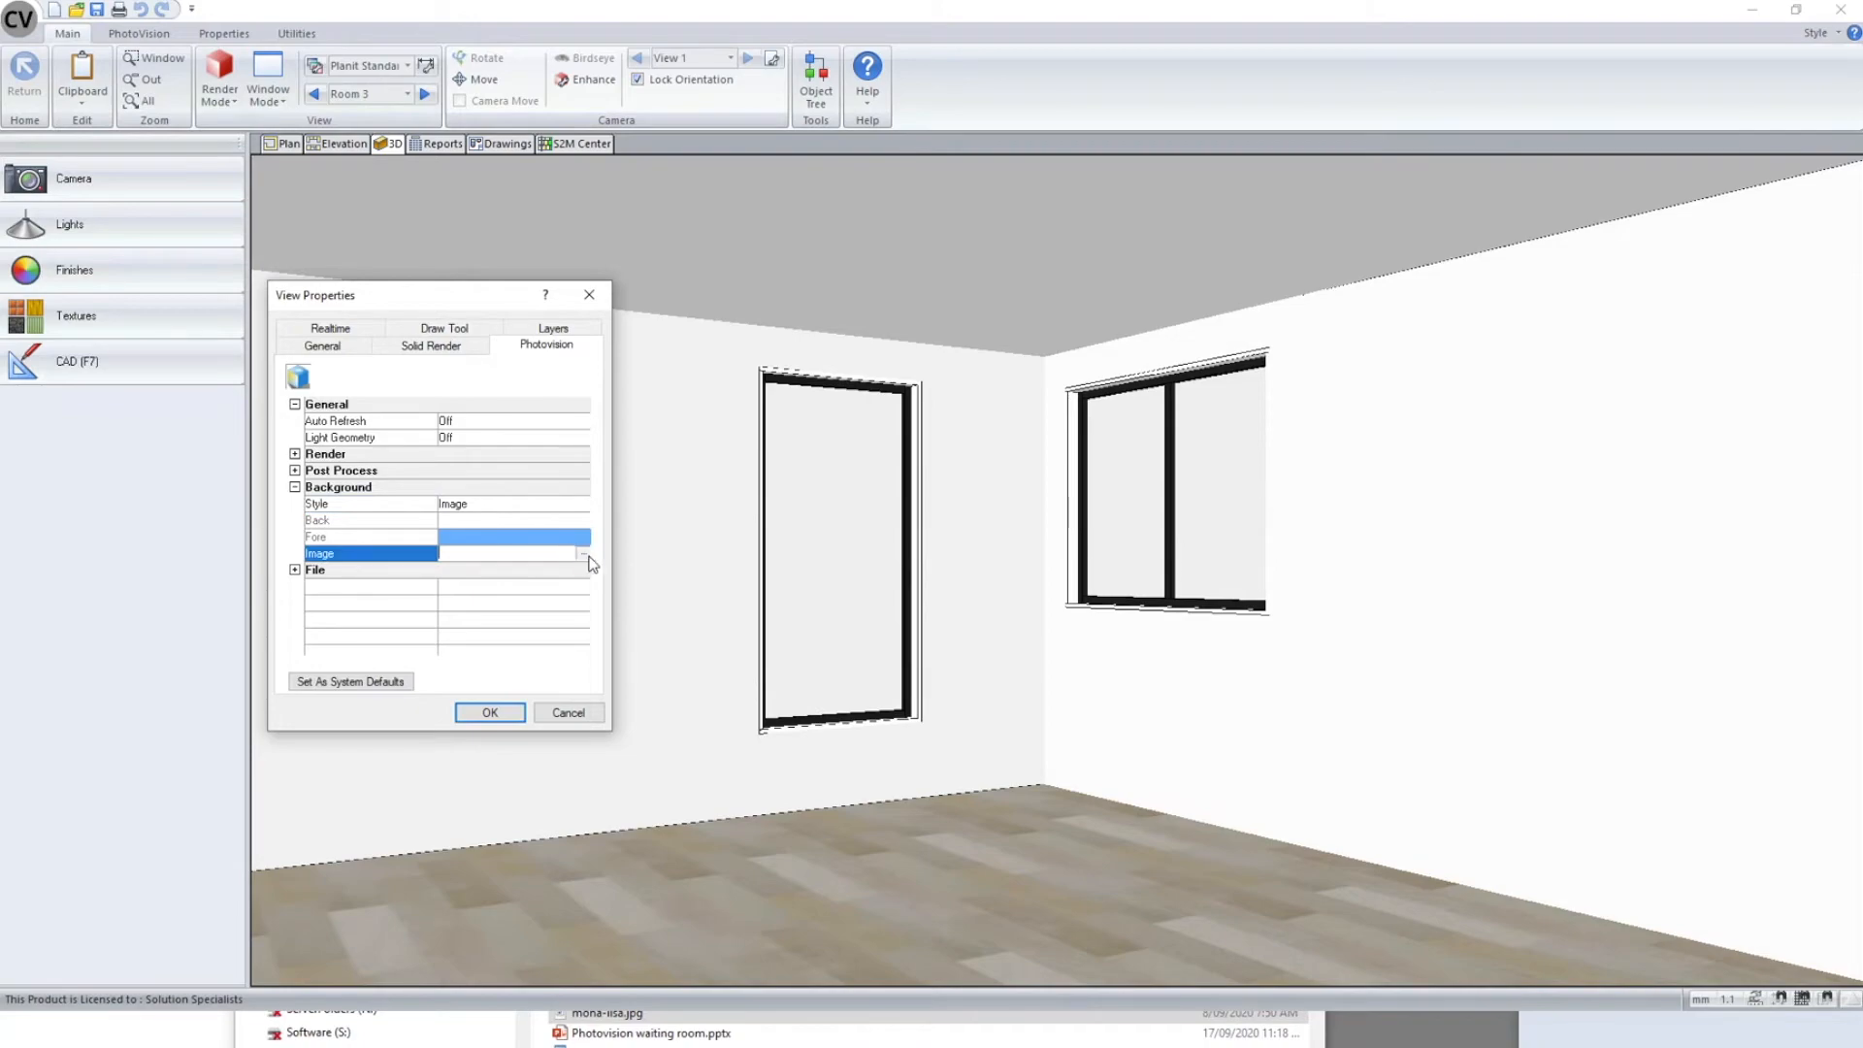
click(583, 555)
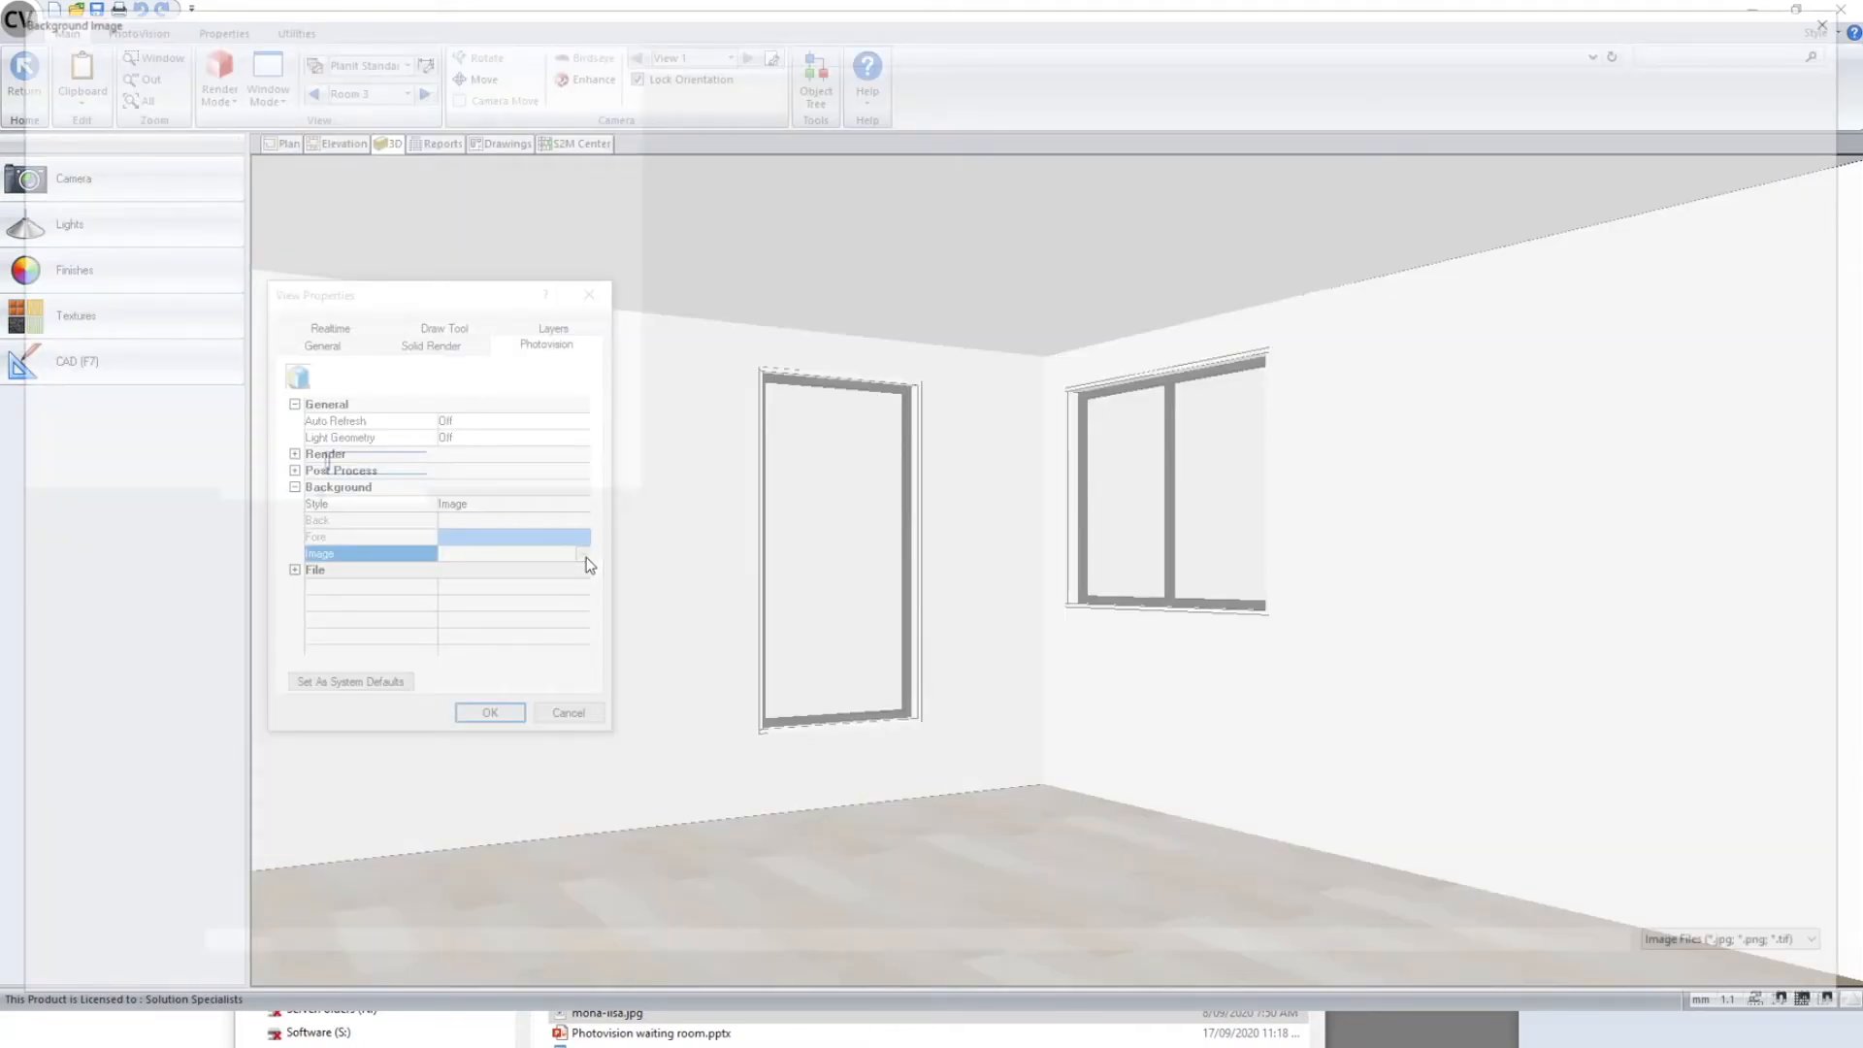
scroll(1460, 648, down, 3)
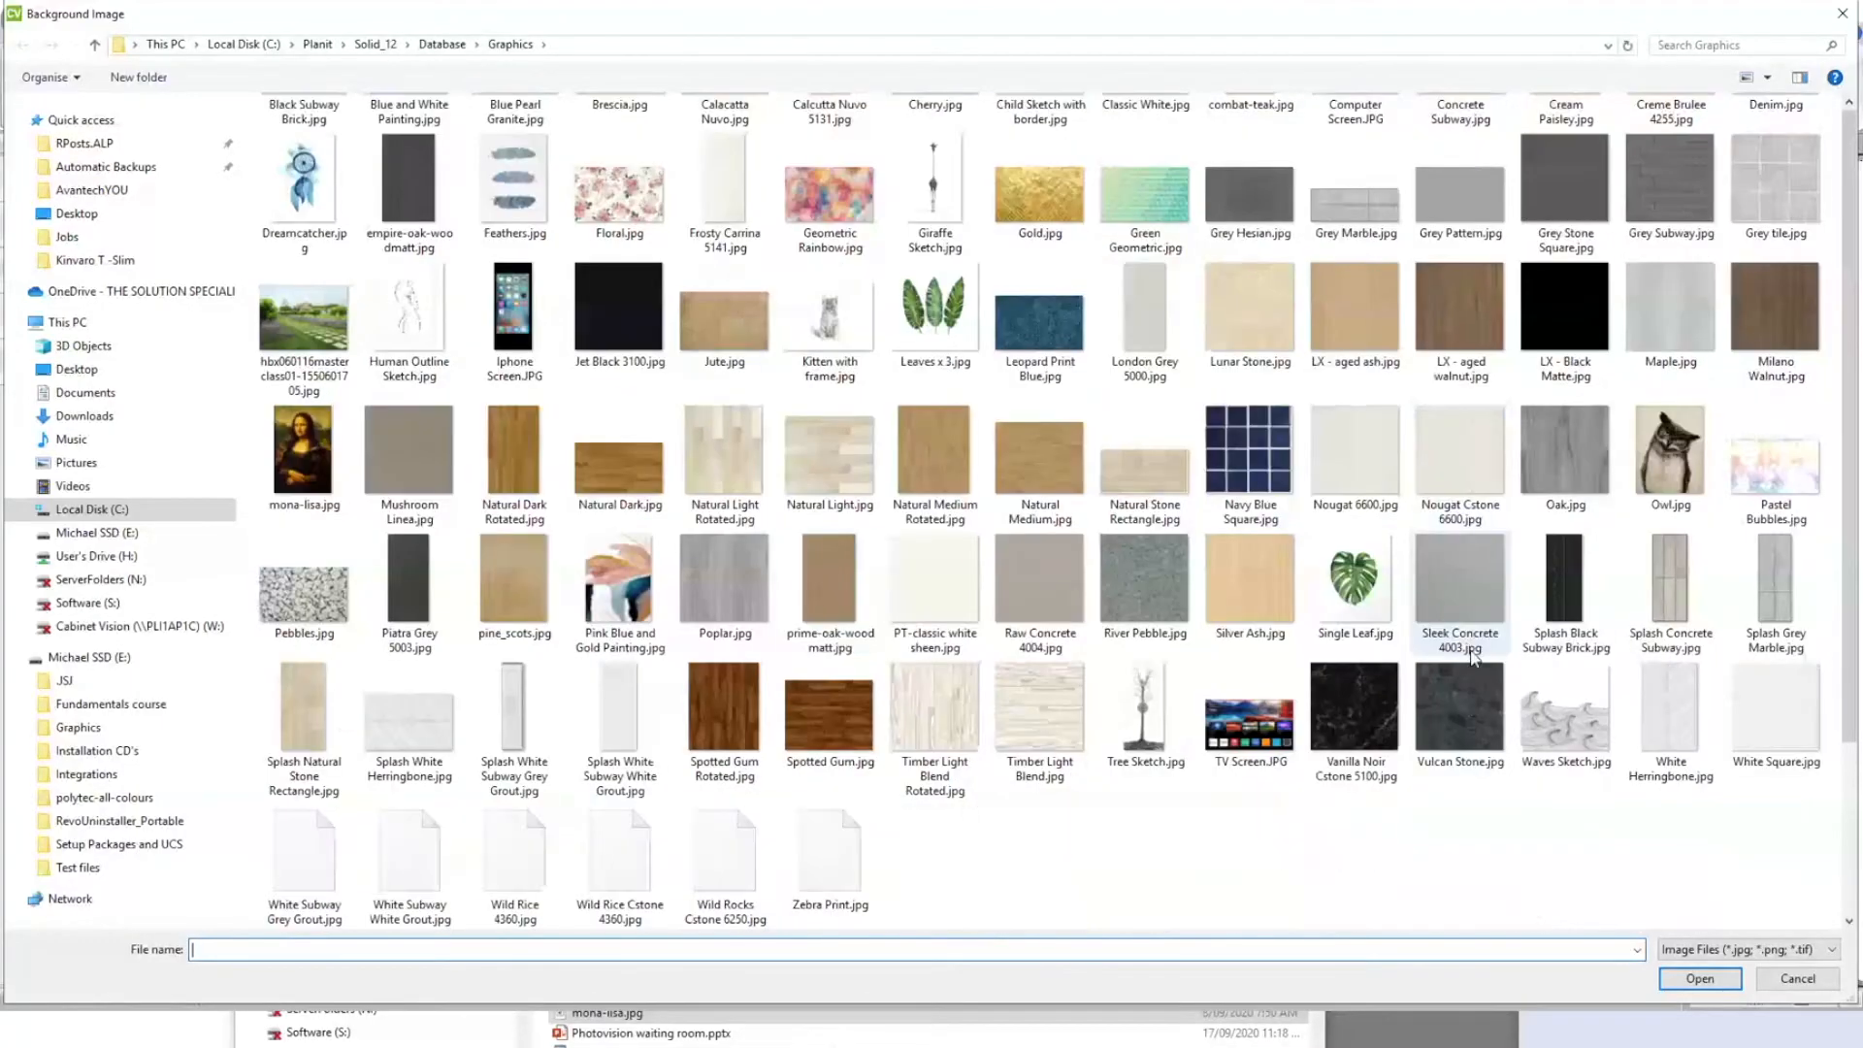
scroll(825, 825, up, 3)
double_click(419, 160)
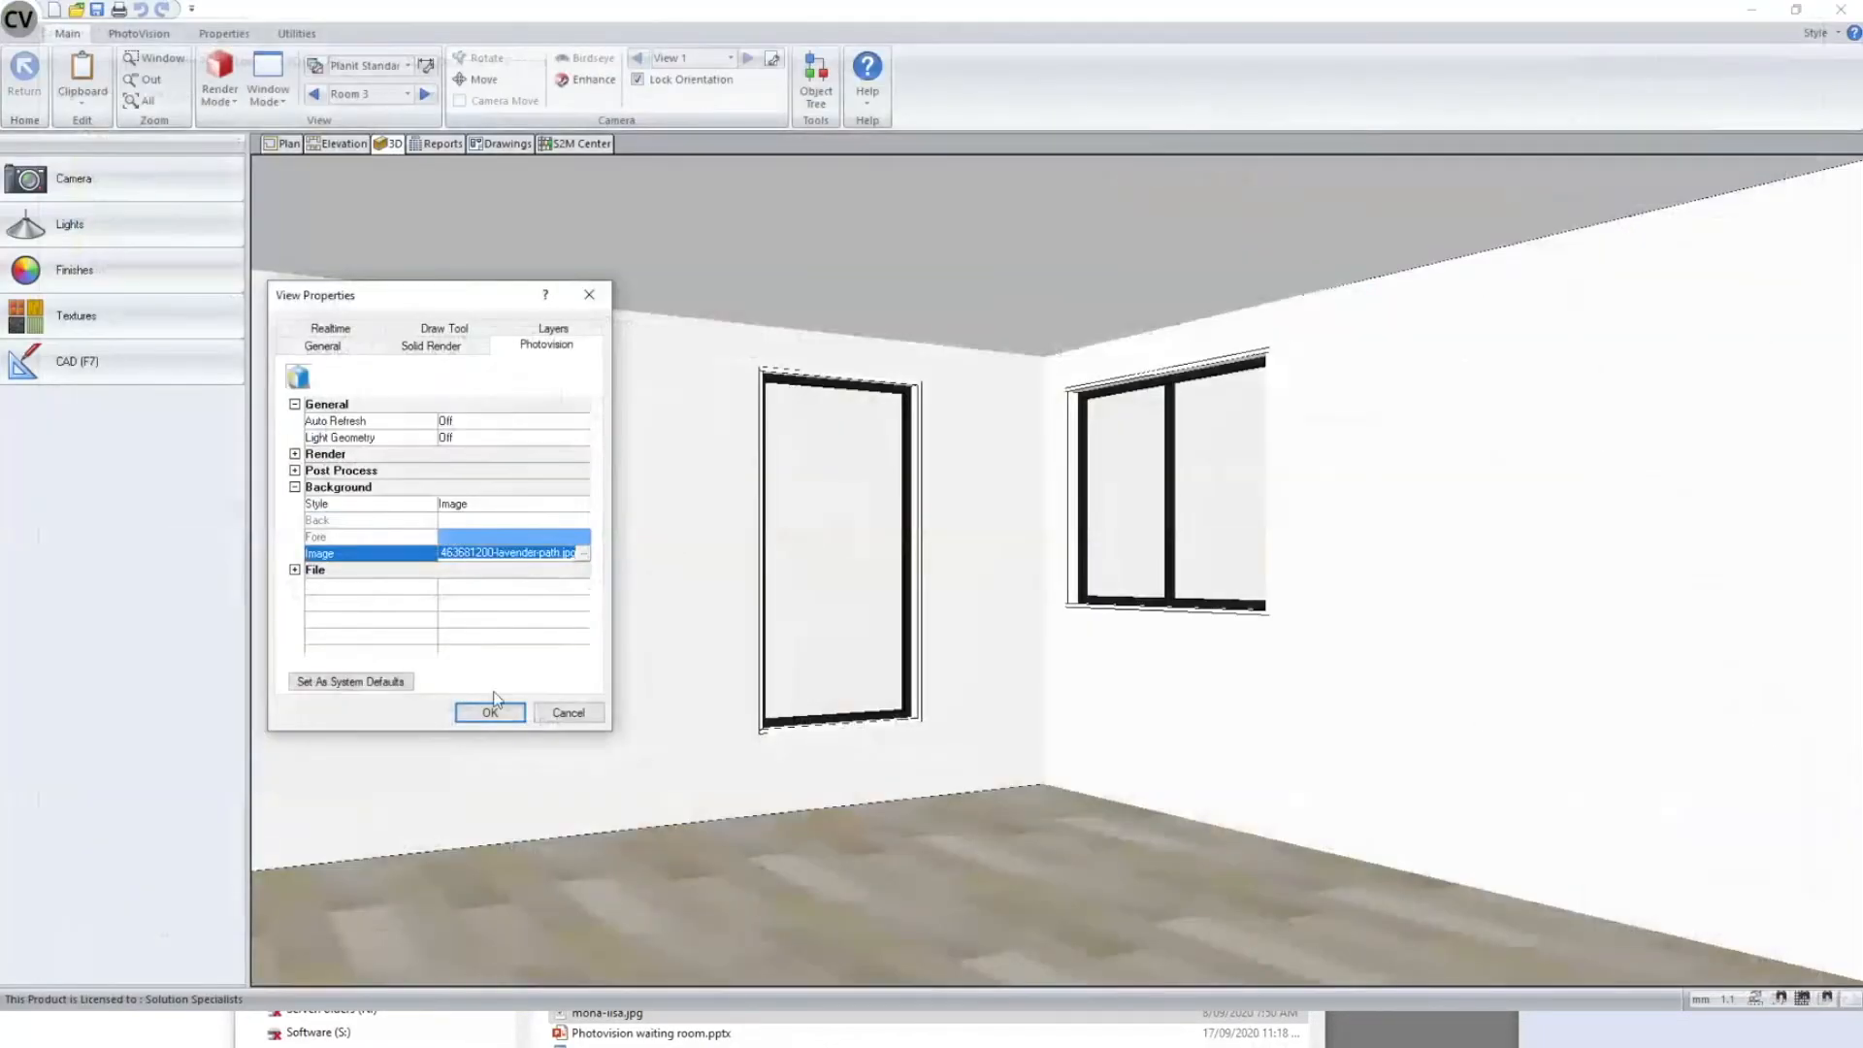
click(493, 706)
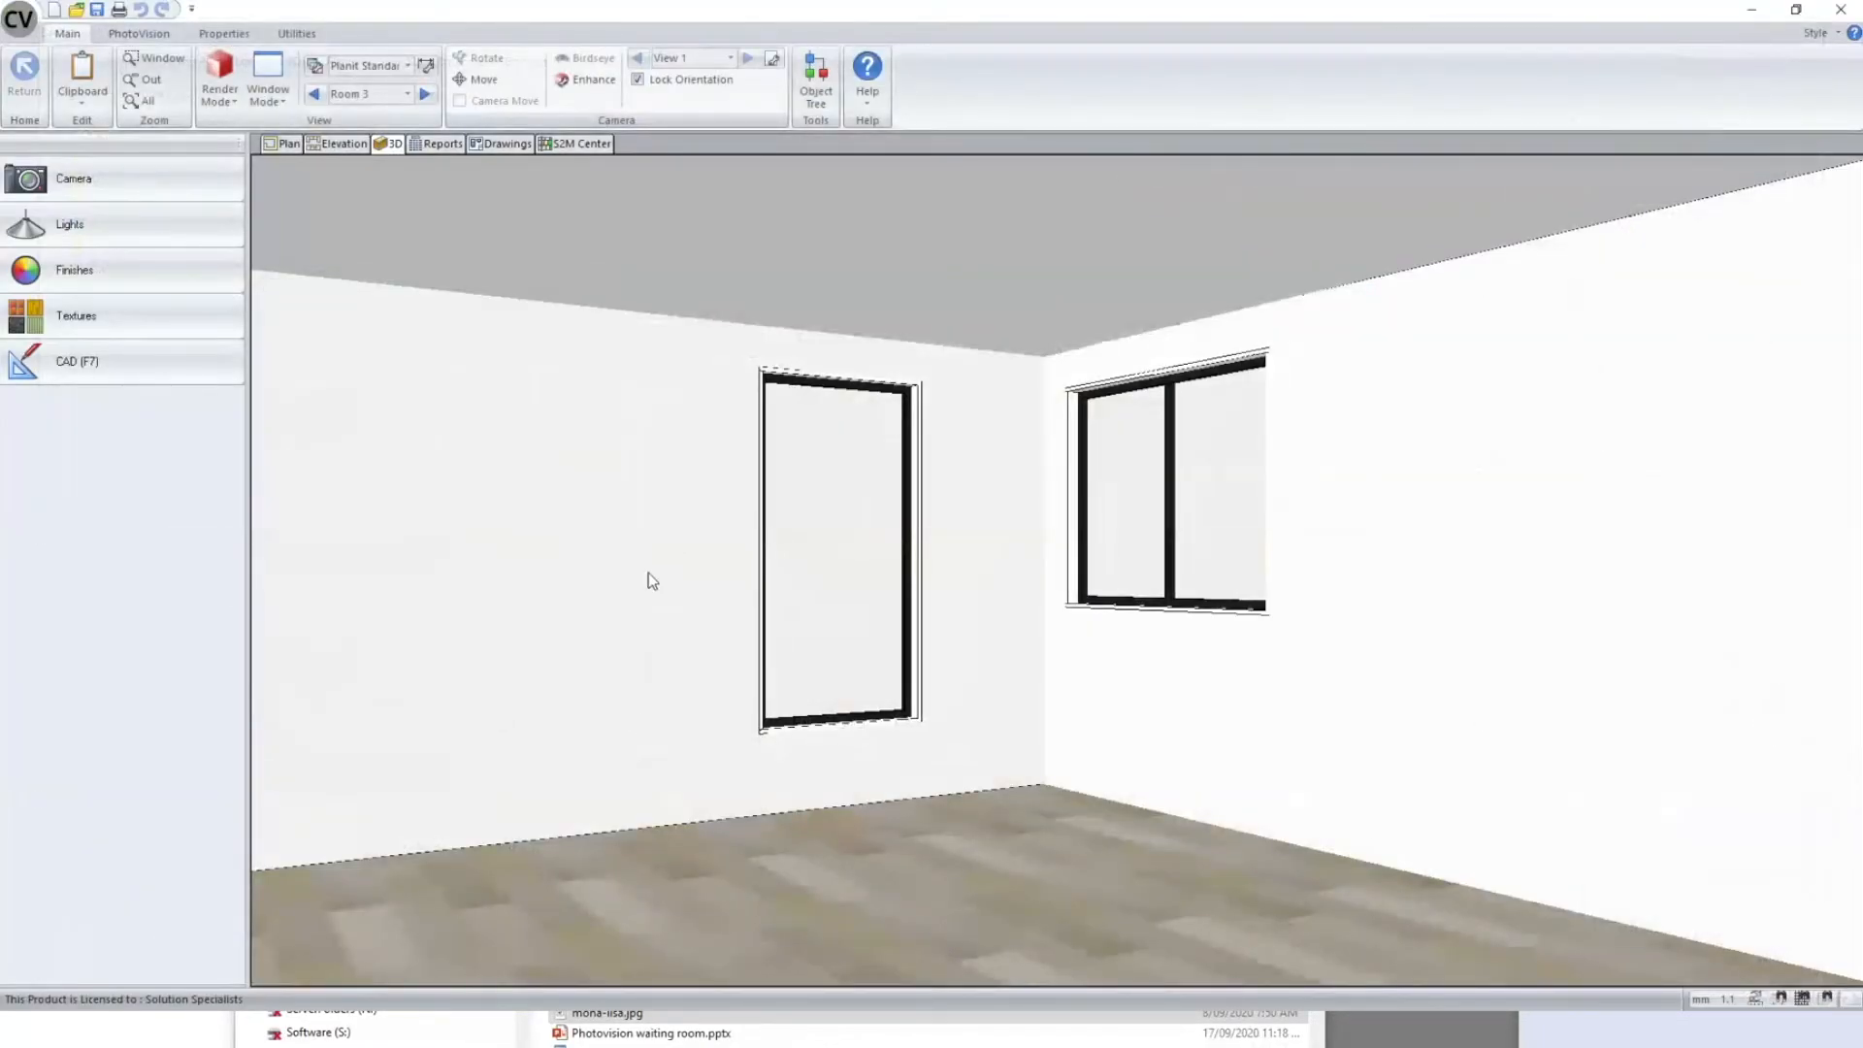
- Render the Room 3 view with an Advanced PhotoVision render to show the background image through the windows
click(150, 37)
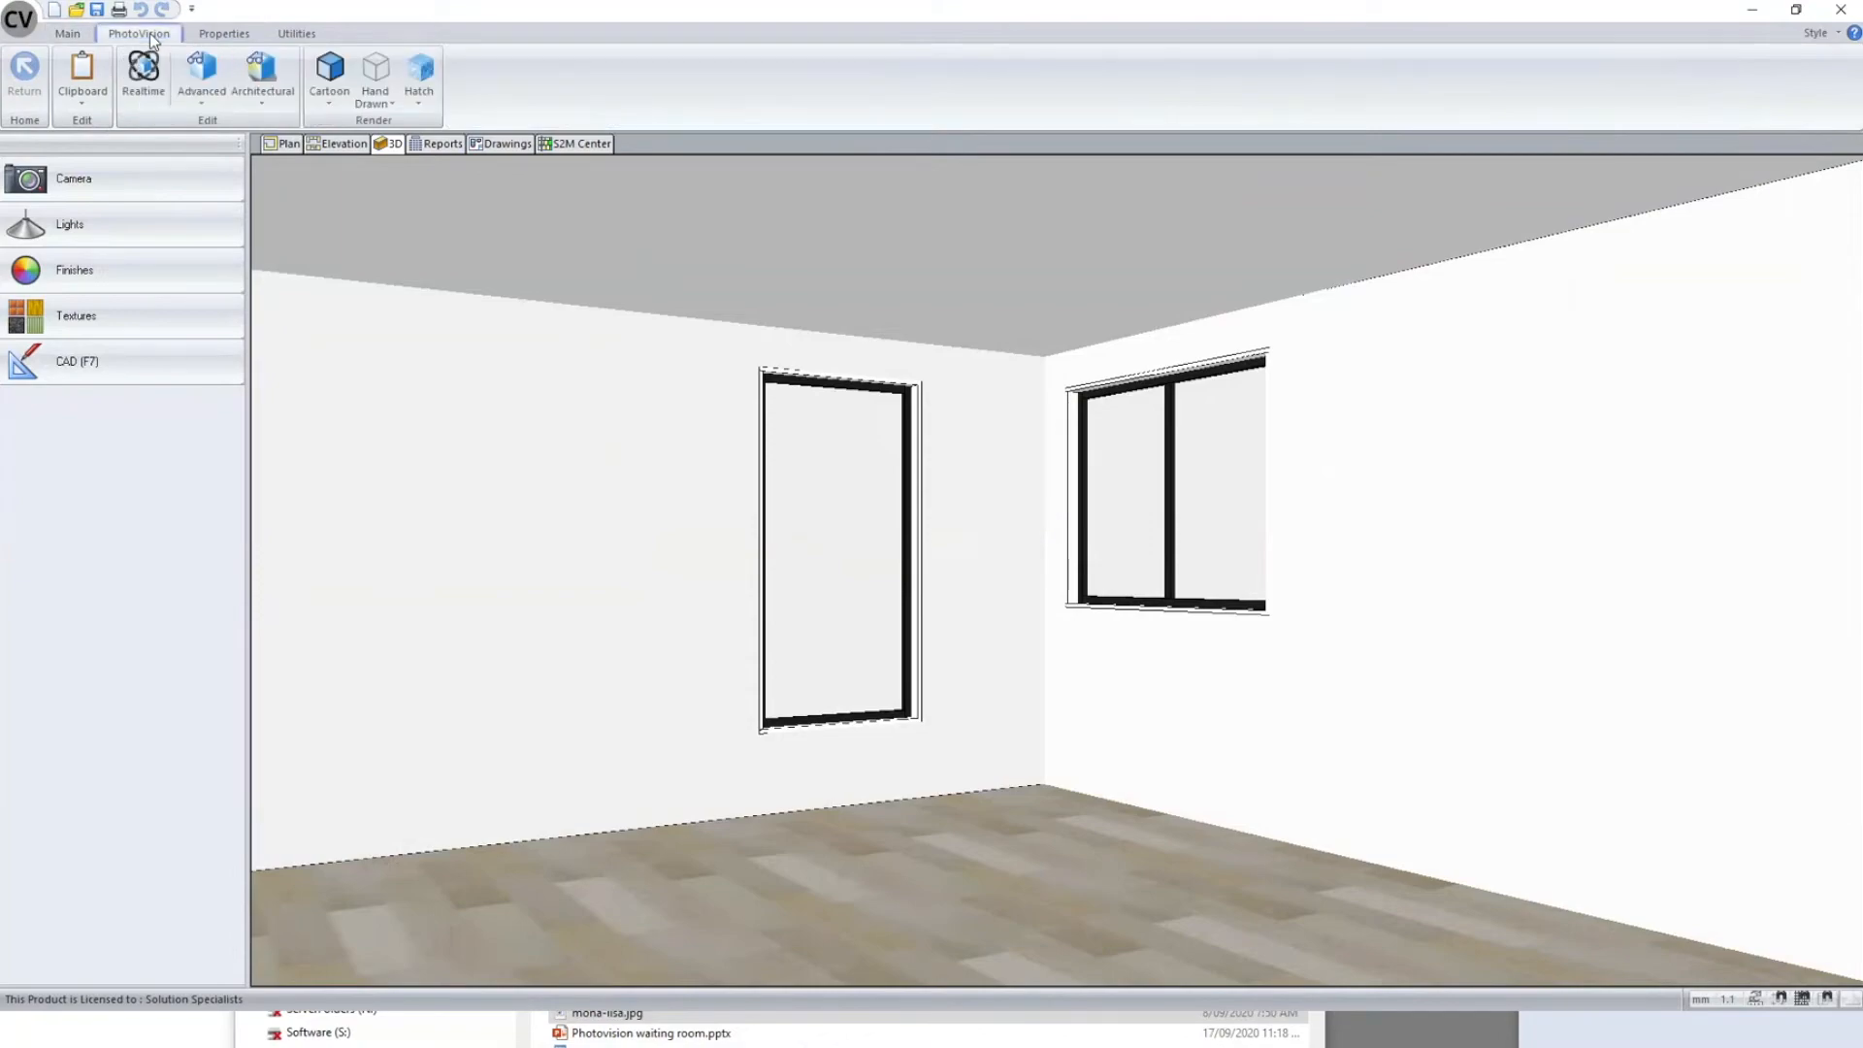
click(201, 93)
click(217, 132)
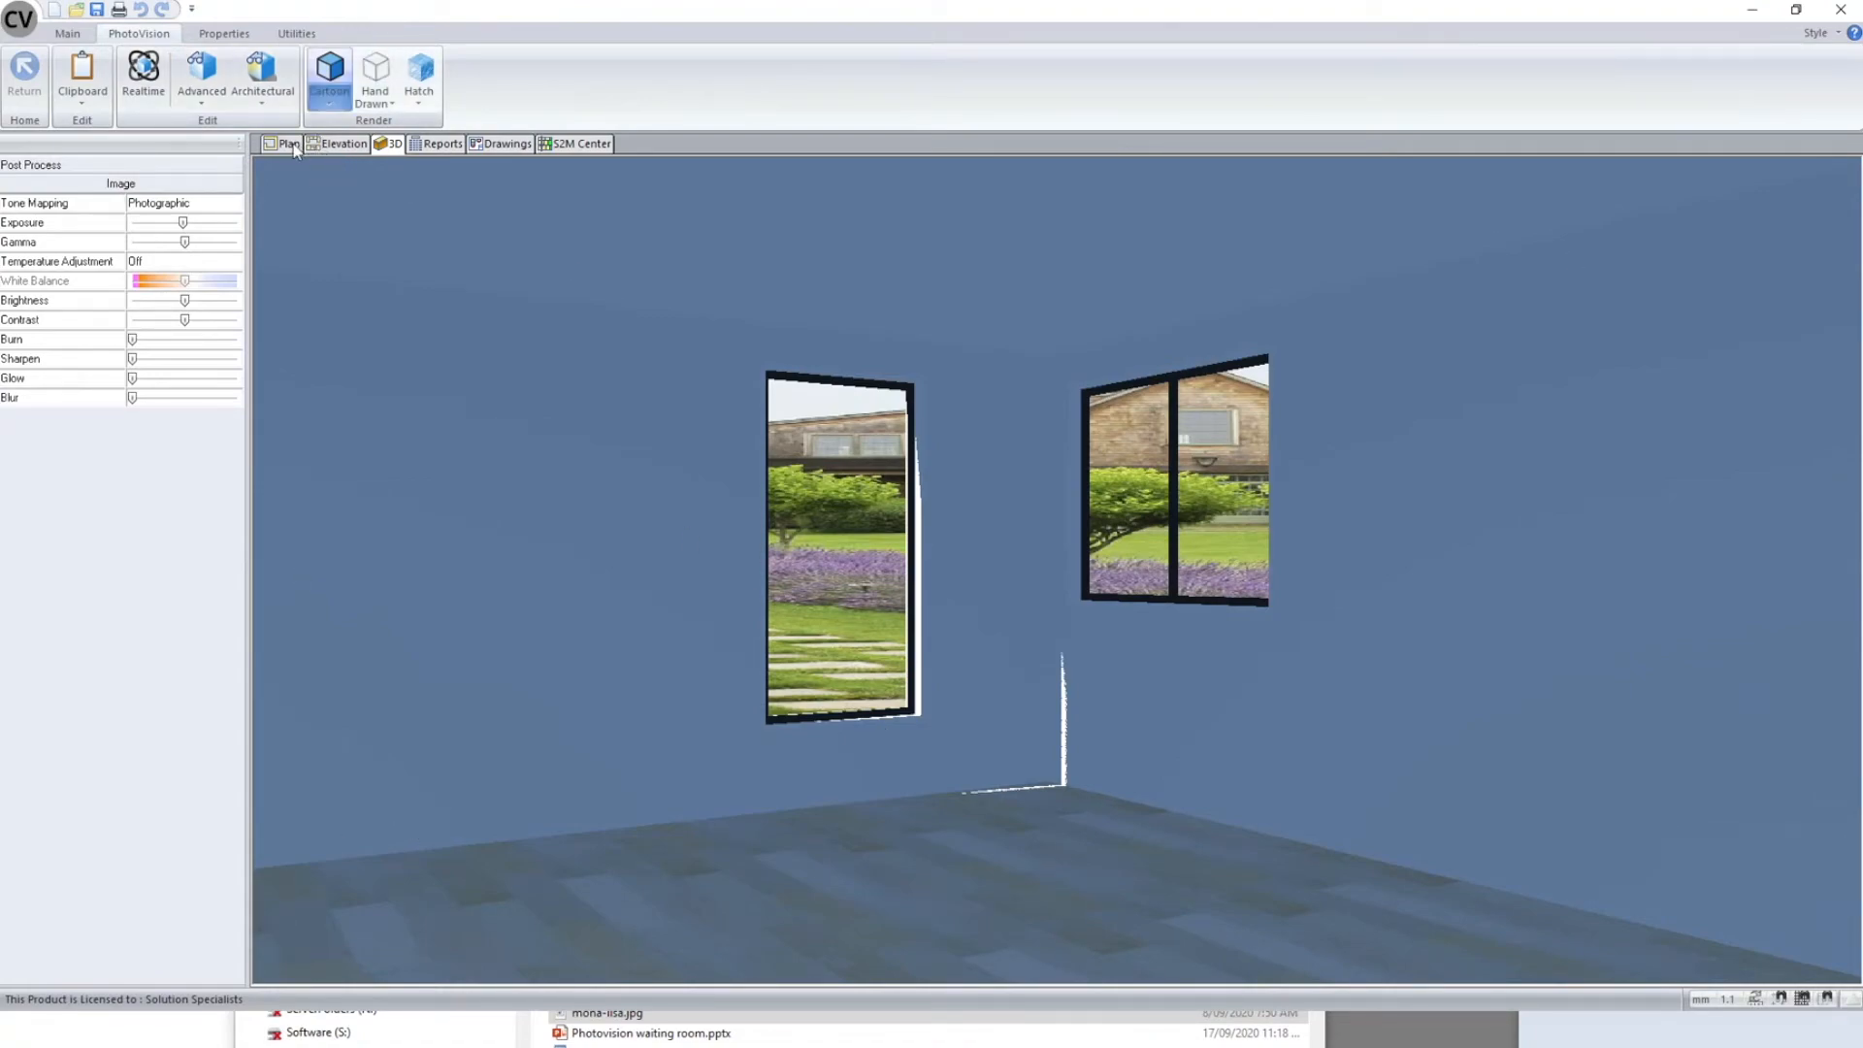
- Return to the floor plan and switch to Room 1
click(289, 144)
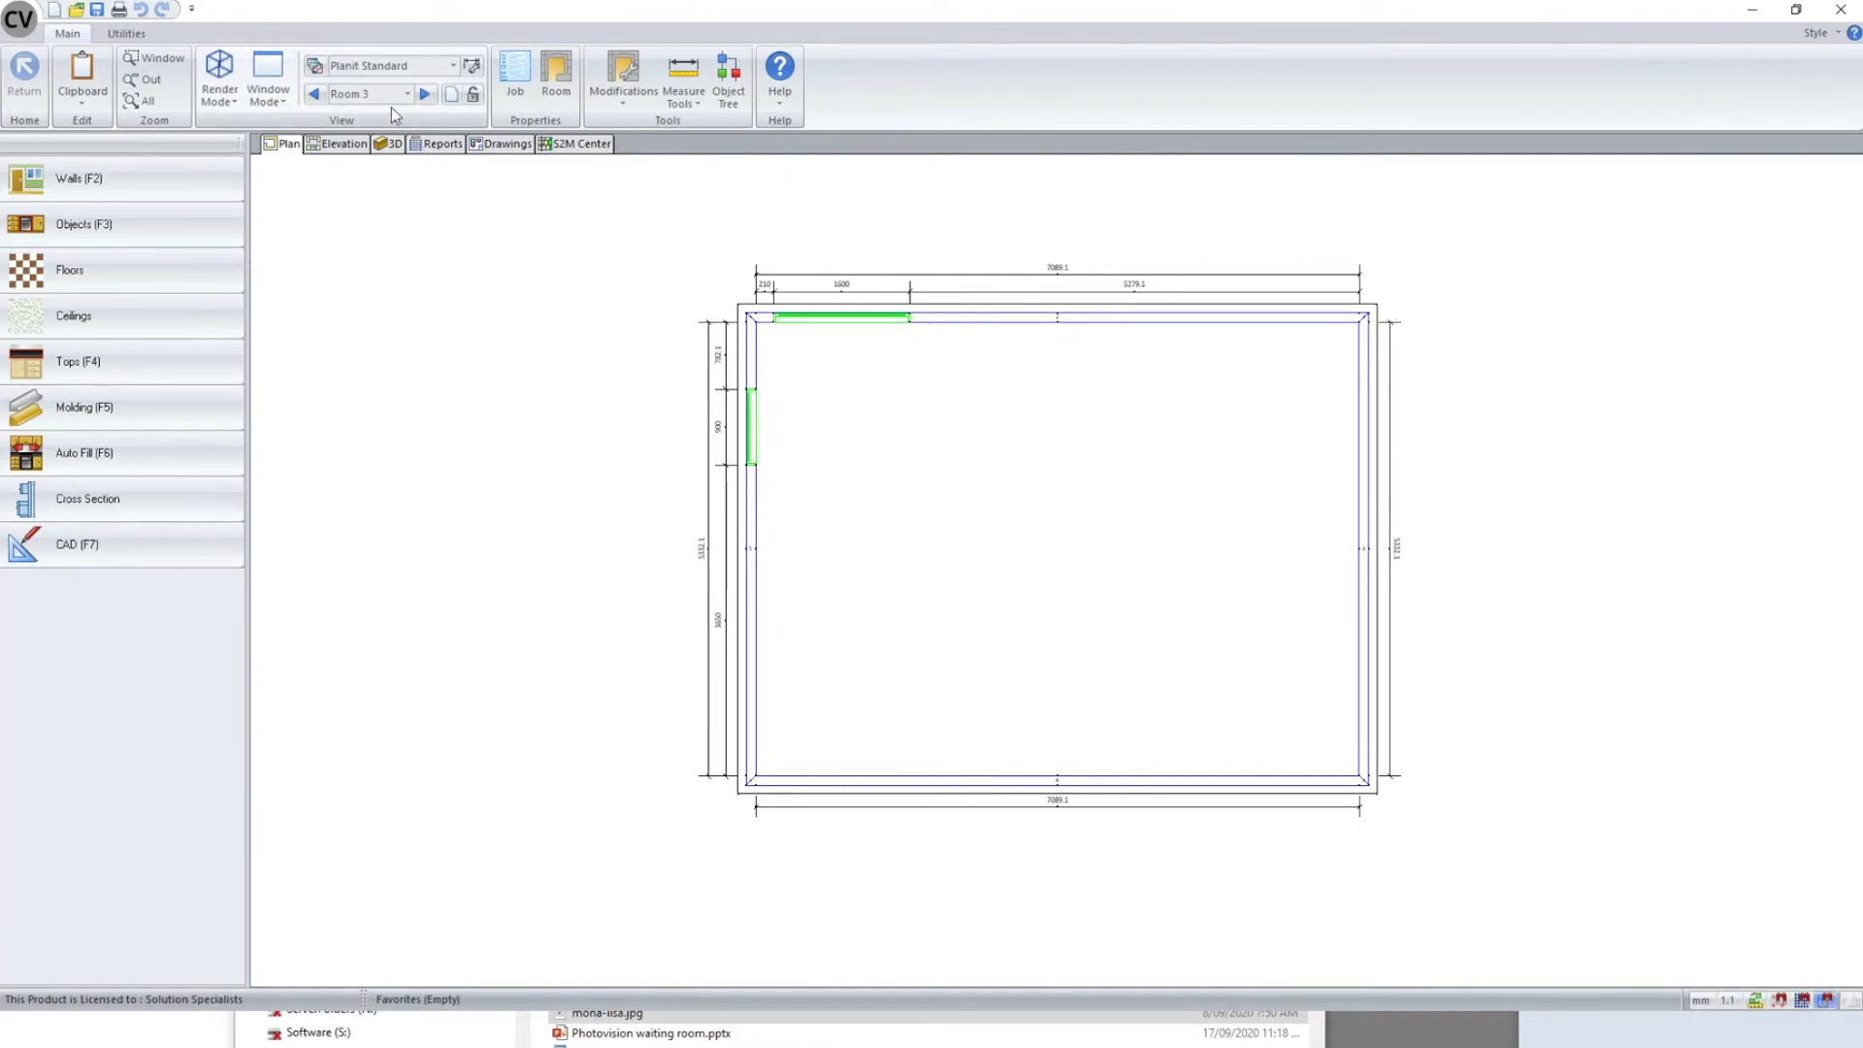
click(407, 93)
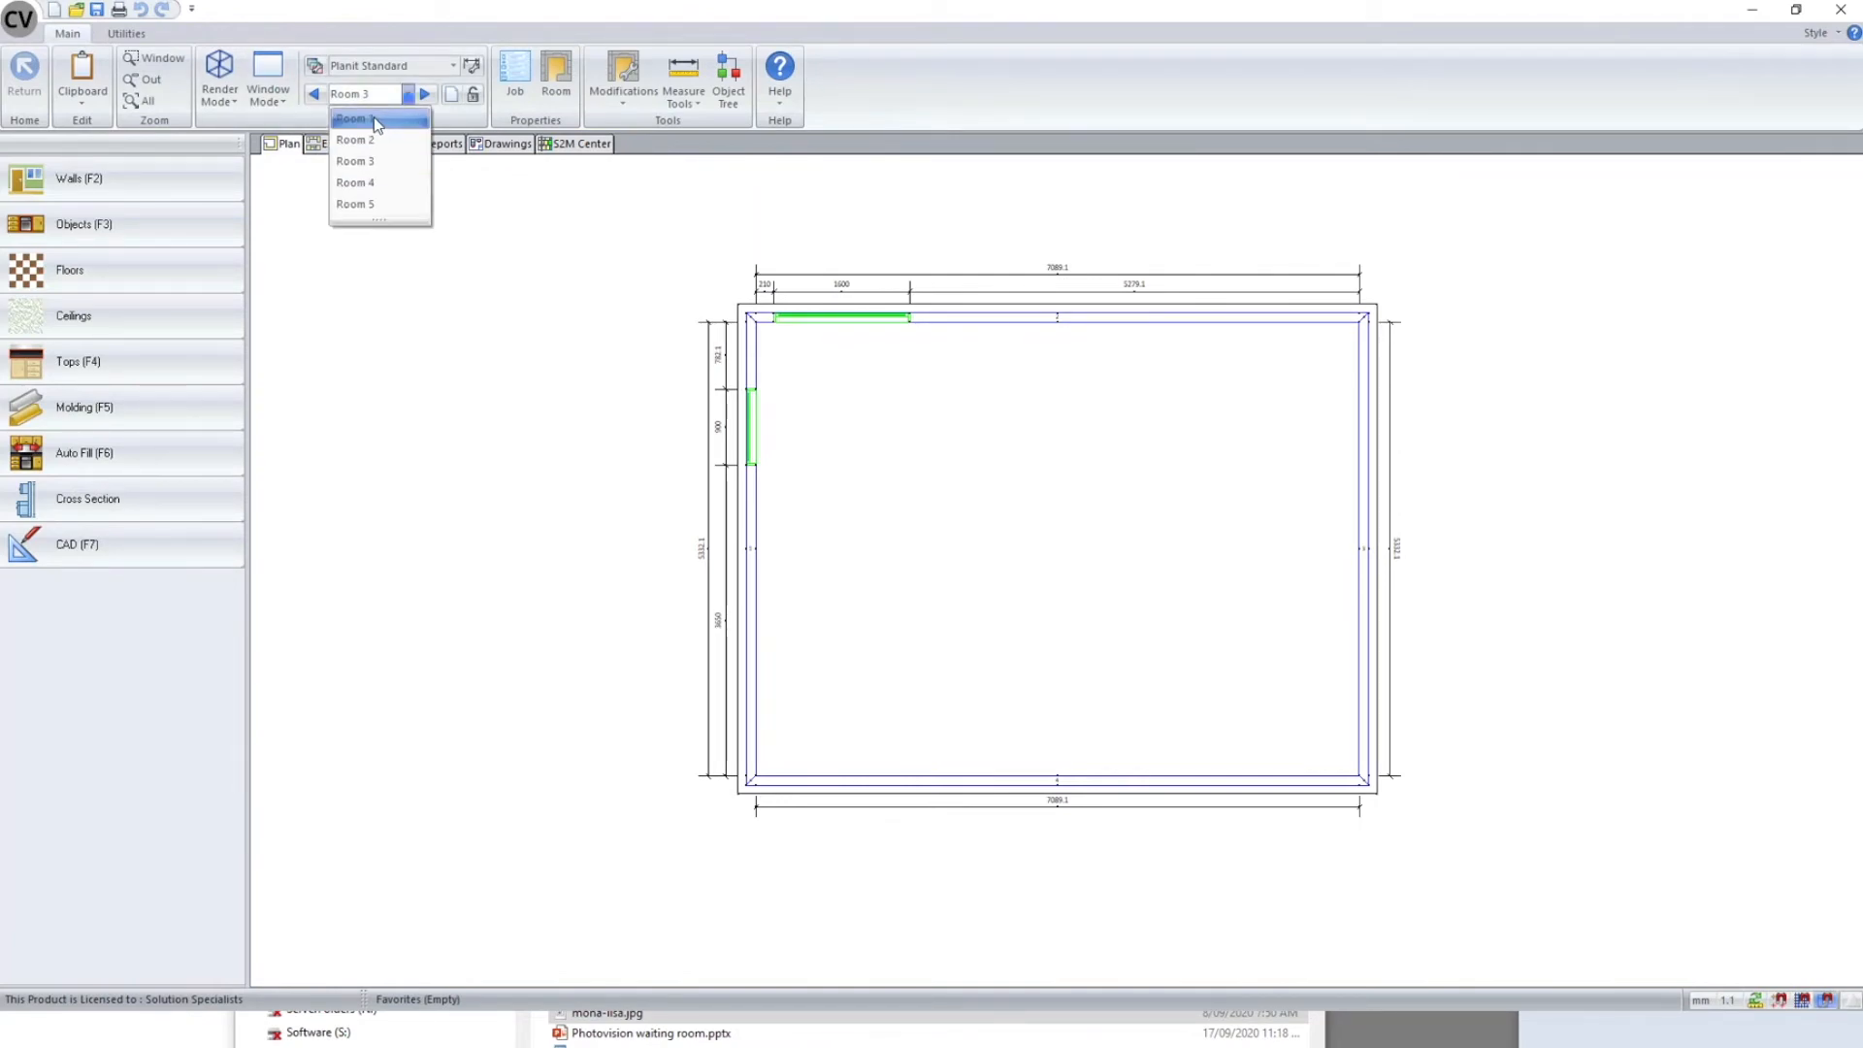
click(375, 117)
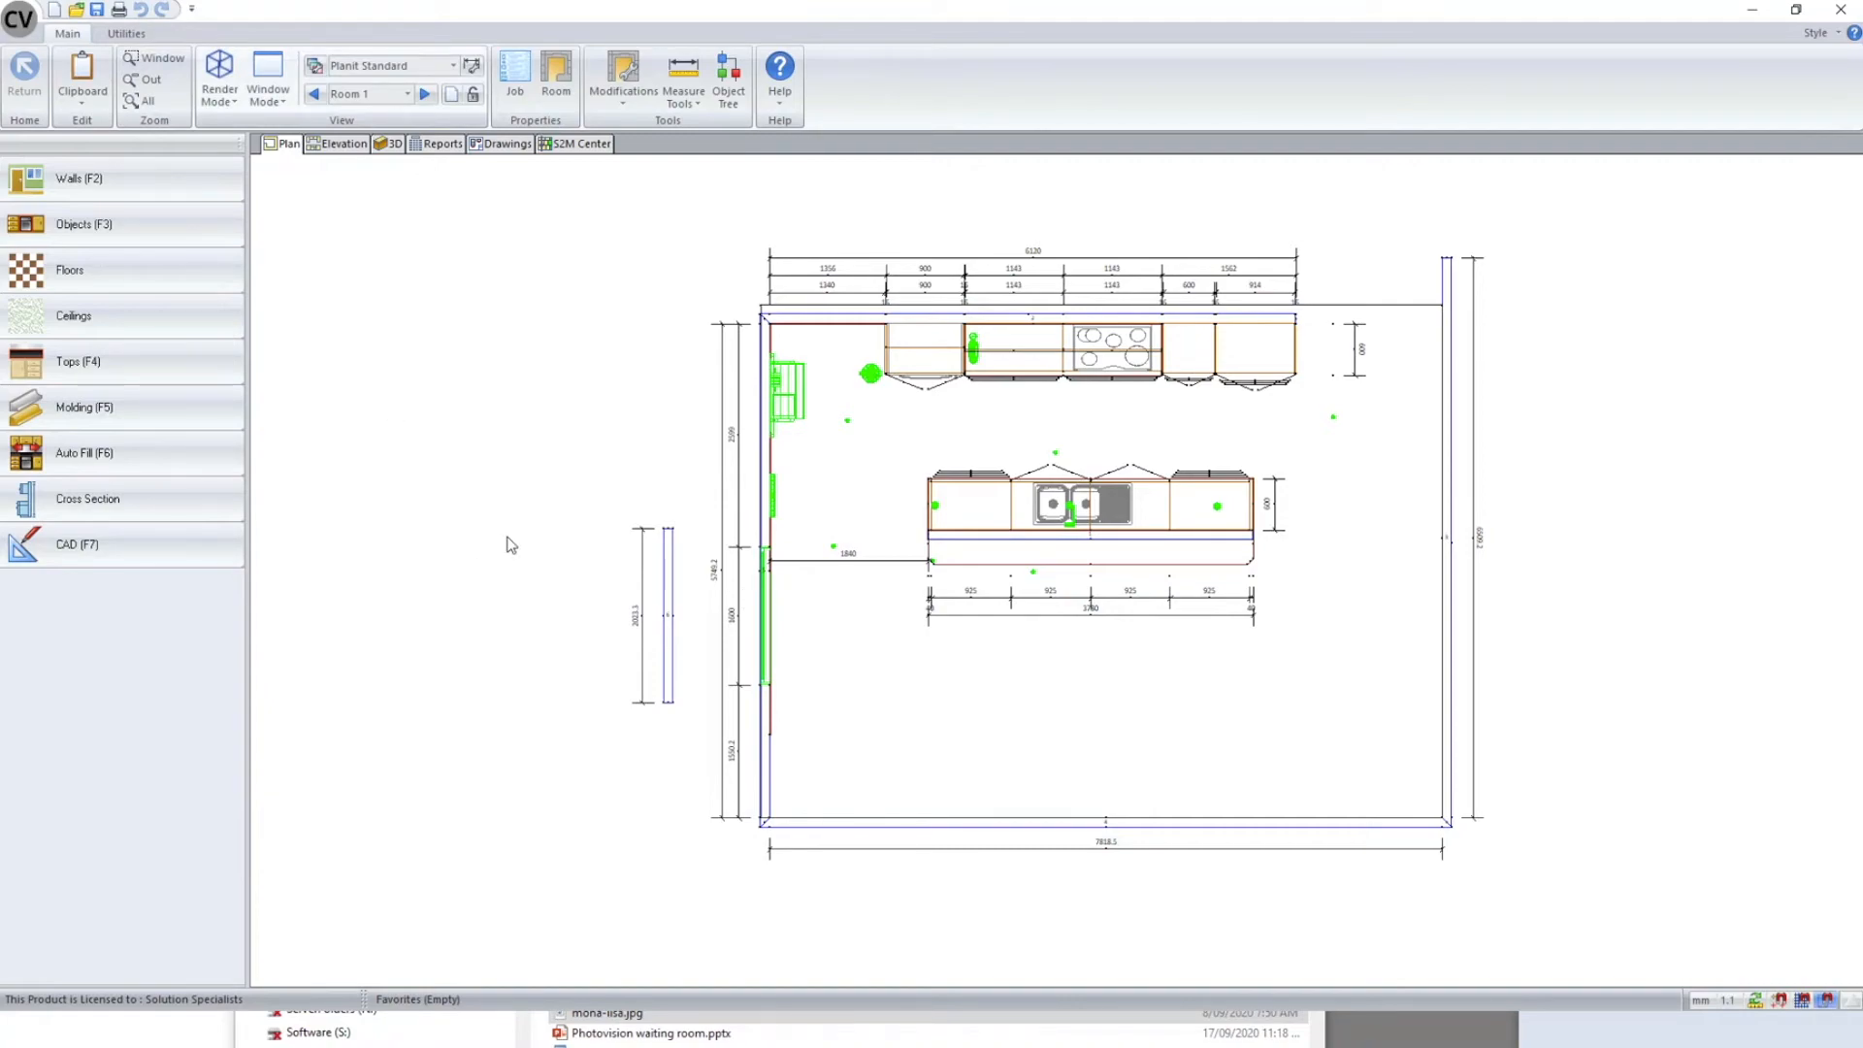
right_click(543, 453)
click(592, 427)
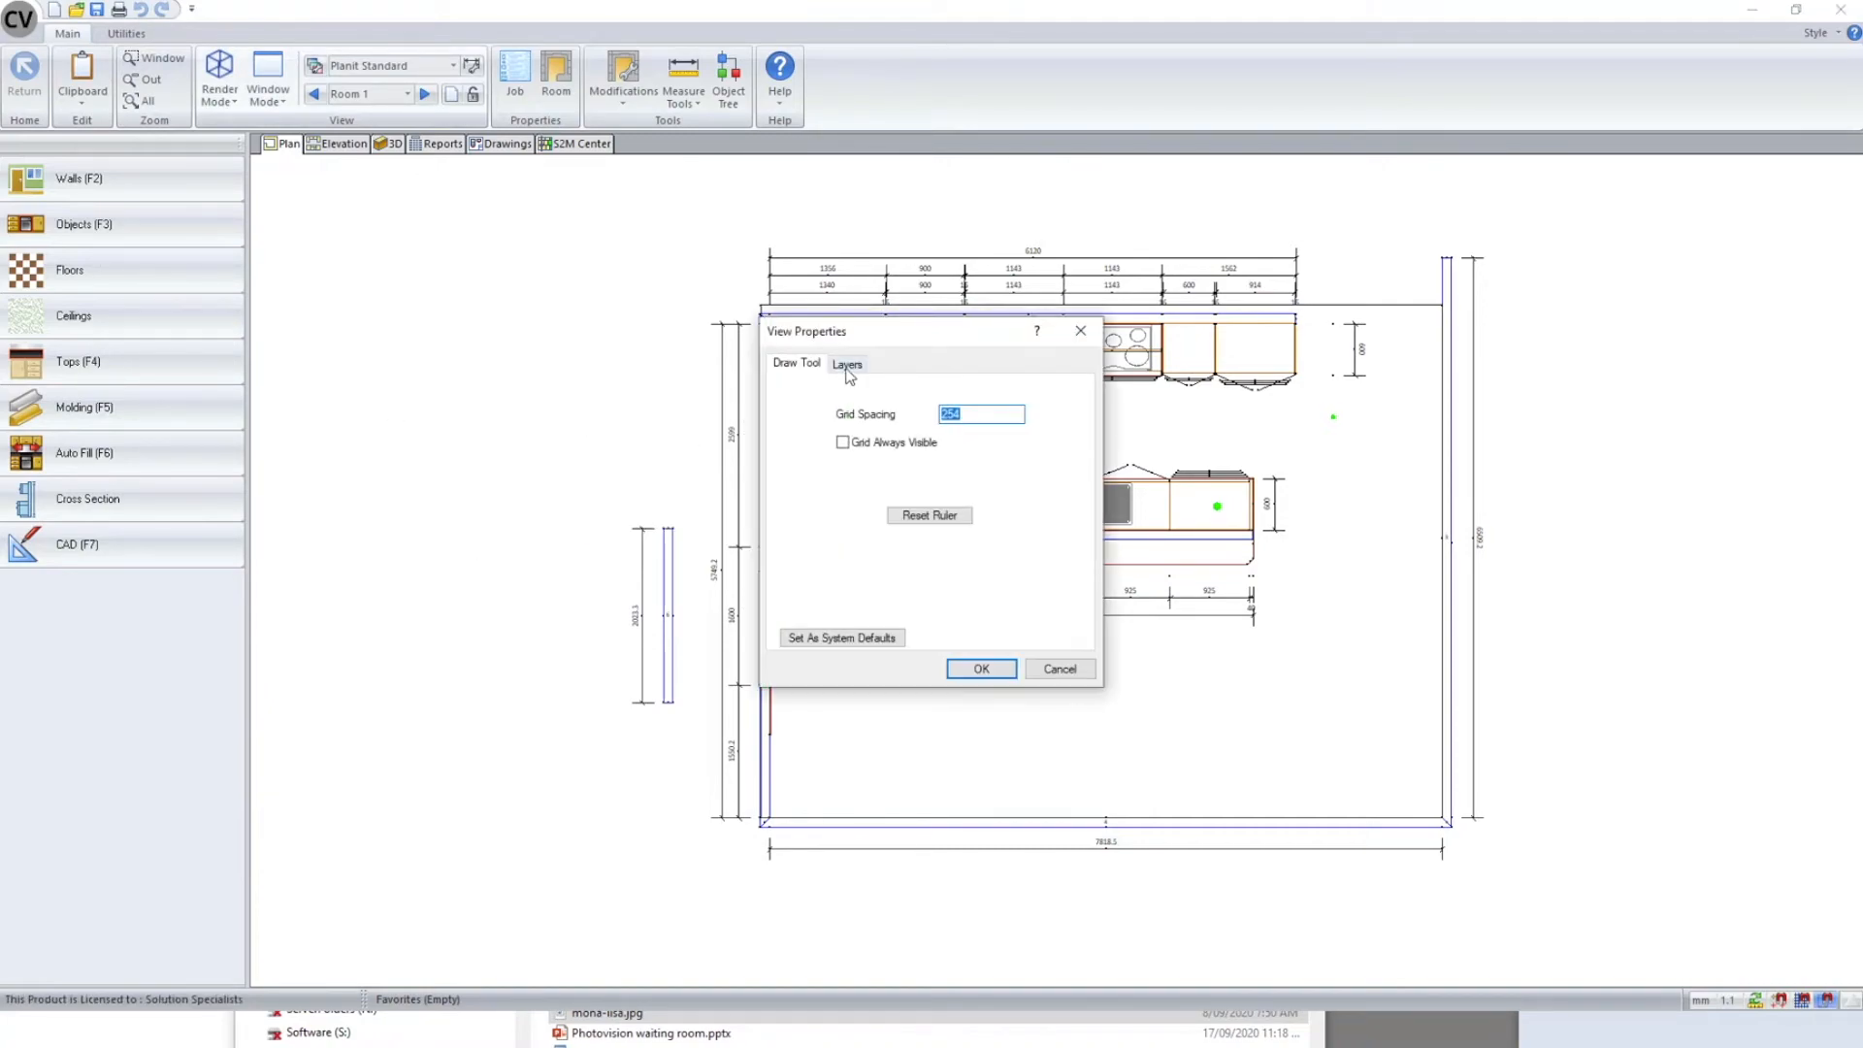
click(981, 669)
- Show Room 1 in 3D and change its render mode to a line drawing
click(388, 143)
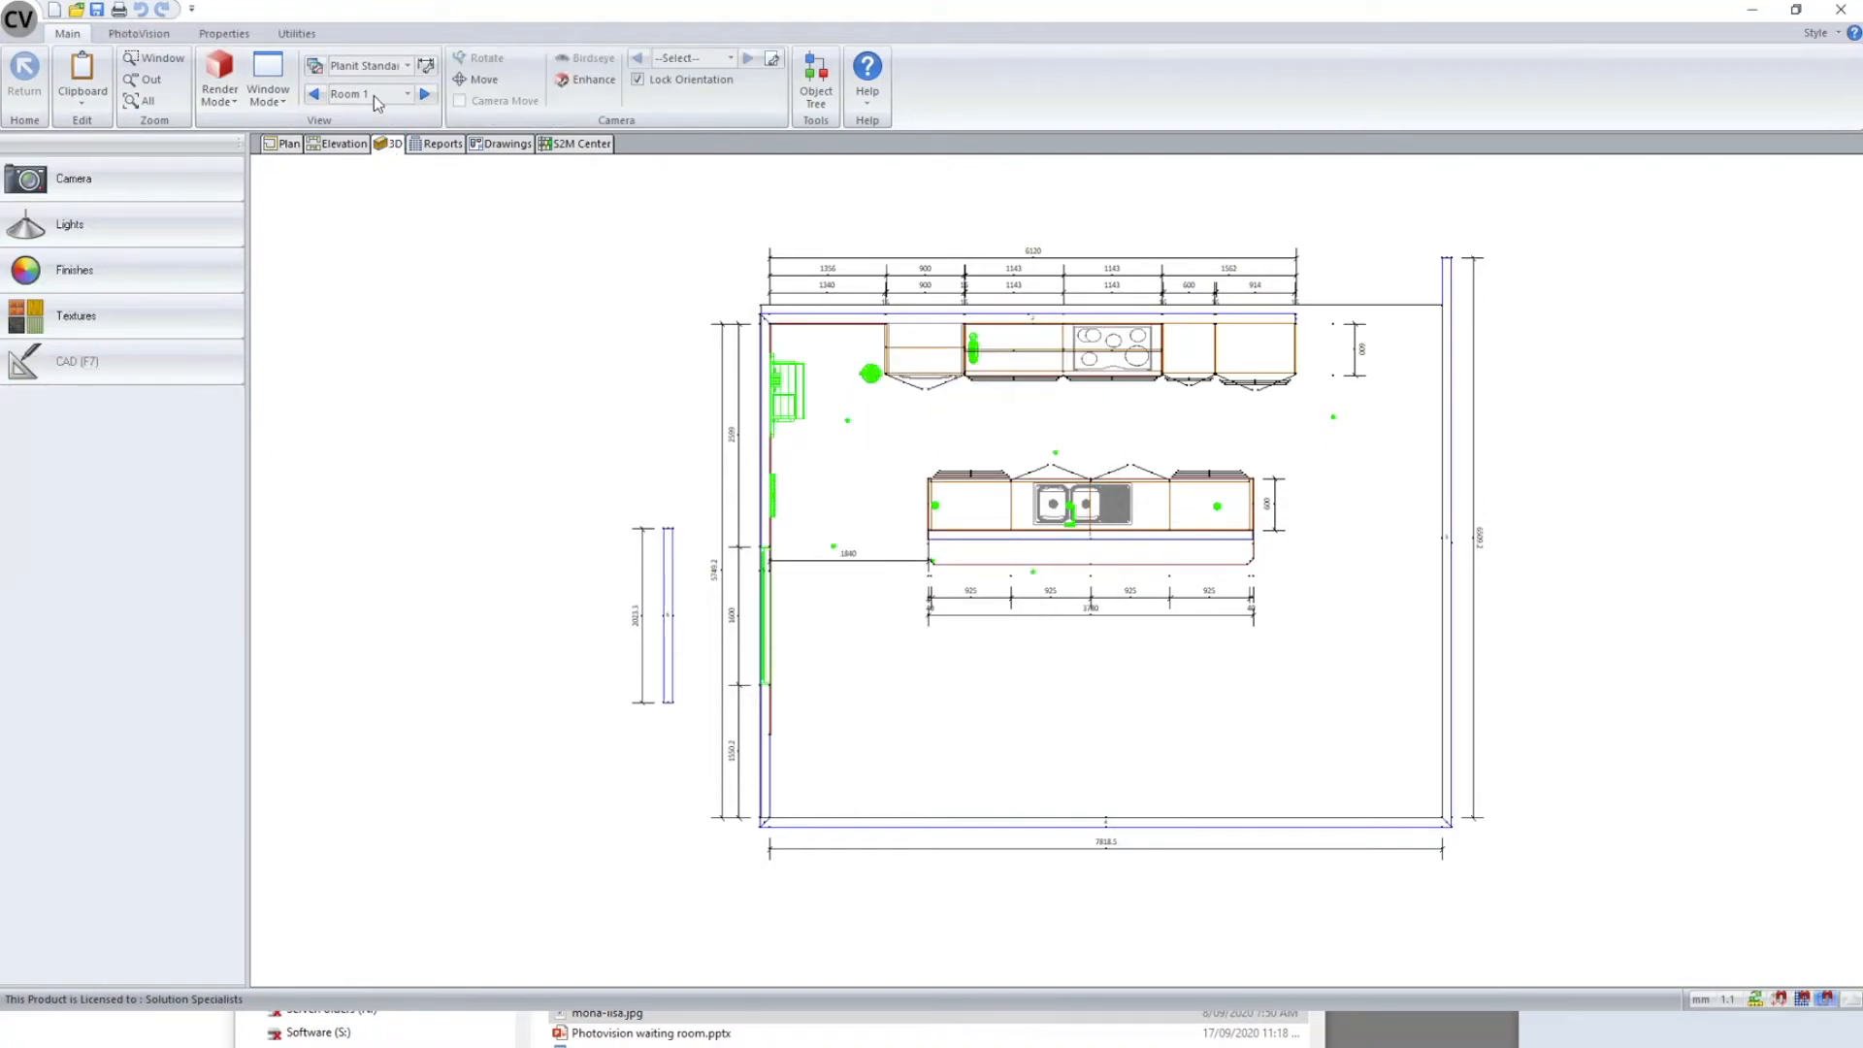
click(219, 89)
click(262, 133)
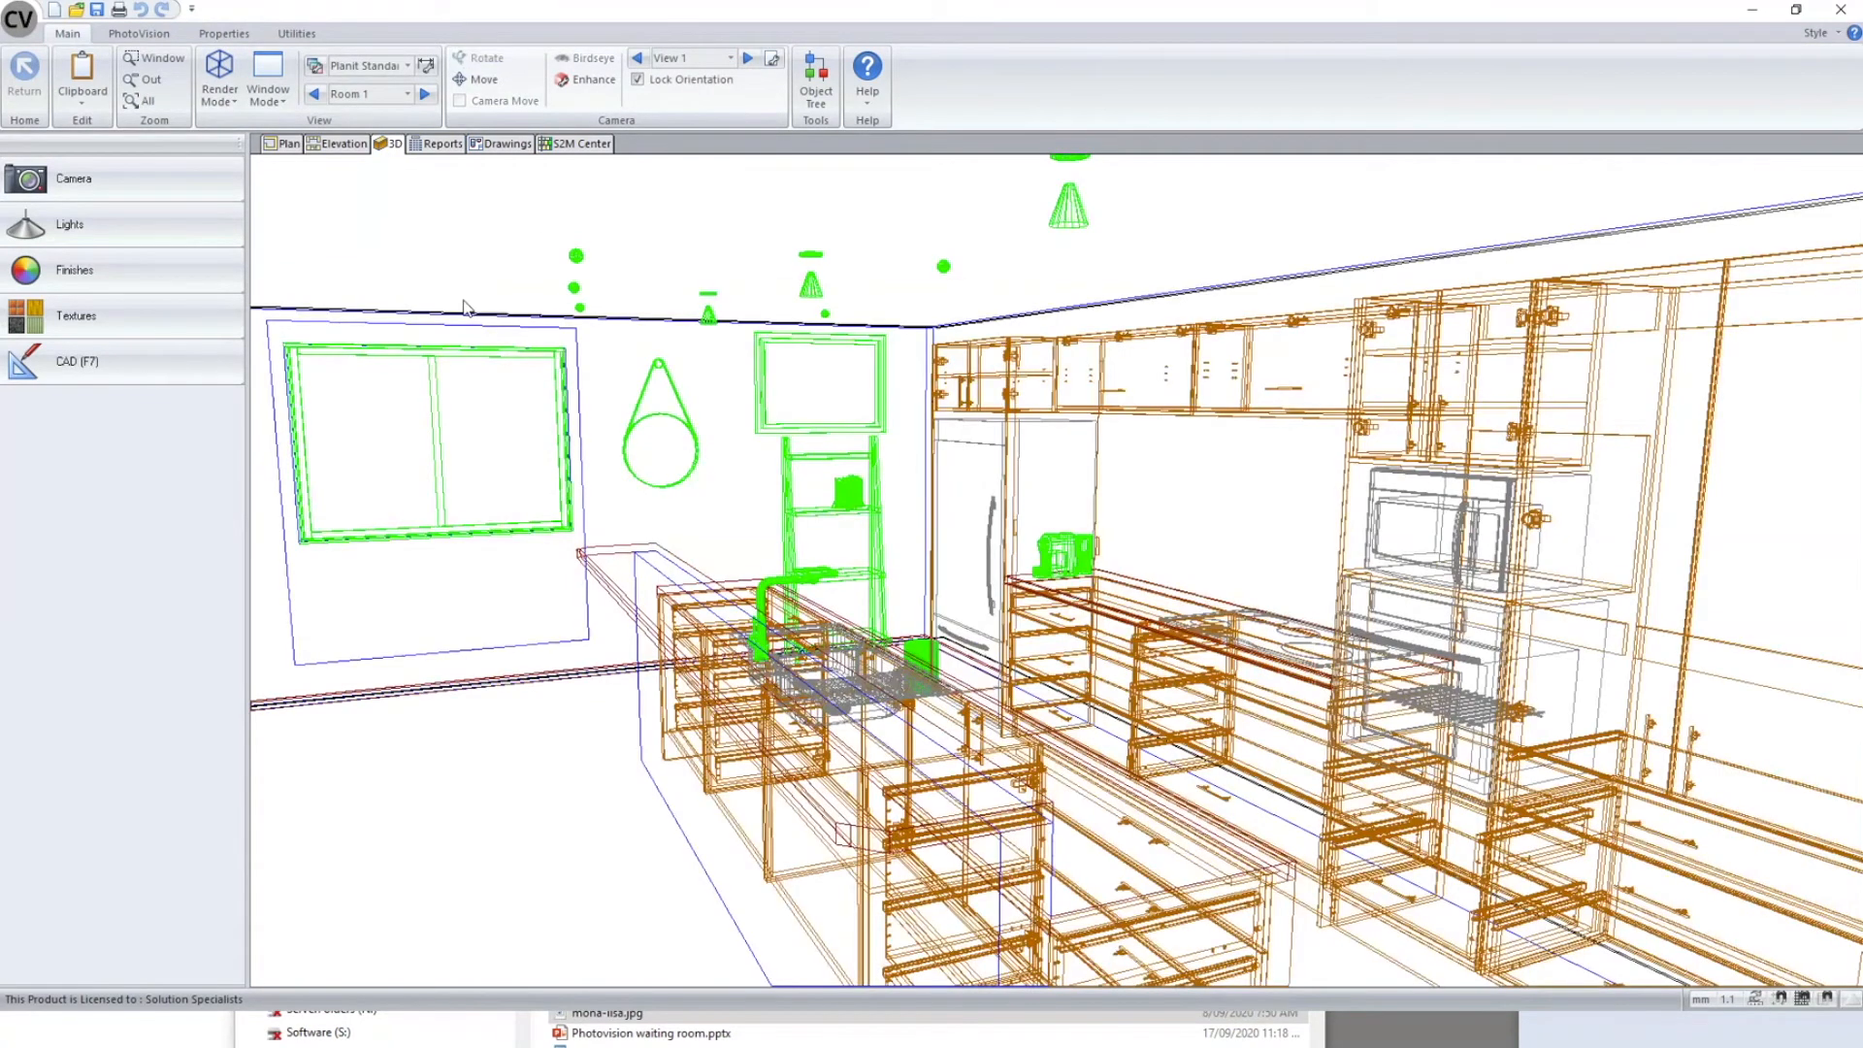
- Open the Photovision view properties and examine the auto refresh, light geometry and background image settings
double_click(466, 308)
click(1037, 340)
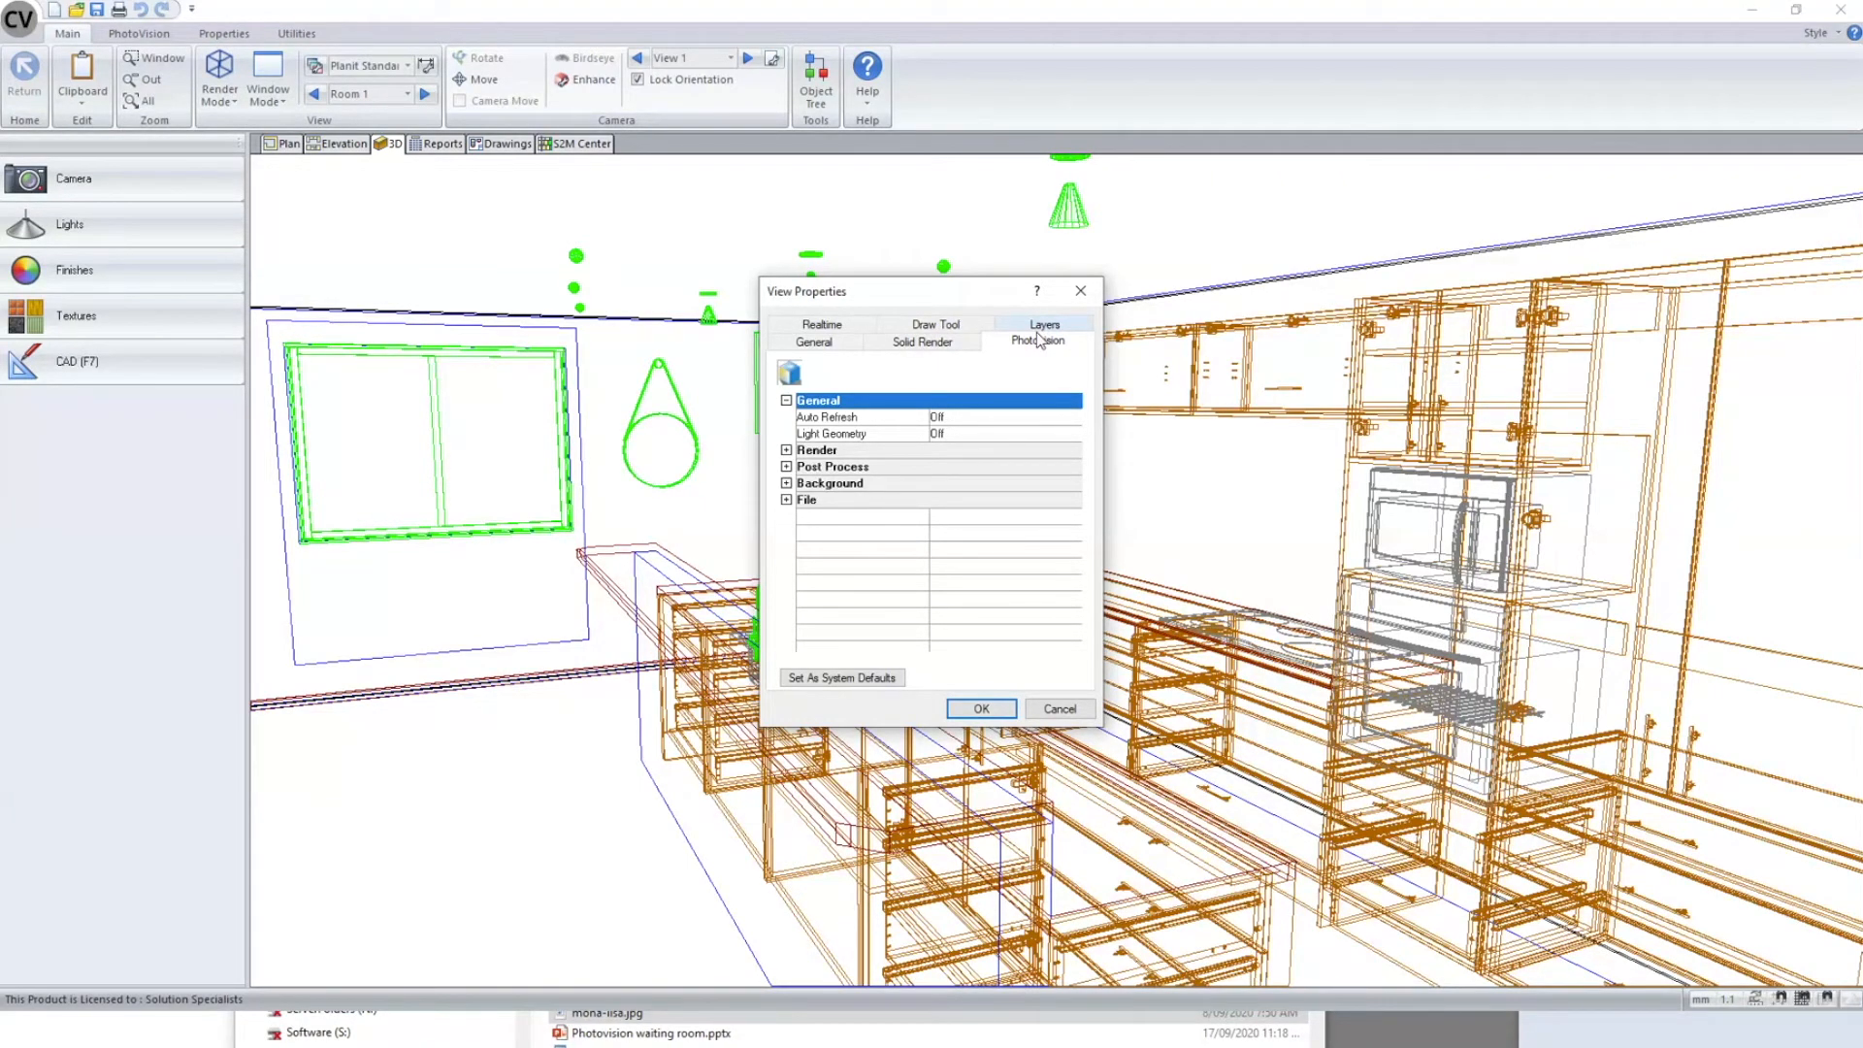
click(827, 500)
click(789, 485)
click(786, 483)
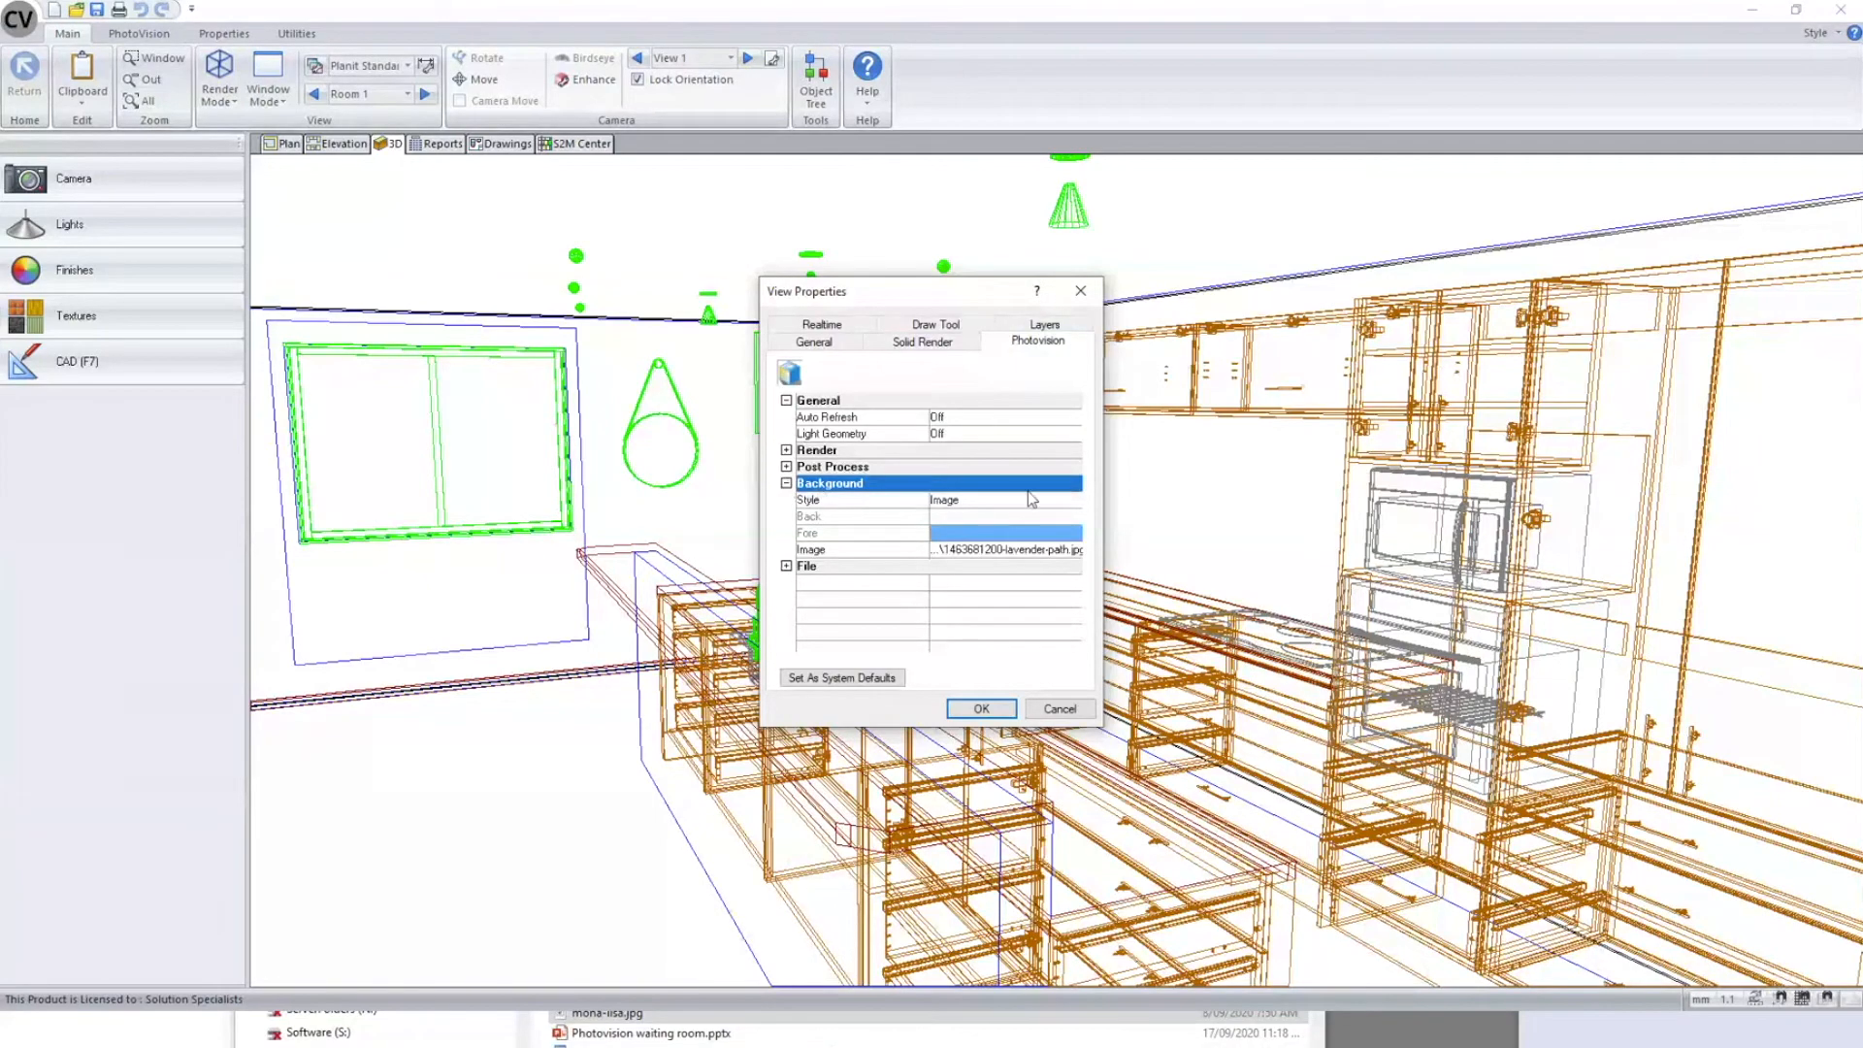
click(818, 402)
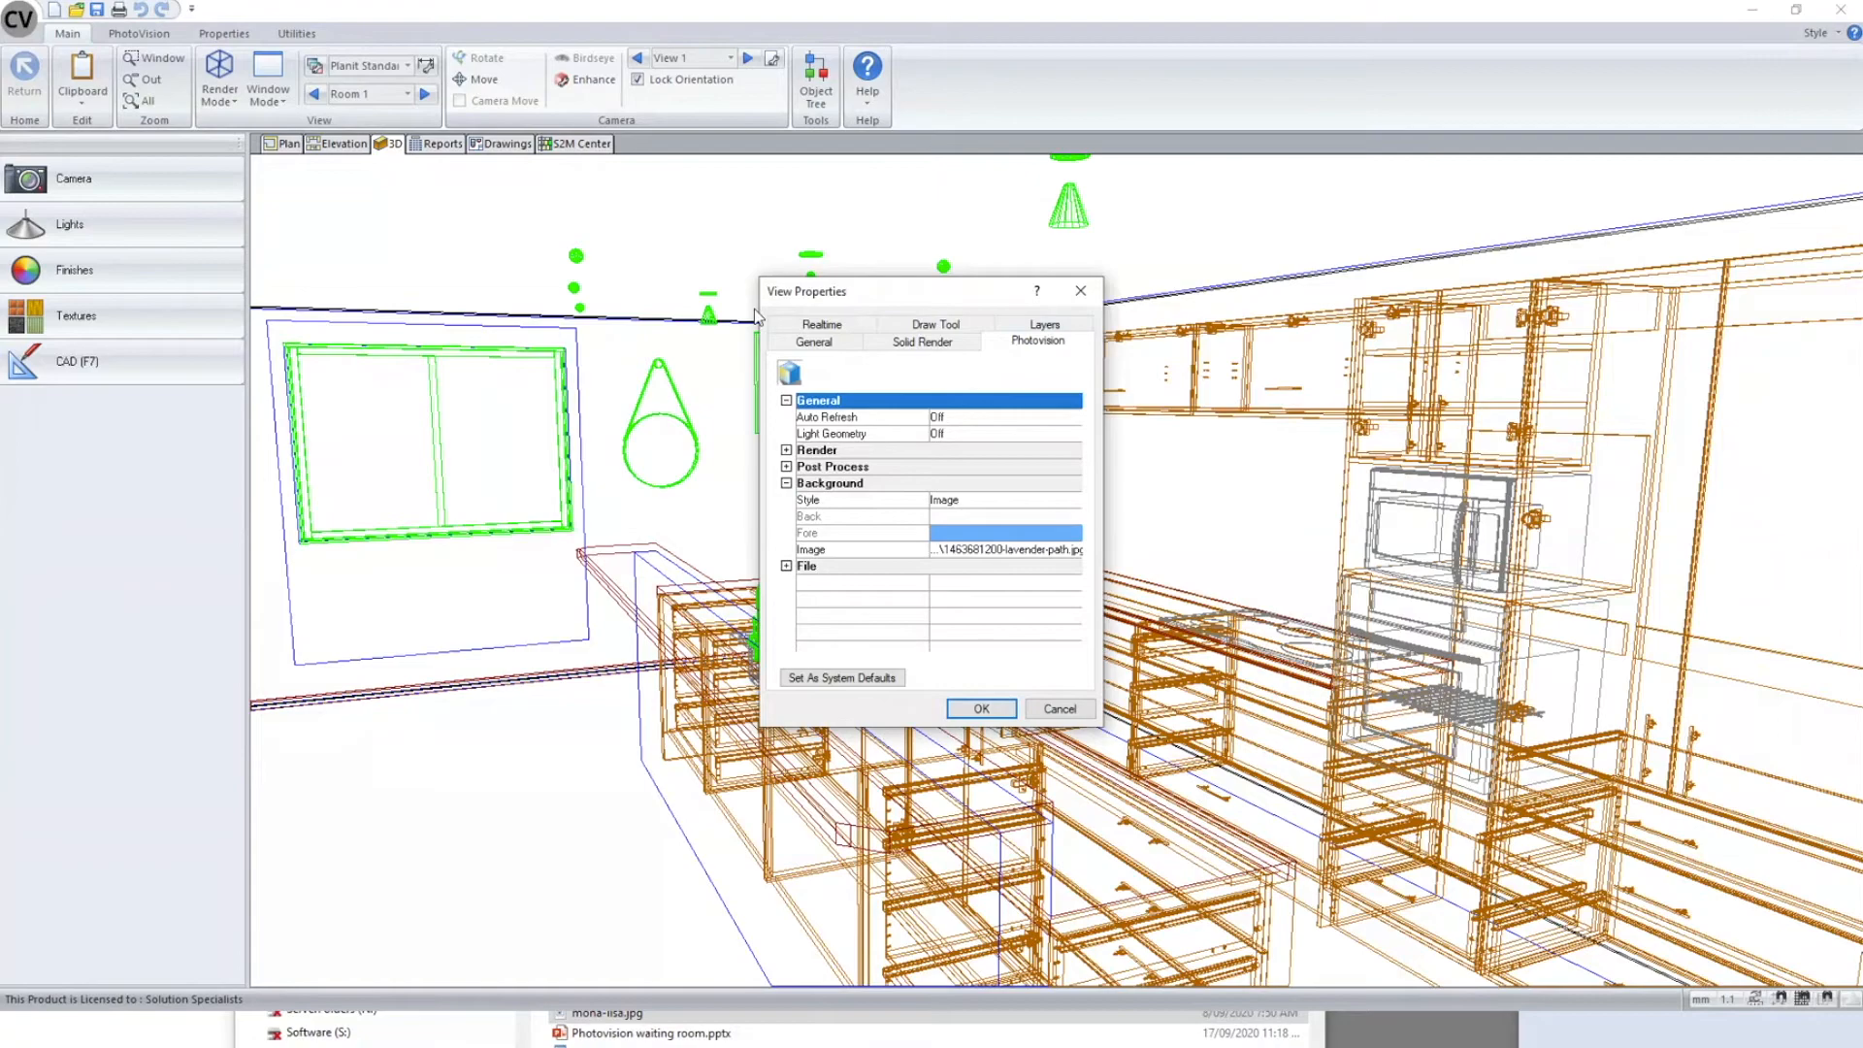
drag(820, 301, 667, 276)
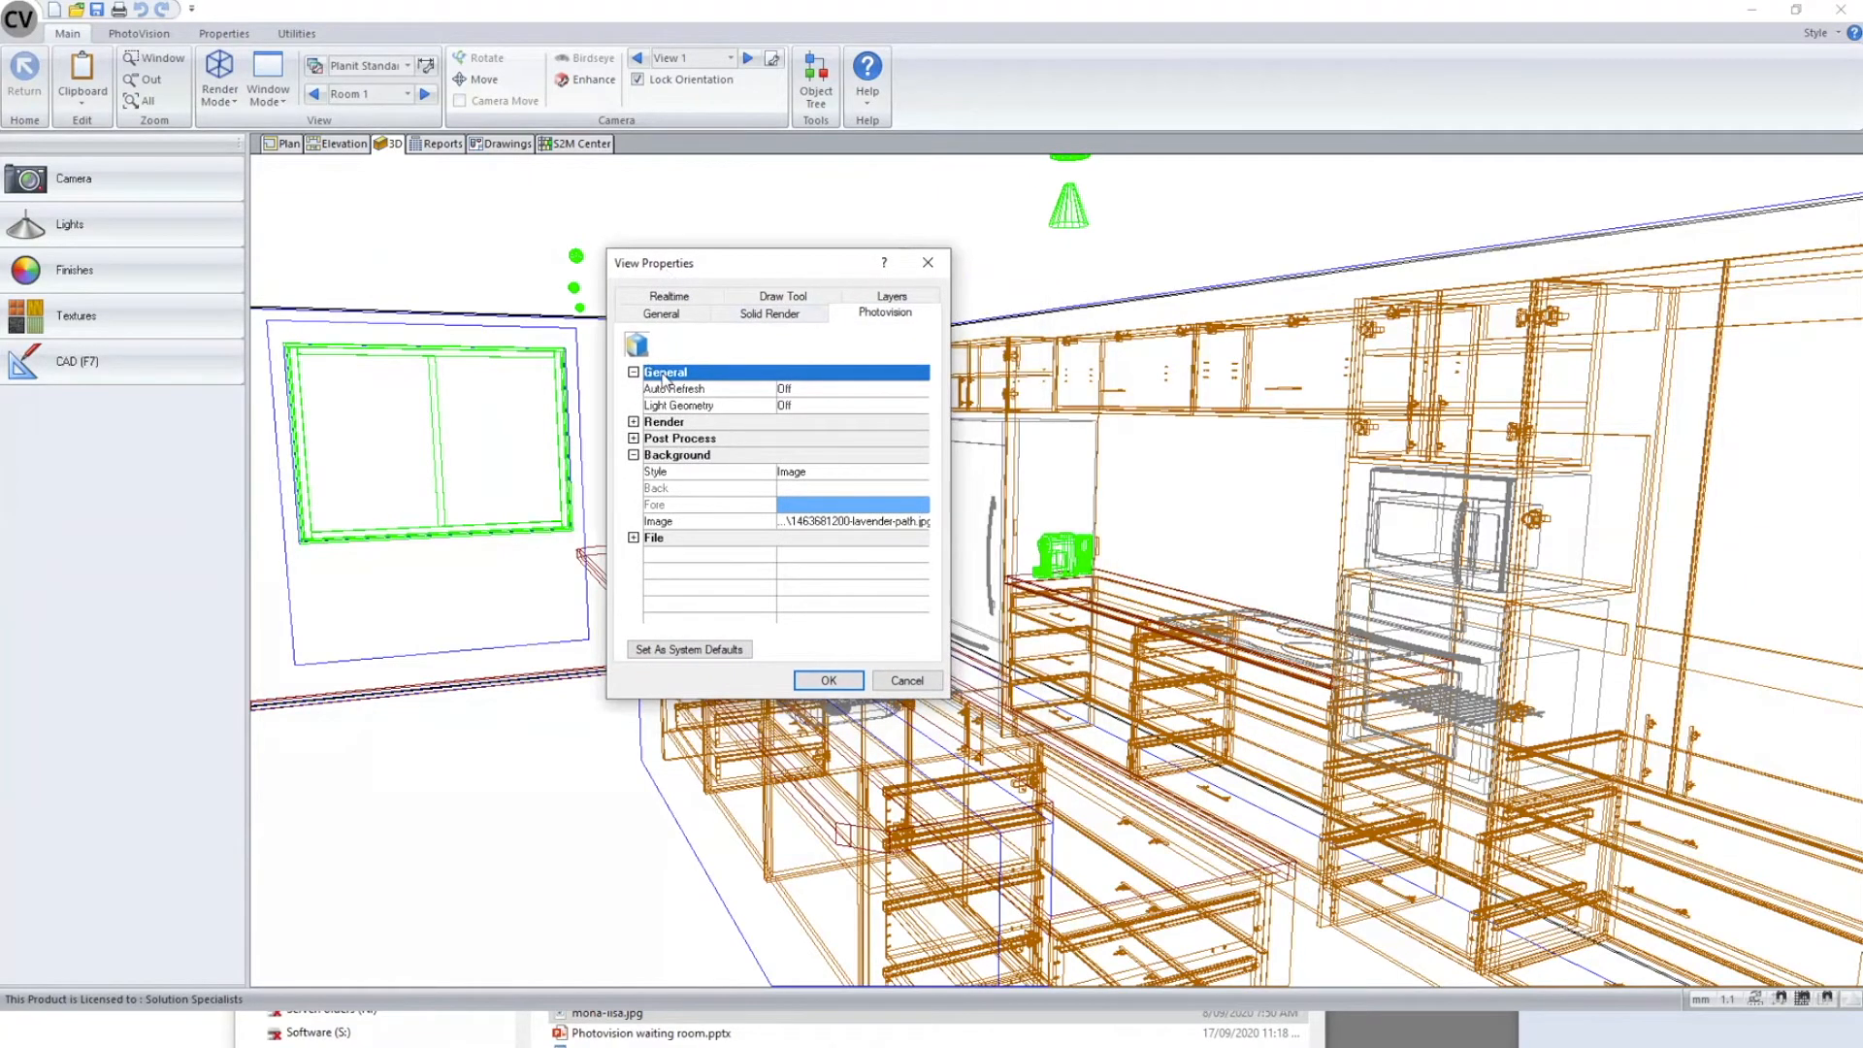
click(685, 395)
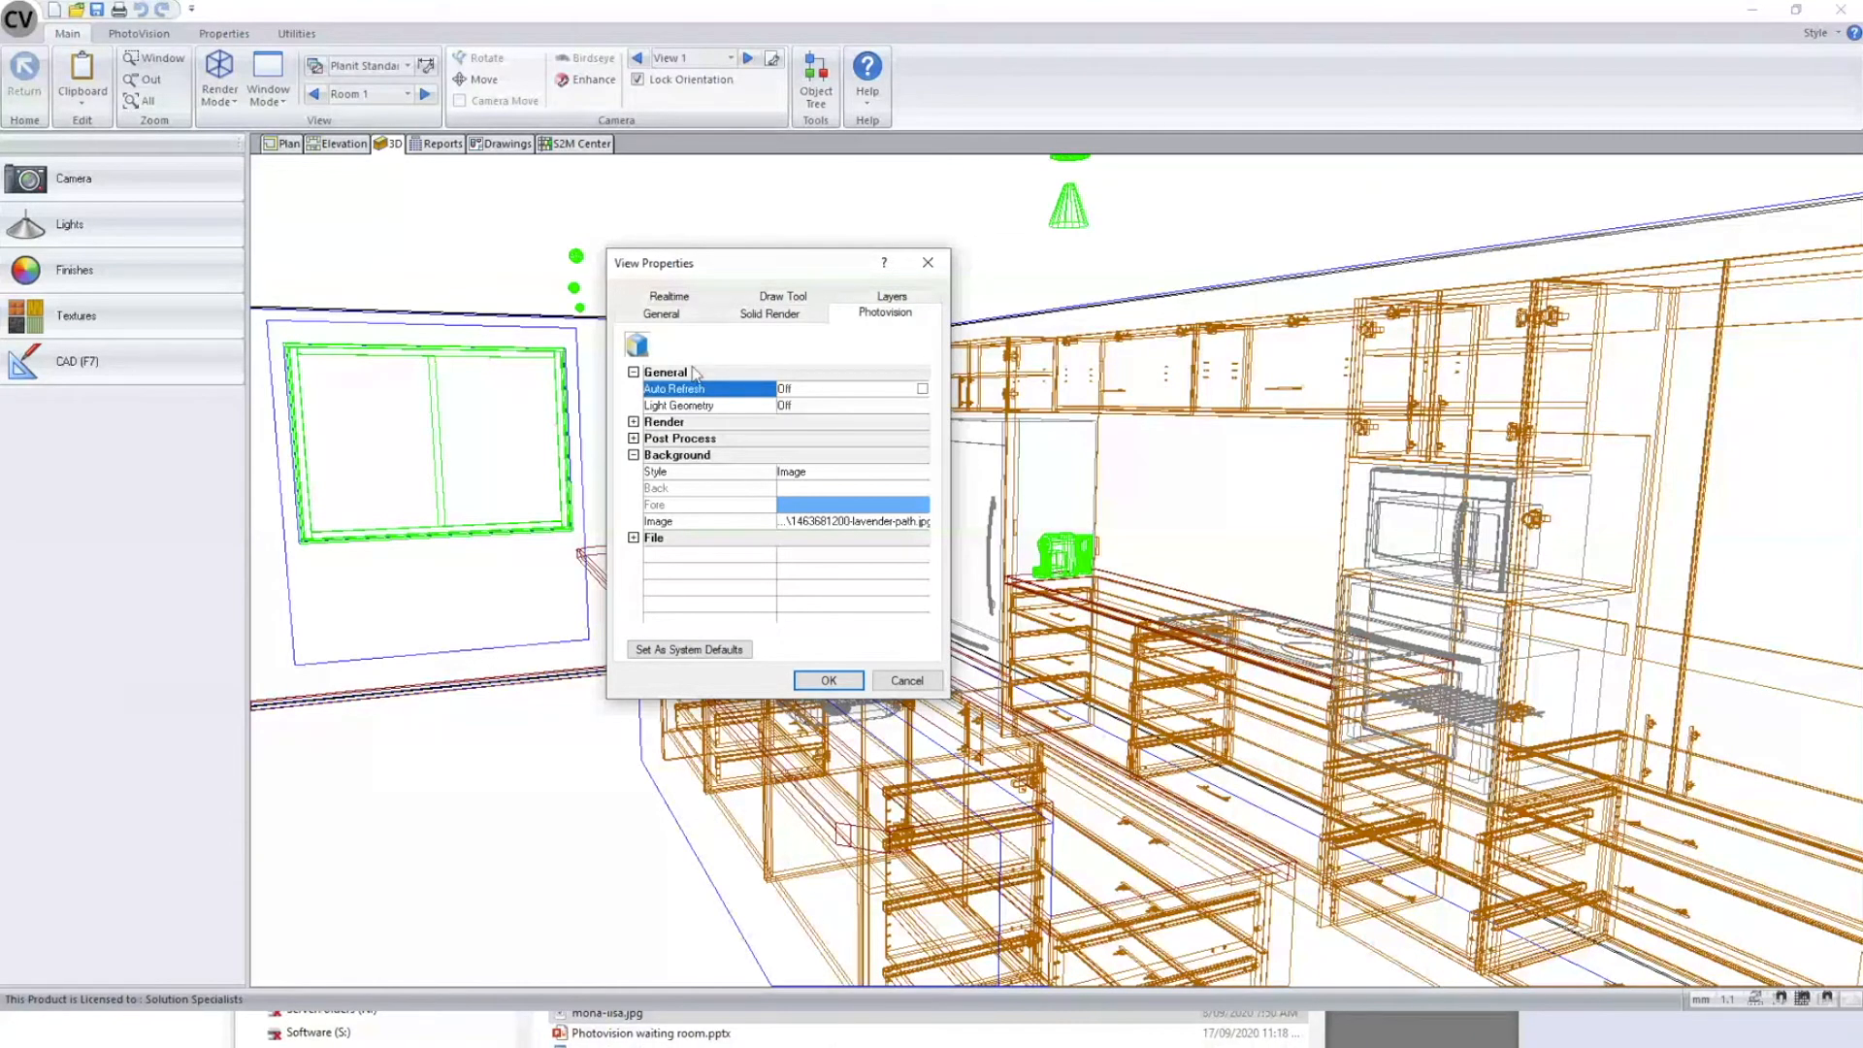
click(723, 406)
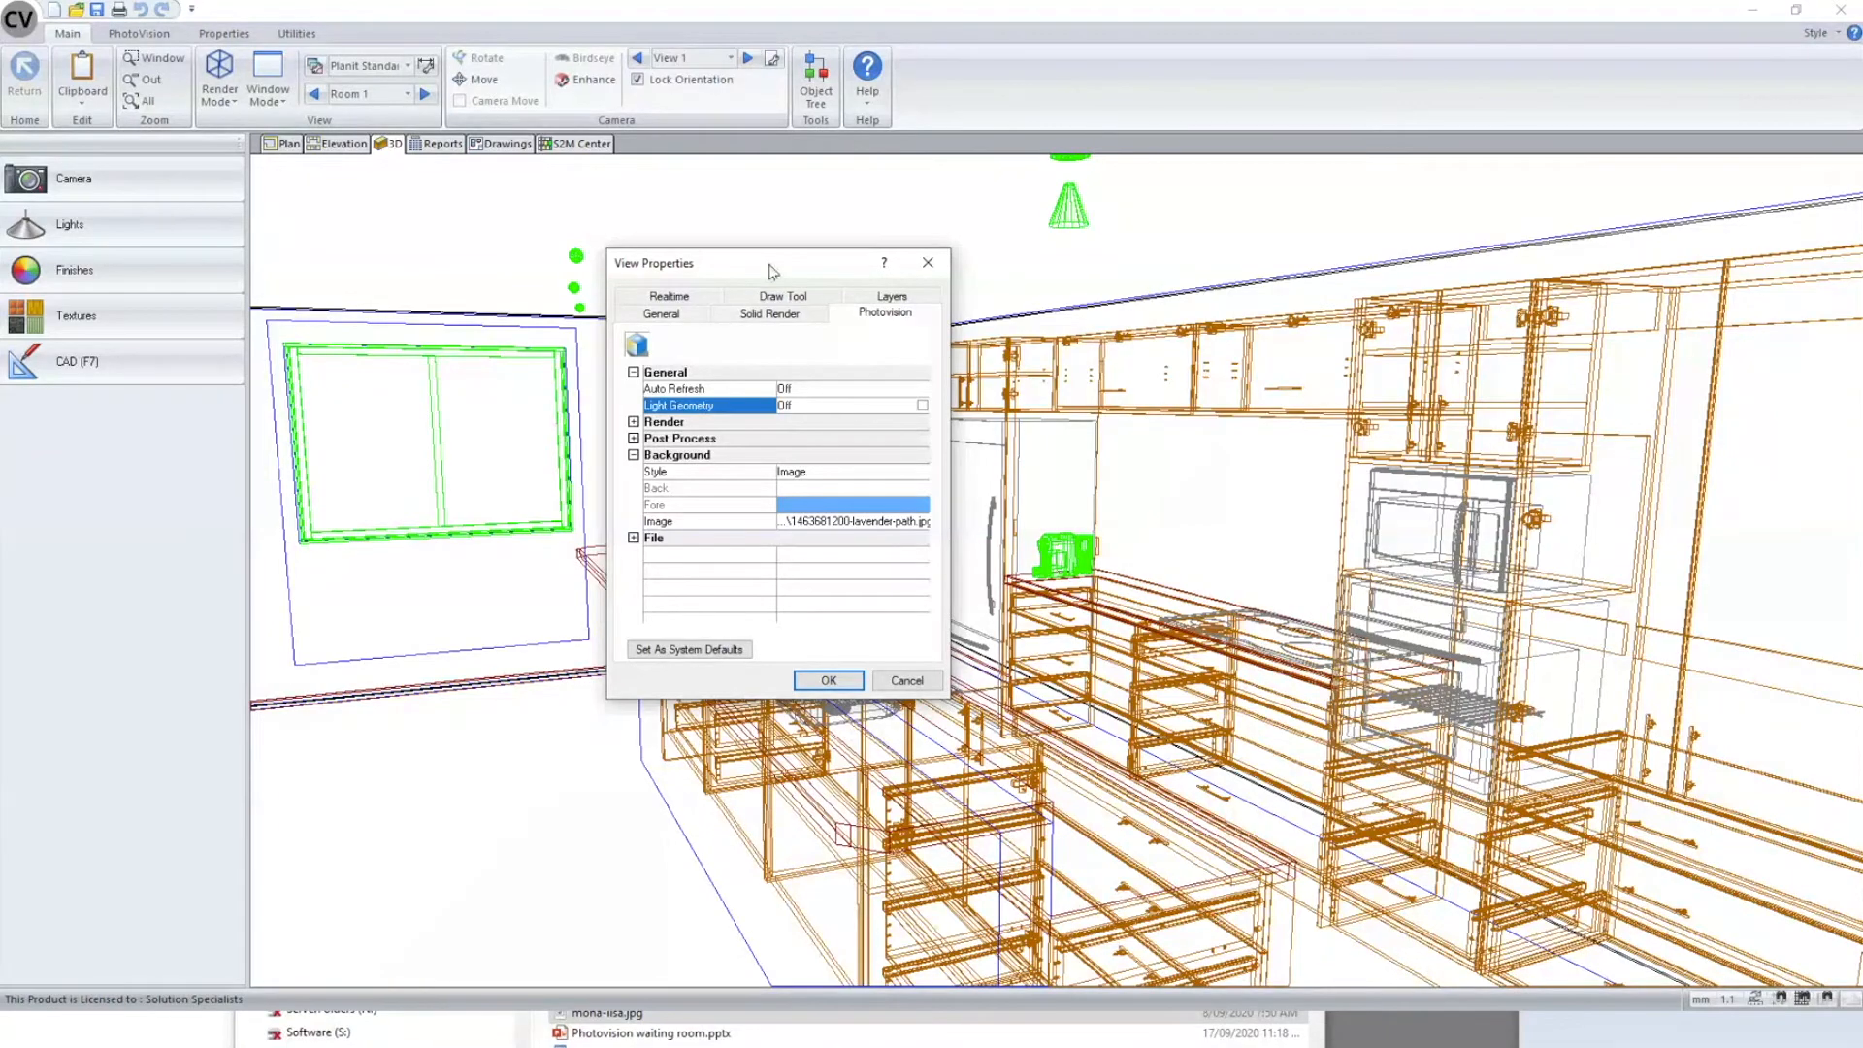
drag(774, 271, 777, 490)
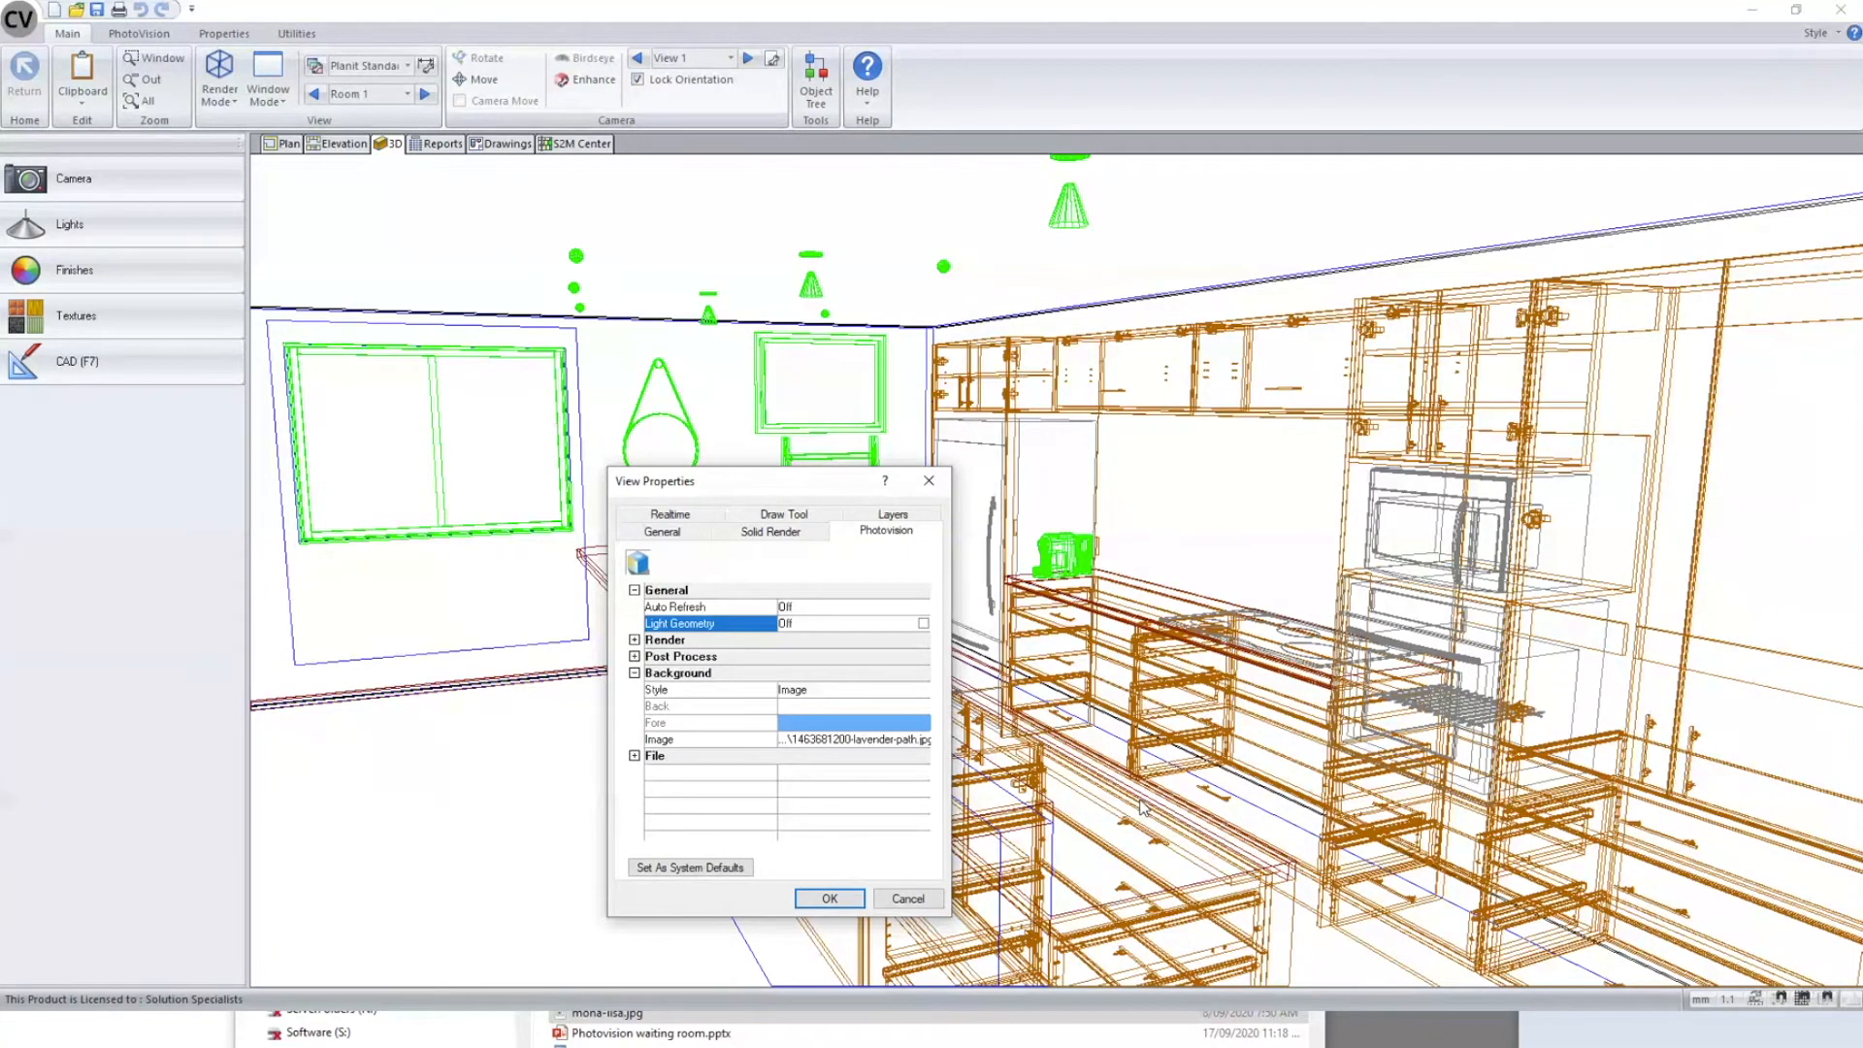
- Examine the Photovision render settings for anti alias, light sampling and reflection detail
click(665, 644)
click(791, 626)
click(718, 644)
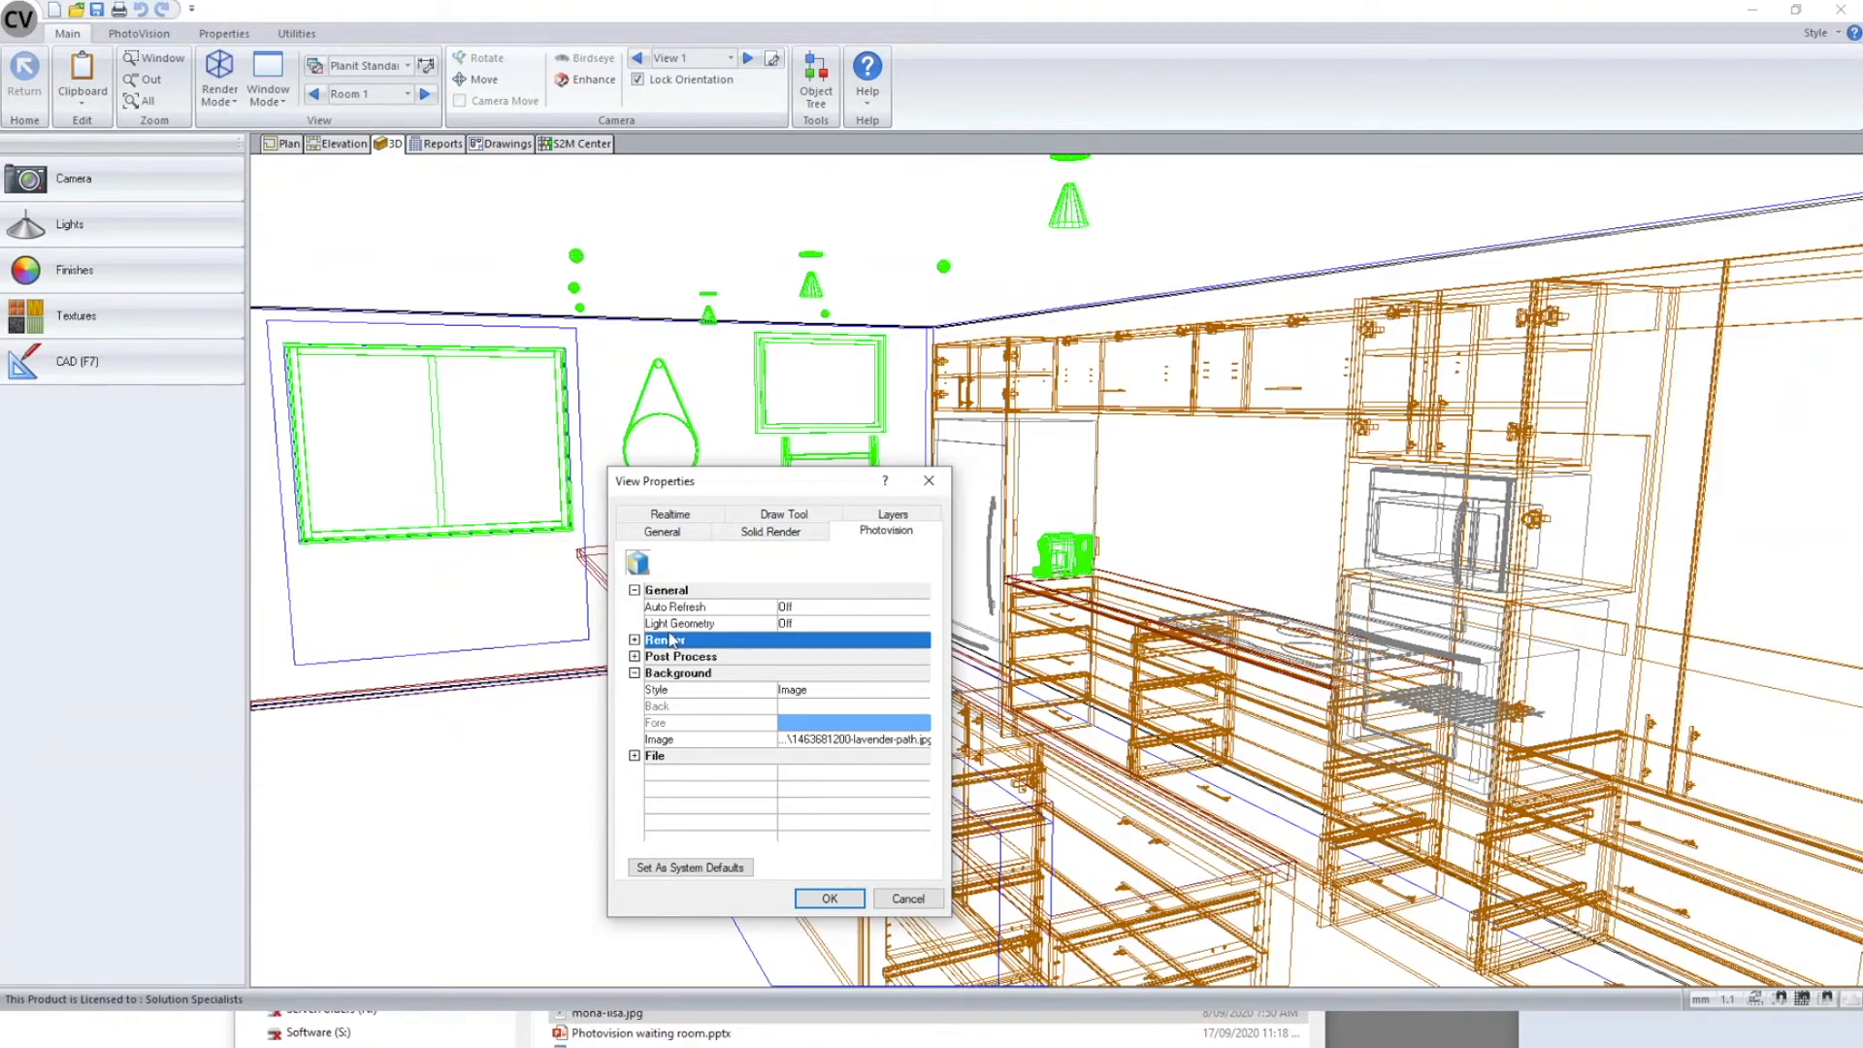
click(634, 639)
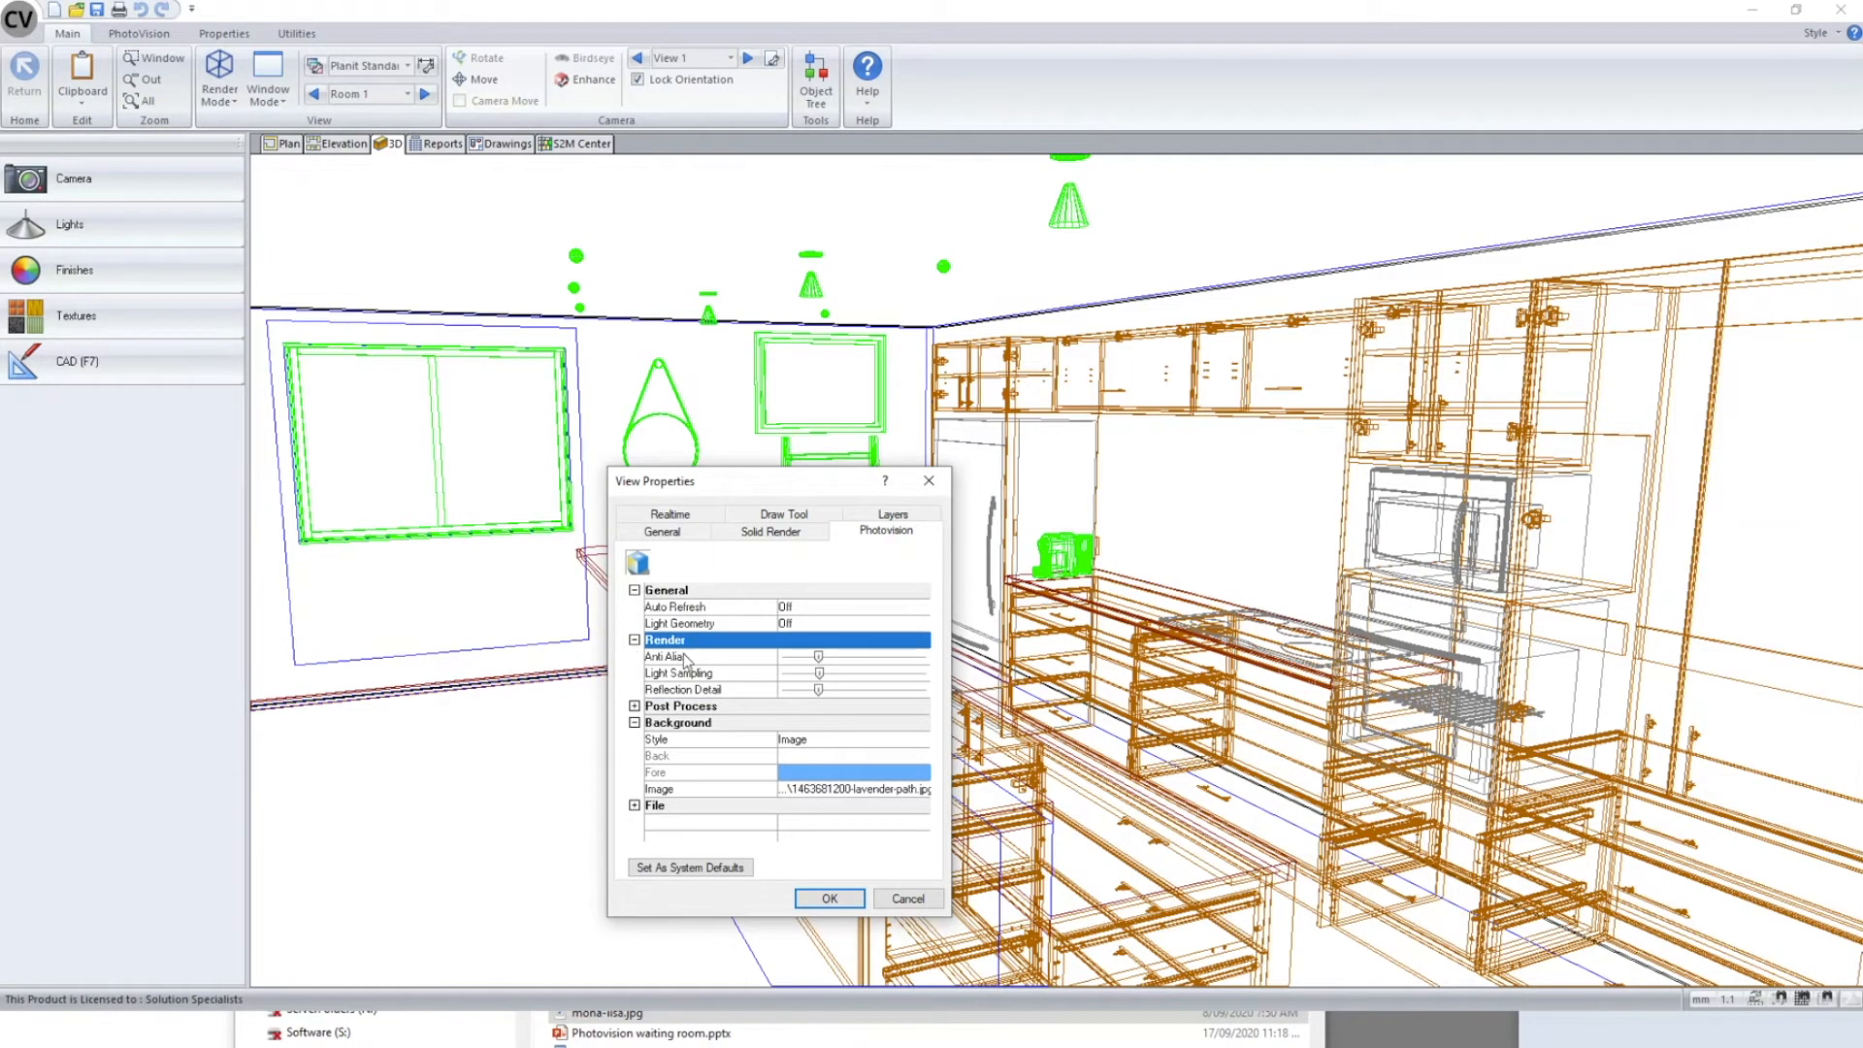
click(737, 658)
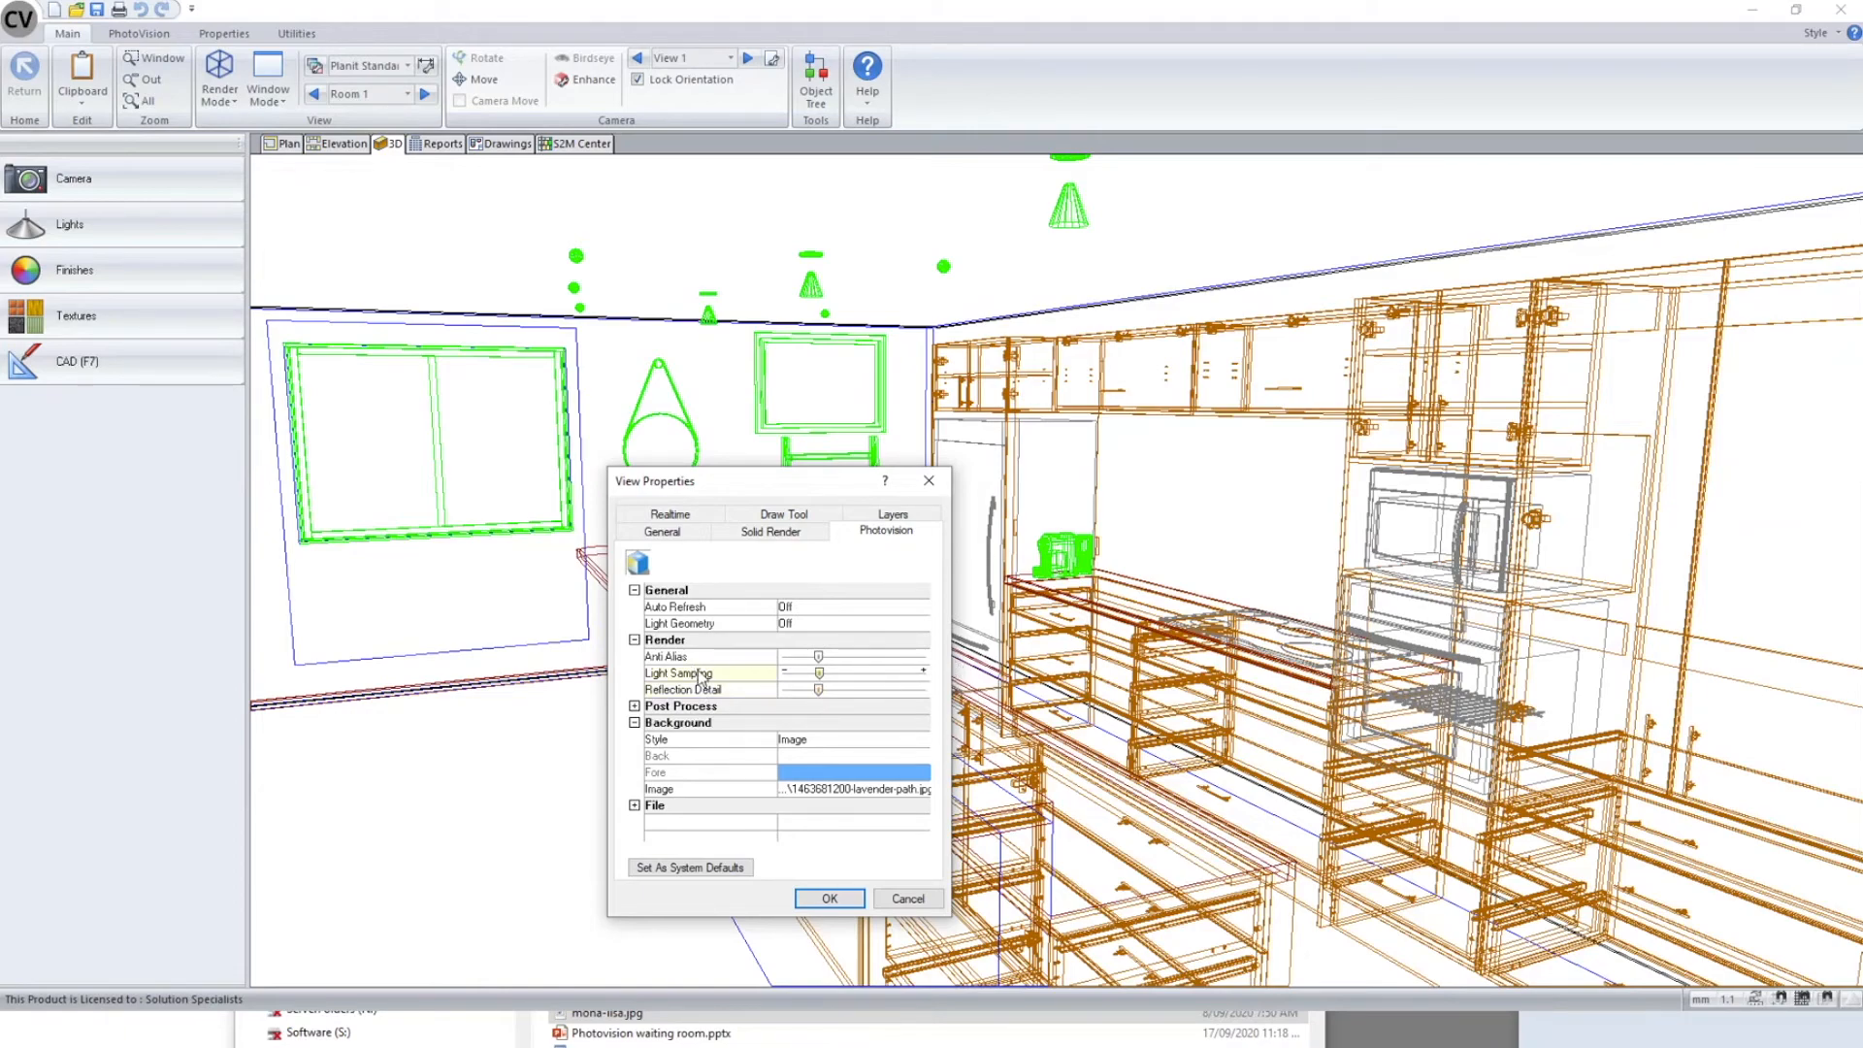
drag(760, 482, 646, 515)
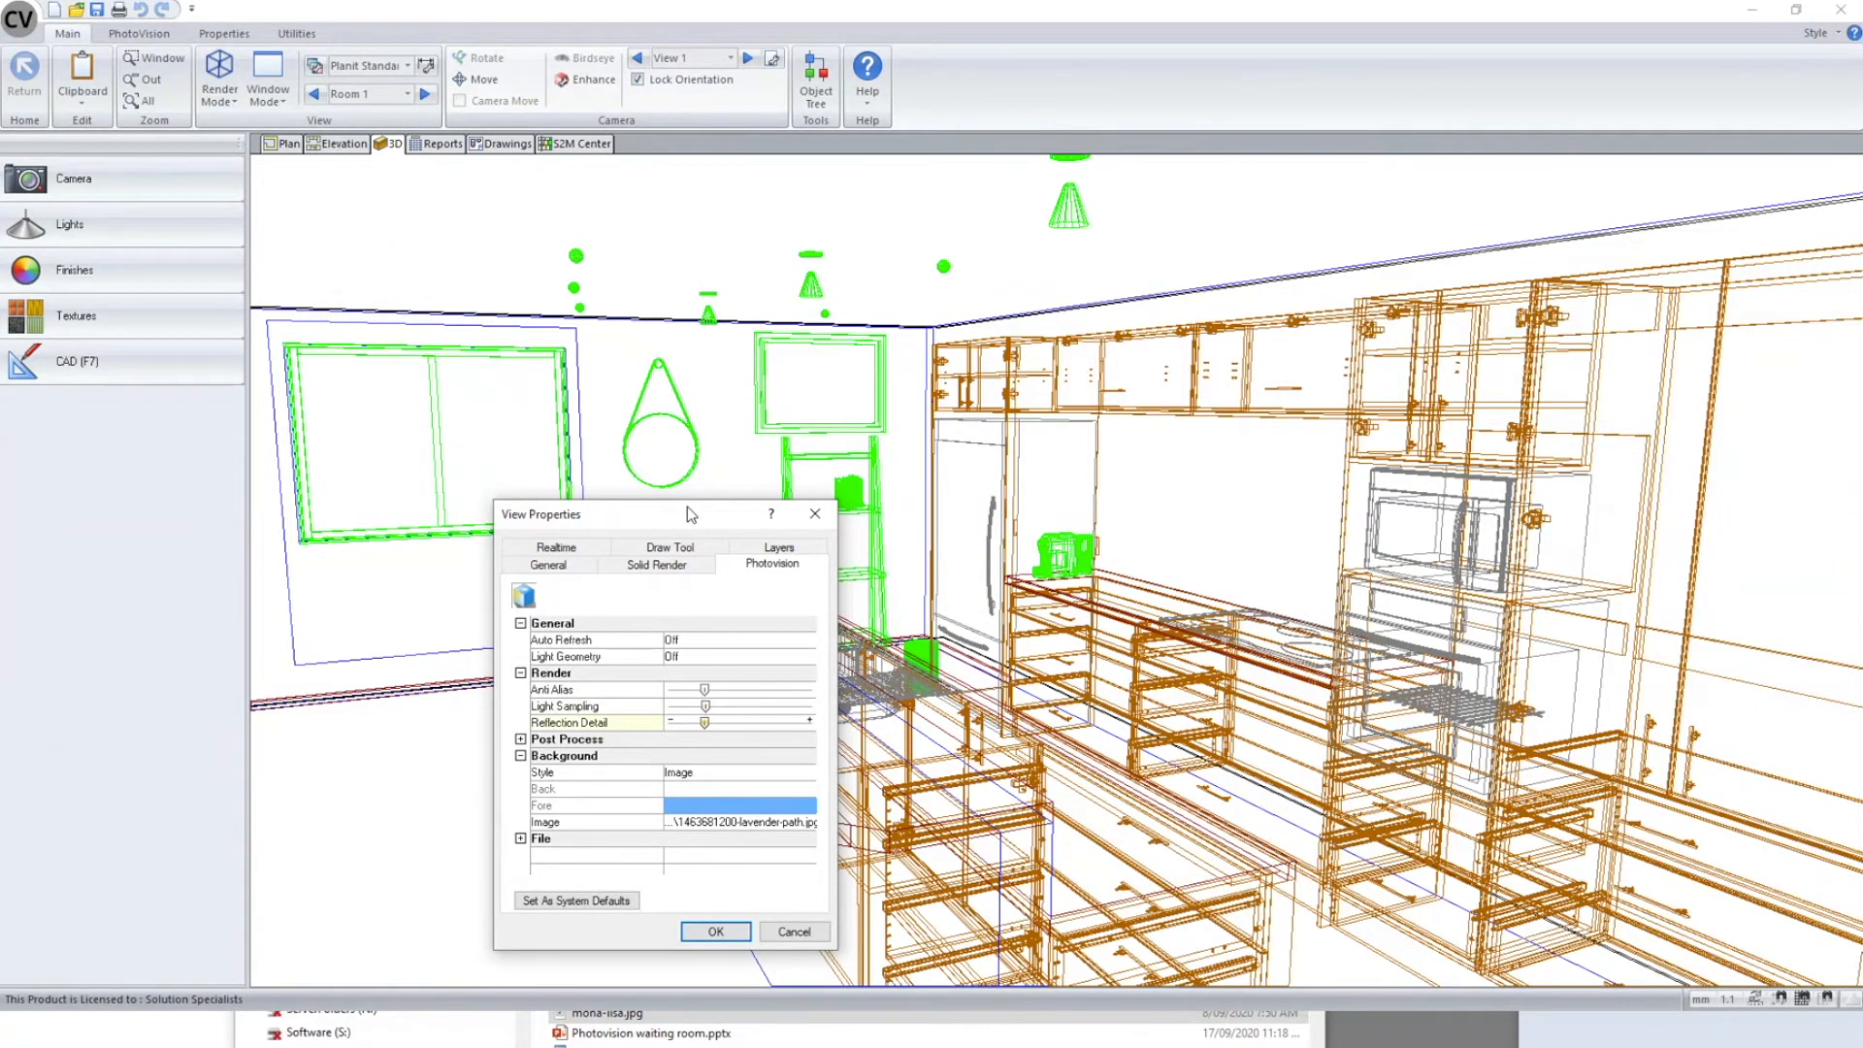
drag(690, 511, 396, 484)
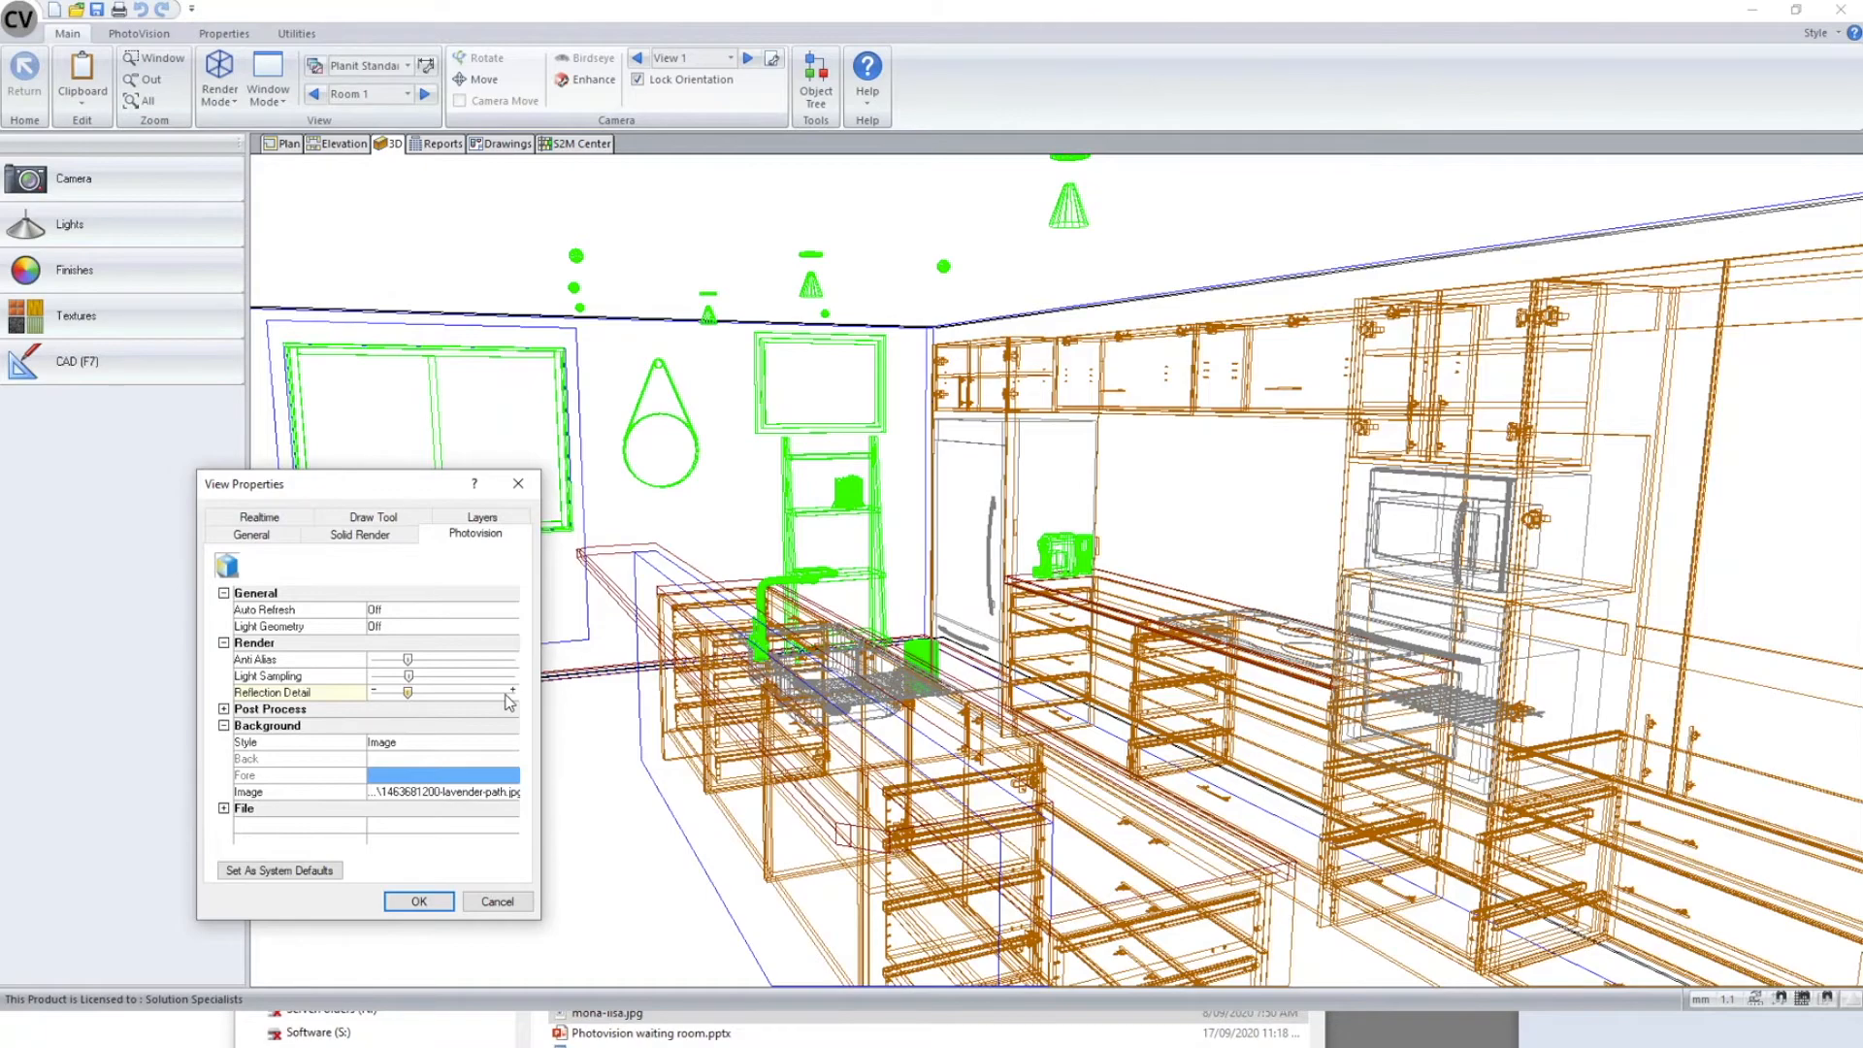
- Examine the Photovision post-process settings, including exposure, gamma, brightness and contrast
click(289, 708)
click(223, 710)
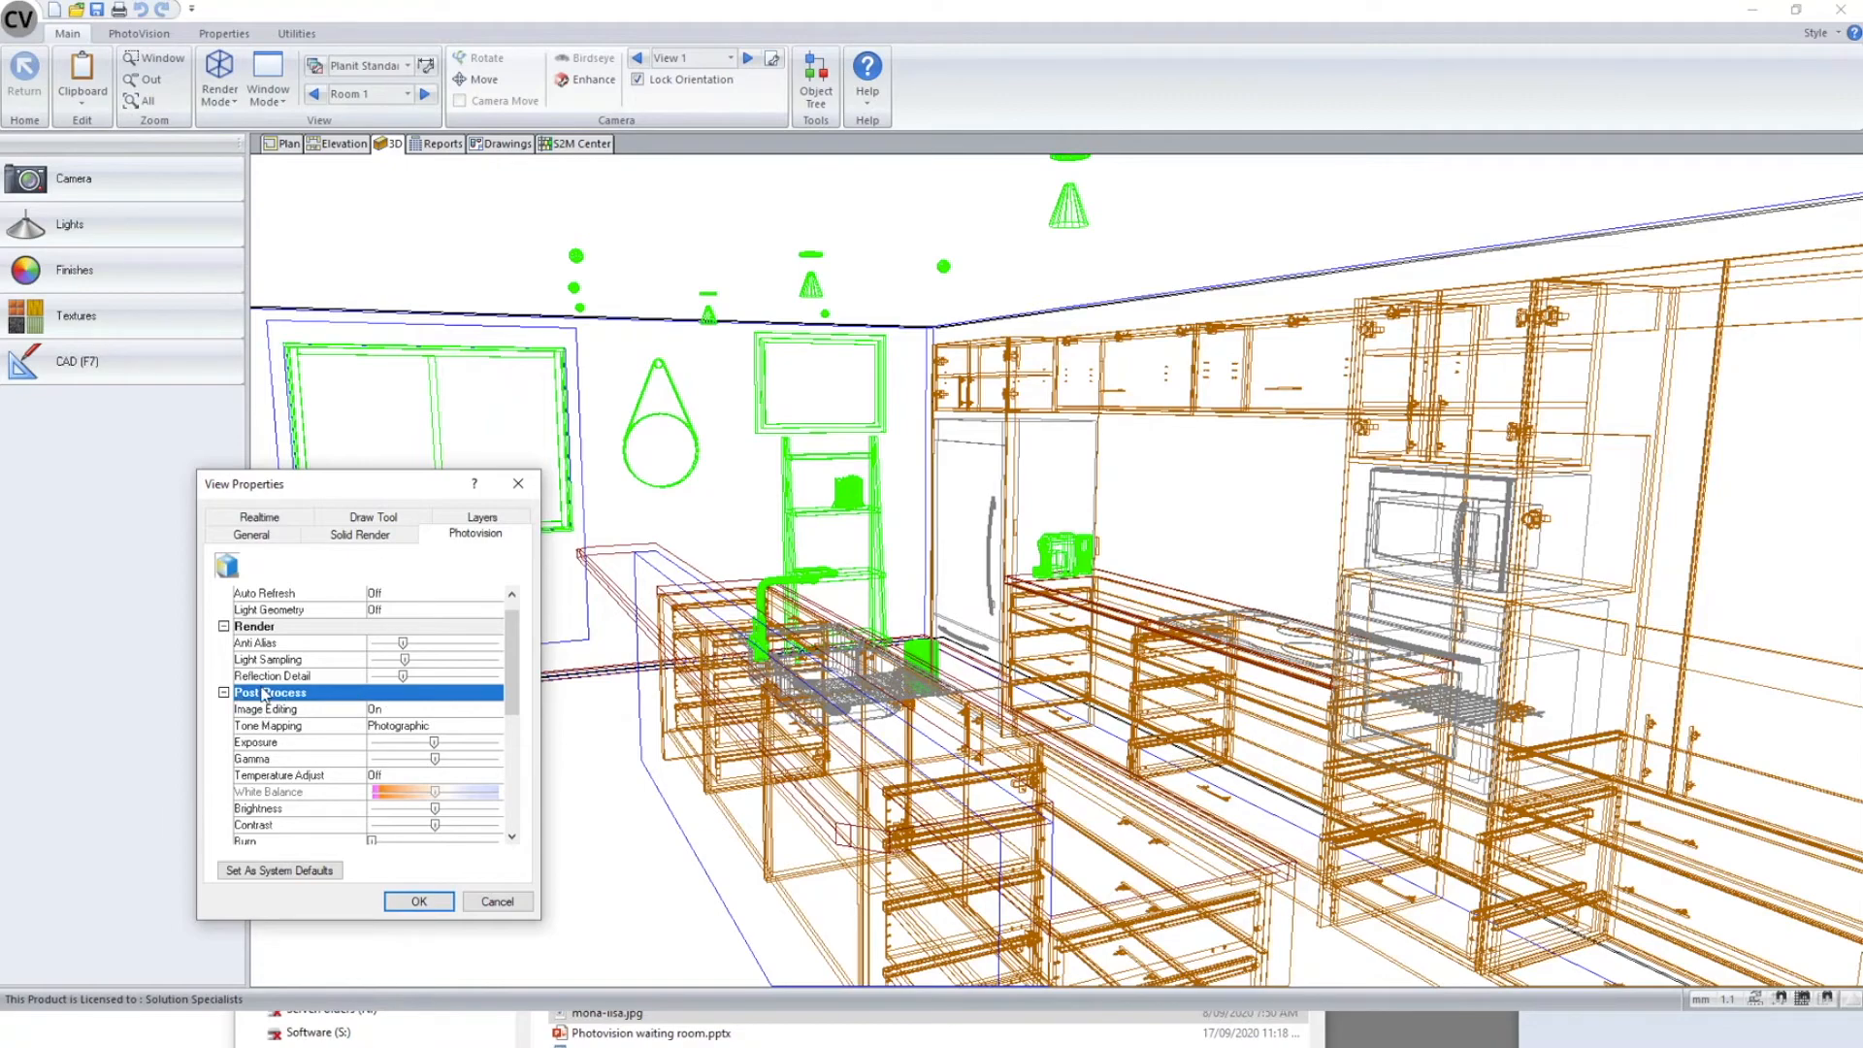
scroll(310, 690, down, 3)
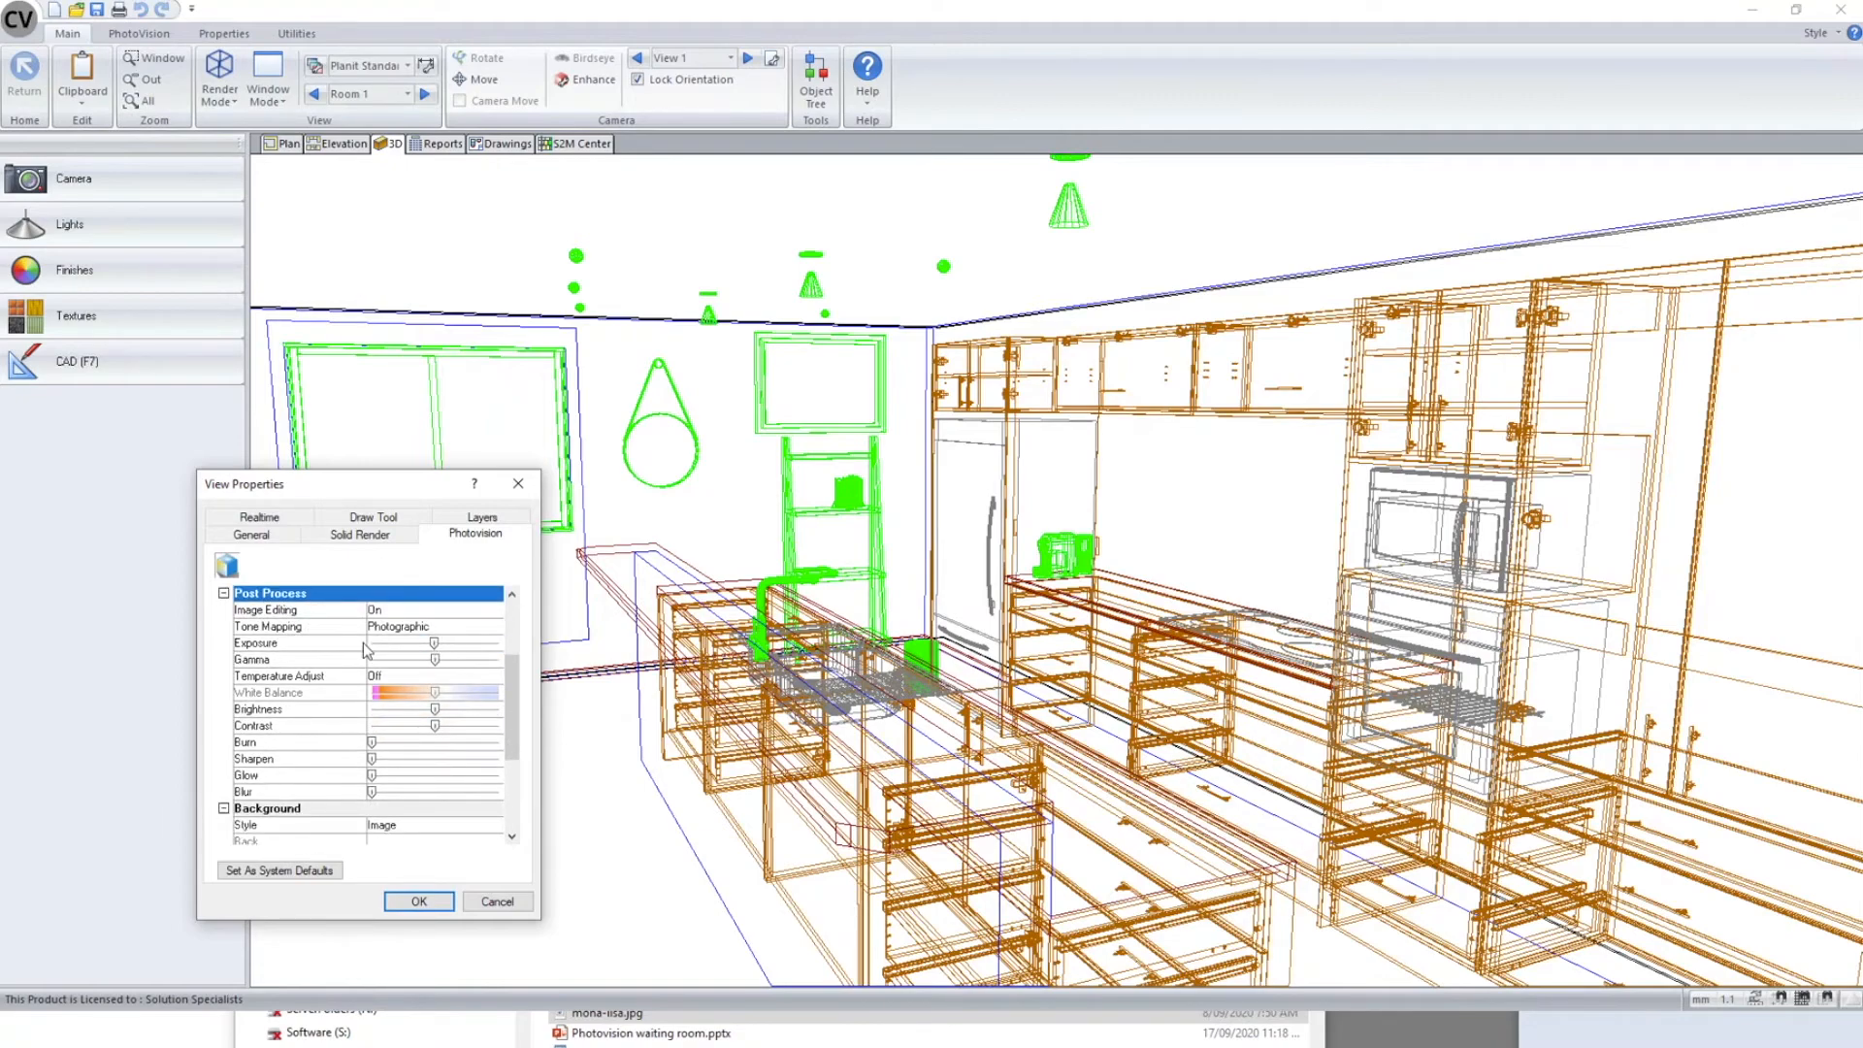
click(308, 646)
click(303, 711)
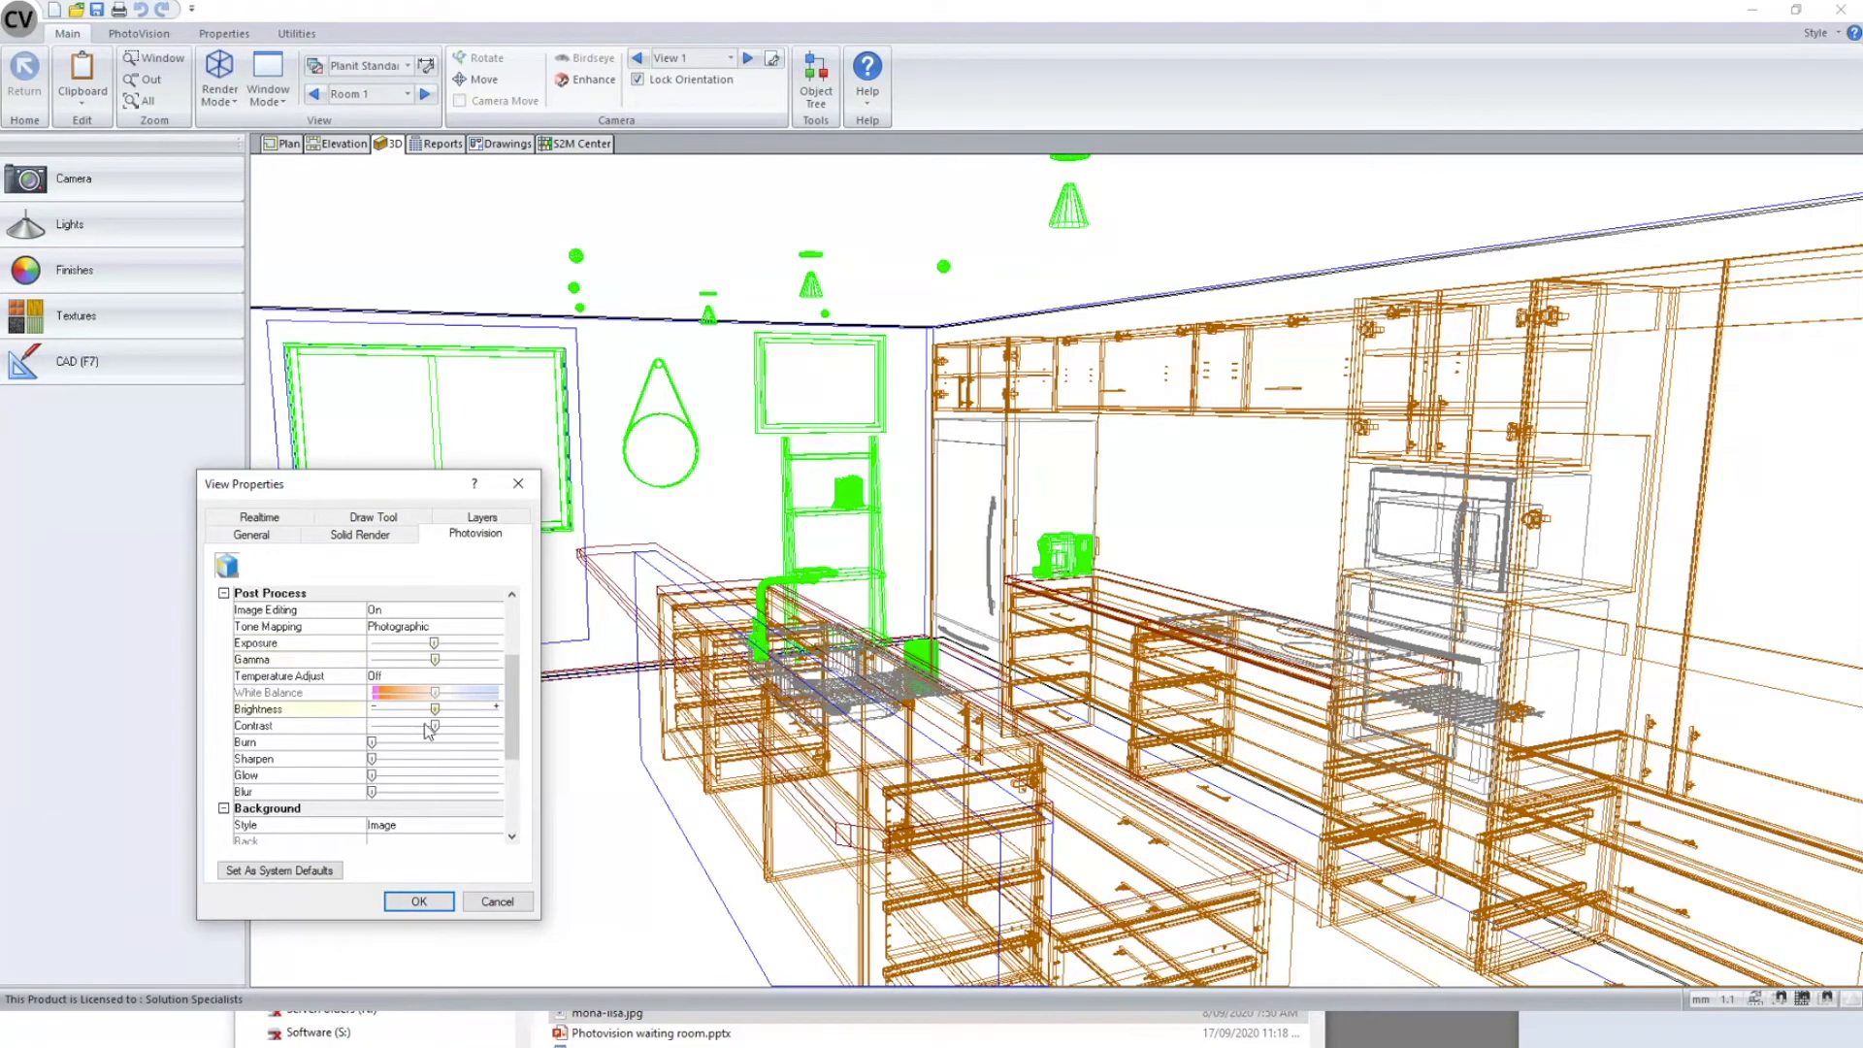
click(294, 661)
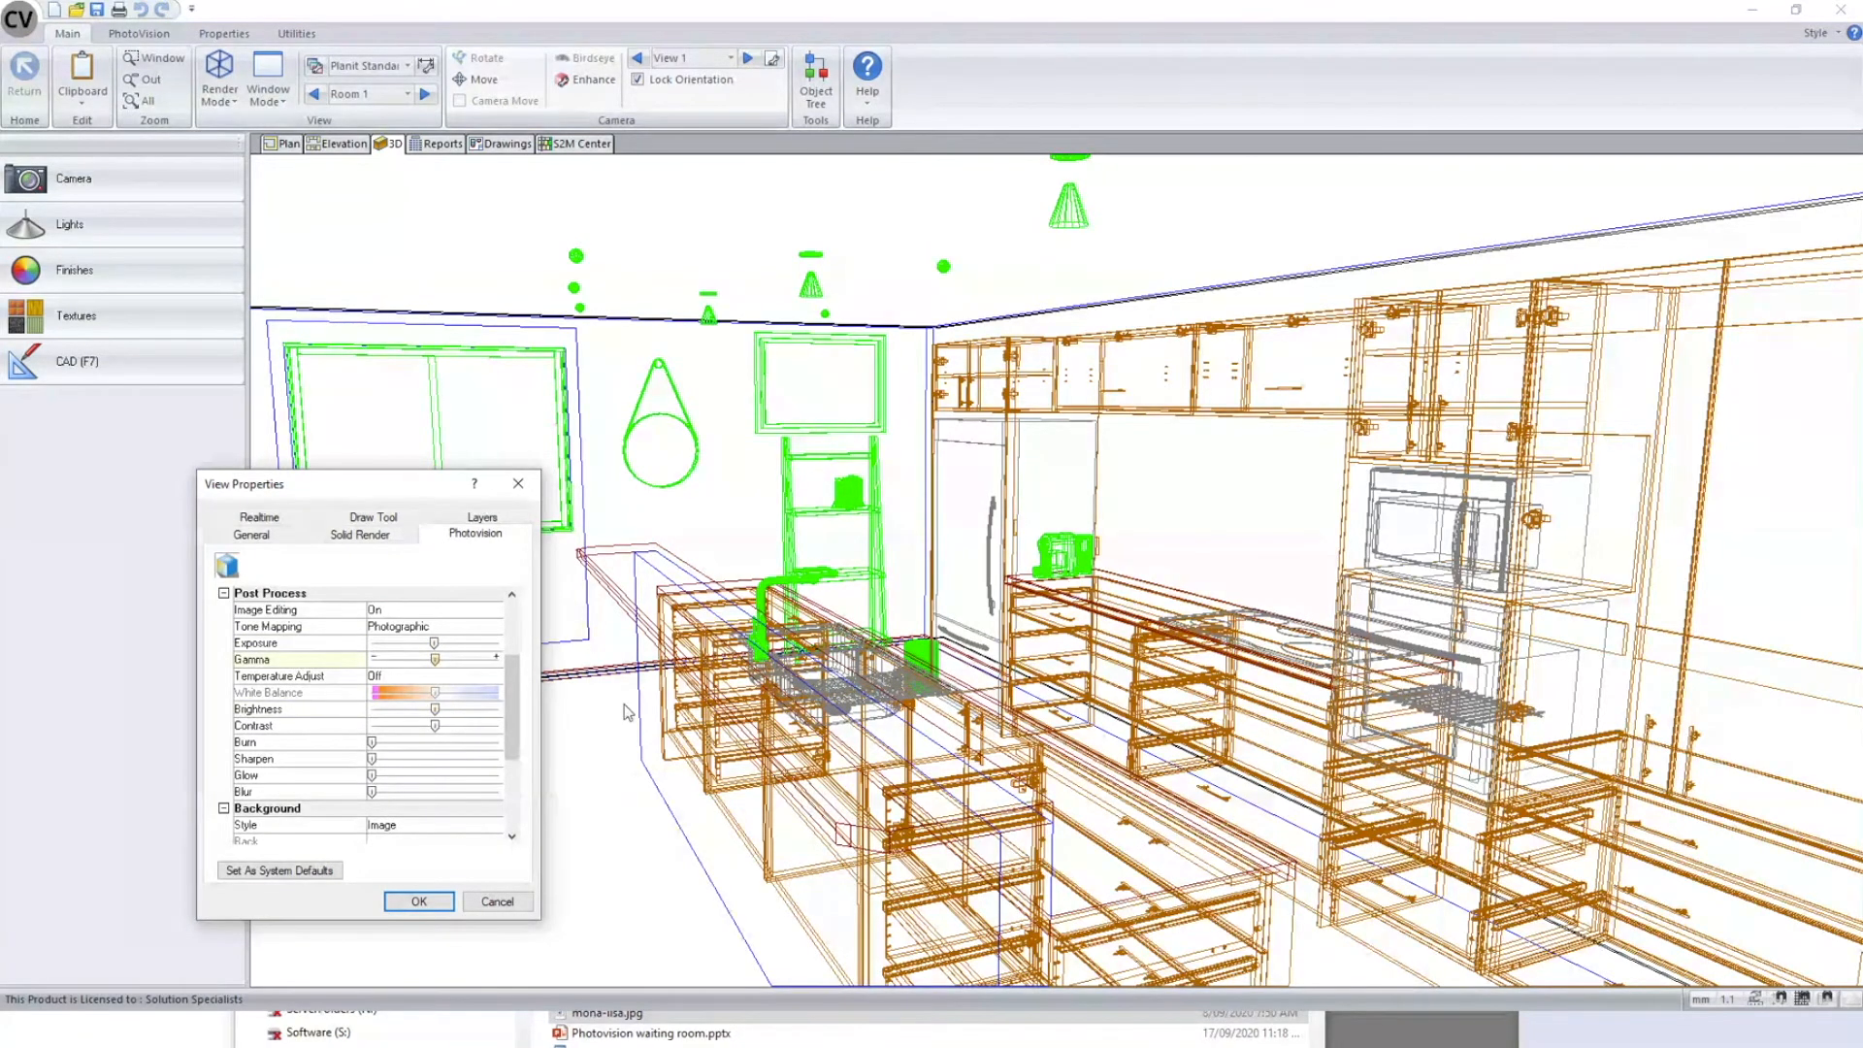
scroll(517, 701, up, 1)
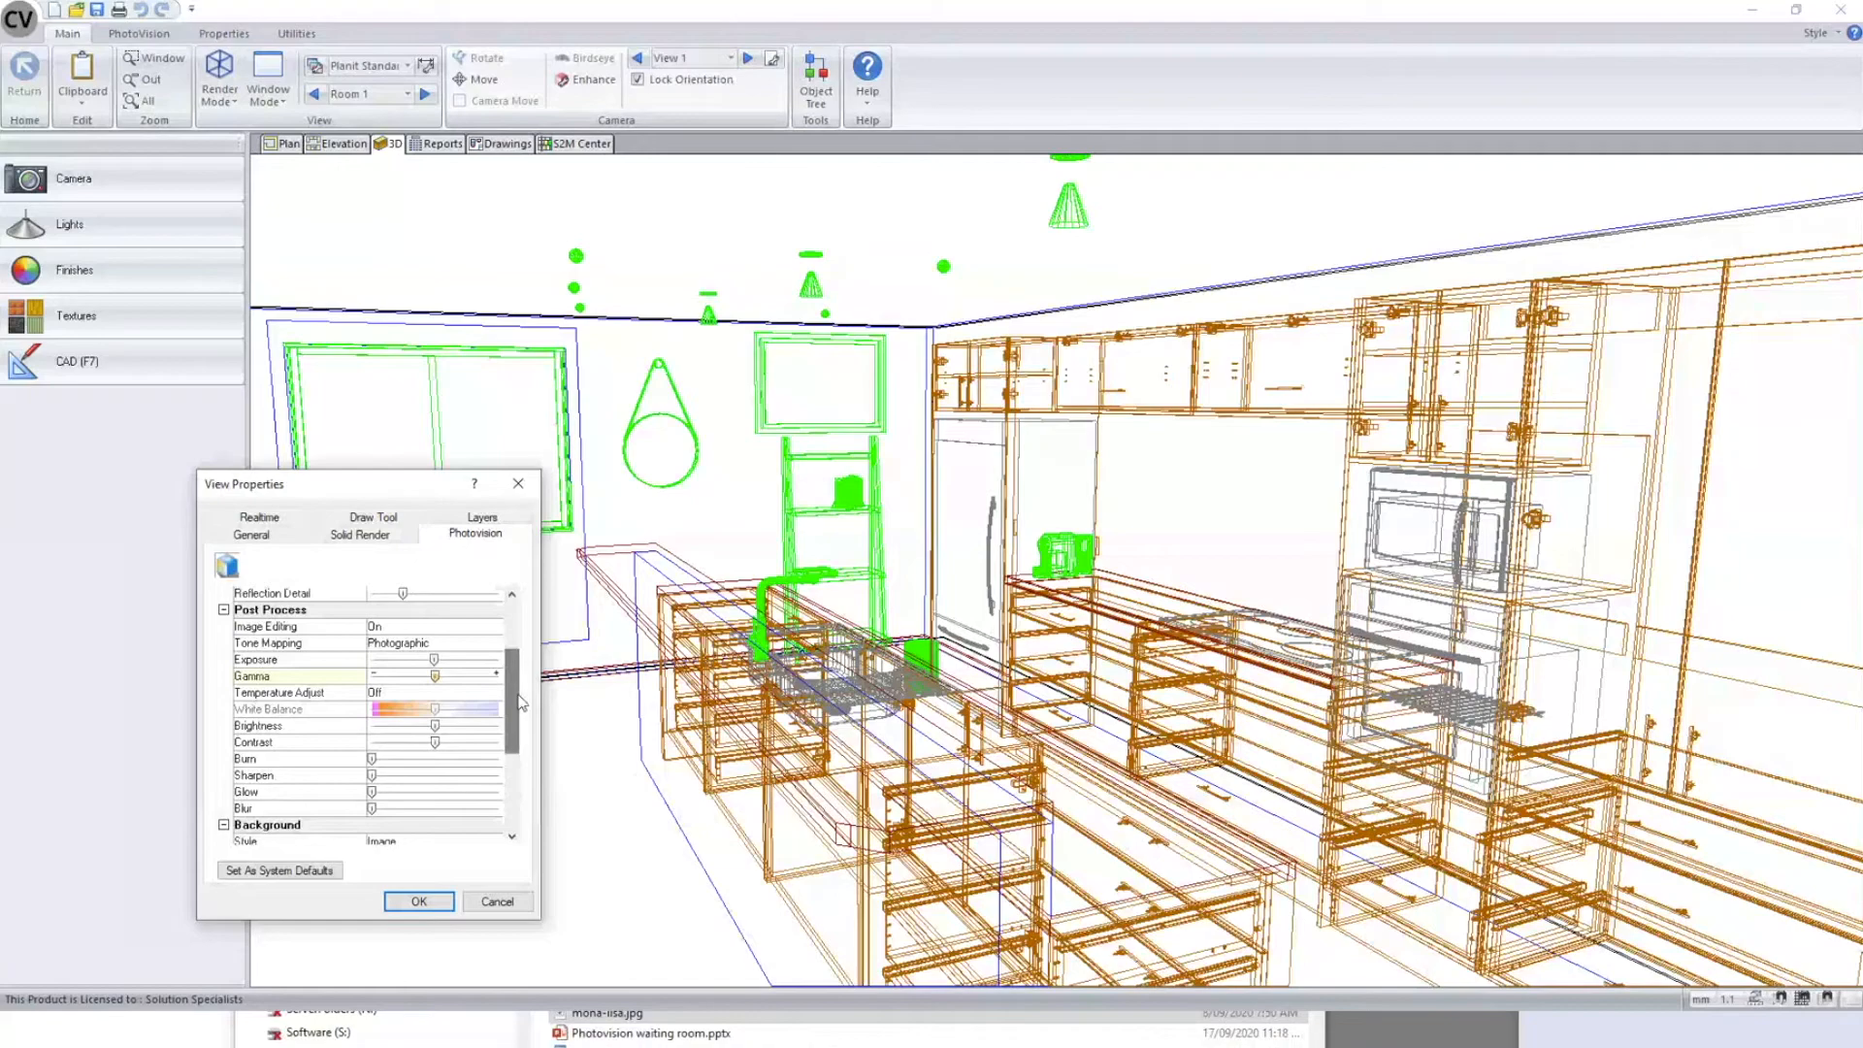
click(291, 661)
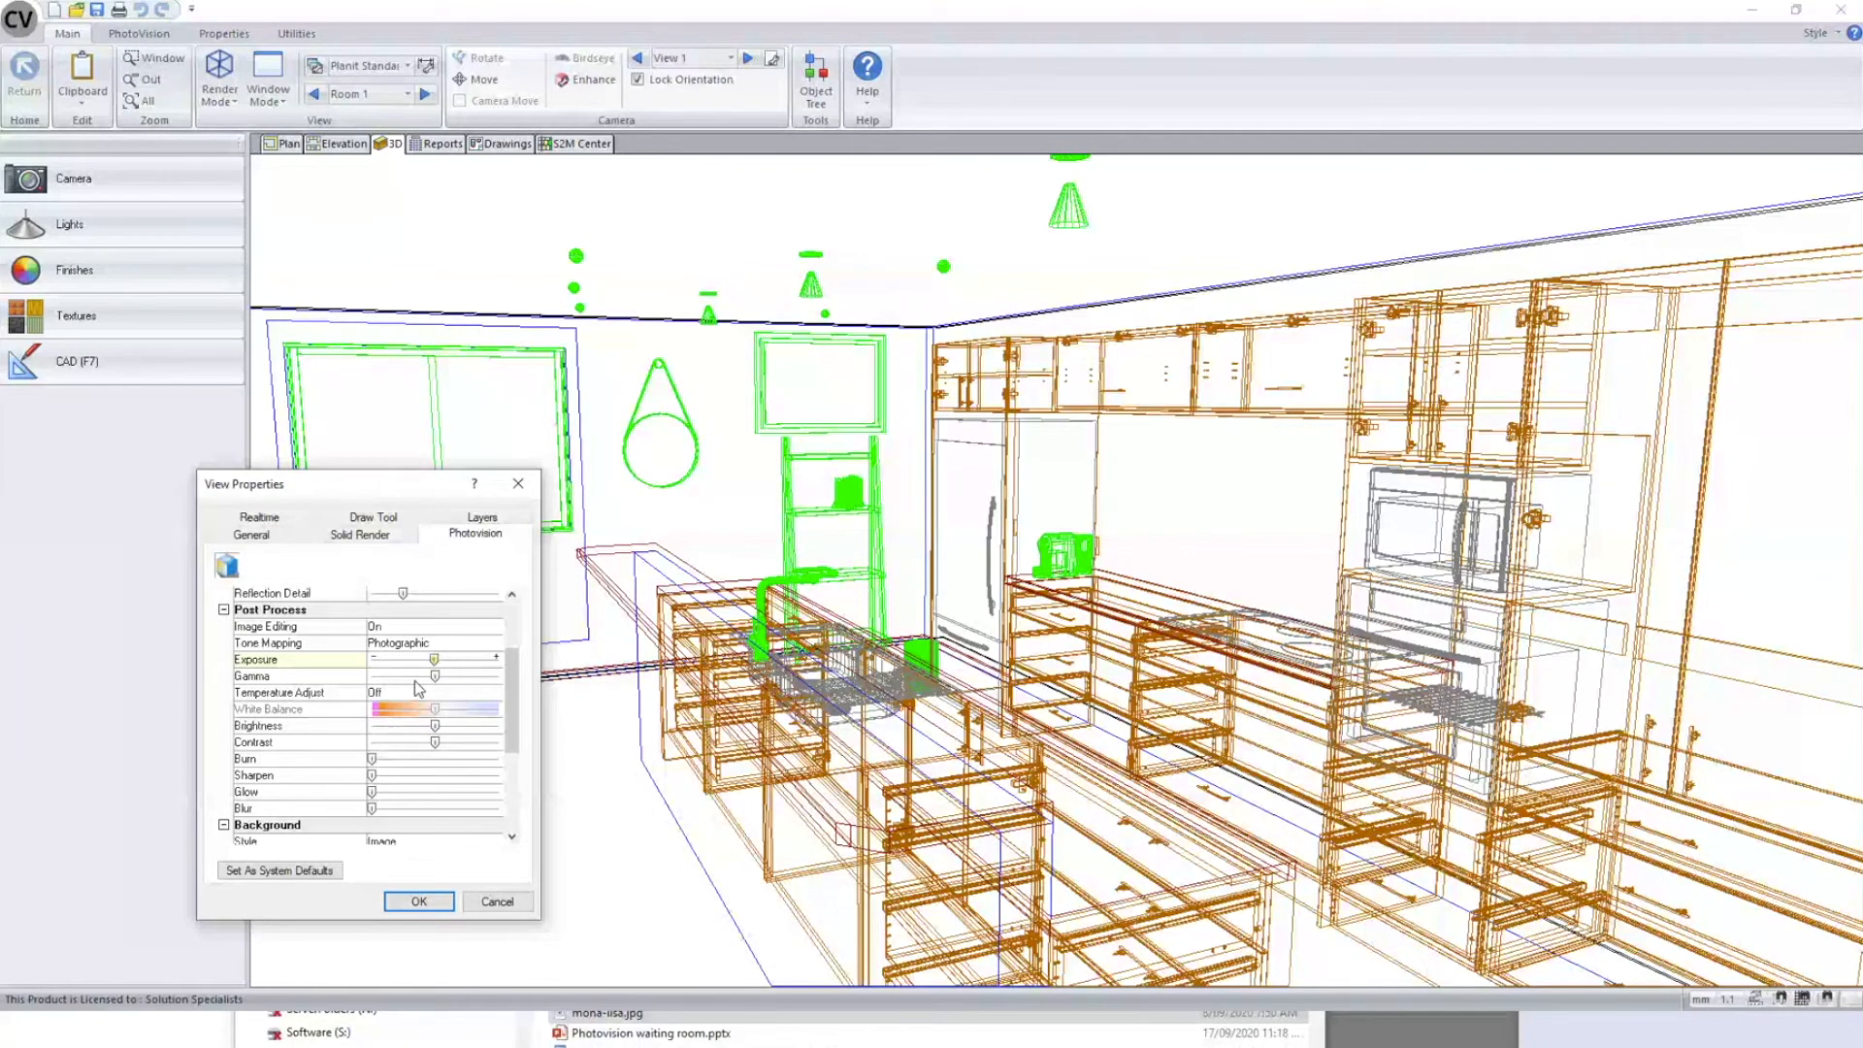
- Set the Photovision settings, with image editing on, as the system defaults and apply the view properties
click(289, 628)
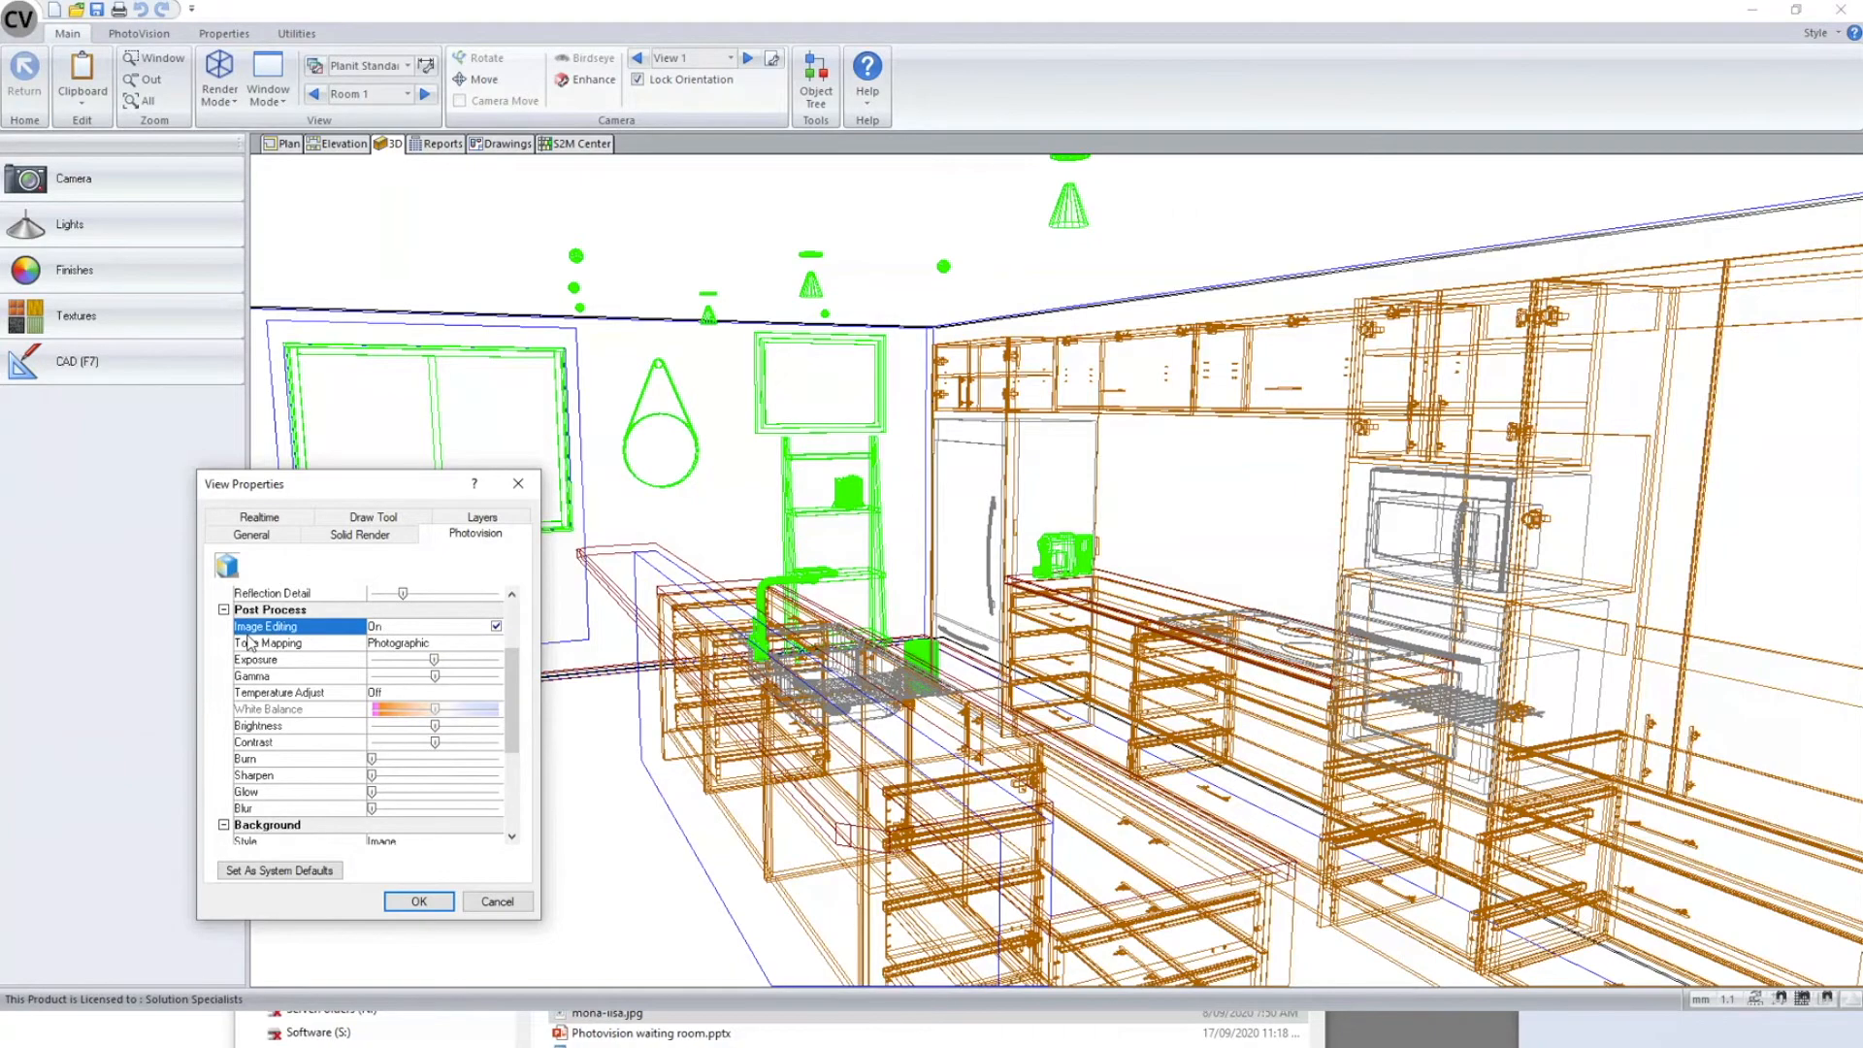
click(291, 878)
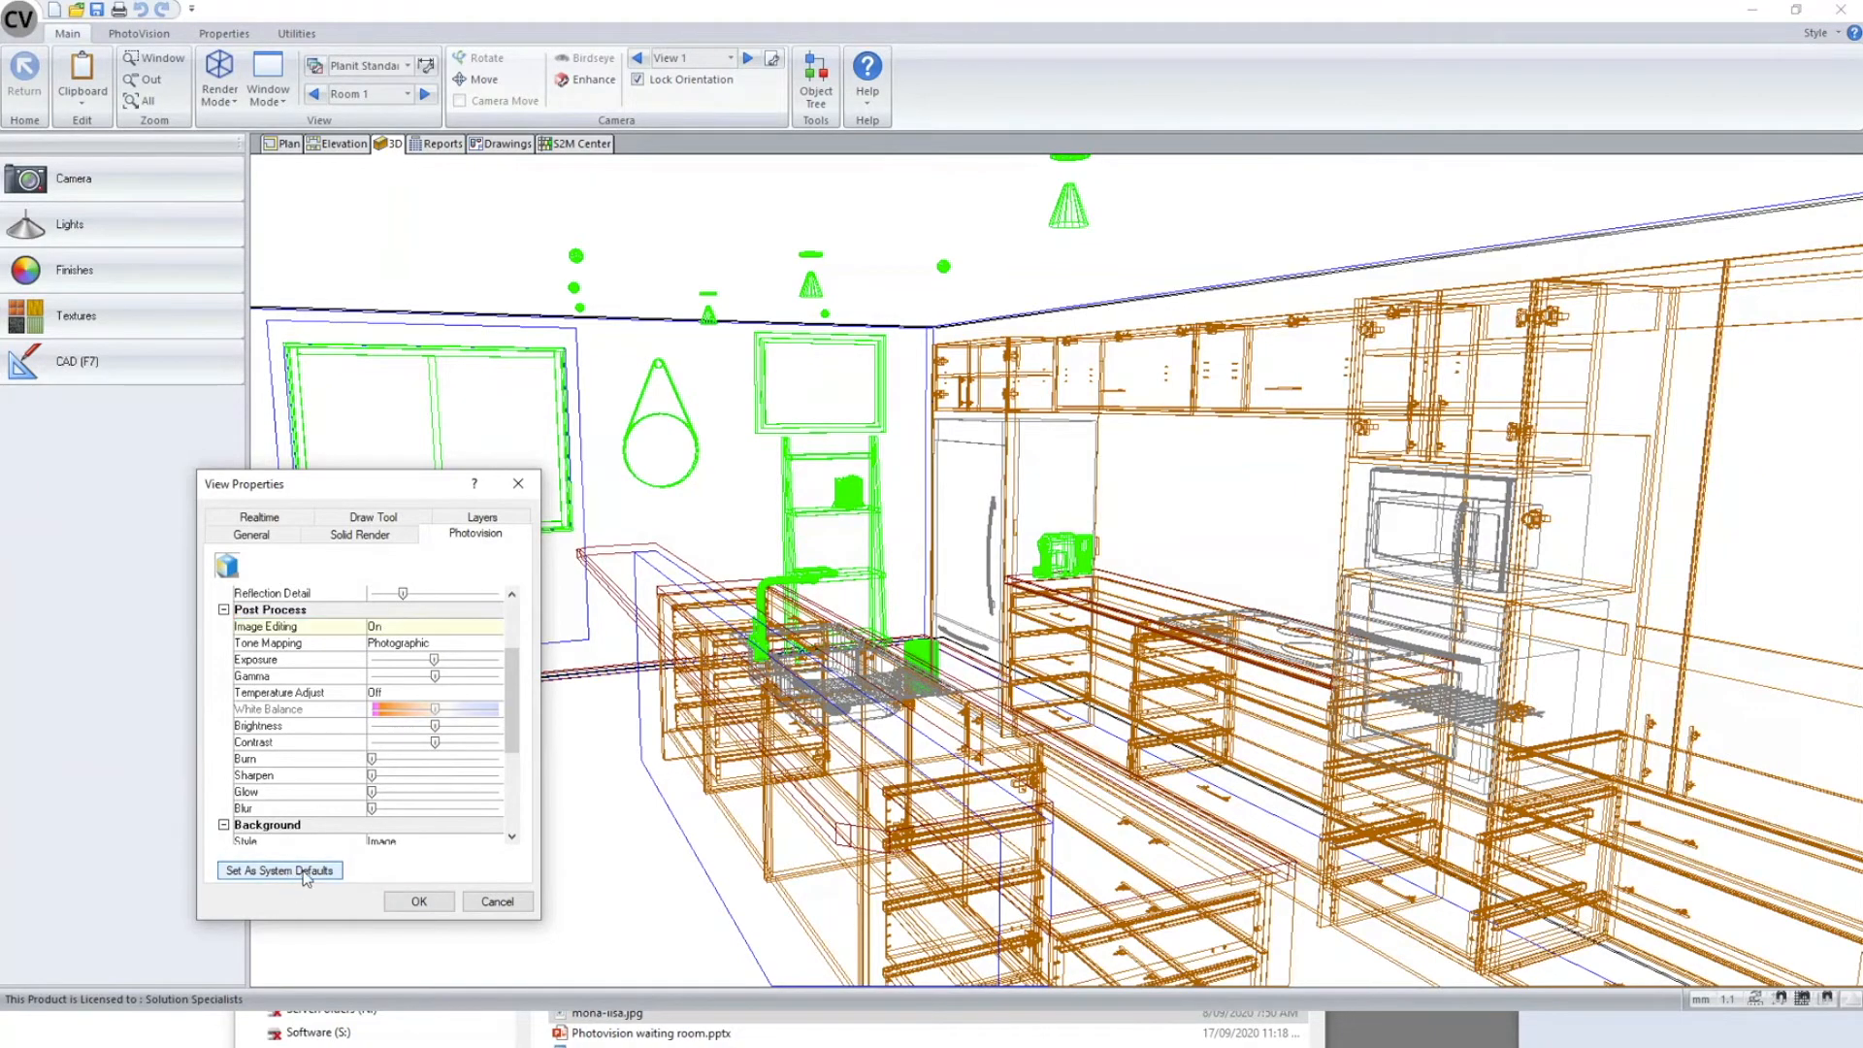
click(249, 629)
click(434, 904)
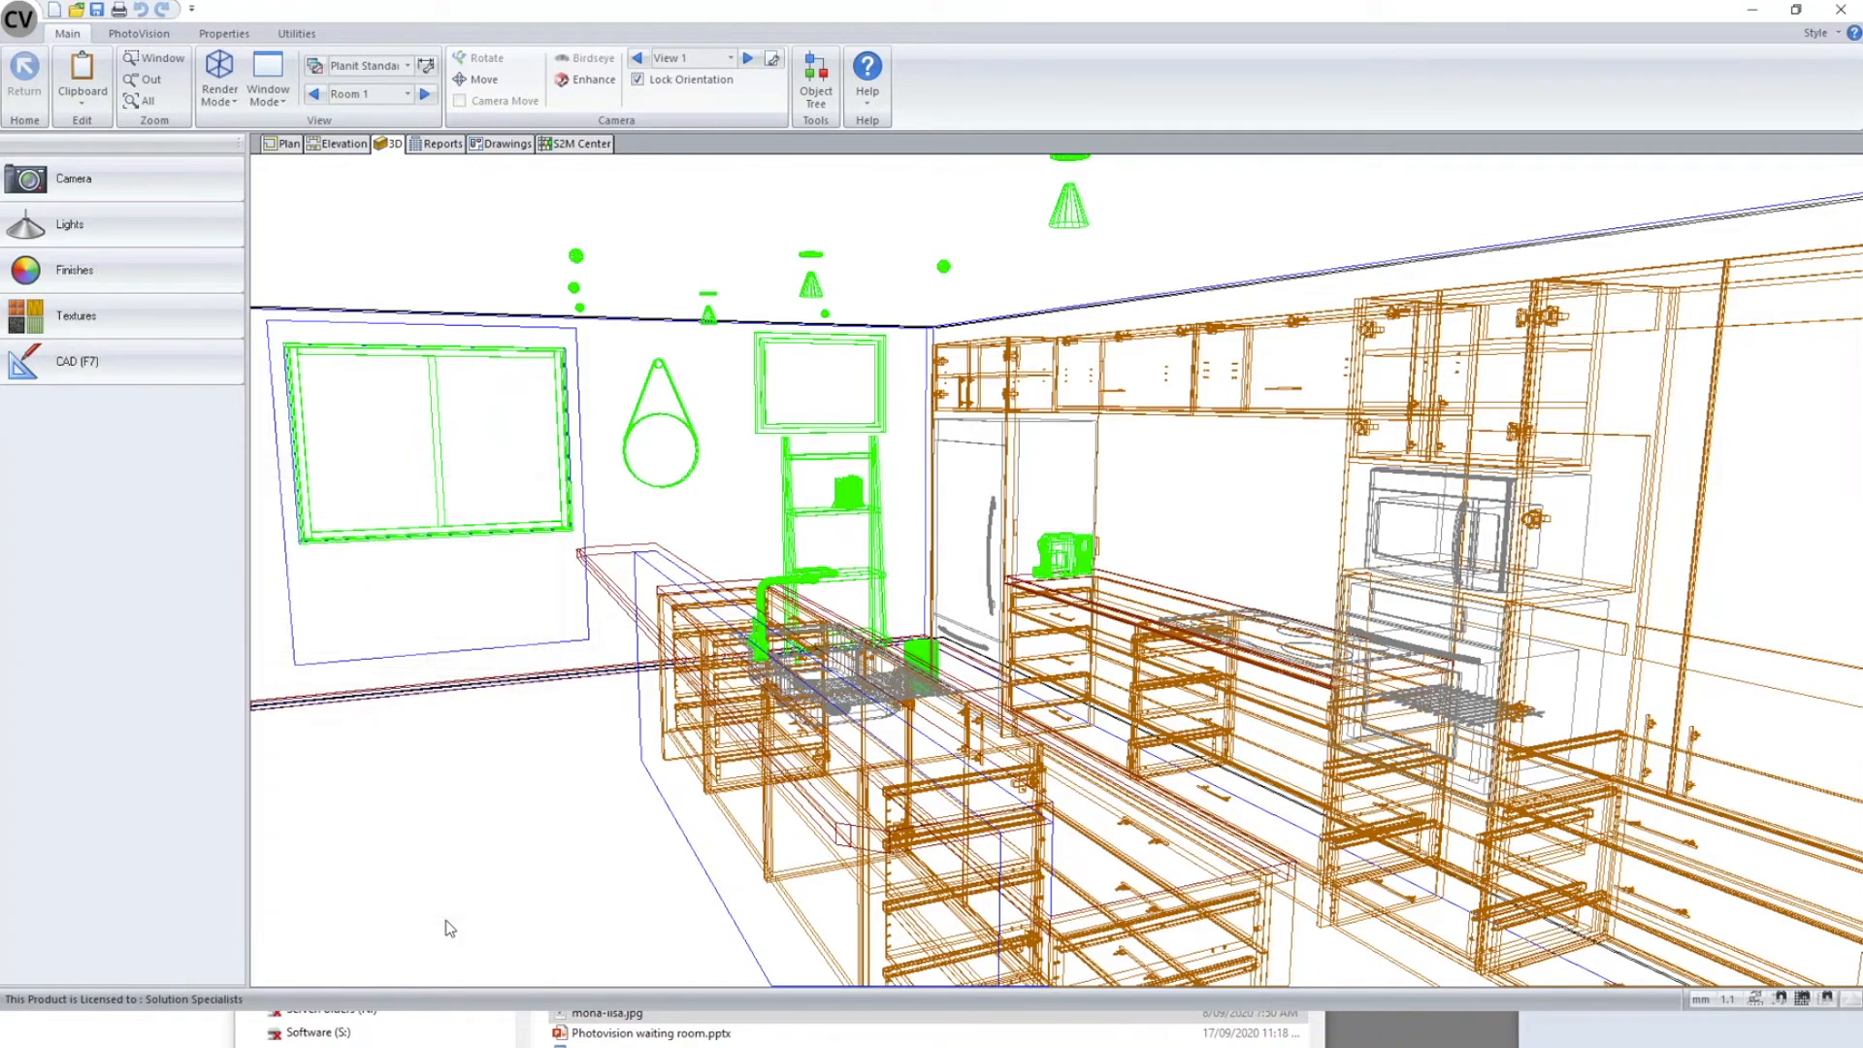
- Run an Advanced PhotoVision render of the Room 1 view, stop it, and leave the post-process adjustments
click(149, 36)
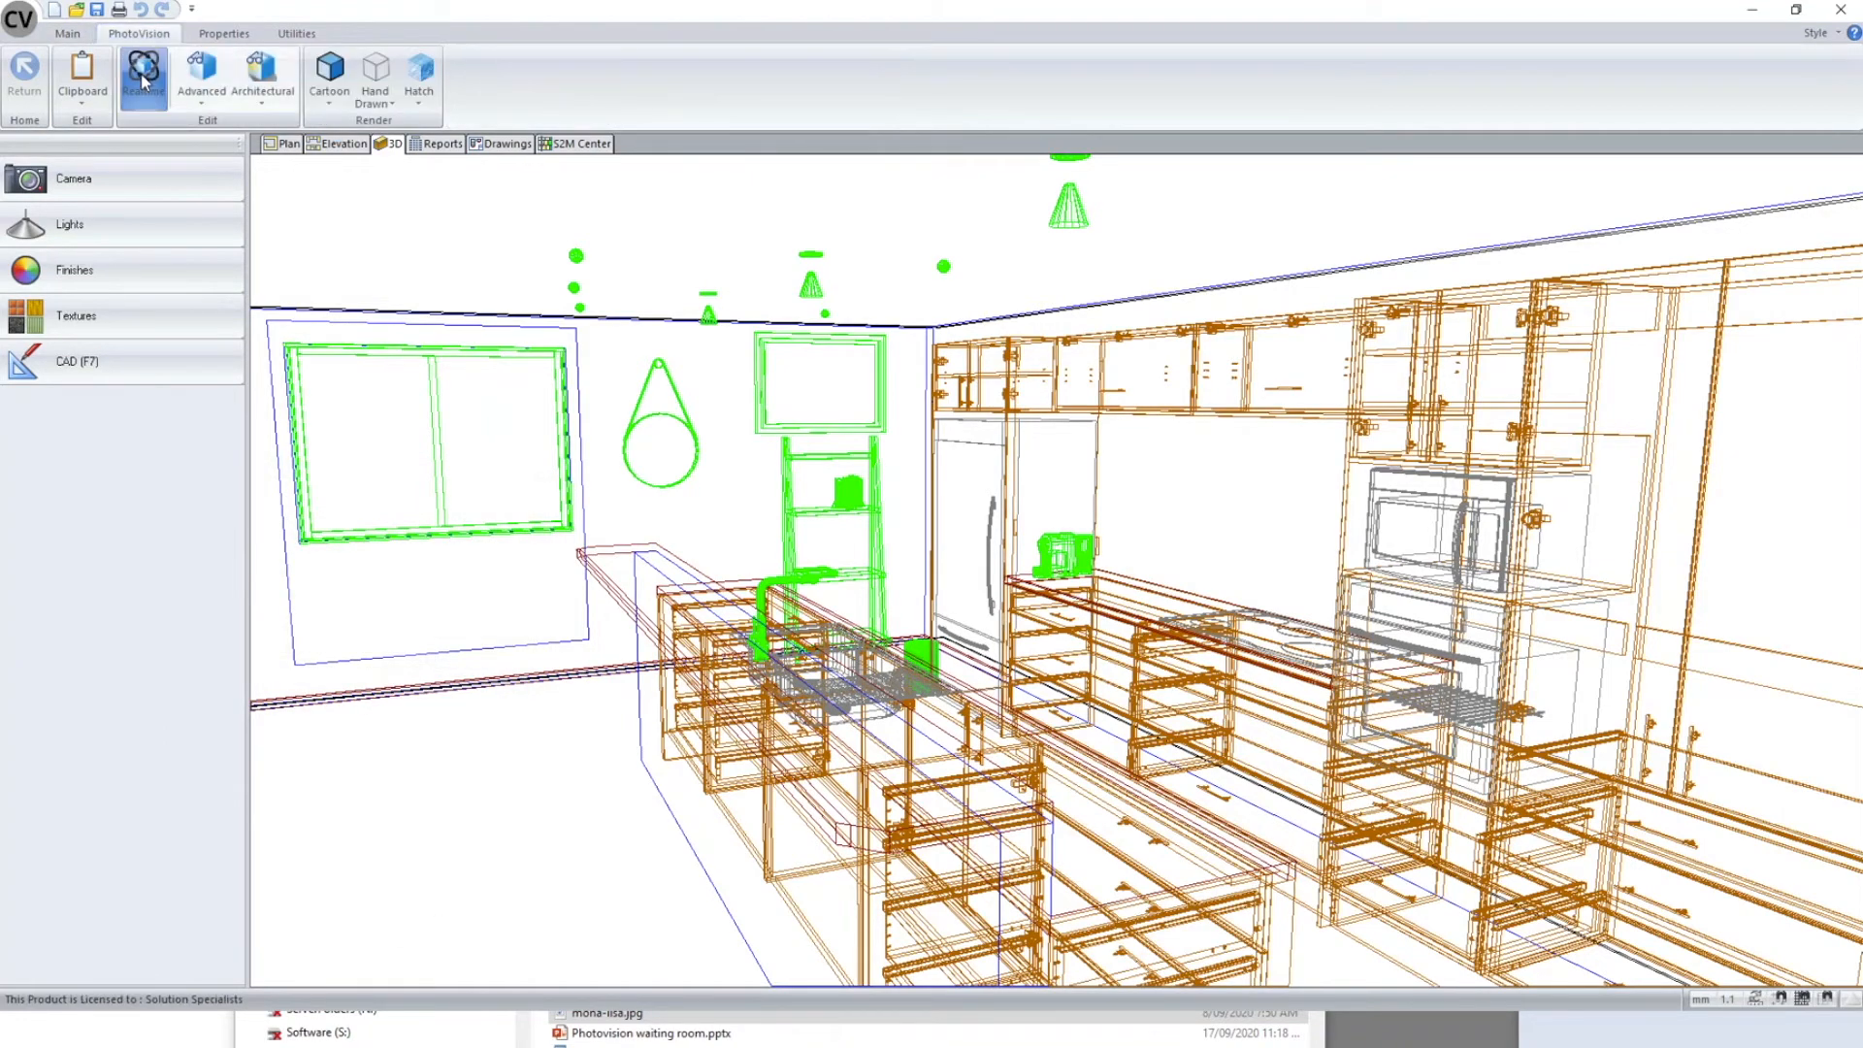
click(201, 76)
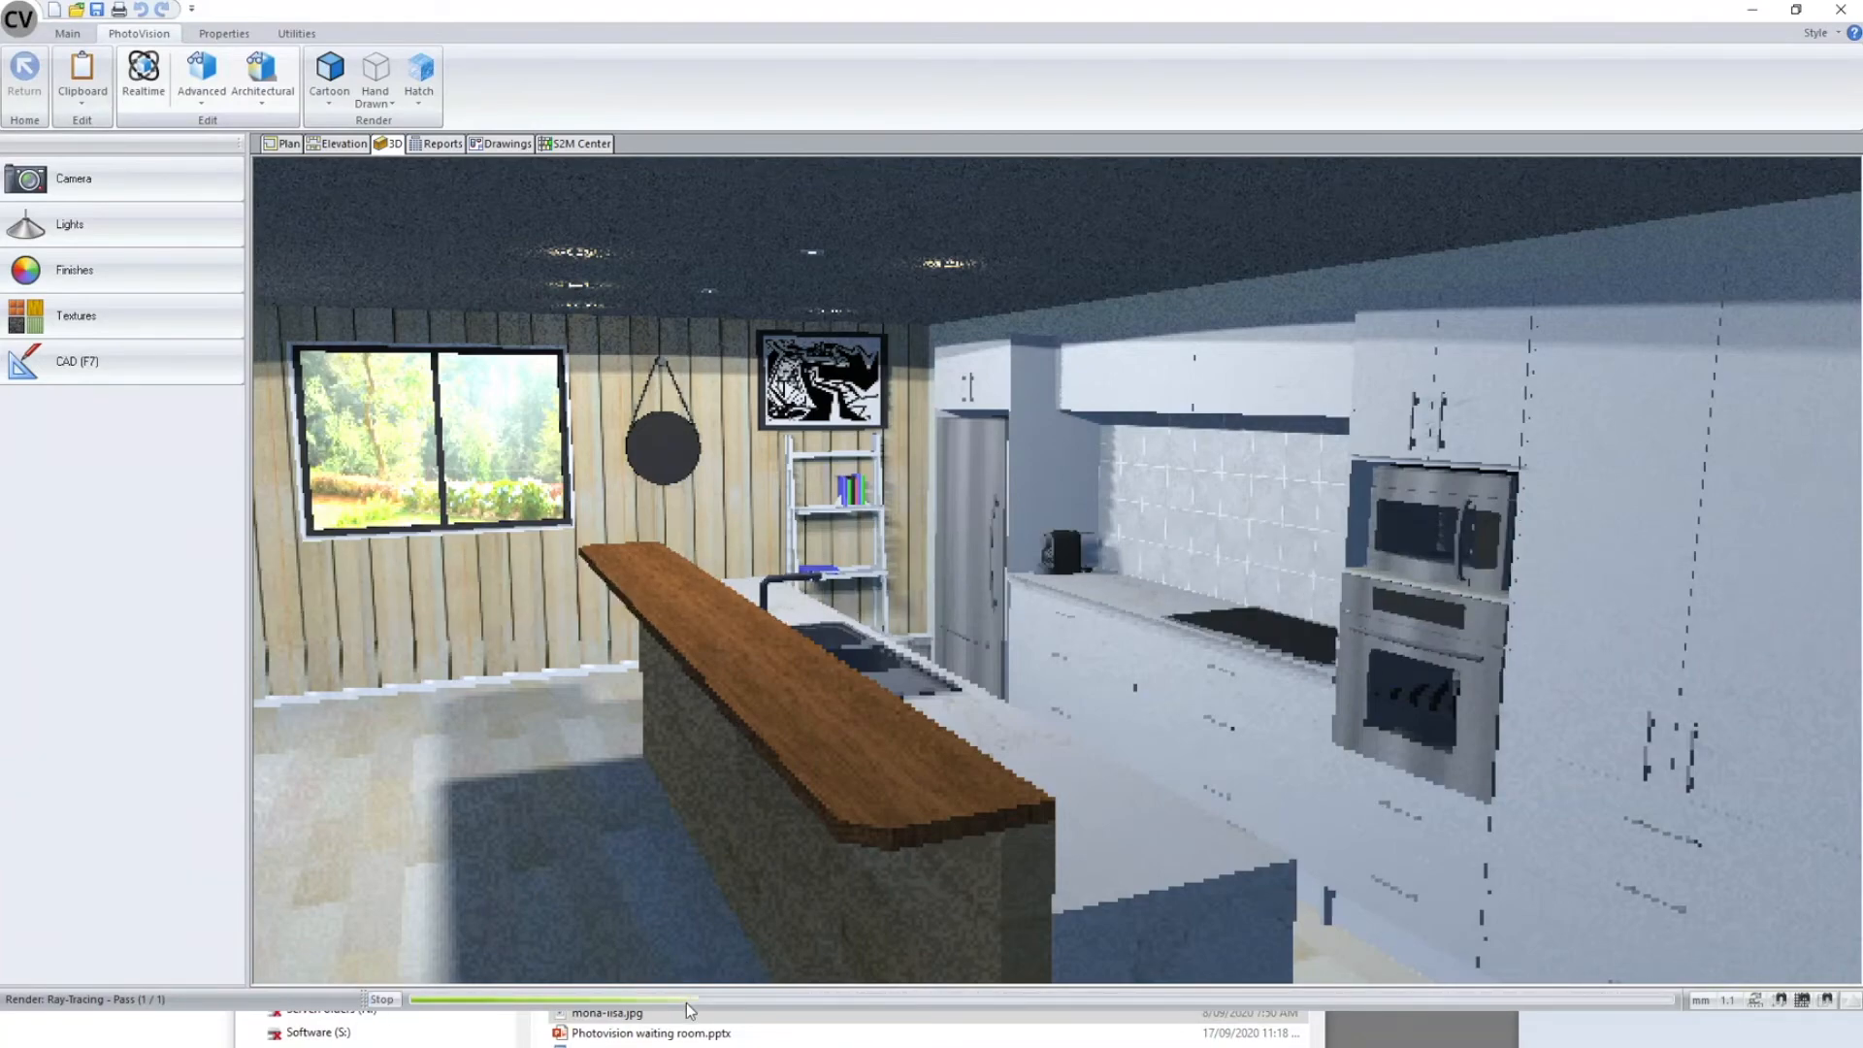
click(388, 1000)
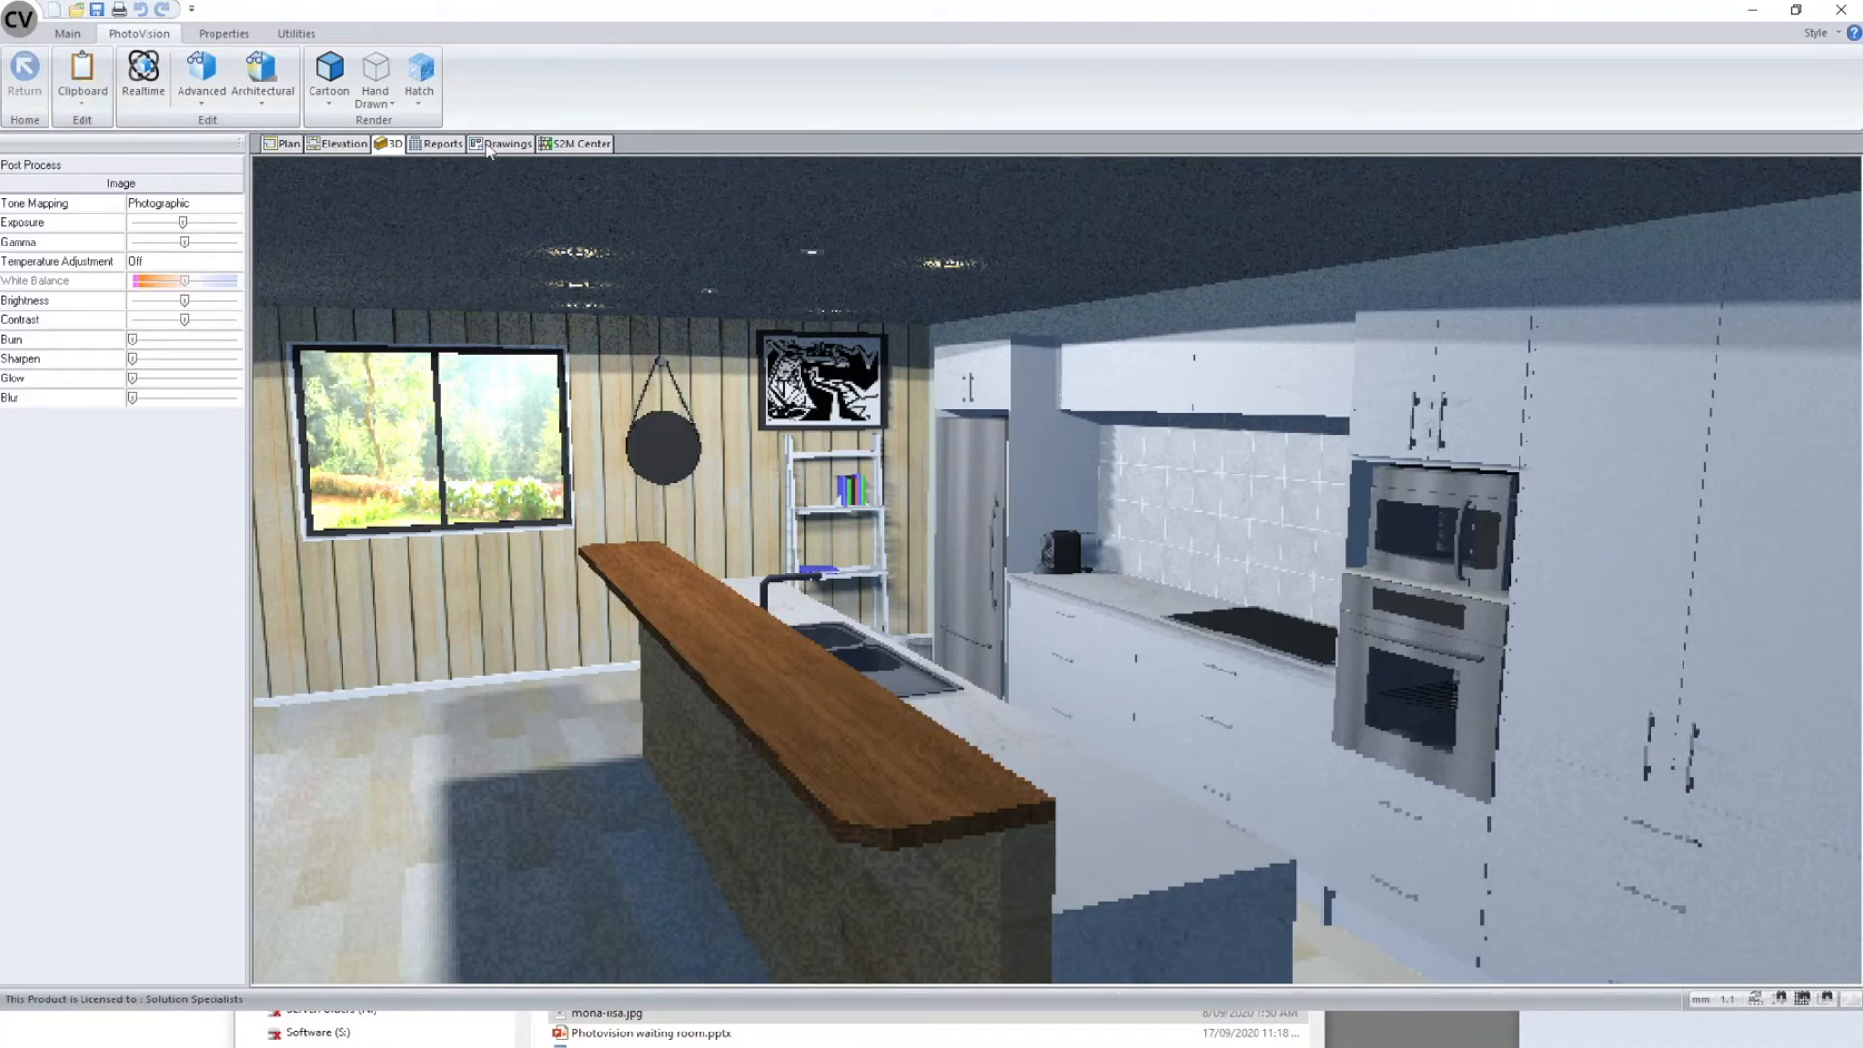
click(505, 293)
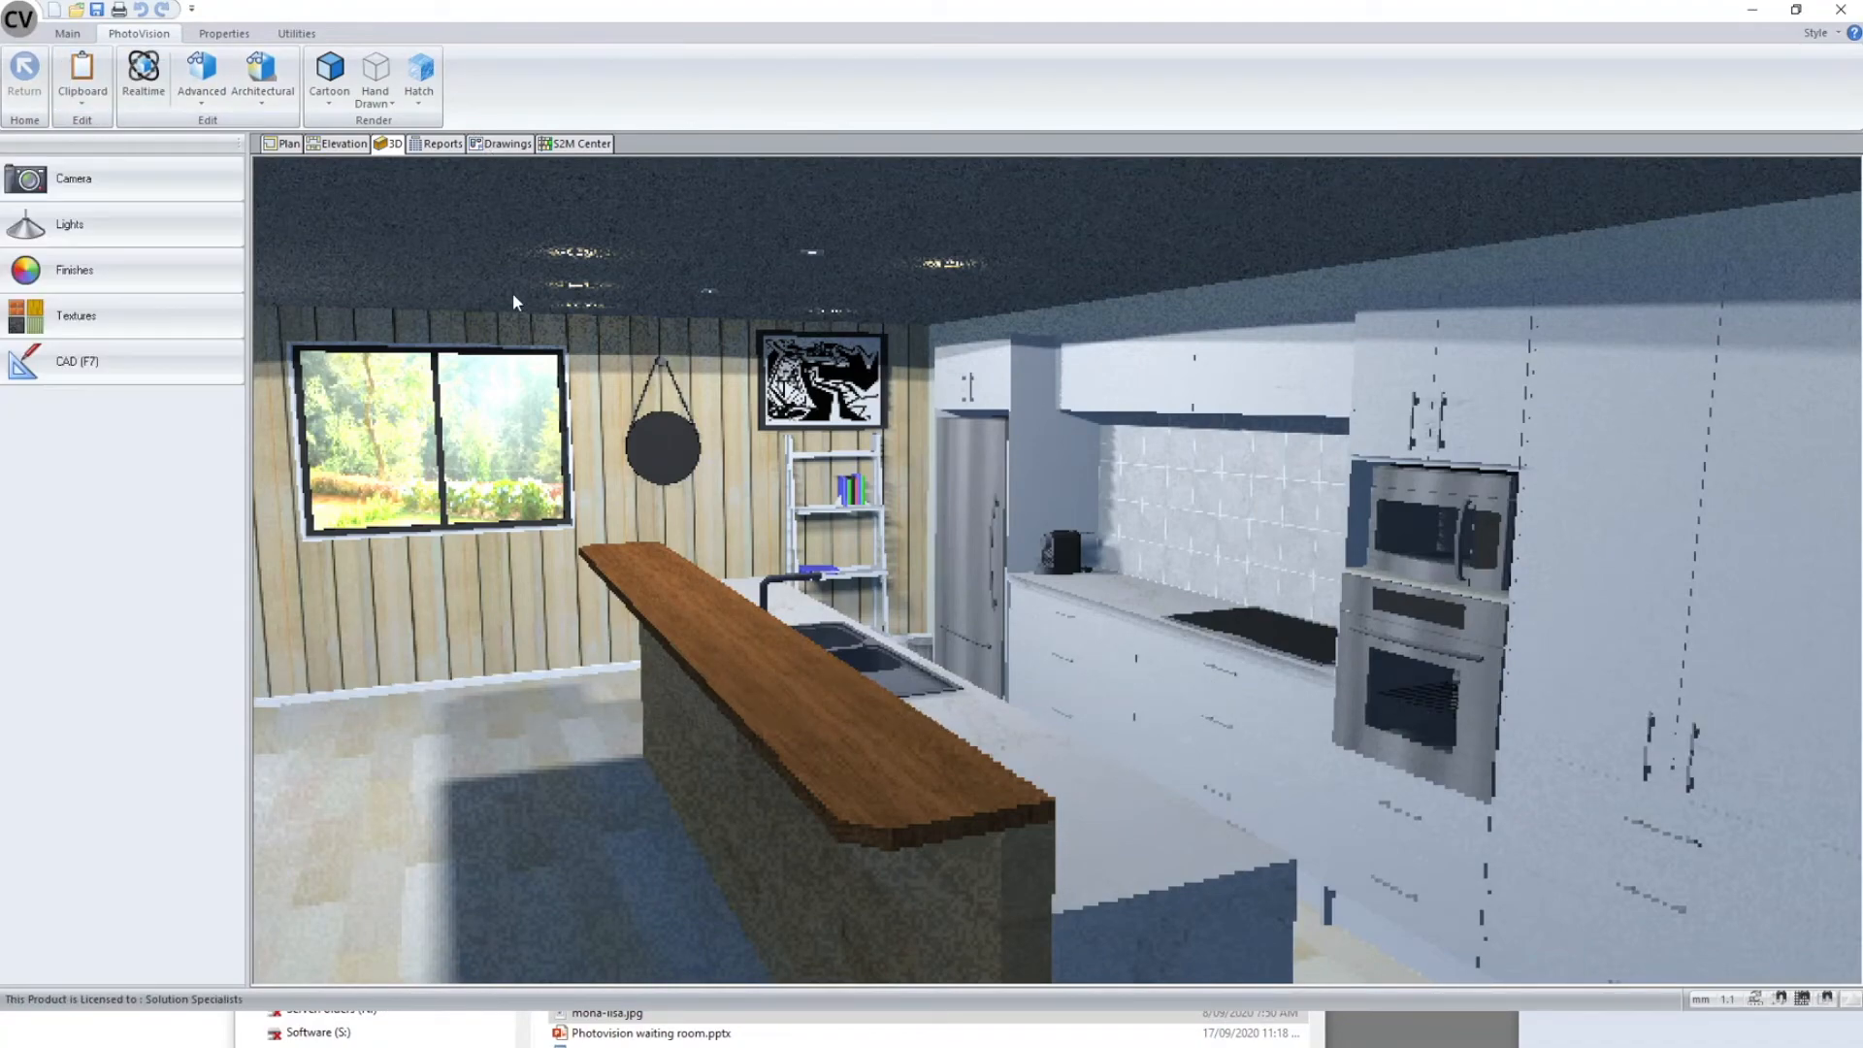
- Switch the 3D display from Room 1 to Room 3 and recall its saved camera view, View 1
click(19, 19)
click(733, 38)
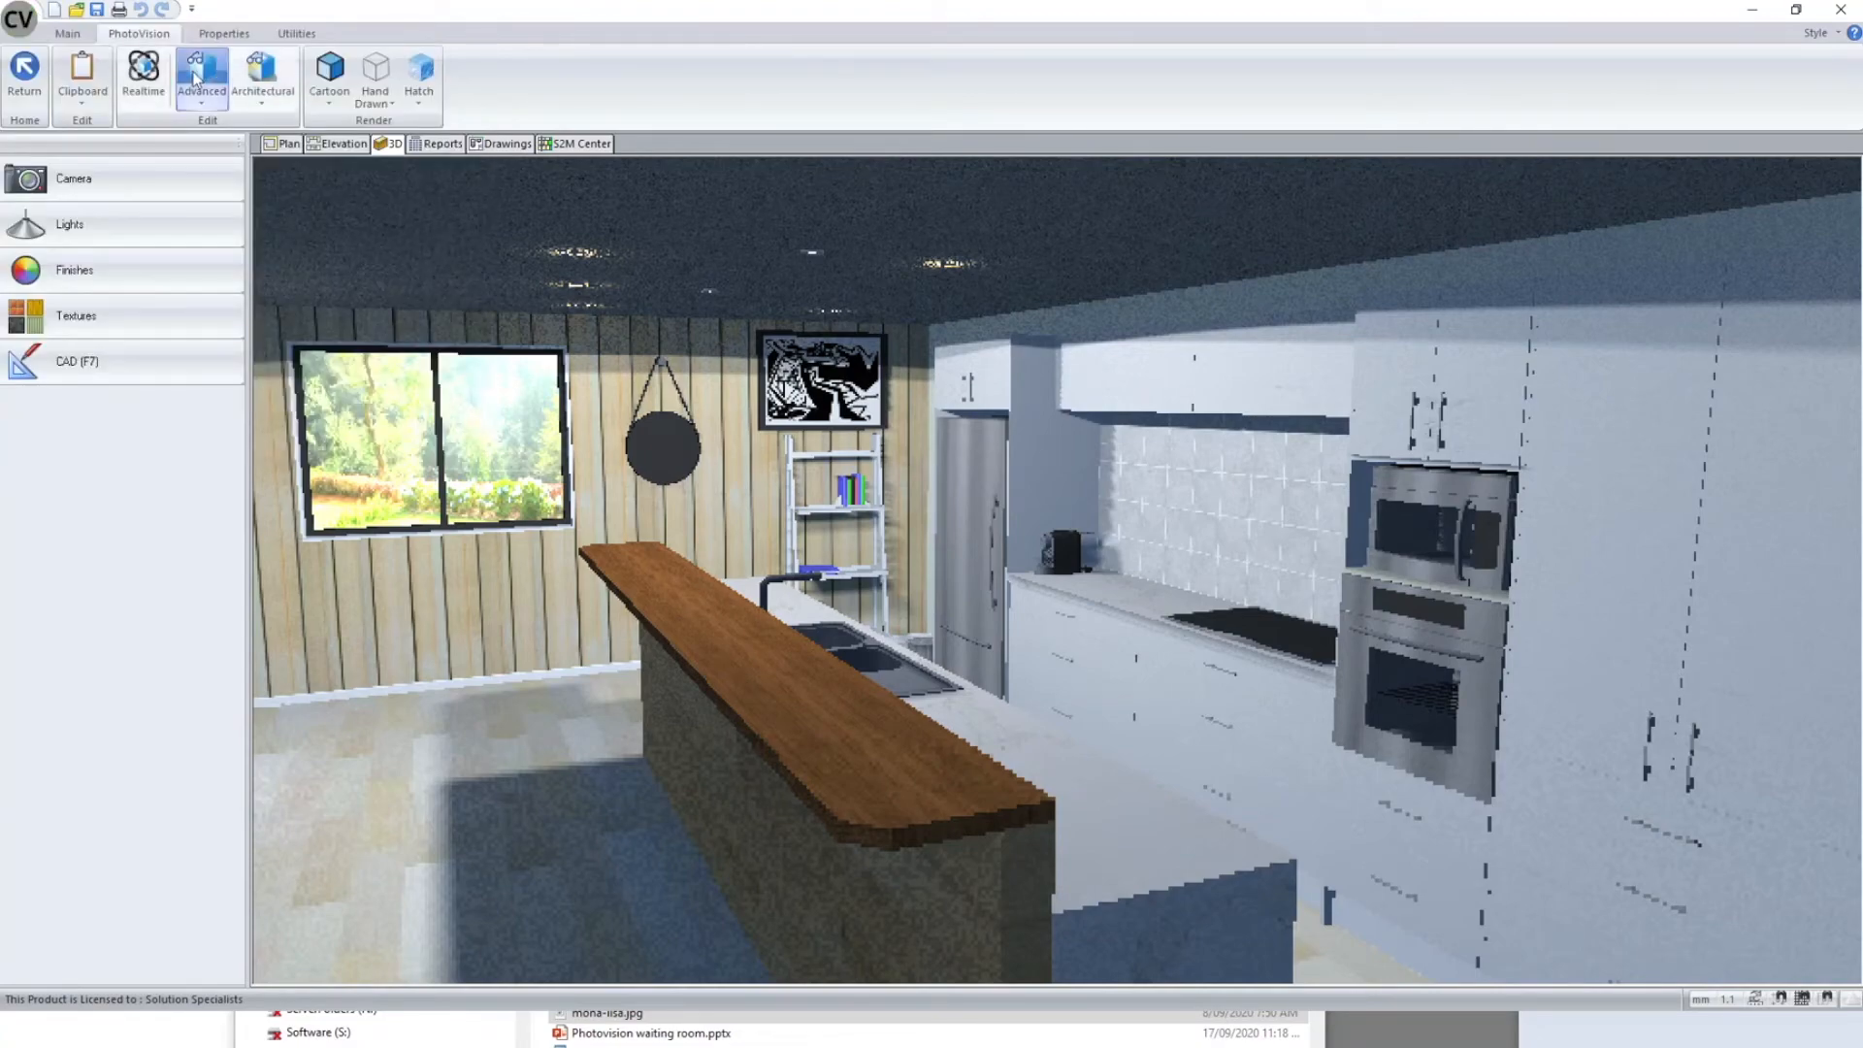
click(143, 109)
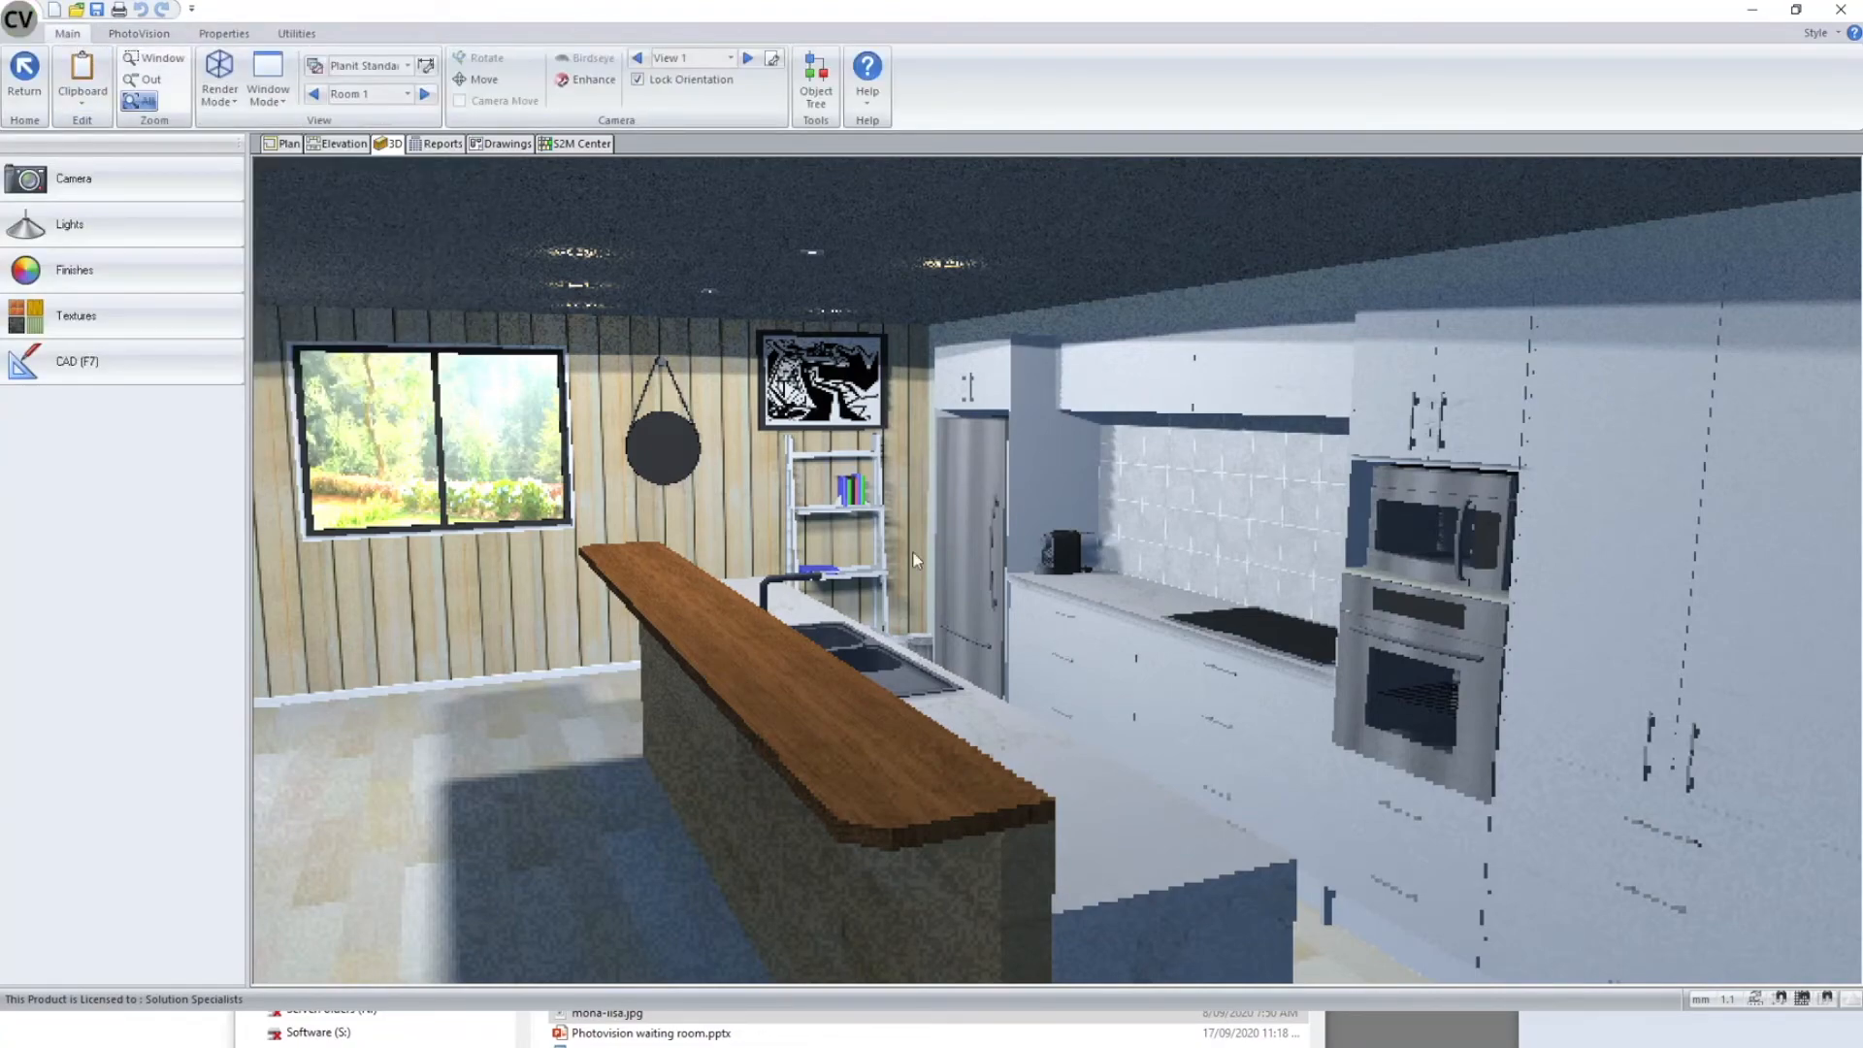
click(222, 79)
click(223, 80)
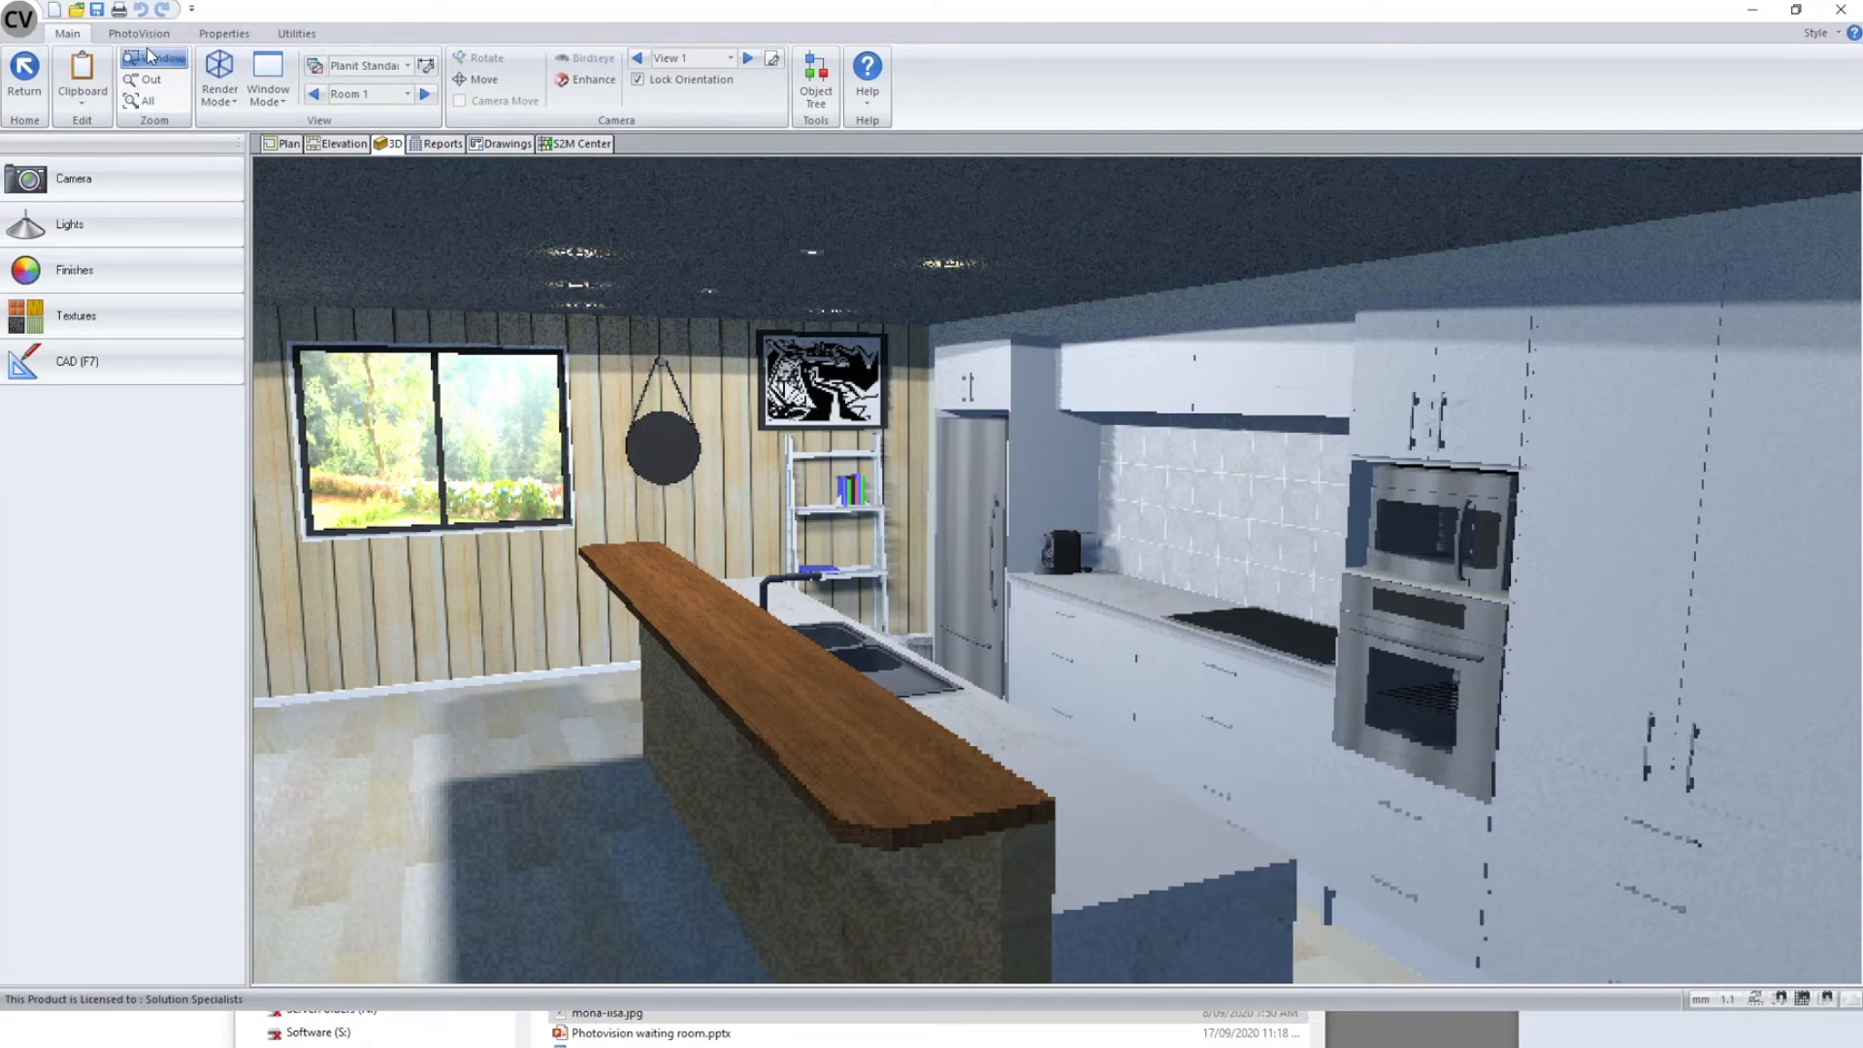
click(223, 82)
click(223, 82)
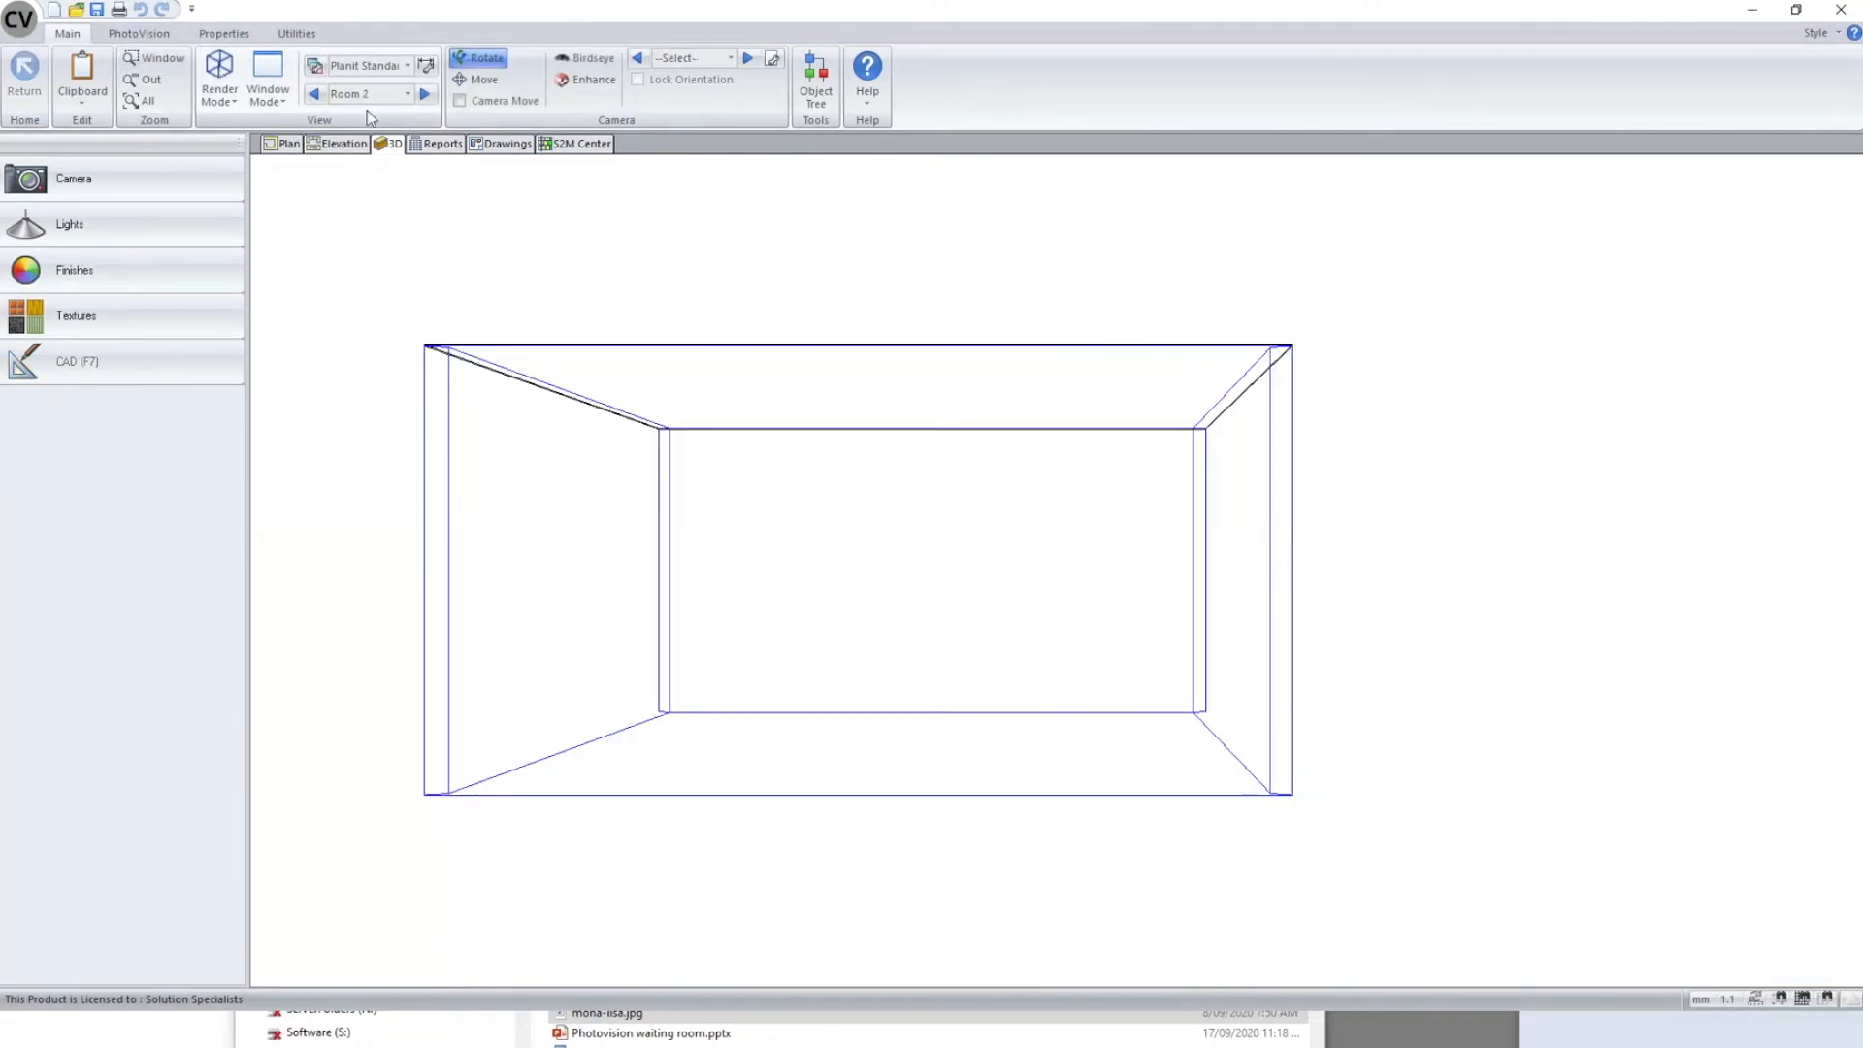
drag(688, 456, 407, 320)
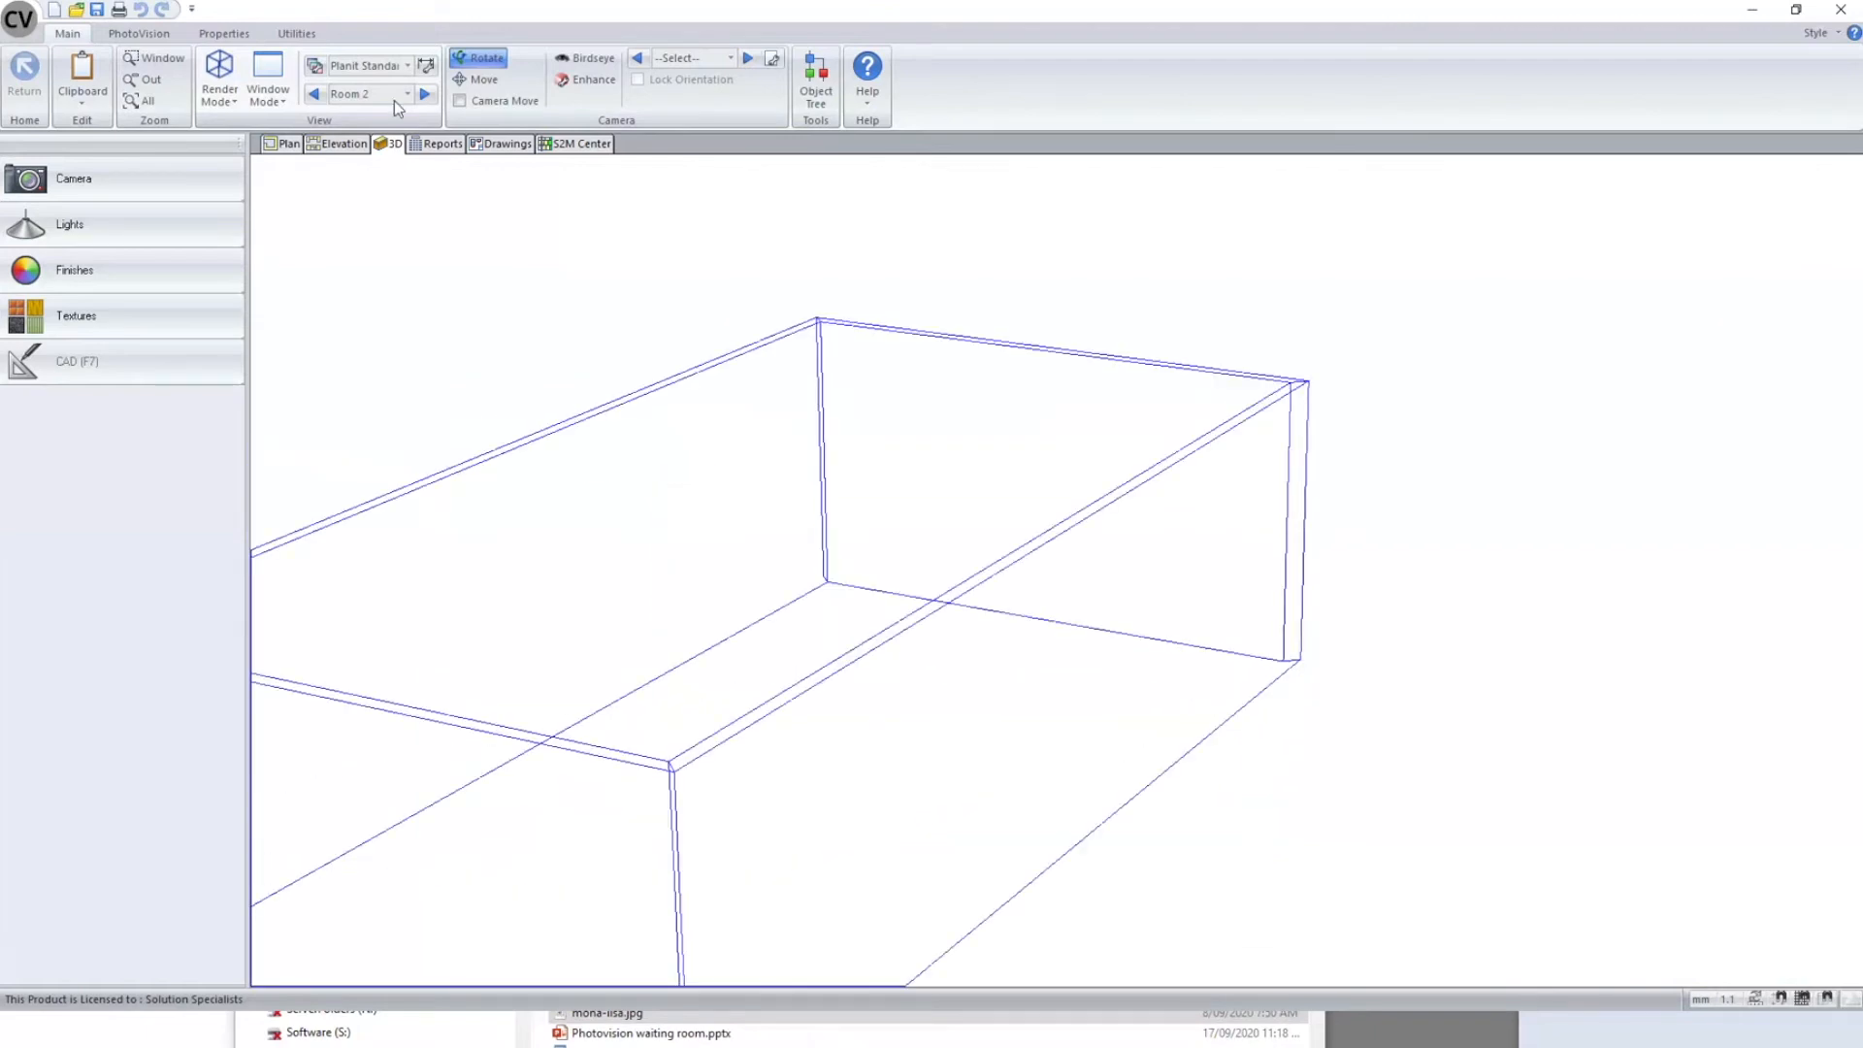
click(425, 93)
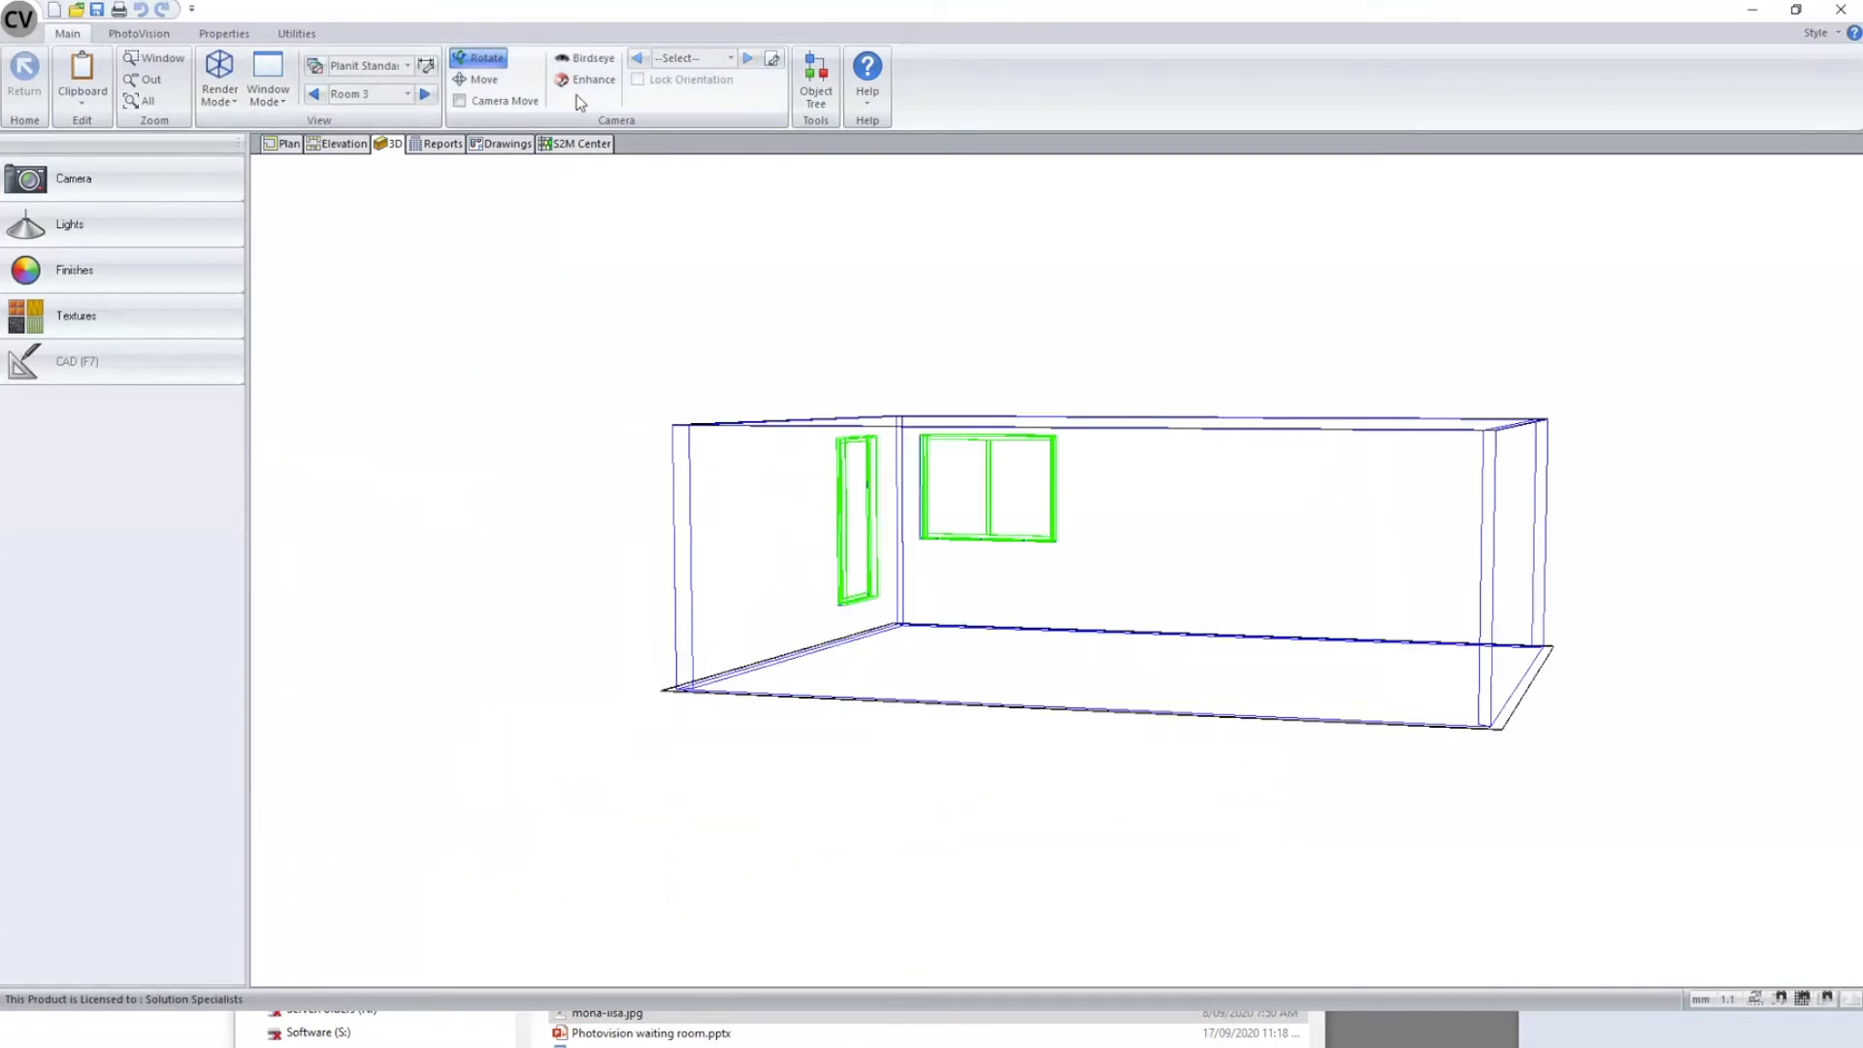
click(693, 58)
click(684, 80)
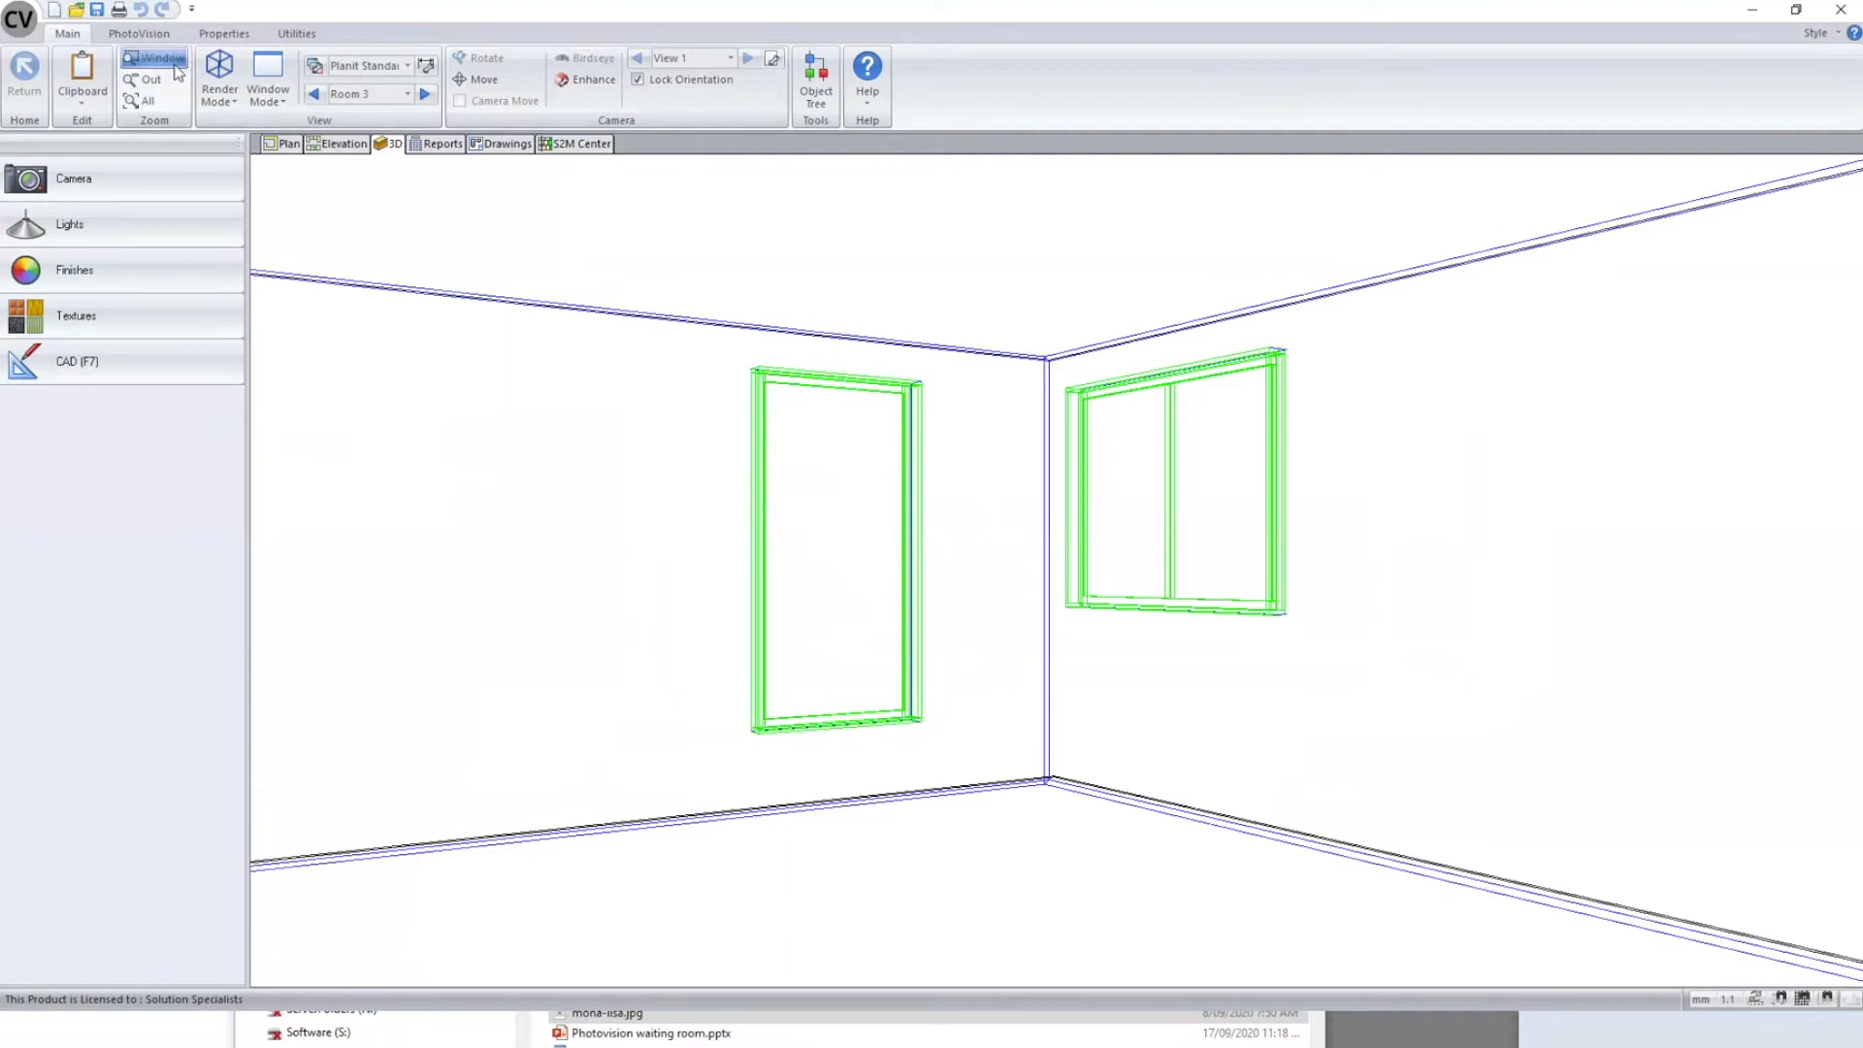
- Run a Preview Advanced render of Room 3 and select the tone mapping post-process setting
click(138, 33)
click(202, 76)
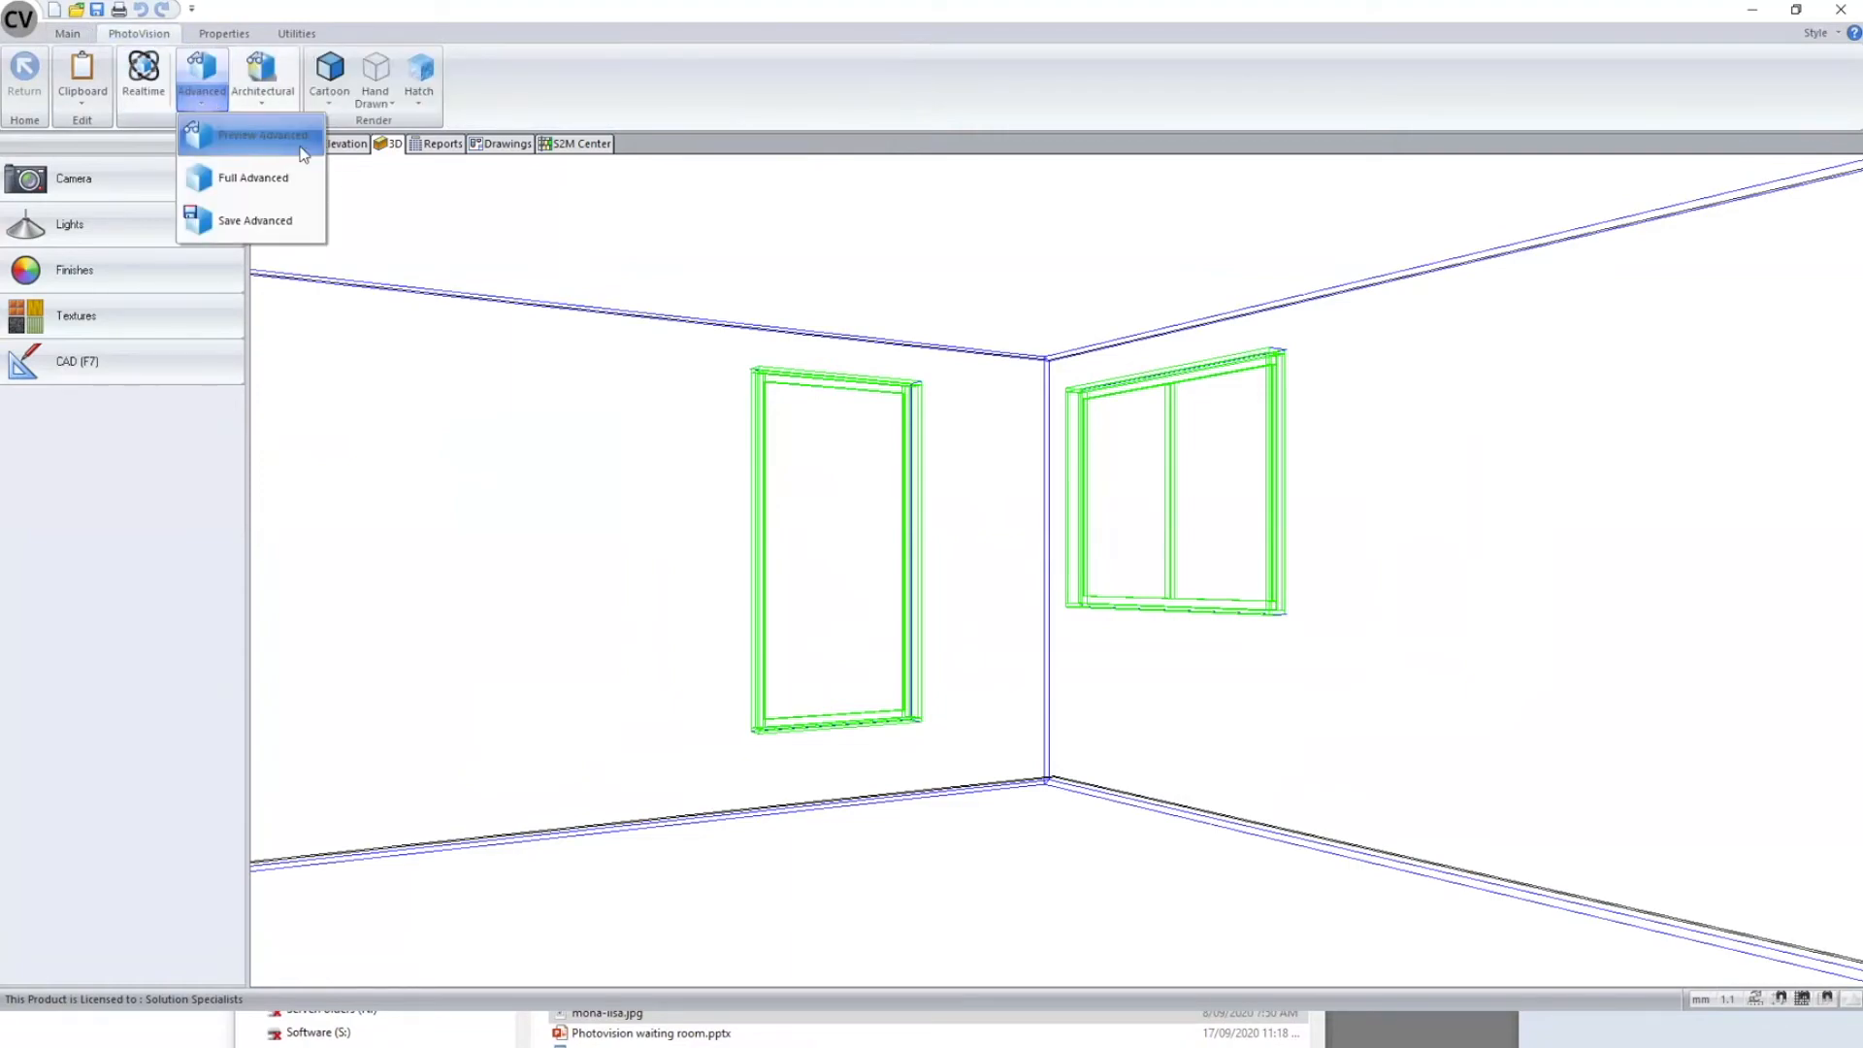
click(254, 141)
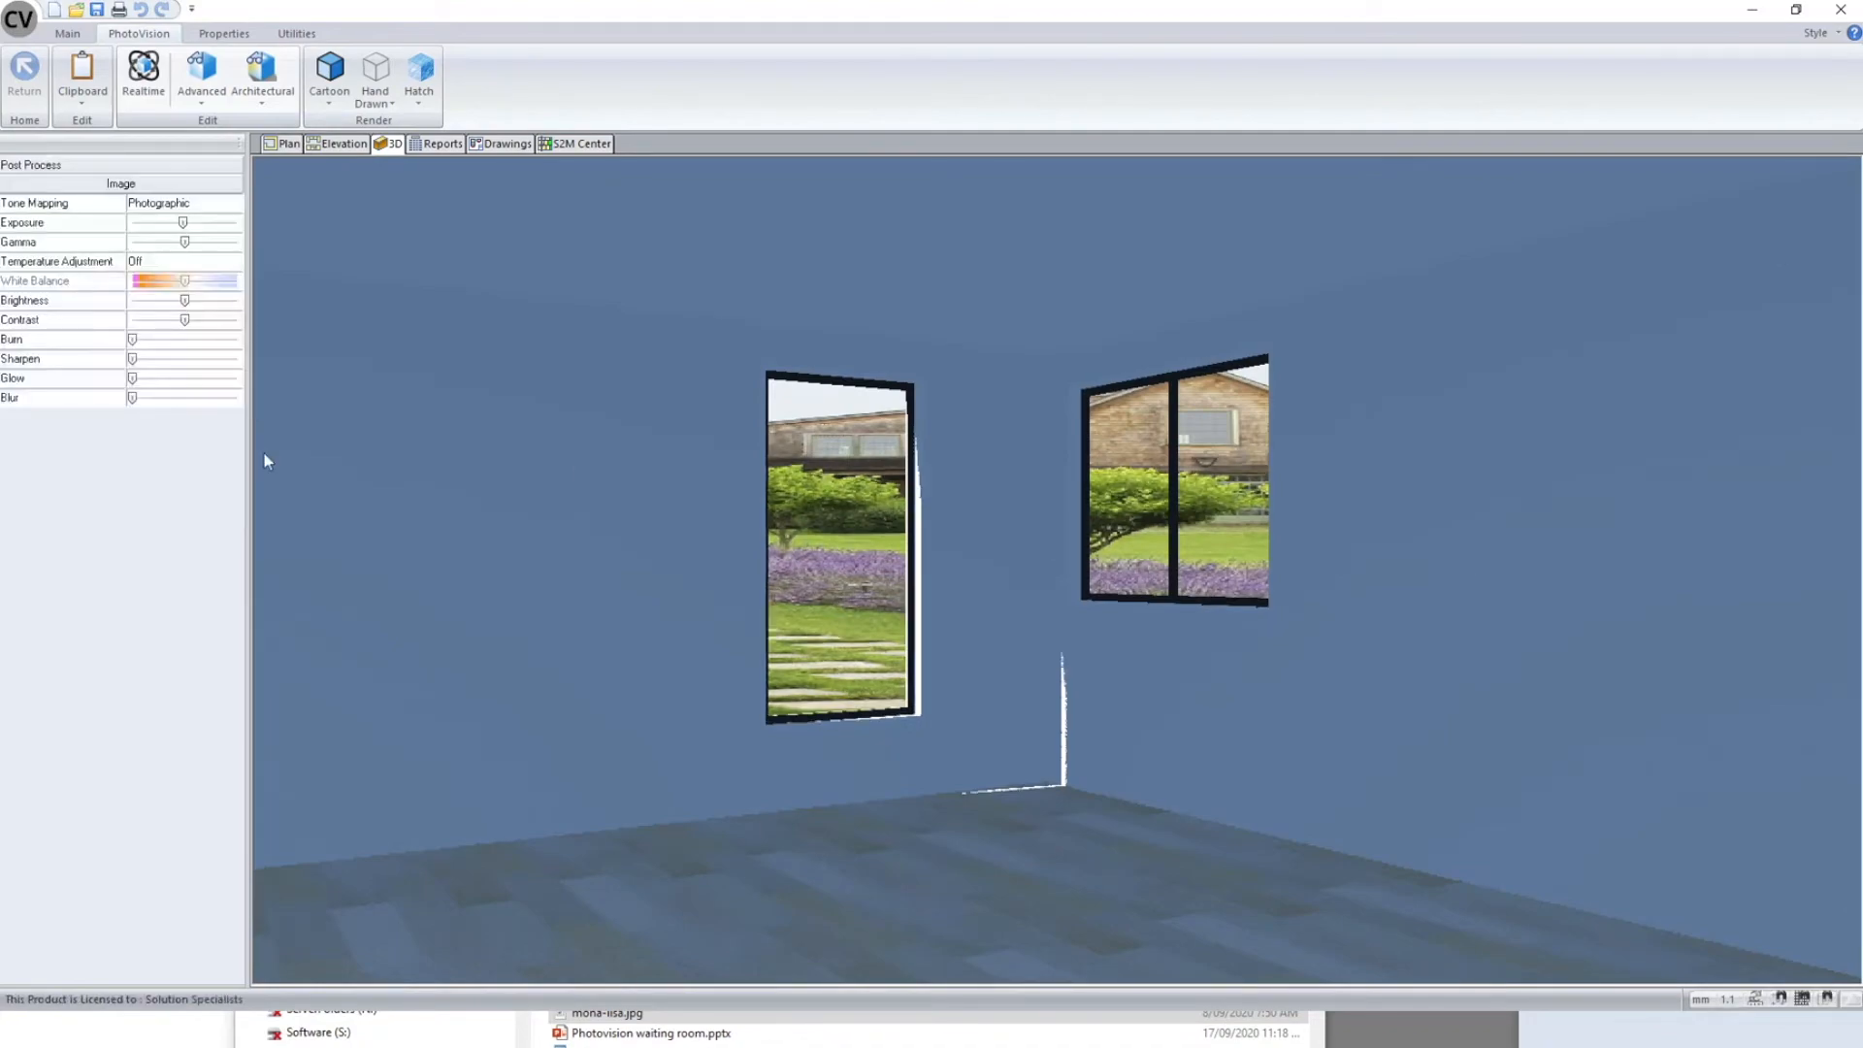
click(24, 166)
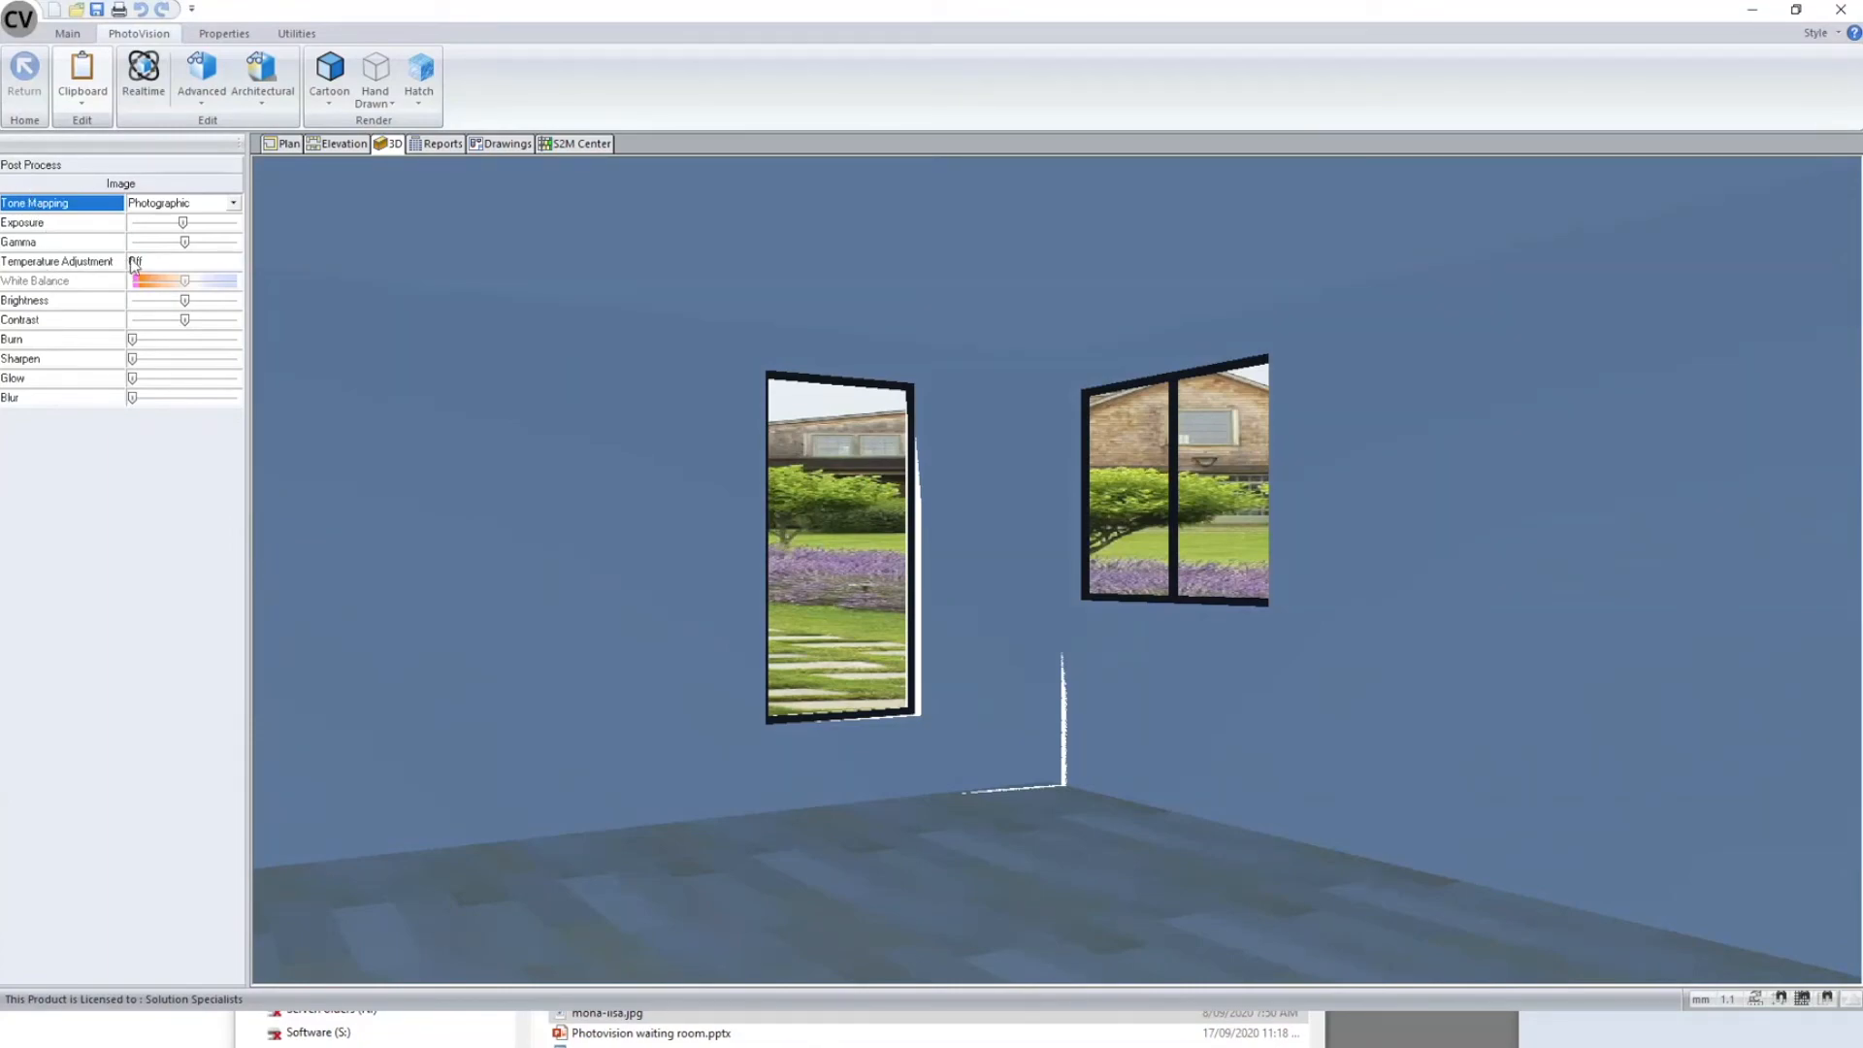
- Raise the brightness slightly and lower the contrast slightly in the post-process settings of the Room 3 render
click(30, 244)
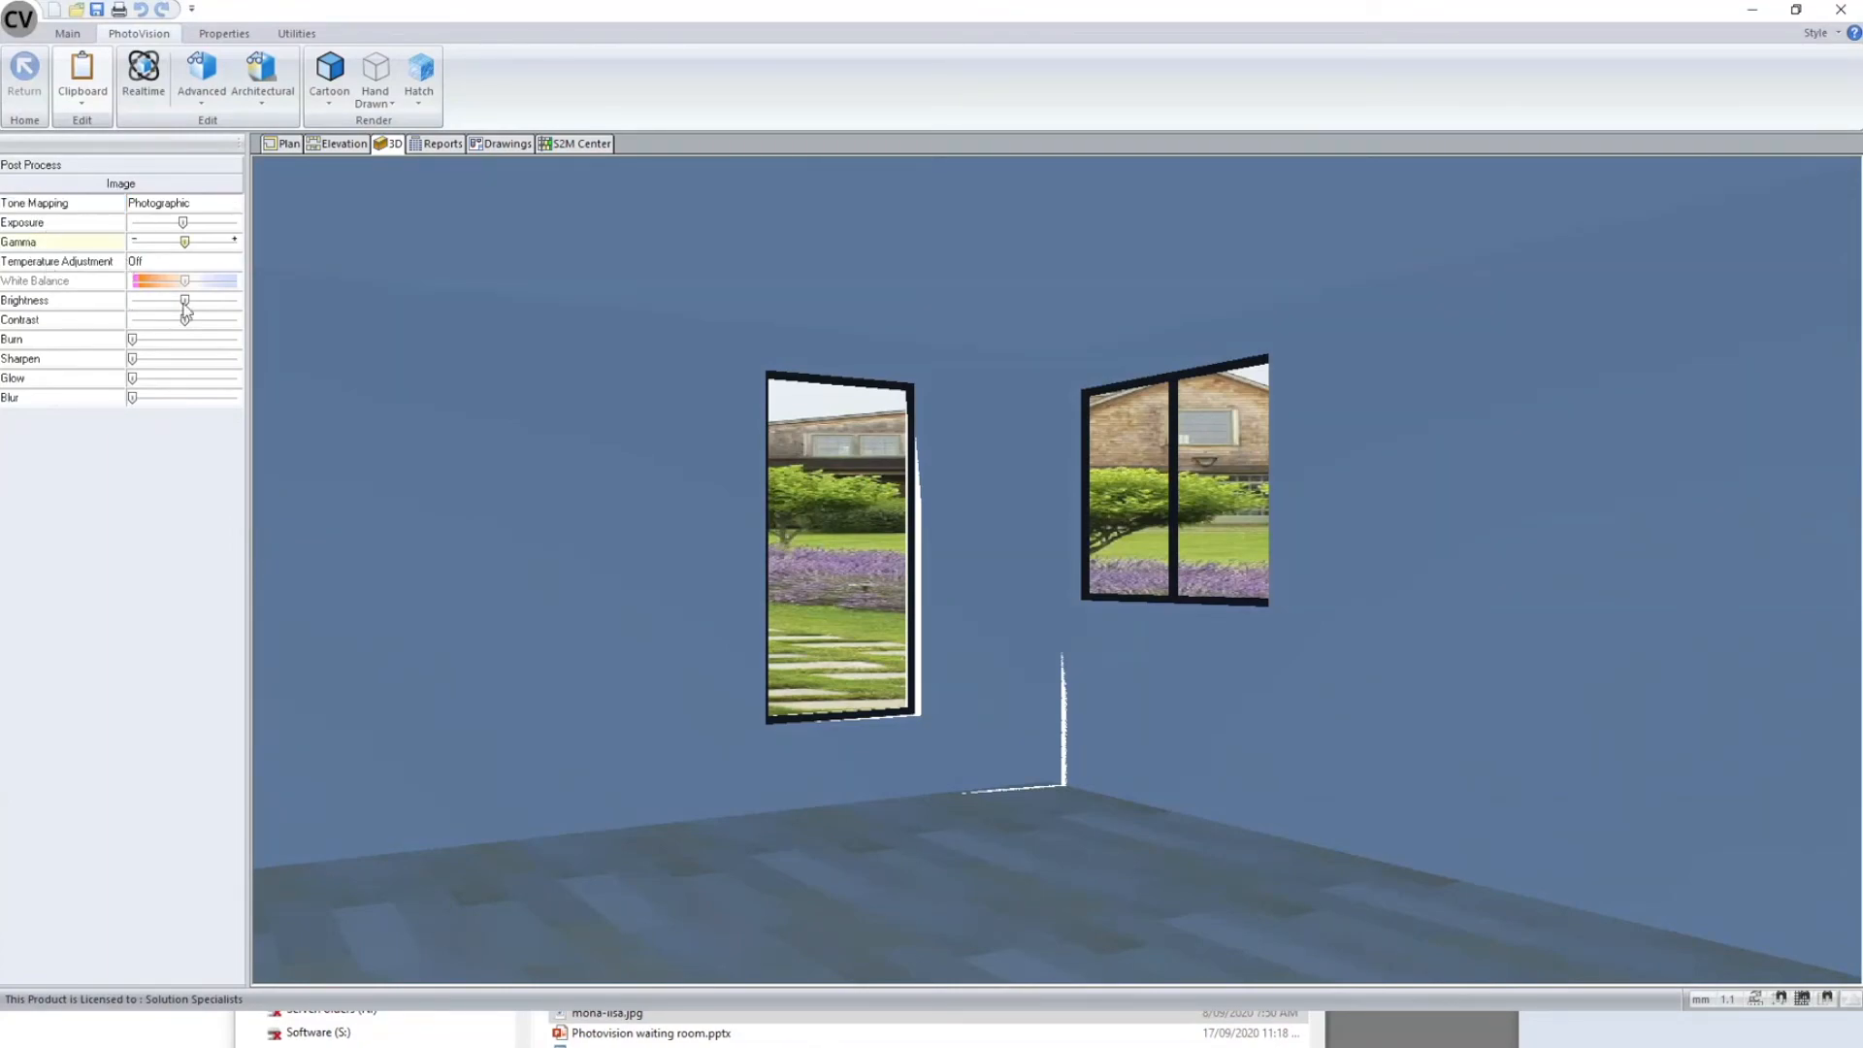
drag(184, 308, 191, 311)
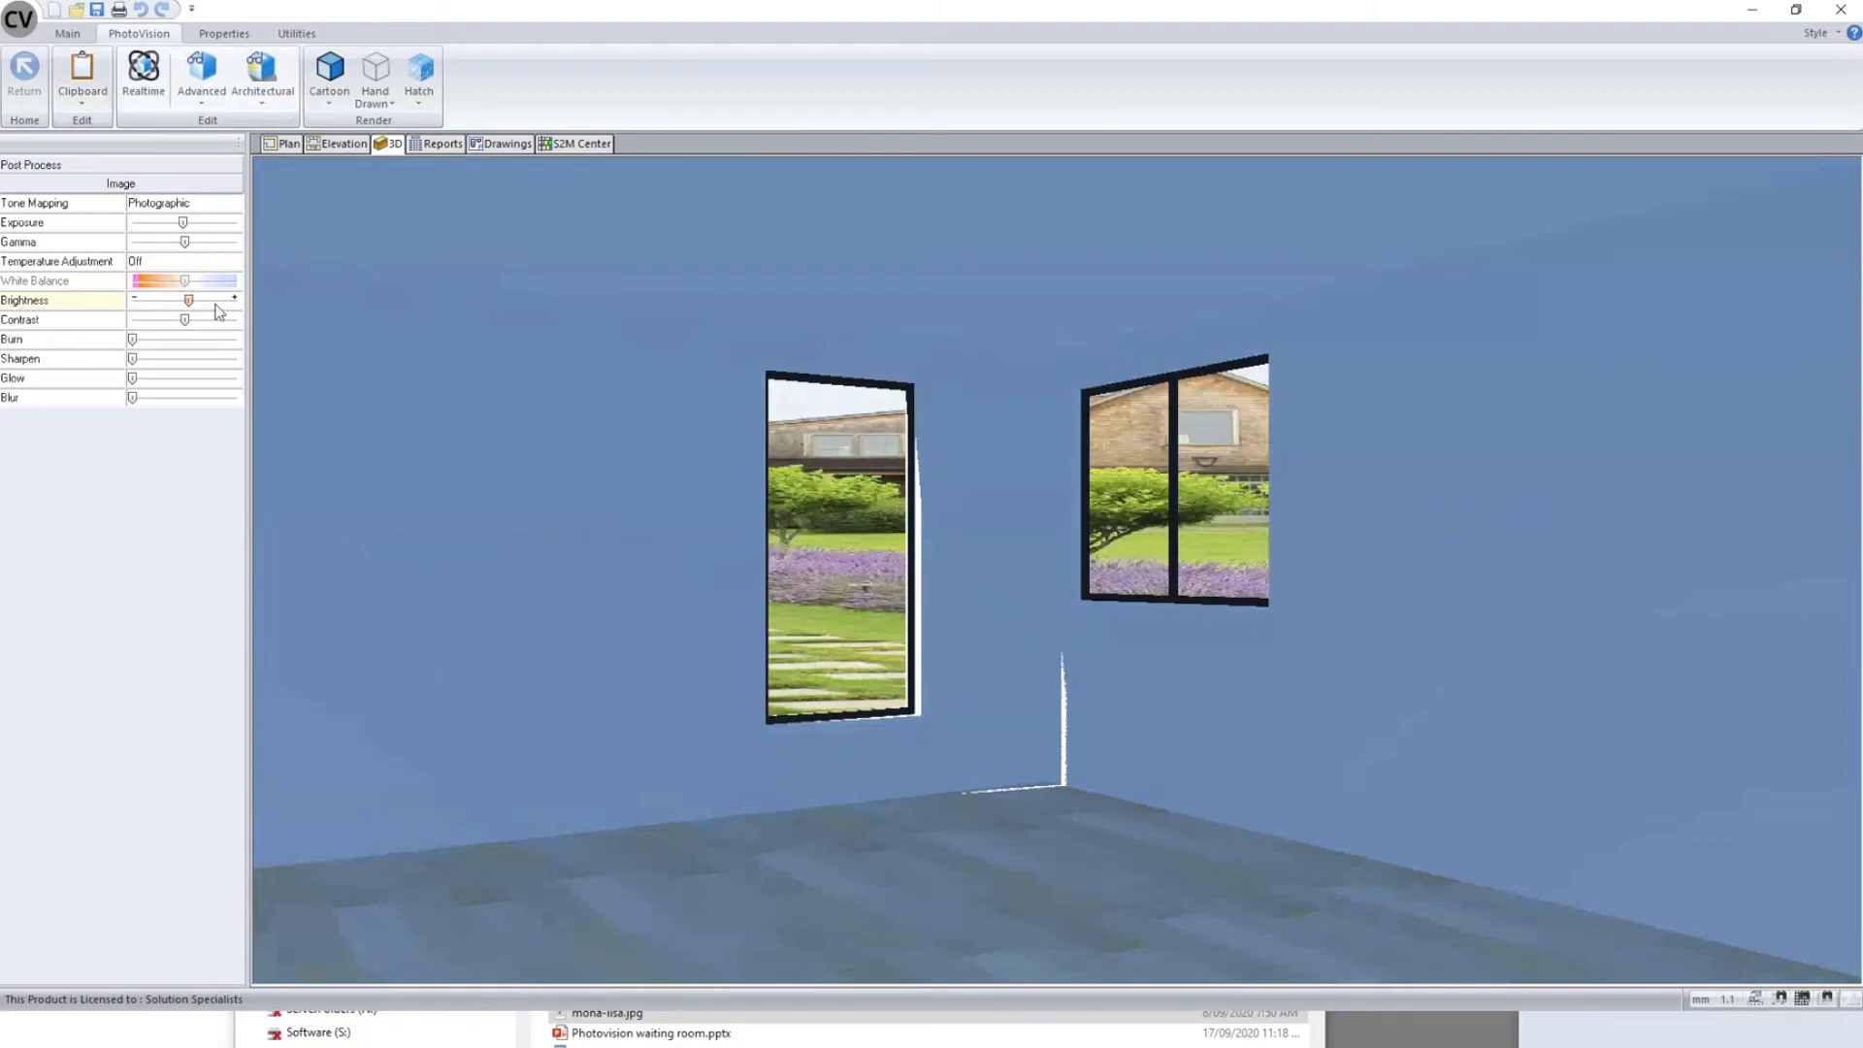
drag(187, 305, 187, 330)
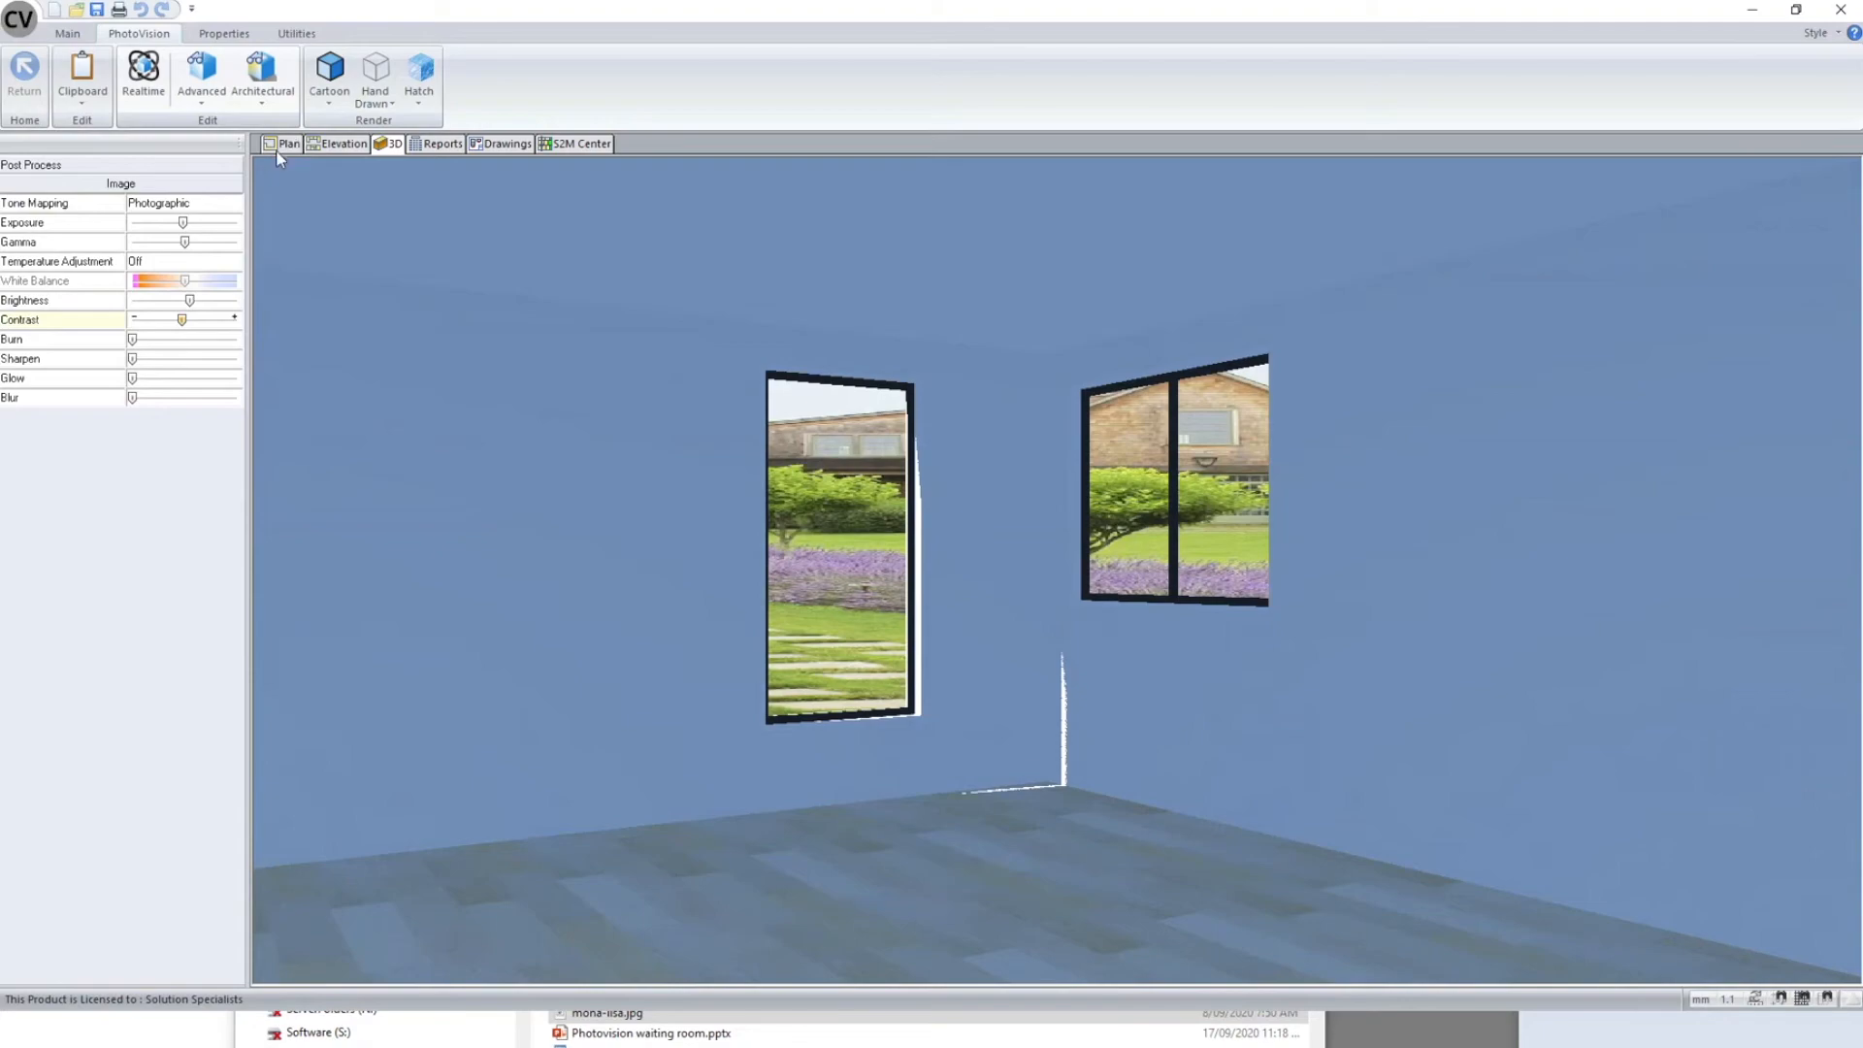
- Examine the cooler-toned Room 1 kitchen render on the drawings sheet up close, including its cabinets and window
click(500, 144)
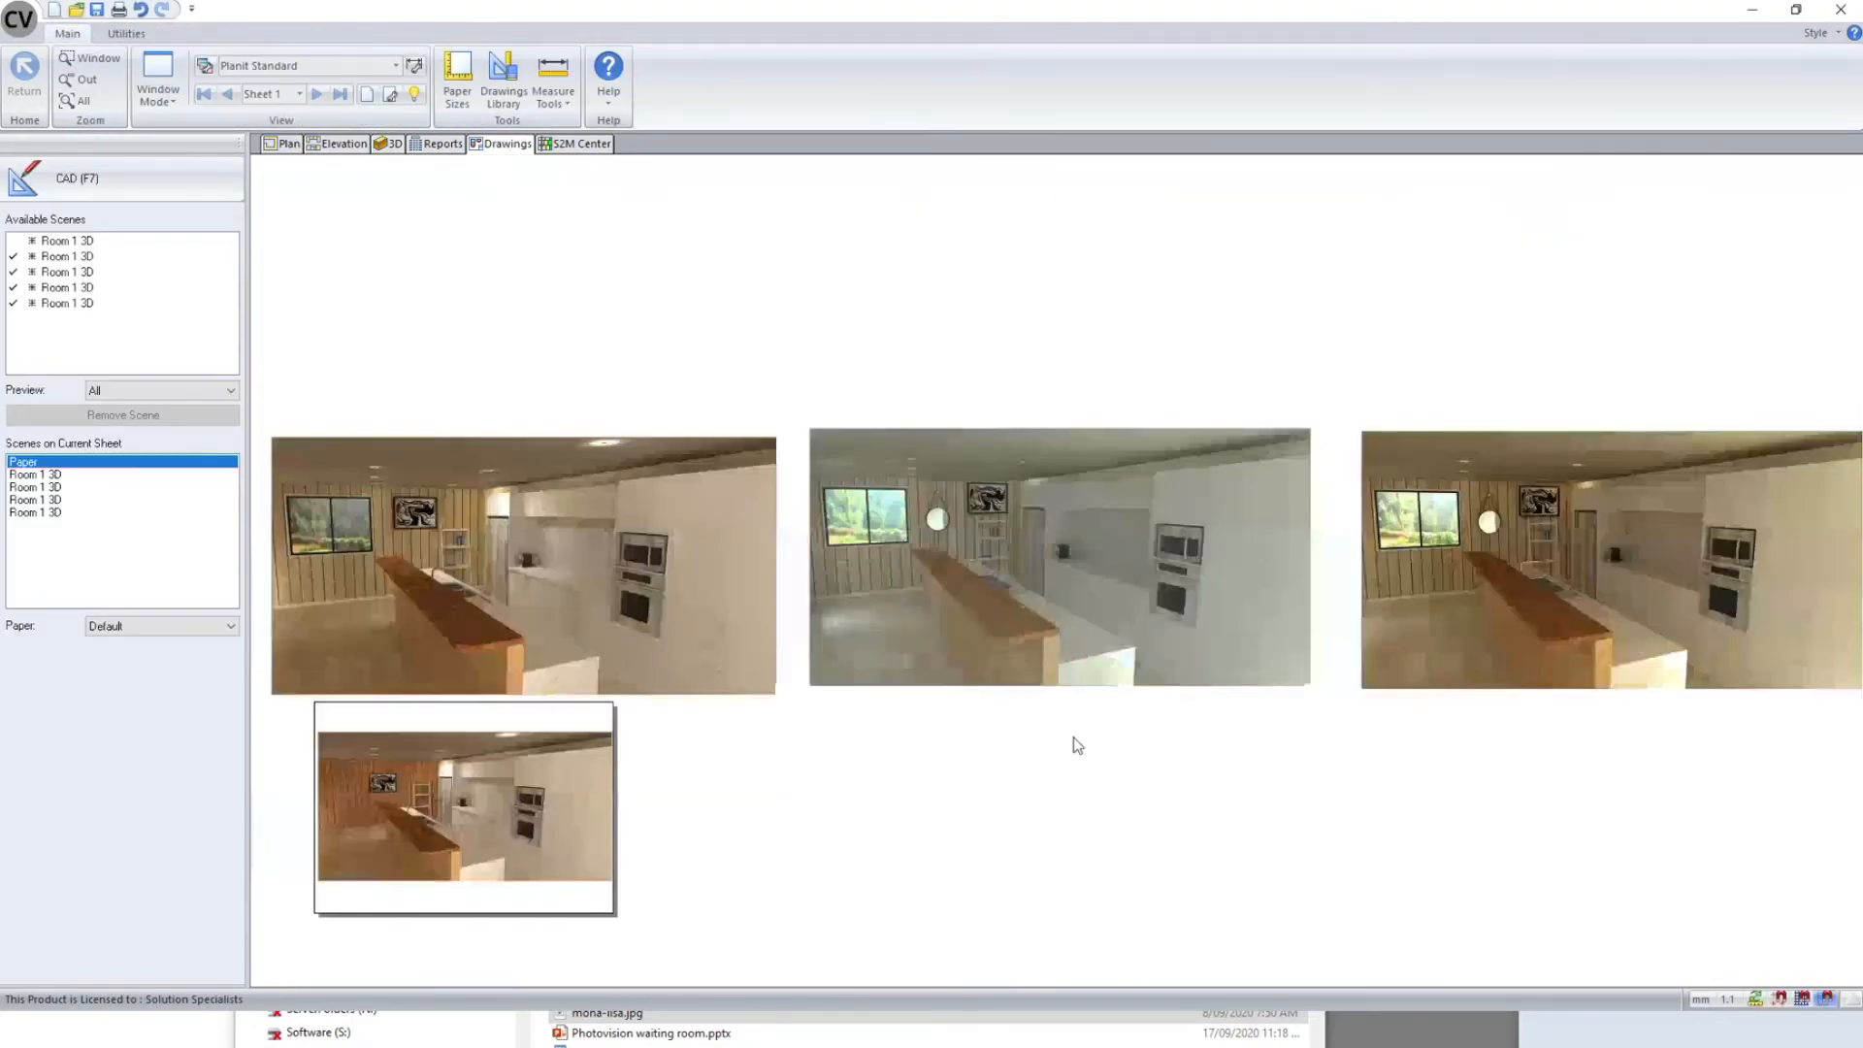
scroll(1062, 596, up, 4)
scroll(1073, 725, down, 1)
middle_drag(1073, 726, 753, 878)
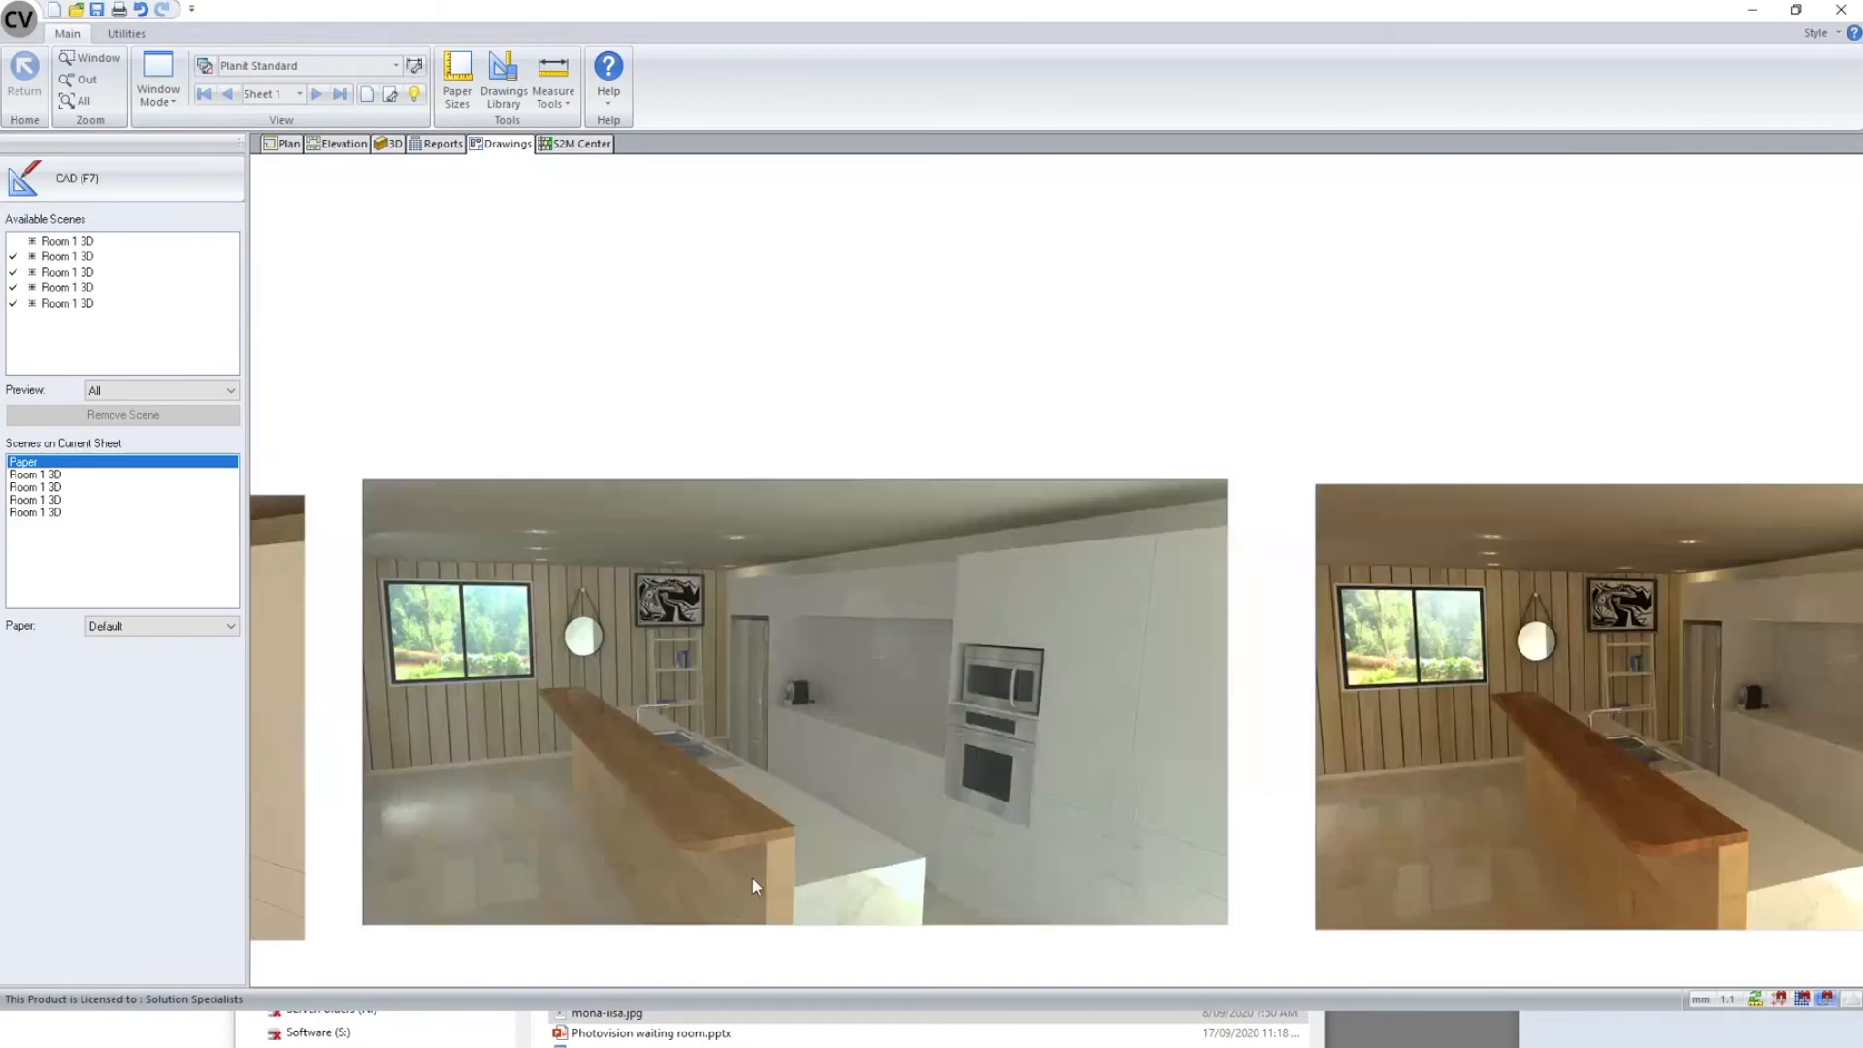
scroll(1000, 701, up, 2)
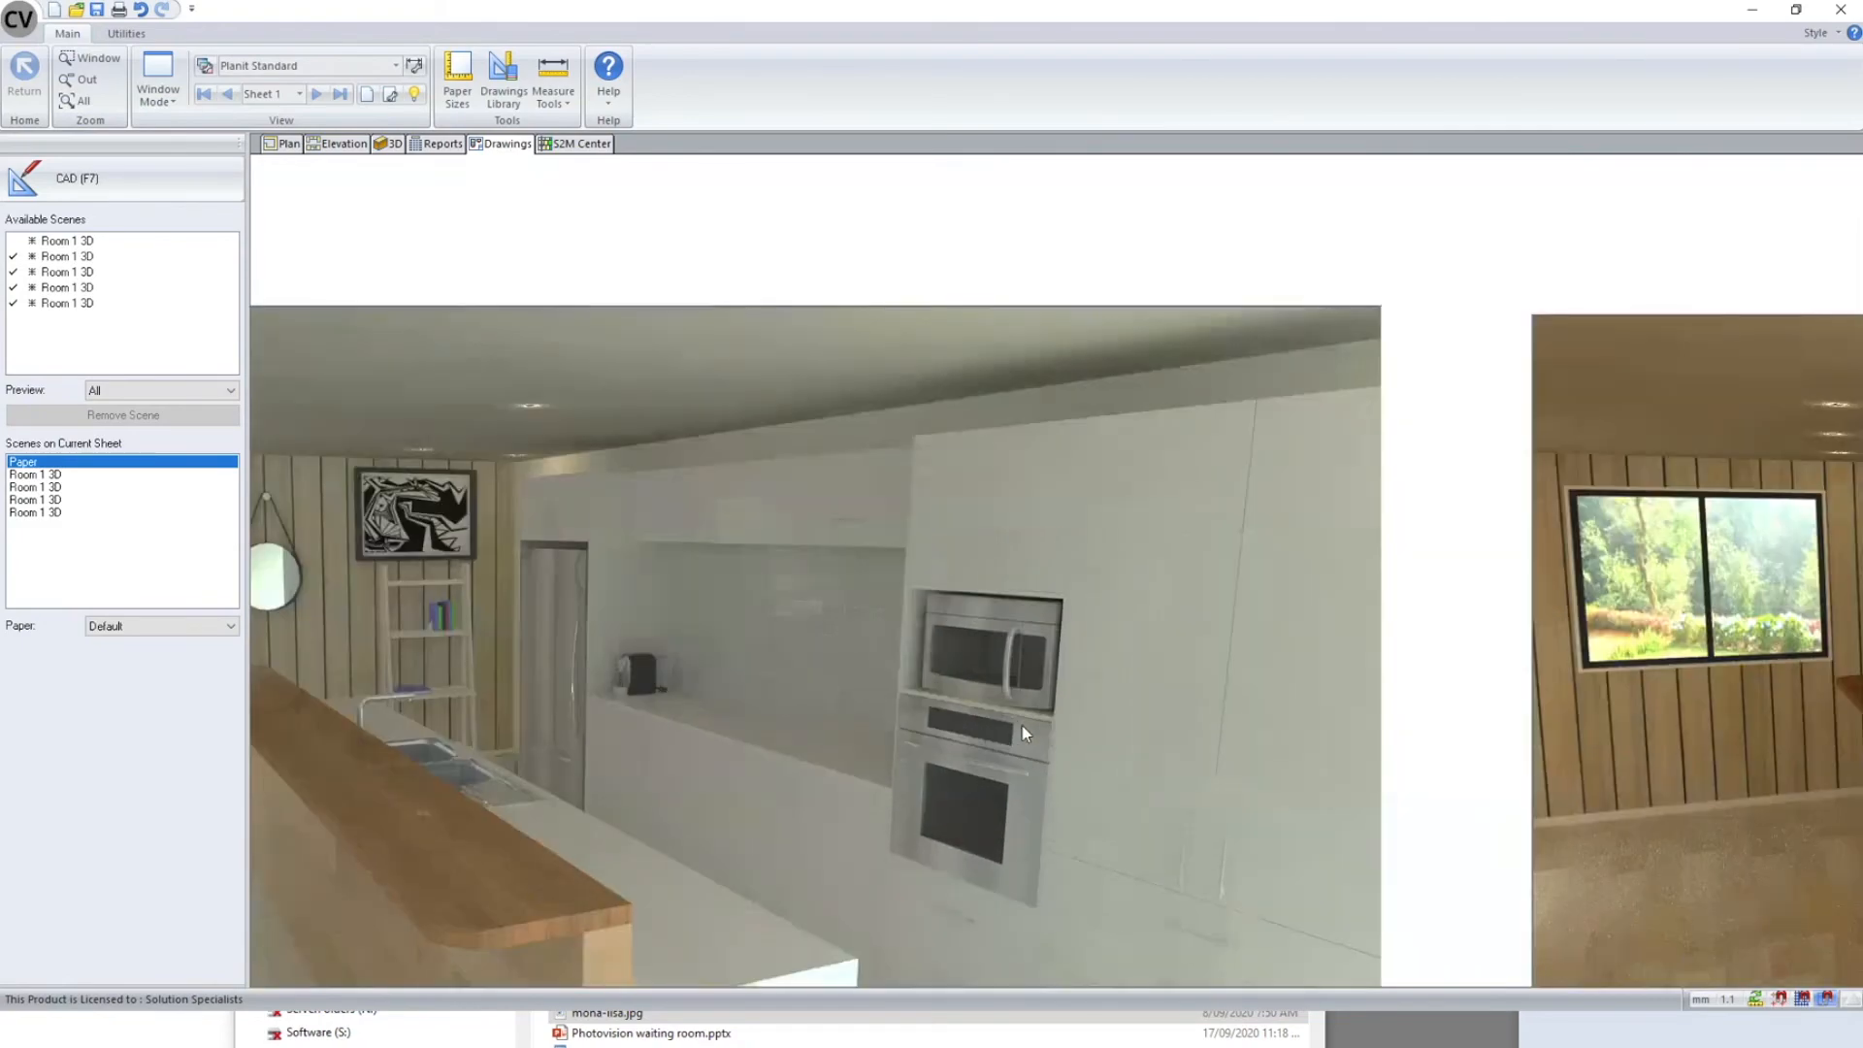
middle_drag(1177, 645, 1504, 491)
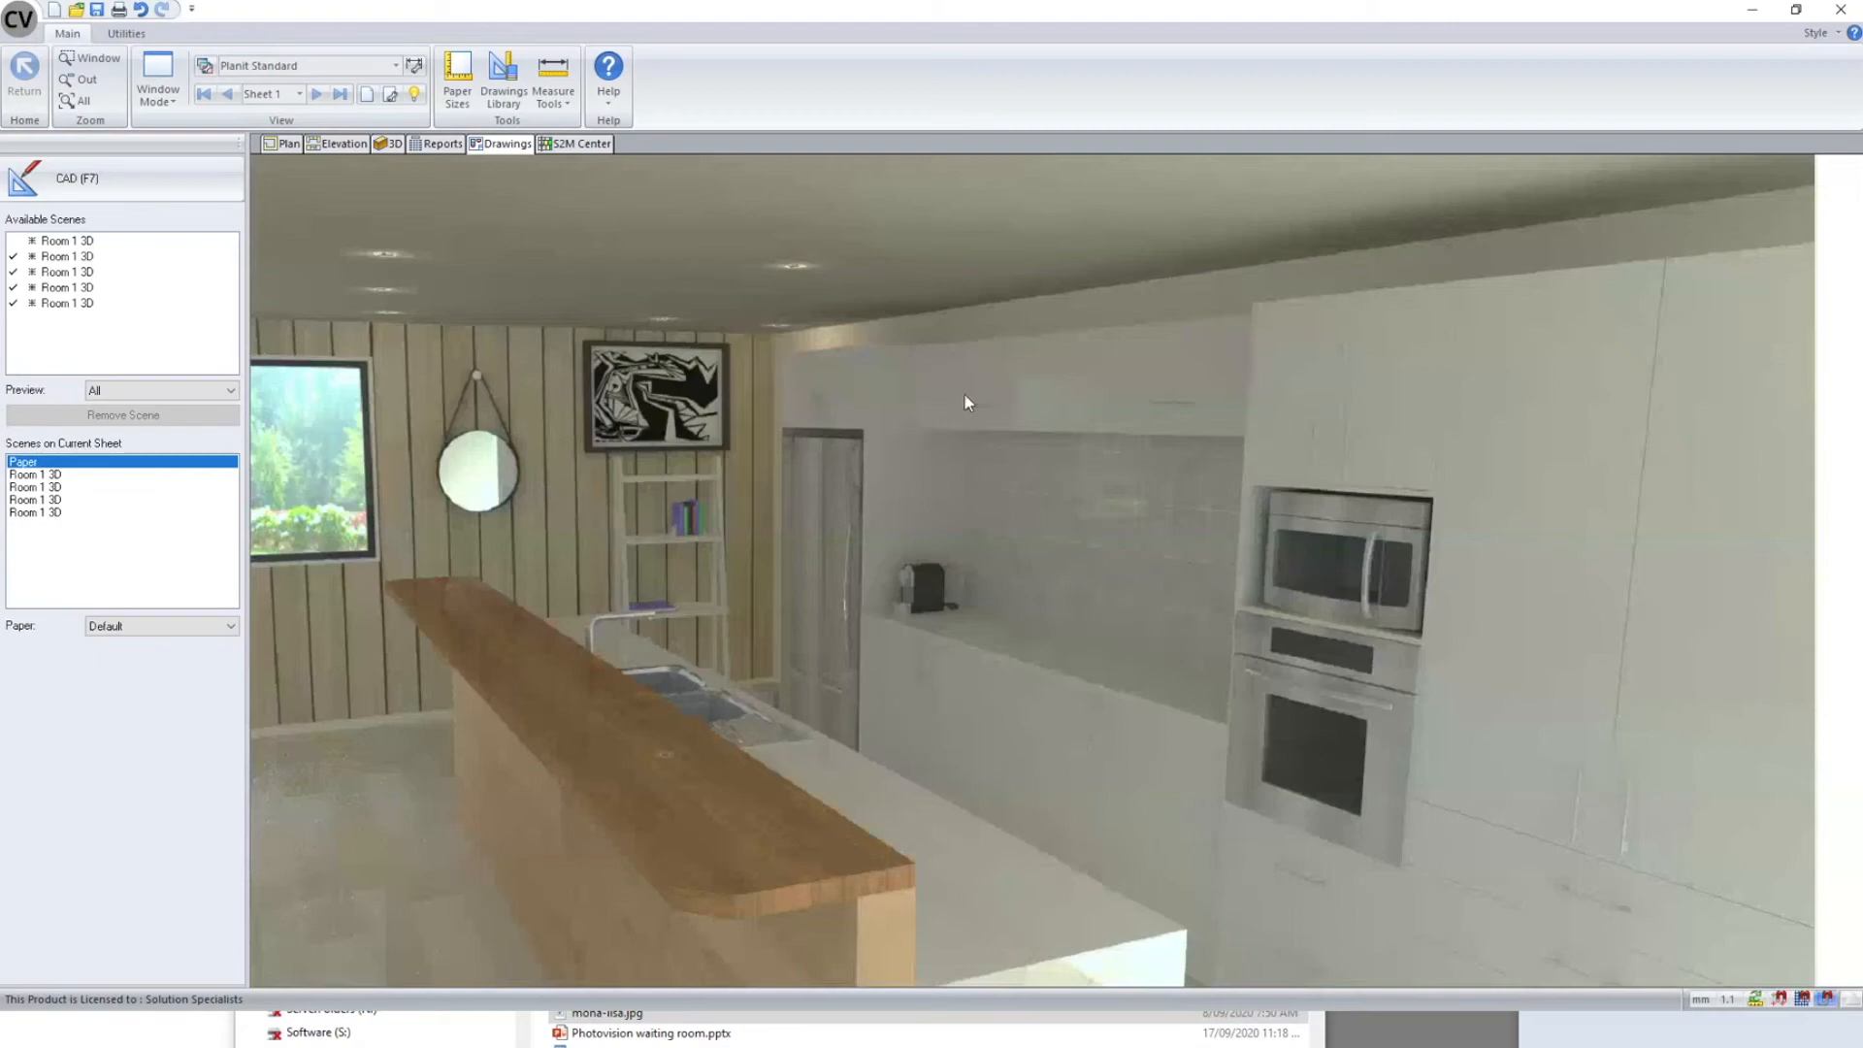
scroll(1542, 519, down, 1)
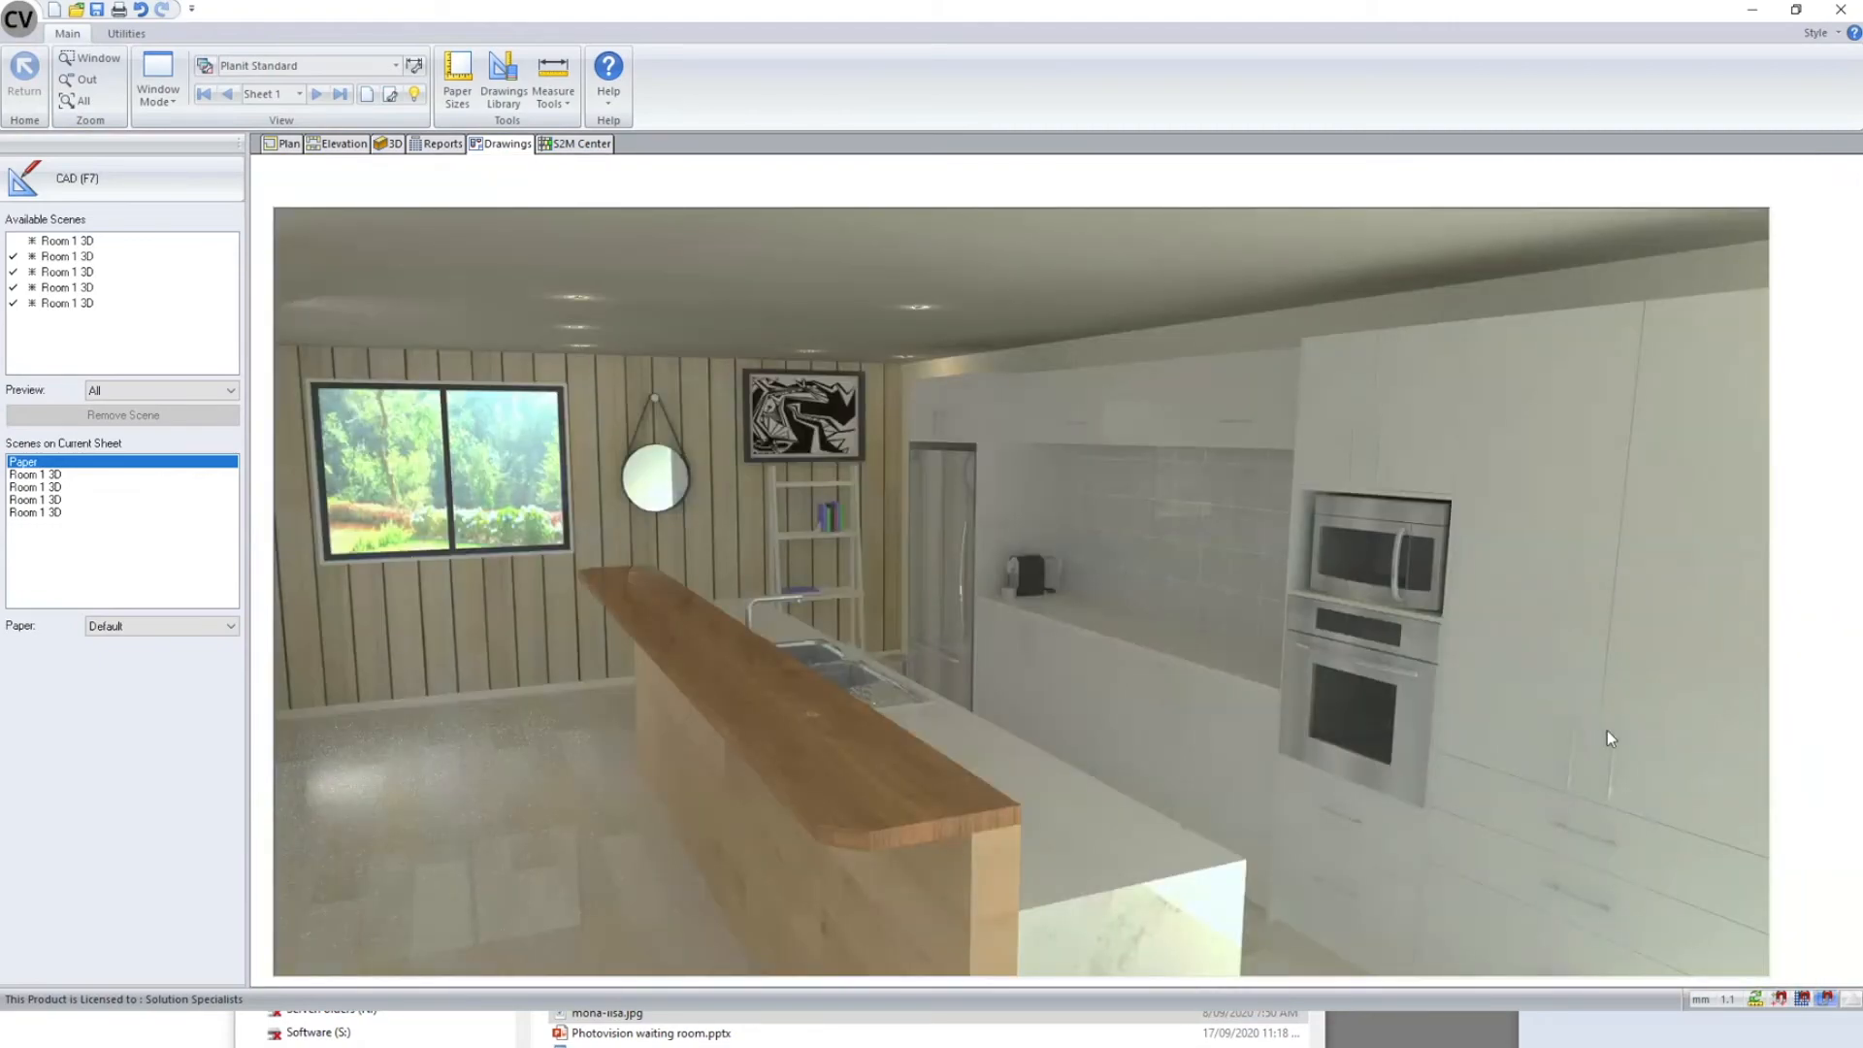
- Compare the warm-toned Room 1 kitchen render with the other renders on the drawings sheet
scroll(1403, 704, down, 3)
middle_drag(1334, 648, 586, 689)
middle_drag(1361, 737, 970, 740)
scroll(970, 739, up, 1)
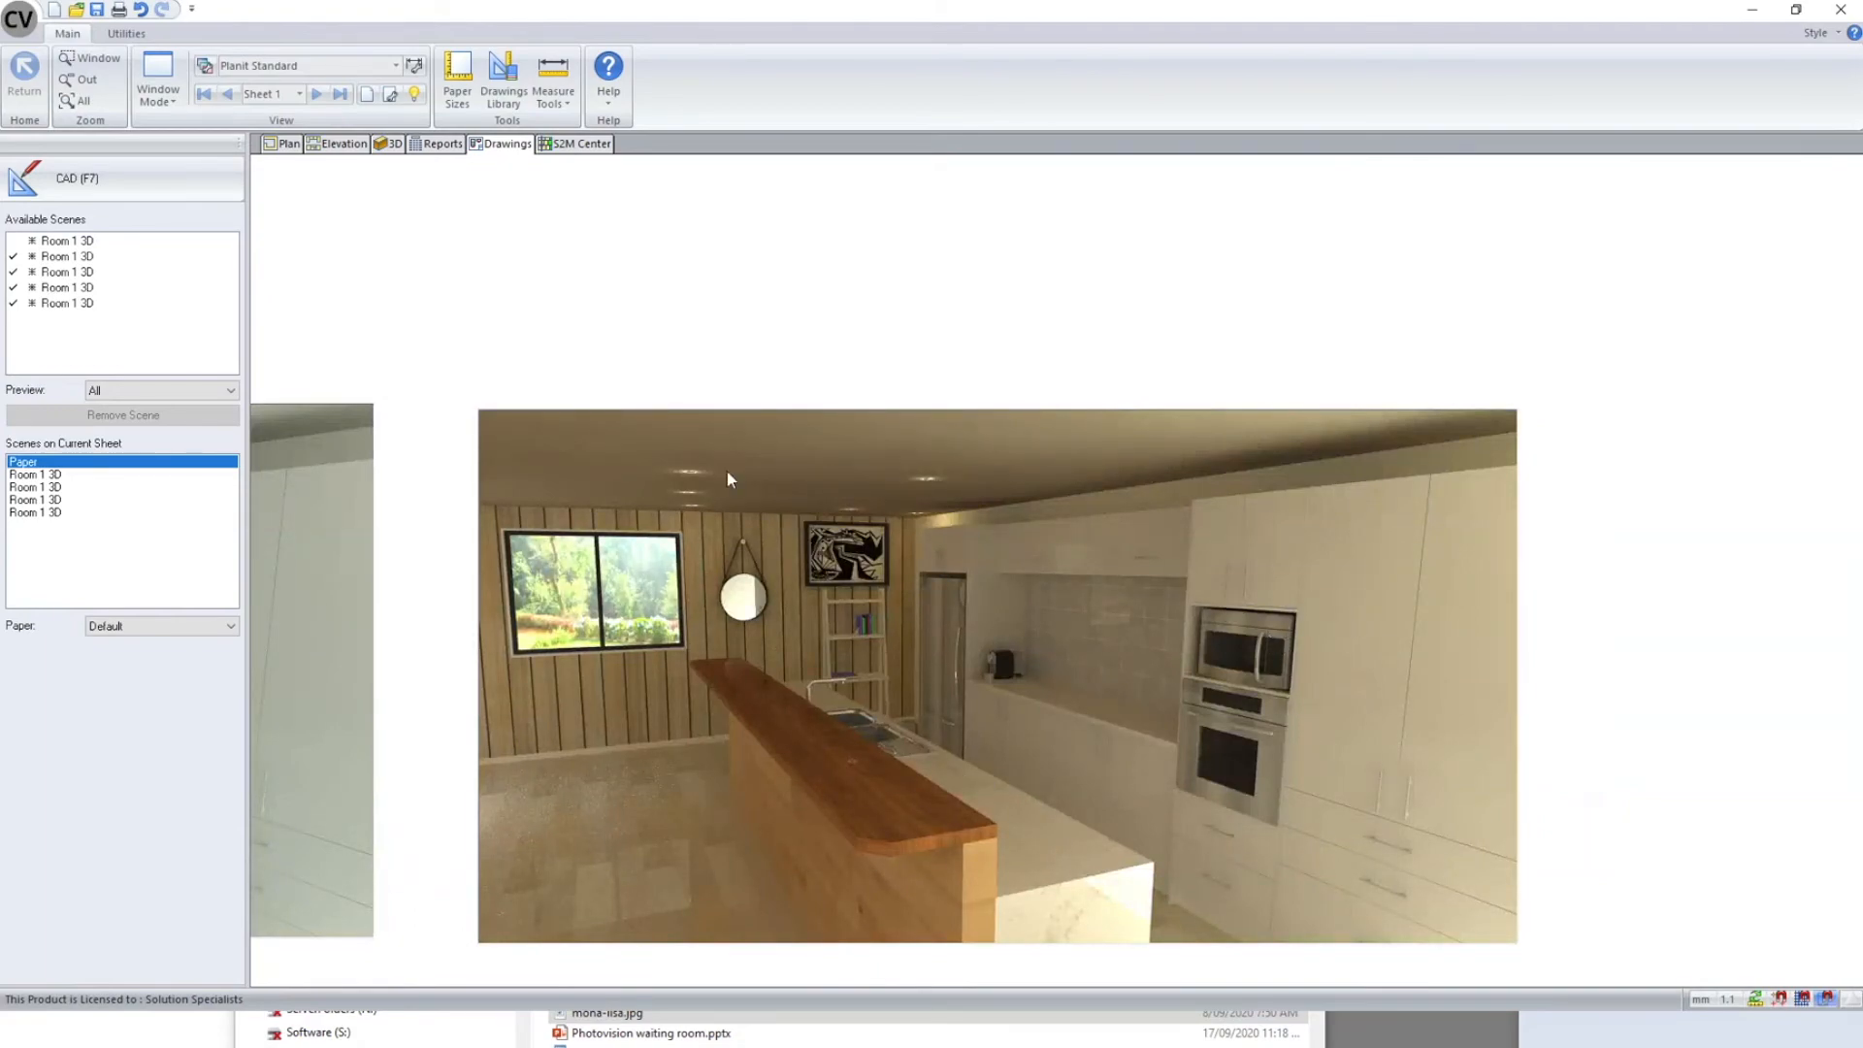
scroll(1055, 659, down, 2)
middle_drag(1232, 651, 1654, 703)
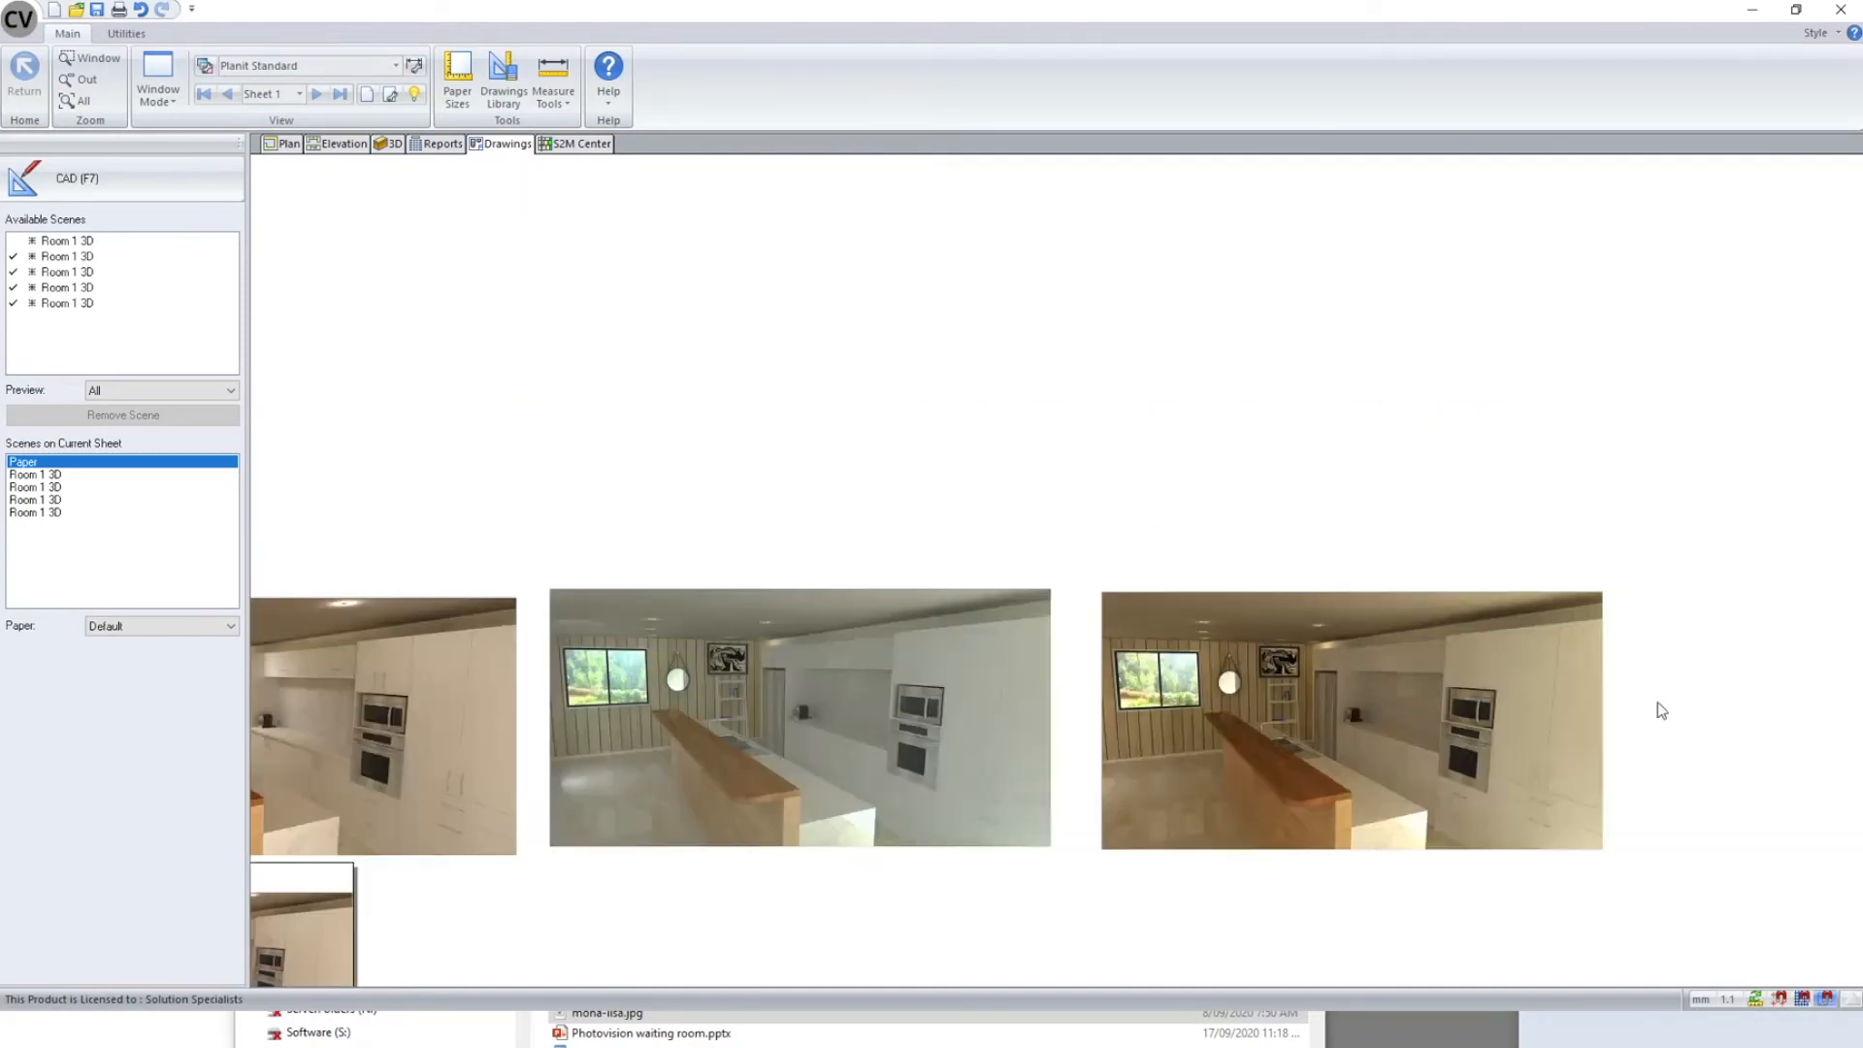
middle_drag(1521, 706, 1274, 673)
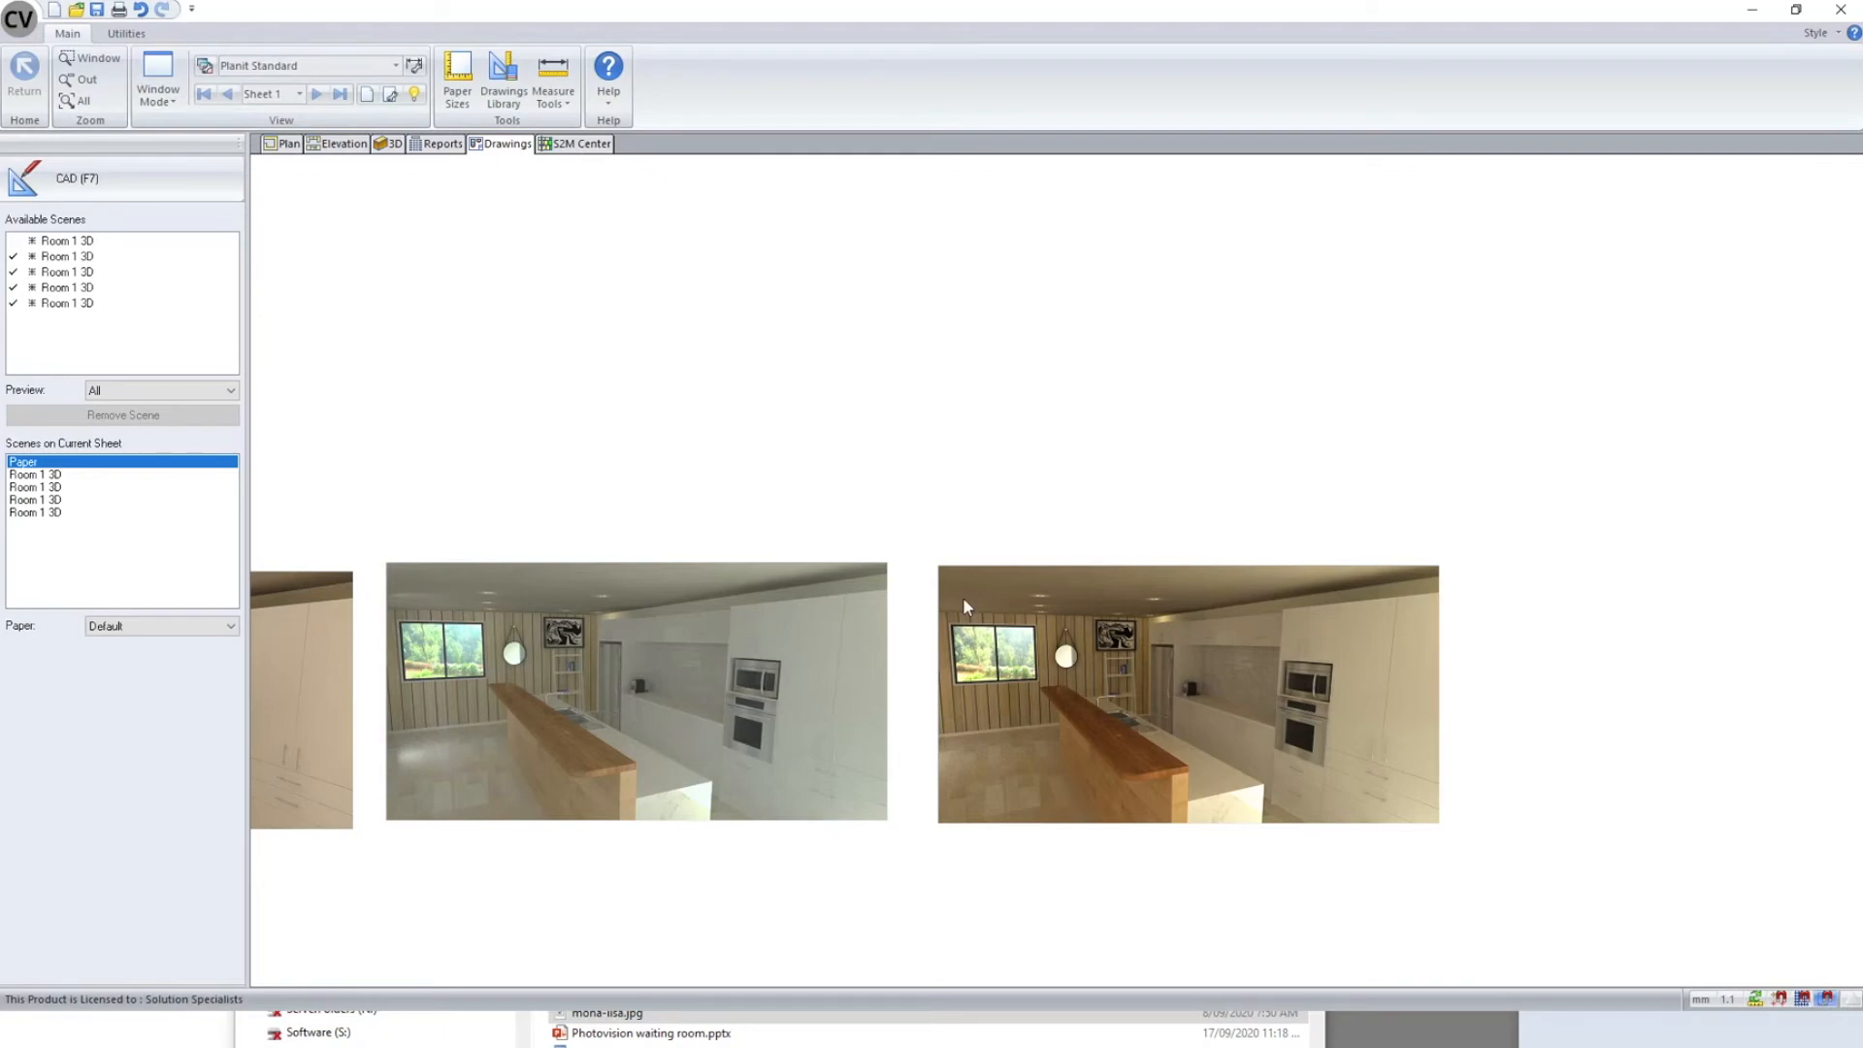
scroll(1332, 486, down, 6)
scroll(876, 580, up, 6)
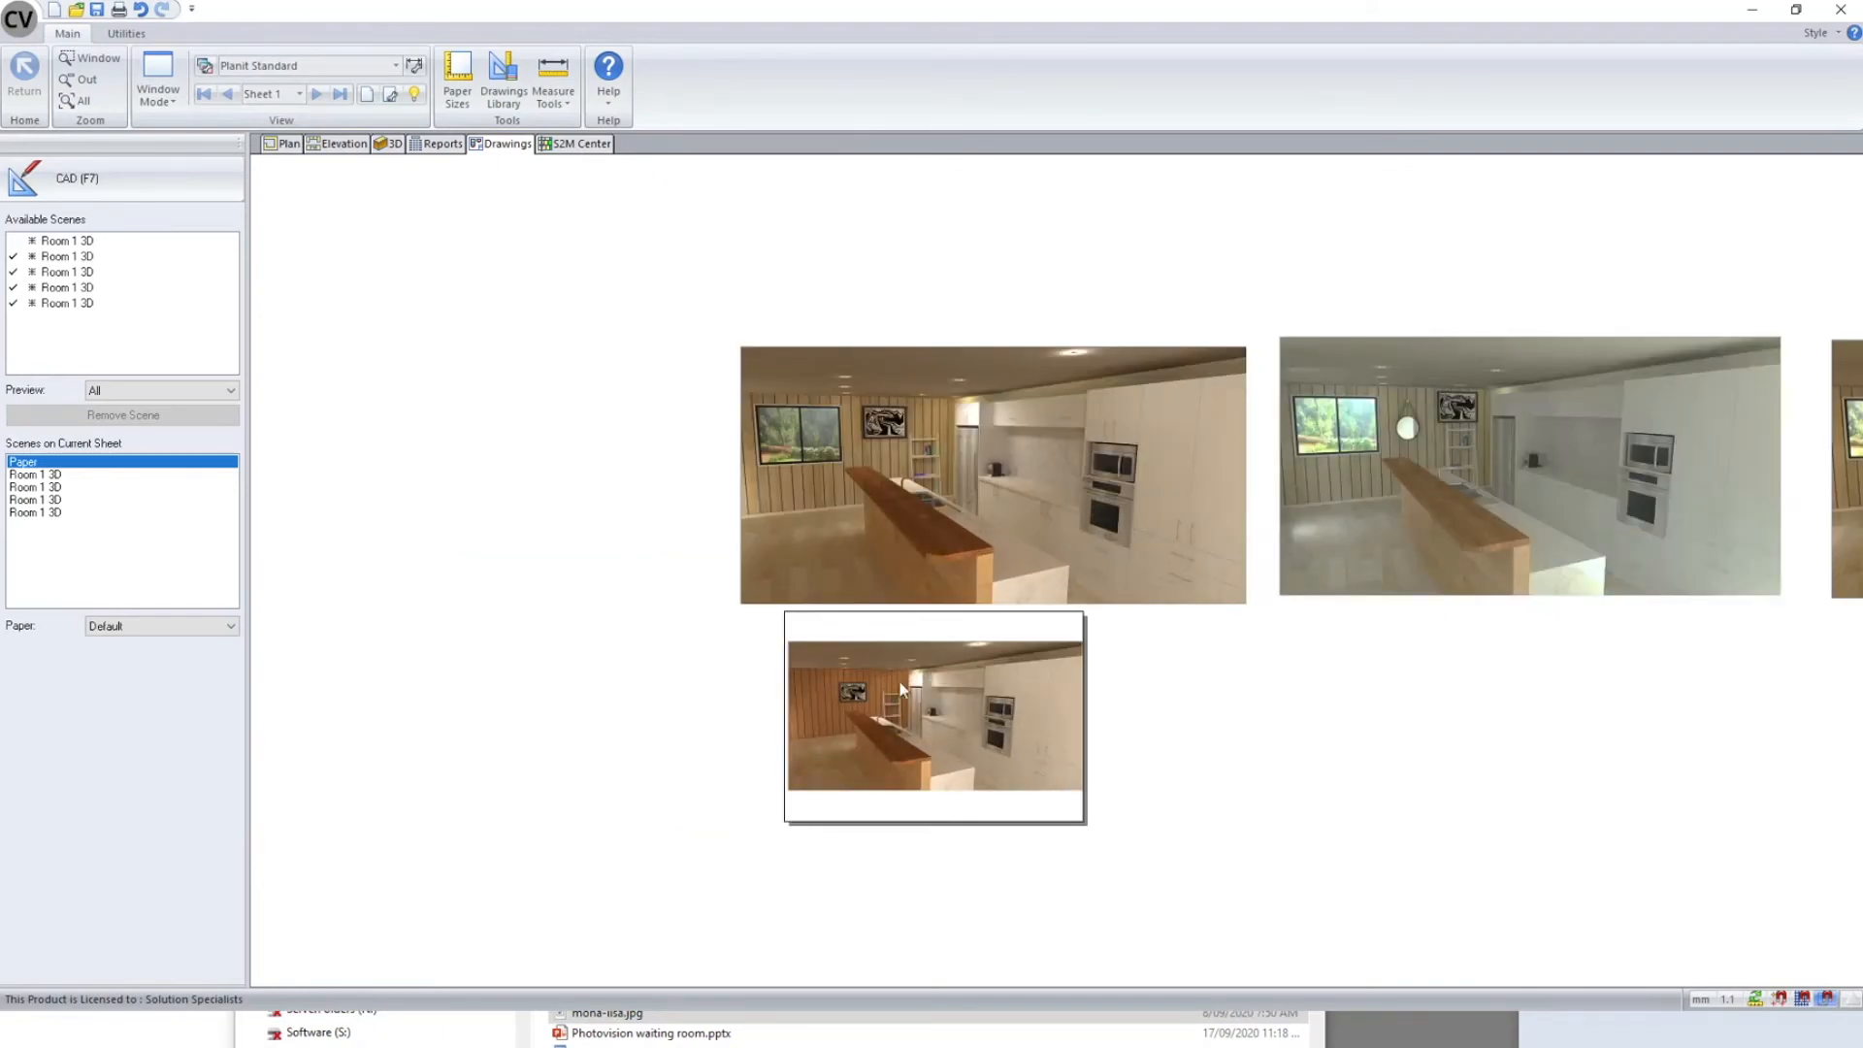
- Return to the Room 3 3D view and review the Photovision render quality settings in its view properties
click(388, 144)
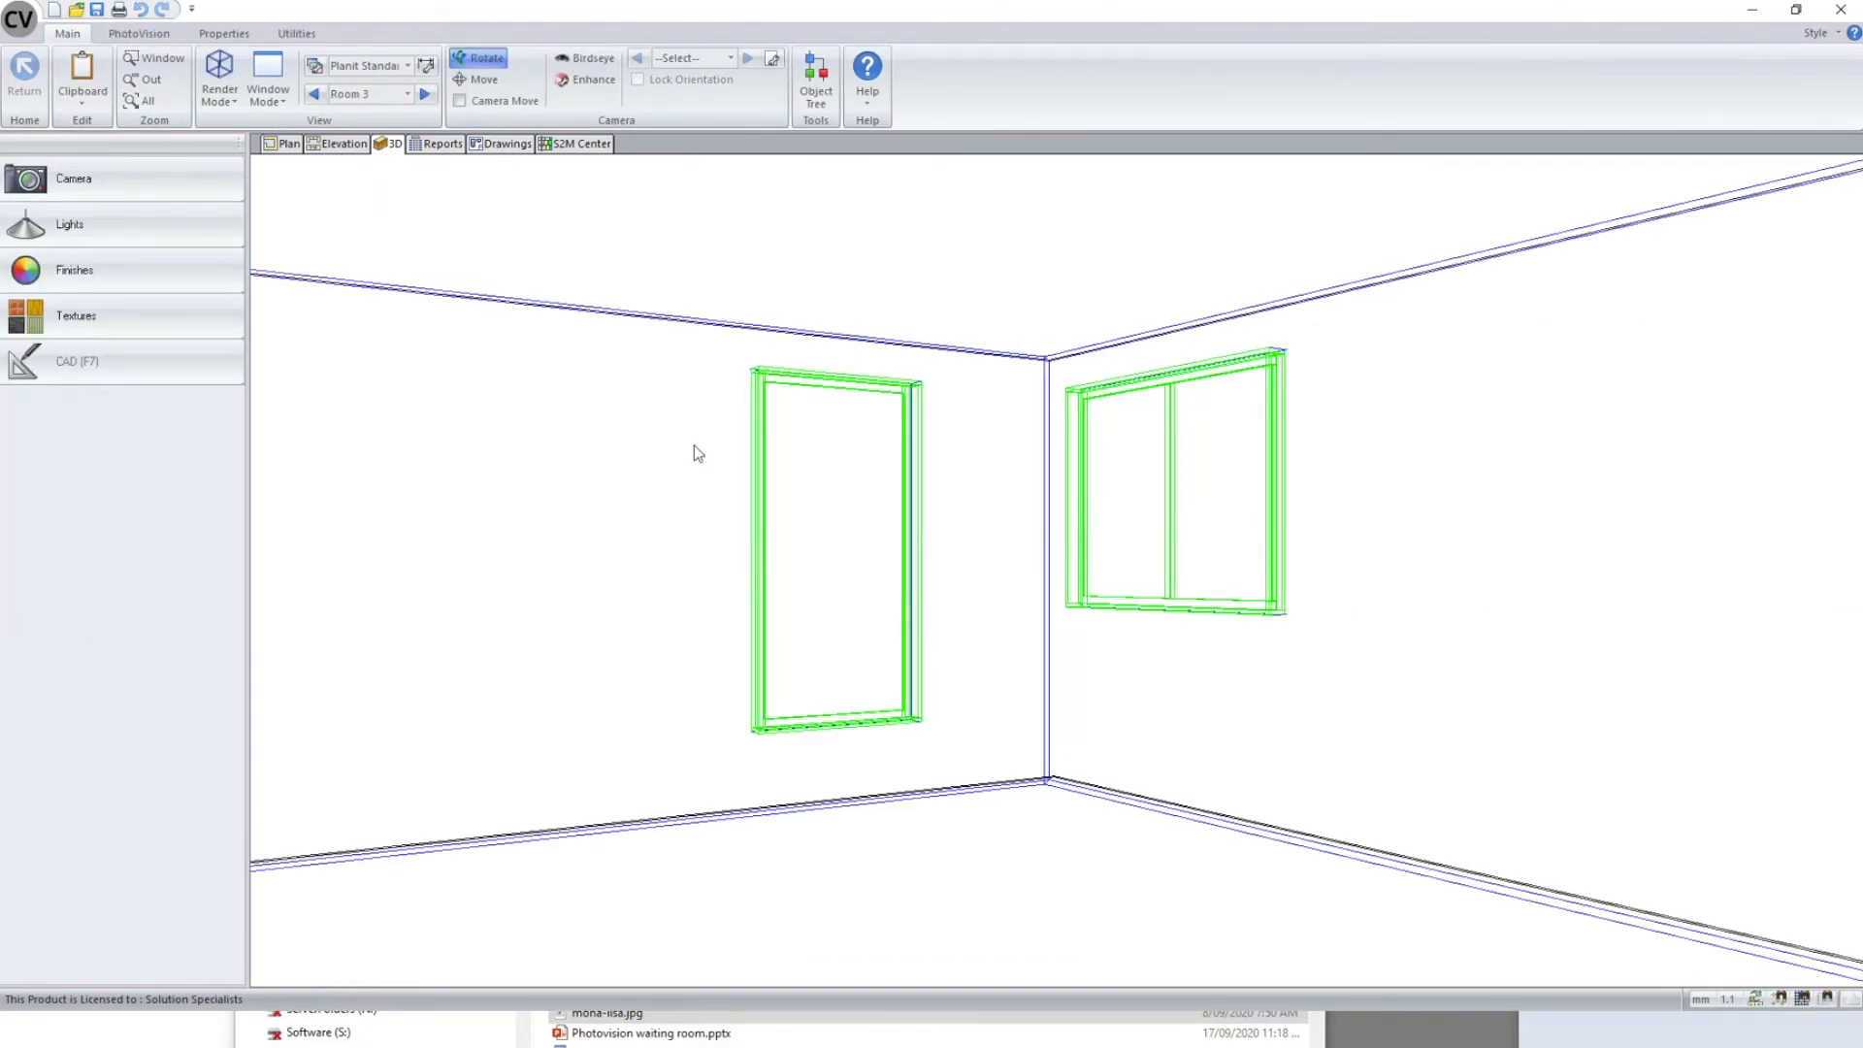
right_click(768, 679)
click(815, 711)
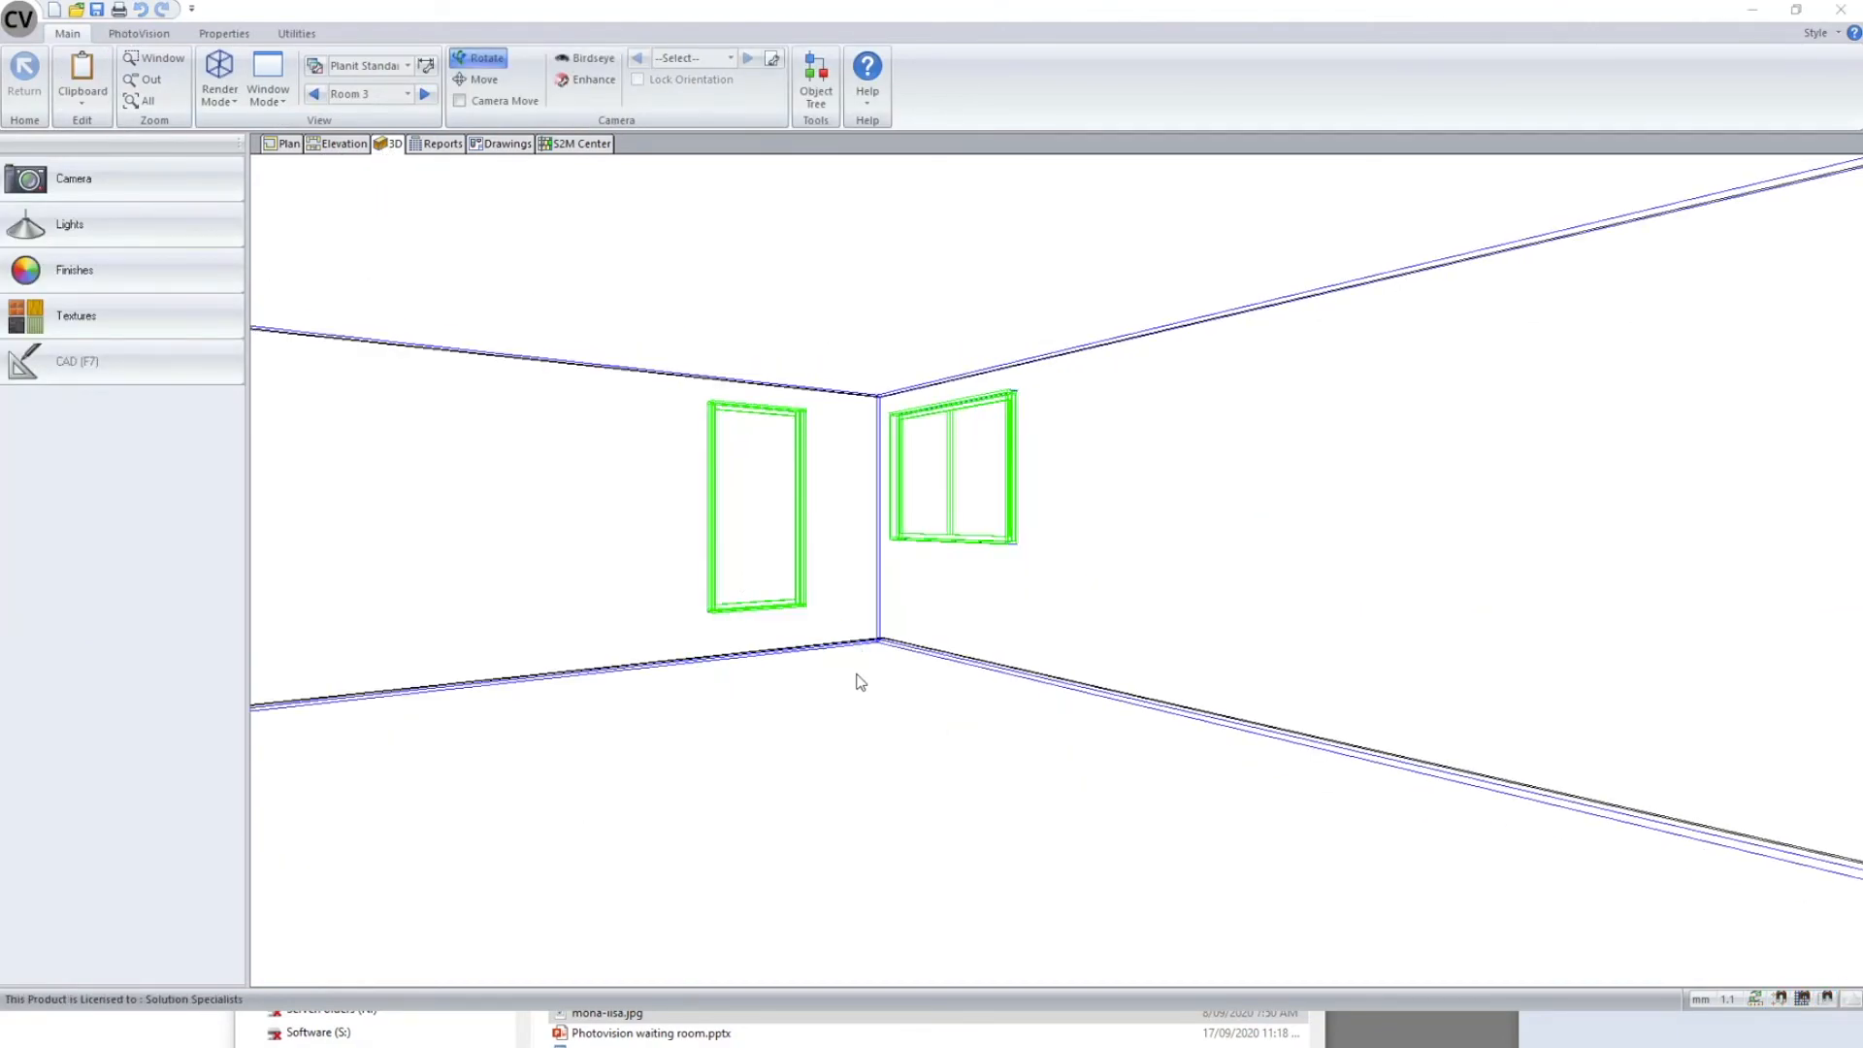
click(1013, 341)
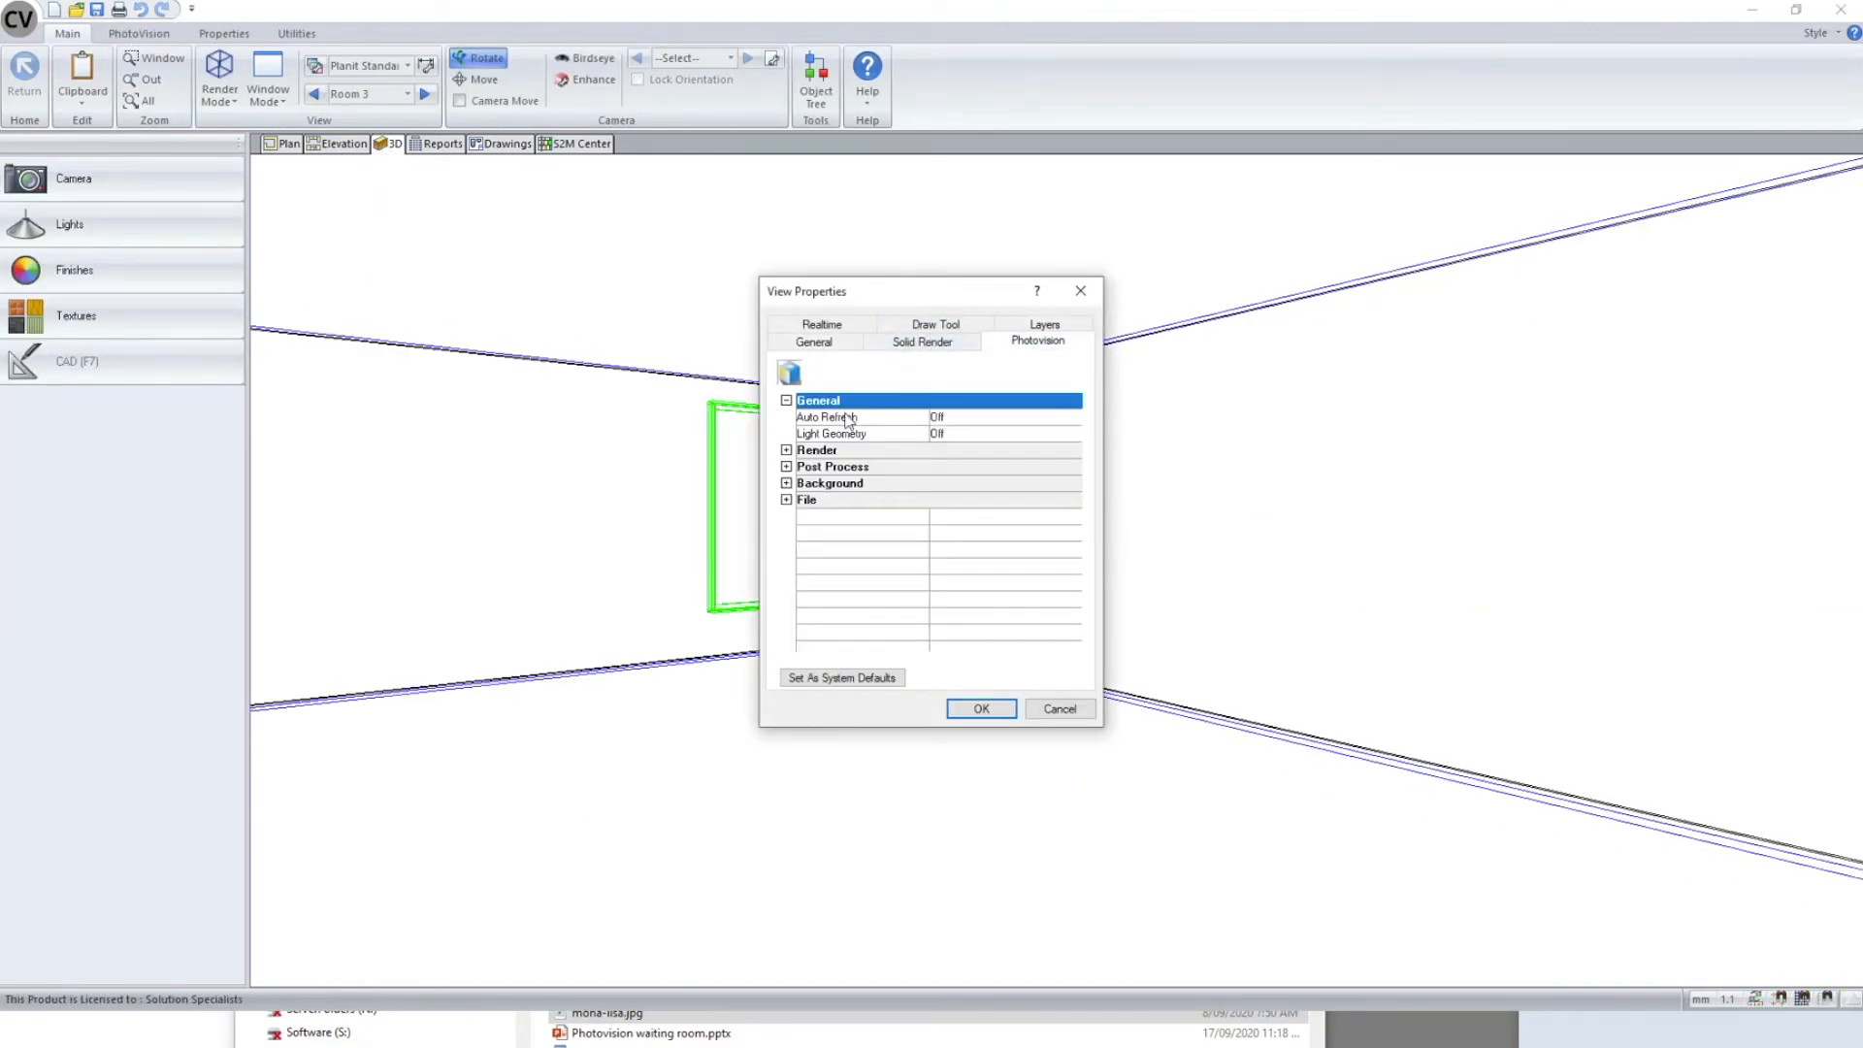
click(786, 451)
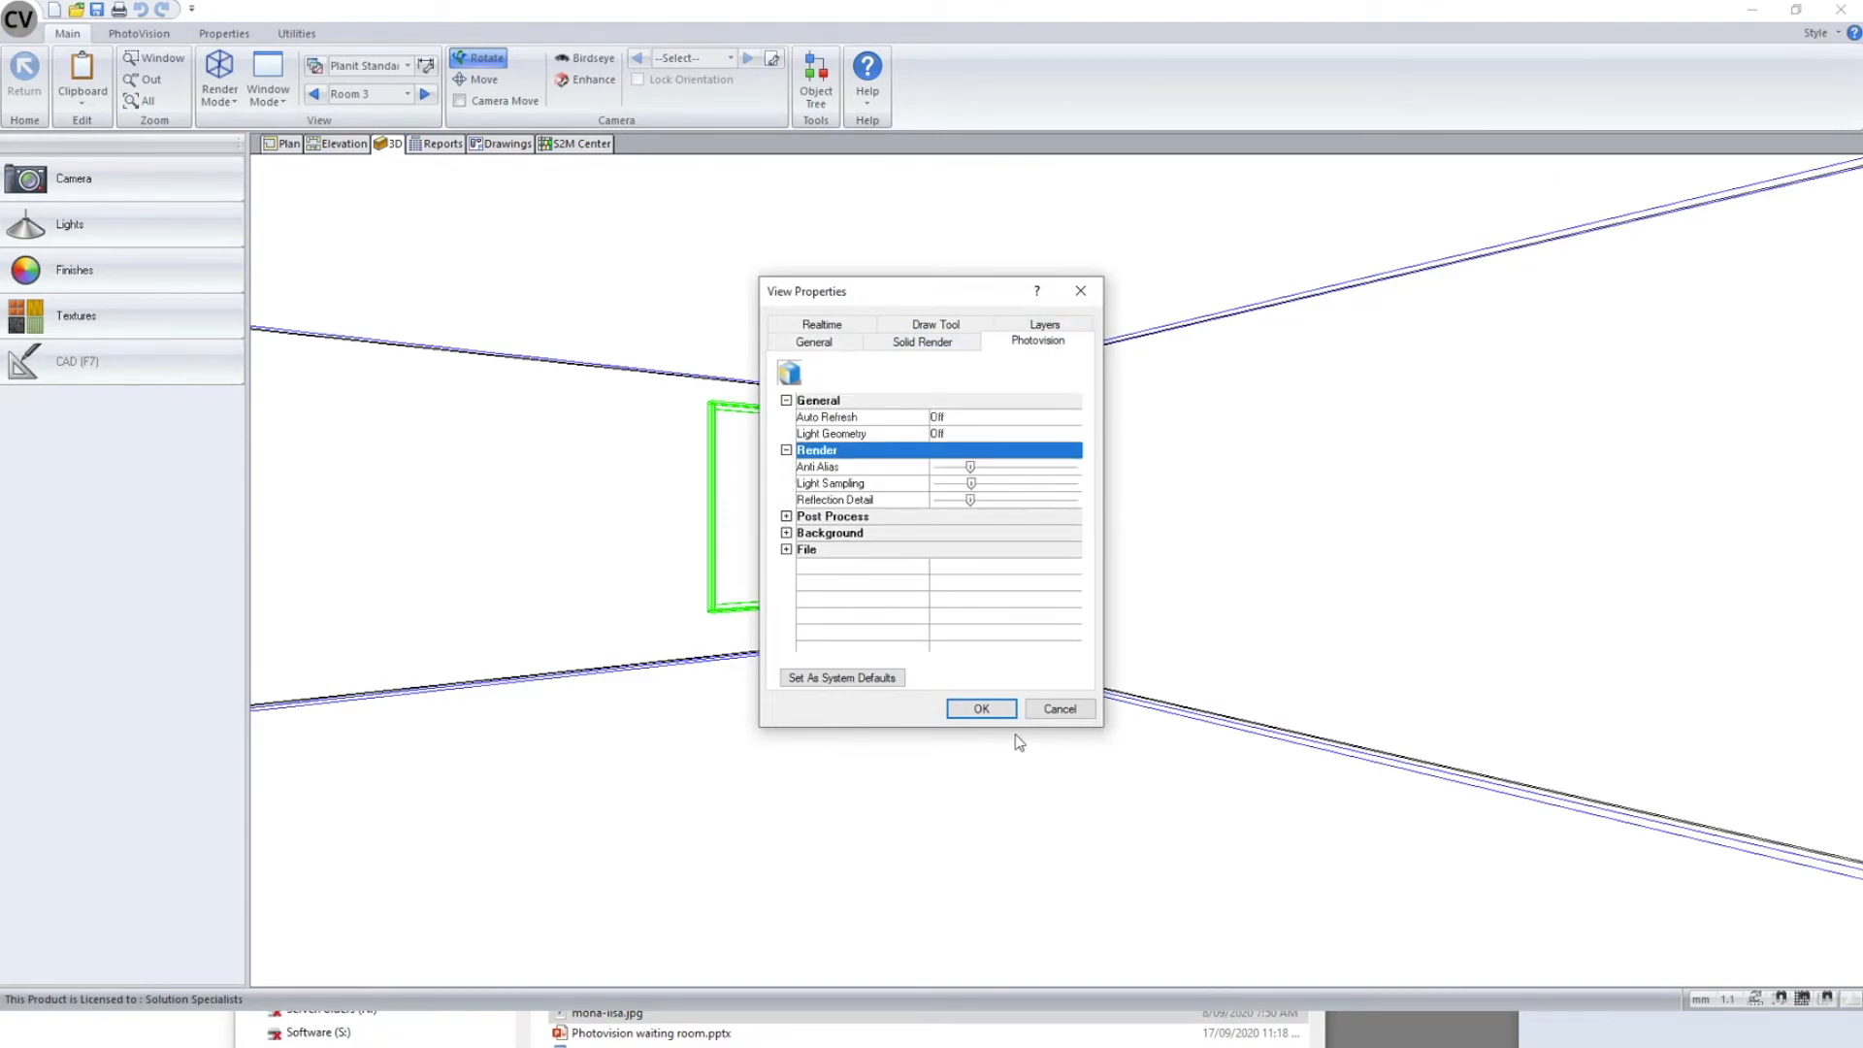
click(981, 709)
- Reopen the Photovision view properties and save the settings, with post-process image editing on, as the system defaults
right_click(766, 629)
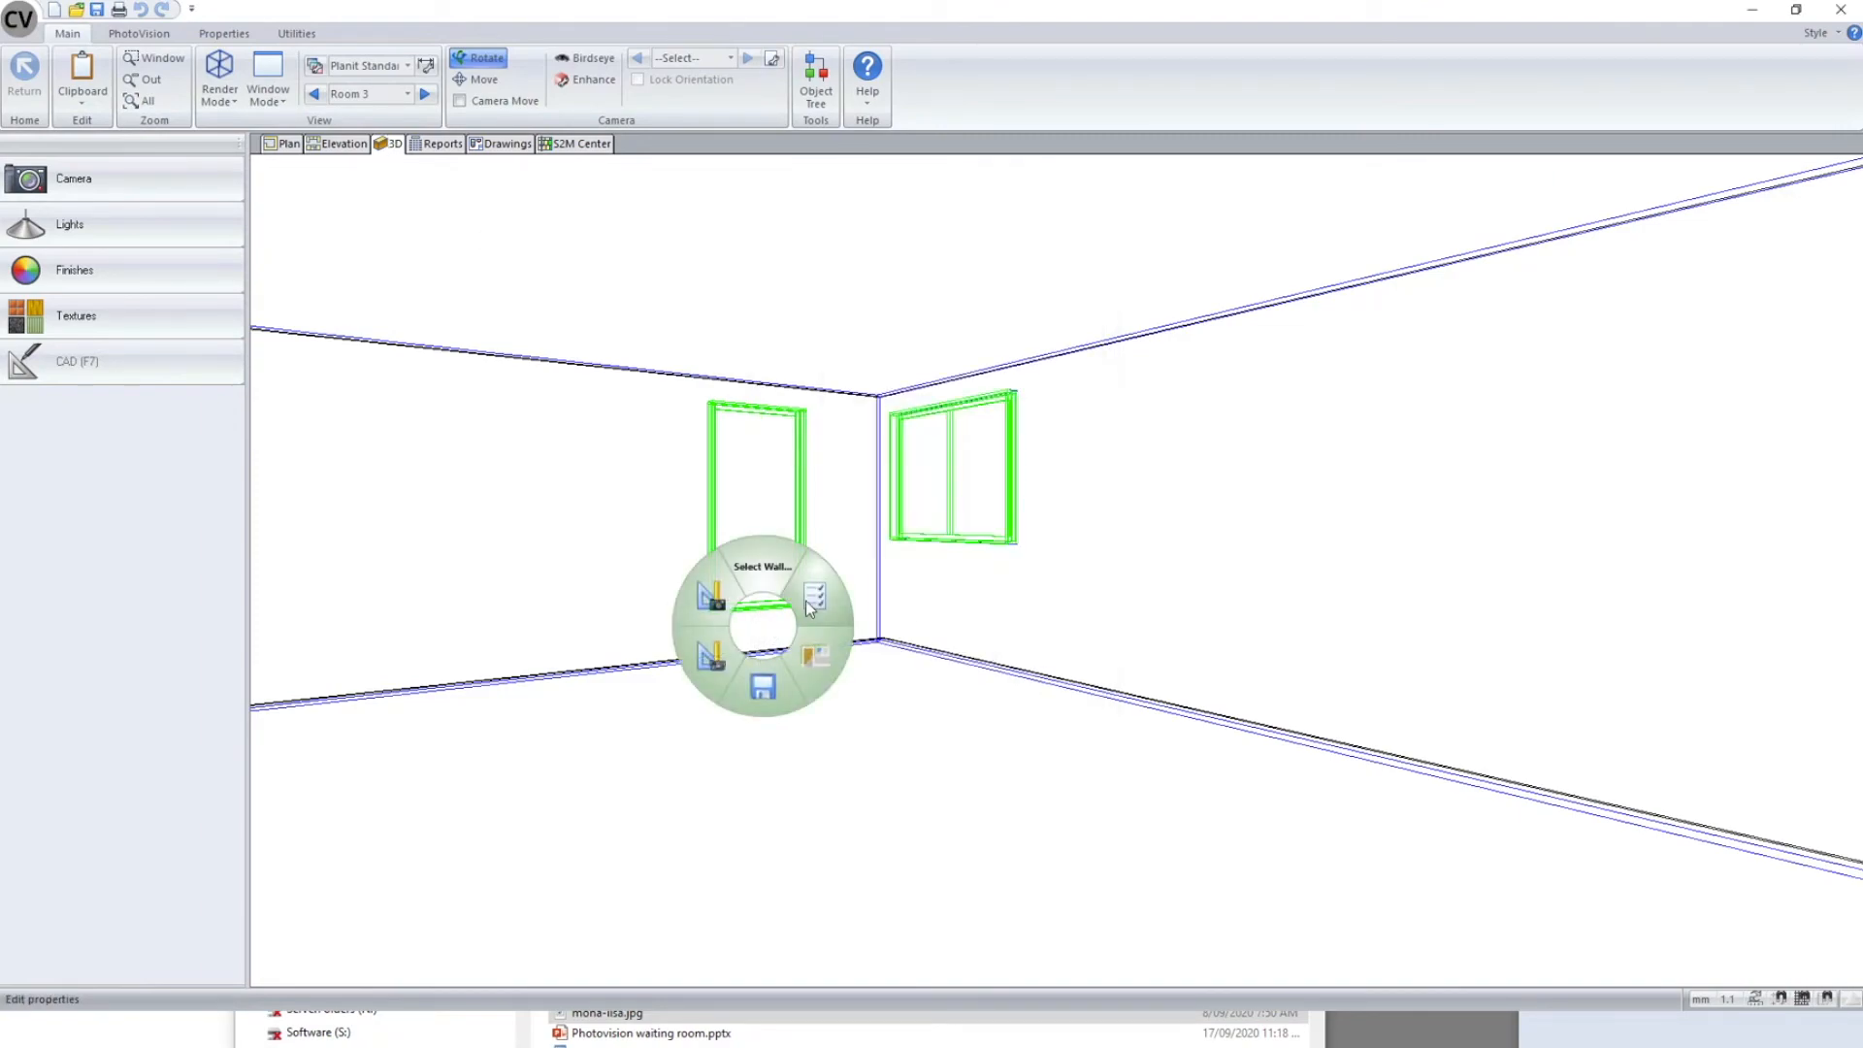
click(812, 601)
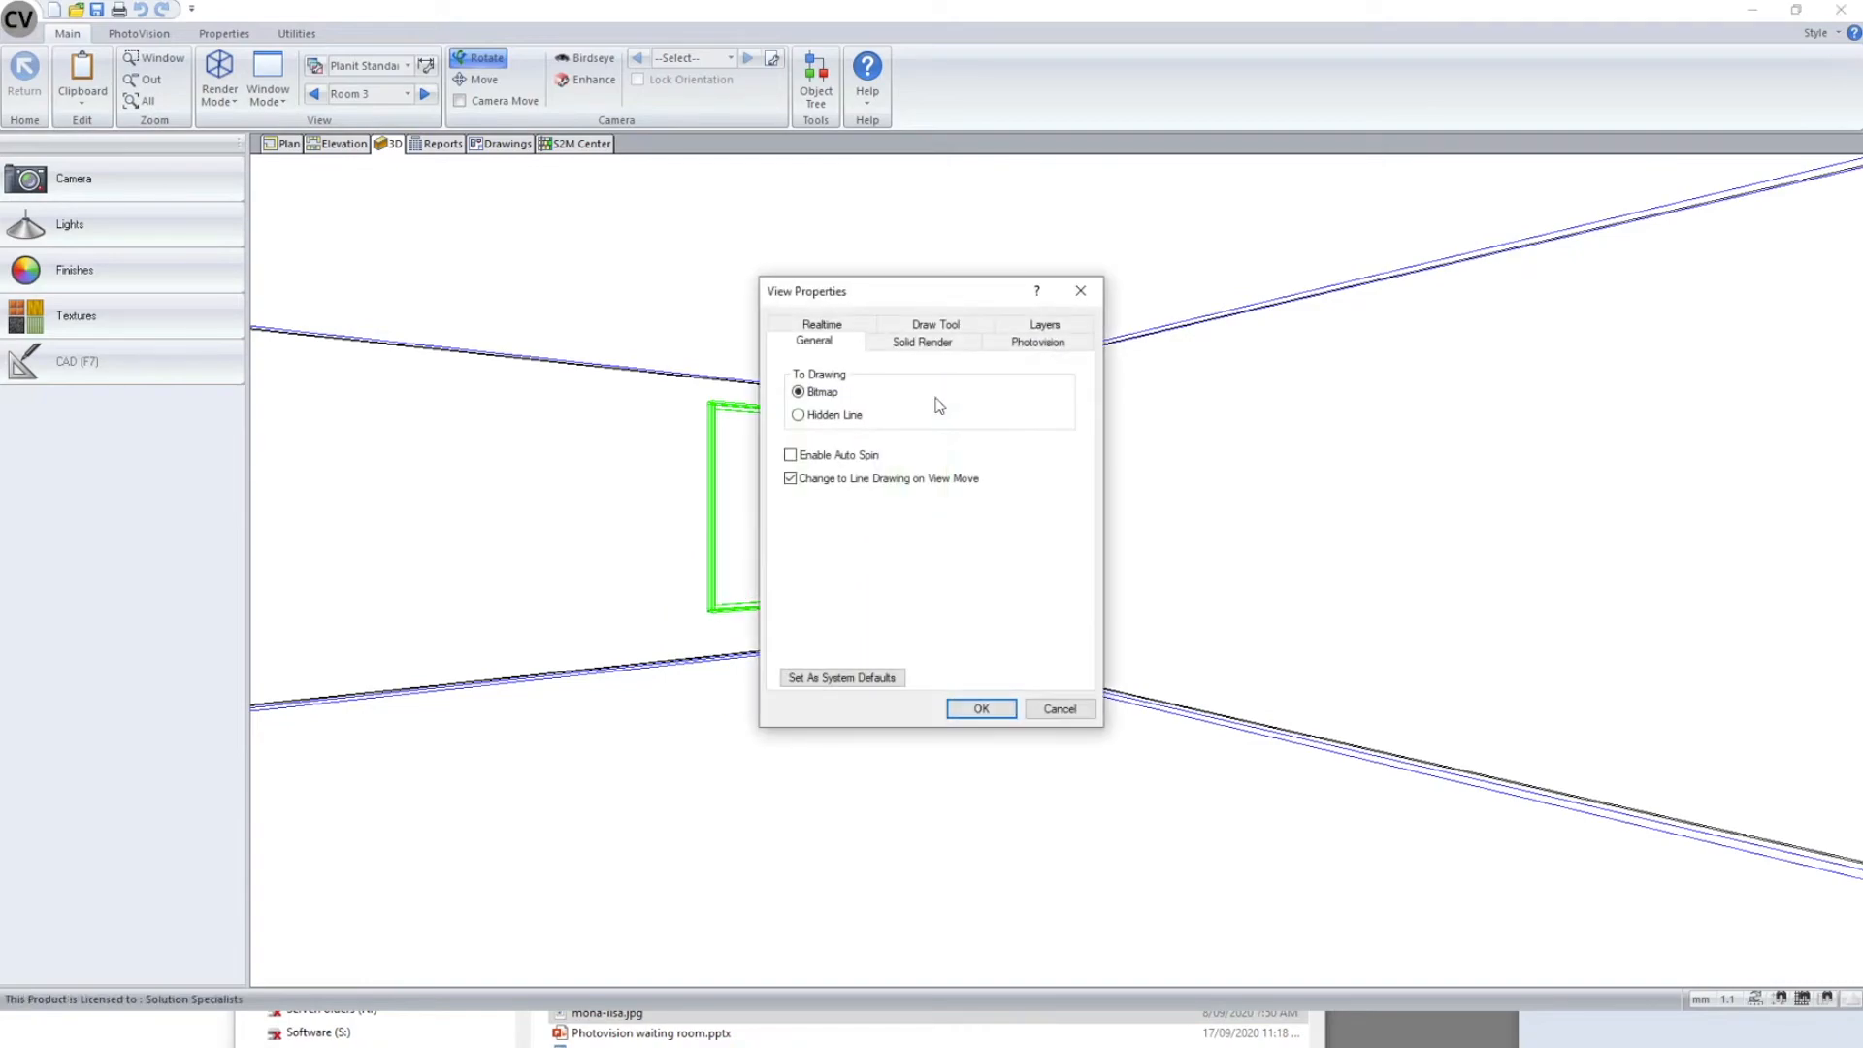
click(1038, 346)
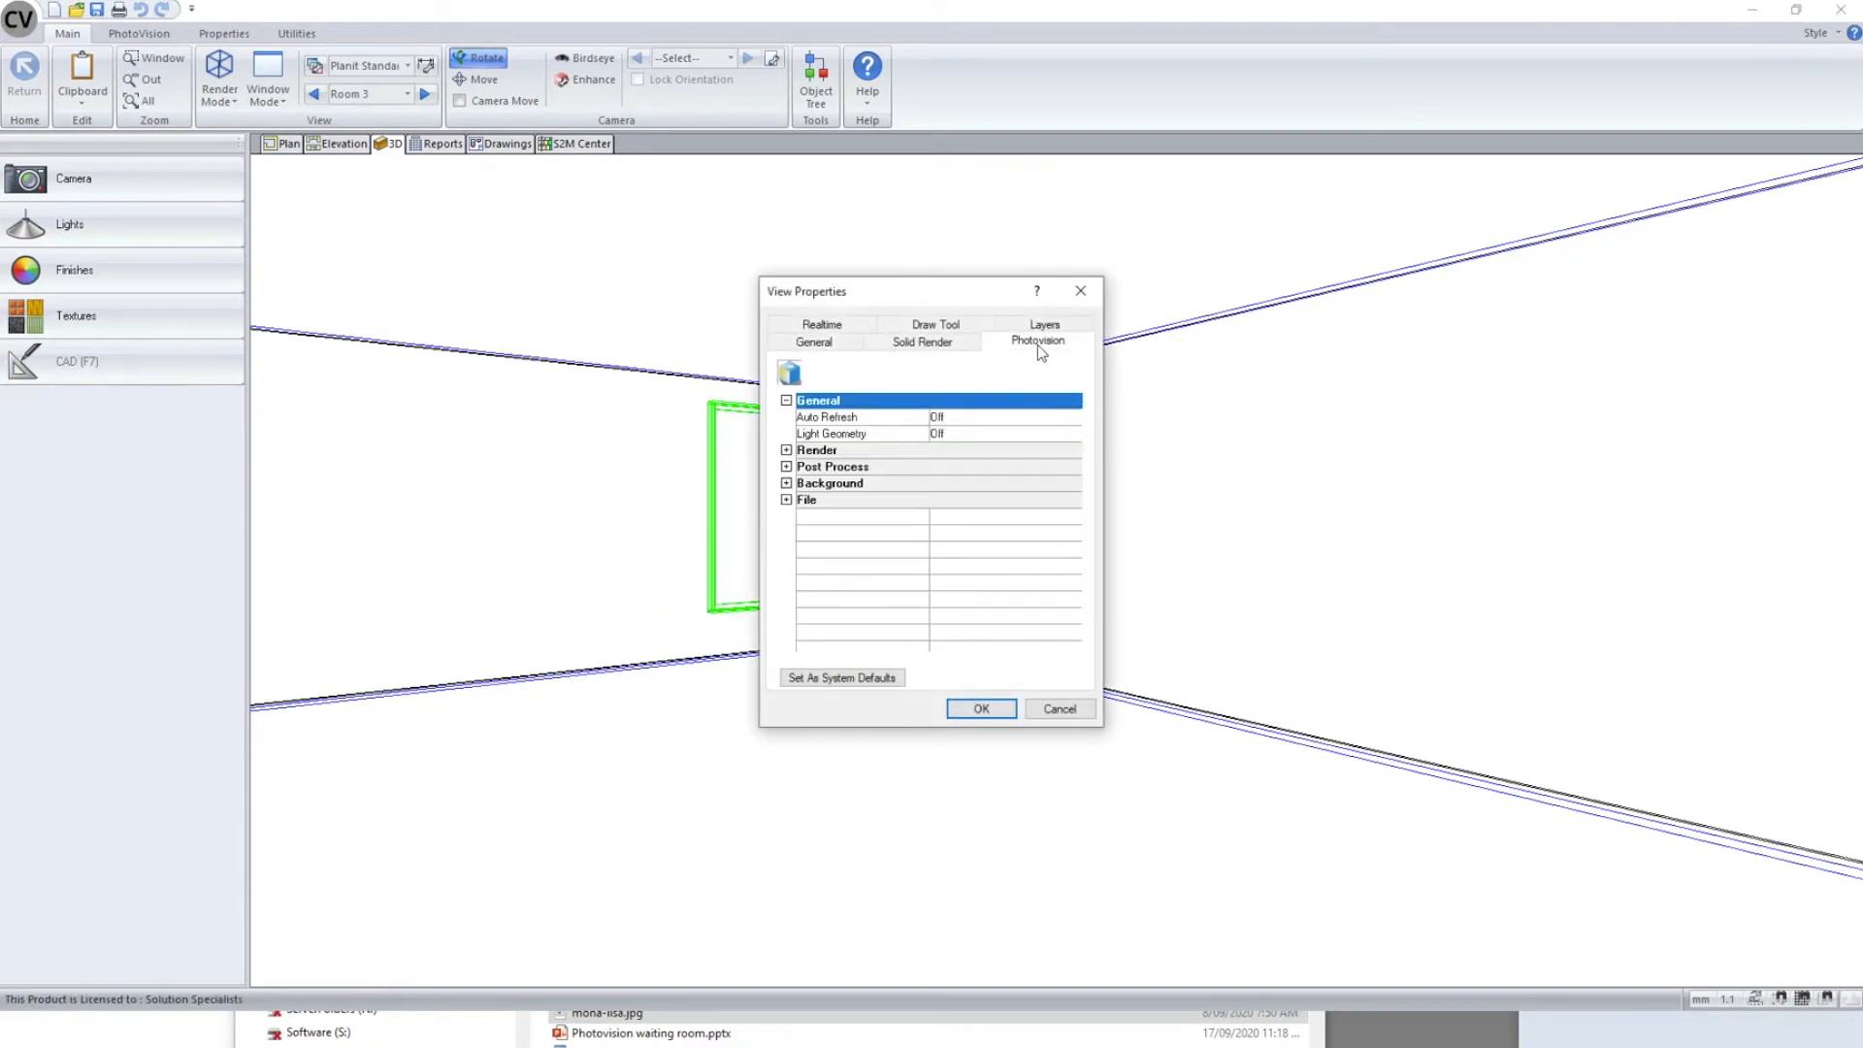
click(807, 468)
click(786, 467)
click(873, 483)
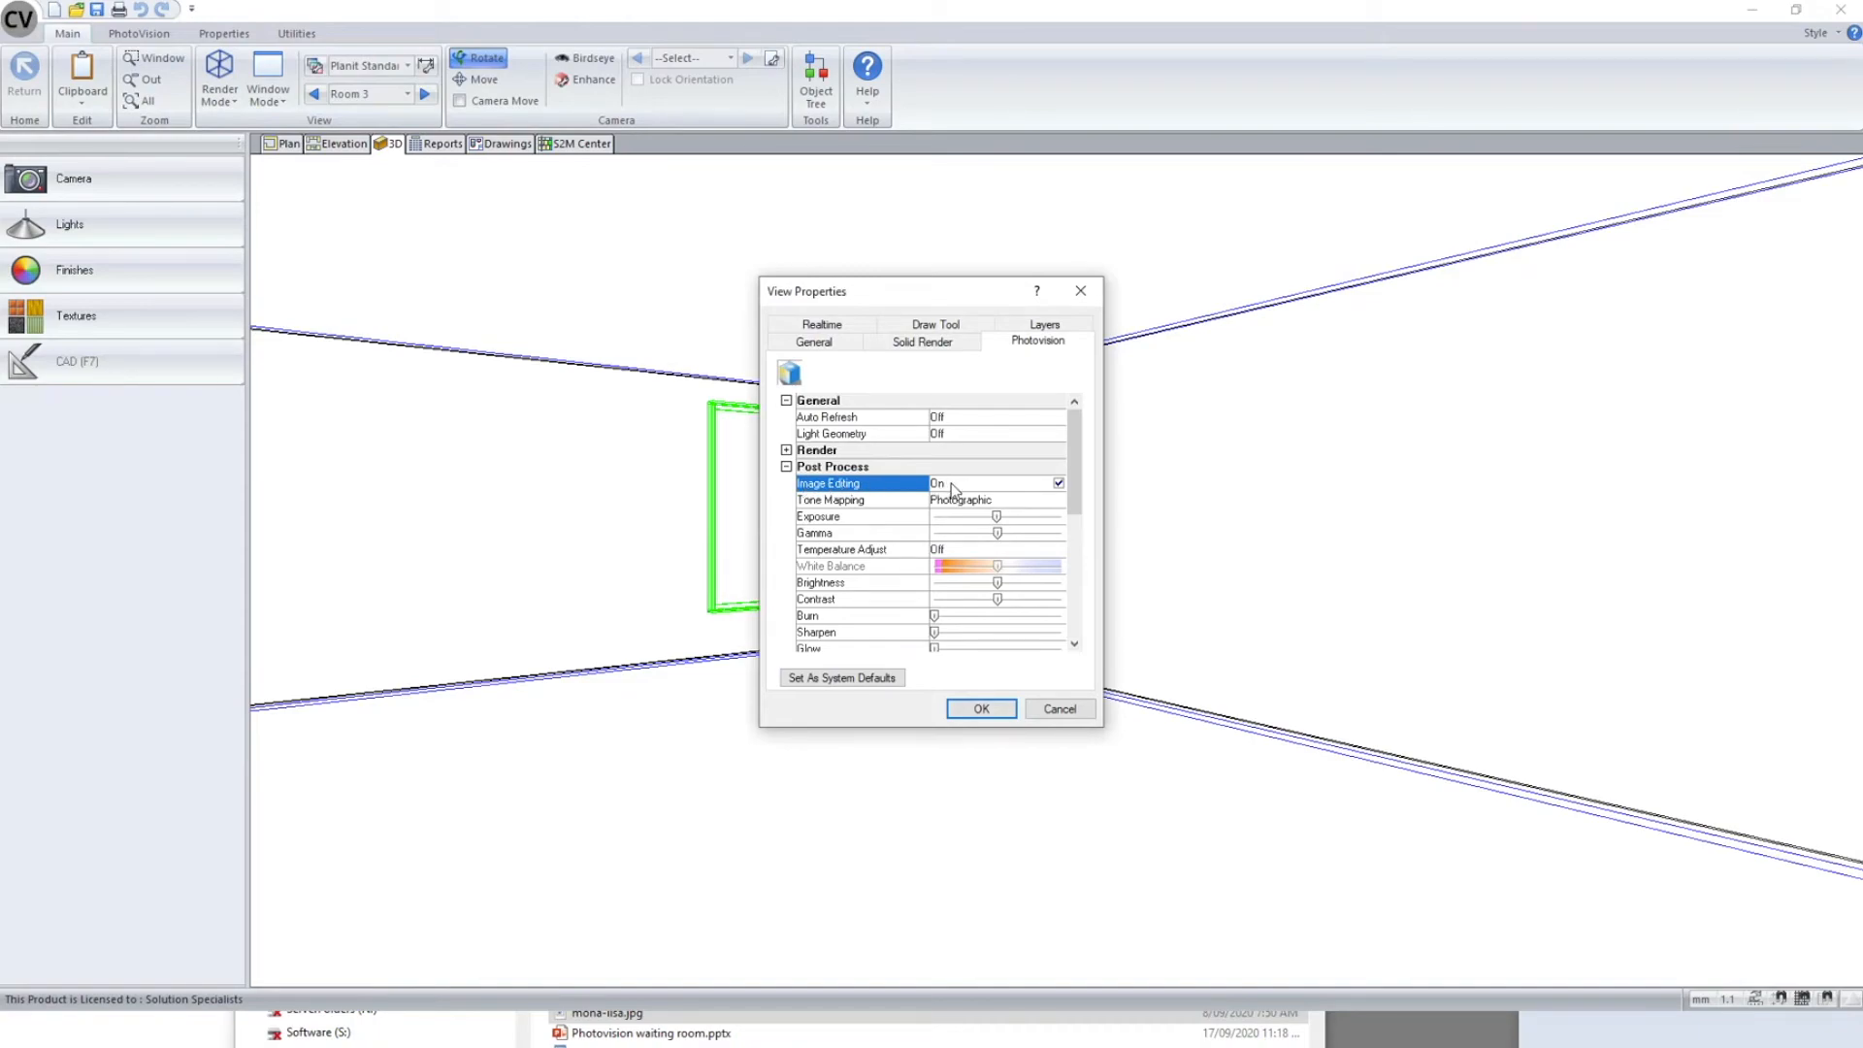
click(887, 680)
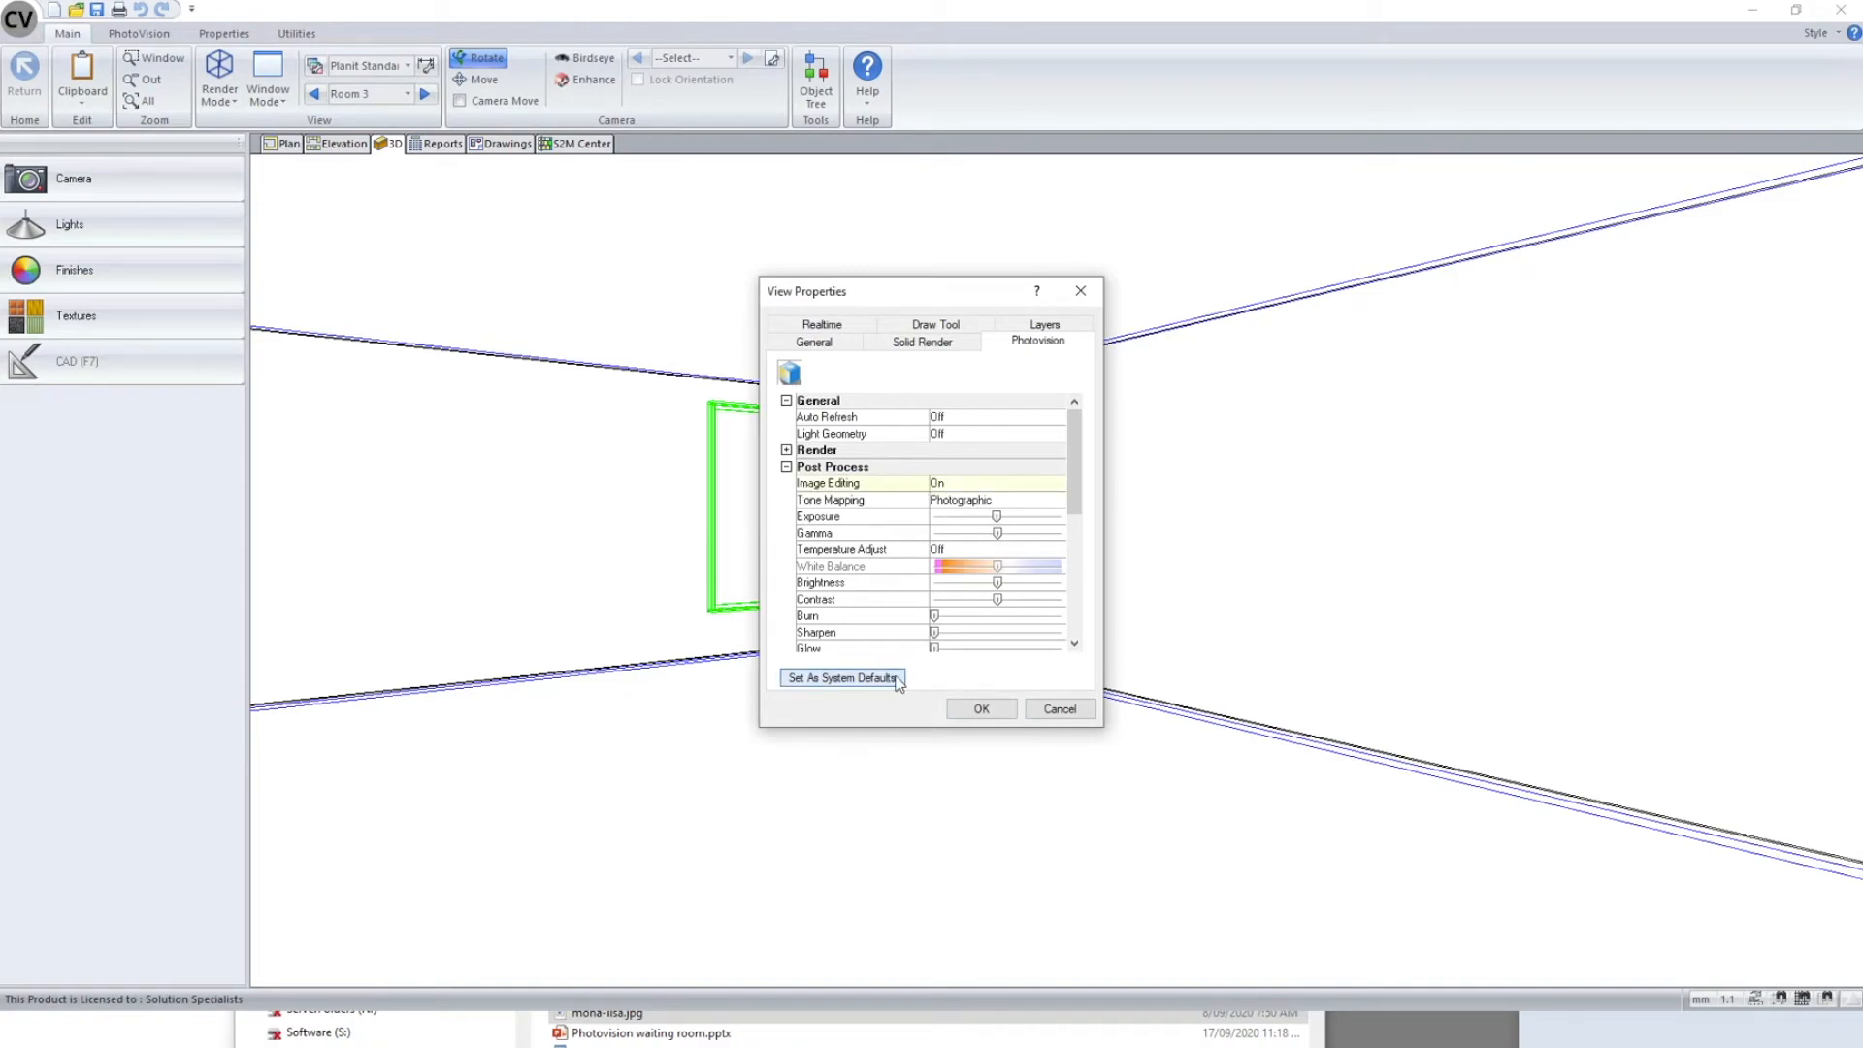
- Review the Photovision post-process options from tone mapping and temperature adjustment through to blur
click(876, 500)
click(873, 550)
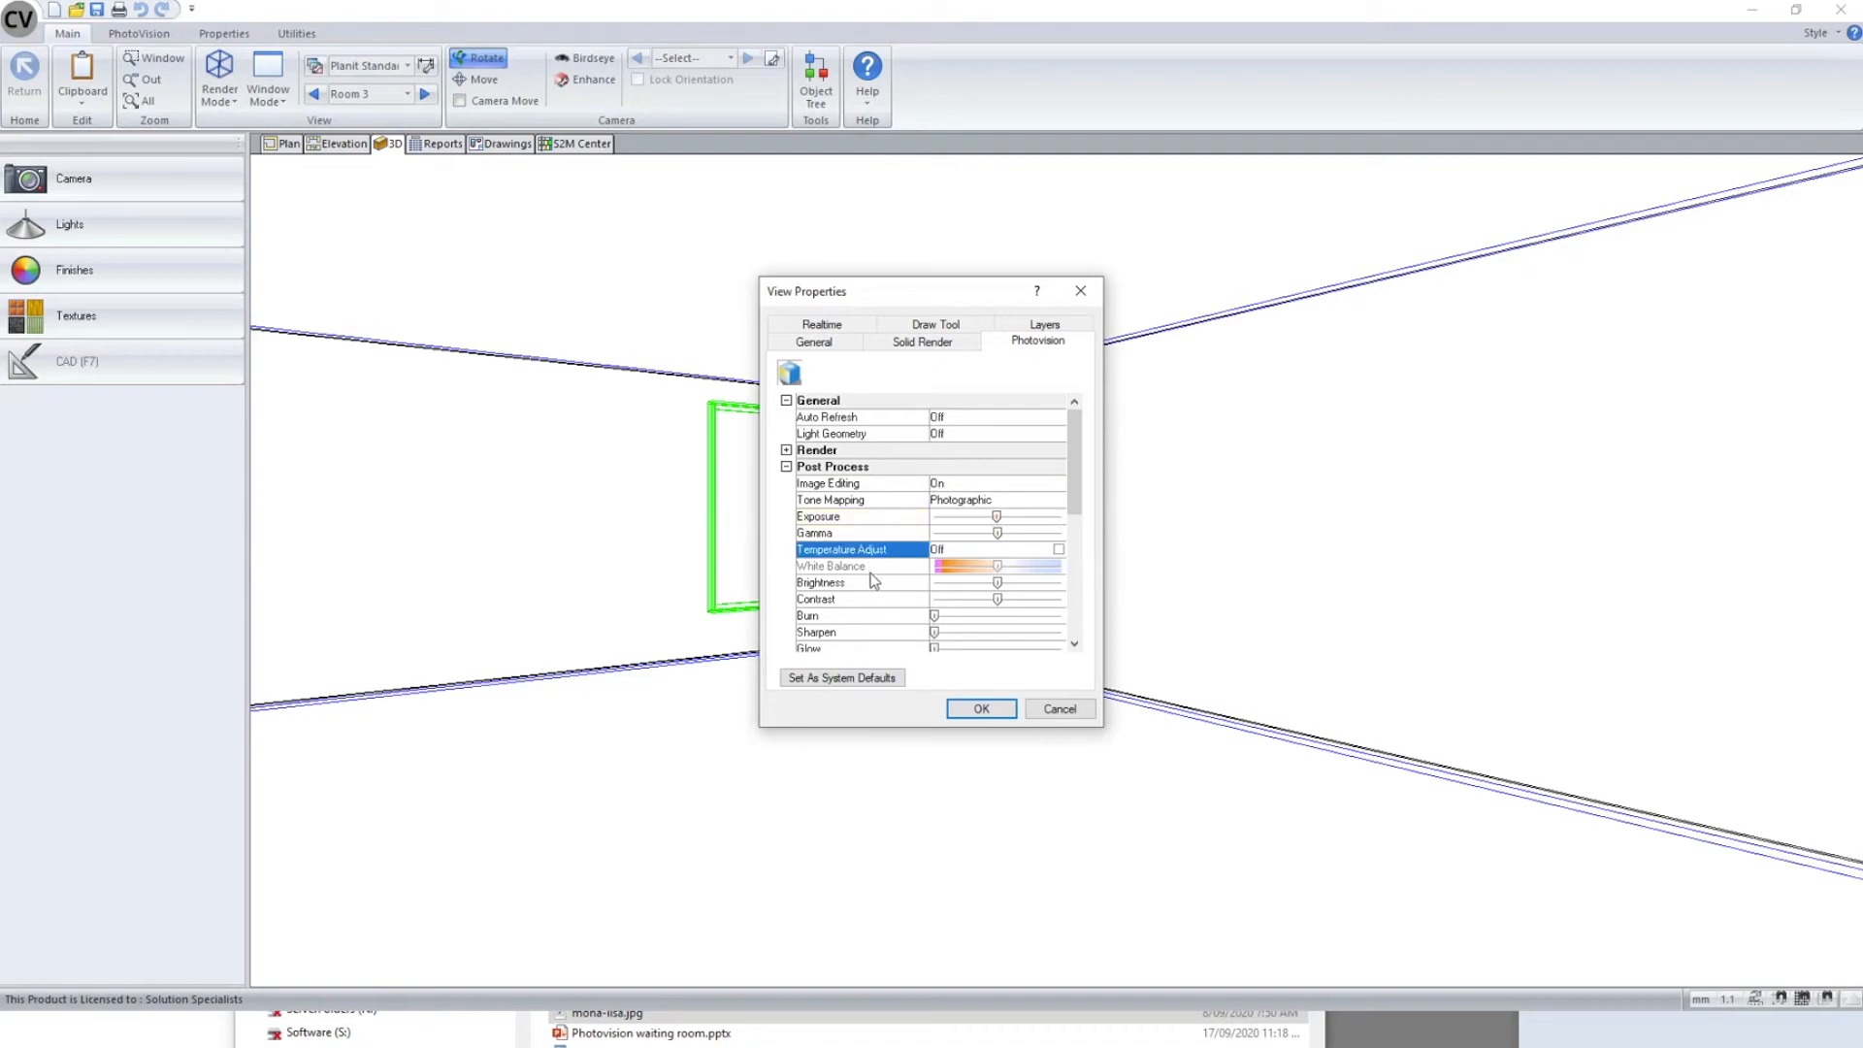
scroll(872, 635, down, 1)
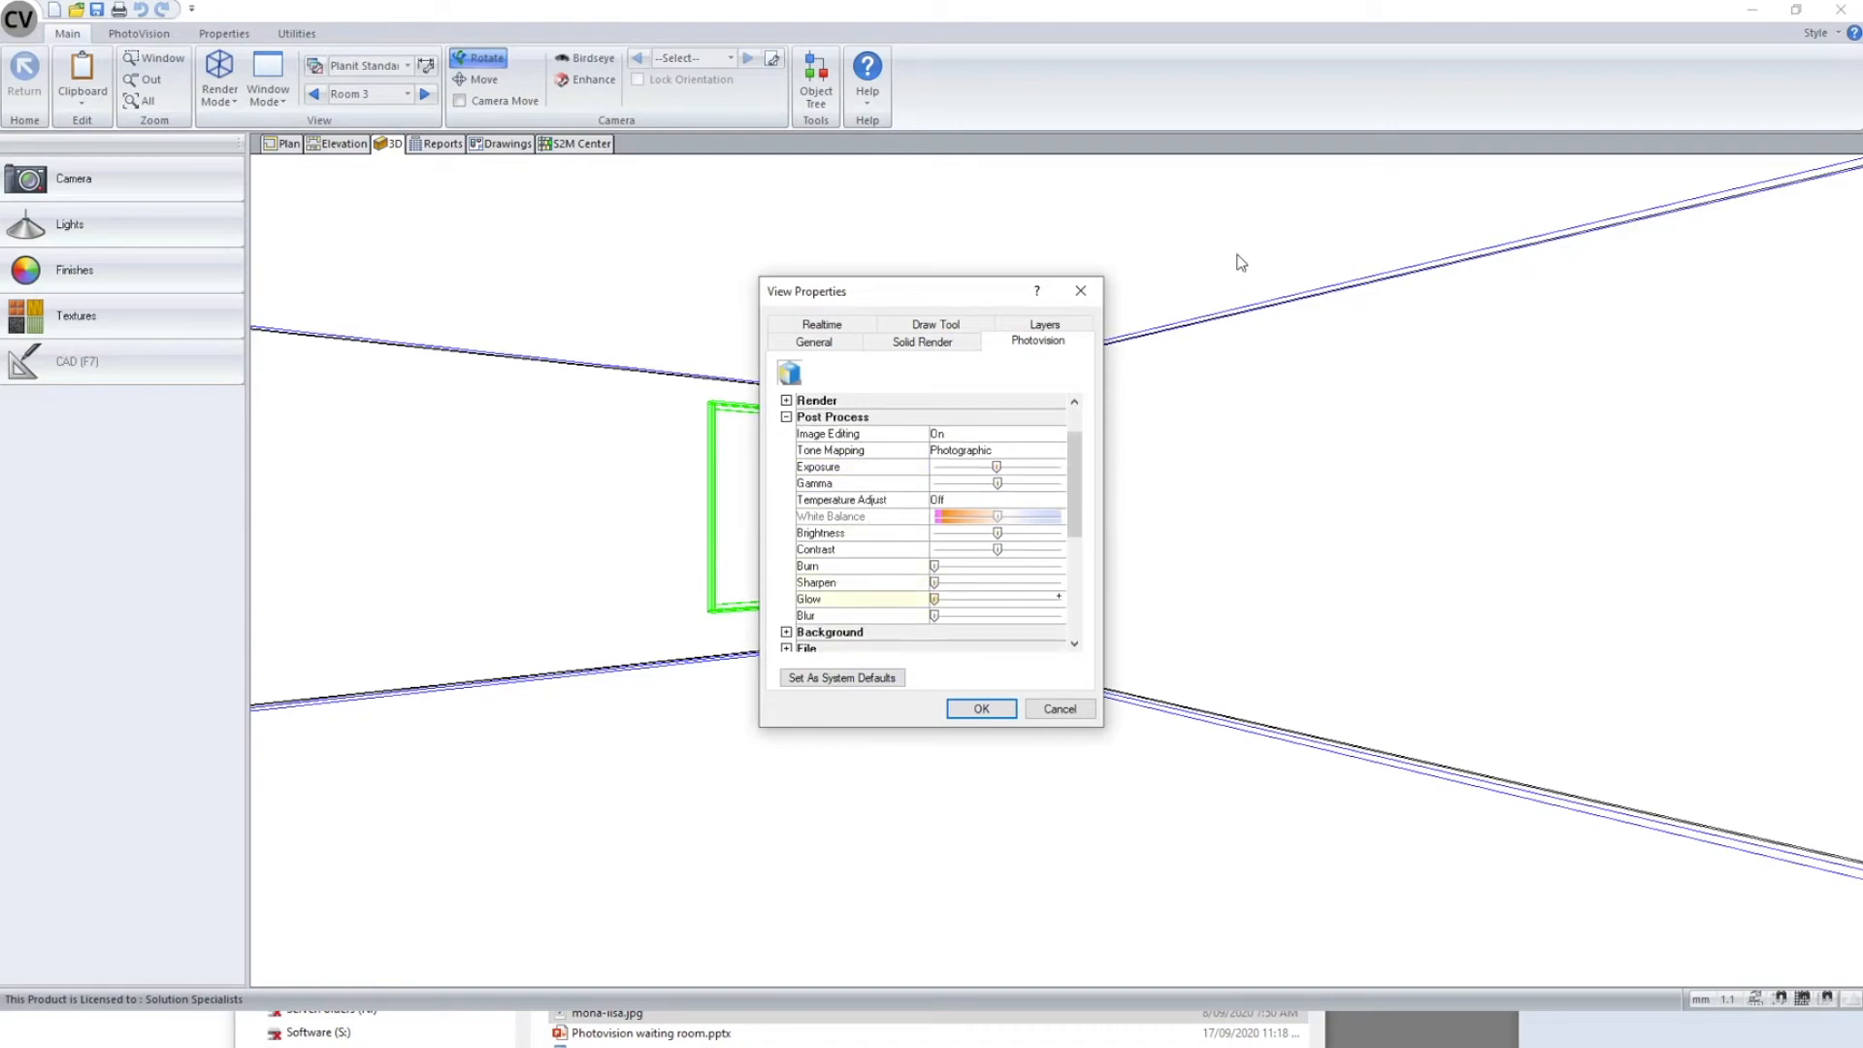
scroll(832, 603, down, 1)
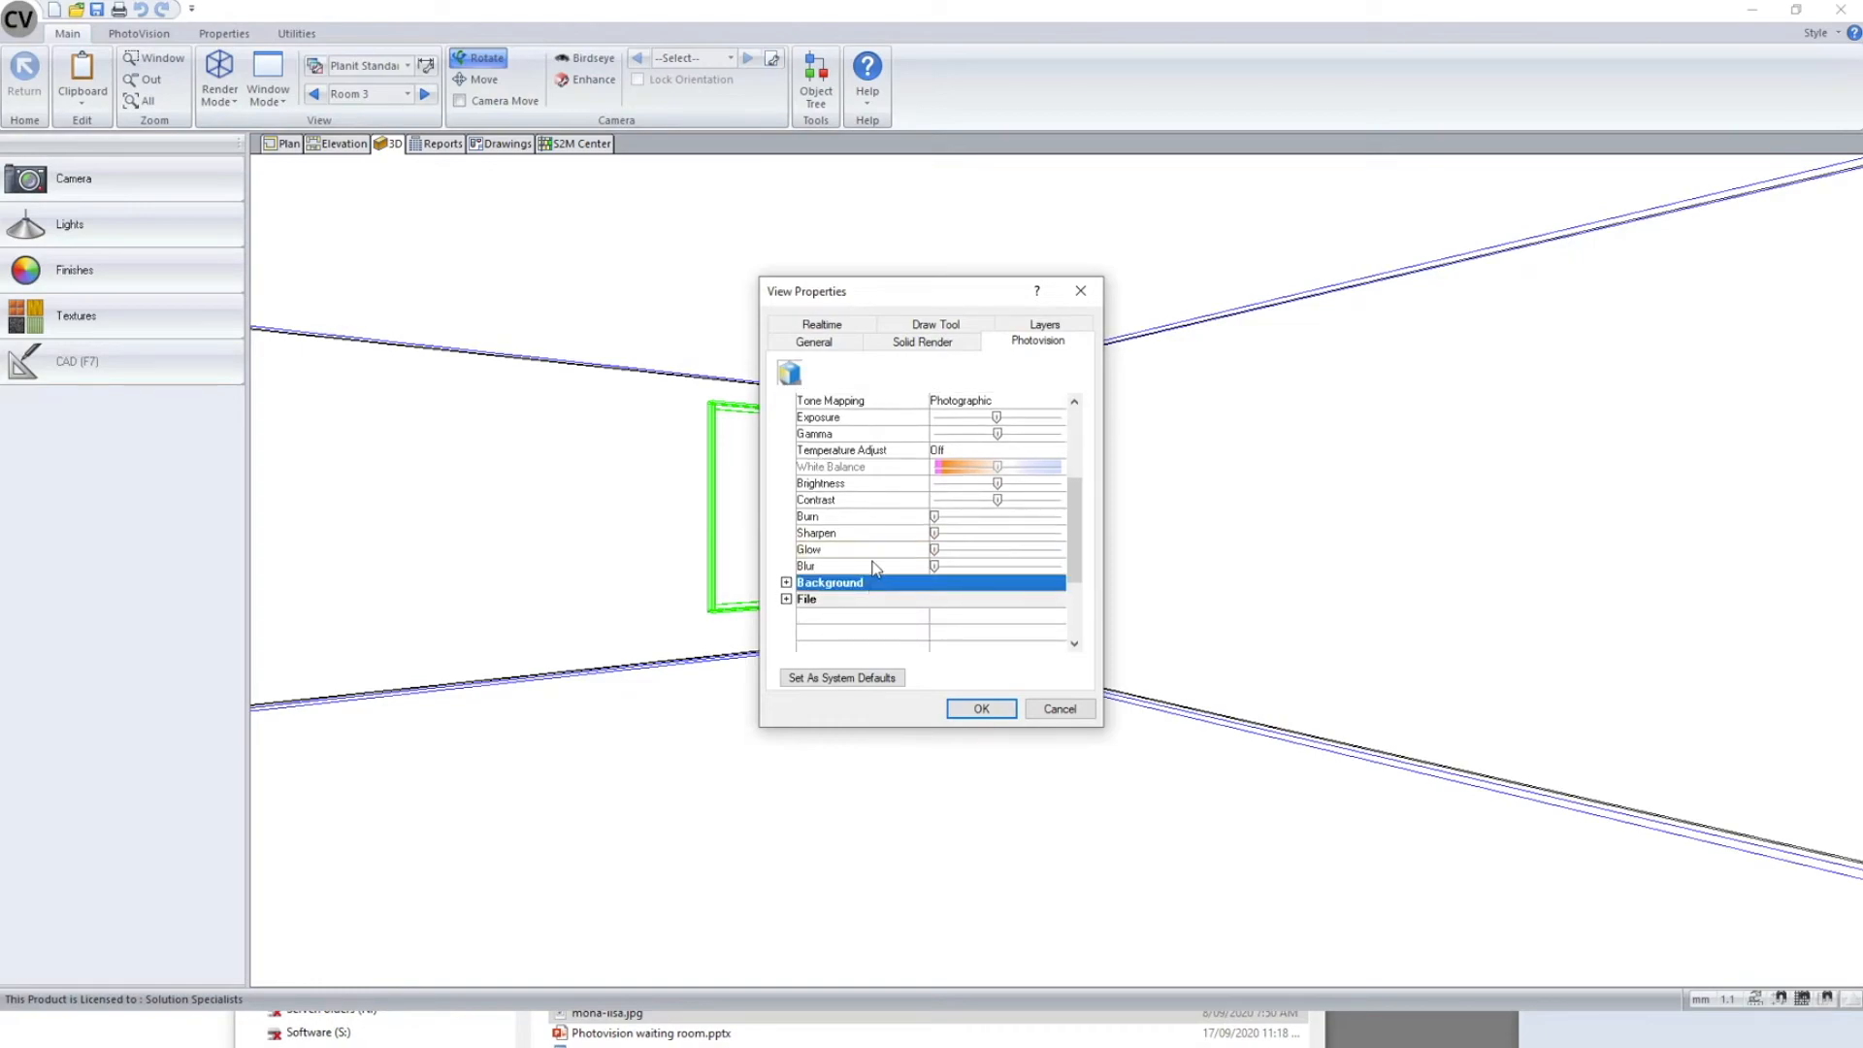
click(836, 582)
scroll(874, 491, up, 2)
scroll(867, 547, down, 1)
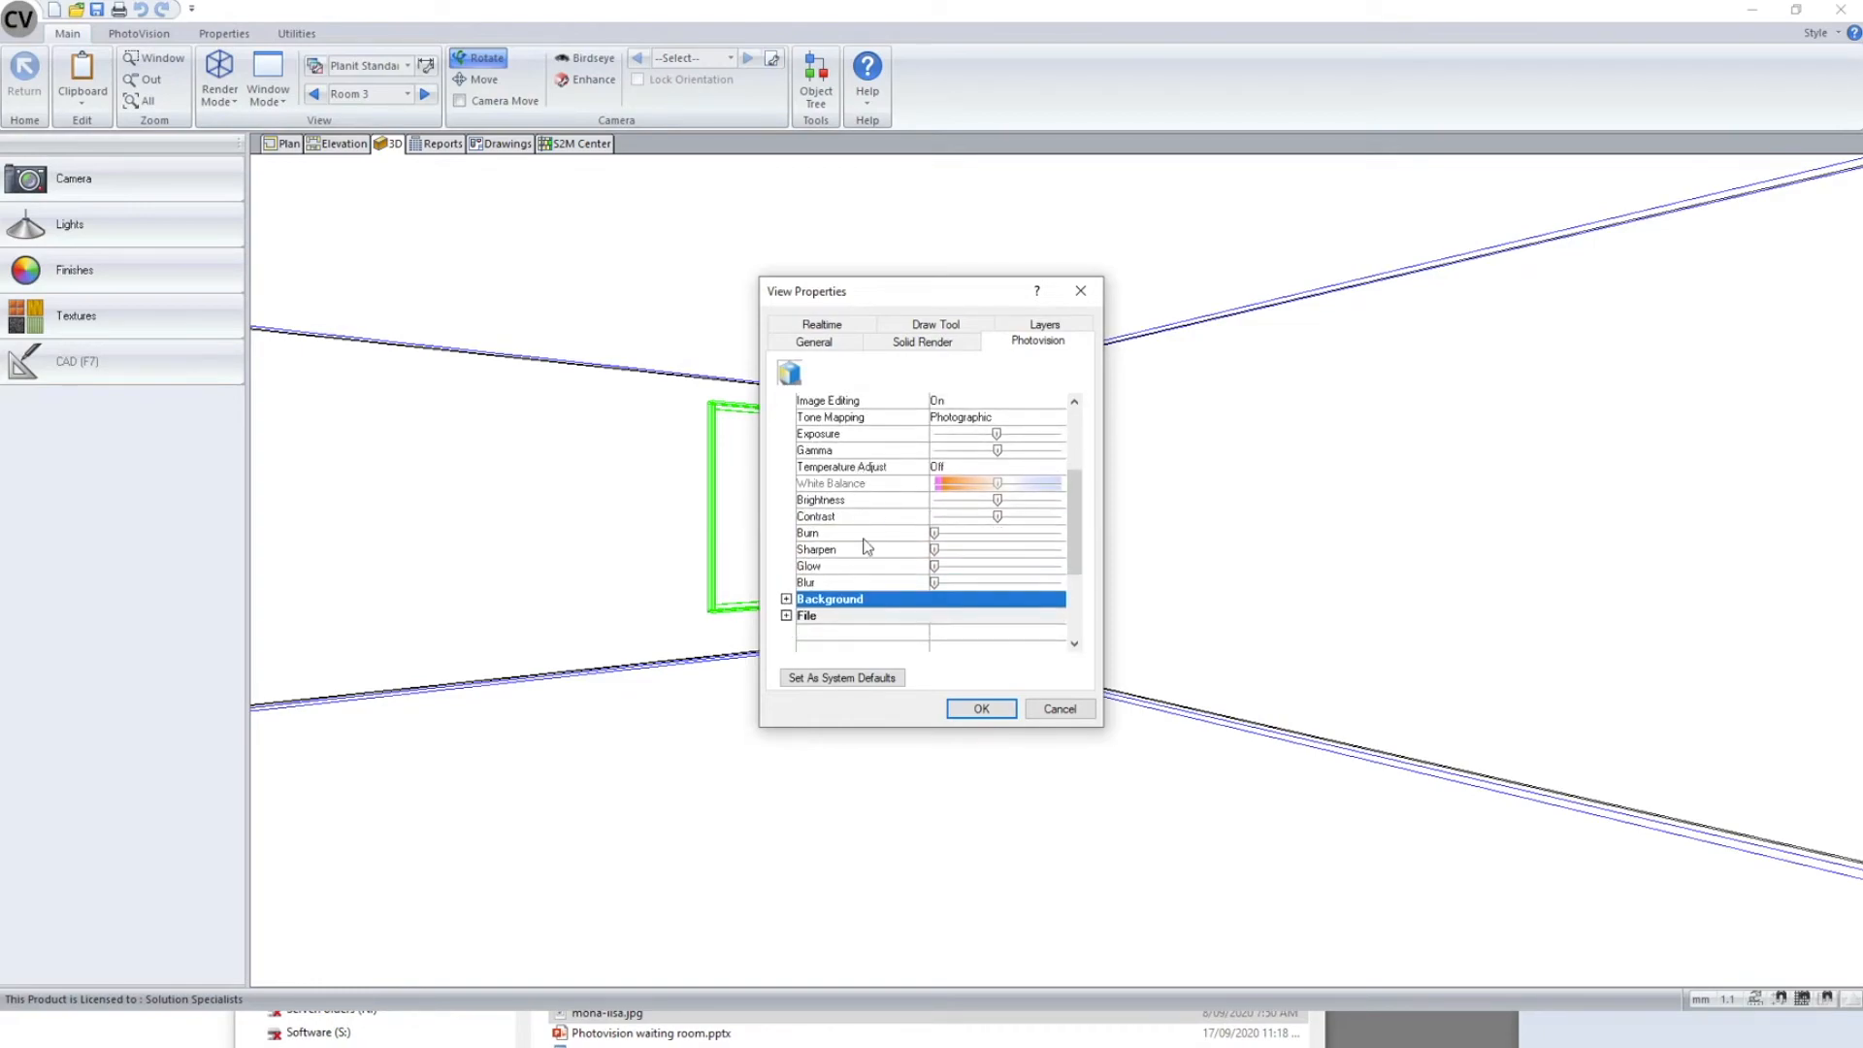
- Examine the Photovision background style and image settings, moving the properties dialog clear of the room's windows
click(786, 599)
scroll(873, 543, down, 2)
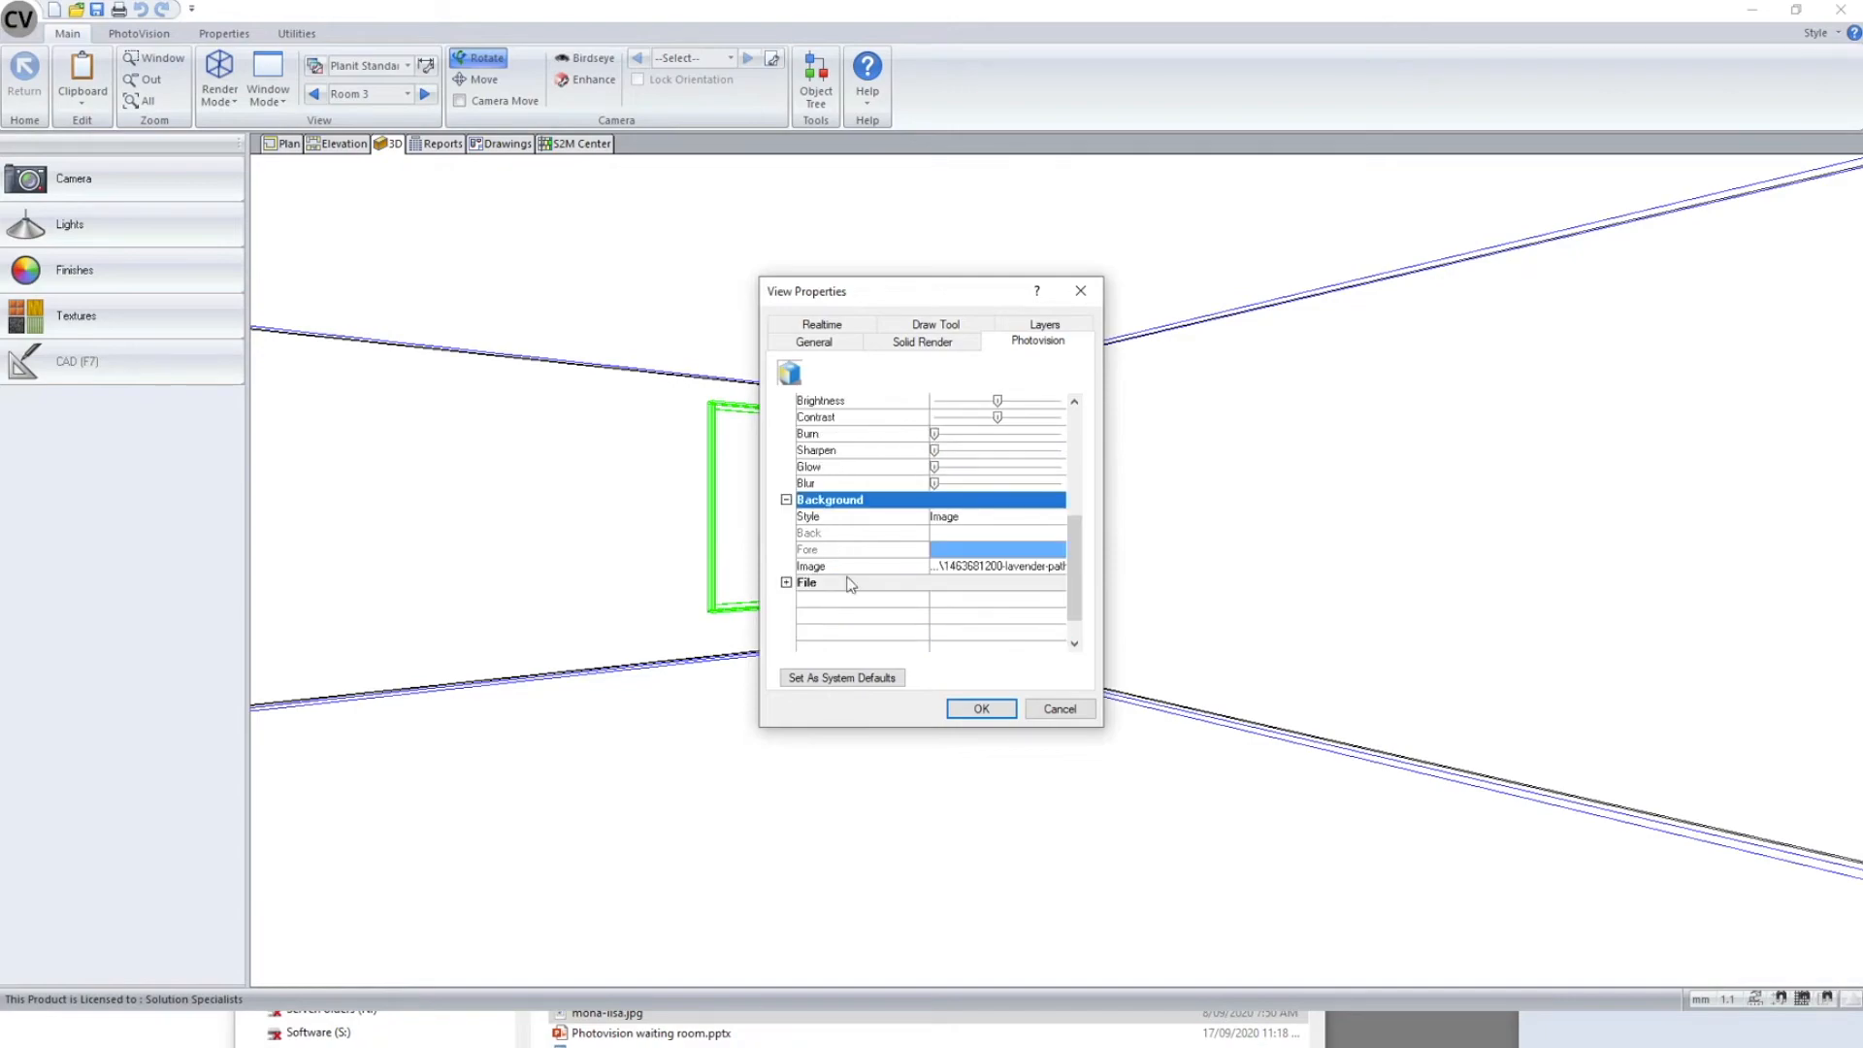
scroll(873, 543, up, 1)
drag(928, 305, 1255, 313)
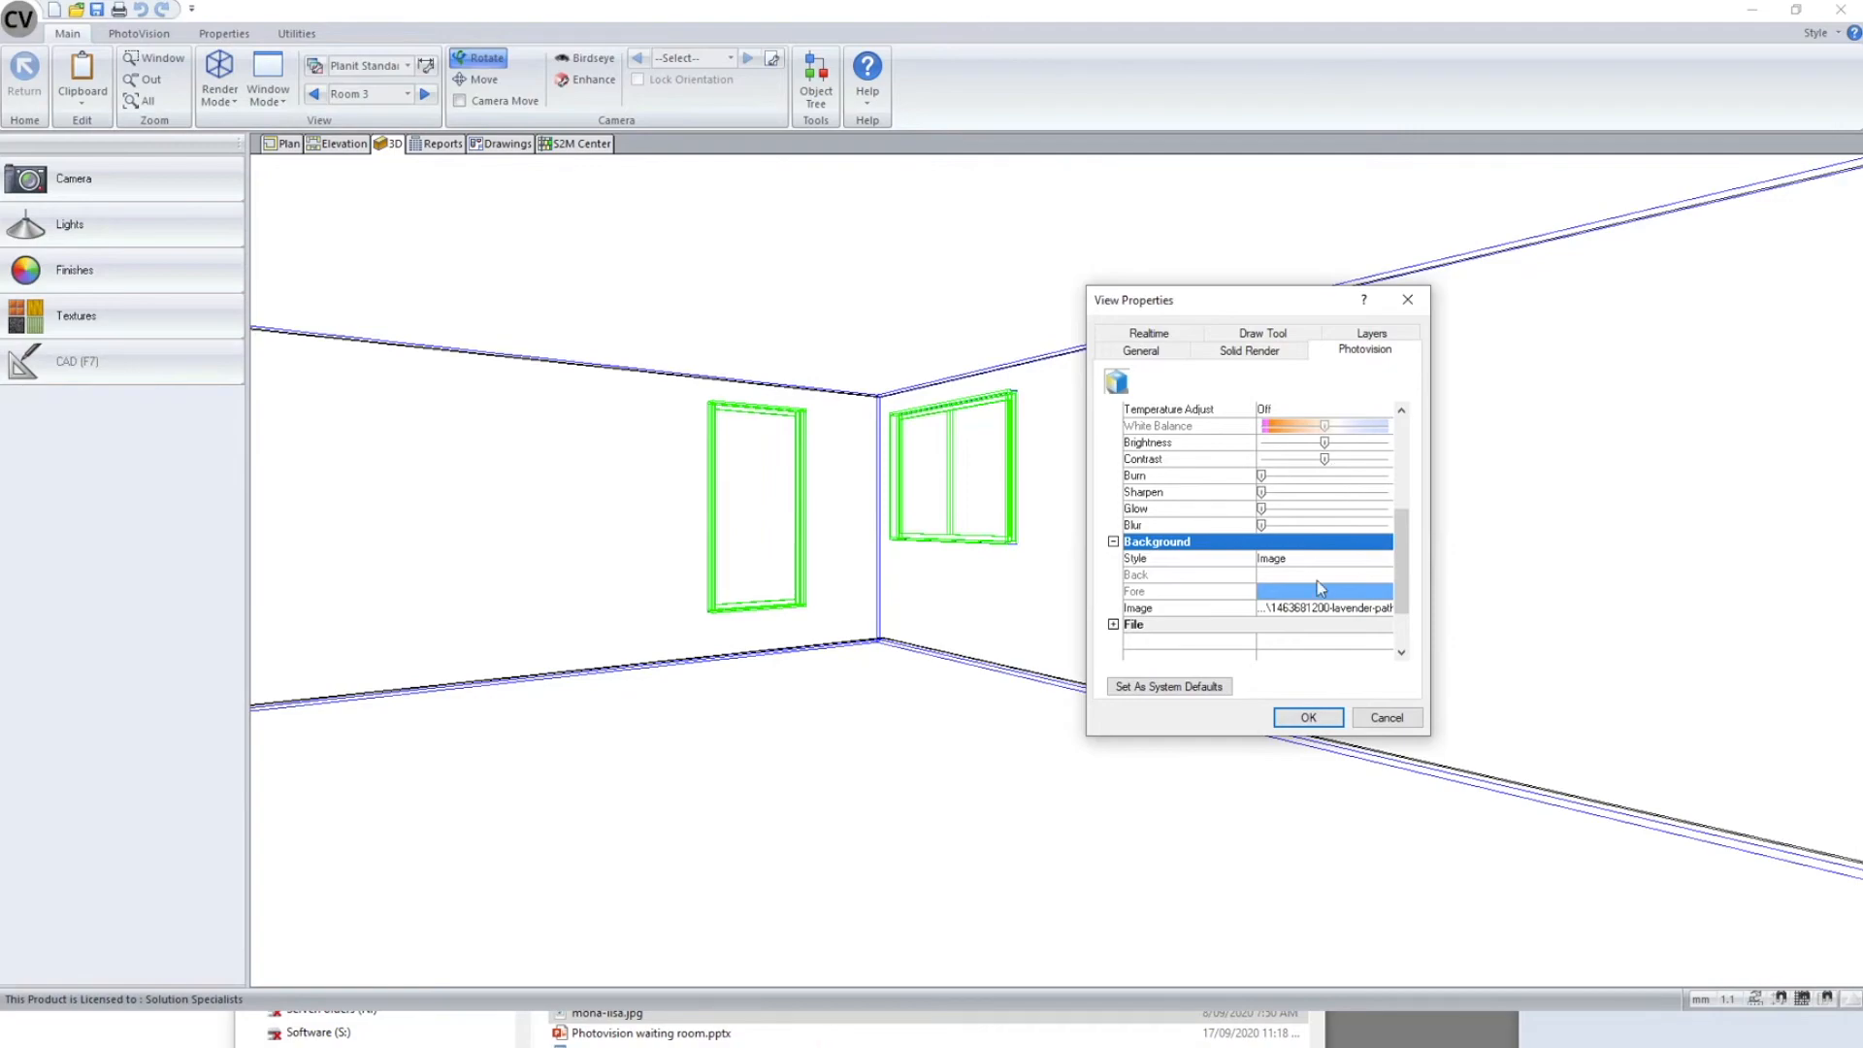
scroll(1321, 589, down, 1)
- Inspect the Photovision file size, width and height options, and cancel the view properties
click(1228, 579)
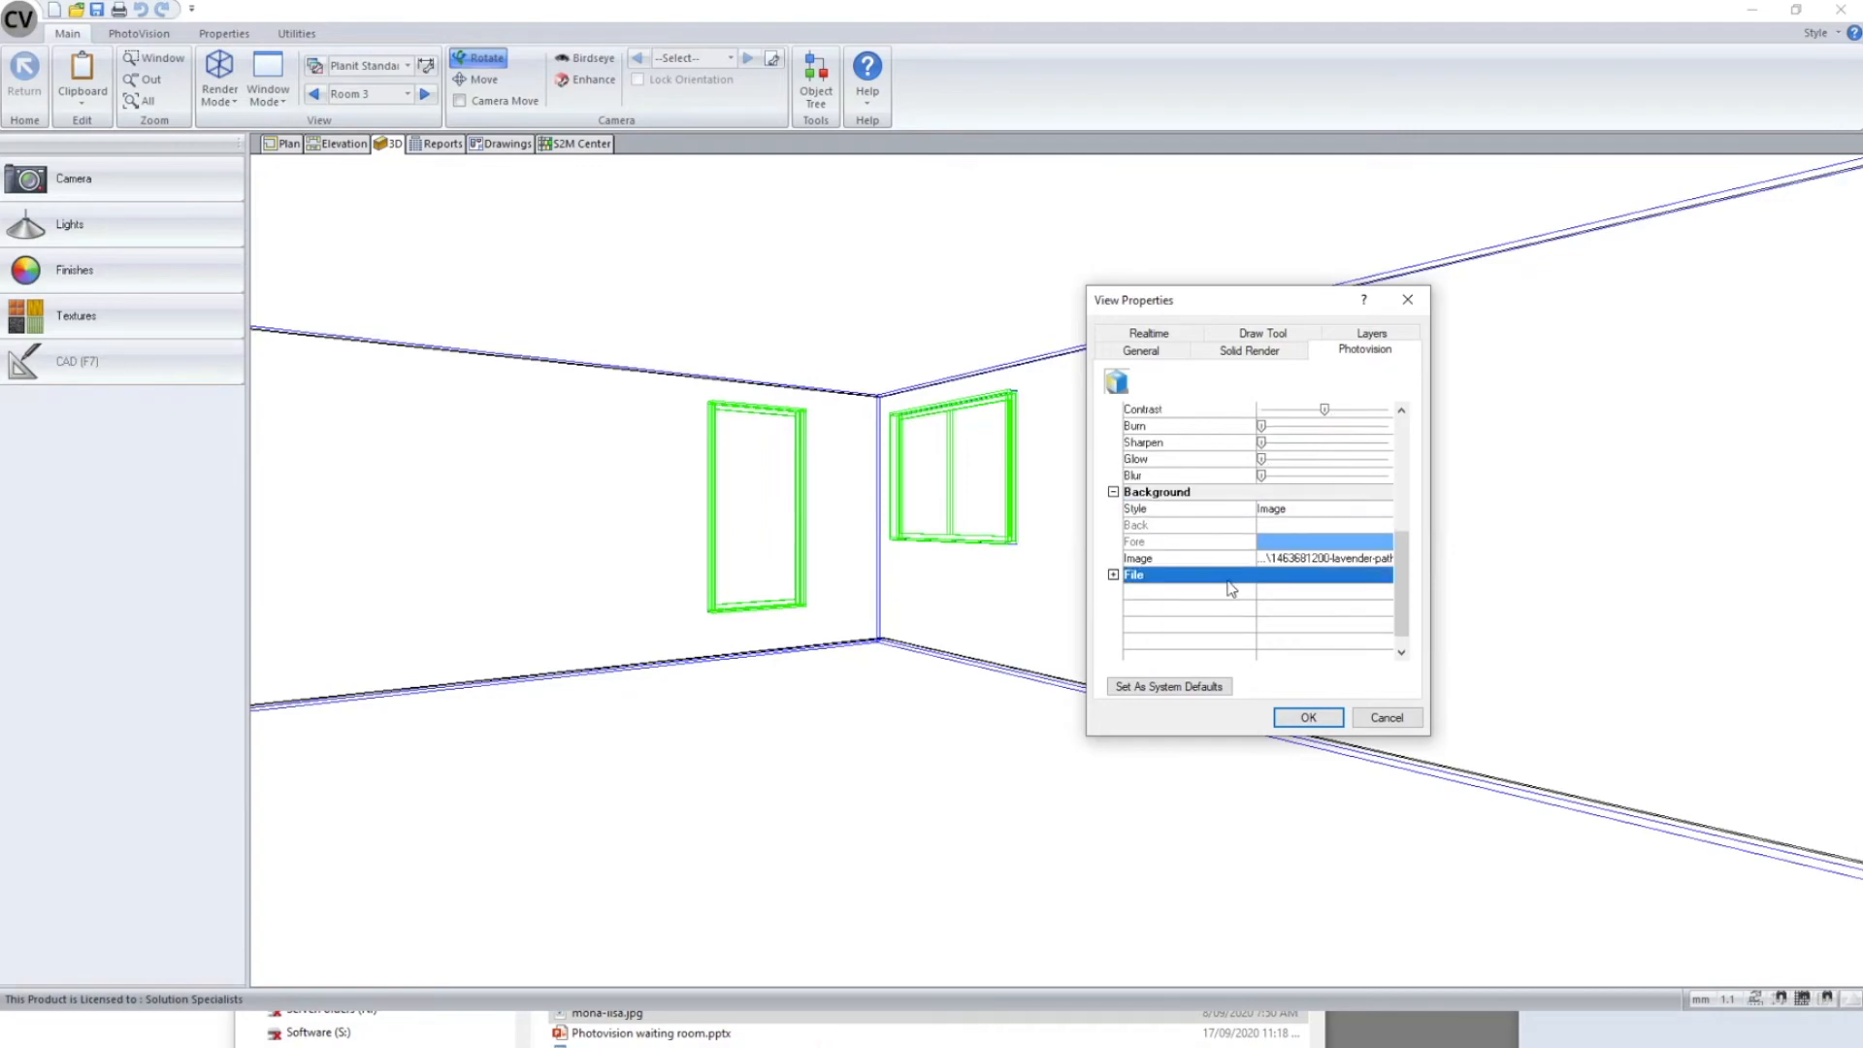
click(1113, 575)
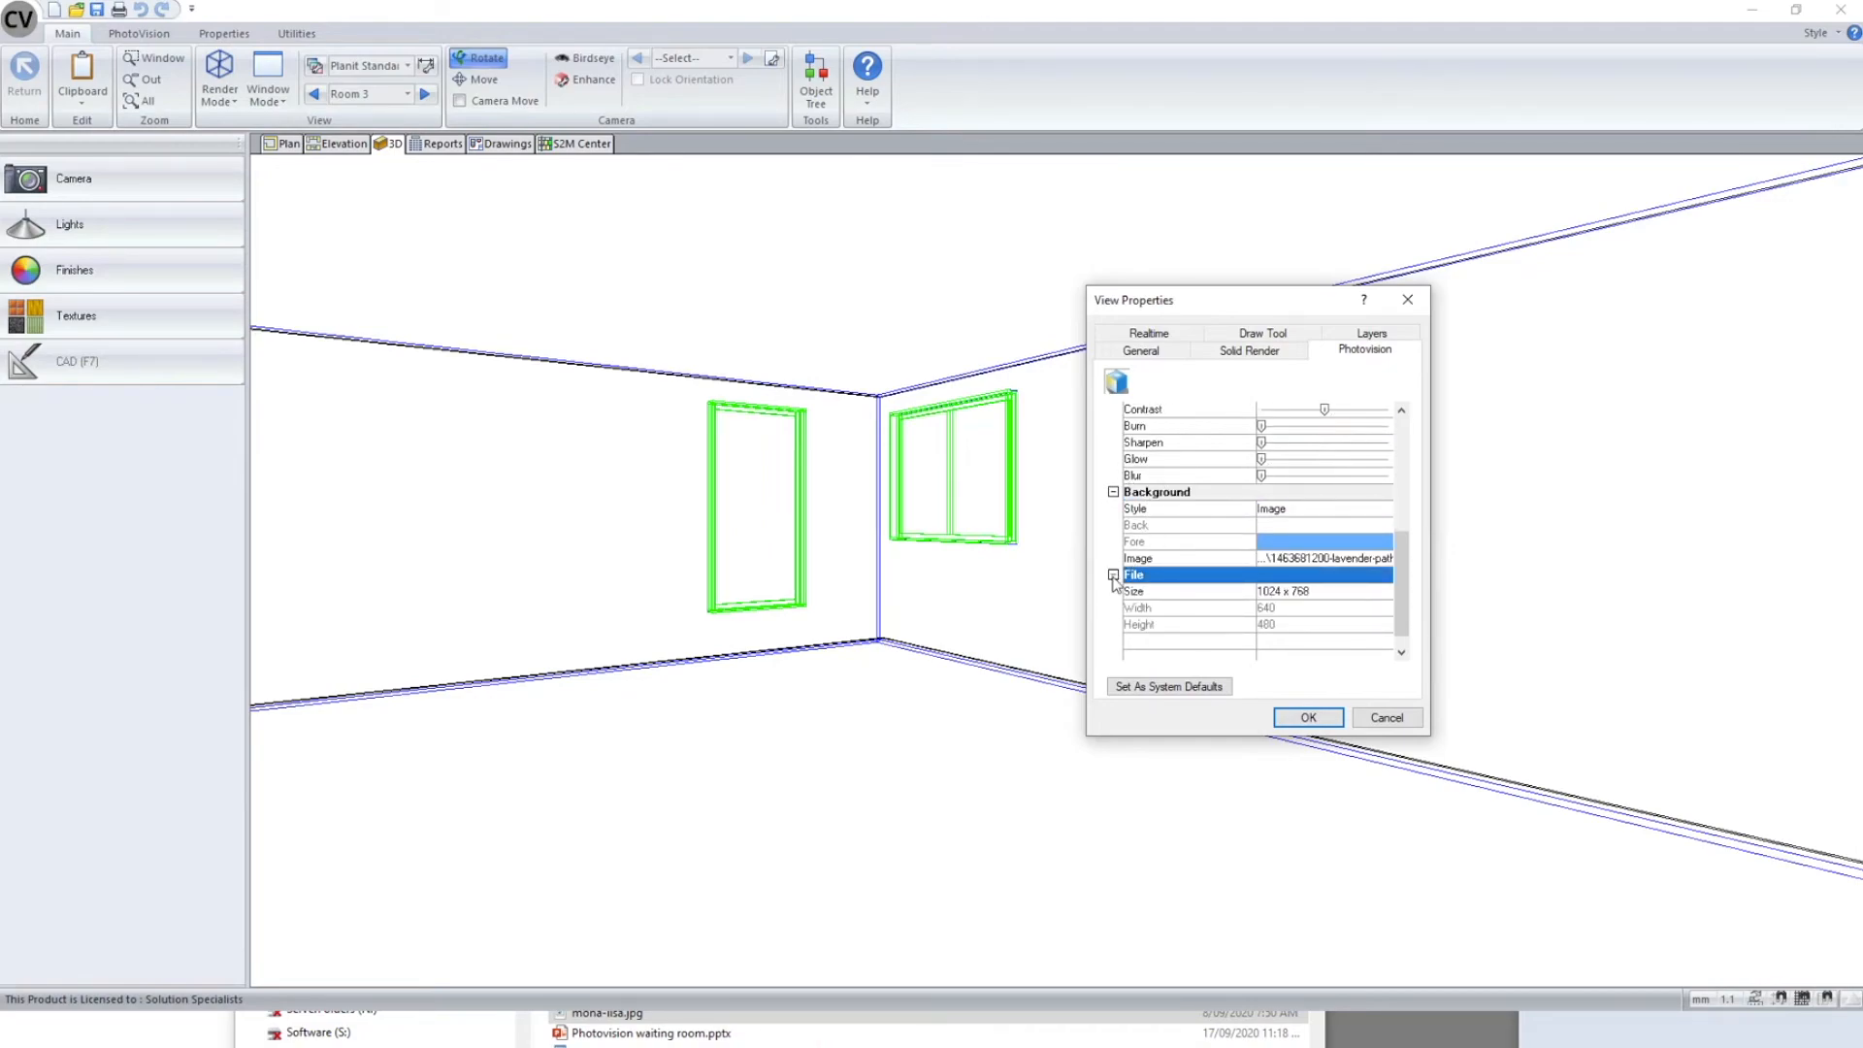
scroll(1160, 593, down, 1)
click(1341, 579)
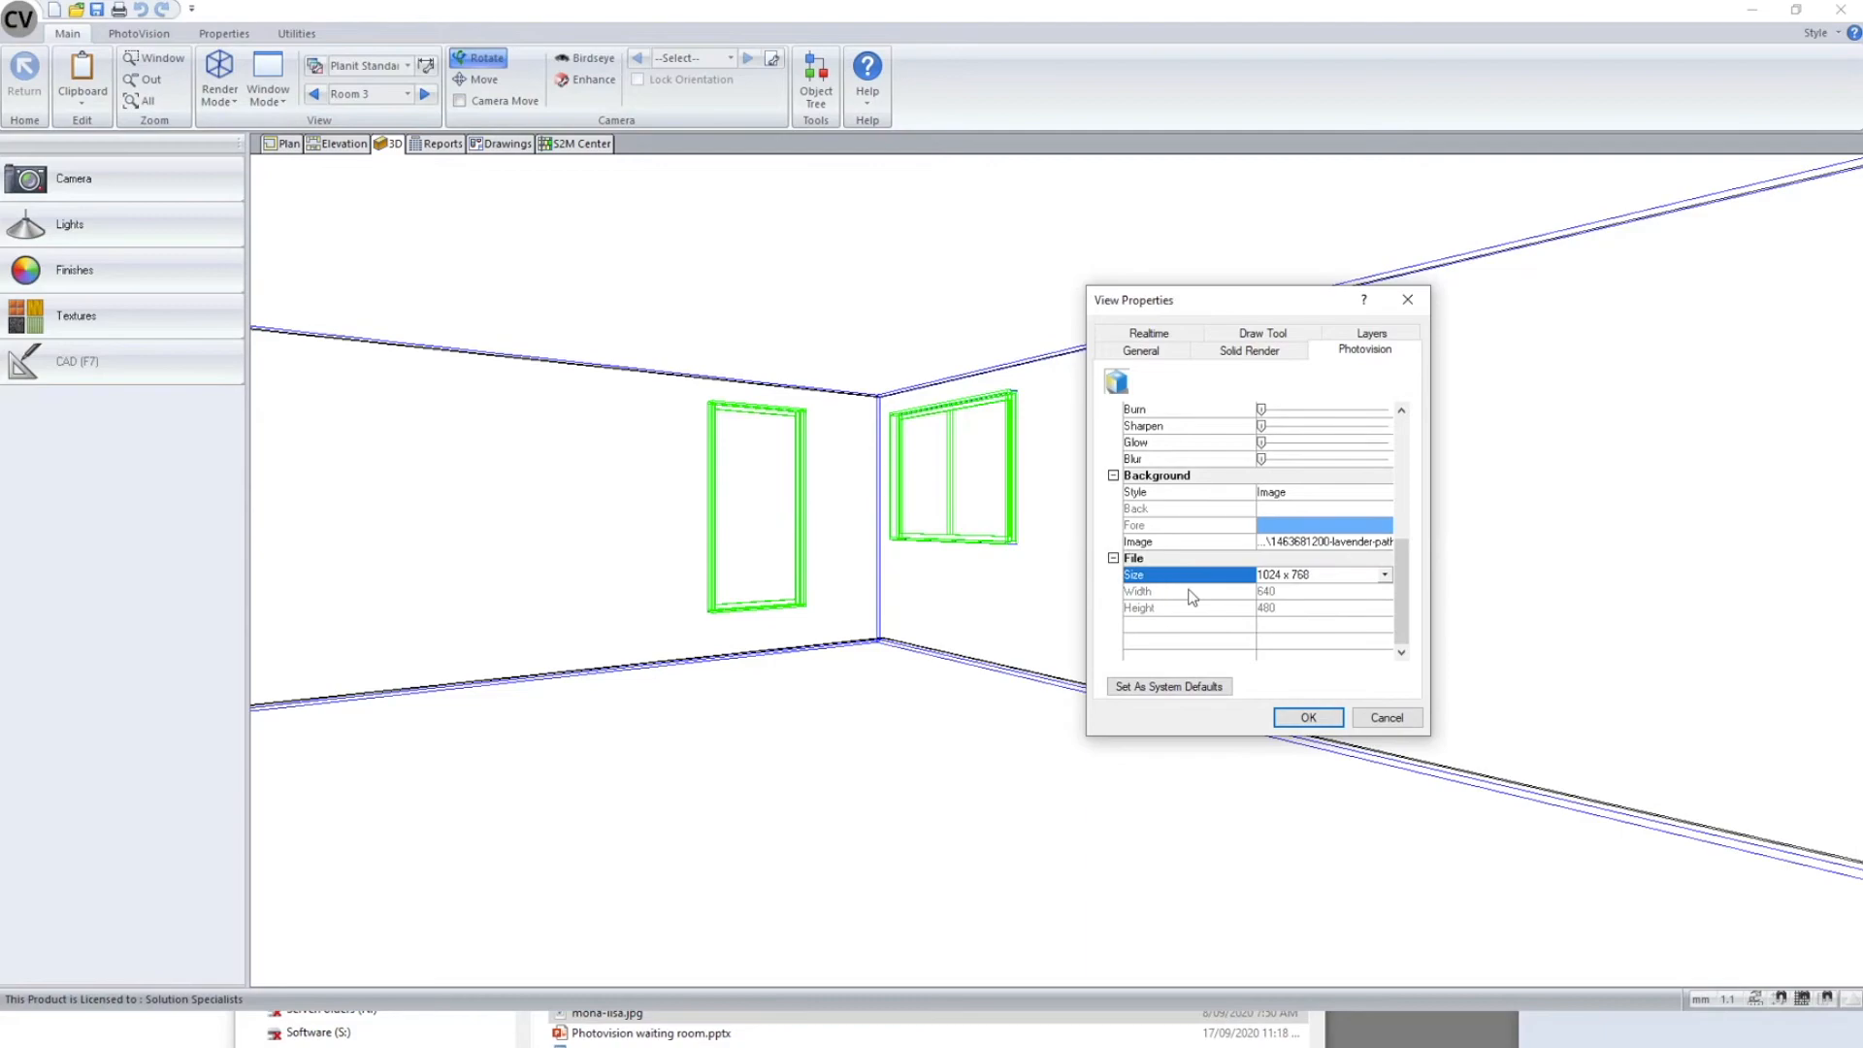
click(1179, 559)
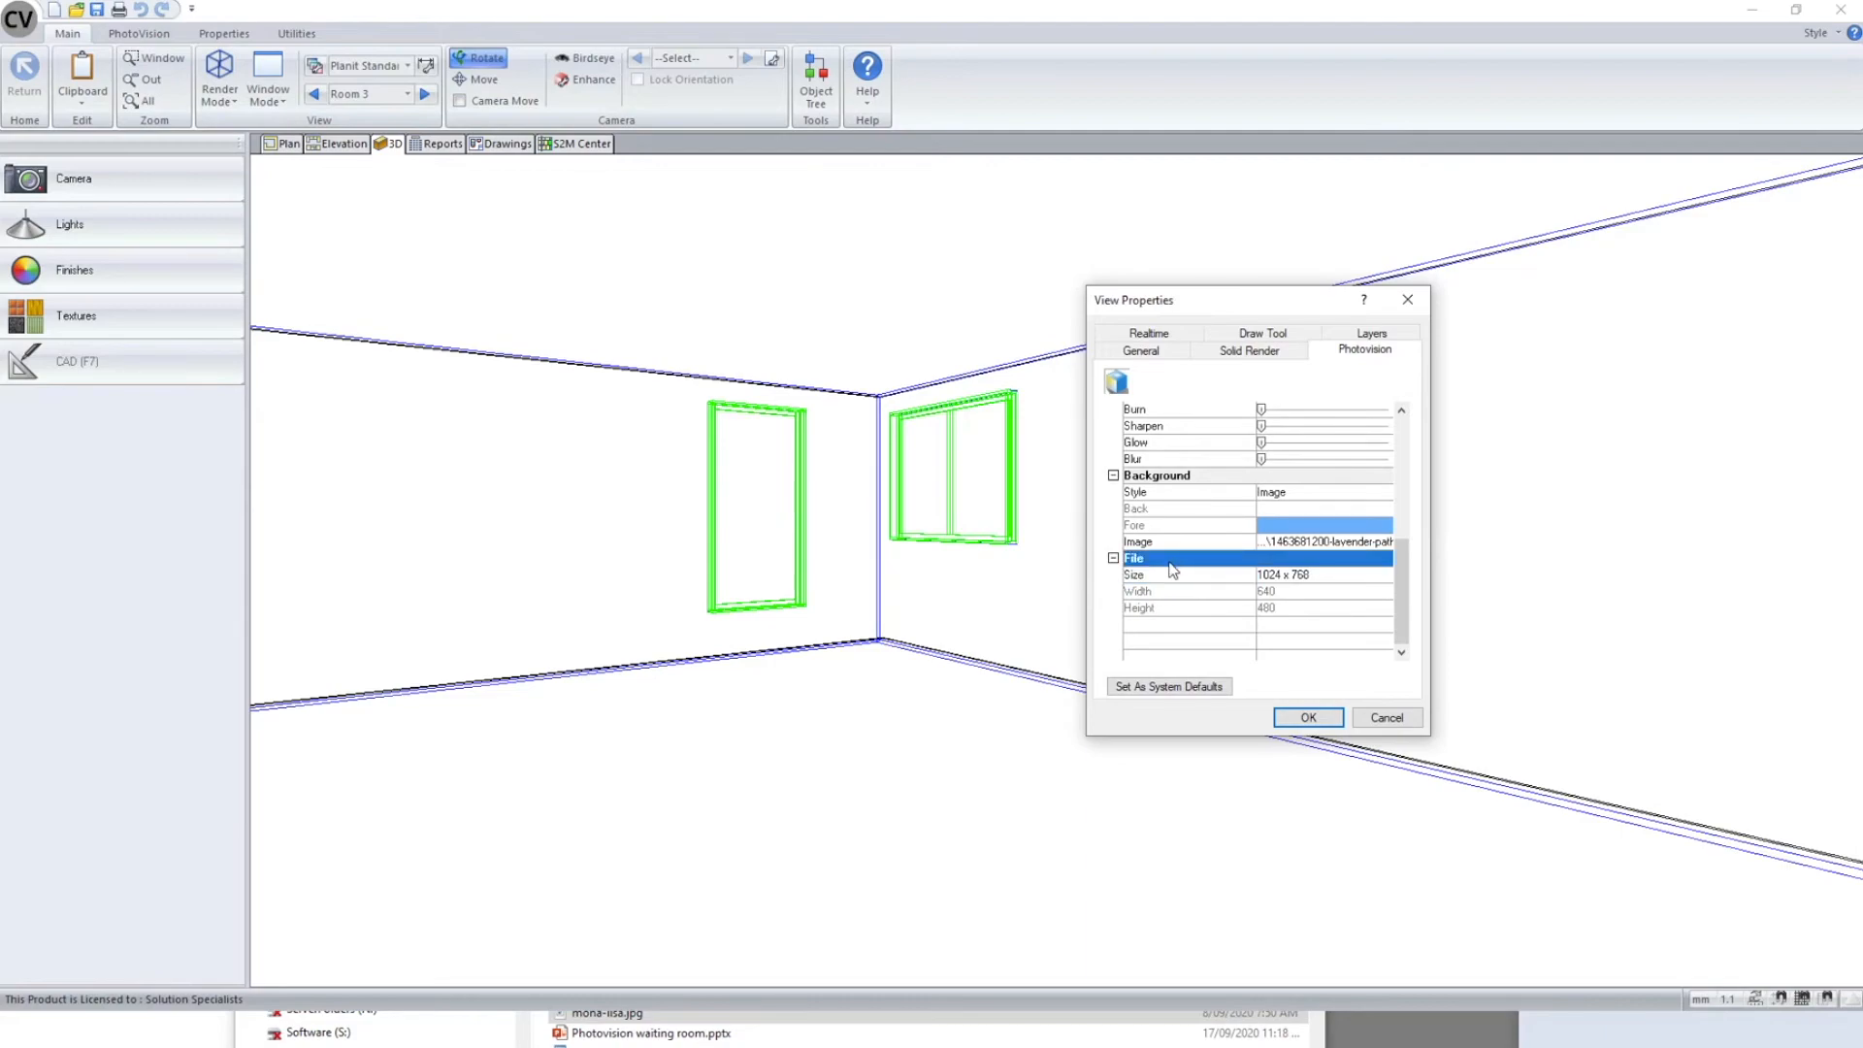
click(1241, 582)
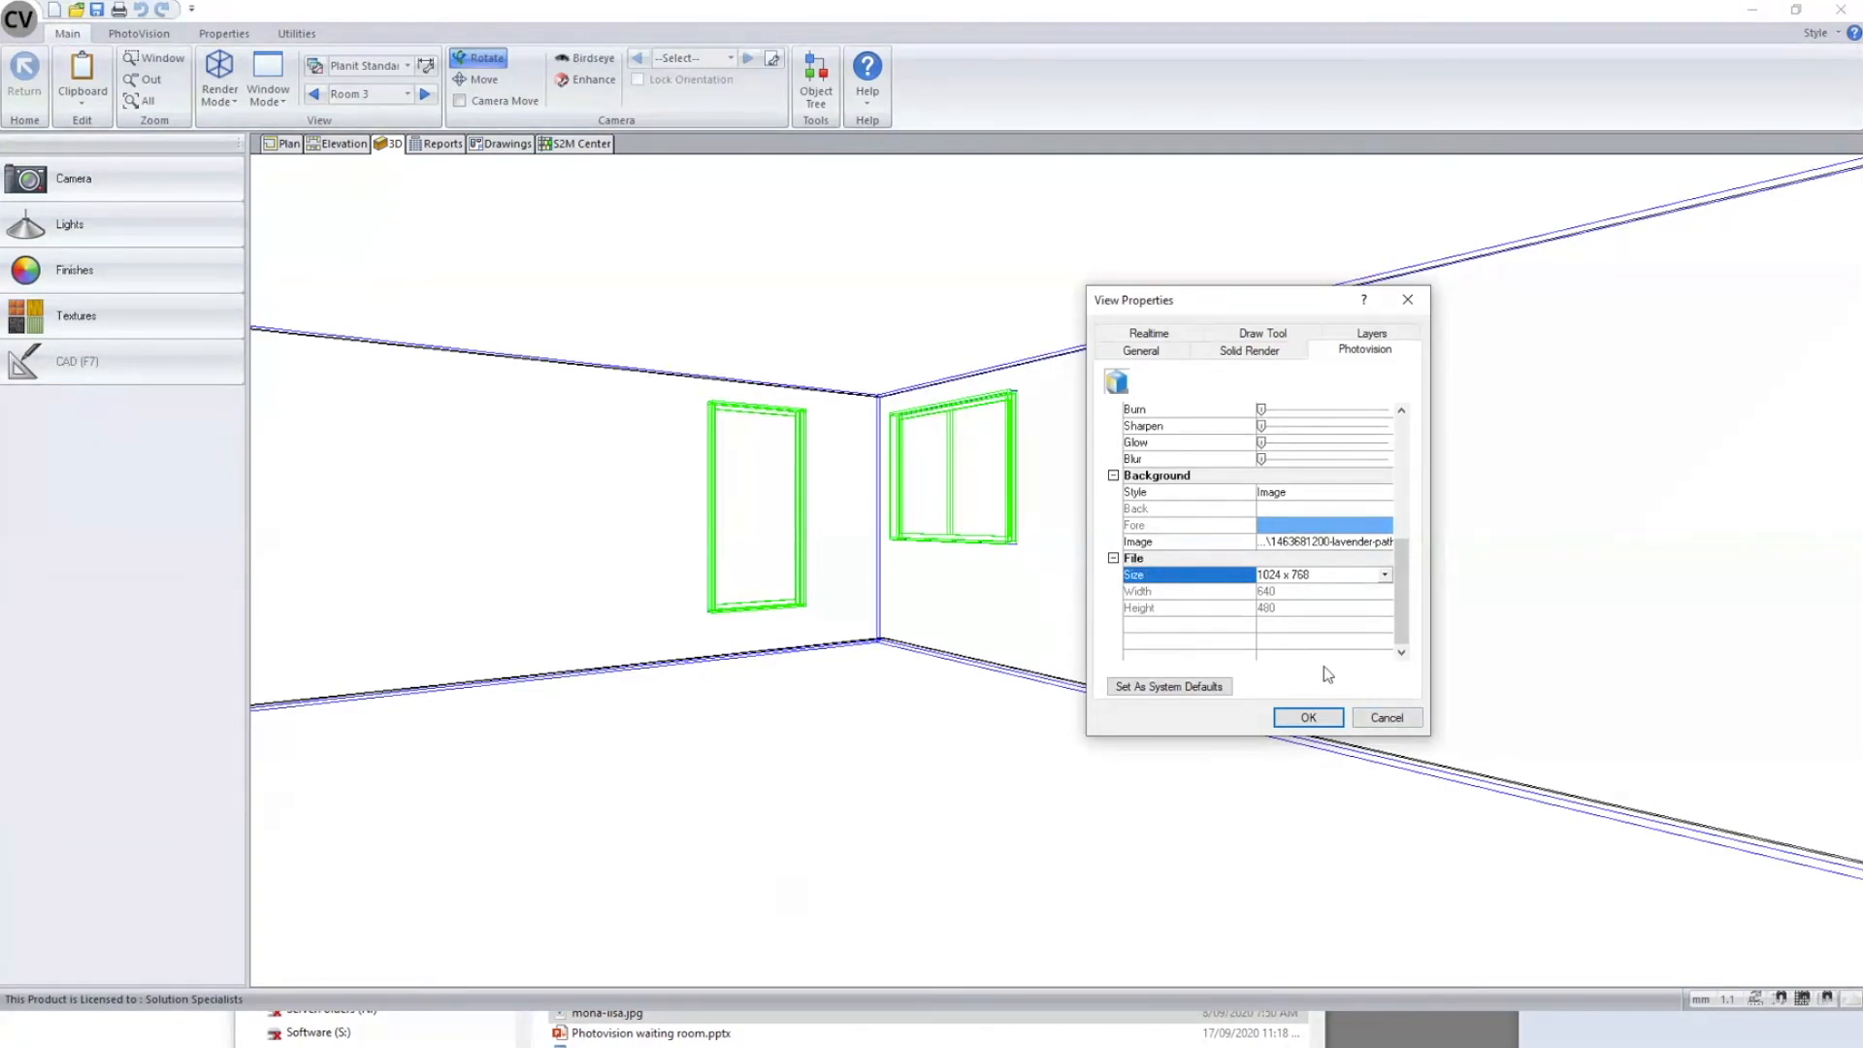
click(1386, 718)
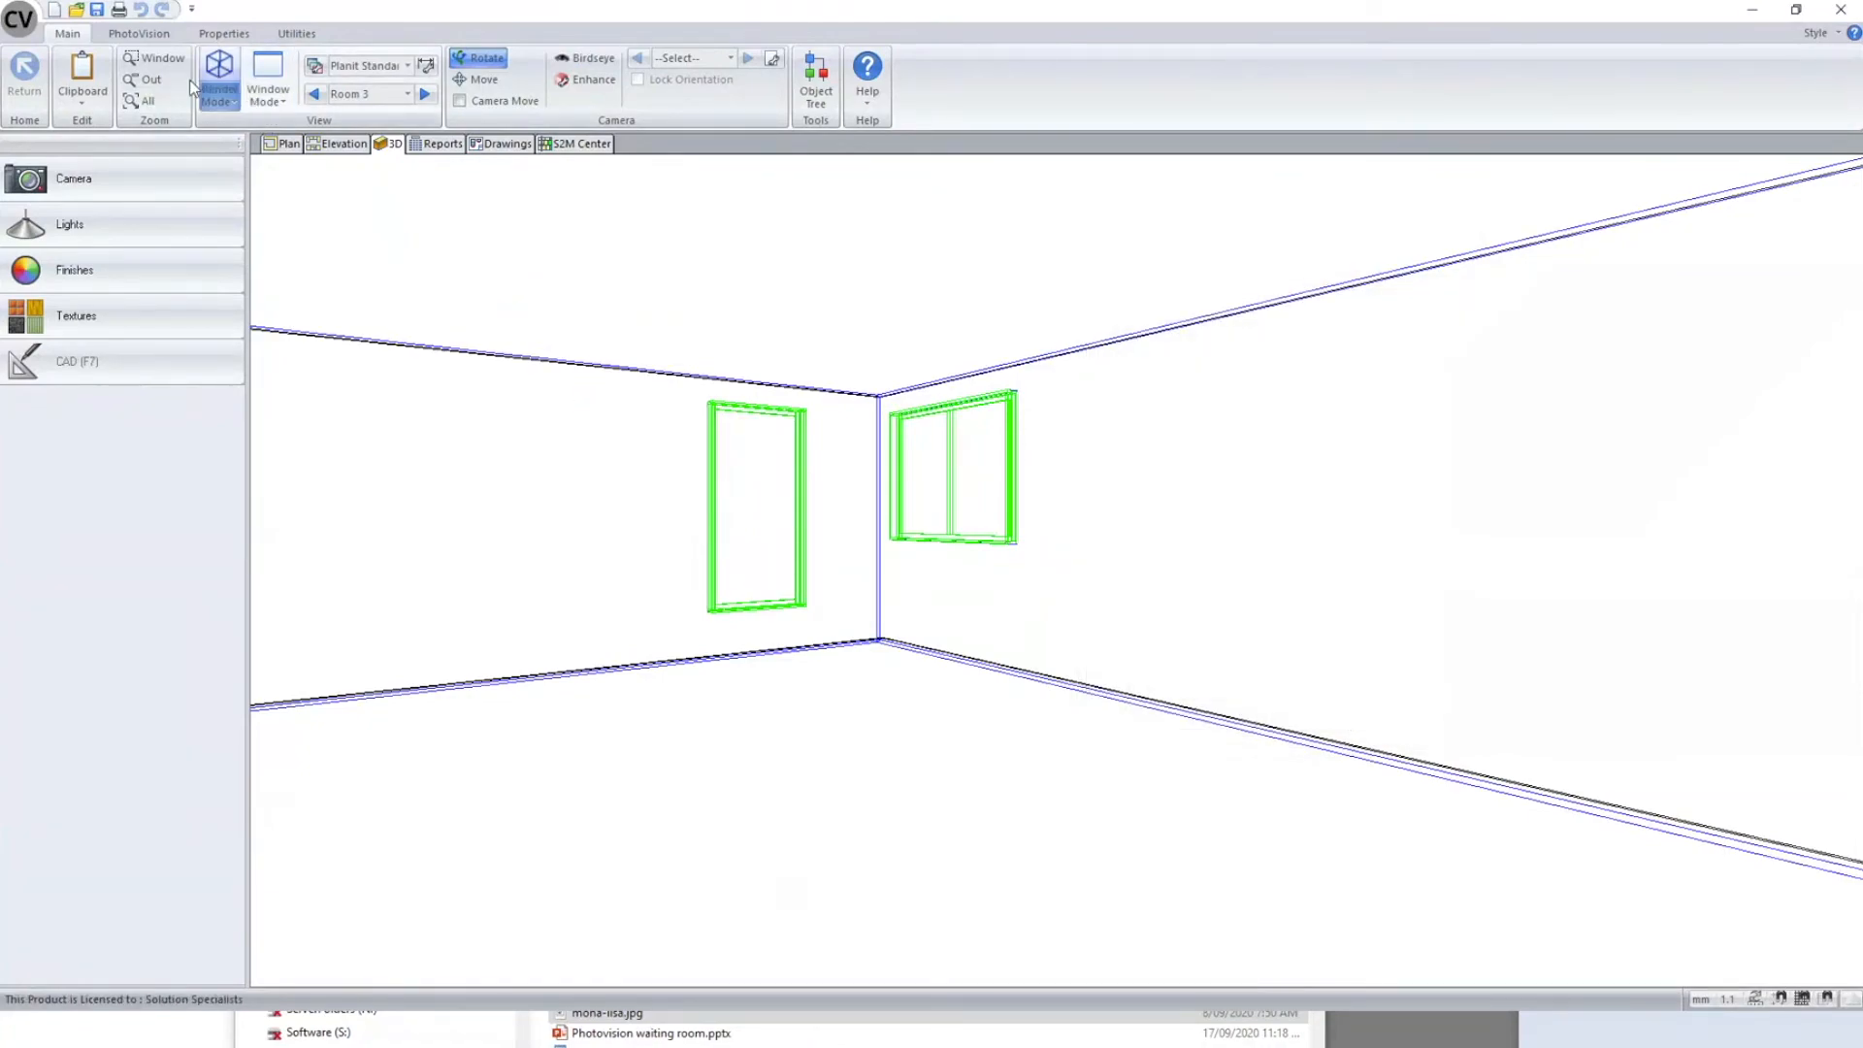
right_click(650, 546)
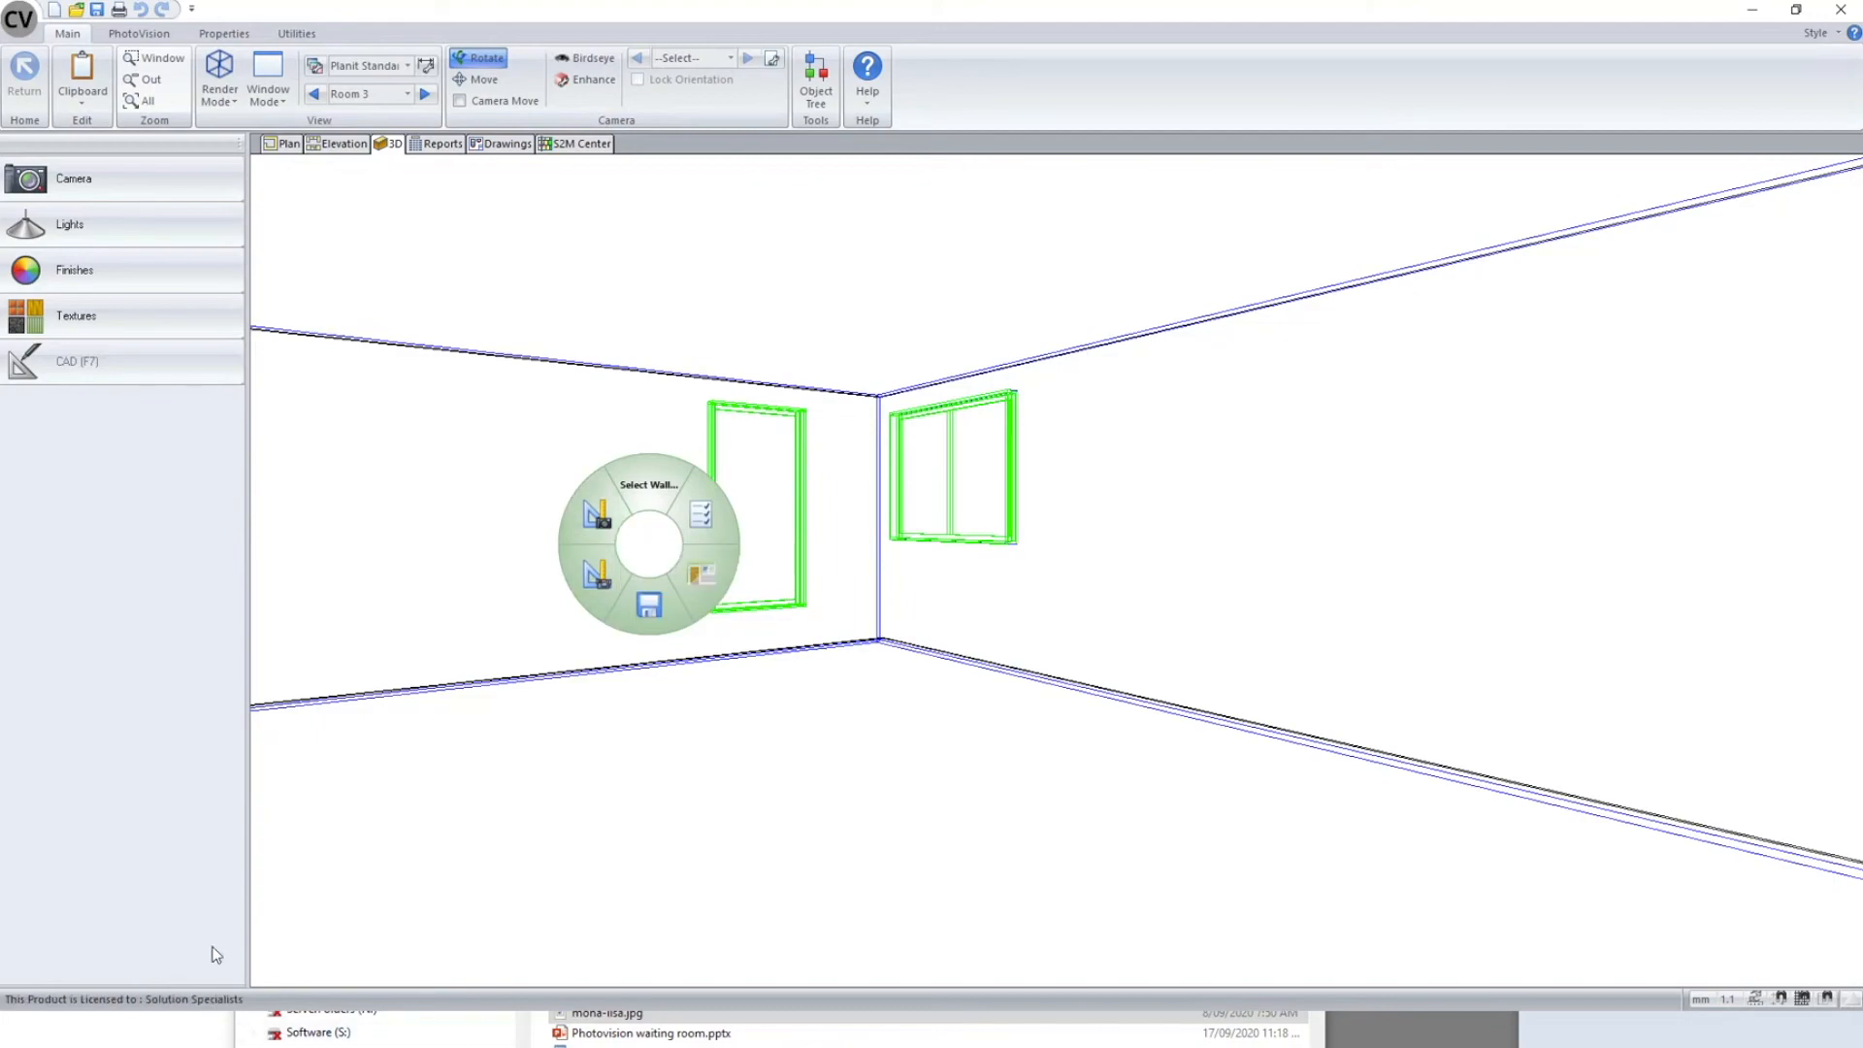
click(284, 939)
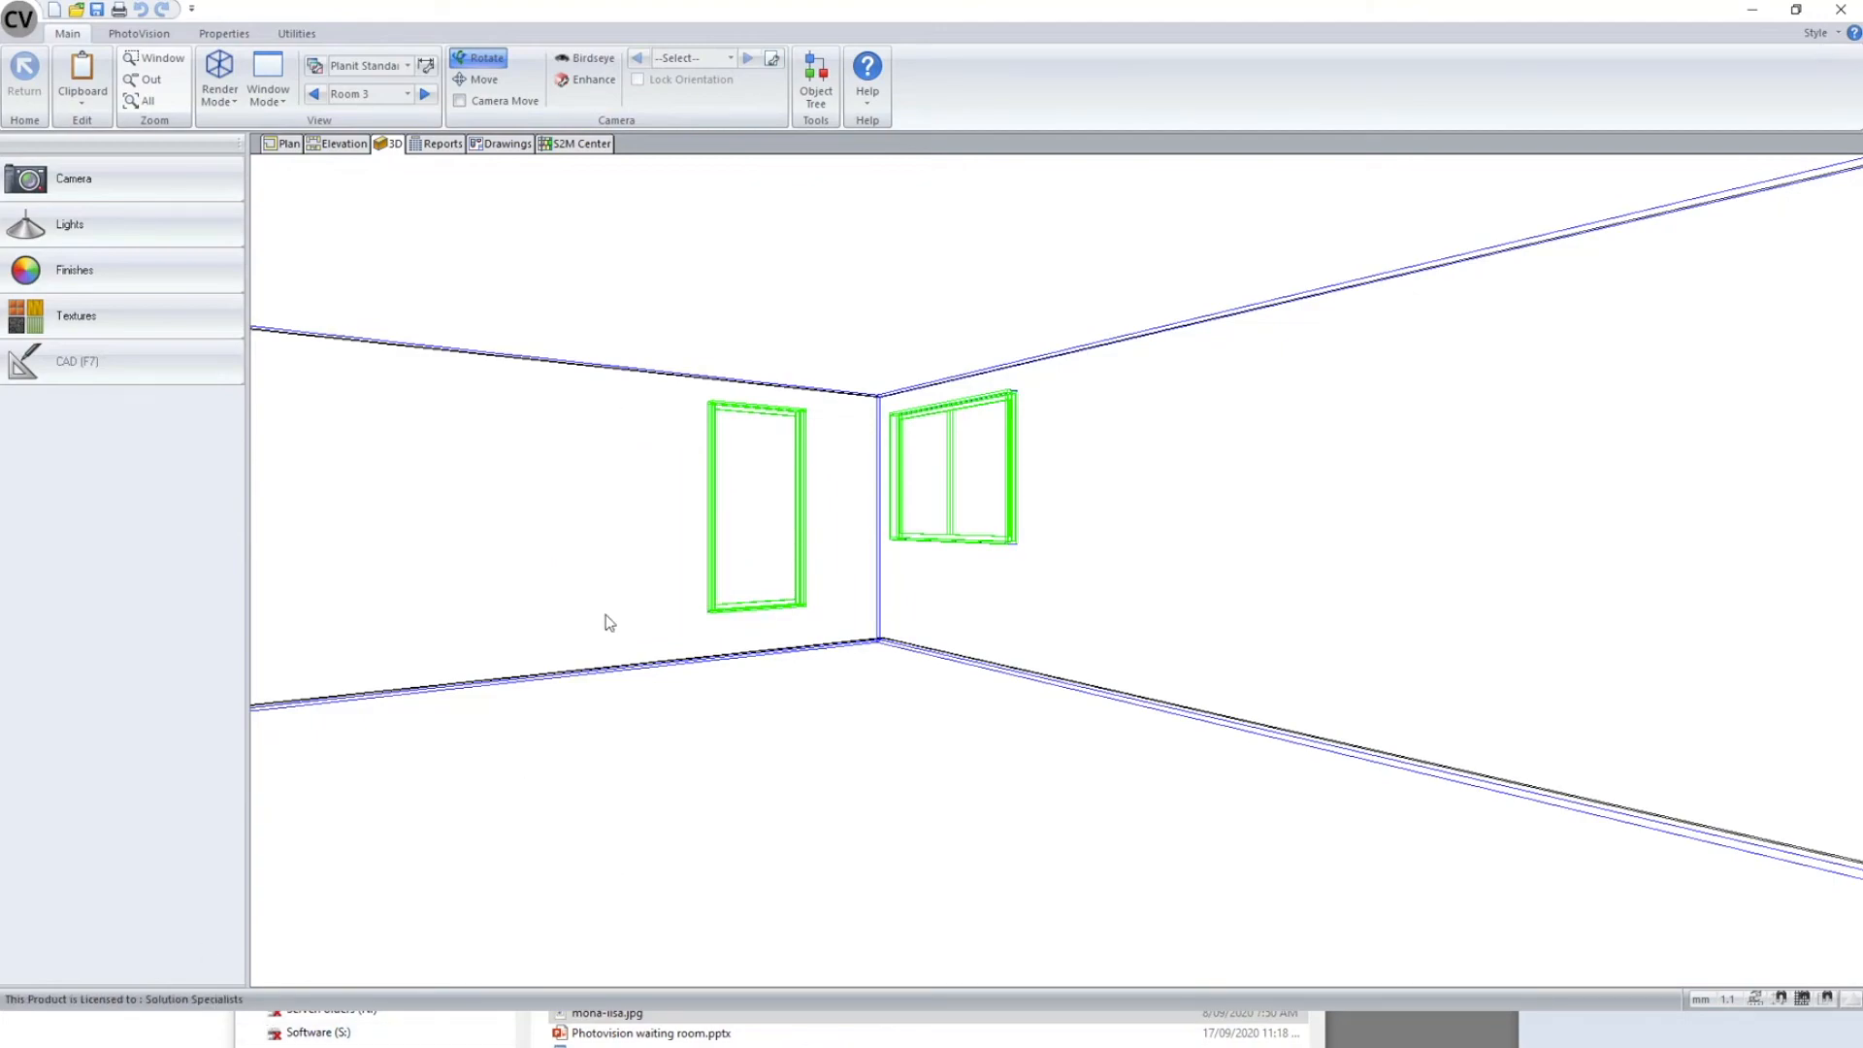
- Switch to the Snipping Tool and capture the whole Room 3 3D view area as a snip
right_click(649, 342)
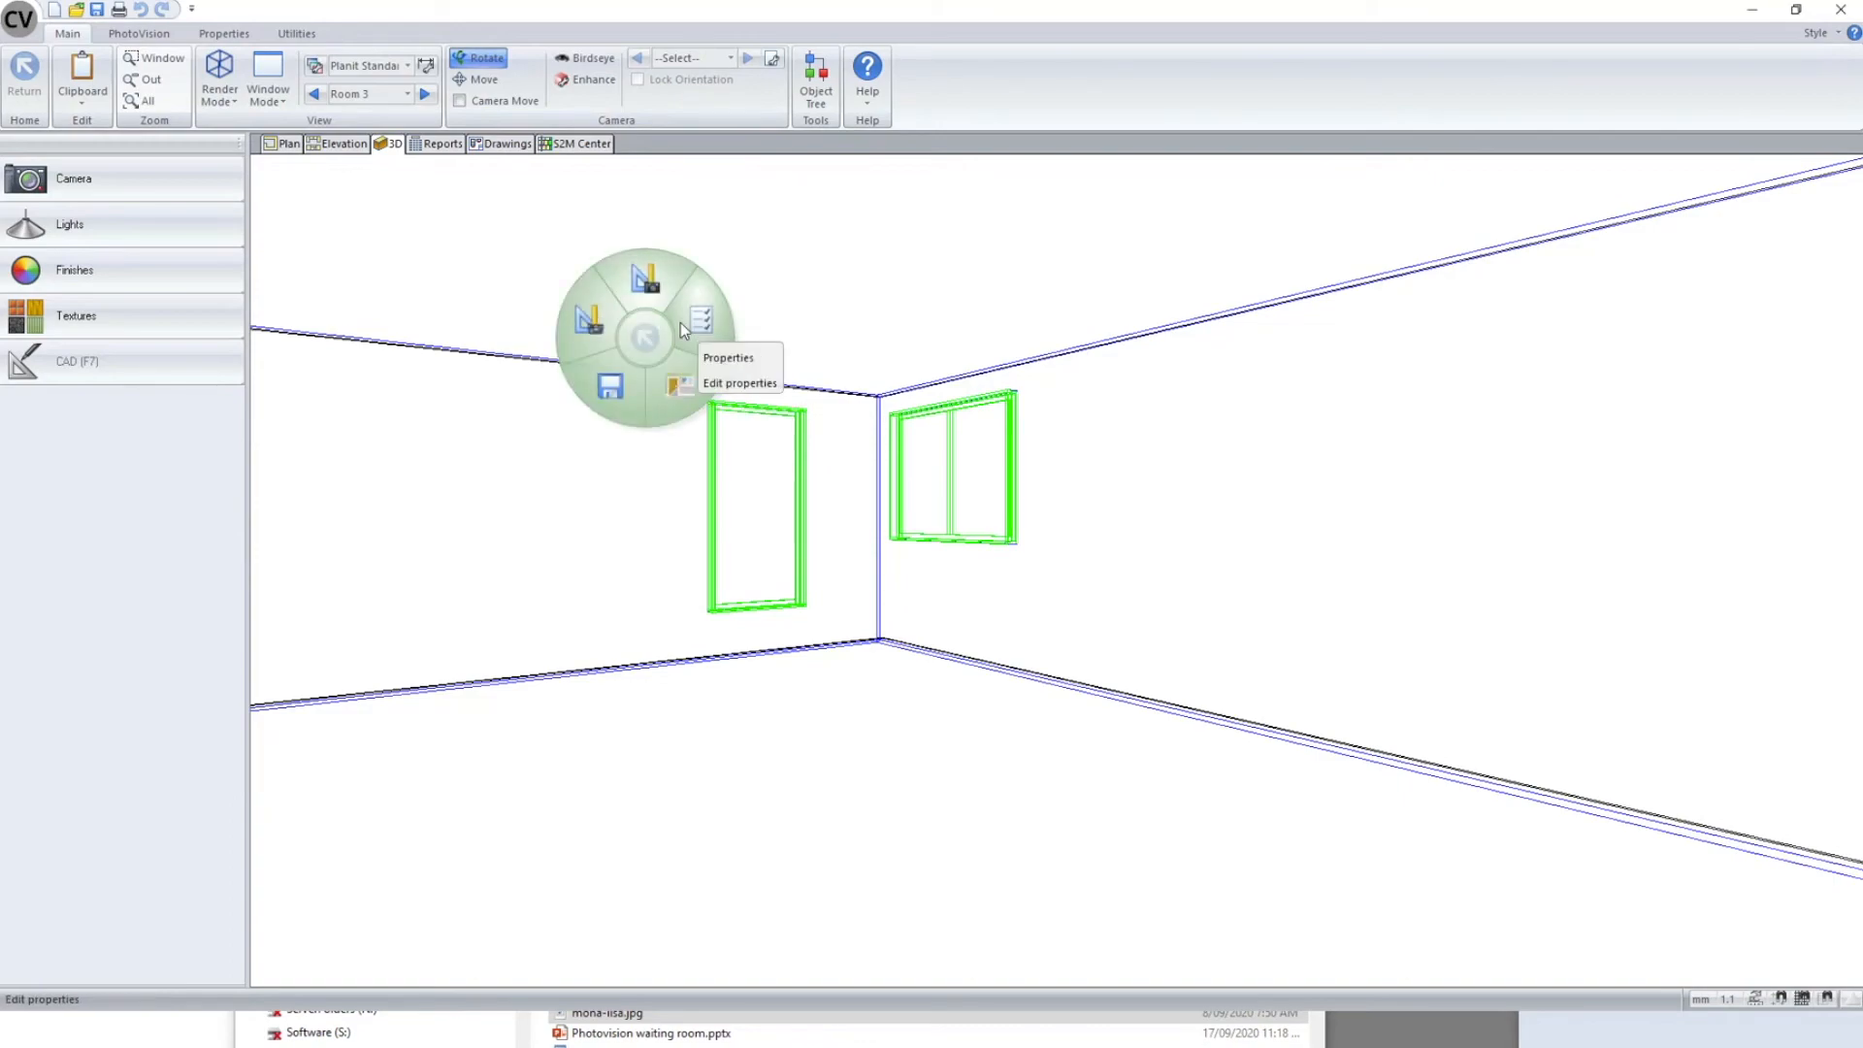
click(687, 845)
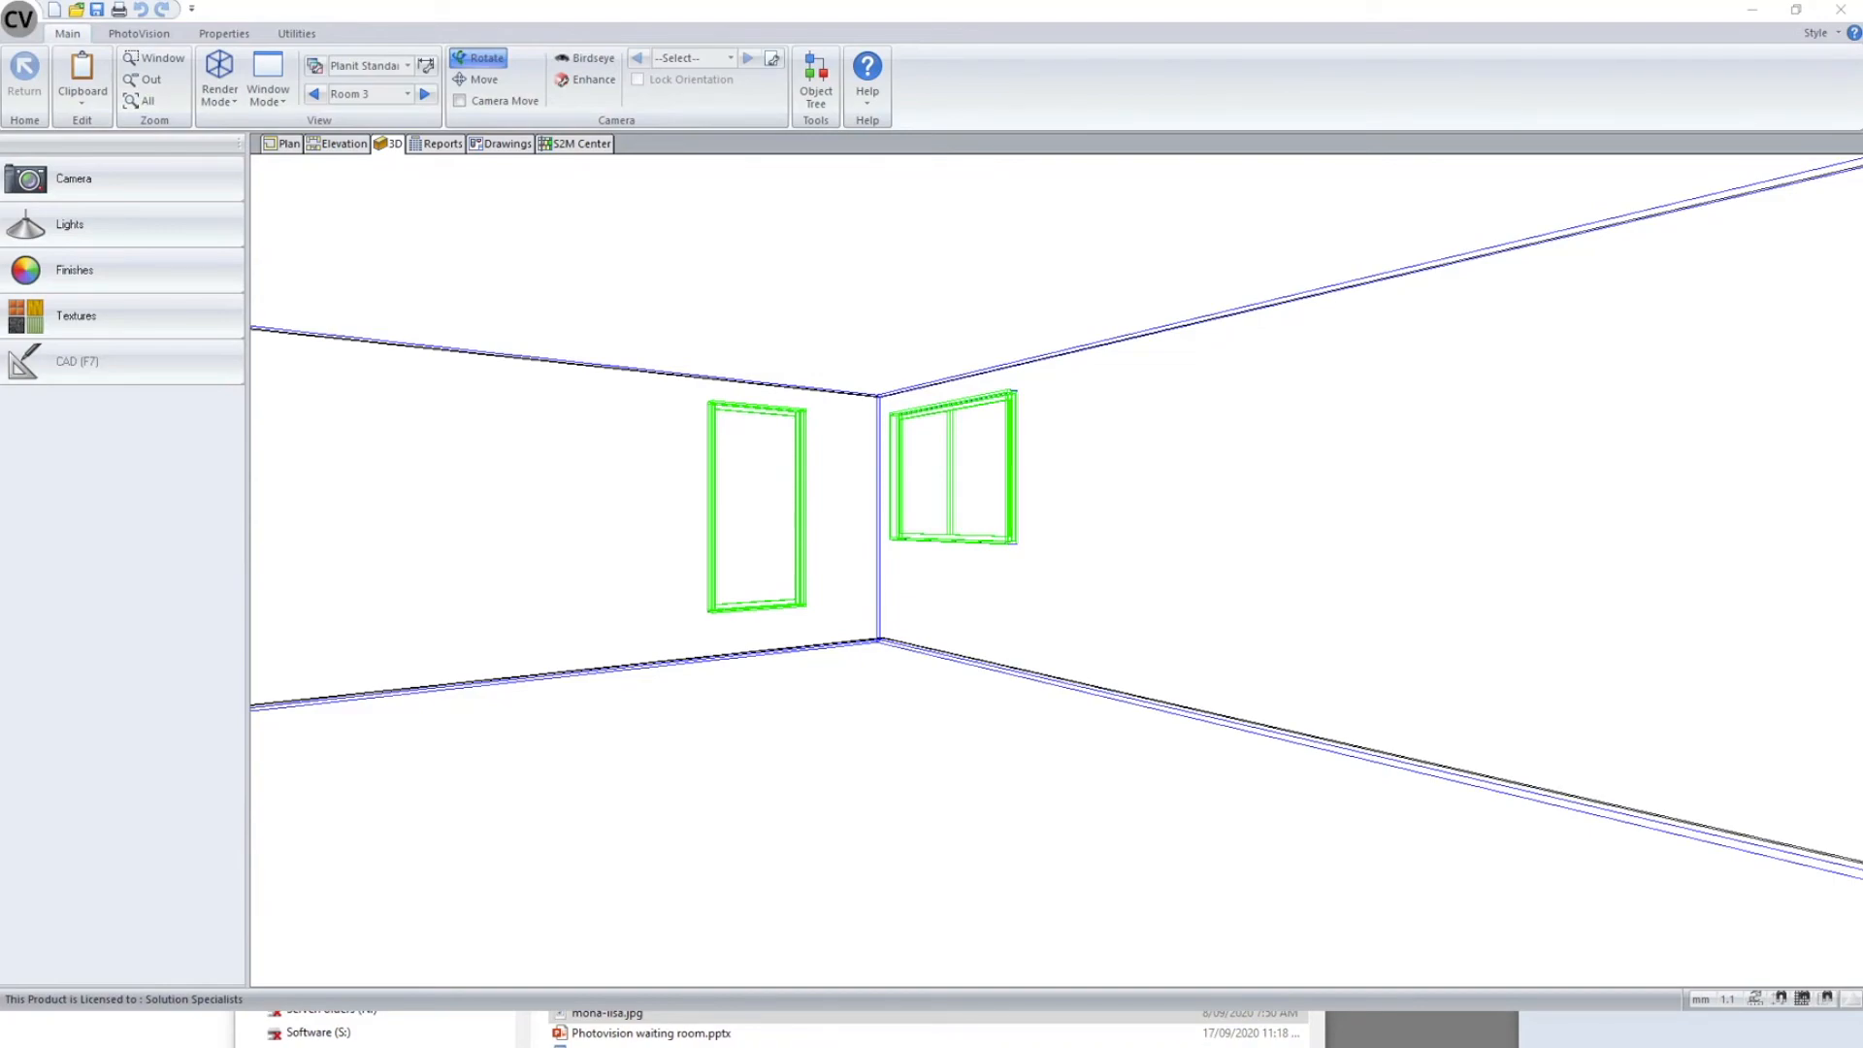
drag(980, 678, 324, 148)
click(215, 176)
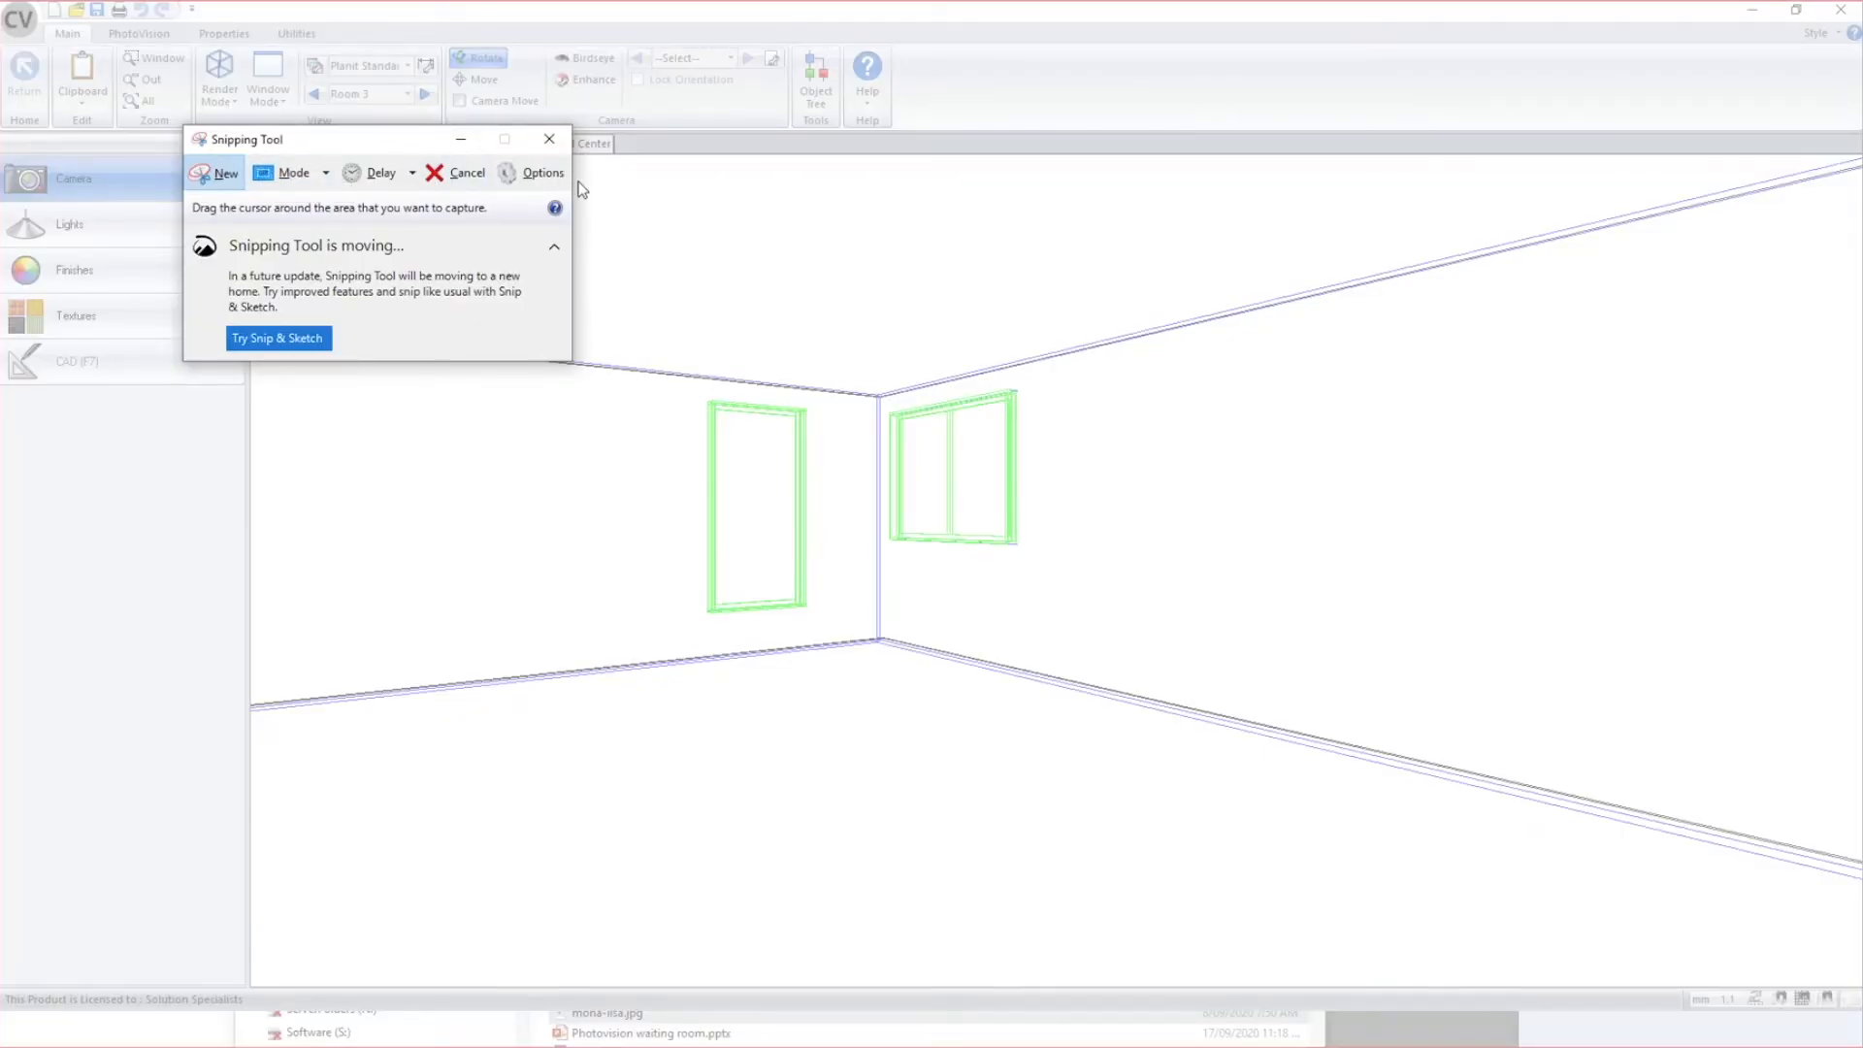
key(Escape)
drag(408, 139, 632, 342)
click(442, 374)
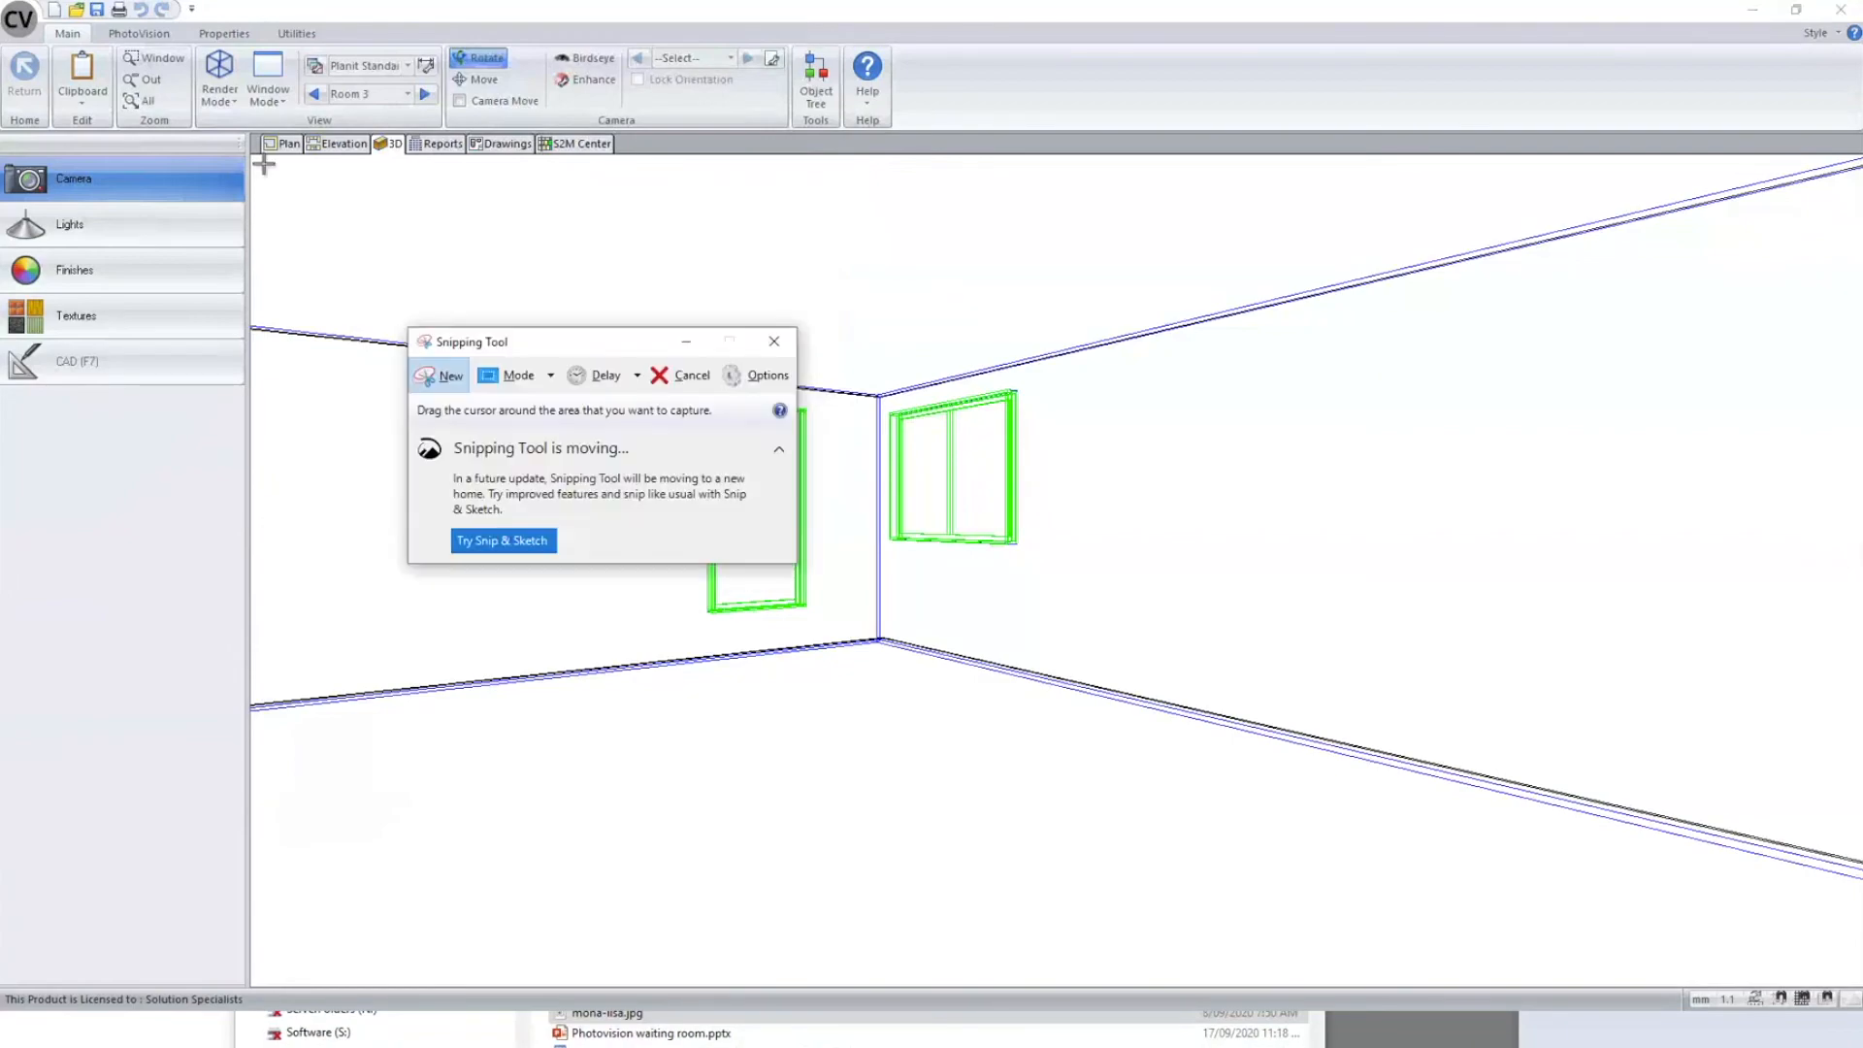
drag(251, 159, 1857, 980)
drag(291, 13, 378, 1047)
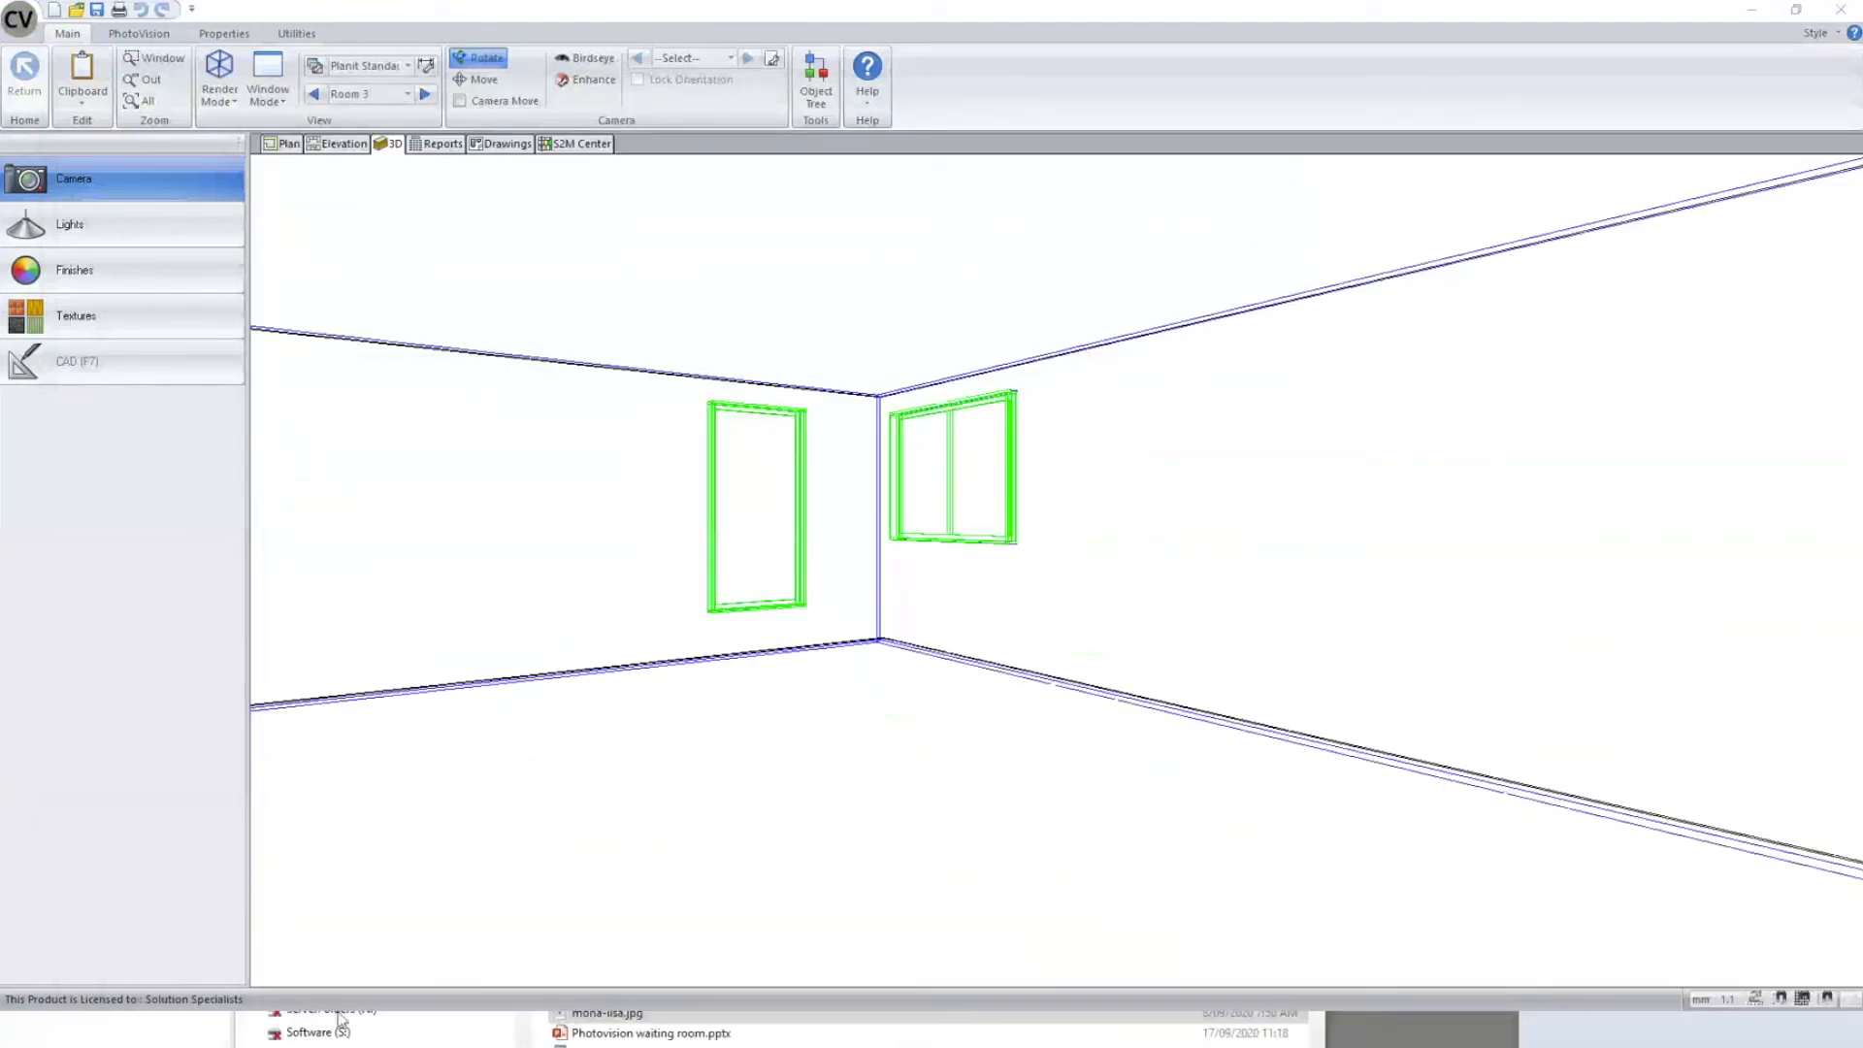
- Send the current Room 3 3D view to the drawings and check the room's plan before returning to 3D
right_click(513, 274)
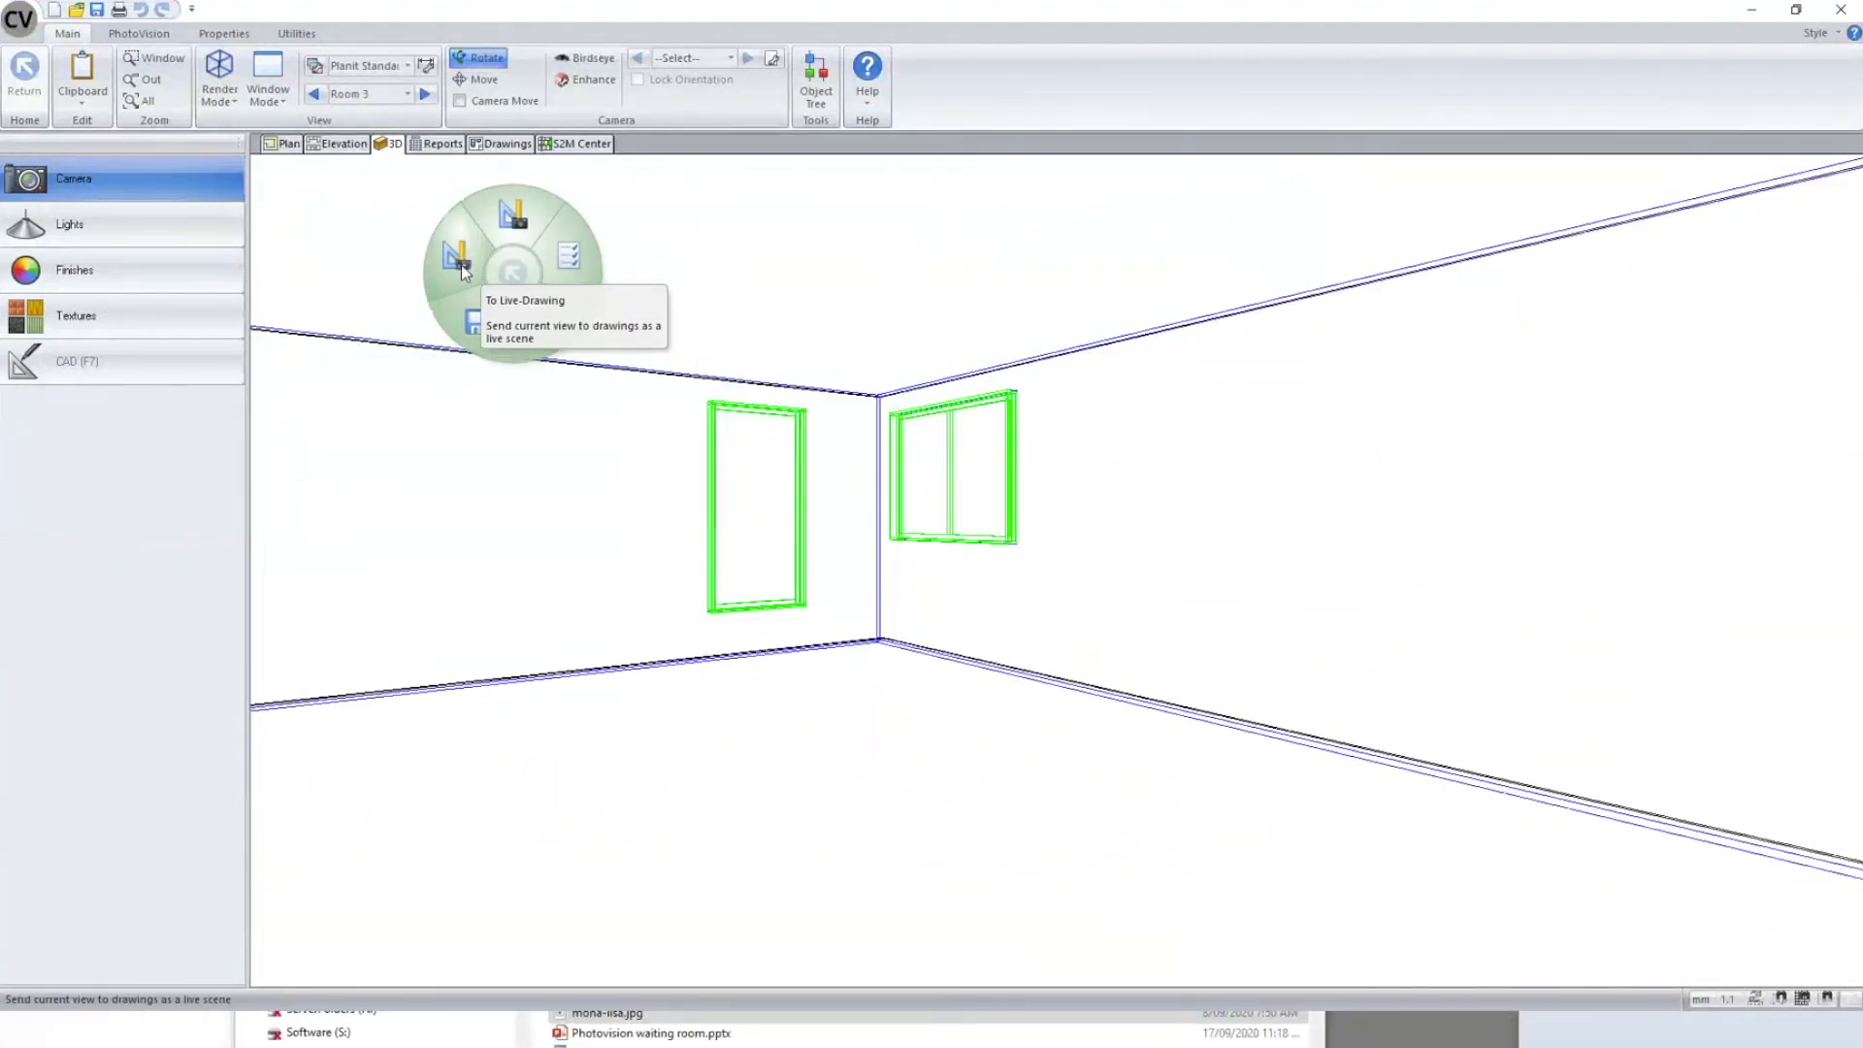
click(504, 222)
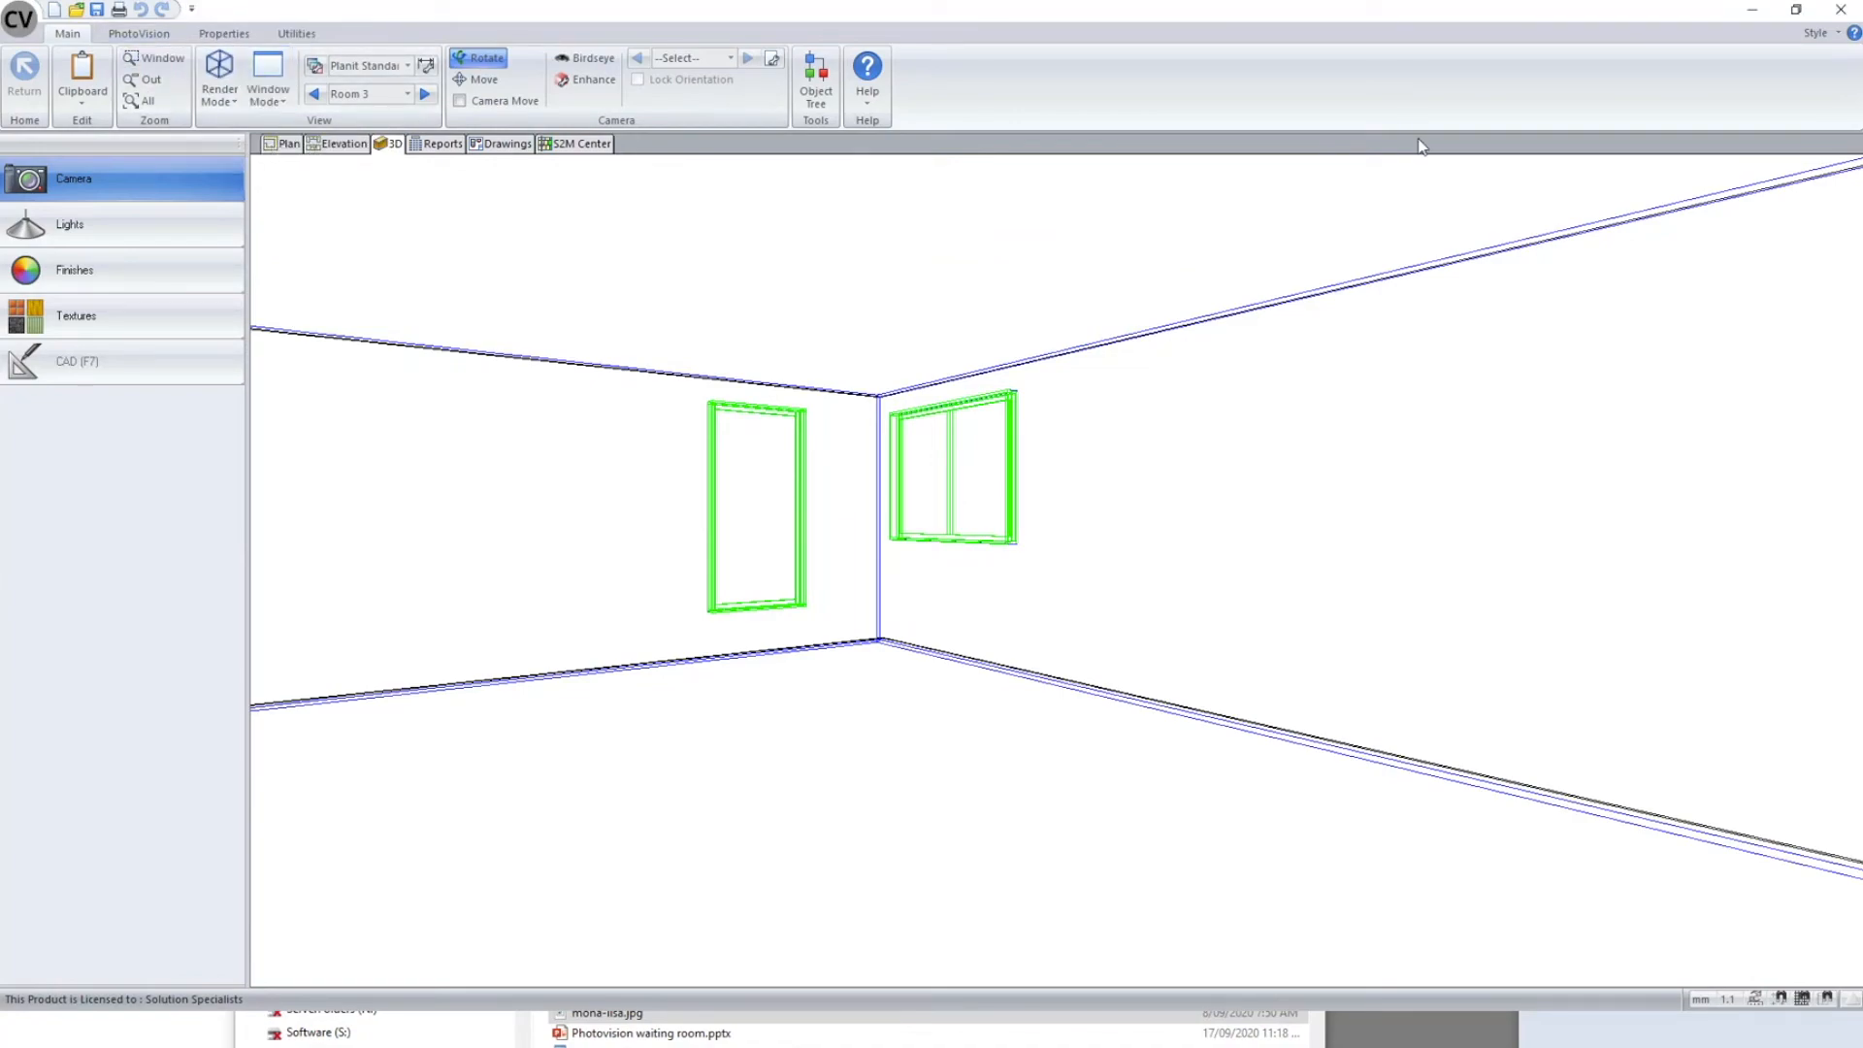
click(281, 144)
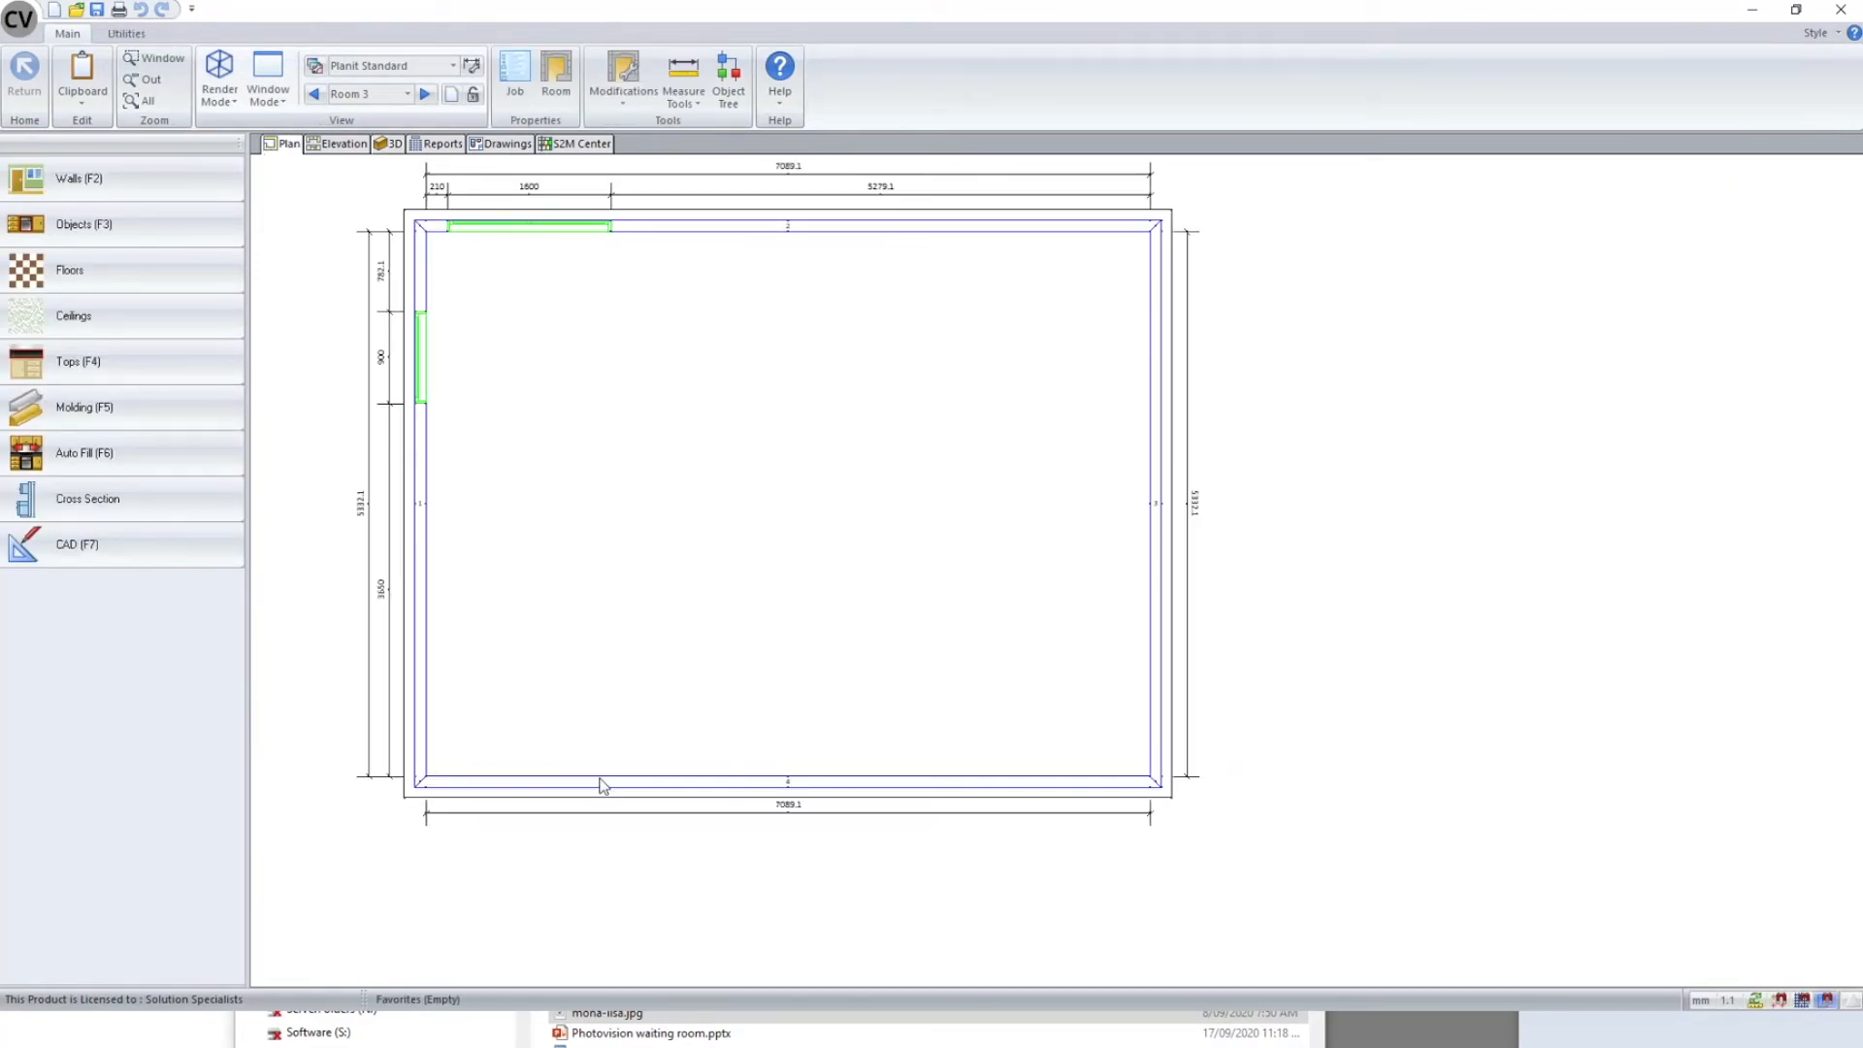
scroll(375, 222, up, 1)
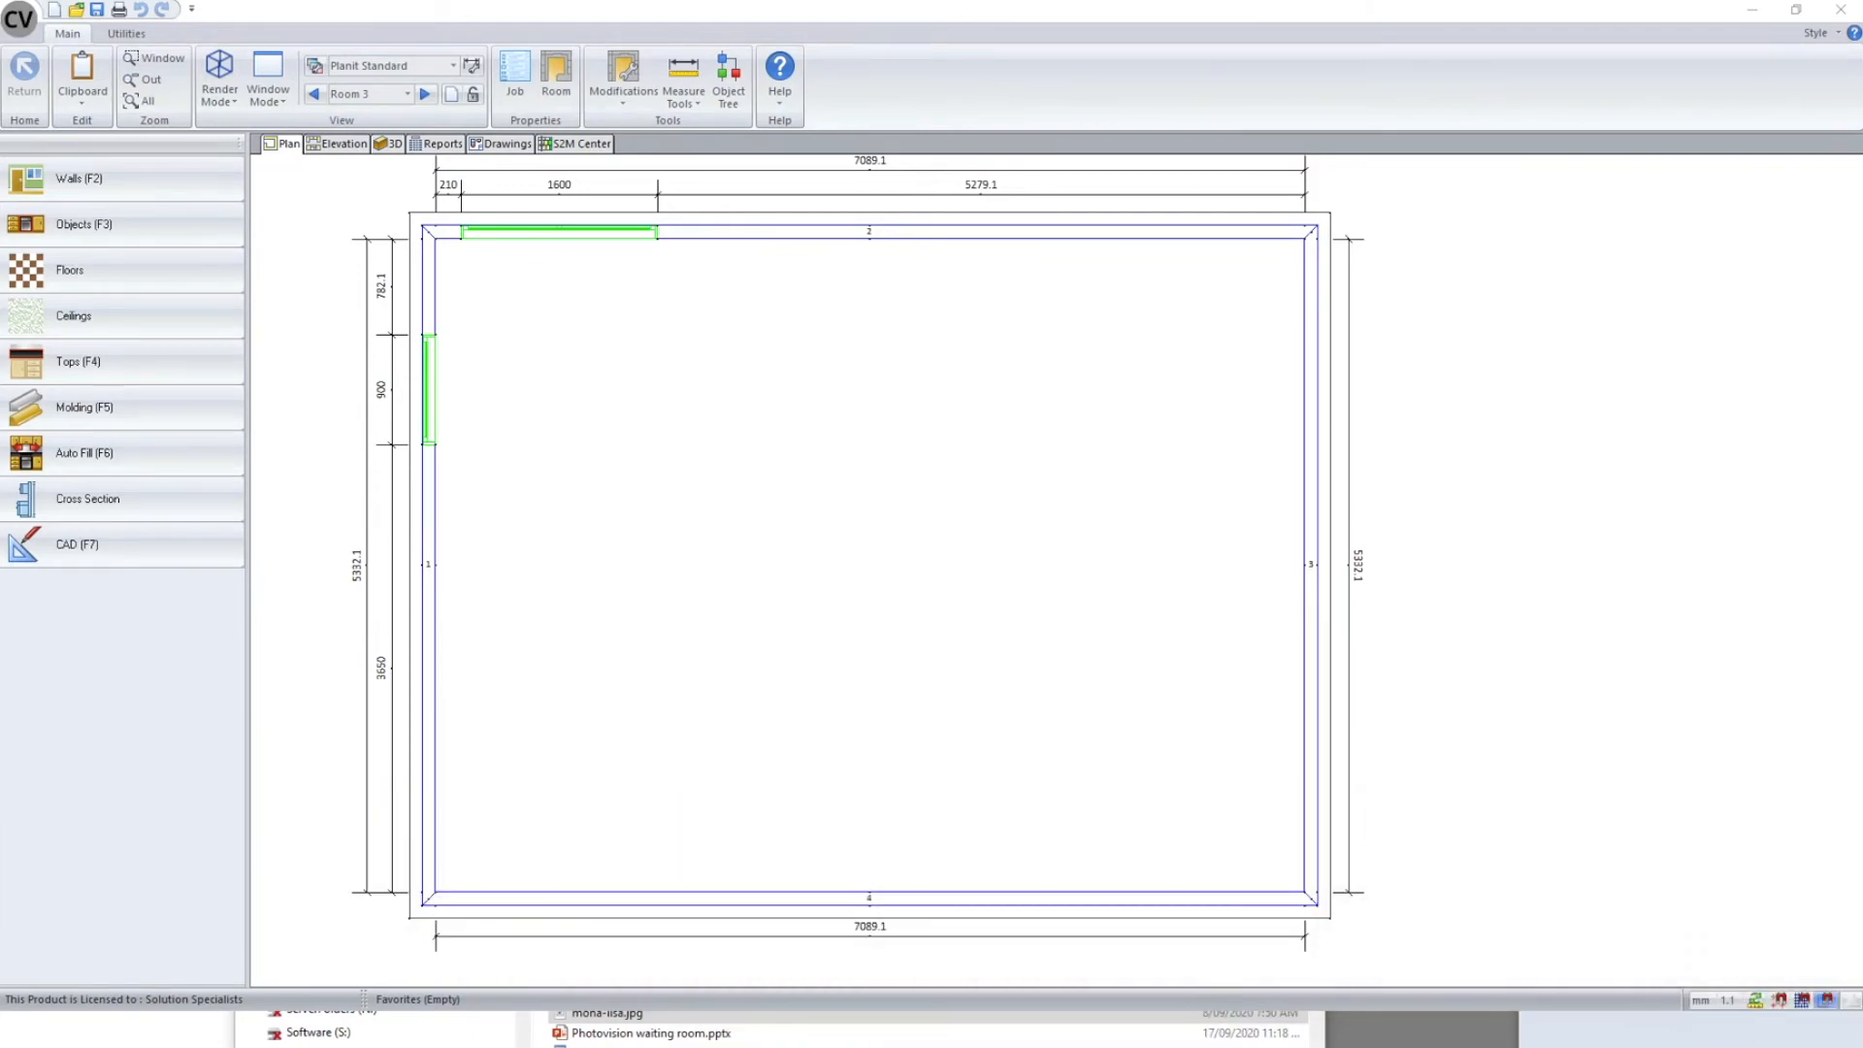
click(393, 146)
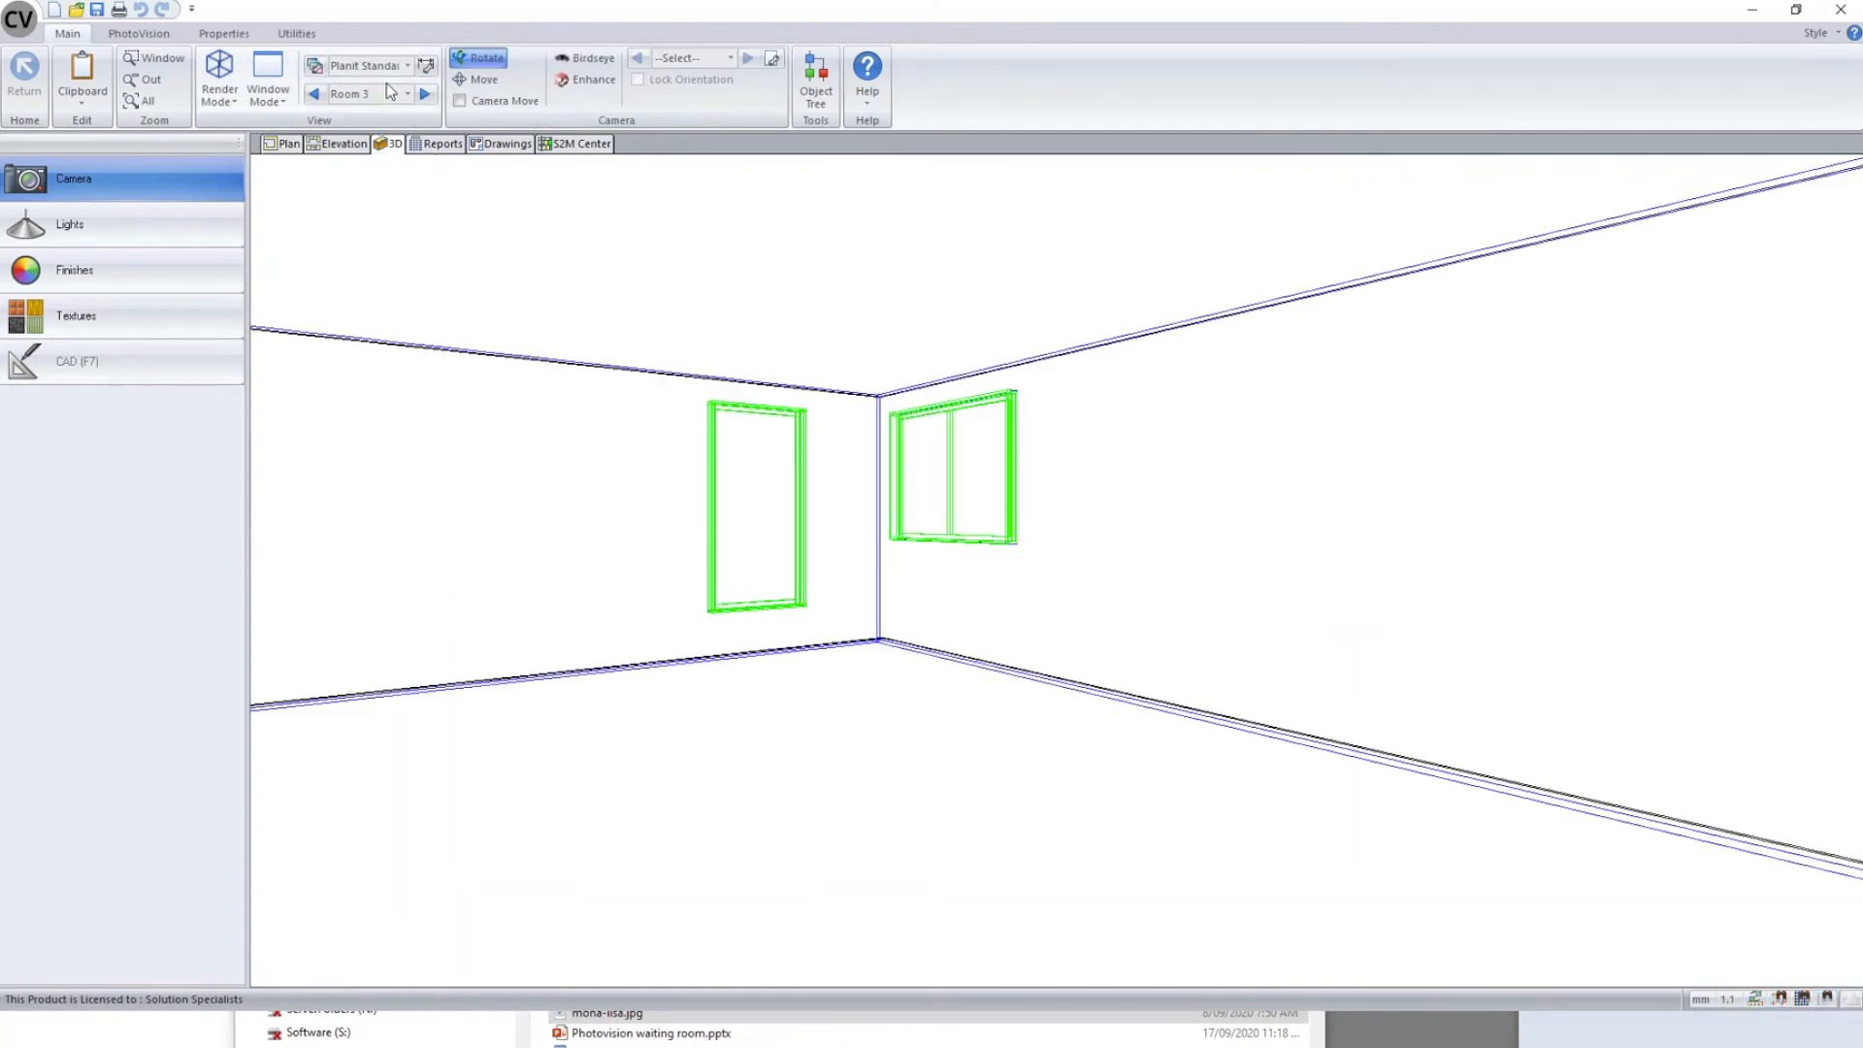
- Switch the 3D view to Room 1 and open the Light Editor with the whole room and the sun light in view
click(380, 93)
click(379, 119)
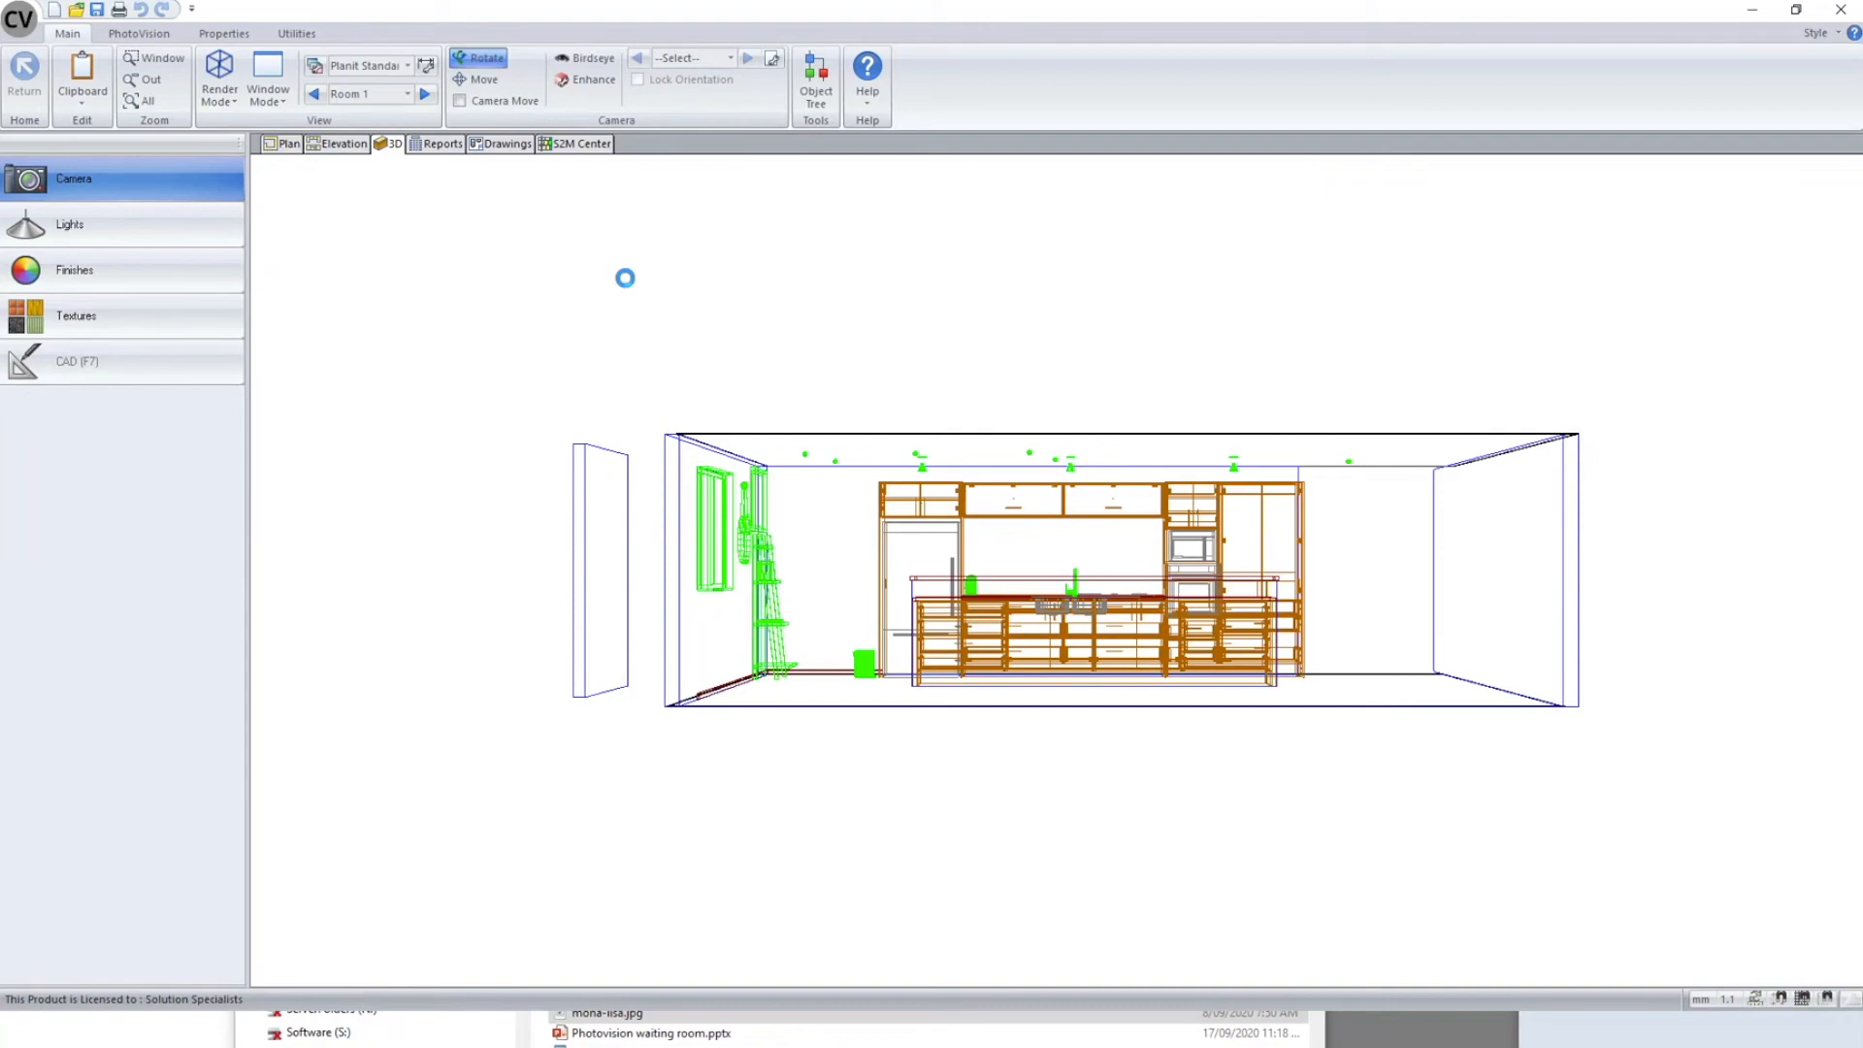
drag(1618, 556, 1041, 667)
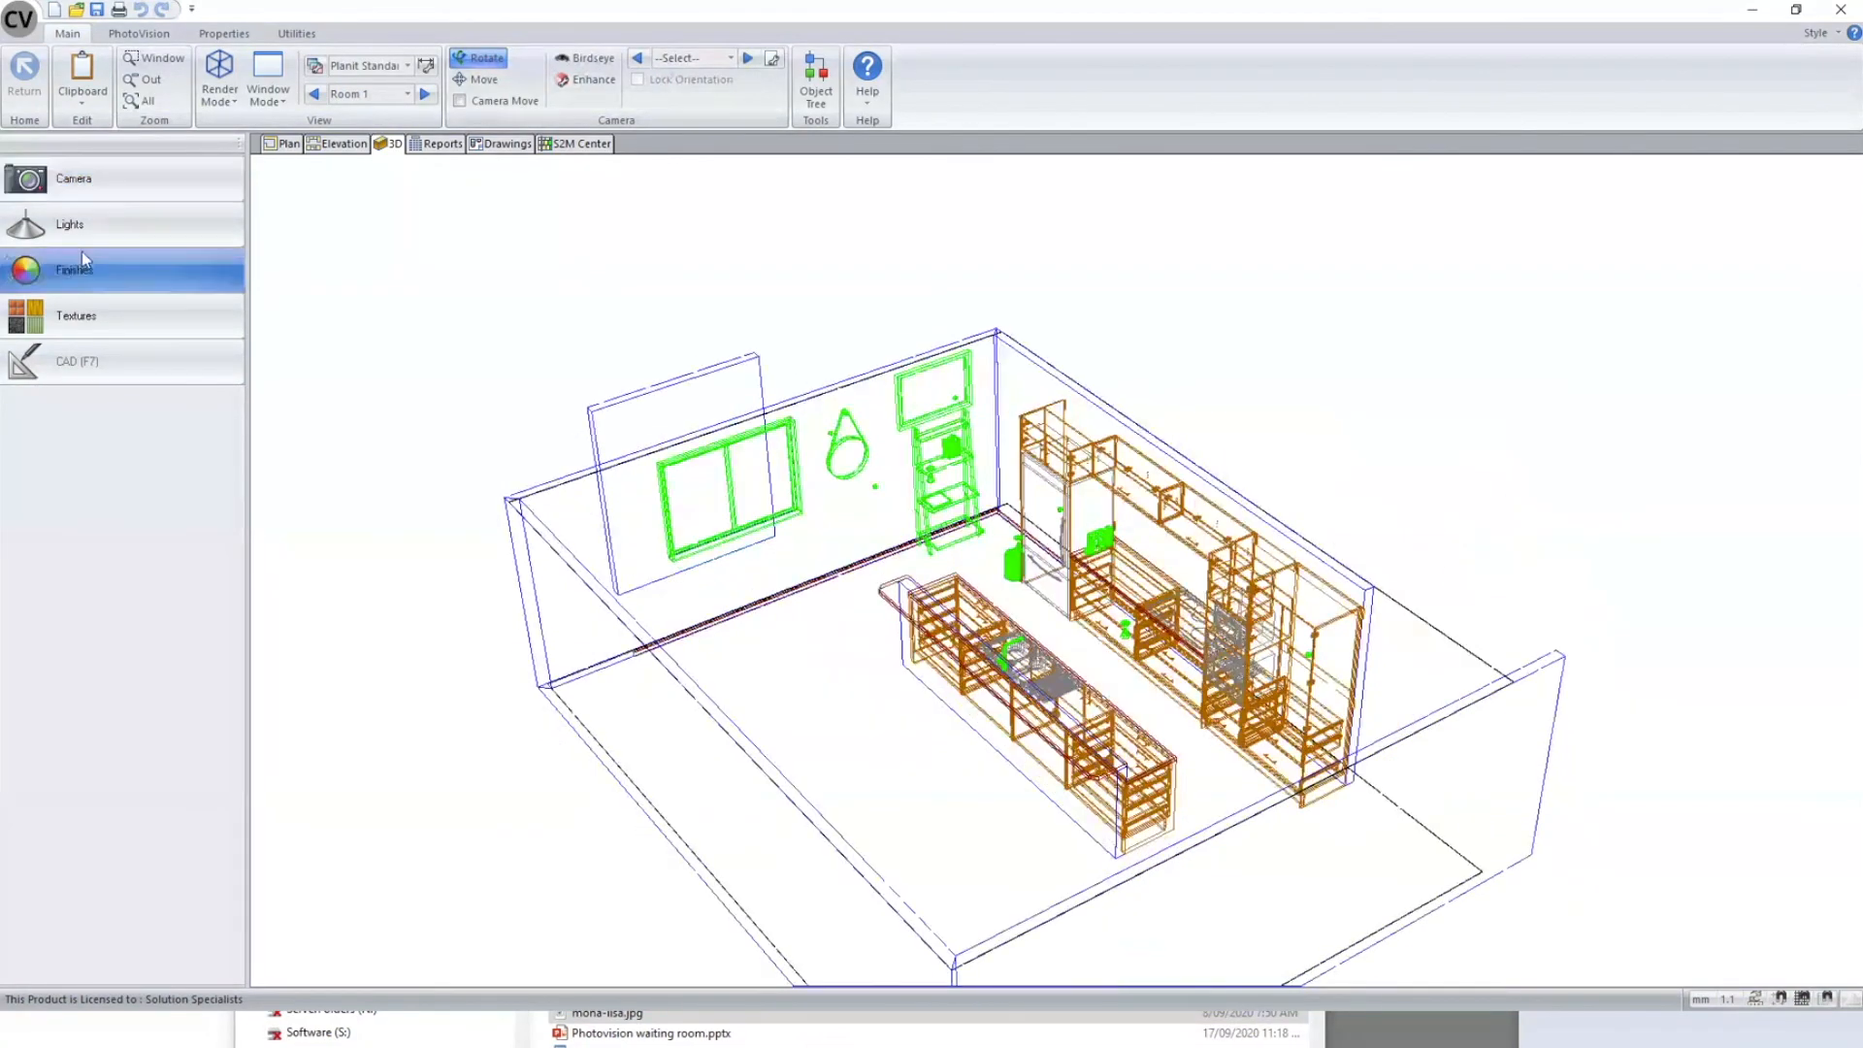
click(106, 238)
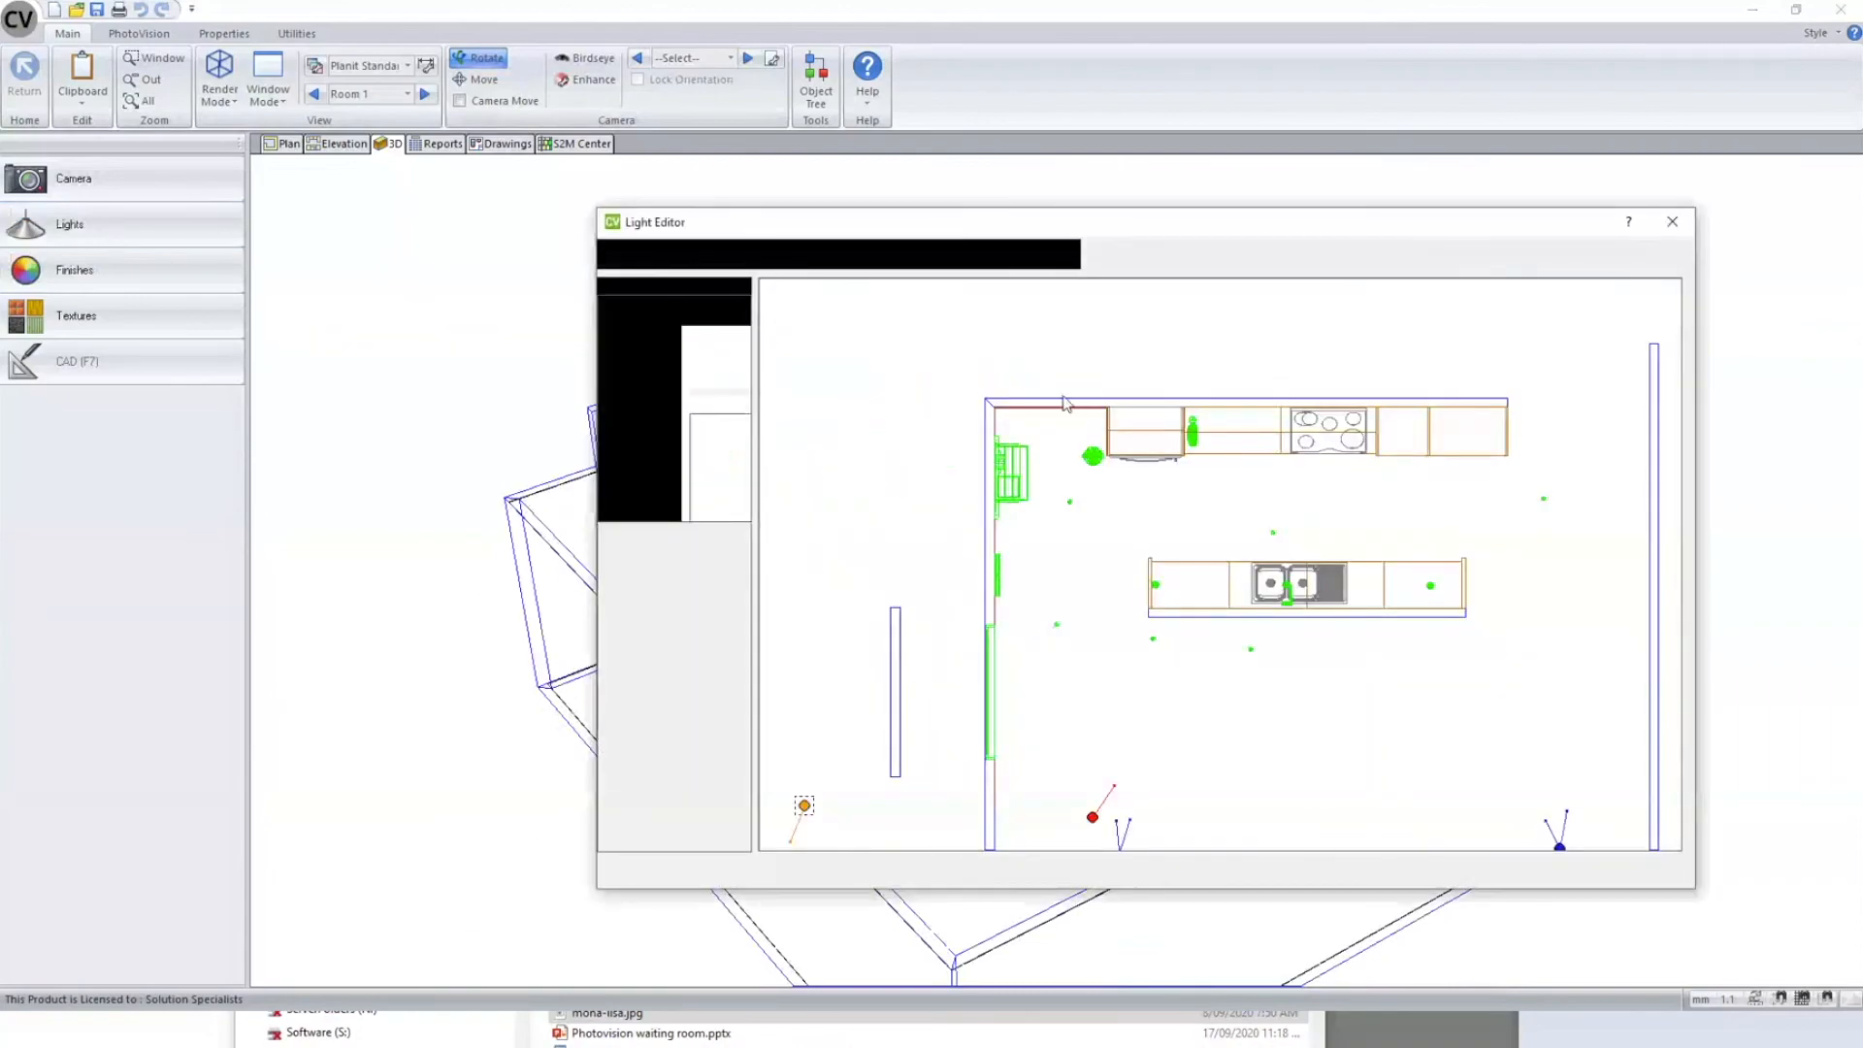
drag(1084, 224, 754, 136)
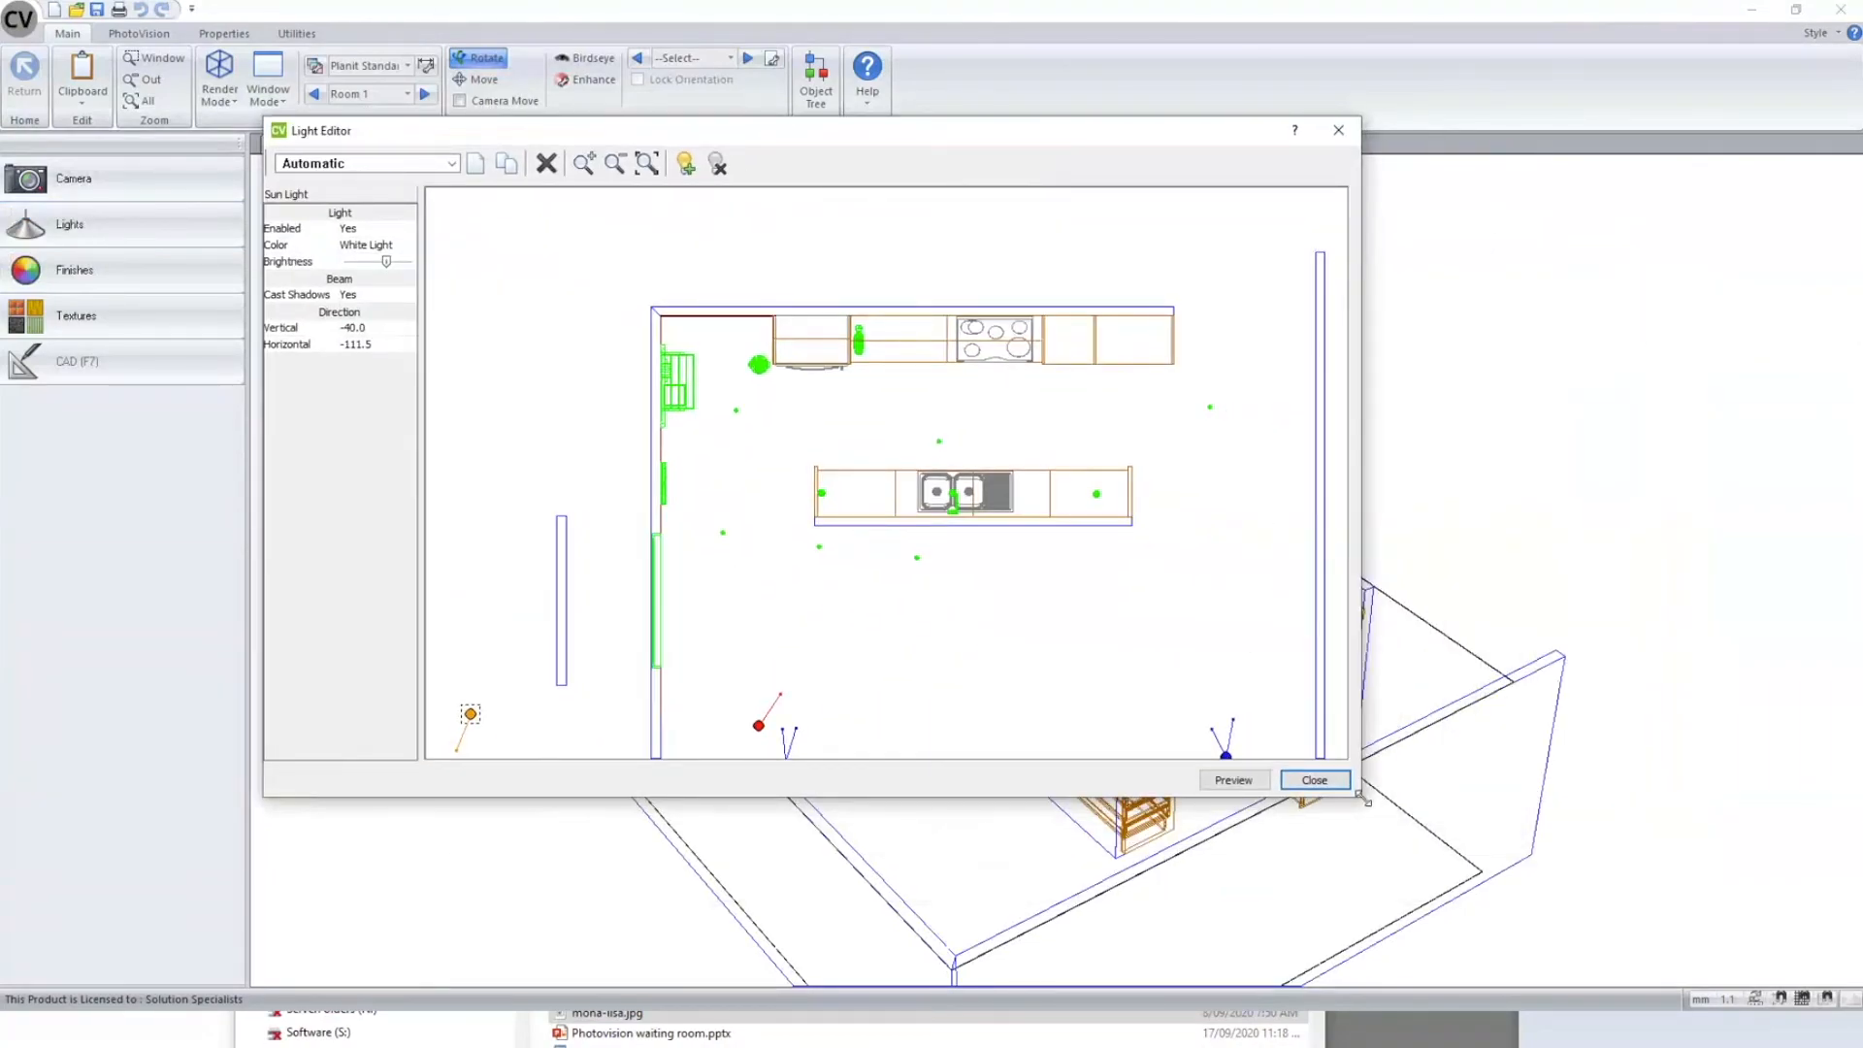
drag(1363, 805, 1471, 919)
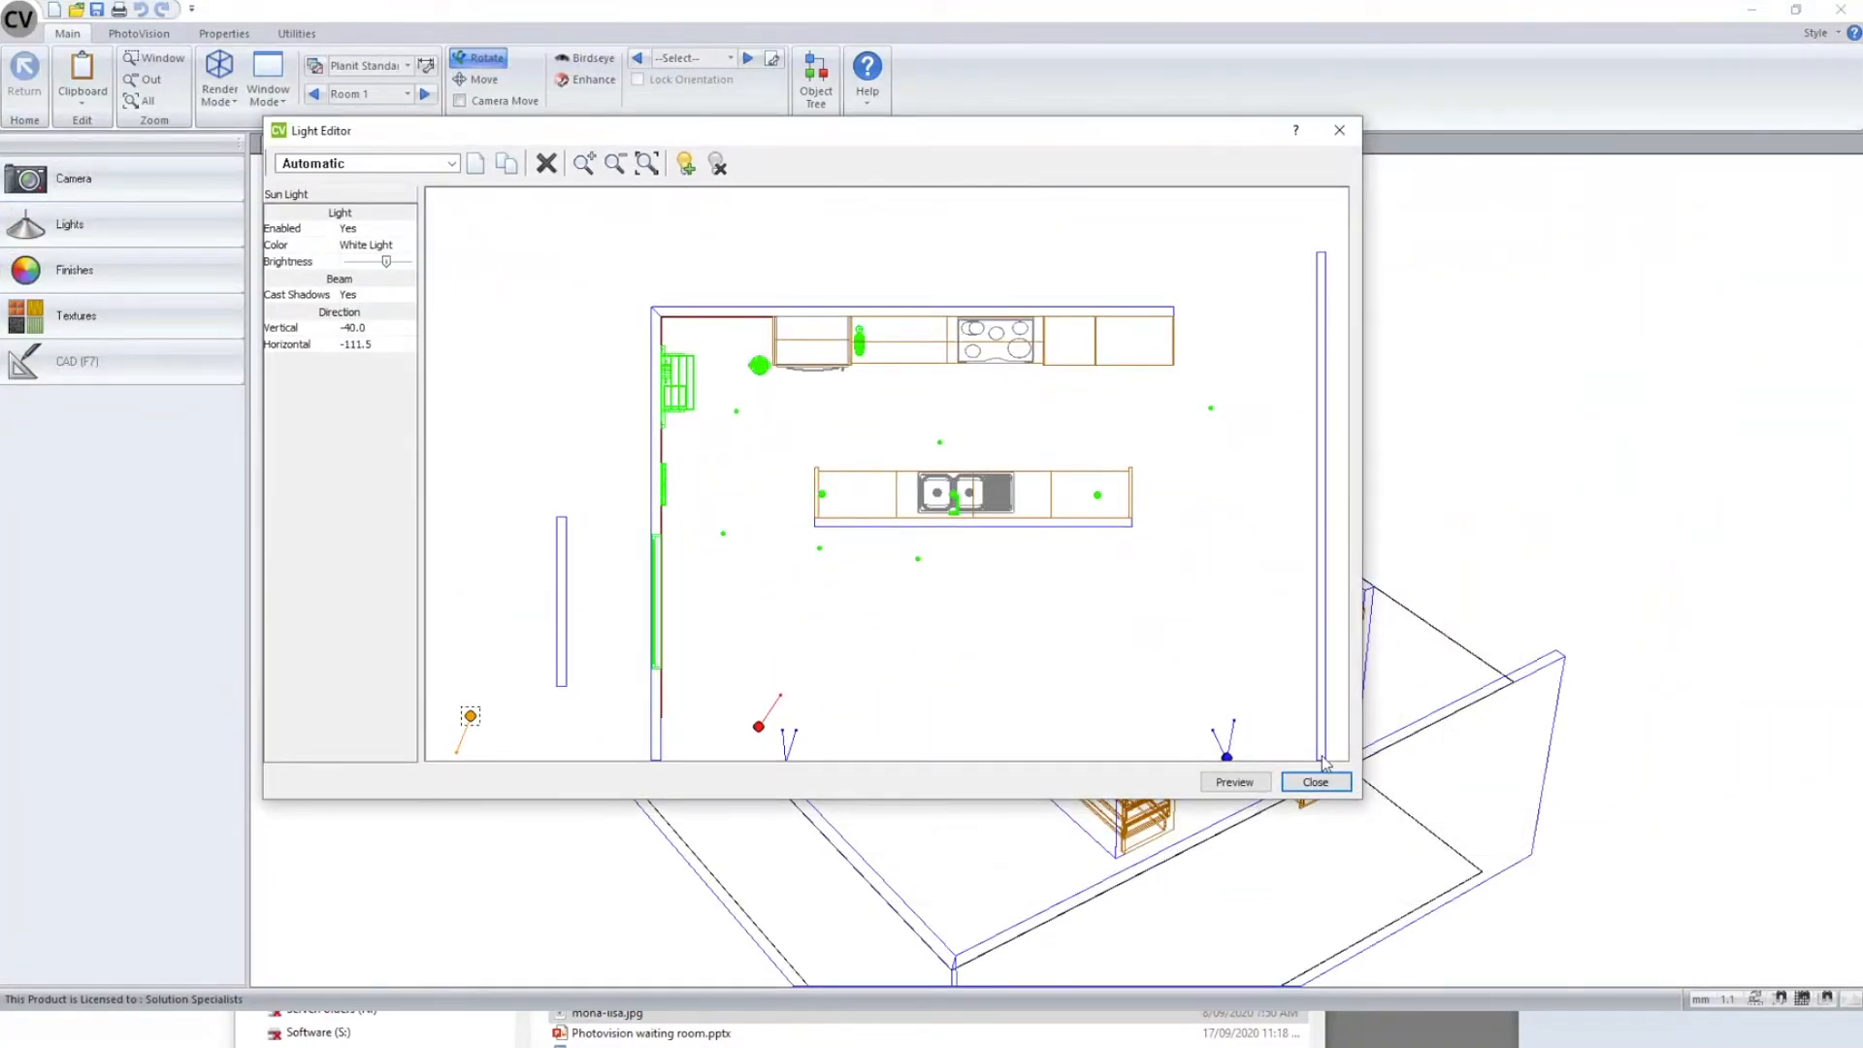
scroll(1090, 579, down, 1)
scroll(1094, 587, down, 3)
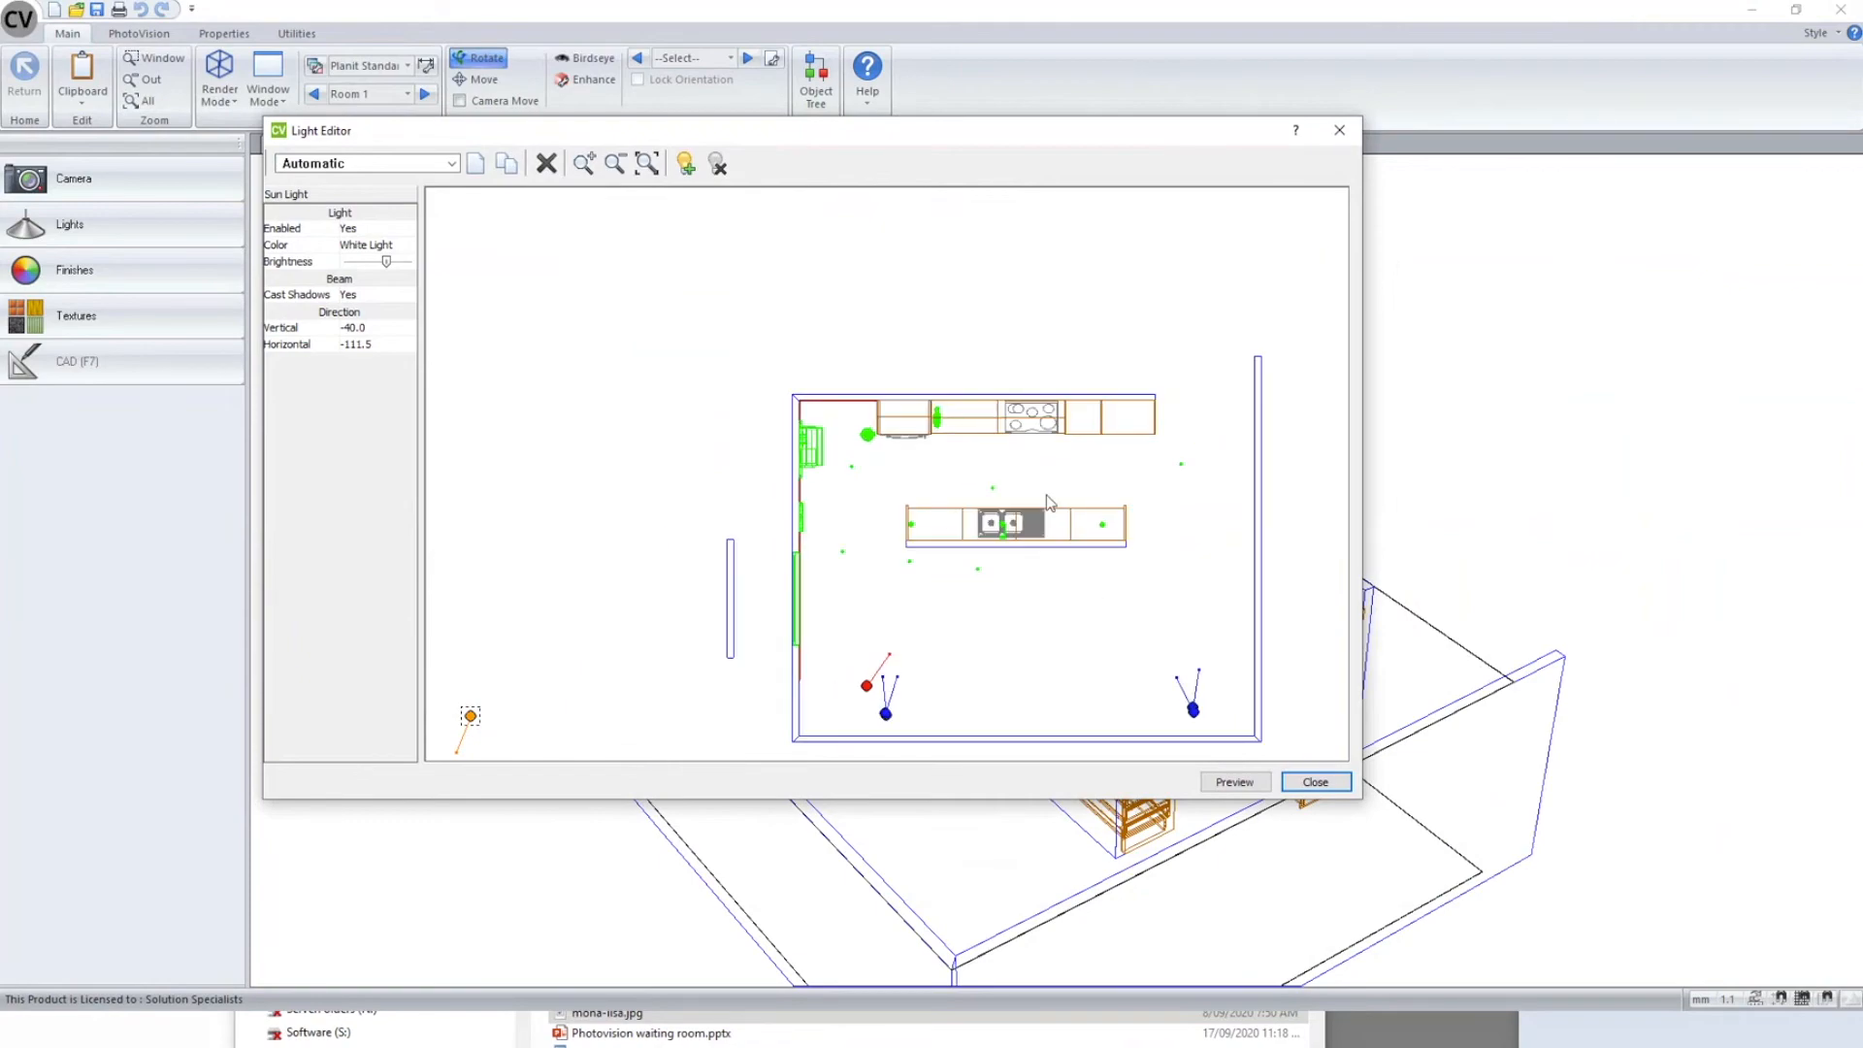
scroll(1015, 469, up, 1)
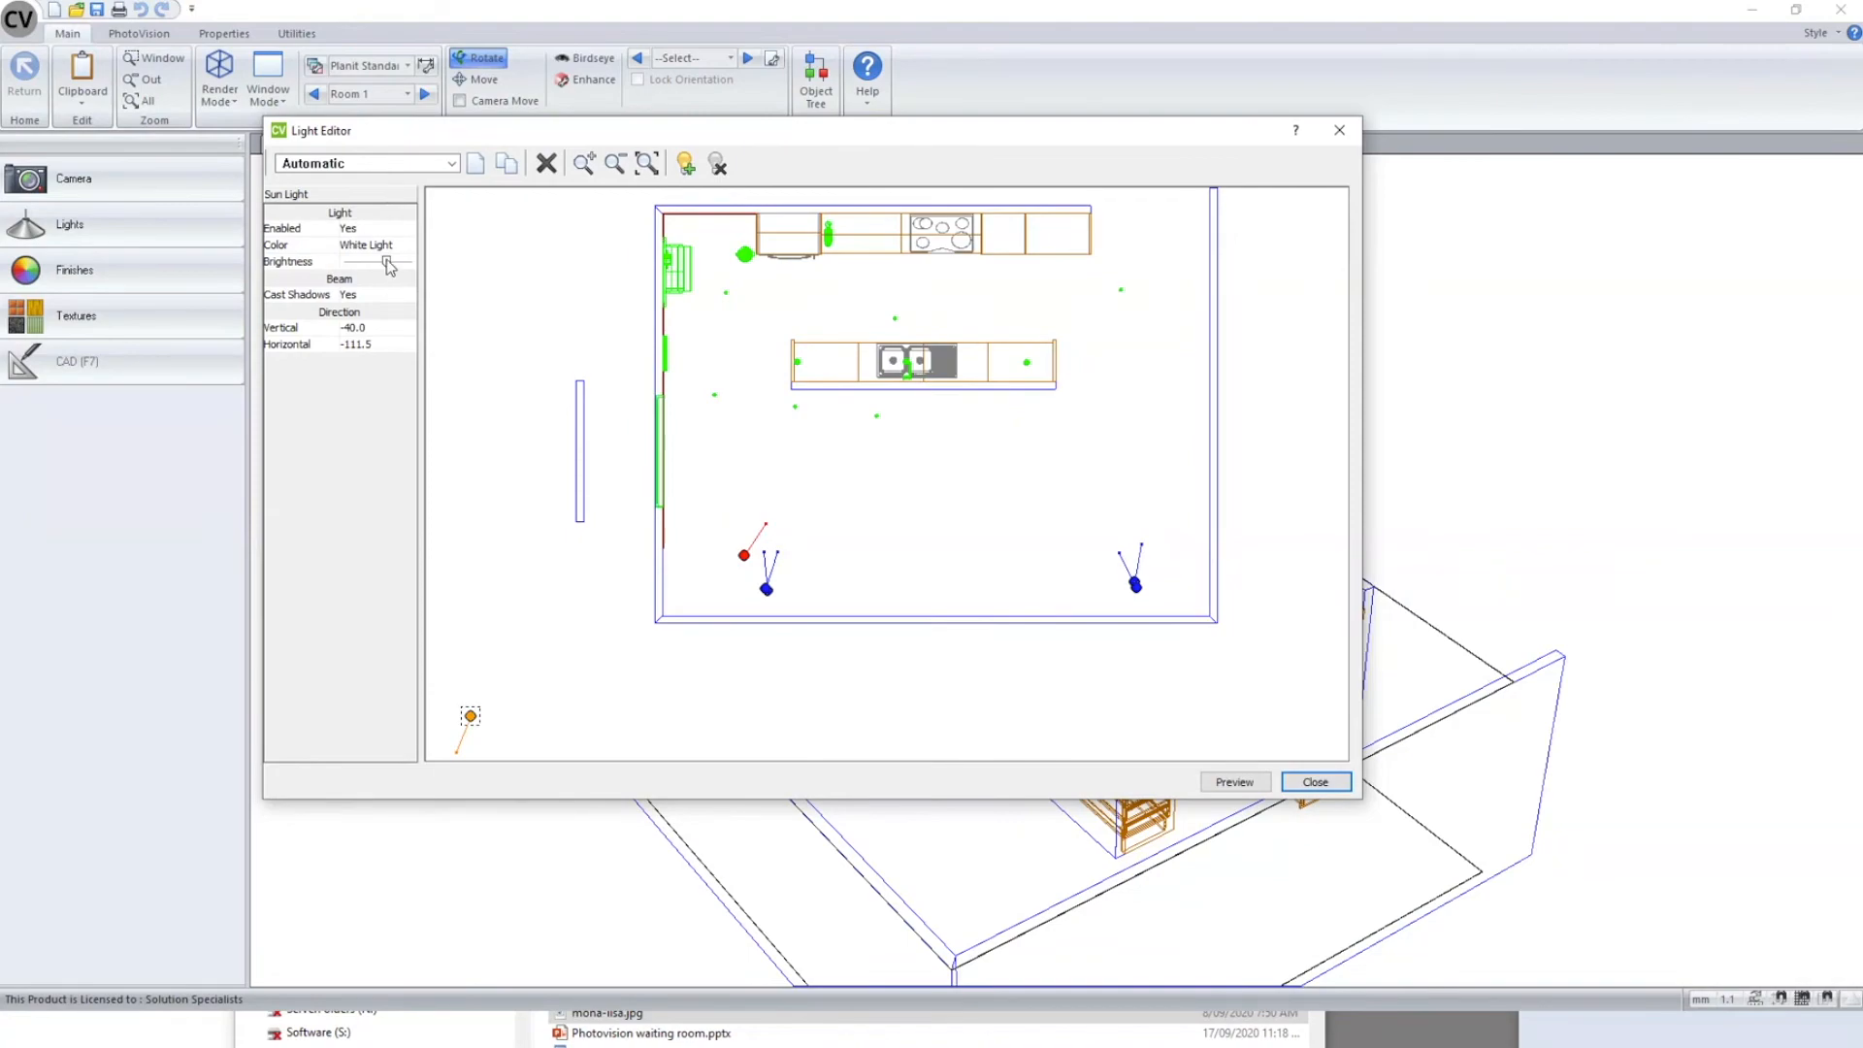
- Inspect the sun light's vertical and horizontal direction settings, cancel the angle edit and close the Light Editor
click(342, 329)
click(409, 330)
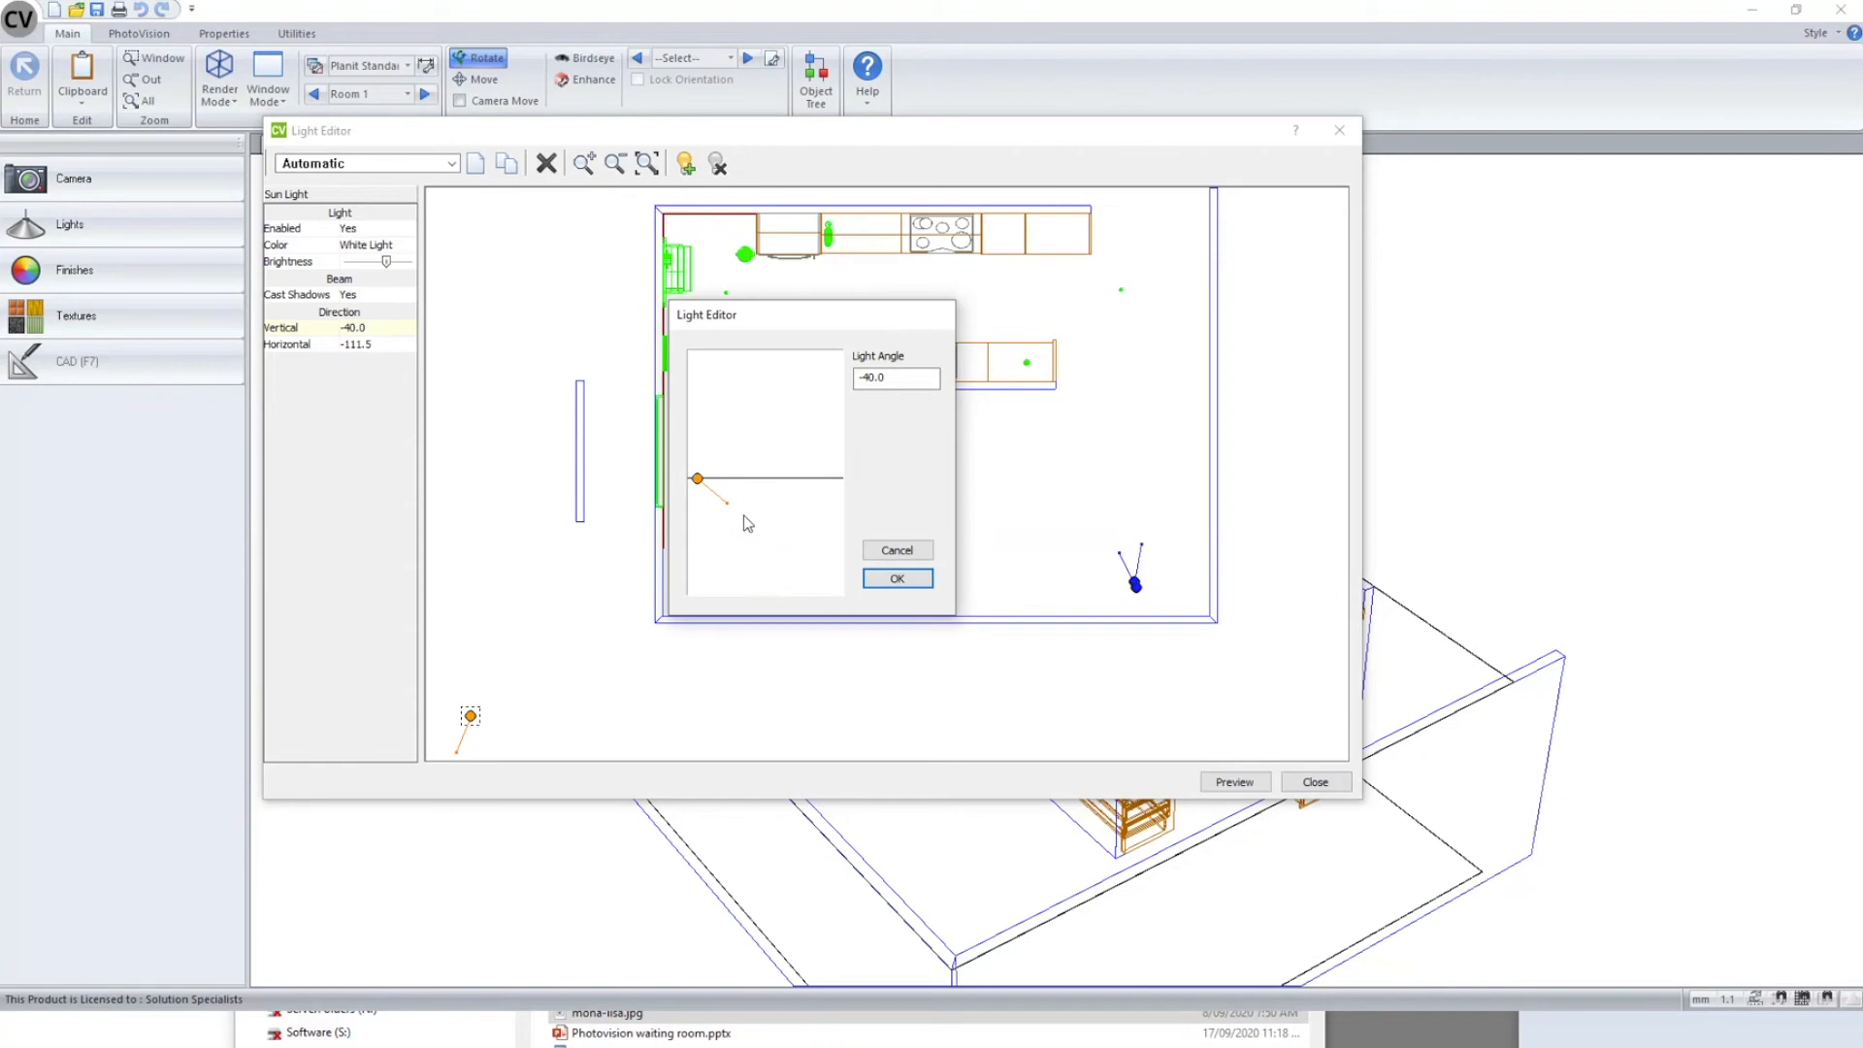
click(896, 550)
click(364, 346)
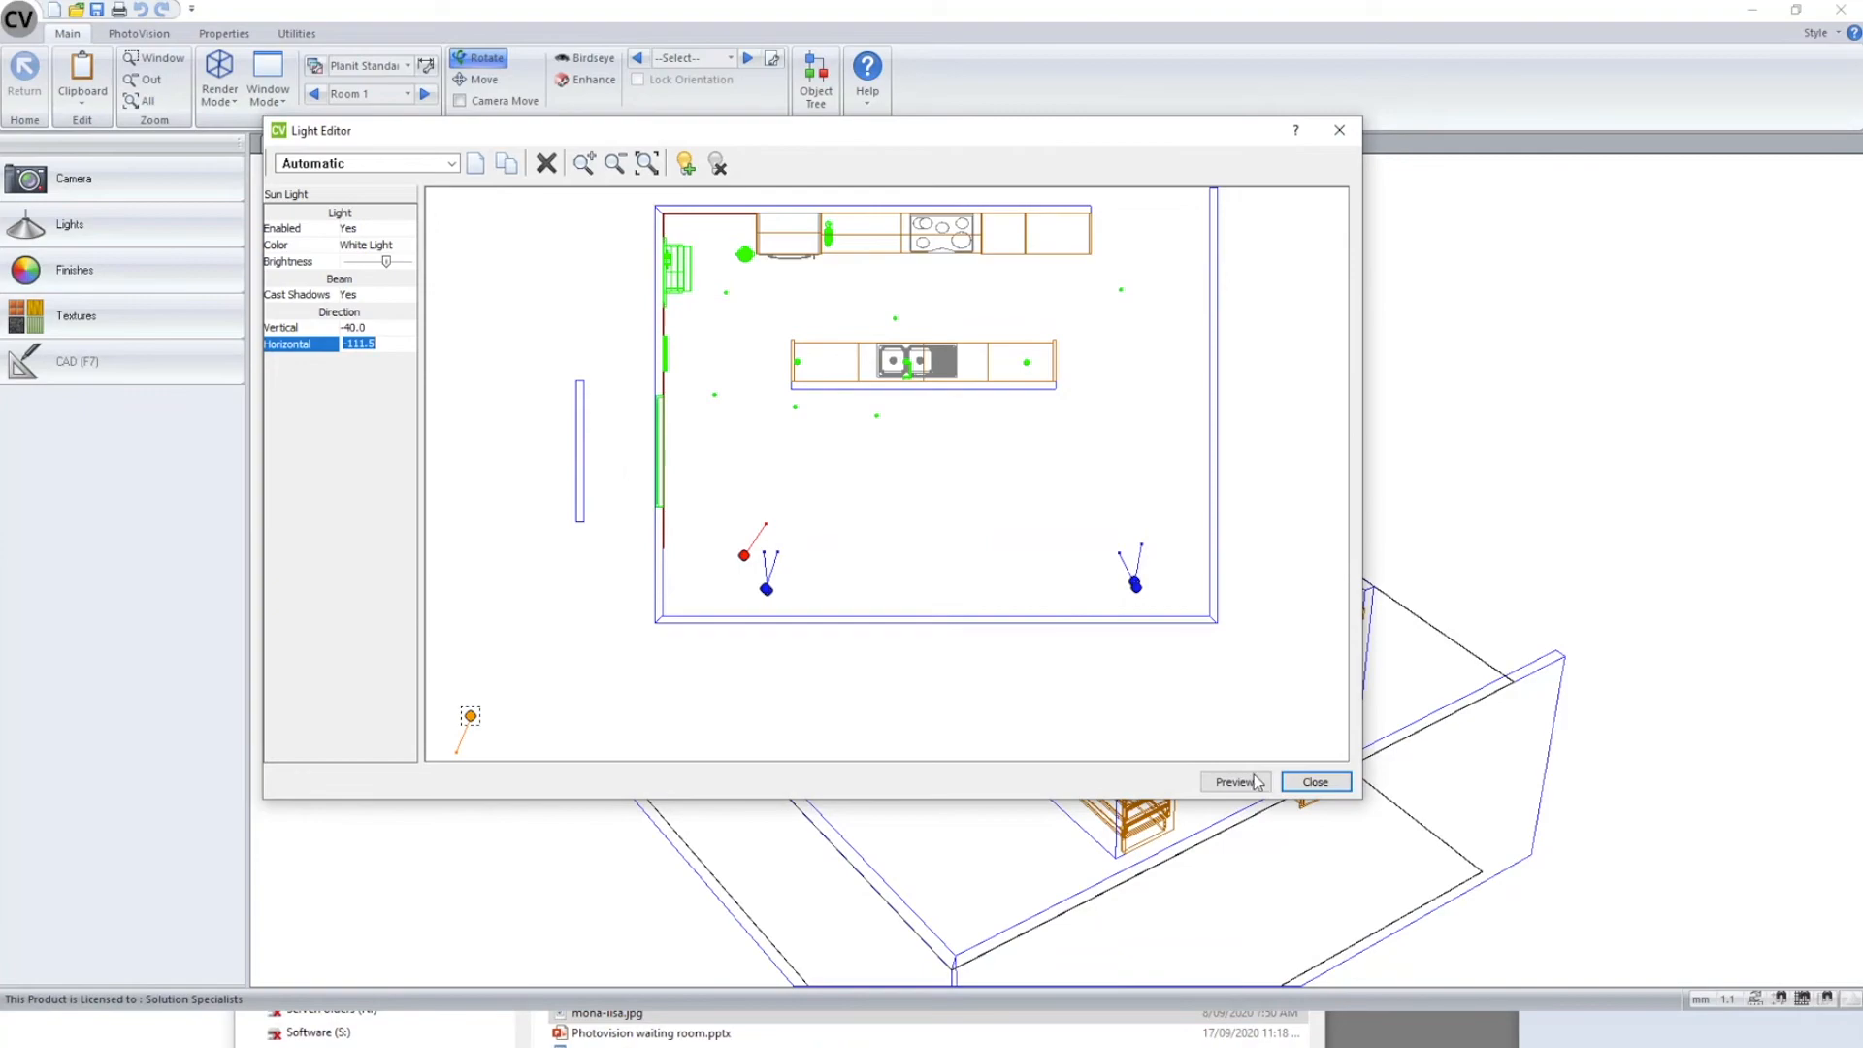
click(1314, 782)
- Examine the rendered Room 1 kitchen images on the drawing sheet, looking closely at the window scenery, lighting and floor reflections
click(497, 144)
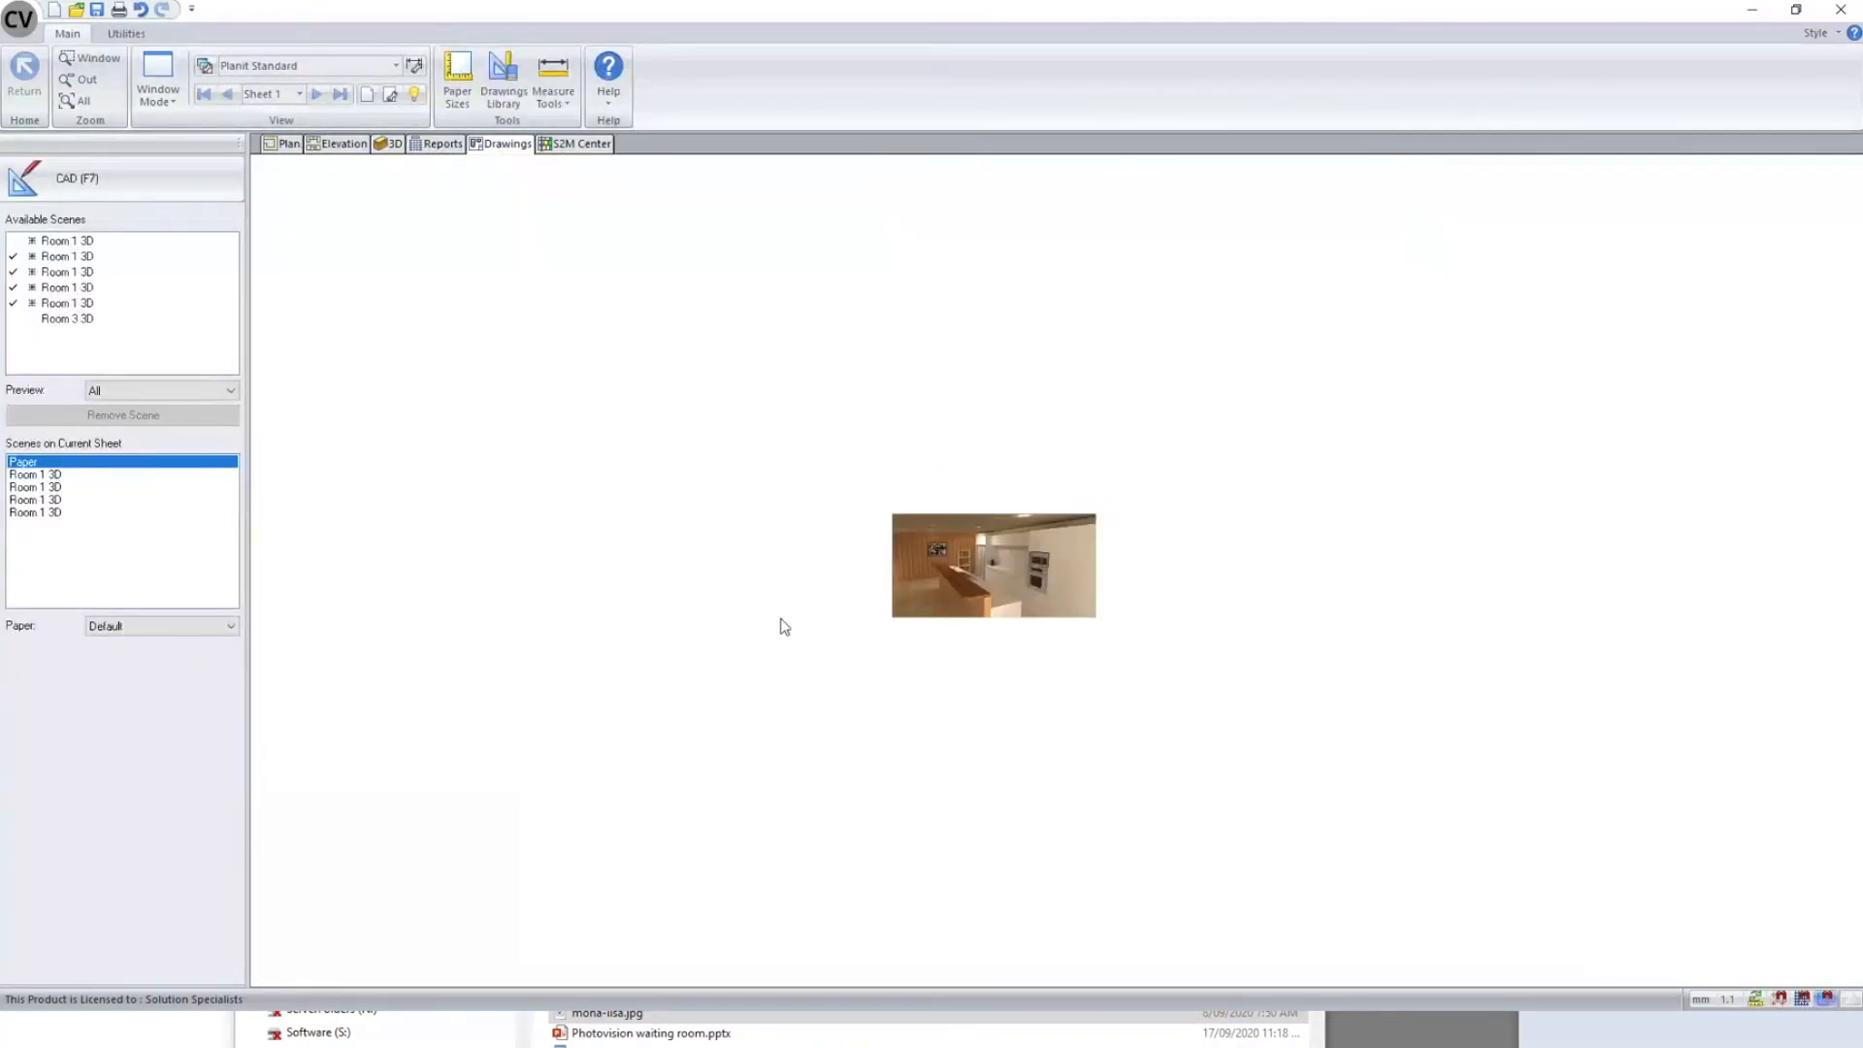
scroll(784, 627, down, 1)
scroll(1231, 392, up, 6)
scroll(1079, 473, down, 3)
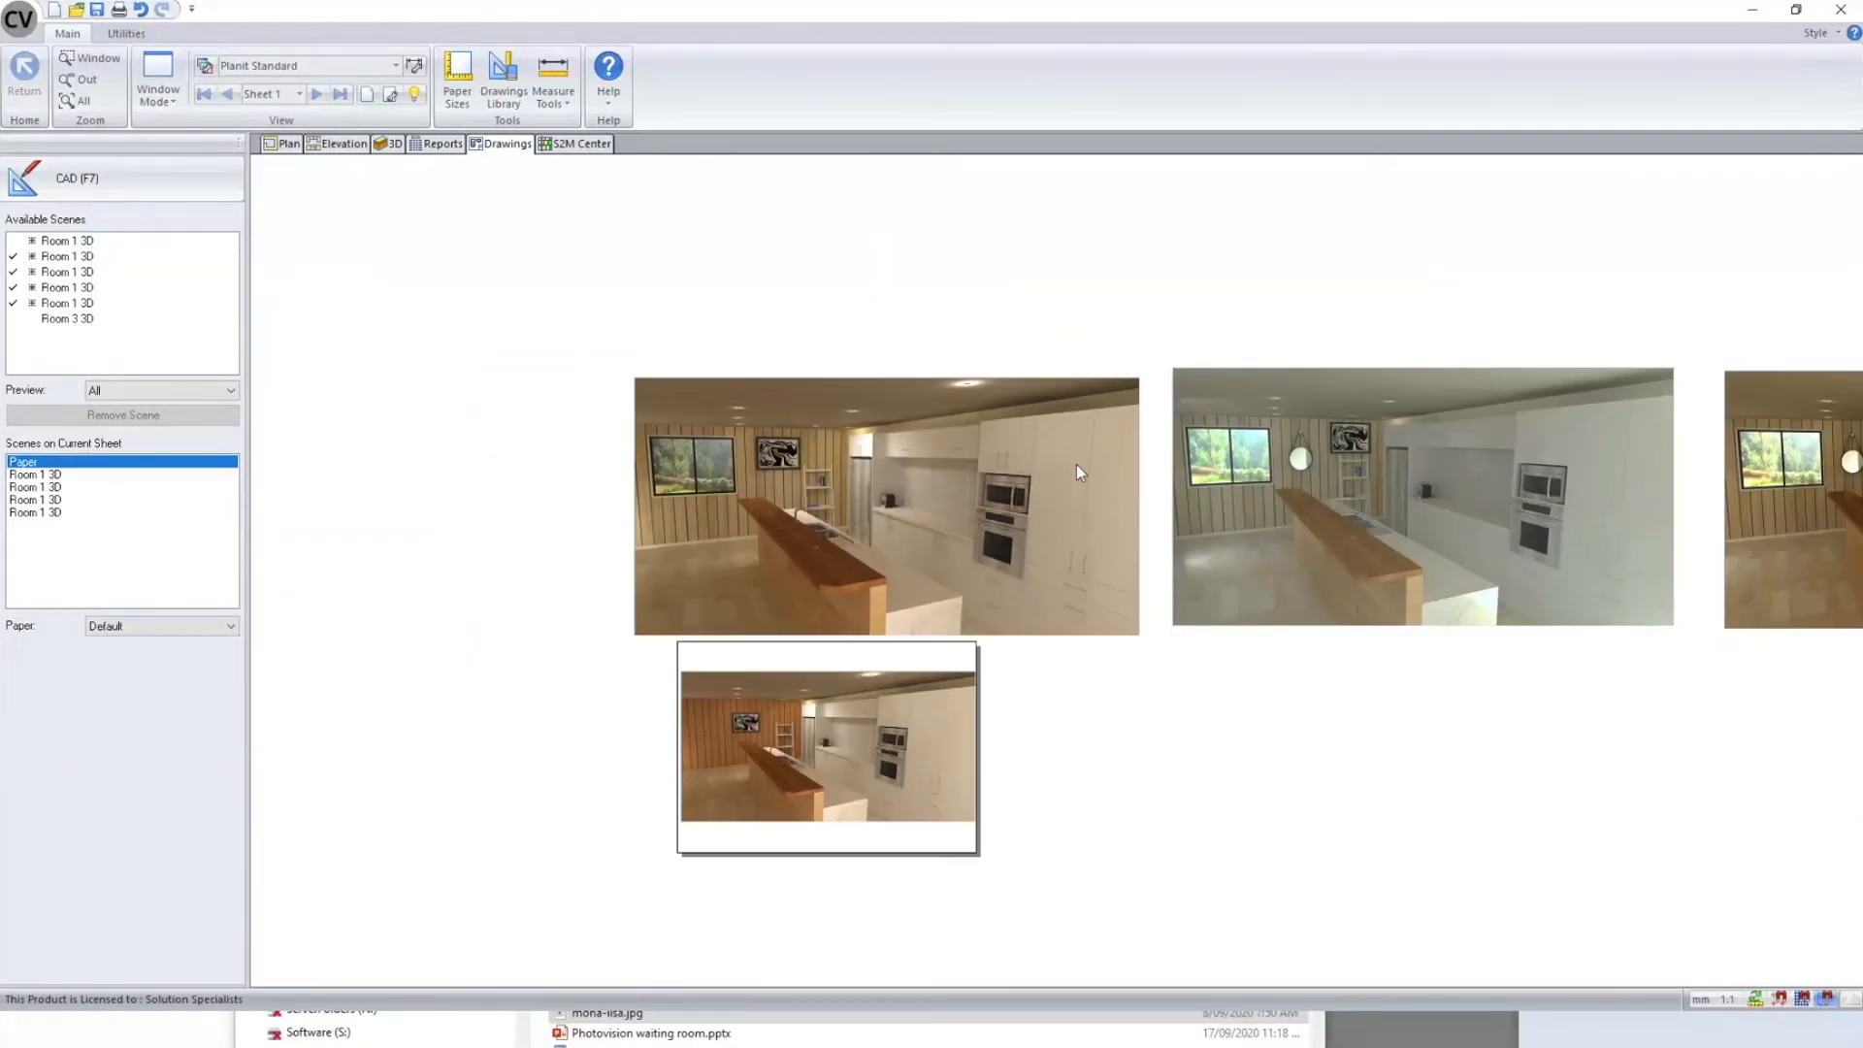
scroll(1079, 472, up, 6)
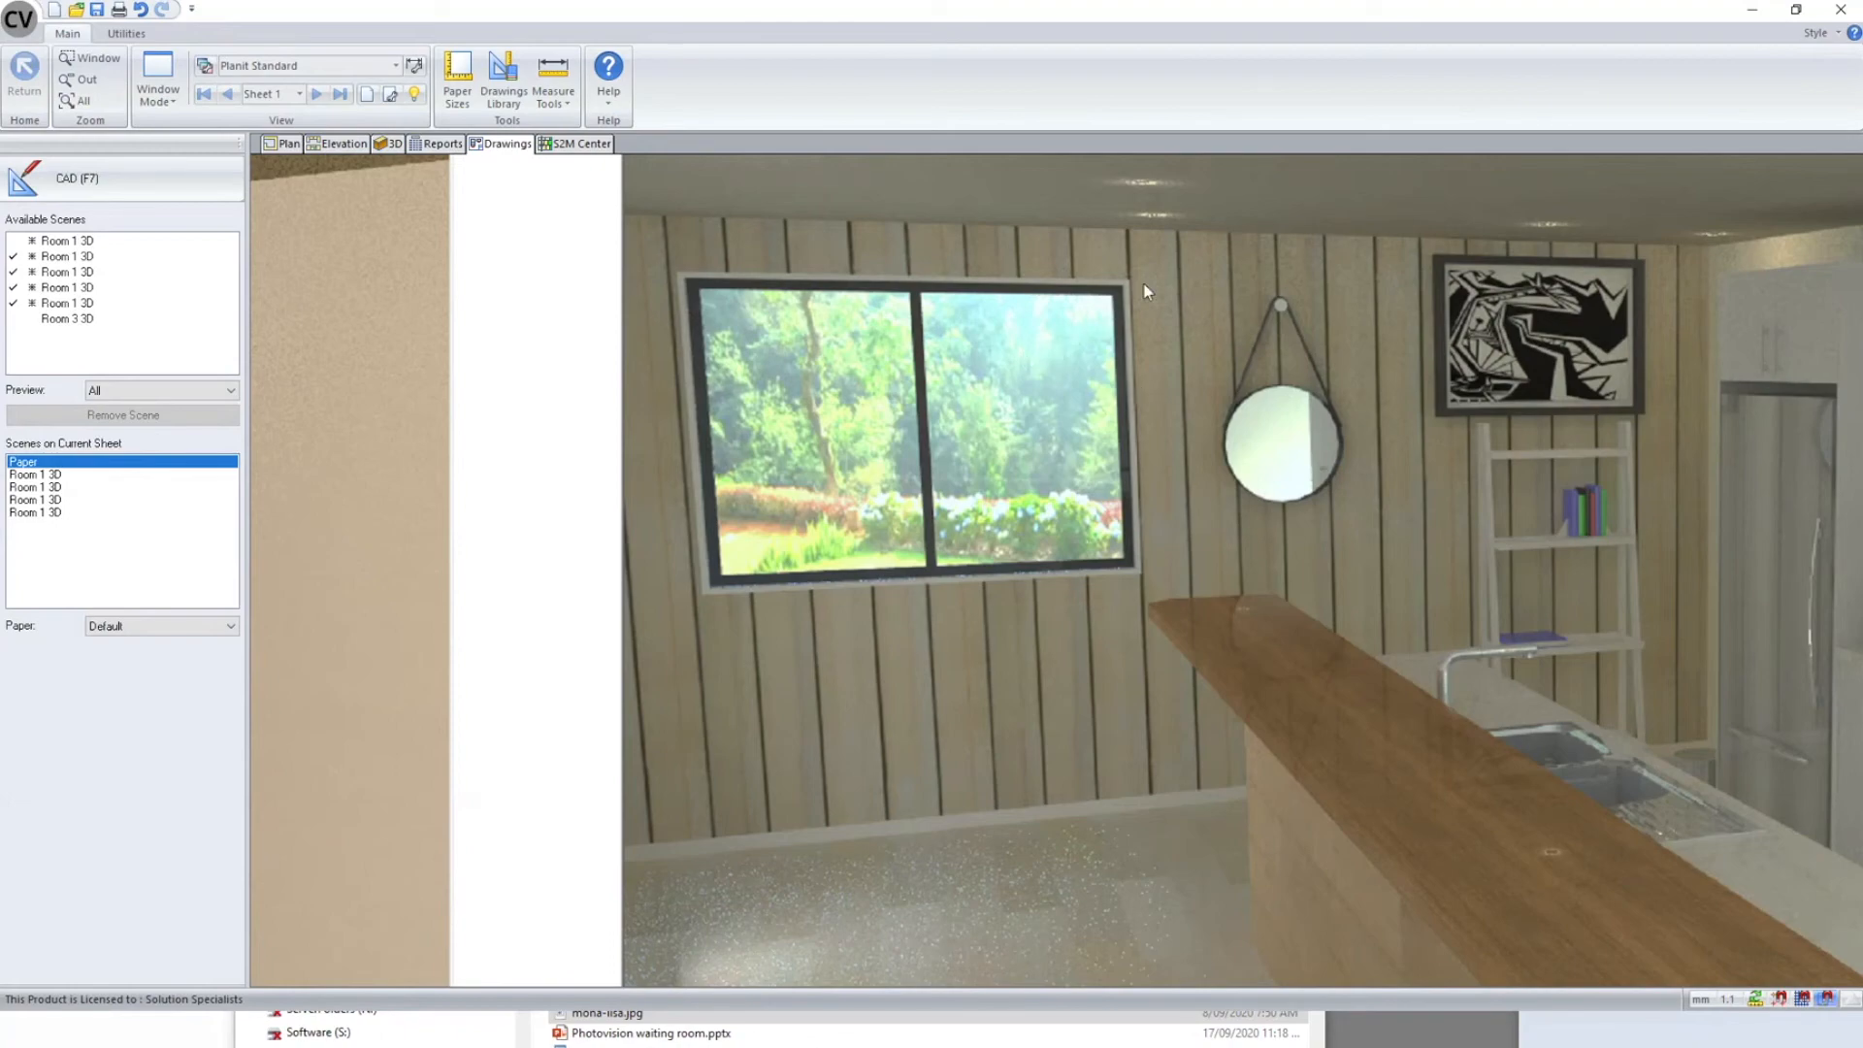
scroll(1067, 318, down, 2)
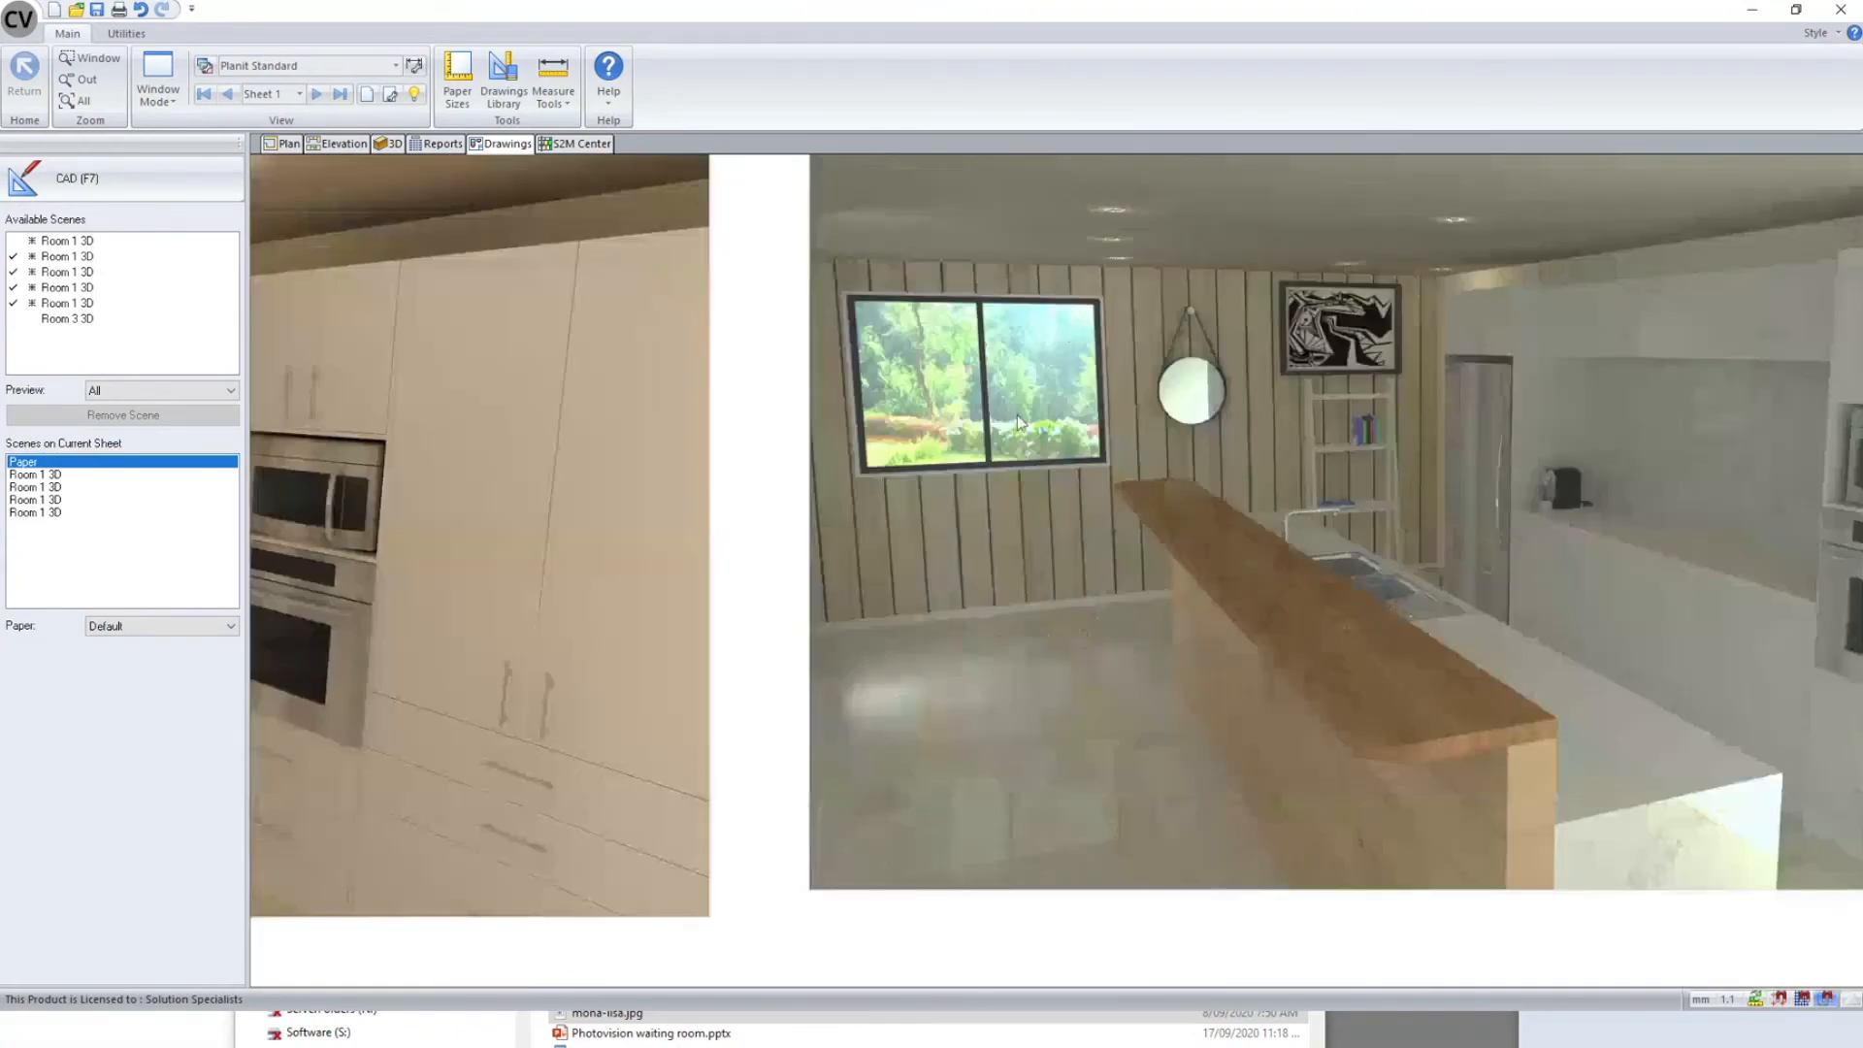
scroll(945, 792, up, 3)
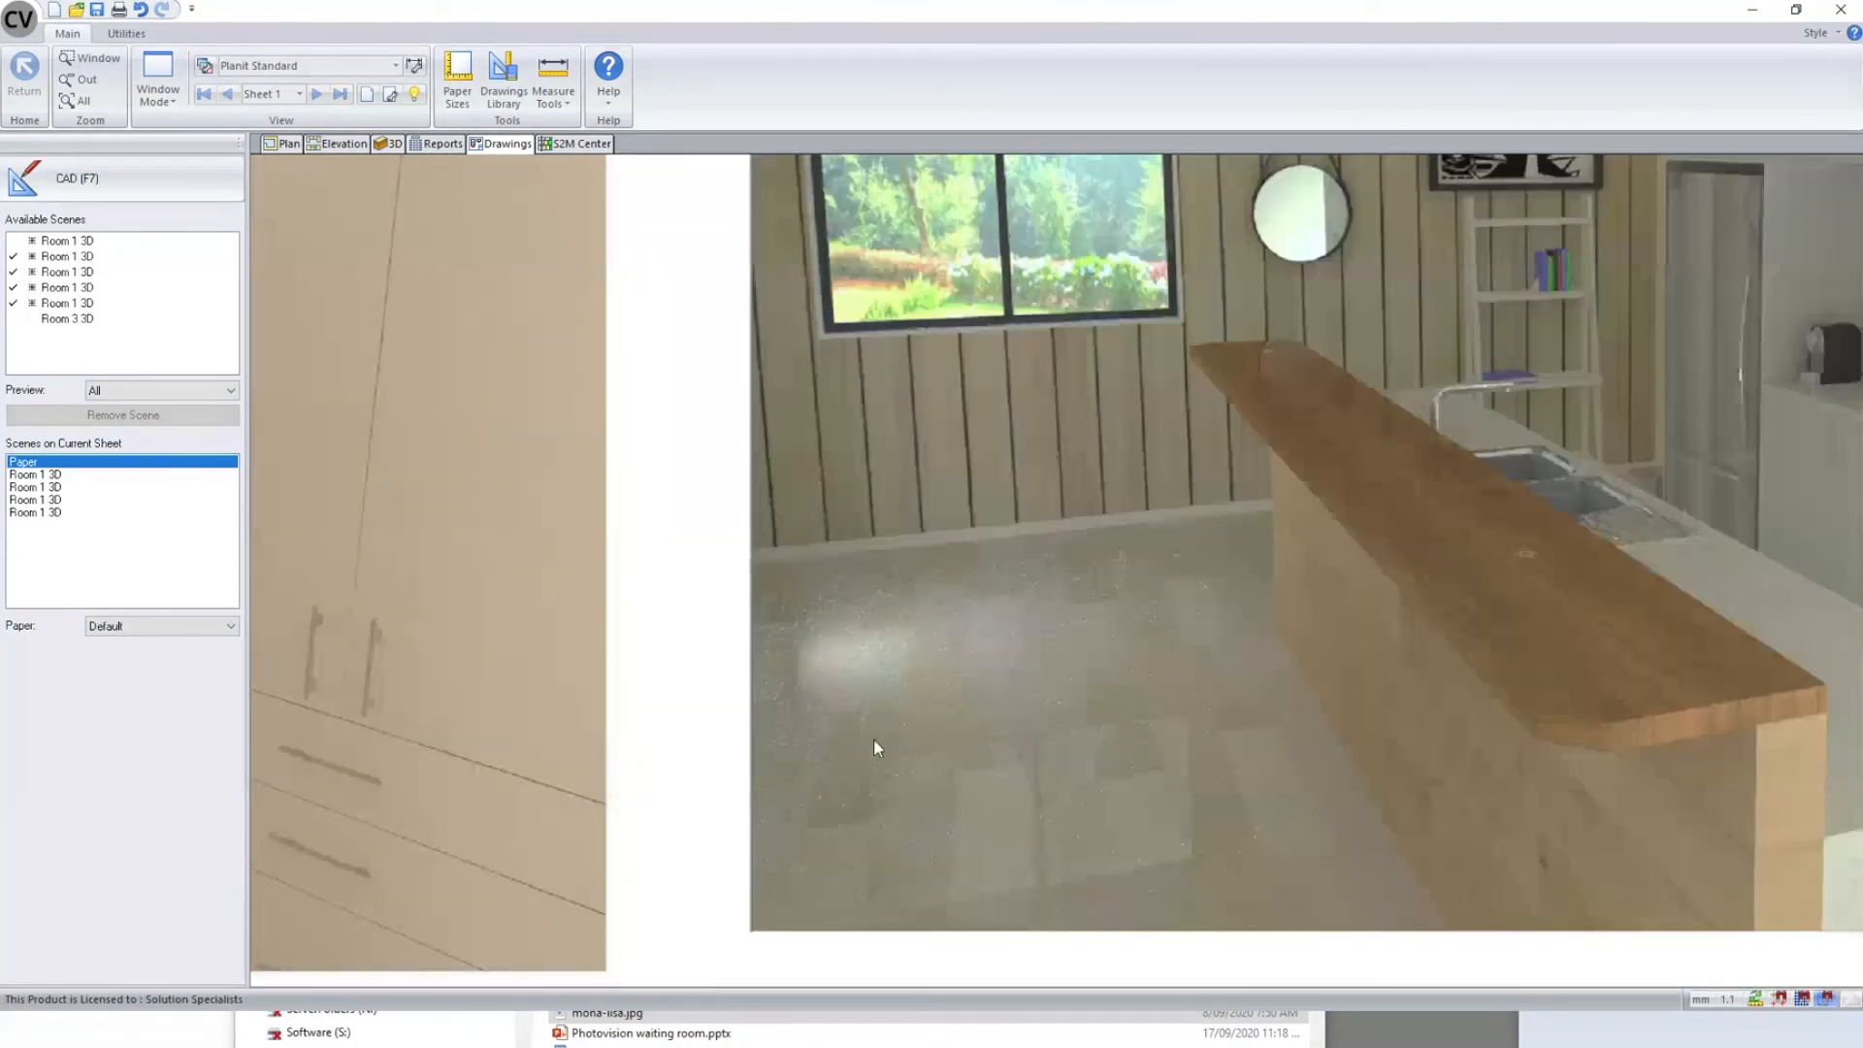
scroll(899, 714, up, 3)
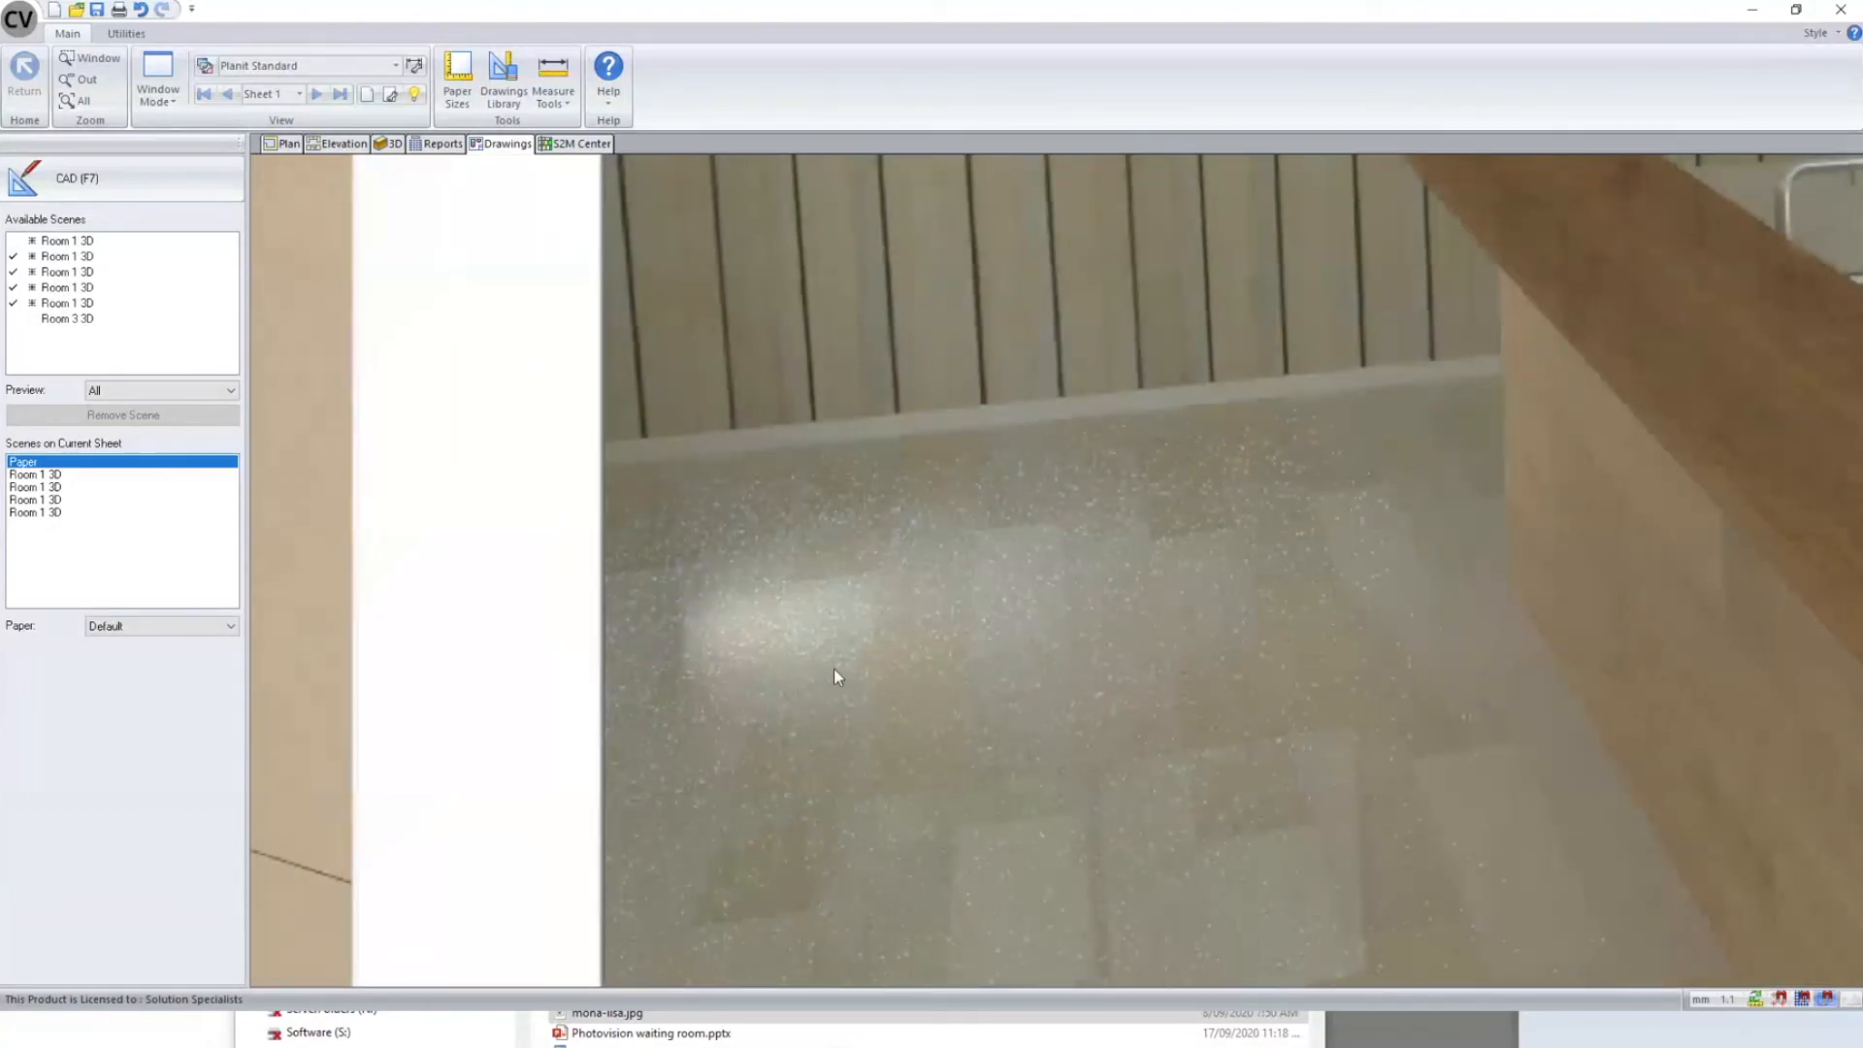
scroll(835, 743, down, 5)
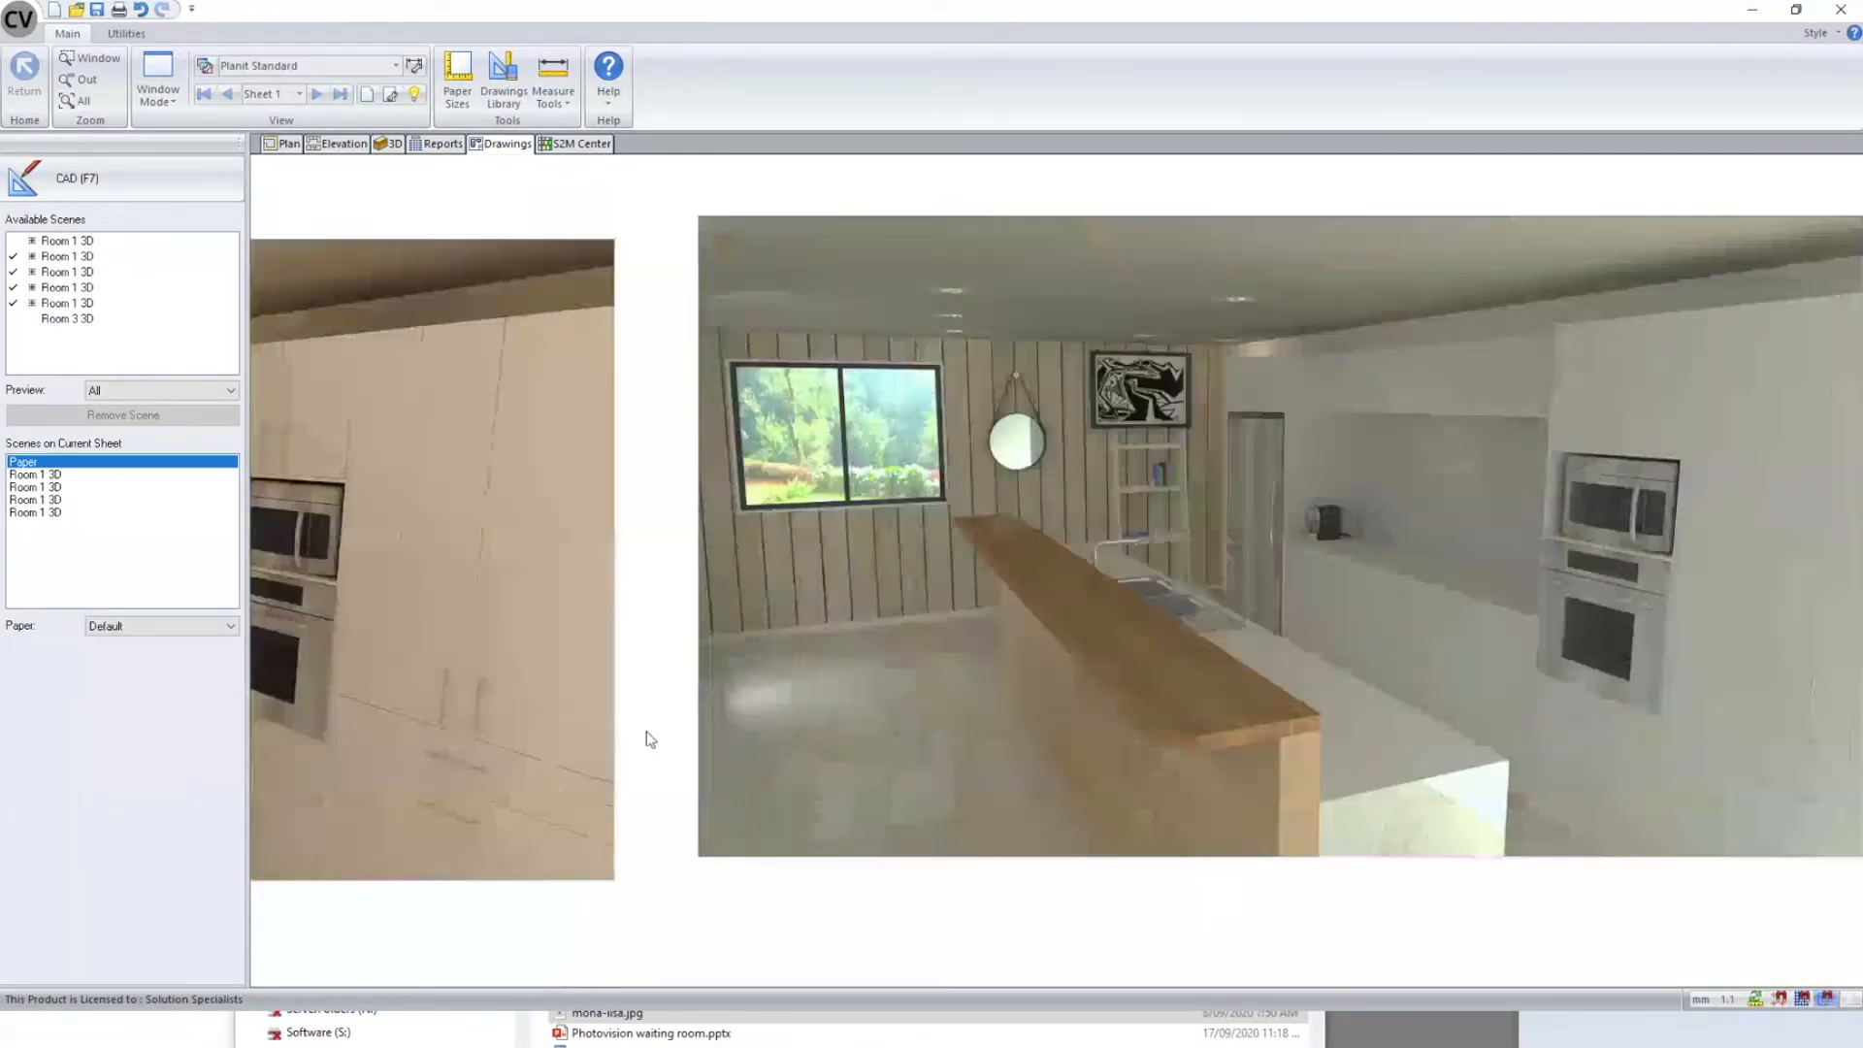
scroll(560, 720, down, 2)
scroll(677, 656, up, 3)
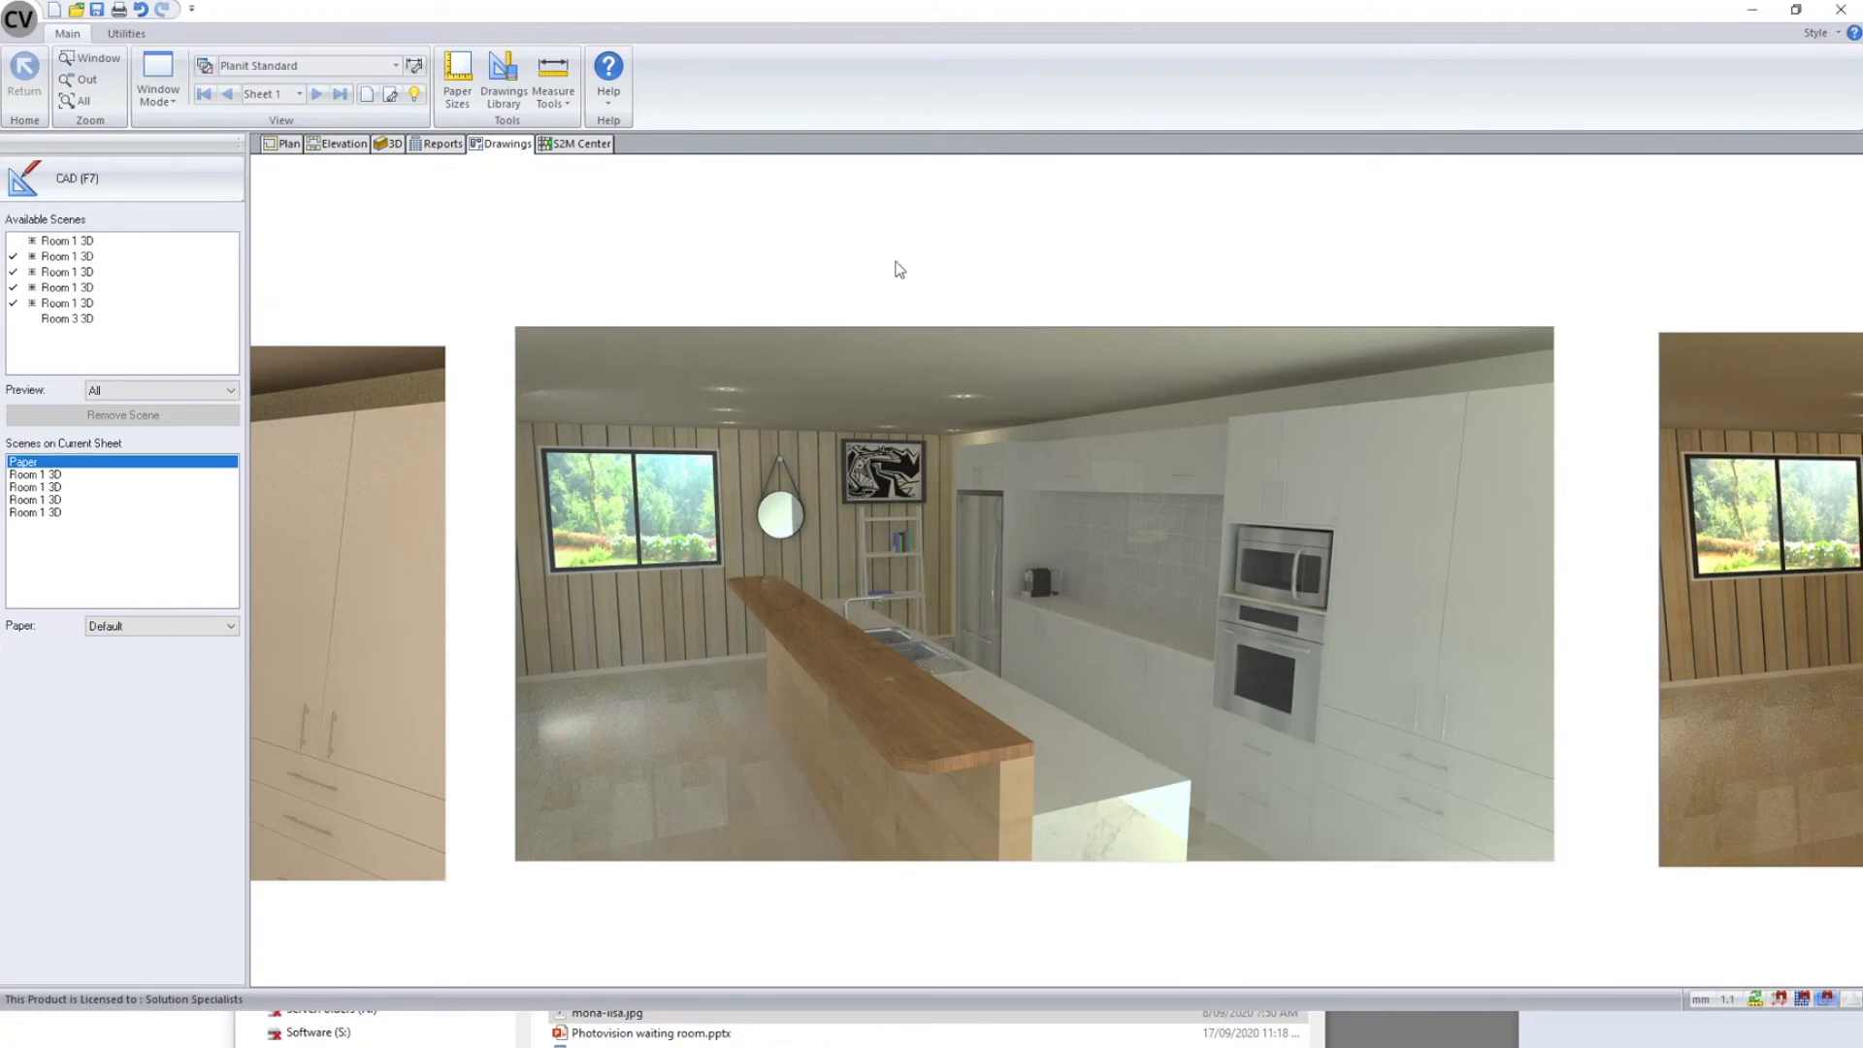
scroll(895, 263, down, 1)
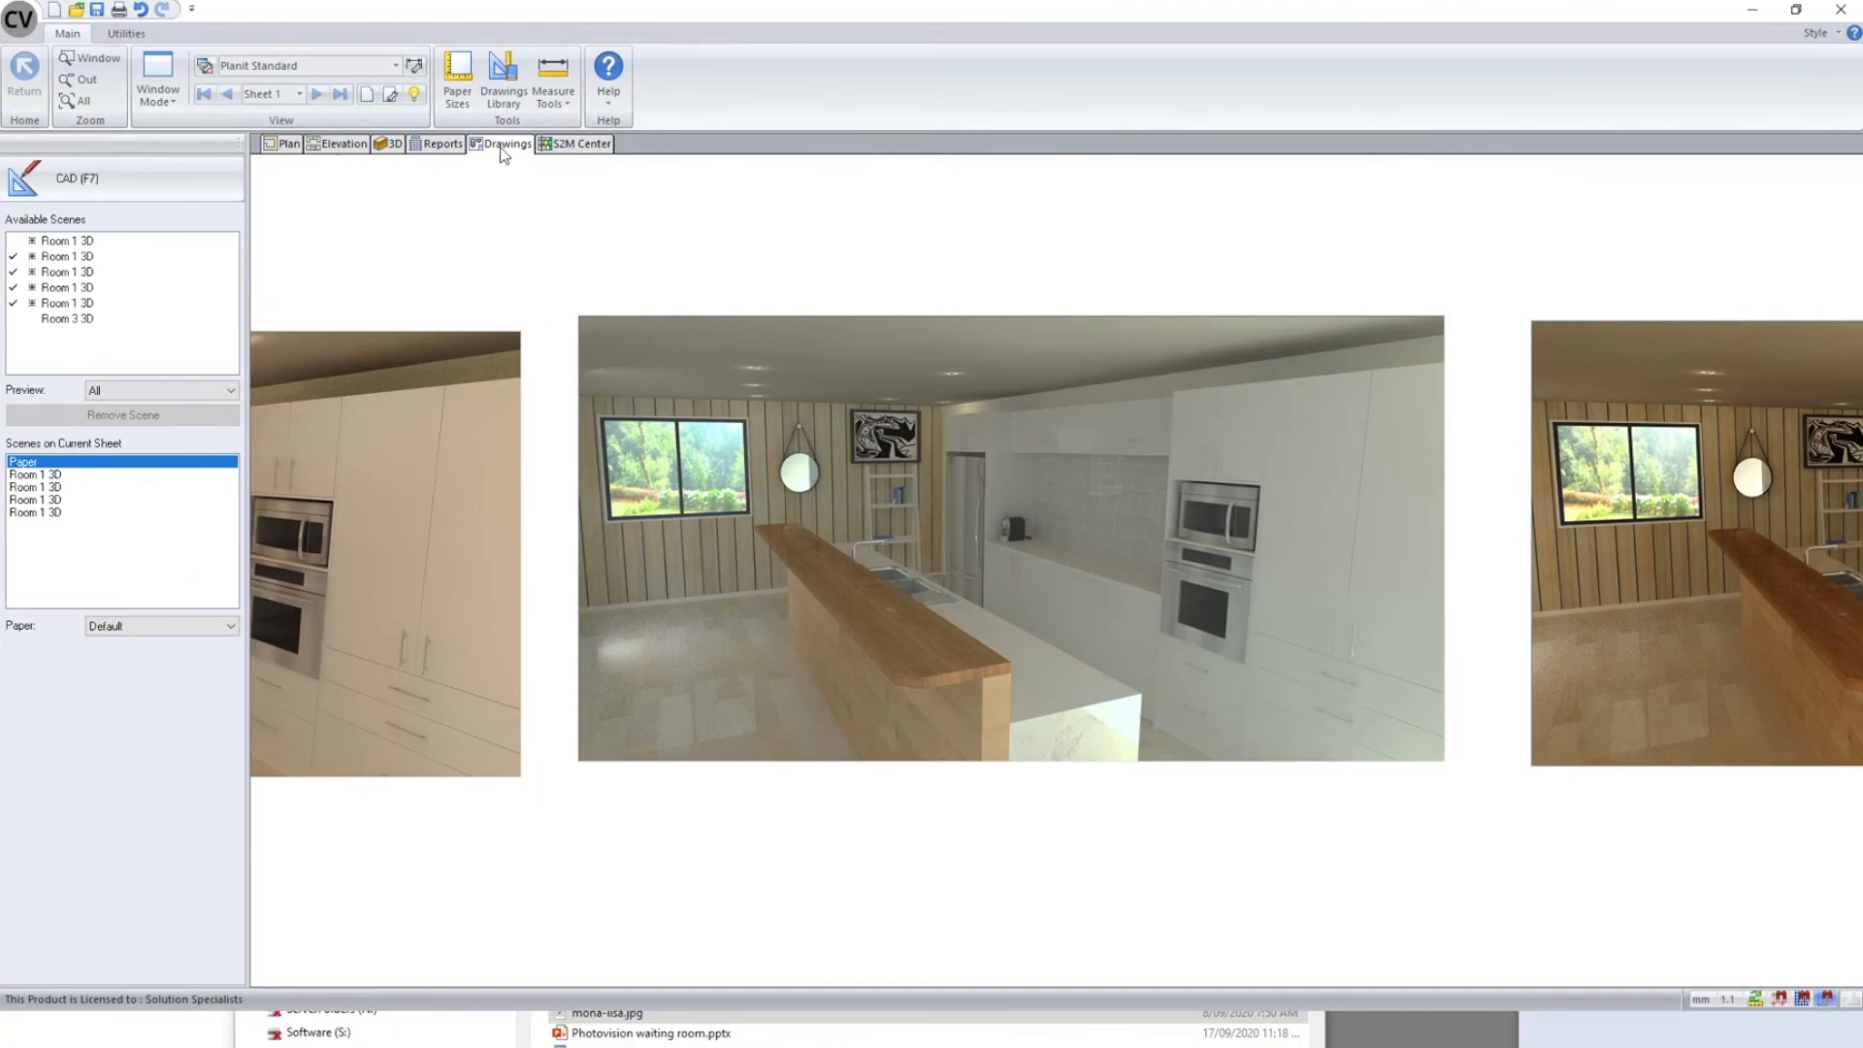
- Review the Room 1 layout in plan and 3D, including the separate wall outside the window
click(289, 144)
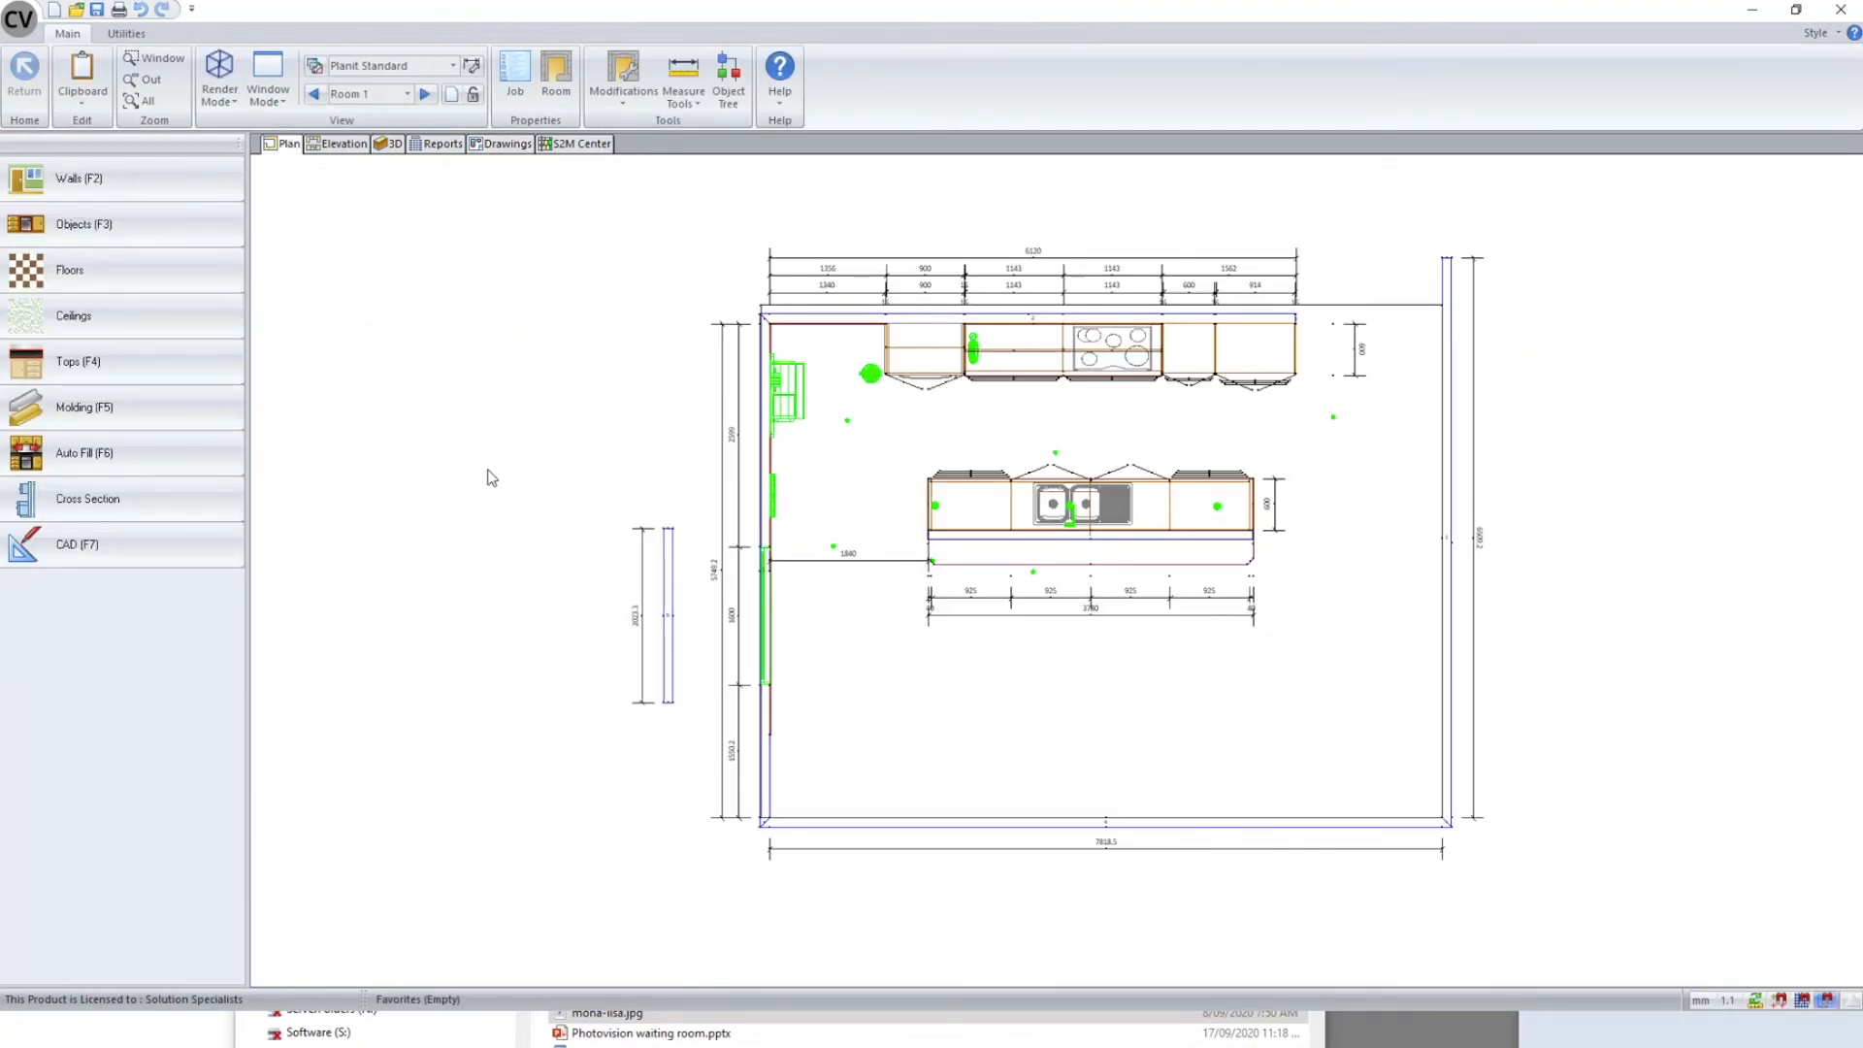
scroll(524, 485, down, 1)
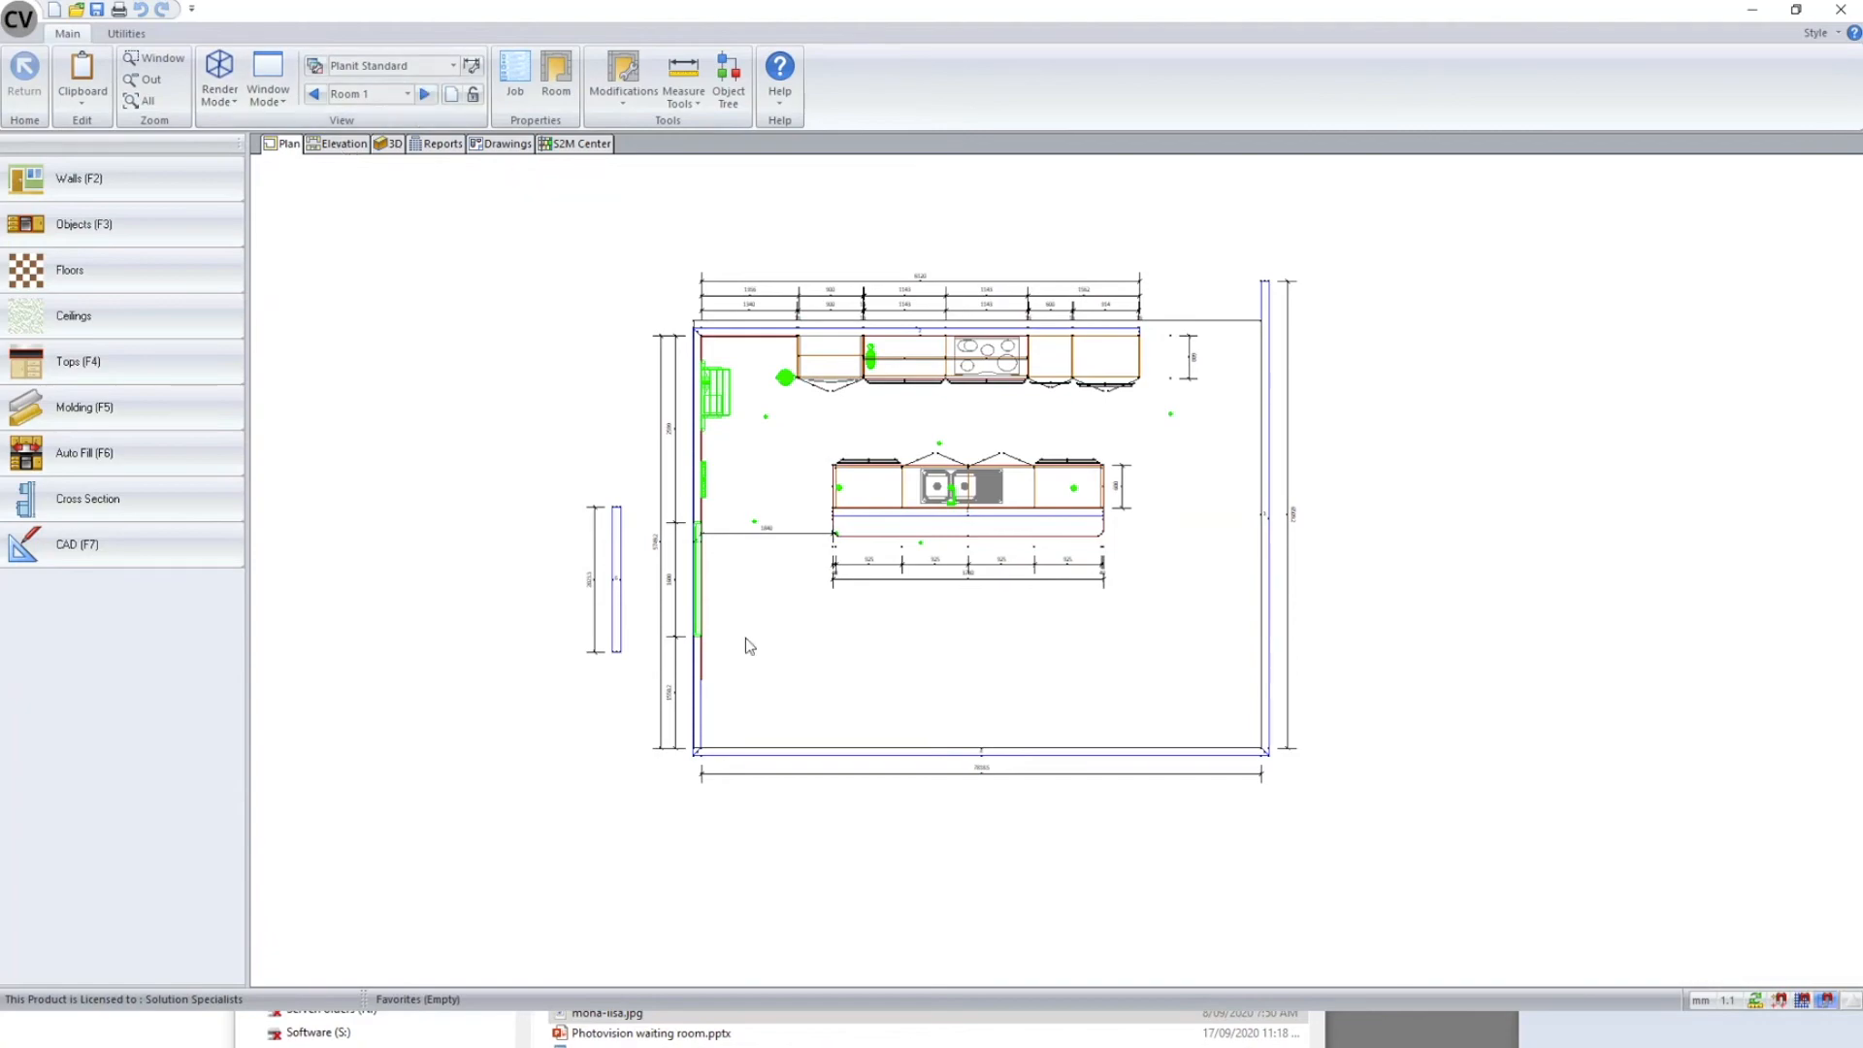
click(392, 144)
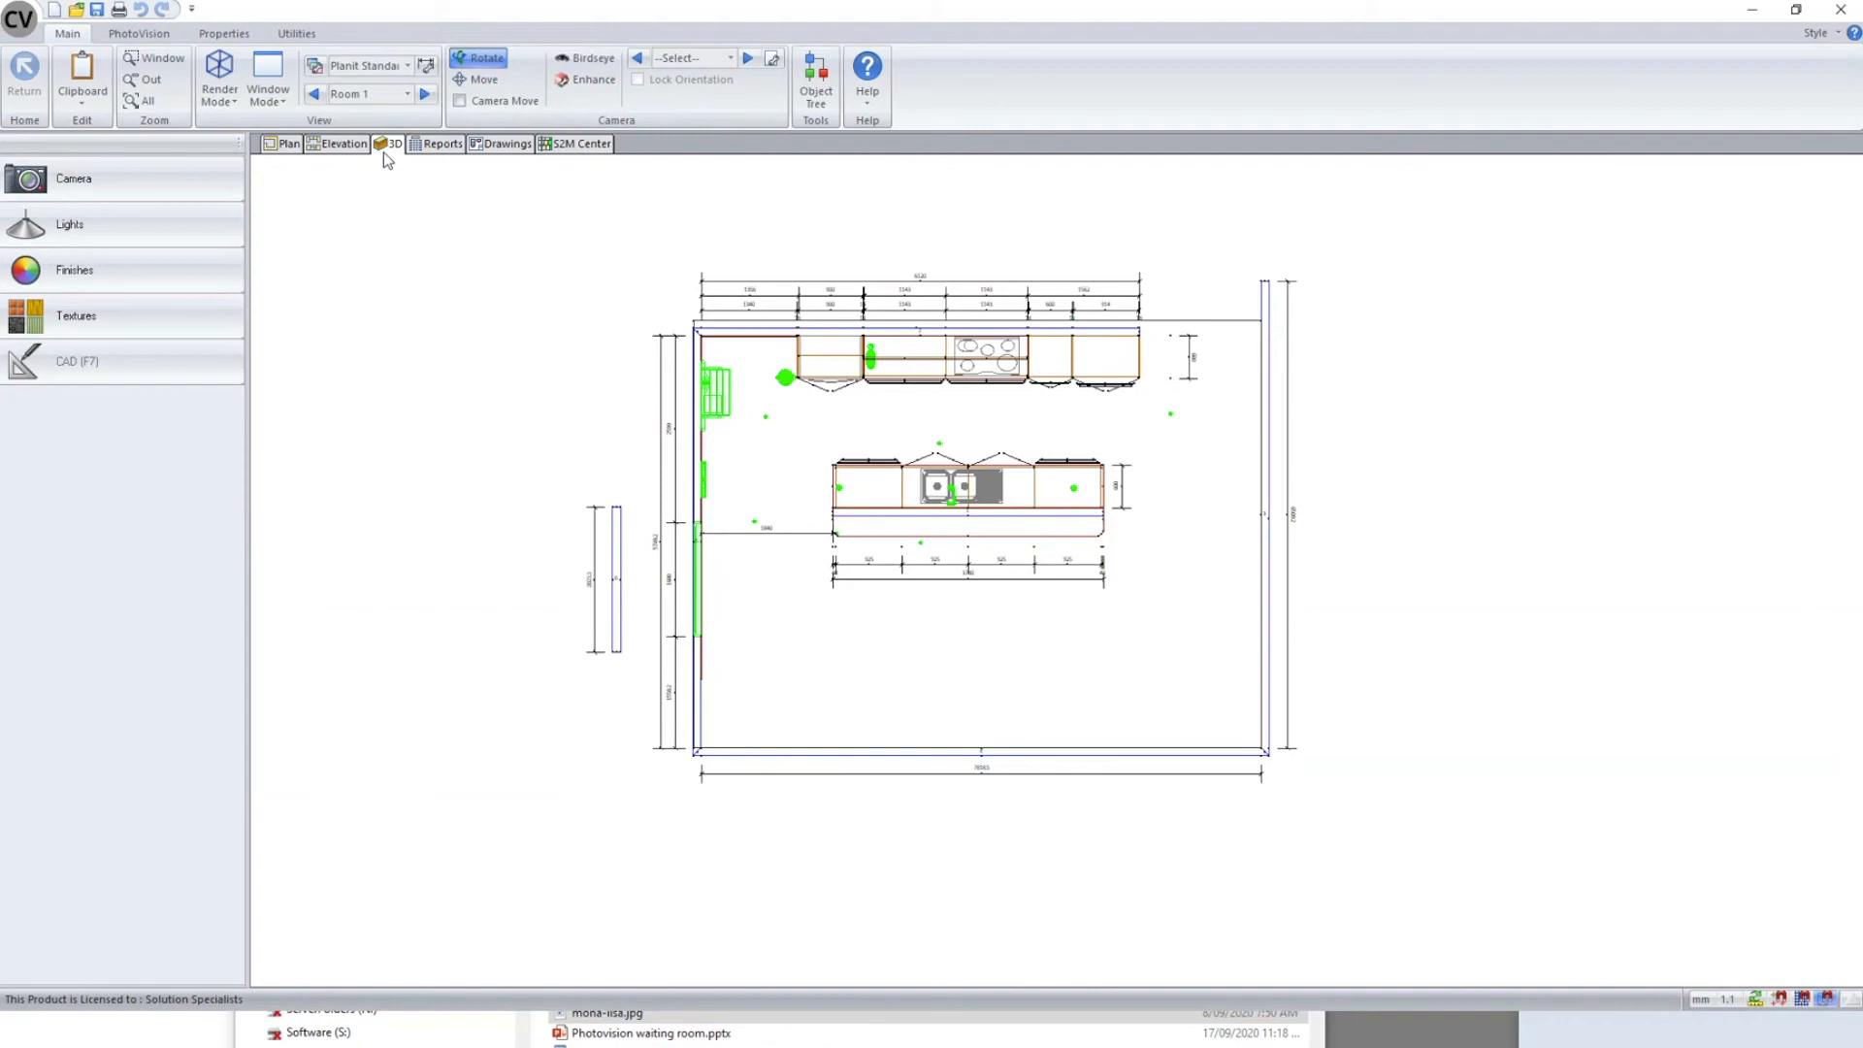
drag(1018, 725, 1339, 757)
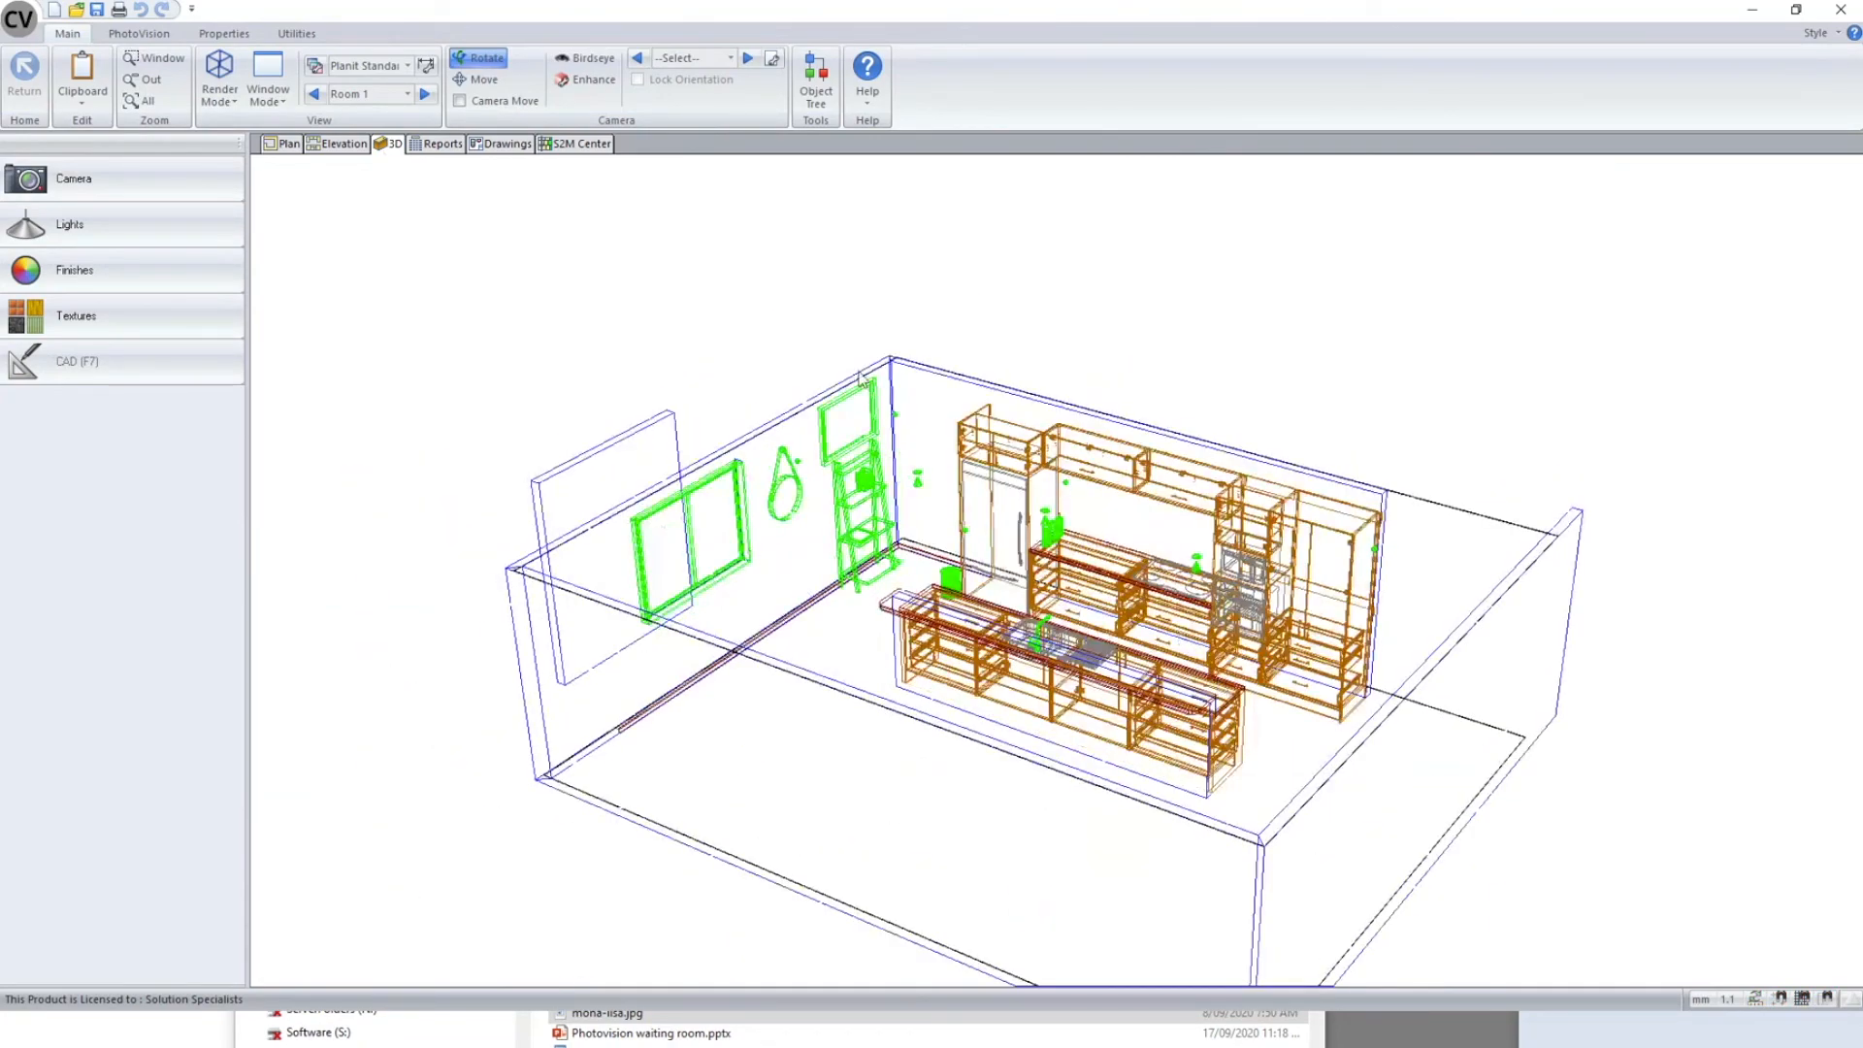
right_click(973, 244)
- Return to the plan and switch to Room 2, bringing the whole empty room into view
click(283, 144)
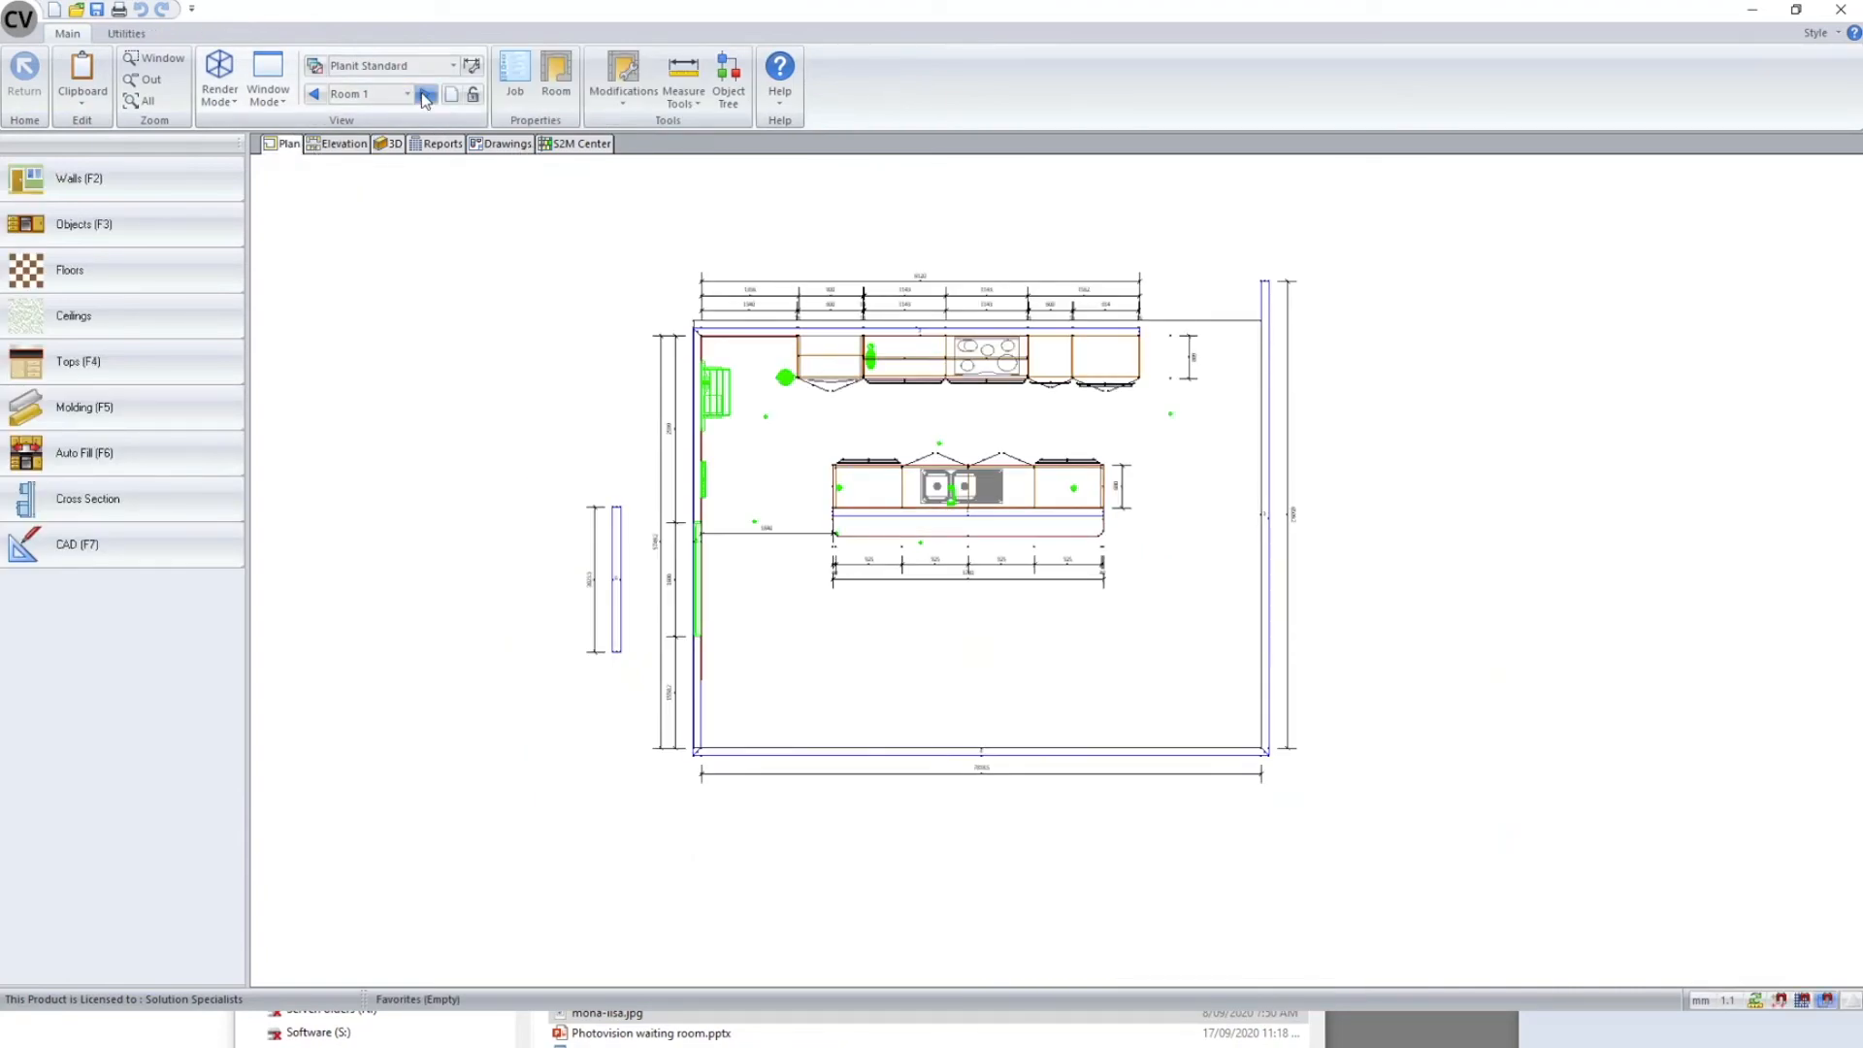
click(397, 93)
click(368, 145)
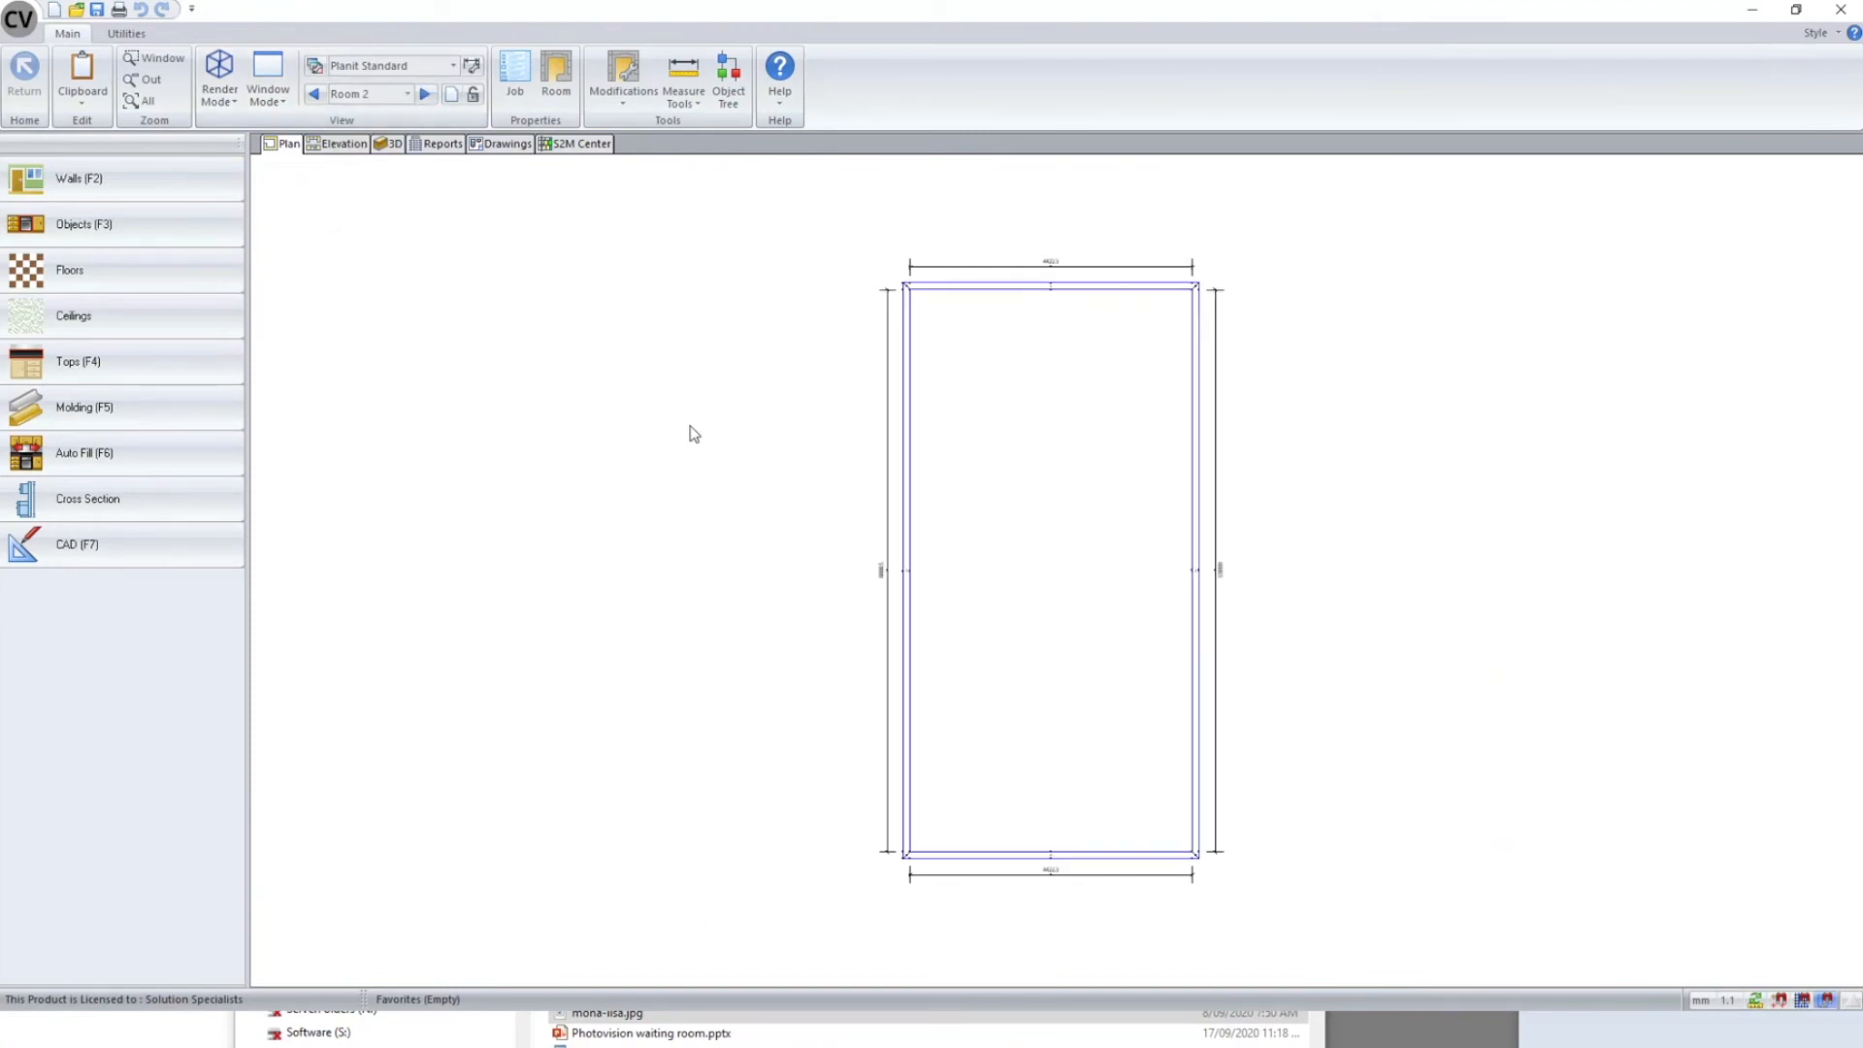
scroll(1152, 611, down, 1)
scroll(1052, 598, up, 2)
scroll(861, 624, down, 1)
scroll(750, 580, up, 1)
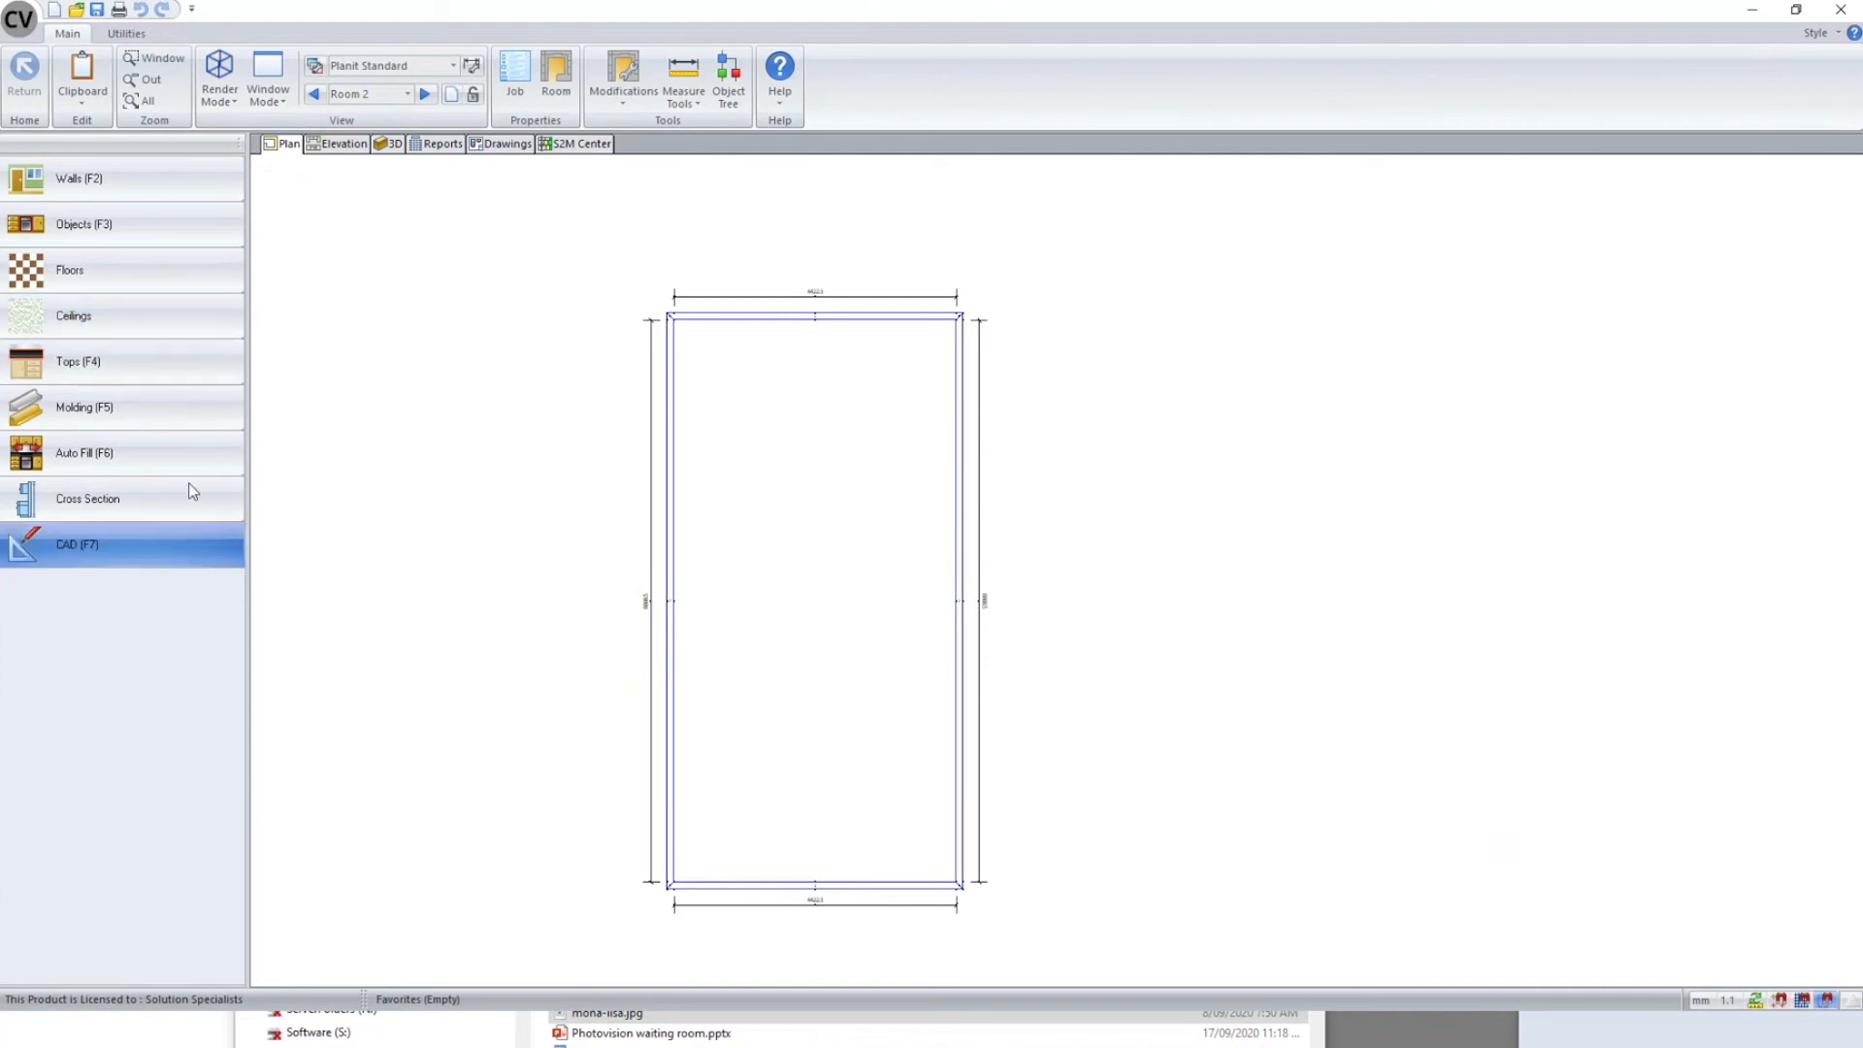
- Send the Room 2 plan to the drawings as a live scene and place it over the paper on Sheet 2
right_click(441, 438)
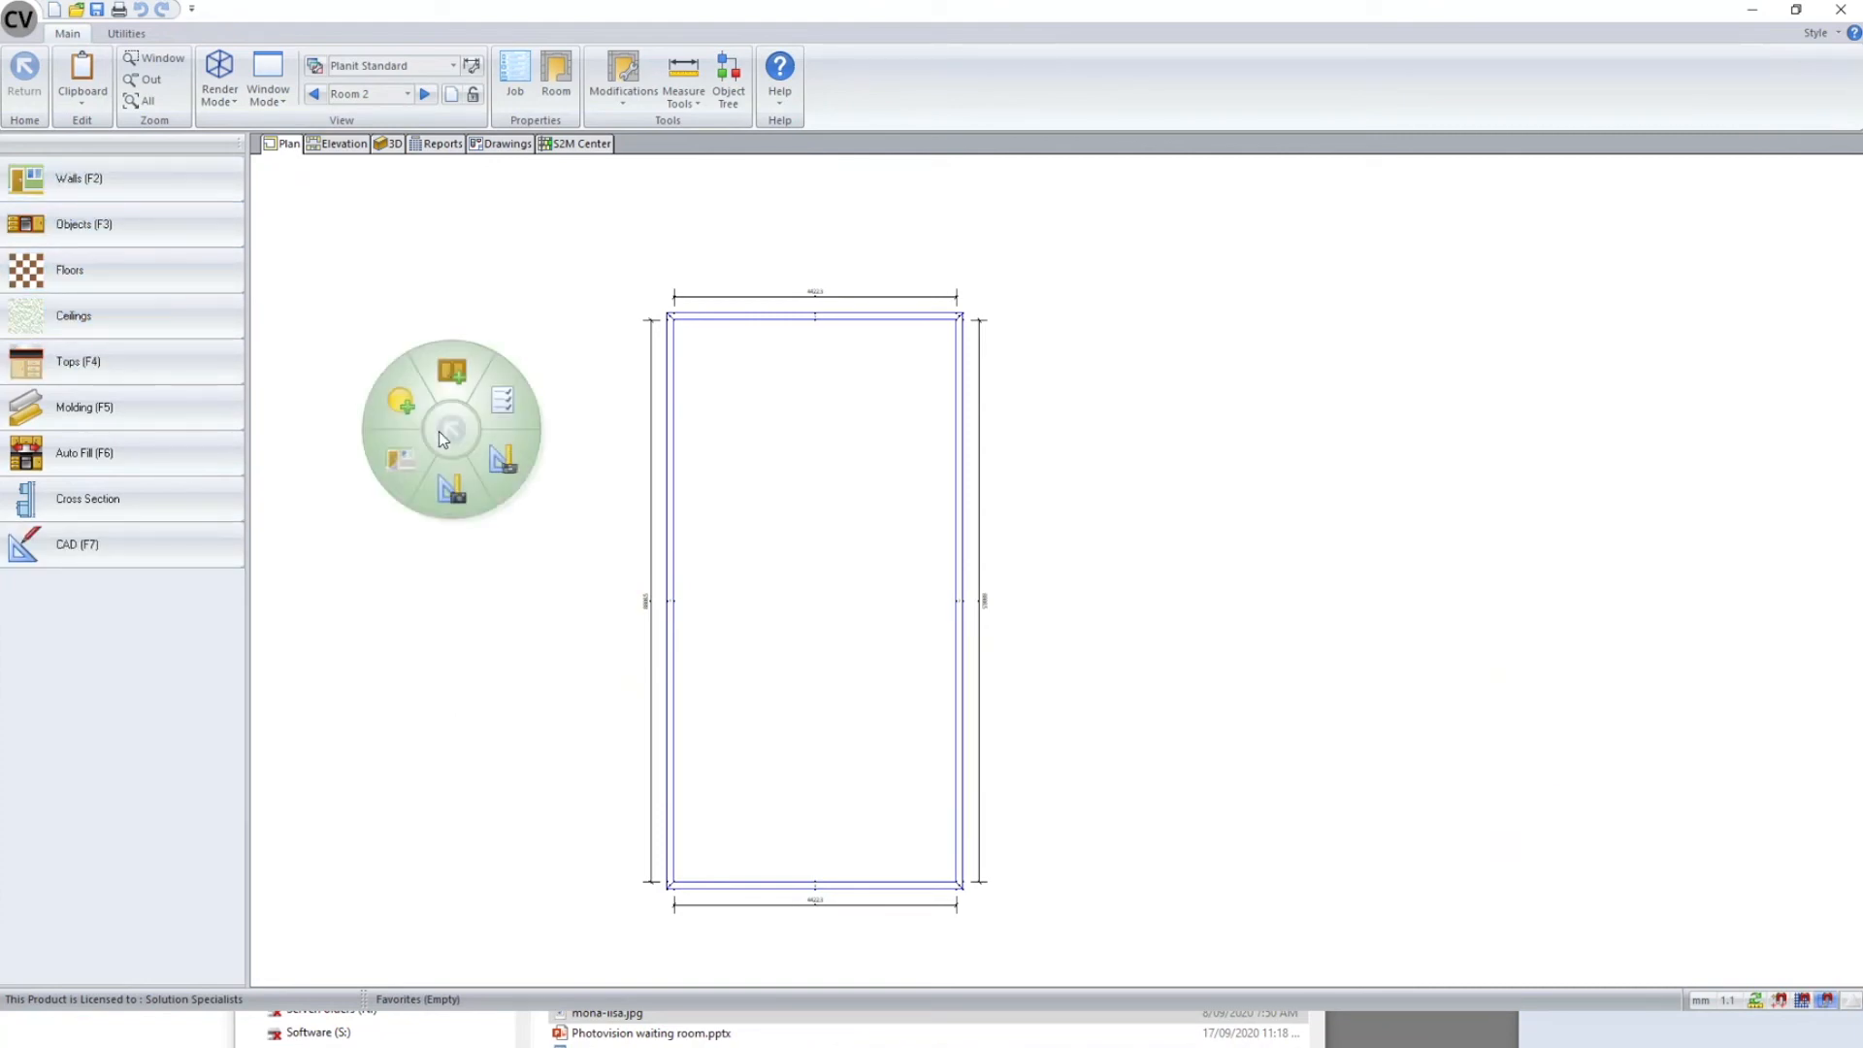
click(505, 468)
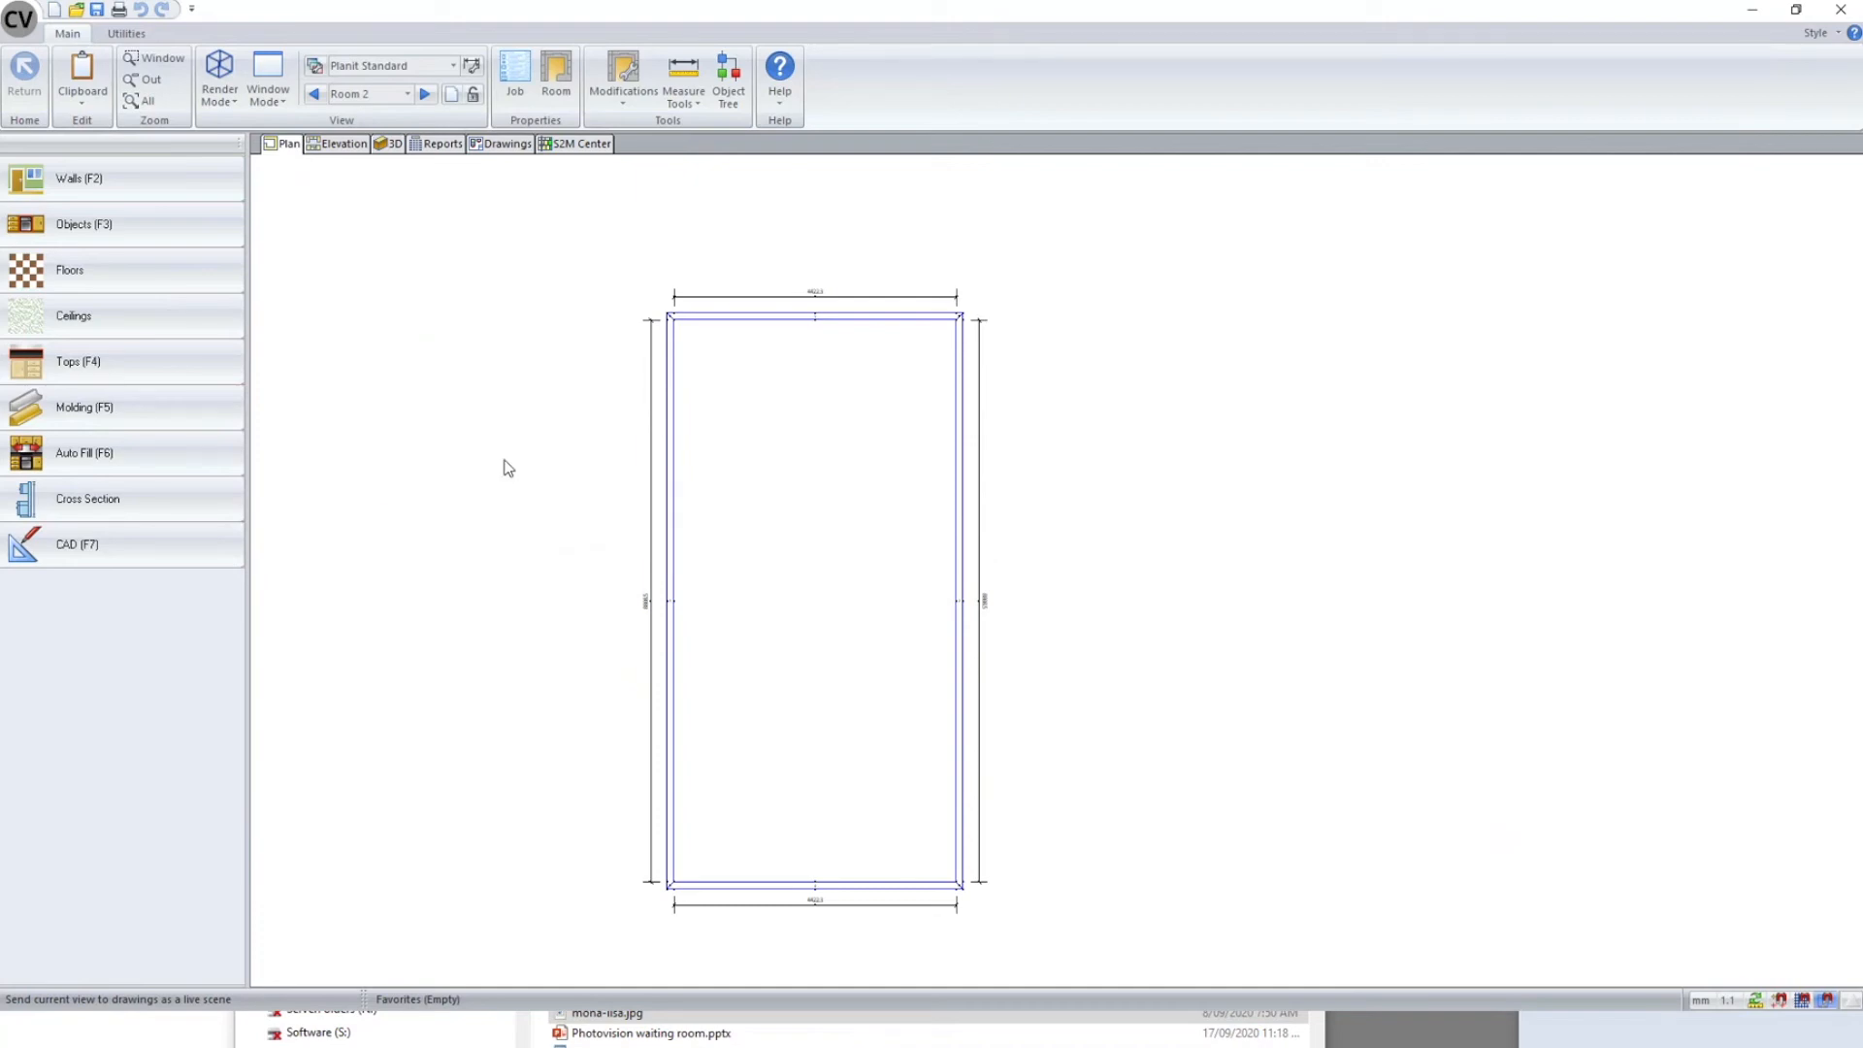
click(492, 147)
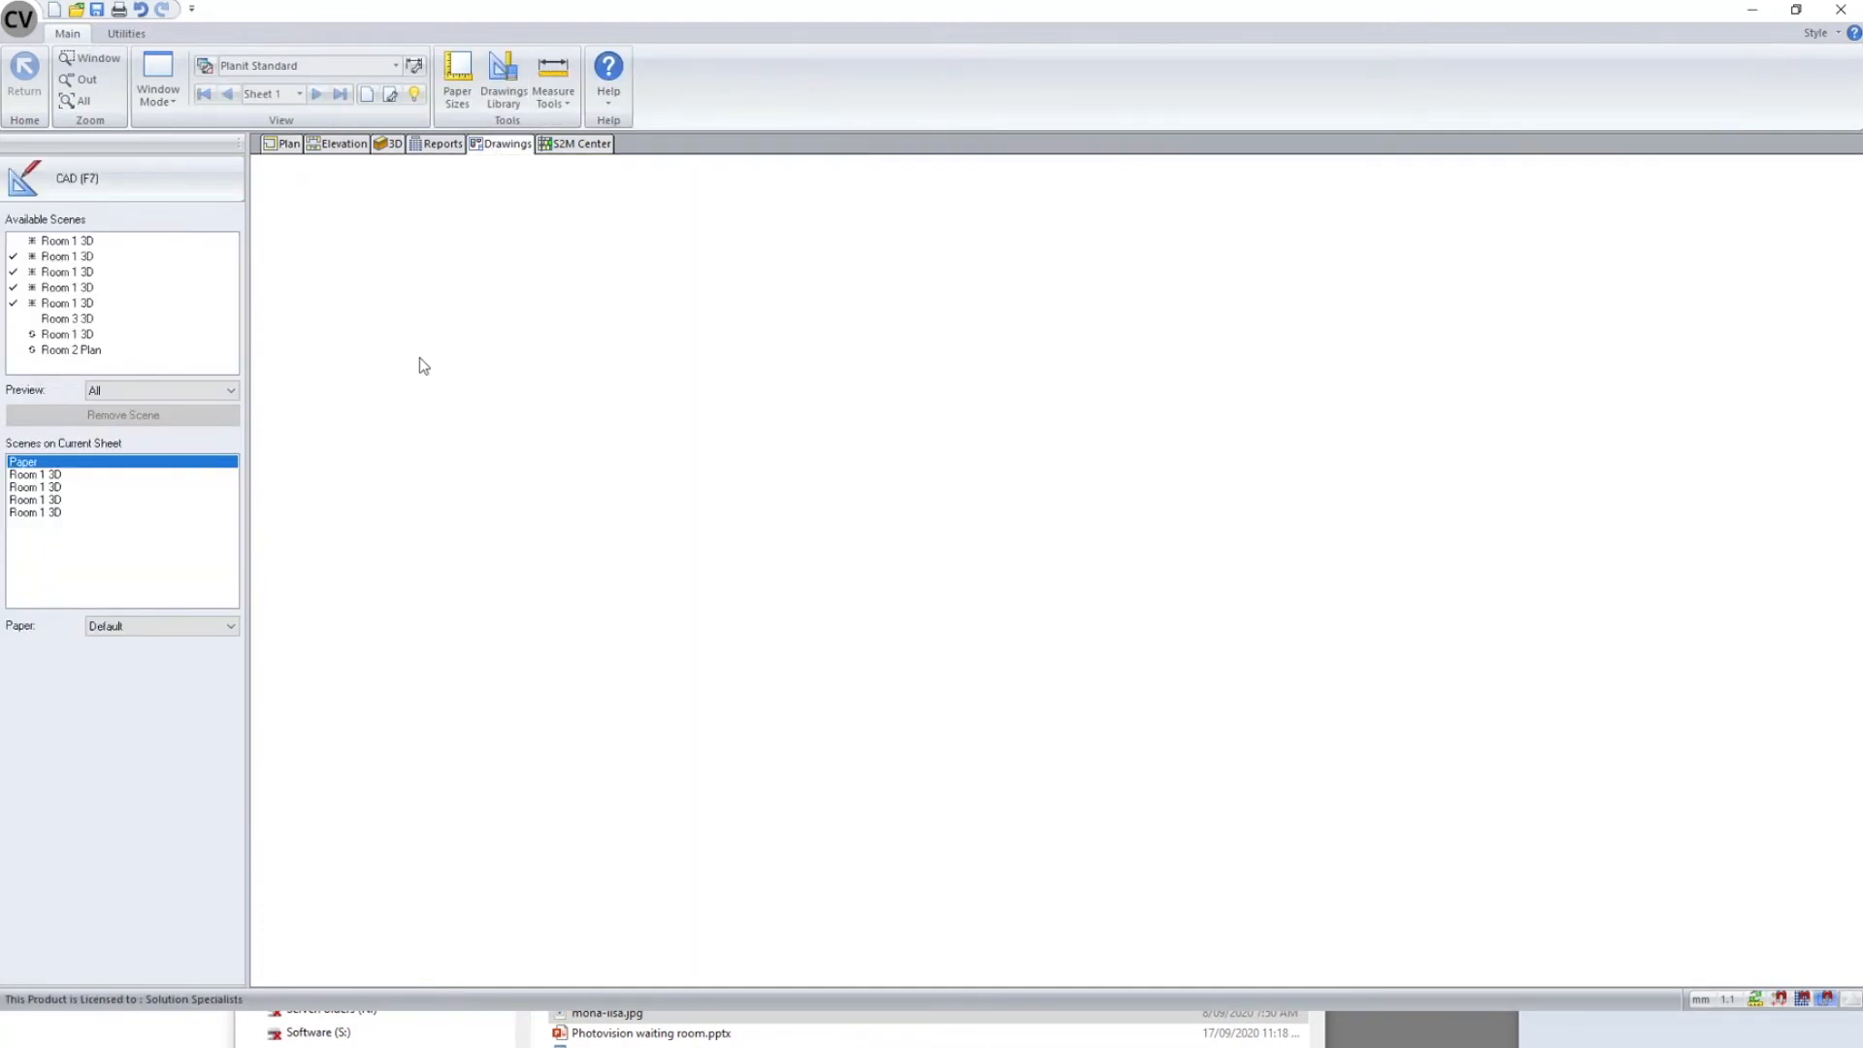
click(316, 94)
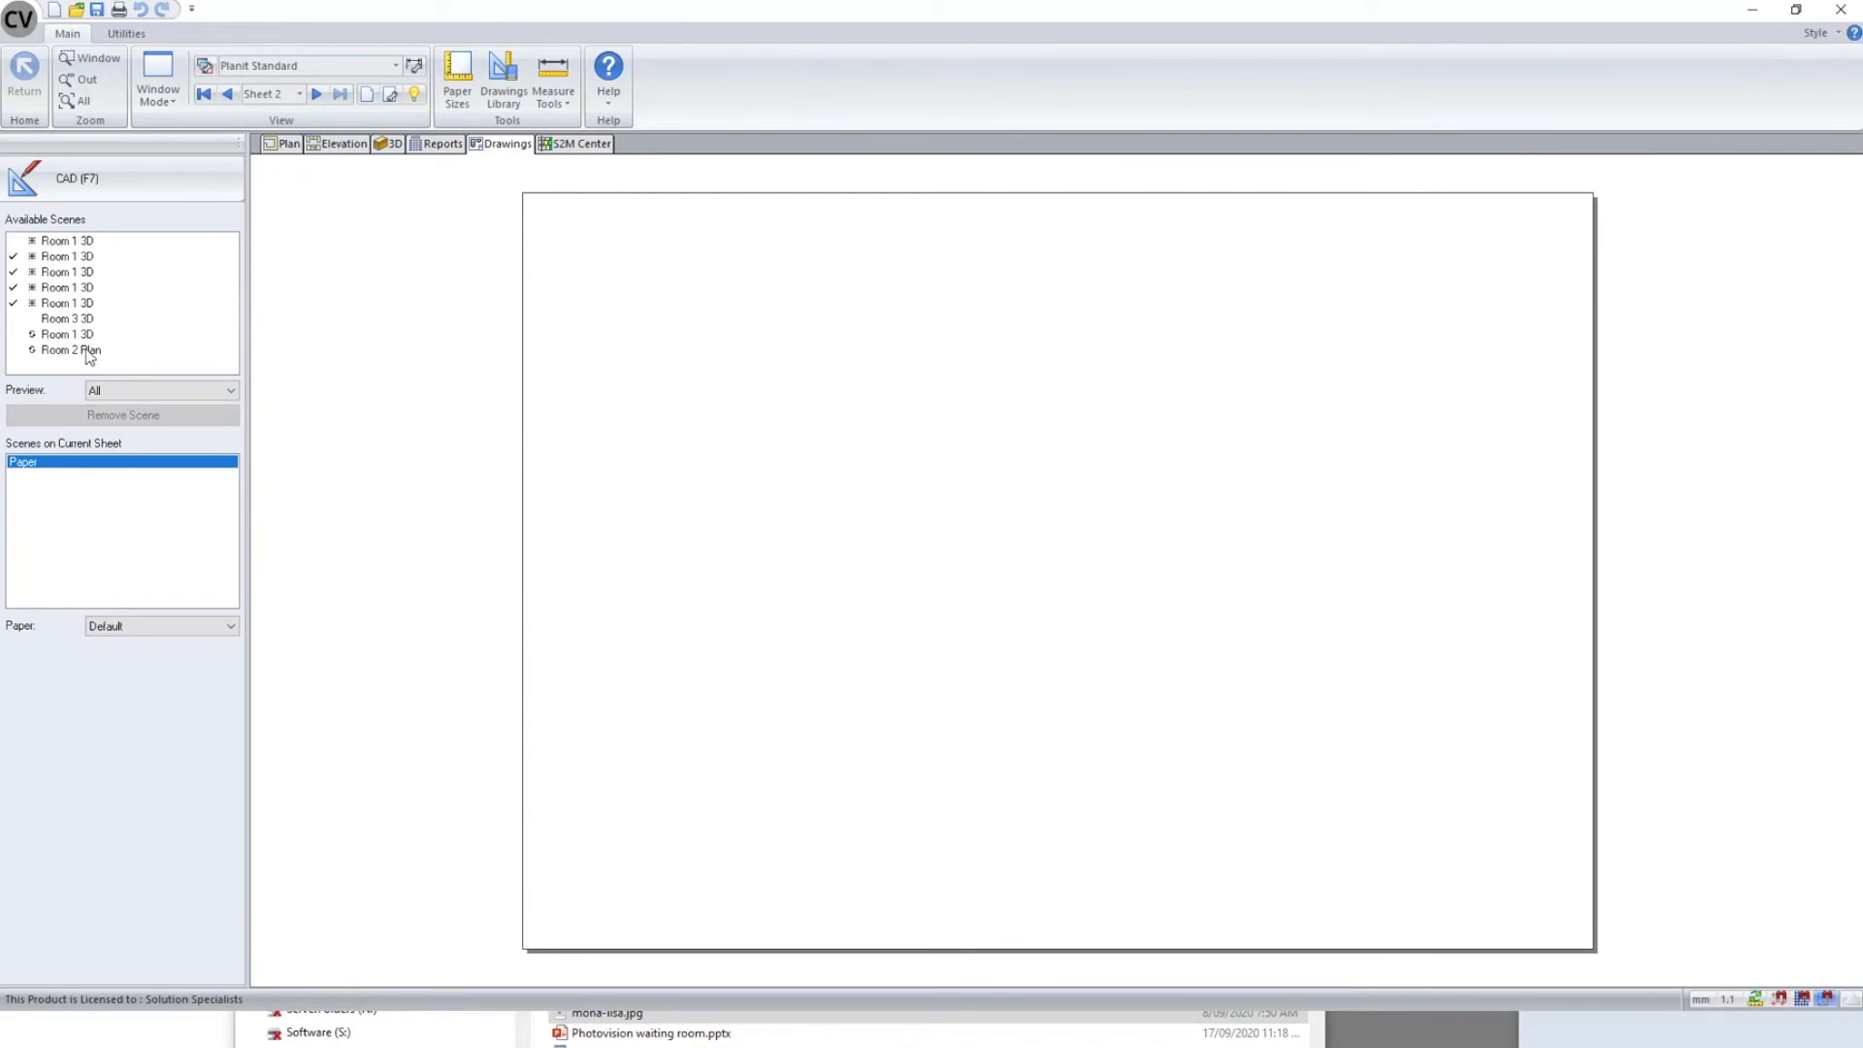
drag(89, 357, 665, 788)
scroll(742, 651, down, 2)
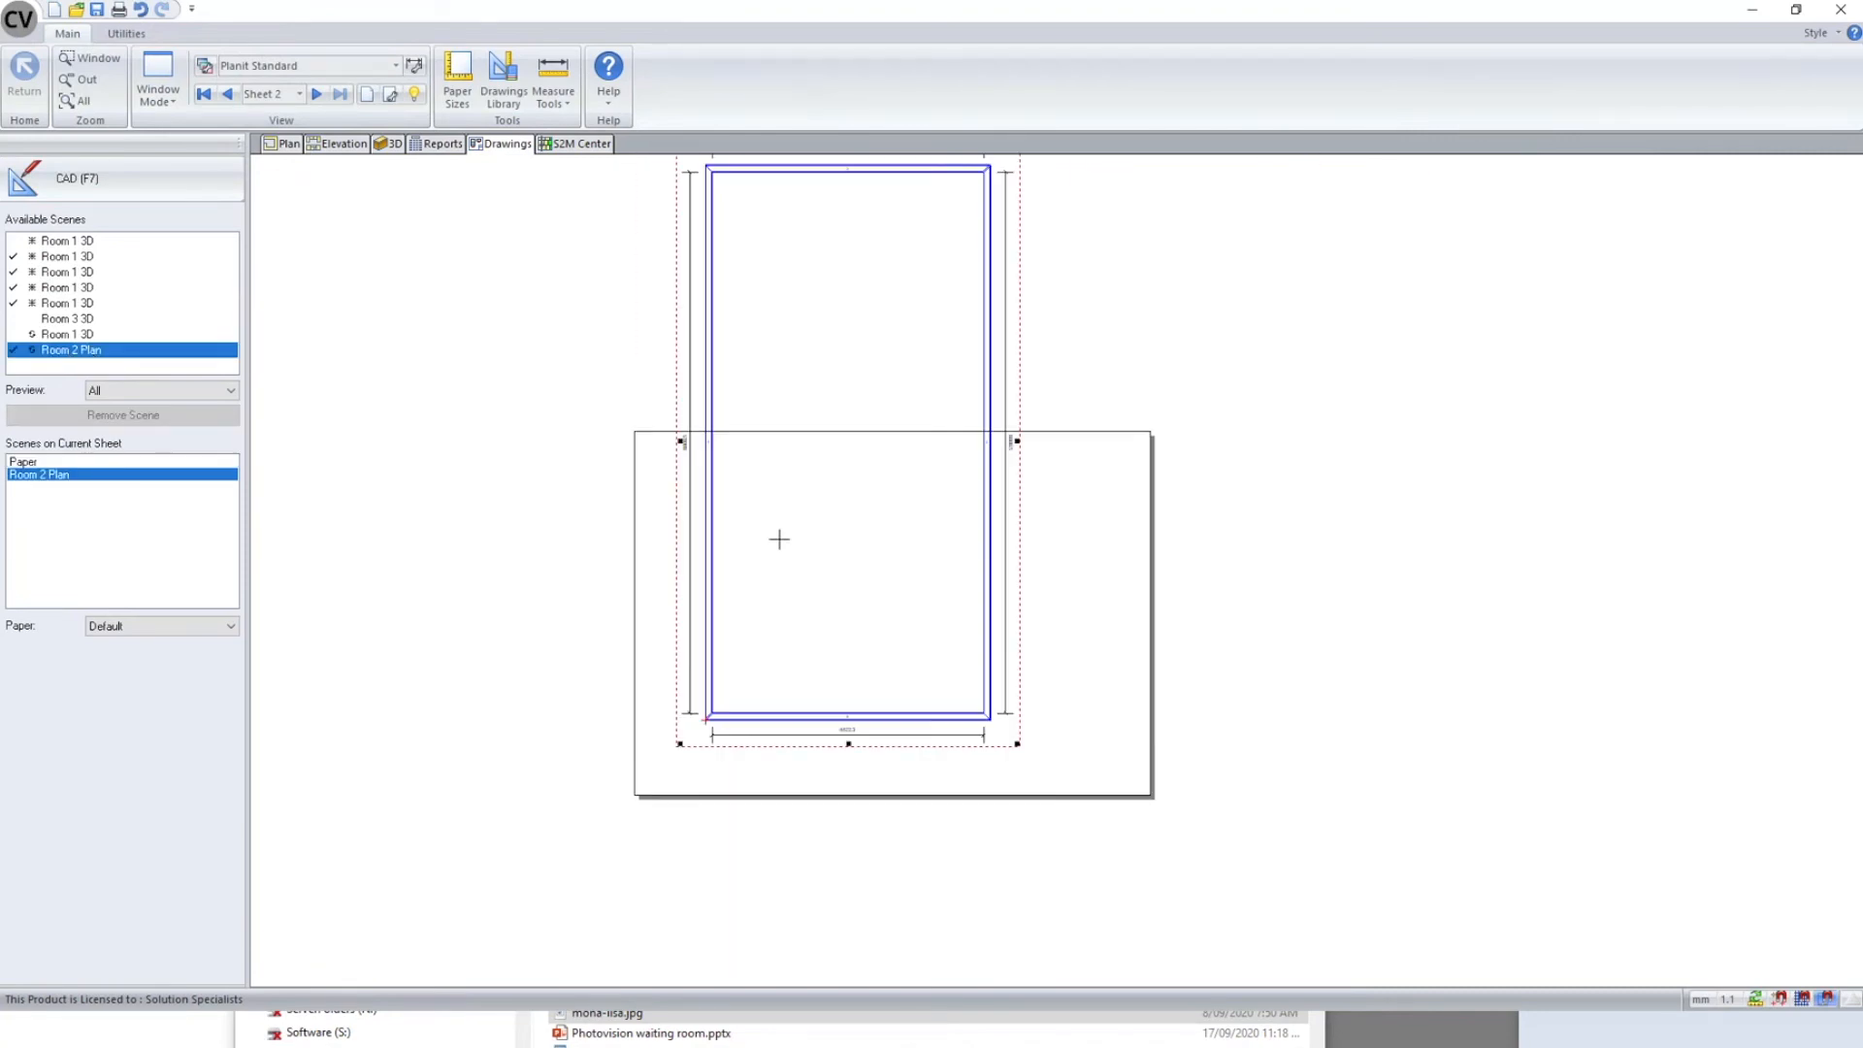
drag(779, 540, 819, 707)
click(408, 620)
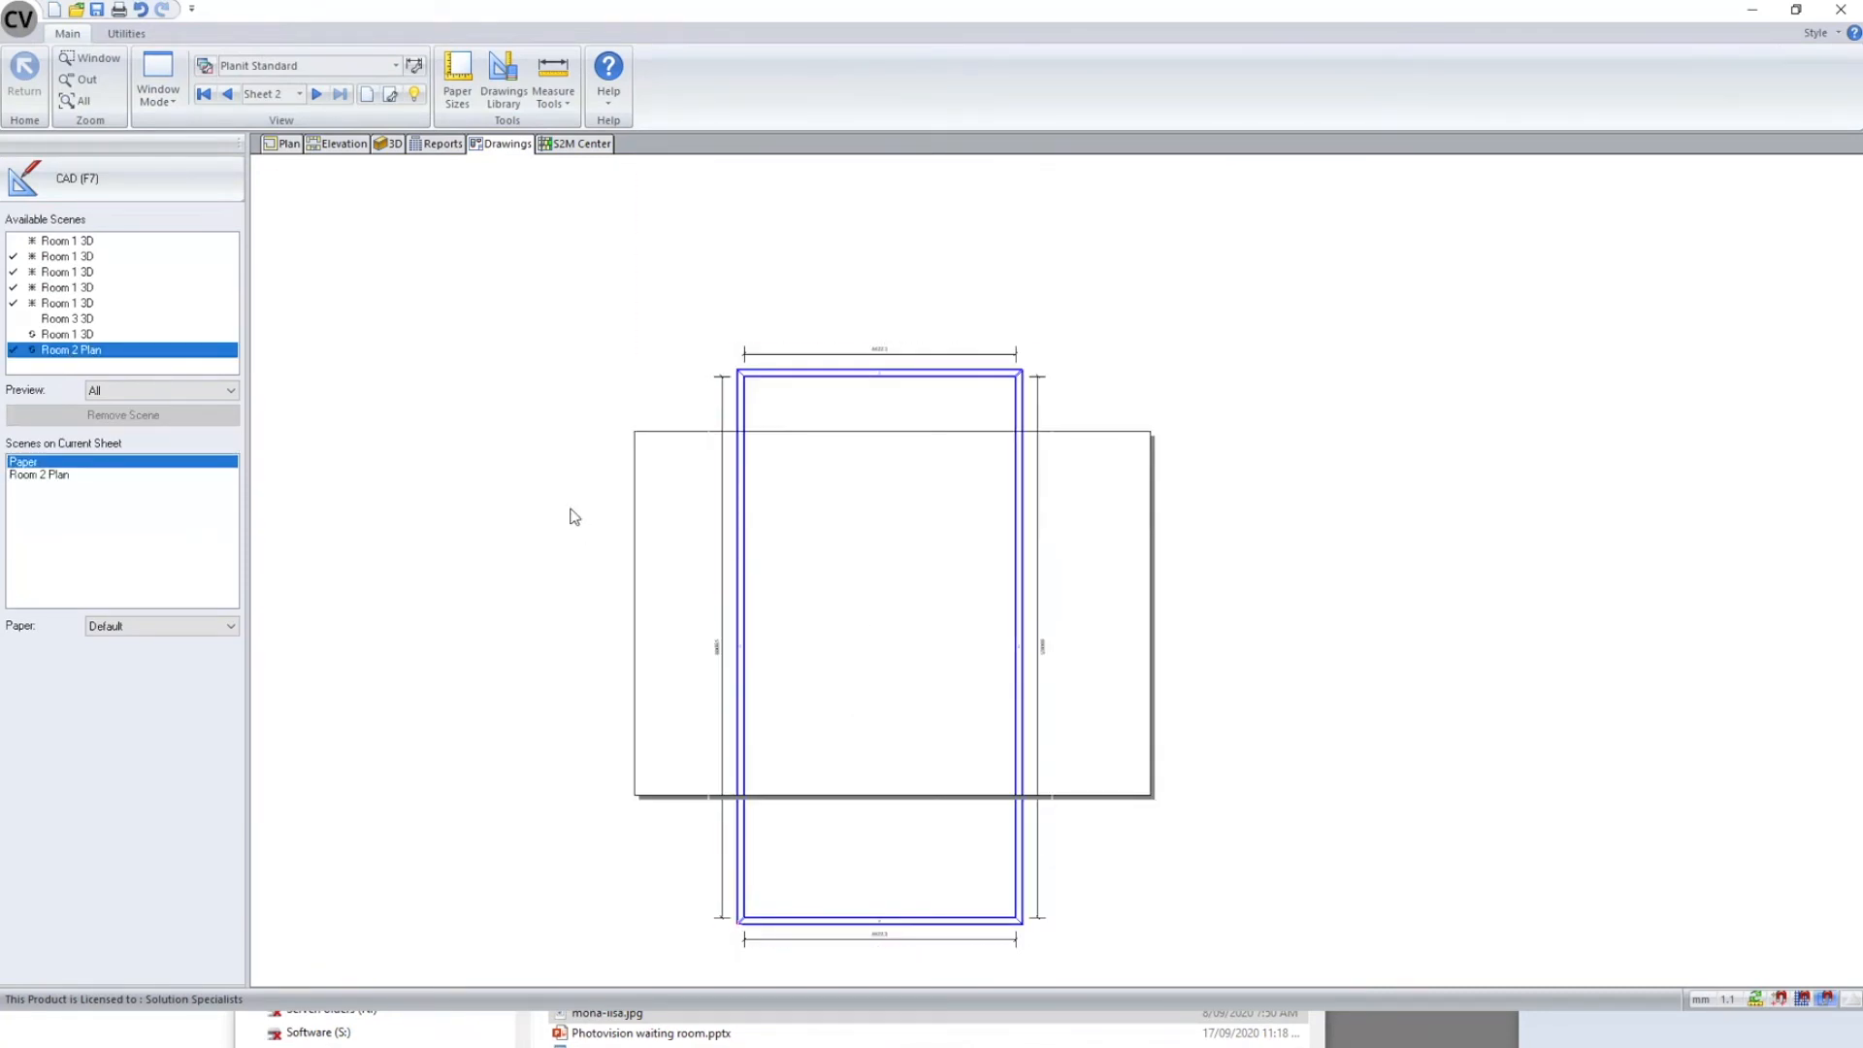
- Delete Room 2's upper and right walls in plan, and check the live plan scene on Sheet 2
click(289, 143)
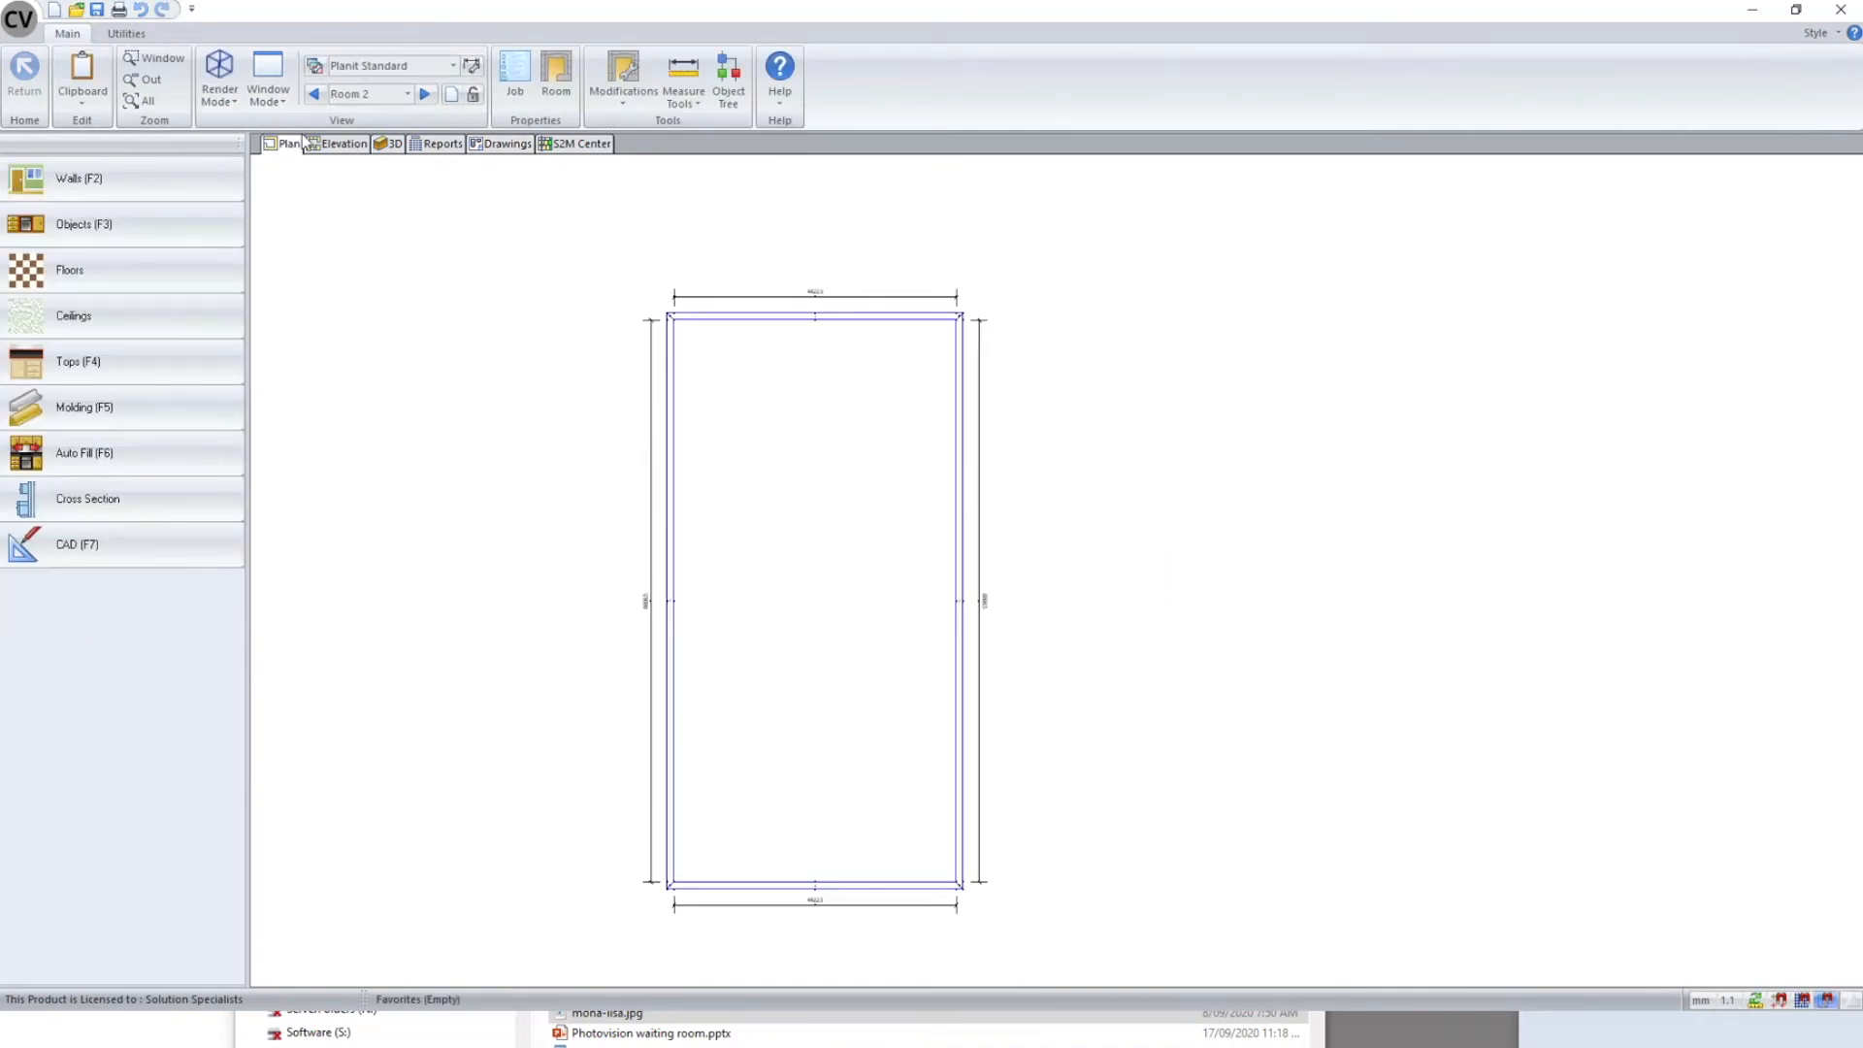
scroll(772, 393, down, 2)
click(778, 366)
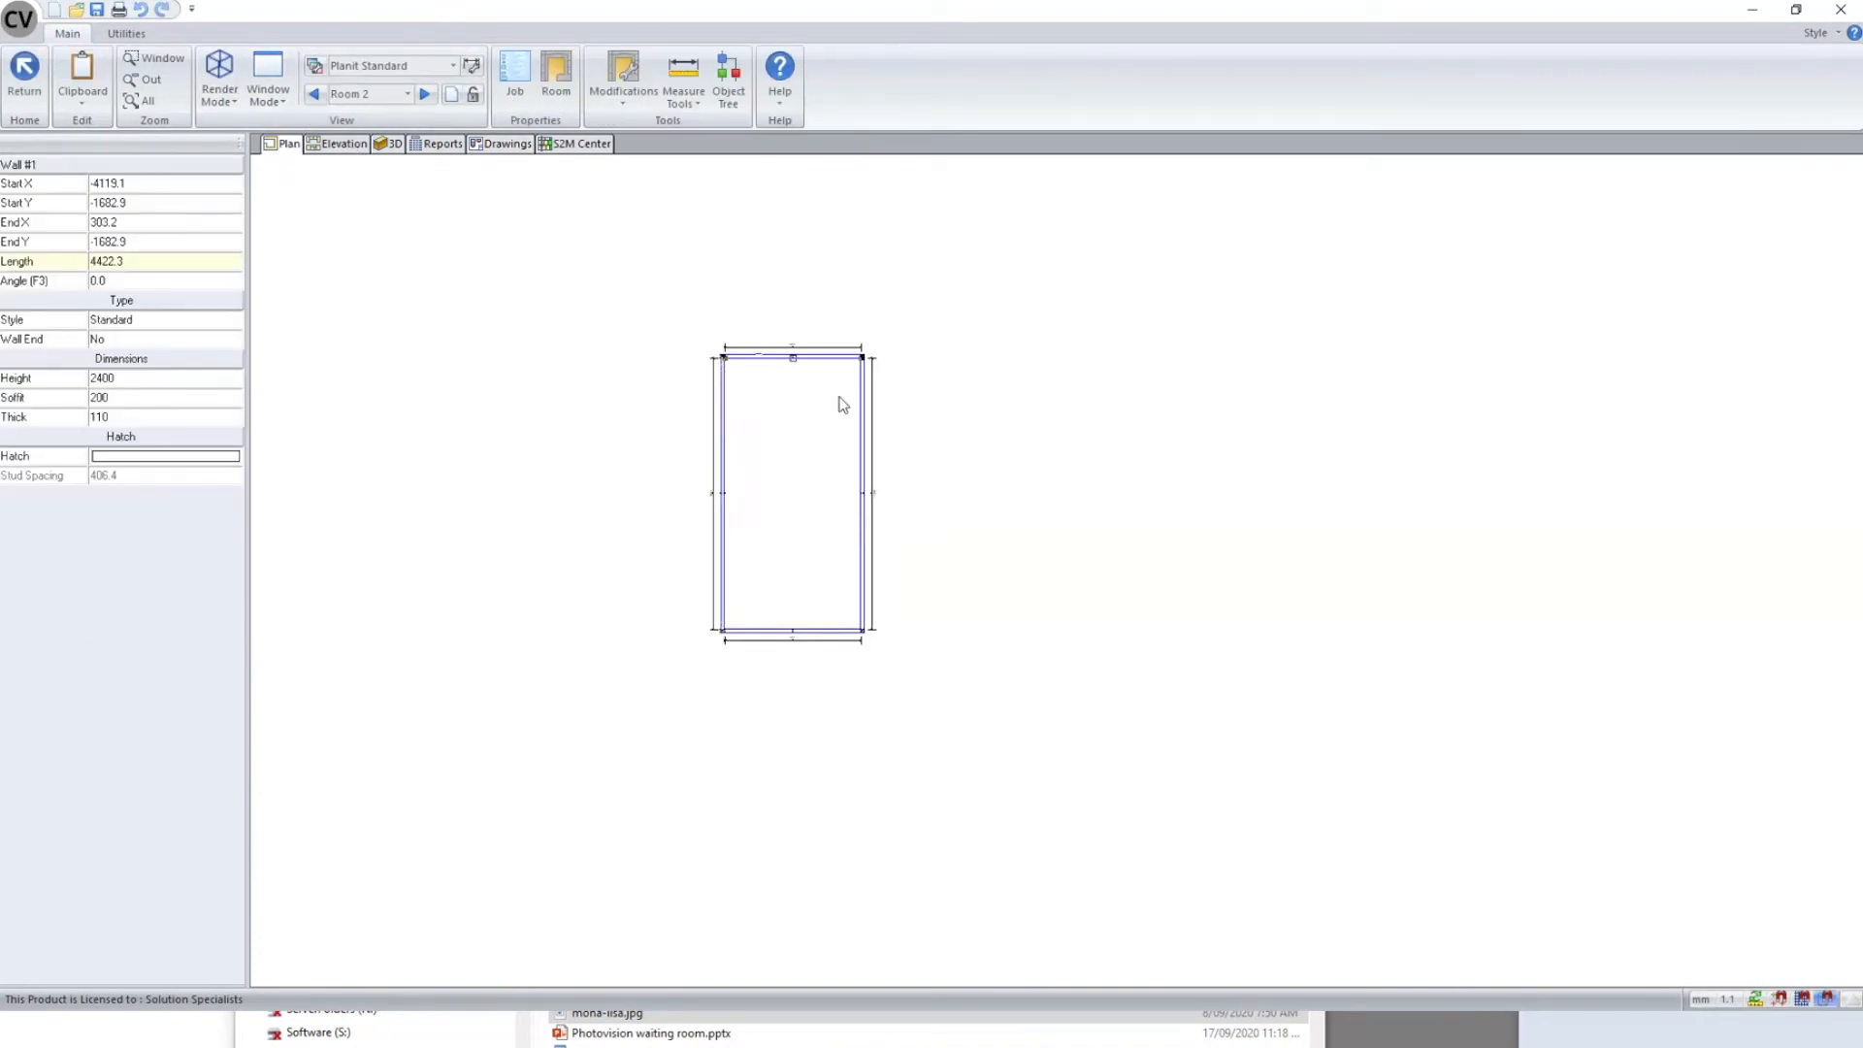
scroll(781, 371, up, 2)
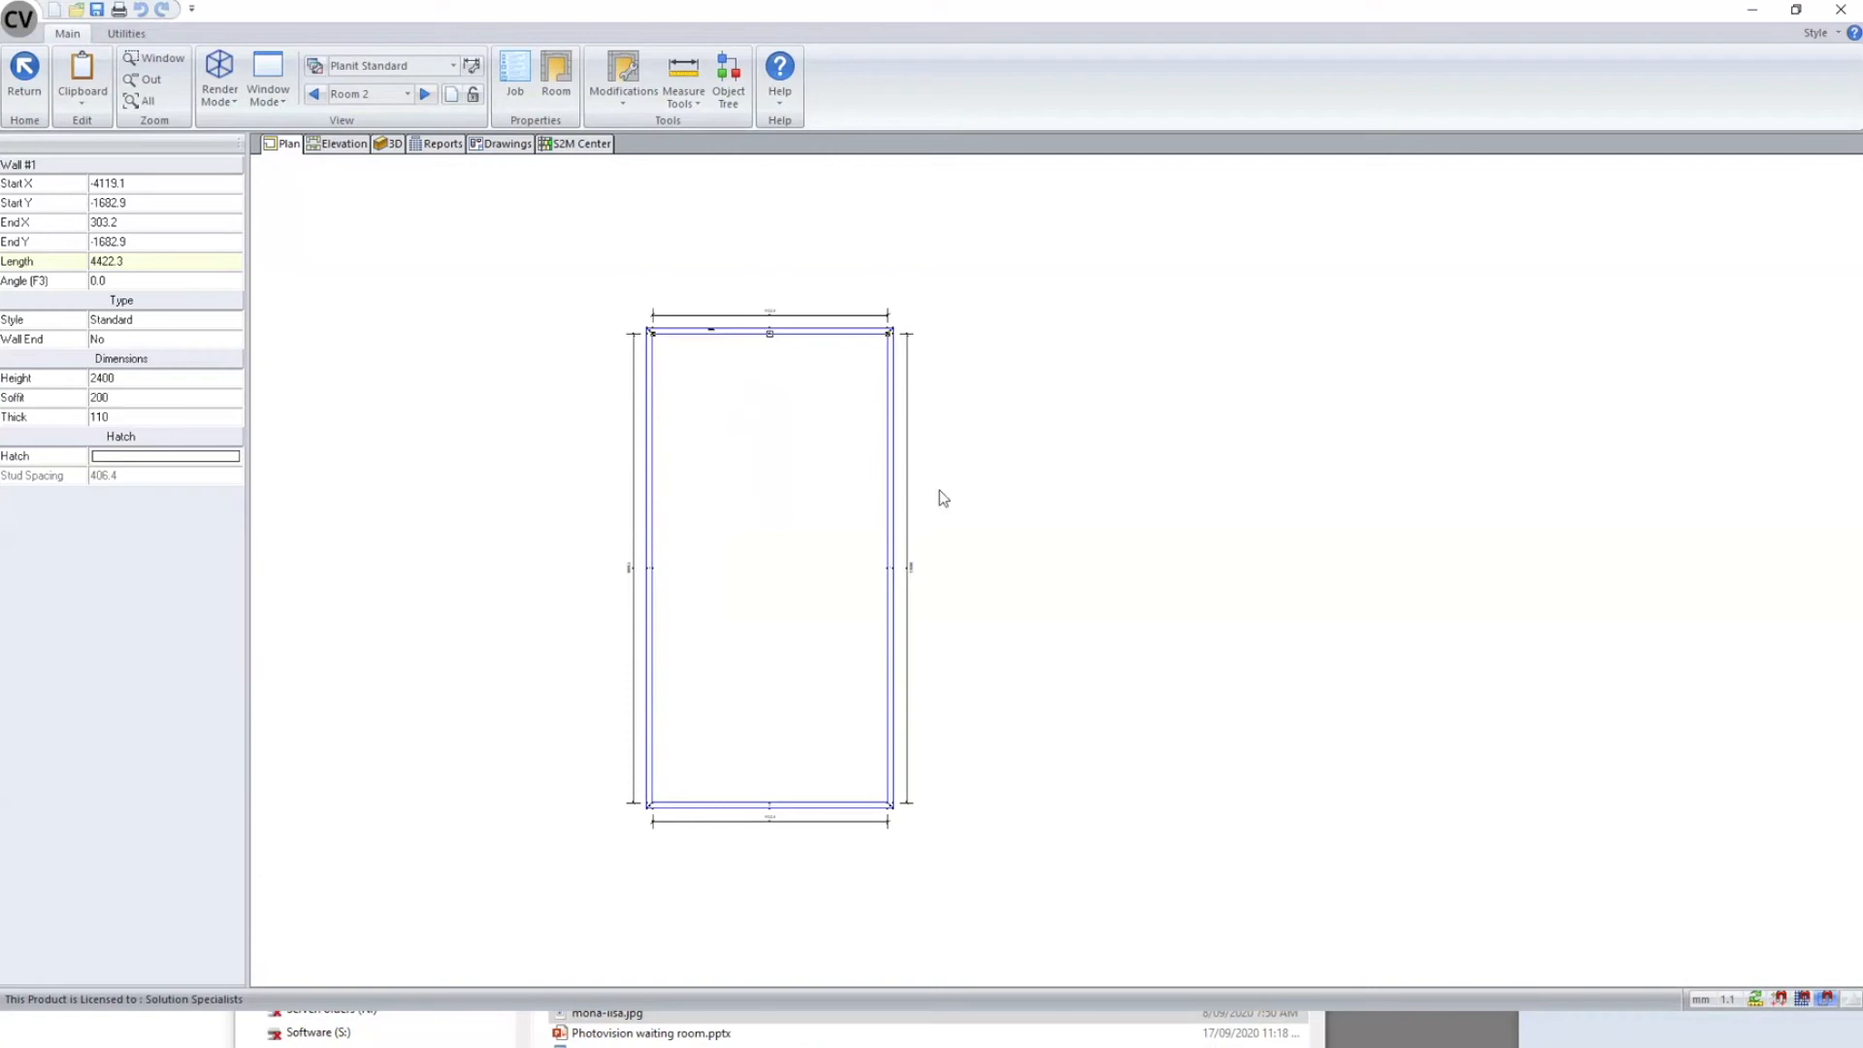
key(Delete)
click(891, 514)
key(Delete)
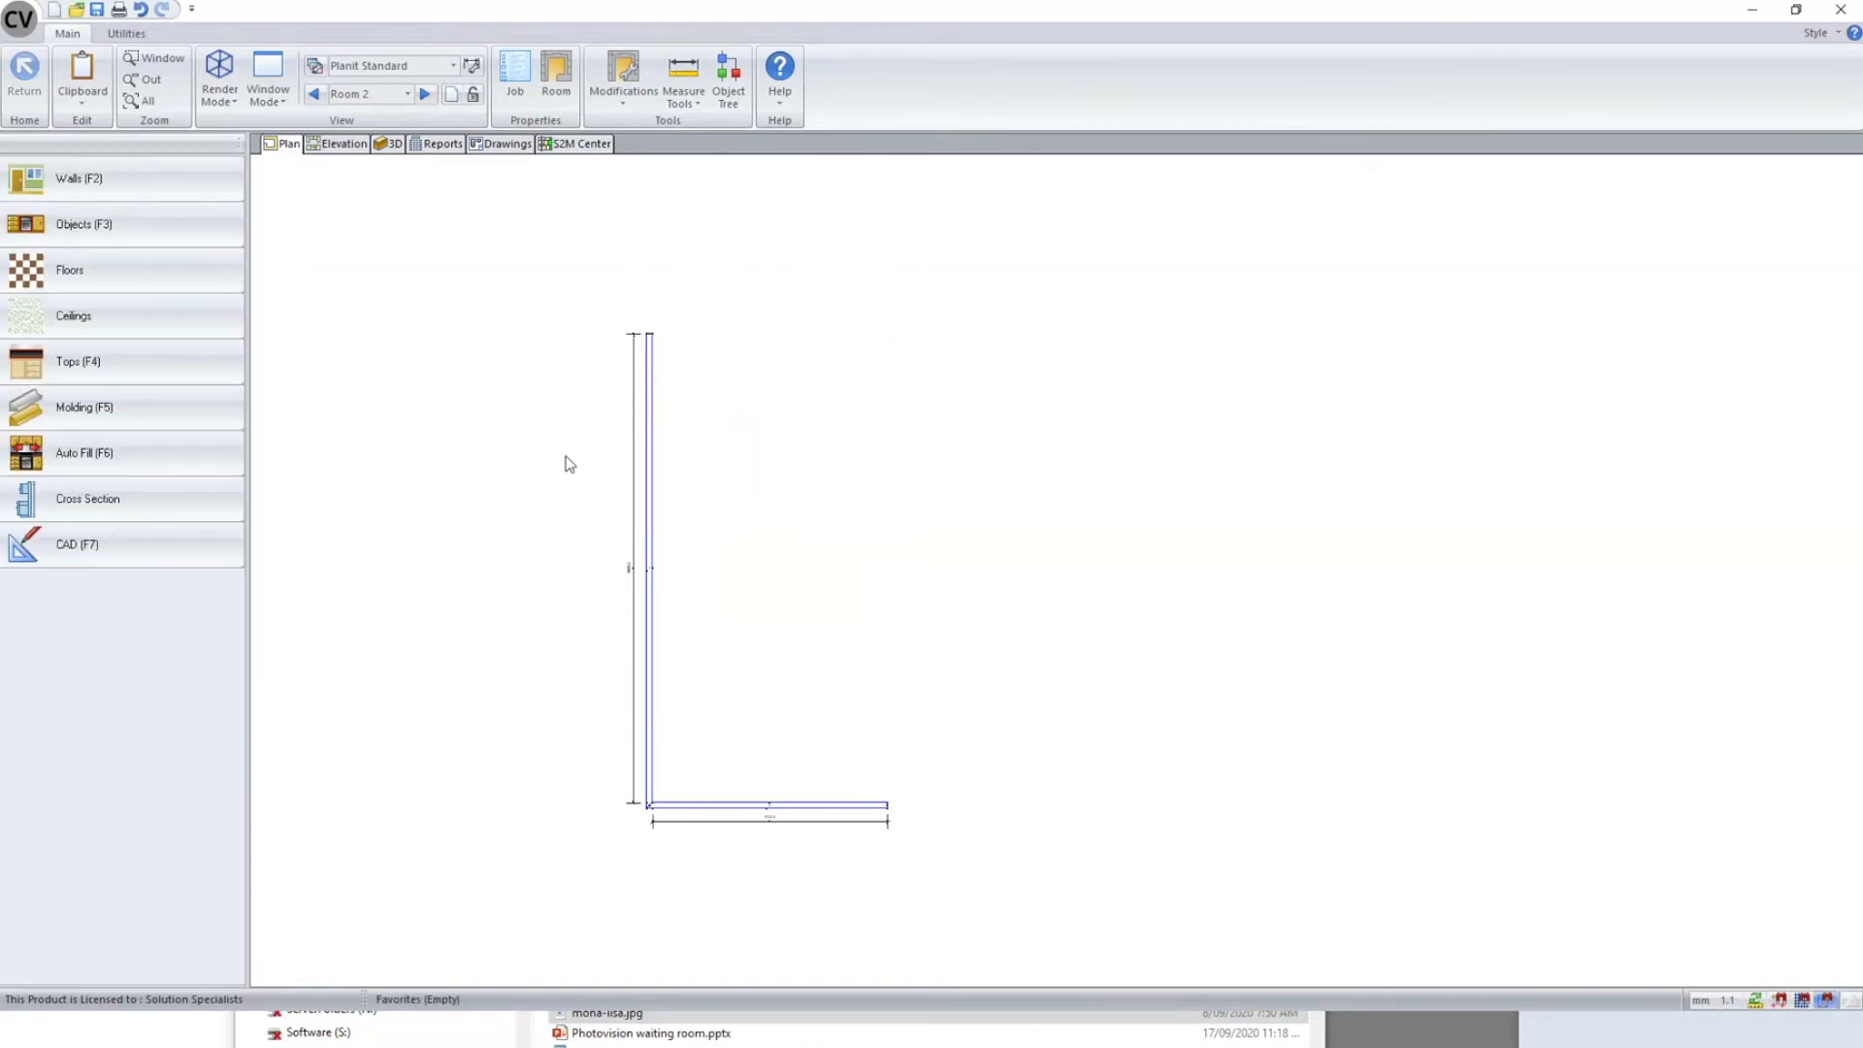
click(501, 145)
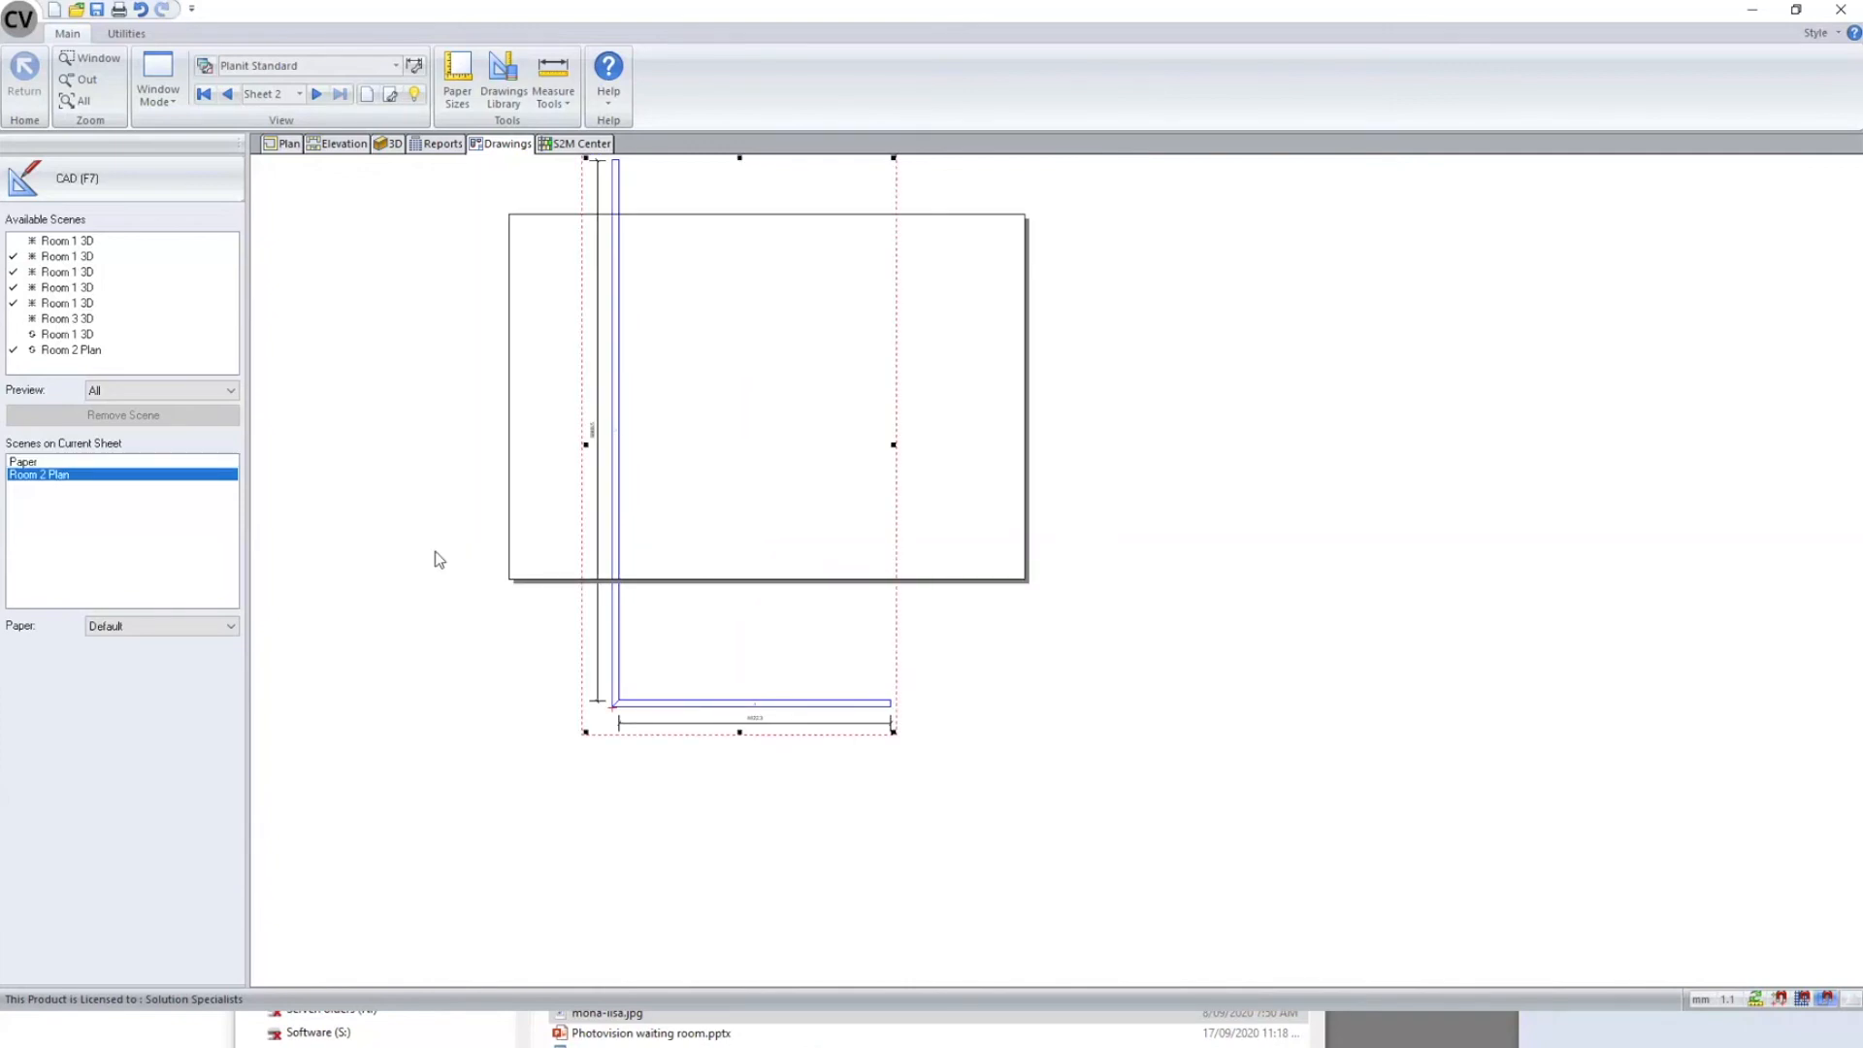
click(299, 146)
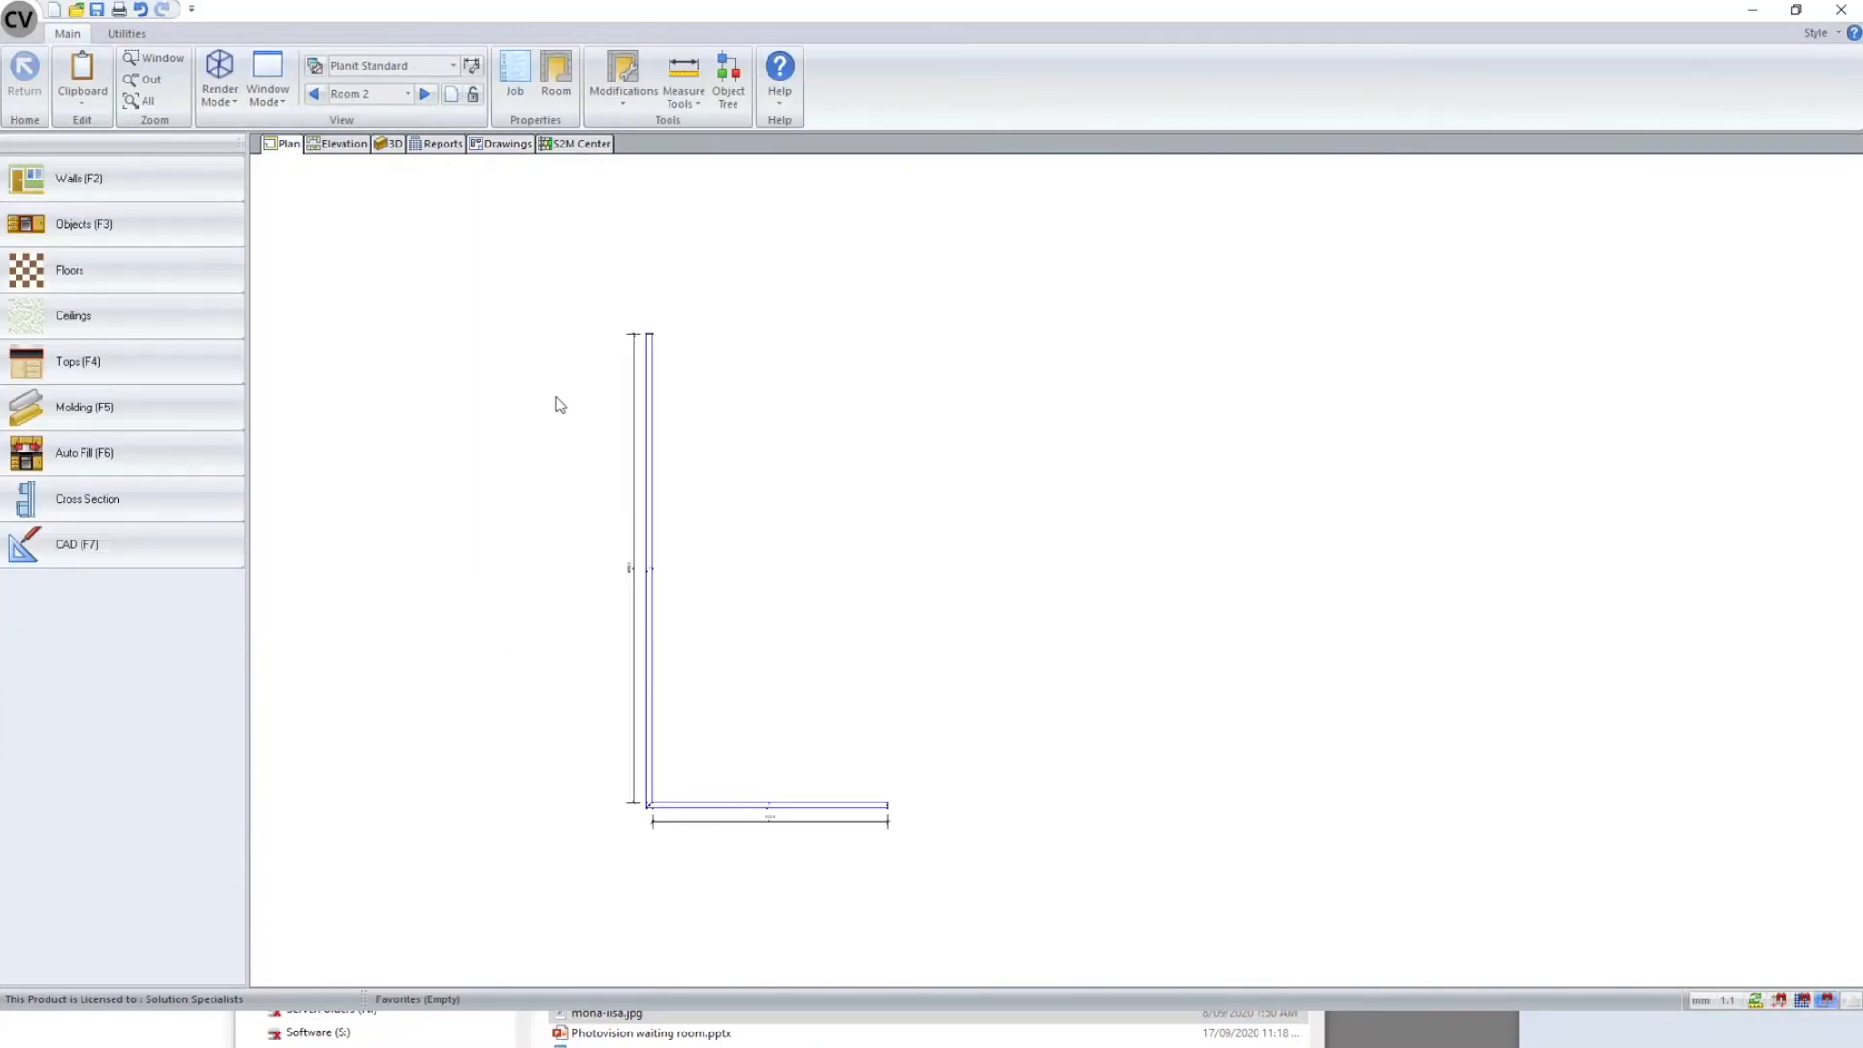
- Draw a closed rectangular box of walls in the Room 2 plan, to the right of the remaining L-shaped walls
click(621, 509)
click(734, 776)
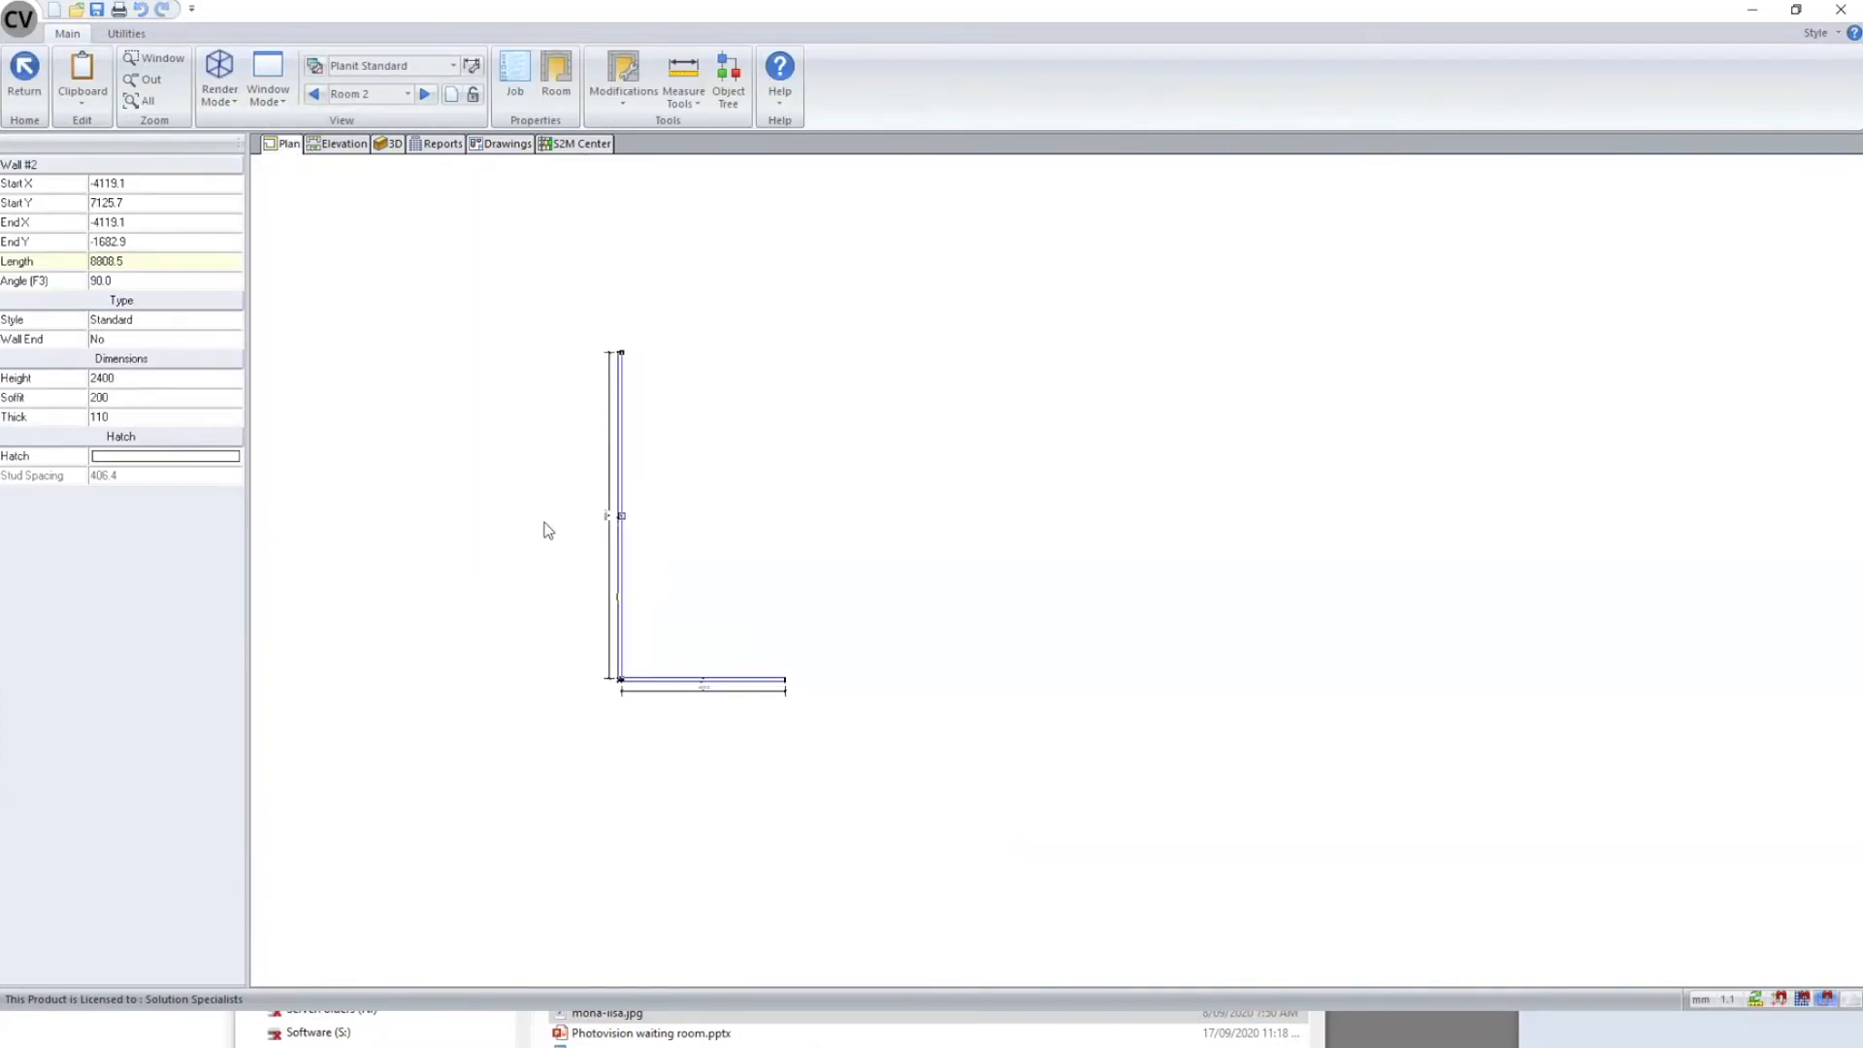
scroll(441, 672, down, 3)
middle_drag(679, 538, 526, 554)
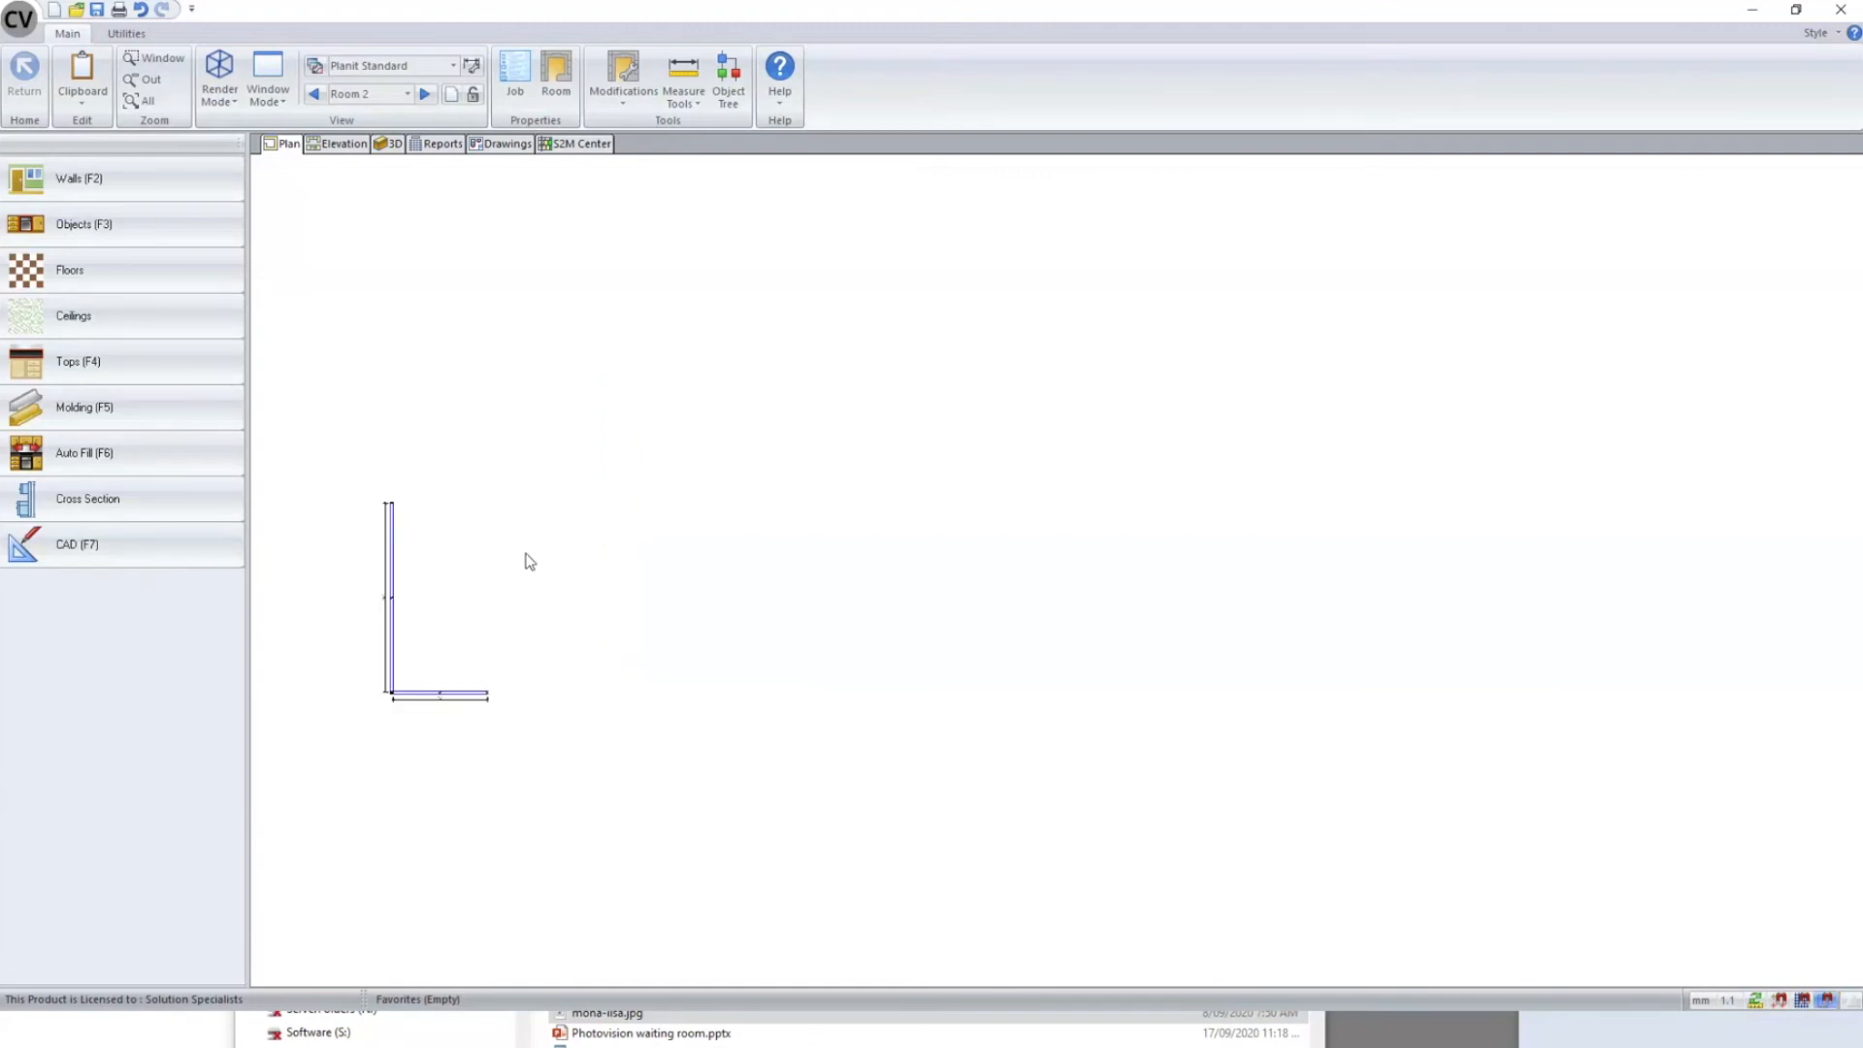
click(89, 180)
mouse_move(620, 520)
mouse_down()
mouse_move(741, 737)
mouse_move(812, 767)
mouse_up()
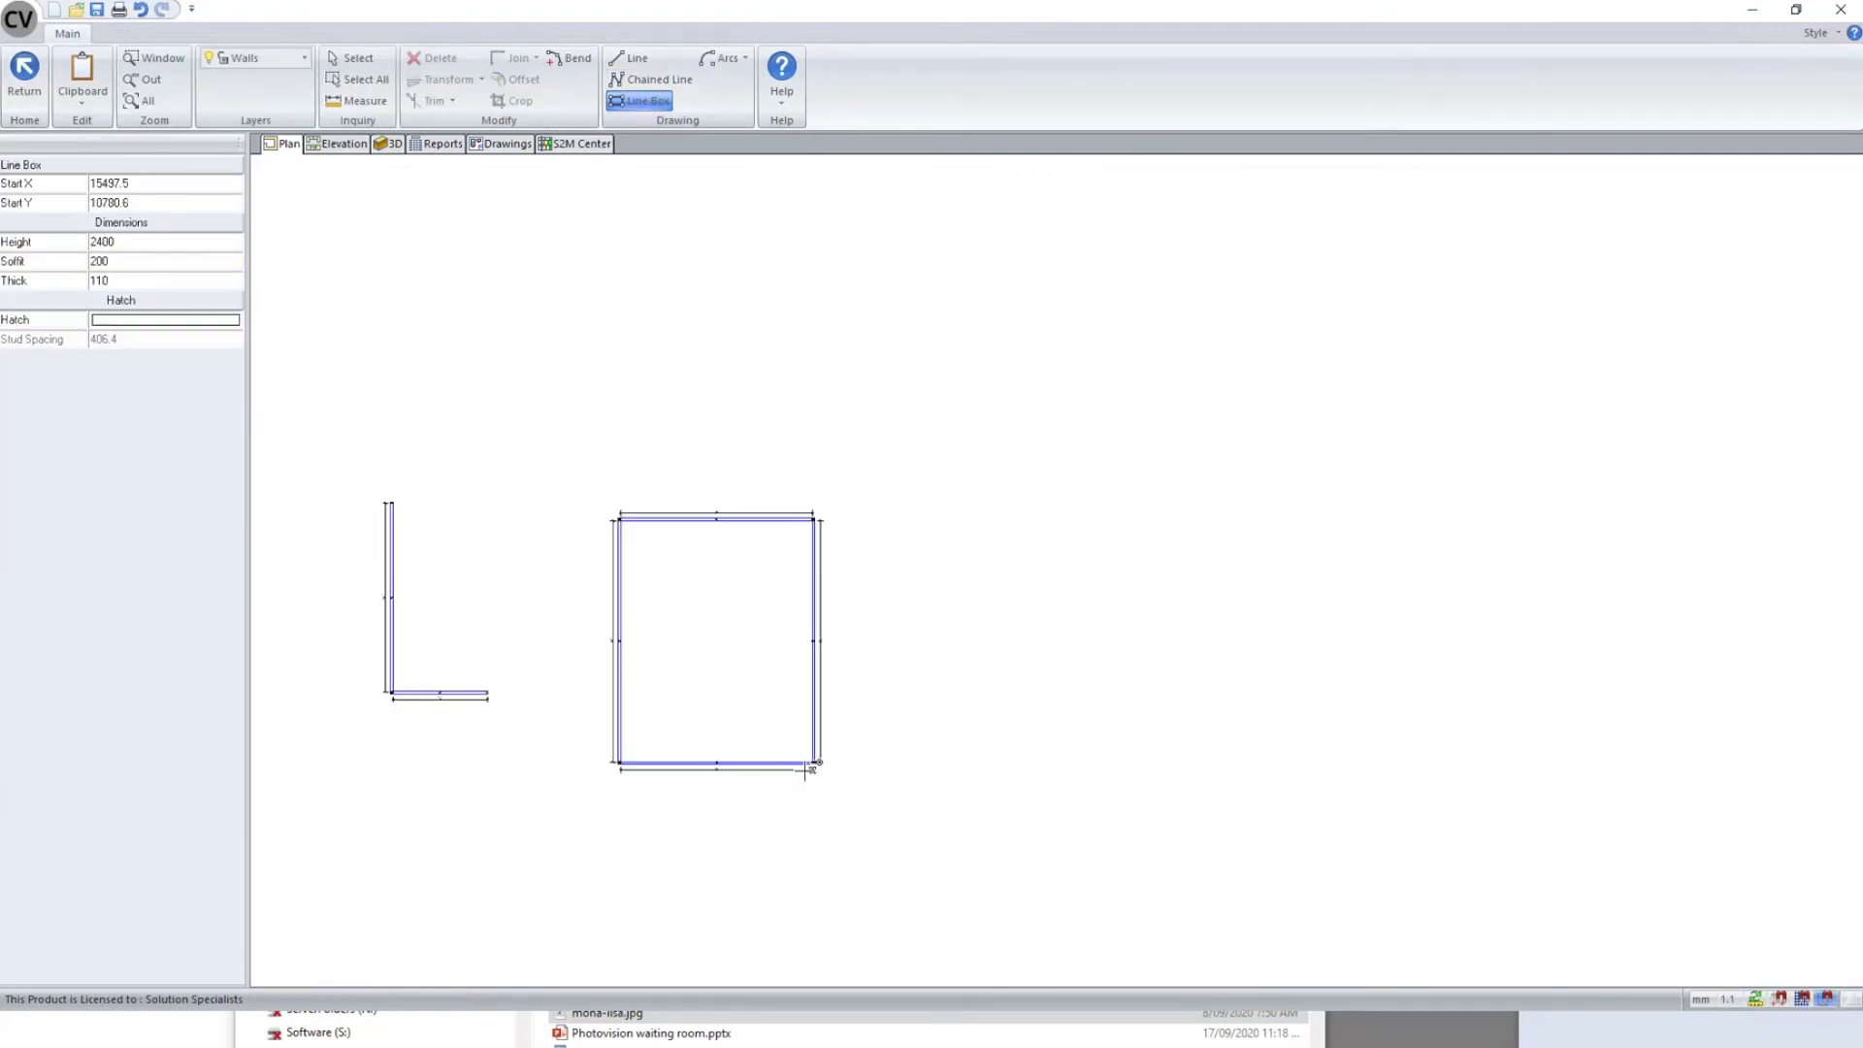
key(Escape)
scroll(728, 762, up, 3)
scroll(731, 704, up, 2)
click(26, 76)
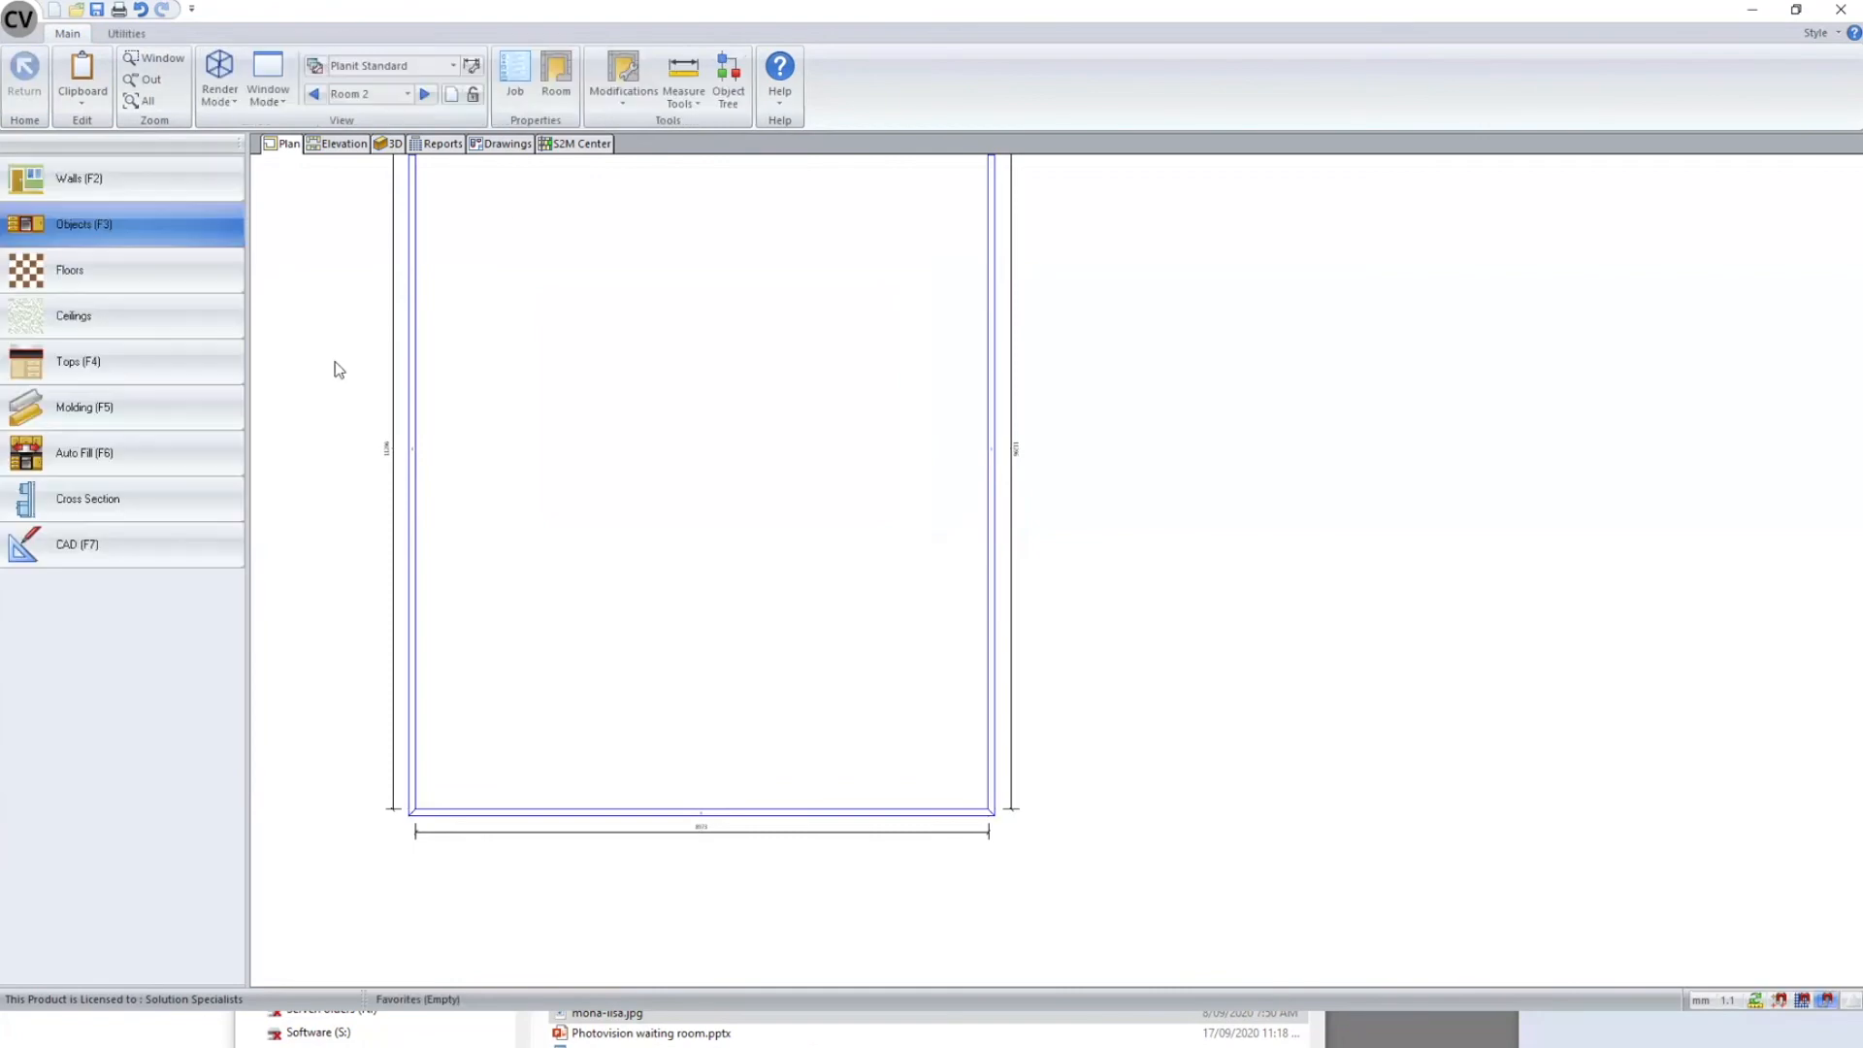
- Send the current Room 2 plan to the drawings as a standard, non-live scene and place it on Sheet 2
middle_drag(490, 505, 584, 659)
right_click(1204, 513)
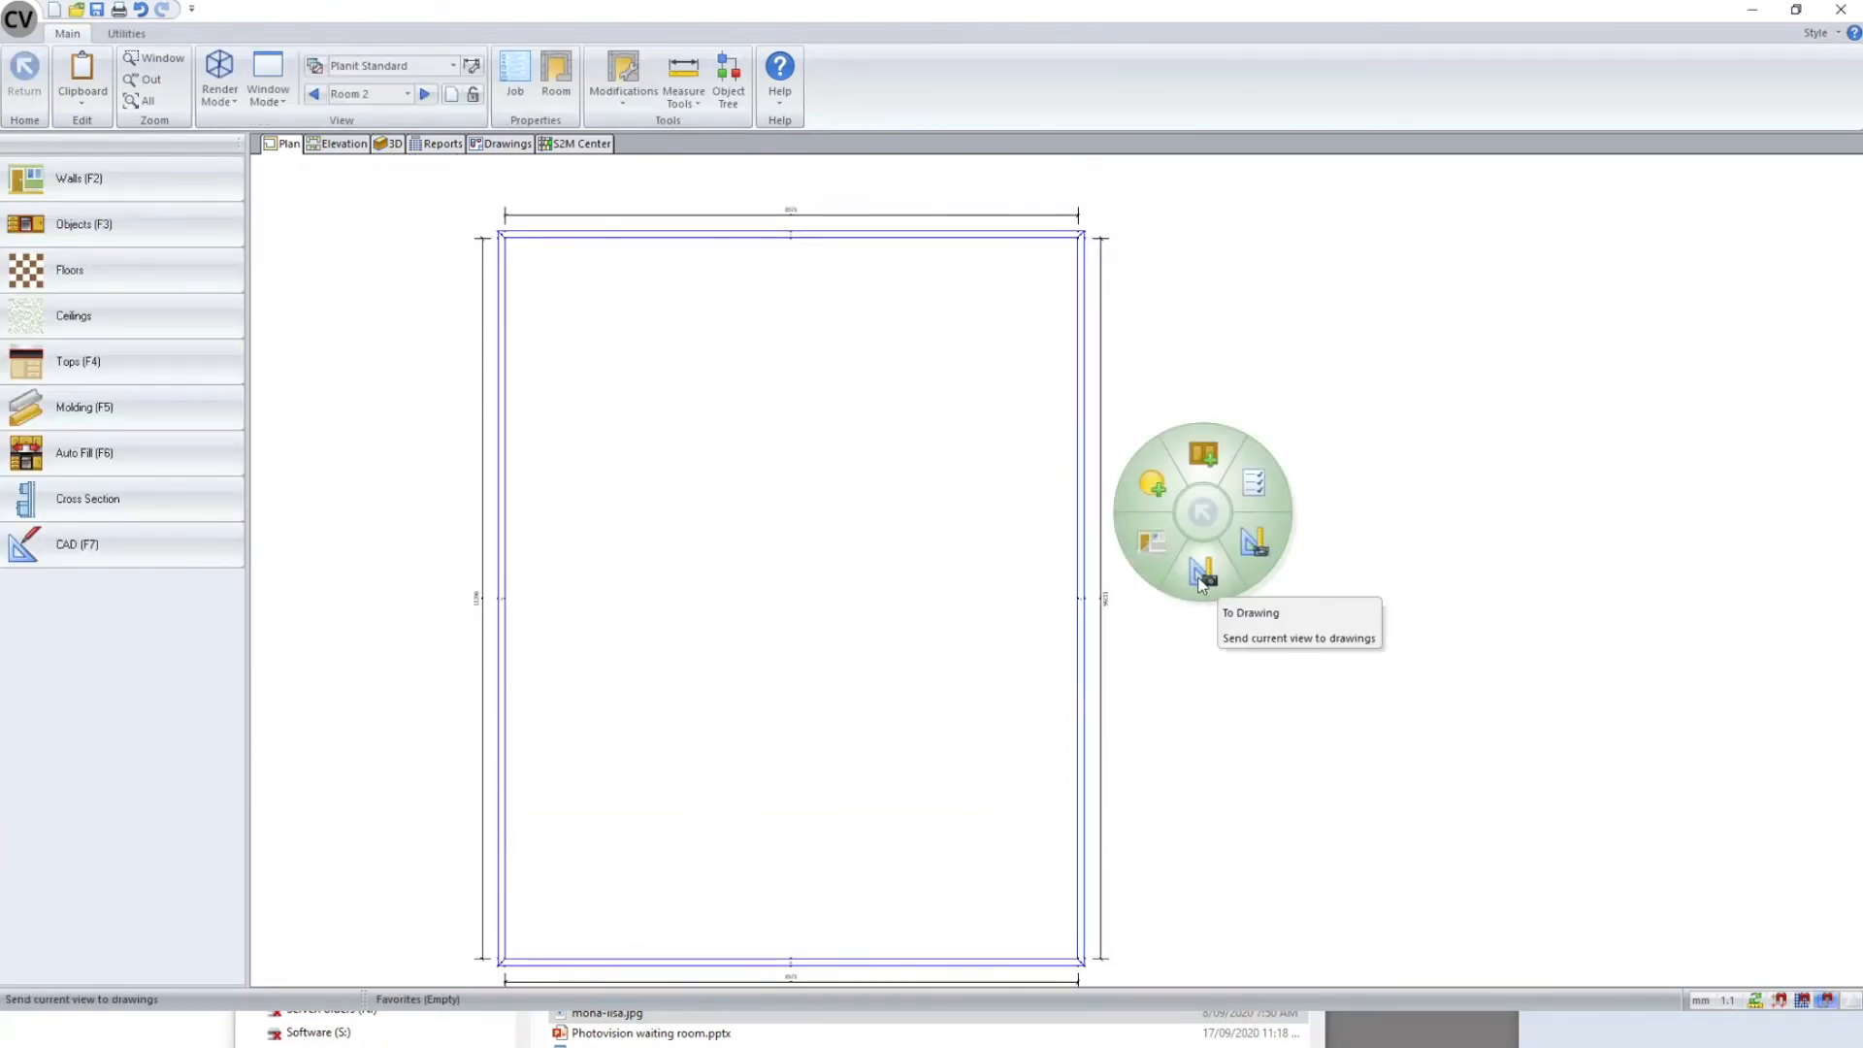
click(1208, 576)
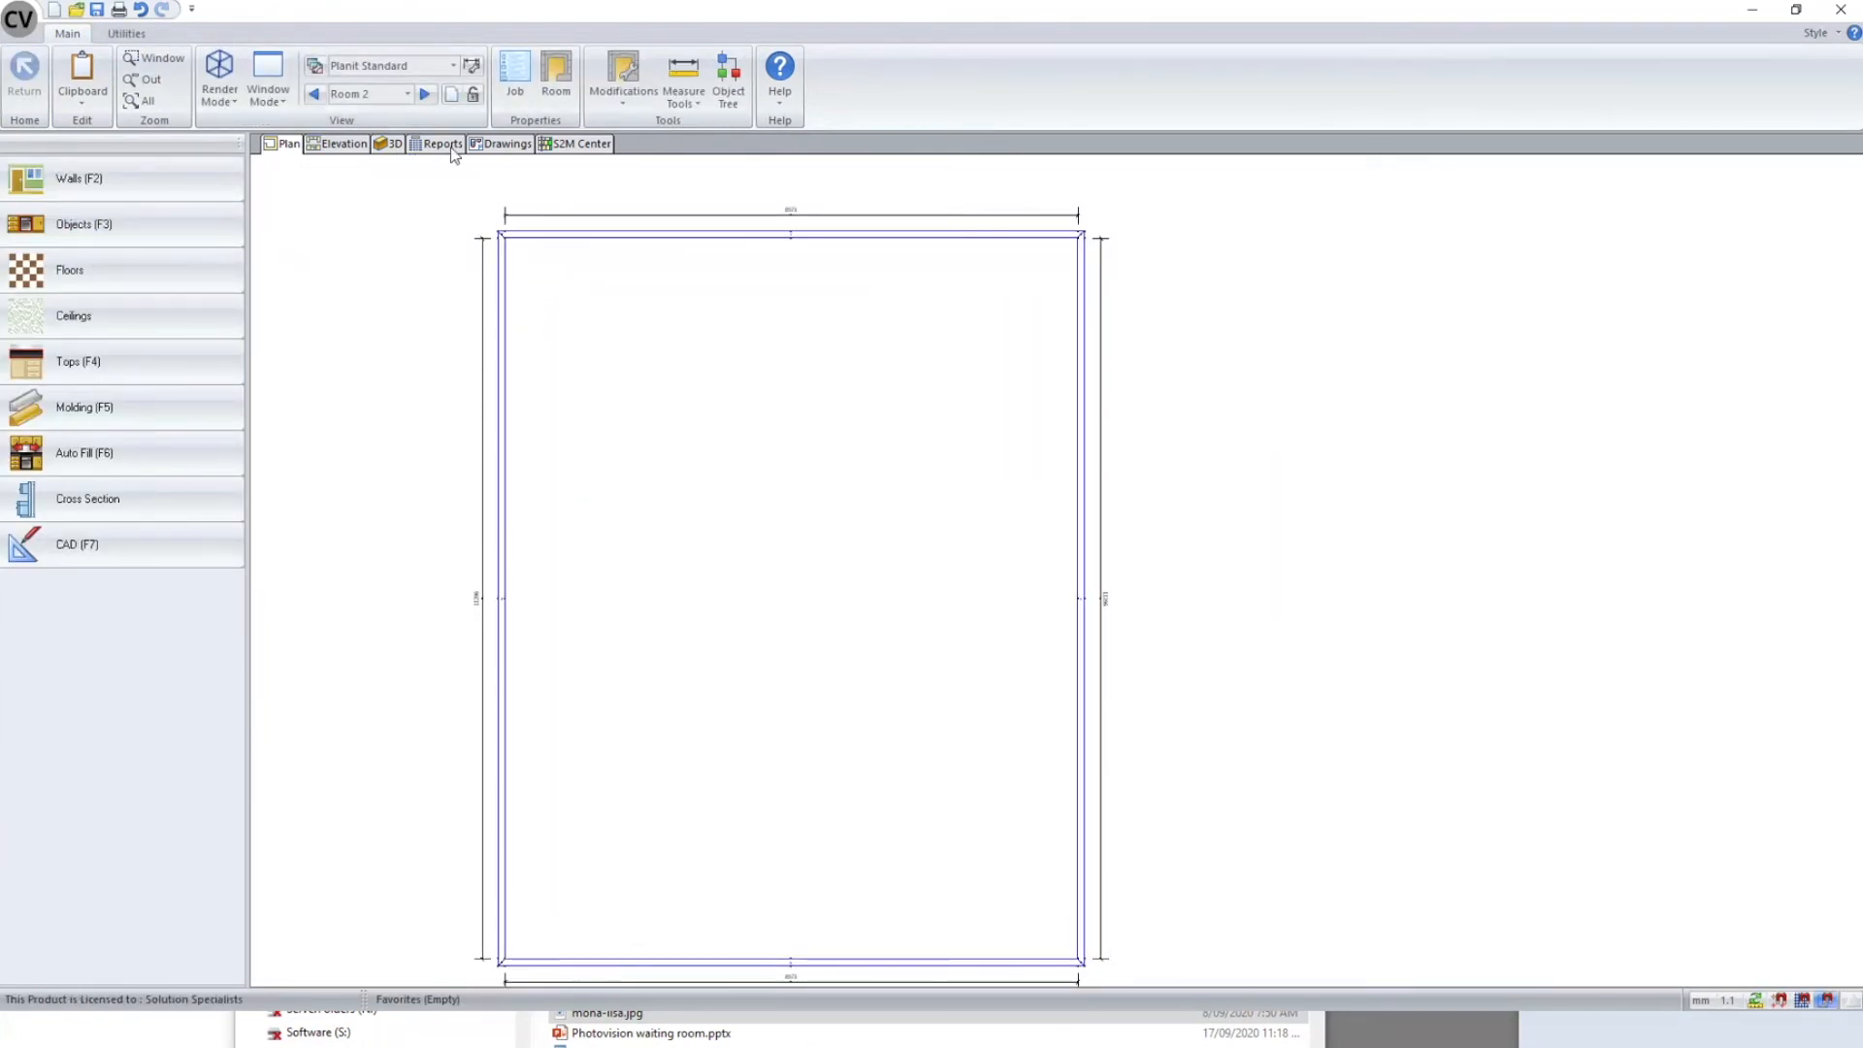
click(501, 144)
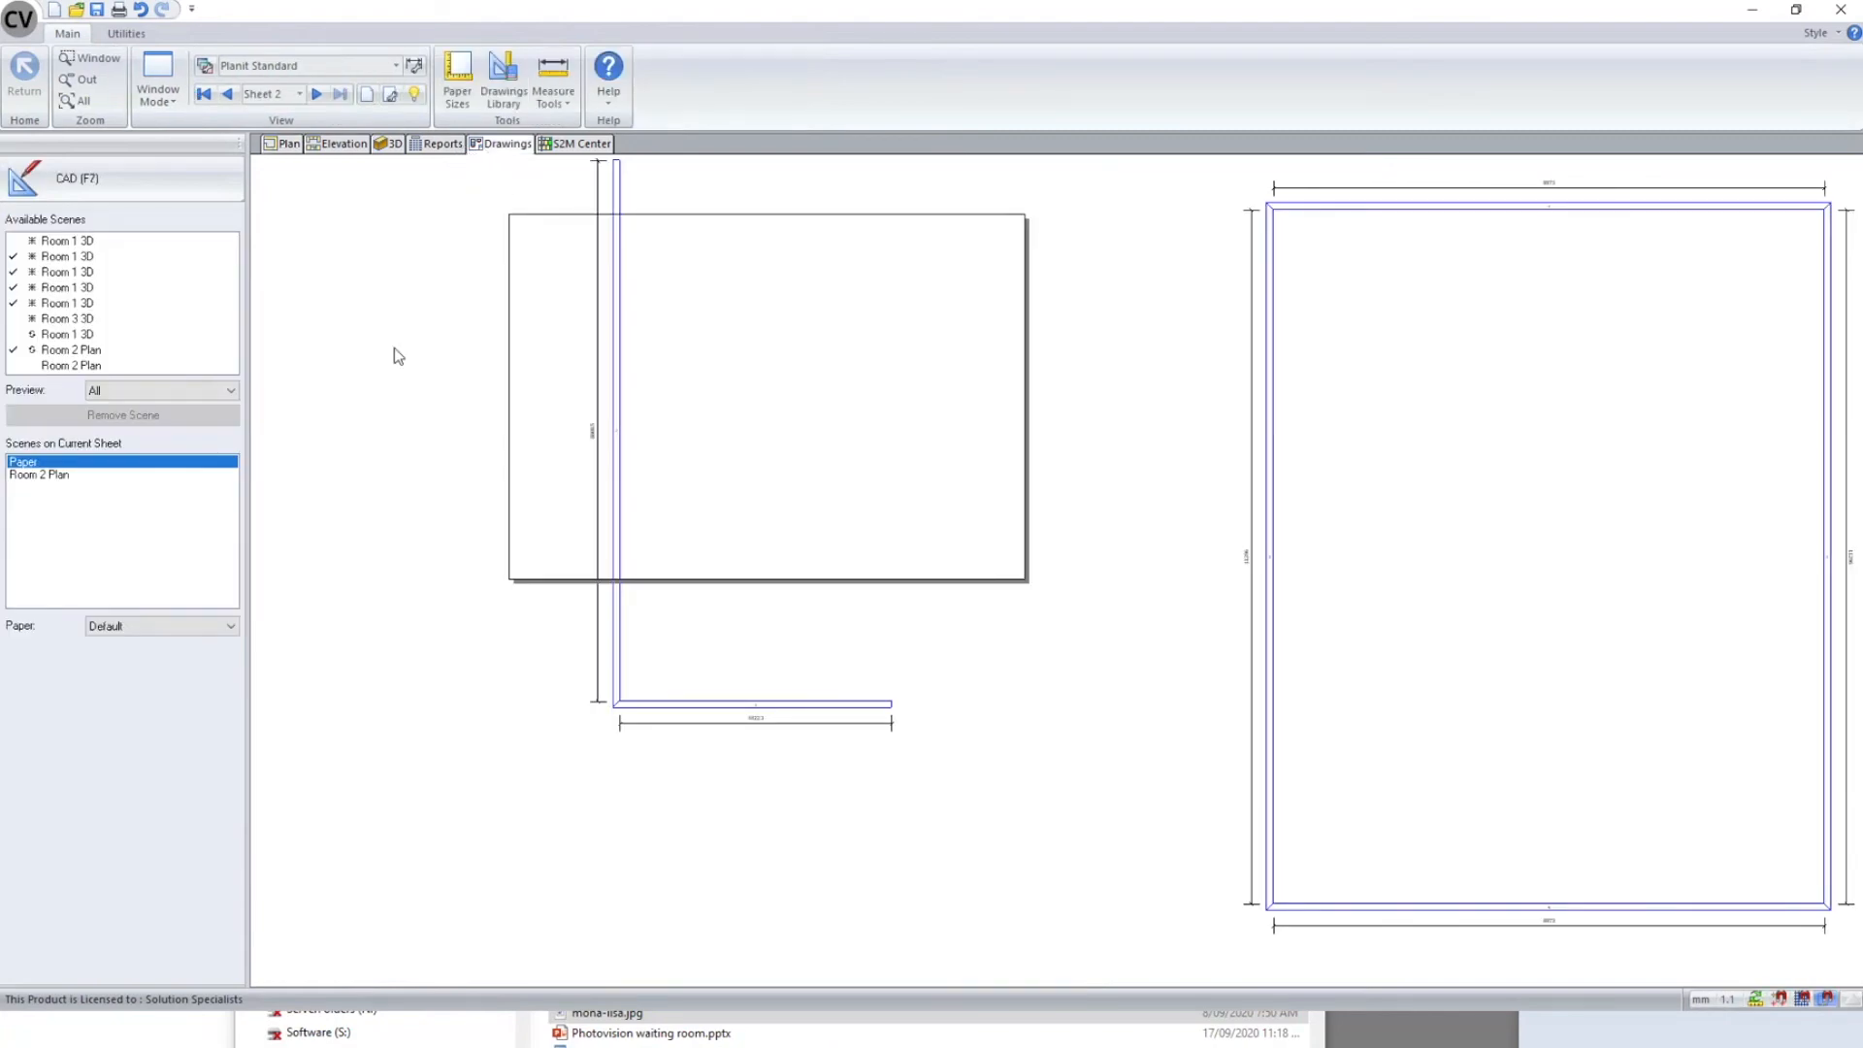
scroll(475, 408, down, 3)
scroll(1045, 524, down, 2)
scroll(511, 483, down, 2)
click(68, 365)
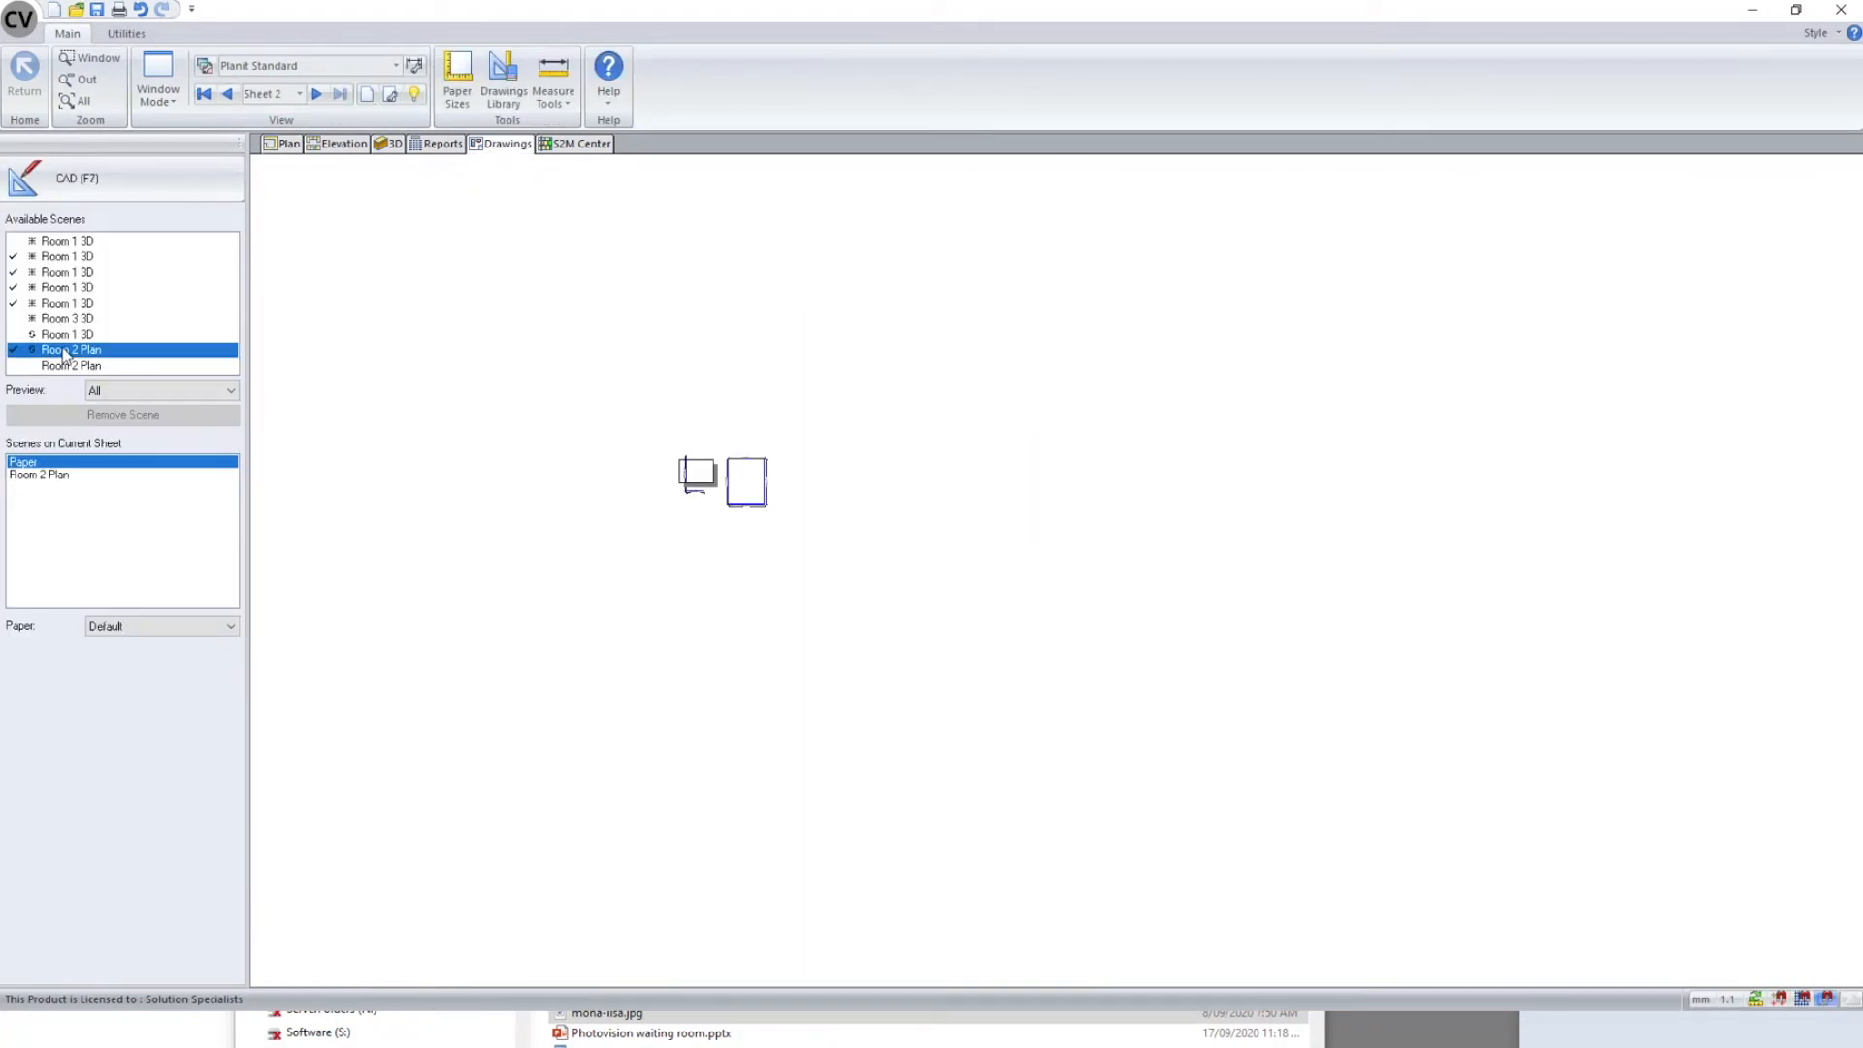
drag(67, 371, 854, 475)
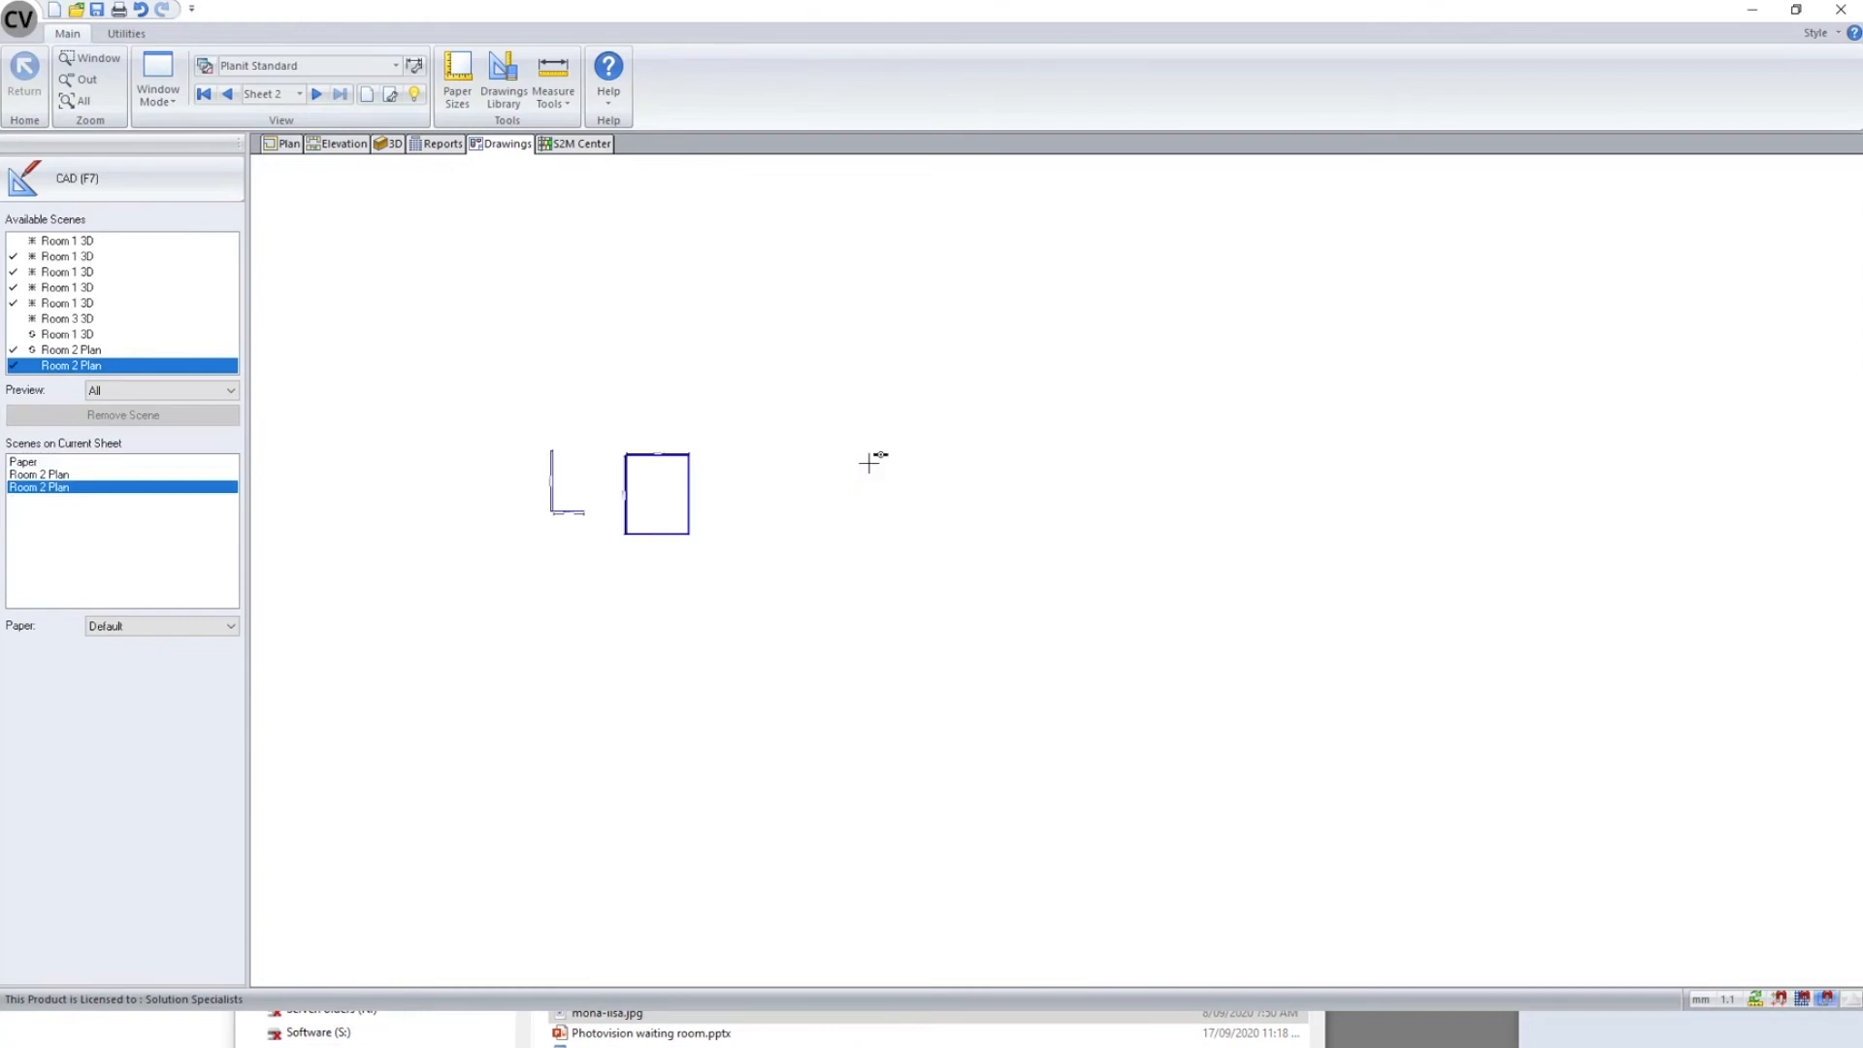
scroll(872, 464, up, 3)
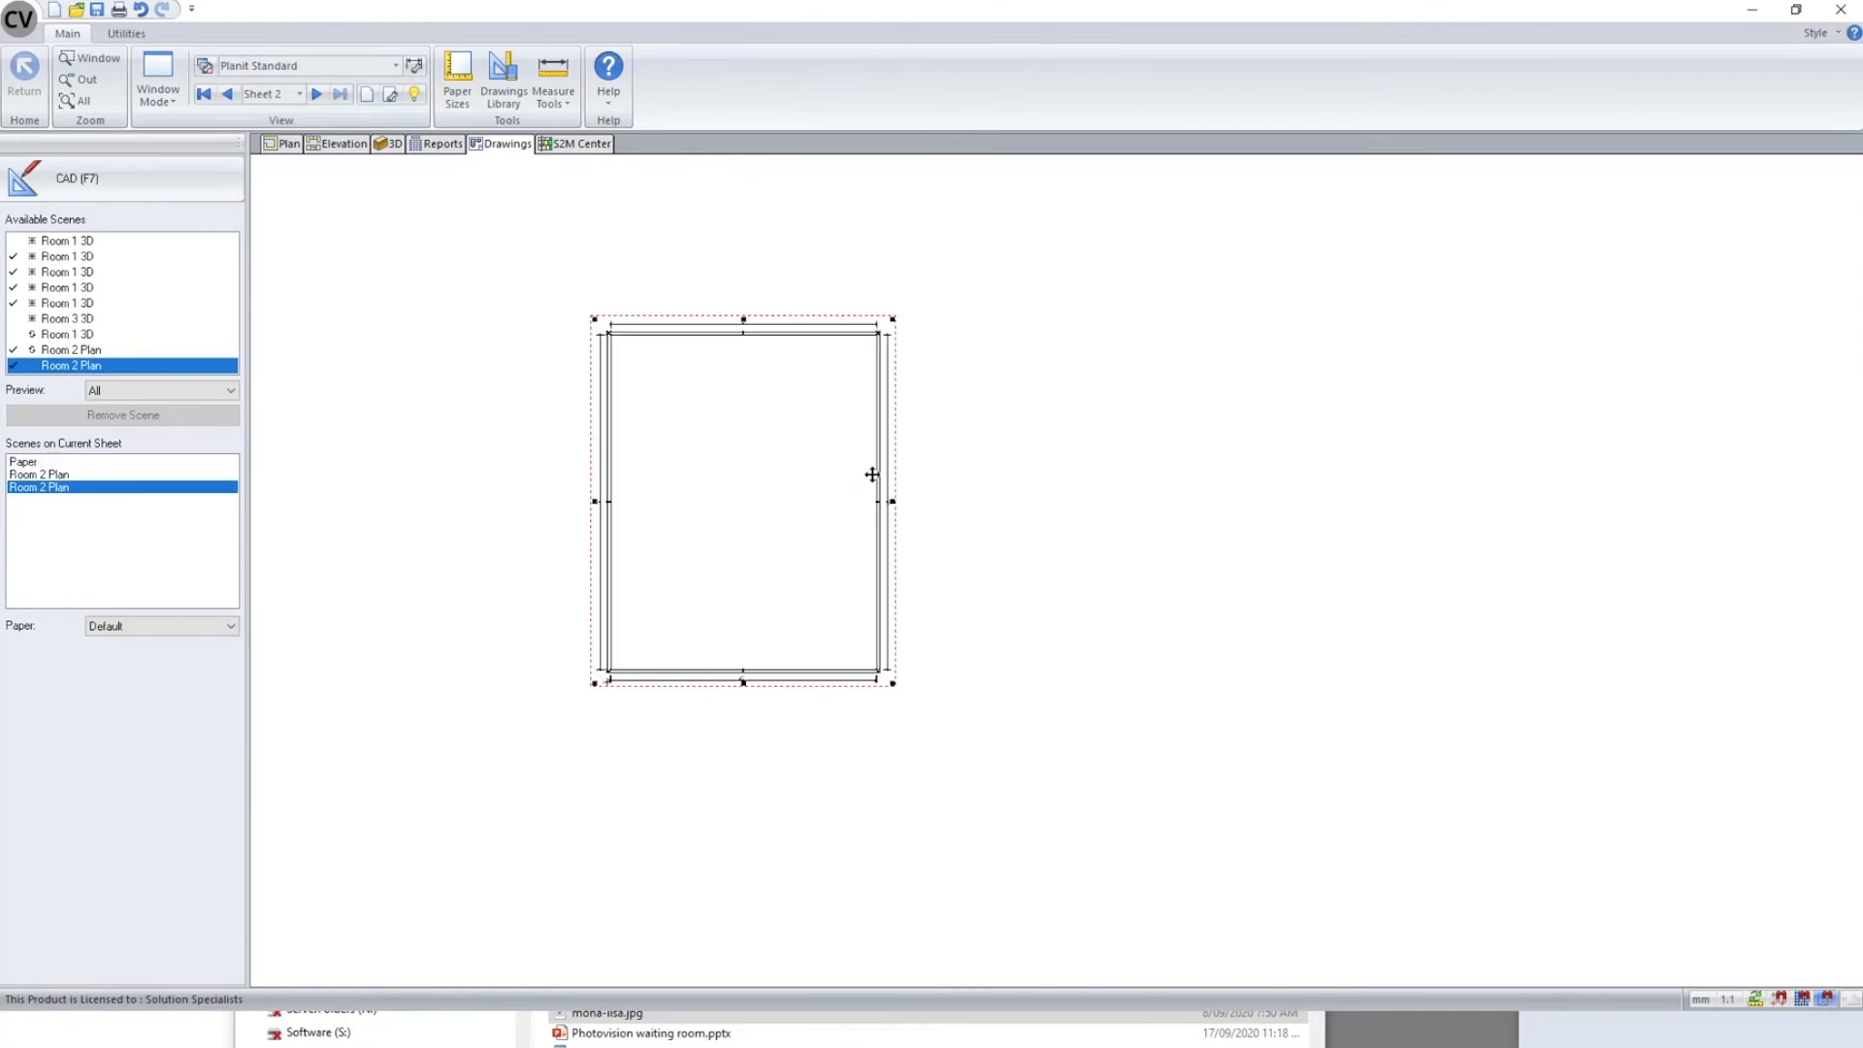
- Delete the left wall of the new wall box in plan, and check the non-live plan scene on Sheet 2
click(279, 144)
scroll(491, 420, down, 4)
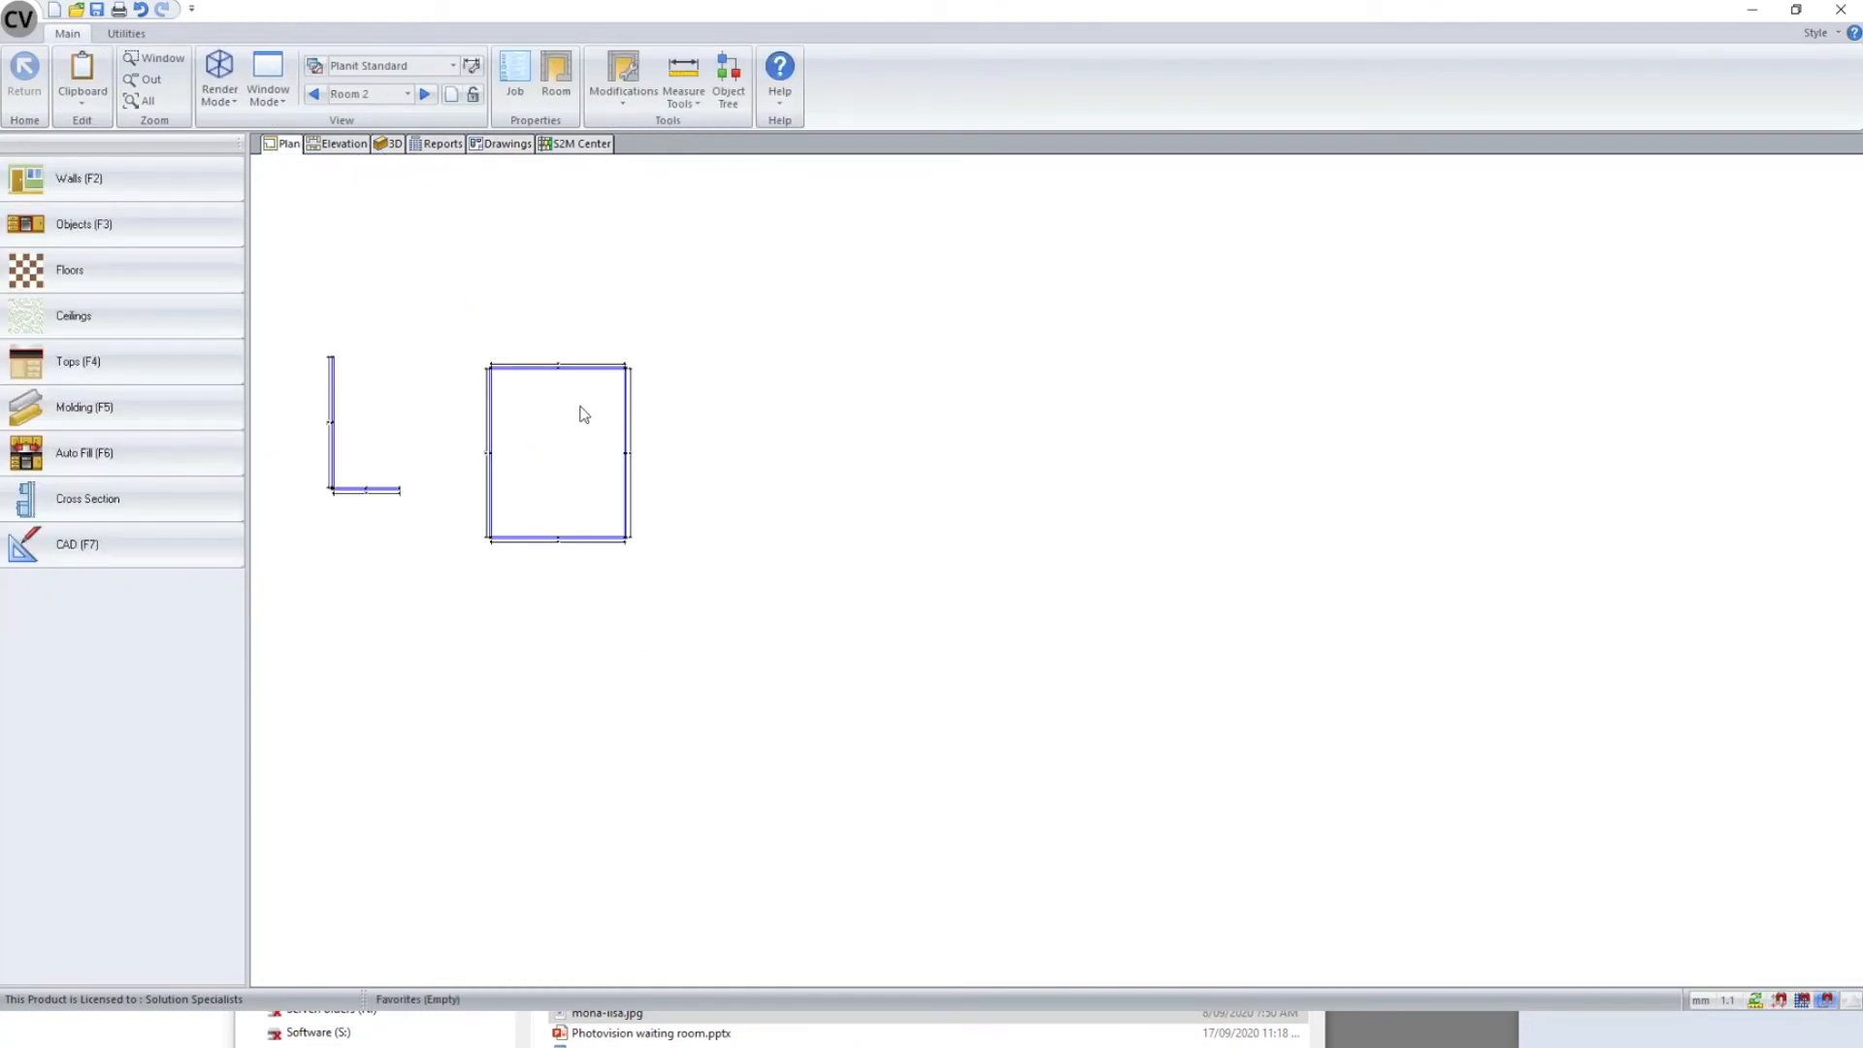
drag(469, 333, 582, 599)
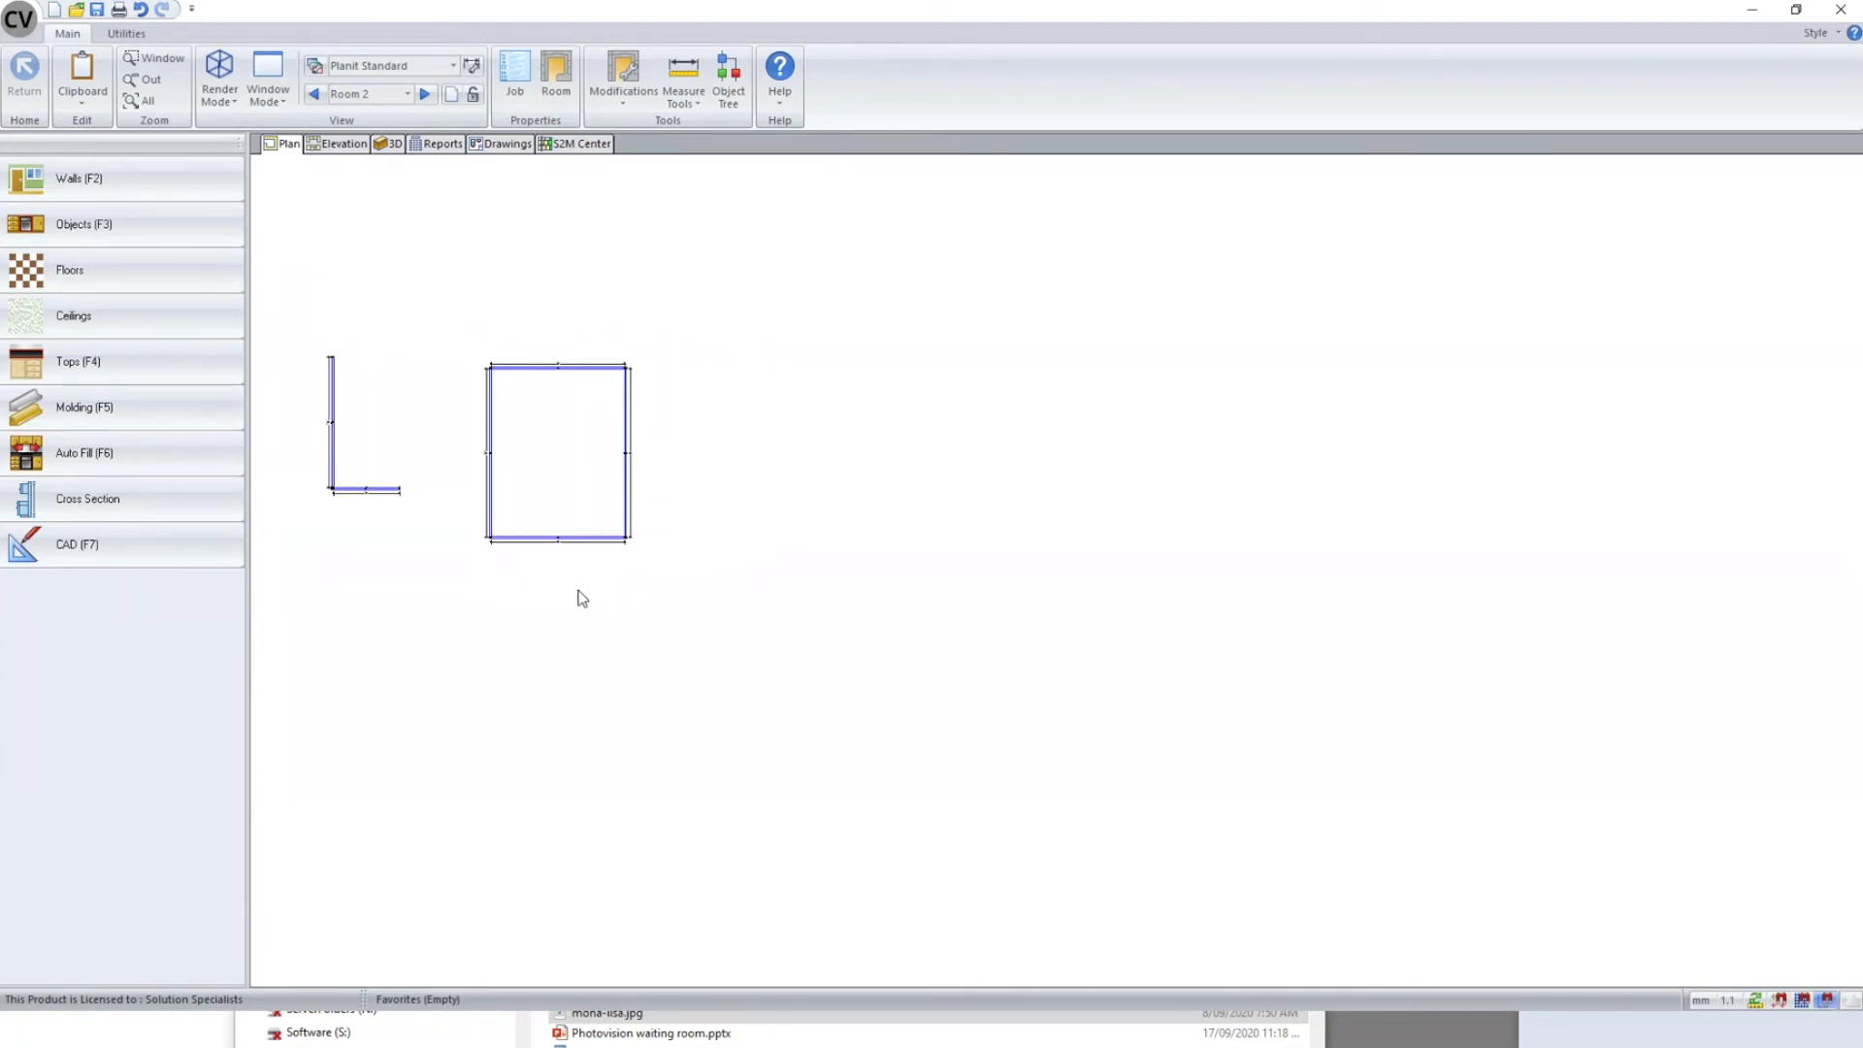
click(492, 430)
key(Delete)
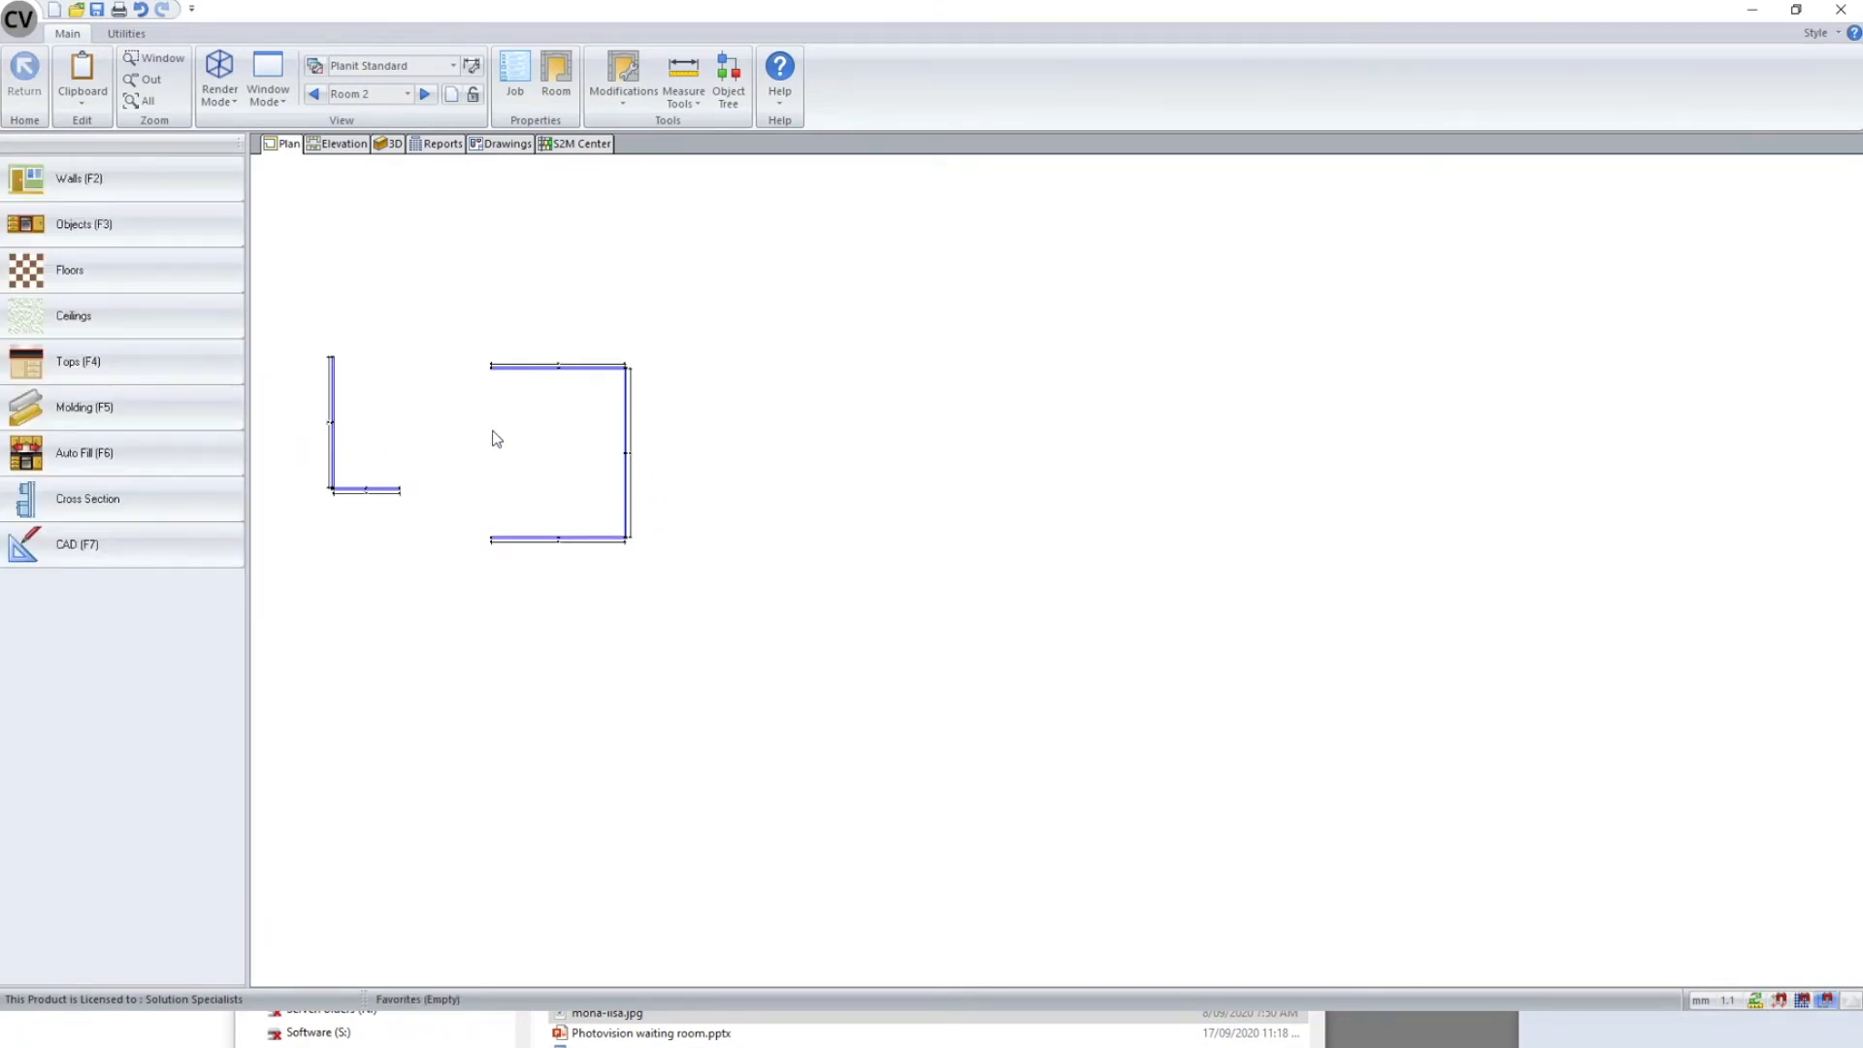
click(497, 144)
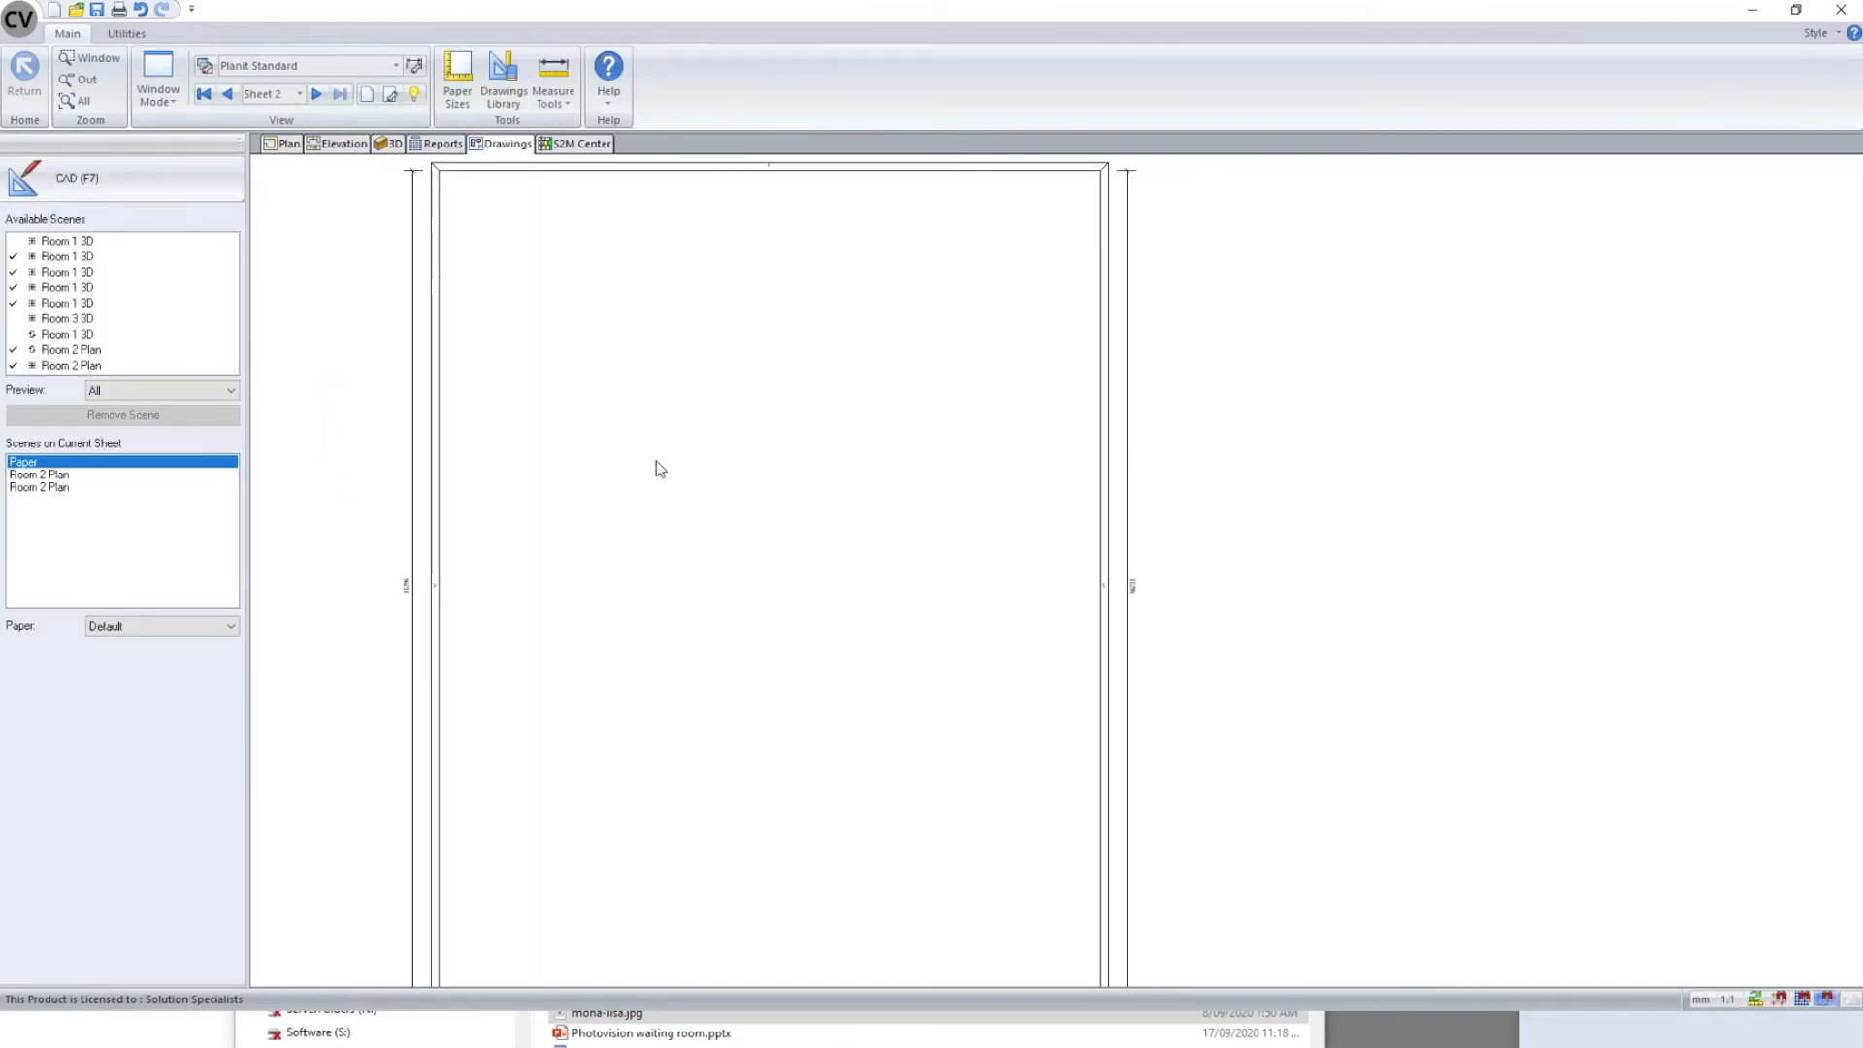
scroll(656, 462, down, 1)
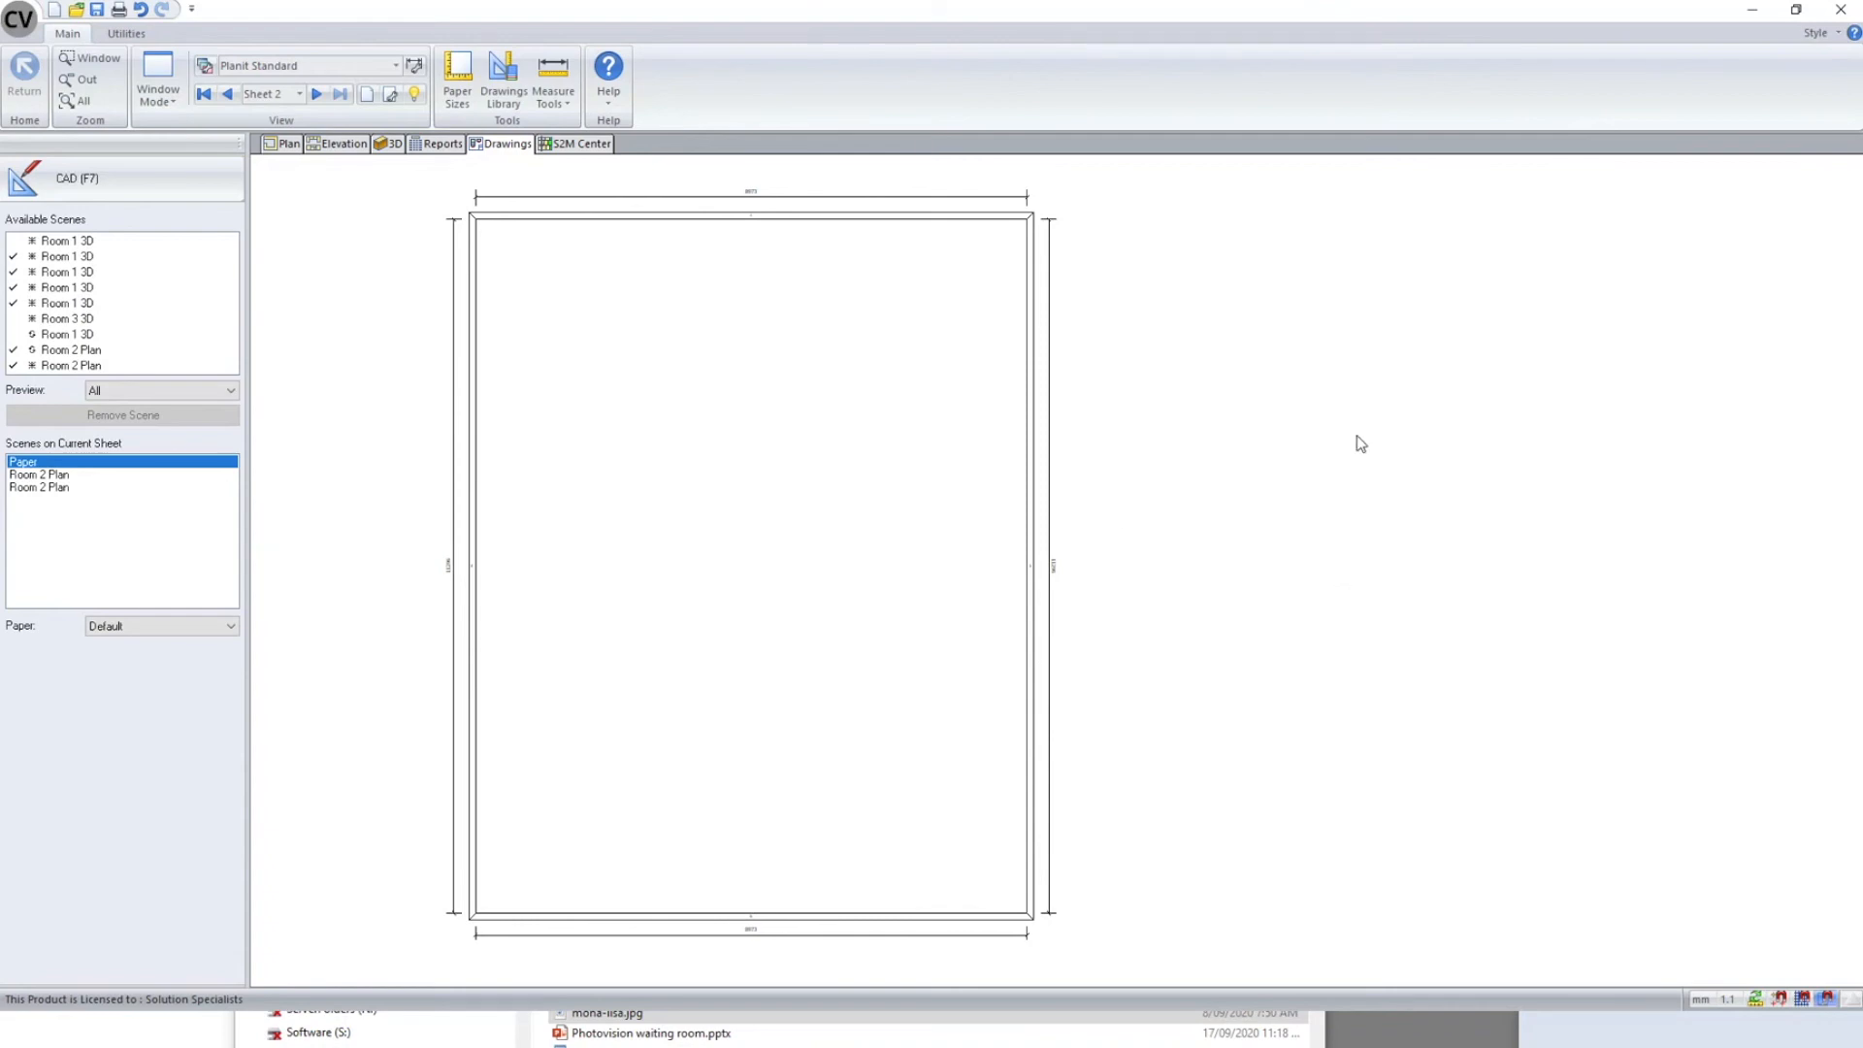
click(68, 365)
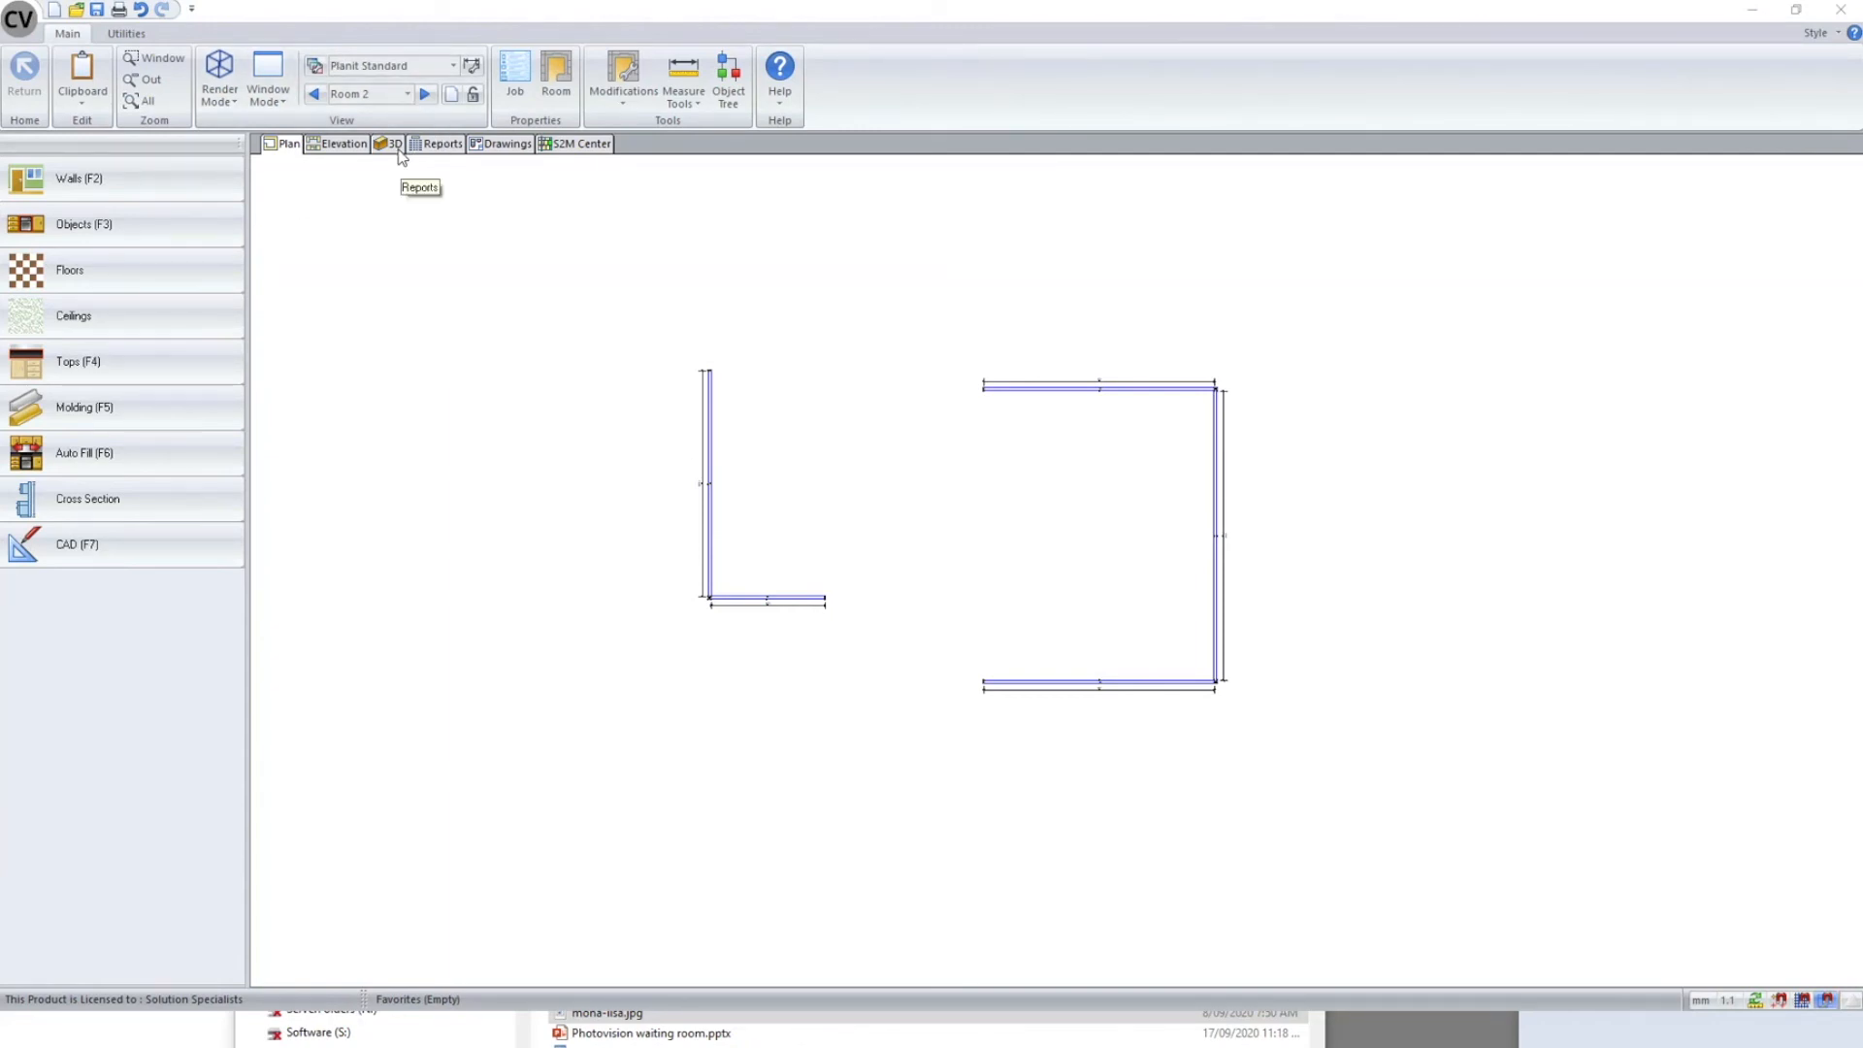
- Apply the Center Room modification to Room 2 in the plan
click(626, 101)
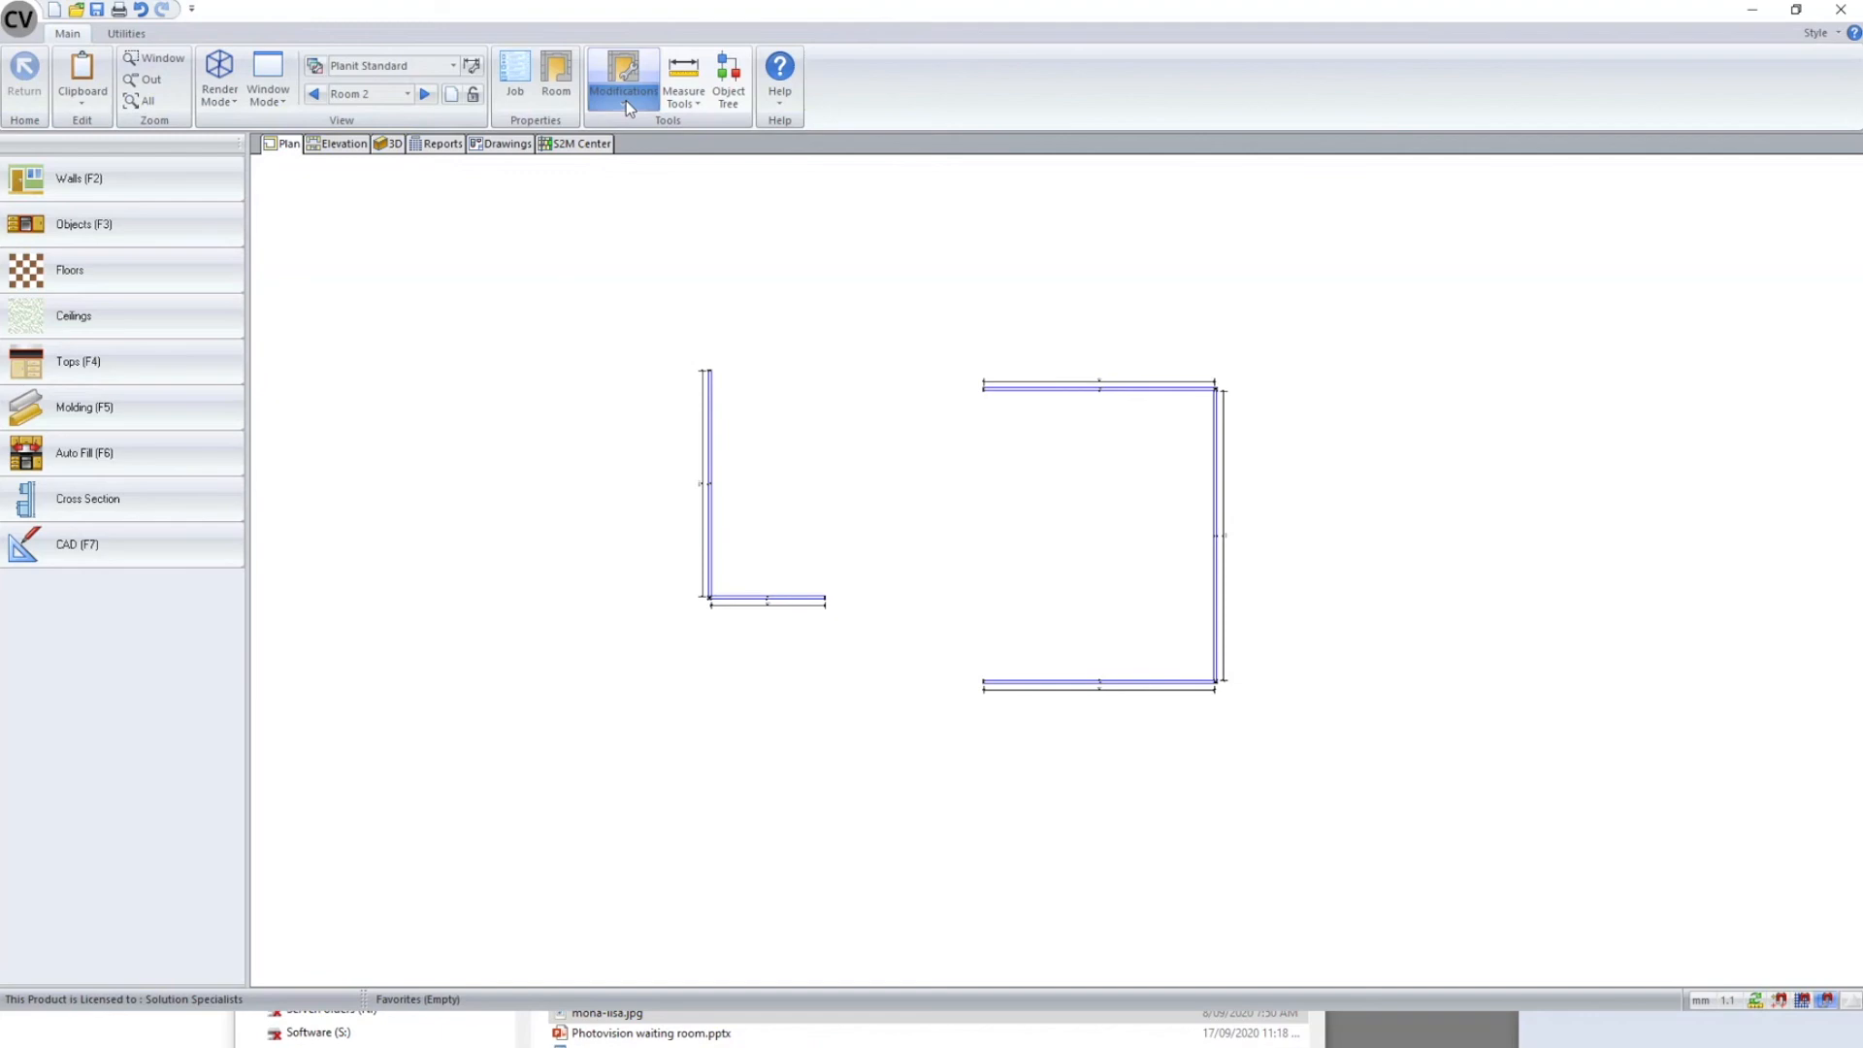
click(626, 101)
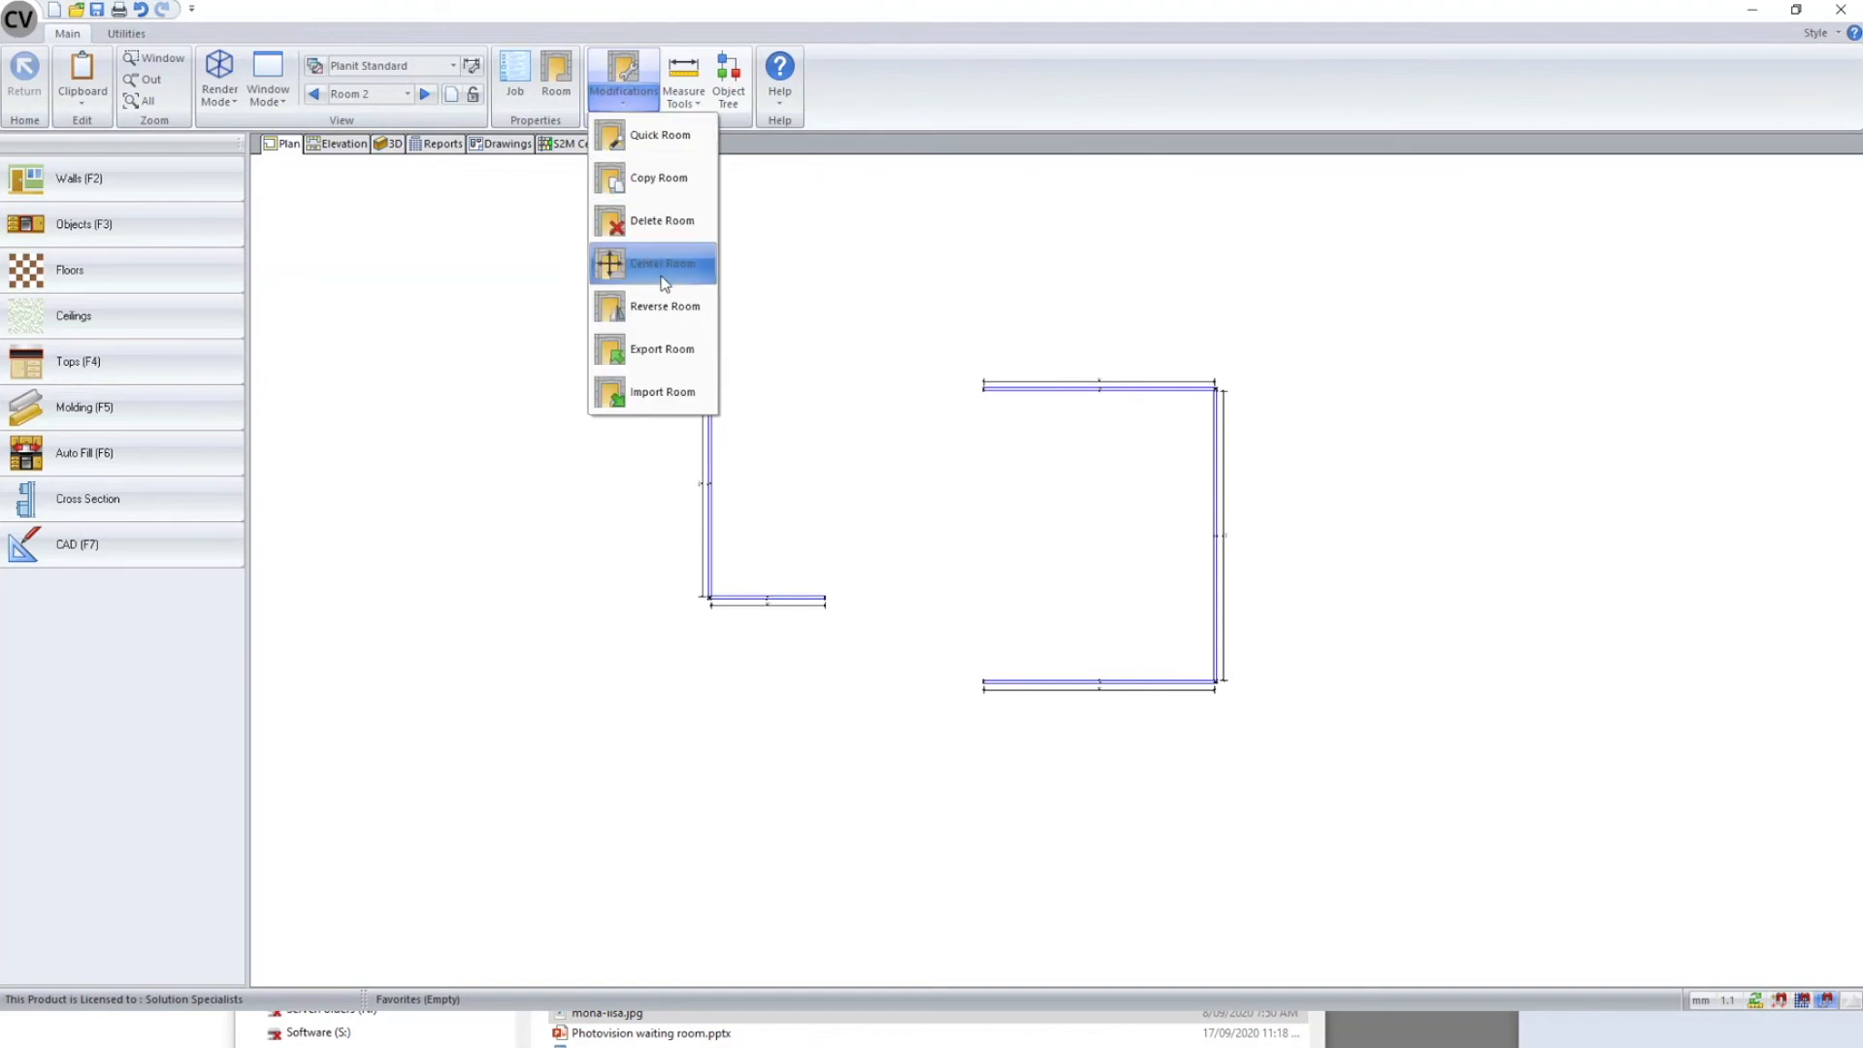
click(461, 254)
click(624, 93)
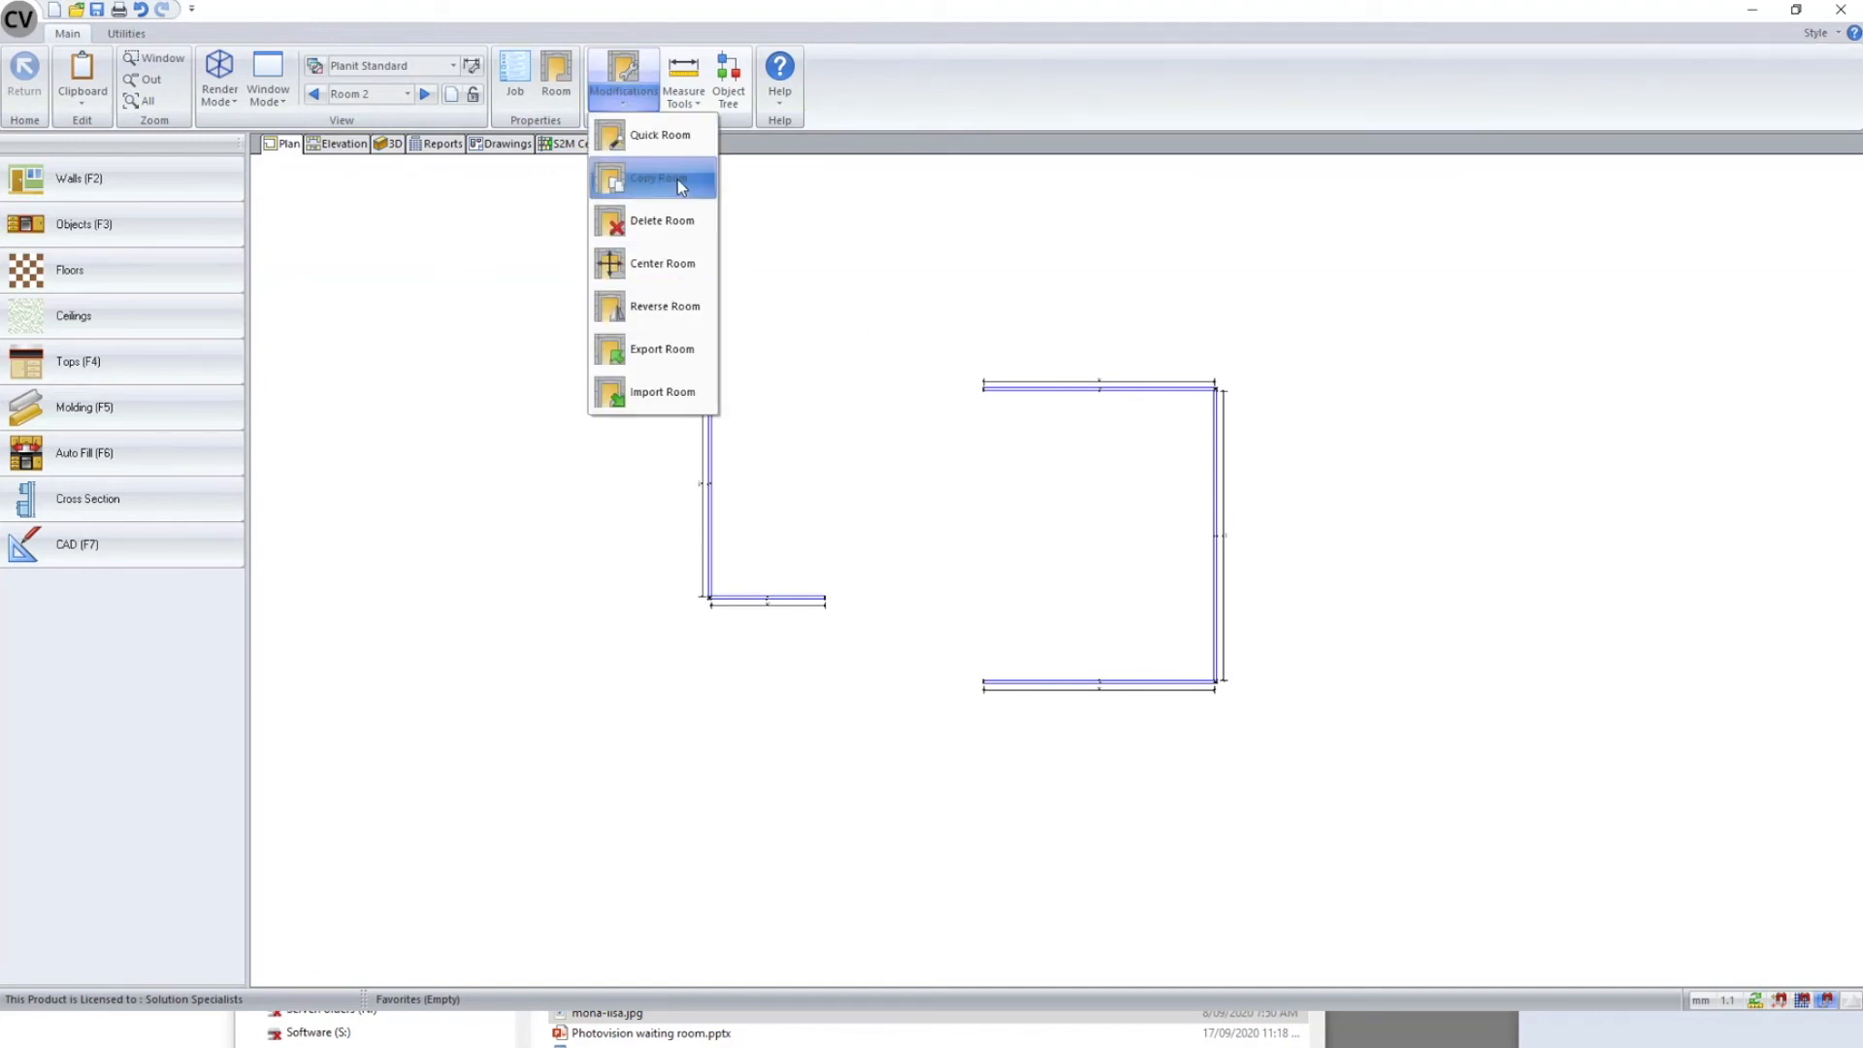
click(662, 263)
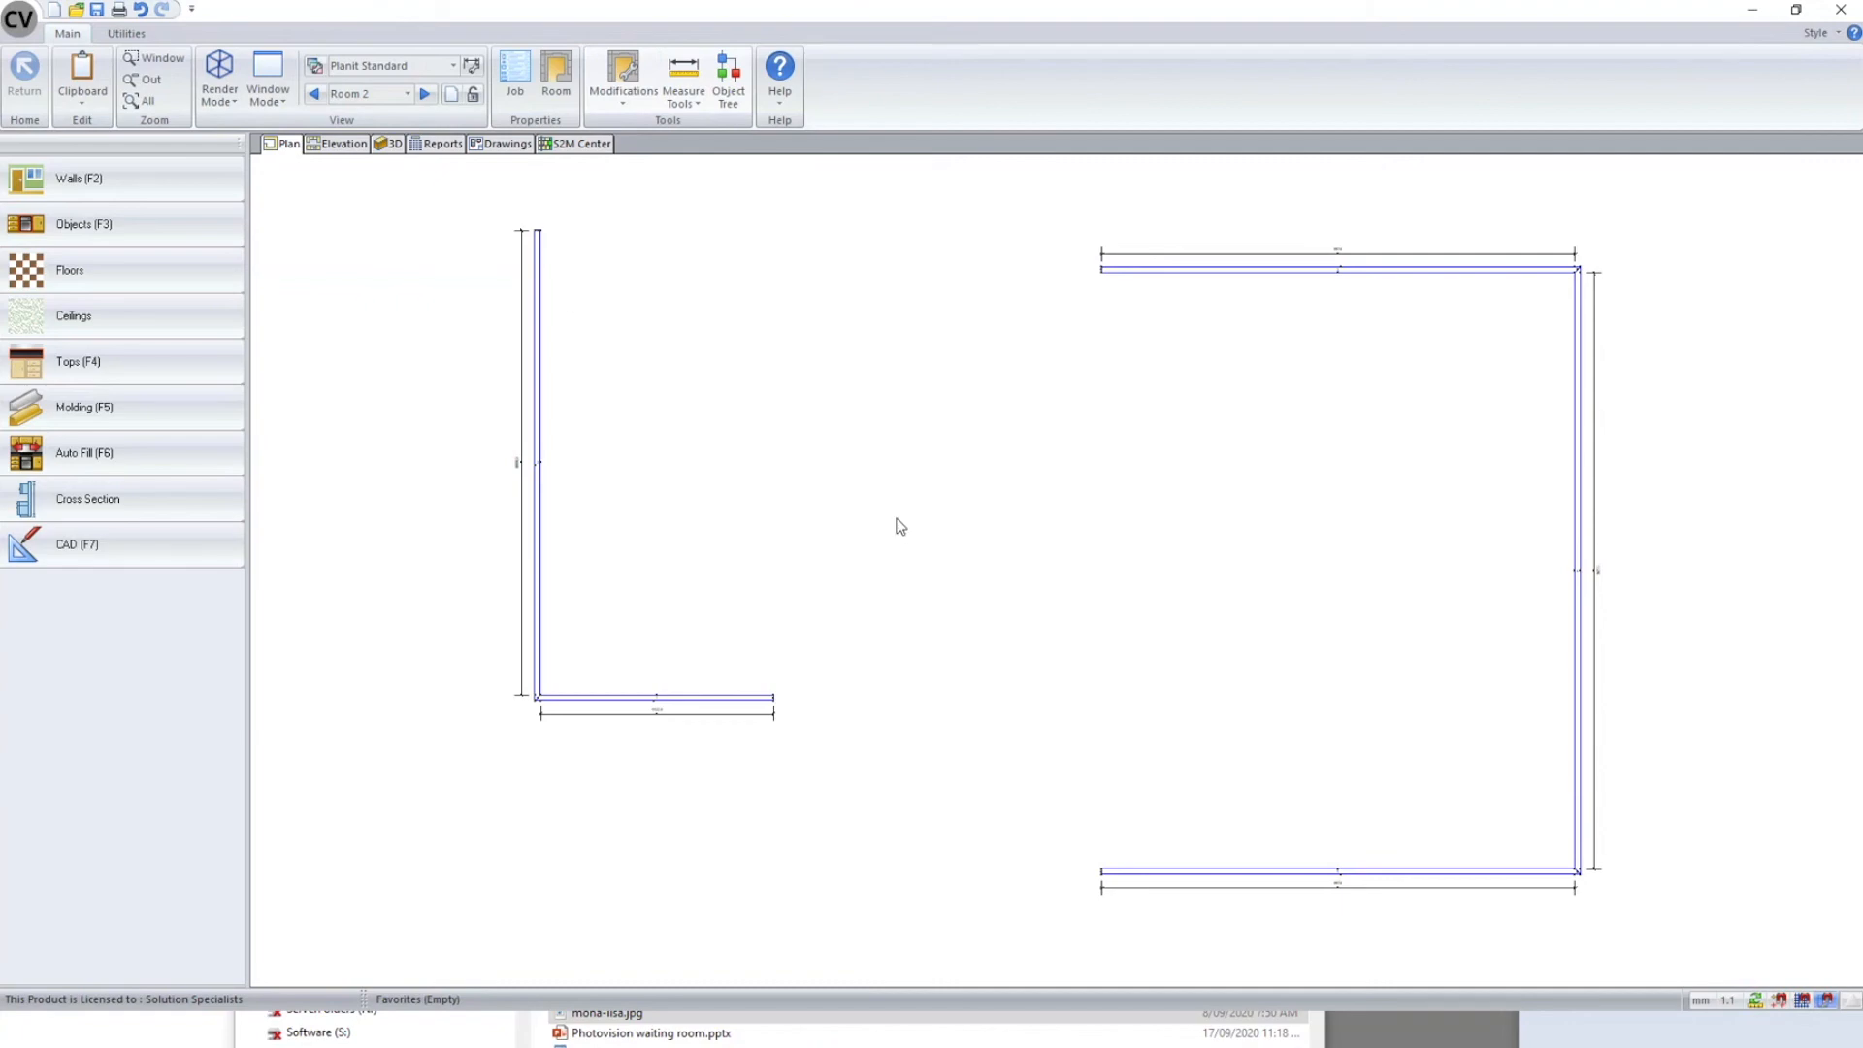
- Examine the two separate wall groups of Room 2 in 3D from several angles
click(391, 155)
drag(815, 621, 1094, 608)
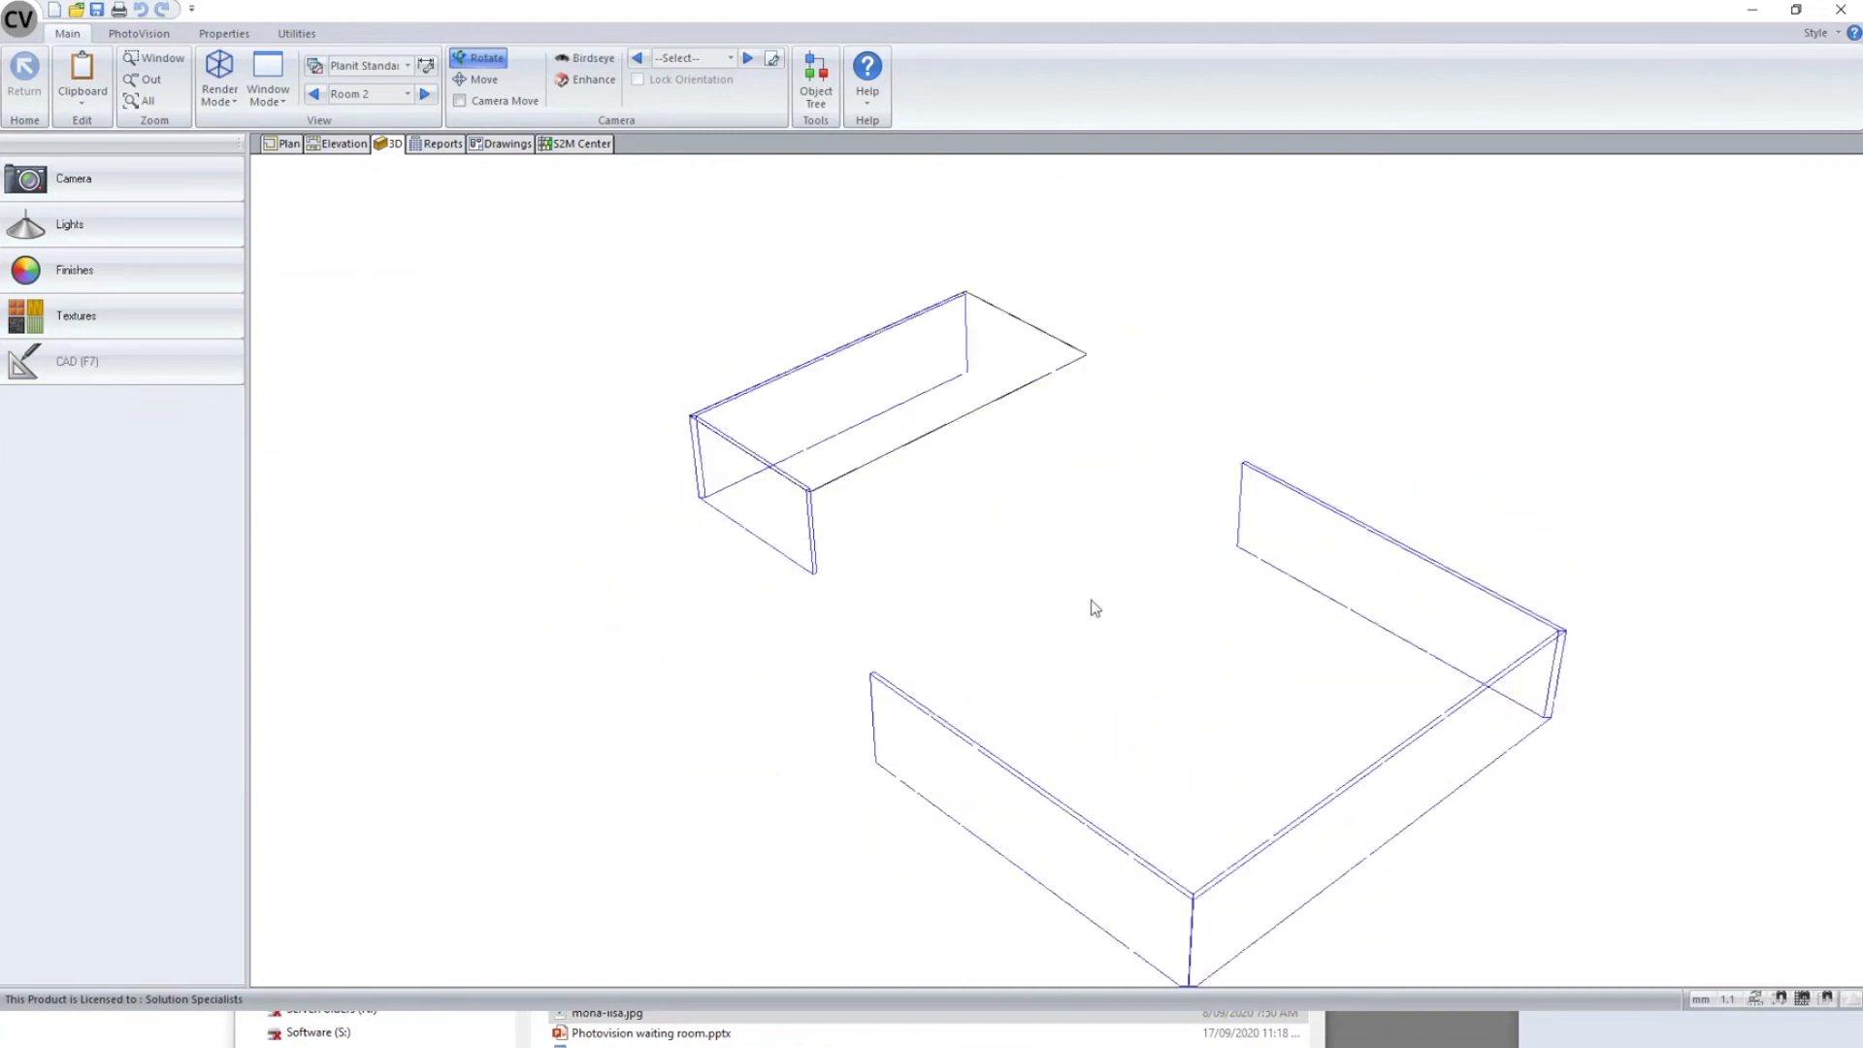
drag(683, 653, 1410, 531)
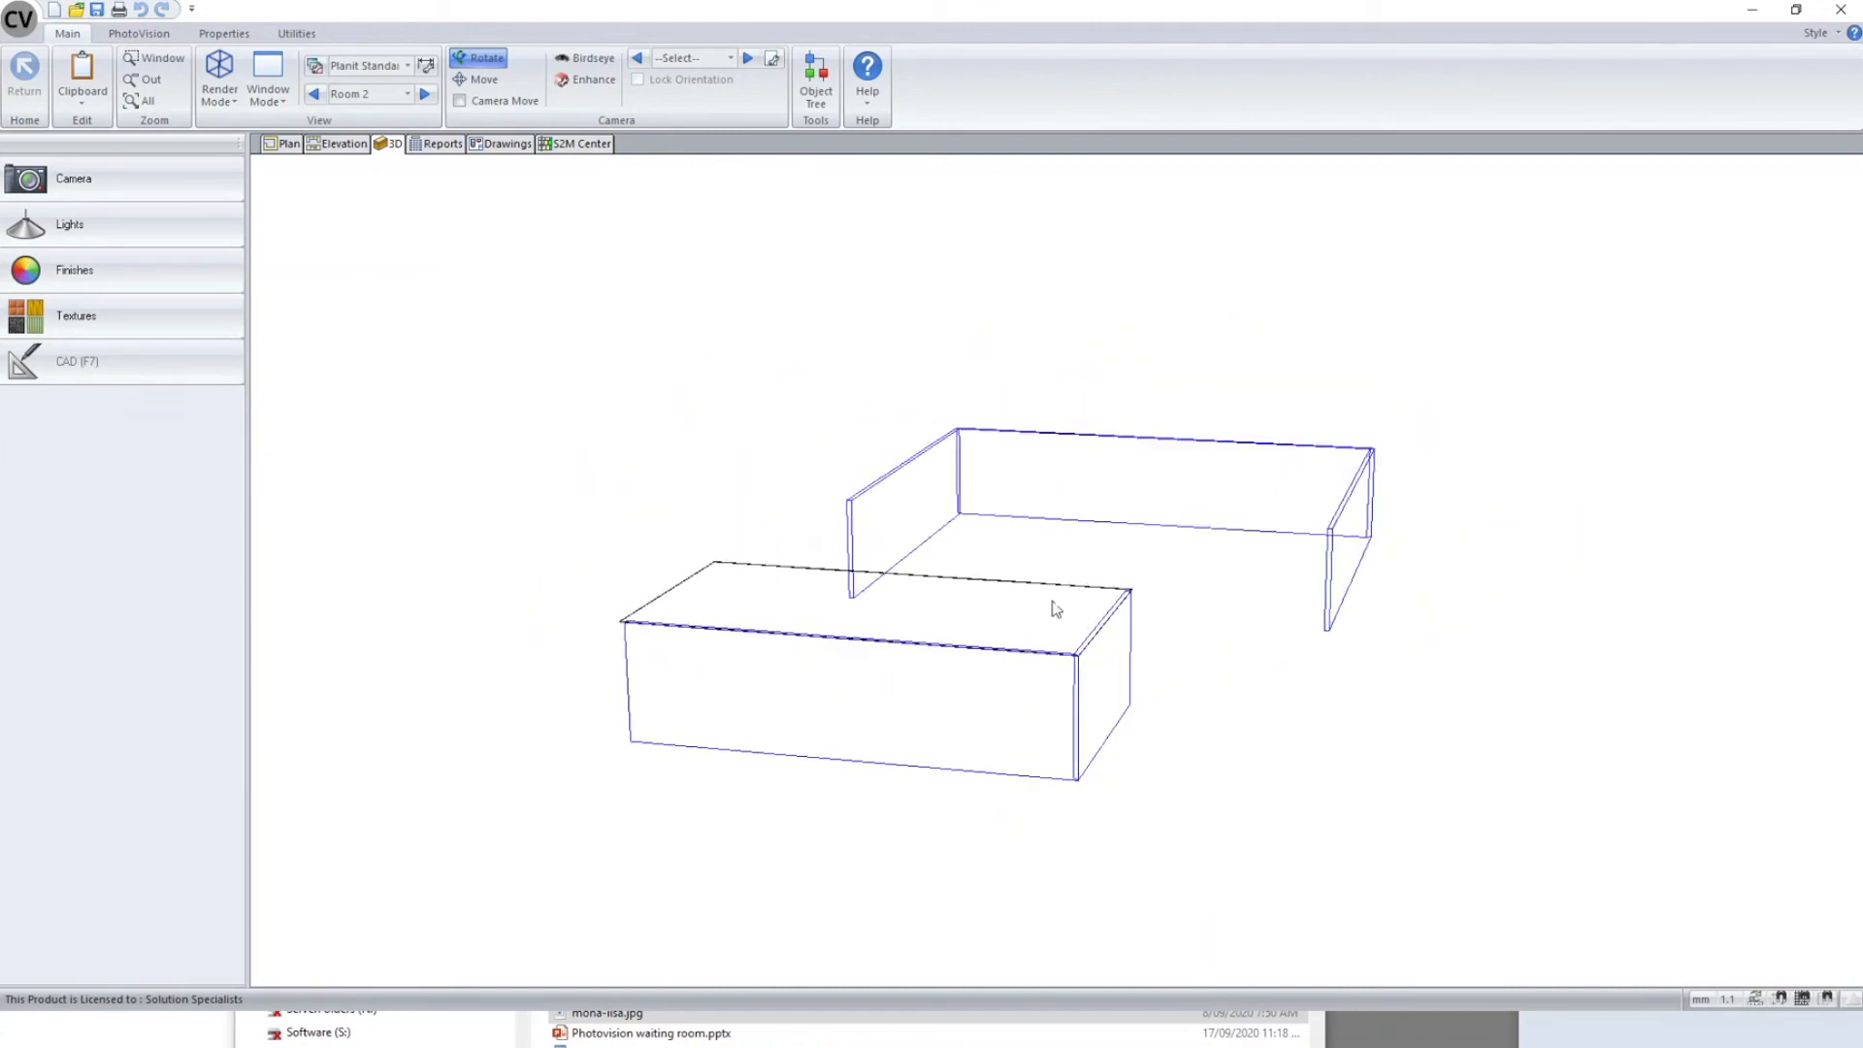
drag(1534, 644, 257, 194)
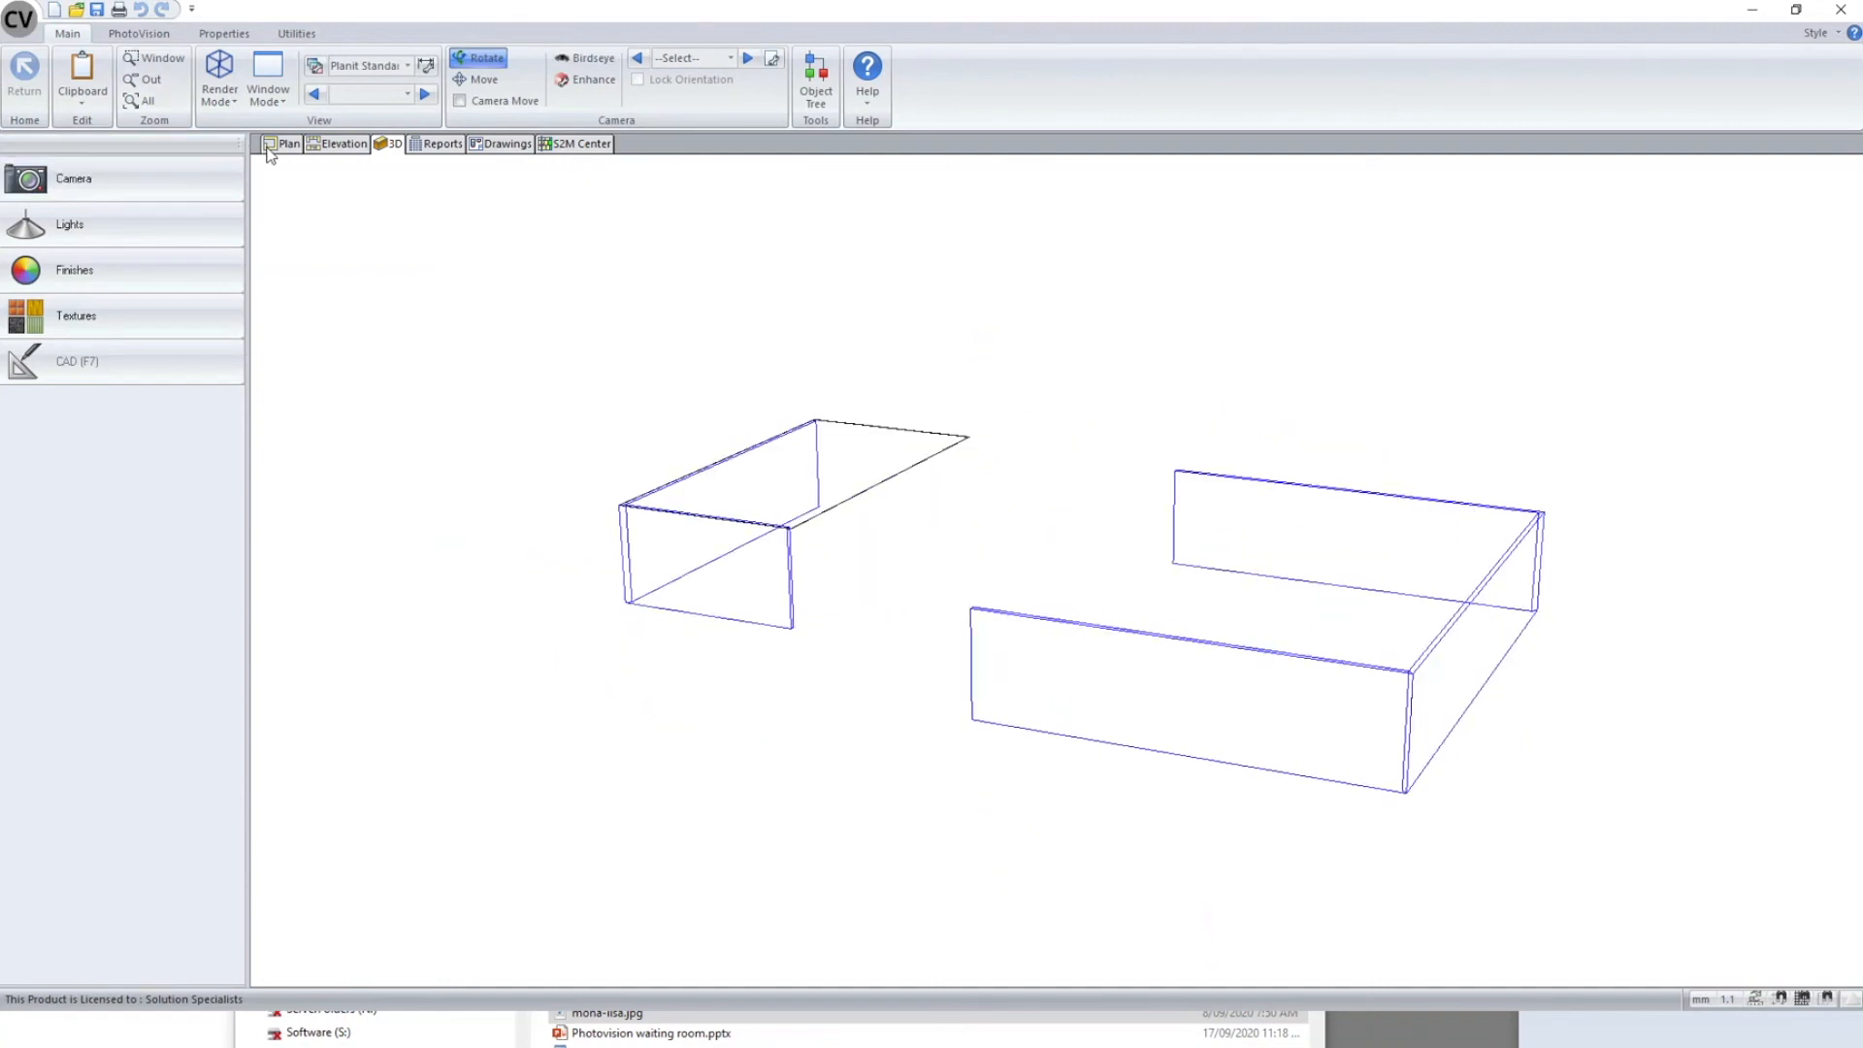
- Add a new room in plan and draw three connected chained walls in a J shape well away from the plan's centre
click(268, 148)
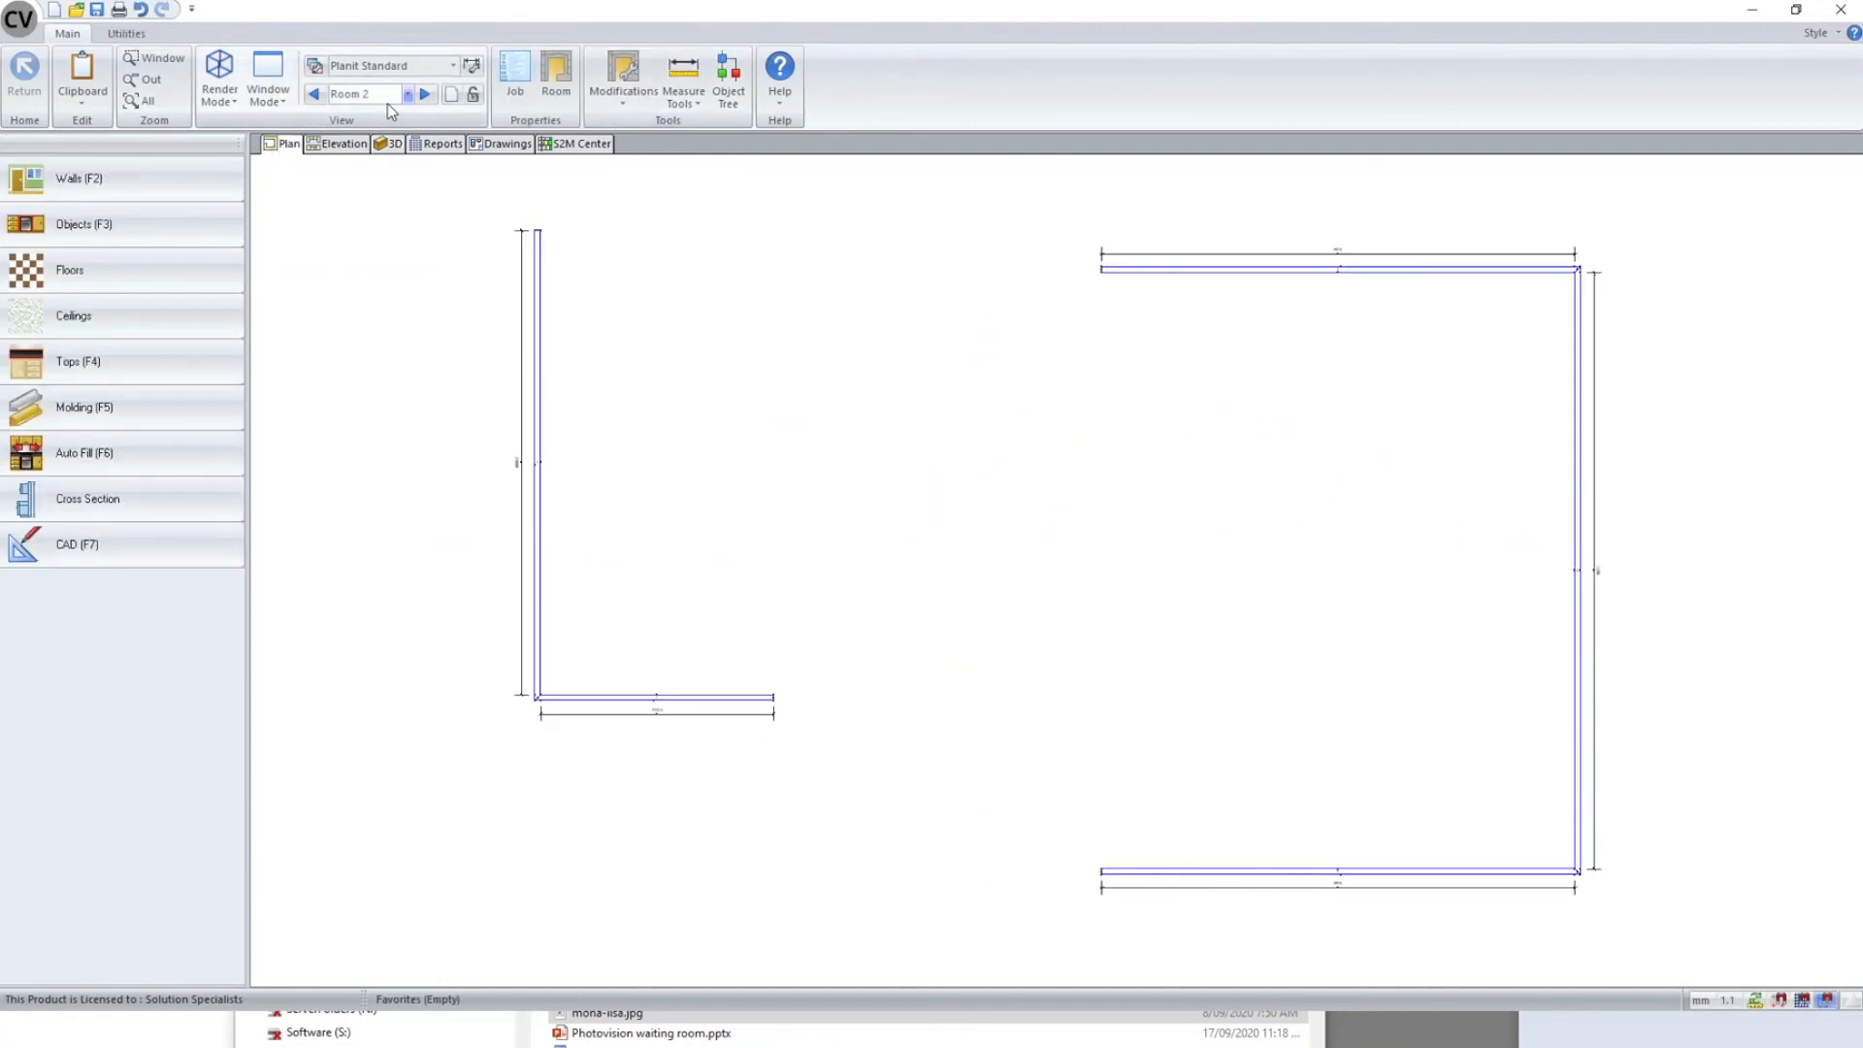
click(449, 95)
click(128, 194)
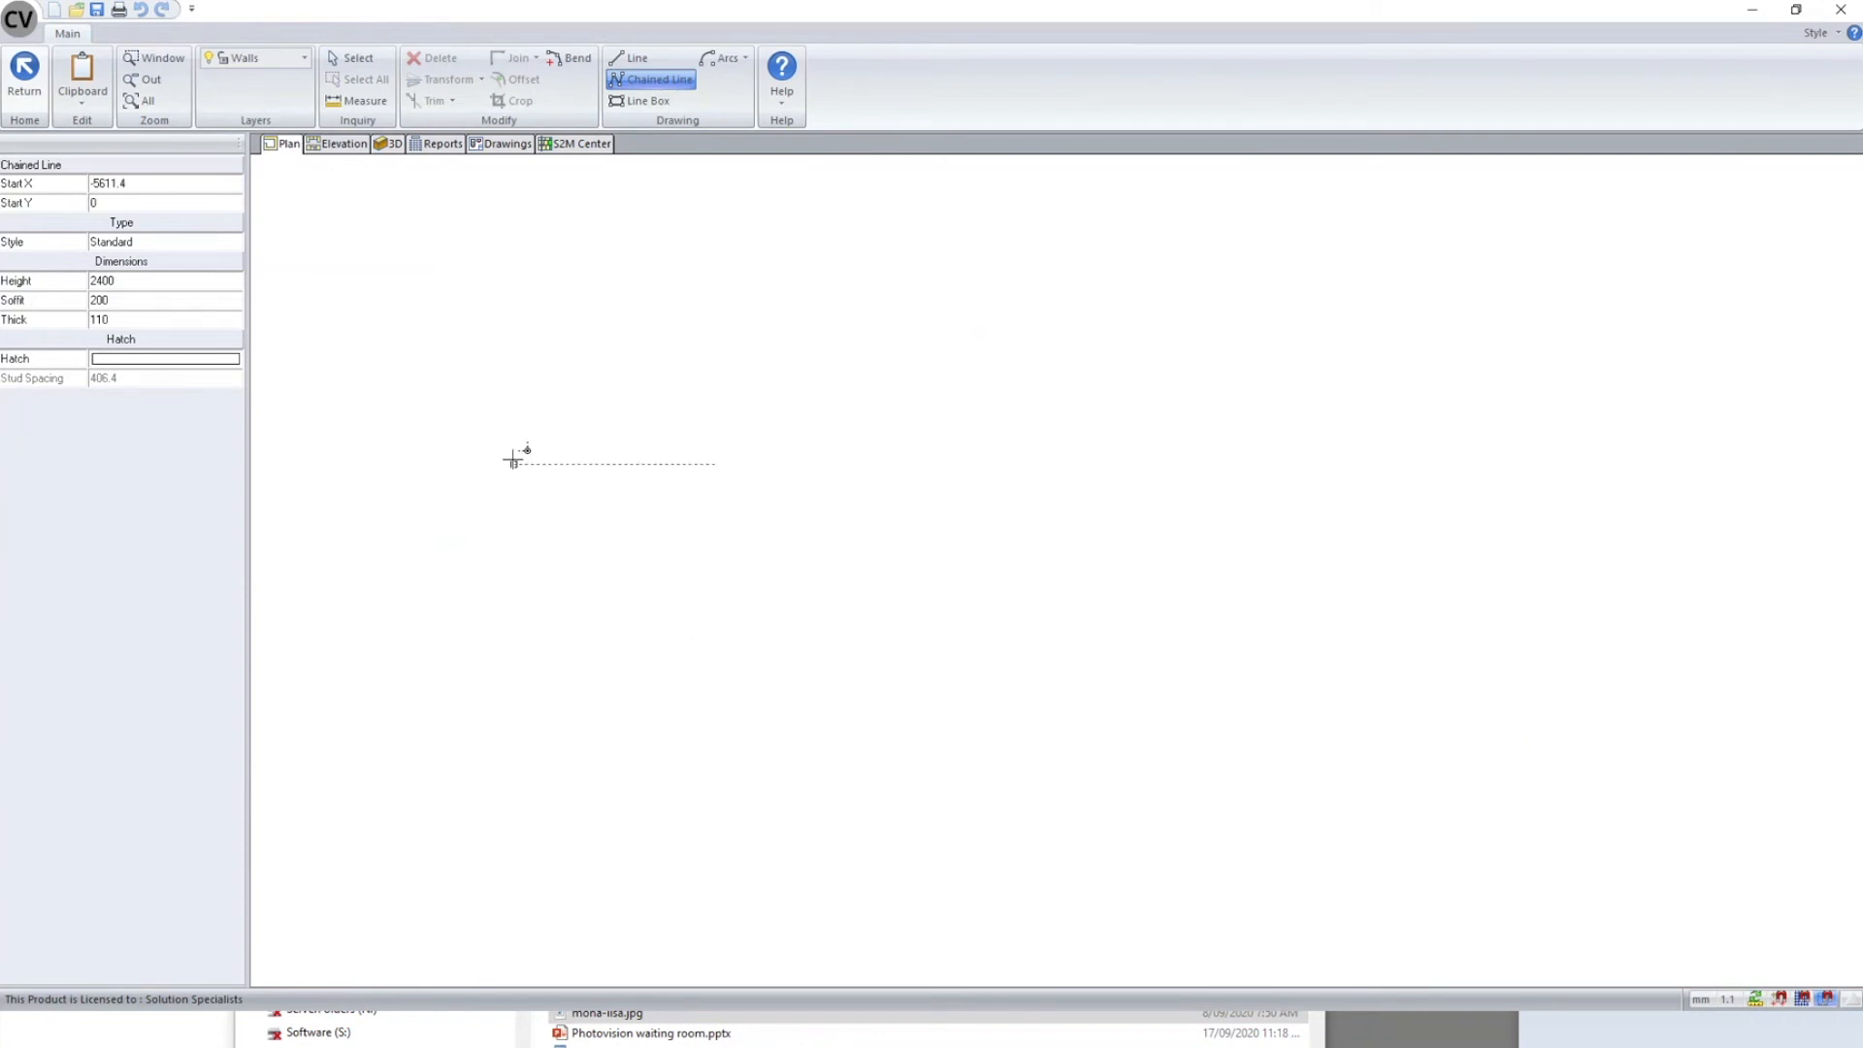
click(1724, 279)
click(1744, 629)
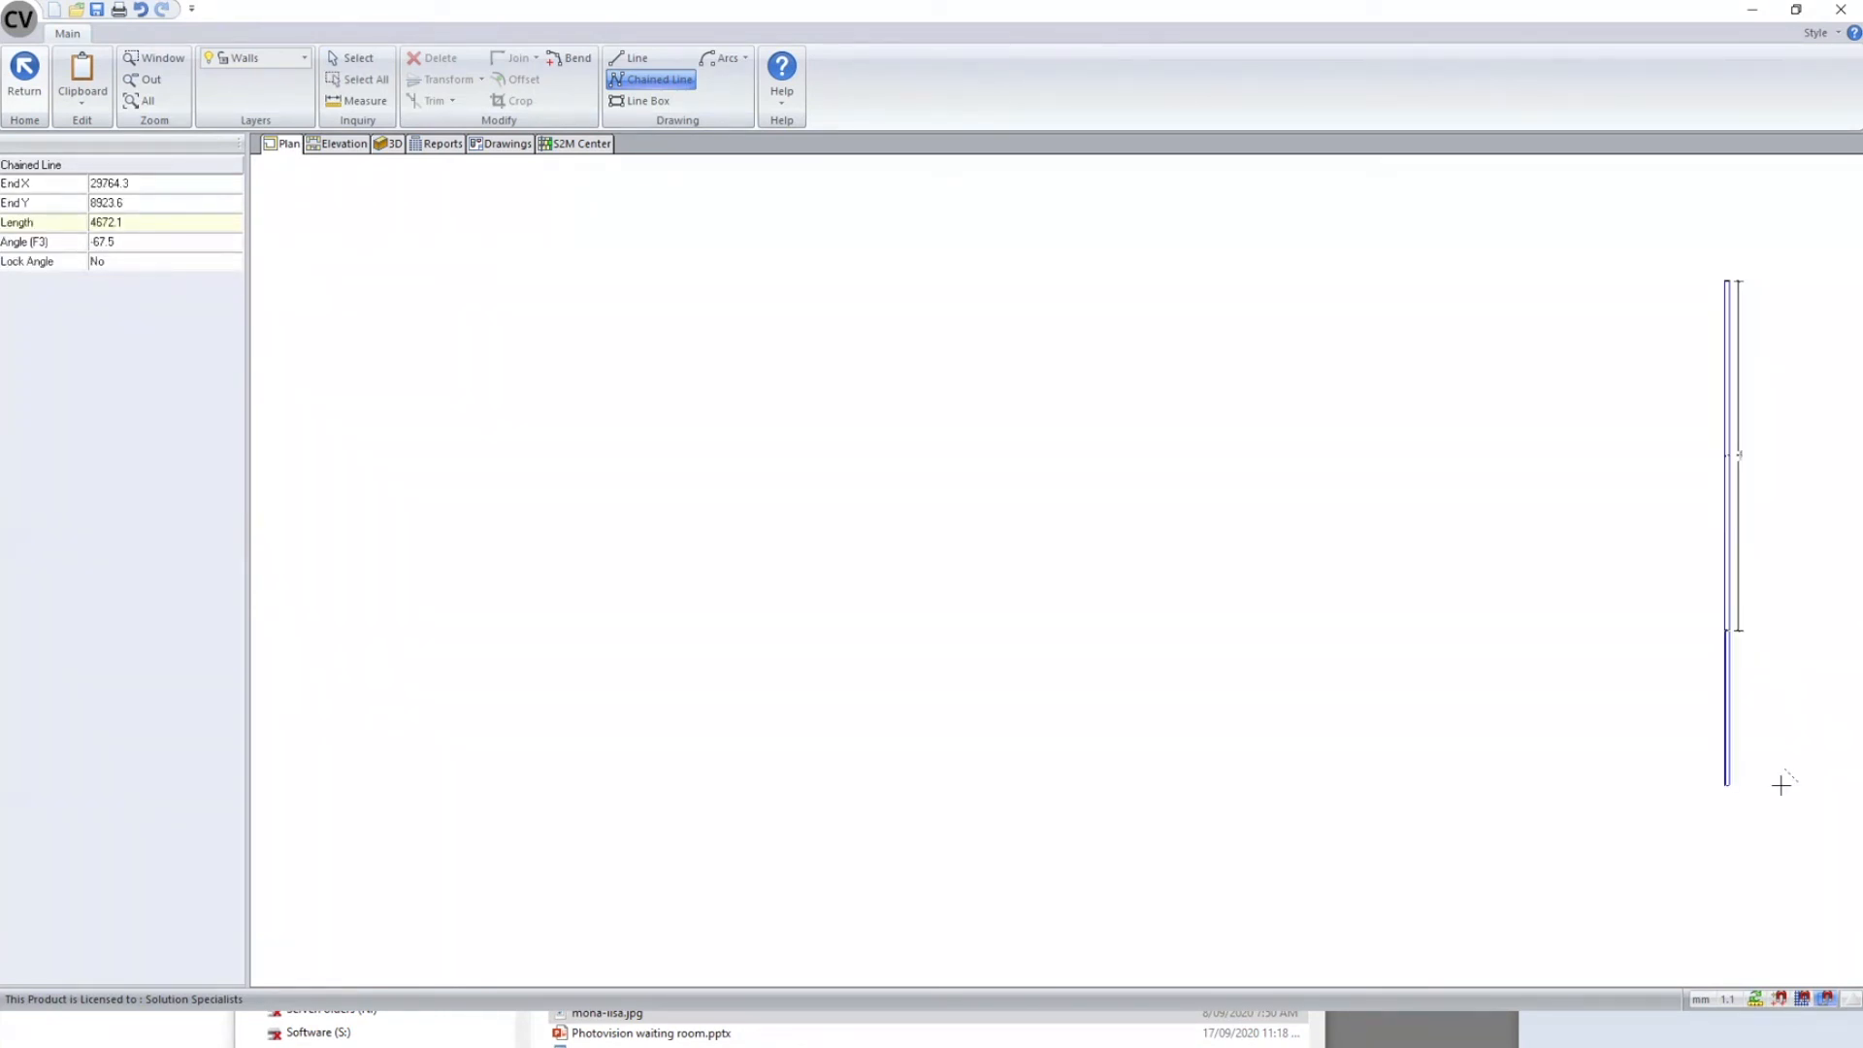
click(1671, 632)
double_click(1671, 576)
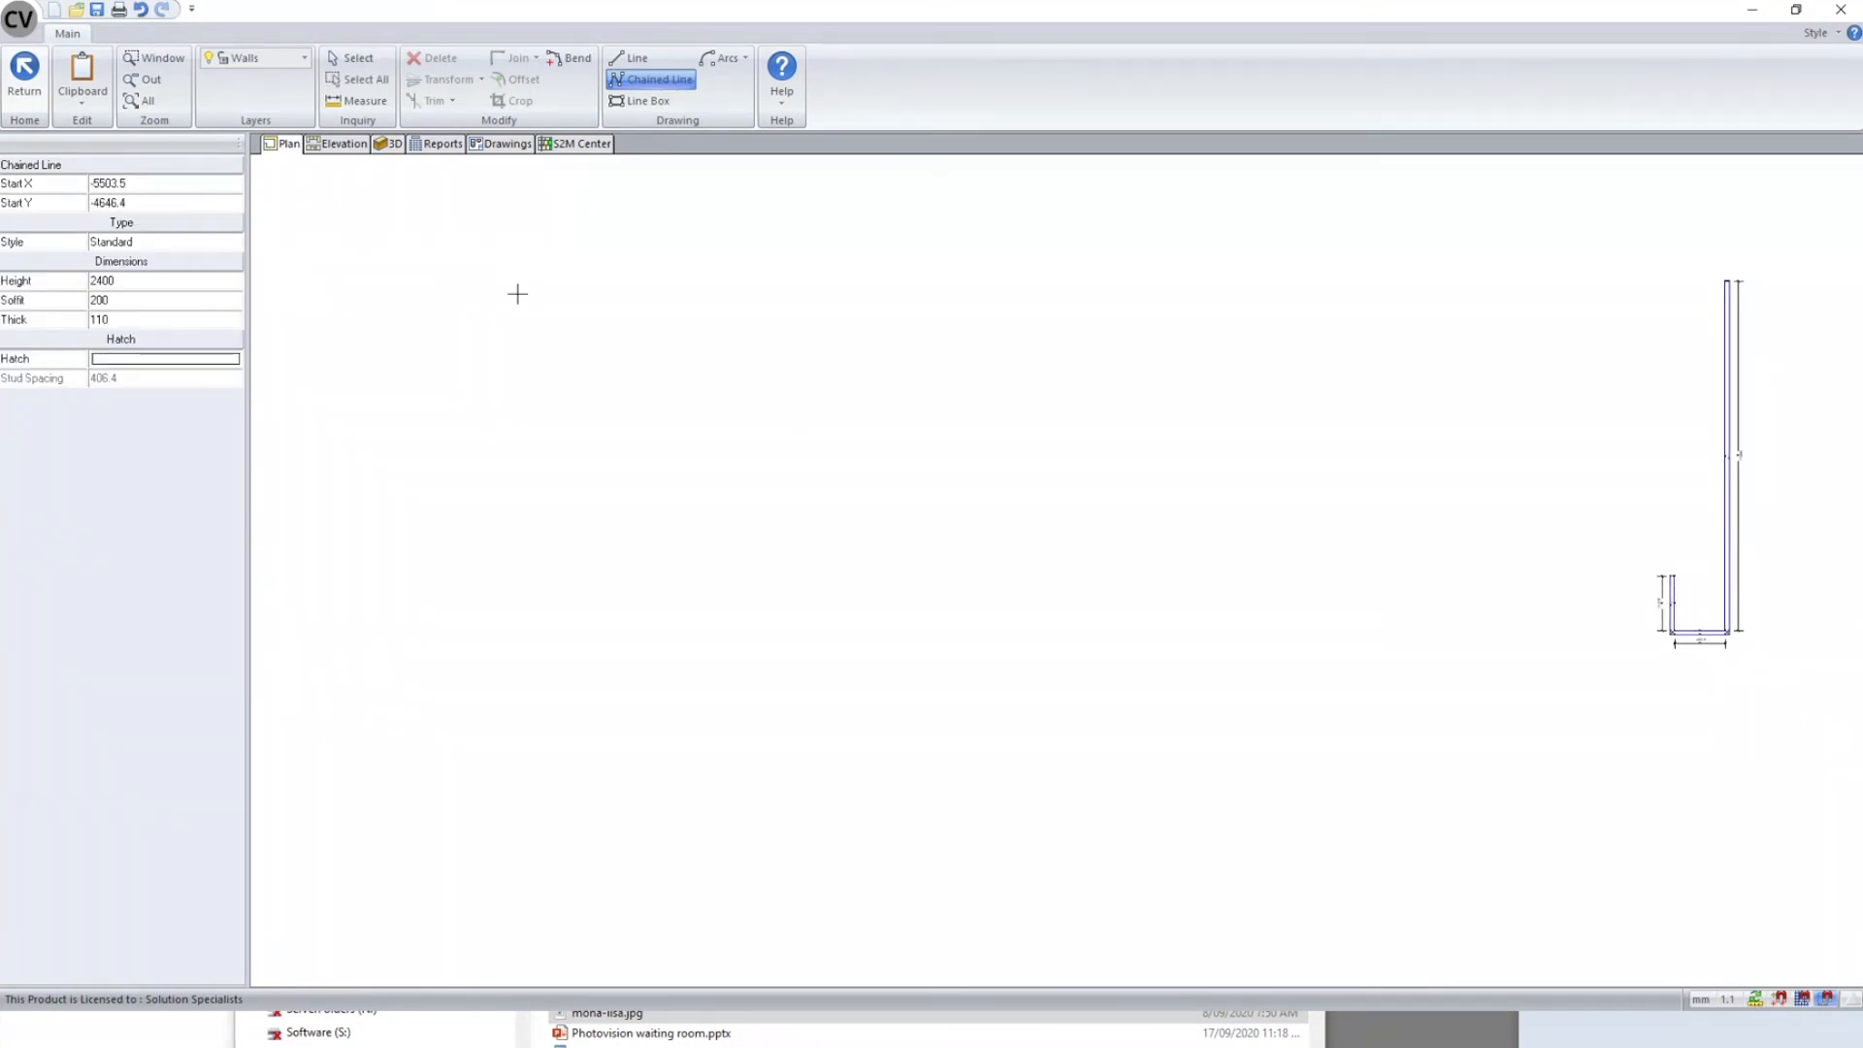
- Orbit the off-centre walls in 3D, and apply the Center Room modification to Room 6 in plan
click(388, 143)
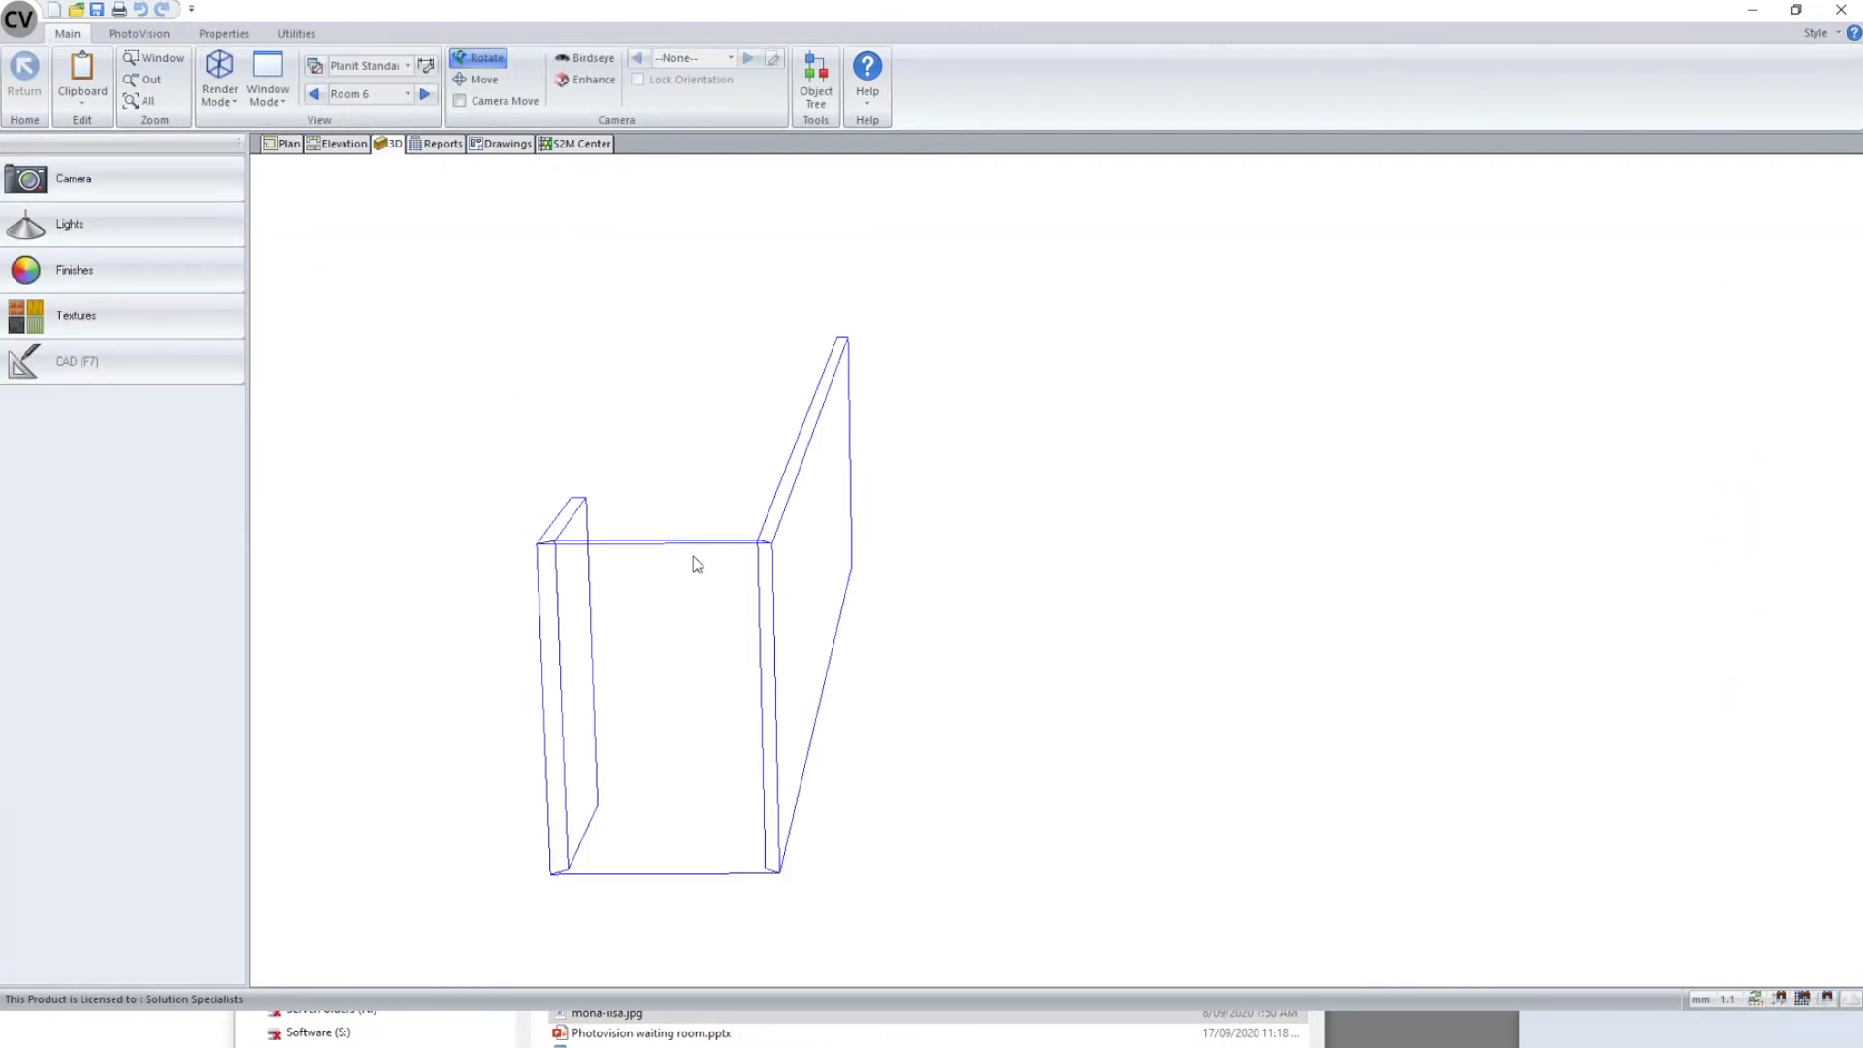
mouse_move(693, 556)
mouse_down()
mouse_move(1297, 602)
mouse_move(820, 450)
mouse_move(790, 510)
mouse_move(225, 500)
mouse_move(1119, 544)
mouse_move(748, 570)
mouse_move(923, 559)
mouse_move(1356, 433)
mouse_move(766, 644)
mouse_move(1248, 644)
mouse_move(1036, 679)
mouse_move(408, 316)
mouse_up()
click(279, 144)
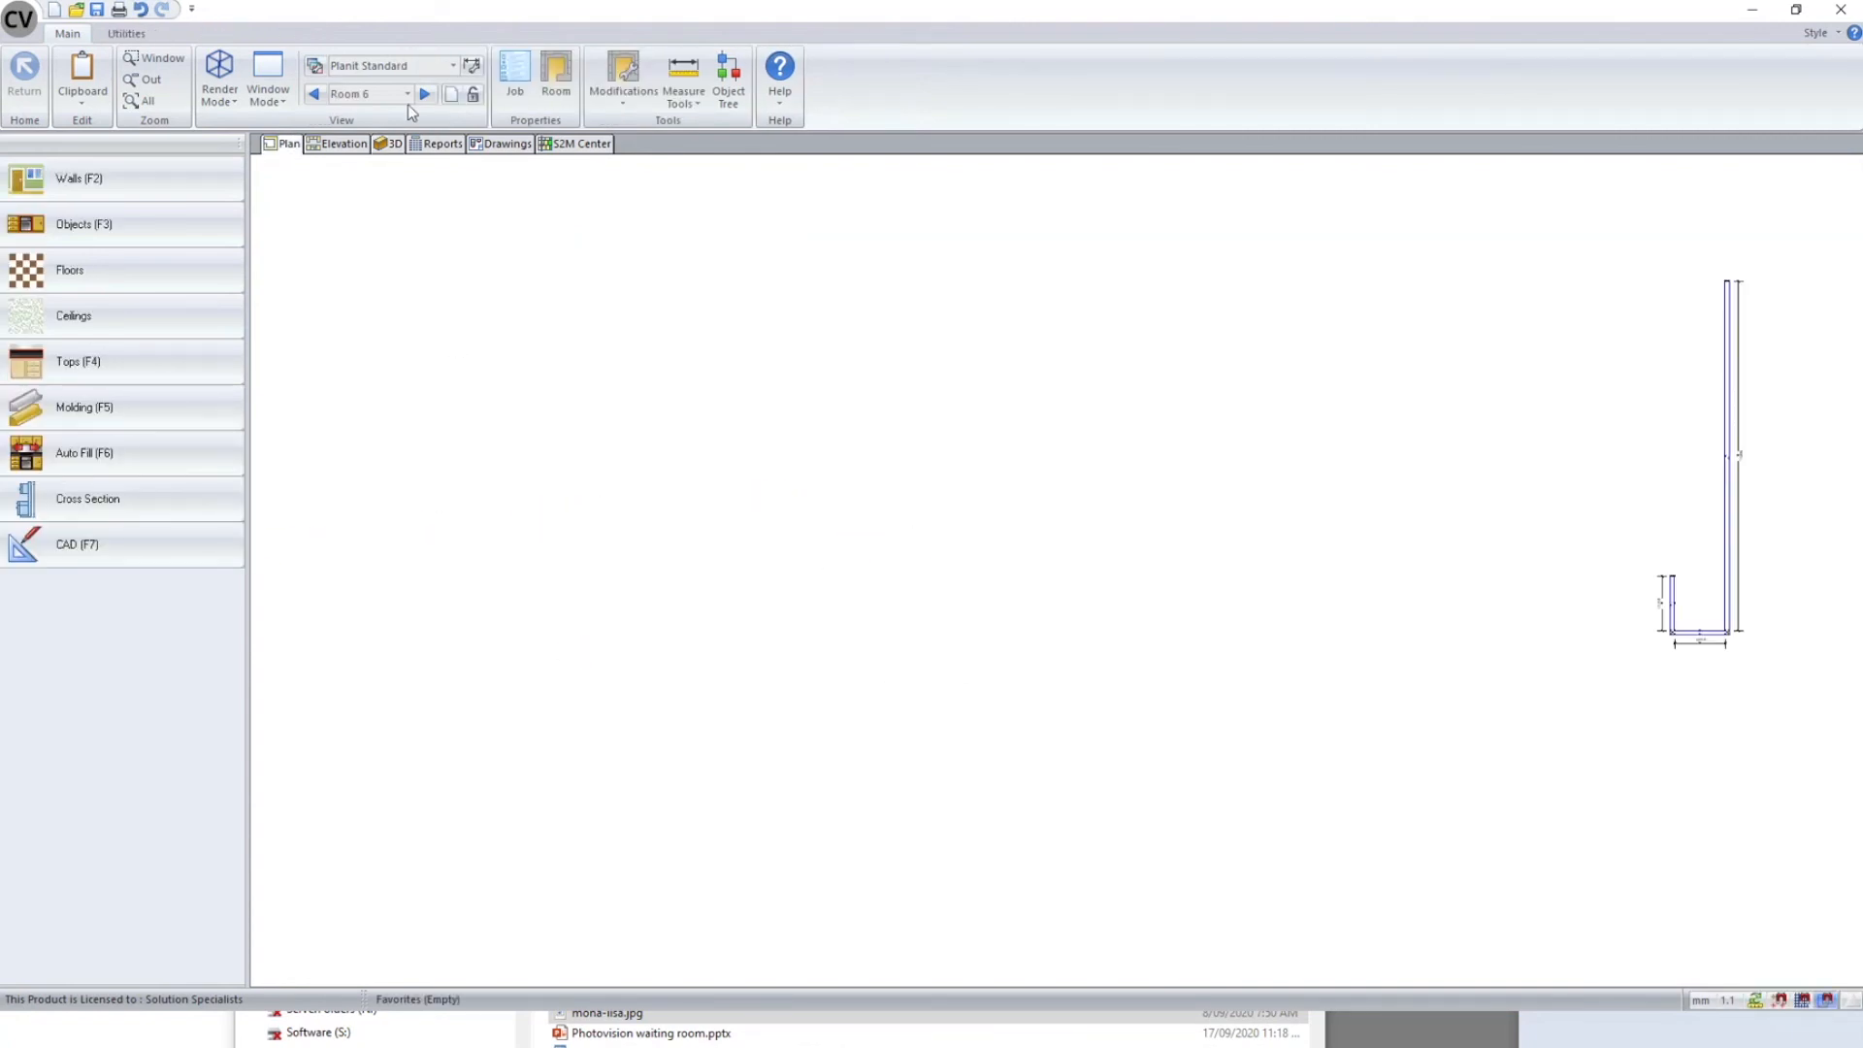
click(624, 76)
click(660, 260)
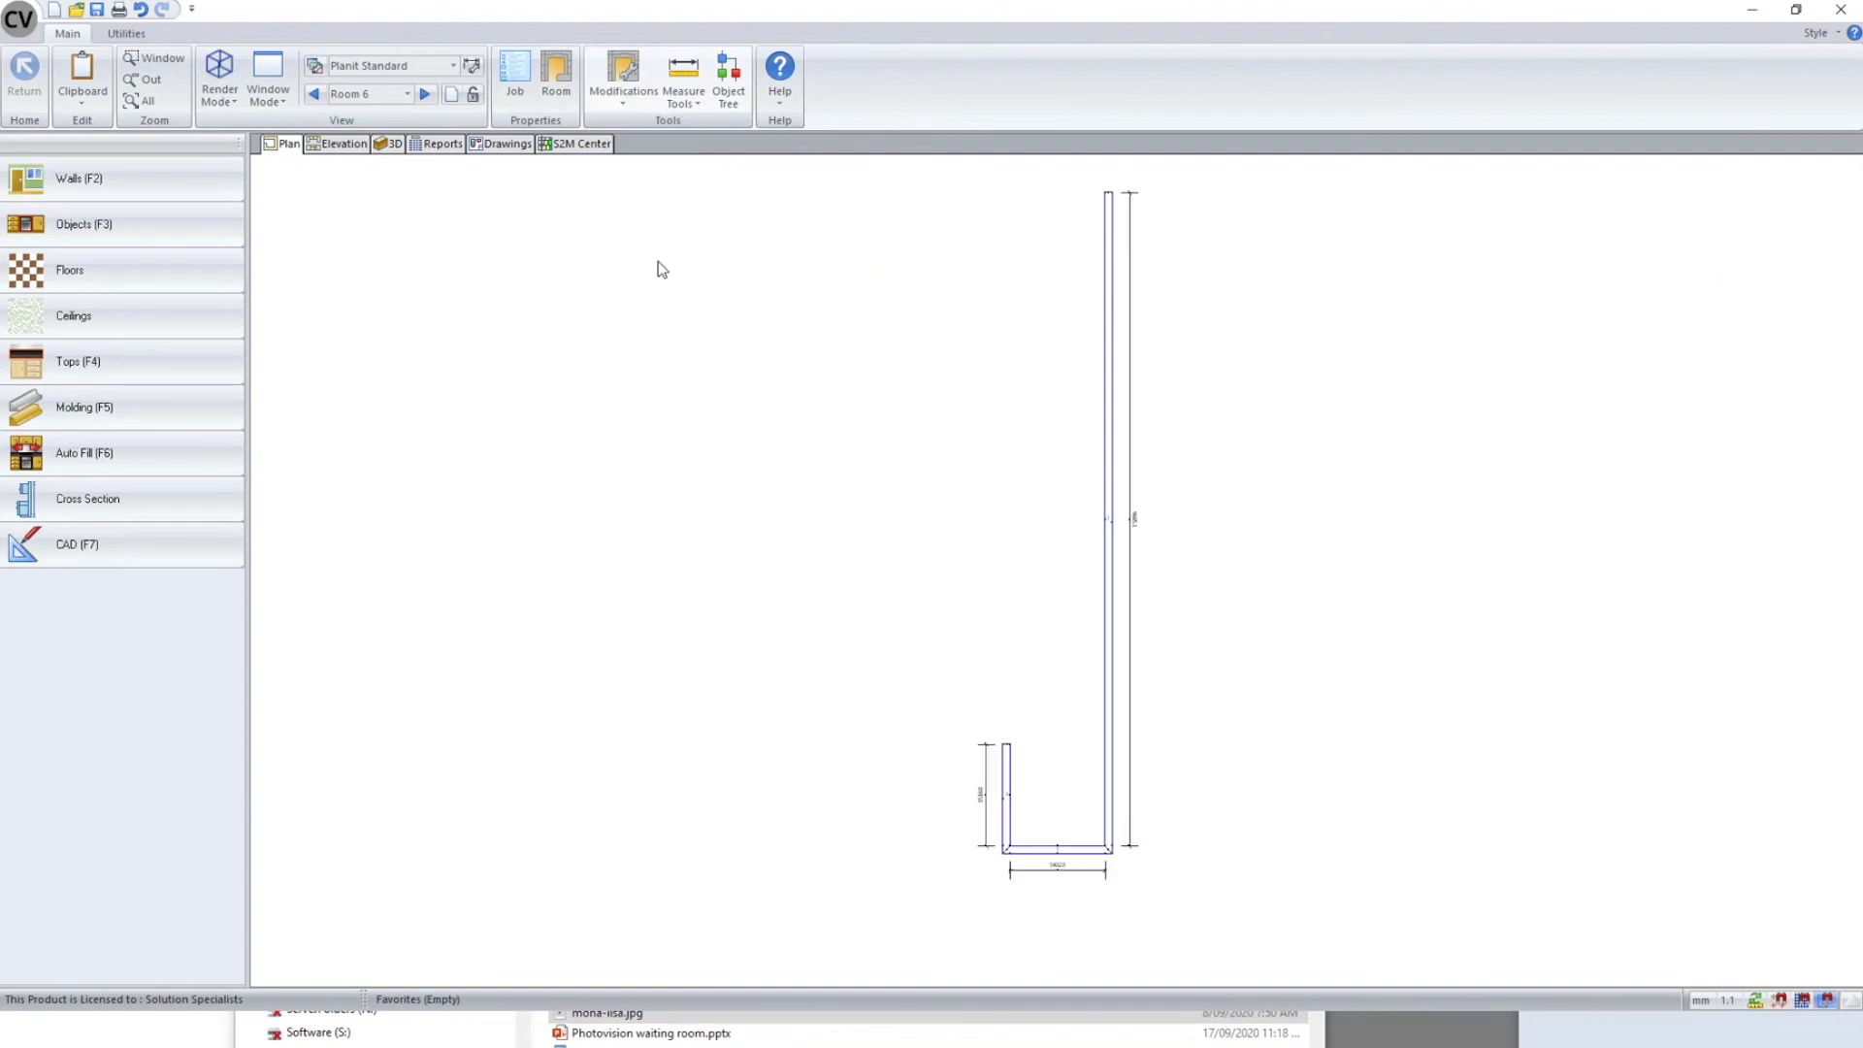
- Check how Room 6's centred walls rotate in 3D, and review their position in plan
click(393, 144)
drag(698, 466, 1075, 545)
click(287, 144)
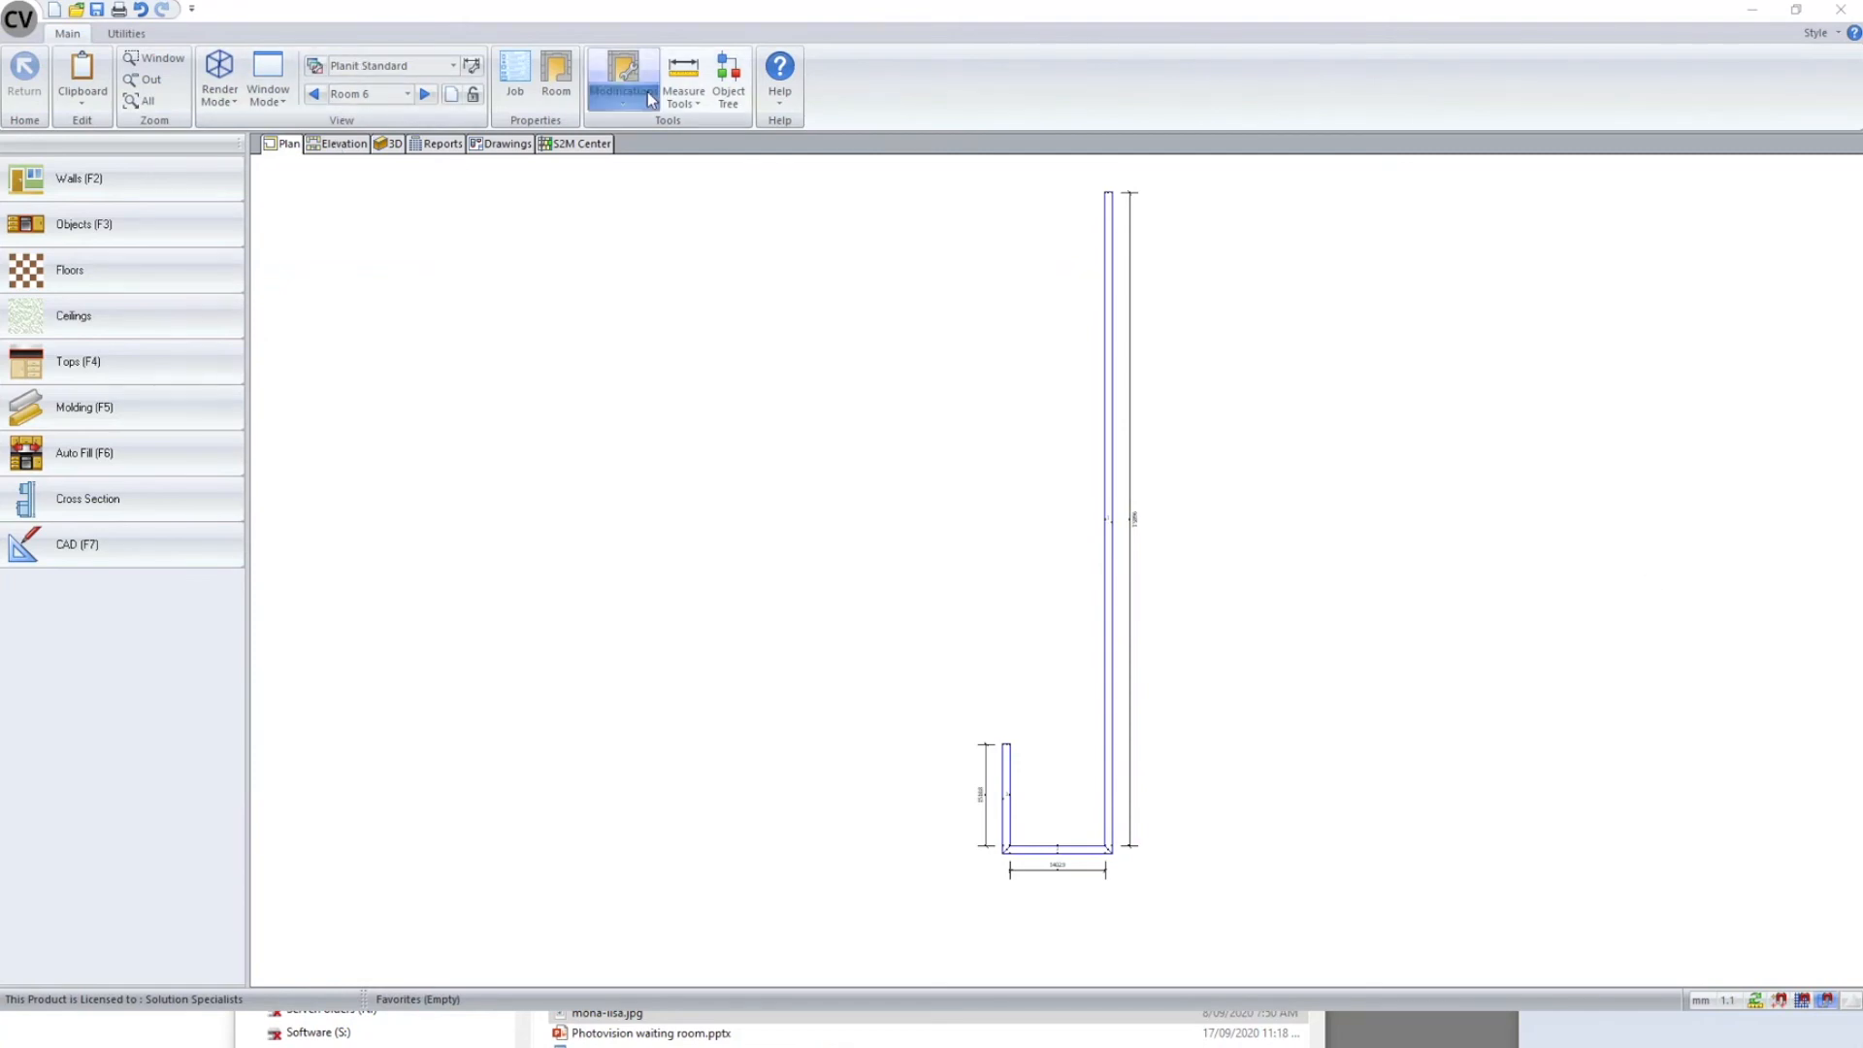
scroll(1534, 407, down, 3)
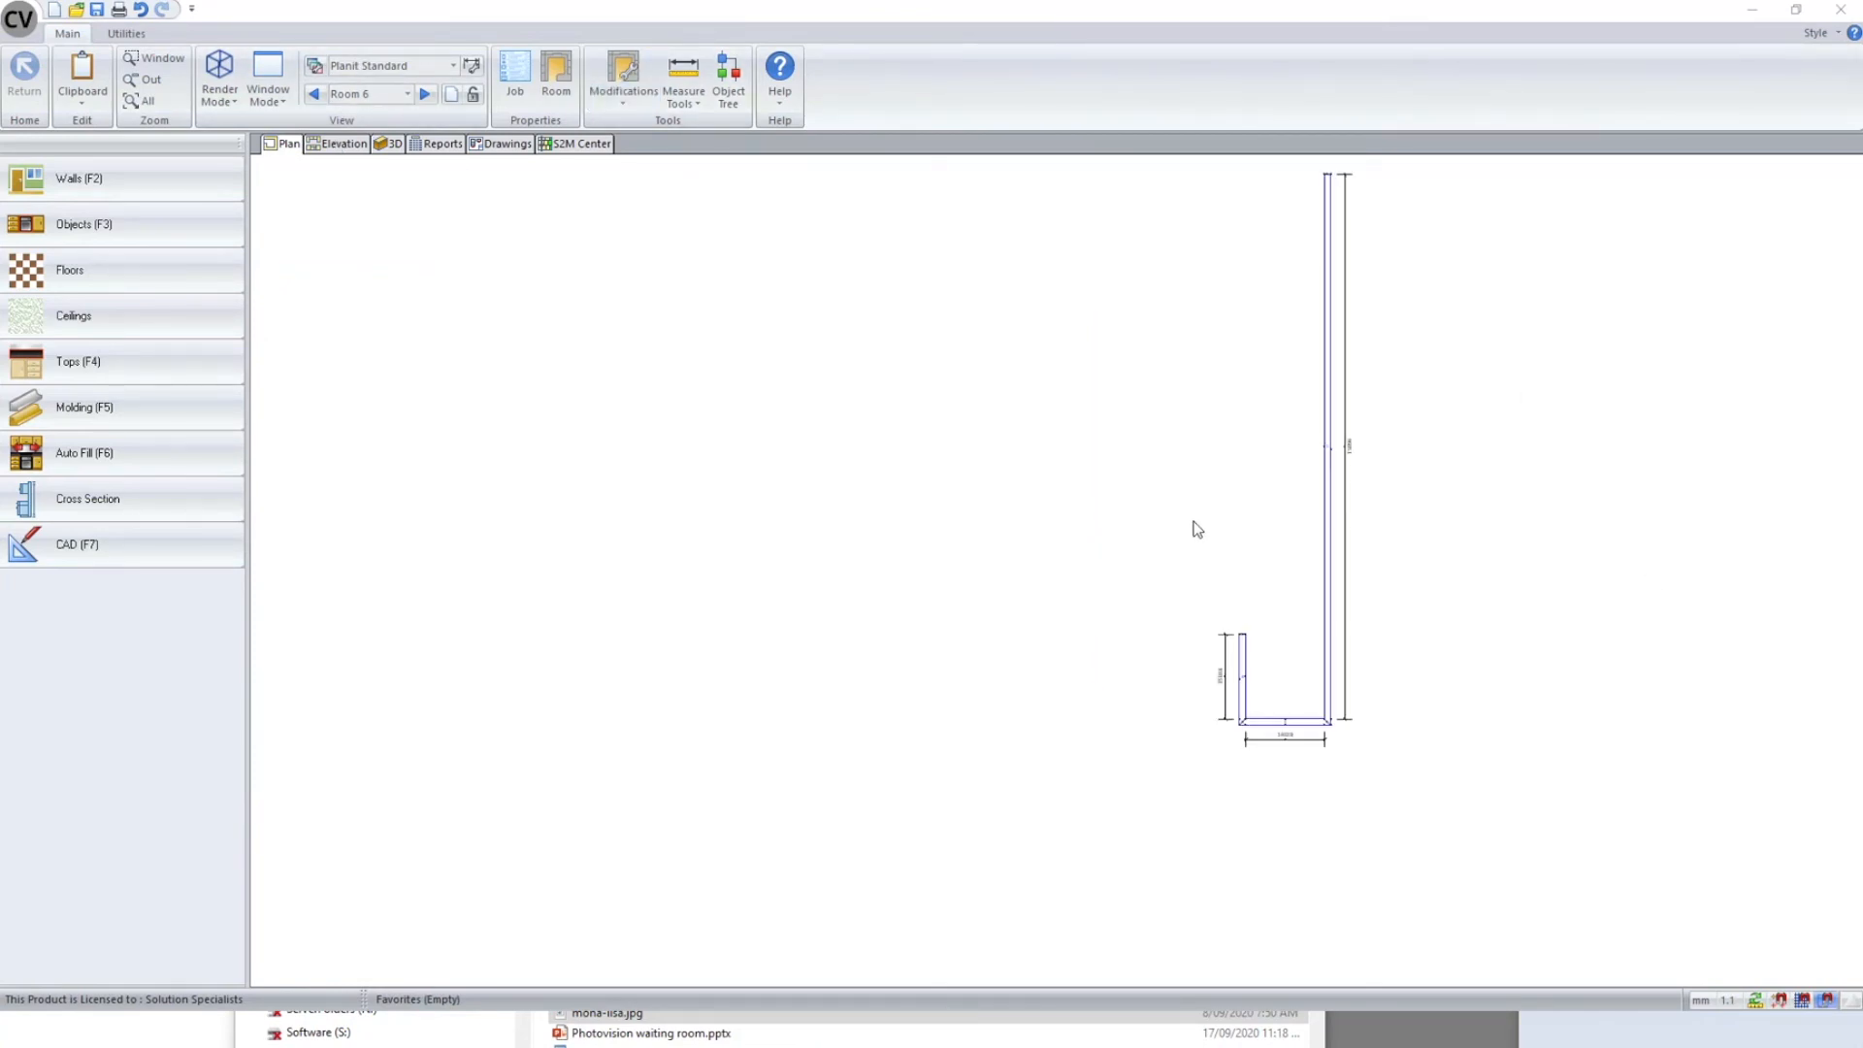
scroll(1019, 767, up, 3)
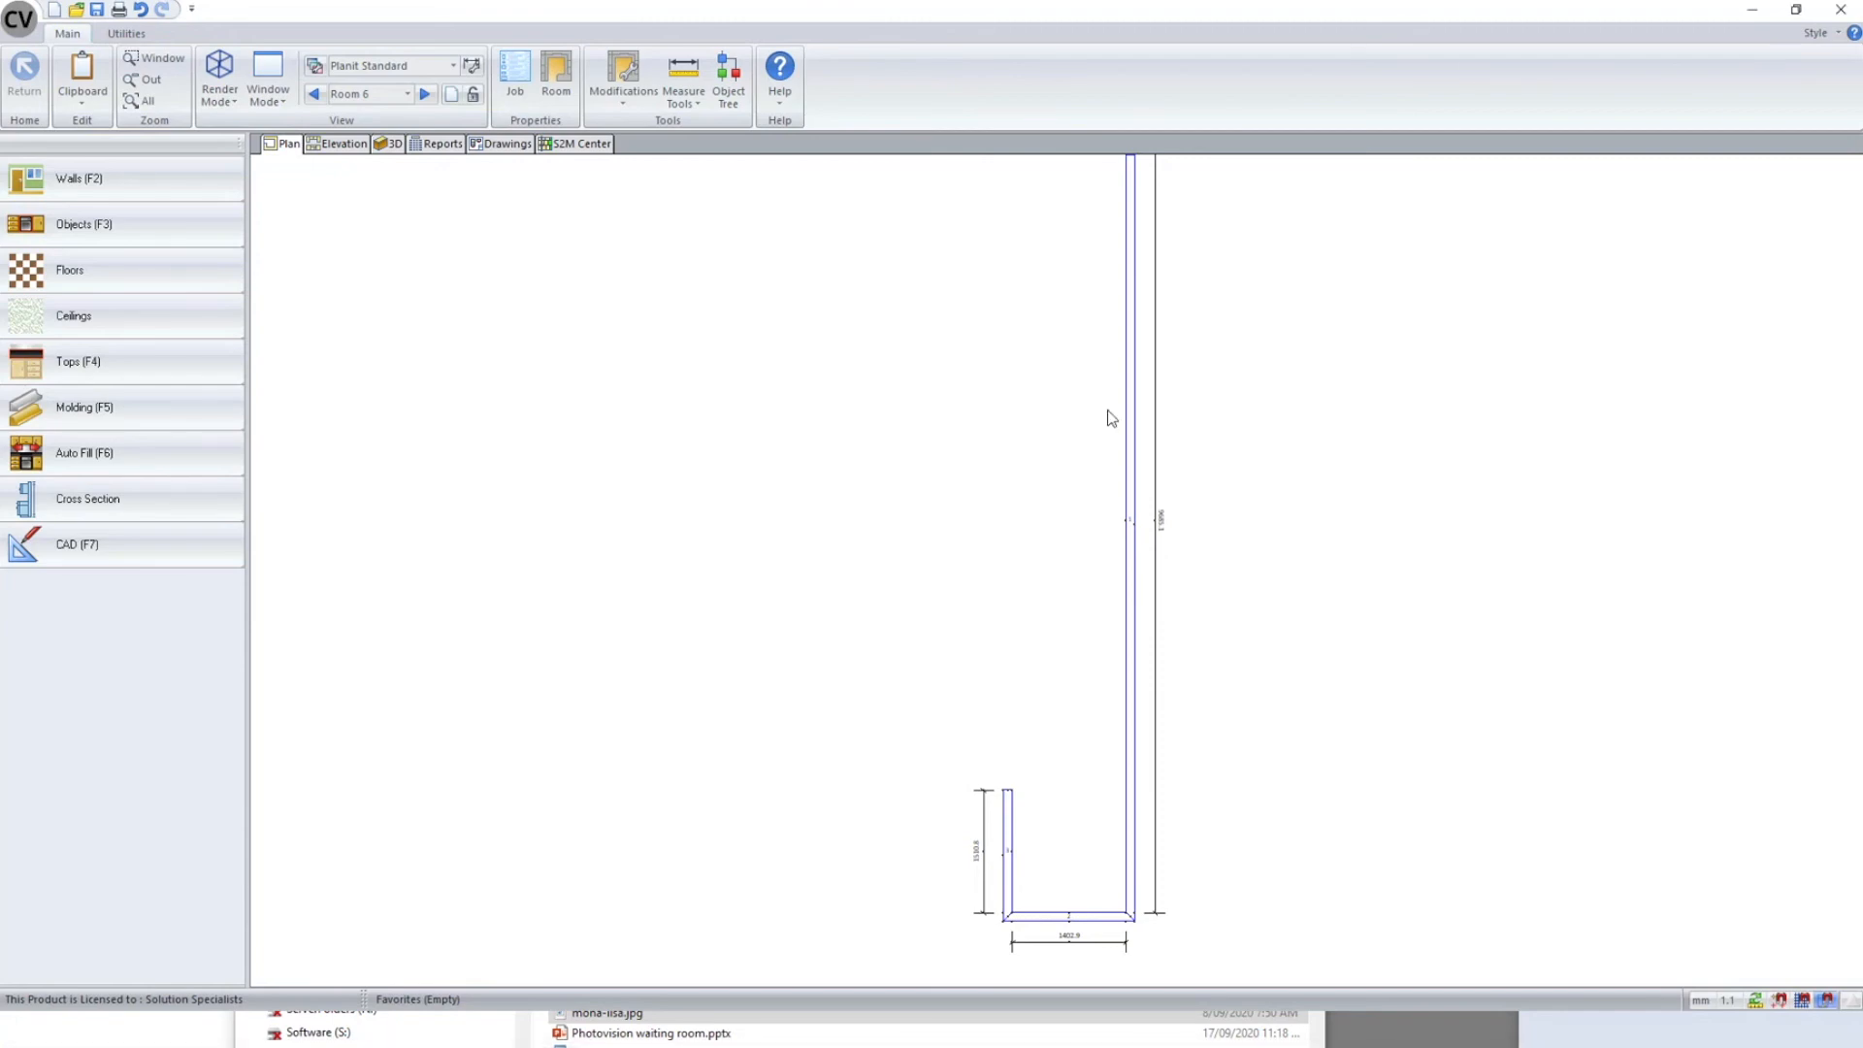
scroll(1014, 367, down, 2)
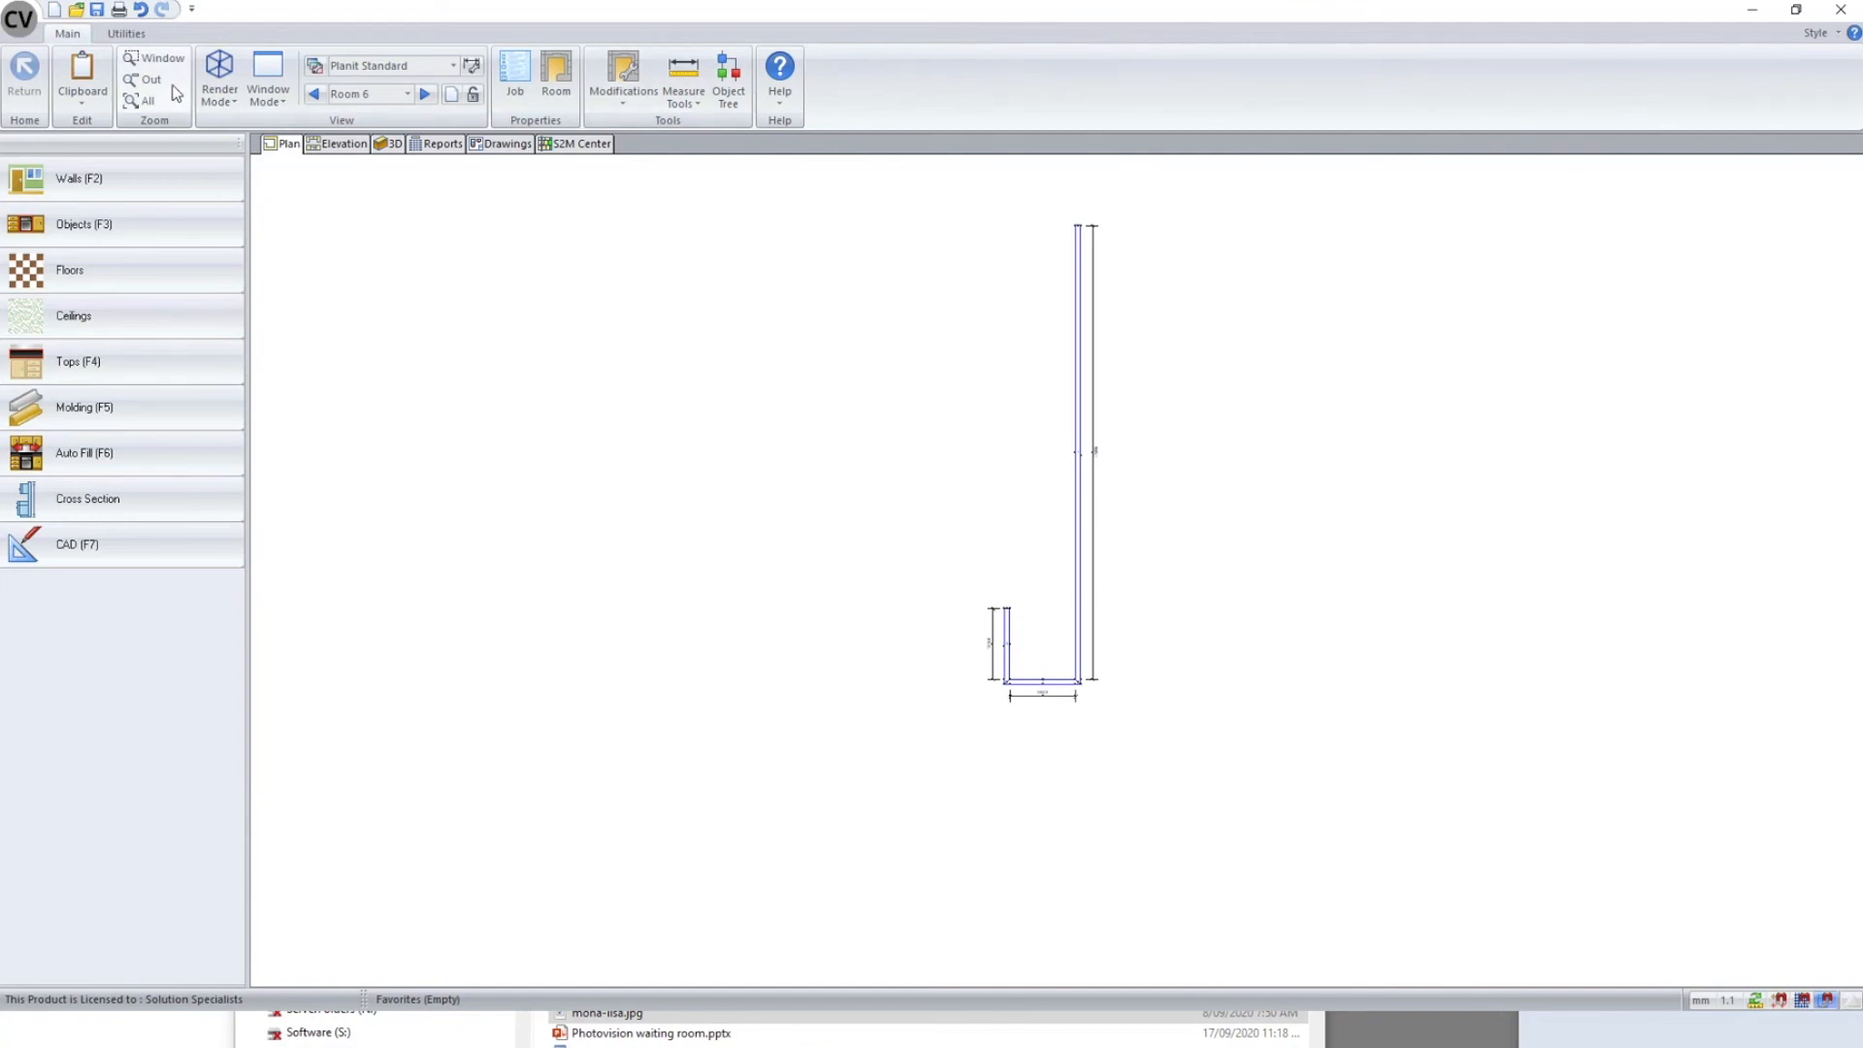
- Switch the plan from the new room to Room 1
click(106, 37)
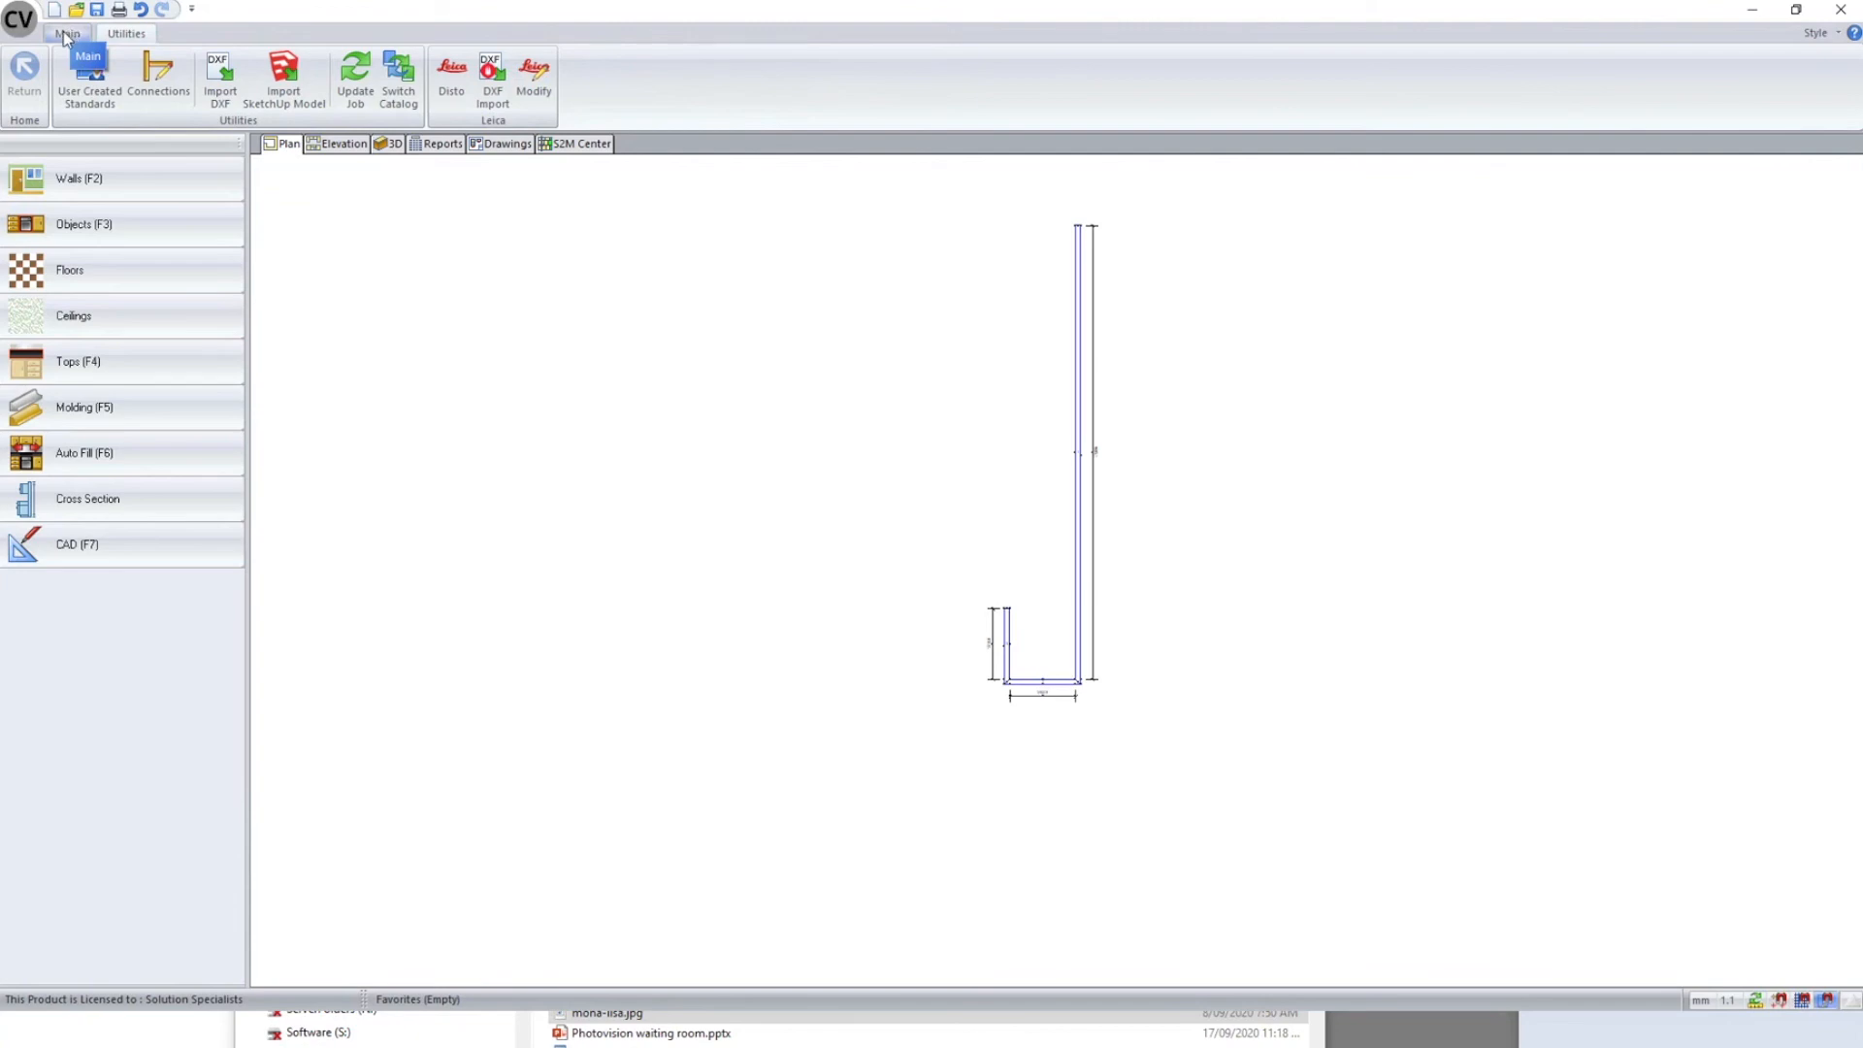
click(65, 37)
click(358, 93)
click(354, 116)
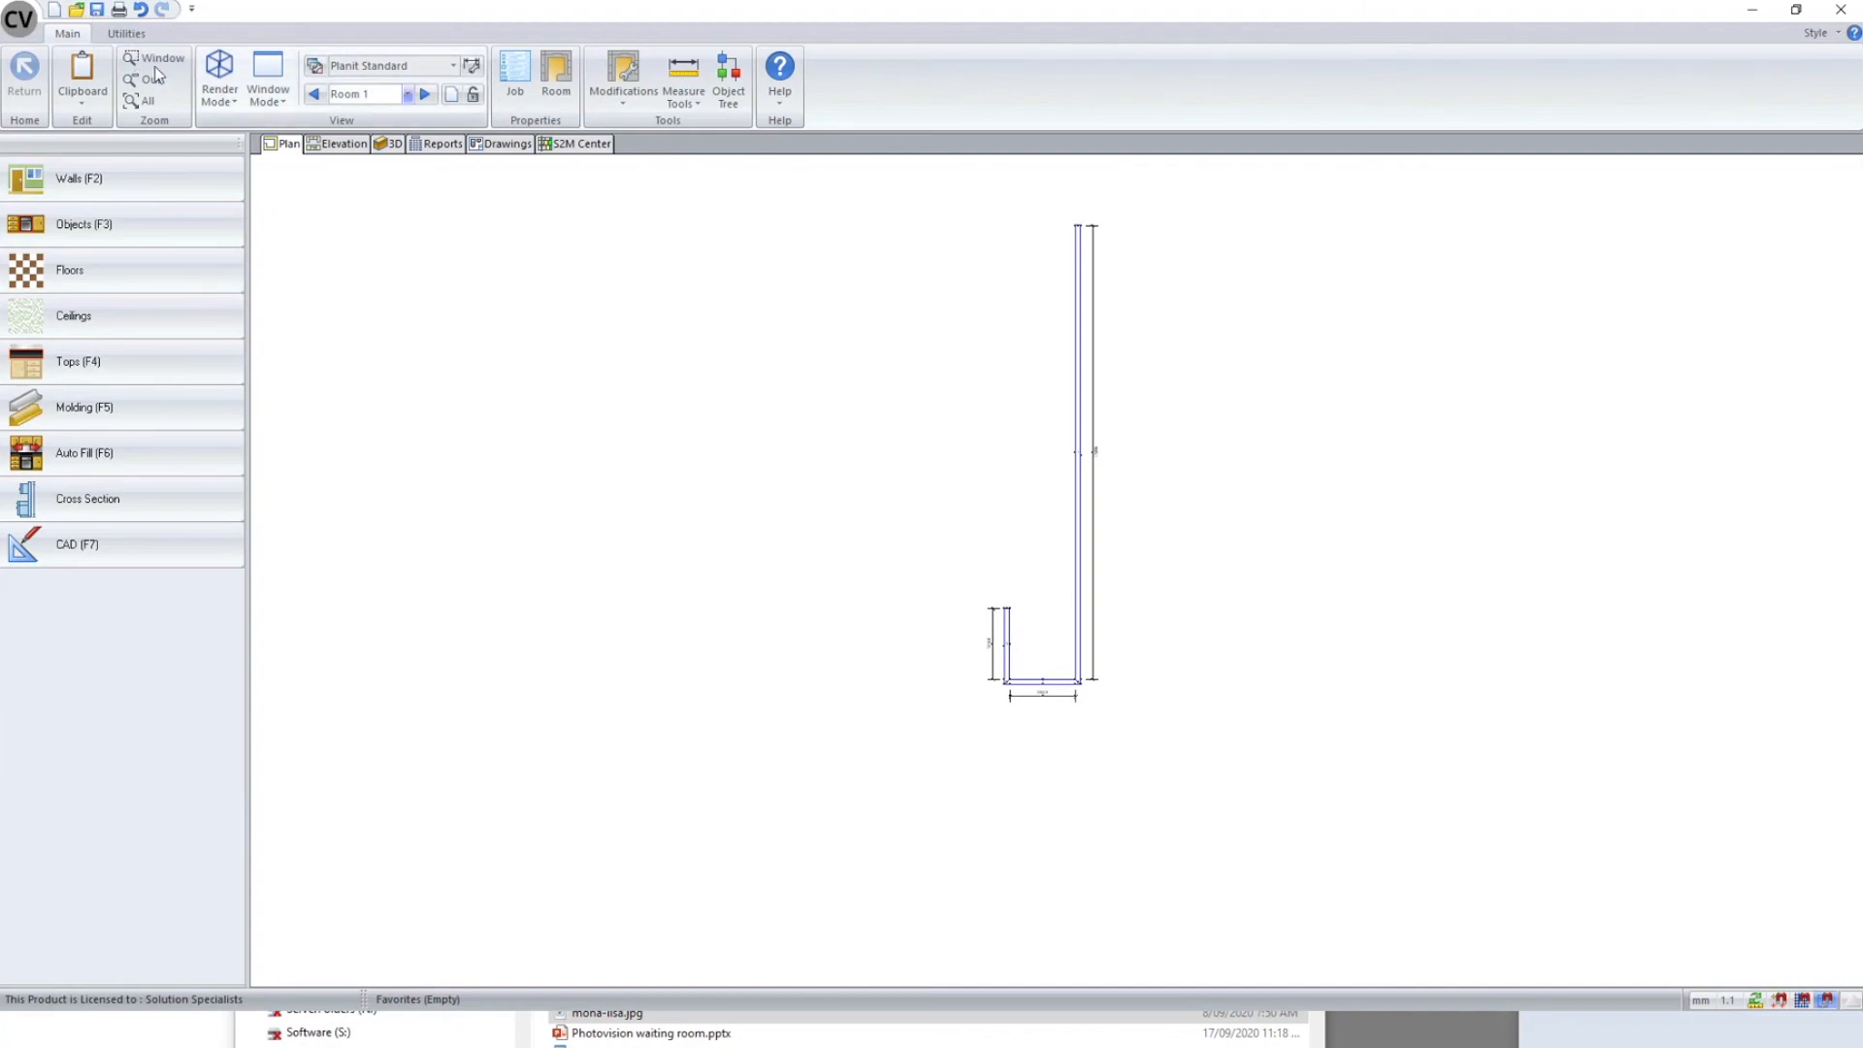
- Examine the extents of the Room 1 kitchen plan, including the detached wall outside the room
scroll(1293, 511, up, 2)
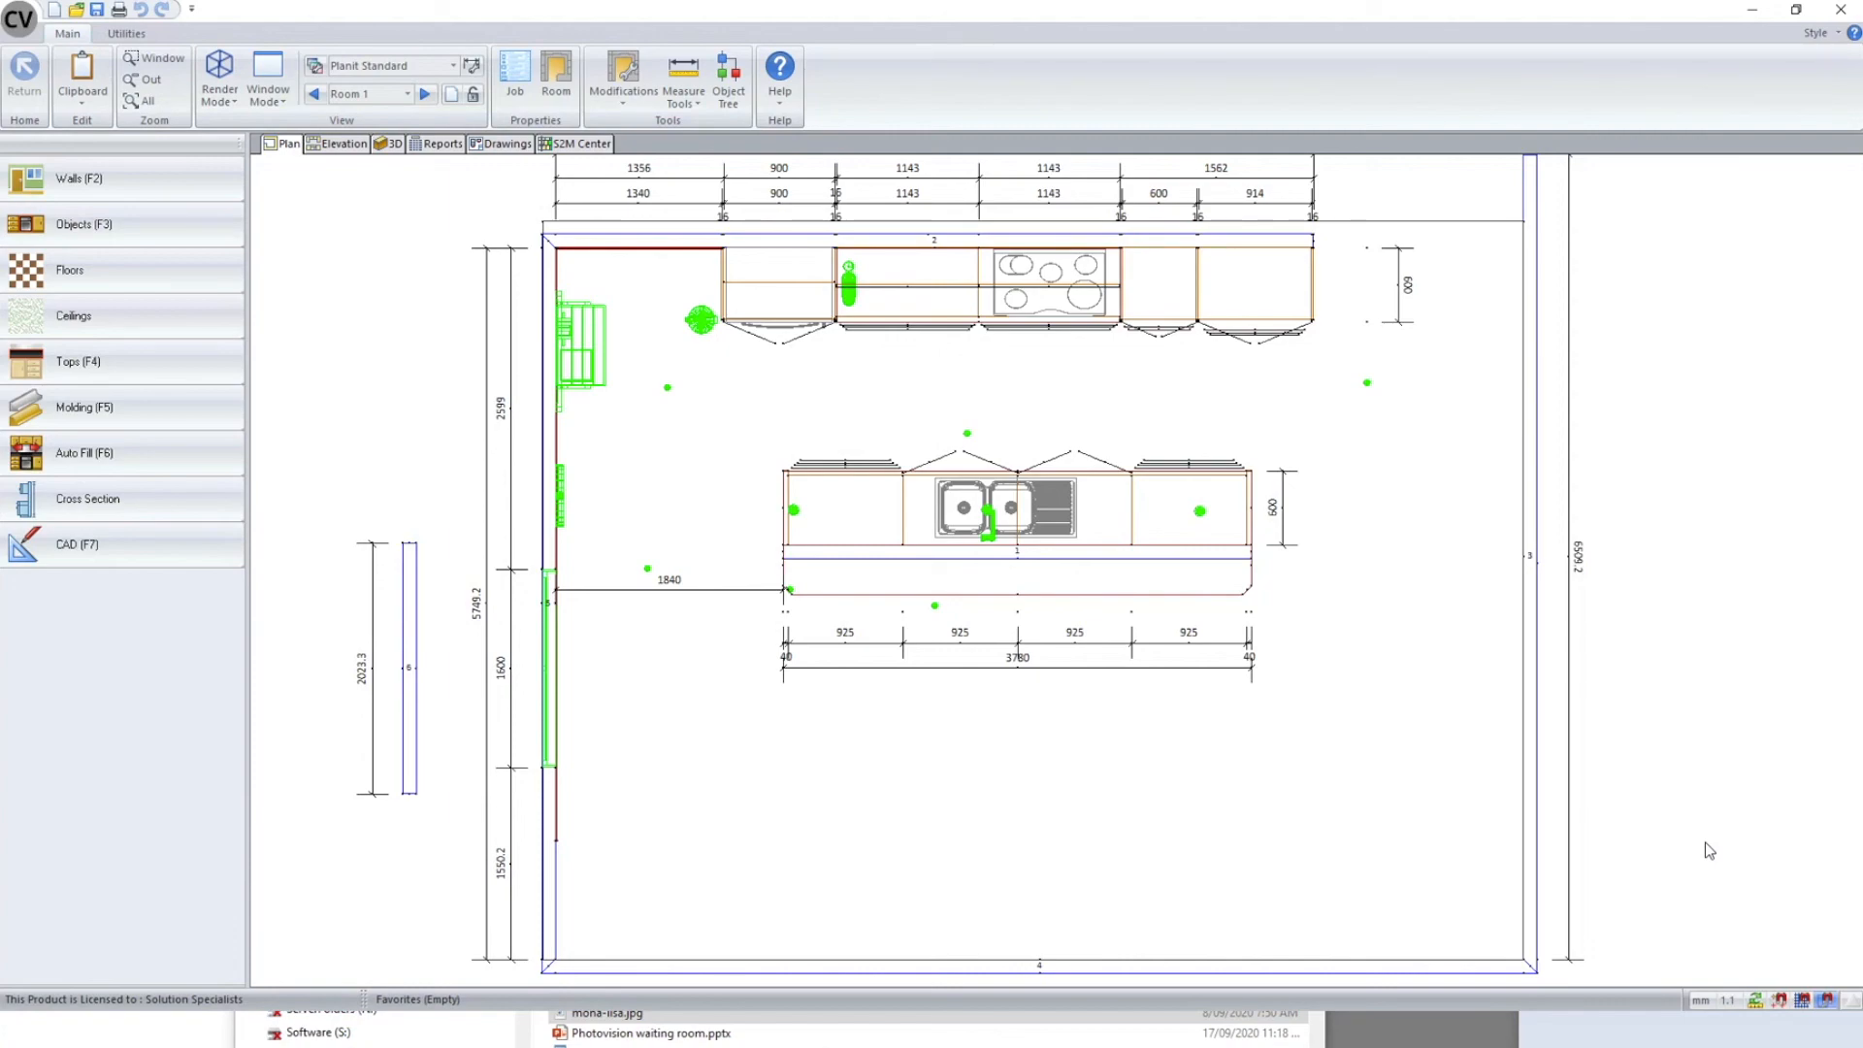
scroll(718, 357, down, 7)
scroll(713, 749, down, 2)
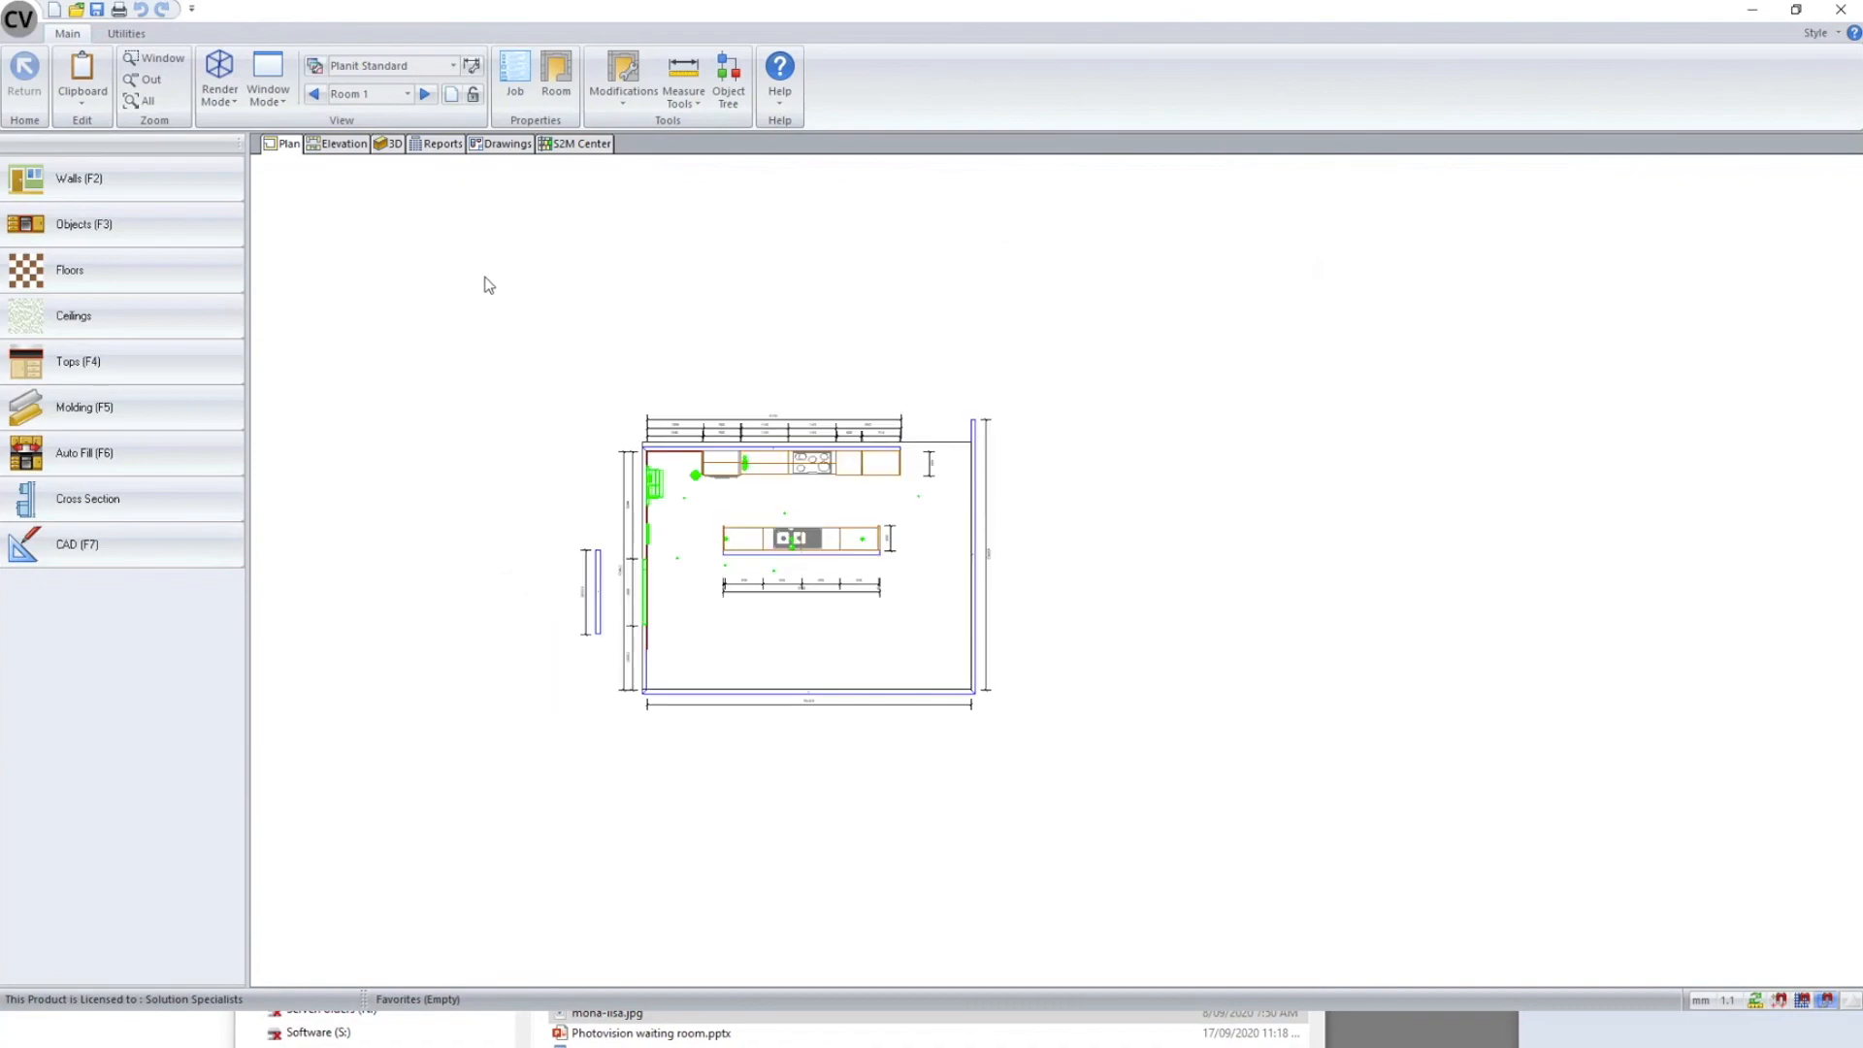
scroll(718, 449, up, 1)
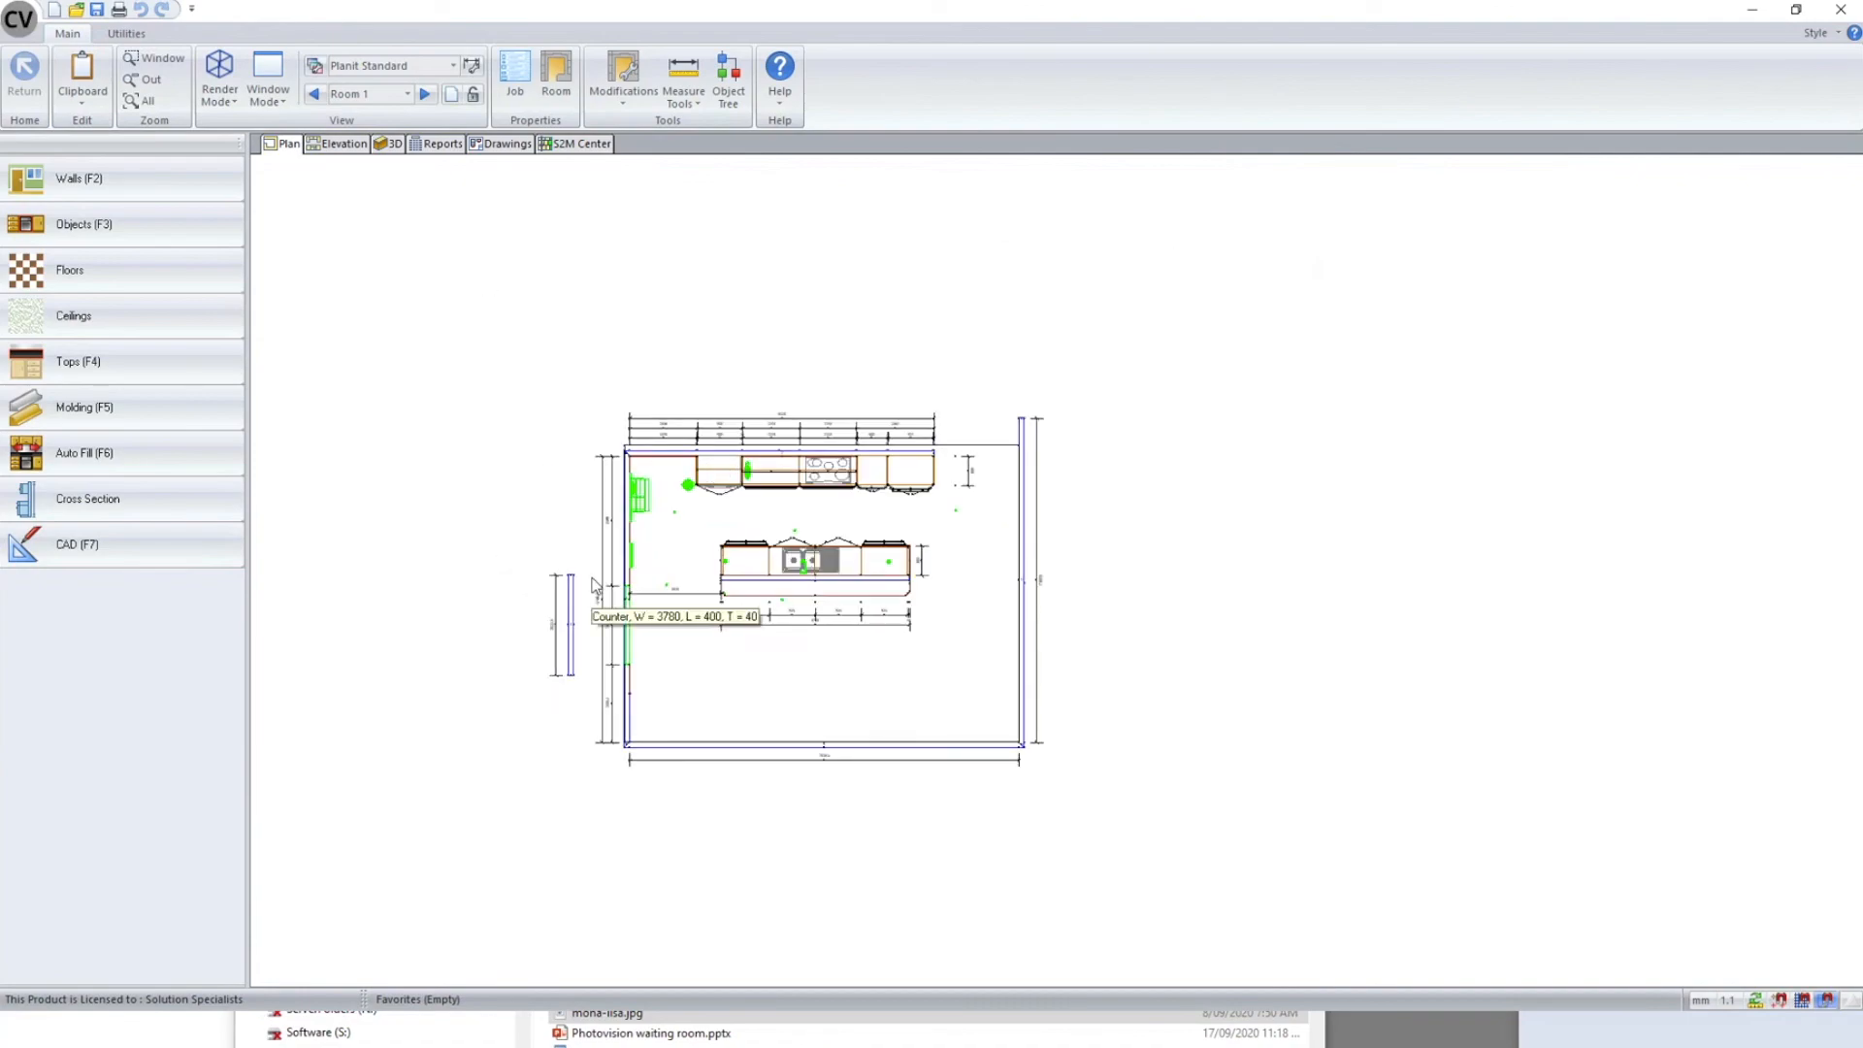
scroll(599, 575, up, 1)
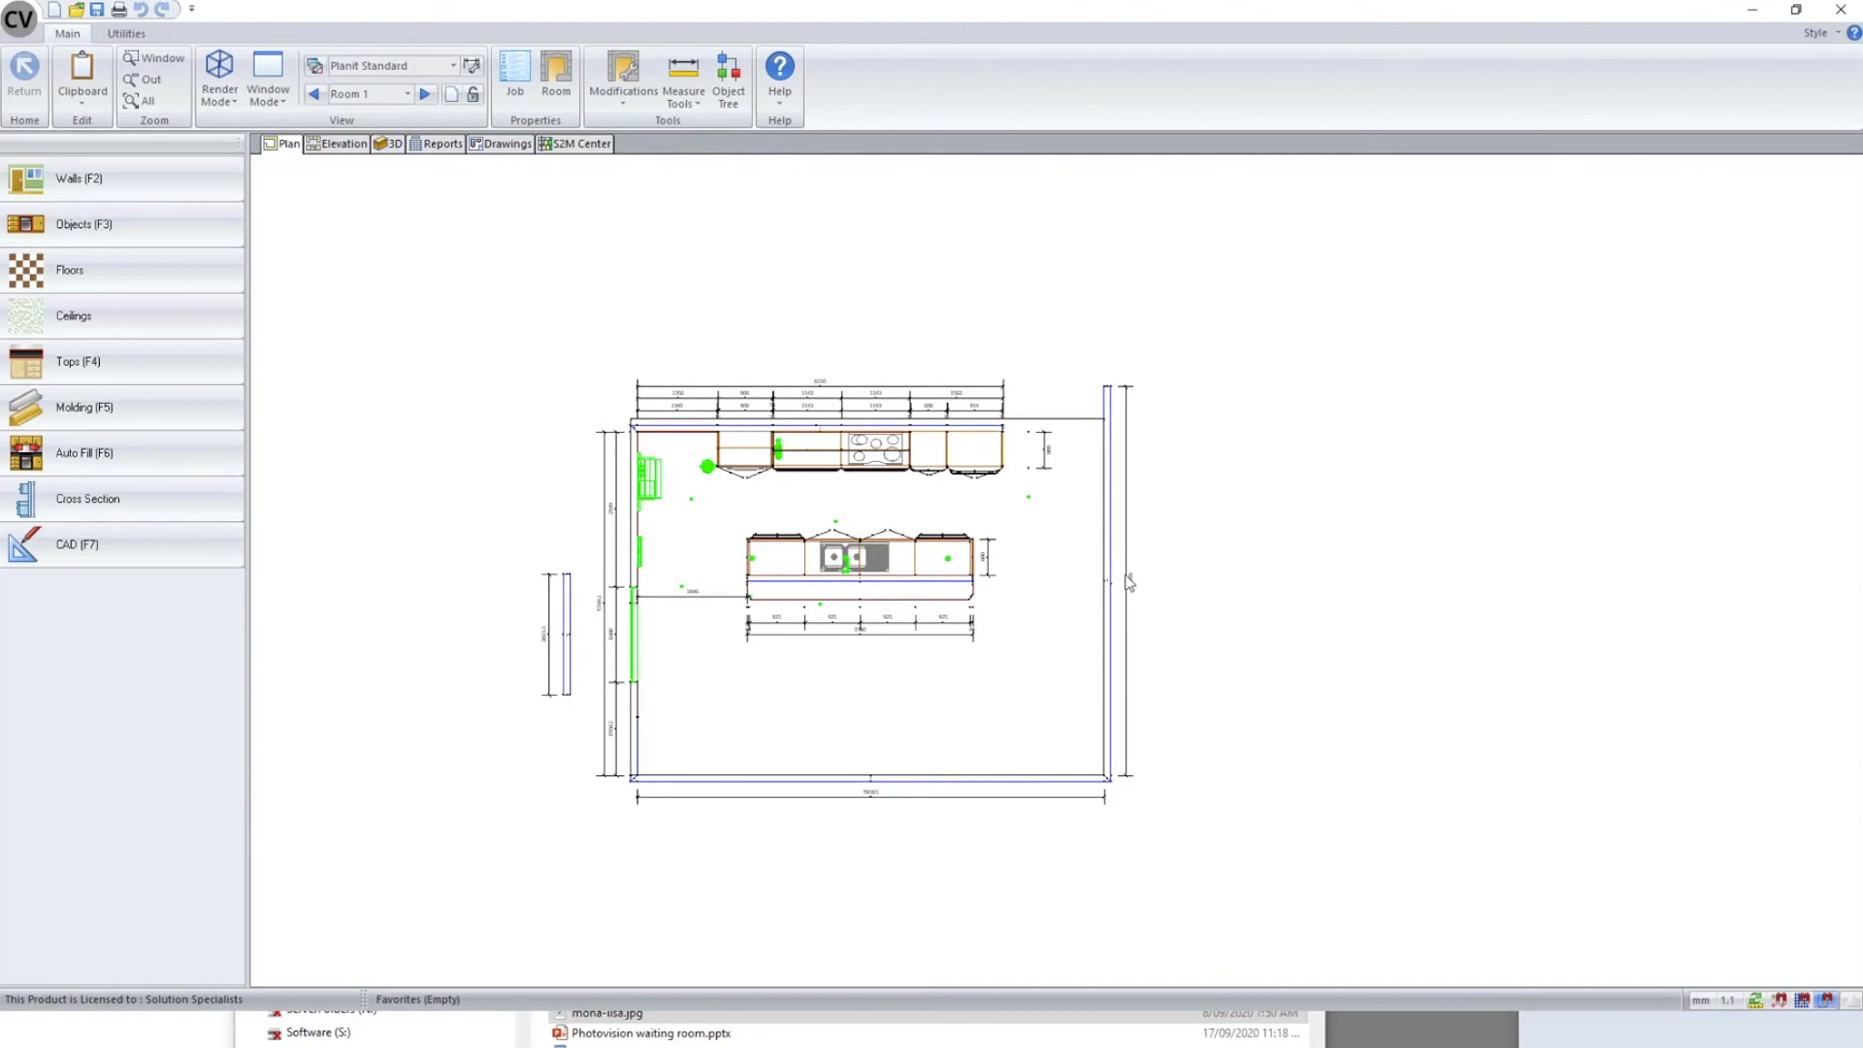
scroll(889, 392, down, 1)
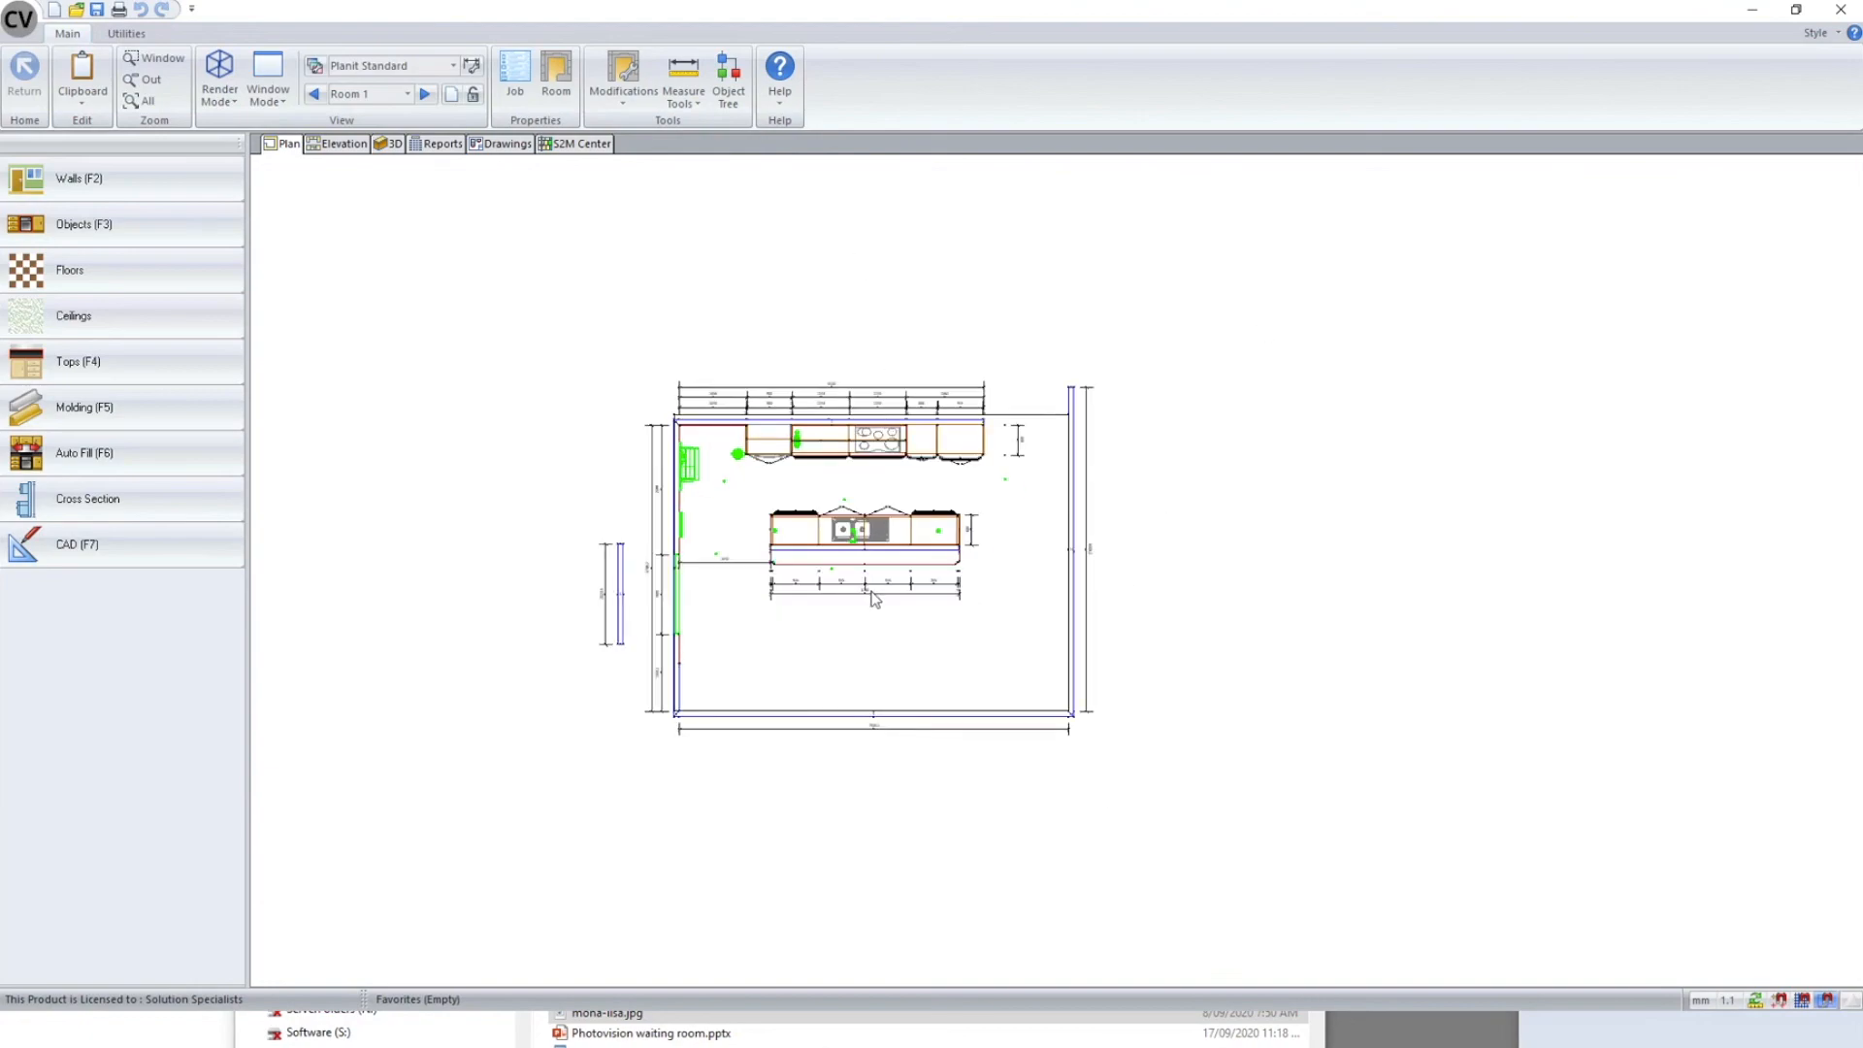
scroll(871, 599, up, 2)
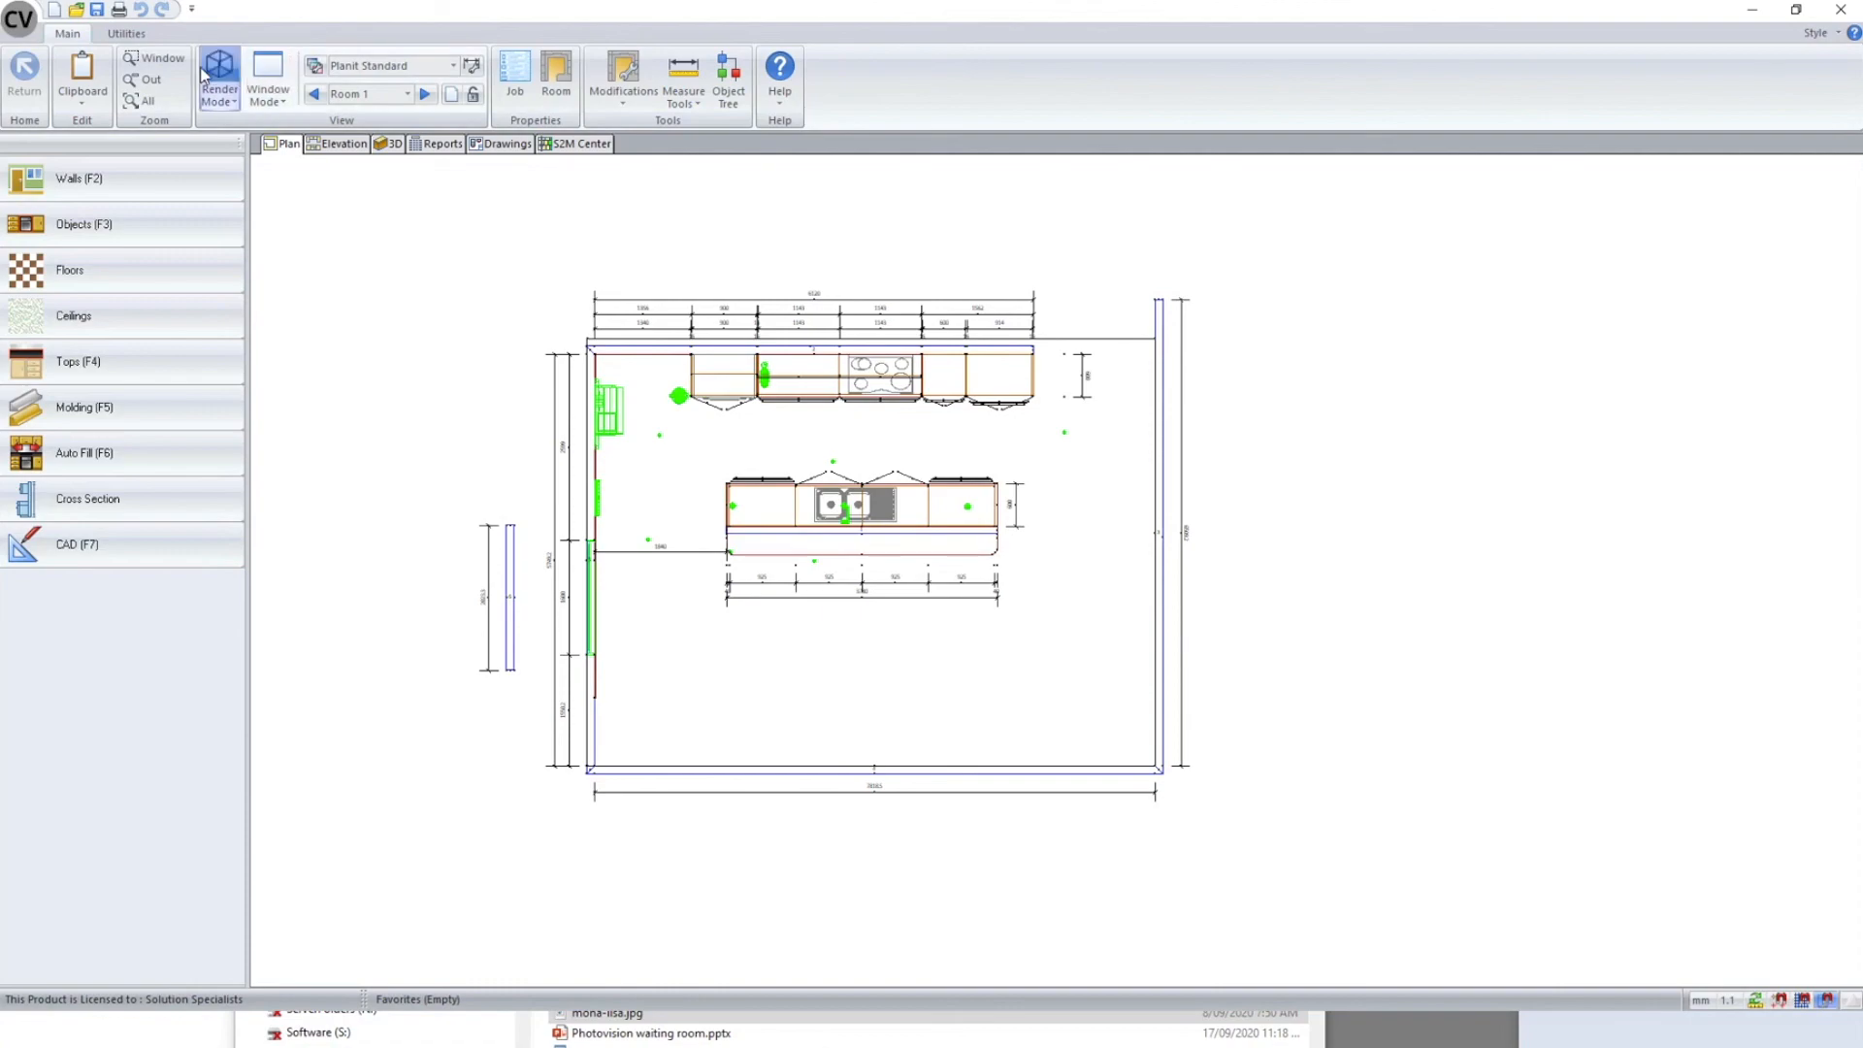
- Show Room 1 in 3D, look at the Architectural rendering options, and orbit to a raised view of the kitchen
click(388, 144)
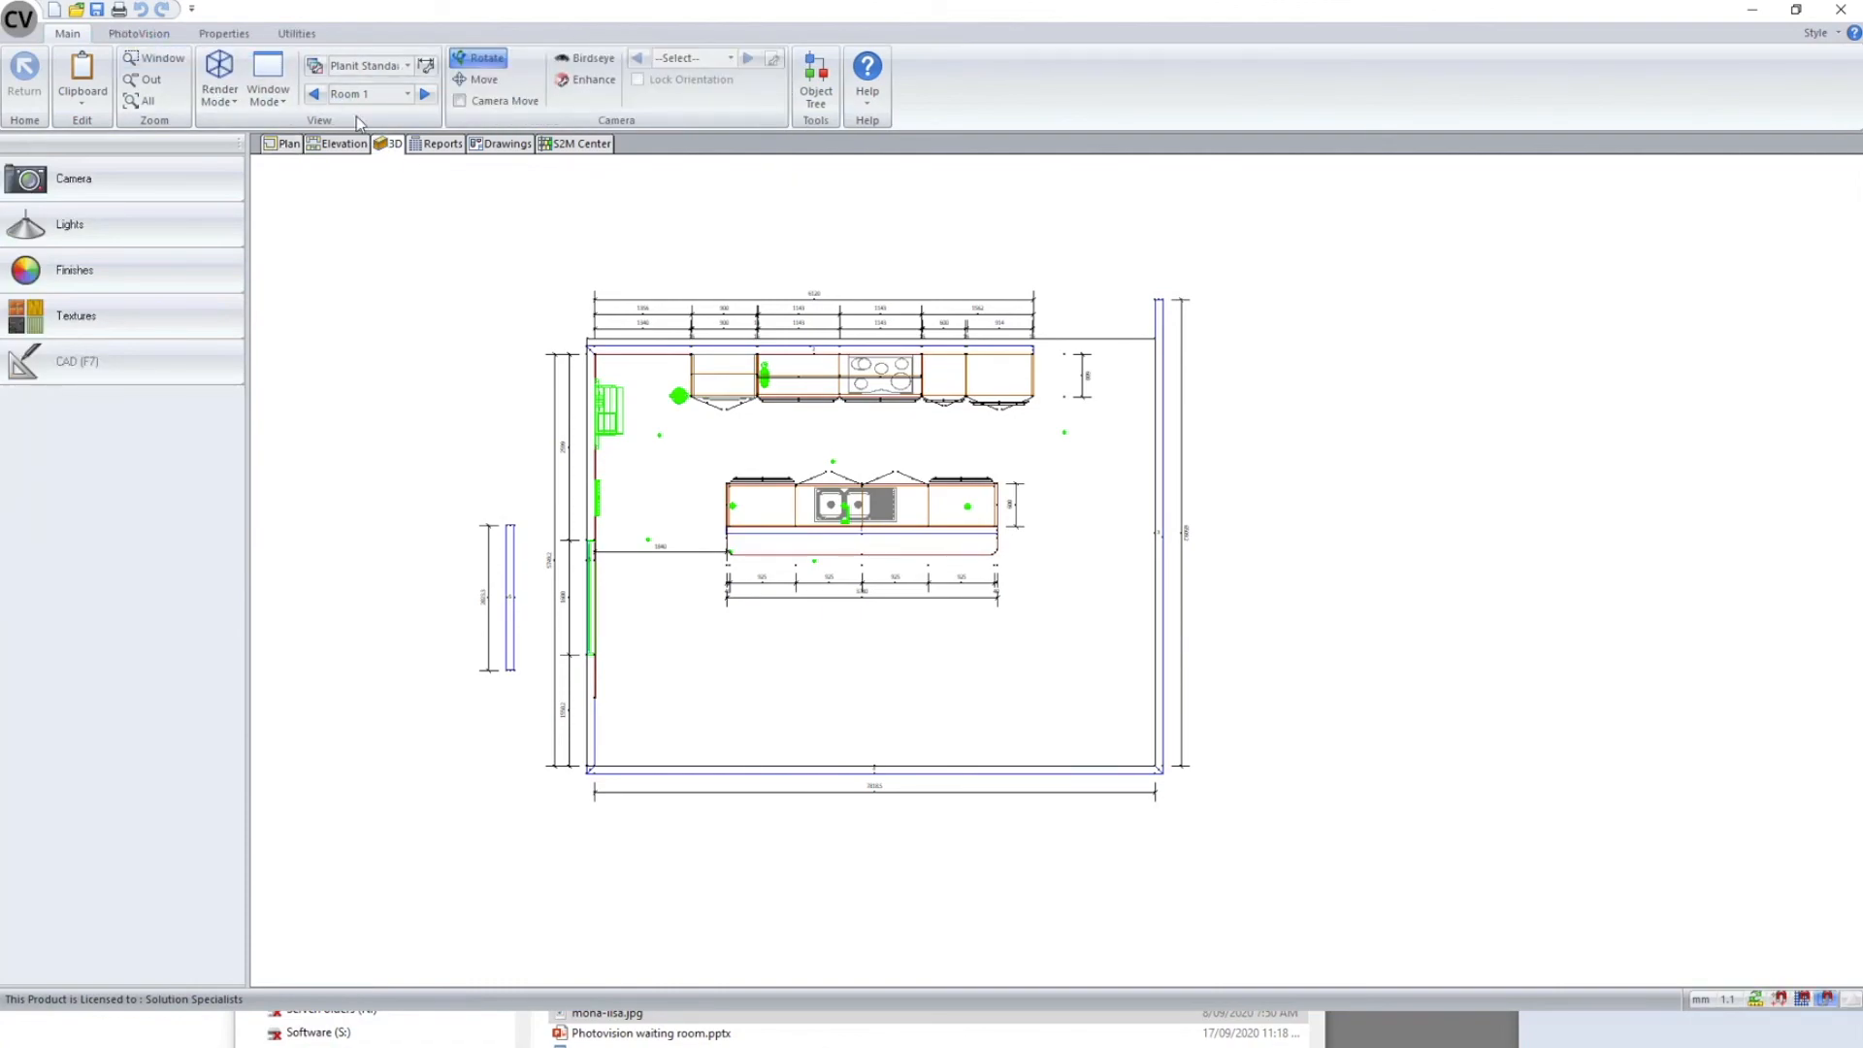
click(139, 33)
click(264, 97)
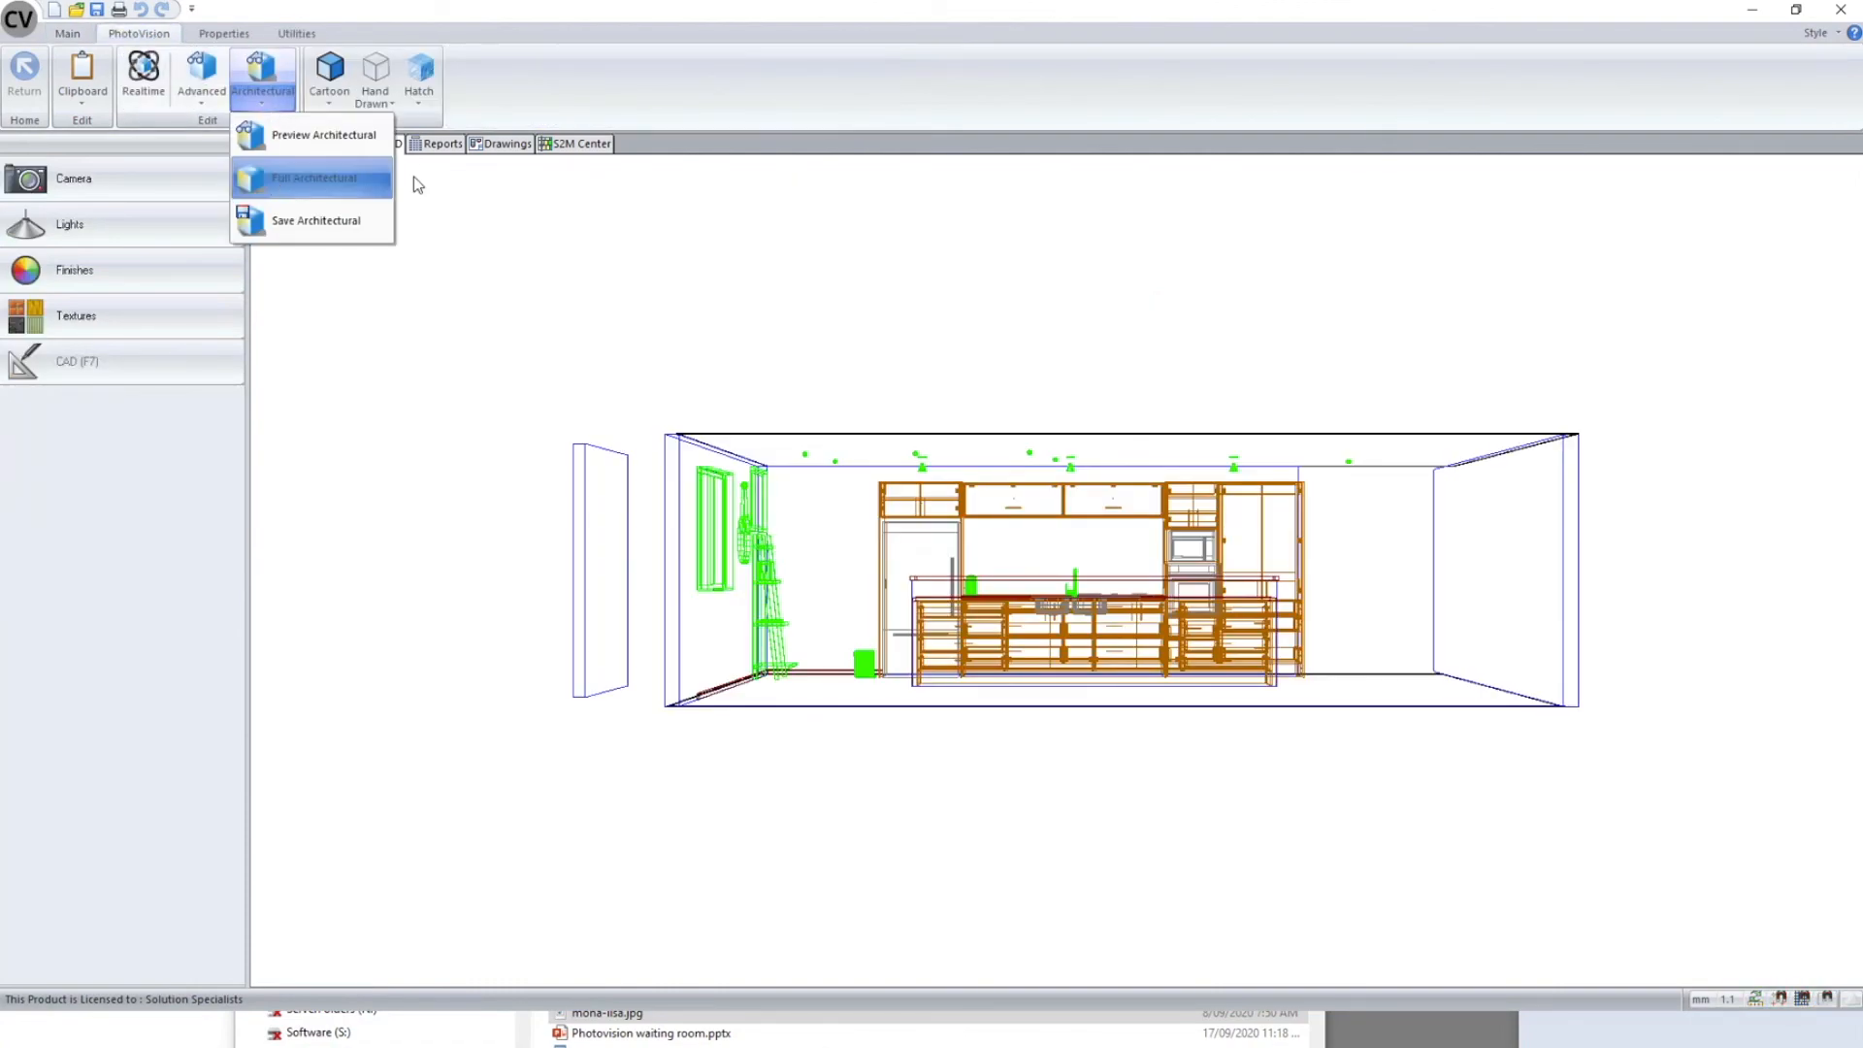
click(915, 764)
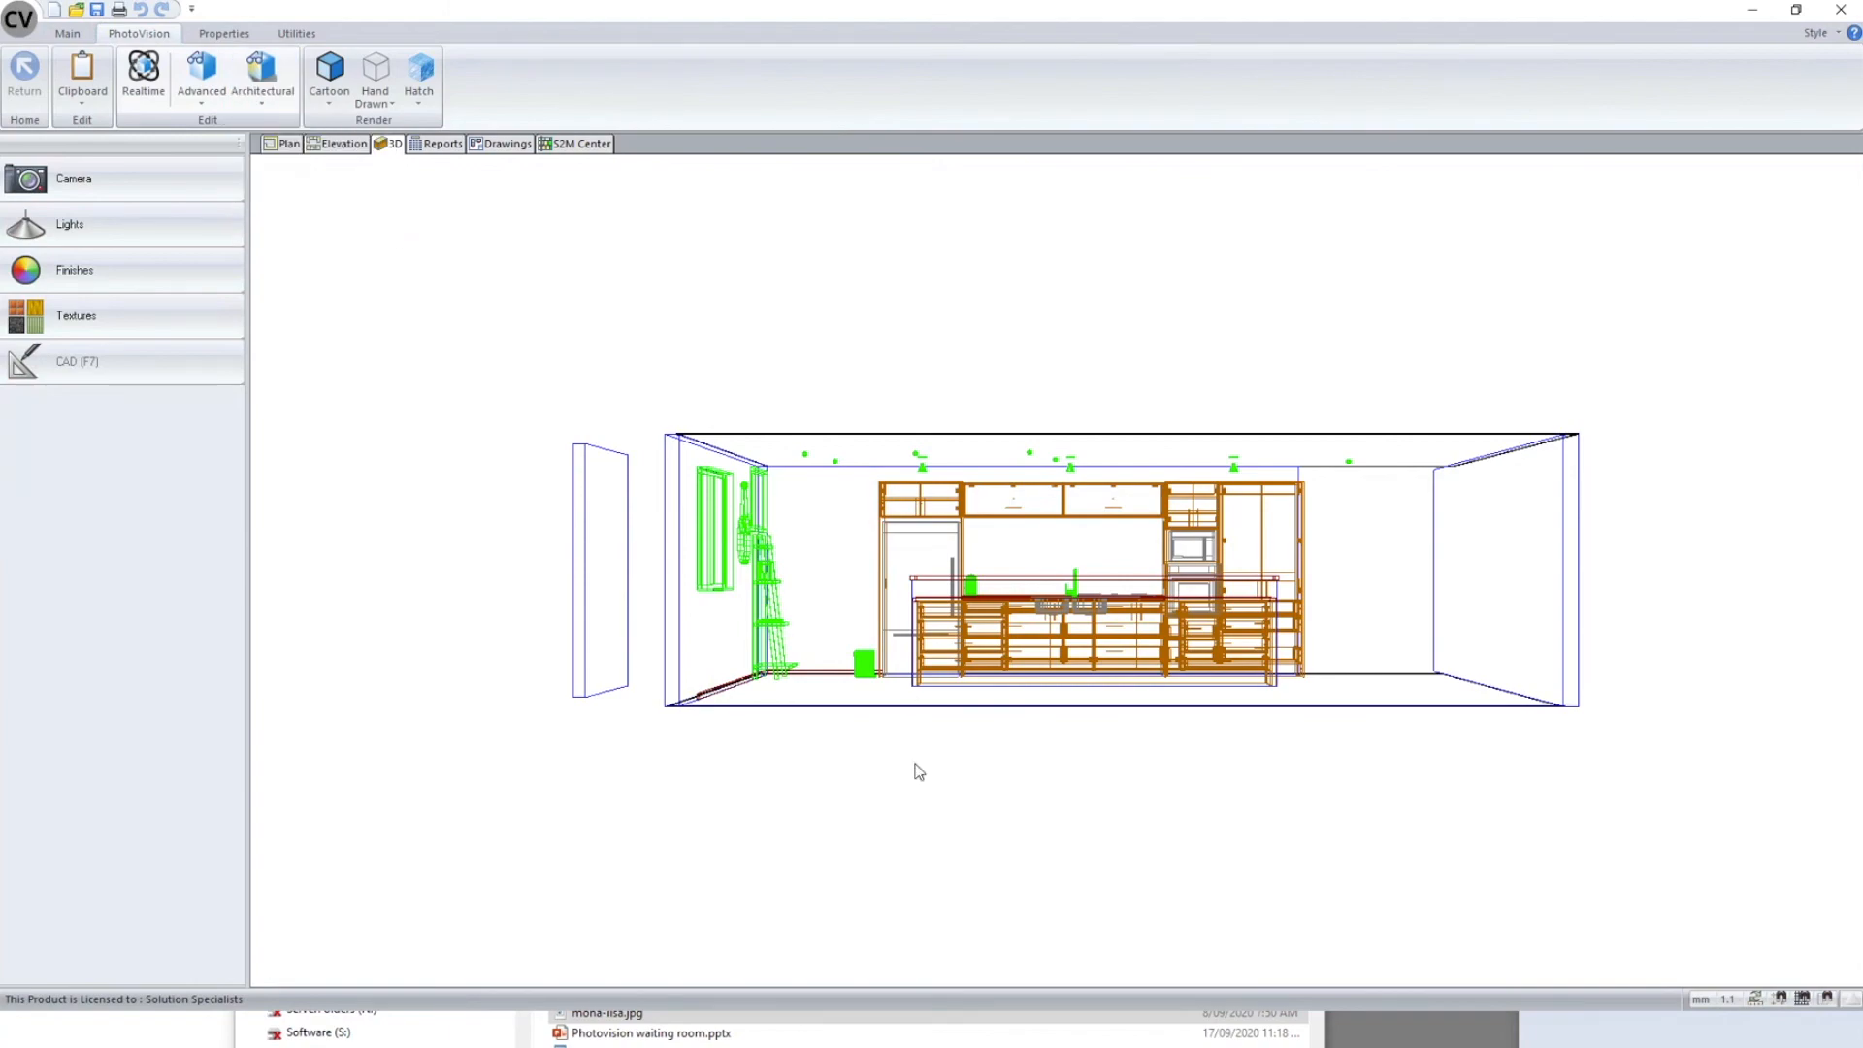
drag(915, 873, 933, 743)
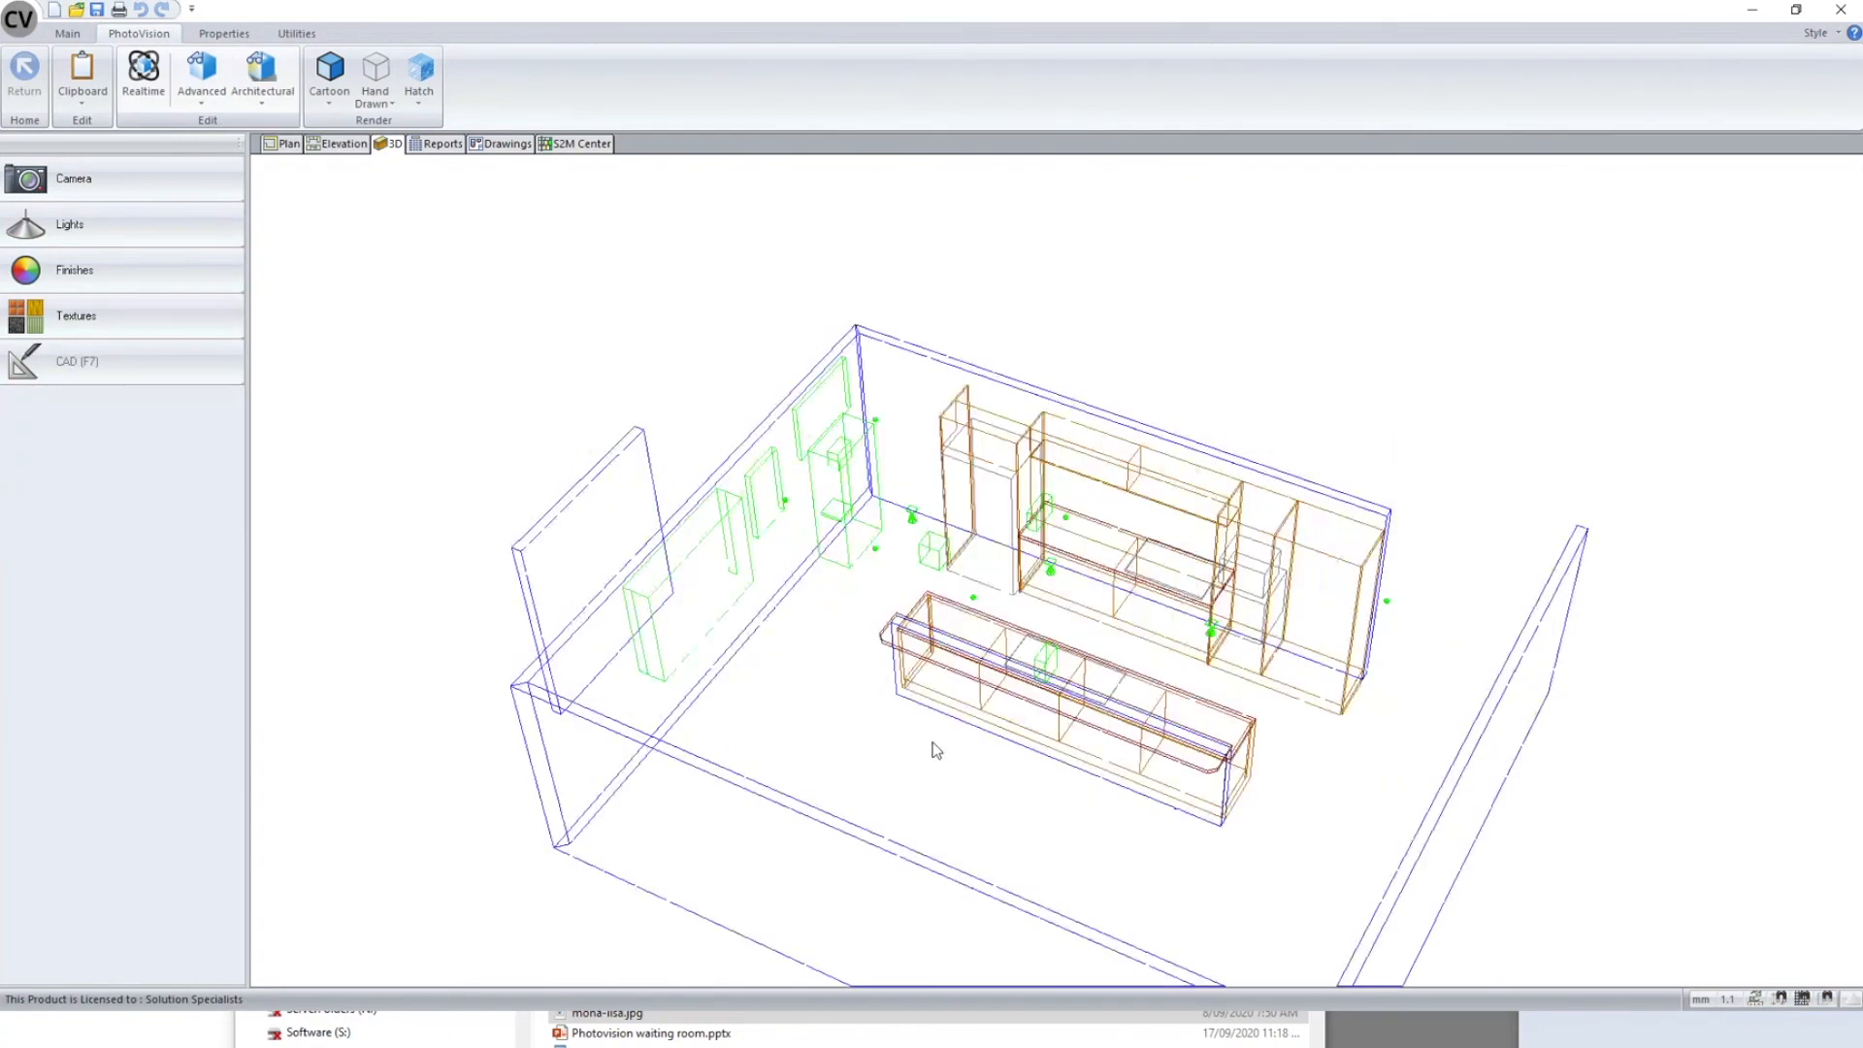
- Save the Exercise Seven job, close the program, and relaunch it with the Ultimate w LabelIT Real time Labels configuration
click(96, 10)
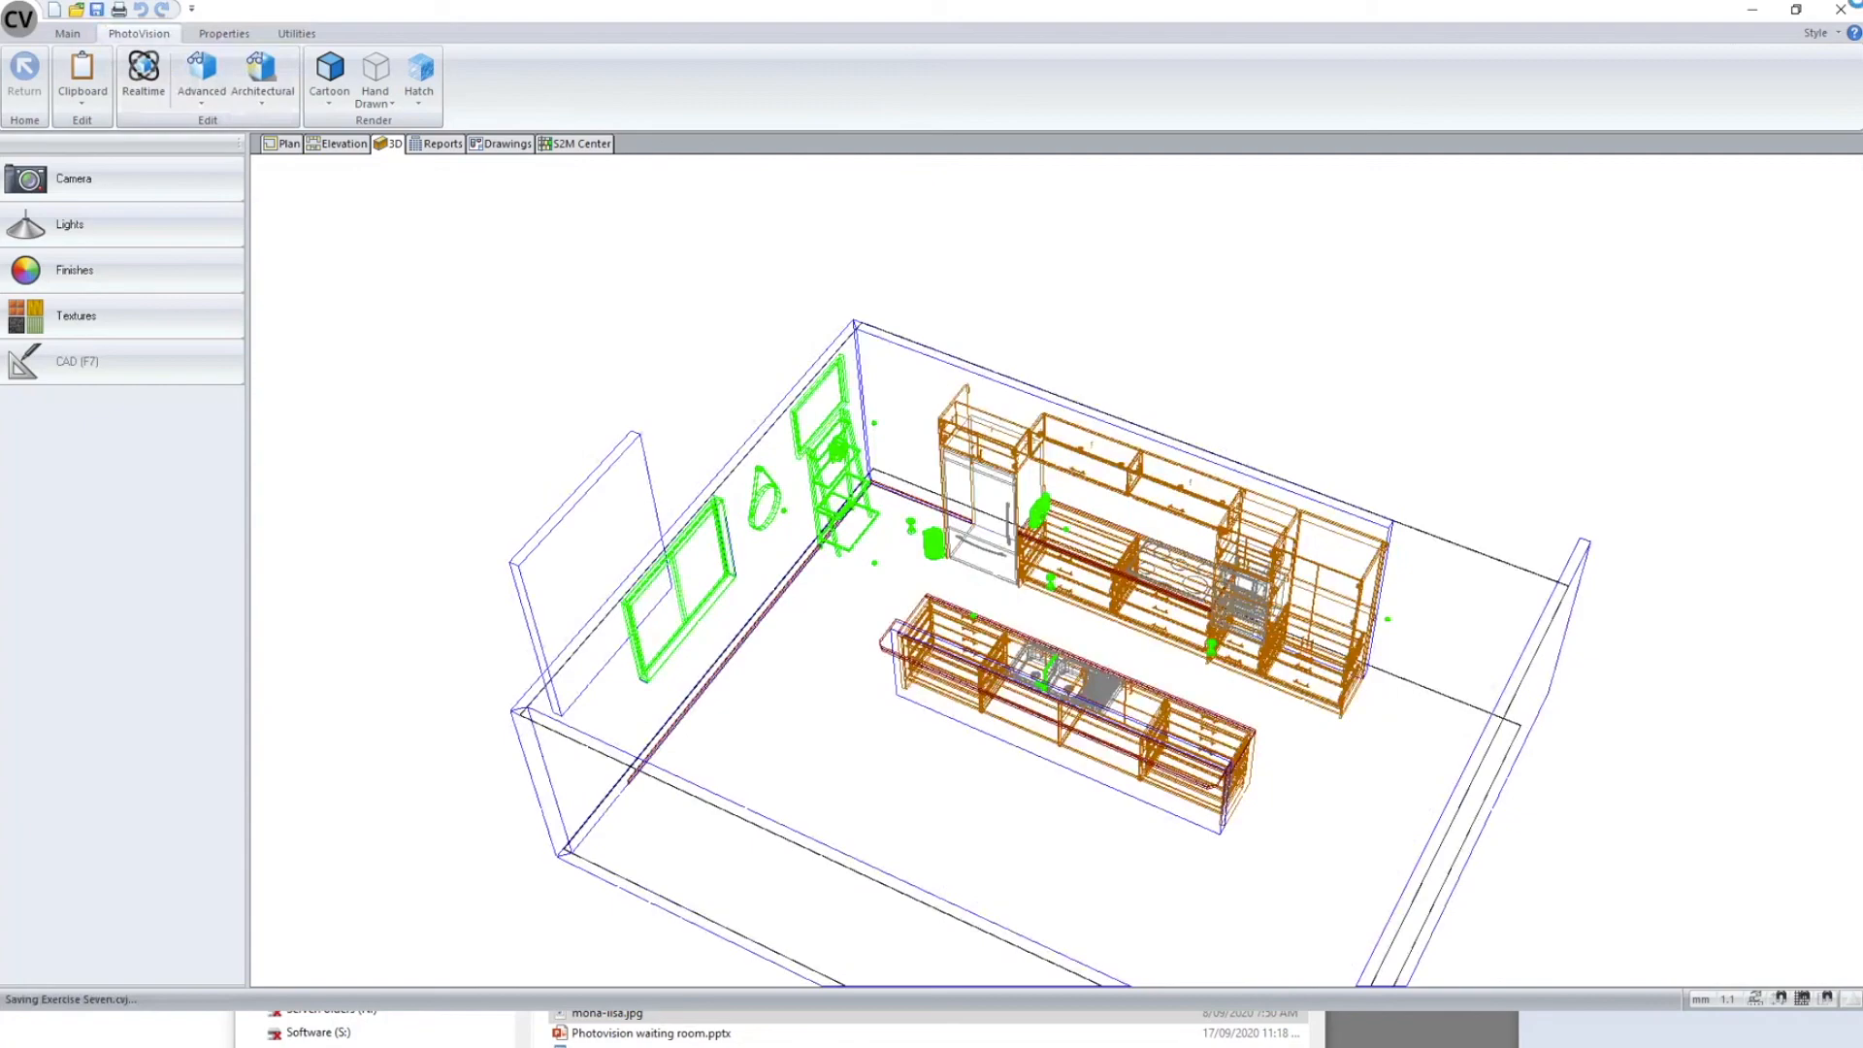
click(1841, 9)
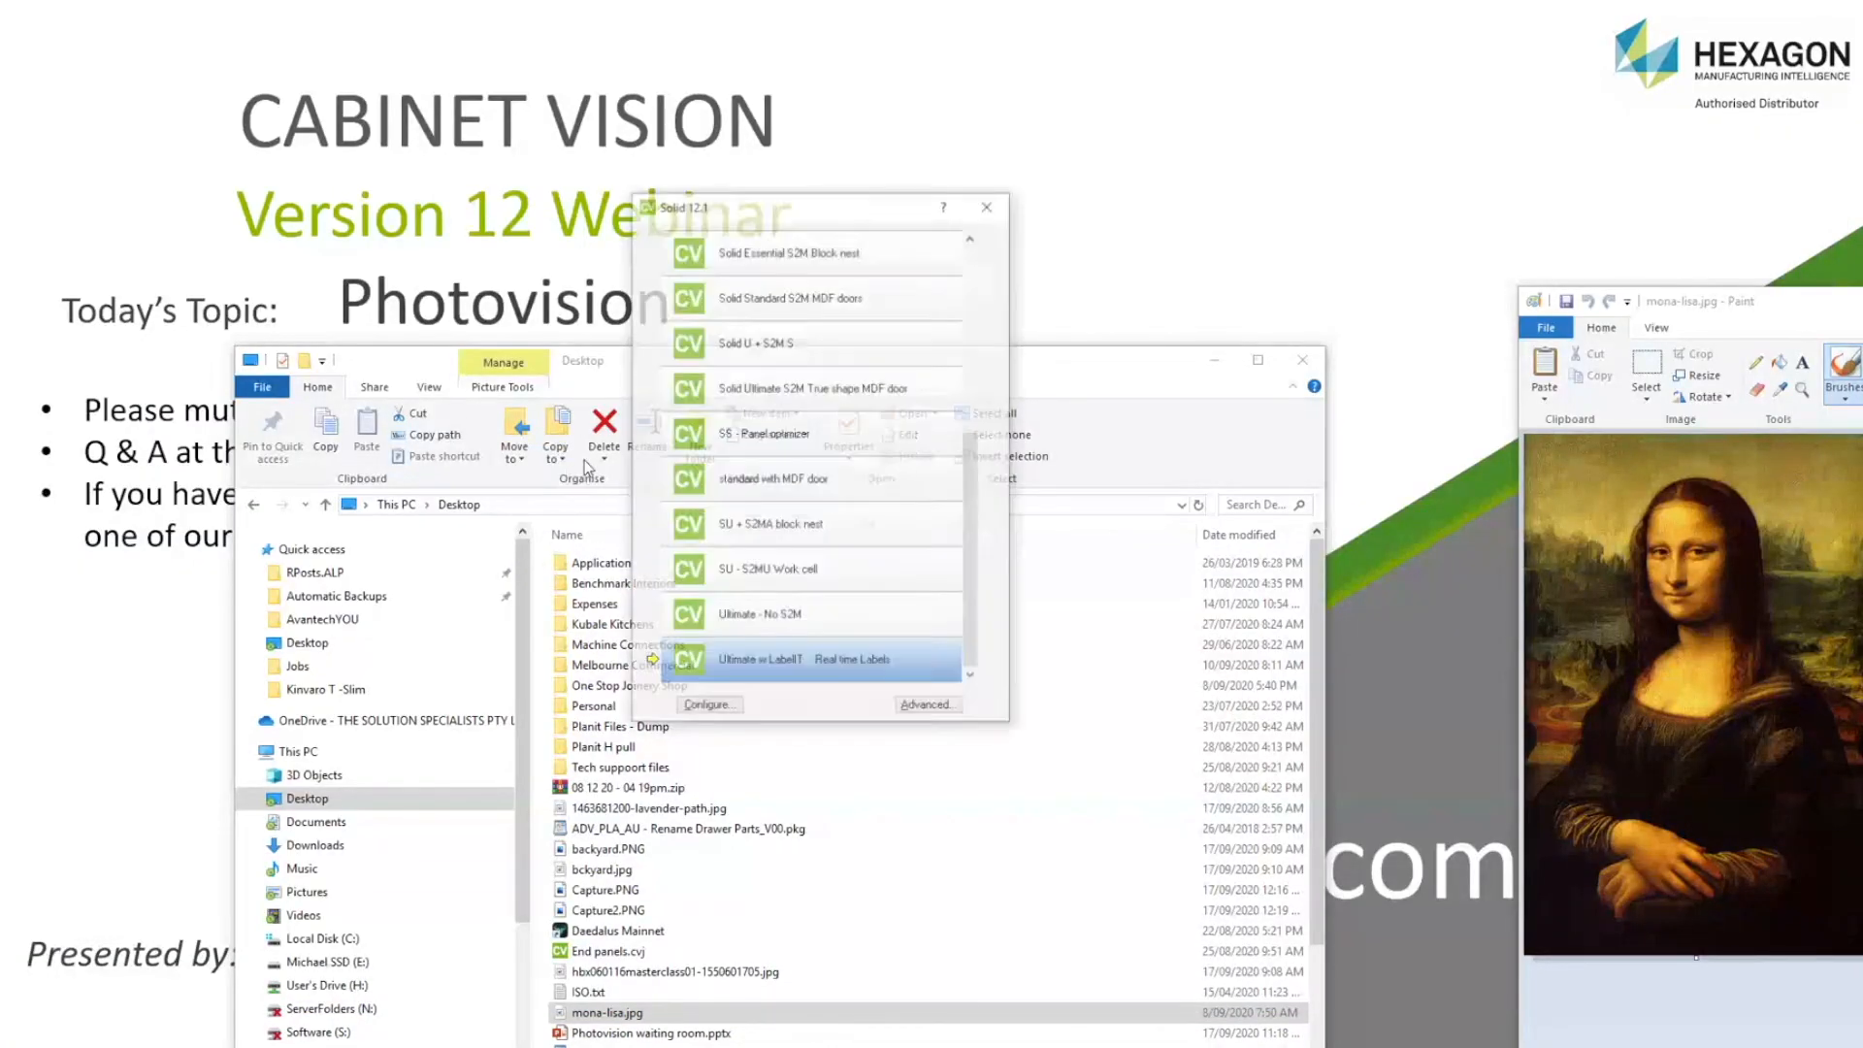
double_click(745, 665)
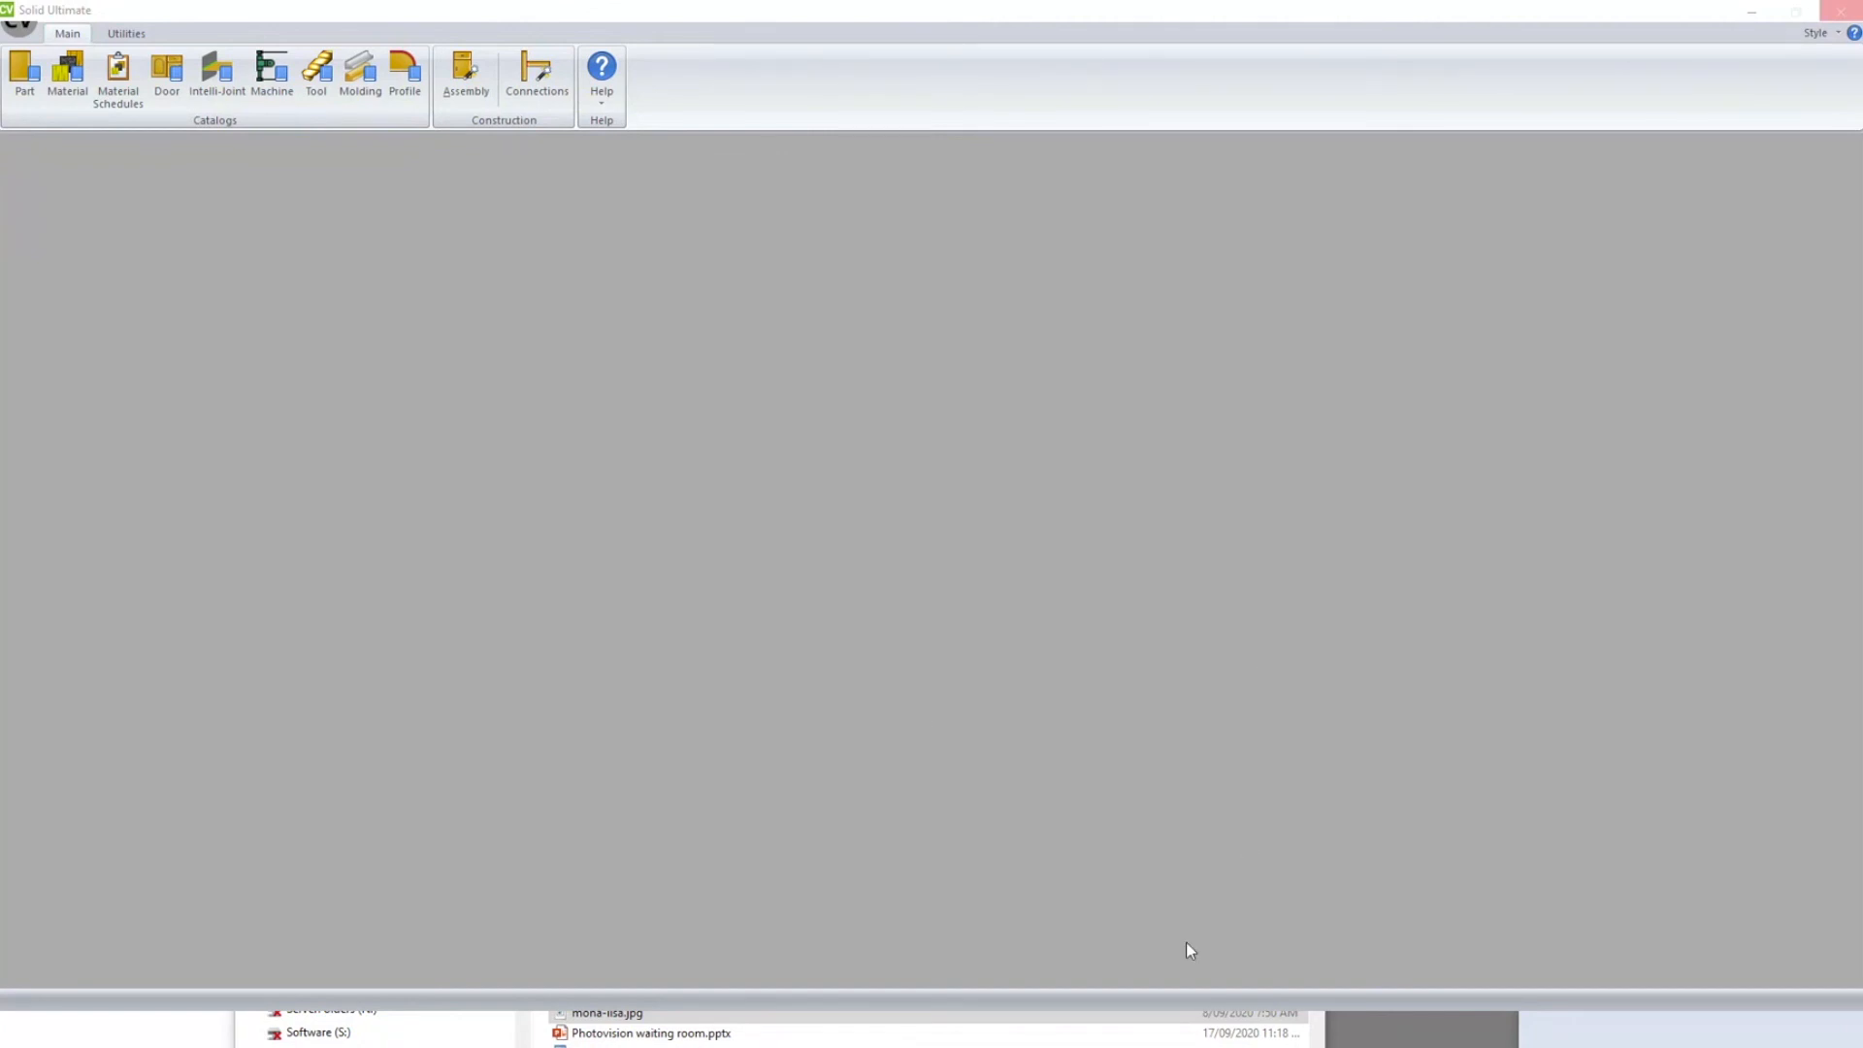
- Check the memory use of the CABINET VISION Solid (32 bit) process in Task Manager and return to CABINET VISION
key(ctrl+shift+Escape)
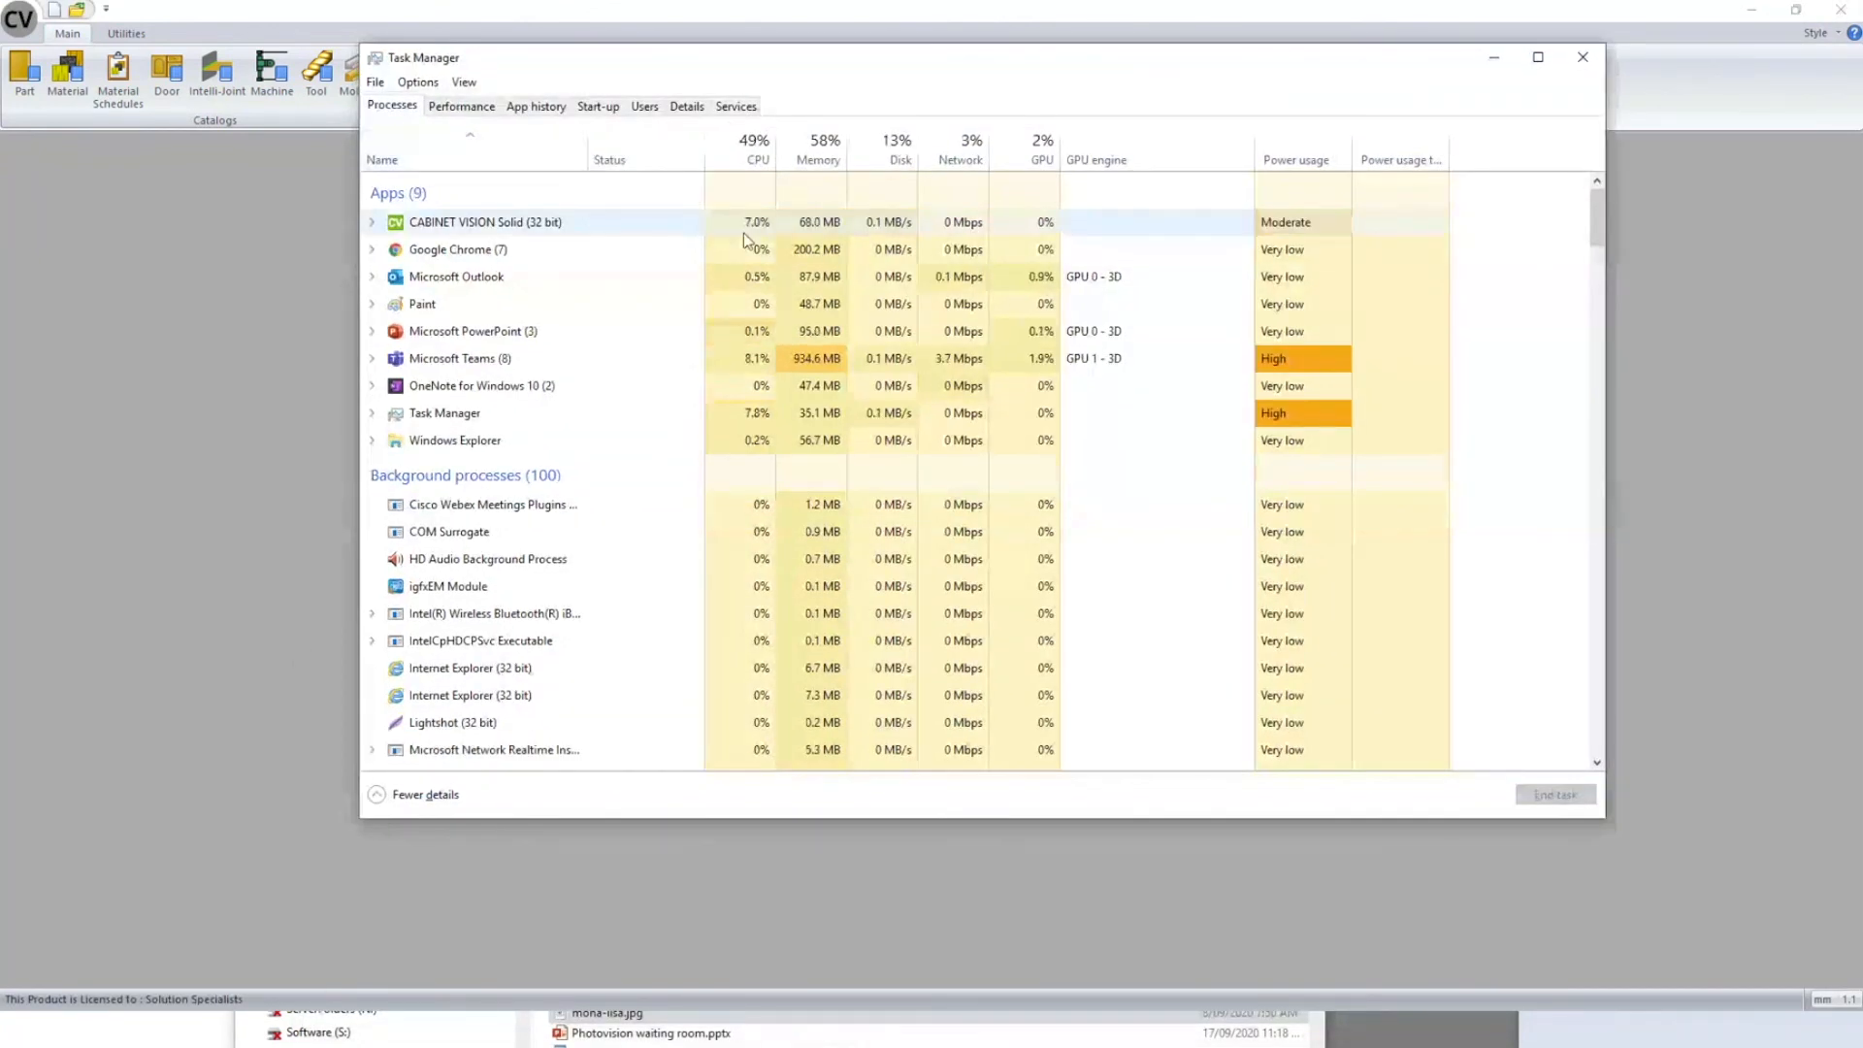
click(805, 230)
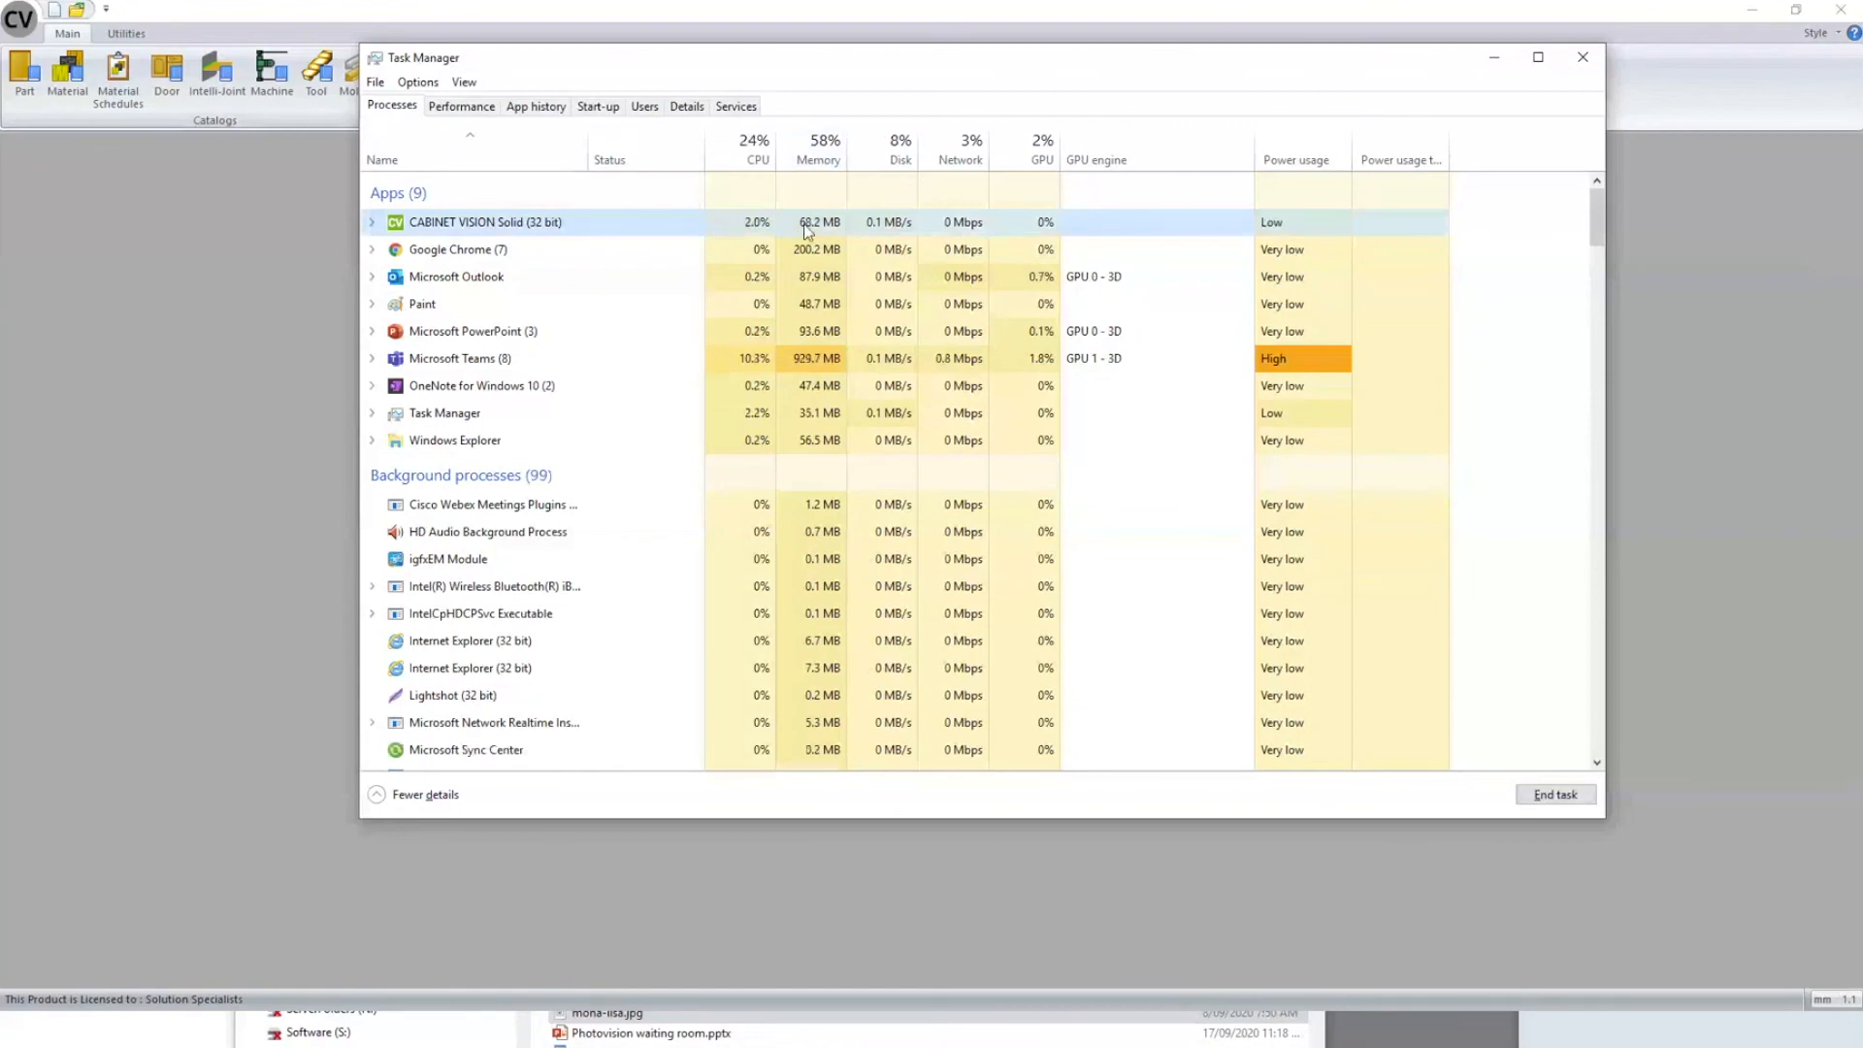
drag(876, 53, 1009, 159)
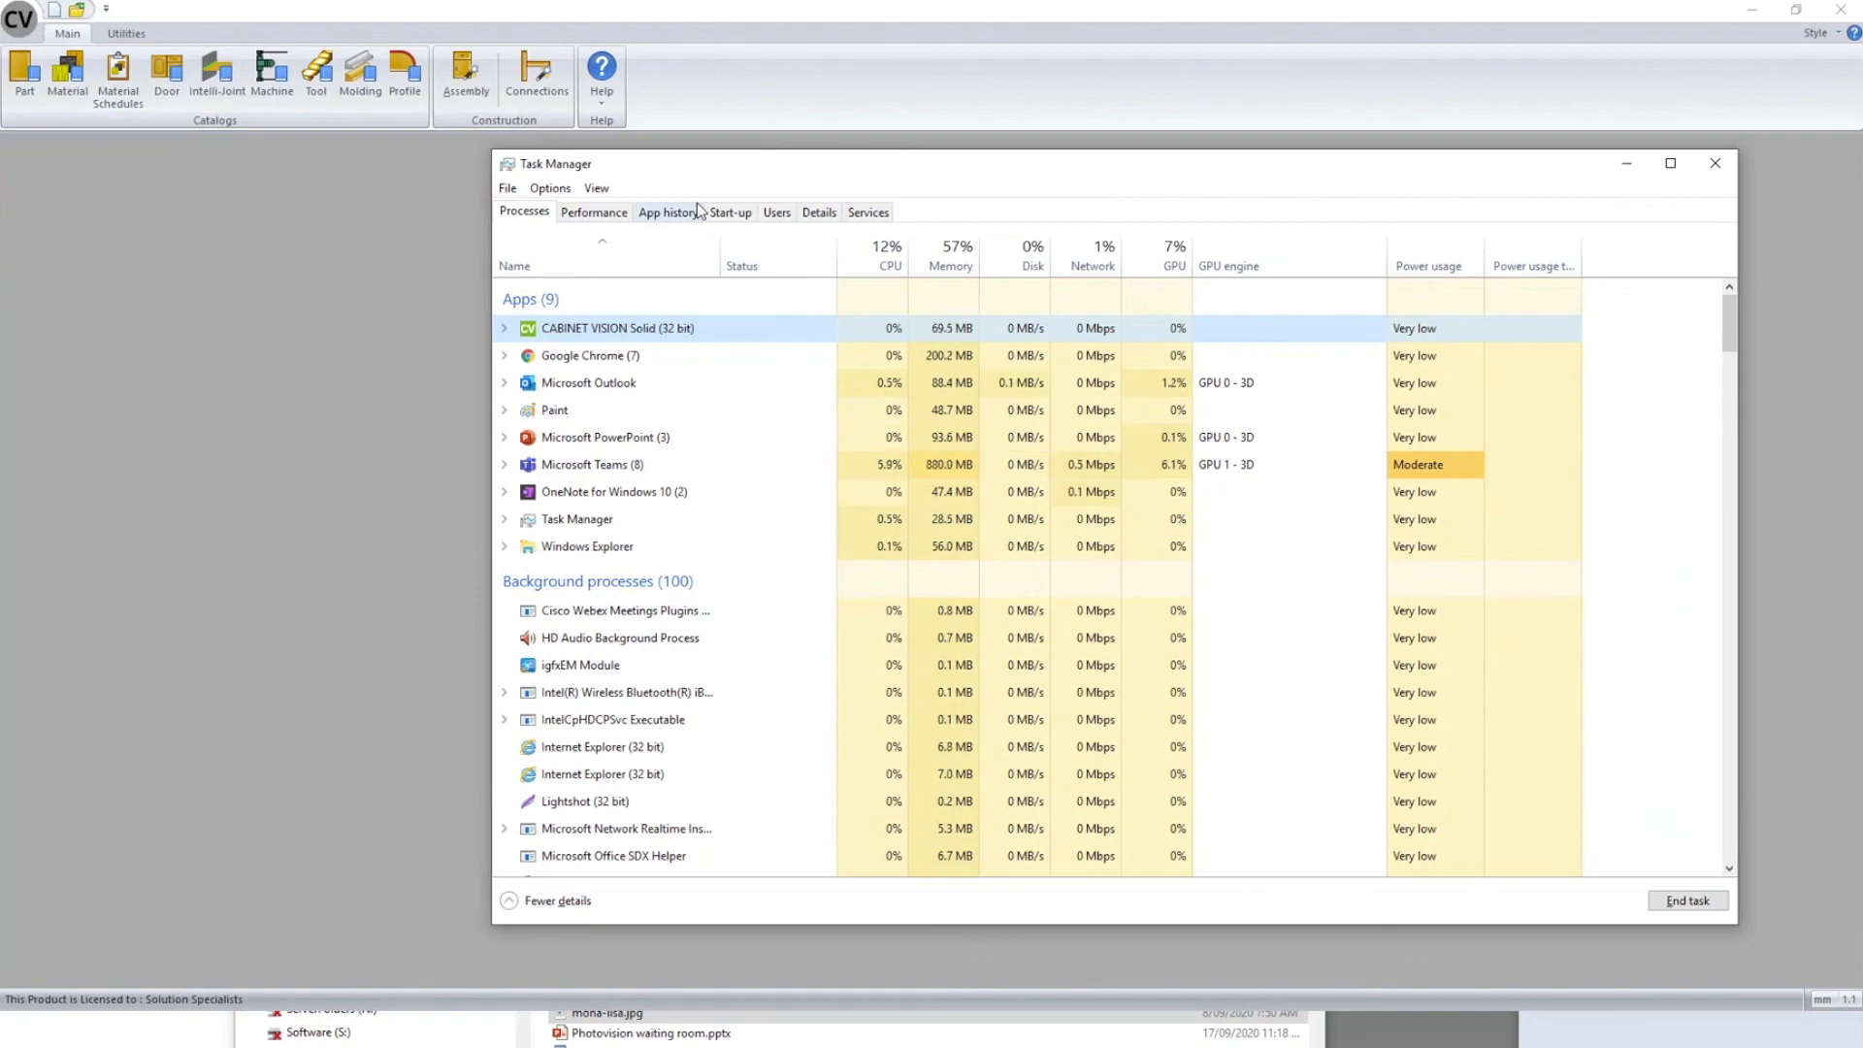
drag(901, 172, 879, 180)
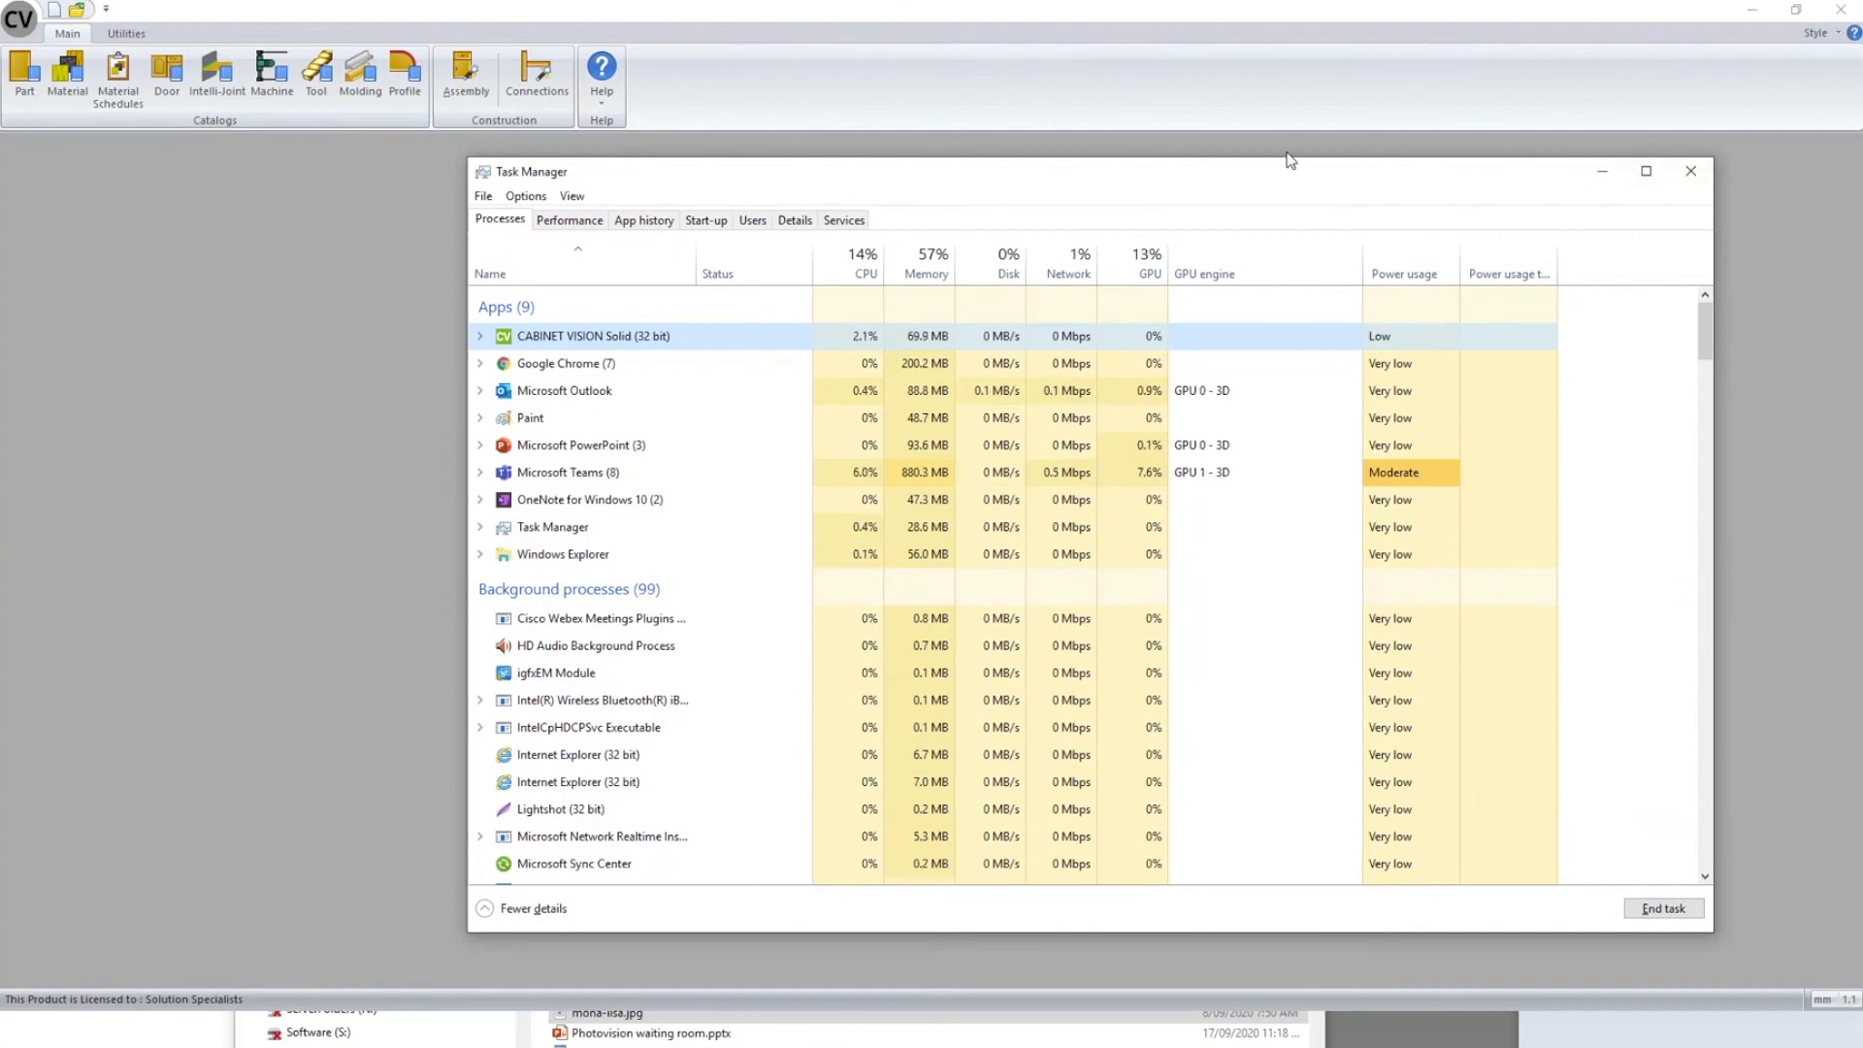
click(1175, 81)
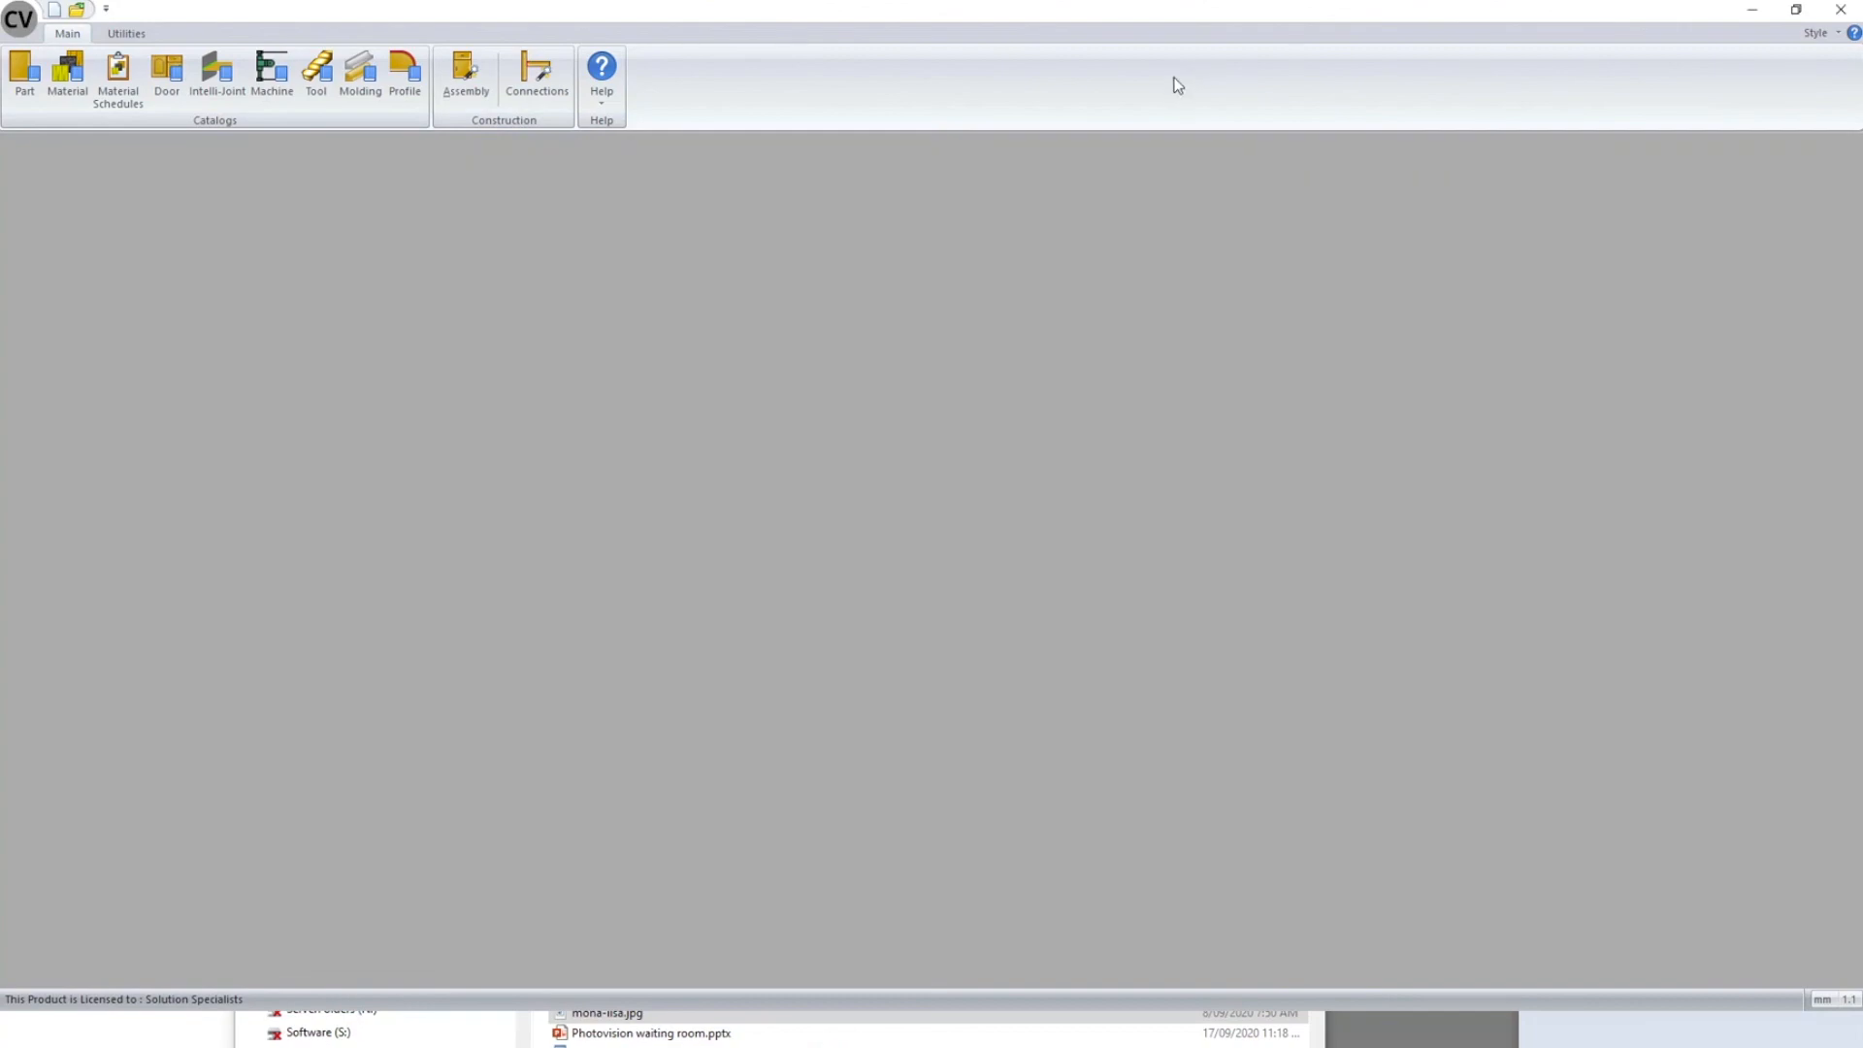
- Reopen the saved Exercise Seven job with the Room 1 plan fully in view
click(19, 18)
click(329, 110)
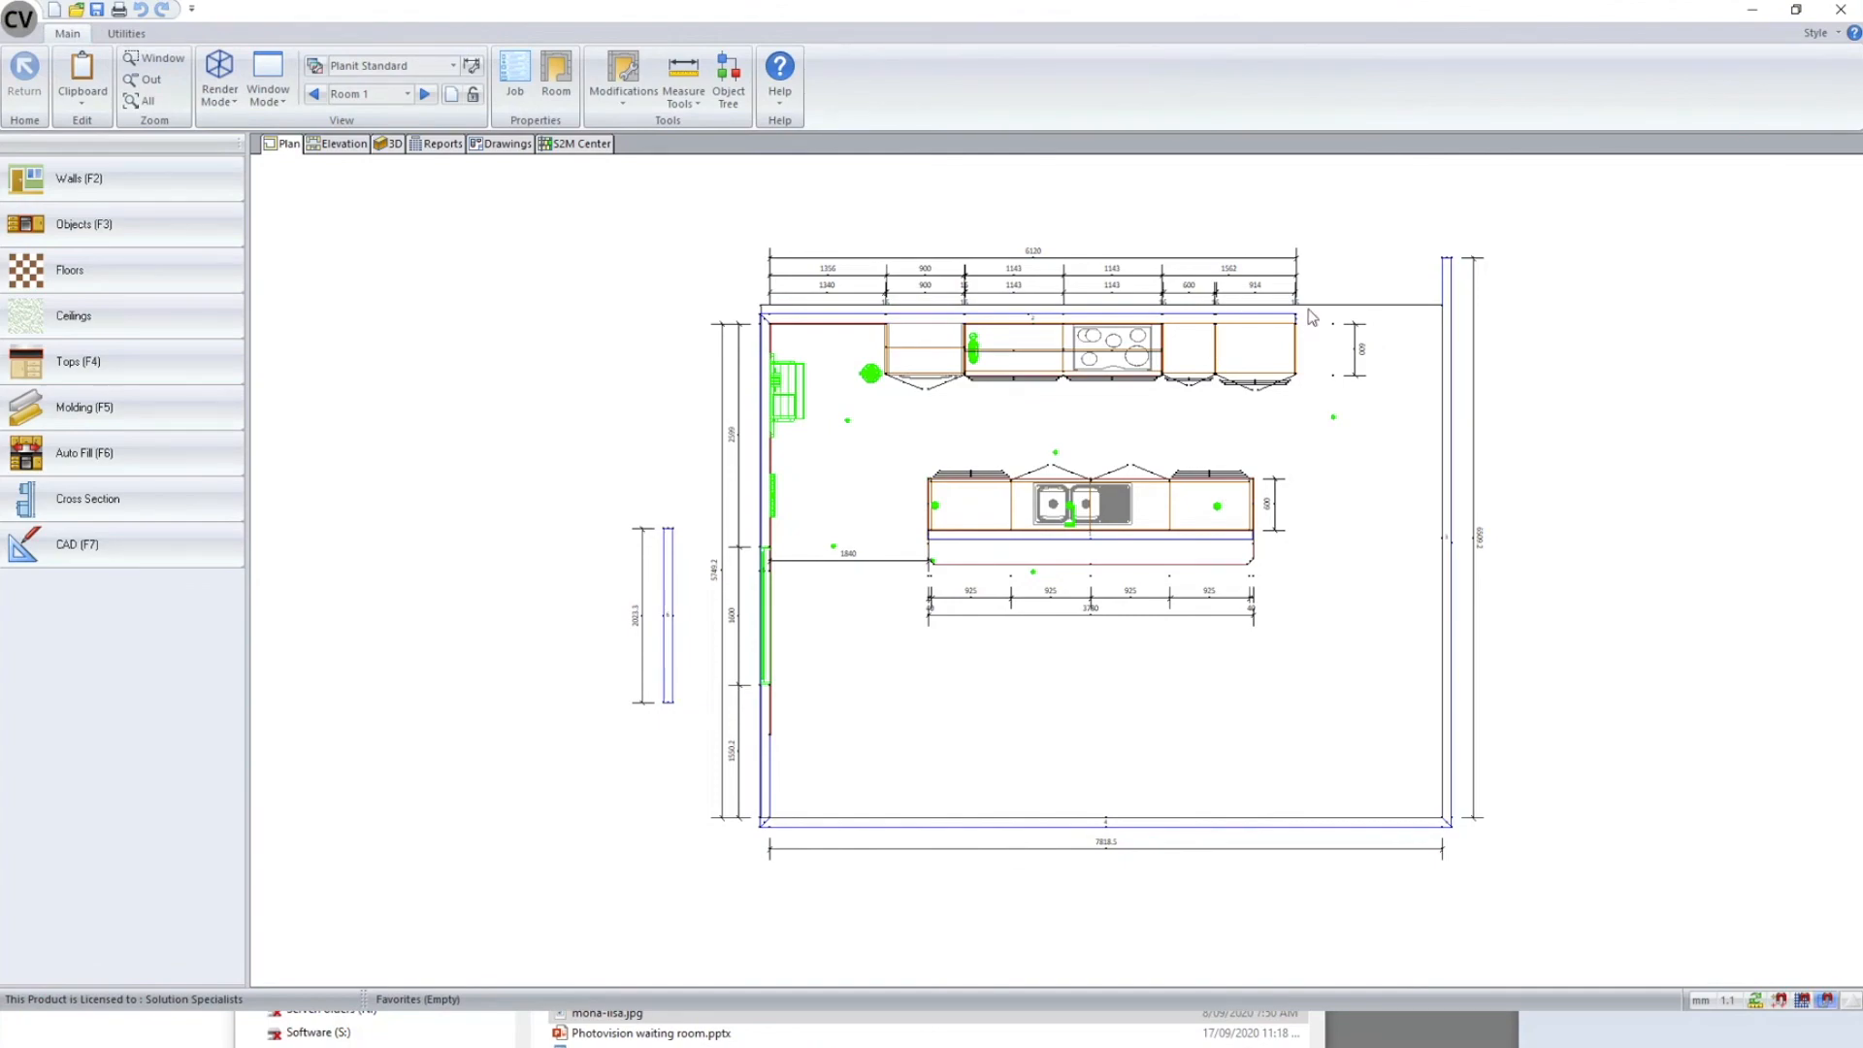
scroll(666, 369, down, 2)
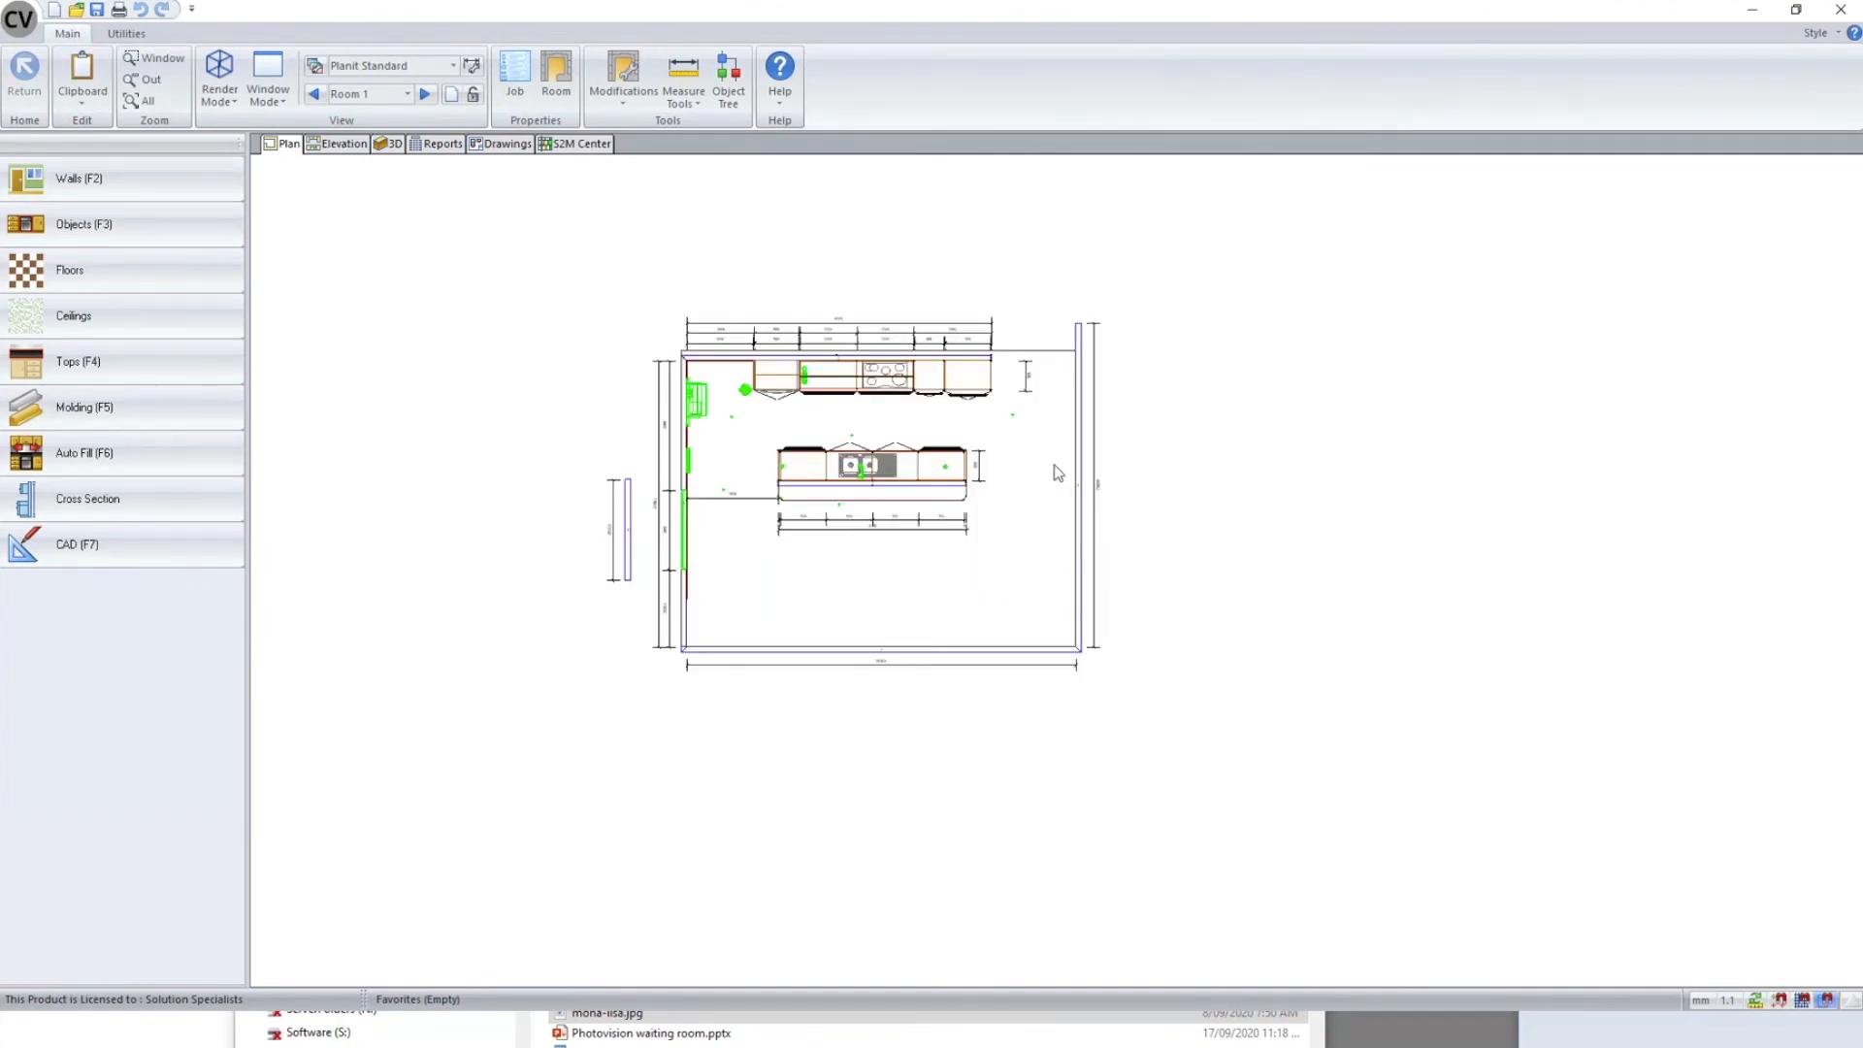
scroll(950, 456, up, 1)
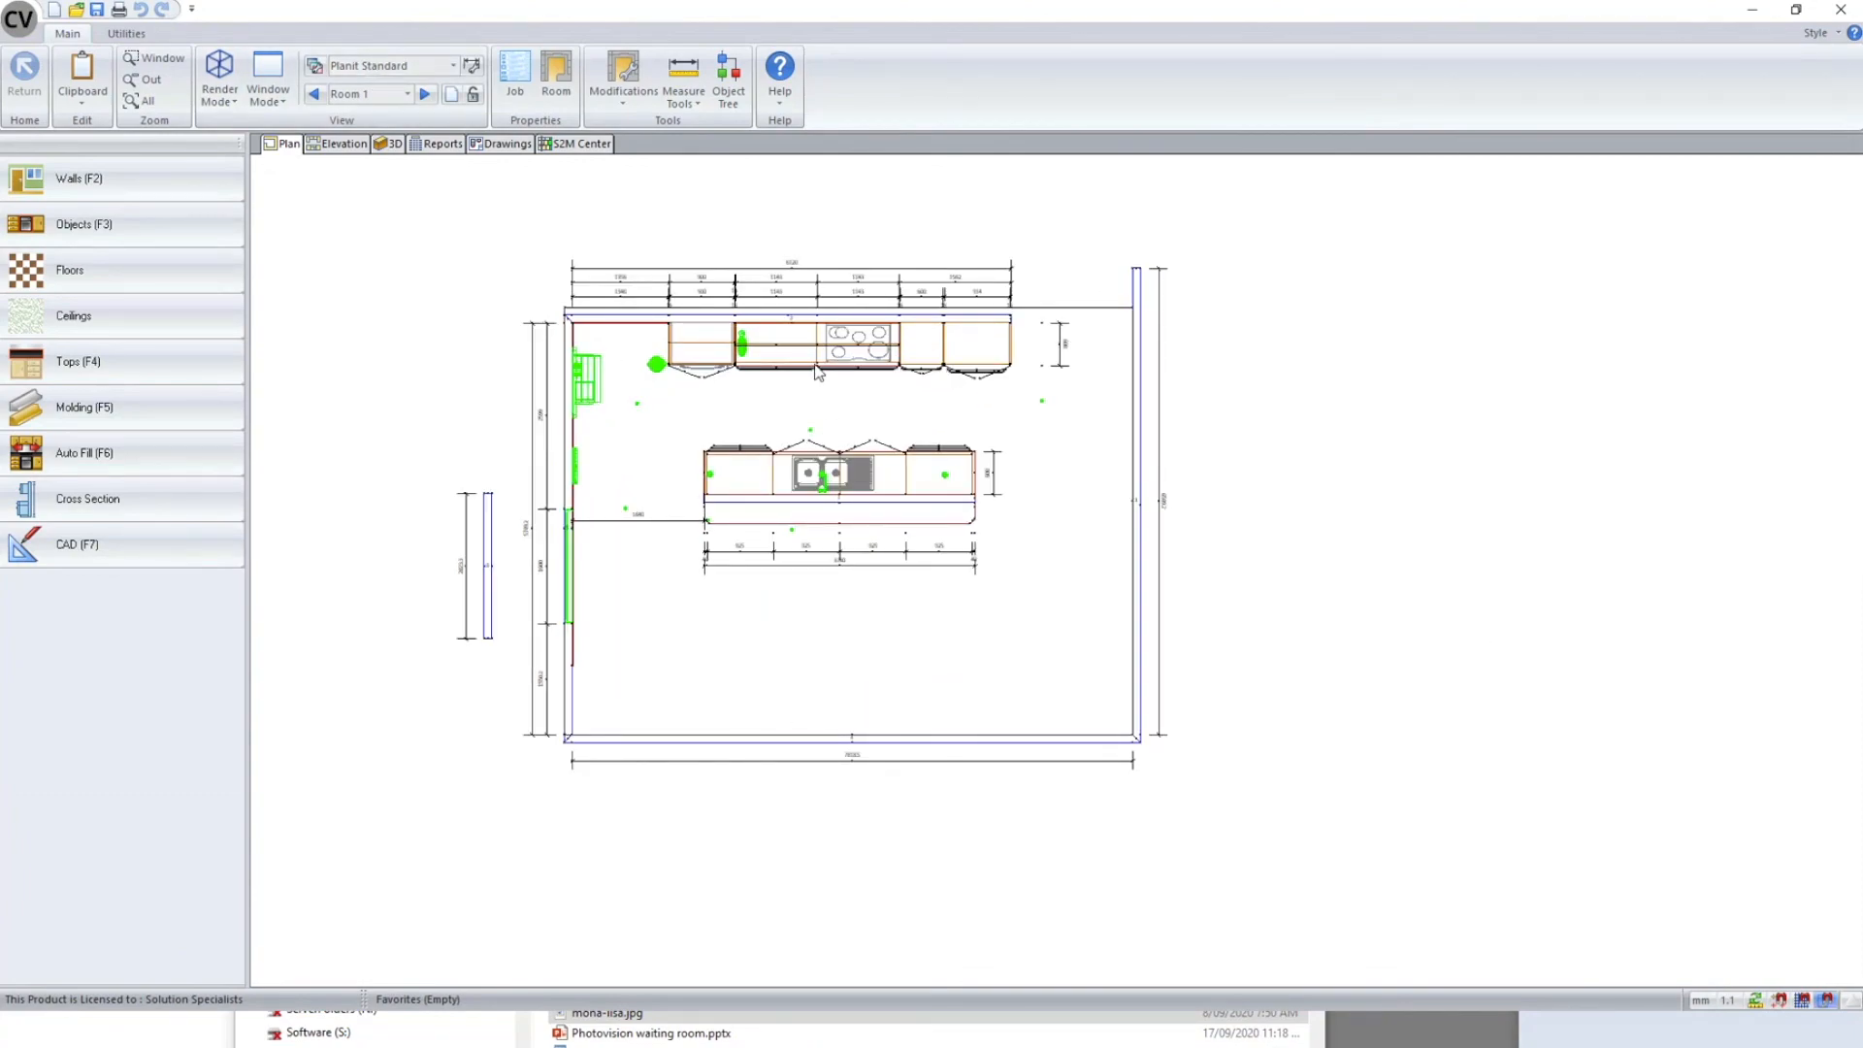
- Frame the extents of the Room 1 layout, including the detached wall, with a selection window
drag(442, 218, 266, 357)
drag(748, 919, 1351, 488)
mouse_move(742, 339)
mouse_move(444, 257)
mouse_down()
mouse_move(1173, 782)
mouse_move(1163, 767)
mouse_up()
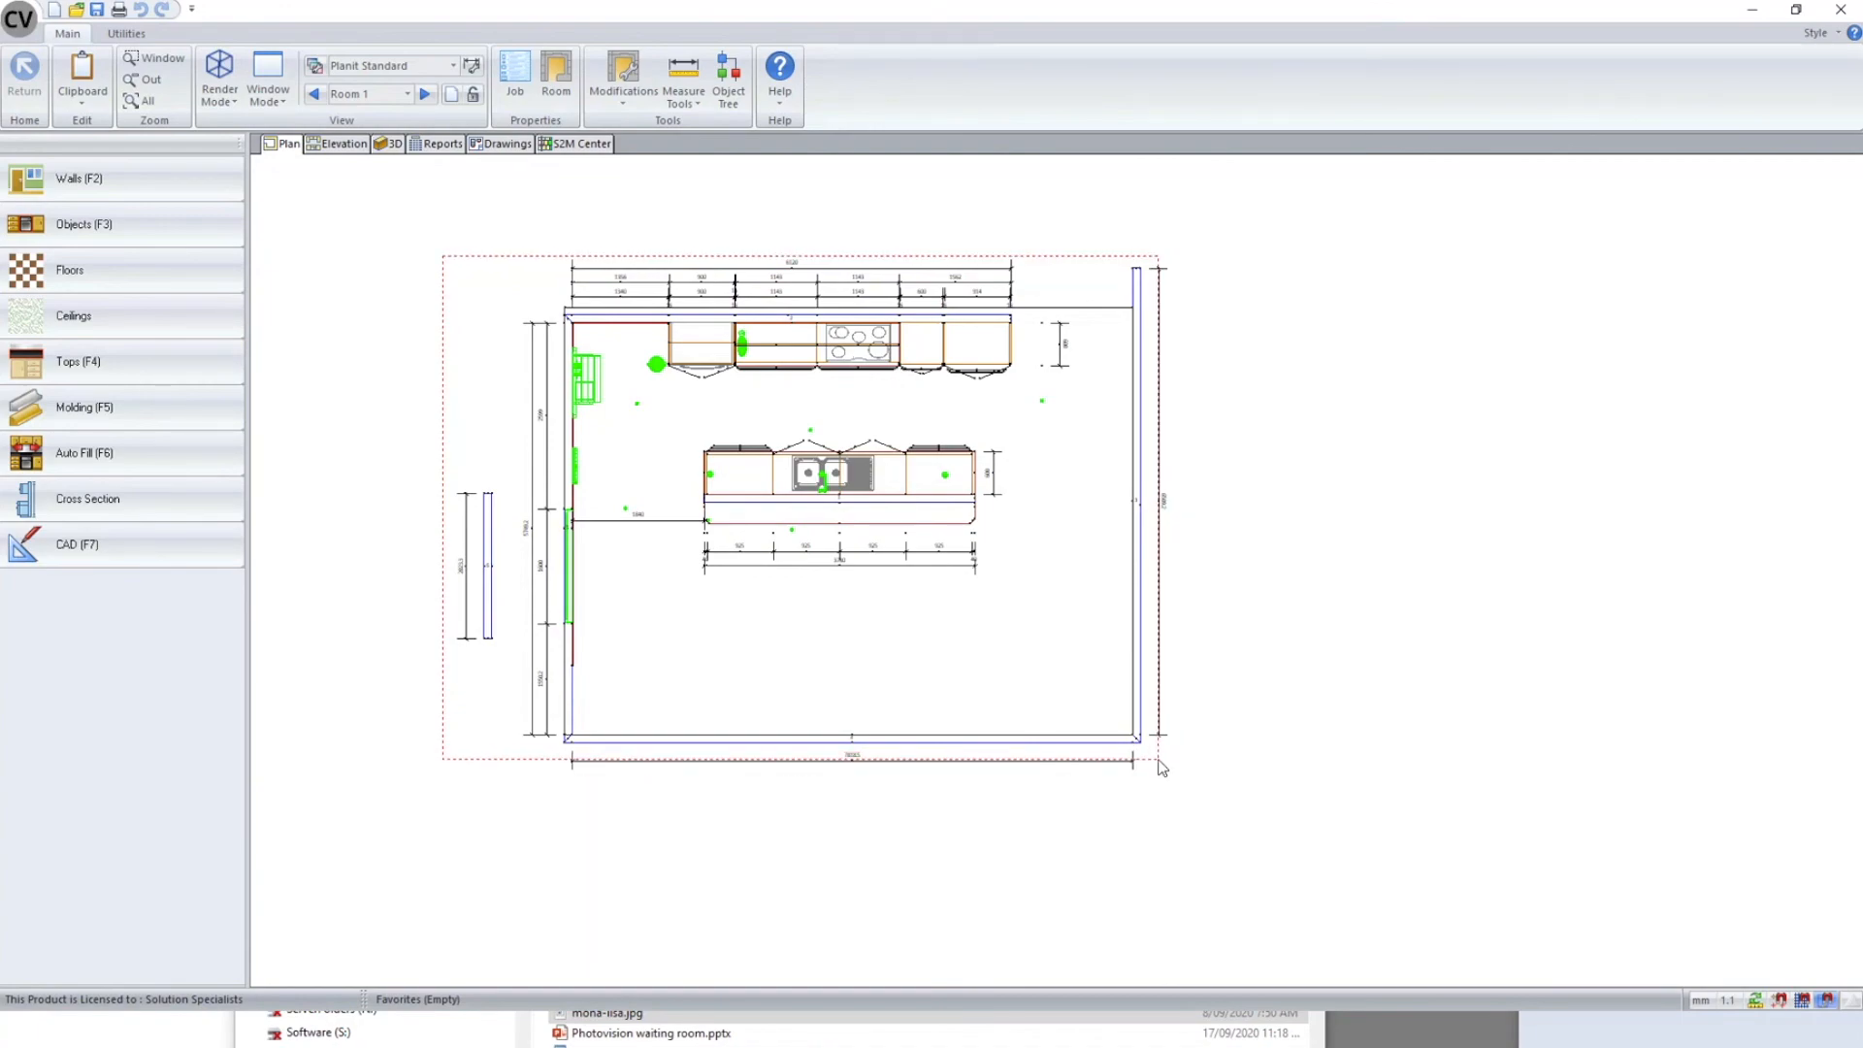
drag(1164, 768, 1479, 983)
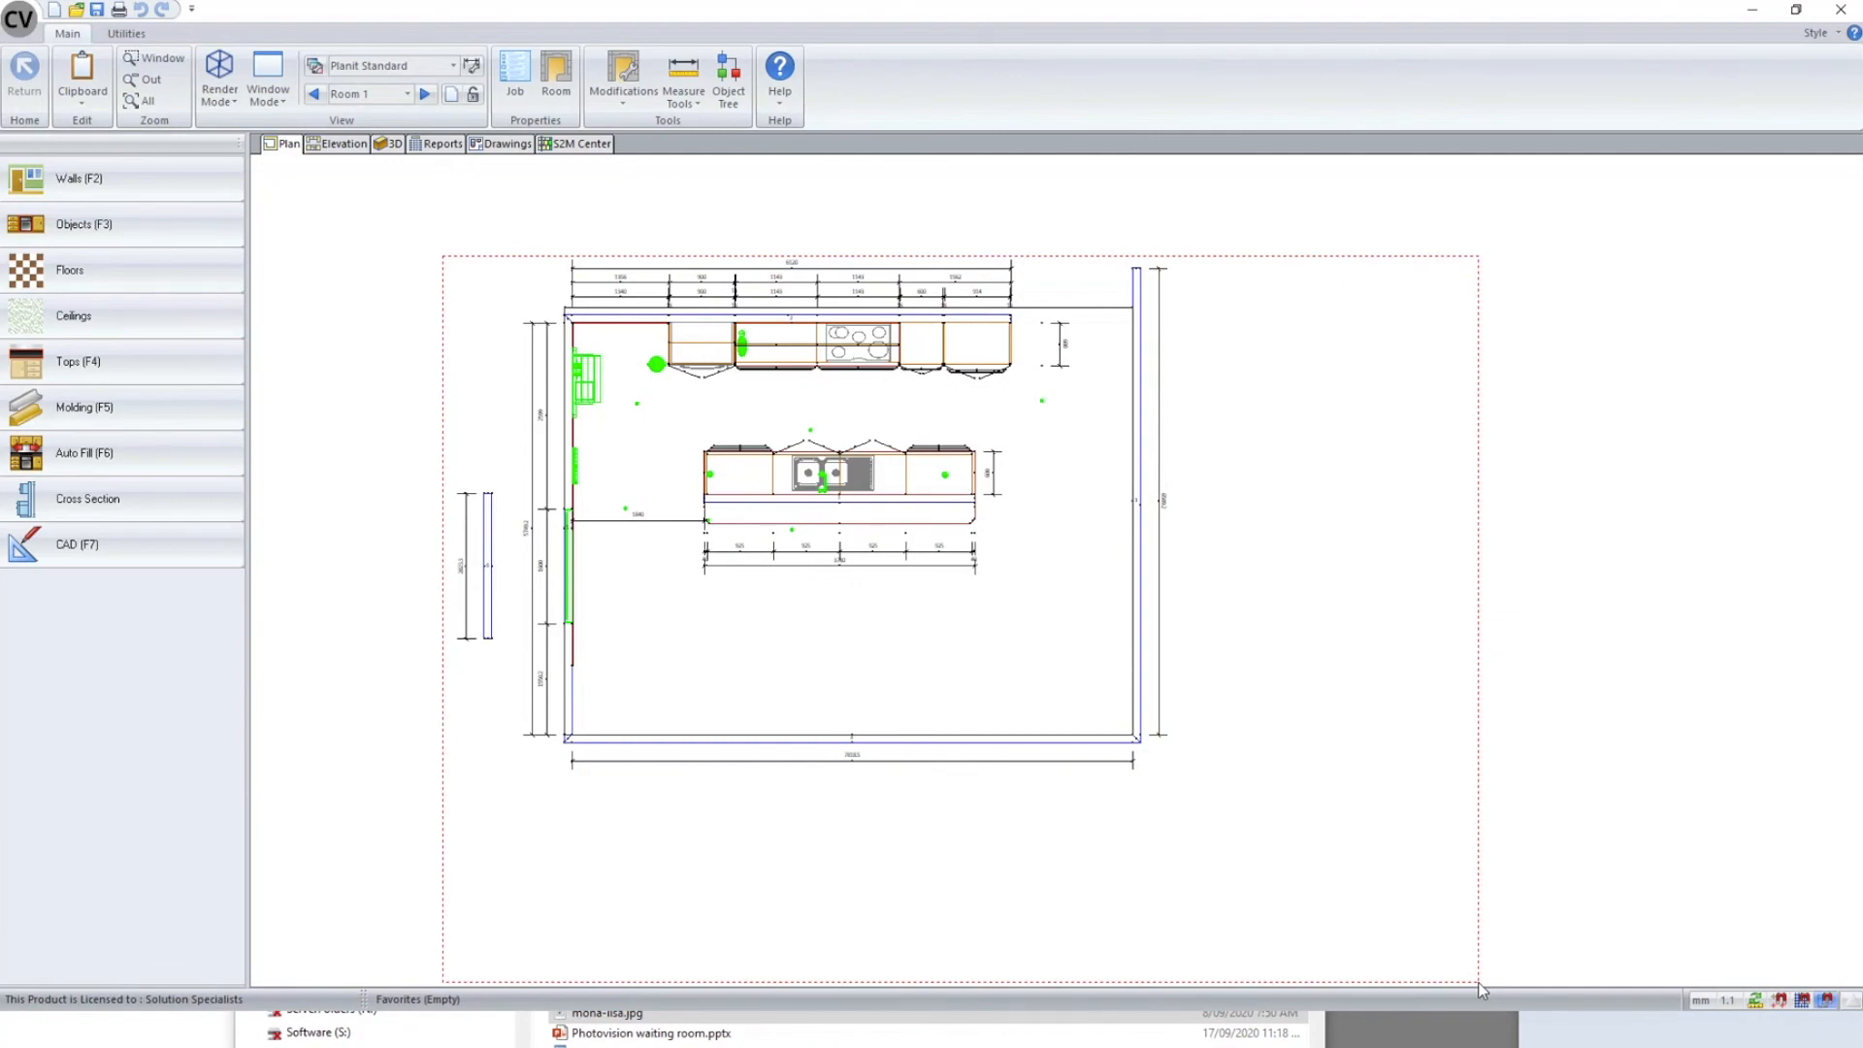
drag(1478, 983, 471, 272)
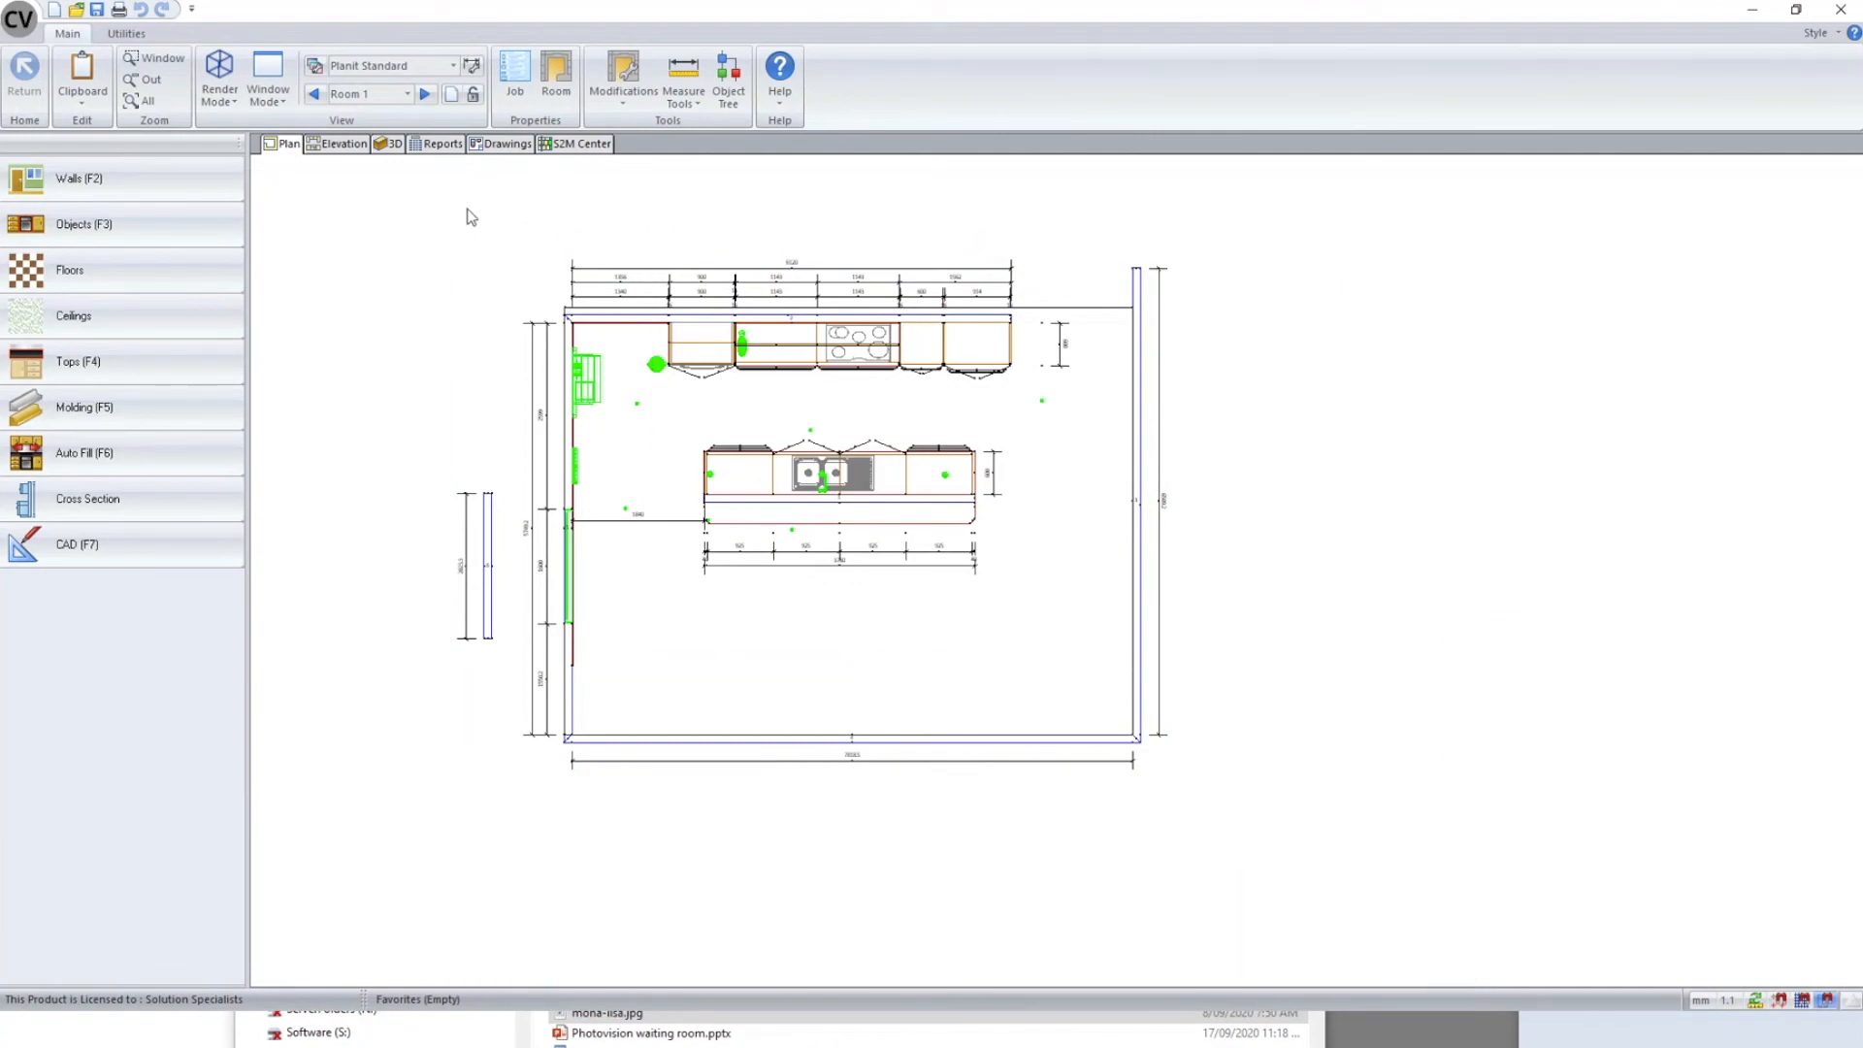
- Make a copy of Room 1 and switch the plan to the copied room, Room 1 (Copy 1)
click(636, 105)
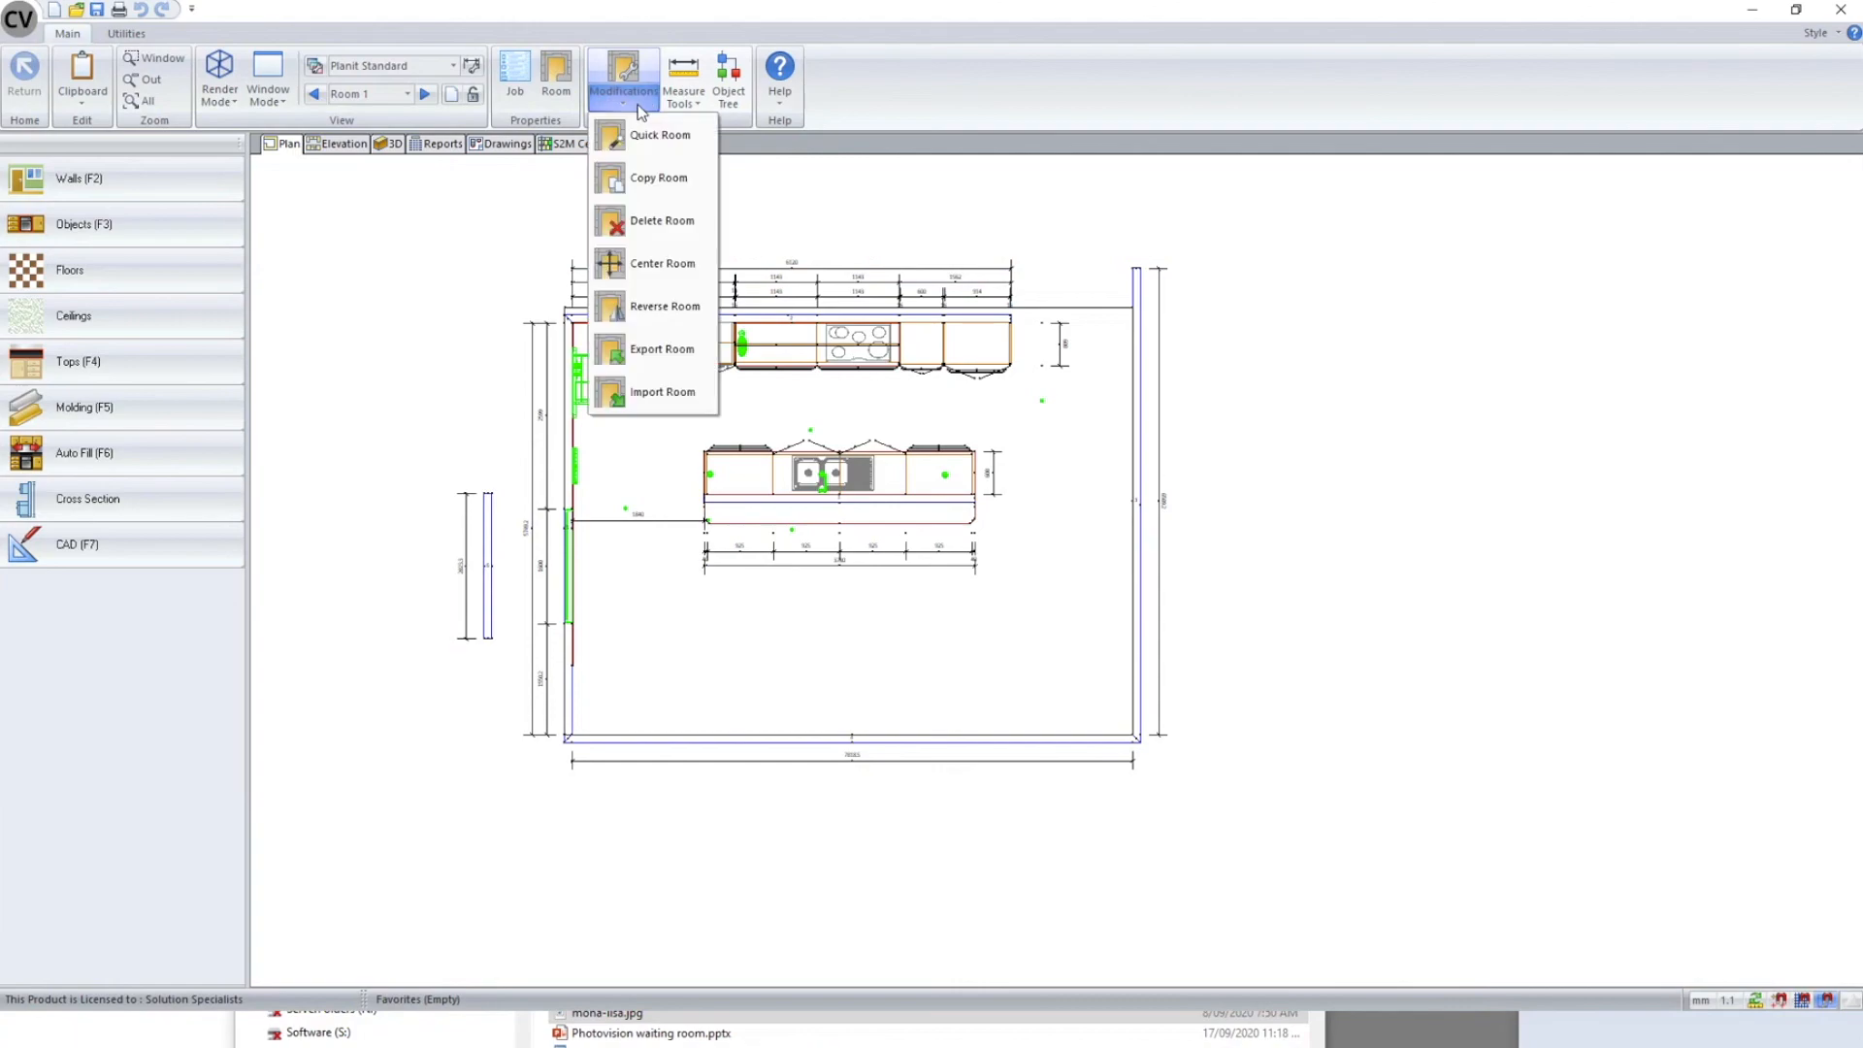
click(660, 180)
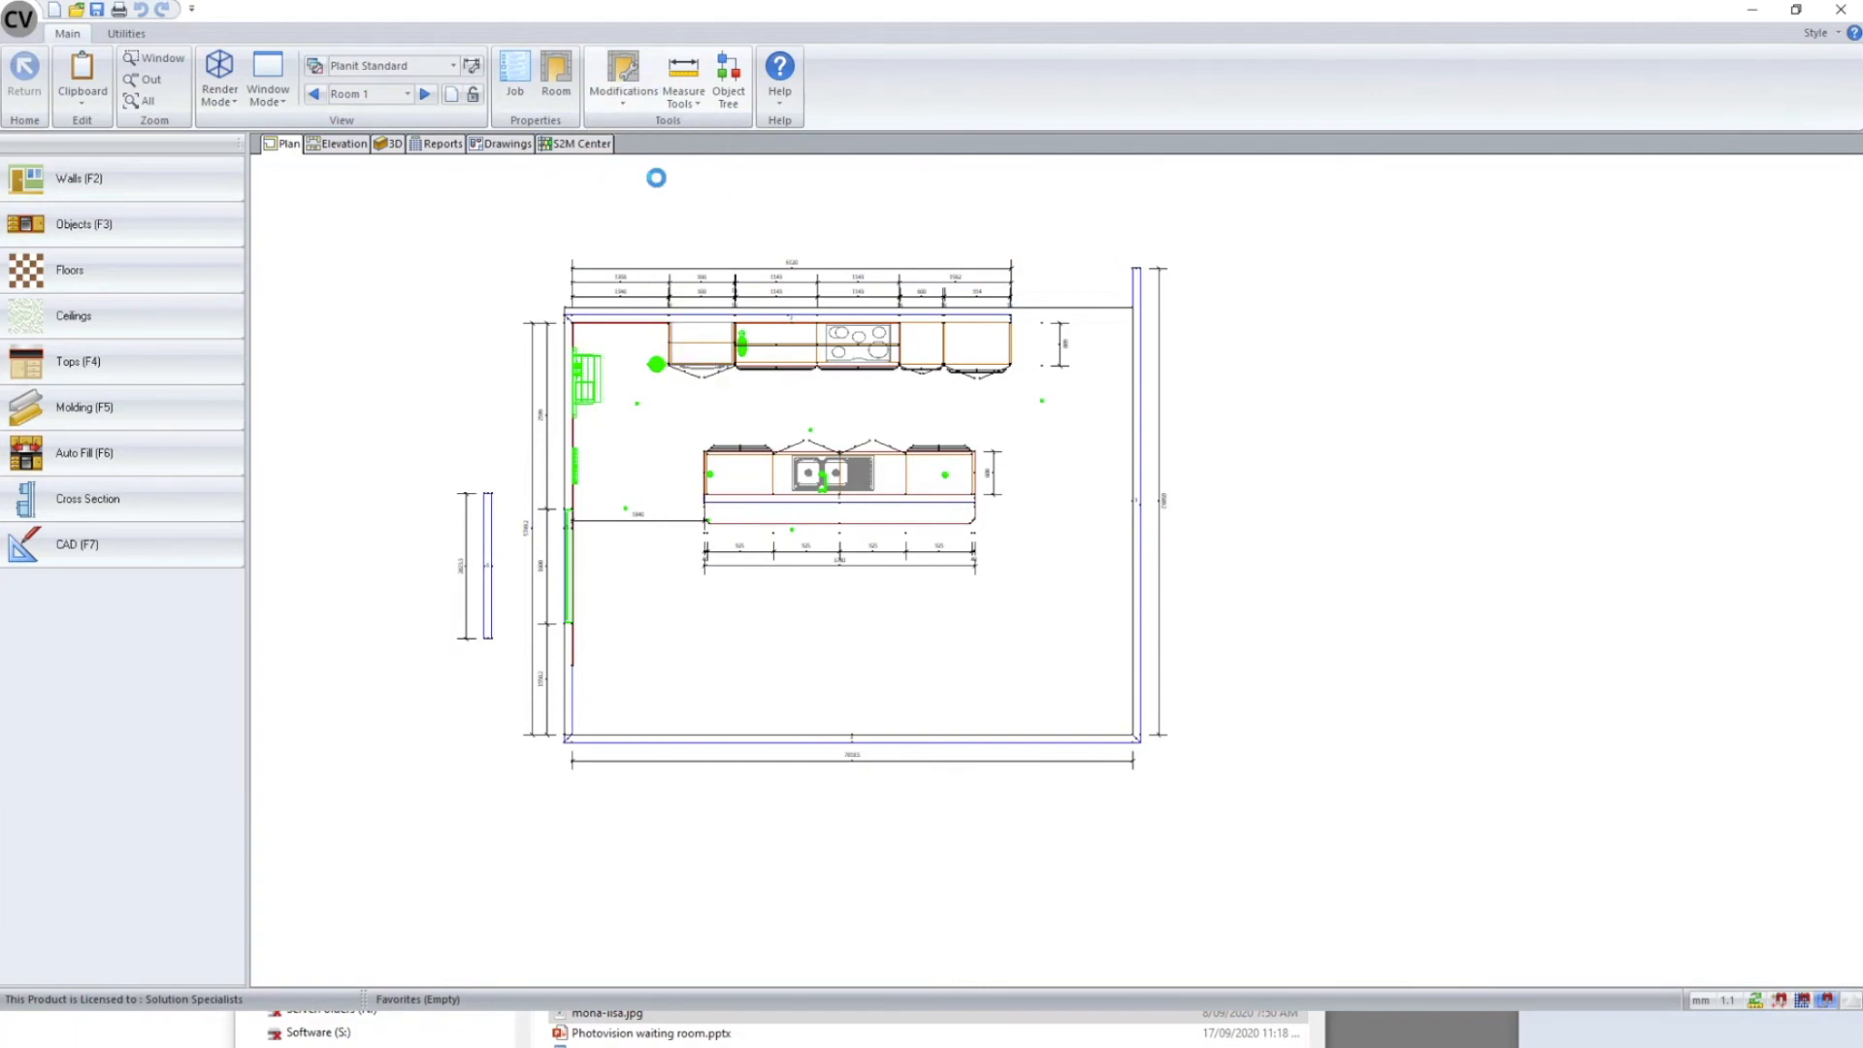
click(404, 97)
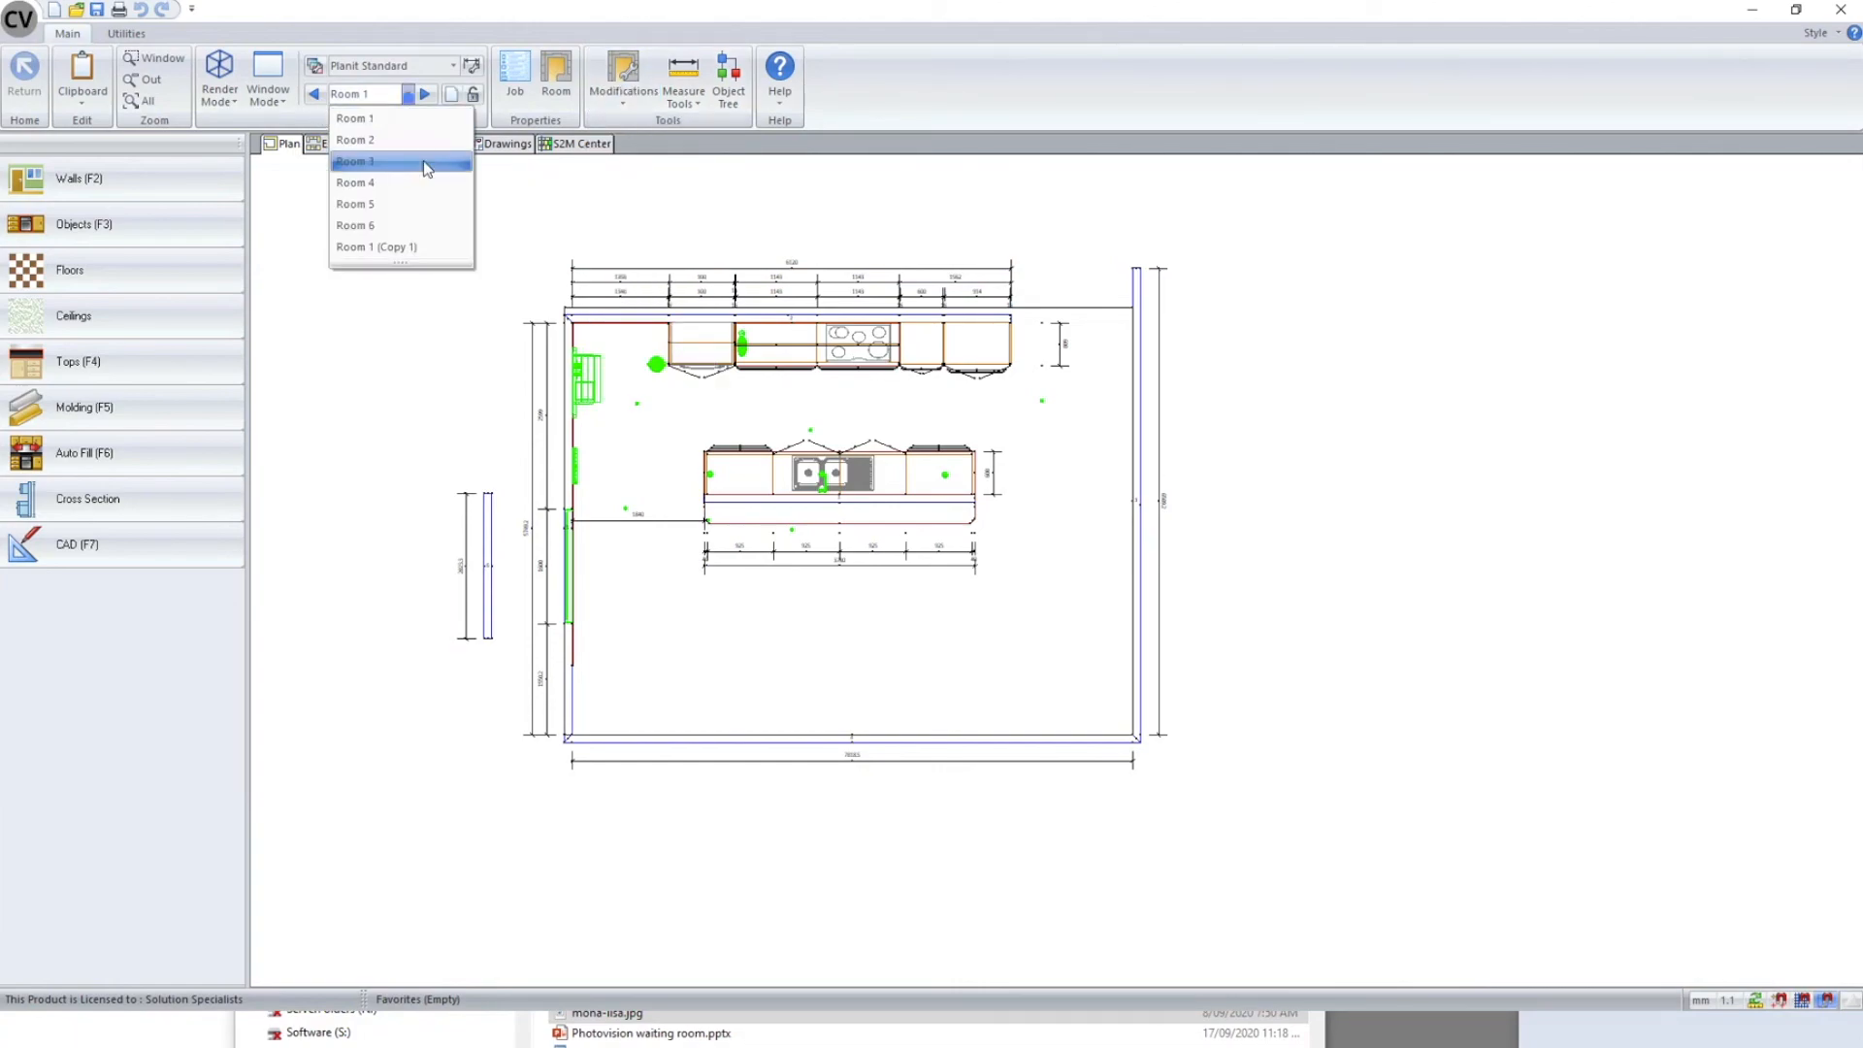
click(398, 248)
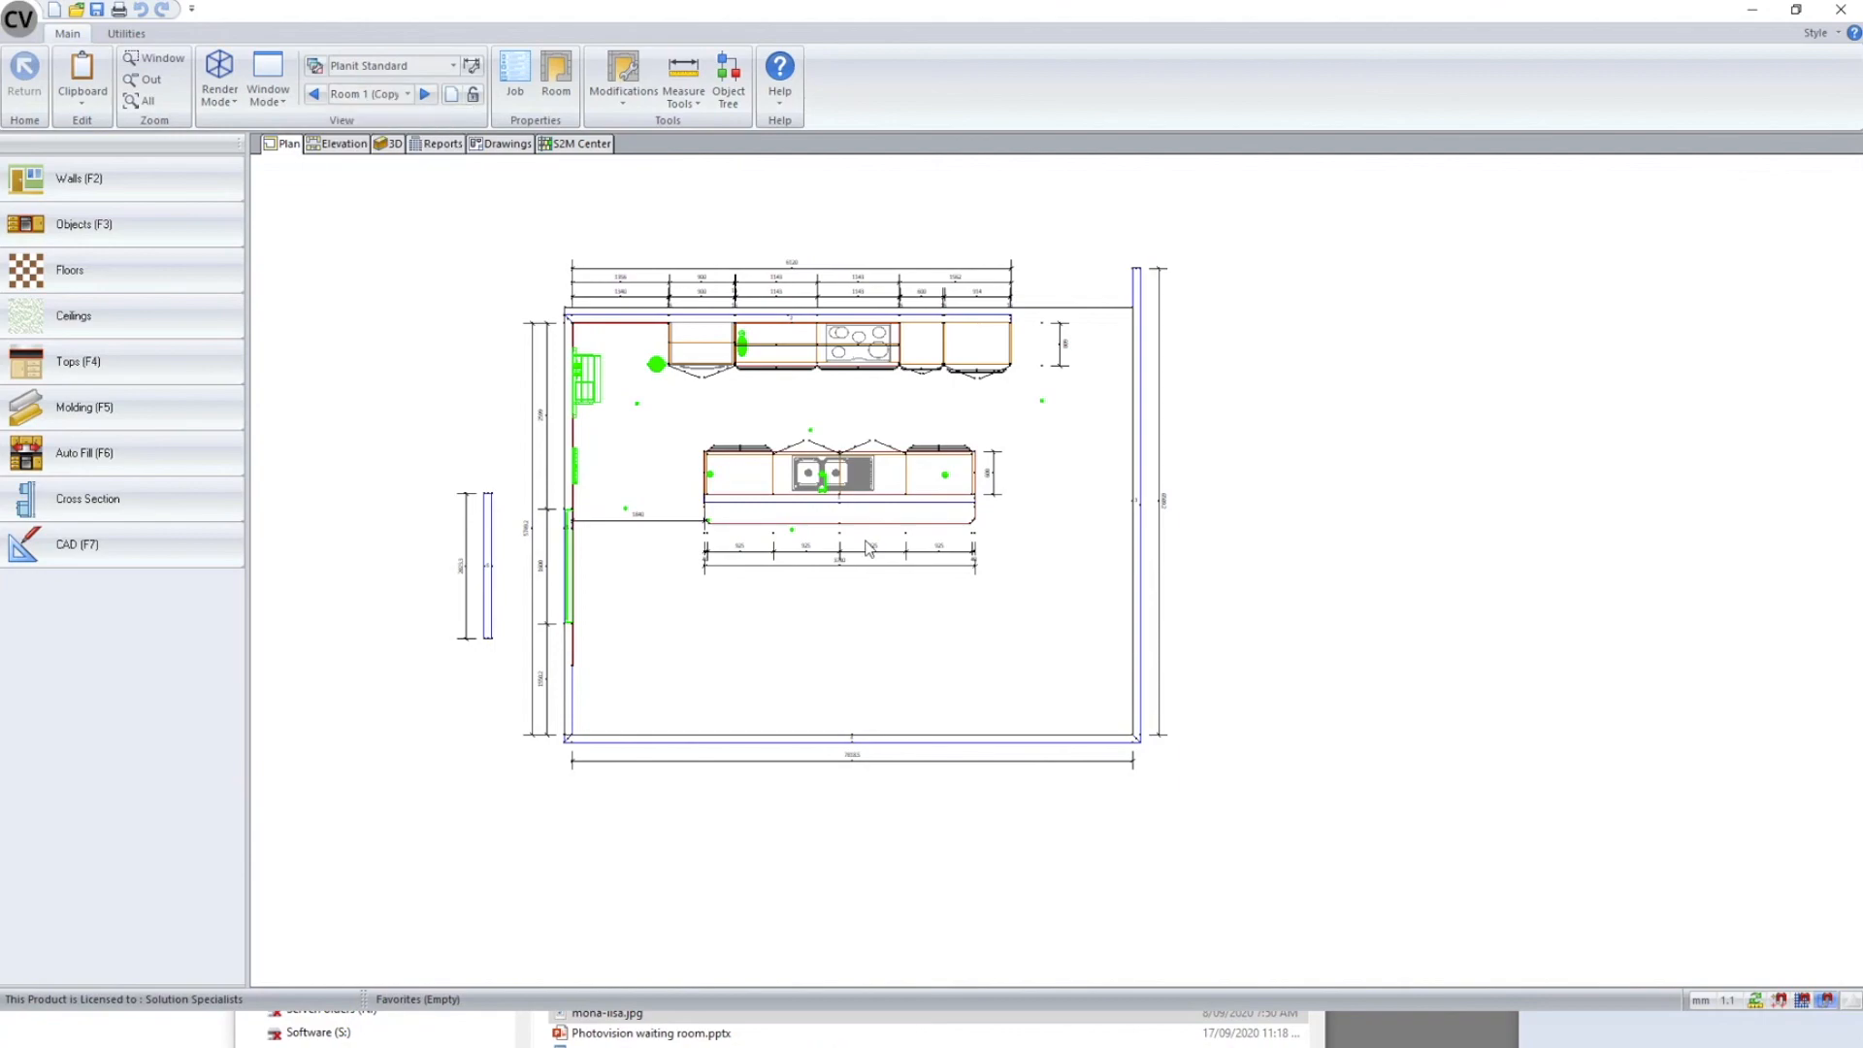
scroll(811, 529, up, 1)
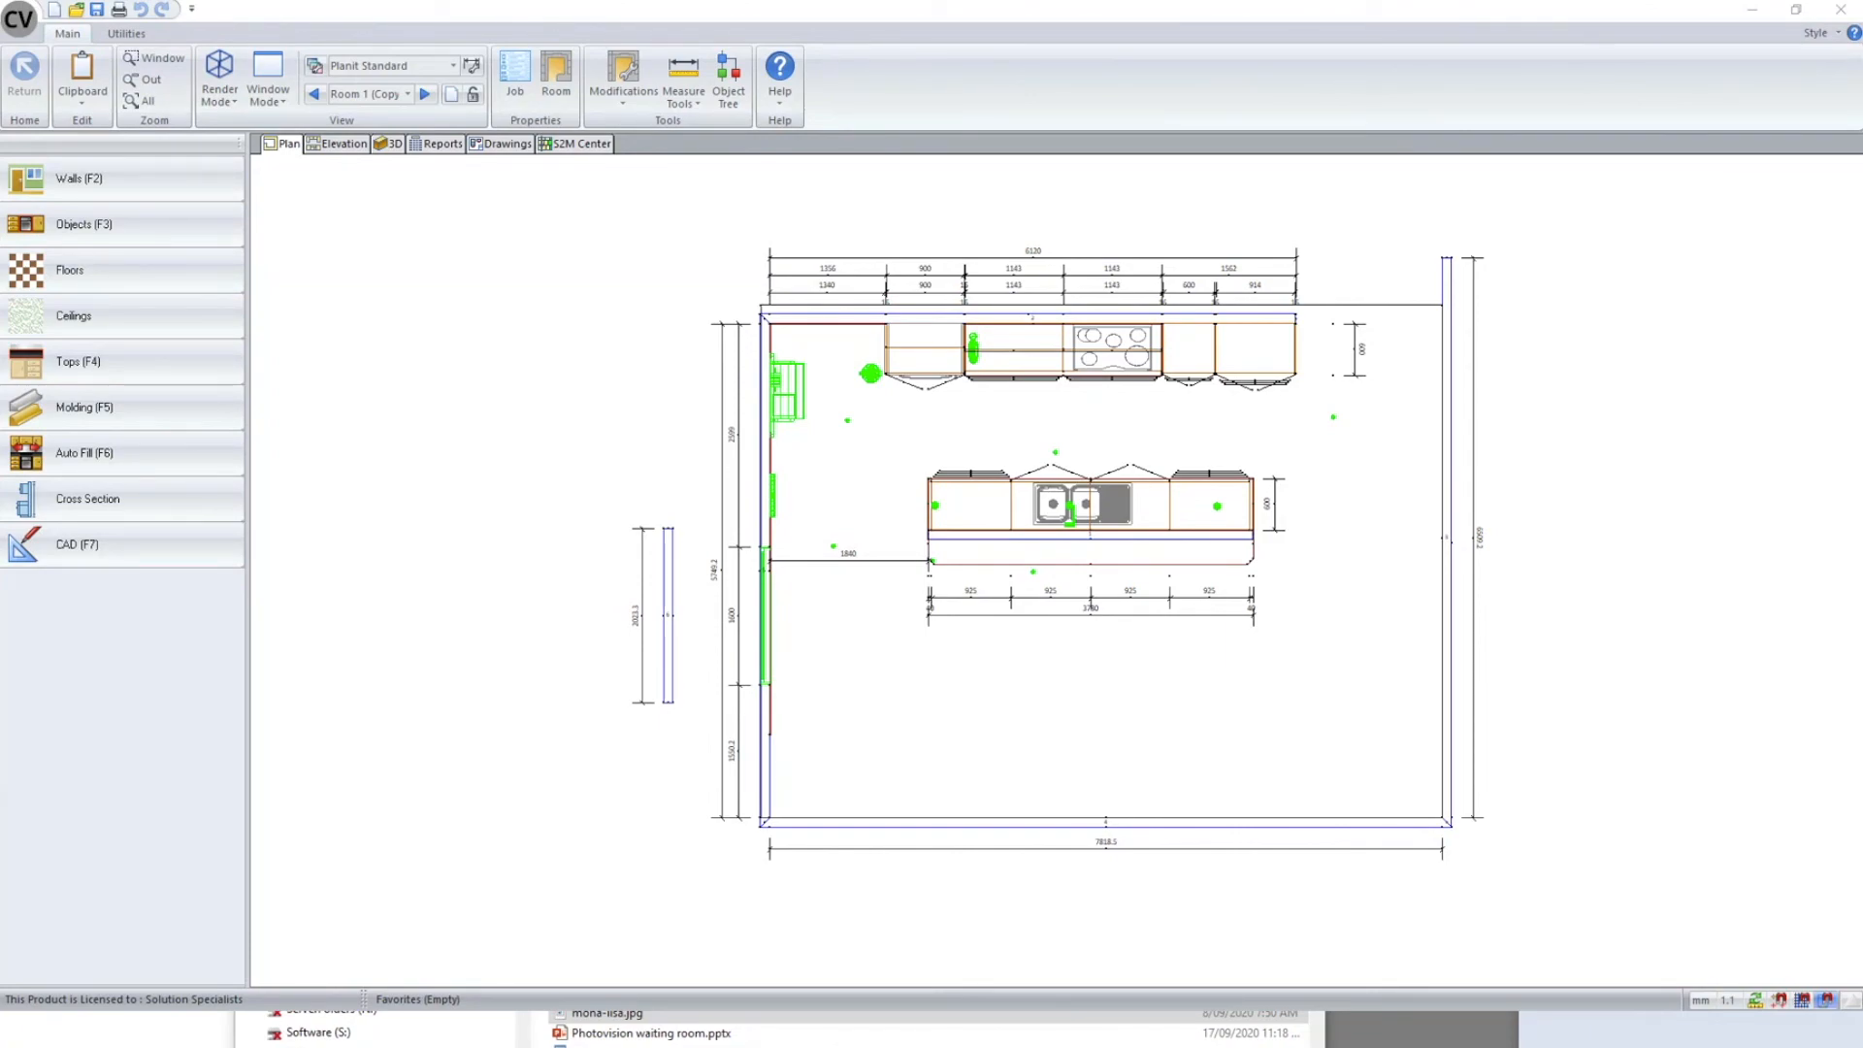
click(407, 94)
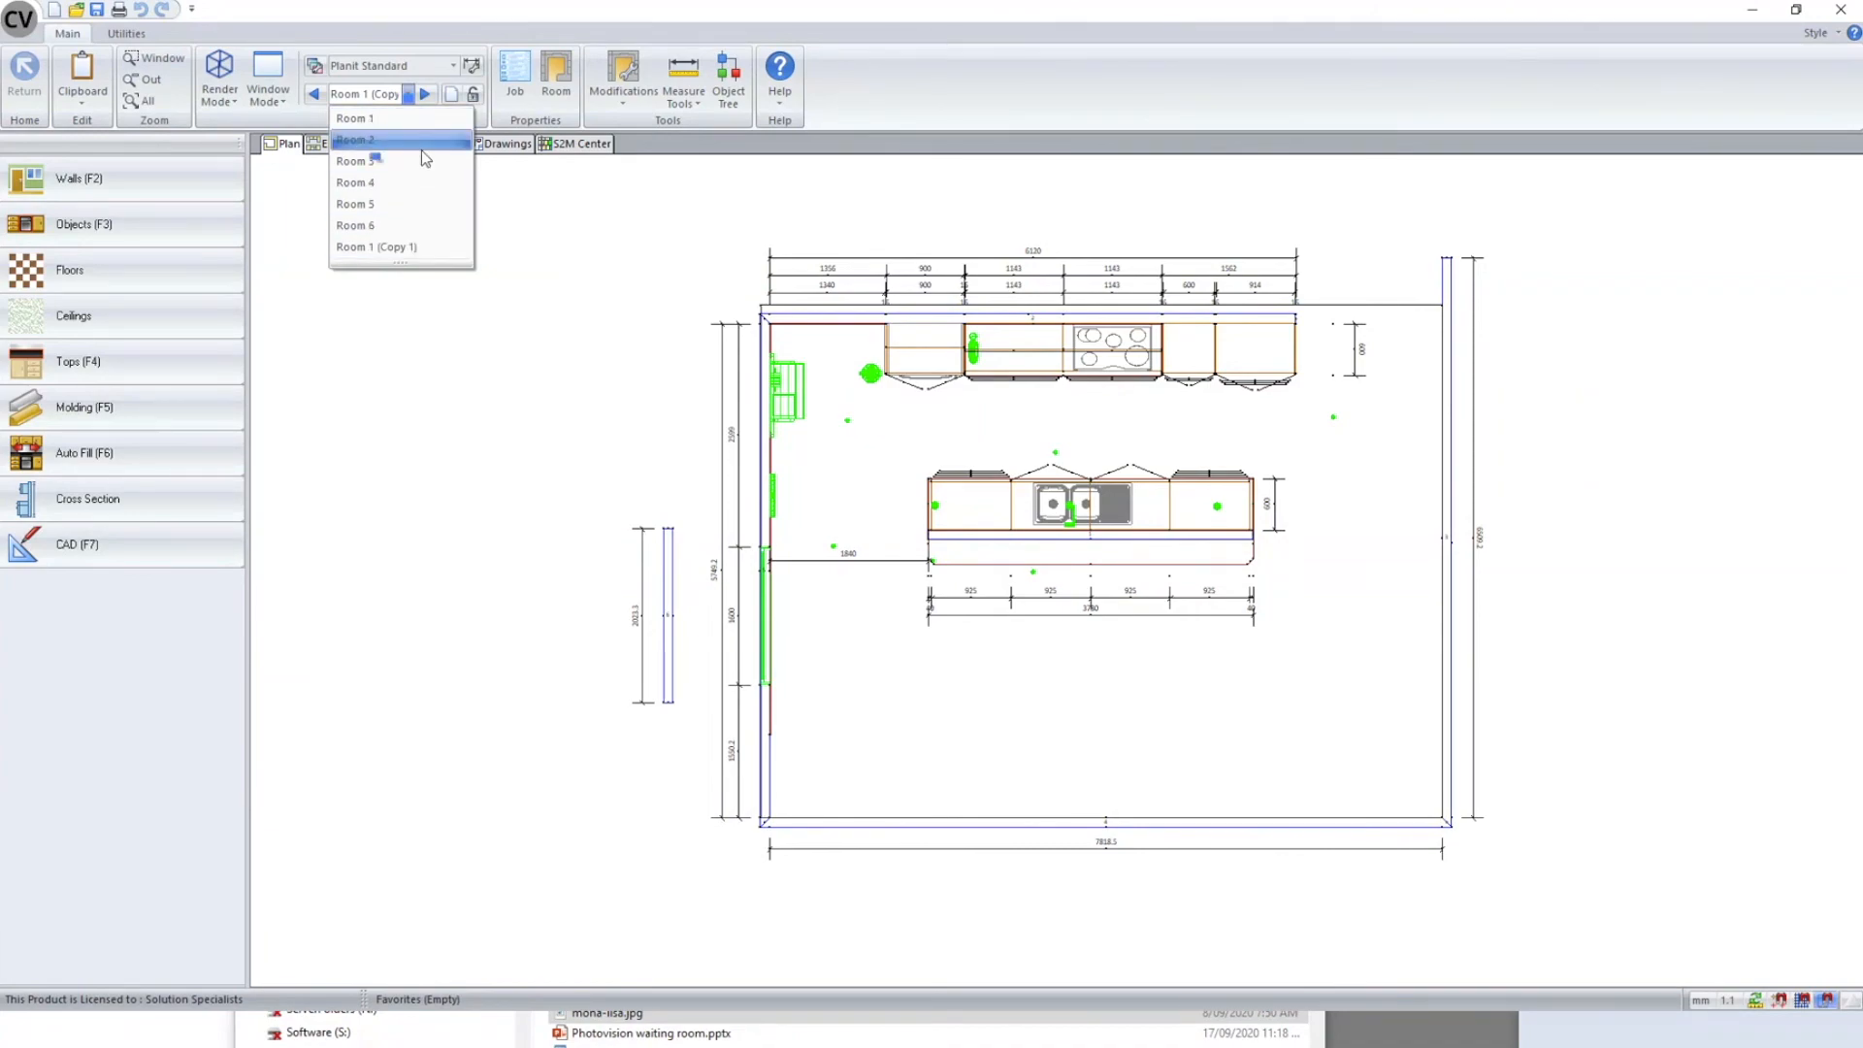
click(550, 524)
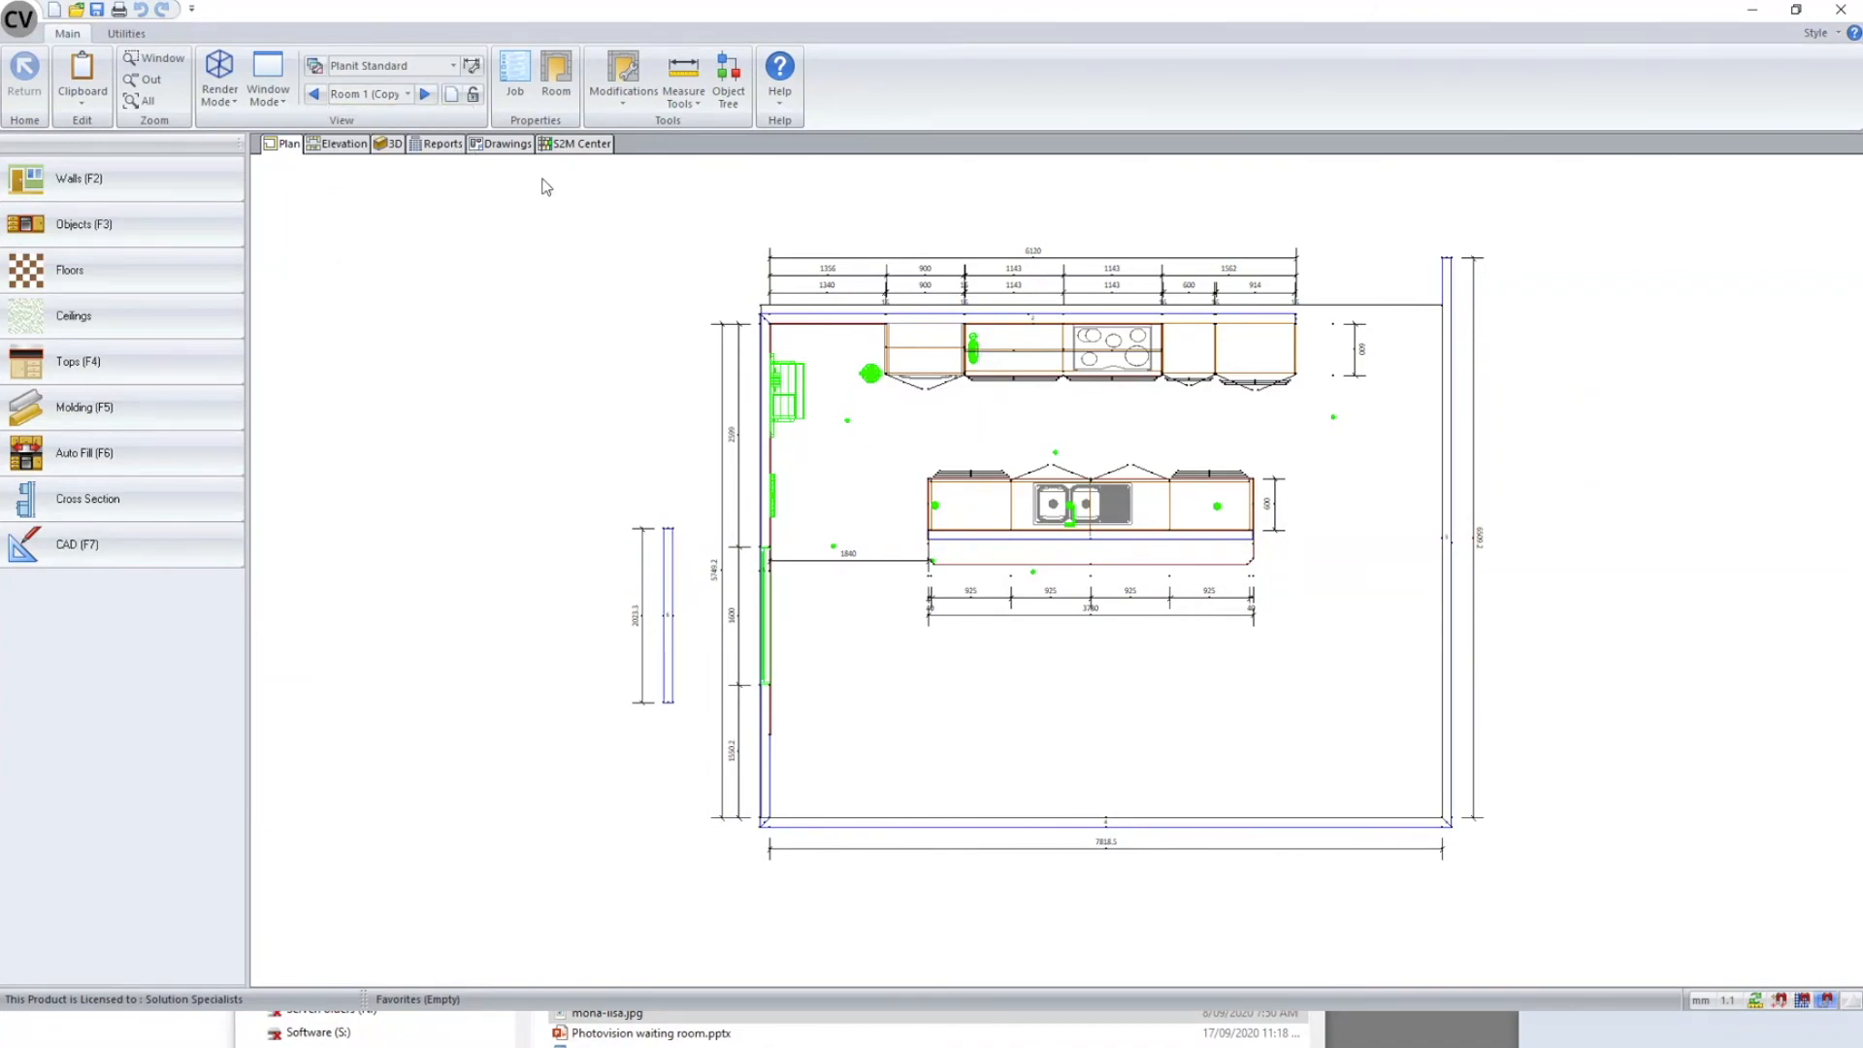